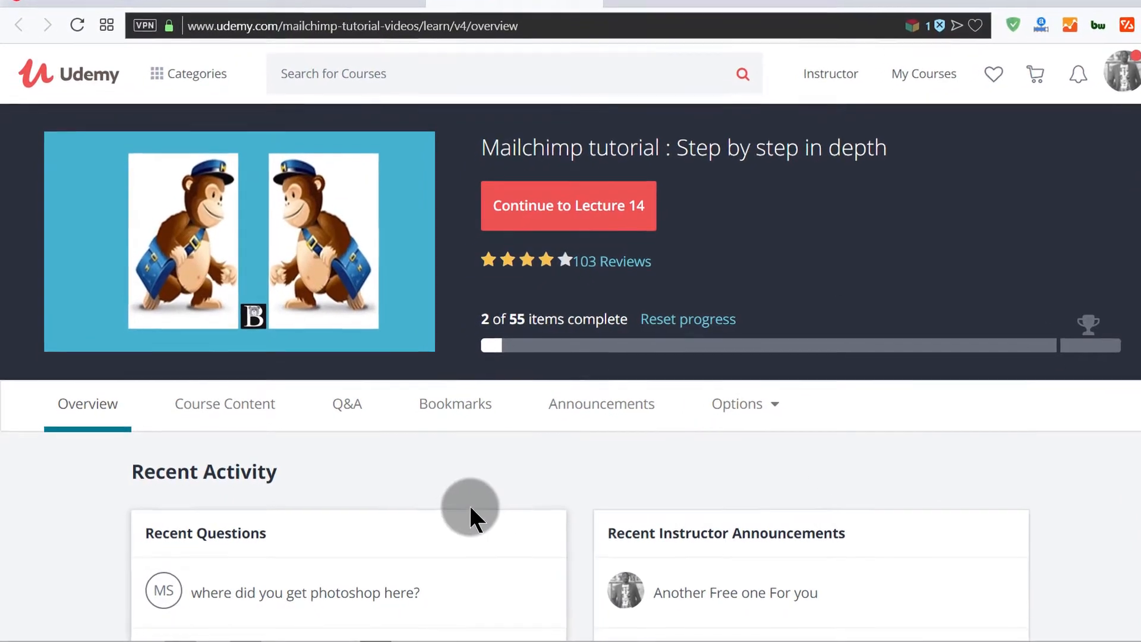
- Open the course's current lecture and browse its section list, expanding Section 4, Embedding MailChimp Forms
{"action": "mouse_move", "coordinate": [224, 241]}
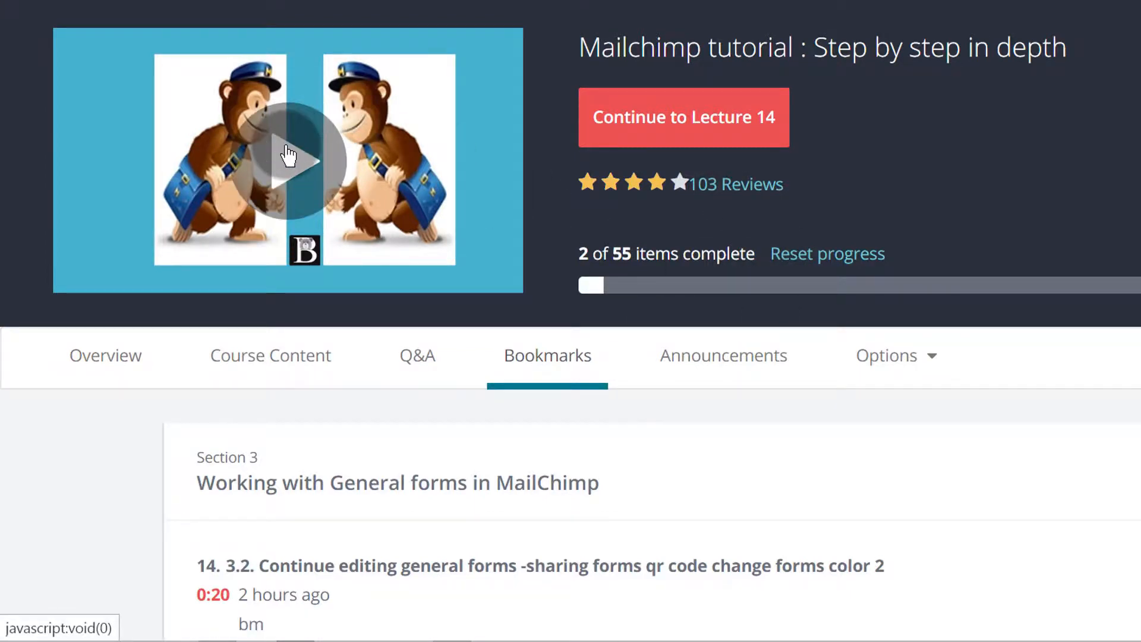
{"action": "left_click", "coordinate": [288, 156]}
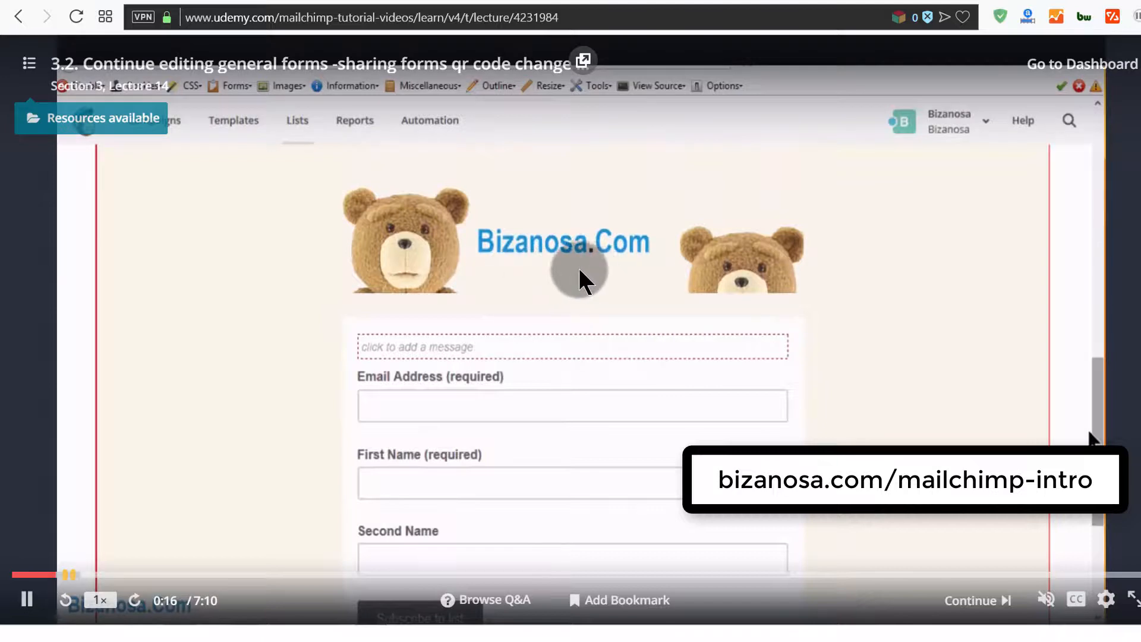
{"action": "left_click", "coordinate": [30, 70]}
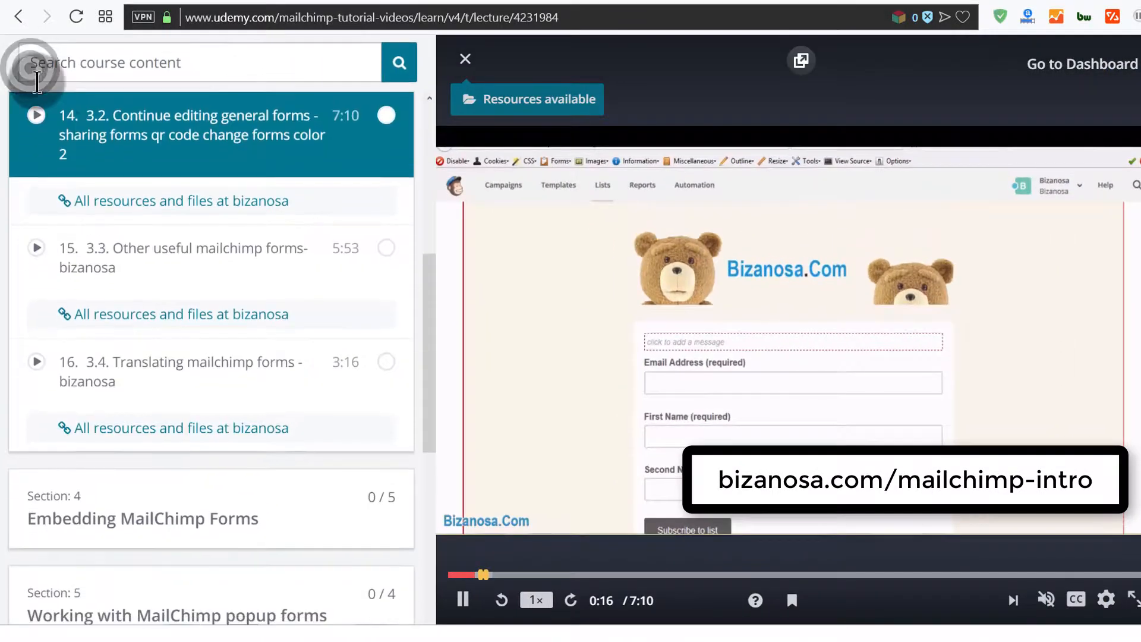
{"action": "scroll", "coordinate": [272, 237], "scroll_direction": "down", "scroll_amount": 10}
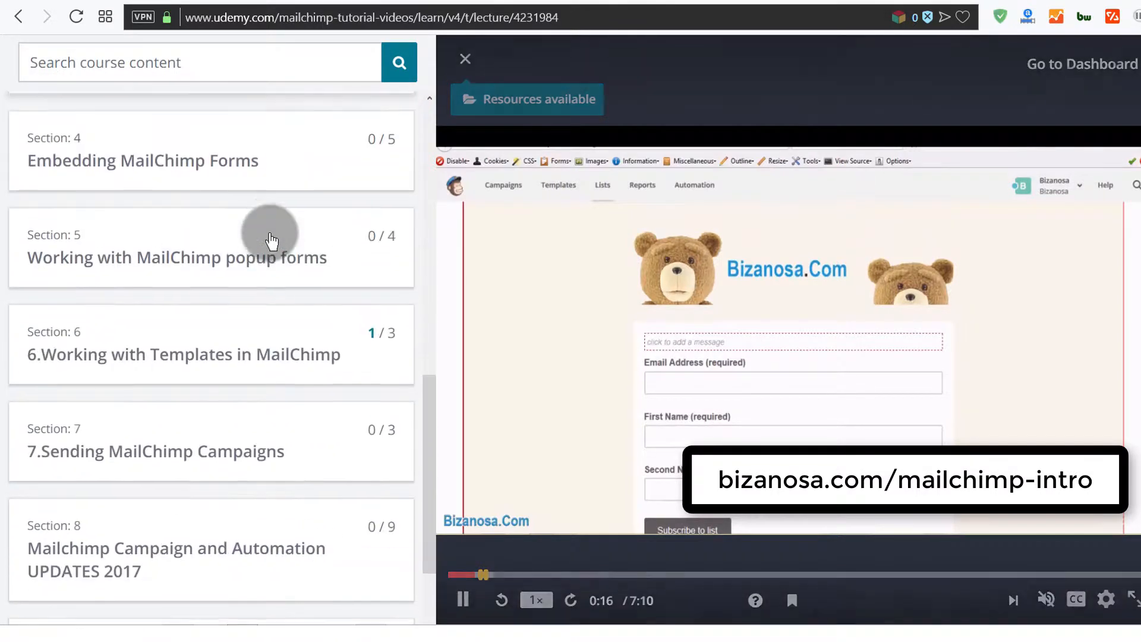
{"action": "scroll", "coordinate": [272, 238], "scroll_direction": "up", "scroll_amount": 8}
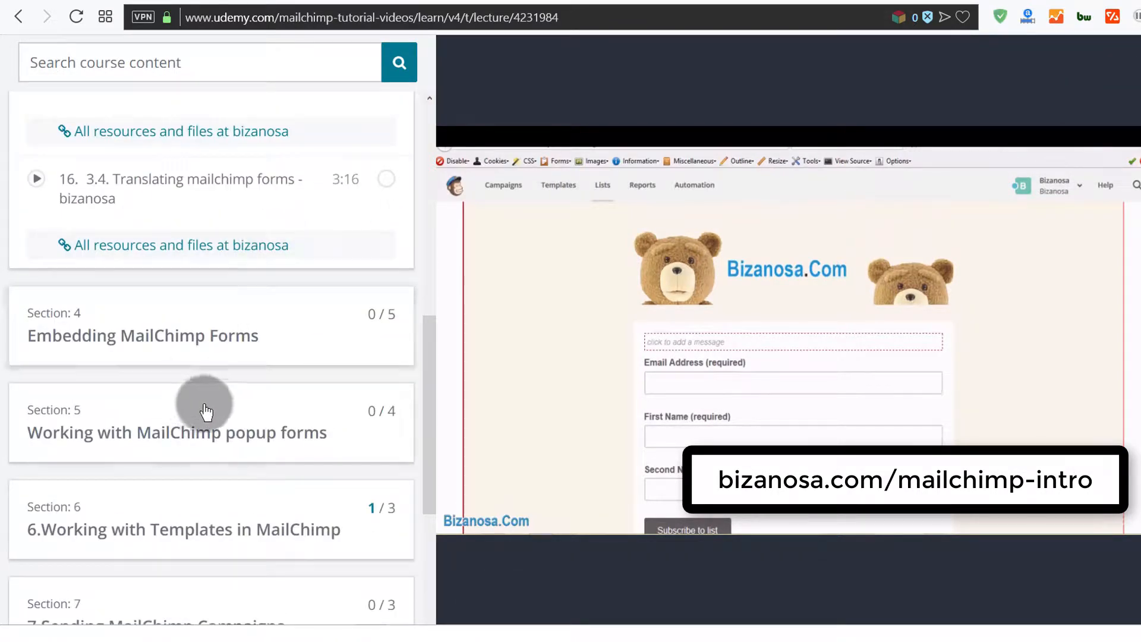
{"action": "left_click", "coordinate": [176, 331]}
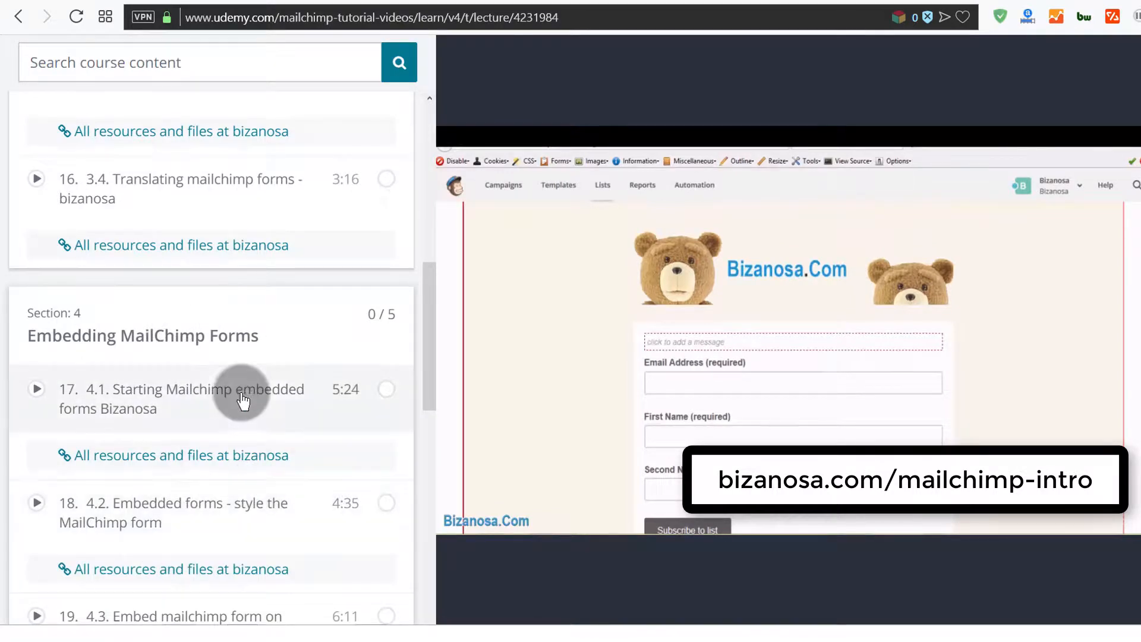
{"action": "scroll", "coordinate": [232, 390], "scroll_direction": "down", "scroll_amount": 6}
{"action": "scroll", "coordinate": [158, 480], "scroll_direction": "down", "scroll_amount": 5}
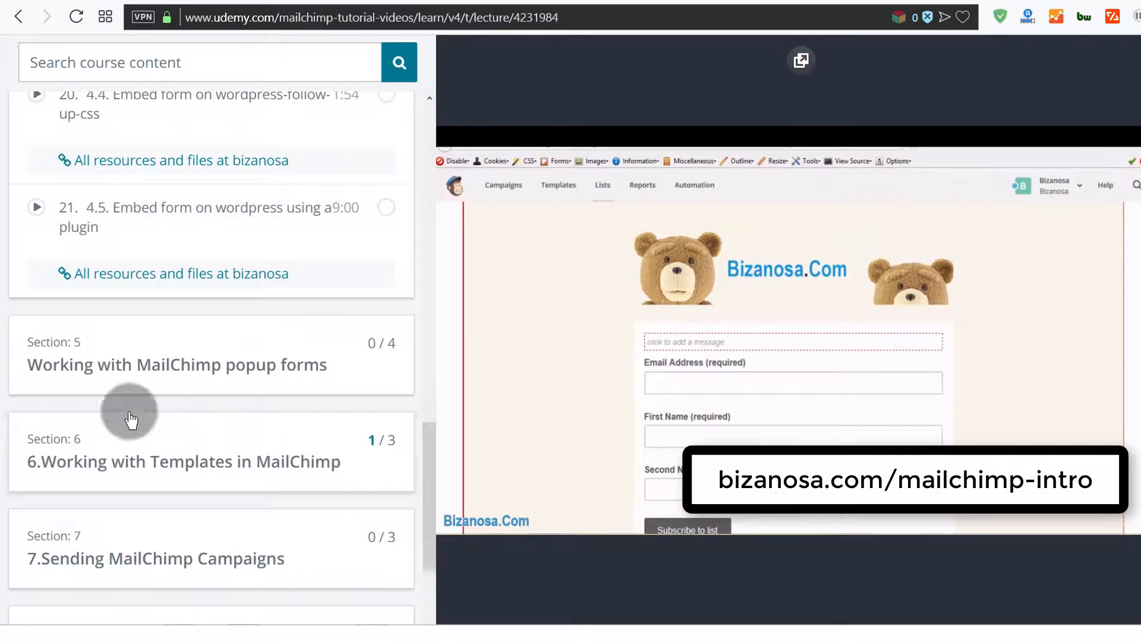
{"action": "scroll", "coordinate": [224, 321], "scroll_direction": "up", "scroll_amount": 20}
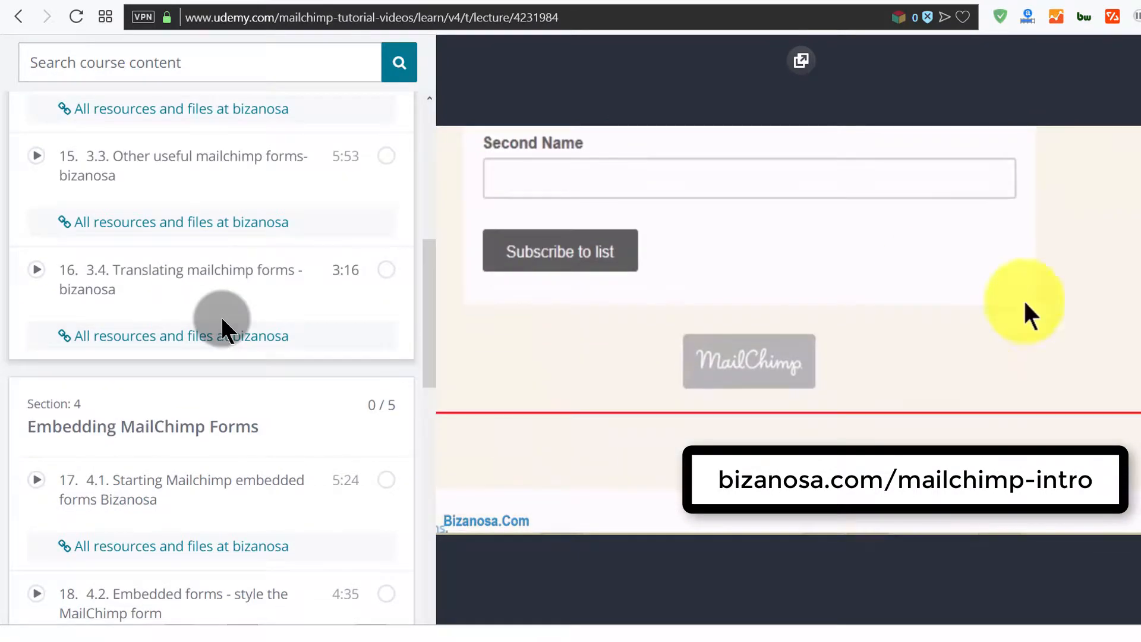
{"action": "scroll", "coordinate": [224, 321], "scroll_direction": "up", "scroll_amount": 2}
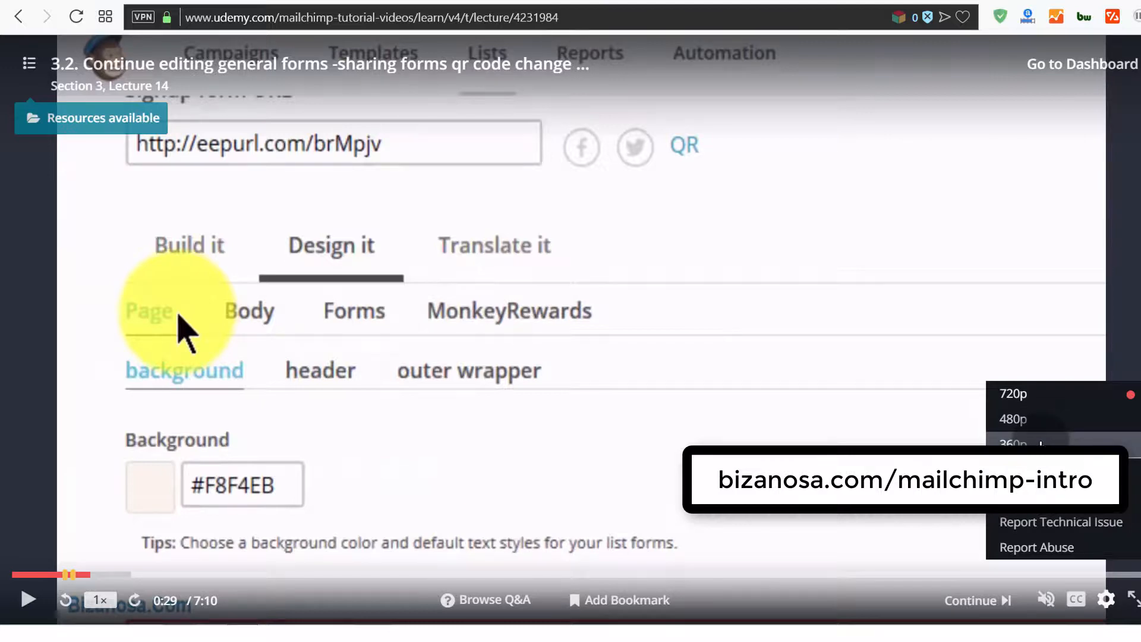
- Set the lecture video quality to 360p and examine the lecture's Q&A and its new-question form
{"action": "left_click", "coordinate": [1040, 443]}
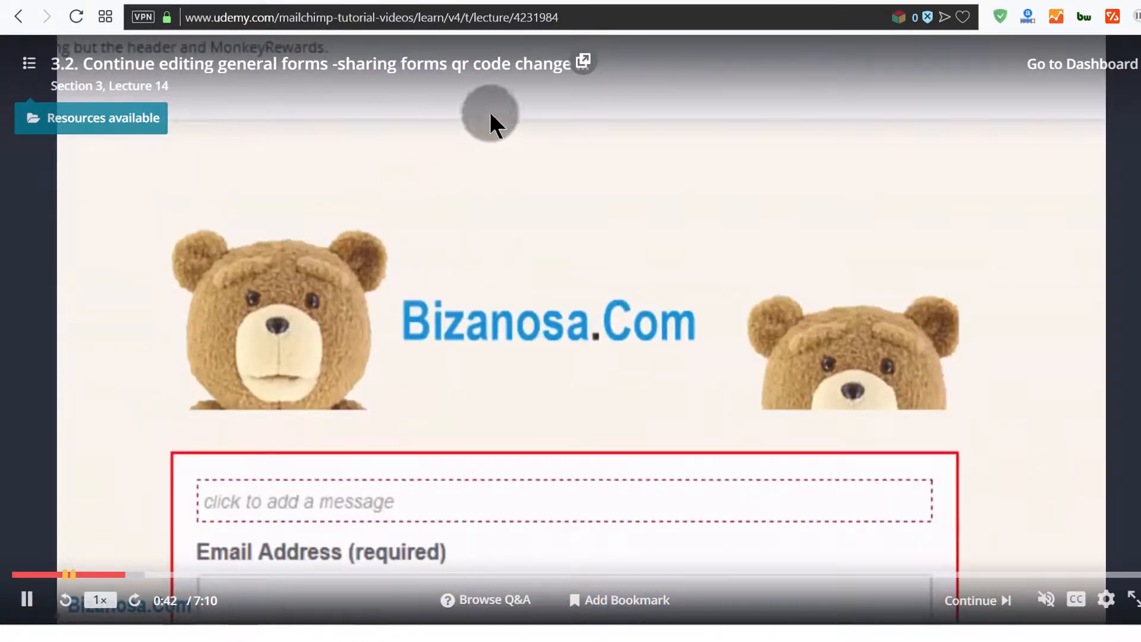
{"action": "left_click", "coordinate": [493, 601]}
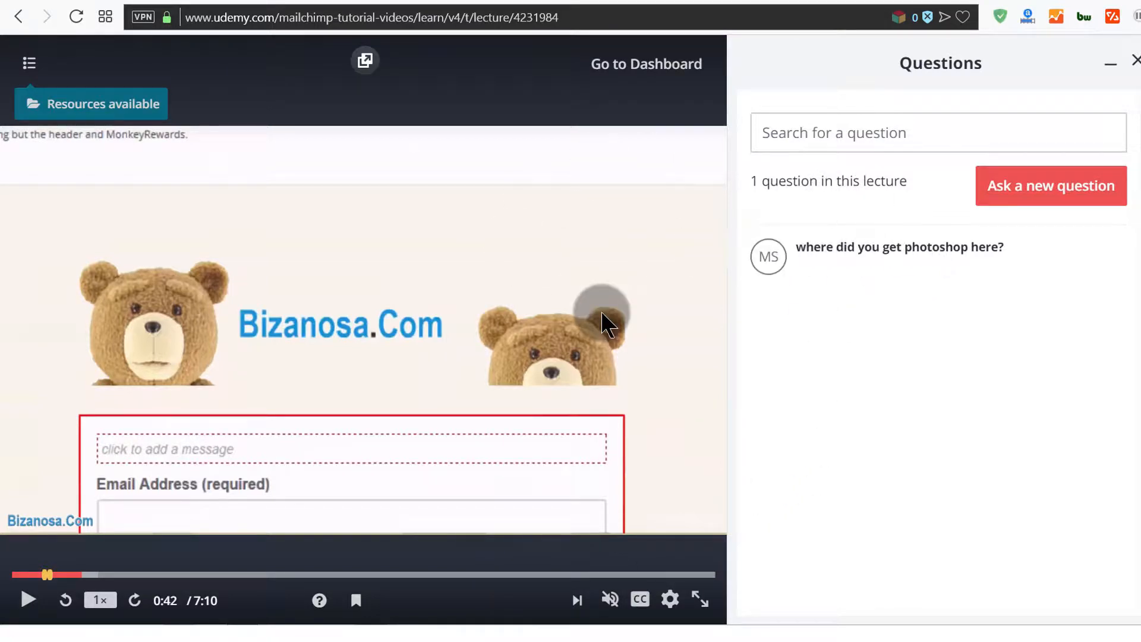
{"action": "left_click", "coordinate": [1013, 189]}
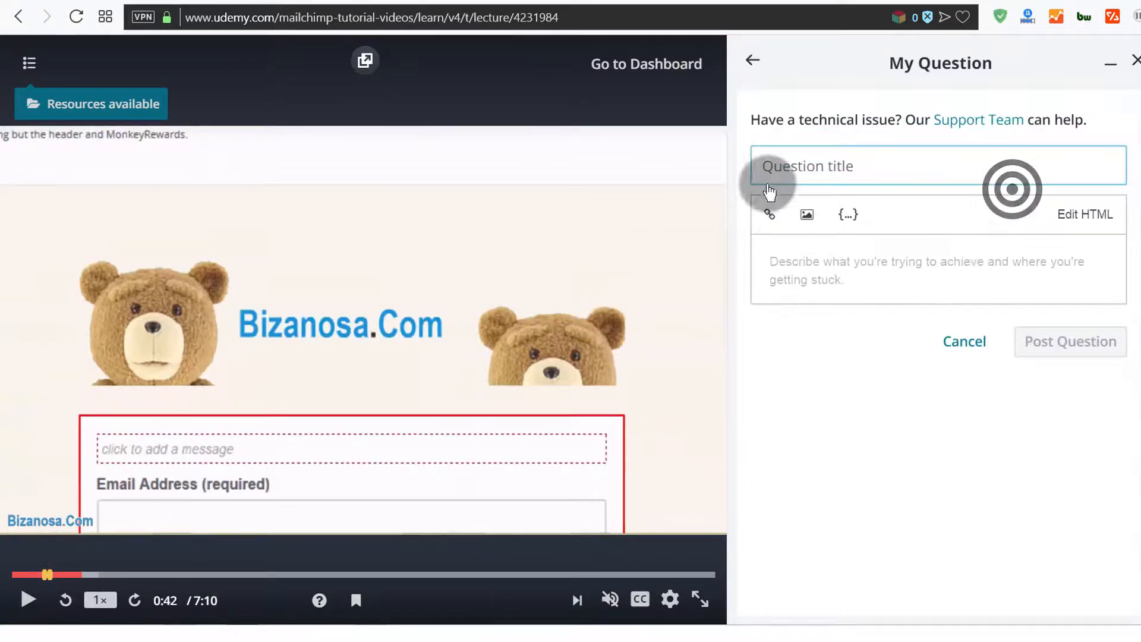
{"action": "left_click", "coordinate": [784, 166]}
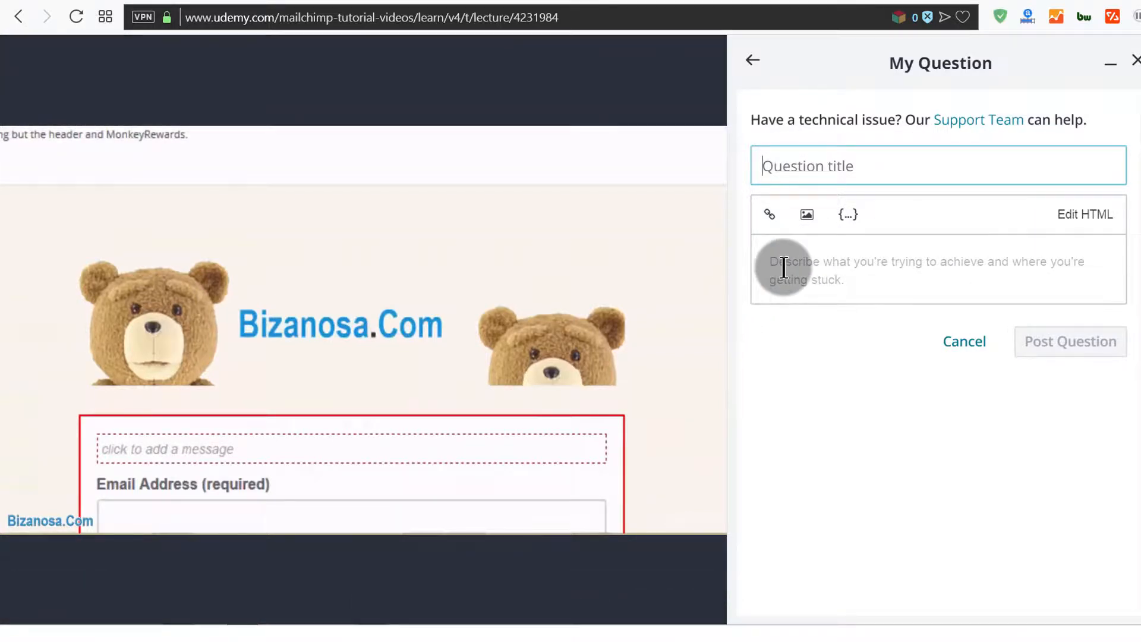
{"action": "left_click", "coordinate": [1135, 60]}
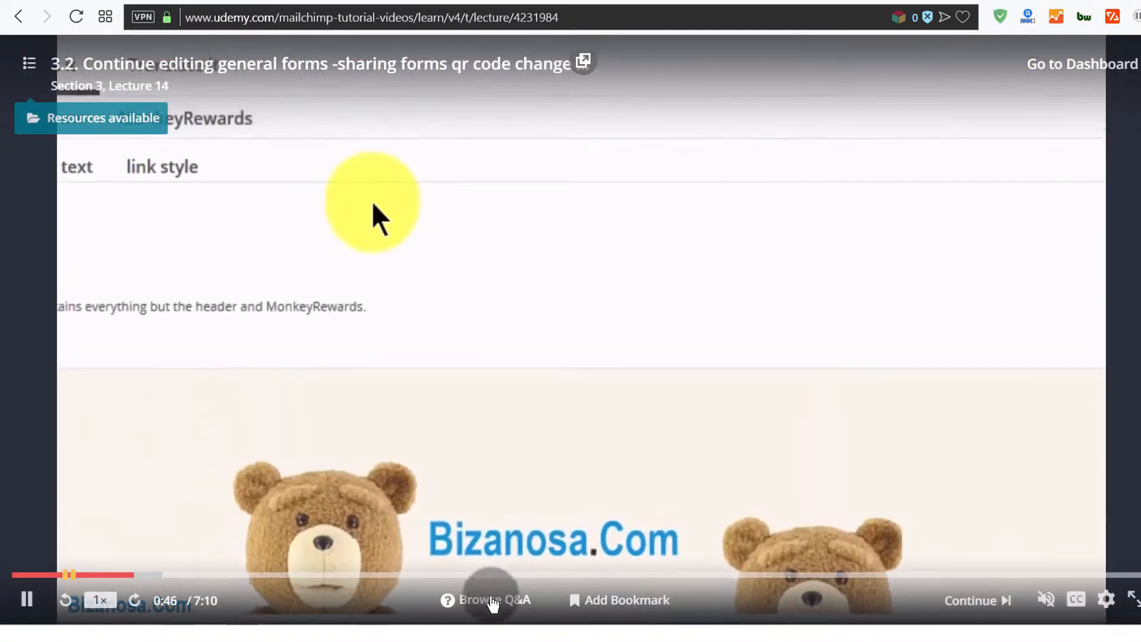
{"action": "left_click", "coordinate": [493, 600]}
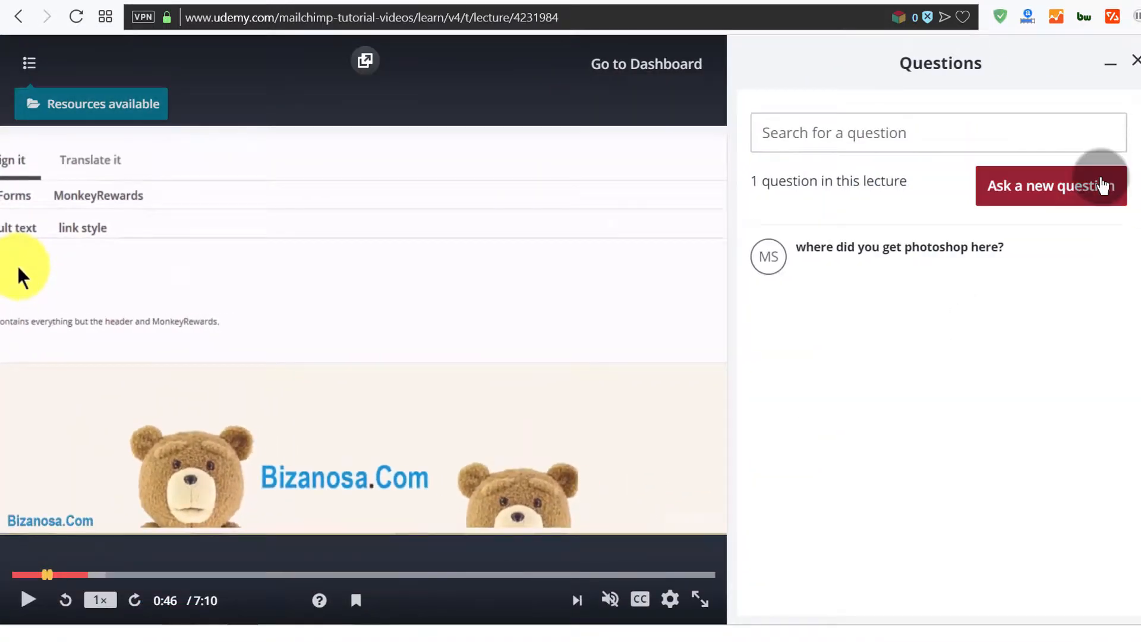
{"action": "left_click", "coordinate": [1135, 61]}
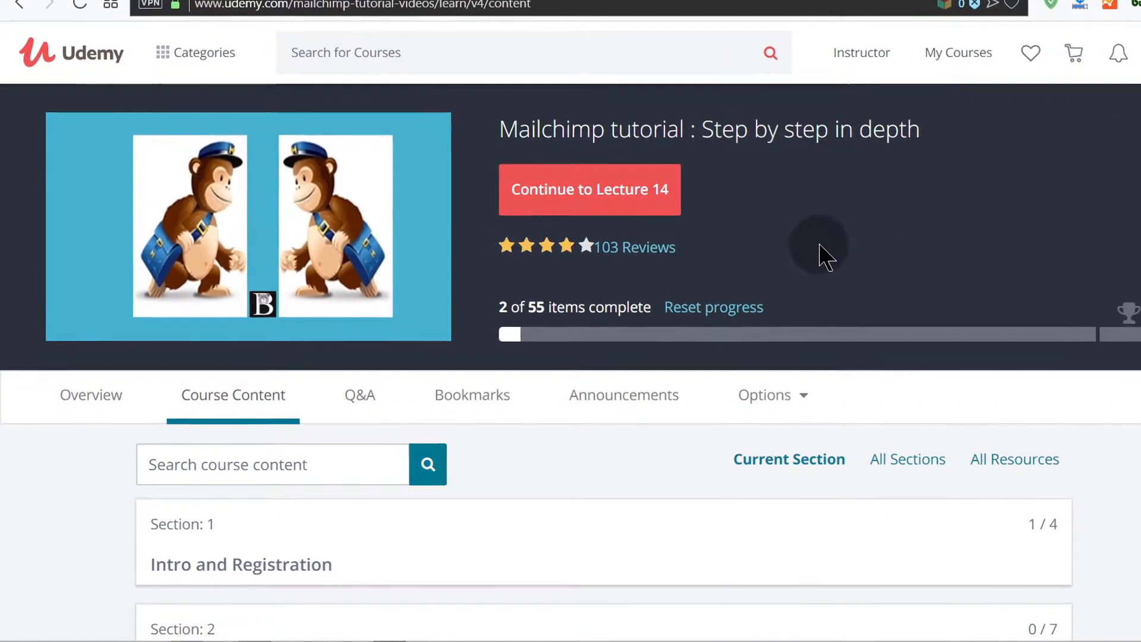
- Review the Mailchimp course's full list of sections, from Intro and Registration through Section 10
{"action": "left_click", "coordinate": [1122, 490]}
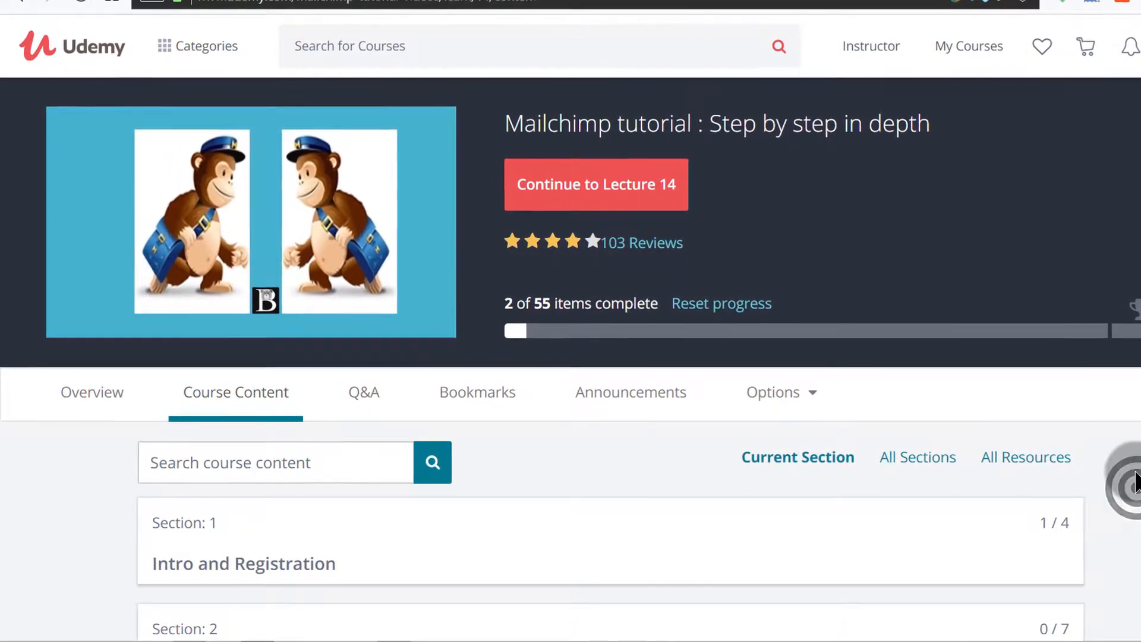
{"action": "scroll", "coordinate": [1132, 466], "scroll_direction": "down", "scroll_amount": 1}
{"action": "scroll", "coordinate": [1130, 467], "scroll_direction": "down", "scroll_amount": 5}
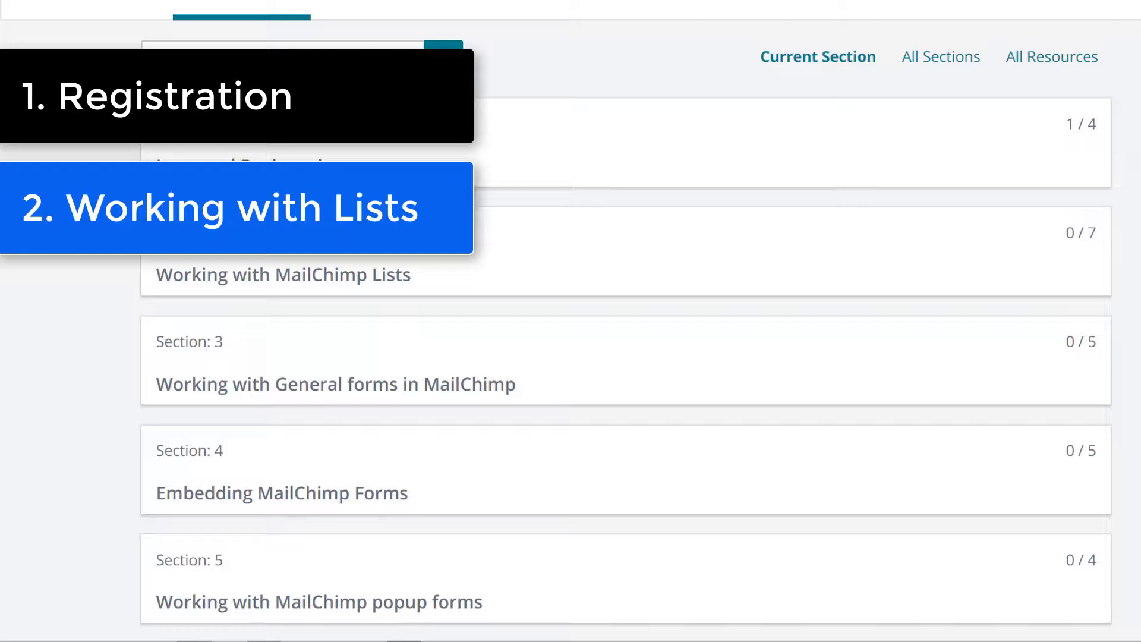
{"action": "scroll", "coordinate": [588, 399], "scroll_direction": "down", "scroll_amount": 3}
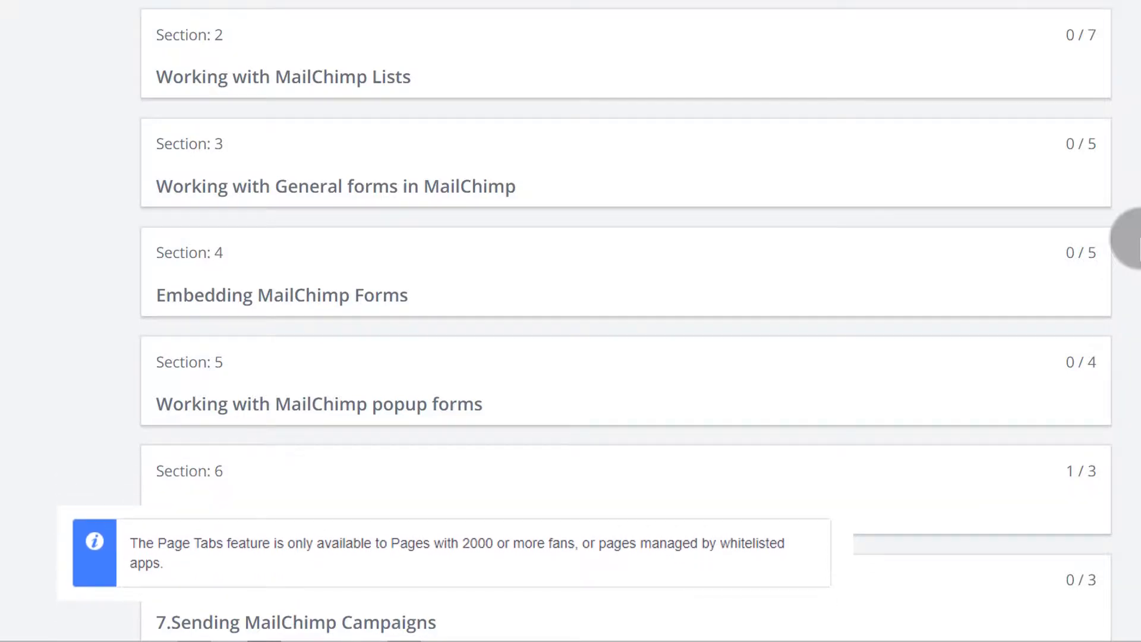
{"action": "scroll", "coordinate": [1135, 237], "scroll_direction": "down", "scroll_amount": 5}
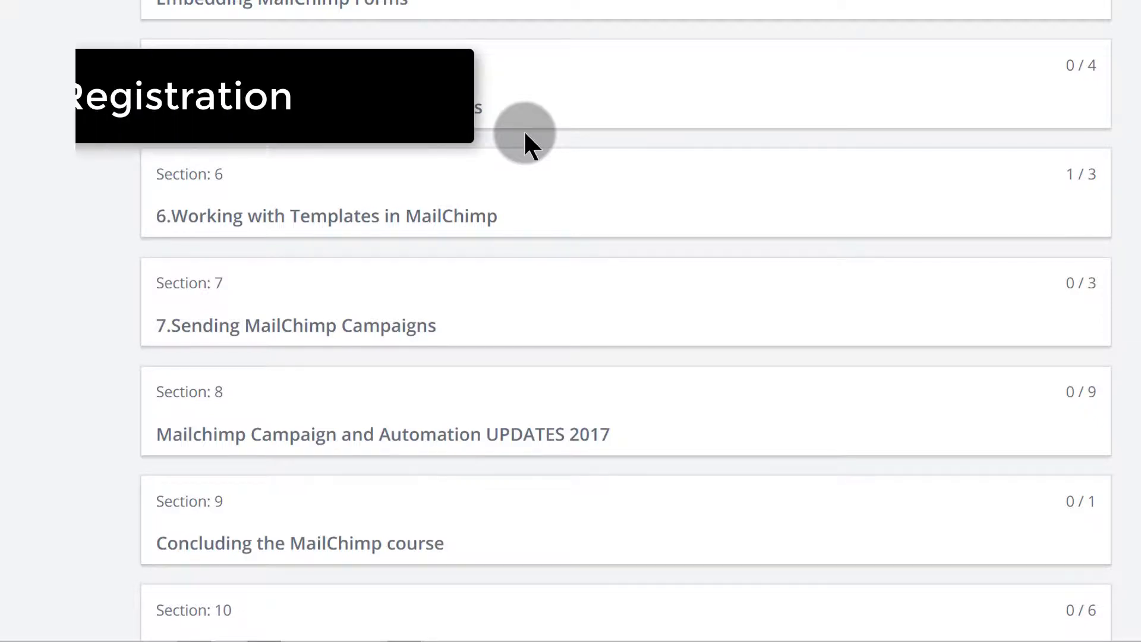
{"action": "scroll", "coordinate": [511, 140], "scroll_direction": "down", "scroll_amount": 2}
{"action": "scroll", "coordinate": [509, 143], "scroll_direction": "up", "scroll_amount": 2}
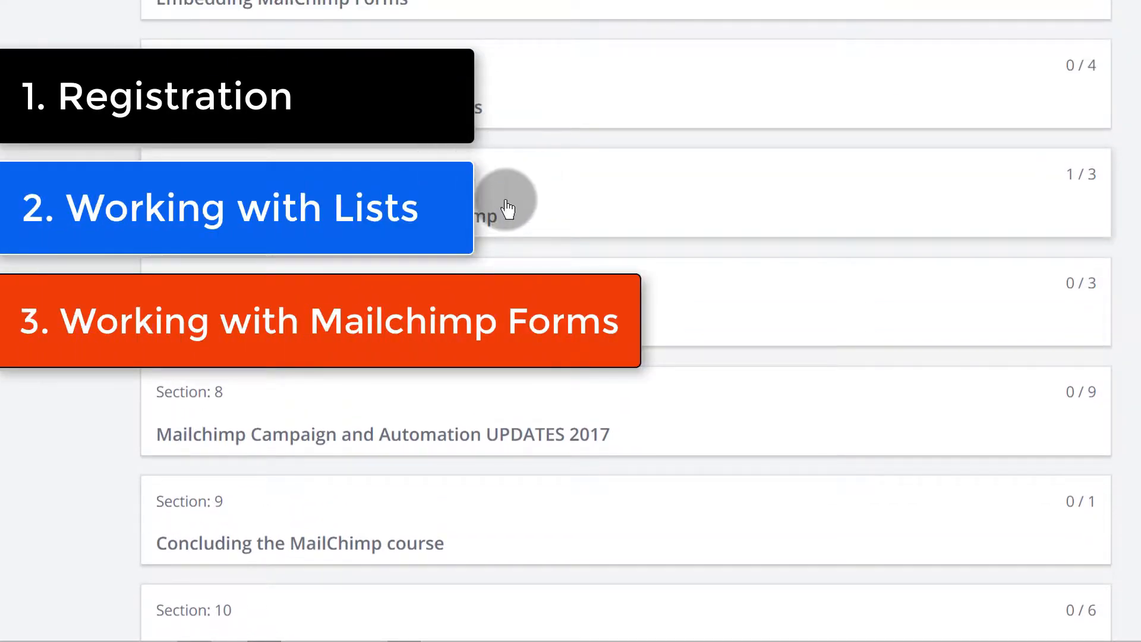
{"action": "scroll", "coordinate": [506, 214], "scroll_direction": "up", "scroll_amount": 2}
{"action": "scroll", "coordinate": [539, 262], "scroll_direction": "down", "scroll_amount": 1}
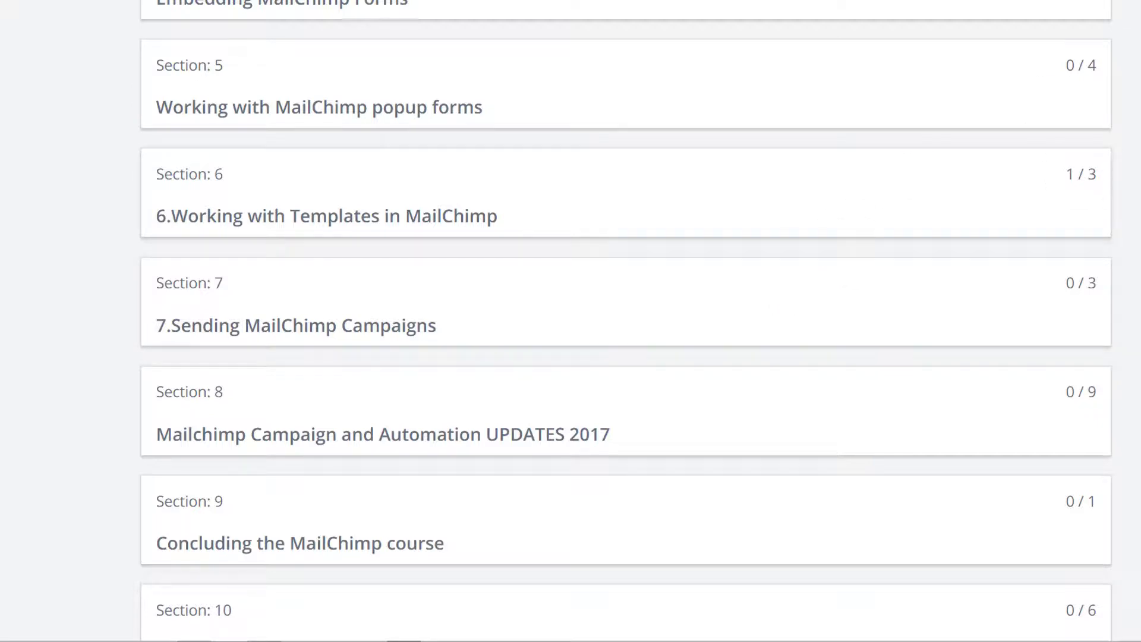
{"action": "scroll", "coordinate": [1139, 170], "scroll_direction": "up", "scroll_amount": 3}
{"action": "scroll", "coordinate": [1139, 171], "scroll_direction": "up", "scroll_amount": 10}
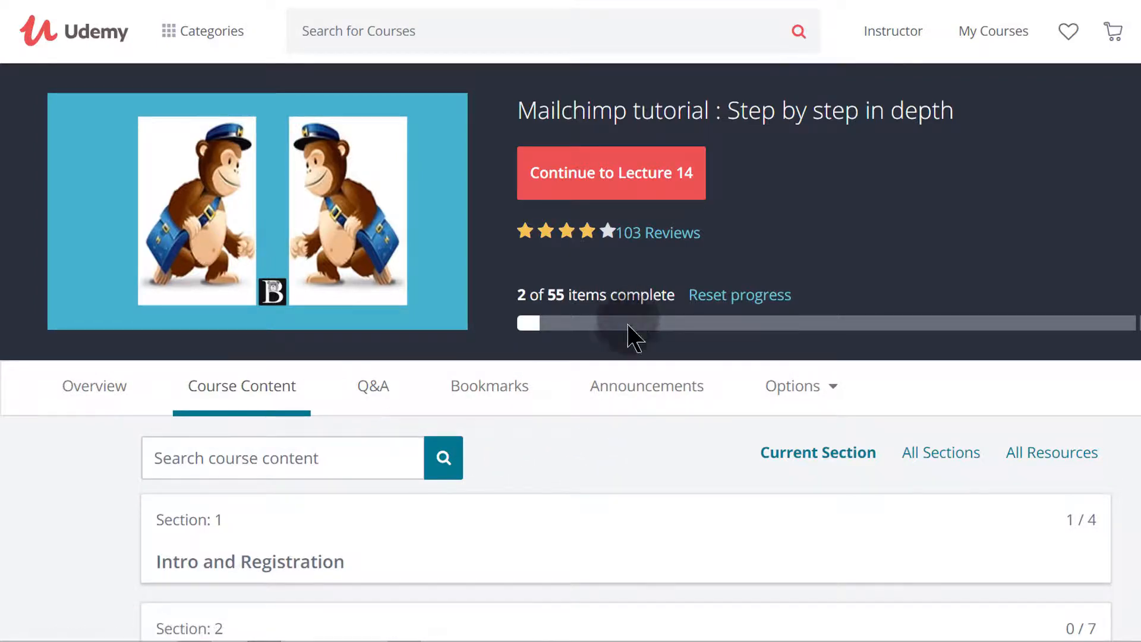
- Open the course's Q&A and view the form for asking a new question
{"action": "left_click", "coordinate": [381, 389]}
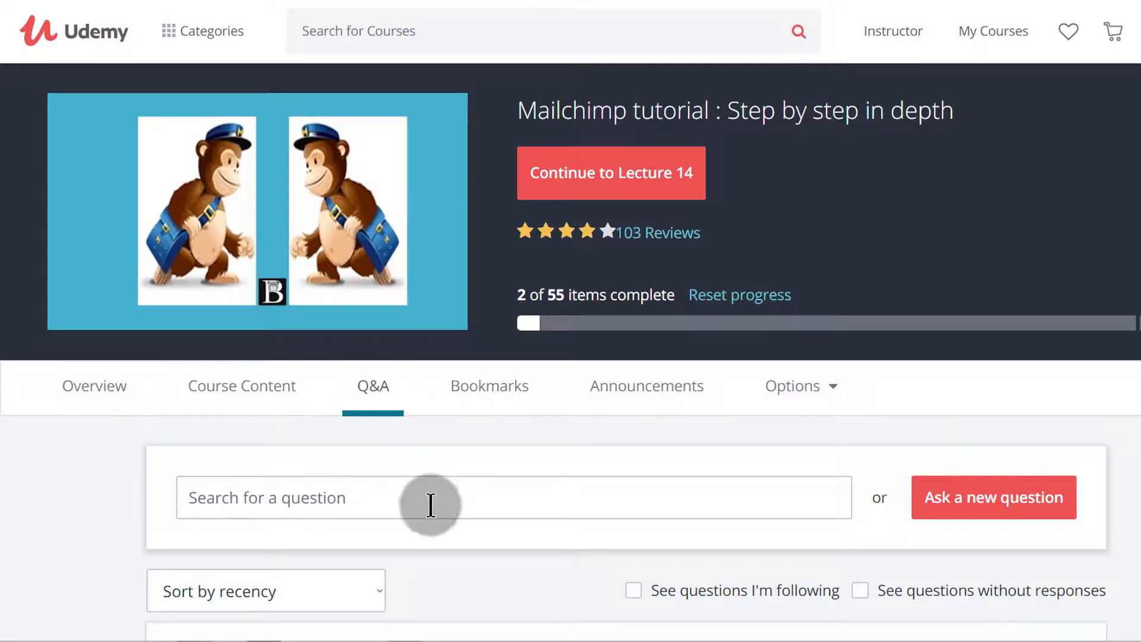
{"action": "left_click", "coordinate": [958, 501]}
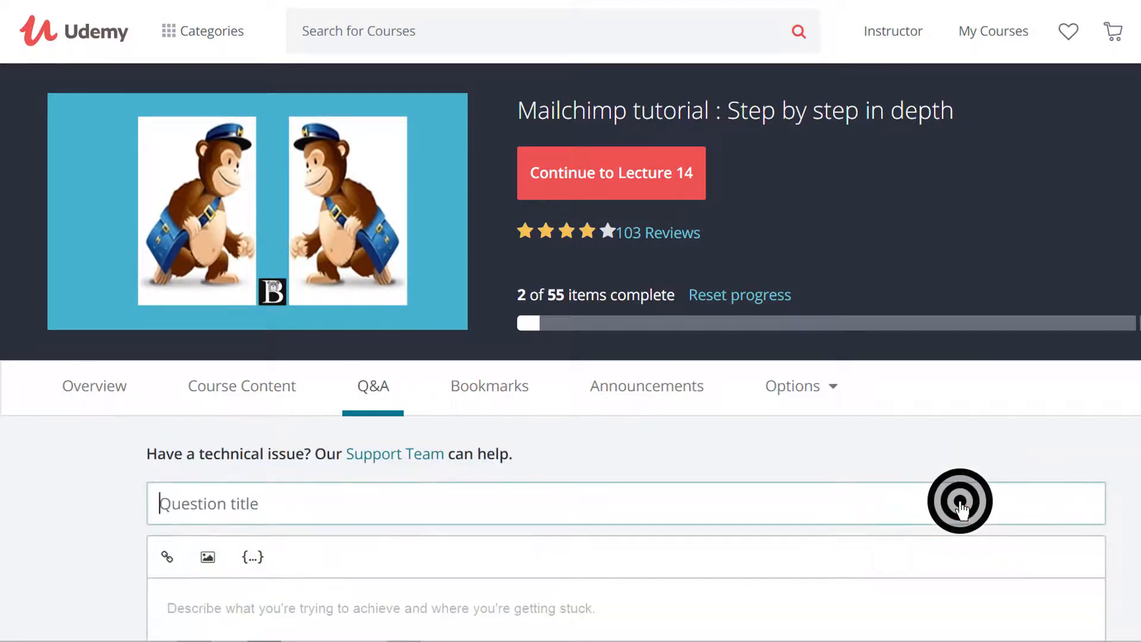
{"action": "scroll", "coordinate": [373, 510], "scroll_direction": "down", "scroll_amount": 5}
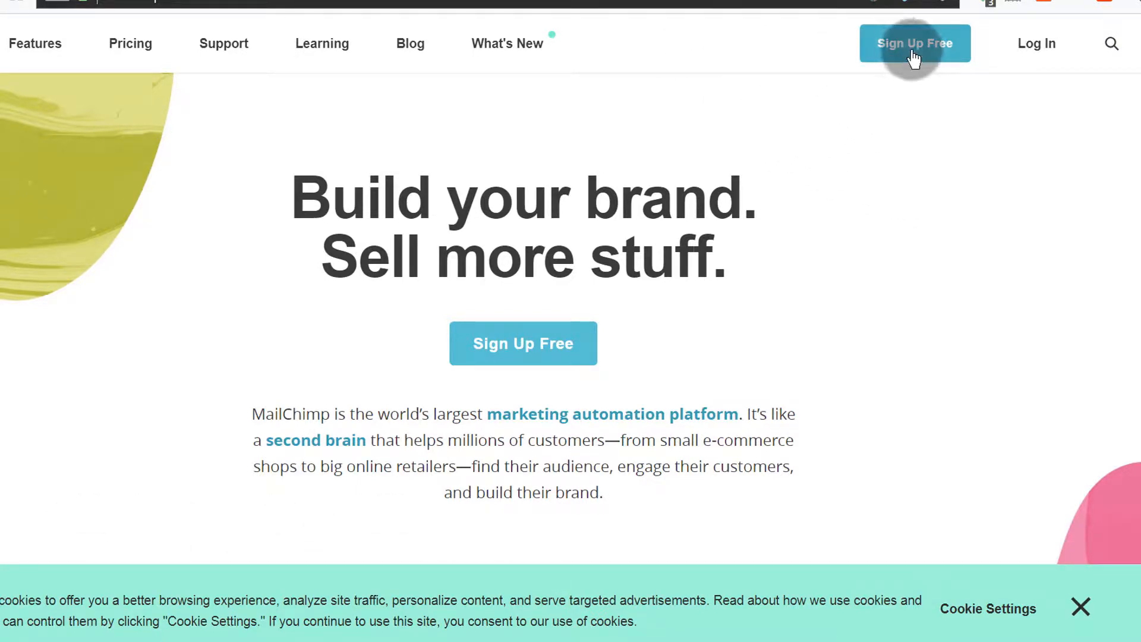
- Open the MailChimp free account sign-up form and review its email, username and password fields and requirements
{"action": "left_click", "coordinate": [882, 45]}
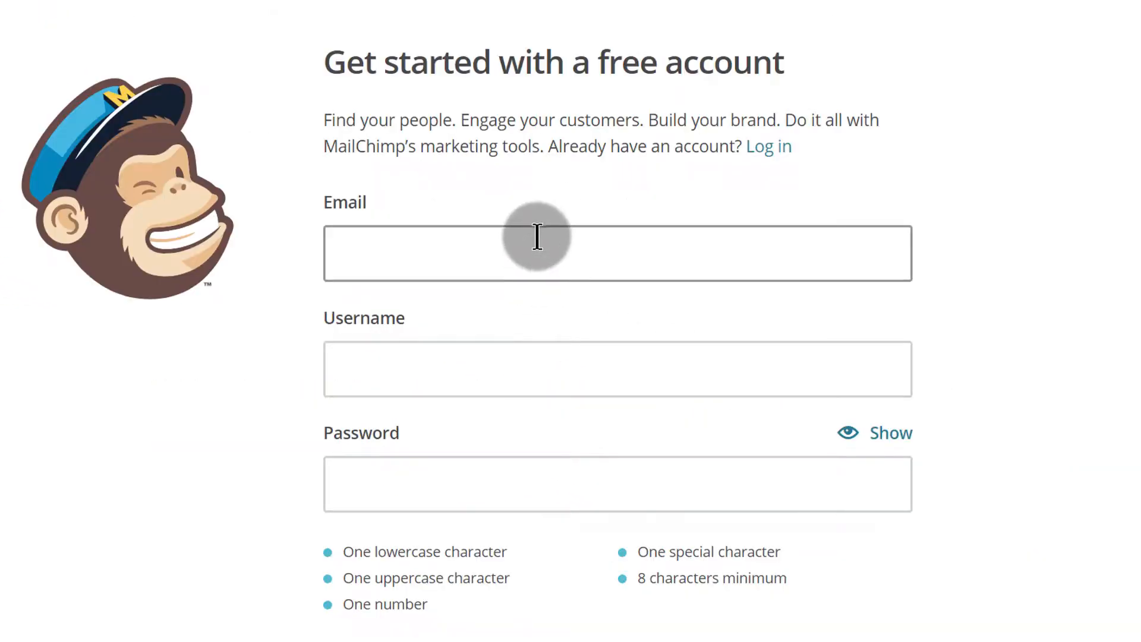
{"action": "scroll", "coordinate": [629, 354], "scroll_direction": "down", "scroll_amount": 4}
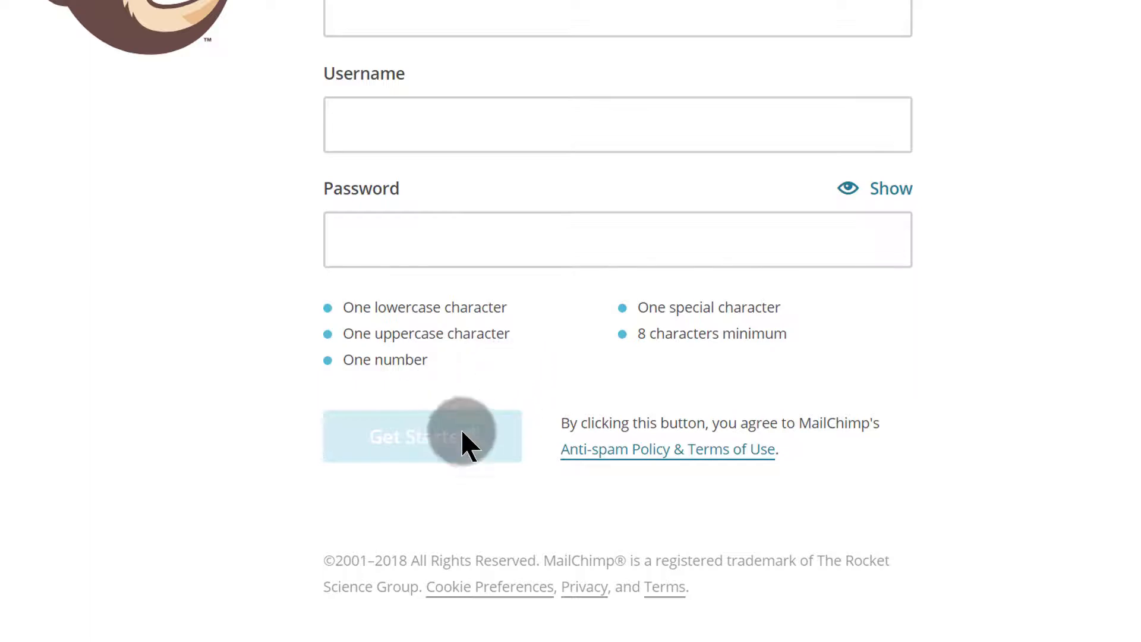
{"action": "scroll", "coordinate": [483, 362], "scroll_direction": "up", "scroll_amount": 4}
{"action": "scroll", "coordinate": [479, 376], "scroll_direction": "down", "scroll_amount": 4}
{"action": "scroll", "coordinate": [623, 342], "scroll_direction": "up", "scroll_amount": 4}
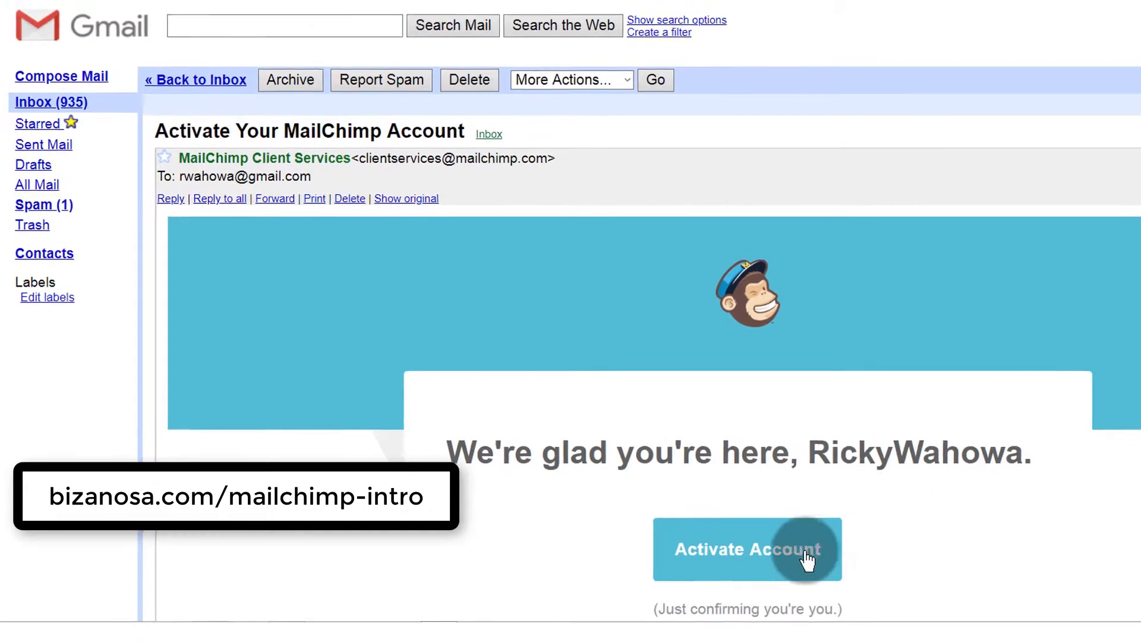
- Activate the MailChimp account from the activation email in Gmail and complete the human confirmation
{"action": "left_click", "coordinate": [731, 548]}
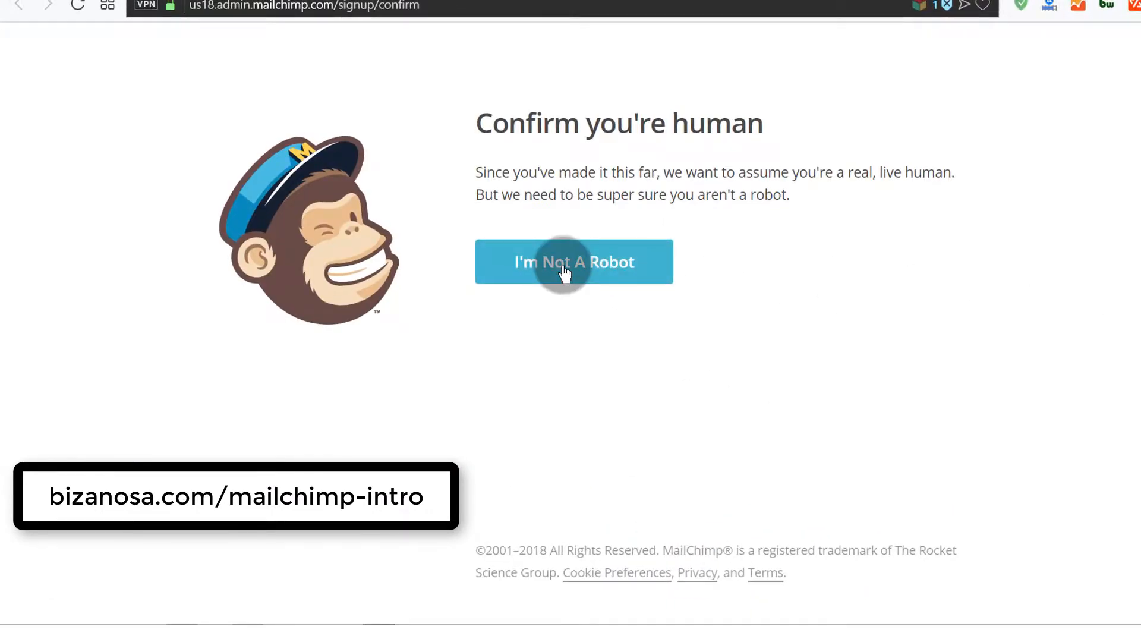
{"action": "left_click", "coordinate": [564, 273]}
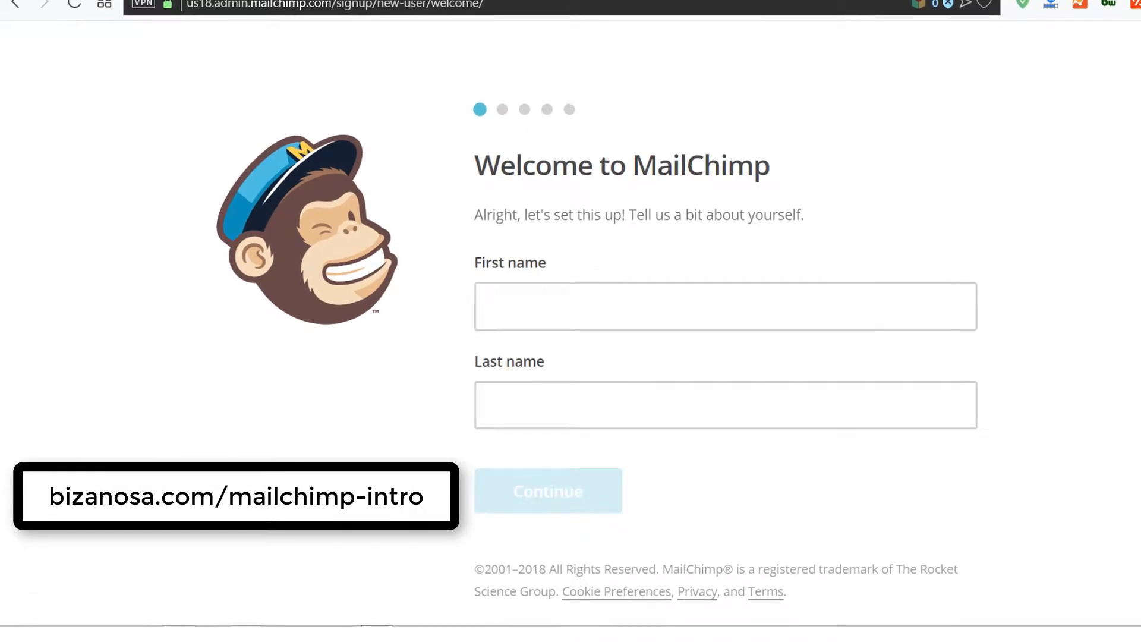
- Enter the account owner's first and last name and continue to the business details
{"action": "left_click", "coordinate": [559, 299]}
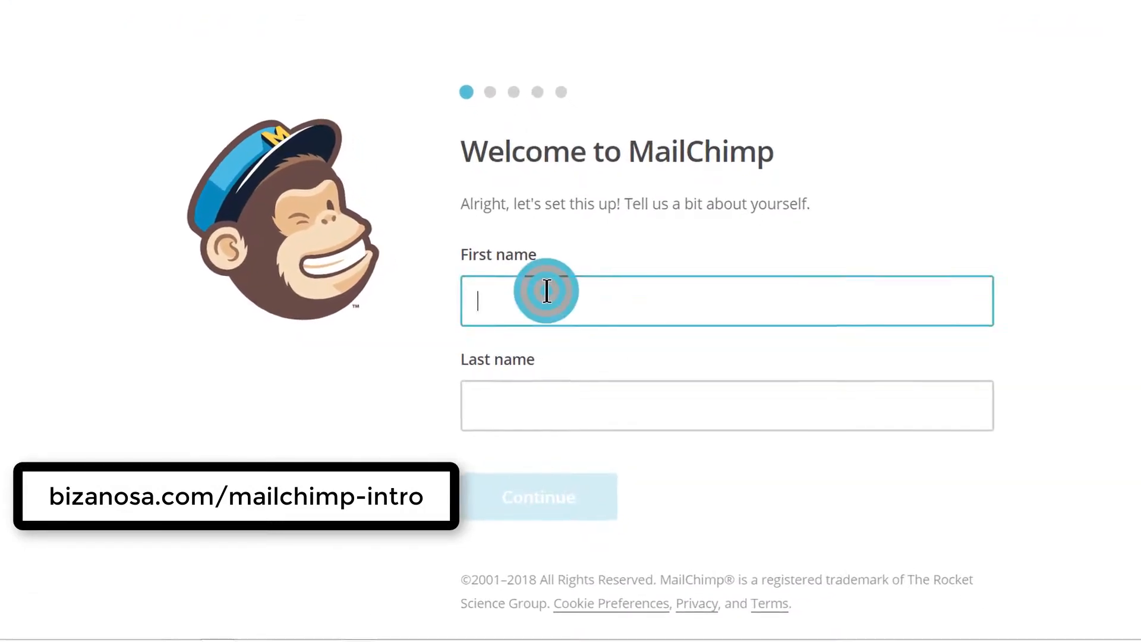
{"action": "type", "text": "Ricky"}
{"action": "left_click", "coordinate": [542, 395]}
{"action": "type", "text": "Wahowa"}
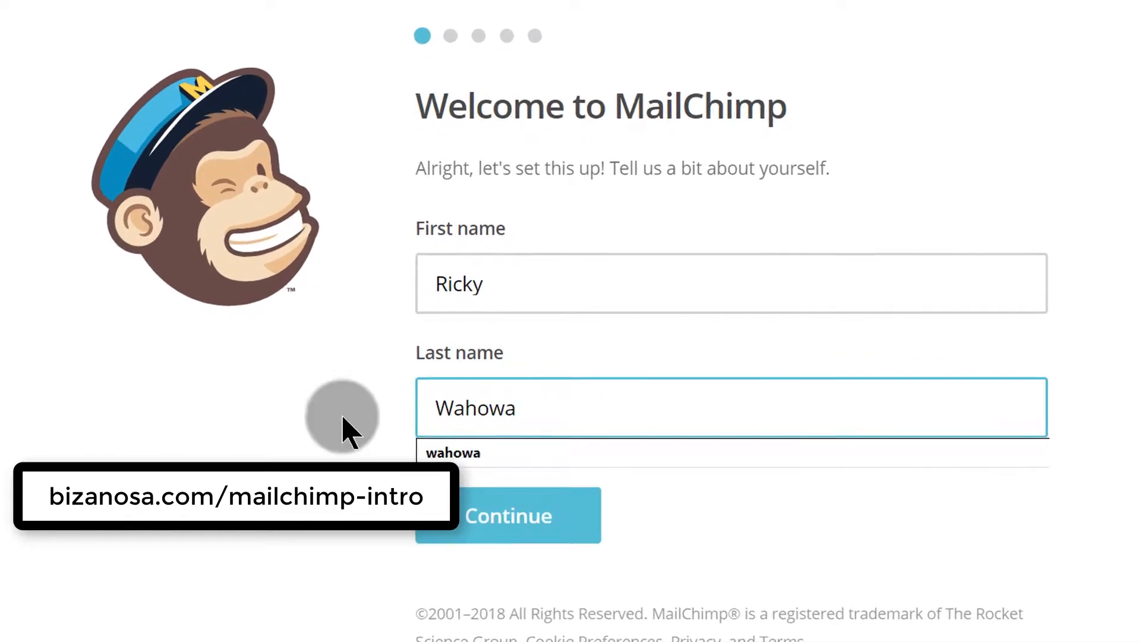
{"action": "left_click", "coordinate": [541, 510]}
- Enter Bizanosa Test as the business name and test.bizanosa.com as the website, and continue to the address details
{"action": "left_click", "coordinate": [443, 307]}
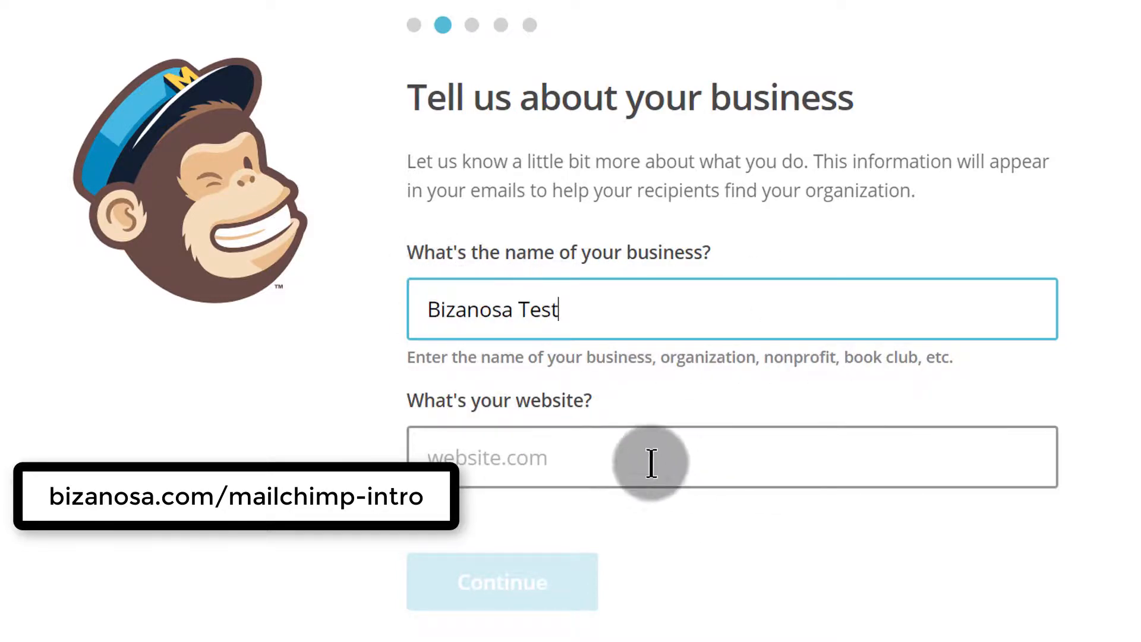
{"action": "left_click", "coordinate": [529, 440]}
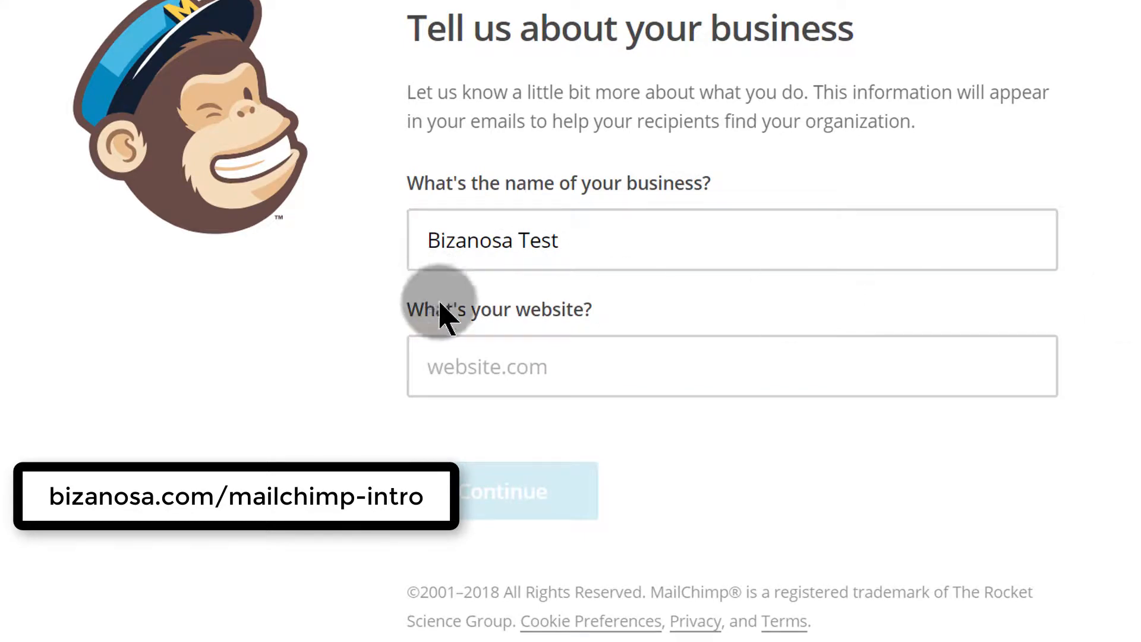
{"action": "left_click", "coordinate": [495, 364]}
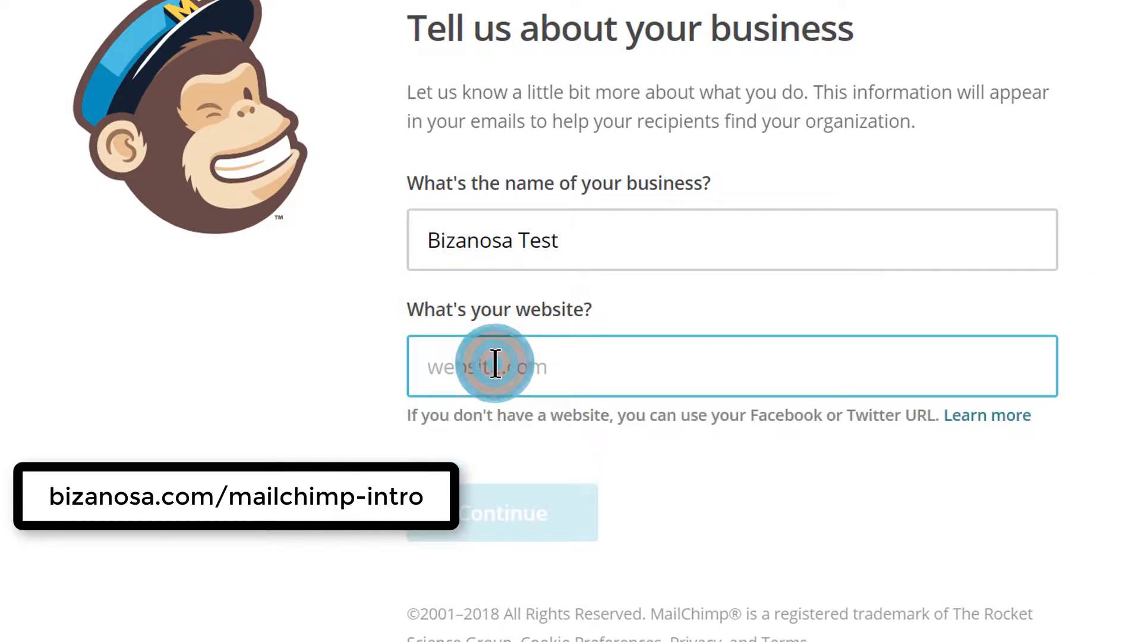
{"action": "type", "text": "test.bizanosa.com"}
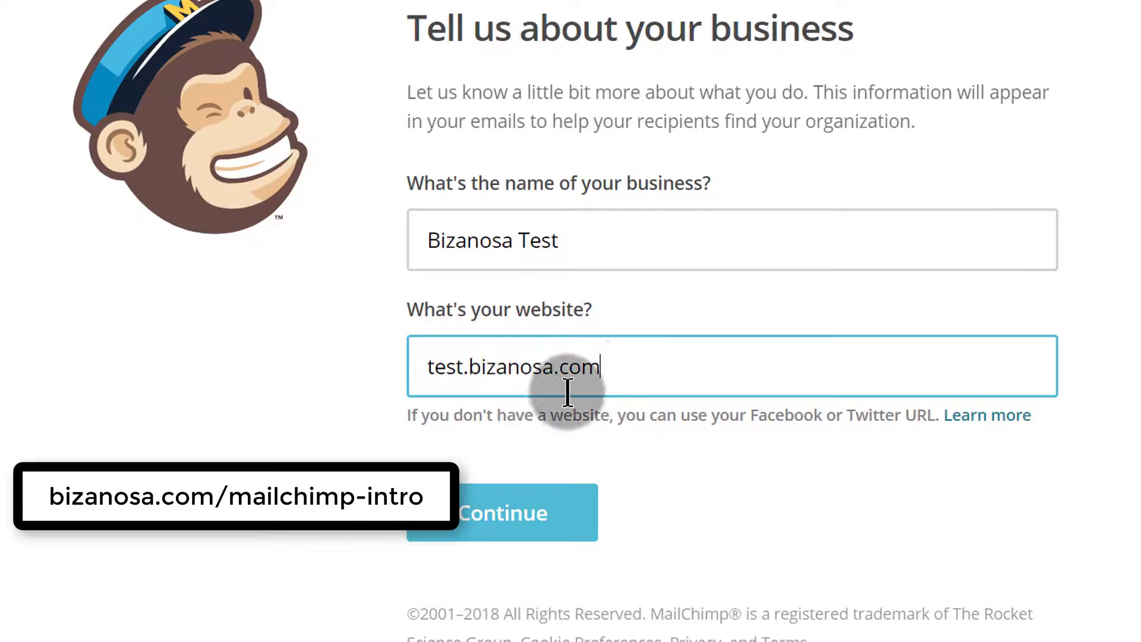
{"action": "left_click", "coordinate": [504, 515]}
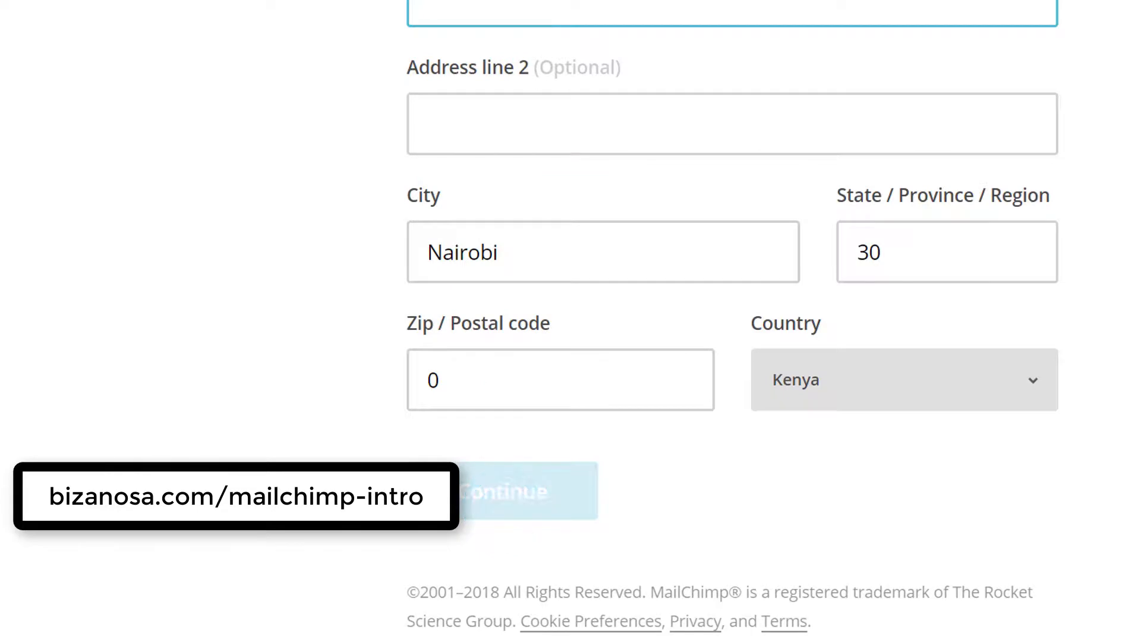
- Fill in the business's postal address and postal code, keeping the prefilled city and country, and submit the address
{"action": "scroll", "coordinate": [796, 372], "scroll_direction": "up", "scroll_amount": 5}
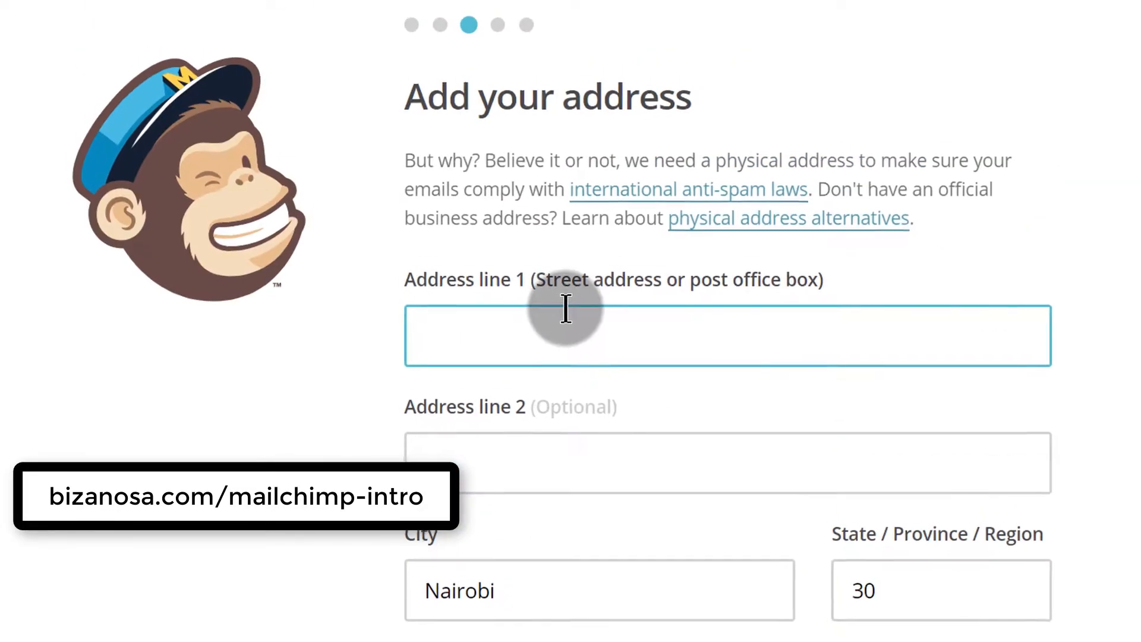
{"action": "scroll", "coordinate": [581, 321], "scroll_direction": "down", "scroll_amount": 4}
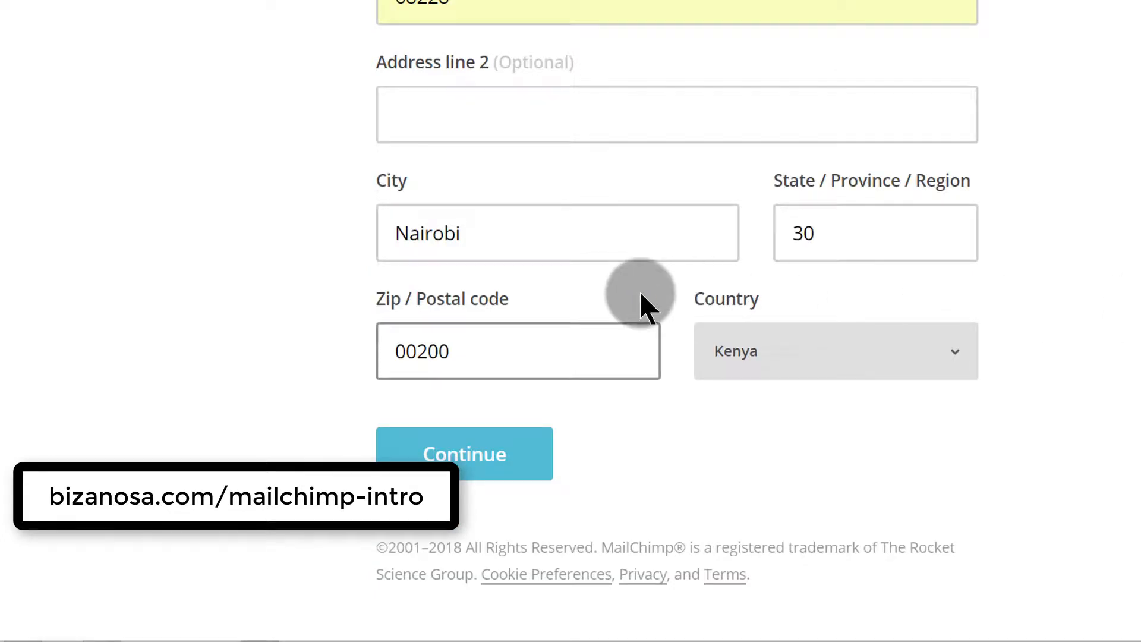
{"action": "left_click", "coordinate": [469, 460]}
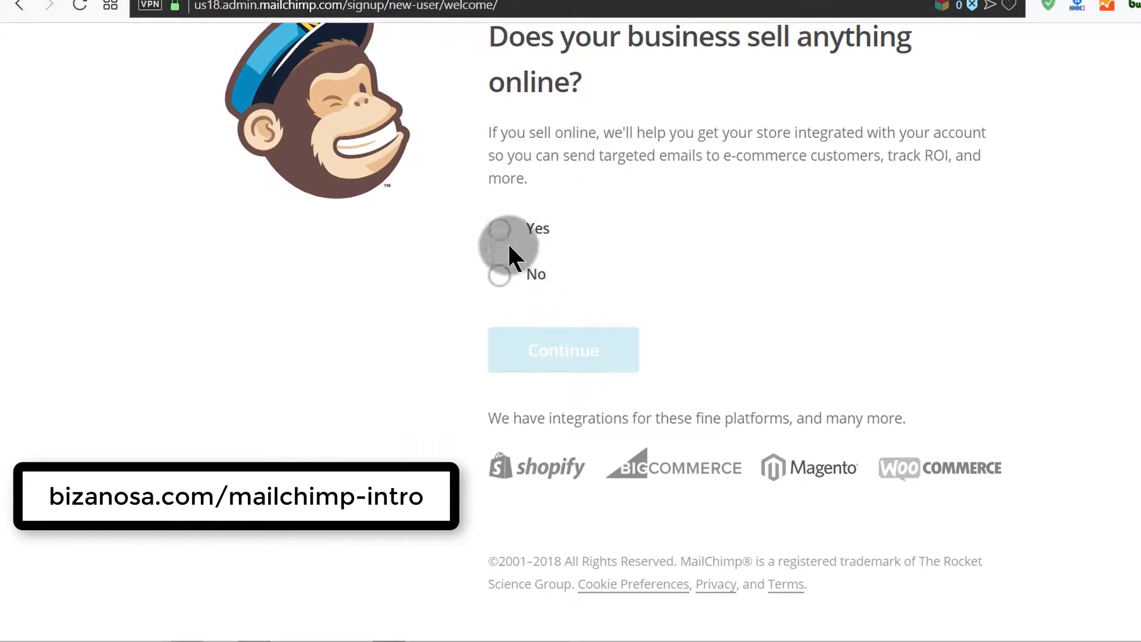
- Answer Yes to selling online and continue past the social media connections without linking Facebook or Twitter
{"action": "left_click", "coordinate": [499, 229]}
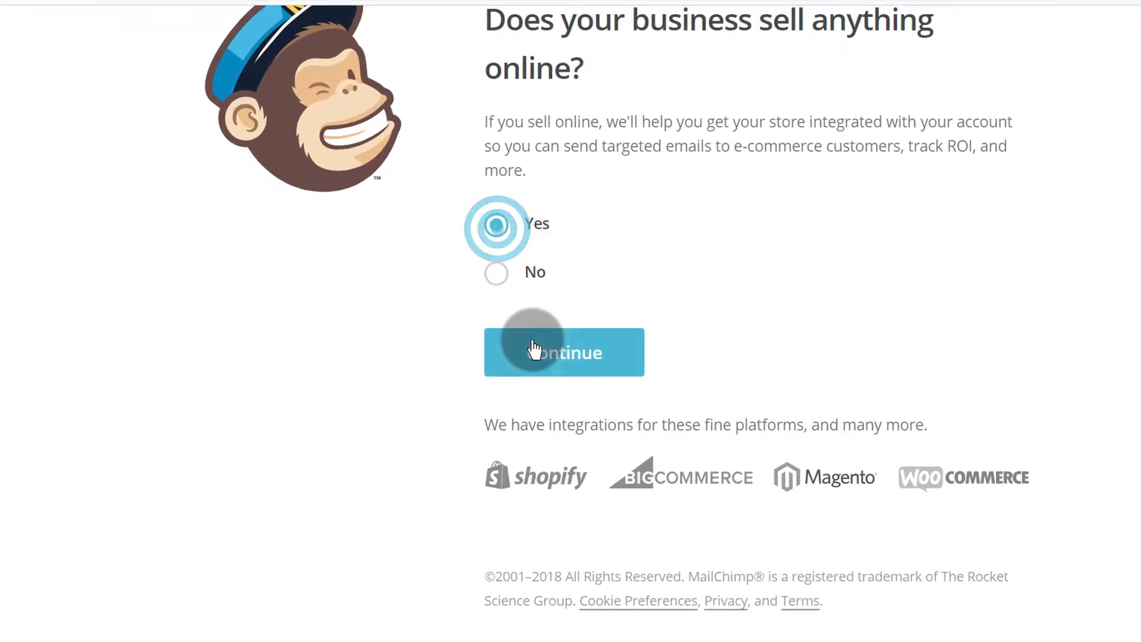
{"action": "left_click", "coordinate": [549, 355]}
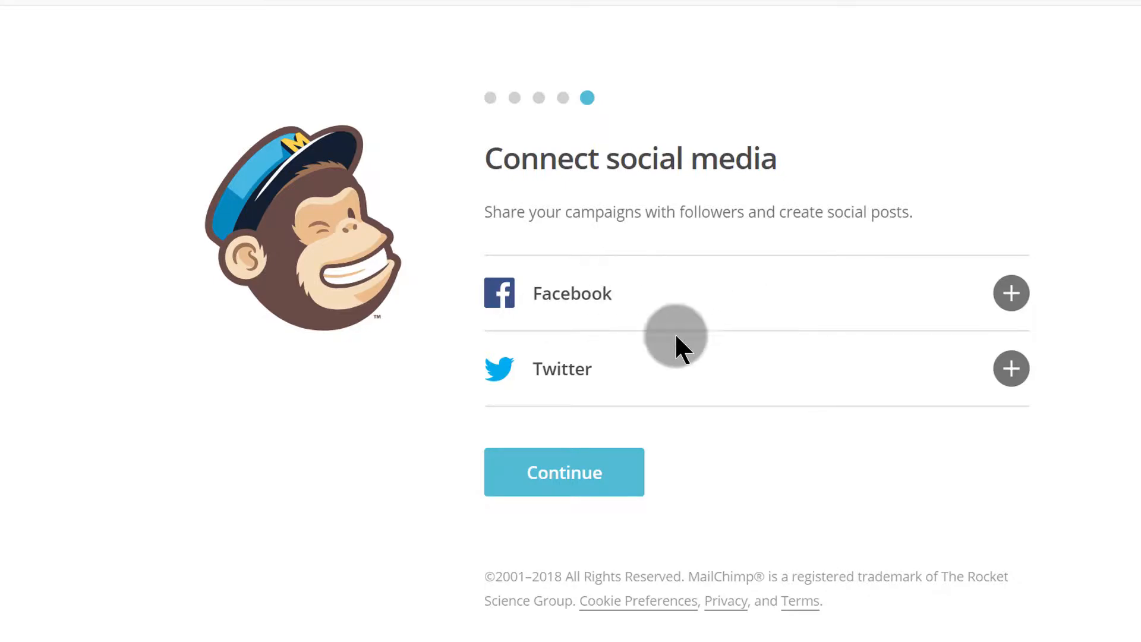
{"action": "left_click", "coordinate": [581, 484]}
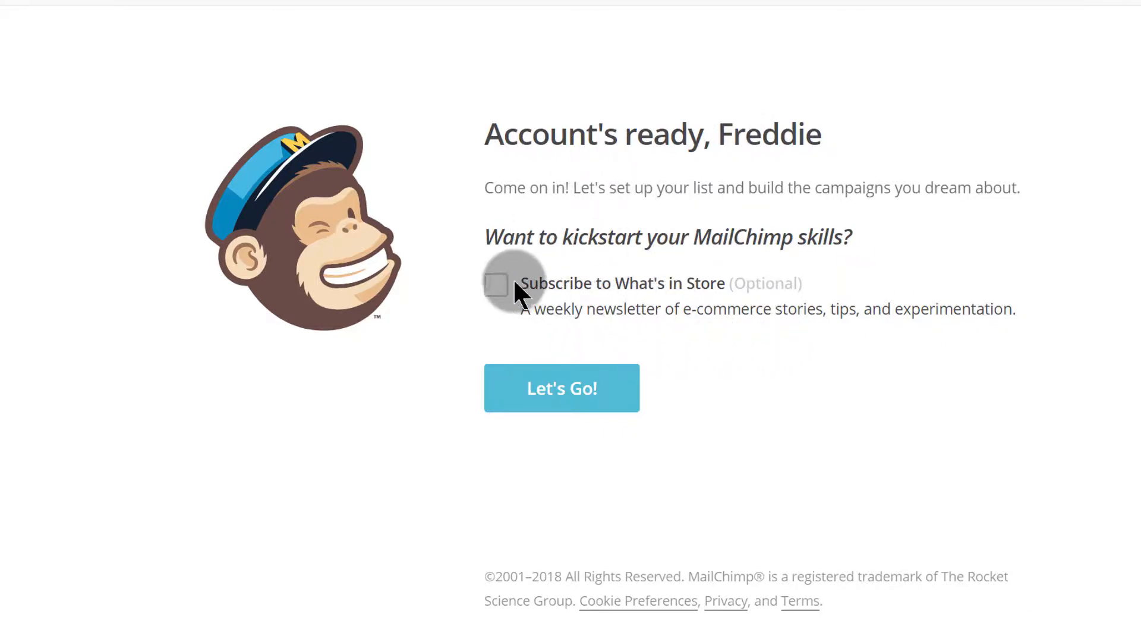
- Subscribe to the What's in Store newsletter and finish the account setup to enter the dashboard
{"action": "left_click", "coordinate": [493, 290]}
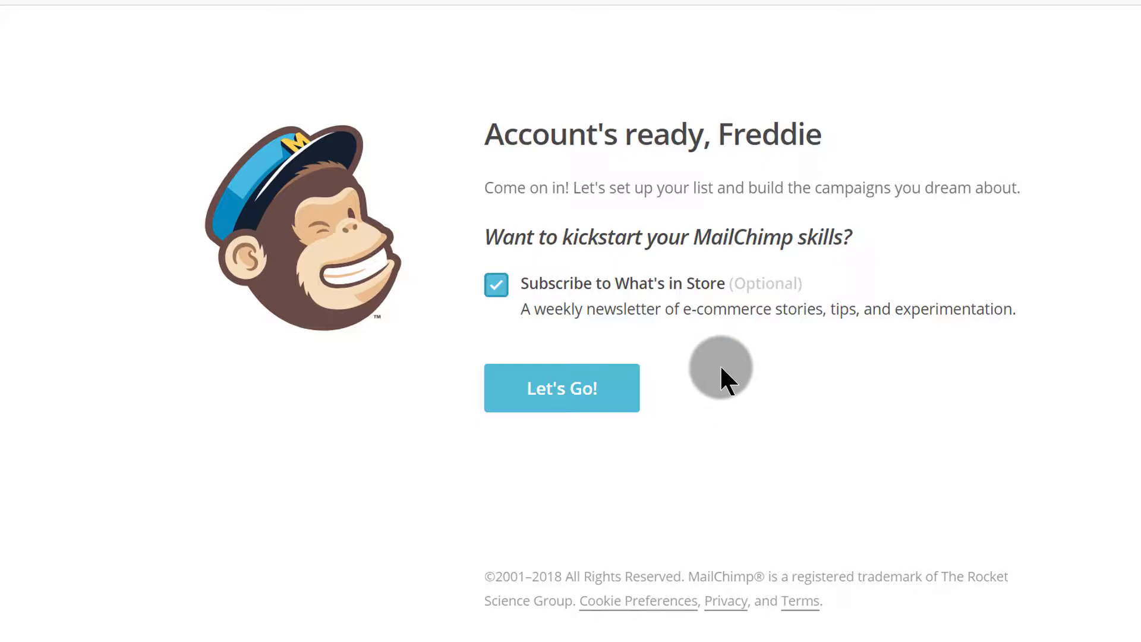
{"action": "left_click", "coordinate": [585, 398]}
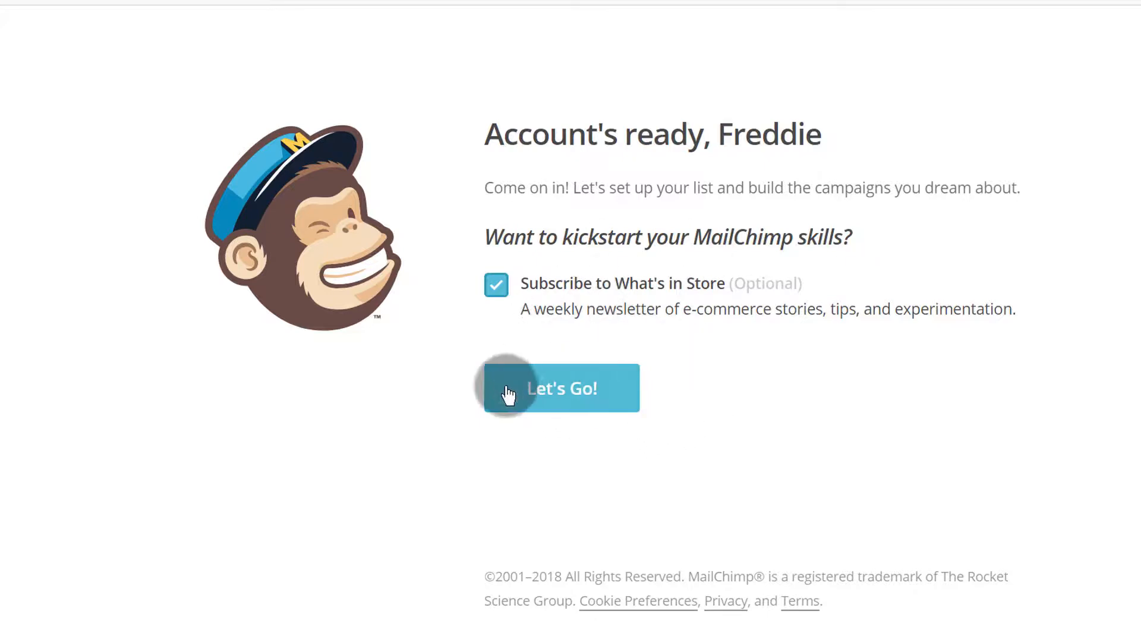
{"action": "left_click", "coordinate": [497, 296]}
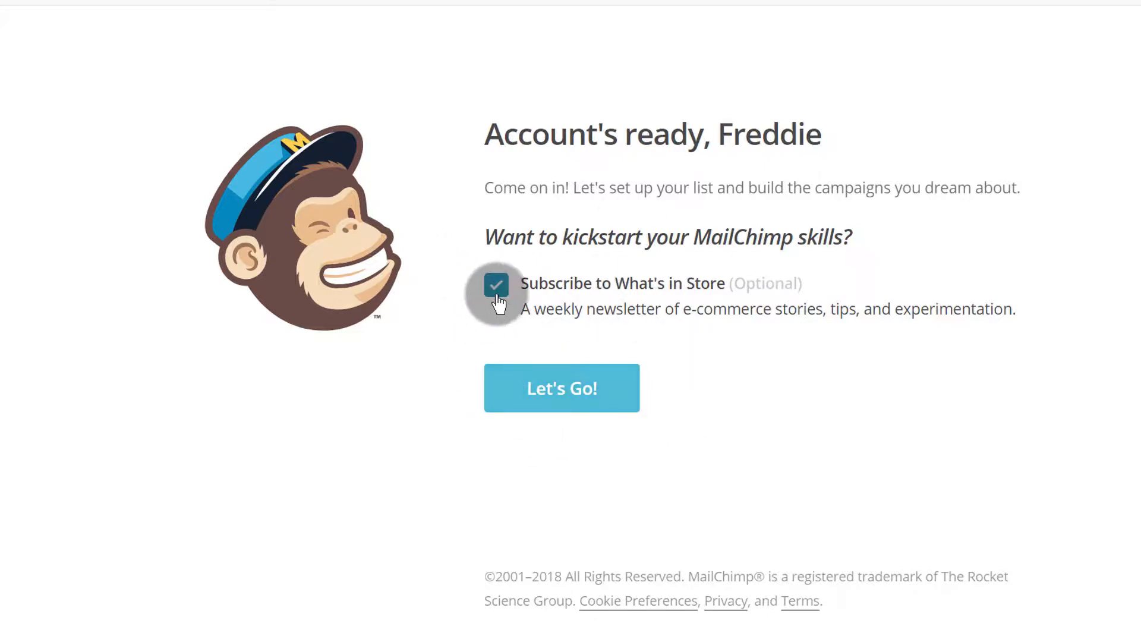
{"action": "left_click", "coordinate": [541, 384]}
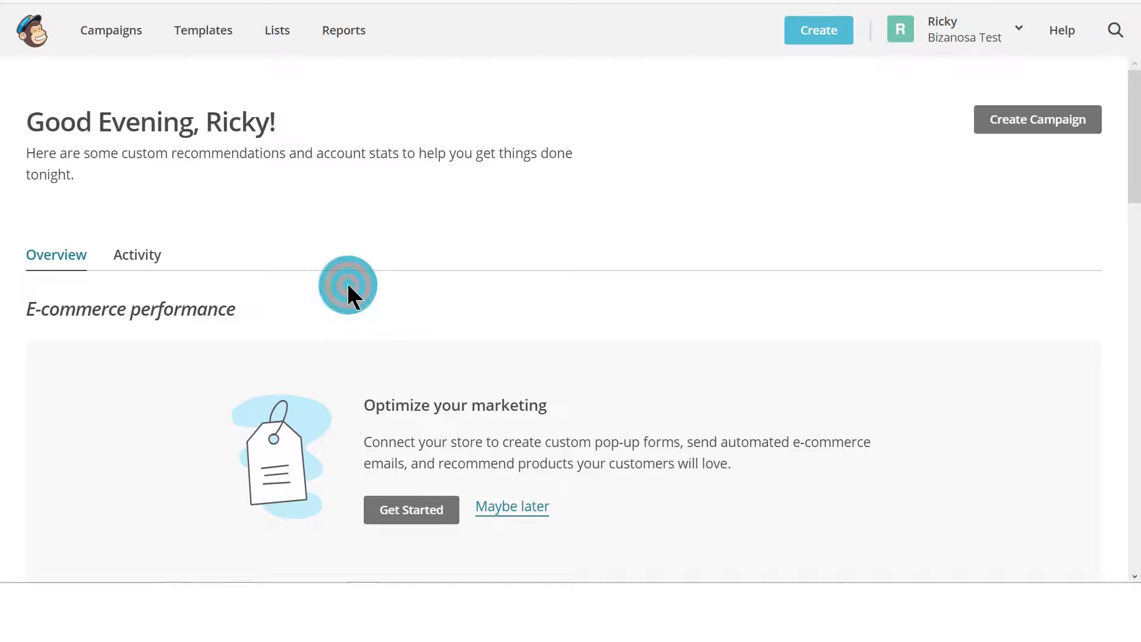
- Review the dashboard overview, covering e-commerce performance, audience, campaigns and the shortcuts to helpful resources
{"action": "scroll", "coordinate": [357, 279], "scroll_direction": "down", "scroll_amount": 9}
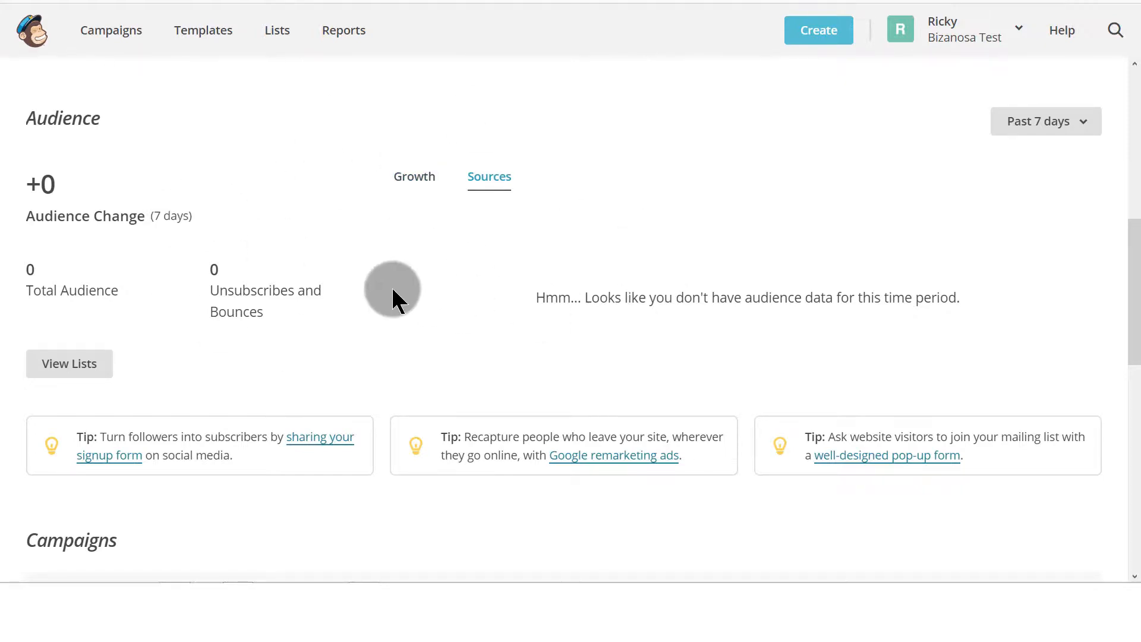
{"action": "scroll", "coordinate": [542, 318], "scroll_direction": "down", "scroll_amount": 6}
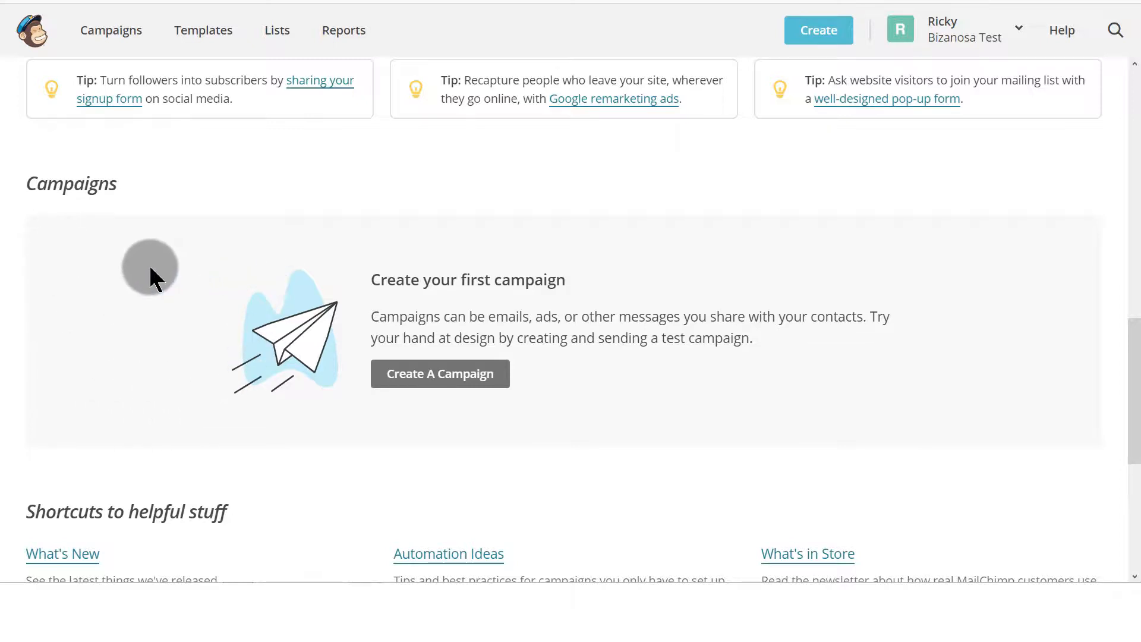
{"action": "scroll", "coordinate": [212, 267], "scroll_direction": "down", "scroll_amount": 3}
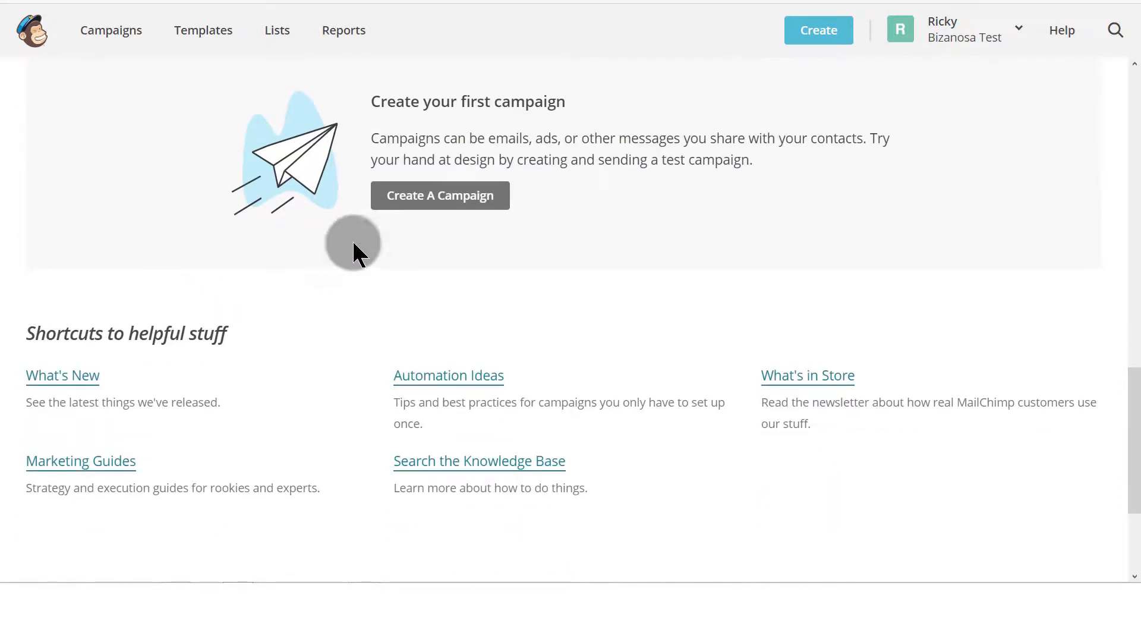
{"action": "scroll", "coordinate": [284, 244], "scroll_direction": "down", "scroll_amount": 3}
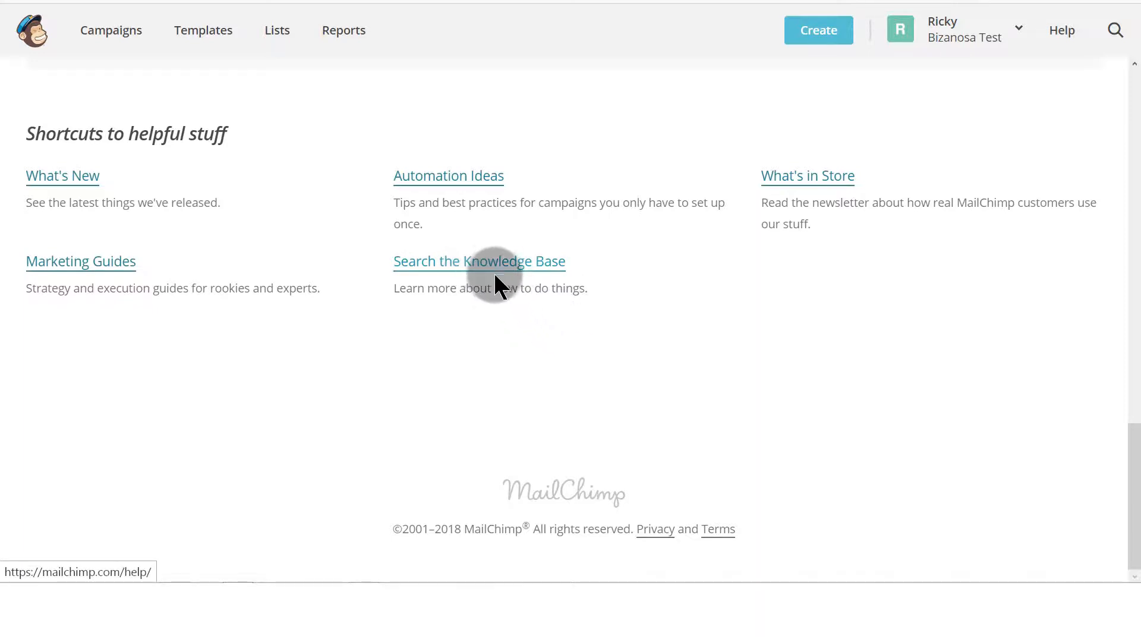
{"action": "scroll", "coordinate": [494, 259], "scroll_direction": "up", "scroll_amount": 15}
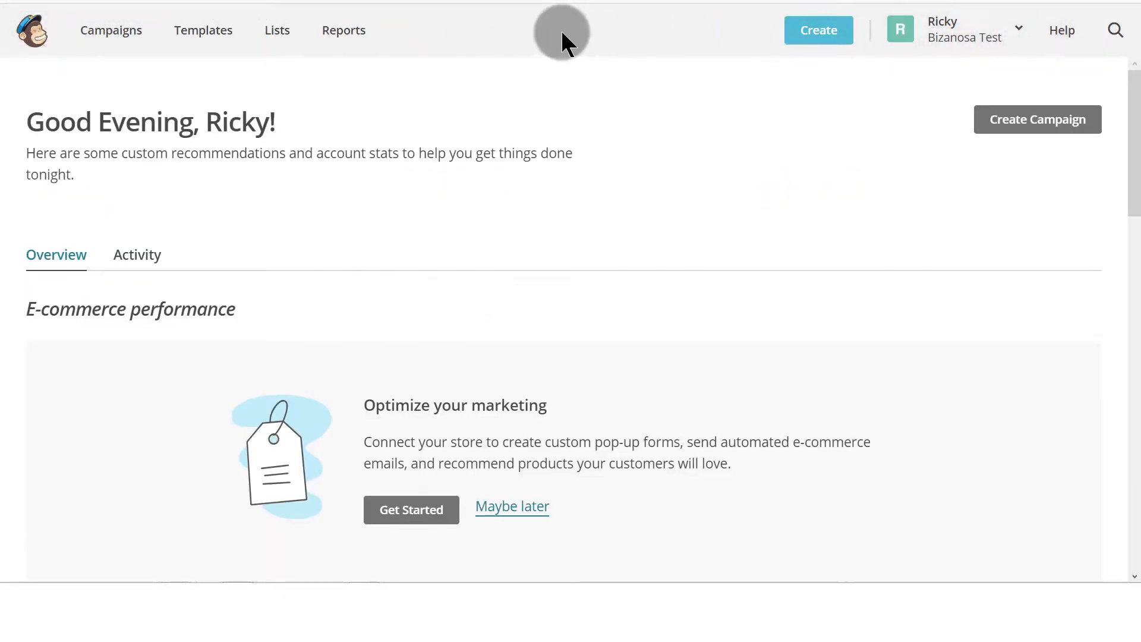
- View the email, ad and landing page creation options from both campaign-creation entry points, closing the dialog each time
{"action": "left_click", "coordinate": [1019, 119]}
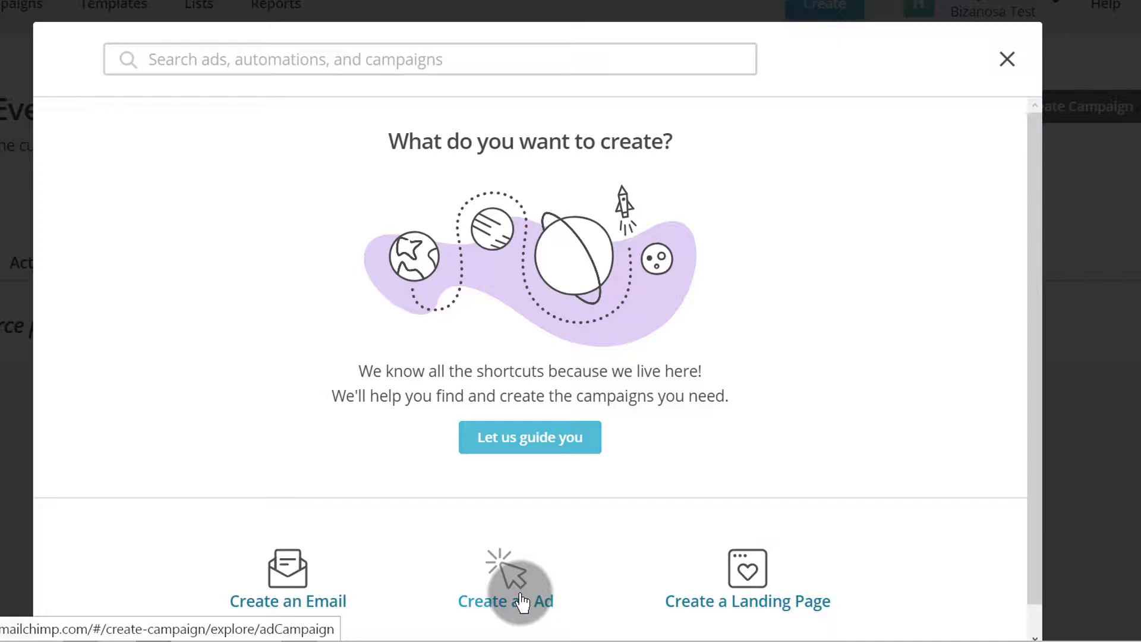
{"action": "left_click", "coordinate": [1007, 59]}
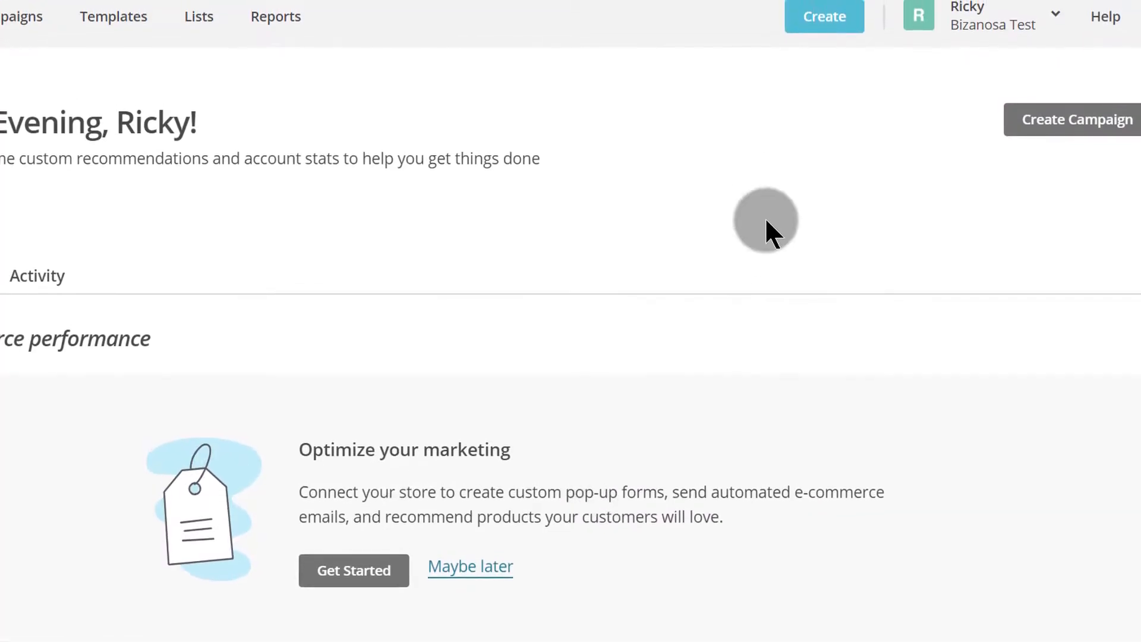
{"action": "left_click", "coordinate": [823, 16]}
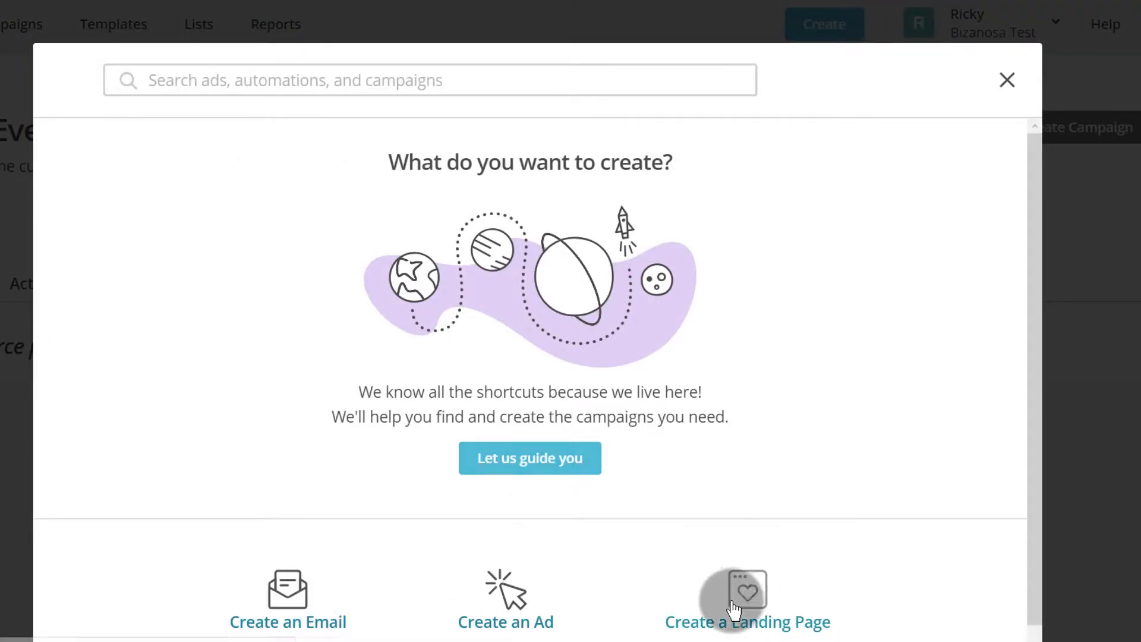
{"action": "left_click", "coordinate": [1006, 81]}
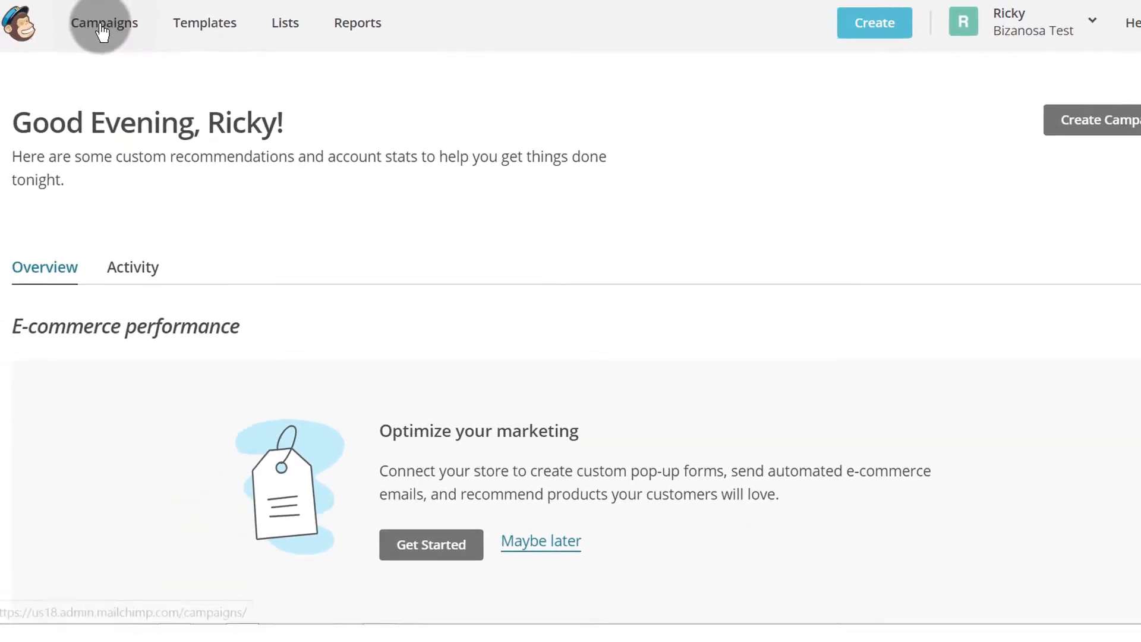
- Open the campaigns page and view its Ongoing, Draft and Completed categories
{"action": "left_click", "coordinate": [113, 27]}
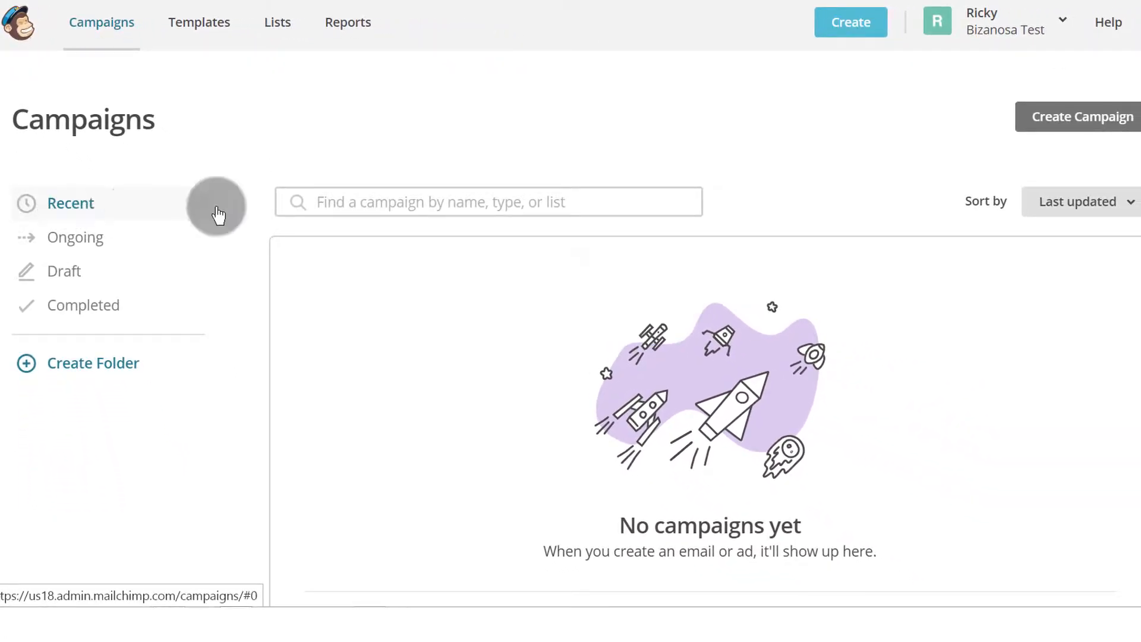
{"action": "left_click", "coordinate": [67, 244]}
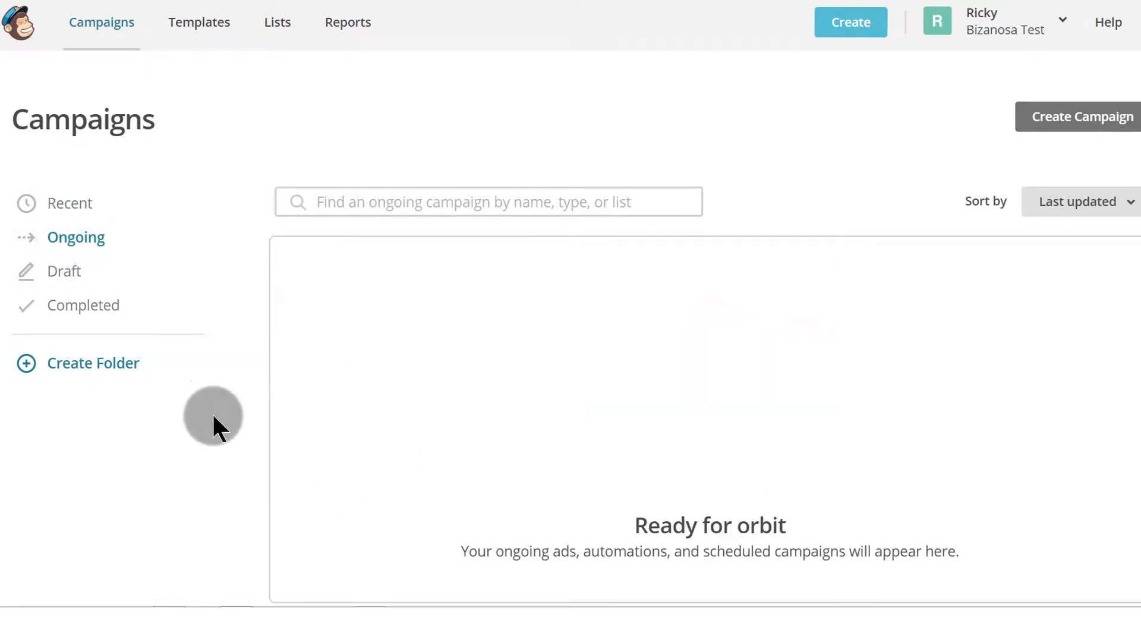
{"action": "left_click", "coordinate": [55, 272]}
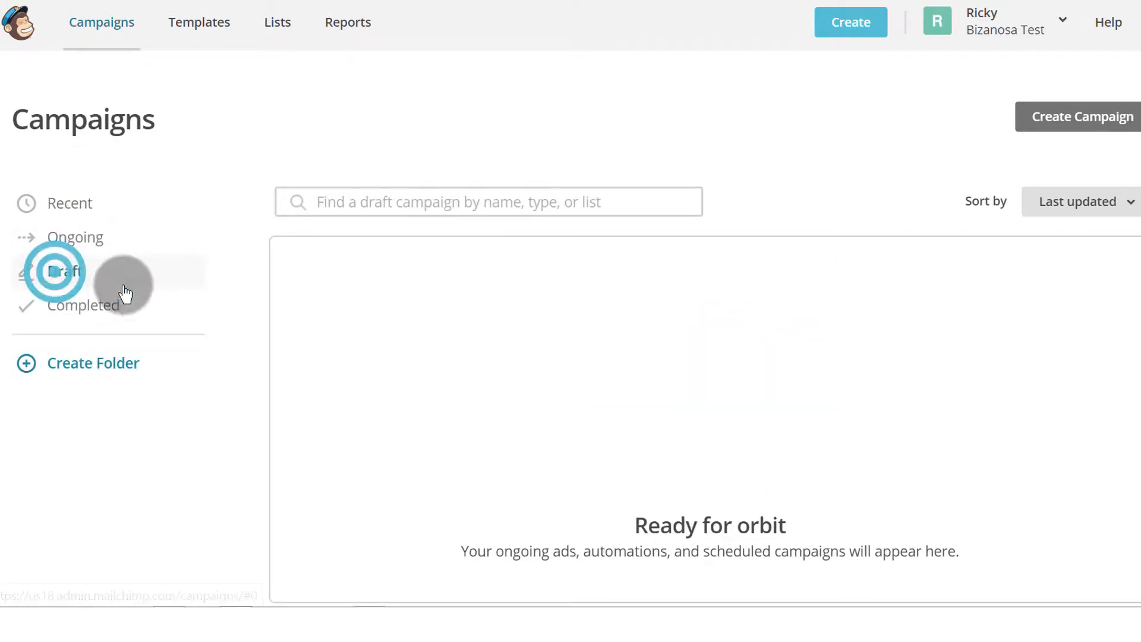
{"action": "left_click", "coordinate": [89, 309]}
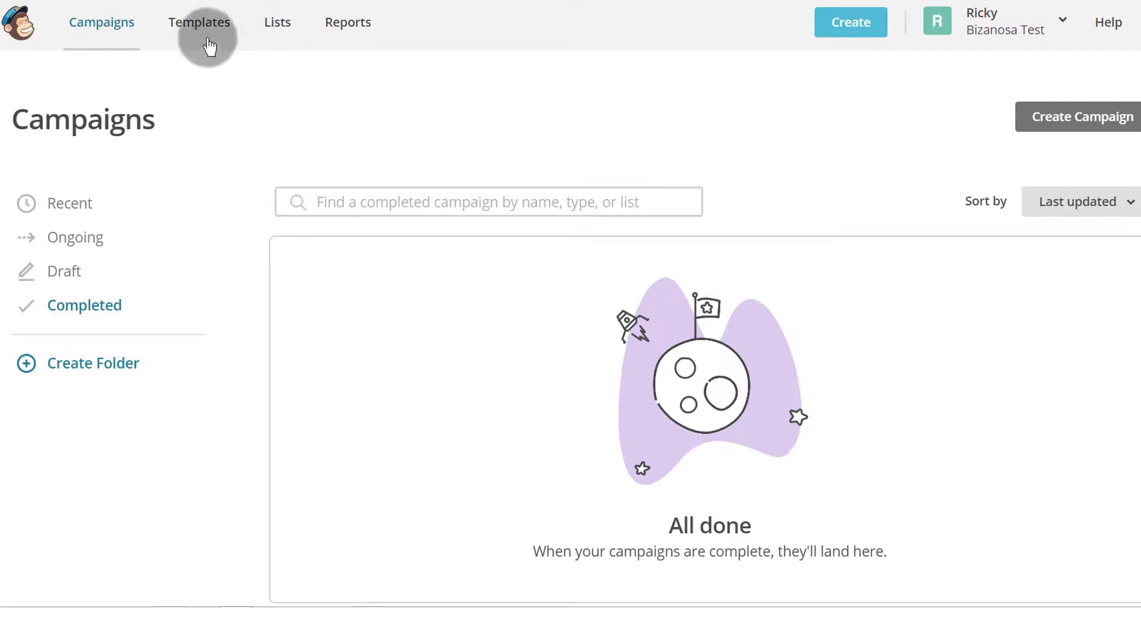
- Open the saved templates page and look over its contents
{"action": "left_click", "coordinate": [198, 25]}
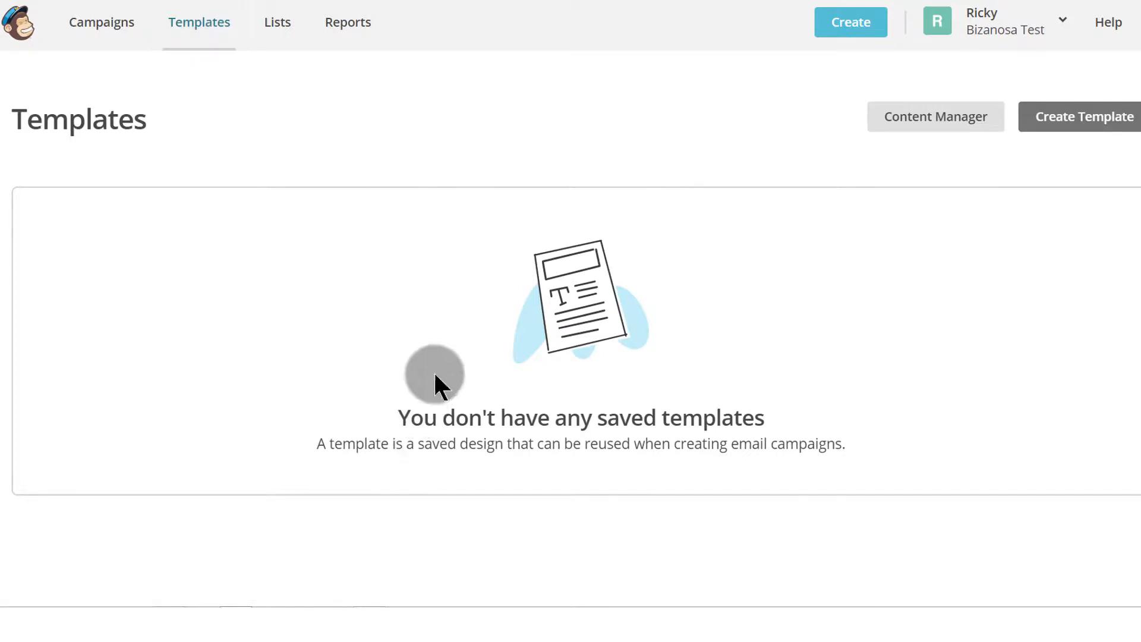
{"action": "scroll", "coordinate": [581, 421], "scroll_direction": "down", "scroll_amount": 3}
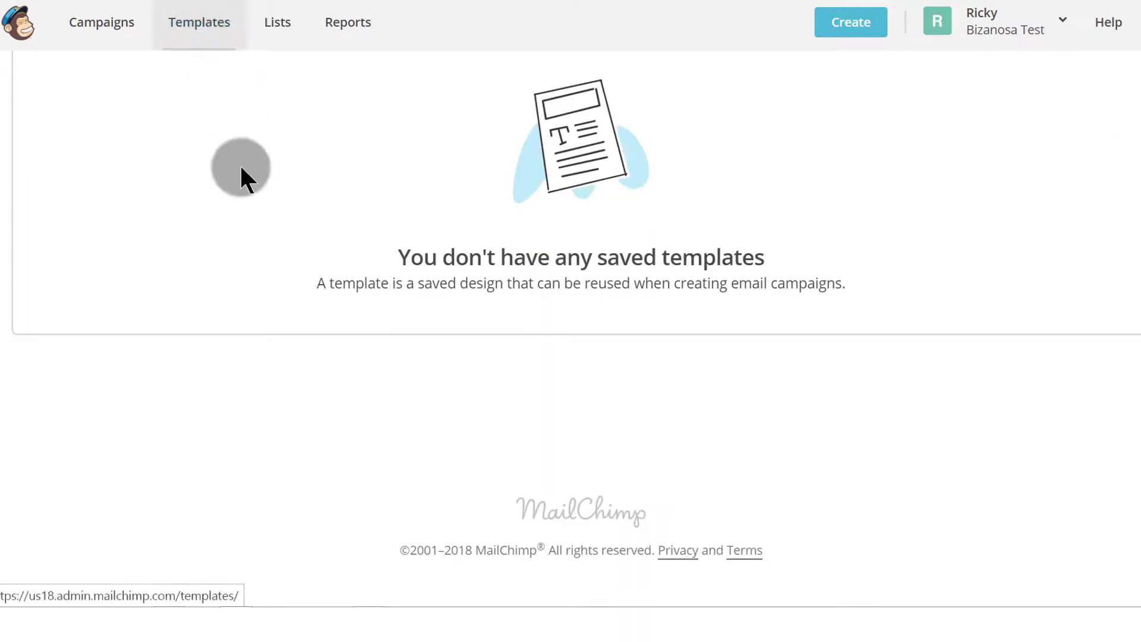
{"action": "scroll", "coordinate": [330, 214], "scroll_direction": "up", "scroll_amount": 3}
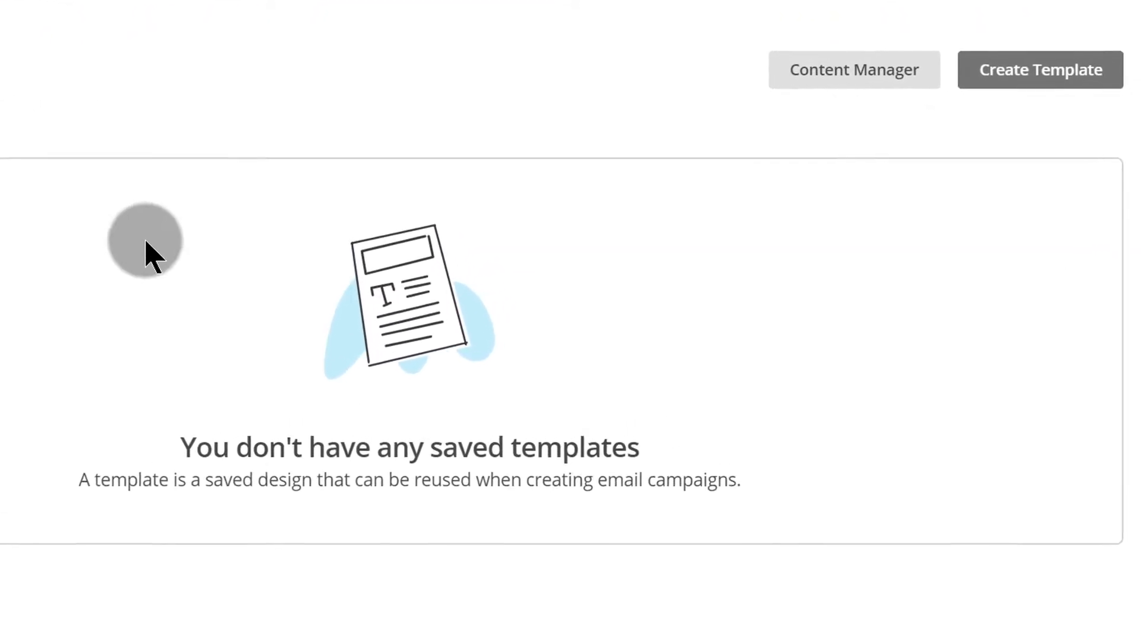
- Start creating a template and browse the Featured and Basic layouts offered as starting points
{"action": "left_click", "coordinate": [1023, 66]}
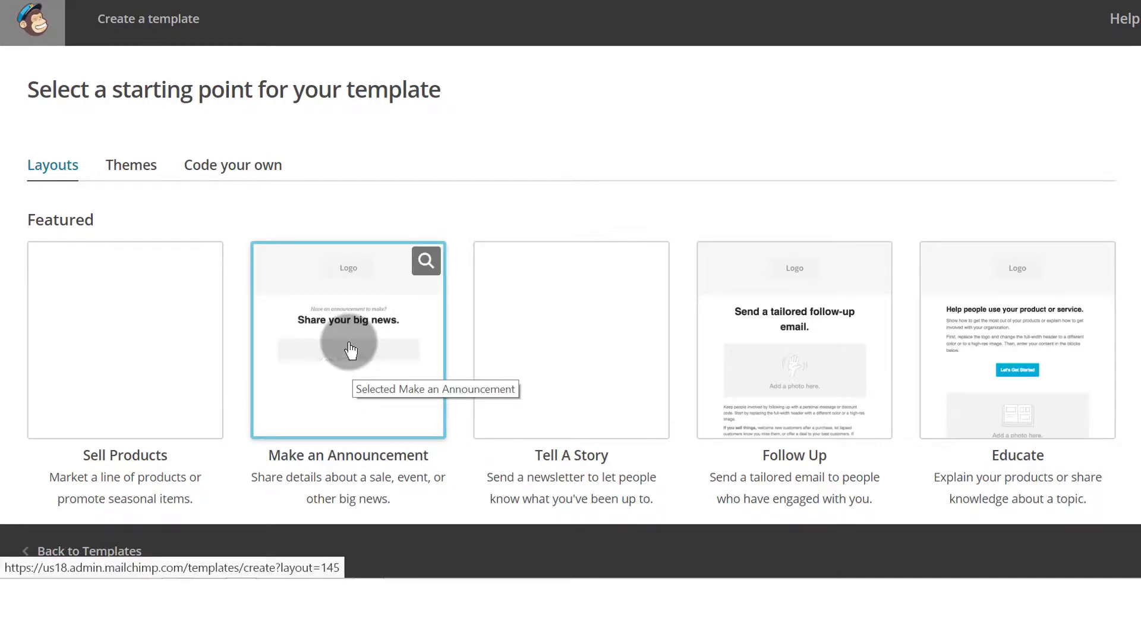
{"action": "scroll", "coordinate": [342, 339], "scroll_direction": "down", "scroll_amount": 3}
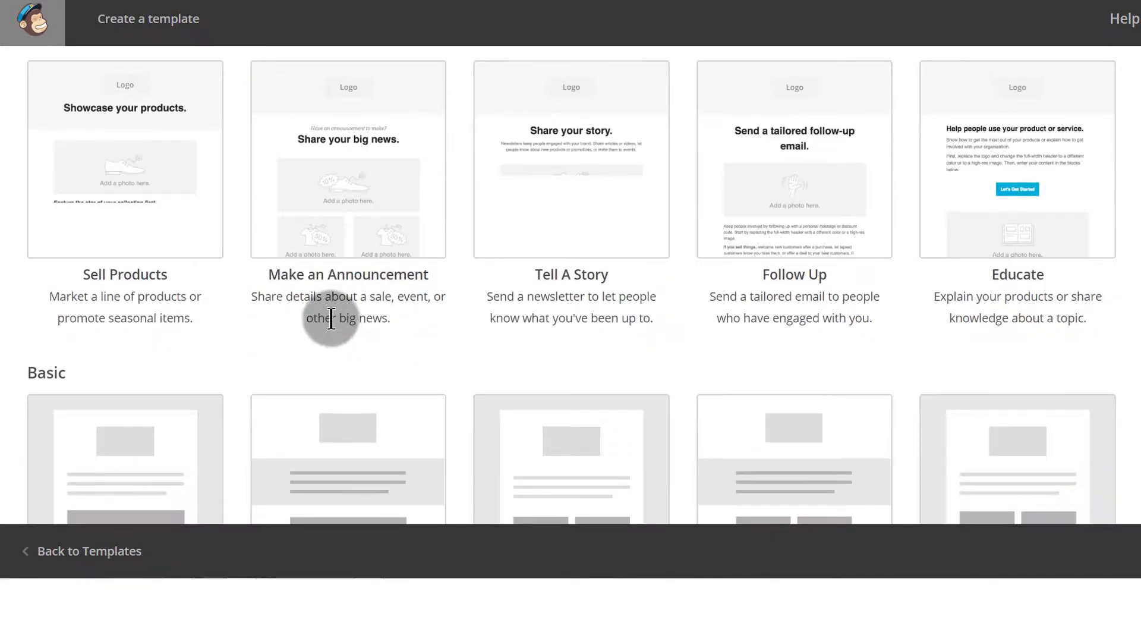
{"action": "scroll", "coordinate": [321, 297], "scroll_direction": "up", "scroll_amount": 3}
{"action": "scroll", "coordinate": [331, 318], "scroll_direction": "down", "scroll_amount": 10}
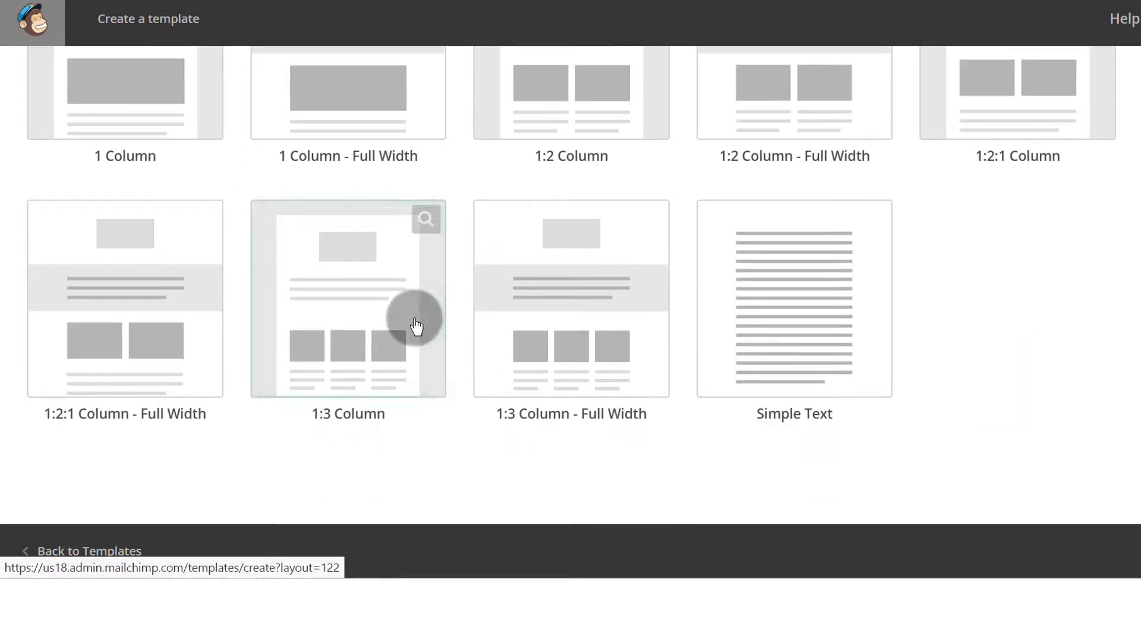
{"action": "scroll", "coordinate": [415, 318], "scroll_direction": "down", "scroll_amount": 2}
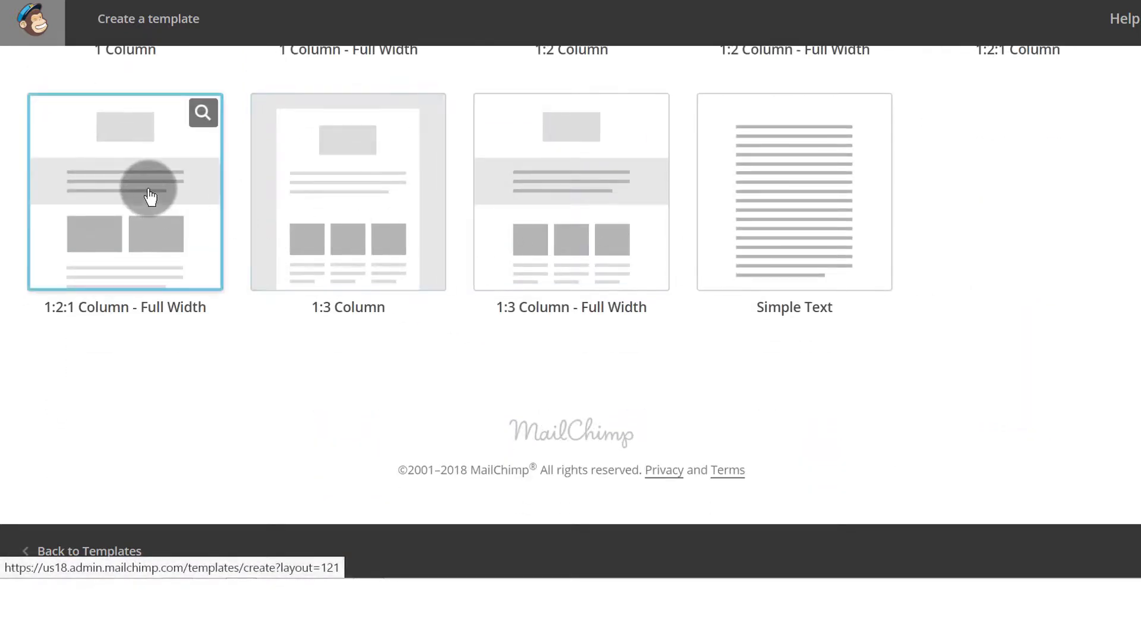
- Browse the featured themes offered as template starting points and view the available theme categories
{"action": "scroll", "coordinate": [493, 249], "scroll_direction": "up", "scroll_amount": 12}
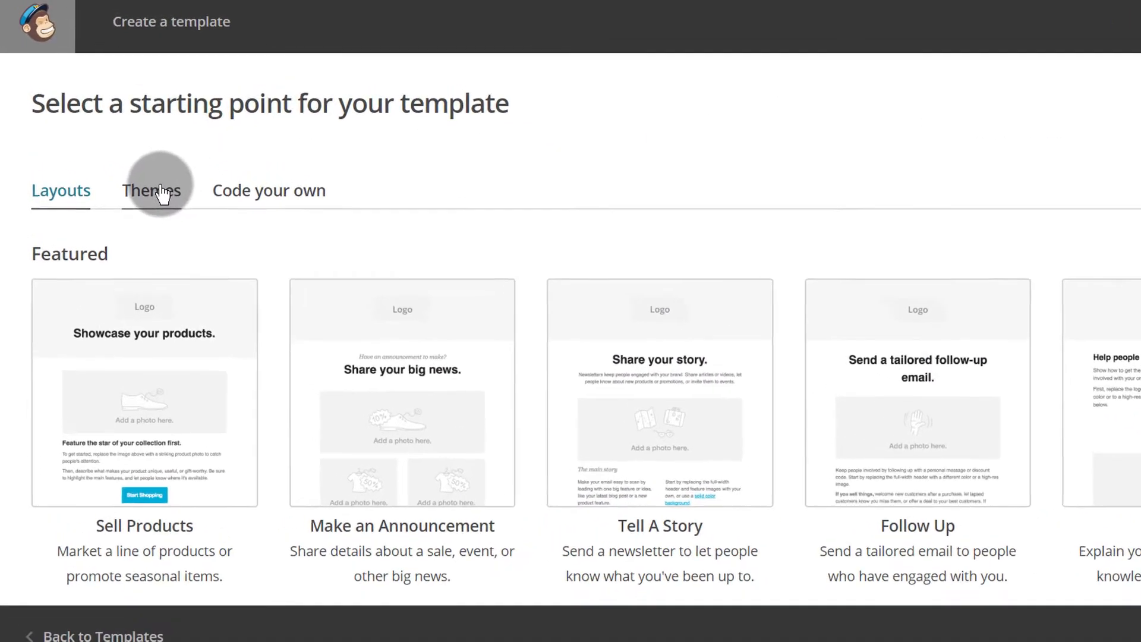
{"action": "left_click", "coordinate": [162, 193]}
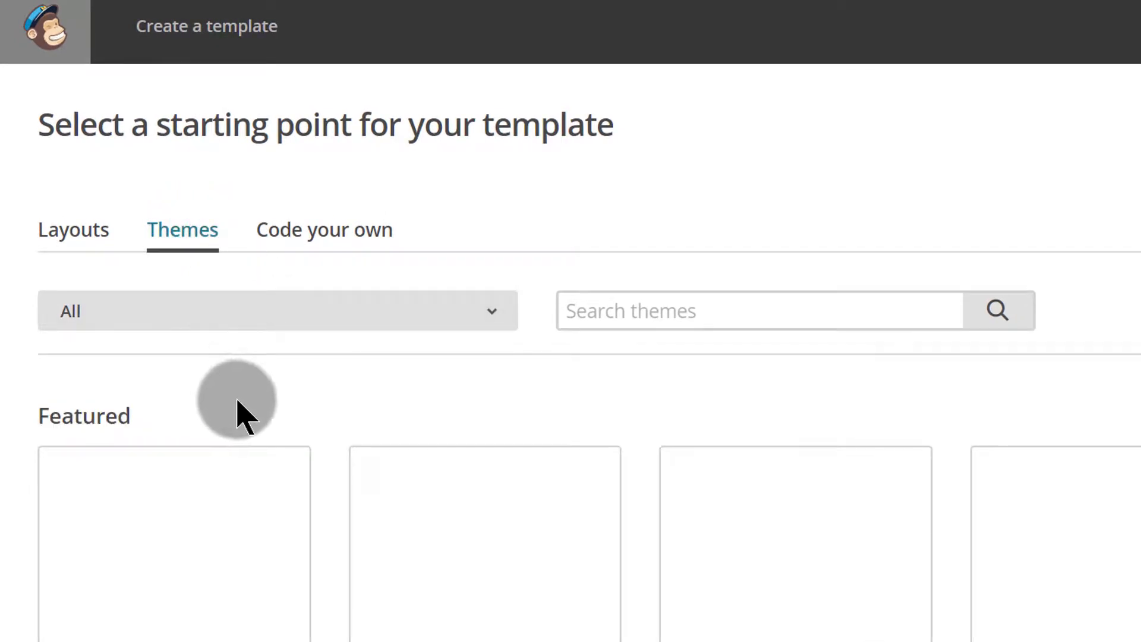
{"action": "scroll", "coordinate": [262, 393], "scroll_direction": "down", "scroll_amount": 4}
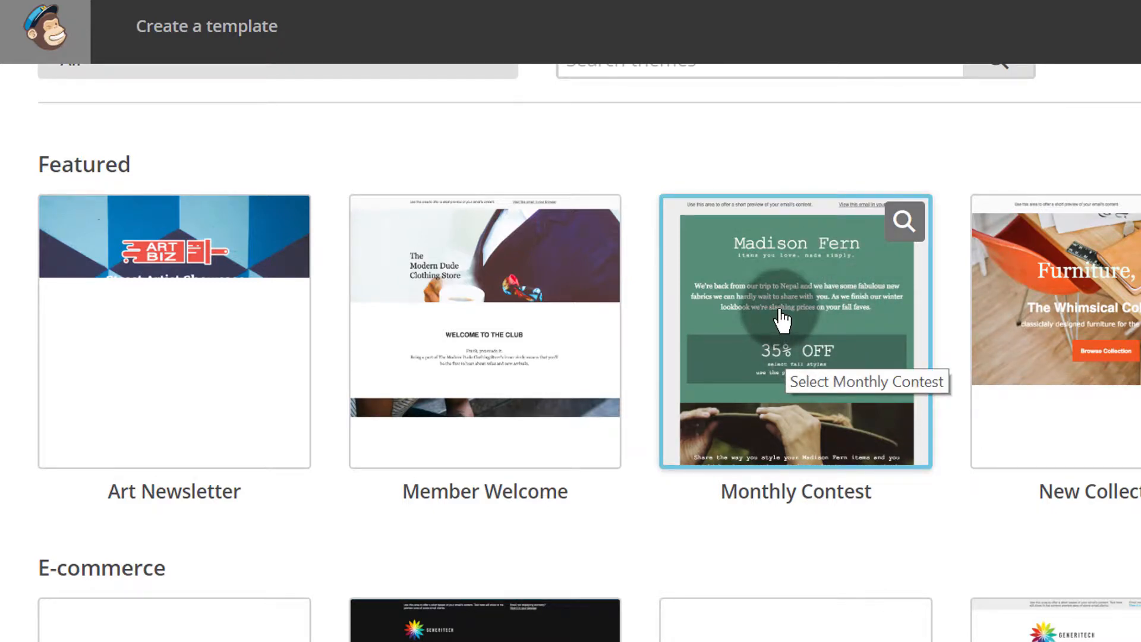
{"action": "scroll", "coordinate": [1130, 143], "scroll_direction": "up", "scroll_amount": 5}
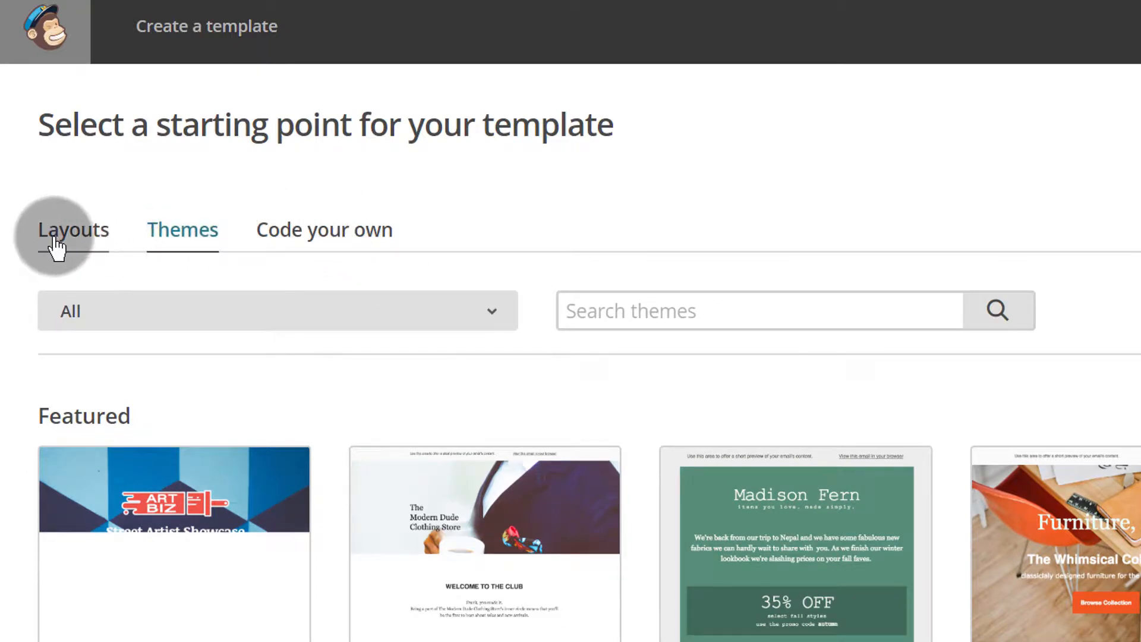
{"action": "left_click", "coordinate": [423, 312]}
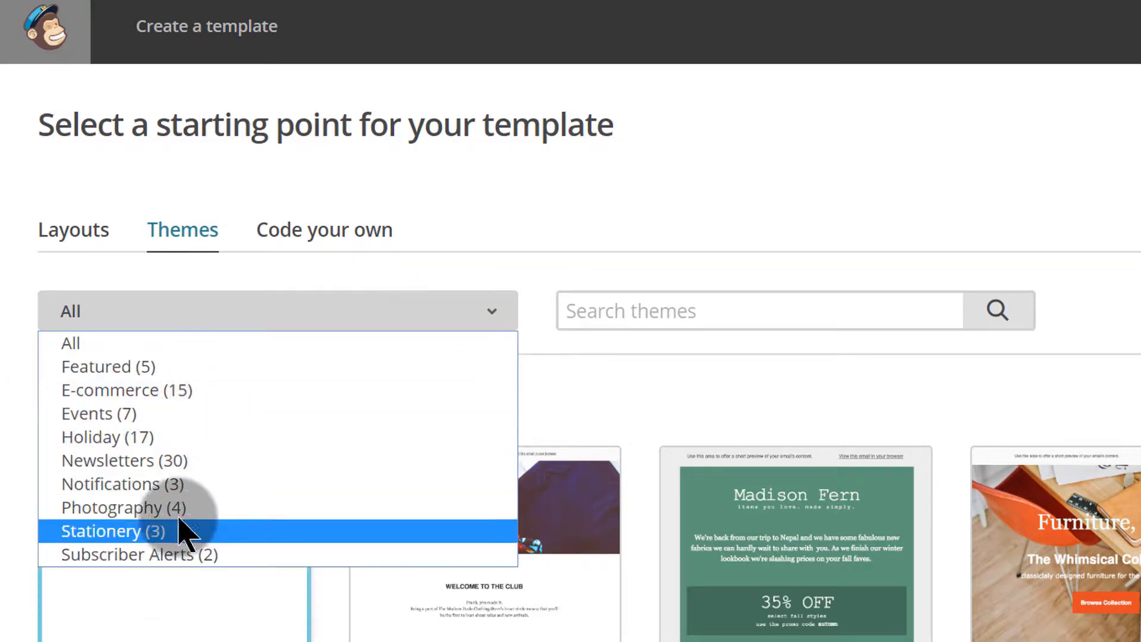
{"action": "left_click", "coordinate": [483, 221]}
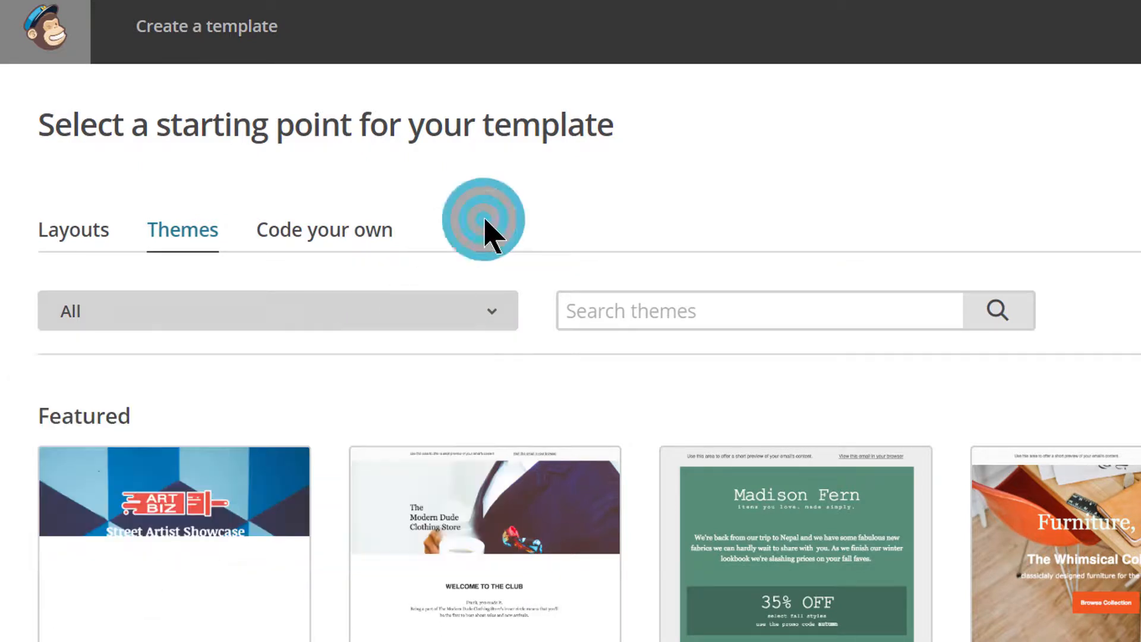
- View the options for coding a template yourself and look over the Featured layouts again
{"action": "left_click", "coordinate": [299, 233]}
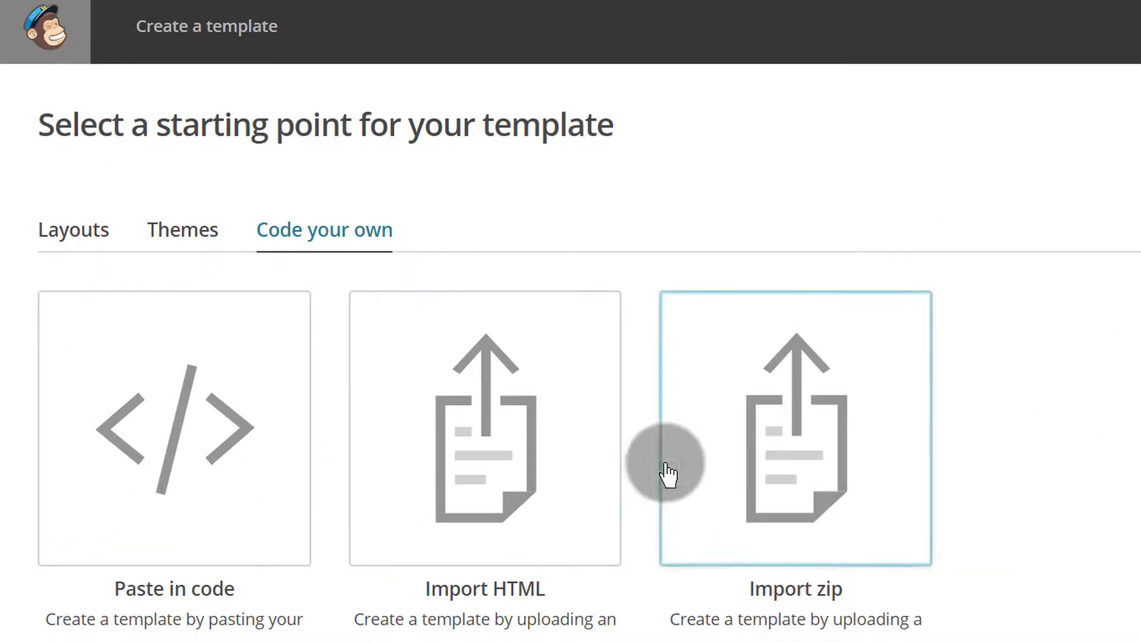
{"action": "left_click", "coordinate": [74, 230]}
{"action": "scroll", "coordinate": [216, 219], "scroll_direction": "down", "scroll_amount": 2}
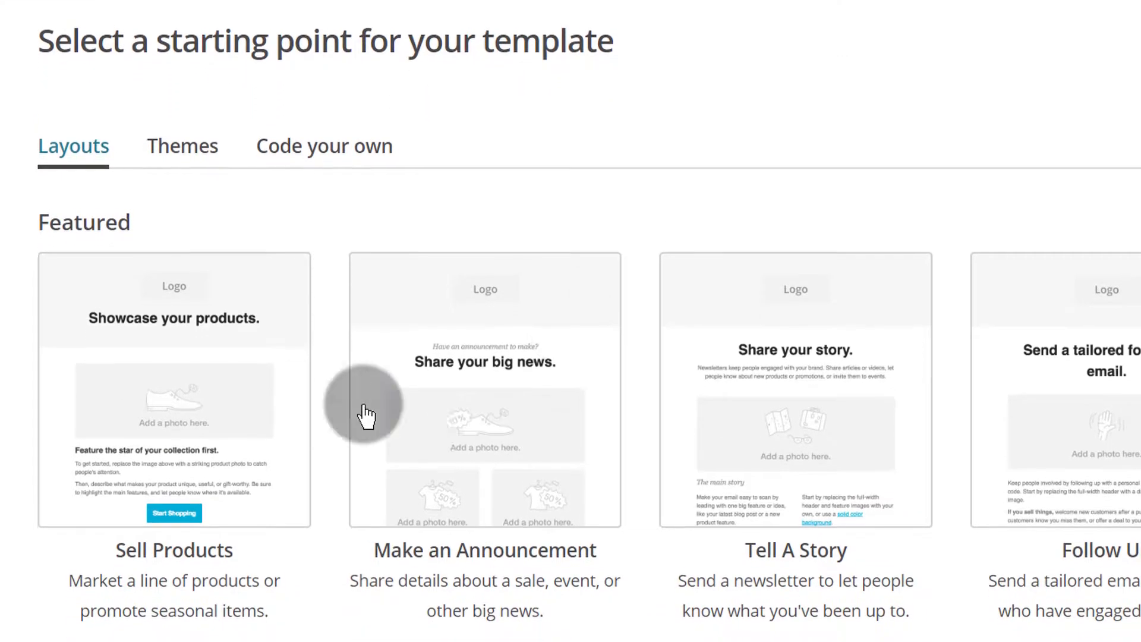
{"action": "scroll", "coordinate": [219, 308], "scroll_direction": "down", "scroll_amount": 2}
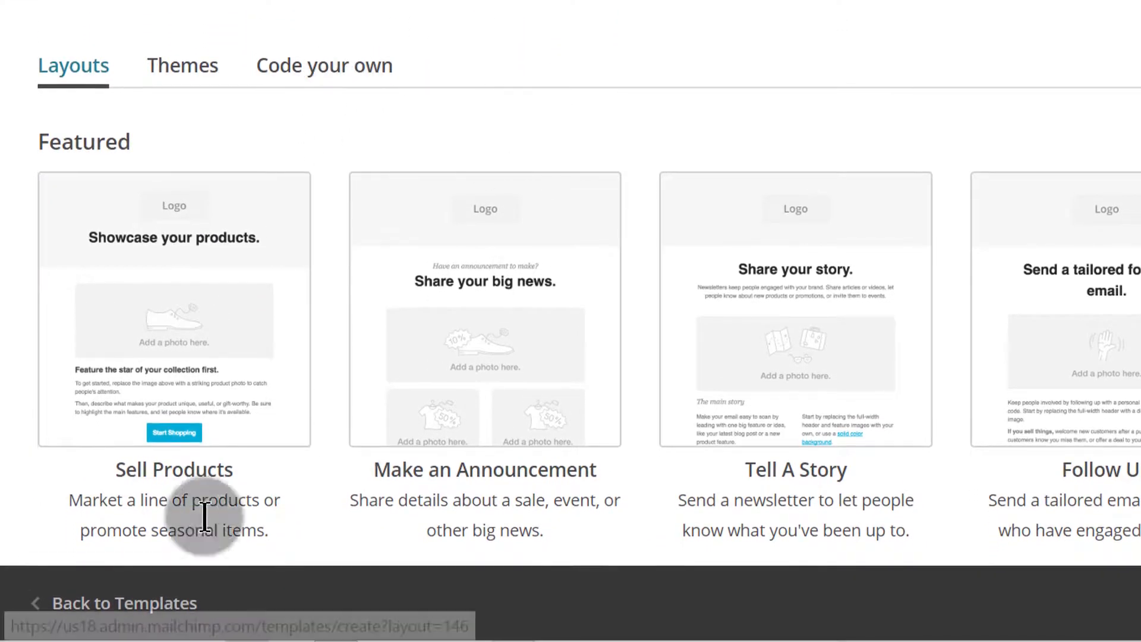
- Leave template creation for the saved templates page and open the Content Manager
{"action": "left_click", "coordinate": [144, 605]}
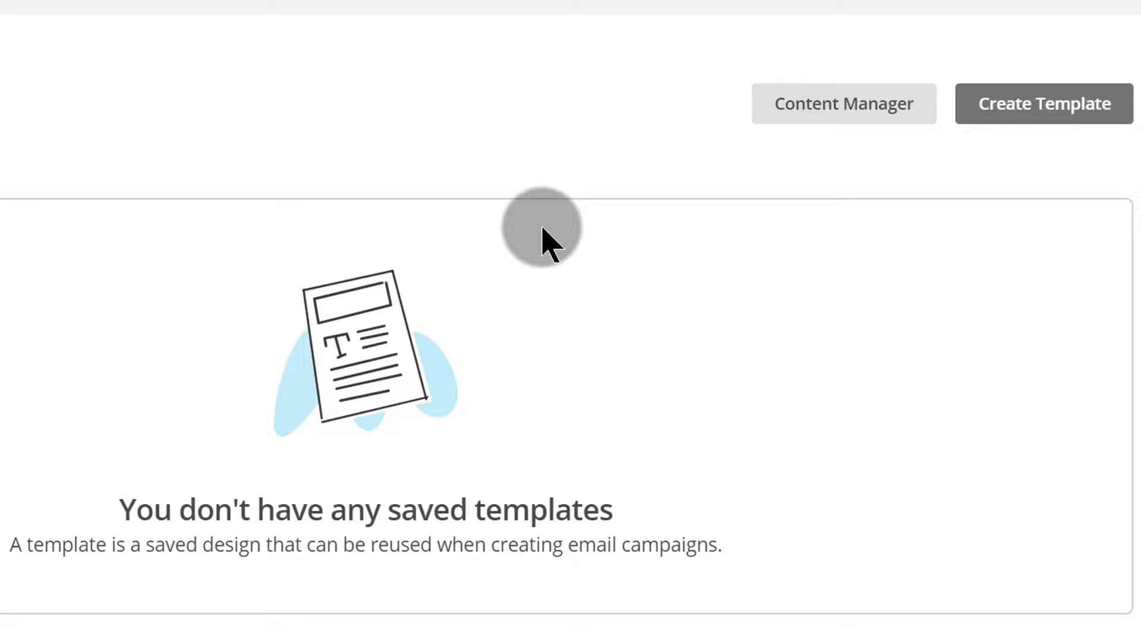
{"action": "left_click", "coordinate": [833, 107]}
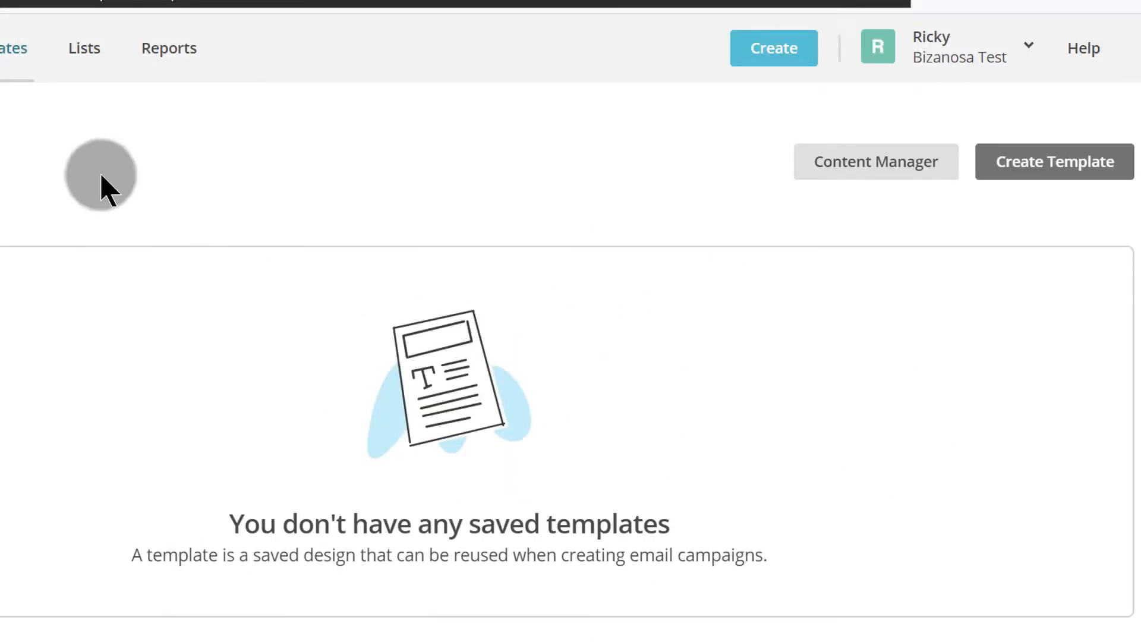
- Open the subscriber lists page and view its sort-order options
{"action": "left_click", "coordinate": [84, 67]}
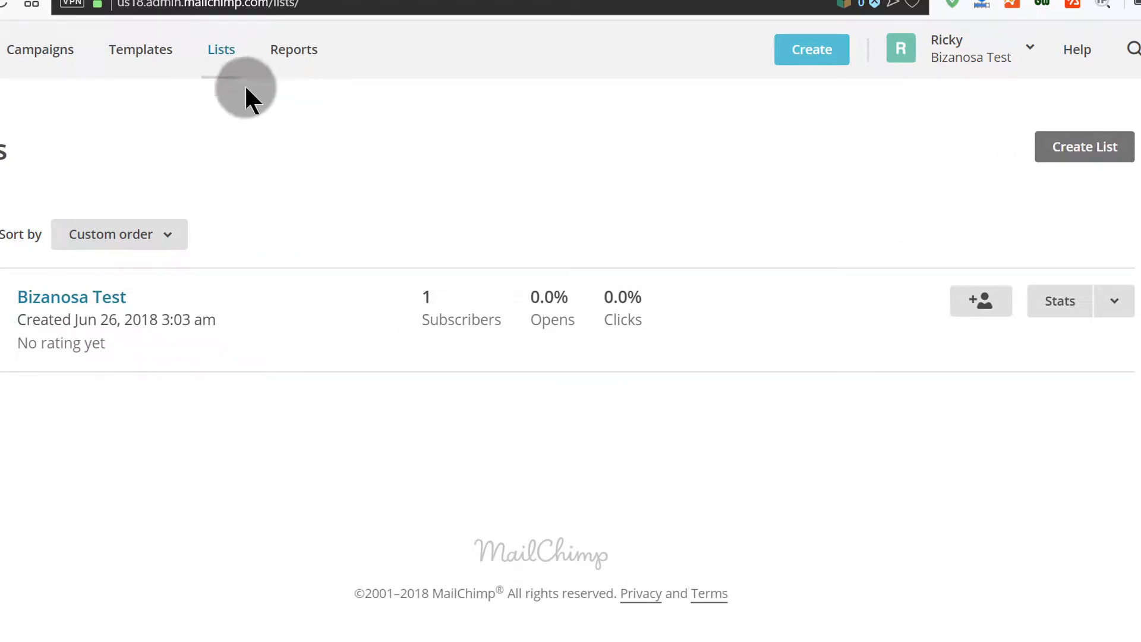
{"action": "left_click", "coordinate": [169, 234]}
{"action": "left_click", "coordinate": [168, 234]}
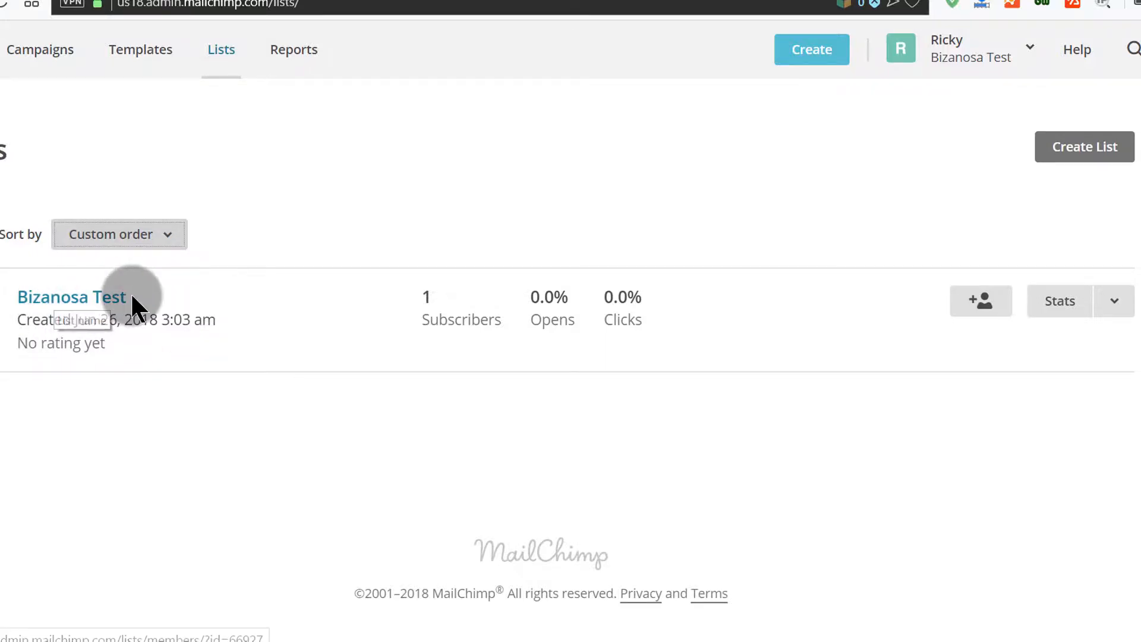
- Open the Reports page and look over its Campaigns section
{"action": "left_click", "coordinate": [293, 52]}
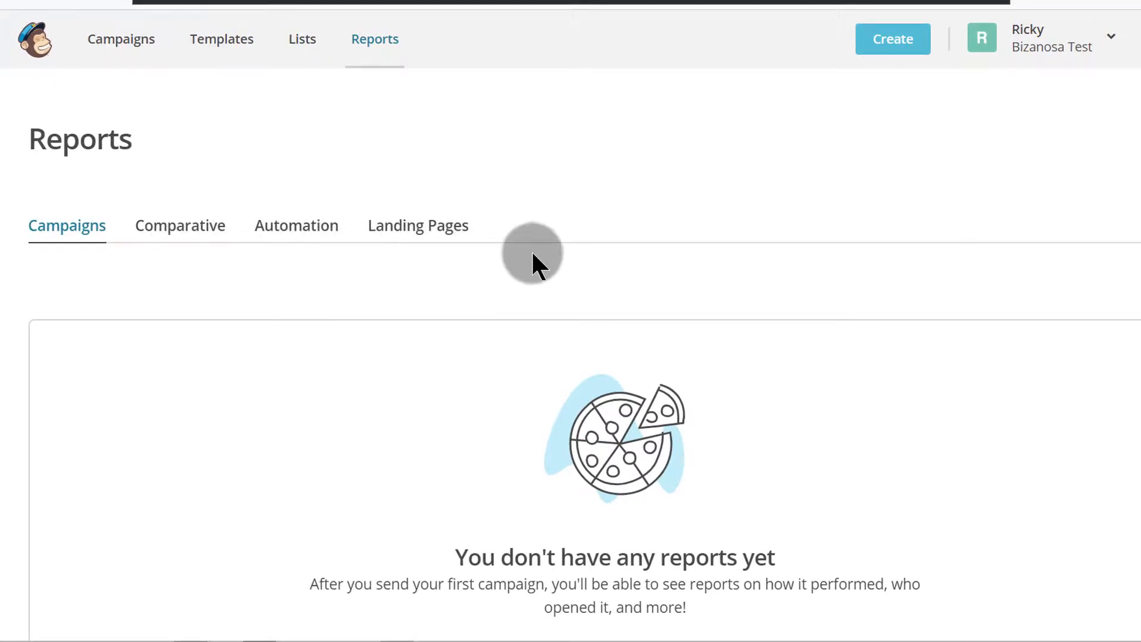
{"action": "scroll", "coordinate": [533, 255], "scroll_direction": "down", "scroll_amount": 5}
{"action": "scroll", "coordinate": [535, 321], "scroll_direction": "up", "scroll_amount": 3}
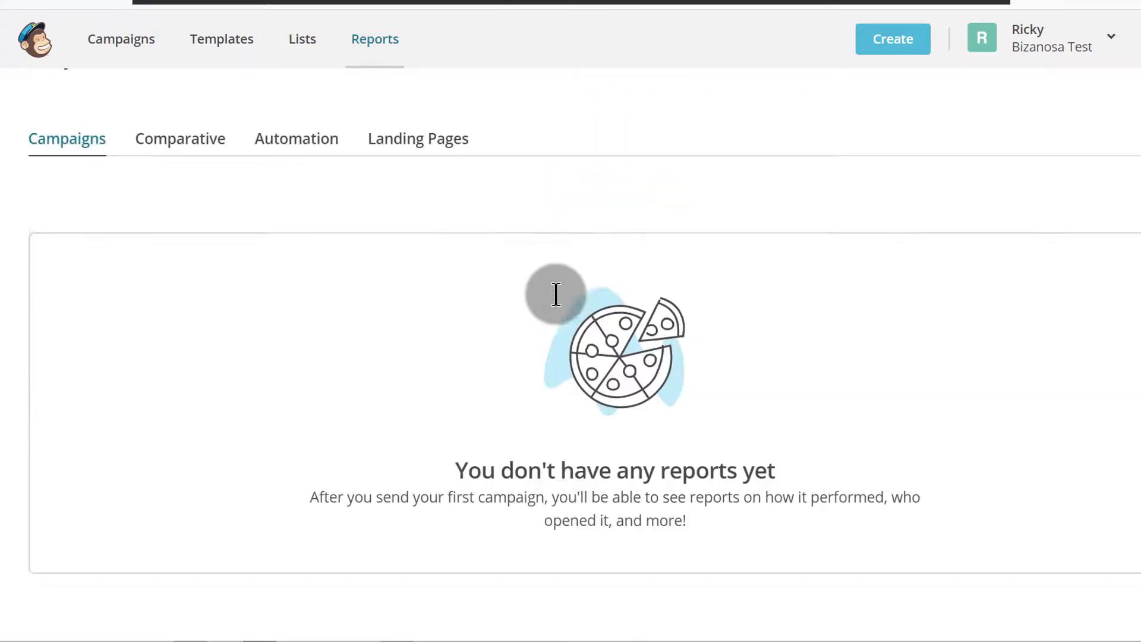
{"action": "scroll", "coordinate": [556, 294], "scroll_direction": "up", "scroll_amount": 2}
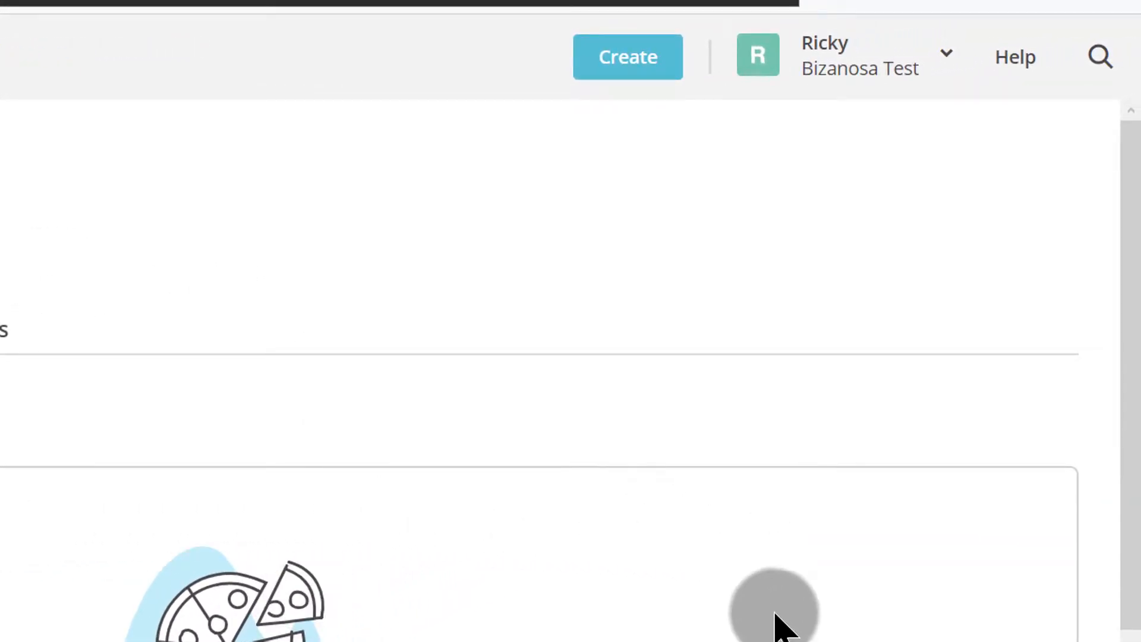
{"action": "scroll", "coordinate": [461, 595], "scroll_direction": "down", "scroll_amount": 1}
{"action": "scroll", "coordinate": [463, 579], "scroll_direction": "down", "scroll_amount": 5}
{"action": "scroll", "coordinate": [453, 473], "scroll_direction": "up", "scroll_amount": 5}
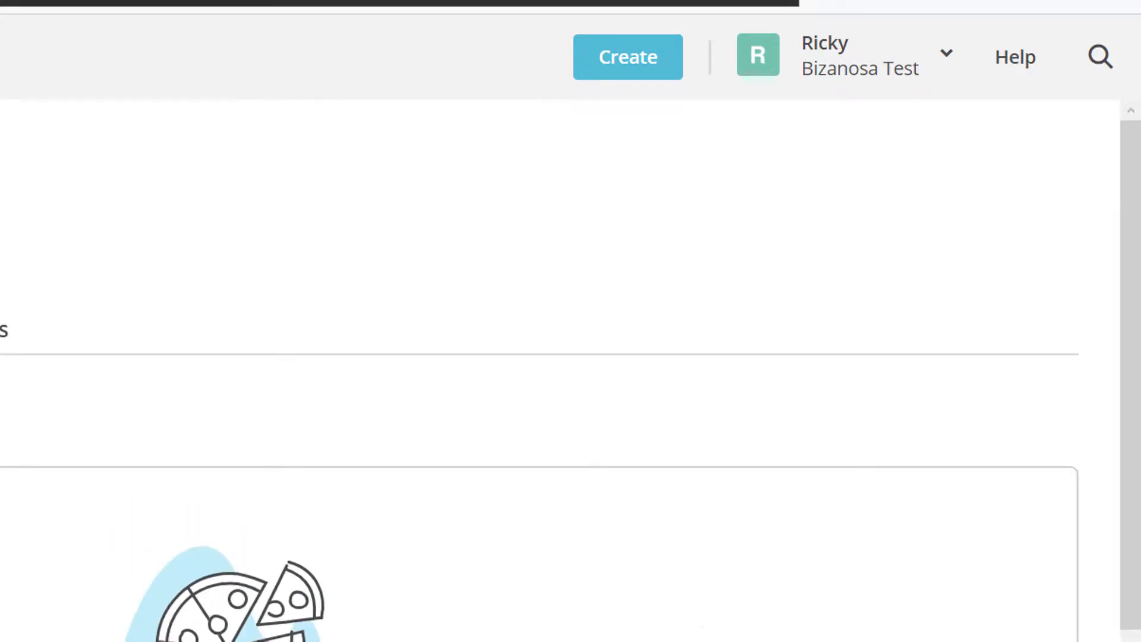
- Open the account overview and view the available account settings options
{"action": "left_click", "coordinate": [947, 57]}
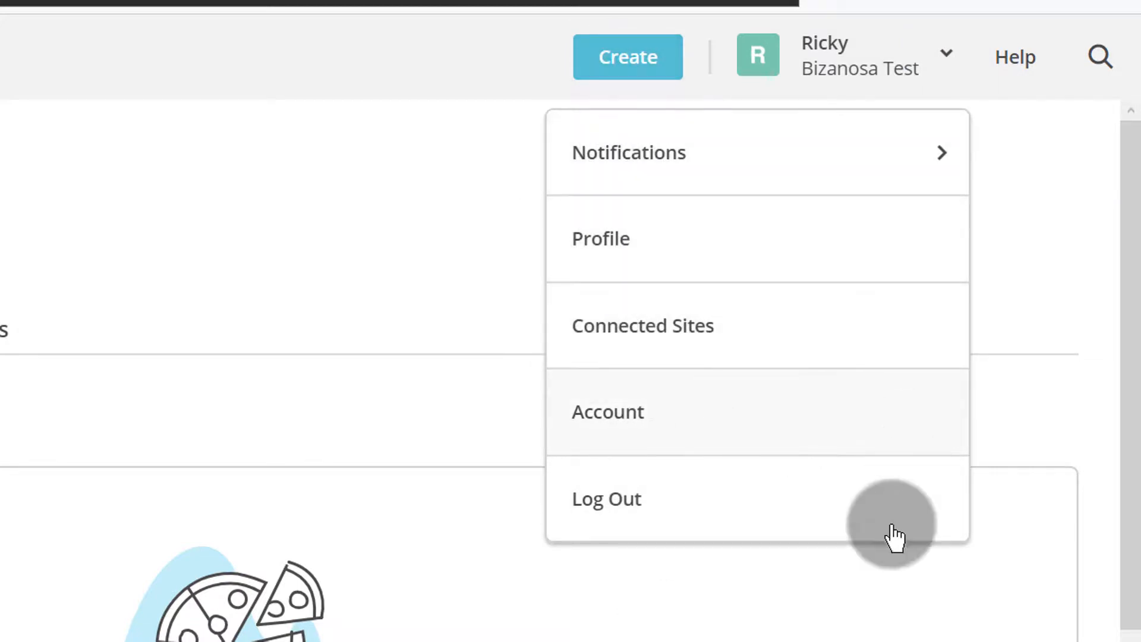
{"action": "left_click", "coordinate": [657, 421]}
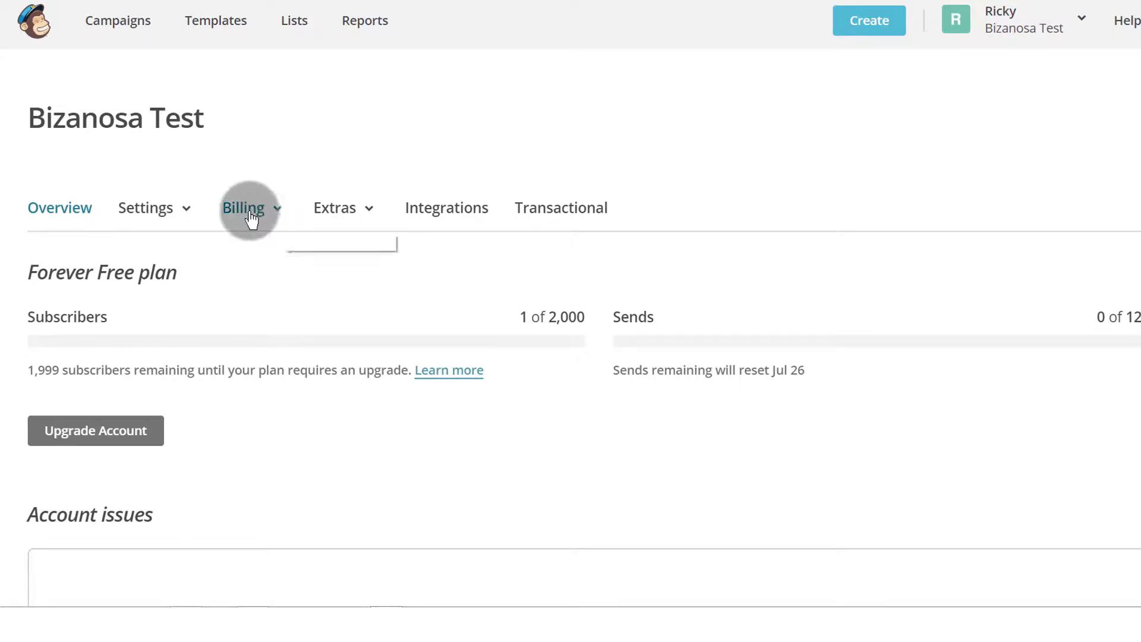
{"action": "left_click", "coordinate": [188, 213]}
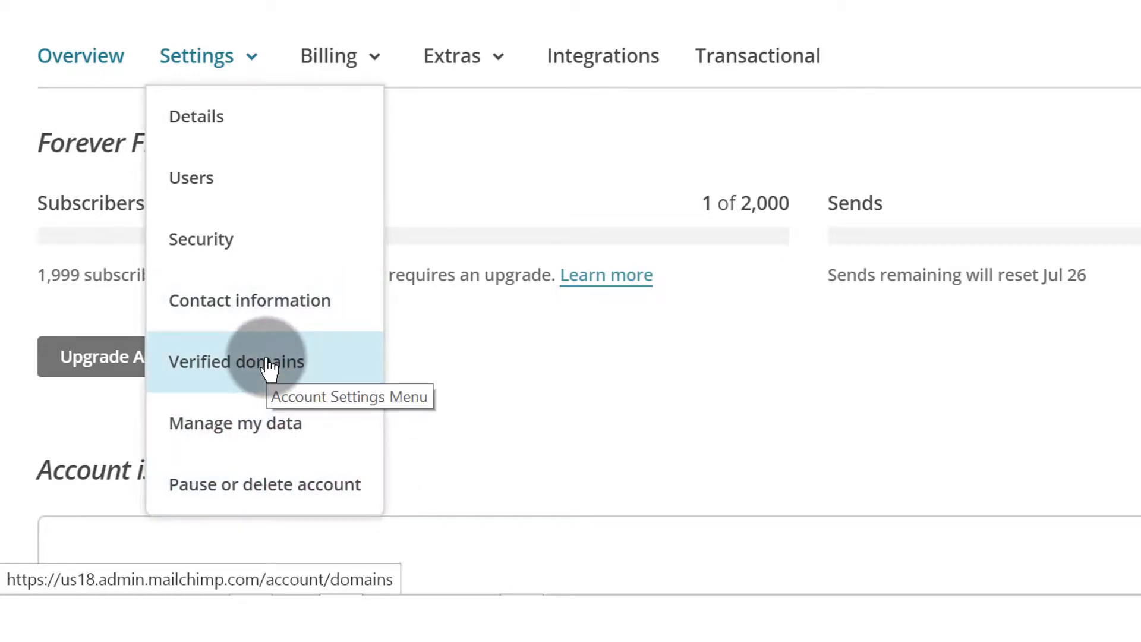
{"action": "left_click", "coordinate": [489, 149]}
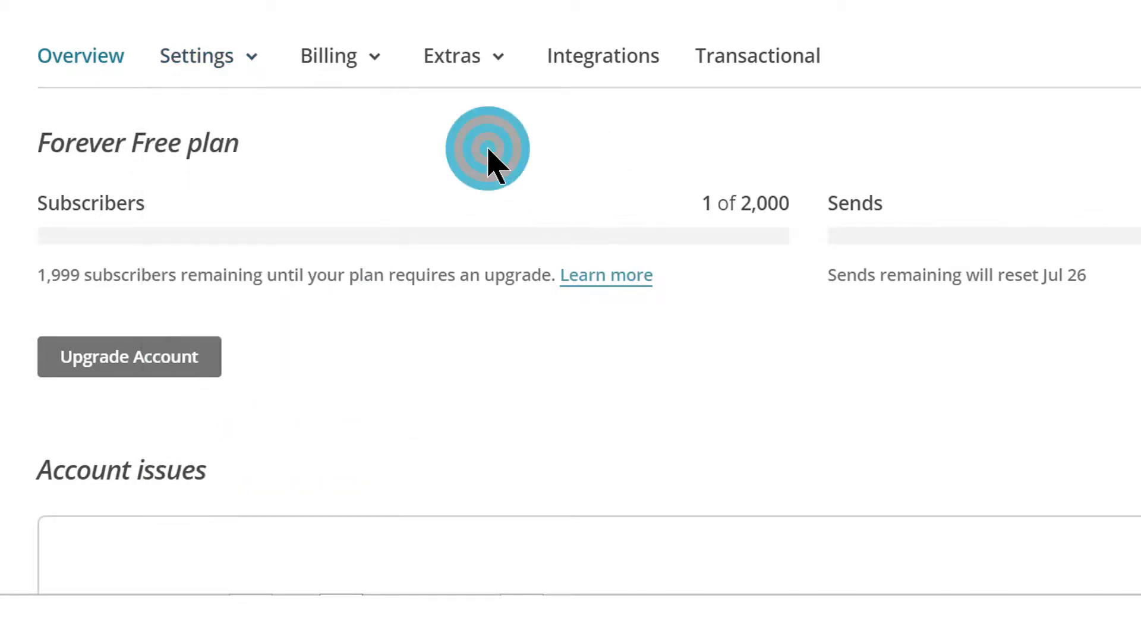
- Open the account's API keys page and look over the API documentation, key creation and authorized applications sections
{"action": "left_click", "coordinate": [495, 55]}
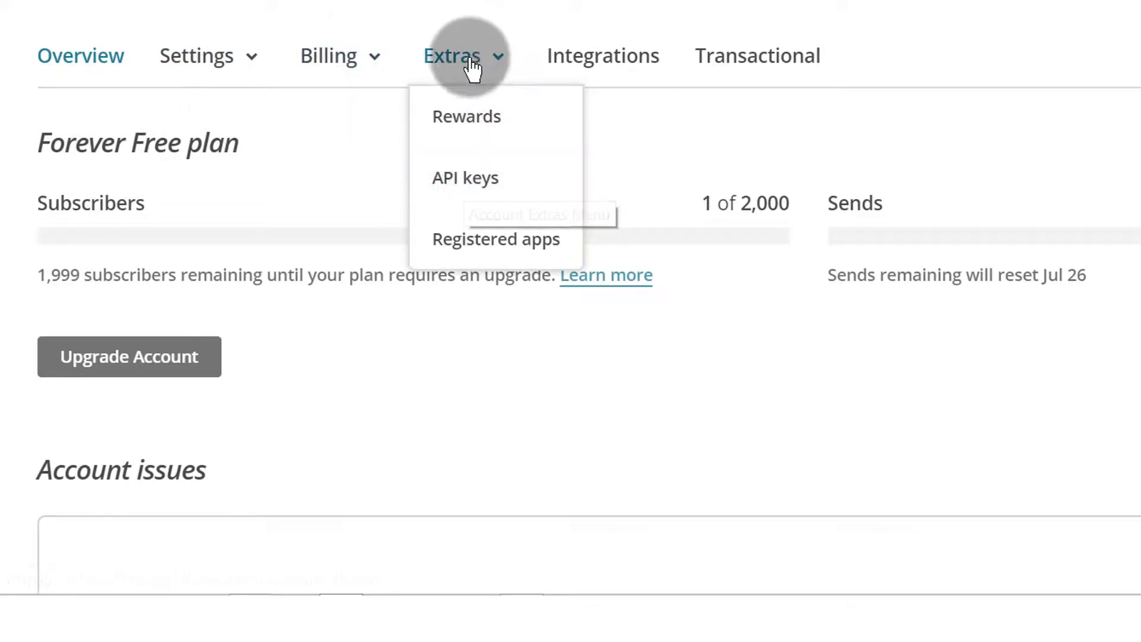
{"action": "left_click", "coordinate": [485, 185]}
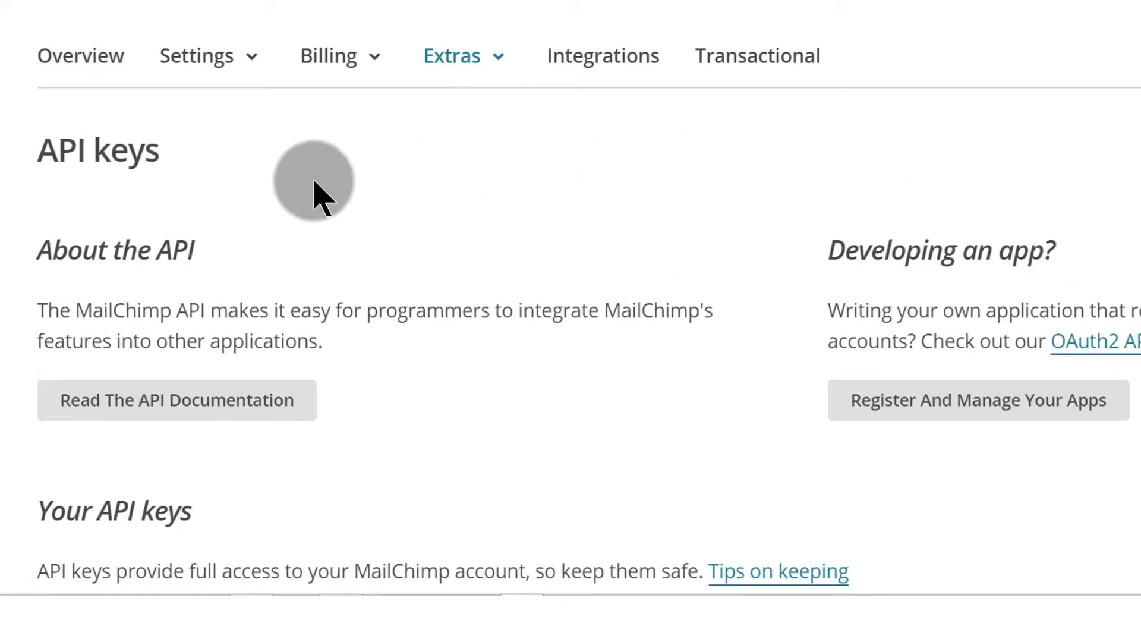
{"action": "left_click", "coordinate": [435, 159]}
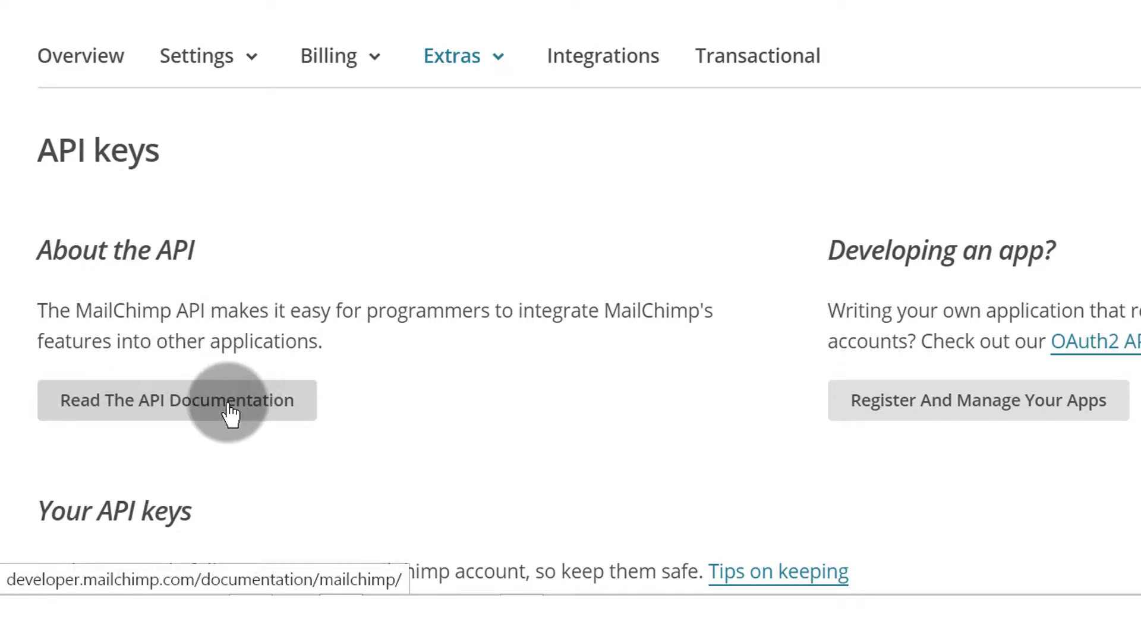
{"action": "scroll", "coordinate": [410, 369], "scroll_direction": "down", "scroll_amount": 4}
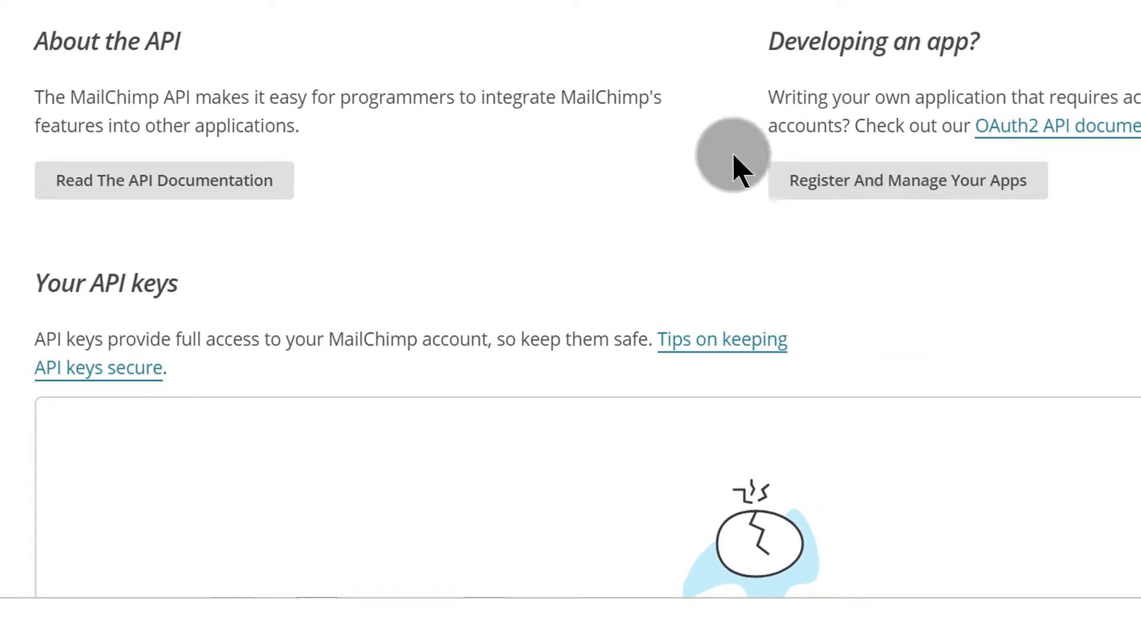
{"action": "scroll", "coordinate": [560, 173], "scroll_direction": "down", "scroll_amount": 4}
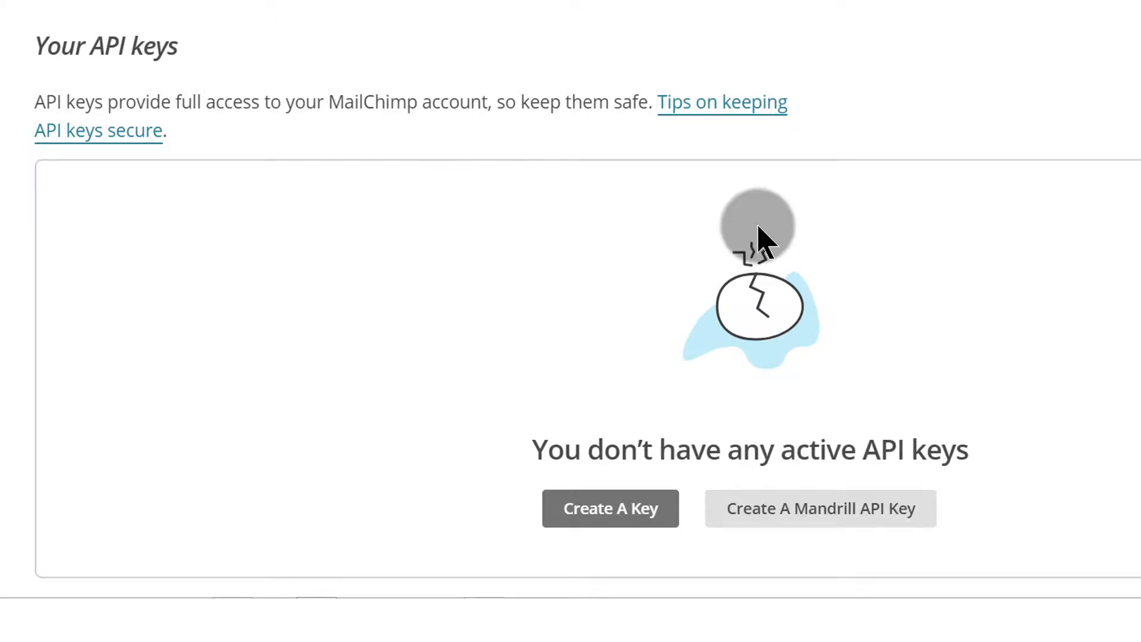
{"action": "scroll", "coordinate": [612, 256], "scroll_direction": "down", "scroll_amount": 2}
{"action": "scroll", "coordinate": [612, 255], "scroll_direction": "down", "scroll_amount": 4}
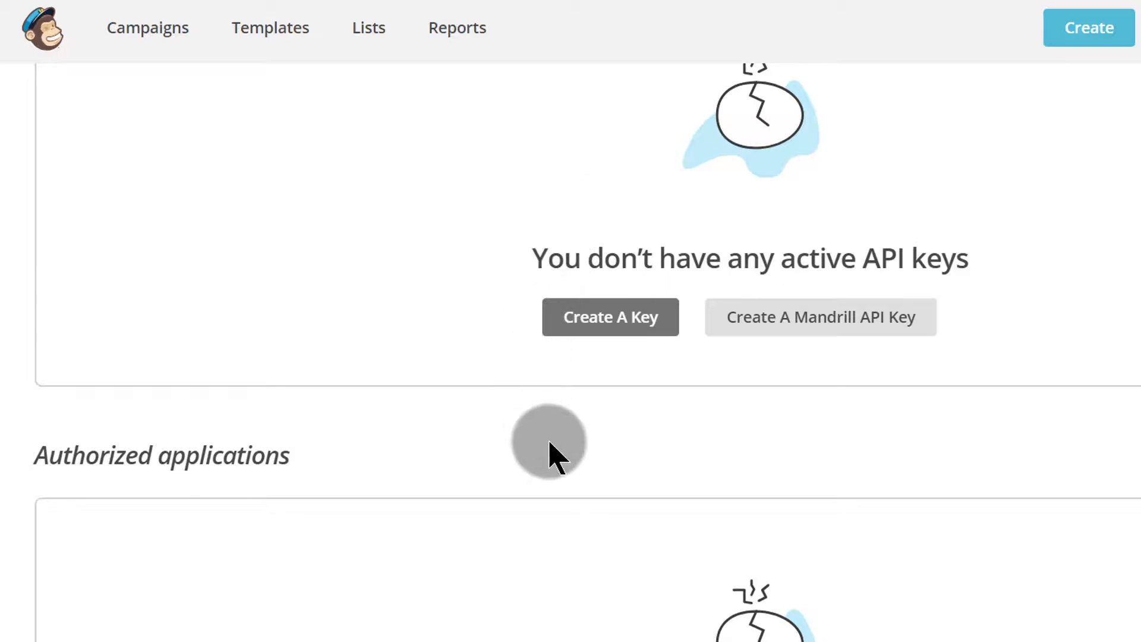
{"action": "scroll", "coordinate": [540, 423], "scroll_direction": "down", "scroll_amount": 6}
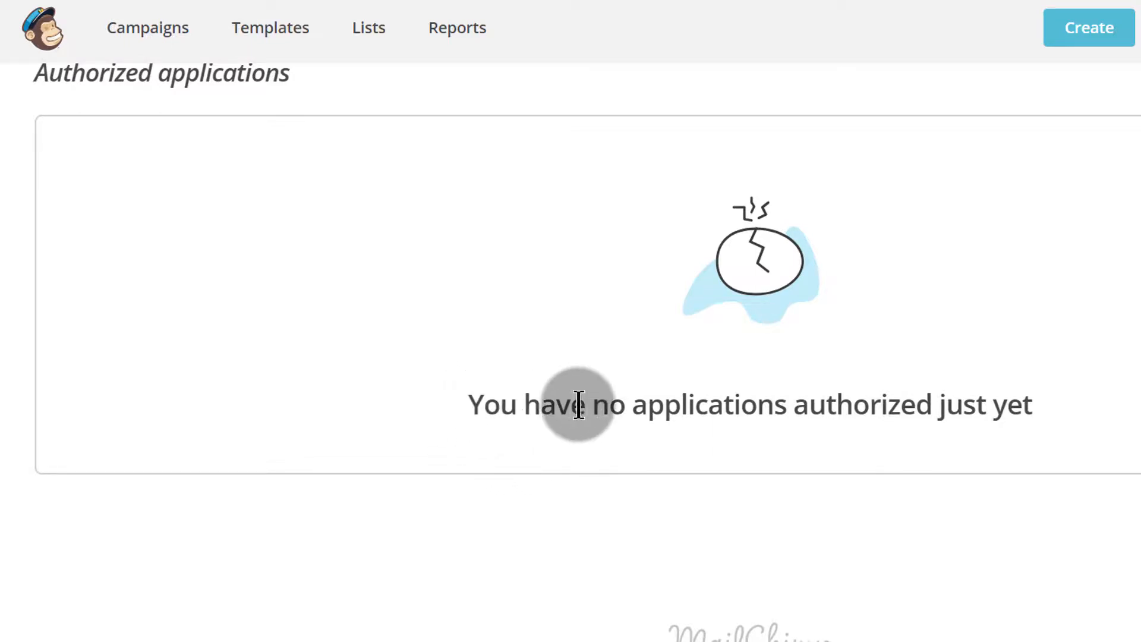
{"action": "scroll", "coordinate": [586, 352], "scroll_direction": "up", "scroll_amount": 6}
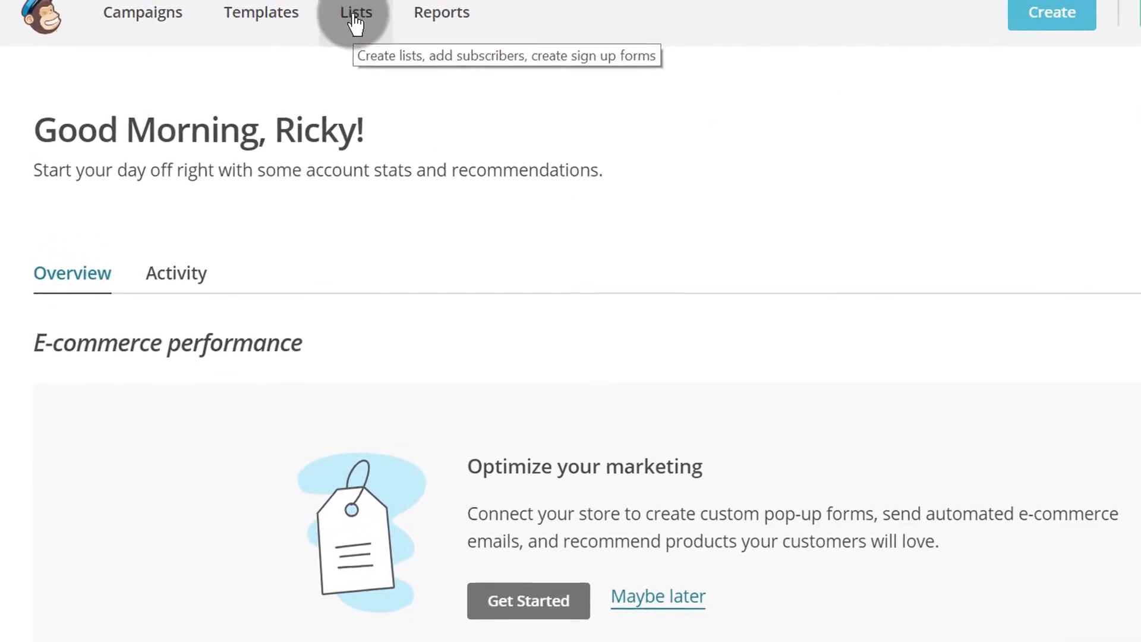
- Open the subscriber lists page and start creating a new list rather than a group
{"action": "left_click", "coordinate": [355, 22]}
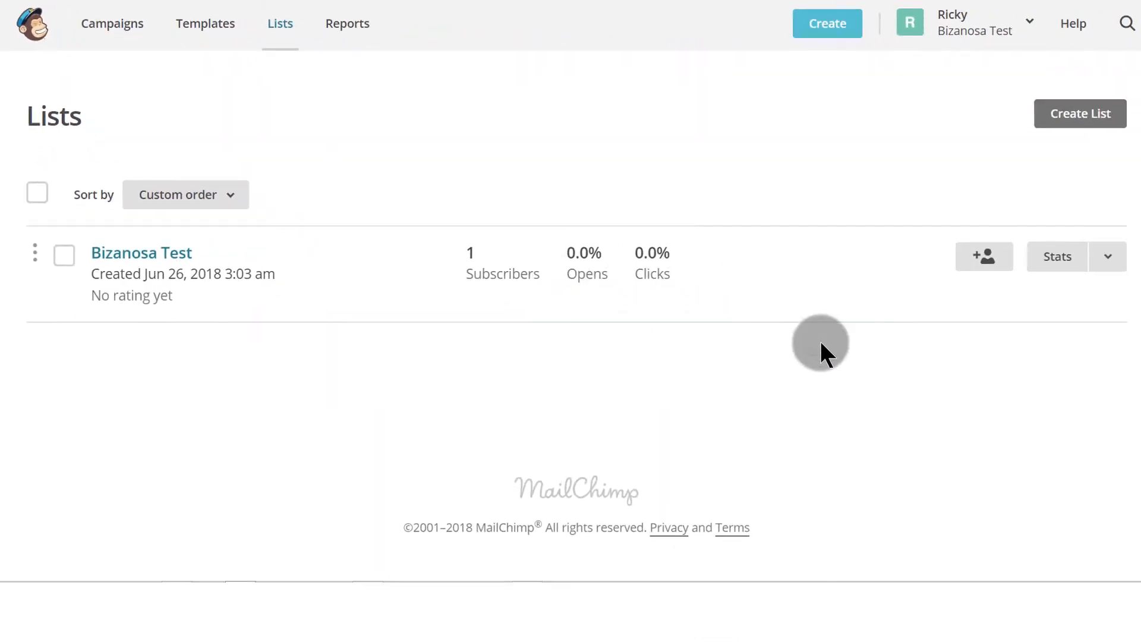
{"action": "left_click", "coordinate": [1106, 265]}
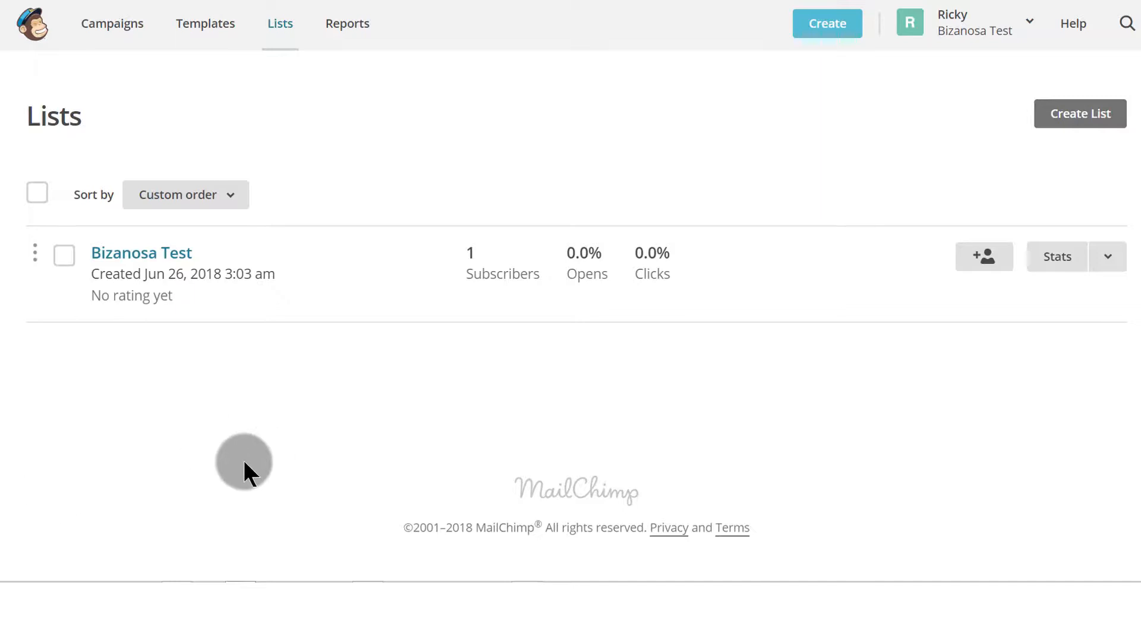
{"action": "left_click", "coordinate": [1058, 119]}
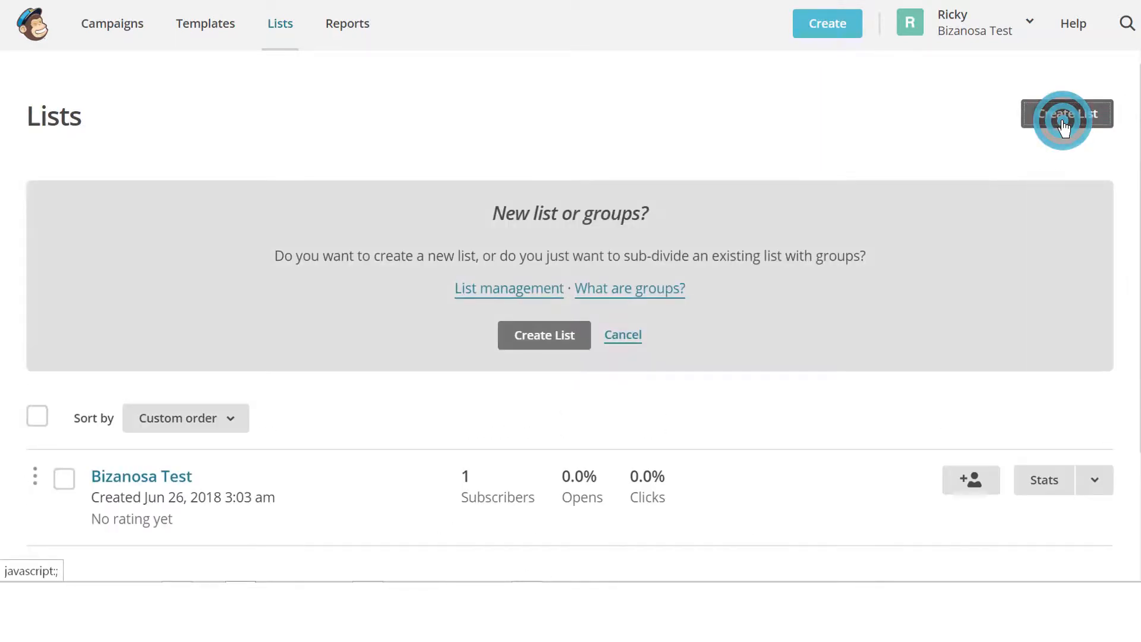
{"action": "scroll", "coordinate": [335, 350], "scroll_direction": "down", "scroll_amount": 3}
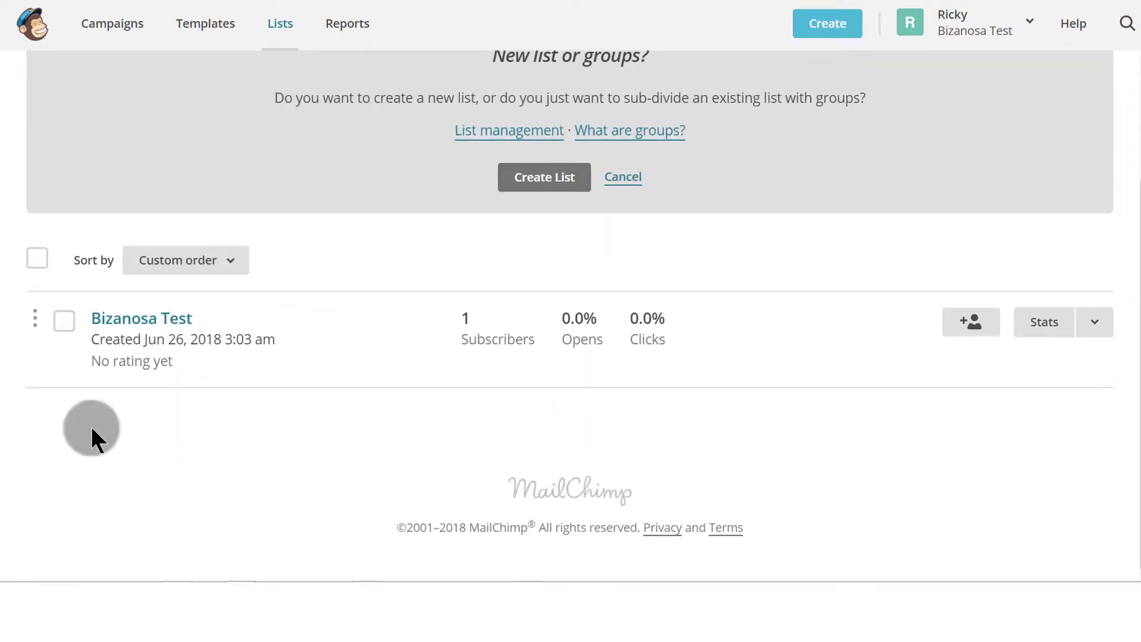
{"action": "left_click", "coordinate": [544, 179]}
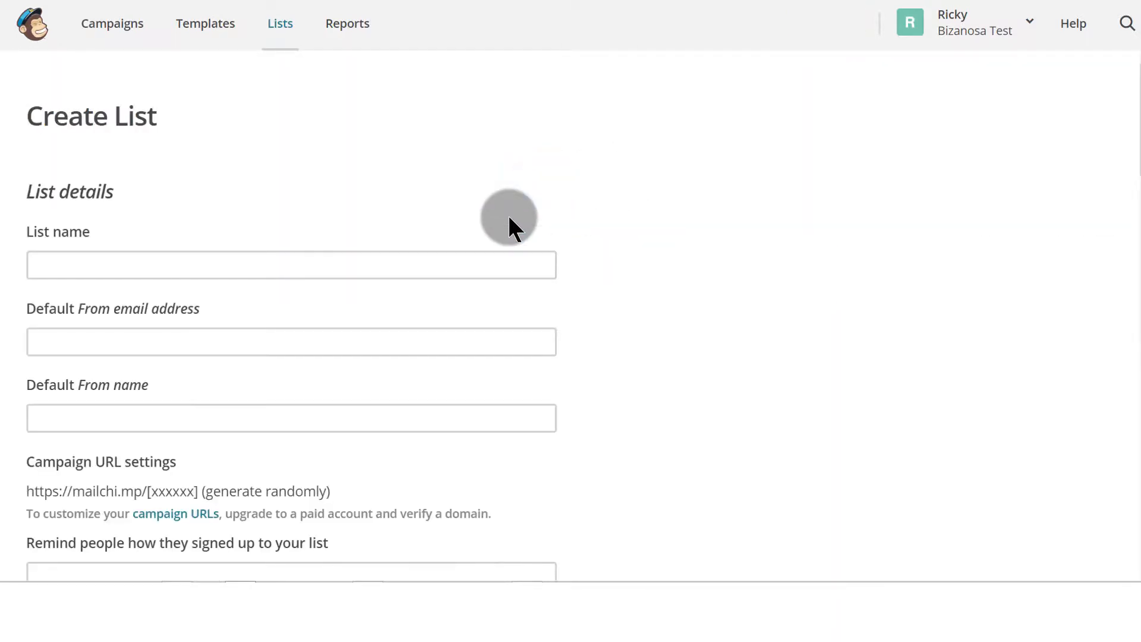
- Look over the new list form's details, form settings and notification options, and leave the form without saving
{"action": "left_click", "coordinate": [312, 262]}
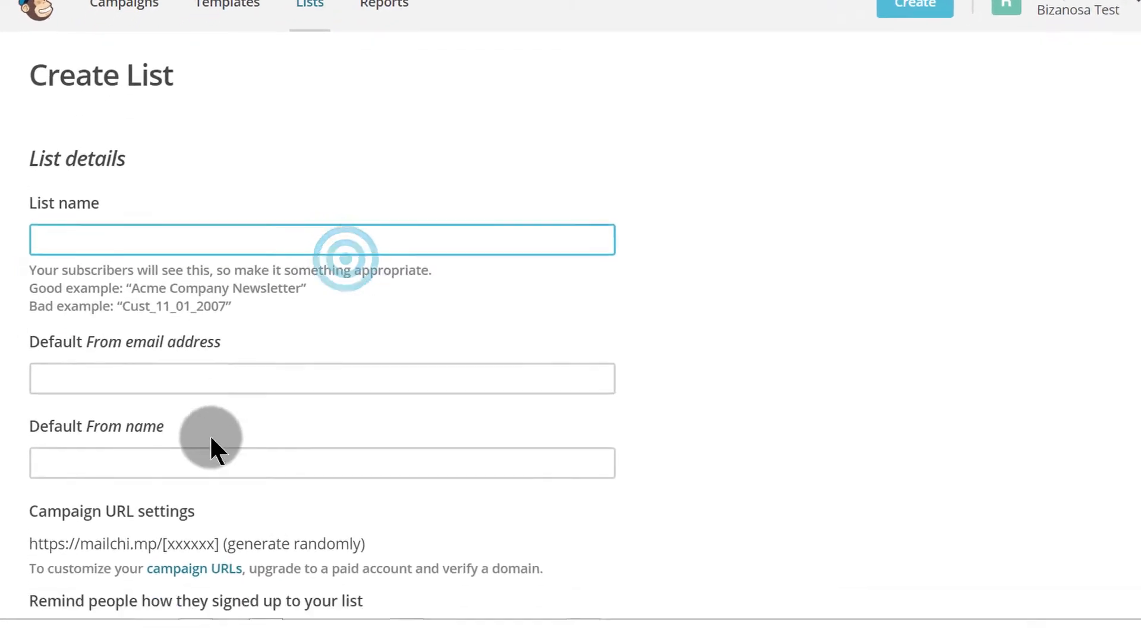
{"action": "scroll", "coordinate": [211, 438], "scroll_direction": "down", "scroll_amount": 4}
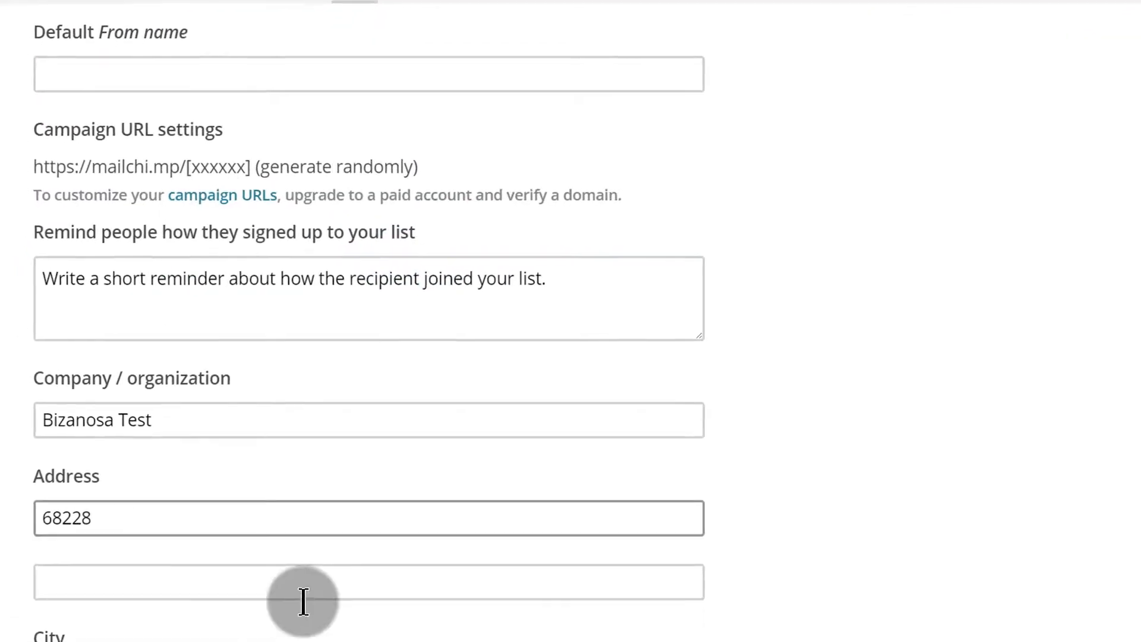
{"action": "scroll", "coordinate": [310, 554], "scroll_direction": "down", "scroll_amount": 4}
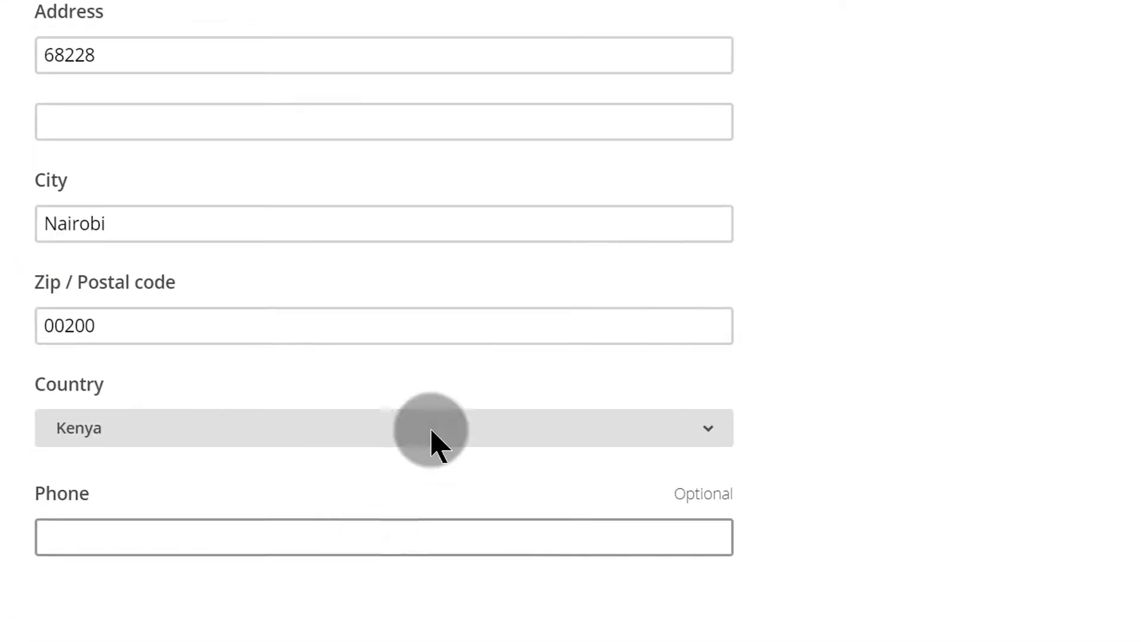
{"action": "scroll", "coordinate": [357, 529], "scroll_direction": "down", "scroll_amount": 8}
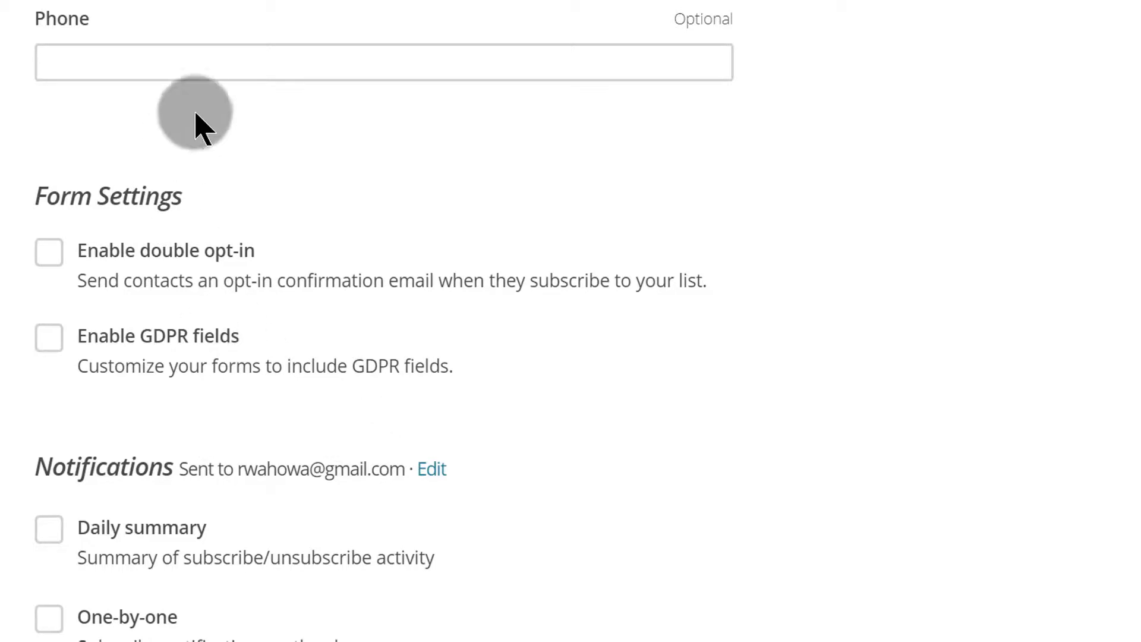
{"action": "scroll", "coordinate": [292, 508], "scroll_direction": "down", "scroll_amount": 2}
{"action": "scroll", "coordinate": [290, 498], "scroll_direction": "down", "scroll_amount": 2}
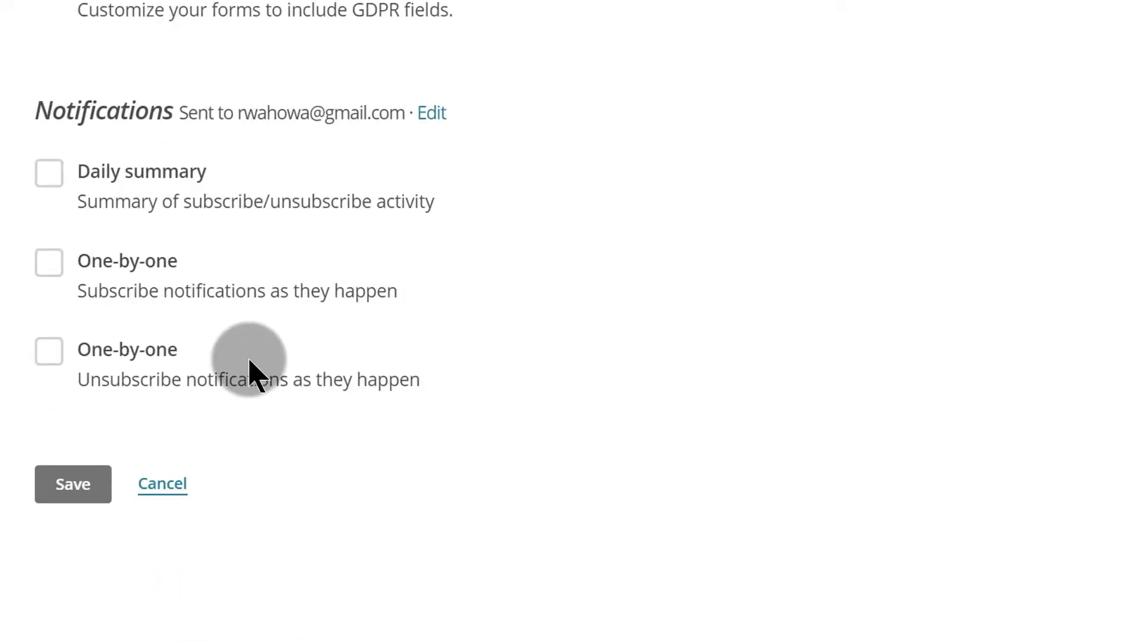
{"action": "scroll", "coordinate": [249, 358], "scroll_direction": "up", "scroll_amount": 1}
{"action": "left_click", "coordinate": [163, 603]}
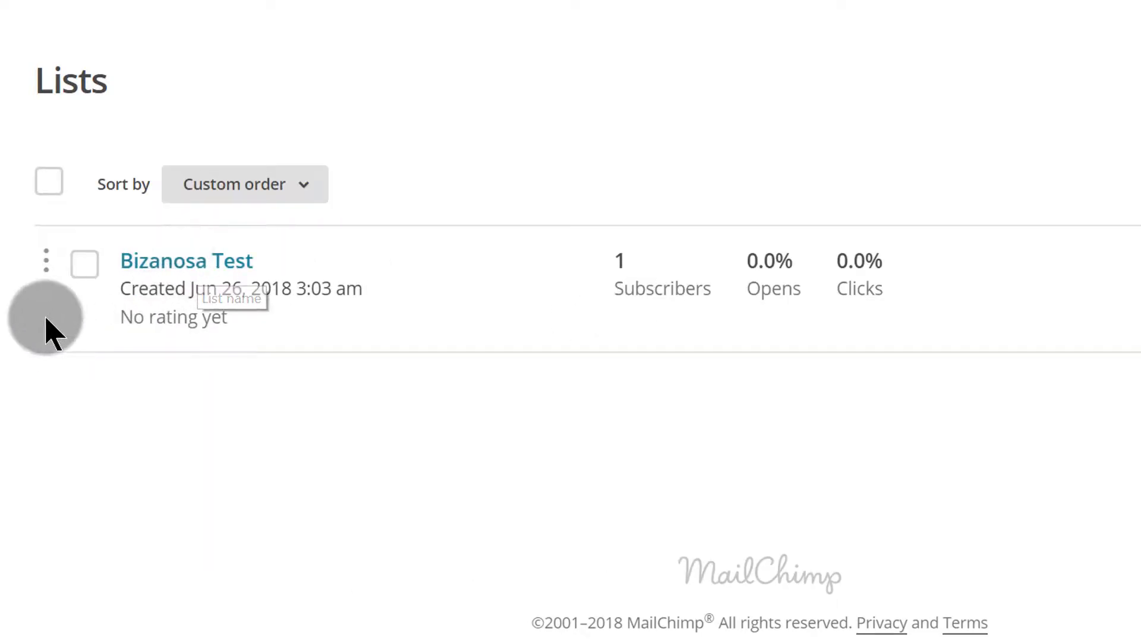
- Open the form for adding a subscriber to the Bizanosa Test list and look over its contact and permission fields
{"action": "left_click", "coordinate": [85, 264]}
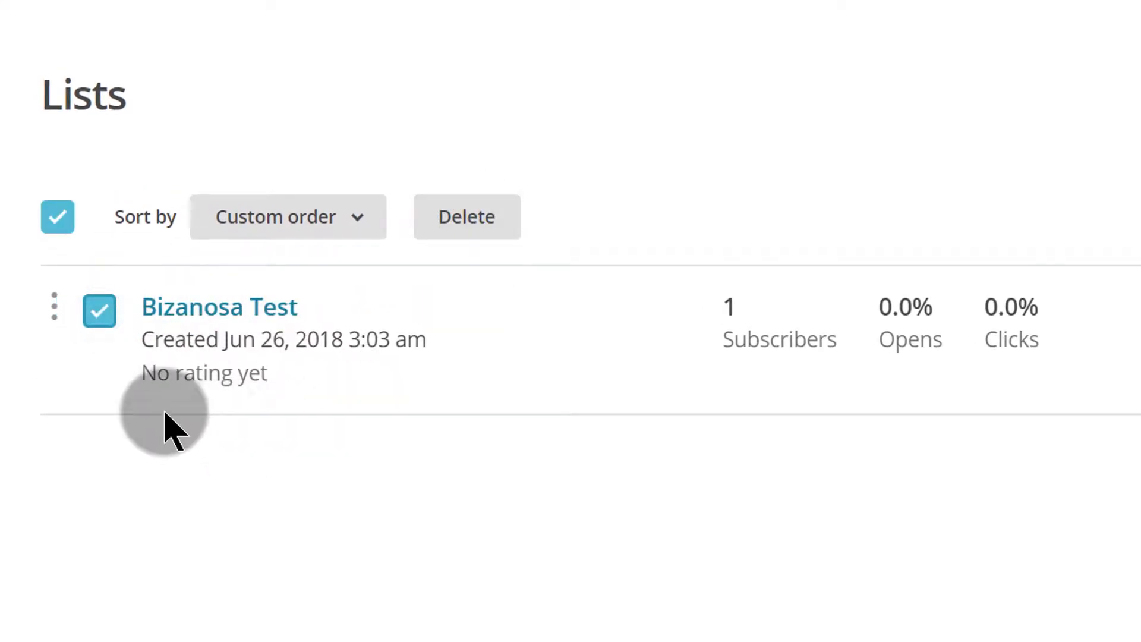
{"action": "left_click", "coordinate": [98, 312]}
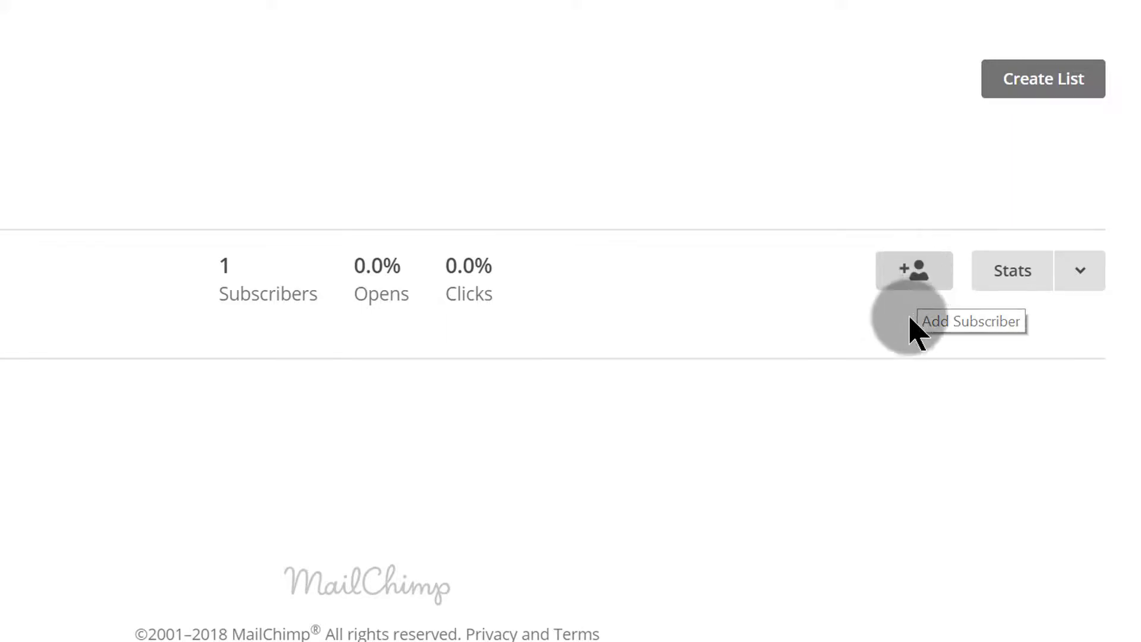
{"action": "left_click", "coordinate": [908, 284]}
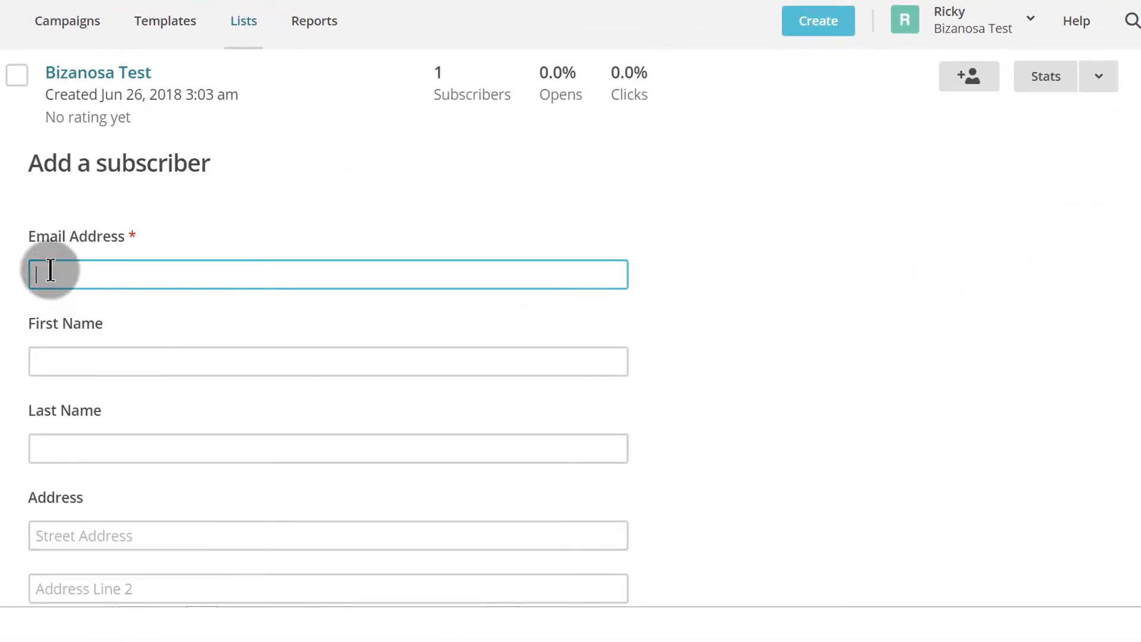
{"action": "scroll", "coordinate": [134, 318], "scroll_direction": "down", "scroll_amount": 6}
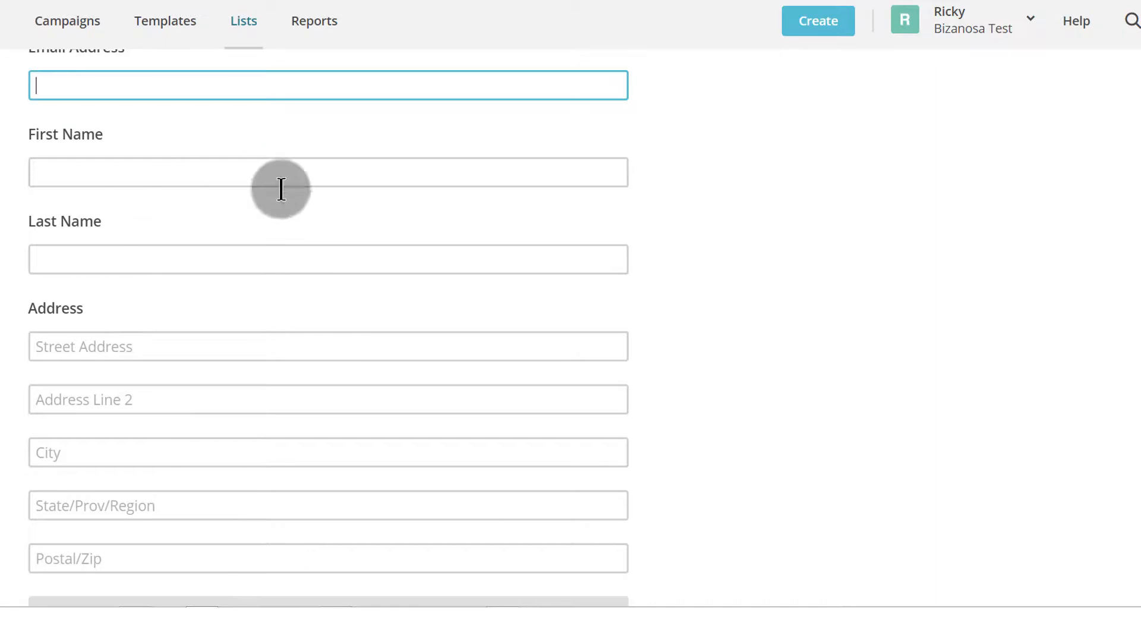
{"action": "scroll", "coordinate": [204, 441], "scroll_direction": "down", "scroll_amount": 8}
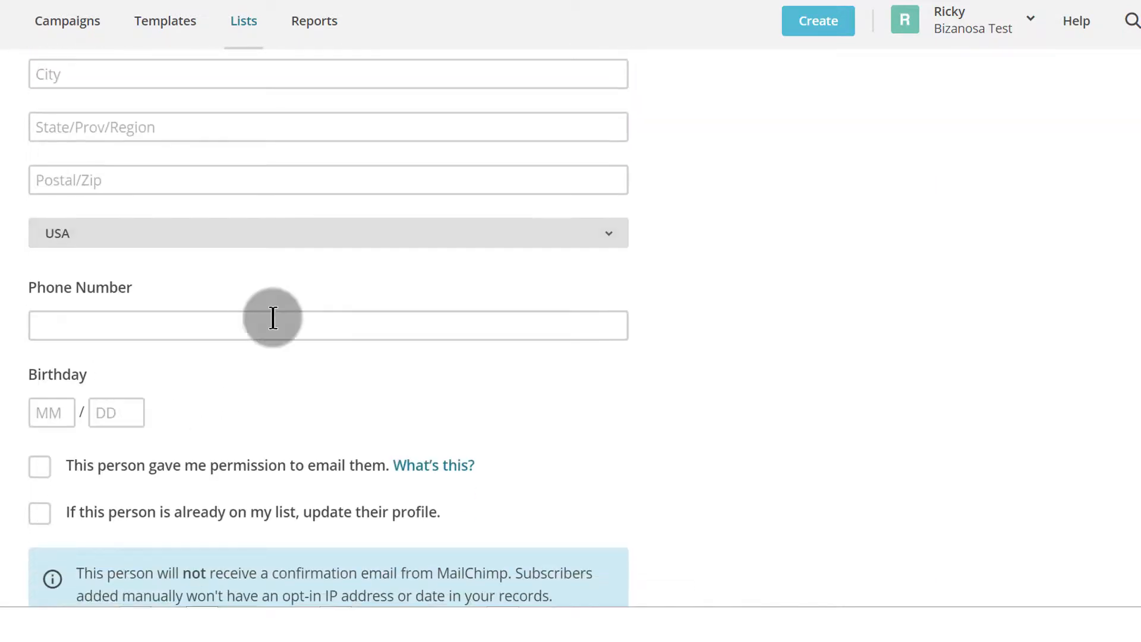
{"action": "scroll", "coordinate": [253, 350], "scroll_direction": "up", "scroll_amount": 14}
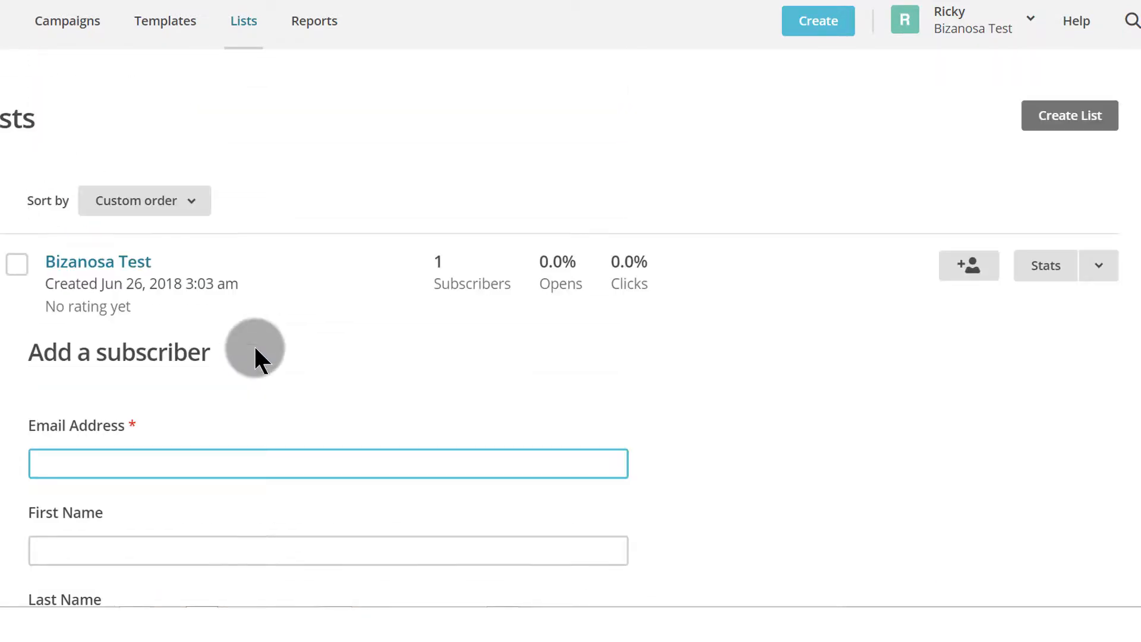
{"action": "left_click", "coordinate": [127, 470]}
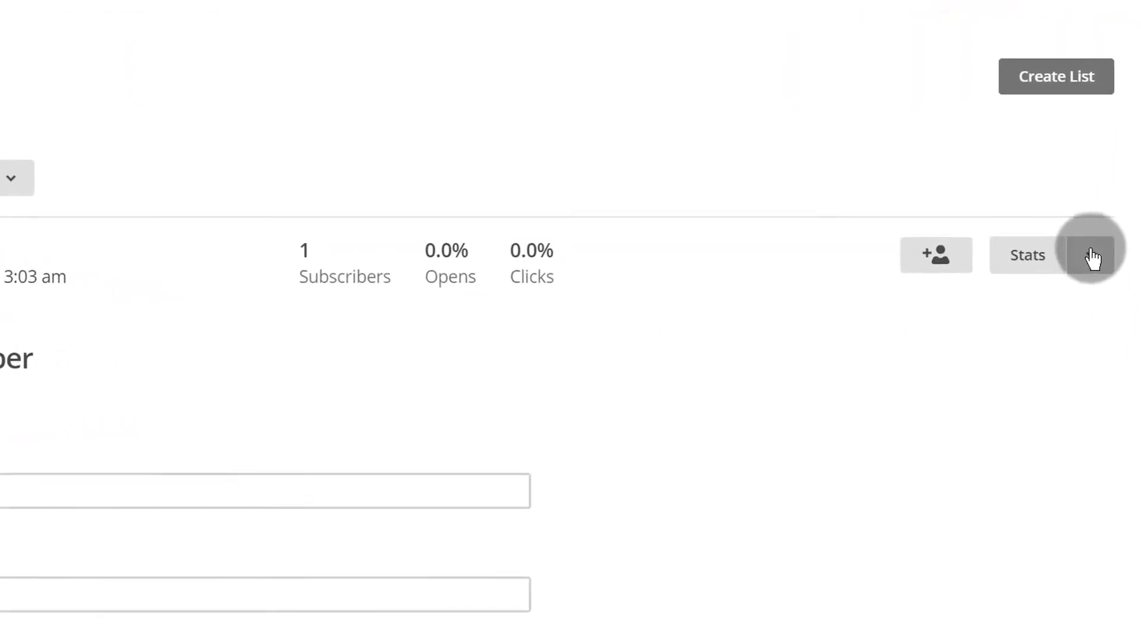
- Open the Bizanosa Test list's Manage contacts page in a new browser tab and look over its options
{"action": "left_click", "coordinate": [1093, 259]}
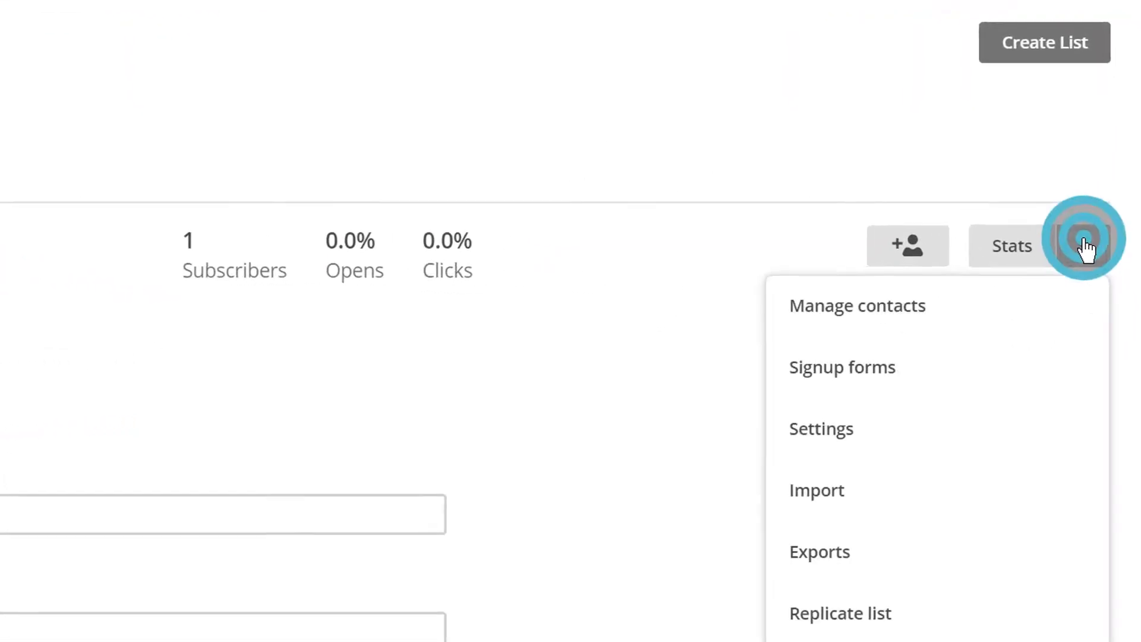
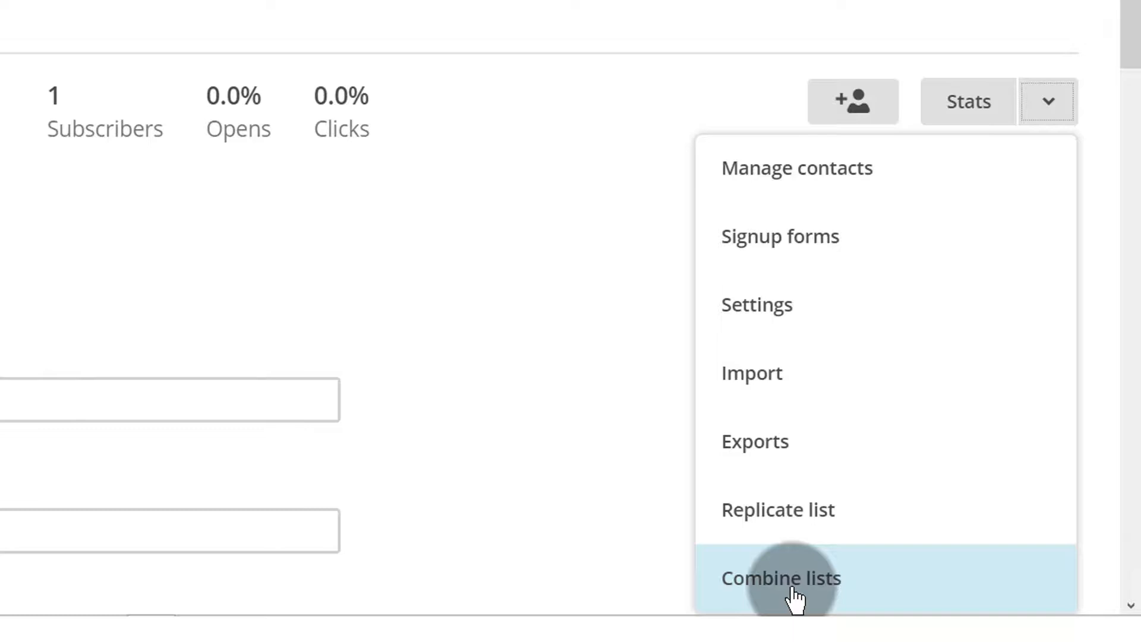
{"action": "right_click", "coordinate": [811, 172]}
{"action": "left_click", "coordinate": [797, 191]}
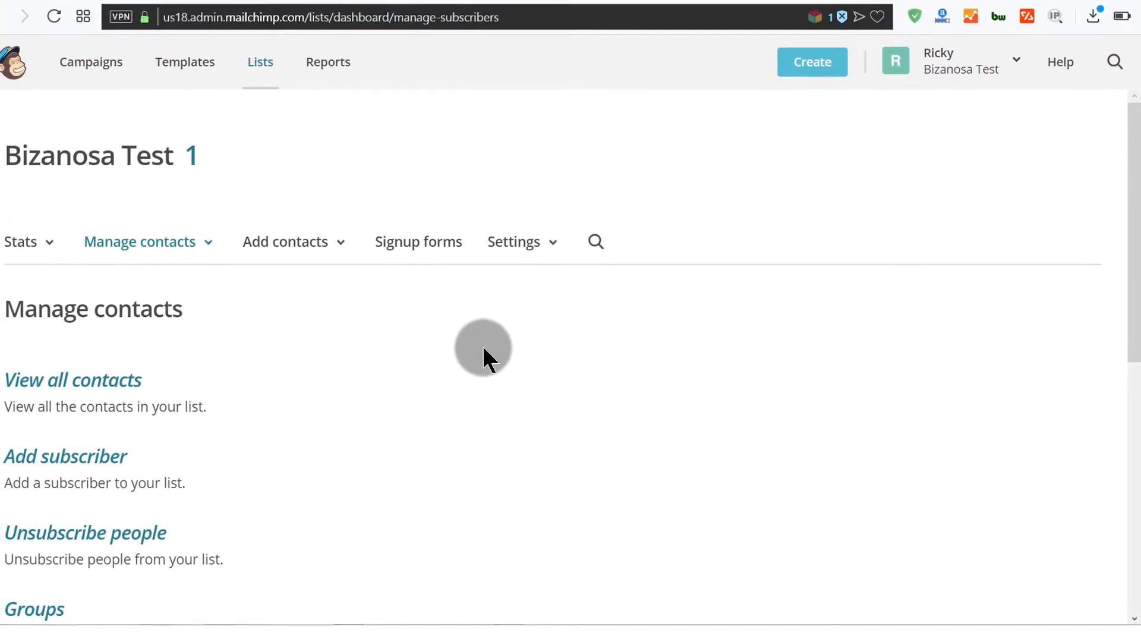
{"action": "scroll", "coordinate": [179, 383], "scroll_direction": "down", "scroll_amount": 3}
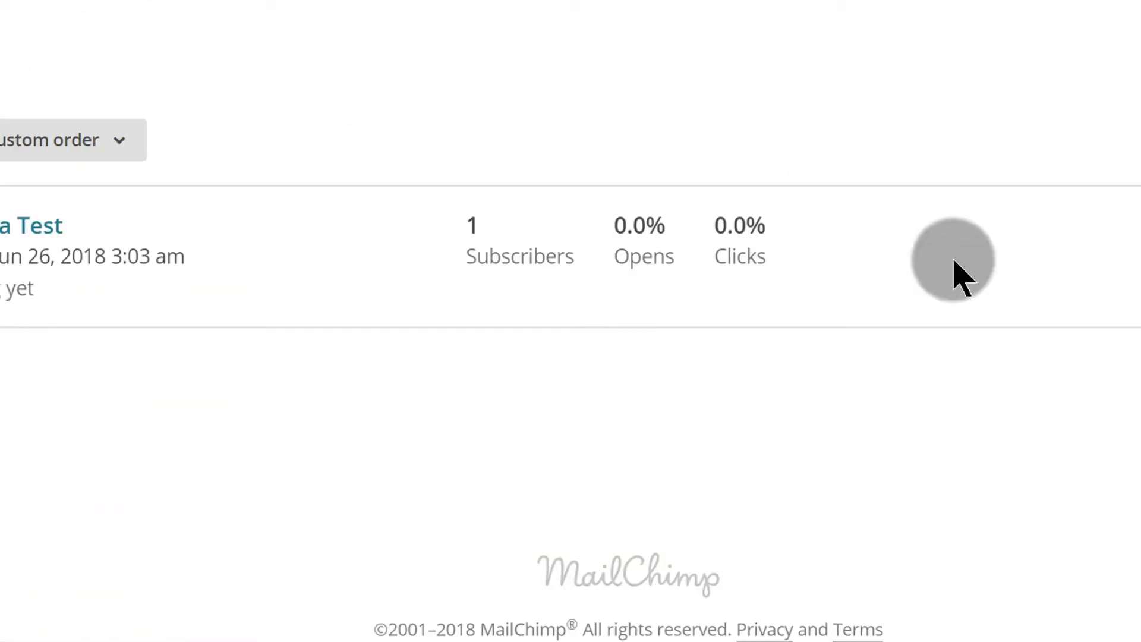
- Open the Bizanosa Test list's Settings page in a new browser tab and review its options from list name and defaults to webhooks
{"action": "left_click", "coordinate": [1102, 174]}
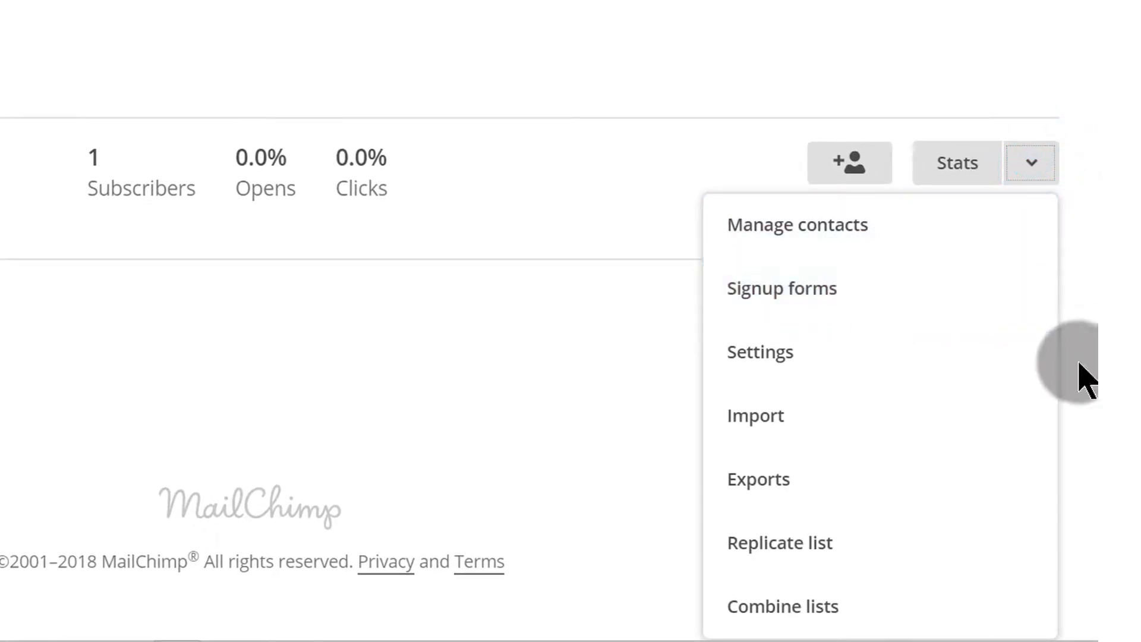
{"action": "right_click", "coordinate": [795, 366]}
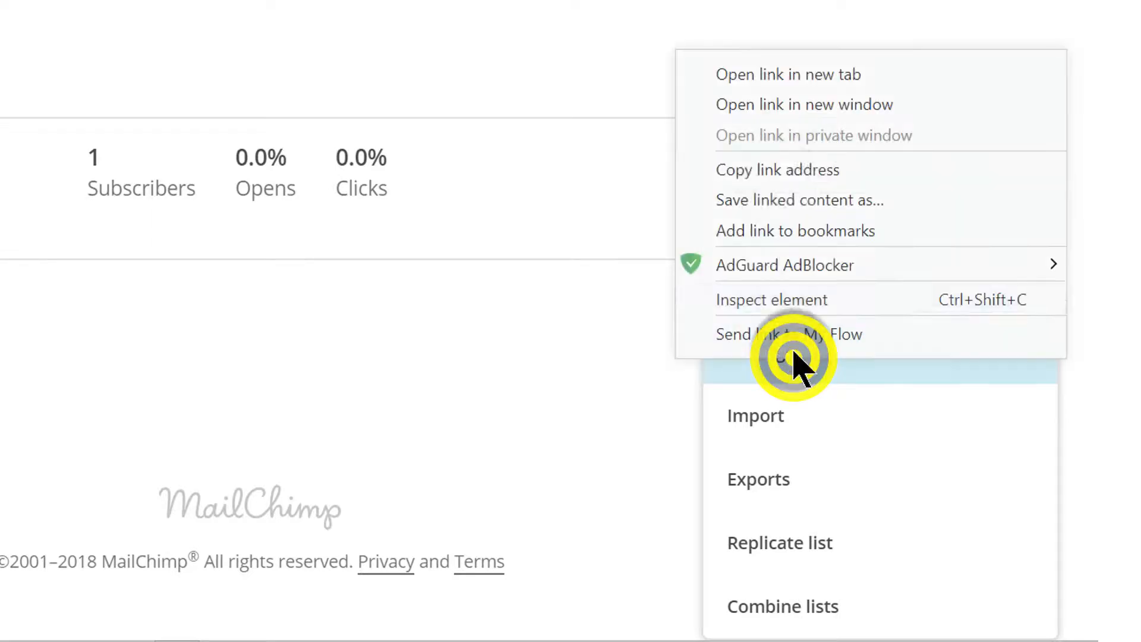
{"action": "left_click", "coordinate": [774, 78]}
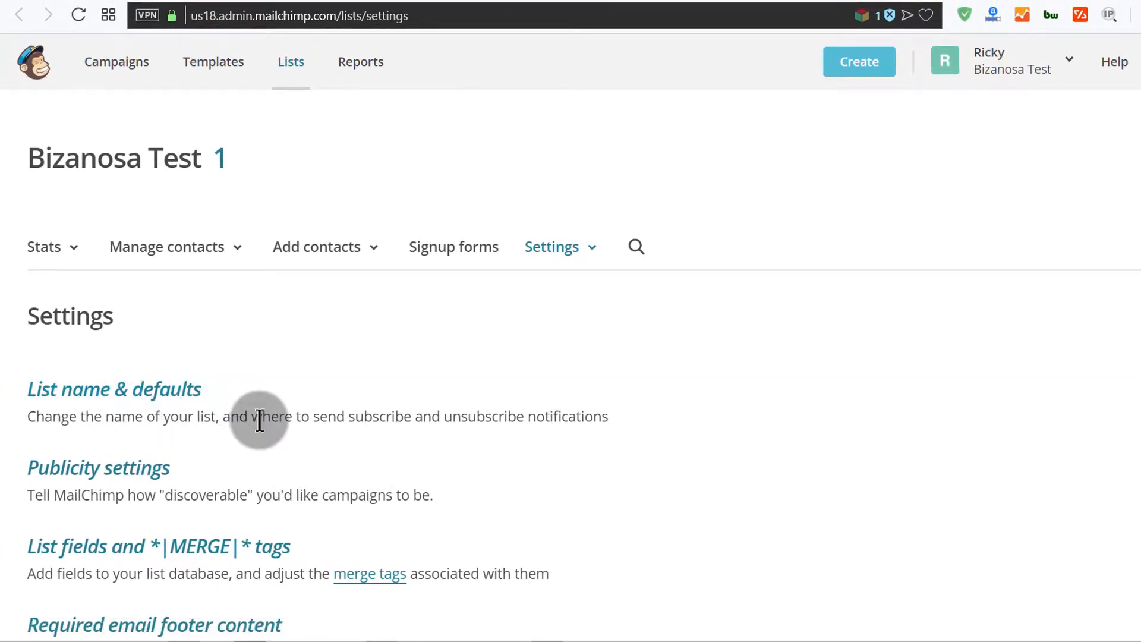
{"action": "scroll", "coordinate": [186, 360], "scroll_direction": "down", "scroll_amount": 2}
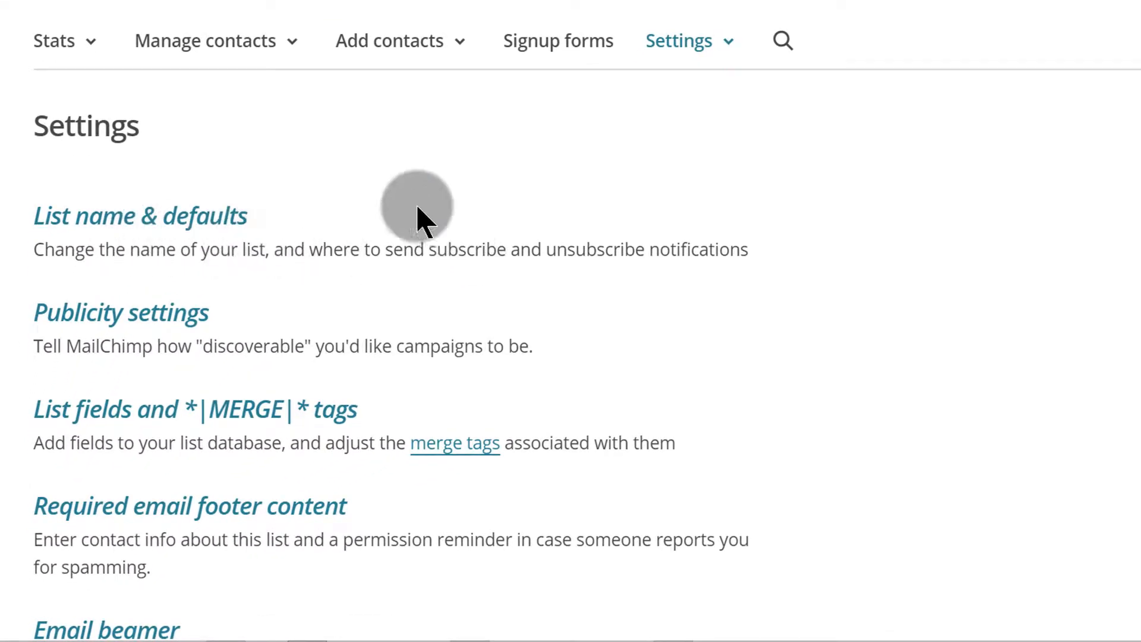
{"action": "scroll", "coordinate": [428, 229], "scroll_direction": "down", "scroll_amount": 2}
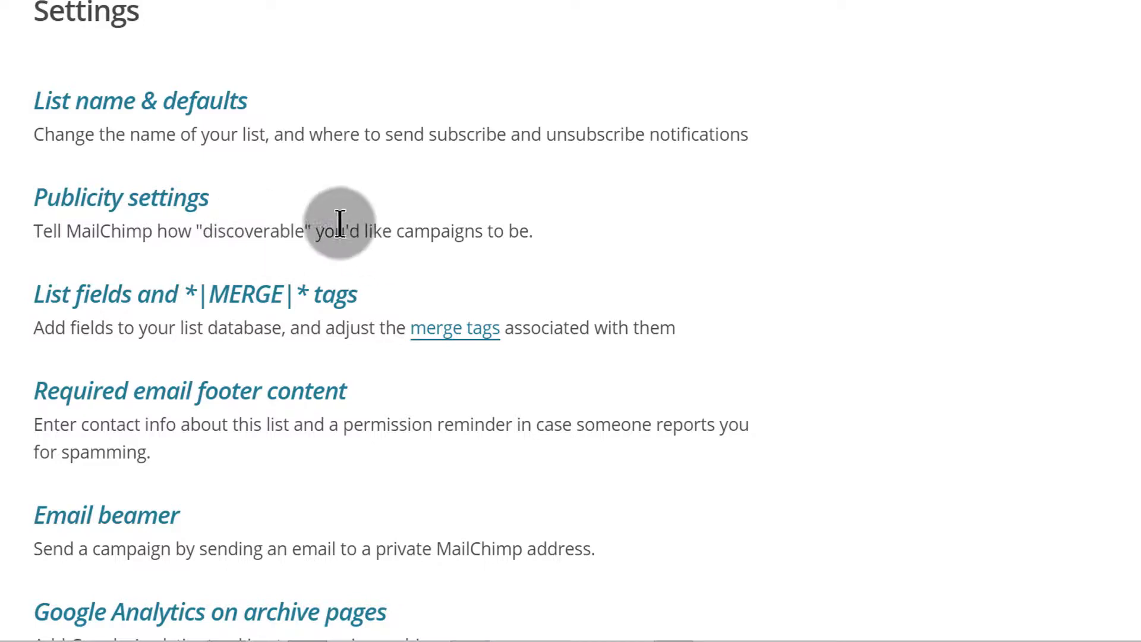
{"action": "scroll", "coordinate": [353, 196], "scroll_direction": "down", "scroll_amount": 2}
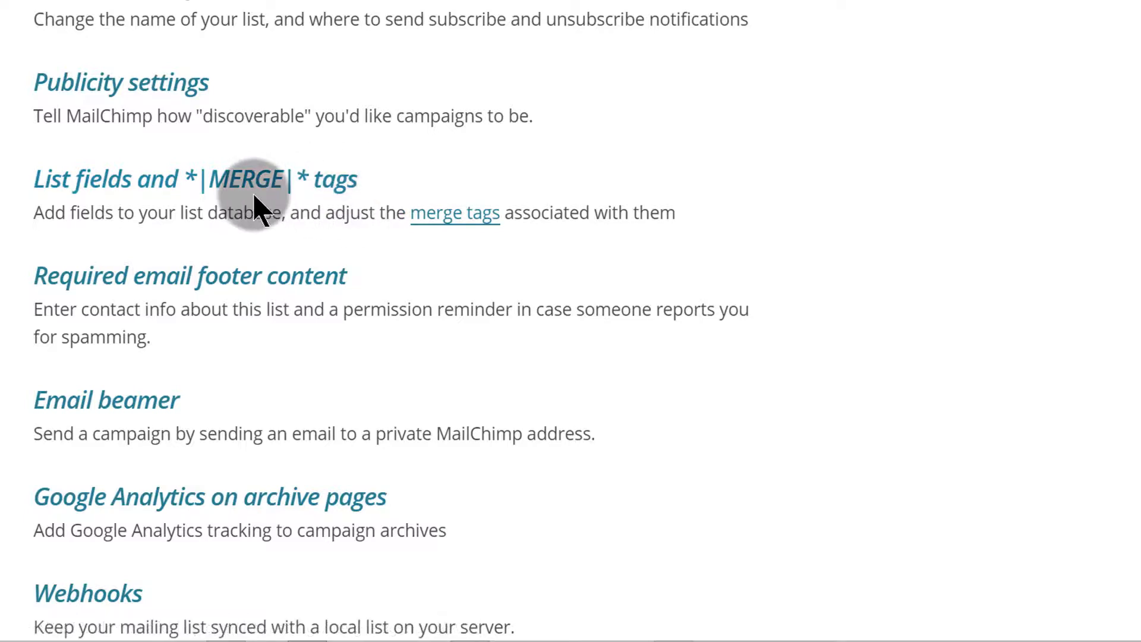
{"action": "left_click_drag", "start_coordinate": [178, 178], "coordinate": [307, 194]}
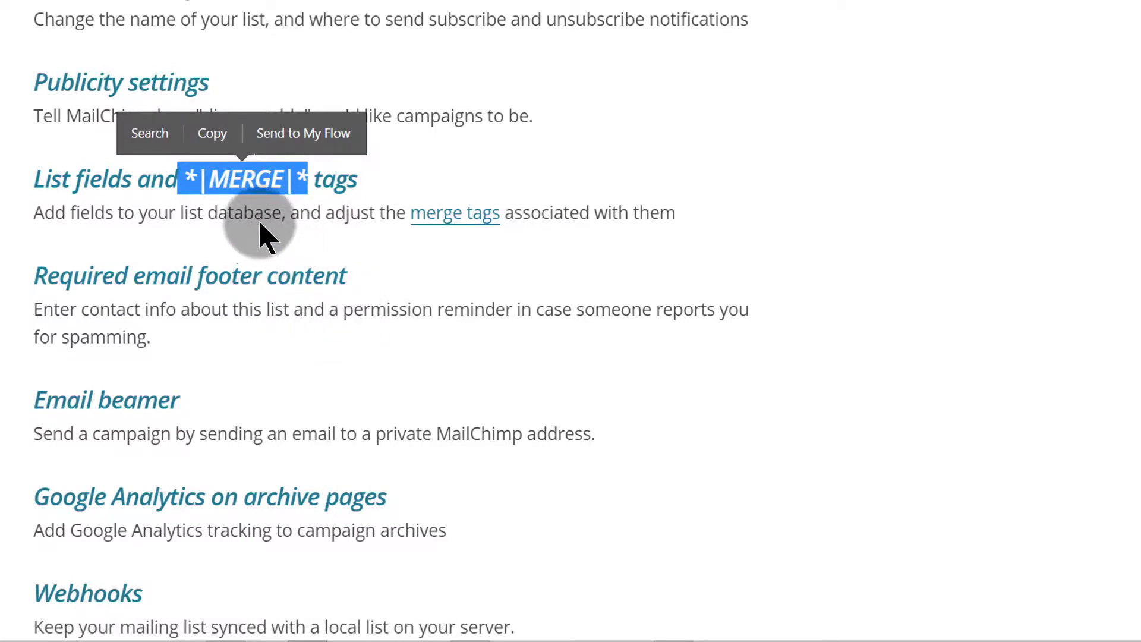
{"action": "left_click", "coordinate": [240, 245]}
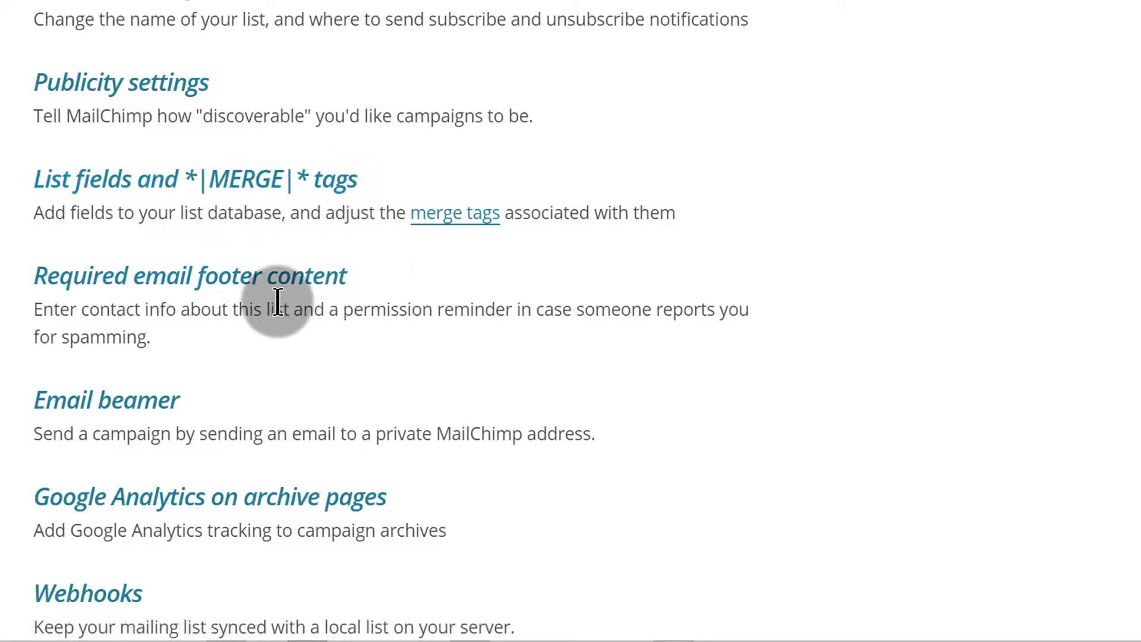
{"action": "scroll", "coordinate": [39, 215], "scroll_direction": "down", "scroll_amount": 2}
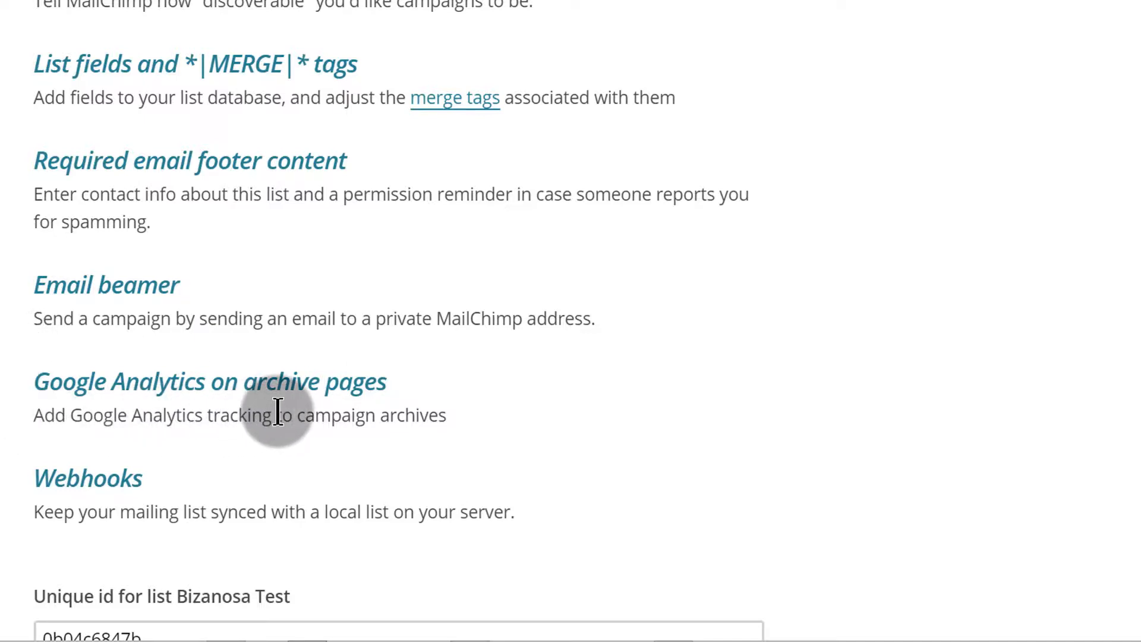
{"action": "scroll", "coordinate": [293, 395], "scroll_direction": "up", "scroll_amount": 1}
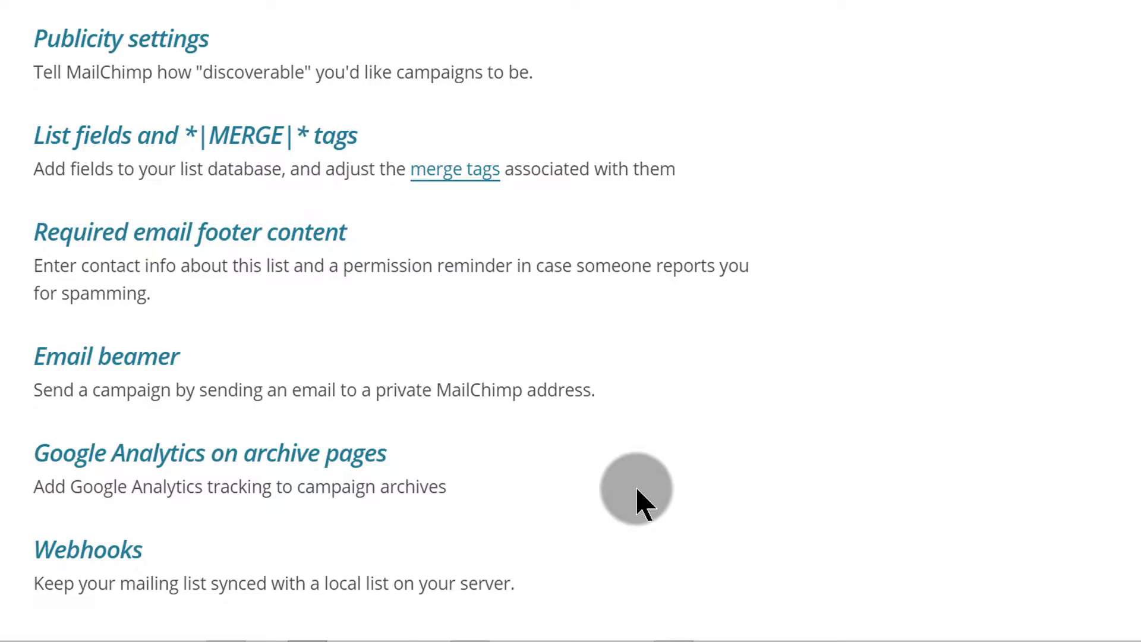
- Return to the lists page and view the actions available for the Bizanosa Test list, including Import
{"action": "mouse_move", "coordinate": [1, 630]}
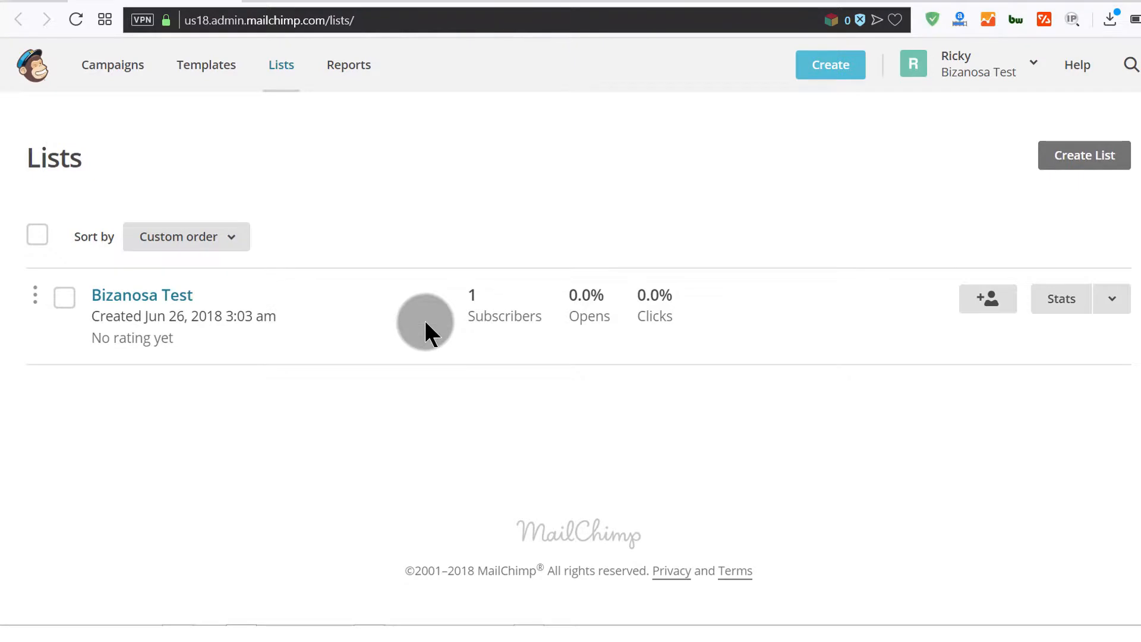
{"action": "left_click", "coordinate": [1112, 298]}
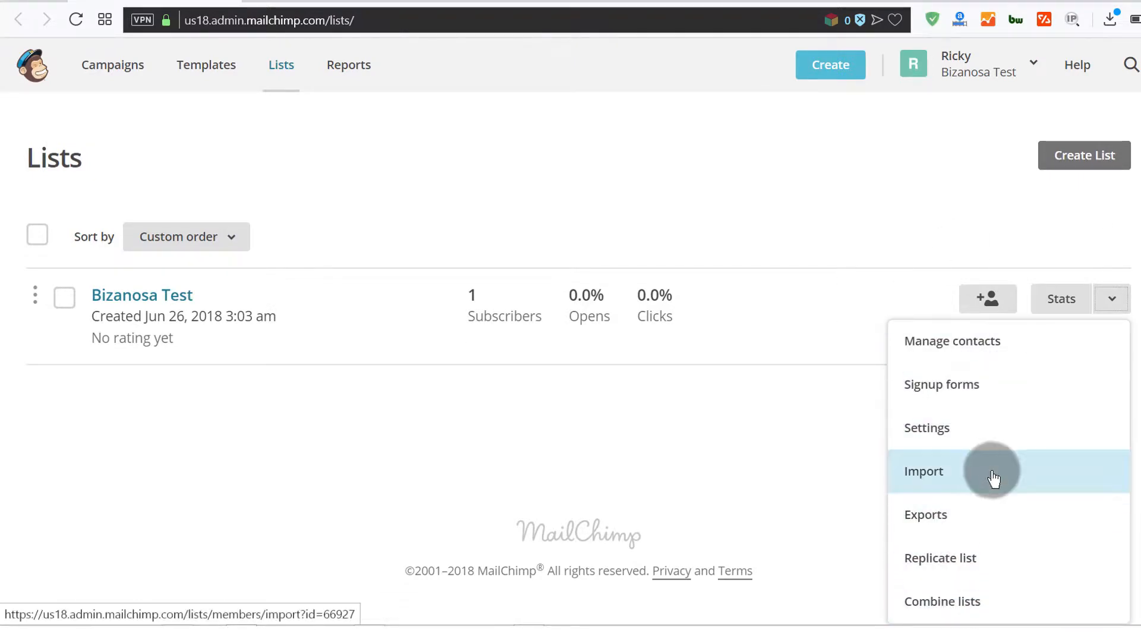
{"action": "left_click", "coordinate": [498, 439]}
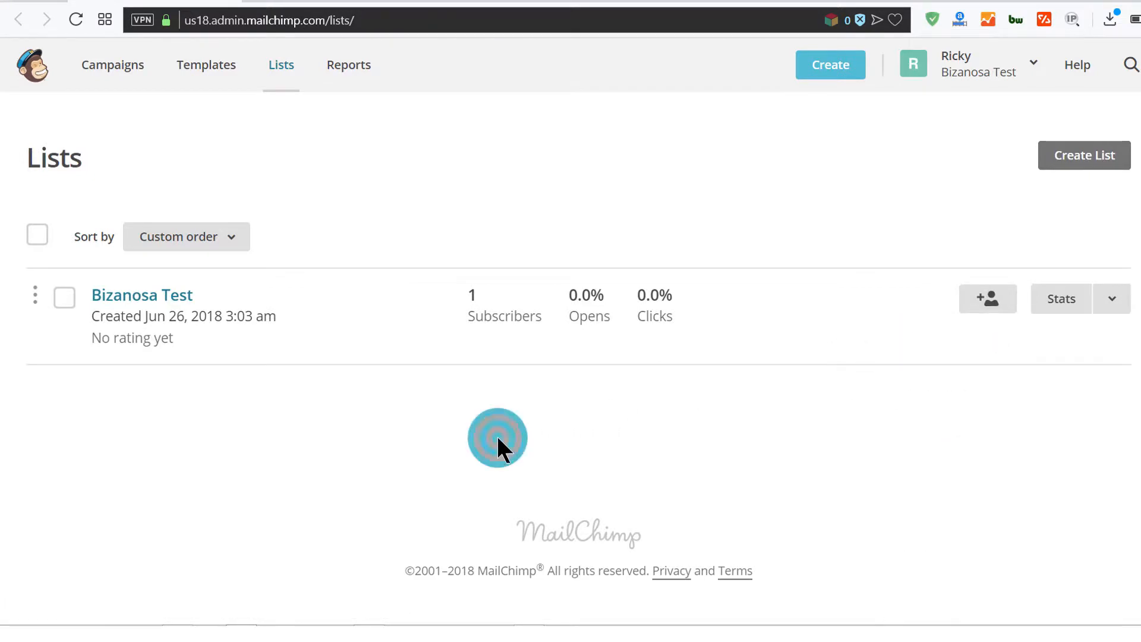
- Open the Bizanosa Test list from the lists page and view its Stats options
{"action": "left_click", "coordinate": [138, 297]}
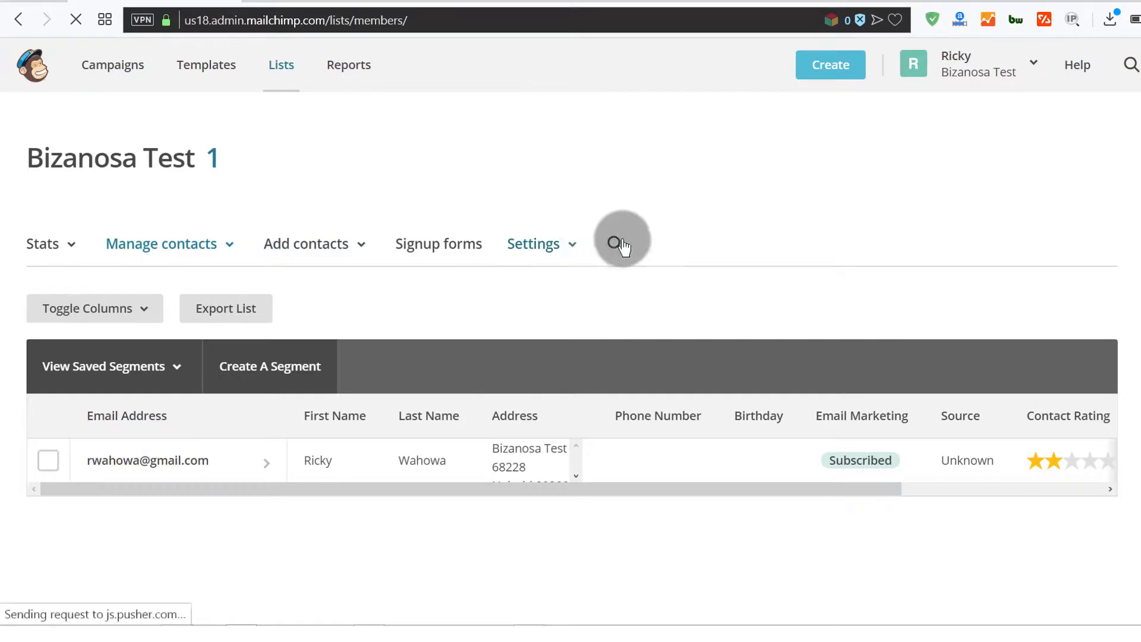
{"action": "left_click", "coordinate": [73, 249]}
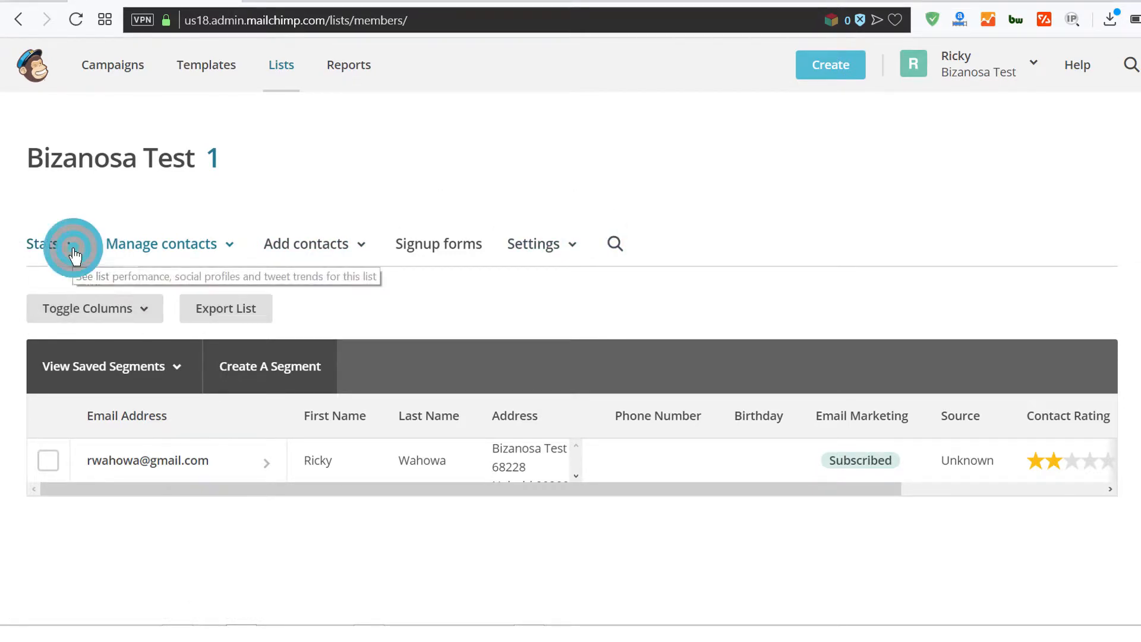
{"action": "left_click", "coordinate": [72, 249]}
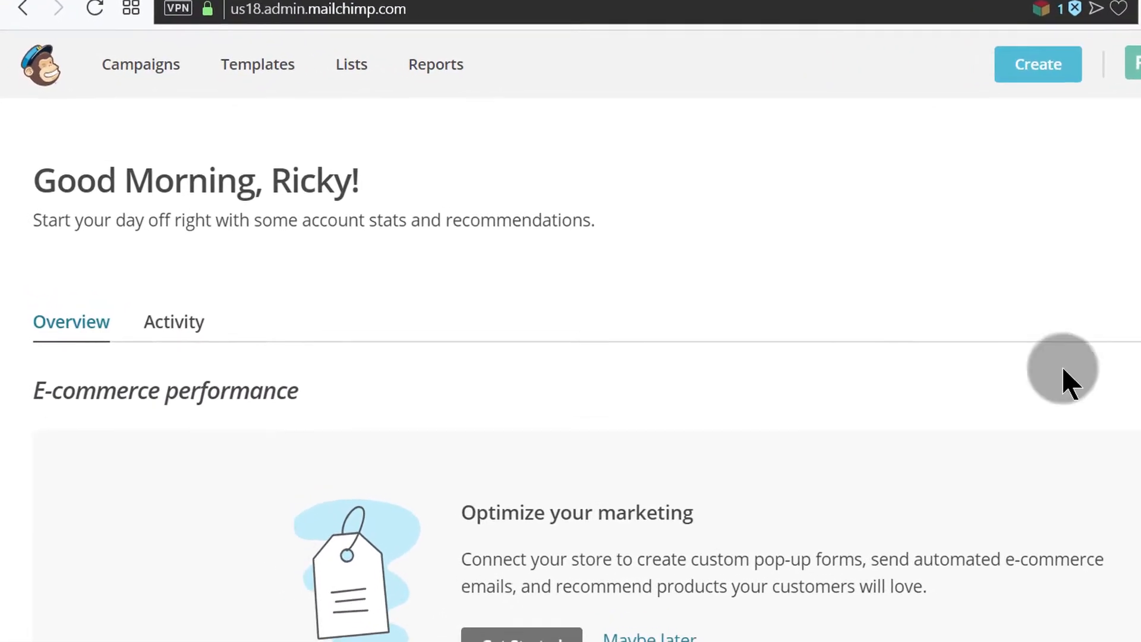
- Return from the dashboard to the lists page, open the Bizanosa Test list's add-subscriber form and look over its fields
{"action": "left_click", "coordinate": [397, 52]}
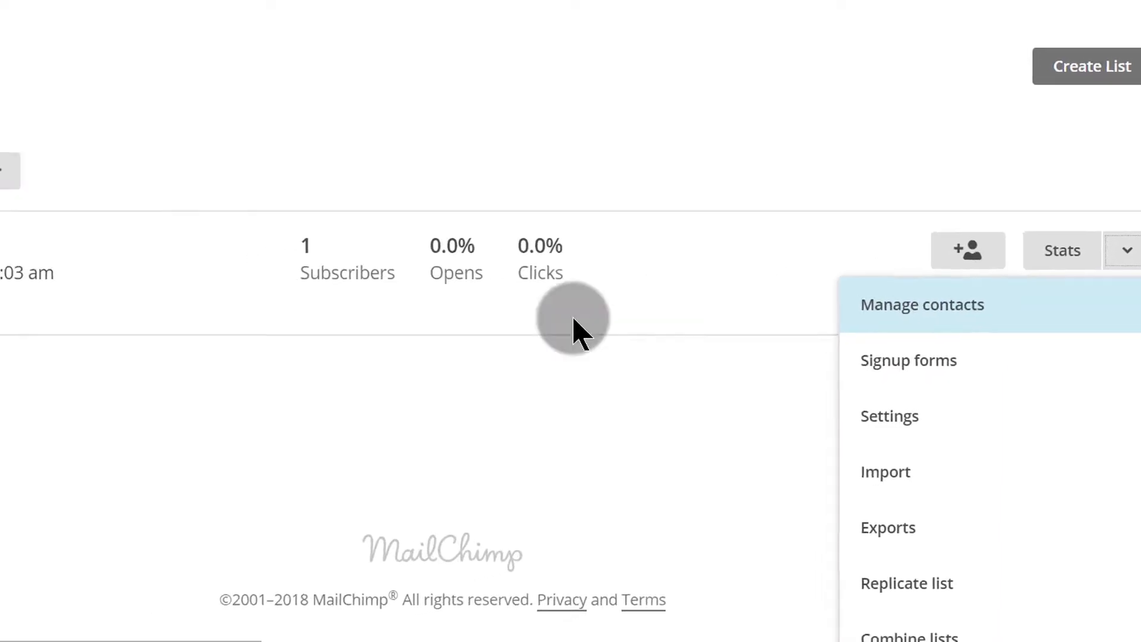
{"action": "left_click", "coordinate": [292, 358]}
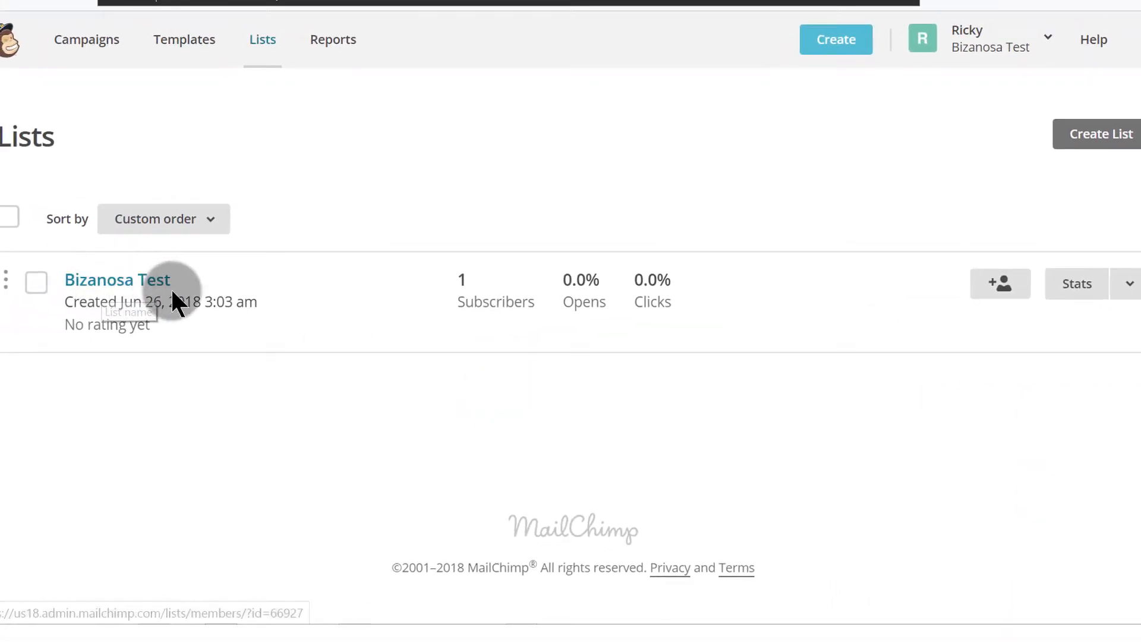
{"action": "left_click", "coordinate": [132, 278]}
{"action": "left_click", "coordinate": [1010, 285]}
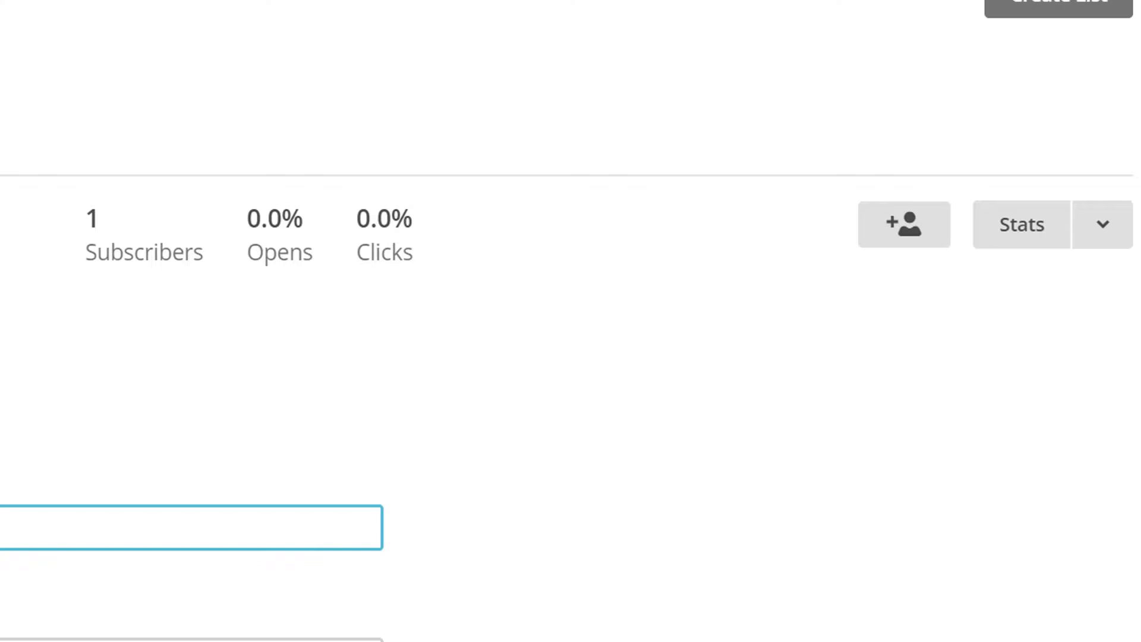
{"action": "scroll", "coordinate": [291, 333], "scroll_direction": "down", "scroll_amount": 5}
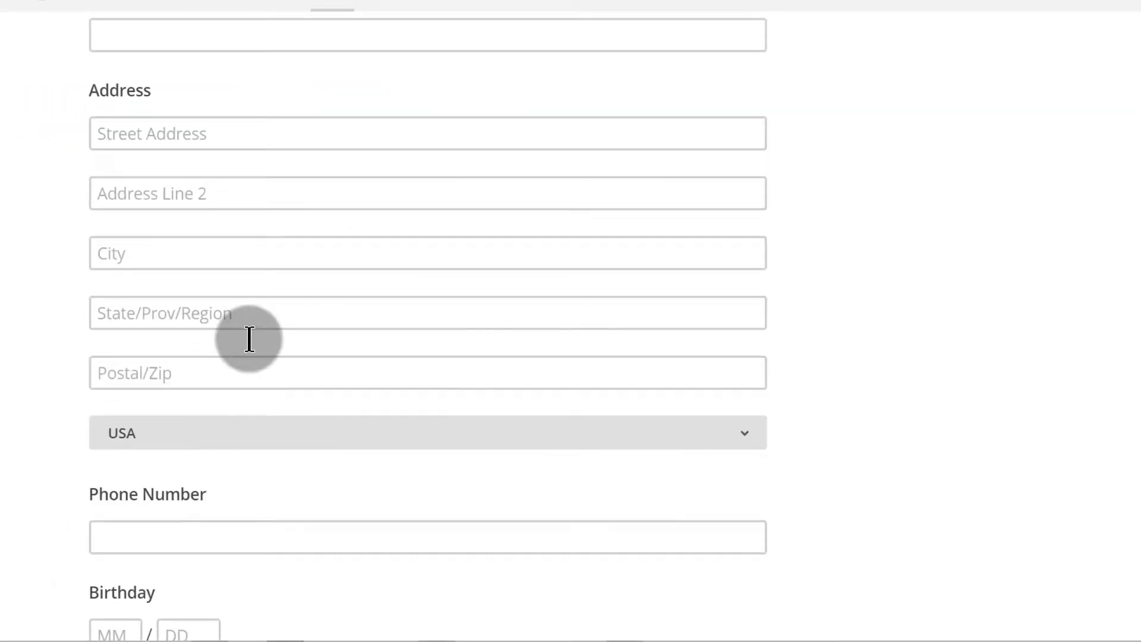
{"action": "scroll", "coordinate": [434, 305], "scroll_direction": "down", "scroll_amount": 6}
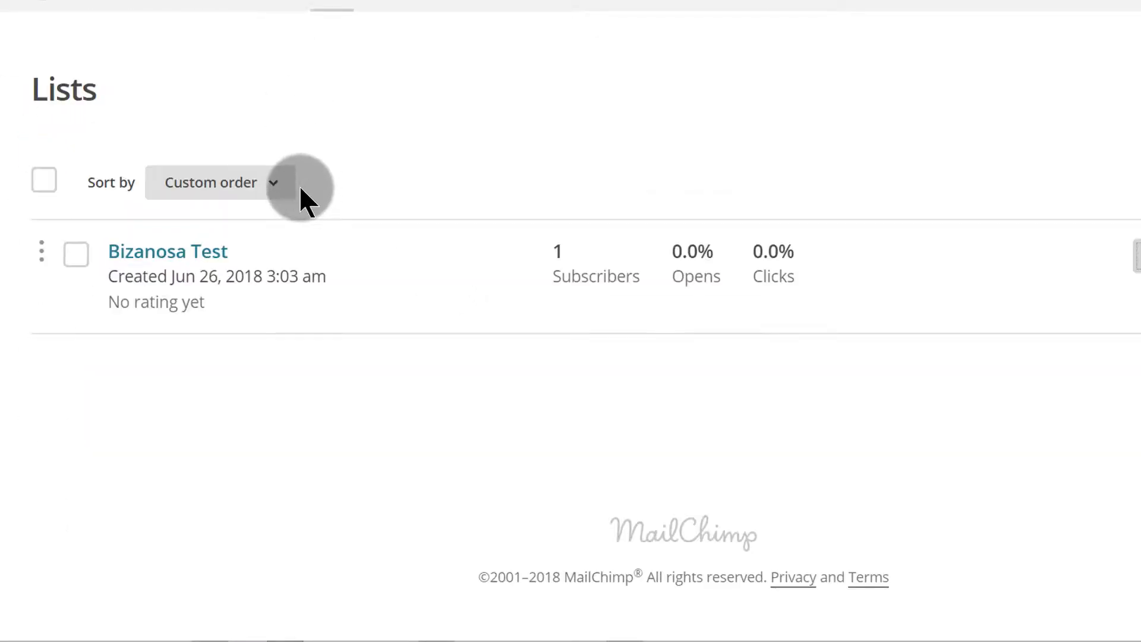
- Open the Bizanosa Test list, choose to add a subscriber and fill in the contact's email address
{"action": "left_click", "coordinate": [154, 253]}
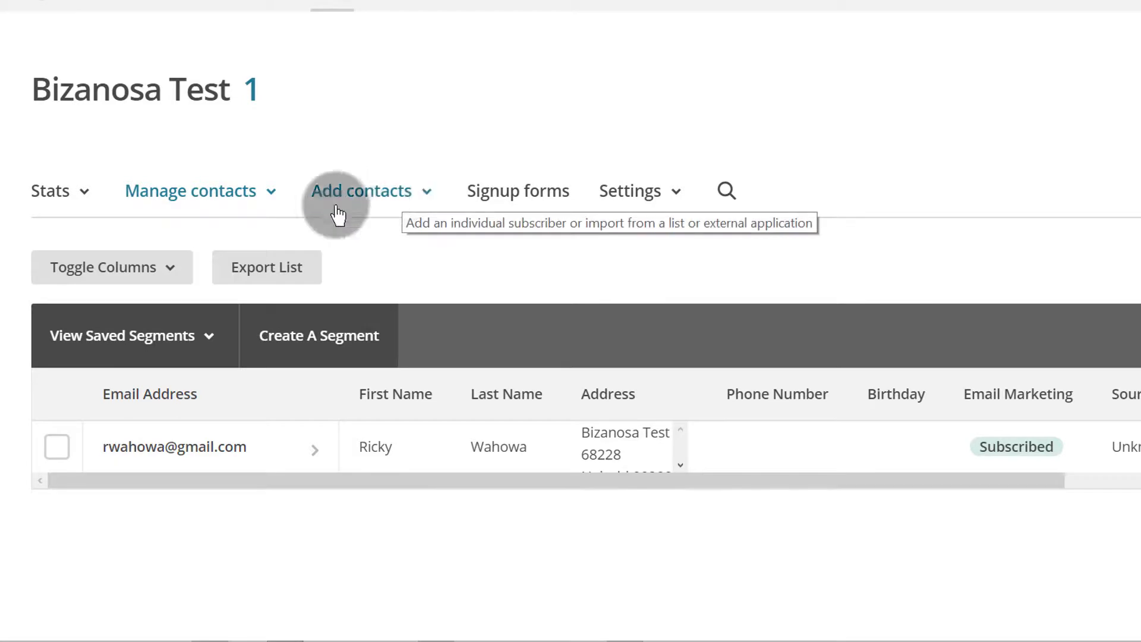
{"action": "left_click", "coordinate": [397, 195]}
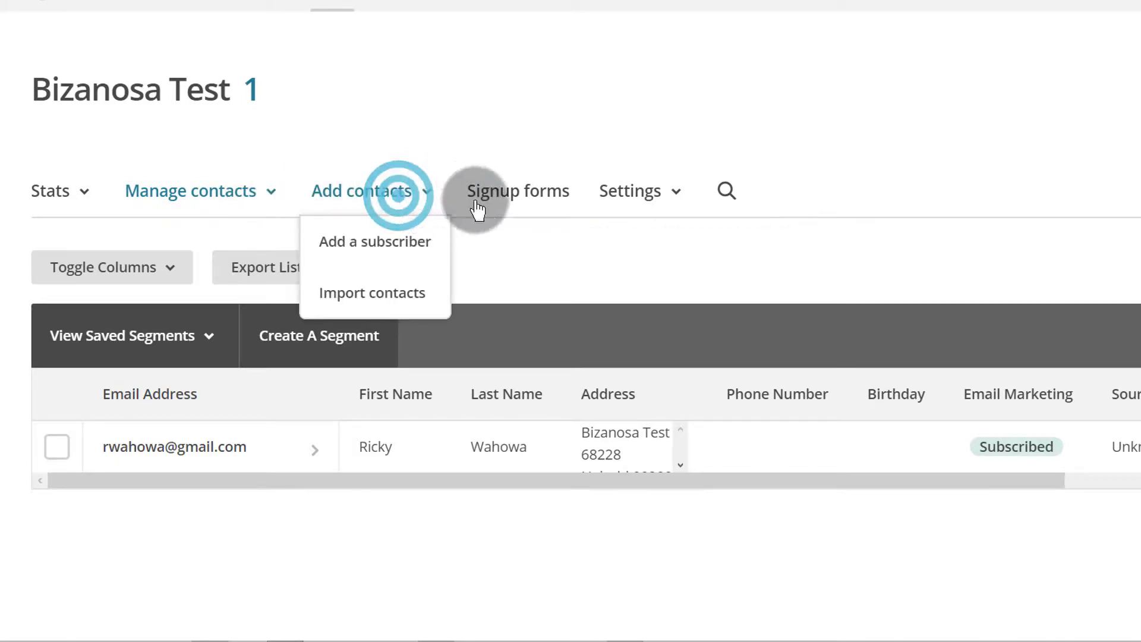
{"action": "left_click", "coordinate": [377, 256]}
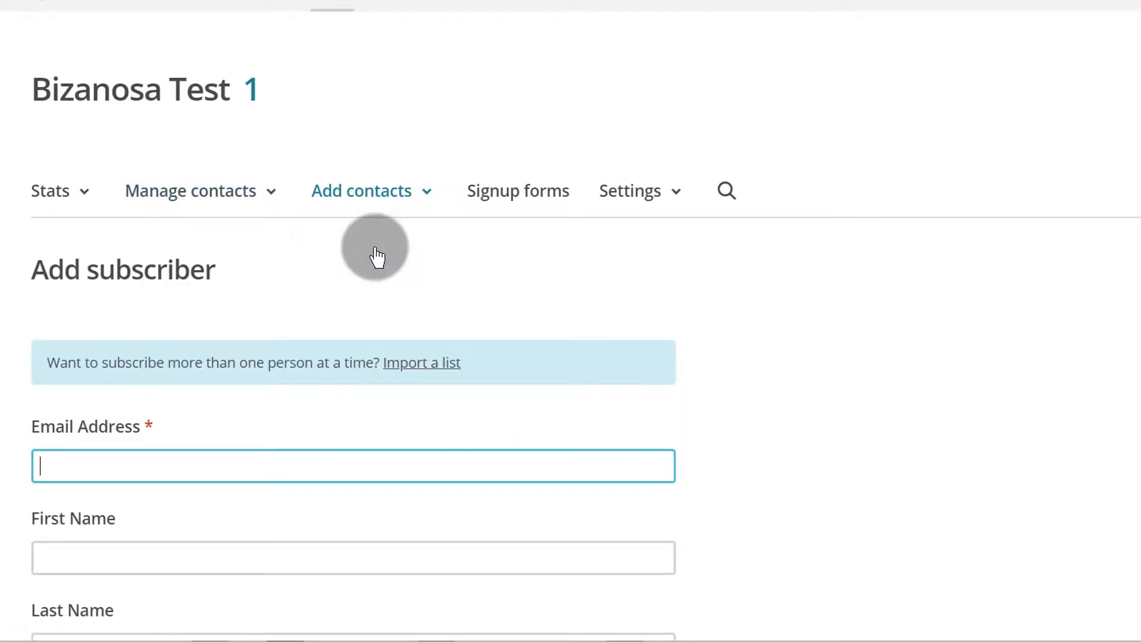
{"action": "scroll", "coordinate": [191, 392], "scroll_direction": "down", "scroll_amount": 3}
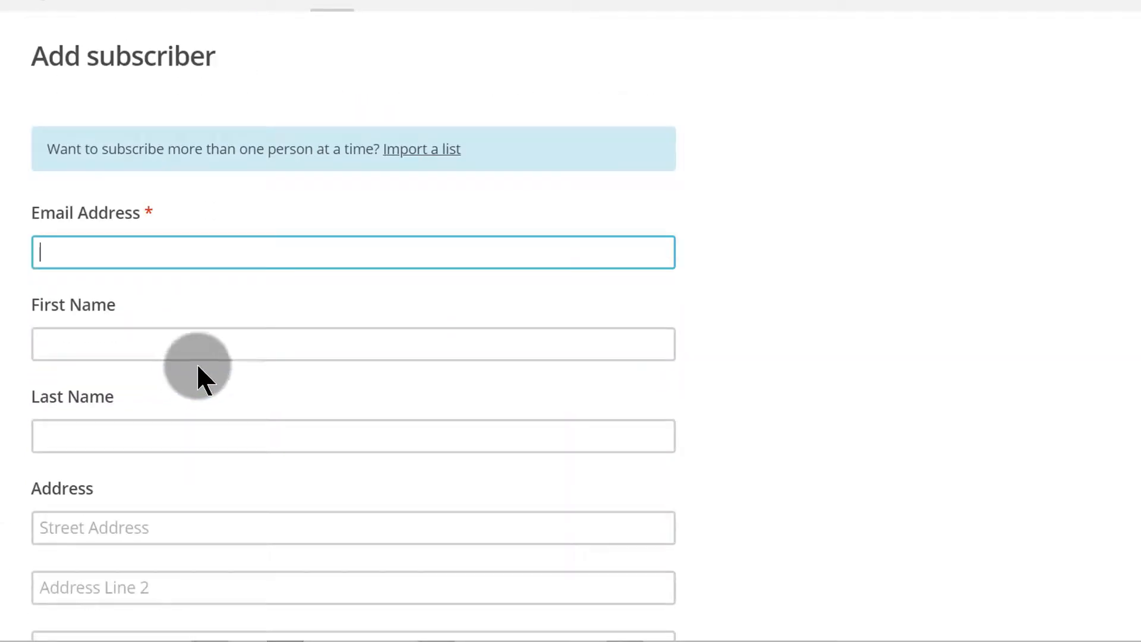
{"action": "left_click", "coordinate": [34, 214]}
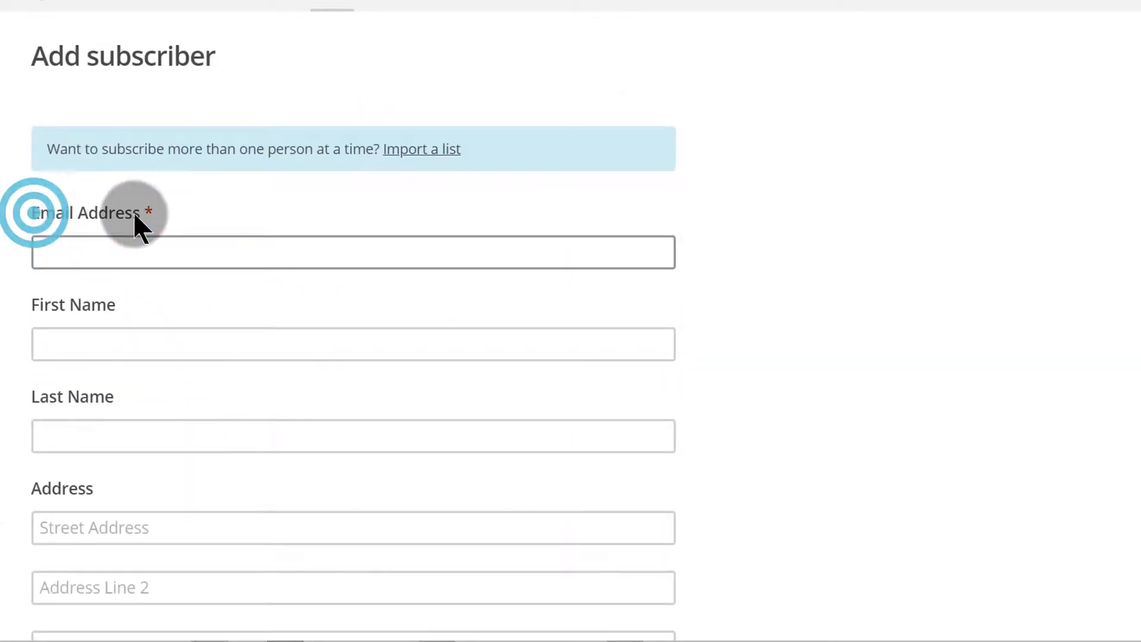
{"action": "scroll", "coordinate": [71, 357], "scroll_direction": "up", "scroll_amount": 2}
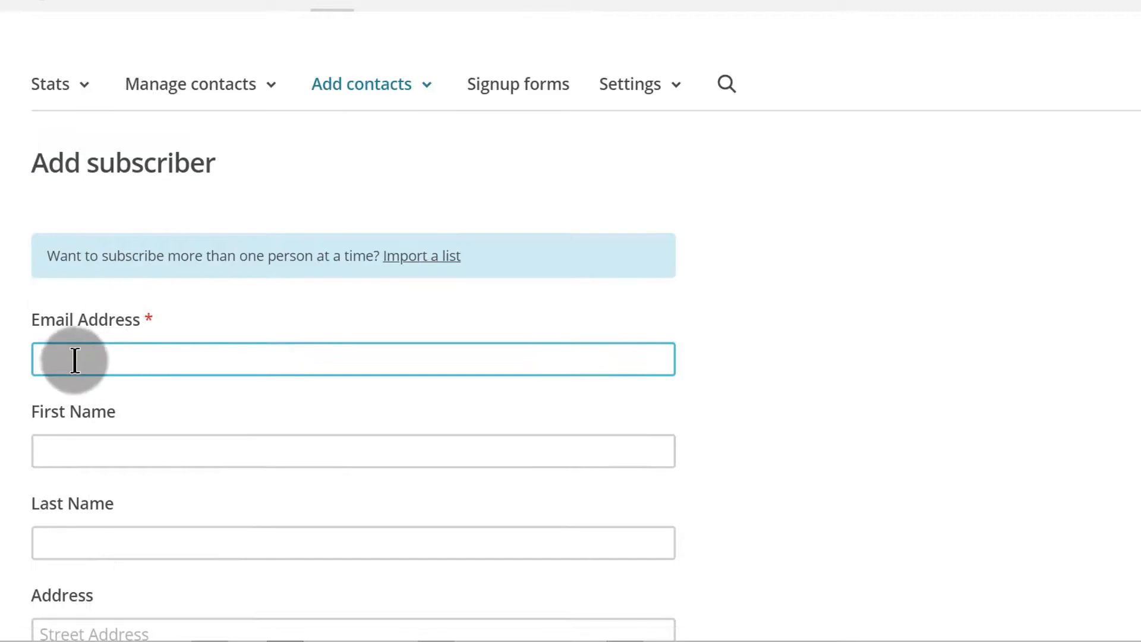
{"action": "left_click", "coordinate": [71, 360]}
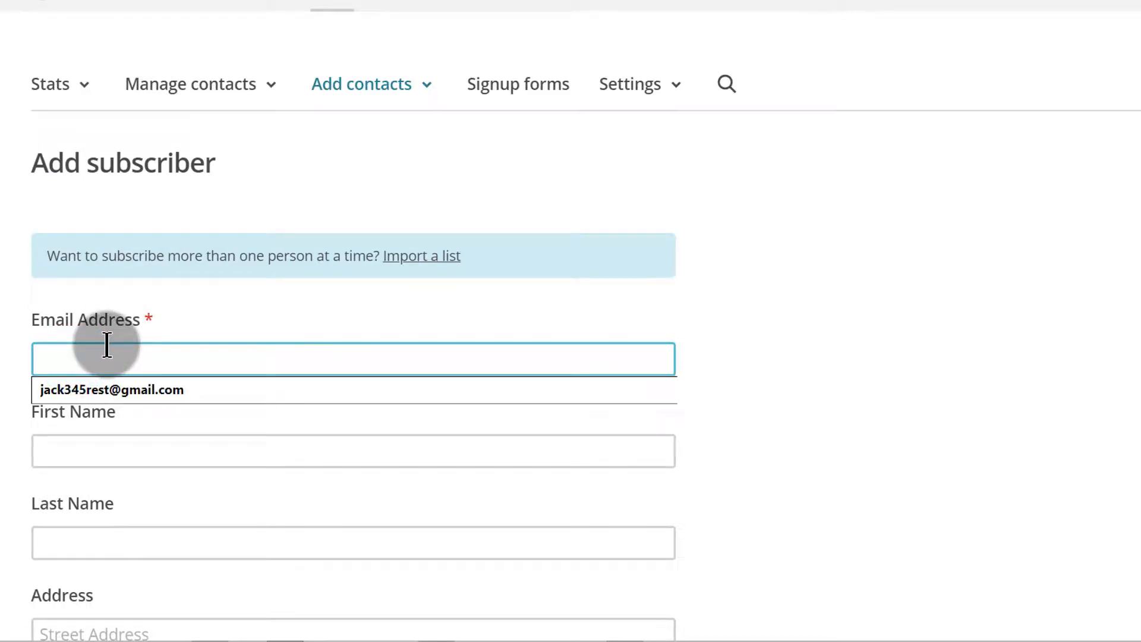
{"action": "left_click", "coordinate": [104, 380]}
{"action": "left_click", "coordinate": [193, 327]}
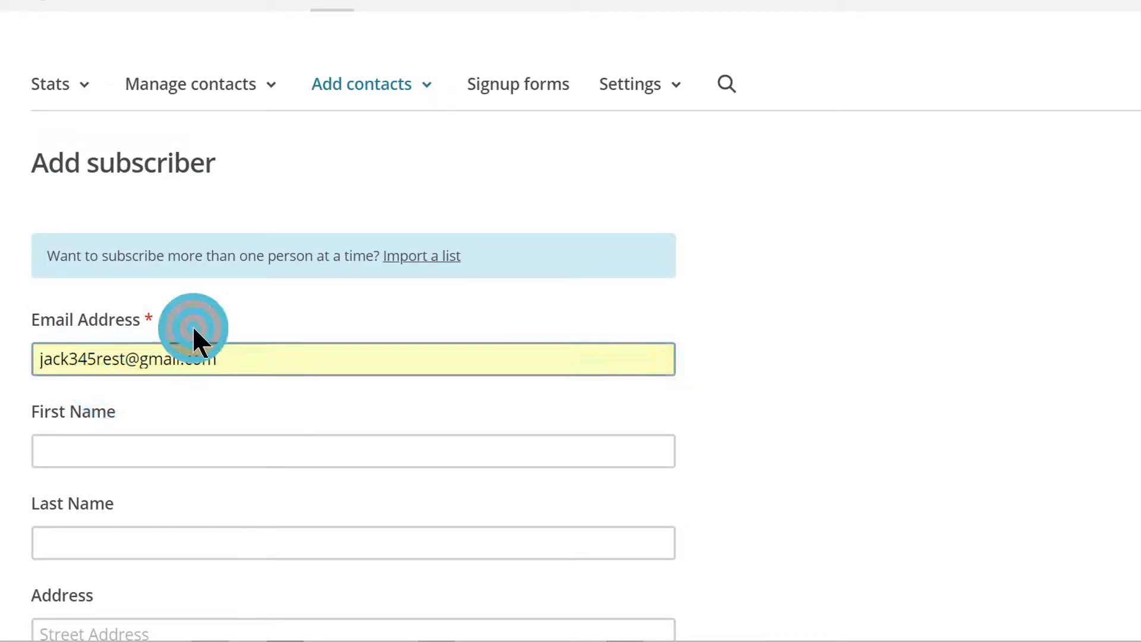
- Look over the add-subscriber form's name, address, country, phone number and birthday fields
{"action": "scroll", "coordinate": [280, 342], "scroll_direction": "down", "scroll_amount": 3}
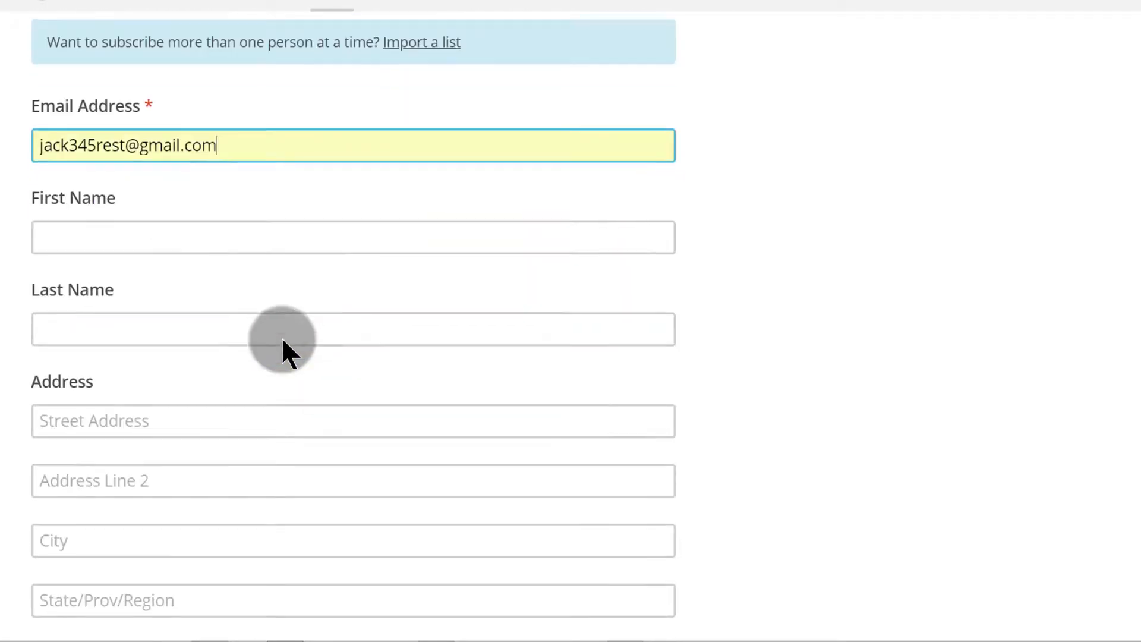
{"action": "left_click", "coordinate": [145, 234]}
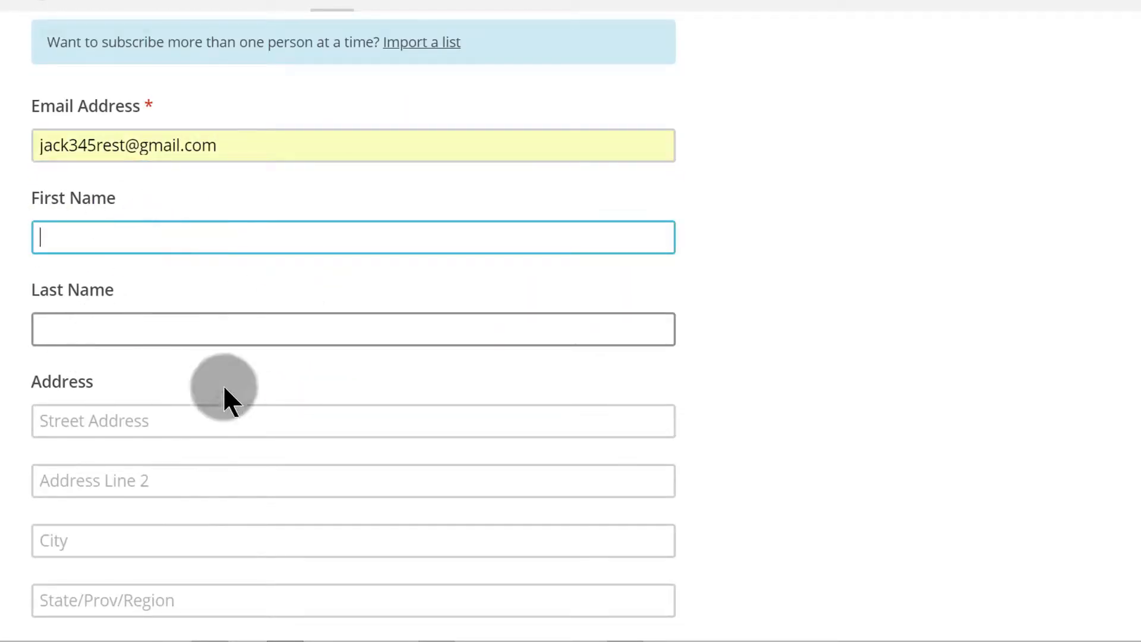
{"action": "scroll", "coordinate": [162, 440], "scroll_direction": "down", "scroll_amount": 3}
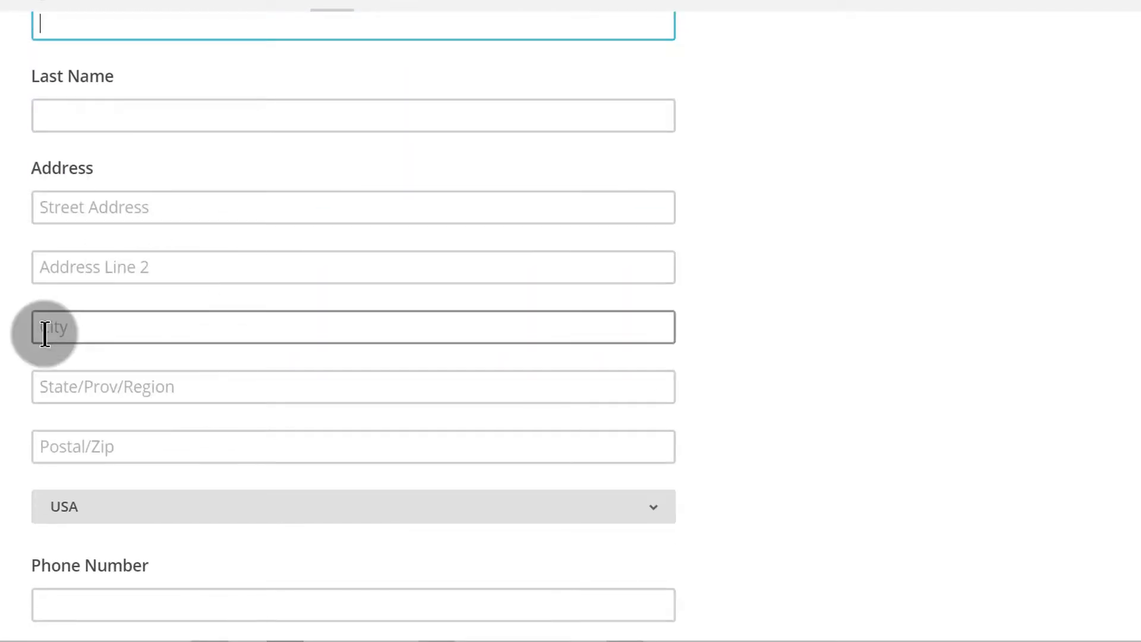
{"action": "scroll", "coordinate": [183, 247], "scroll_direction": "down", "scroll_amount": 4}
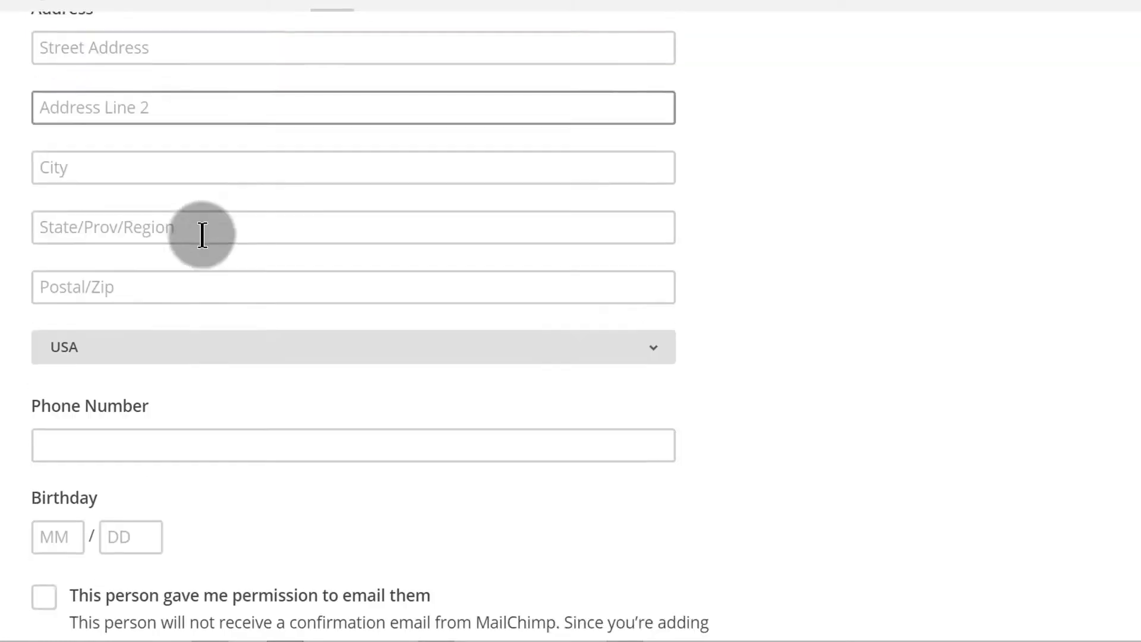
{"action": "left_click", "coordinate": [170, 198]}
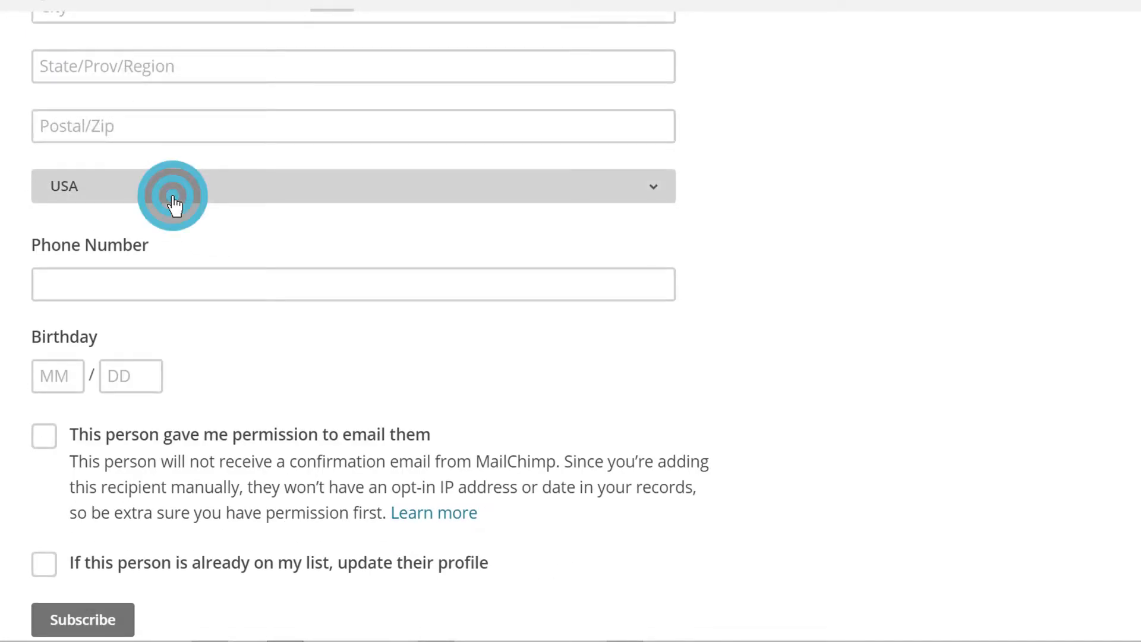
{"action": "left_click", "coordinate": [174, 200]}
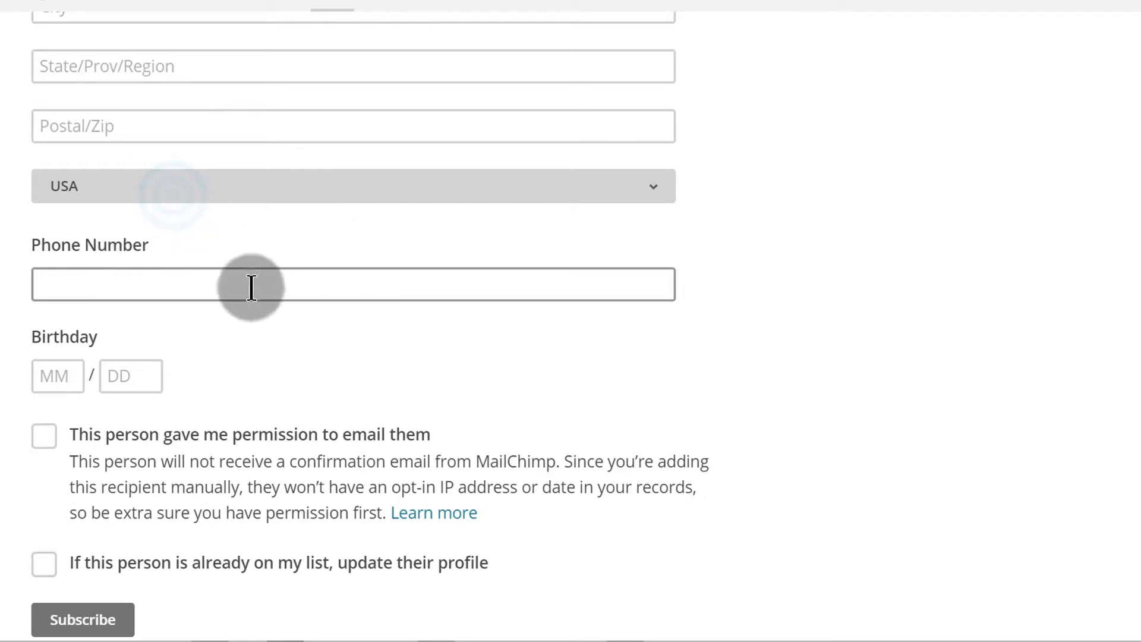
{"action": "scroll", "coordinate": [298, 380], "scroll_direction": "down", "scroll_amount": 3}
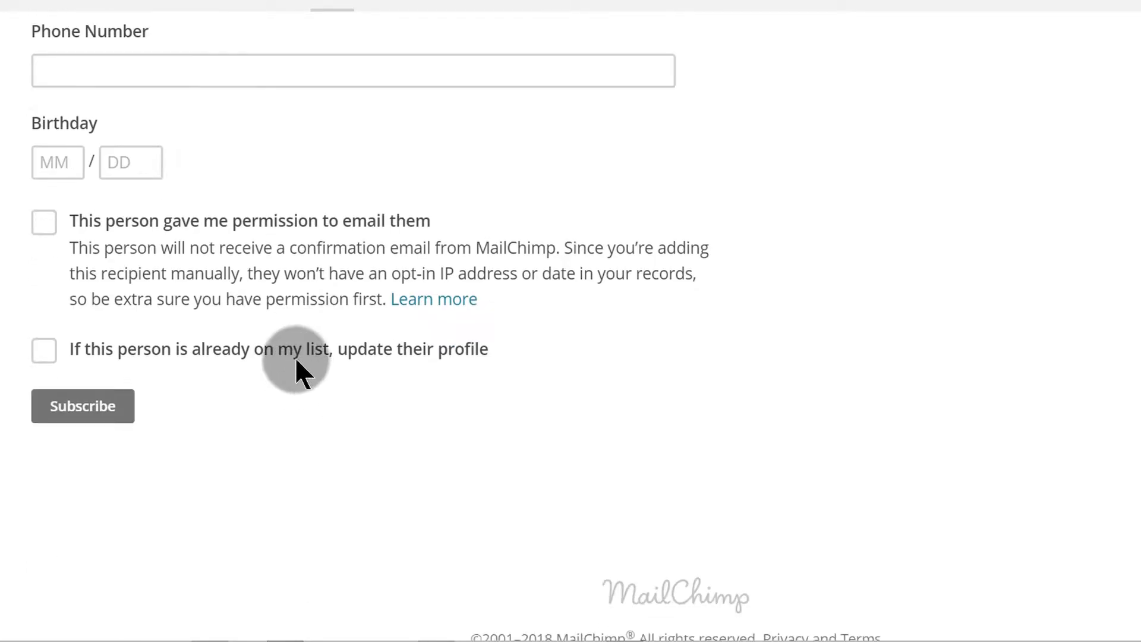
{"action": "left_click", "coordinate": [60, 162]}
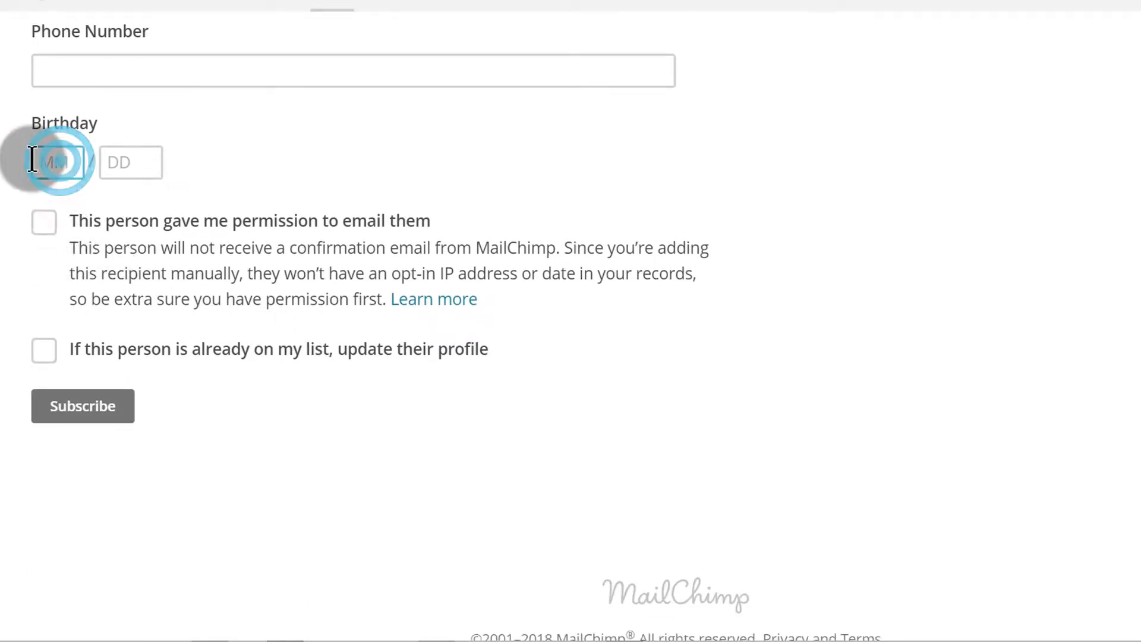
{"action": "left_click", "coordinate": [127, 160]}
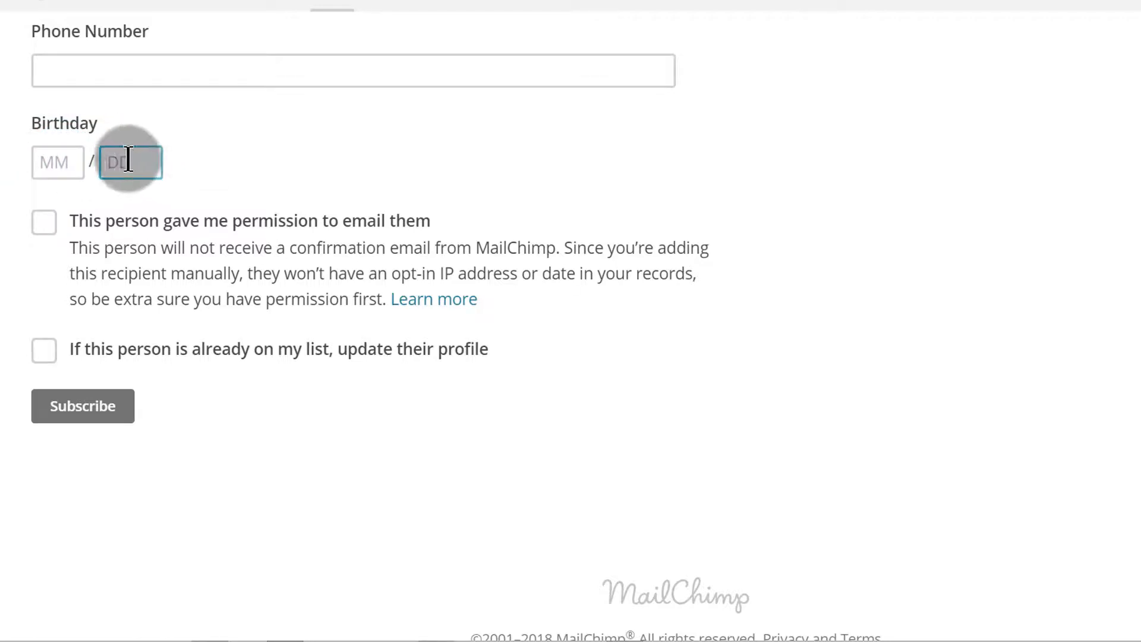
{"action": "left_click", "coordinate": [74, 161]}
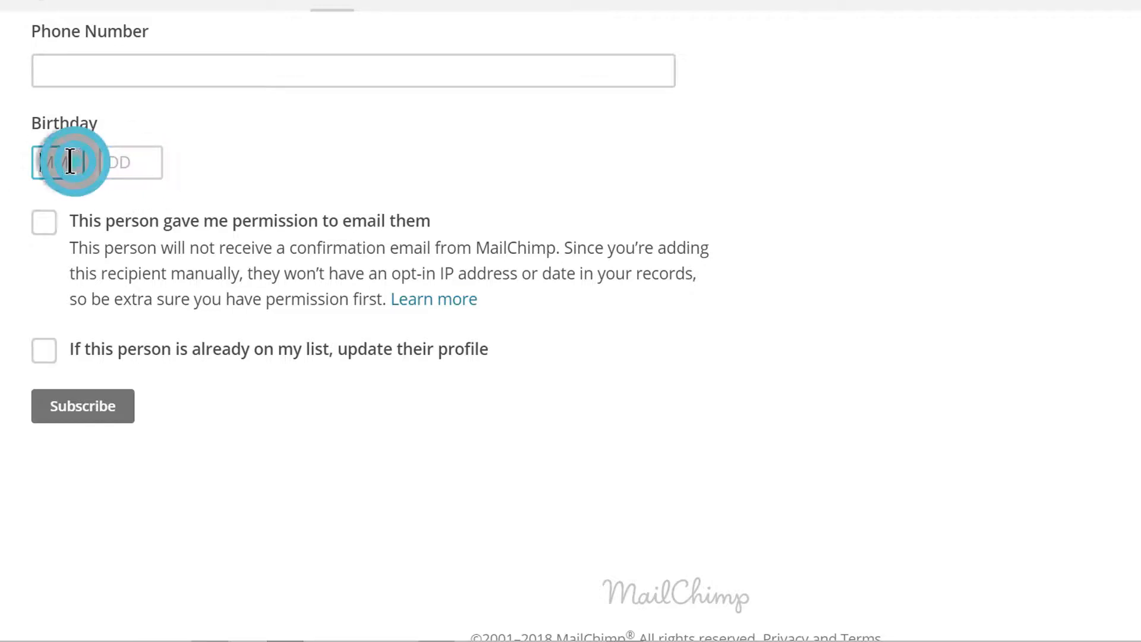
{"action": "left_click", "coordinate": [127, 160]}
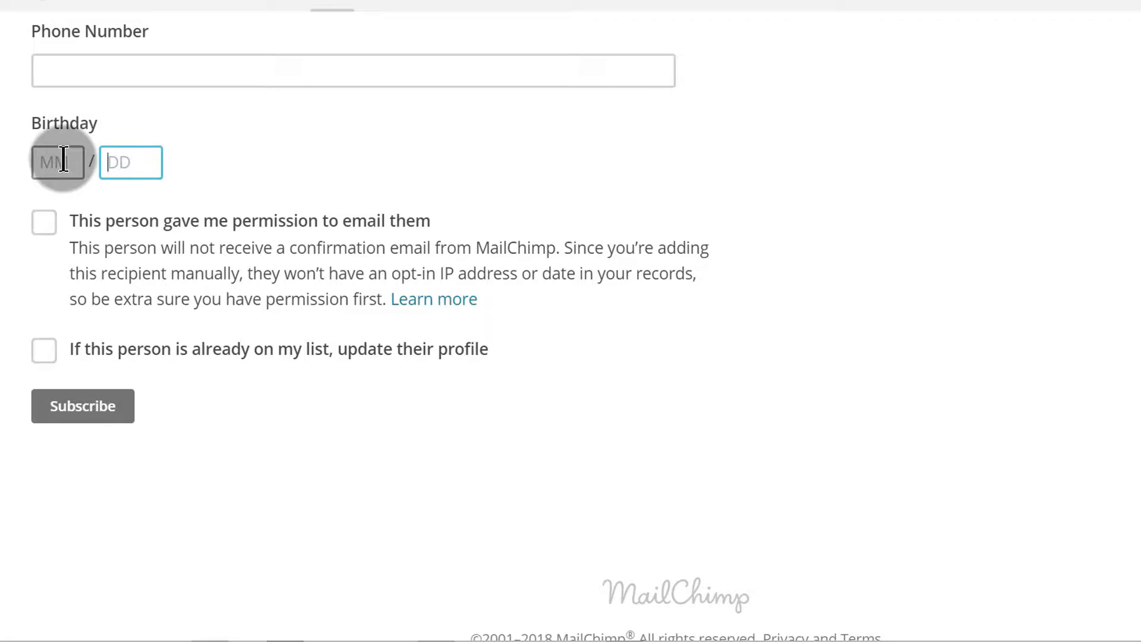
- Enable both the permission-to-email and update-existing-profile options, and subscribe the contact to the list
{"action": "left_click", "coordinate": [285, 221]}
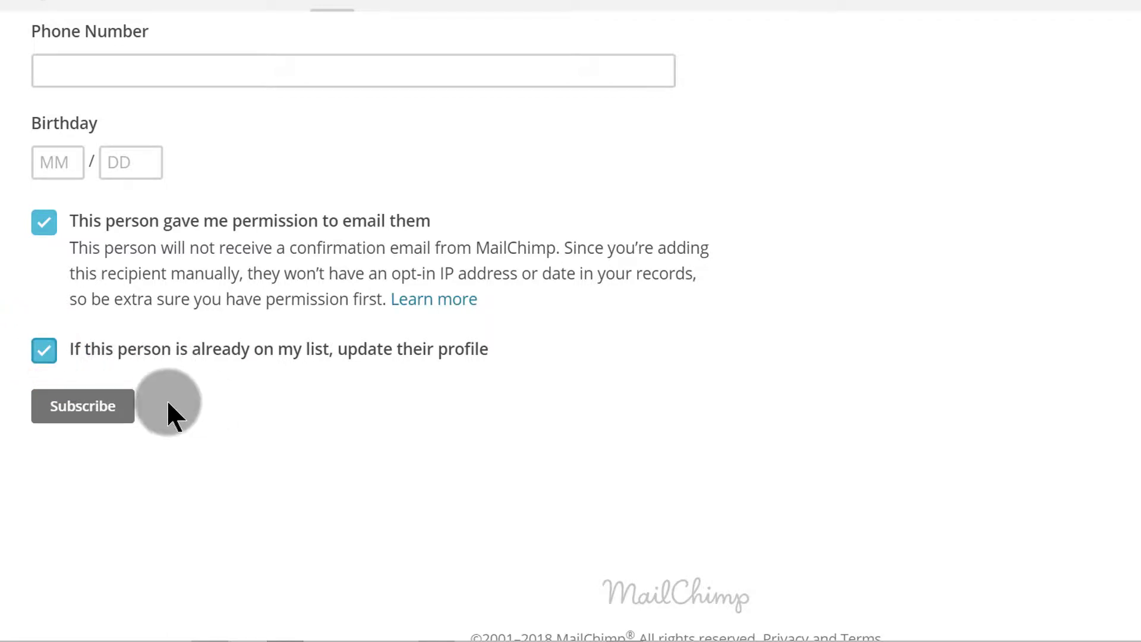
{"action": "left_click", "coordinate": [89, 423]}
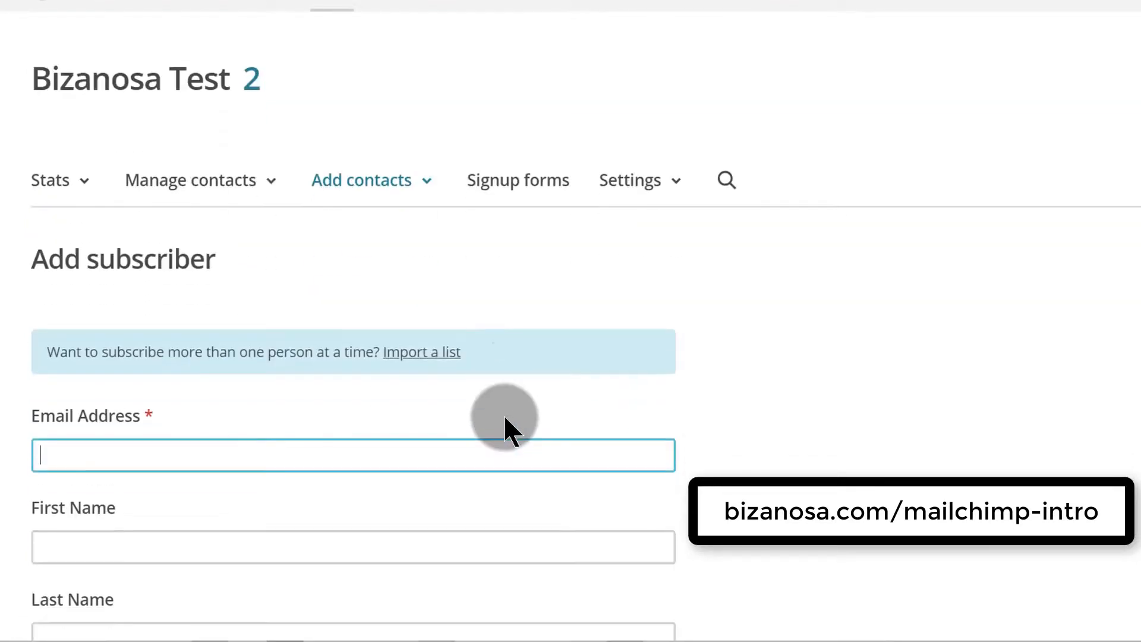
- Open the Bizanosa Test contacts table and review the new subscriber's columns and the actions available when that contact is selected
{"action": "left_click", "coordinate": [250, 88]}
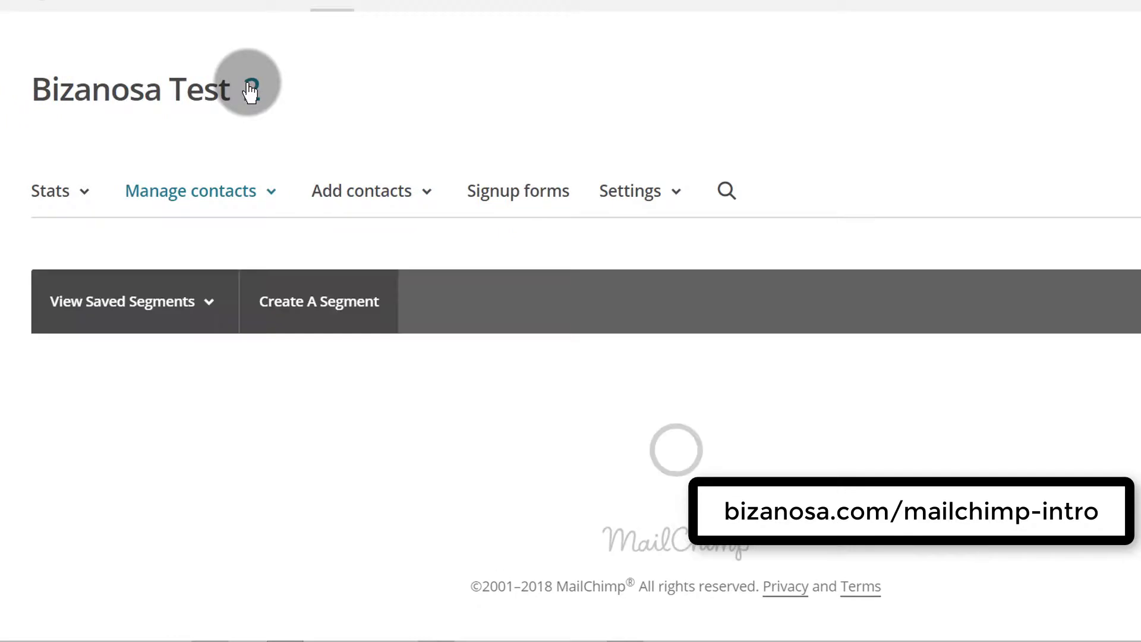
{"action": "scroll", "coordinate": [553, 244], "scroll_direction": "down", "scroll_amount": 4}
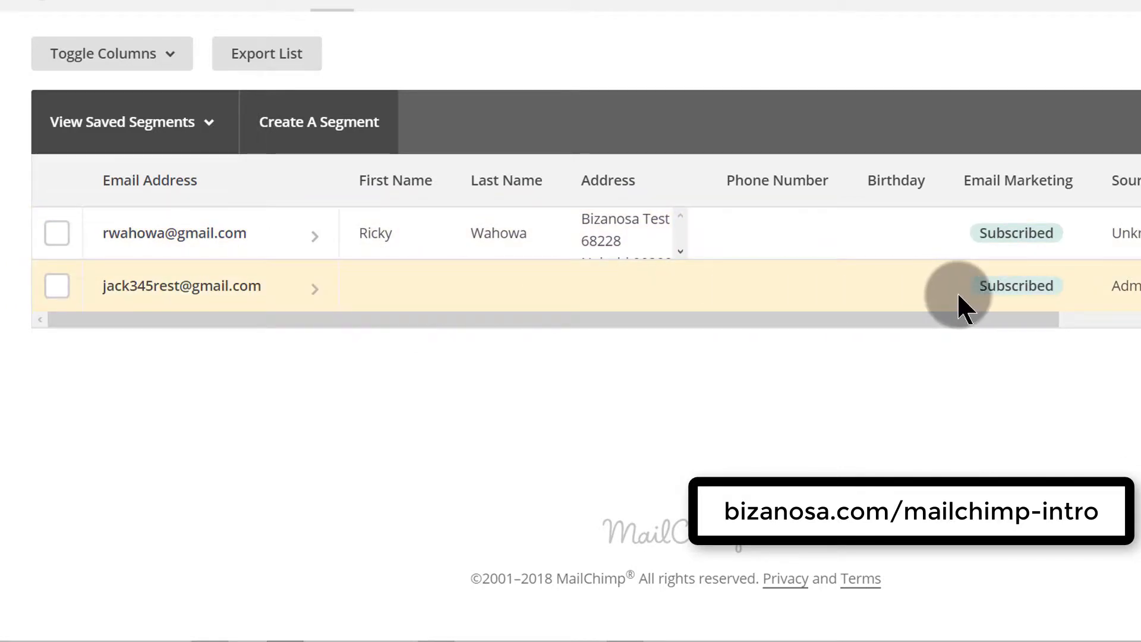
{"action": "left_click_drag", "start_coordinate": [859, 319], "coordinate": [1100, 321]}
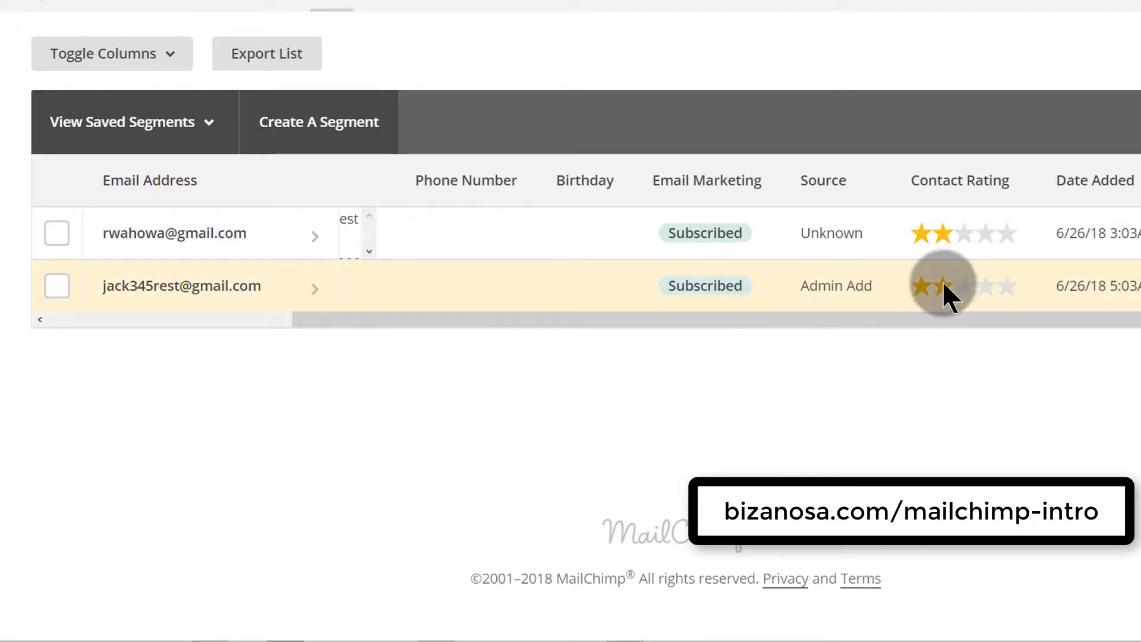
{"action": "left_click_drag", "start_coordinate": [1076, 320], "coordinate": [415, 336]}
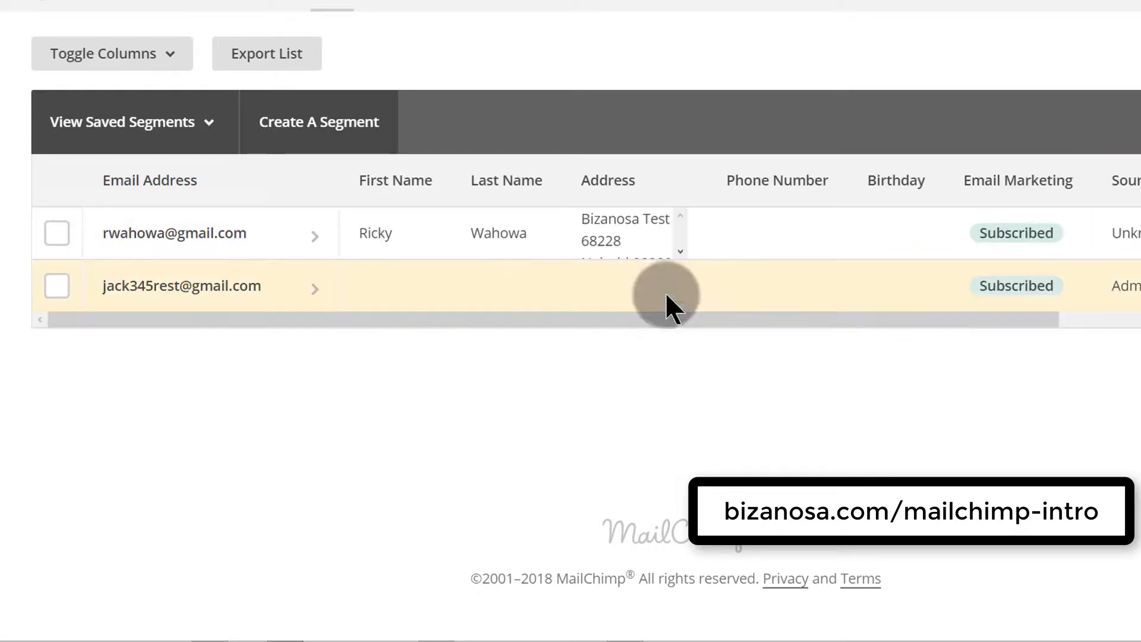
{"action": "left_click", "coordinate": [57, 288]}
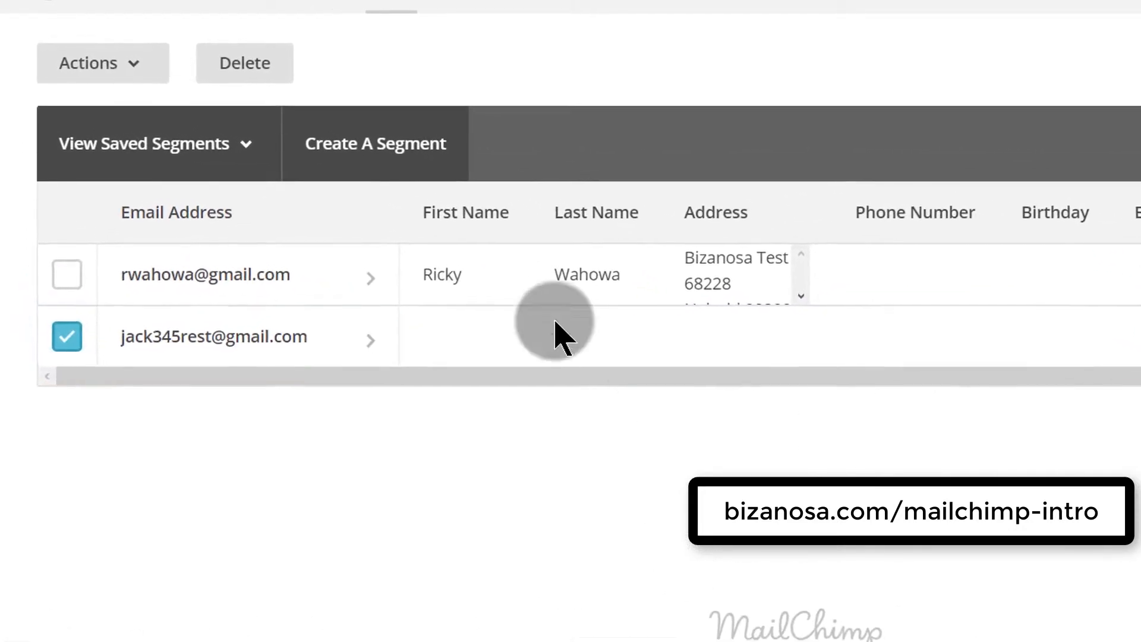
{"action": "left_click", "coordinate": [72, 355]}
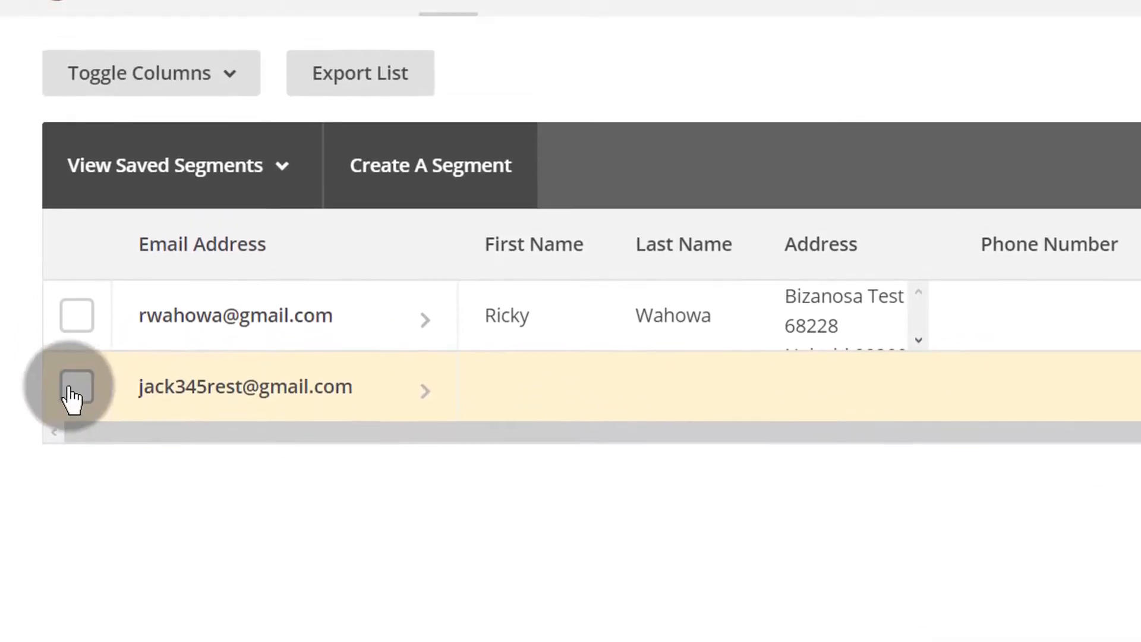
- Select the second contact in the table to check its available actions, and clear the selection again
{"action": "left_click", "coordinate": [77, 292]}
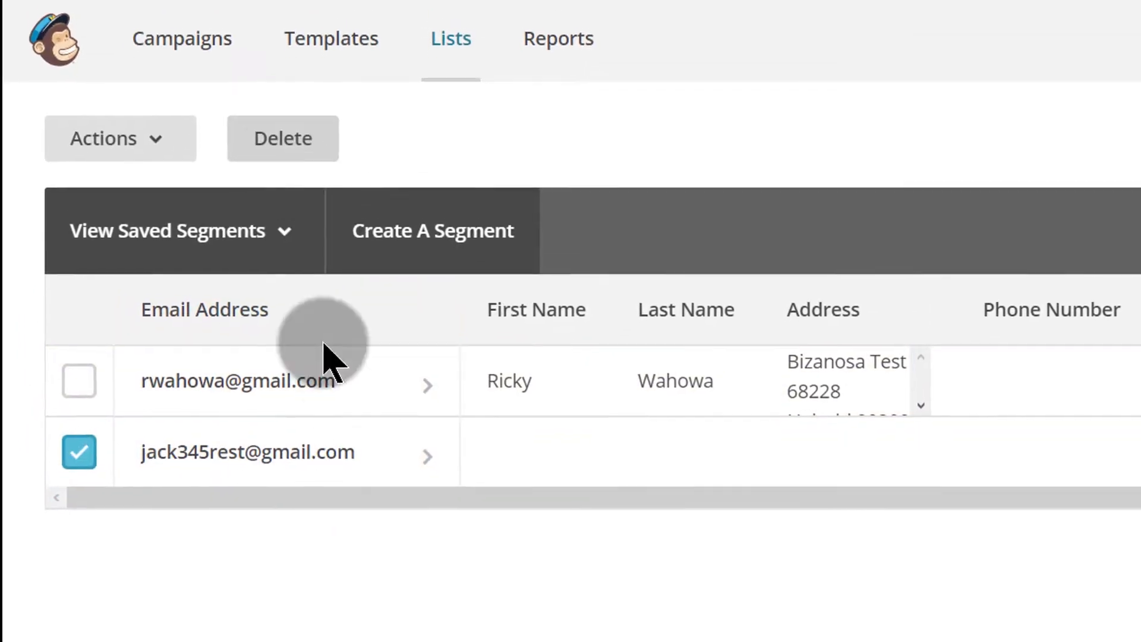
{"action": "scroll", "coordinate": [368, 424], "scroll_direction": "up", "scroll_amount": 3}
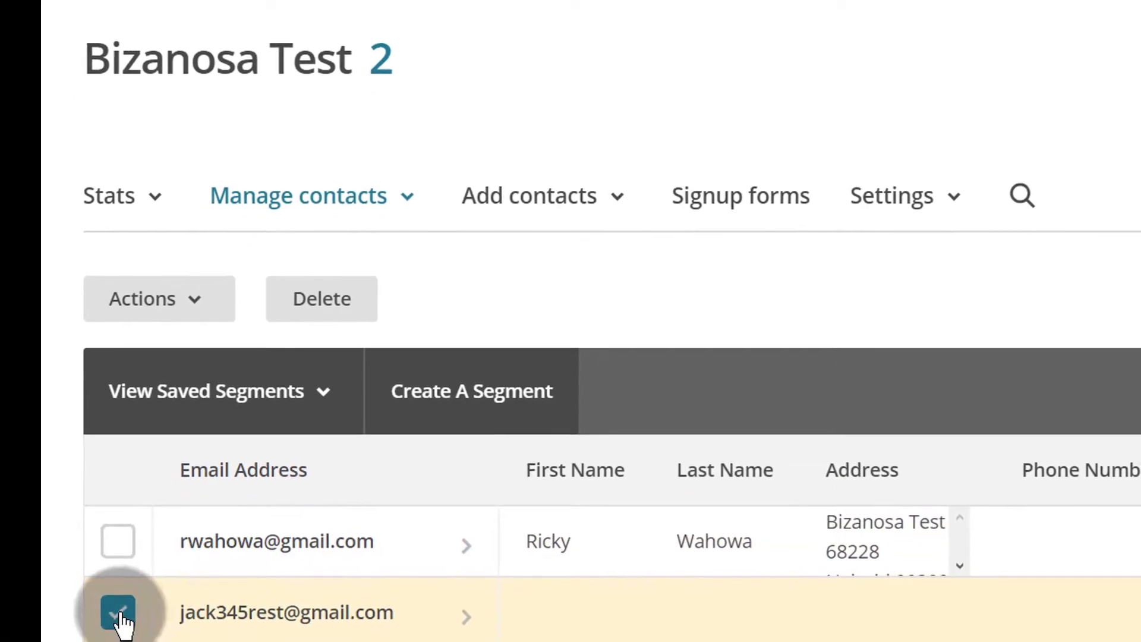
{"action": "left_click", "coordinate": [118, 612]}
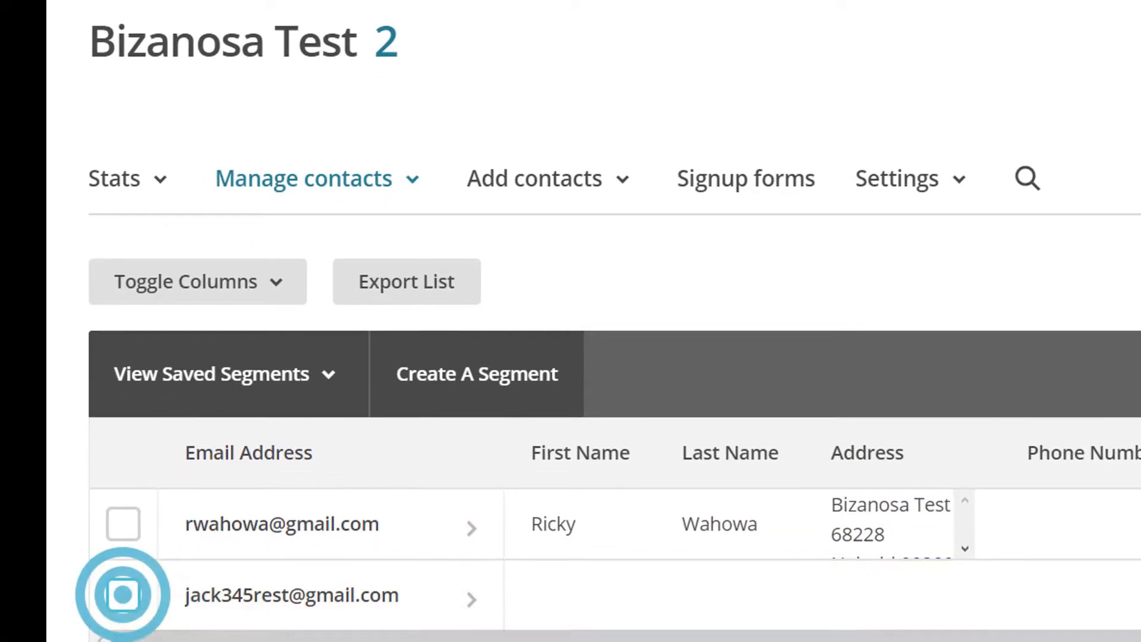
{"action": "left_click", "coordinate": [118, 612]}
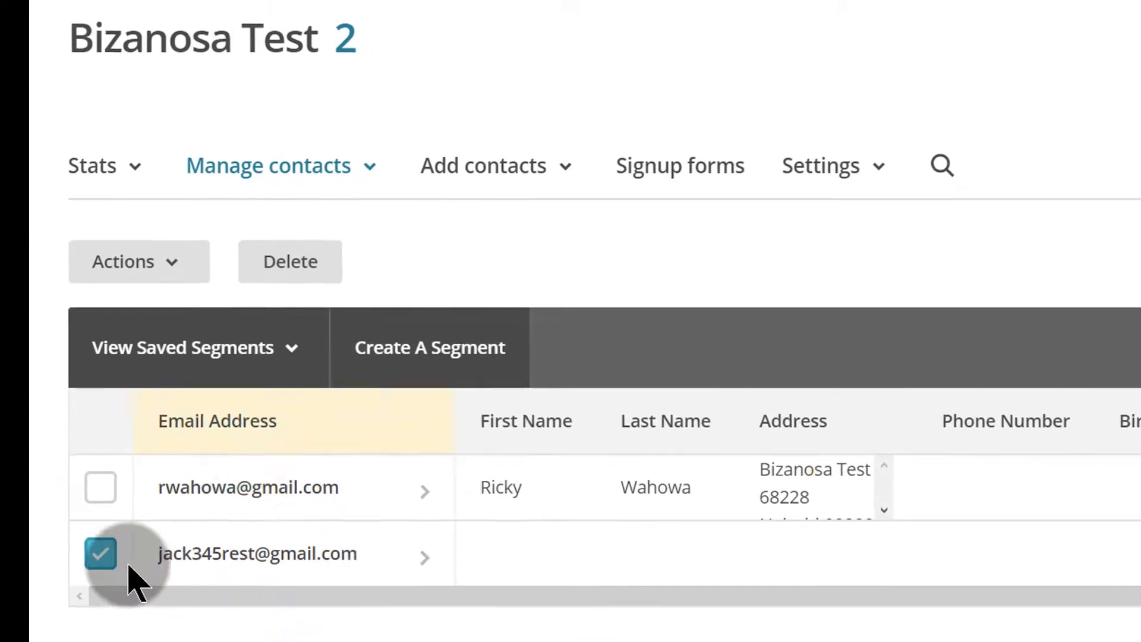
{"action": "left_click", "coordinate": [108, 567]}
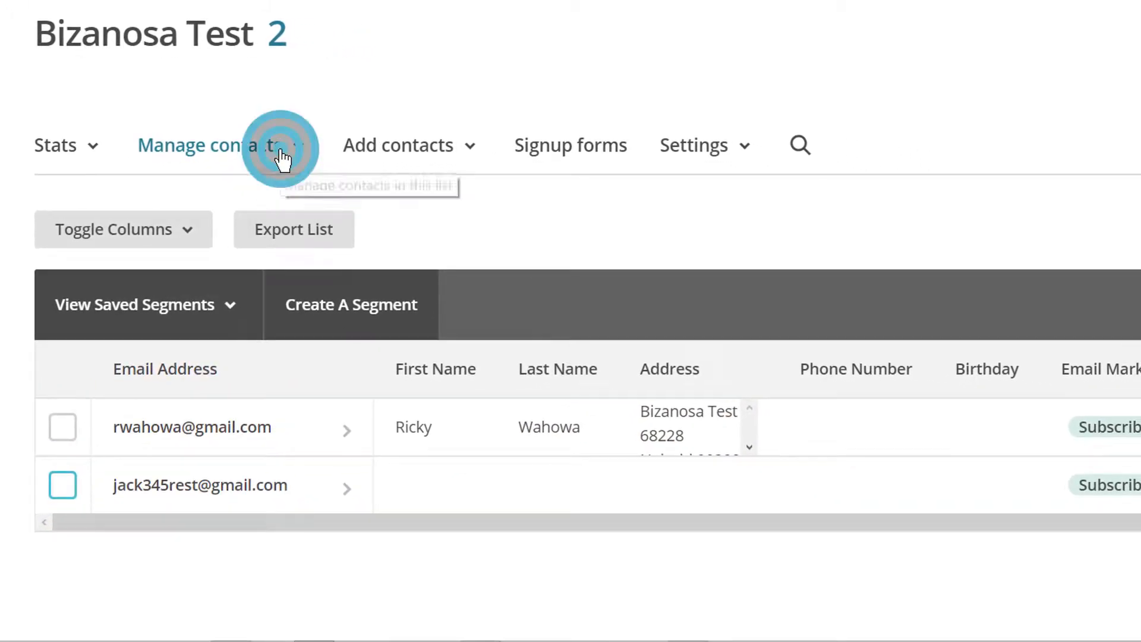
- View the page for deleting all of the list's contacts, and return to the contacts table without deleting them
{"action": "left_click", "coordinate": [283, 159]}
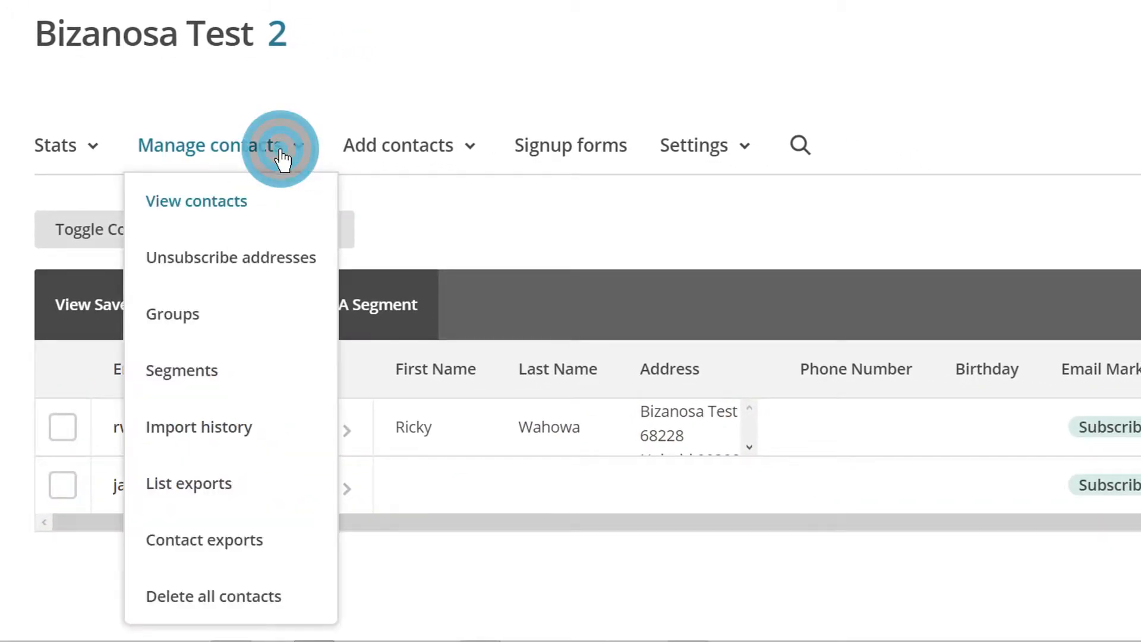
{"action": "left_click", "coordinate": [219, 599]}
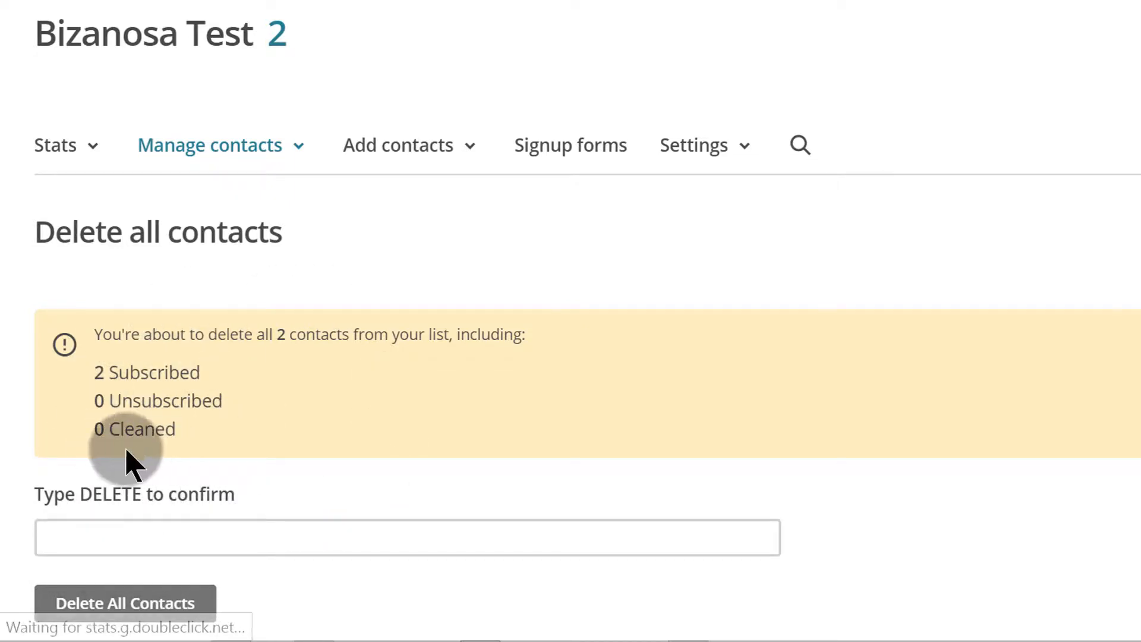
{"action": "left_click", "coordinate": [286, 149]}
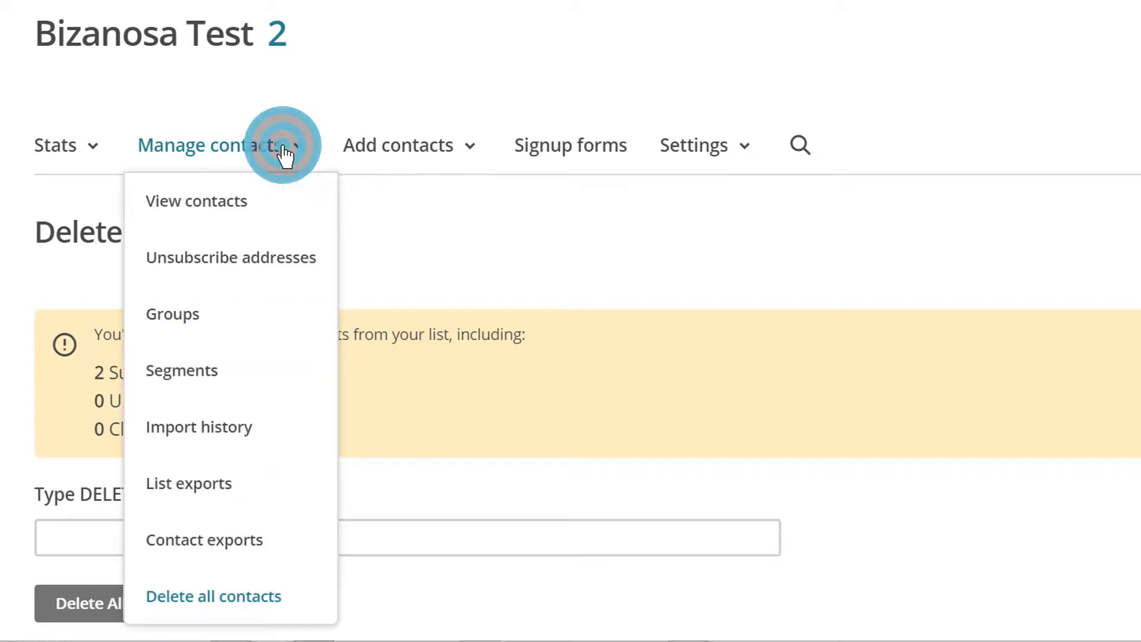
{"action": "left_click", "coordinate": [199, 205]}
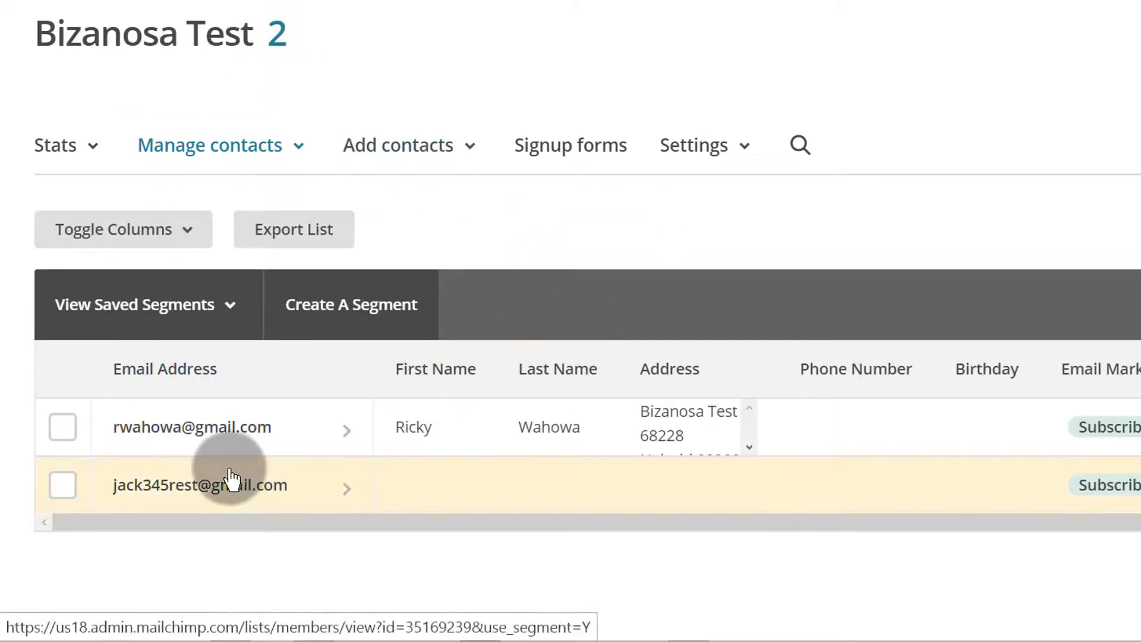
- Delete the second contact from the Bizanosa Test list and confirm the deletion
{"action": "left_click", "coordinate": [64, 485]}
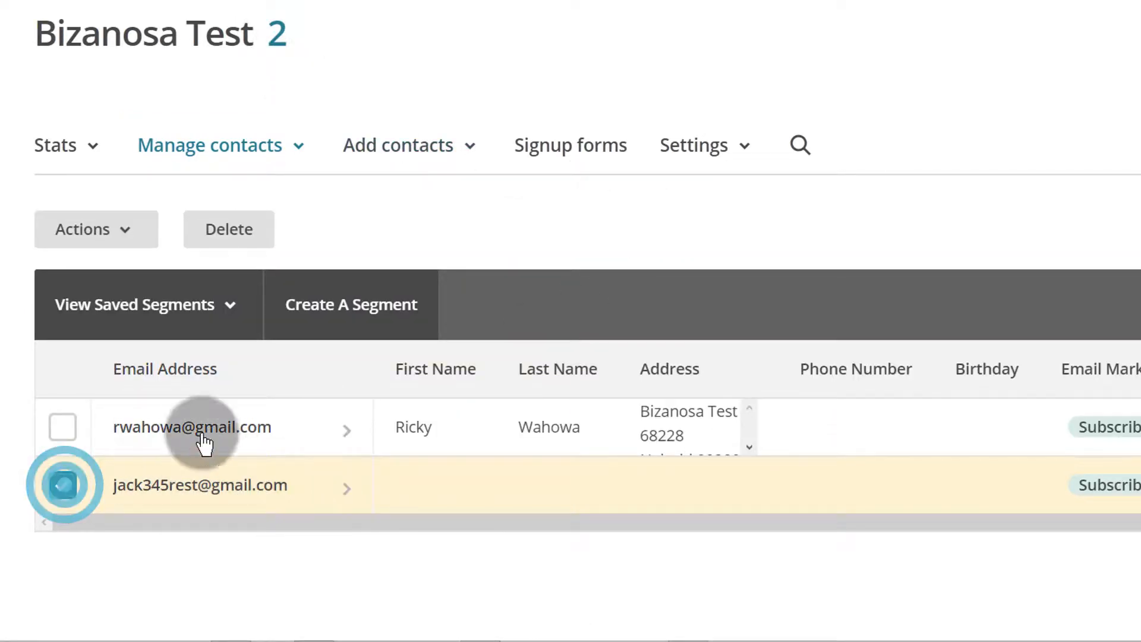
{"action": "left_click", "coordinate": [217, 242]}
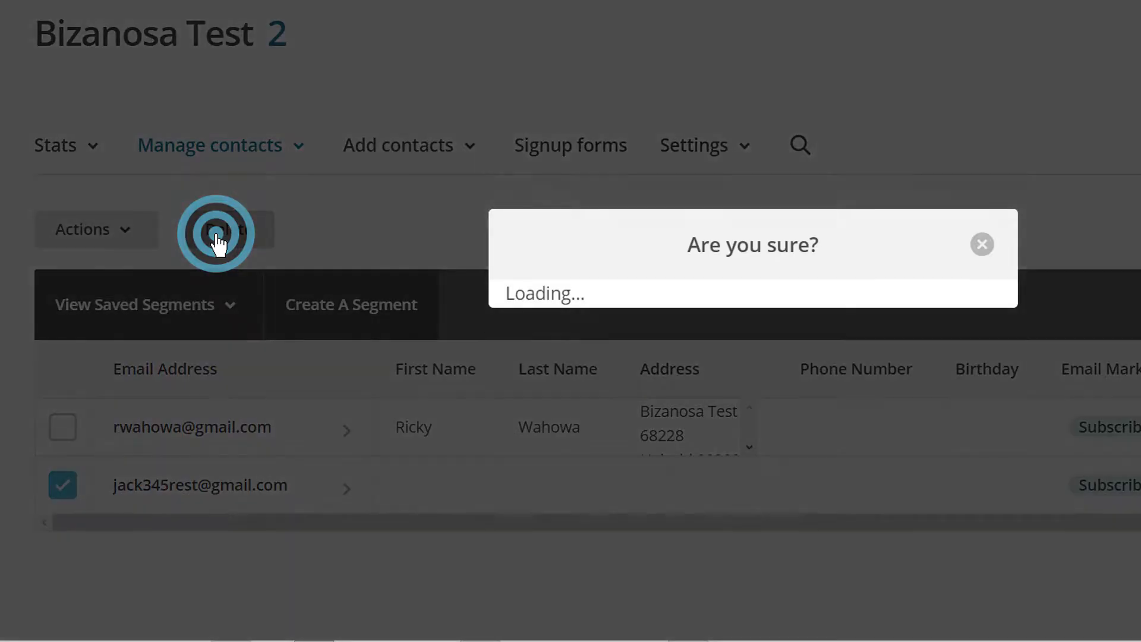
{"action": "left_click", "coordinate": [552, 360]}
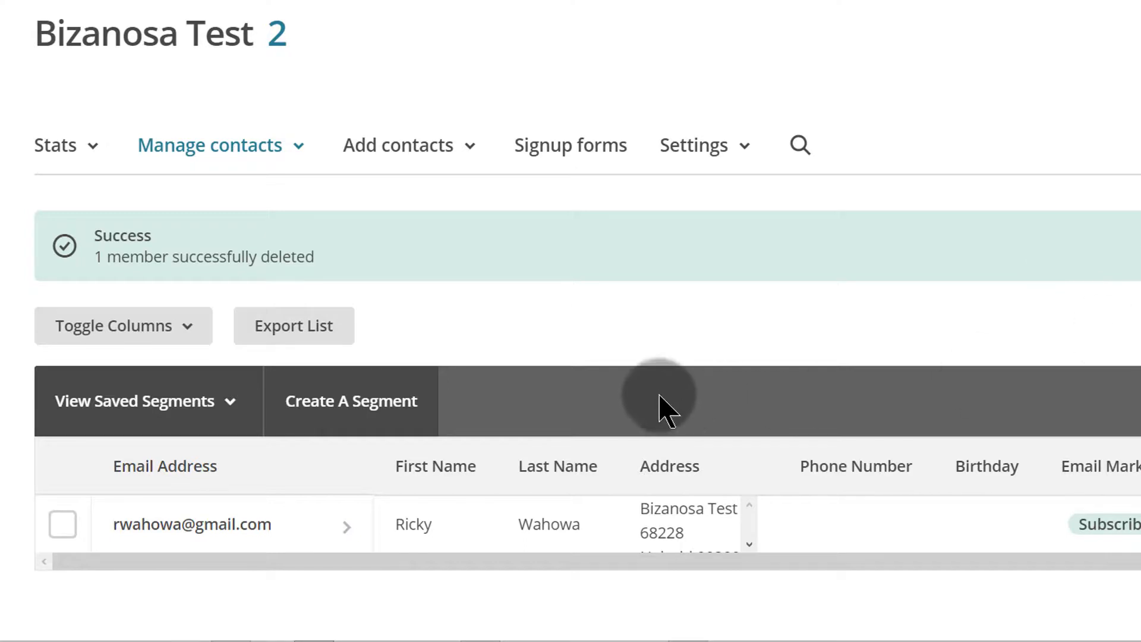
{"action": "scroll", "coordinate": [662, 408], "scroll_direction": "down", "scroll_amount": 2}
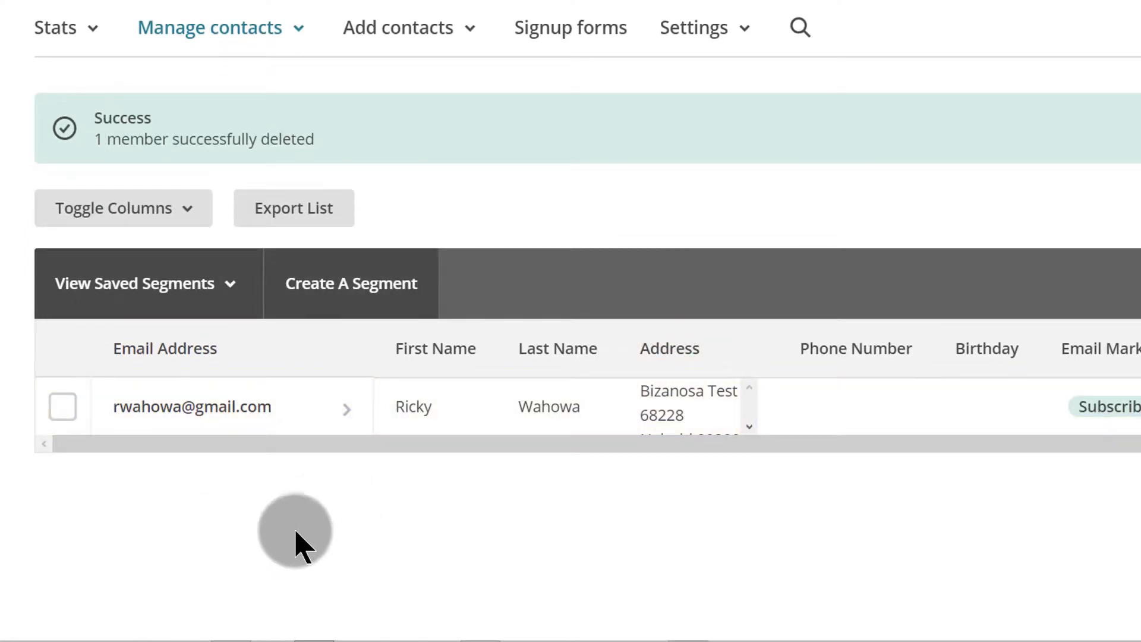
{"action": "left_click", "coordinate": [226, 34]}
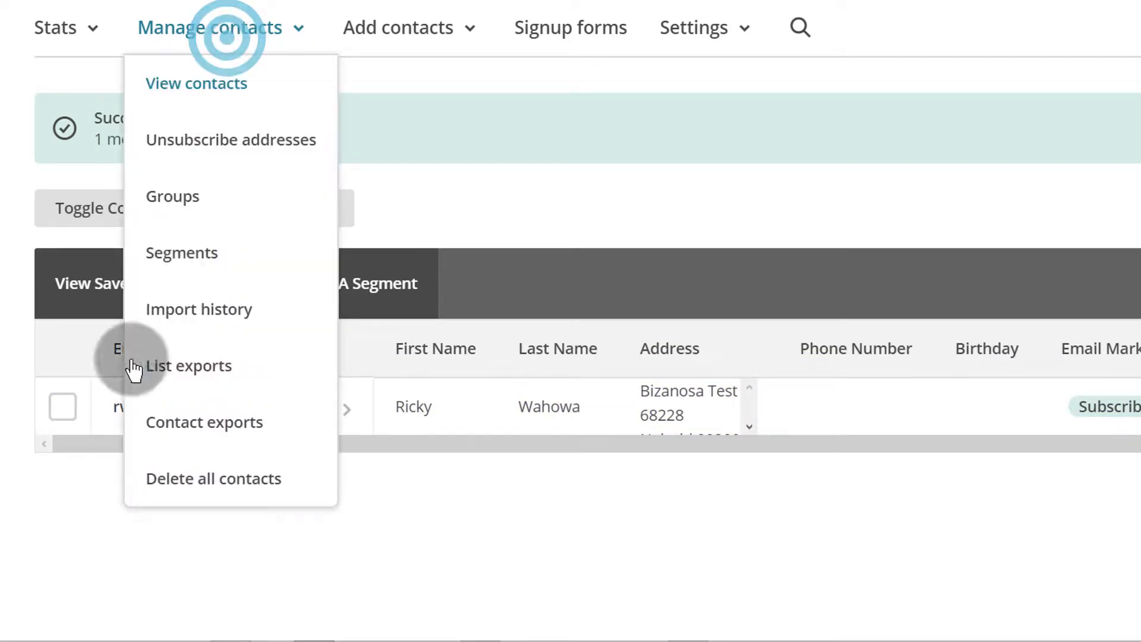
{"action": "left_click", "coordinate": [441, 578]}
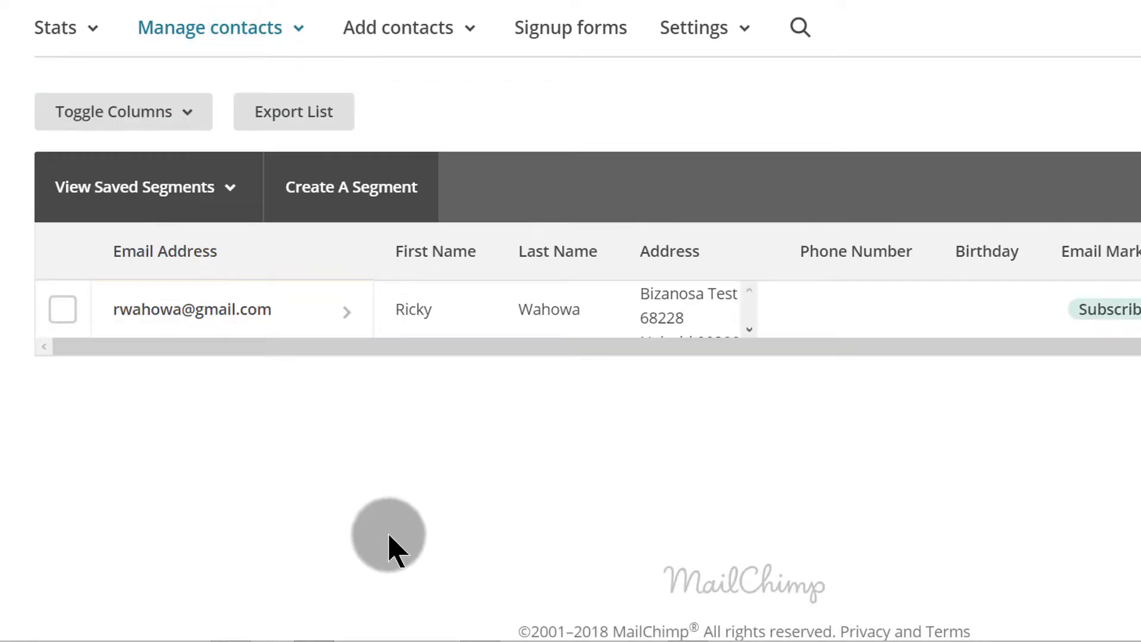
{"action": "scroll", "coordinate": [425, 475], "scroll_direction": "up", "scroll_amount": 2}
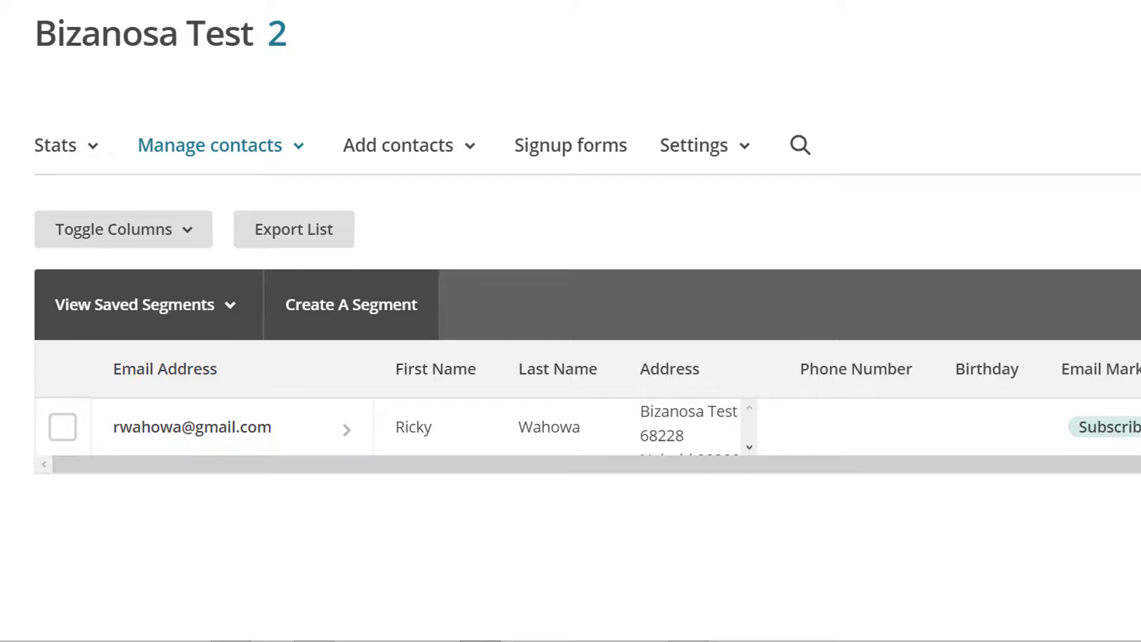
{"action": "left_click", "coordinate": [443, 144]}
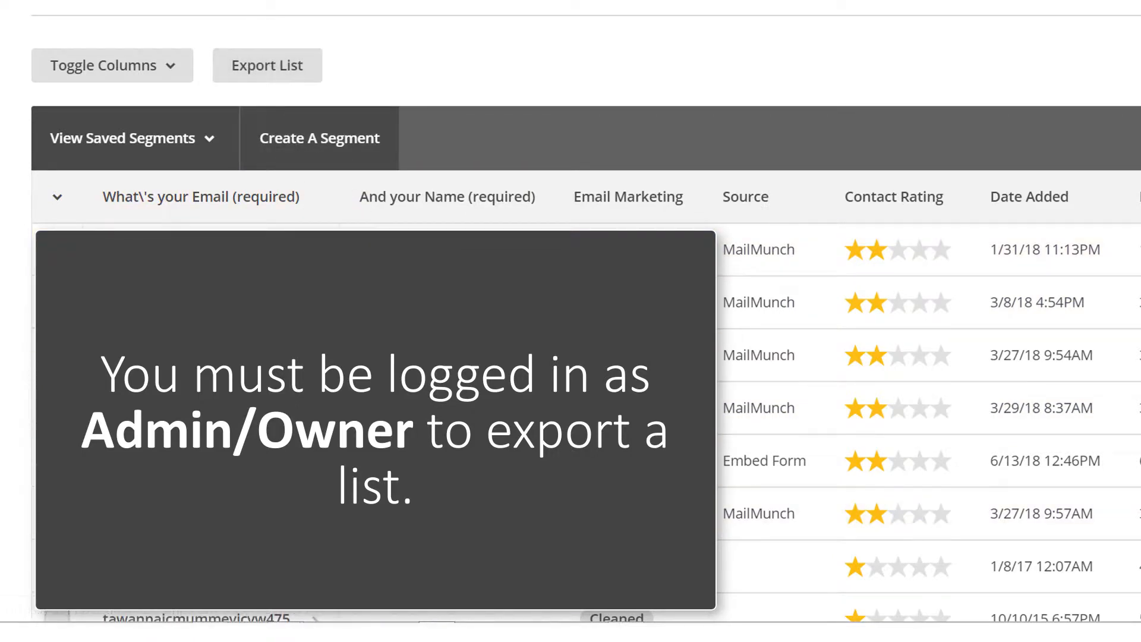
- Export the Bizanosa Tutorials list and download the member export as CSV
{"action": "left_click", "coordinate": [262, 67]}
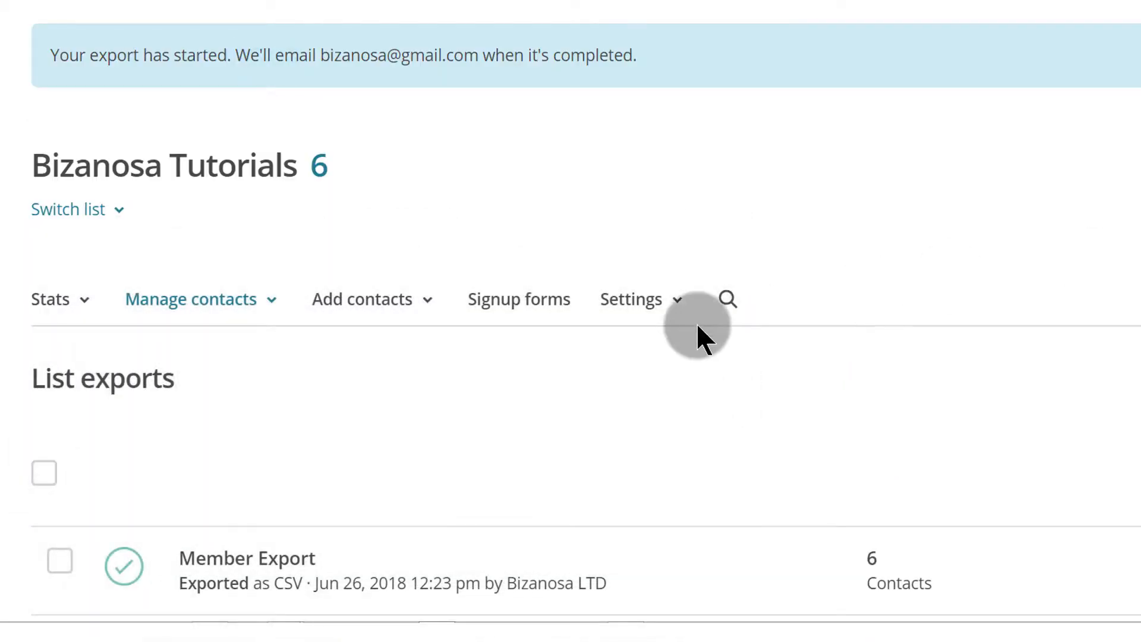
{"action": "scroll", "coordinate": [405, 413], "scroll_direction": "down", "scroll_amount": 4}
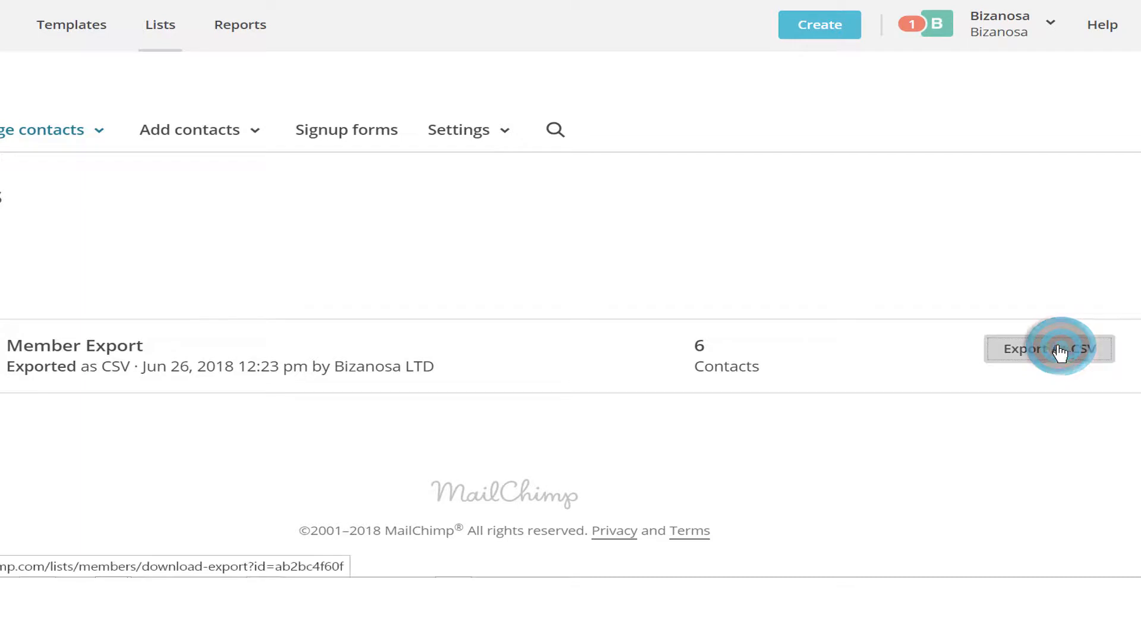
{"action": "left_click", "coordinate": [927, 396]}
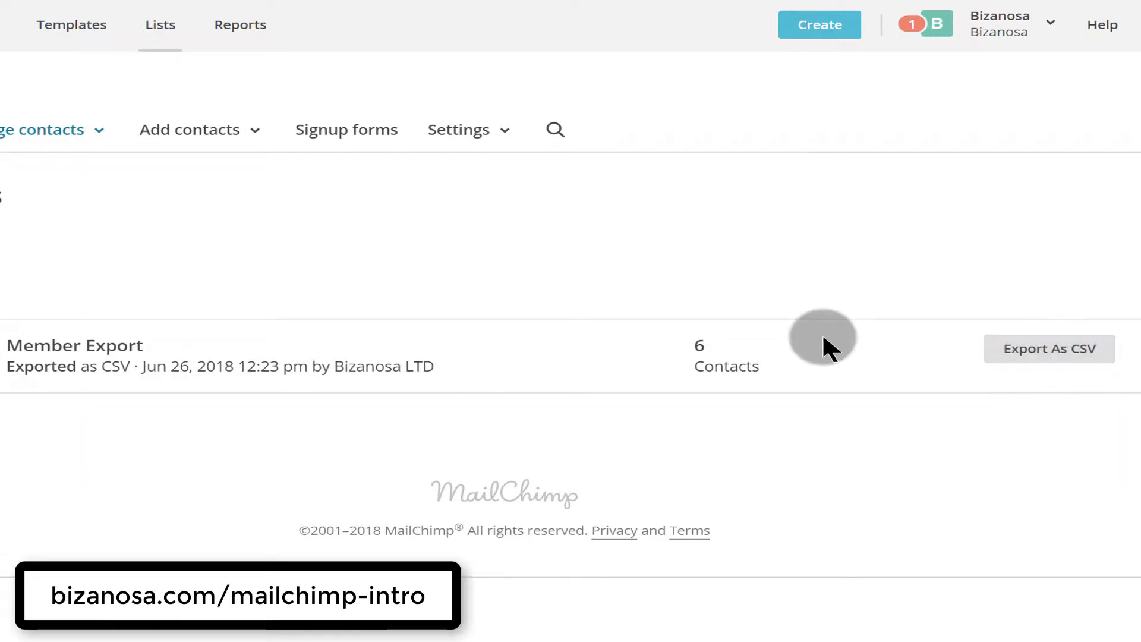
- Open the downloaded members_export_ab2bc4f60f.zip in File Explorer, copy its subscribed members CSV into the 13 New Mailchimp folder, and close the archive
{"action": "left_click", "coordinate": [1112, 10]}
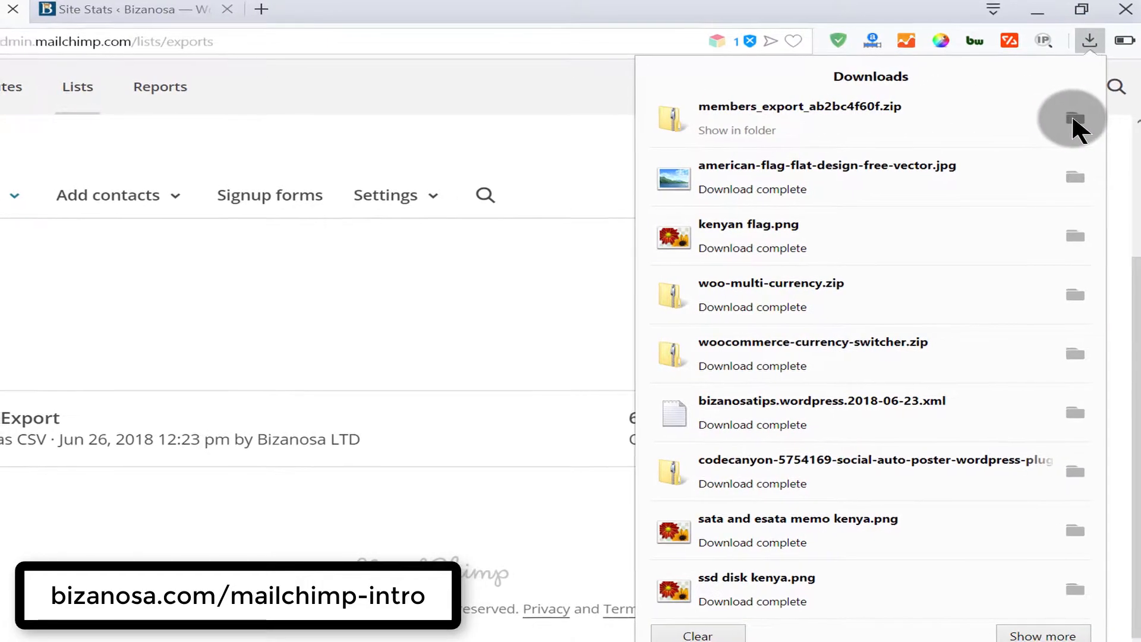
{"action": "left_click", "coordinate": [1070, 119]}
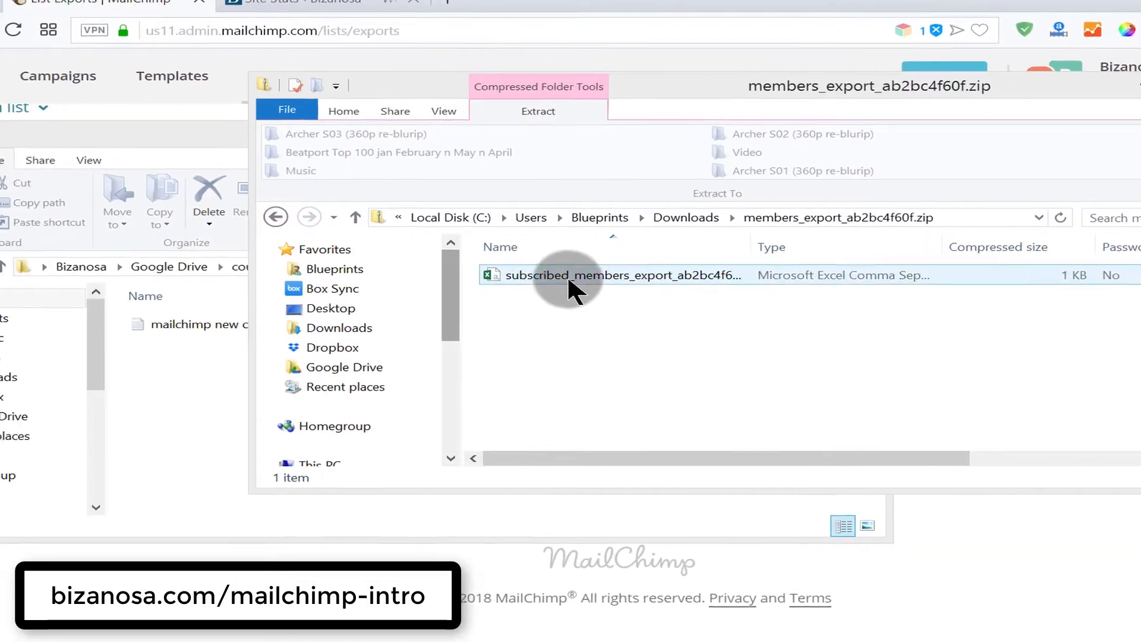
{"action": "left_click_drag", "start_coordinate": [567, 274], "coordinate": [166, 405]}
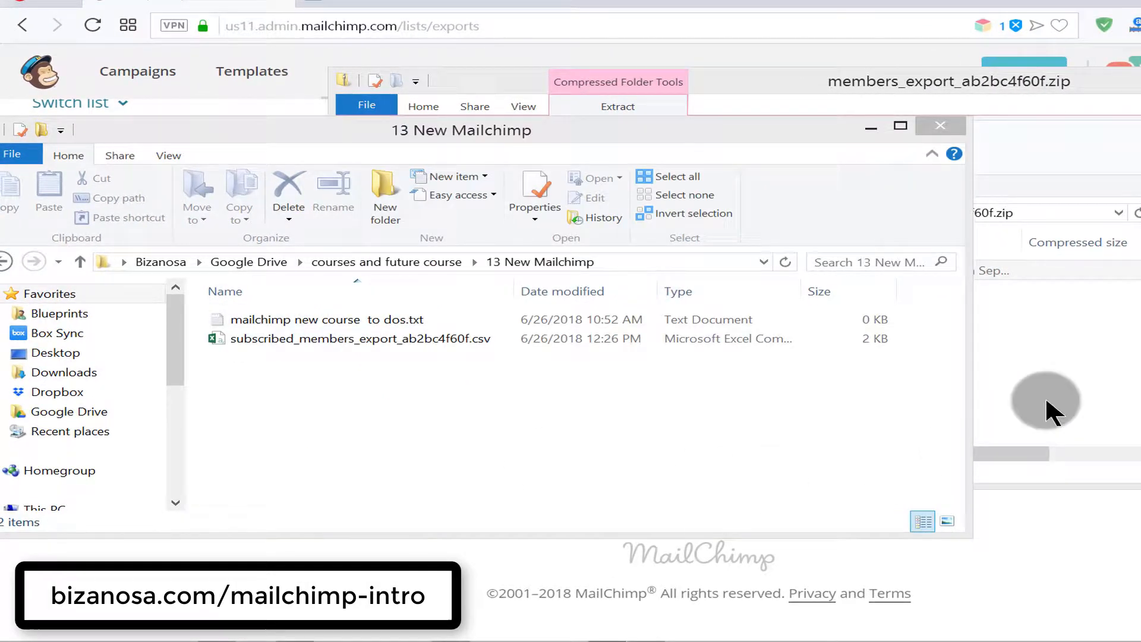
{"action": "left_click", "coordinate": [1138, 78]}
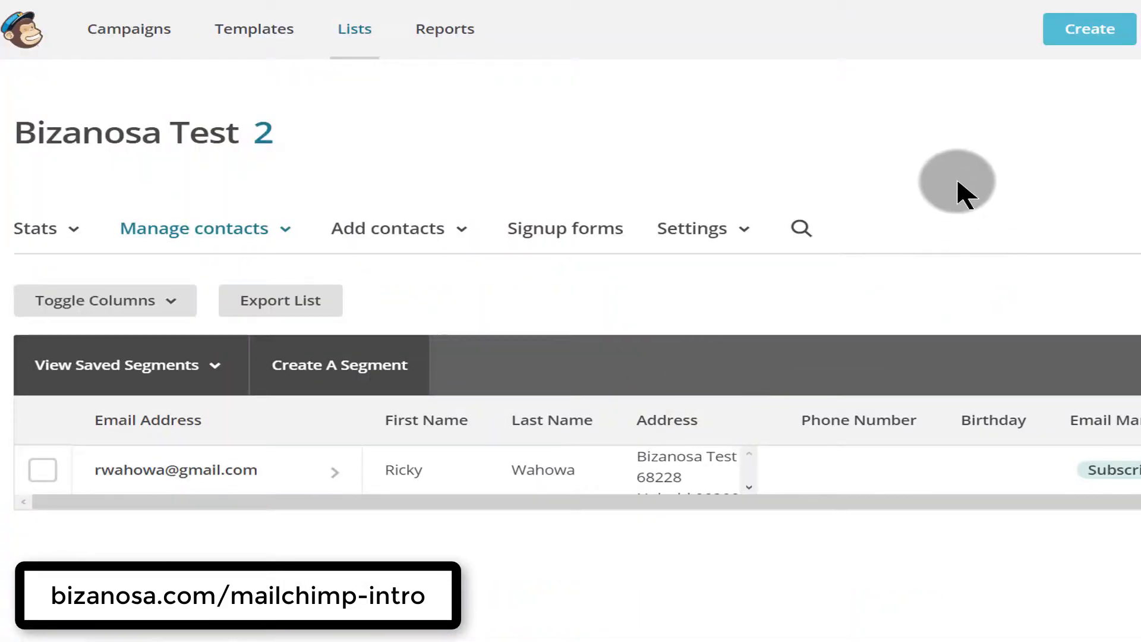
- Return to the Bizanosa Test list in MailChimp and start importing contacts into it
{"action": "left_click", "coordinate": [958, 181]}
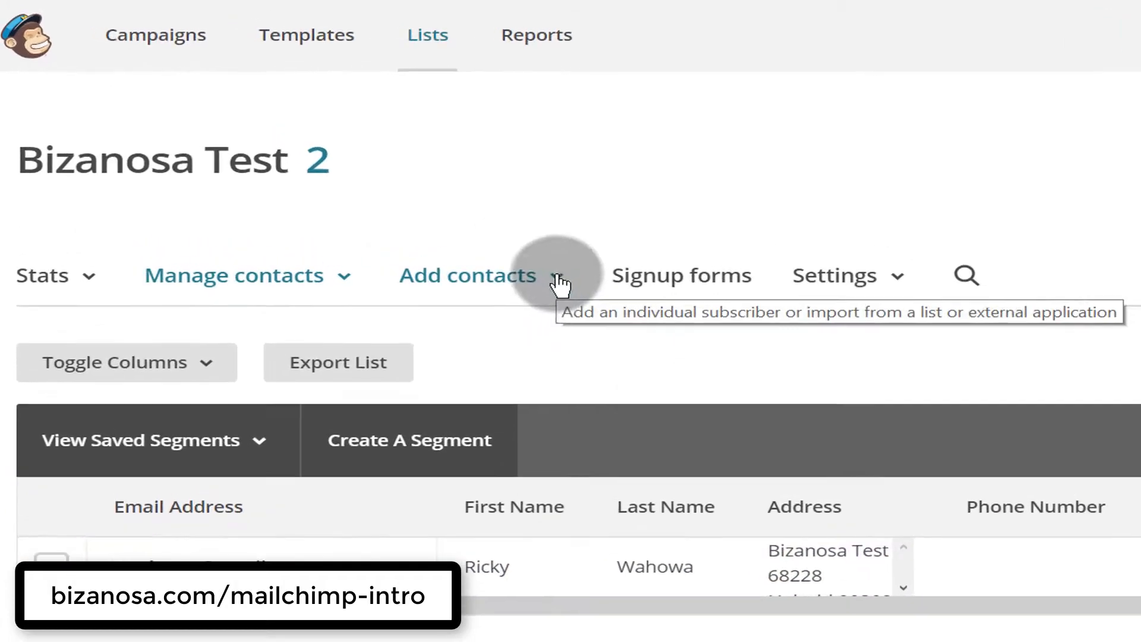
{"action": "left_click", "coordinate": [467, 233]}
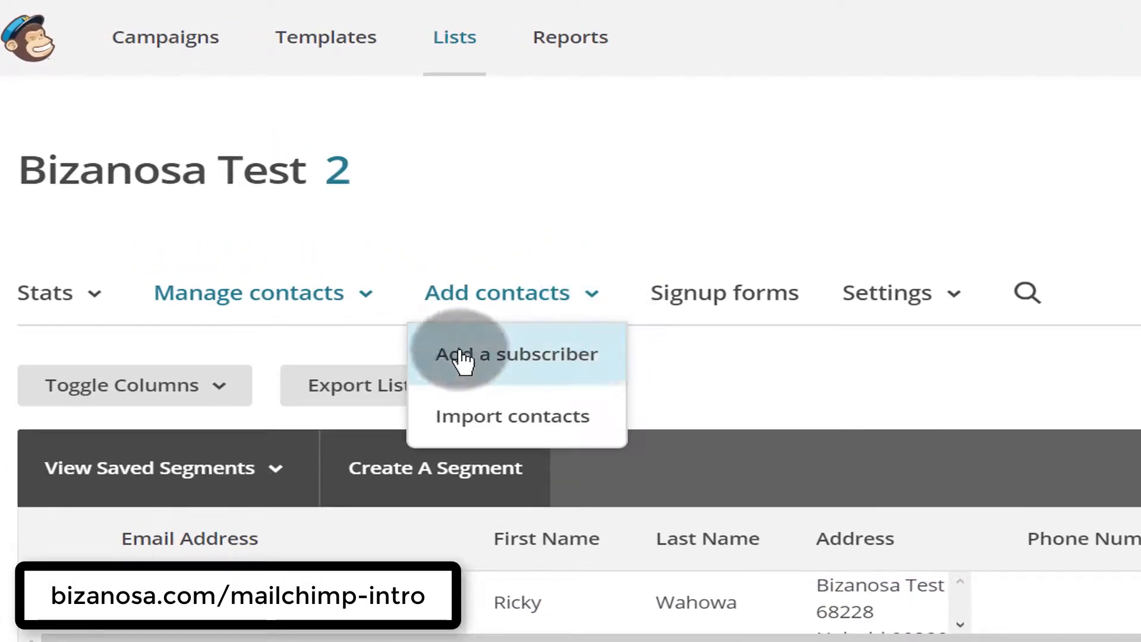
{"action": "left_click", "coordinate": [503, 417]}
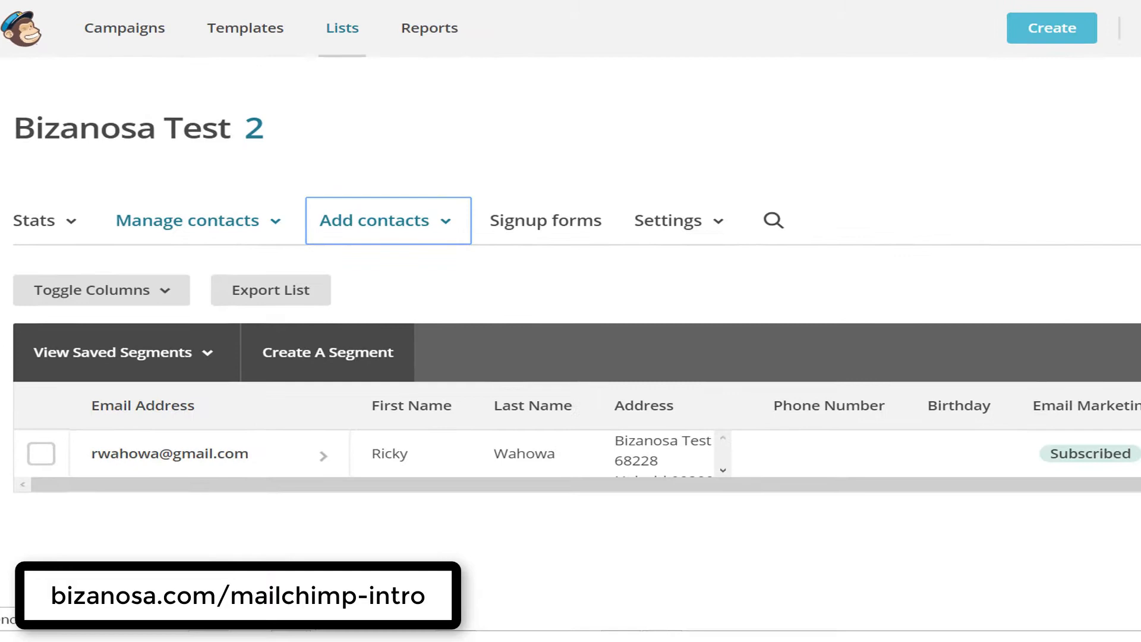
{"action": "left_click", "coordinate": [230, 148]}
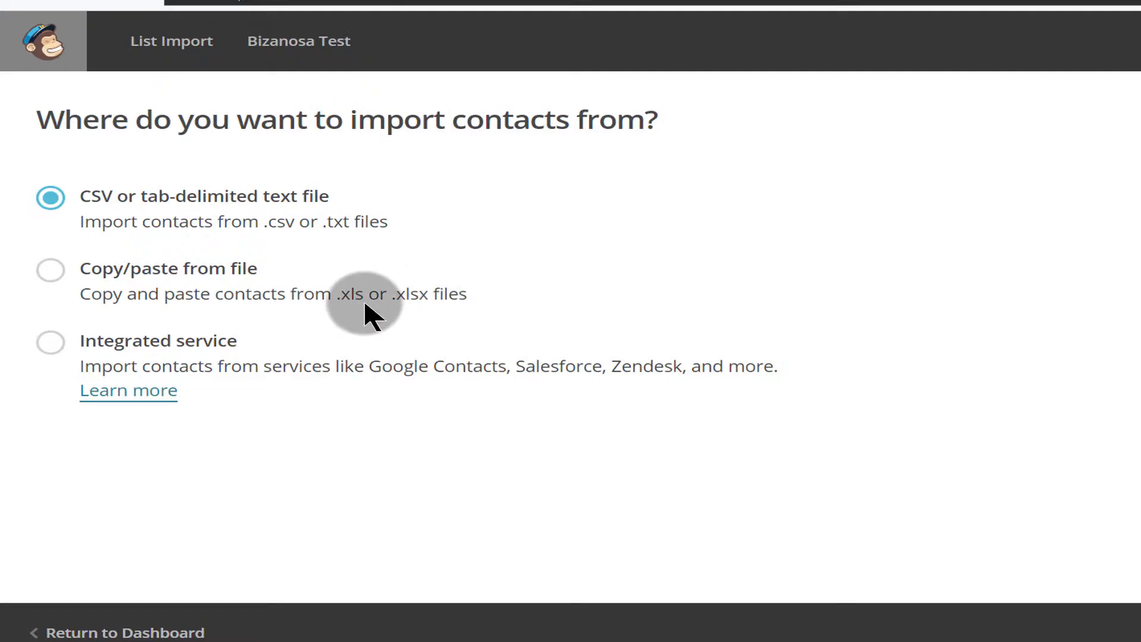
- Examine the Copy/paste from file and Integrated service import sources, including the services contacts can be imported from
{"action": "left_click", "coordinate": [53, 272]}
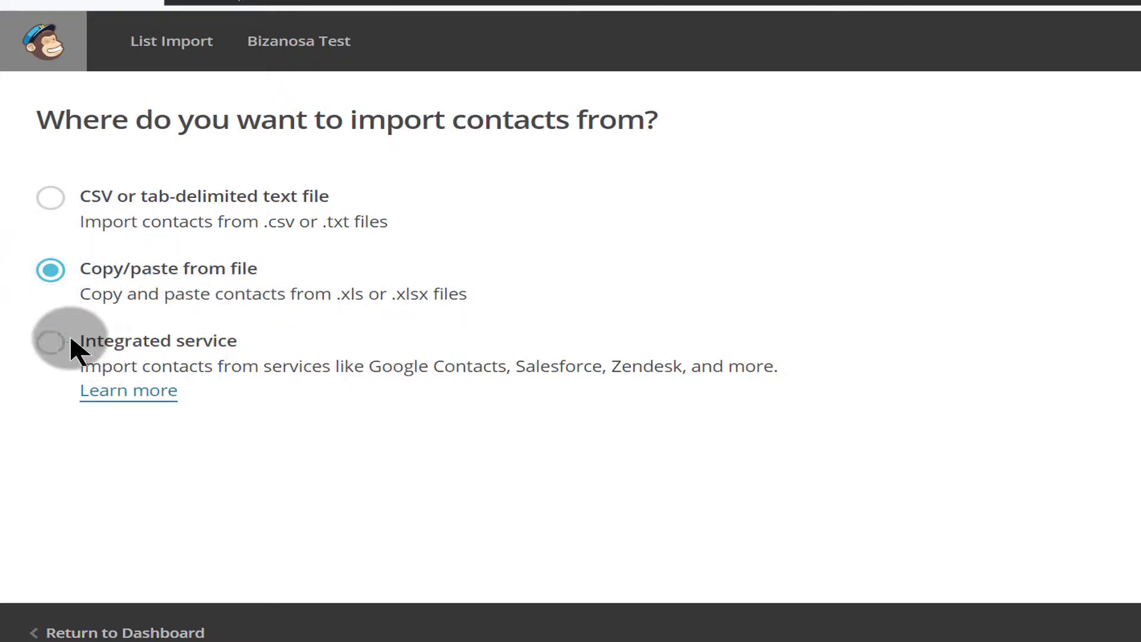
{"action": "left_click", "coordinate": [51, 341]}
{"action": "scroll", "coordinate": [53, 347], "scroll_direction": "down", "scroll_amount": 5}
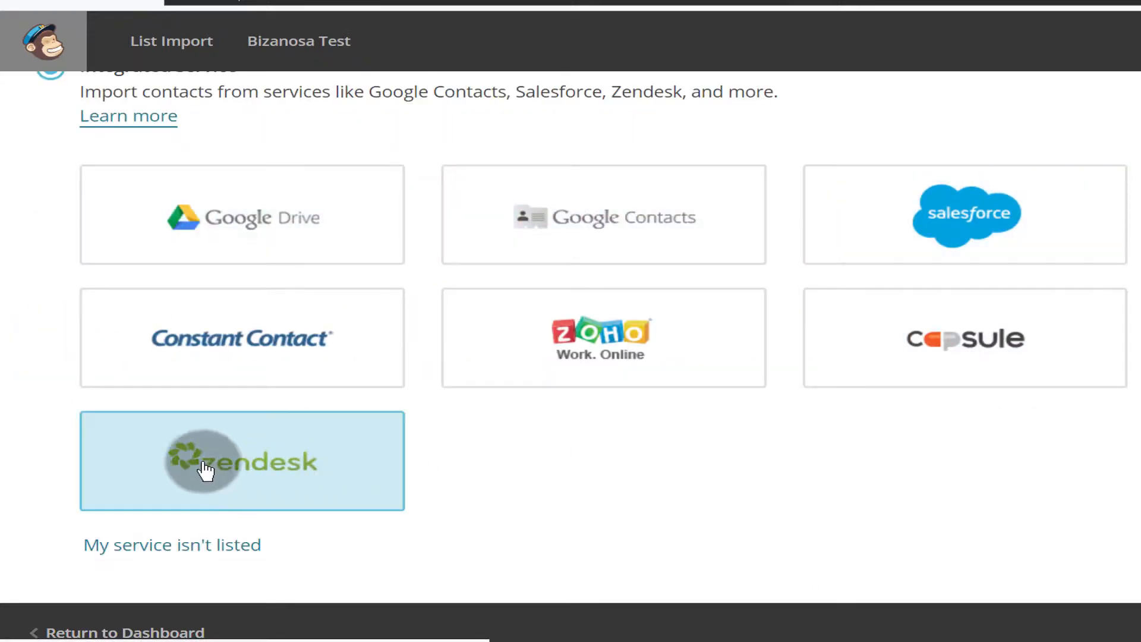
{"action": "scroll", "coordinate": [273, 339], "scroll_direction": "up", "scroll_amount": 5}
{"action": "scroll", "coordinate": [512, 391], "scroll_direction": "down", "scroll_amount": 5}
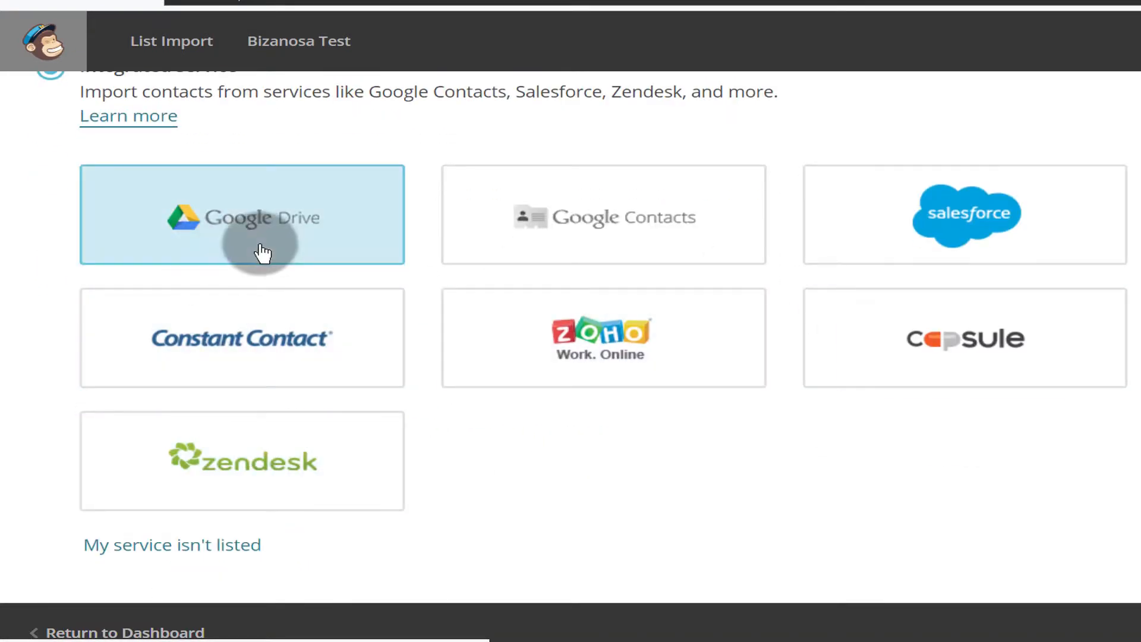
{"action": "scroll", "coordinate": [443, 327], "scroll_direction": "up", "scroll_amount": 4}
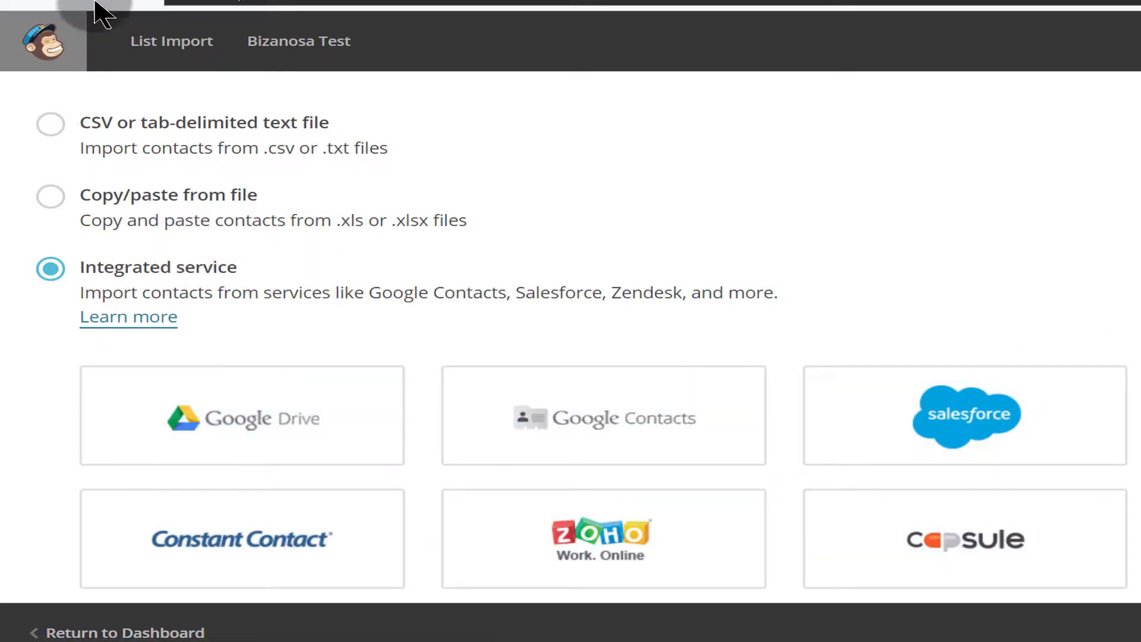
{"action": "left_click", "coordinate": [266, 432]}
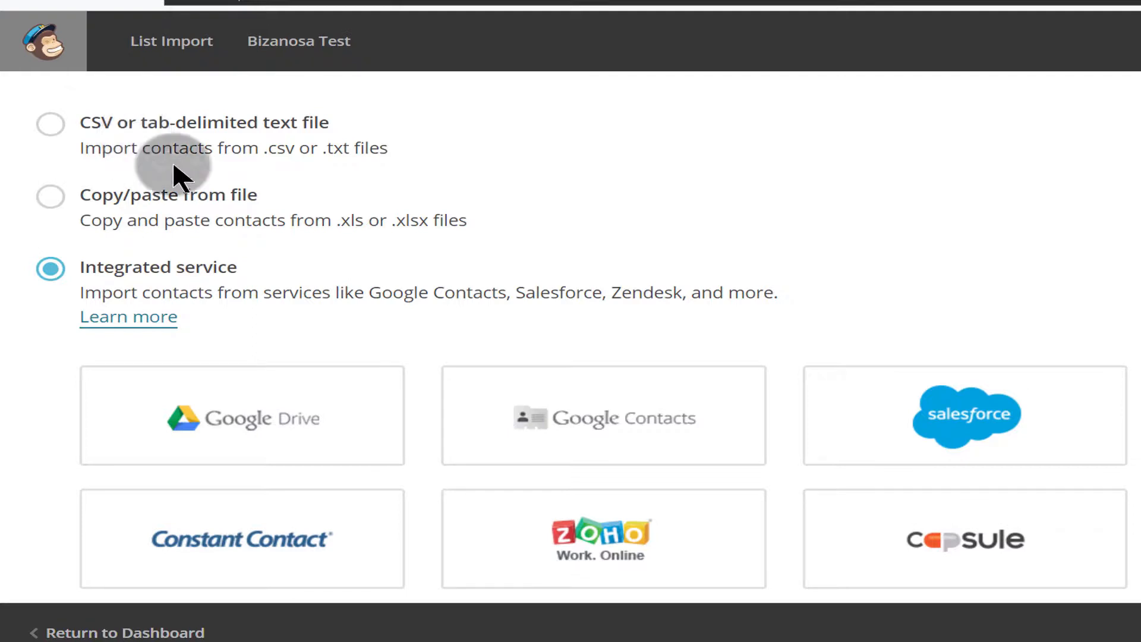
{"action": "scroll", "coordinate": [178, 173], "scroll_direction": "down", "scroll_amount": 2}
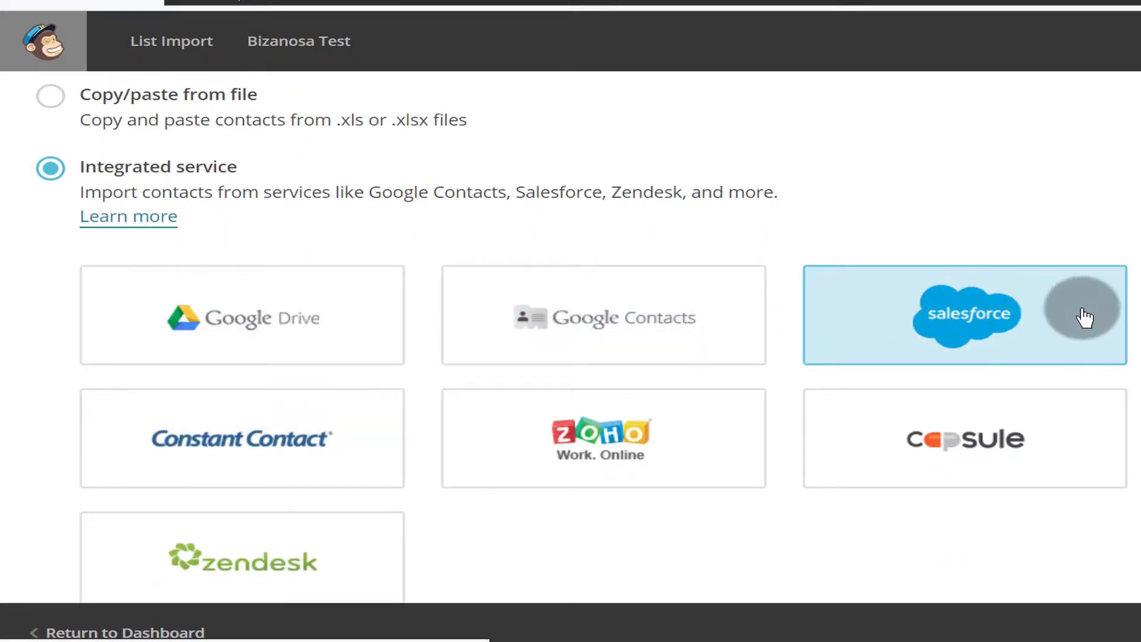
{"action": "left_click", "coordinate": [964, 423]}
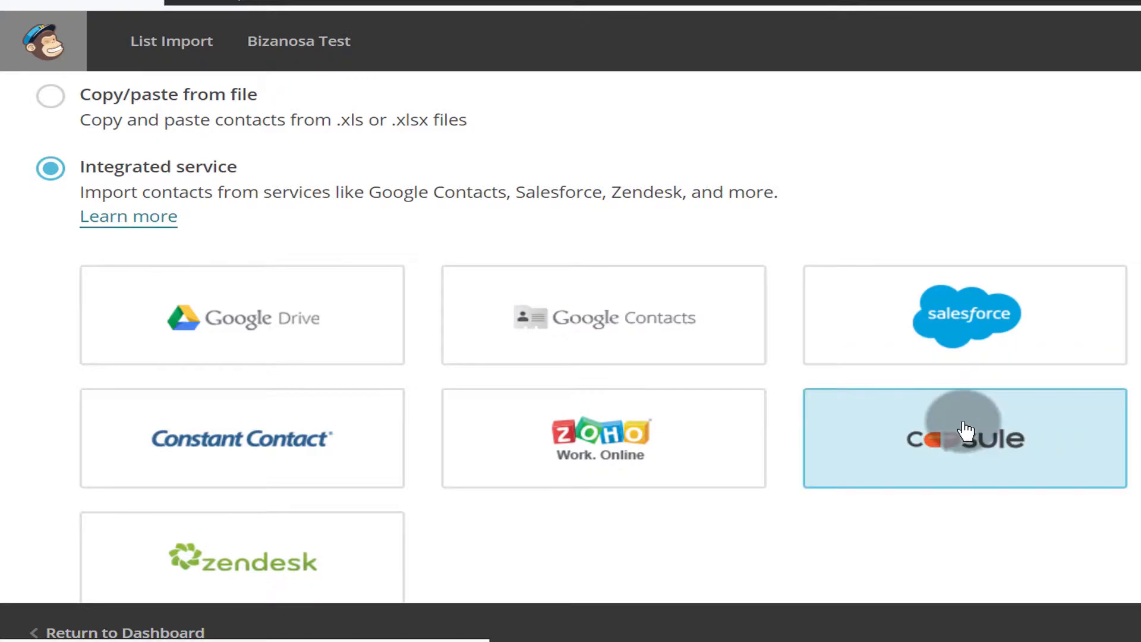
- Choose a CSV or tab-delimited text file as the import source and continue to the file upload
{"action": "left_click", "coordinate": [601, 427]}
{"action": "scroll", "coordinate": [428, 380], "scroll_direction": "down", "scroll_amount": 2}
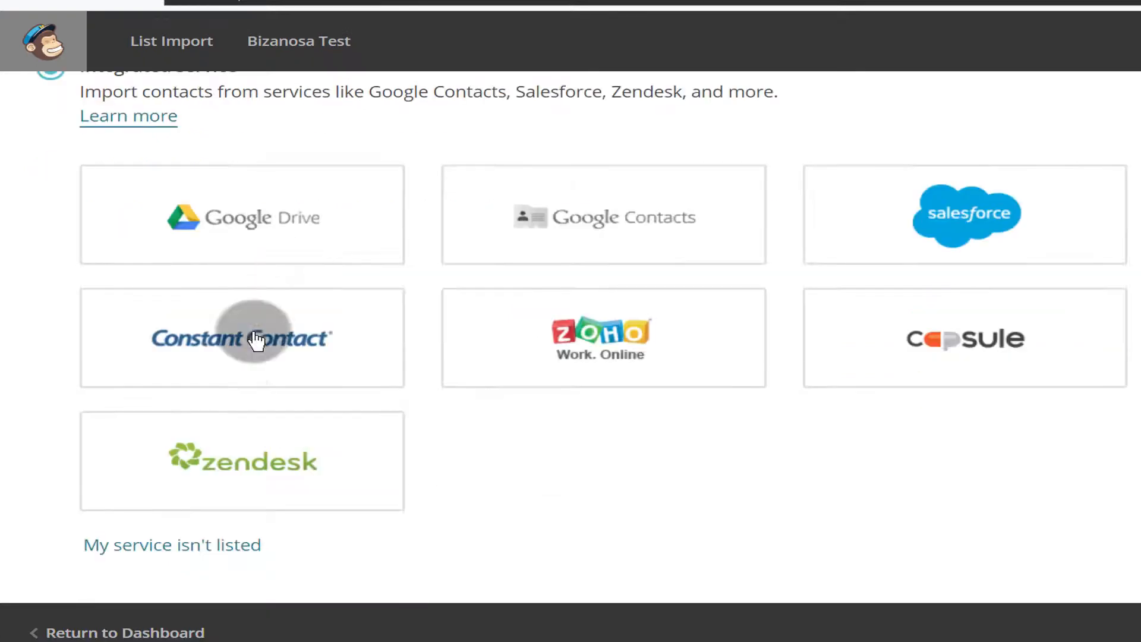
{"action": "scroll", "coordinate": [594, 291], "scroll_direction": "up", "scroll_amount": 5}
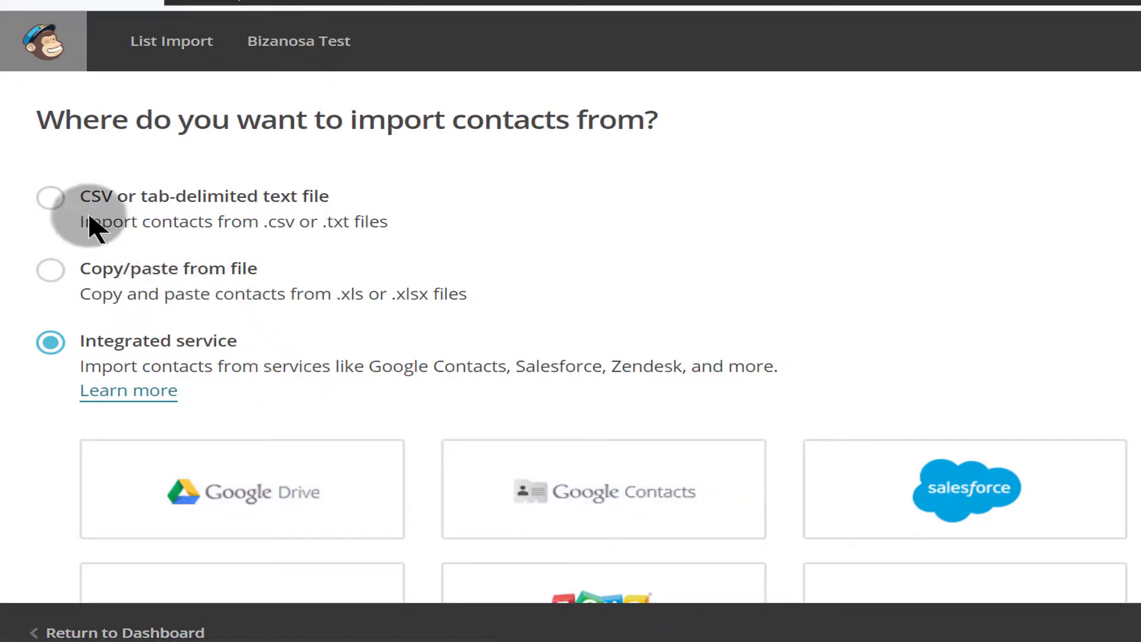
{"action": "left_click", "coordinate": [49, 196]}
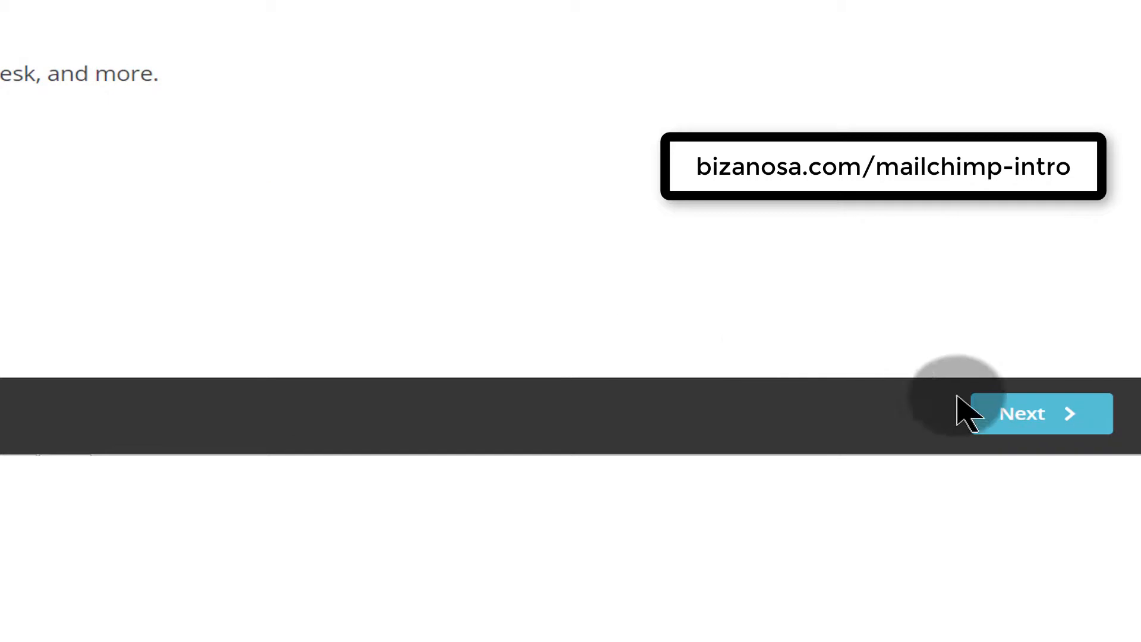
{"action": "left_click", "coordinate": [1018, 410]}
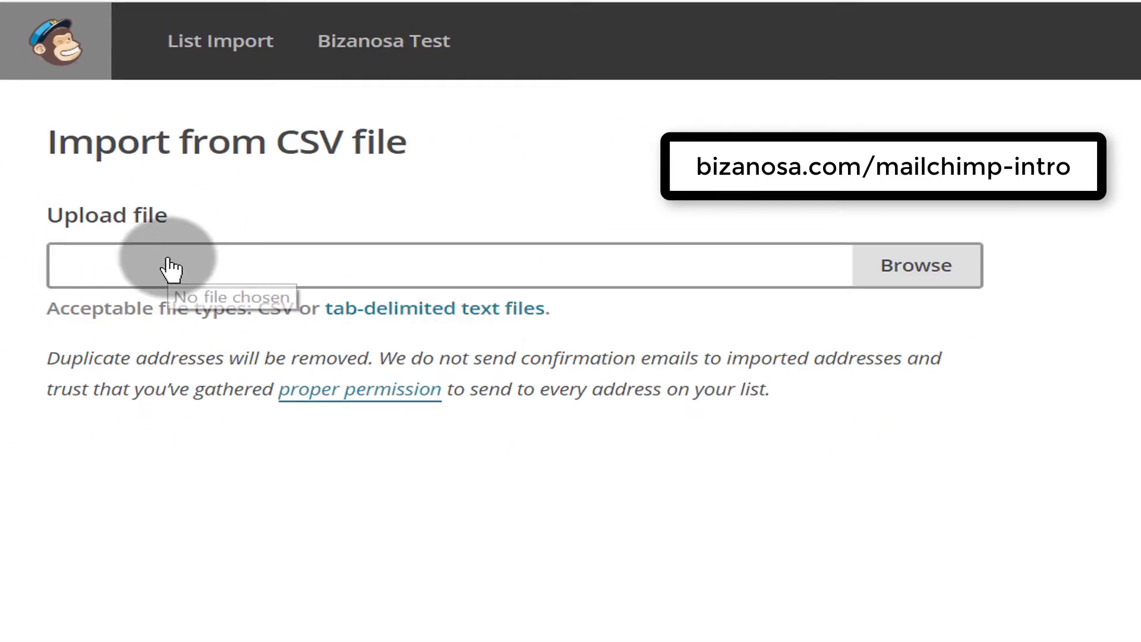
- Upload subscribed_members_export_ab2bc4f60f.csv as the import file and continue to column matching
{"action": "left_click", "coordinate": [915, 268]}
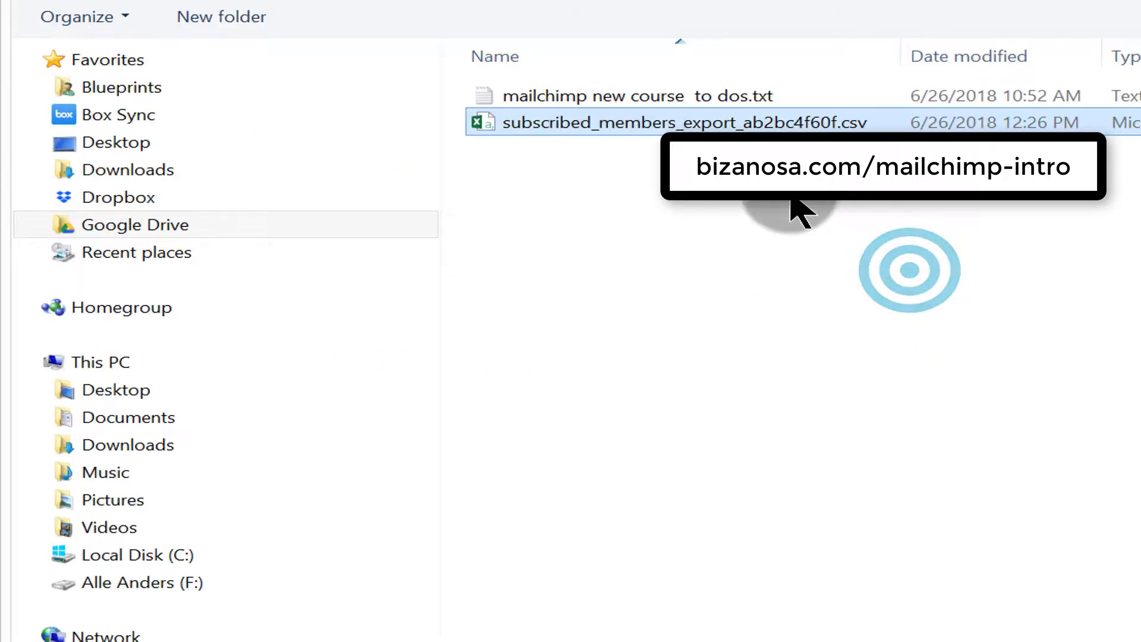
{"action": "double_click", "coordinate": [716, 122]}
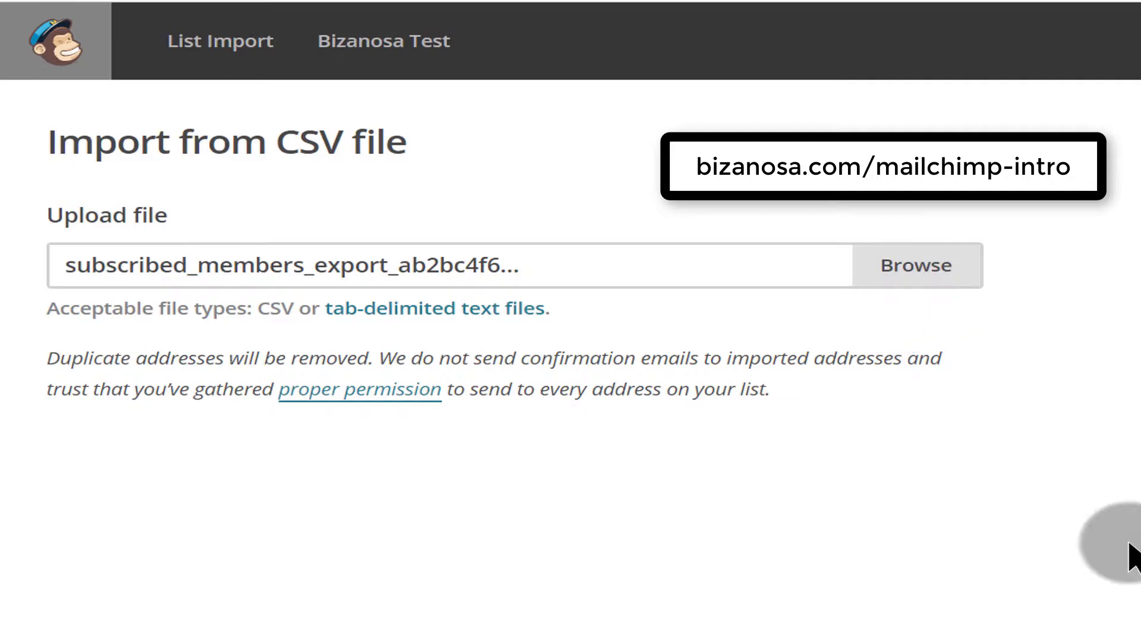
{"action": "left_click_drag", "start_coordinate": [253, 308], "coordinate": [309, 308]}
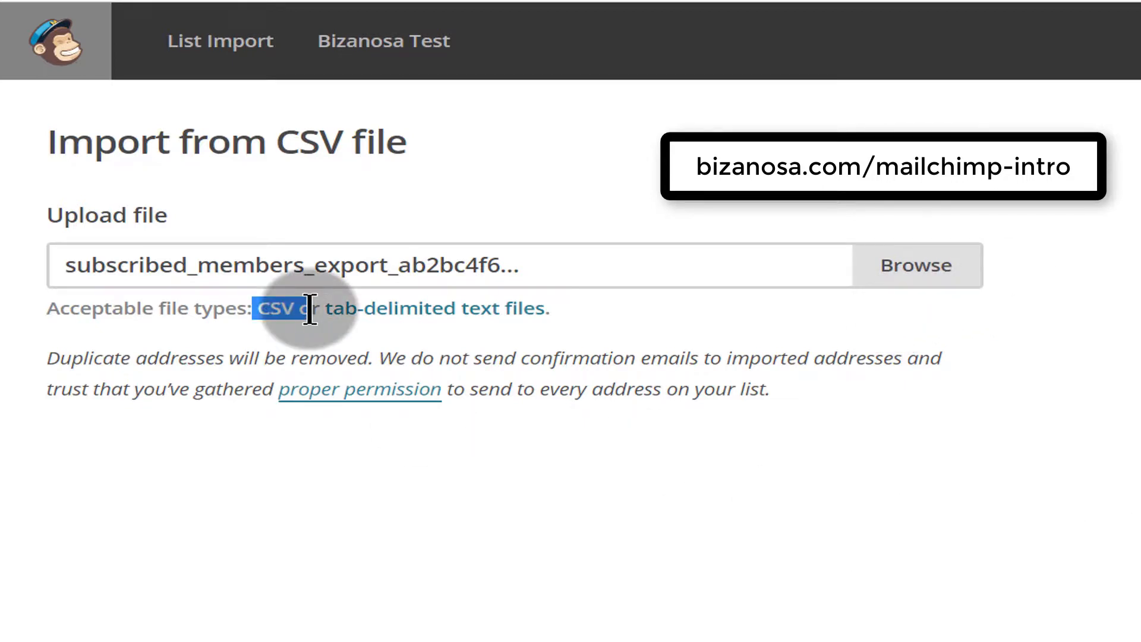
{"action": "left_click", "coordinate": [616, 331]}
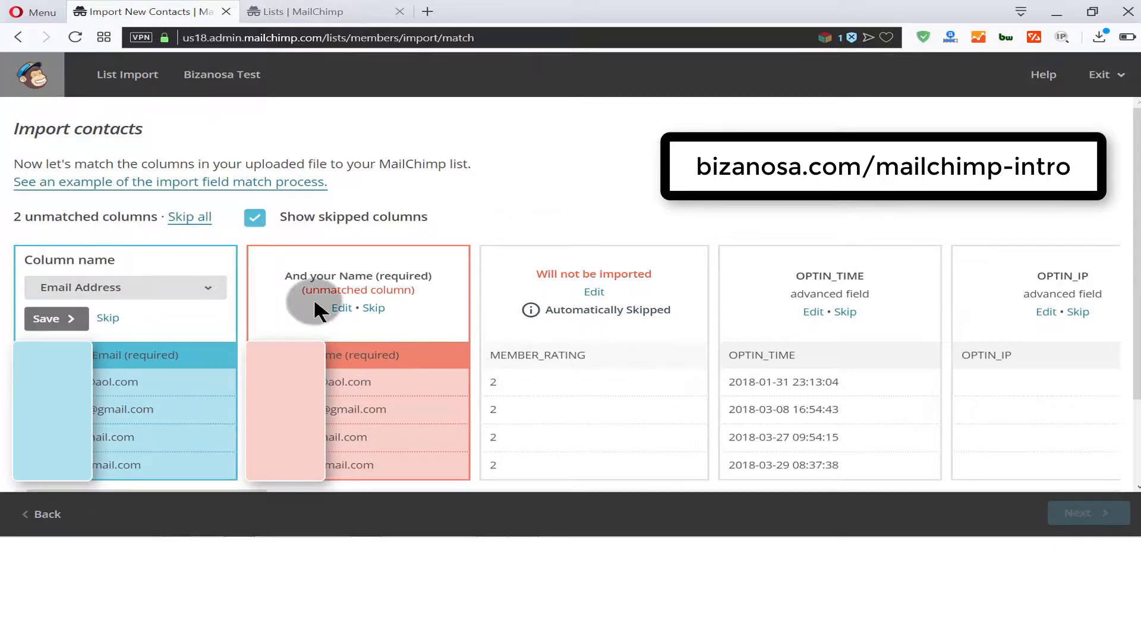
- Match the unmatched "And your Name (required)" column to First Name and save the match
{"action": "scroll", "coordinate": [141, 271], "scroll_direction": "down", "scroll_amount": 1}
{"action": "scroll", "coordinate": [132, 264], "scroll_direction": "up", "scroll_amount": 1}
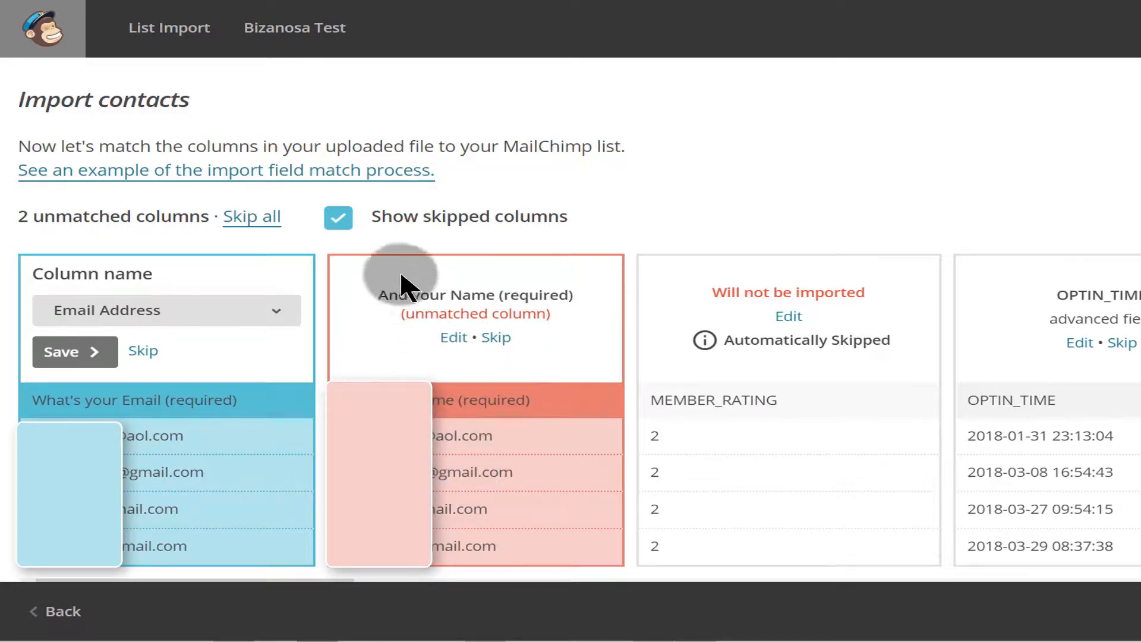
{"action": "left_click", "coordinate": [453, 338]}
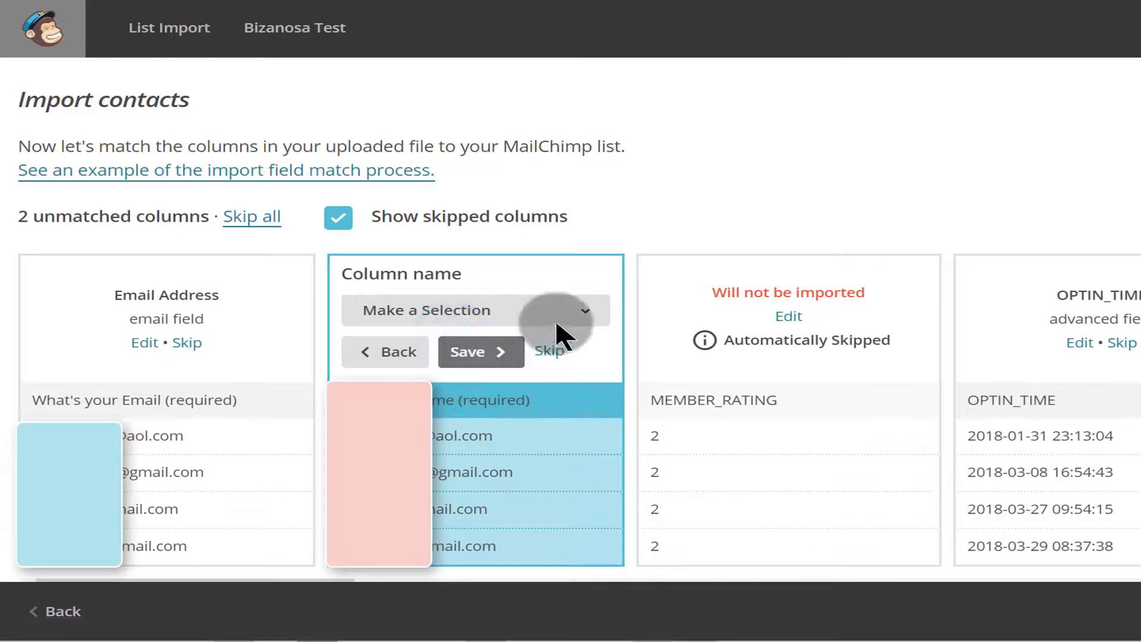
{"action": "left_click", "coordinate": [595, 309]}
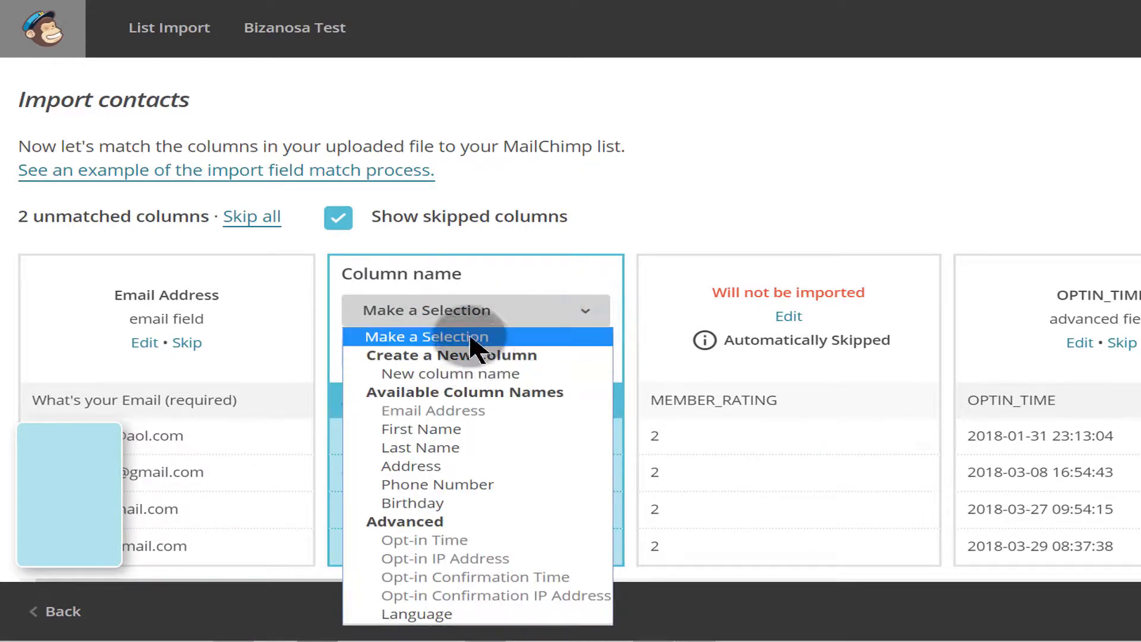
{"action": "left_click", "coordinate": [443, 429]}
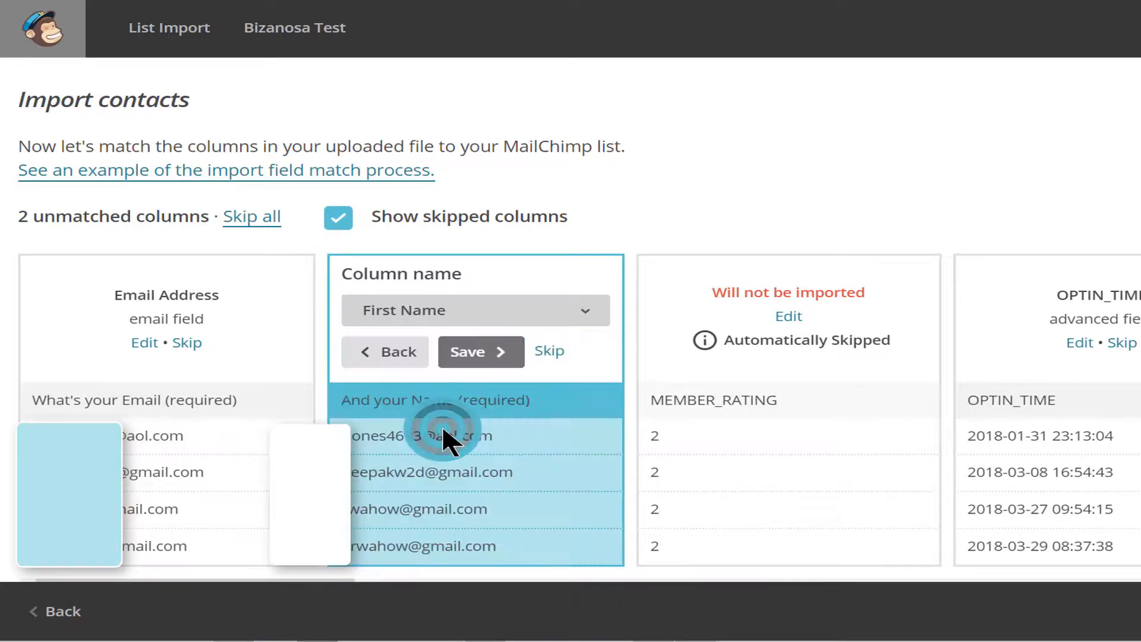
{"action": "left_click", "coordinate": [481, 352]}
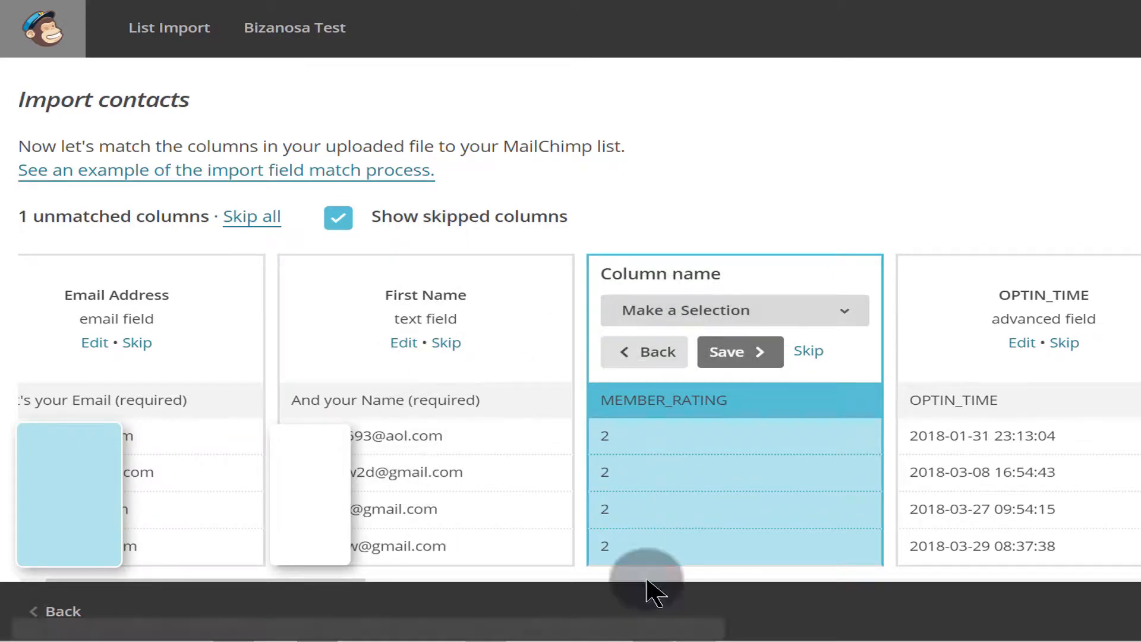
- Check the column names available for MEMBER_RATING and skip that column
{"action": "left_click", "coordinate": [786, 310]}
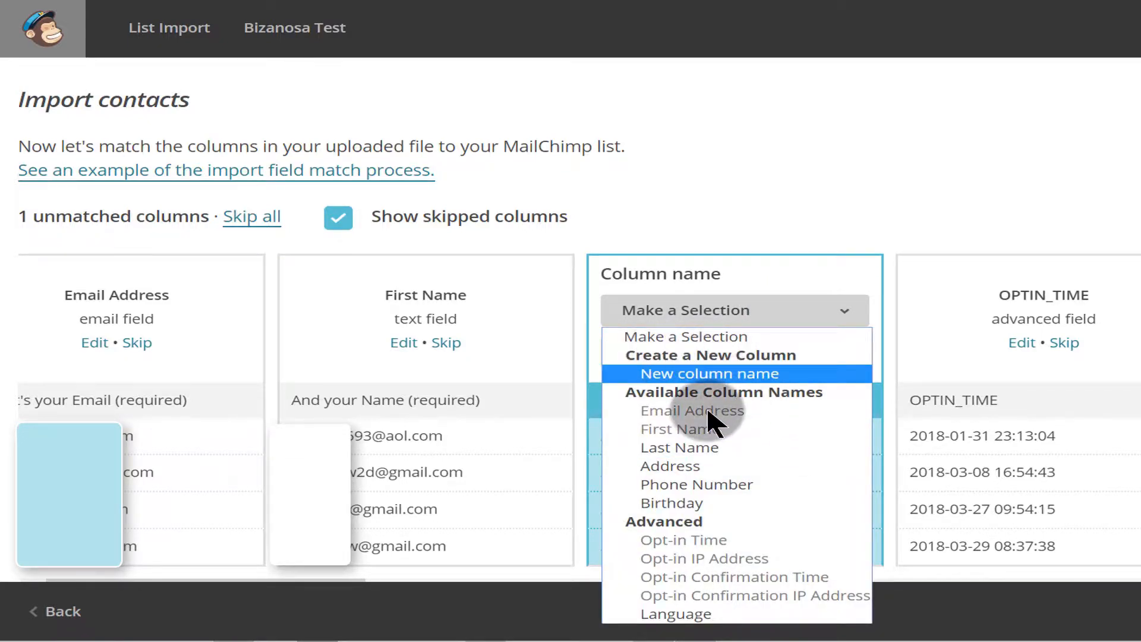
{"action": "left_click", "coordinate": [876, 400]}
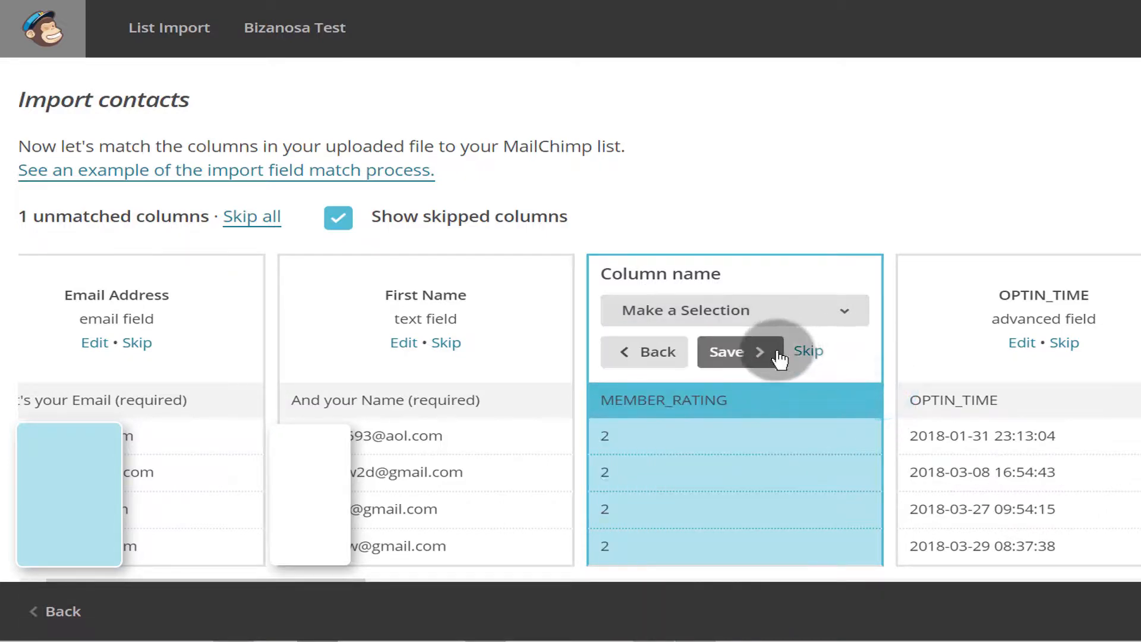
{"action": "left_click", "coordinate": [785, 313]}
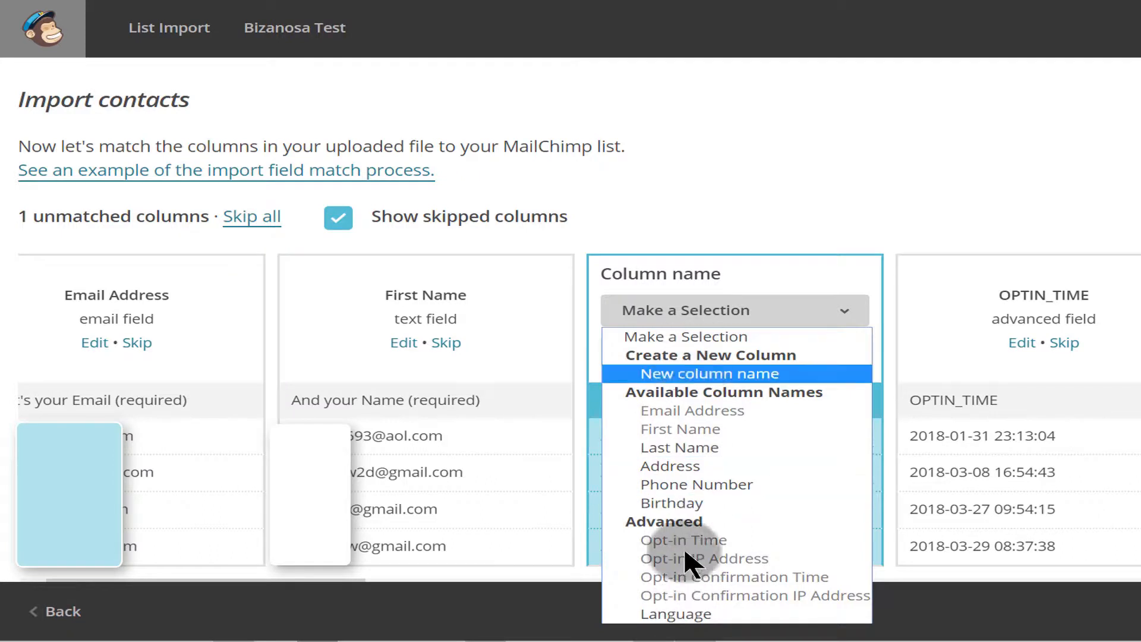
{"action": "left_click", "coordinate": [805, 269]}
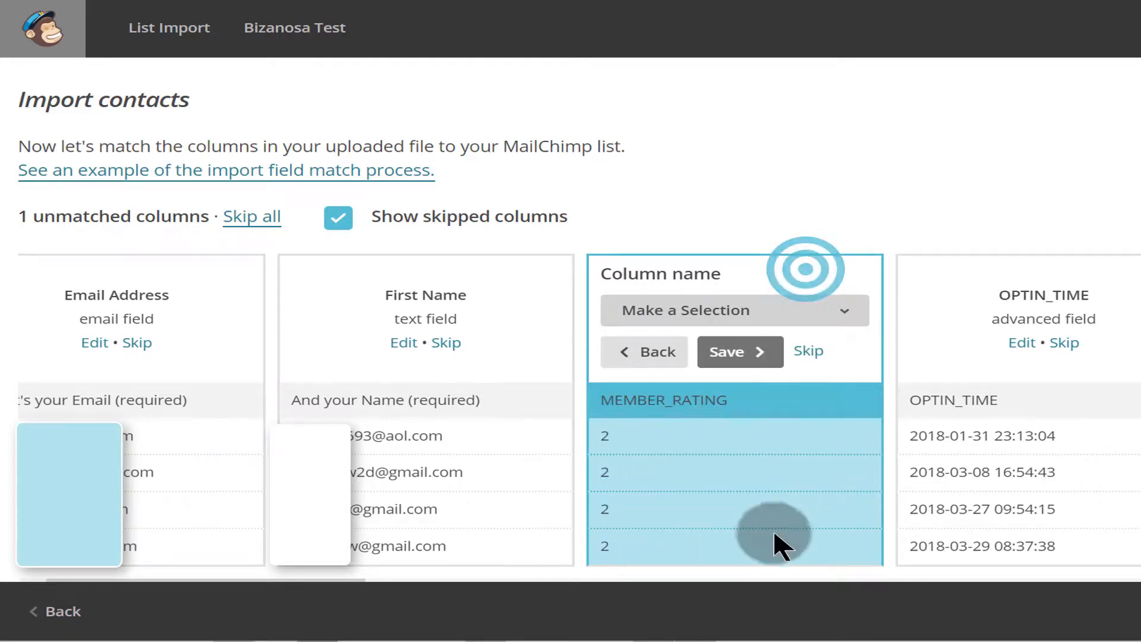
{"action": "left_click", "coordinate": [807, 351]}
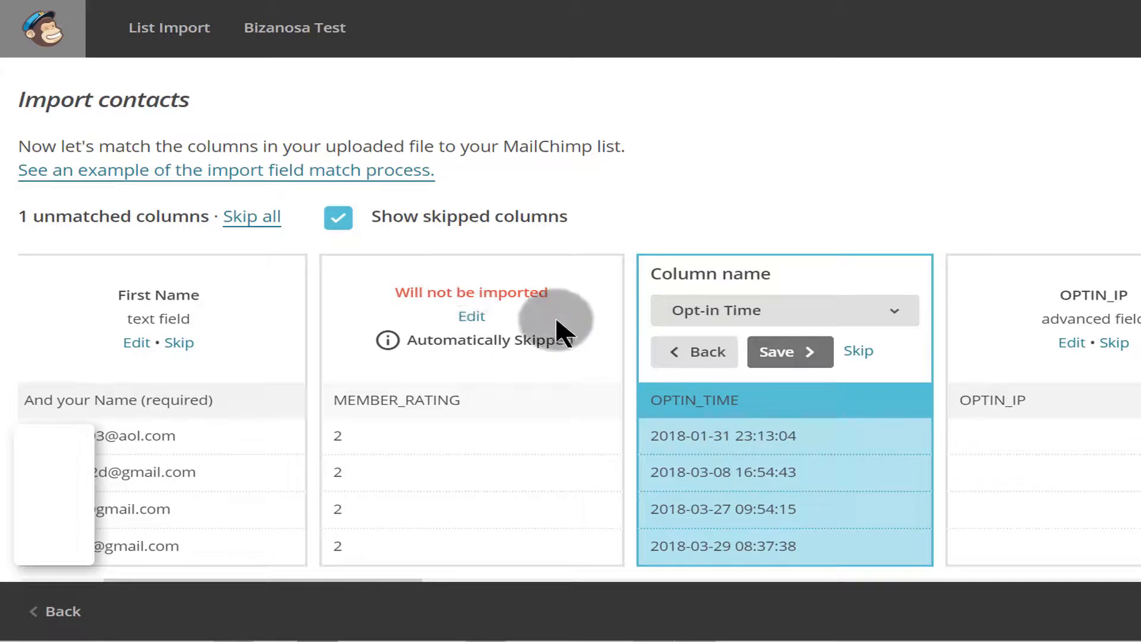
- Save the OPTIN_TIME column as Opt-in Time and skip the empty OPTIN_IP column
{"action": "left_click", "coordinate": [891, 315]}
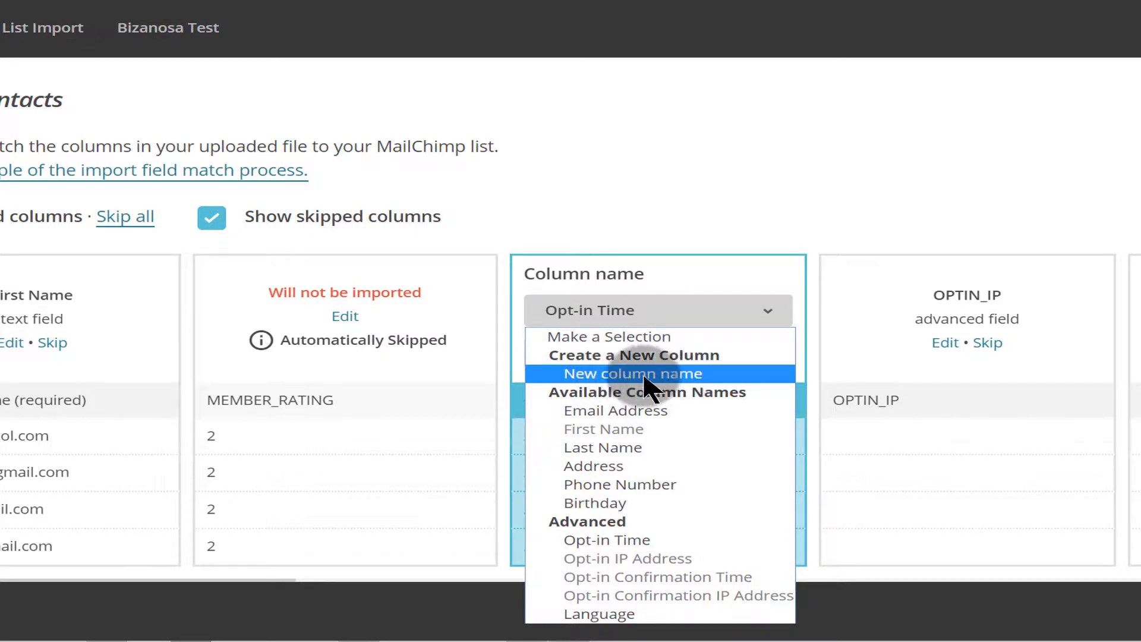
{"action": "left_click", "coordinate": [616, 541]}
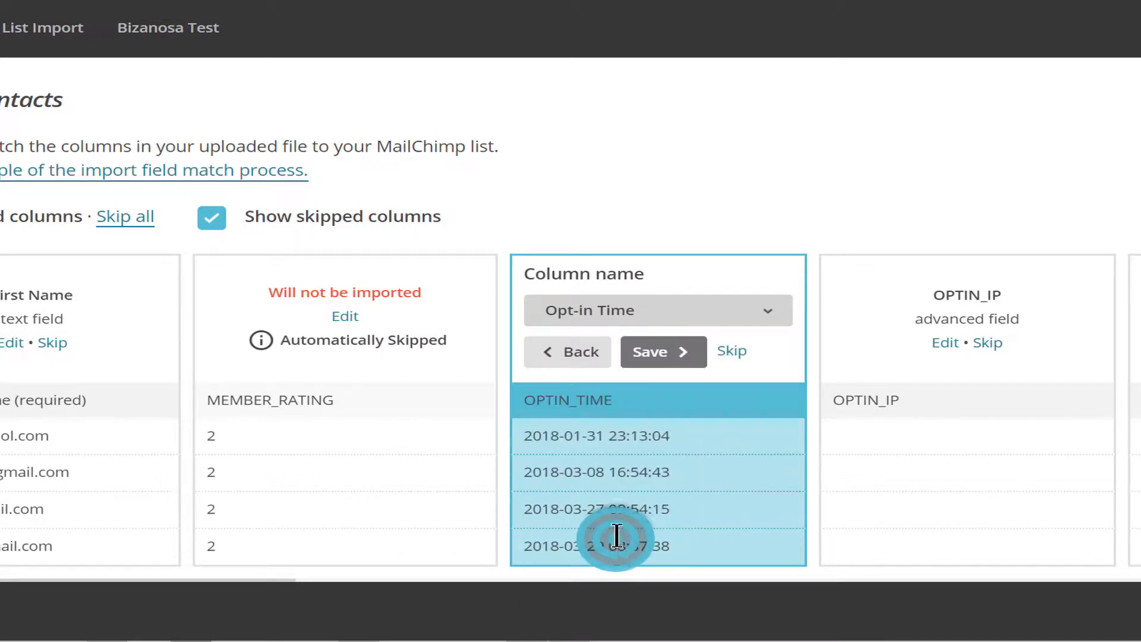
{"action": "left_click", "coordinate": [692, 363]}
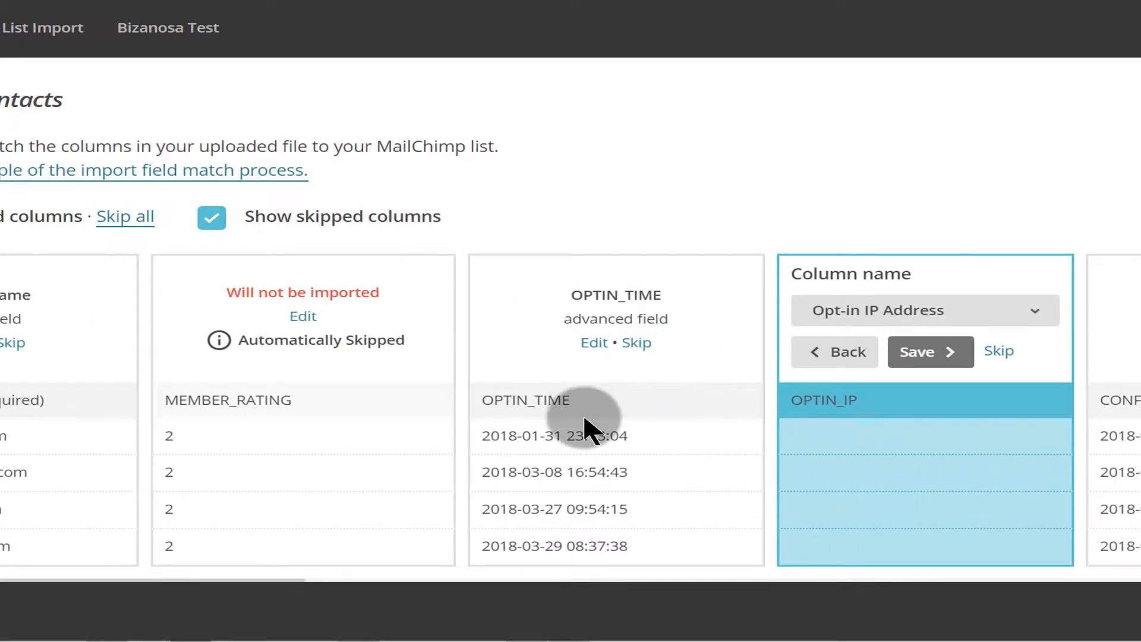
{"action": "scroll", "coordinate": [916, 461], "scroll_direction": "down", "scroll_amount": 3}
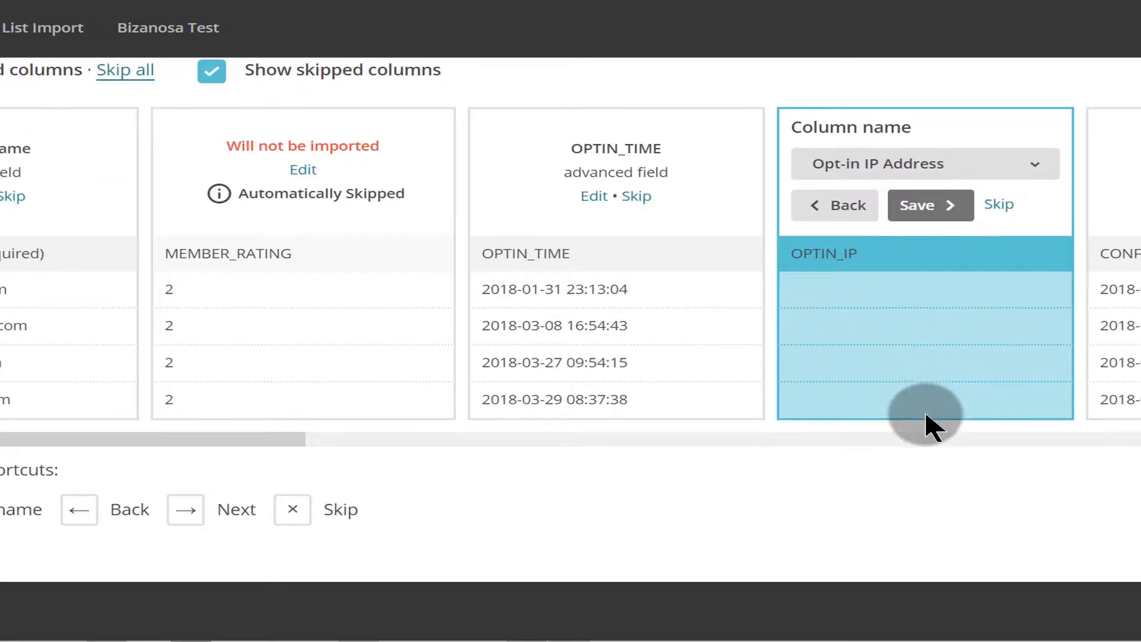
{"action": "left_click", "coordinate": [998, 205]}
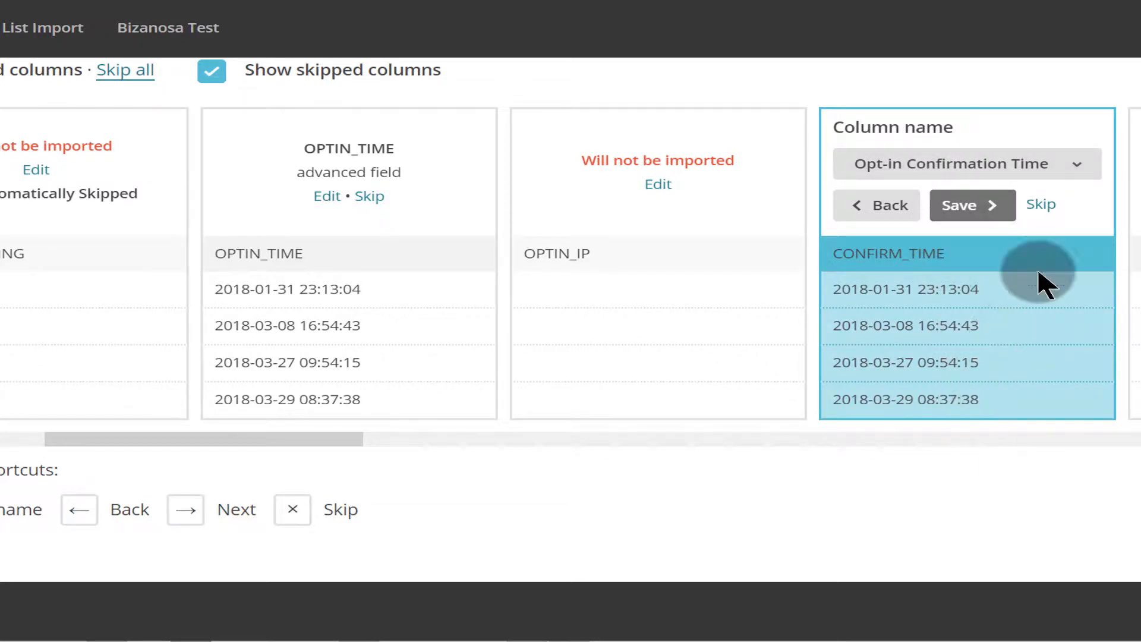
- Save CONFIRM_TIME as Opt-in Confirmation Time and CONFIRM_IP as Opt-in Confirmation IP Address
{"action": "left_click", "coordinate": [1079, 167]}
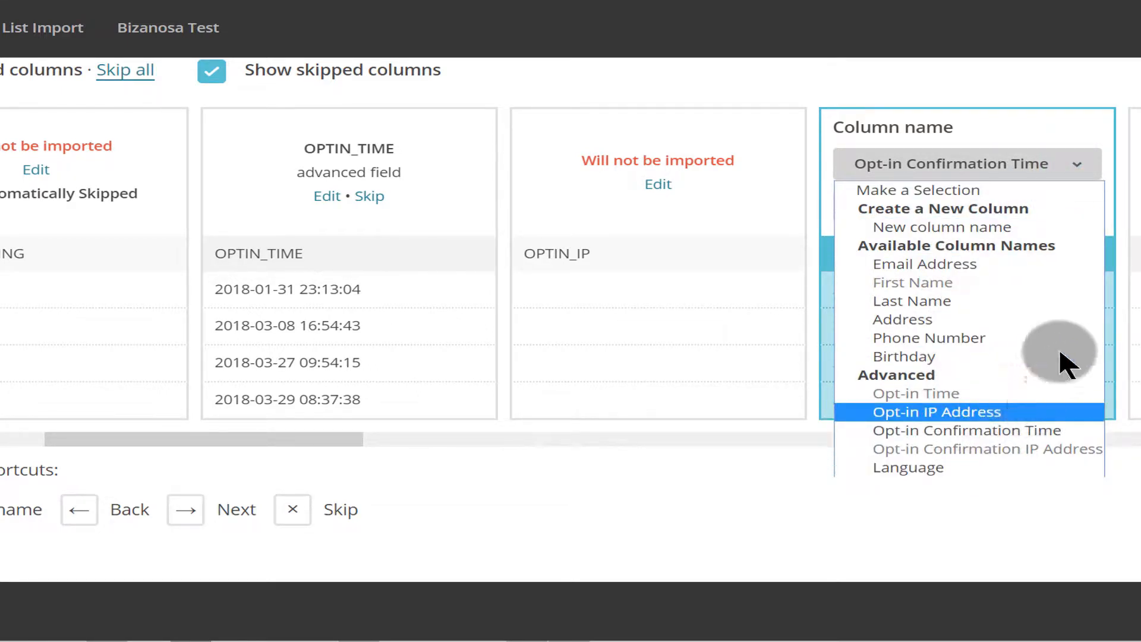
{"action": "left_click", "coordinate": [1098, 117]}
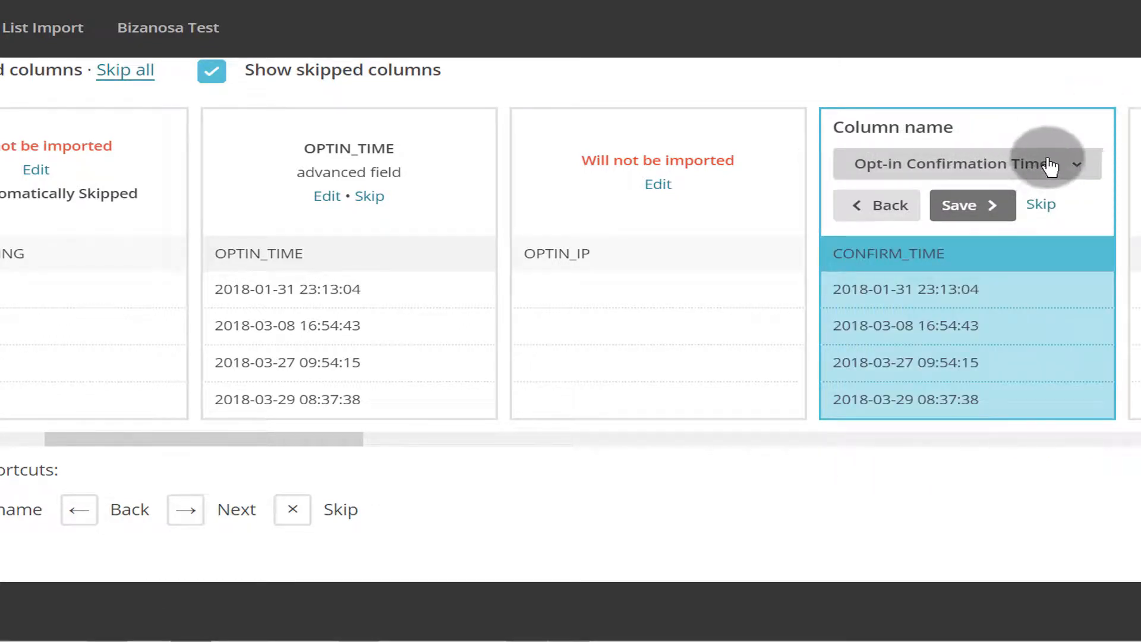
{"action": "left_click", "coordinate": [1079, 165]}
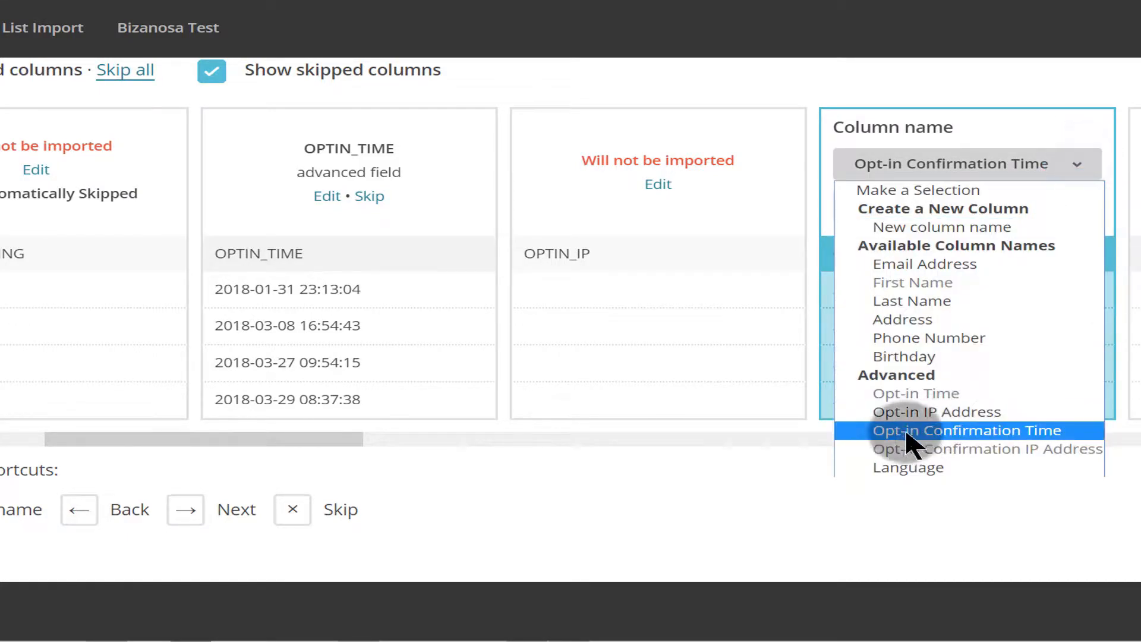
{"action": "left_click", "coordinate": [969, 431]}
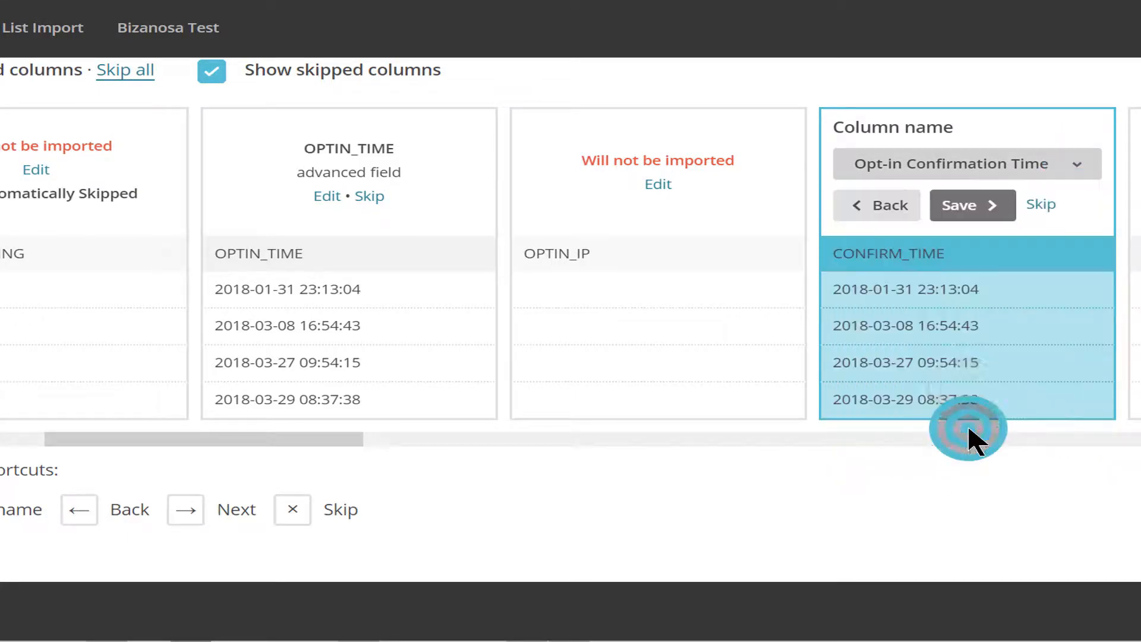
{"action": "left_click", "coordinate": [964, 208]}
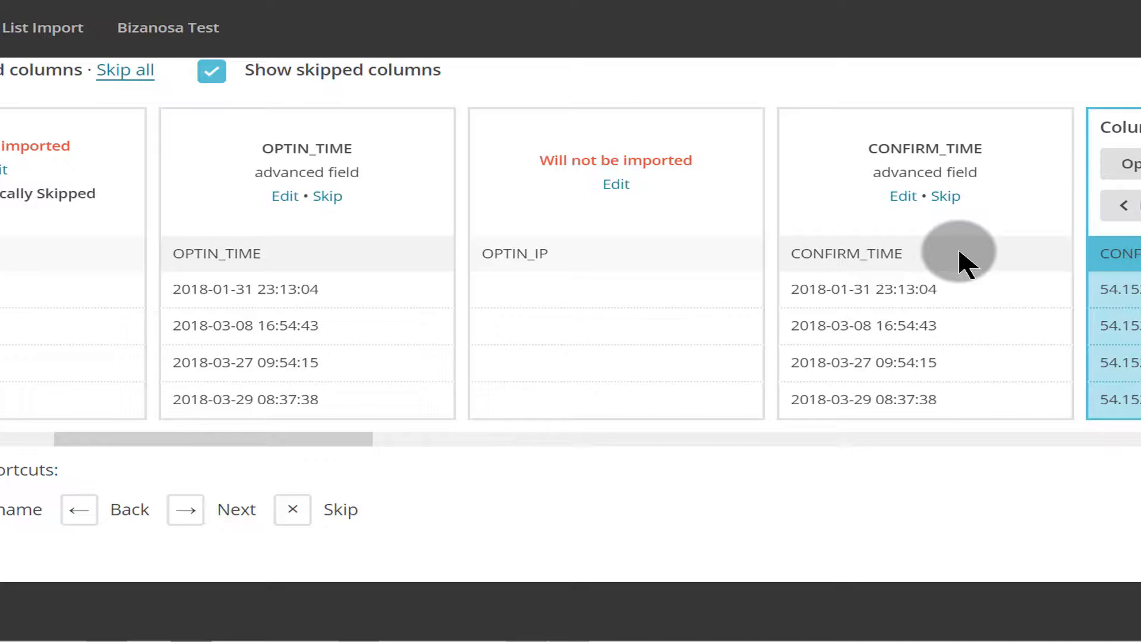
{"action": "left_click_drag", "start_coordinate": [296, 438], "coordinate": [473, 460]}
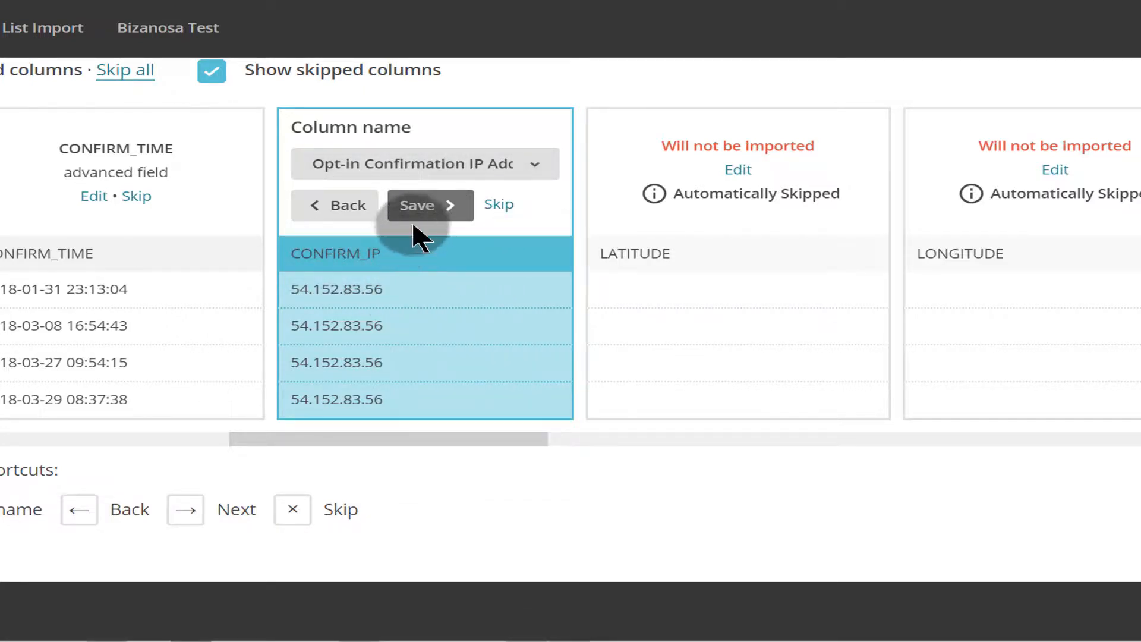
{"action": "left_click", "coordinate": [421, 205]}
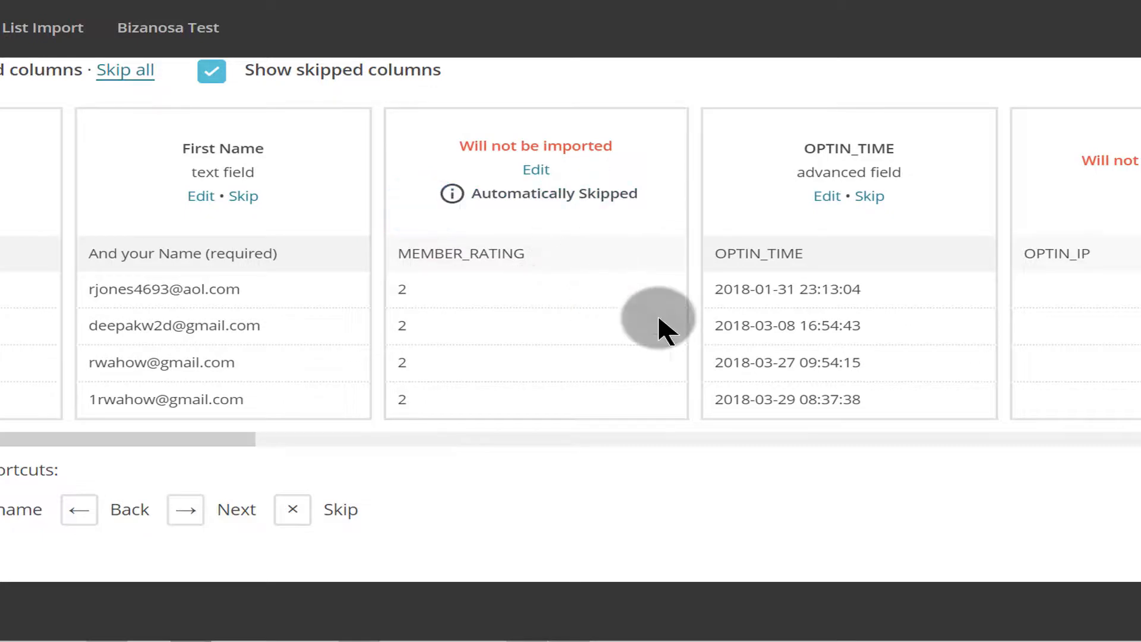
- Try setting up LATITUDE as a new column with the date field type, cancel it, and recheck the available column names
{"action": "left_click_drag", "start_coordinate": [191, 437], "coordinate": [589, 461]}
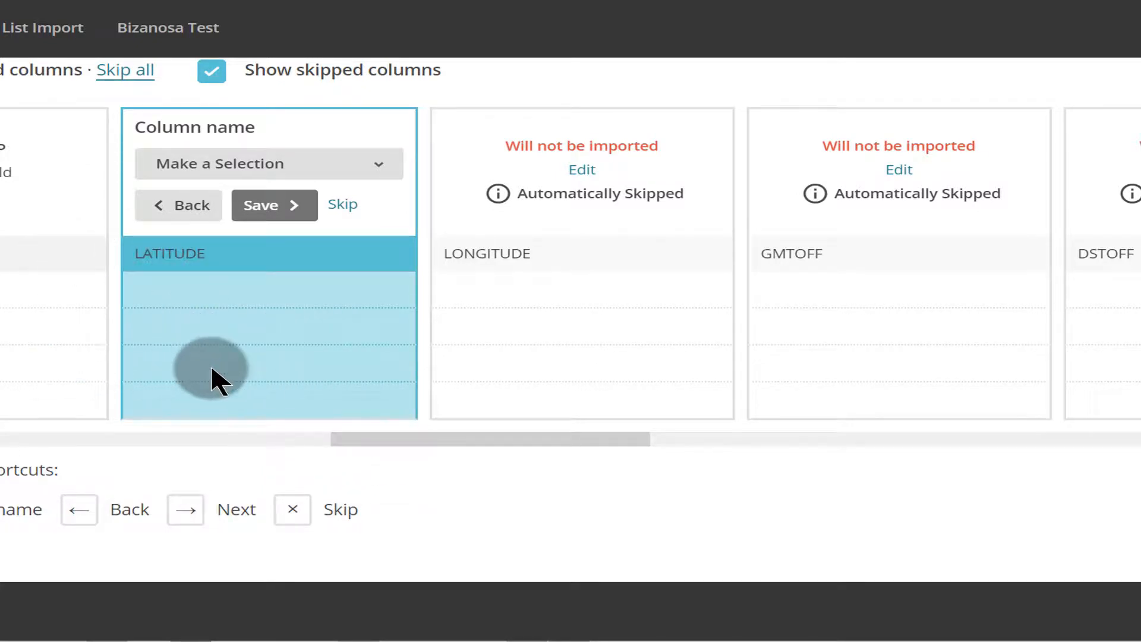
{"action": "left_click", "coordinate": [378, 164]}
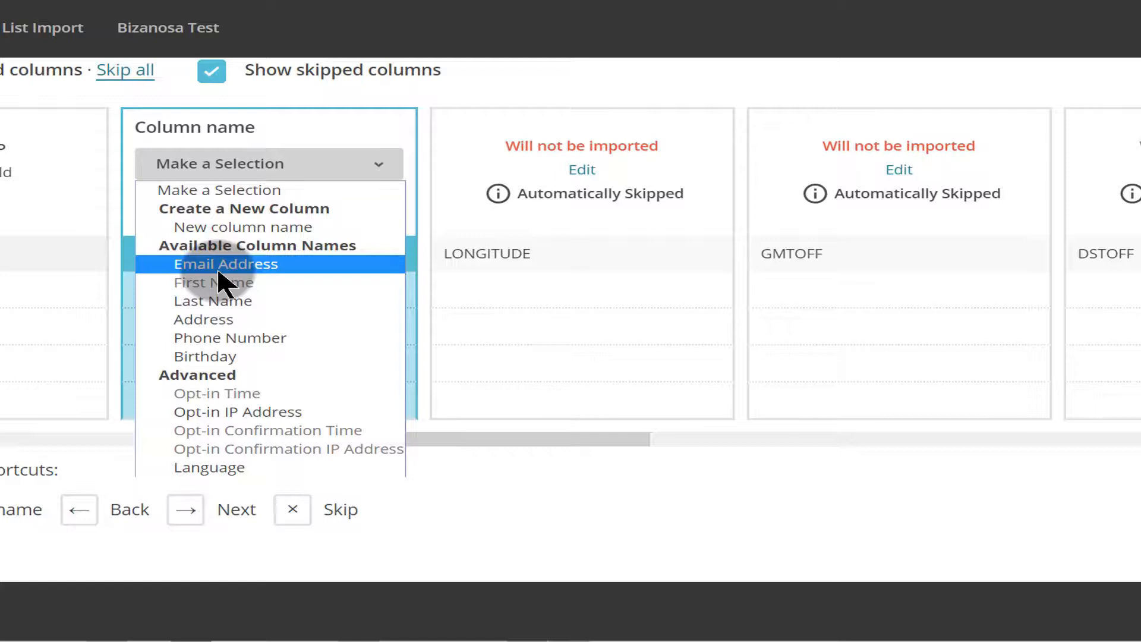
{"action": "left_click", "coordinate": [233, 229]}
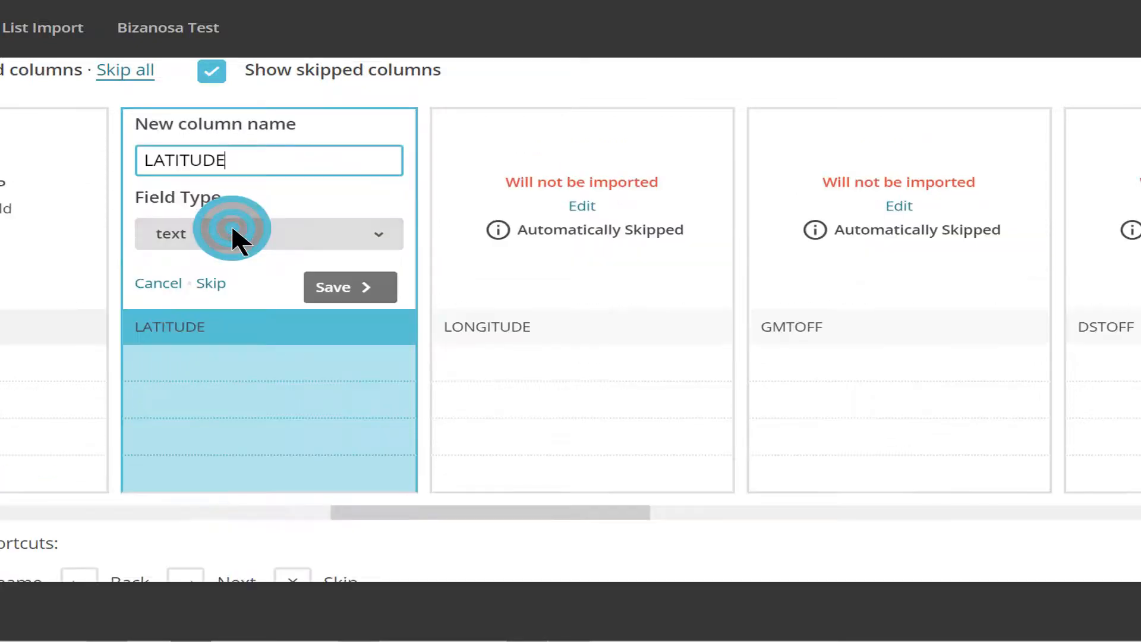
{"action": "left_click", "coordinate": [235, 158]}
{"action": "left_click_drag", "start_coordinate": [235, 158], "coordinate": [94, 157]}
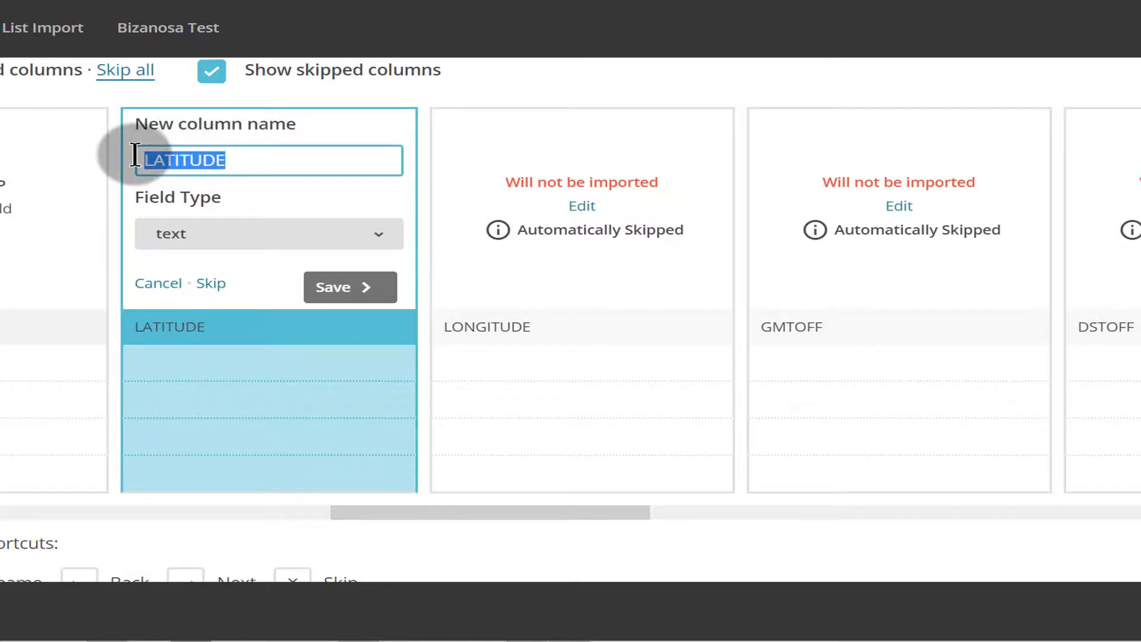
{"action": "left_click", "coordinate": [320, 236]}
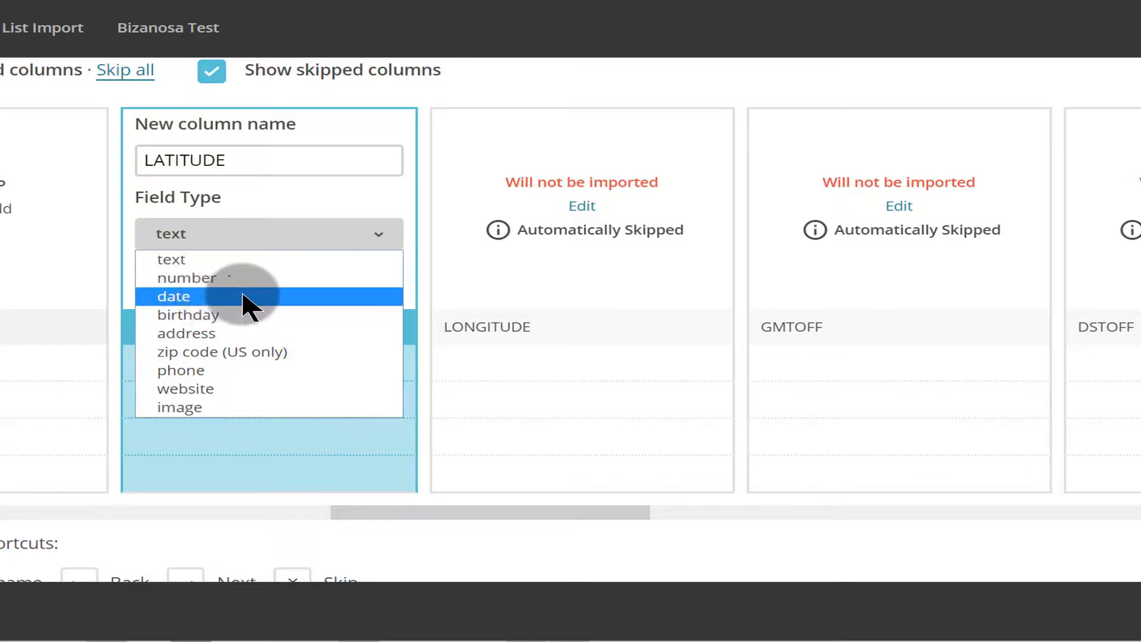
{"action": "left_click", "coordinate": [214, 296]}
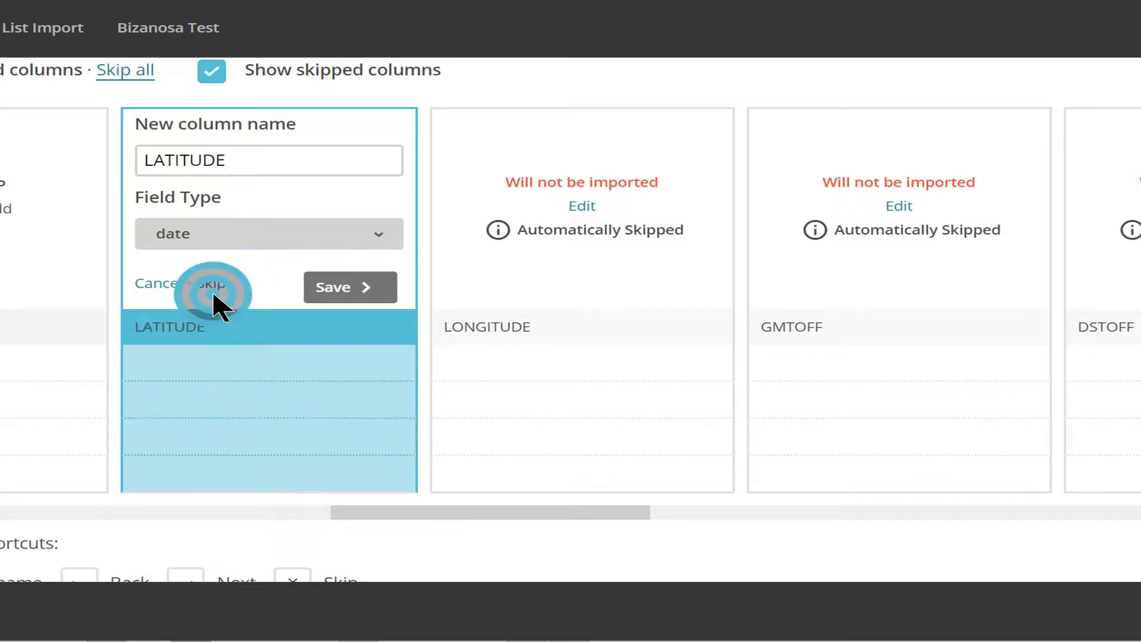
{"action": "left_click", "coordinate": [297, 233]}
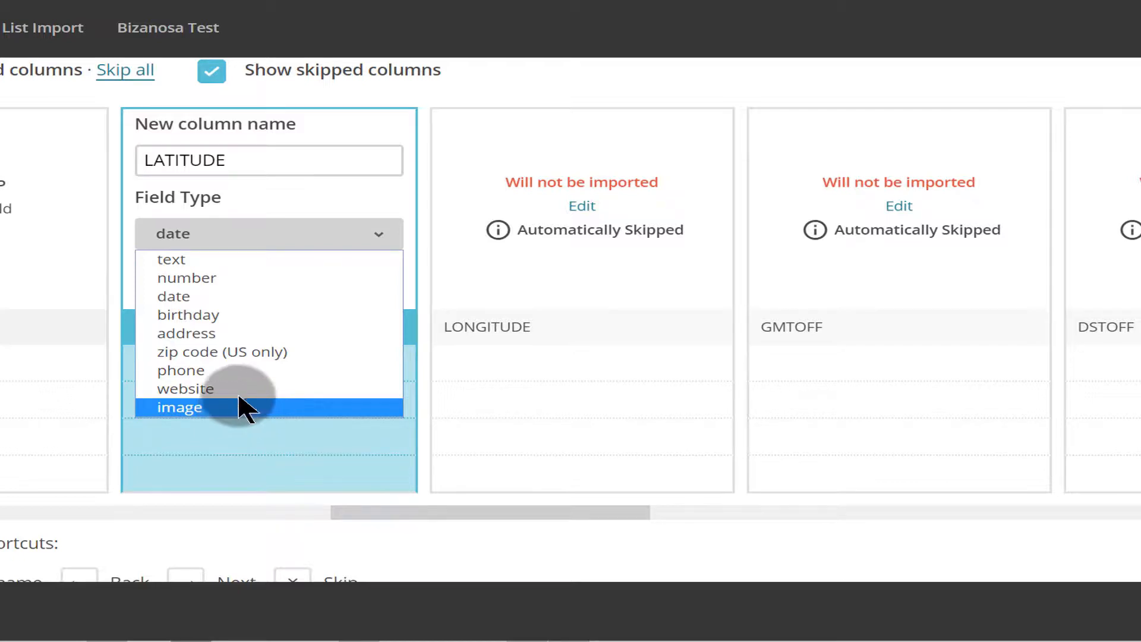
{"action": "left_click", "coordinate": [277, 184]}
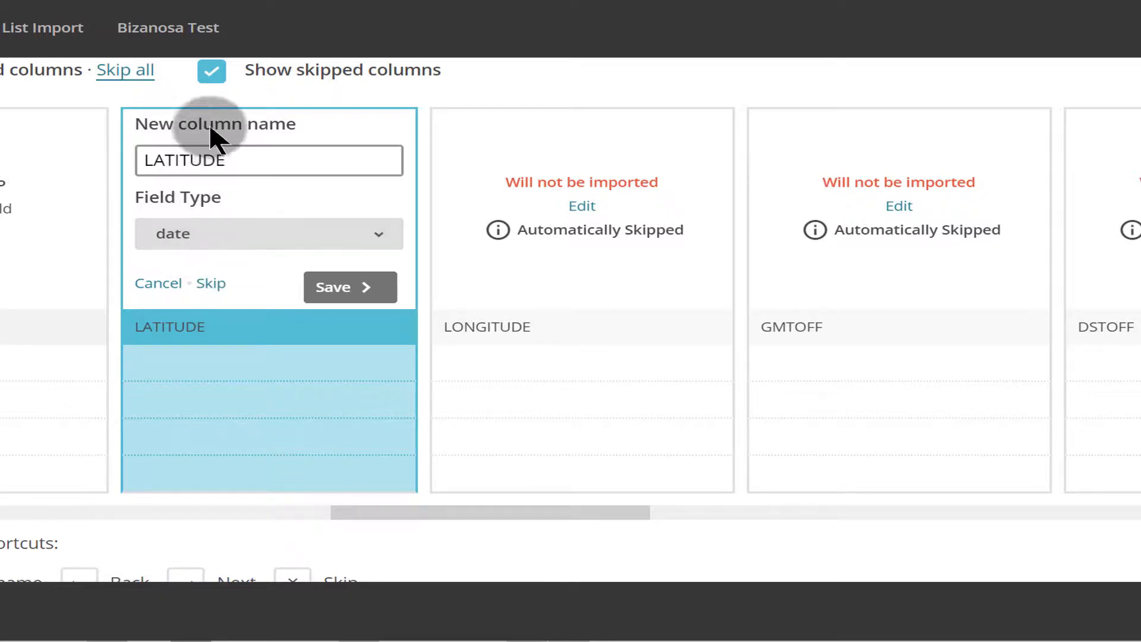
{"action": "left_click", "coordinate": [160, 282]}
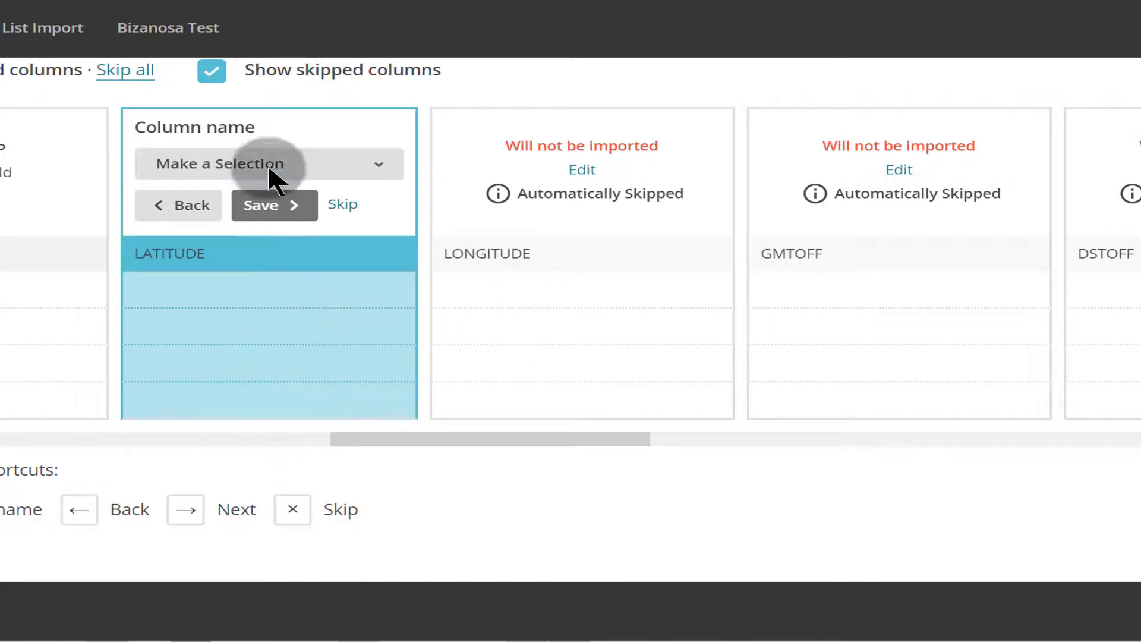
{"action": "left_click", "coordinate": [374, 164]}
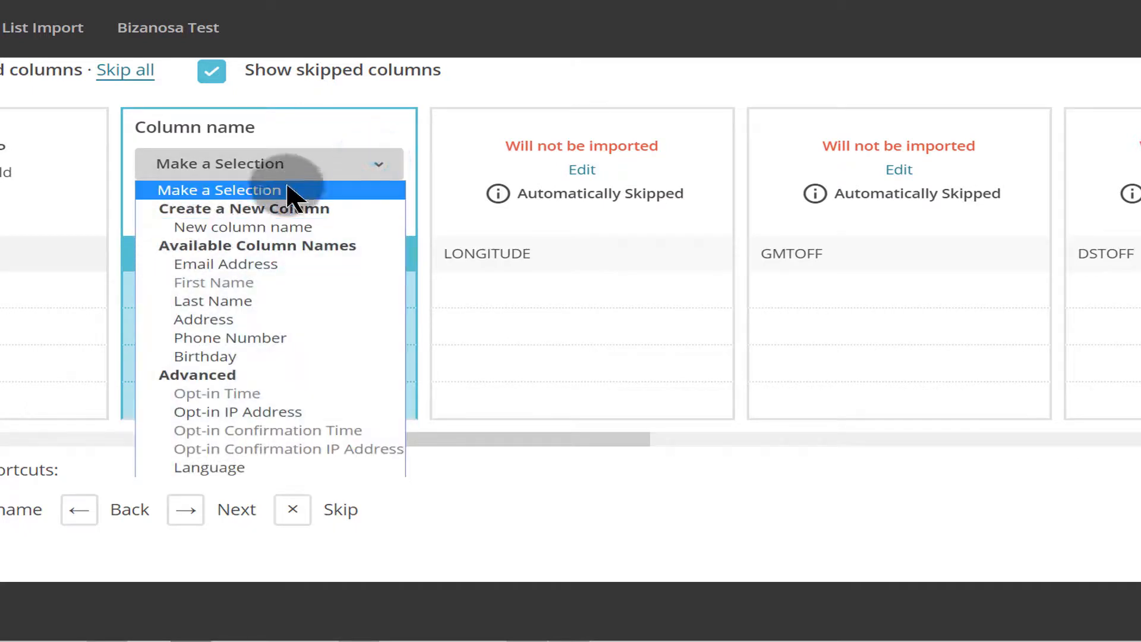
{"action": "left_click", "coordinate": [329, 119]}
- Review the matched and skipped columns through to NOTES and continue to the import summary
{"action": "left_click", "coordinate": [454, 437]}
{"action": "left_click_drag", "start_coordinate": [455, 437], "coordinate": [912, 470]}
{"action": "left_click", "coordinate": [956, 178]}
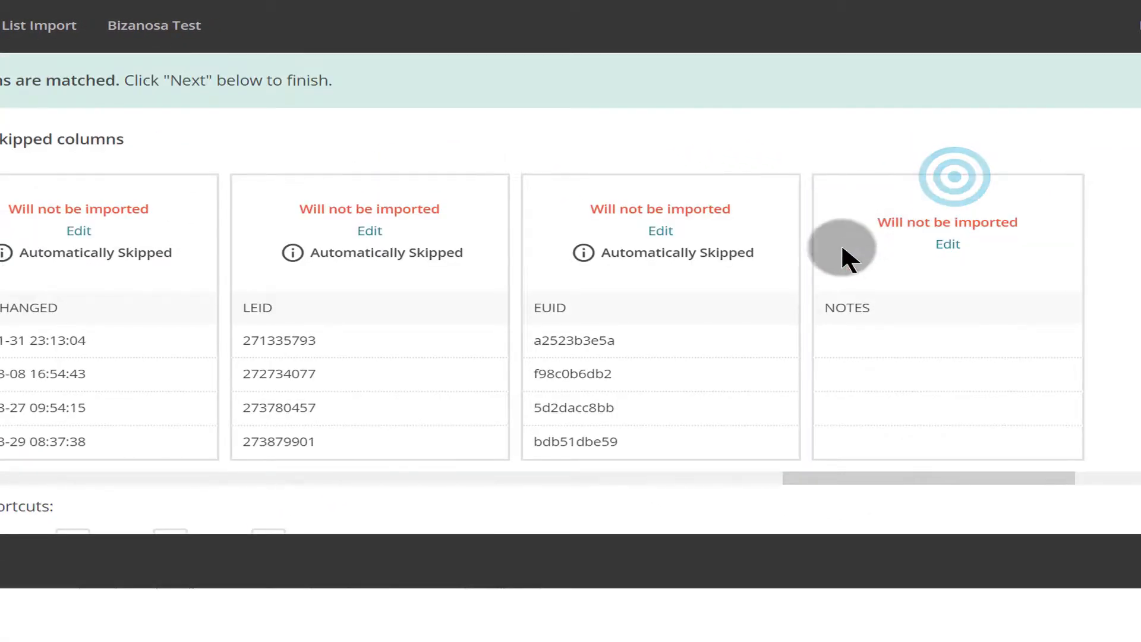
{"action": "left_click_drag", "start_coordinate": [932, 474], "coordinate": [0, 591]}
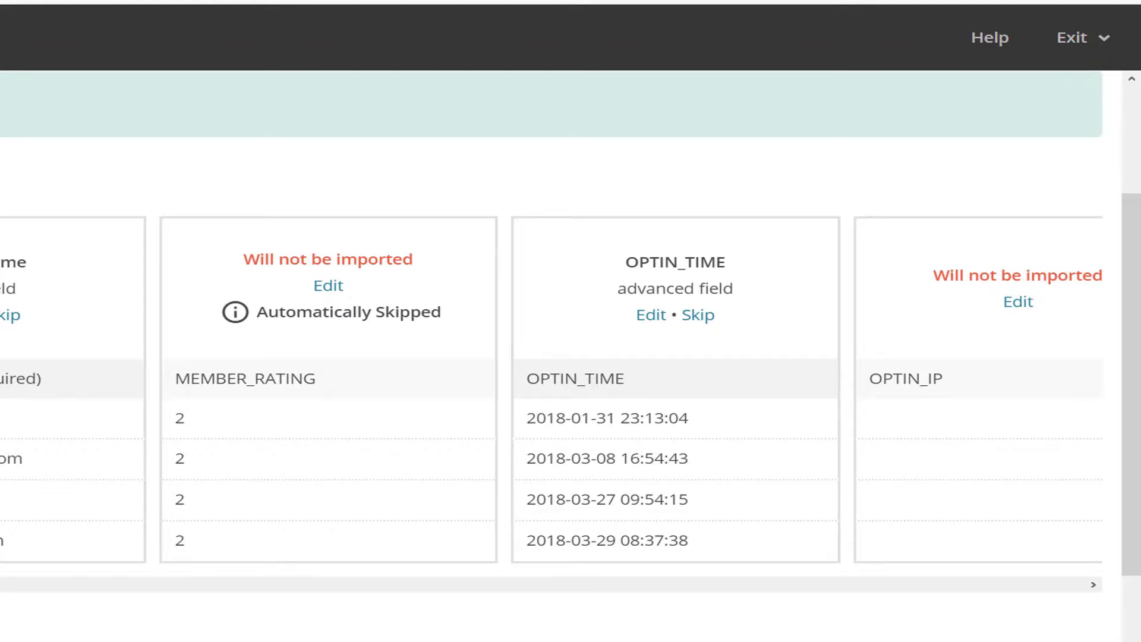
{"action": "scroll", "coordinate": [552, 389], "scroll_direction": "right", "scroll_amount": 5}
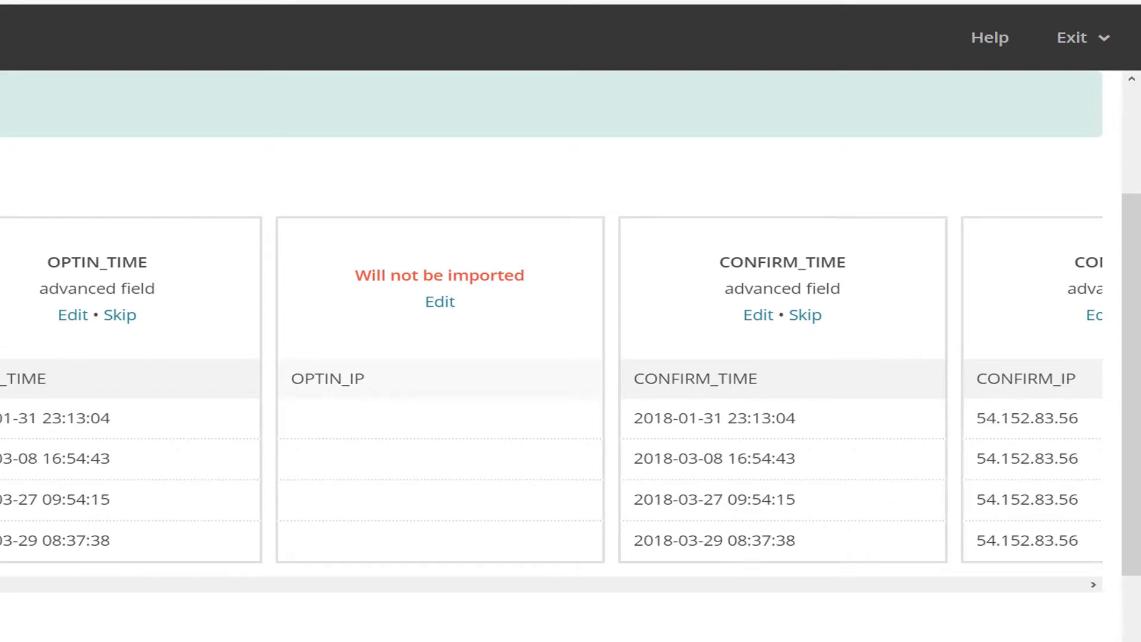
{"action": "scroll", "coordinate": [552, 389], "scroll_direction": "left", "scroll_amount": 5}
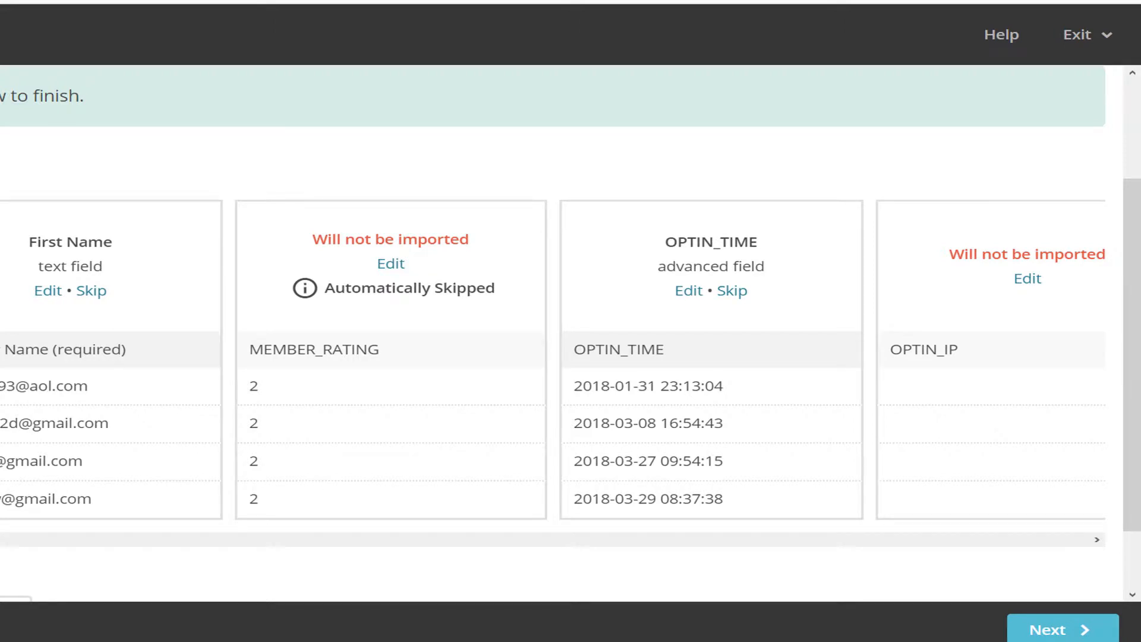
{"action": "left_click_drag", "start_coordinate": [2, 540], "coordinate": [56, 561]}
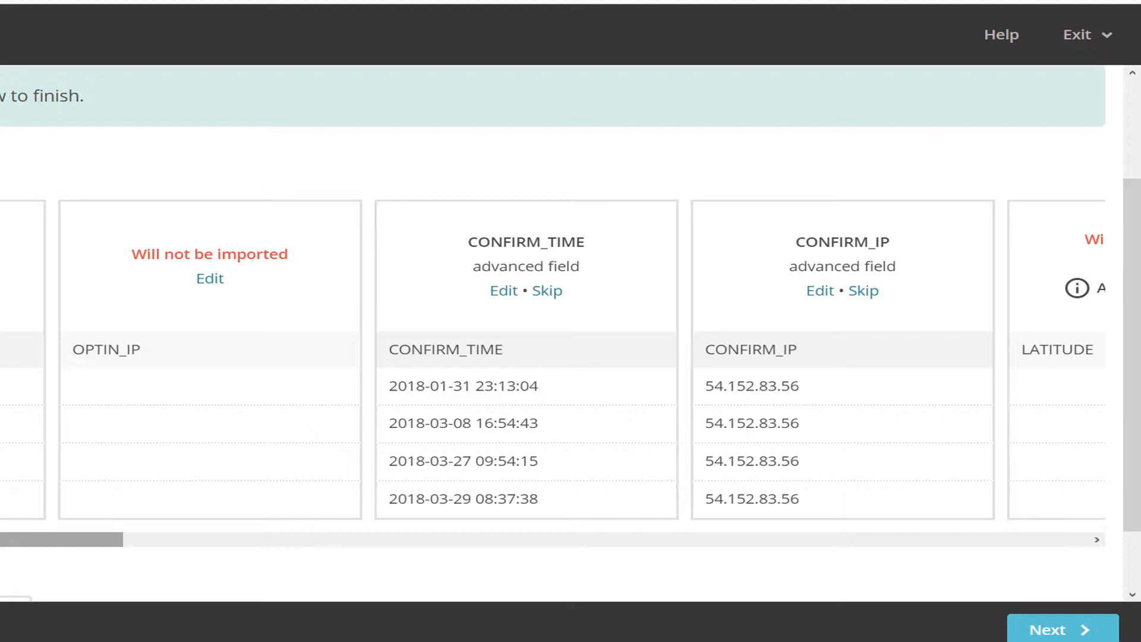
{"action": "left_click_drag", "start_coordinate": [2, 539], "coordinate": [46, 555]}
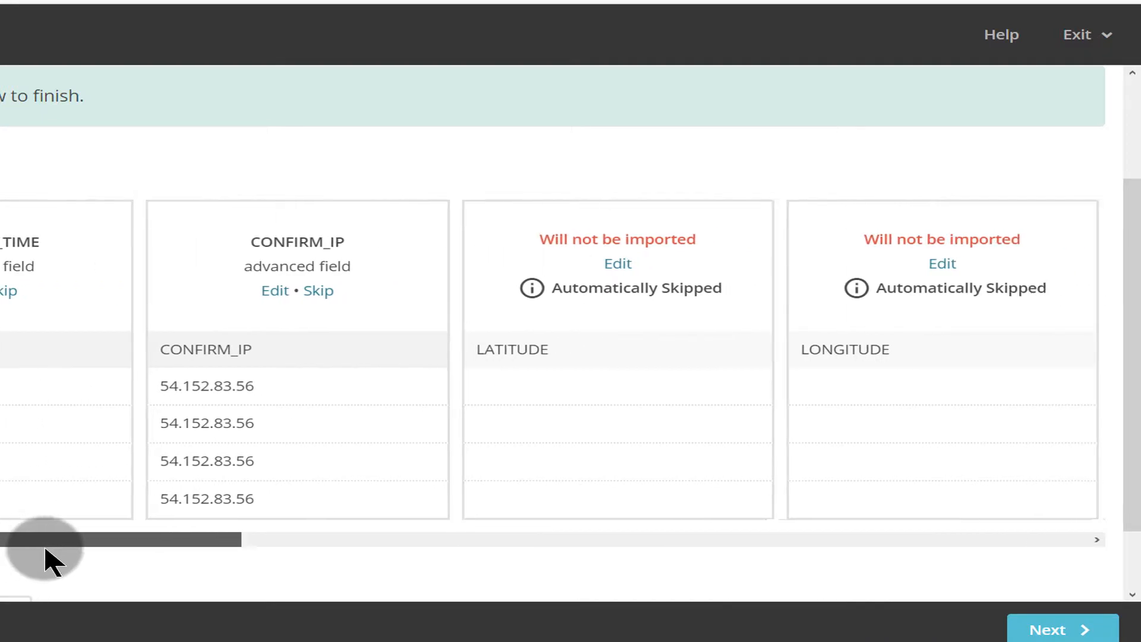
{"action": "left_click", "coordinate": [1055, 628]}
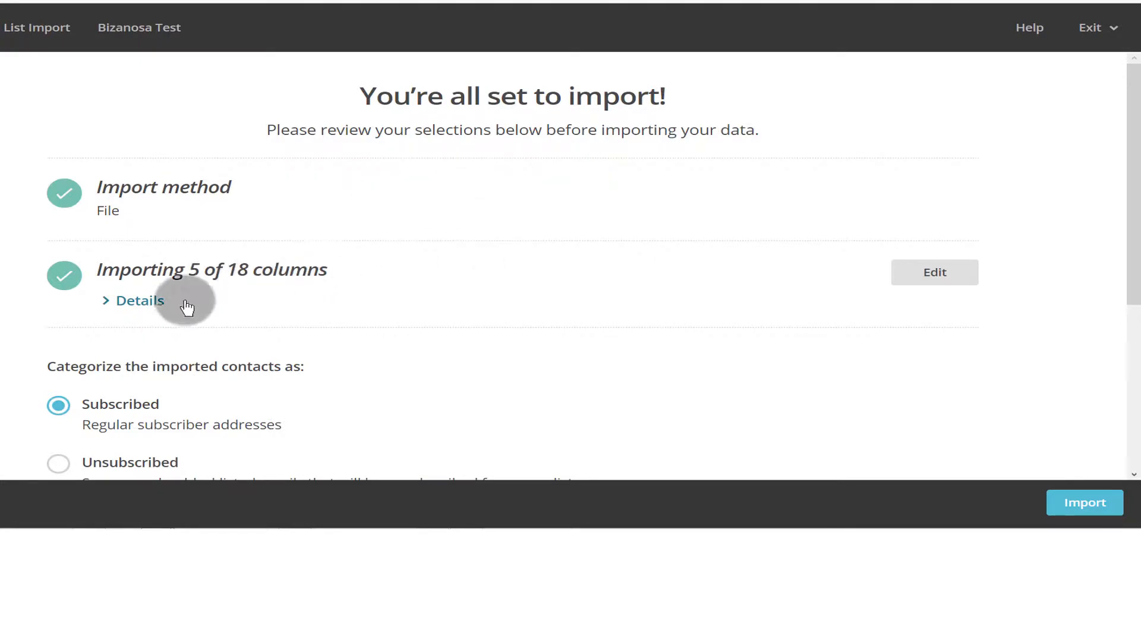
- Check the matched-column details, enable auto-update of the existing list, and import the contacts as Subscribed
{"action": "left_click", "coordinate": [122, 305]}
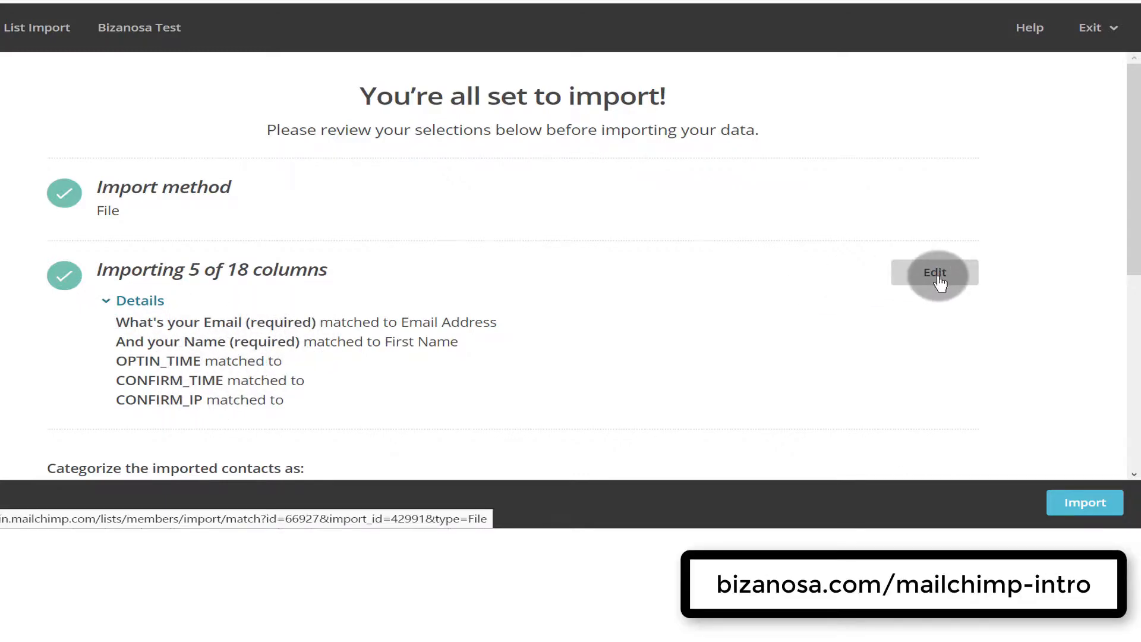
{"action": "scroll", "coordinate": [476, 299], "scroll_direction": "down", "scroll_amount": 4}
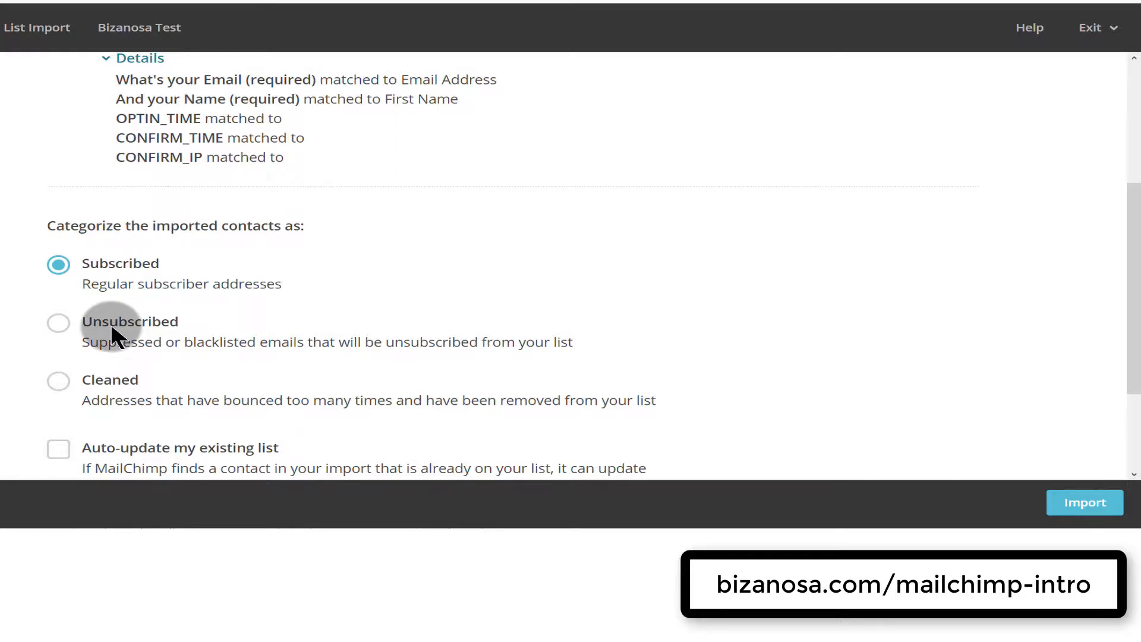
{"action": "scroll", "coordinate": [111, 323], "scroll_direction": "down", "scroll_amount": 1}
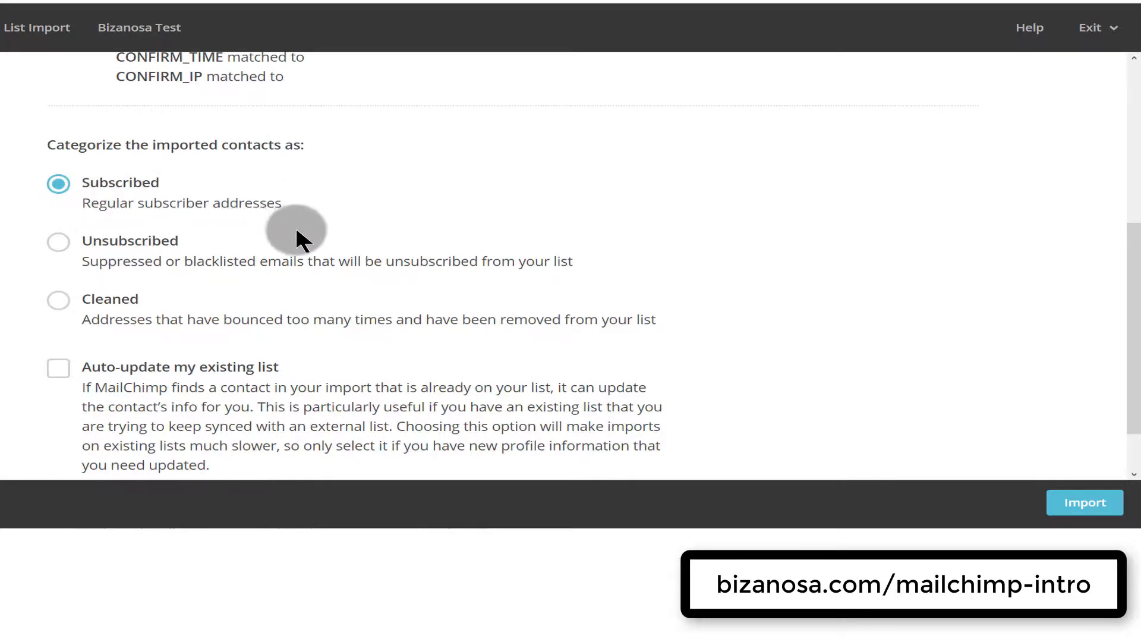
{"action": "scroll", "coordinate": [296, 232], "scroll_direction": "down", "scroll_amount": 2}
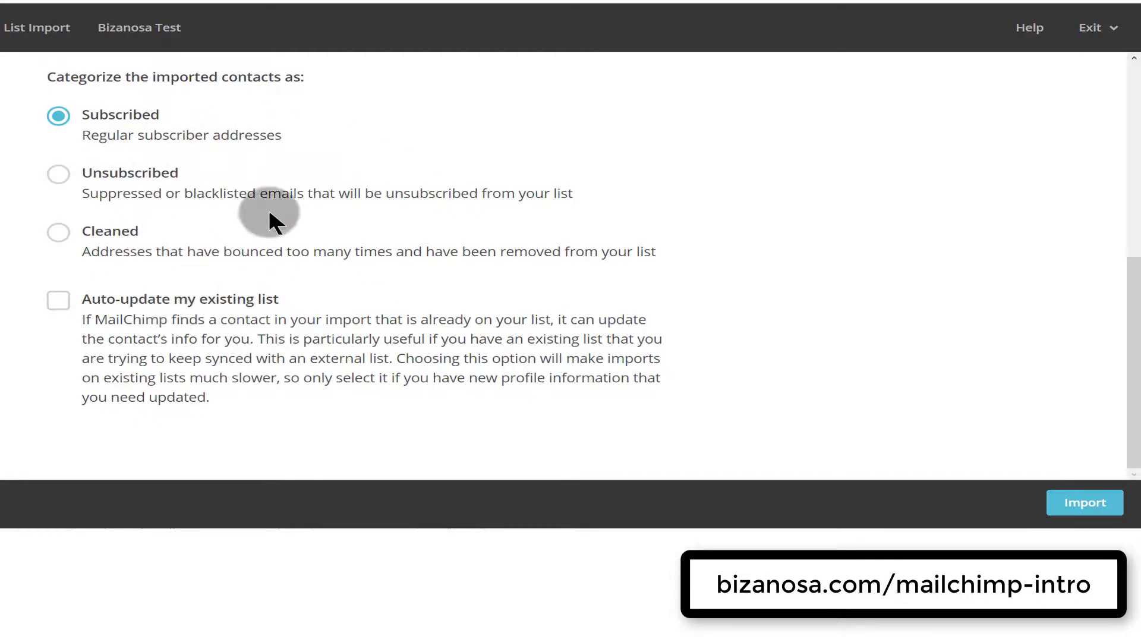
{"action": "left_click", "coordinate": [59, 305]}
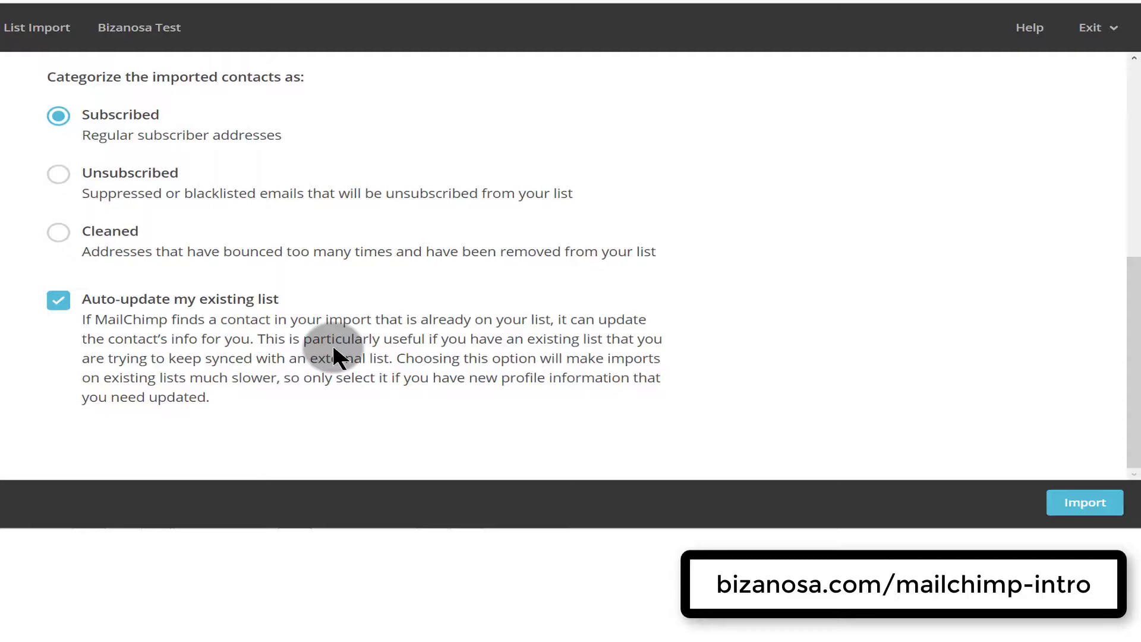
{"action": "scroll", "coordinate": [441, 196], "scroll_direction": "up", "scroll_amount": 7}
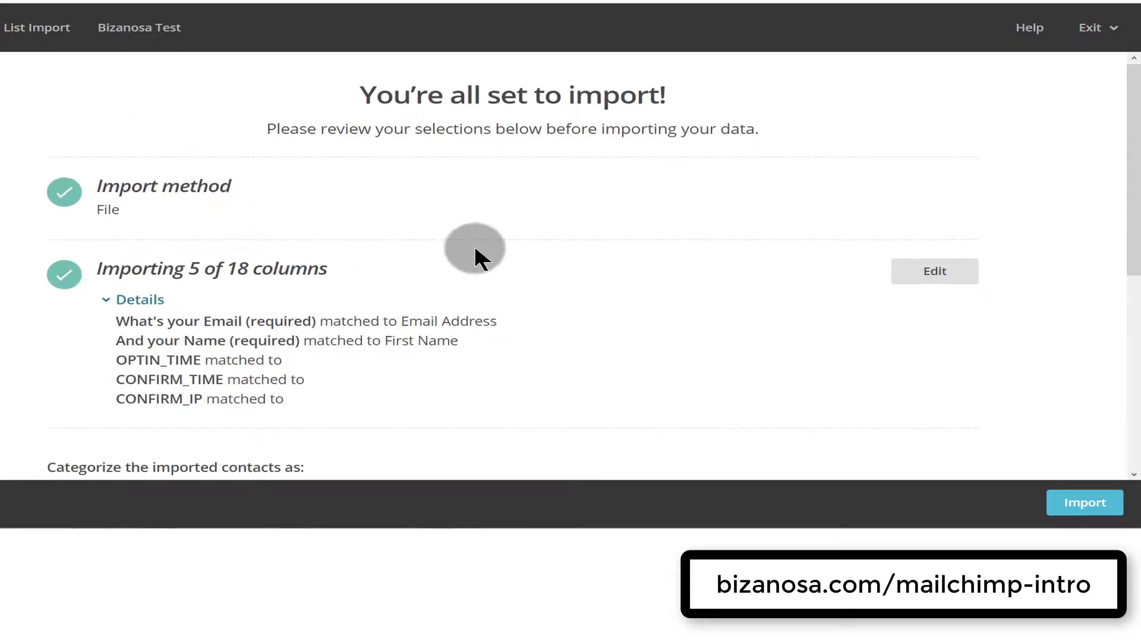
{"action": "scroll", "coordinate": [475, 250], "scroll_direction": "down", "scroll_amount": 7}
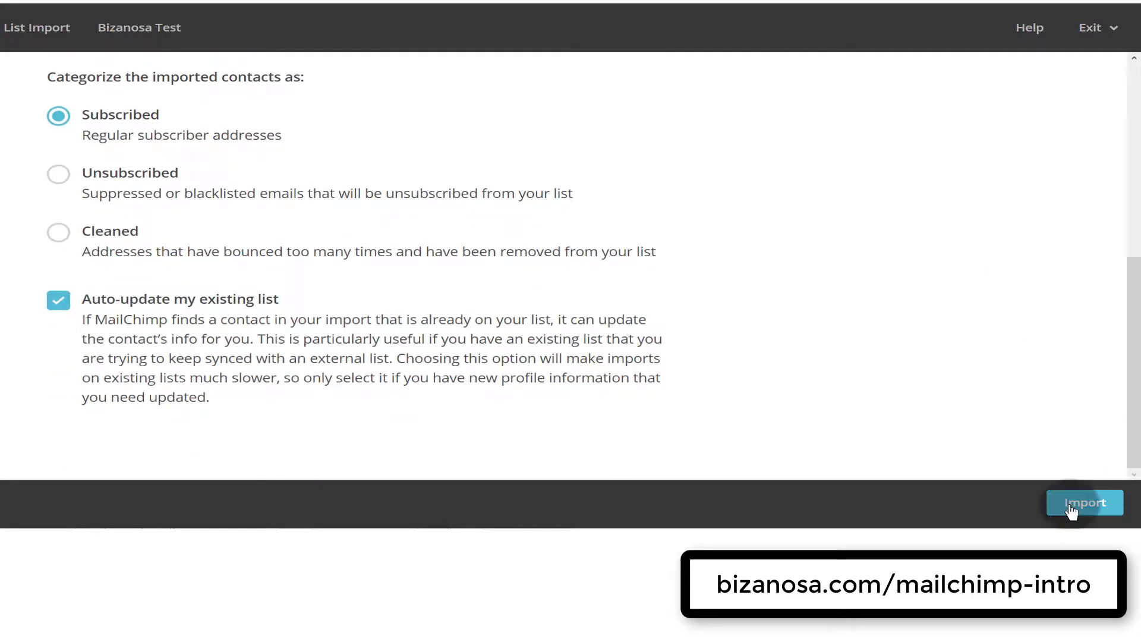
{"action": "left_click", "coordinate": [1073, 510]}
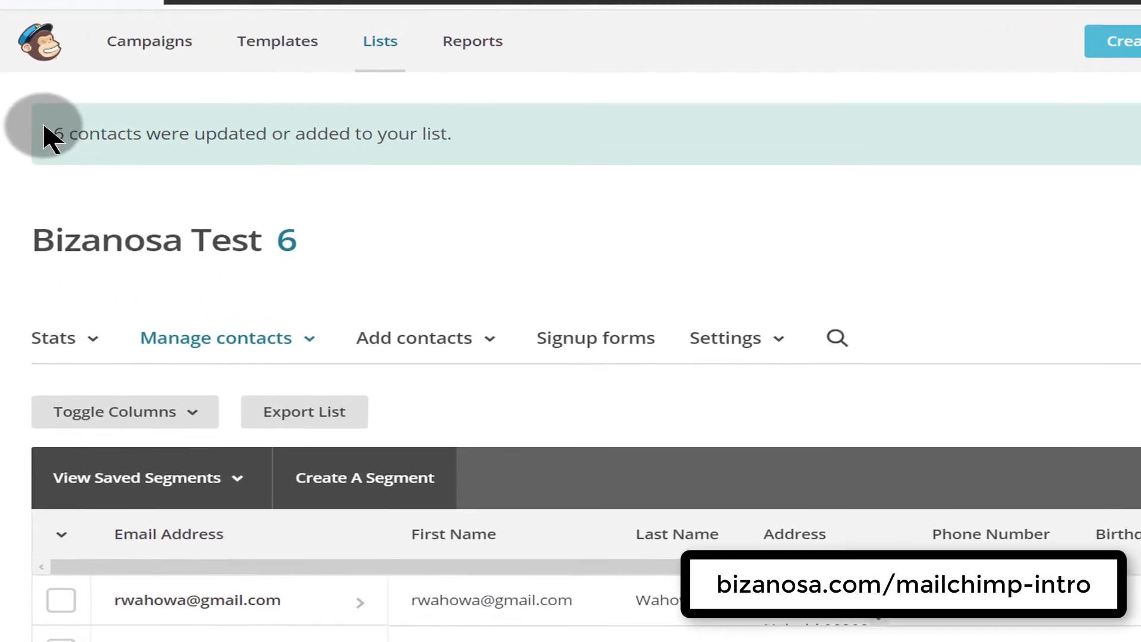
- Examine the imported contacts' marketing status, source, rating and dates in the Bizanosa Test list, plus the list's settings options
{"action": "left_click_drag", "start_coordinate": [59, 134], "coordinate": [476, 141]}
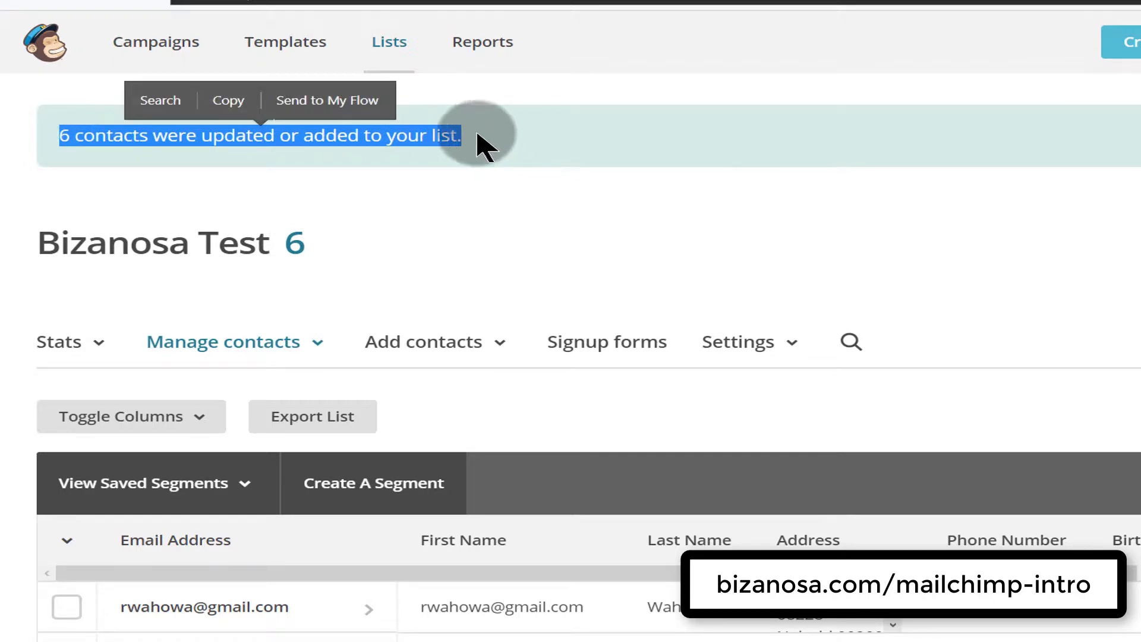
{"action": "left_click", "coordinate": [523, 204]}
{"action": "scroll", "coordinate": [523, 204], "scroll_direction": "down", "scroll_amount": 5}
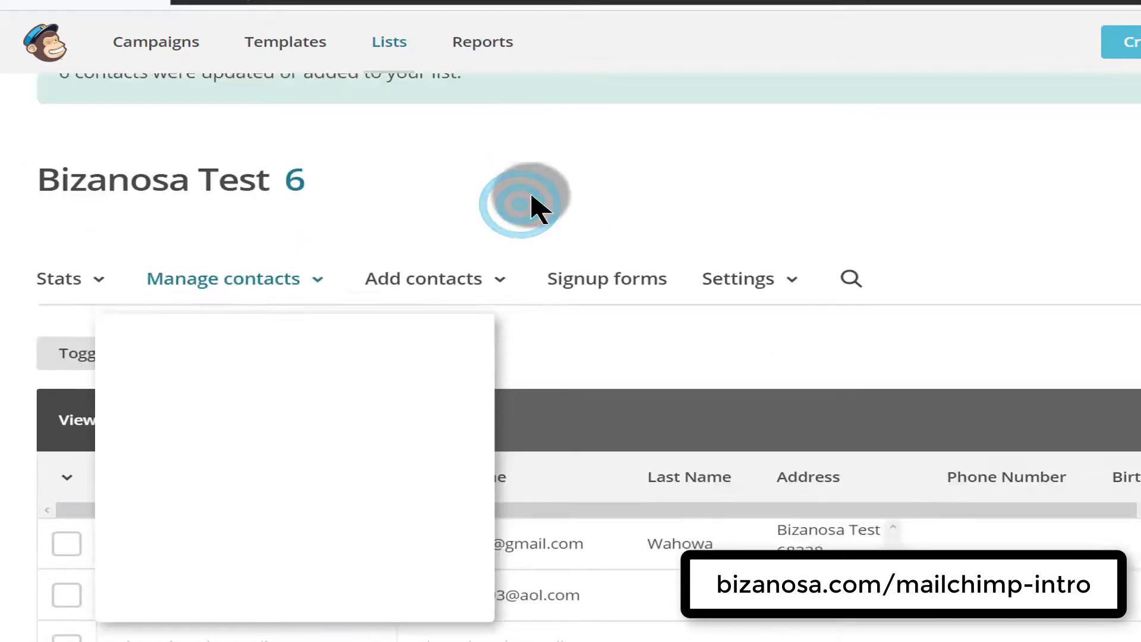
{"action": "scroll", "coordinate": [892, 229], "scroll_direction": "right", "scroll_amount": 5}
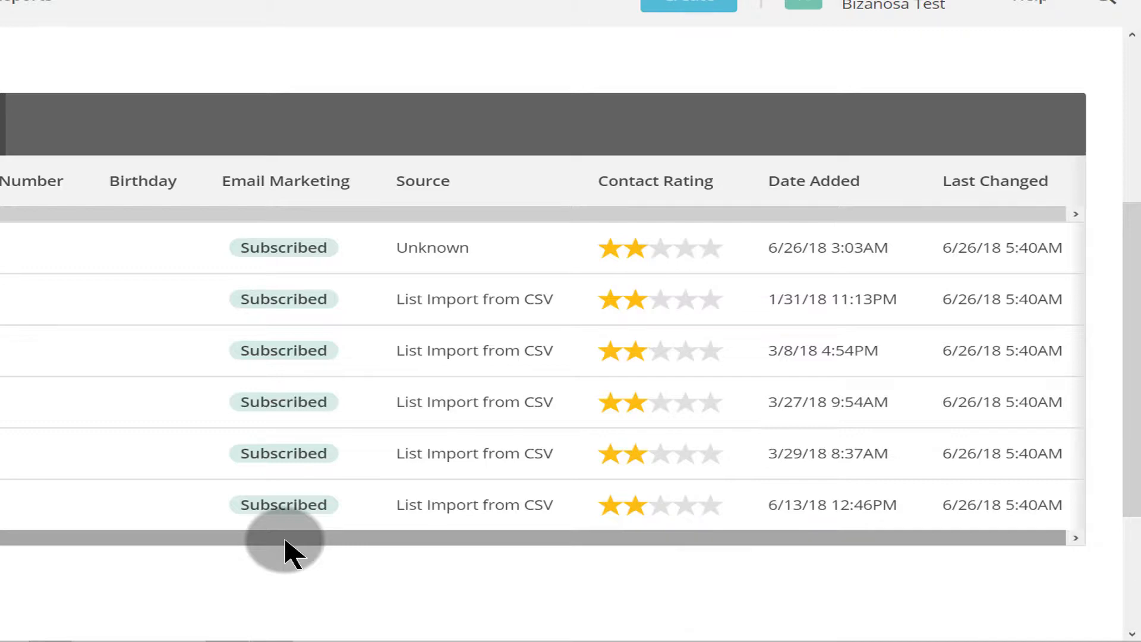
{"action": "scroll", "coordinate": [387, 301], "scroll_direction": "up", "scroll_amount": 3}
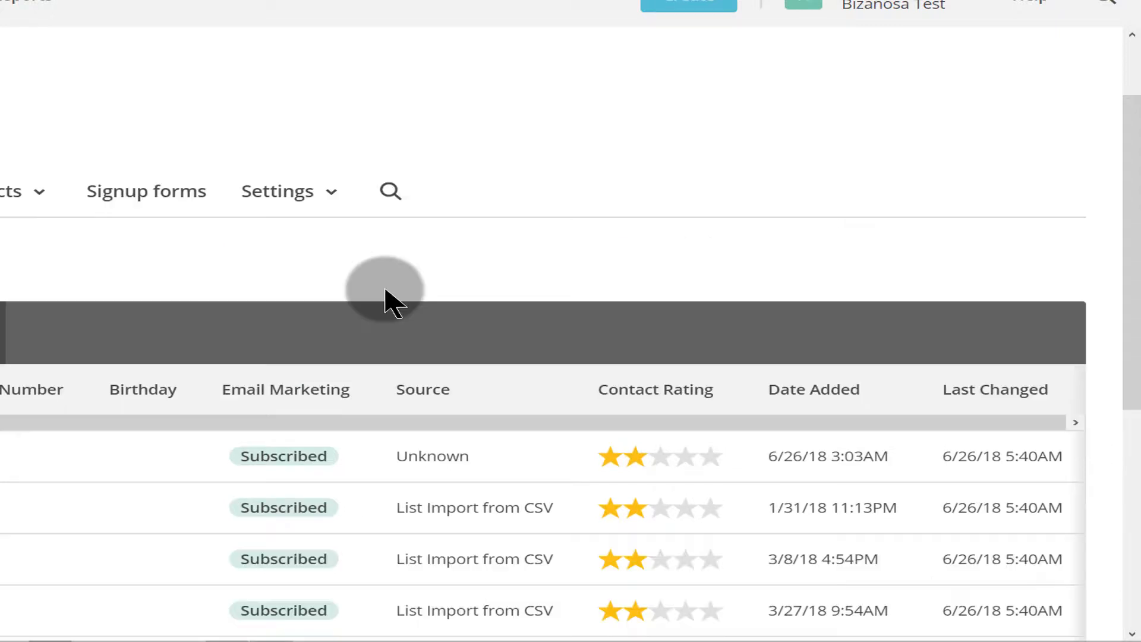
{"action": "left_click", "coordinate": [334, 192]}
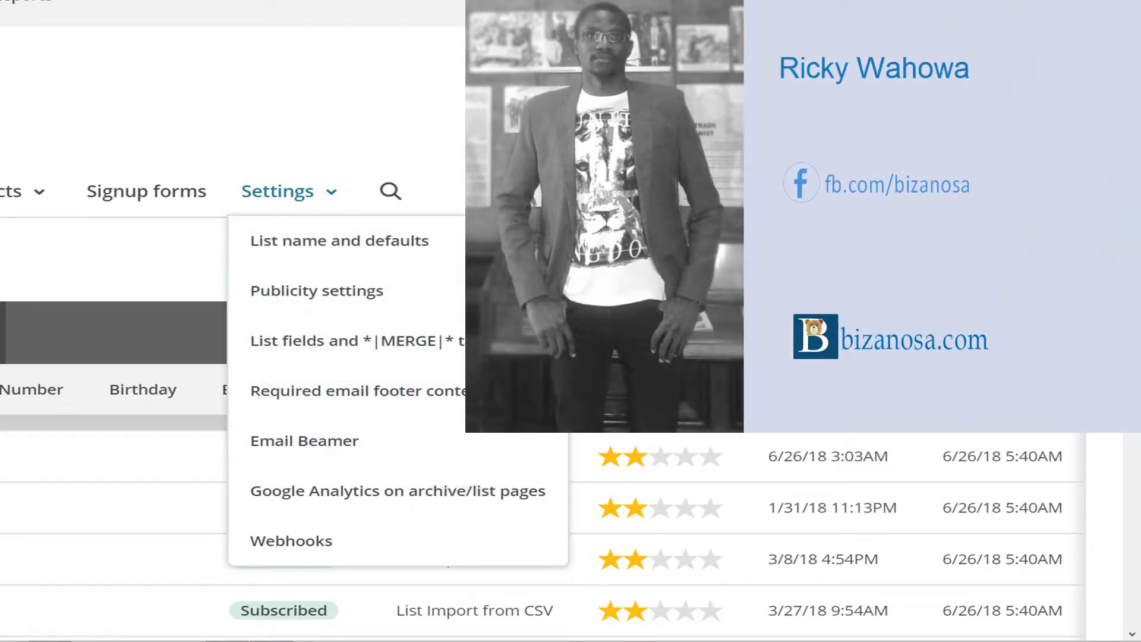
{"action": "left_click", "coordinate": [653, 259]}
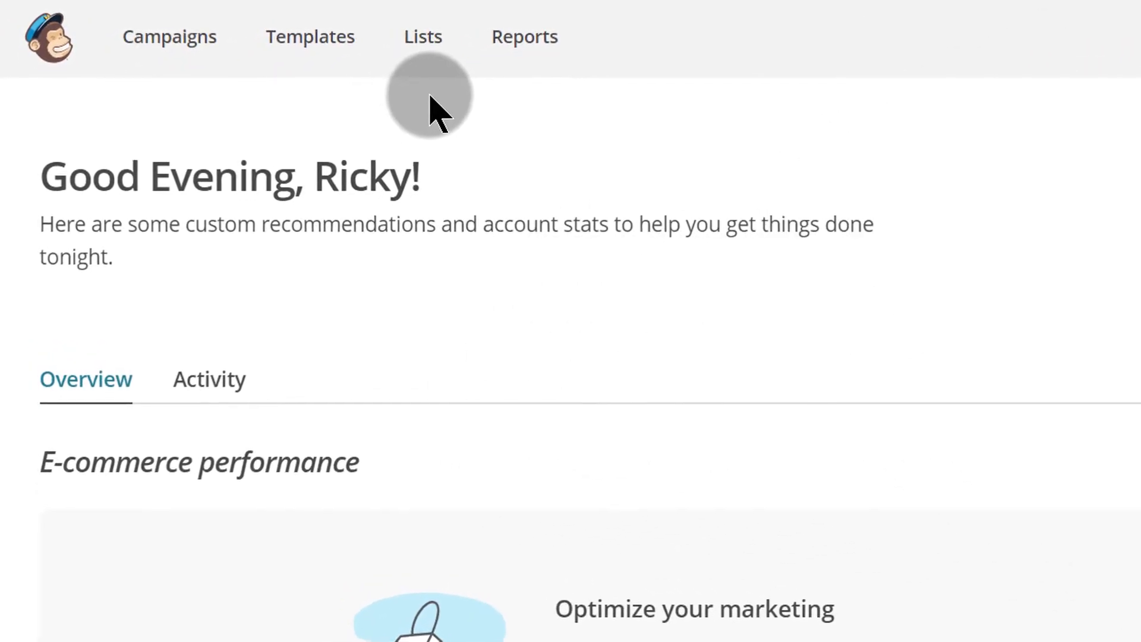
- Start creating a new subscriber list and name it List 2
{"action": "left_click", "coordinate": [420, 34]}
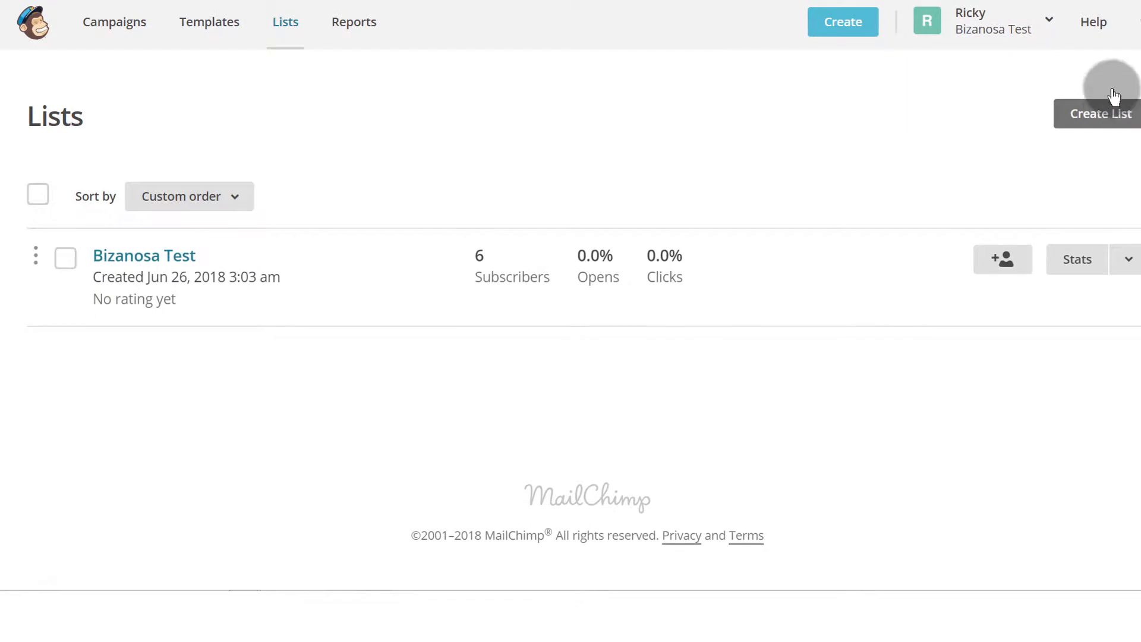
{"action": "left_click", "coordinate": [1102, 111]}
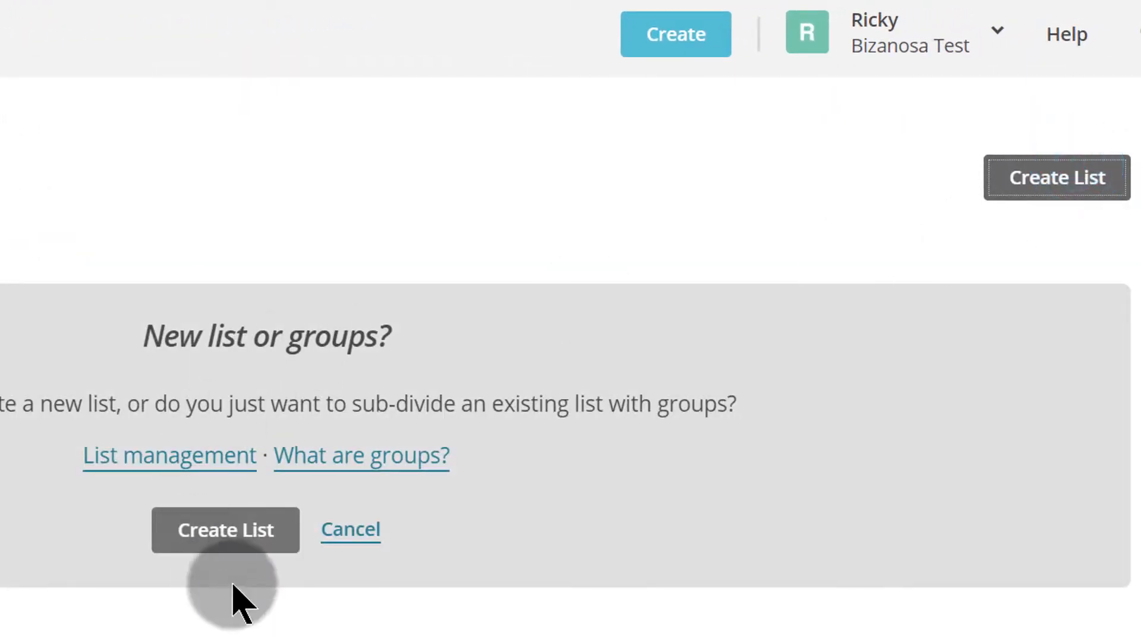
{"action": "left_click", "coordinate": [229, 538]}
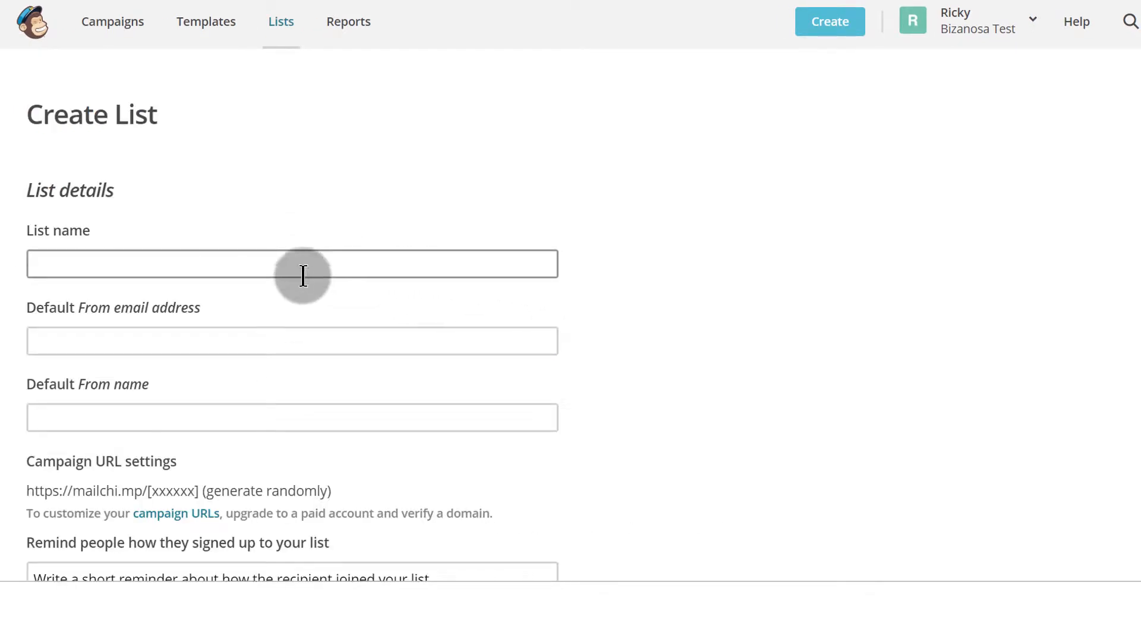
{"action": "scroll", "coordinate": [273, 250], "scroll_direction": "down", "scroll_amount": 2}
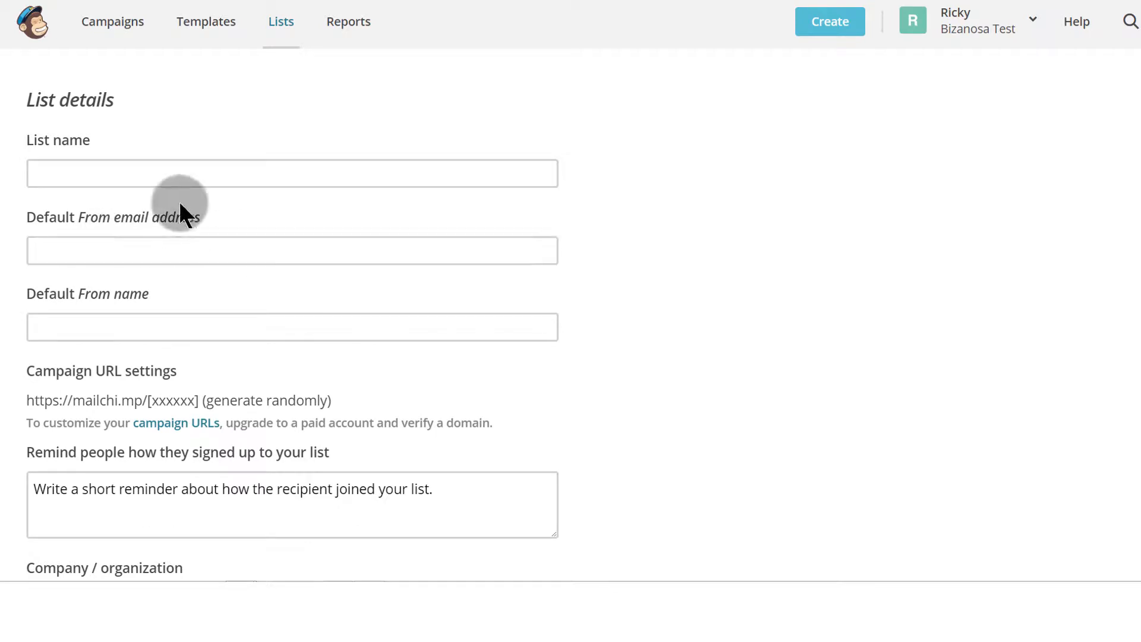
{"action": "left_click", "coordinate": [172, 164]}
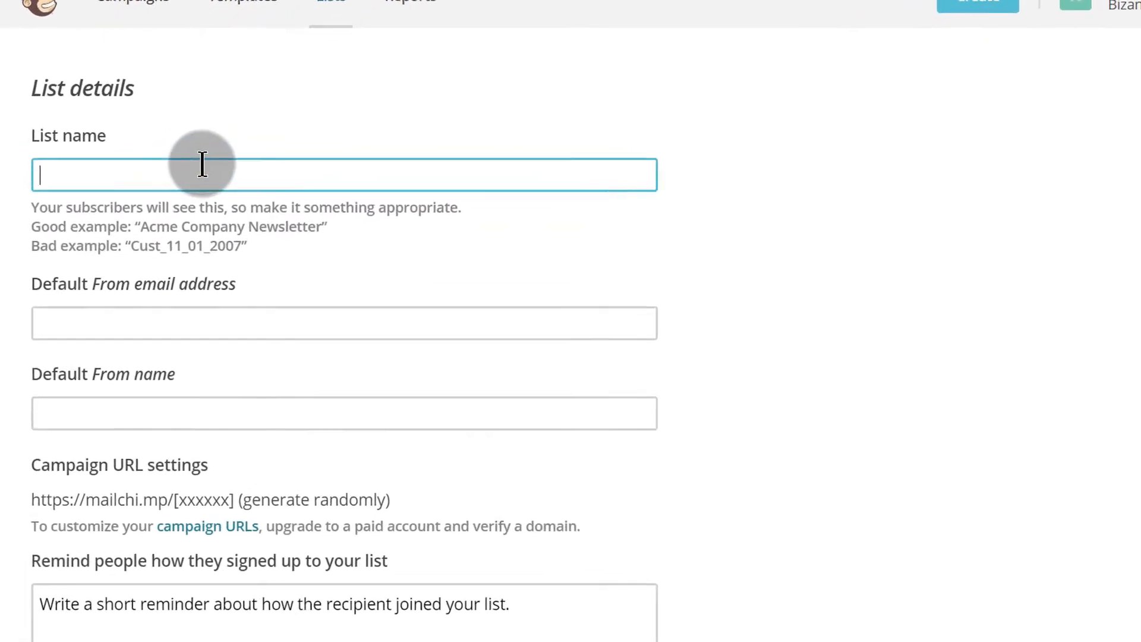
{"action": "type", "text": "List 2"}
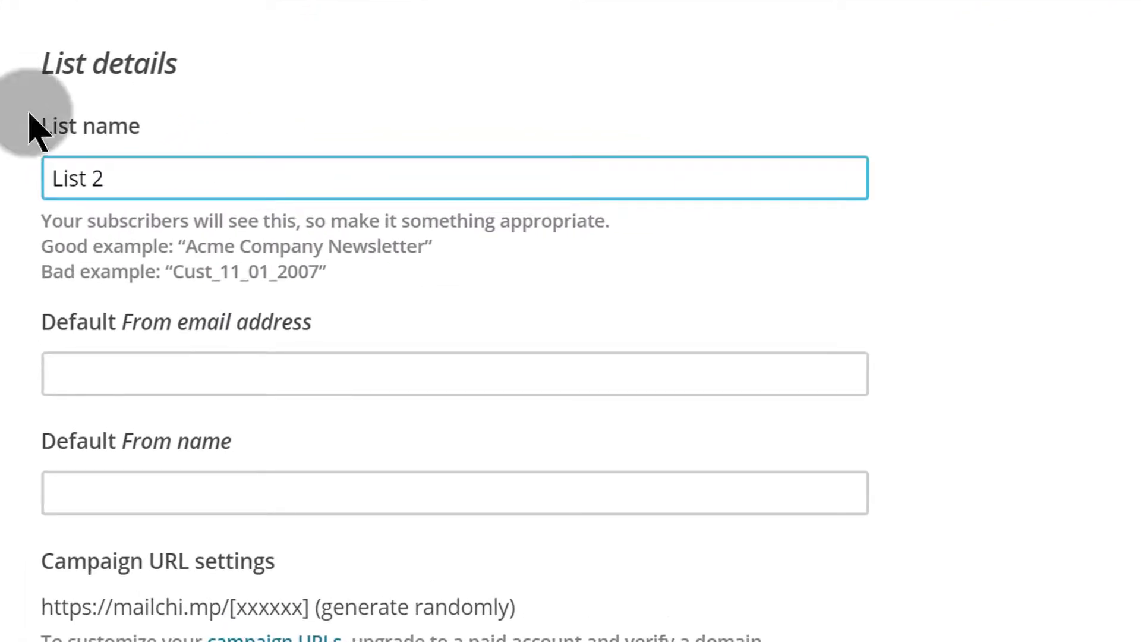
- Enter the default From email address for the new list
{"action": "scroll", "coordinate": [217, 383], "scroll_direction": "down", "scroll_amount": 1}
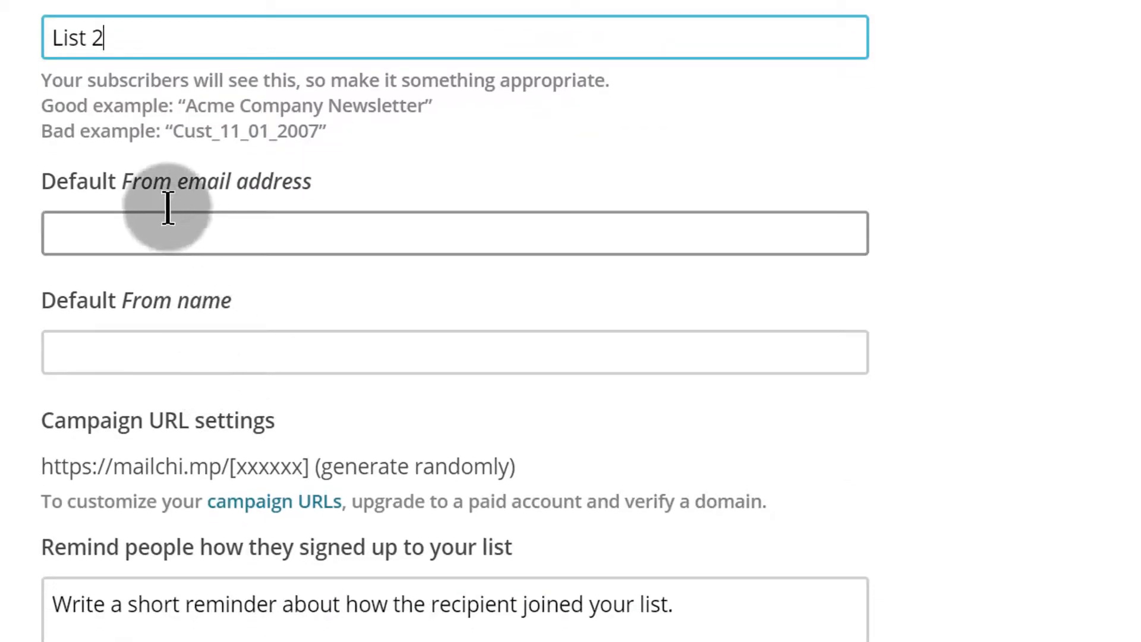
{"action": "left_click", "coordinate": [122, 184]}
{"action": "scroll", "coordinate": [122, 178], "scroll_direction": "down", "scroll_amount": 1}
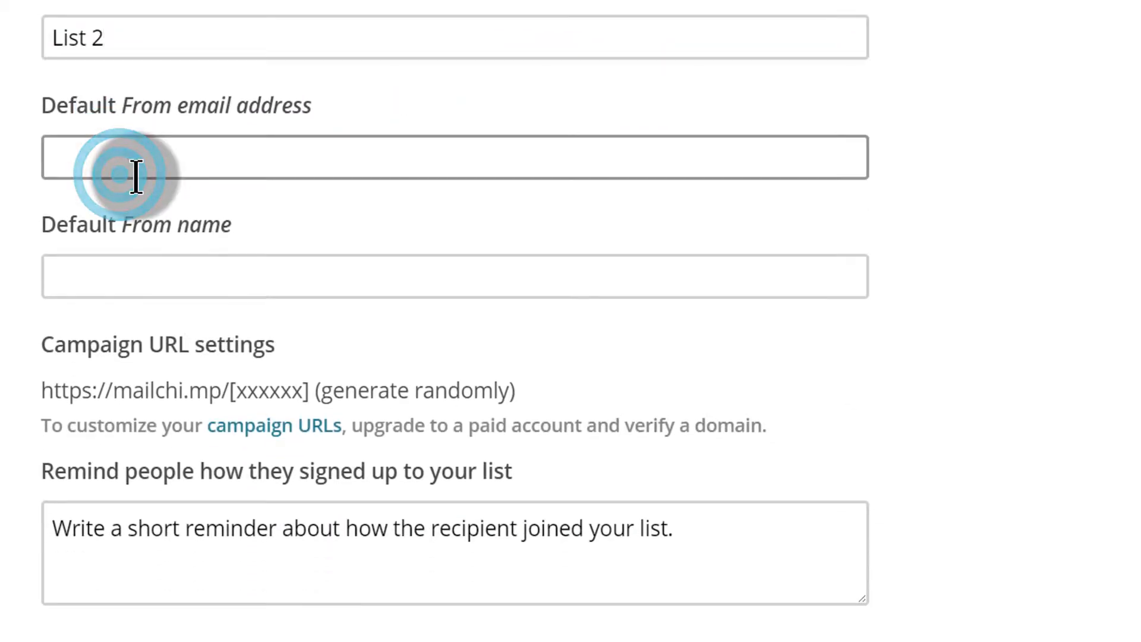
{"action": "scroll", "coordinate": [180, 190], "scroll_direction": "up", "scroll_amount": 4}
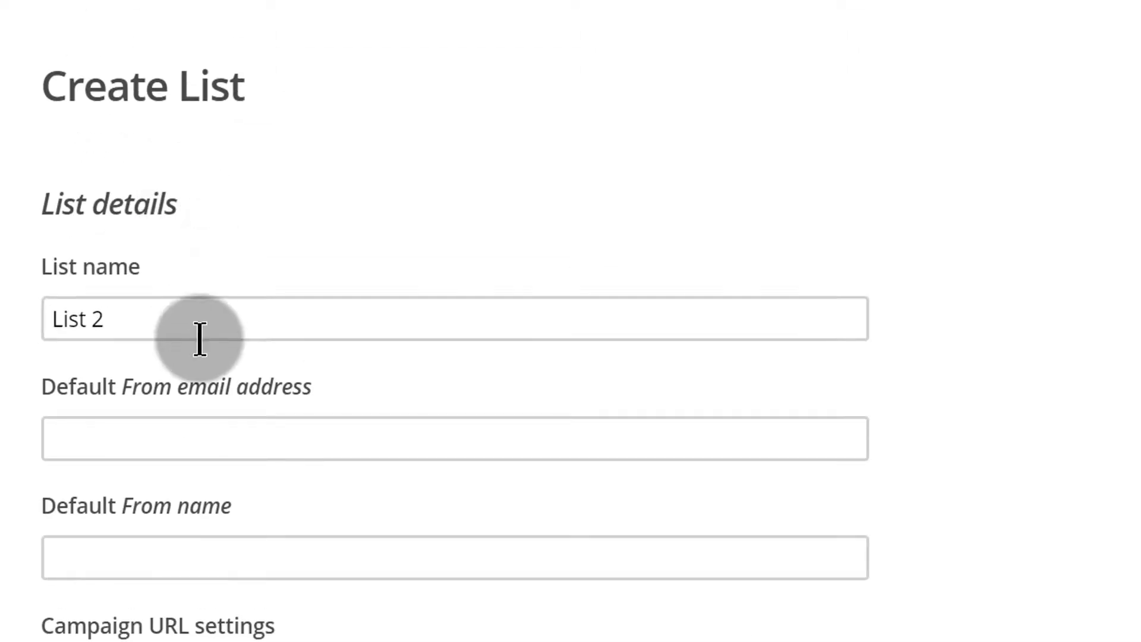
{"action": "scroll", "coordinate": [196, 333], "scroll_direction": "down", "scroll_amount": 2}
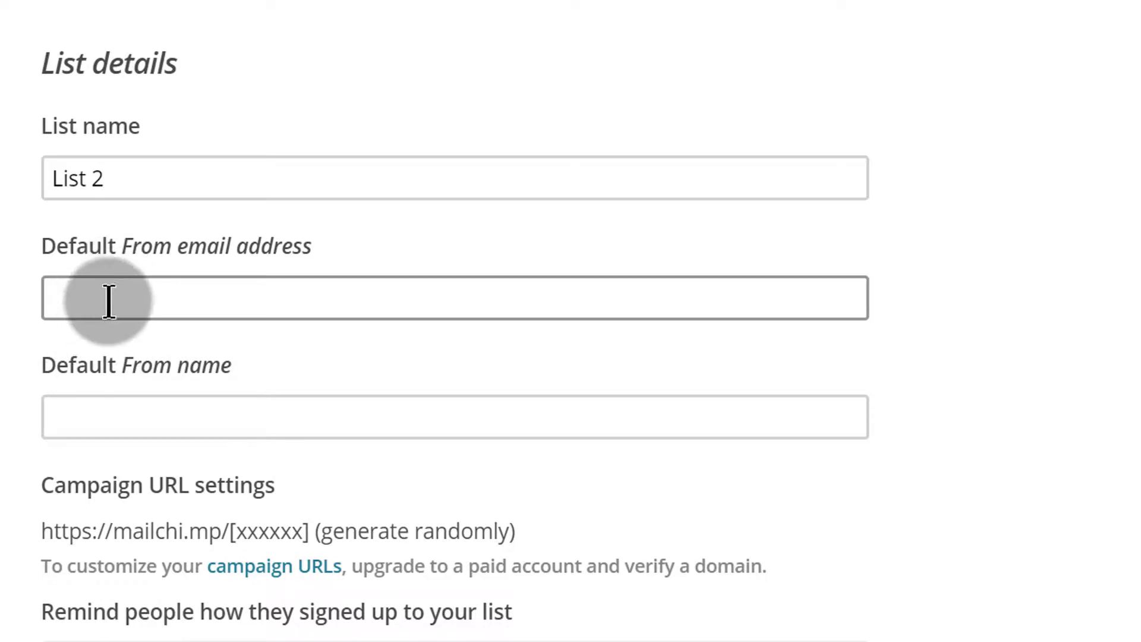
{"action": "left_click", "coordinate": [141, 286]}
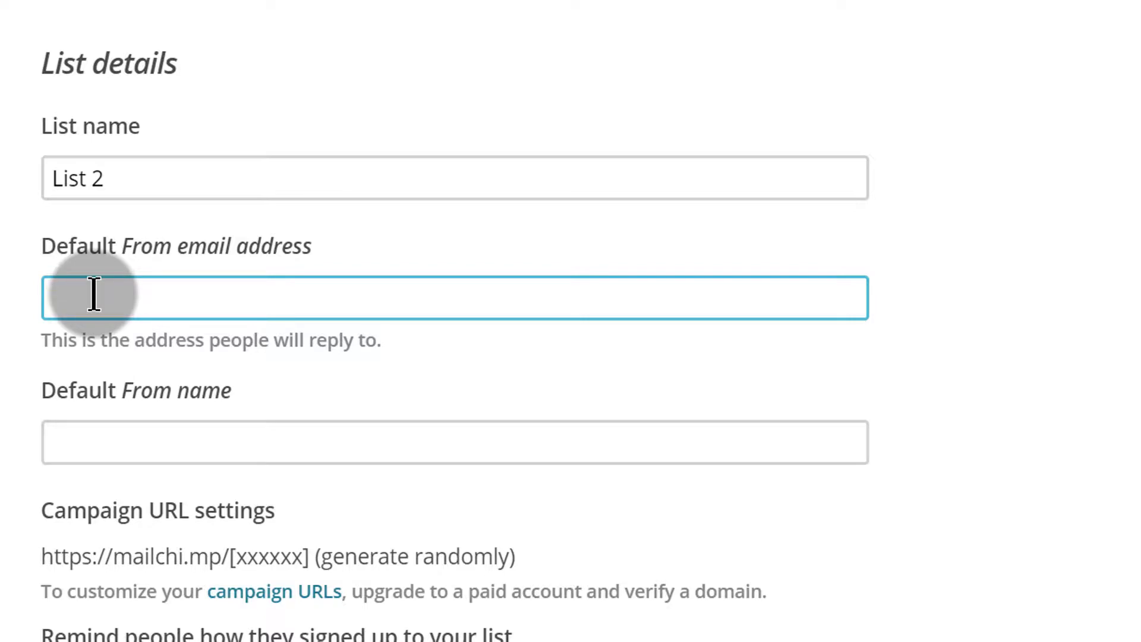
{"action": "type", "text": "ail.com"}
{"action": "scroll", "coordinate": [321, 370], "scroll_direction": "down", "scroll_amount": 5}
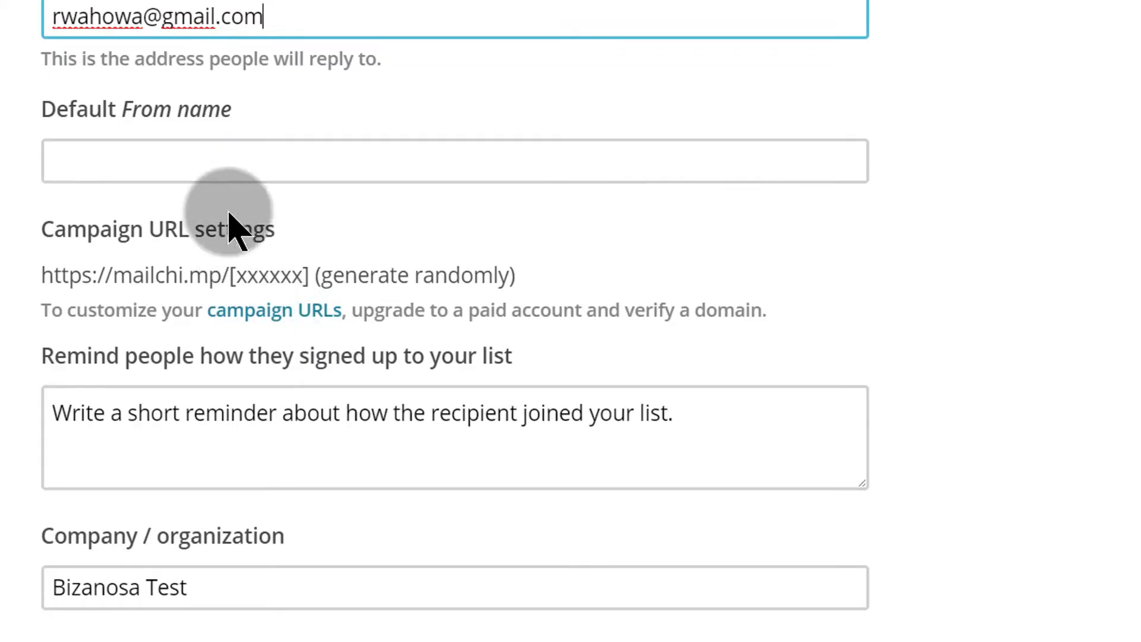
- Set the default From name to Bizanosa Test and check the campaign URL settings
{"action": "left_click", "coordinate": [200, 158]}
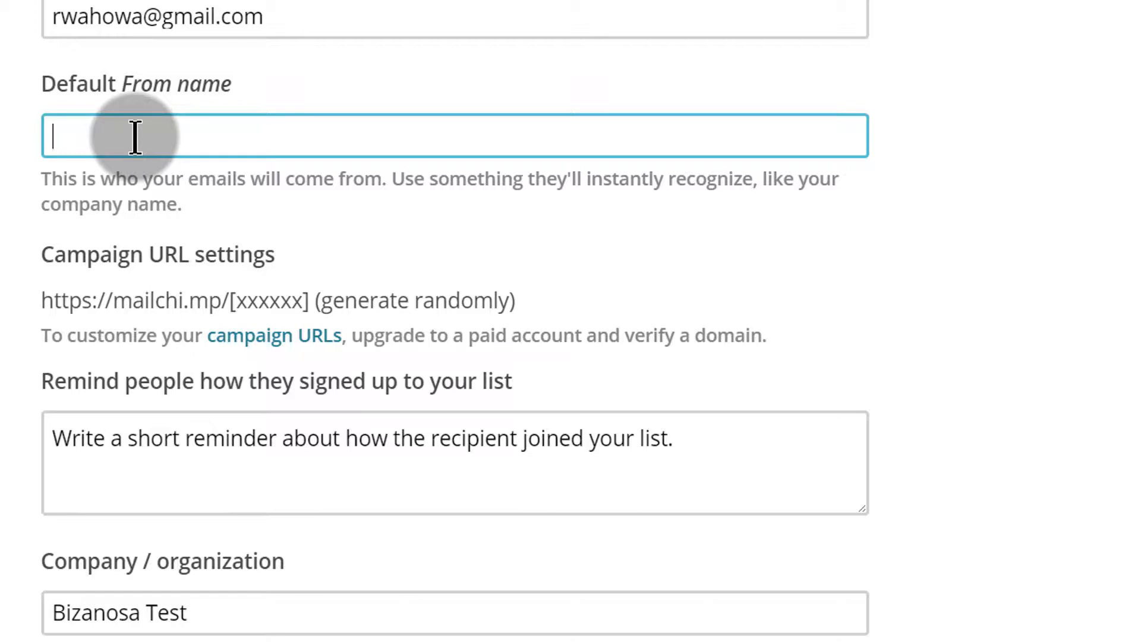
{"action": "type", "text": "nosa Test"}
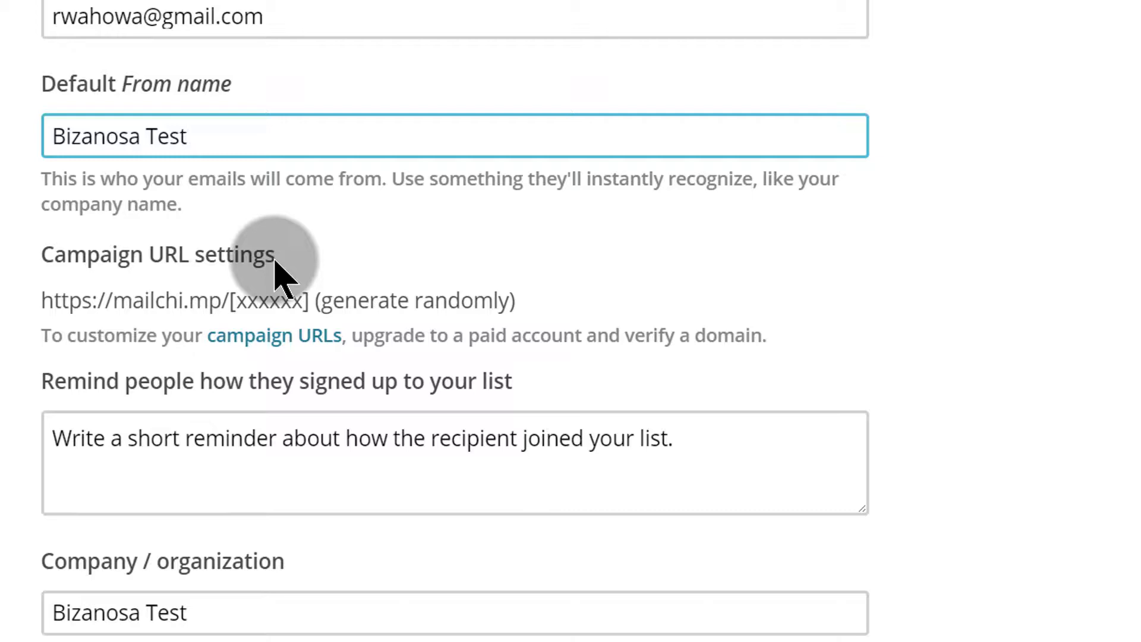
{"action": "scroll", "coordinate": [327, 262], "scroll_direction": "down", "scroll_amount": 2}
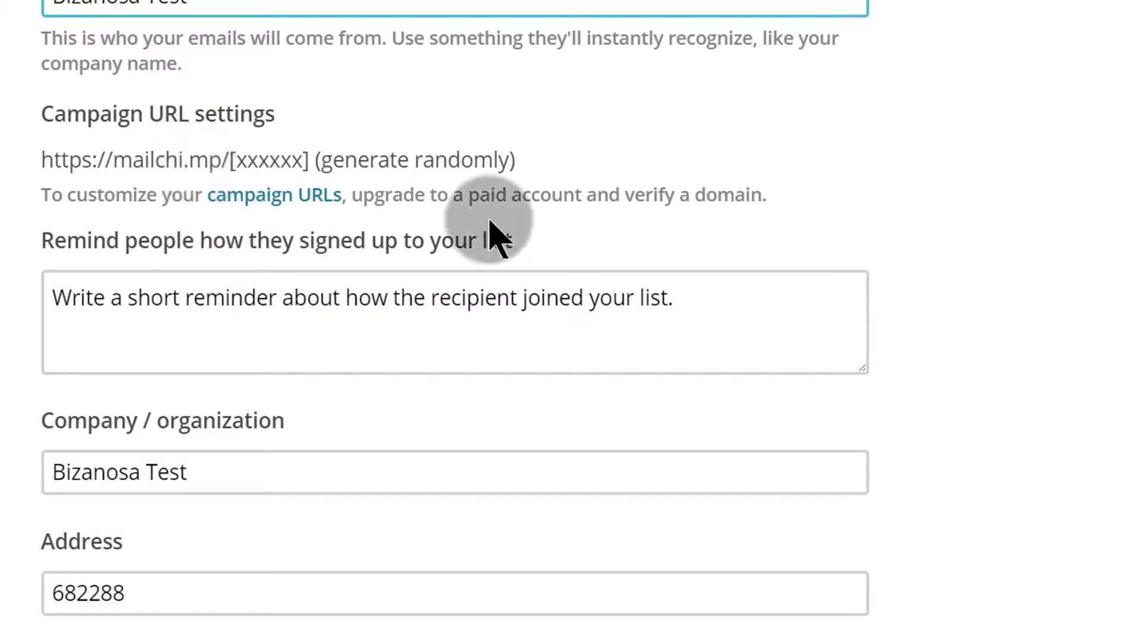
{"action": "left_click_drag", "start_coordinate": [463, 195], "coordinate": [539, 146]}
{"action": "left_click", "coordinate": [475, 169]}
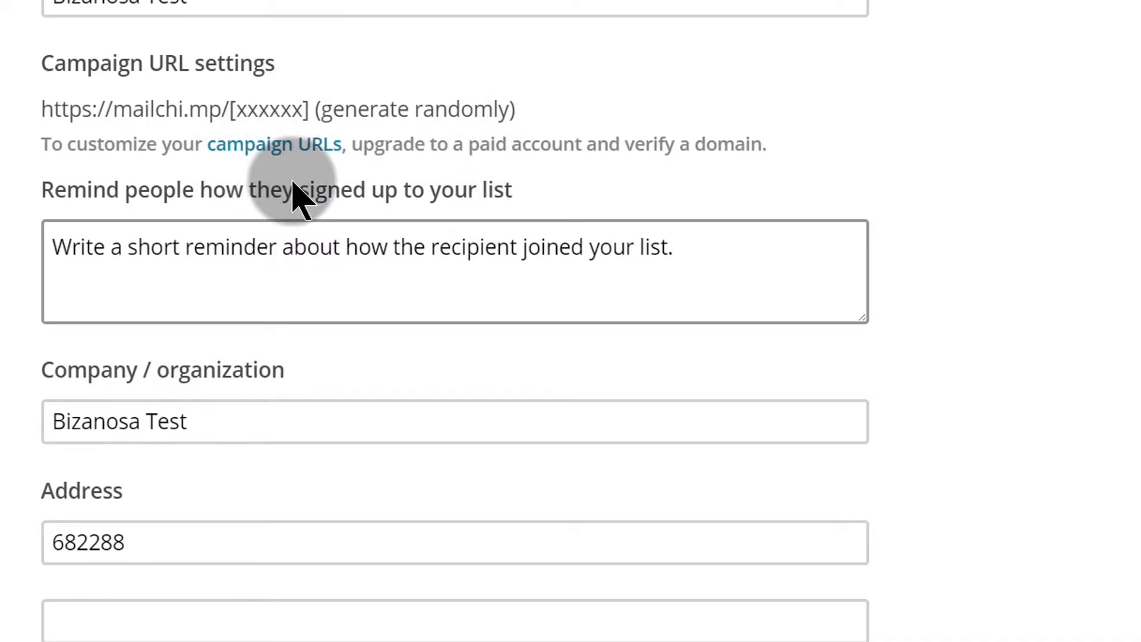
- Set the sign-up reminder text to "You subscribed on the website."
{"action": "scroll", "coordinate": [404, 190], "scroll_direction": "down", "scroll_amount": 2}
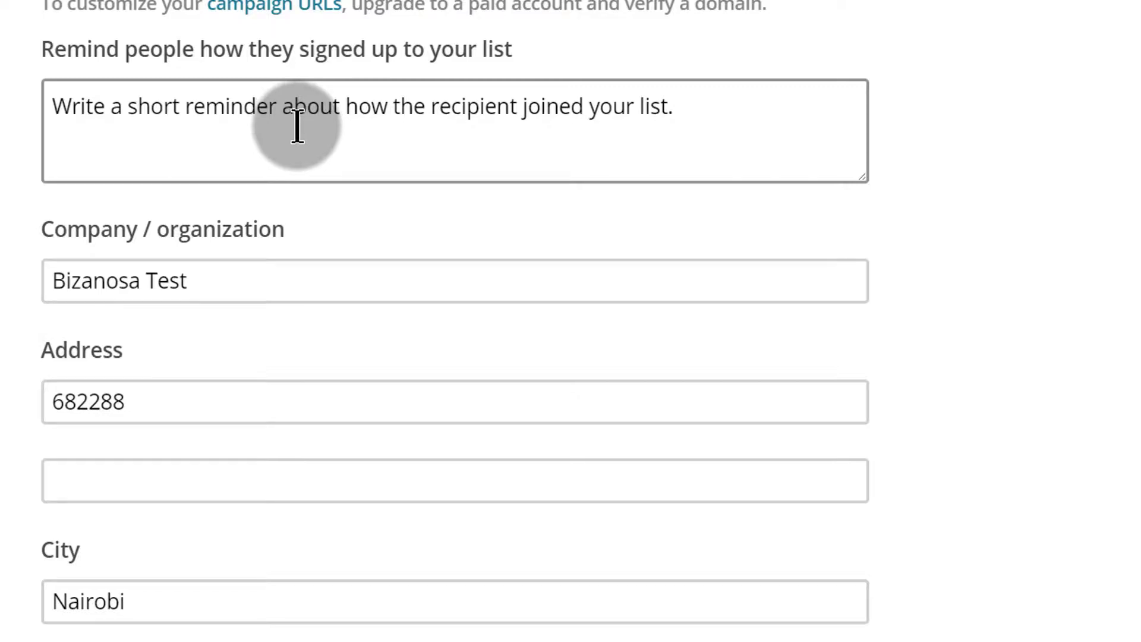
{"action": "left_click", "coordinate": [114, 106]}
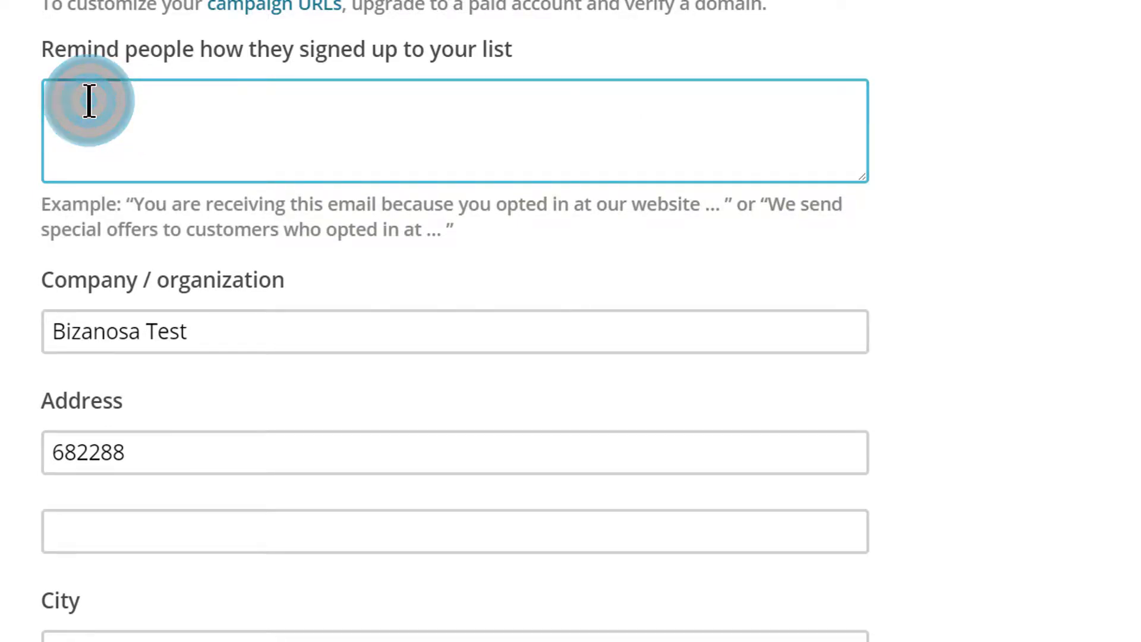
{"action": "type", "text": "You subscribed on the website."}
- Check the new list's prefilled company, address, city, postal code, country and phone fields, plus the available form settings
{"action": "scroll", "coordinate": [250, 332], "scroll_direction": "down", "scroll_amount": 2}
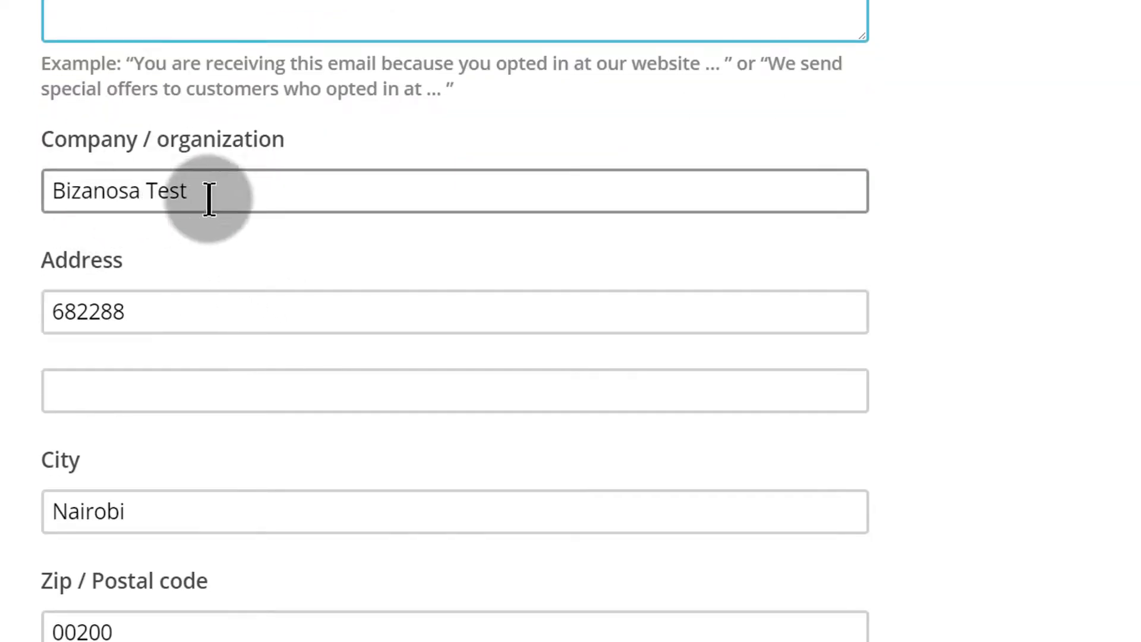
{"action": "left_click_drag", "start_coordinate": [201, 178], "coordinate": [70, 193]}
{"action": "left_click", "coordinate": [223, 154]}
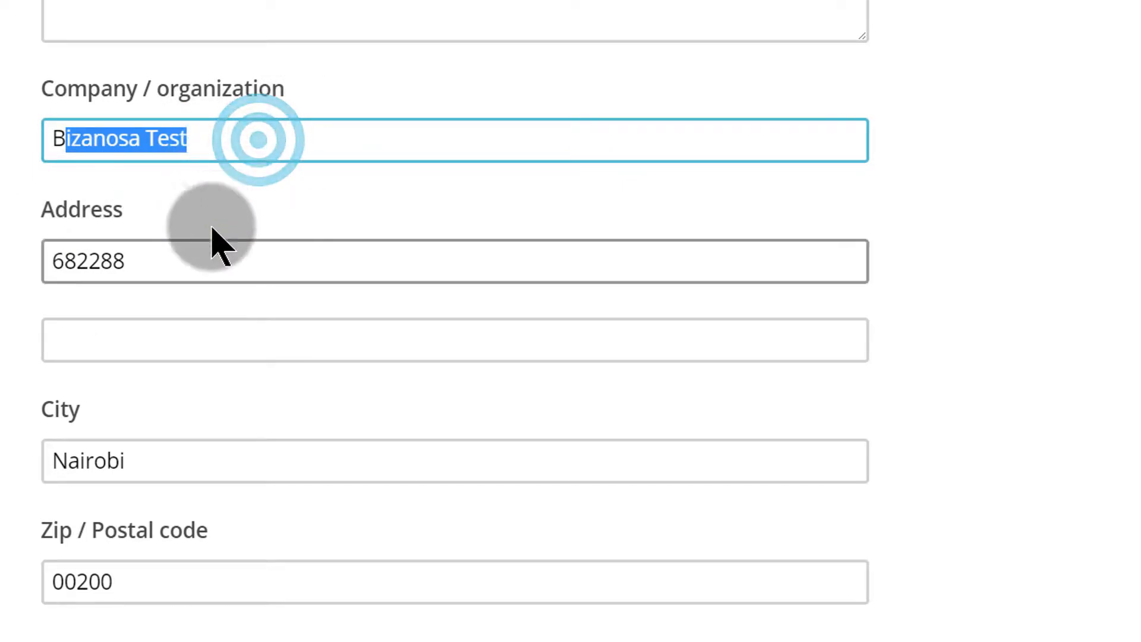
{"action": "left_click", "coordinate": [159, 130]}
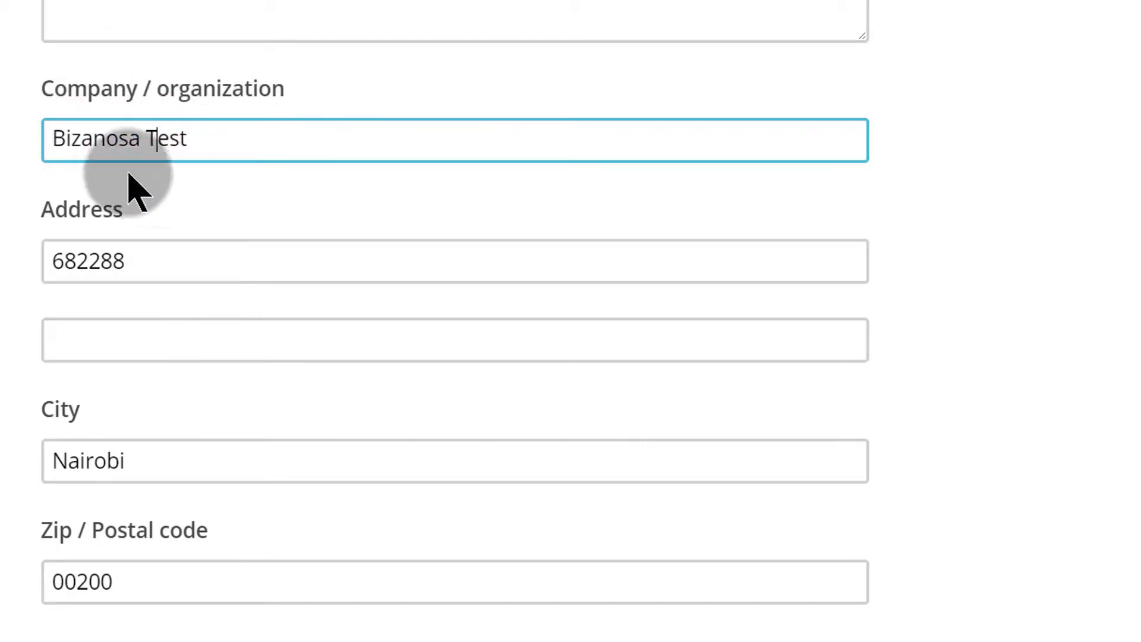
{"action": "scroll", "coordinate": [199, 224], "scroll_direction": "down", "scroll_amount": 5}
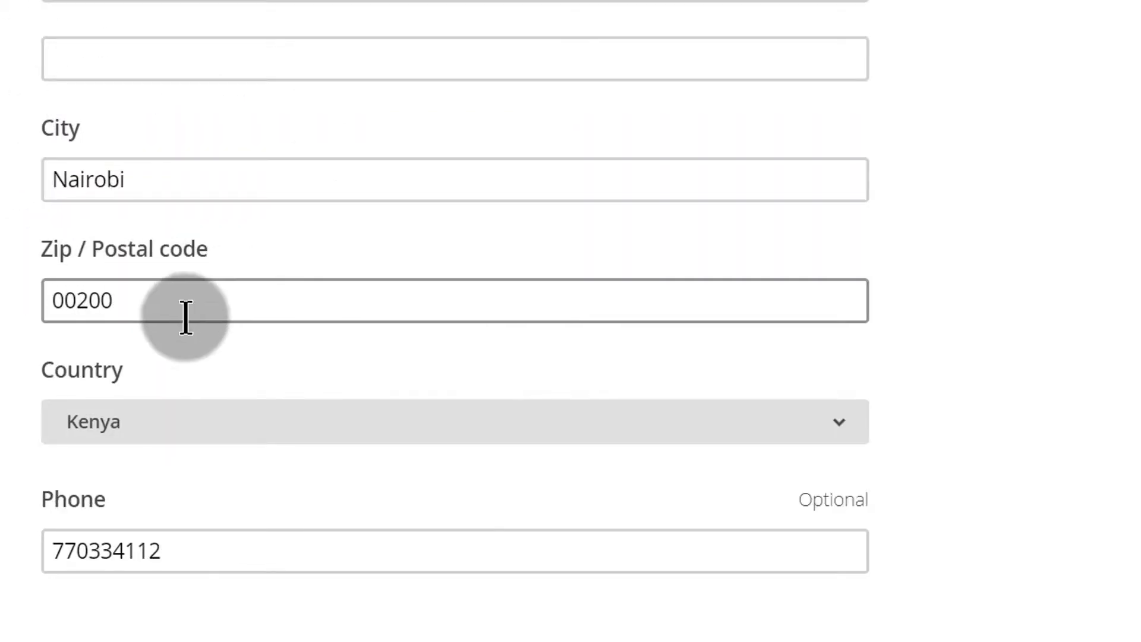
{"action": "scroll", "coordinate": [186, 316], "scroll_direction": "down", "scroll_amount": 3}
{"action": "left_click", "coordinate": [155, 406]}
{"action": "scroll", "coordinate": [158, 387], "scroll_direction": "down", "scroll_amount": 6}
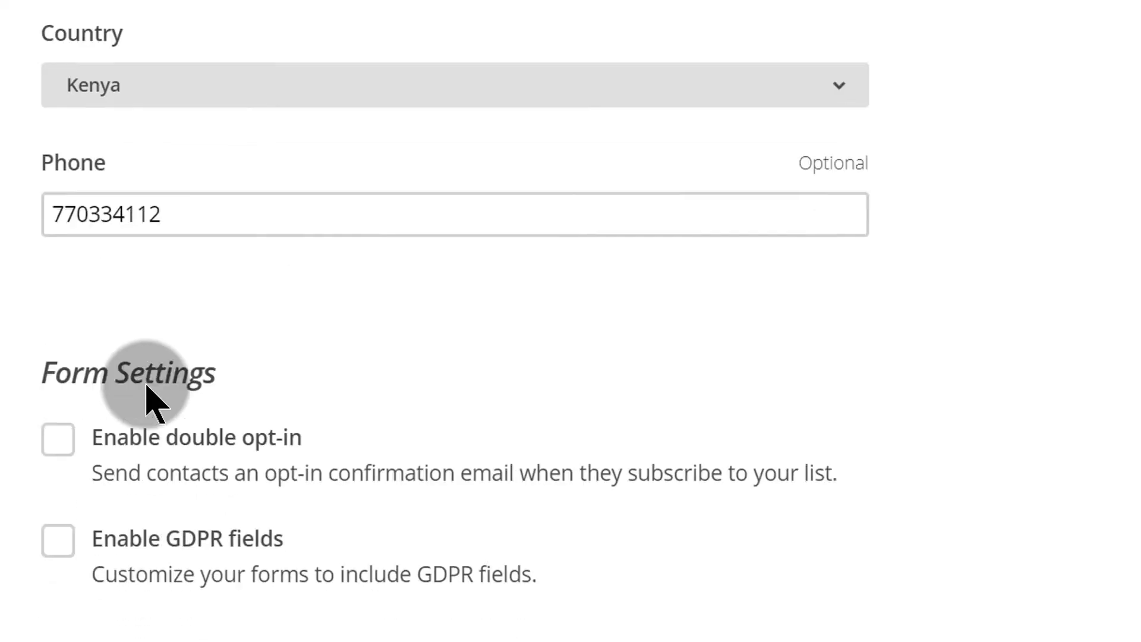
{"action": "scroll", "coordinate": [158, 357], "scroll_direction": "up", "scroll_amount": 11}
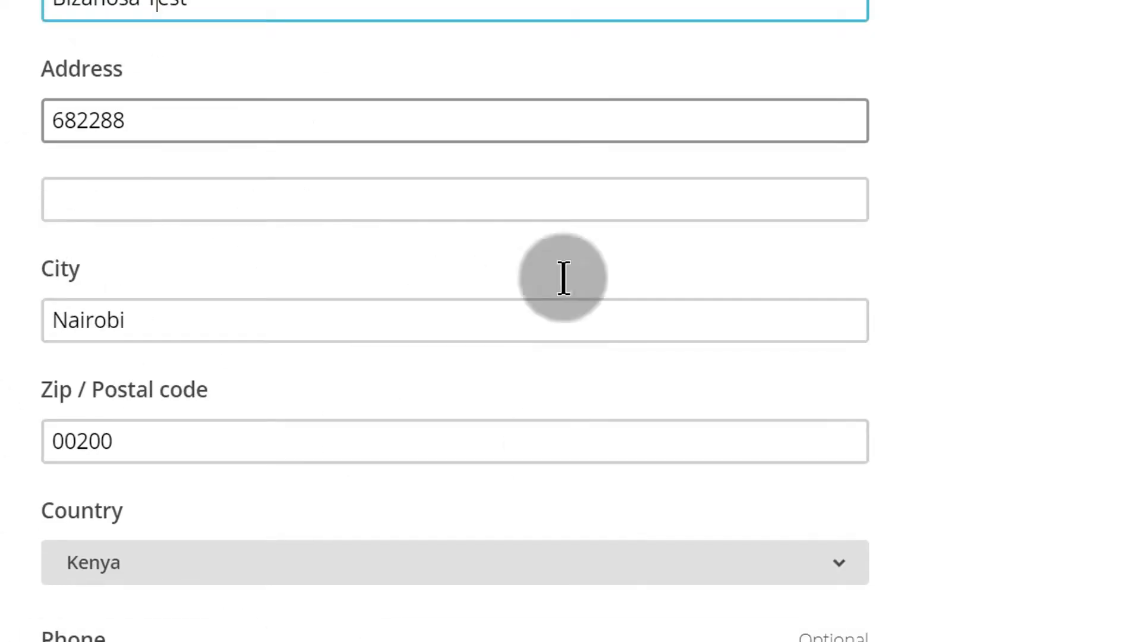
{"action": "scroll", "coordinate": [434, 402], "scroll_direction": "up", "scroll_amount": 5}
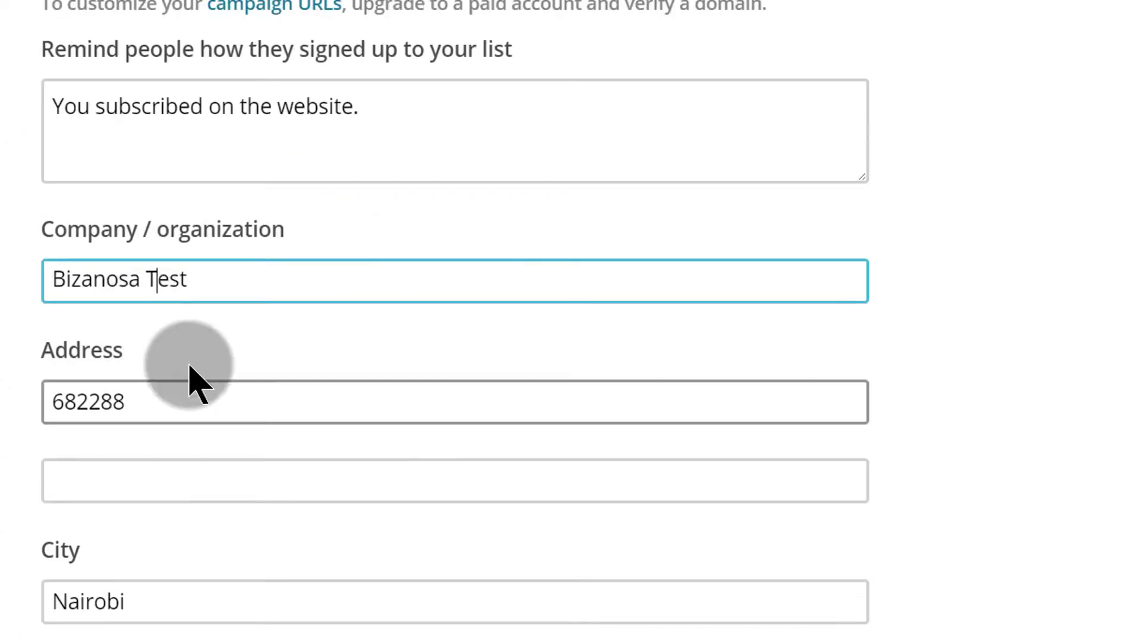
{"action": "left_click", "coordinate": [165, 394]}
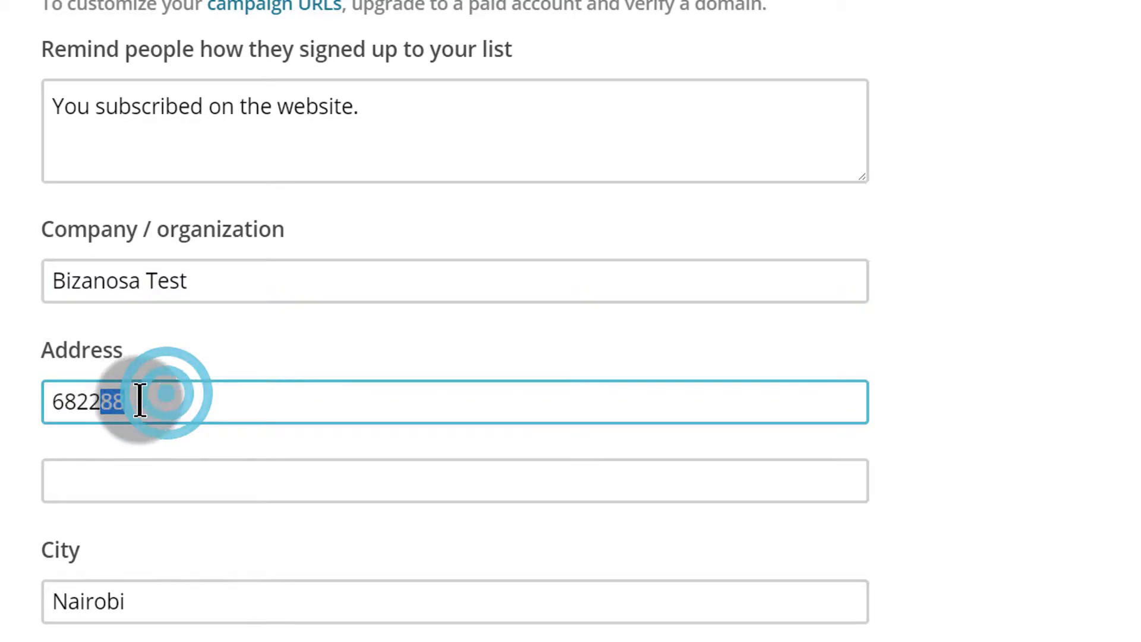
{"action": "scroll", "coordinate": [244, 462], "scroll_direction": "down", "scroll_amount": 5}
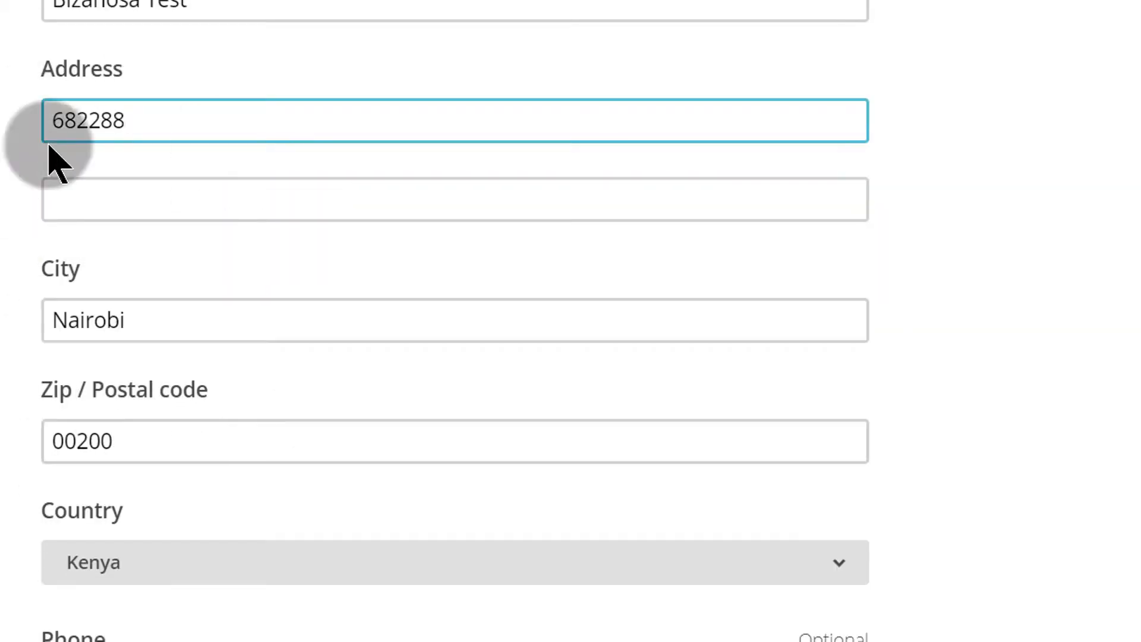
{"action": "scroll", "coordinate": [216, 280], "scroll_direction": "up", "scroll_amount": 5}
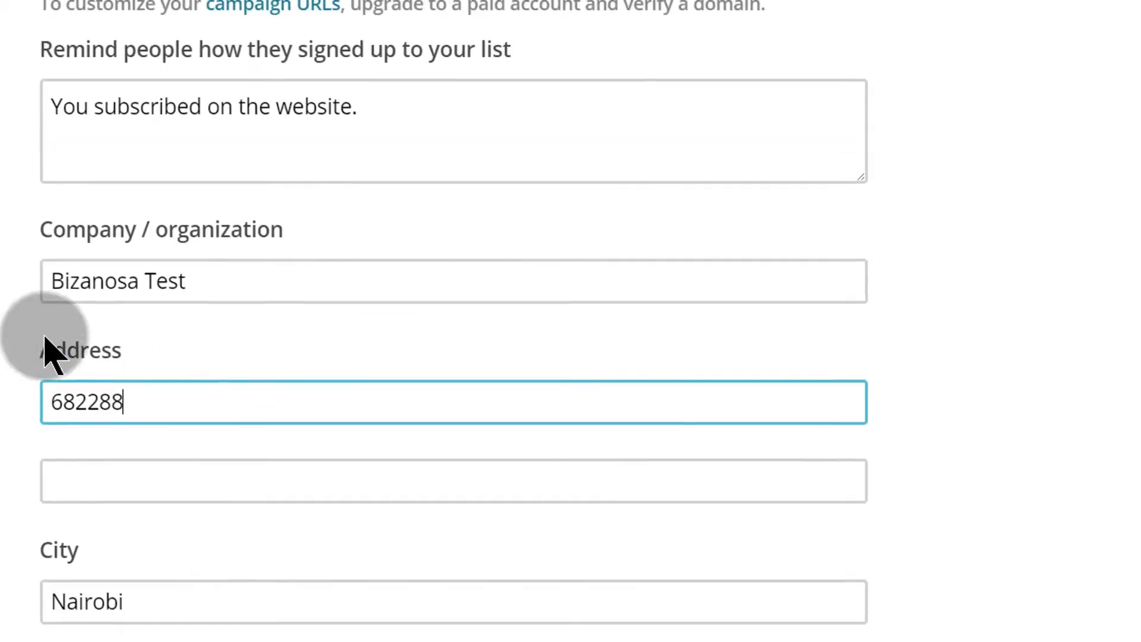
{"action": "scroll", "coordinate": [797, 312], "scroll_direction": "up", "scroll_amount": 4}
{"action": "scroll", "coordinate": [220, 387], "scroll_direction": "down", "scroll_amount": 10}
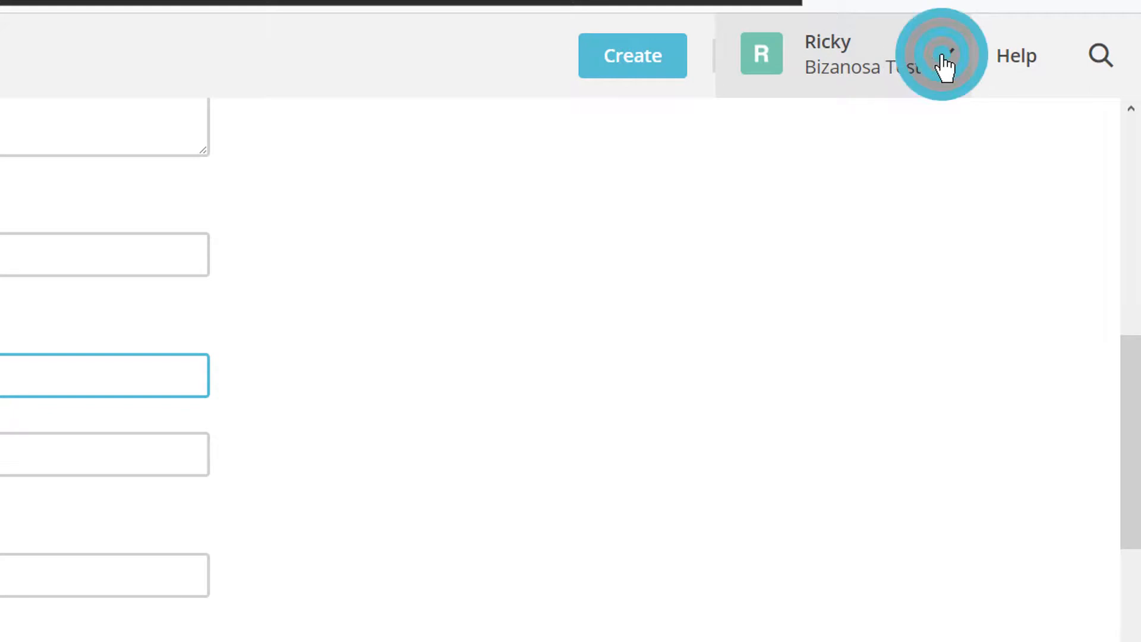
- Open the Account page in a separate browser tab and look over the plan overview
{"action": "left_click", "coordinate": [945, 60]}
{"action": "right_click", "coordinate": [624, 419]}
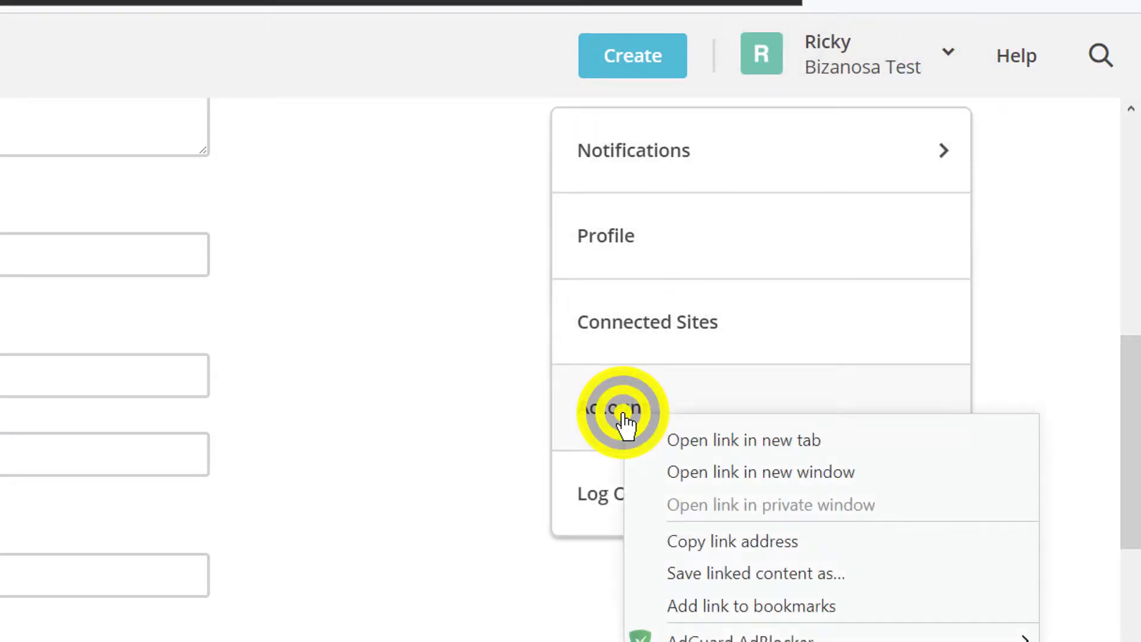
{"action": "left_click", "coordinate": [693, 441]}
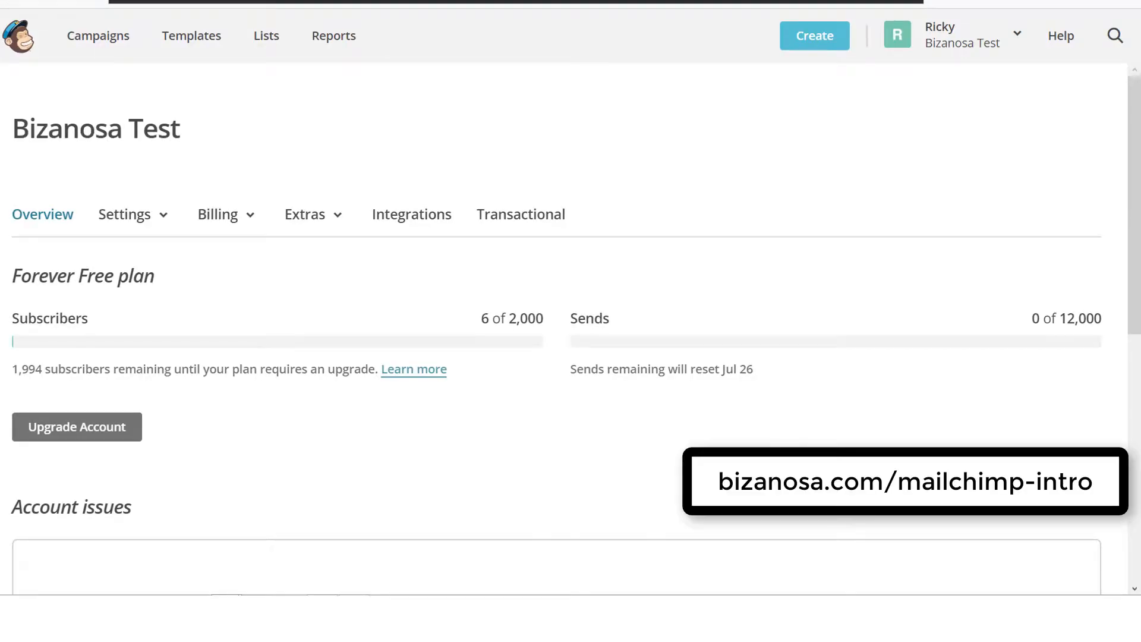
{"action": "scroll", "coordinate": [341, 208], "scroll_direction": "down", "scroll_amount": 3}
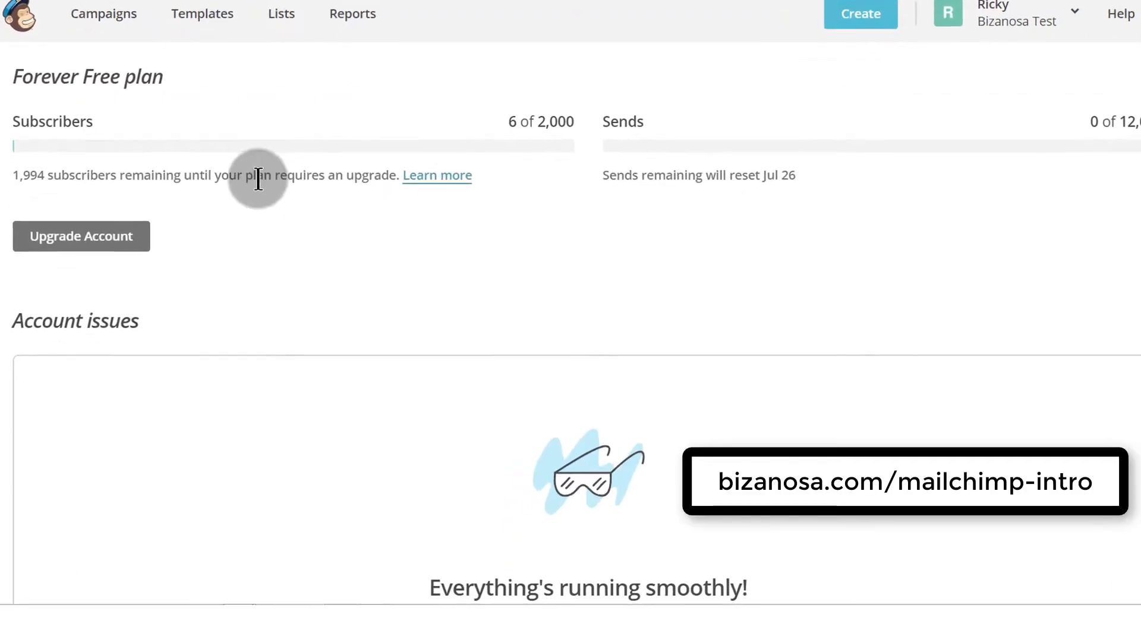
{"action": "scroll", "coordinate": [167, 238], "scroll_direction": "up", "scroll_amount": 3}
- Open the account's contact information and examine the profile, primary account contact and billing details
{"action": "left_click", "coordinate": [178, 187]}
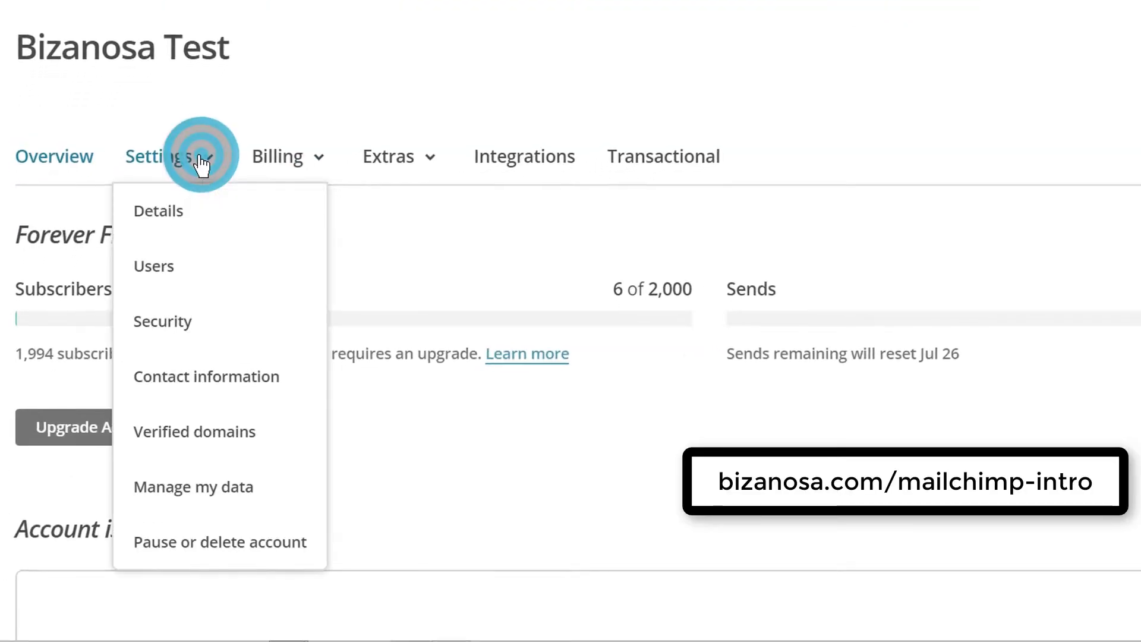
{"action": "left_click", "coordinate": [207, 385]}
{"action": "scroll", "coordinate": [383, 327], "scroll_direction": "down", "scroll_amount": 5}
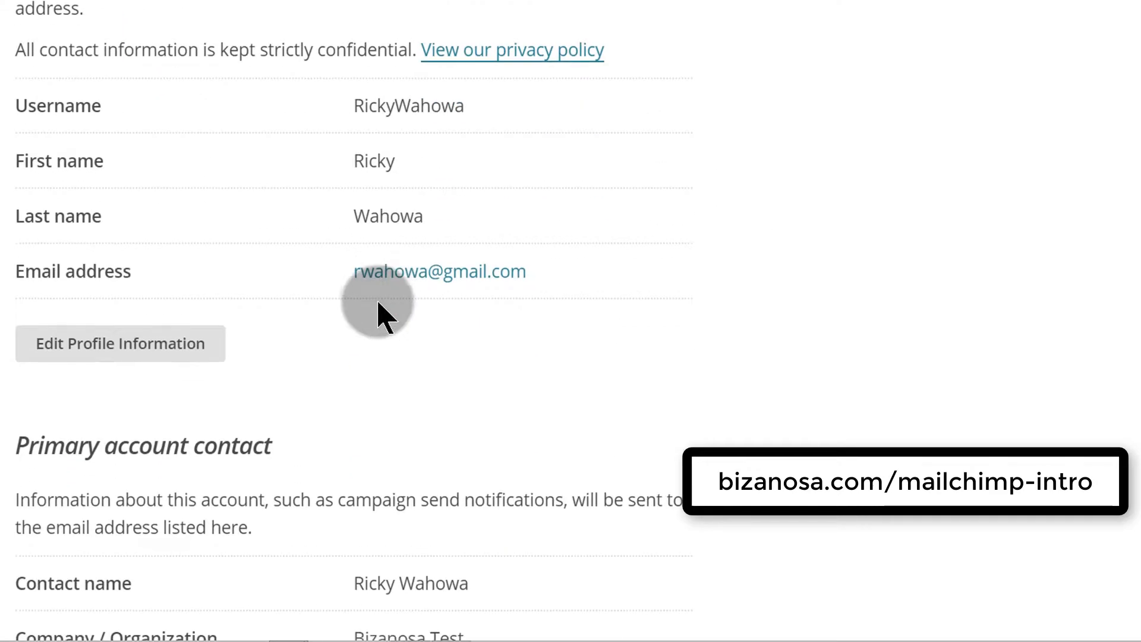
{"action": "scroll", "coordinate": [379, 289], "scroll_direction": "down", "scroll_amount": 12}
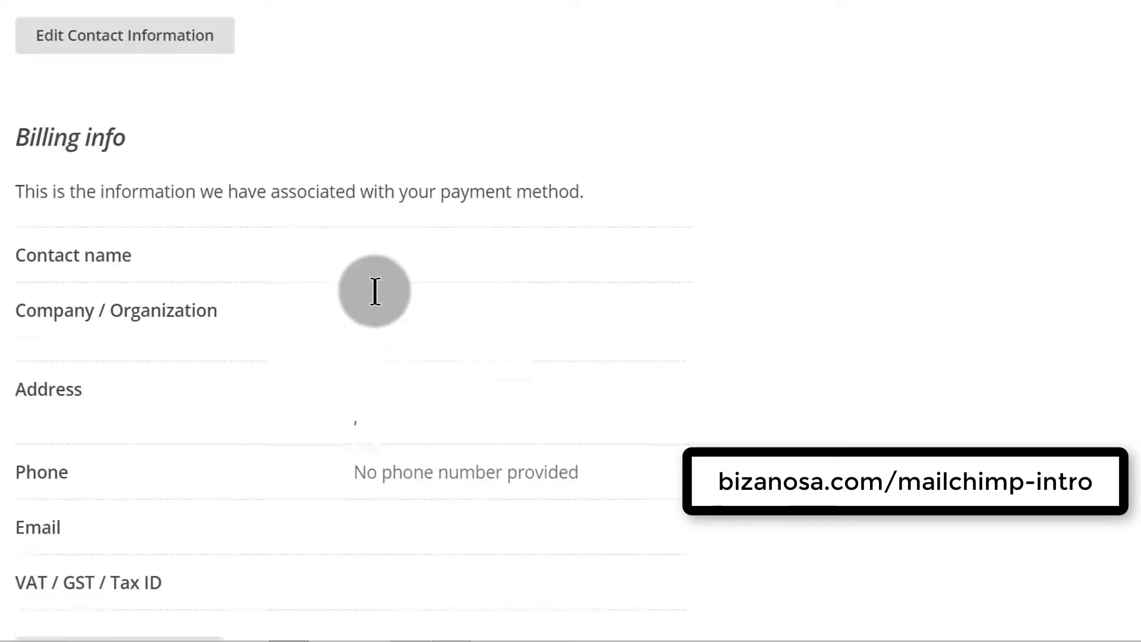
- Review the billing info and the "Lists in this account" details of the Bizanosa Test list, down to its permission reminder
{"action": "scroll", "coordinate": [297, 350], "scroll_direction": "down", "scroll_amount": 6}
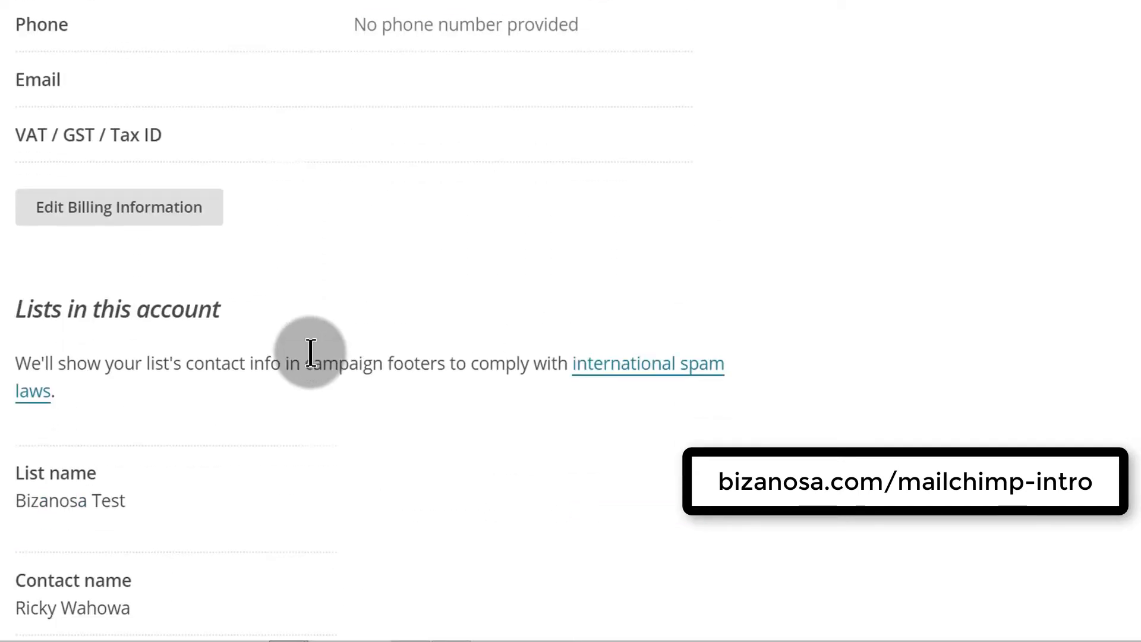
{"action": "scroll", "coordinate": [316, 348], "scroll_direction": "up", "scroll_amount": 3}
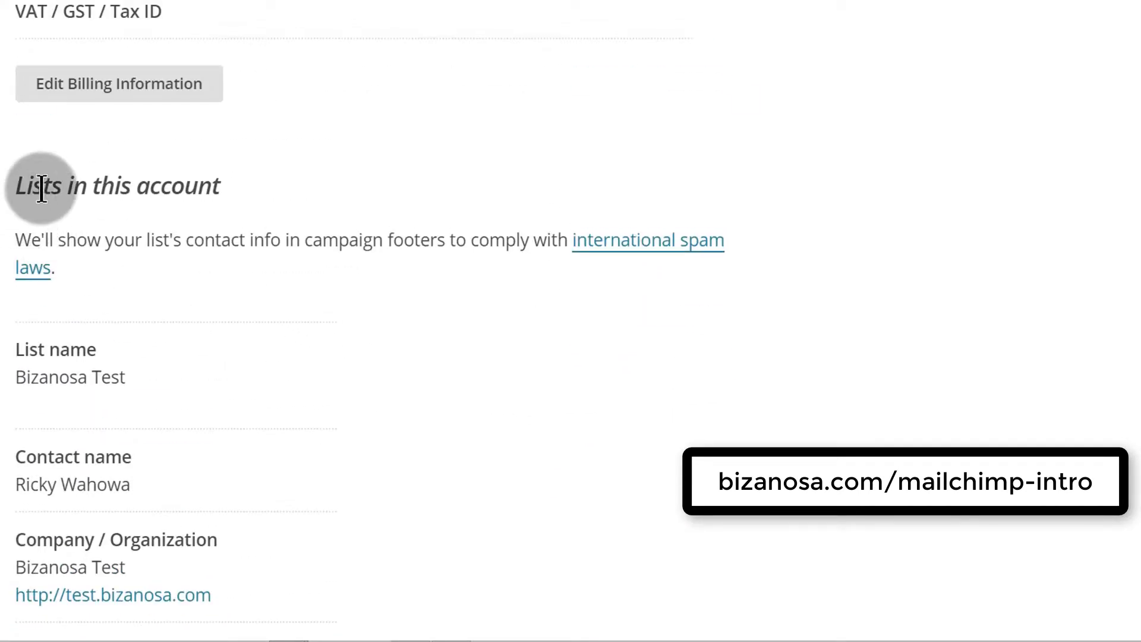
{"action": "left_click_drag", "start_coordinate": [17, 183], "coordinate": [126, 184]}
{"action": "left_click", "coordinate": [148, 183]}
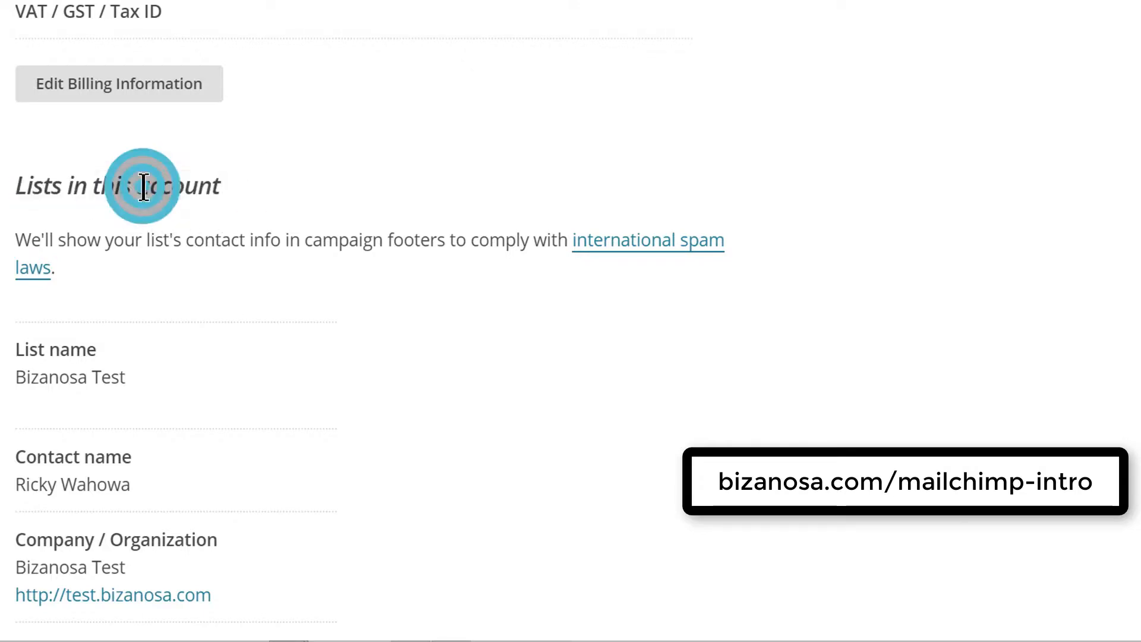
{"action": "scroll", "coordinate": [89, 199], "scroll_direction": "down", "scroll_amount": 4}
{"action": "scroll", "coordinate": [179, 392], "scroll_direction": "down", "scroll_amount": 4}
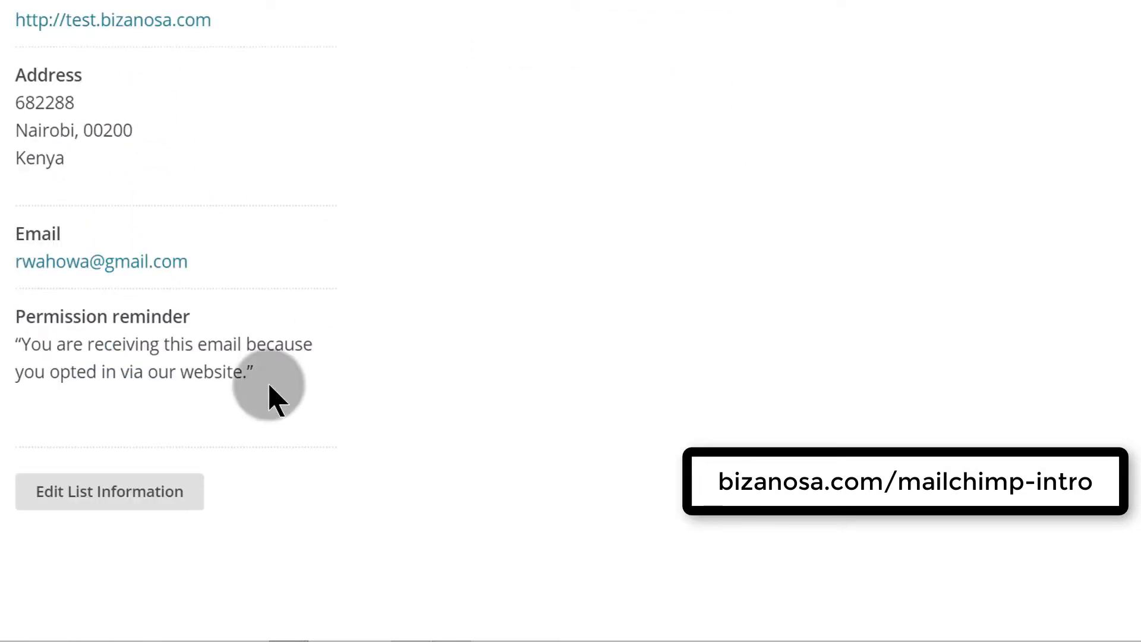
- Open the Bizanosa Test list's information for editing and look through its required email footer content
{"action": "left_click", "coordinate": [127, 496]}
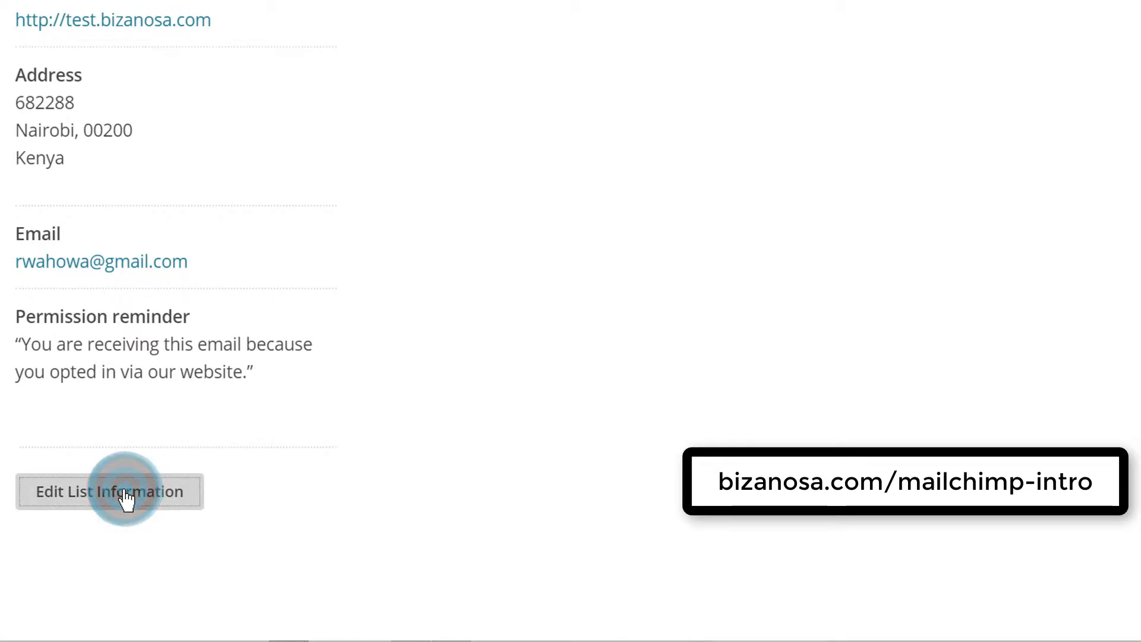
{"action": "scroll", "coordinate": [606, 443], "scroll_direction": "down", "scroll_amount": 1}
{"action": "scroll", "coordinate": [416, 255], "scroll_direction": "down", "scroll_amount": 6}
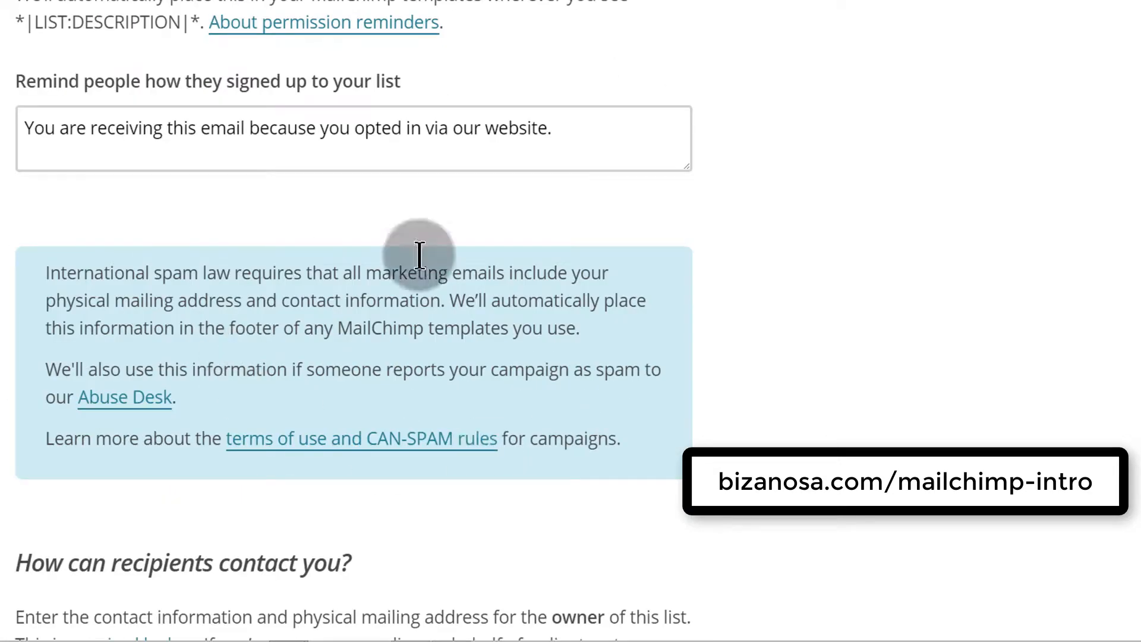
{"action": "scroll", "coordinate": [467, 476], "scroll_direction": "down", "scroll_amount": 6}
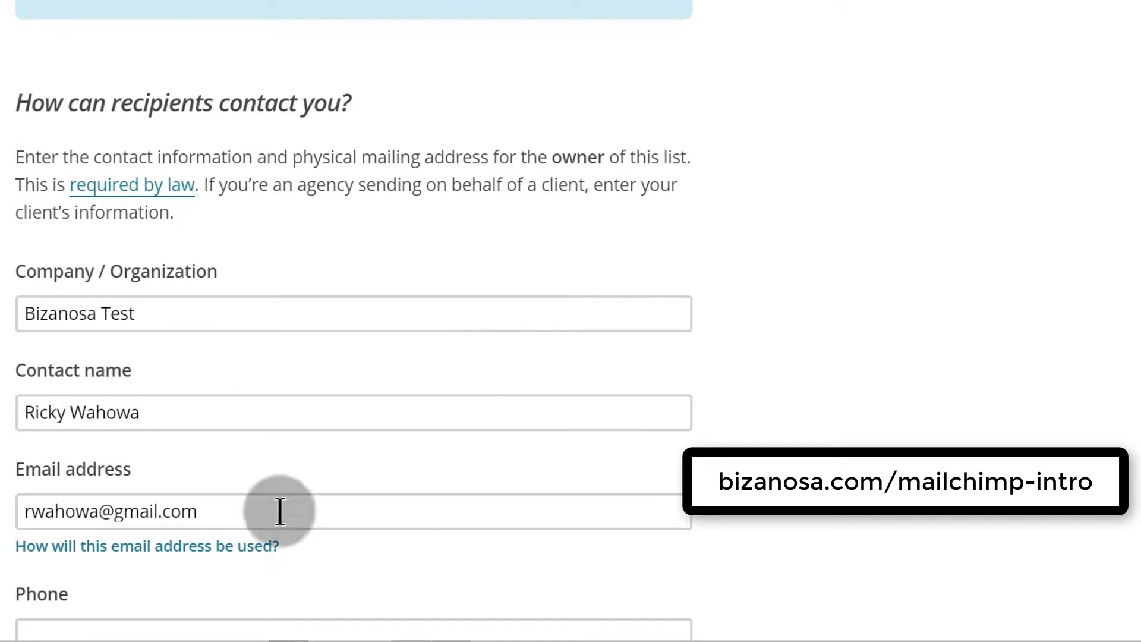
{"action": "scroll", "coordinate": [312, 463], "scroll_direction": "down", "scroll_amount": 6}
{"action": "scroll", "coordinate": [356, 419], "scroll_direction": "up", "scroll_amount": 5}
{"action": "scroll", "coordinate": [38, 286], "scroll_direction": "up", "scroll_amount": 10}
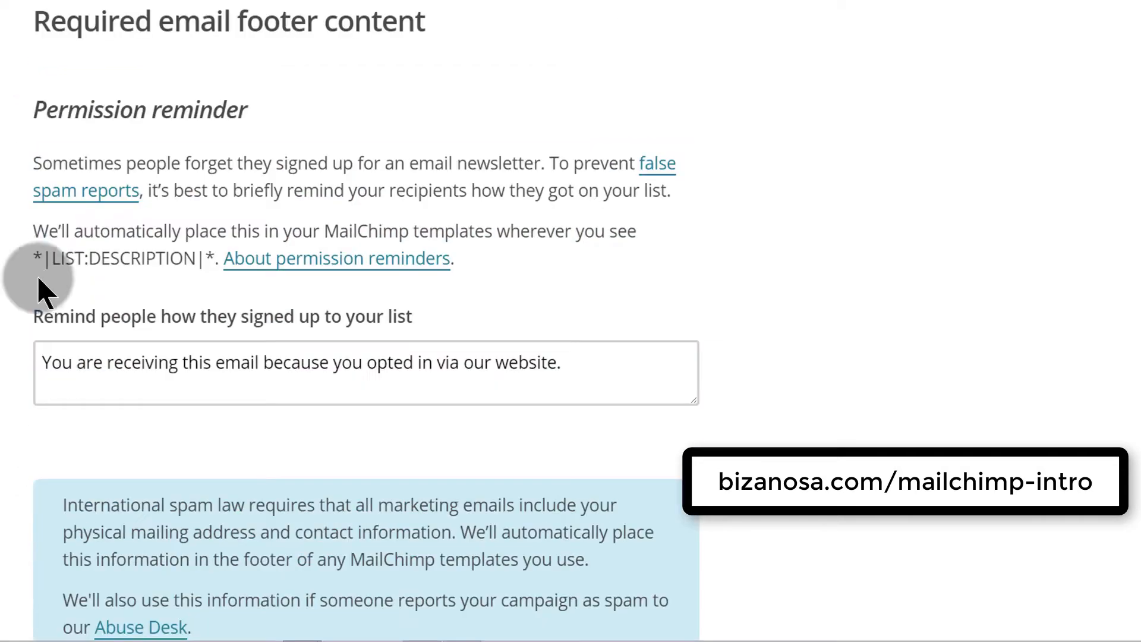
- Examine the *|LIST:DESCRIPTION|* tag and the reminder text telling people how they signed up to the list
{"action": "left_click_drag", "start_coordinate": [33, 259], "coordinate": [214, 259]}
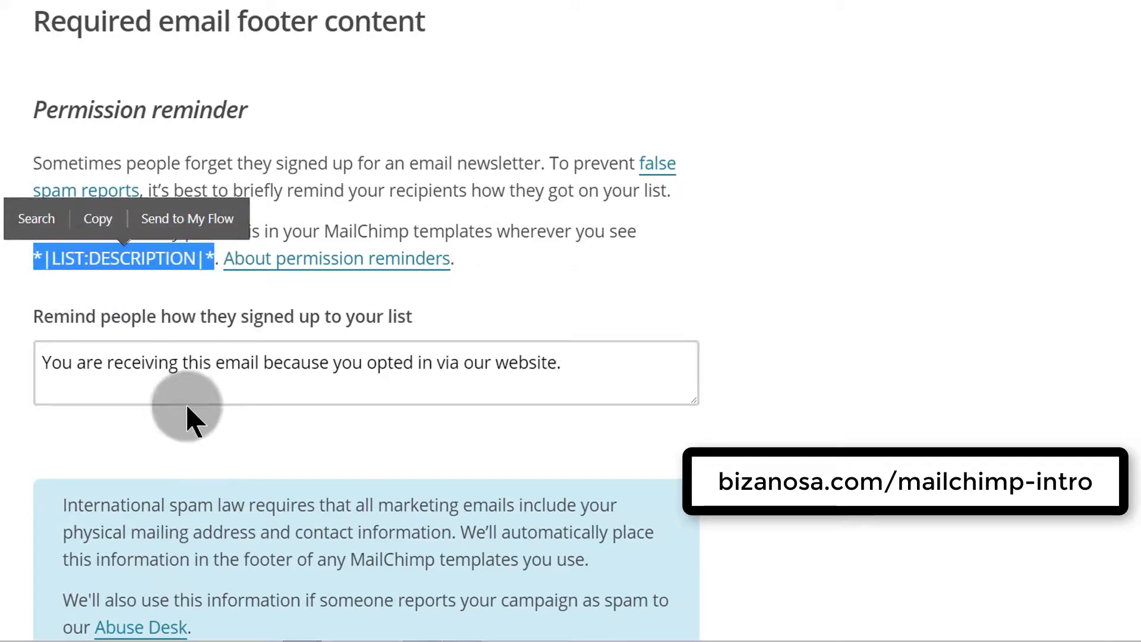
{"action": "left_click", "coordinate": [205, 362]}
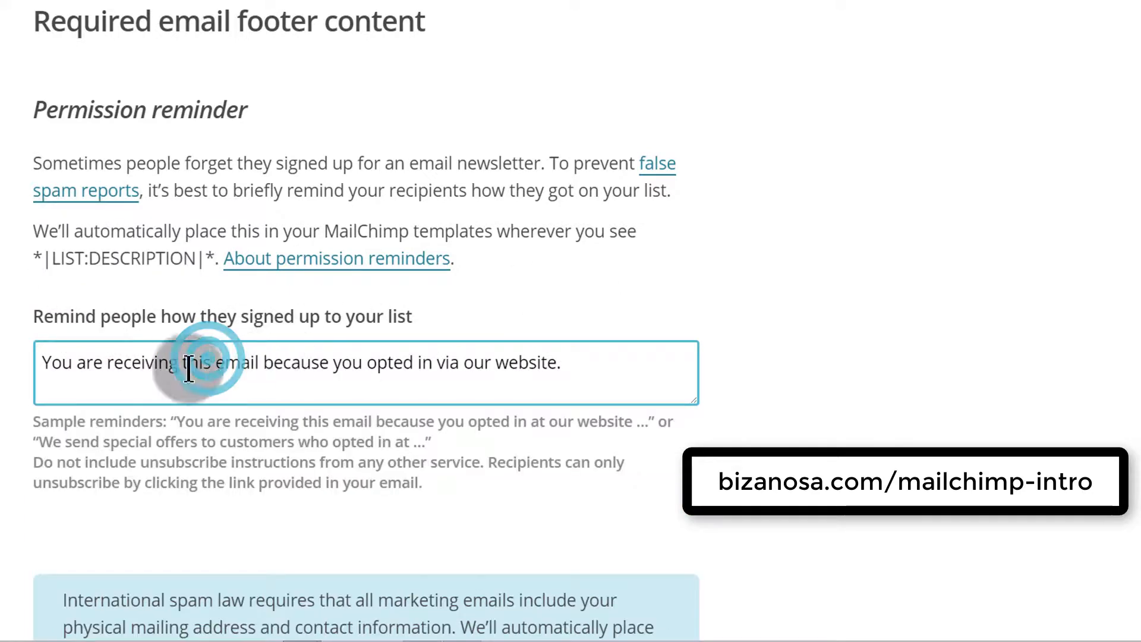
{"action": "scroll", "coordinate": [925, 423], "scroll_direction": "down", "scroll_amount": 2}
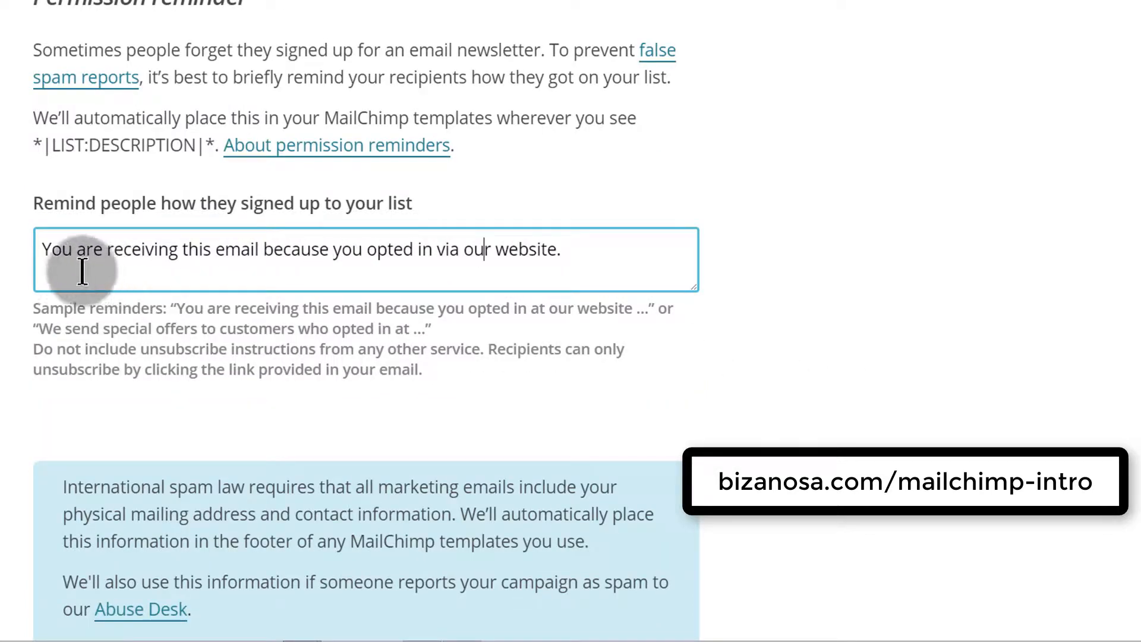
{"action": "left_click_drag", "start_coordinate": [37, 246], "coordinate": [352, 250]}
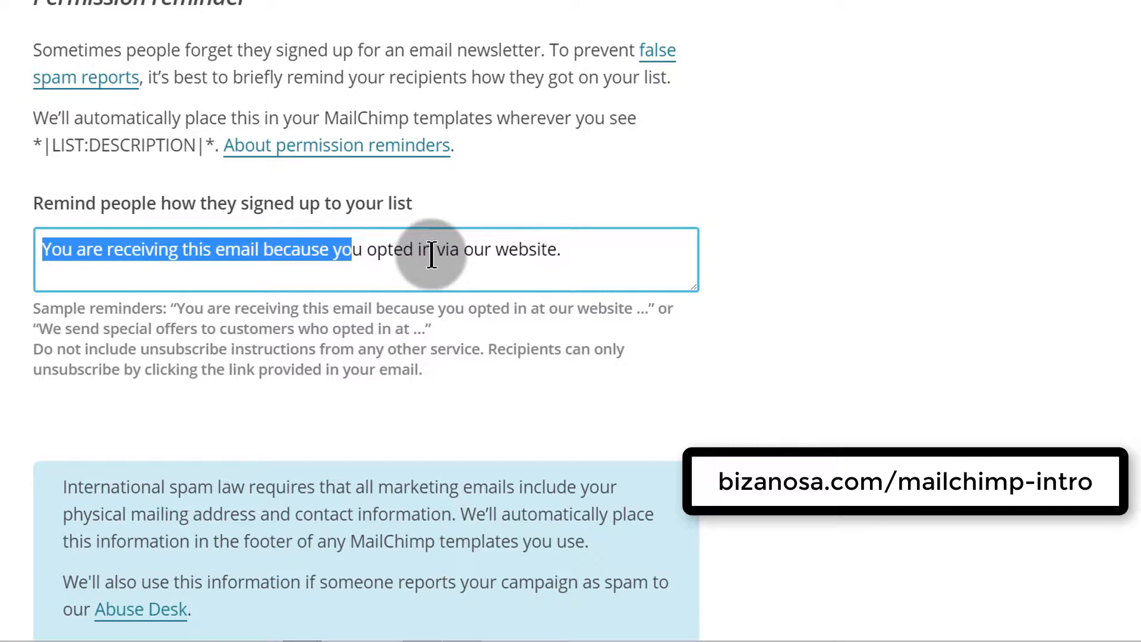
{"action": "left_click", "coordinate": [495, 241]}
{"action": "left_click", "coordinate": [574, 249]}
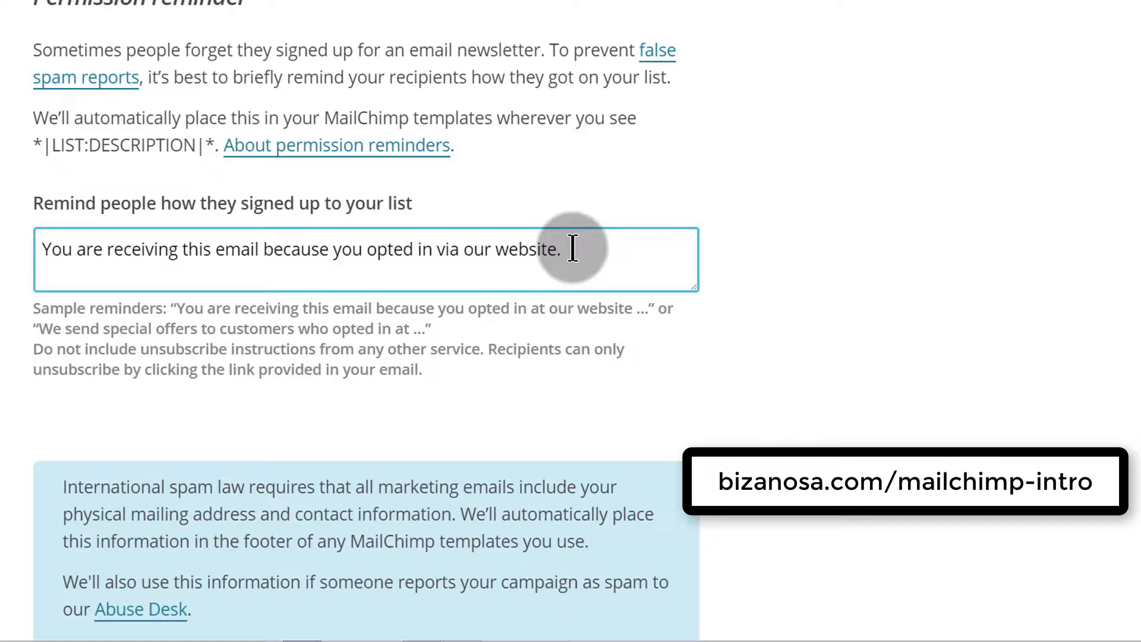
{"action": "left_click_drag", "start_coordinate": [576, 248], "coordinate": [107, 226]}
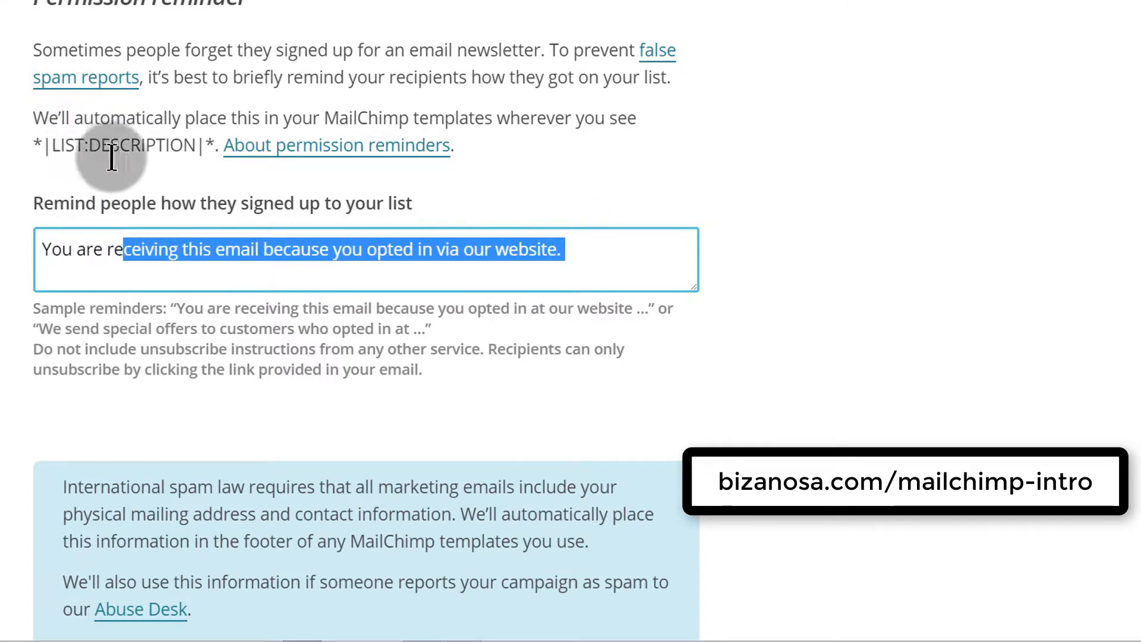
- Check the Bizanosa Test list's recipient contact fields, mailing address and opt-in website URL
{"action": "scroll", "coordinate": [463, 291], "scroll_direction": "down", "scroll_amount": 8}
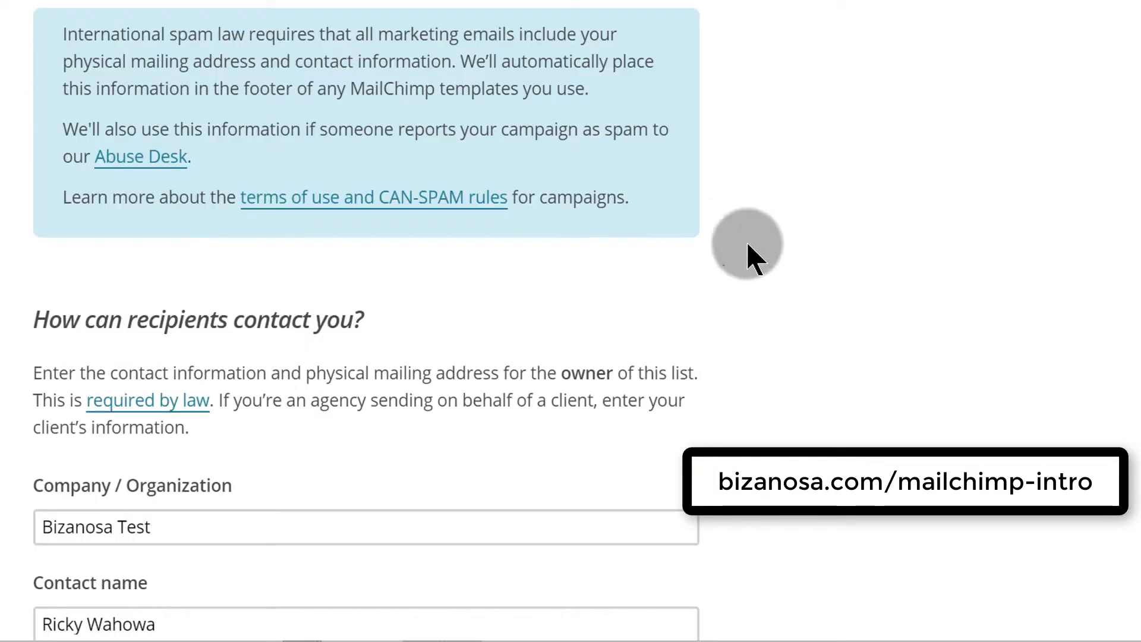
{"action": "scroll", "coordinate": [520, 324], "scroll_direction": "down", "scroll_amount": 2}
{"action": "scroll", "coordinate": [344, 356], "scroll_direction": "down", "scroll_amount": 7}
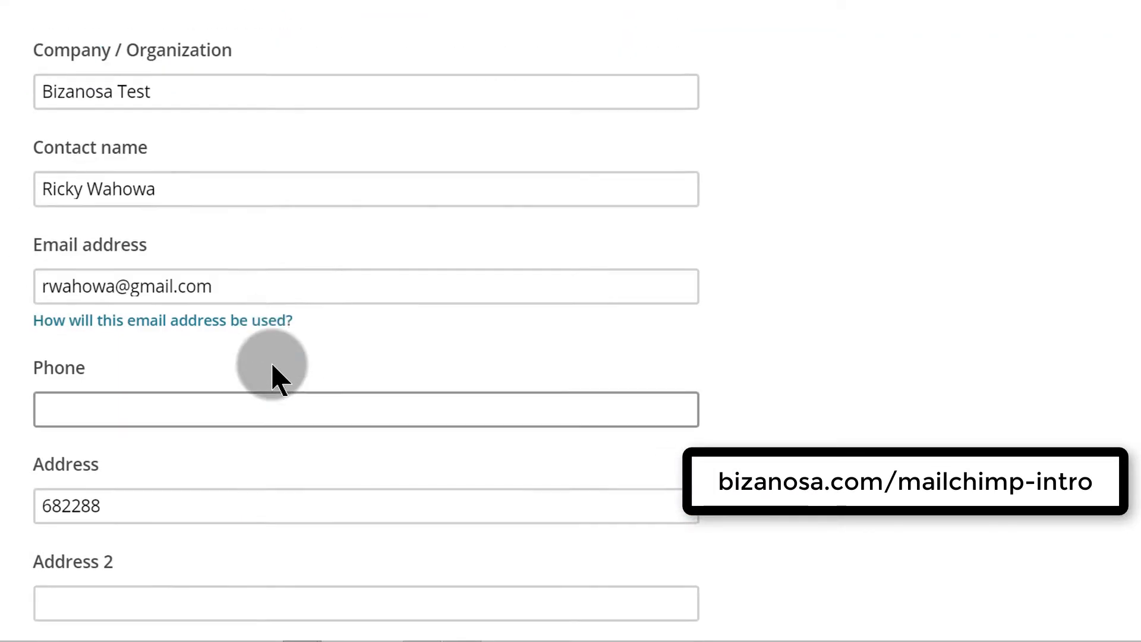
{"action": "scroll", "coordinate": [219, 561], "scroll_direction": "down", "scroll_amount": 7}
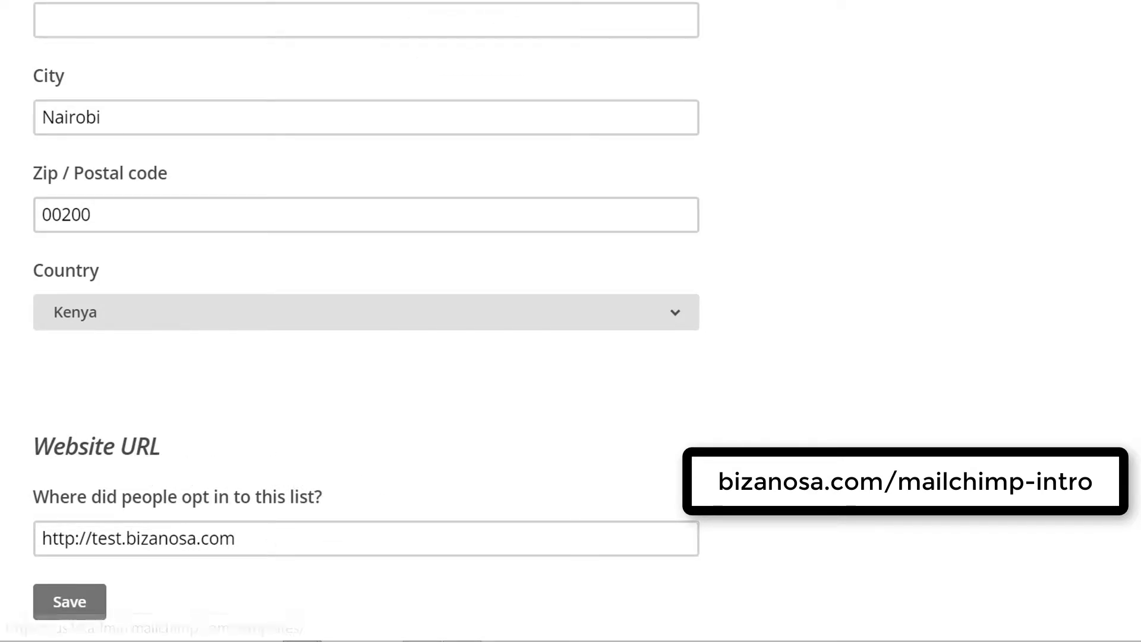
- Return to the new list's form and examine its Form Settings, switching Enable double opt-in on and back off
{"action": "scroll", "coordinate": [366, 321], "scroll_direction": "up", "scroll_amount": 4}
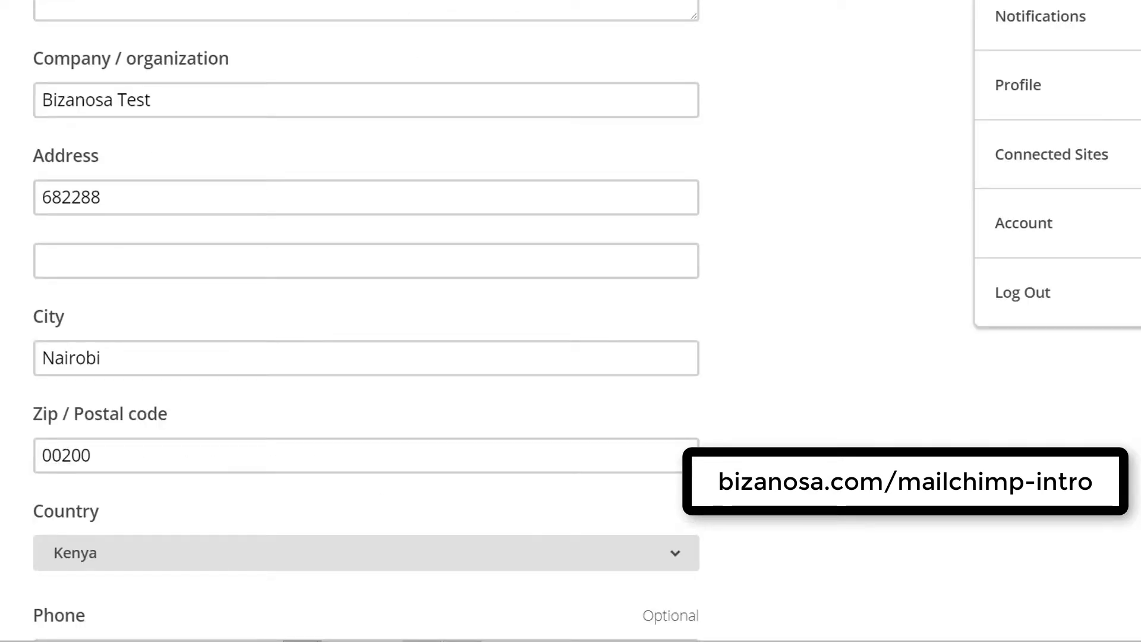
{"action": "scroll", "coordinate": [767, 149], "scroll_direction": "down", "scroll_amount": 9}
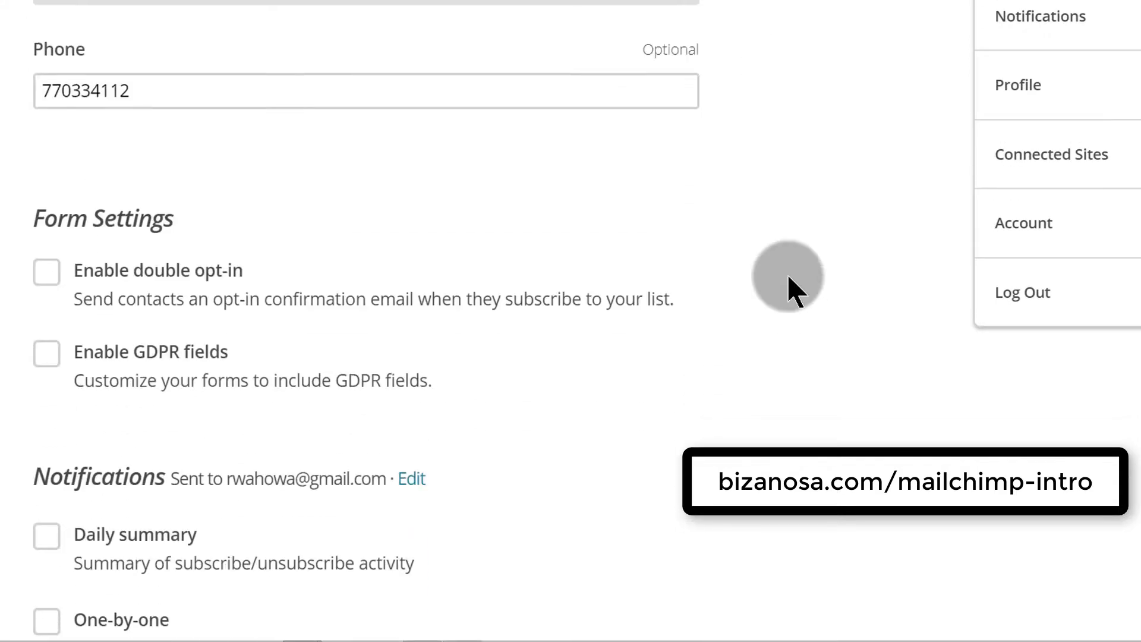
{"action": "left_click", "coordinate": [783, 244]}
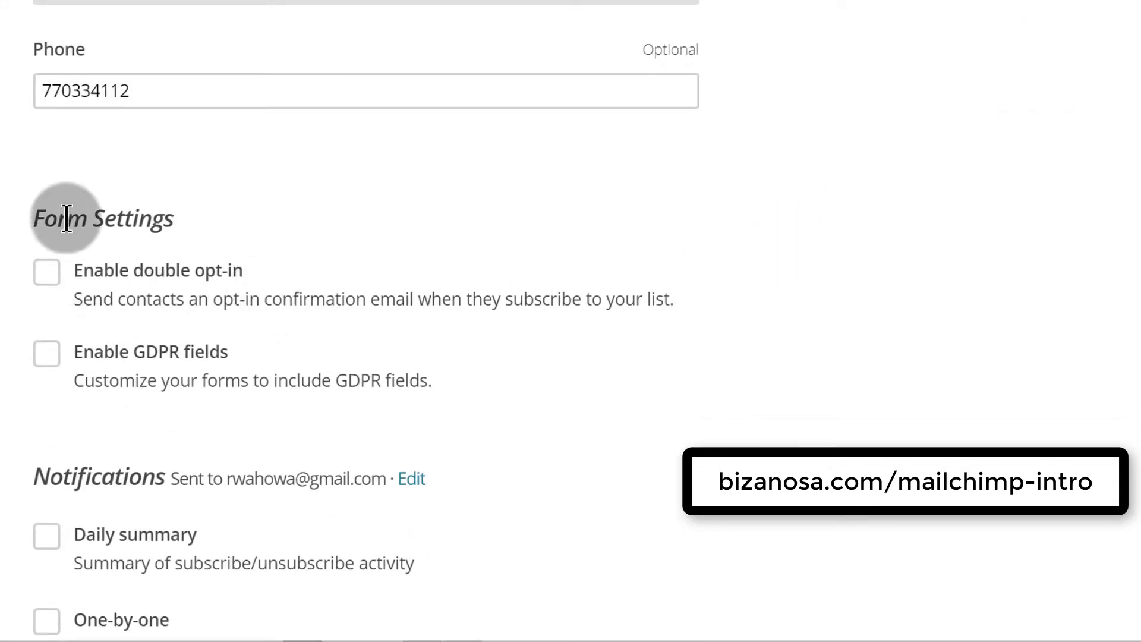
{"action": "left_click_drag", "start_coordinate": [36, 218], "coordinate": [197, 224]}
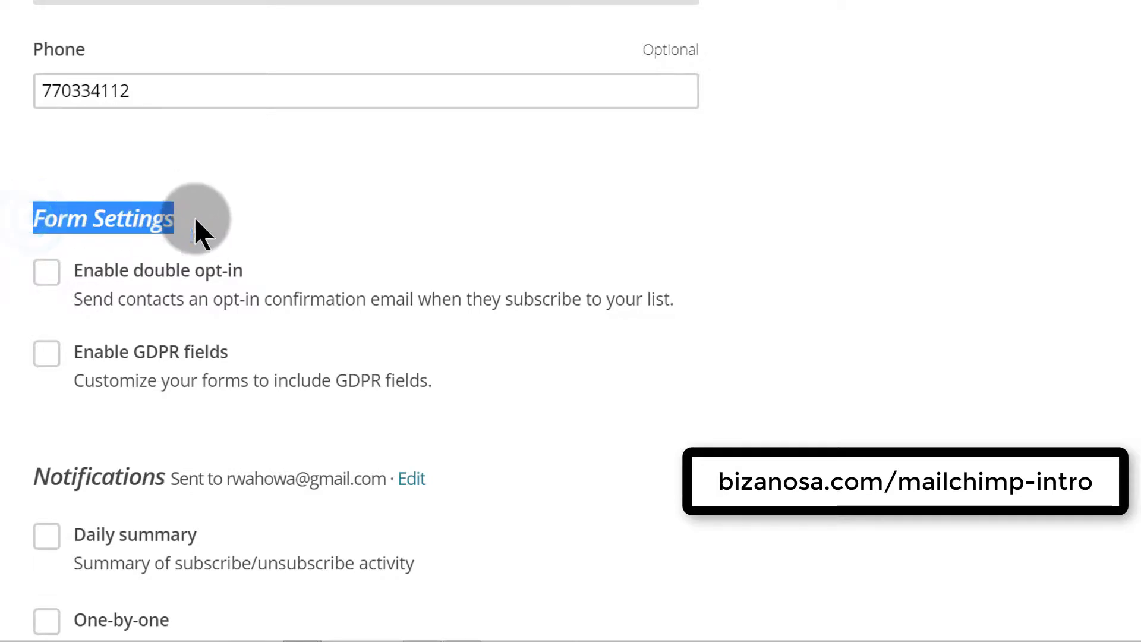
{"action": "left_click", "coordinate": [113, 272]}
{"action": "left_click", "coordinate": [113, 272]}
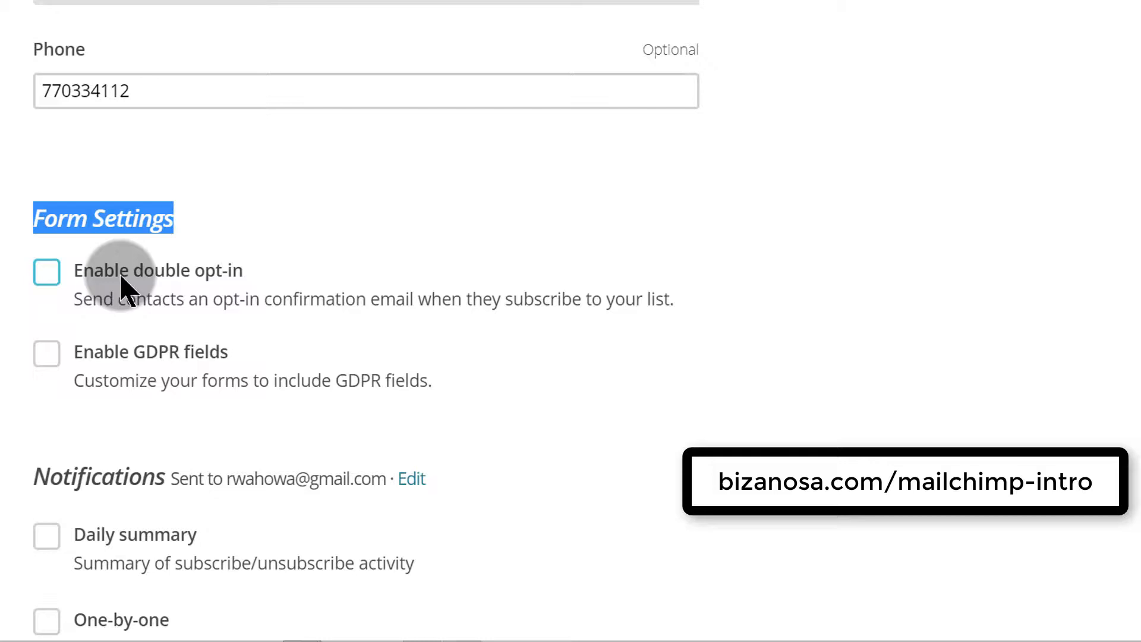
{"action": "left_click", "coordinate": [212, 246]}
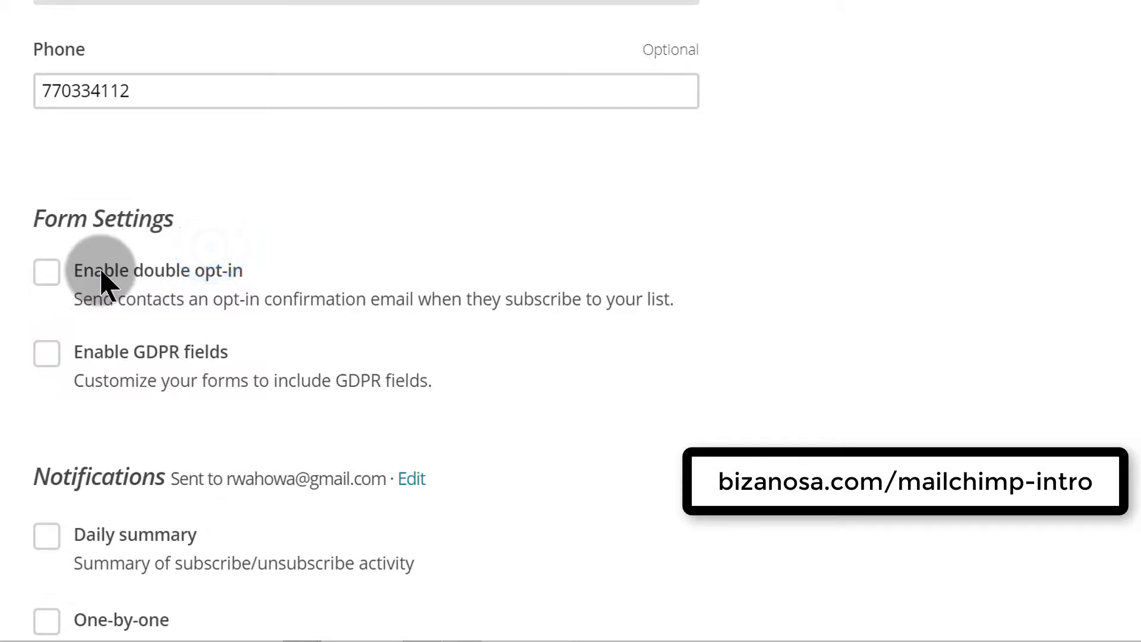
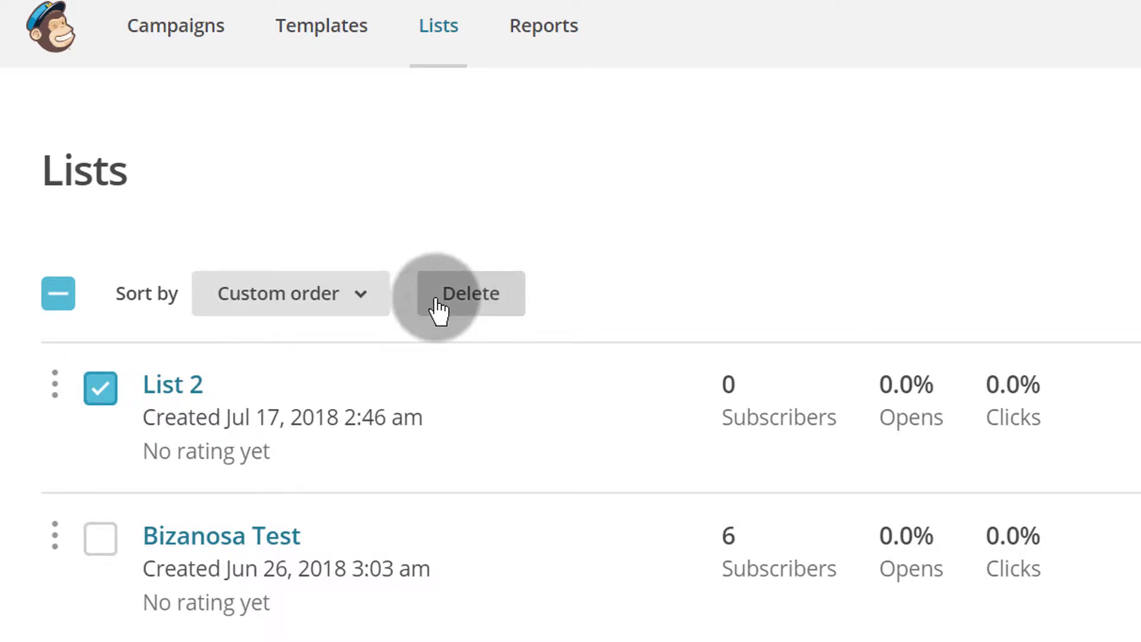
- Deselect List 2 and check which actions are offered for it
{"action": "left_click", "coordinate": [99, 387]}
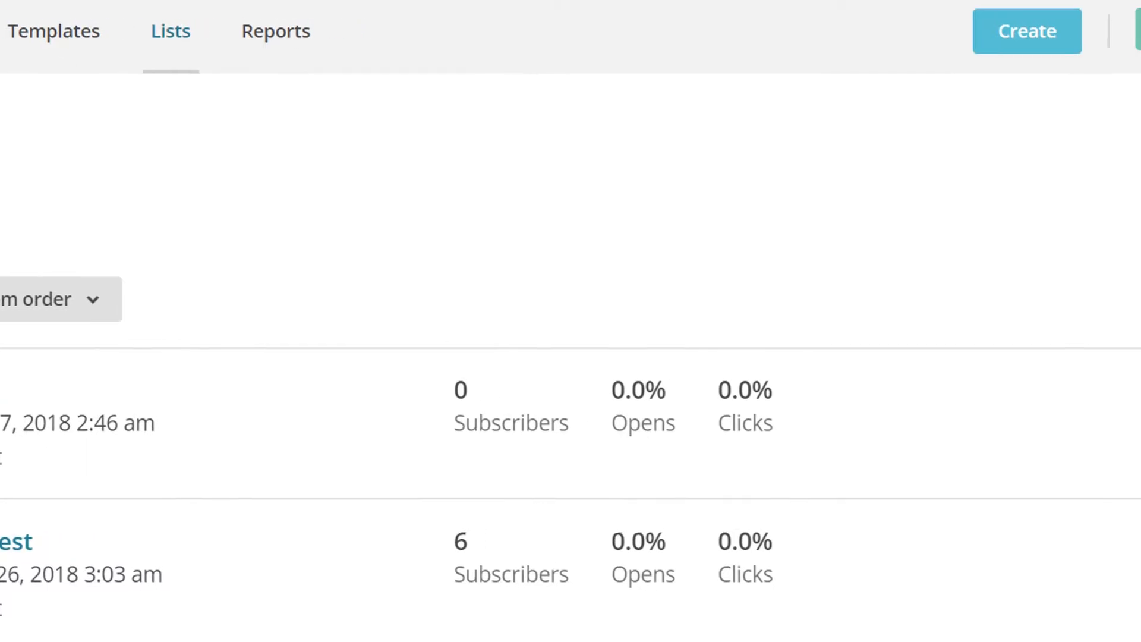
{"action": "left_click", "coordinate": [1070, 400]}
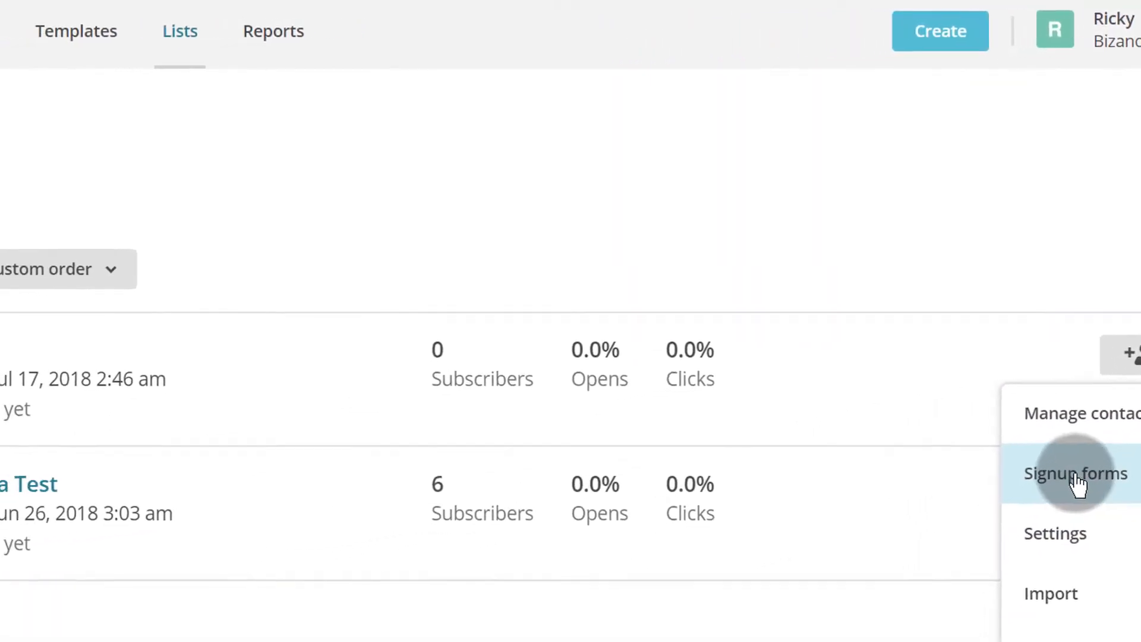
{"action": "left_click", "coordinate": [652, 633]}
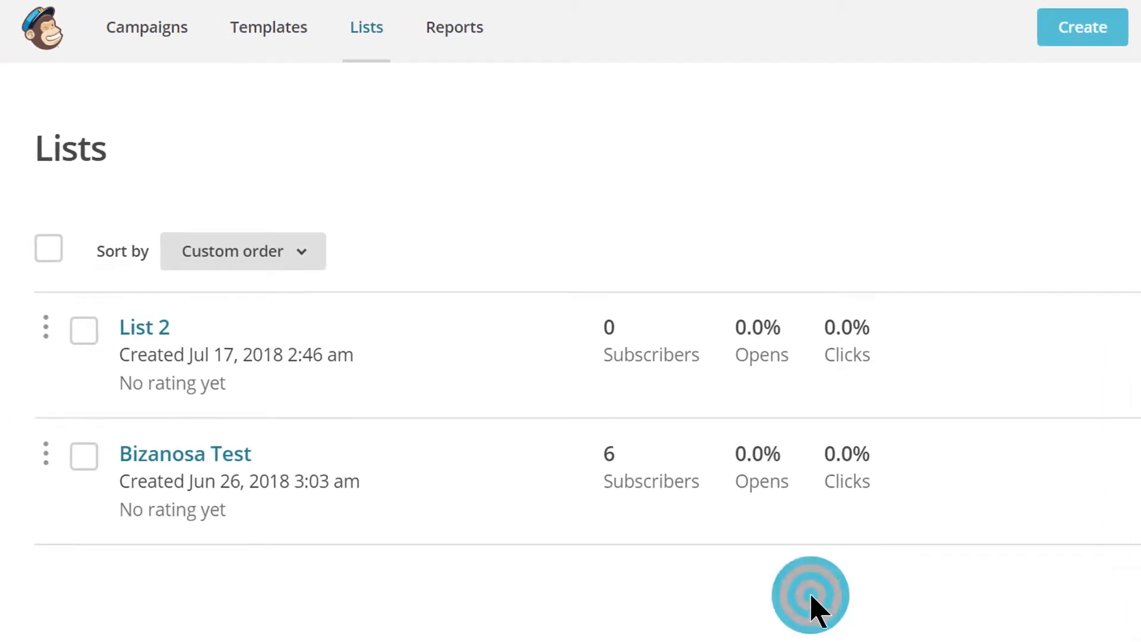
- Delete List 2, entering "DELETE" as the confirmation text
{"action": "left_click", "coordinate": [86, 330]}
{"action": "left_click", "coordinate": [395, 250]}
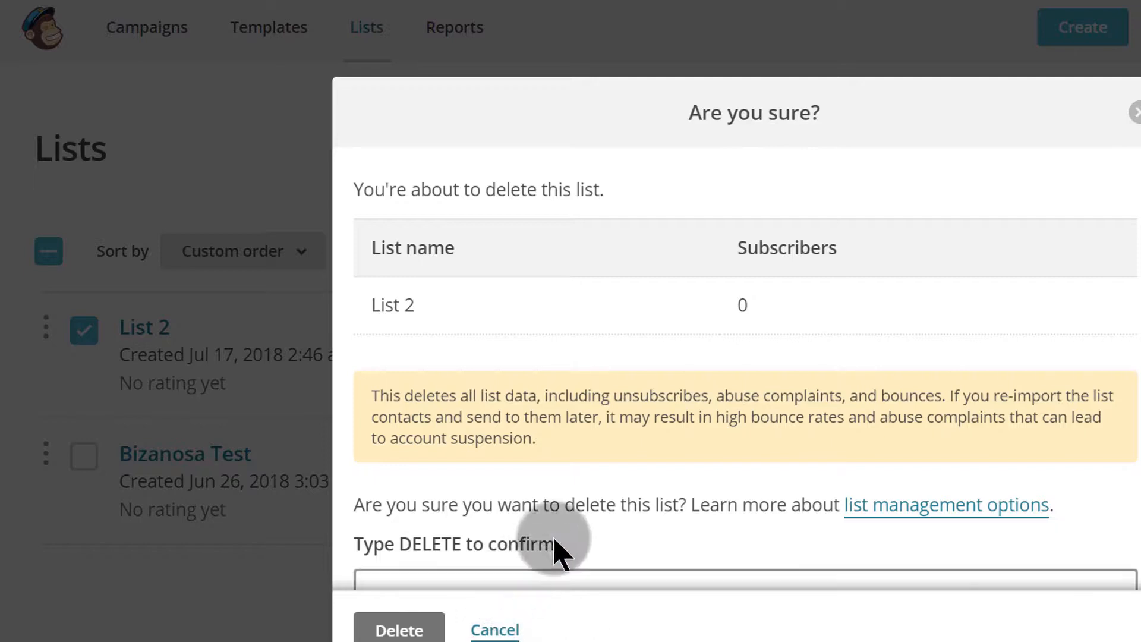
{"action": "scroll", "coordinate": [595, 498], "scroll_direction": "down", "scroll_amount": 1}
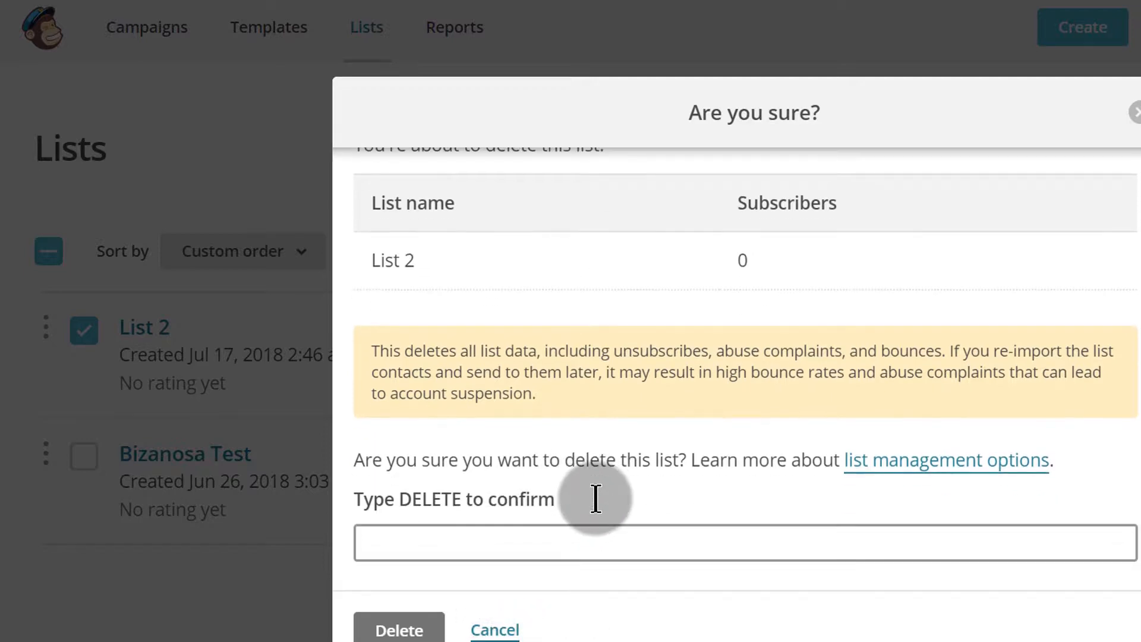
{"action": "left_click", "coordinate": [423, 538]}
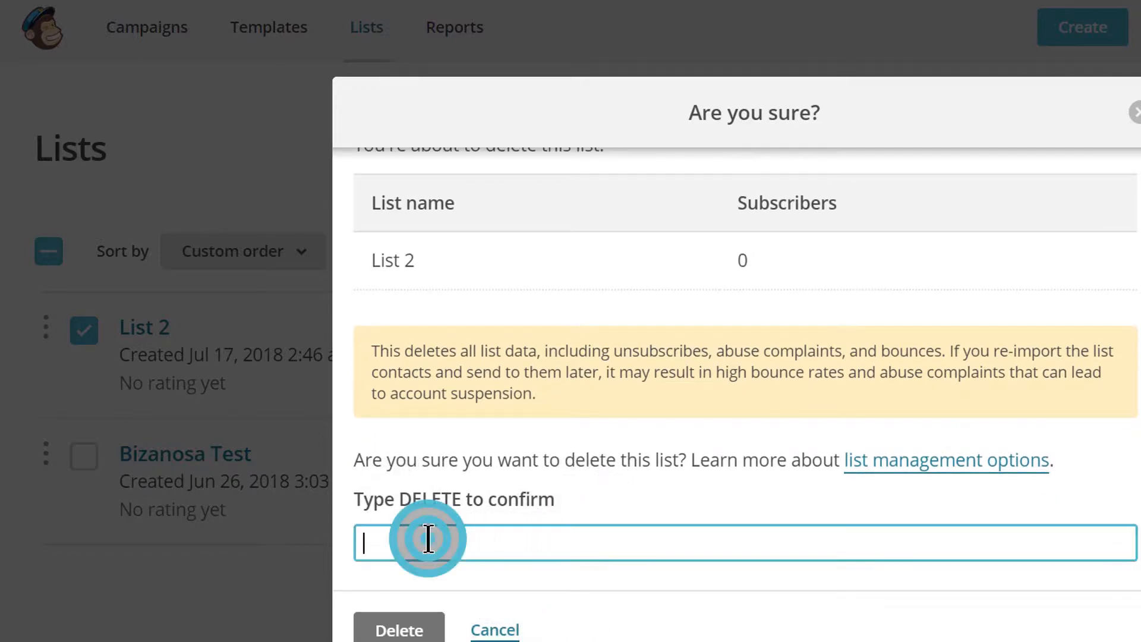
{"action": "type", "text": "DELETE"}
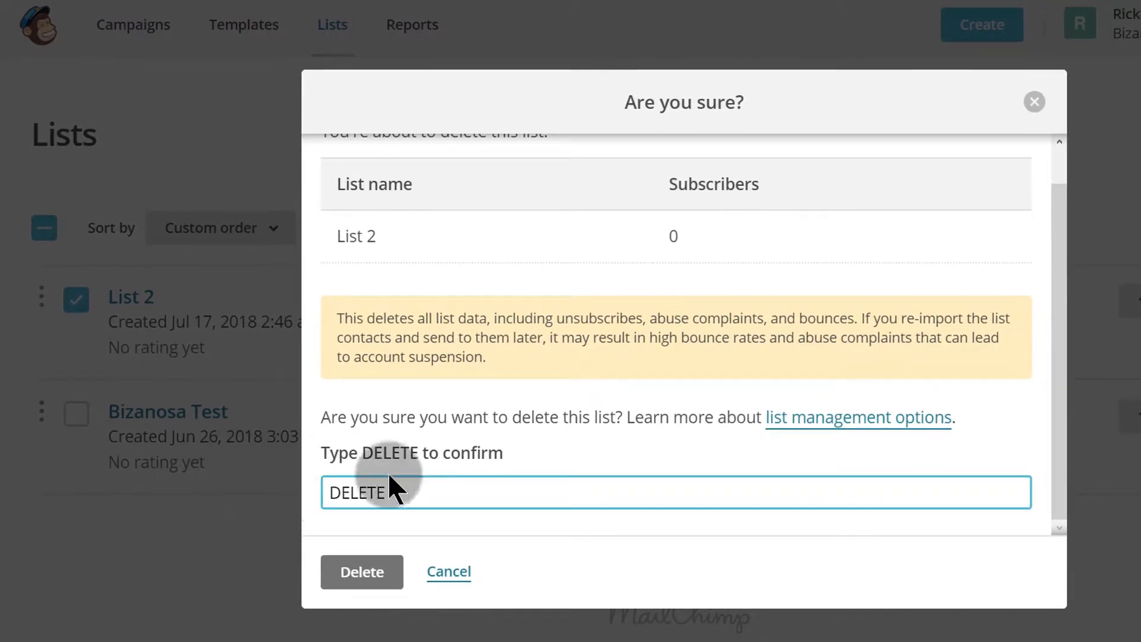
{"action": "left_click", "coordinate": [364, 573]}
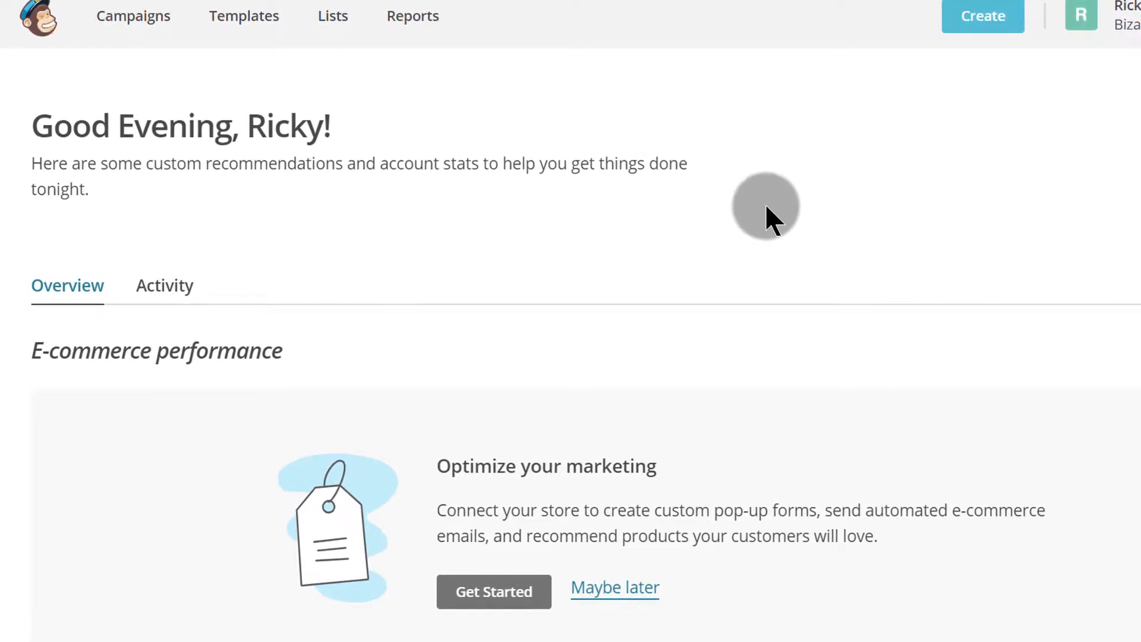
{"action": "key", "text": "alt+Tab"}
{"action": "left_click_drag", "start_coordinate": [243, 255], "coordinate": [945, 249]}
{"action": "left_click", "coordinate": [946, 256]}
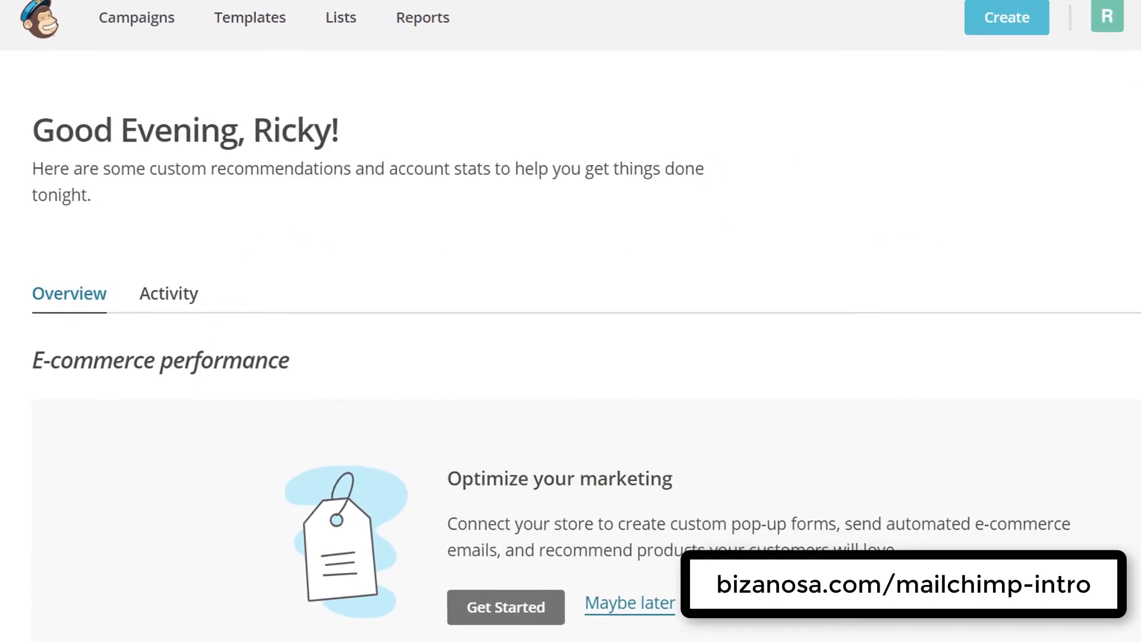
- Open the Bizanosa Test list from the Lists page to manage its contacts
{"action": "left_click", "coordinate": [384, 30]}
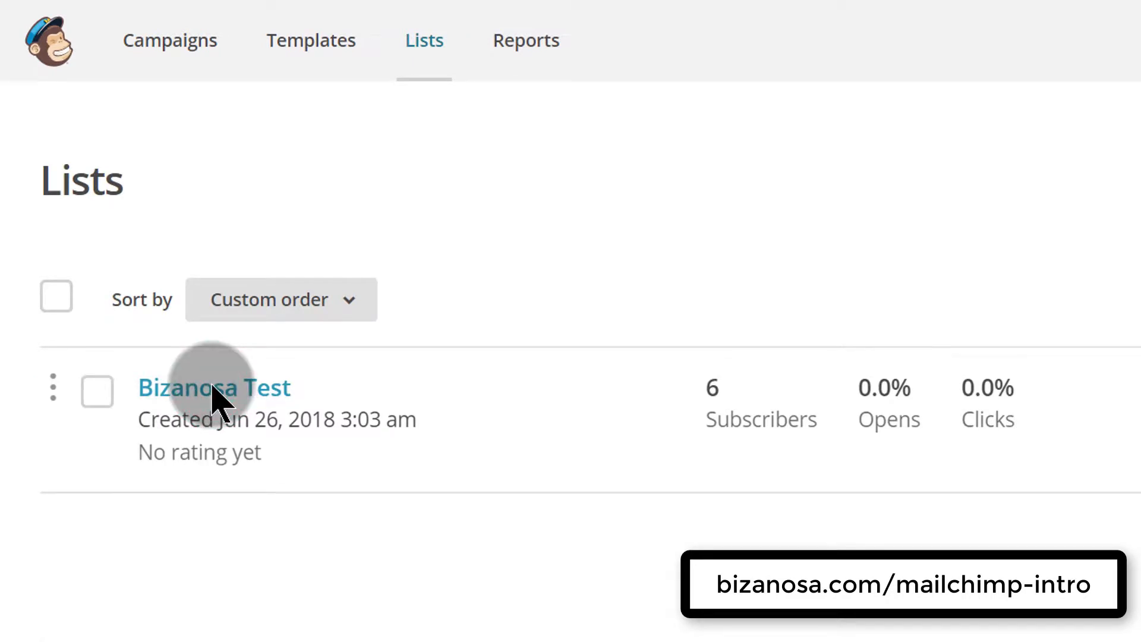
{"action": "left_click", "coordinate": [212, 387]}
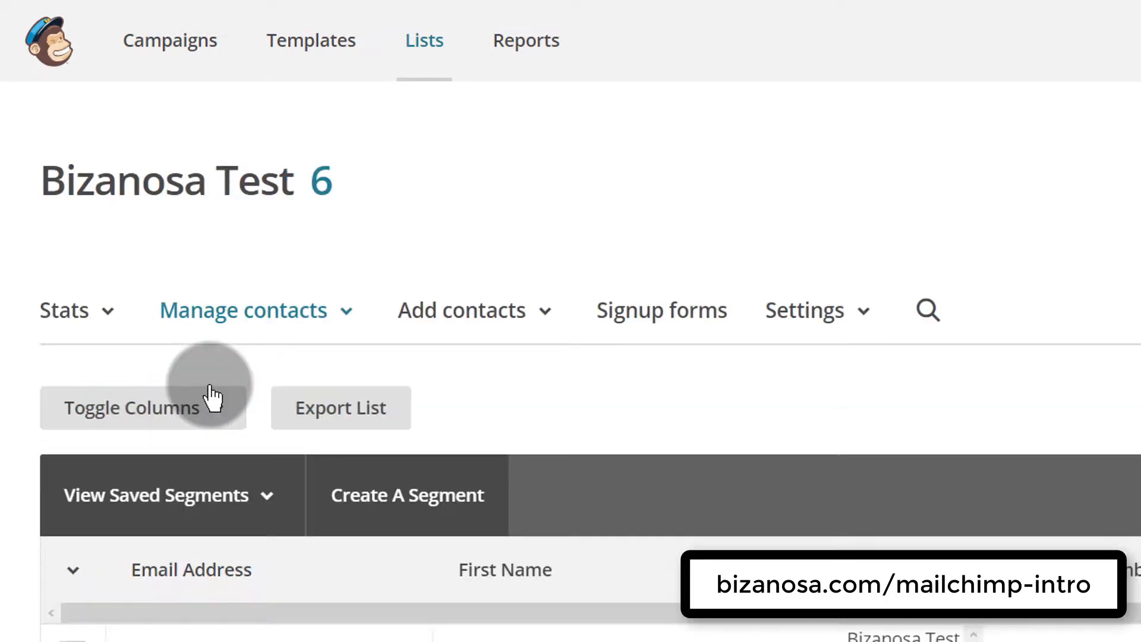
- Look through the contacts table of the Bizanosa Test list and the columns stored for each contact
{"action": "scroll", "coordinate": [721, 449], "scroll_direction": "down", "scroll_amount": 5}
{"action": "scroll", "coordinate": [721, 446], "scroll_direction": "up", "scroll_amount": 5}
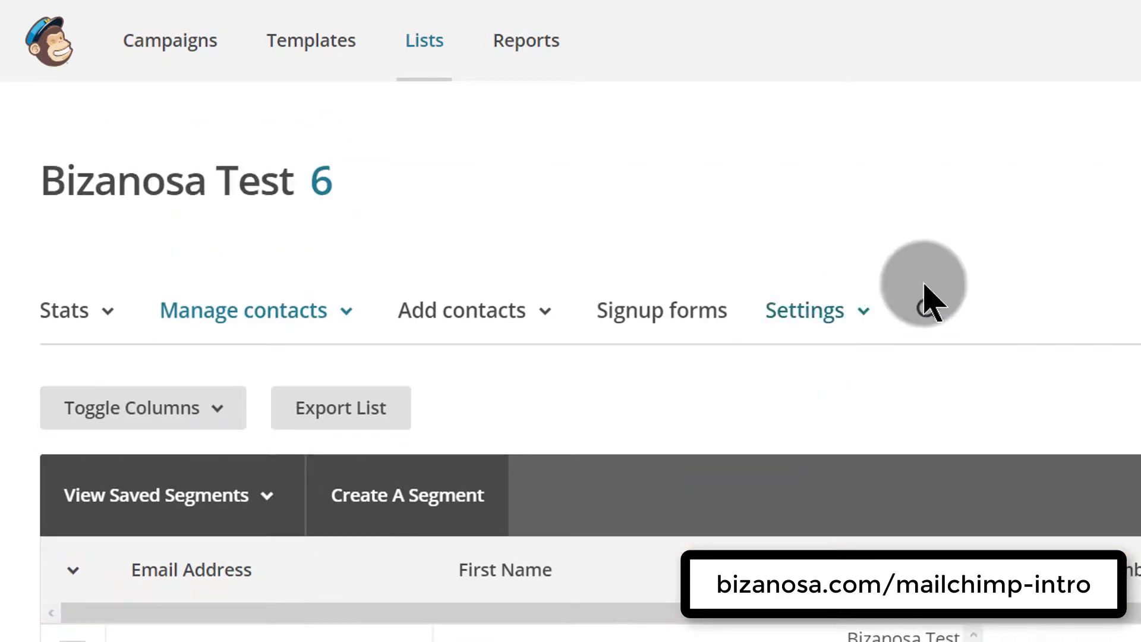
{"action": "scroll", "coordinate": [819, 467], "scroll_direction": "down", "scroll_amount": 2}
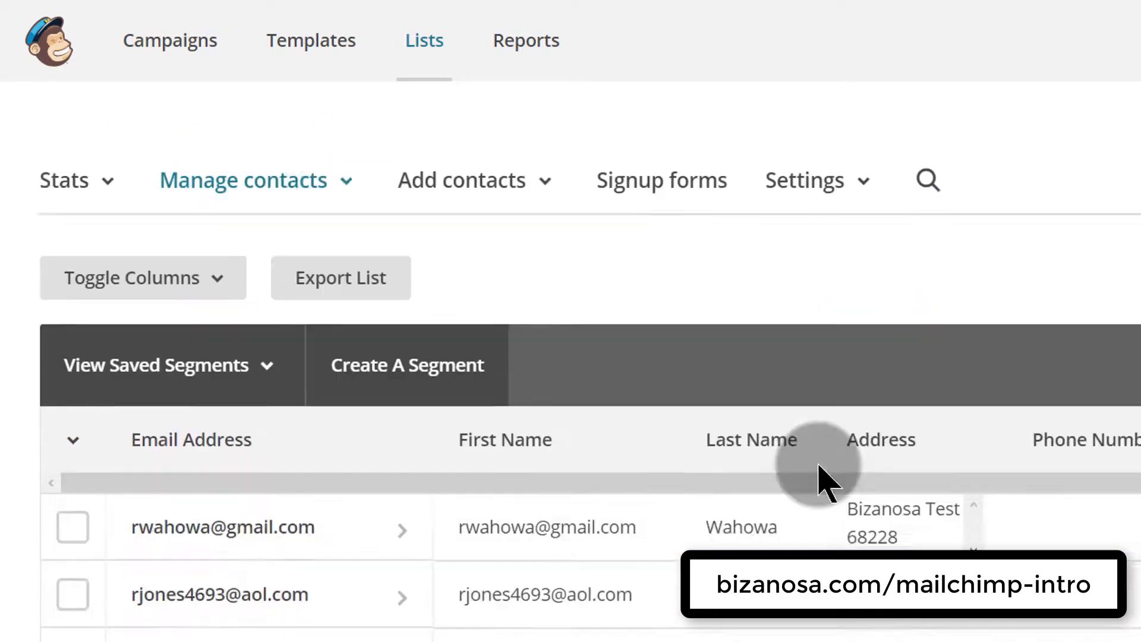
{"action": "scroll", "coordinate": [821, 467], "scroll_direction": "down", "scroll_amount": 4}
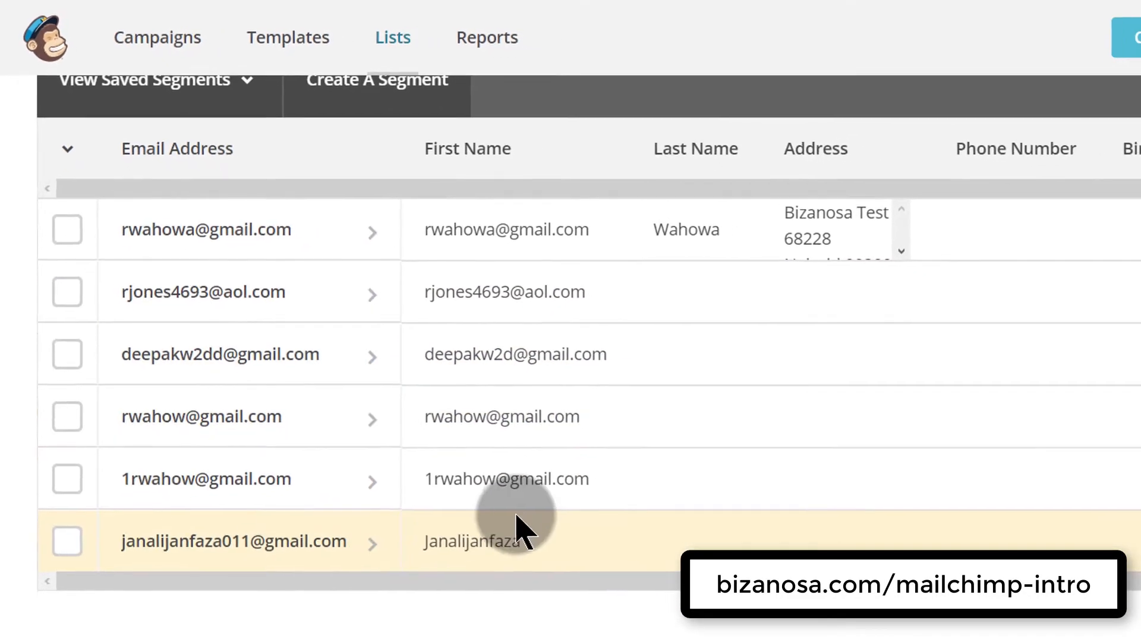
{"action": "scroll", "coordinate": [516, 523], "scroll_direction": "up", "scroll_amount": 6}
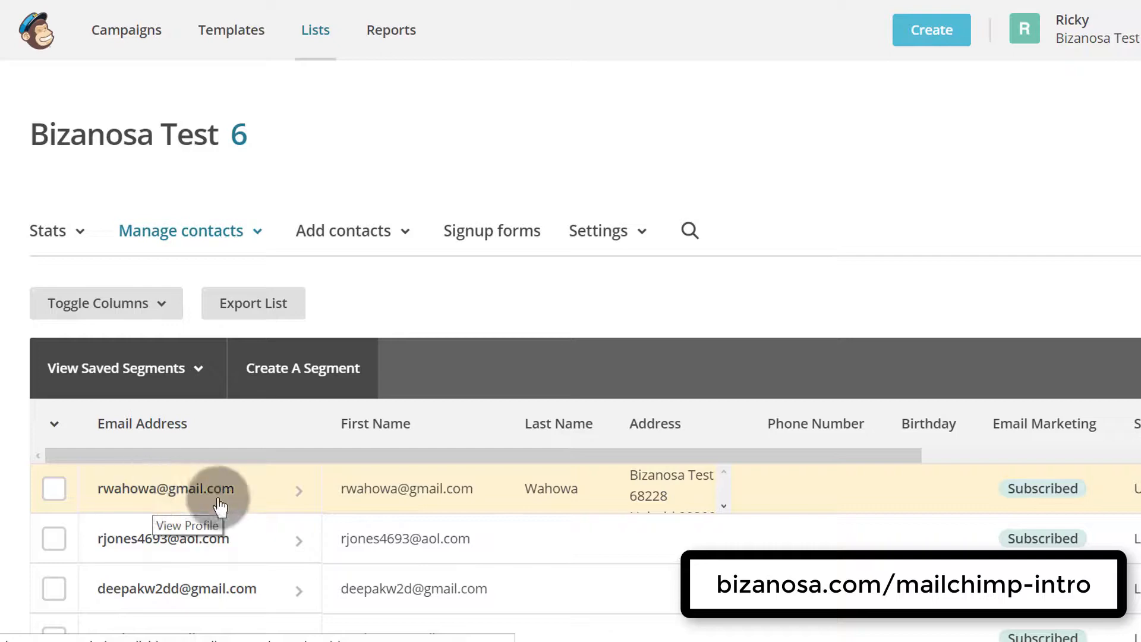
{"action": "scroll", "coordinate": [479, 362], "scroll_direction": "down", "scroll_amount": 6}
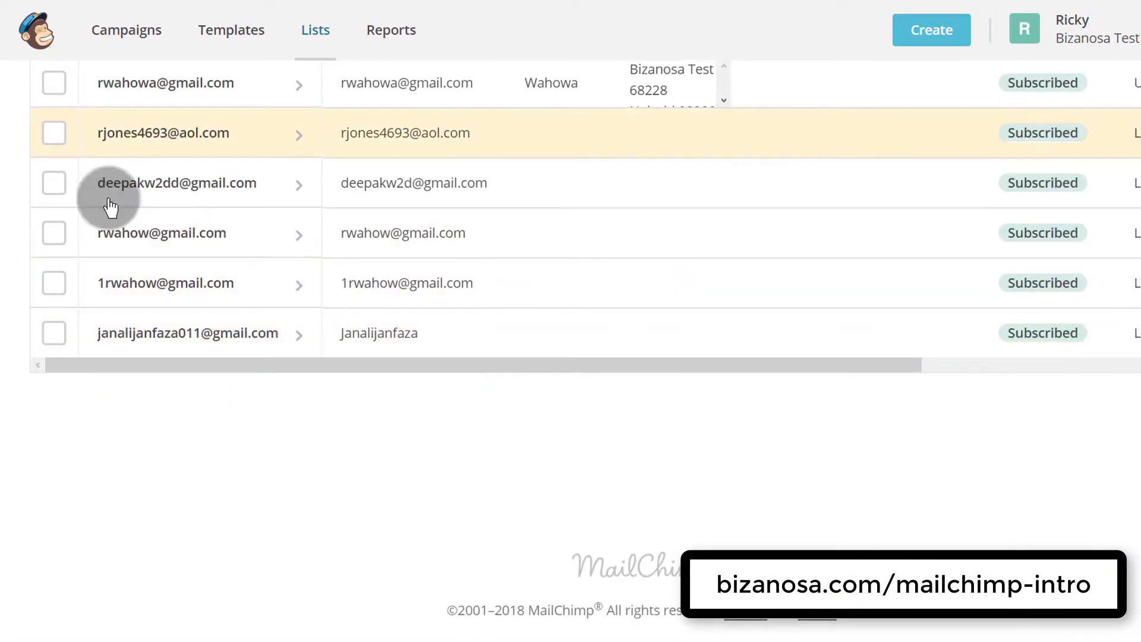
{"action": "scroll", "coordinate": [511, 297], "scroll_direction": "up", "scroll_amount": 6}
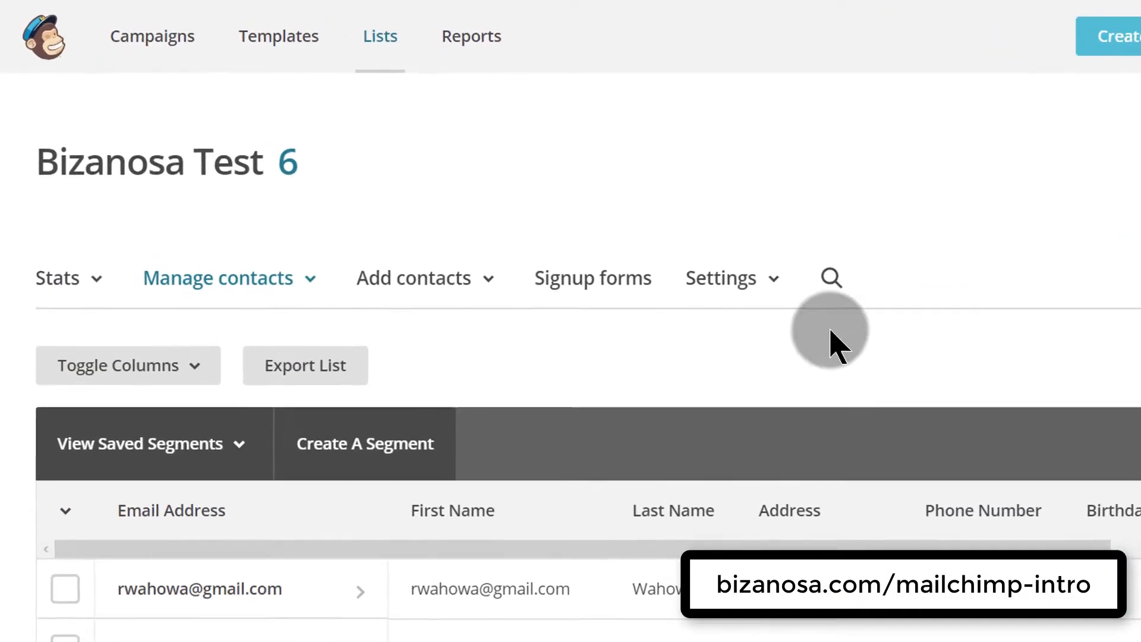
- Open the contact search, check the available scopes, keep Current List and enter the contact's e-mail username as the query
{"action": "left_click", "coordinate": [917, 306]}
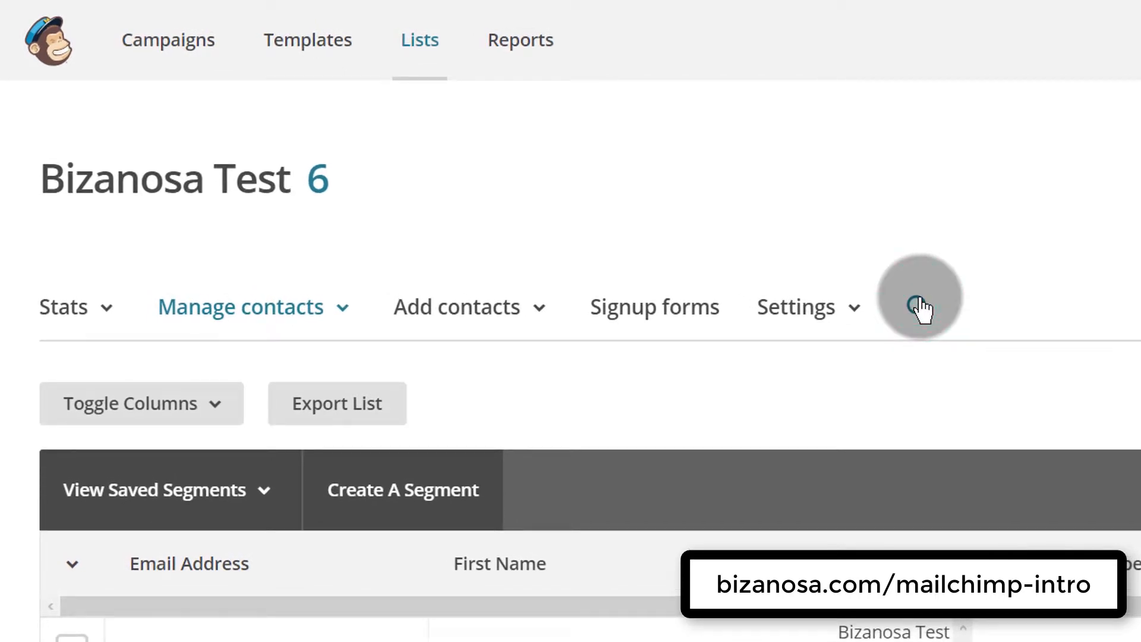
{"action": "left_click", "coordinate": [917, 306]}
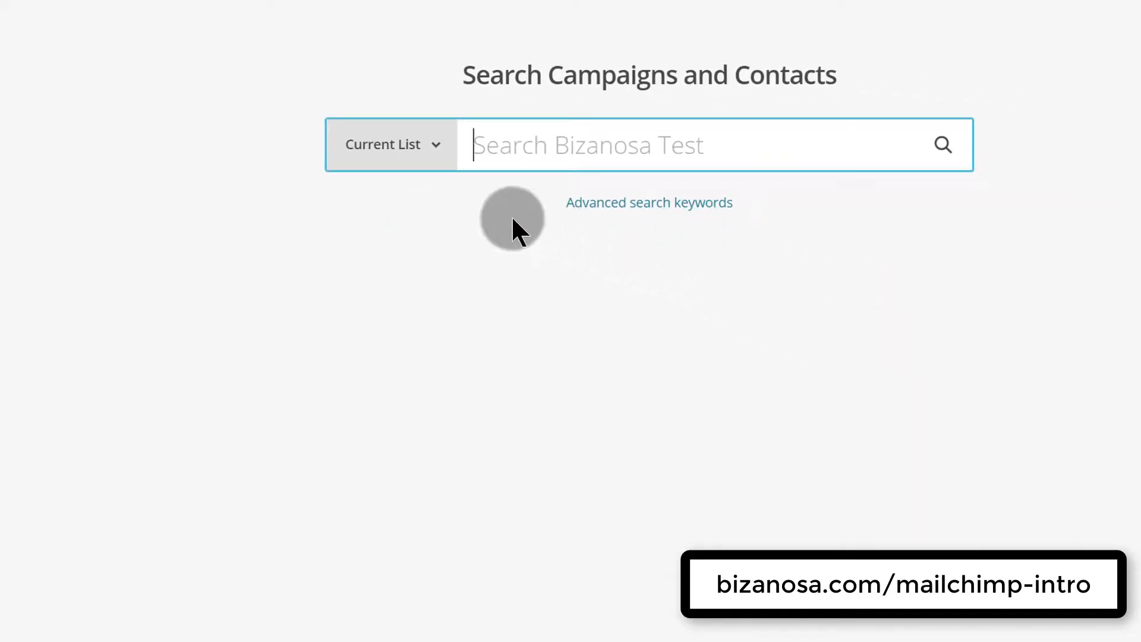
{"action": "left_click", "coordinate": [510, 138]}
{"action": "left_click", "coordinate": [436, 145]}
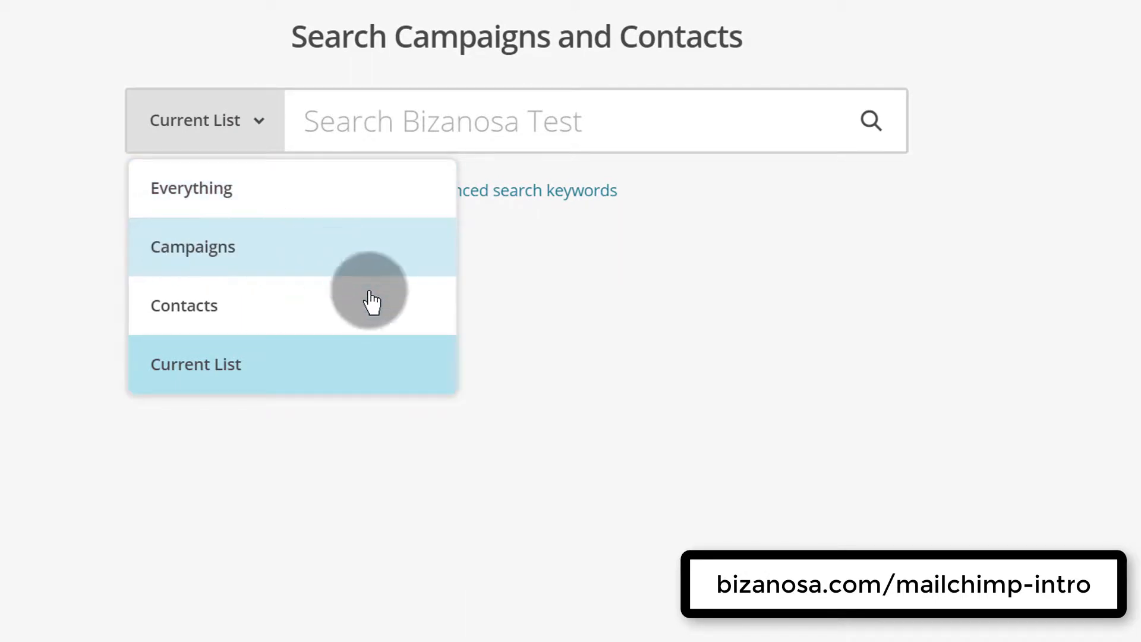
{"action": "left_click", "coordinate": [240, 376]}
{"action": "left_click", "coordinate": [354, 115]}
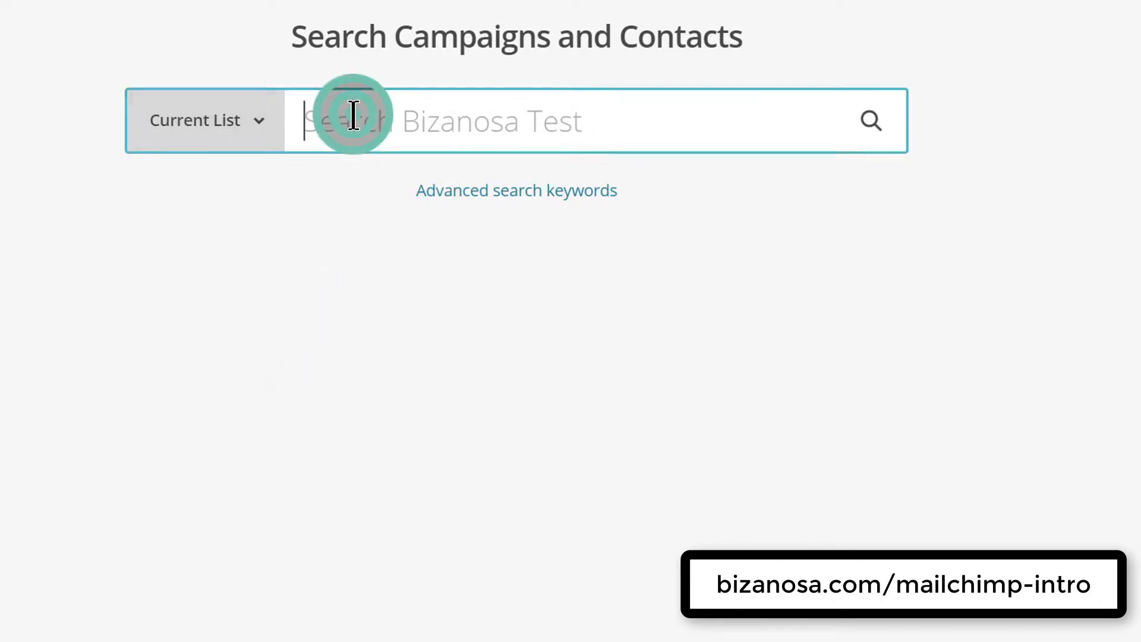
{"action": "type", "text": "rwahowa"}
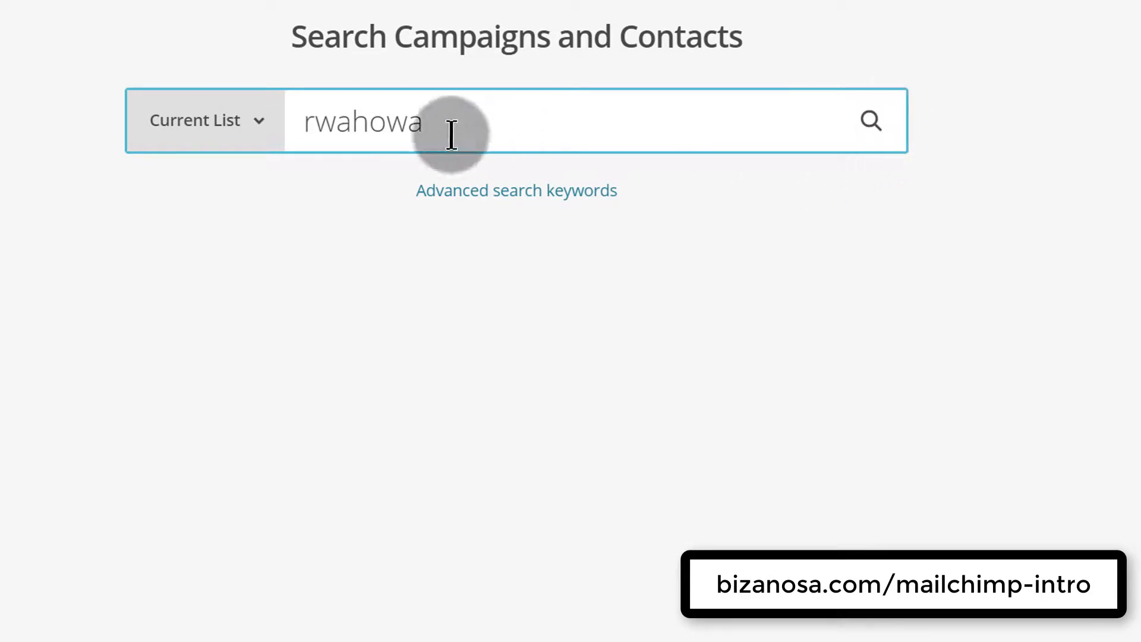
{"action": "left_click_drag", "start_coordinate": [304, 116], "coordinate": [461, 113]}
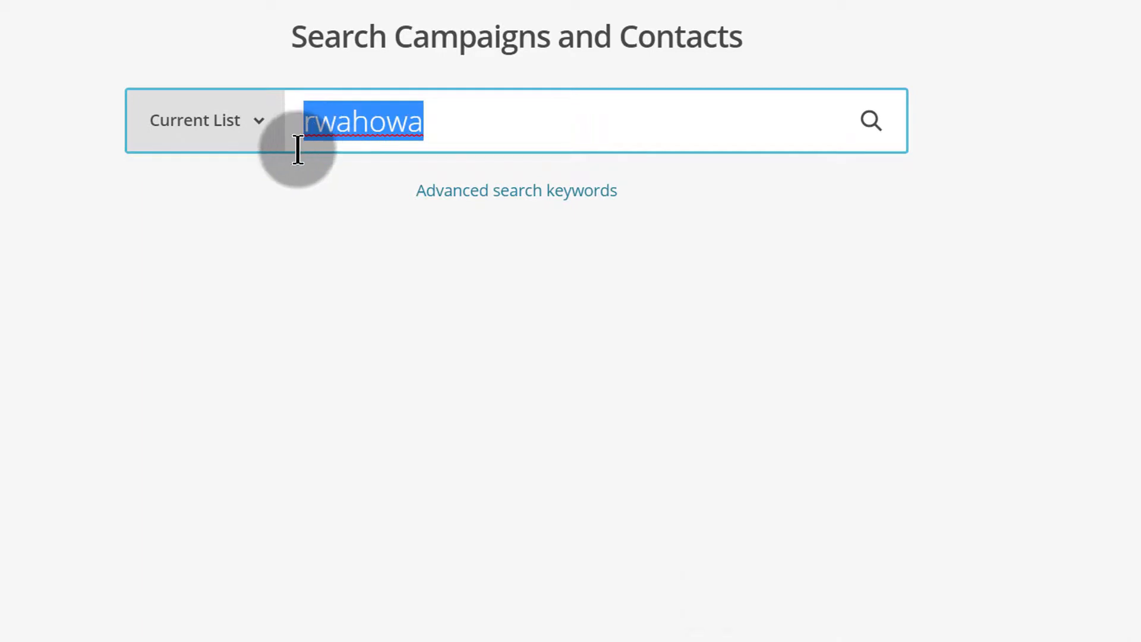
{"action": "left_click", "coordinate": [301, 117]}
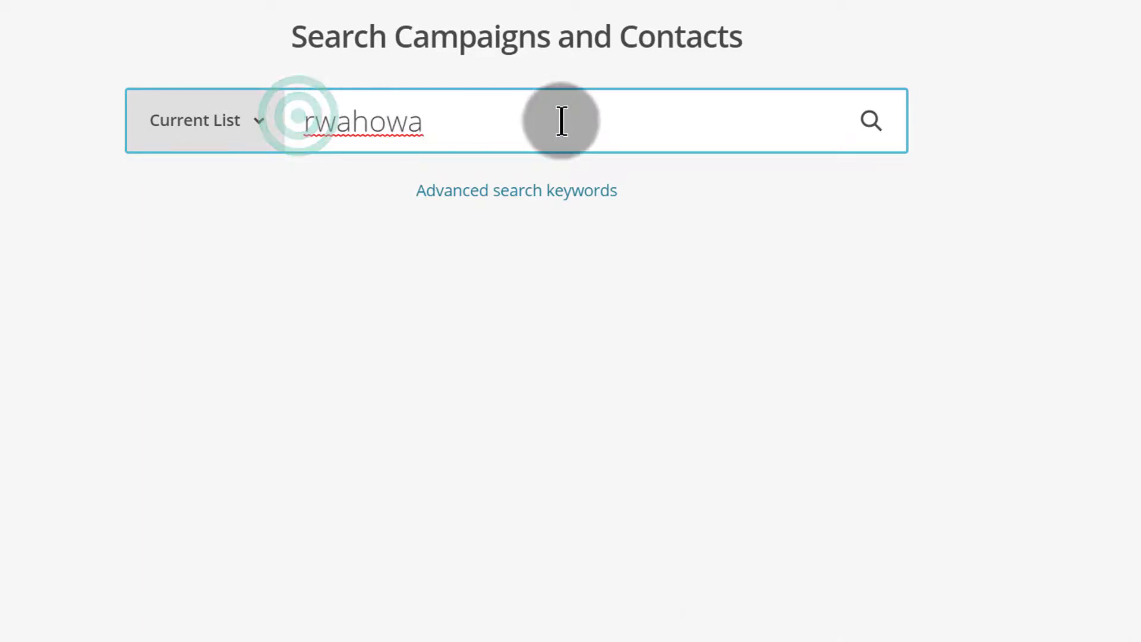
- Review the advanced search keywords and add the email: and merge1: keywords to the query
{"action": "left_click", "coordinate": [518, 202]}
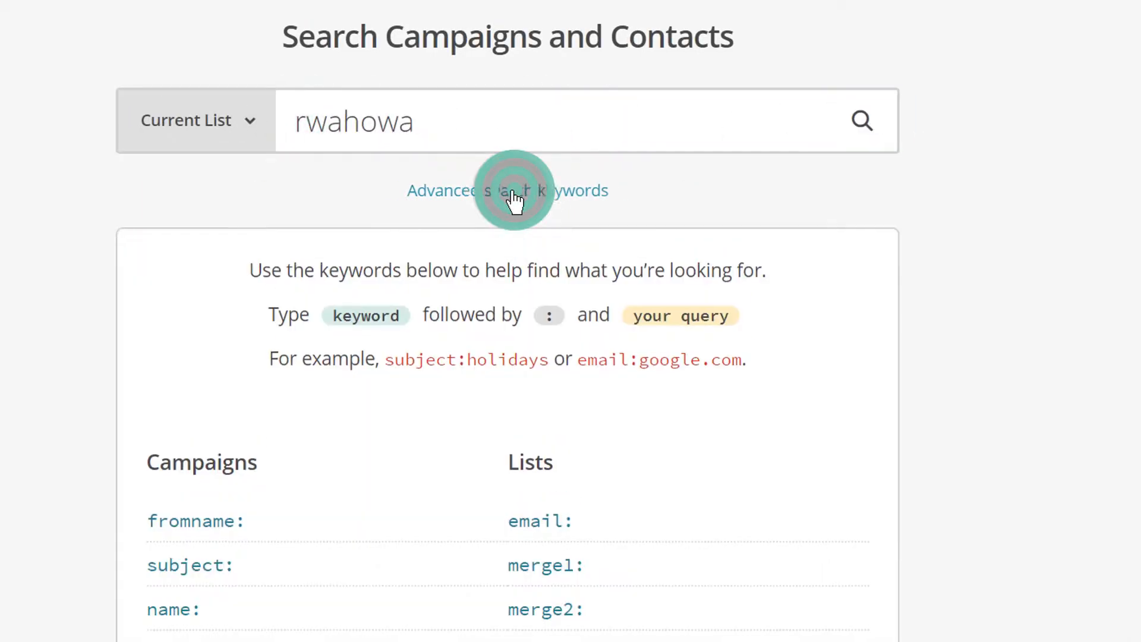
{"action": "scroll", "coordinate": [595, 309], "scroll_direction": "down", "scroll_amount": 2}
{"action": "scroll", "coordinate": [558, 268], "scroll_direction": "down", "scroll_amount": 4}
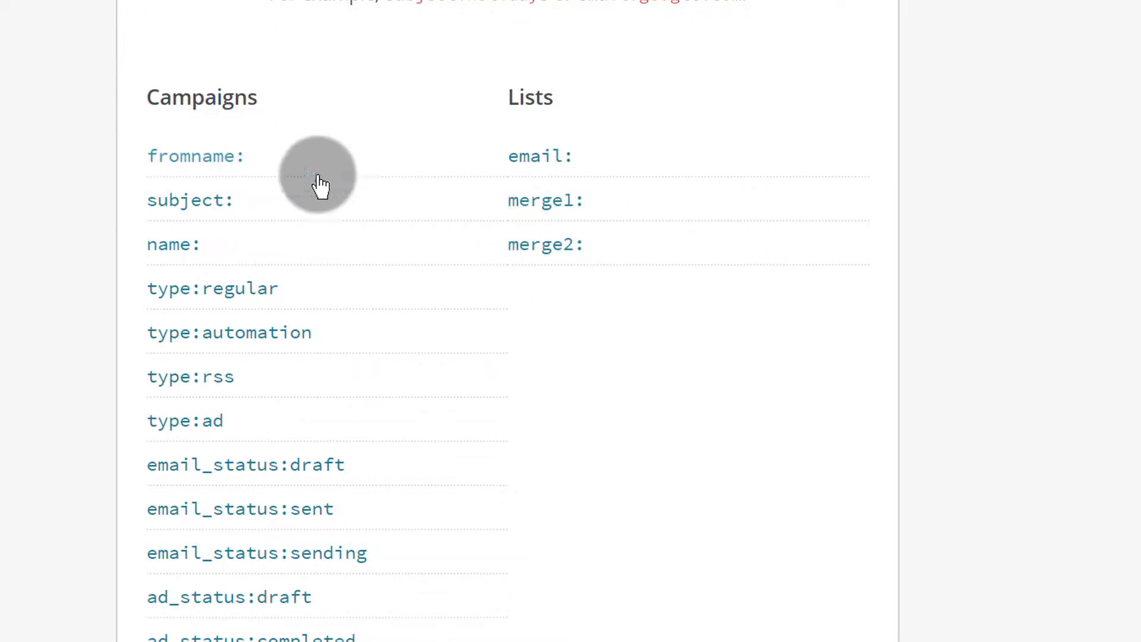
{"action": "left_click", "coordinate": [538, 159]}
{"action": "left_click", "coordinate": [538, 189]}
{"action": "scroll", "coordinate": [683, 297], "scroll_direction": "down", "scroll_amount": 5}
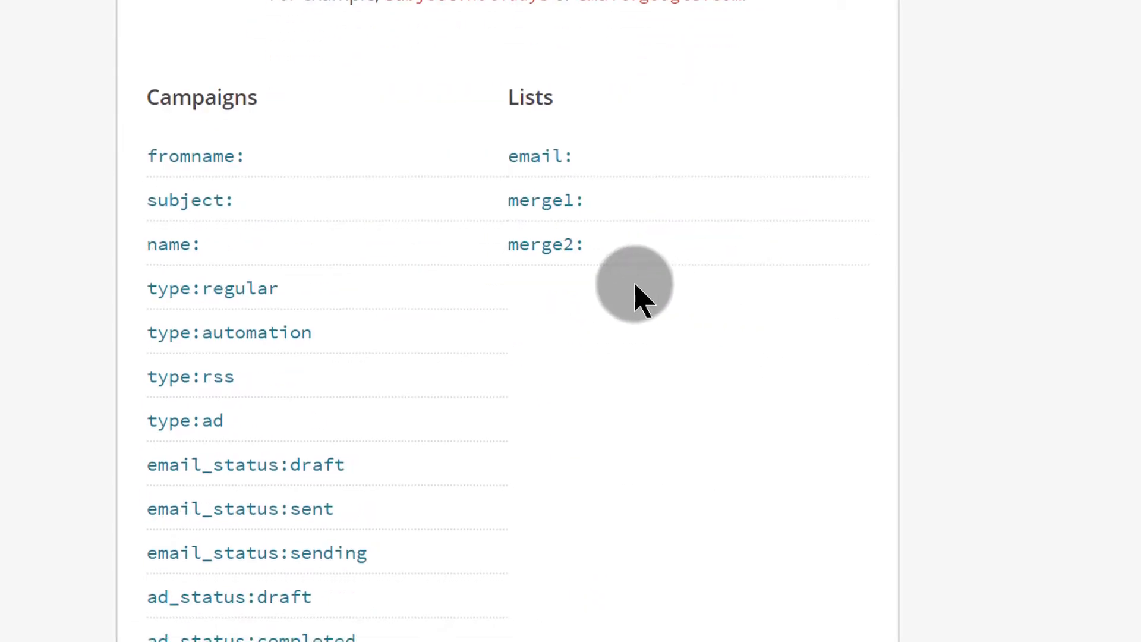
{"action": "left_click", "coordinate": [537, 204]}
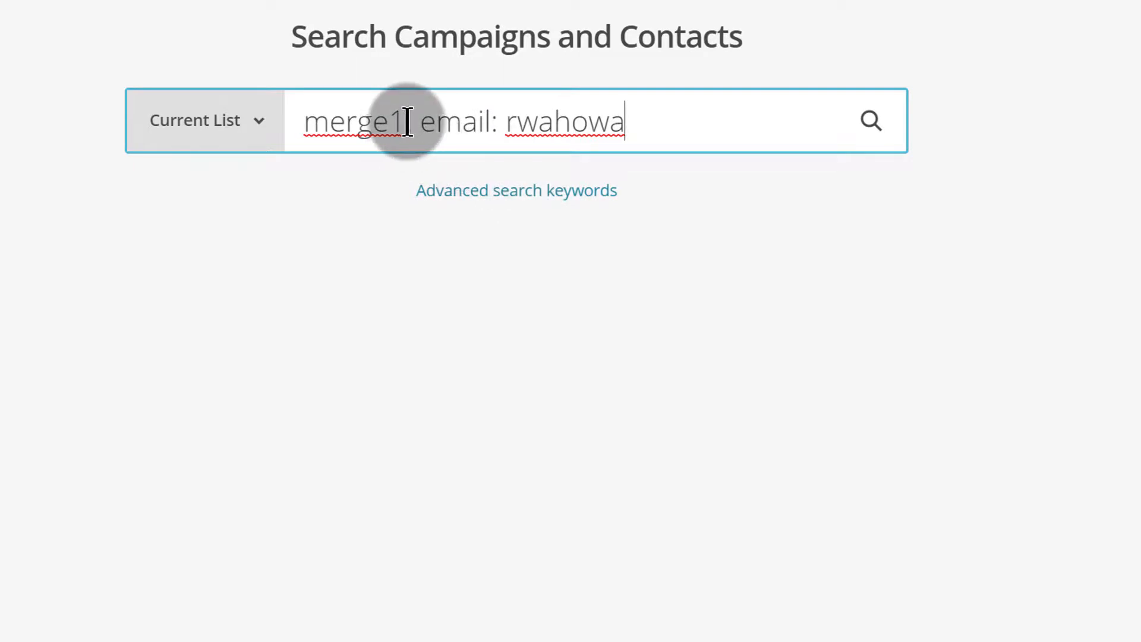
- Remove the merge1: and email: keywords from the query, leaving only the contact's username
{"action": "left_click", "coordinate": [516, 190]}
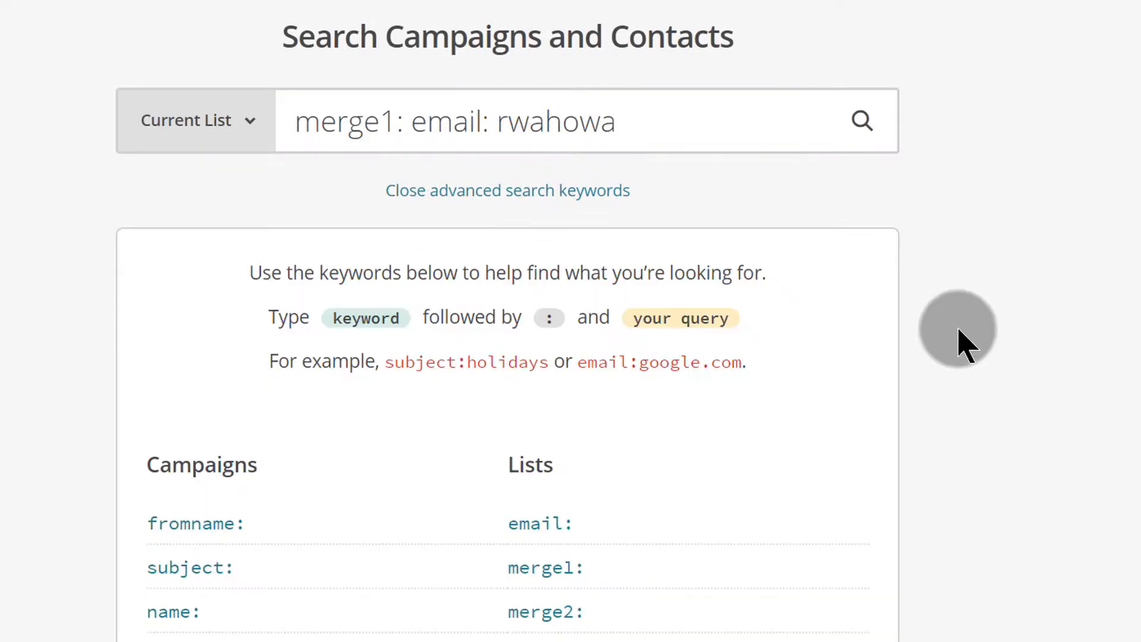
{"action": "left_click", "coordinate": [500, 116]}
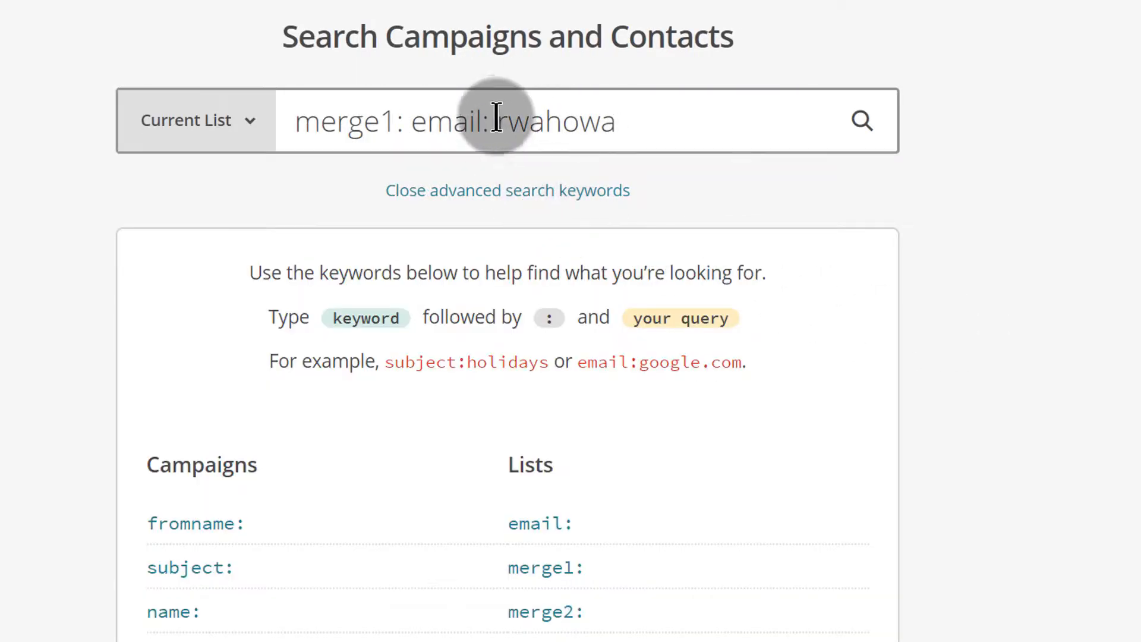
{"action": "left_click_drag", "start_coordinate": [496, 116], "coordinate": [186, 131]}
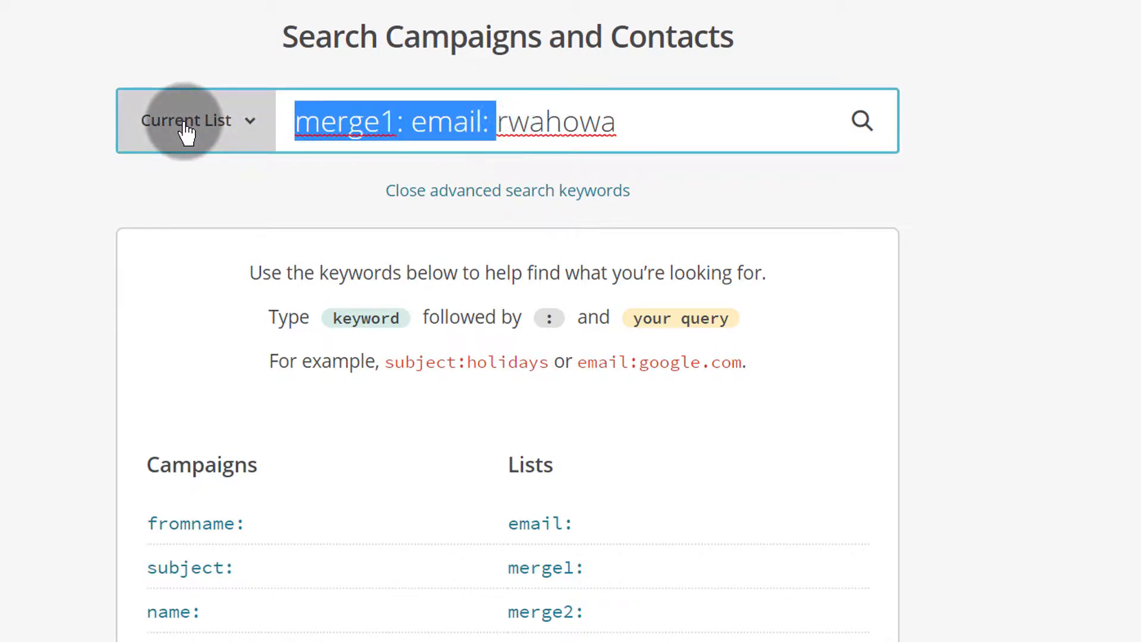
{"action": "key", "text": "BackSpace"}
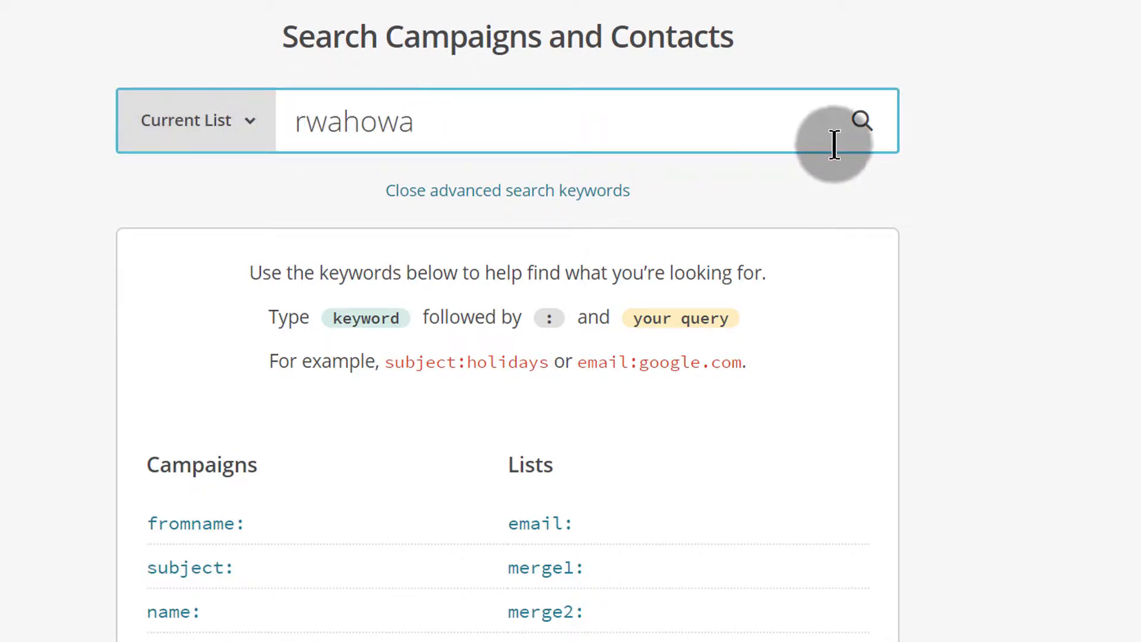
- Run the search in the current list, open the matching contact's profile and look through its details
{"action": "left_click", "coordinate": [865, 123]}
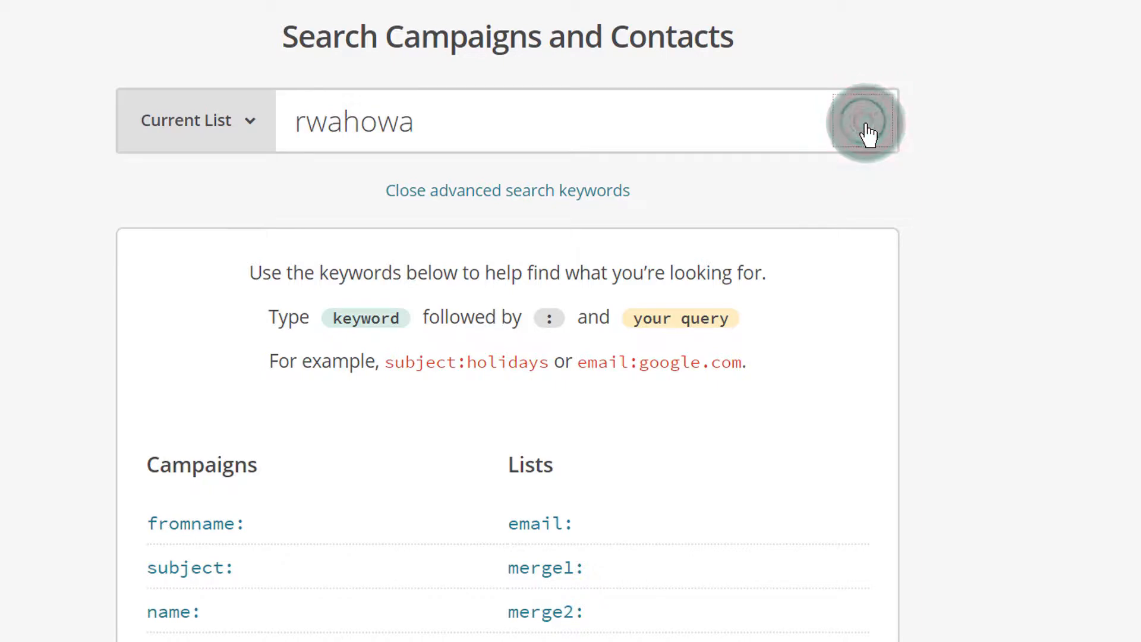
{"action": "scroll", "coordinate": [815, 190], "scroll_direction": "down", "scroll_amount": 12}
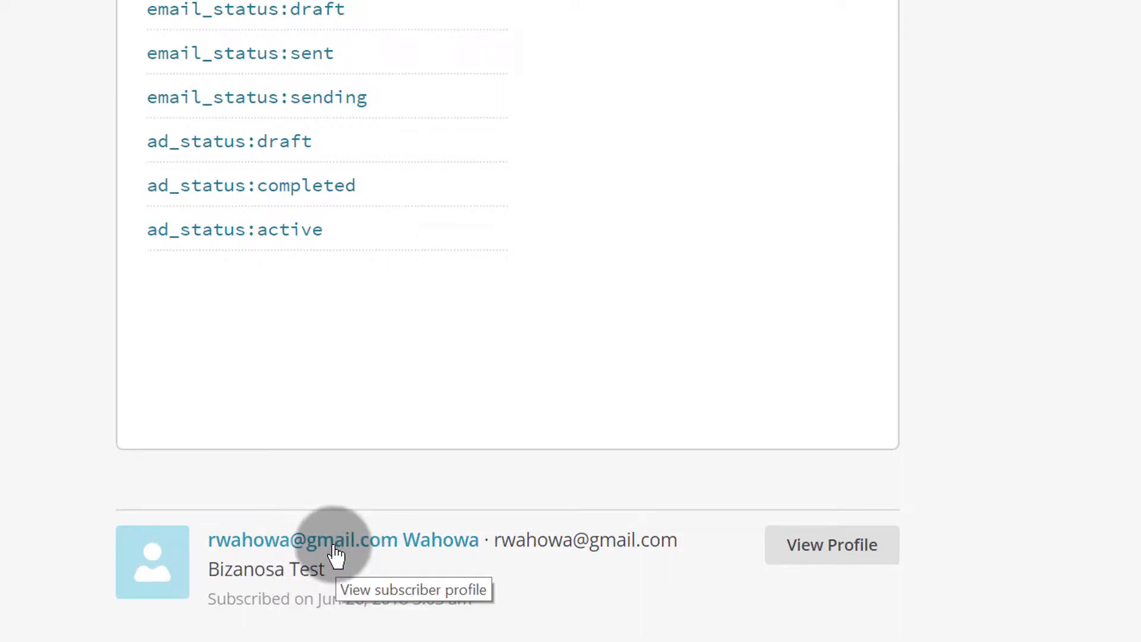
{"action": "left_click", "coordinate": [826, 546]}
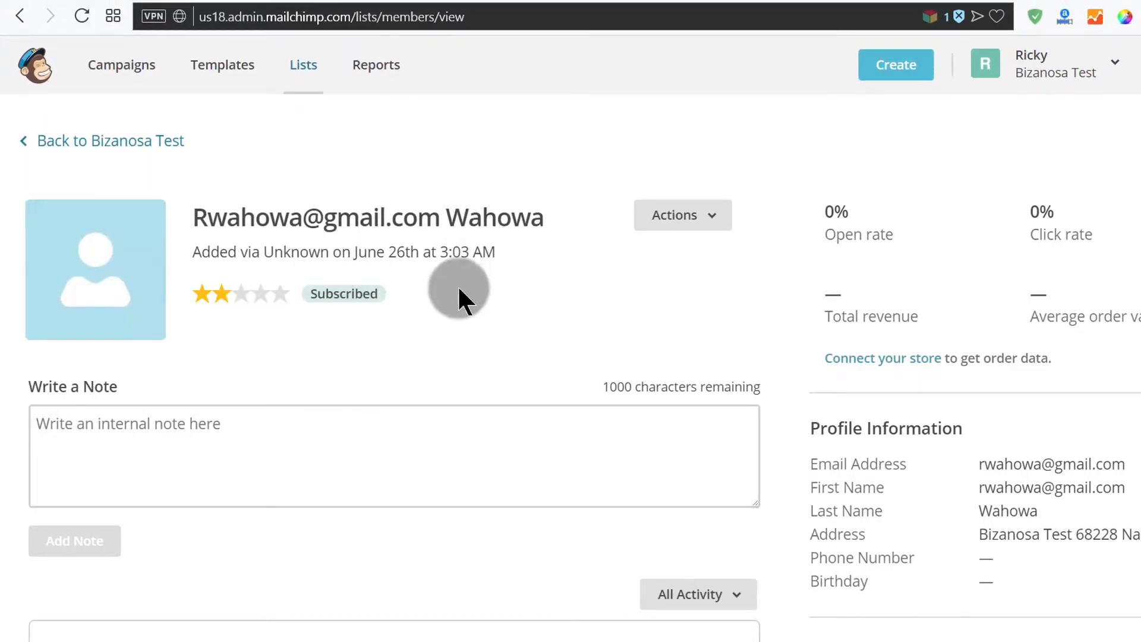
{"action": "scroll", "coordinate": [458, 284], "scroll_direction": "down", "scroll_amount": 5}
{"action": "scroll", "coordinate": [764, 247], "scroll_direction": "up", "scroll_amount": 5}
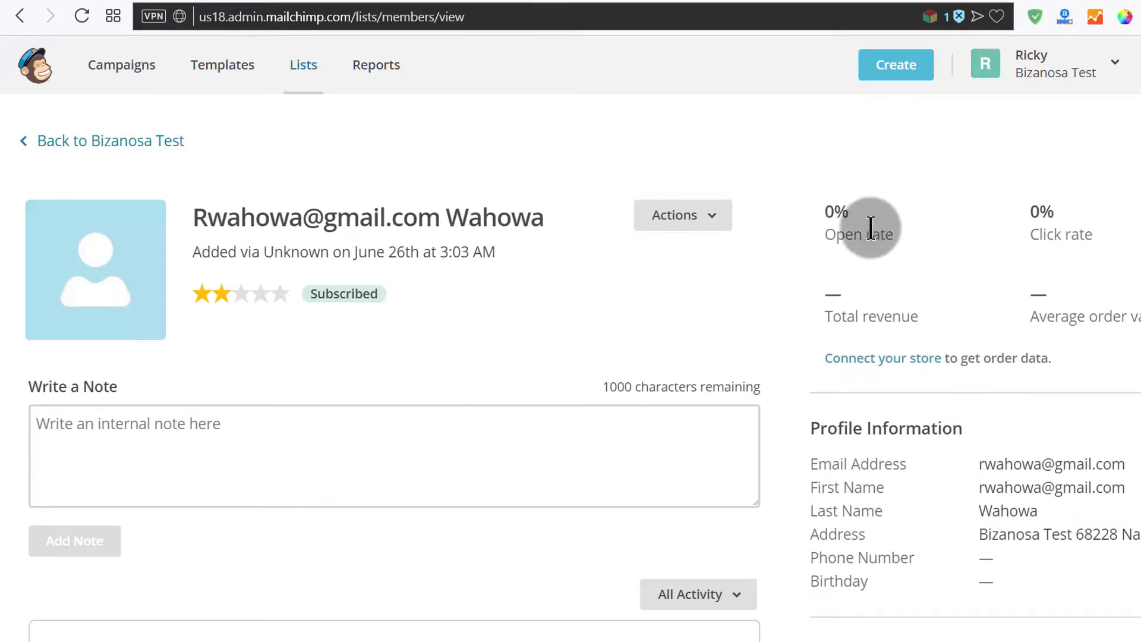
{"action": "scroll", "coordinate": [754, 211], "scroll_direction": "down", "scroll_amount": 5}
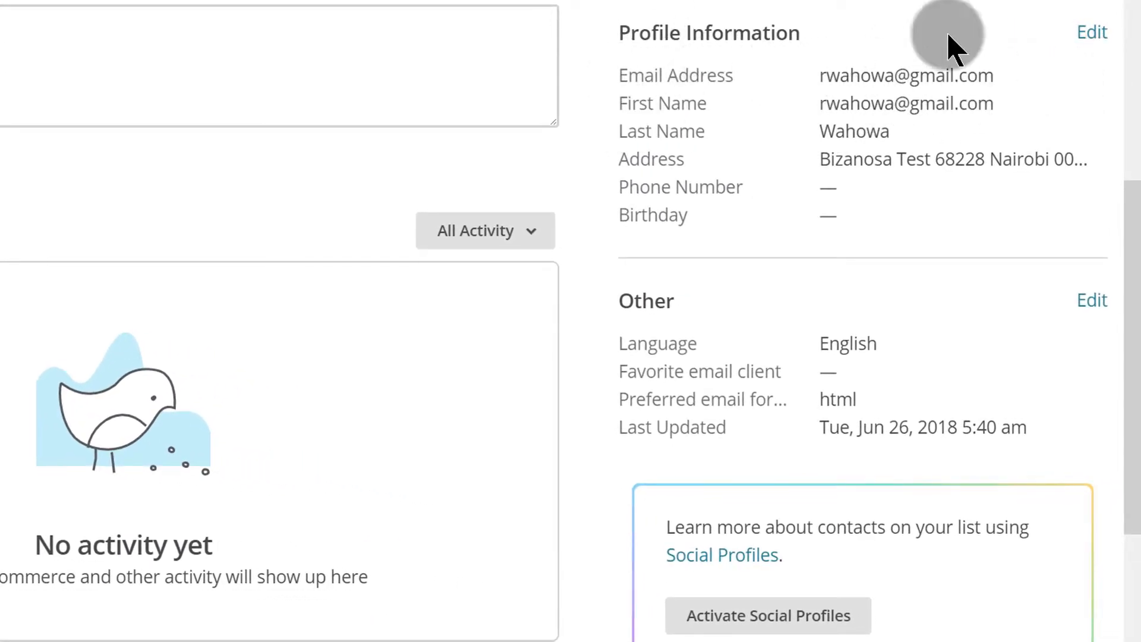
- Open the contact's Profile Information for editing, check the address, birthday and phone number fields, and save the profile
{"action": "left_click", "coordinate": [1094, 47]}
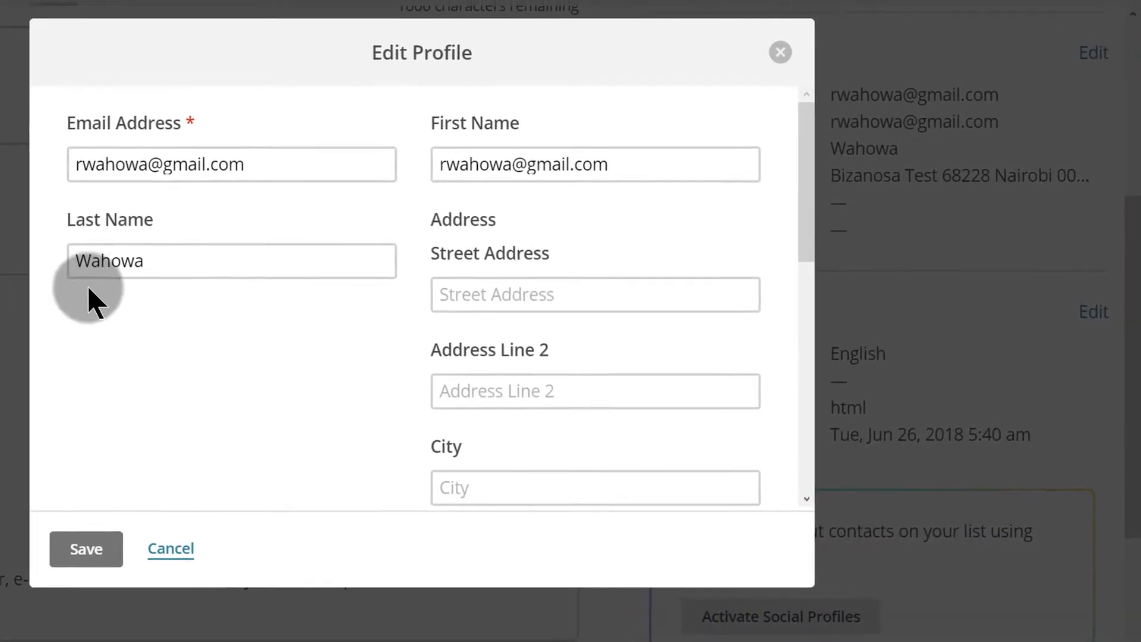
{"action": "scroll", "coordinate": [552, 242], "scroll_direction": "down", "scroll_amount": 10}
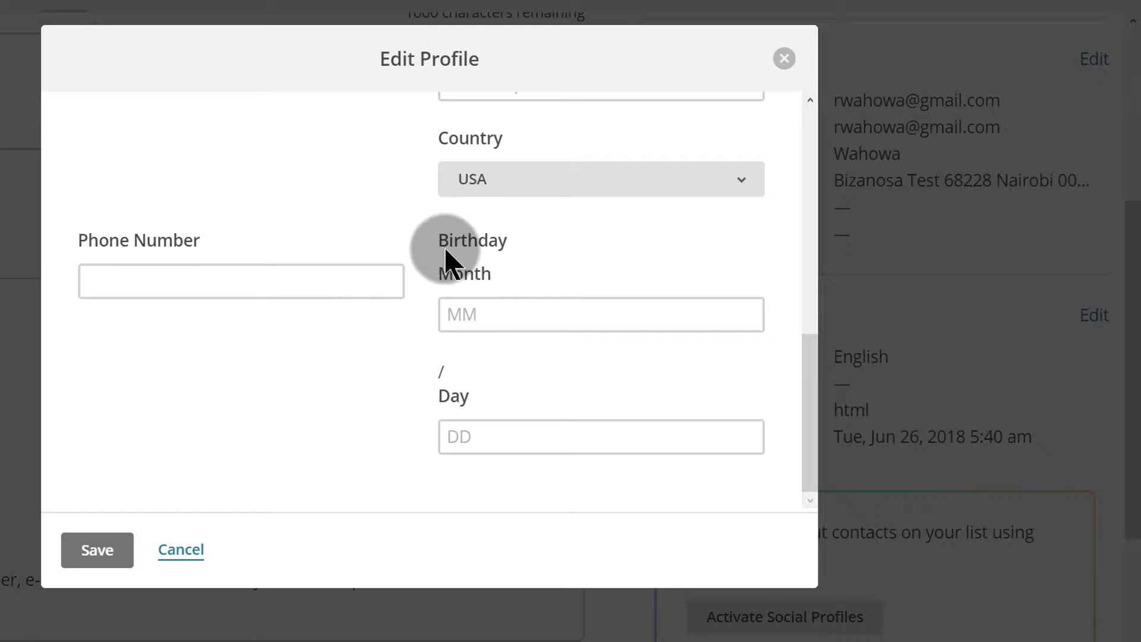
{"action": "left_click", "coordinate": [457, 314]}
{"action": "left_click", "coordinate": [460, 306]}
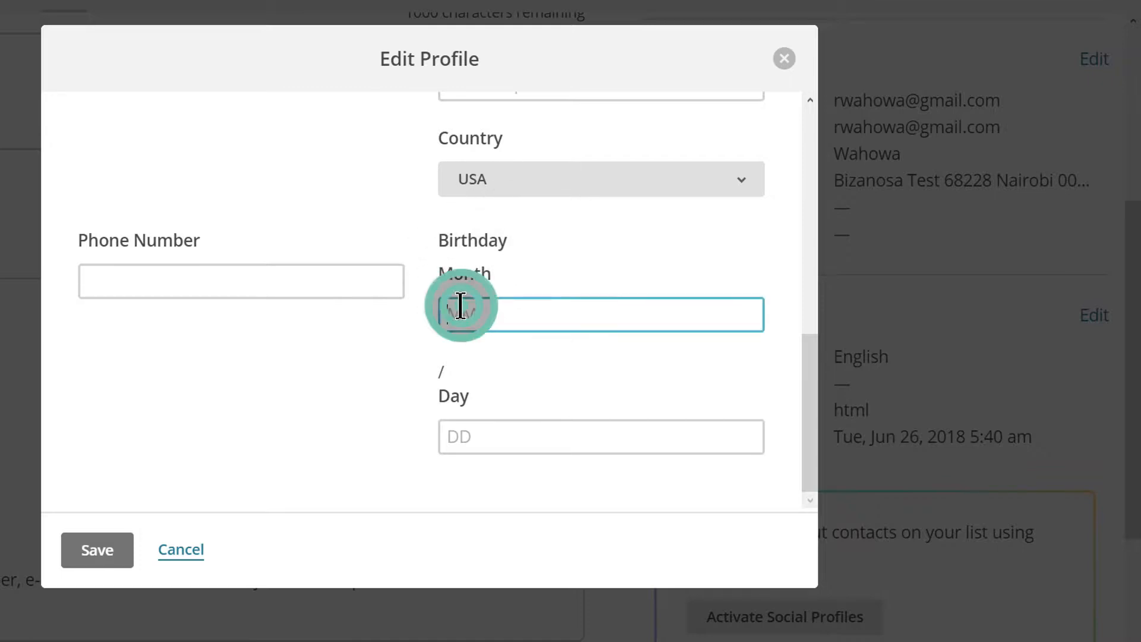
{"action": "left_click", "coordinate": [488, 437]}
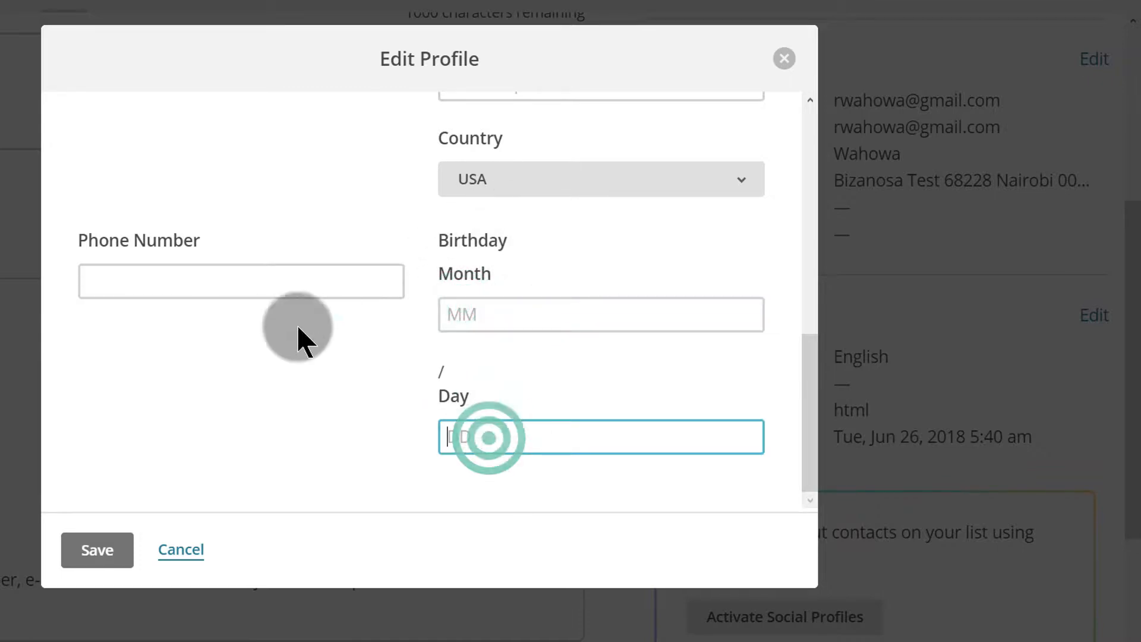
{"action": "scroll", "coordinate": [270, 268], "scroll_direction": "up", "scroll_amount": 3}
{"action": "scroll", "coordinate": [268, 267], "scroll_direction": "down", "scroll_amount": 3}
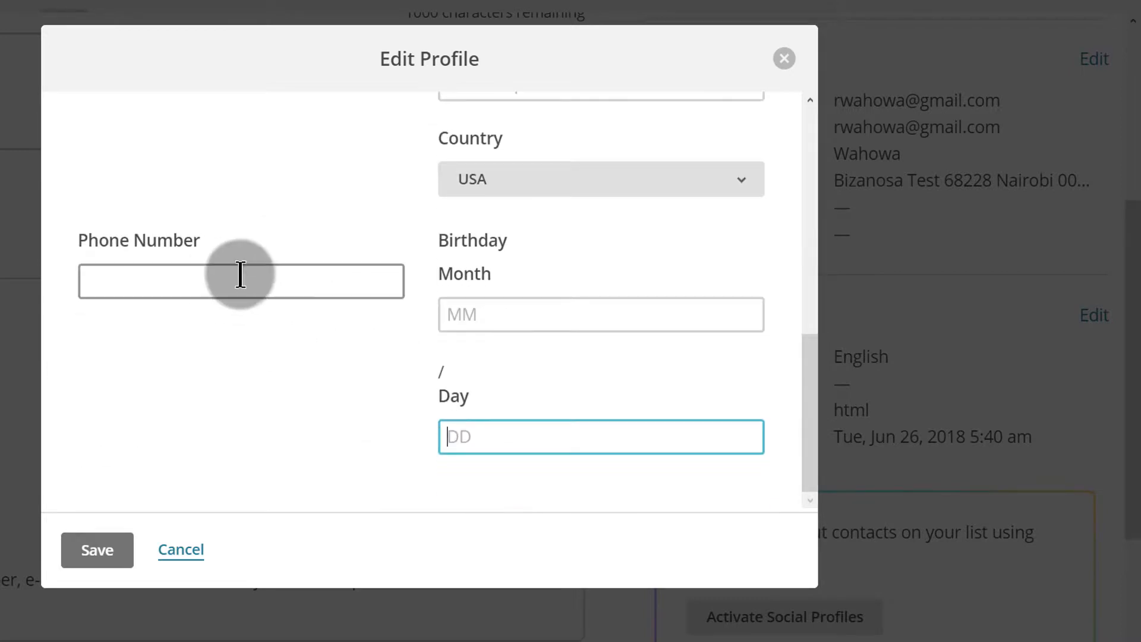
{"action": "left_click", "coordinate": [226, 277]}
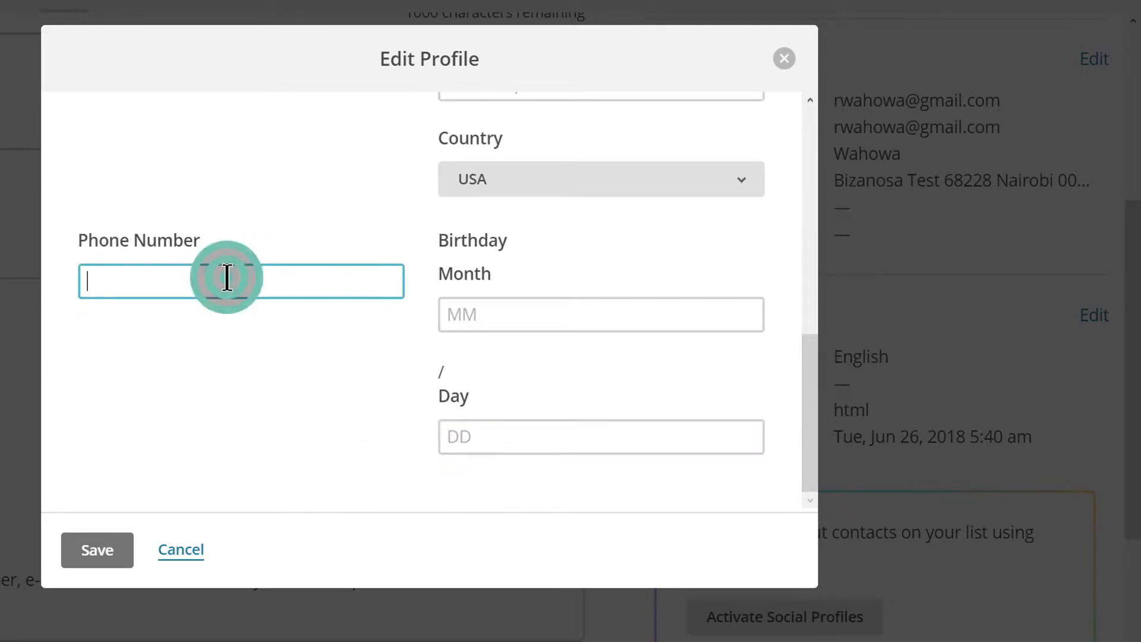
{"action": "scroll", "coordinate": [359, 223], "scroll_direction": "up", "scroll_amount": 8}
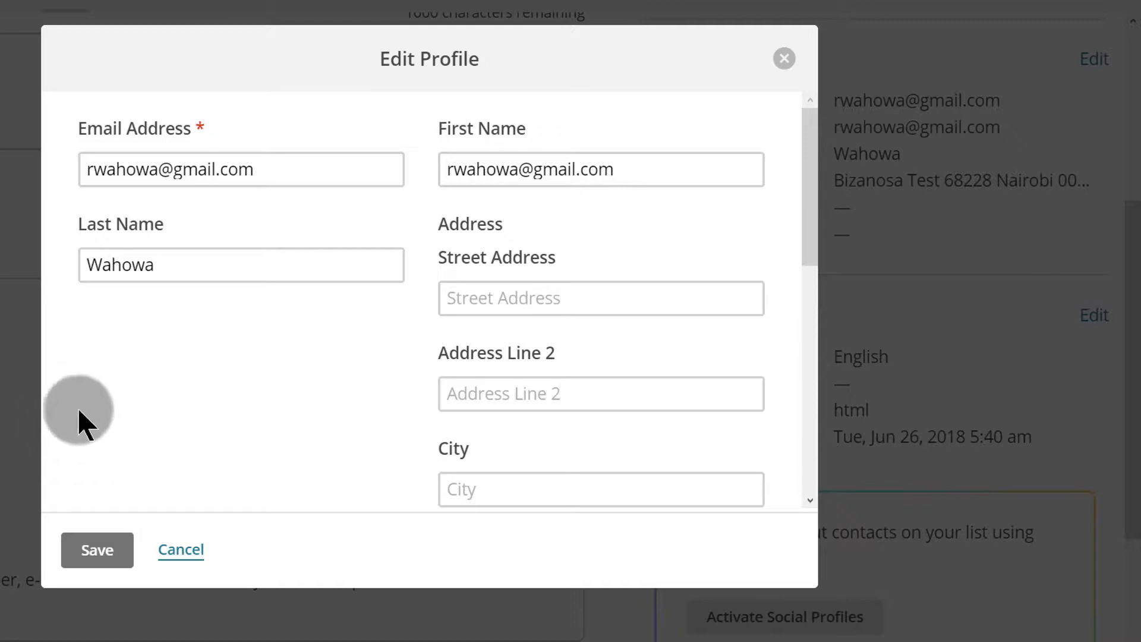
{"action": "left_click", "coordinate": [109, 556]}
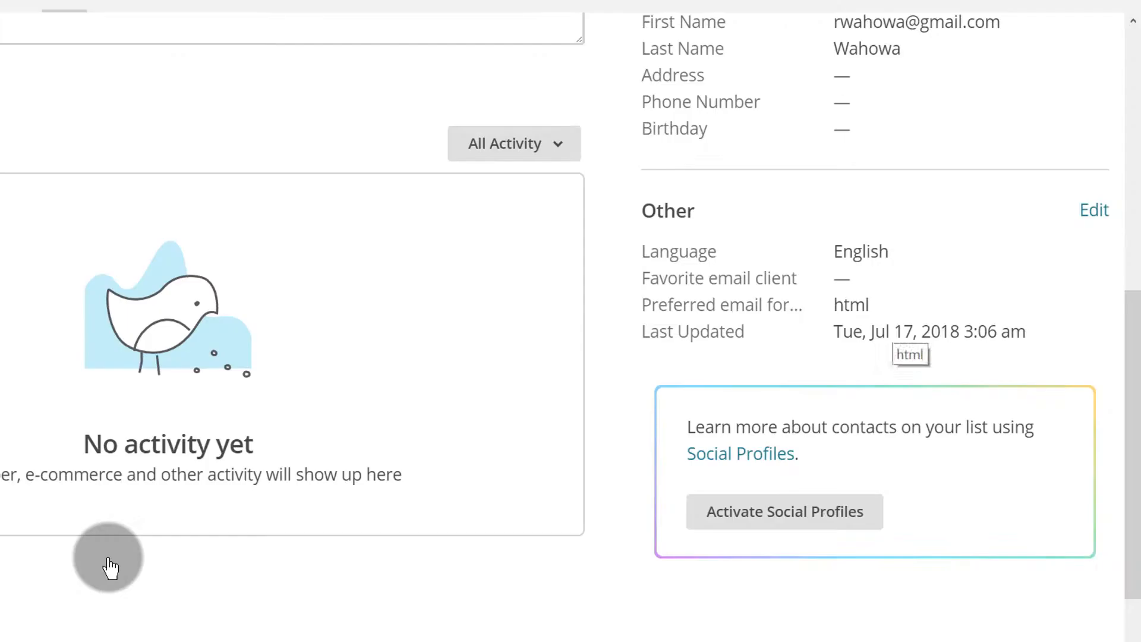
- Open the contact's Other details for editing, look through the contact language choices and email format, and cancel without saving
{"action": "scroll", "coordinate": [404, 612], "scroll_direction": "down", "scroll_amount": 10}
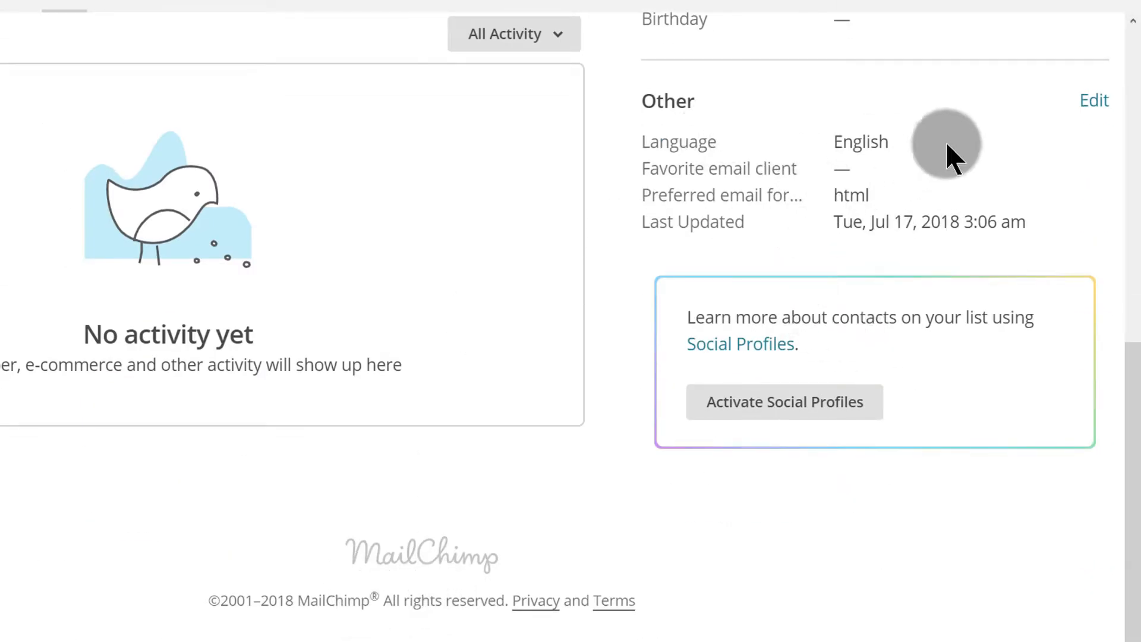
{"action": "left_click", "coordinate": [1103, 110]}
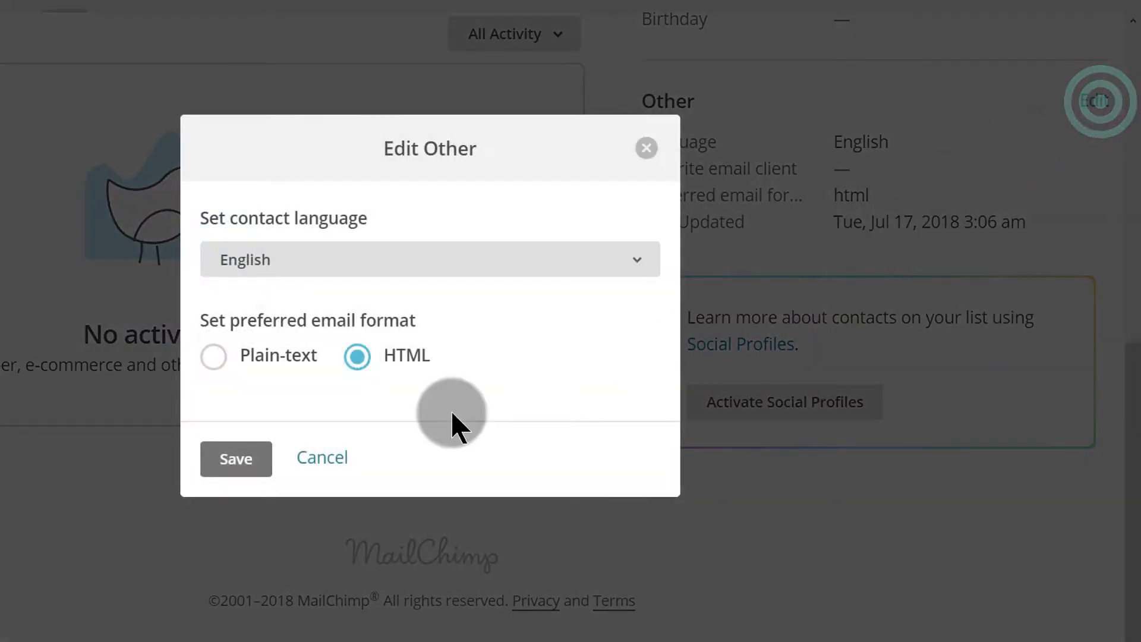
{"action": "left_click", "coordinate": [356, 261]}
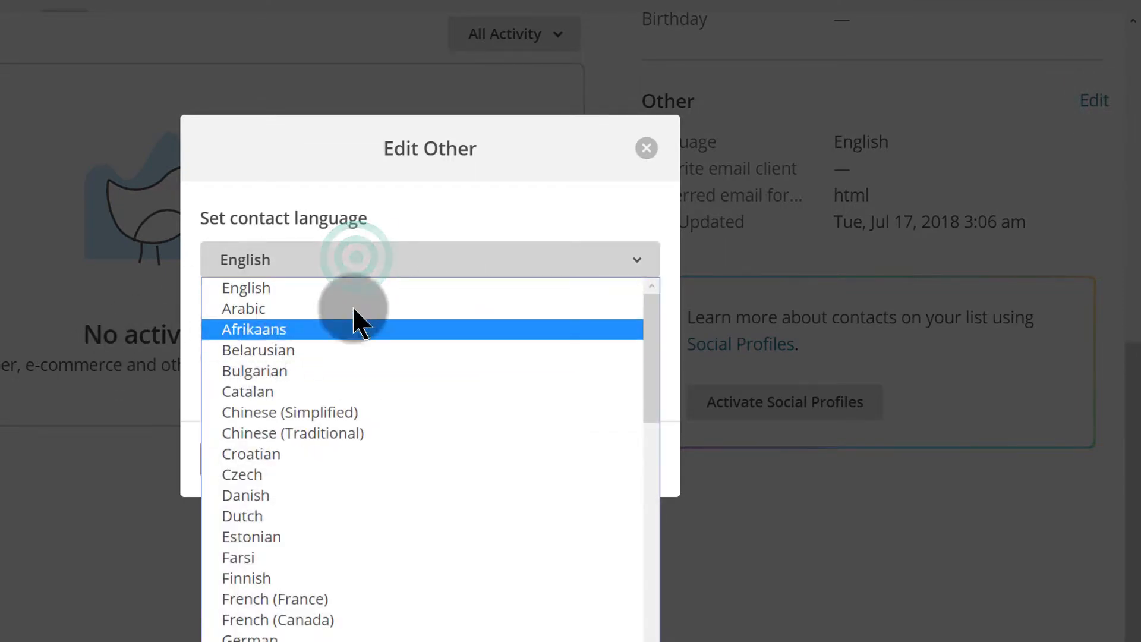
{"action": "left_click", "coordinate": [366, 265]}
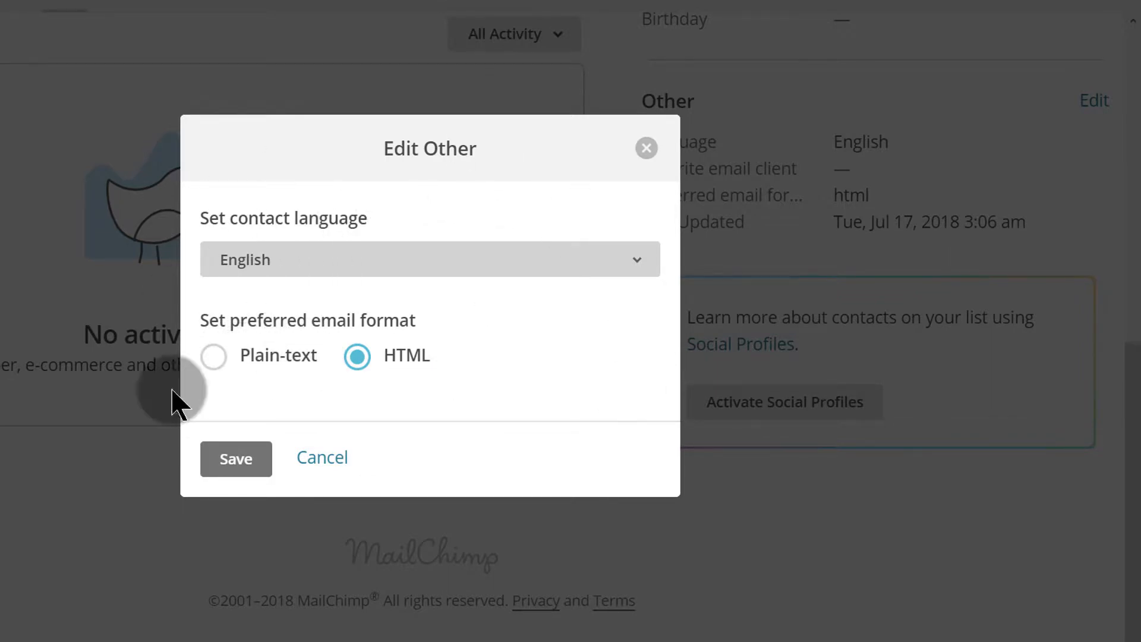
{"action": "left_click_drag", "start_coordinate": [334, 448], "coordinate": [316, 448]}
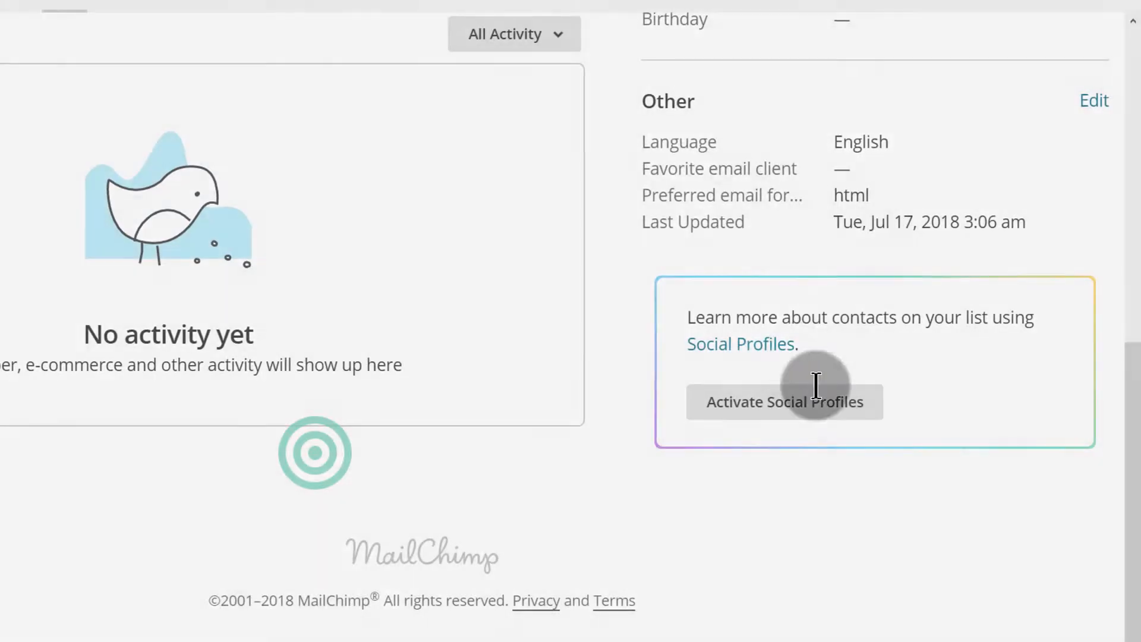
- Browse forward through the next two contact profiles and return to the Bizanosa Test list
{"action": "scroll", "coordinate": [905, 505], "scroll_direction": "up", "scroll_amount": 5}
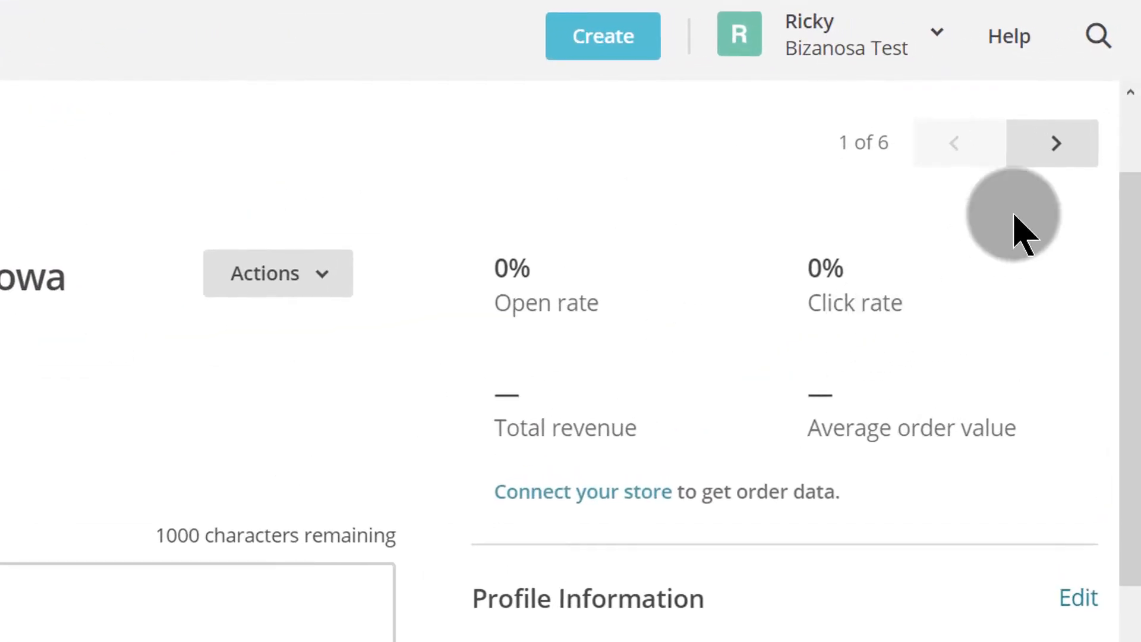
{"action": "left_click", "coordinate": [1053, 145]}
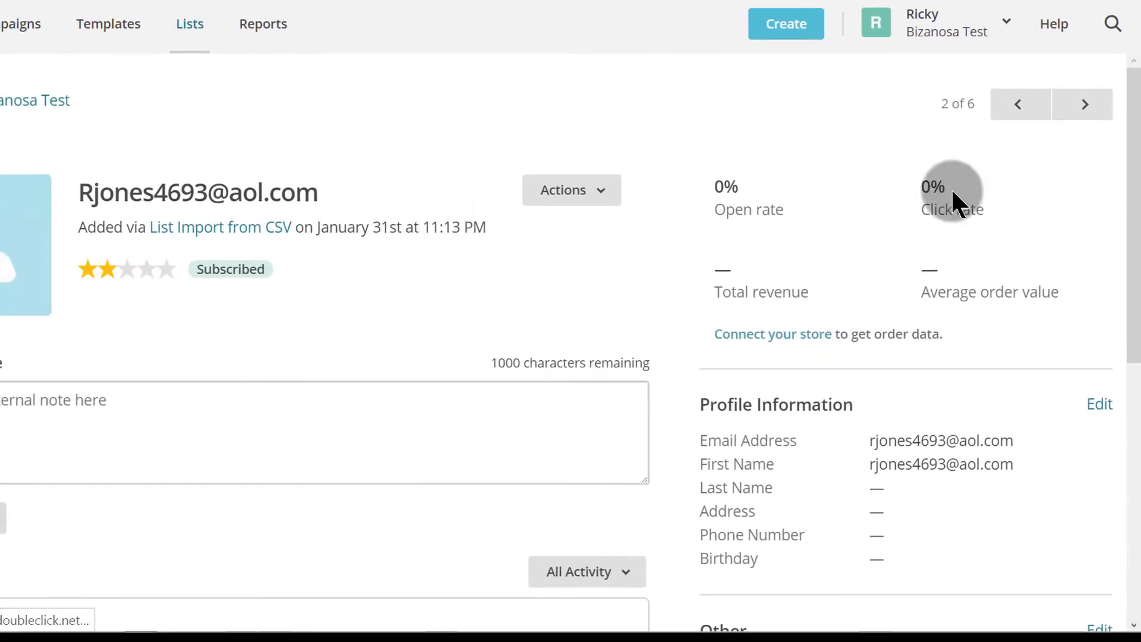
{"action": "left_click", "coordinate": [1080, 113]}
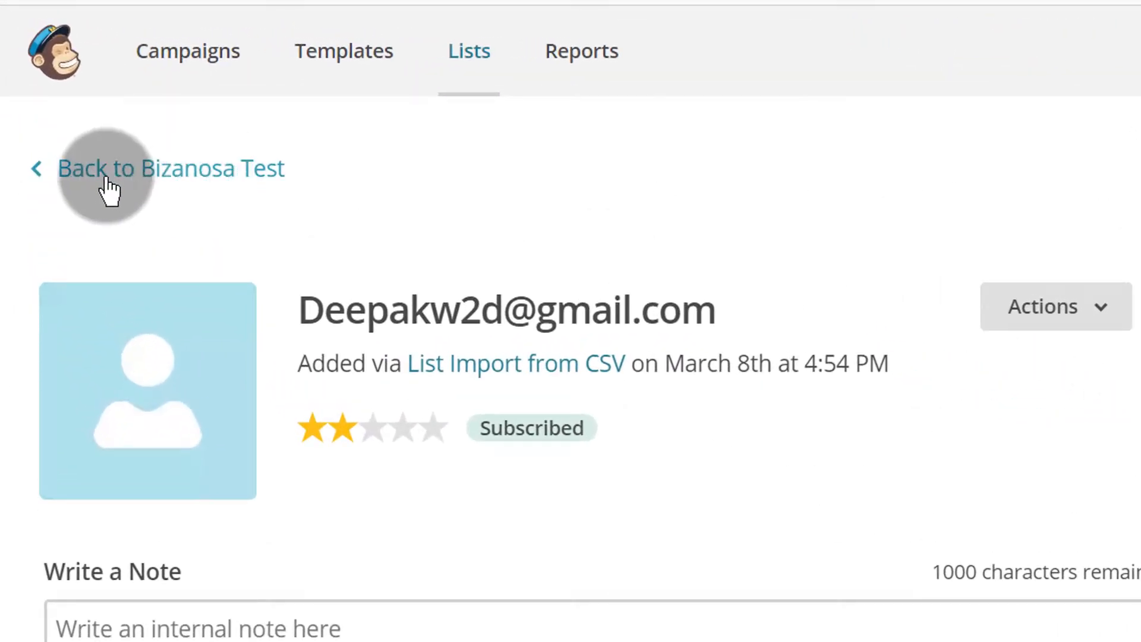
{"action": "left_click", "coordinate": [153, 189]}
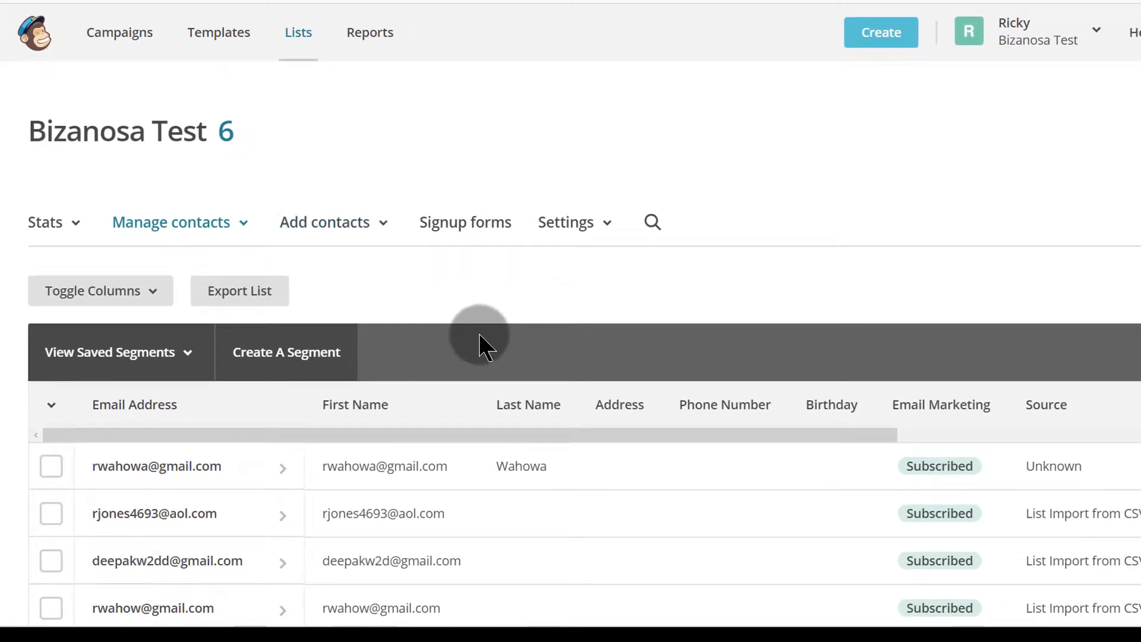
- Review the list's settings options and open Required email footer content to check the recipients' contact information form
{"action": "left_click", "coordinate": [654, 223]}
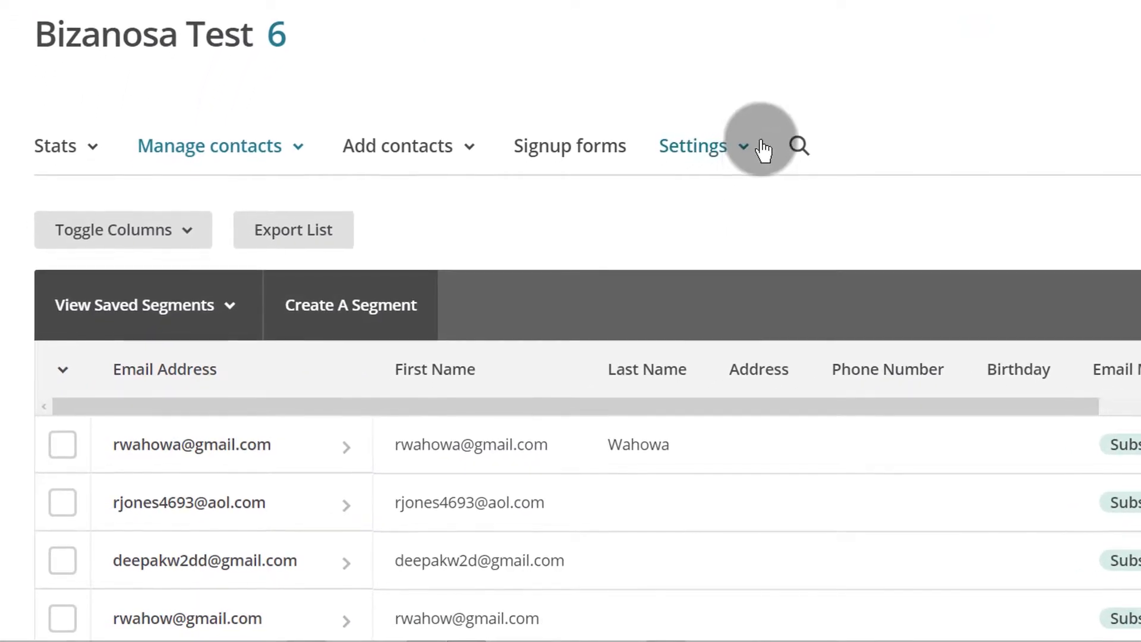
{"action": "left_click", "coordinate": [762, 150]}
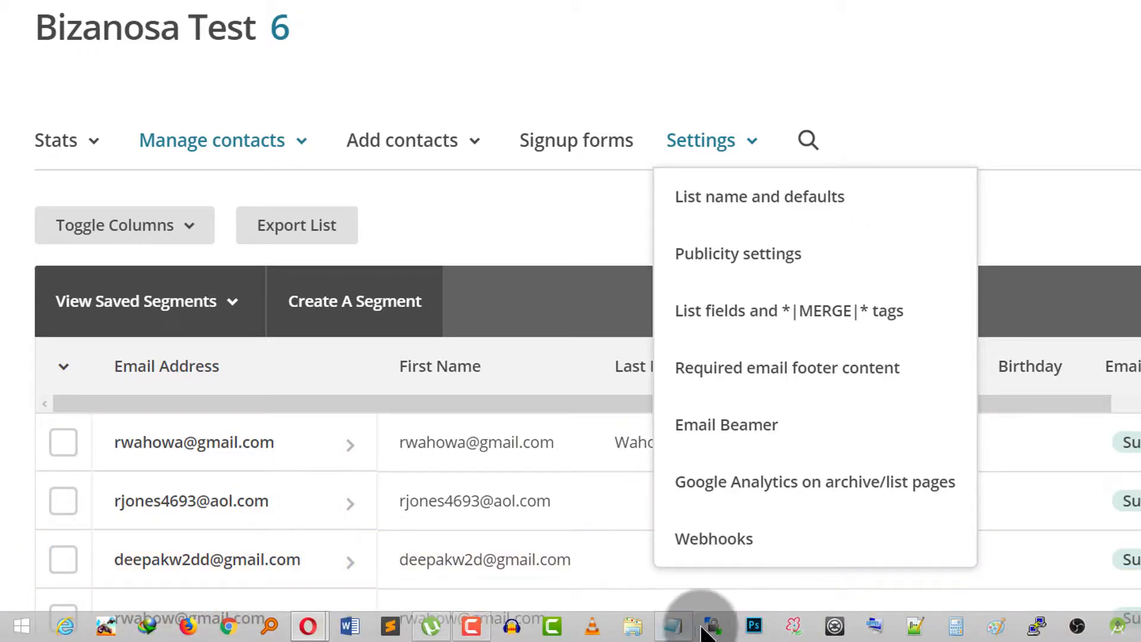
{"action": "left_click", "coordinate": [674, 624]}
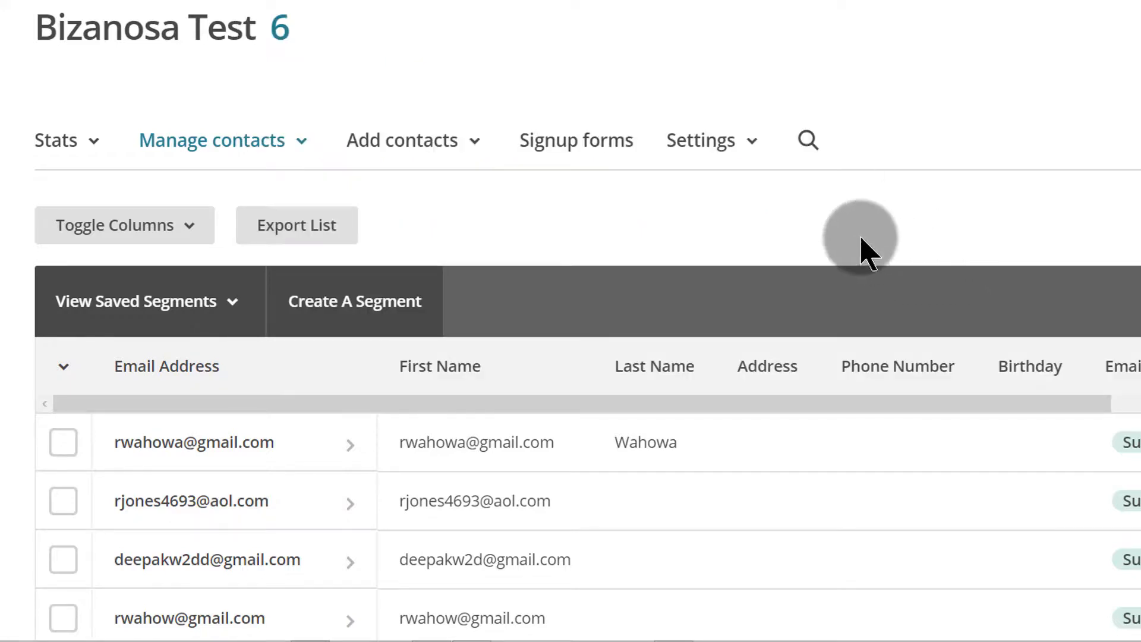
{"action": "left_click", "coordinate": [753, 142]}
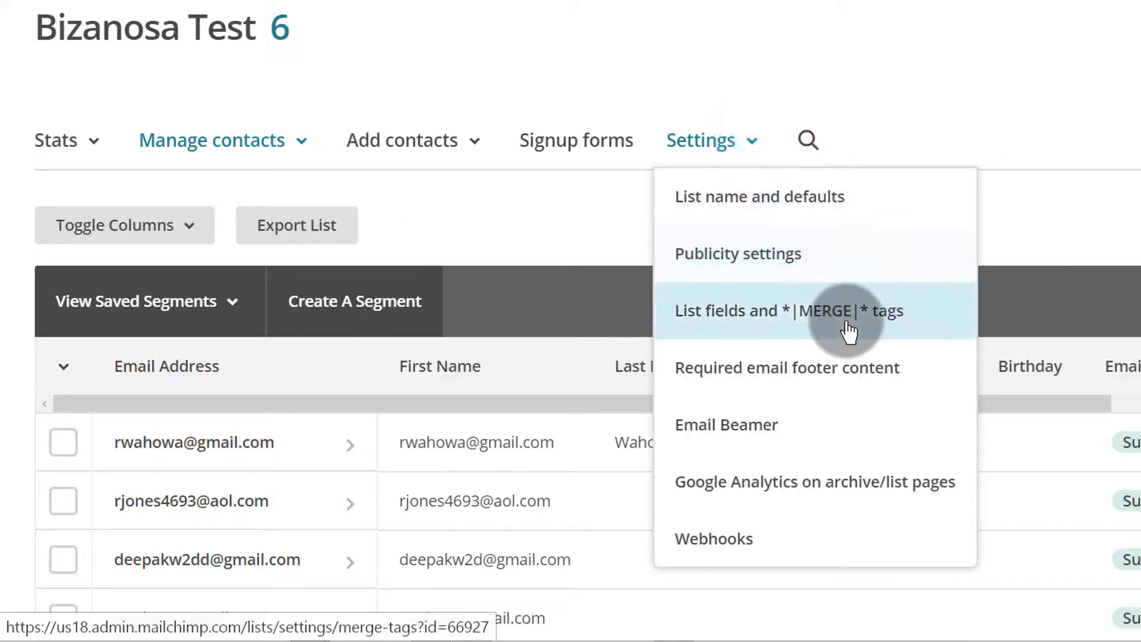
{"action": "left_click", "coordinate": [784, 373]}
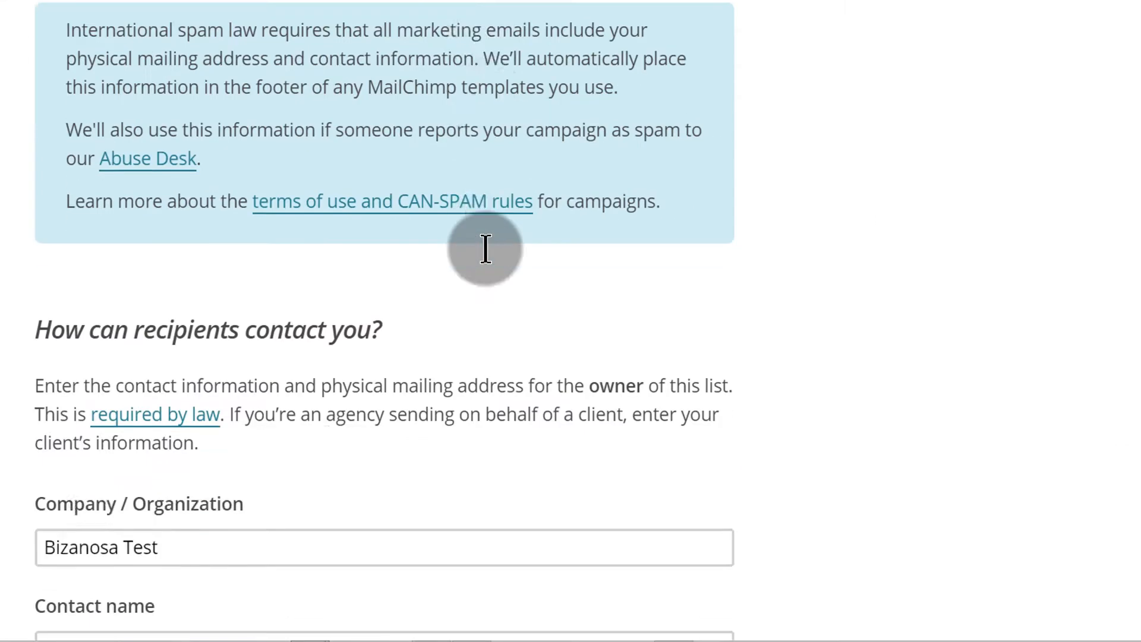
{"action": "scroll", "coordinate": [484, 250], "scroll_direction": "down", "scroll_amount": 5}
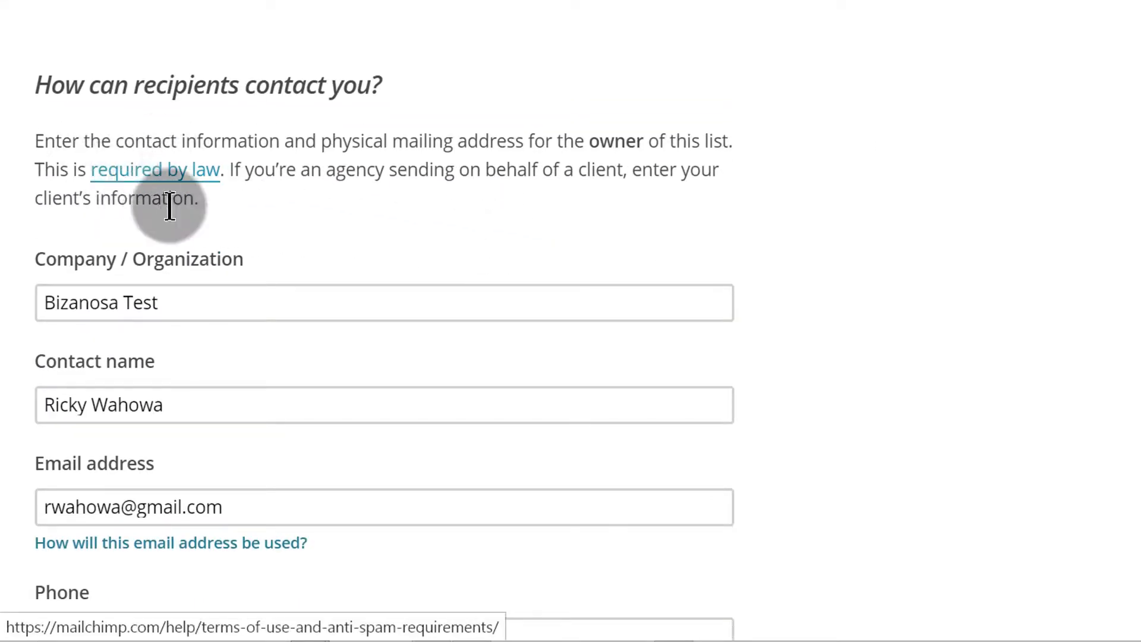
- Open the "required by law" link separately and read the introduction and responsibilities in the Anti-Spam Requirements for Email article
{"action": "right_click", "coordinate": [152, 175]}
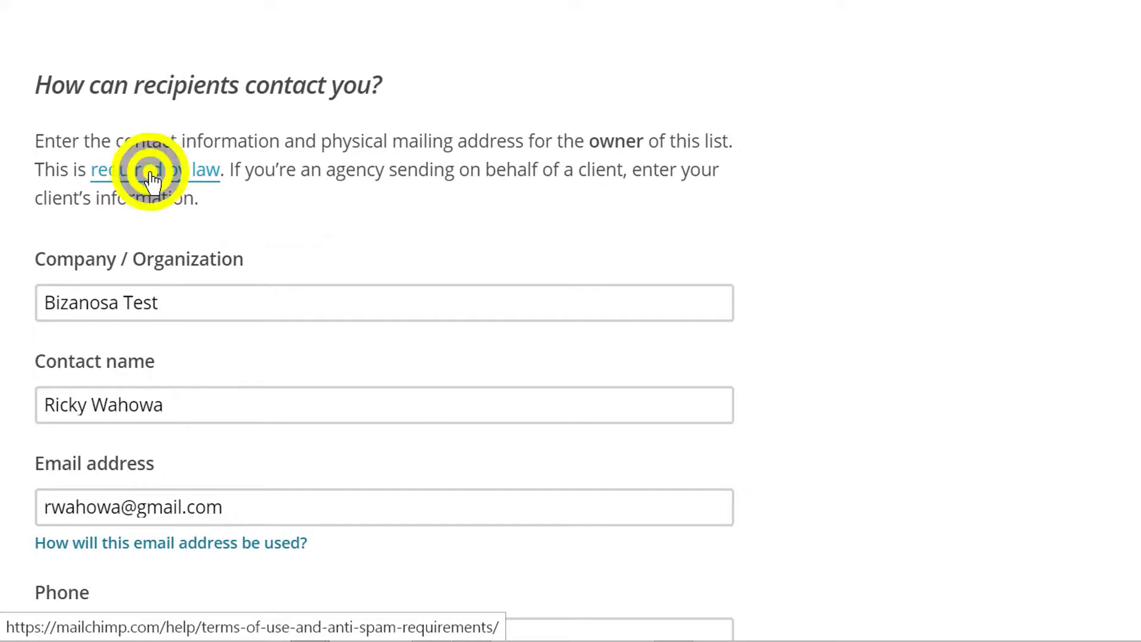
{"action": "left_click", "coordinate": [214, 199]}
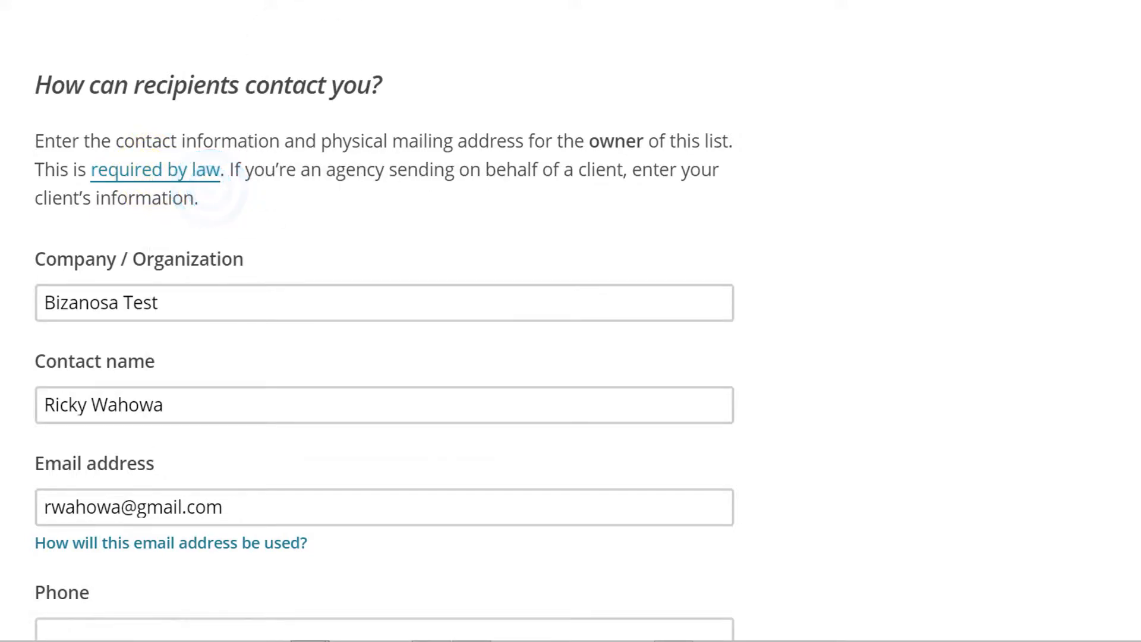
{"action": "key", "text": "ctrl+Tab"}
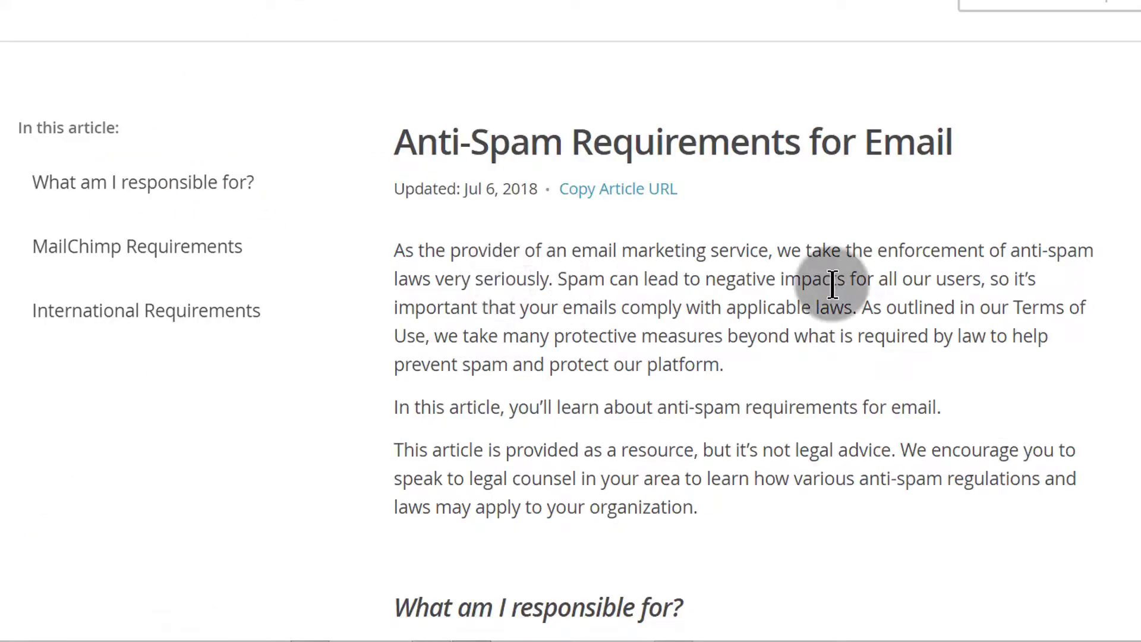
{"action": "scroll", "coordinate": [695, 196], "scroll_direction": "down", "scroll_amount": 8}
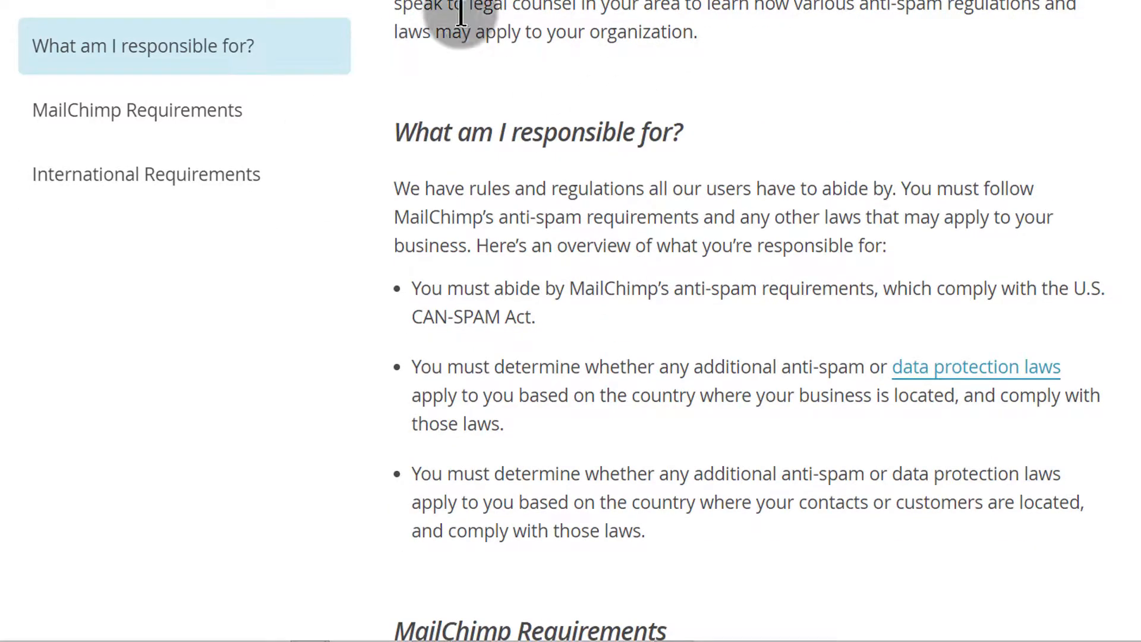
{"action": "scroll", "coordinate": [586, 236], "scroll_direction": "up", "scroll_amount": 8}
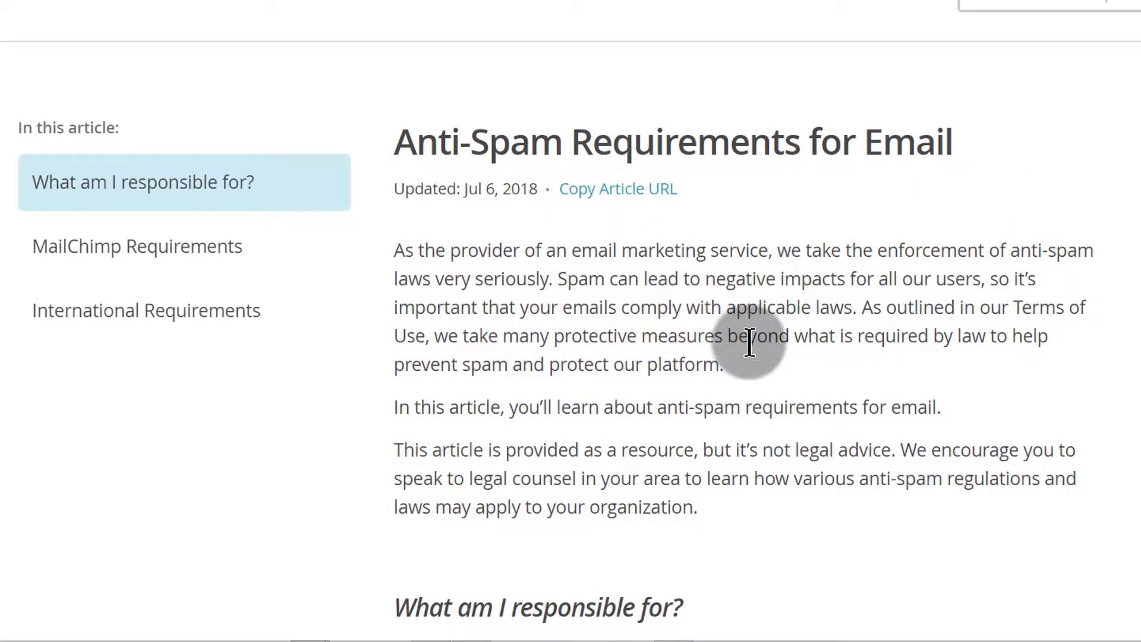
{"action": "scroll", "coordinate": [755, 341], "scroll_direction": "down", "scroll_amount": 10}
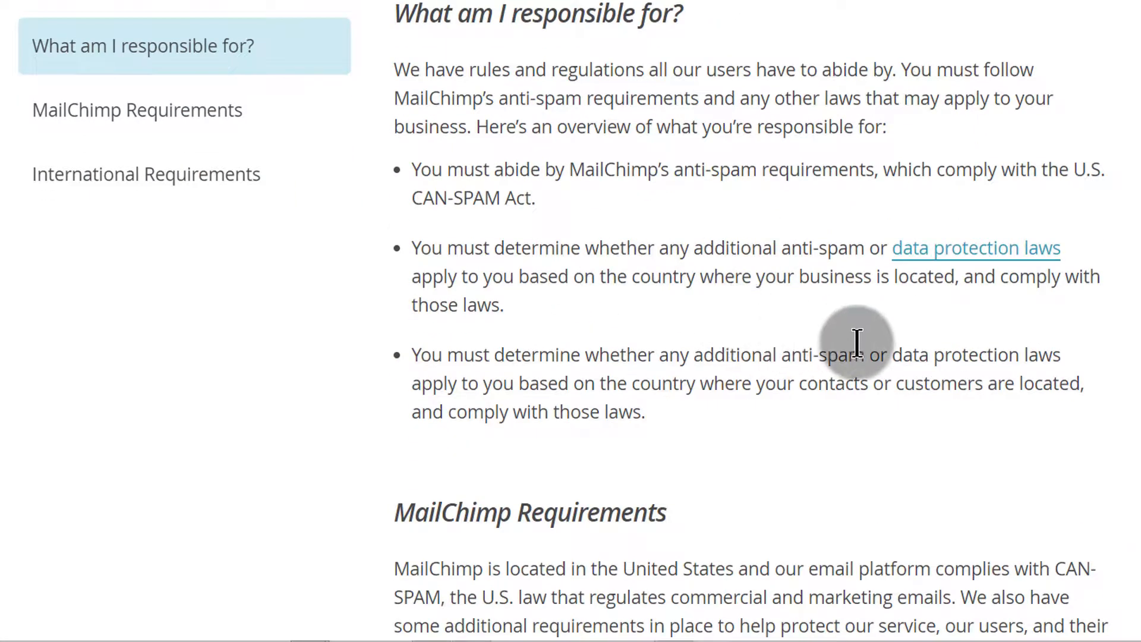
- Open the article's "data protection laws" link separately and read on through the MailChimp Requirements and International Requirements sections
{"action": "scroll", "coordinate": [904, 238], "scroll_direction": "down", "scroll_amount": 2}
{"action": "right_click", "coordinate": [958, 130]}
{"action": "left_click", "coordinate": [1008, 156]}
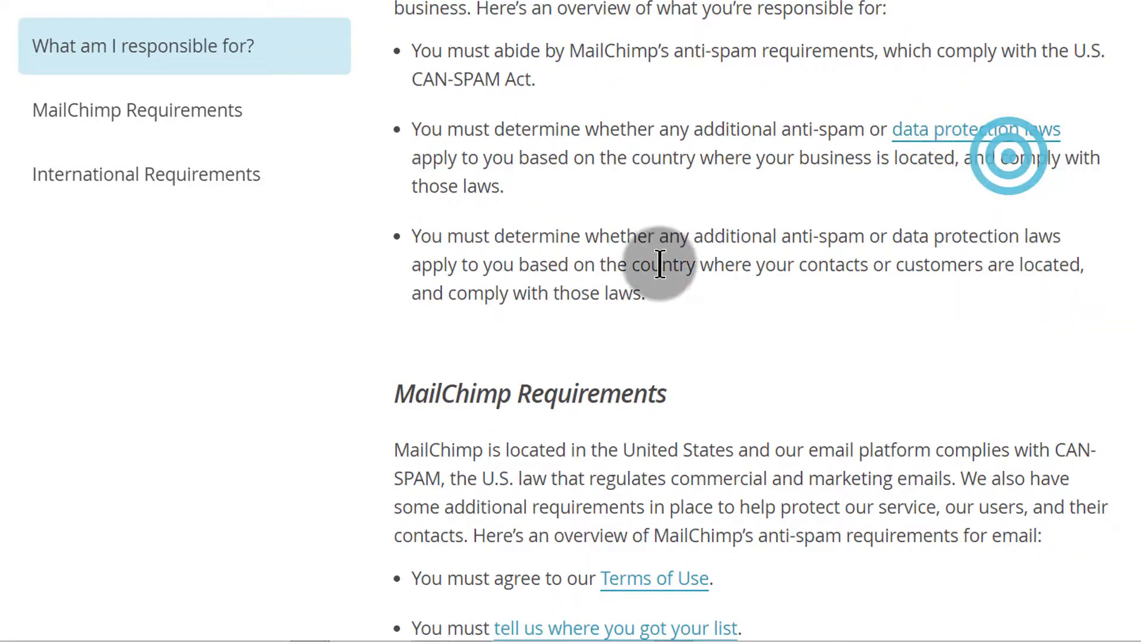
{"action": "scroll", "coordinate": [659, 274], "scroll_direction": "down", "scroll_amount": 10}
{"action": "scroll", "coordinate": [667, 300], "scroll_direction": "up", "scroll_amount": 4}
{"action": "scroll", "coordinate": [423, 133], "scroll_direction": "down", "scroll_amount": 7}
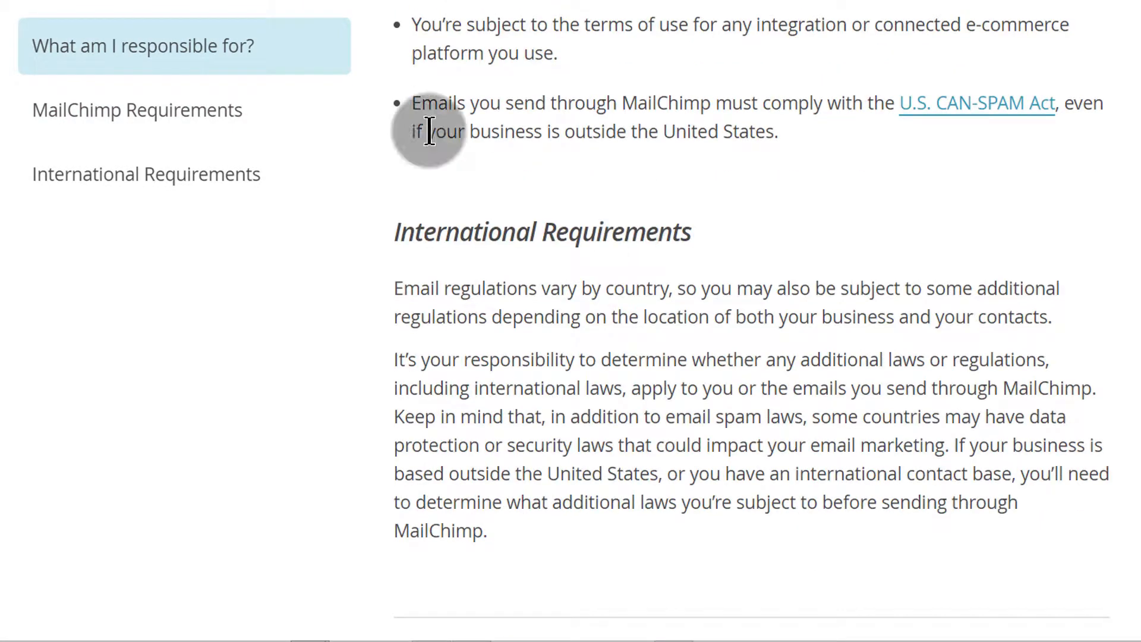
- Read through the Anti-Spam Requirements for Email article, including the MailChimp and international requirements
{"action": "scroll", "coordinate": [784, 309], "scroll_direction": "down", "scroll_amount": 8}
{"action": "scroll", "coordinate": [785, 309], "scroll_direction": "down", "scroll_amount": 5}
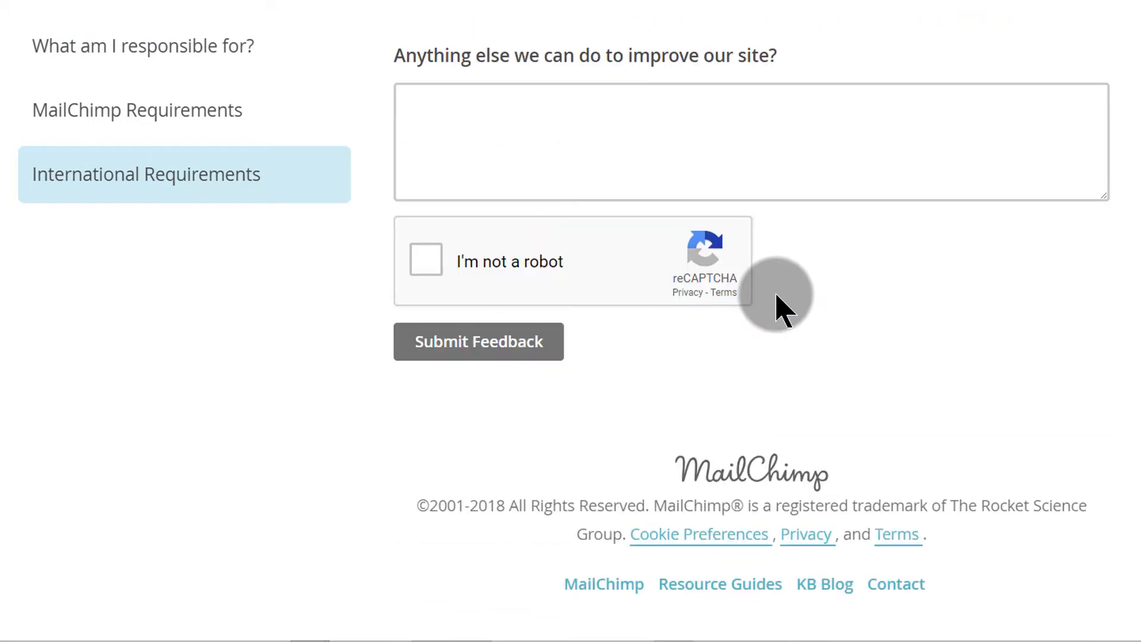
{"action": "scroll", "coordinate": [782, 306], "scroll_direction": "up", "scroll_amount": 15}
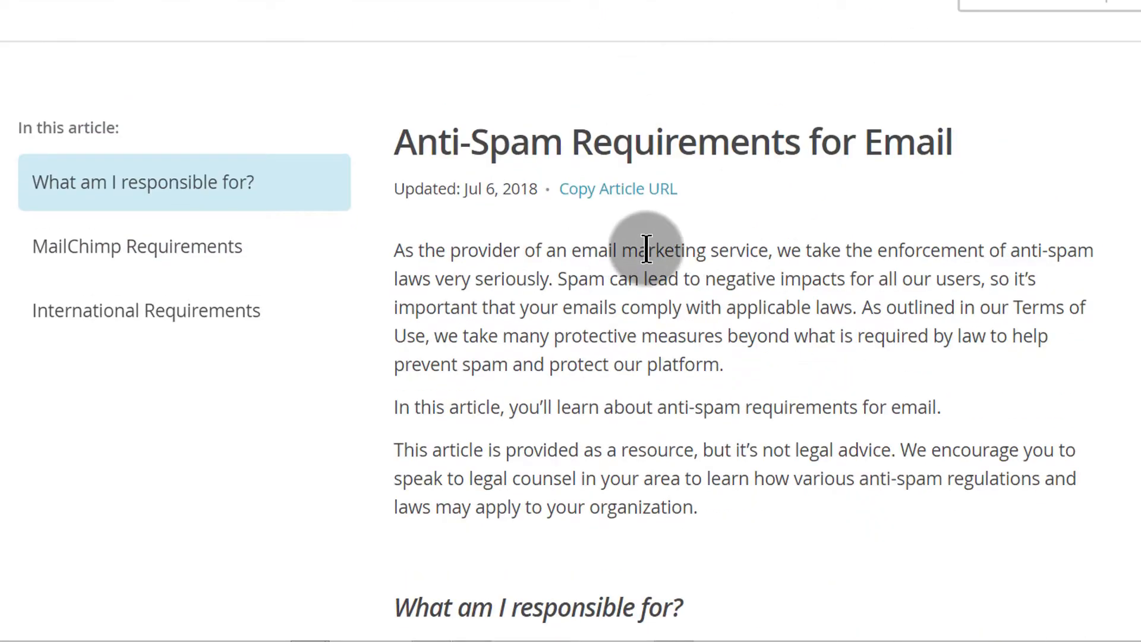
{"action": "scroll", "coordinate": [693, 280], "scroll_direction": "down", "scroll_amount": 15}
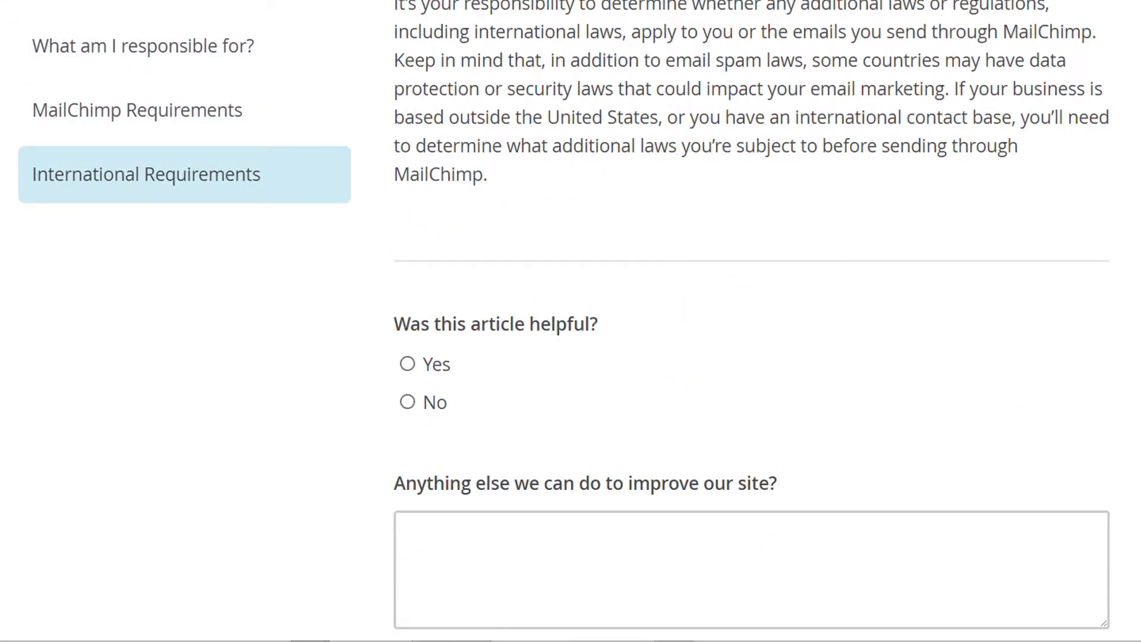
{"action": "scroll", "coordinate": [726, 238], "scroll_direction": "up", "scroll_amount": 15}
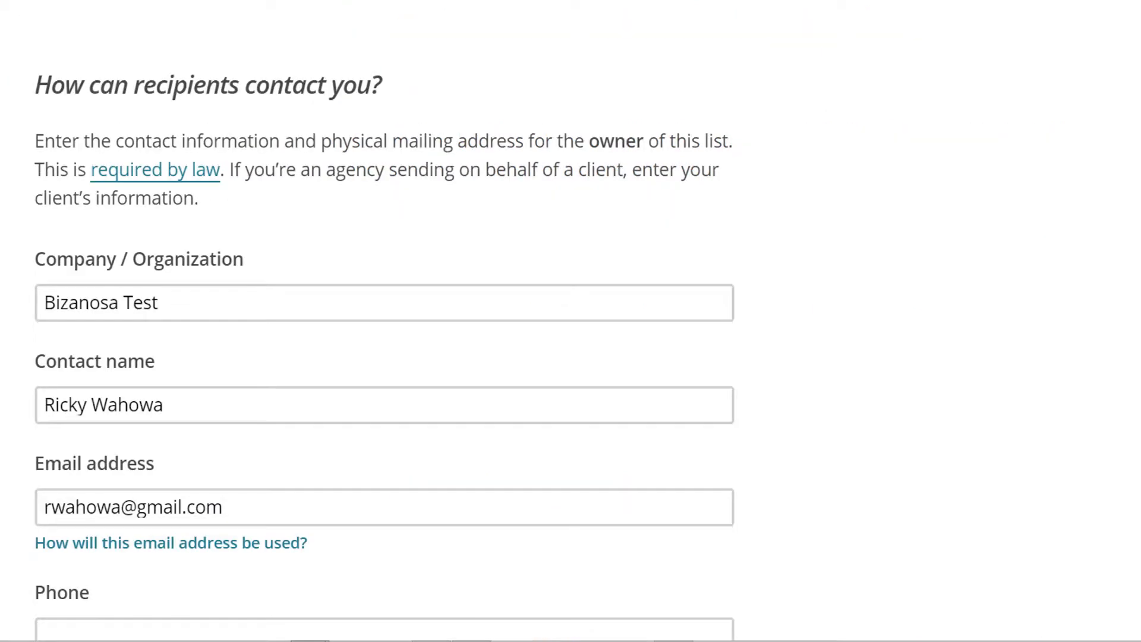
- Look over the list's available settings pages, and open the contacts table of the Bizanosa Test list
{"action": "scroll", "coordinate": [581, 137], "scroll_direction": "up", "scroll_amount": 15}
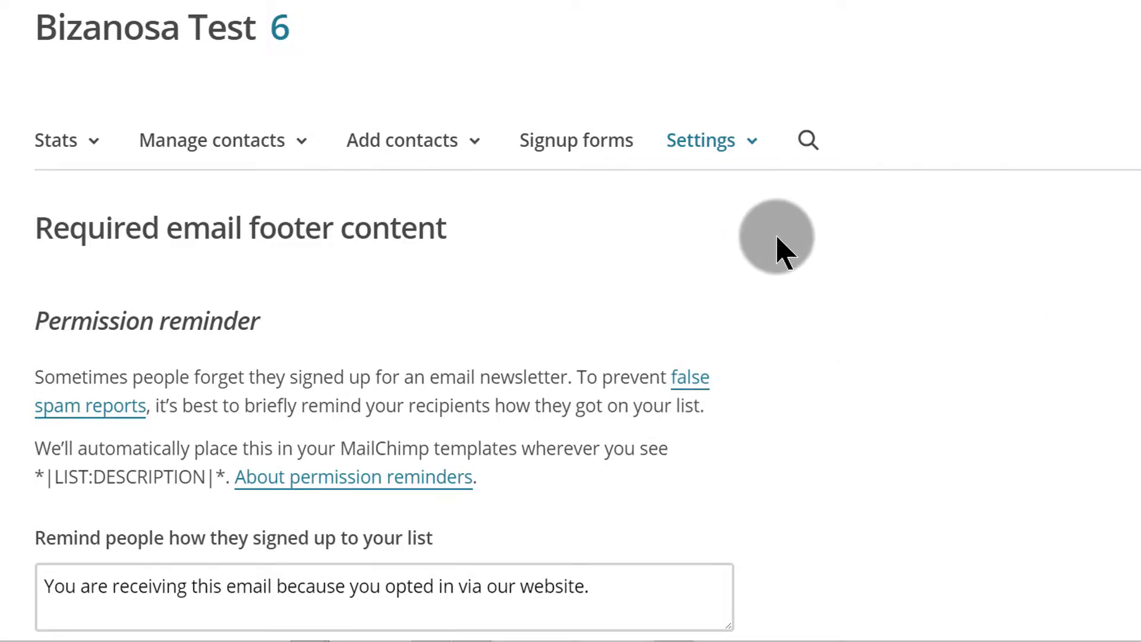
{"action": "left_click", "coordinate": [752, 141]}
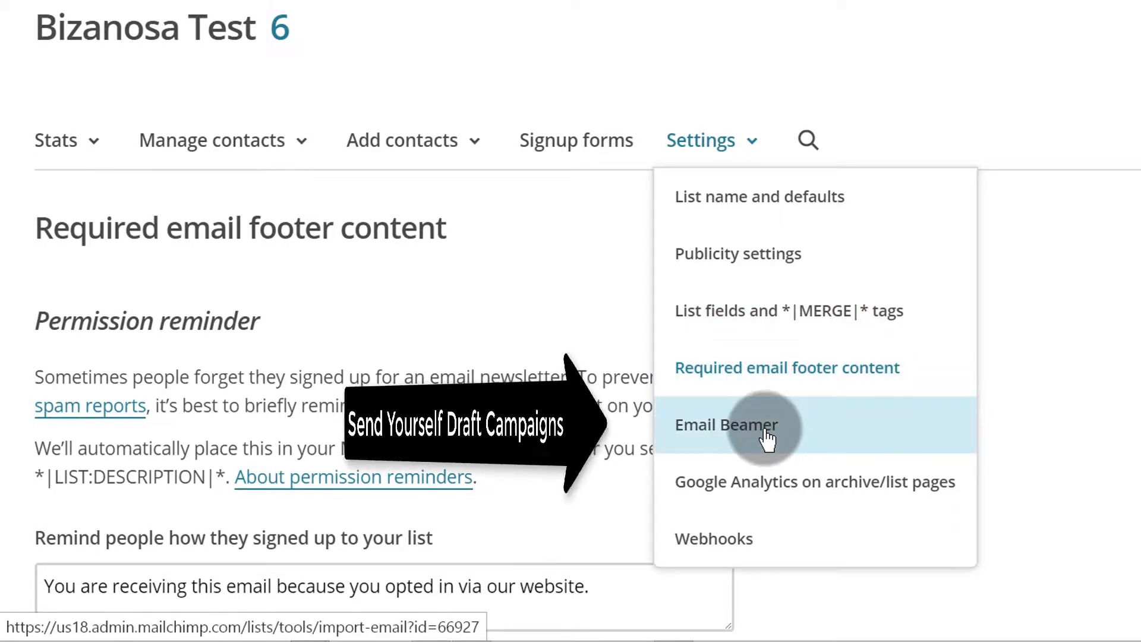
{"action": "left_click", "coordinate": [278, 28]}
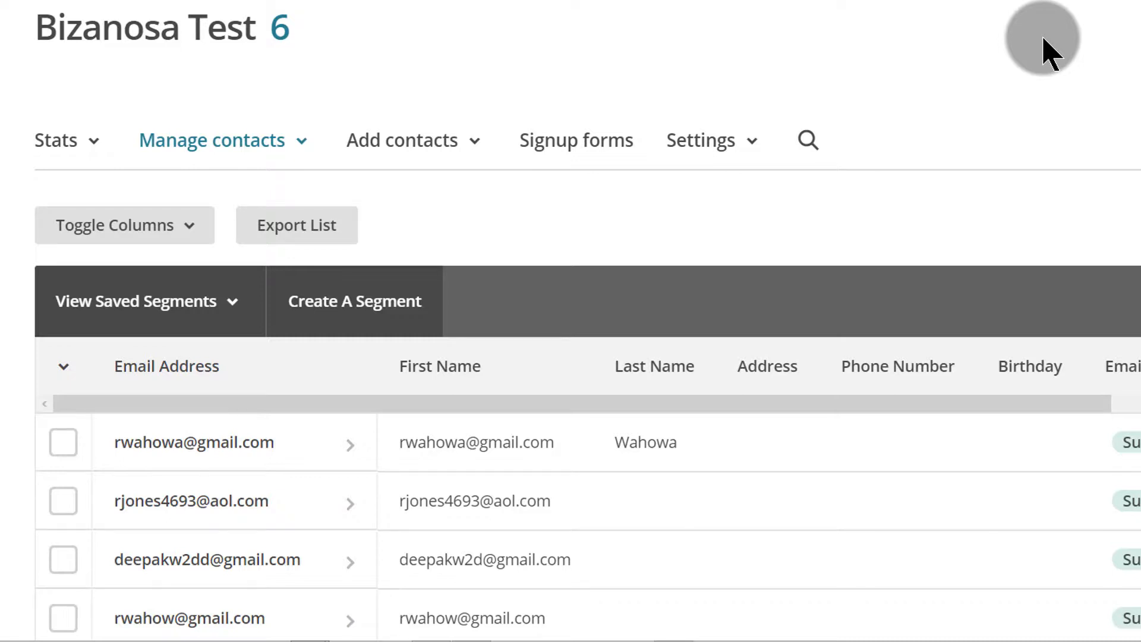
- Open the list fields and *|MERGE|* tags settings for the Bizanosa Test list
{"action": "left_click", "coordinate": [751, 135]}
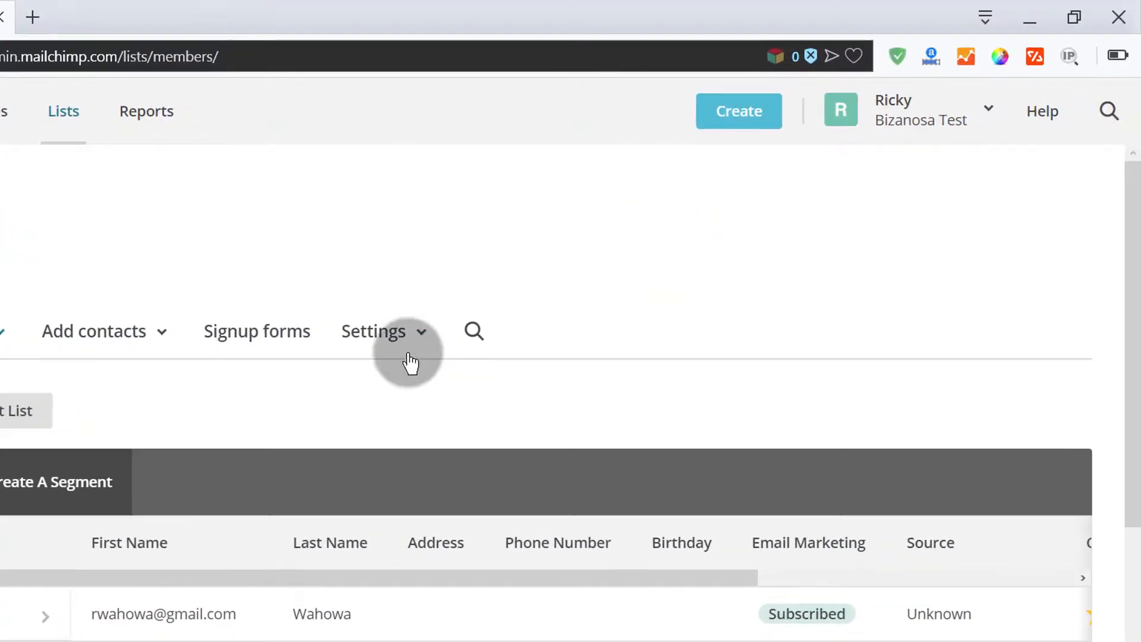
{"action": "left_click", "coordinate": [427, 329]}
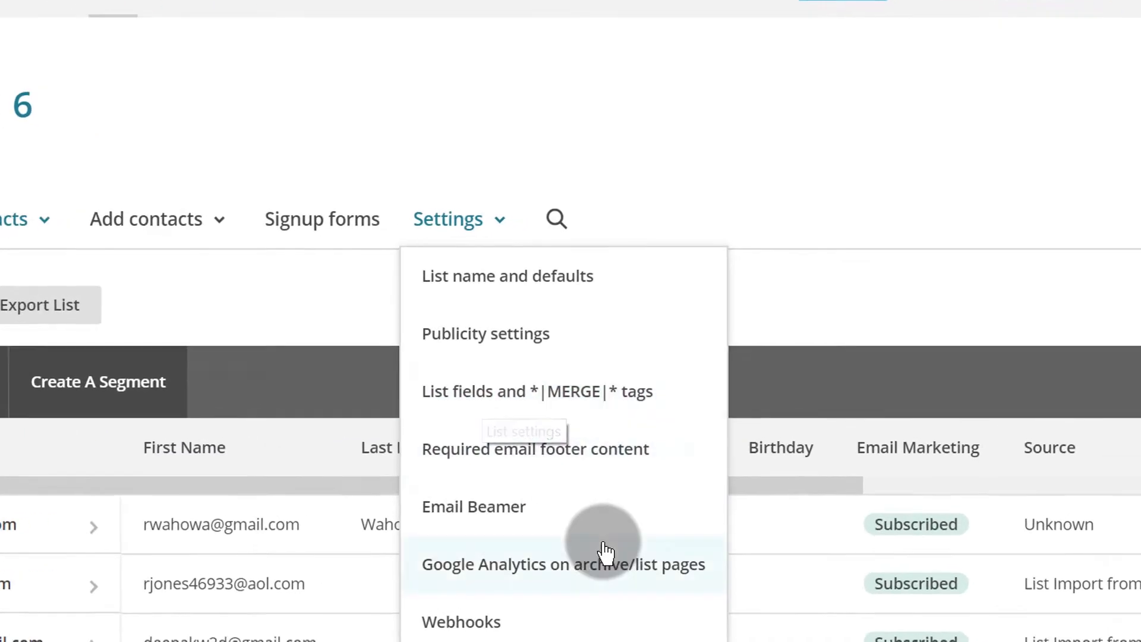
{"action": "left_click", "coordinate": [515, 404]}
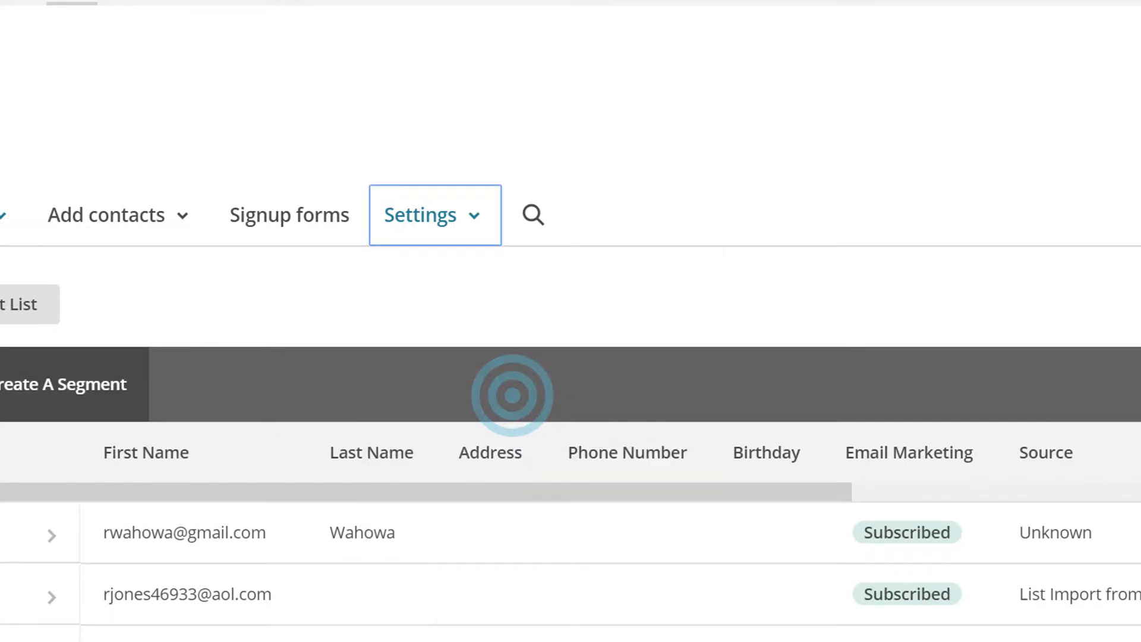
{"action": "scroll", "coordinate": [634, 297], "scroll_direction": "down", "scroll_amount": 4}
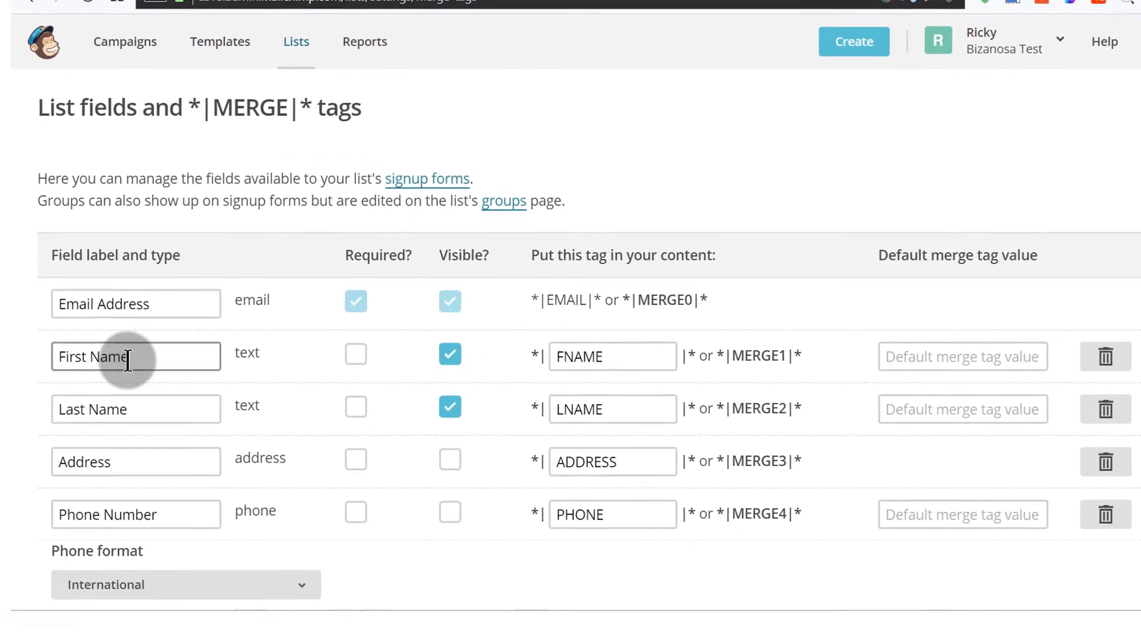
- Examine which merge tags correspond to the First Name and Email Address fields
{"action": "left_click", "coordinate": [134, 358]}
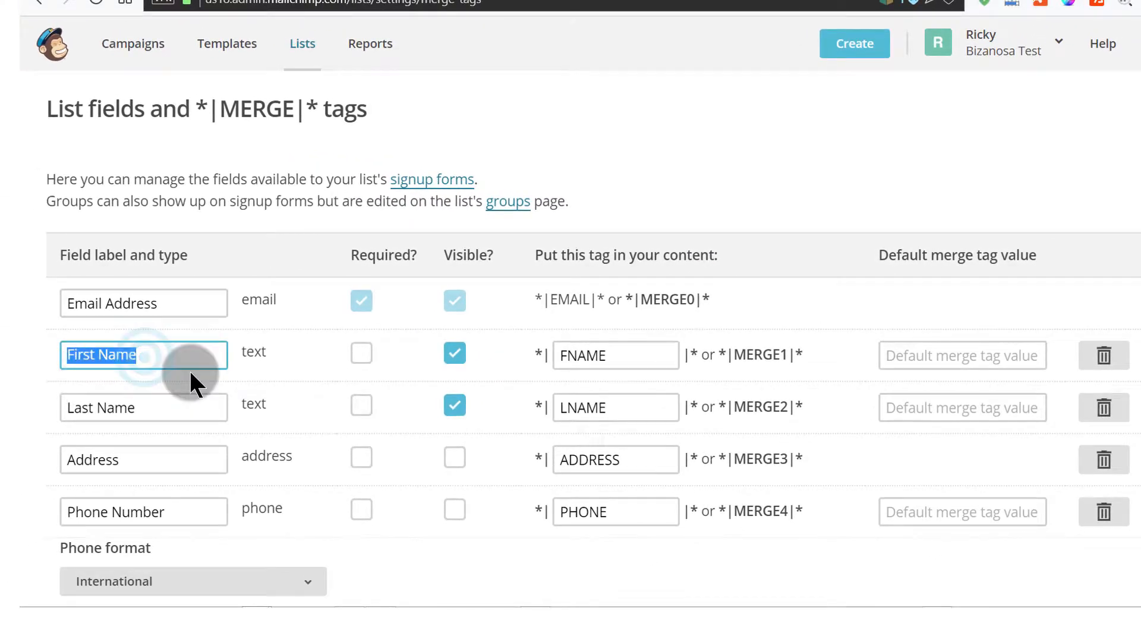
{"action": "left_click_drag", "start_coordinate": [720, 355], "coordinate": [806, 357]}
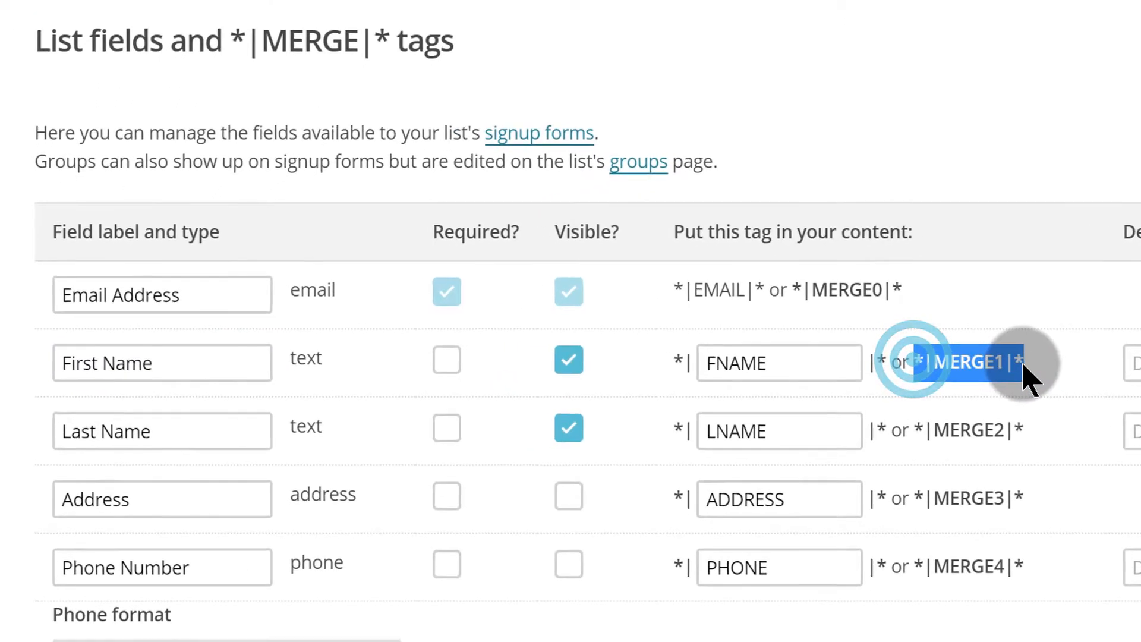
{"action": "left_click_drag", "start_coordinate": [1024, 364], "coordinate": [1012, 365]}
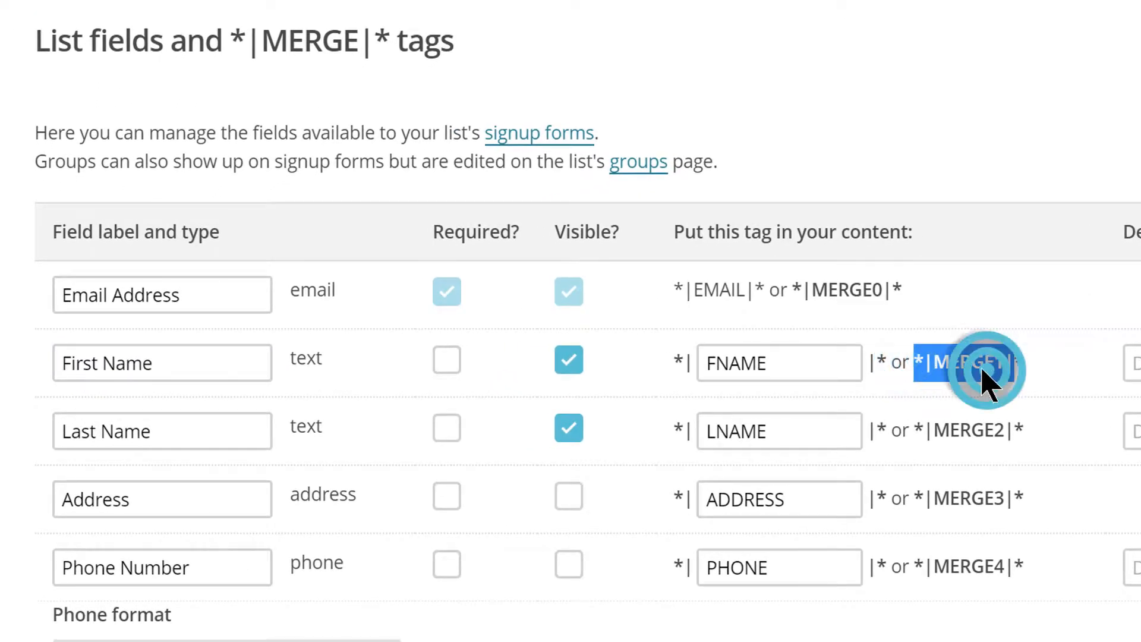
{"action": "left_click_drag", "start_coordinate": [151, 365], "coordinate": [30, 365]}
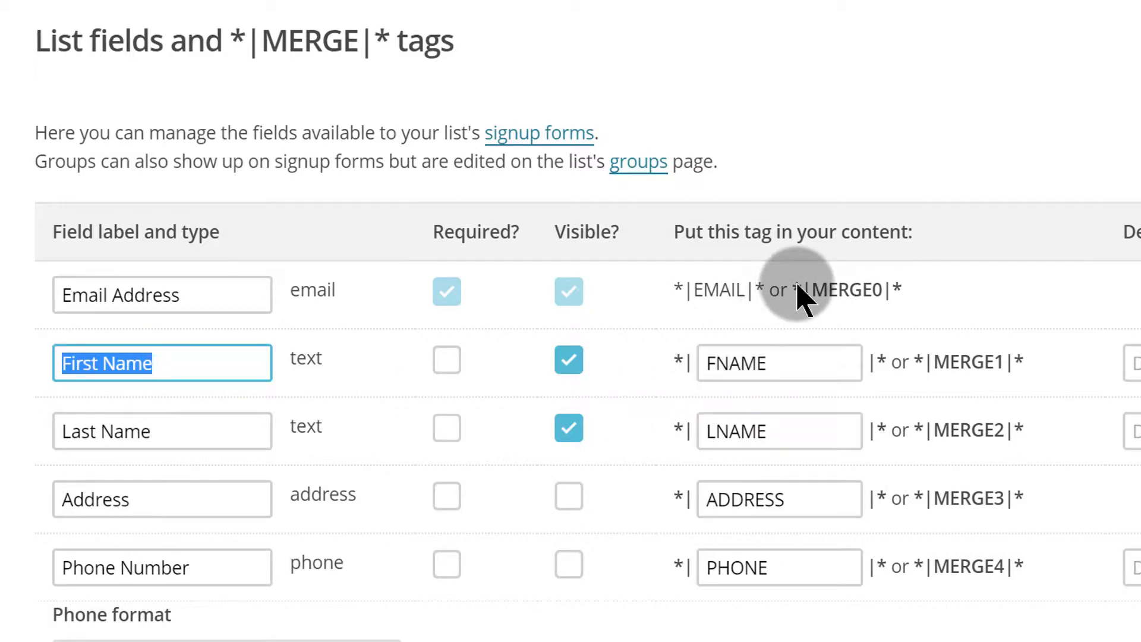
{"action": "left_click_drag", "start_coordinate": [758, 289], "coordinate": [658, 292]}
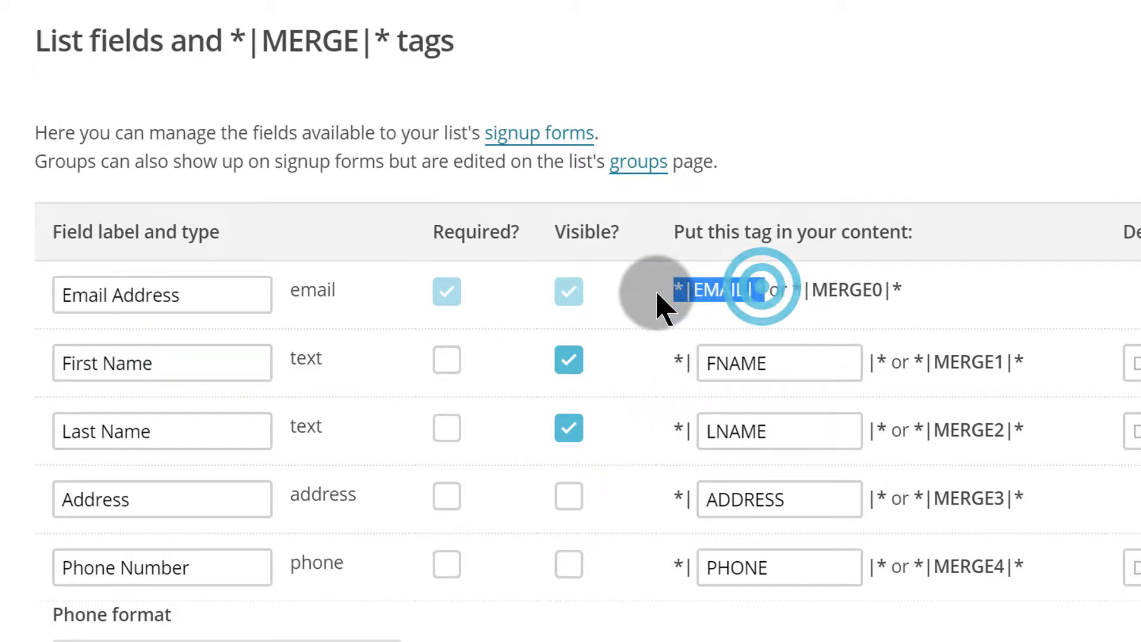
{"action": "left_click_drag", "start_coordinate": [793, 290], "coordinate": [917, 298]}
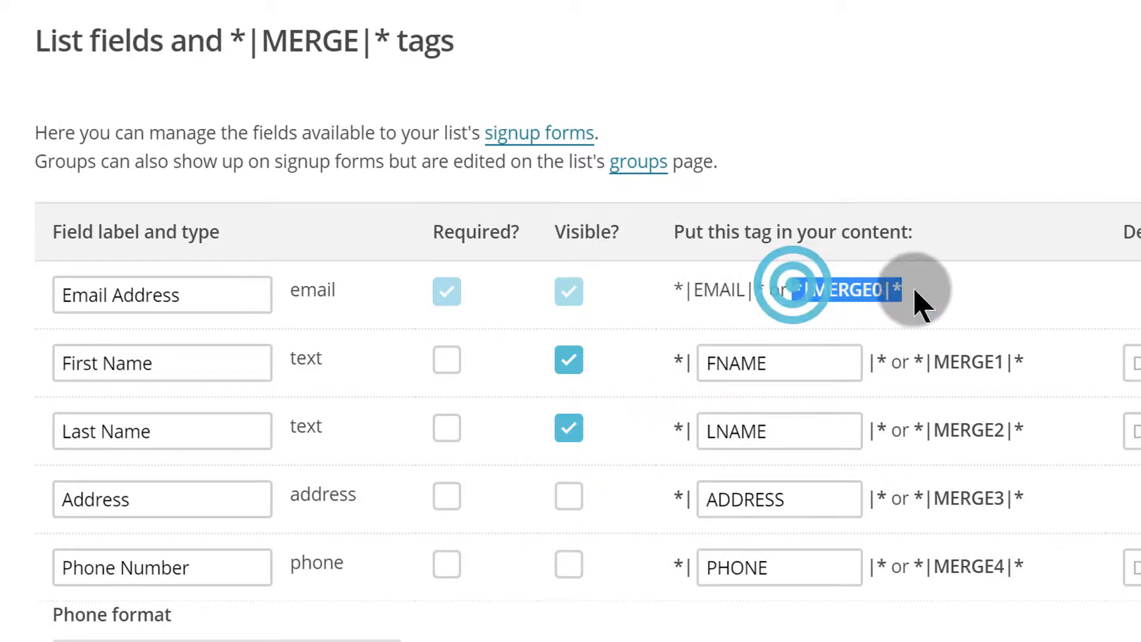
{"action": "left_click_drag", "start_coordinate": [193, 294], "coordinate": [35, 301]}
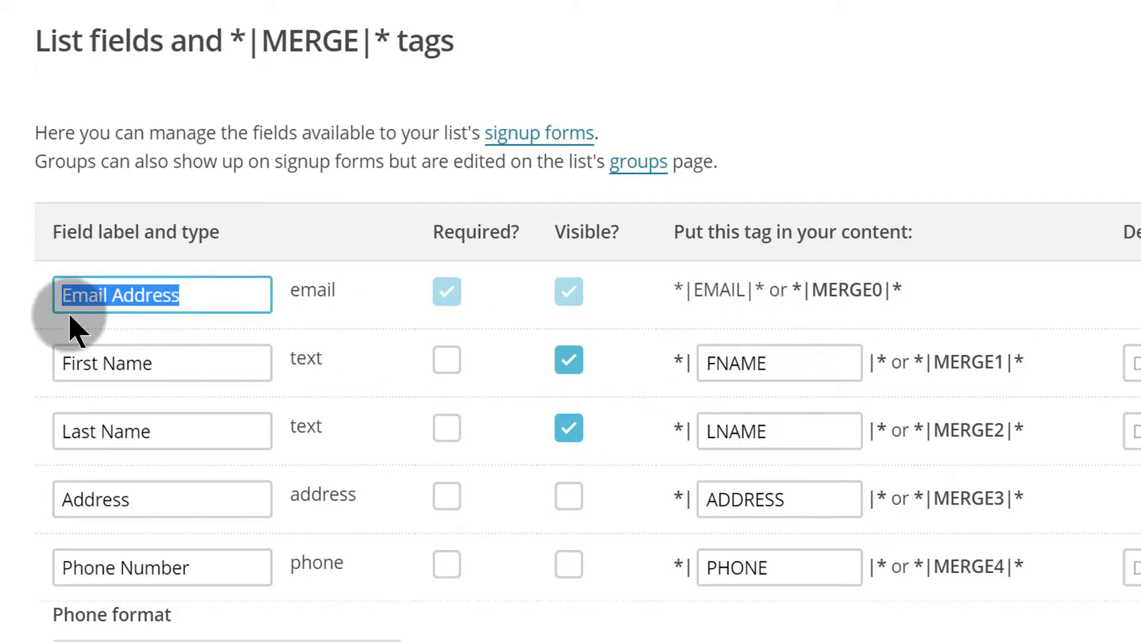
{"action": "left_click", "coordinate": [11, 323]}
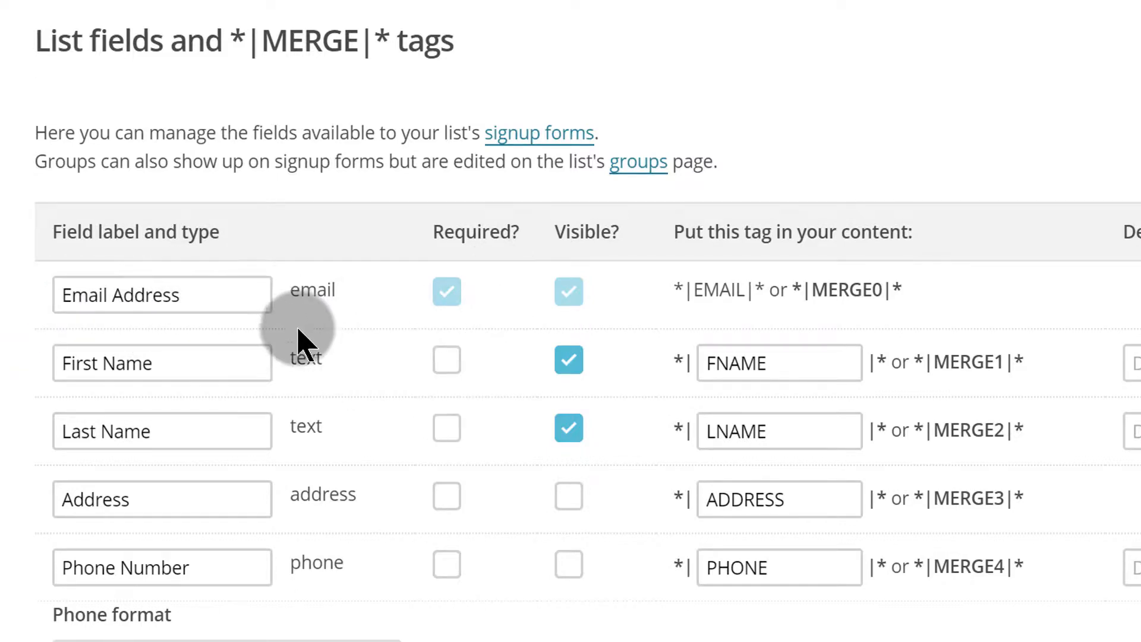
{"action": "left_click_drag", "start_coordinate": [664, 282], "coordinate": [753, 281]}
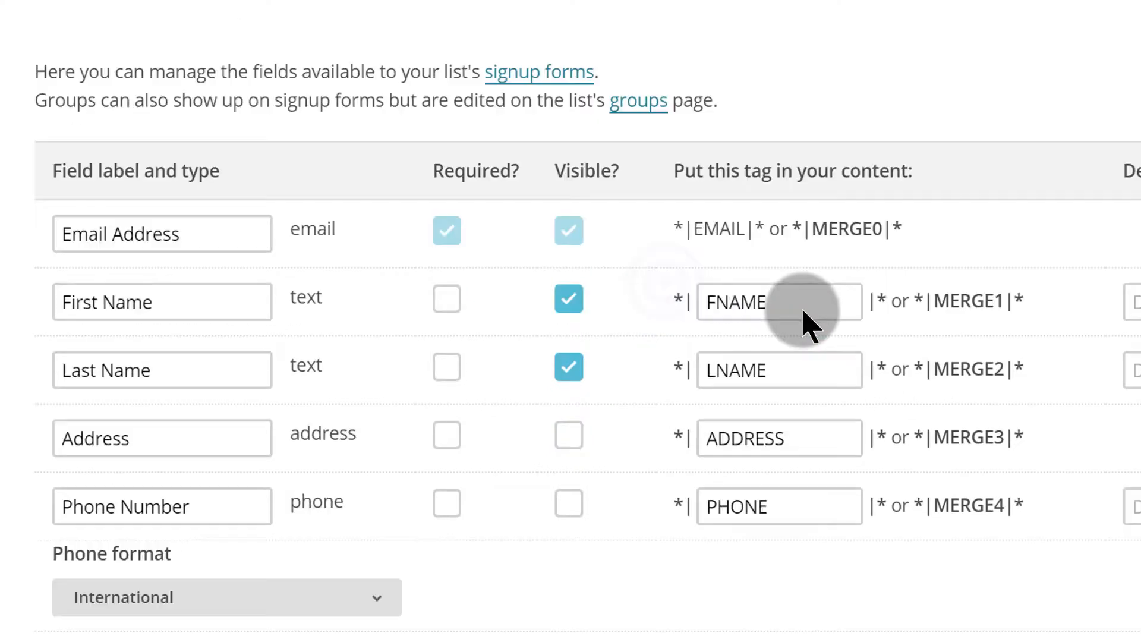
- Review the remaining list fields from Last Name to Birthday, including their required and visible settings and merge tags
{"action": "scroll", "coordinate": [802, 310], "scroll_direction": "down", "scroll_amount": 3}
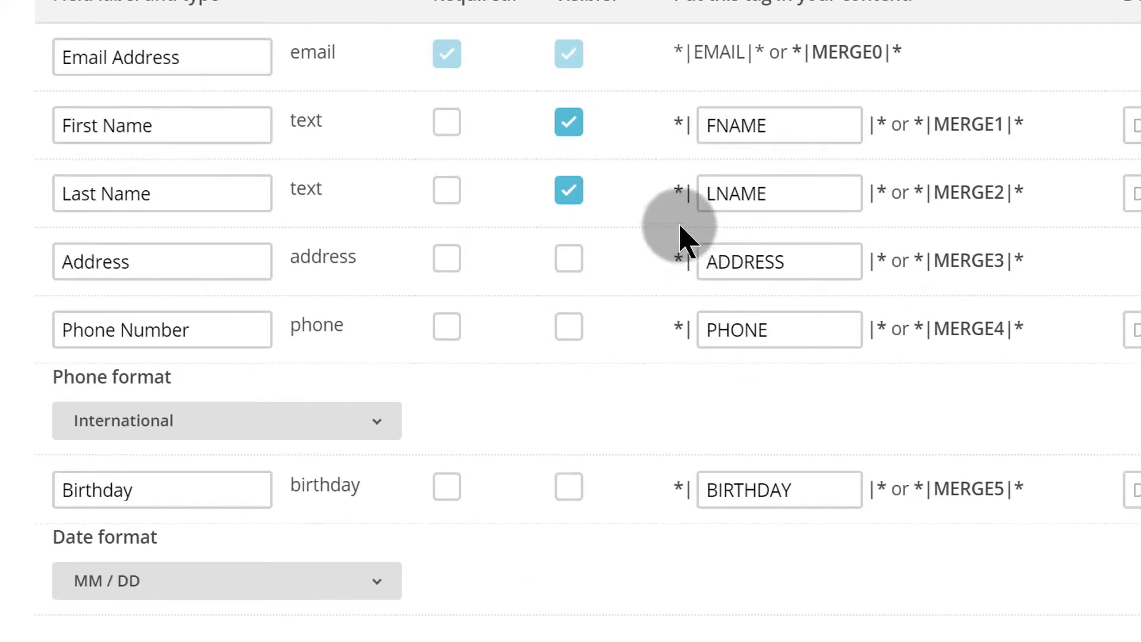
{"action": "scroll", "coordinate": [792, 221], "scroll_direction": "up", "scroll_amount": 1}
{"action": "scroll", "coordinate": [796, 235], "scroll_direction": "up", "scroll_amount": 7}
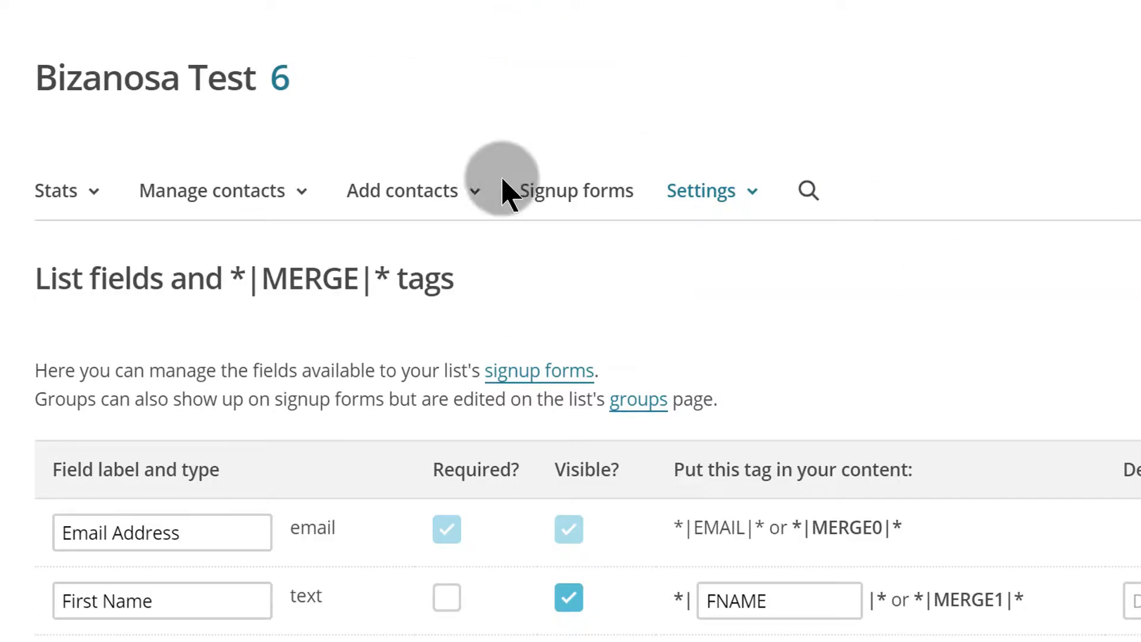
{"action": "scroll", "coordinate": [910, 309], "scroll_direction": "down", "scroll_amount": 6}
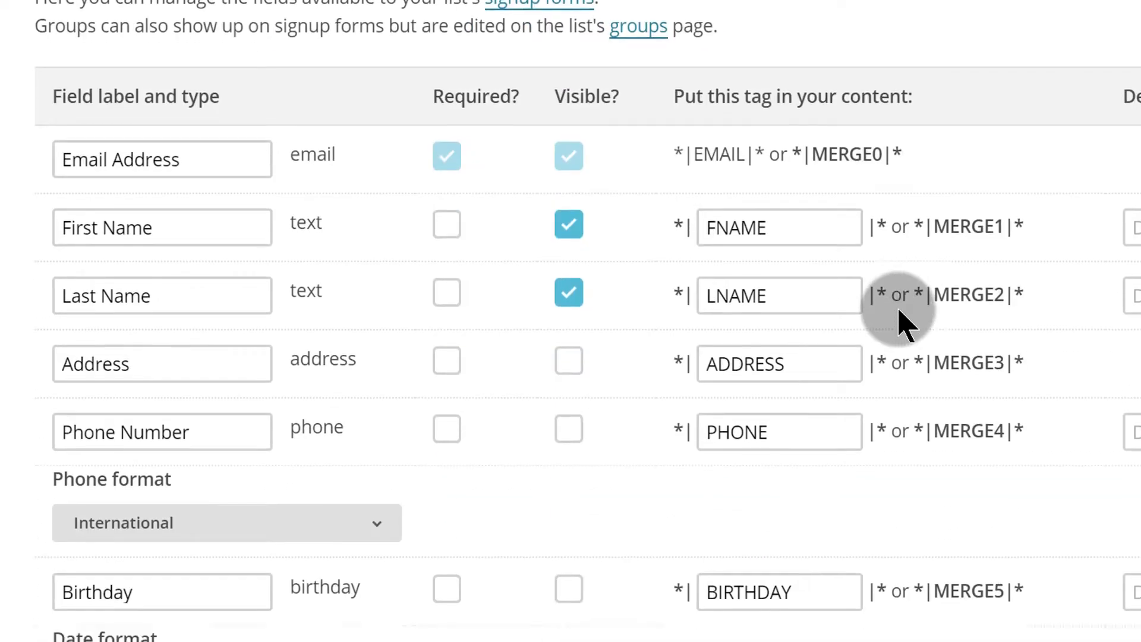
{"action": "scroll", "coordinate": [897, 318], "scroll_direction": "down", "scroll_amount": 6}
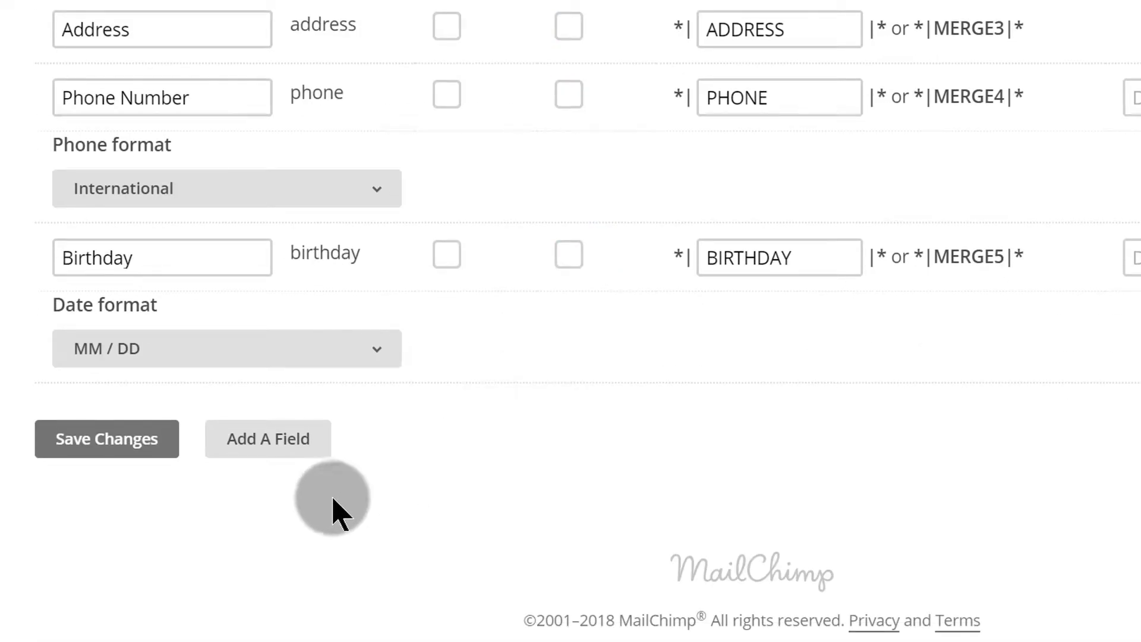
{"action": "scroll", "coordinate": [230, 255], "scroll_direction": "up", "scroll_amount": 13}
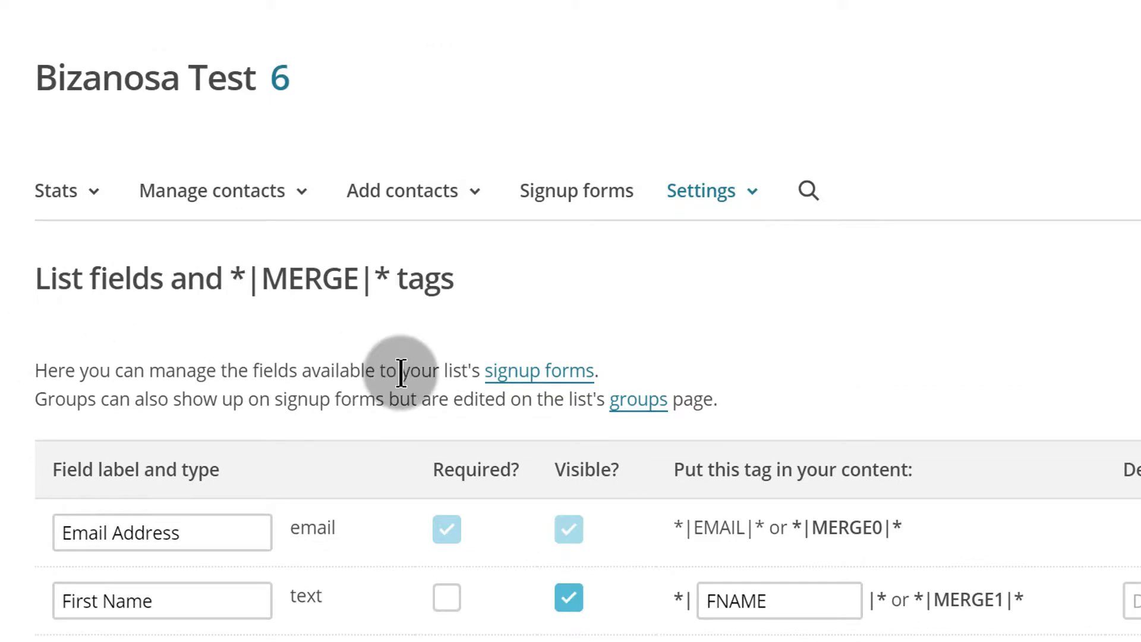
{"action": "scroll", "coordinate": [731, 386], "scroll_direction": "down", "scroll_amount": 5}
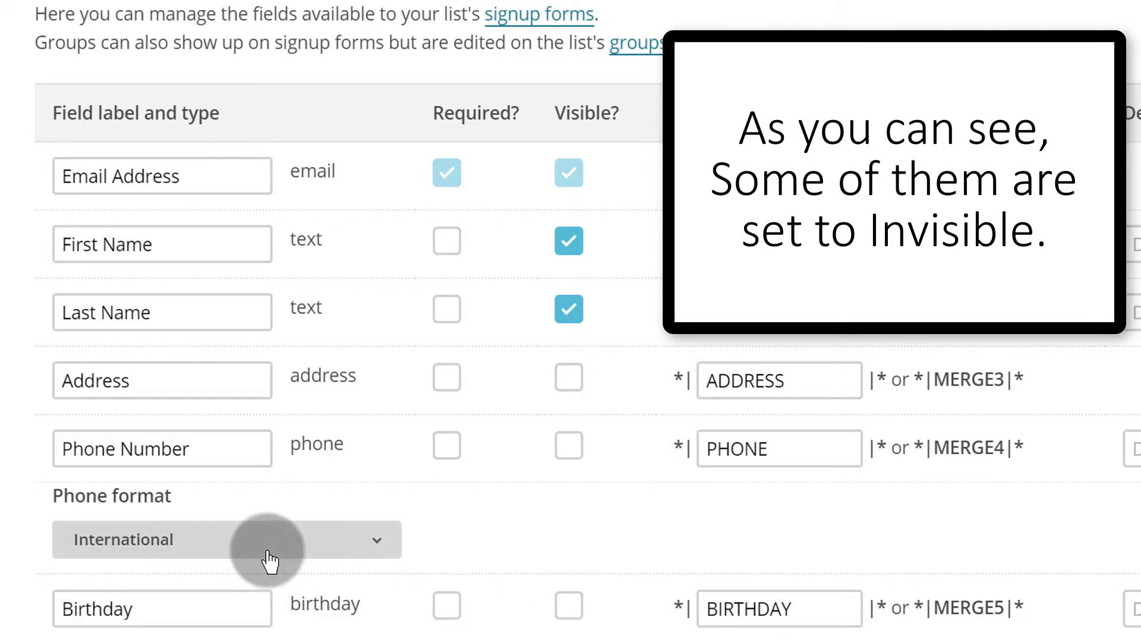
- Add a drop-down field to the list and label it "How are you going to use the product"
{"action": "scroll", "coordinate": [501, 333], "scroll_direction": "down", "scroll_amount": 4}
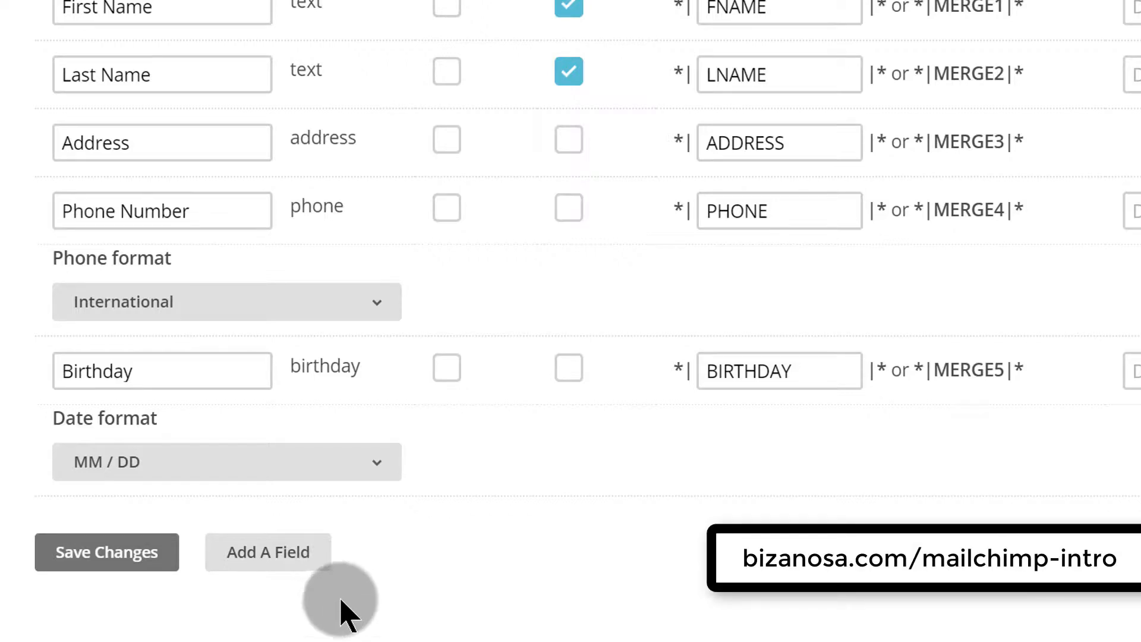
{"action": "left_click", "coordinate": [275, 557]}
{"action": "scroll", "coordinate": [606, 522], "scroll_direction": "down", "scroll_amount": 4}
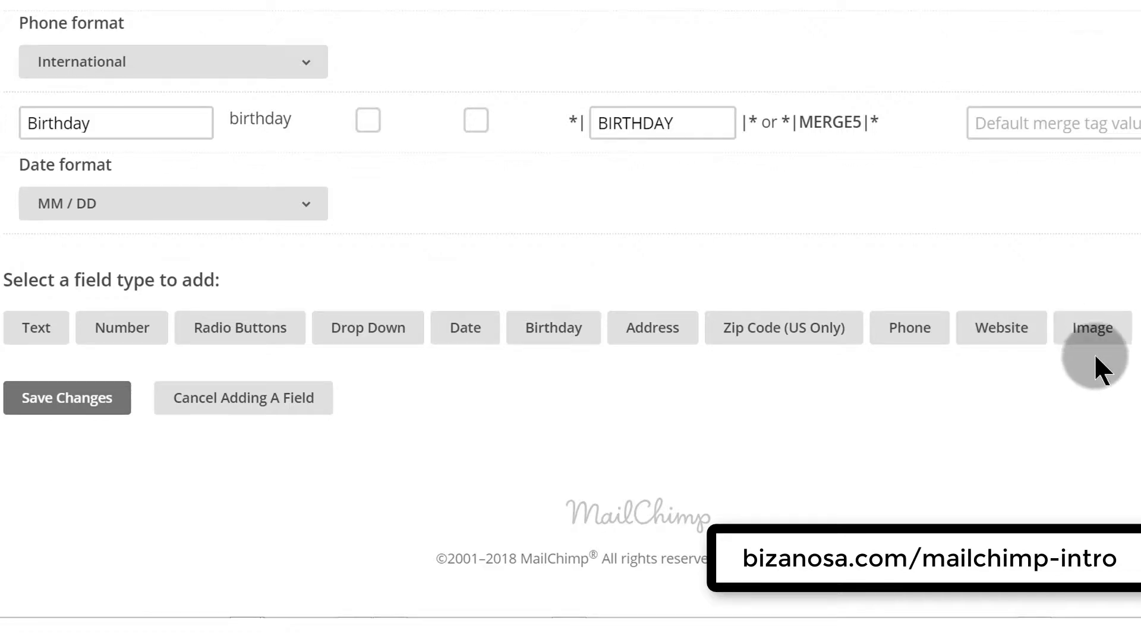
{"action": "left_click", "coordinate": [1093, 332]}
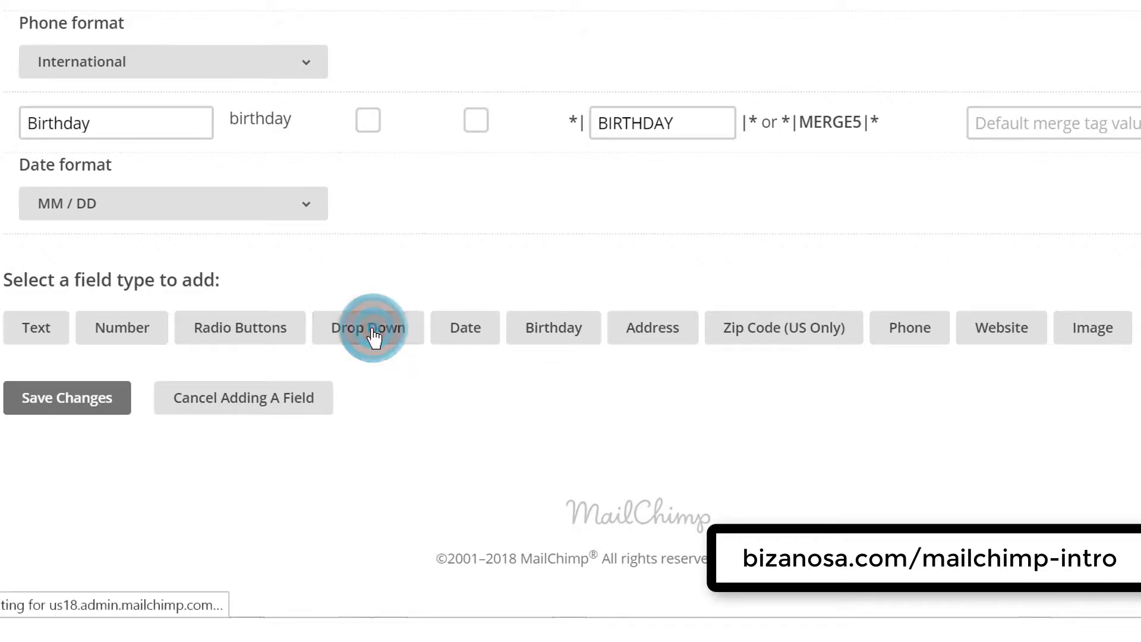
{"action": "scroll", "coordinate": [479, 386], "scroll_direction": "down", "scroll_amount": 10}
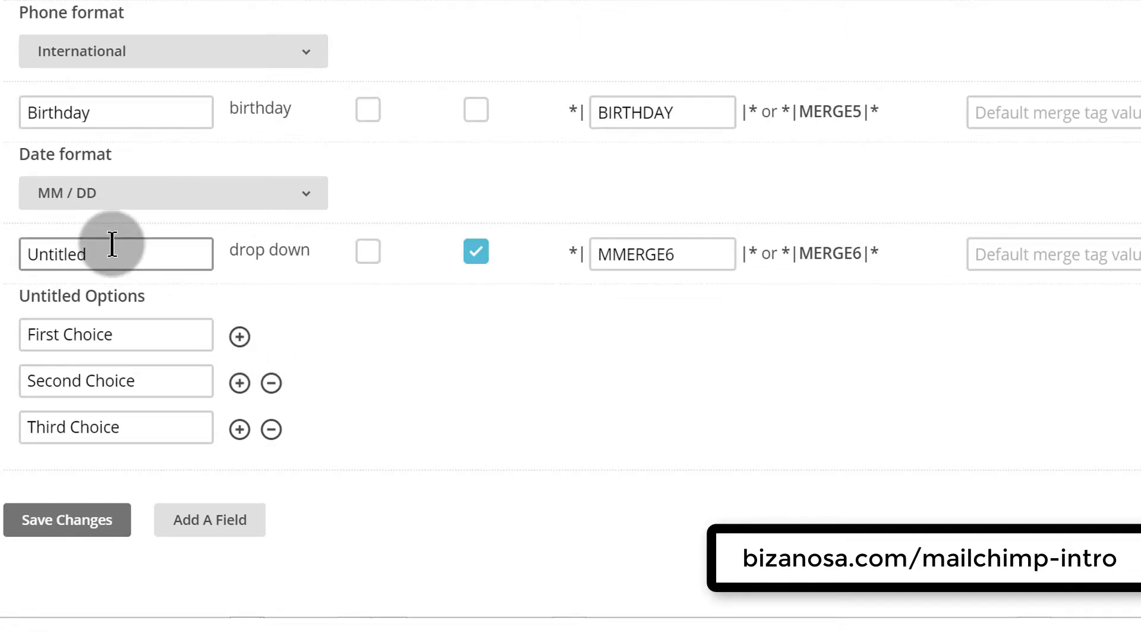
{"action": "left_click_drag", "start_coordinate": [81, 253], "coordinate": [8, 254]}
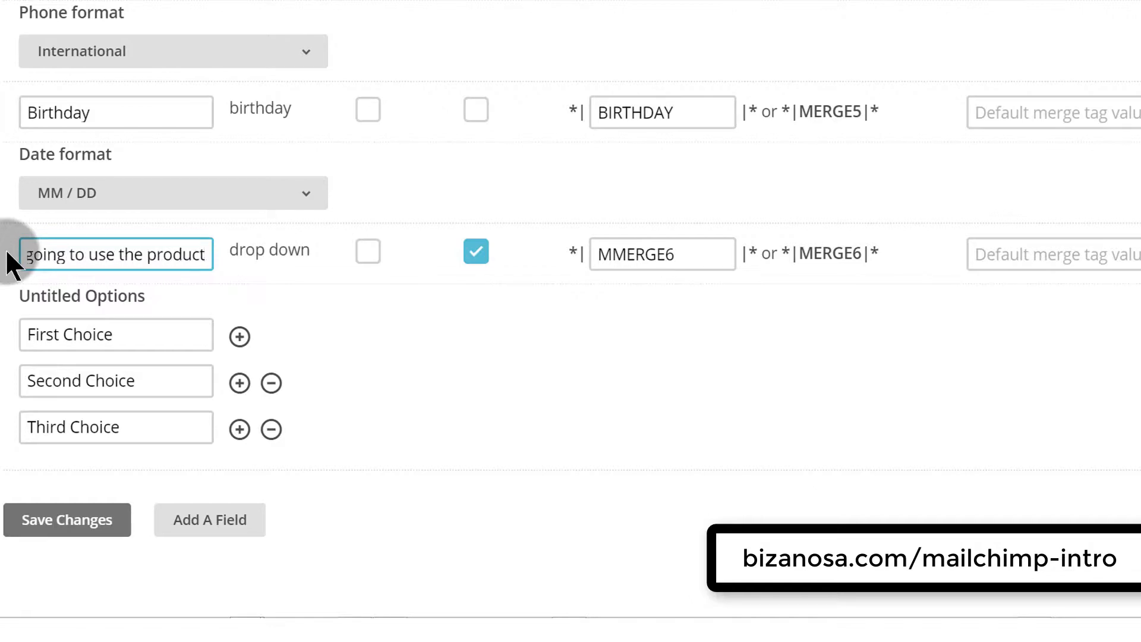
- Set the new drop-down field's first two options to "Home Use" and "To sell", and remove the third option
{"action": "triple_click", "coordinate": [133, 333]}
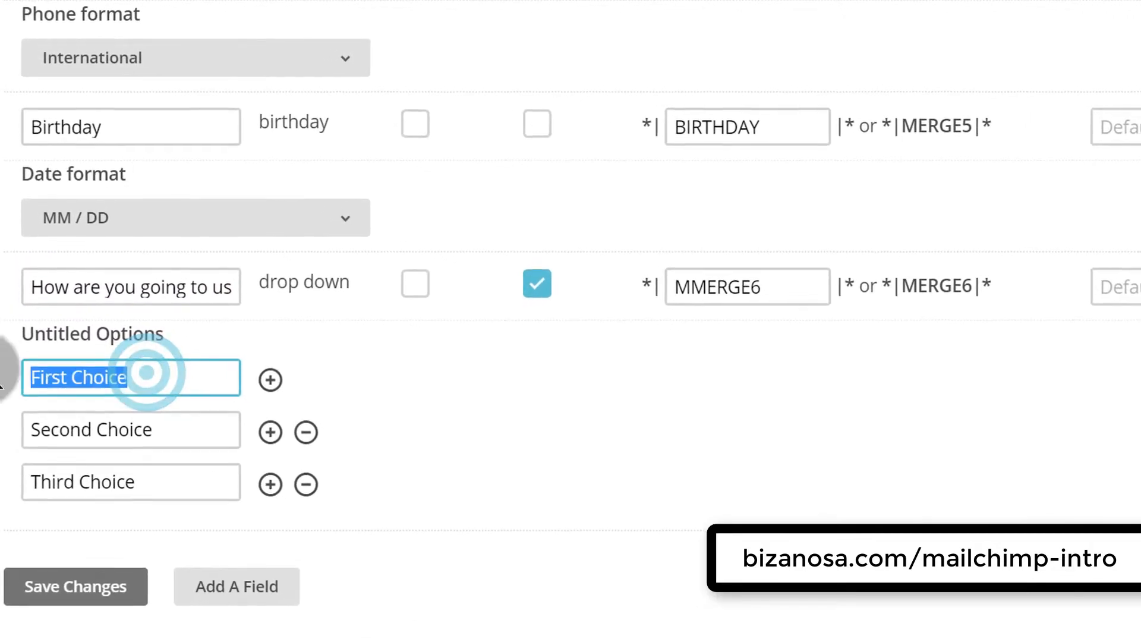
{"action": "type", "text": "Home"}
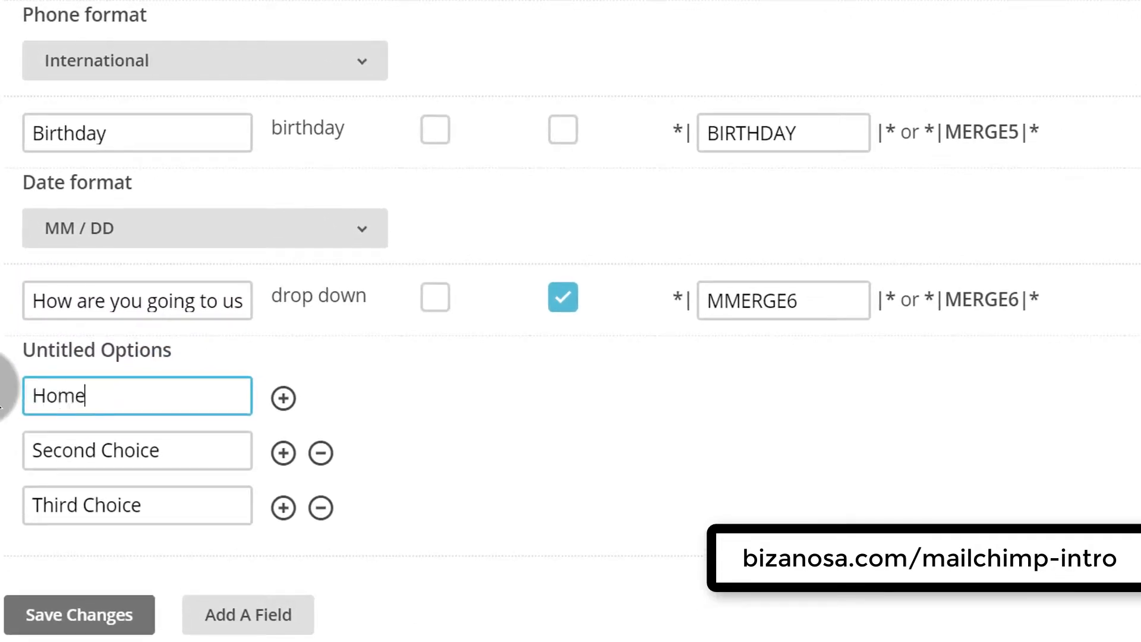
{"action": "type", "text": " Use"}
{"action": "triple_click", "coordinate": [173, 453]}
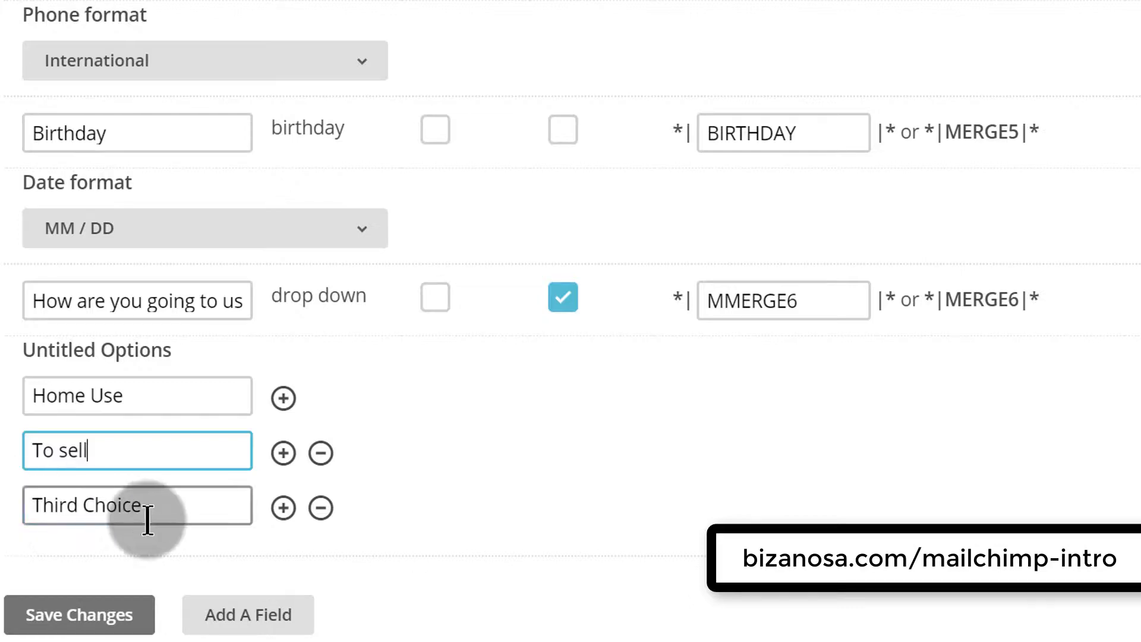
{"action": "left_click", "coordinate": [322, 508]}
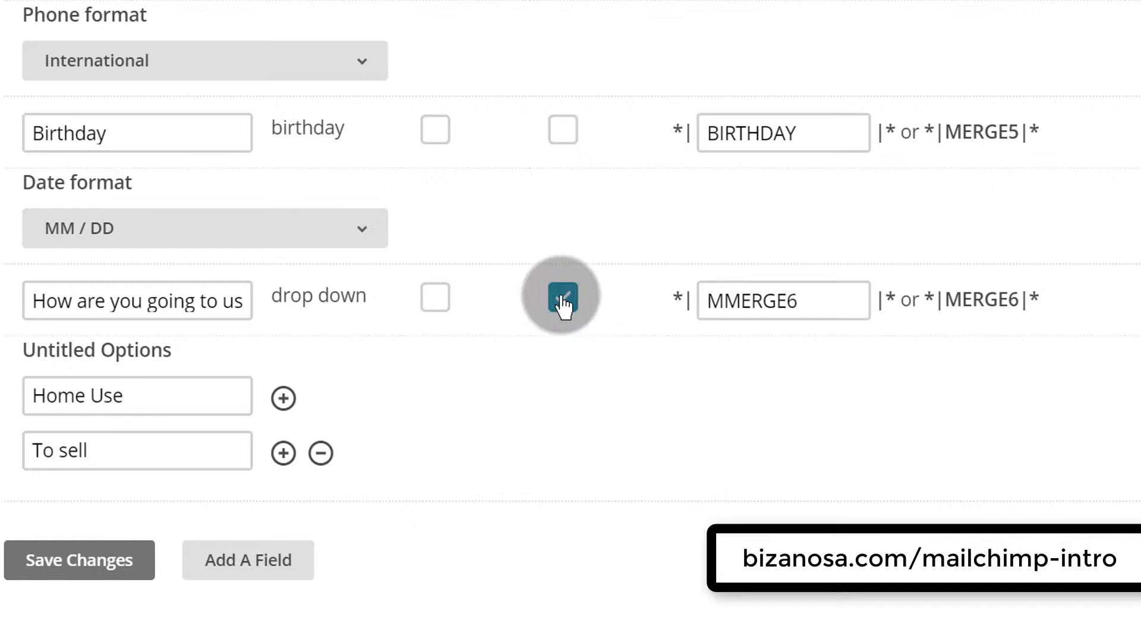
- Make the "How are you going to use the product" drop-down field required and save the list field changes
{"action": "scroll", "coordinate": [511, 351], "scroll_direction": "up", "scroll_amount": 8}
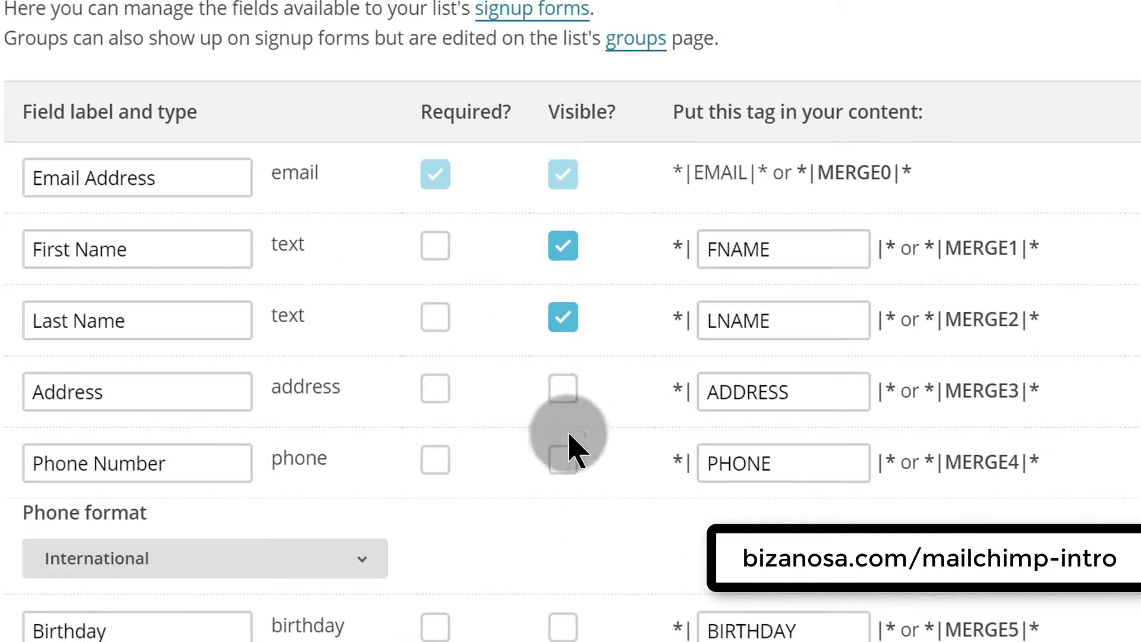
{"action": "scroll", "coordinate": [573, 511], "scroll_direction": "down", "scroll_amount": 4}
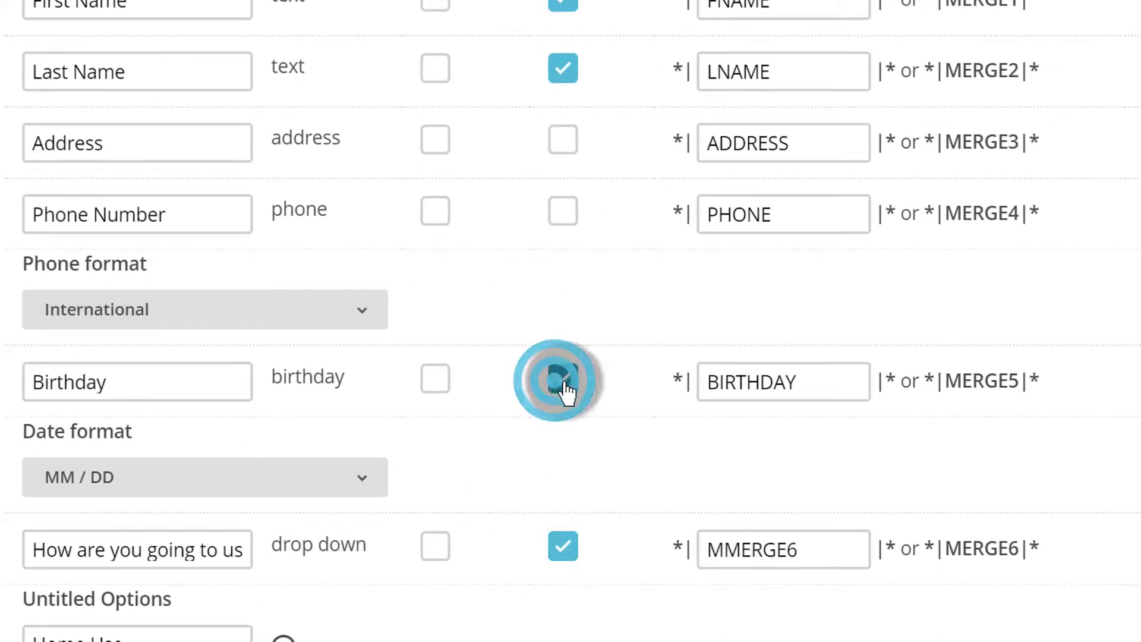
{"action": "scroll", "coordinate": [535, 612], "scroll_direction": "down", "scroll_amount": 5}
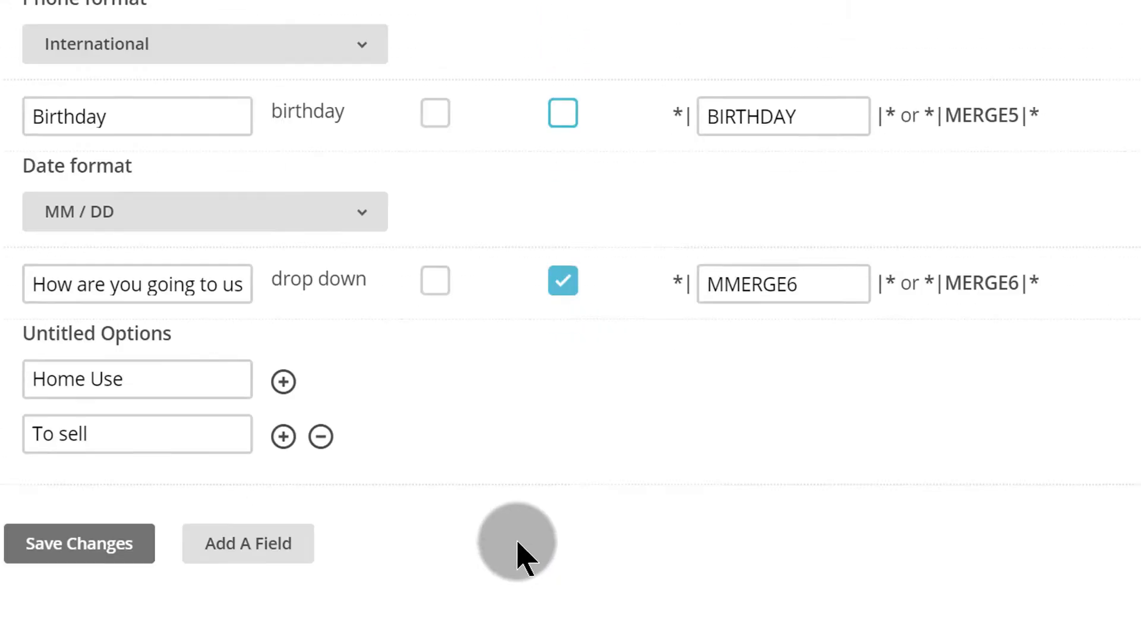
{"action": "scroll", "coordinate": [507, 517], "scroll_direction": "up", "scroll_amount": 4}
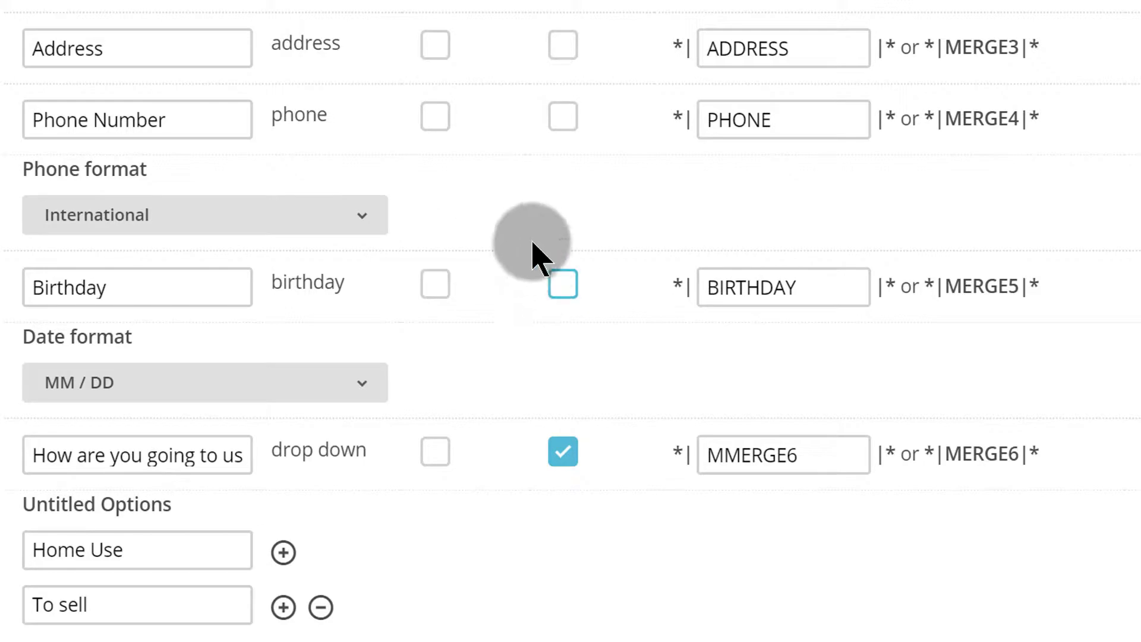
{"action": "scroll", "coordinate": [509, 153], "scroll_direction": "up", "scroll_amount": 6}
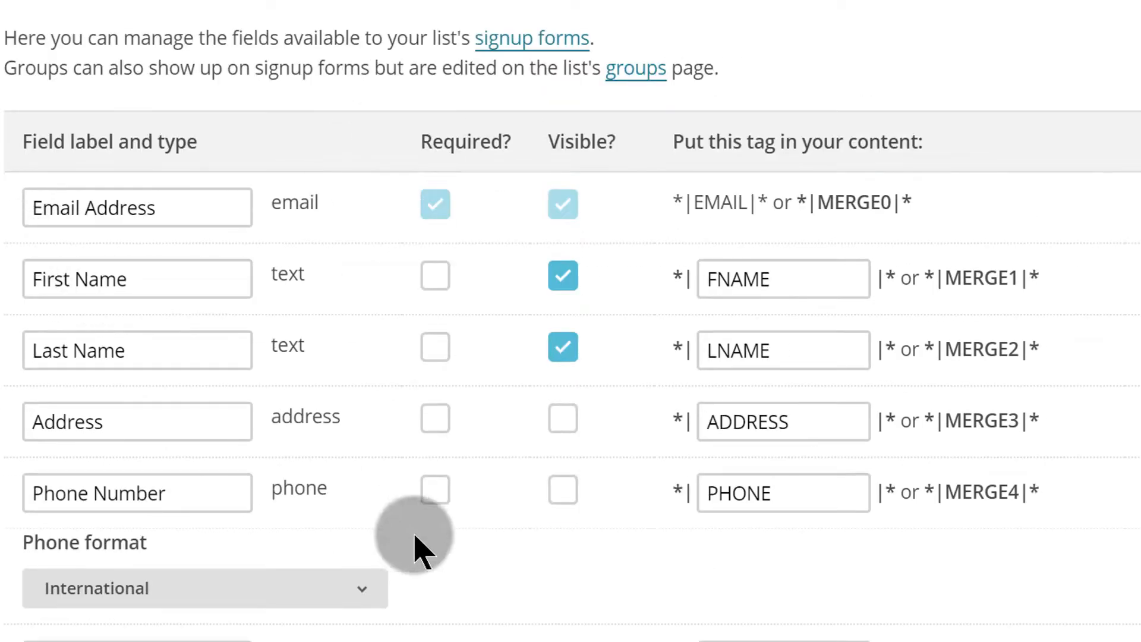
{"action": "scroll", "coordinate": [409, 428], "scroll_direction": "down", "scroll_amount": 8}
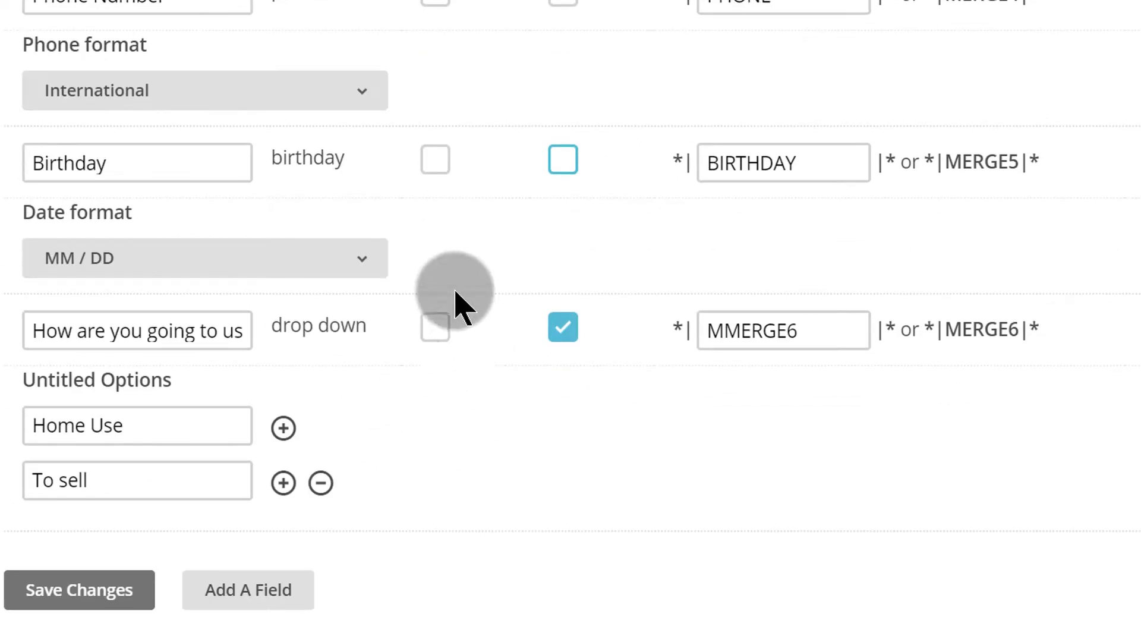
{"action": "left_click", "coordinate": [435, 328]}
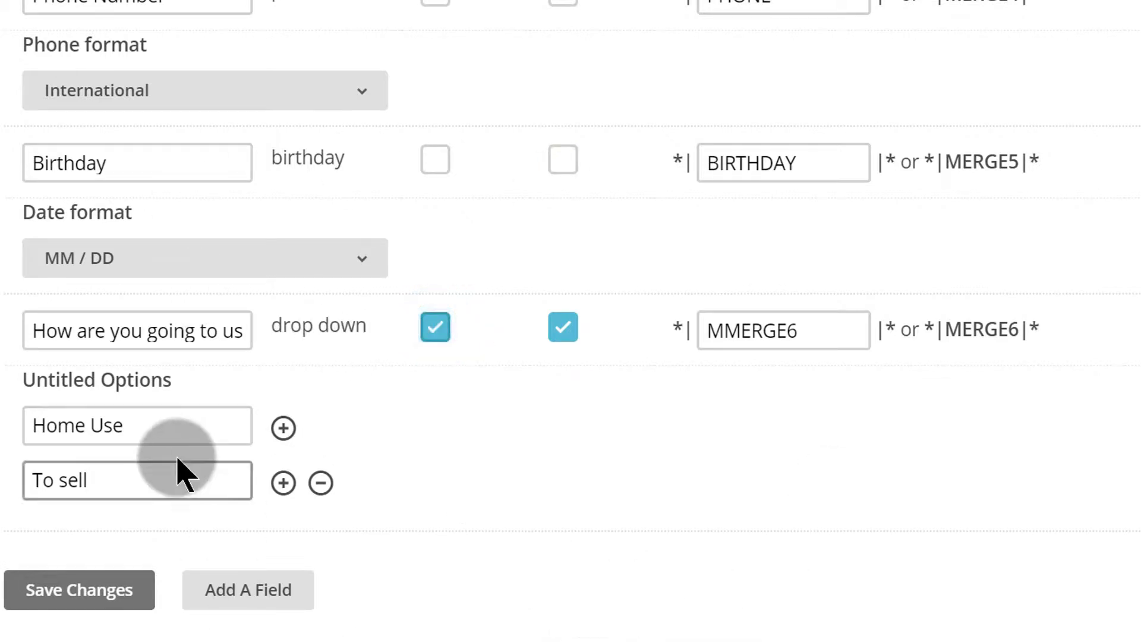
{"action": "left_click", "coordinate": [98, 597]}
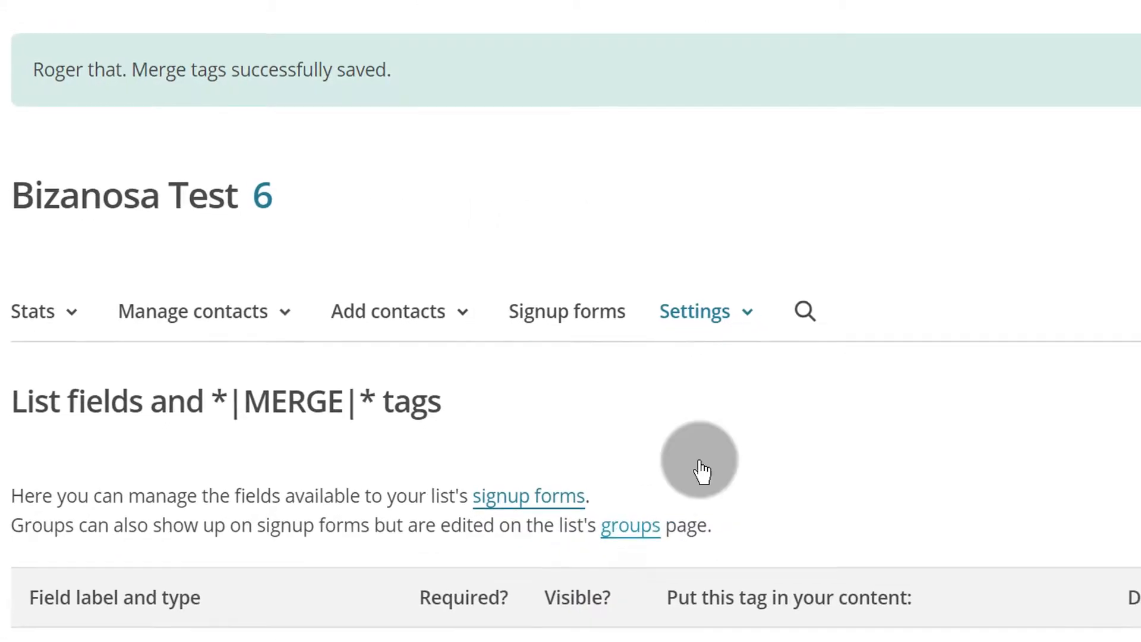
- Examine the saved list fields, focusing on the First Name field's label and its default merge tag value setting
{"action": "scroll", "coordinate": [751, 416], "scroll_direction": "down", "scroll_amount": 5}
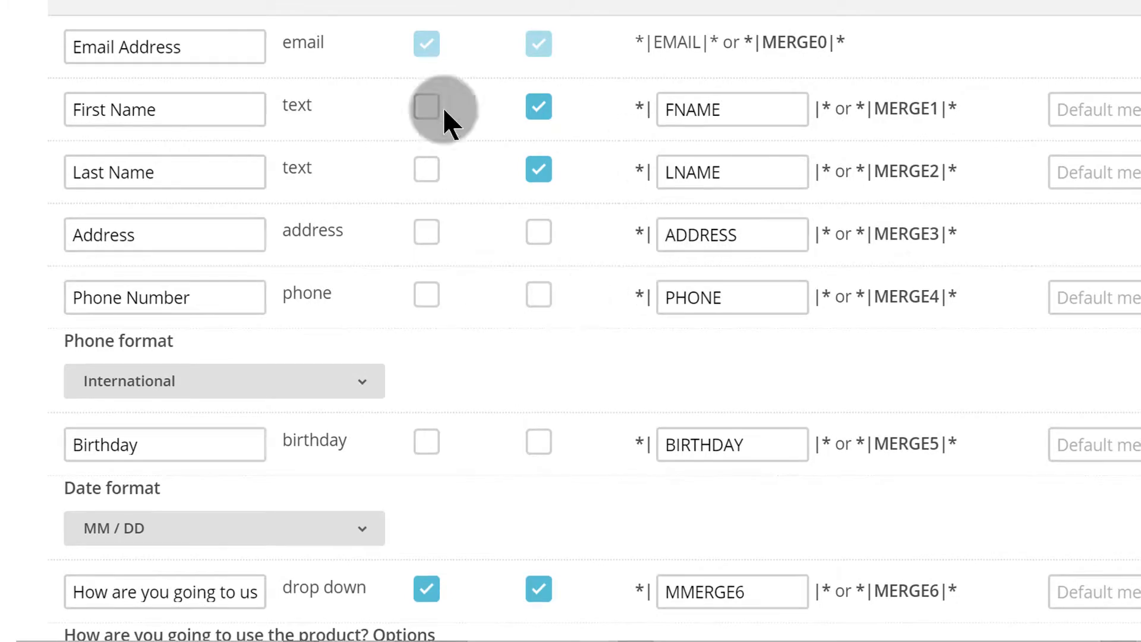
{"action": "scroll", "coordinate": [1004, 169], "scroll_direction": "up", "scroll_amount": 2}
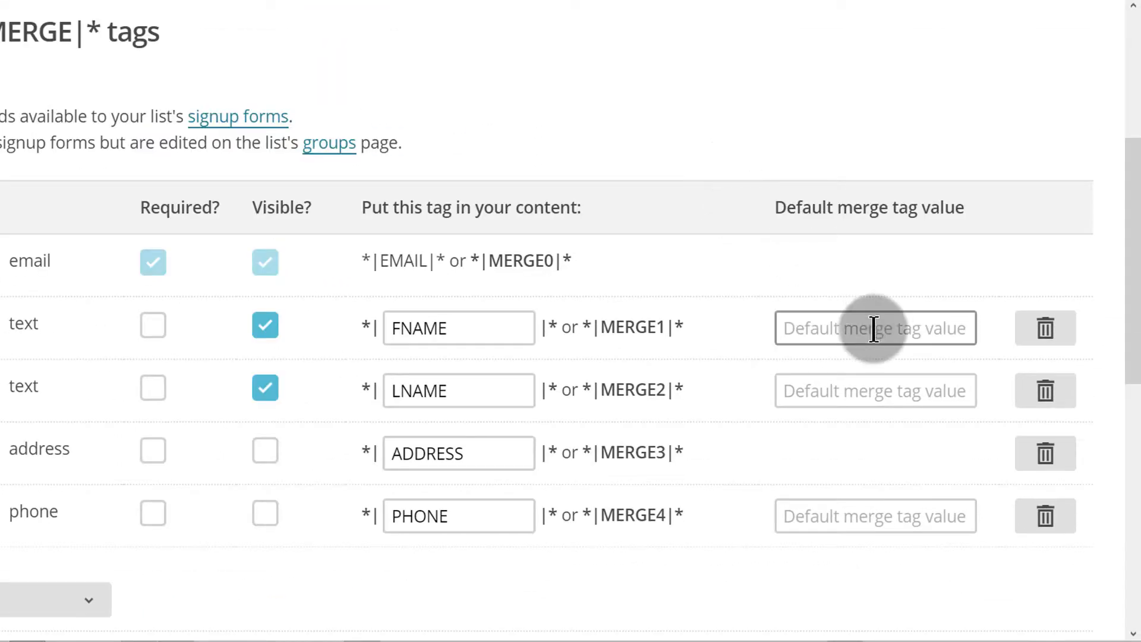
{"action": "scroll", "coordinate": [1068, 331], "scroll_direction": "down", "scroll_amount": 1}
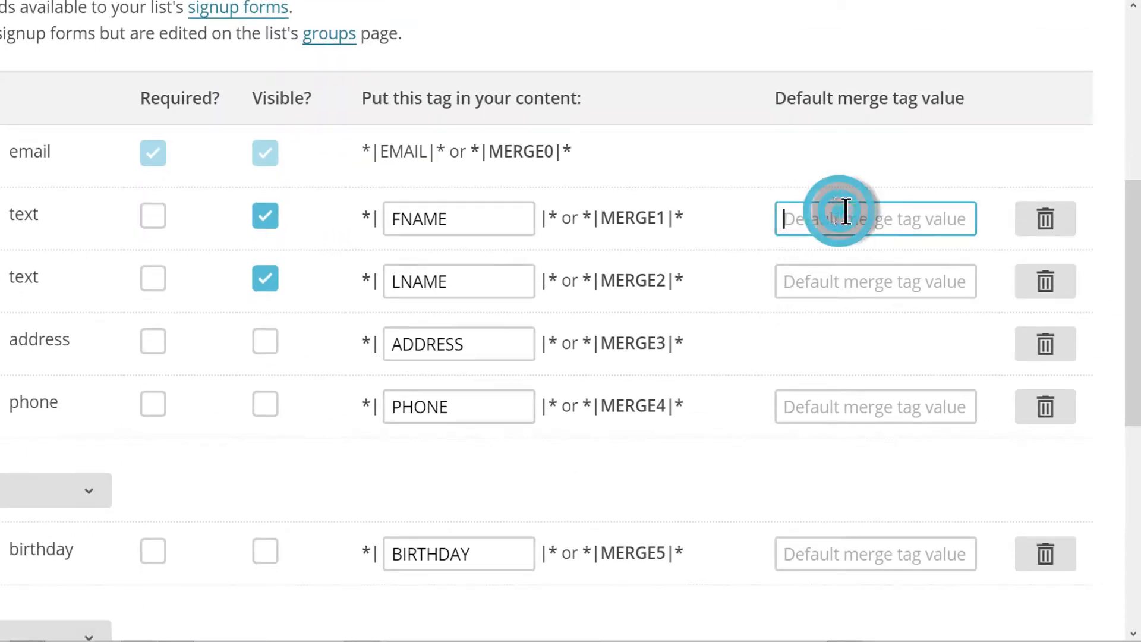
{"action": "left_click", "coordinate": [798, 213]}
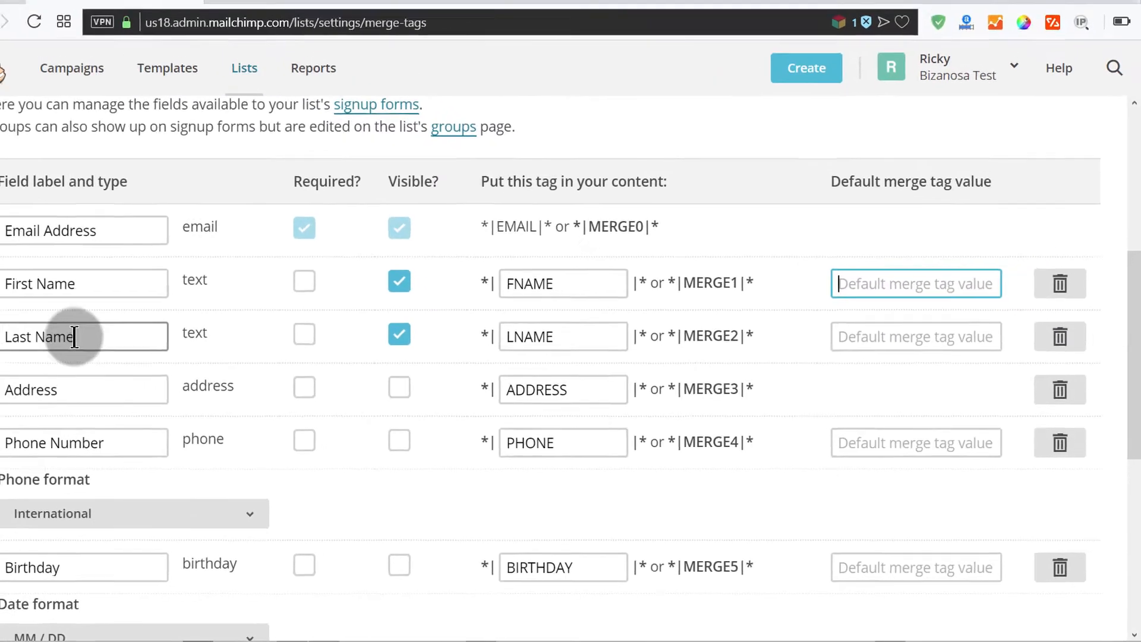
{"action": "left_click", "coordinate": [6, 297]}
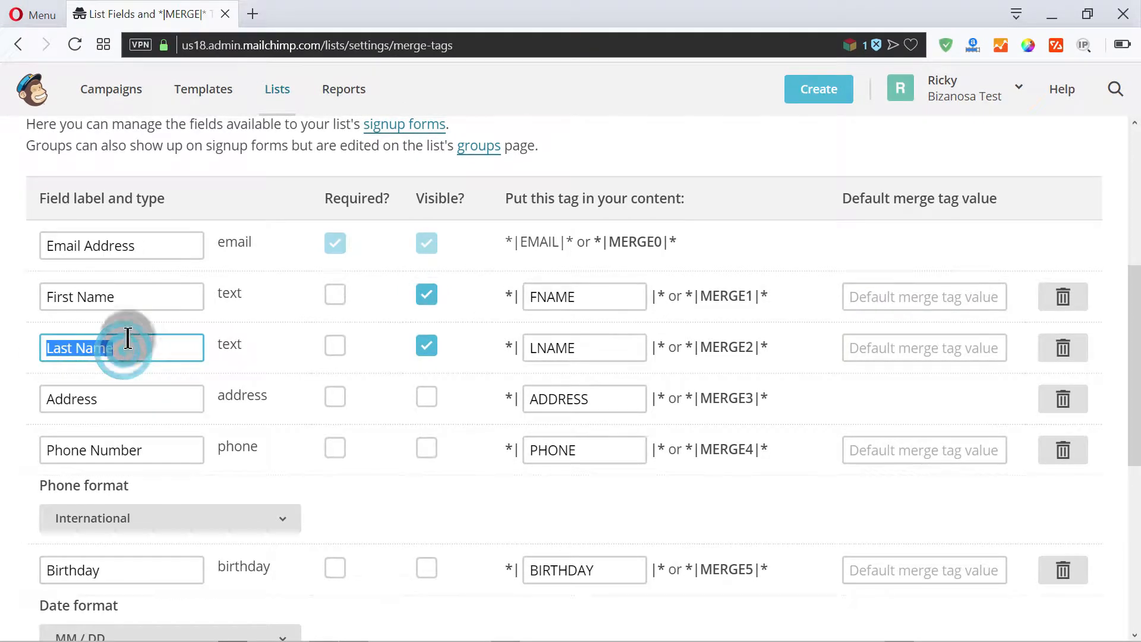
{"action": "left_click", "coordinate": [123, 298]}
{"action": "left_click_drag", "start_coordinate": [121, 298], "coordinate": [26, 297]}
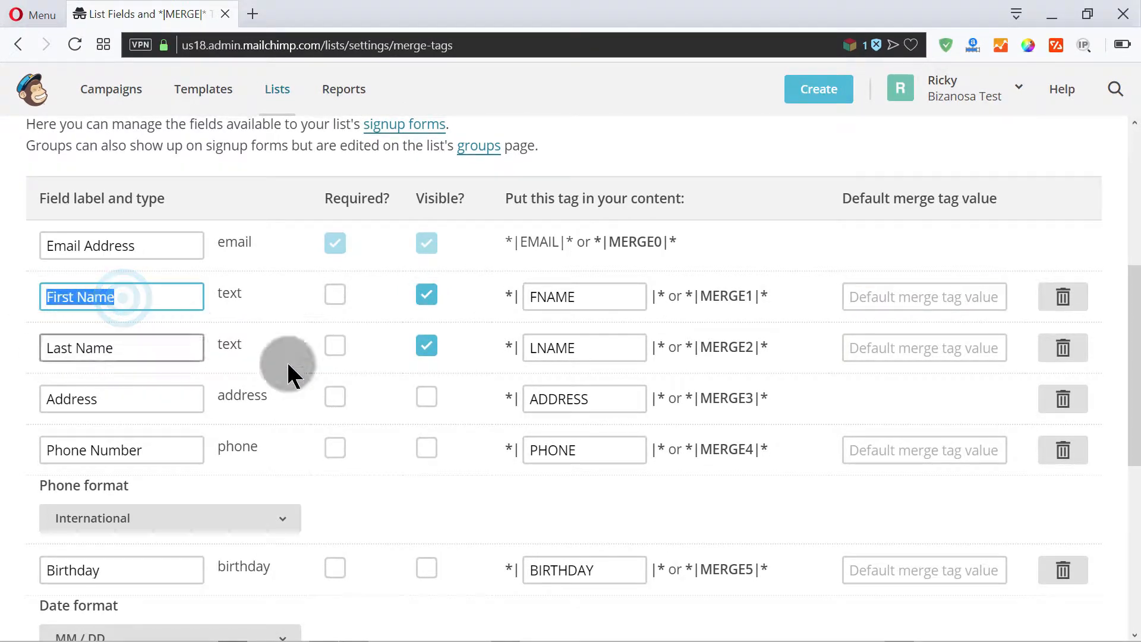
{"action": "left_click_drag", "start_coordinate": [523, 297], "coordinate": [581, 298]}
{"action": "left_click_drag", "start_coordinate": [127, 296], "coordinate": [34, 297]}
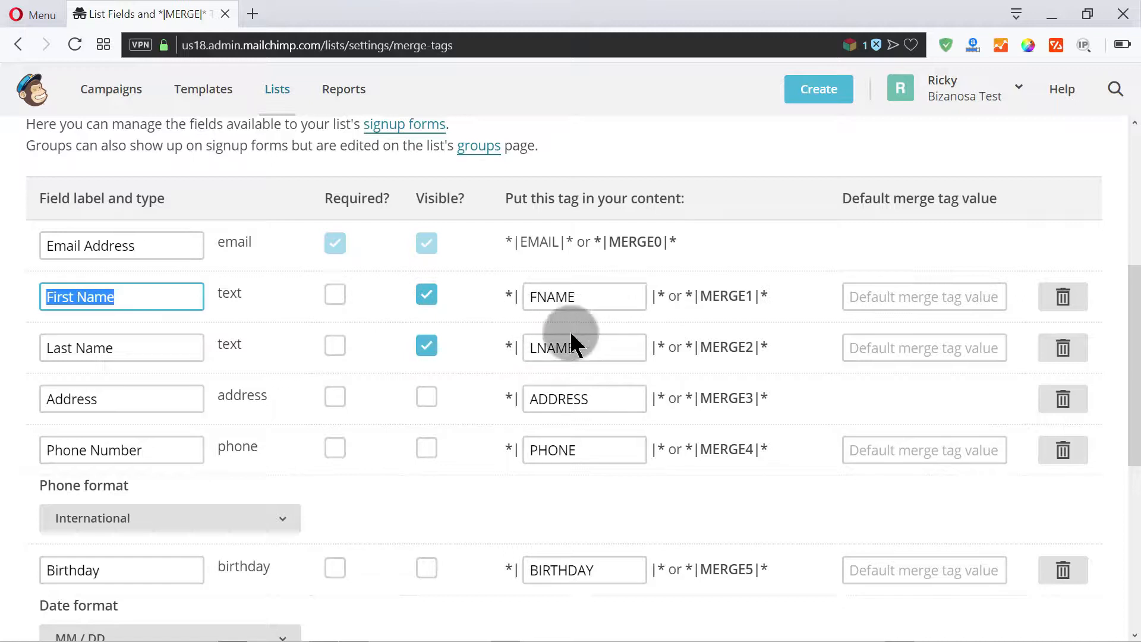
- Check which fields accept a default merge tag value and compare the First Name label with its FNAME and MERGE1 tags
{"action": "left_click", "coordinate": [894, 297]}
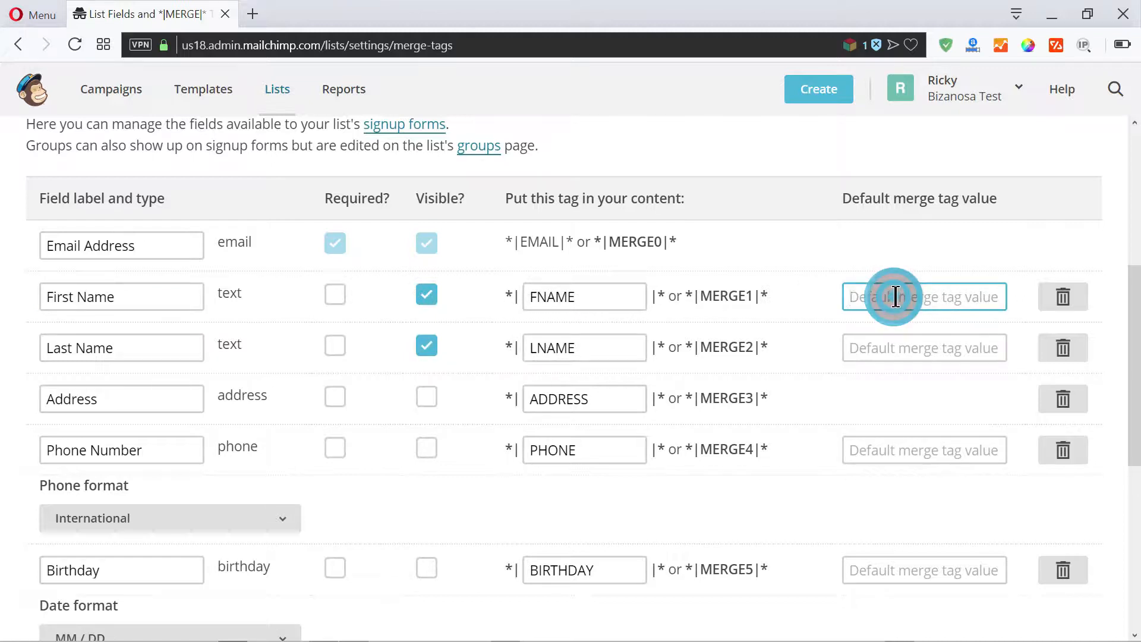
{"action": "scroll", "coordinate": [894, 297], "scroll_direction": "down", "scroll_amount": 2}
{"action": "left_click", "coordinate": [880, 358]}
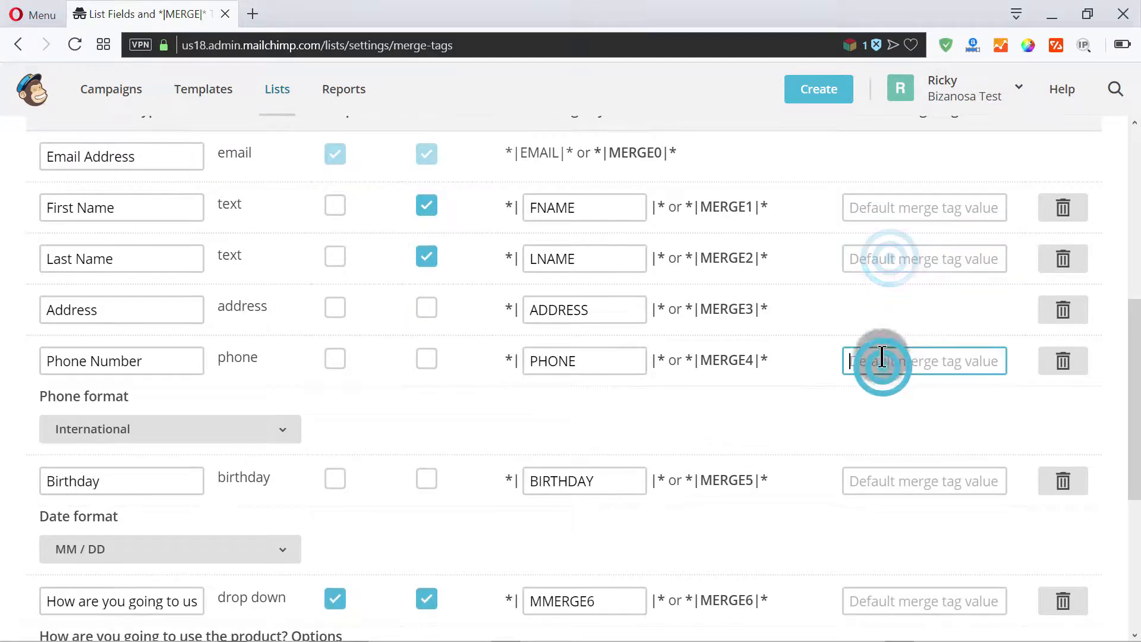
{"action": "left_click", "coordinate": [863, 251]}
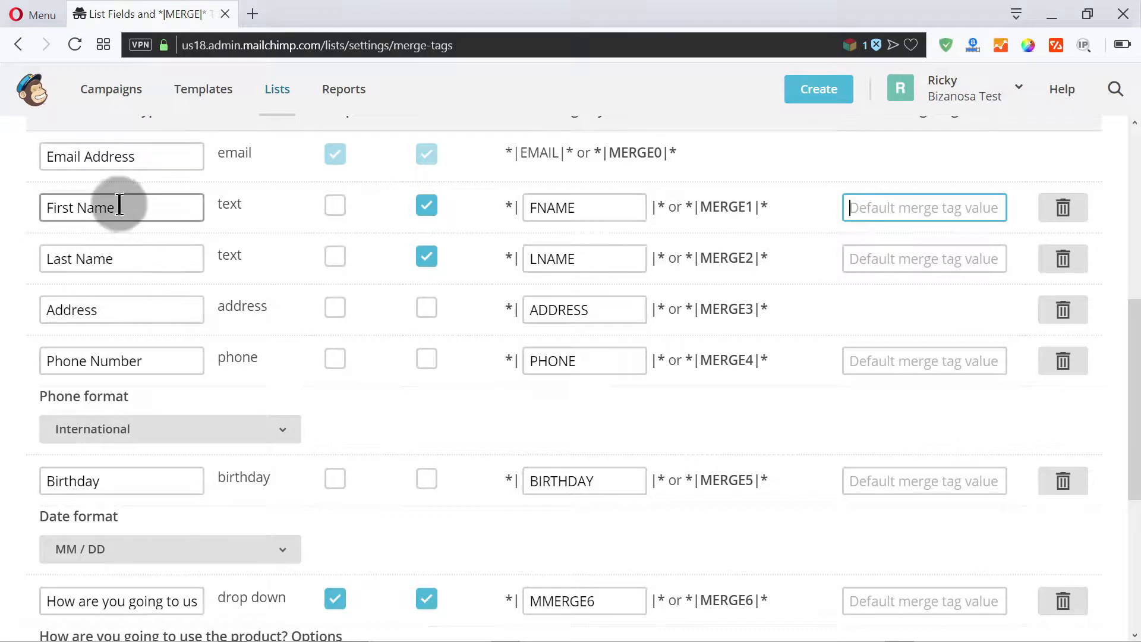
{"action": "left_click_drag", "start_coordinate": [118, 204], "coordinate": [21, 212]}
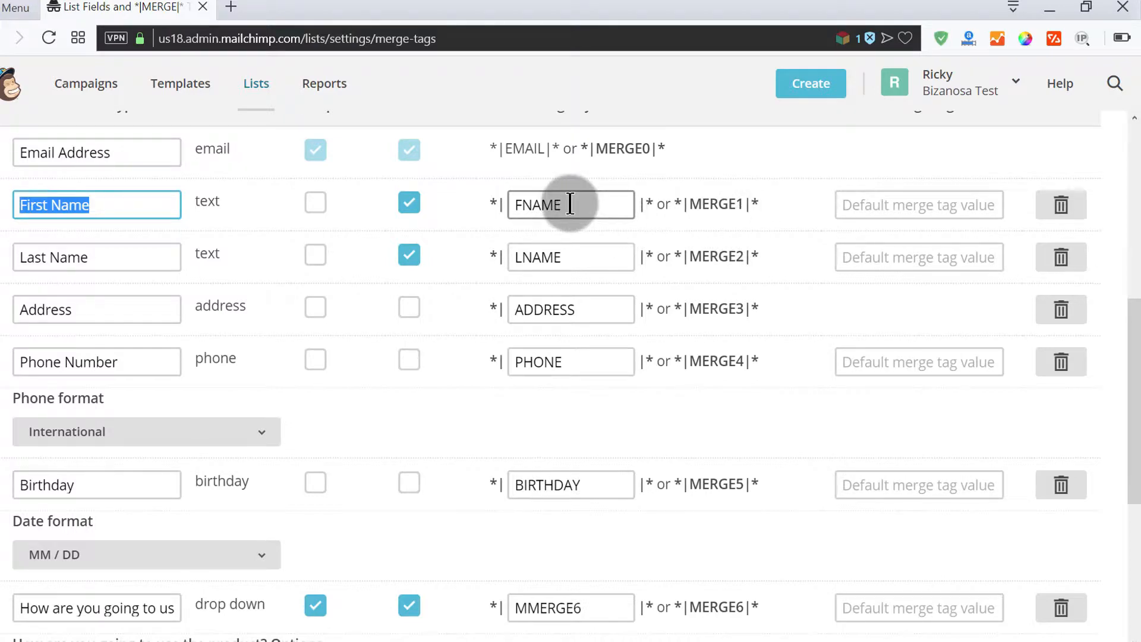
{"action": "left_click_drag", "start_coordinate": [565, 206], "coordinate": [505, 209]}
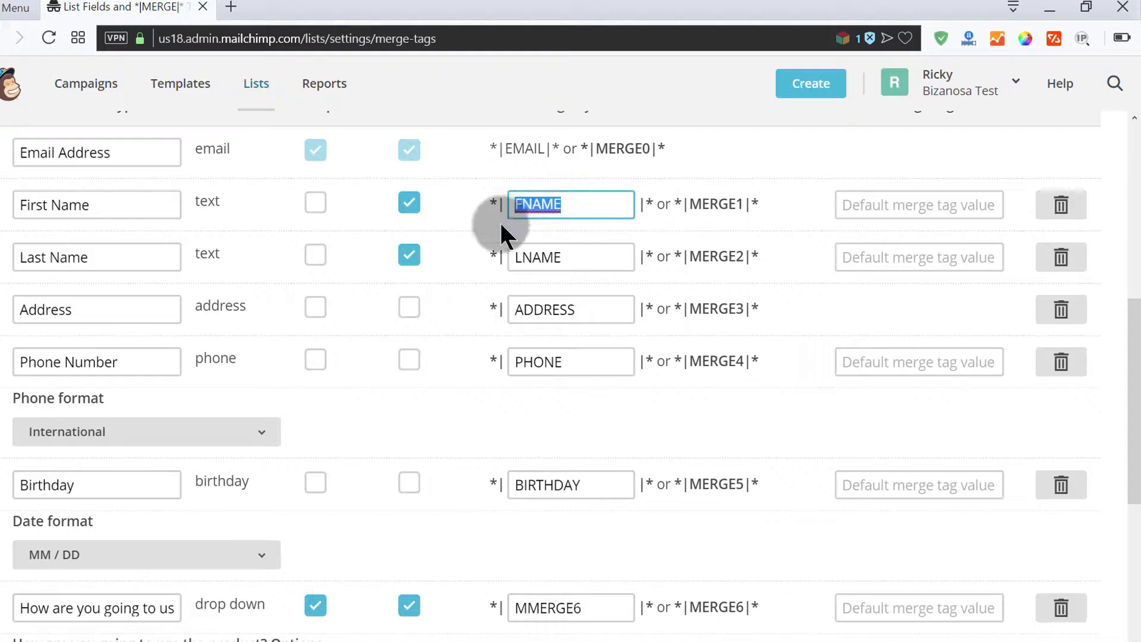
{"action": "left_click_drag", "start_coordinate": [92, 205], "coordinate": [11, 214]}
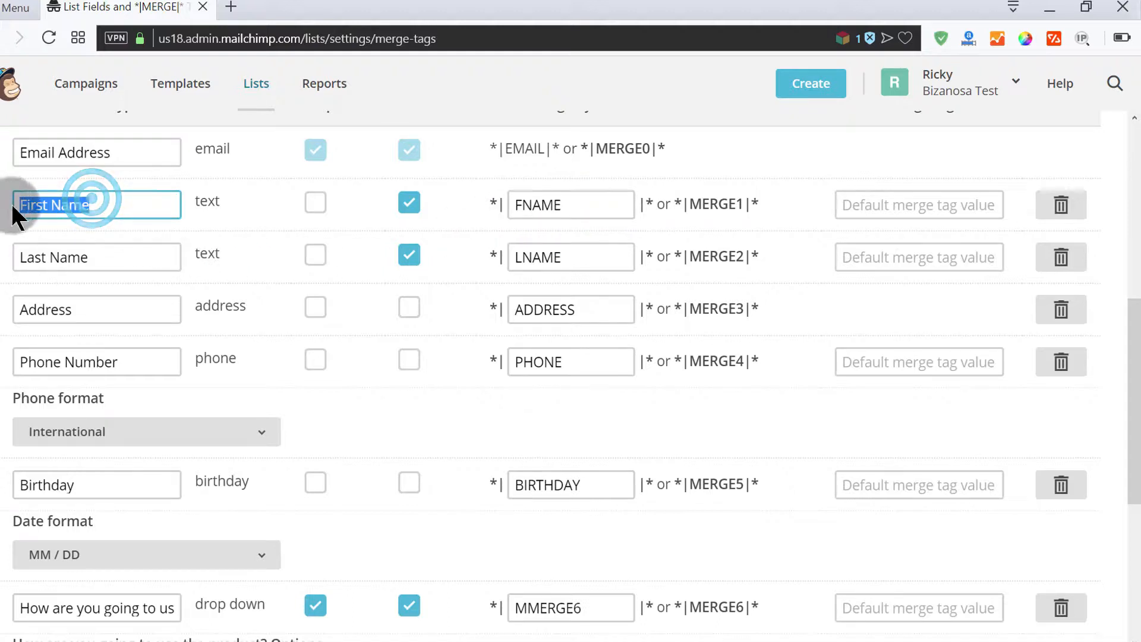
{"action": "left_click", "coordinate": [874, 201]}
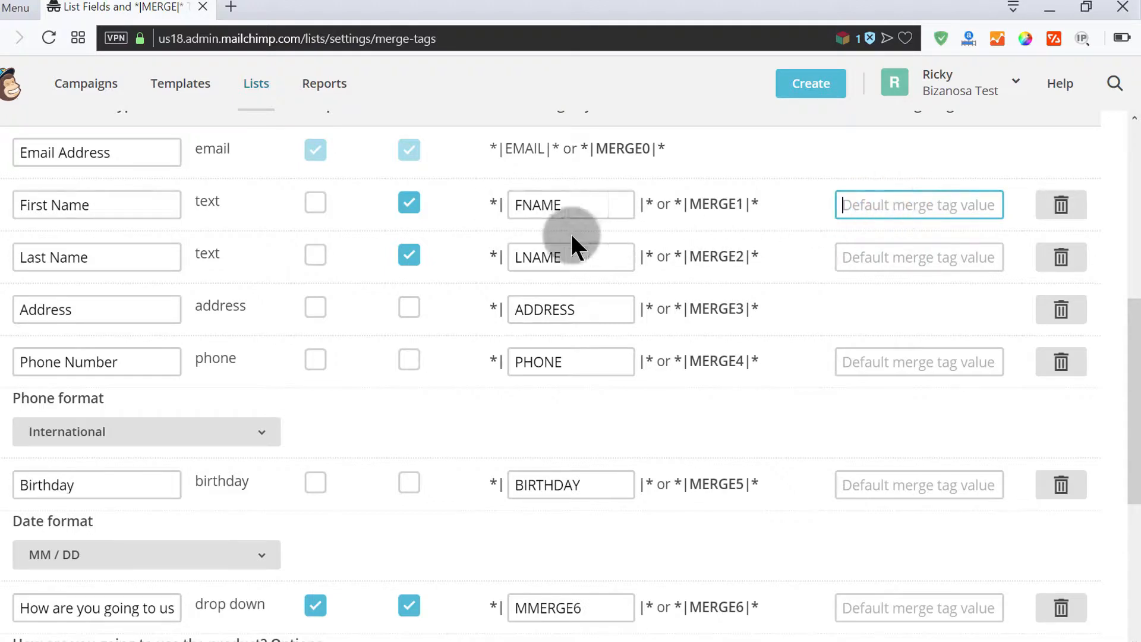
{"action": "left_click_drag", "start_coordinate": [675, 204], "coordinate": [764, 205]}
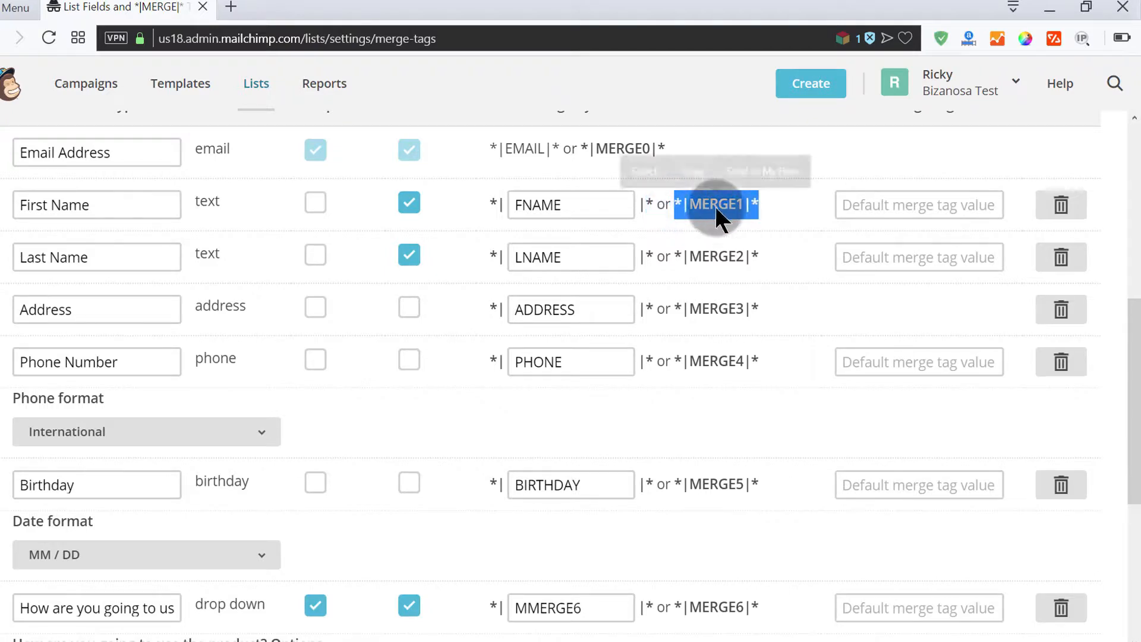
- Set the First Name field's default merge tag value to "dear"
{"action": "left_click", "coordinate": [885, 204]}
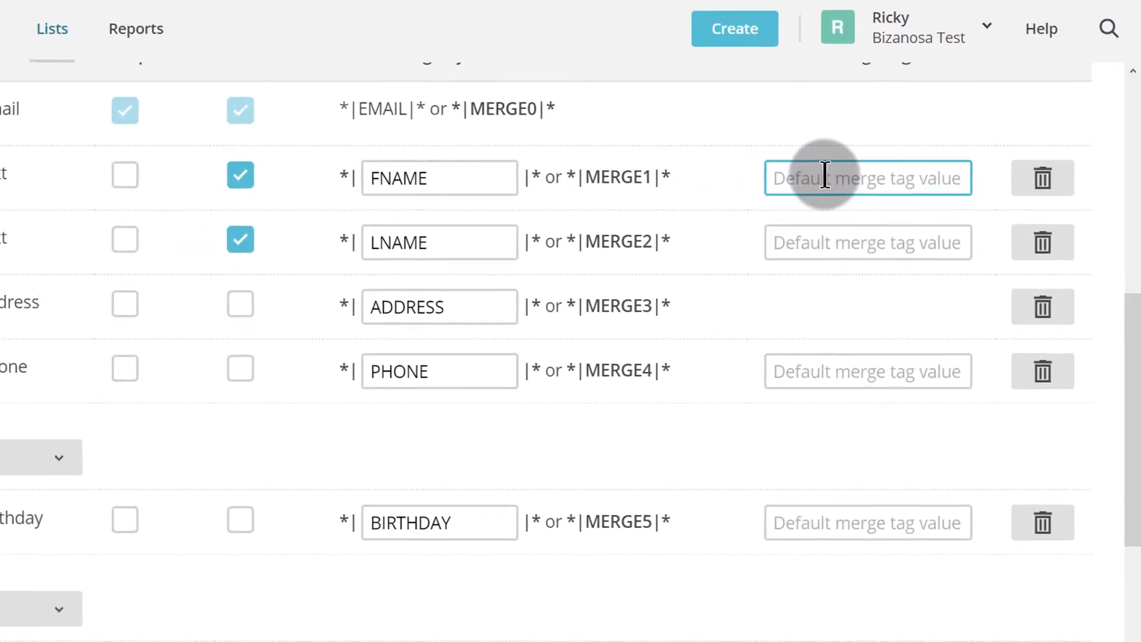
{"action": "type", "text": "dear"}
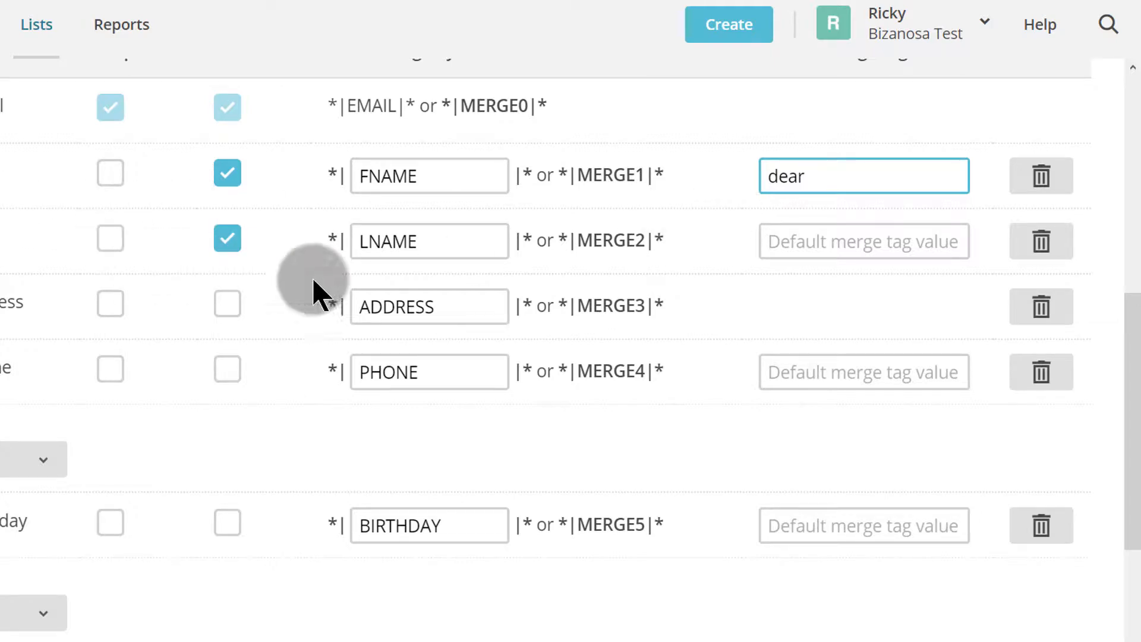
{"action": "key", "text": "BackSpace"}
{"action": "left_click_drag", "start_coordinate": [808, 177], "coordinate": [766, 177]}
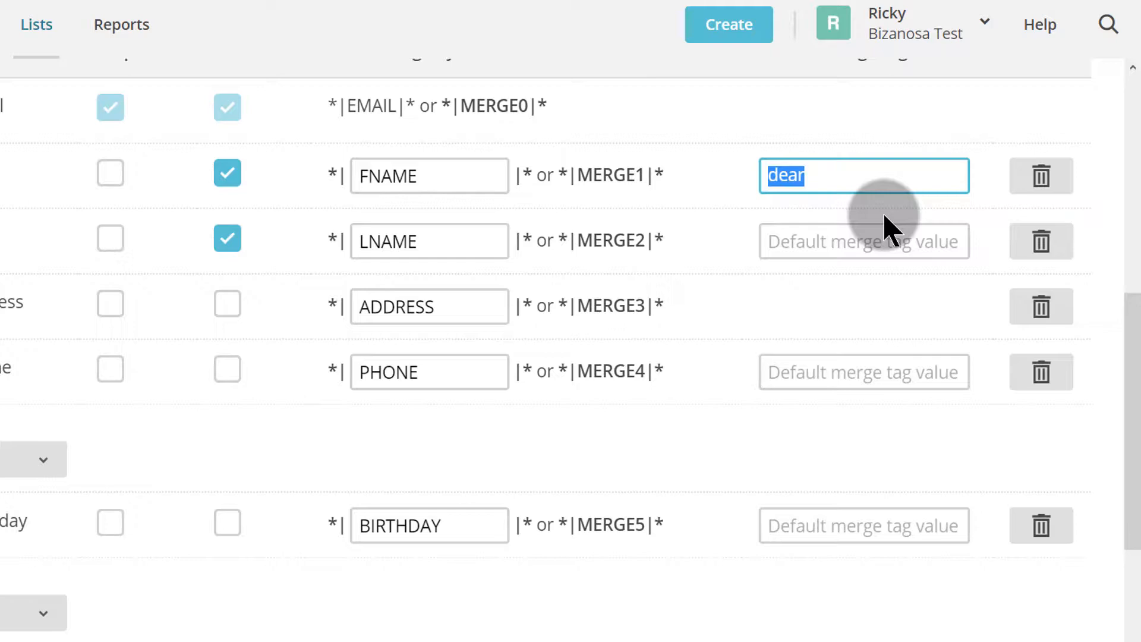
{"action": "left_click", "coordinate": [817, 167]}
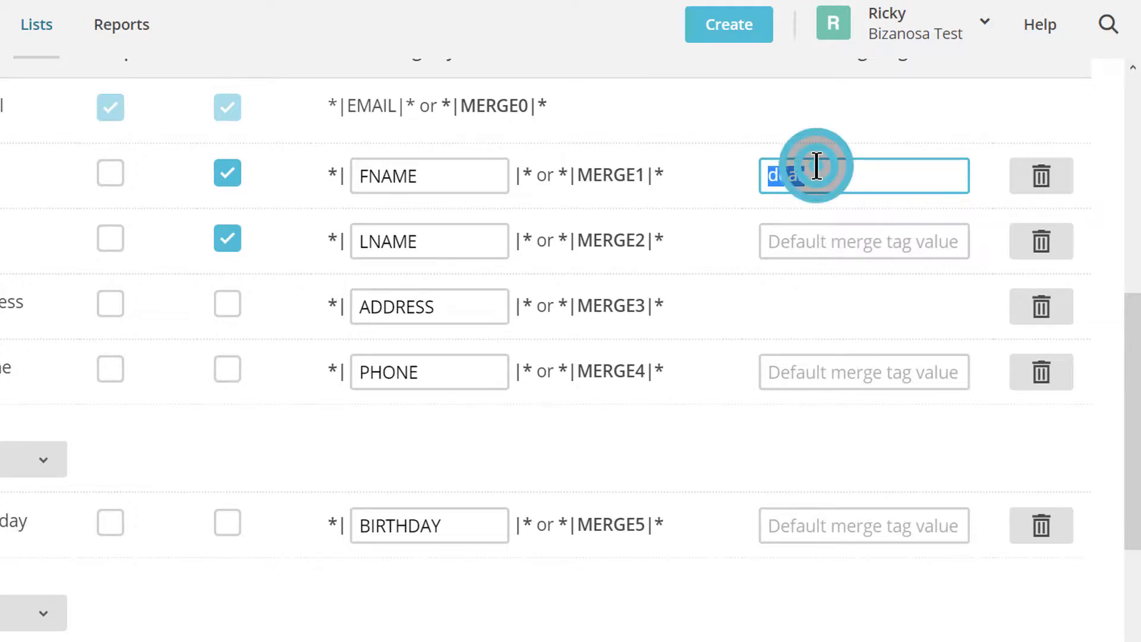
{"action": "left_click", "coordinate": [819, 171]}
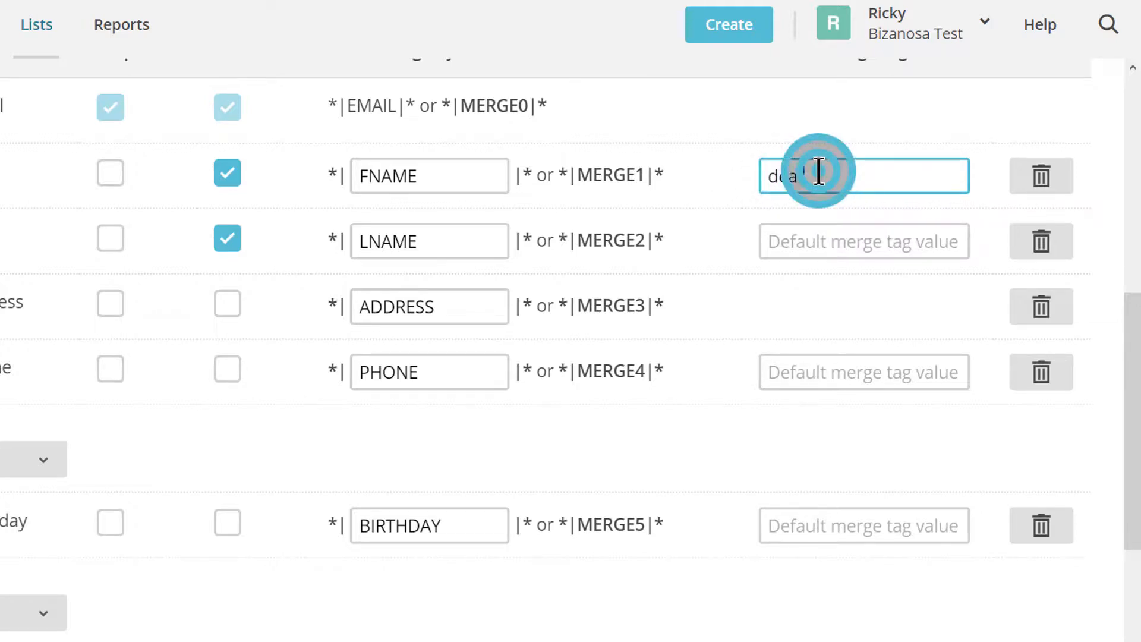
{"action": "left_click_drag", "start_coordinate": [820, 177], "coordinate": [757, 190]}
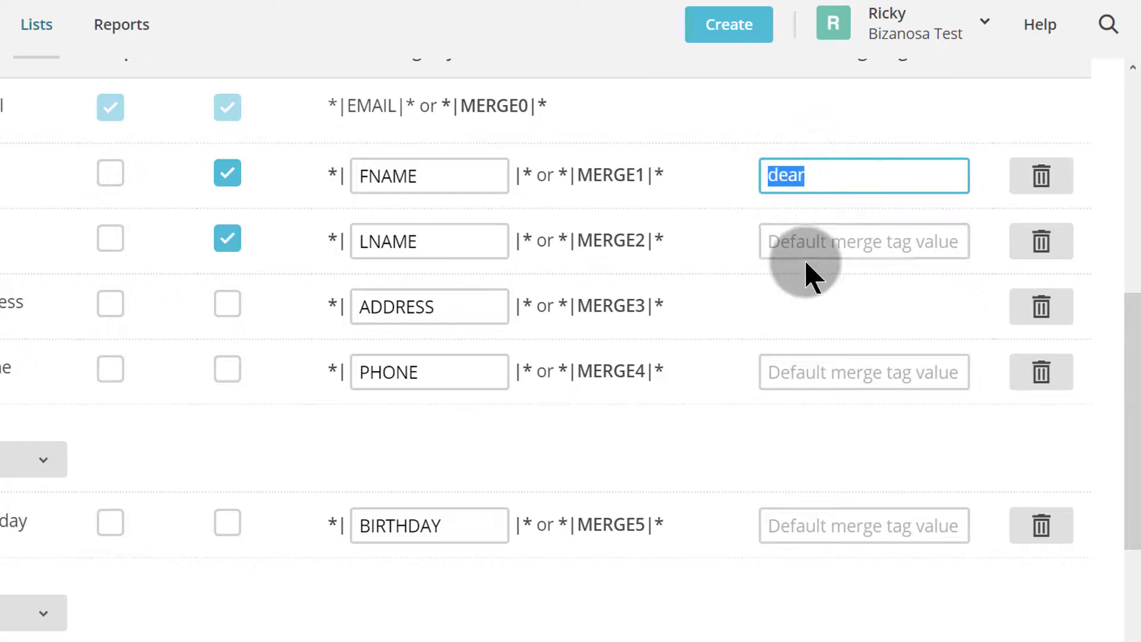
- Review the default merge tag values of the First Name and Last Name fields against their merge tags
{"action": "scroll", "coordinate": [797, 268], "scroll_direction": "down", "scroll_amount": 5}
{"action": "scroll", "coordinate": [756, 355], "scroll_direction": "up", "scroll_amount": 7}
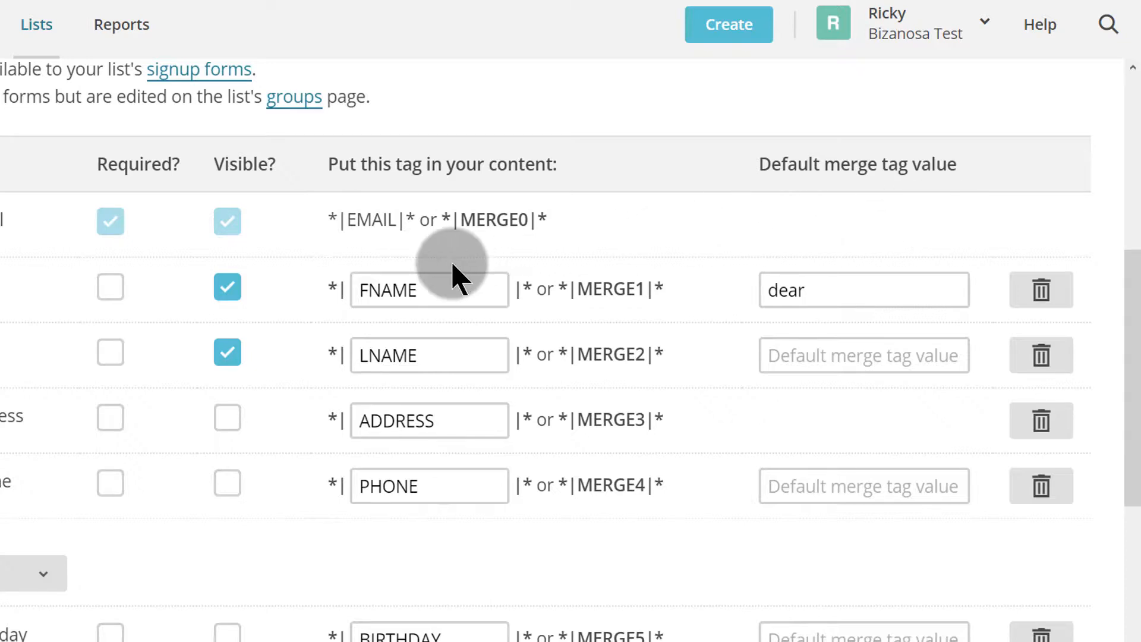
{"action": "scroll", "coordinate": [861, 288], "scroll_direction": "down", "scroll_amount": 5}
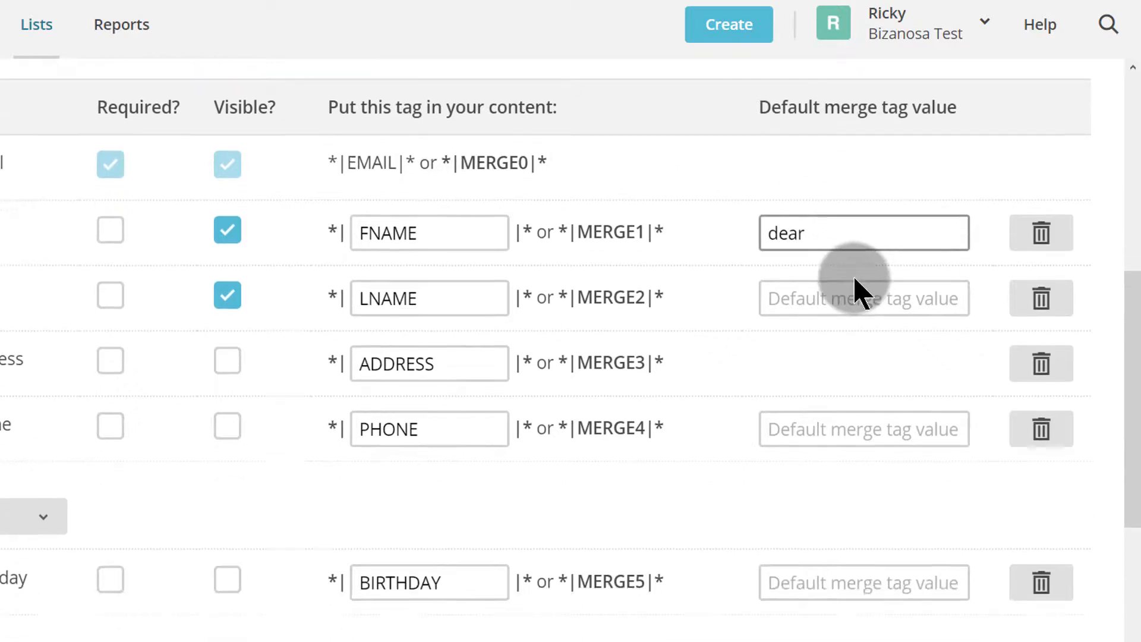
{"action": "scroll", "coordinate": [844, 191], "scroll_direction": "up", "scroll_amount": 5}
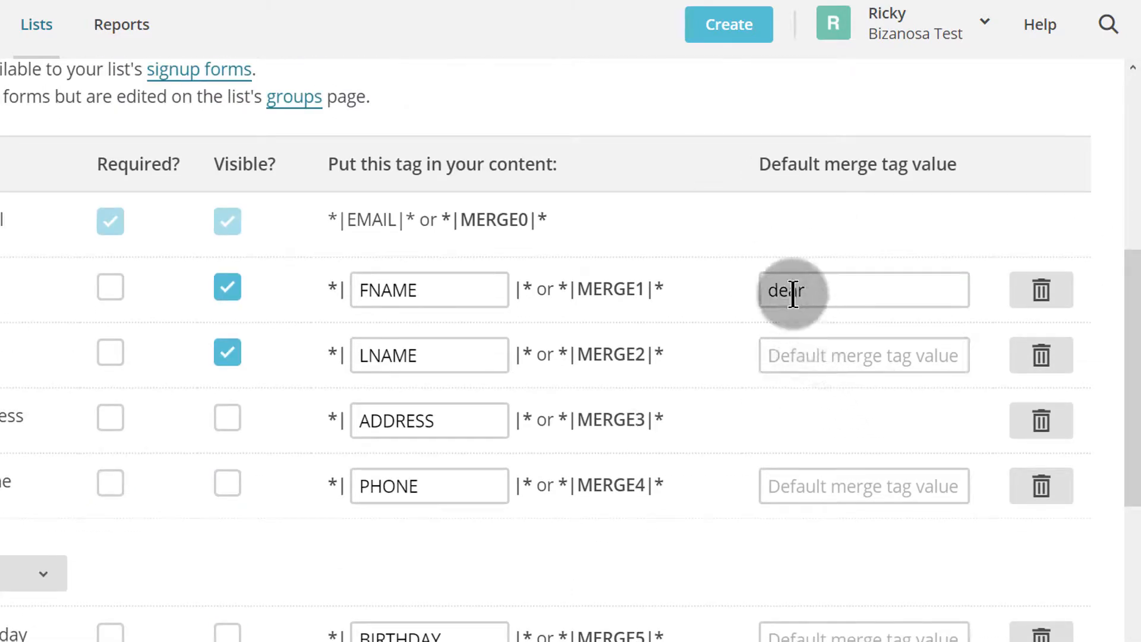
{"action": "left_click", "coordinate": [809, 288]}
{"action": "scroll", "coordinate": [670, 312], "scroll_direction": "up", "scroll_amount": 1}
{"action": "left_click", "coordinate": [805, 438]}
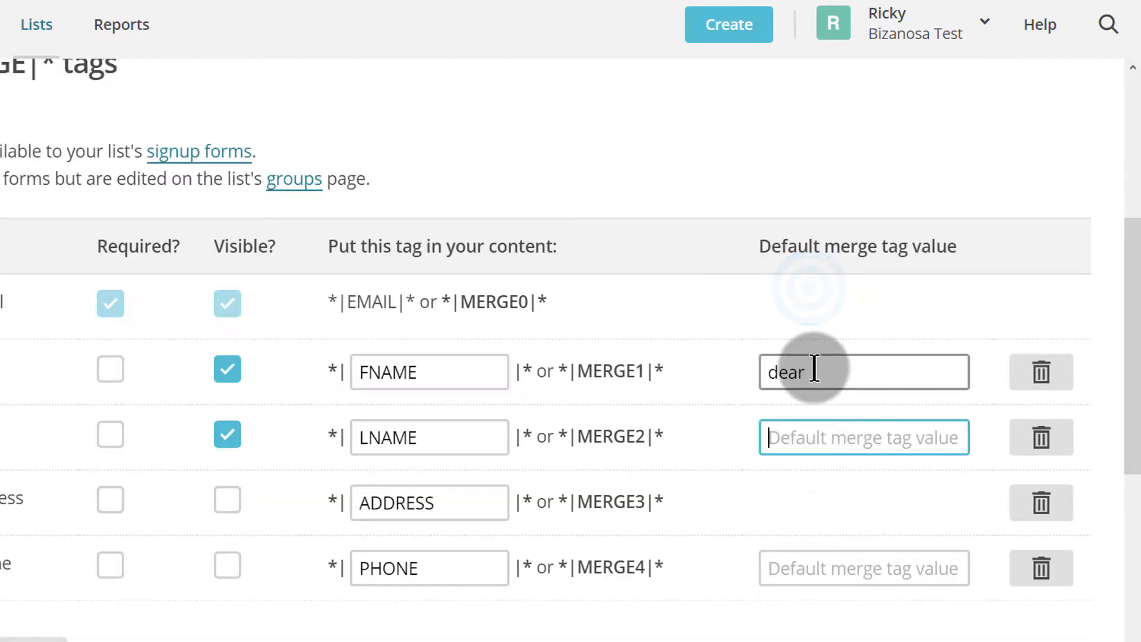
{"action": "scroll", "coordinate": [814, 362], "scroll_direction": "down", "scroll_amount": 2}
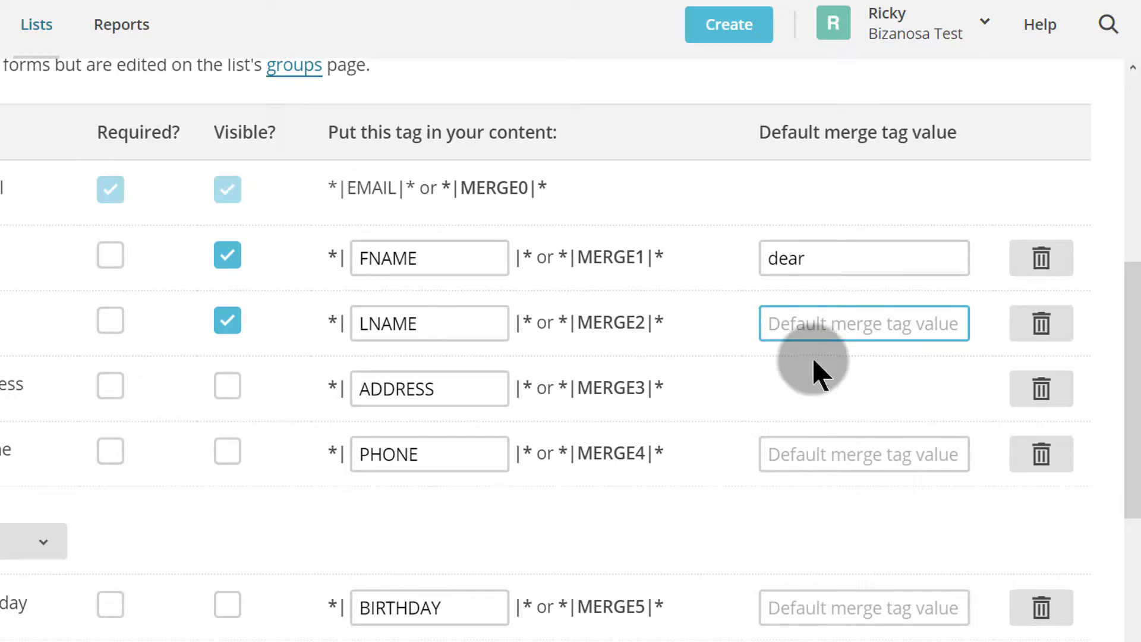
{"action": "scroll", "coordinate": [688, 331], "scroll_direction": "up", "scroll_amount": 4}
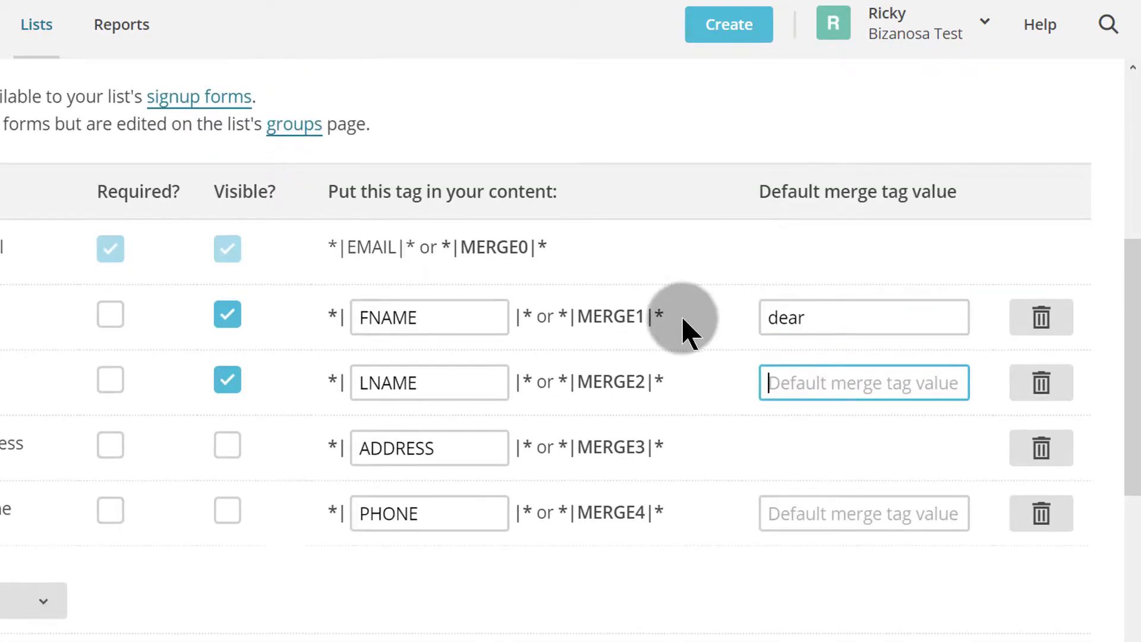
- Review all list fields with their merge tags and default values, from Email Address to the product-use drop-down and its options
{"action": "scroll", "coordinate": [689, 327], "scroll_direction": "down", "scroll_amount": 5}
{"action": "scroll", "coordinate": [689, 310], "scroll_direction": "down", "scroll_amount": 4}
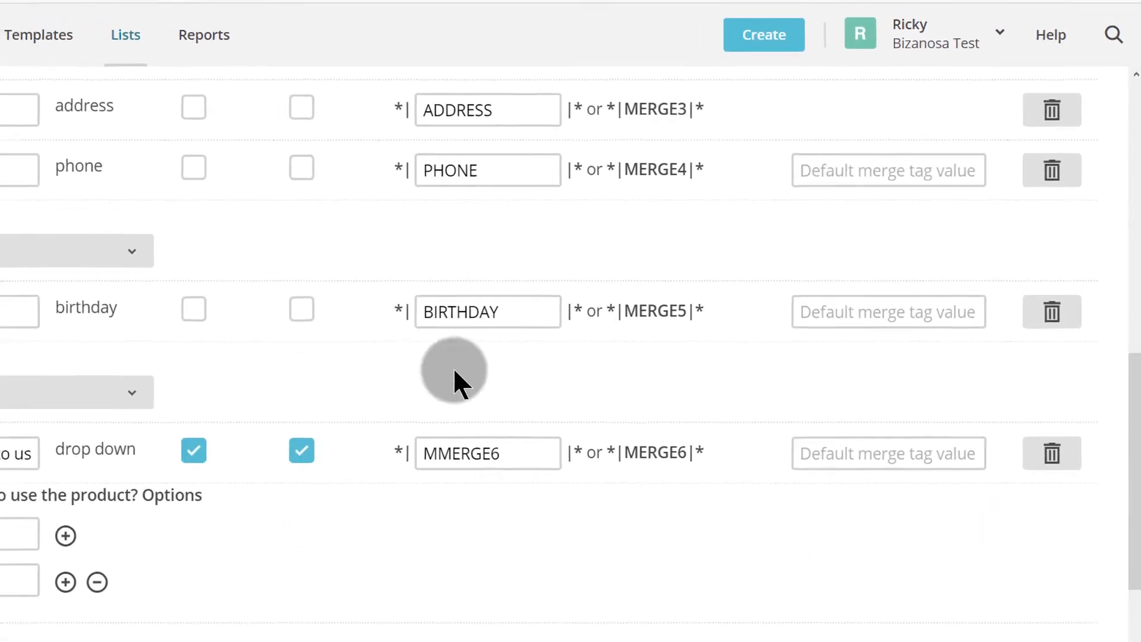
{"action": "scroll", "coordinate": [458, 377], "scroll_direction": "down", "scroll_amount": 4}
{"action": "scroll", "coordinate": [364, 344], "scroll_direction": "up", "scroll_amount": 6}
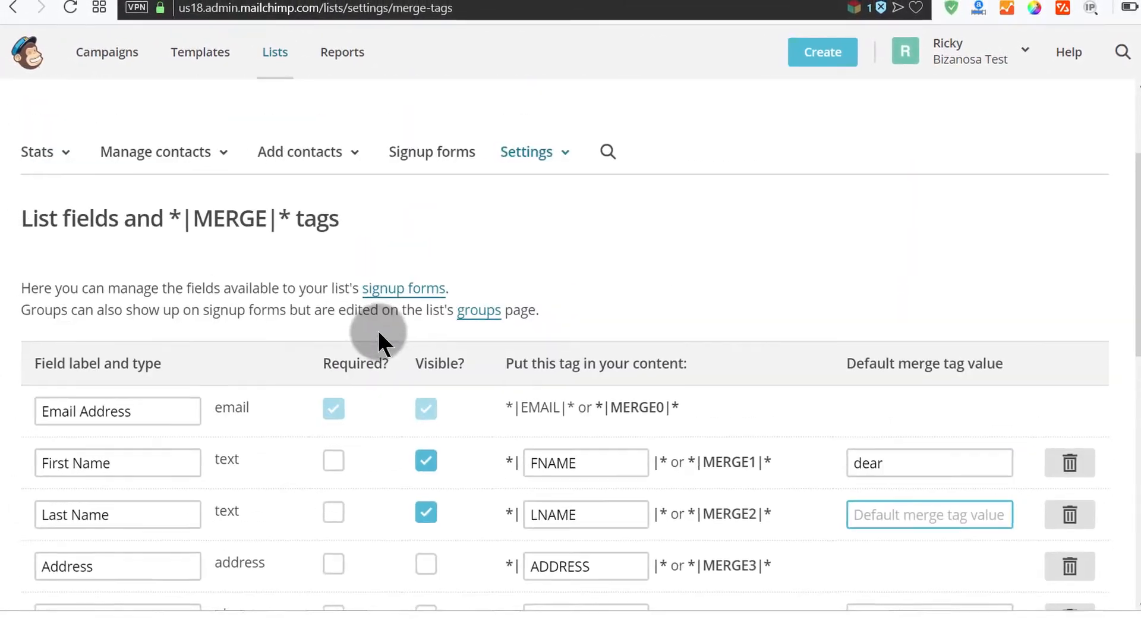
{"action": "scroll", "coordinate": [382, 339], "scroll_direction": "down", "scroll_amount": 6}
{"action": "scroll", "coordinate": [654, 393], "scroll_direction": "up", "scroll_amount": 6}
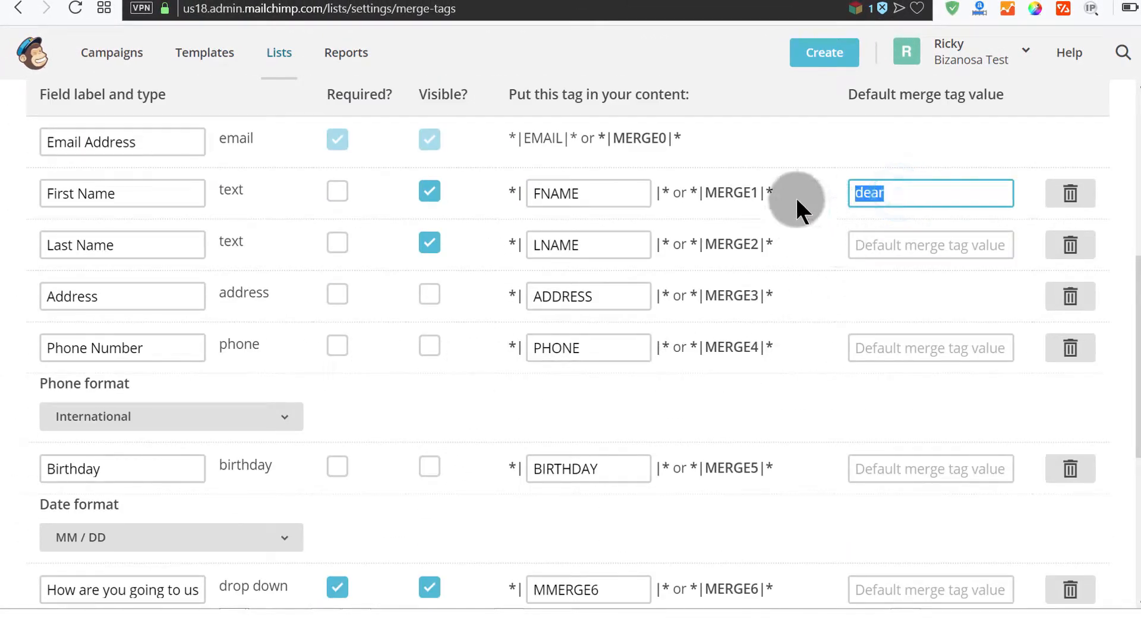
{"action": "scroll", "coordinate": [771, 294], "scroll_direction": "down", "scroll_amount": 6}
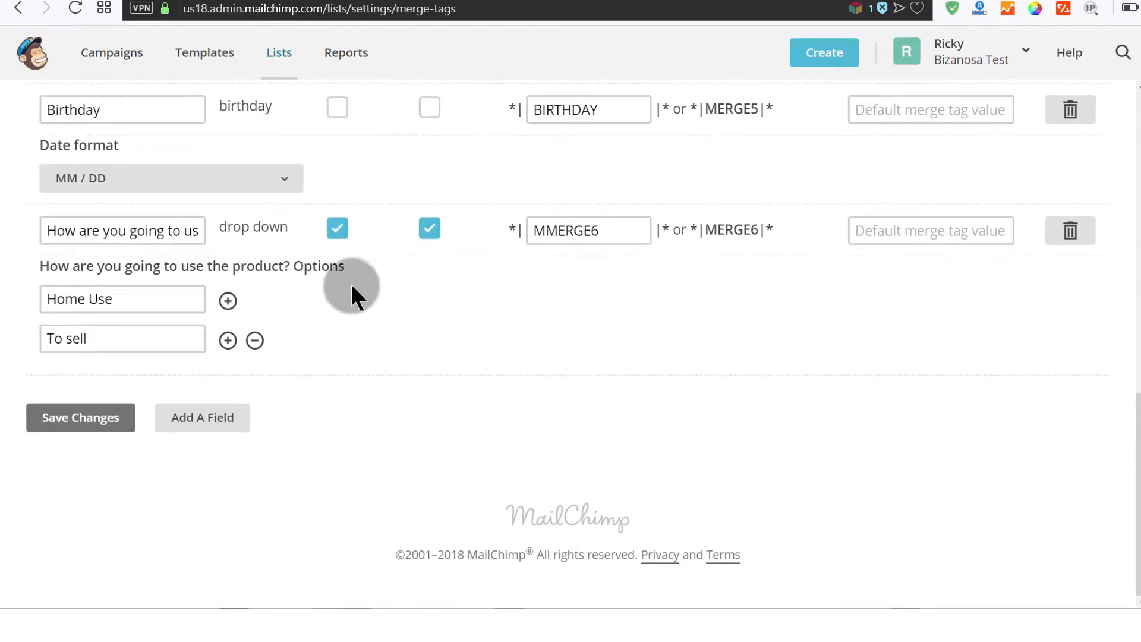
{"action": "scroll", "coordinate": [436, 278], "scroll_direction": "up", "scroll_amount": 6}
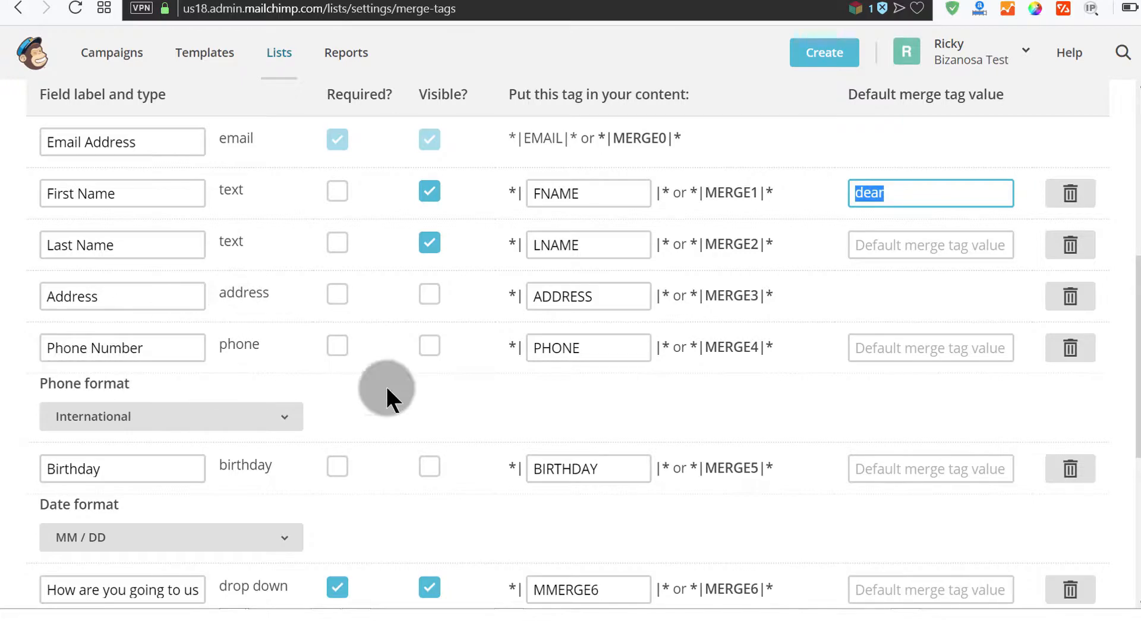
- Make the Phone Number field visible and save the list field changes
{"action": "left_click", "coordinate": [431, 354]}
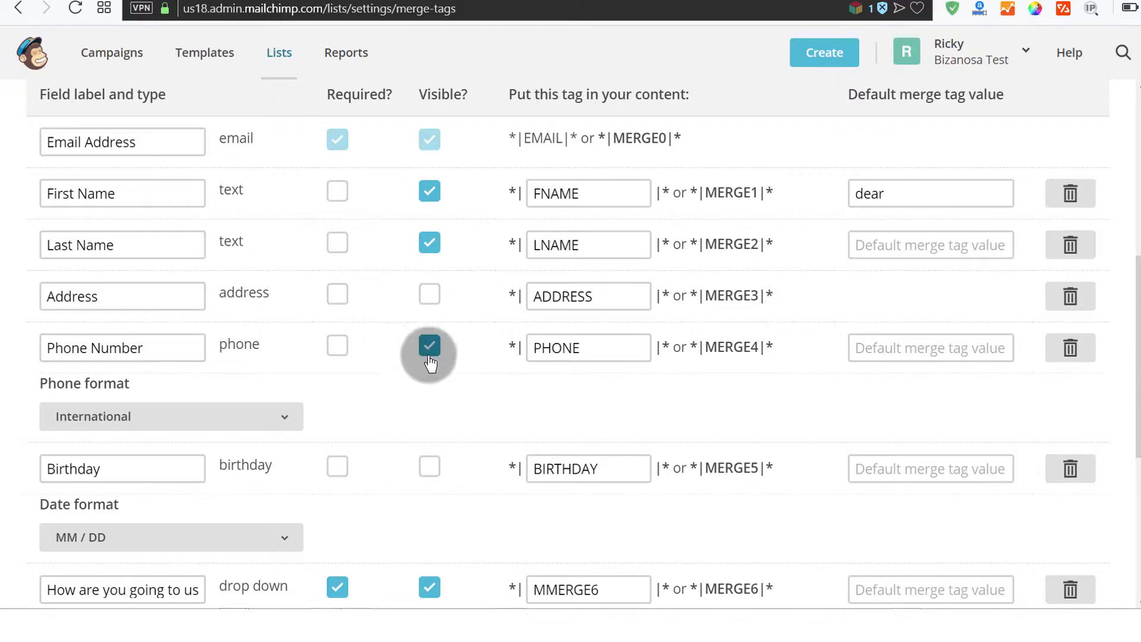
{"action": "left_click", "coordinate": [168, 345]}
{"action": "scroll", "coordinate": [453, 366], "scroll_direction": "up", "scroll_amount": 6}
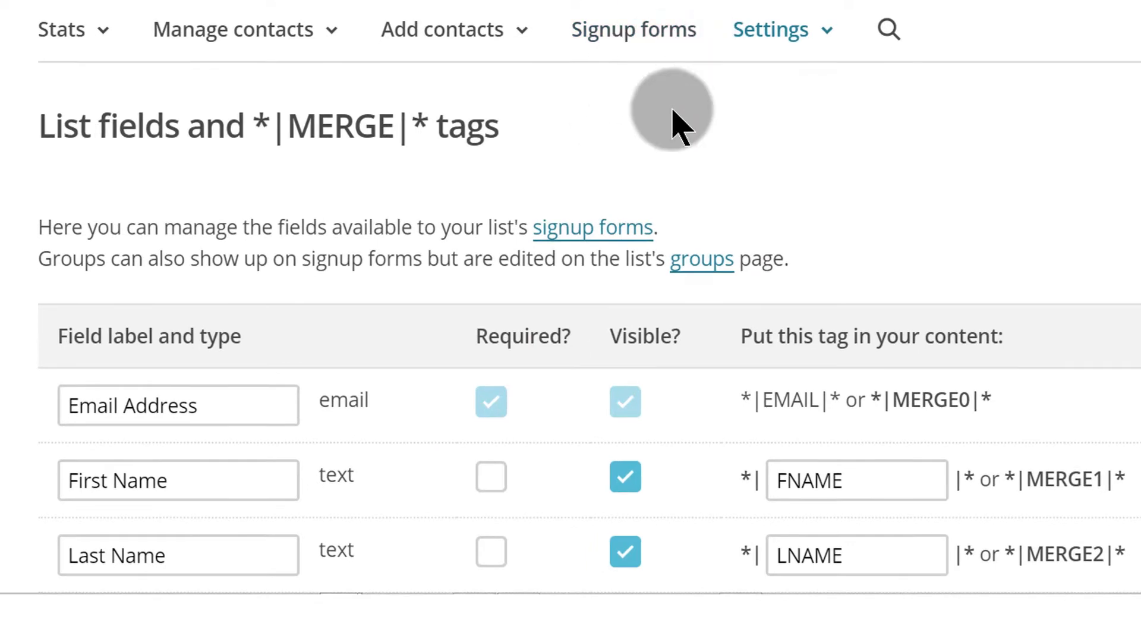
{"action": "scroll", "coordinate": [416, 308], "scroll_direction": "down", "scroll_amount": 8}
{"action": "left_click", "coordinate": [126, 329]}
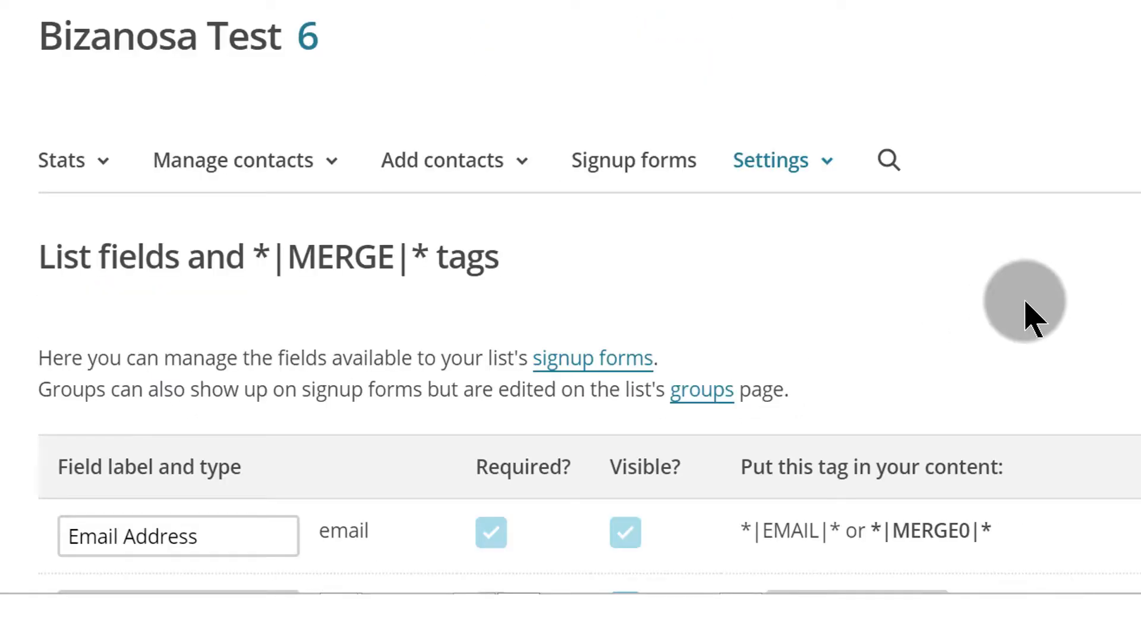
- View the list's contacts and examine the "How are you going to use the product?" column in the contact table
{"action": "scroll", "coordinate": [1036, 296], "scroll_direction": "down", "scroll_amount": 8}
{"action": "scroll", "coordinate": [512, 307], "scroll_direction": "up", "scroll_amount": 8}
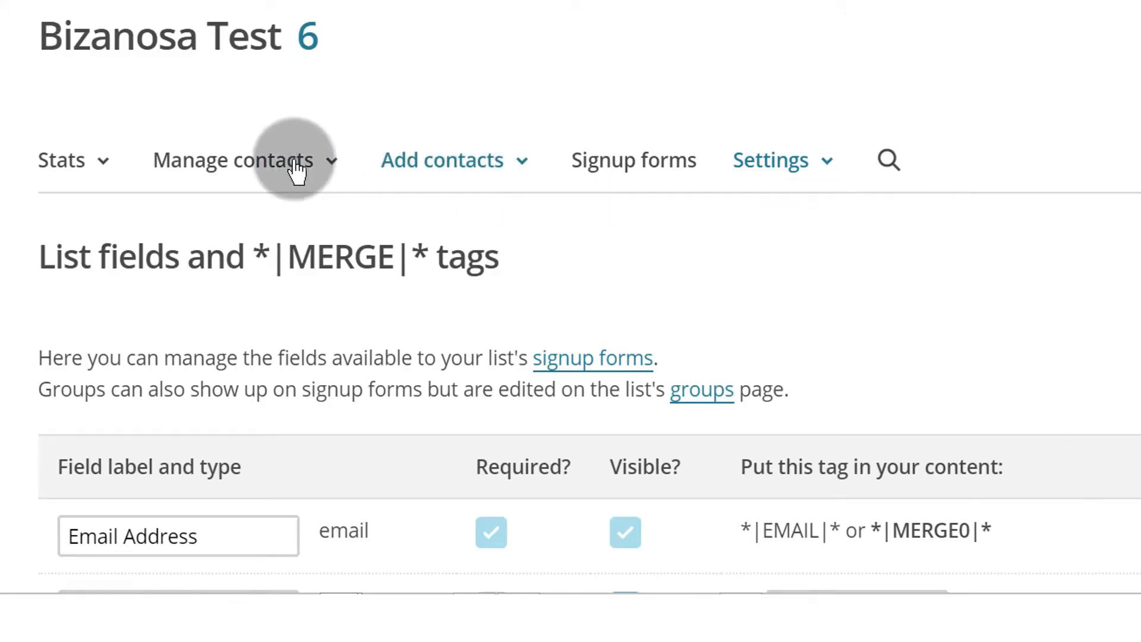
{"action": "left_click", "coordinate": [312, 45]}
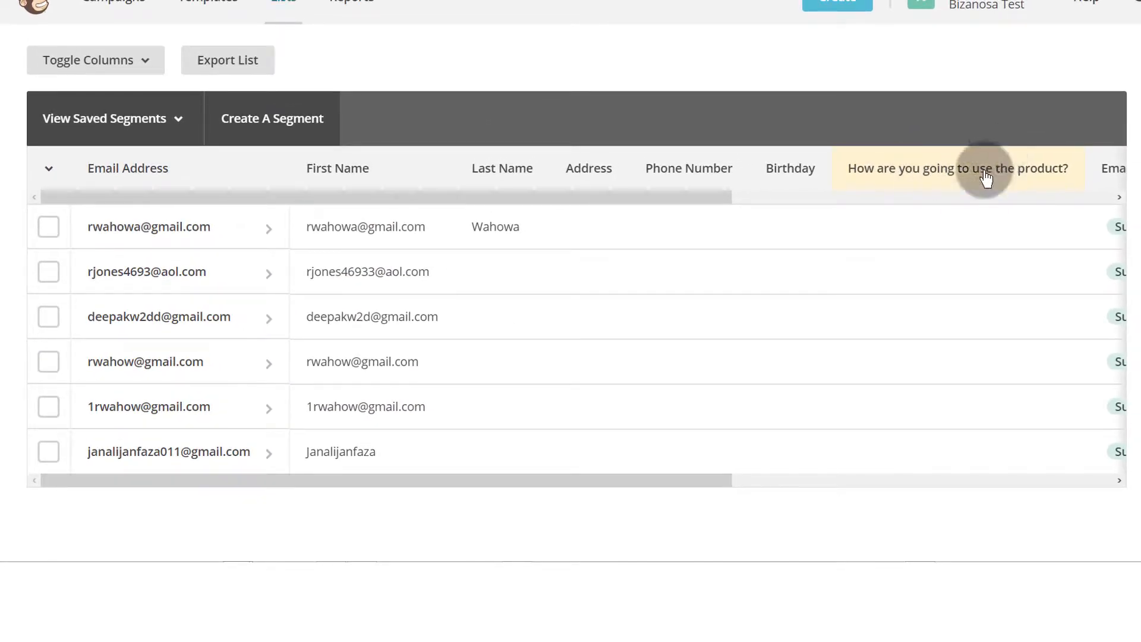
{"action": "scroll", "coordinate": [854, 376], "scroll_direction": "down", "scroll_amount": 4}
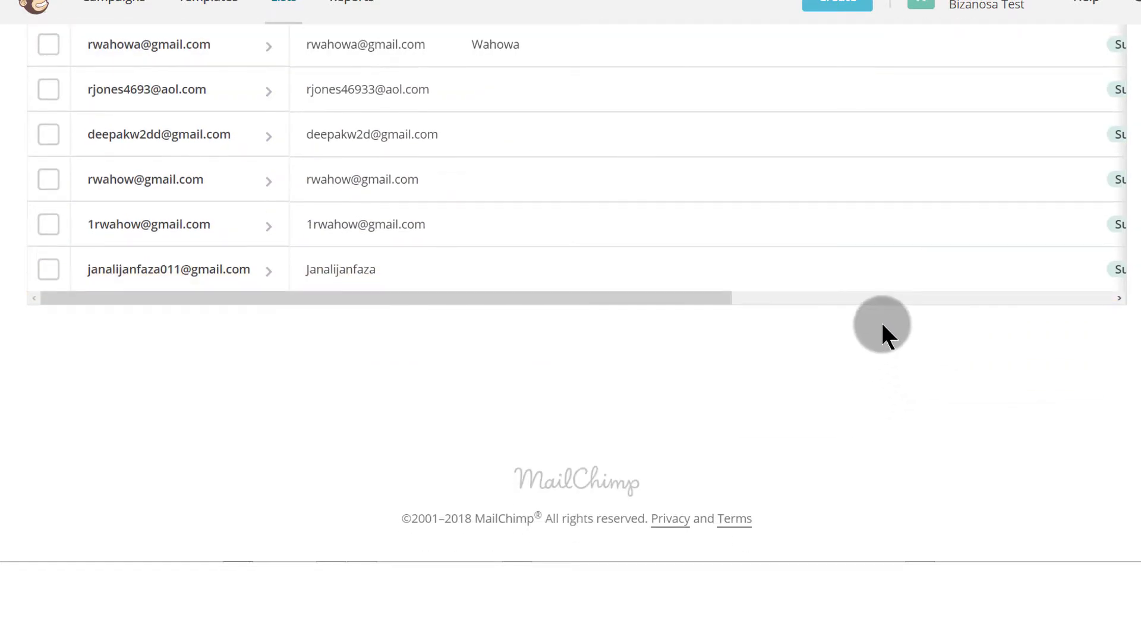
{"action": "scroll", "coordinate": [881, 320], "scroll_direction": "up", "scroll_amount": 6}
{"action": "scroll", "coordinate": [897, 330], "scroll_direction": "down", "scroll_amount": 5}
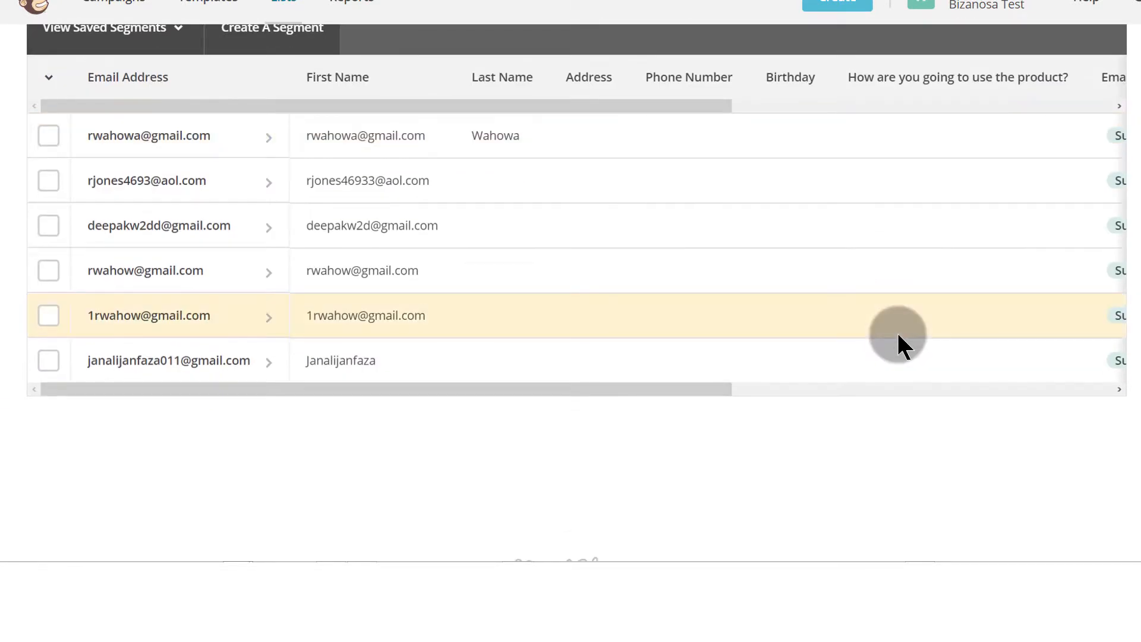
{"action": "left_click_drag", "start_coordinate": [661, 389], "coordinate": [484, 404]}
{"action": "scroll", "coordinate": [827, 434], "scroll_direction": "up", "scroll_amount": 5}
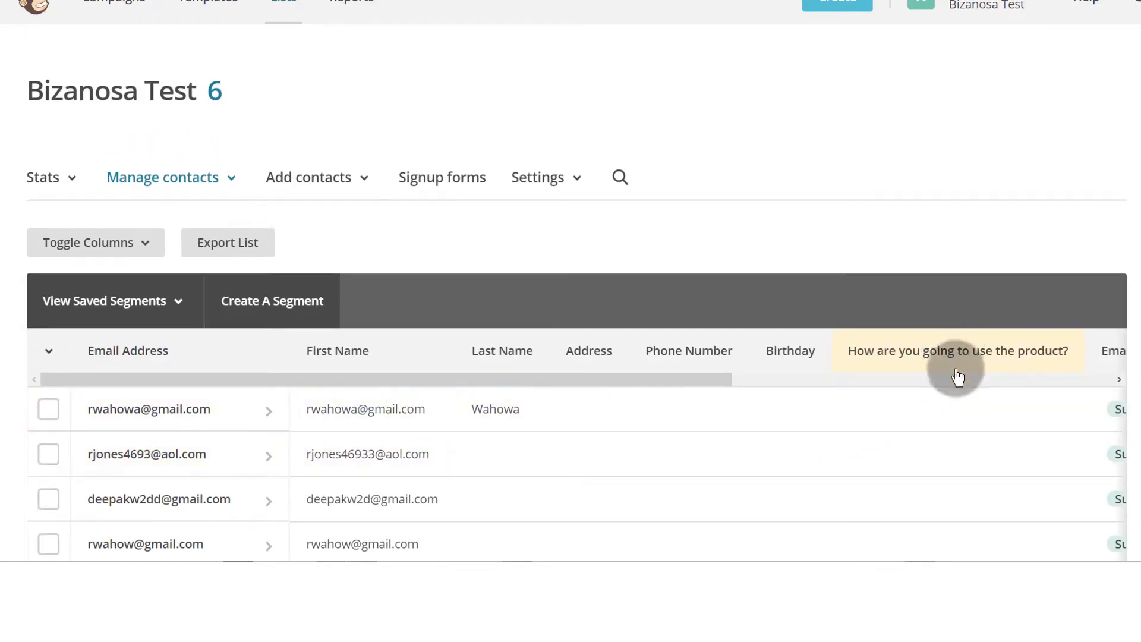
{"action": "scroll", "coordinate": [948, 357], "scroll_direction": "down", "scroll_amount": 3}
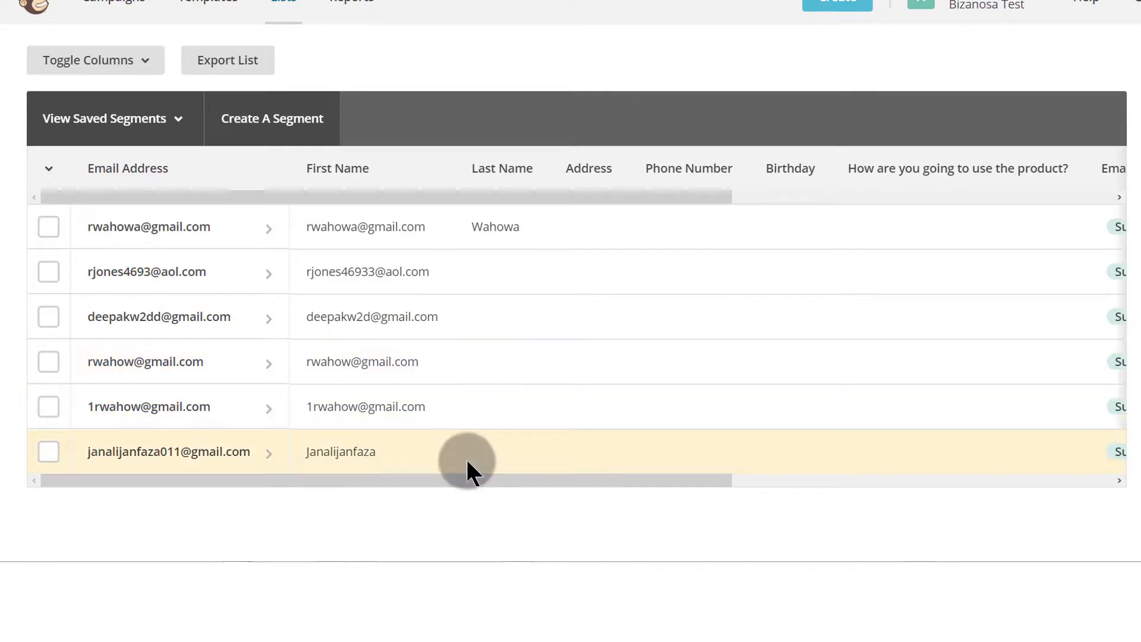
- Edit the first contact's profile, set "How are you going to use the product?" to "To sell" and save it
{"action": "left_click", "coordinate": [633, 480]}
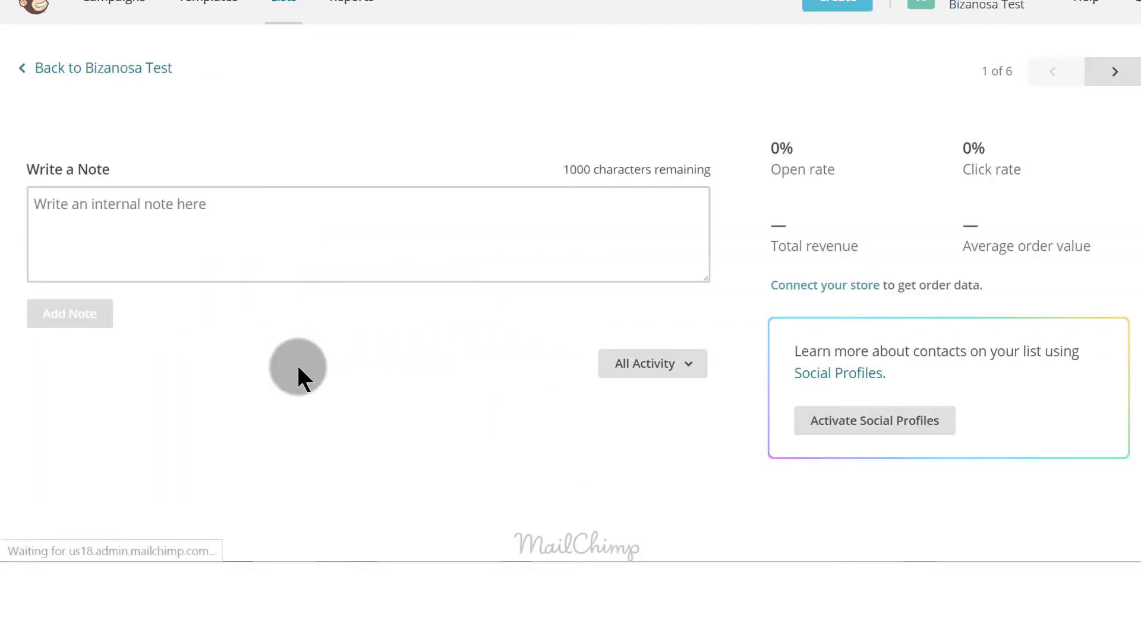
{"action": "scroll", "coordinate": [956, 321], "scroll_direction": "down", "scroll_amount": 3}
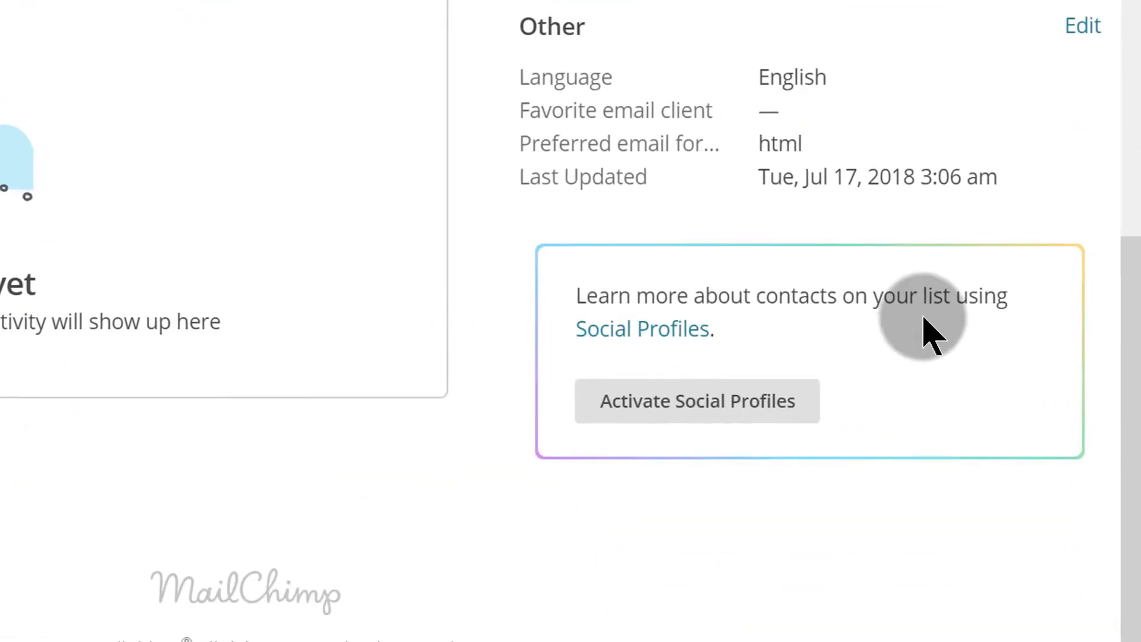
{"action": "scroll", "coordinate": [933, 68], "scroll_direction": "up", "scroll_amount": 3}
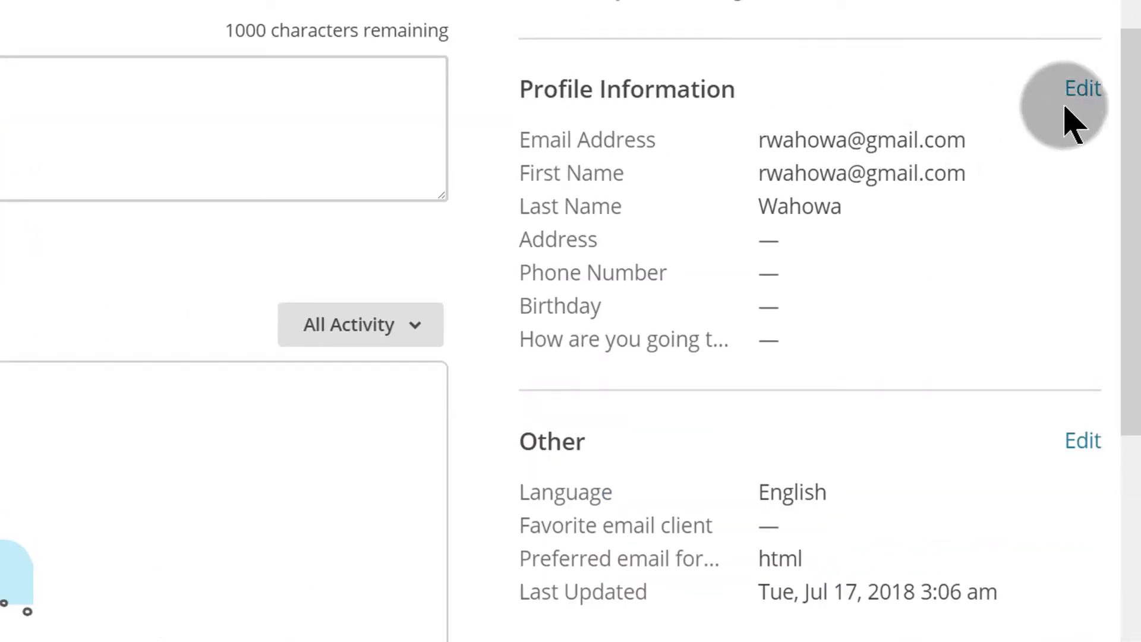
{"action": "left_click", "coordinate": [1085, 95]}
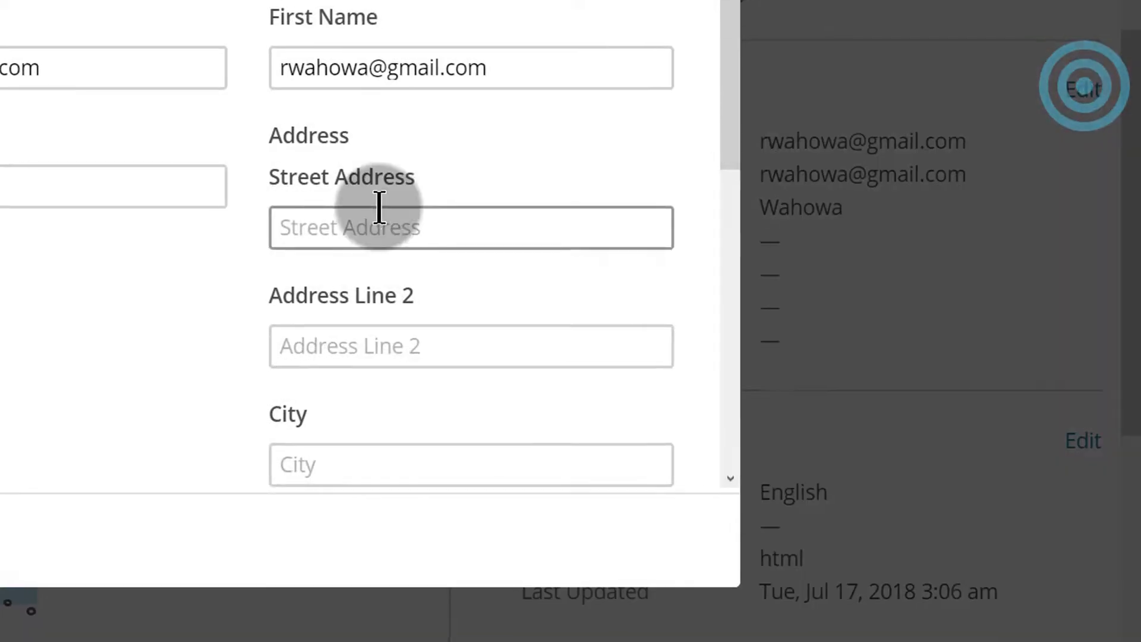
{"action": "scroll", "coordinate": [145, 270], "scroll_direction": "down", "scroll_amount": 5}
{"action": "scroll", "coordinate": [308, 293], "scroll_direction": "down", "scroll_amount": 4}
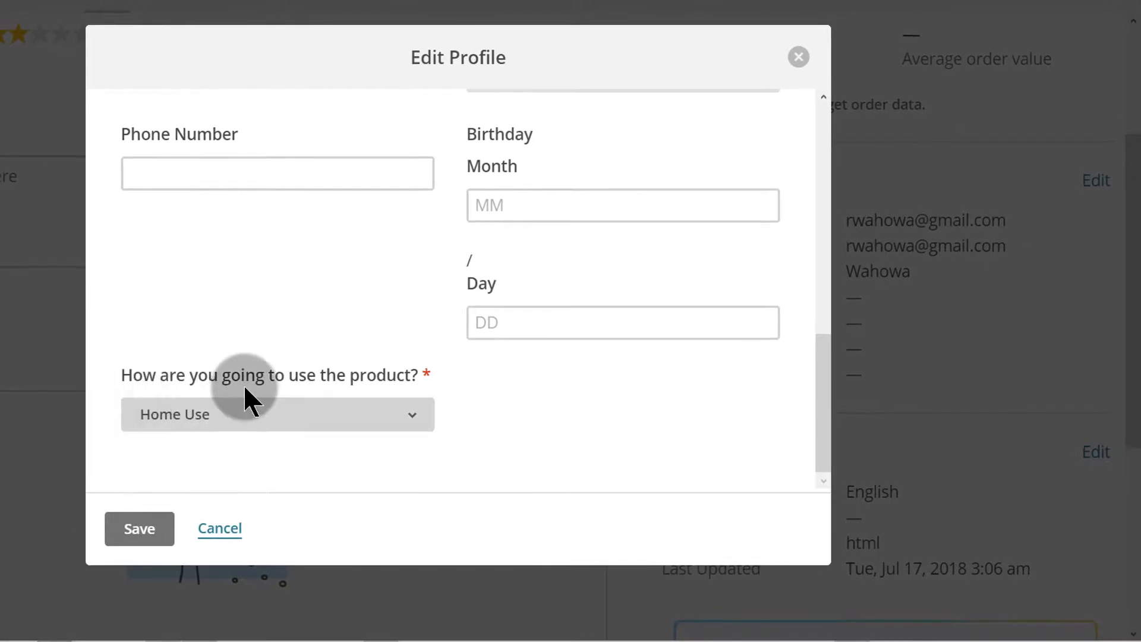
{"action": "left_click", "coordinate": [319, 415]}
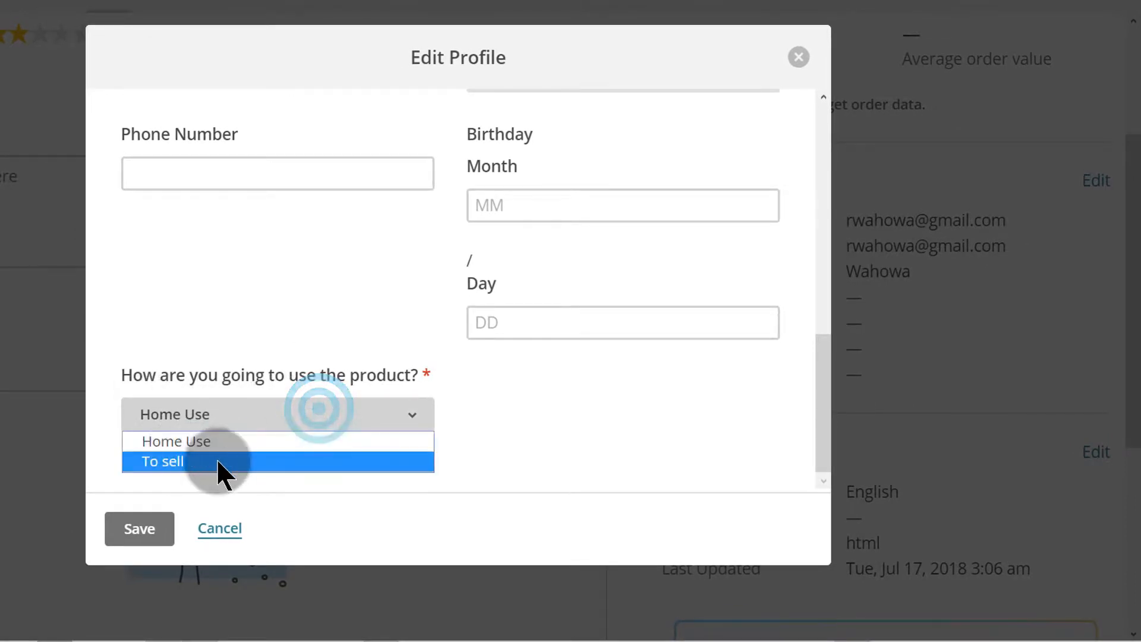
{"action": "left_click", "coordinate": [202, 462]}
{"action": "left_click", "coordinate": [178, 414]}
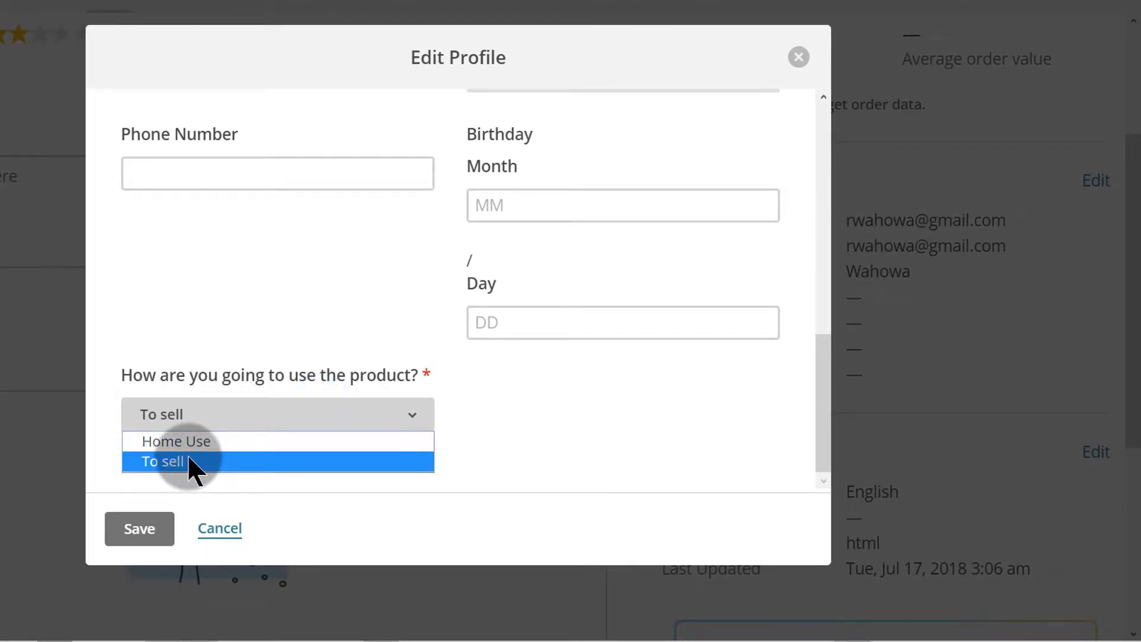
{"action": "left_click", "coordinate": [187, 457]}
{"action": "left_click", "coordinate": [140, 528]}
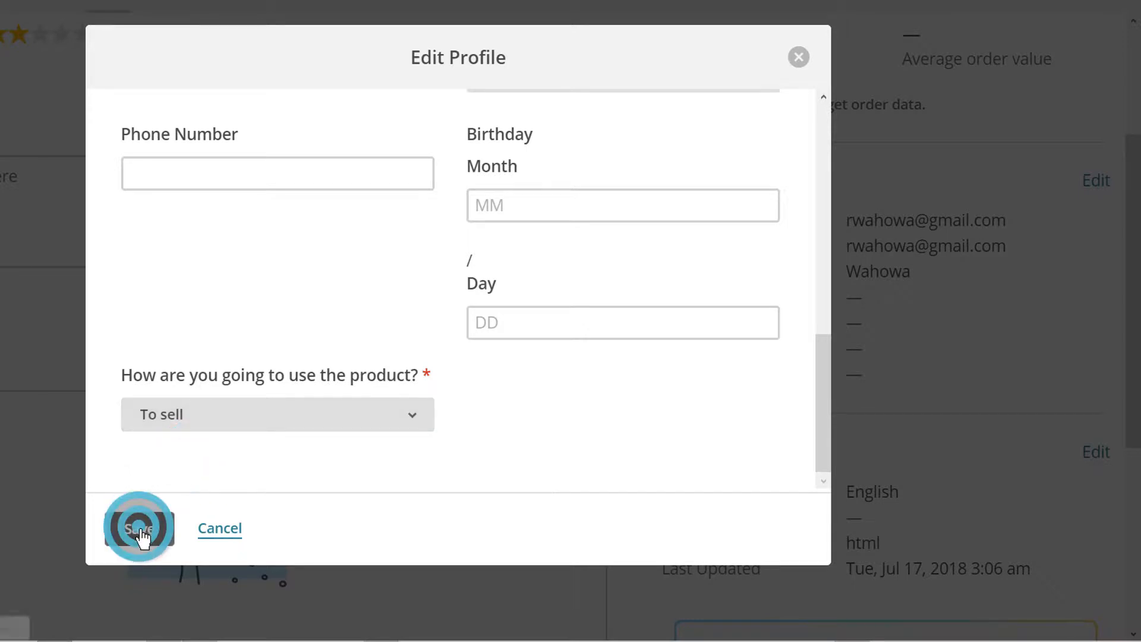
- Edit the second contact's profile, set "How are you going to use the product?" to "Home Use" and save it
{"action": "left_click", "coordinate": [1078, 169]}
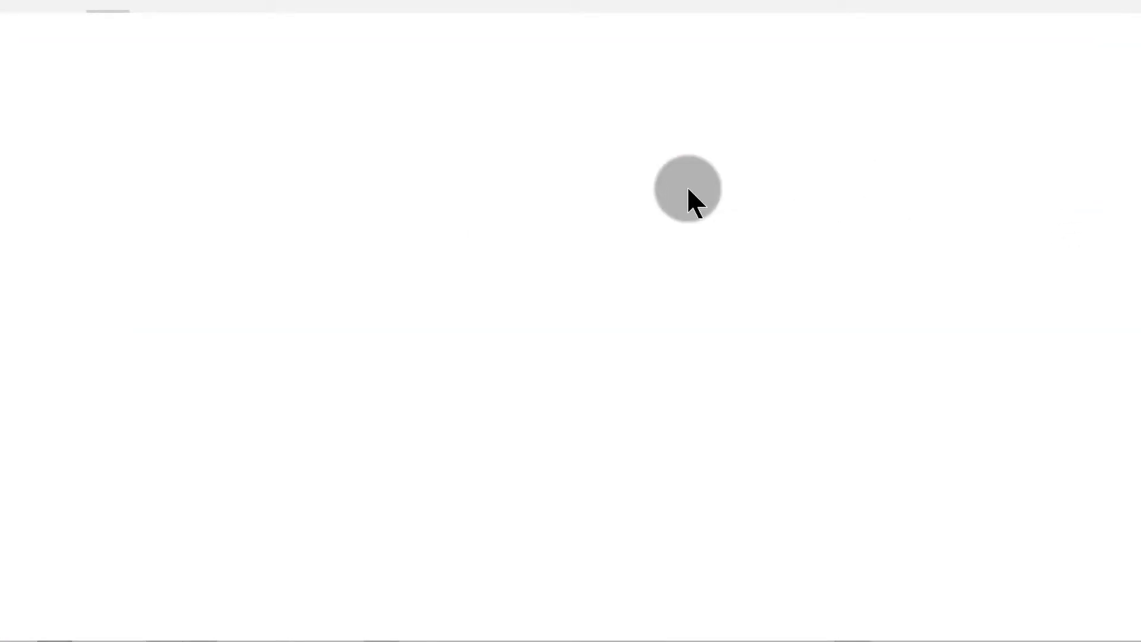
{"action": "scroll", "coordinate": [687, 187], "scroll_direction": "down", "scroll_amount": 4}
{"action": "left_click", "coordinate": [1089, 156]}
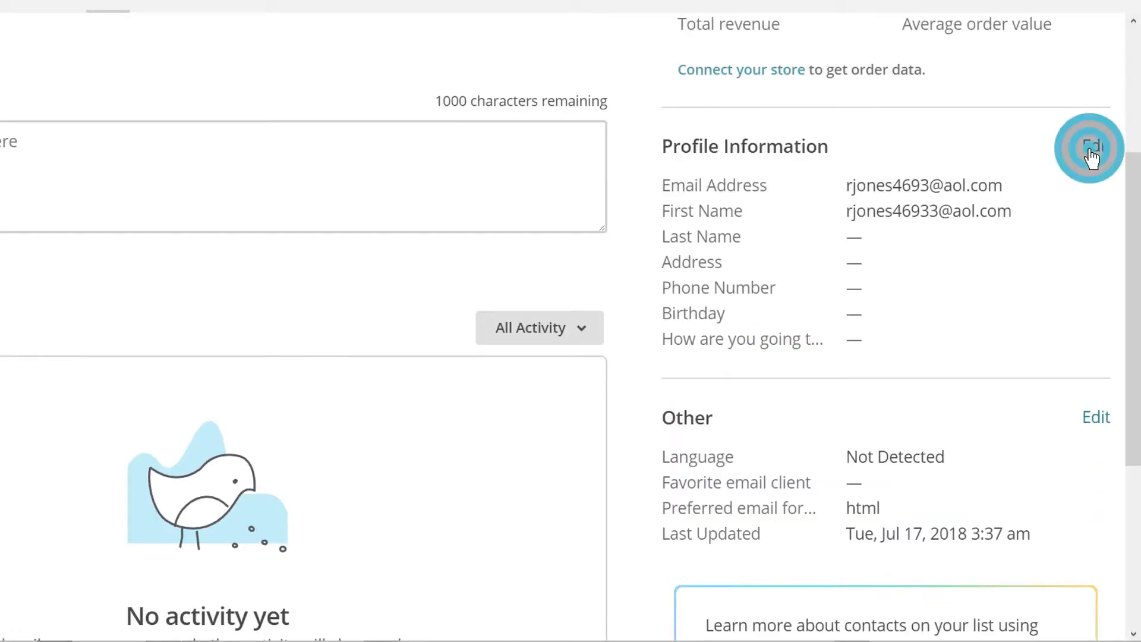
{"action": "scroll", "coordinate": [522, 338], "scroll_direction": "down", "scroll_amount": 10}
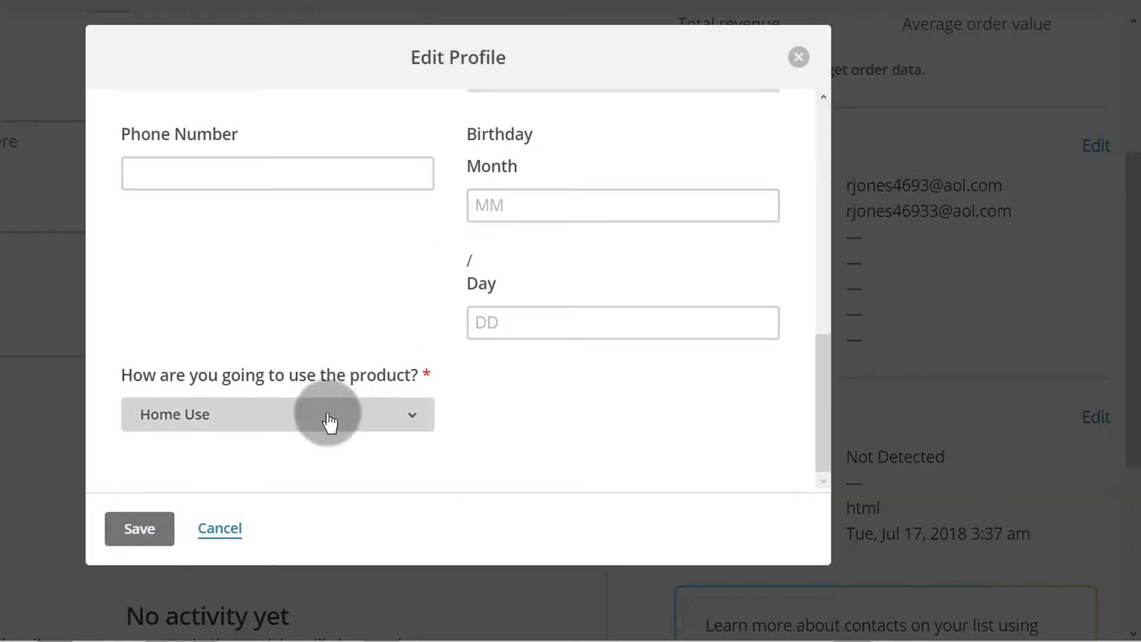
{"action": "left_click", "coordinate": [282, 417]}
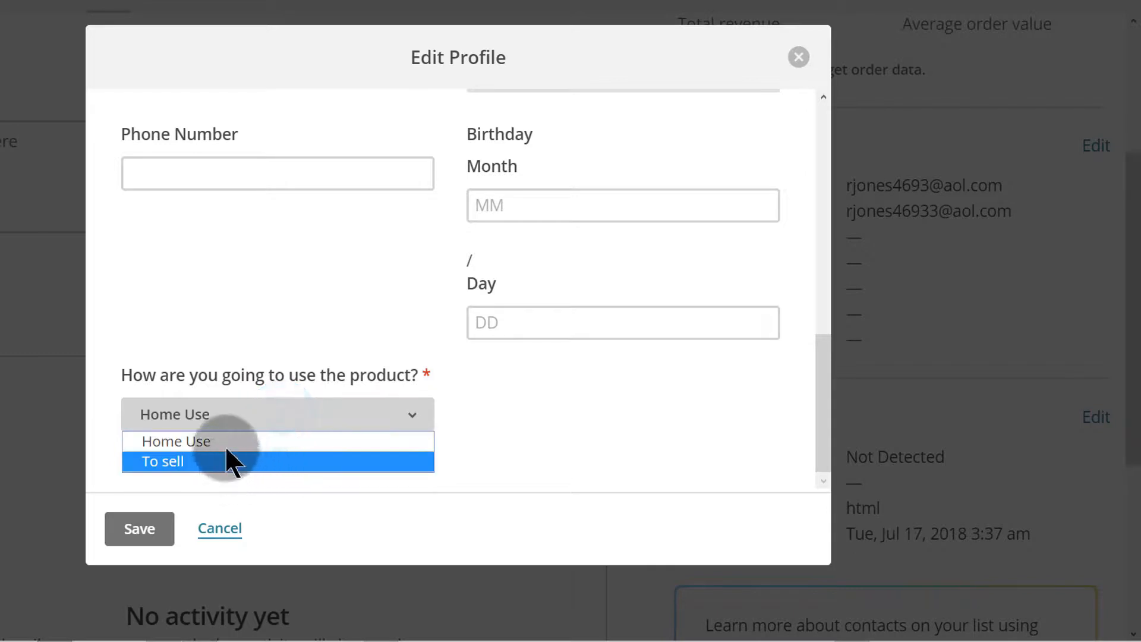
{"action": "left_click", "coordinate": [222, 440]}
{"action": "left_click", "coordinate": [147, 533]}
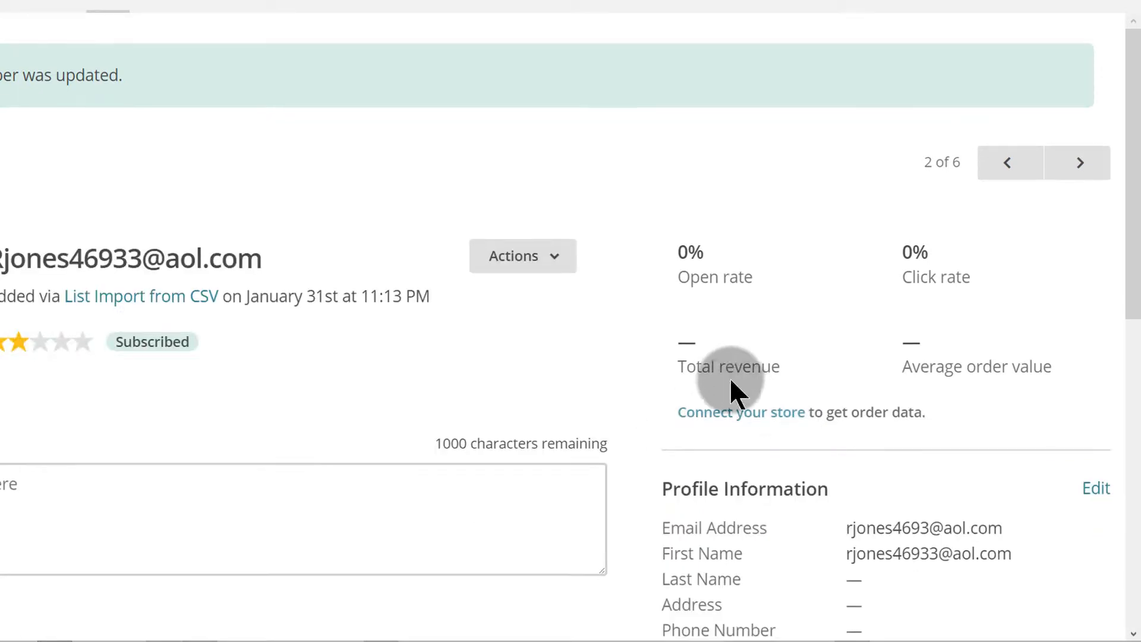
- Check the second contact's updated profile information, including its edit form, and close the form without changes
{"action": "scroll", "coordinate": [731, 392], "scroll_direction": "down", "scroll_amount": 3}
{"action": "scroll", "coordinate": [856, 285], "scroll_direction": "up", "scroll_amount": 3}
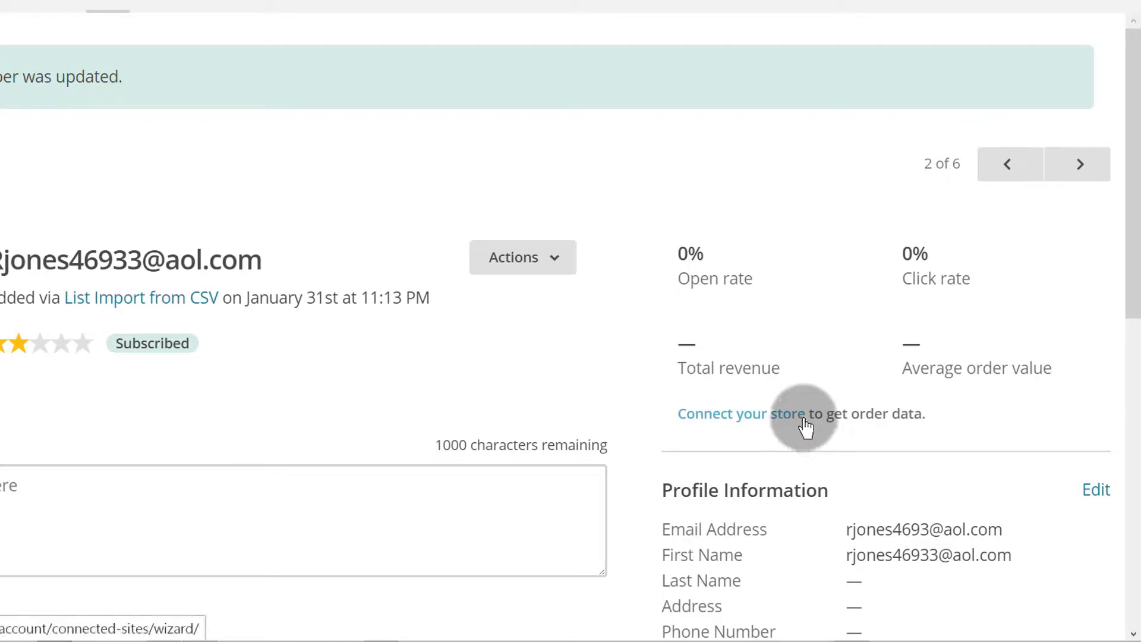
{"action": "scroll", "coordinate": [804, 416], "scroll_direction": "down", "scroll_amount": 2}
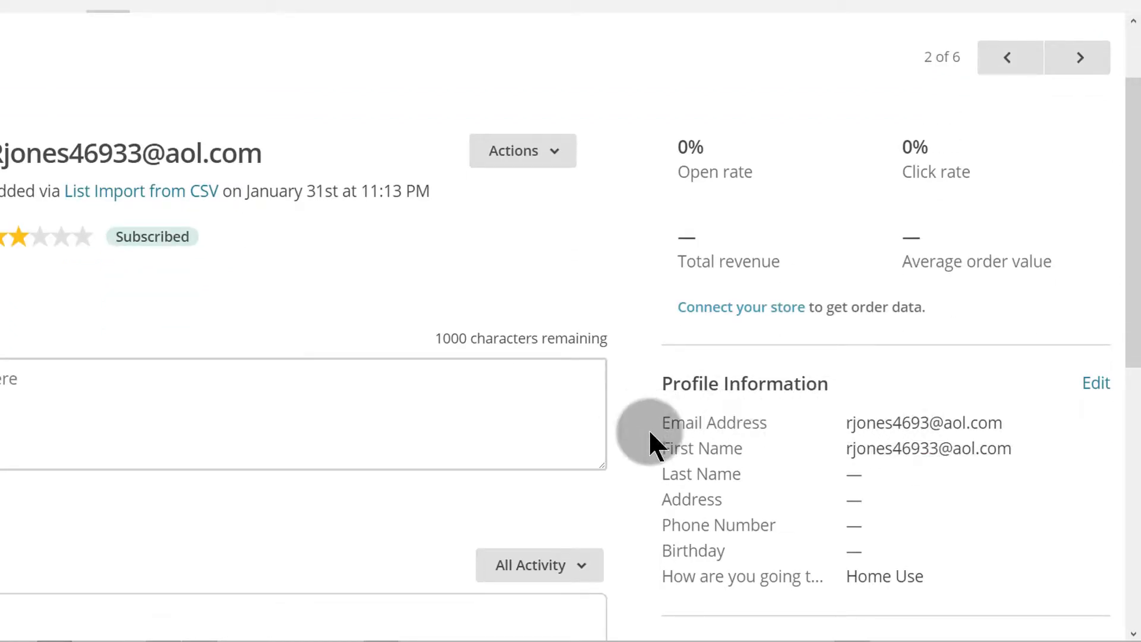
{"action": "left_click", "coordinate": [1092, 382]}
{"action": "left_click", "coordinate": [797, 55]}
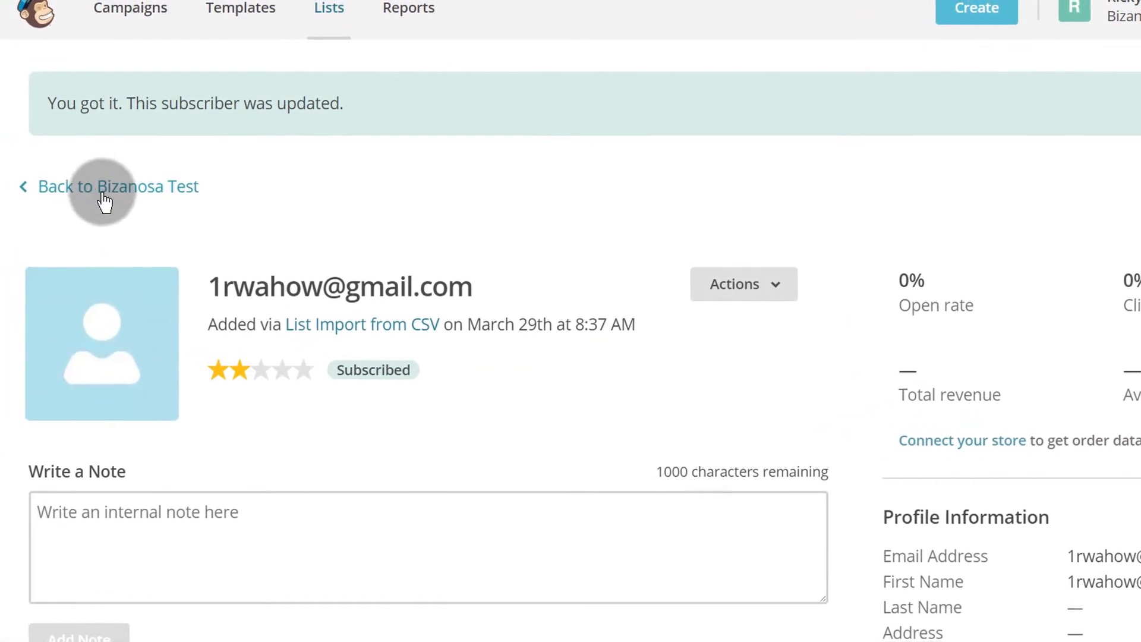
- Return to the Bizanosa Test contact table and review the product-use answers of all contacts
{"action": "left_click", "coordinate": [111, 196]}
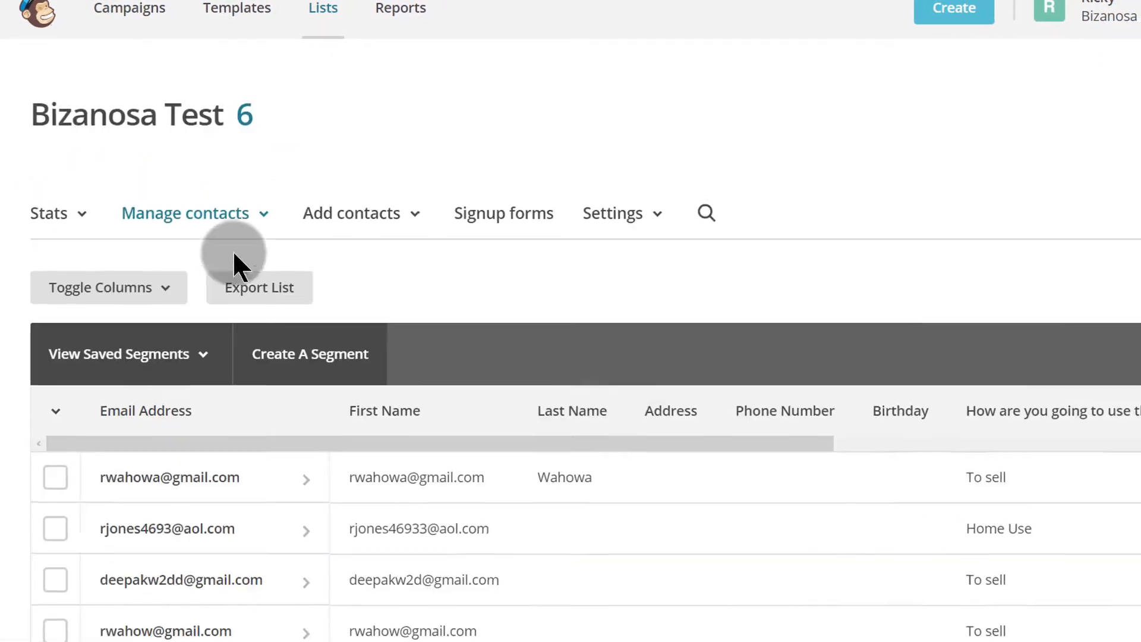
{"action": "left_click", "coordinate": [1055, 265]}
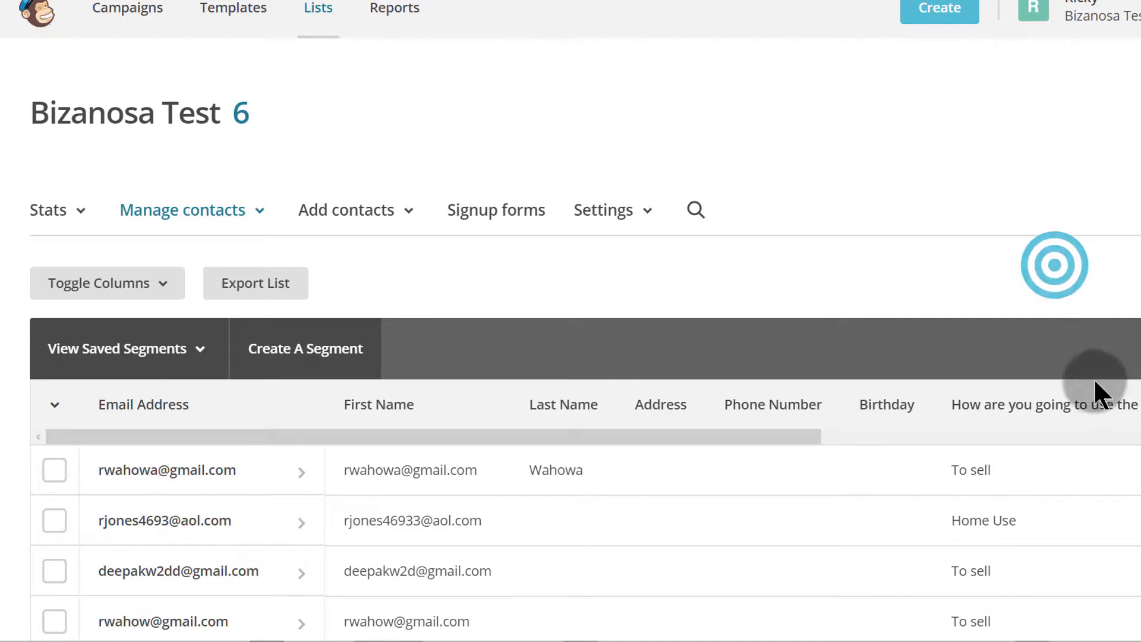
{"action": "scroll", "coordinate": [1097, 315], "scroll_direction": "down", "scroll_amount": 3}
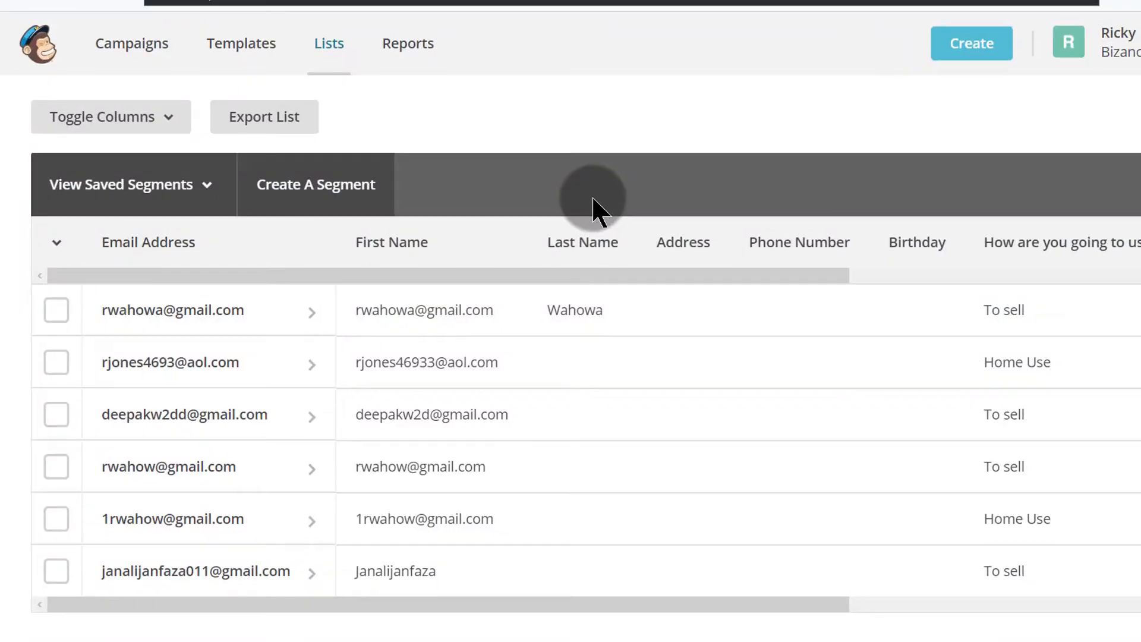
{"action": "left_click", "coordinate": [662, 123]}
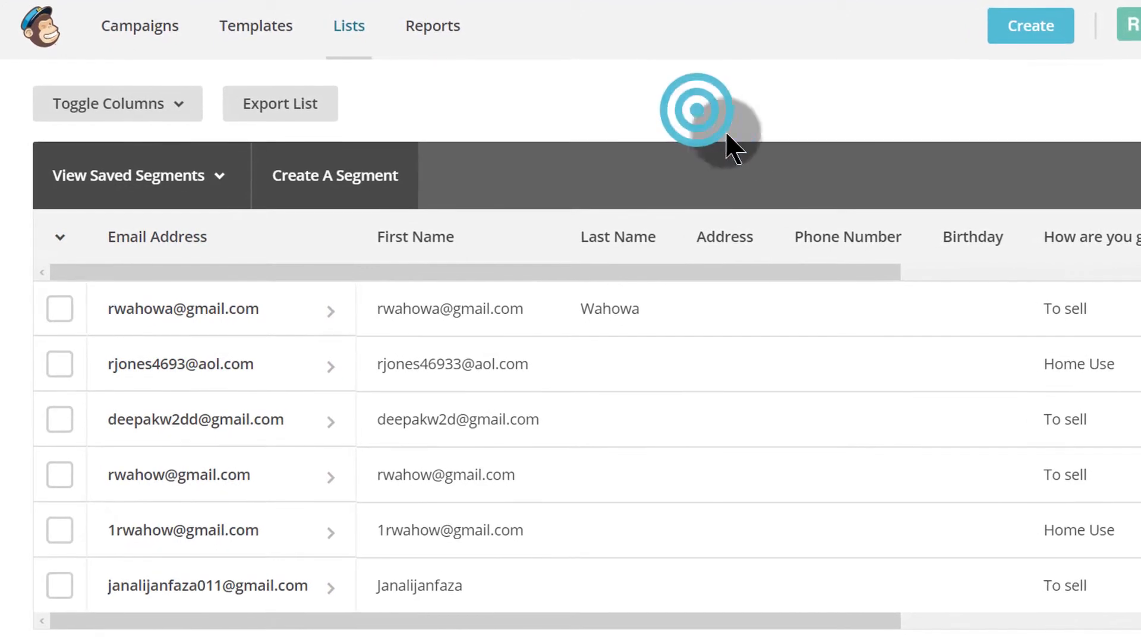
{"action": "scroll", "coordinate": [700, 153], "scroll_direction": "up", "scroll_amount": 3}
{"action": "left_click", "coordinate": [703, 265]}
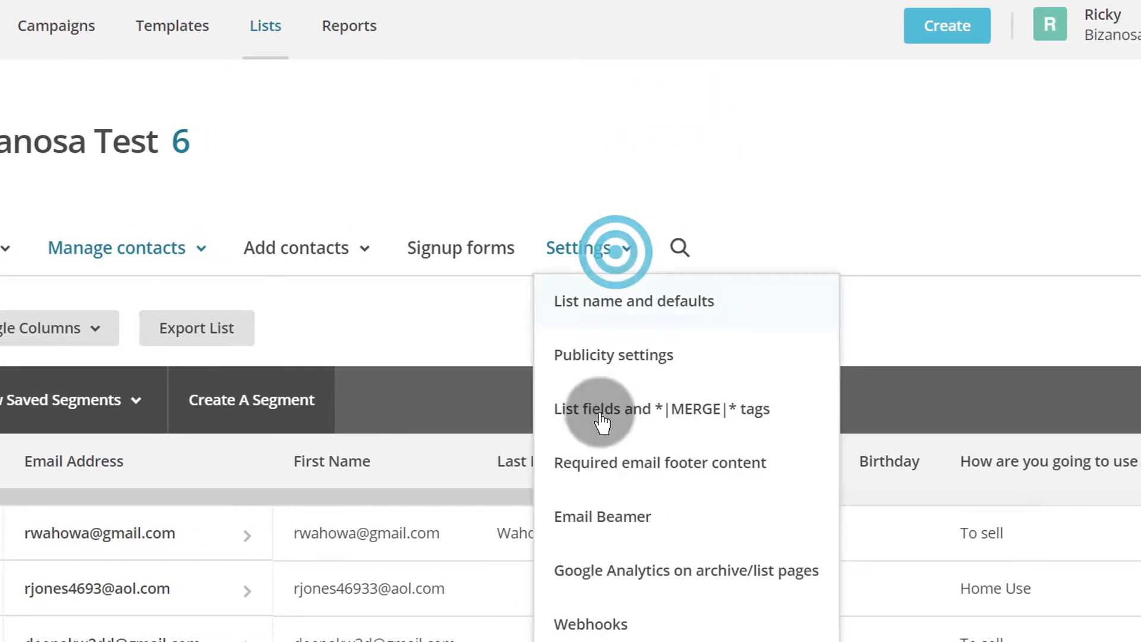
{"action": "left_click", "coordinate": [763, 414]}
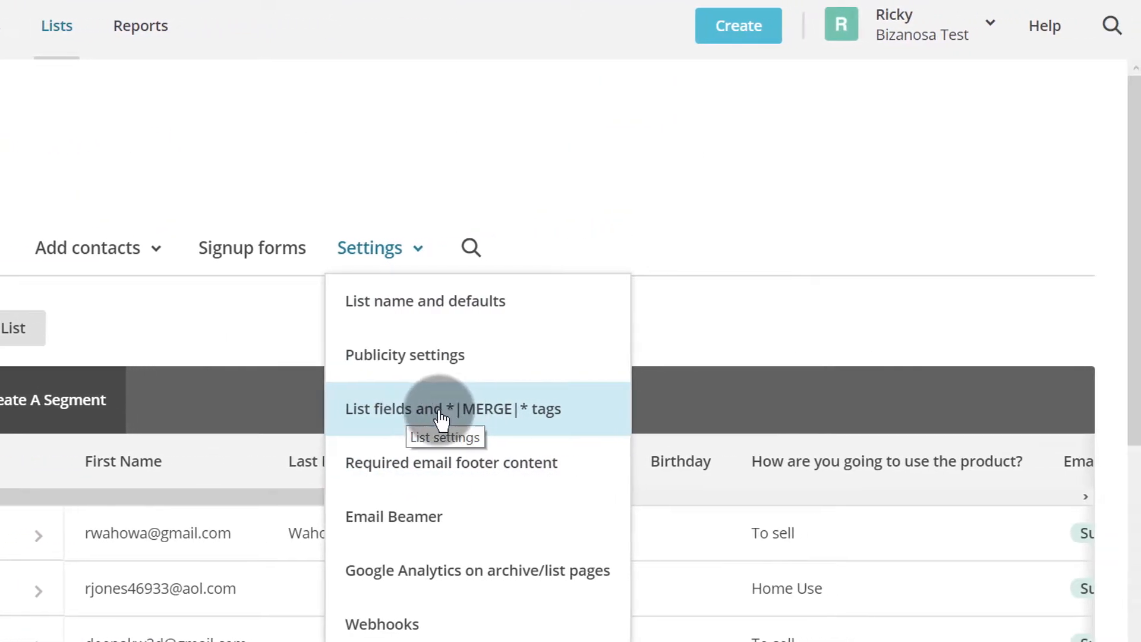
{"action": "left_click", "coordinate": [794, 377]}
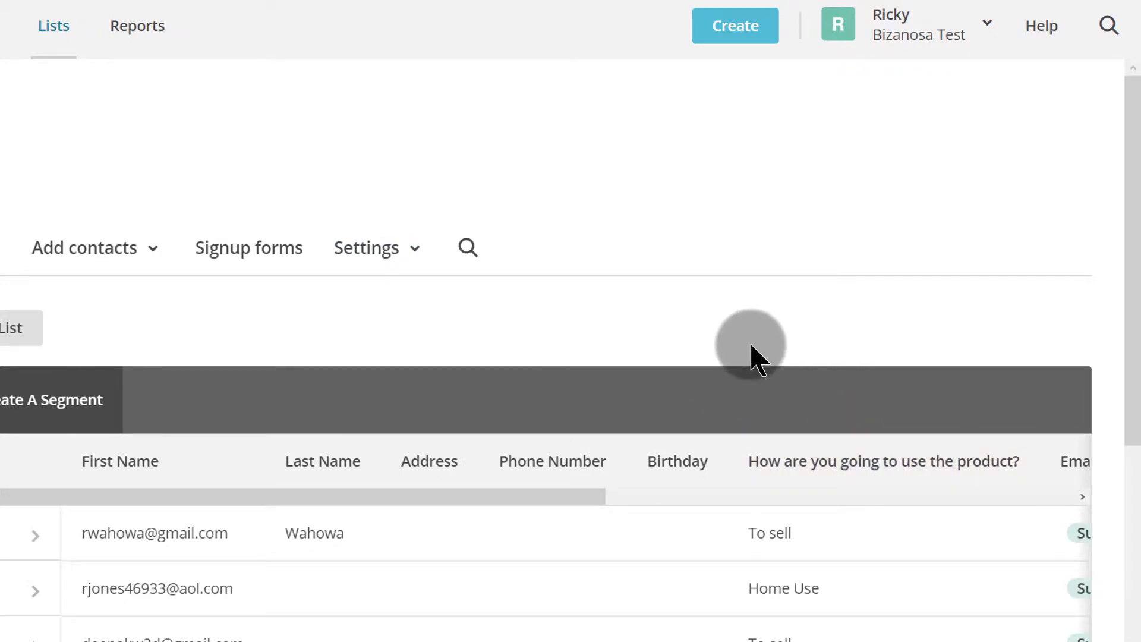
{"action": "scroll", "coordinate": [749, 342], "scroll_direction": "down", "scroll_amount": 2}
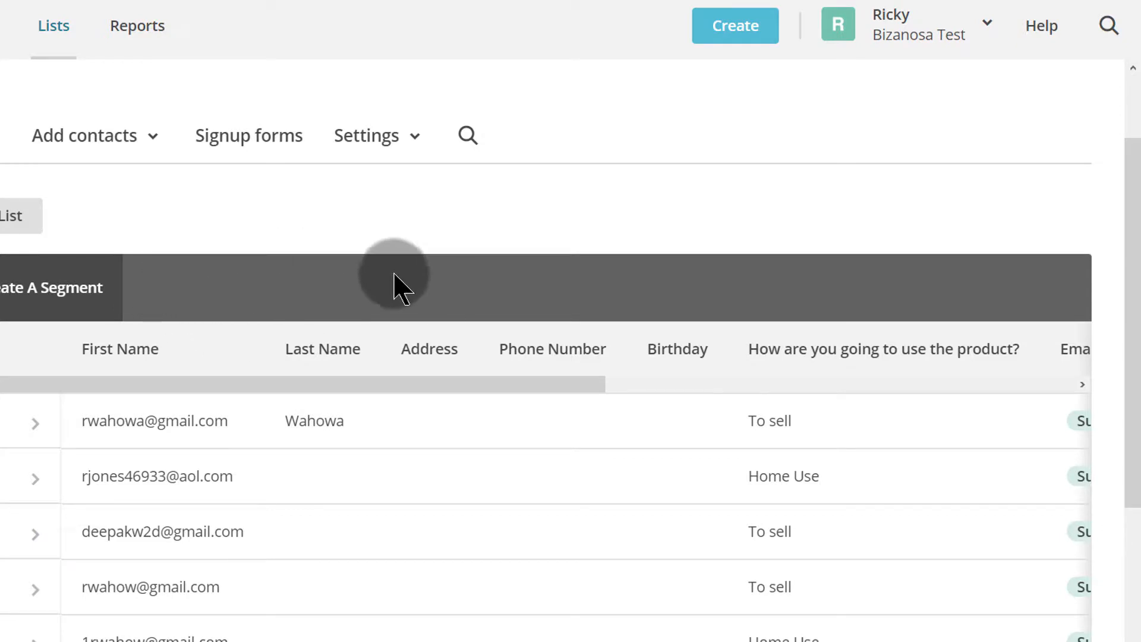
- Start creating a new segment for the Bizanosa Test list's contacts
{"action": "left_click", "coordinate": [358, 264]}
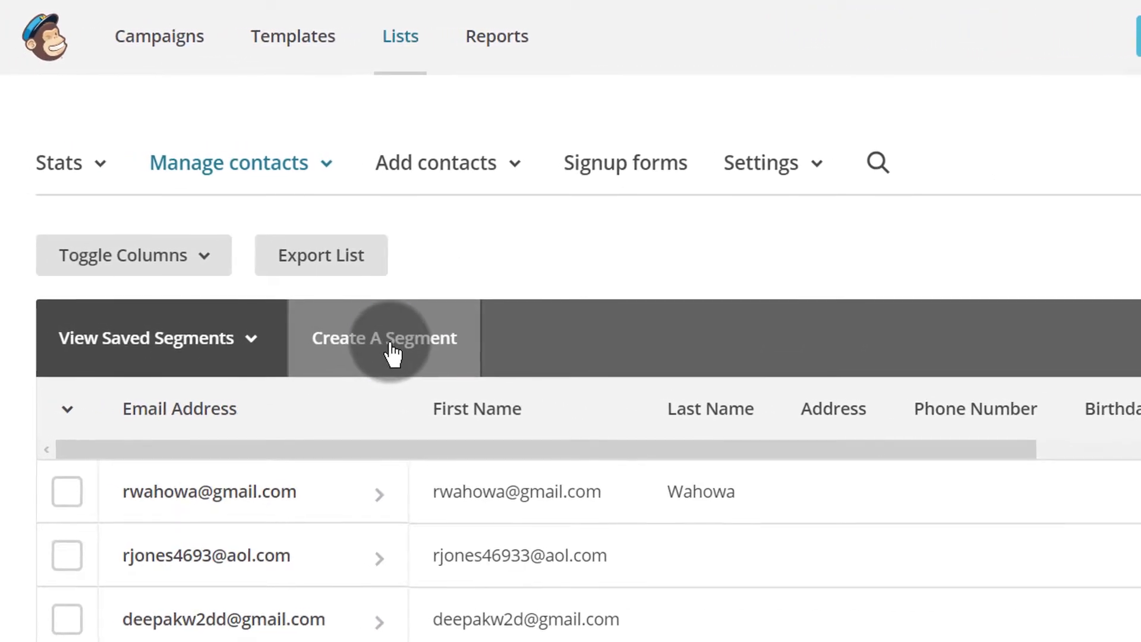
{"action": "left_click", "coordinate": [390, 345]}
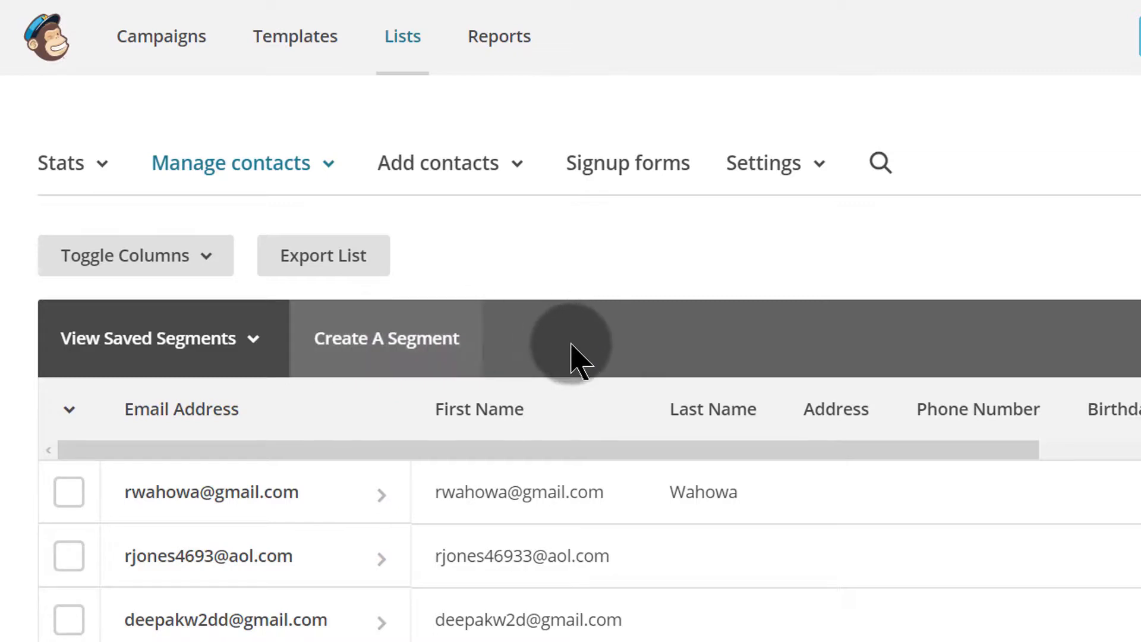
{"action": "scroll", "coordinate": [523, 303], "scroll_direction": "down", "scroll_amount": 2}
{"action": "scroll", "coordinate": [504, 286], "scroll_direction": "up", "scroll_amount": 3}
{"action": "scroll", "coordinate": [485, 272], "scroll_direction": "down", "scroll_amount": 2}
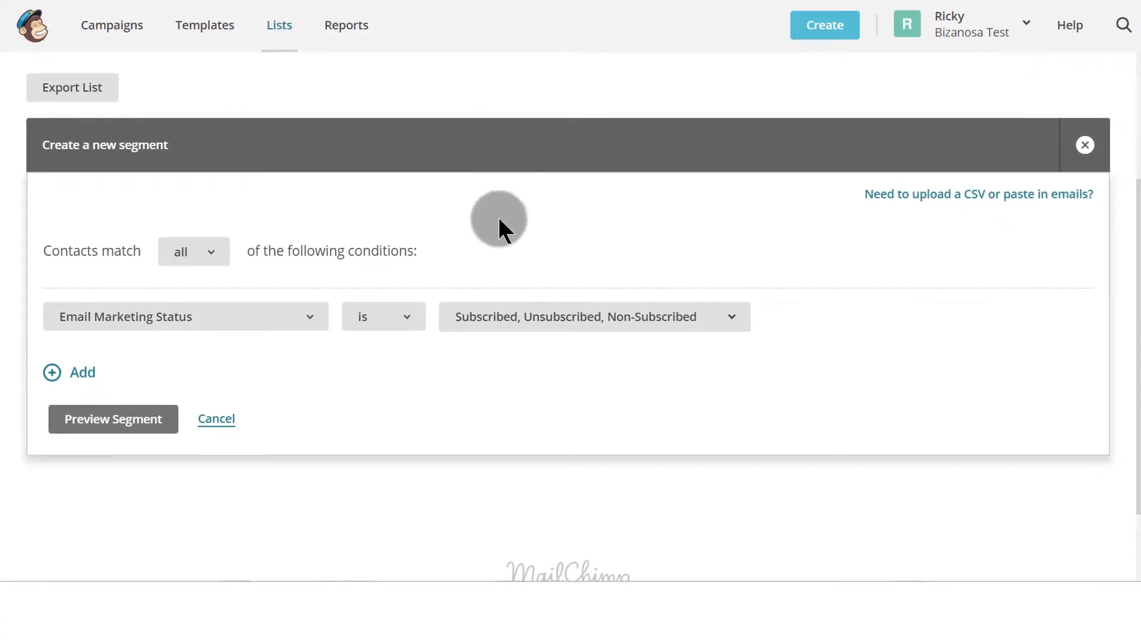
- Try the new segment's match setting with "any" and return it to "all" of the following conditions
{"action": "double_click", "coordinate": [107, 246]}
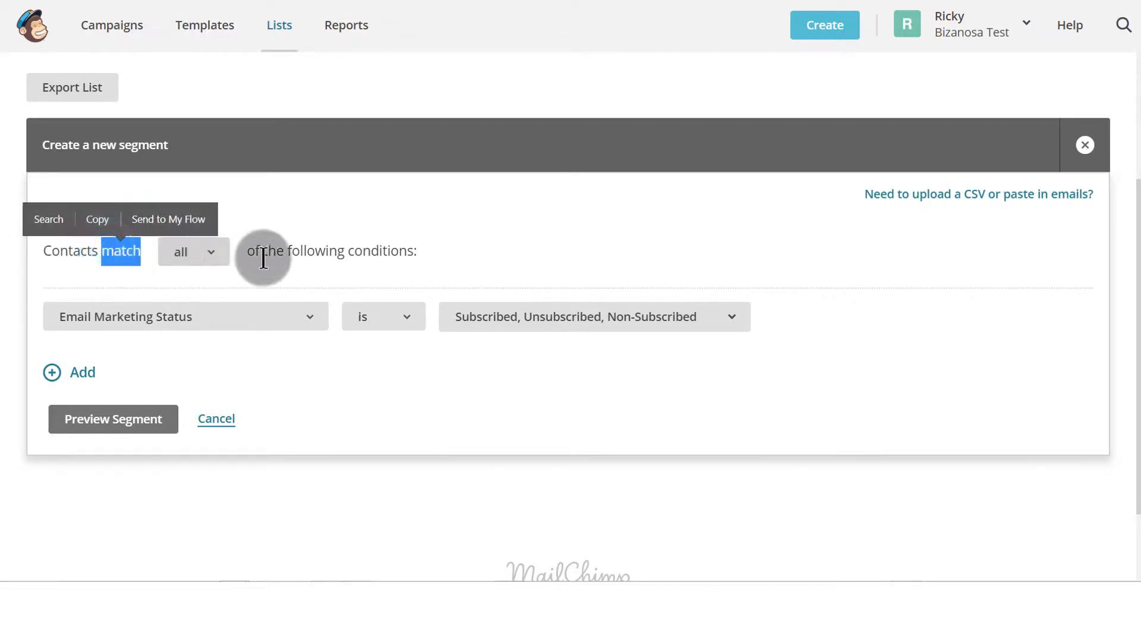
{"action": "left_click", "coordinate": [234, 280]}
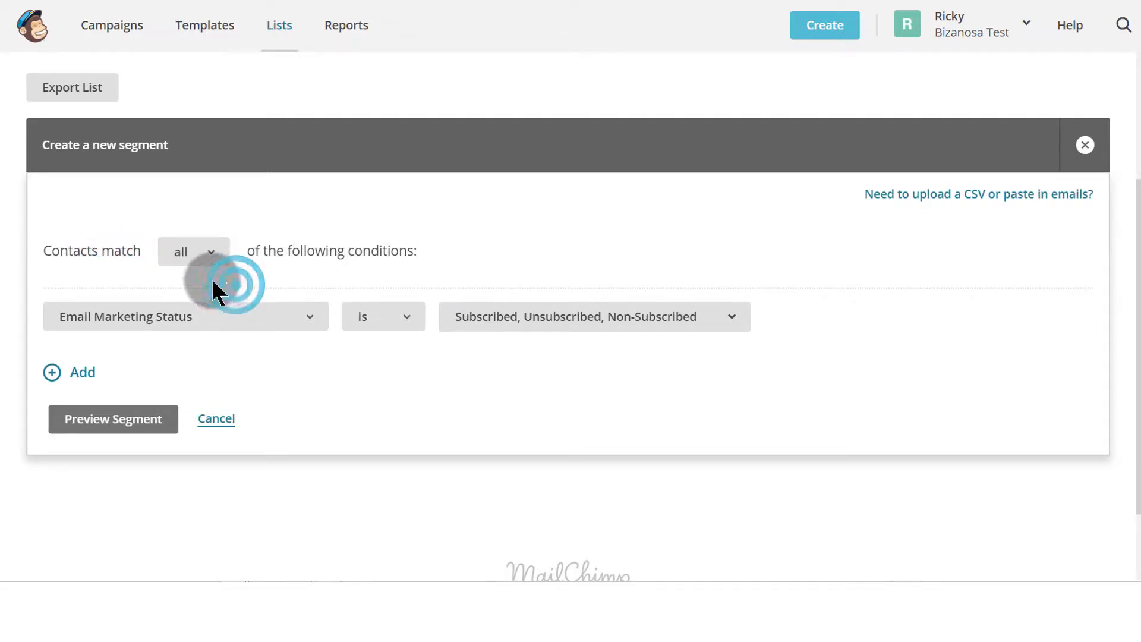
{"action": "left_click", "coordinate": [213, 257]}
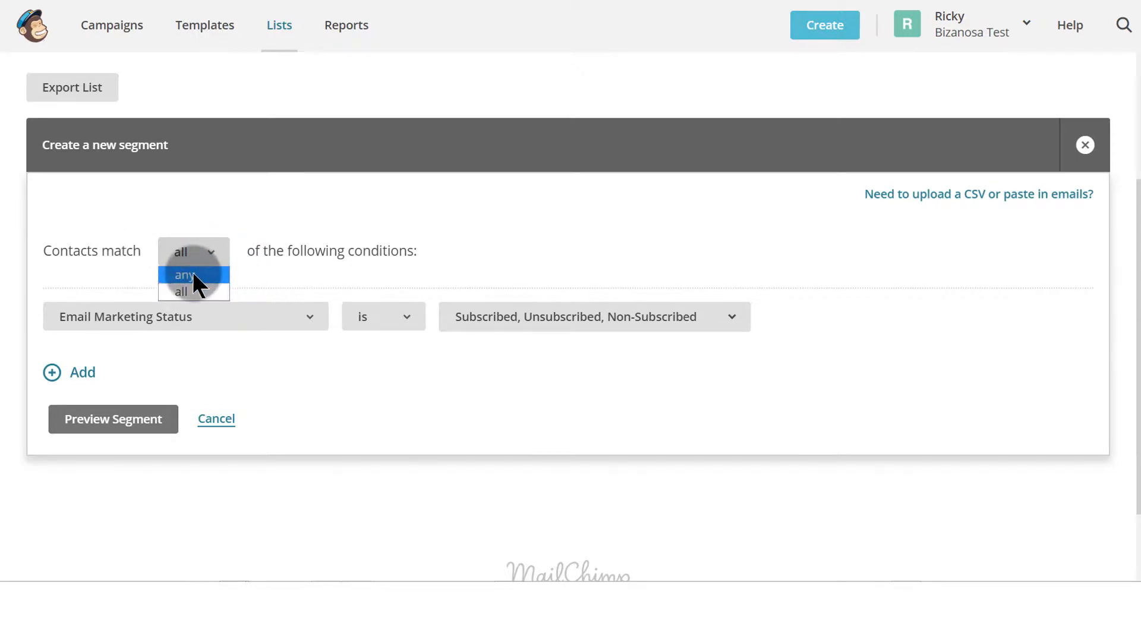
{"action": "left_click", "coordinate": [205, 291]}
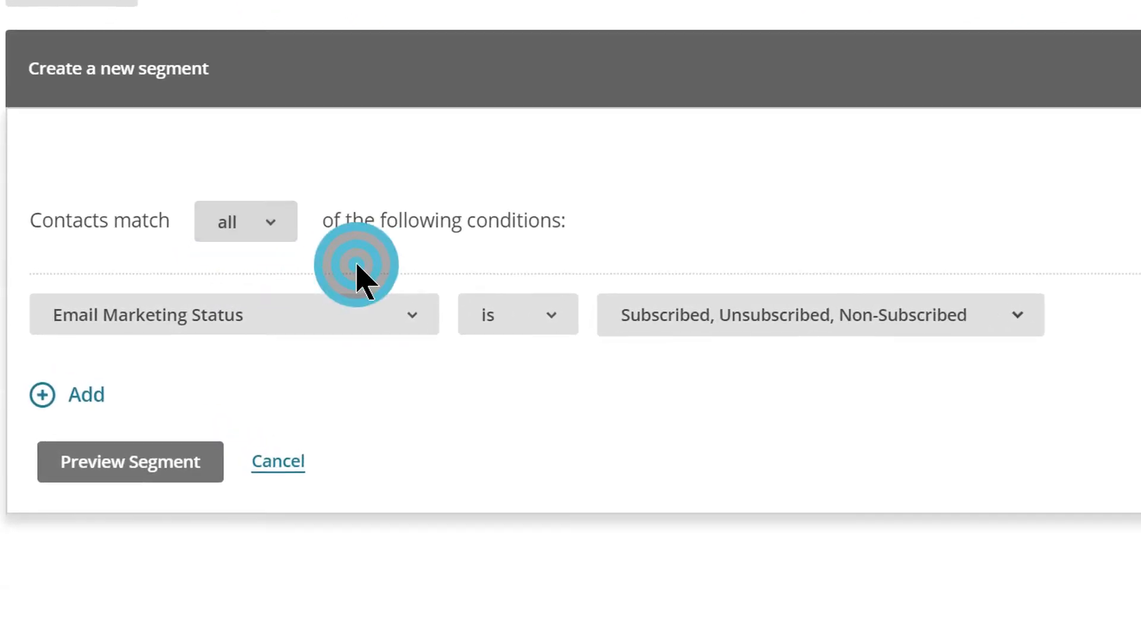
{"action": "left_click", "coordinate": [271, 233]}
{"action": "left_click", "coordinate": [256, 270]}
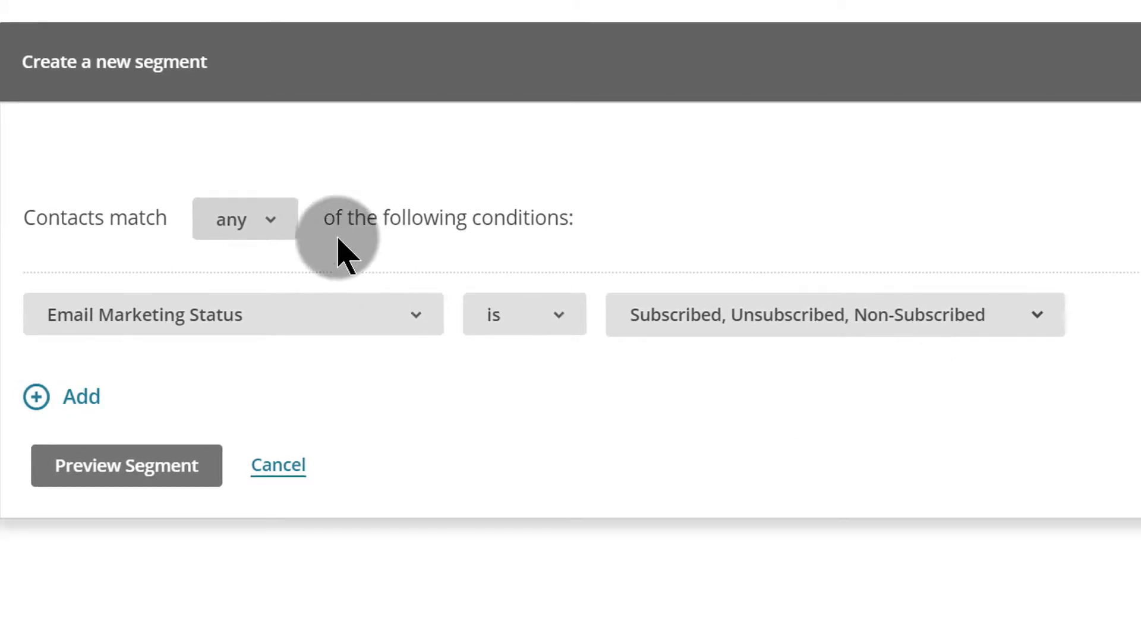
{"action": "left_click", "coordinate": [271, 226]}
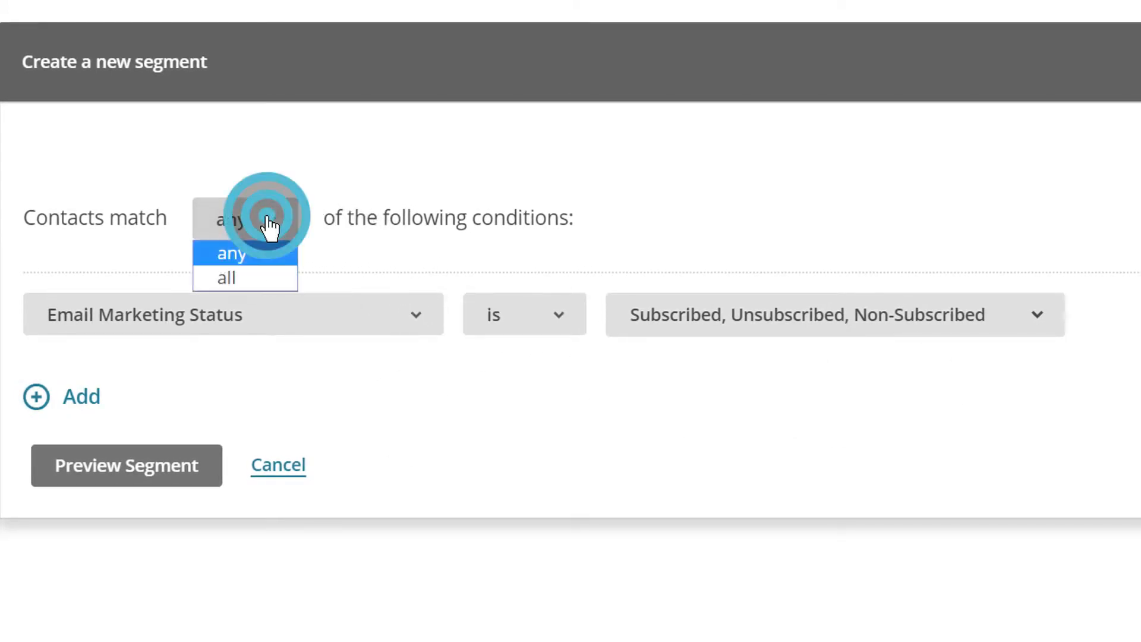
{"action": "left_click", "coordinate": [255, 268]}
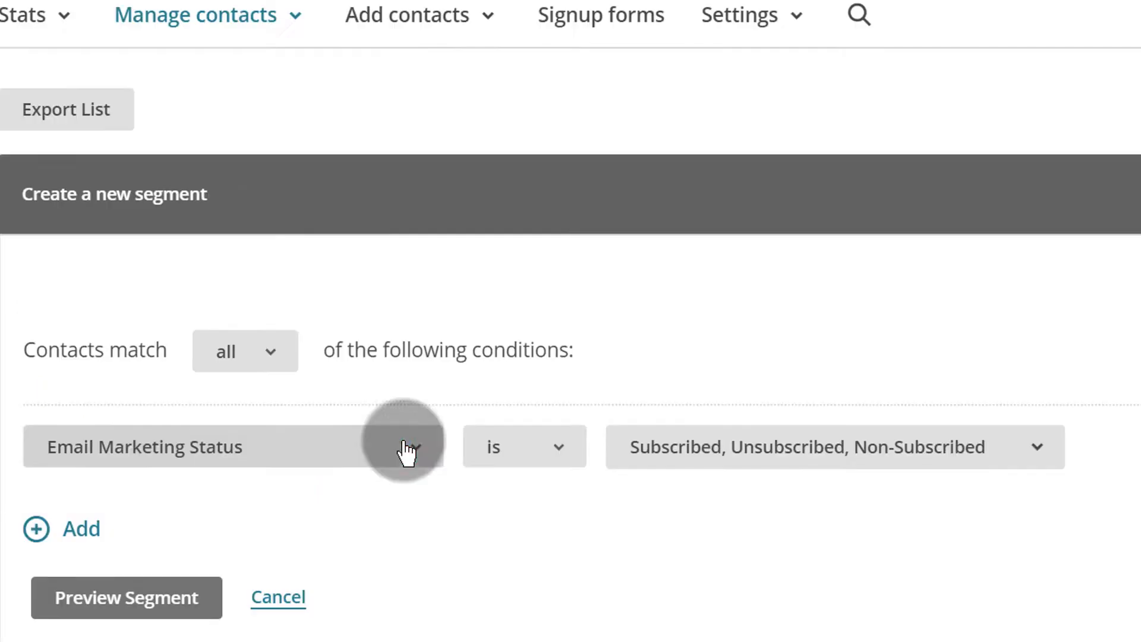
- Set the segment condition to Campaign Activity, opened, Any of the Last 5 Campaigns, checking the alternative activity and campaign options
{"action": "left_click", "coordinate": [401, 310]}
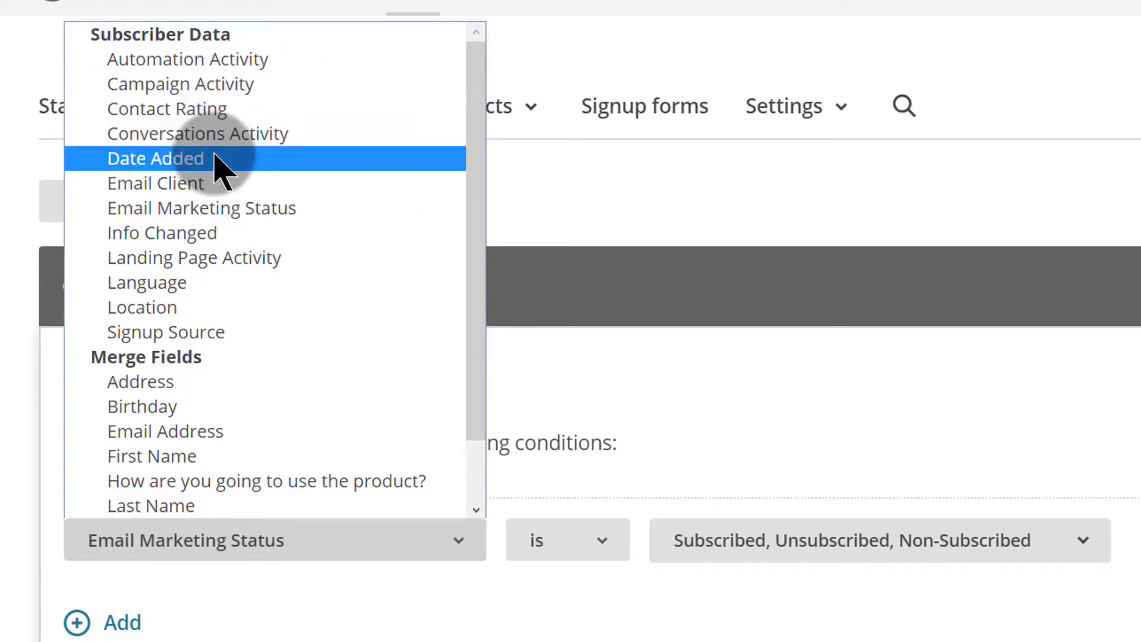
{"action": "left_click", "coordinate": [210, 89]}
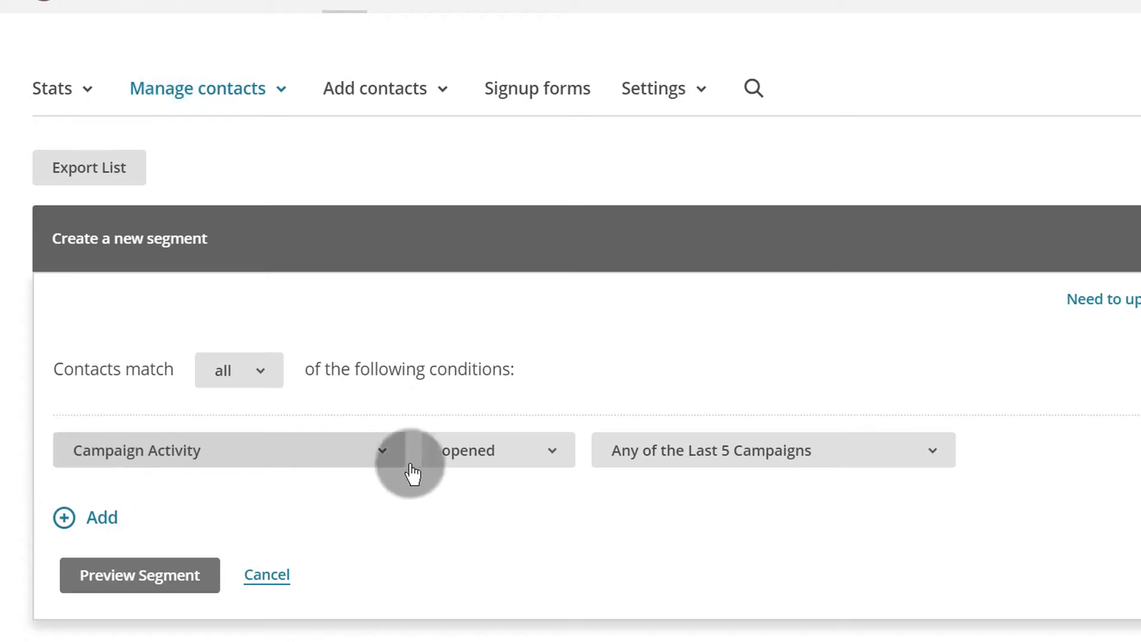
{"action": "left_click", "coordinate": [544, 460]}
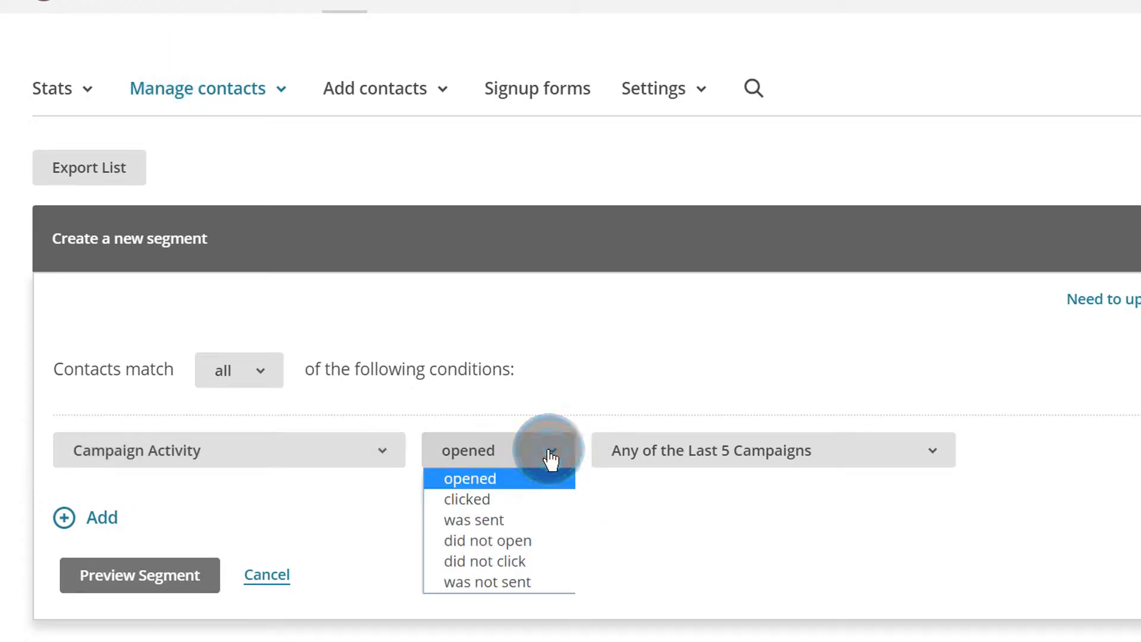
{"action": "left_click", "coordinate": [499, 478]}
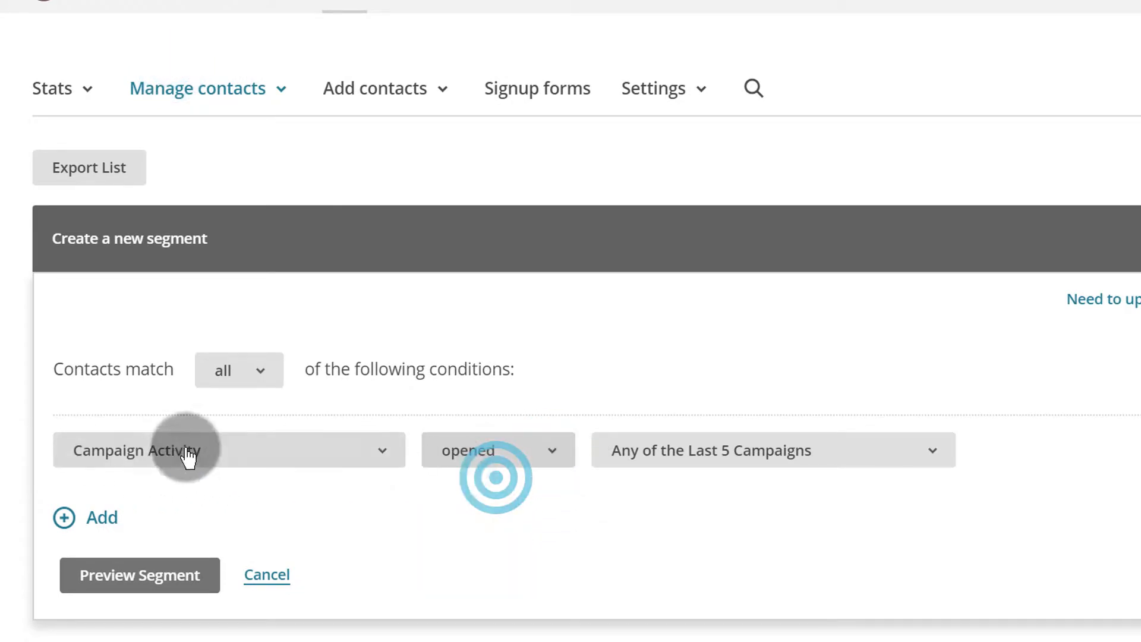
{"action": "left_click", "coordinate": [723, 471]}
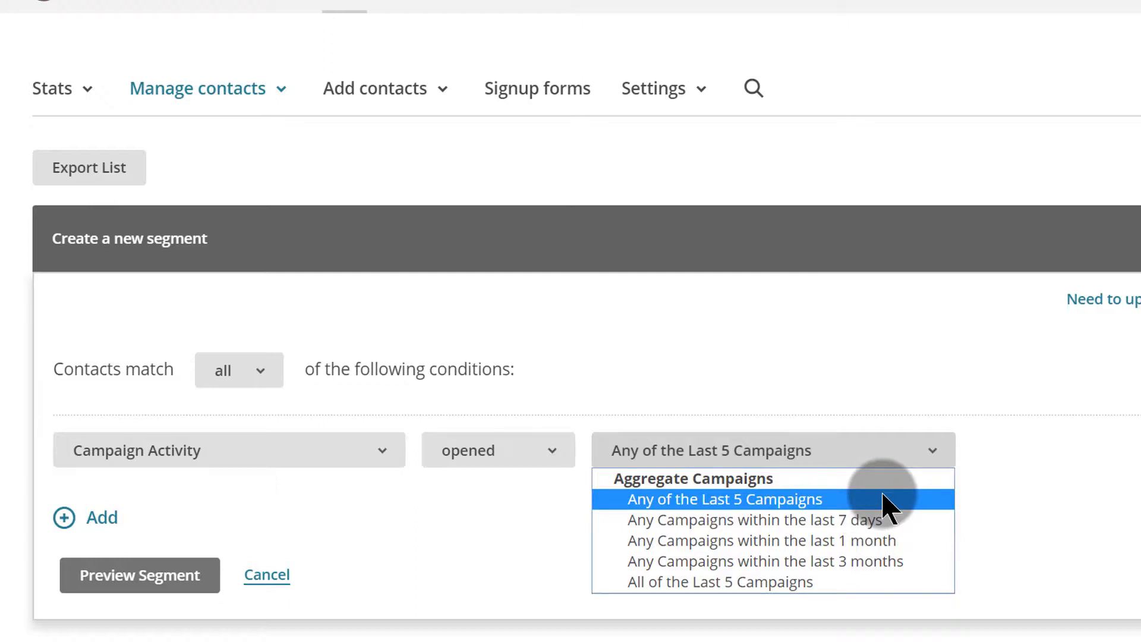
{"action": "left_click", "coordinate": [1079, 467]}
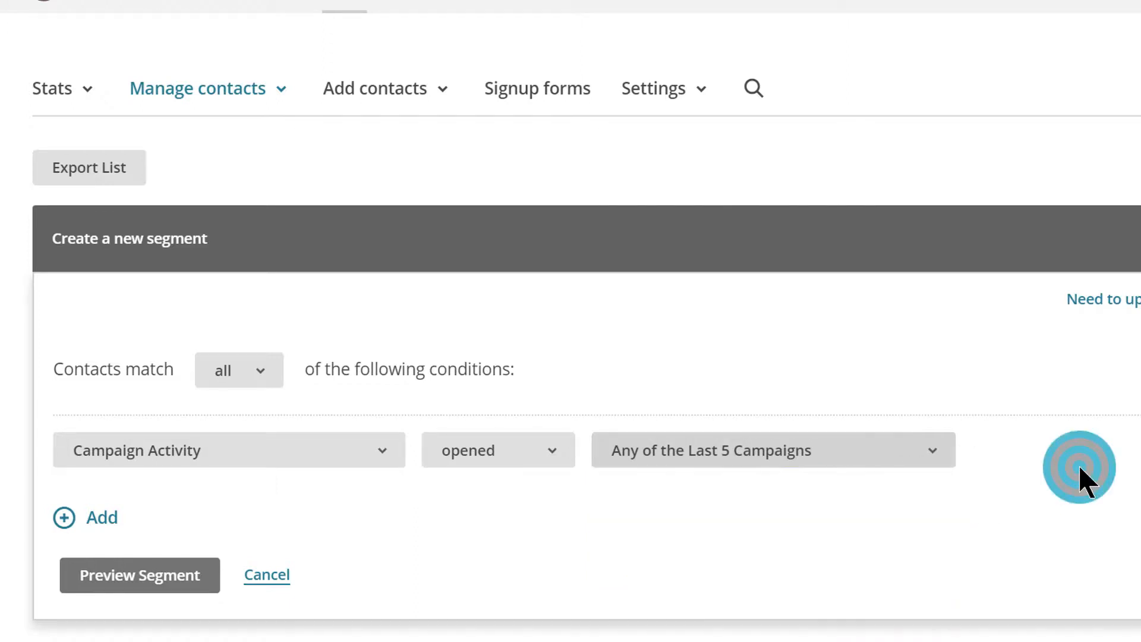
- Change the segment condition to Automation Activity with "started workflow" and check which automation campaigns can be chosen
{"action": "left_click", "coordinate": [328, 453]}
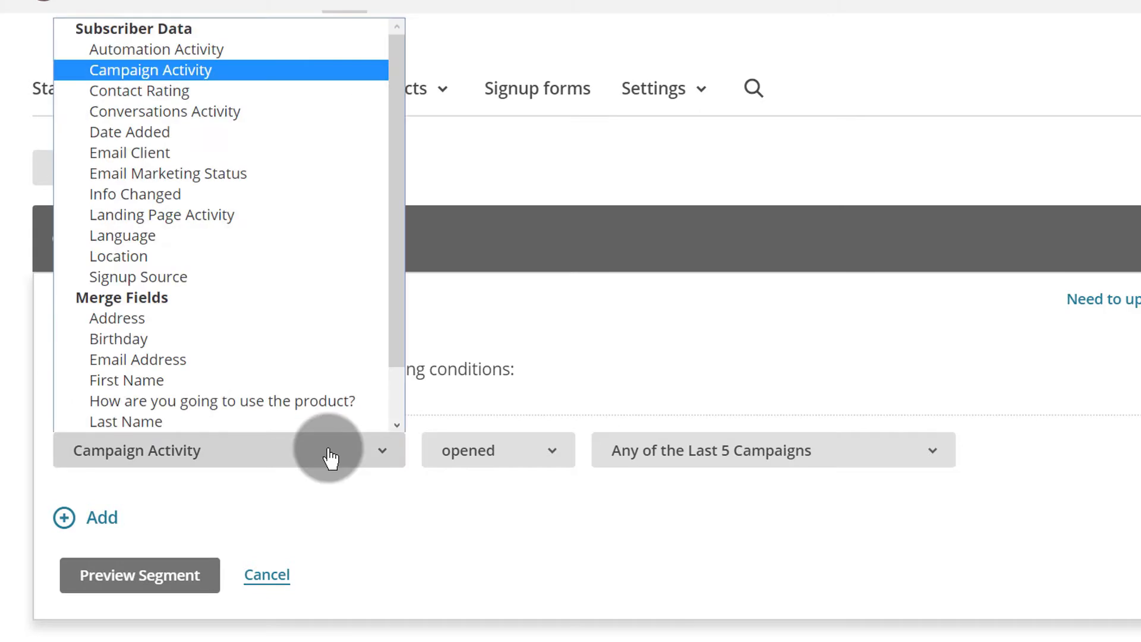
{"action": "left_click", "coordinate": [192, 41]}
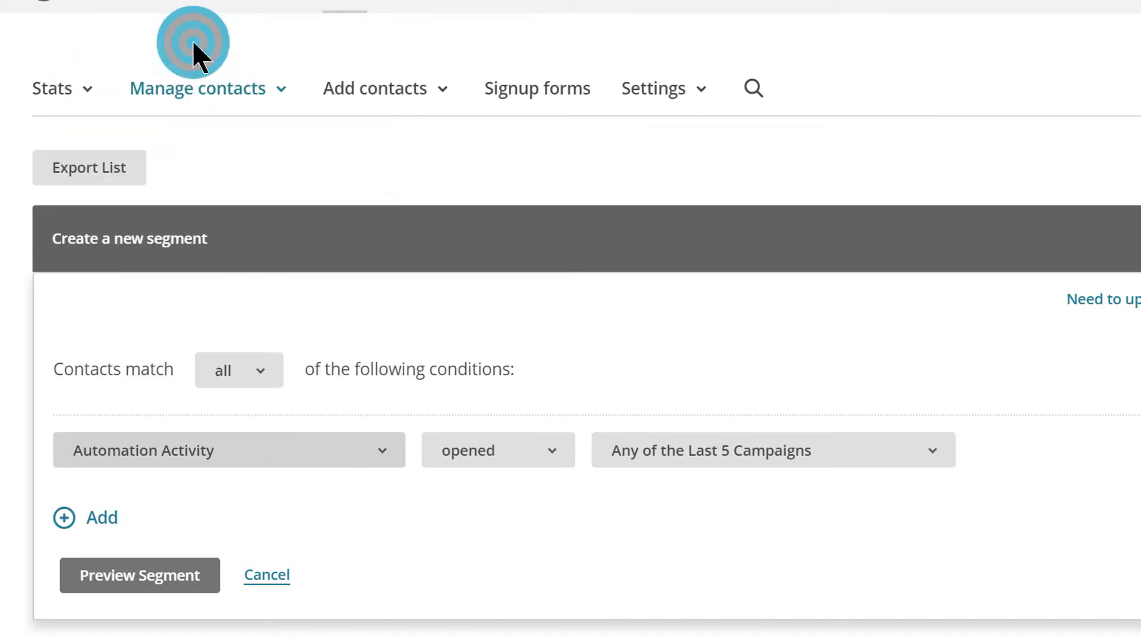
{"action": "left_click", "coordinate": [565, 450]}
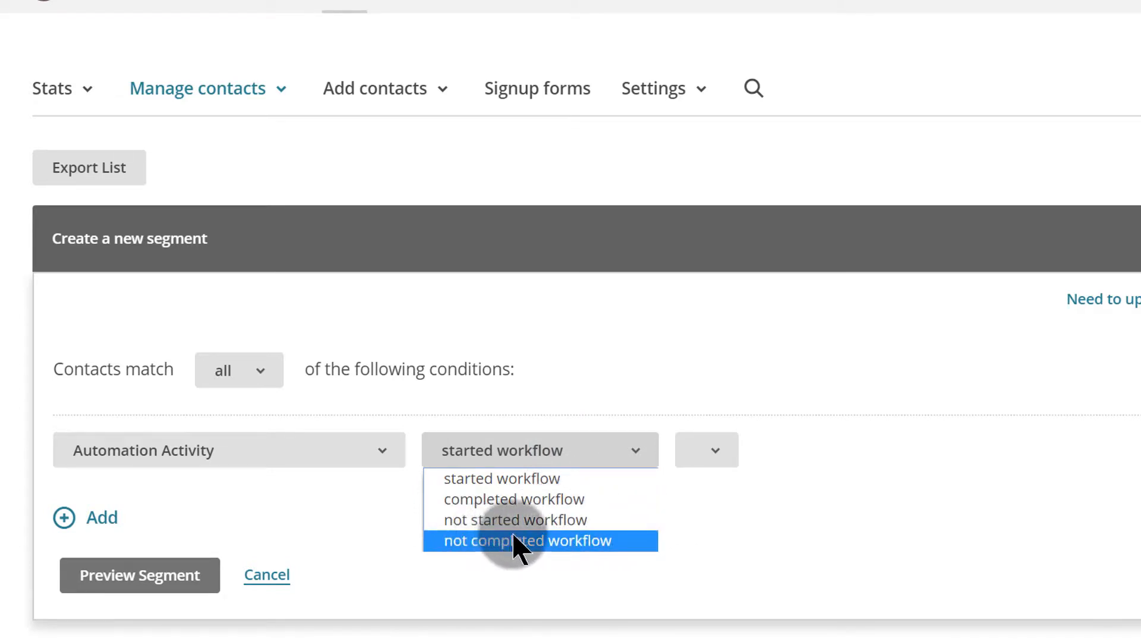
{"action": "left_click", "coordinate": [547, 479]}
{"action": "left_click", "coordinate": [713, 453]}
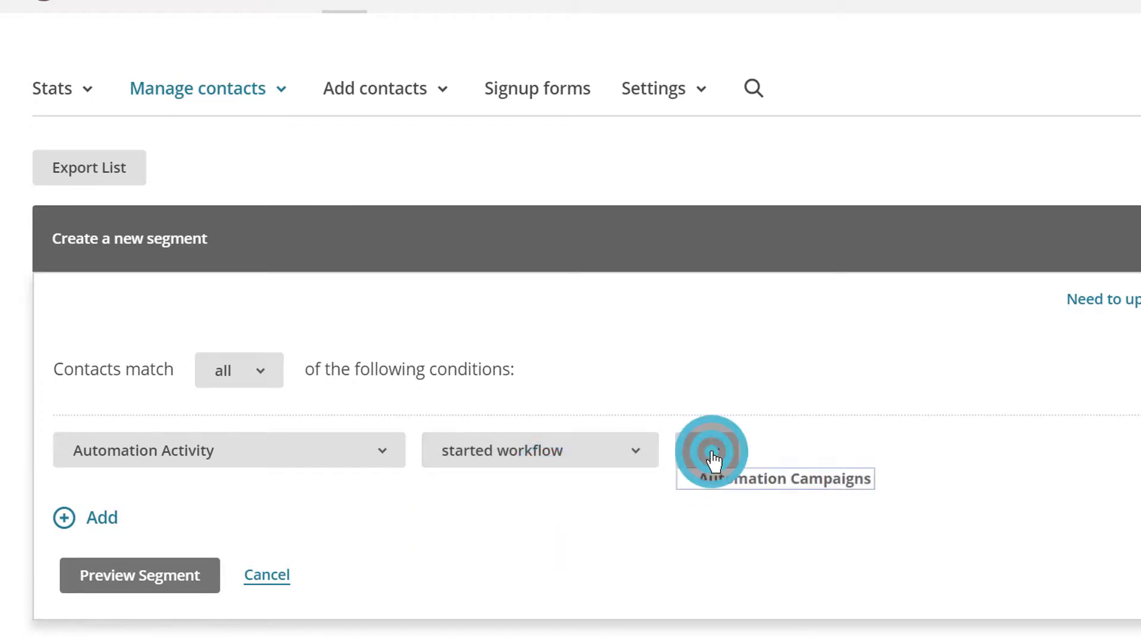
{"action": "left_click", "coordinate": [784, 478]}
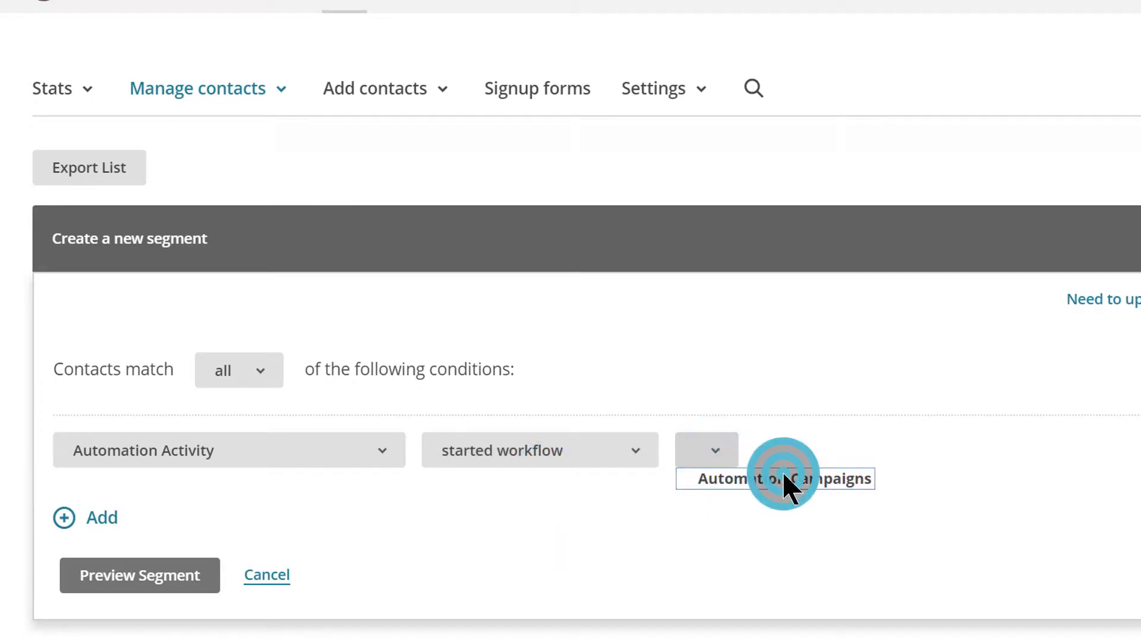
{"action": "left_click", "coordinate": [611, 514]}
{"action": "left_click", "coordinate": [716, 451]}
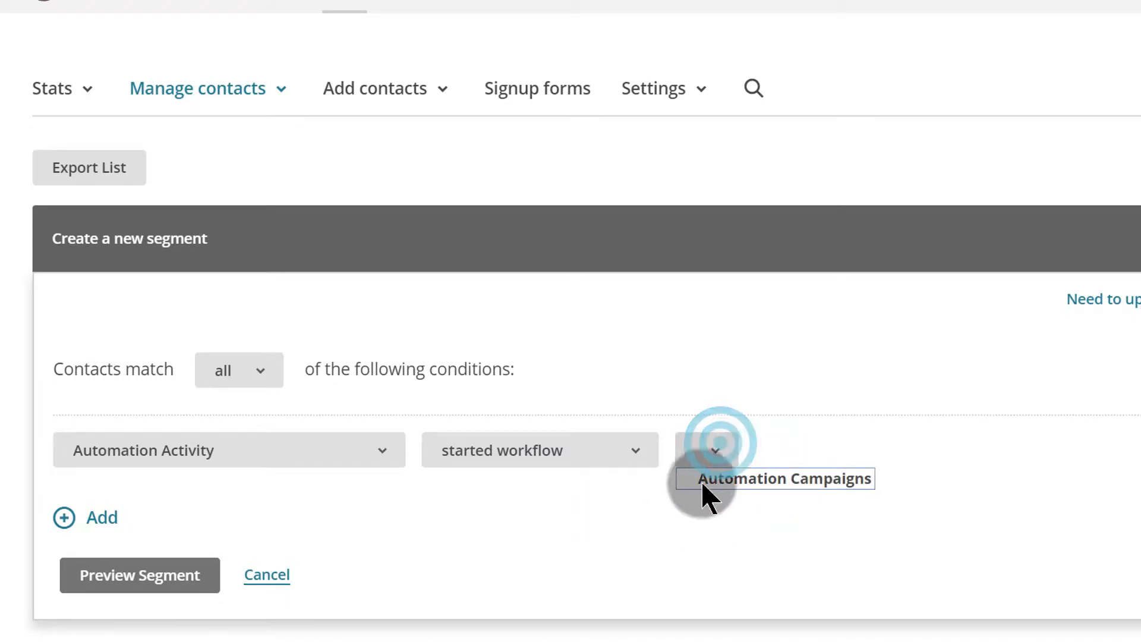
{"action": "left_click", "coordinate": [688, 546]}
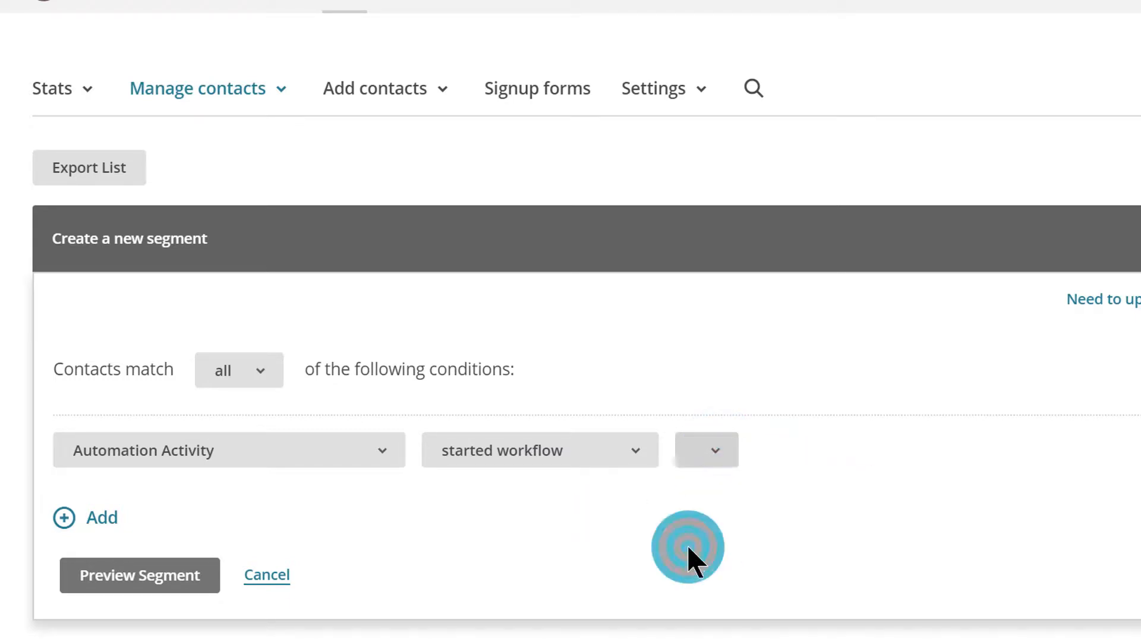
- Change the segment condition to Landing Page Activity with "signed up on" and check the landing page choices and other condition fields
{"action": "left_click", "coordinate": [349, 460]}
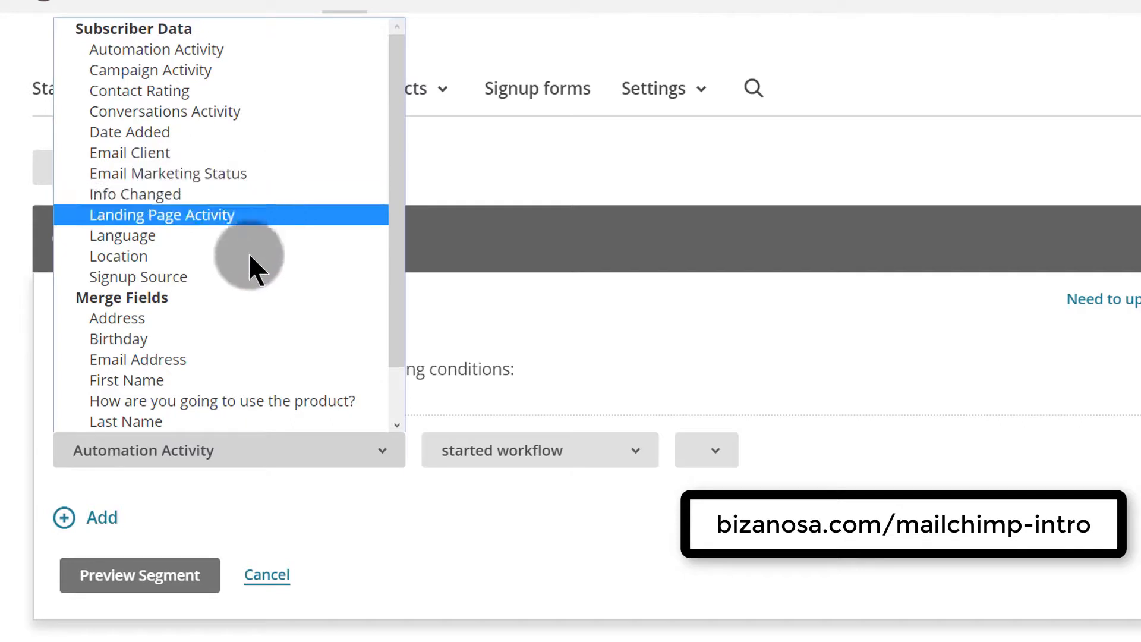
{"action": "left_click", "coordinate": [205, 216]}
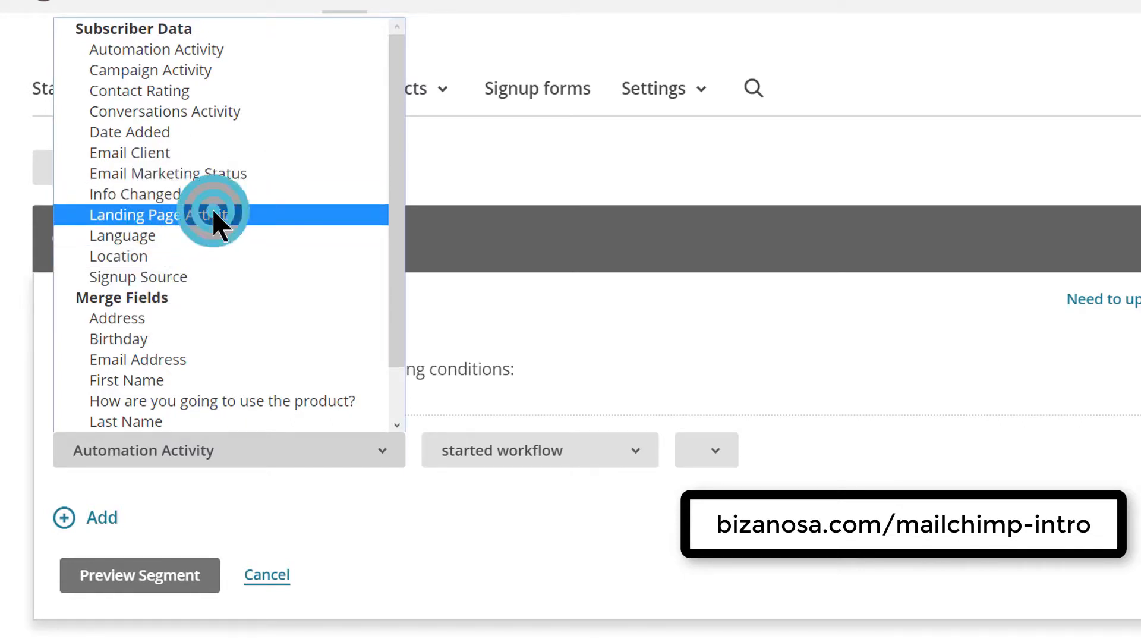
{"action": "left_click", "coordinate": [554, 443]}
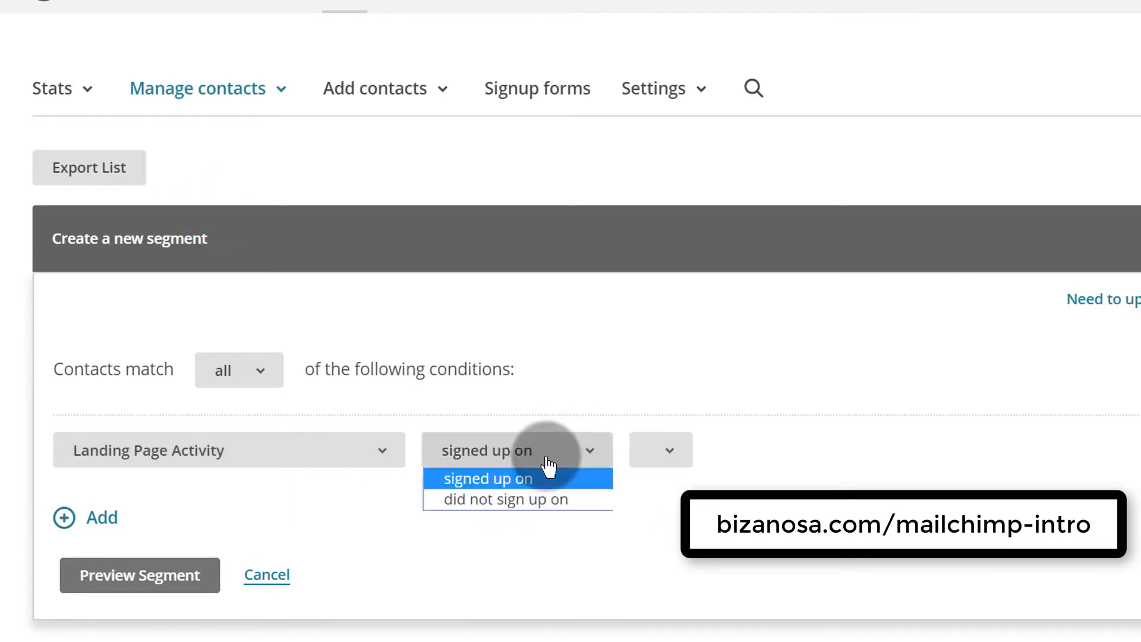
{"action": "left_click", "coordinate": [546, 450]}
{"action": "left_click", "coordinate": [663, 442]}
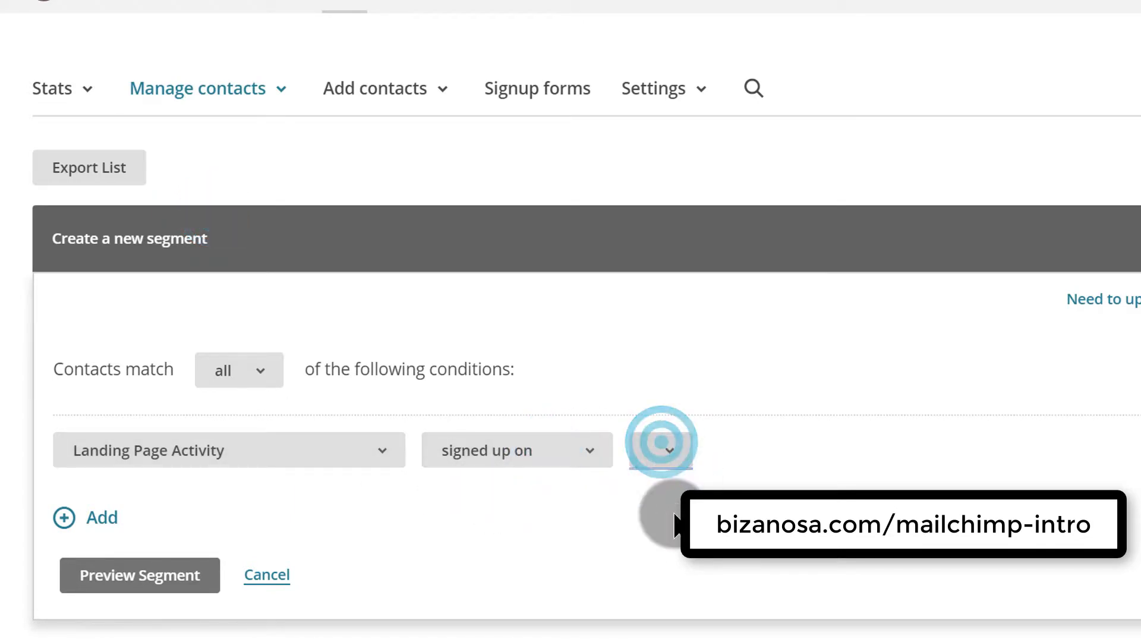
{"action": "left_click", "coordinate": [674, 513]}
{"action": "left_click", "coordinate": [670, 452]}
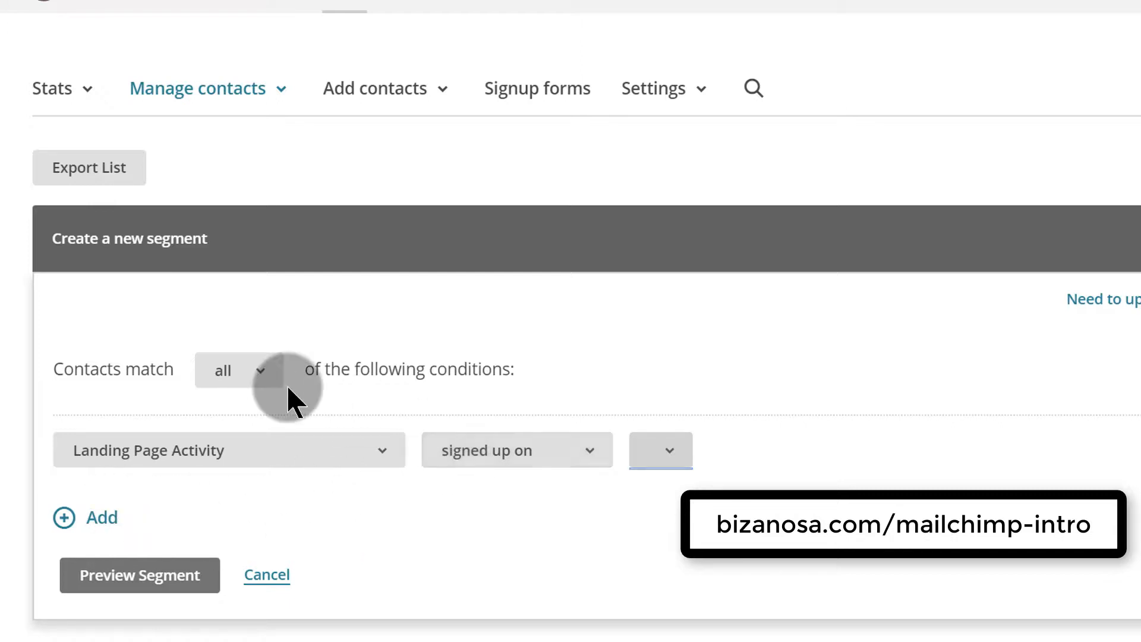
{"action": "left_click", "coordinate": [295, 455]}
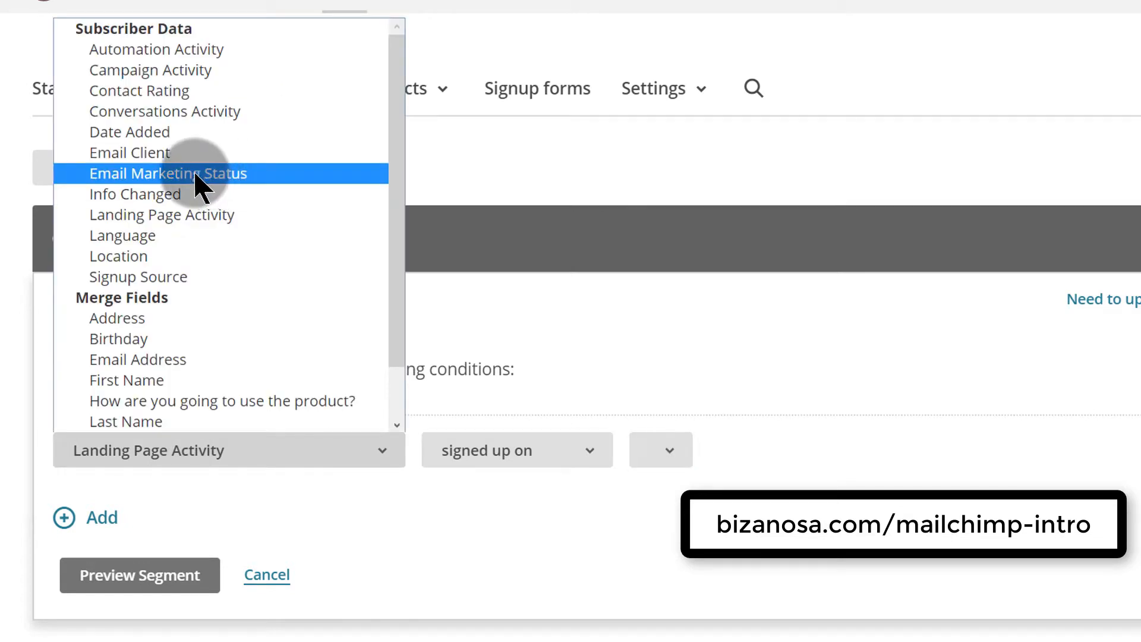
{"action": "left_click", "coordinate": [197, 174]}
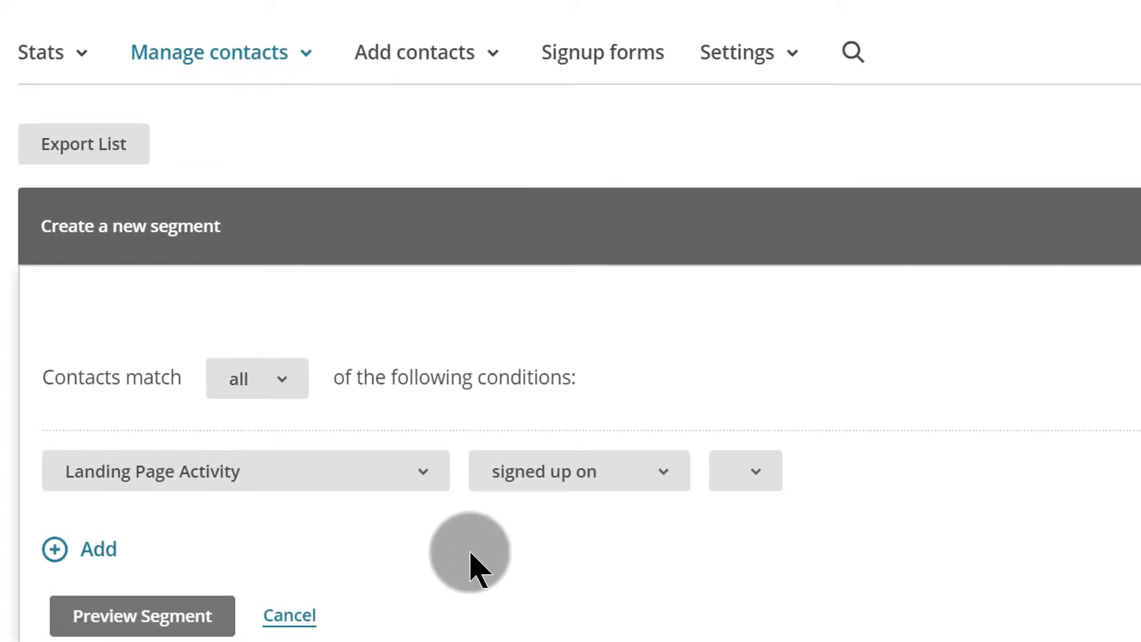
- Set the segment condition to "How are you going to use the product?" is Home Use, checking the available comparison options
{"action": "left_click", "coordinate": [388, 480]}
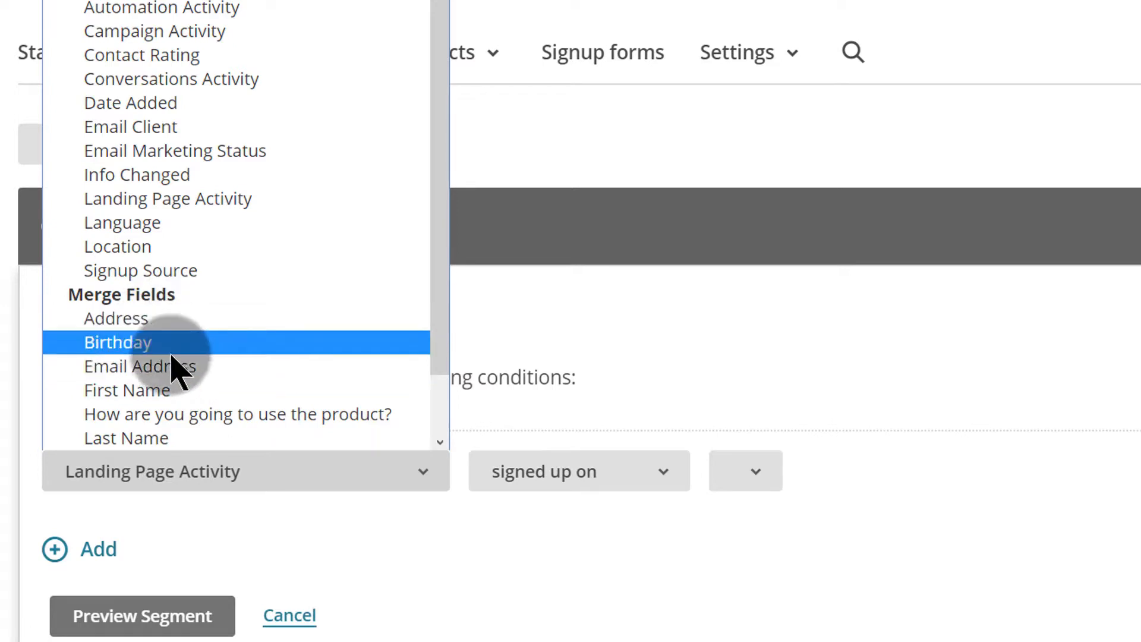
{"action": "left_click", "coordinate": [224, 414]}
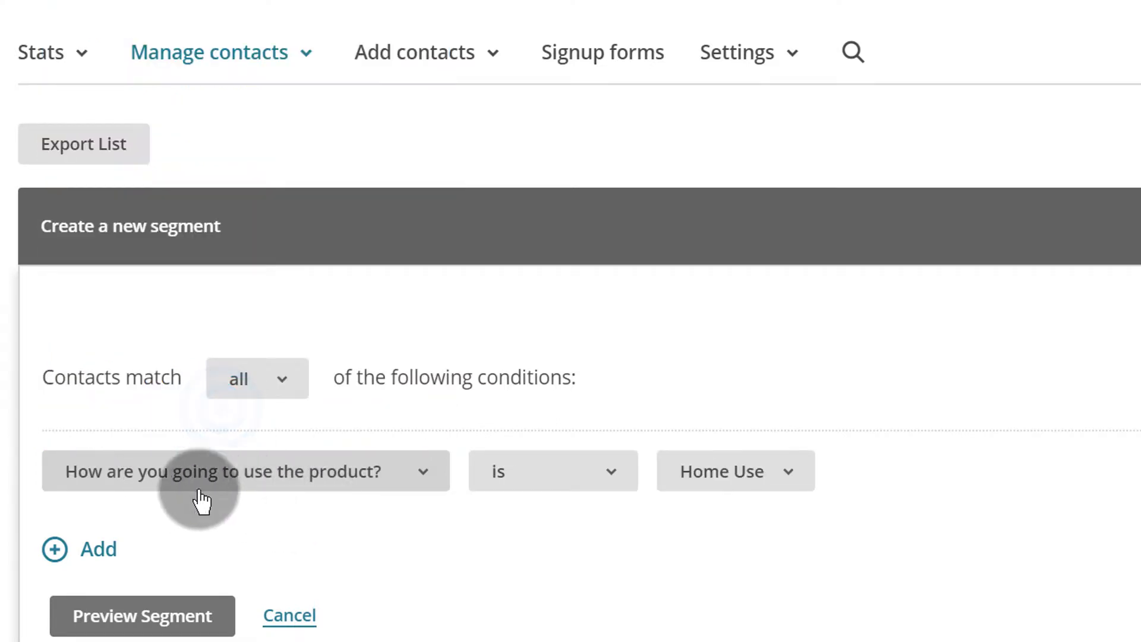
{"action": "left_click", "coordinate": [526, 470]}
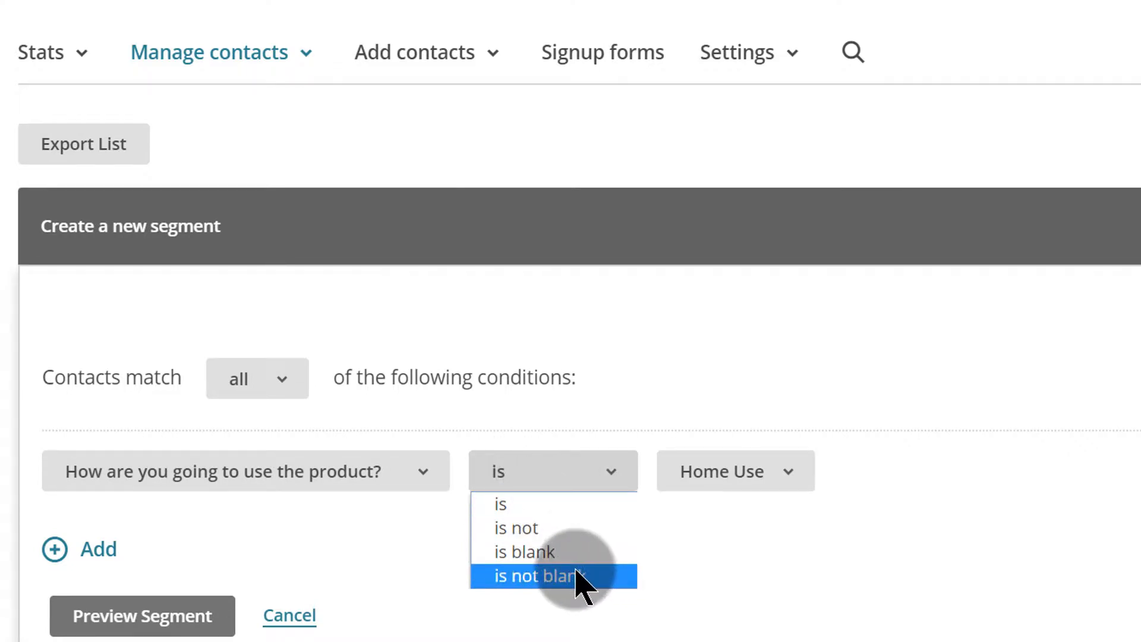
{"action": "left_click", "coordinate": [711, 550]}
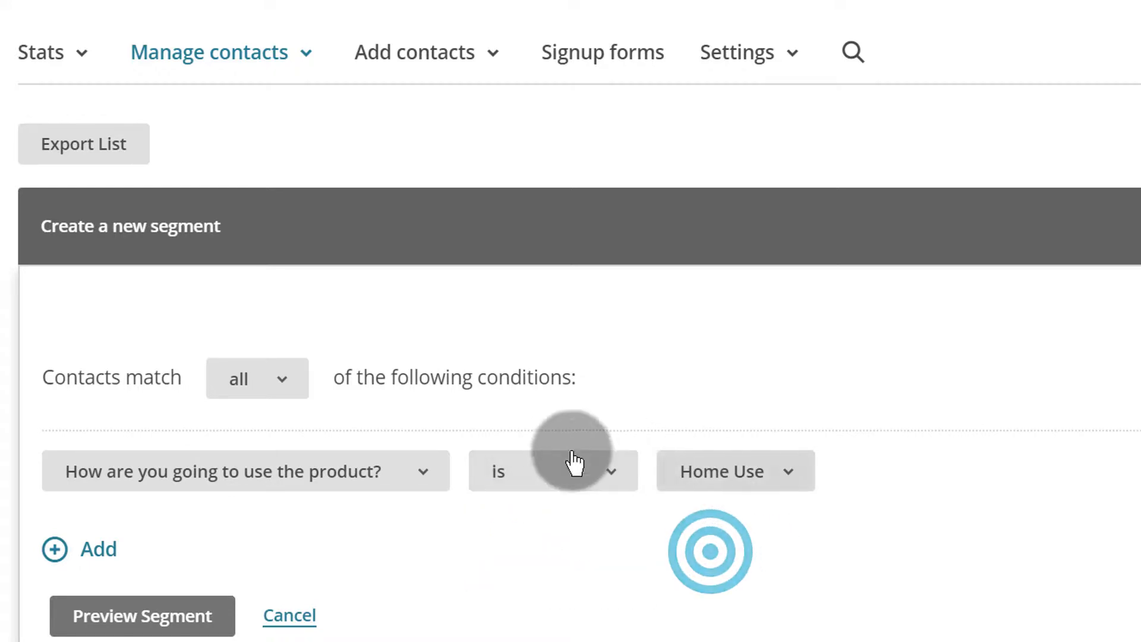
{"action": "left_click", "coordinate": [742, 471]}
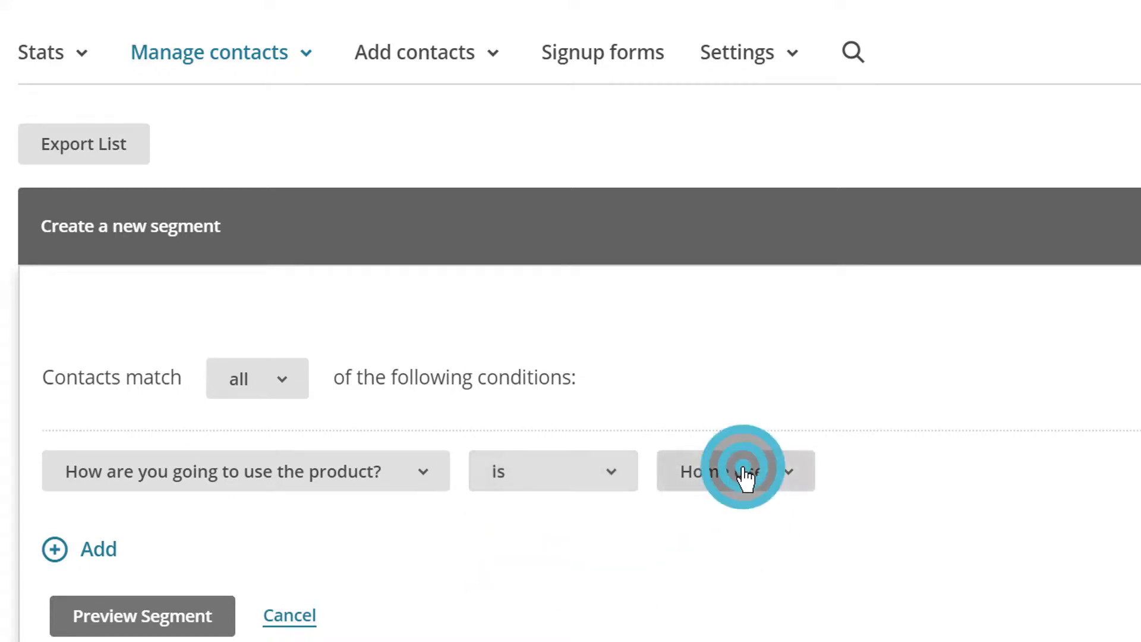
{"action": "left_click", "coordinate": [716, 506]}
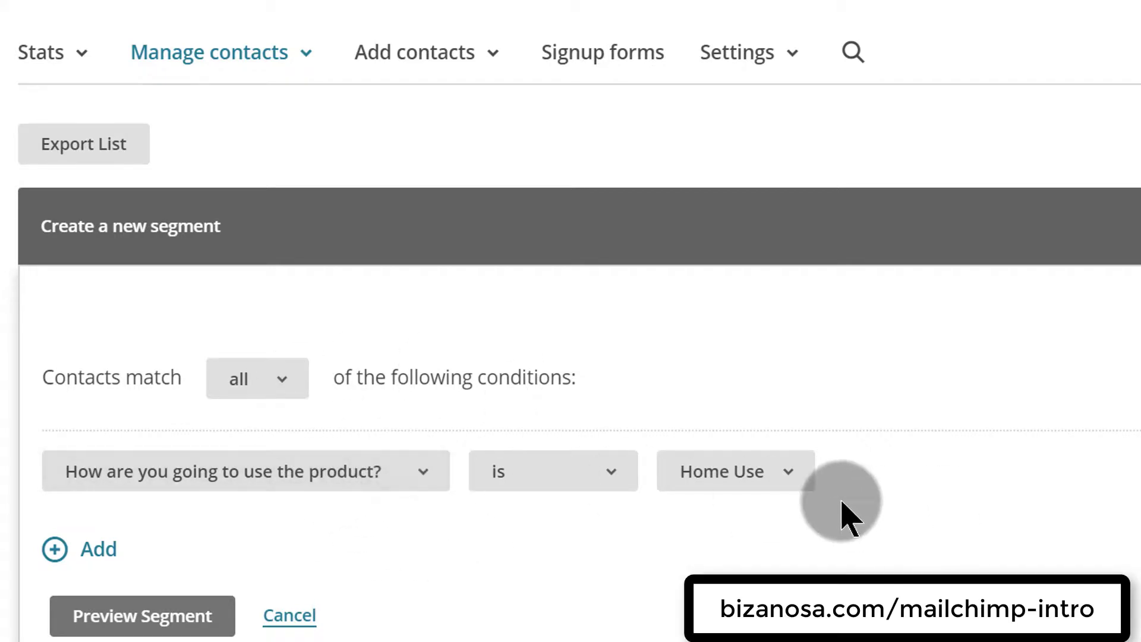
- Preview the Home Use segment, check its Send options, and save it as a named segment before closing it
{"action": "left_click", "coordinate": [154, 618]}
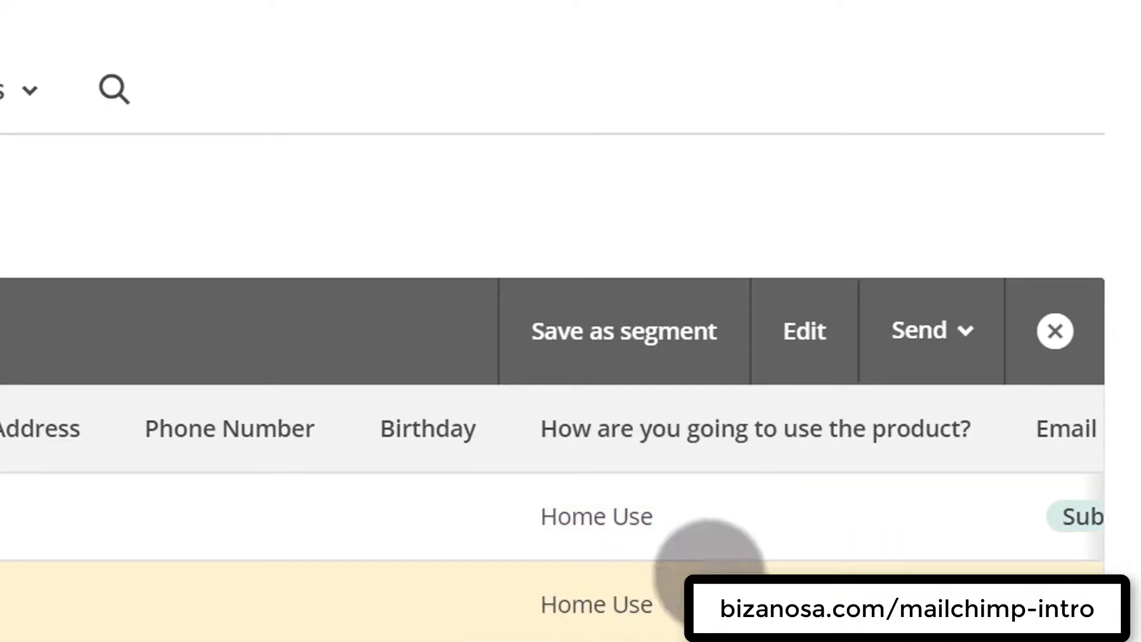
{"action": "left_click", "coordinate": [975, 340]}
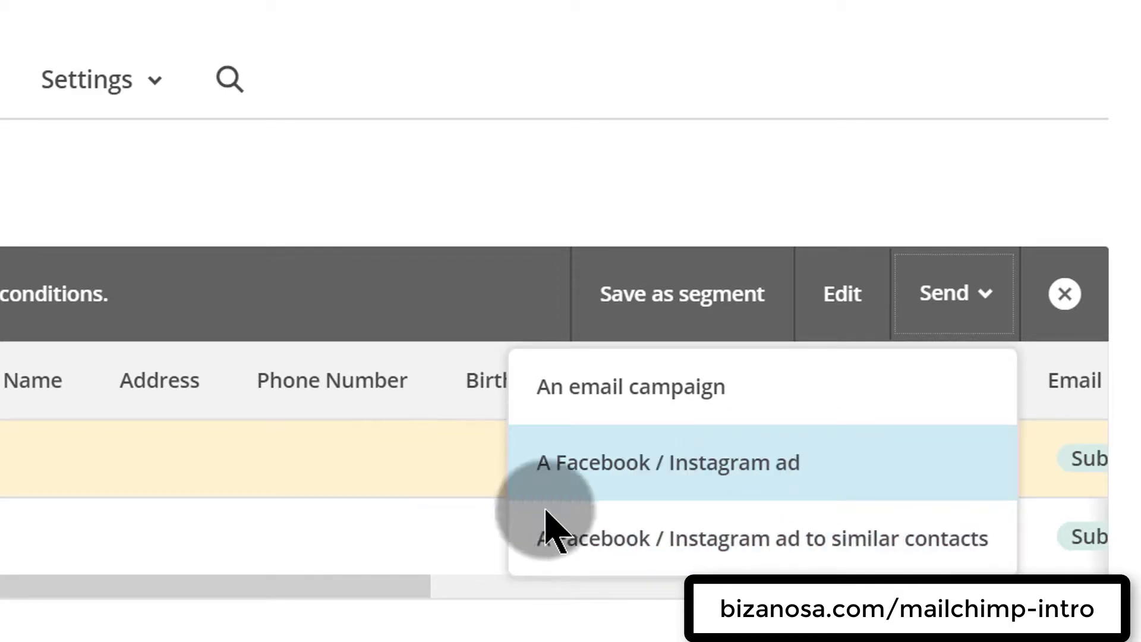
{"action": "left_click", "coordinate": [655, 277]}
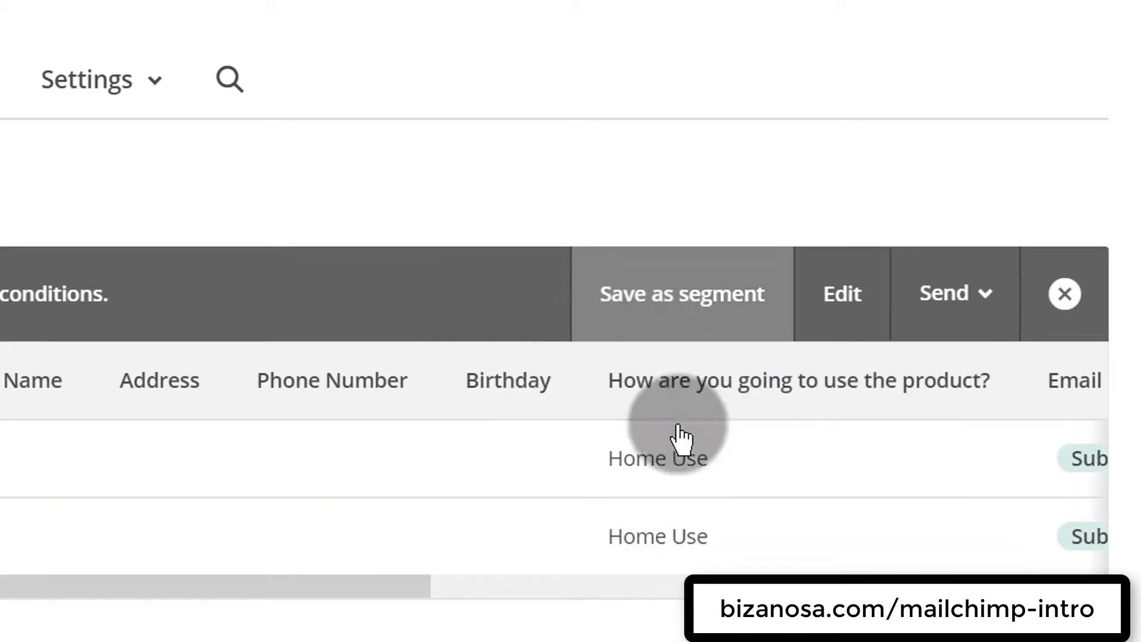
{"action": "left_click", "coordinate": [656, 286]}
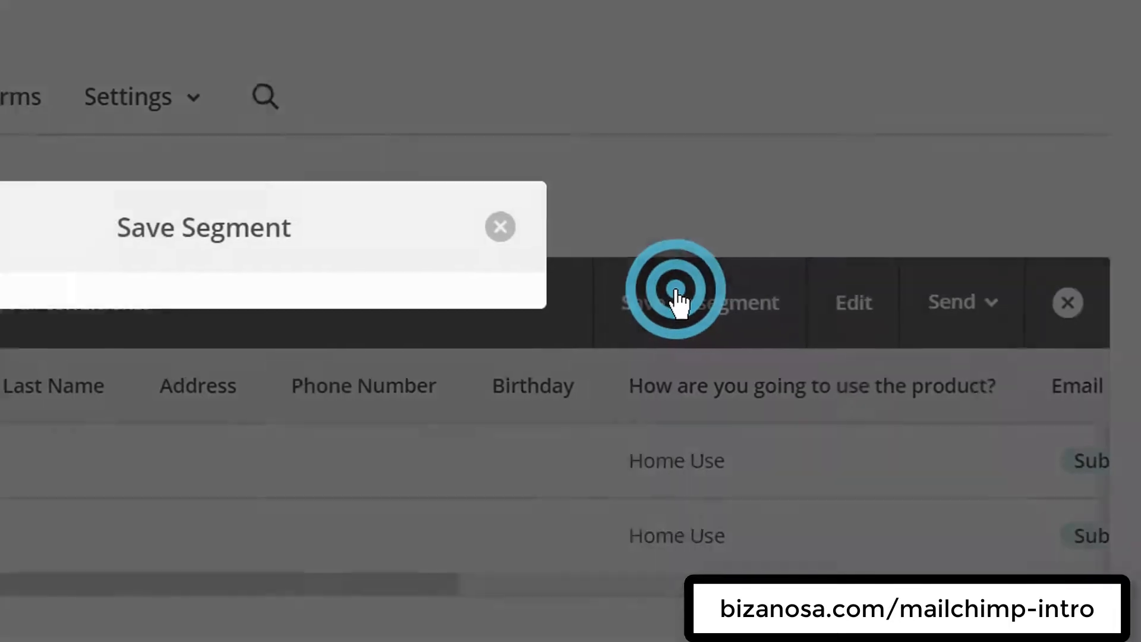
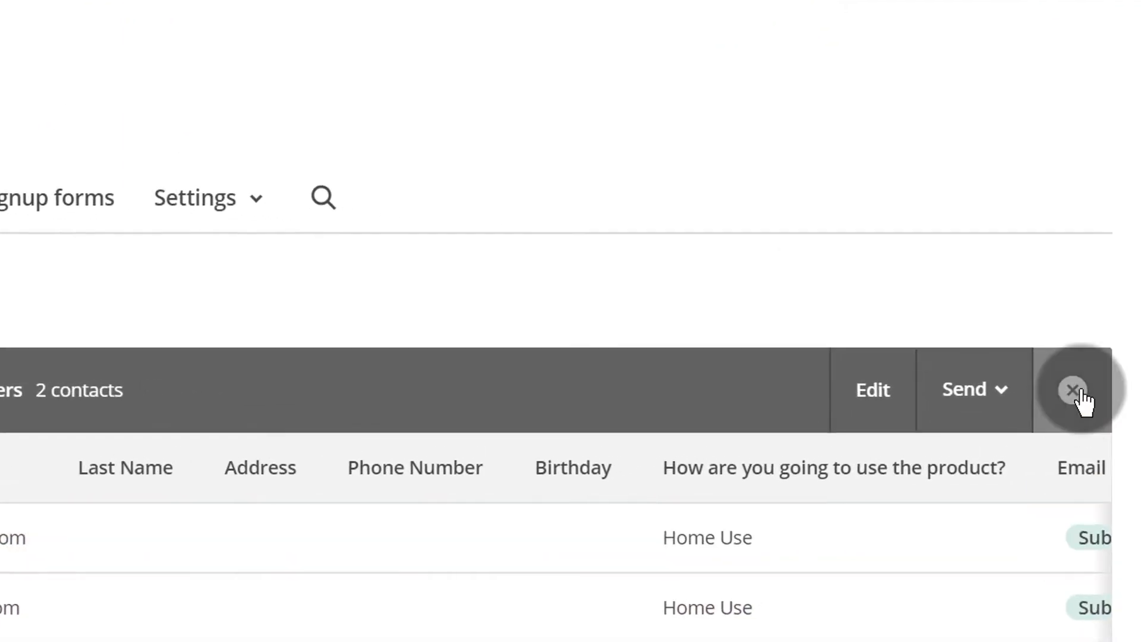
{"action": "left_click", "coordinate": [1076, 394]}
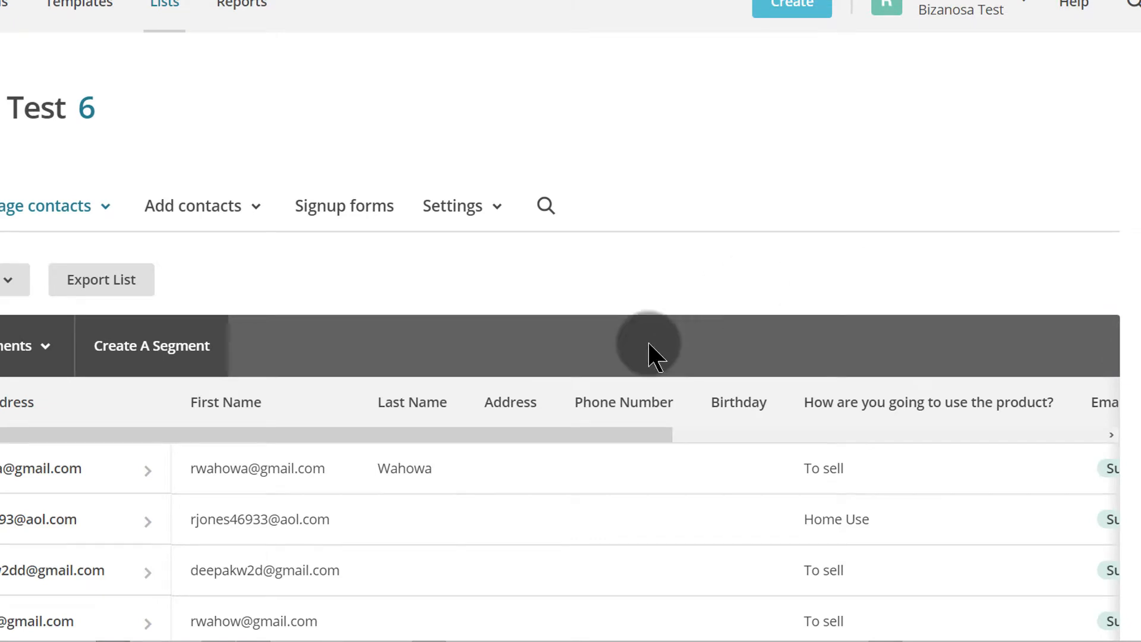
- Create and preview another segment with the condition "How are you going to use the product?" is To sell
{"action": "scroll", "coordinate": [650, 345], "scroll_direction": "down", "scroll_amount": 5}
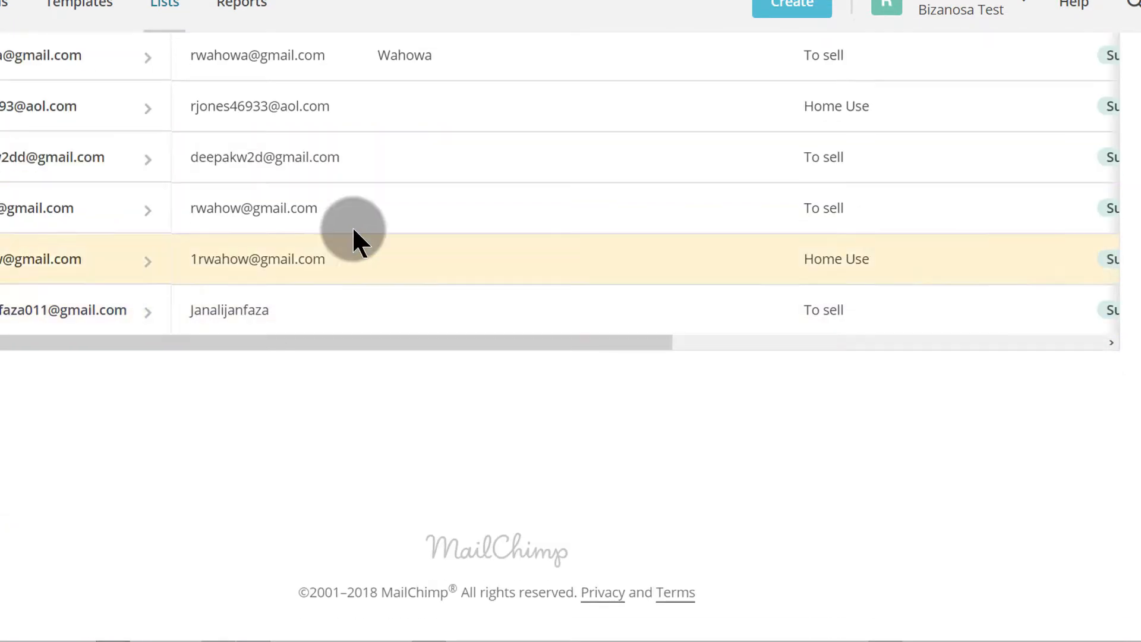
{"action": "scroll", "coordinate": [479, 275], "scroll_direction": "up", "scroll_amount": 5}
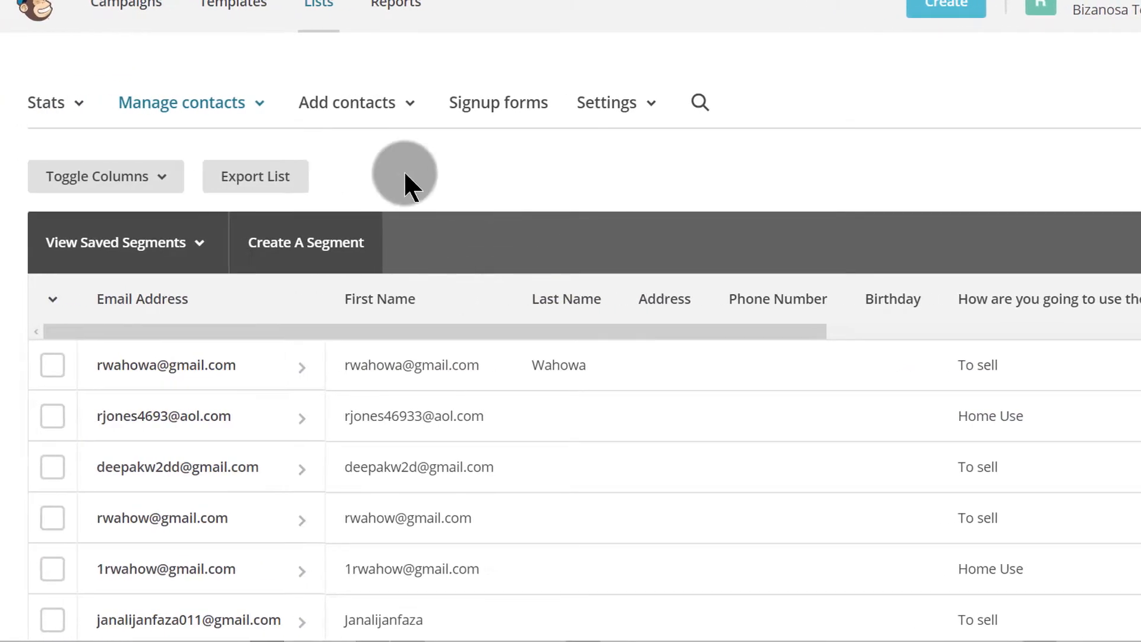
{"action": "left_click", "coordinate": [306, 254]}
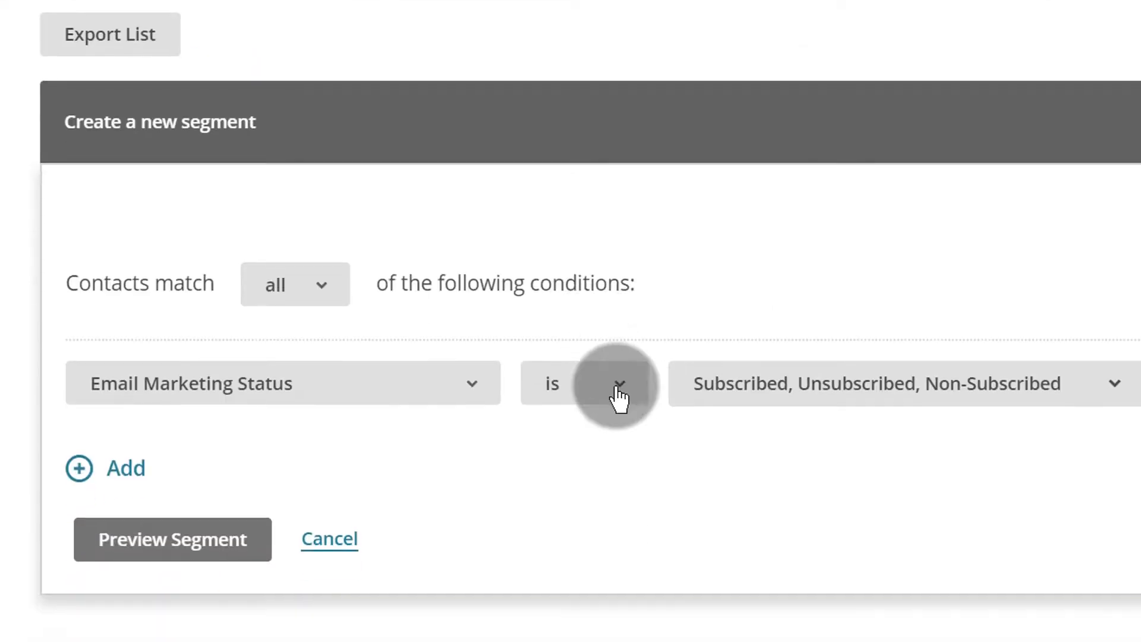
{"action": "left_click", "coordinate": [389, 517]}
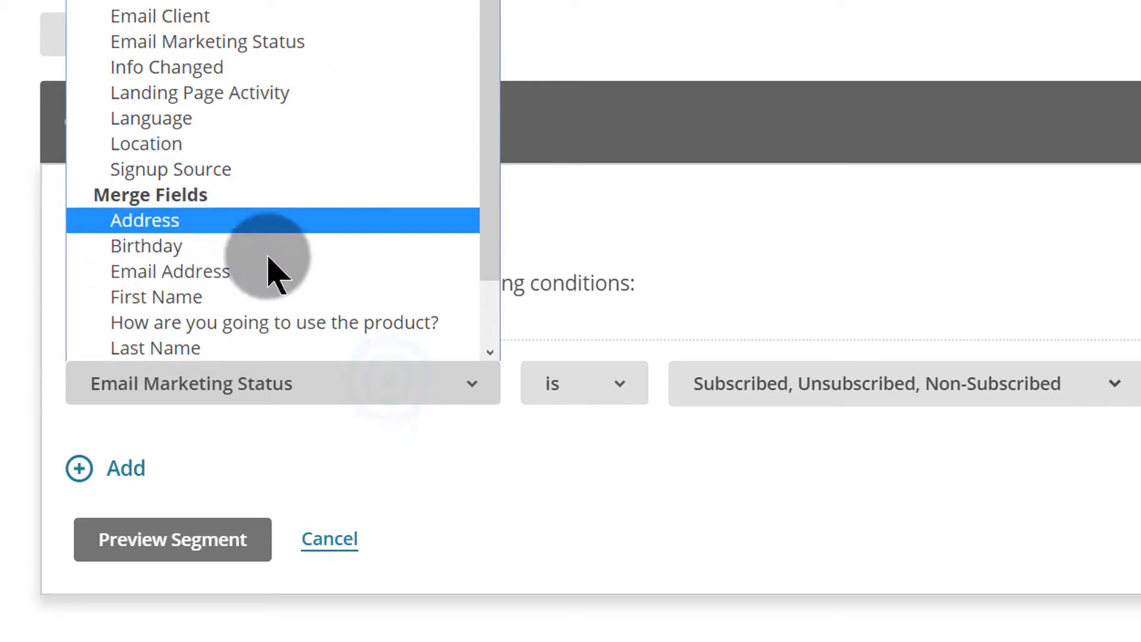
{"action": "left_click", "coordinate": [248, 324]}
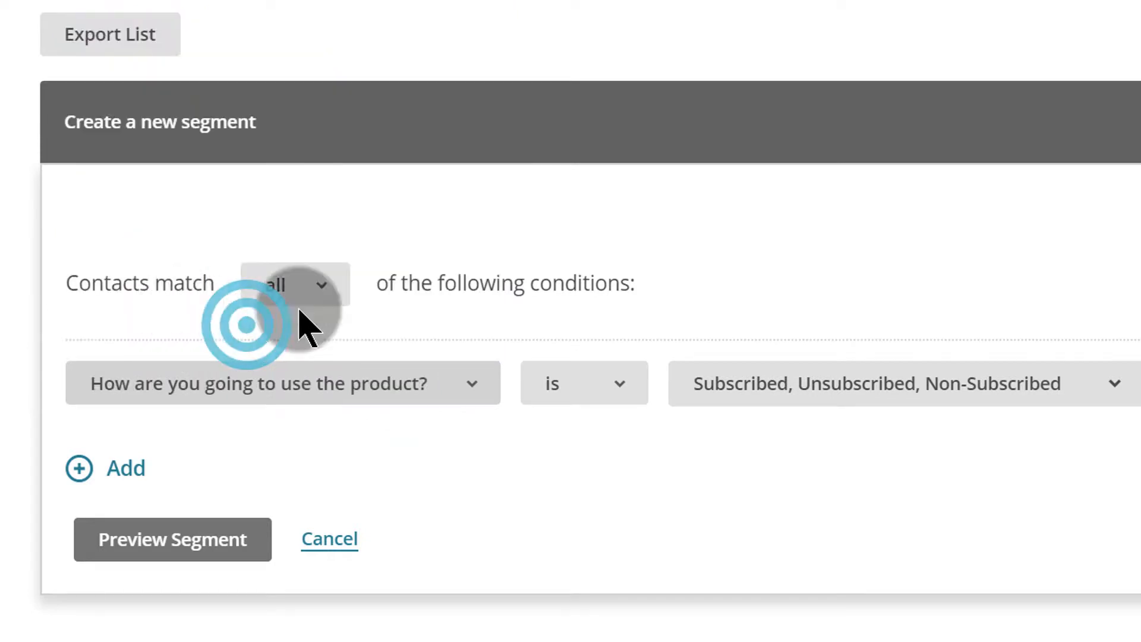
{"action": "left_click", "coordinate": [822, 393]}
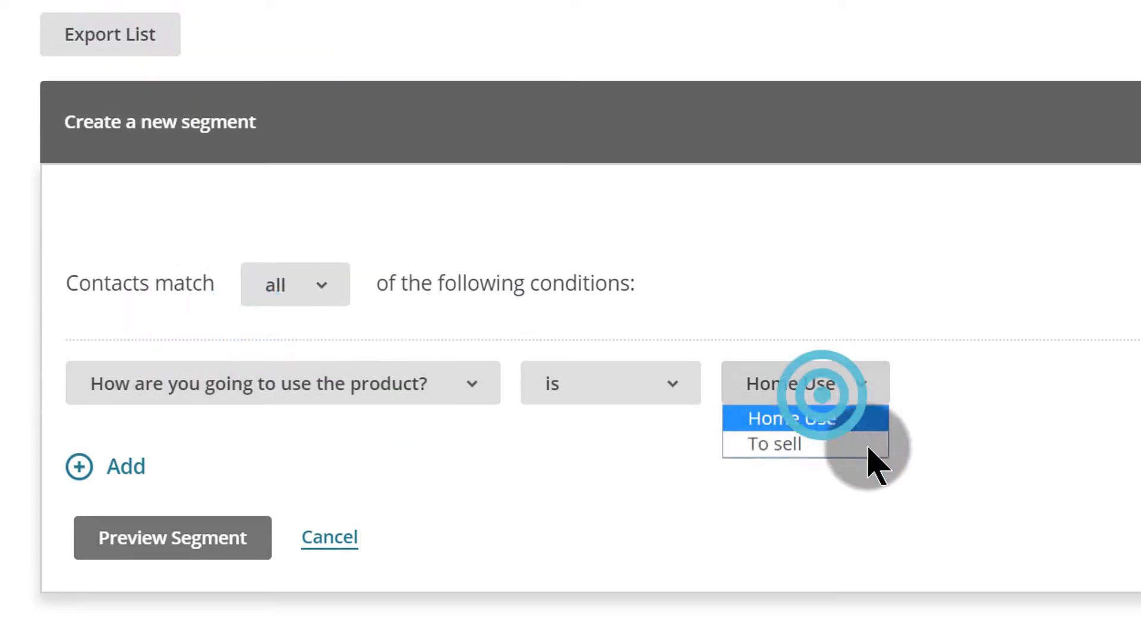
{"action": "left_click", "coordinate": [796, 443]}
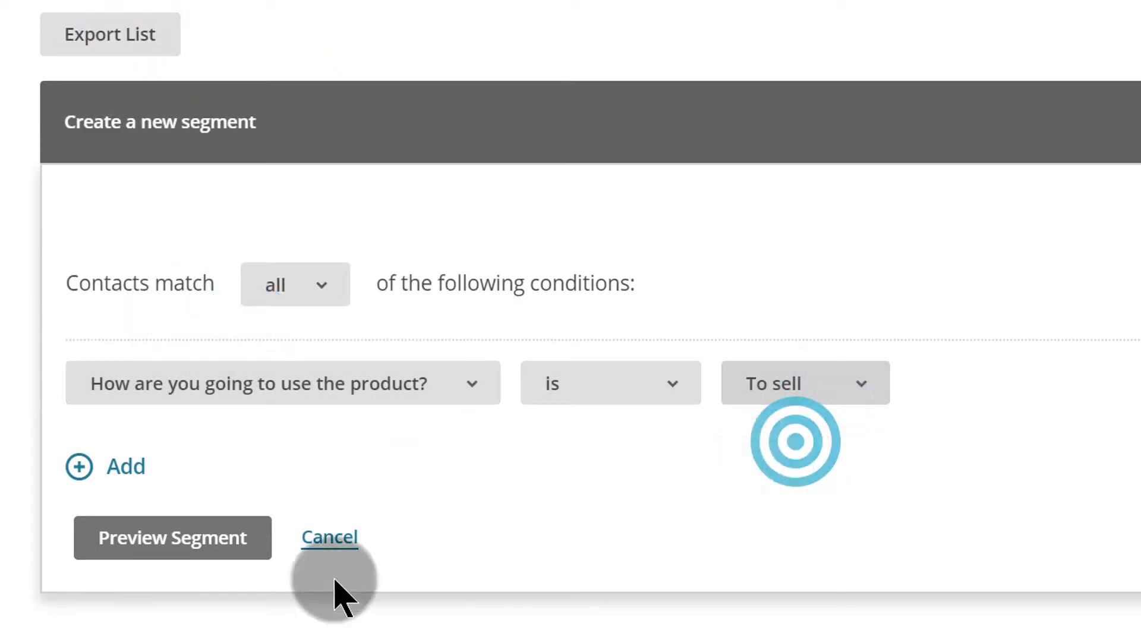
{"action": "left_click", "coordinate": [169, 542]}
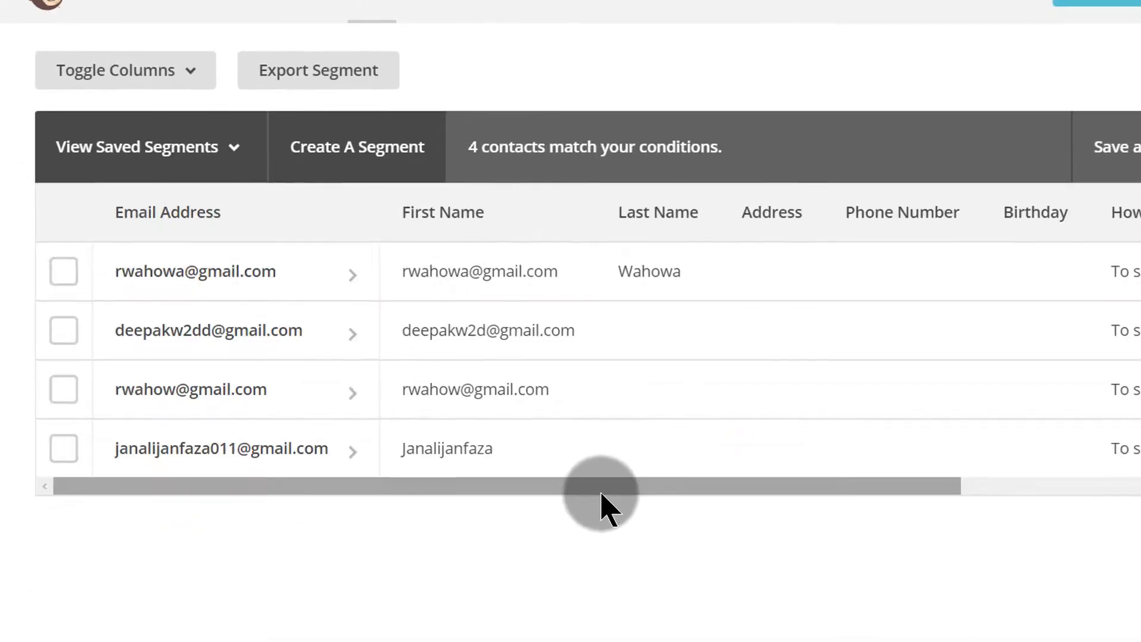
- Save the previewed segment as "Sellers" and return to the full contact list
{"action": "left_click", "coordinate": [1041, 155]}
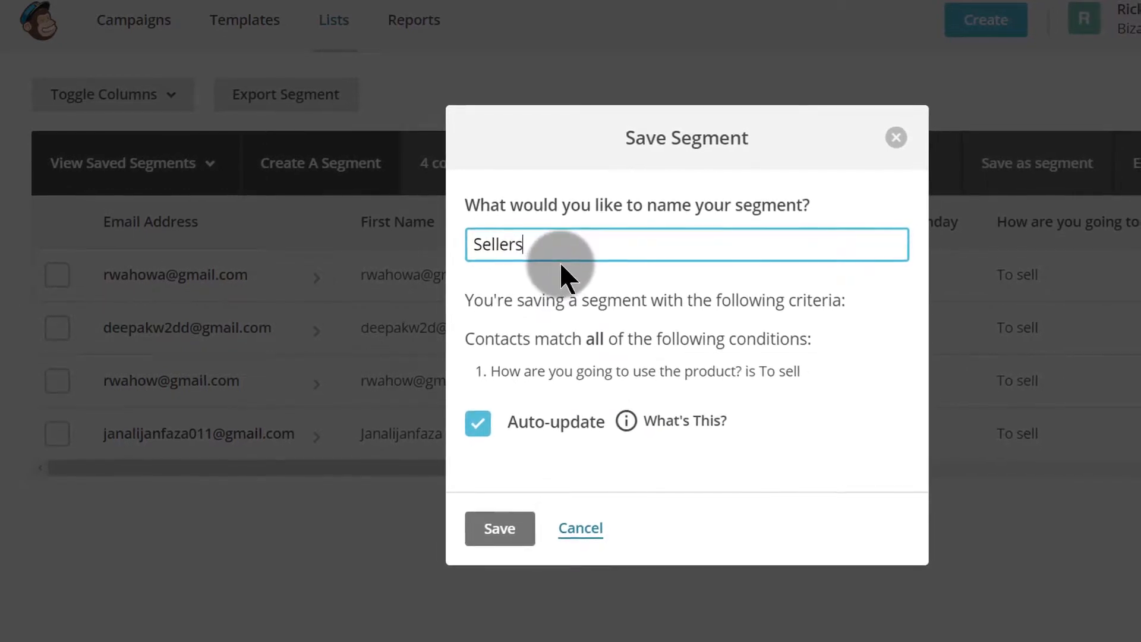
{"action": "left_click", "coordinate": [487, 523]}
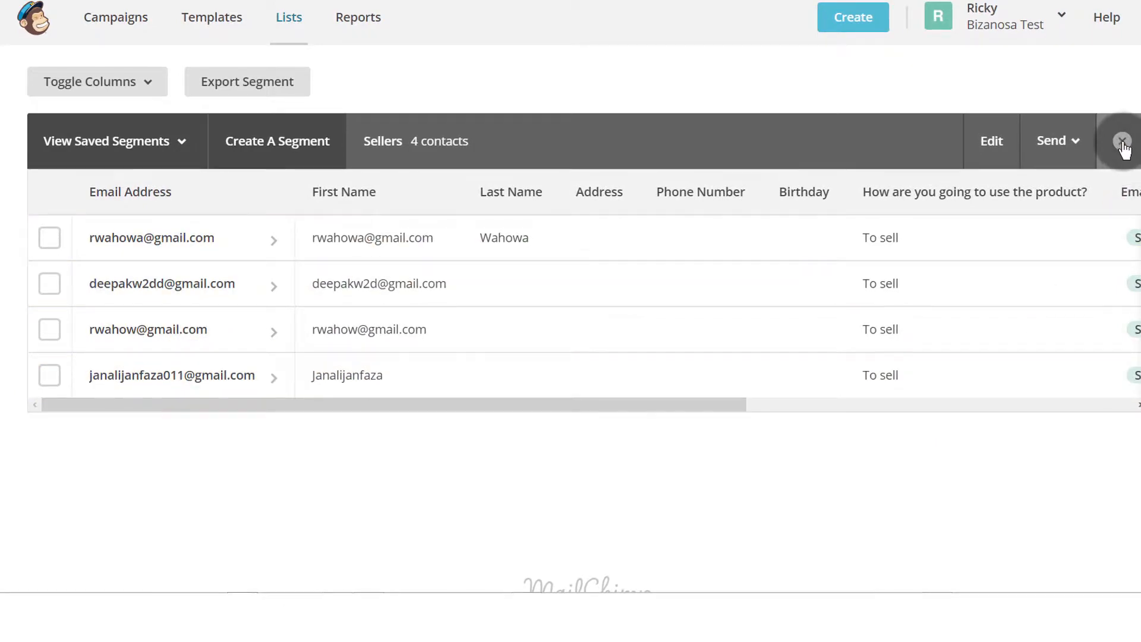
{"action": "left_click", "coordinate": [1122, 142]}
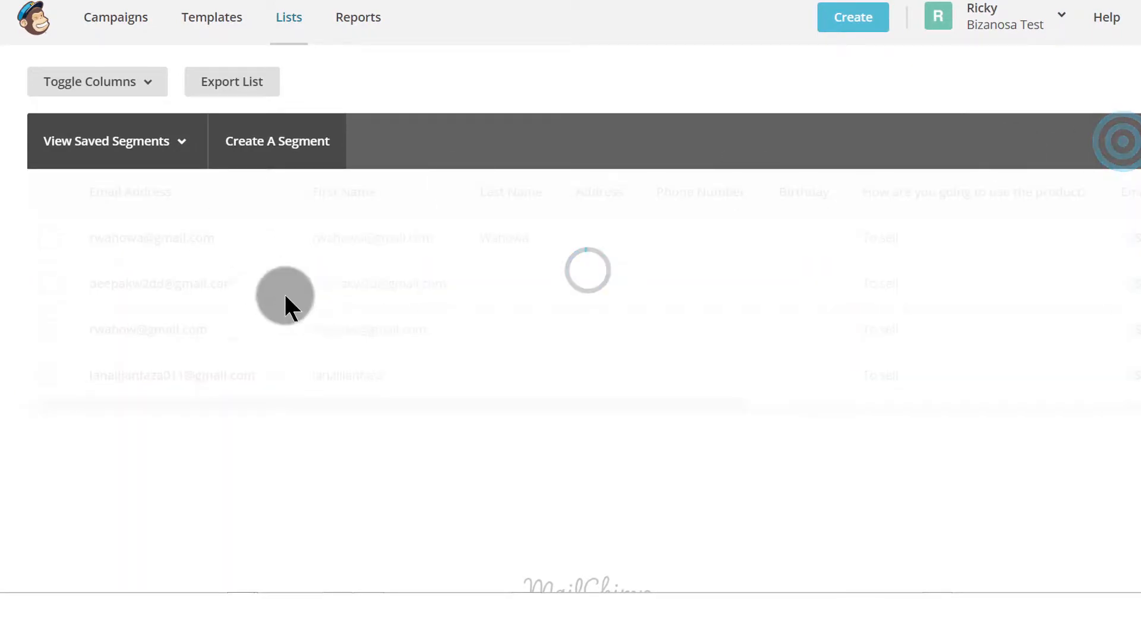
{"action": "scroll", "coordinate": [333, 427], "scroll_direction": "up", "scroll_amount": 3}
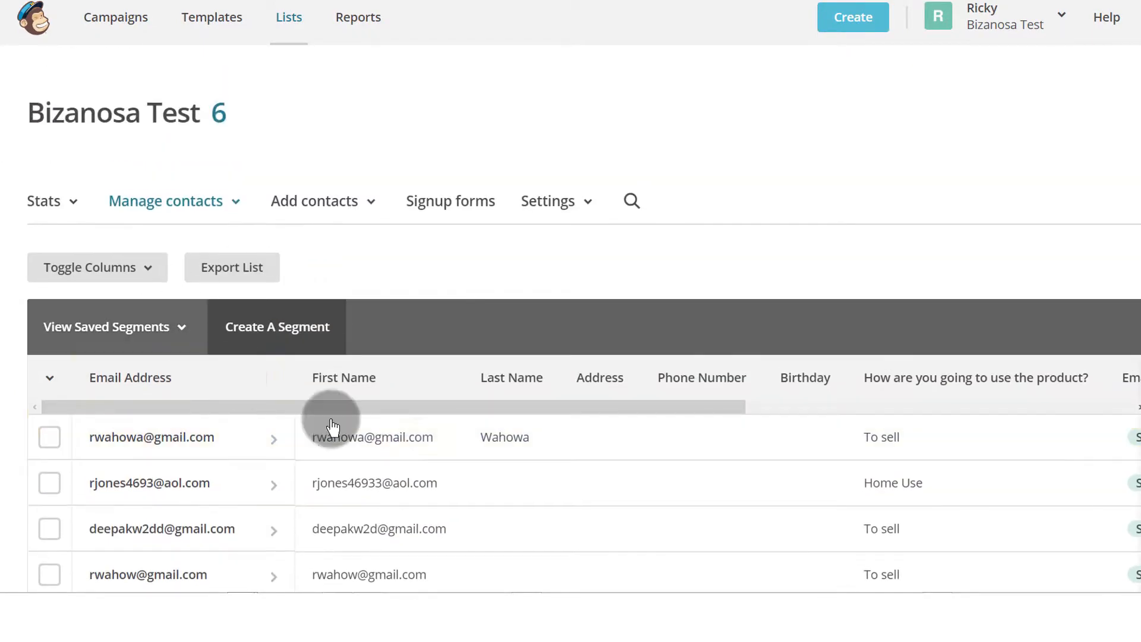
- Try a new segment with the condition "How are you going to use the product?" is blank, checking the other comparison options
{"action": "scroll", "coordinate": [303, 330], "scroll_direction": "down", "scroll_amount": 2}
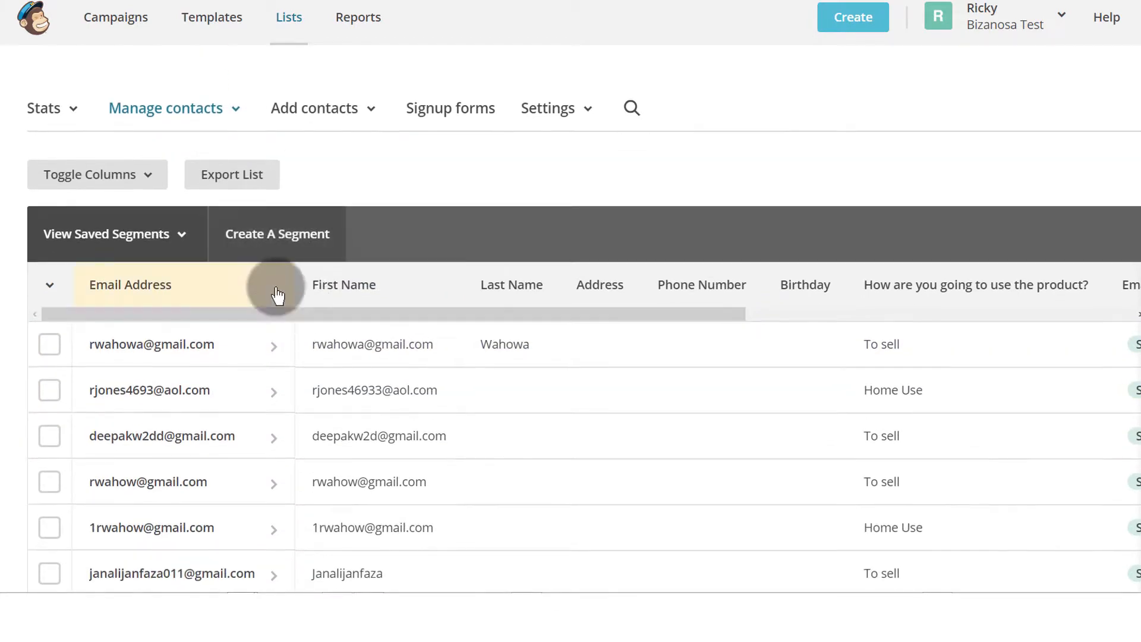
{"action": "left_click", "coordinate": [261, 236]}
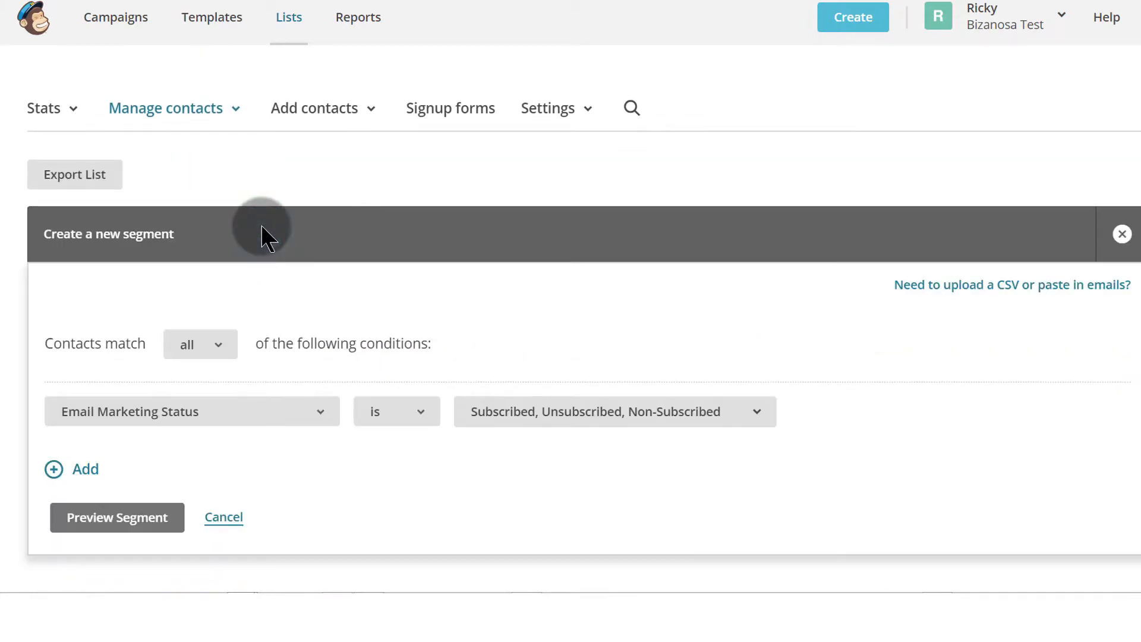
{"action": "scroll", "coordinate": [265, 303], "scroll_direction": "down", "scroll_amount": 4}
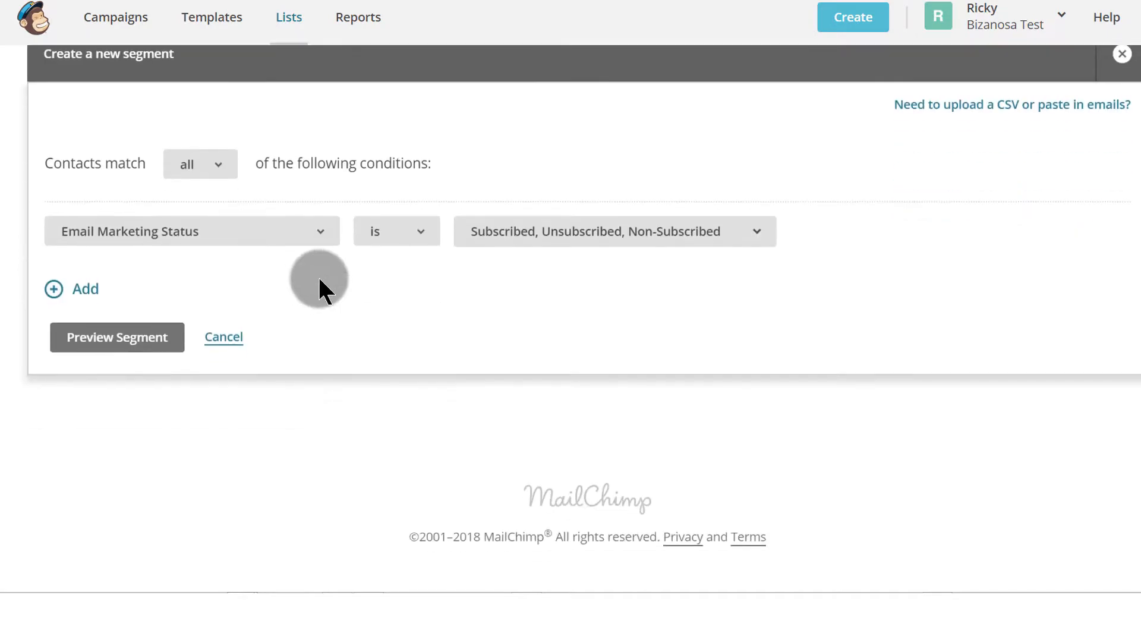
{"action": "left_click", "coordinate": [290, 239]}
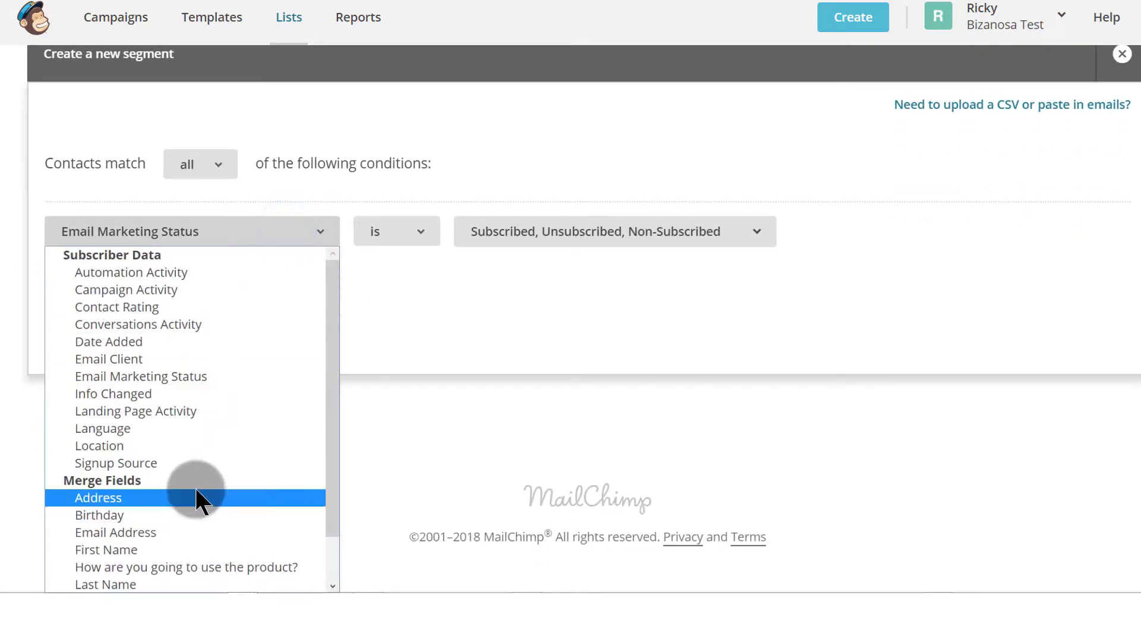
{"action": "scroll", "coordinate": [185, 484], "scroll_direction": "down", "scroll_amount": 1}
{"action": "left_click", "coordinate": [164, 515]}
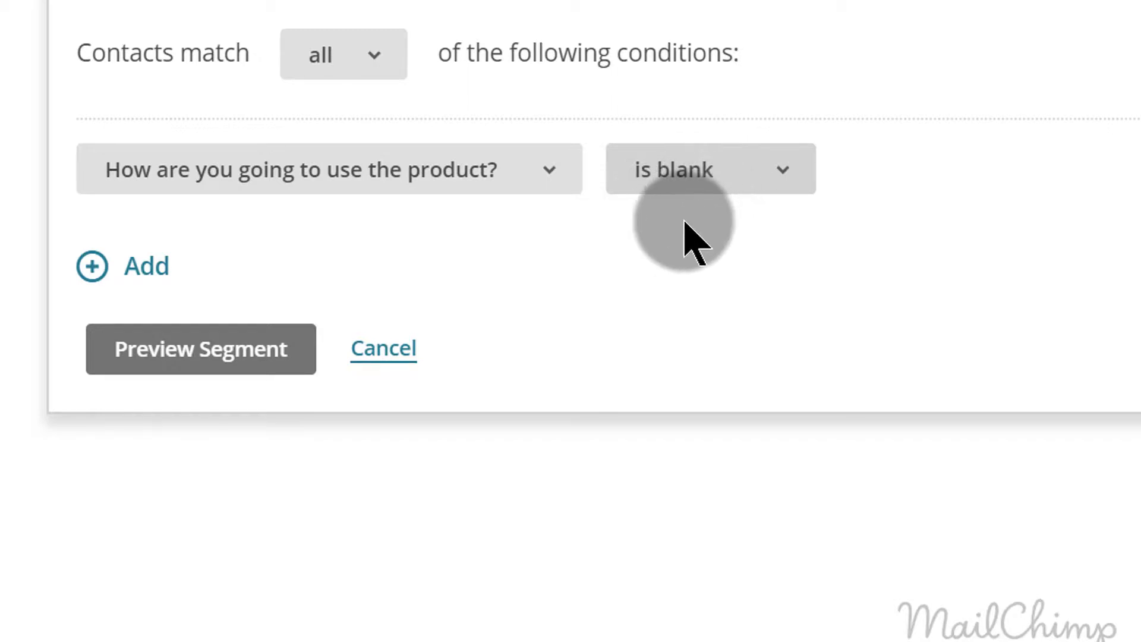
{"action": "left_click", "coordinate": [728, 173]}
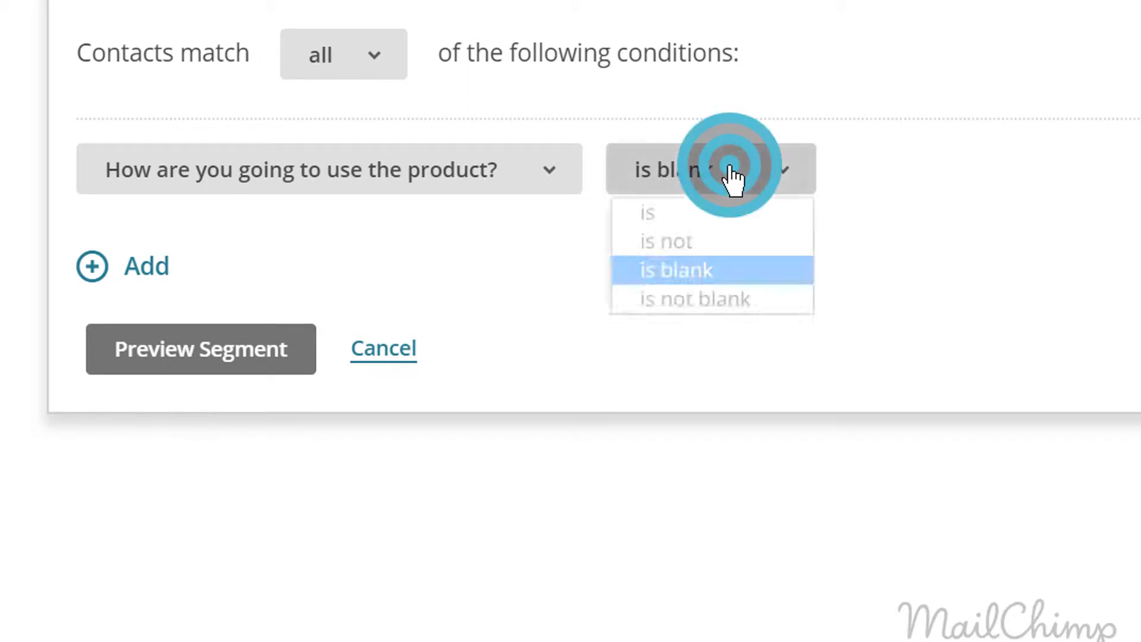
{"action": "left_click", "coordinate": [710, 172]}
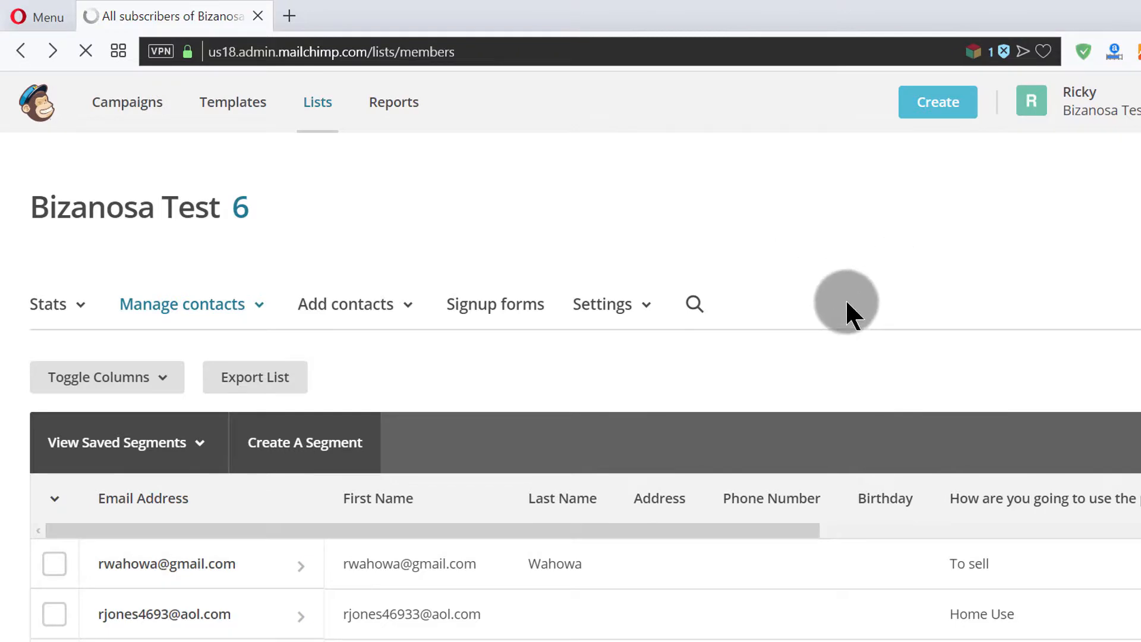
- Start a new segment with the condition Campaign Activity opened Any Campaigns within the last 3 months
{"action": "scroll", "coordinate": [782, 306], "scroll_direction": "down", "scroll_amount": 7}
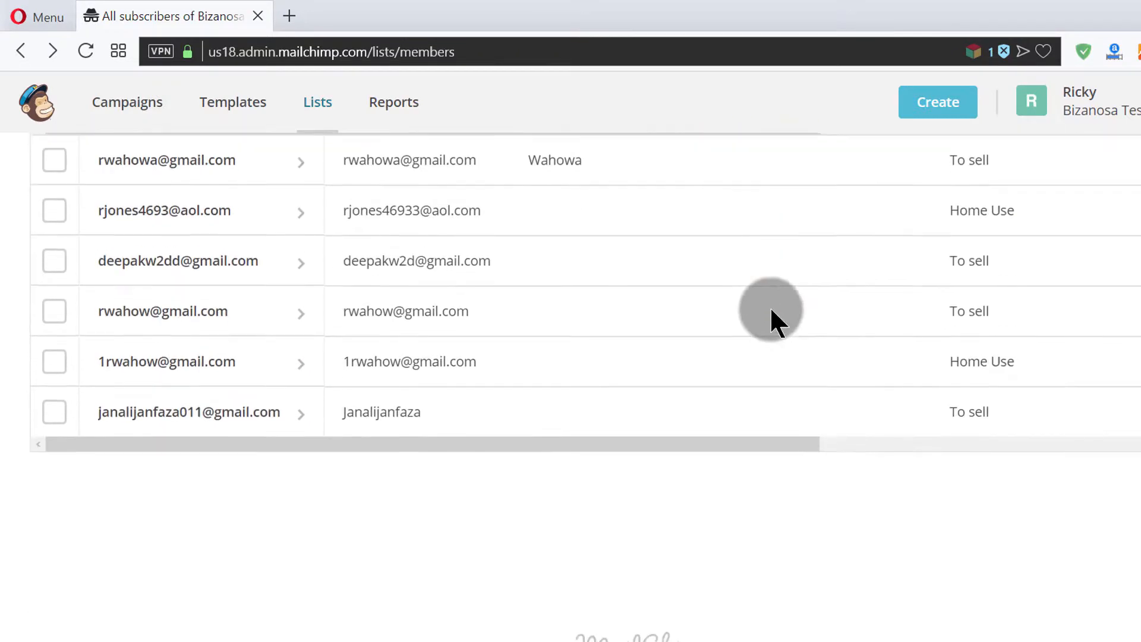
{"action": "scroll", "coordinate": [656, 301], "scroll_direction": "up", "scroll_amount": 3}
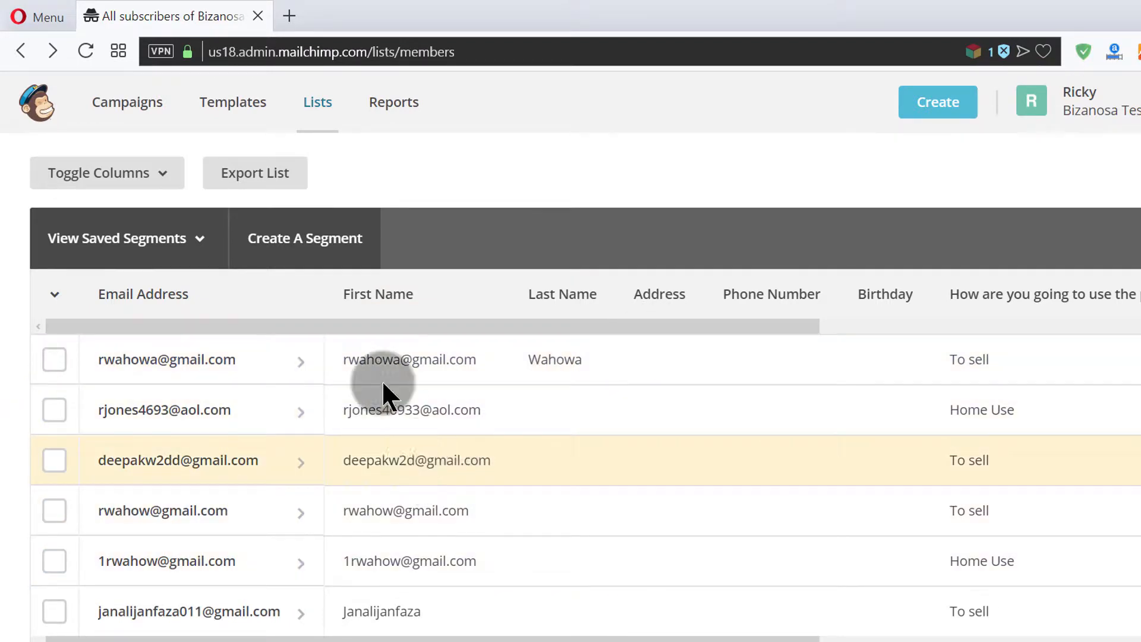
{"action": "left_click", "coordinate": [305, 239]}
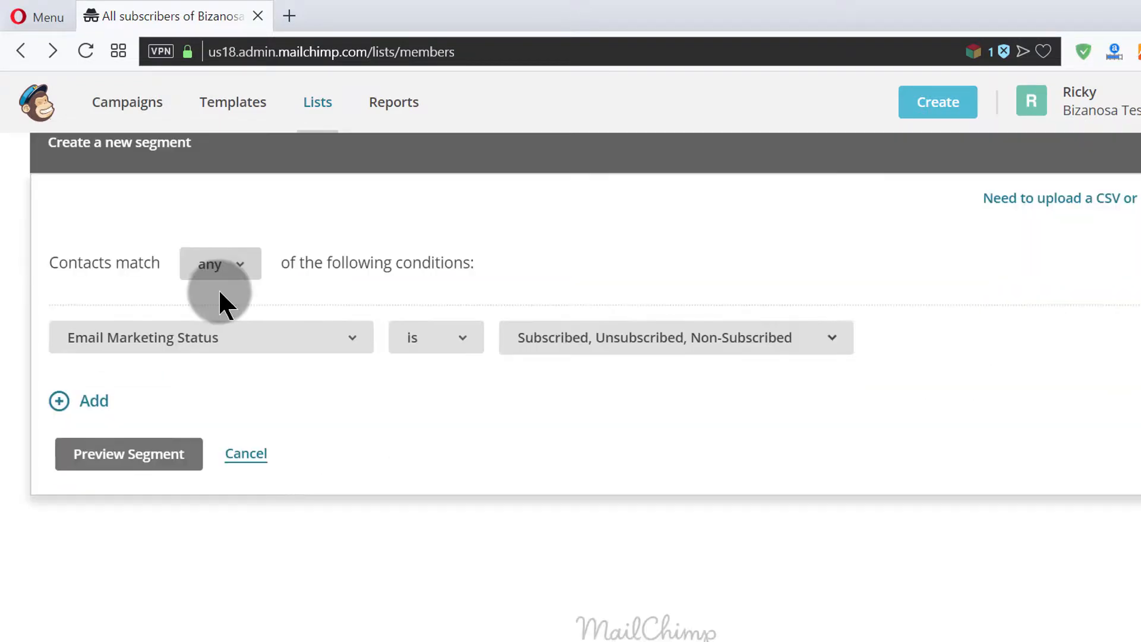
{"action": "left_click", "coordinate": [244, 333]}
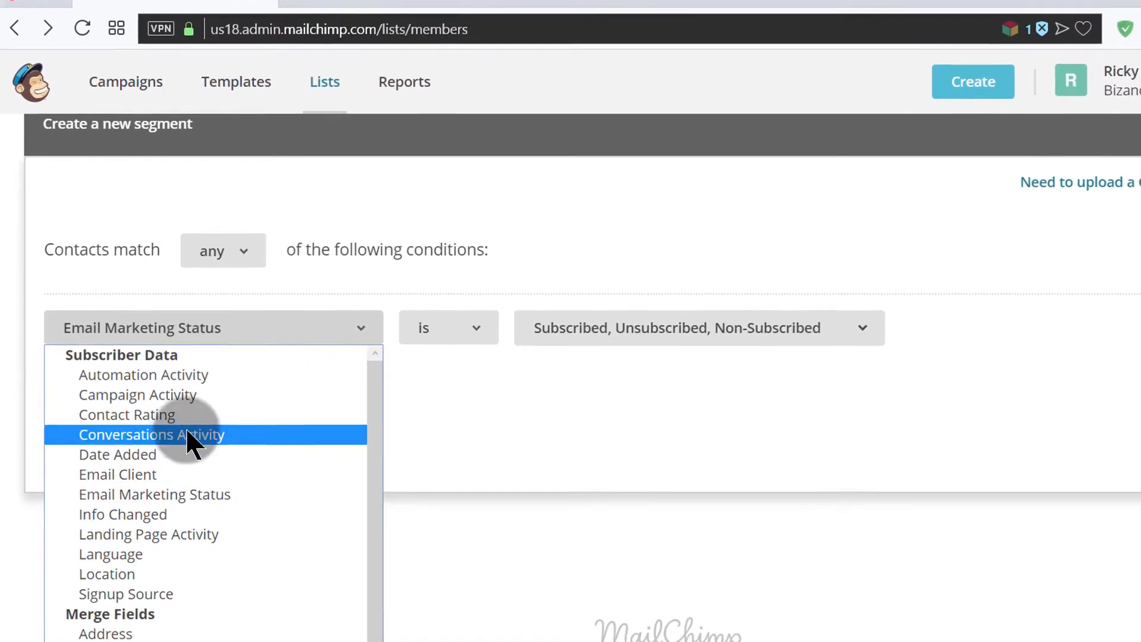
{"action": "left_click", "coordinate": [178, 393]}
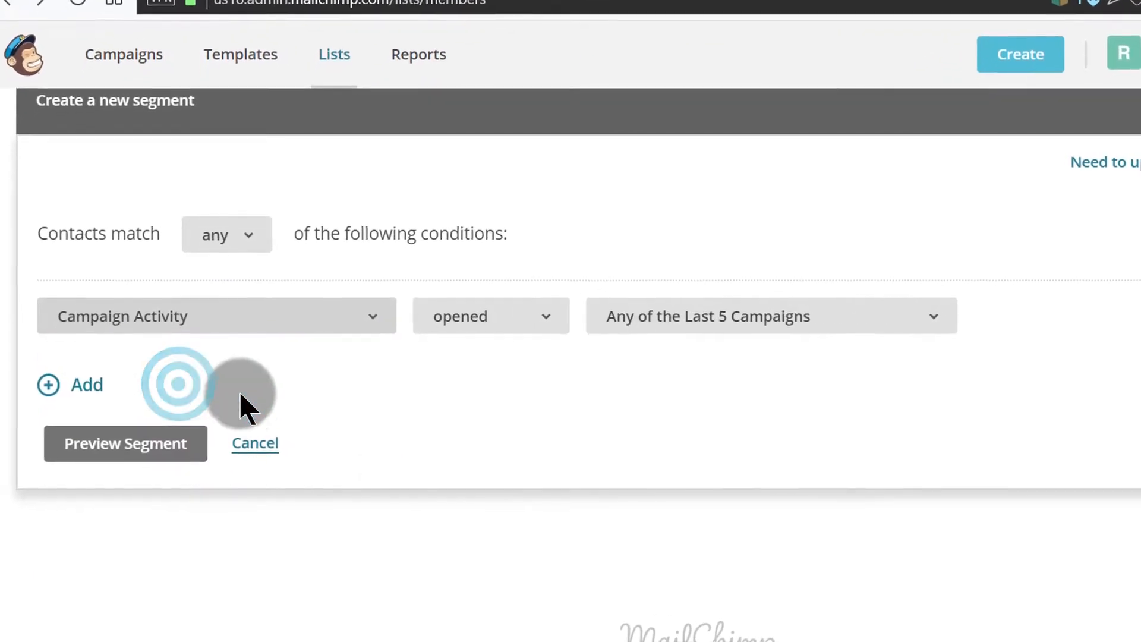
{"action": "left_click", "coordinate": [738, 314]}
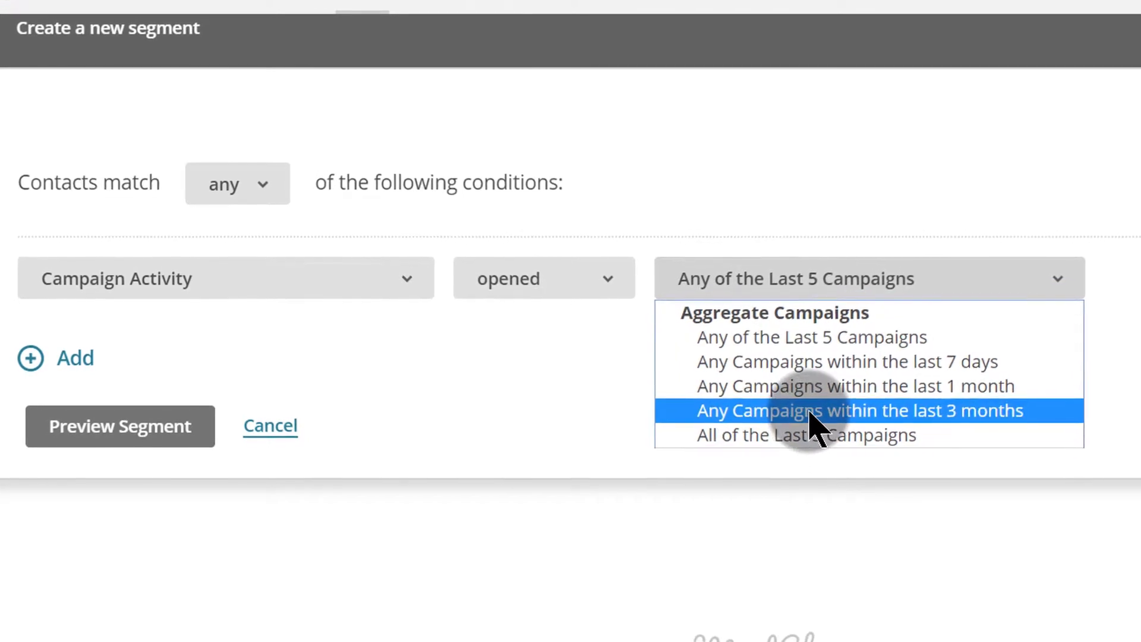
{"action": "left_click", "coordinate": [931, 414]}
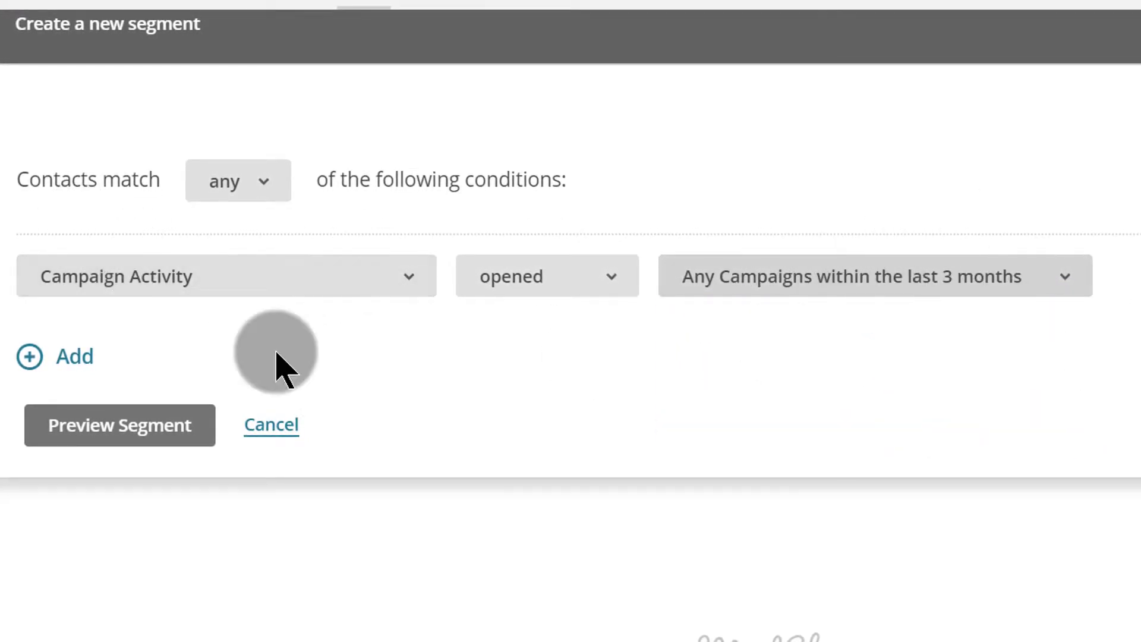
- Add a second condition, Landing Page Activity signed up on, checking its comparison and landing page choices, and preview the segment
{"action": "left_click", "coordinate": [68, 358]}
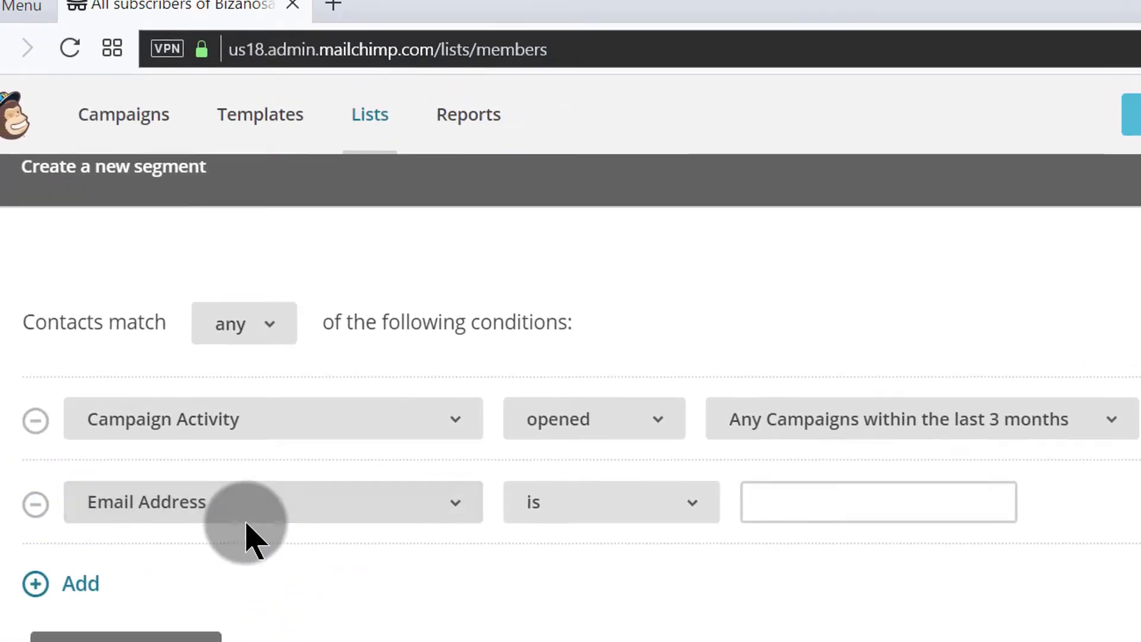
{"action": "left_click", "coordinate": [226, 361]}
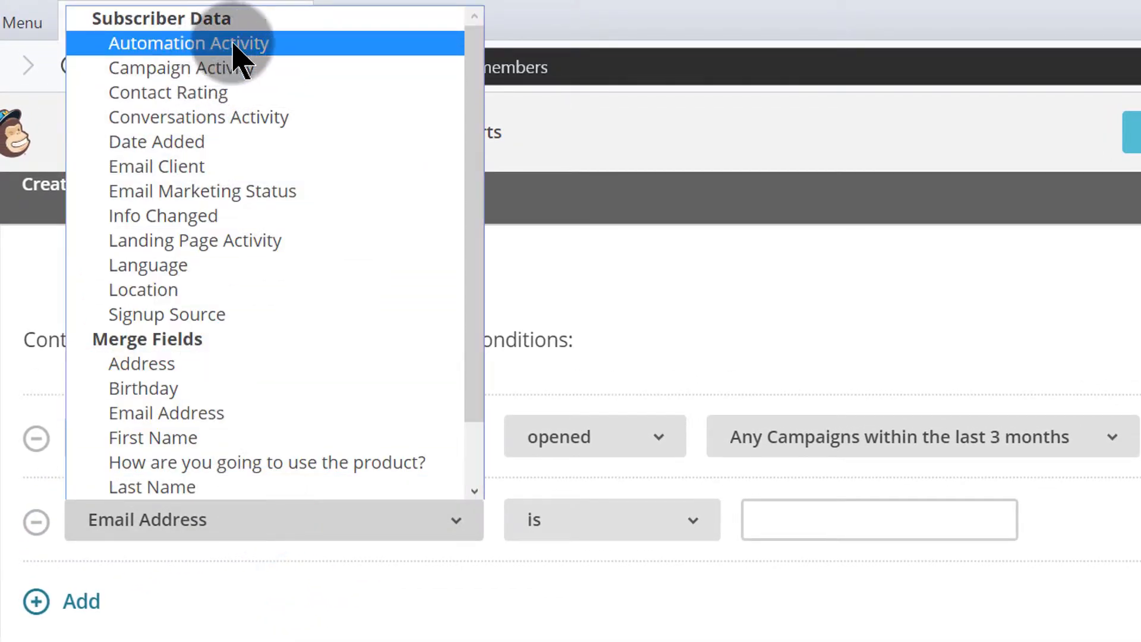
{"action": "left_click", "coordinate": [226, 238]}
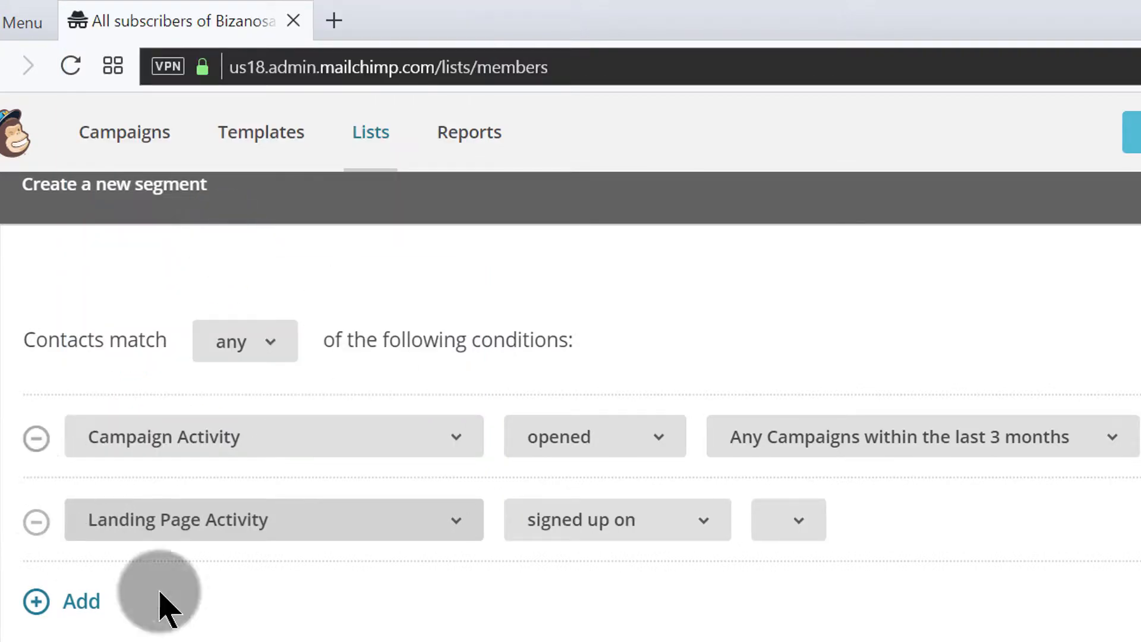
{"action": "left_click", "coordinate": [616, 516]}
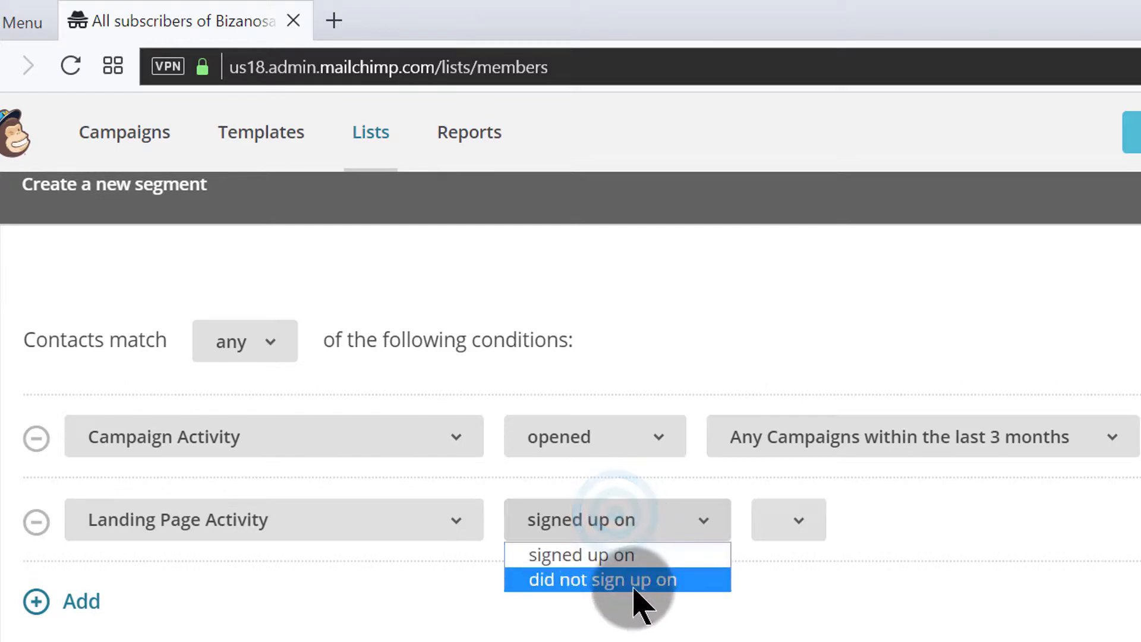
{"action": "left_click", "coordinate": [636, 523]}
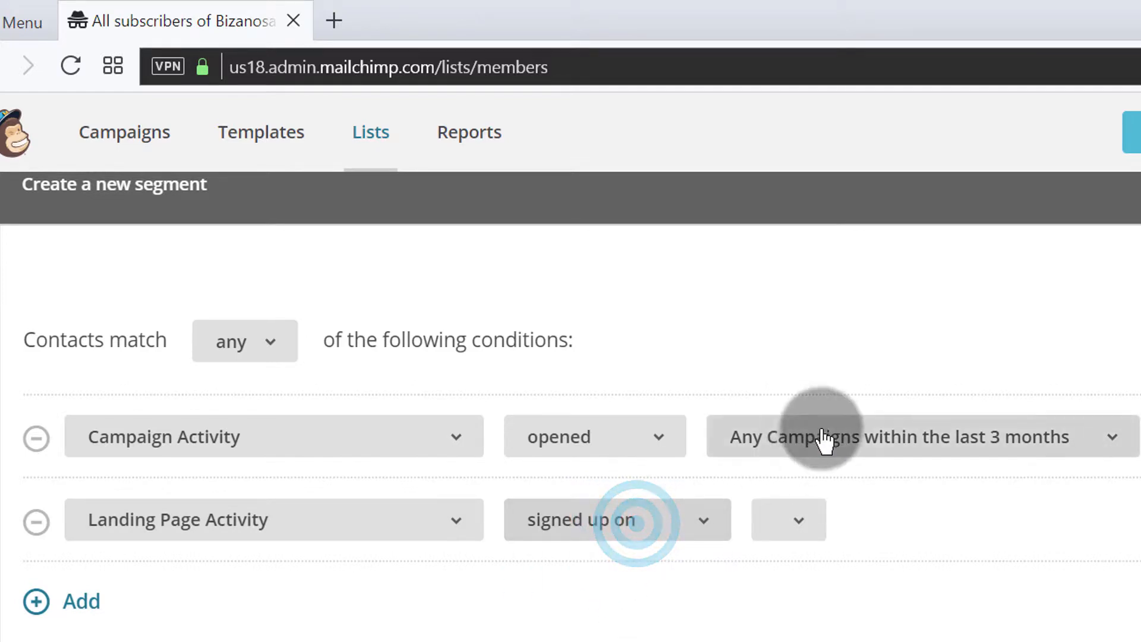
{"action": "left_click", "coordinate": [802, 522]}
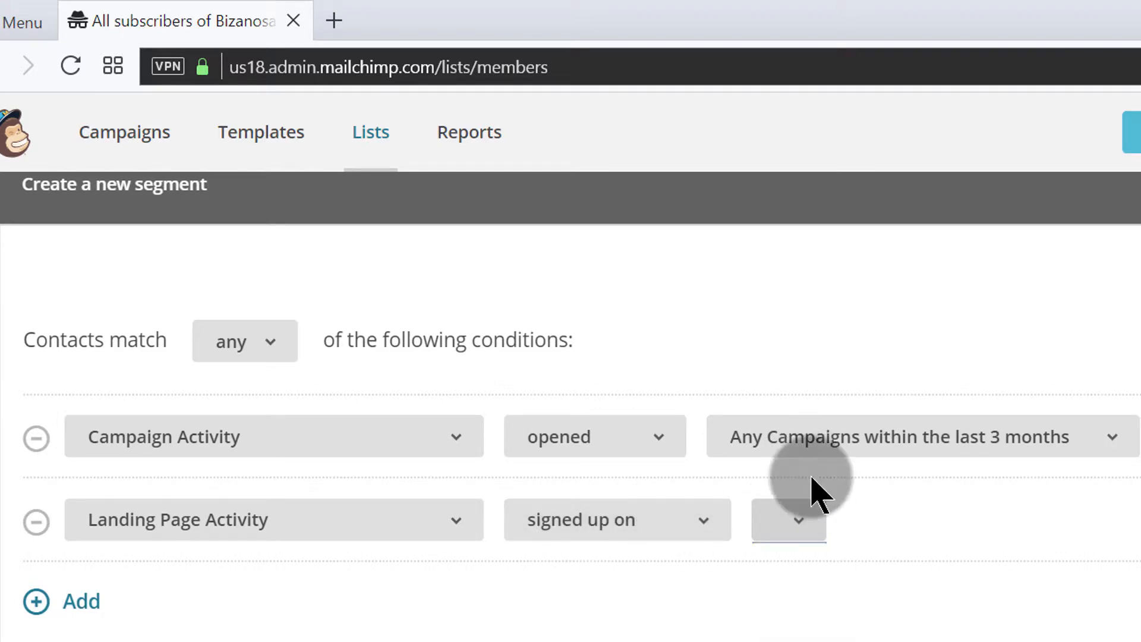
{"action": "left_click", "coordinate": [795, 522]}
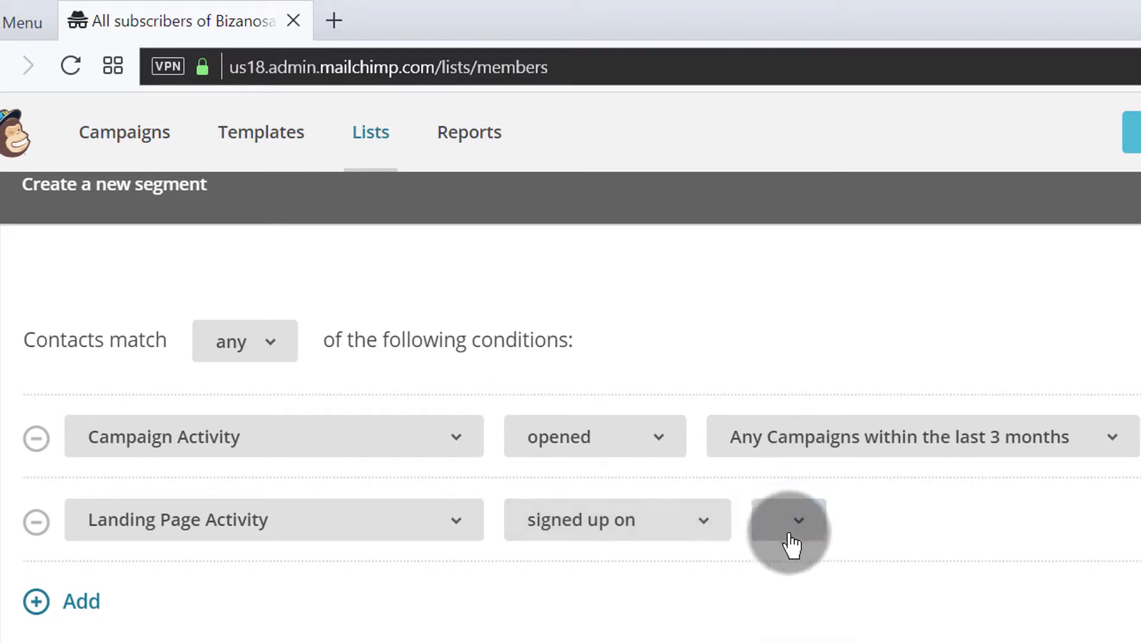
{"action": "left_click", "coordinate": [797, 526]}
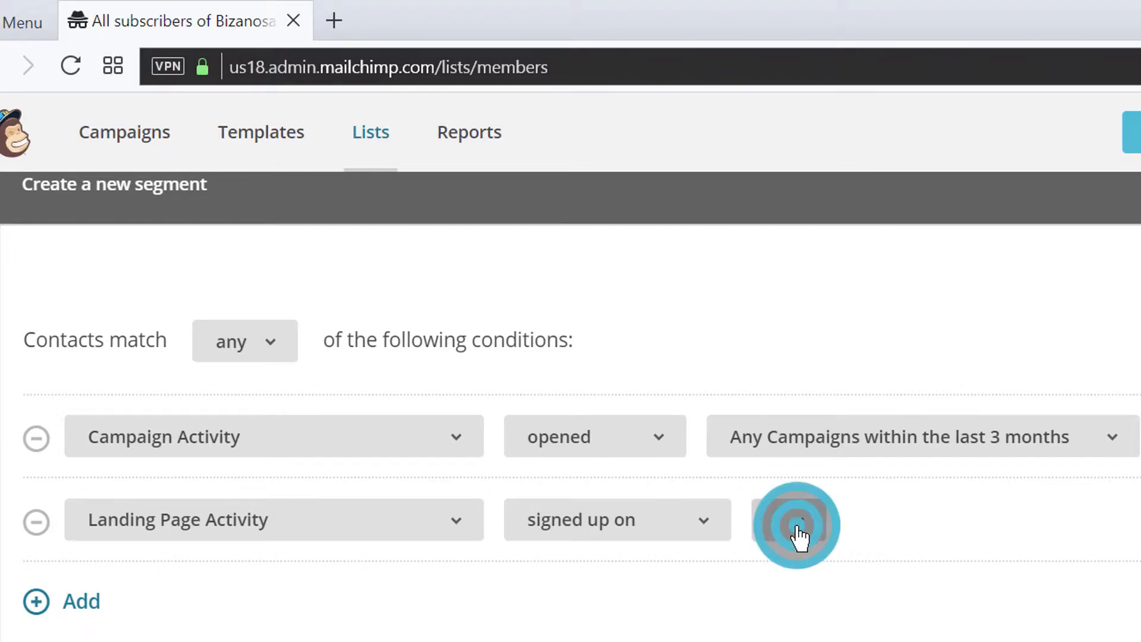
{"action": "left_click", "coordinate": [807, 565]}
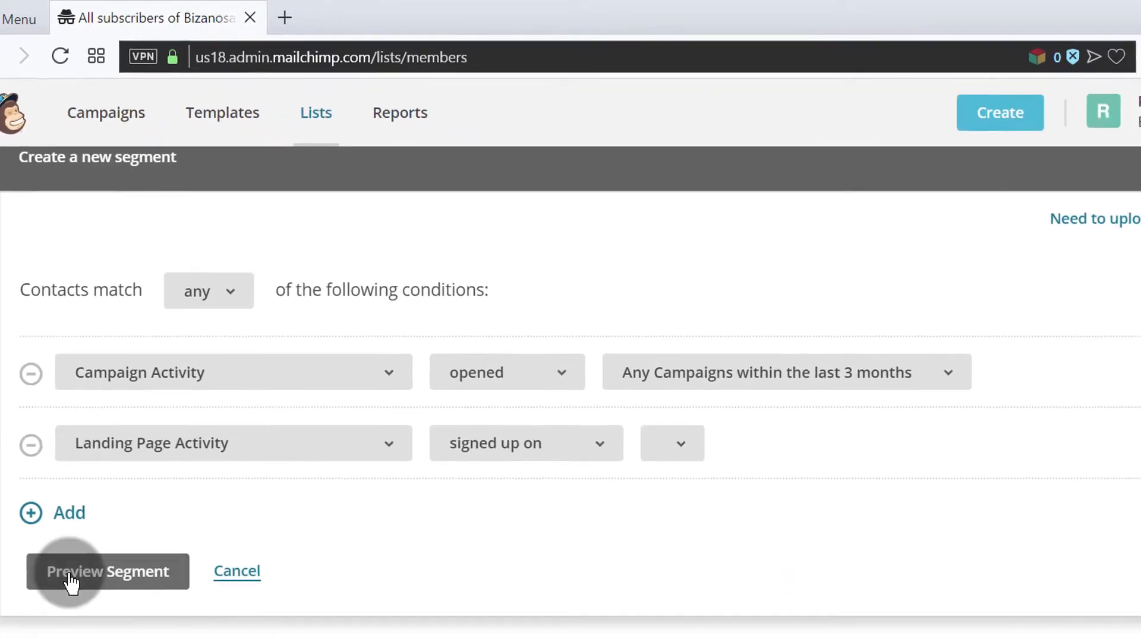
{"action": "left_click", "coordinate": [70, 581]}
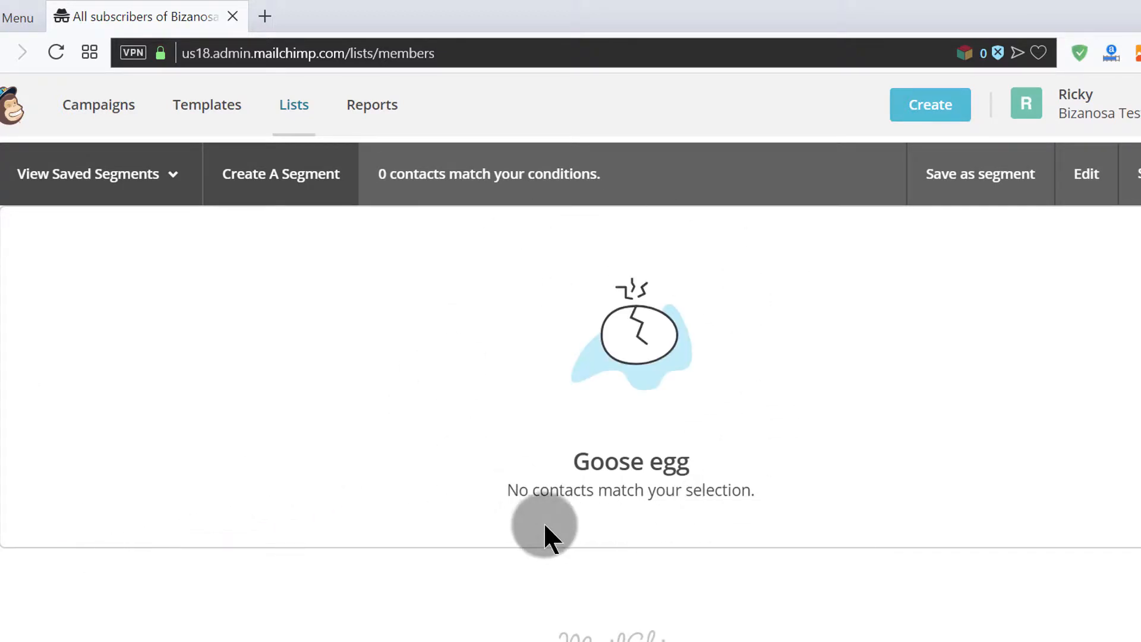
- Save the previewed segment as "Active subs" and close it to return to the full contact list
{"action": "left_click", "coordinate": [969, 184]}
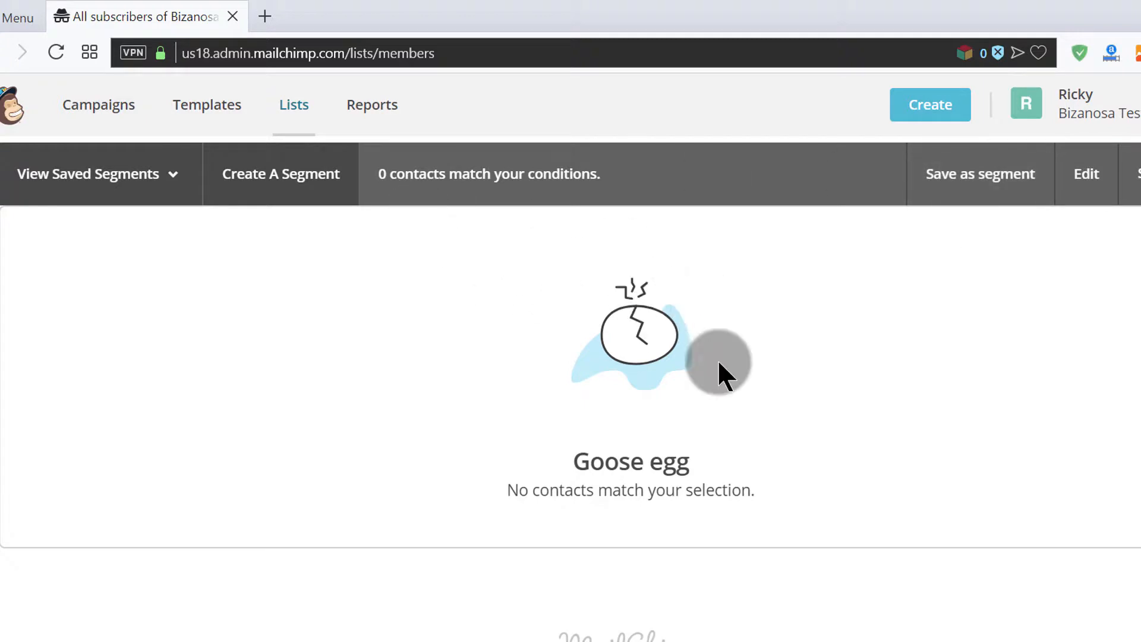
{"action": "left_click", "coordinate": [979, 179]}
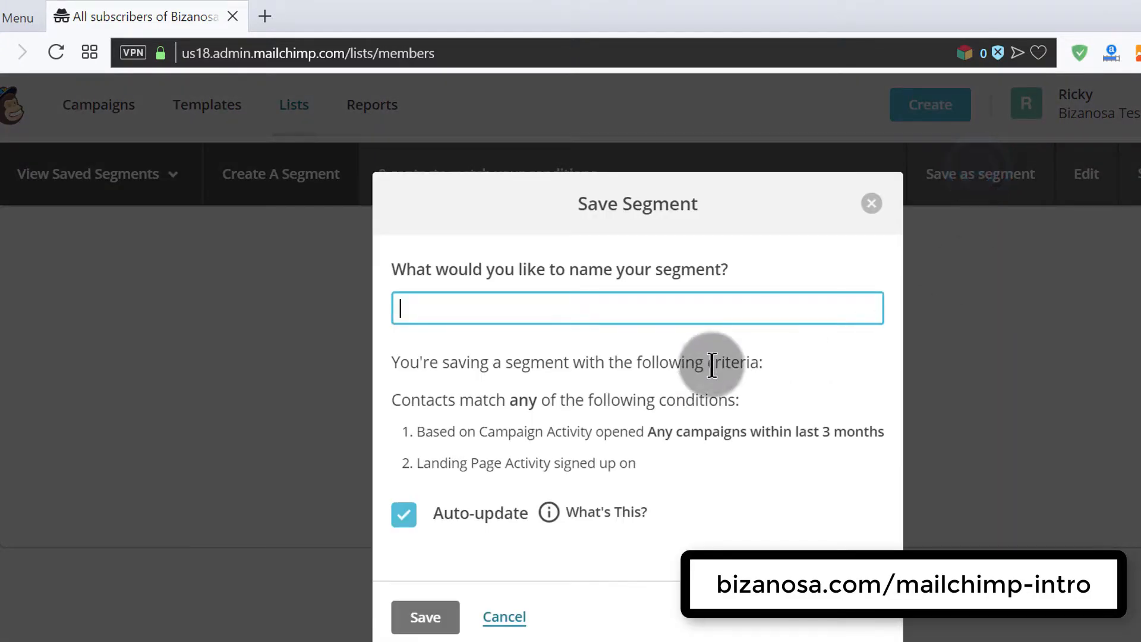
{"action": "left_click", "coordinate": [496, 306]}
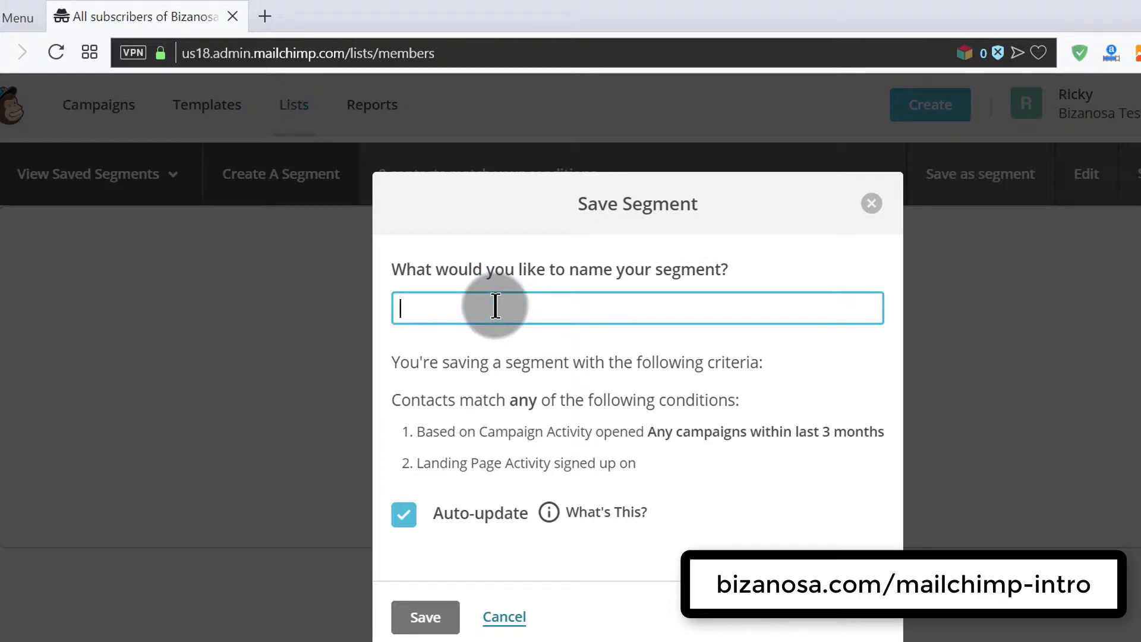
{"action": "type", "text": "ACtive subs"}
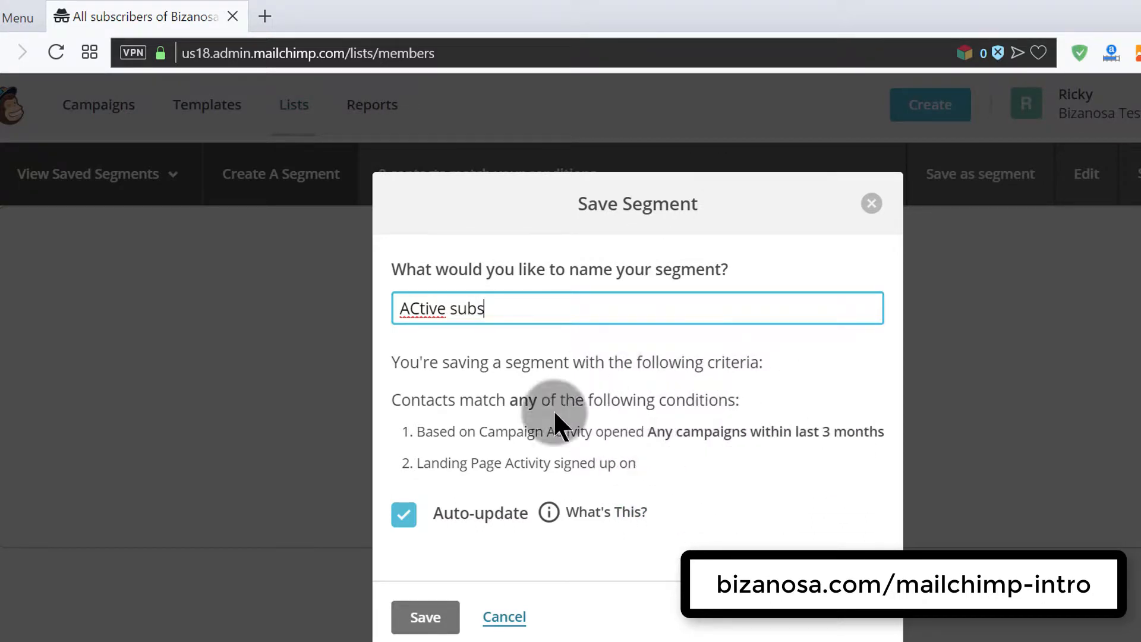
{"action": "left_click", "coordinate": [400, 308]}
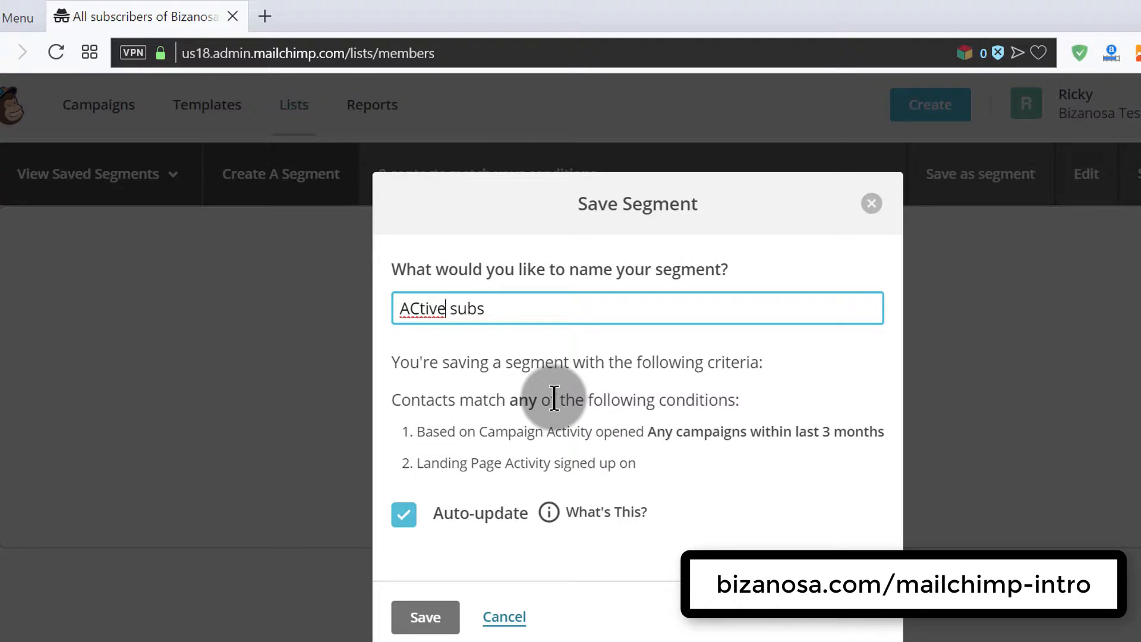
{"action": "key", "text": "Left"}
{"action": "key", "text": "Left"}
{"action": "key", "text": "Left"}
{"action": "key", "text": "Left"}
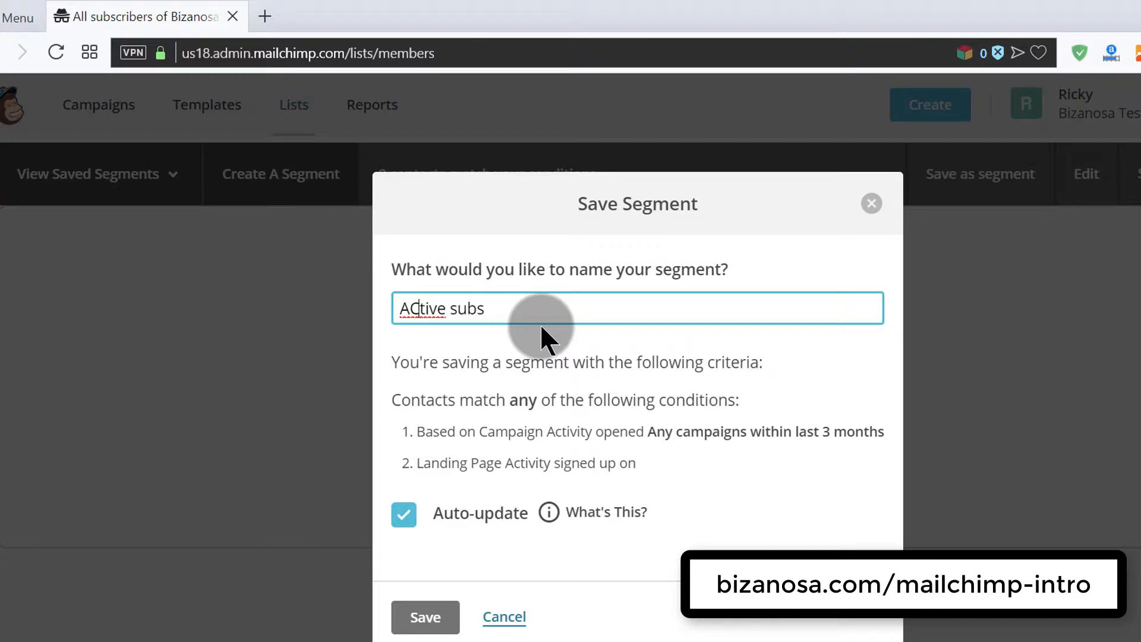
{"action": "key", "text": "BackSpace"}
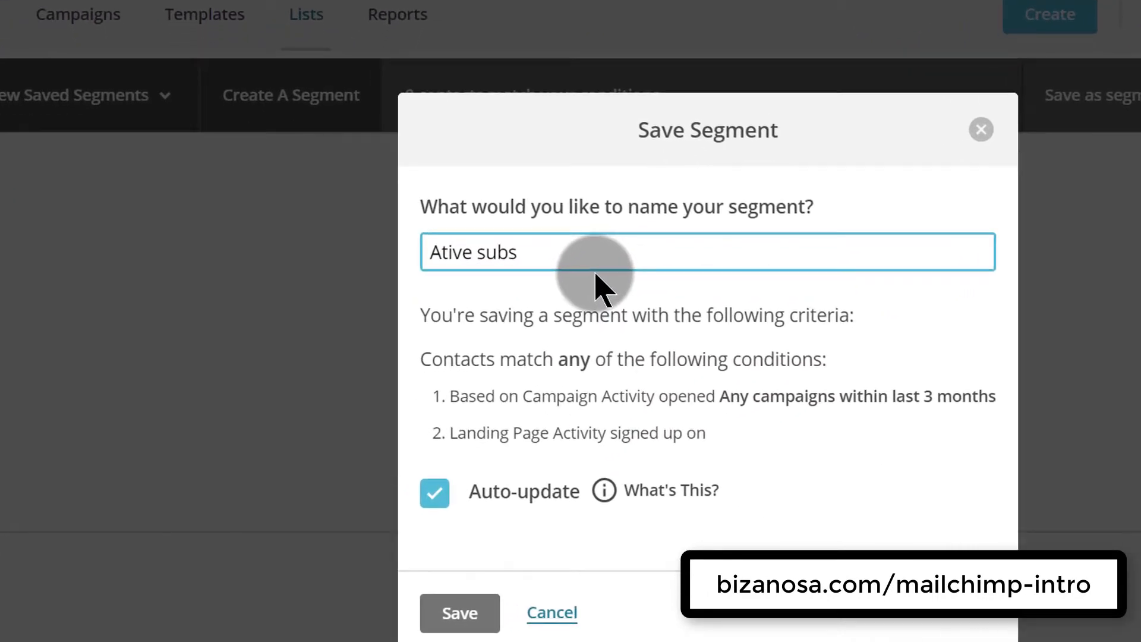
{"action": "type", "text": "c"}
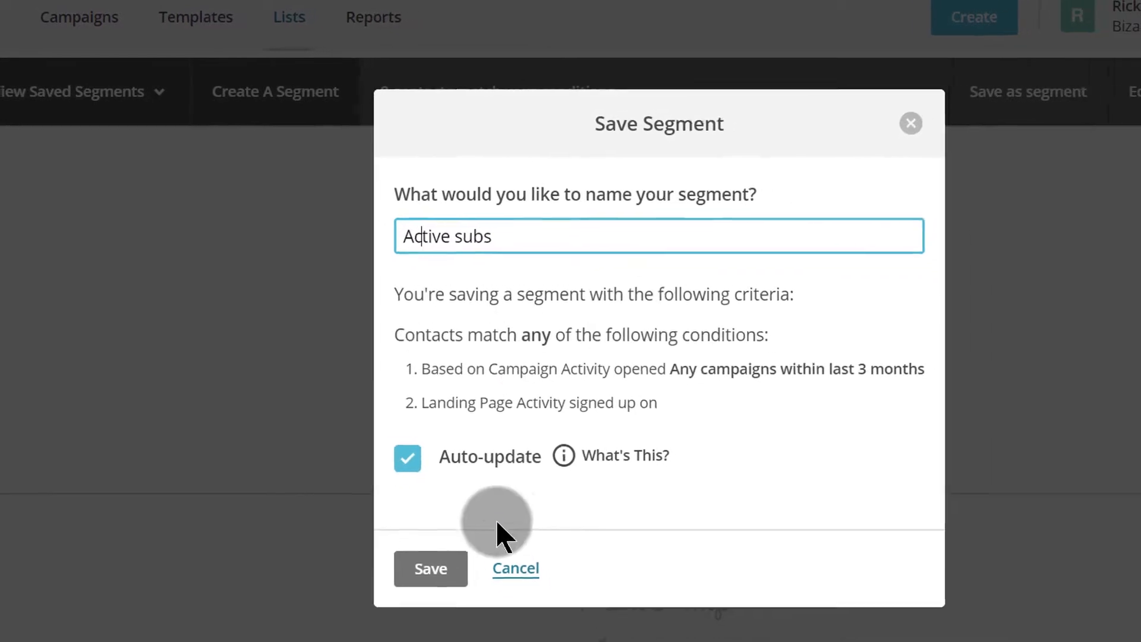
{"action": "left_click", "coordinate": [460, 613]}
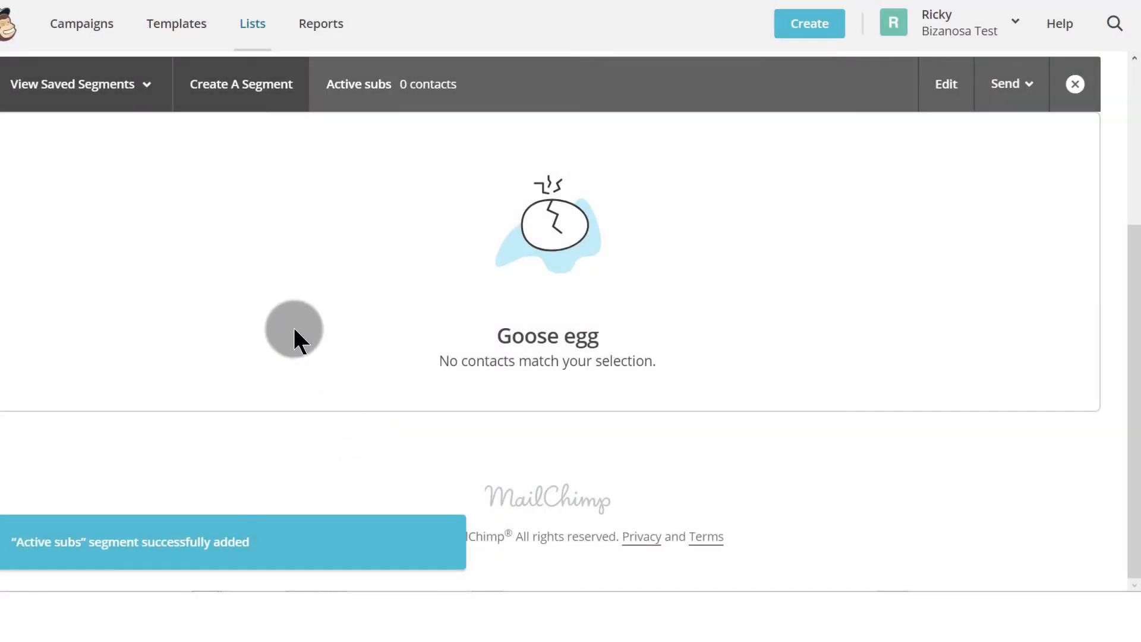
{"action": "left_click", "coordinate": [1075, 84]}
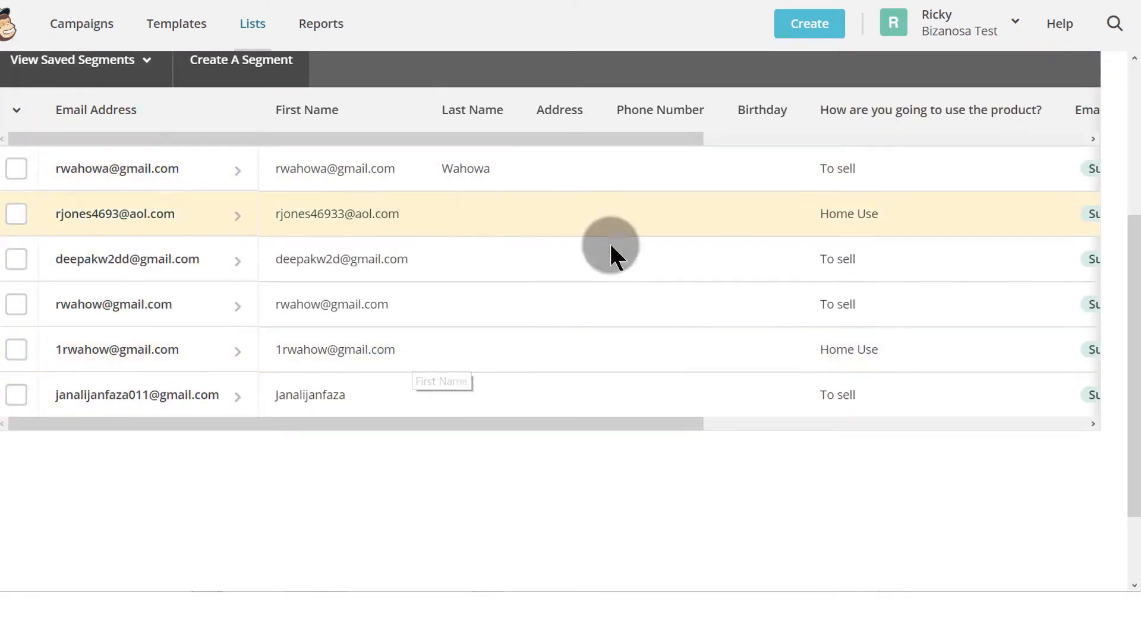
- Open the list's Segments page to view all saved segments
{"action": "scroll", "coordinate": [417, 312], "scroll_direction": "up", "scroll_amount": 3}
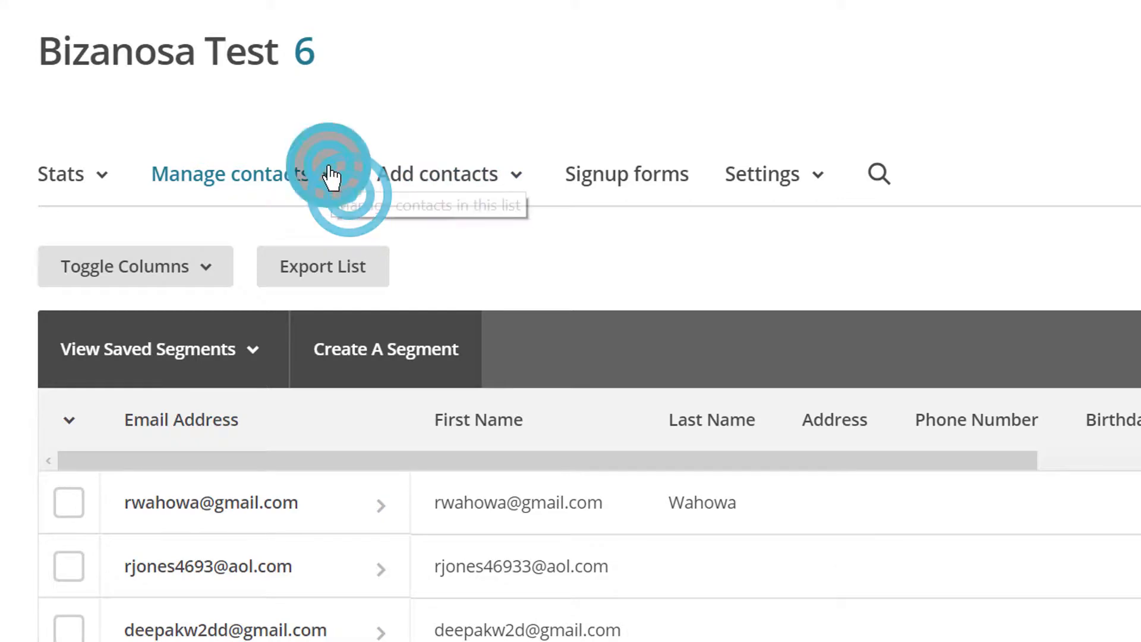
{"action": "left_click", "coordinate": [328, 175]}
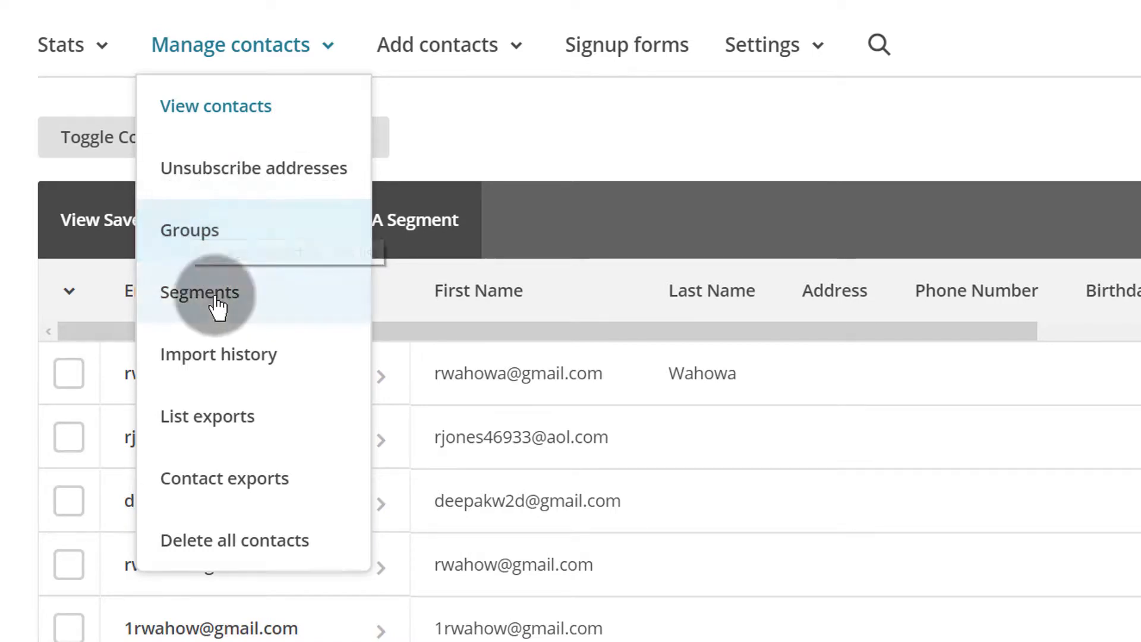
{"action": "left_click", "coordinate": [171, 305]}
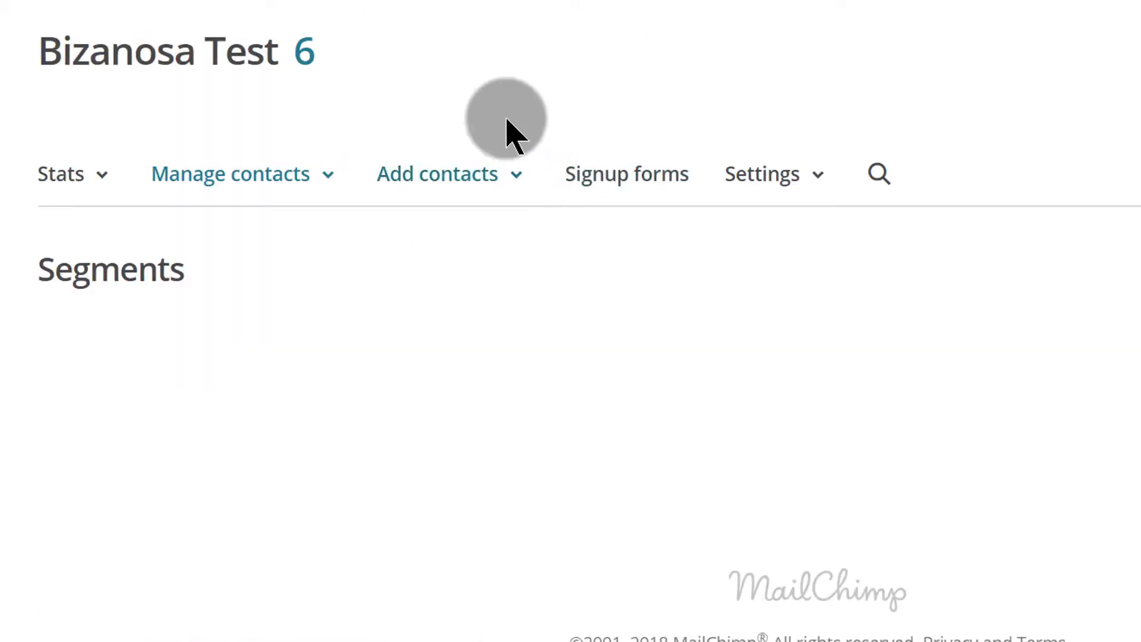
{"action": "scroll", "coordinate": [654, 271], "scroll_direction": "down", "scroll_amount": 4}
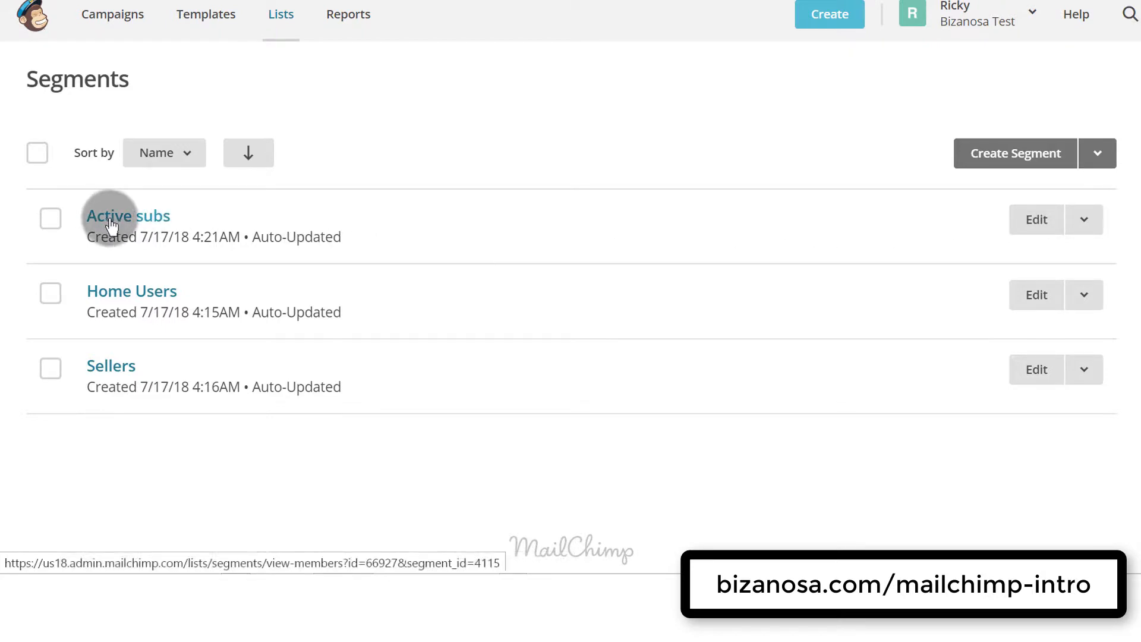
- Open the Active subs segment for editing and make contacts match all of its conditions
{"action": "left_click", "coordinate": [1030, 225]}
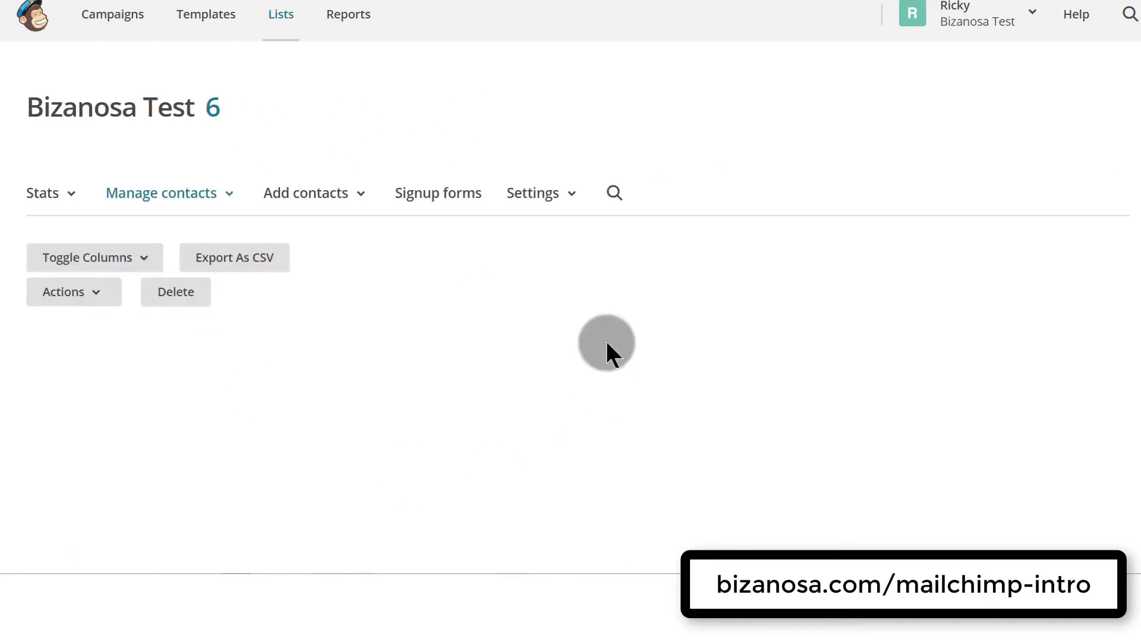
{"action": "scroll", "coordinate": [375, 290], "scroll_direction": "down", "scroll_amount": 1}
{"action": "scroll", "coordinate": [370, 282], "scroll_direction": "down", "scroll_amount": 1}
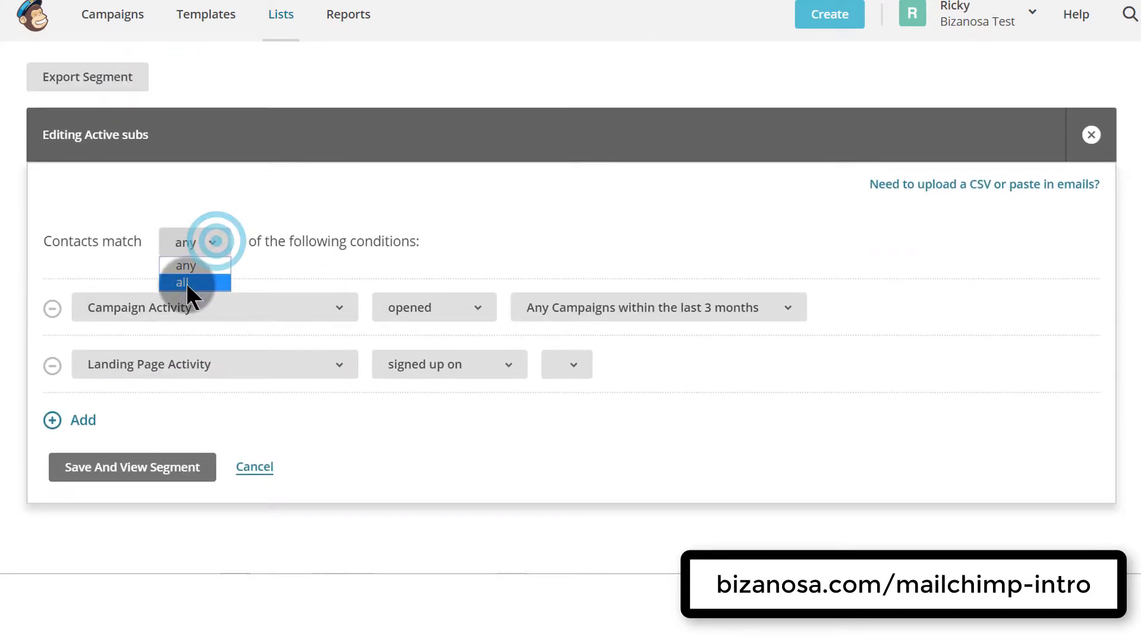
{"action": "left_click", "coordinate": [184, 281]}
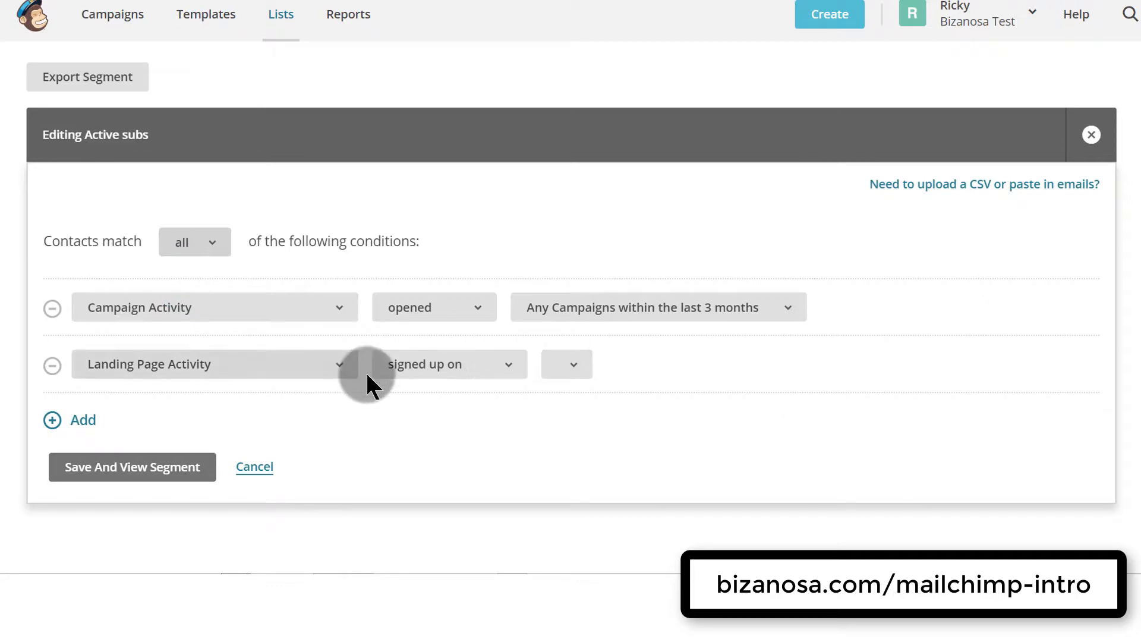
{"action": "scroll", "coordinate": [366, 374], "scroll_direction": "down", "scroll_amount": 1}
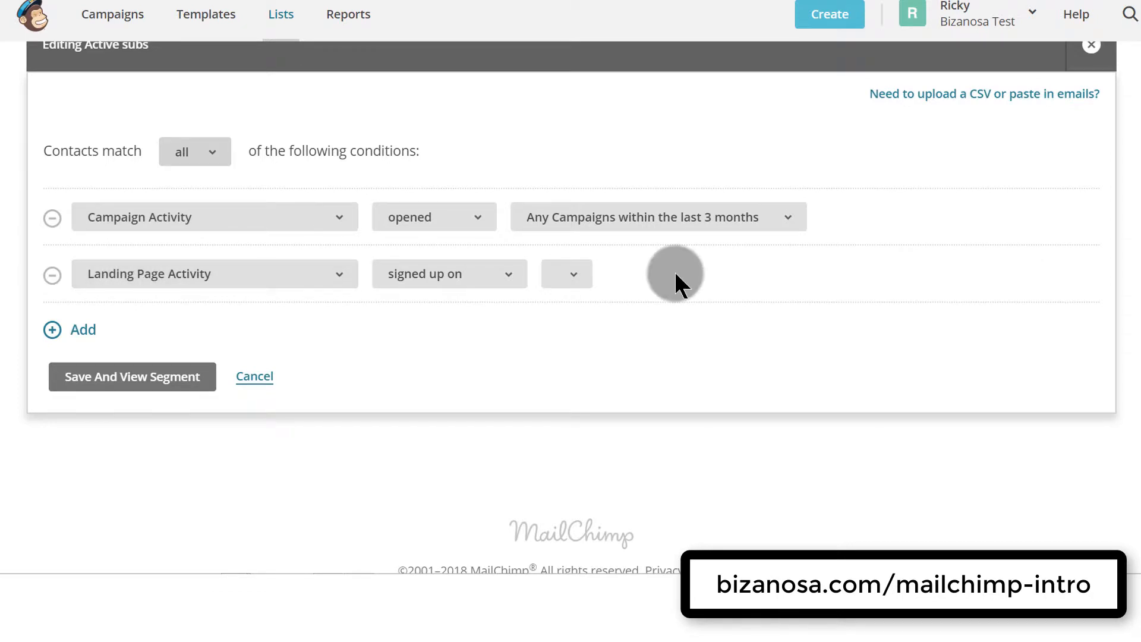
- Save the edited Active subs segment and close it to return to the full contact list
{"action": "left_click", "coordinate": [132, 380]}
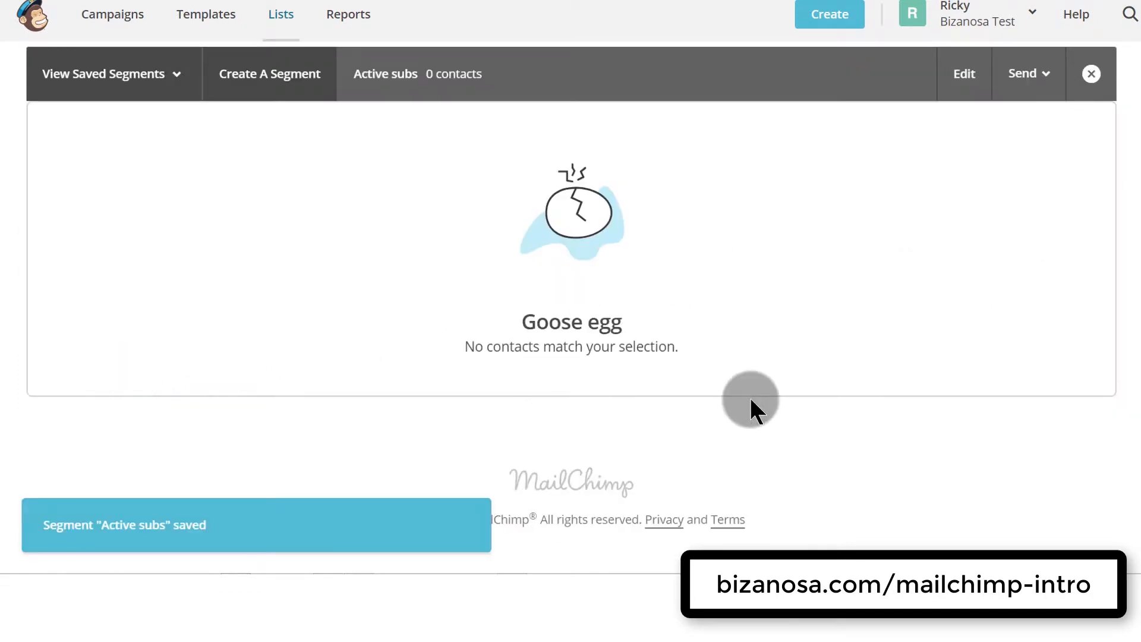
{"action": "left_click", "coordinate": [1091, 74]}
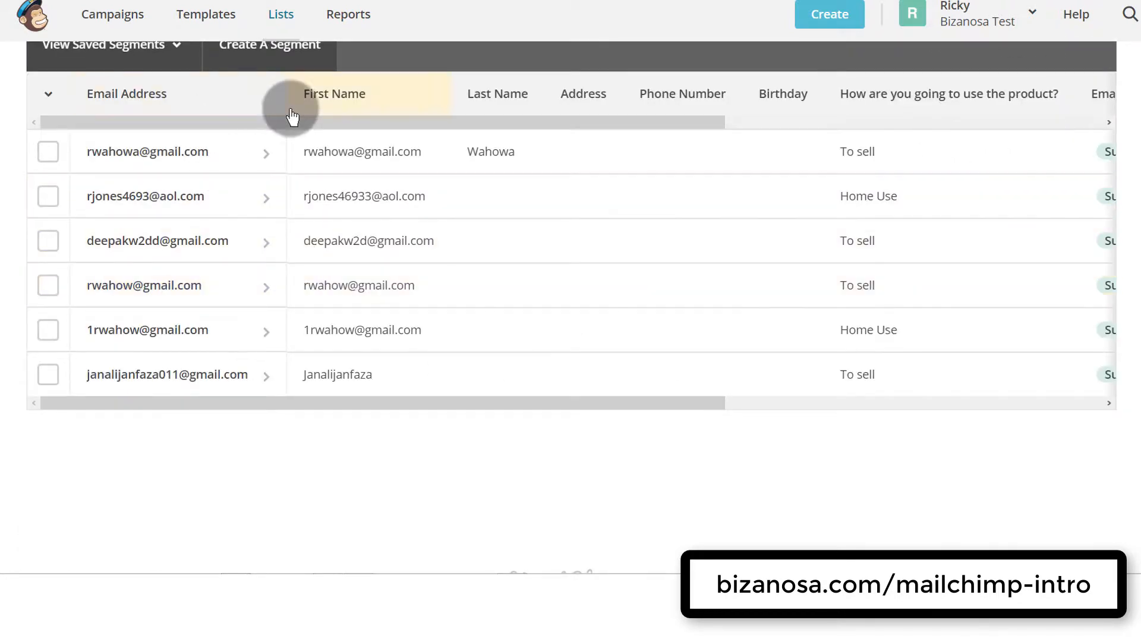
- Open the list's Segments page and check how selecting and deselecting the Sellers segment works
{"action": "scroll", "coordinate": [286, 102], "scroll_direction": "up", "scroll_amount": 5}
{"action": "left_click", "coordinate": [221, 193]}
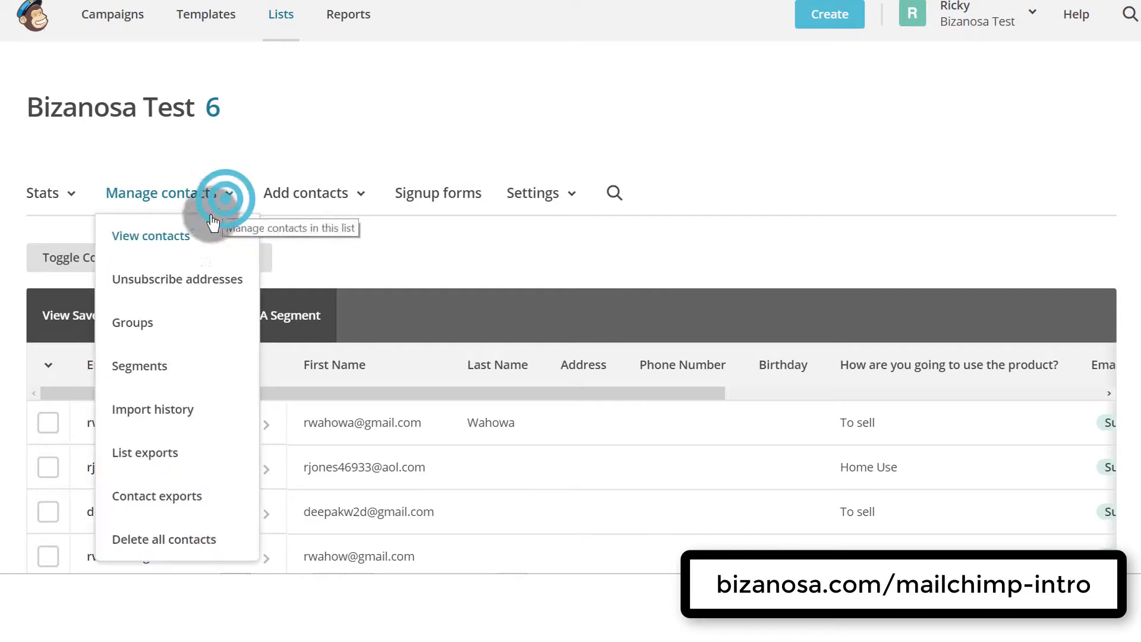
{"action": "left_click", "coordinate": [146, 373]}
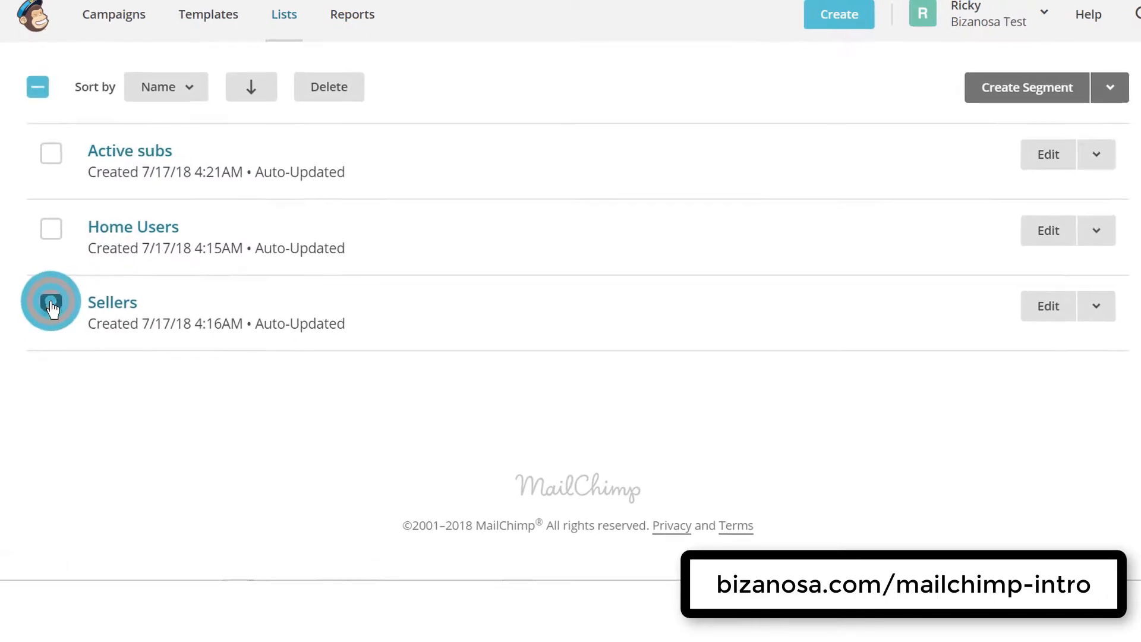
{"action": "left_click", "coordinate": [51, 304]}
{"action": "left_click", "coordinate": [51, 304]}
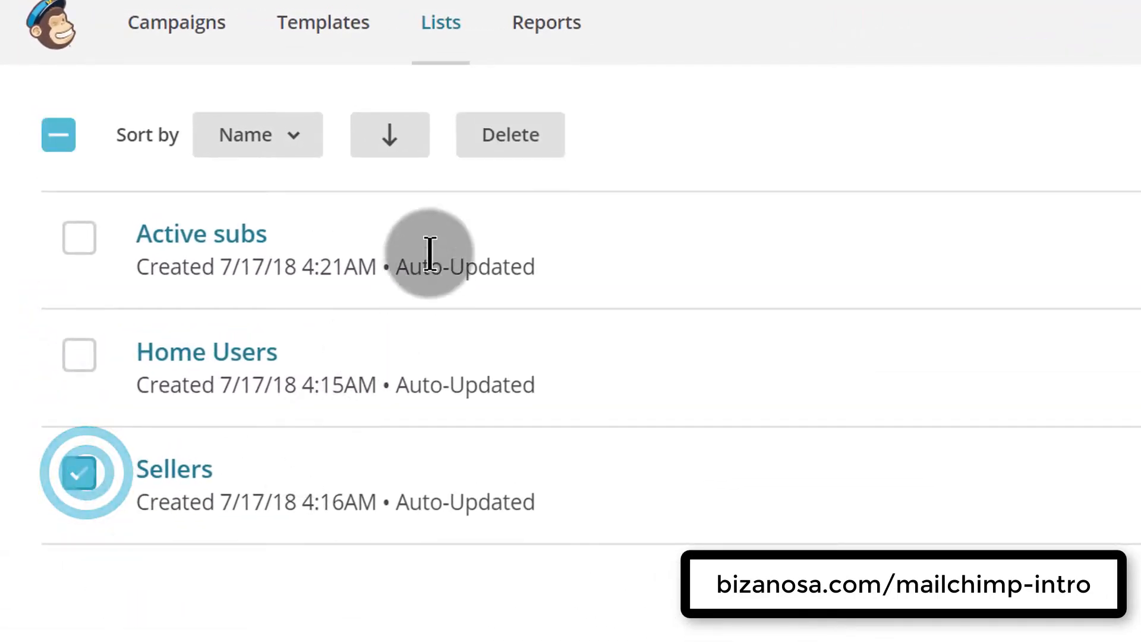
{"action": "left_click", "coordinate": [78, 474]}
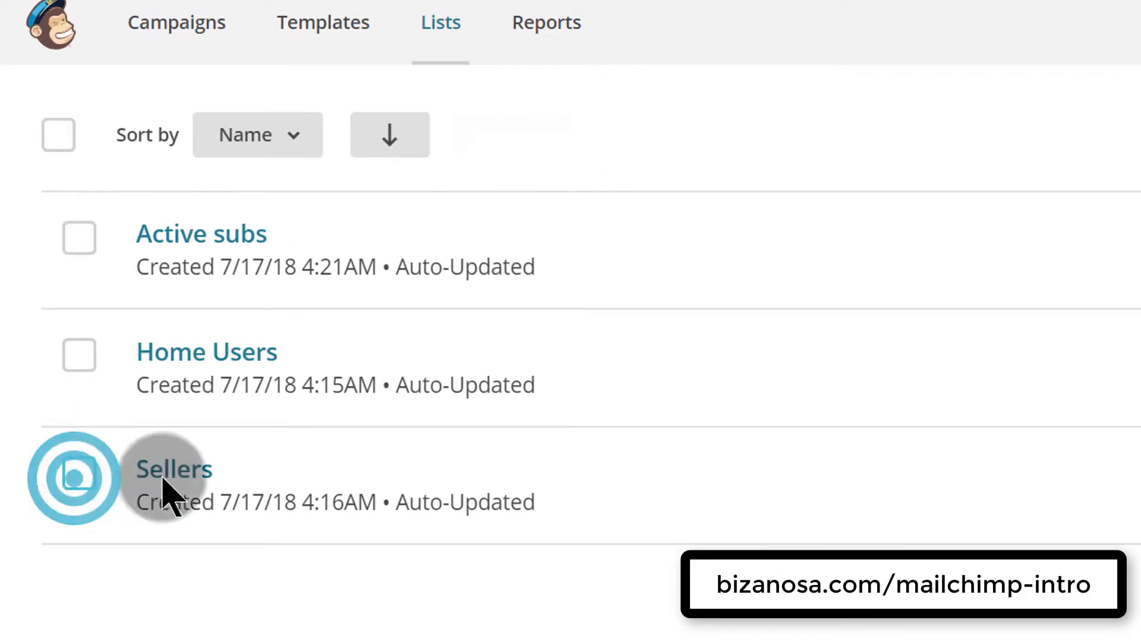
{"action": "scroll", "coordinate": [446, 511], "scroll_direction": "up", "scroll_amount": 5}
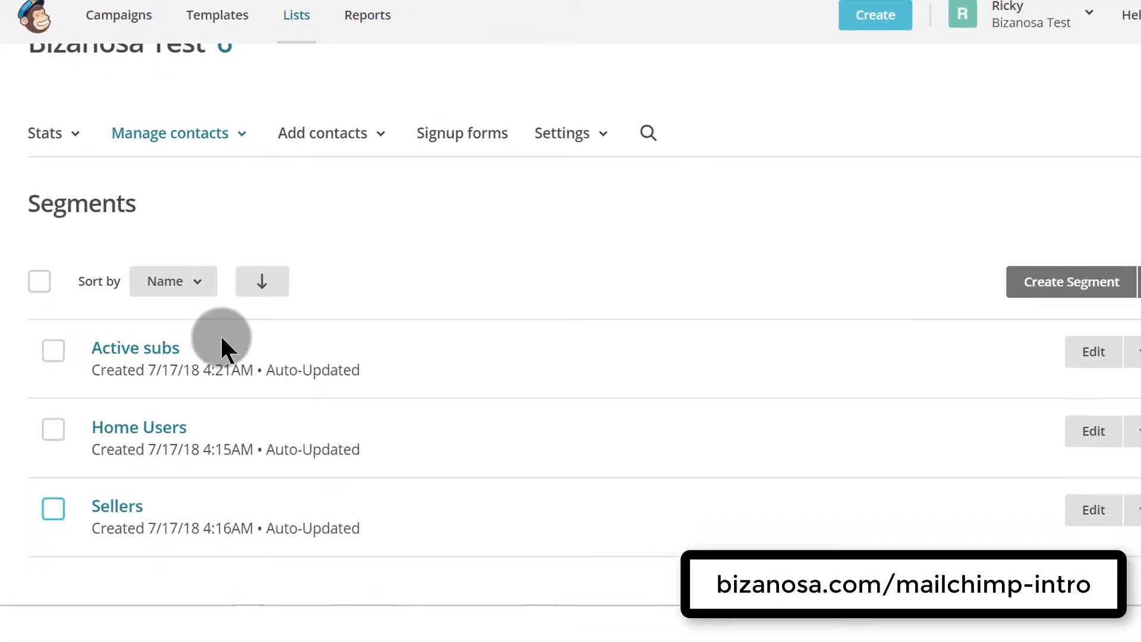
- Open a blank new segment form to review its conditions and leave it for the list's Groups page
{"action": "left_click", "coordinate": [1017, 277]}
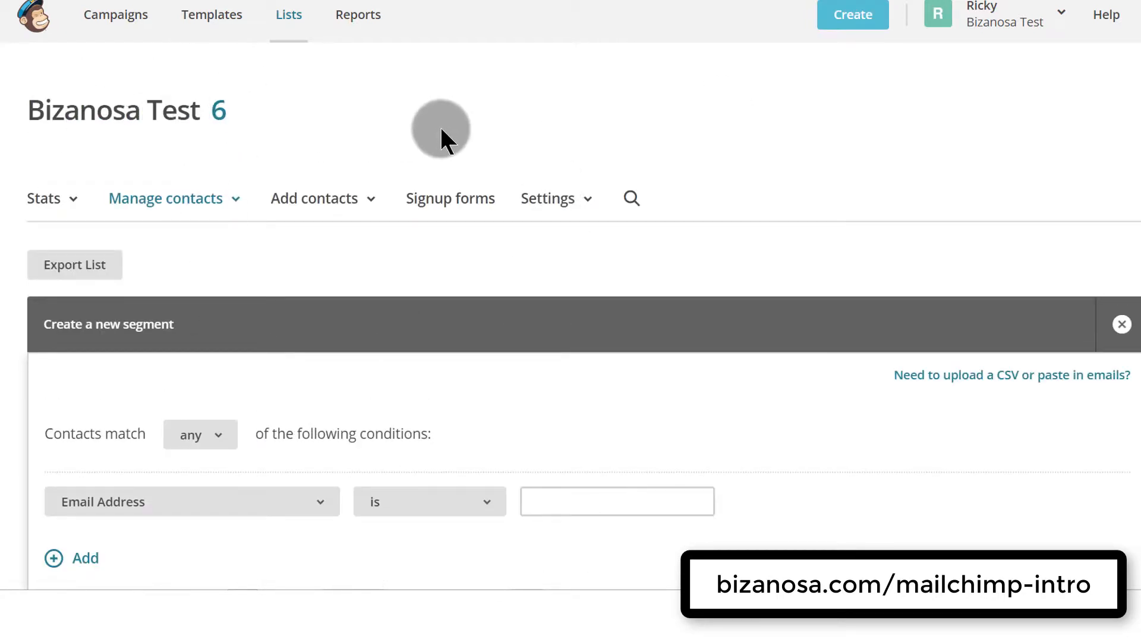
{"action": "scroll", "coordinate": [440, 149], "scroll_direction": "down", "scroll_amount": 3}
{"action": "scroll", "coordinate": [416, 195], "scroll_direction": "up", "scroll_amount": 3}
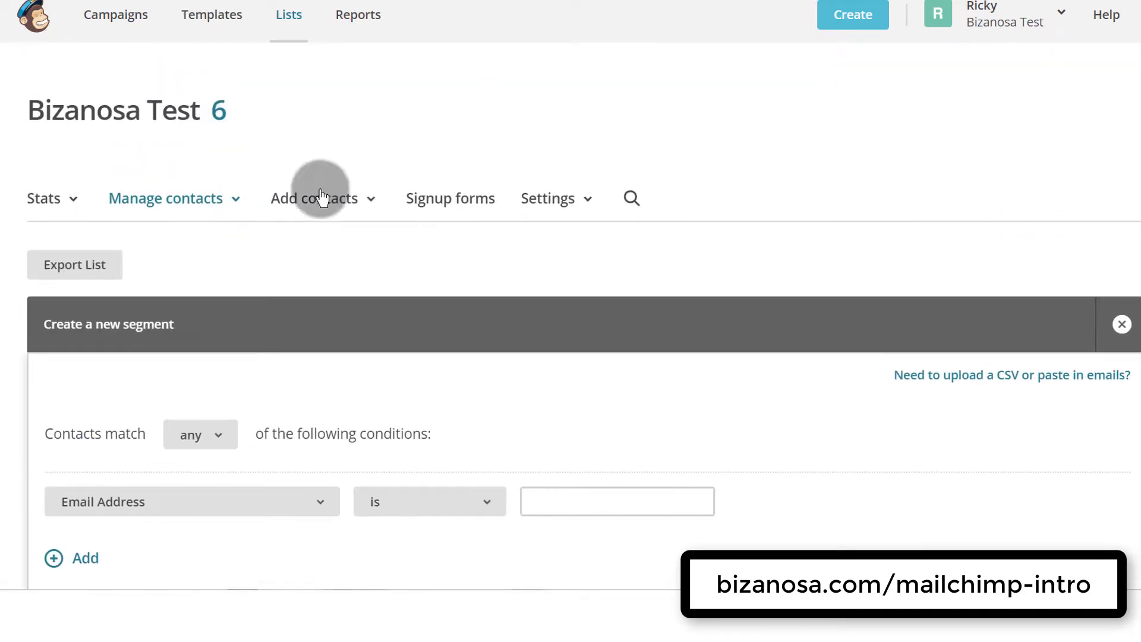
{"action": "scroll", "coordinate": [422, 149], "scroll_direction": "down", "scroll_amount": 4}
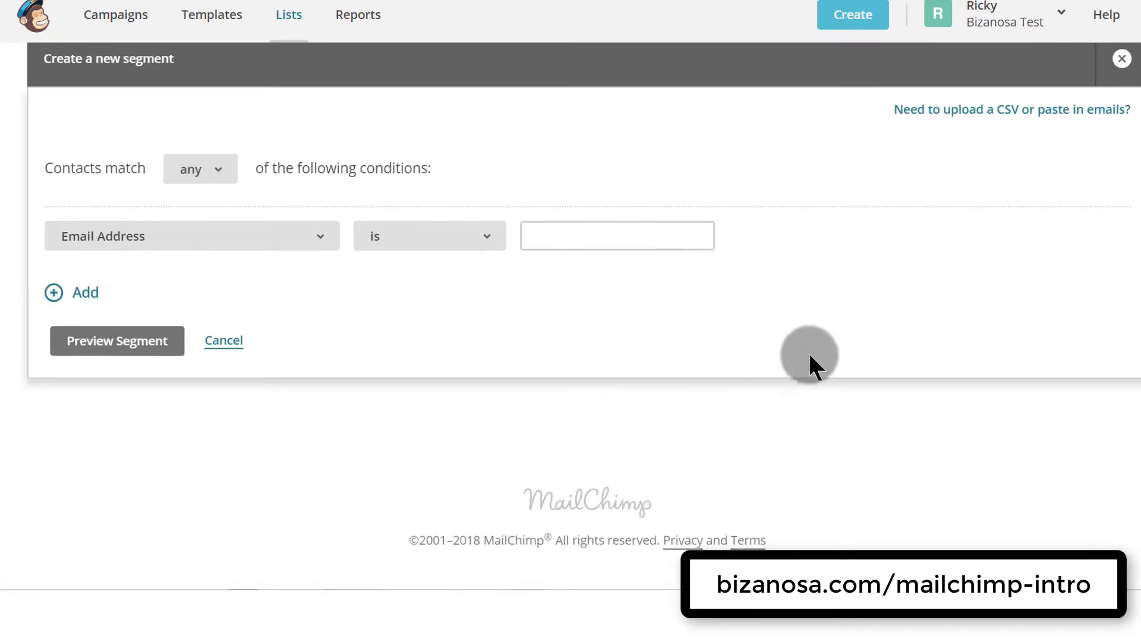
{"action": "scroll", "coordinate": [791, 356], "scroll_direction": "up", "scroll_amount": 4}
{"action": "left_click", "coordinate": [236, 205]}
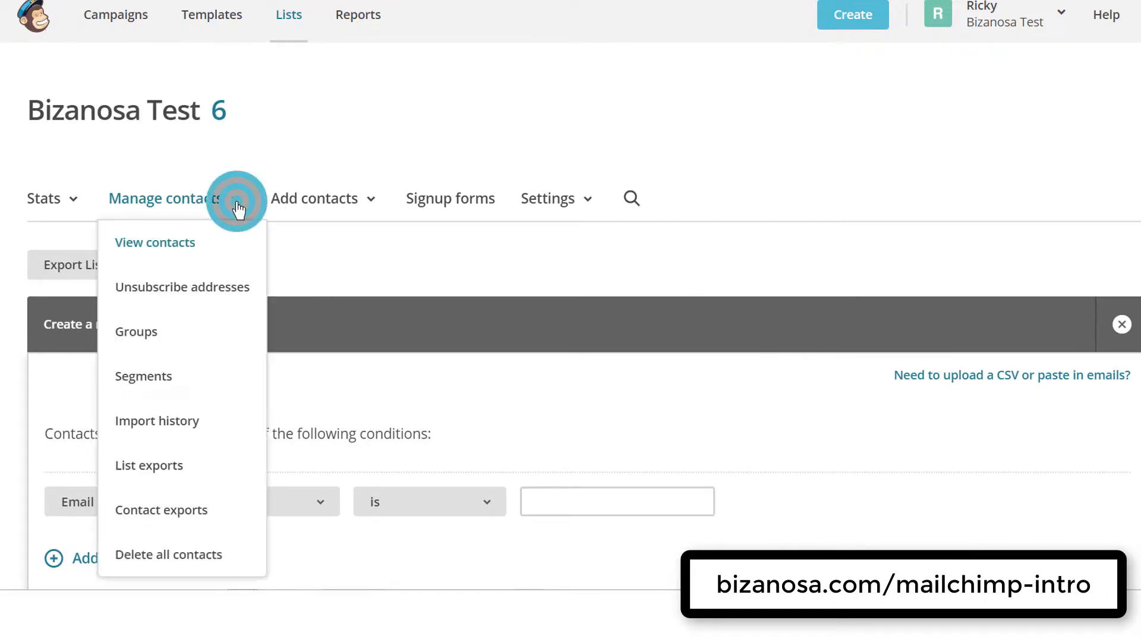
{"action": "left_click", "coordinate": [154, 330]}
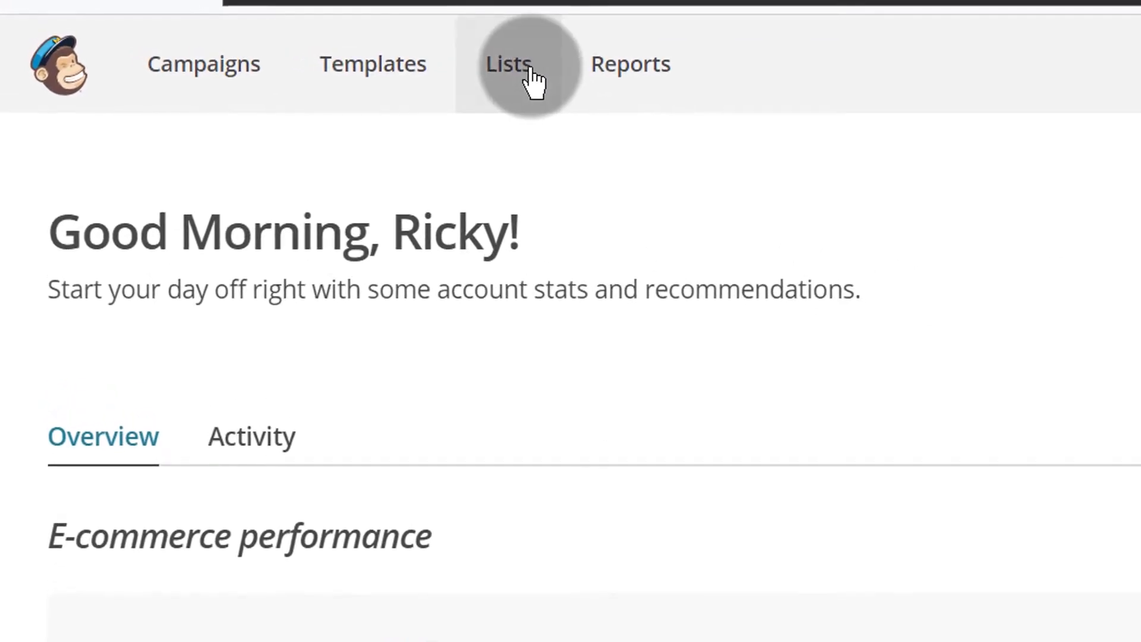
- Open the Bizanosa Test list and review the contacts' answers to "How are you going to use the product?"
{"action": "left_click", "coordinate": [482, 59]}
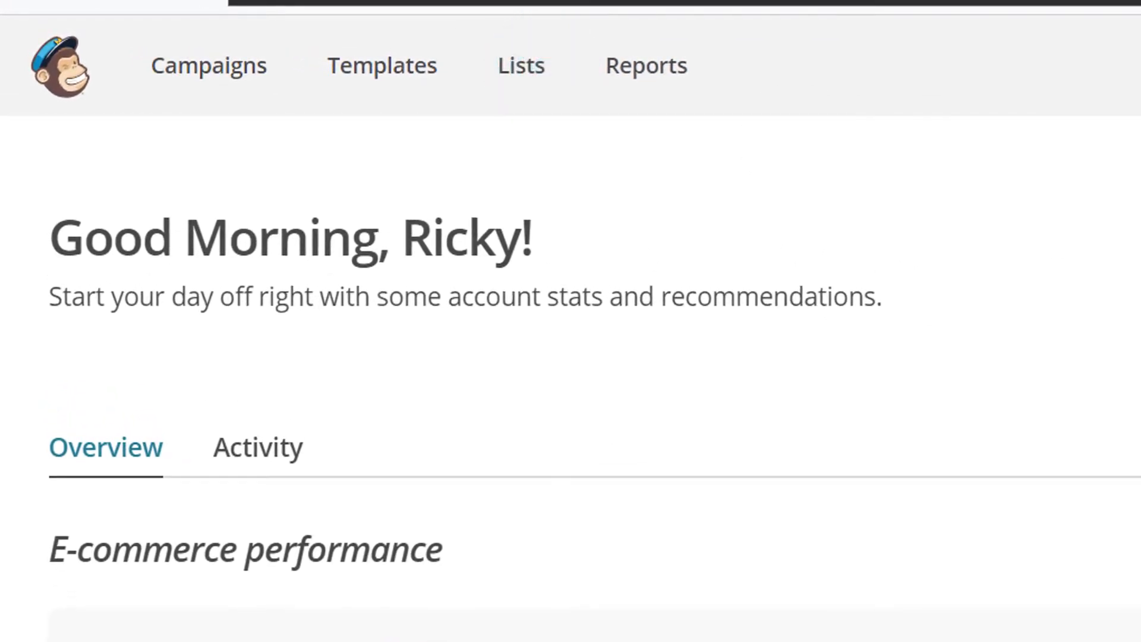
{"action": "left_click", "coordinate": [270, 484]}
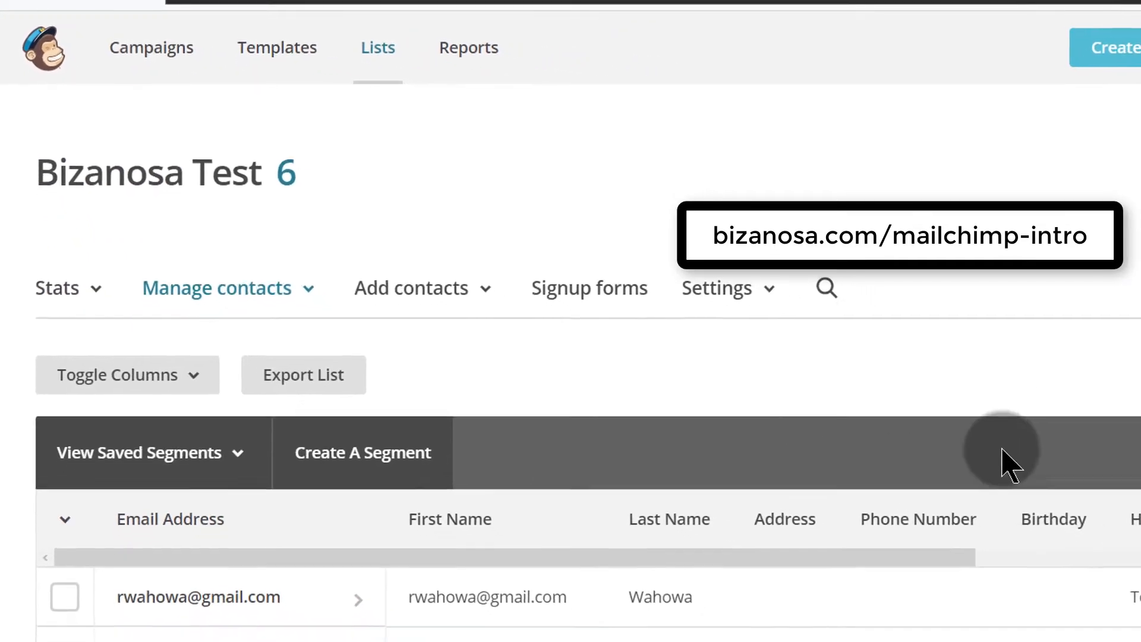
{"action": "left_click", "coordinate": [1012, 303]}
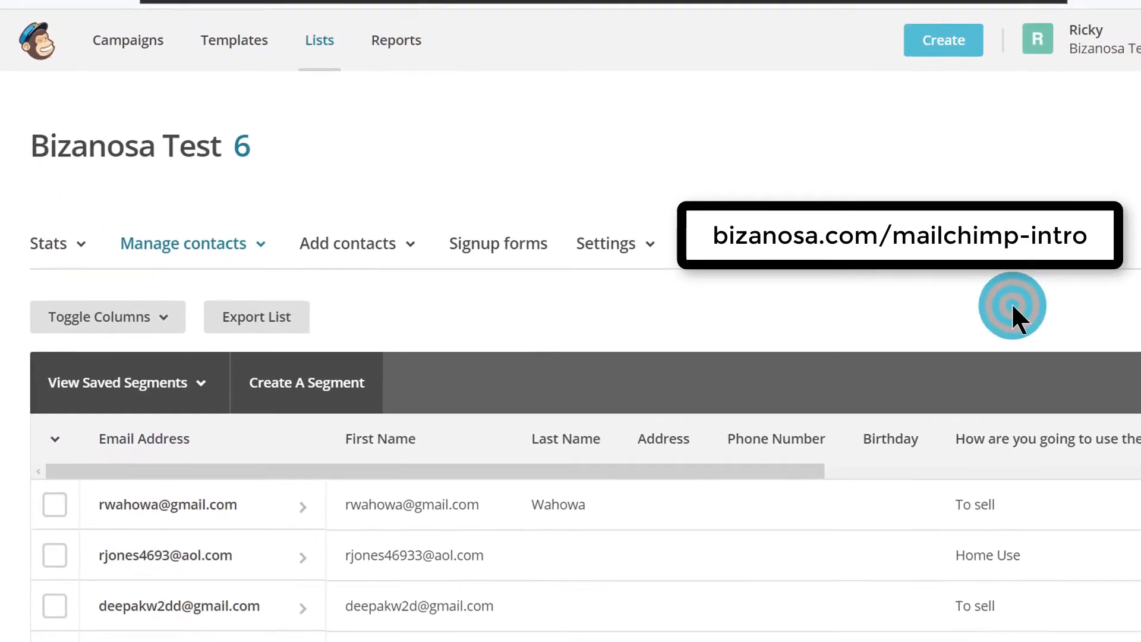
{"action": "scroll", "coordinate": [981, 333], "scroll_direction": "down", "scroll_amount": 3}
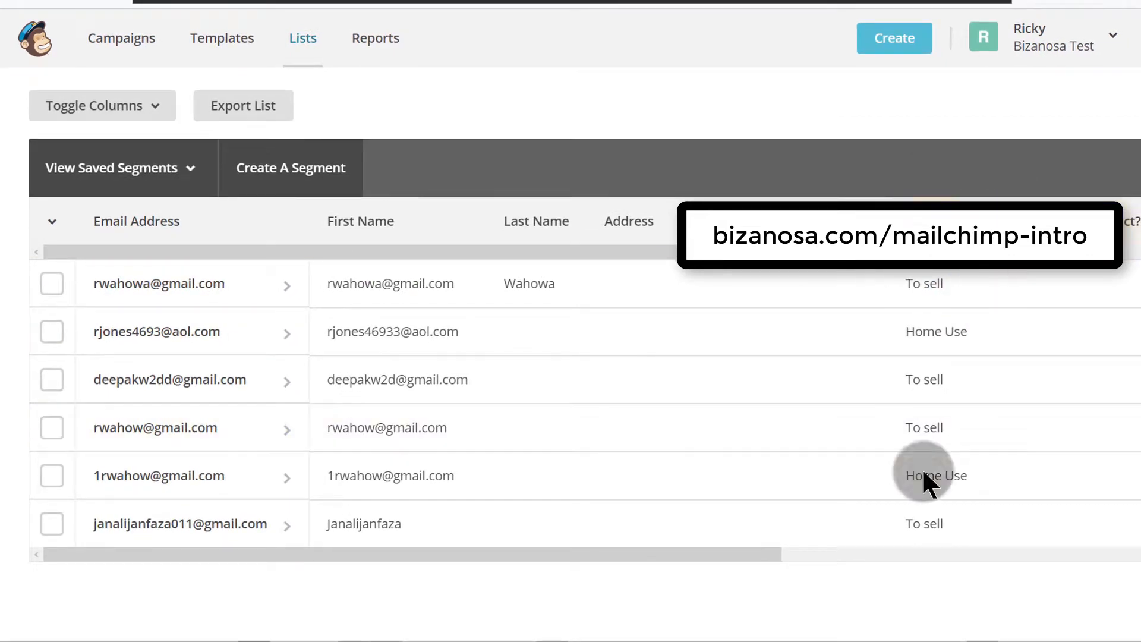
{"action": "scroll", "coordinate": [697, 416], "scroll_direction": "up", "scroll_amount": 2}
{"action": "scroll", "coordinate": [934, 403], "scroll_direction": "down", "scroll_amount": 4}
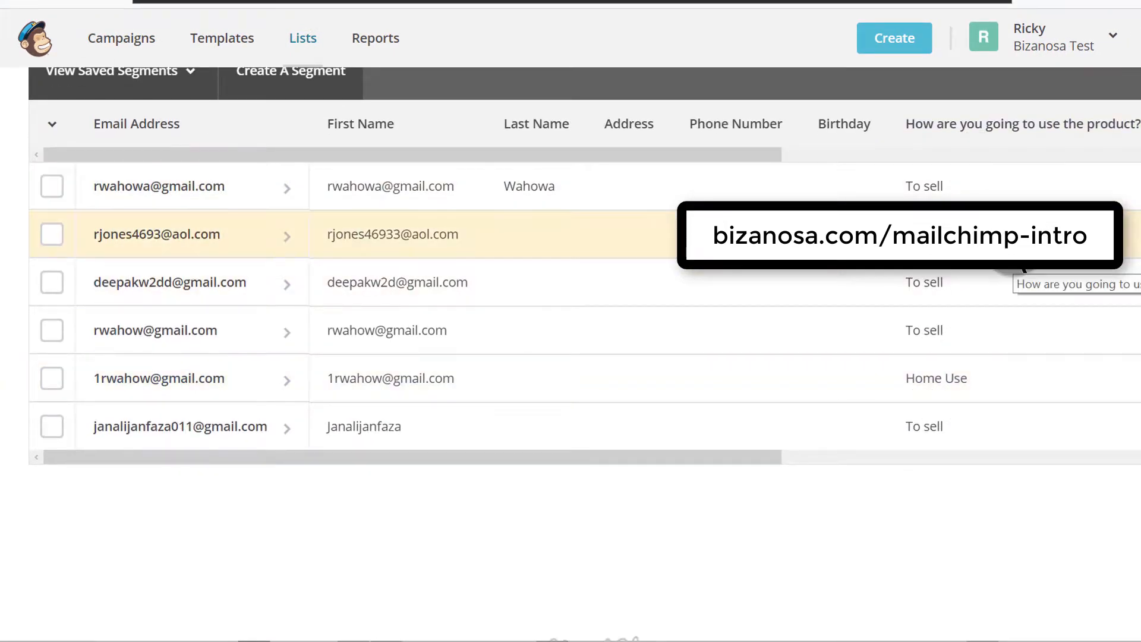
{"action": "scroll", "coordinate": [1019, 201], "scroll_direction": "up", "scroll_amount": 2}
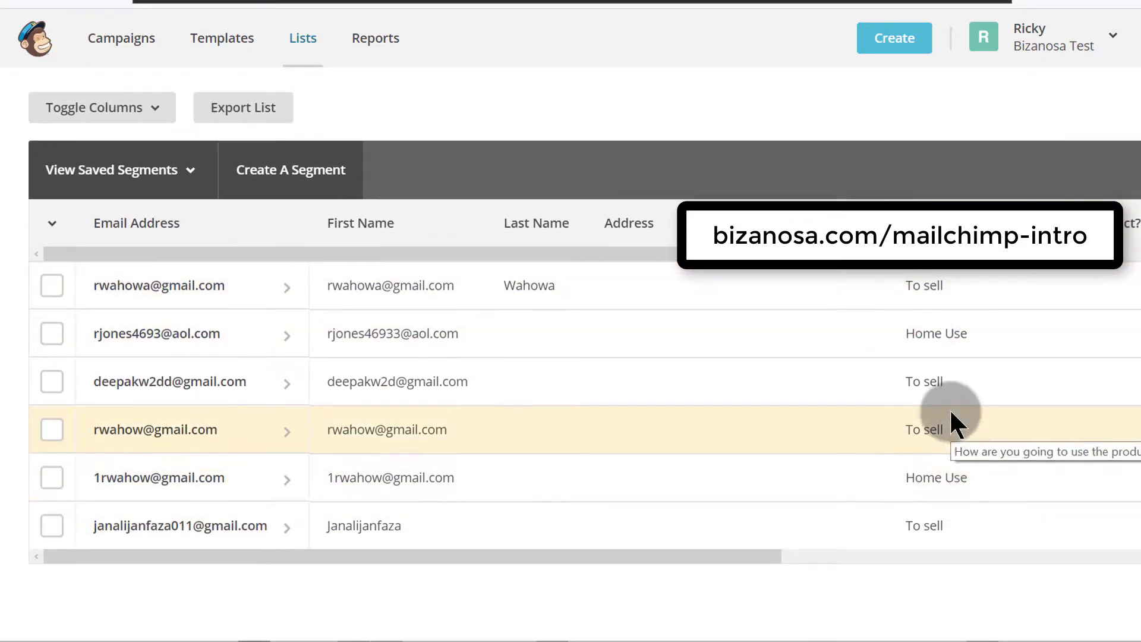
{"action": "scroll", "coordinate": [701, 336], "scroll_direction": "up", "scroll_amount": 4}
- Delete the "How are you going to use the product?" dropdown from the list fields and merge tags, confirming with DELETE
{"action": "left_click", "coordinate": [617, 233]}
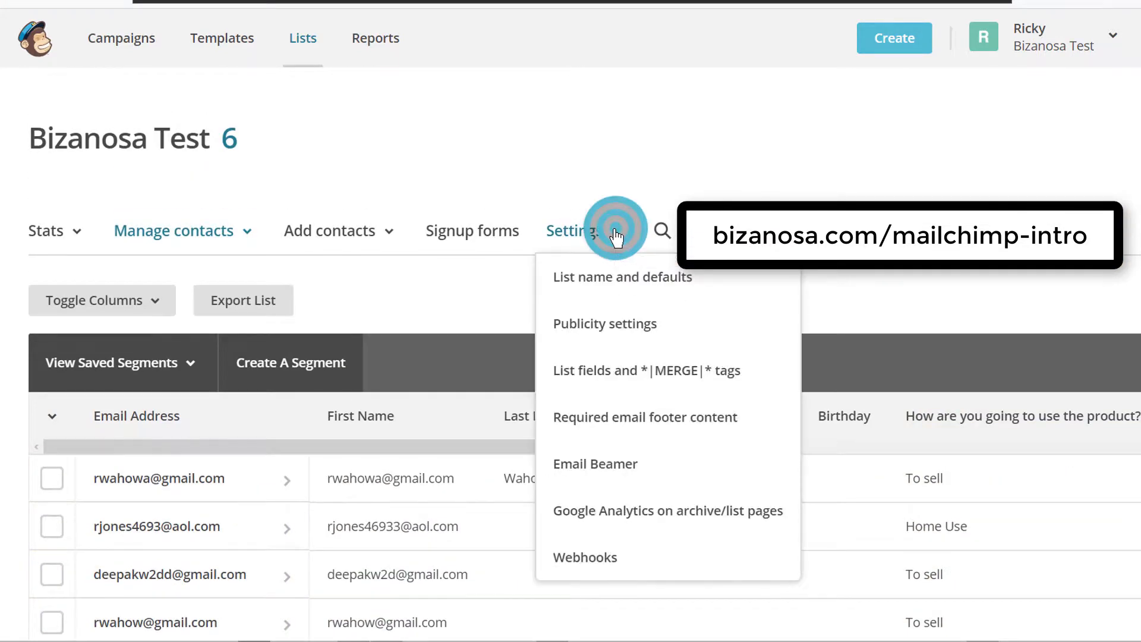
{"action": "left_click", "coordinate": [606, 375]}
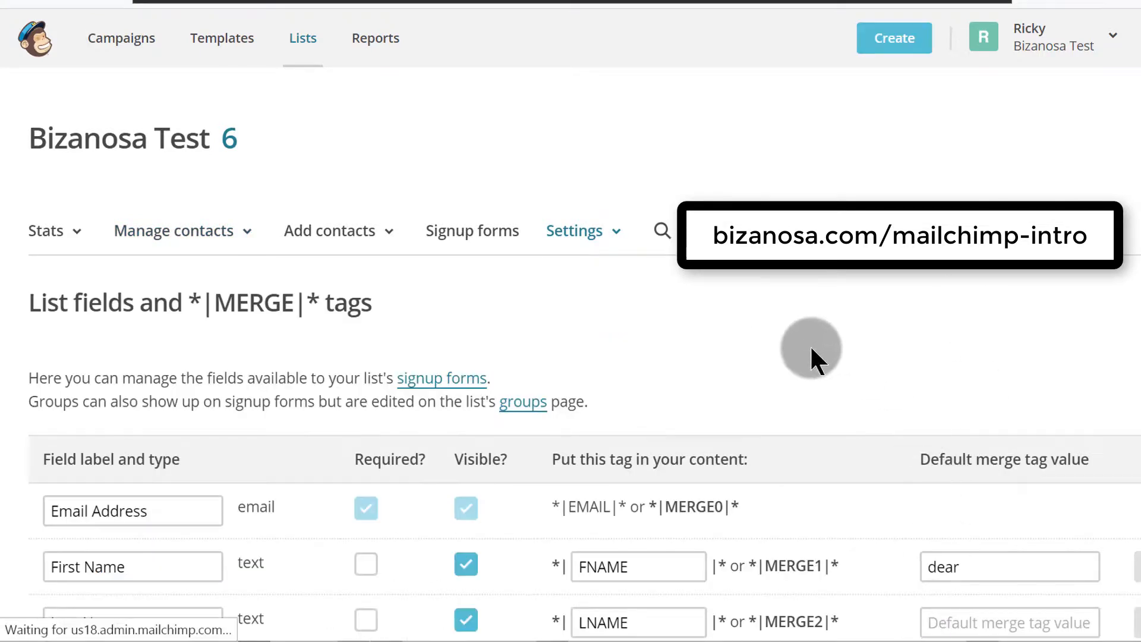
{"action": "scroll", "coordinate": [793, 355], "scroll_direction": "down", "scroll_amount": 5}
{"action": "scroll", "coordinate": [362, 428], "scroll_direction": "down", "scroll_amount": 5}
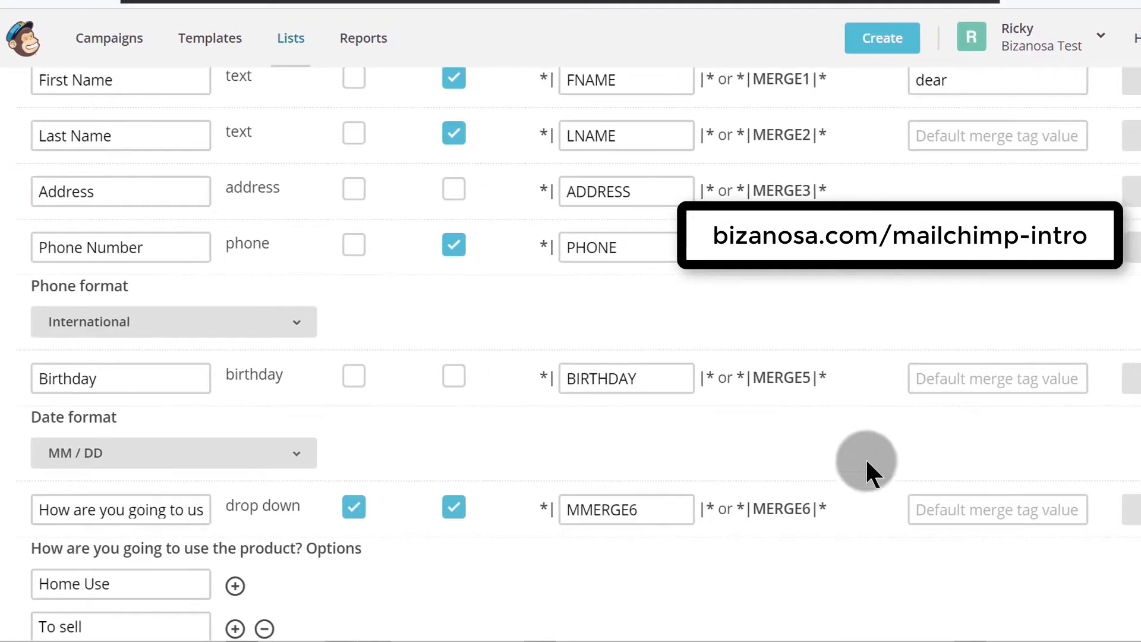
{"action": "scroll", "coordinate": [866, 459], "scroll_direction": "down", "scroll_amount": 4}
{"action": "scroll", "coordinate": [481, 336], "scroll_direction": "up", "scroll_amount": 3}
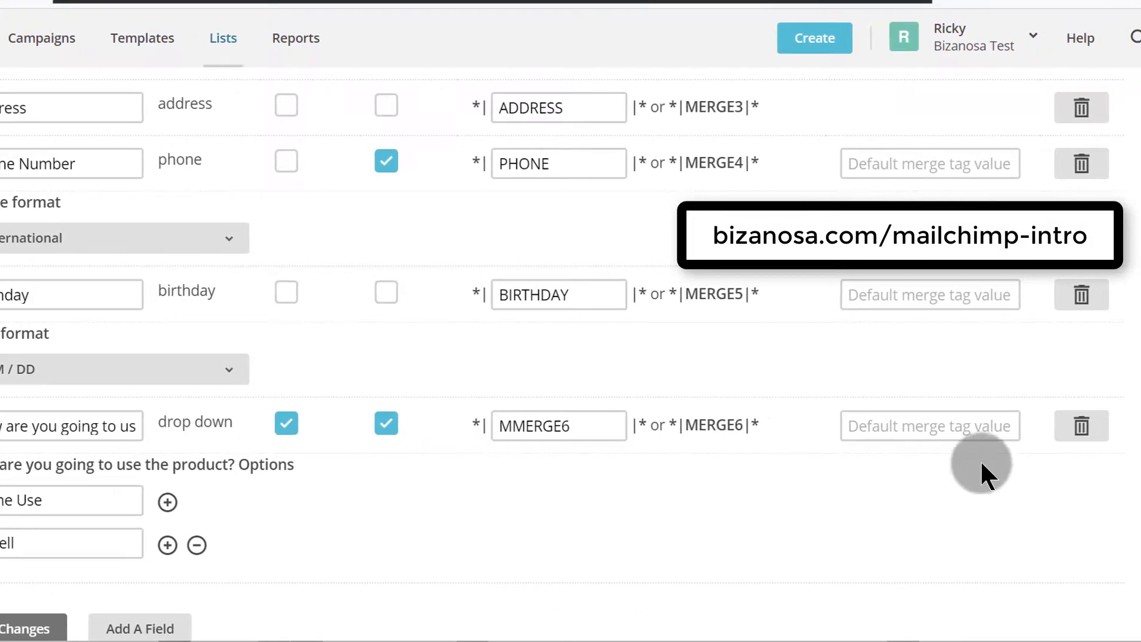
{"action": "left_click", "coordinate": [1098, 426]}
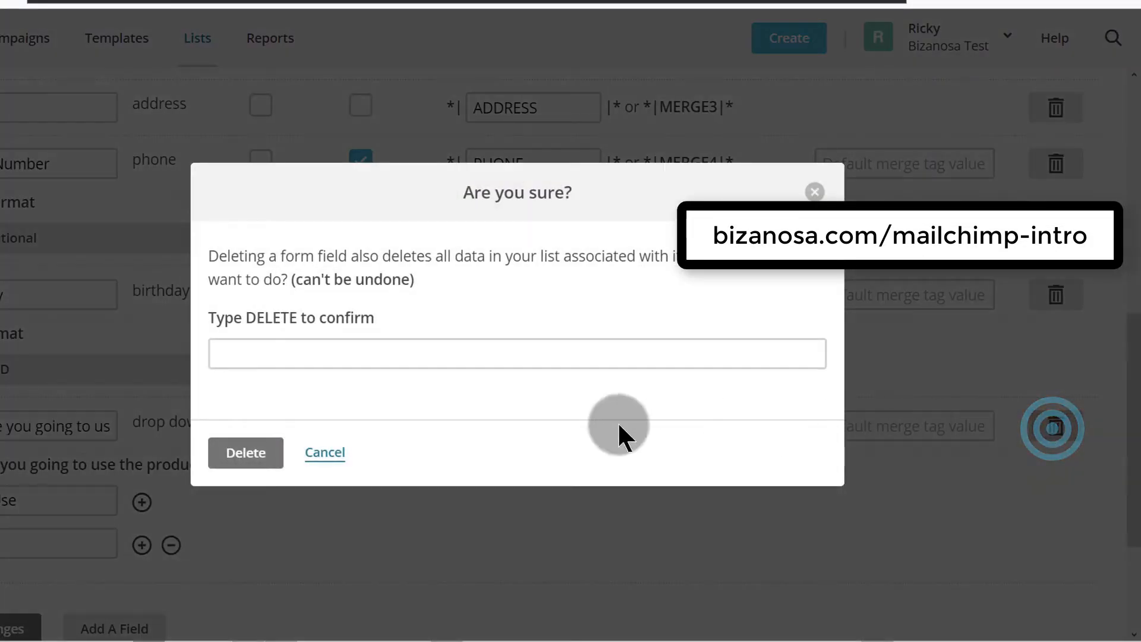
{"action": "left_click", "coordinate": [305, 349]}
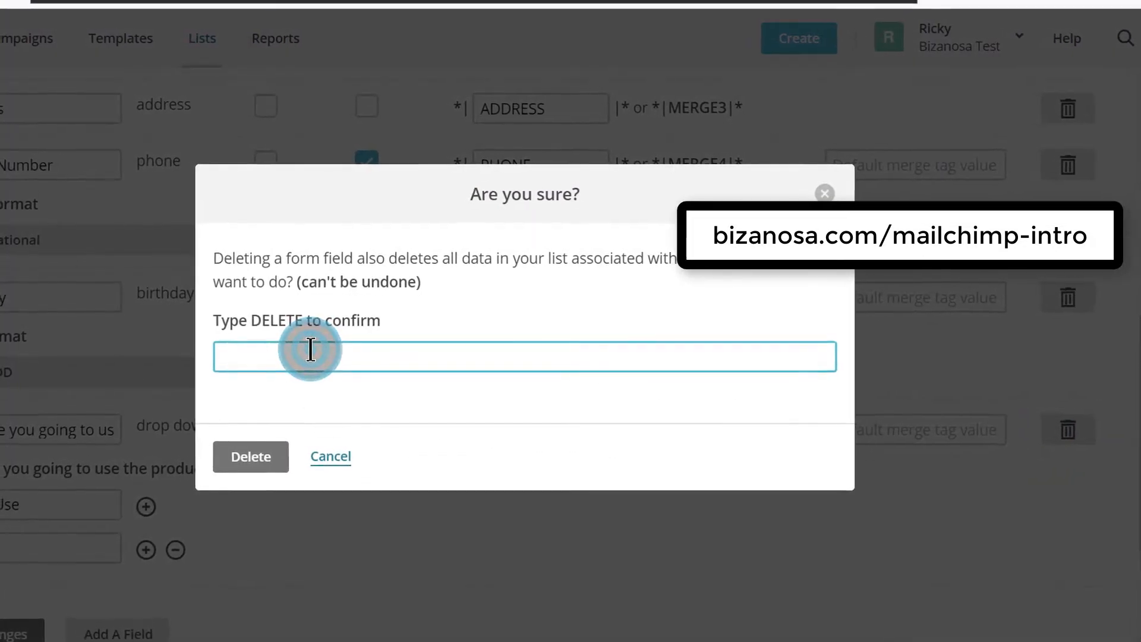
{"action": "type", "text": "DELETE"}
{"action": "key", "text": "Return"}
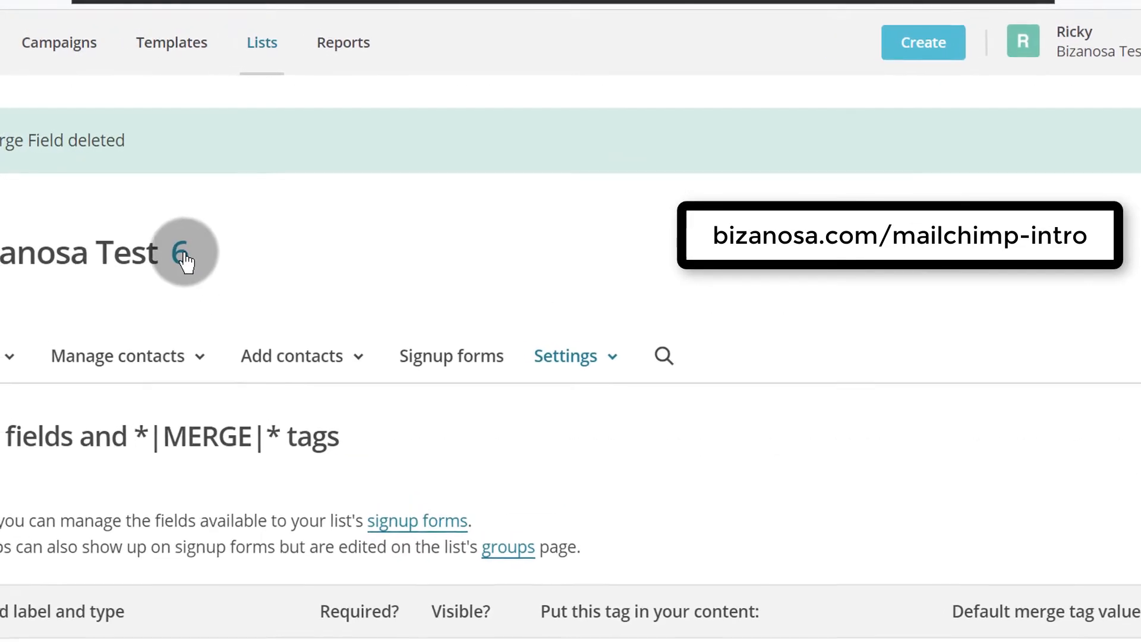
- Return to the Bizanosa Test contact list and open its Groups page
{"action": "left_click", "coordinate": [181, 254]}
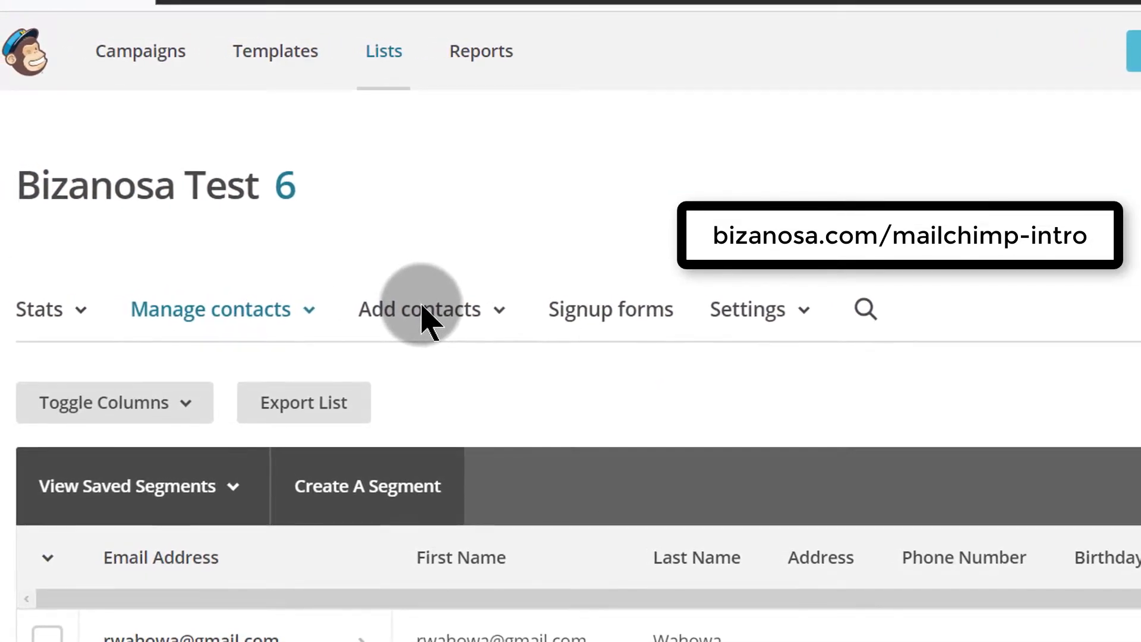
{"action": "left_click", "coordinate": [312, 314]}
{"action": "left_click", "coordinate": [177, 504]}
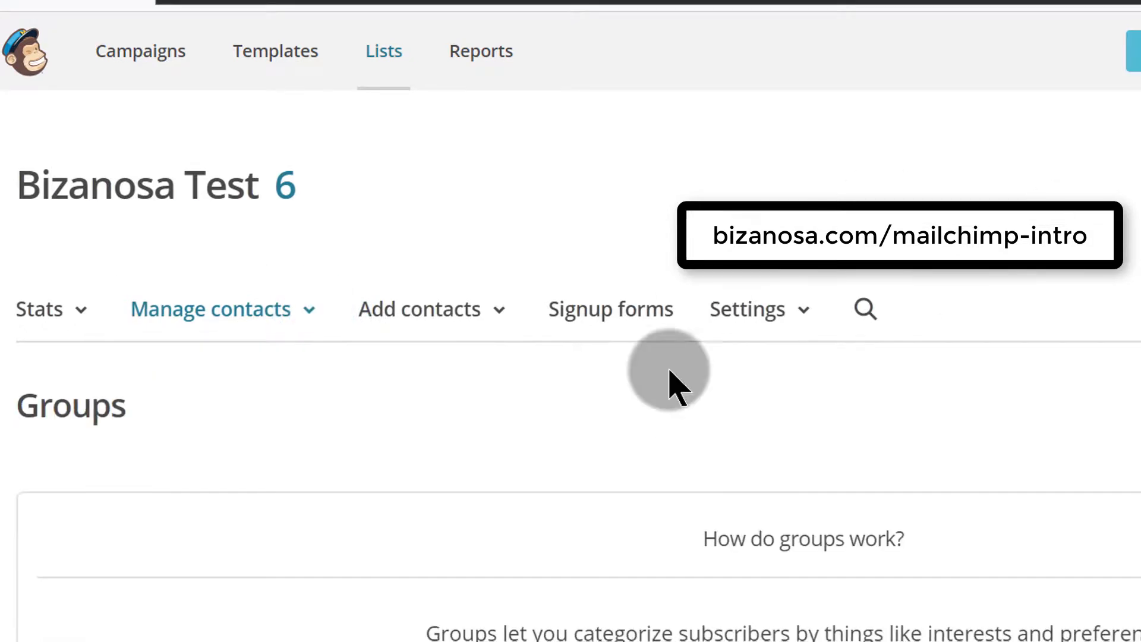
- Read the Groups page's explanation of how groups work with signup forms and segmentation
{"action": "scroll", "coordinate": [930, 377], "scroll_direction": "down", "scroll_amount": 5}
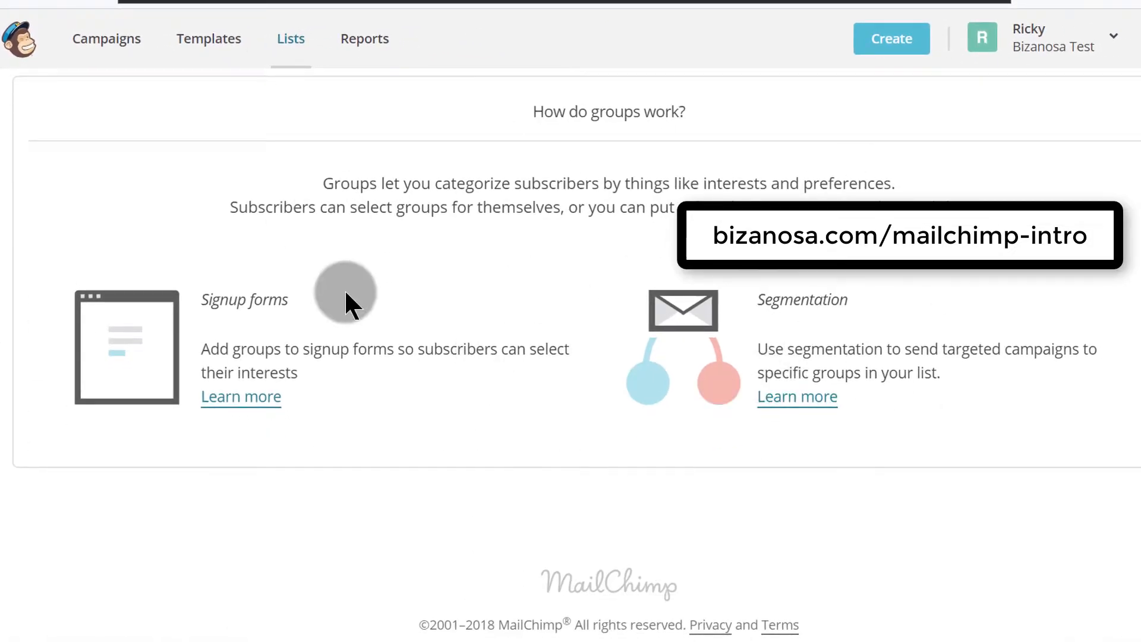
{"action": "scroll", "coordinate": [350, 295], "scroll_direction": "up", "scroll_amount": 5}
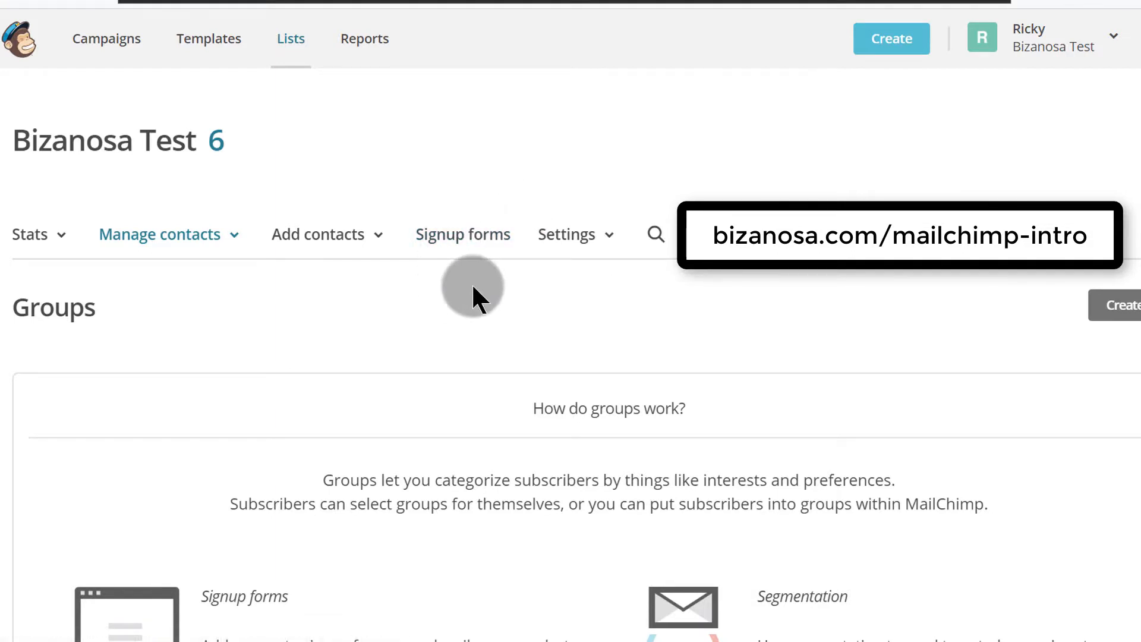
{"action": "scroll", "coordinate": [645, 339], "scroll_direction": "down", "scroll_amount": 5}
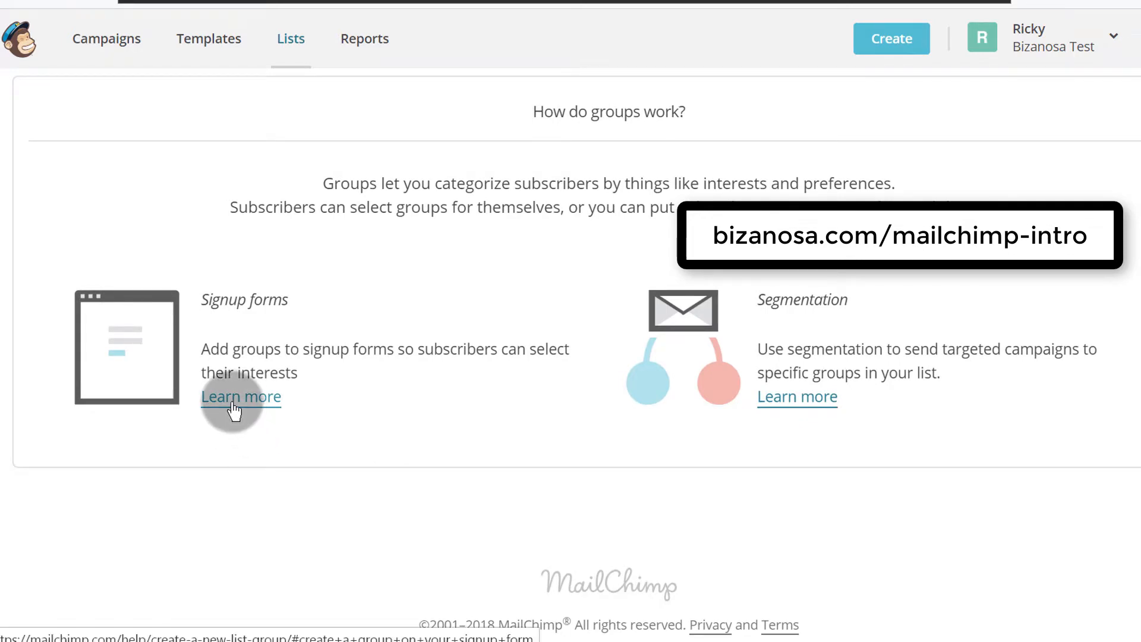
{"action": "right_click", "coordinate": [235, 411]}
{"action": "left_click", "coordinate": [327, 190]}
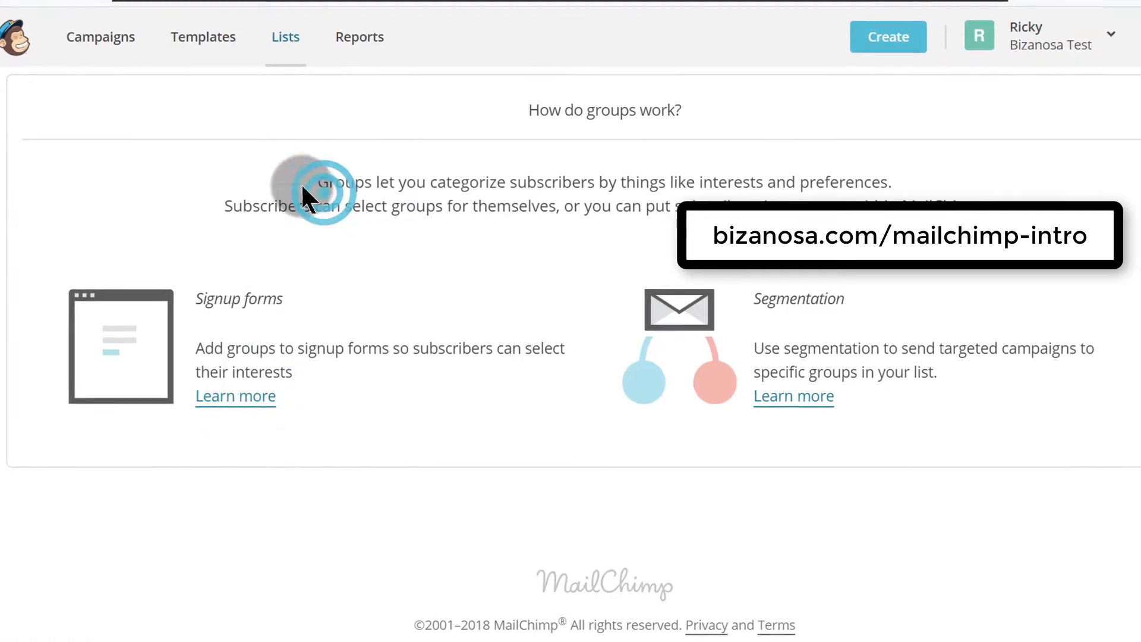
{"action": "scroll", "coordinate": [315, 269], "scroll_direction": "up", "scroll_amount": 4}
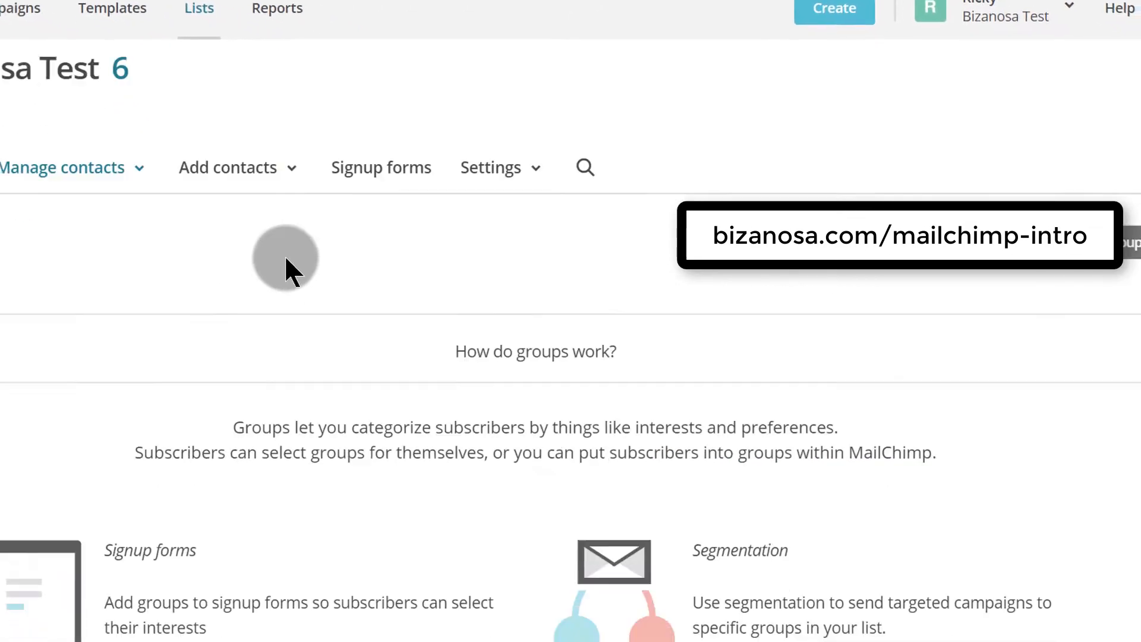
{"action": "scroll", "coordinate": [284, 255], "scroll_direction": "down", "scroll_amount": 5}
{"action": "scroll", "coordinate": [249, 248], "scroll_direction": "up", "scroll_amount": 5}
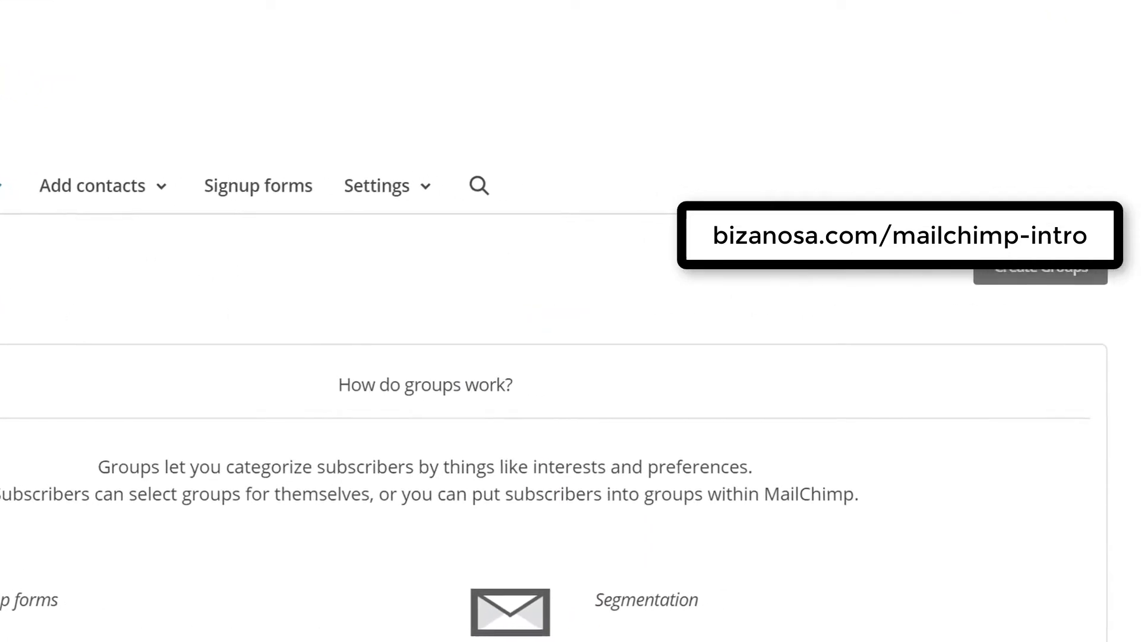
- Start creating groups for the Bizanosa Test list and show their options on the signup form as a dropdown
{"action": "left_click", "coordinate": [1016, 271]}
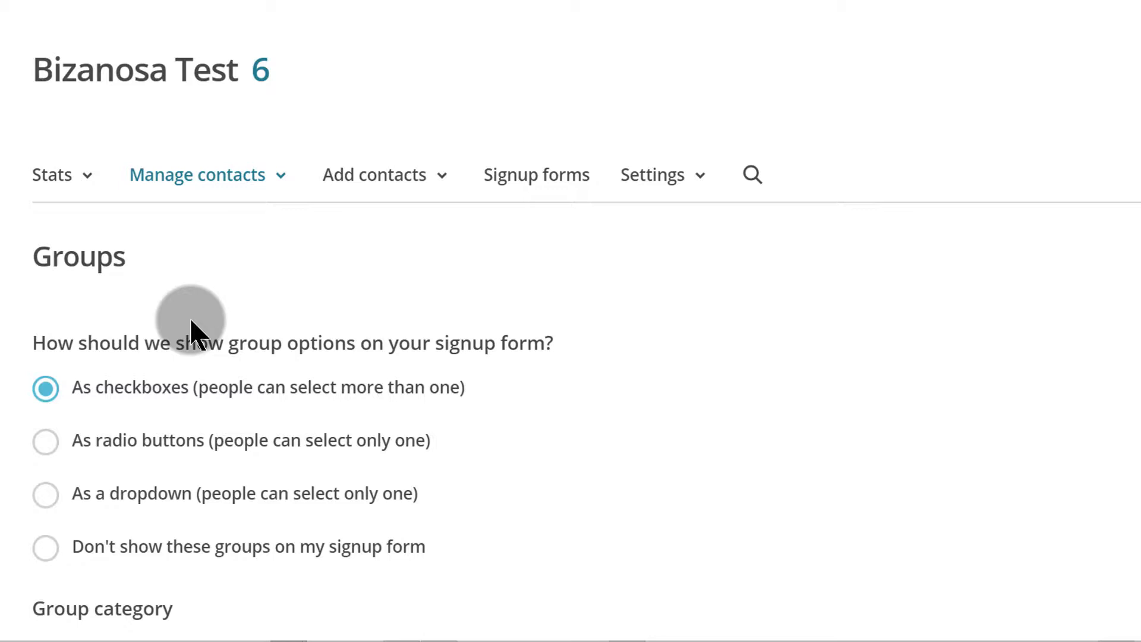
{"action": "scroll", "coordinate": [329, 334], "scroll_direction": "down", "scroll_amount": 4}
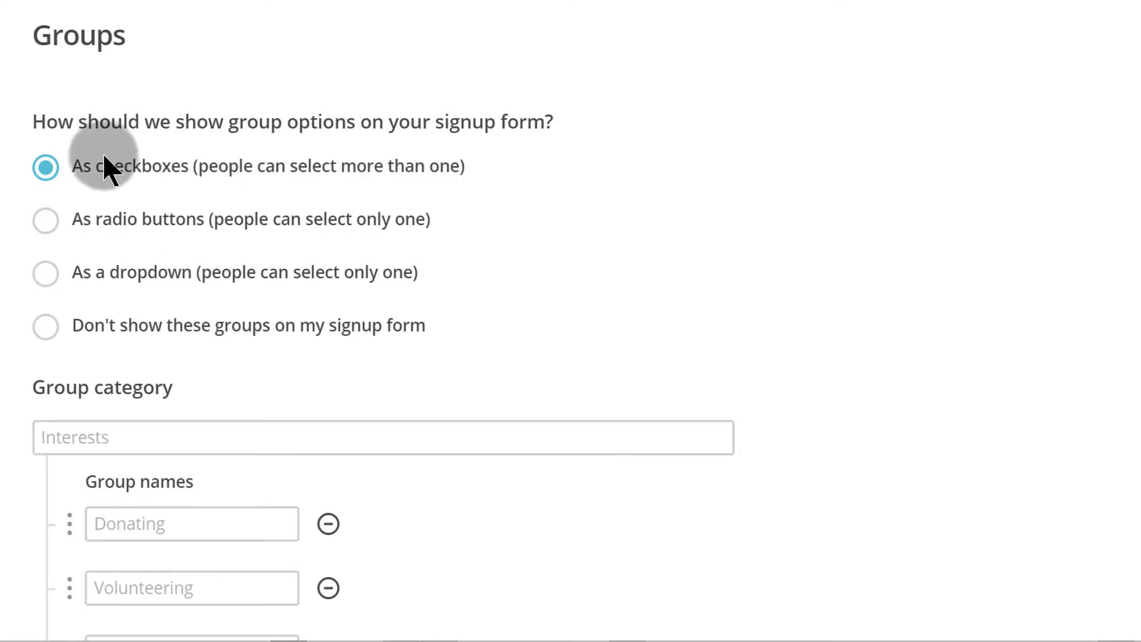
{"action": "scroll", "coordinate": [280, 189], "scroll_direction": "up", "scroll_amount": 4}
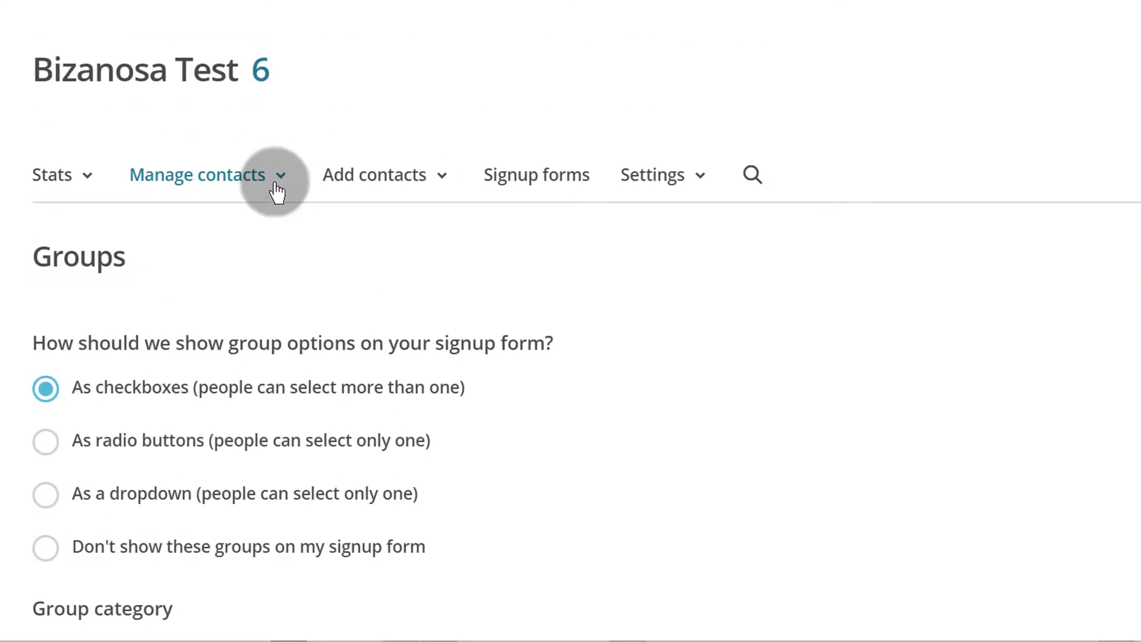
{"action": "scroll", "coordinate": [256, 196], "scroll_direction": "down", "scroll_amount": 2}
{"action": "scroll", "coordinate": [205, 267], "scroll_direction": "down", "scroll_amount": 2}
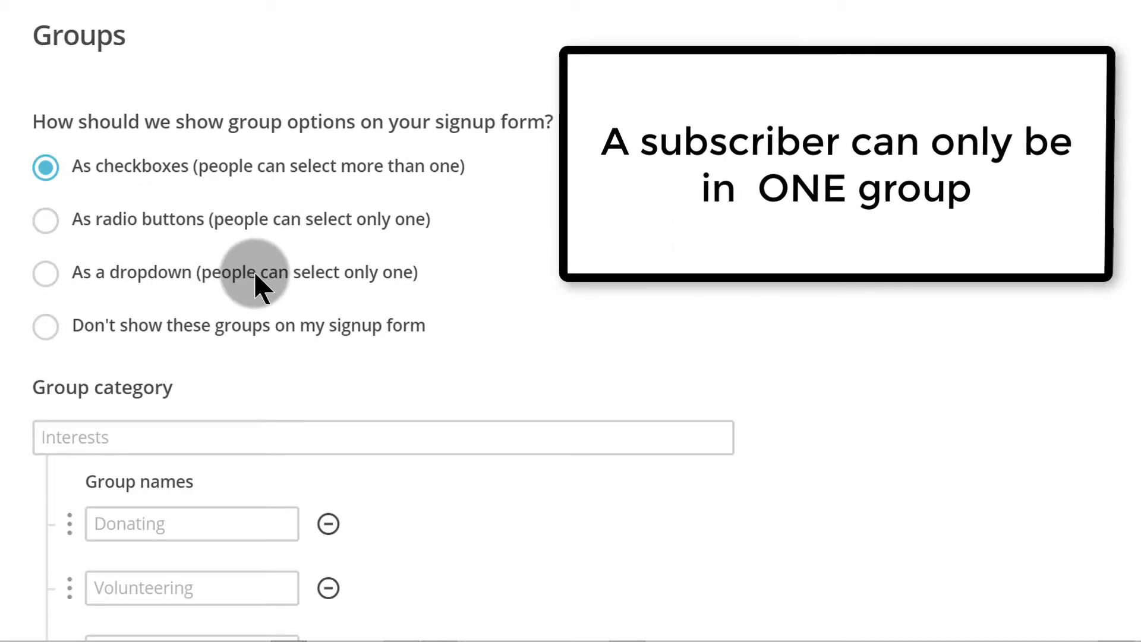
{"action": "scroll", "coordinate": [255, 271], "scroll_direction": "down", "scroll_amount": 2}
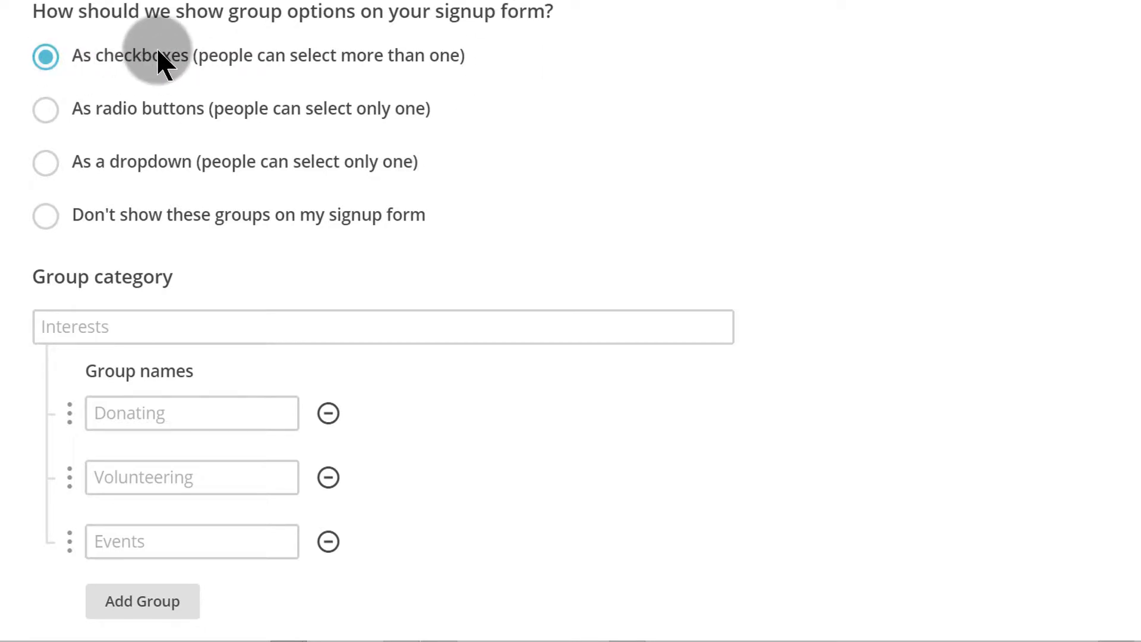
{"action": "left_click", "coordinate": [46, 163]}
- Name the group category "How do you use this Product" and enter the group names "Home Use" and "To Sell"
{"action": "scroll", "coordinate": [398, 197], "scroll_direction": "down", "scroll_amount": 2}
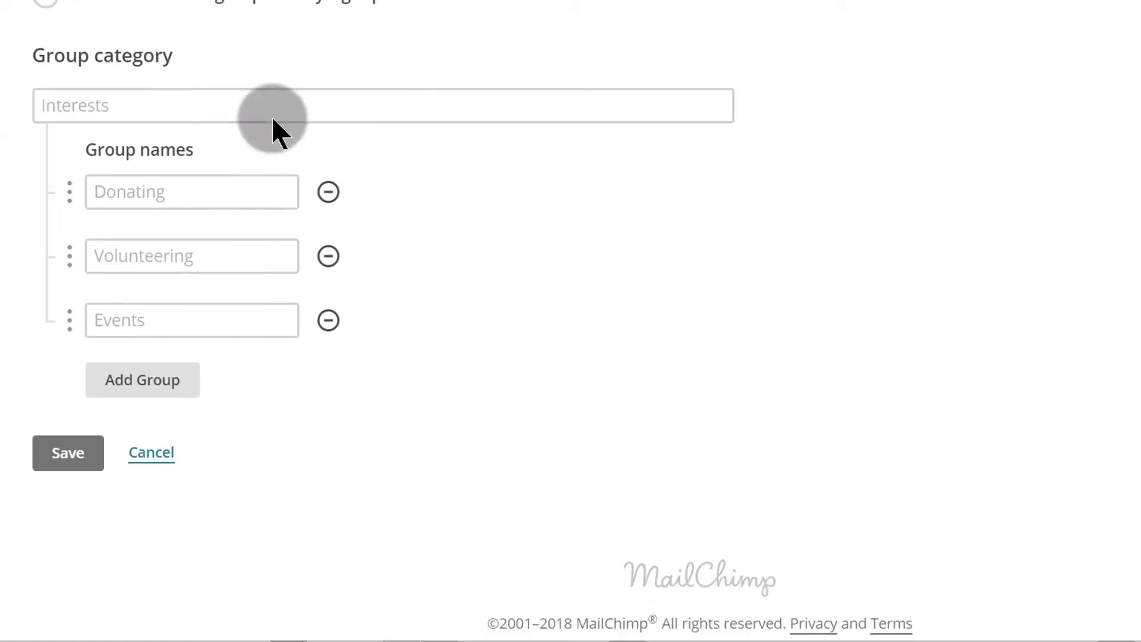
{"action": "scroll", "coordinate": [311, 126], "scroll_direction": "up", "scroll_amount": 1}
{"action": "left_click", "coordinate": [122, 219]}
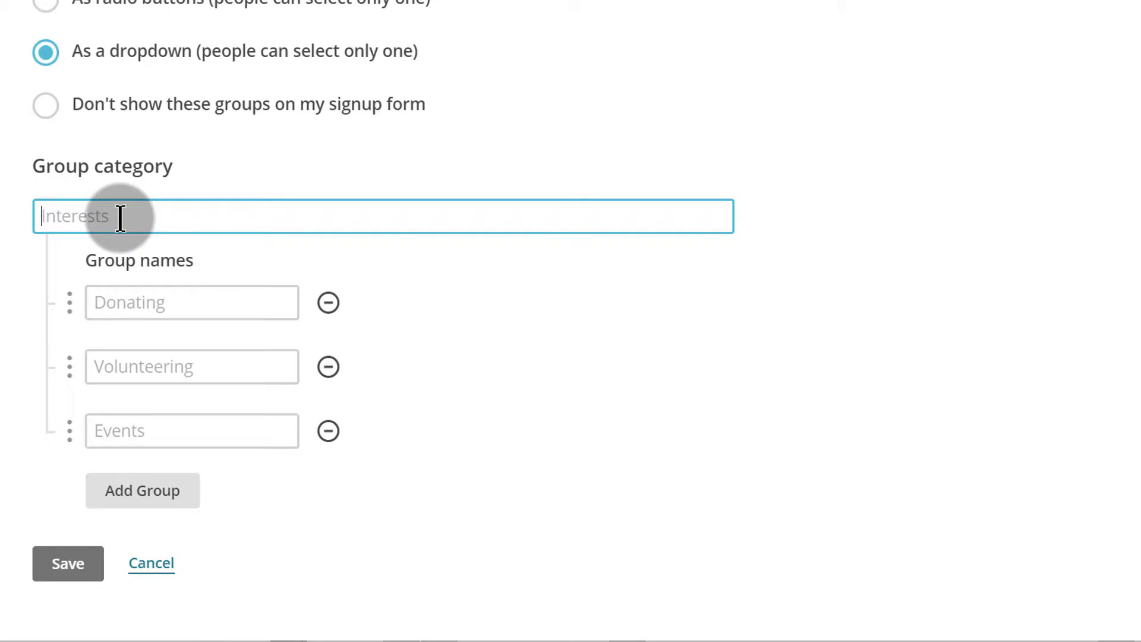
{"action": "type", "text": "How do you use this Product"}
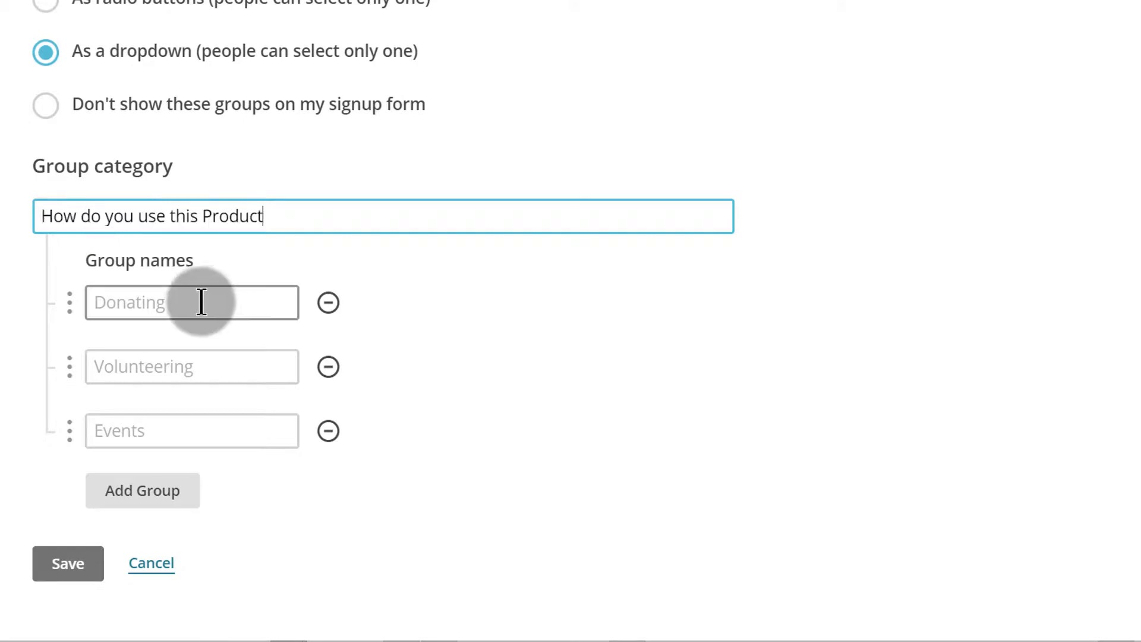
{"action": "left_click", "coordinate": [180, 305]}
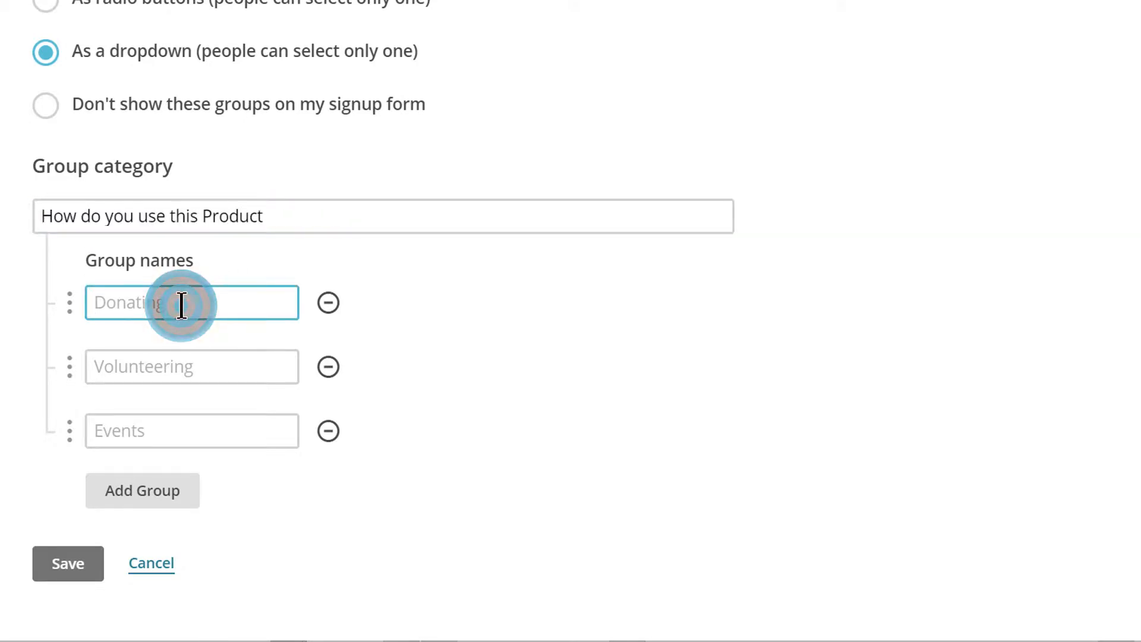
{"action": "type", "text": "Home Use"}
{"action": "left_click", "coordinate": [150, 367]}
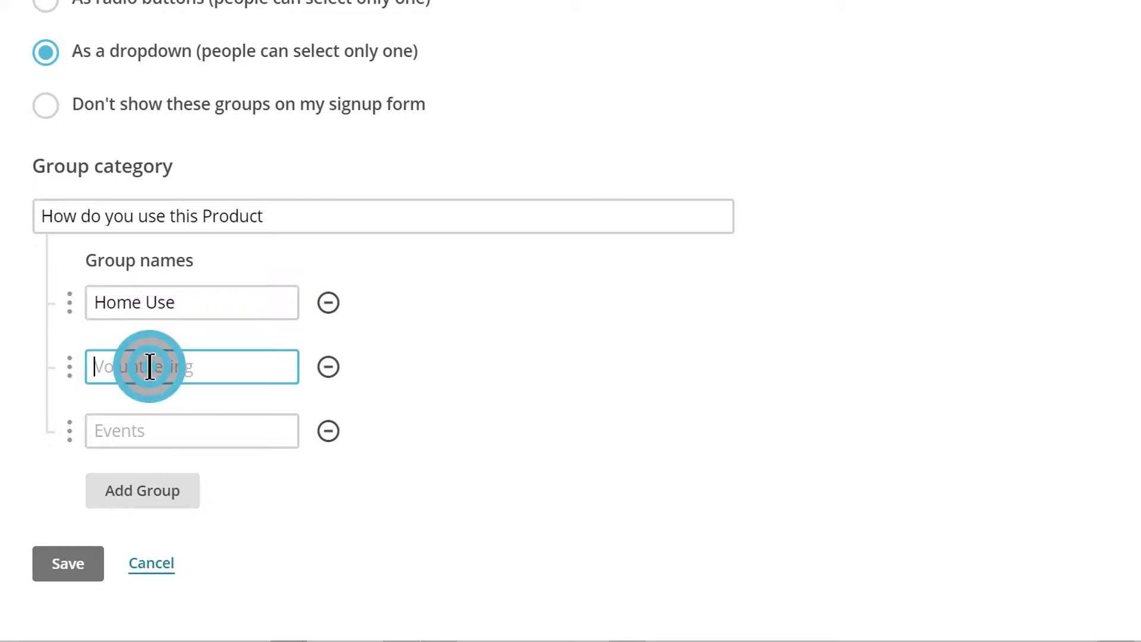
{"action": "type", "text": "To Sell"}
{"action": "scroll", "coordinate": [439, 343], "scroll_direction": "down", "scroll_amount": 1}
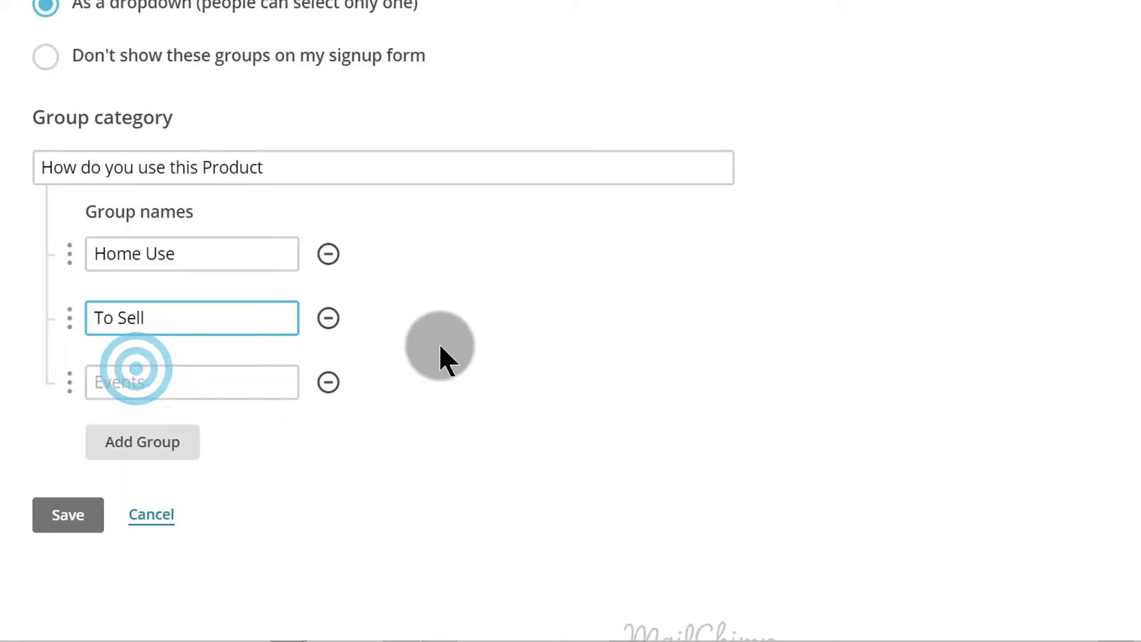
- Add one more blank group name row and save the groups to the list
{"action": "left_click_drag", "start_coordinate": [97, 245], "coordinate": [204, 239]}
{"action": "left_click", "coordinate": [129, 331]}
{"action": "left_click", "coordinate": [131, 450]}
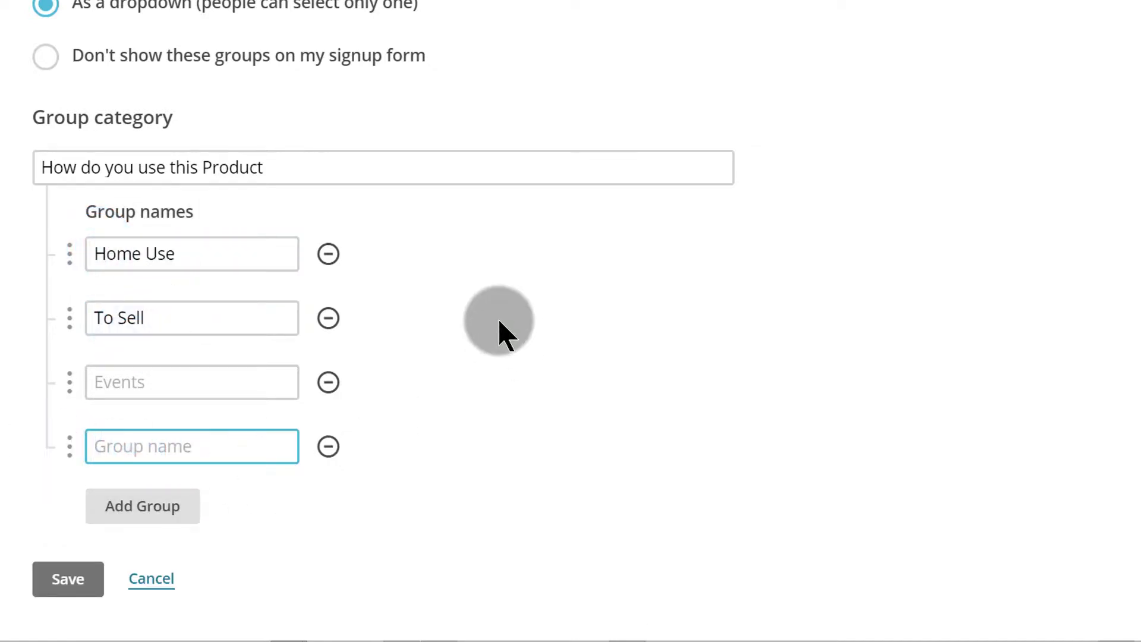
{"action": "scroll", "coordinate": [498, 318], "scroll_direction": "down", "scroll_amount": 3}
{"action": "left_click", "coordinate": [75, 413]}
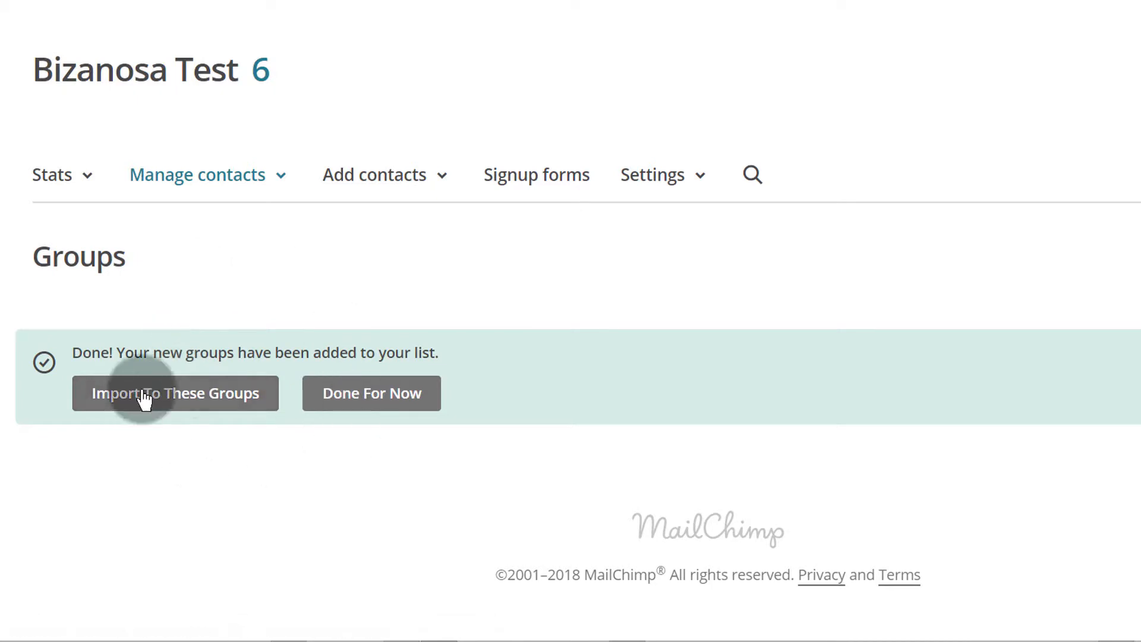
- Check the contact import sources offered for the new groups and exit to the dashboard
{"action": "left_click", "coordinate": [153, 408]}
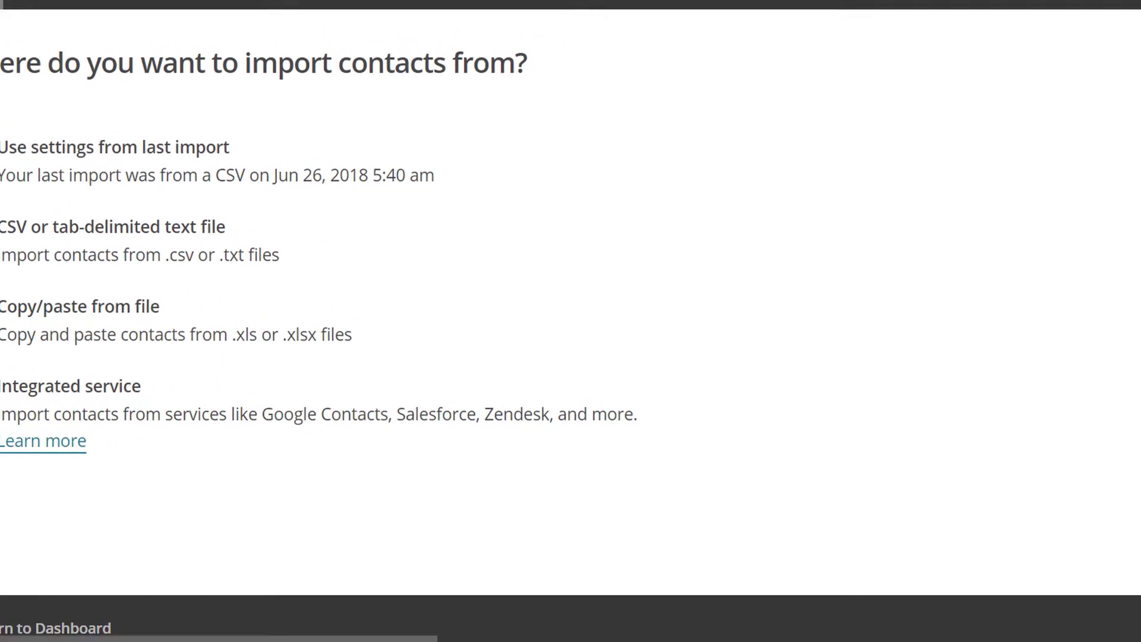
{"action": "left_click", "coordinate": [1088, 35]}
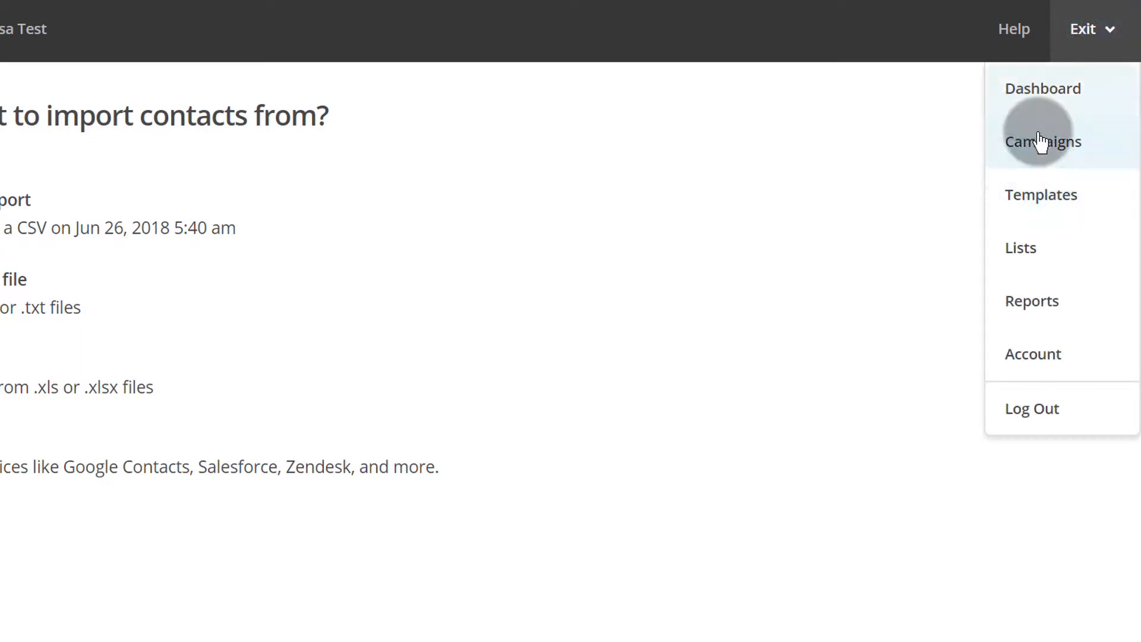
{"action": "left_click", "coordinate": [1042, 89]}
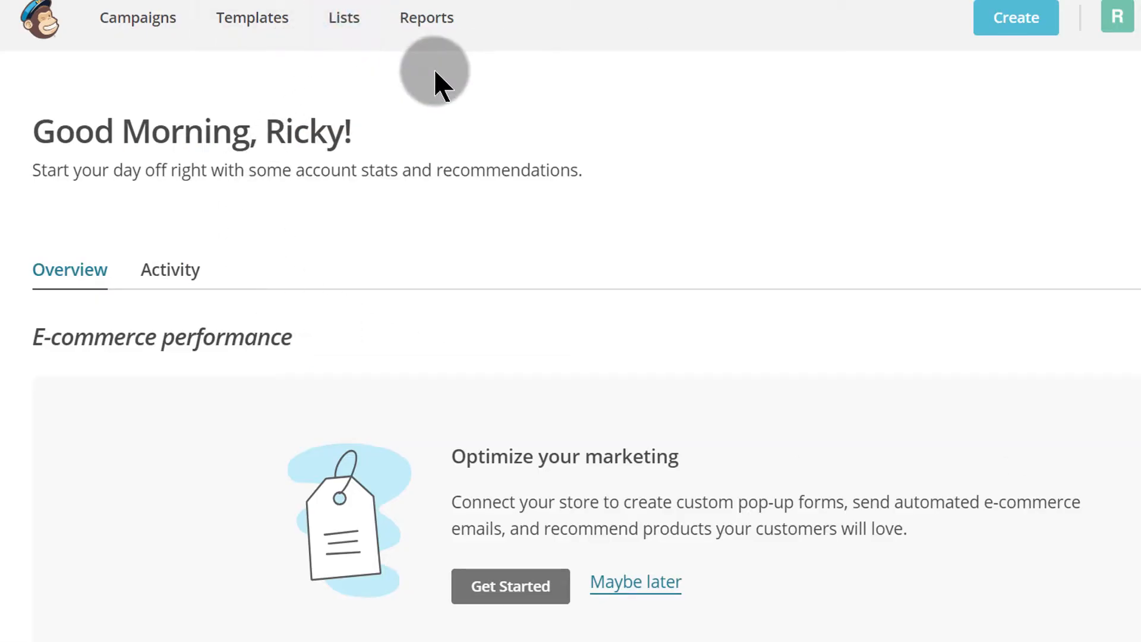
- Open the Bizanosa Test contact list and look over the contacts' columns
{"action": "left_click", "coordinate": [153, 304]}
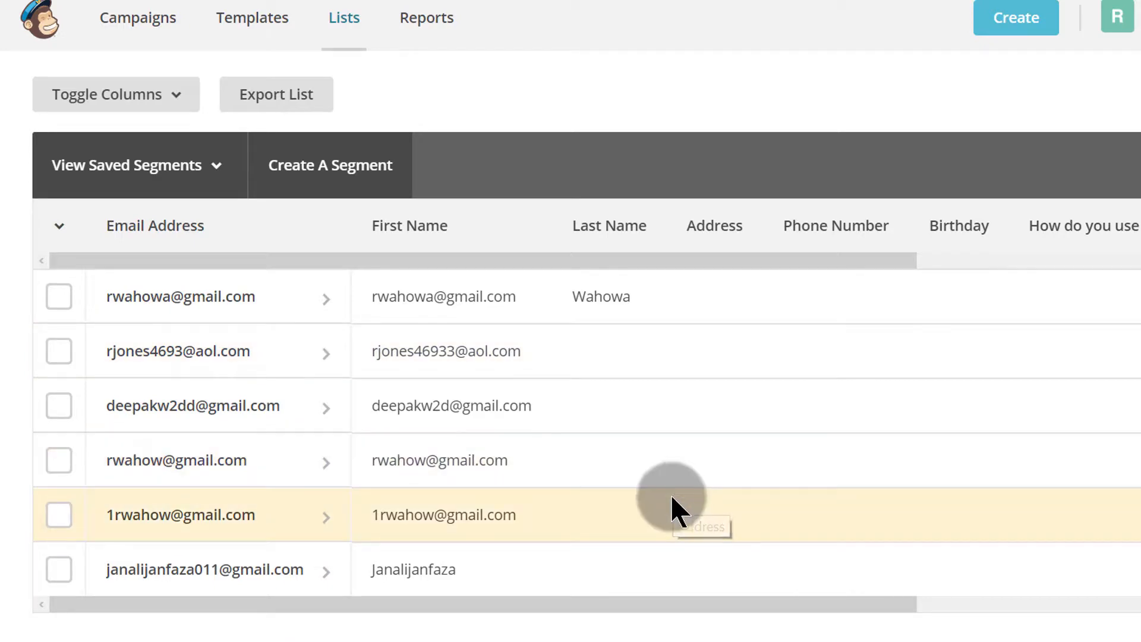
{"action": "left_click", "coordinate": [568, 95]}
{"action": "scroll", "coordinate": [604, 134], "scroll_direction": "up", "scroll_amount": 4}
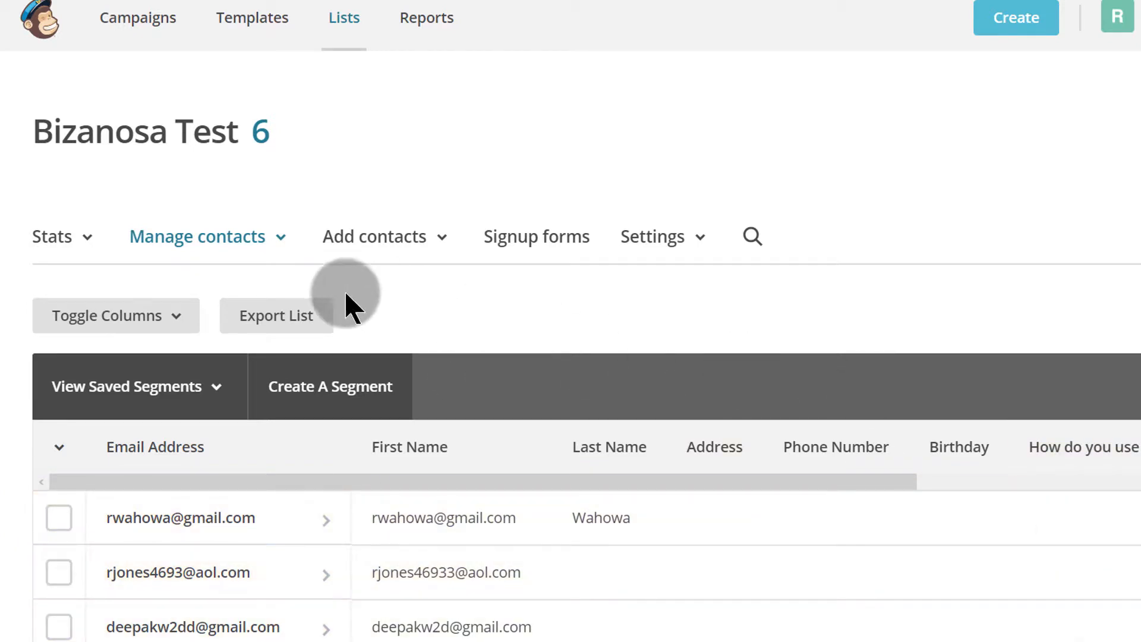
- Open the list's Segments page separately and check the further actions of the Home Users segment
{"action": "left_click", "coordinate": [279, 241]}
{"action": "scroll", "coordinate": [238, 332], "scroll_direction": "down", "scroll_amount": 2}
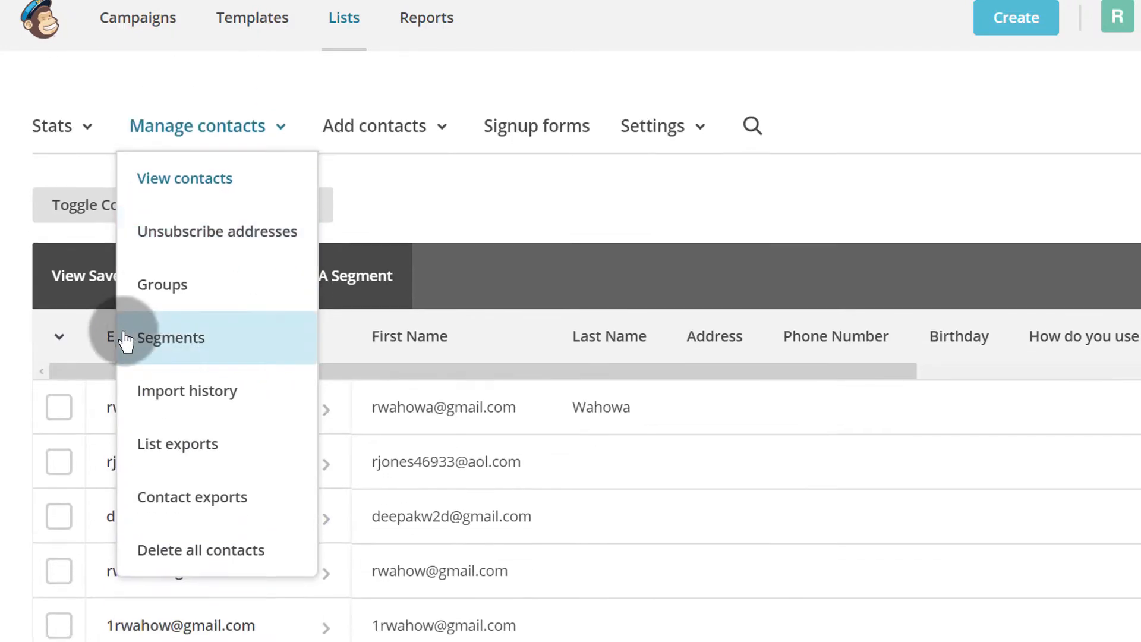
{"action": "right_click", "coordinate": [174, 351]}
{"action": "left_click", "coordinate": [250, 366]}
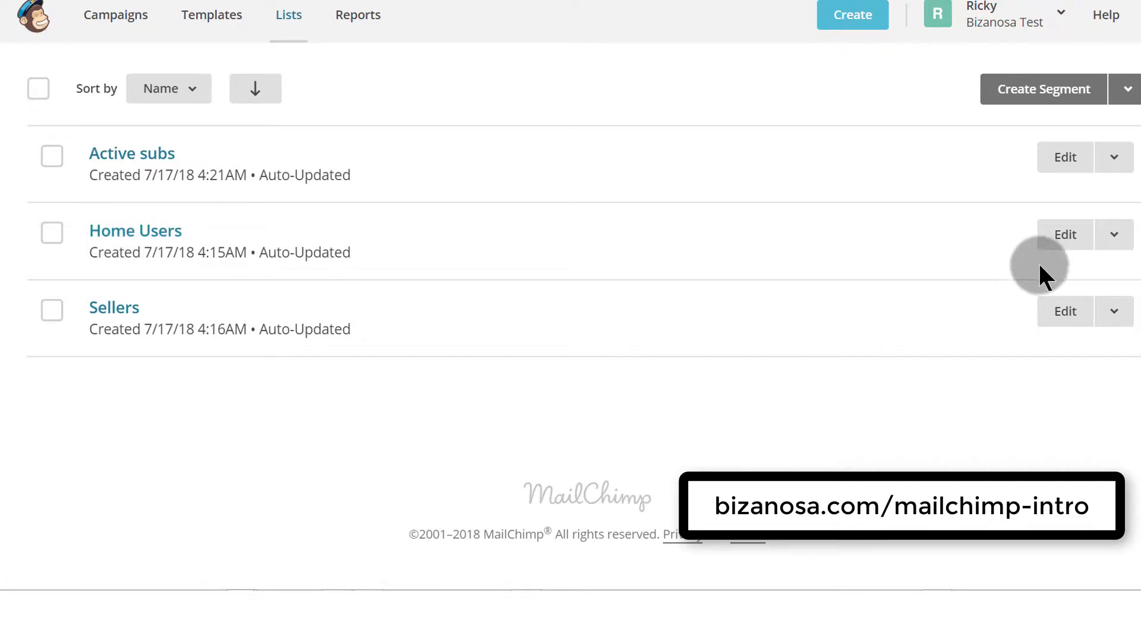
{"action": "left_click", "coordinate": [1115, 234]}
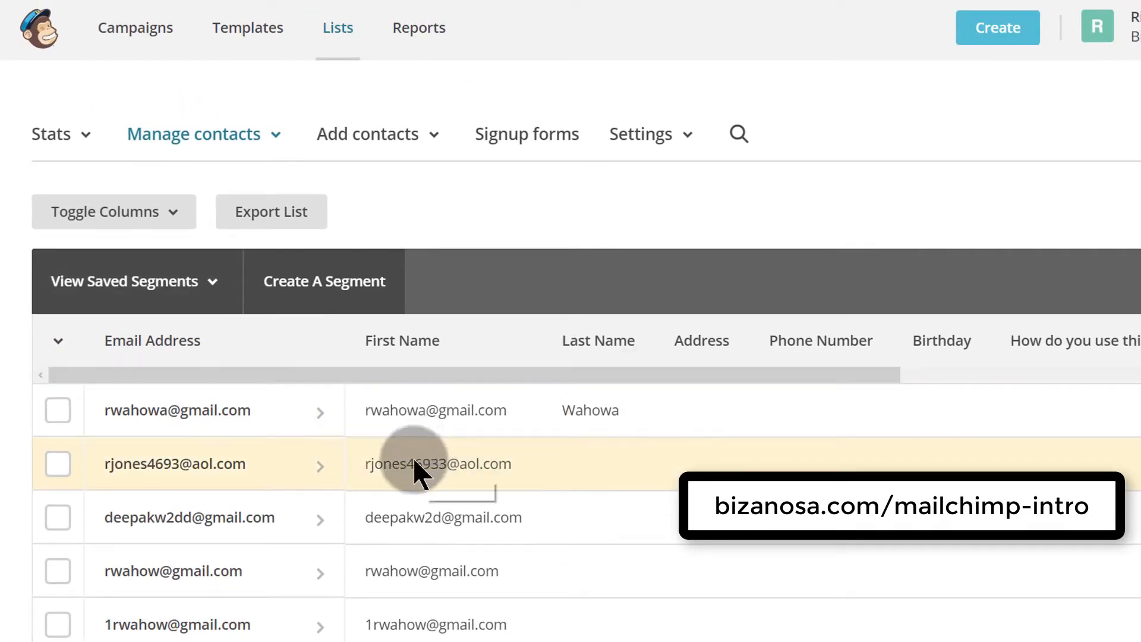
- Open the list's Groups page and view the "How do you use this Product" category's name editing, cancelling without a change
{"action": "left_click", "coordinate": [249, 135]}
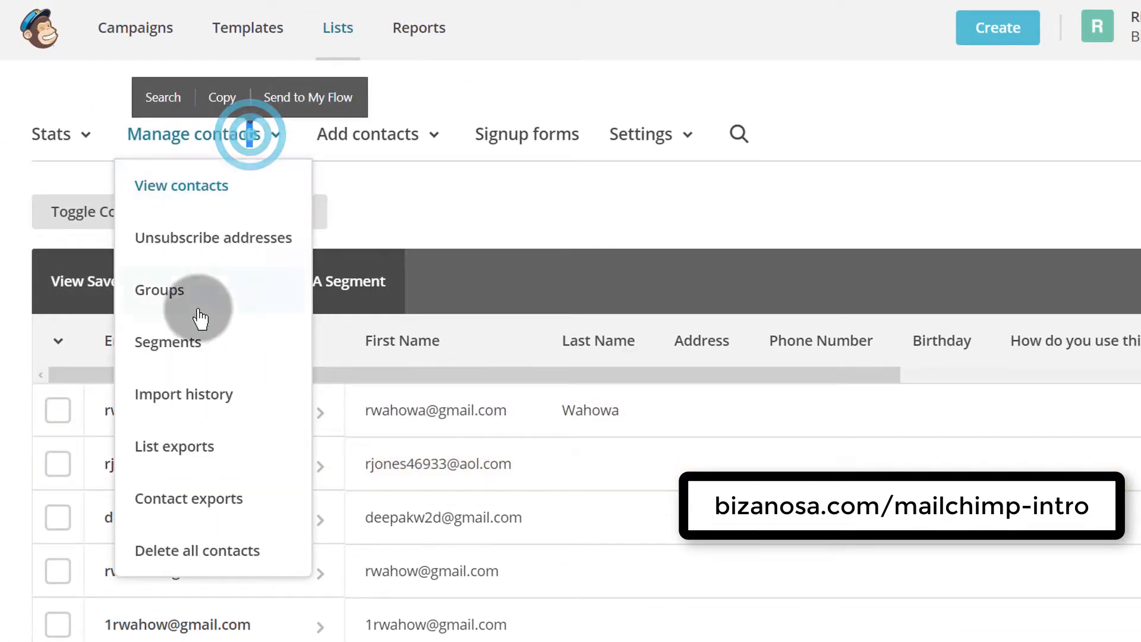
{"action": "left_click", "coordinate": [178, 291]}
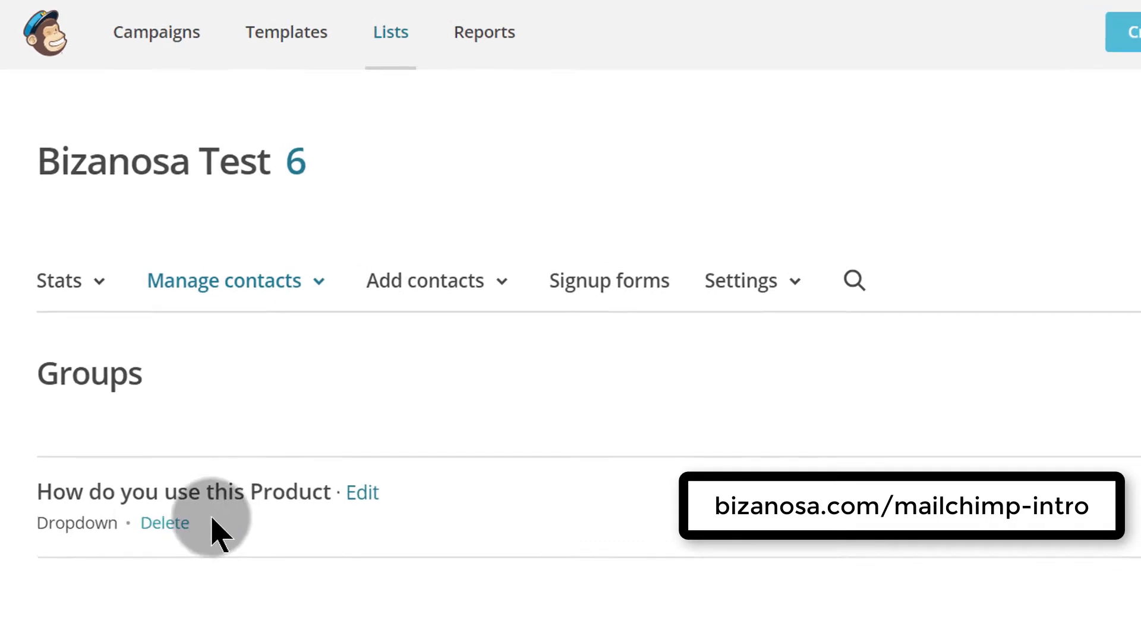
{"action": "scroll", "coordinate": [214, 523], "scroll_direction": "down", "scroll_amount": 2}
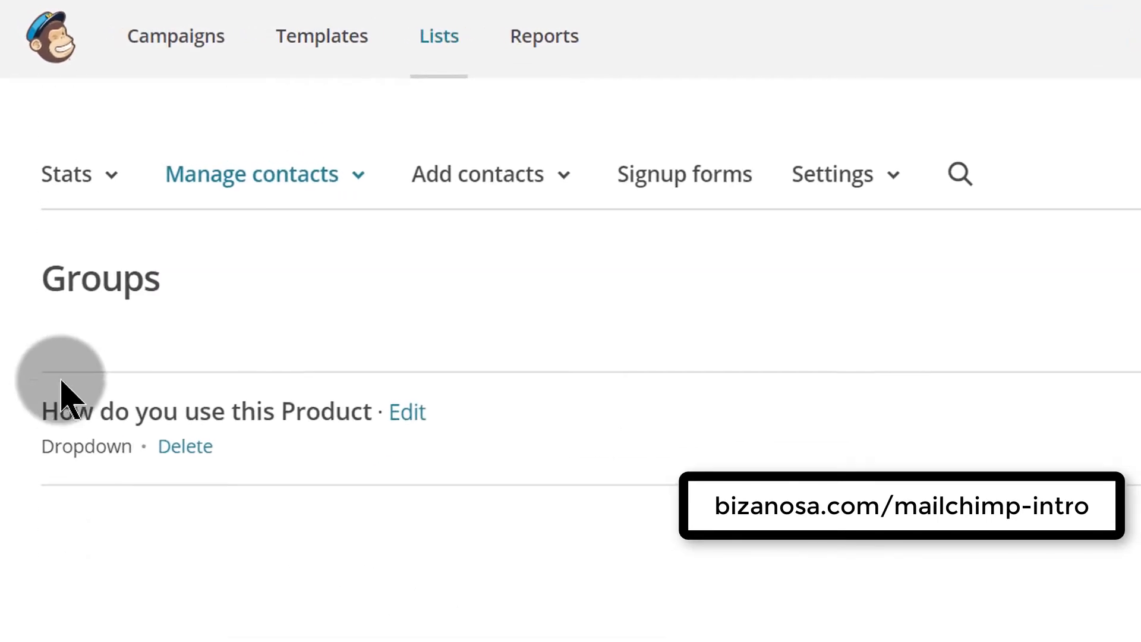
{"action": "left_click", "coordinate": [37, 369]}
{"action": "left_click_drag", "start_coordinate": [167, 440], "coordinate": [369, 446]}
{"action": "left_click", "coordinate": [285, 522]}
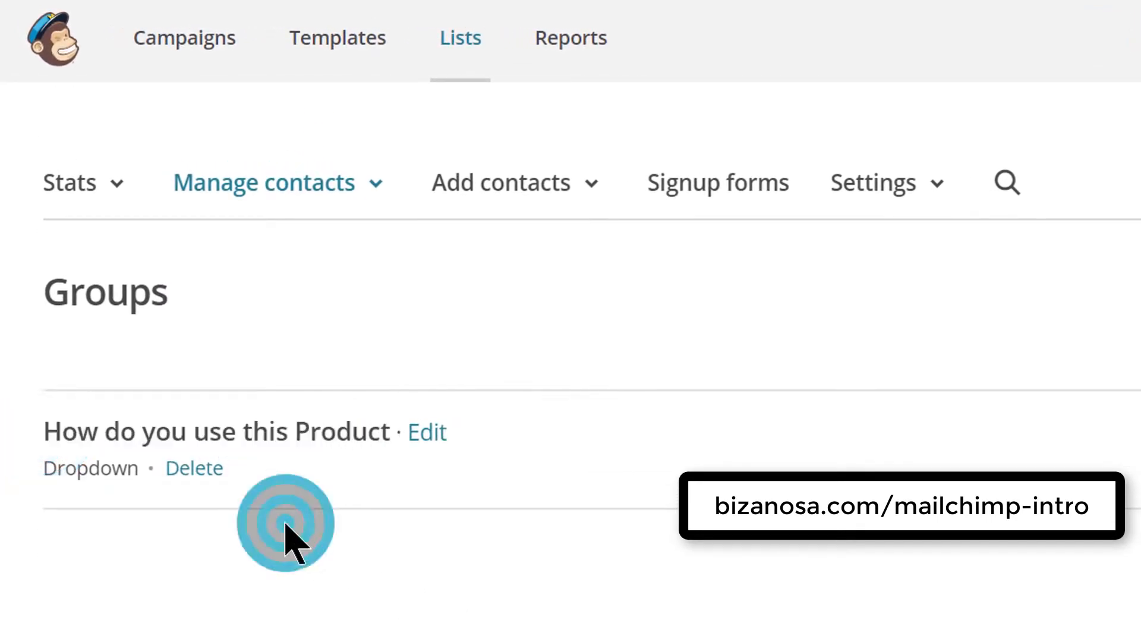
{"action": "left_click", "coordinate": [426, 432]}
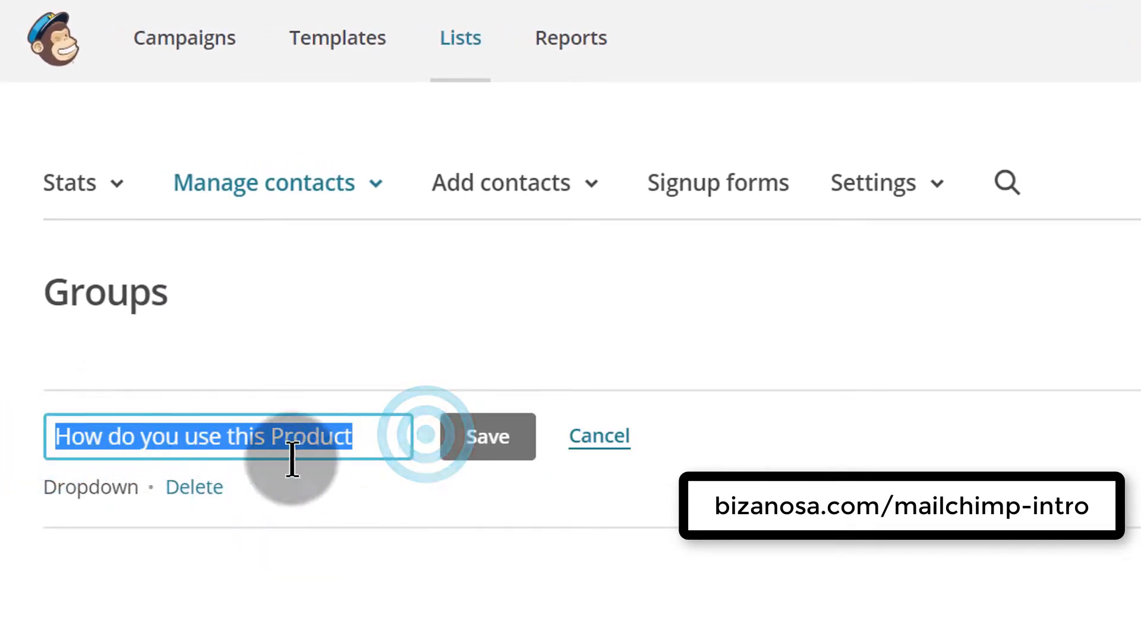
{"action": "left_click", "coordinate": [601, 437]}
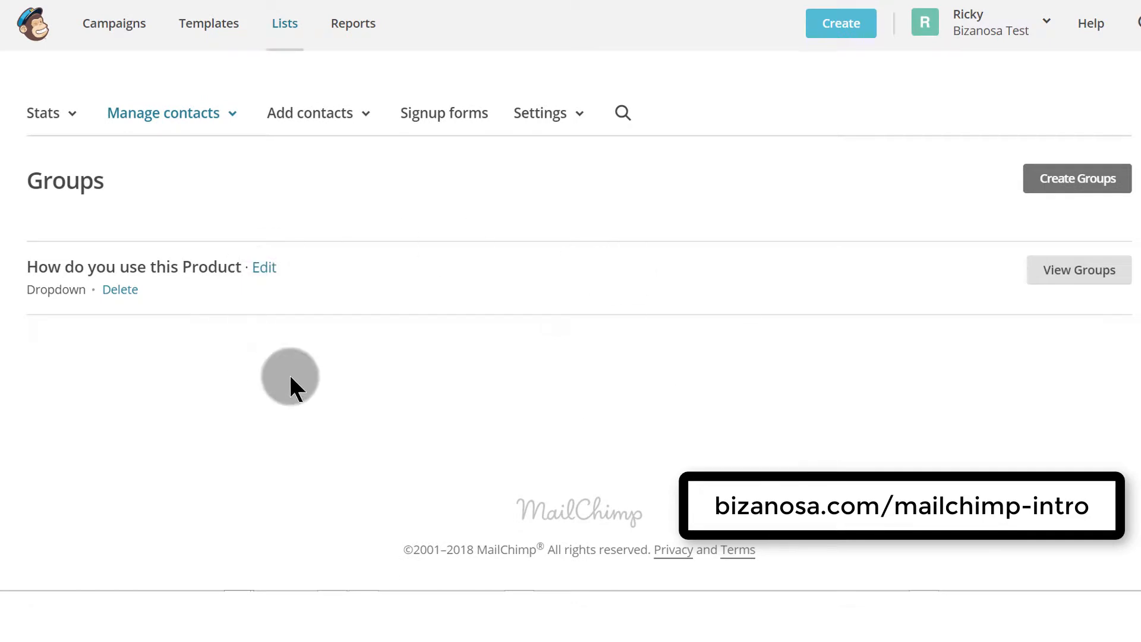
- Show the category's groups, check the contact import page for the Home Use group, and return to the Groups page
{"action": "left_click", "coordinate": [1075, 274]}
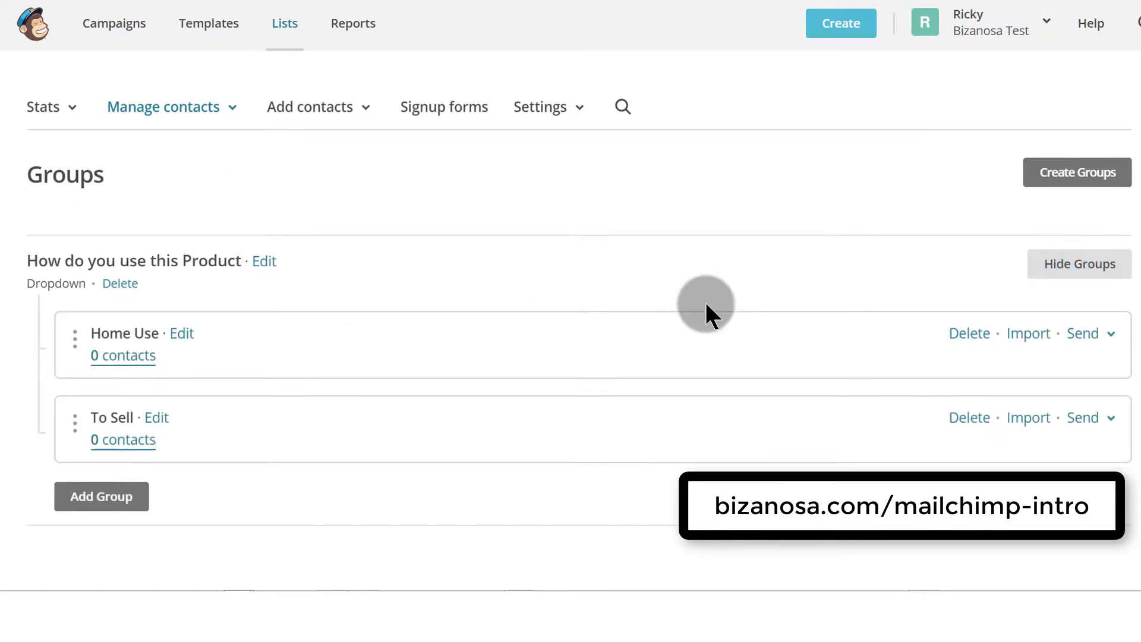
{"action": "scroll", "coordinate": [705, 301], "scroll_direction": "down", "scroll_amount": 3}
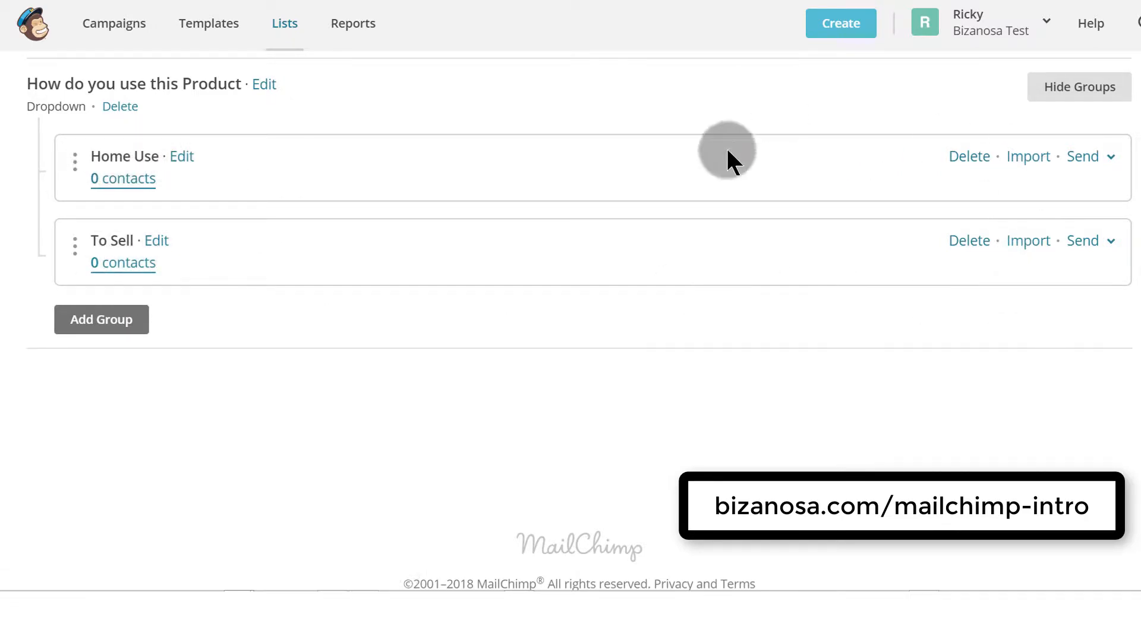
{"action": "left_click", "coordinate": [1030, 160]}
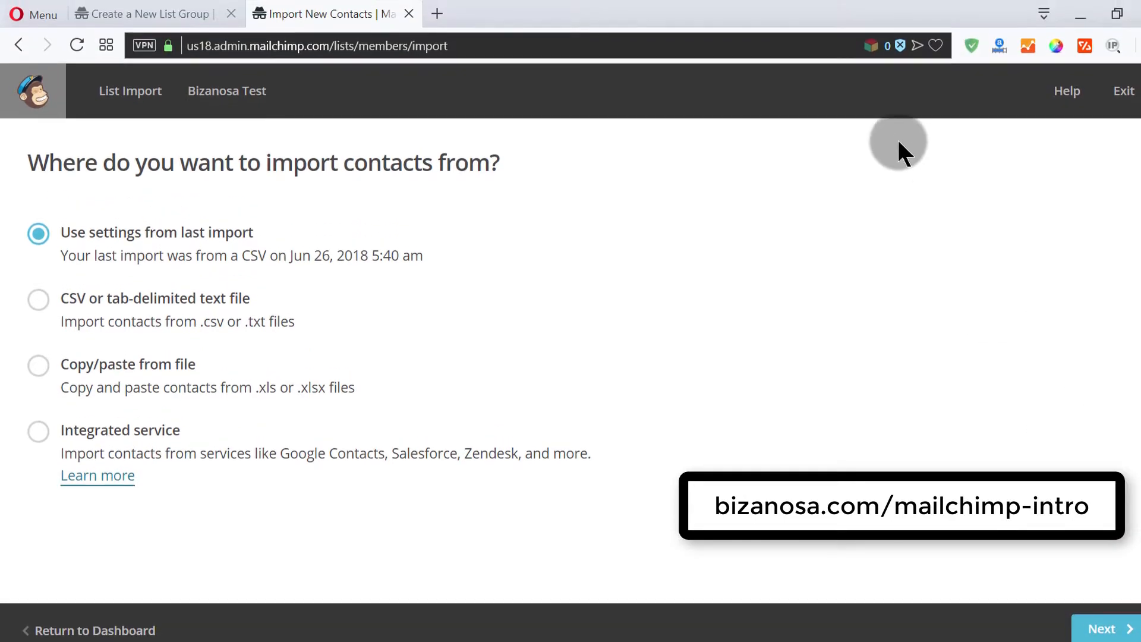
{"action": "left_click", "coordinate": [19, 43]}
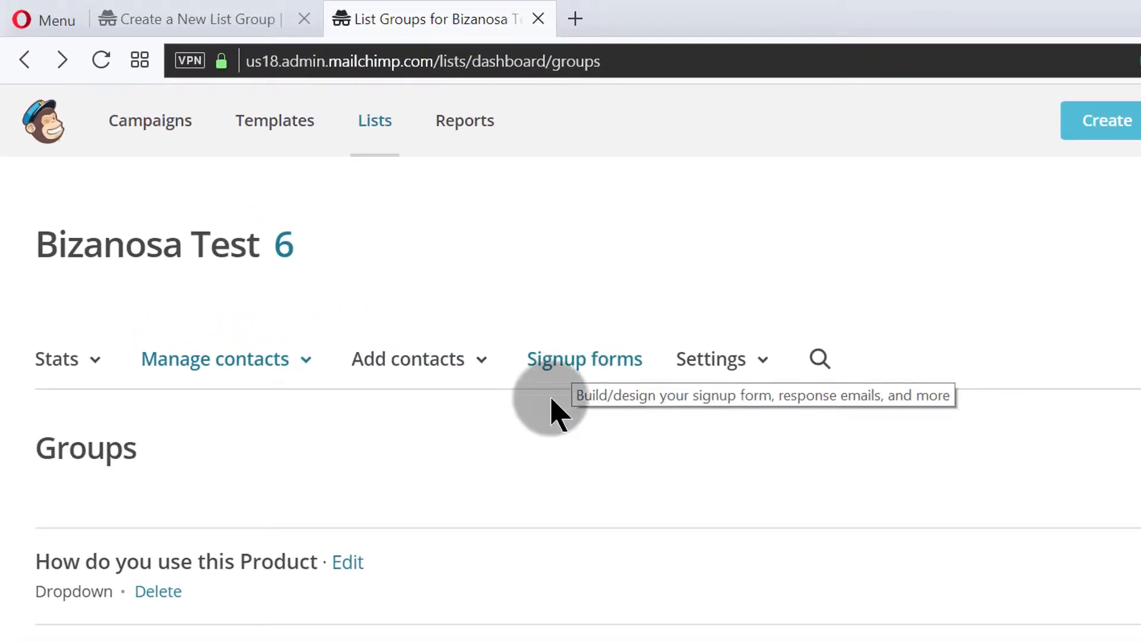
- Open the list's signup form in the Form builder and examine its "How do you use this Product" dropdown
{"action": "left_click", "coordinate": [596, 362]}
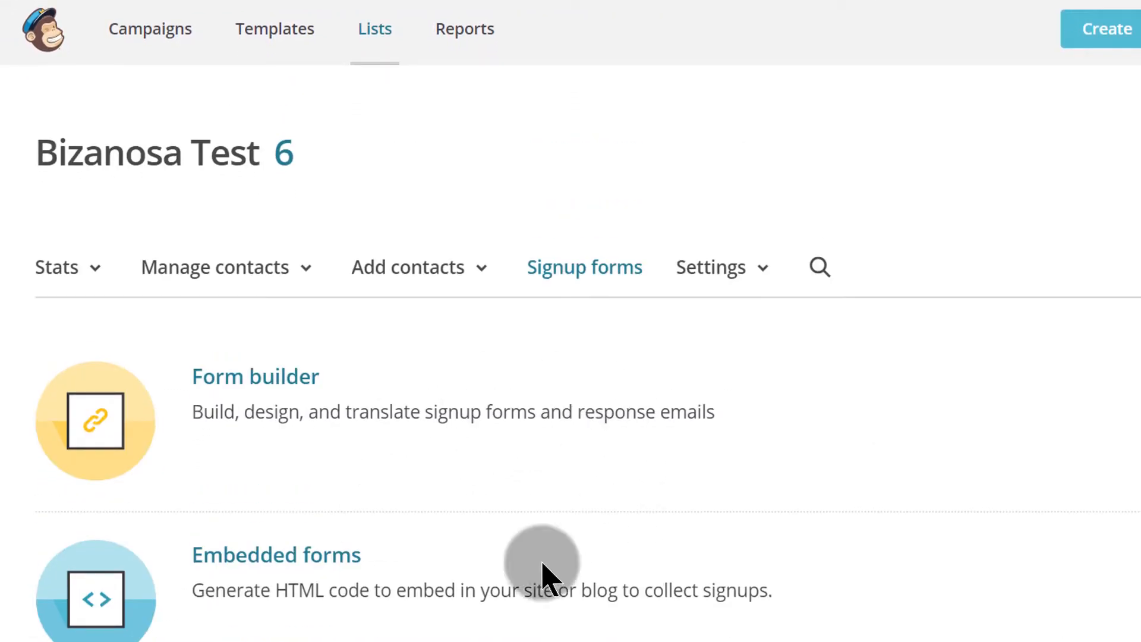
{"action": "left_click", "coordinate": [269, 389]}
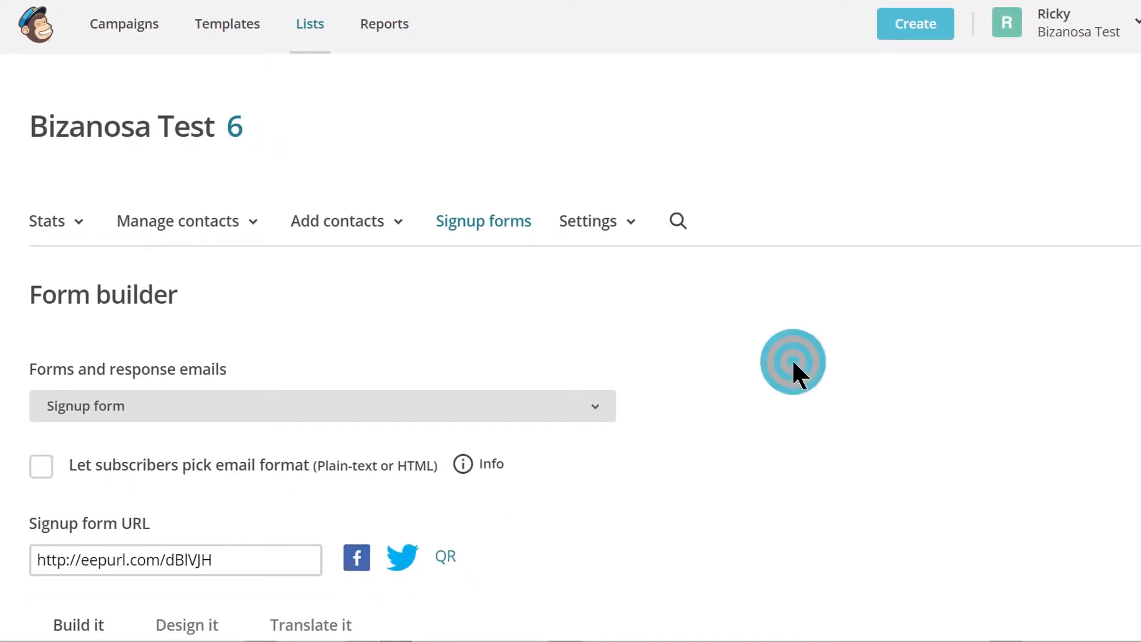
{"action": "scroll", "coordinate": [793, 365], "scroll_direction": "down", "scroll_amount": 15}
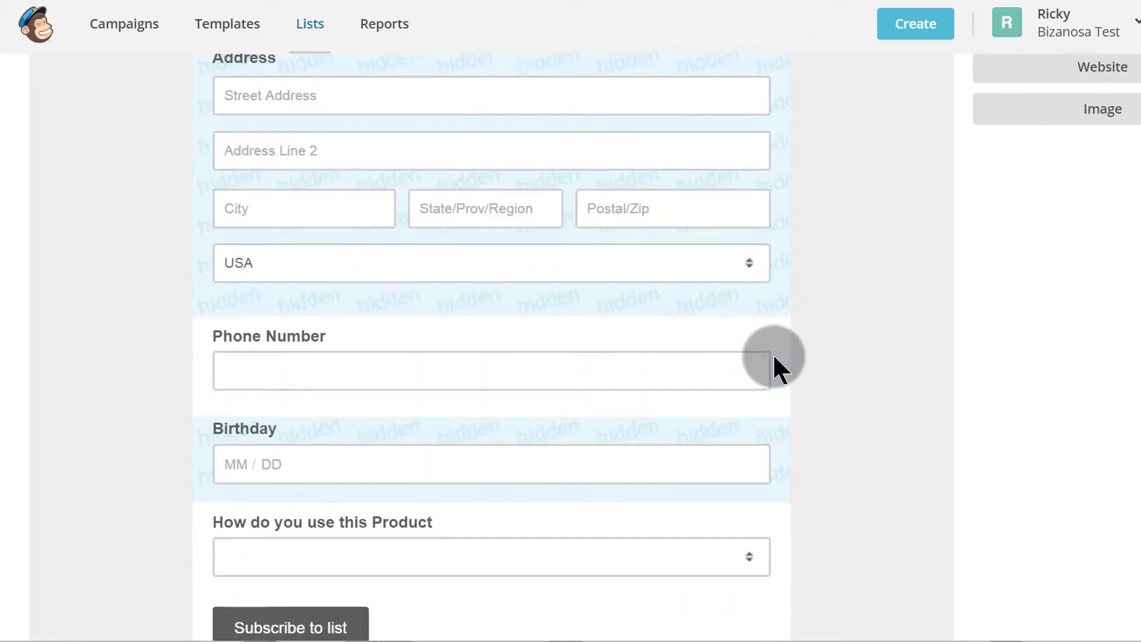
{"action": "scroll", "coordinate": [840, 337], "scroll_direction": "down", "scroll_amount": 5}
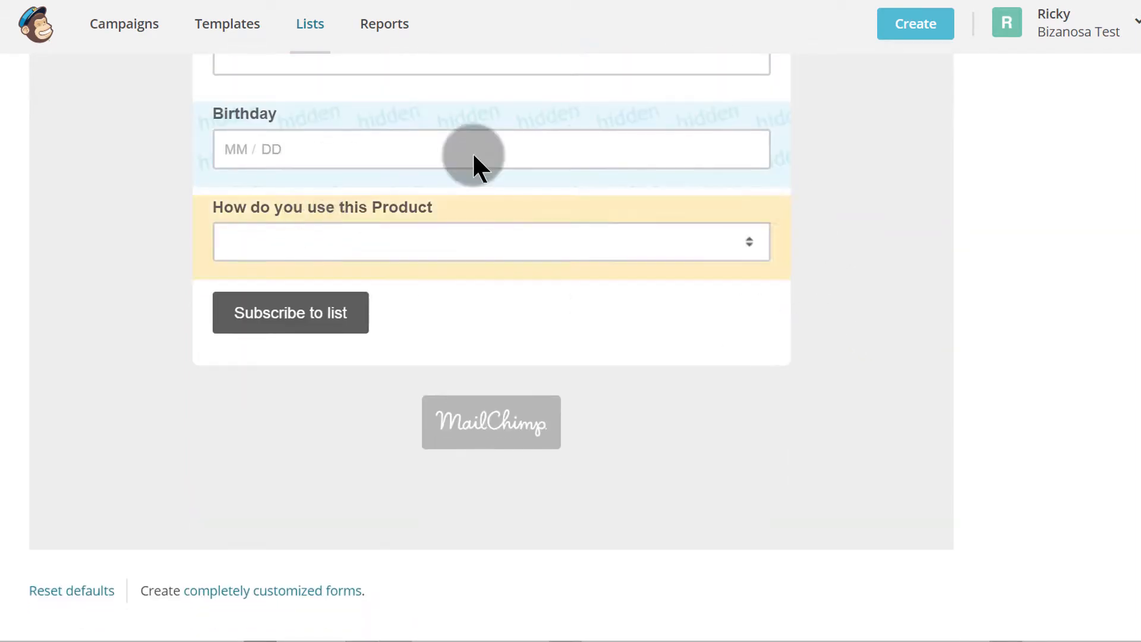
- Select the hidden Address field in the signup form and check its visibility settings
{"action": "scroll", "coordinate": [721, 265], "scroll_direction": "up", "scroll_amount": 7}
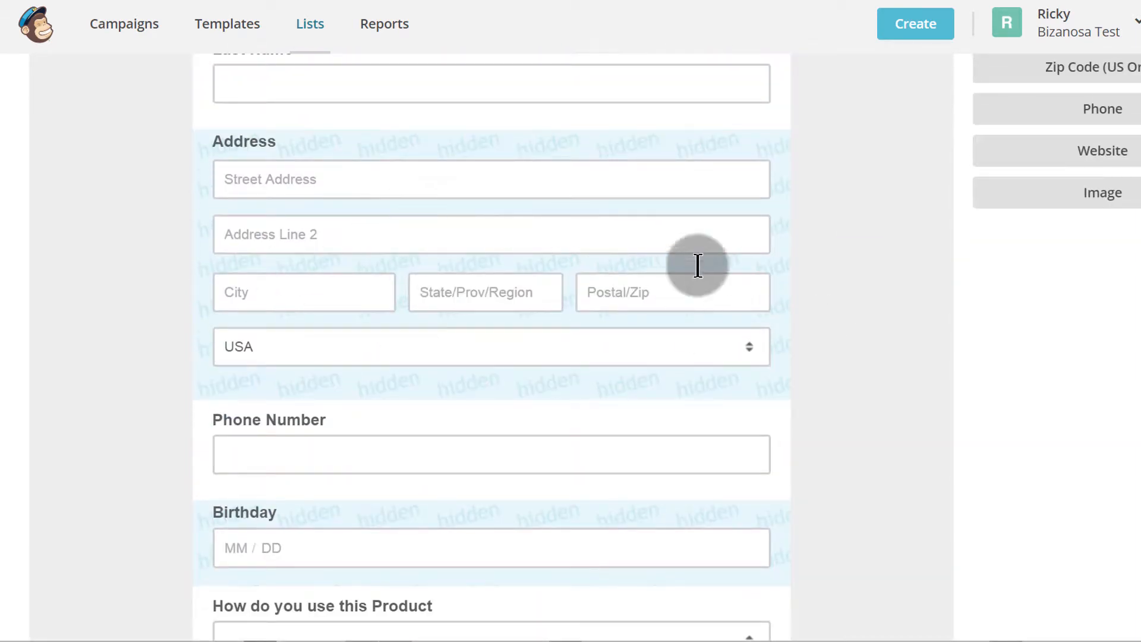
{"action": "left_click", "coordinate": [632, 148]}
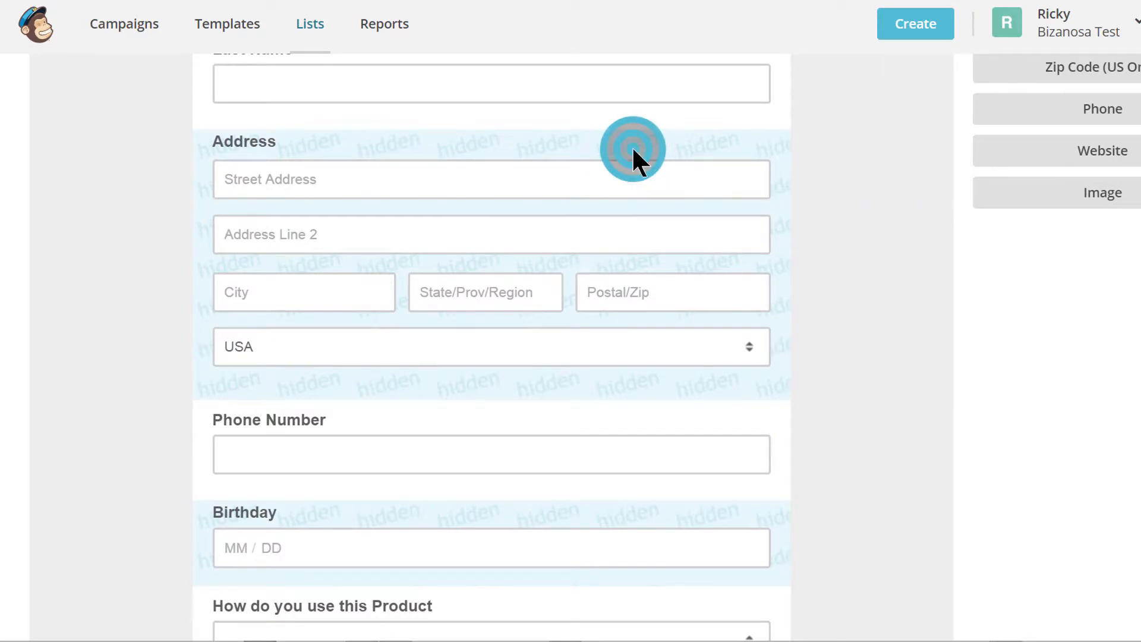
{"action": "scroll", "coordinate": [980, 277], "scroll_direction": "up", "scroll_amount": 5}
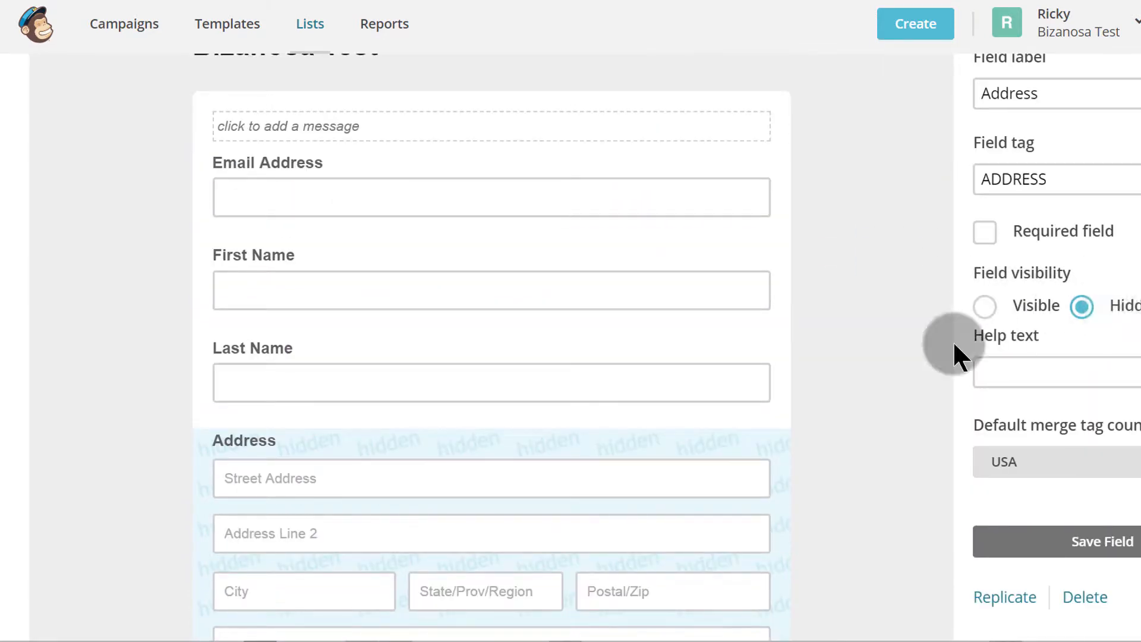
{"action": "scroll", "coordinate": [770, 352], "scroll_direction": "down", "scroll_amount": 3}
{"action": "scroll", "coordinate": [840, 328], "scroll_direction": "up", "scroll_amount": 3}
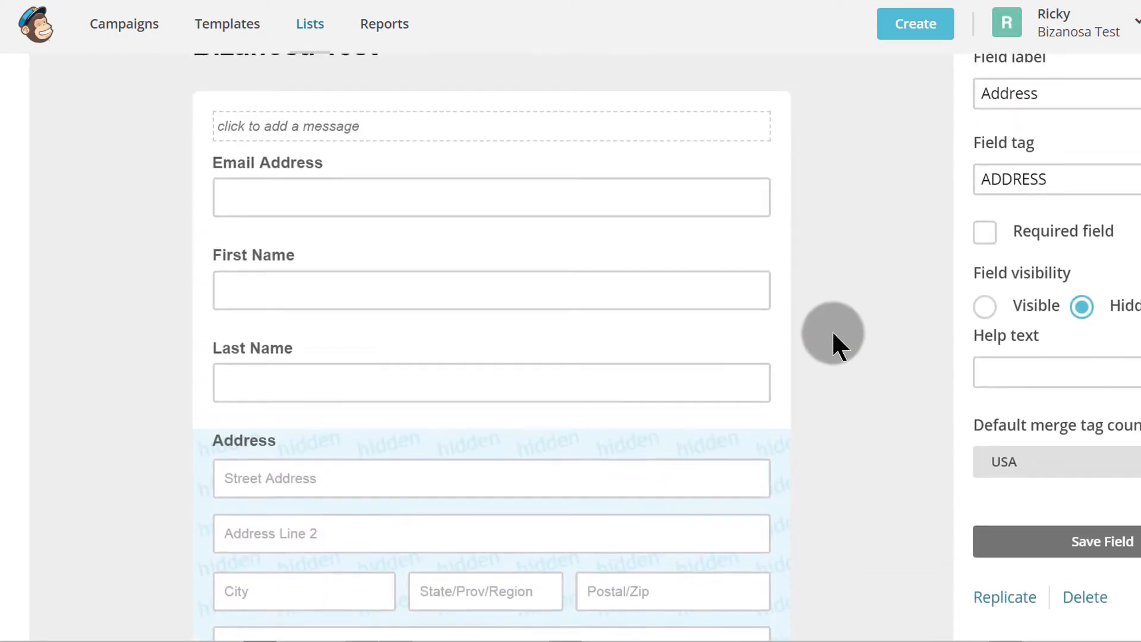
- Set the Last Name field of the signup form to Hidden and save the field
{"action": "left_click", "coordinate": [709, 354]}
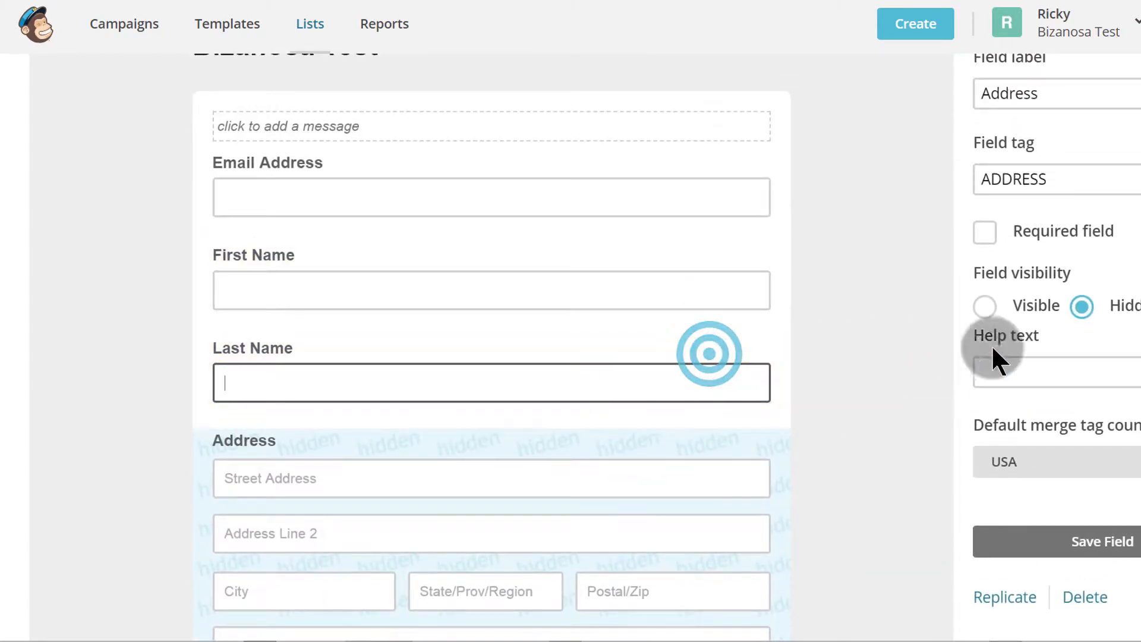
{"action": "left_click", "coordinate": [1082, 307]}
{"action": "scroll", "coordinate": [861, 357], "scroll_direction": "down", "scroll_amount": 3}
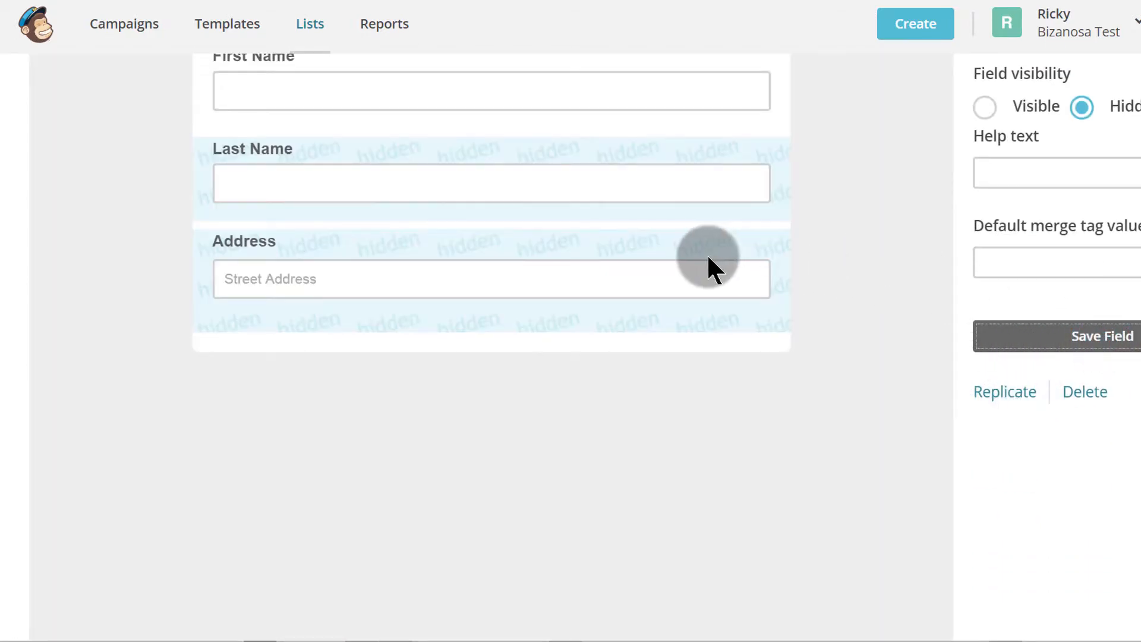
{"action": "scroll", "coordinate": [707, 253], "scroll_direction": "up", "scroll_amount": 3}
- Select the "How do you use this Product" dropdown field in the signup form
{"action": "scroll", "coordinate": [535, 439], "scroll_direction": "down", "scroll_amount": 4}
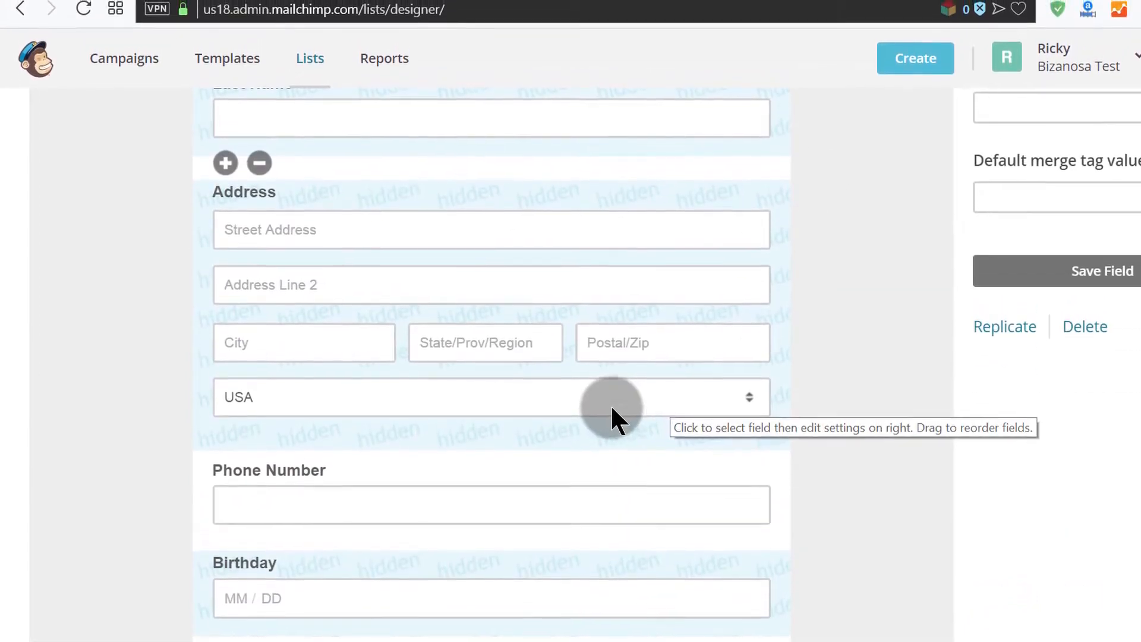
{"action": "scroll", "coordinate": [611, 404], "scroll_direction": "down", "scroll_amount": 3}
{"action": "scroll", "coordinate": [571, 489], "scroll_direction": "down", "scroll_amount": 1}
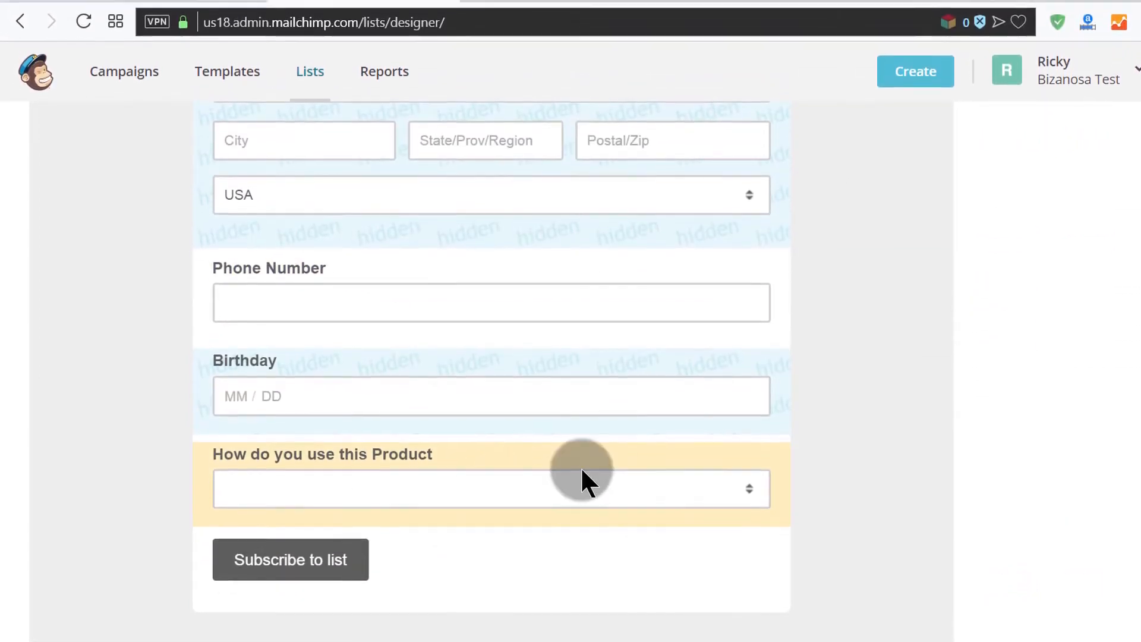
{"action": "left_click", "coordinate": [826, 487]}
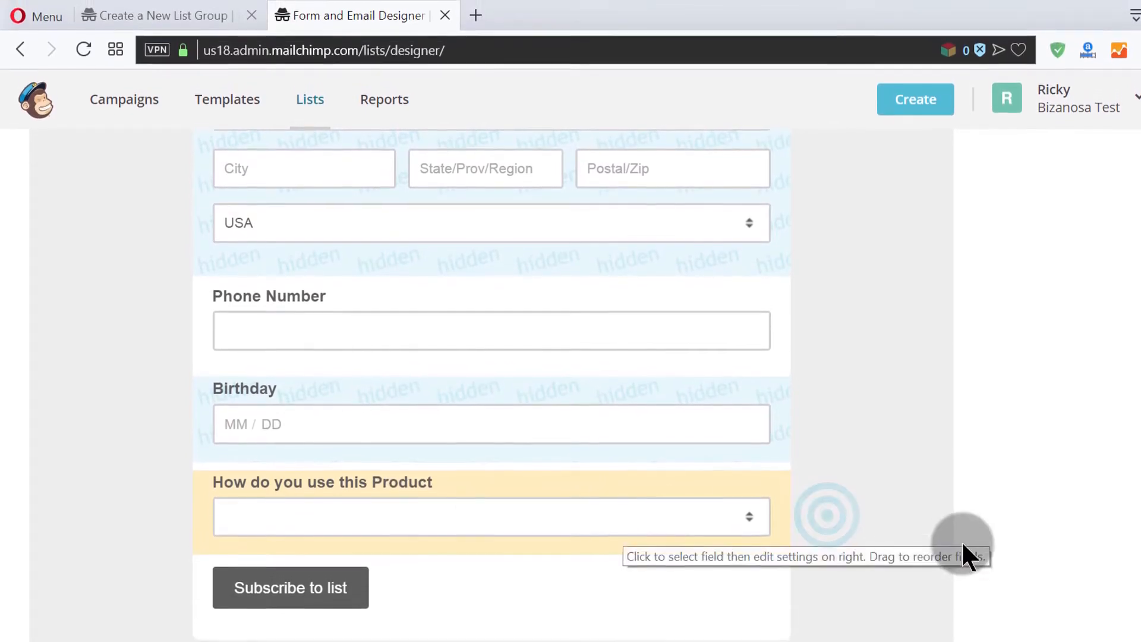
- Copy the signup form URL and open it in a new browser tab
{"action": "scroll", "coordinate": [921, 519], "scroll_direction": "up", "scroll_amount": 10}
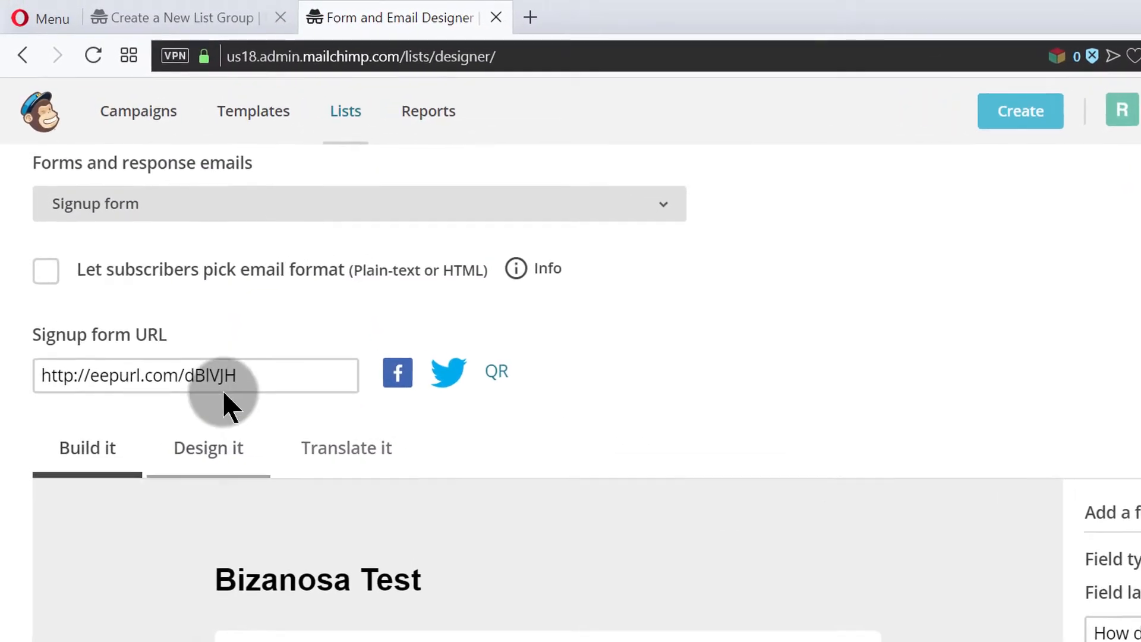
{"action": "left_click", "coordinate": [223, 383]}
{"action": "right_click", "coordinate": [223, 381]}
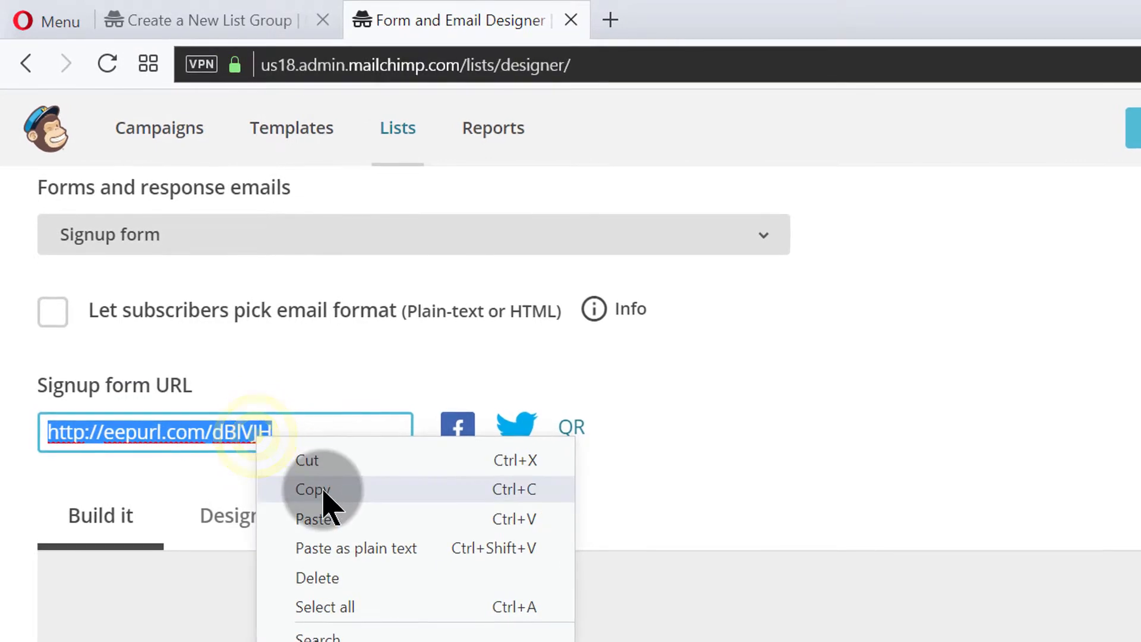
{"action": "left_click", "coordinate": [315, 490]}
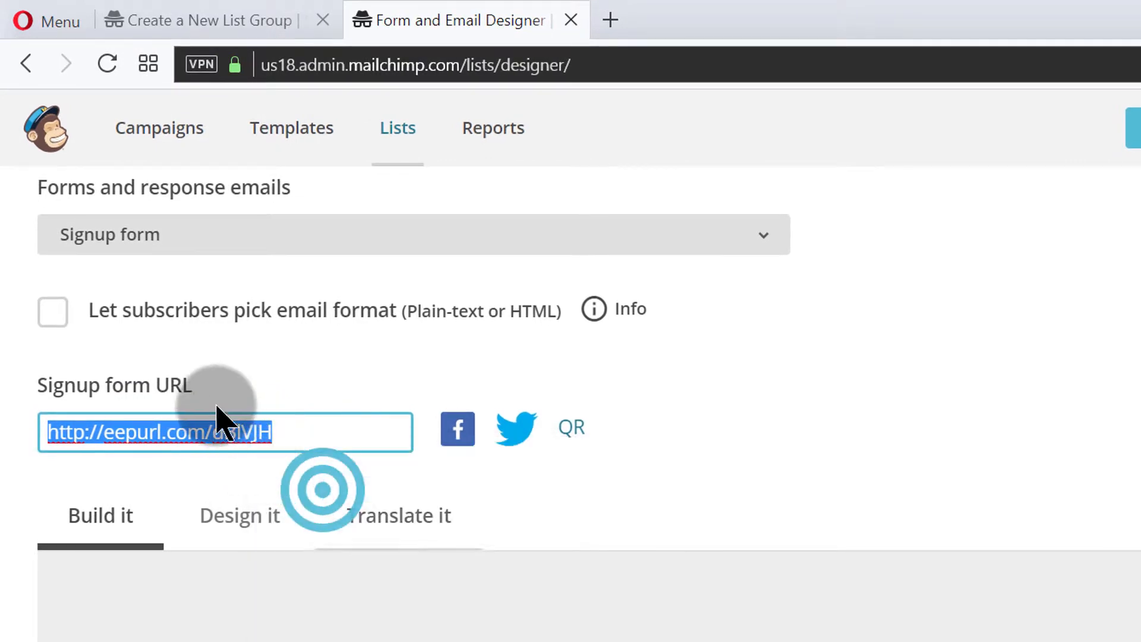
{"action": "left_click", "coordinate": [611, 17]}
{"action": "right_click", "coordinate": [573, 60]}
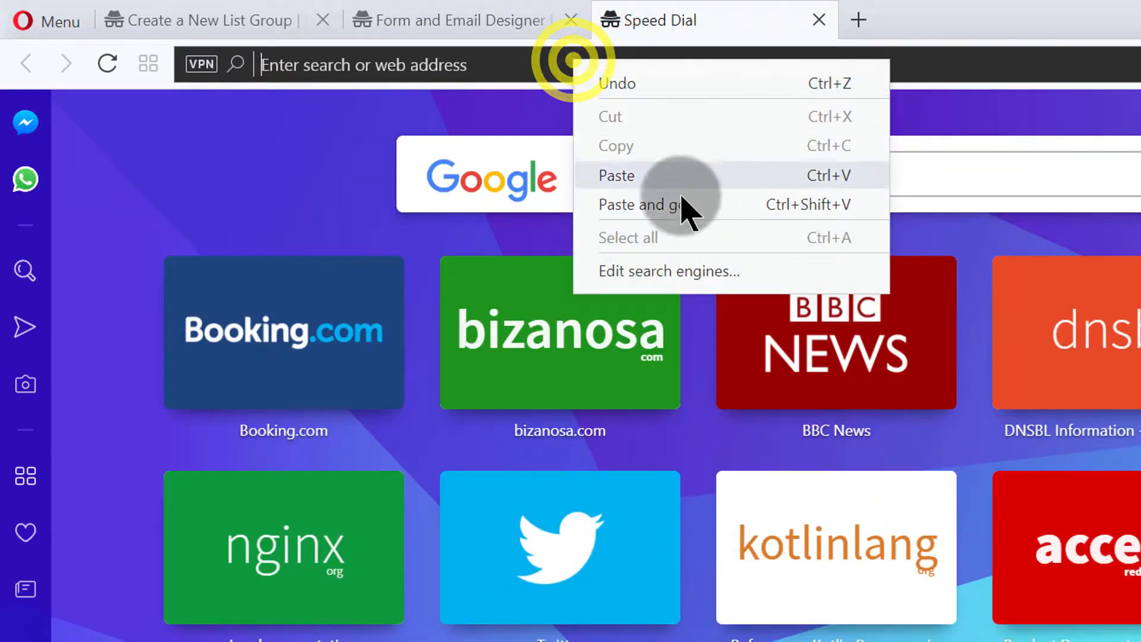
{"action": "left_click", "coordinate": [639, 205]}
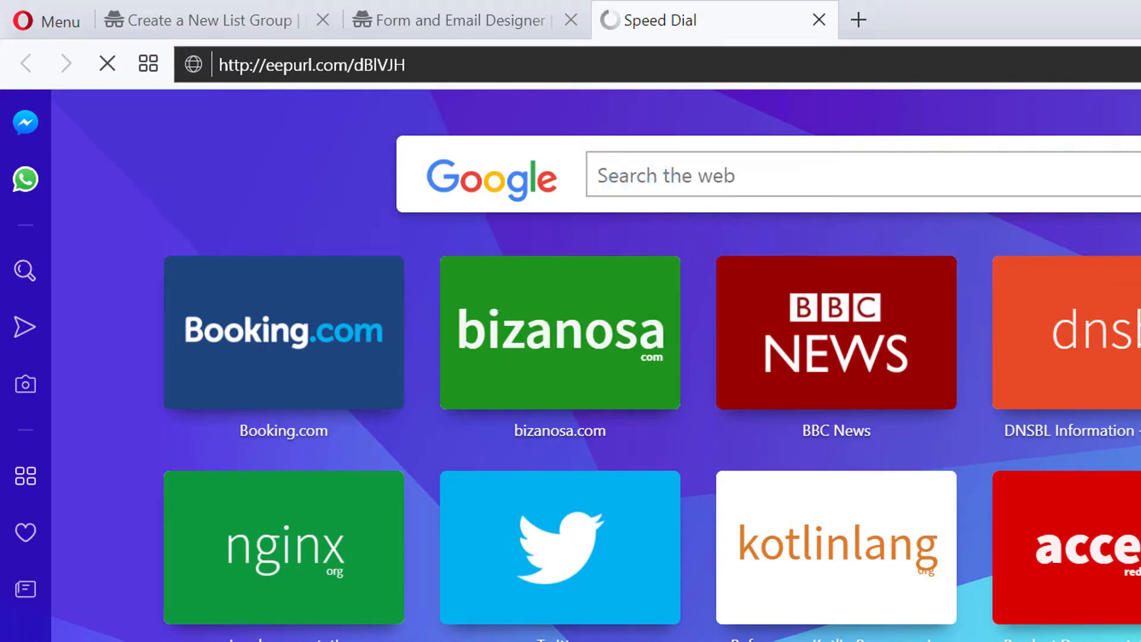
- Return to the Form builder tab and review the signup form URL and the form below it
{"action": "key", "text": "ctrl+Tab"}
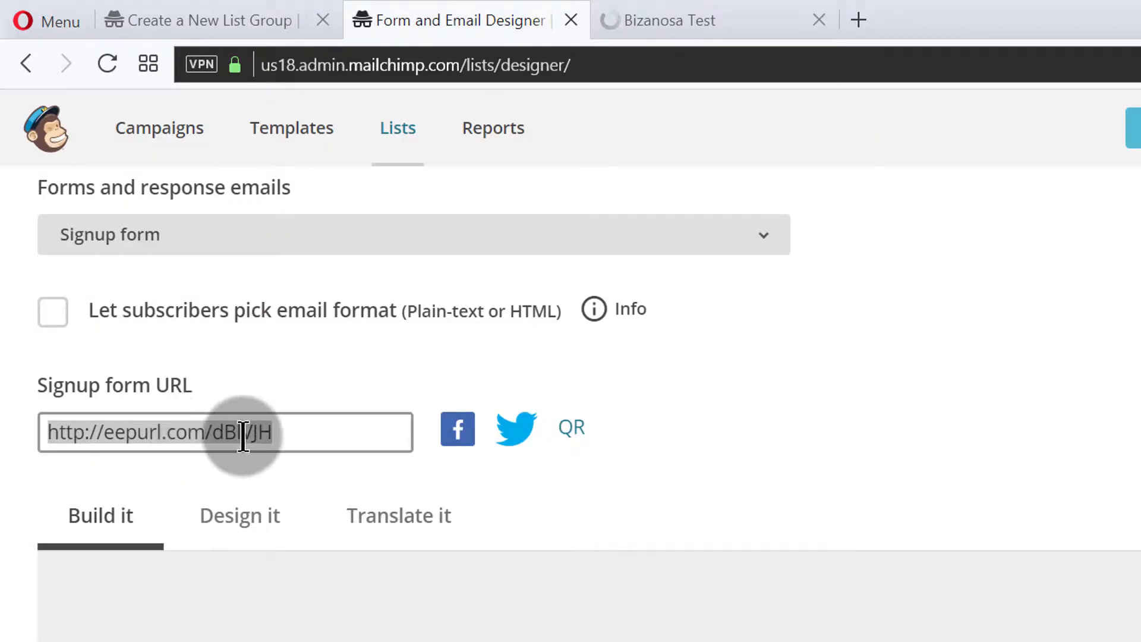
{"action": "left_click", "coordinate": [301, 440]}
{"action": "scroll", "coordinate": [892, 553], "scroll_direction": "down", "scroll_amount": 1}
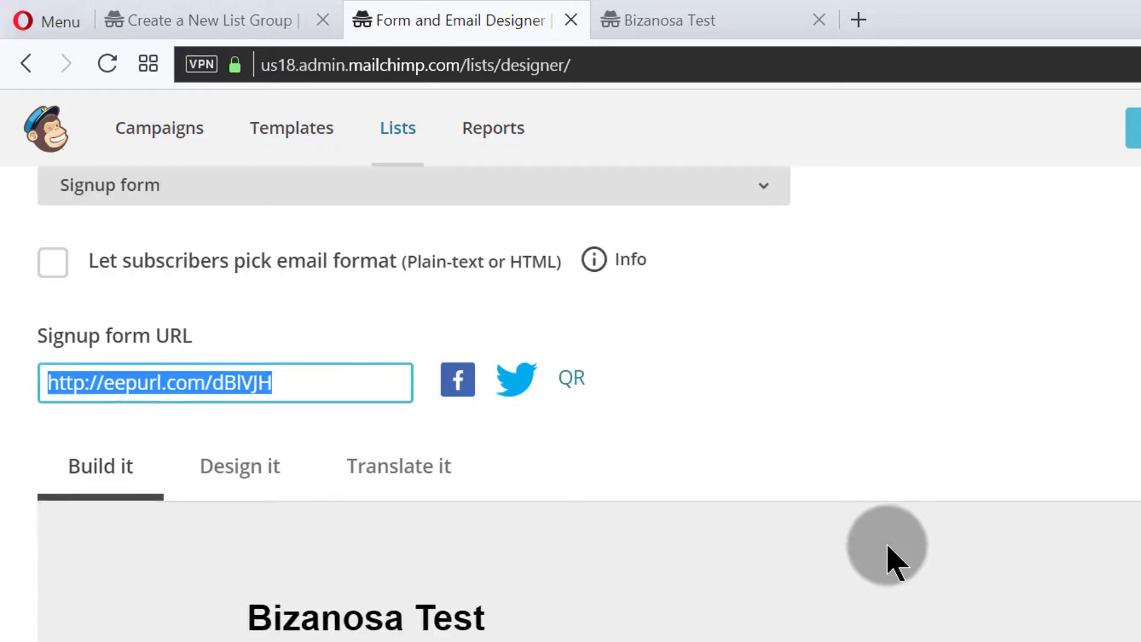
{"action": "scroll", "coordinate": [832, 523], "scroll_direction": "down", "scroll_amount": 5}
{"action": "scroll", "coordinate": [828, 527], "scroll_direction": "up", "scroll_amount": 10}
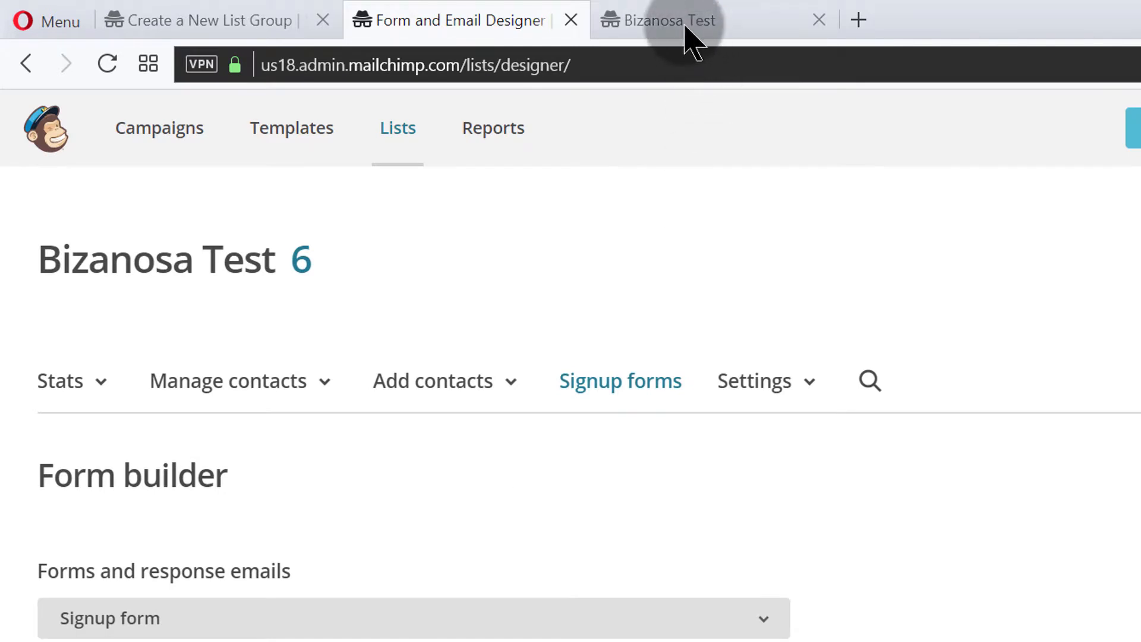
- Switch to the public signup form and view the choices of its "How do you use this Product" dropdown
{"action": "left_click", "coordinate": [687, 26]}
{"action": "scroll", "coordinate": [672, 297], "scroll_direction": "down", "scroll_amount": 2}
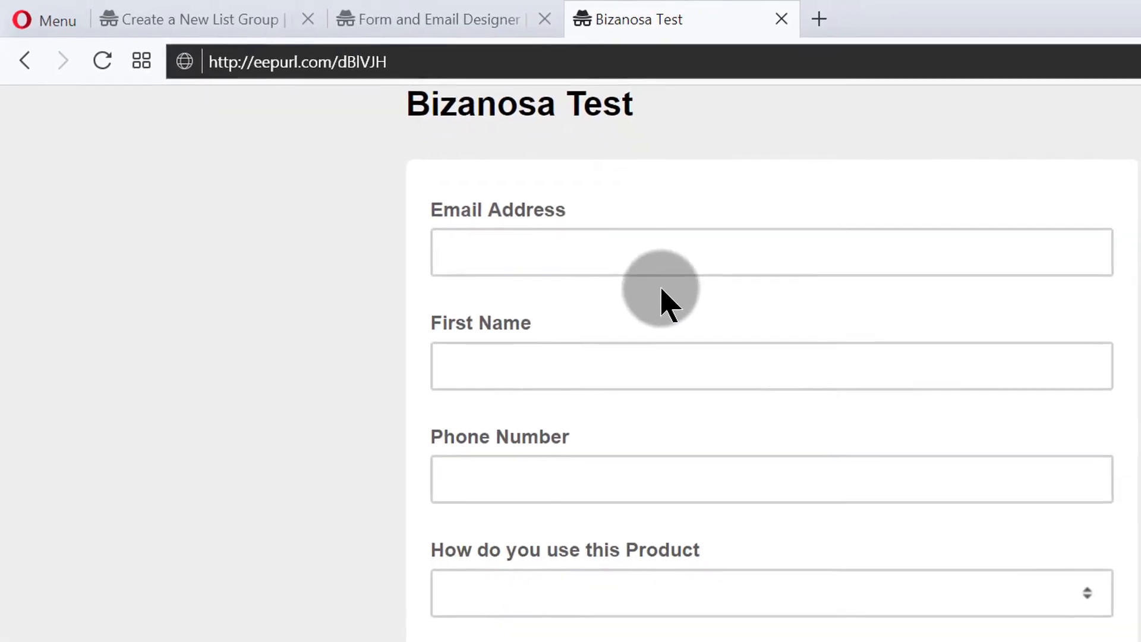
{"action": "left_click", "coordinate": [847, 592]}
{"action": "left_click", "coordinate": [586, 588]}
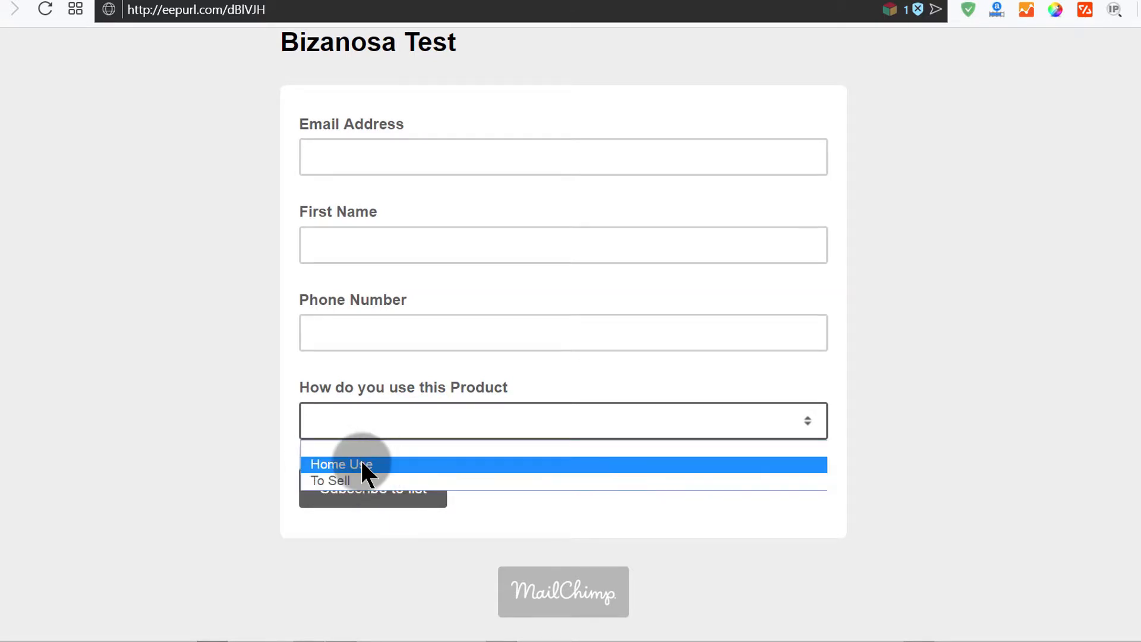
- Return to the Form builder and review the form's visible and hidden fields and the dropdown's options
{"action": "left_click", "coordinate": [294, 0]}
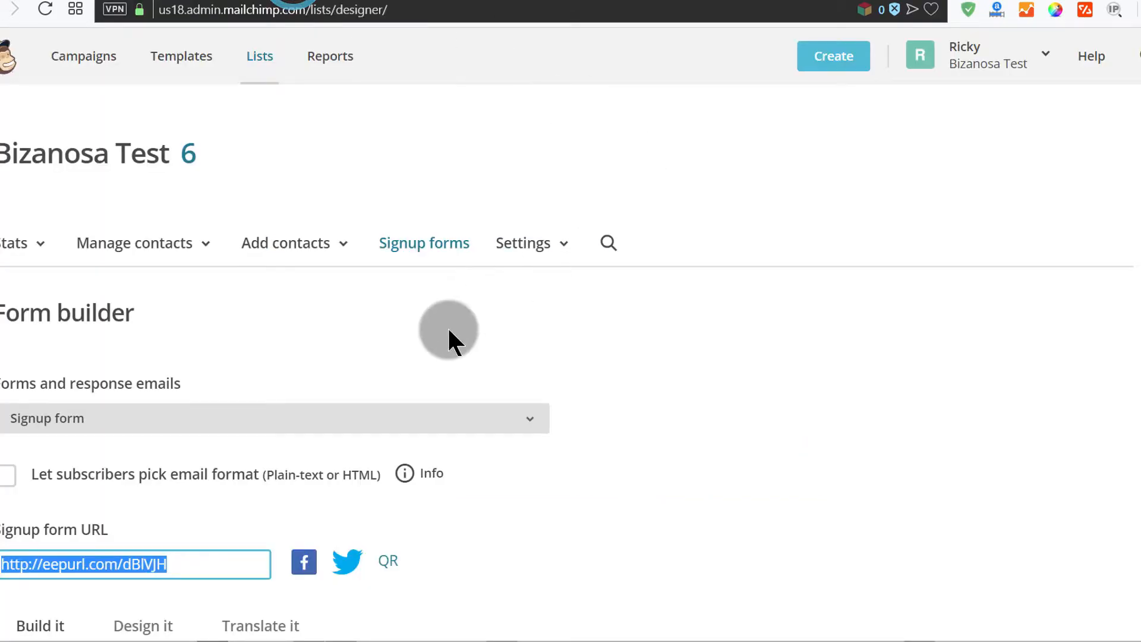
{"action": "scroll", "coordinate": [792, 356], "scroll_direction": "down", "scroll_amount": 15}
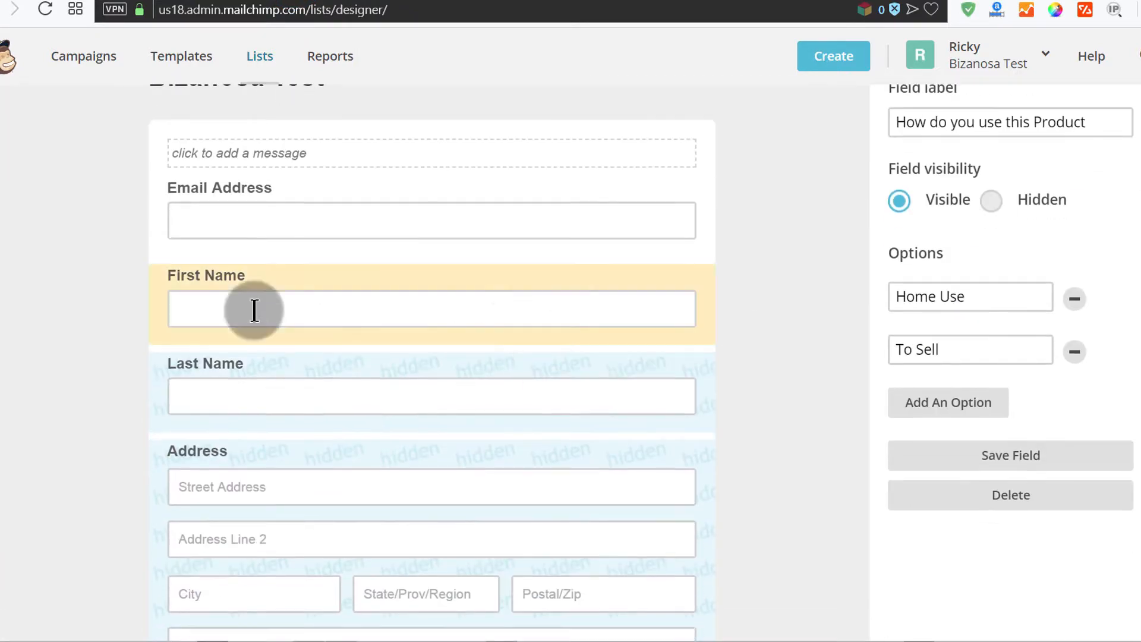
{"action": "scroll", "coordinate": [697, 391], "scroll_direction": "up", "scroll_amount": 6}
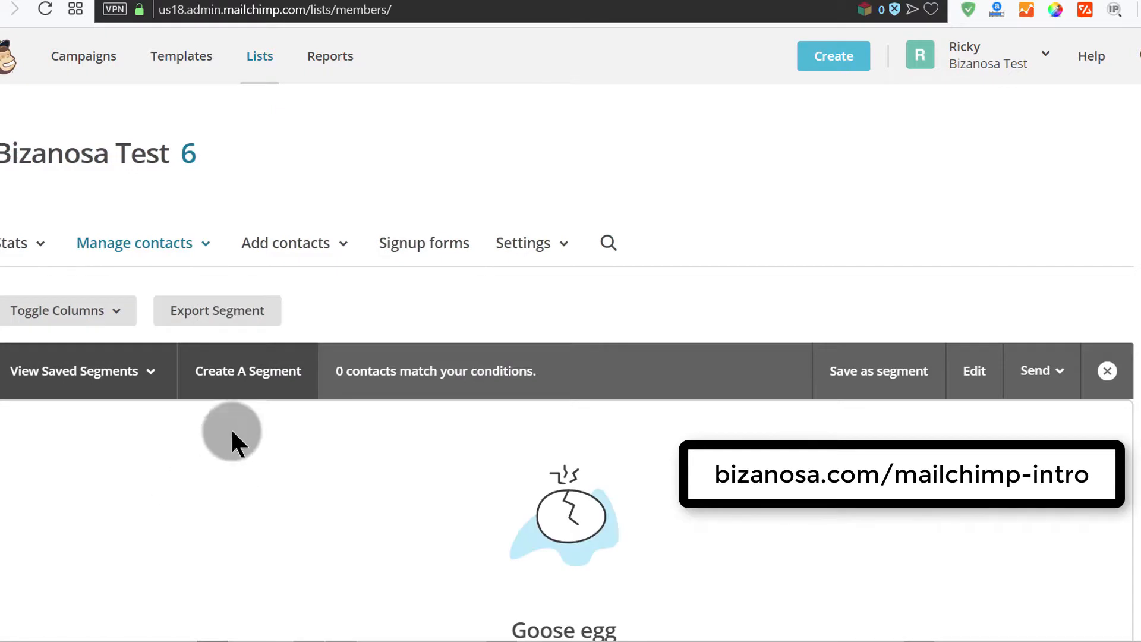
{"action": "left_click", "coordinate": [207, 250]}
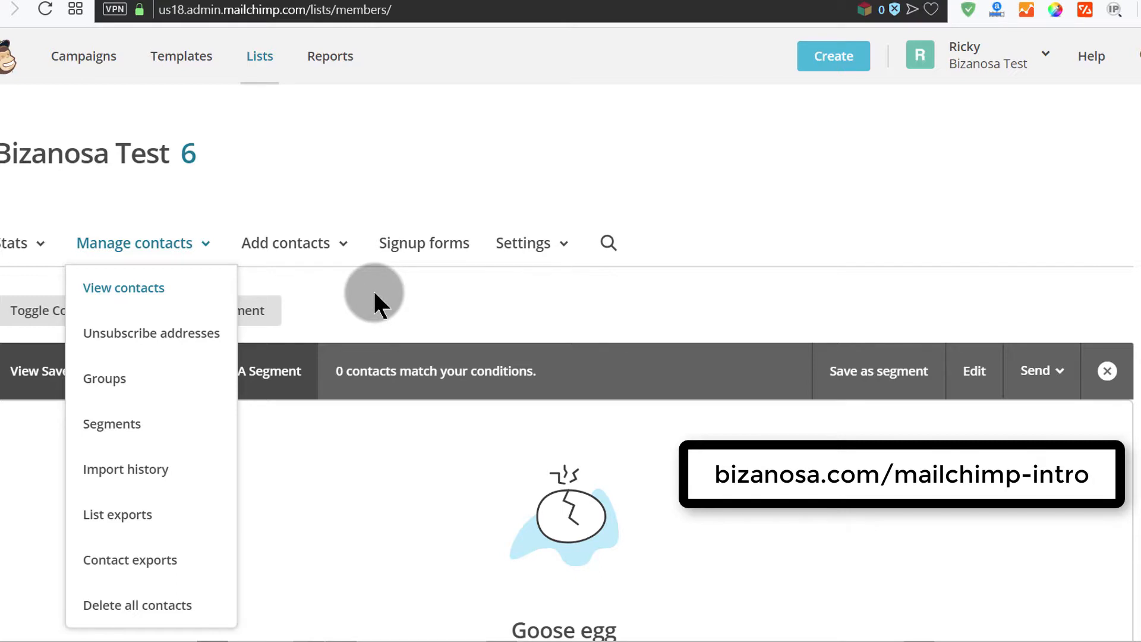
{"action": "left_click", "coordinate": [436, 296]}
{"action": "scroll", "coordinate": [488, 319], "scroll_direction": "down", "scroll_amount": 5}
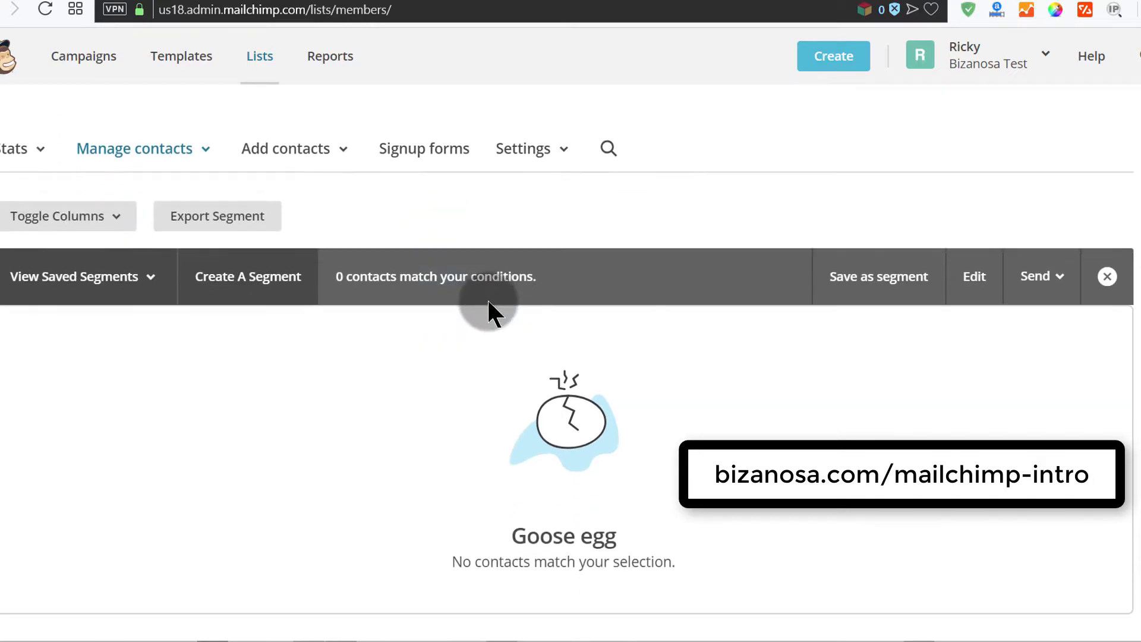
{"action": "scroll", "coordinate": [483, 298], "scroll_direction": "up", "scroll_amount": 5}
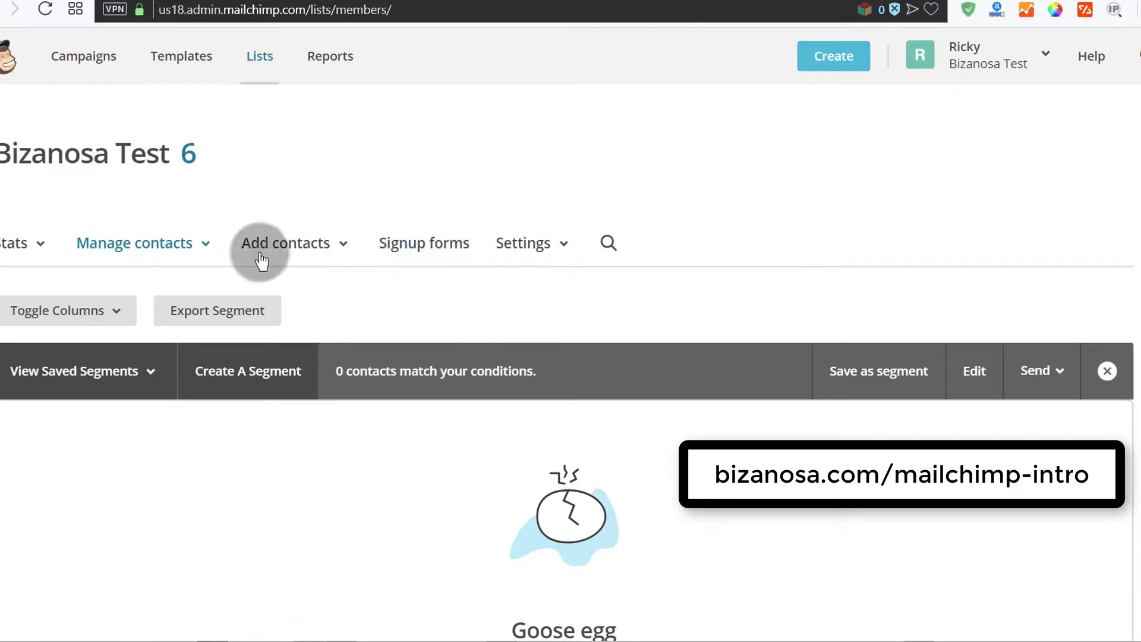
- Open the list's Groups page and delete the "How do you use this Product" group category, confirming with DELETE
{"action": "left_click", "coordinate": [199, 246]}
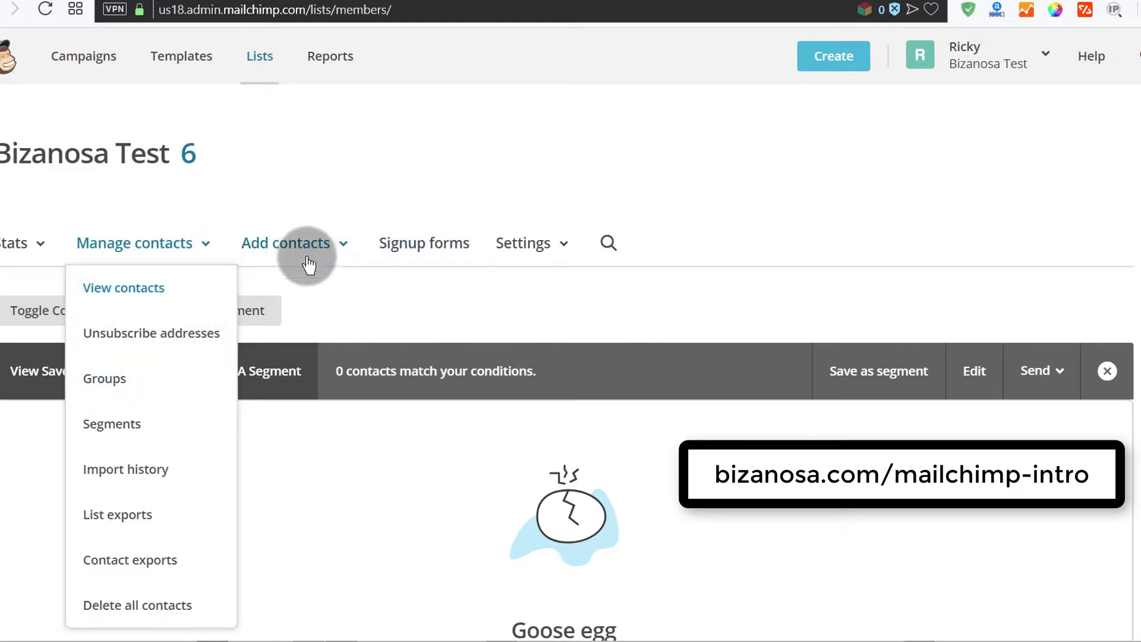
{"action": "left_click", "coordinate": [133, 391]}
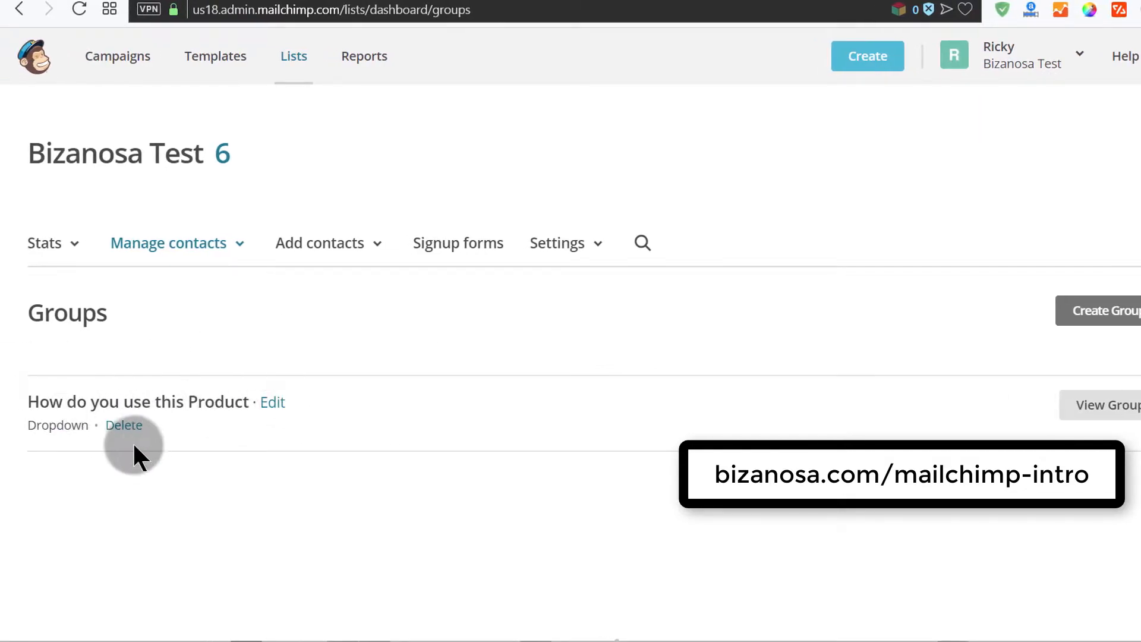
{"action": "left_click", "coordinate": [123, 426]}
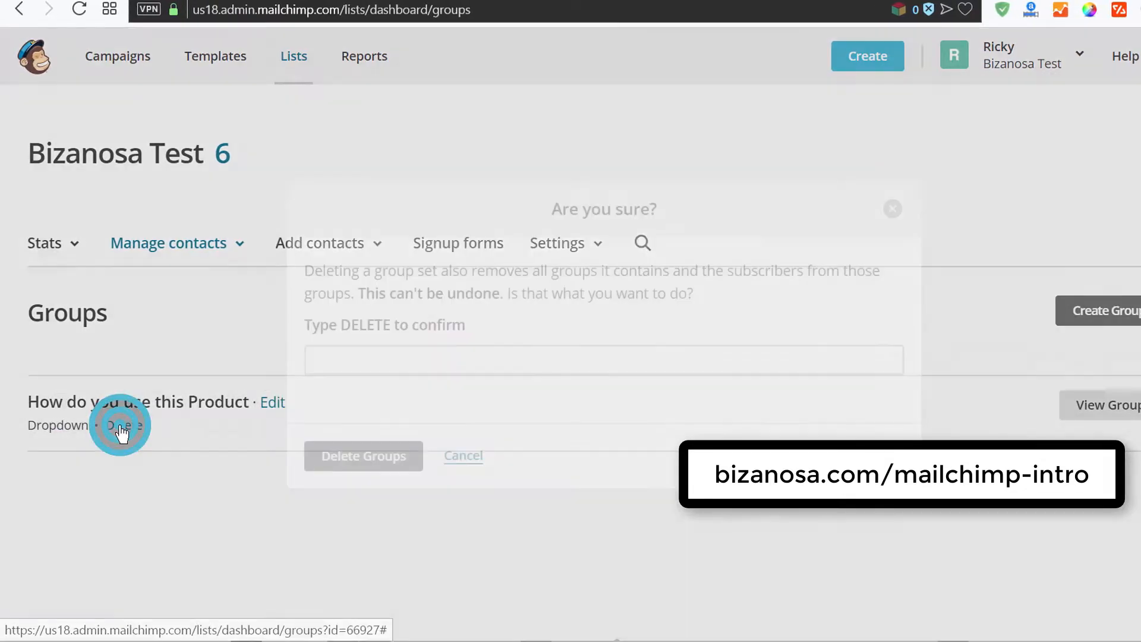
{"action": "left_click", "coordinate": [396, 359]}
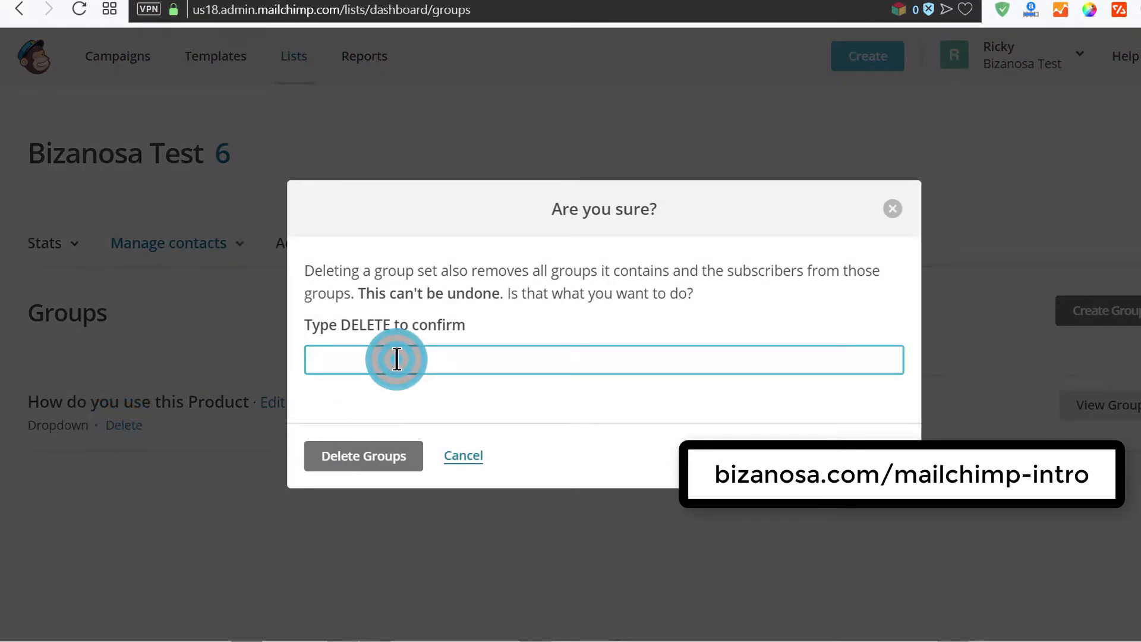
{"action": "left_click", "coordinate": [372, 456]}
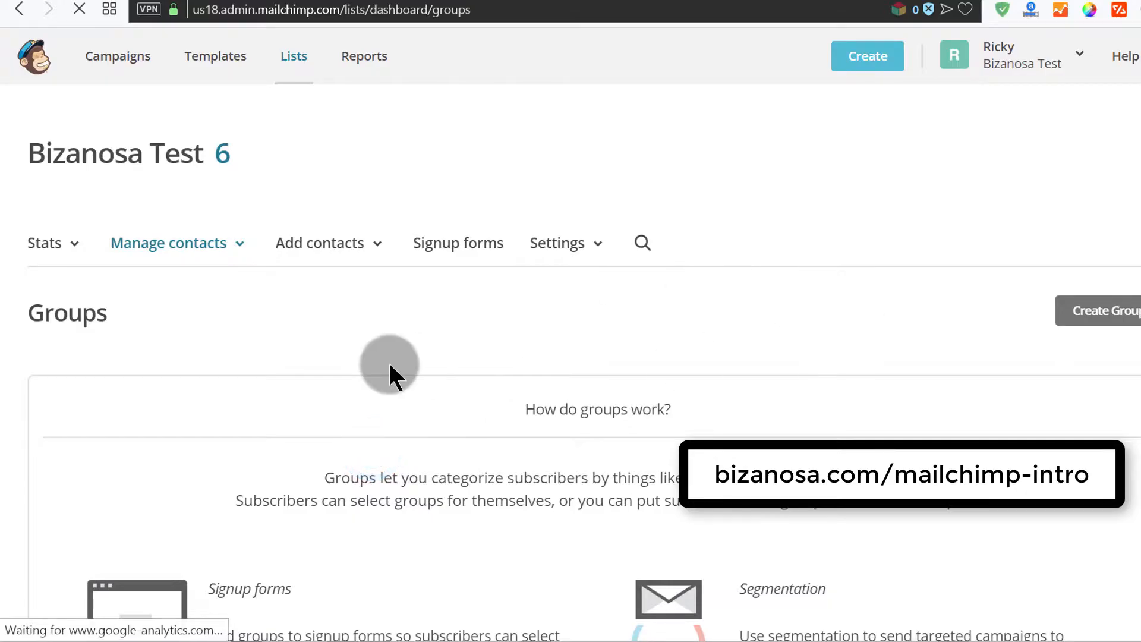
{"action": "scroll", "coordinate": [391, 357], "scroll_direction": "down", "scroll_amount": 4}
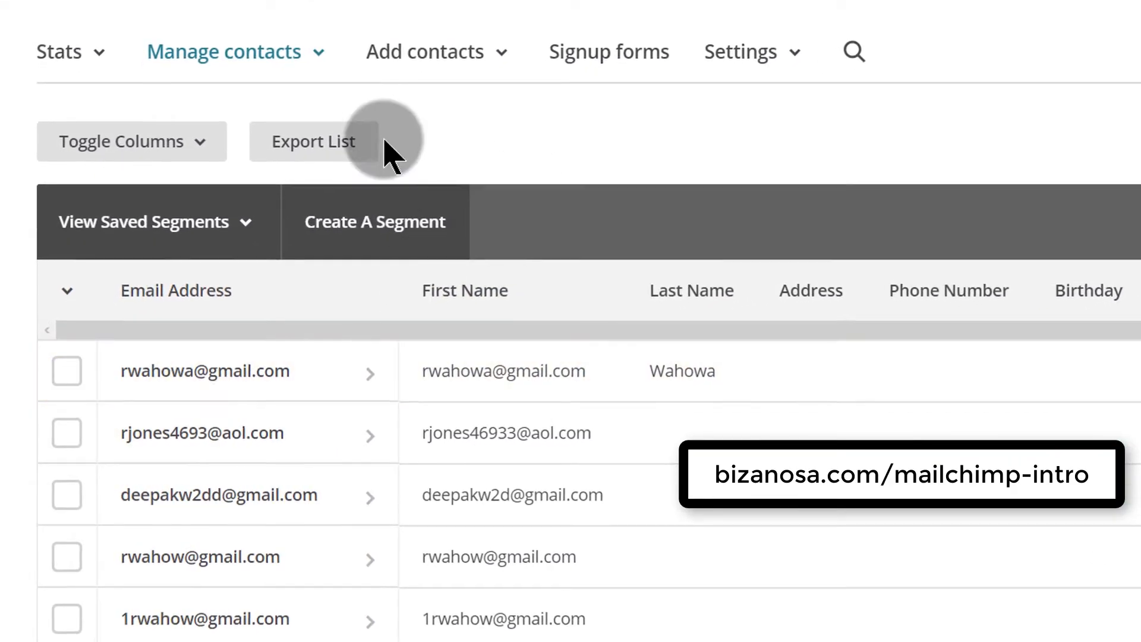
- Open the list's signup form in the Form builder from the contacts page
{"action": "left_click", "coordinate": [319, 53]}
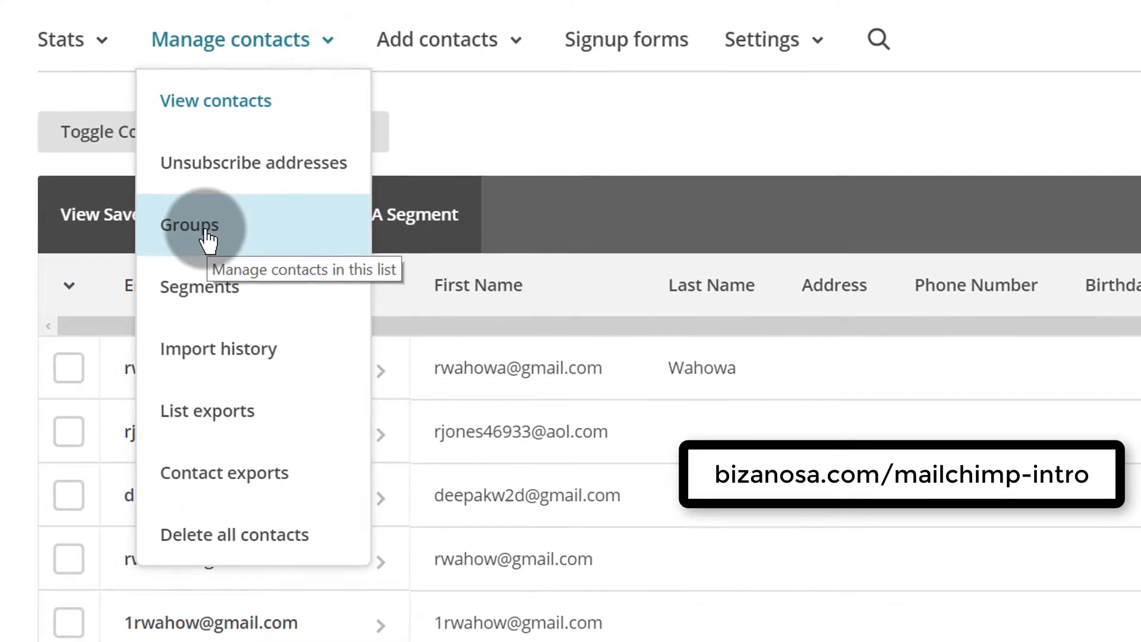
{"action": "left_click", "coordinate": [563, 142]}
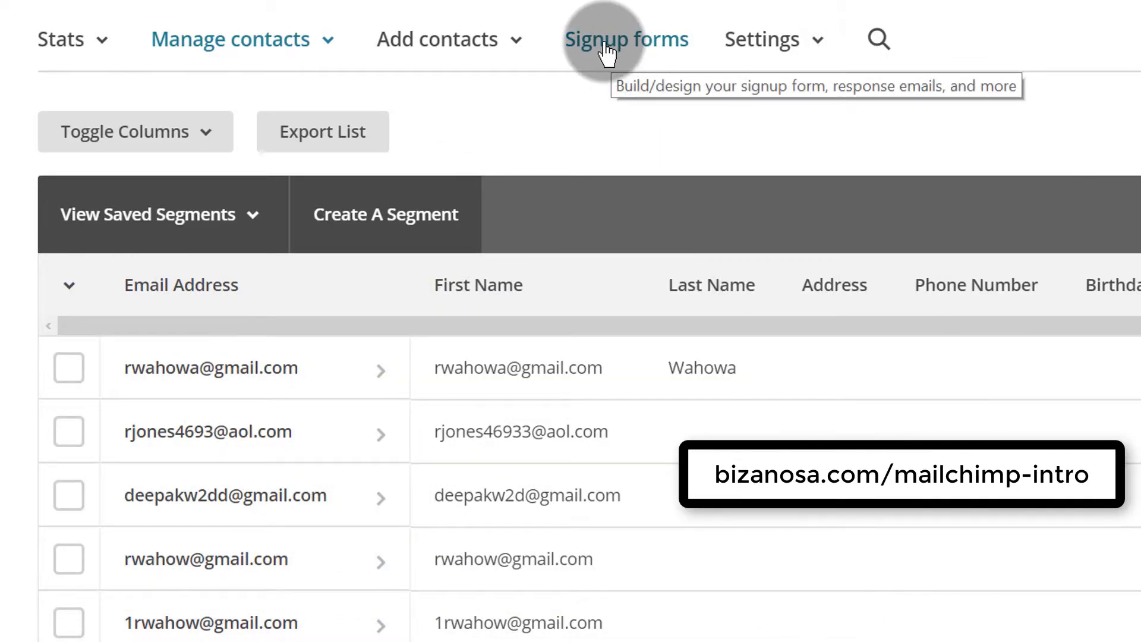
{"action": "left_click", "coordinate": [604, 43]}
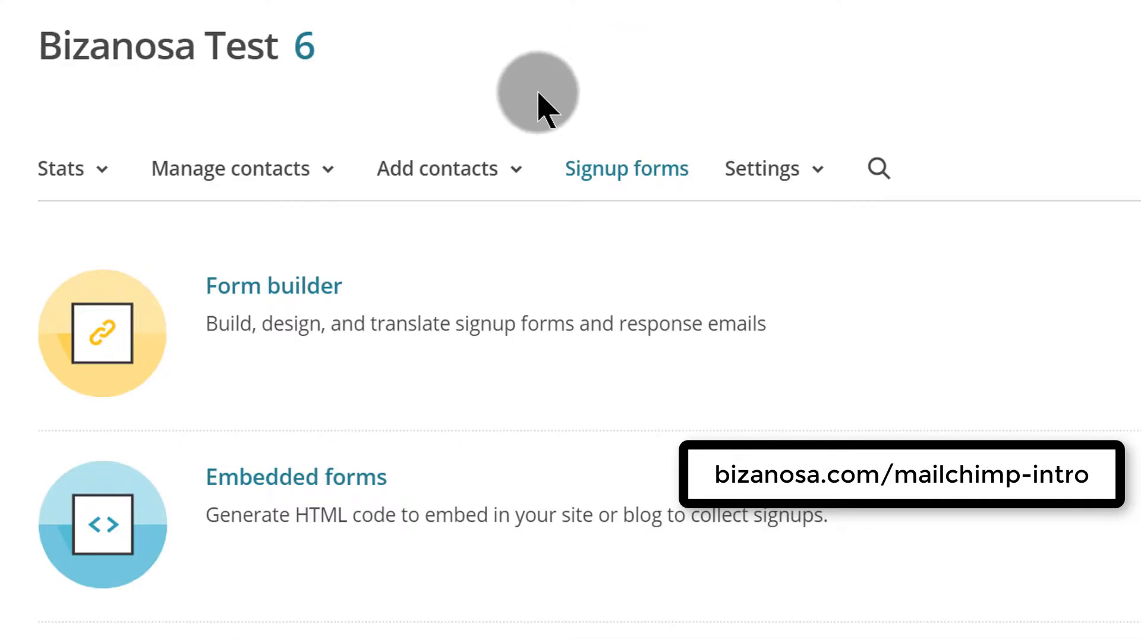
{"action": "left_click", "coordinate": [272, 297]}
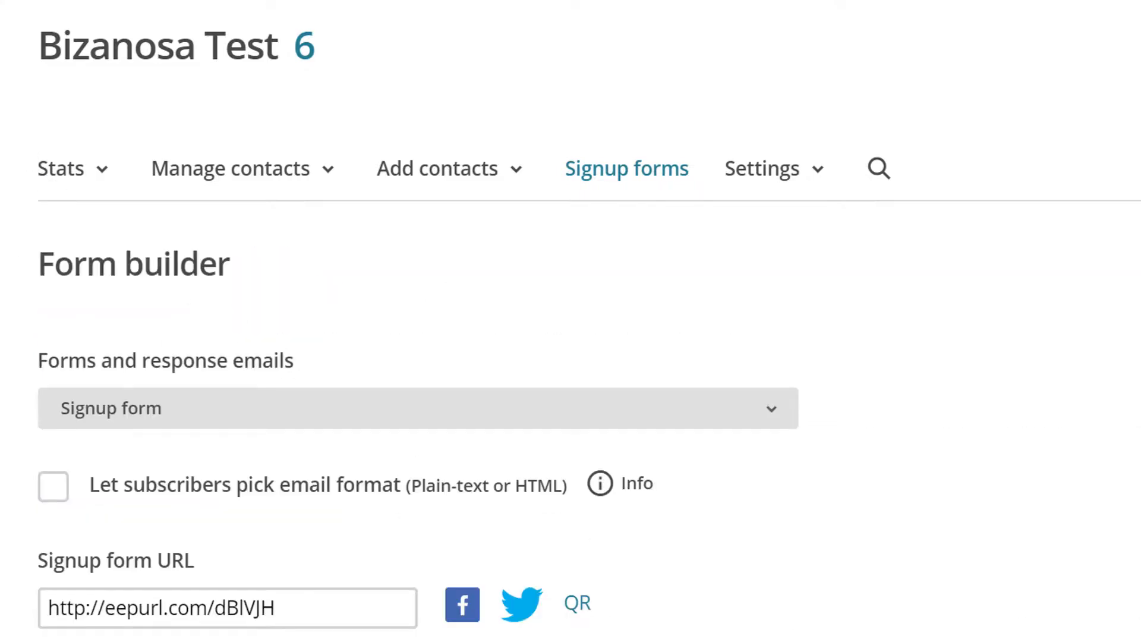
- Add a Radio Buttons field to the signup form and select it below the Birthday field
{"action": "scroll", "coordinate": [784, 412], "scroll_direction": "down", "scroll_amount": 8}
{"action": "scroll", "coordinate": [879, 387], "scroll_direction": "down", "scroll_amount": 3}
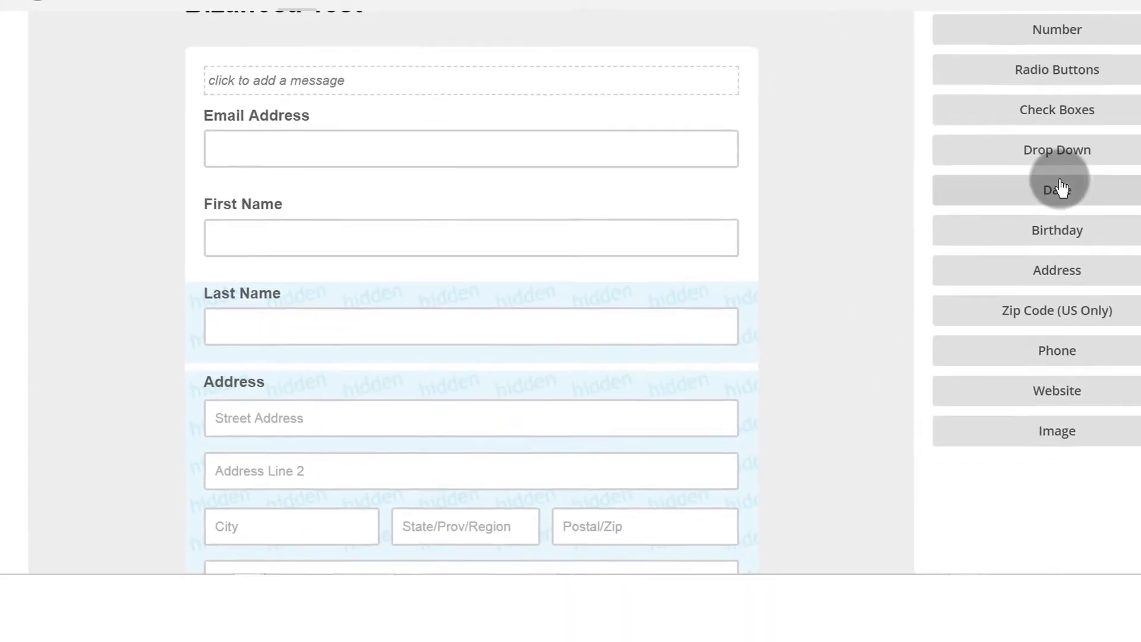
{"action": "scroll", "coordinate": [1062, 188], "scroll_direction": "up", "scroll_amount": 3}
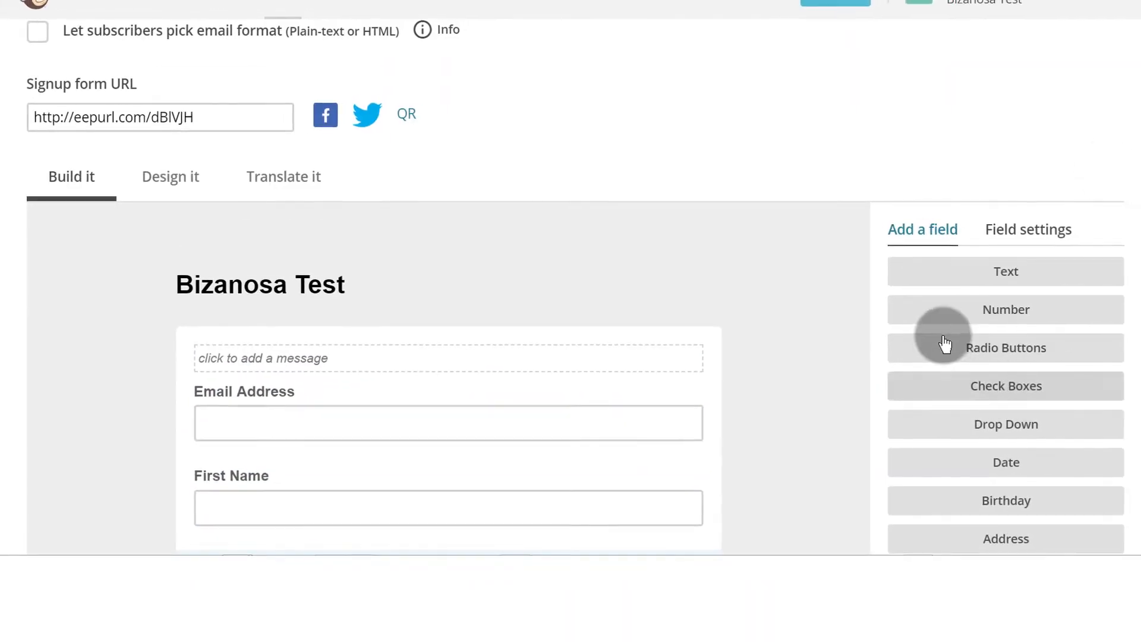
{"action": "scroll", "coordinate": [1006, 352], "scroll_direction": "down", "scroll_amount": 2}
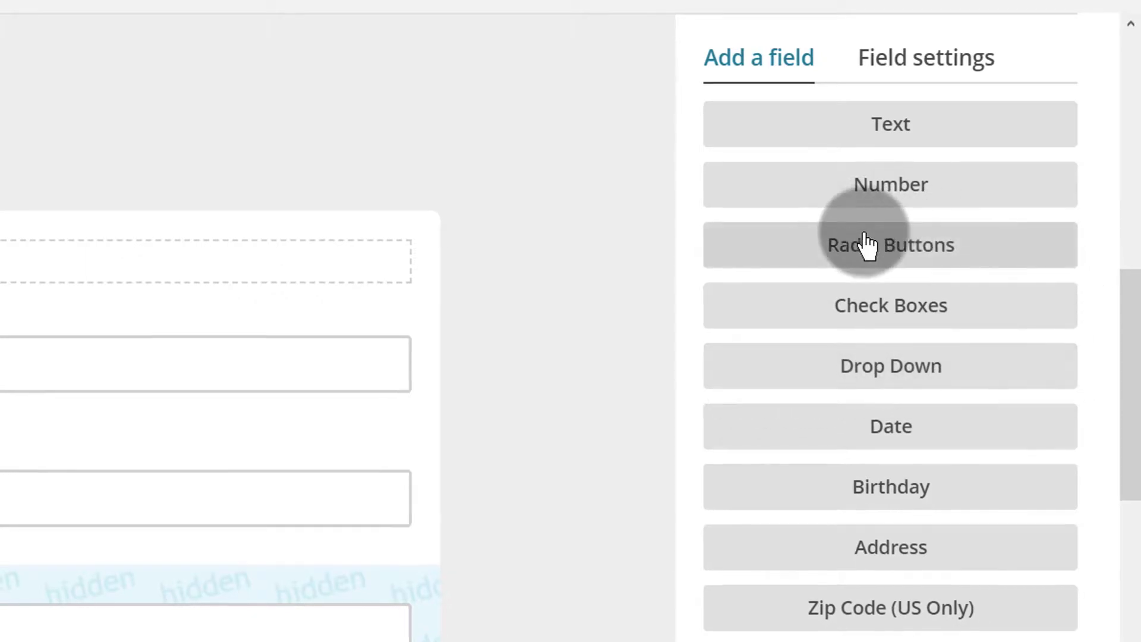
{"action": "scroll", "coordinate": [550, 350], "scroll_direction": "down", "scroll_amount": 7}
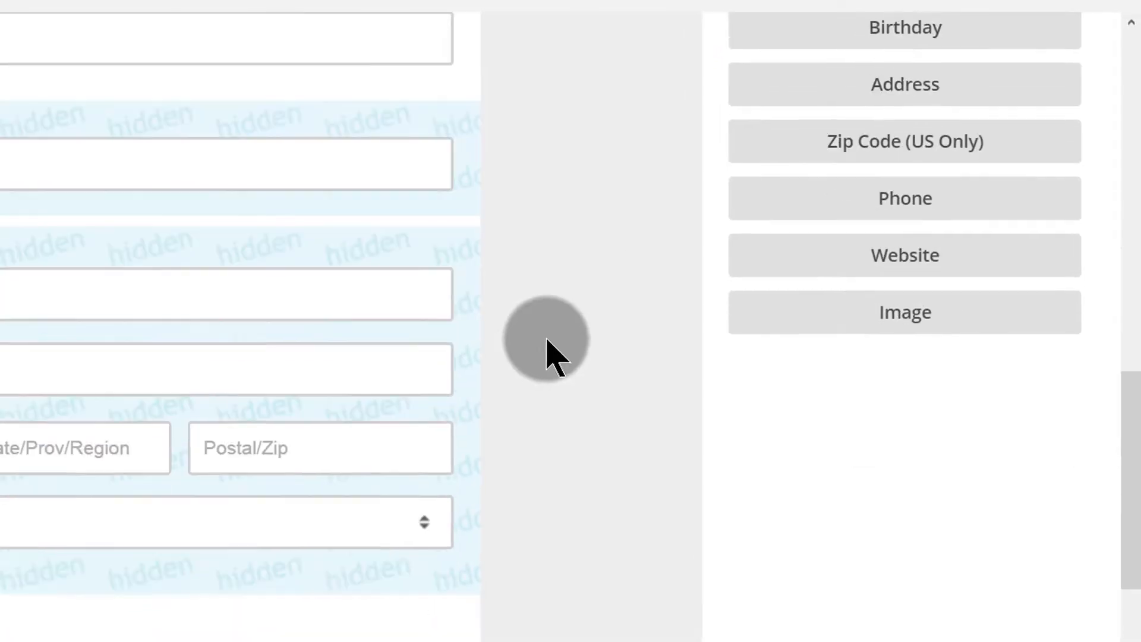
{"action": "scroll", "coordinate": [532, 294], "scroll_direction": "up", "scroll_amount": 7}
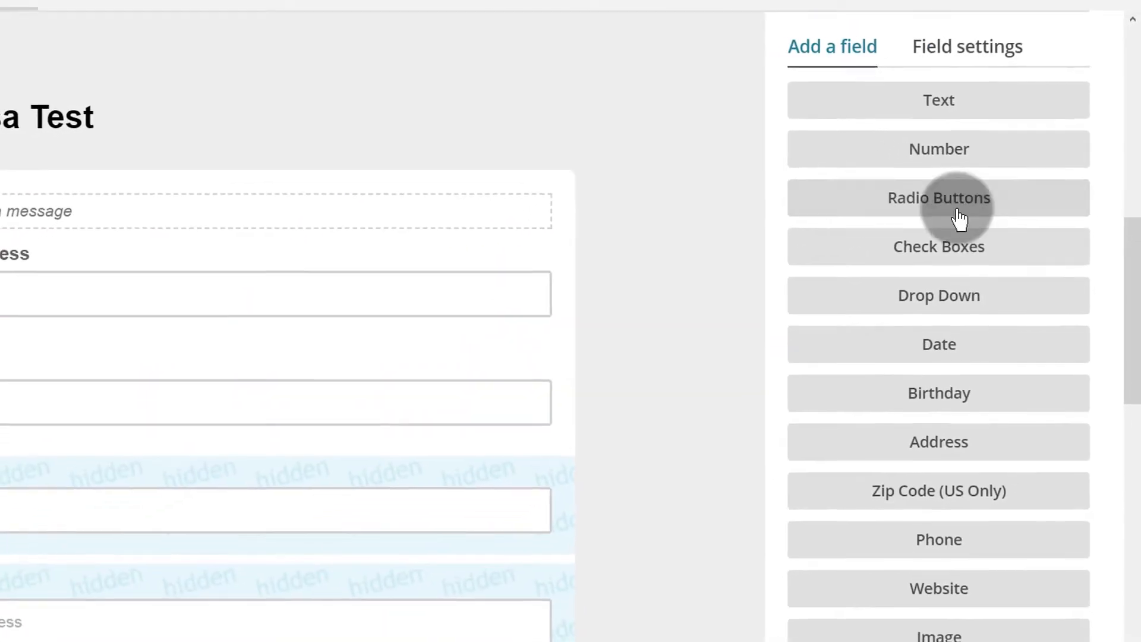
{"action": "scroll", "coordinate": [416, 285], "scroll_direction": "down", "scroll_amount": 6}
{"action": "scroll", "coordinate": [762, 340], "scroll_direction": "up", "scroll_amount": 6}
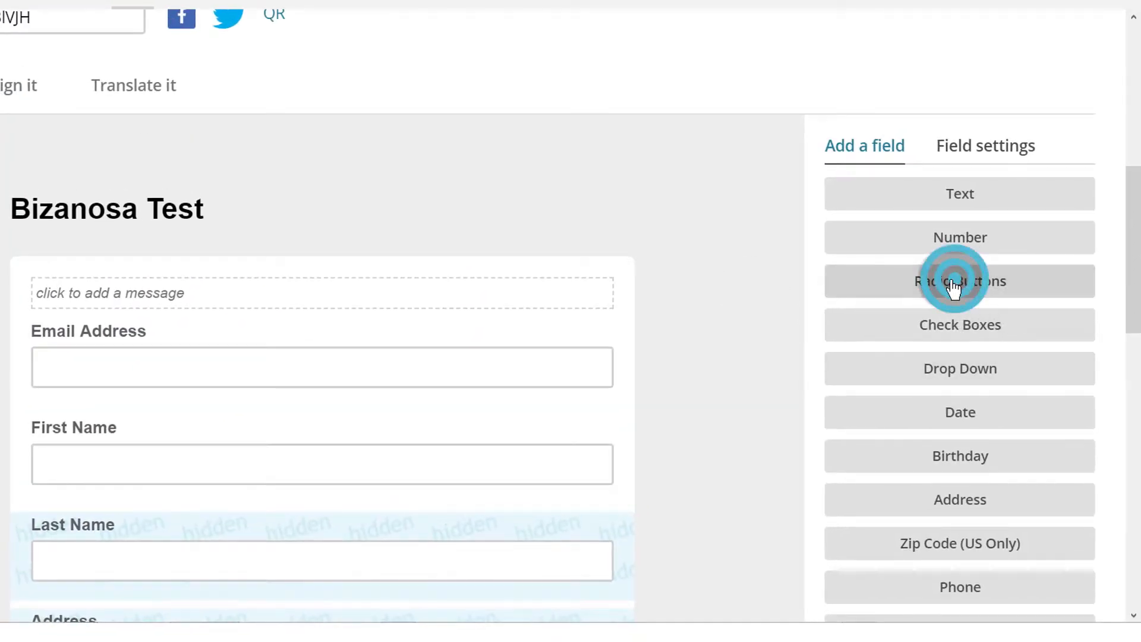
{"action": "left_click", "coordinate": [953, 285]}
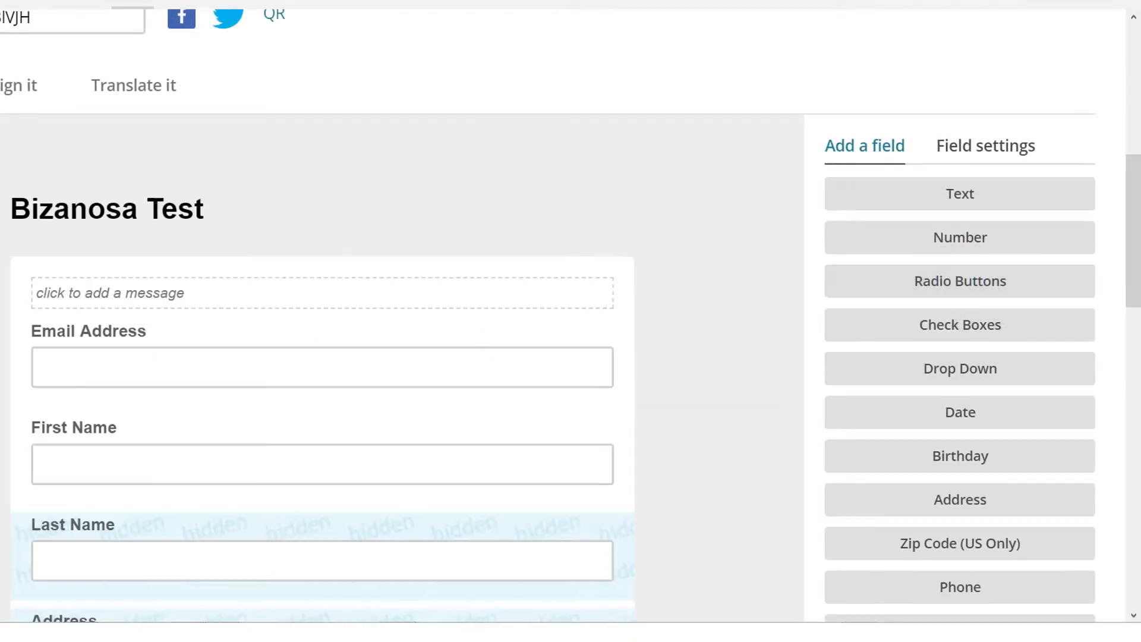
{"action": "scroll", "coordinate": [425, 300], "scroll_direction": "down", "scroll_amount": 15}
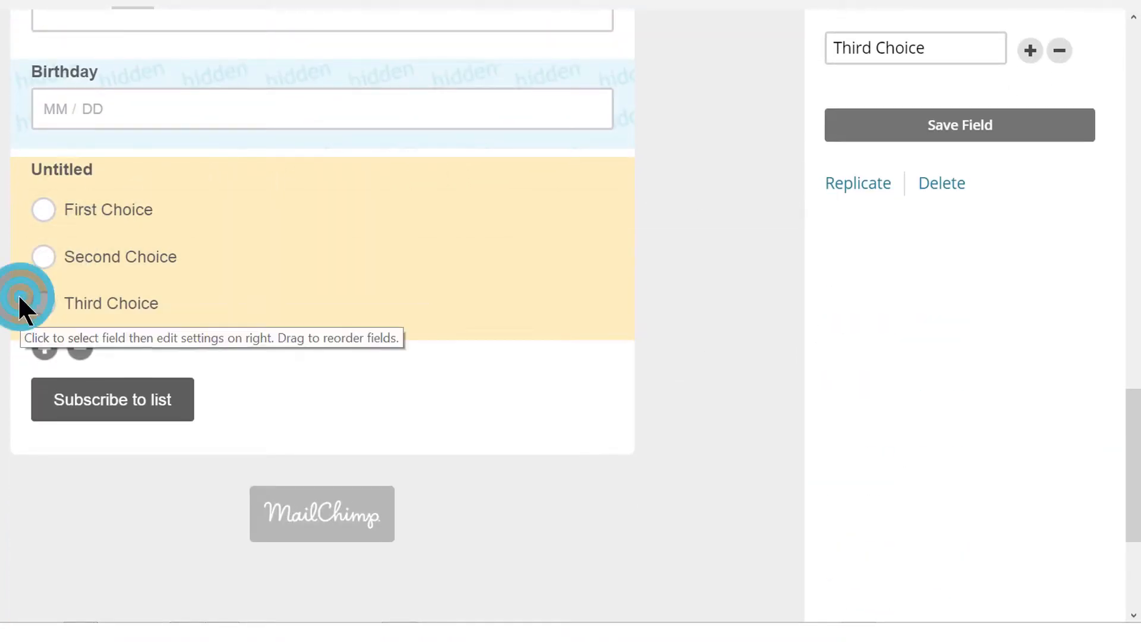
{"action": "left_click_drag", "start_coordinate": [21, 297], "coordinate": [31, 218]}
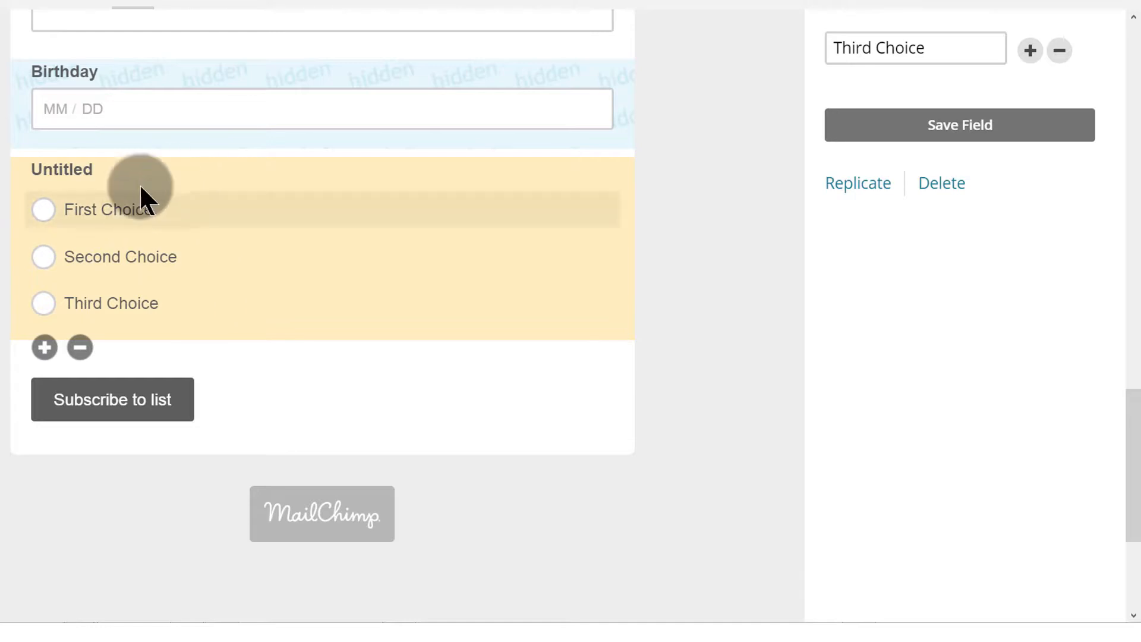
{"action": "left_click", "coordinate": [162, 175]}
- Set the new radio buttons field's label to "Interest with the product"
{"action": "scroll", "coordinate": [1035, 380], "scroll_direction": "up", "scroll_amount": 10}
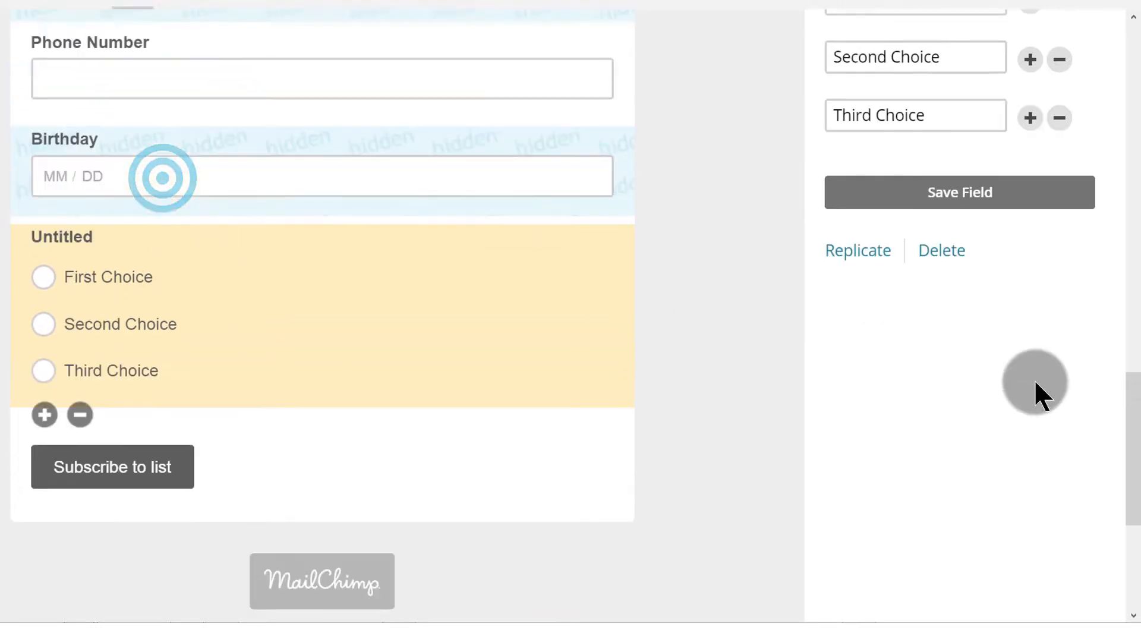
{"action": "scroll", "coordinate": [1019, 355], "scroll_direction": "up", "scroll_amount": 4}
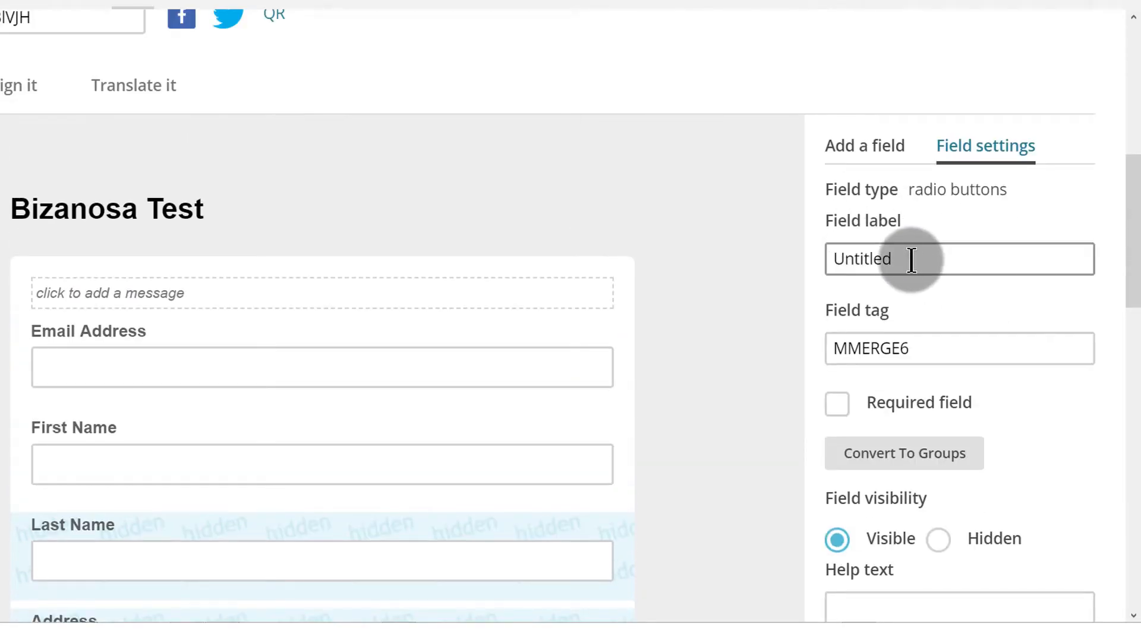
{"action": "left_click", "coordinate": [809, 262]}
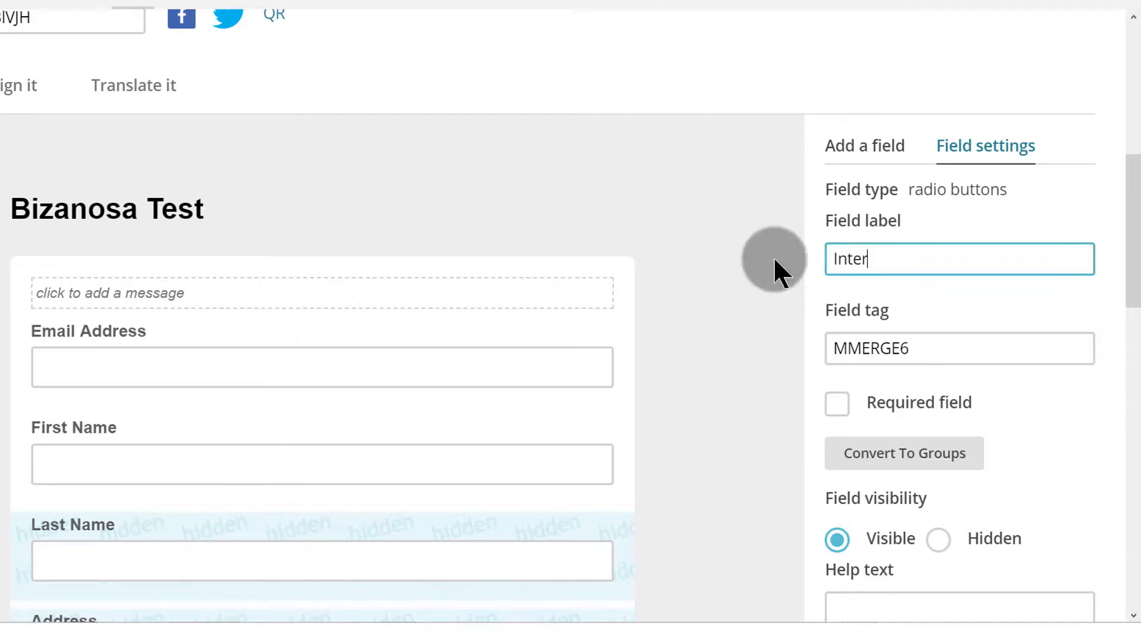
{"action": "type", "text": "est with the product"}
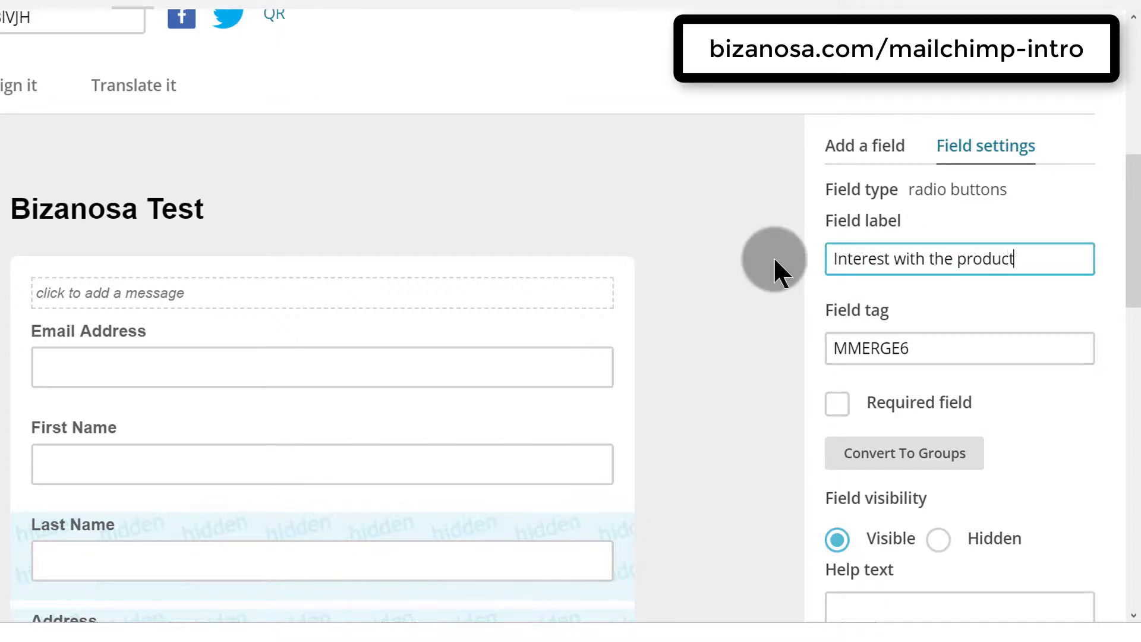
- Check the field tag of the radio buttons field and make the field required
{"action": "scroll", "coordinate": [777, 204], "scroll_direction": "down", "scroll_amount": 2}
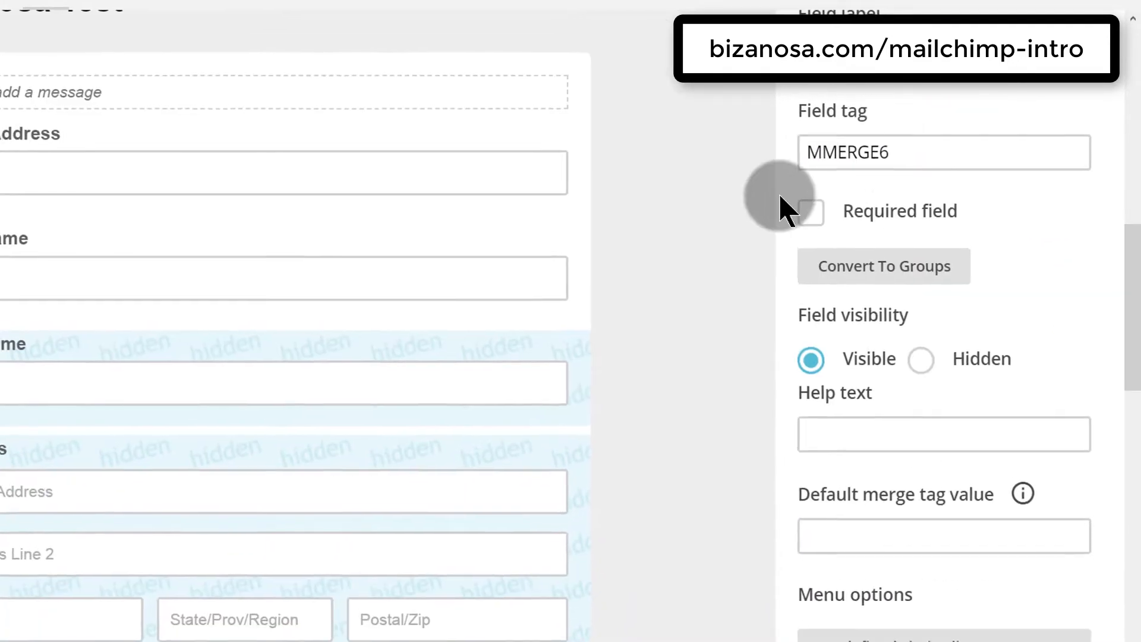
{"action": "double_click", "coordinate": [887, 157]}
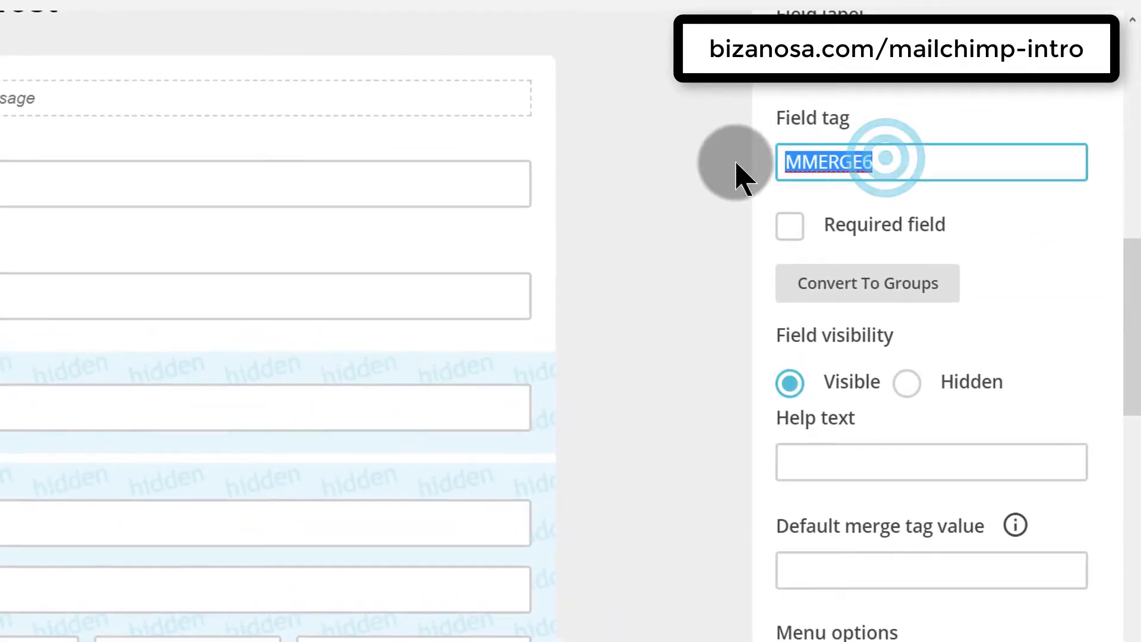
{"action": "left_click", "coordinate": [1028, 211]}
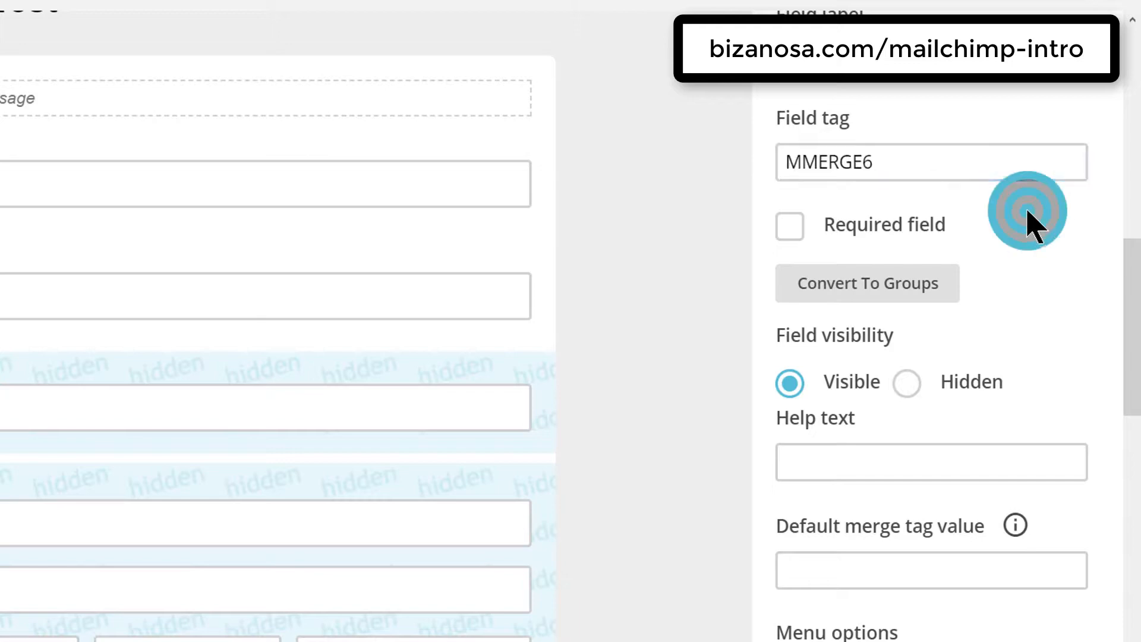
{"action": "left_click", "coordinate": [789, 241]}
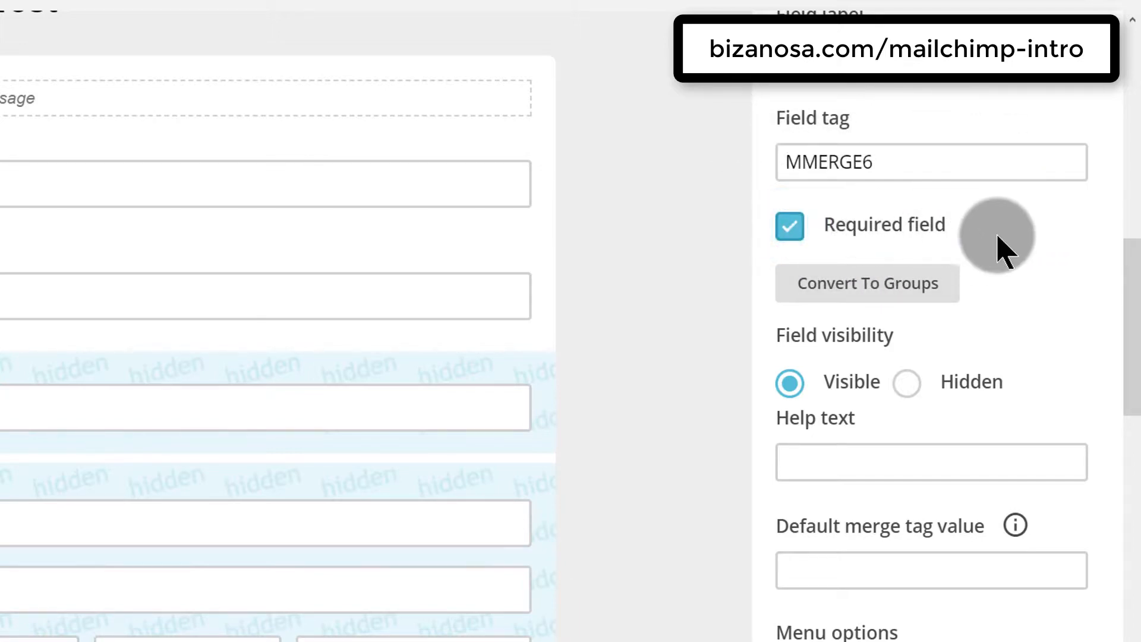
- Set the default merge tag value of the "Interest with the product" field to "subscriber", leaving the help text empty
{"action": "scroll", "coordinate": [1011, 238], "scroll_direction": "down", "scroll_amount": 2}
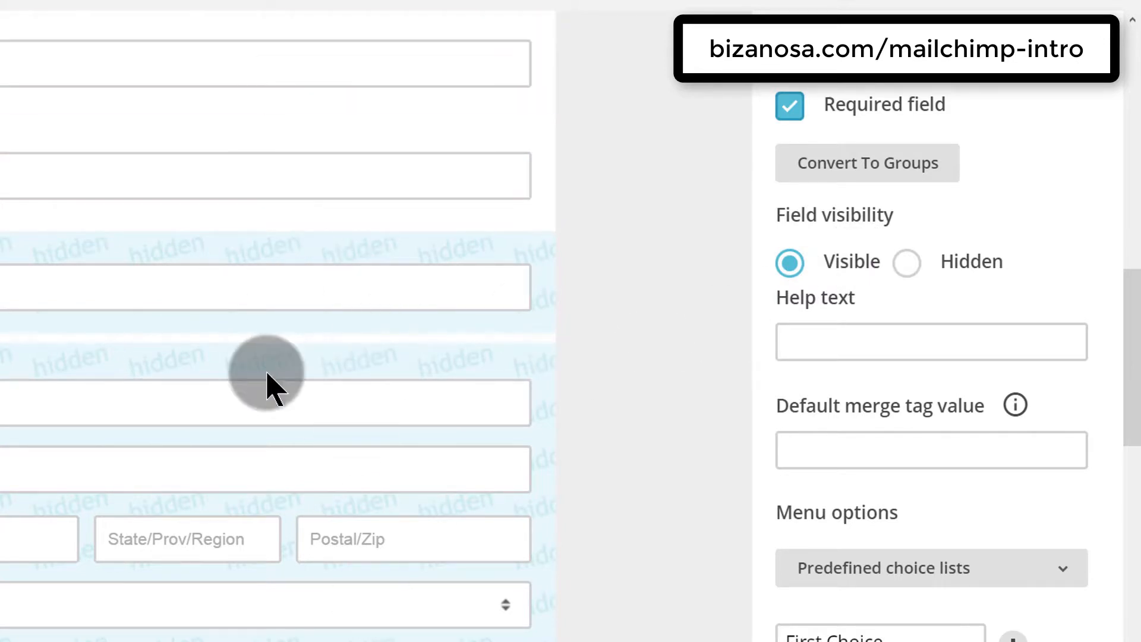
{"action": "scroll", "coordinate": [550, 357], "scroll_direction": "down", "scroll_amount": 4}
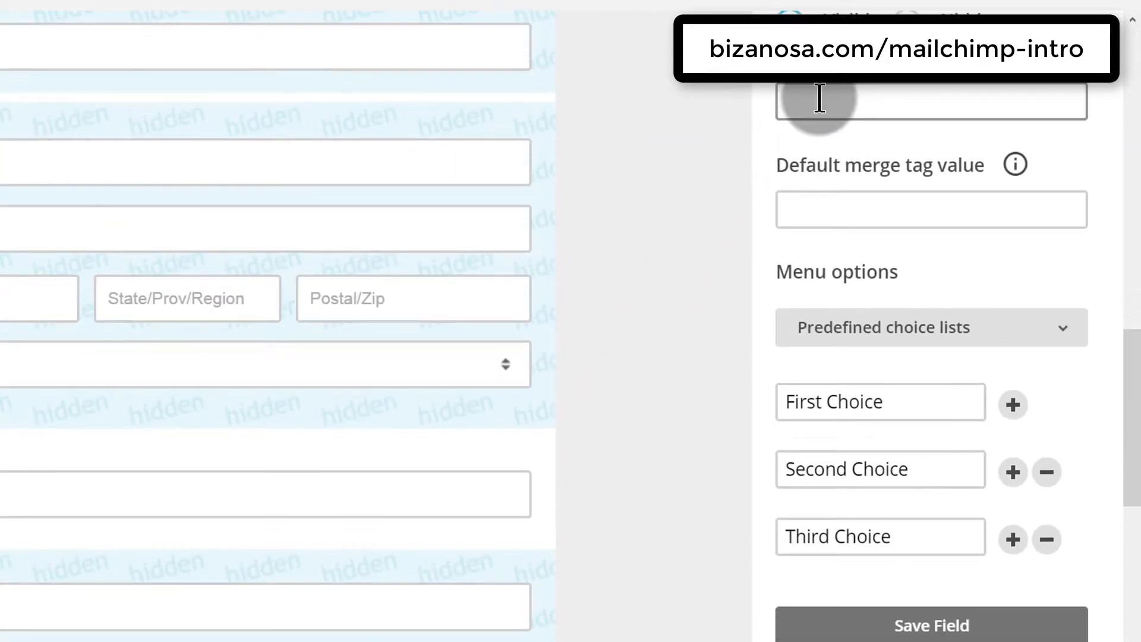
{"action": "scroll", "coordinate": [820, 106], "scroll_direction": "up", "scroll_amount": 6}
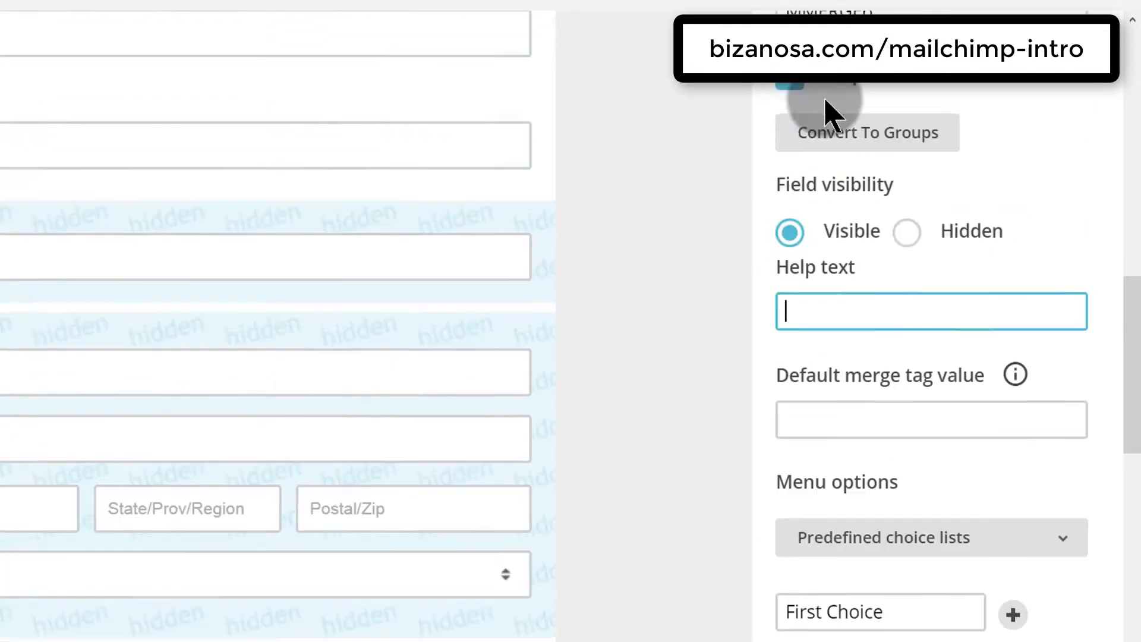
{"action": "scroll", "coordinate": [889, 343], "scroll_direction": "down", "scroll_amount": 4}
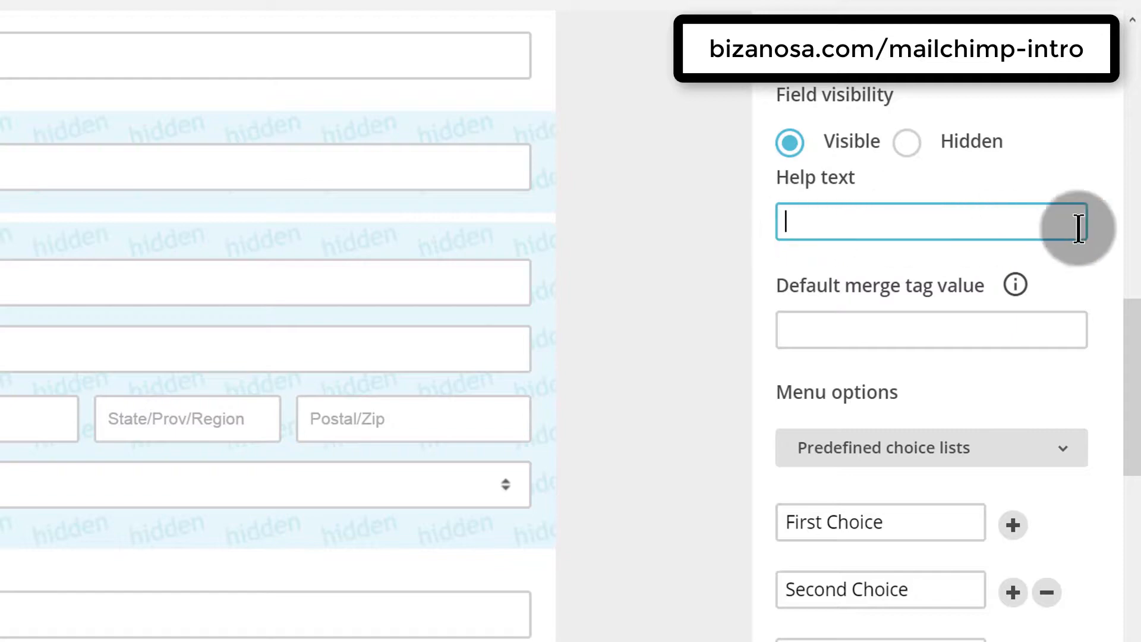
{"action": "scroll", "coordinate": [832, 282], "scroll_direction": "down", "scroll_amount": 2}
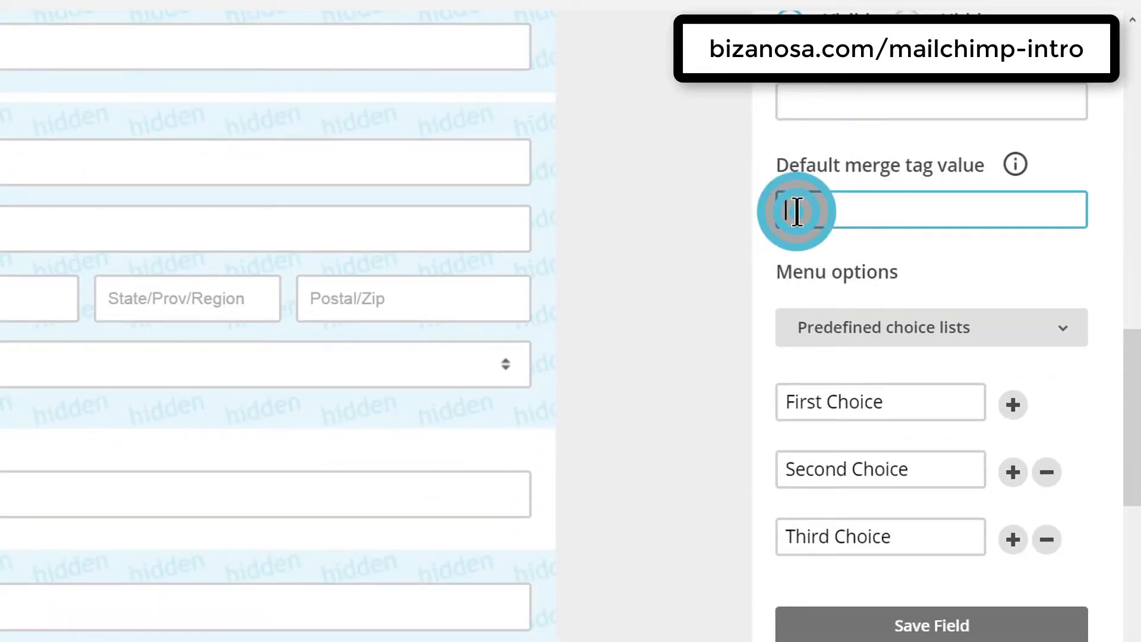
{"action": "scroll", "coordinate": [984, 193], "scroll_direction": "up", "scroll_amount": 4}
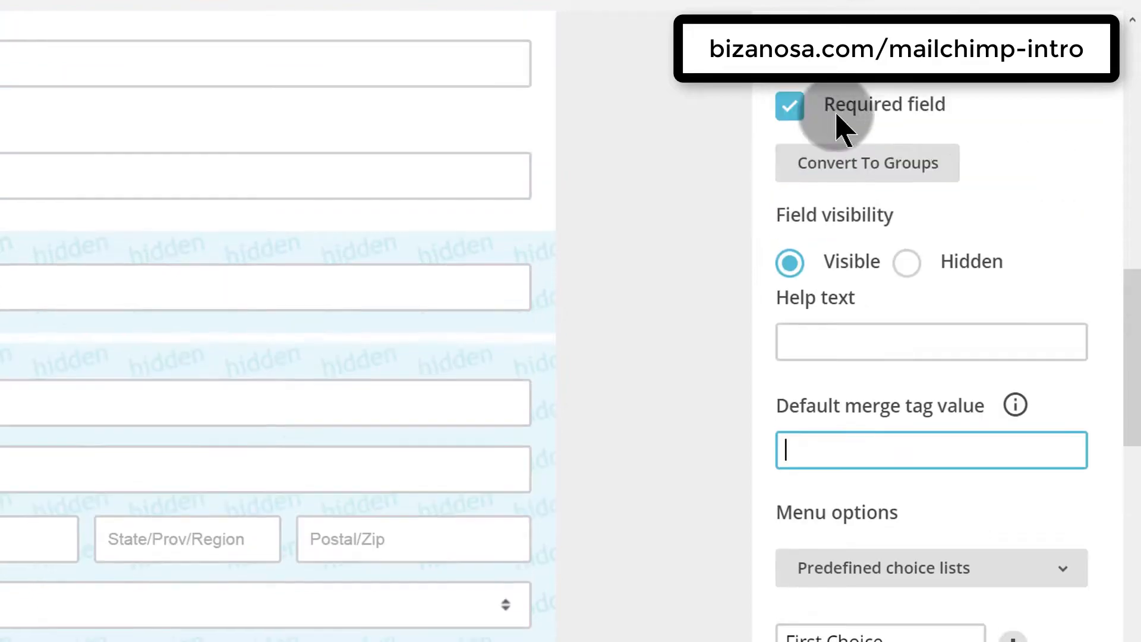
{"action": "double_click", "coordinate": [897, 37]}
{"action": "scroll", "coordinate": [898, 37], "scroll_direction": "up", "scroll_amount": 1}
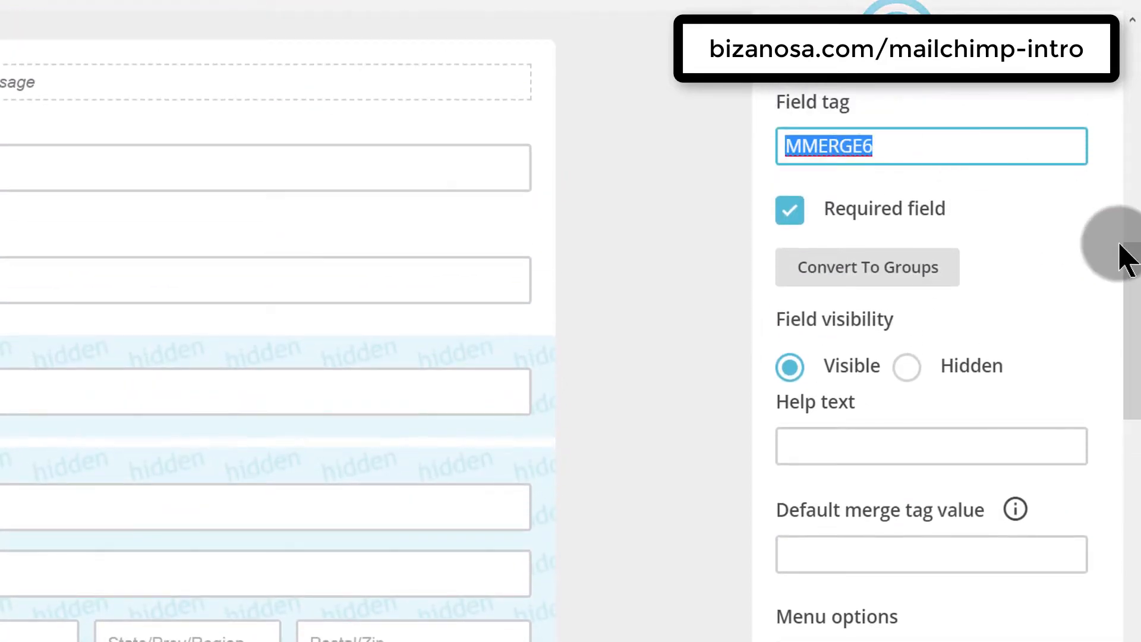
{"action": "scroll", "coordinate": [1108, 232], "scroll_direction": "down", "scroll_amount": 3}
{"action": "left_click", "coordinate": [827, 139]}
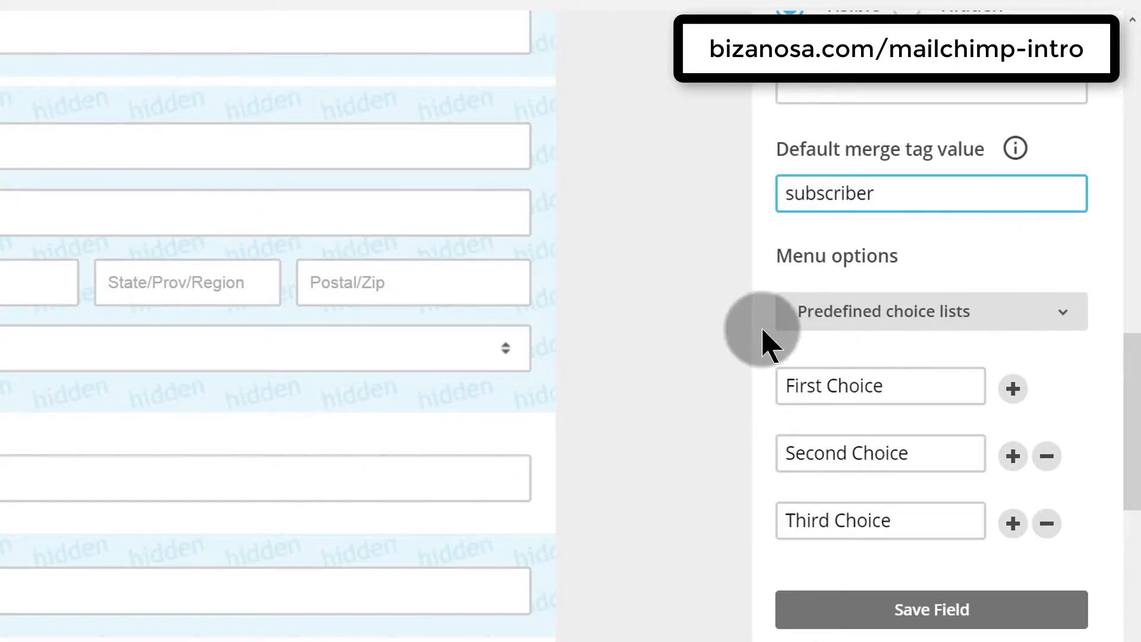
- Review the "Interest with the product" field's settings from its label down to the default merge tag value
{"action": "scroll", "coordinate": [764, 336], "scroll_direction": "down", "scroll_amount": 4}
{"action": "scroll", "coordinate": [868, 267], "scroll_direction": "up", "scroll_amount": 8}
{"action": "scroll", "coordinate": [751, 369], "scroll_direction": "up", "scroll_amount": 13}
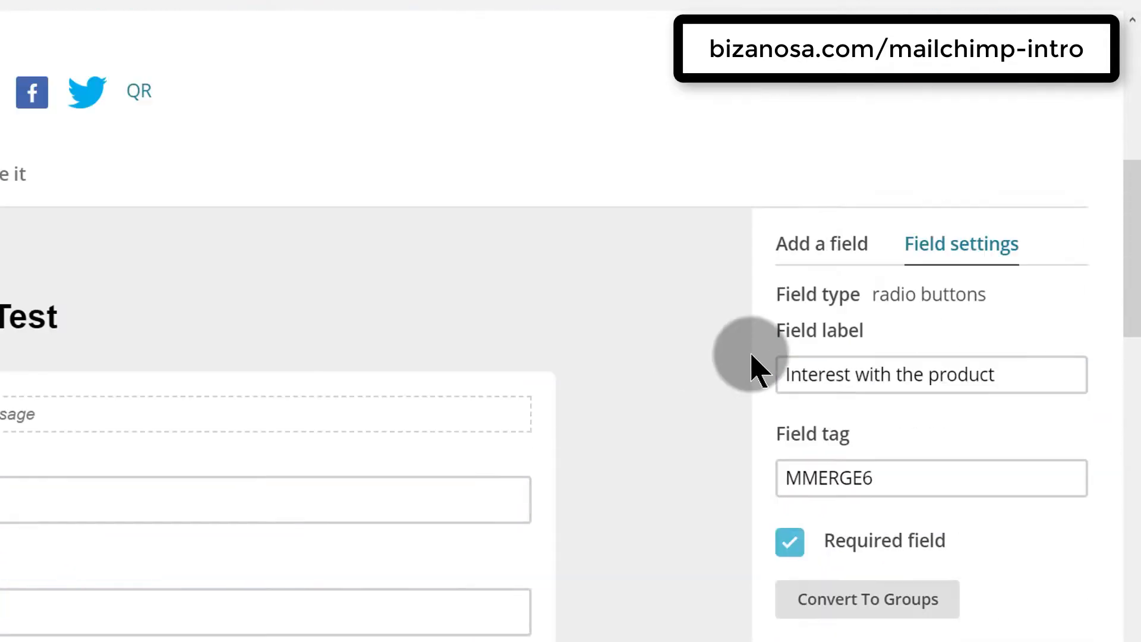
{"action": "scroll", "coordinate": [751, 370], "scroll_direction": "down", "scroll_amount": 11}
{"action": "scroll", "coordinate": [751, 369], "scroll_direction": "down", "scroll_amount": 2}
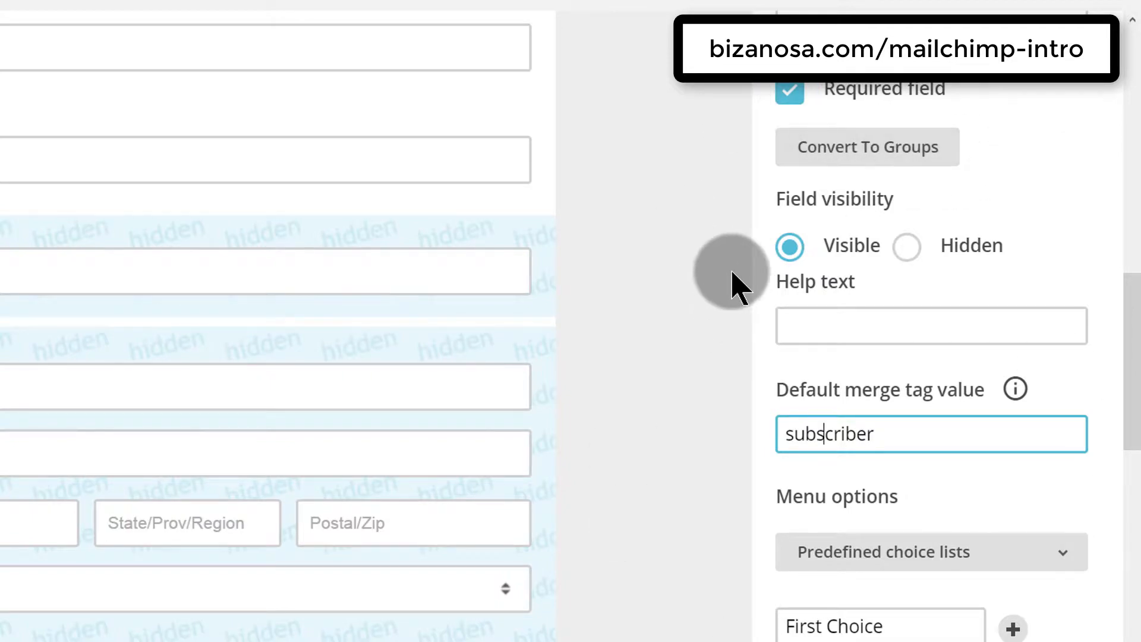
{"action": "double_click", "coordinate": [862, 433]}
- Rename the field's first menu option to "Home Use" and replace the text of the second choice
{"action": "scroll", "coordinate": [869, 356], "scroll_direction": "down", "scroll_amount": 6}
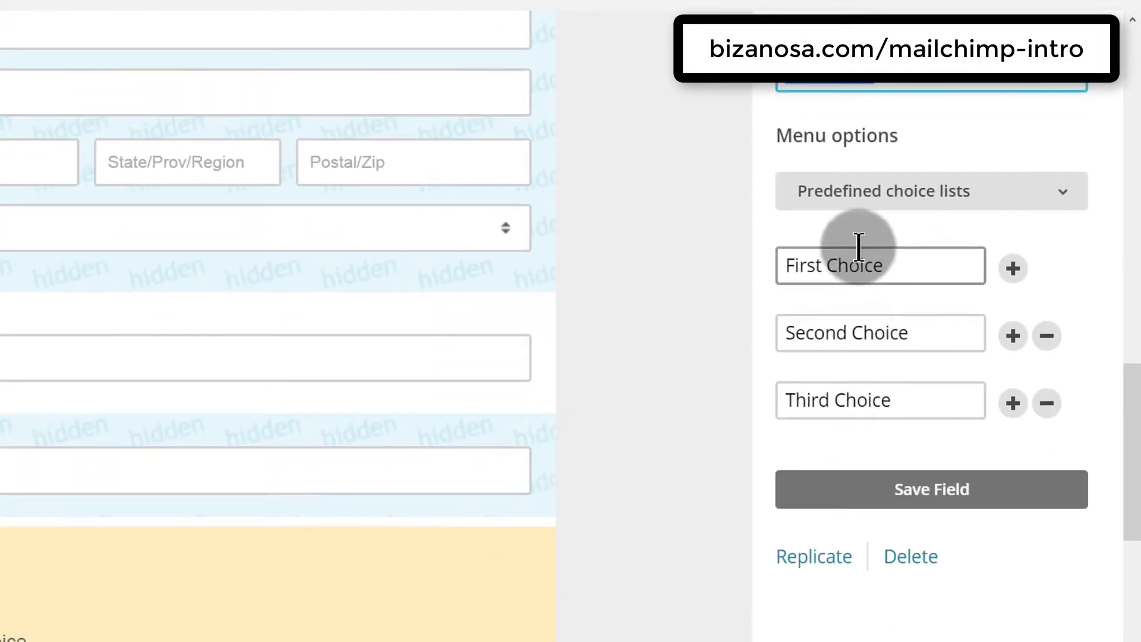
{"action": "left_click", "coordinate": [889, 261]}
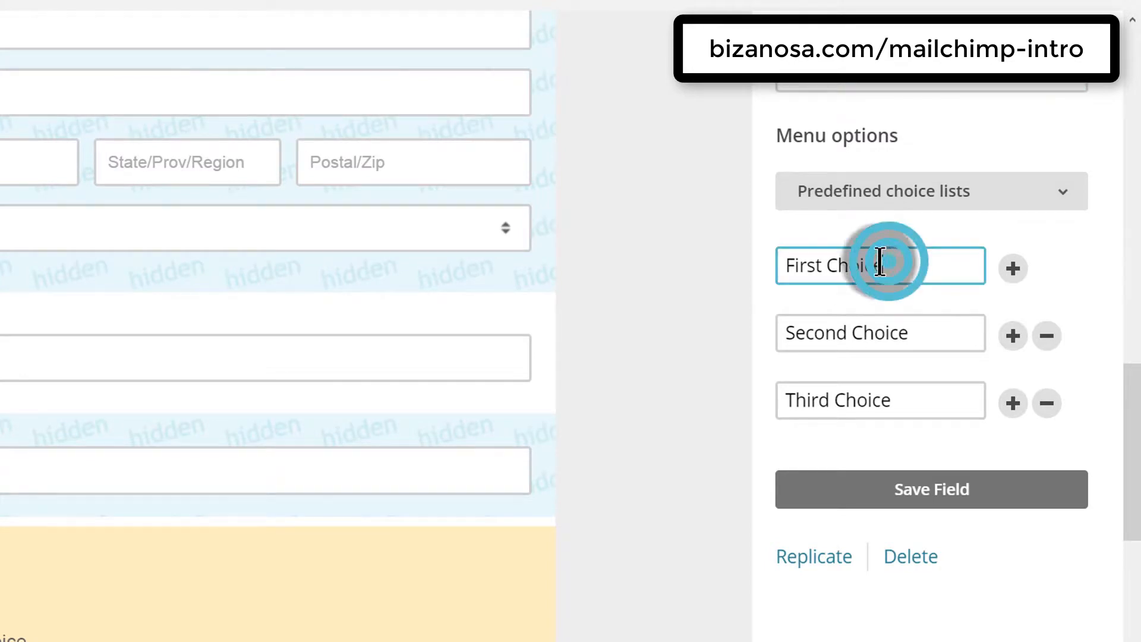
{"action": "left_click_drag", "start_coordinate": [880, 264], "coordinate": [761, 279]}
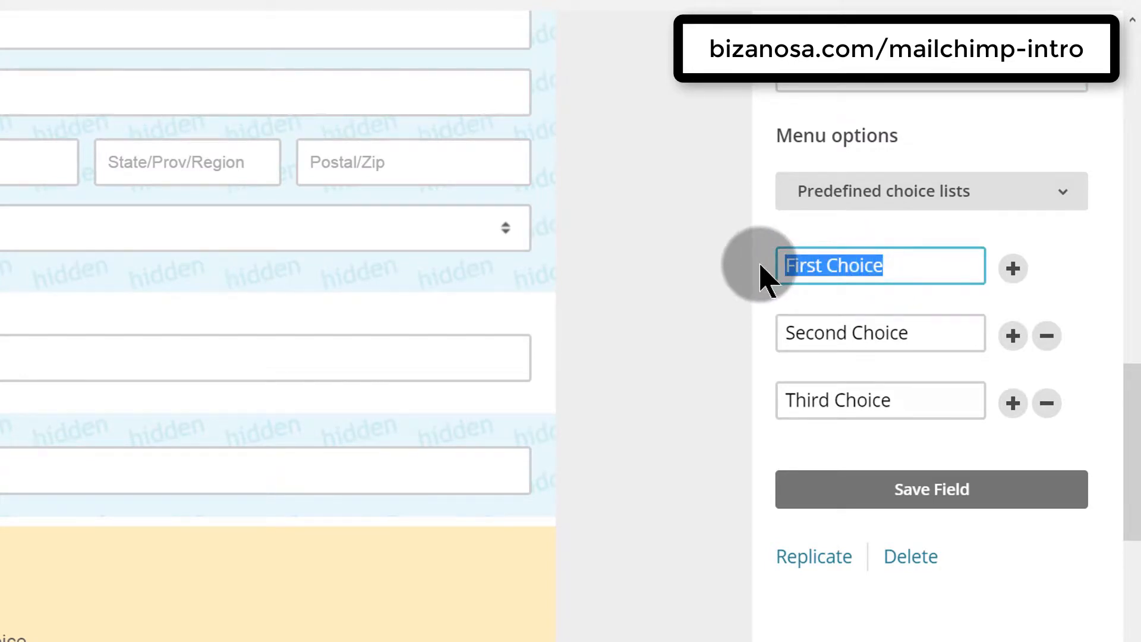
{"action": "type", "text": "Home "}
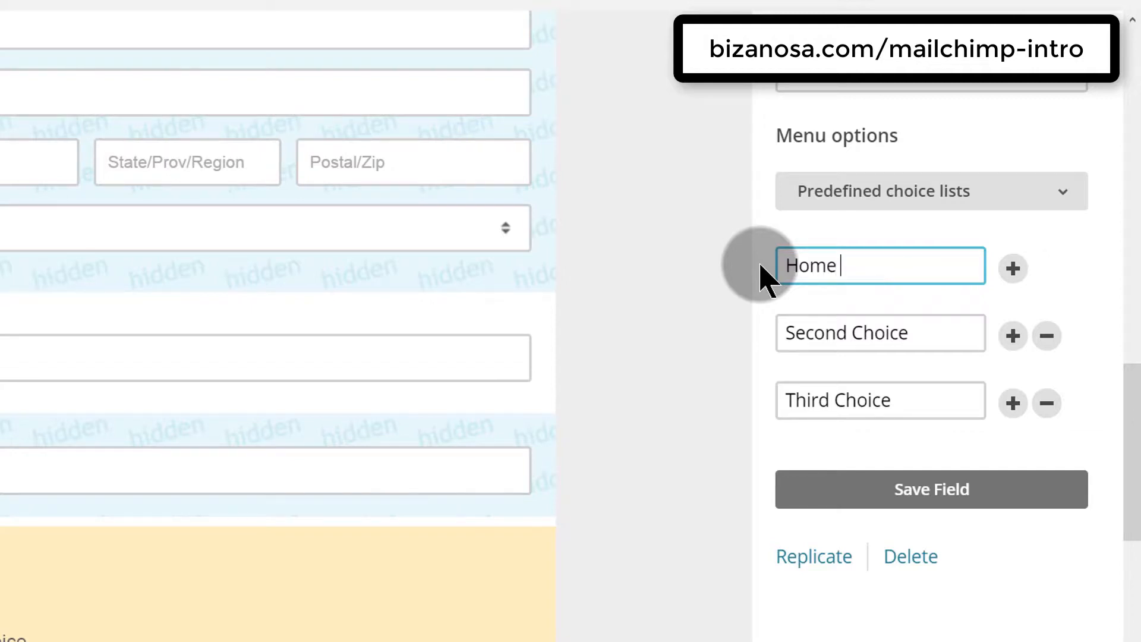
{"action": "type", "text": "Use"}
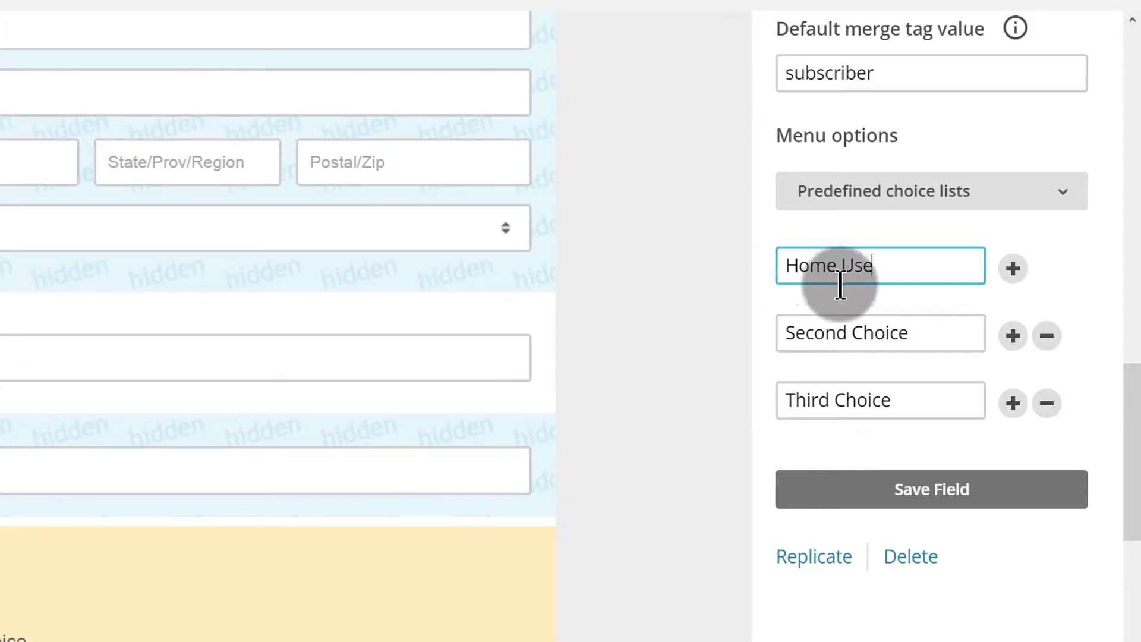
{"action": "left_click_drag", "start_coordinate": [924, 334], "coordinate": [771, 355]}
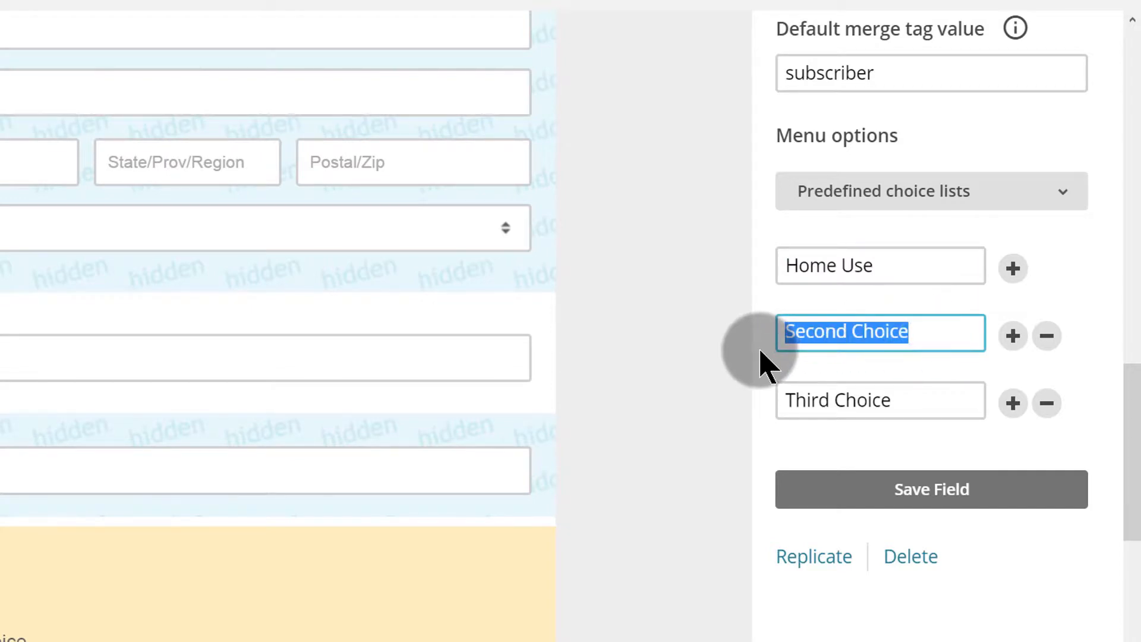
{"action": "type", "text": "To se"}
- Convert the "Interest with the product" radio buttons field to groups
{"action": "scroll", "coordinate": [951, 380], "scroll_direction": "up", "scroll_amount": 5}
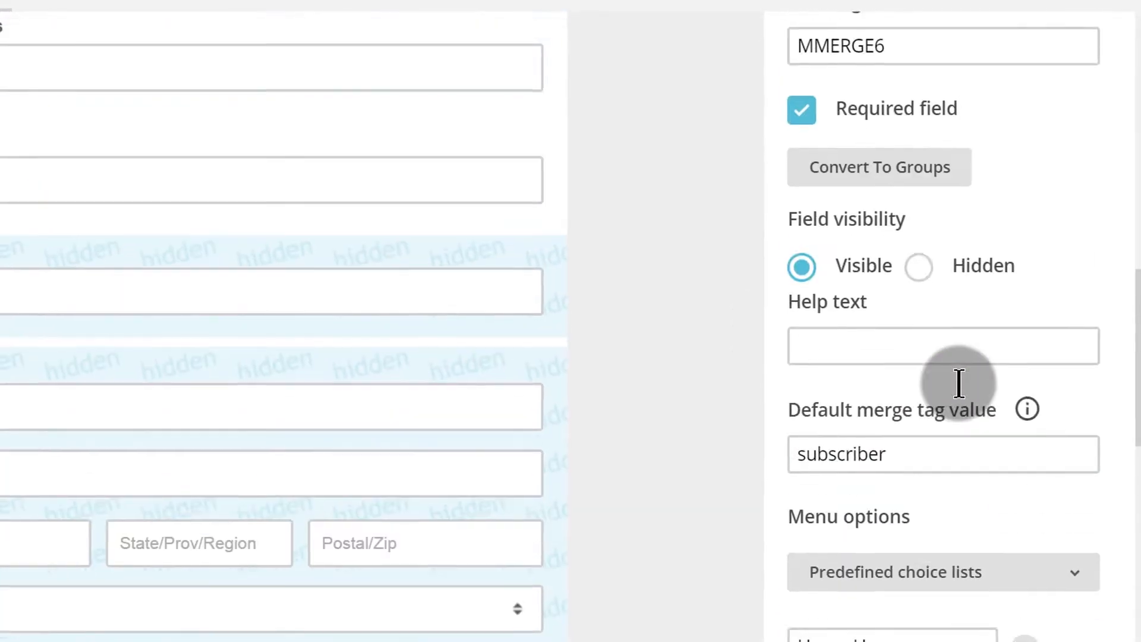
{"action": "left_click", "coordinate": [872, 172]}
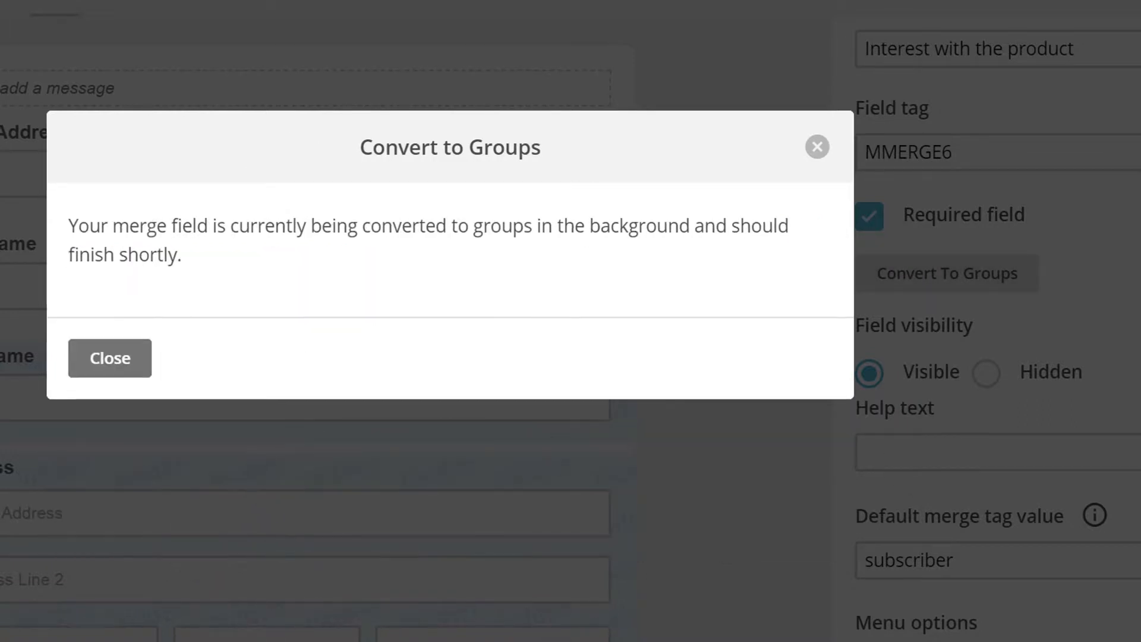
- Dismiss the conversion notice and delete the original "Interest with the product" radio buttons field, confirming with DELETE
{"action": "left_click", "coordinate": [126, 354]}
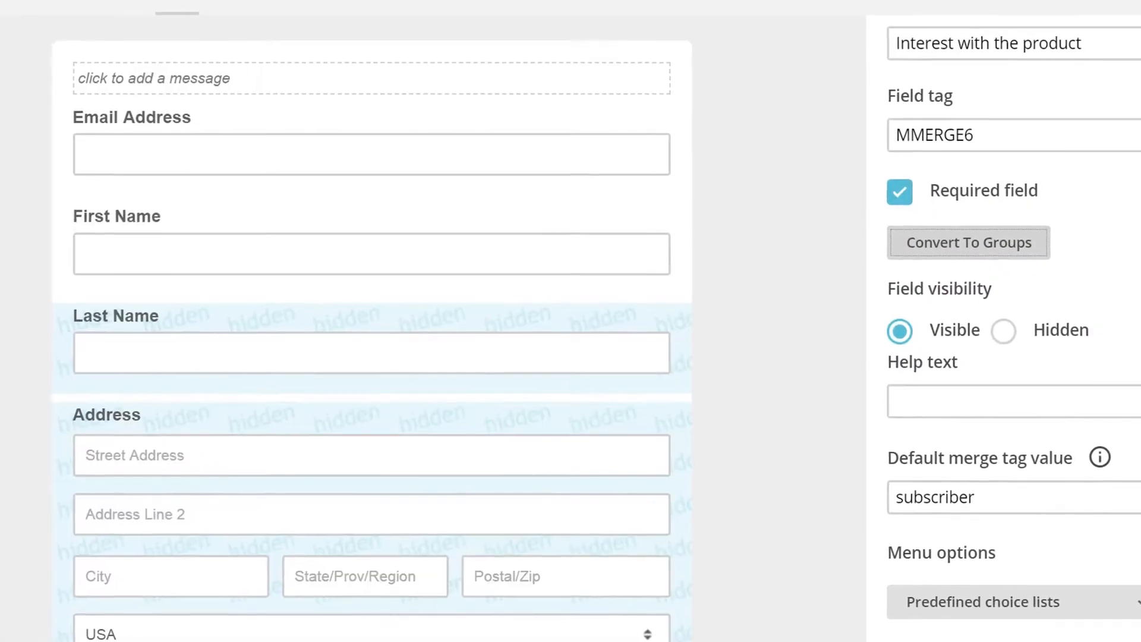
{"action": "scroll", "coordinate": [827, 317], "scroll_direction": "down", "scroll_amount": 3}
{"action": "scroll", "coordinate": [827, 318], "scroll_direction": "down", "scroll_amount": 9}
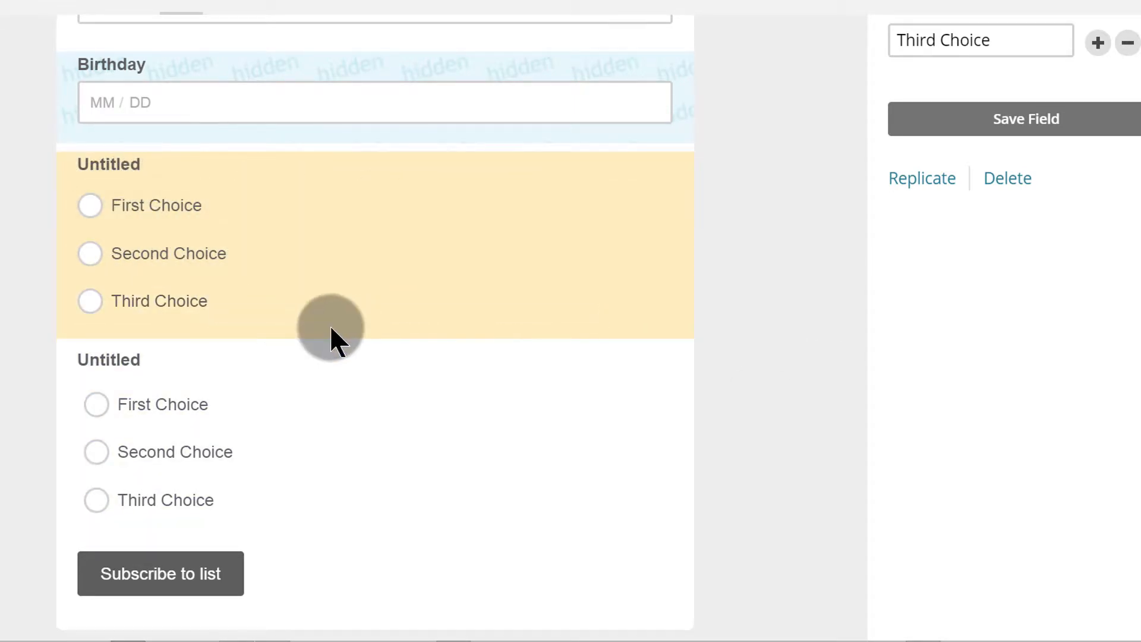
{"action": "left_click", "coordinate": [671, 159]}
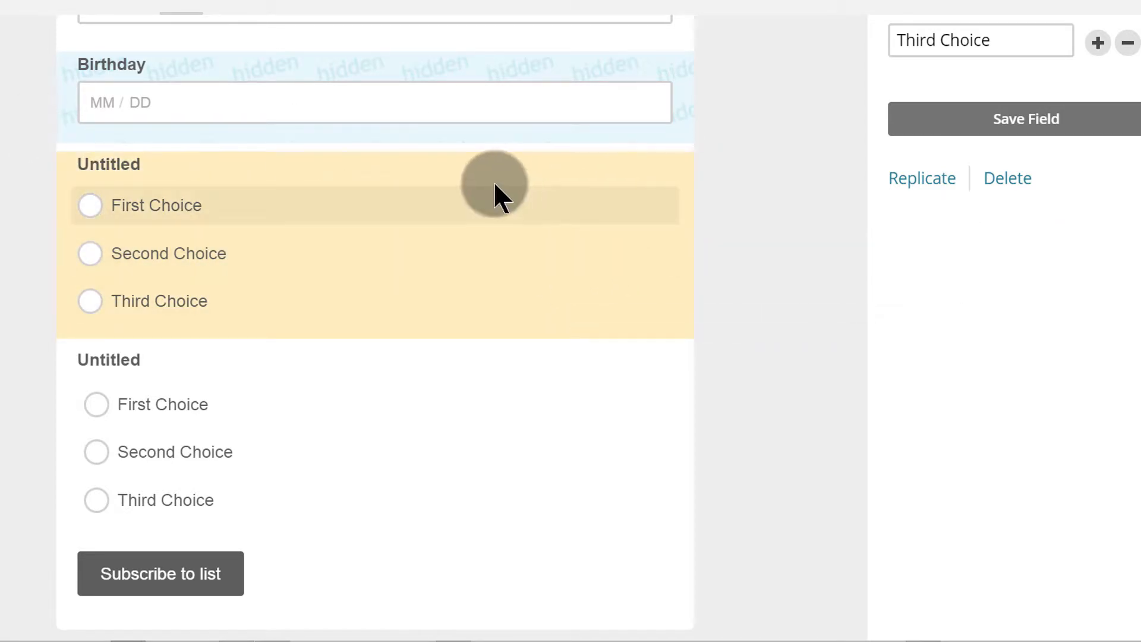
{"action": "scroll", "coordinate": [1026, 302], "scroll_direction": "up", "scroll_amount": 2}
{"action": "left_click", "coordinate": [1013, 300]}
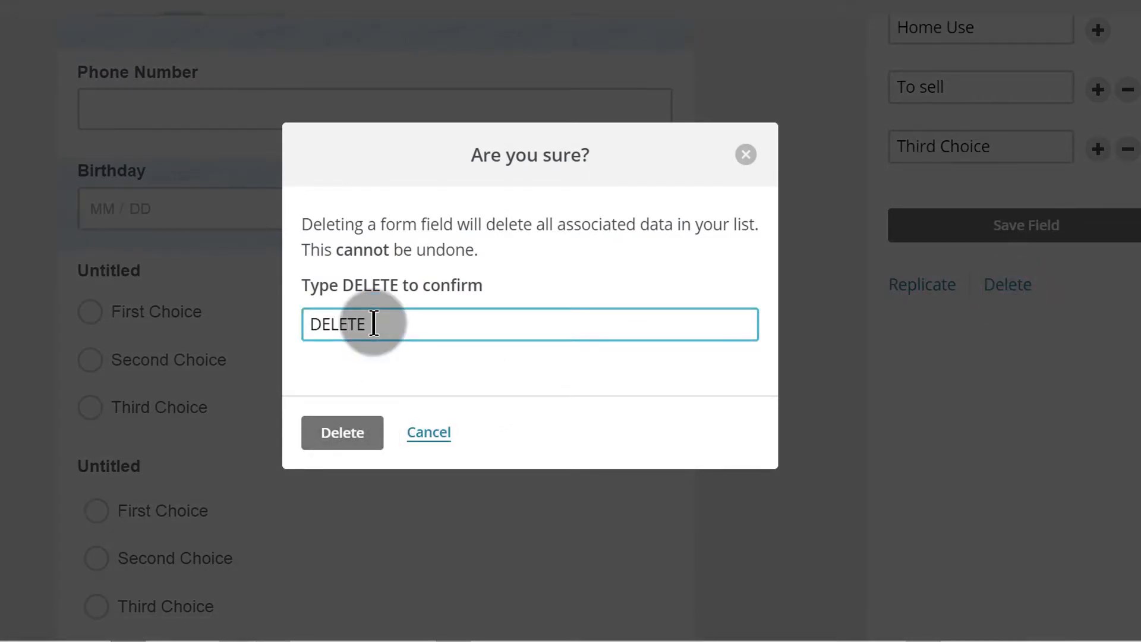
{"action": "key", "text": "Return"}
- Select the remaining untitled radio group field in the form and set its field label to "Interest in the Product"
{"action": "left_click", "coordinate": [378, 181]}
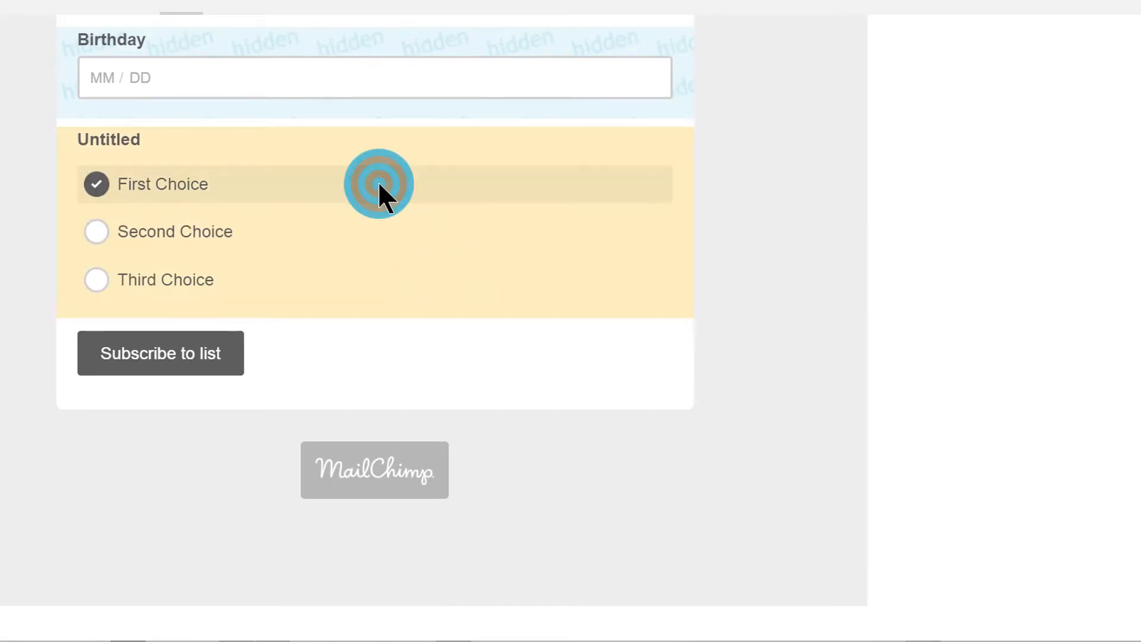
{"action": "left_click", "coordinate": [171, 180]}
{"action": "left_click", "coordinate": [101, 173]}
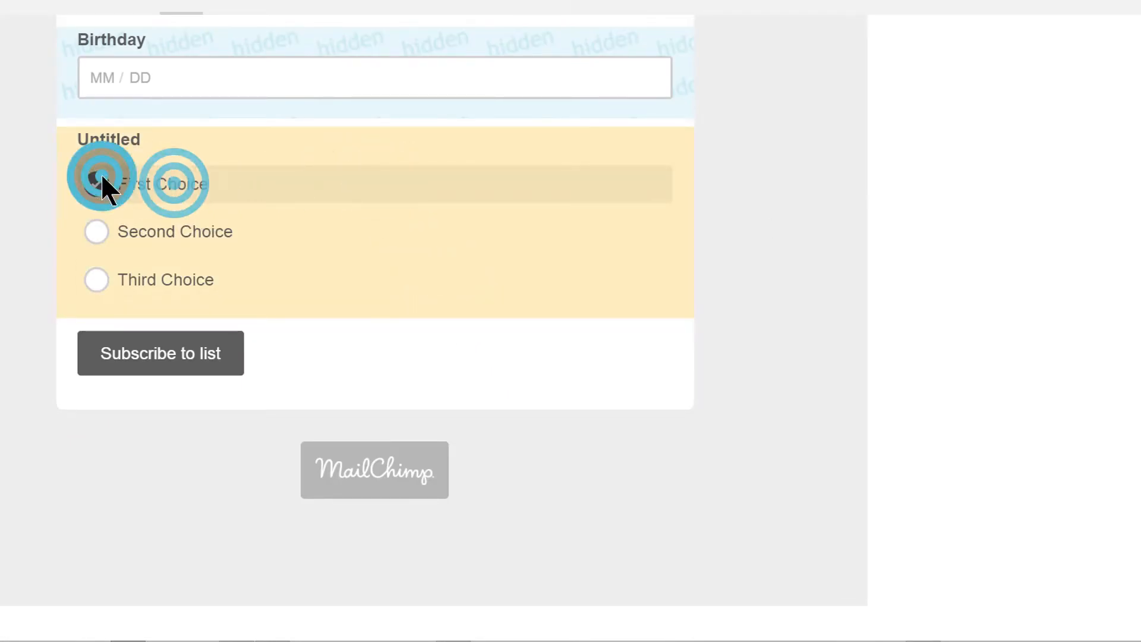
{"action": "left_click", "coordinate": [220, 136]}
{"action": "scroll", "coordinate": [980, 242], "scroll_direction": "up", "scroll_amount": 20}
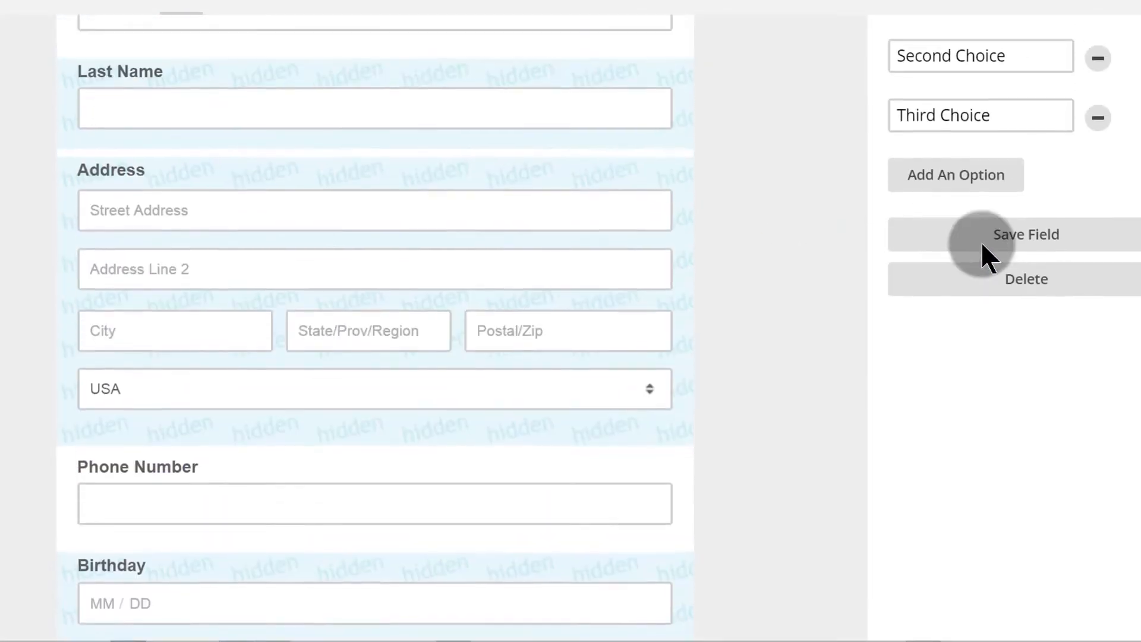
{"action": "scroll", "coordinate": [1011, 262], "scroll_direction": "up", "scroll_amount": 4}
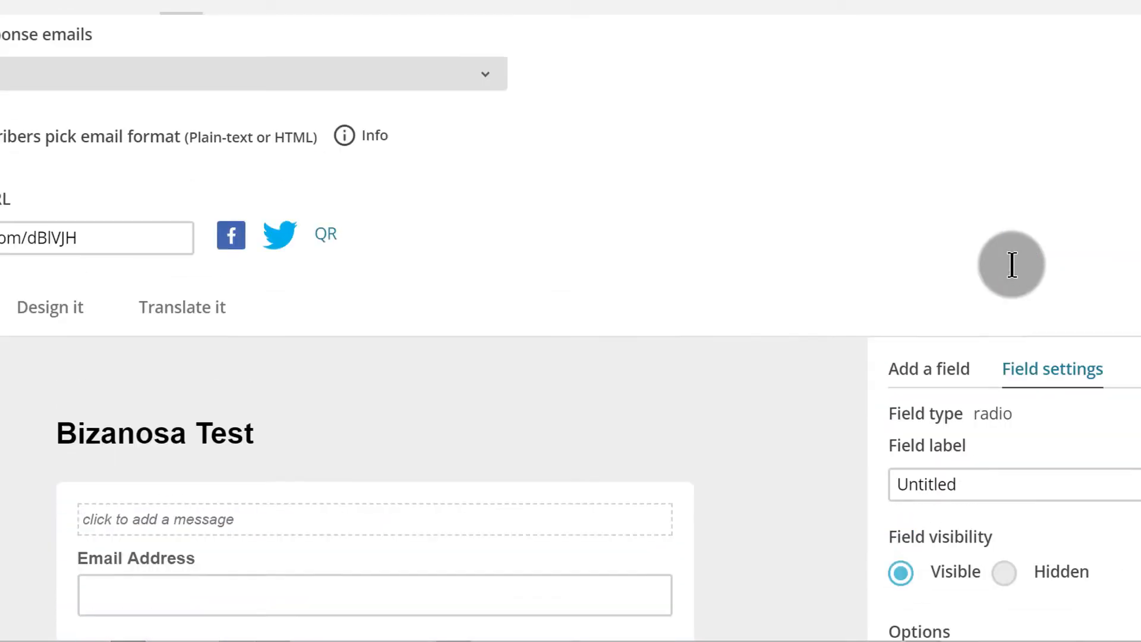
{"action": "scroll", "coordinate": [1036, 262], "scroll_direction": "down", "scroll_amount": 4}
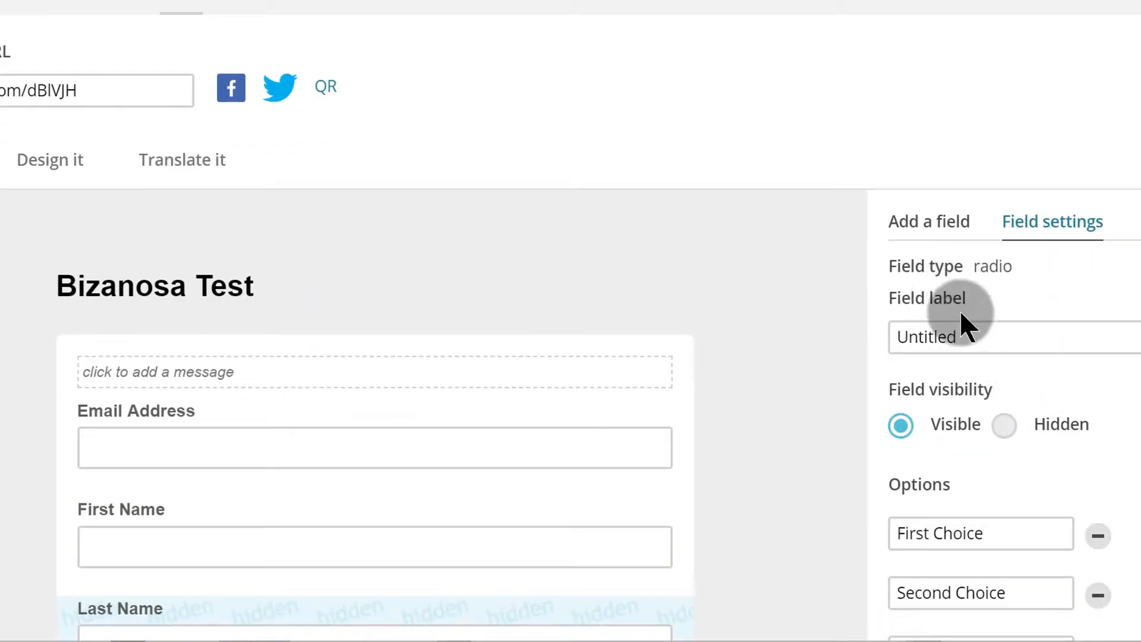
{"action": "scroll", "coordinate": [999, 275], "scroll_direction": "up", "scroll_amount": 3}
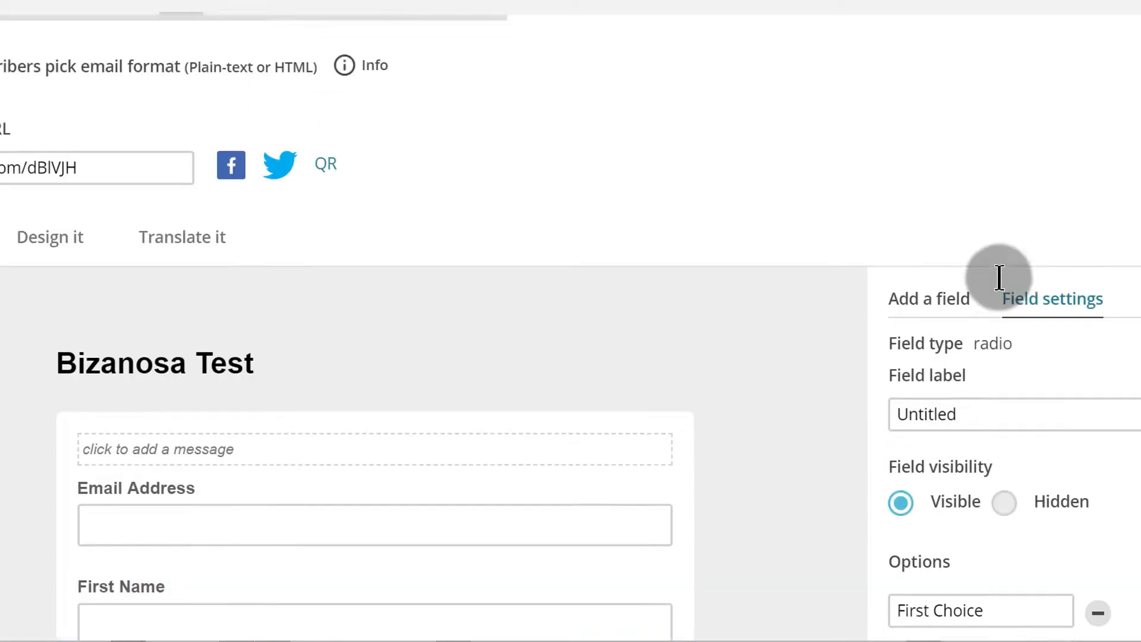
{"action": "scroll", "coordinate": [1008, 291], "scroll_direction": "down", "scroll_amount": 7}
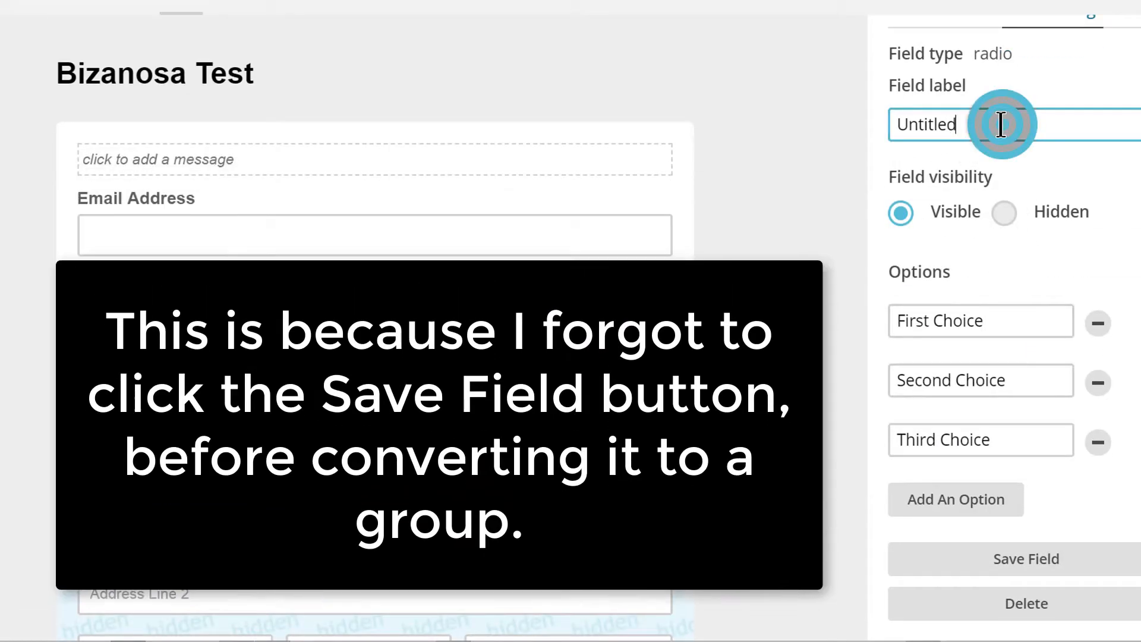
{"action": "left_click_drag", "start_coordinate": [1000, 123], "coordinate": [828, 122]}
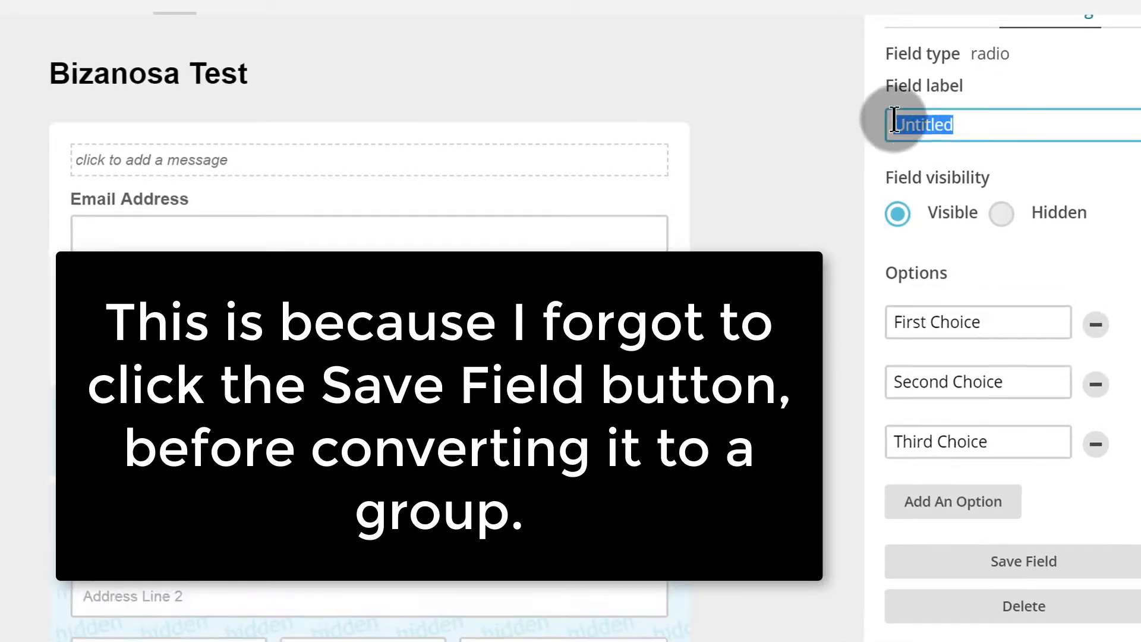
{"action": "type", "text": "Interest in t"}
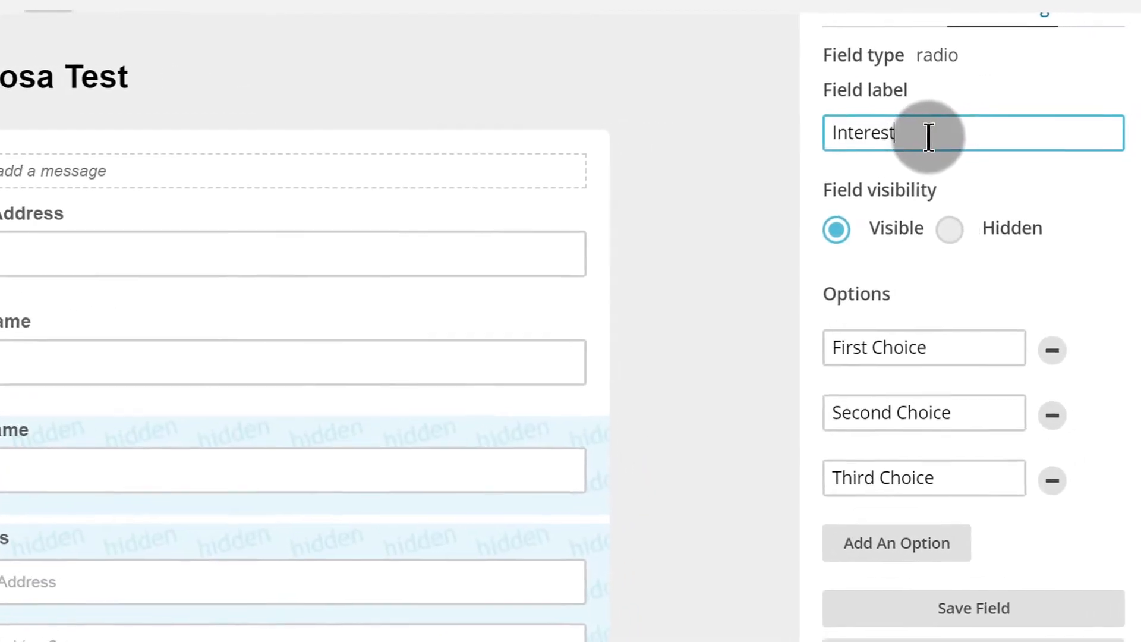
{"action": "type", "text": "he Product"}
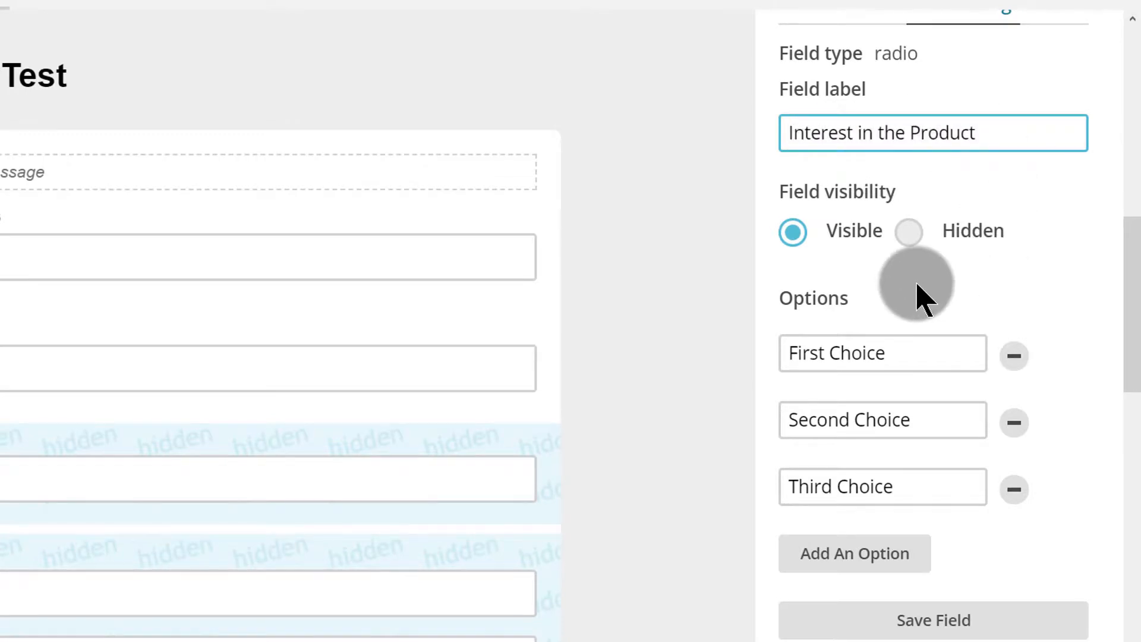
- Rename the group field's first option to "Home Use" and its second option to "To Sell"
{"action": "scroll", "coordinate": [916, 292], "scroll_direction": "down", "scroll_amount": 4}
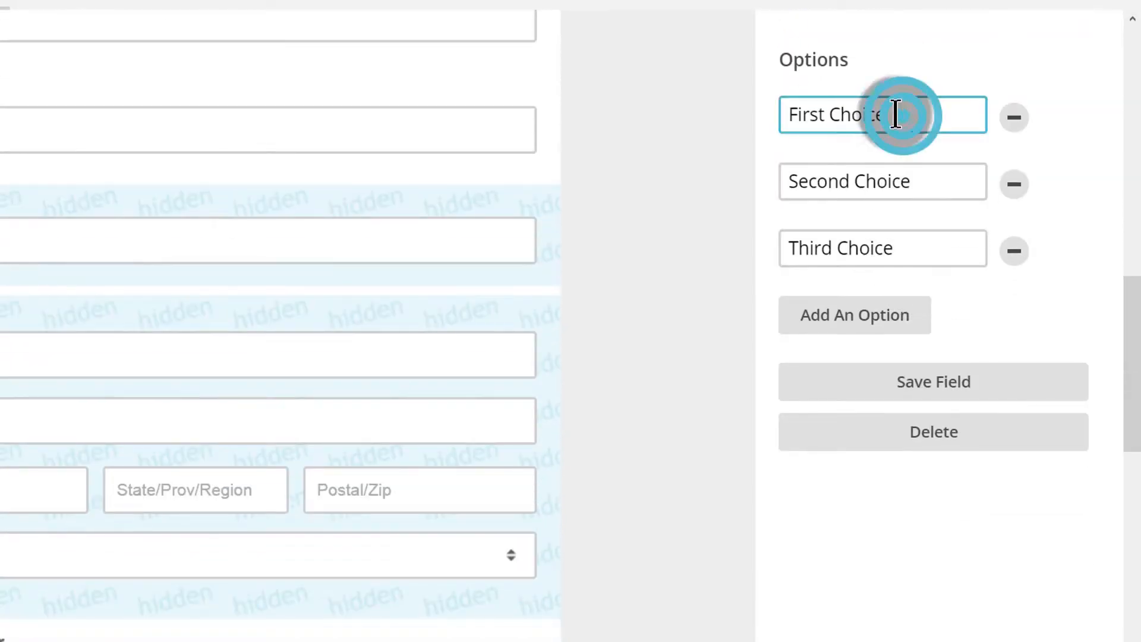
{"action": "triple_click", "coordinate": [897, 114]}
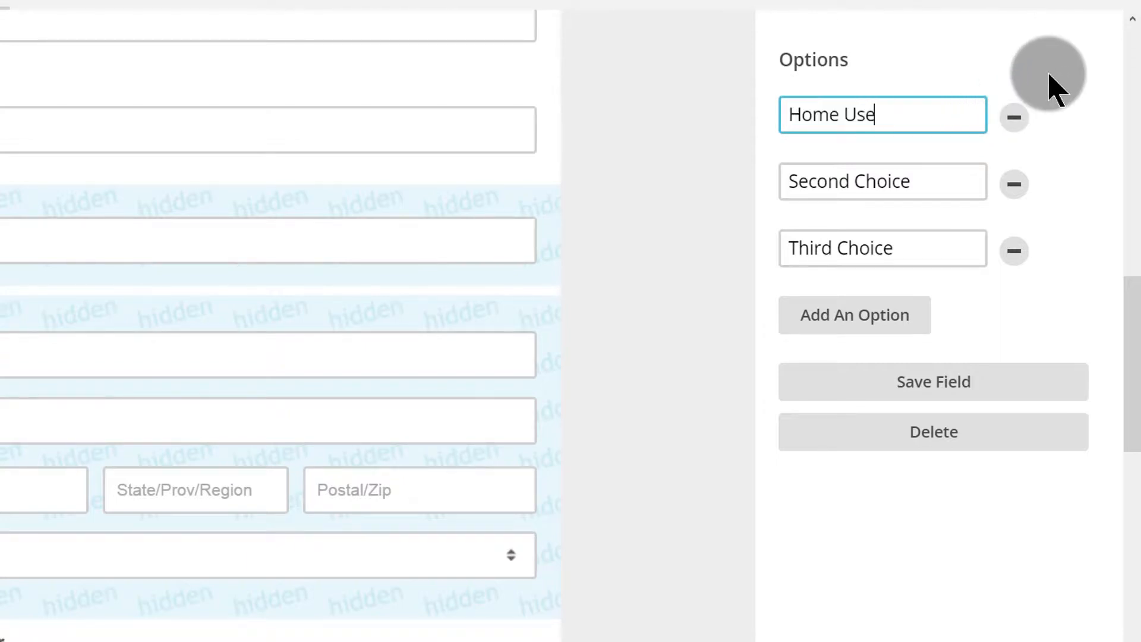
{"action": "triple_click", "coordinate": [943, 181]}
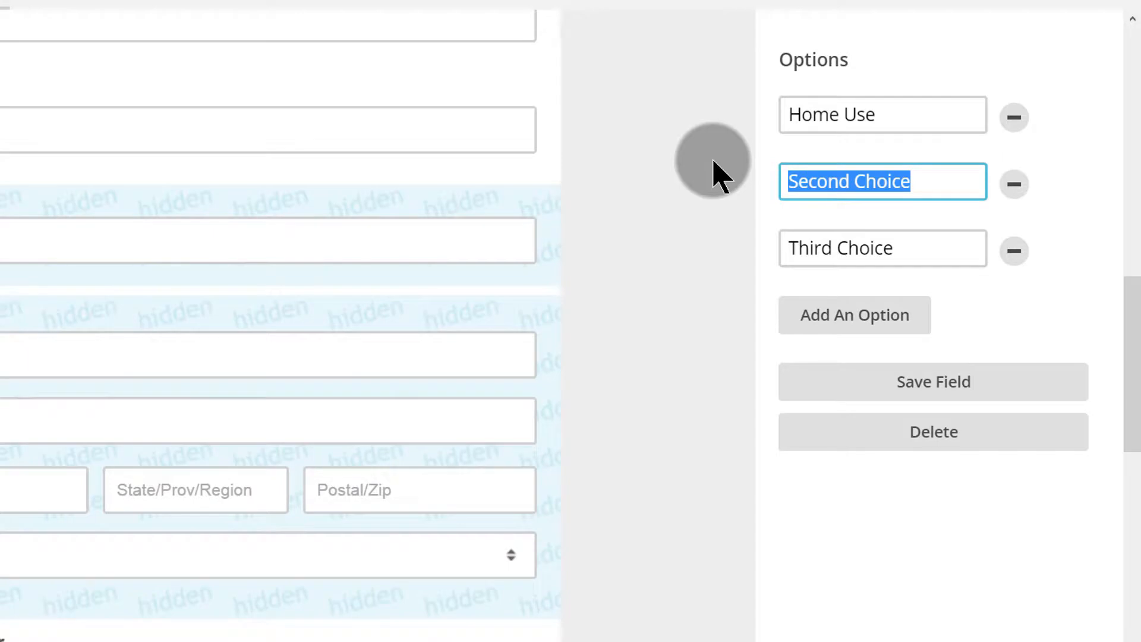
{"action": "type", "text": "To Sell"}
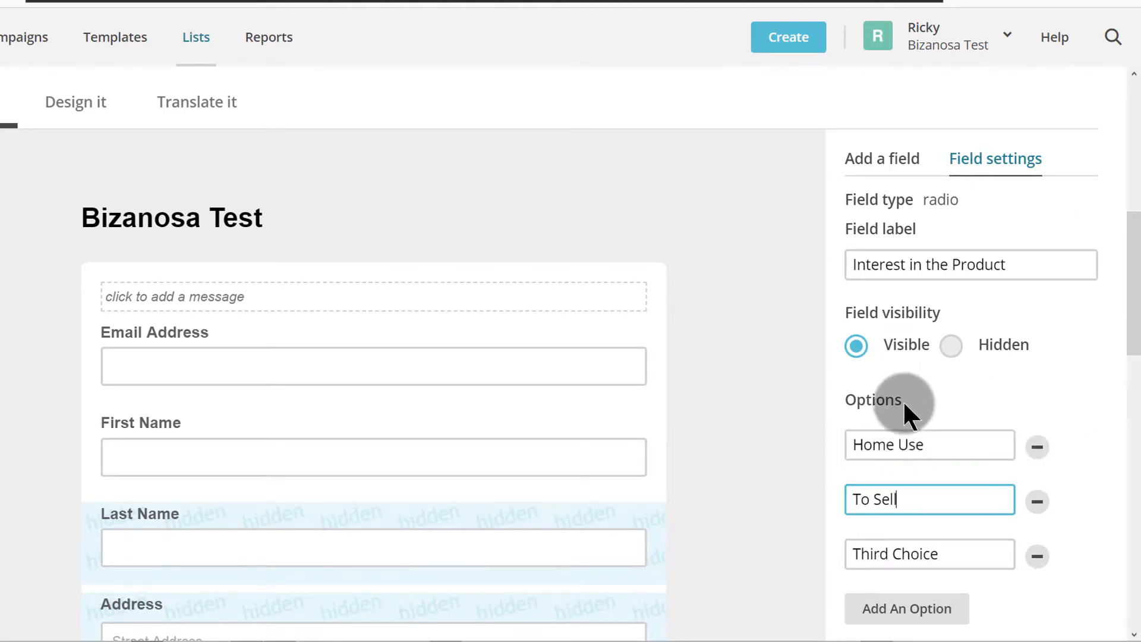
- Save the "Interest in the Product" group field and check its label and options in the form preview
{"action": "scroll", "coordinate": [830, 369], "scroll_direction": "down", "scroll_amount": 10}
{"action": "left_click", "coordinate": [112, 263]}
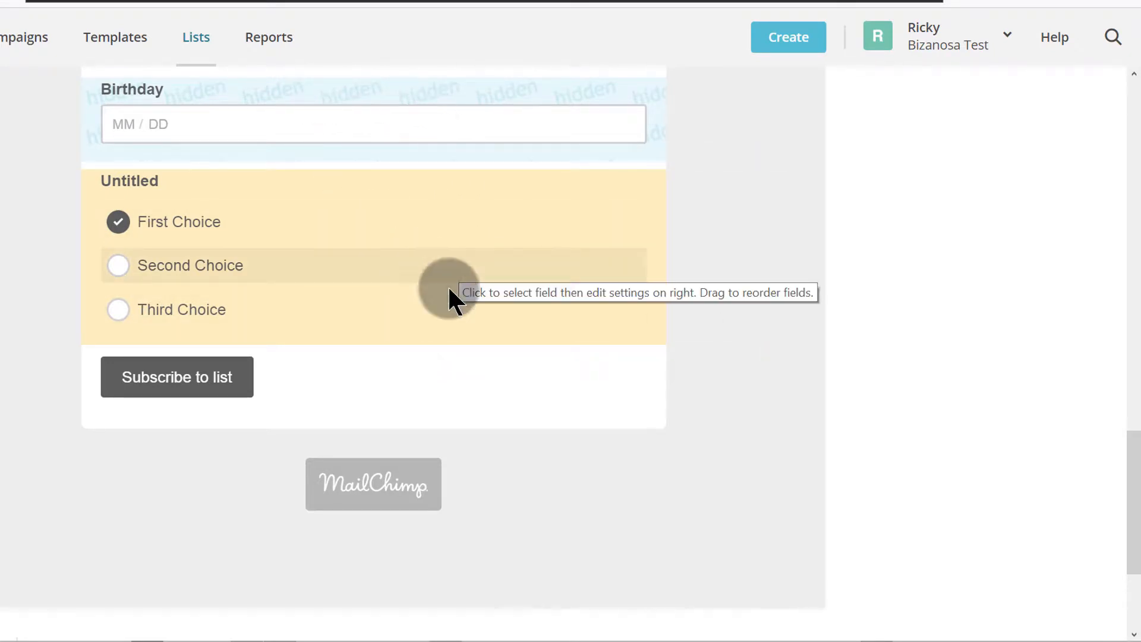
{"action": "scroll", "coordinate": [904, 319], "scroll_direction": "up", "scroll_amount": 12}
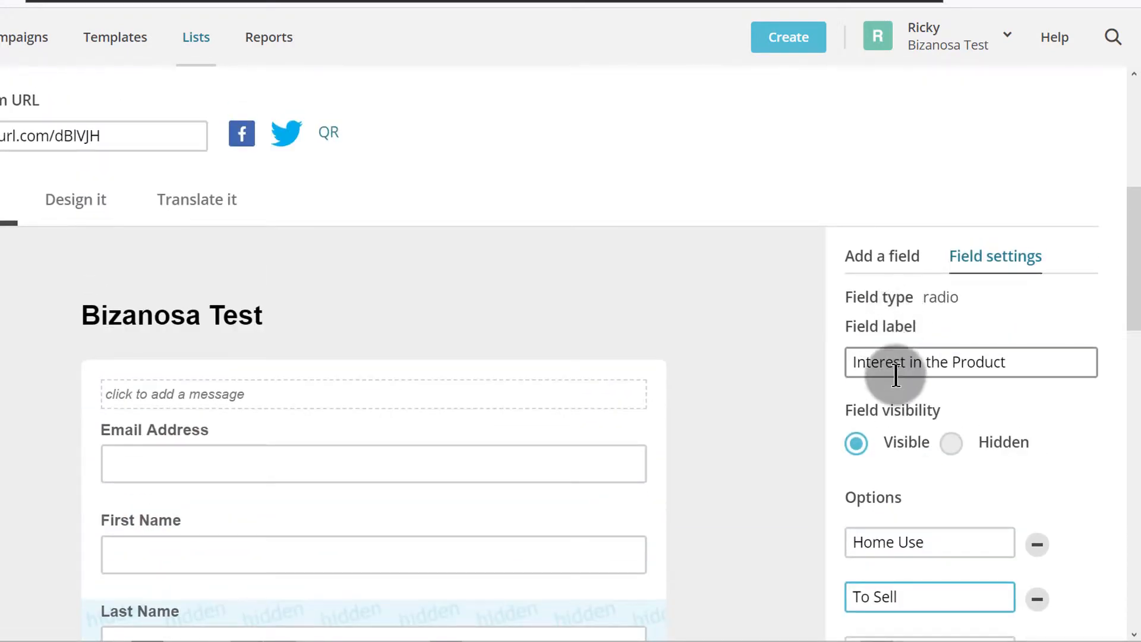
{"action": "scroll", "coordinate": [958, 436], "scroll_direction": "down", "scroll_amount": 5}
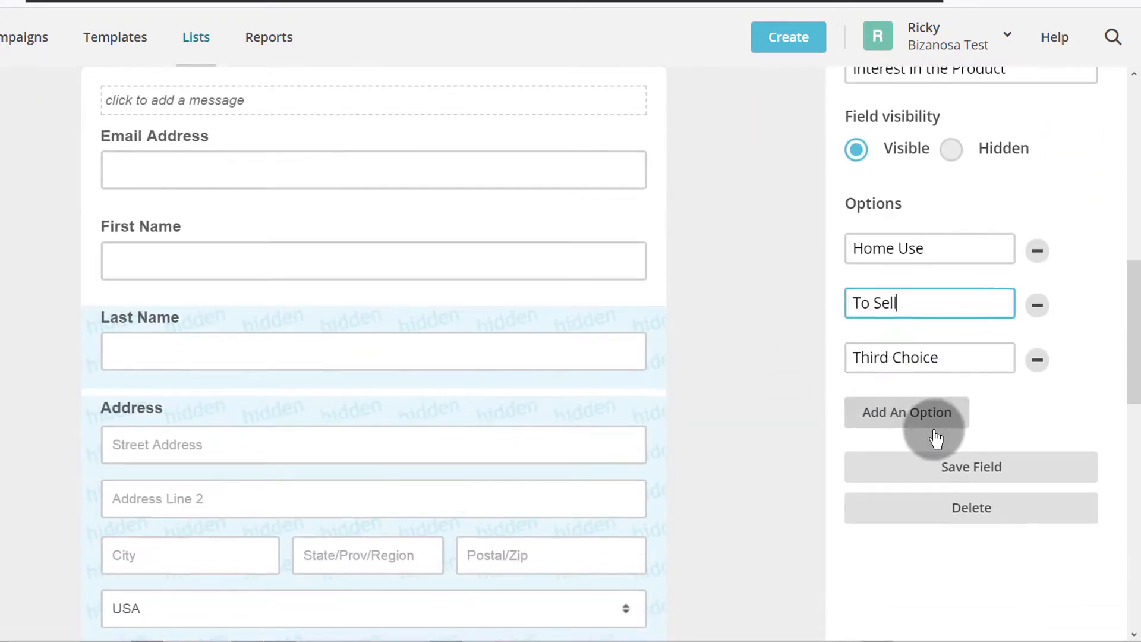
{"action": "scroll", "coordinate": [939, 428], "scroll_direction": "down", "scroll_amount": 2}
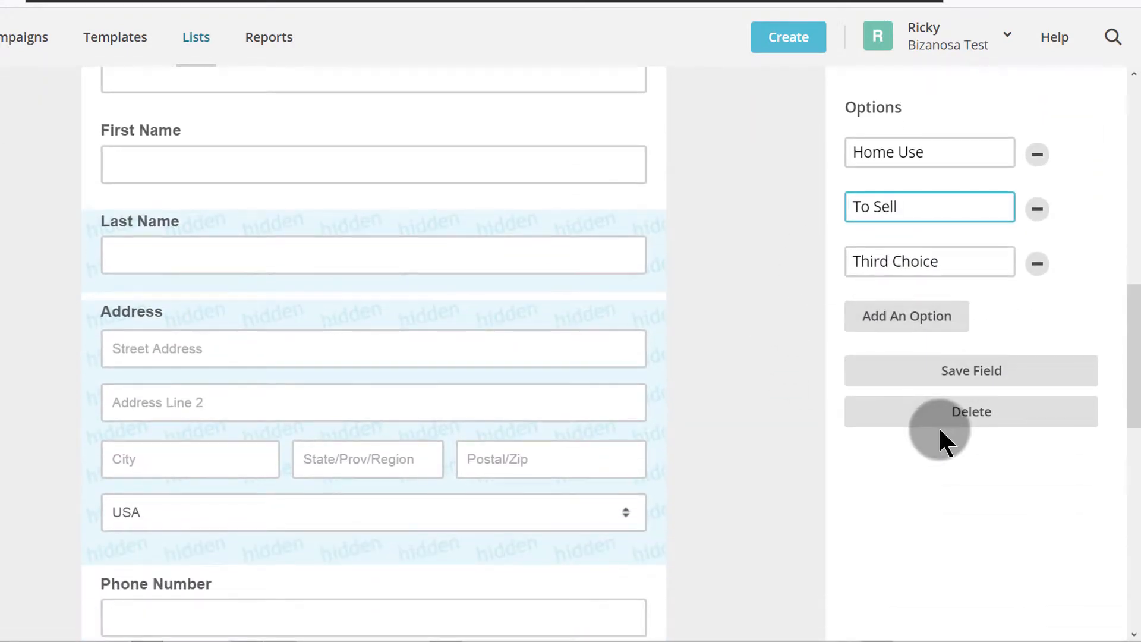
{"action": "left_click", "coordinate": [980, 375]}
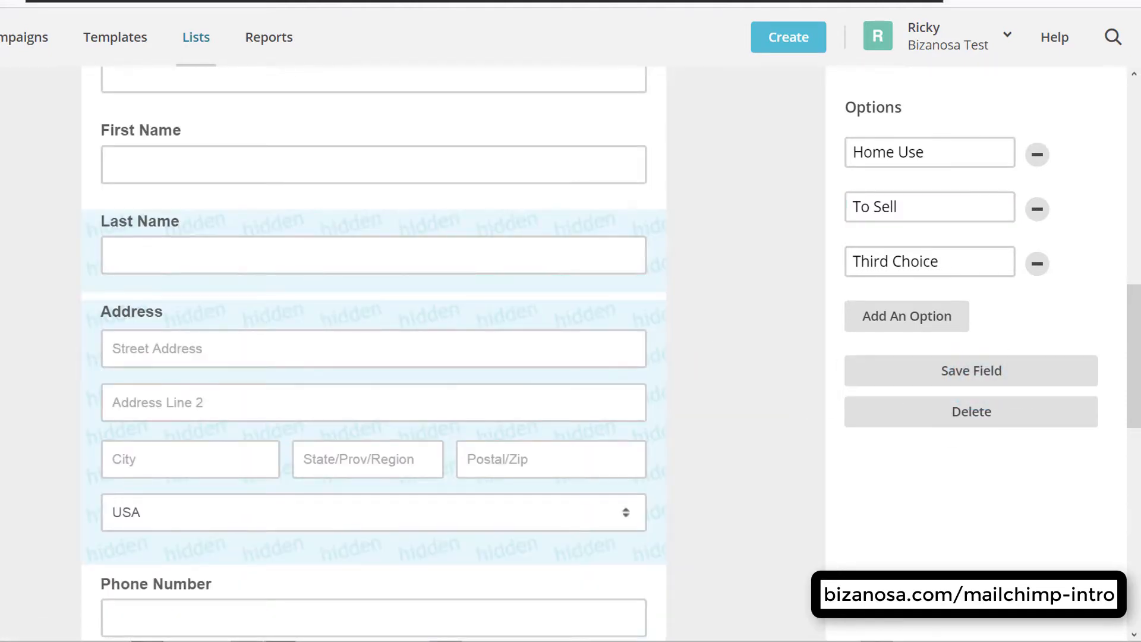
{"action": "scroll", "coordinate": [772, 423], "scroll_direction": "down", "scroll_amount": 8}
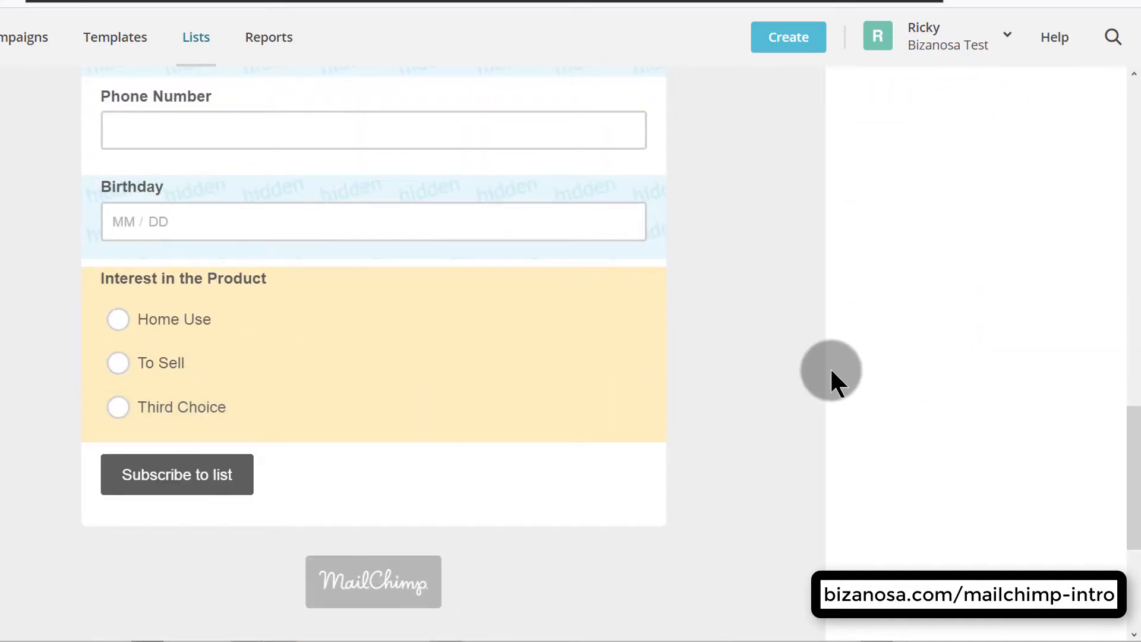
- Delete the "Third Choice" option from the "Interest in the Product" field, confirming with DELETE, and save the field
{"action": "scroll", "coordinate": [832, 374], "scroll_direction": "up", "scroll_amount": 12}
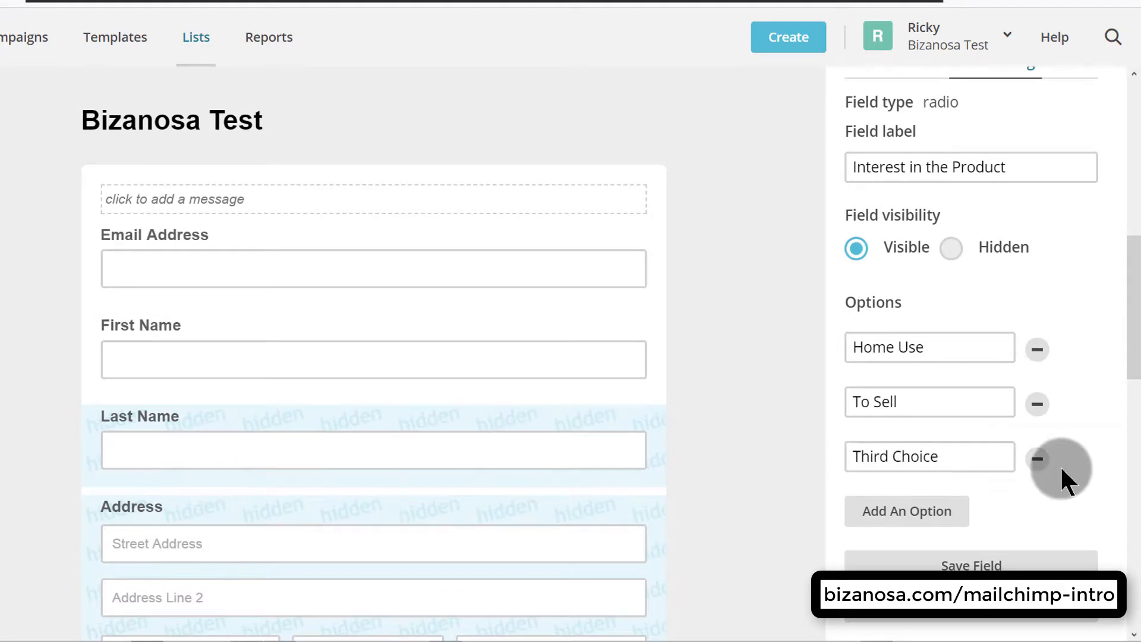
{"action": "left_click", "coordinate": [1042, 458]}
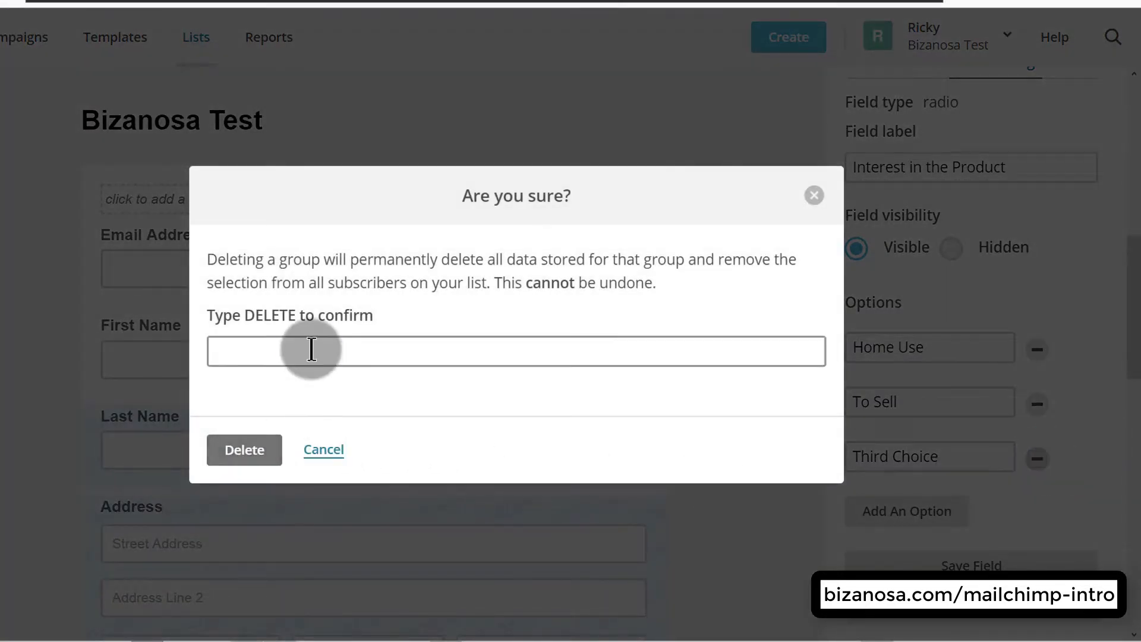
{"action": "left_click", "coordinate": [311, 349]}
{"action": "type", "text": "DE"}
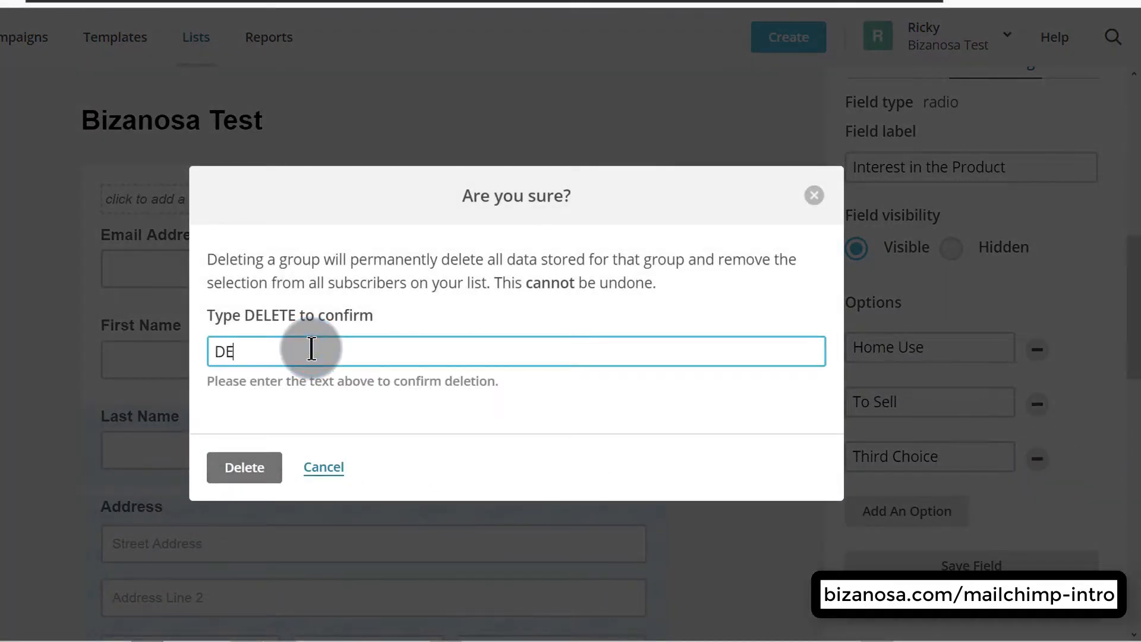
{"action": "type", "text": "LETE"}
{"action": "left_click", "coordinate": [235, 468]}
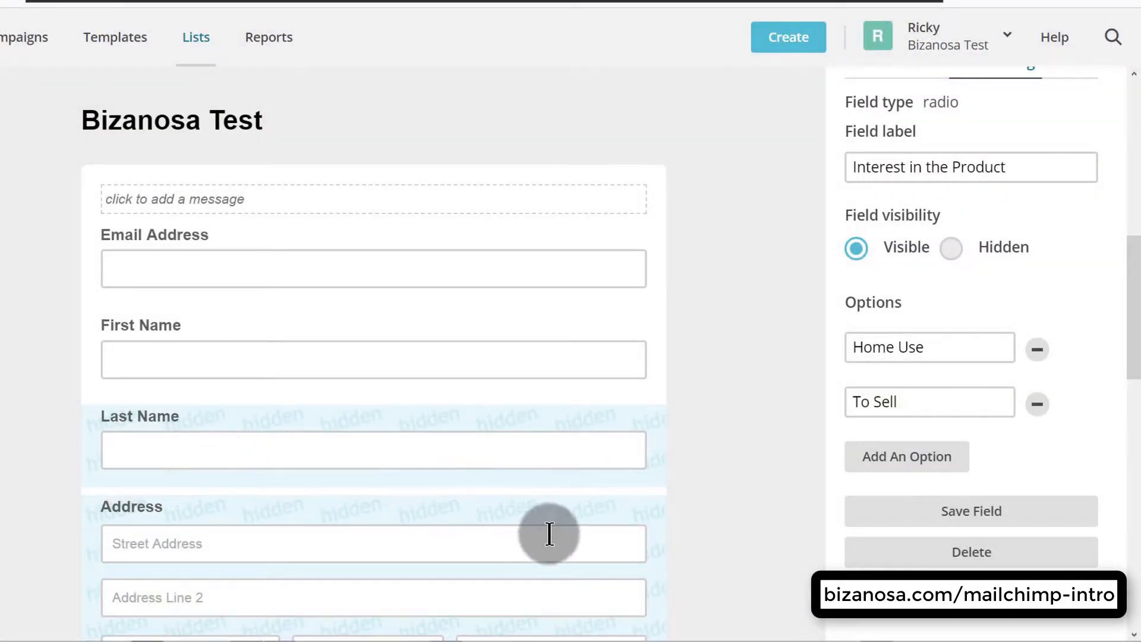
{"action": "scroll", "coordinate": [767, 592], "scroll_direction": "down", "scroll_amount": 3}
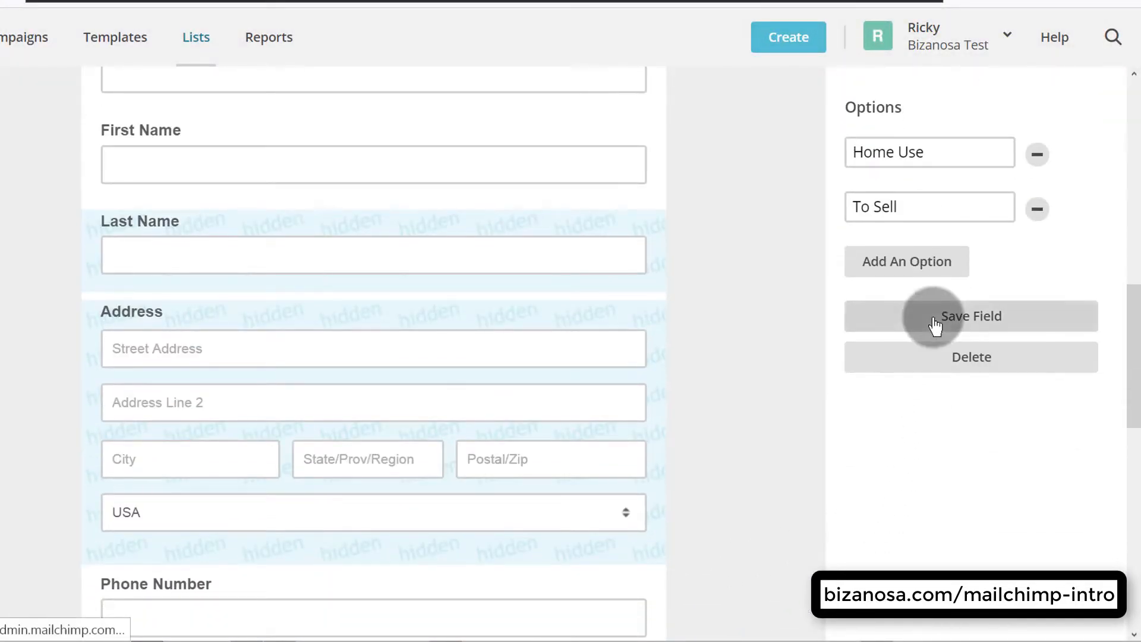
{"action": "left_click", "coordinate": [935, 325]}
{"action": "scroll", "coordinate": [708, 316], "scroll_direction": "up", "scroll_amount": 2}
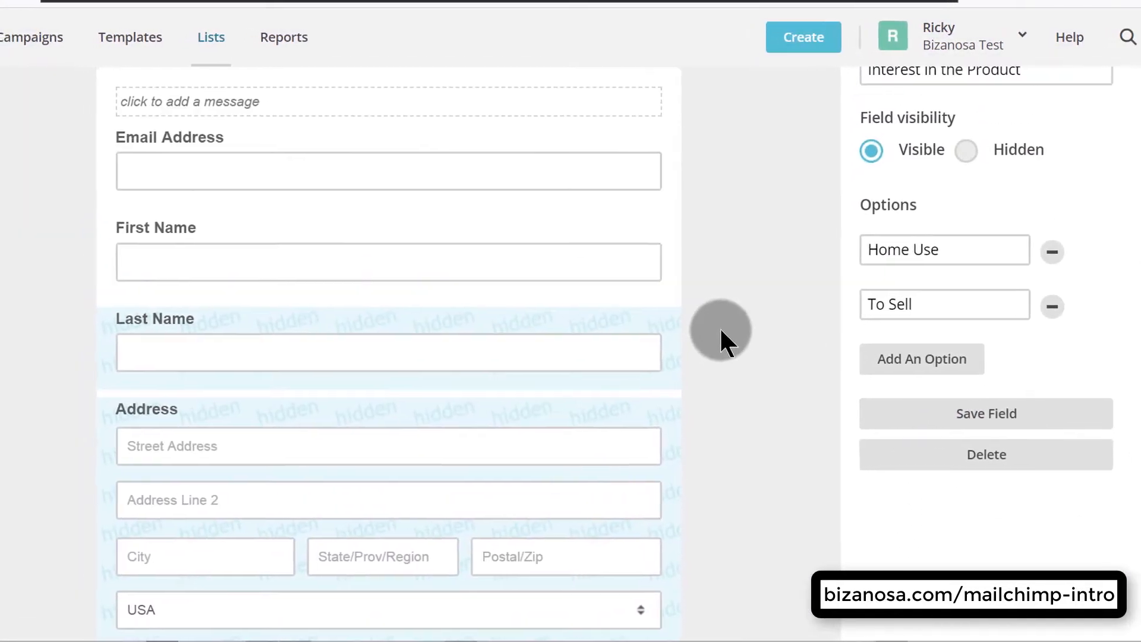
{"action": "scroll", "coordinate": [721, 356], "scroll_direction": "down", "scroll_amount": 7}
- Copy the signup form URL from the Form builder
{"action": "scroll", "coordinate": [708, 383], "scroll_direction": "up", "scroll_amount": 4}
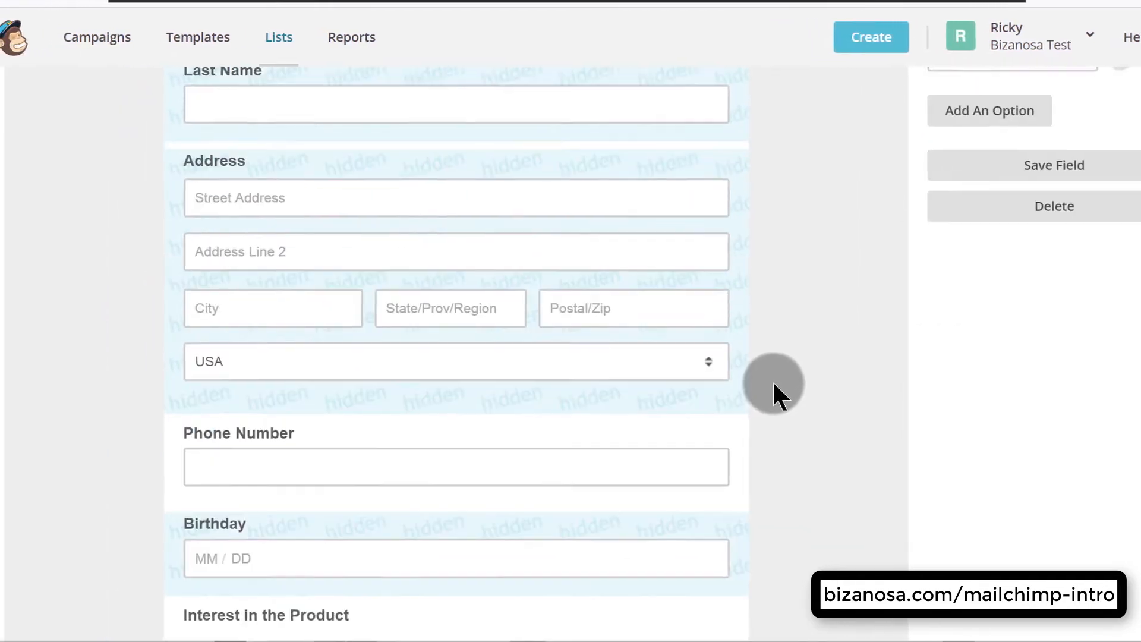
{"action": "scroll", "coordinate": [785, 392], "scroll_direction": "up", "scroll_amount": 10}
{"action": "scroll", "coordinate": [800, 392], "scroll_direction": "down", "scroll_amount": 3}
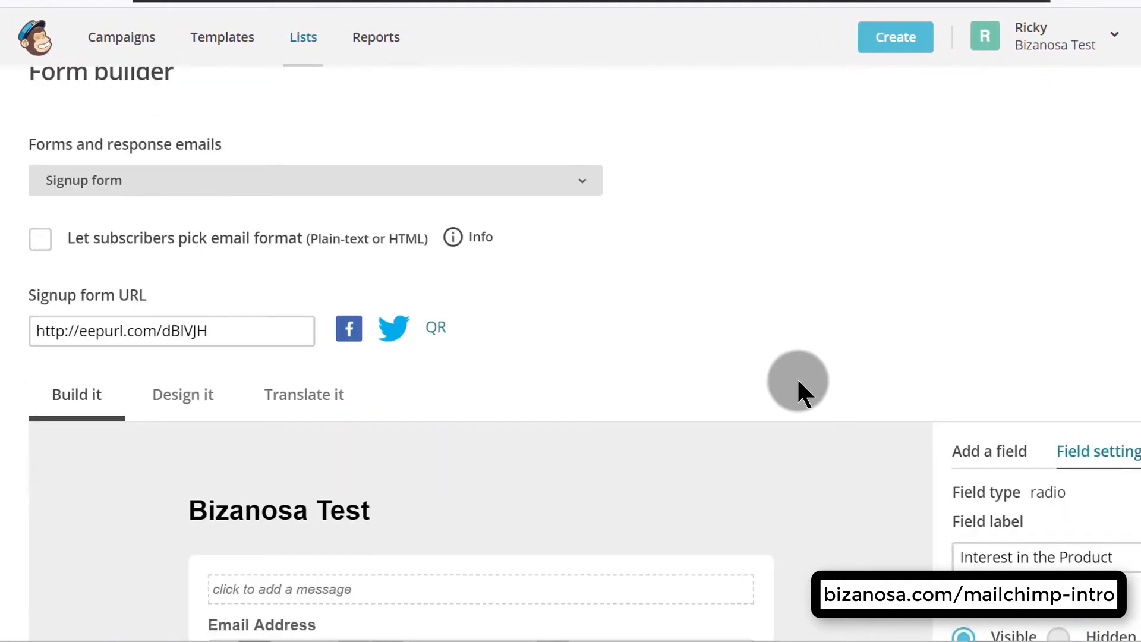
{"action": "scroll", "coordinate": [799, 381], "scroll_direction": "up", "scroll_amount": 2}
{"action": "left_click", "coordinate": [126, 428]}
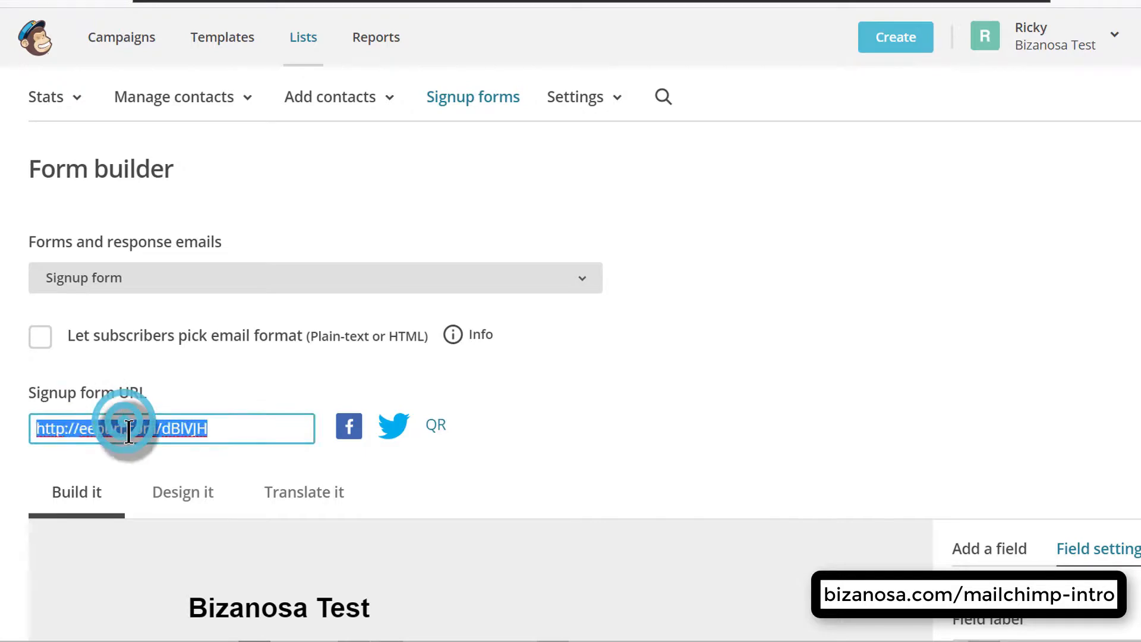
{"action": "right_click", "coordinate": [128, 428]}
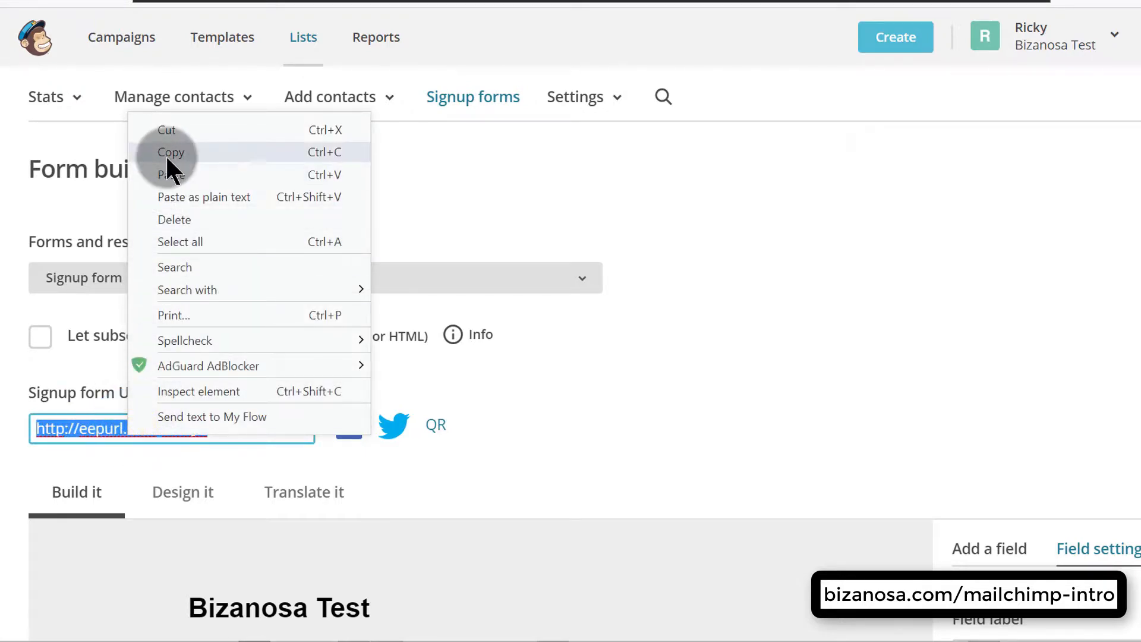
{"action": "left_click", "coordinate": [168, 153]}
{"action": "scroll", "coordinate": [505, 440], "scroll_direction": "down", "scroll_amount": 8}
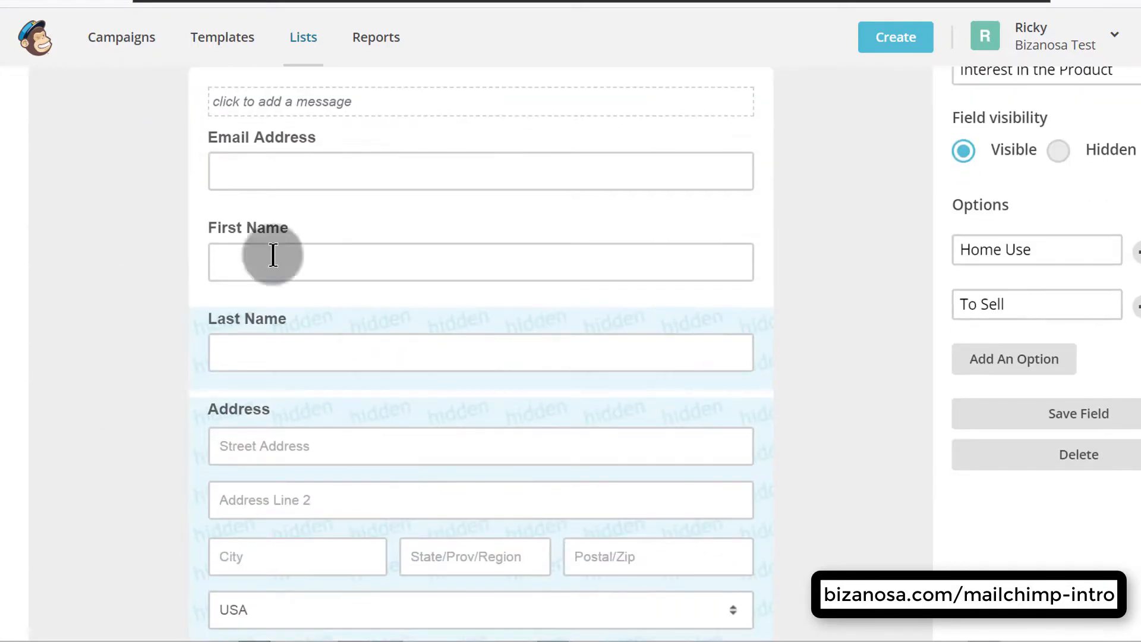
- Set the Phone Number field's visibility to hidden in the signup form and save the field
{"action": "scroll", "coordinate": [653, 506], "scroll_direction": "down", "scroll_amount": 3}
{"action": "left_click", "coordinate": [595, 217]}
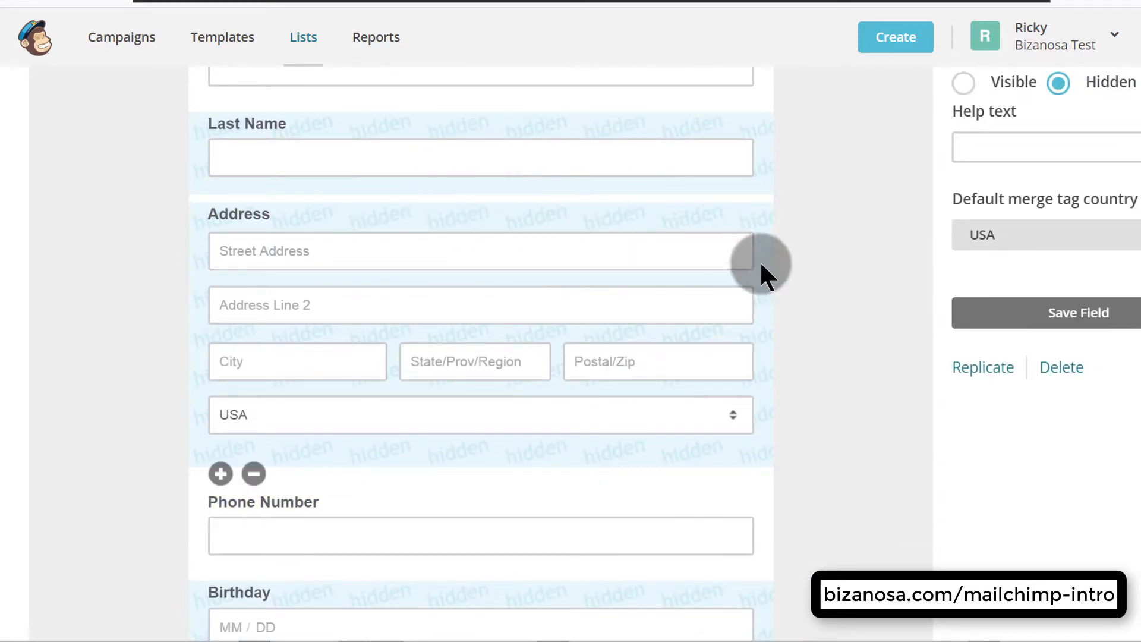
{"action": "scroll", "coordinate": [903, 245], "scroll_direction": "up", "scroll_amount": 2}
{"action": "scroll", "coordinate": [743, 230], "scroll_direction": "up", "scroll_amount": 2}
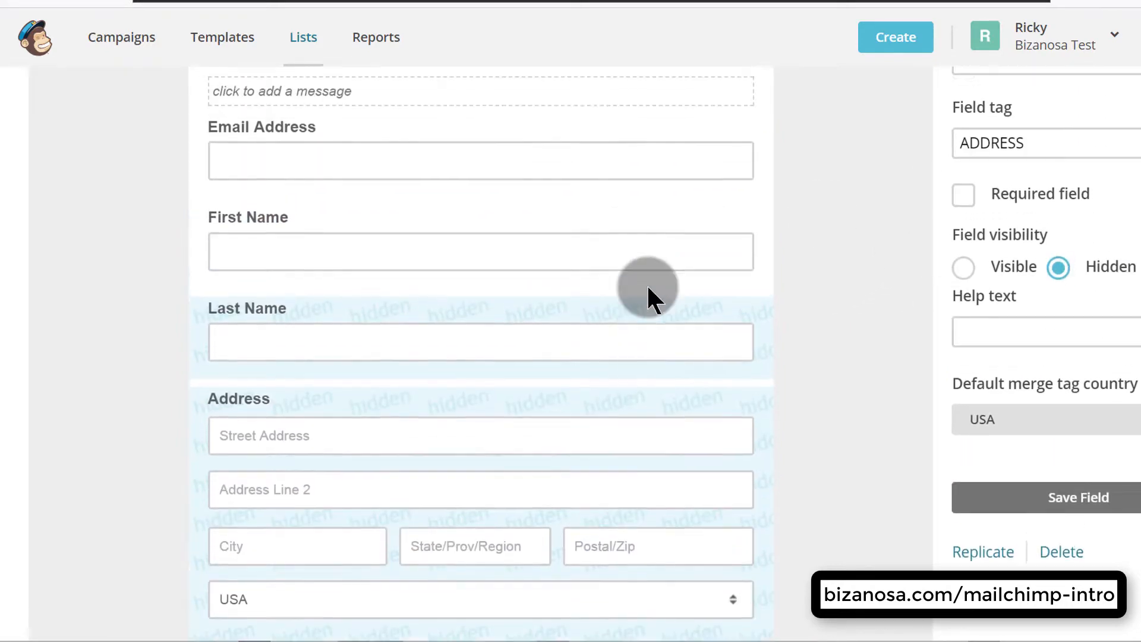
{"action": "scroll", "coordinate": [497, 421], "scroll_direction": "down", "scroll_amount": 6}
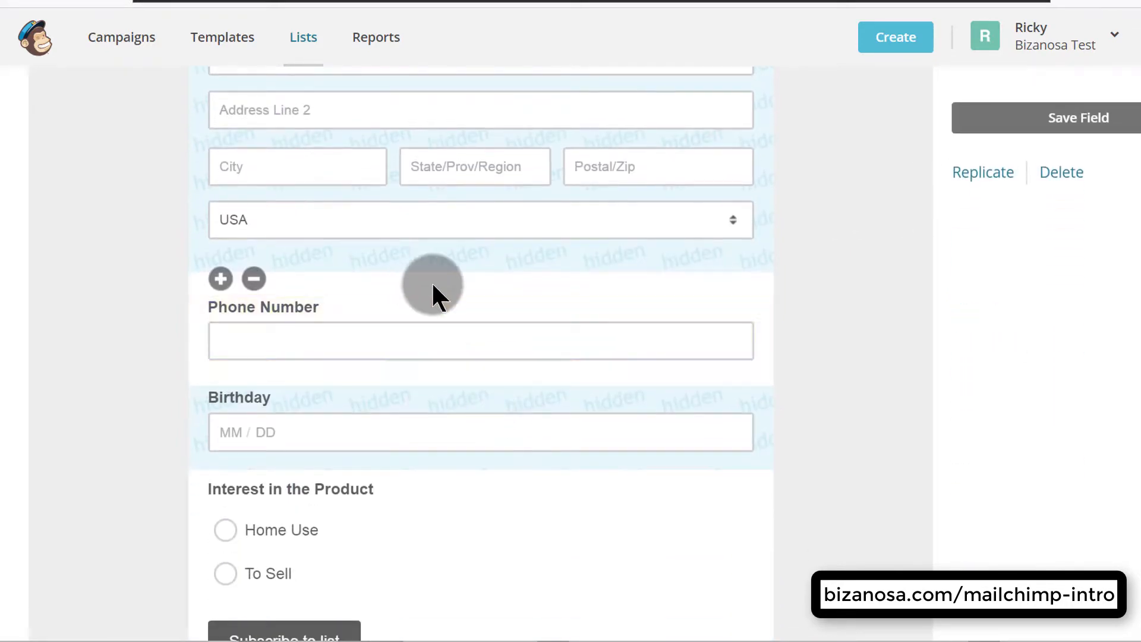
{"action": "left_click", "coordinate": [457, 311]}
{"action": "scroll", "coordinate": [1016, 464], "scroll_direction": "up", "scroll_amount": 6}
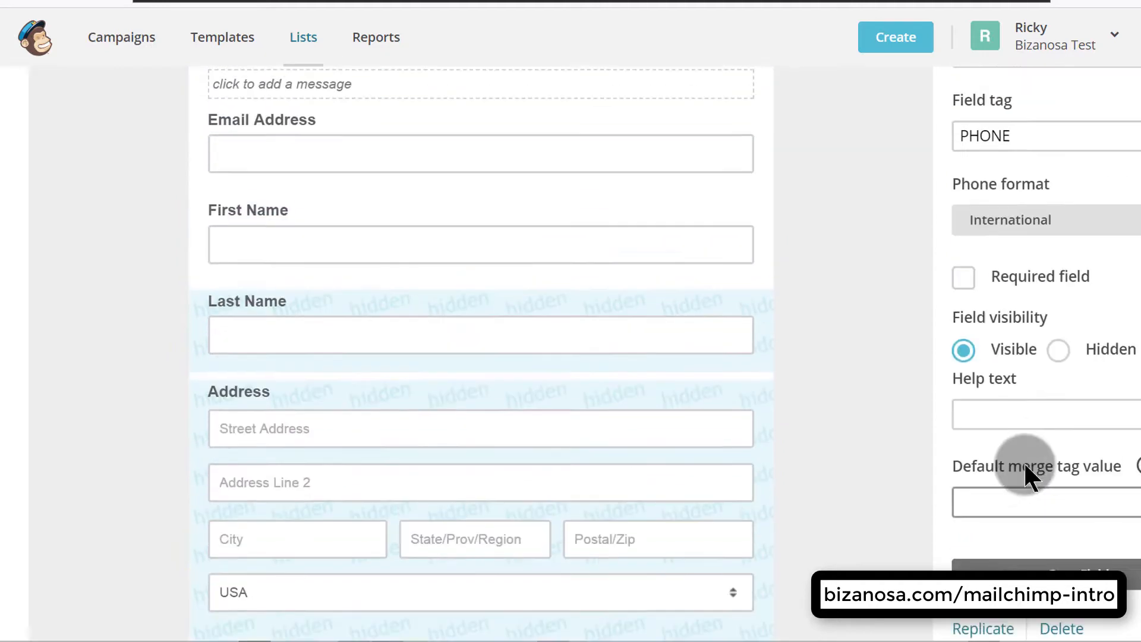
{"action": "left_click", "coordinate": [1058, 369]}
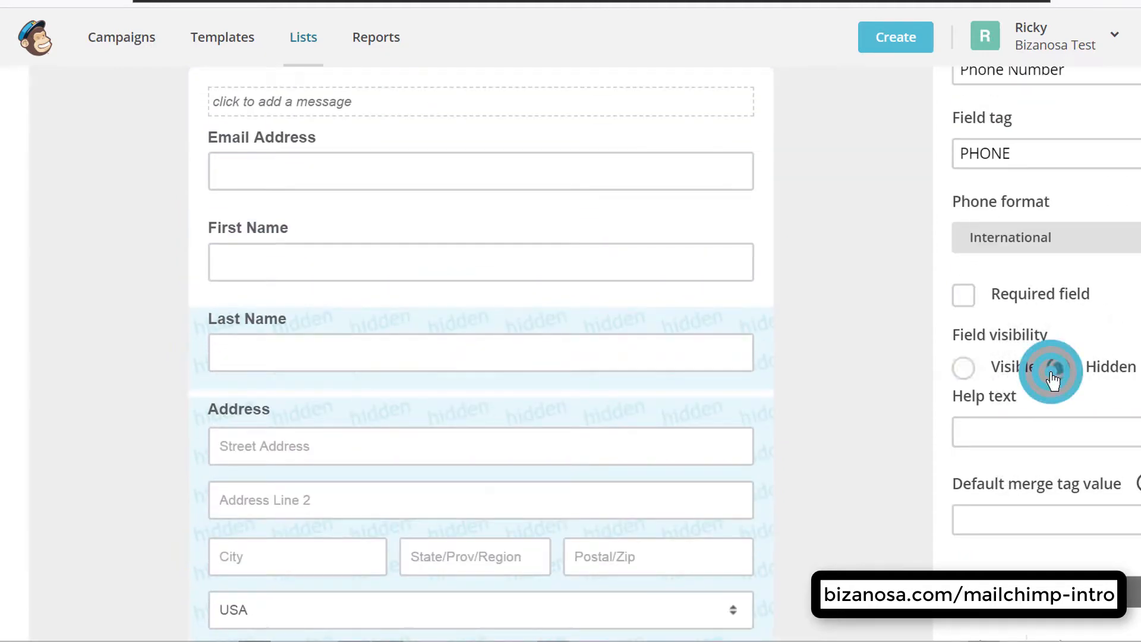
{"action": "left_click", "coordinate": [1043, 596]}
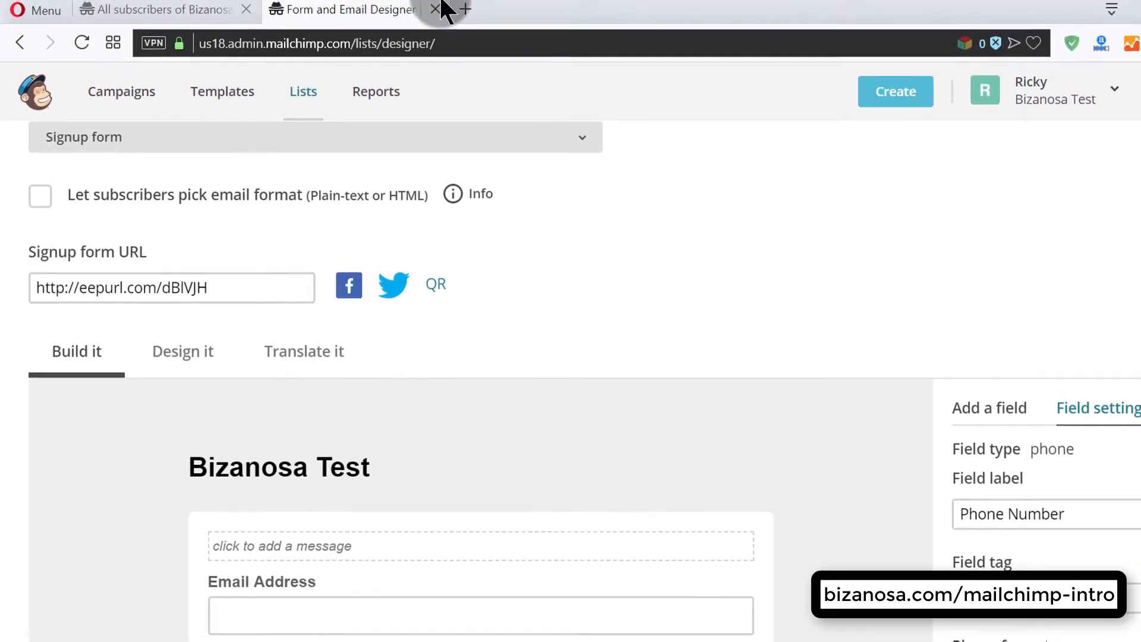
- Open the copied signup form URL in a new browser tab
{"action": "left_click", "coordinate": [468, 25]}
{"action": "right_click", "coordinate": [431, 63]}
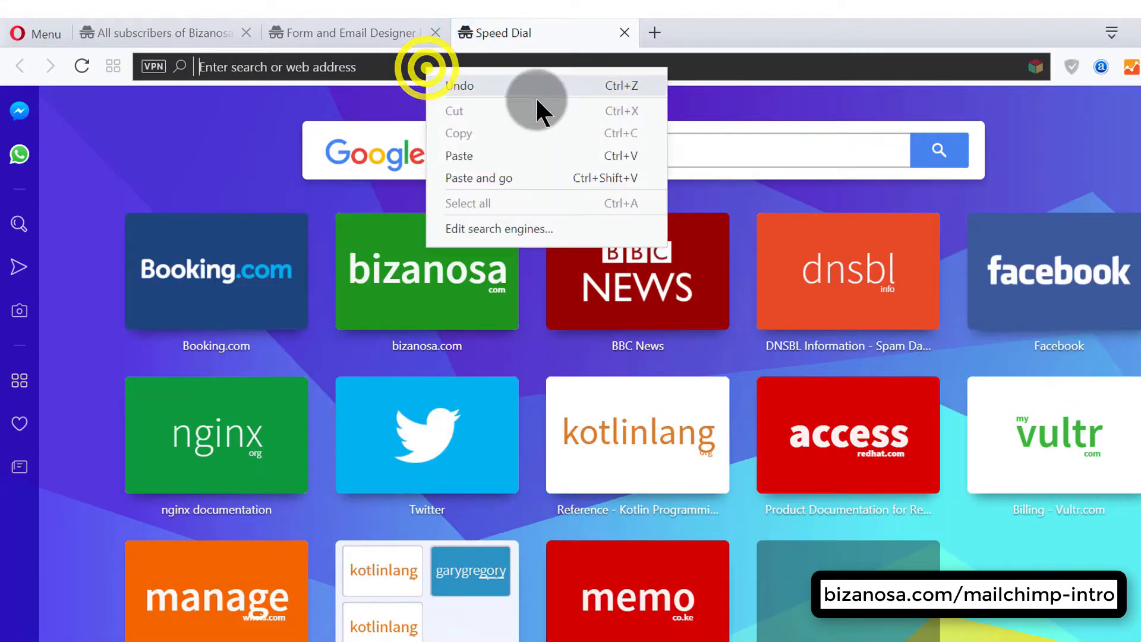
{"action": "left_click", "coordinate": [501, 178]}
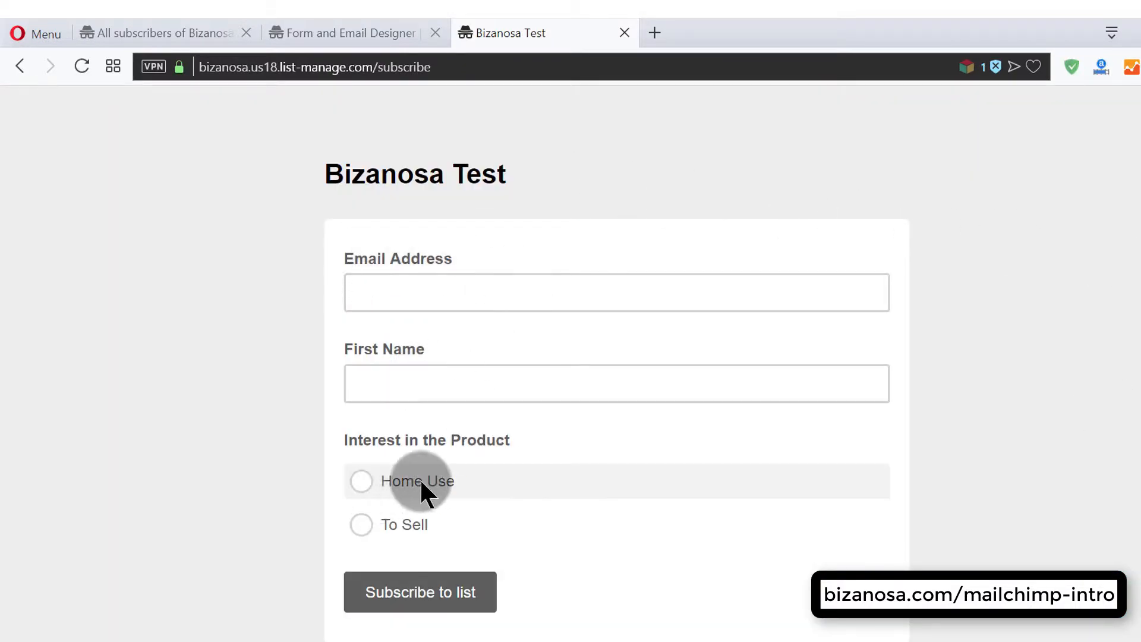
- Test the "Interest in the Product" choices on the live form by alternating between Home Use and To Sell, and return to the Form builder
{"action": "left_click", "coordinate": [359, 480]}
{"action": "left_click", "coordinate": [361, 525]}
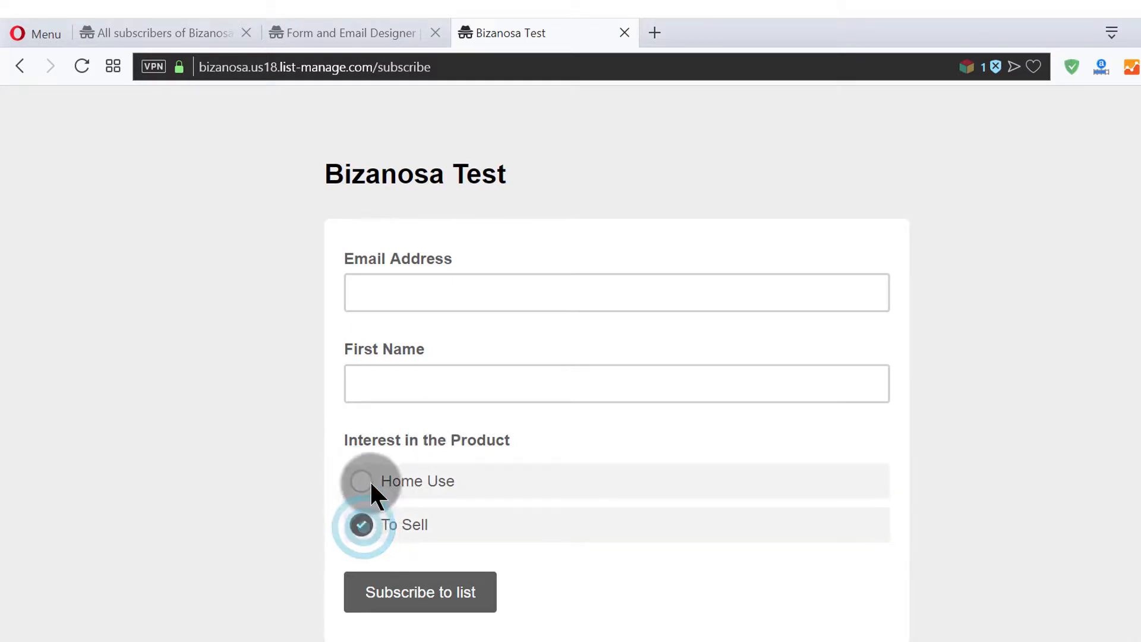
{"action": "left_click", "coordinate": [366, 480]}
{"action": "left_click", "coordinate": [355, 526]}
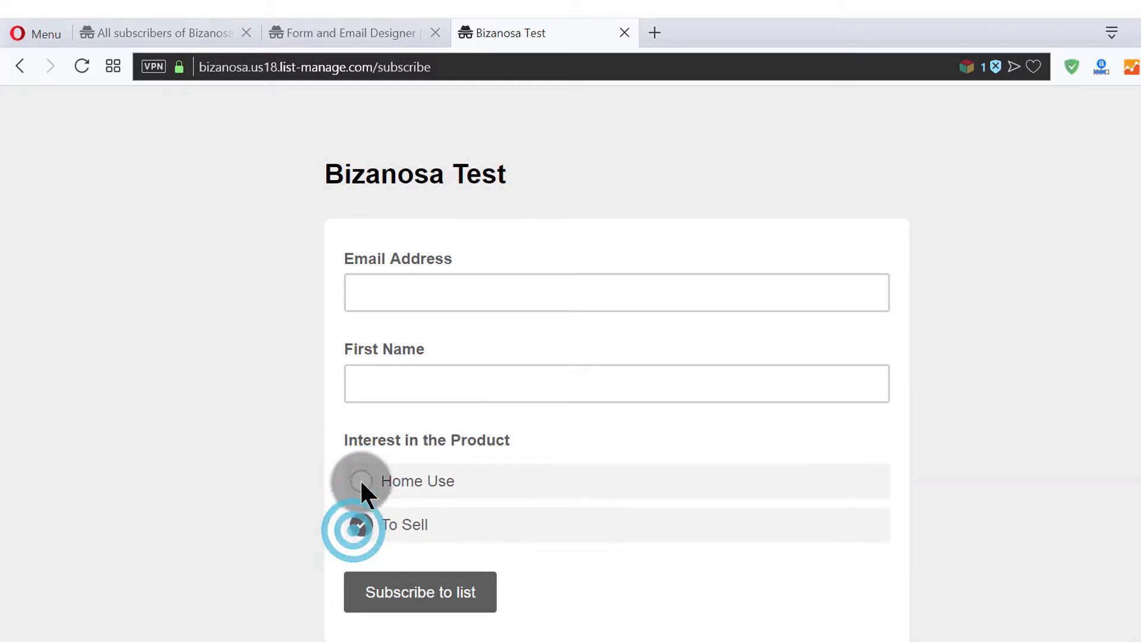
{"action": "left_click", "coordinate": [360, 480]}
{"action": "left_click", "coordinate": [357, 525]}
{"action": "left_click", "coordinate": [359, 481]}
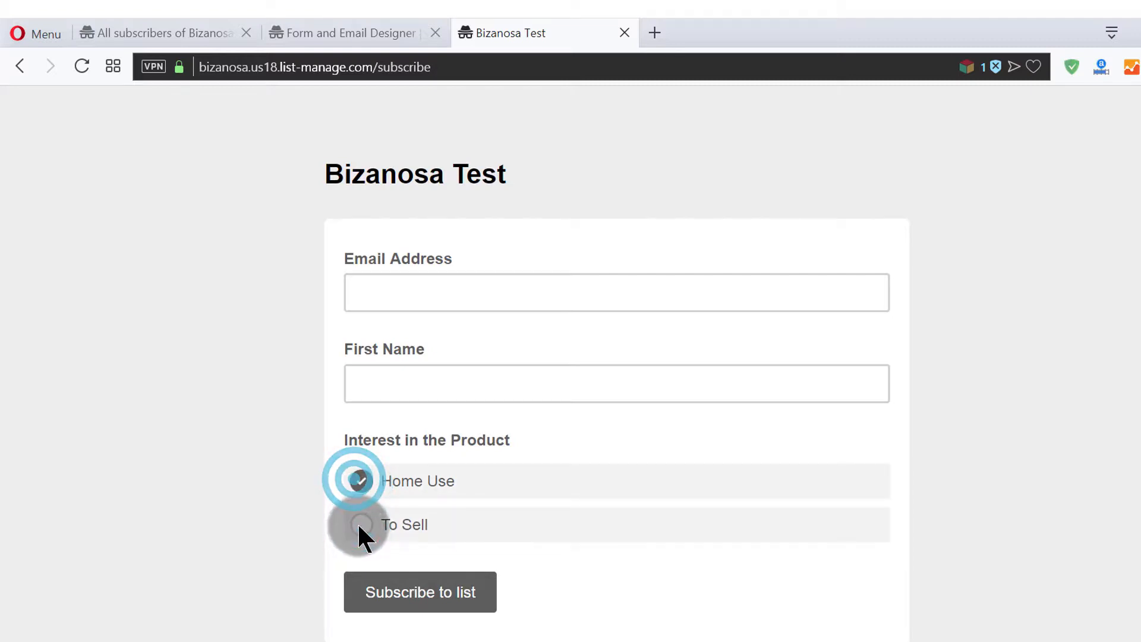
{"action": "left_click", "coordinate": [357, 522]}
{"action": "left_click", "coordinate": [359, 480]}
{"action": "left_click", "coordinate": [357, 525]}
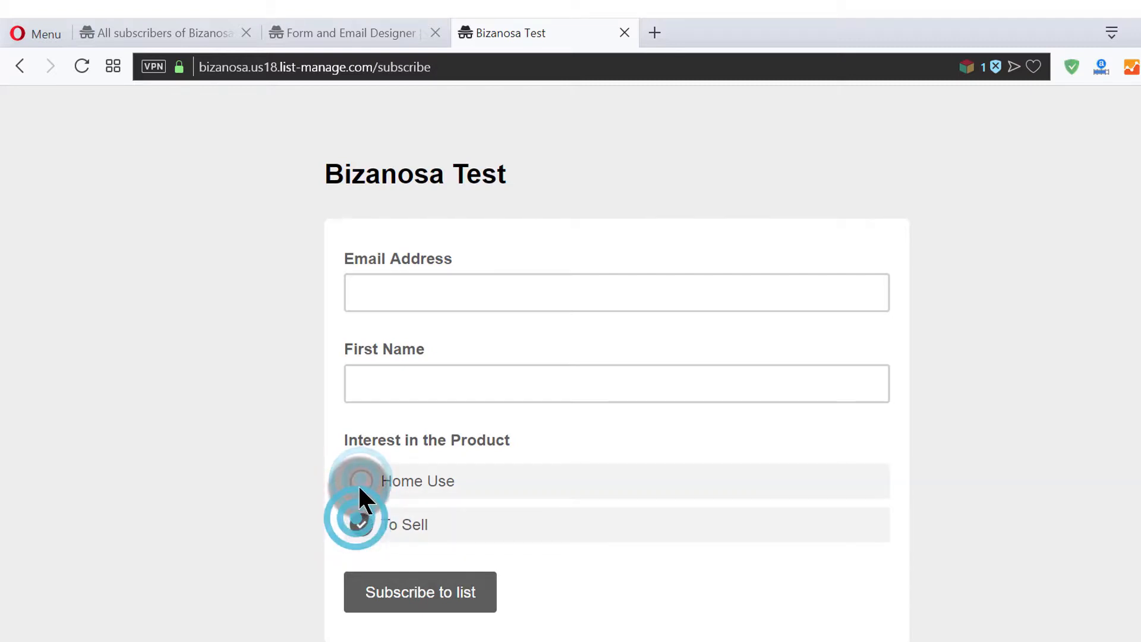
{"action": "left_click", "coordinate": [359, 483]}
{"action": "left_click", "coordinate": [358, 525]}
{"action": "left_click", "coordinate": [387, 32]}
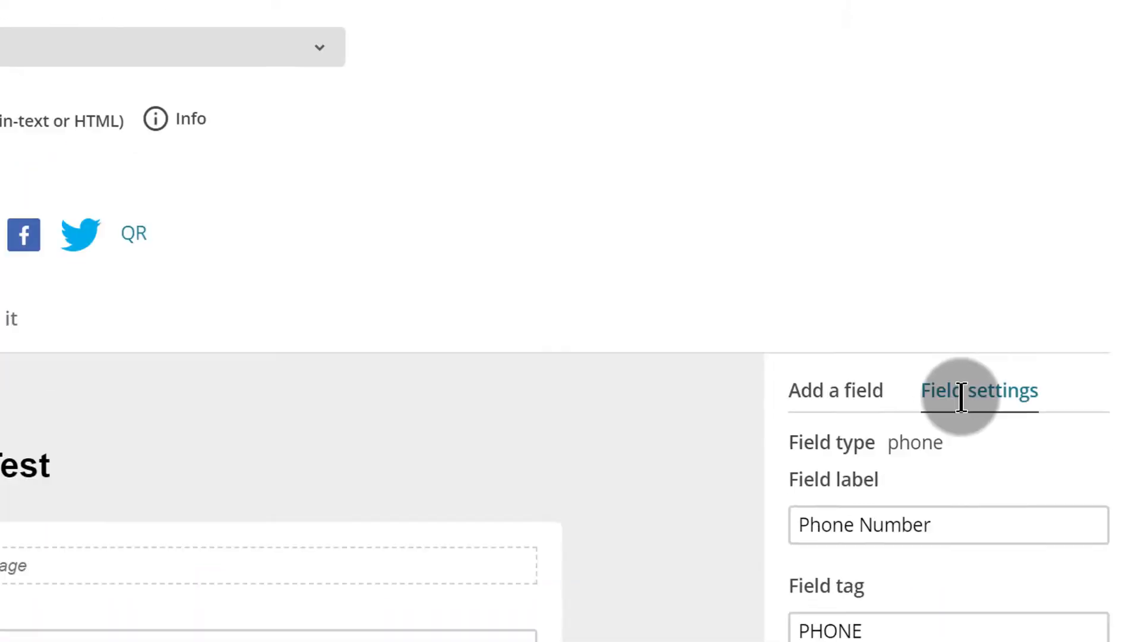
- Show the field types available for the signup form, and try the Home Use and To Sell options on the live form
{"action": "left_click", "coordinate": [832, 387]}
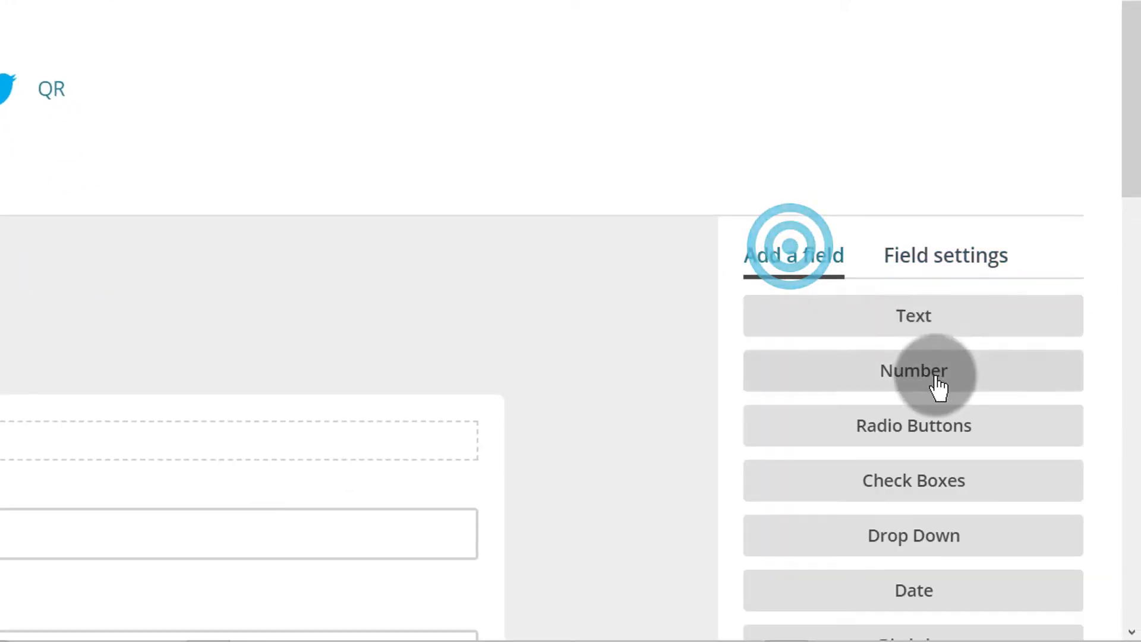
{"action": "scroll", "coordinate": [892, 242], "scroll_direction": "down", "scroll_amount": 4}
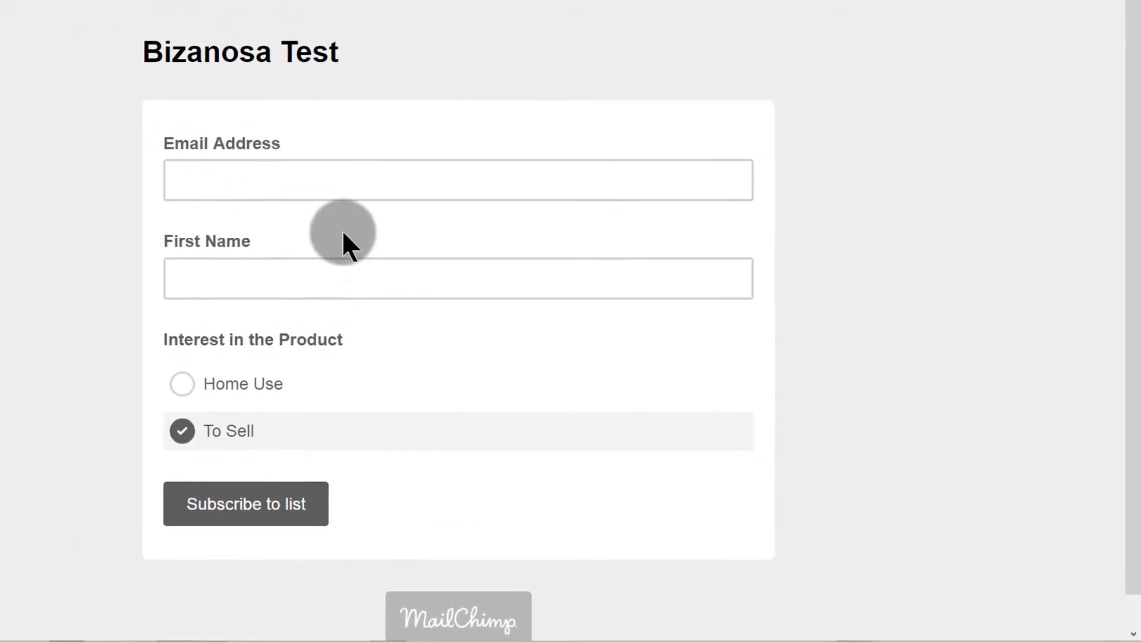
{"action": "left_click", "coordinate": [181, 383]}
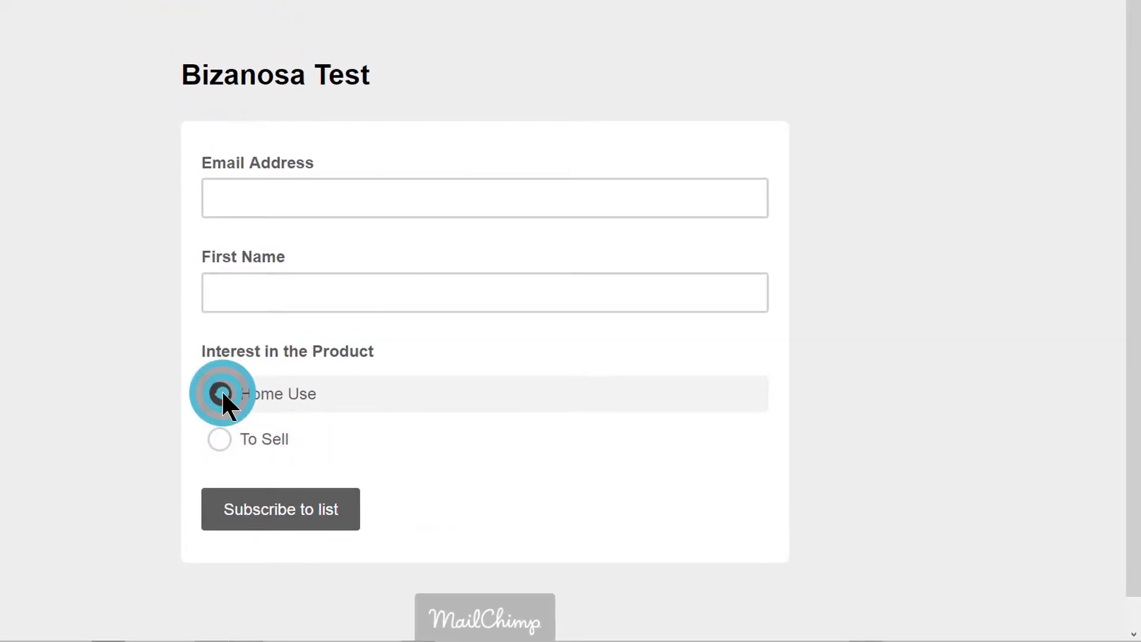
{"action": "left_click", "coordinate": [220, 438]}
{"action": "left_click", "coordinate": [219, 392]}
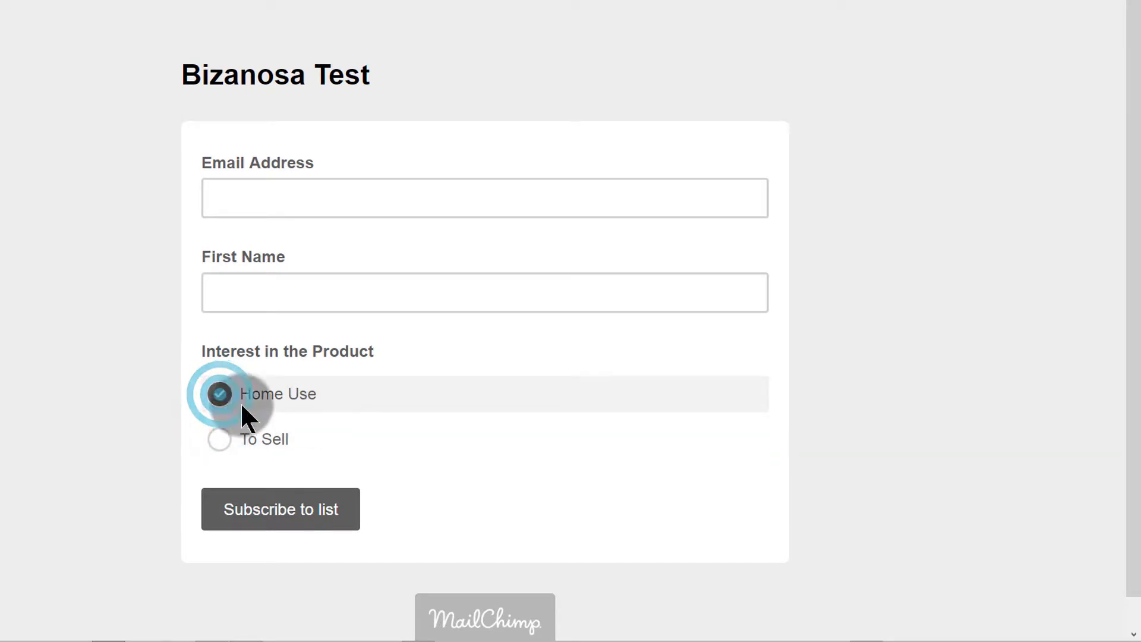
- Compare the live signup form with the form builder, examining which fields are visible and which are hidden
{"action": "left_click", "coordinate": [140, 1]}
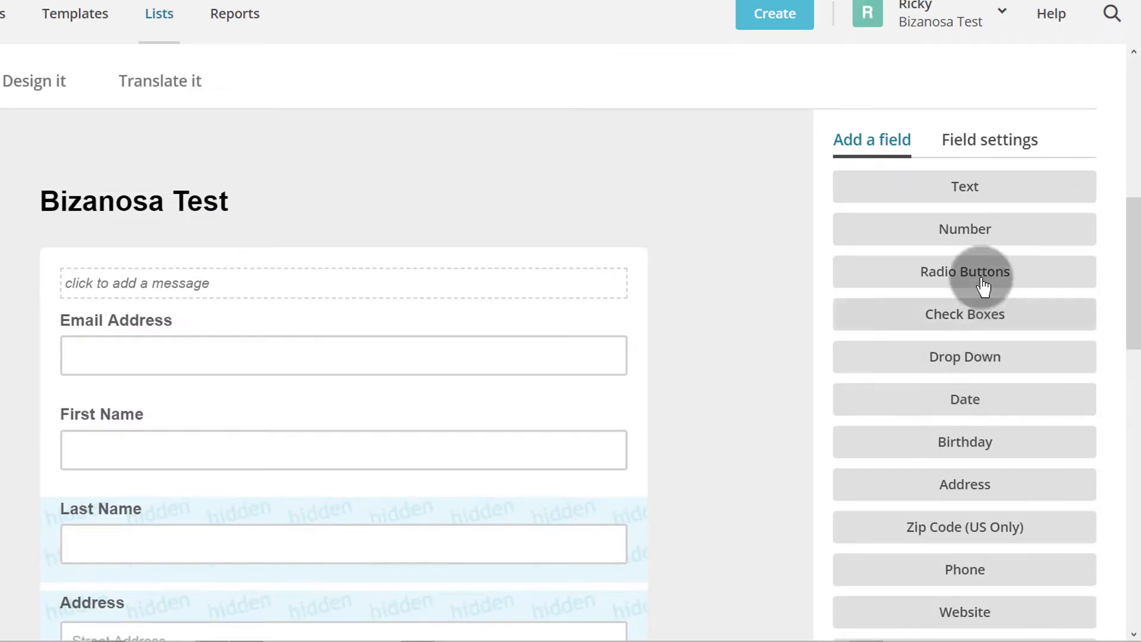
{"action": "left_click", "coordinate": [368, 1]}
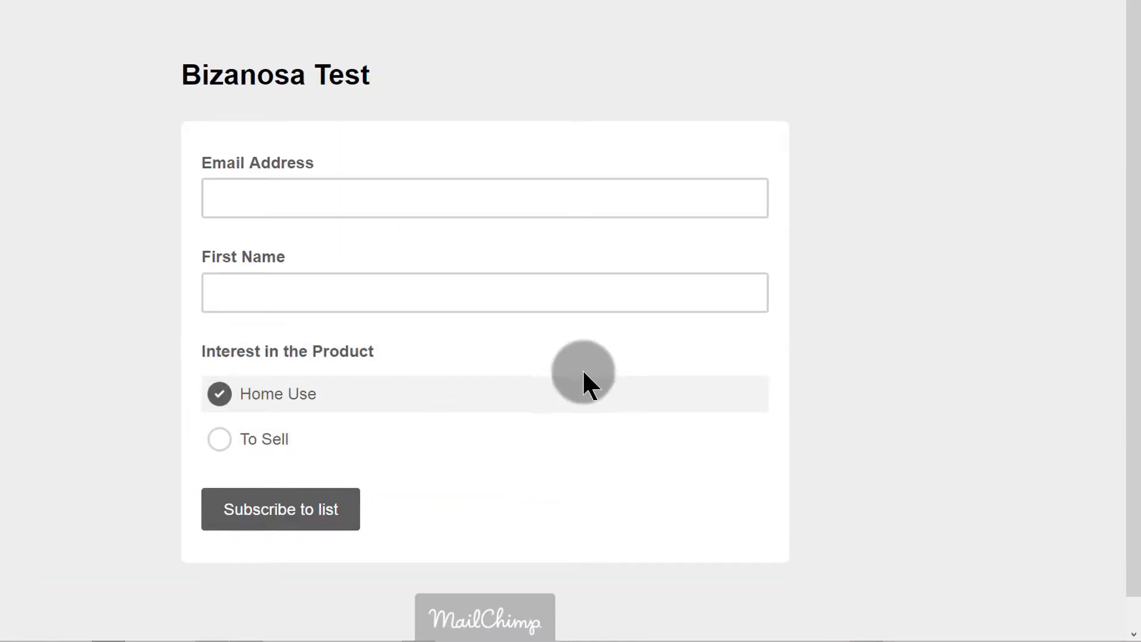
{"action": "scroll", "coordinate": [574, 356], "scroll_direction": "down", "scroll_amount": 1}
{"action": "scroll", "coordinate": [556, 321], "scroll_direction": "up", "scroll_amount": 1}
{"action": "left_click", "coordinate": [303, 3]}
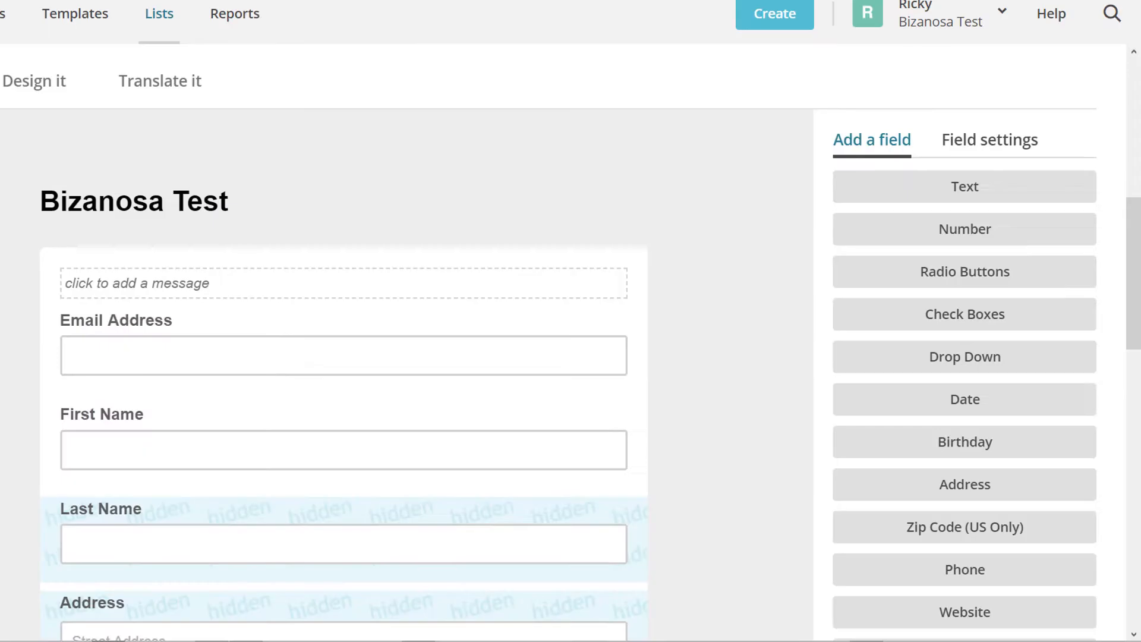
{"action": "scroll", "coordinate": [464, 363], "scroll_direction": "up", "scroll_amount": 5}
{"action": "scroll", "coordinate": [488, 353], "scroll_direction": "down", "scroll_amount": 10}
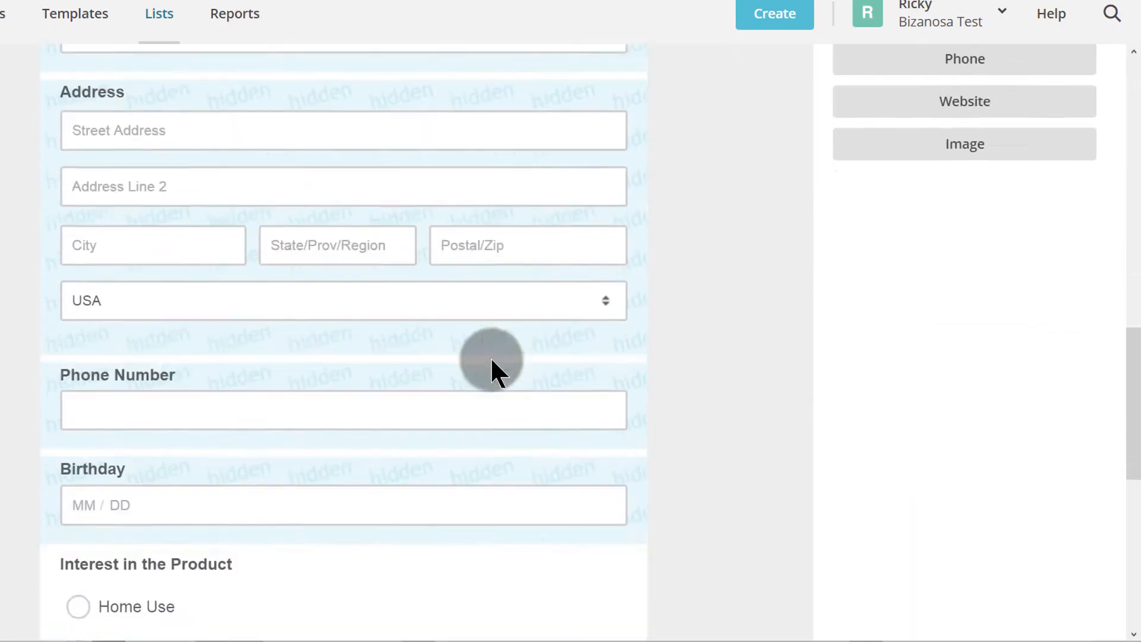
{"action": "scroll", "coordinate": [491, 350], "scroll_direction": "up", "scroll_amount": 12}
{"action": "scroll", "coordinate": [494, 342], "scroll_direction": "up", "scroll_amount": 2}
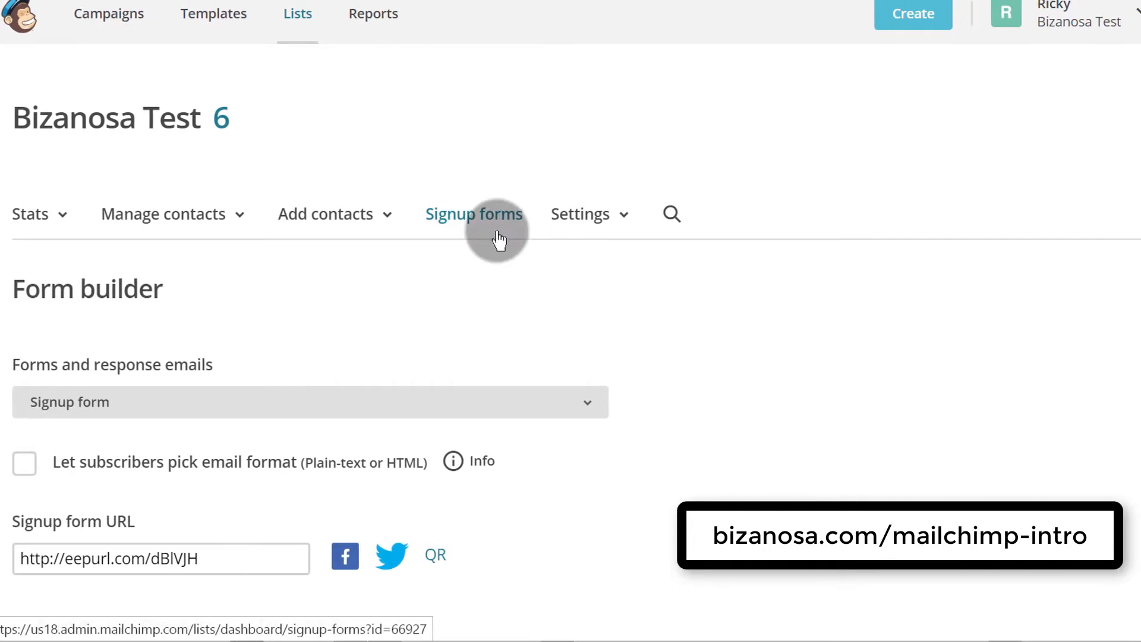
{"action": "scroll", "coordinate": [833, 285], "scroll_direction": "down", "scroll_amount": 10}
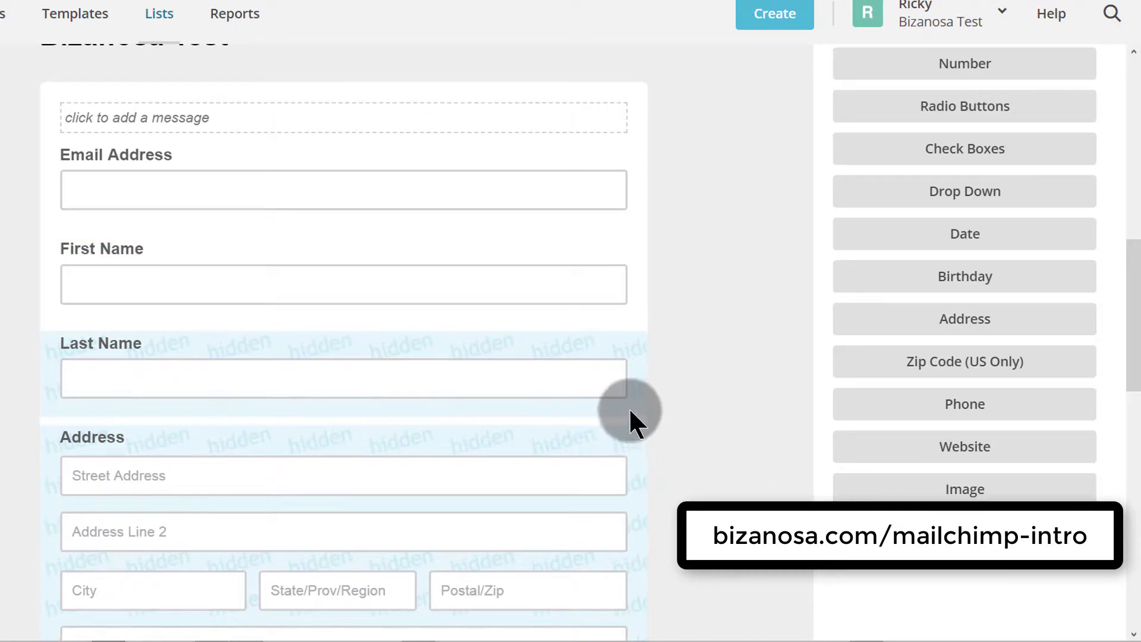
{"action": "scroll", "coordinate": [654, 360], "scroll_direction": "up", "scroll_amount": 3}
{"action": "scroll", "coordinate": [653, 359], "scroll_direction": "down", "scroll_amount": 2}
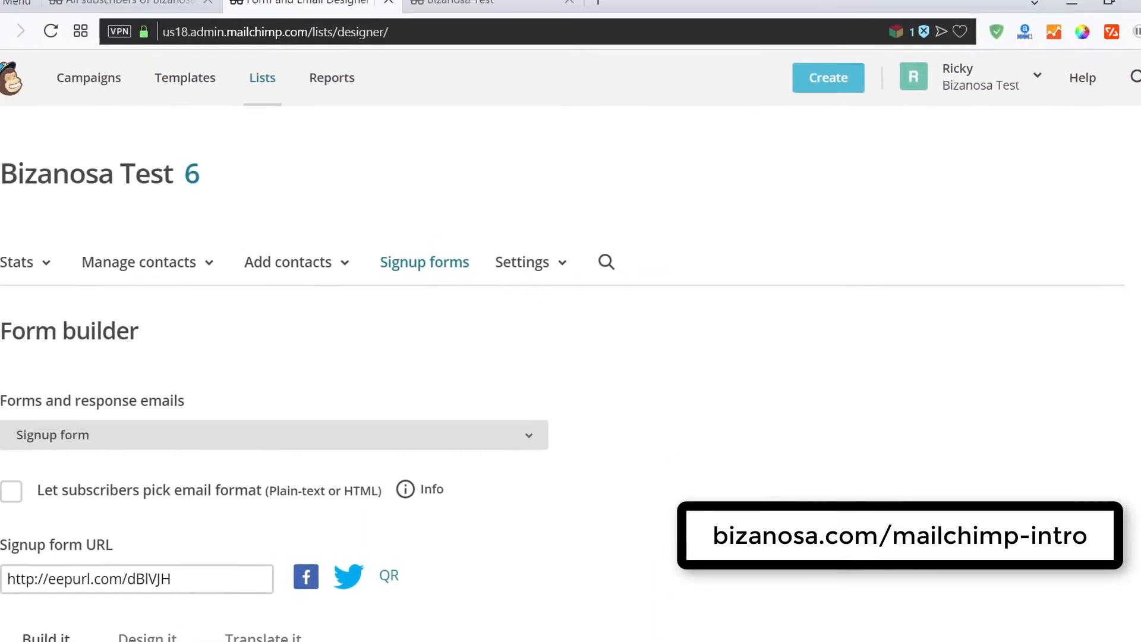
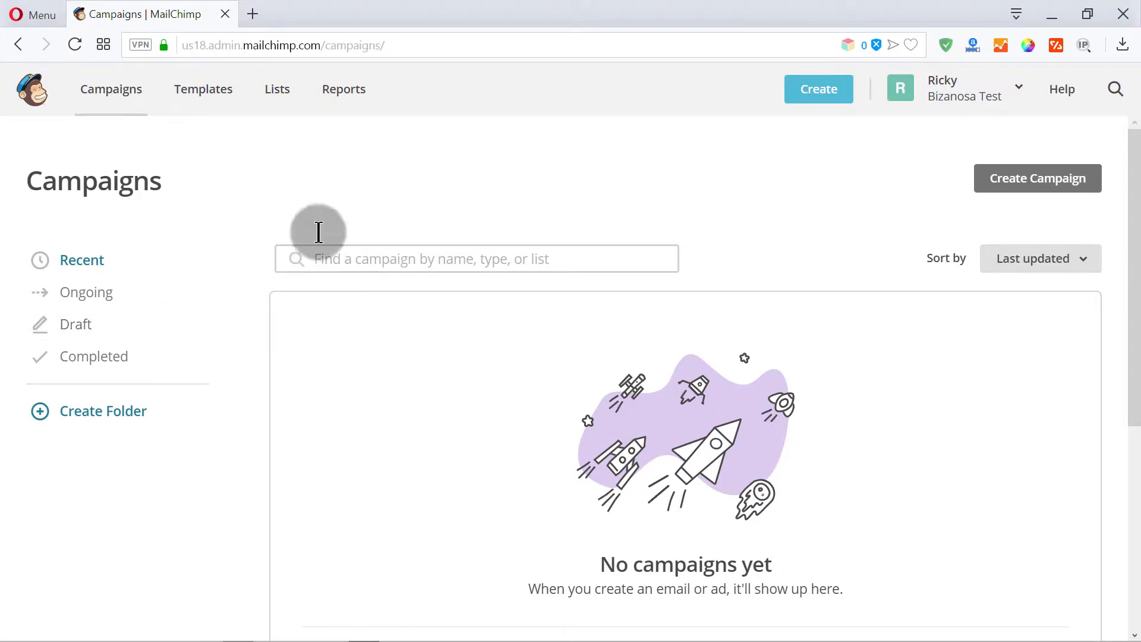
- Start creating a new campaign of the email type
{"action": "left_click", "coordinate": [557, 172]}
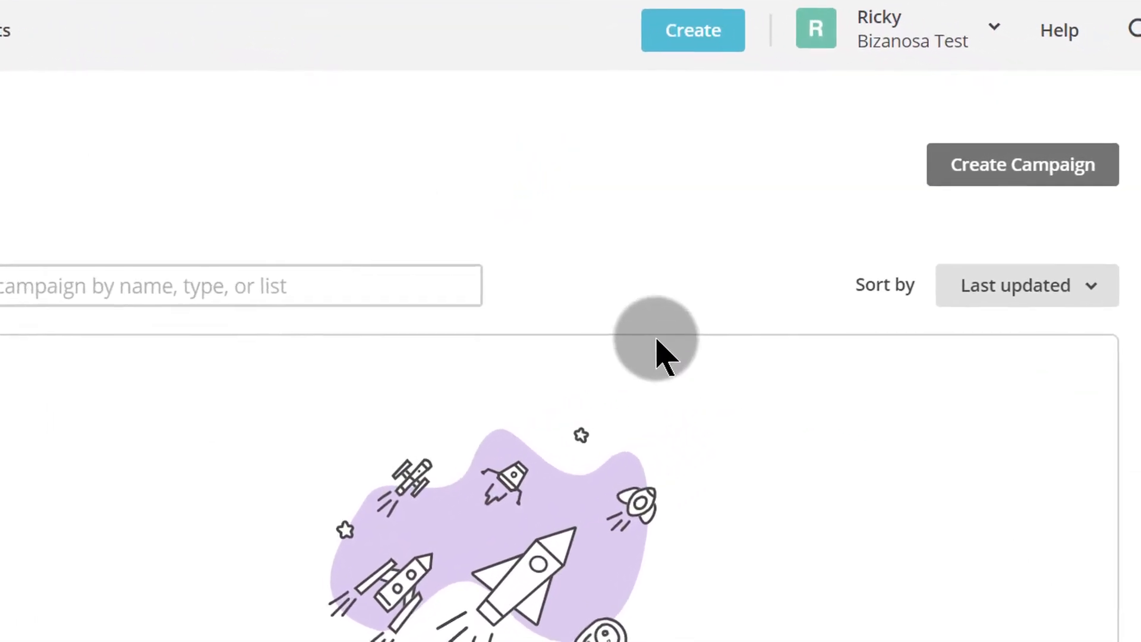
{"action": "left_click", "coordinate": [1008, 167]}
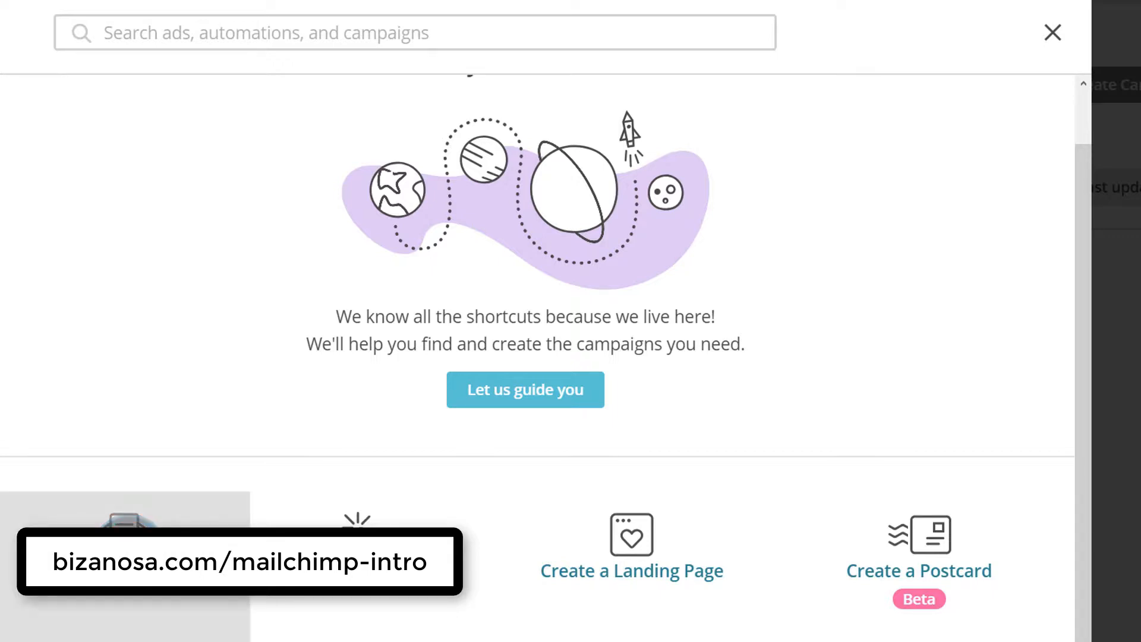
{"action": "left_click", "coordinate": [128, 535]}
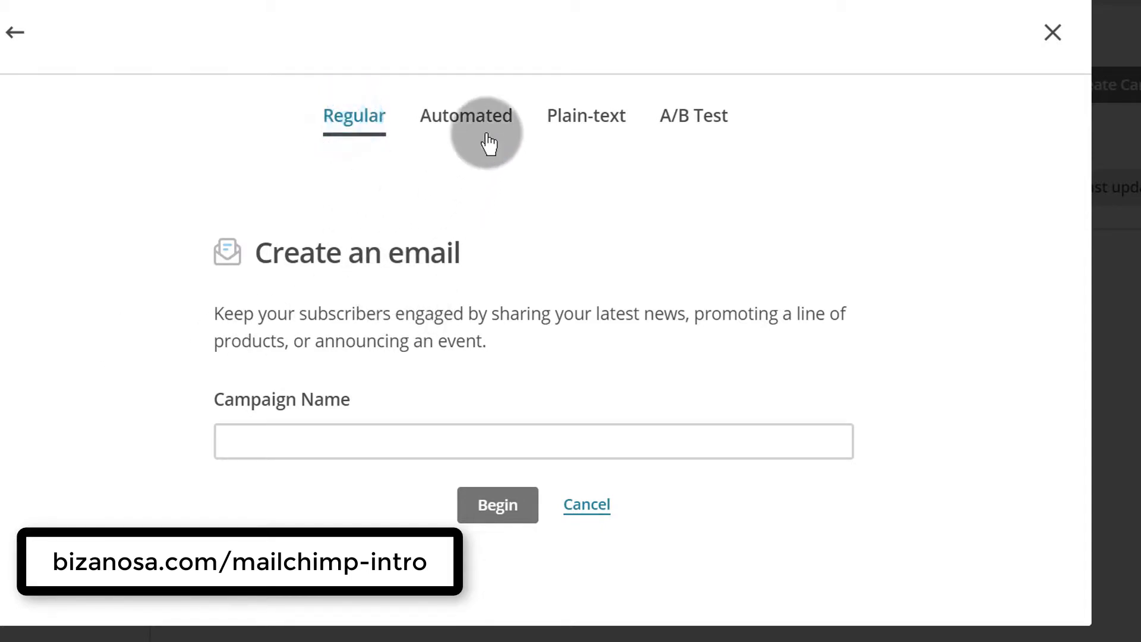
- Look through the Automated, Plain-text and A/B Test email types for the new campaign
{"action": "left_click", "coordinate": [467, 122]}
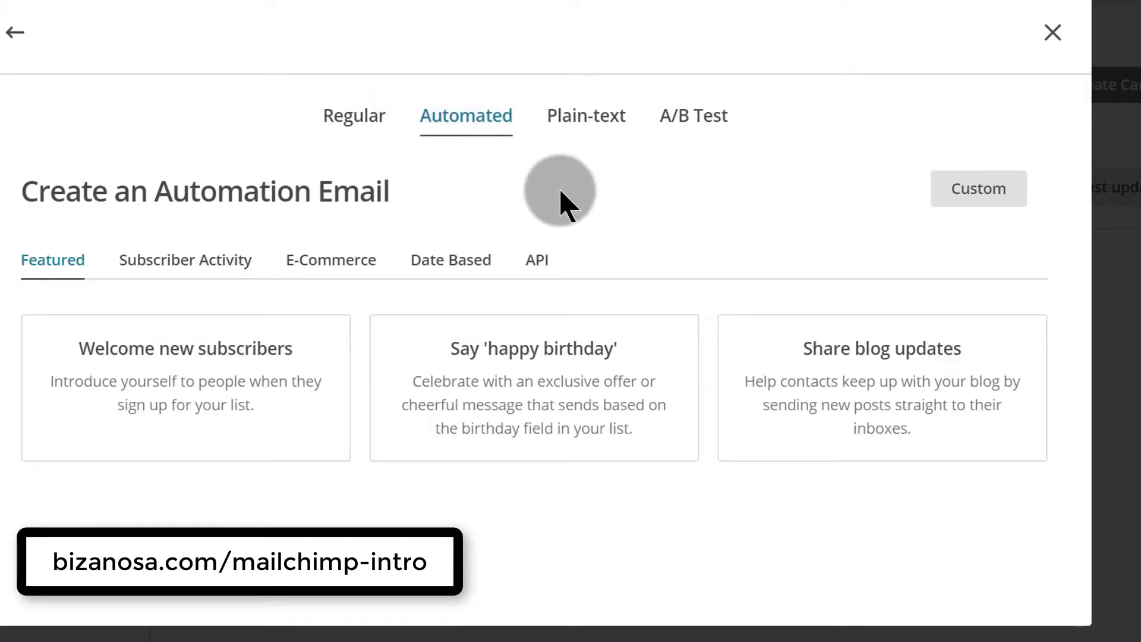
{"action": "left_click", "coordinate": [591, 129]}
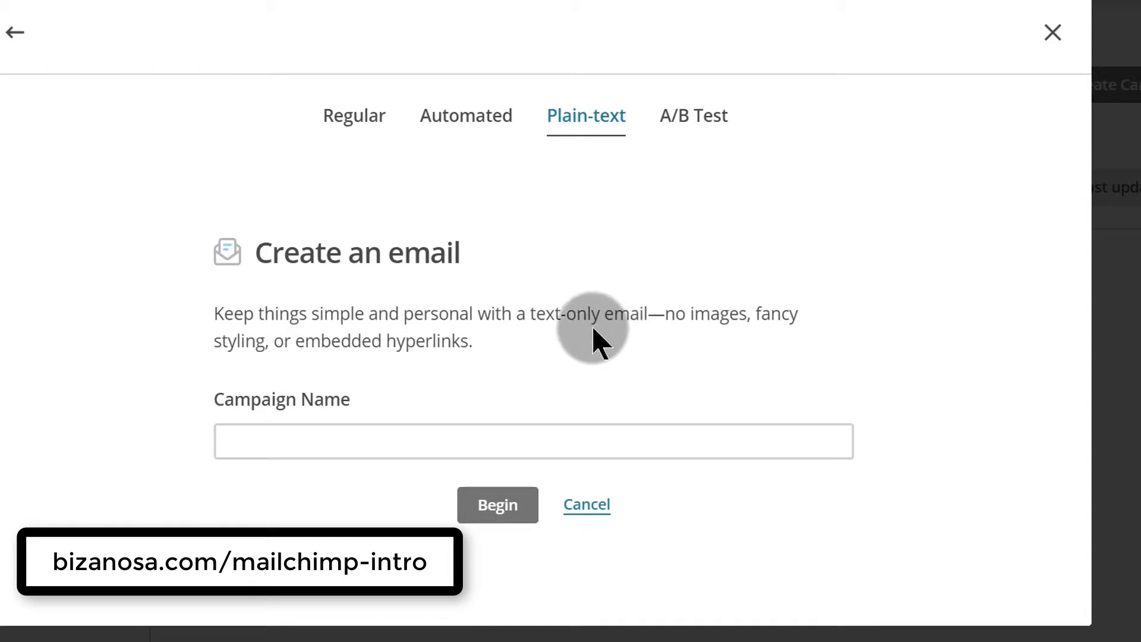
{"action": "left_click", "coordinate": [696, 133]}
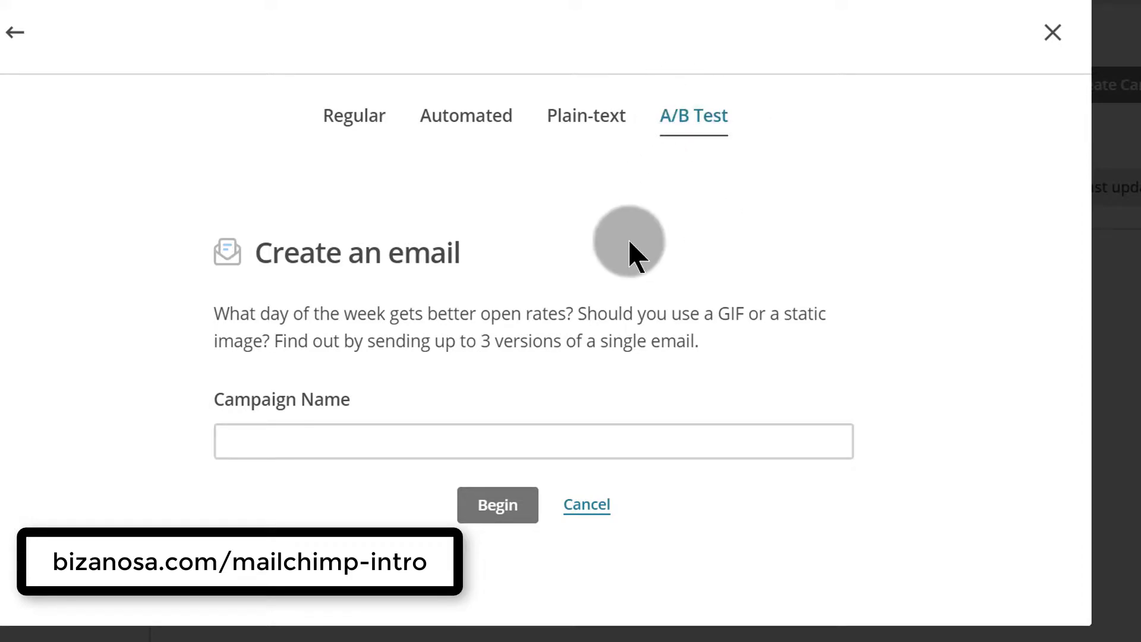
- Begin a Regular email campaign named Sample Campaign
{"action": "left_click", "coordinate": [352, 126]}
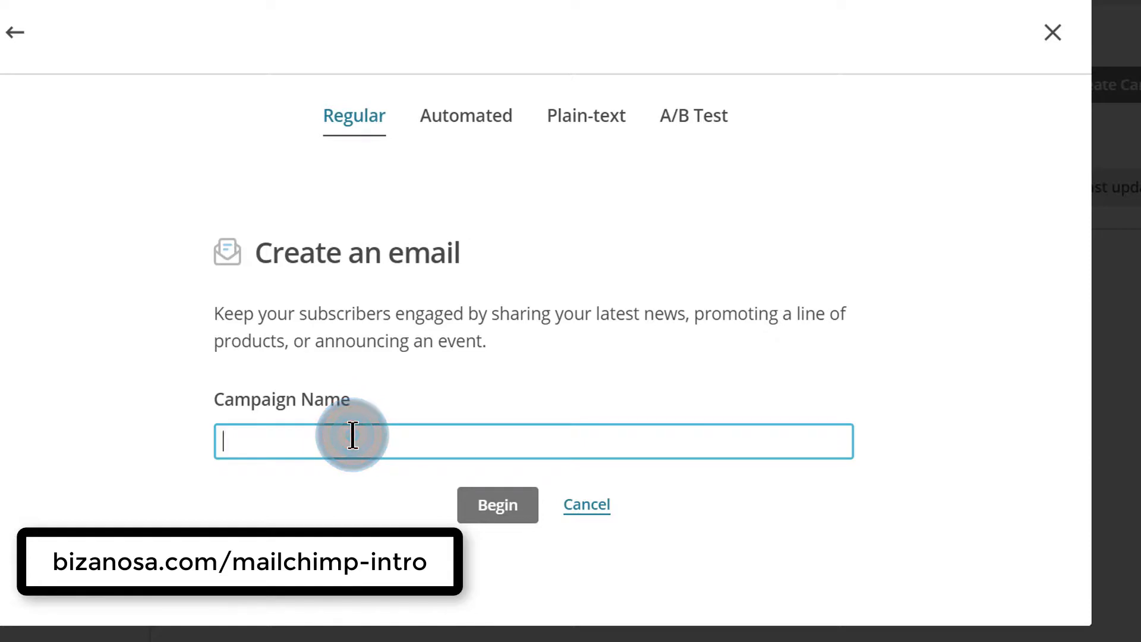
{"action": "type", "text": "ple Campaign"}
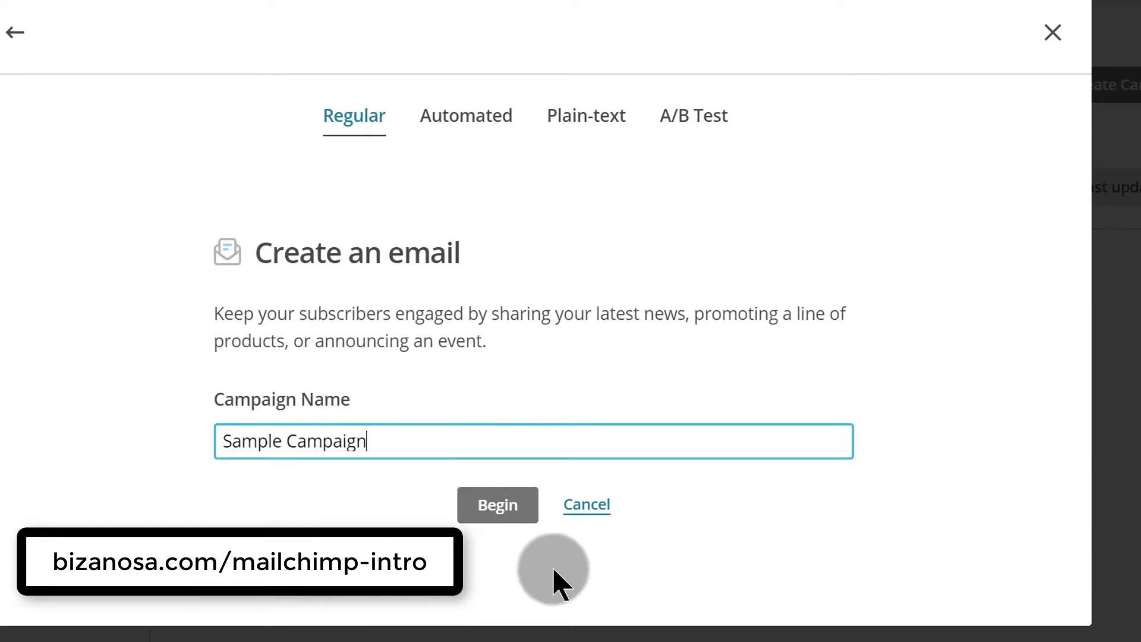
{"action": "left_click", "coordinate": [485, 509]}
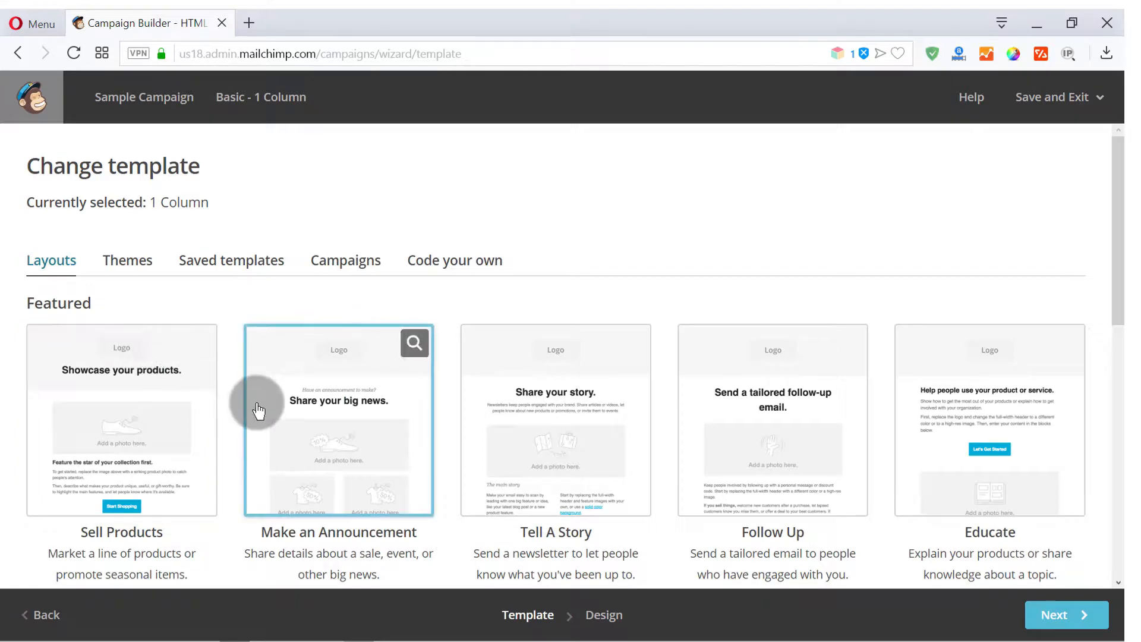
- Change the campaign's template to the 1:2 Column - Full Width layout and accept the template switch
{"action": "scroll", "coordinate": [297, 410], "scroll_direction": "down", "scroll_amount": 8}
{"action": "scroll", "coordinate": [229, 293], "scroll_direction": "down", "scroll_amount": 3}
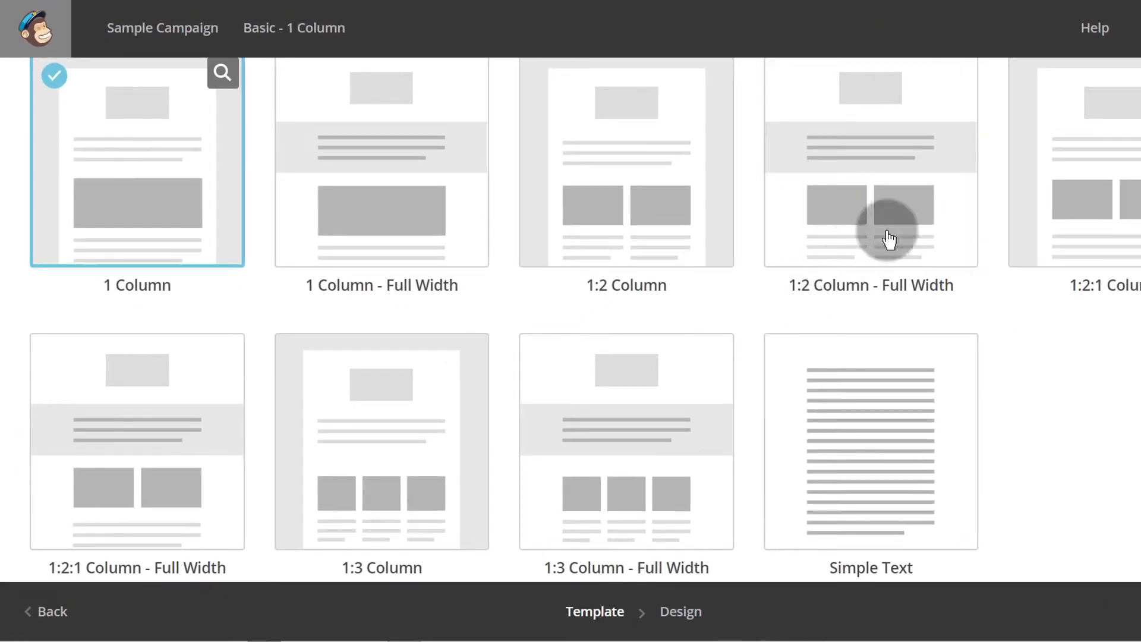
{"action": "left_click", "coordinate": [872, 127]}
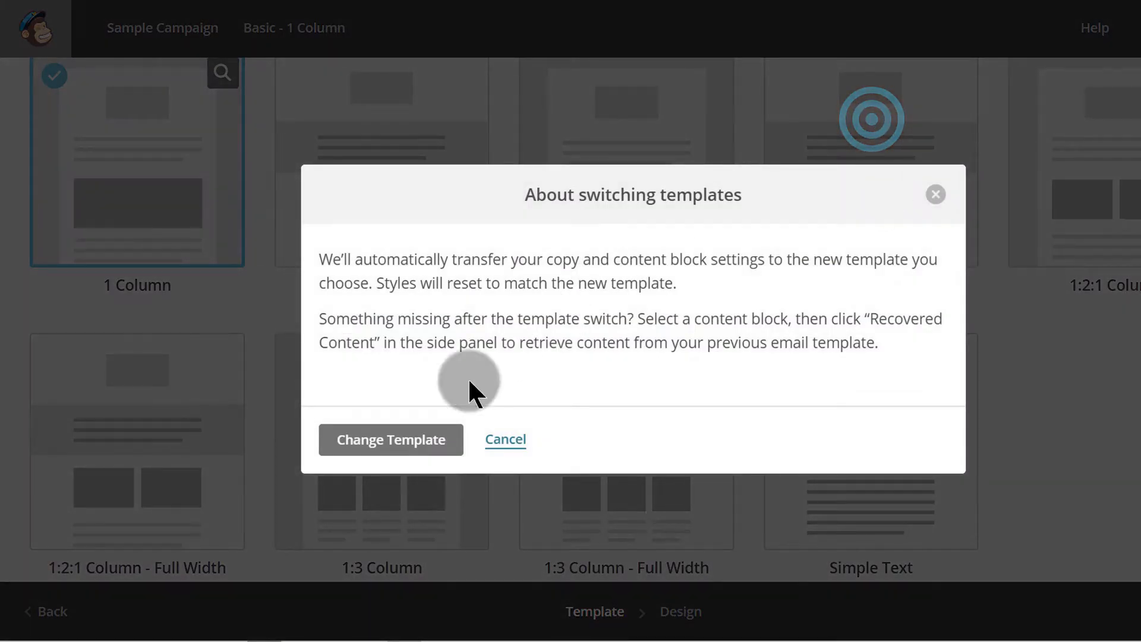
{"action": "left_click", "coordinate": [383, 443]}
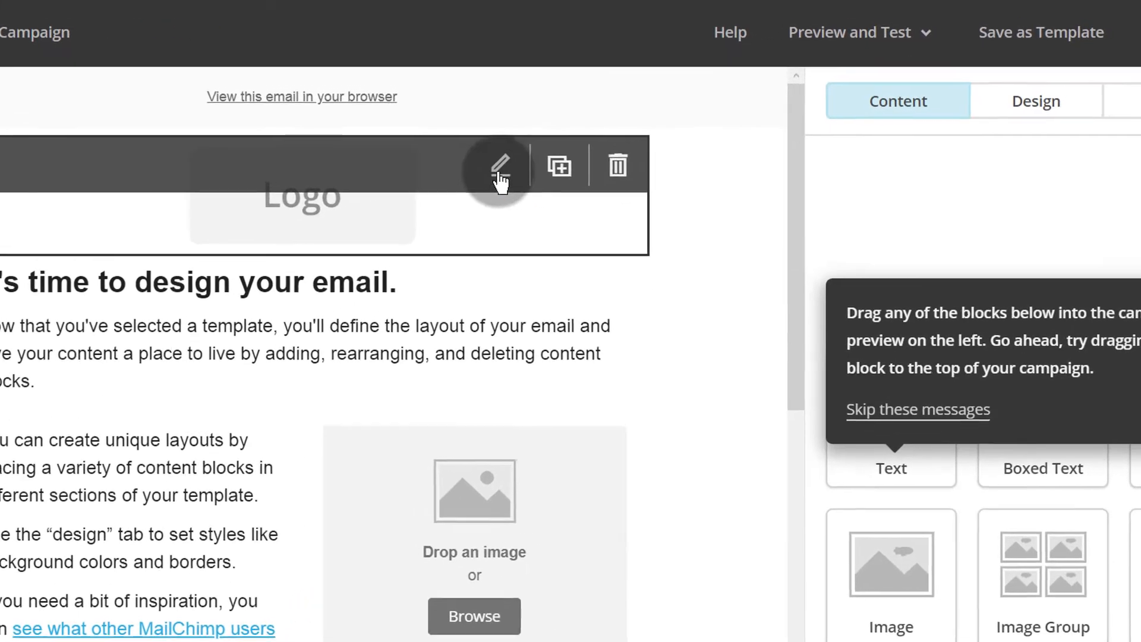
- Edit the email's logo block to replace its image, and upload the logo and tutorial images to the file library
{"action": "left_click", "coordinate": [590, 145]}
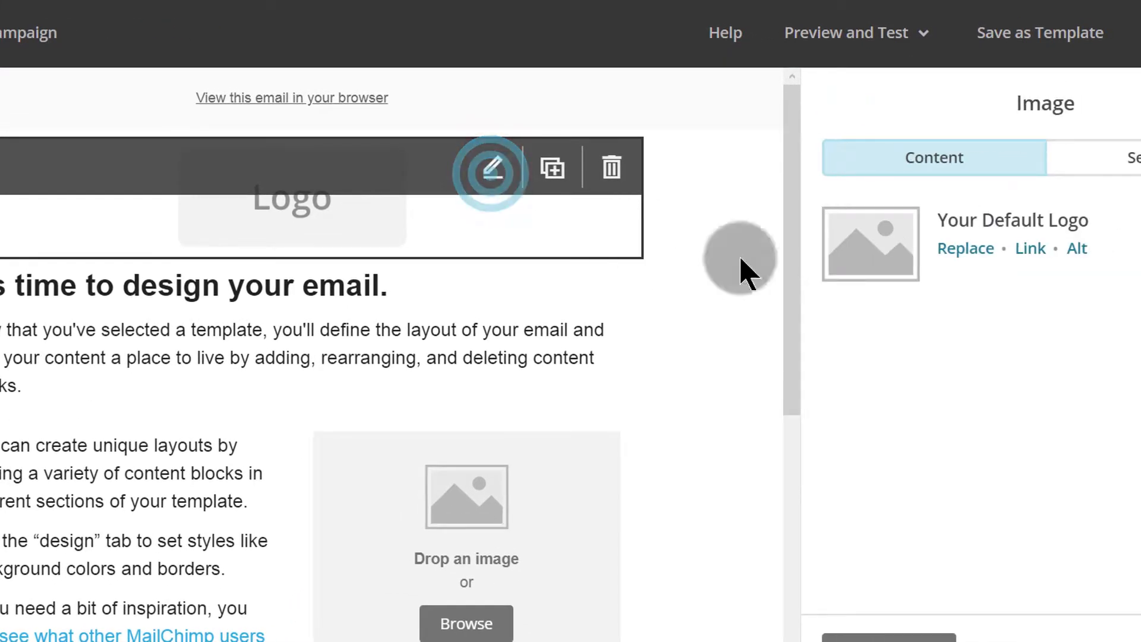
{"action": "left_click", "coordinate": [968, 258]}
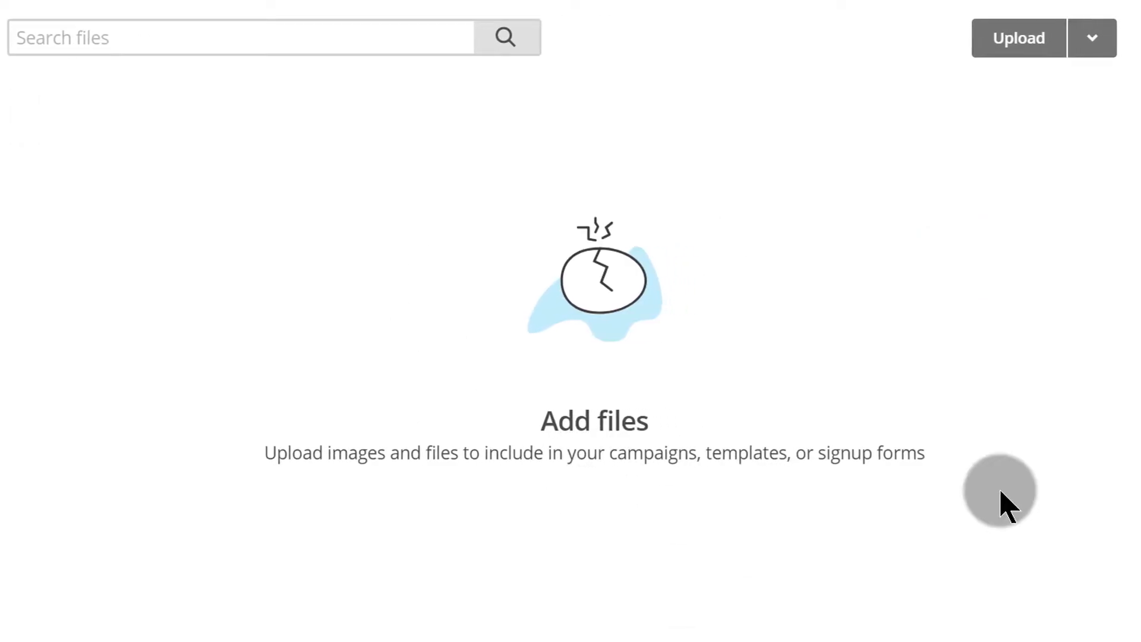
{"action": "left_click", "coordinate": [1076, 42]}
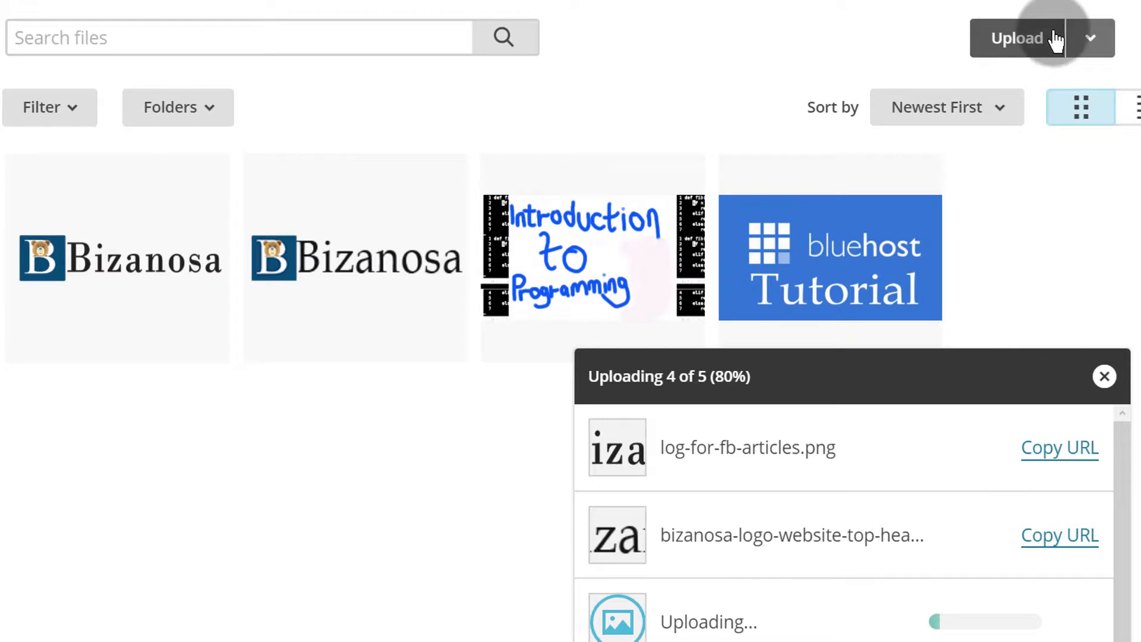
- Import the GetResponse tutorial image by URL, using the image address copied from the Bizanosa website
{"action": "left_click", "coordinate": [1094, 39]}
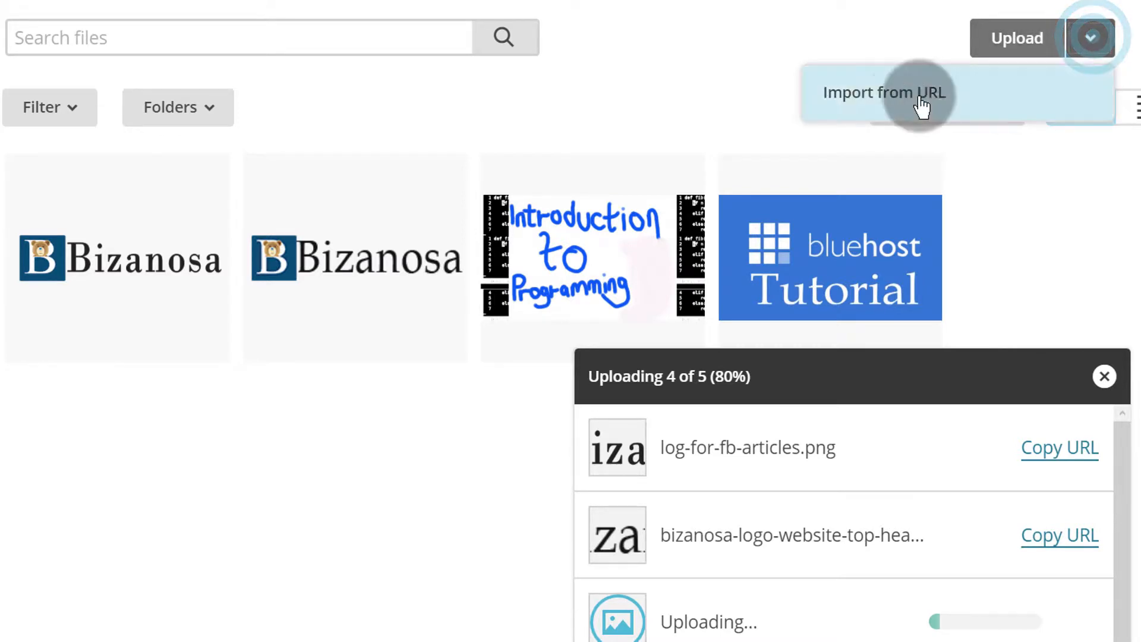
{"action": "left_click", "coordinate": [886, 95]}
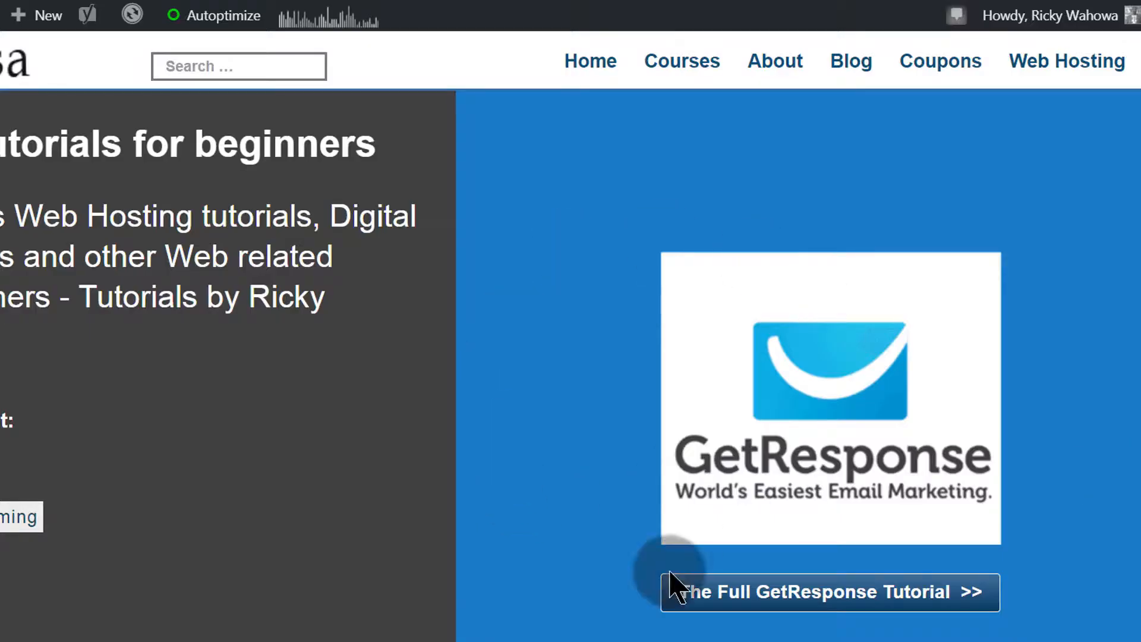
{"action": "right_click", "coordinate": [799, 345]}
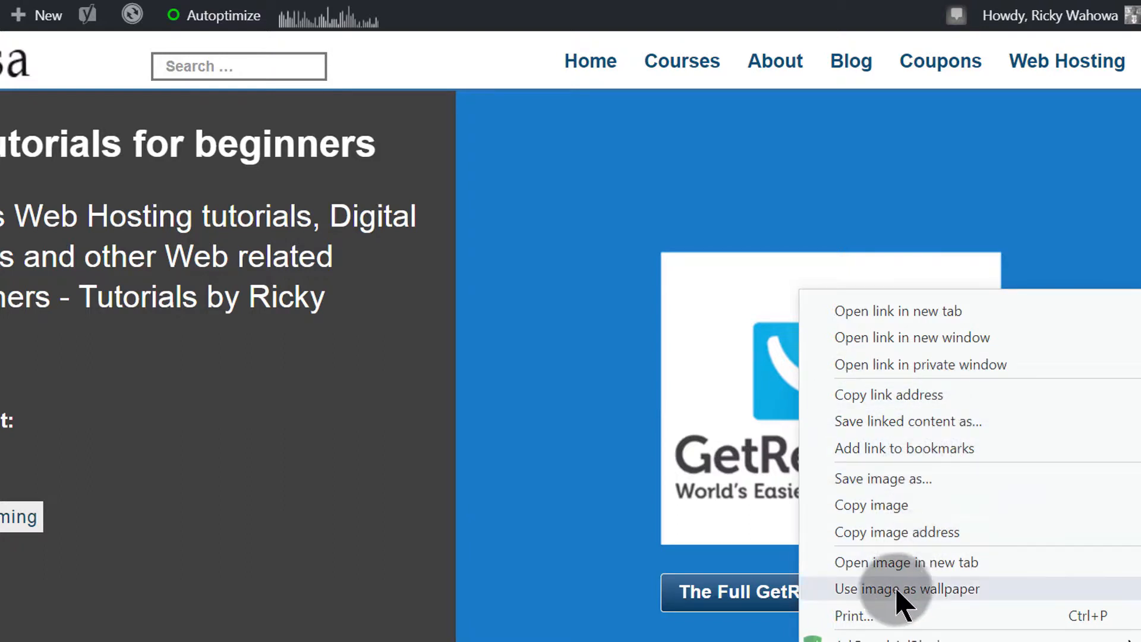
{"action": "left_click", "coordinate": [903, 534]}
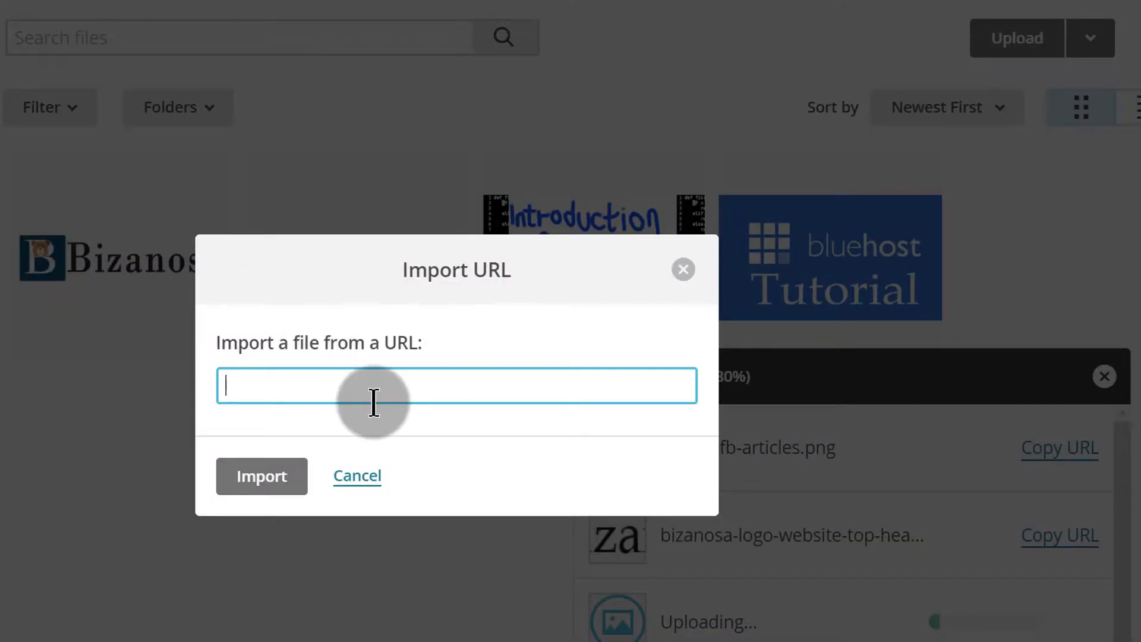
{"action": "left_click", "coordinate": [333, 381]}
{"action": "right_click", "coordinate": [333, 380]}
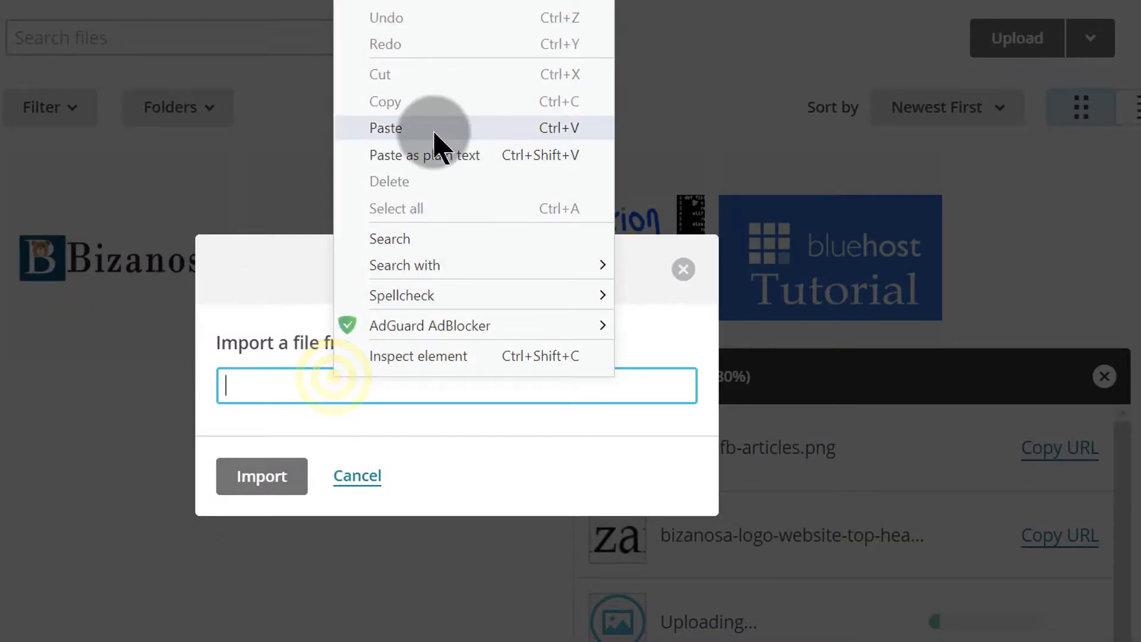
{"action": "left_click", "coordinate": [418, 128]}
{"action": "left_click", "coordinate": [280, 475]}
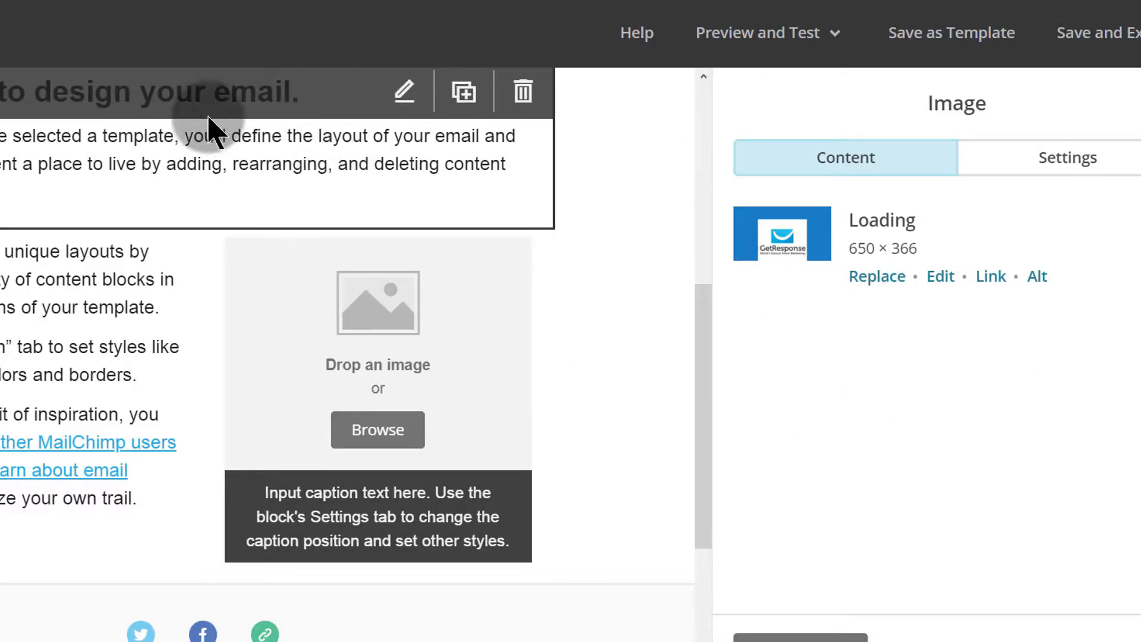
- Replace the picture in the email's logo block with the Bizanosa logo file log-for-fb-articles.png
{"action": "left_click", "coordinate": [878, 277]}
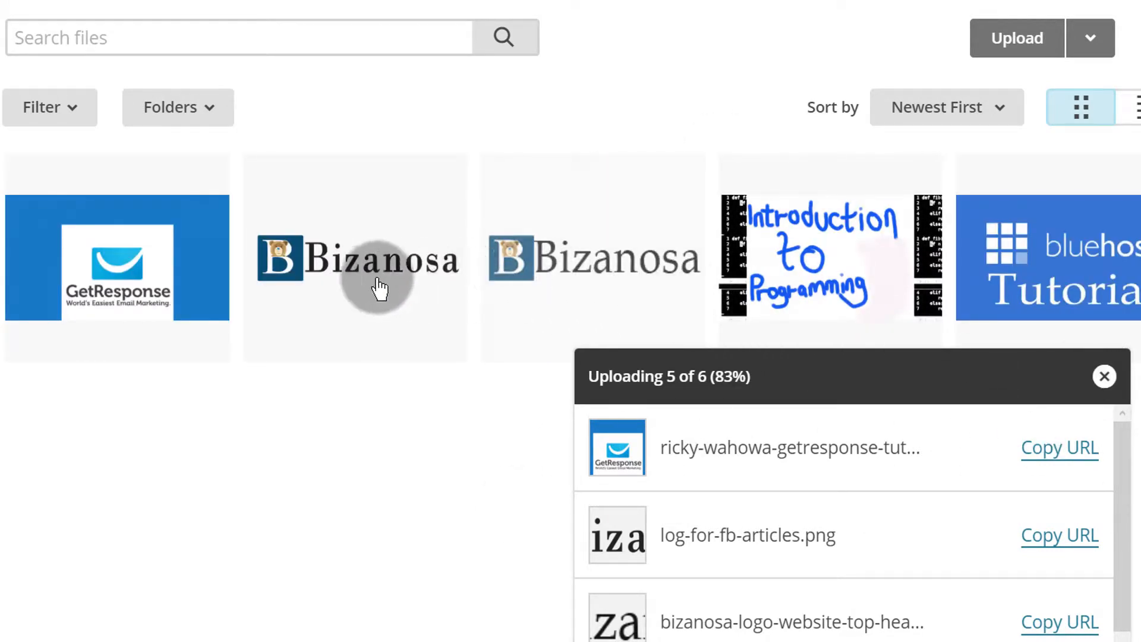
{"action": "left_click", "coordinate": [287, 221]}
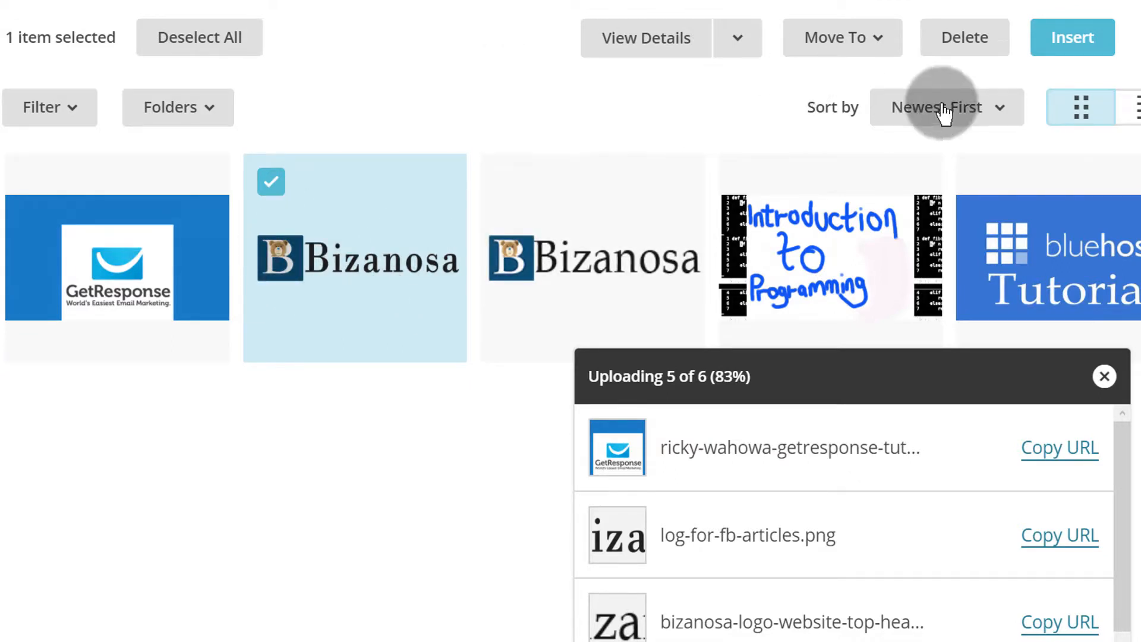
{"action": "left_click", "coordinate": [1073, 39]}
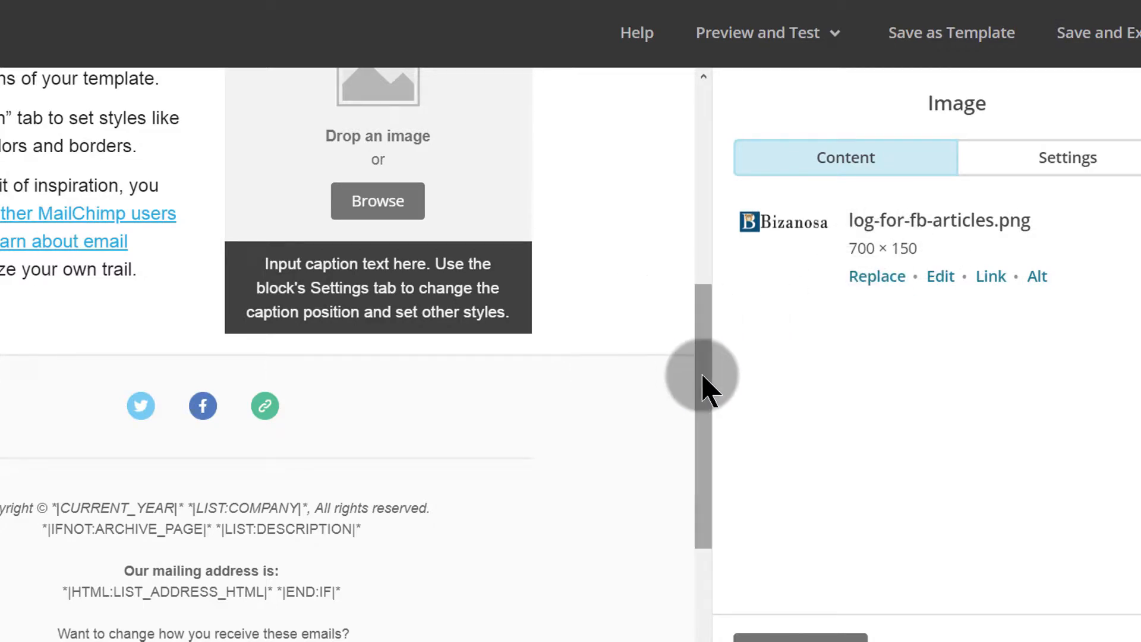
{"action": "left_click_drag", "start_coordinate": [703, 383], "coordinate": [693, 141]}
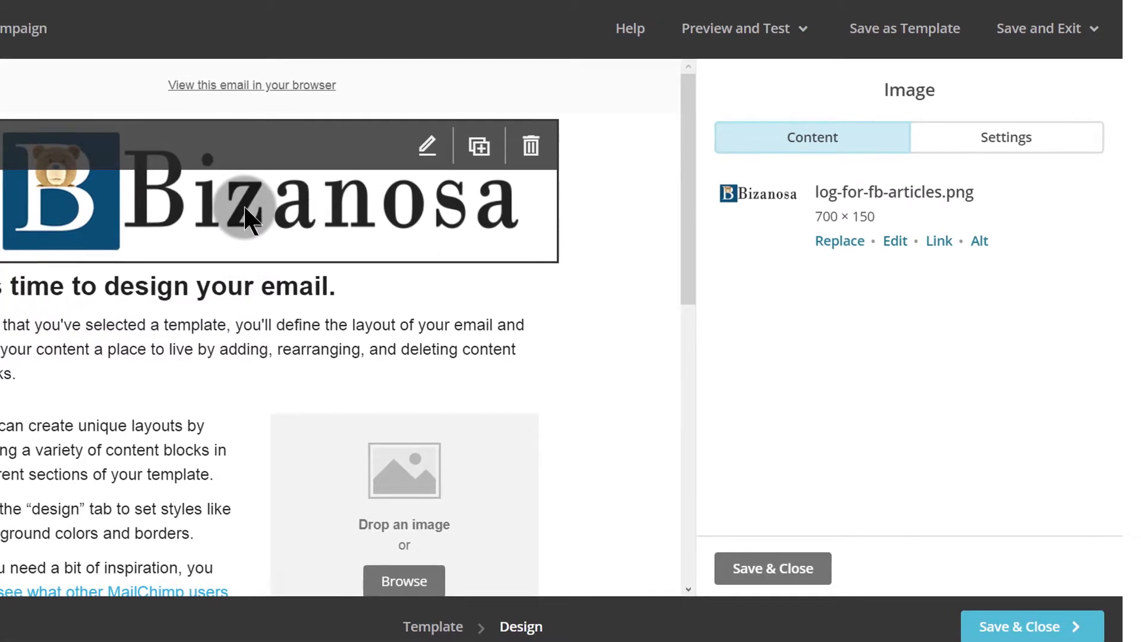
{"action": "left_click", "coordinate": [328, 215]}
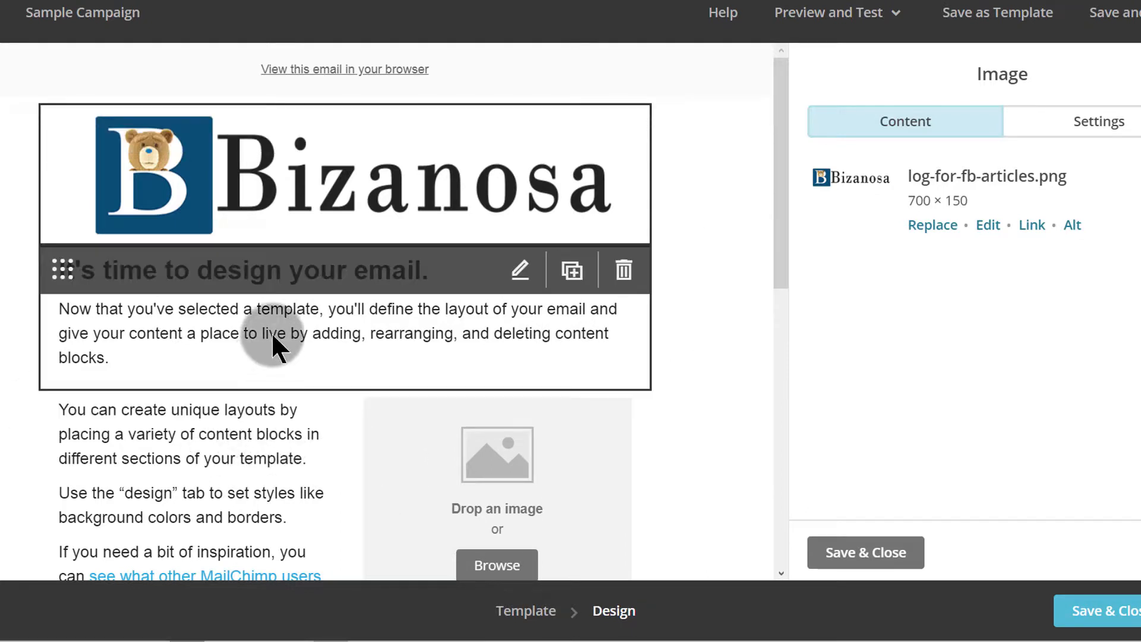
- Edit the introductory text block, breaking the heading after "It's time" and splitting the paragraph below into separate lines
{"action": "left_click", "coordinate": [304, 323]}
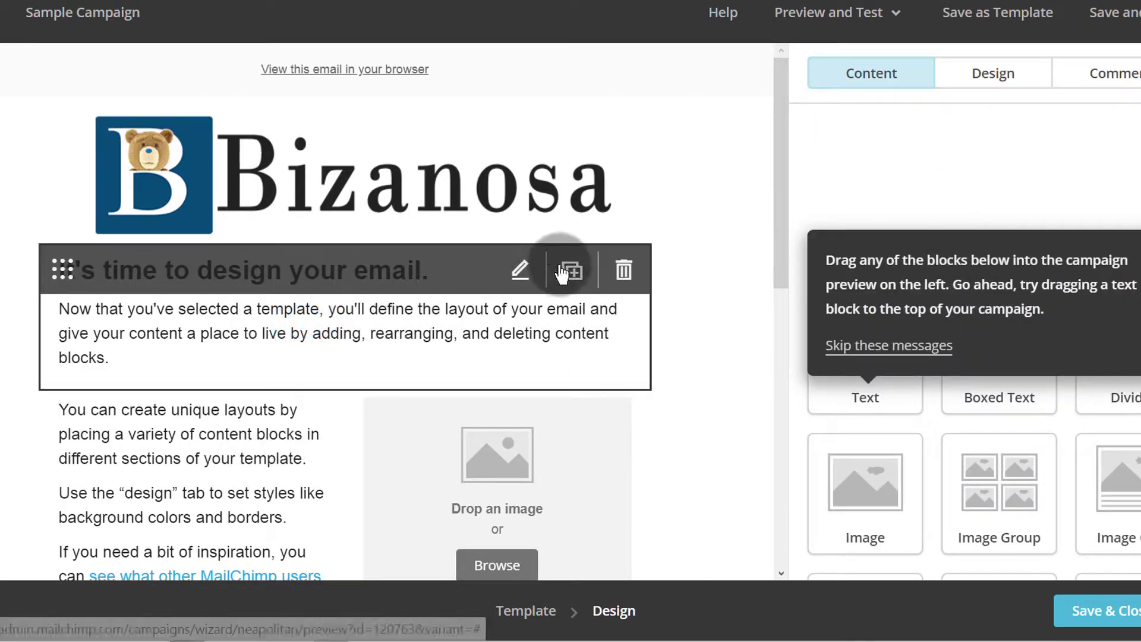
{"action": "left_click", "coordinate": [521, 287]}
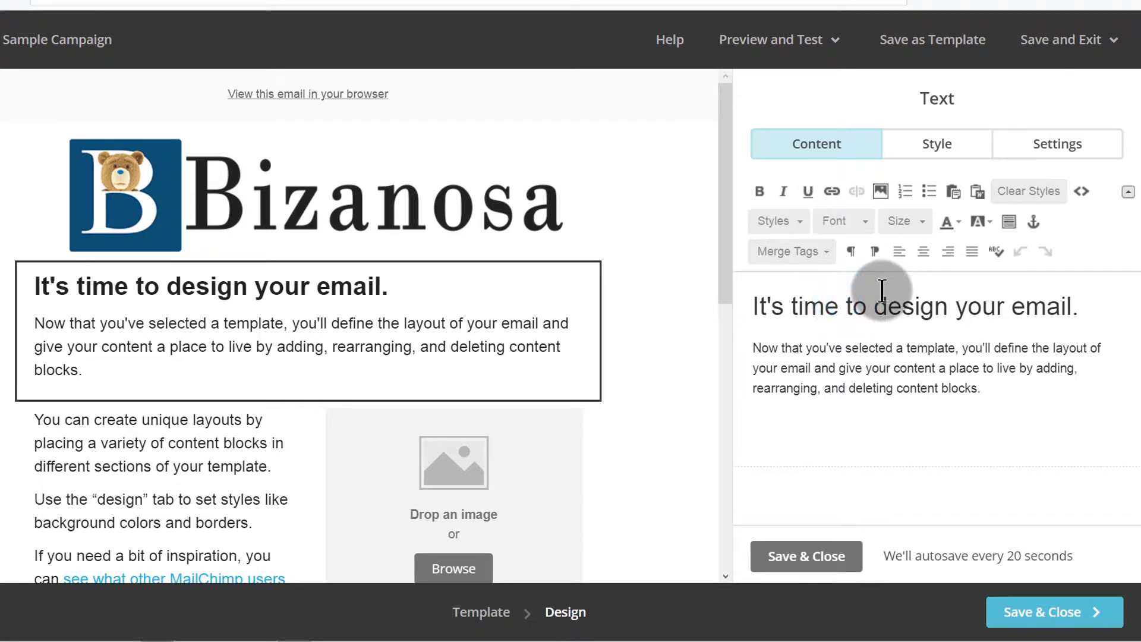
{"action": "key", "text": "Return"}
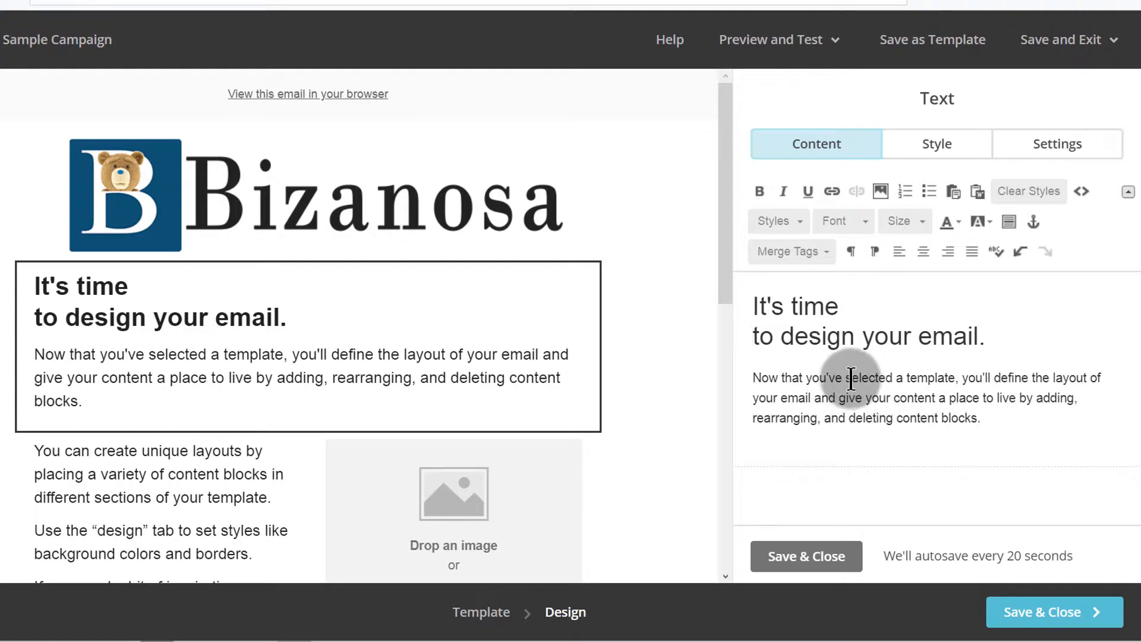
{"action": "key", "text": "Return"}
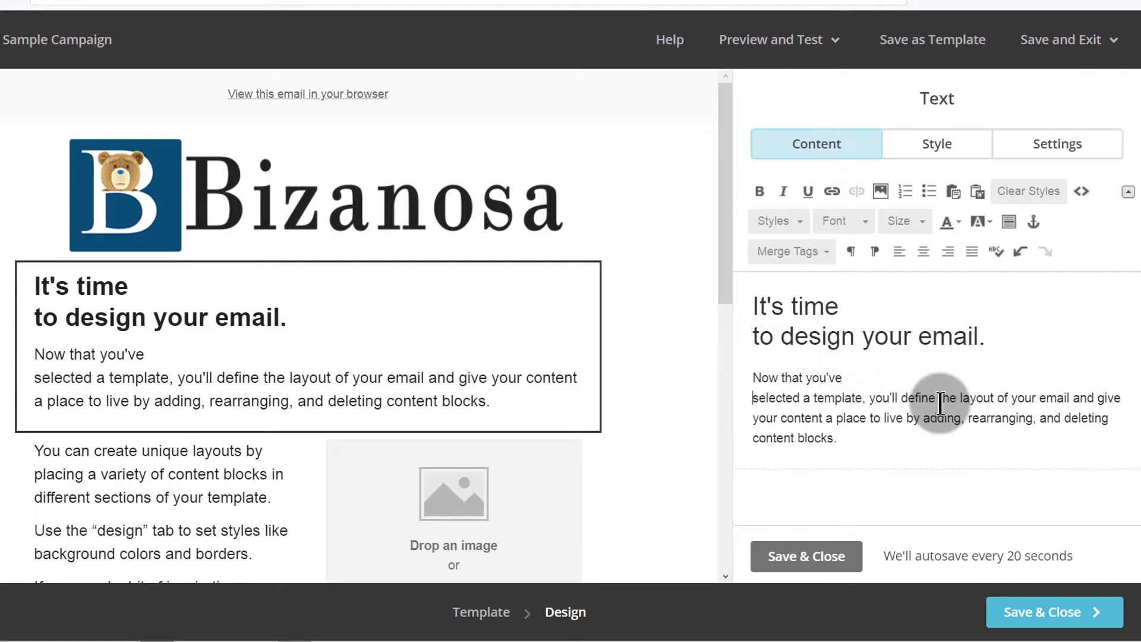
{"action": "key", "text": "Return"}
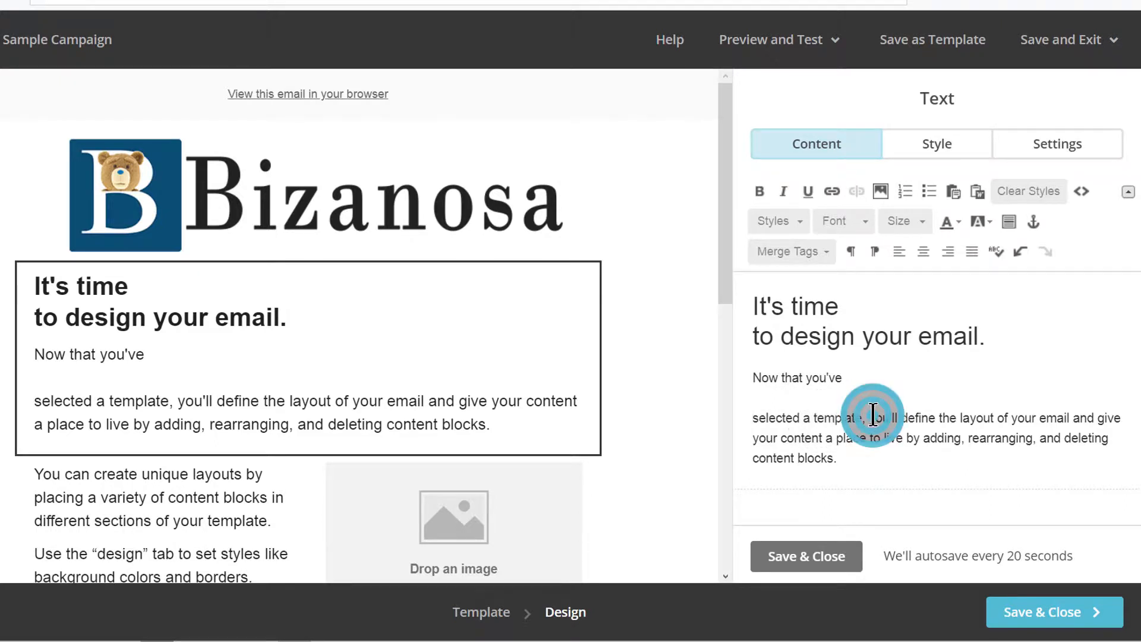
{"action": "key", "text": "Return"}
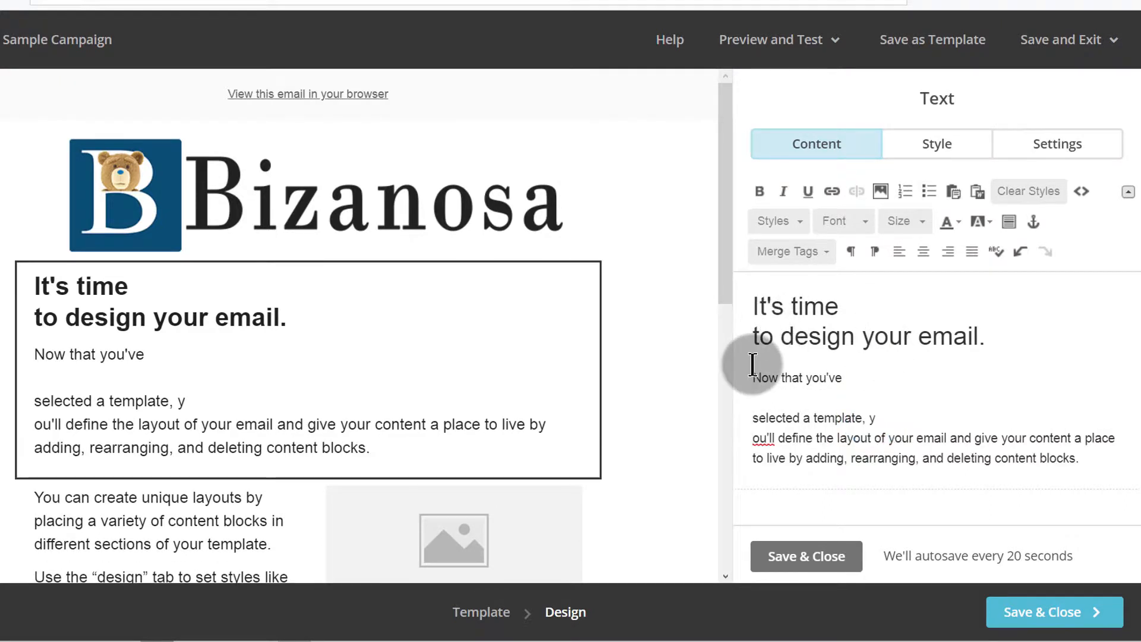
- Turn the lines below the heading into a bulleted list and remove the empty bullet
{"action": "left_click_drag", "start_coordinate": [752, 364], "coordinate": [1114, 466]}
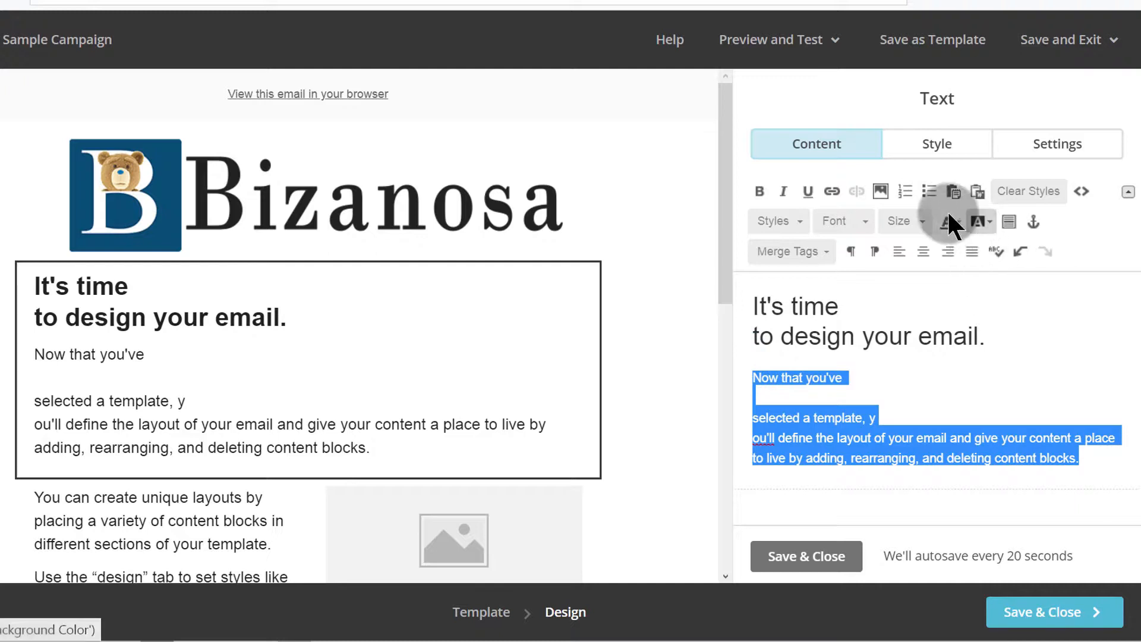
{"action": "left_click", "coordinate": [928, 191]}
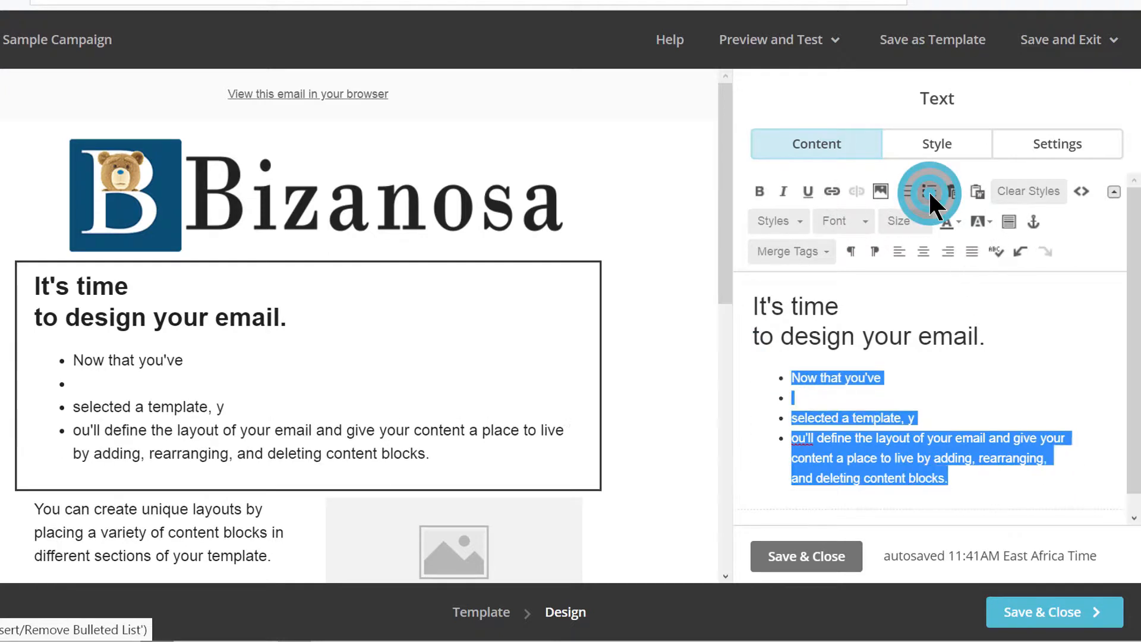
{"action": "left_click", "coordinate": [783, 470]}
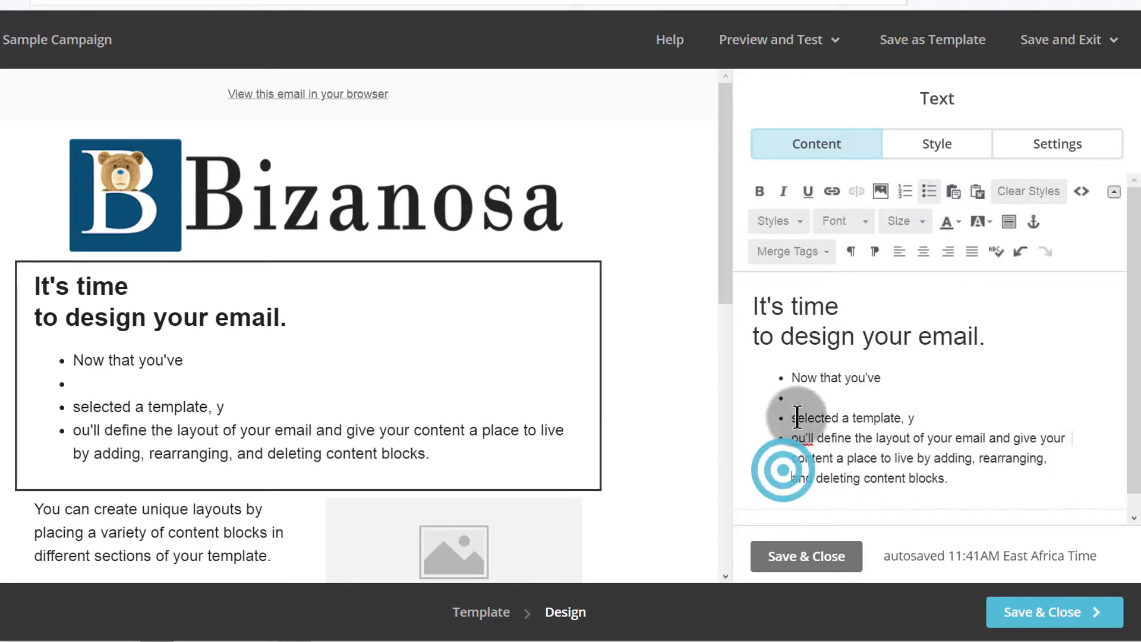
{"action": "left_click", "coordinate": [901, 375]}
{"action": "key", "text": "Delete"}
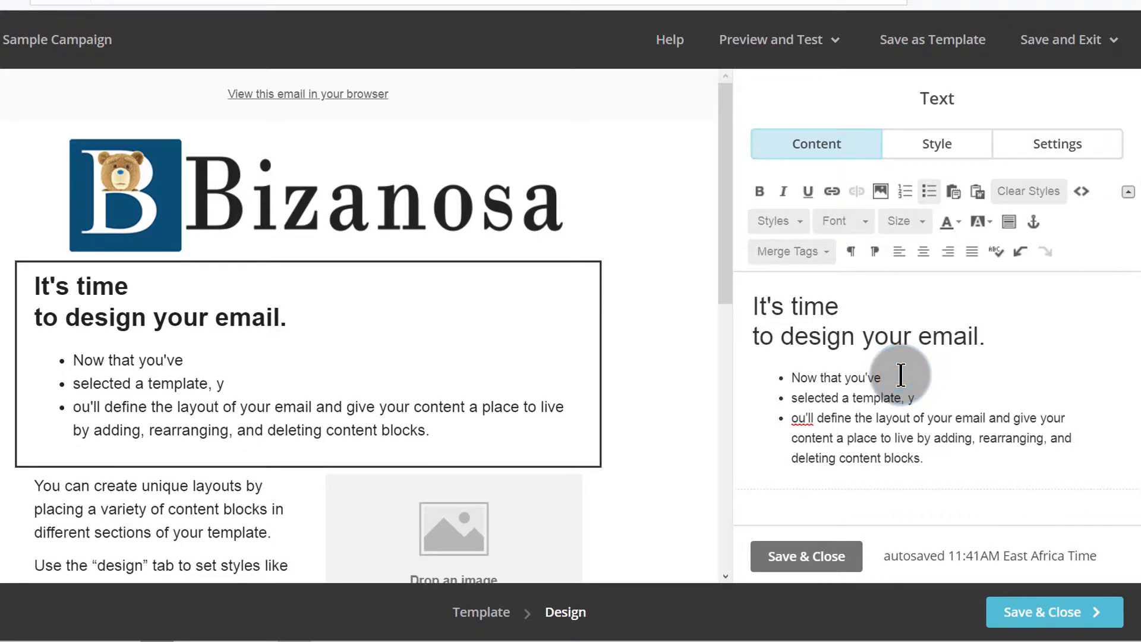
- Edit the text block beside the image placeholder, add line breaks to its sentences and convert all its text to a numbered list
{"action": "scroll", "coordinate": [453, 374], "scroll_direction": "down", "scroll_amount": 5}
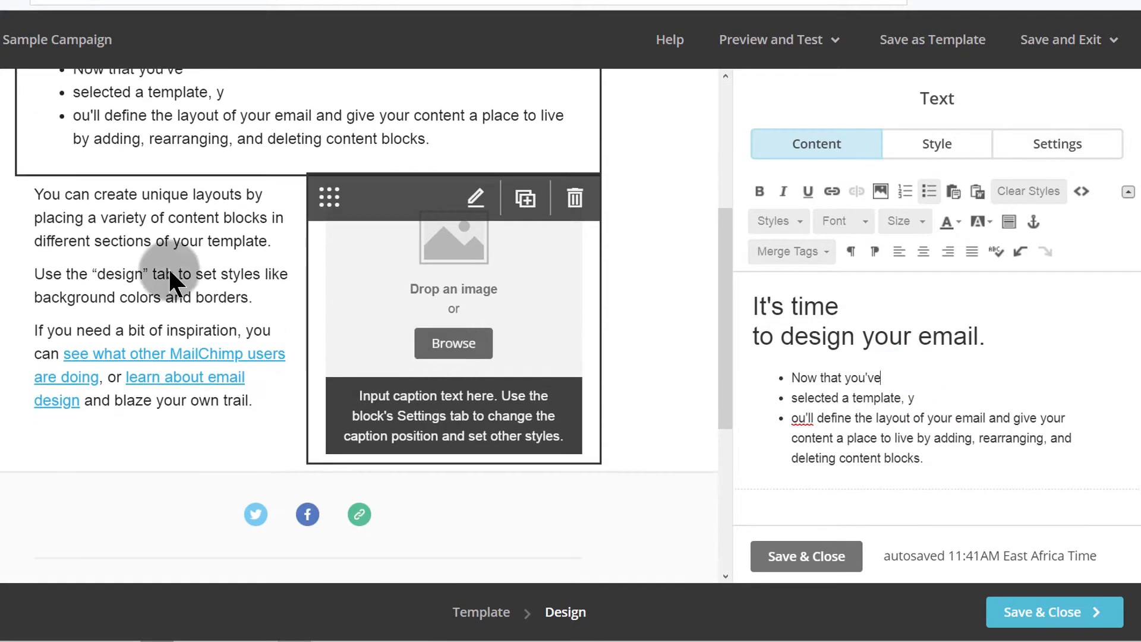
{"action": "left_click", "coordinate": [162, 249]}
{"action": "left_click", "coordinate": [186, 198]}
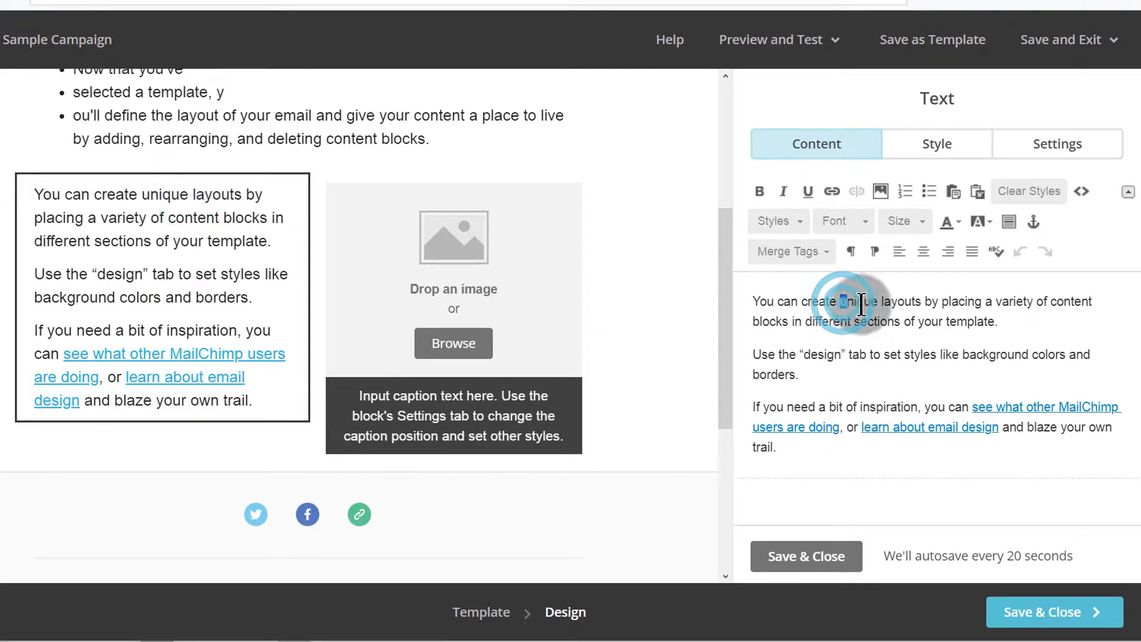
{"action": "left_click", "coordinate": [984, 300]}
{"action": "key", "text": "shift+Return"}
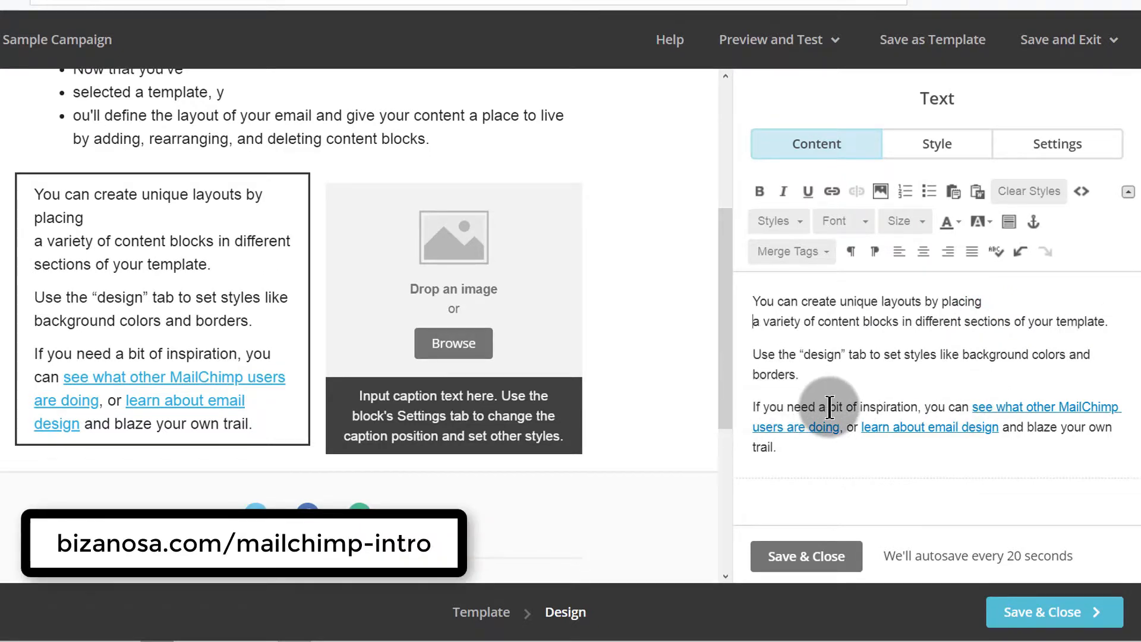
{"action": "left_click_drag", "start_coordinate": [754, 301], "coordinate": [1040, 473]}
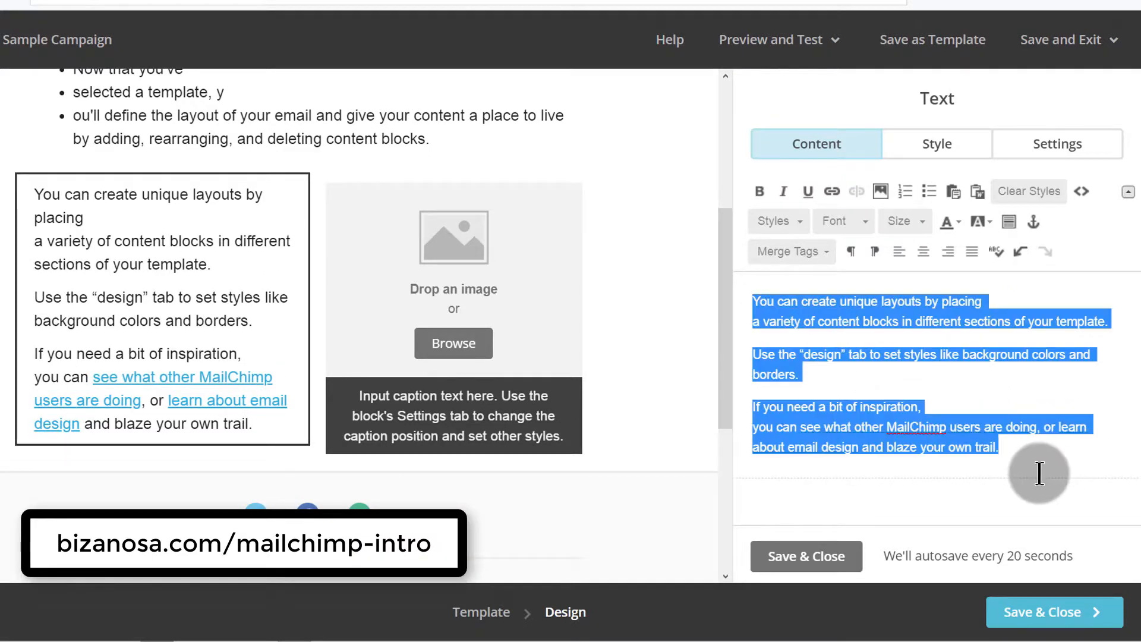
{"action": "left_click", "coordinate": [902, 193]}
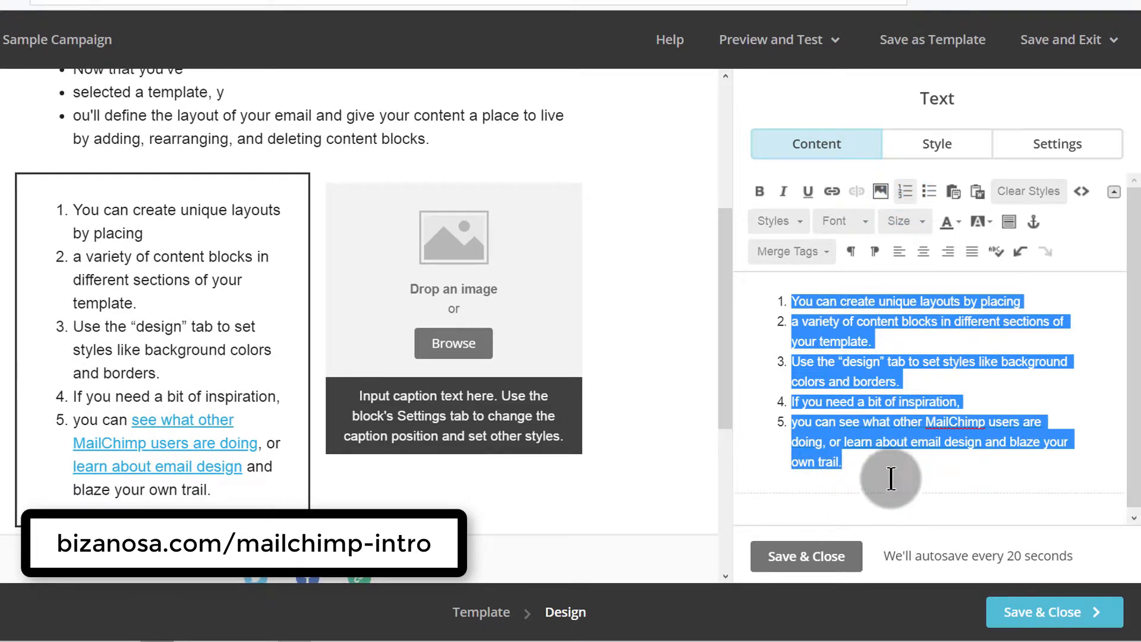
- Insert Bluehost-Tutorial.jpg from the file library into the image card beside the numbered list, then save and close the block
{"action": "mouse_move", "coordinate": [410, 324]}
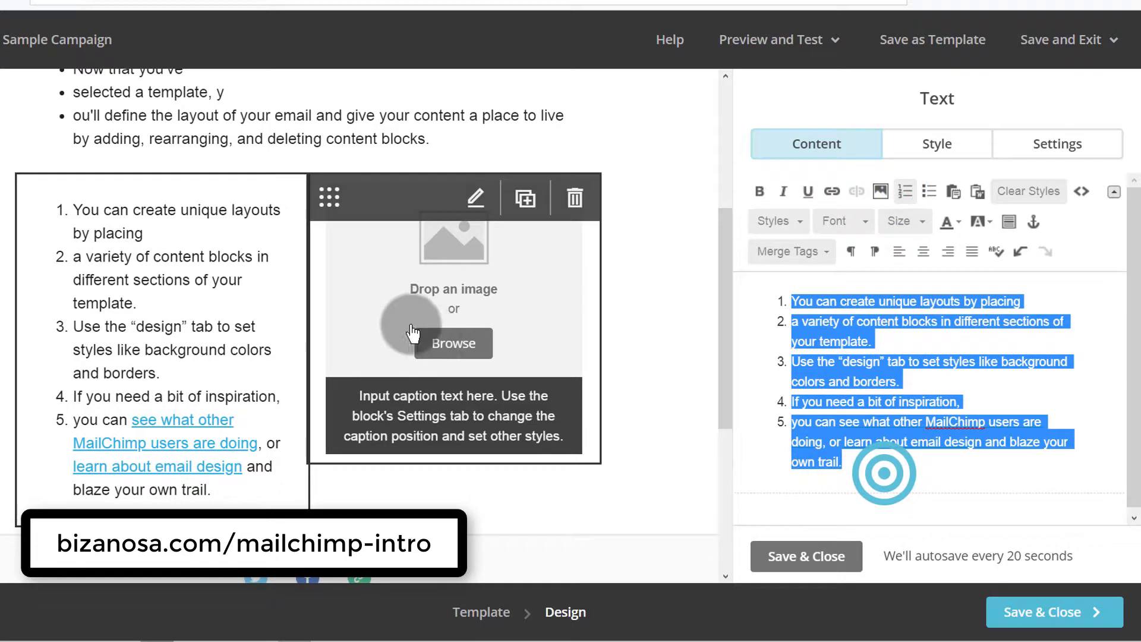
{"action": "left_click", "coordinate": [476, 199]}
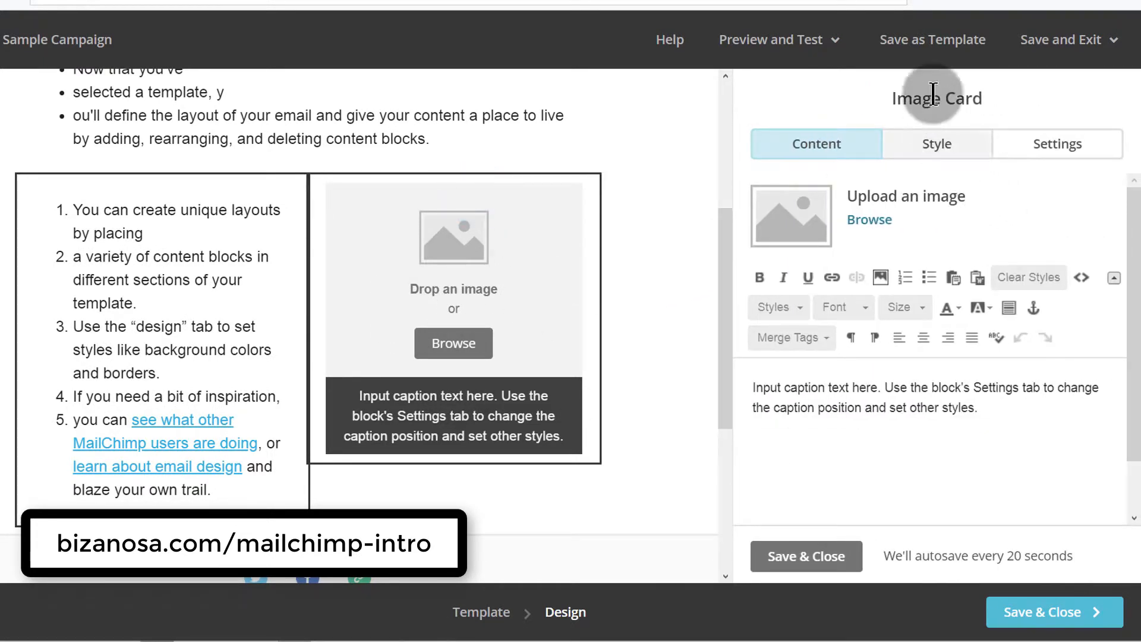
{"action": "left_click", "coordinate": [883, 220]}
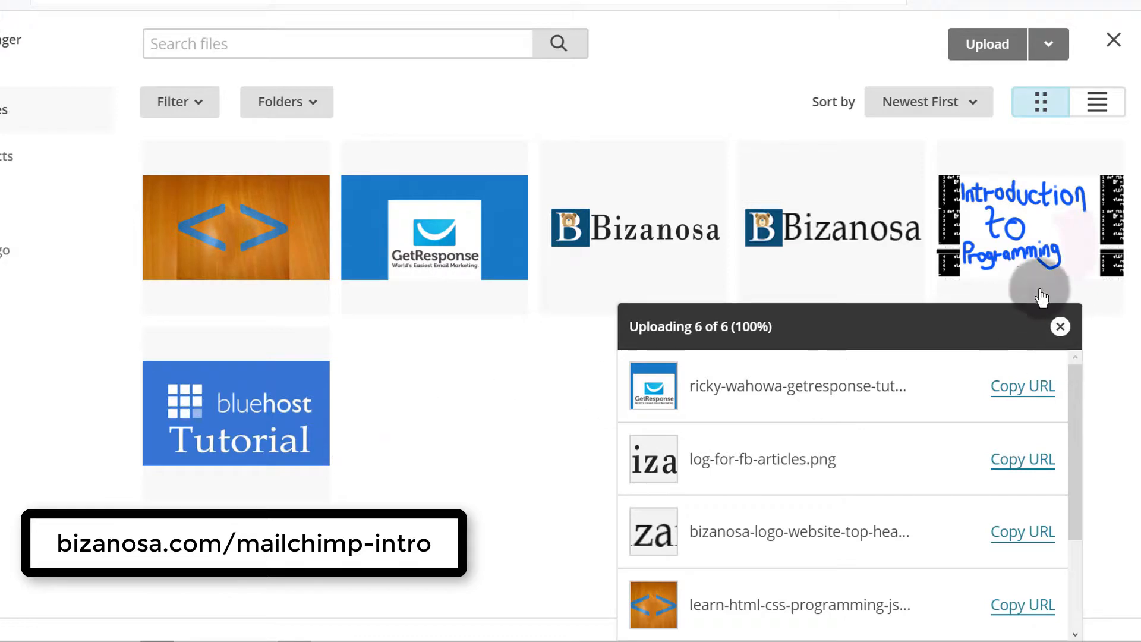
{"action": "left_click", "coordinate": [205, 410]}
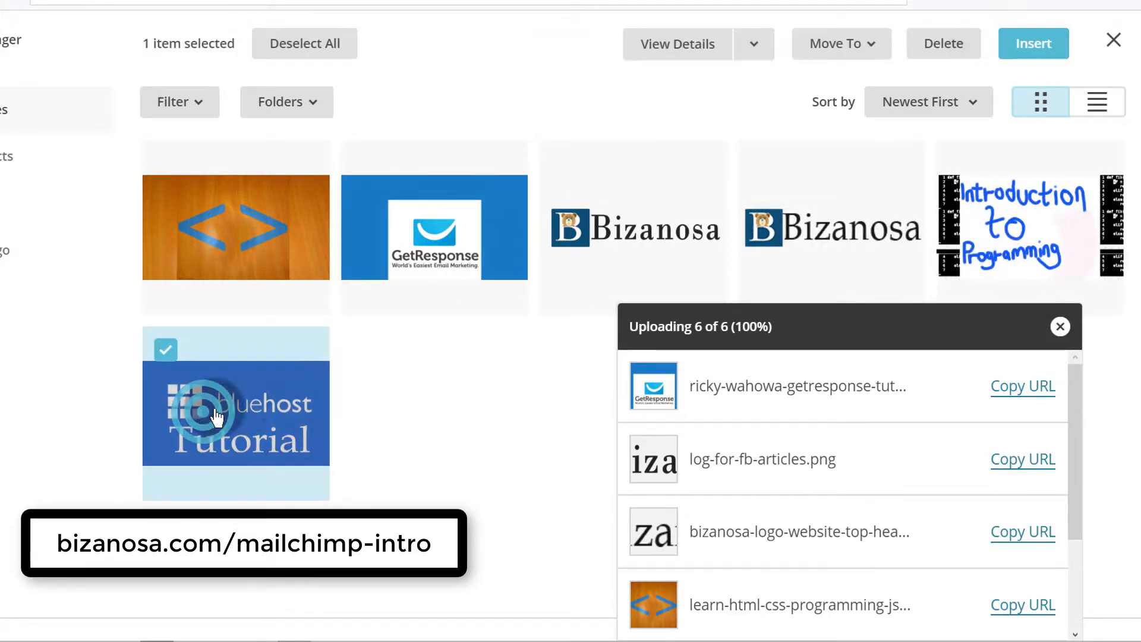
{"action": "left_click", "coordinate": [1050, 54]}
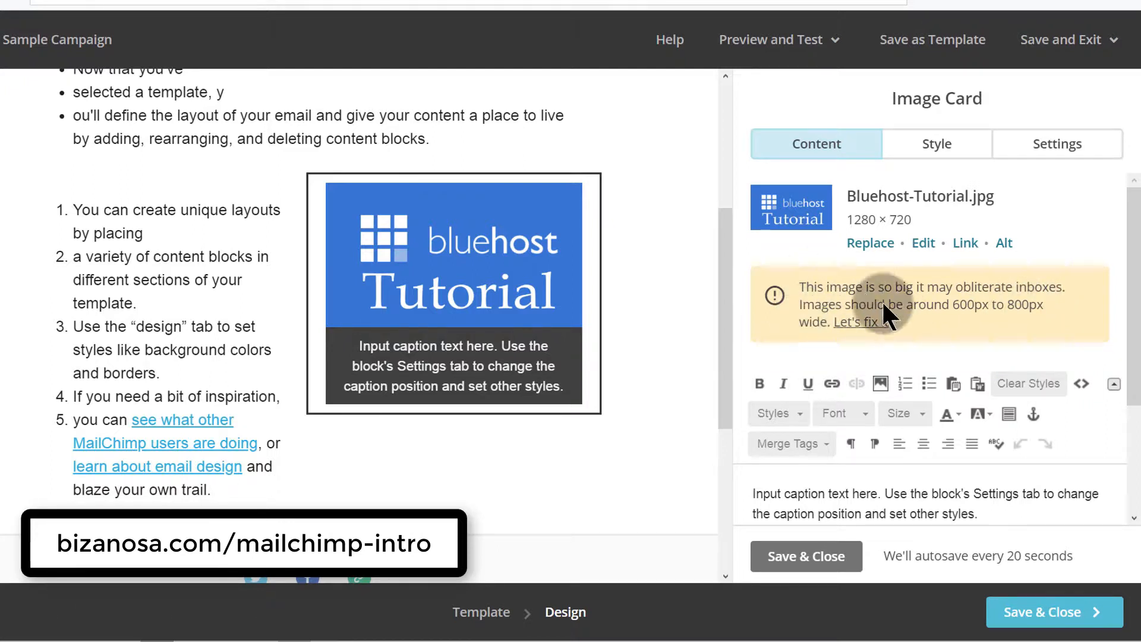
{"action": "left_click", "coordinate": [863, 324]}
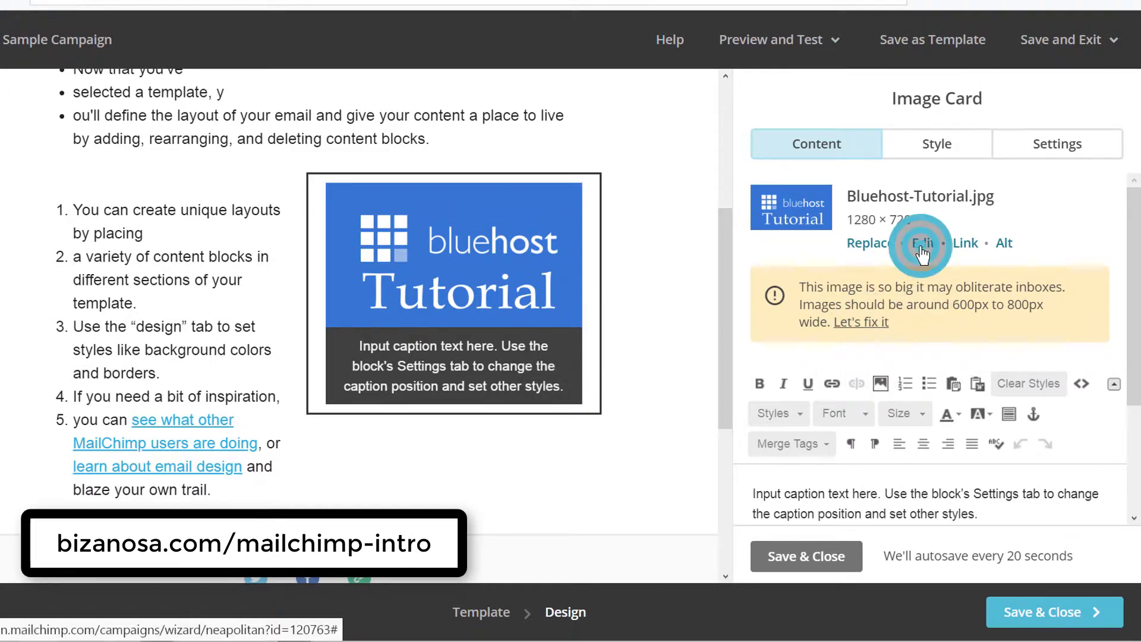
{"action": "left_click", "coordinate": [792, 569]}
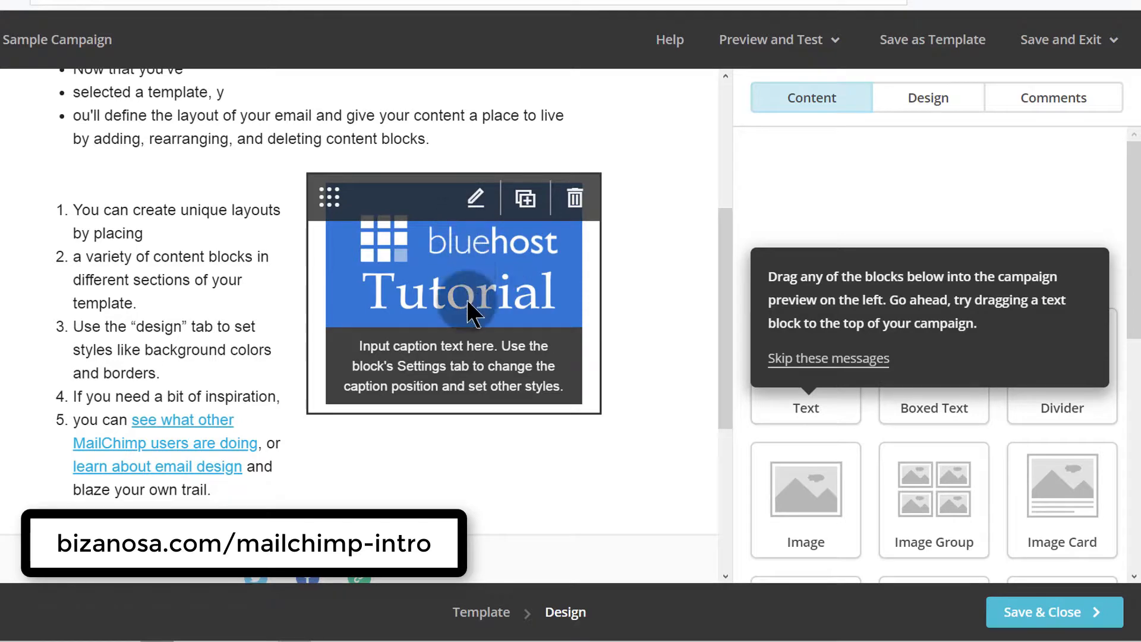
{"action": "left_click", "coordinate": [589, 479]}
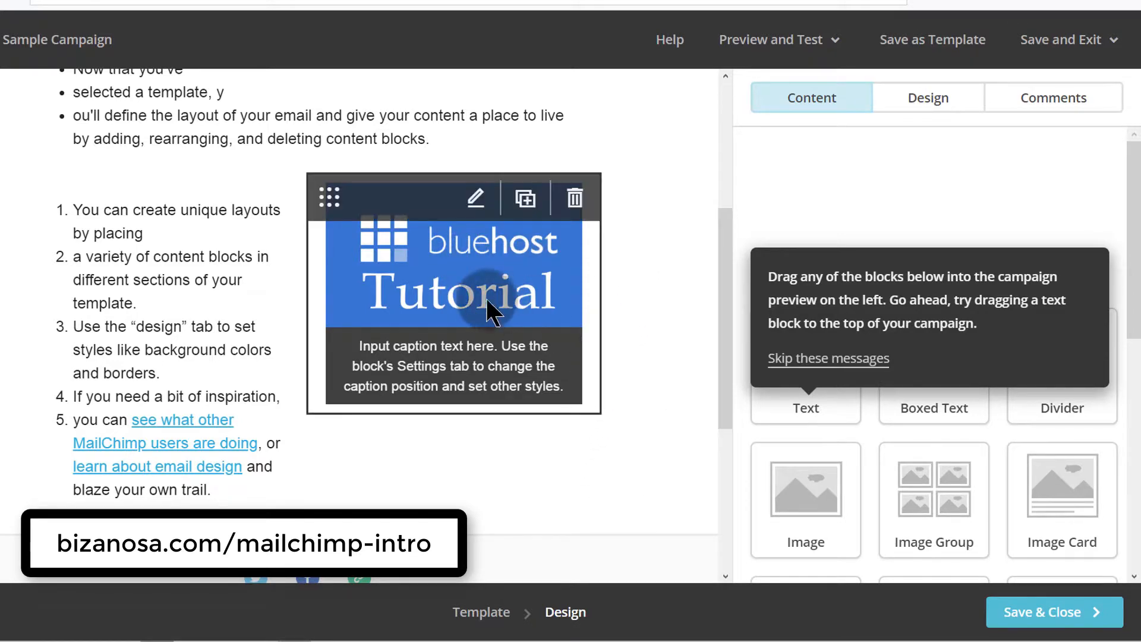
{"action": "left_click", "coordinate": [685, 270]}
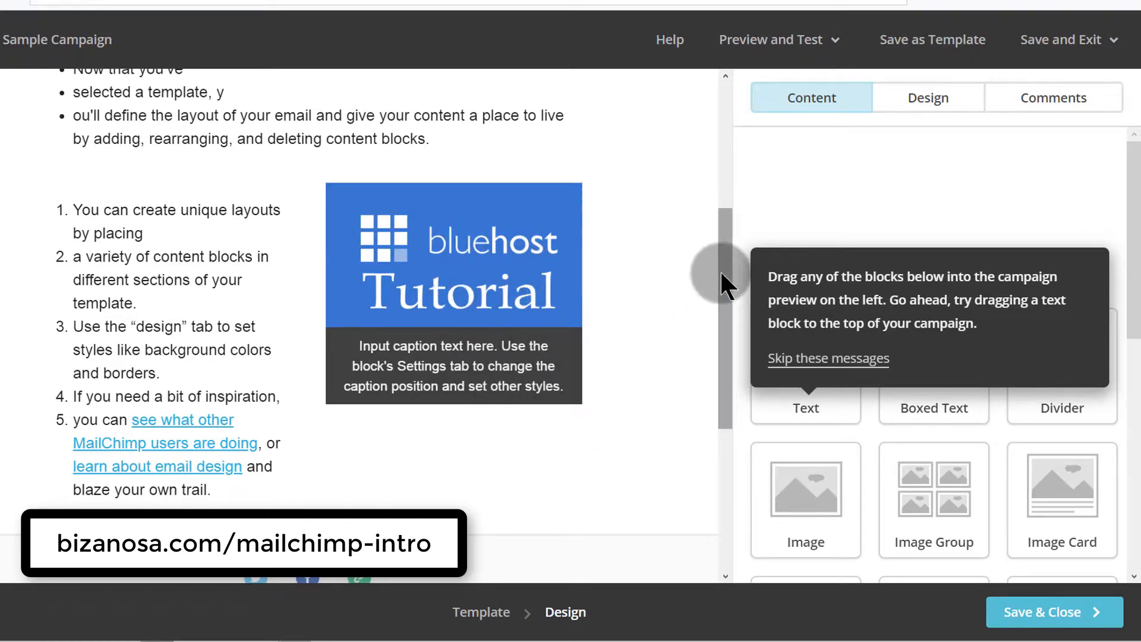
{"action": "scroll", "coordinate": [502, 360], "scroll_direction": "down", "scroll_amount": 1}
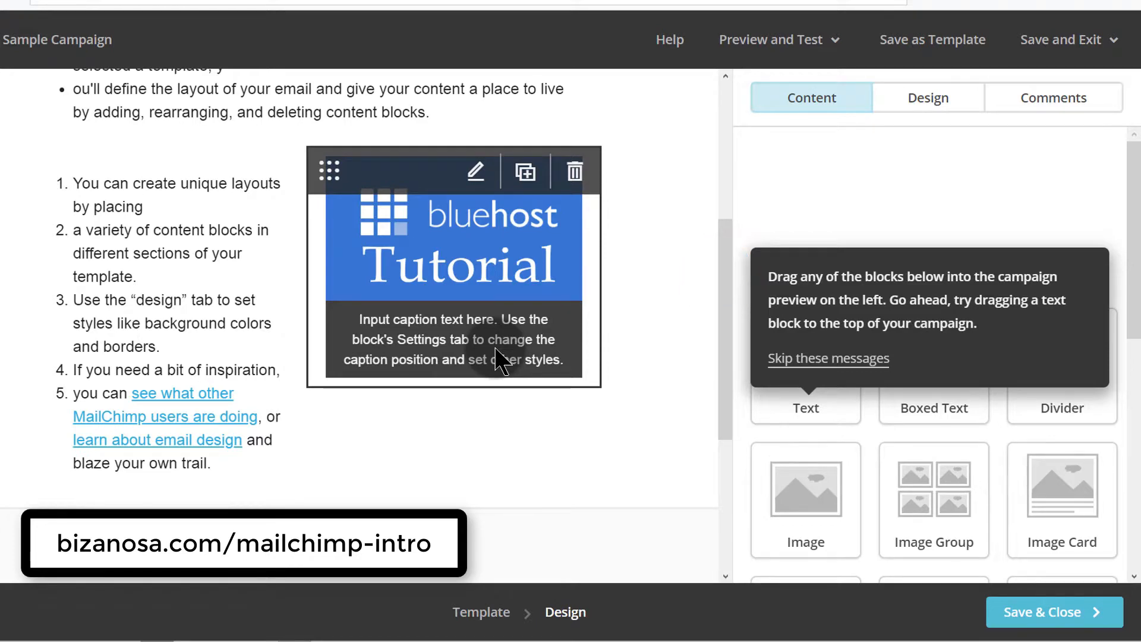
{"action": "left_click", "coordinate": [706, 327]}
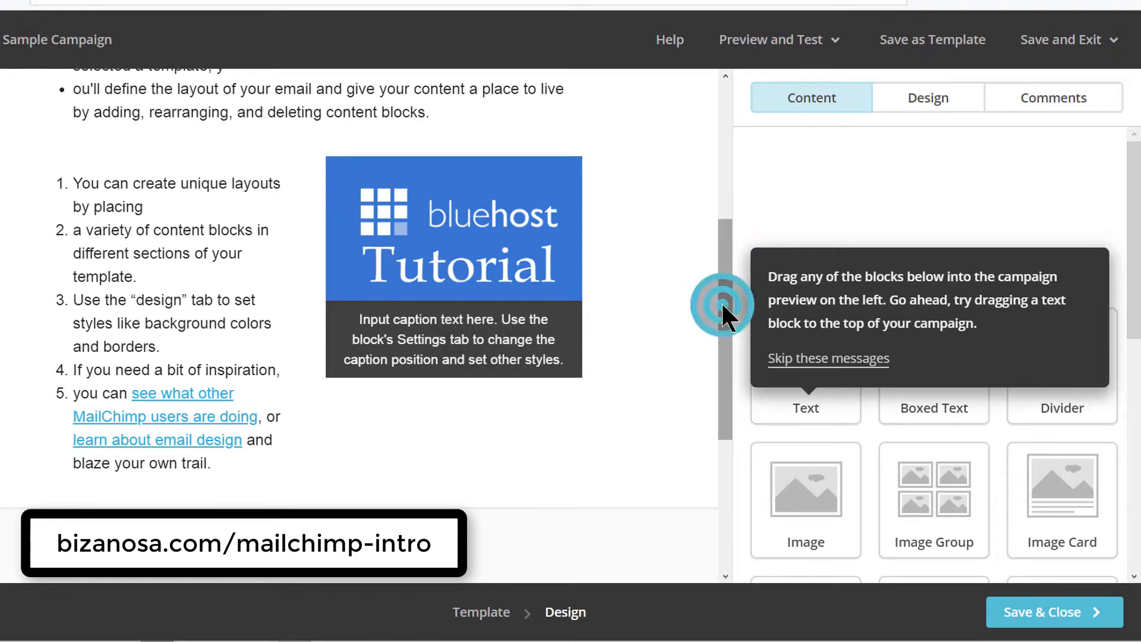
{"action": "mouse_move", "coordinate": [721, 302]}
{"action": "left_mouse_down"}
{"action": "mouse_move", "coordinate": [718, 154]}
{"action": "mouse_move", "coordinate": [721, 297]}
{"action": "left_mouse_up"}
{"action": "left_click", "coordinate": [795, 253]}
{"action": "left_click", "coordinate": [479, 469]}
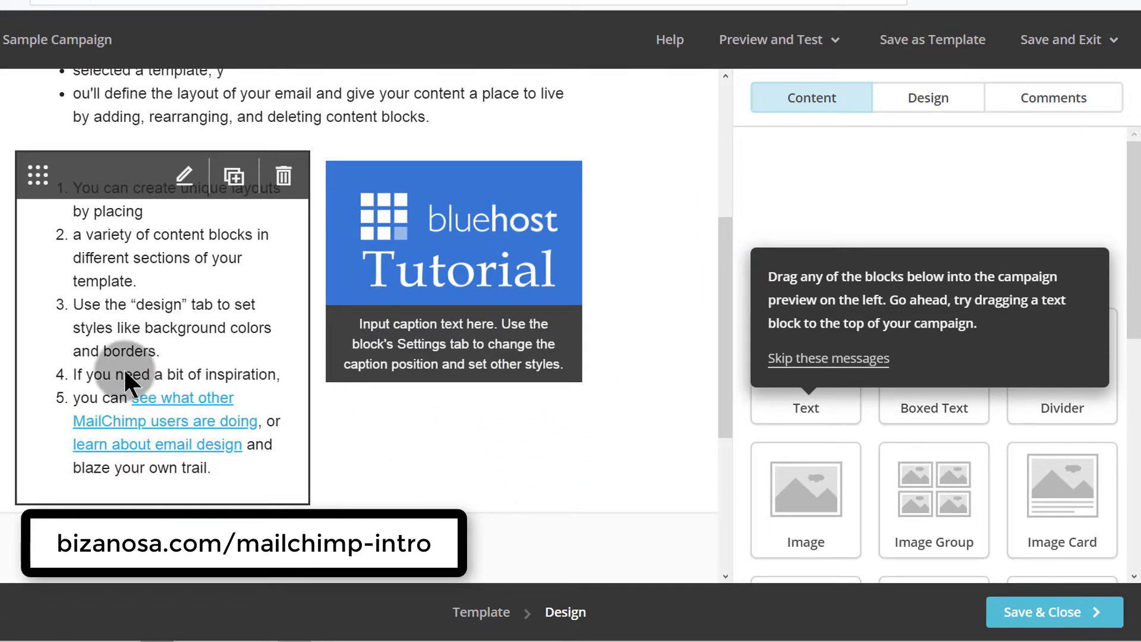
- In the numbered-list text block, link "see what other MailChimp users are doing," to the copied web address
{"action": "left_click", "coordinate": [183, 175]}
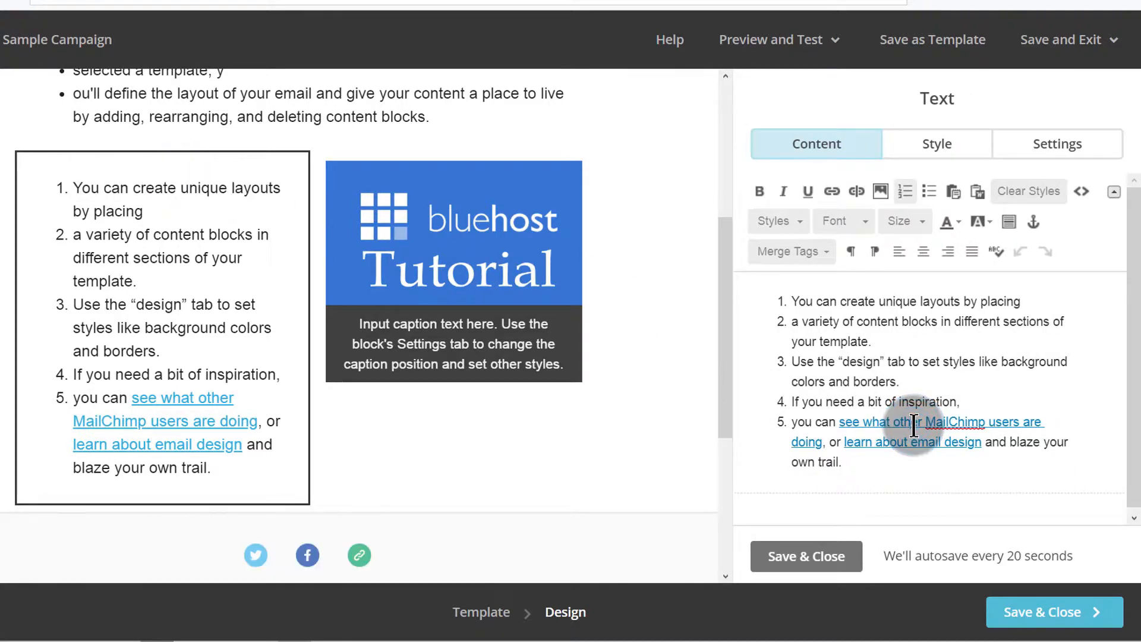
{"action": "left_click_drag", "start_coordinate": [839, 423], "coordinate": [822, 447]}
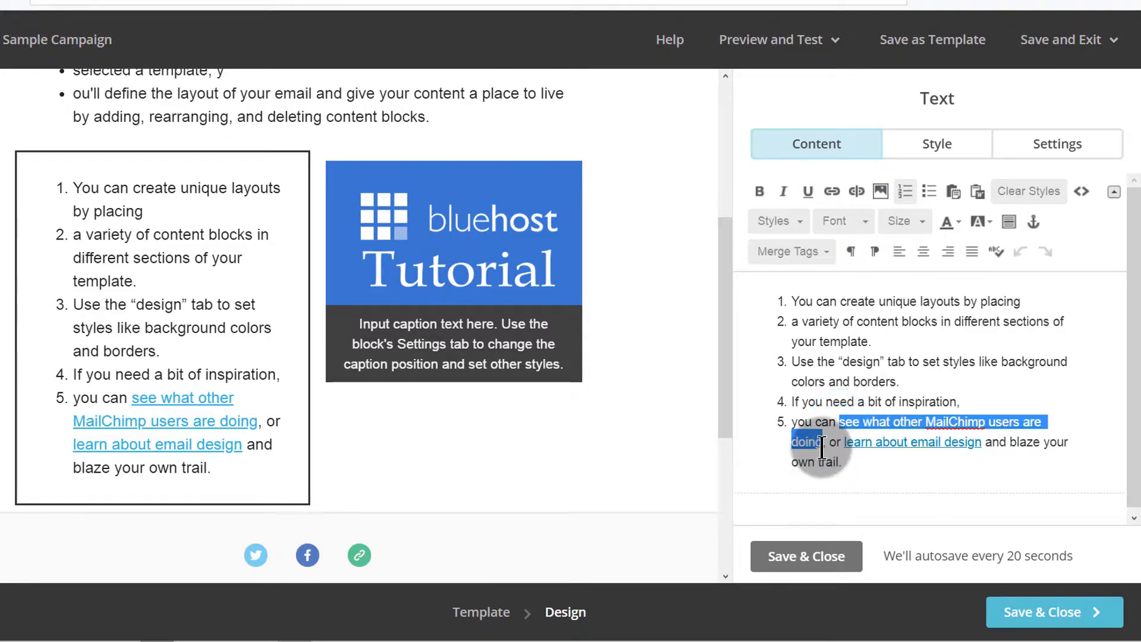
{"action": "left_click", "coordinate": [832, 192]}
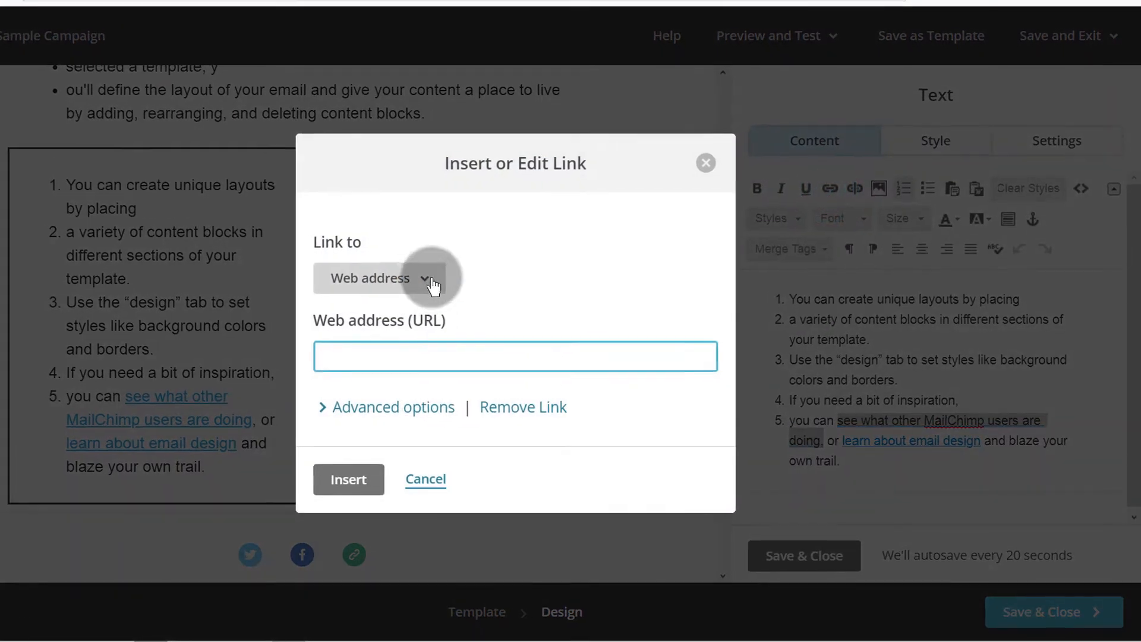
{"action": "left_click", "coordinate": [430, 280]}
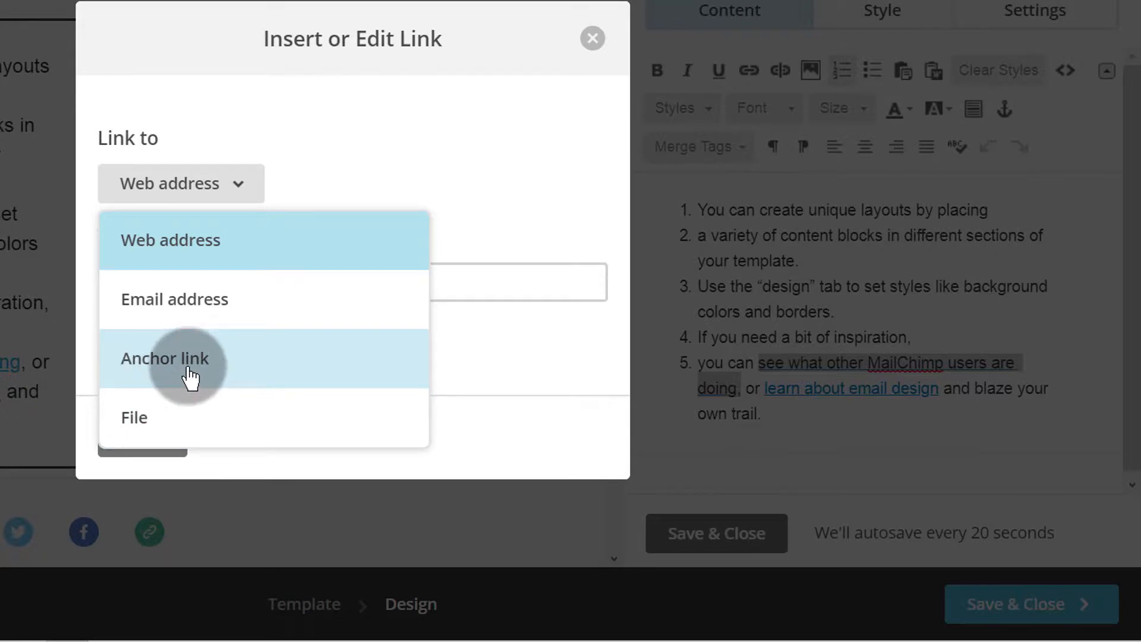
{"action": "left_click", "coordinate": [190, 249]}
{"action": "left_click", "coordinate": [201, 274]}
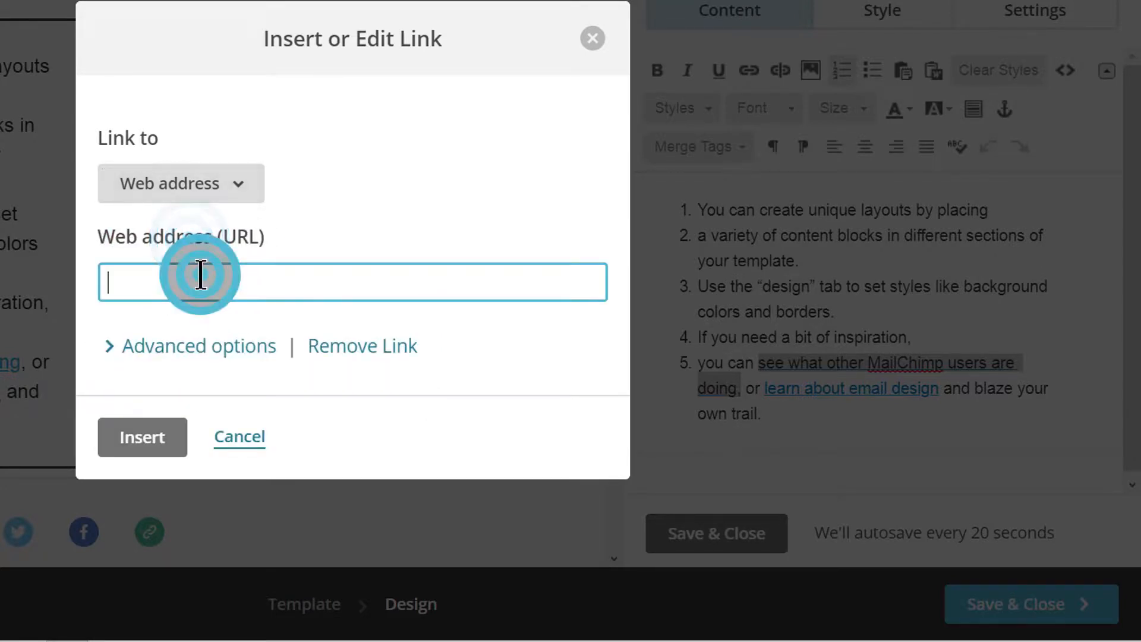
{"action": "right_click", "coordinate": [187, 284]}
{"action": "left_click", "coordinate": [275, 18]}
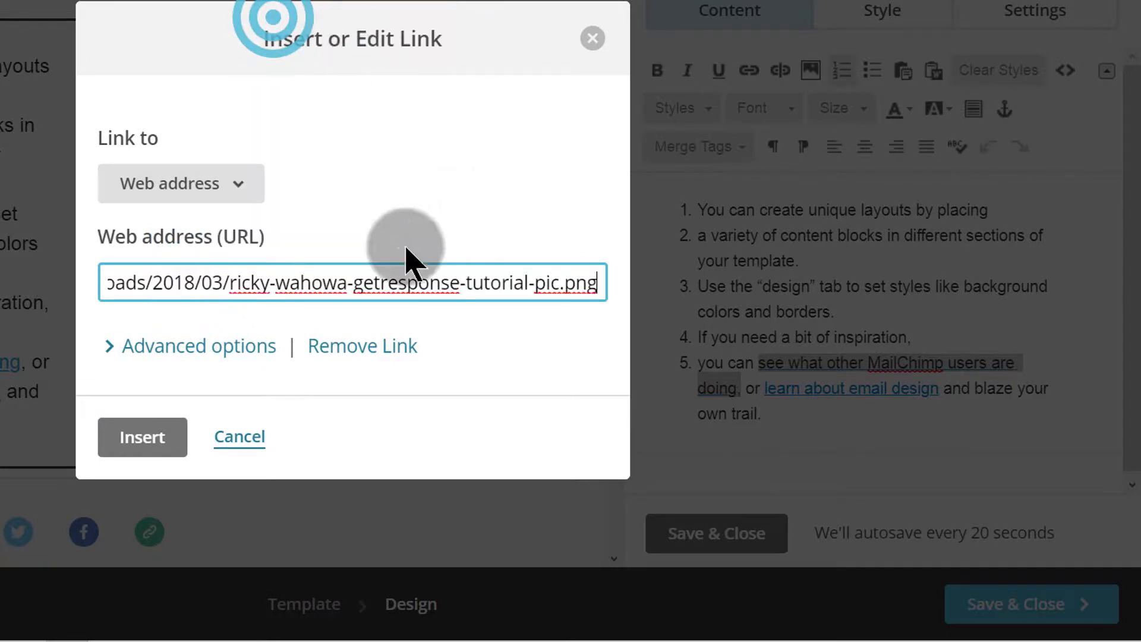
{"action": "left_click", "coordinate": [143, 438]}
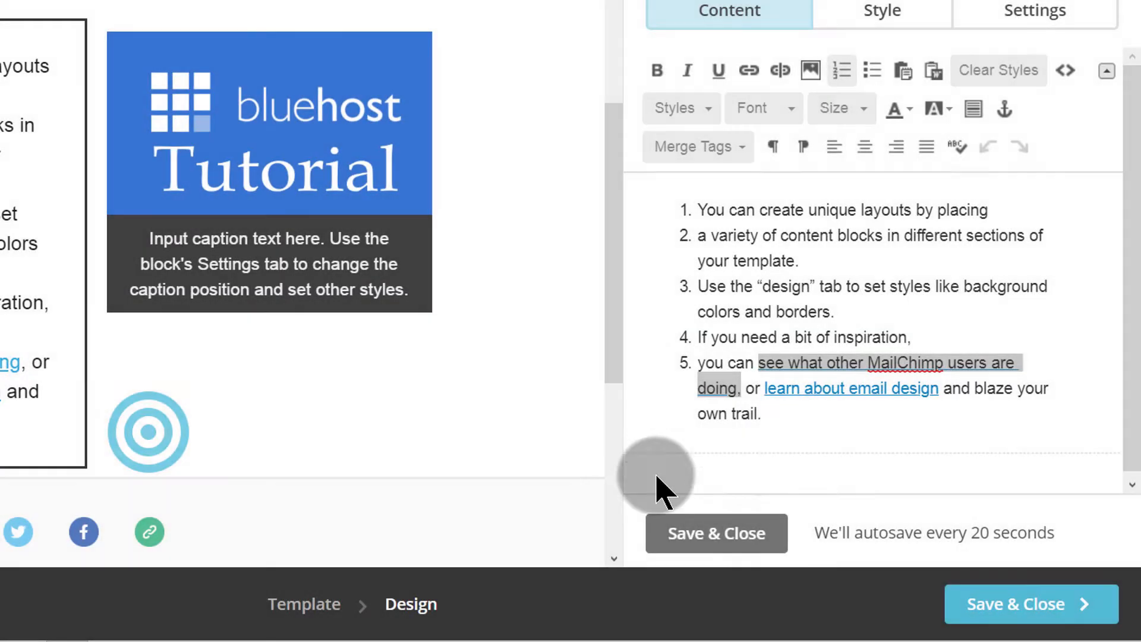
- Remove the link from "learn about email design", then save and close the text block
{"action": "left_click", "coordinate": [846, 388]}
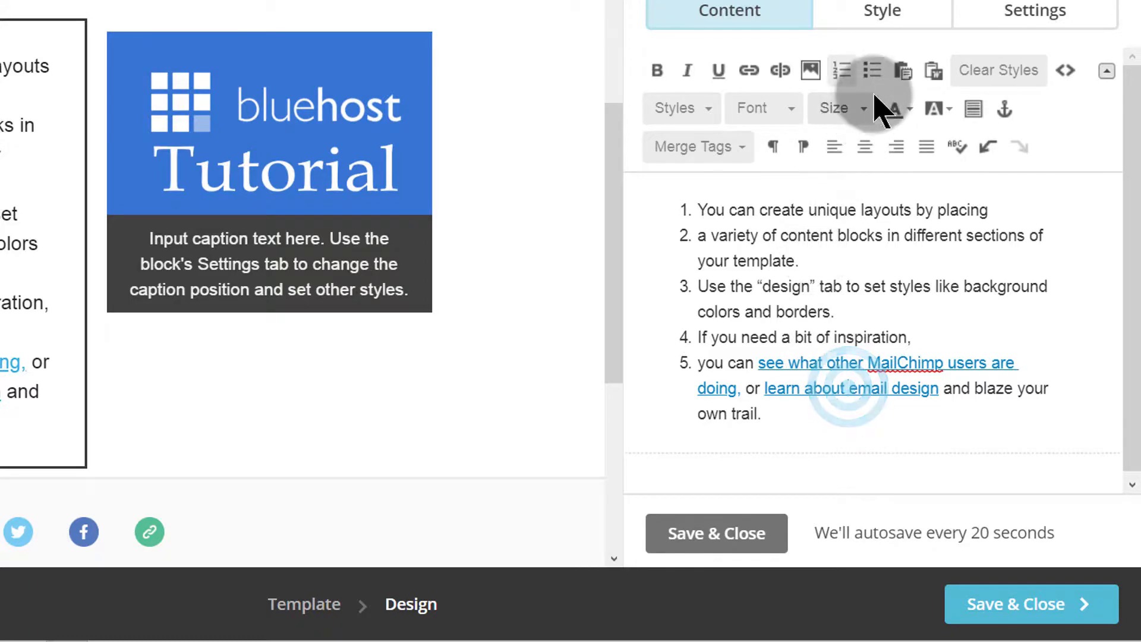
{"action": "left_click", "coordinate": [782, 72]}
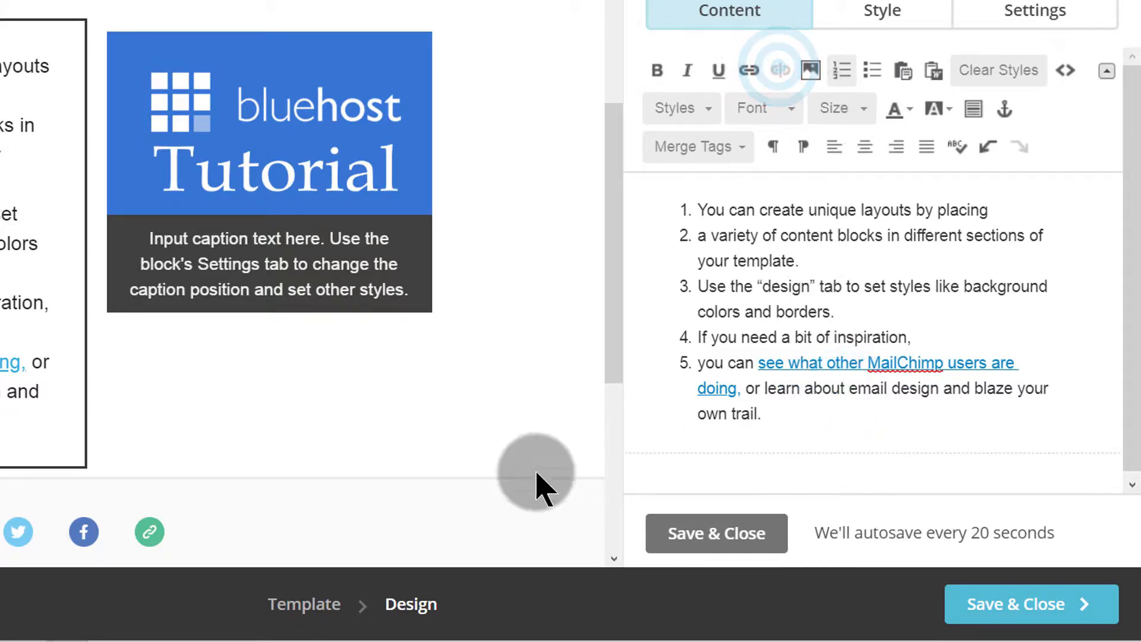
{"action": "left_click", "coordinate": [724, 538]}
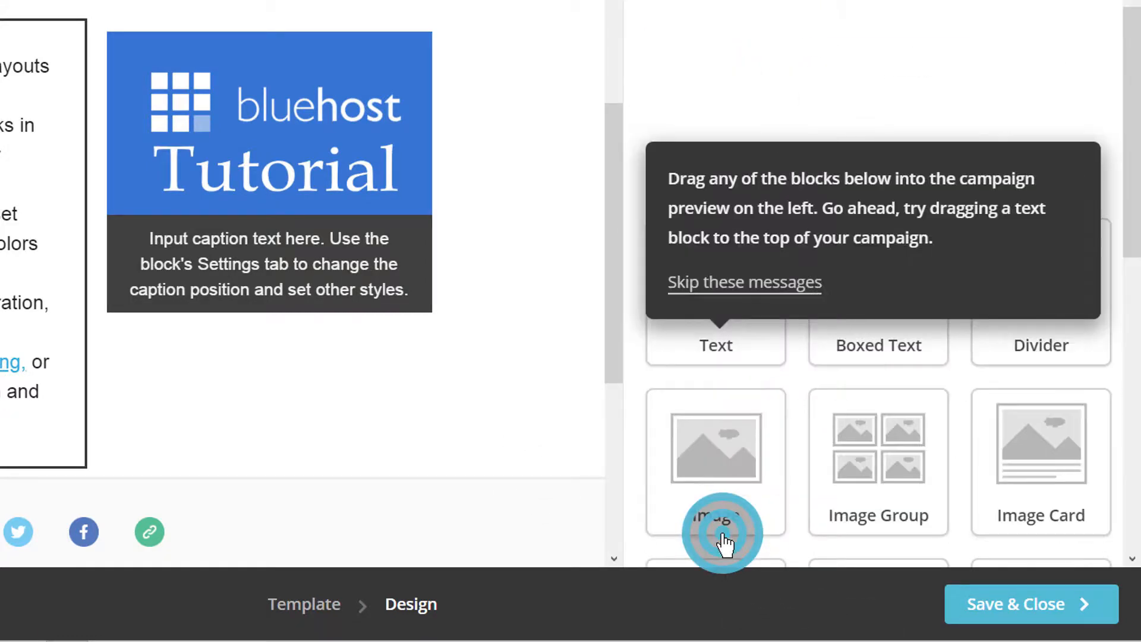
- Edit the Social Follow block above the footer and add another service after the website link
{"action": "scroll", "coordinate": [291, 392], "scroll_direction": "down", "scroll_amount": 6}
{"action": "mouse_move", "coordinate": [159, 180]}
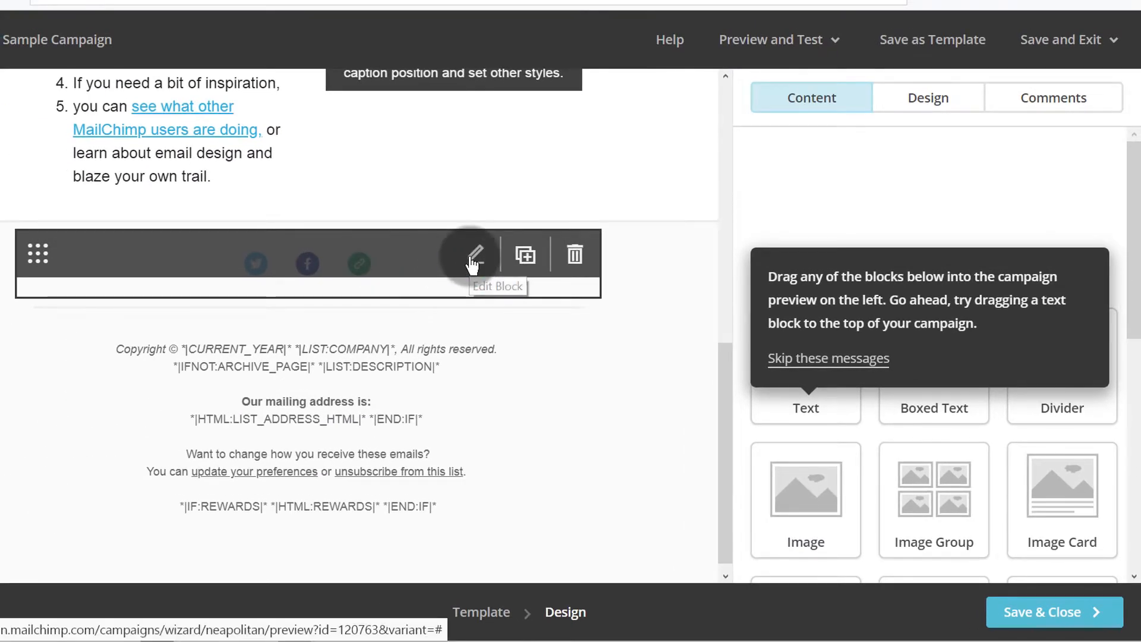
{"action": "left_click", "coordinate": [475, 257]}
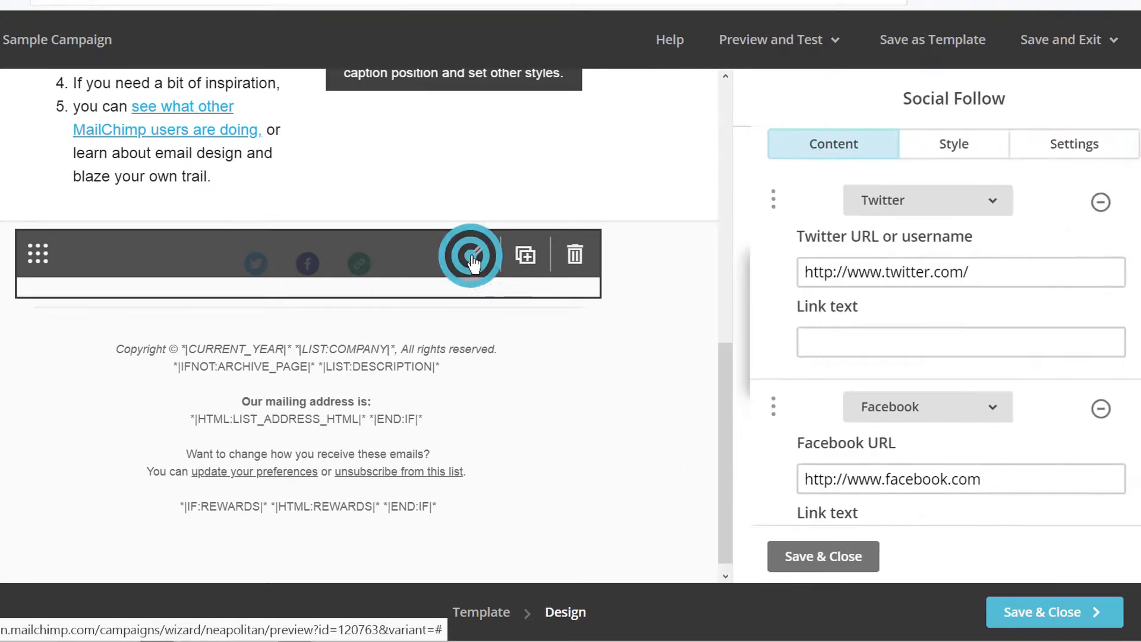
{"action": "left_click", "coordinate": [967, 268]}
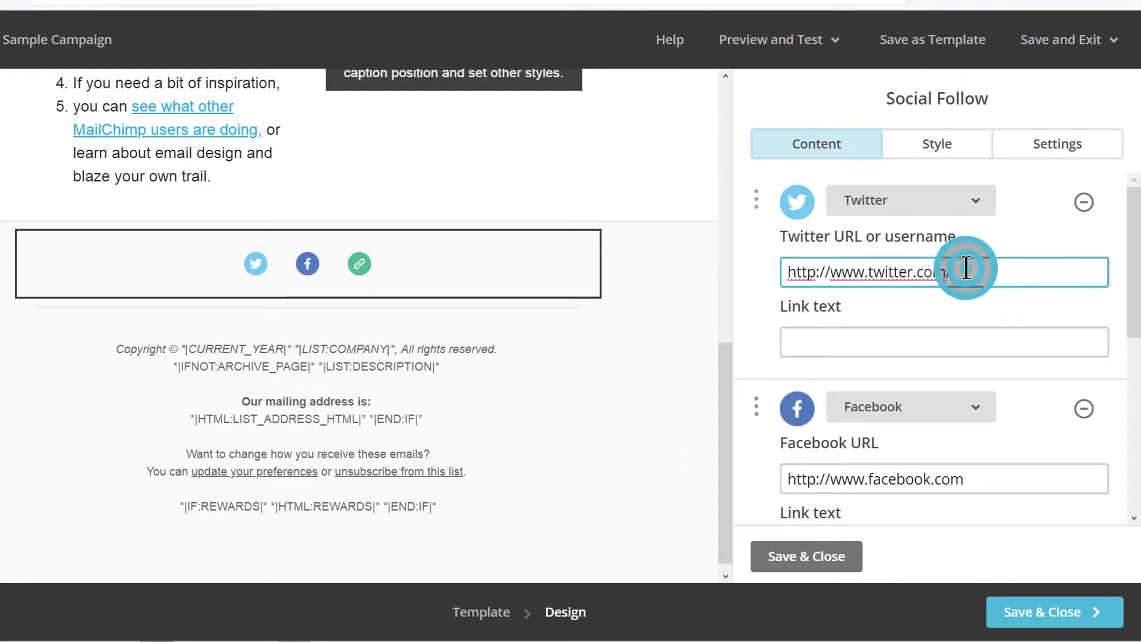
{"action": "left_click", "coordinate": [873, 337]}
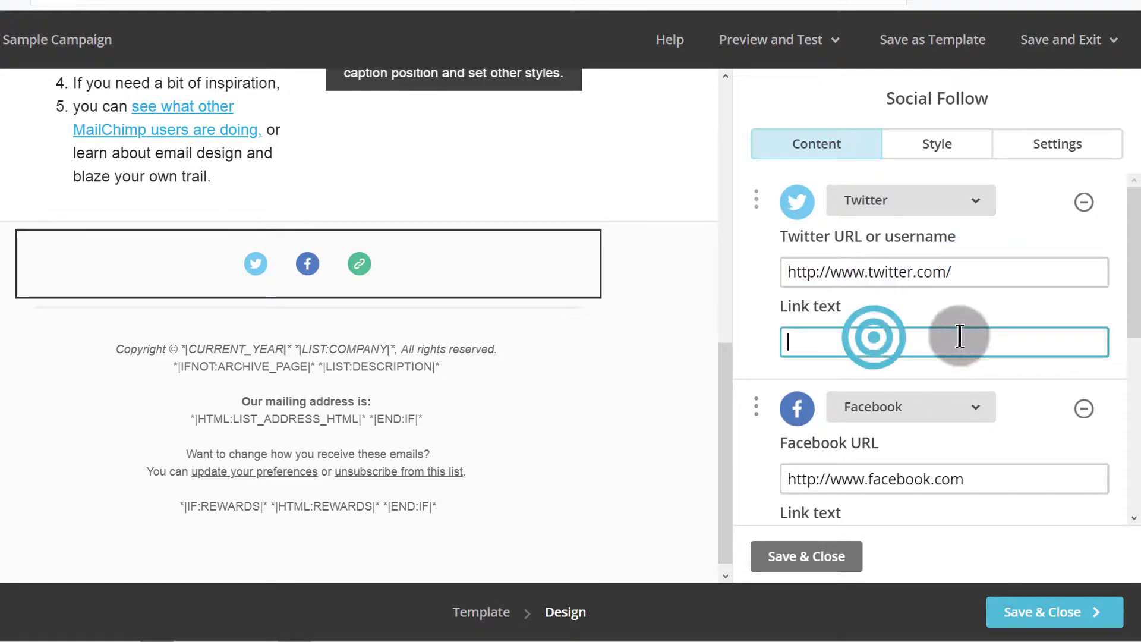
{"action": "scroll", "coordinate": [924, 481], "scroll_direction": "down", "scroll_amount": 7}
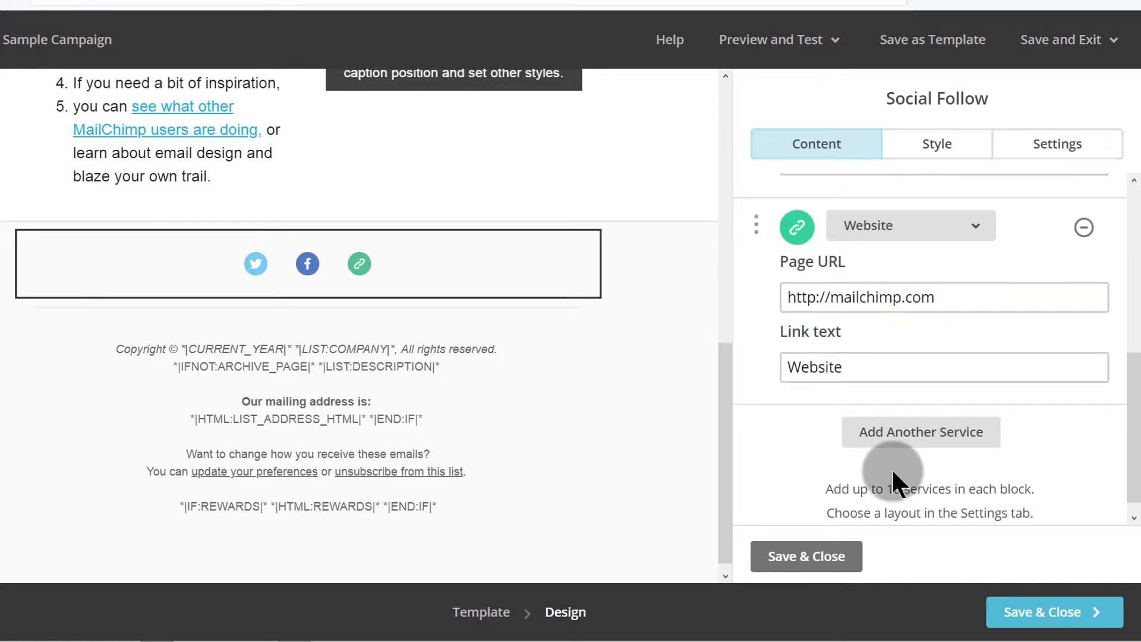
{"action": "left_click", "coordinate": [935, 431]}
{"action": "scroll", "coordinate": [886, 523], "scroll_direction": "down", "scroll_amount": 4}
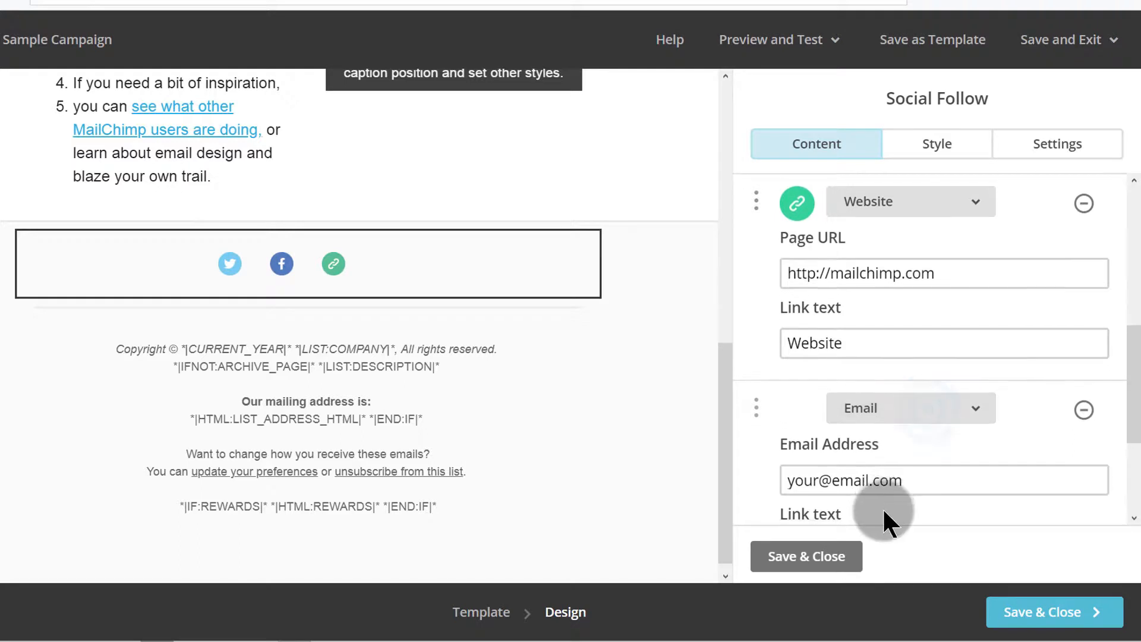
- Try Dribbble as the service type of the added social link
{"action": "scroll", "coordinate": [902, 294], "scroll_direction": "up", "scroll_amount": 3}
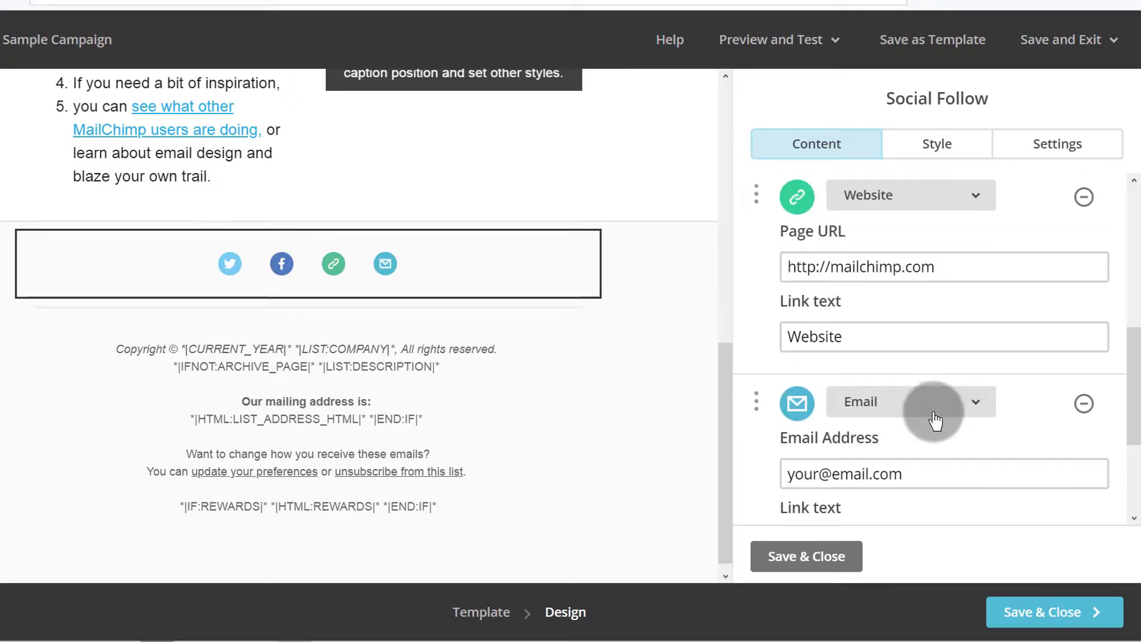
{"action": "left_click", "coordinate": [980, 400]}
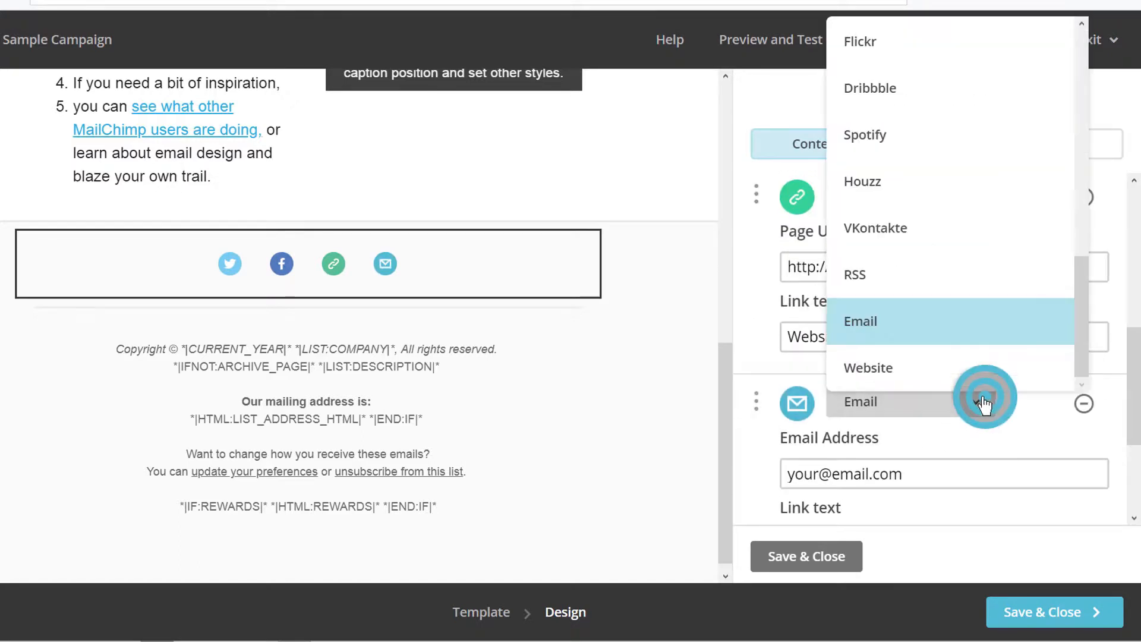
{"action": "left_click", "coordinate": [902, 95]}
{"action": "scroll", "coordinate": [932, 466], "scroll_direction": "down", "scroll_amount": 2}
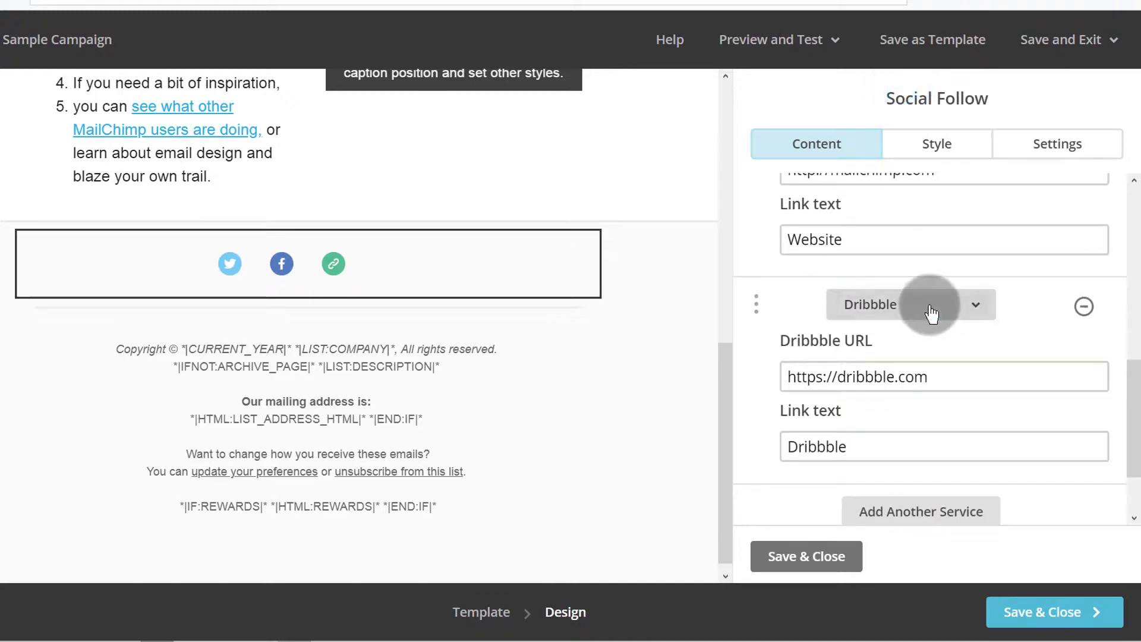
- Set the added social link's service to Reddit, then save and close the Social Follow block
{"action": "left_click", "coordinate": [930, 304]}
{"action": "left_click", "coordinate": [889, 393]}
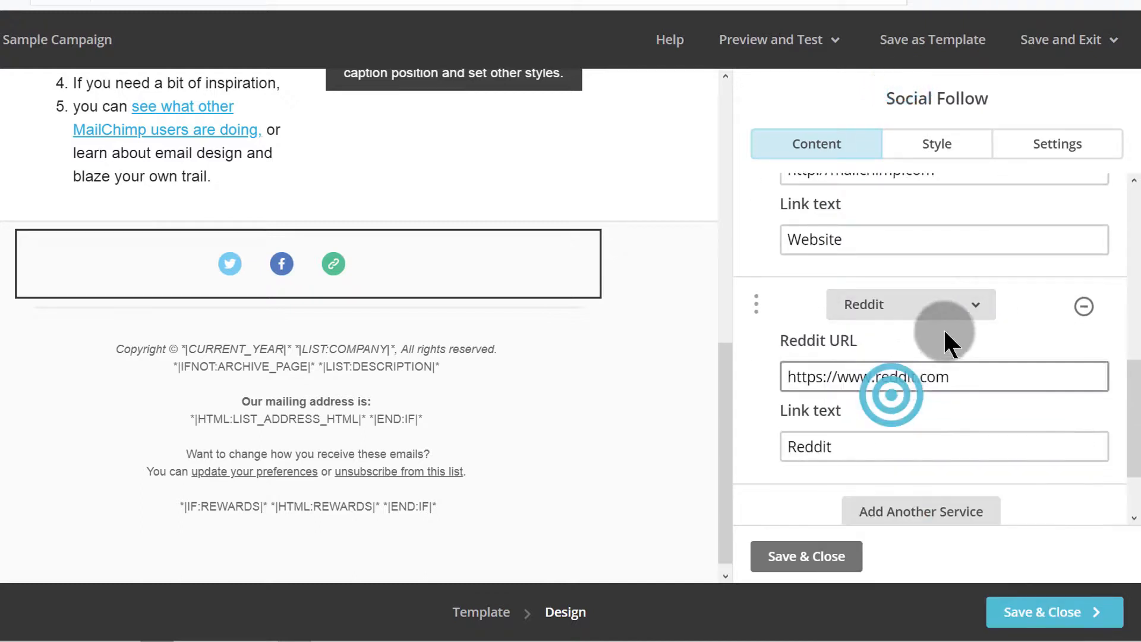
{"action": "scroll", "coordinate": [800, 433], "scroll_direction": "down", "scroll_amount": 2}
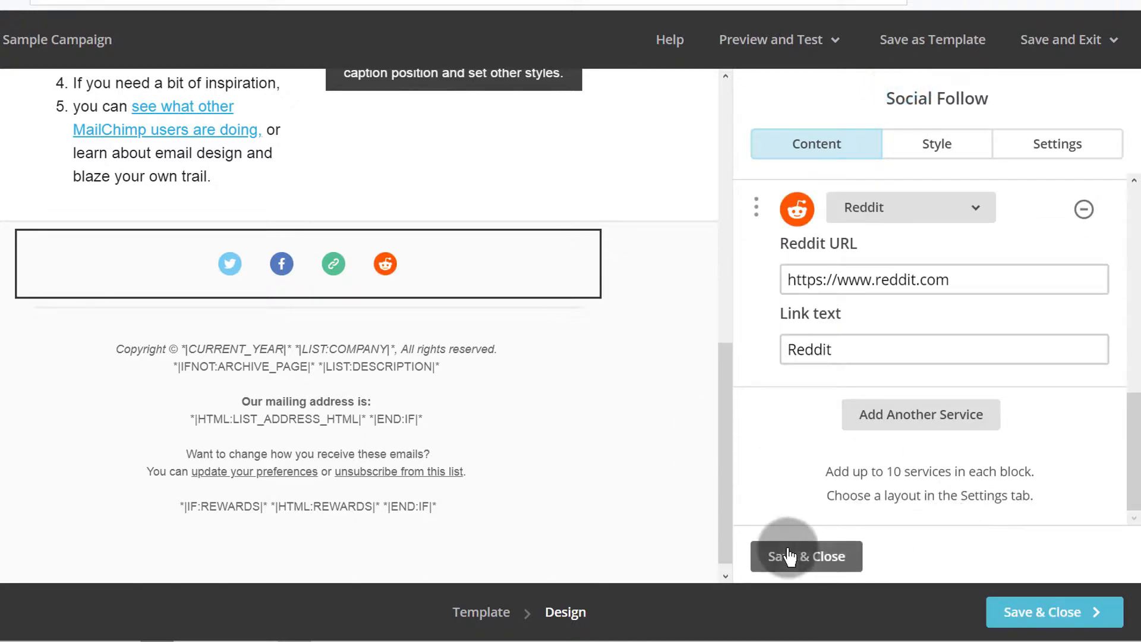
{"action": "left_click", "coordinate": [818, 559]}
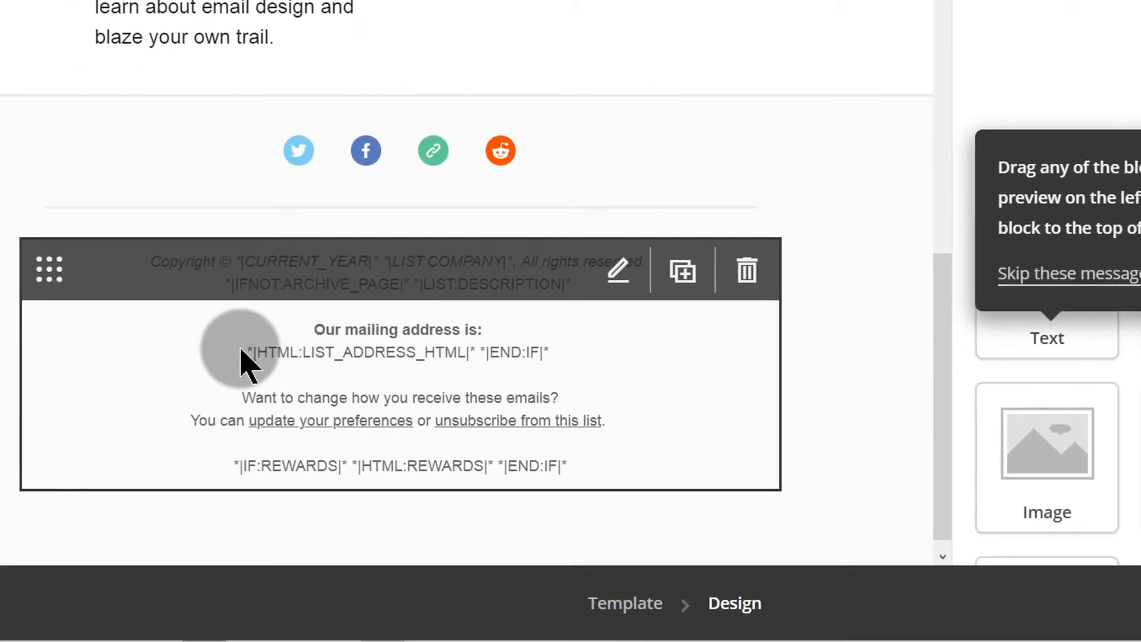
- Open the footer block for editing and widen the editing pane
{"action": "left_click", "coordinate": [241, 357]}
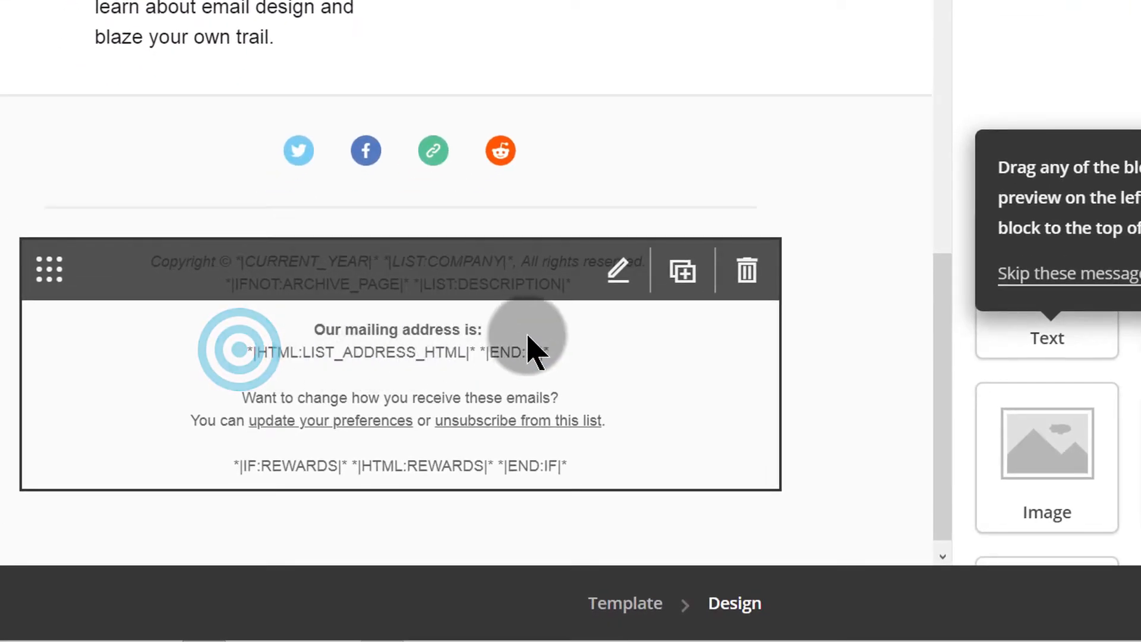
{"action": "left_click", "coordinate": [624, 272]}
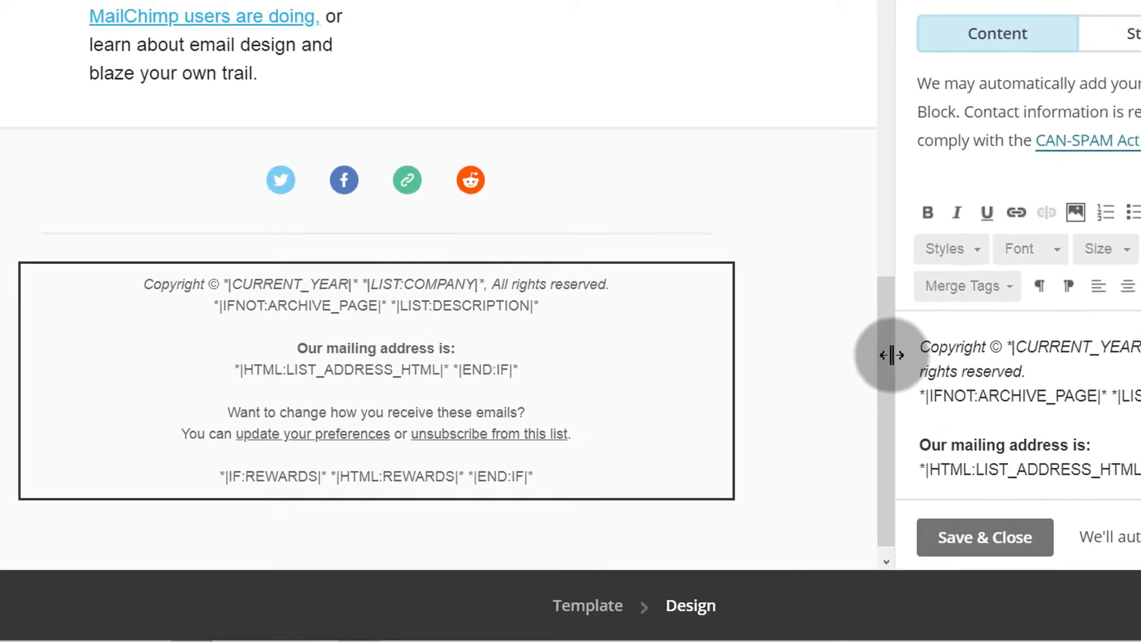
{"action": "left_click_drag", "start_coordinate": [892, 355], "coordinate": [660, 330]}
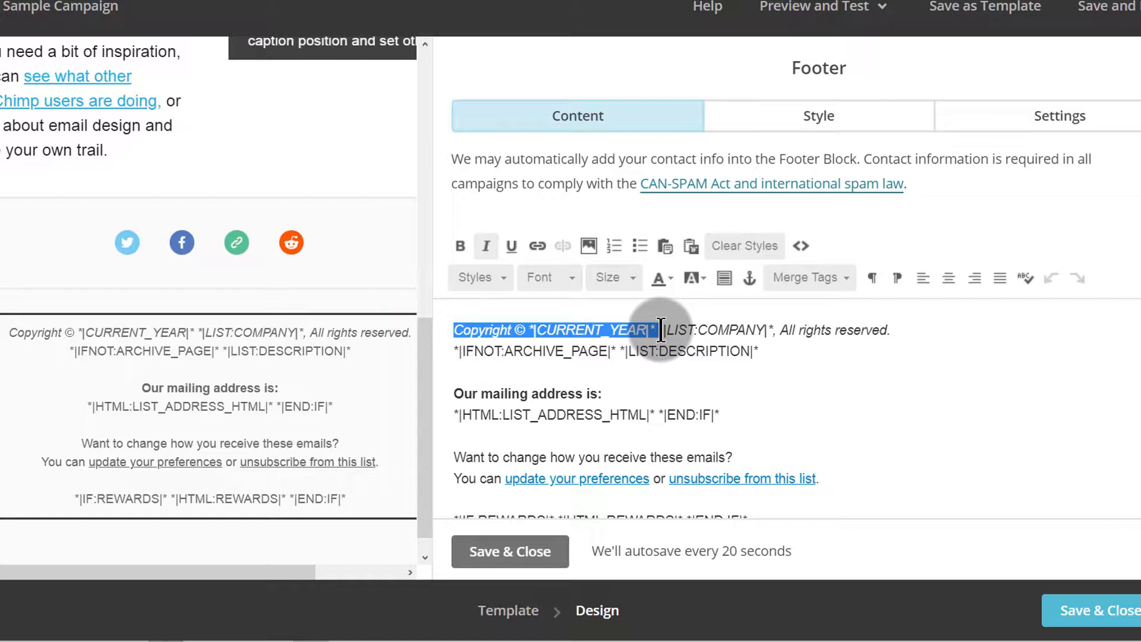
- Examine the footer's copyright line and its merge tags for the archive page, list description, mailing address and rewards
{"action": "left_click_drag", "start_coordinate": [661, 330], "coordinate": [777, 326]}
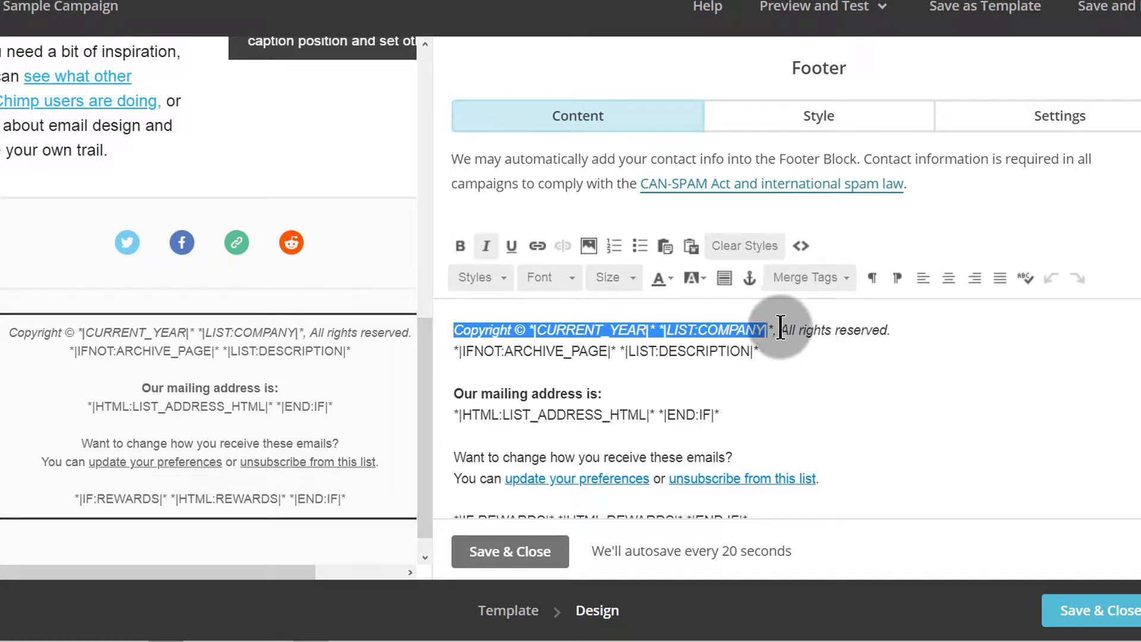
{"action": "left_click_drag", "start_coordinate": [780, 330], "coordinate": [891, 331]}
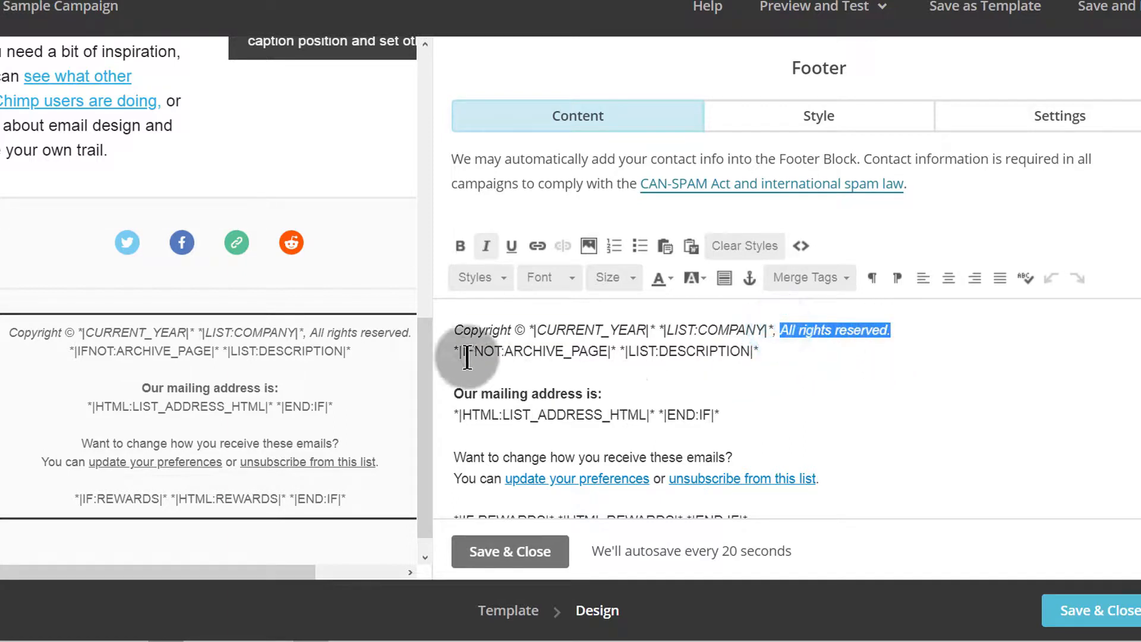
{"action": "left_click_drag", "start_coordinate": [455, 350], "coordinate": [615, 344]}
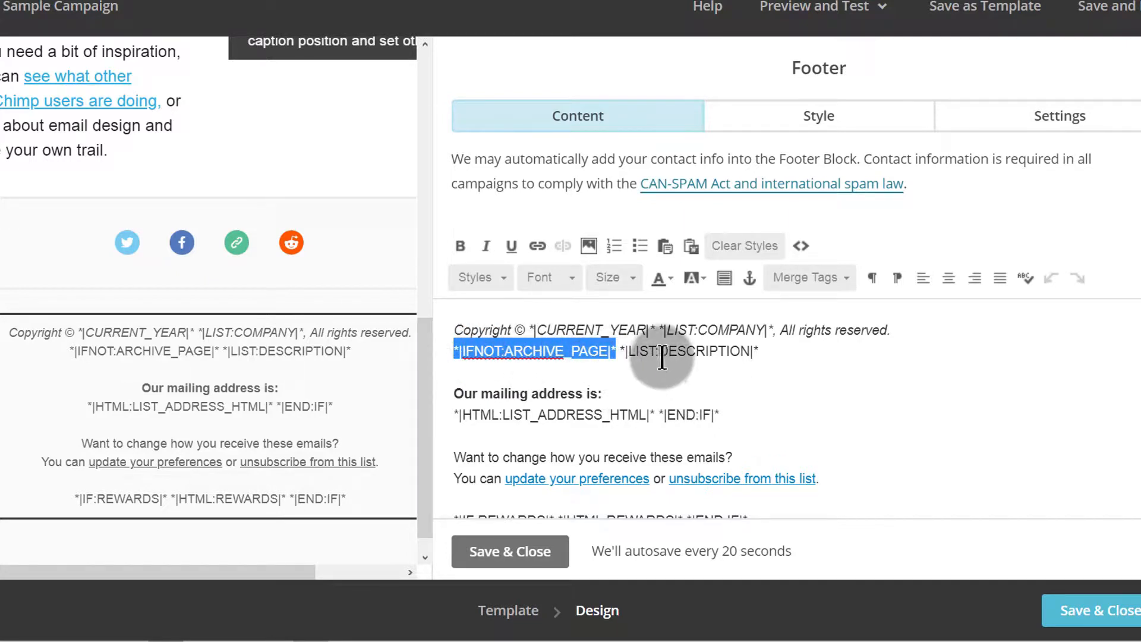
{"action": "left_click_drag", "start_coordinate": [621, 352], "coordinate": [769, 351]}
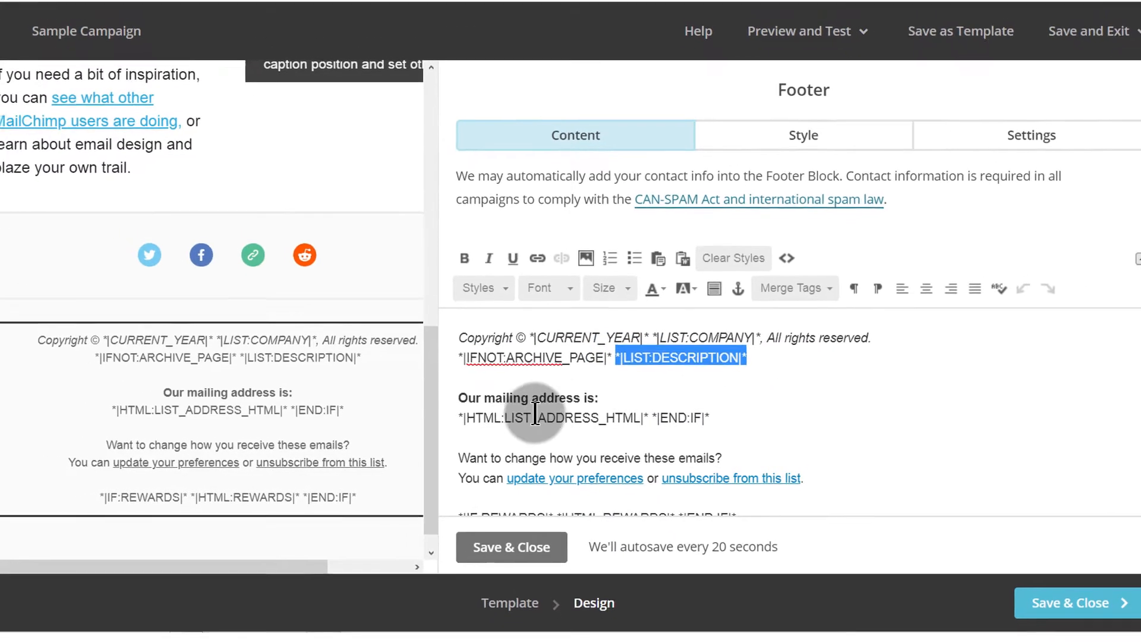
{"action": "left_click_drag", "start_coordinate": [462, 419], "coordinate": [704, 420]}
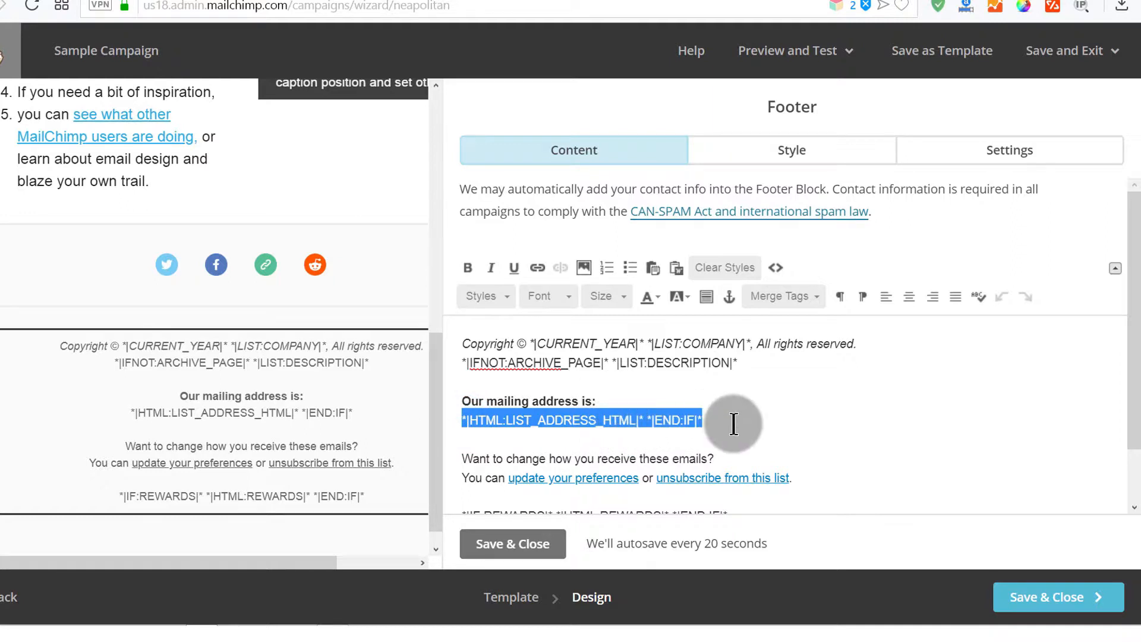
{"action": "left_click", "coordinate": [733, 422]}
{"action": "scroll", "coordinate": [731, 426], "scroll_direction": "down", "scroll_amount": 1}
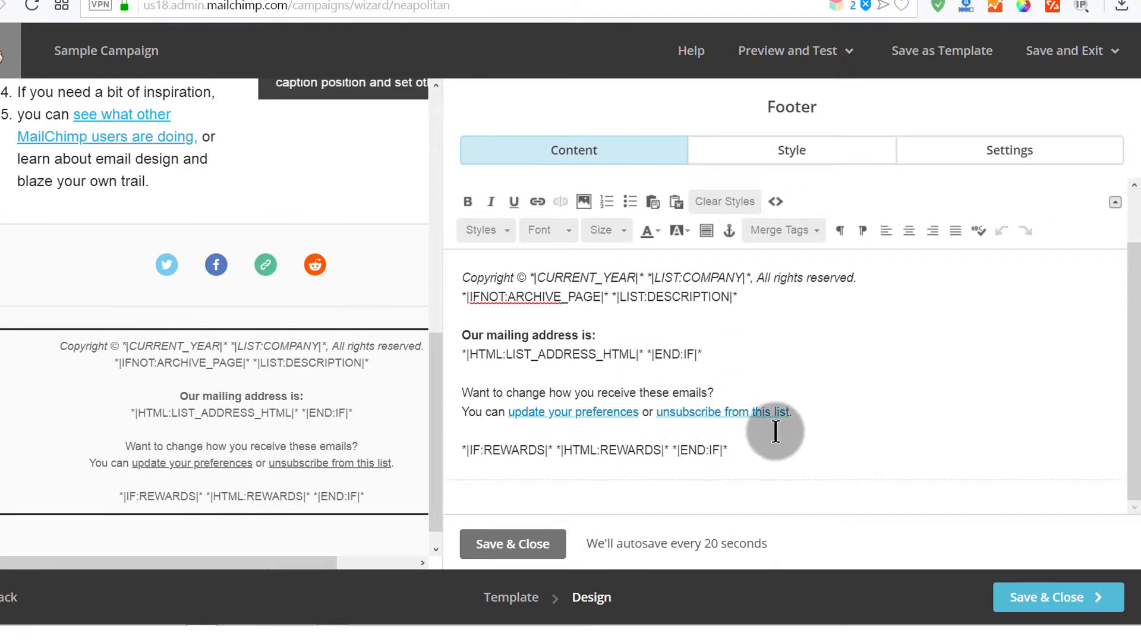
{"action": "left_click_drag", "start_coordinate": [462, 353], "coordinate": [721, 357]}
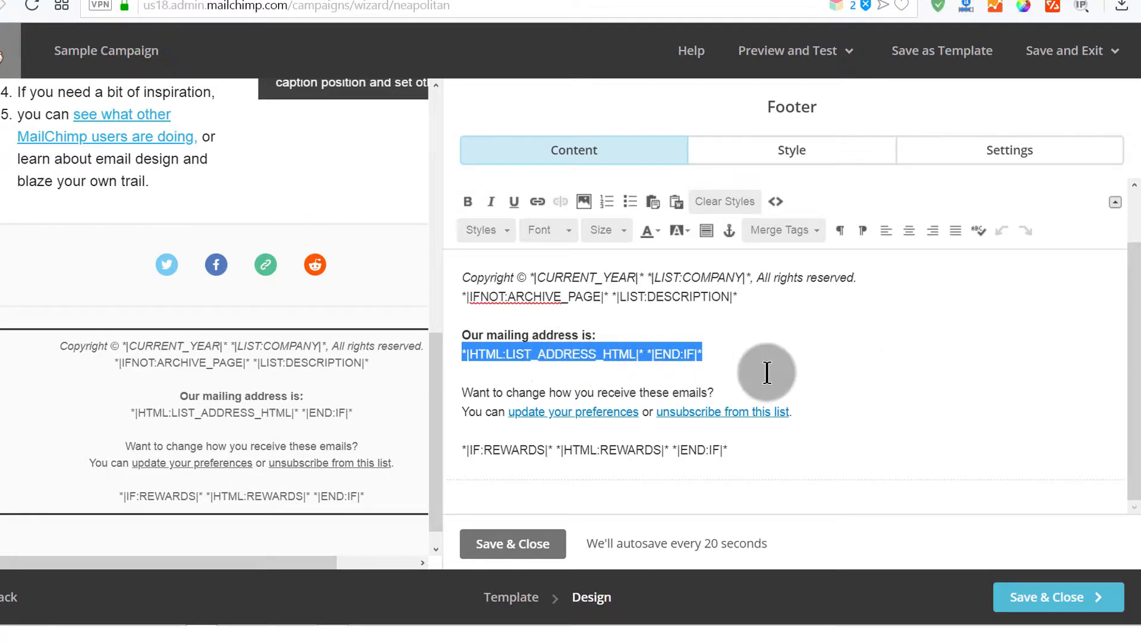
{"action": "left_click_drag", "start_coordinate": [452, 449], "coordinate": [557, 466]}
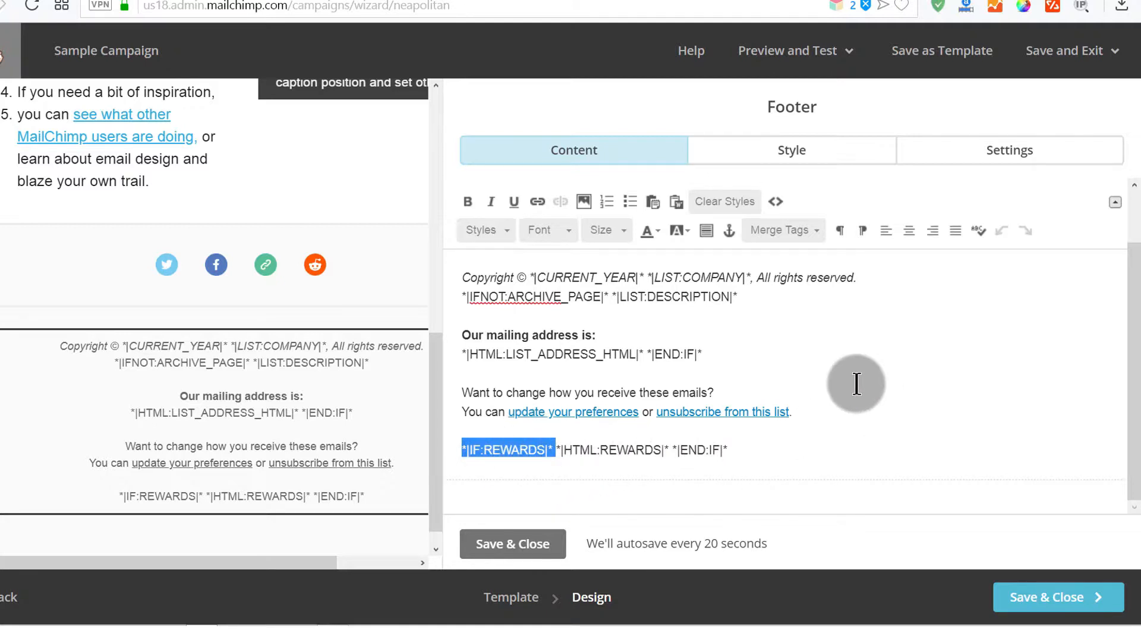
{"action": "scroll", "coordinate": [683, 389], "scroll_direction": "up", "scroll_amount": 1}
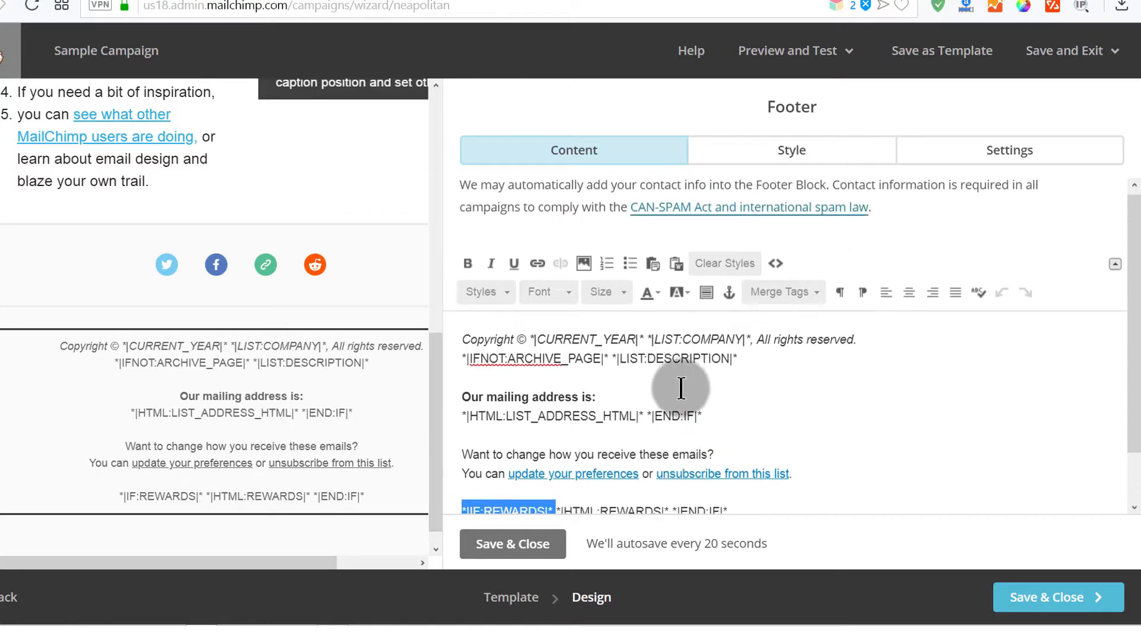
{"action": "scroll", "coordinate": [683, 382], "scroll_direction": "down", "scroll_amount": 1}
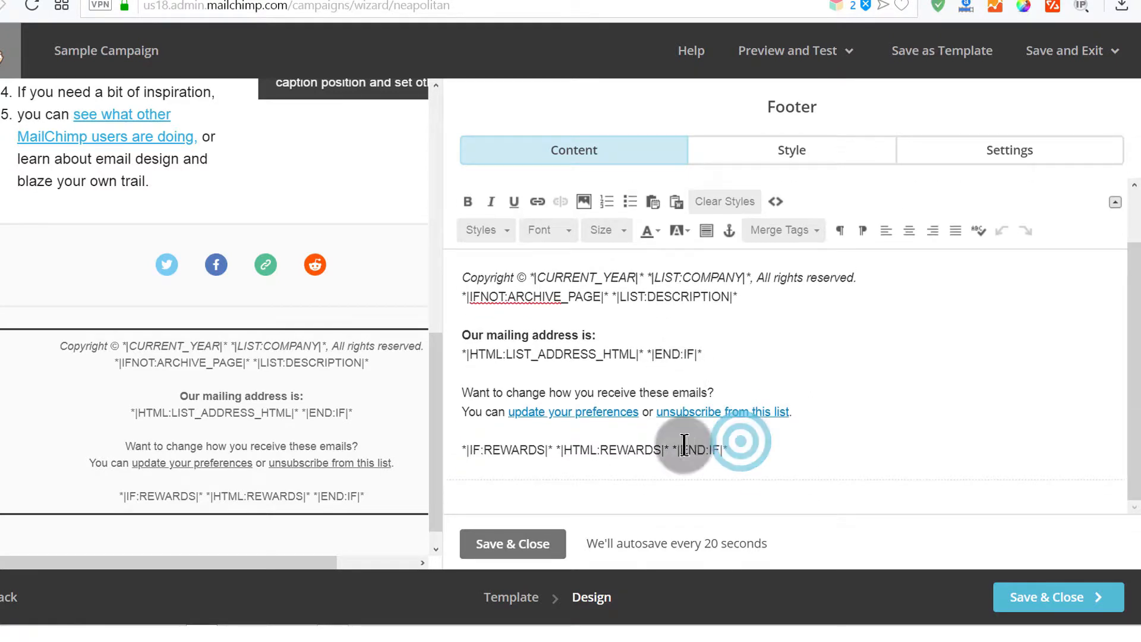
- Save and close the footer block
{"action": "scroll", "coordinate": [678, 311], "scroll_direction": "up", "scroll_amount": 1}
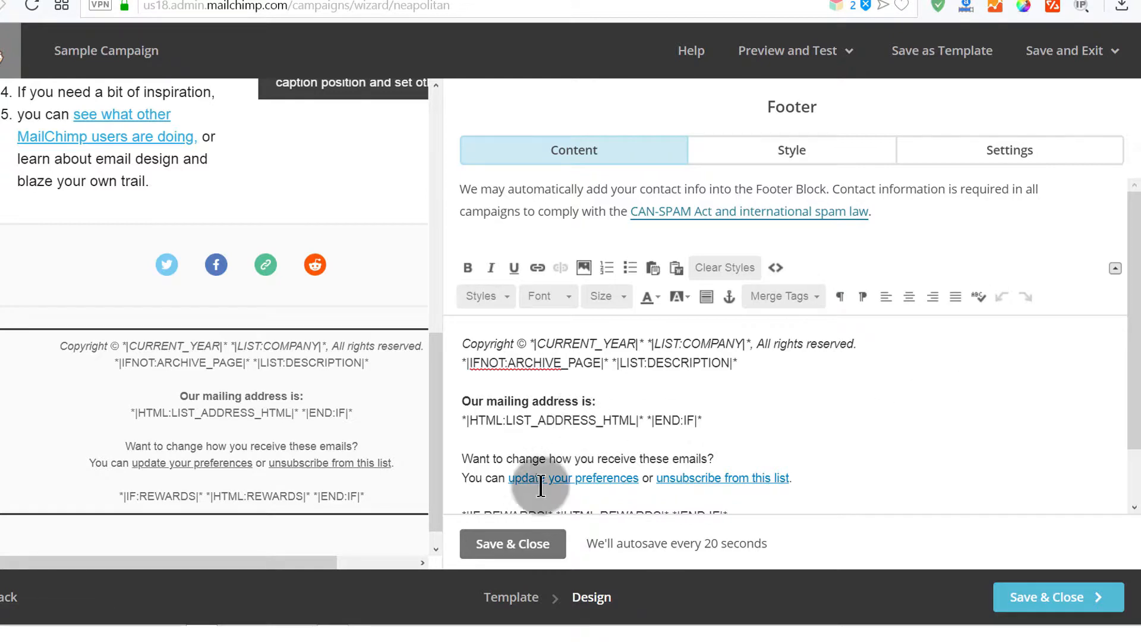
{"action": "left_click", "coordinate": [511, 546]}
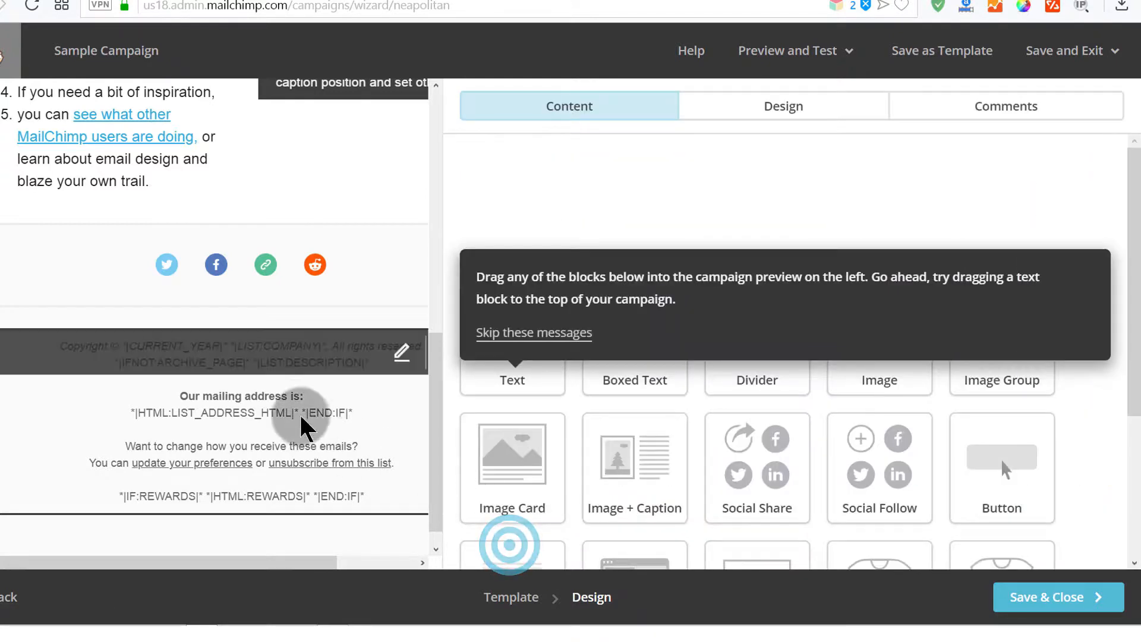
- Examine the font, size, color, alignment and line-height style options of the numbered-list text block, then save and close the block
{"action": "scroll", "coordinate": [433, 381], "scroll_direction": "up", "scroll_amount": 5}
{"action": "mouse_move", "coordinate": [198, 216]}
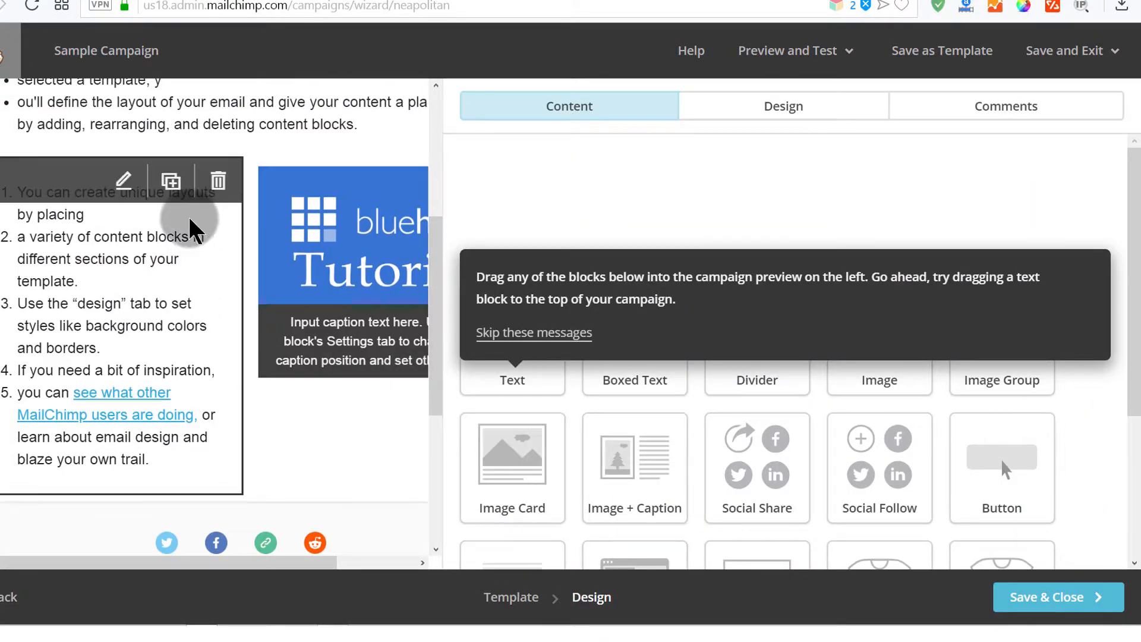
{"action": "left_click", "coordinate": [121, 181]}
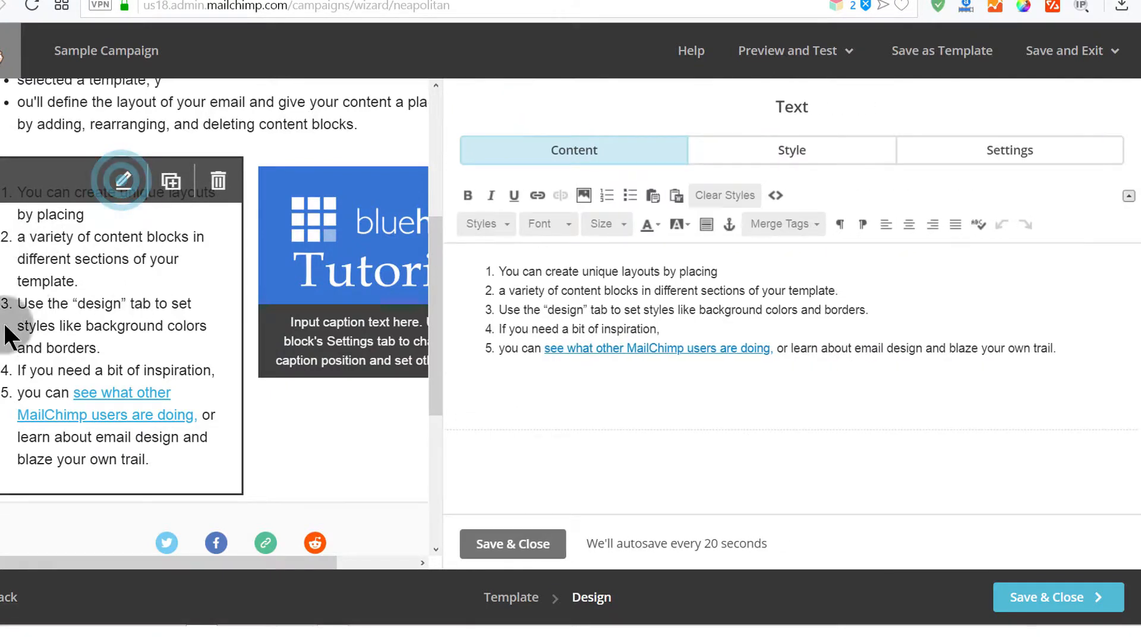
{"action": "left_click", "coordinate": [779, 156]}
{"action": "scroll", "coordinate": [713, 277], "scroll_direction": "down", "scroll_amount": 2}
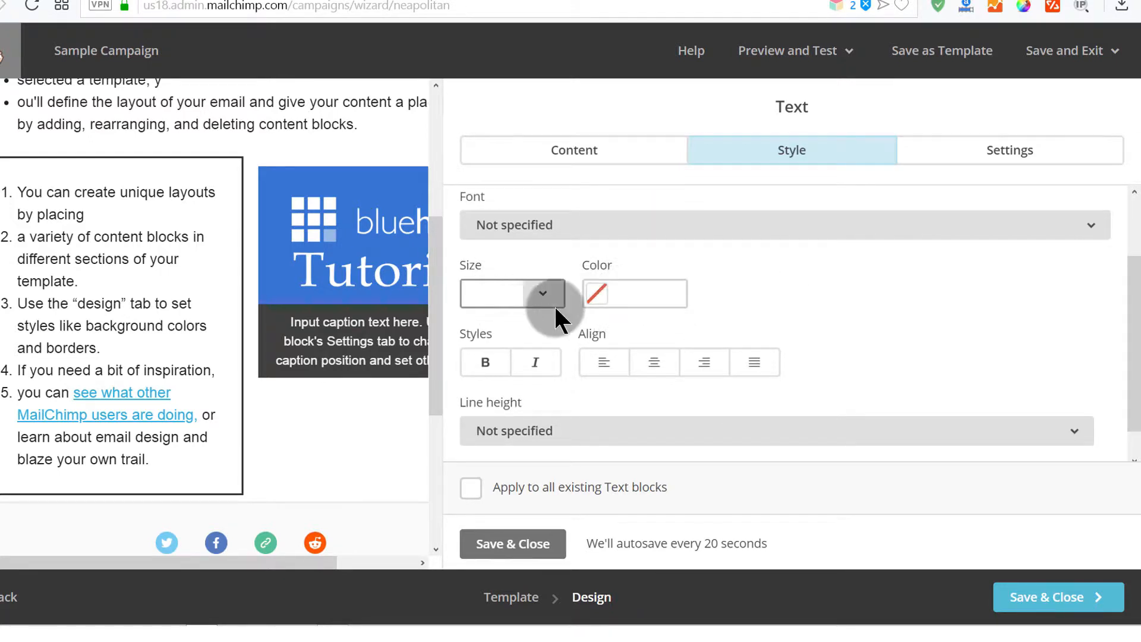
{"action": "scroll", "coordinate": [555, 306], "scroll_direction": "down", "scroll_amount": 1}
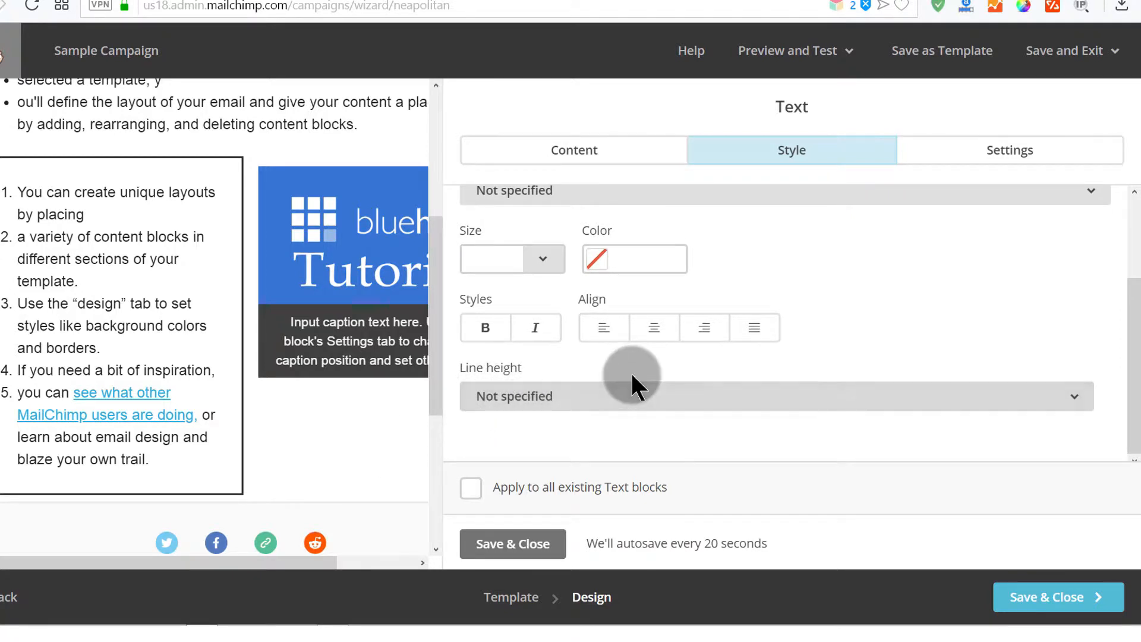
{"action": "scroll", "coordinate": [635, 386], "scroll_direction": "up", "scroll_amount": 3}
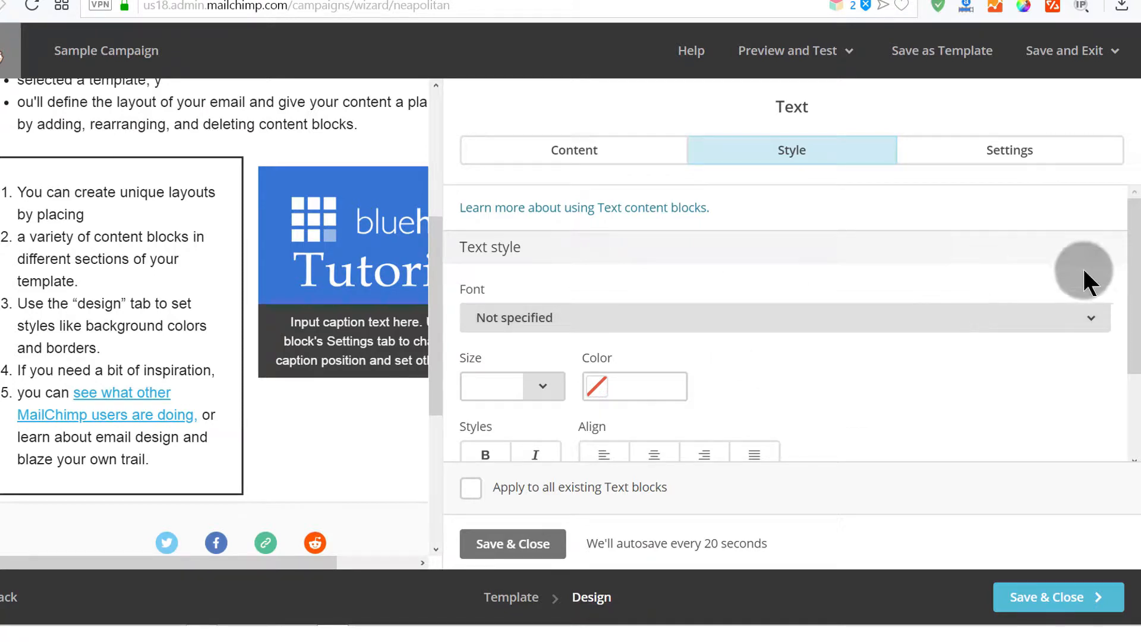
{"action": "left_click_drag", "start_coordinate": [1134, 253], "coordinate": [1082, 438]}
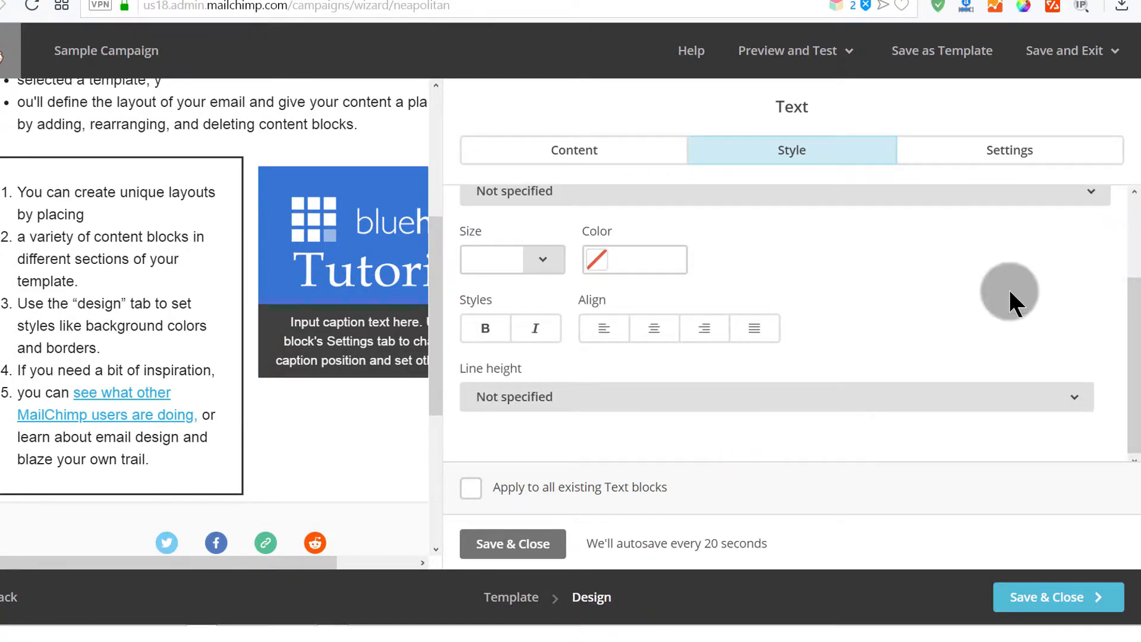
{"action": "scroll", "coordinate": [755, 263], "scroll_direction": "up", "scroll_amount": 2}
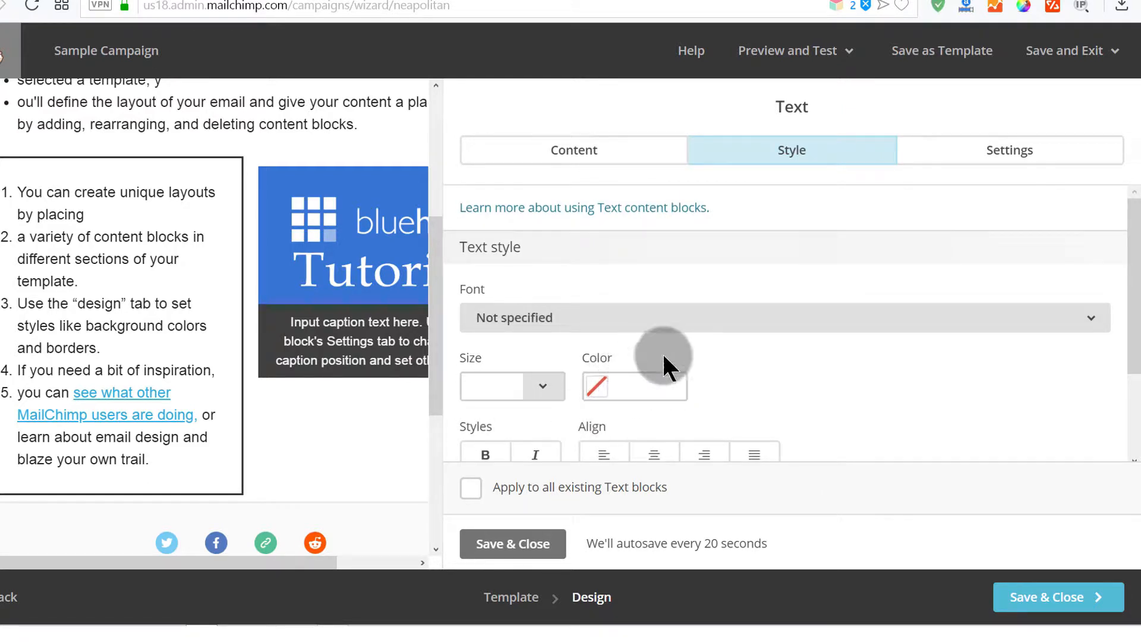
{"action": "scroll", "coordinate": [662, 353], "scroll_direction": "down", "scroll_amount": 2}
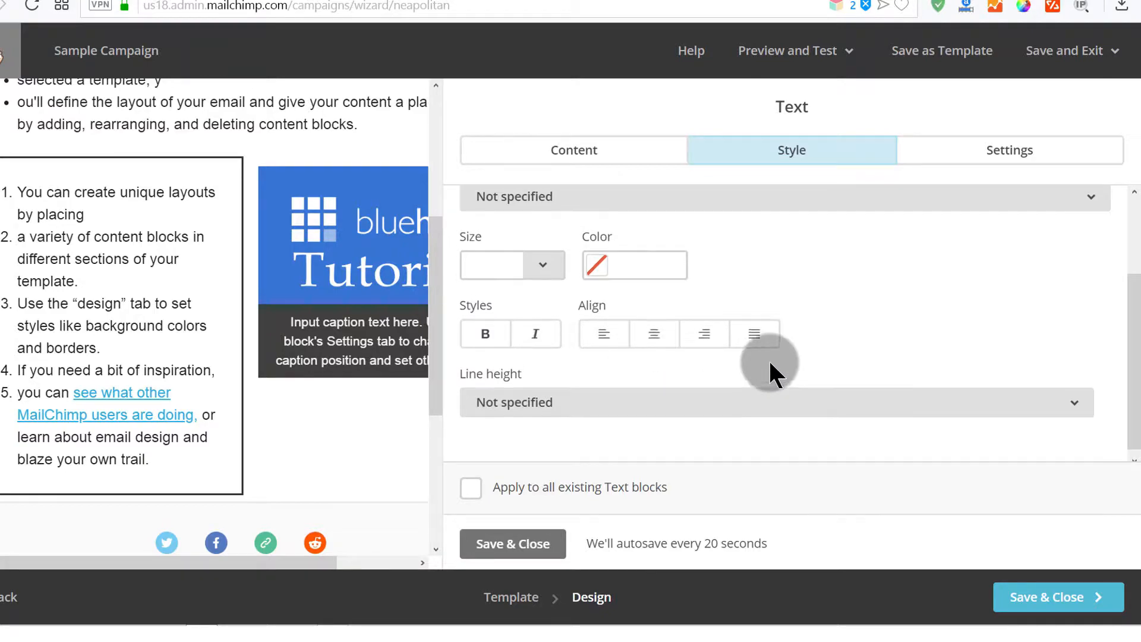
{"action": "scroll", "coordinate": [767, 361], "scroll_direction": "up", "scroll_amount": 2}
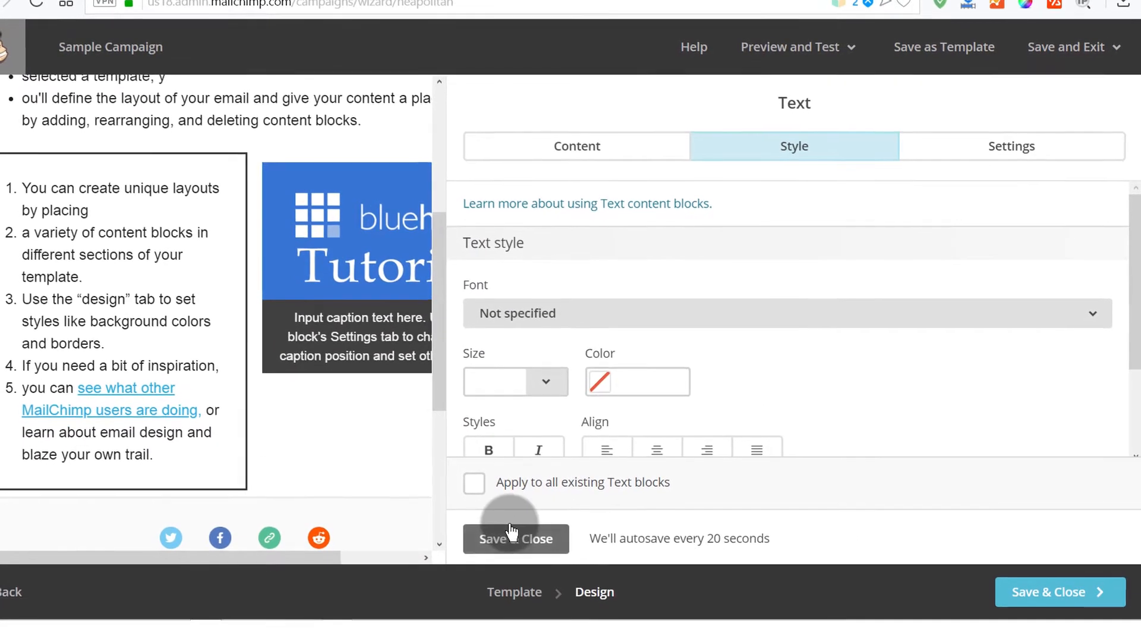
{"action": "left_click", "coordinate": [514, 542]}
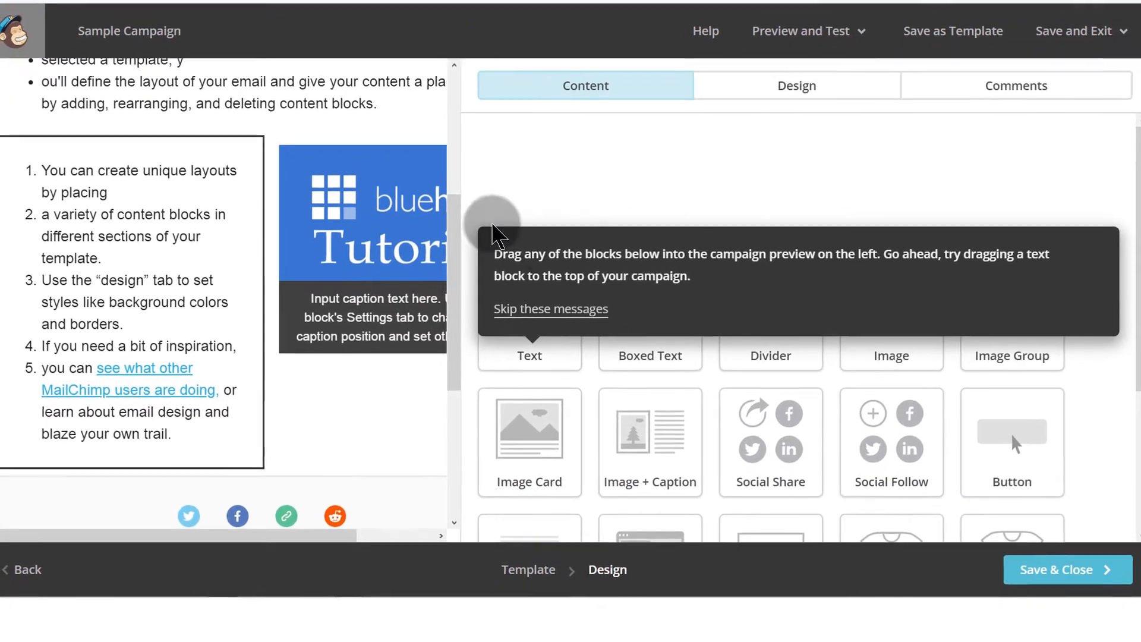
- Open the "It's time to design your email" text block for editing and add the greeting "Hey" above its heading, separated by a blank line
{"action": "scroll", "coordinate": [377, 199], "scroll_direction": "up", "scroll_amount": 5}
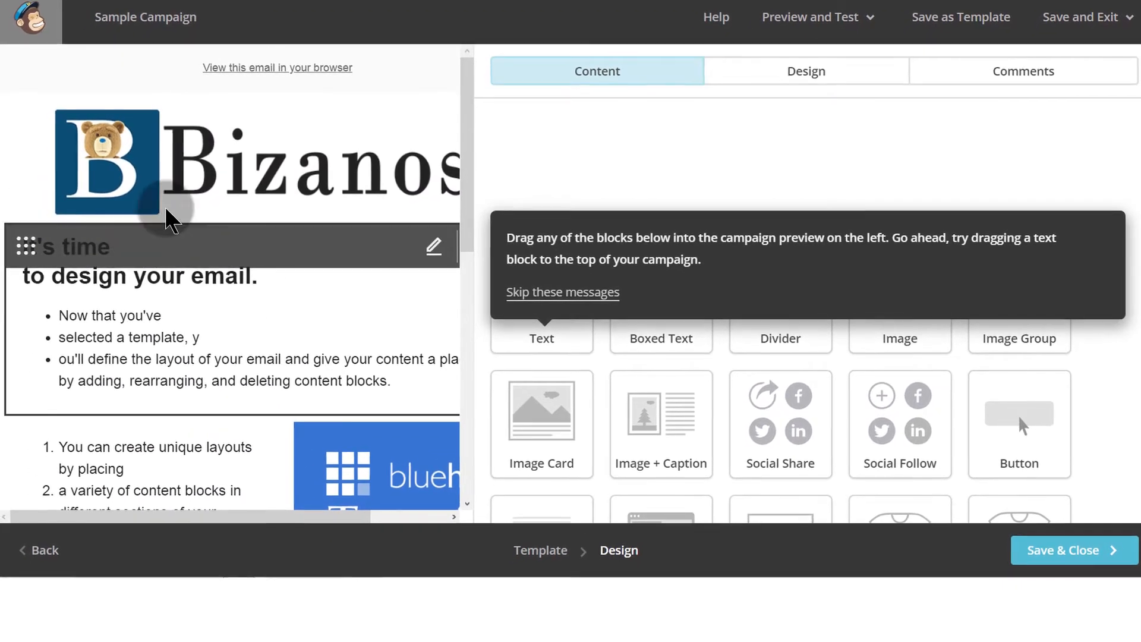
{"action": "left_click", "coordinate": [55, 295]}
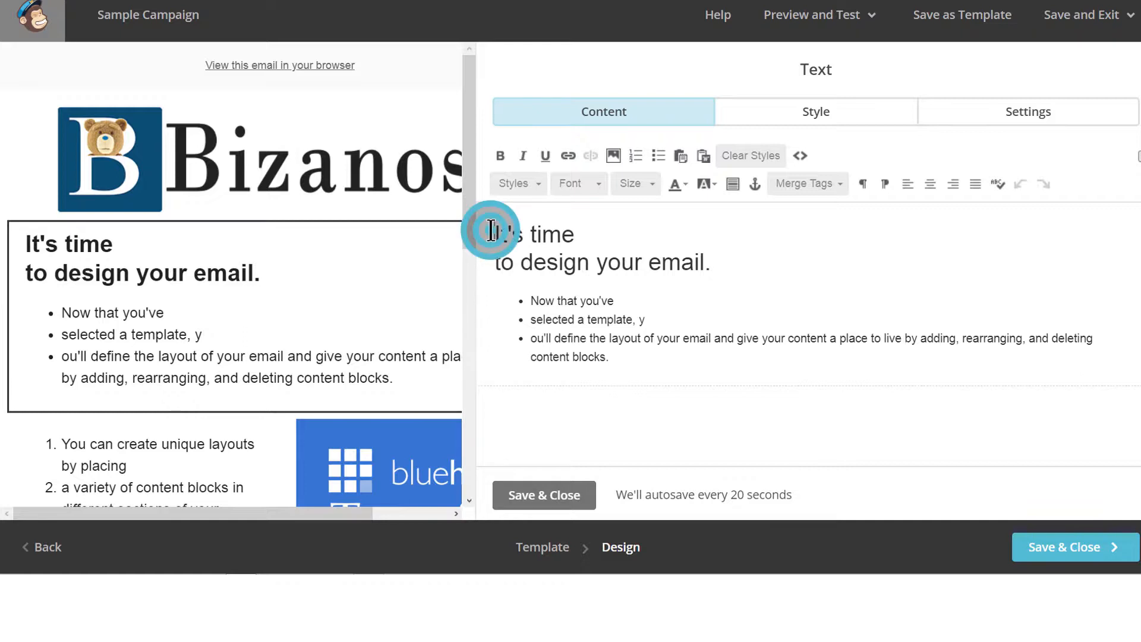
{"action": "left_click", "coordinate": [492, 233]}
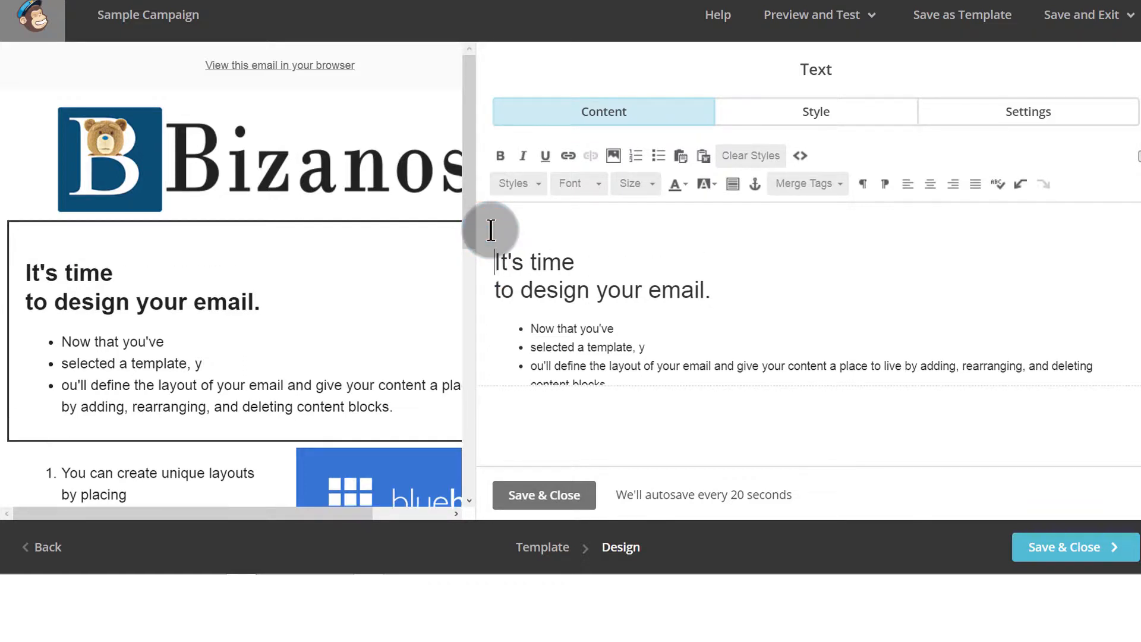
{"action": "key", "text": "Return"}
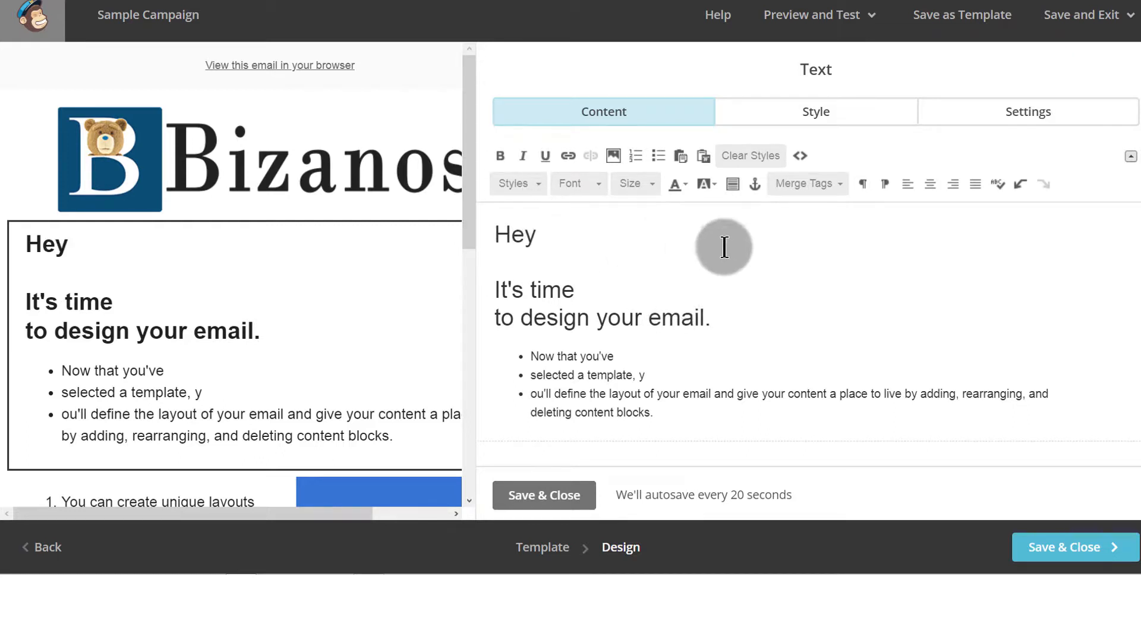
- Insert the Email Address merge tag after "Hey" in the greeting line
{"action": "left_click", "coordinate": [821, 181]}
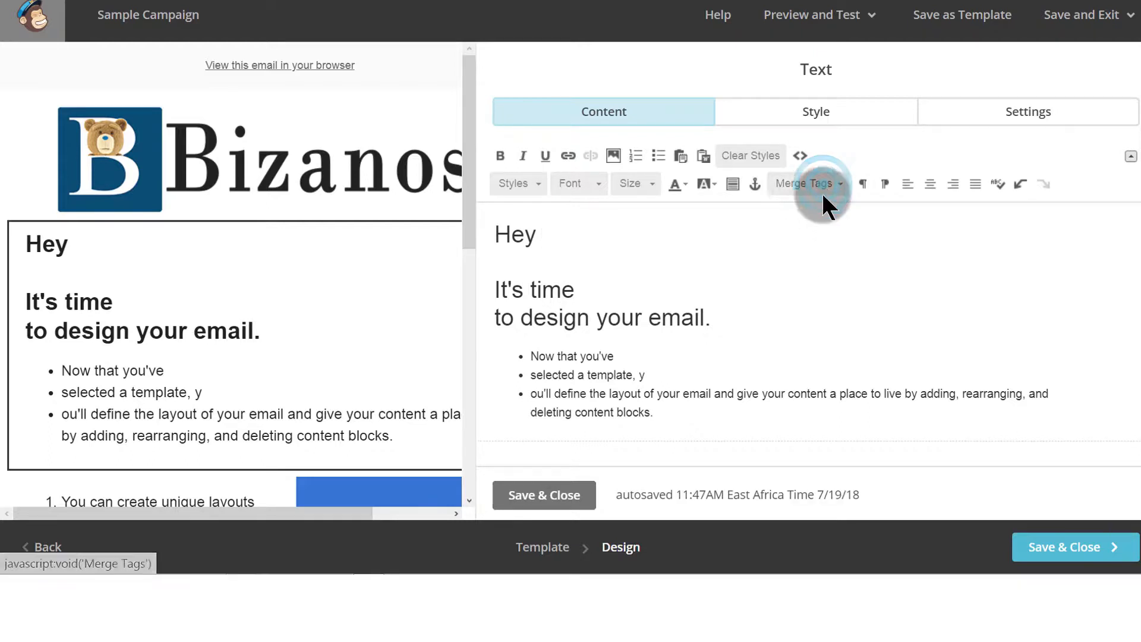
{"action": "left_click", "coordinate": [825, 184]}
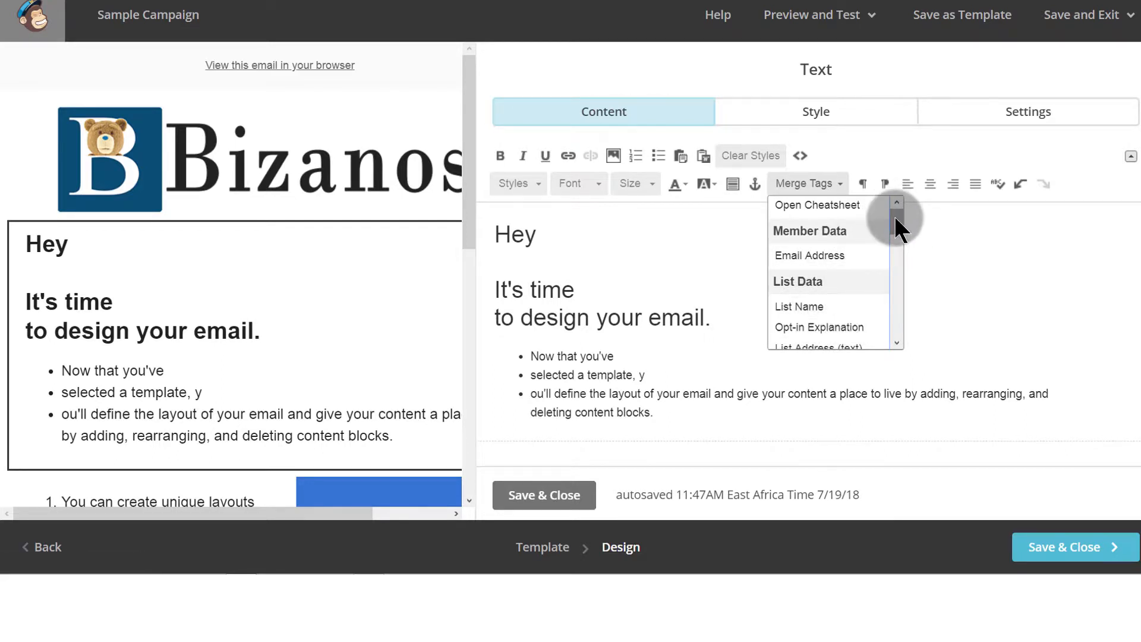
{"action": "left_click_drag", "start_coordinate": [894, 216], "coordinate": [829, 250]}
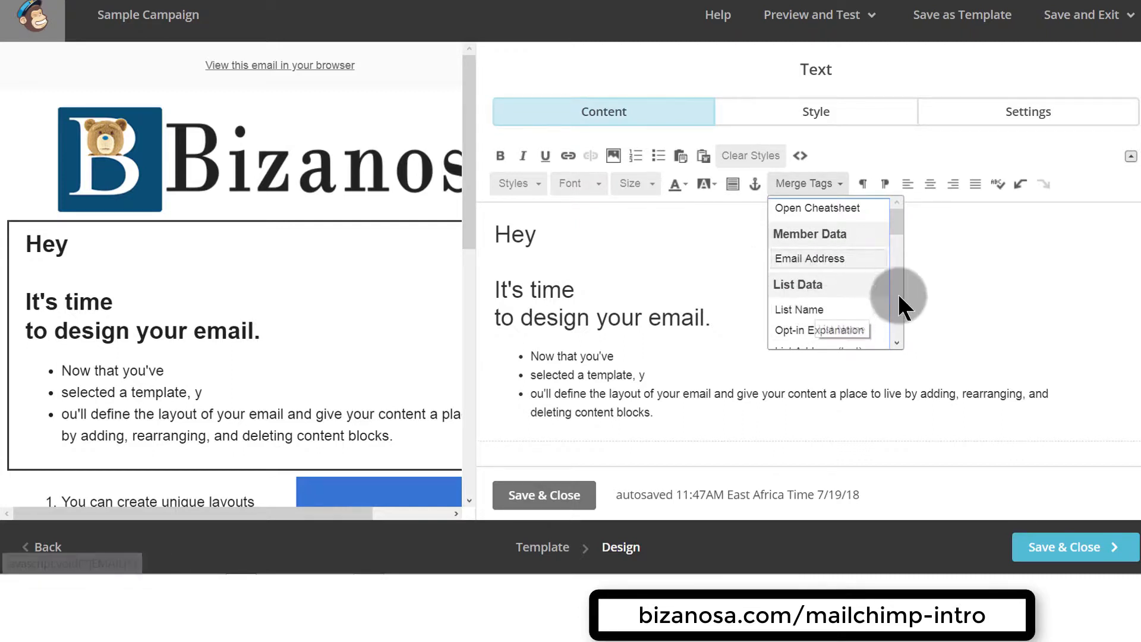
{"action": "left_click", "coordinate": [805, 259]}
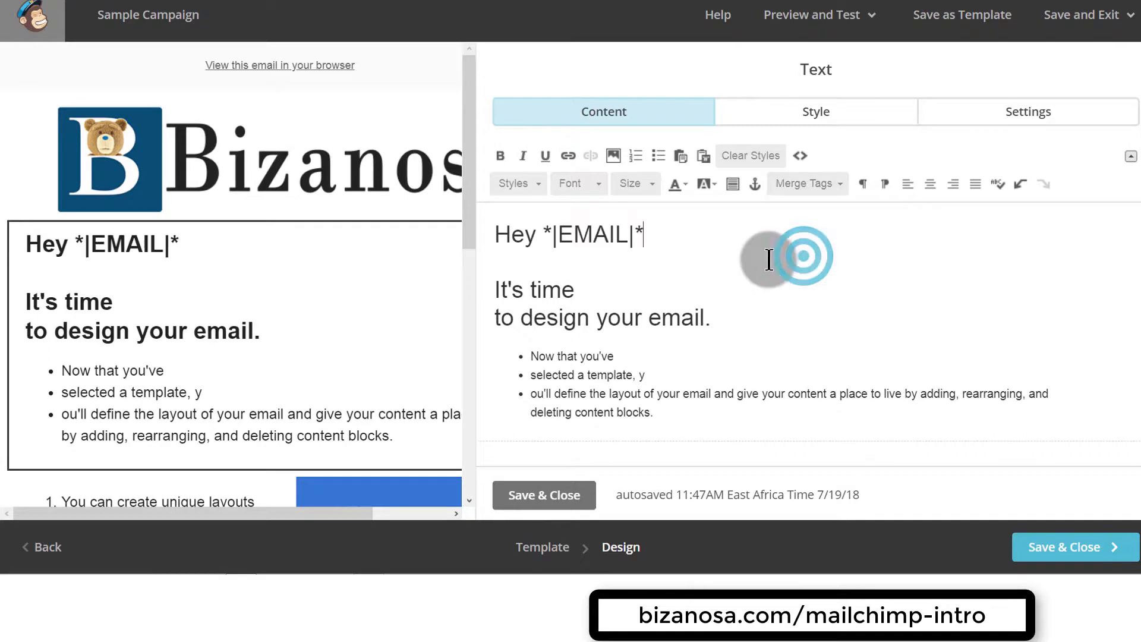
- Change the greeting's merge tag to *|FNAME|*, then save and close the text block
{"action": "left_click_drag", "start_coordinate": [572, 234], "coordinate": [631, 235]}
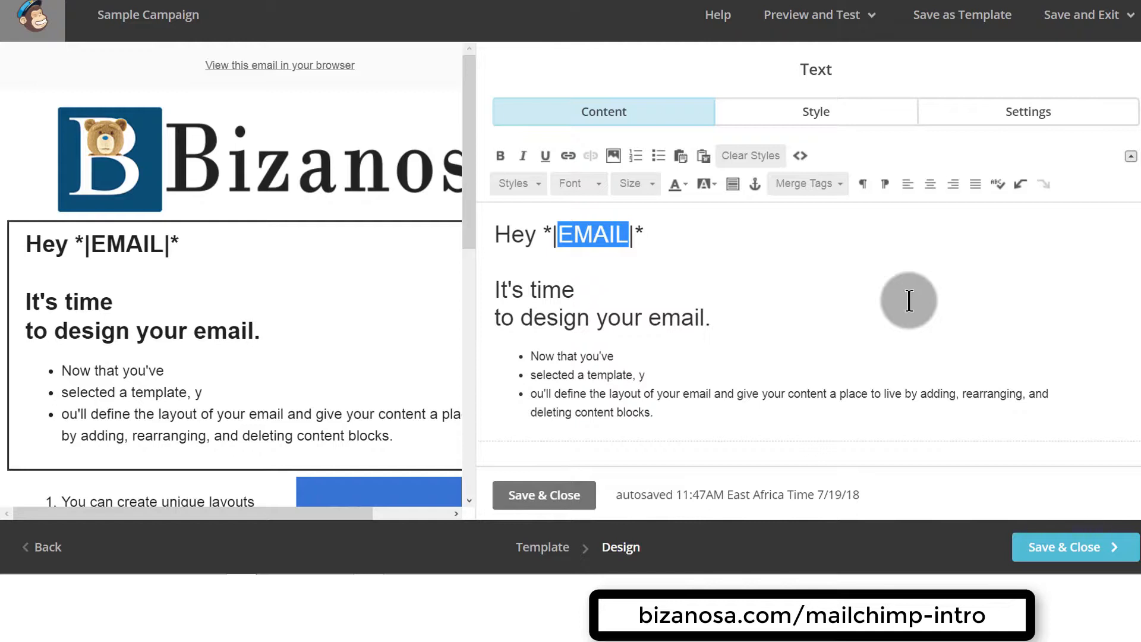
{"action": "type", "text": "FNAME"}
{"action": "left_click_drag", "start_coordinate": [544, 232], "coordinate": [669, 242]}
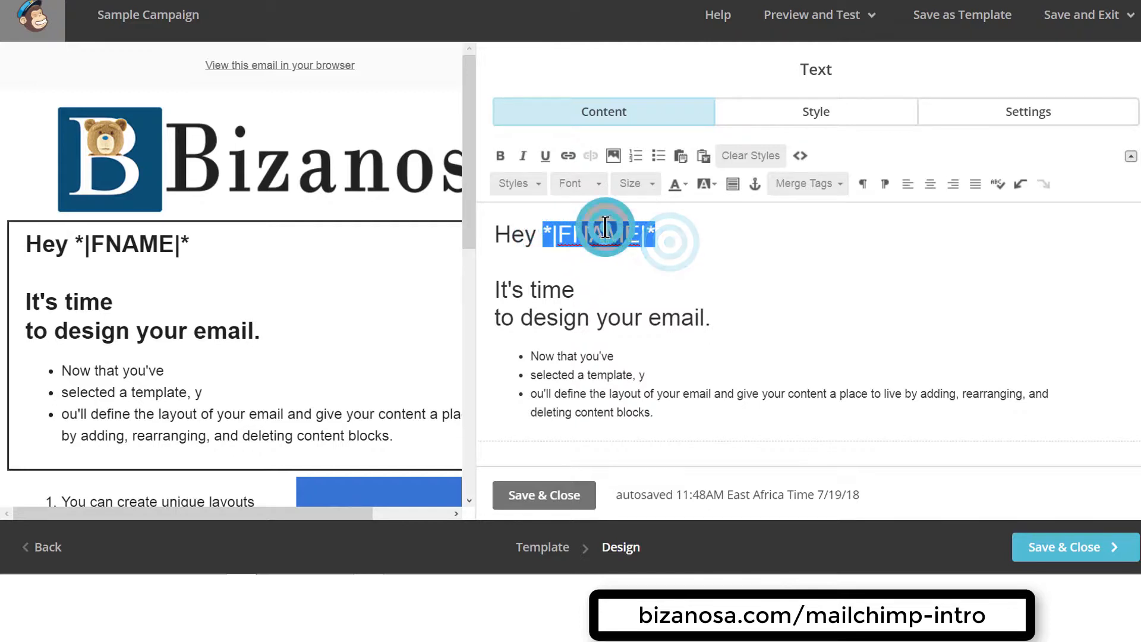
{"action": "left_click", "coordinate": [600, 295]}
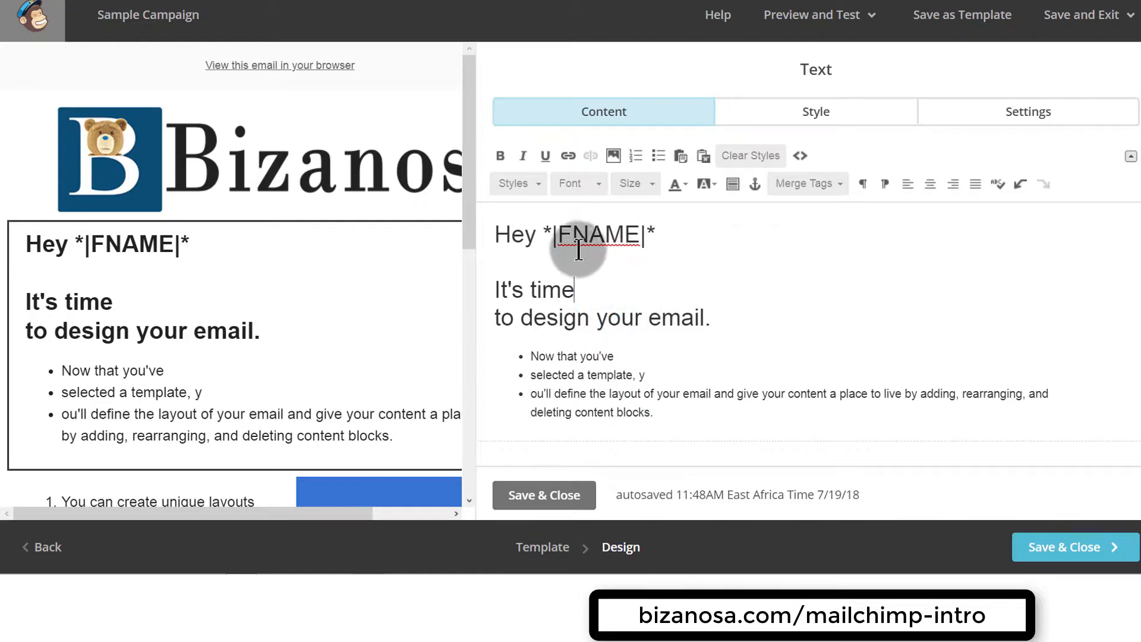
{"action": "left_click_drag", "start_coordinate": [552, 230], "coordinate": [693, 234]}
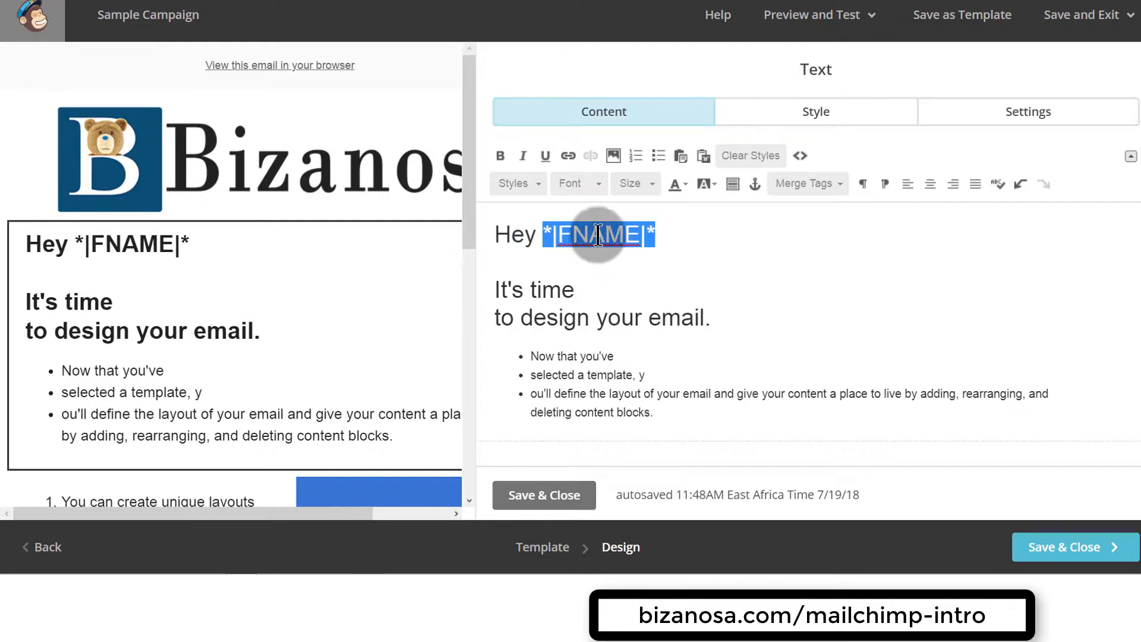
{"action": "left_click", "coordinate": [677, 229]}
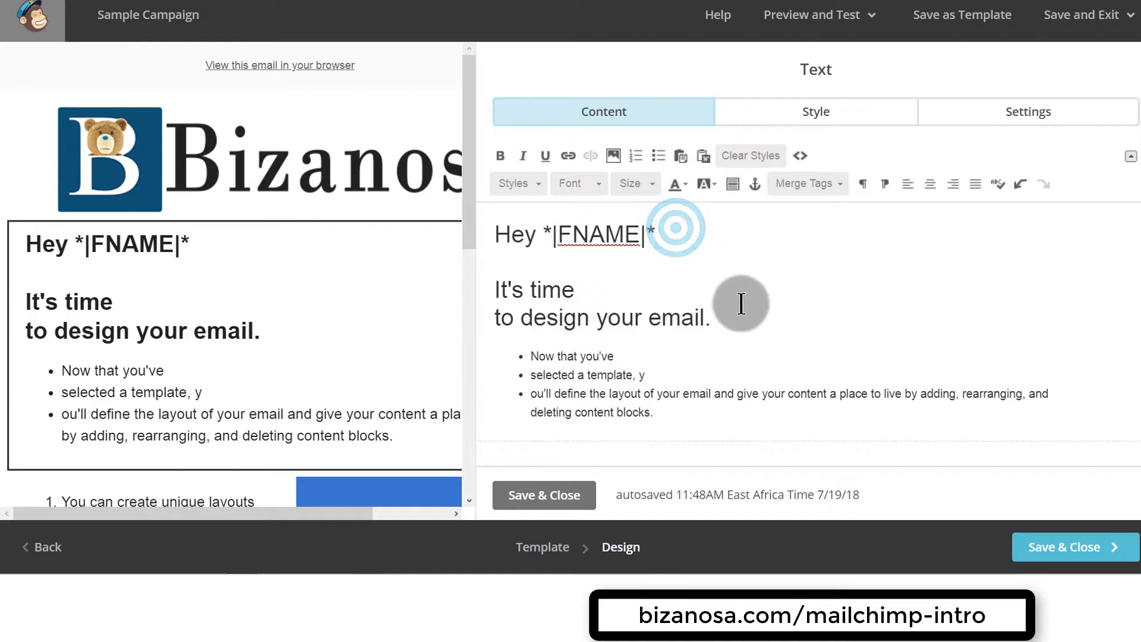
{"action": "scroll", "coordinate": [713, 315], "scroll_direction": "down", "scroll_amount": 1}
{"action": "left_click", "coordinate": [543, 496]}
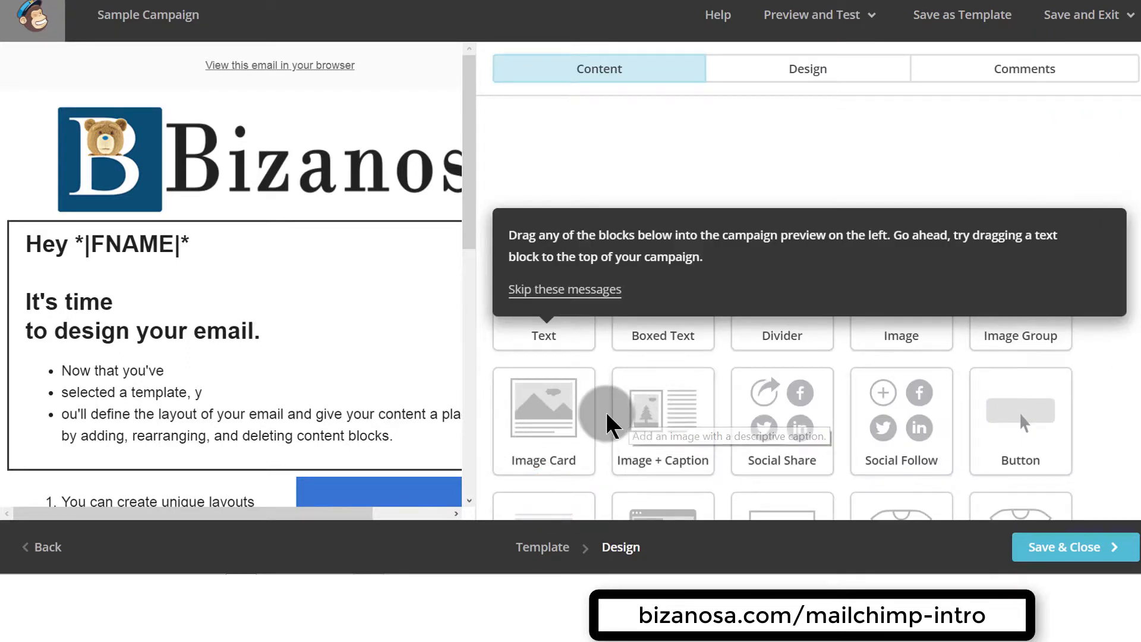
- Open the campaign in preview mode and enable live merge tag info
{"action": "left_click", "coordinate": [872, 16]}
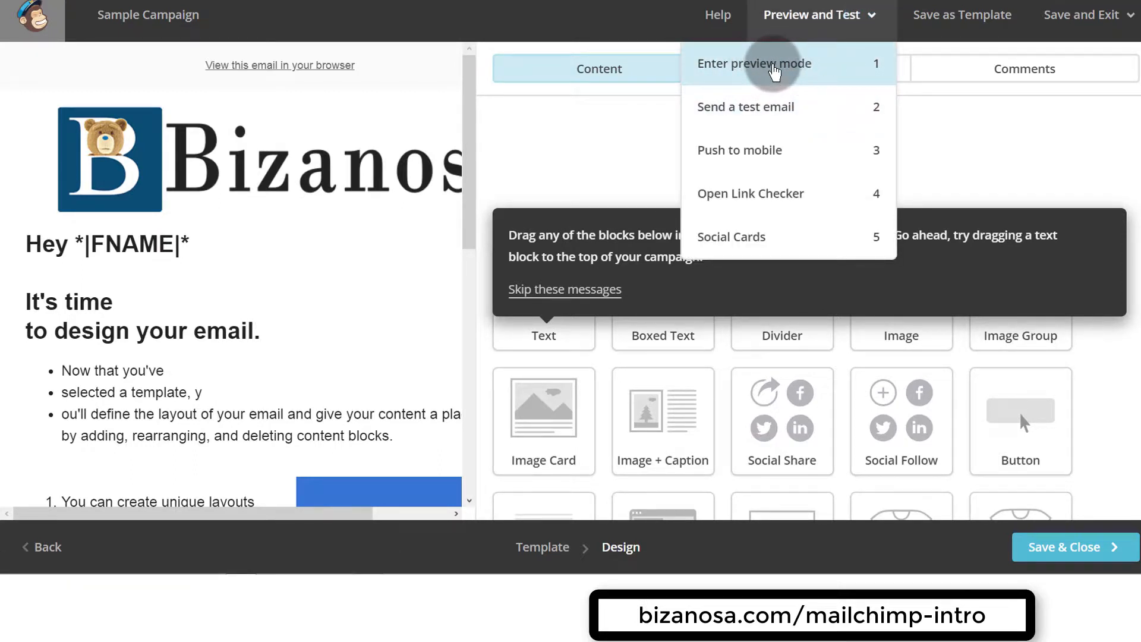
{"action": "left_click", "coordinate": [773, 66]}
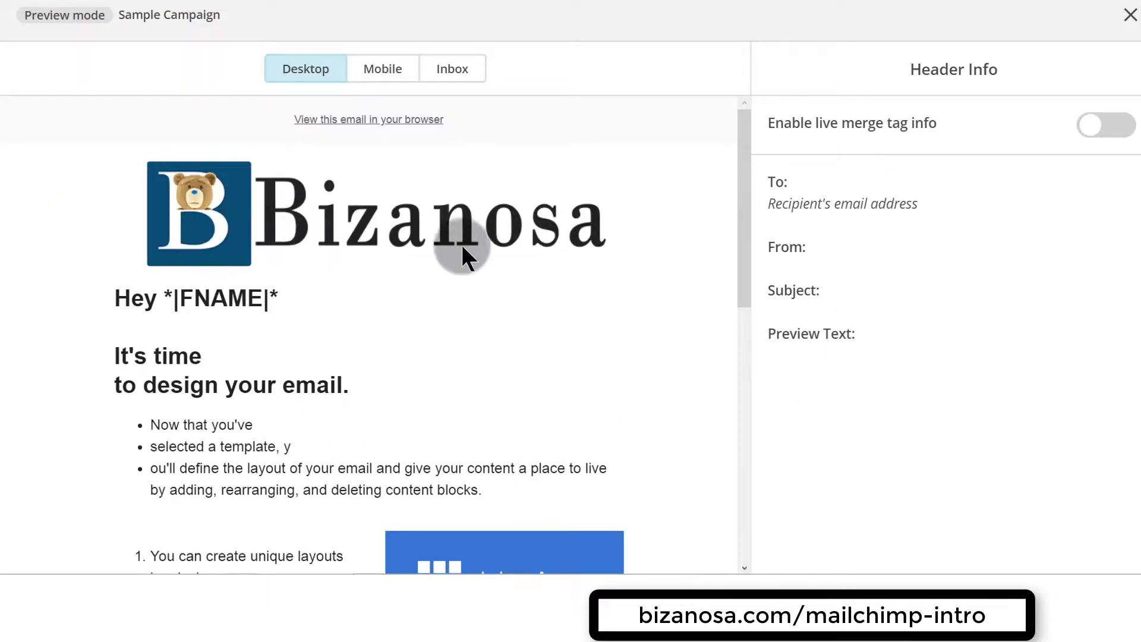
{"action": "left_click_drag", "start_coordinate": [746, 156], "coordinate": [711, 120]}
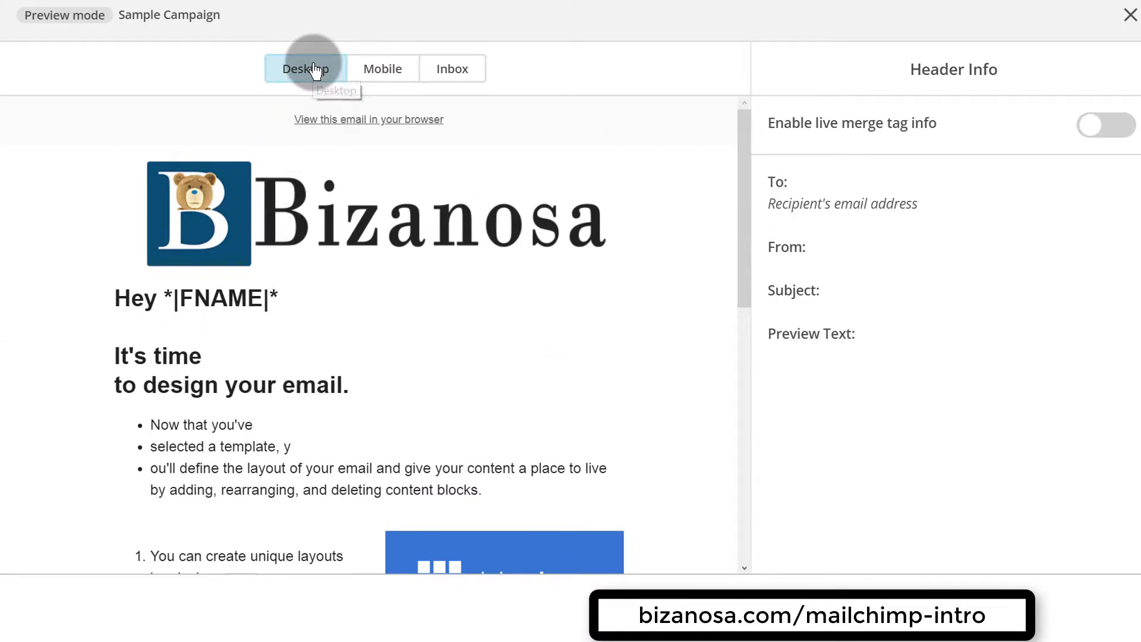
{"action": "left_click", "coordinate": [1122, 125]}
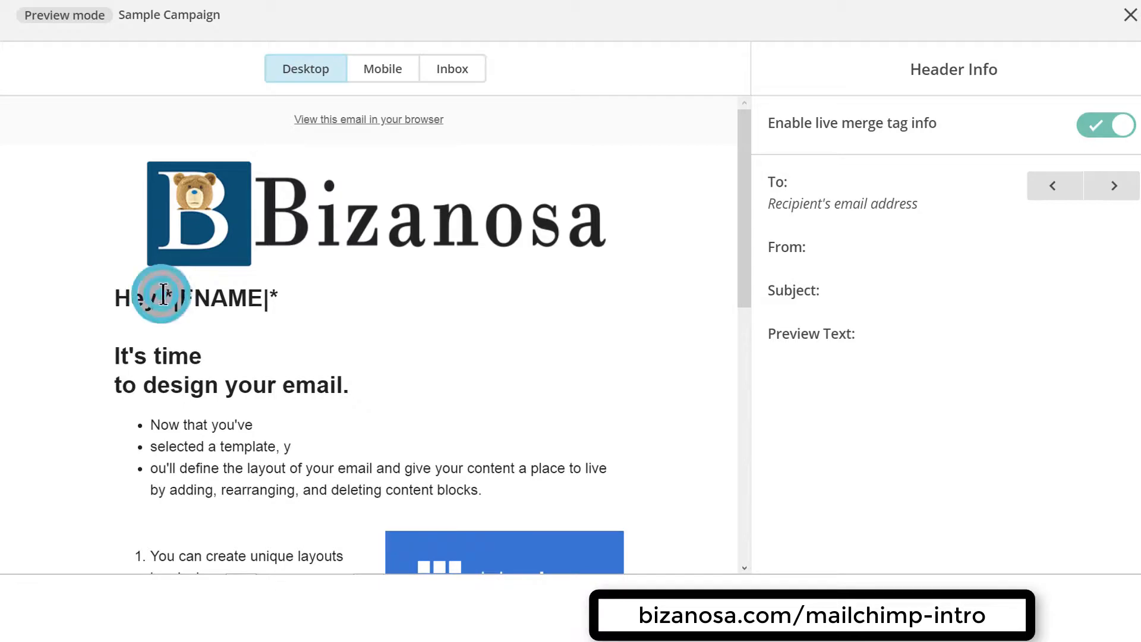
- Examine the *|FNAME|* greeting and the footer merge tags in the desktop preview
{"action": "left_click_drag", "start_coordinate": [164, 293], "coordinate": [347, 291]}
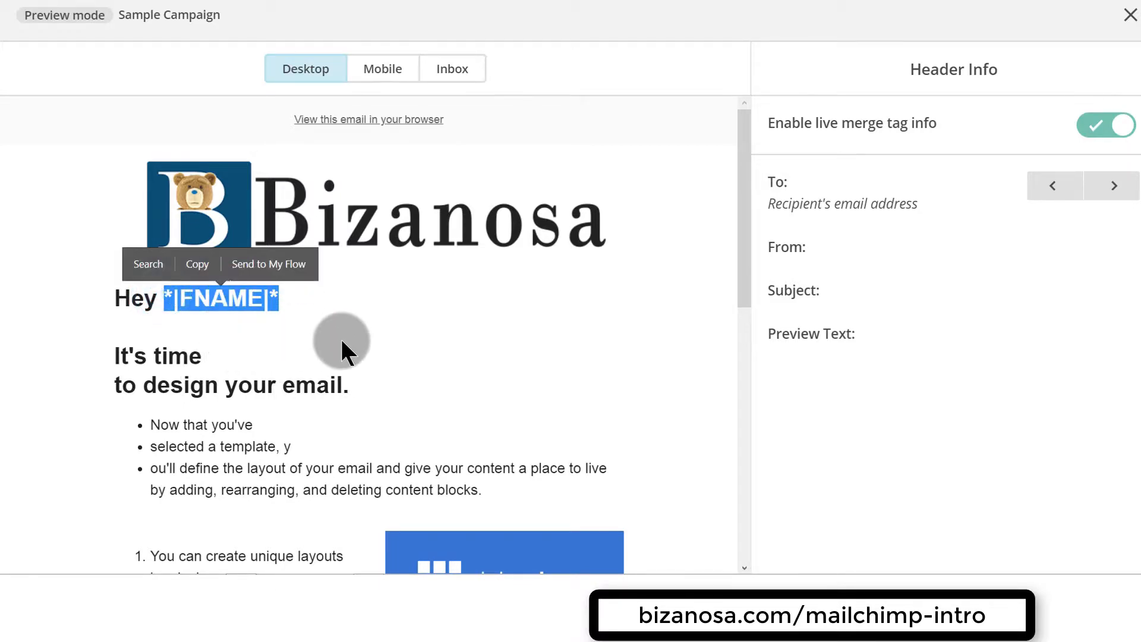
{"action": "scroll", "coordinate": [343, 342], "scroll_direction": "down", "scroll_amount": 10}
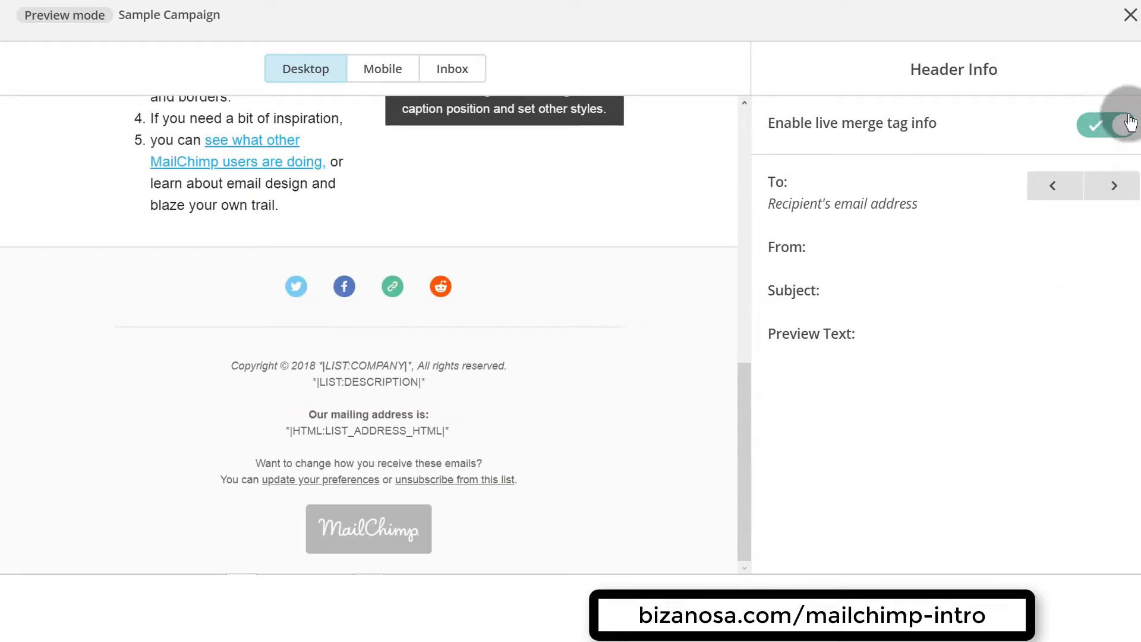
{"action": "scroll", "coordinate": [606, 318], "scroll_direction": "up", "scroll_amount": 10}
{"action": "left_click", "coordinate": [176, 297]}
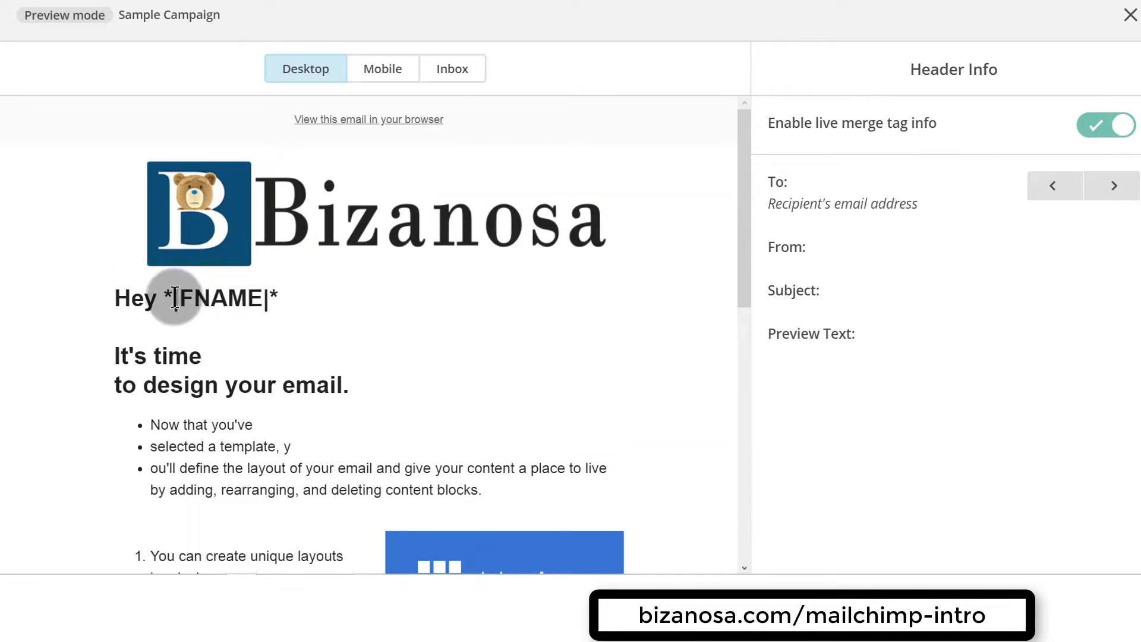
{"action": "left_click_drag", "start_coordinate": [165, 296], "coordinate": [284, 321]}
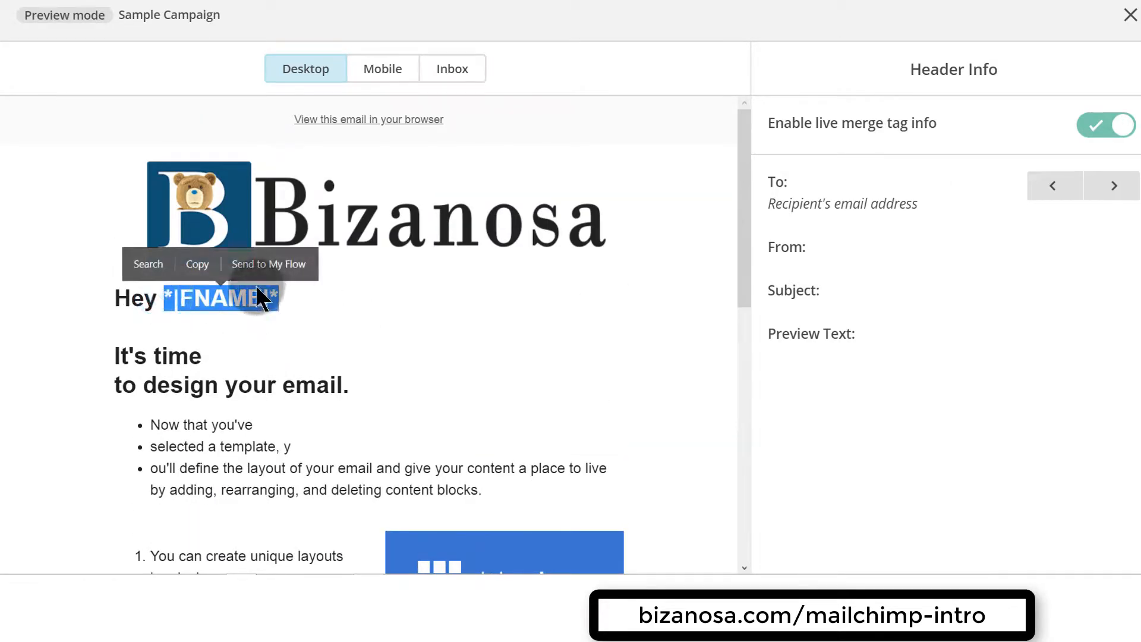
{"action": "left_click", "coordinate": [326, 303]}
- Review the whole email in the mobile preview, open the inbox preview, and exit preview mode
{"action": "left_click", "coordinate": [385, 67]}
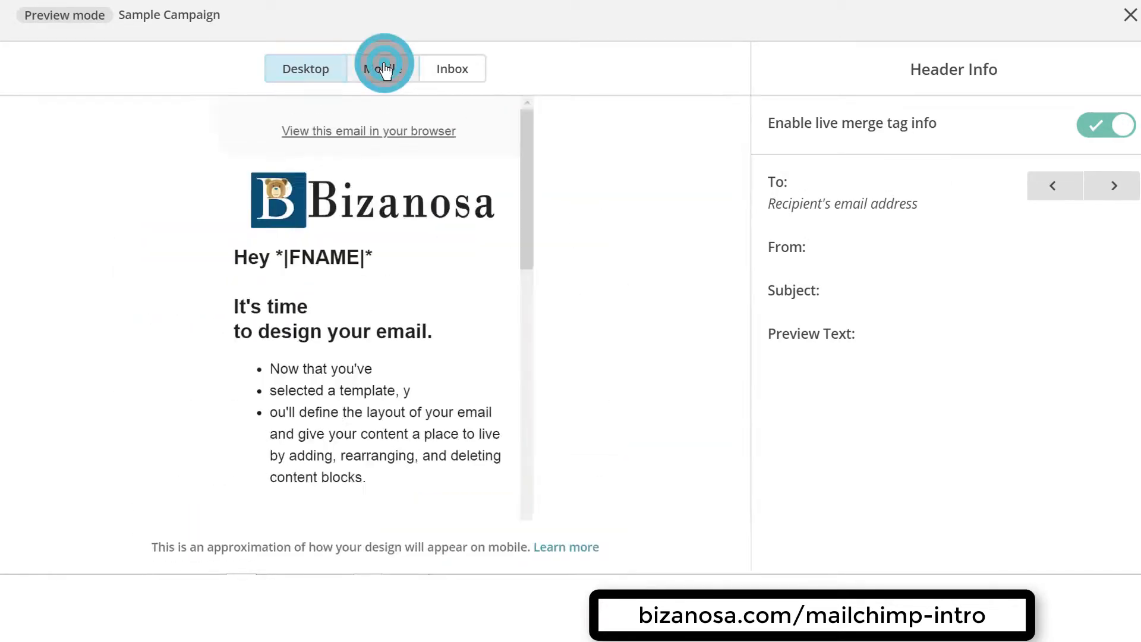
{"action": "left_click_drag", "start_coordinate": [527, 230], "coordinate": [546, 175]}
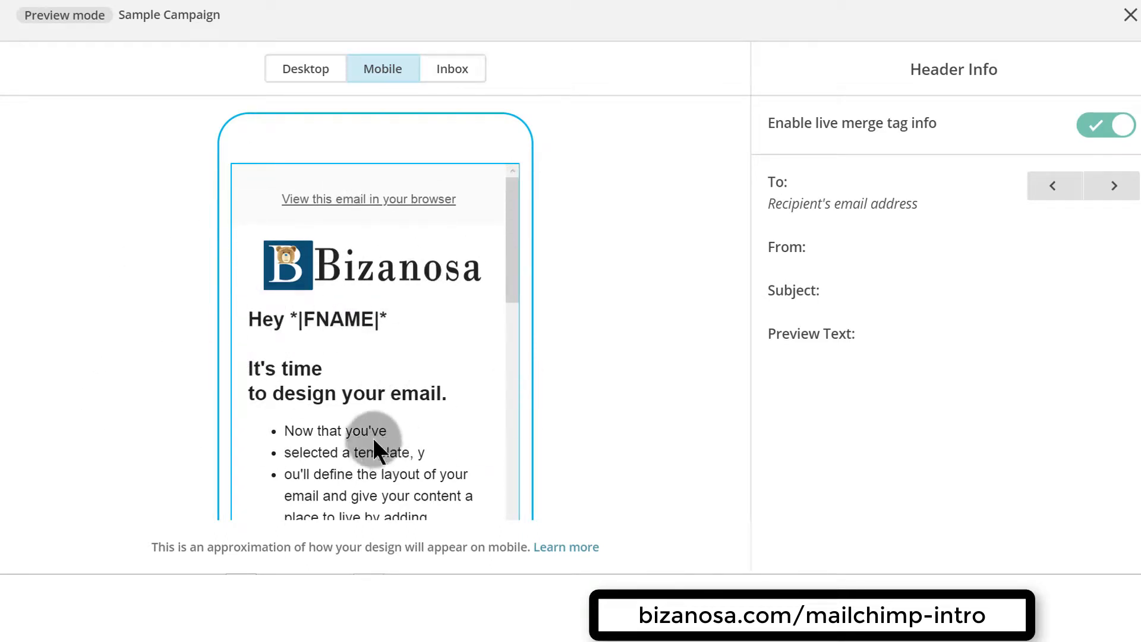
{"action": "scroll", "coordinate": [369, 279], "scroll_direction": "down", "scroll_amount": 15}
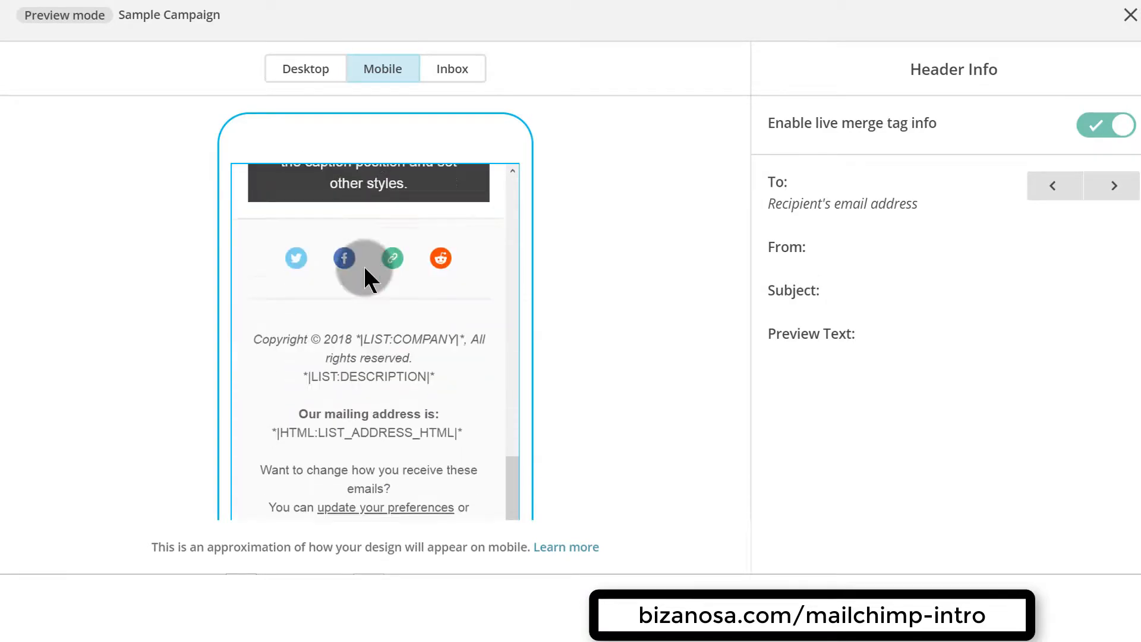
{"action": "scroll", "coordinate": [351, 226], "scroll_direction": "up", "scroll_amount": 10}
{"action": "scroll", "coordinate": [356, 202], "scroll_direction": "up", "scroll_amount": 5}
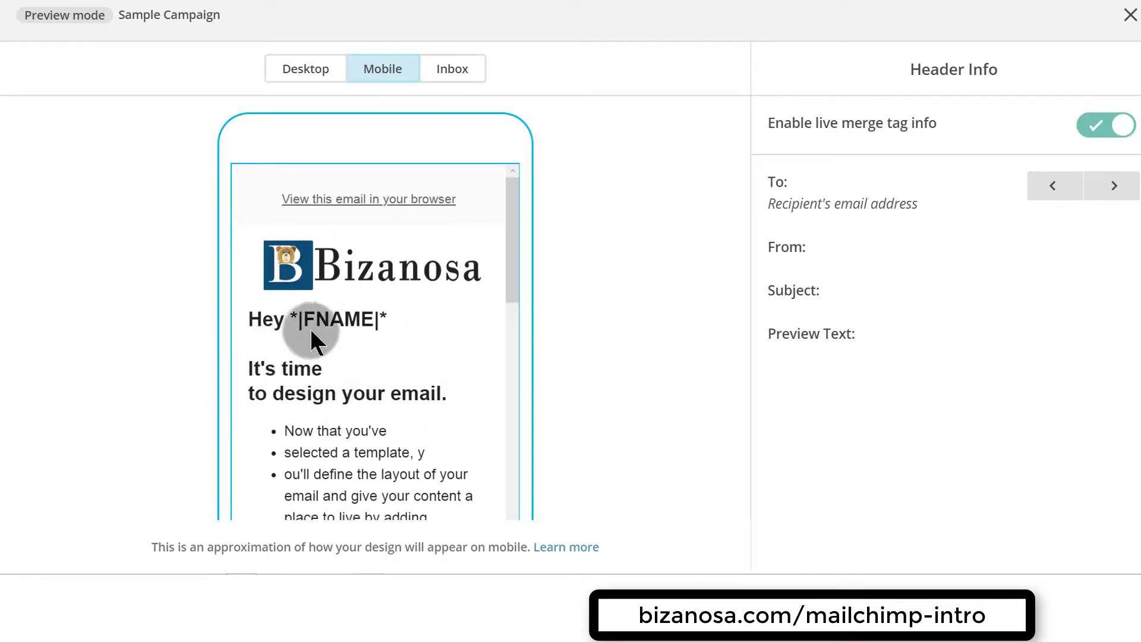
{"action": "scroll", "coordinate": [401, 347], "scroll_direction": "down", "scroll_amount": 3}
{"action": "scroll", "coordinate": [403, 343], "scroll_direction": "down", "scroll_amount": 10}
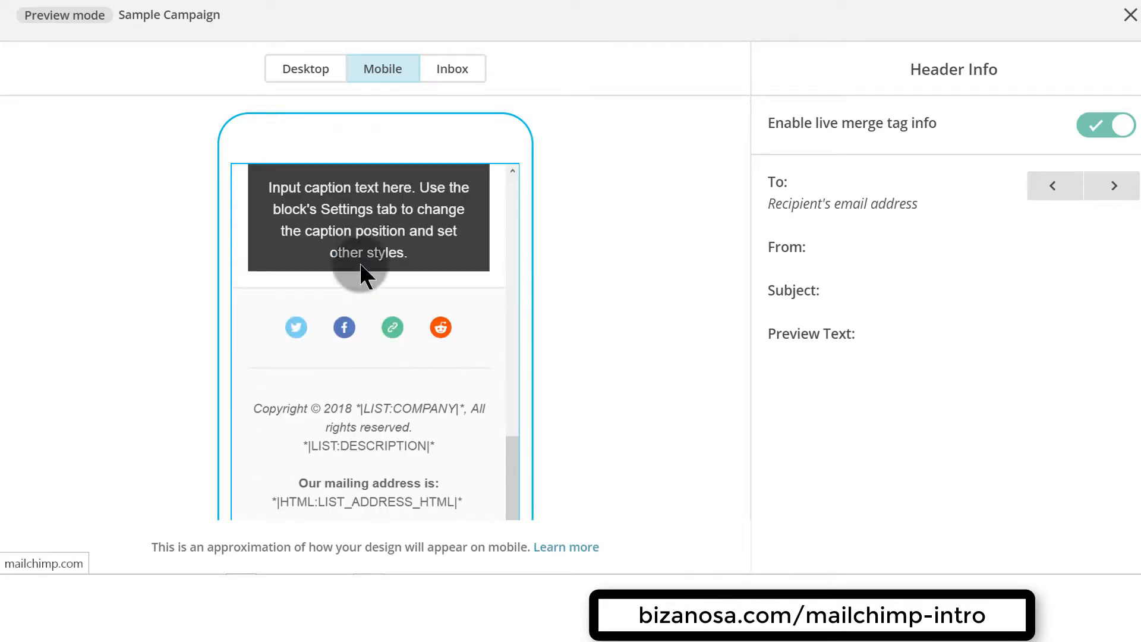
{"action": "scroll", "coordinate": [364, 273], "scroll_direction": "up", "scroll_amount": 5}
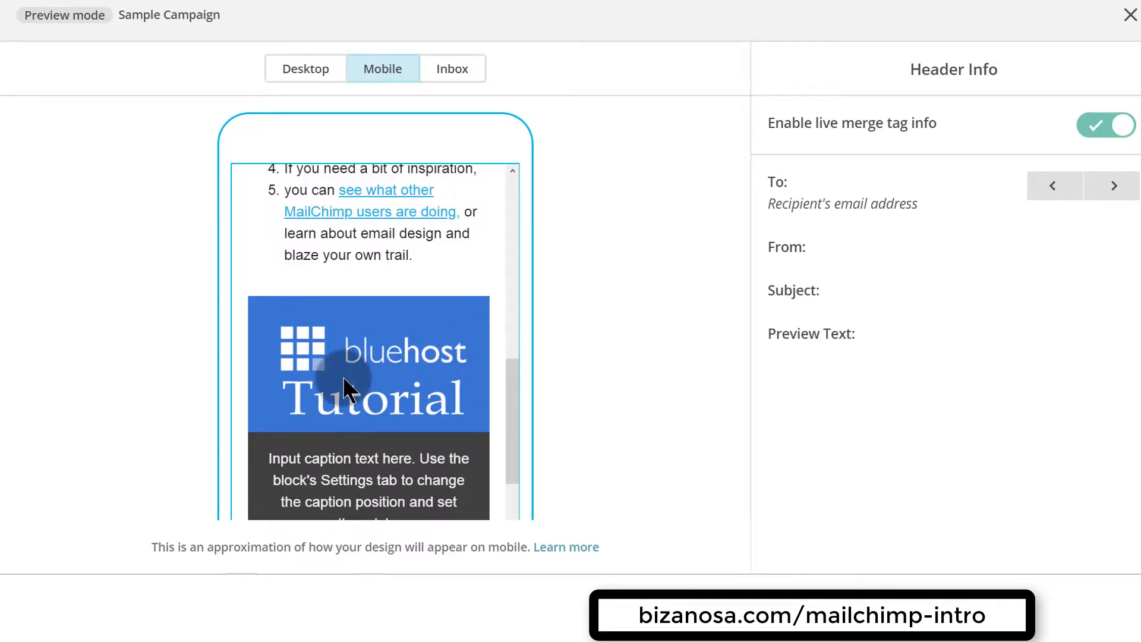
{"action": "scroll", "coordinate": [417, 338], "scroll_direction": "up", "scroll_amount": 8}
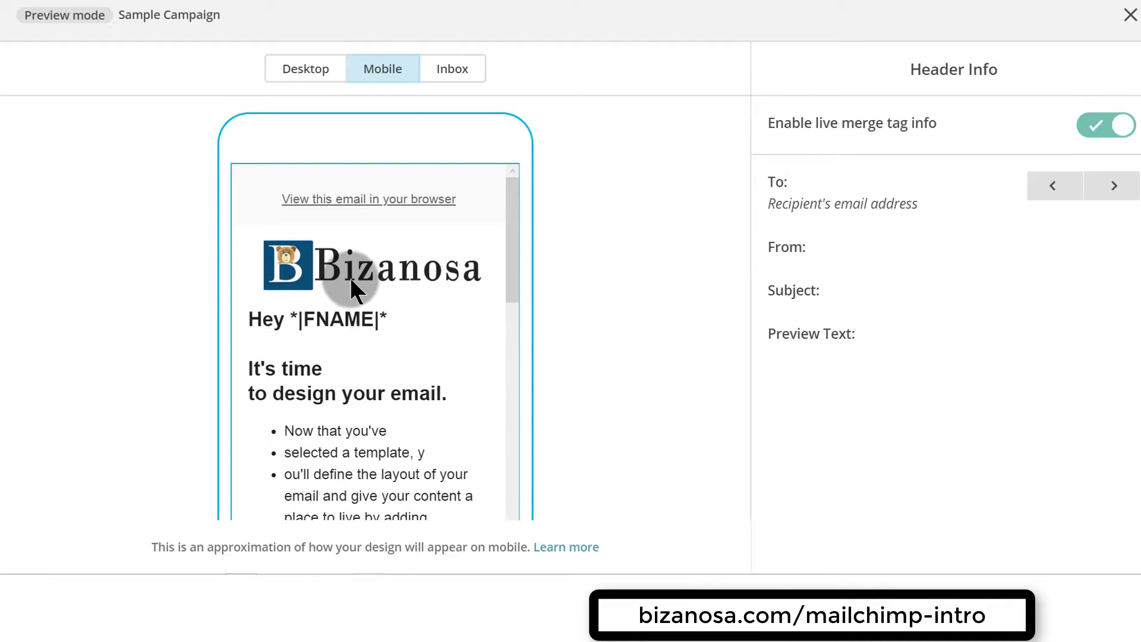
{"action": "left_click", "coordinate": [450, 71]}
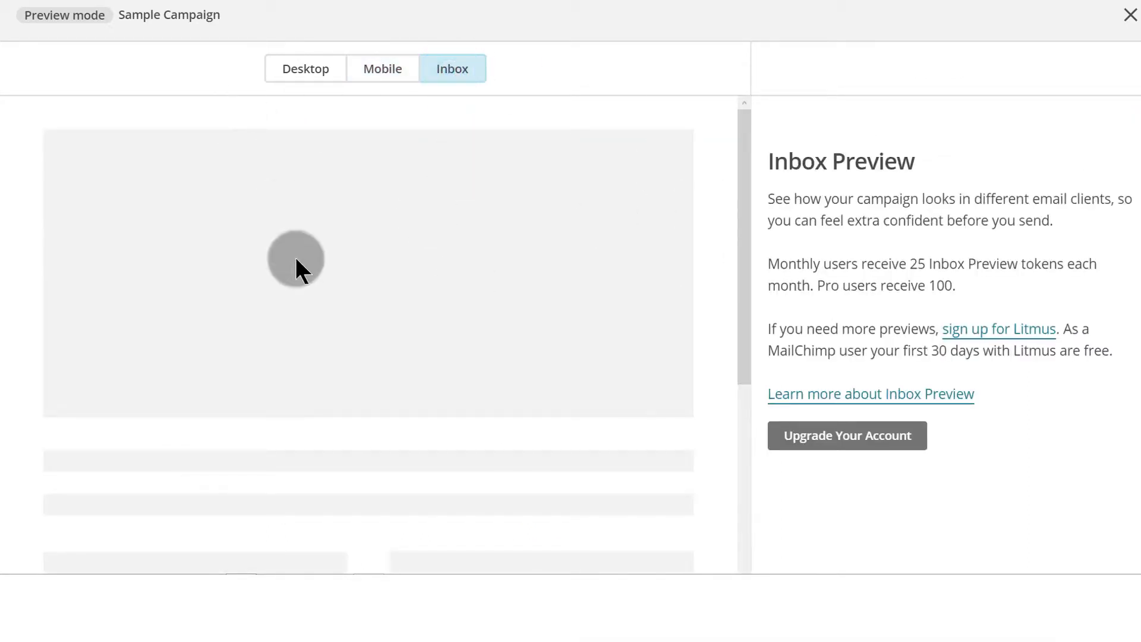
{"action": "left_click", "coordinate": [1131, 17]}
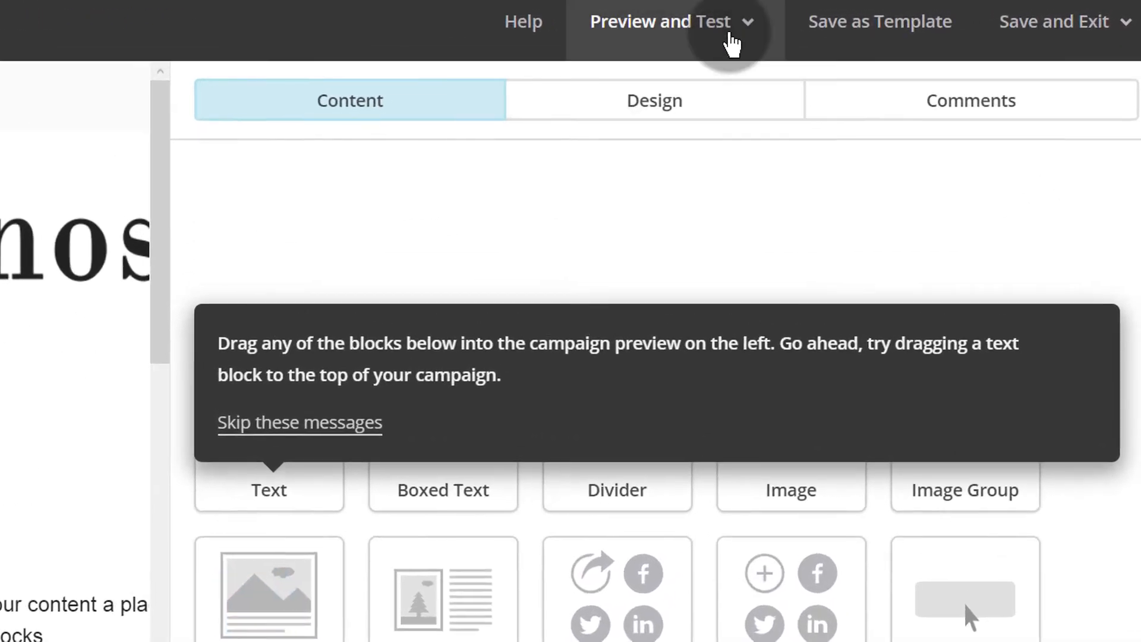
- Open the dialog for sending a test email, examine its recipient field, and close it without sending
{"action": "left_click", "coordinate": [732, 37]}
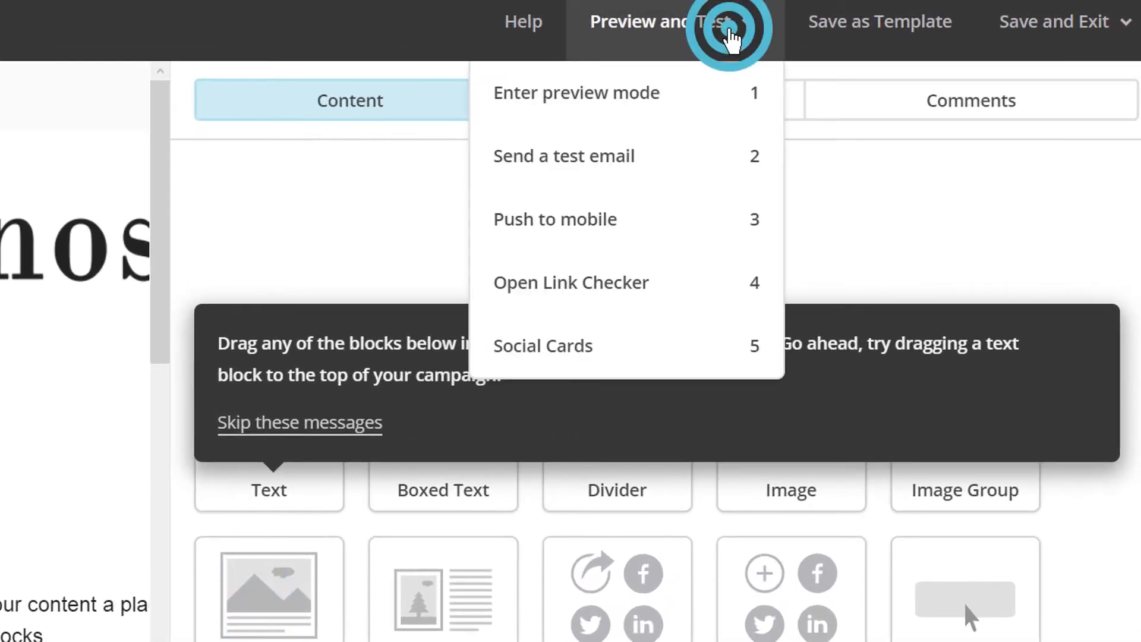
{"action": "left_click", "coordinate": [610, 159]}
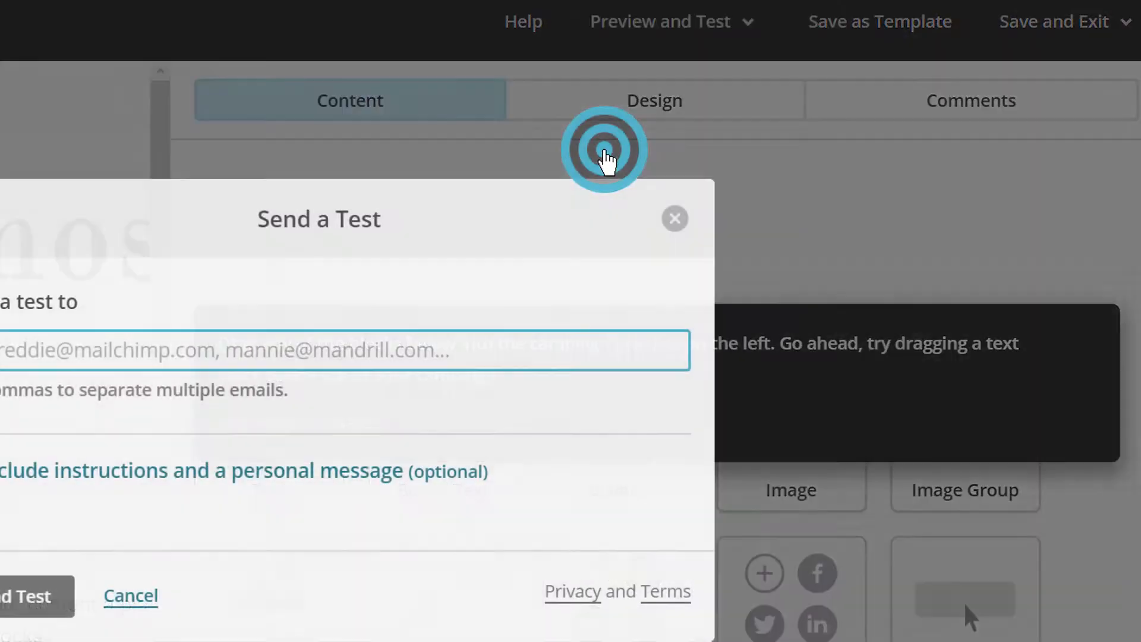
{"action": "left_click", "coordinate": [188, 352]}
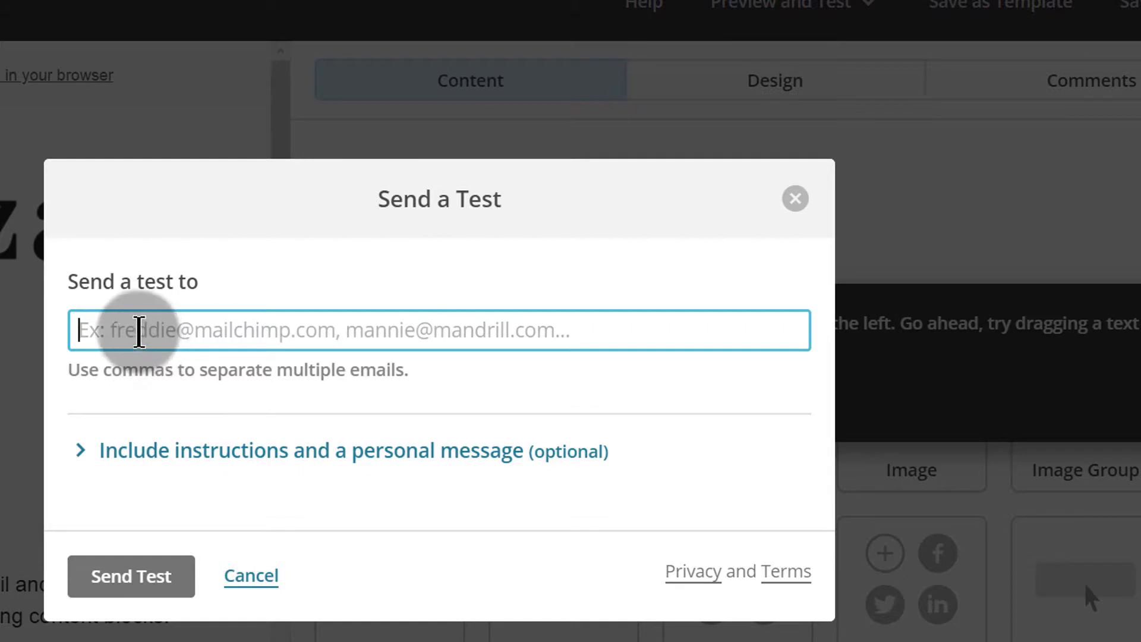
{"action": "left_click", "coordinate": [68, 327]}
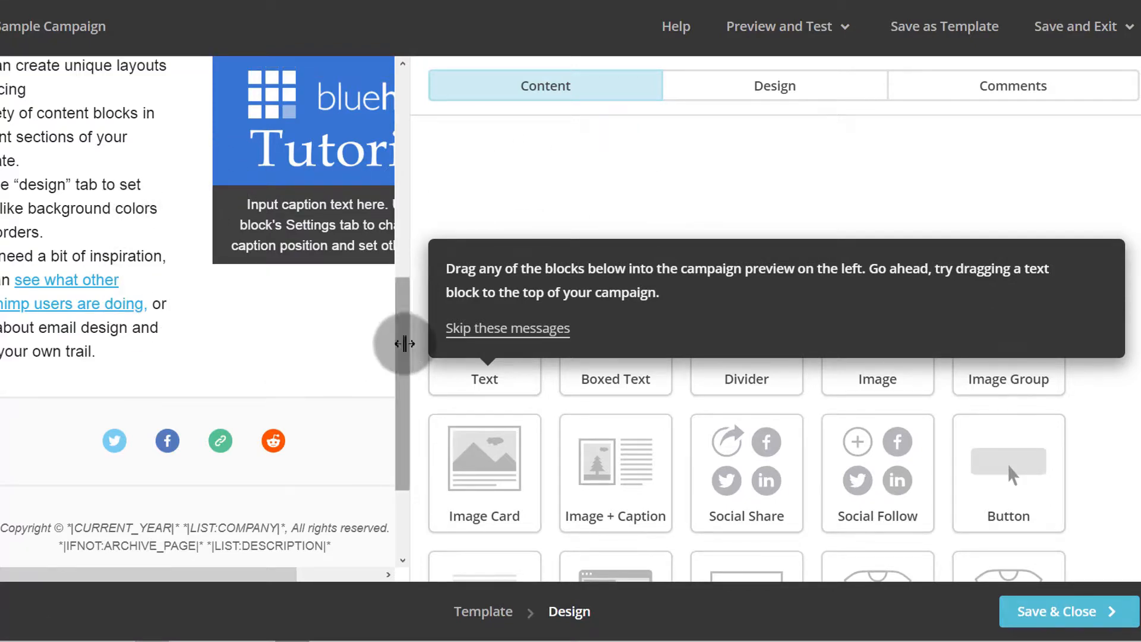
- Examine the email layout in the editor from the logo header down to the footer
{"action": "left_click_drag", "start_coordinate": [398, 350], "coordinate": [405, 112]}
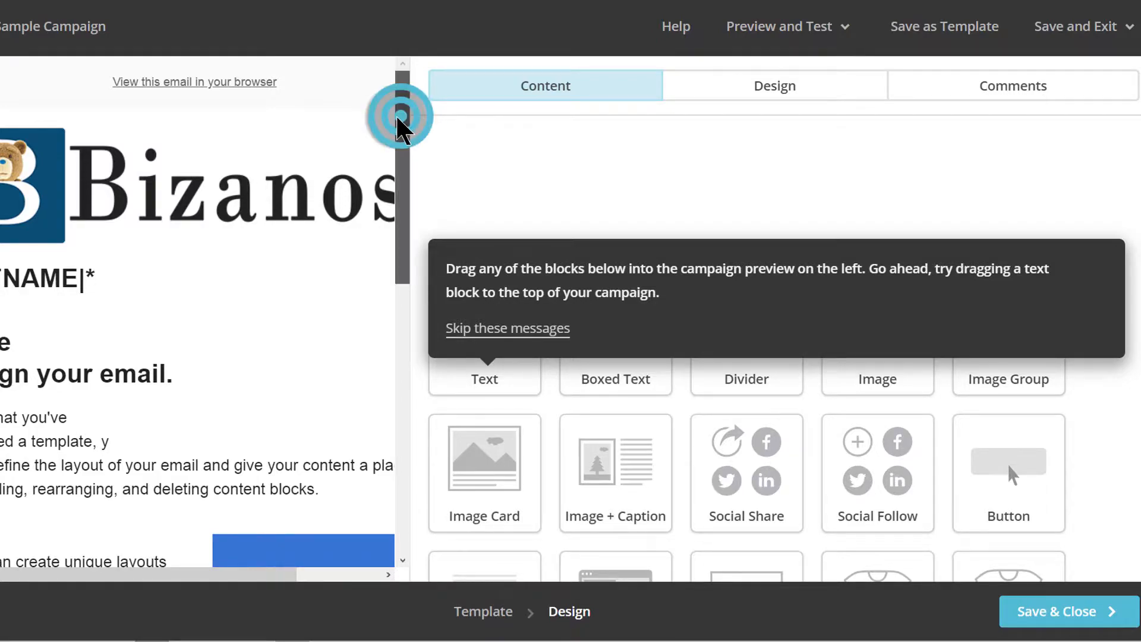
{"action": "left_click_drag", "start_coordinate": [394, 115], "coordinate": [433, 458]}
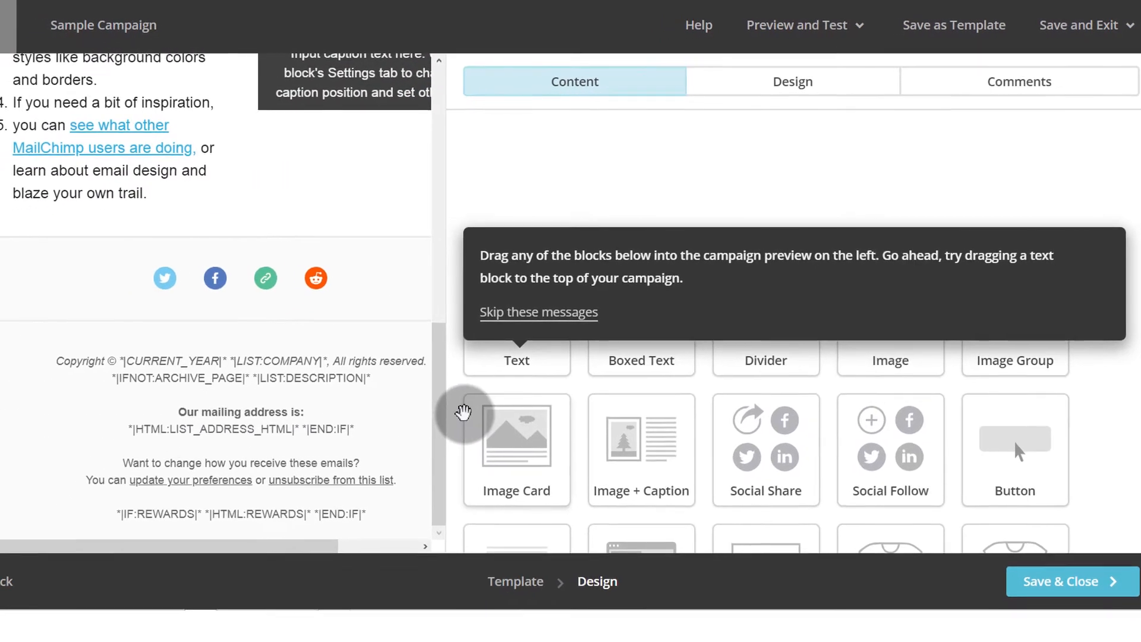
{"action": "scroll", "coordinate": [238, 297], "scroll_direction": "up", "scroll_amount": 3}
{"action": "scroll", "coordinate": [238, 333], "scroll_direction": "up", "scroll_amount": 2}
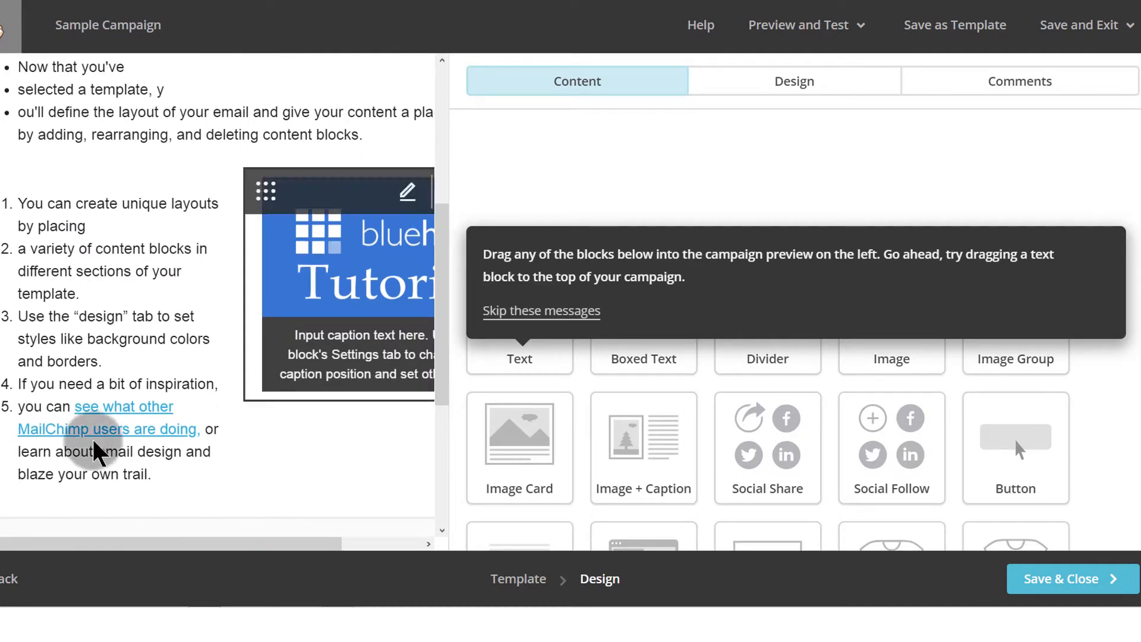
{"action": "scroll", "coordinate": [196, 250], "scroll_direction": "up", "scroll_amount": 5}
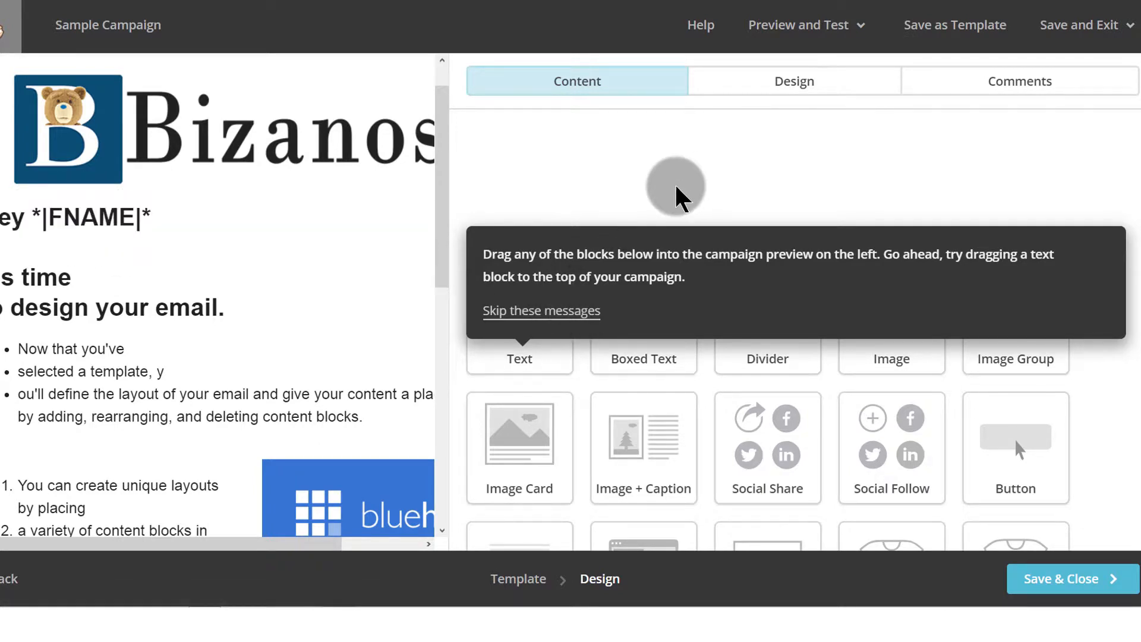
{"action": "scroll", "coordinate": [230, 231], "scroll_direction": "down", "scroll_amount": 1}
{"action": "scroll", "coordinate": [231, 232], "scroll_direction": "down", "scroll_amount": 10}
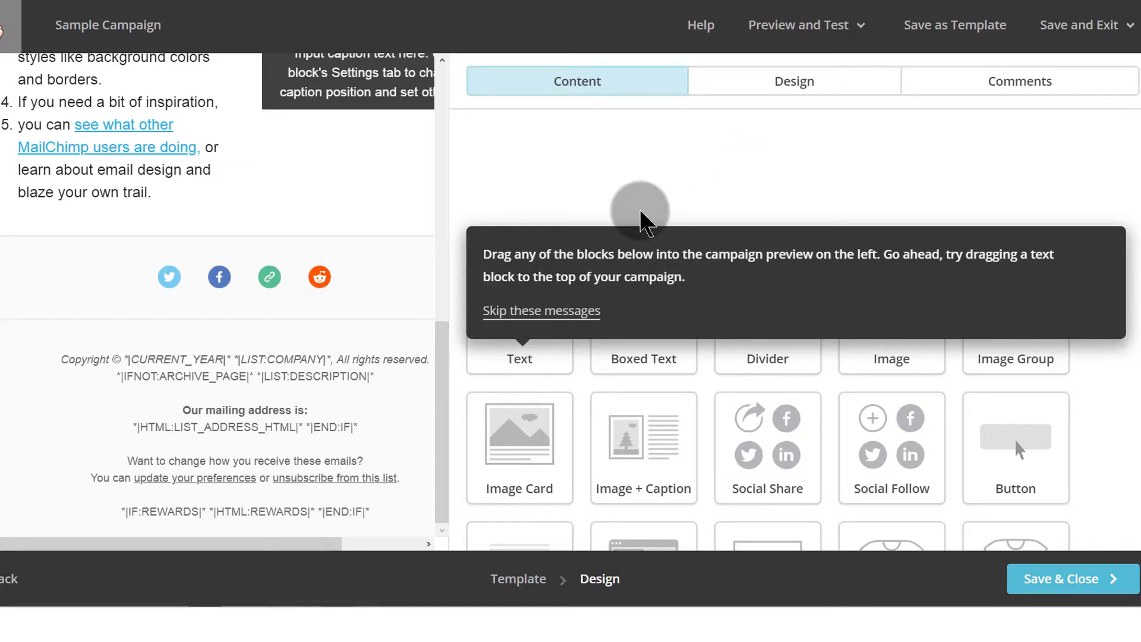
- Skip the introductory hint messages and look through all the available content blocks
{"action": "left_click", "coordinate": [541, 311]}
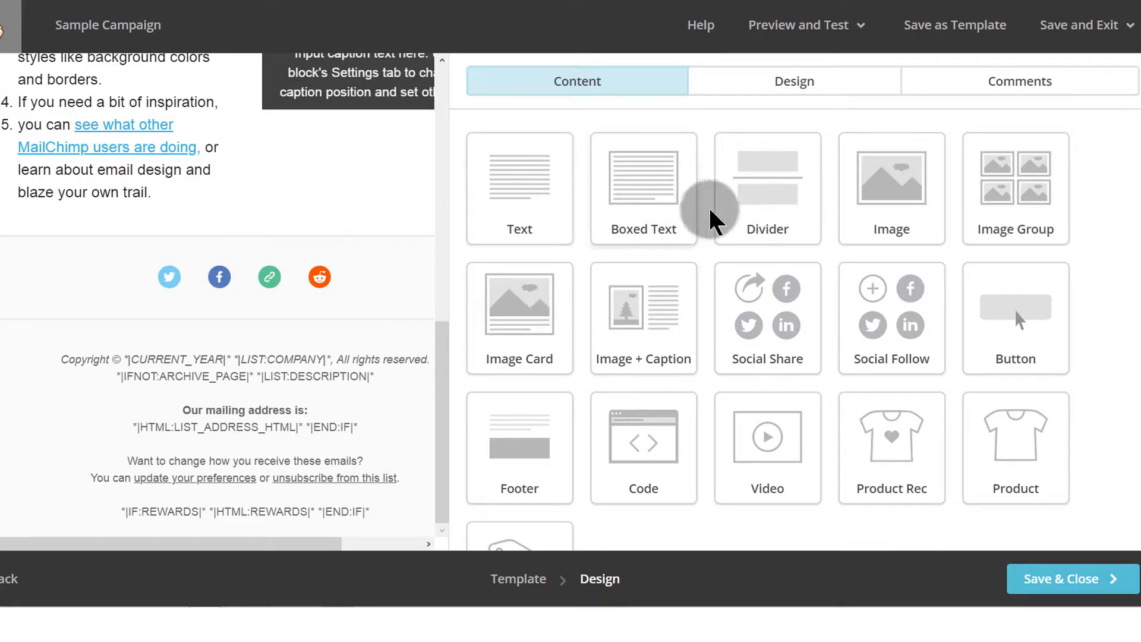
{"action": "scroll", "coordinate": [942, 229], "scroll_direction": "down", "scroll_amount": 3}
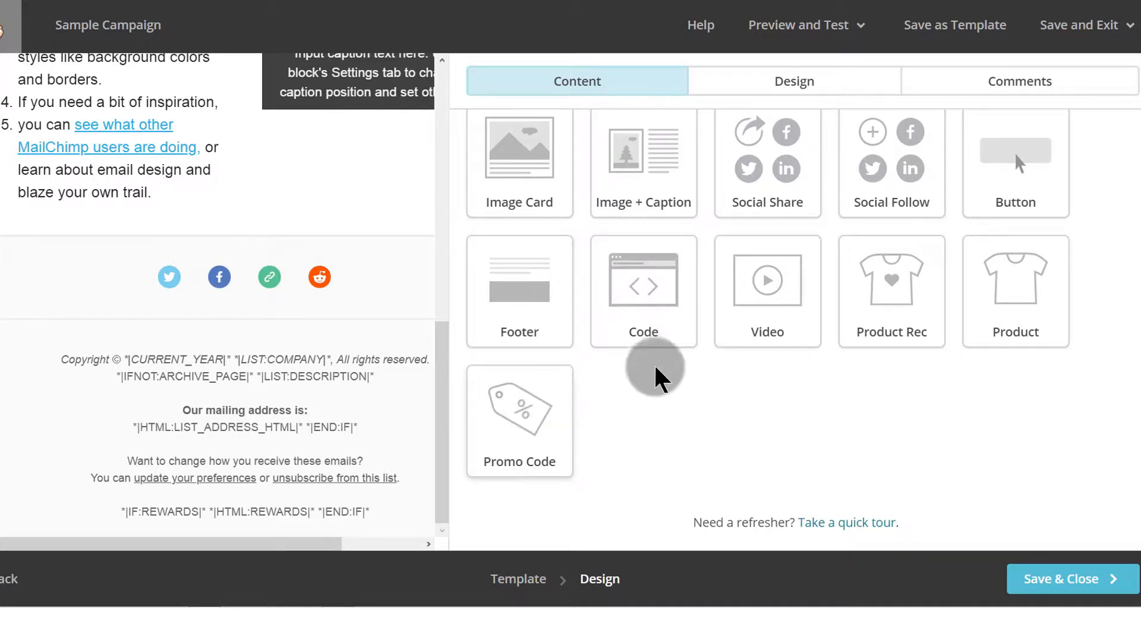
{"action": "scroll", "coordinate": [660, 368], "scroll_direction": "up", "scroll_amount": 3}
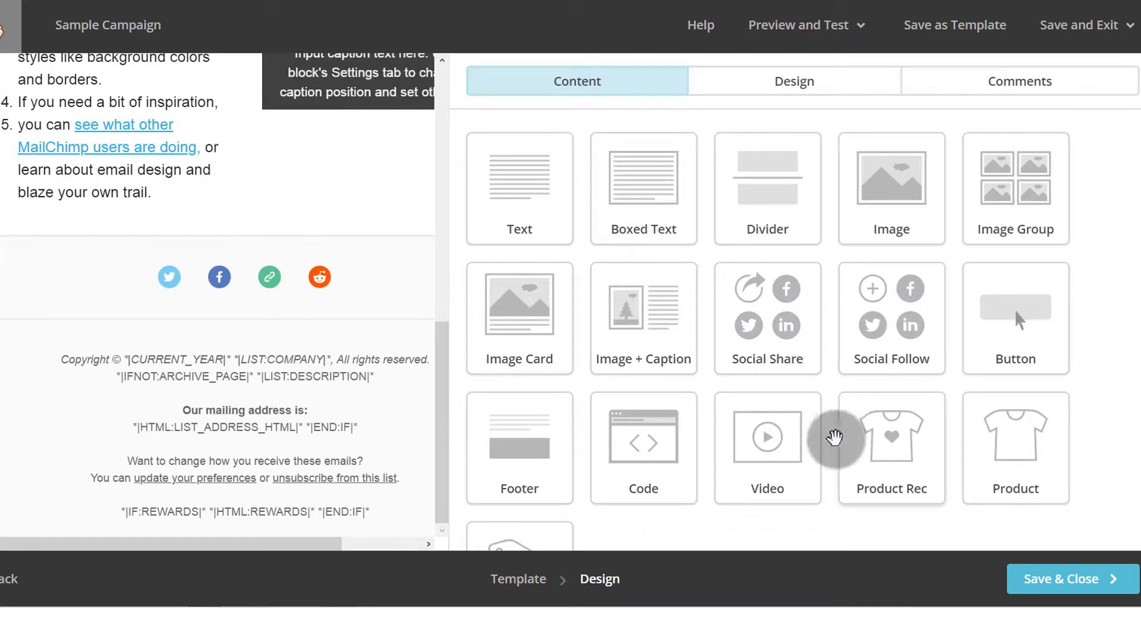
{"action": "left_click_drag", "start_coordinate": [1020, 312], "coordinate": [232, 330]}
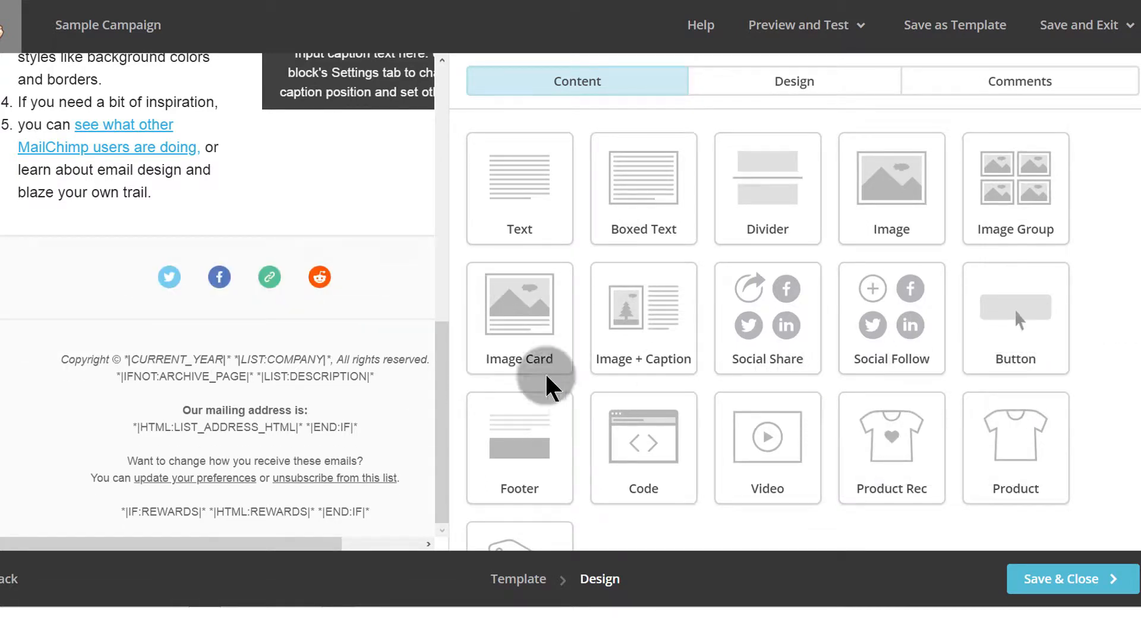
{"action": "scroll", "coordinate": [618, 300], "scroll_direction": "down", "scroll_amount": 3}
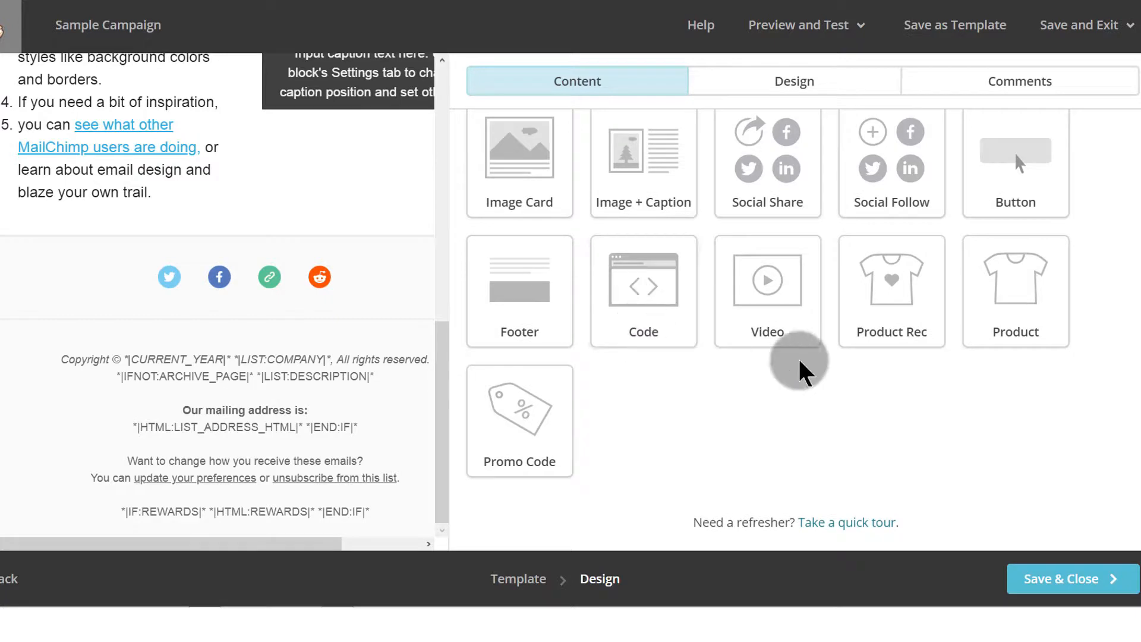
- Save and close the email design, and review the Content section's checks on the campaign page
{"action": "left_click", "coordinate": [1046, 588]}
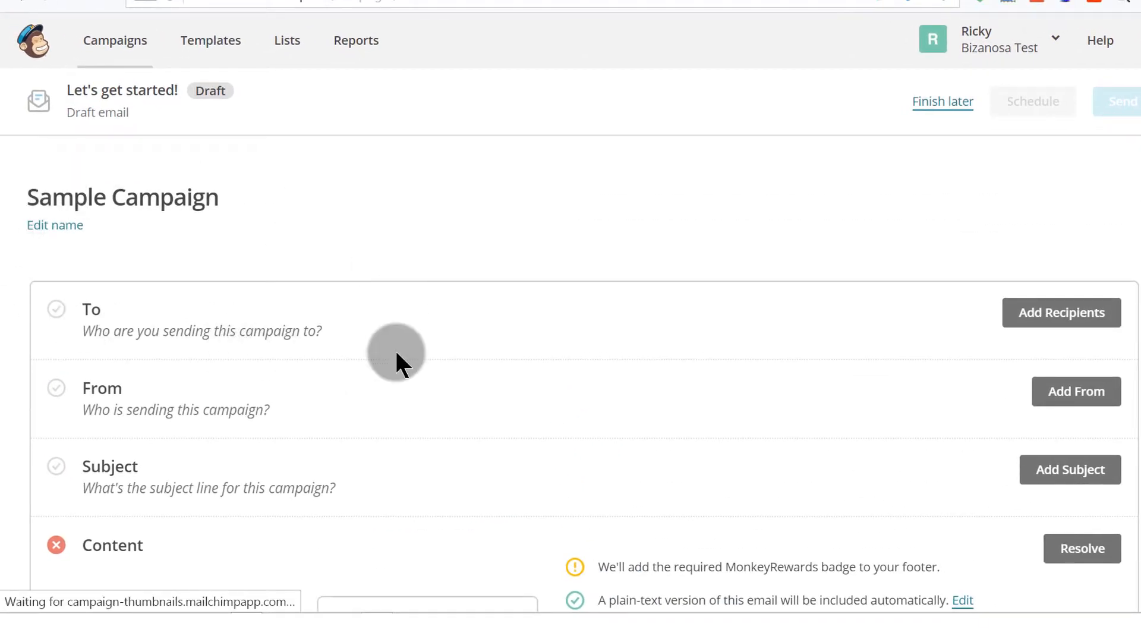
{"action": "scroll", "coordinate": [396, 357], "scroll_direction": "down", "scroll_amount": 5}
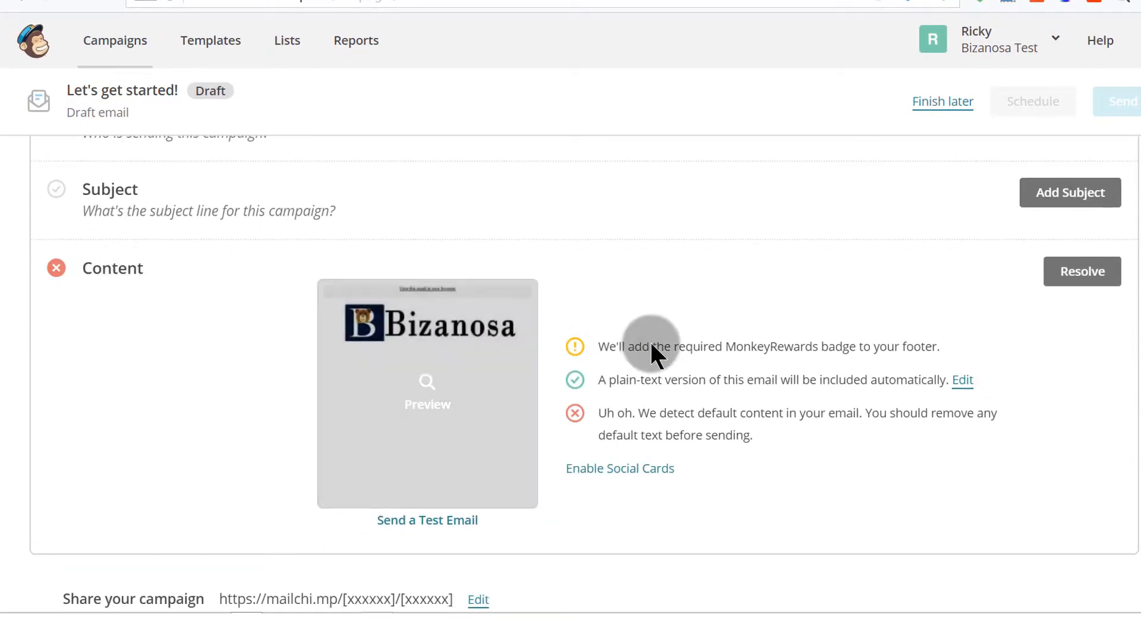
{"action": "scroll", "coordinate": [654, 345], "scroll_direction": "down", "scroll_amount": 2}
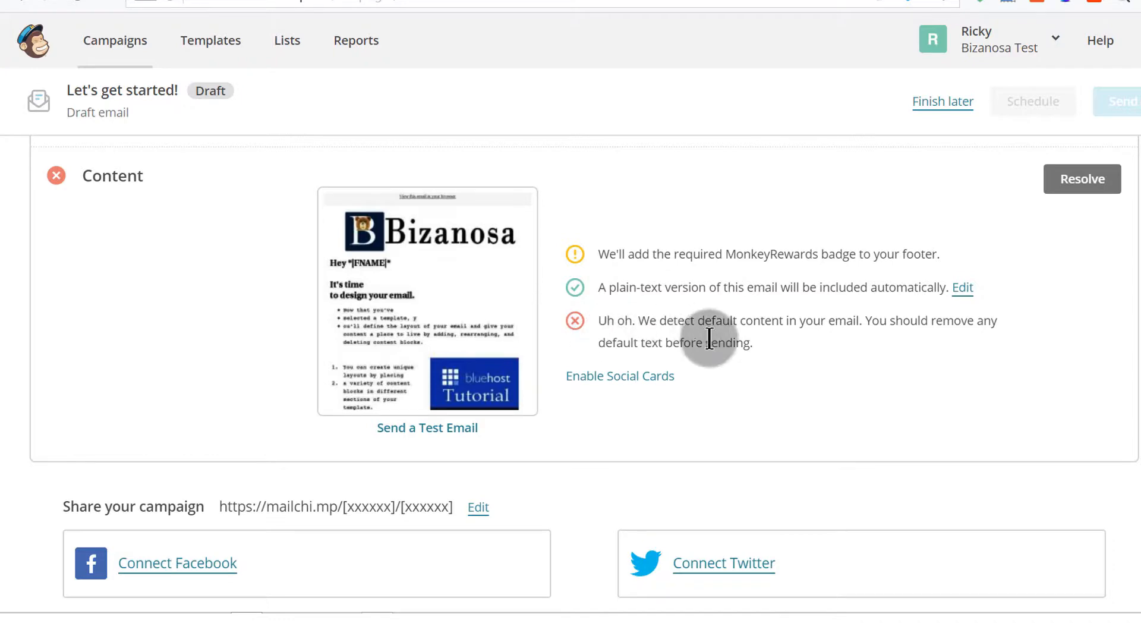
- Reopen the design for resolving and add a Boxed Text block beside the numbered list reading "Important Block for you"
{"action": "left_click", "coordinate": [1082, 181]}
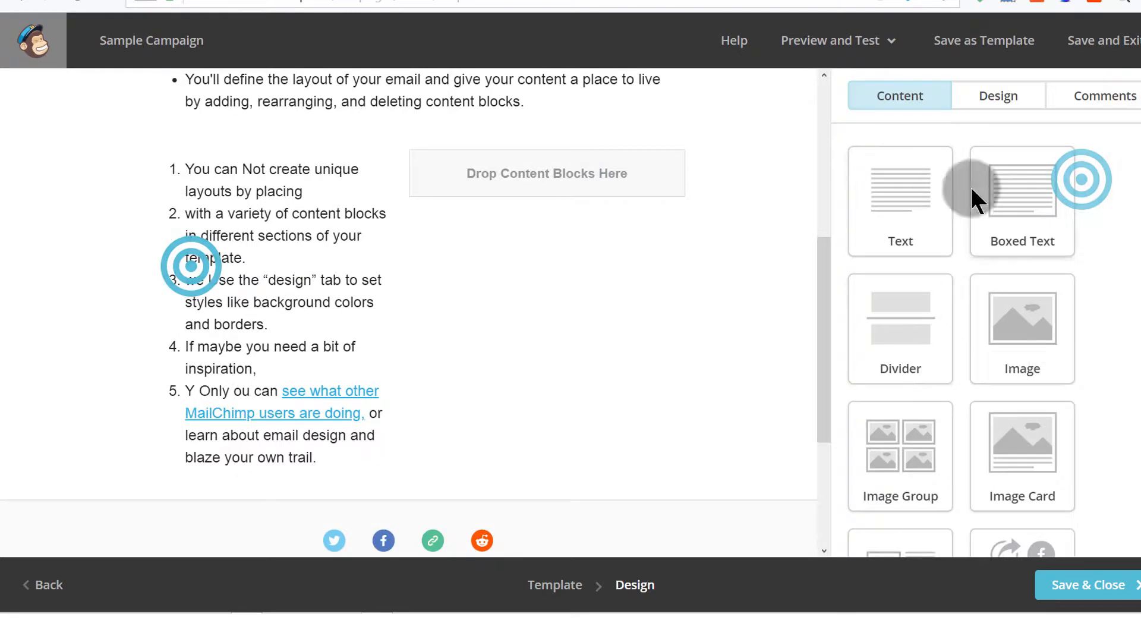
{"action": "left_click_drag", "start_coordinate": [975, 199], "coordinate": [517, 176]}
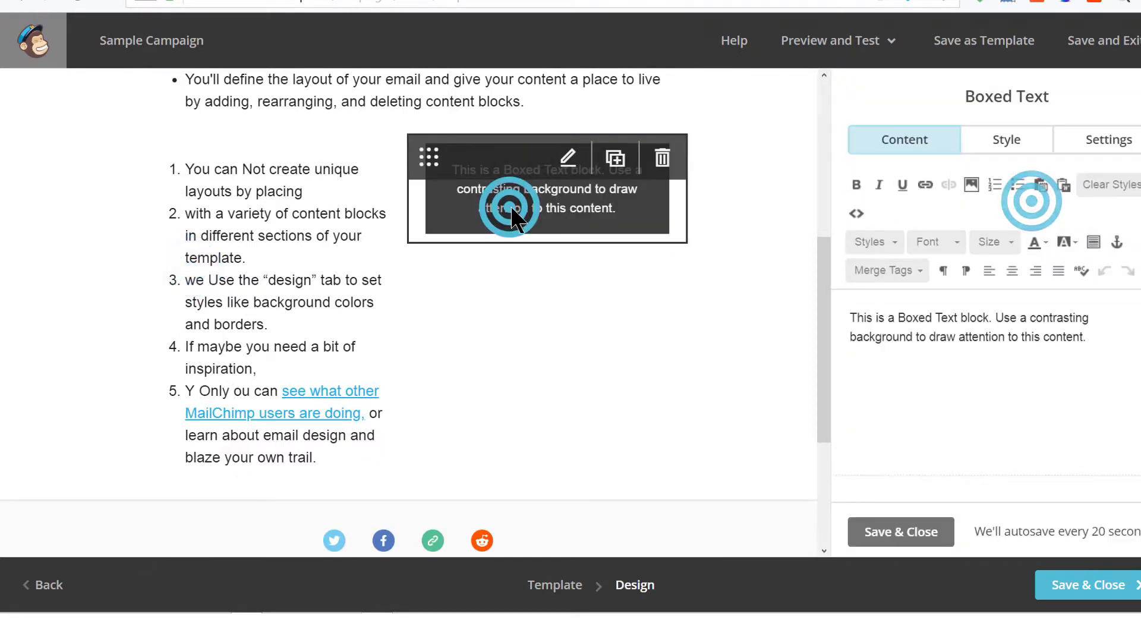
{"action": "left_click_drag", "start_coordinate": [844, 309], "coordinate": [1107, 332]}
{"action": "type", "text": "Important Block for you"}
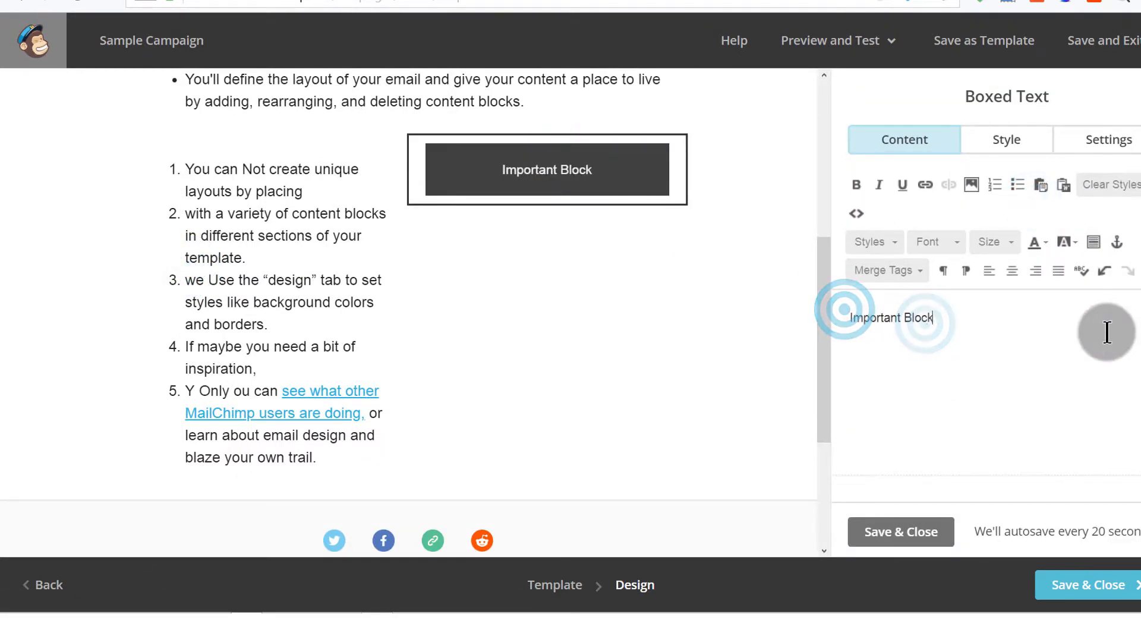
- Repeat "Important Block for you" on three lines in the boxed text, then save and close the block
{"action": "left_click", "coordinate": [563, 346]}
{"action": "left_click_drag", "start_coordinate": [990, 314], "coordinate": [821, 315]}
{"action": "key", "text": "ctrl+c"}
{"action": "key", "text": "ctrl+v"}
{"action": "key", "text": "Return"}
{"action": "key", "text": "ctrl+v"}
{"action": "key", "text": "Return"}
{"action": "key", "text": "ctrl+v"}
{"action": "left_click", "coordinate": [945, 416]}
{"action": "left_click", "coordinate": [902, 531]}
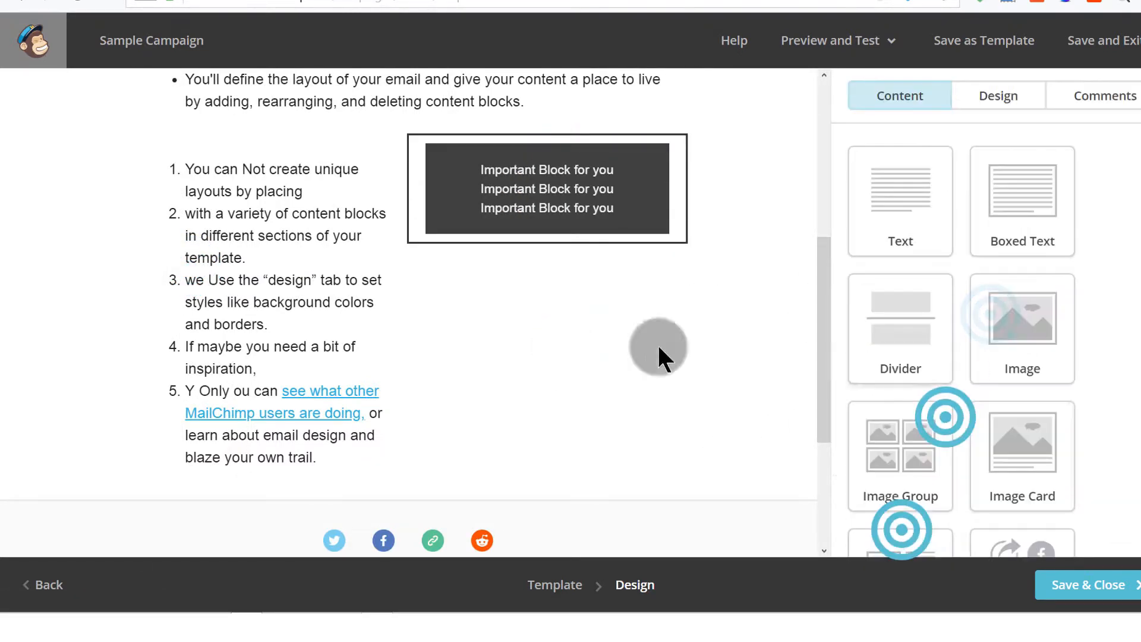
- Save and close the design, then reopen it from the campaign's Content section to keep resolving the default content
{"action": "left_click", "coordinate": [1080, 584]}
{"action": "scroll", "coordinate": [256, 307], "scroll_direction": "down", "scroll_amount": 4}
{"action": "left_click", "coordinate": [1061, 244]}
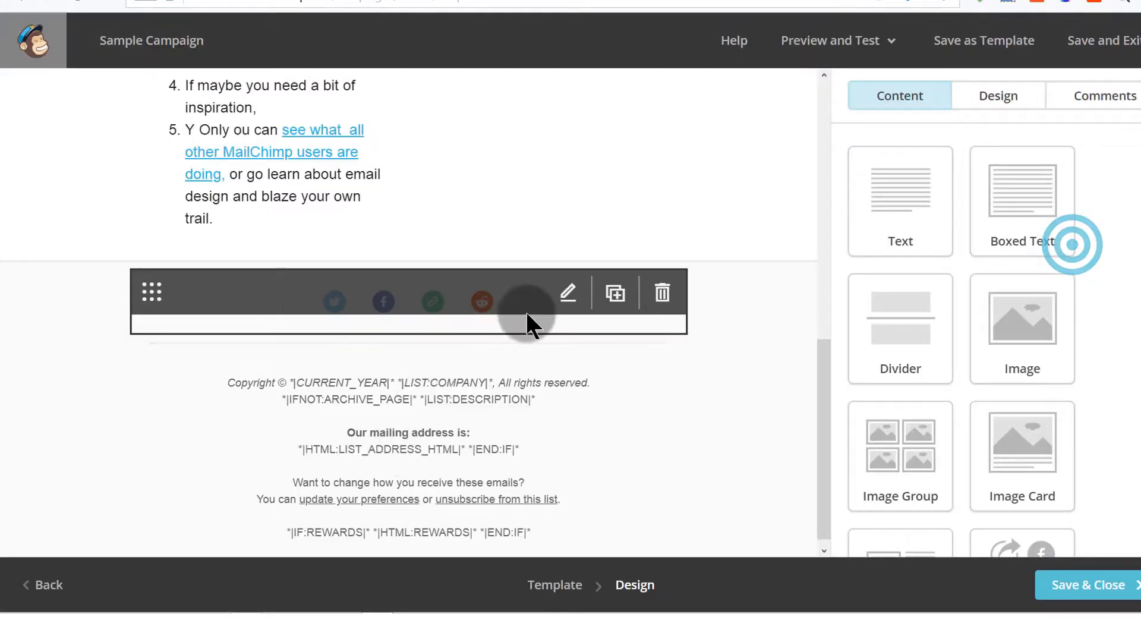
- Delete the social share block above the email's footer text
{"action": "left_click", "coordinate": [659, 295]}
{"action": "left_click", "coordinate": [398, 388]}
{"action": "left_click_drag", "start_coordinate": [822, 217], "coordinate": [823, 475]}
- Save and close the edited design, and check the Content section and remaining items on the campaign page
{"action": "left_click", "coordinate": [1097, 583]}
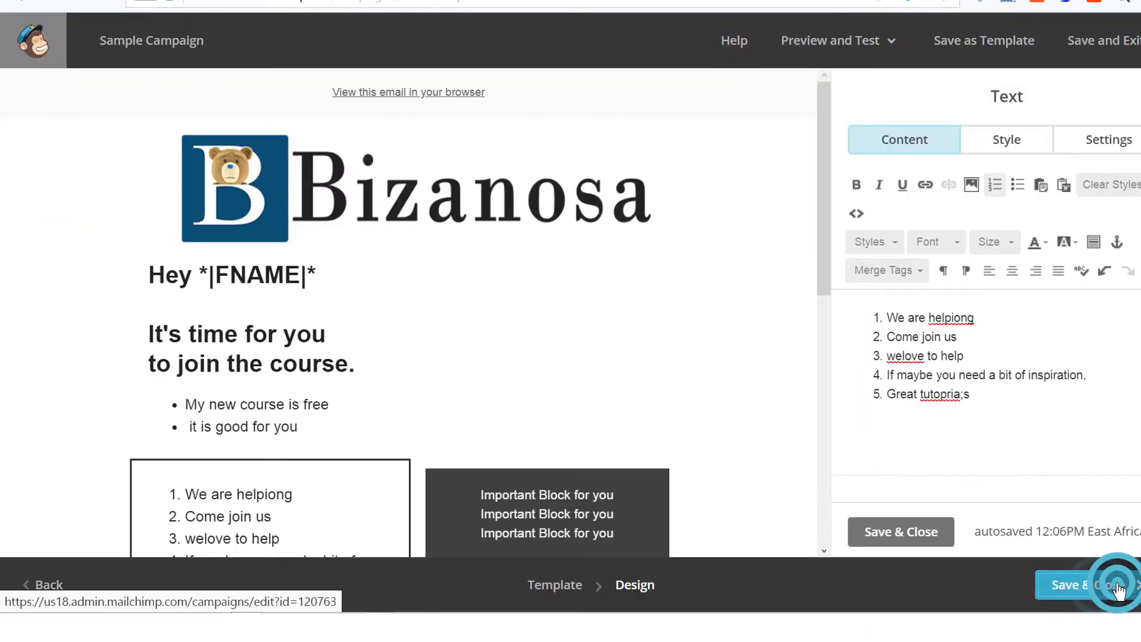
{"action": "left_click", "coordinate": [1119, 589]}
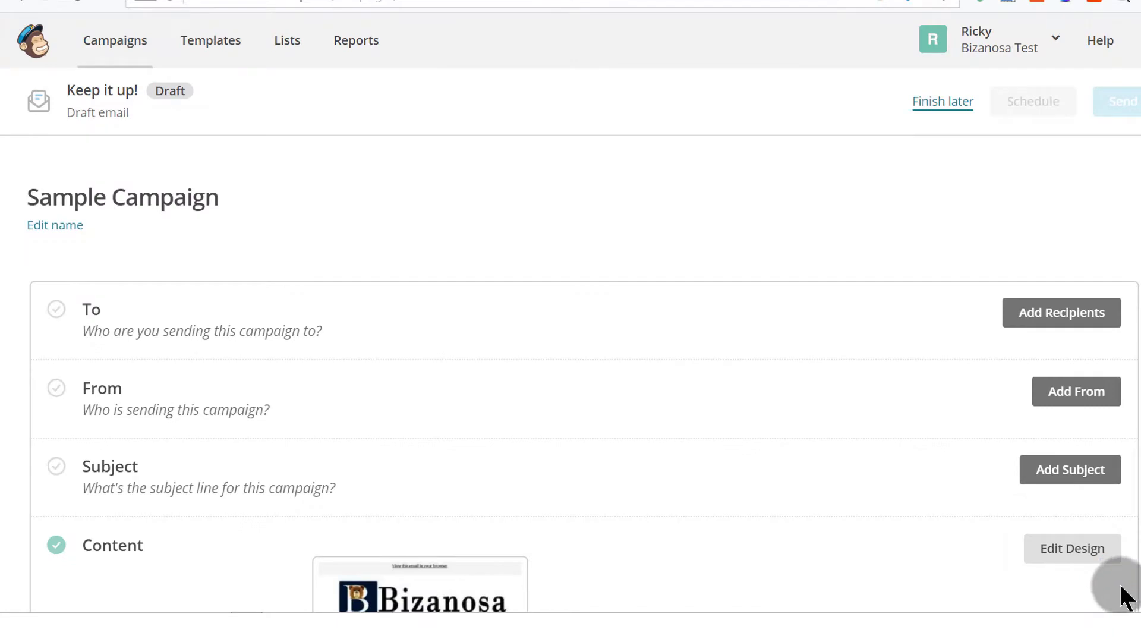
{"action": "scroll", "coordinate": [479, 476], "scroll_direction": "down", "scroll_amount": 5}
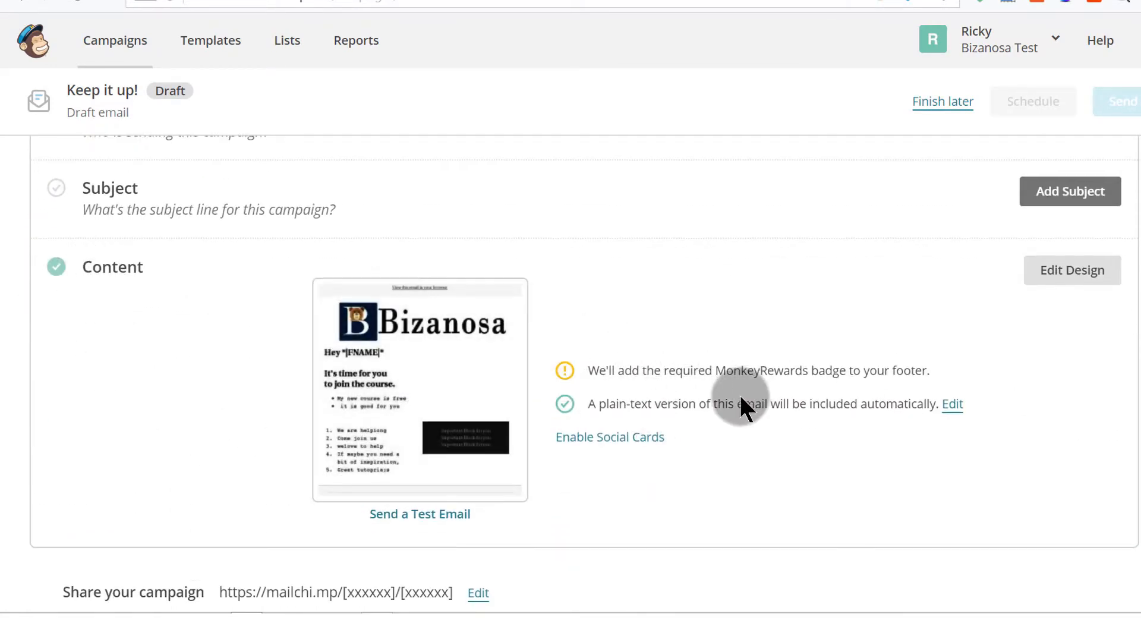
{"action": "scroll", "coordinate": [739, 394], "scroll_direction": "down", "scroll_amount": 6}
{"action": "scroll", "coordinate": [570, 333], "scroll_direction": "up", "scroll_amount": 8}
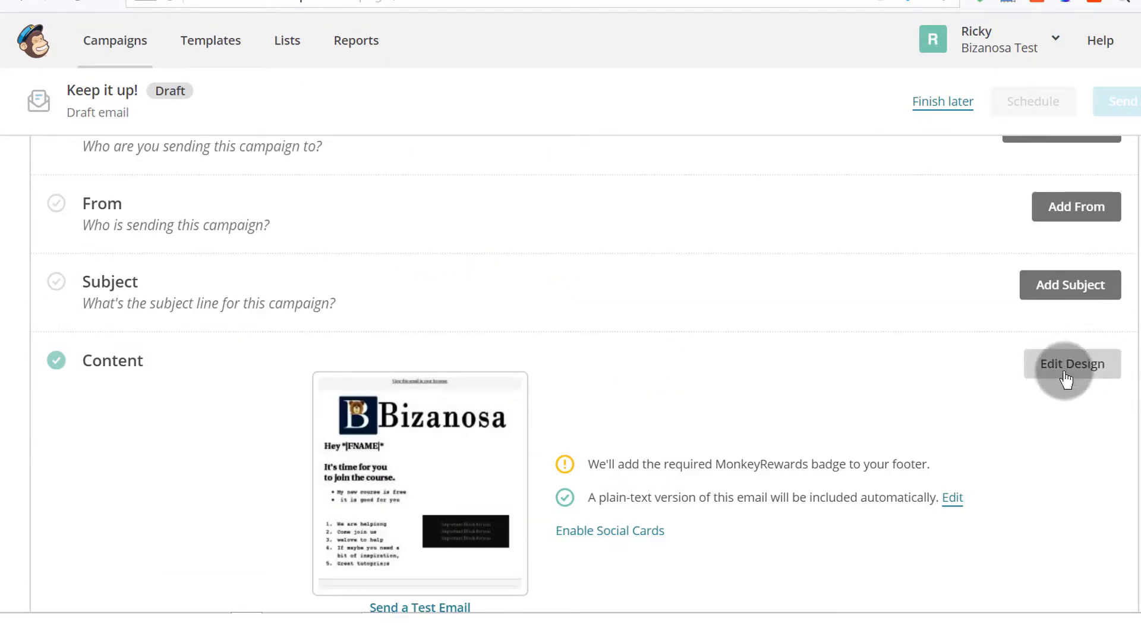
- Start adding the campaign's recipients and choose Bizanosa Test as the list
{"action": "scroll", "coordinate": [874, 344], "scroll_direction": "up", "scroll_amount": 3}
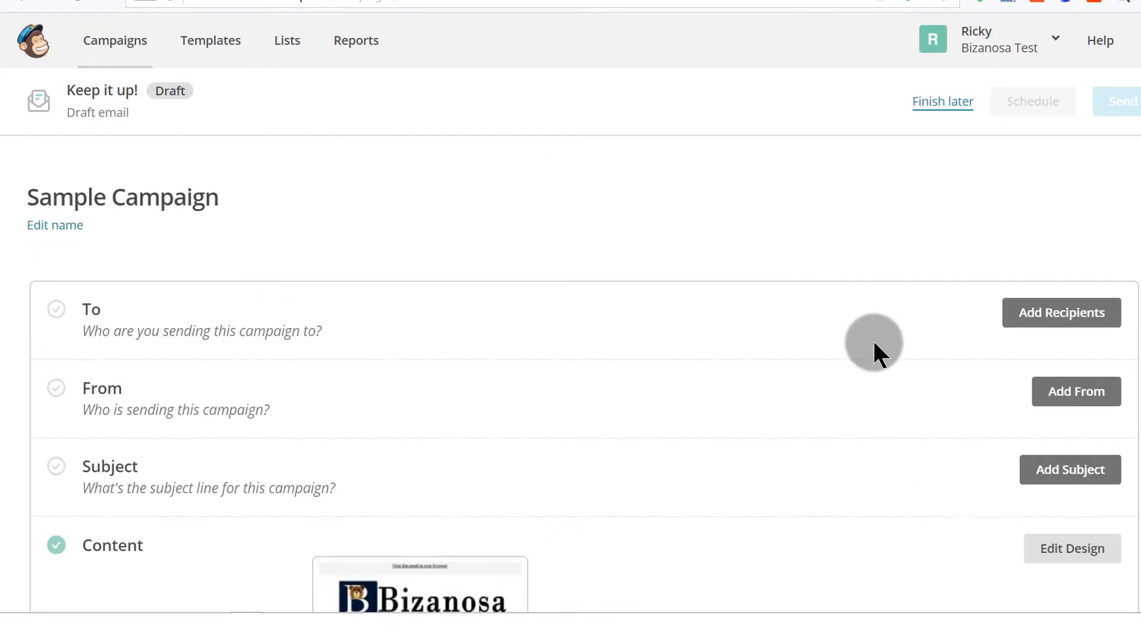
{"action": "left_click", "coordinate": [1058, 321]}
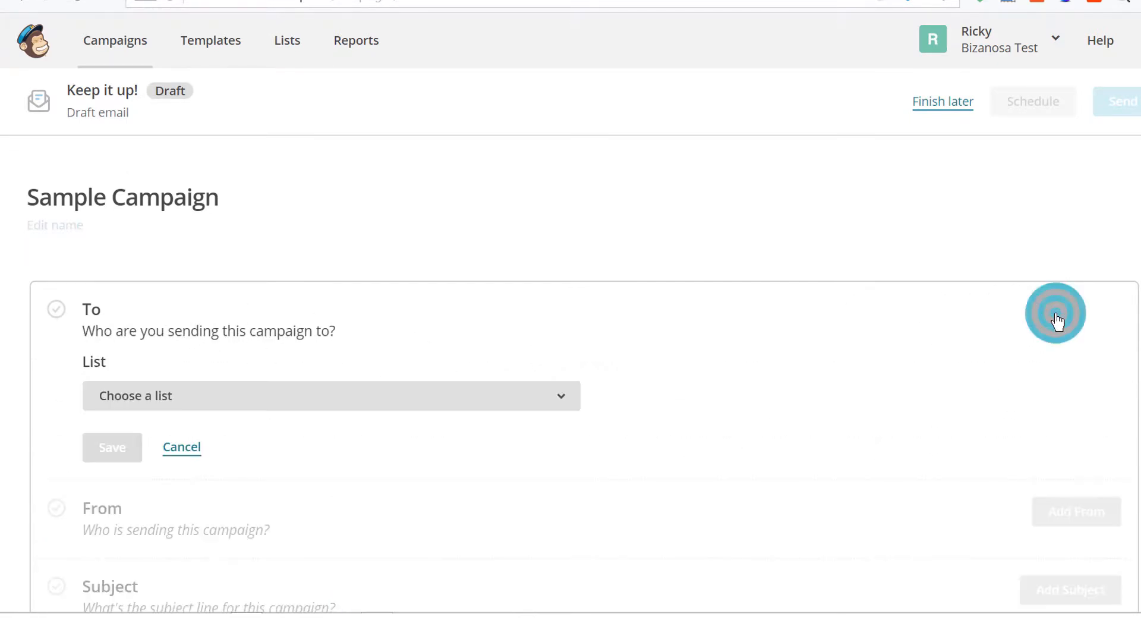
{"action": "scroll", "coordinate": [315, 424], "scroll_direction": "down", "scroll_amount": 1}
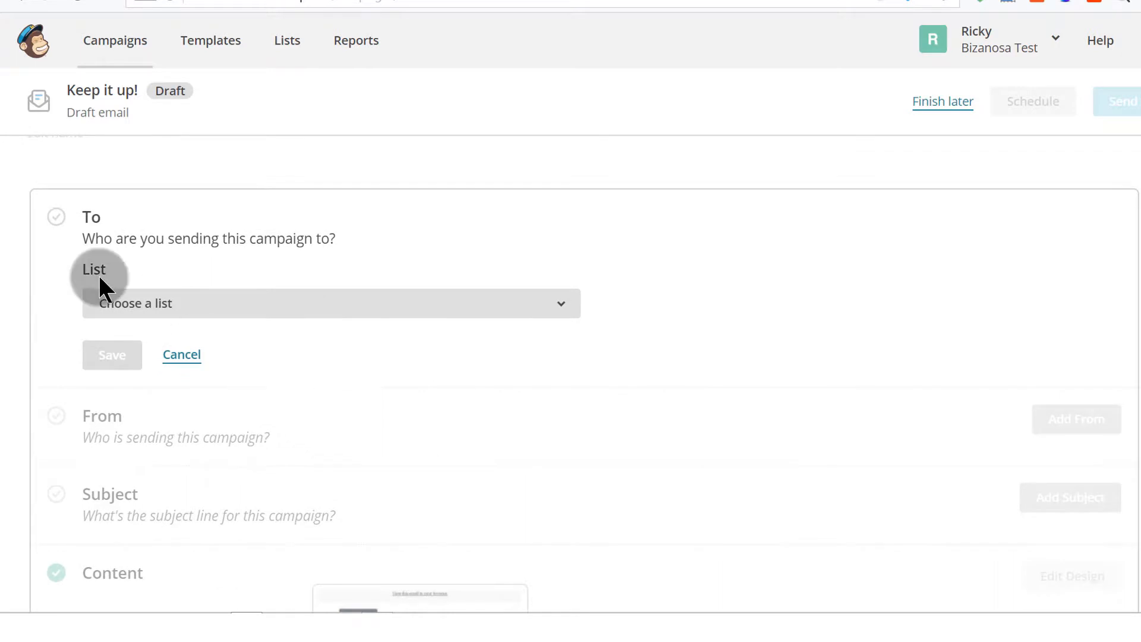
{"action": "left_click", "coordinate": [226, 303]}
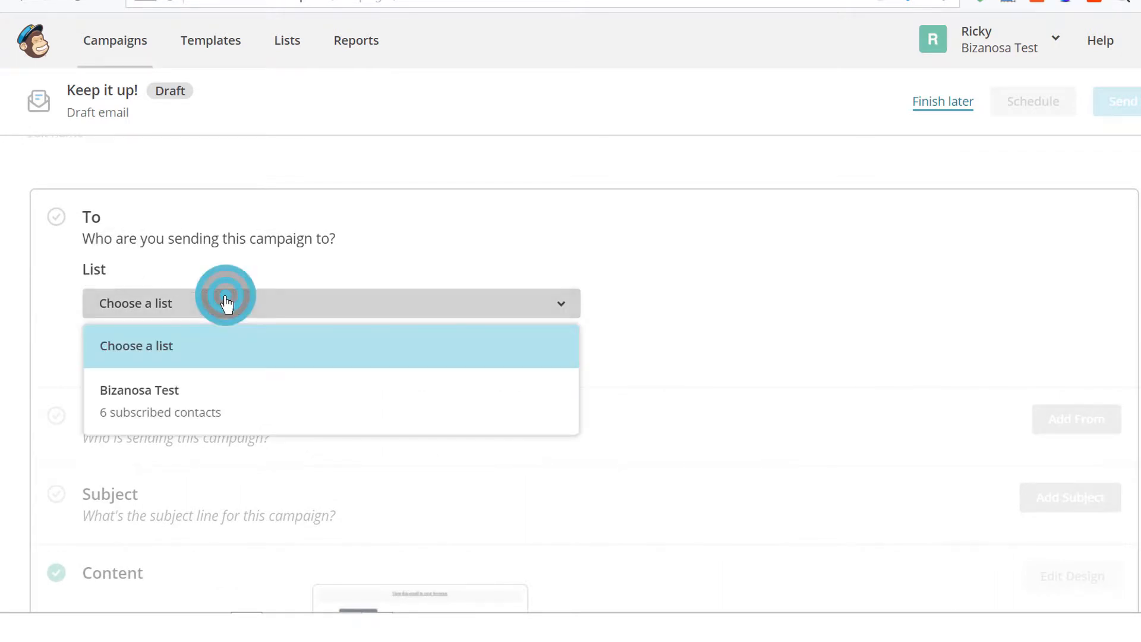
{"action": "left_click", "coordinate": [154, 394]}
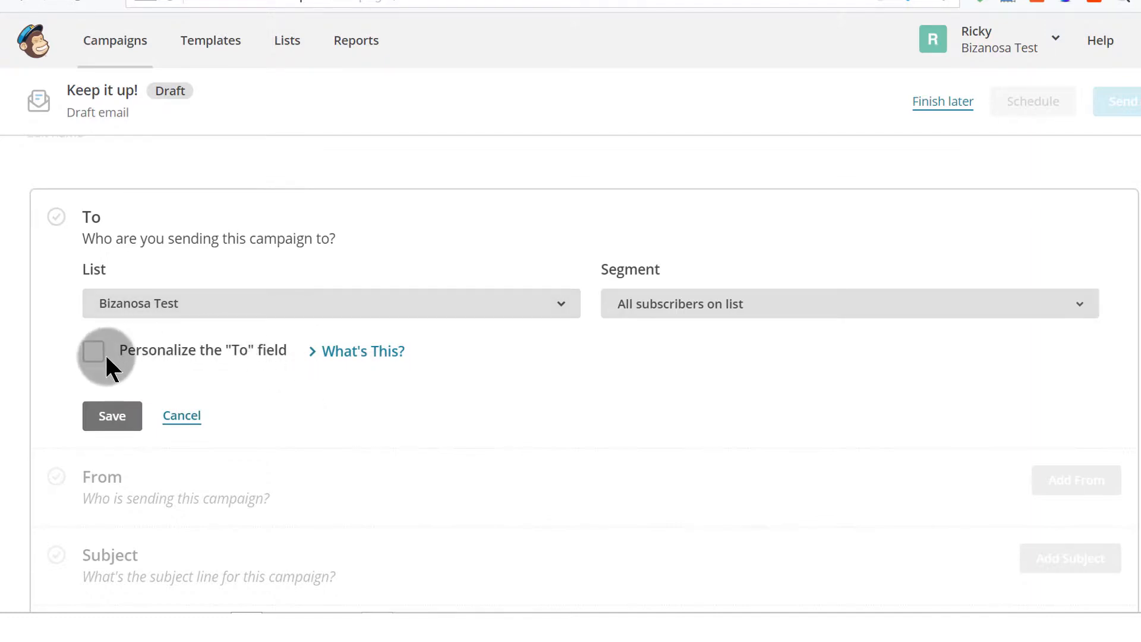
- Try personalizing the "To" field, check the available merge tags, and turn the personalization off again
{"action": "left_click", "coordinate": [94, 352]}
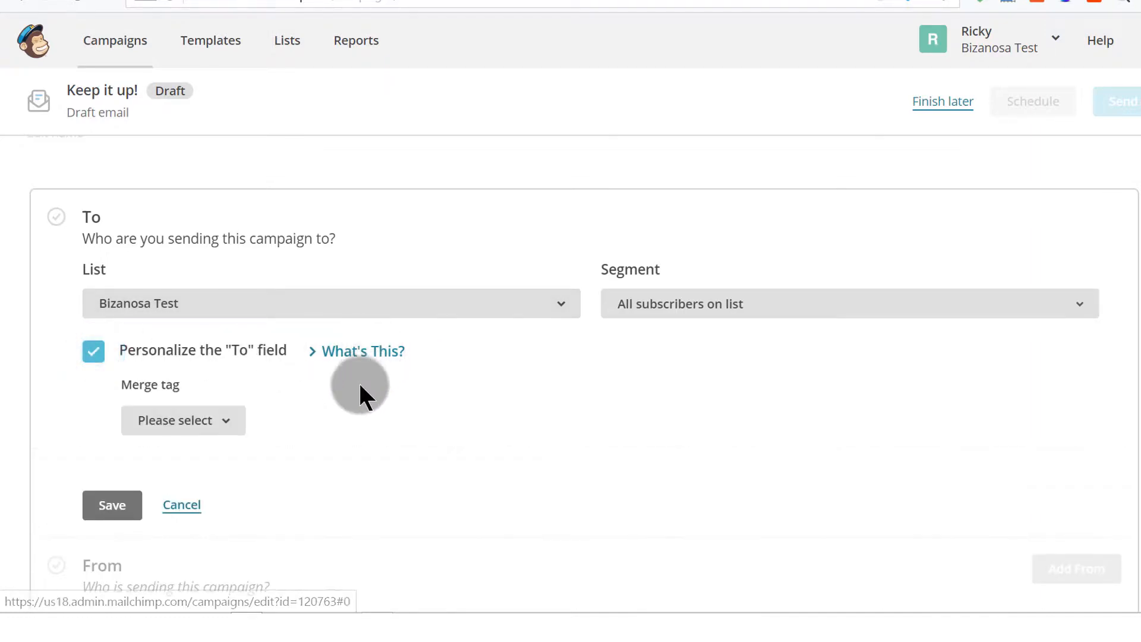
{"action": "scroll", "coordinate": [202, 356], "scroll_direction": "down", "scroll_amount": 2}
{"action": "left_click", "coordinate": [230, 326]}
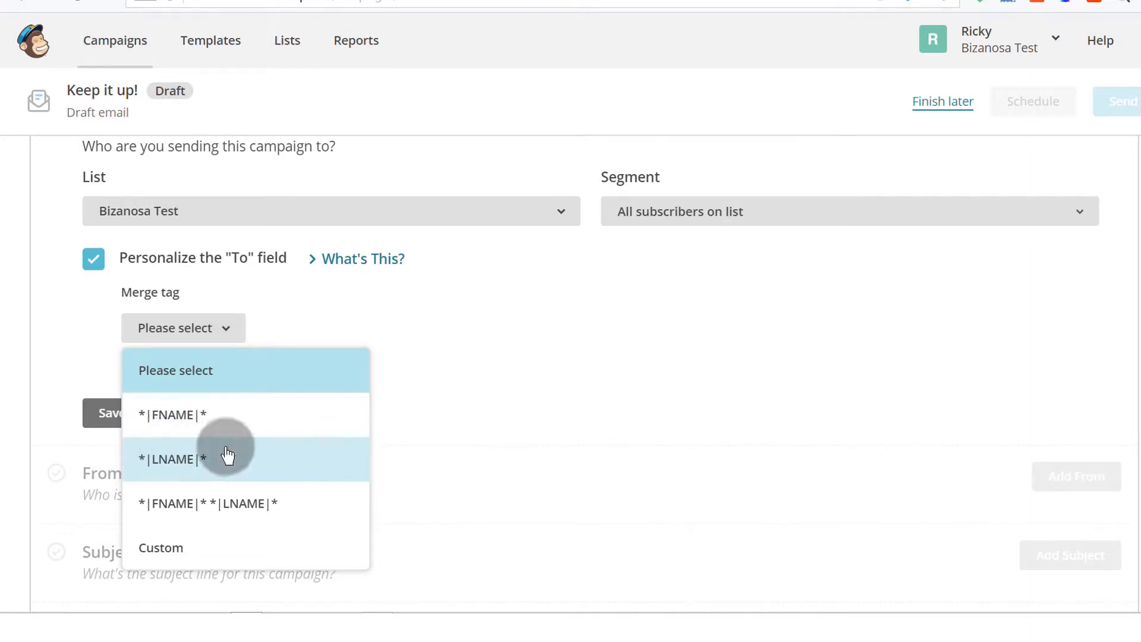
{"action": "left_click", "coordinate": [522, 390]}
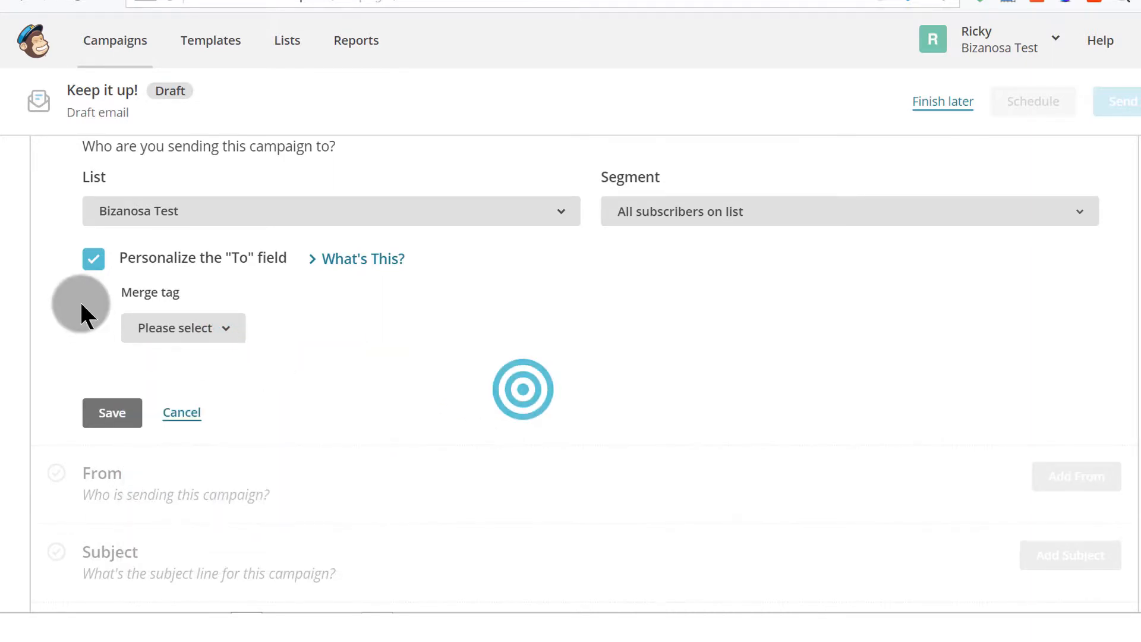
{"action": "left_click", "coordinate": [93, 260]}
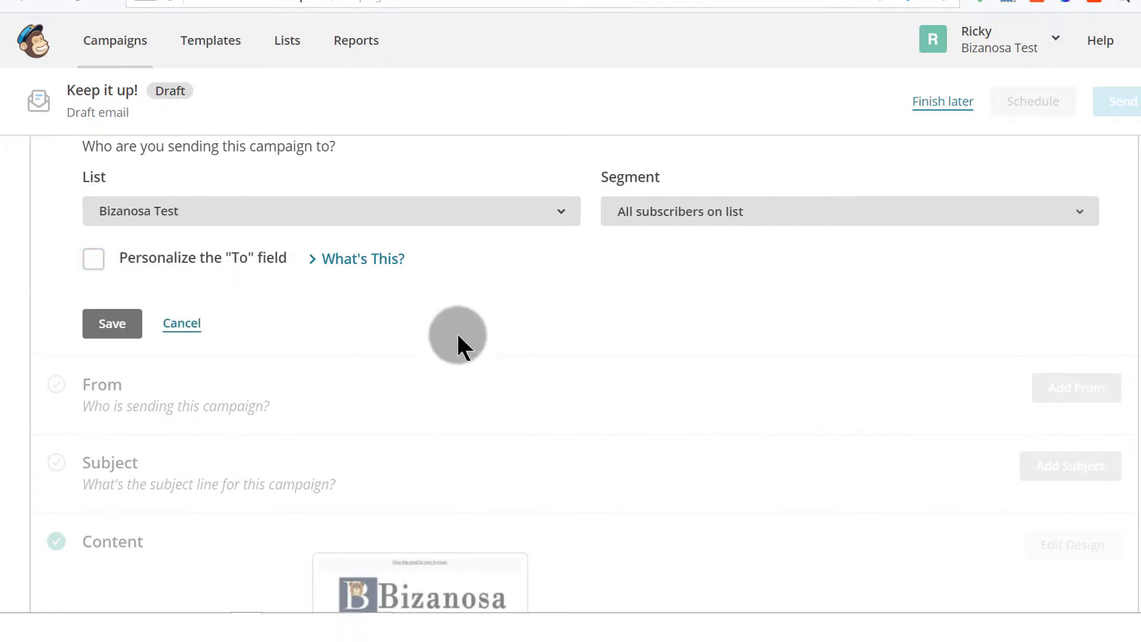
- Try the Home Users segment for the recipients, then switch the segment to Group or new segment
{"action": "left_click", "coordinate": [748, 227]}
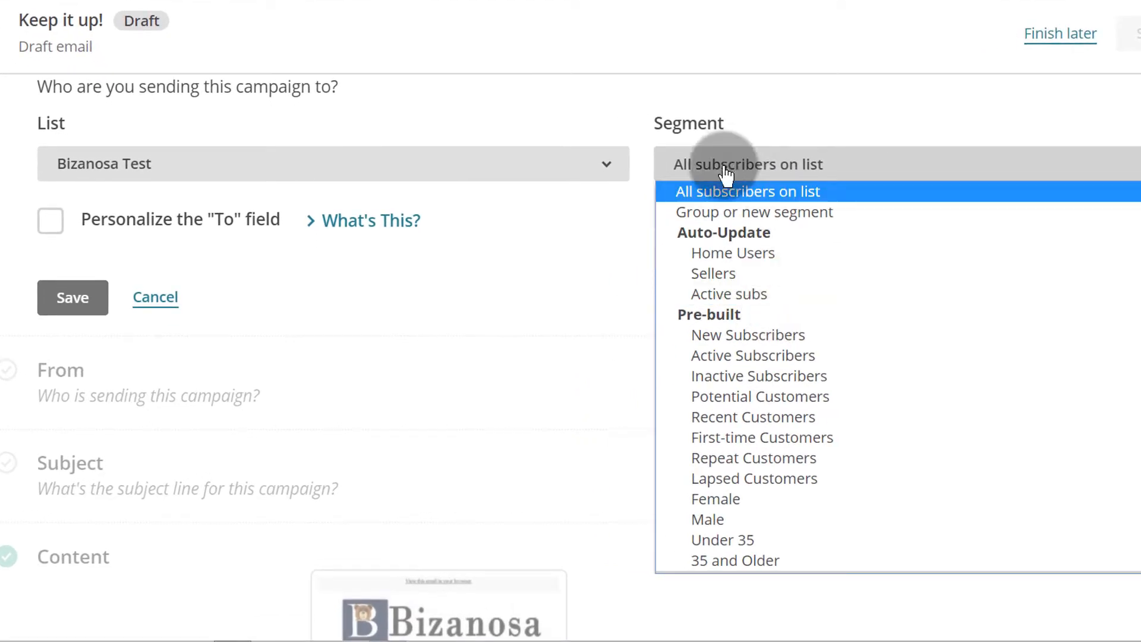
{"action": "left_click", "coordinate": [723, 256]}
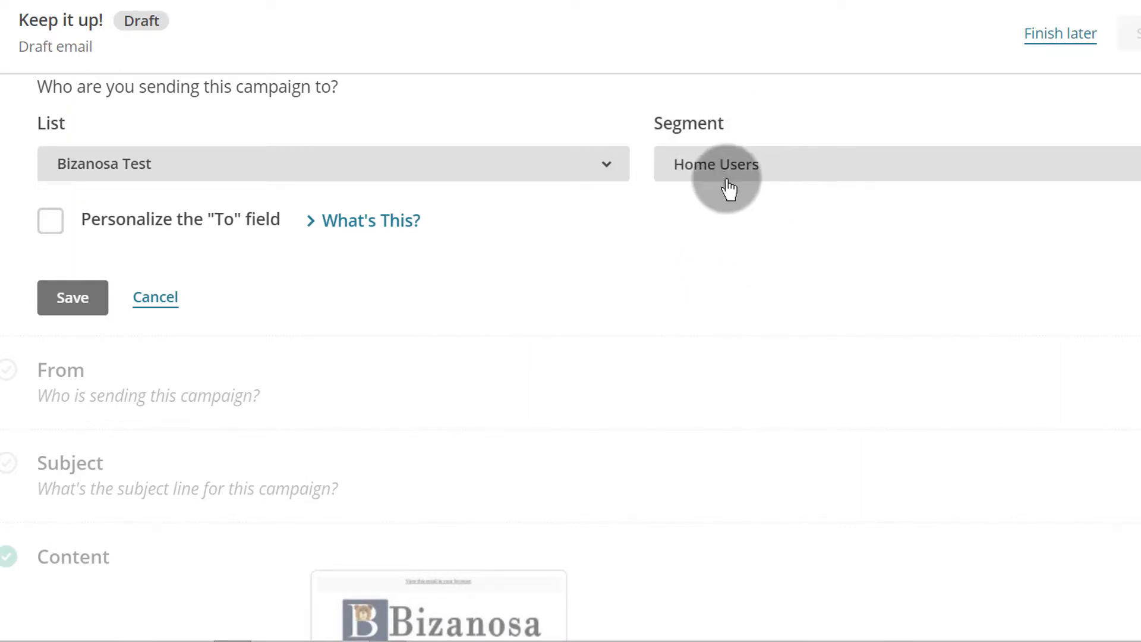
{"action": "left_click", "coordinate": [772, 172]}
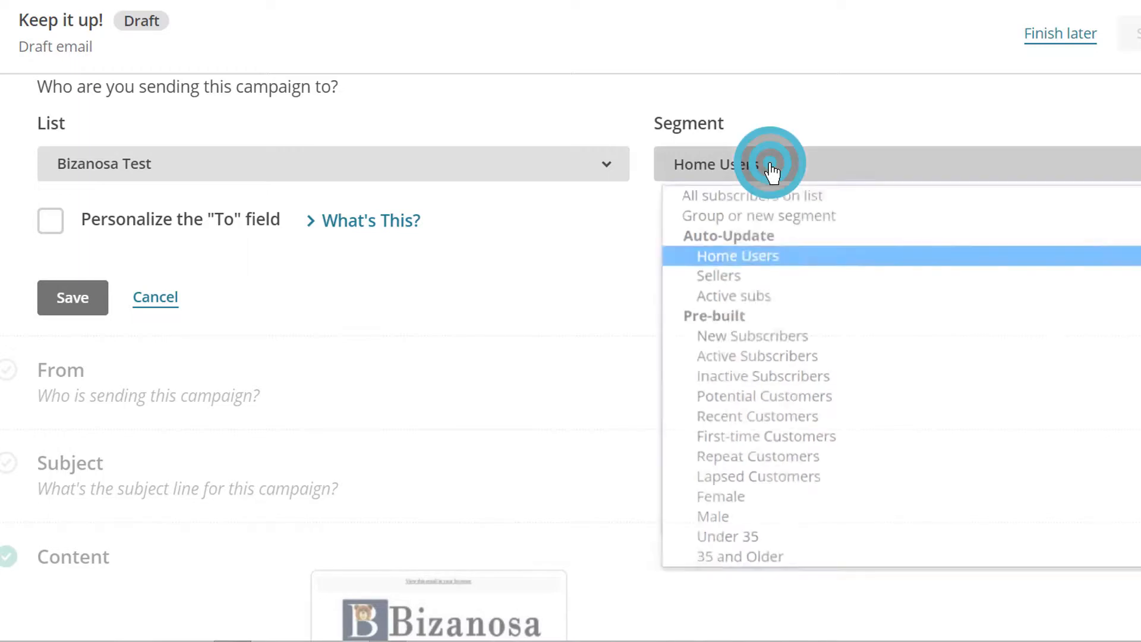
{"action": "left_click", "coordinate": [753, 212]}
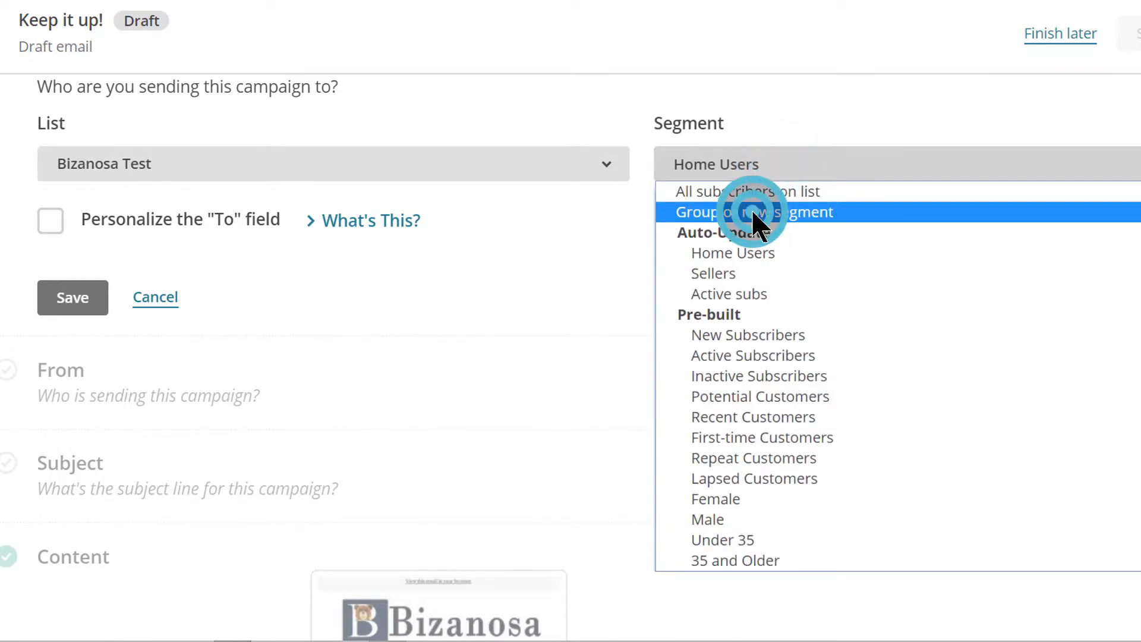
{"action": "left_click", "coordinate": [715, 211]}
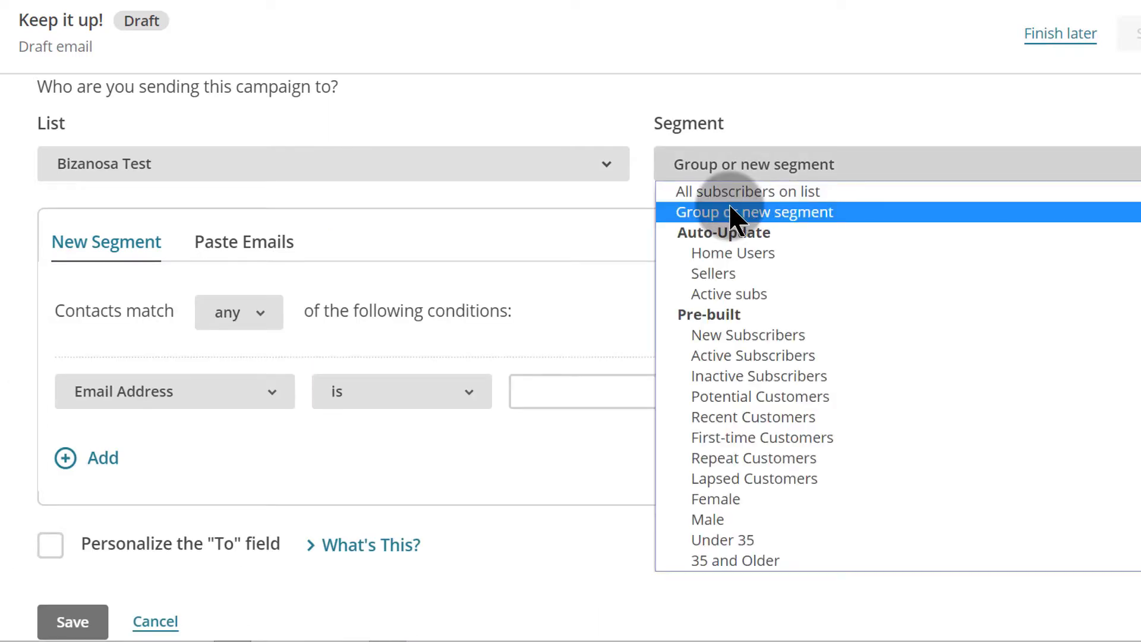
{"action": "left_click", "coordinate": [734, 207]}
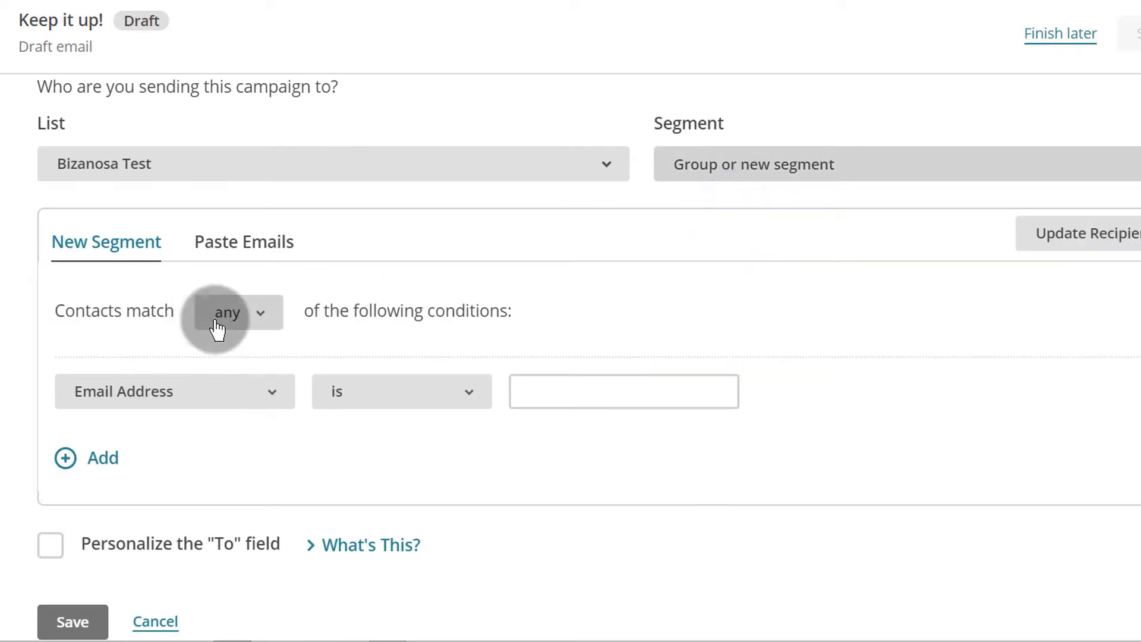
- Define the new segment's condition as Interest in the Product, one of, trying Home Use and then To Sell
{"action": "left_click", "coordinate": [249, 404]}
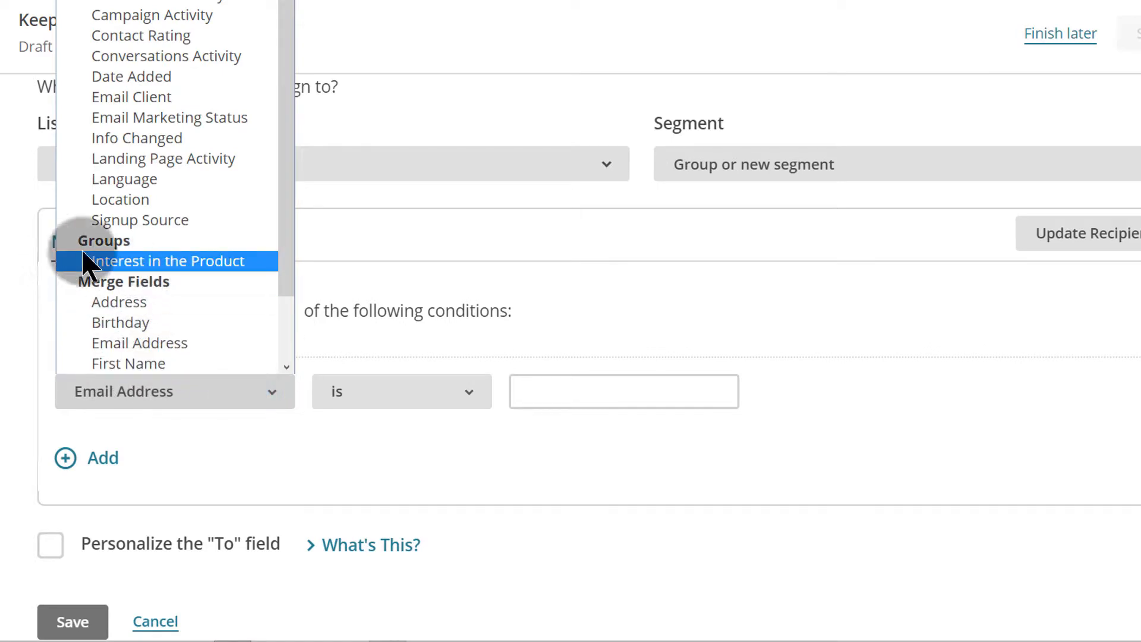
{"action": "left_click", "coordinate": [141, 252]}
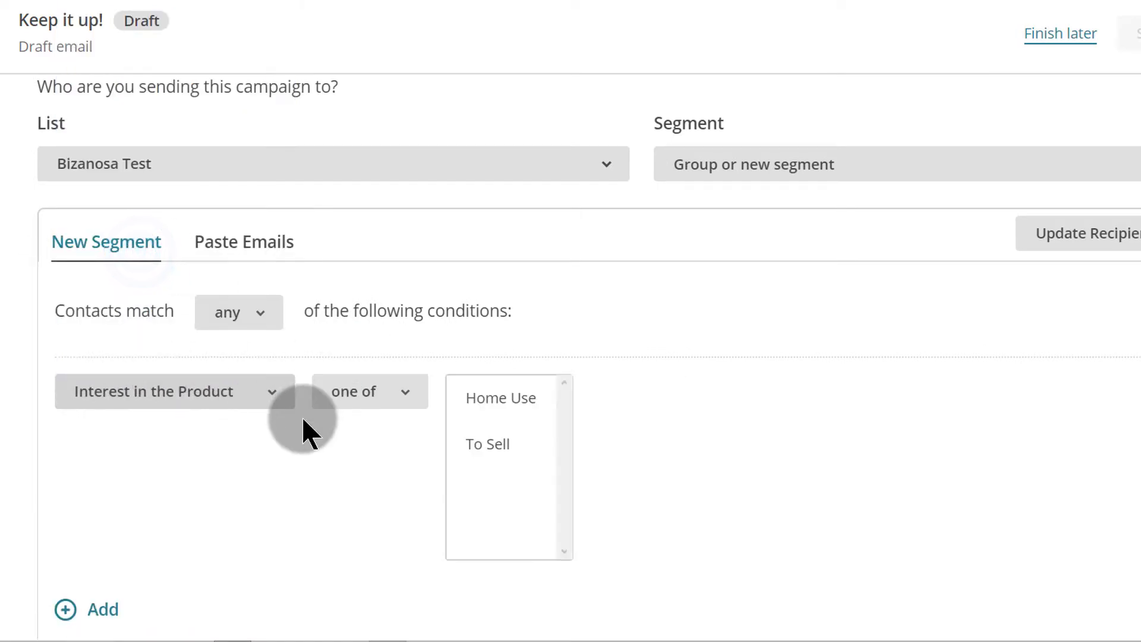
{"action": "scroll", "coordinate": [594, 387], "scroll_direction": "down", "scroll_amount": 2}
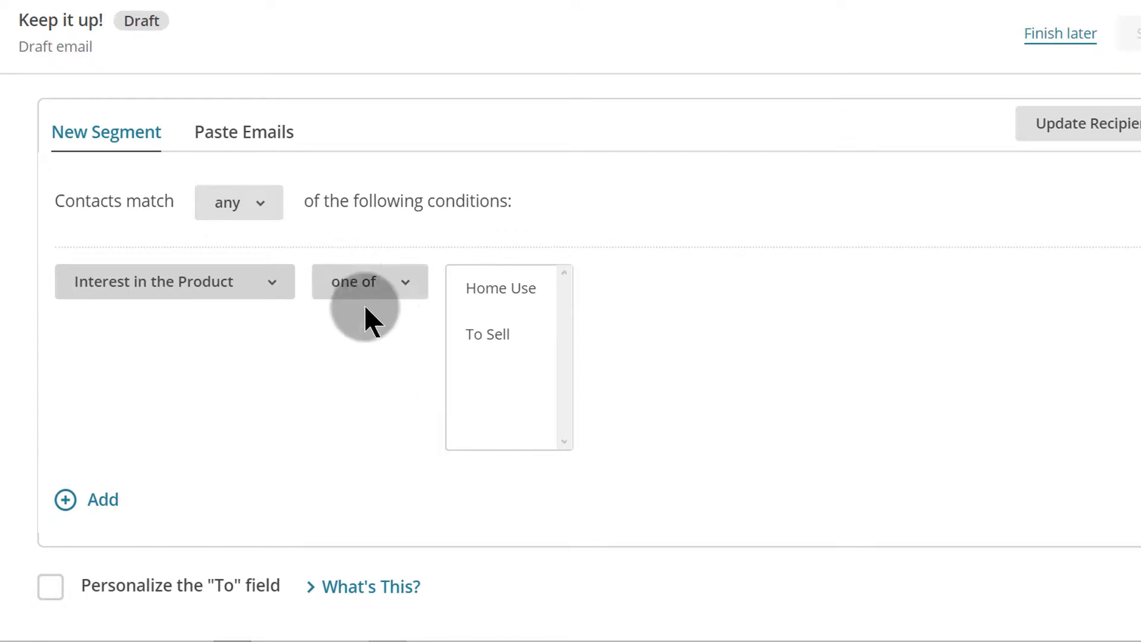
{"action": "left_click", "coordinate": [510, 297]}
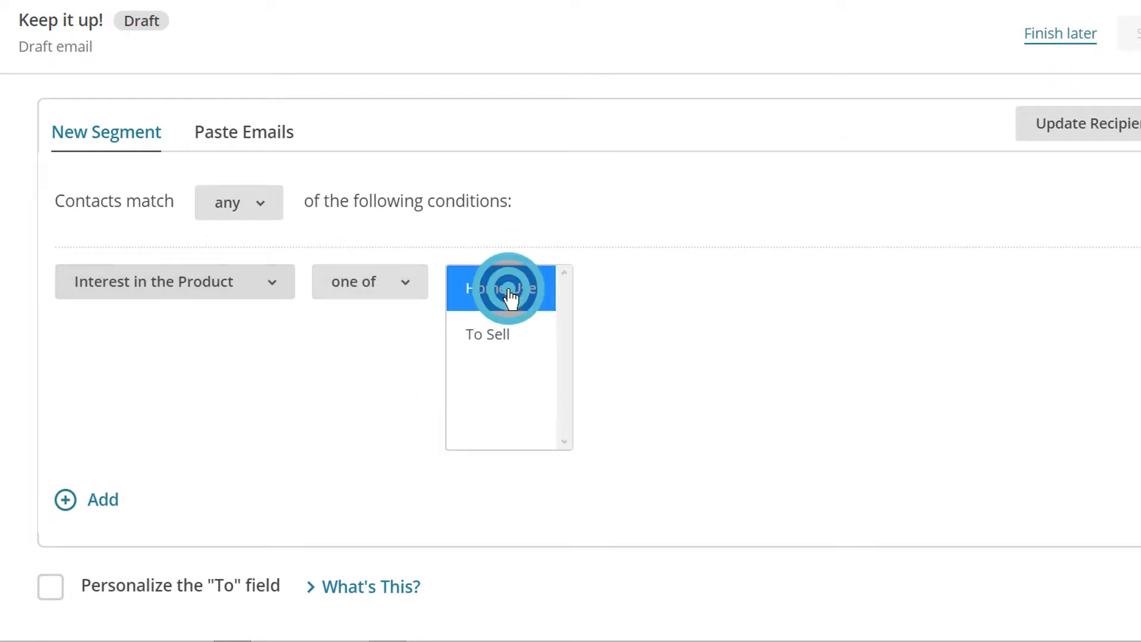
{"action": "left_click", "coordinate": [497, 342]}
{"action": "left_click", "coordinate": [778, 374]}
{"action": "scroll", "coordinate": [714, 375], "scroll_direction": "up", "scroll_amount": 5}
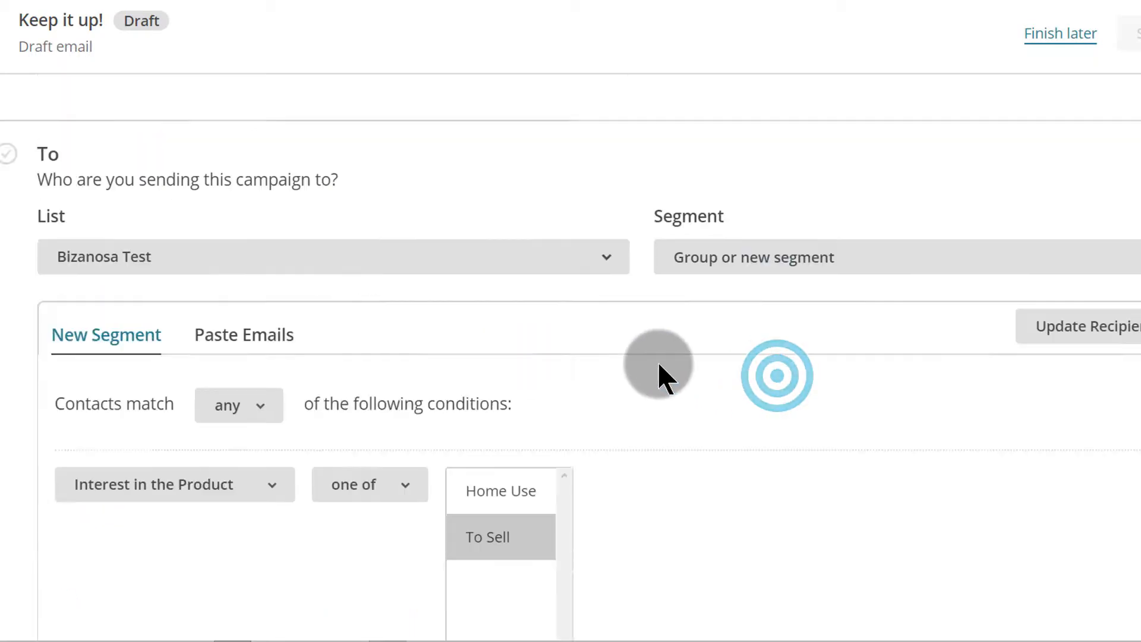
{"action": "scroll", "coordinate": [814, 451], "scroll_direction": "down", "scroll_amount": 4}
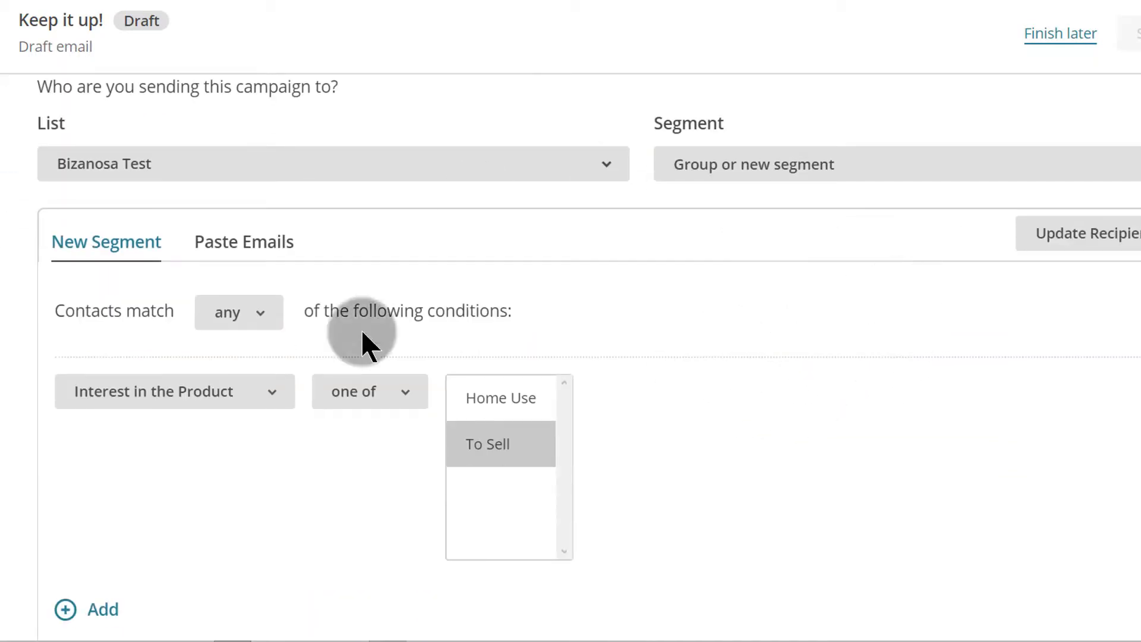
{"action": "scroll", "coordinate": [666, 401], "scroll_direction": "up", "scroll_amount": 4}
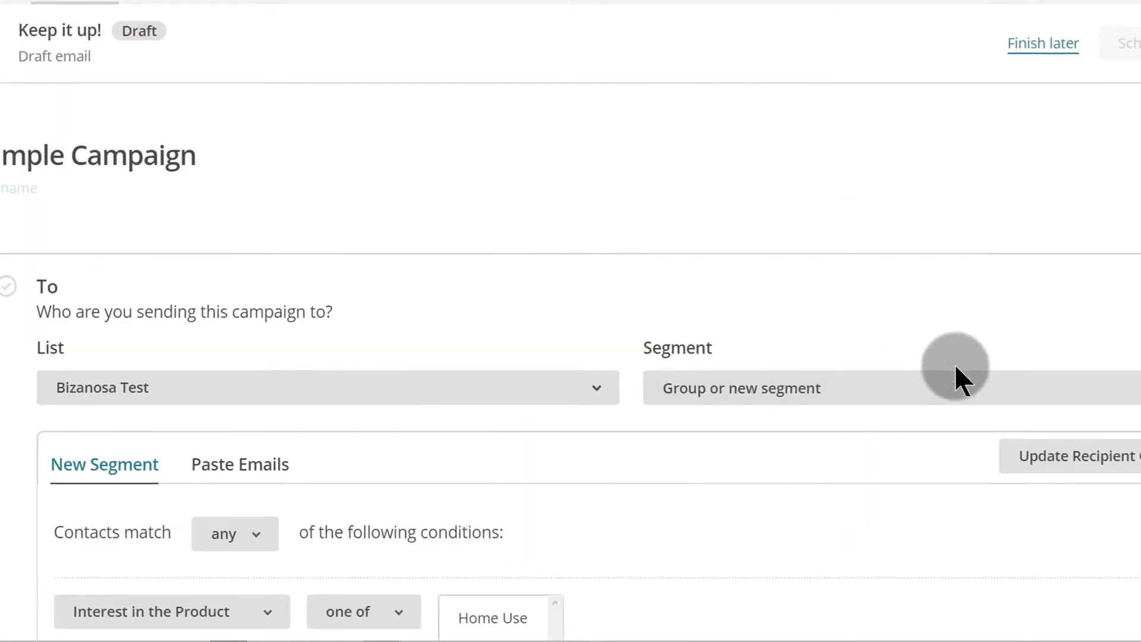
- Set the recipient segment back to All subscribers on list and save the To section
{"action": "left_click", "coordinate": [917, 387]}
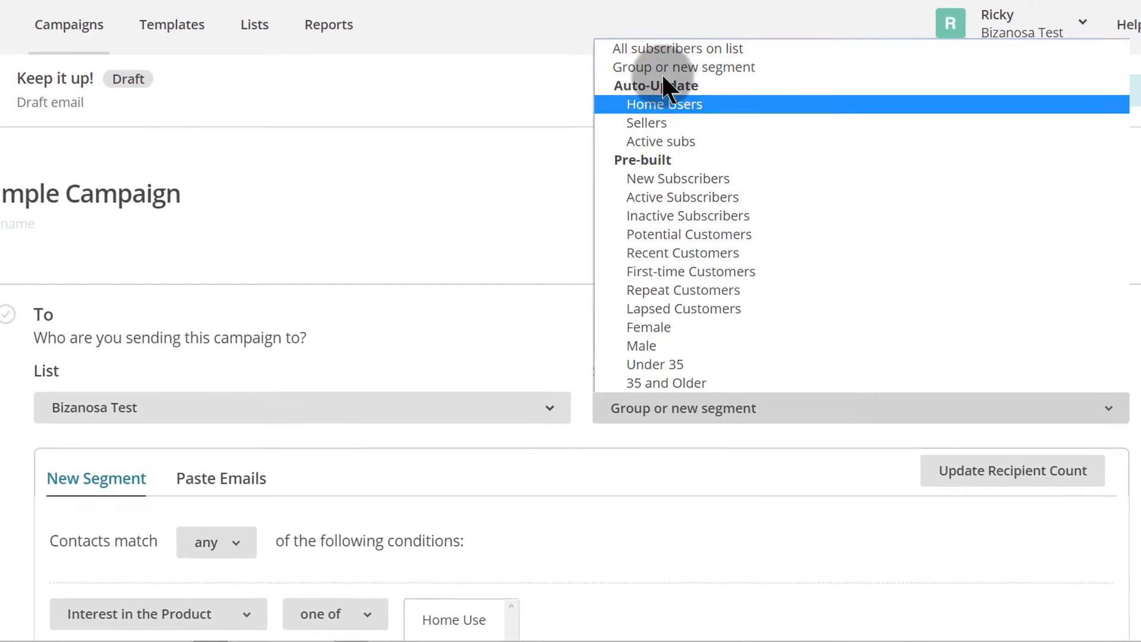
{"action": "left_click", "coordinate": [653, 41]}
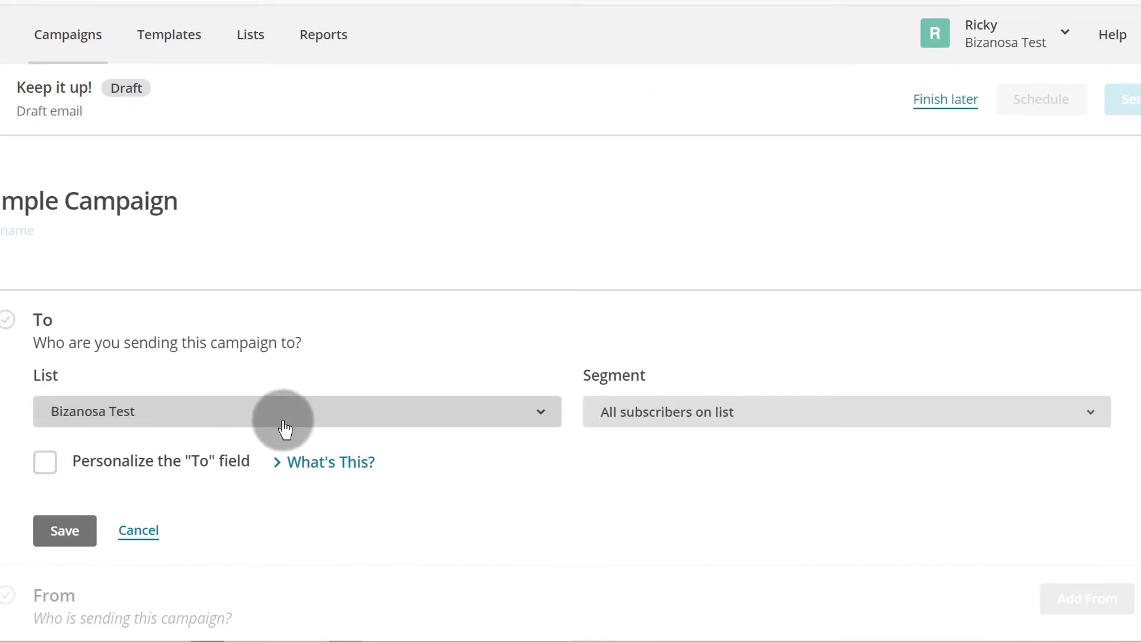
{"action": "scroll", "coordinate": [504, 360], "scroll_direction": "down", "scroll_amount": 5}
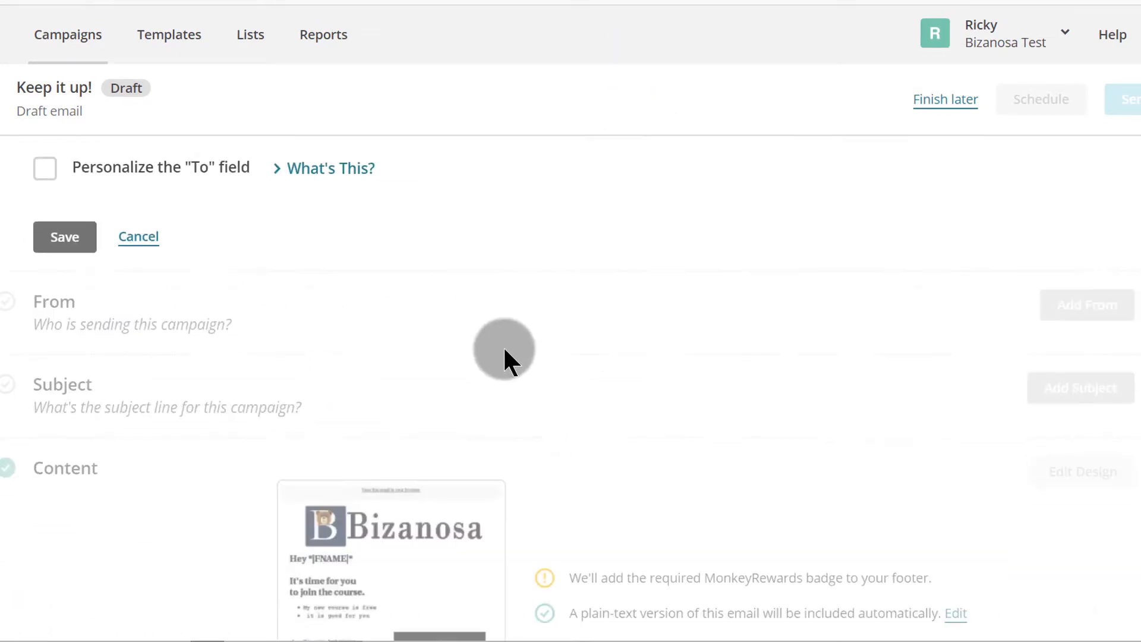
{"action": "left_click", "coordinate": [76, 249]}
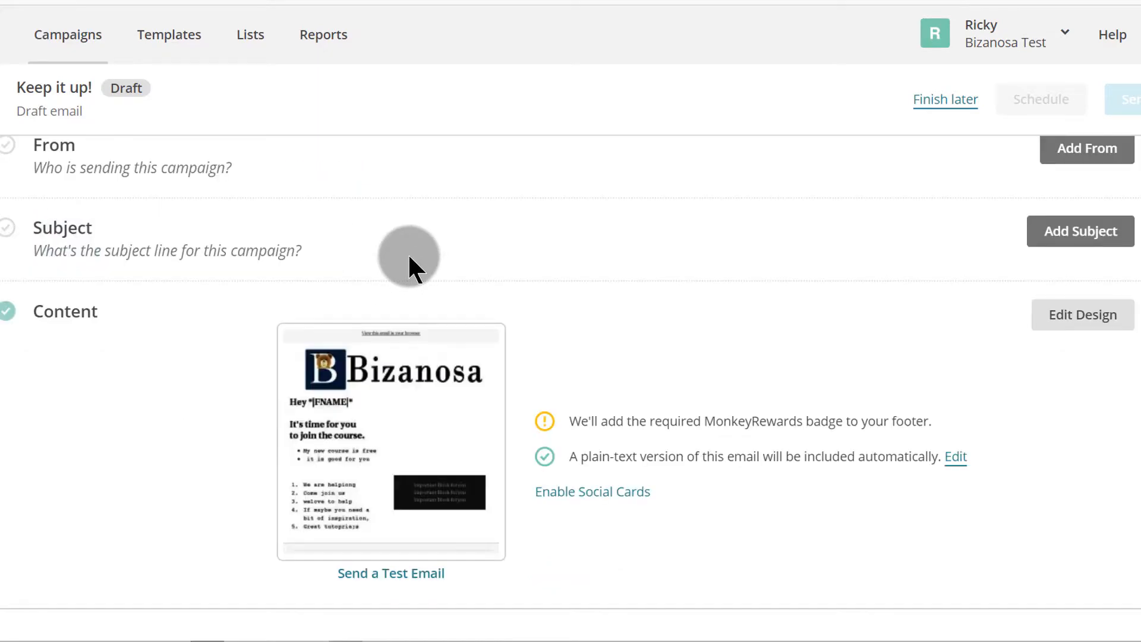
- Open the campaign's From section, check the prefilled sender name and email address, and save them
{"action": "scroll", "coordinate": [386, 309], "scroll_direction": "up", "scroll_amount": 5}
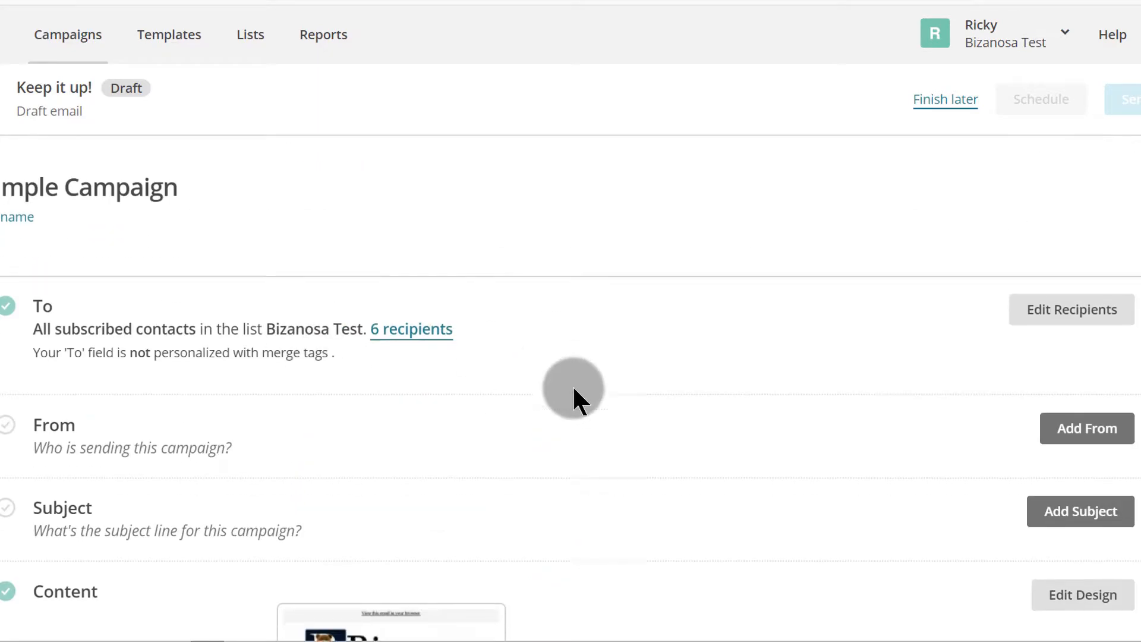
{"action": "left_click", "coordinate": [1097, 449]}
{"action": "scroll", "coordinate": [336, 423], "scroll_direction": "down", "scroll_amount": 3}
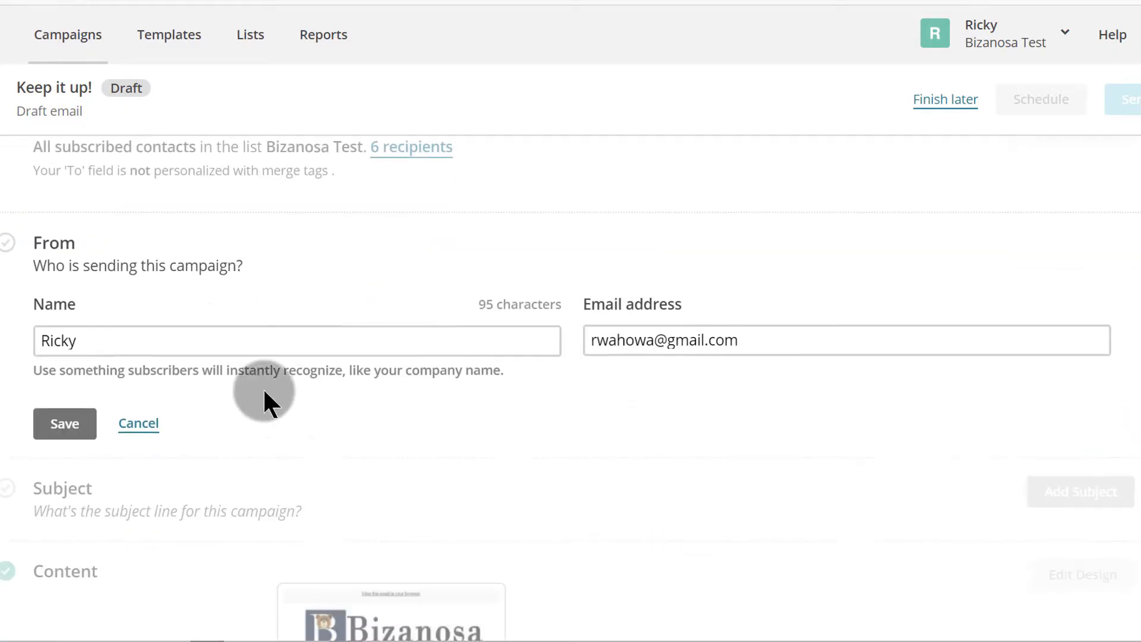
{"action": "left_click_drag", "start_coordinate": [590, 339], "coordinate": [723, 354]}
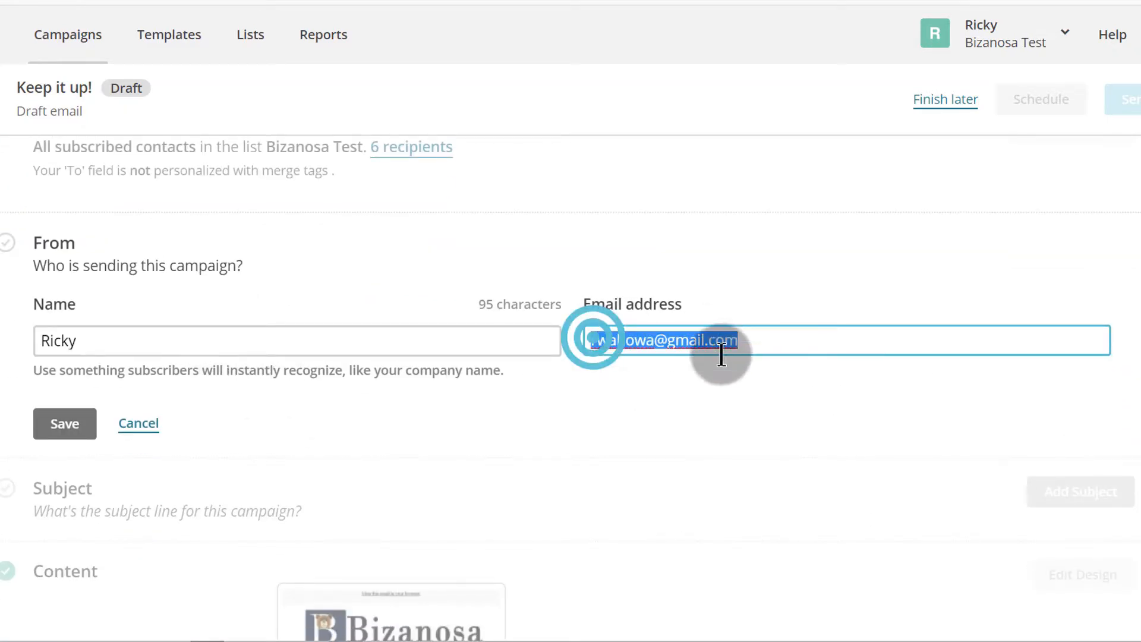
{"action": "left_click", "coordinate": [59, 438]}
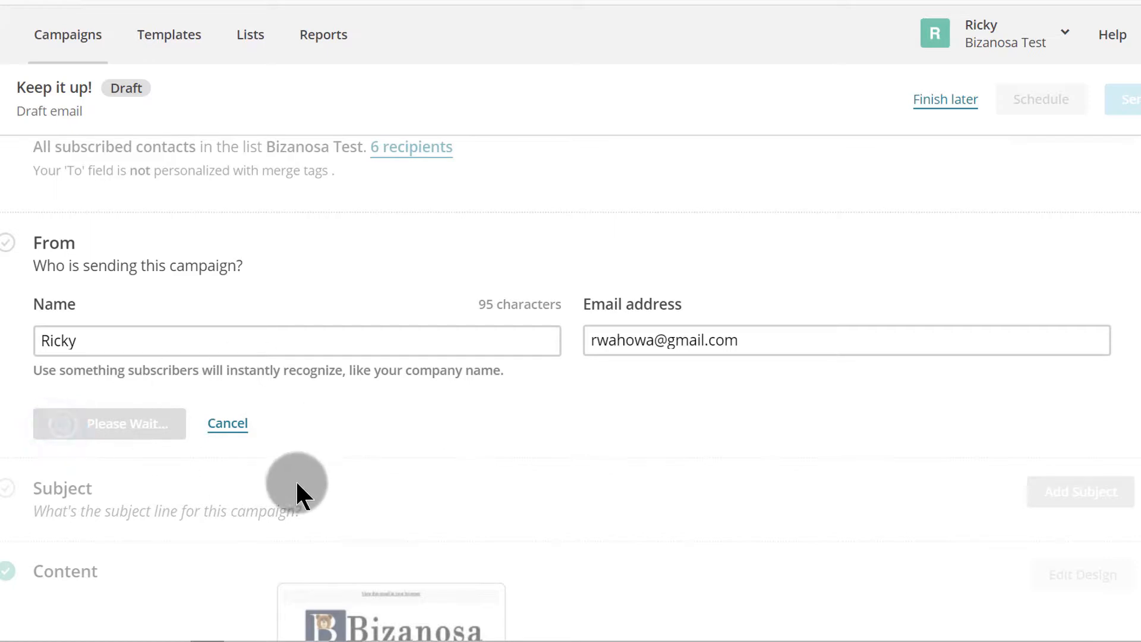
- Add the subject line "Welcome to my list" to the campaign, save it, and review the completed sections
{"action": "scroll", "coordinate": [709, 461], "scroll_direction": "down", "scroll_amount": 2}
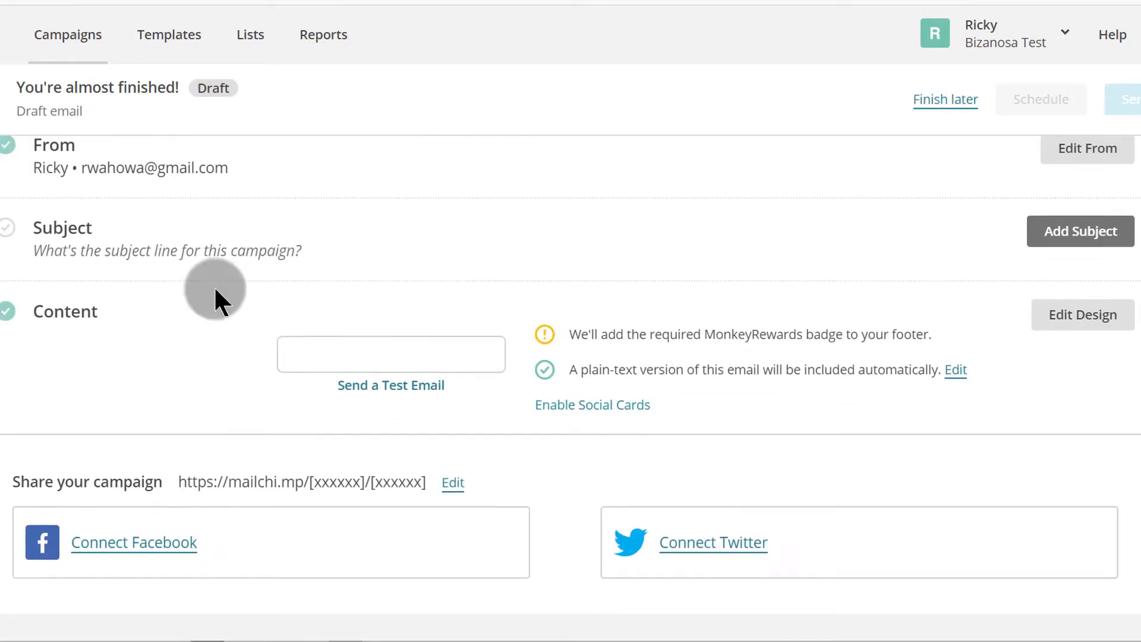
{"action": "left_click", "coordinate": [1084, 229]}
{"action": "left_click", "coordinate": [144, 329]}
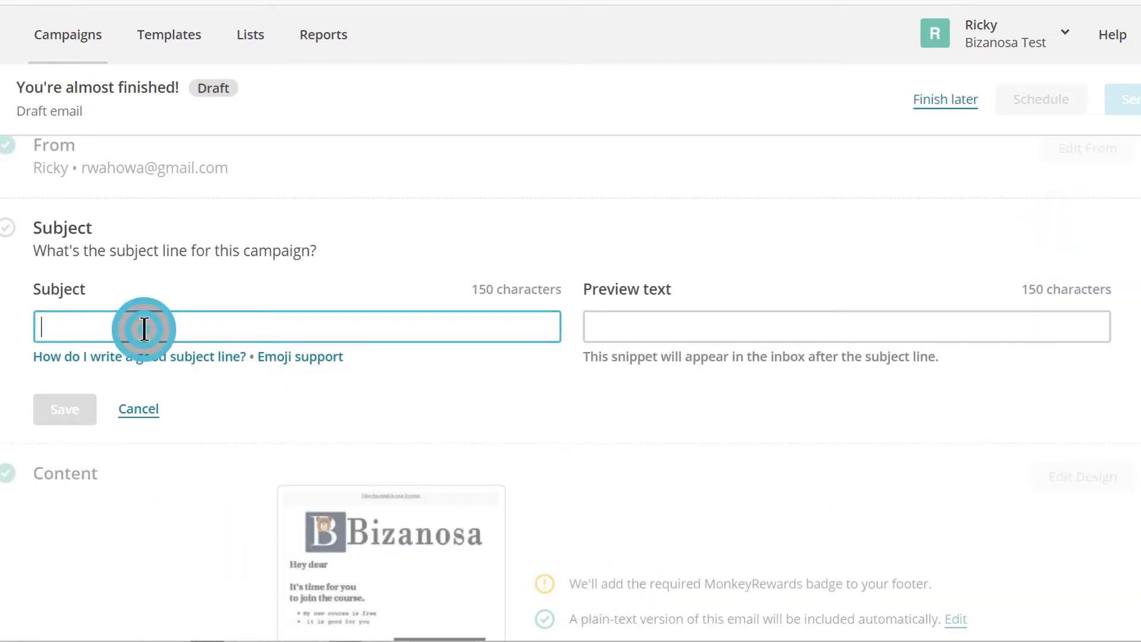
{"action": "type", "text": "Welcome to my list"}
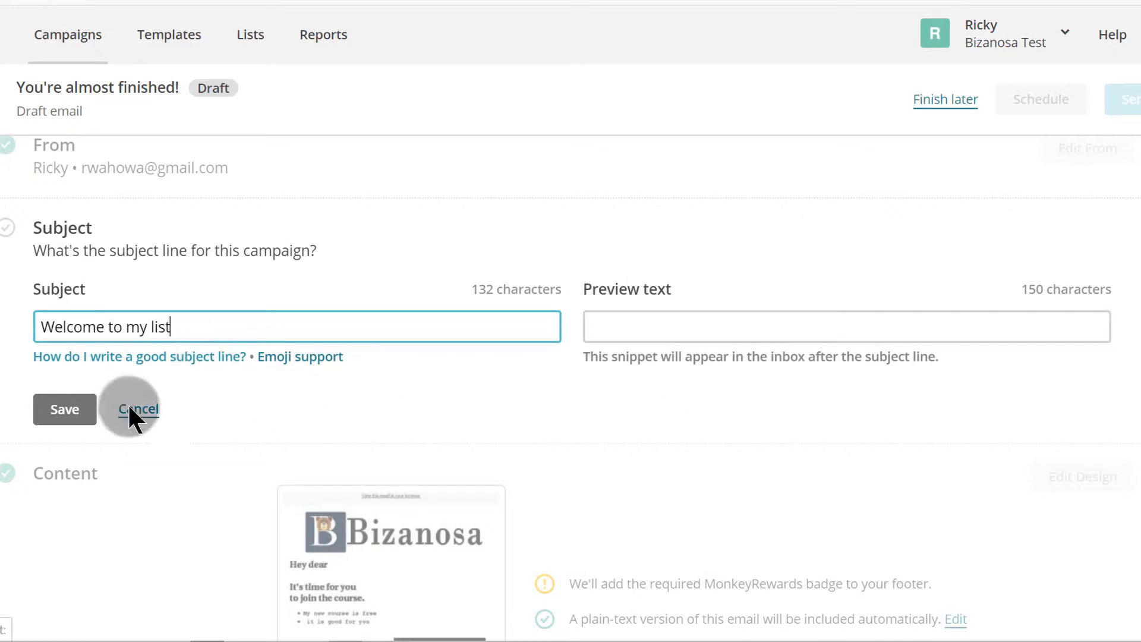
{"action": "left_click", "coordinate": [77, 415]}
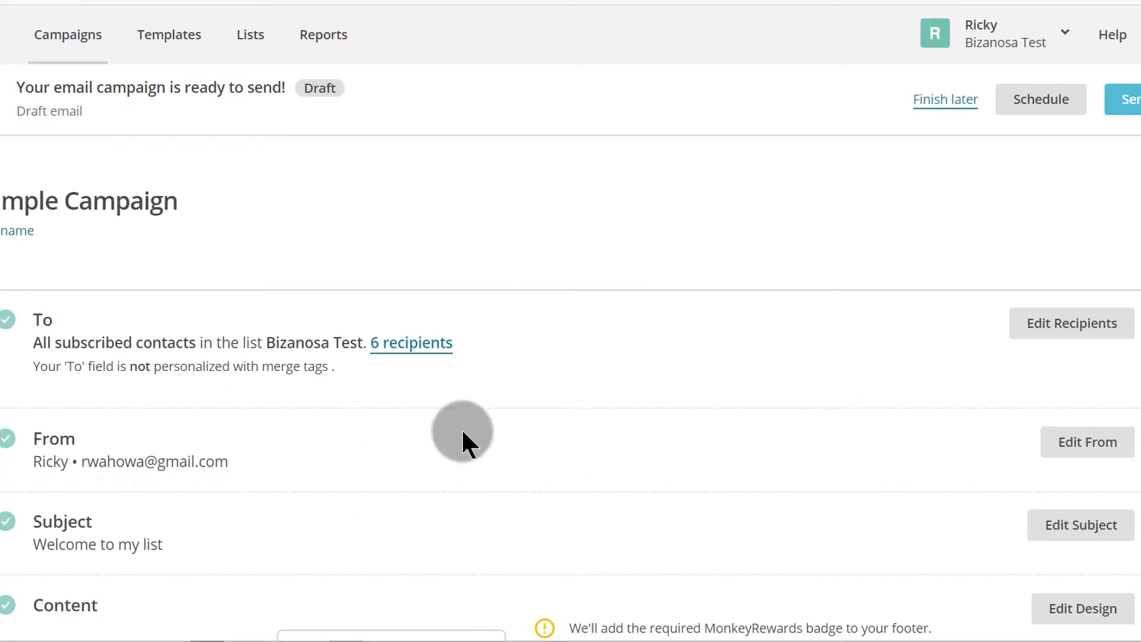
{"action": "scroll", "coordinate": [462, 442], "scroll_direction": "down", "scroll_amount": 5}
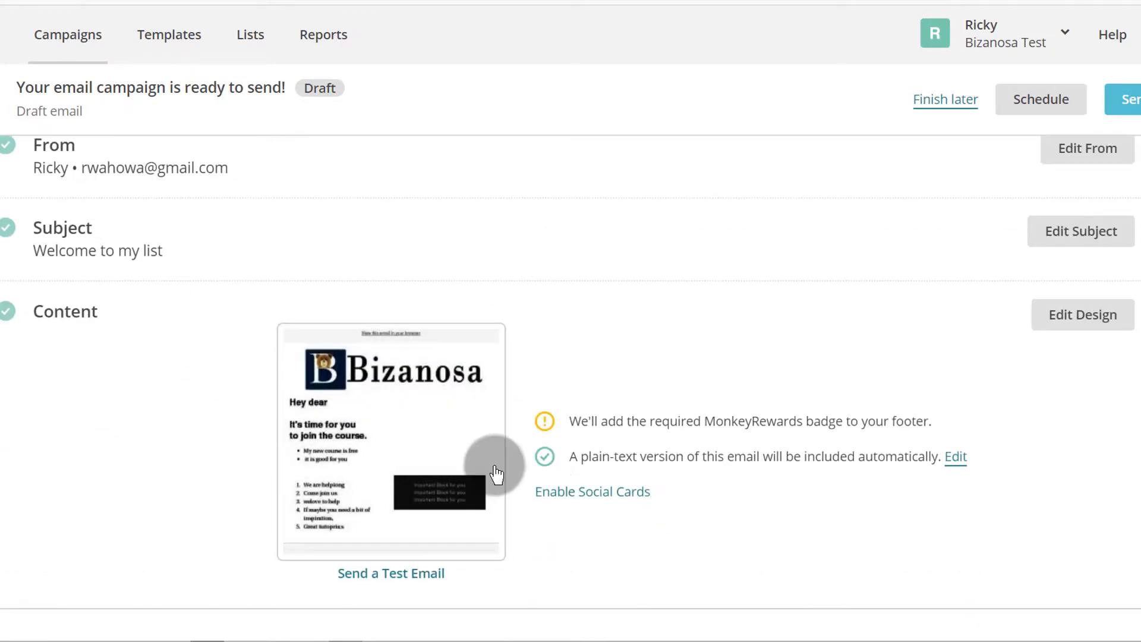
- Review the campaign's content, sharing and tracking sections, and send it immediately to the Bizanosa Test list
{"action": "scroll", "coordinate": [754, 387], "scroll_direction": "down", "scroll_amount": 7}
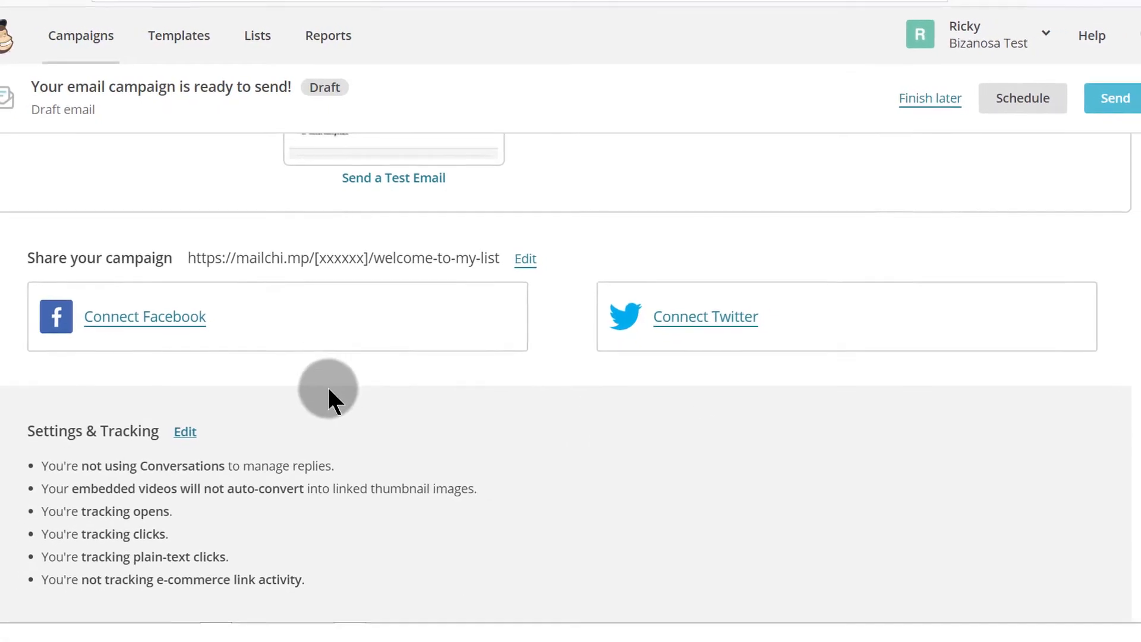
{"action": "scroll", "coordinate": [328, 384], "scroll_direction": "down", "scroll_amount": 3}
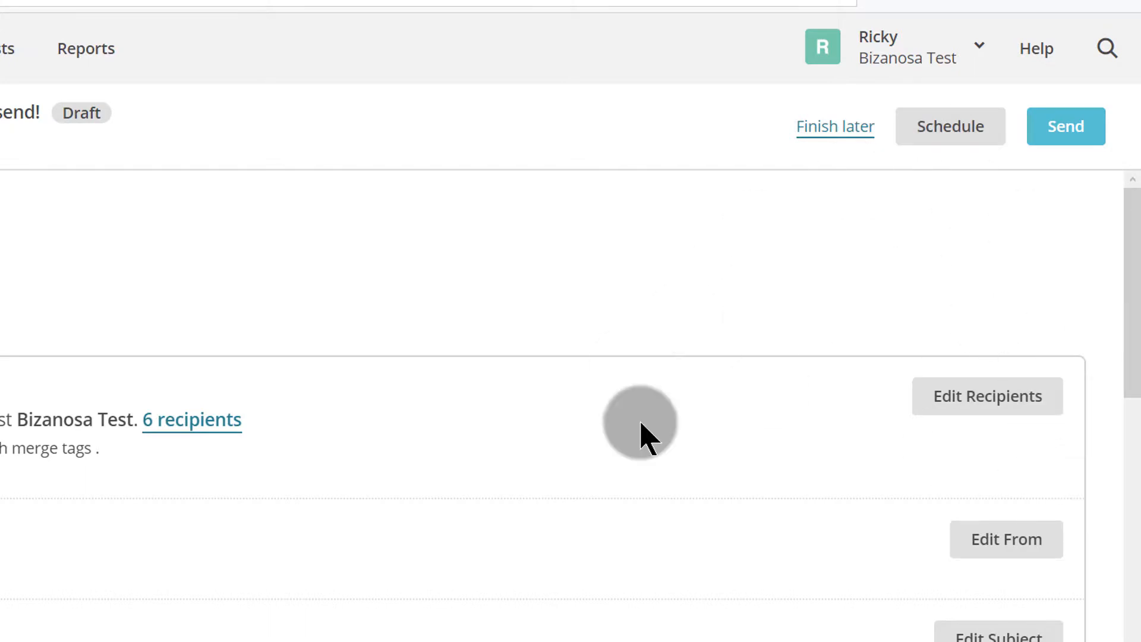
{"action": "left_click", "coordinate": [1073, 130]}
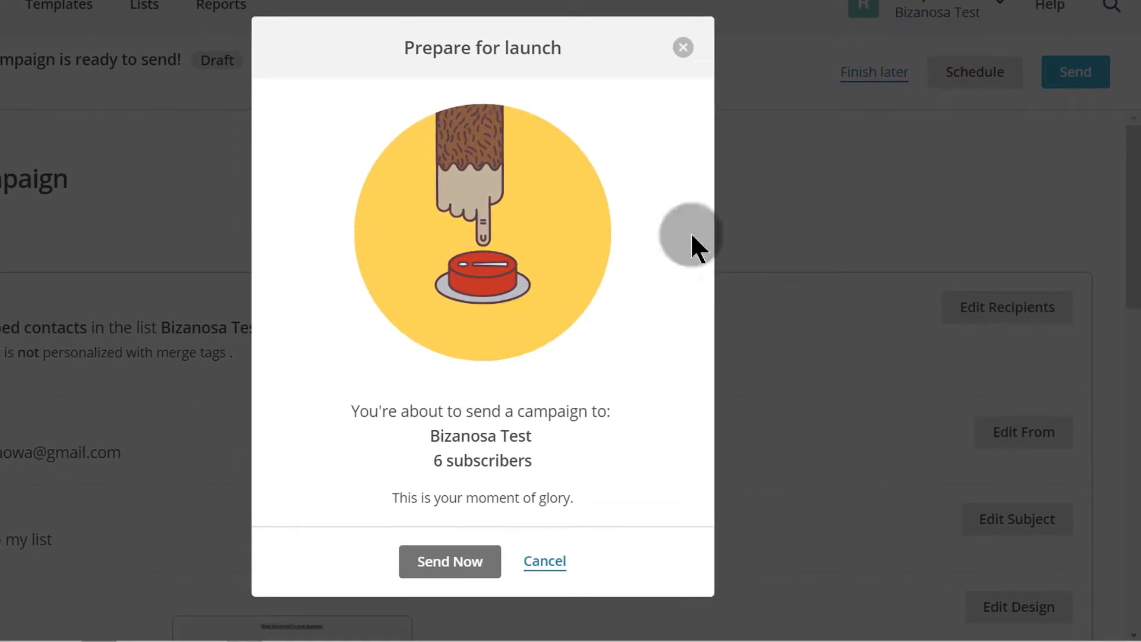
{"action": "left_click", "coordinate": [435, 575]}
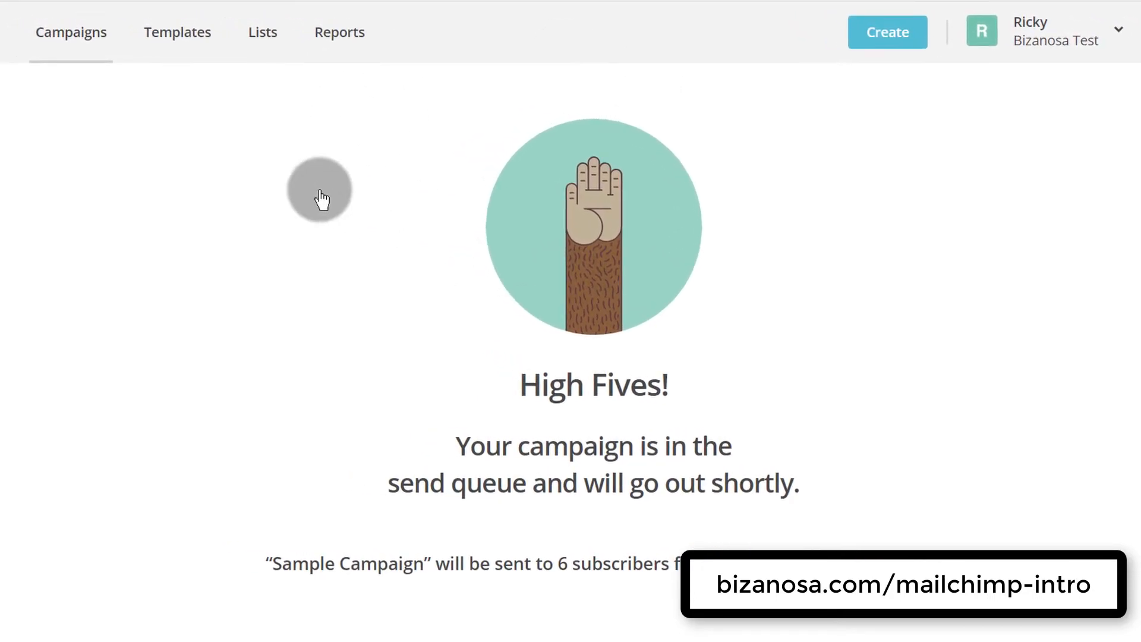
- Open the campaigns overview and examine the sent Sample Campaign and the campaign search suggestions
{"action": "left_click", "coordinate": [50, 36]}
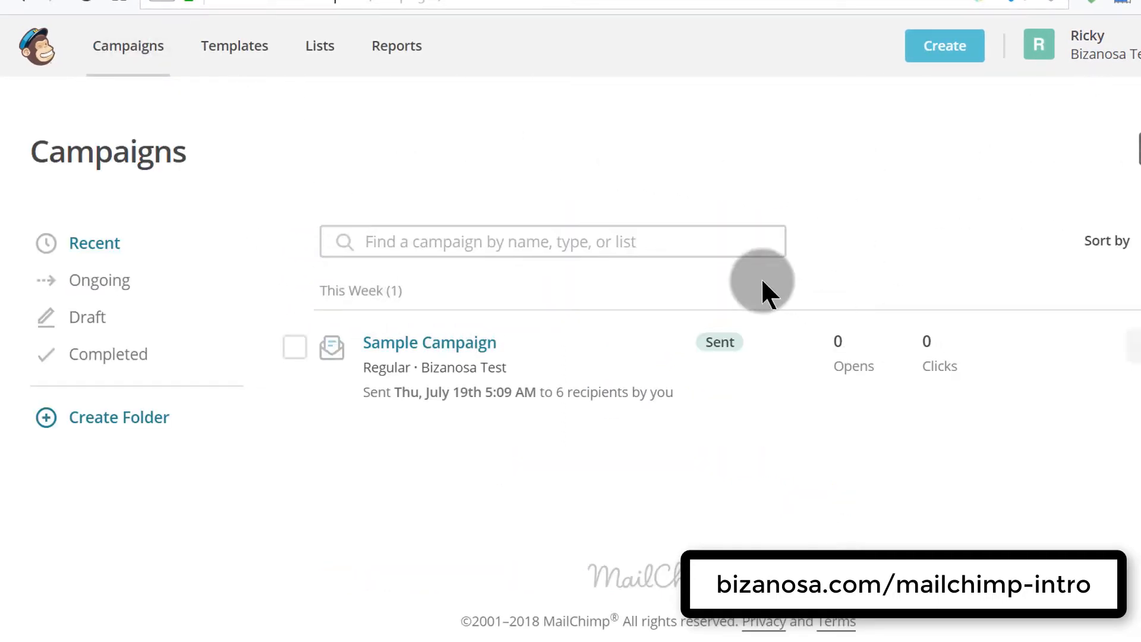
{"action": "left_click", "coordinate": [637, 236]}
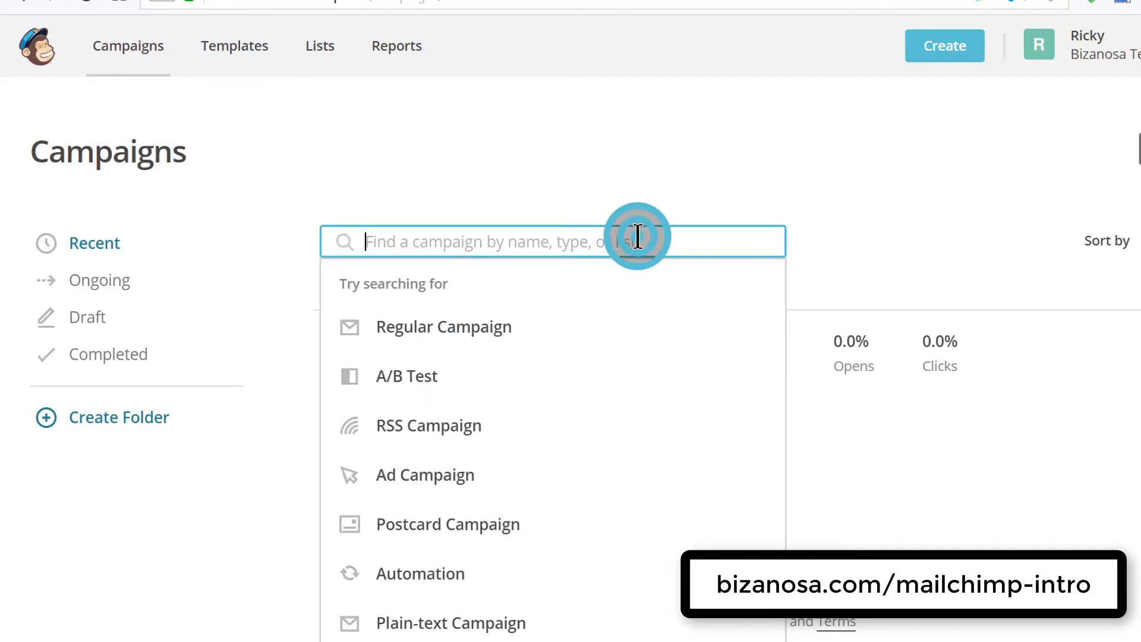
{"action": "left_click", "coordinate": [684, 130]}
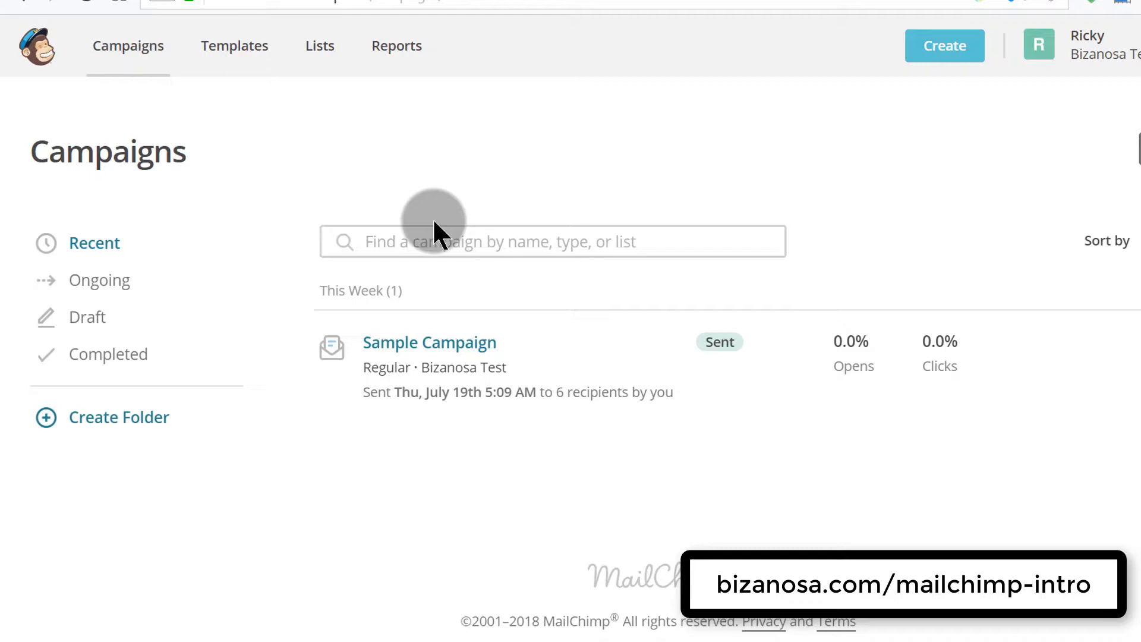
{"action": "left_click", "coordinate": [435, 238]}
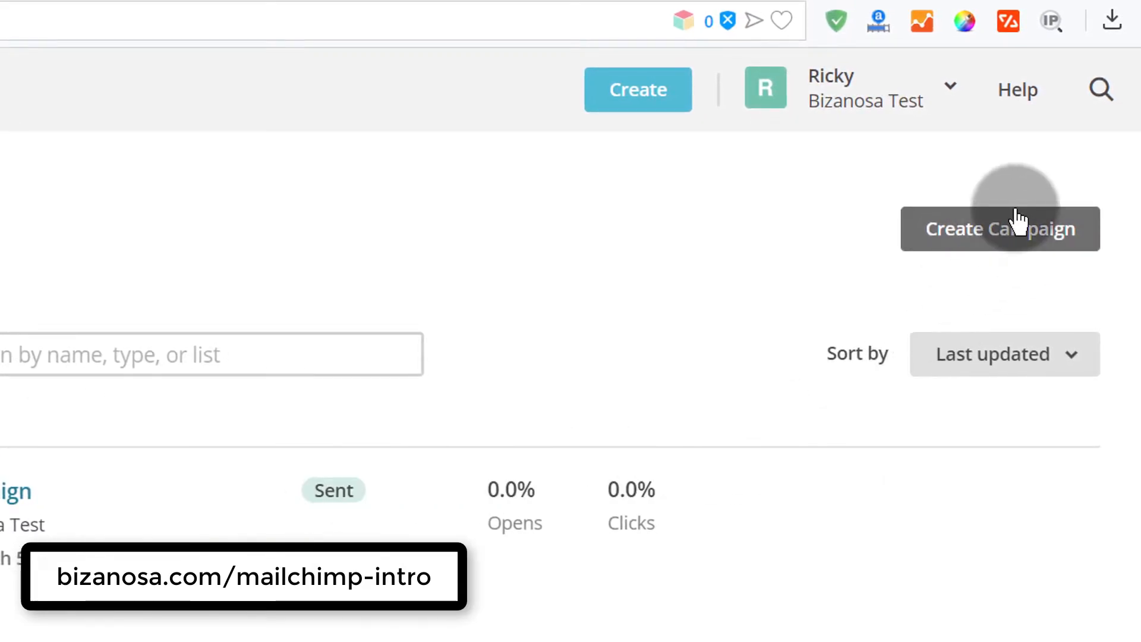
- Start creating a new email campaign of the Automated type
{"action": "left_click", "coordinate": [1010, 229]}
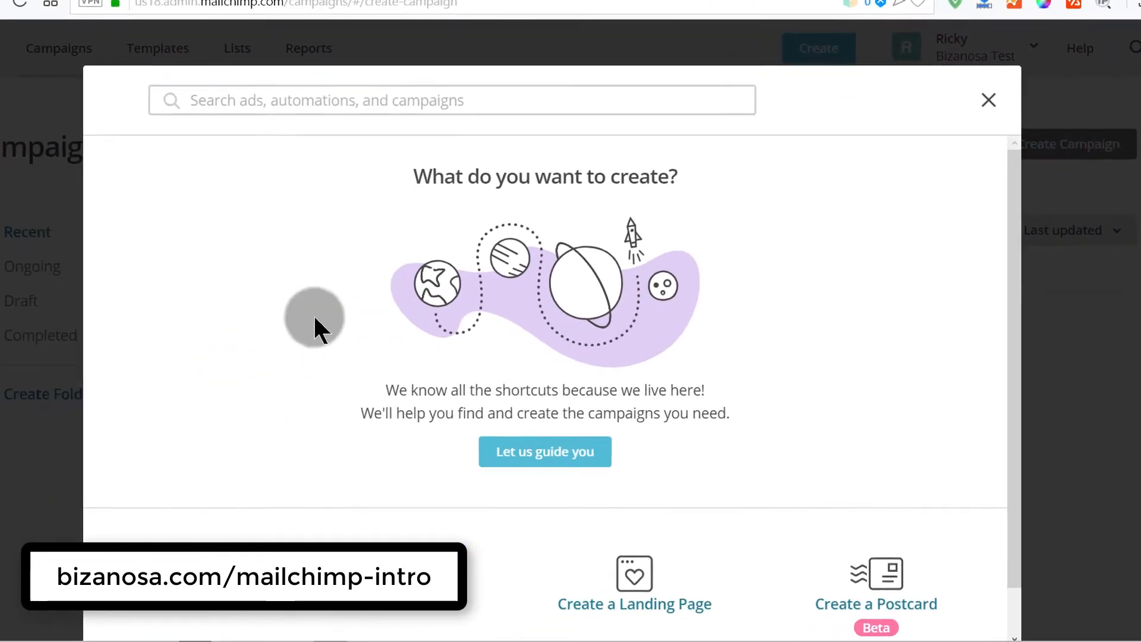
{"action": "left_click", "coordinate": [246, 533]}
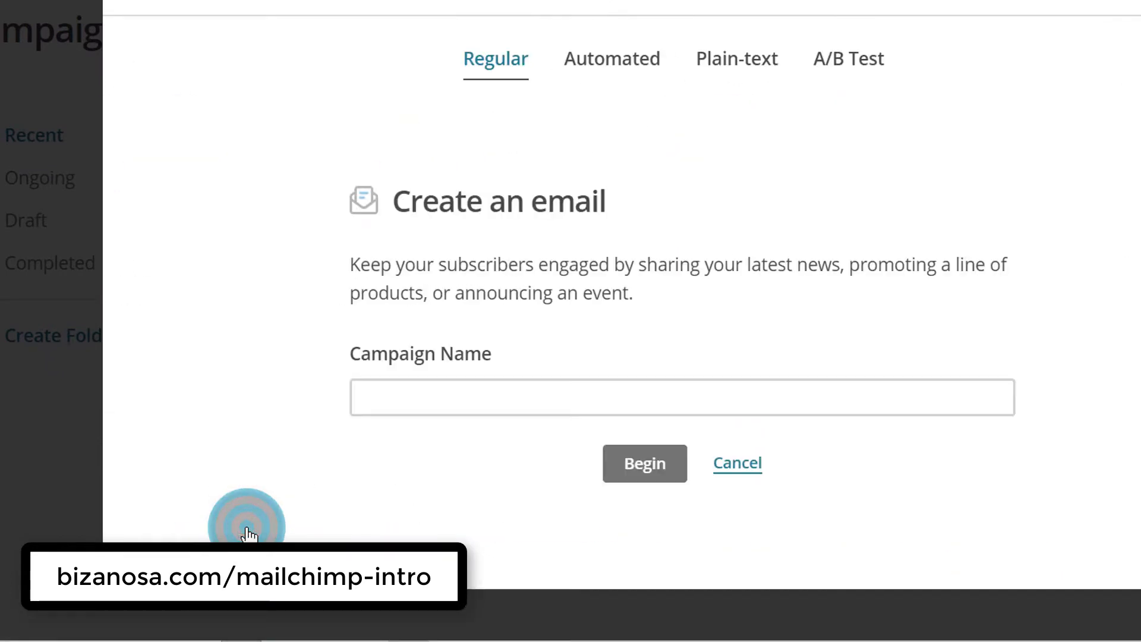
{"action": "left_click", "coordinate": [606, 71]}
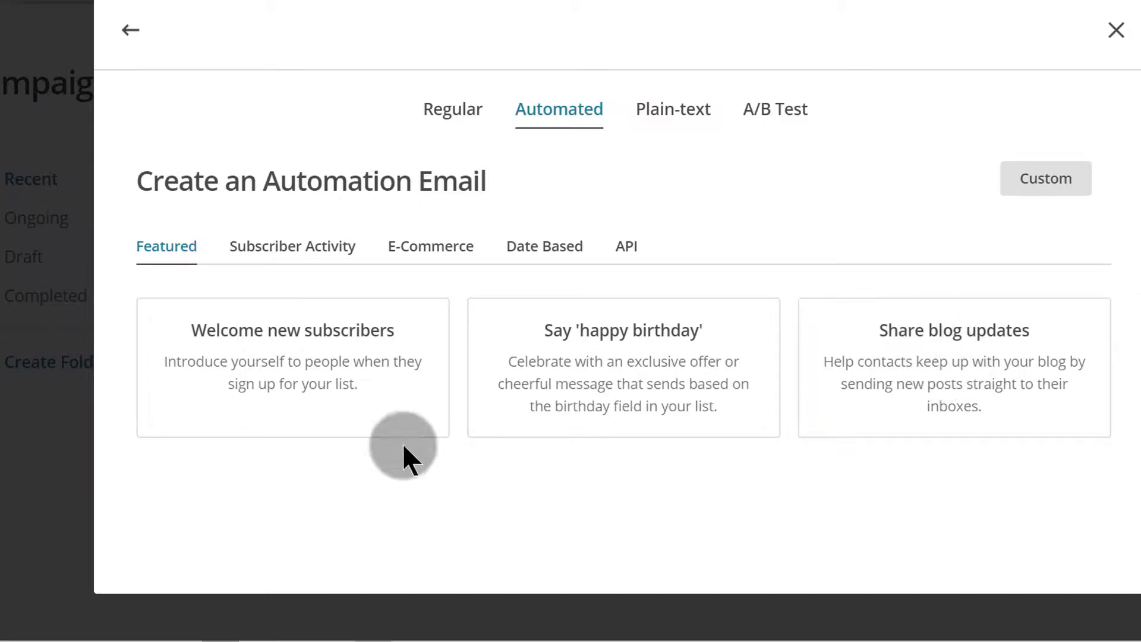
- Examine the automation email types offered for Subscriber Activity and E-Commerce, including Welcome new subscribers
{"action": "left_click", "coordinate": [307, 255]}
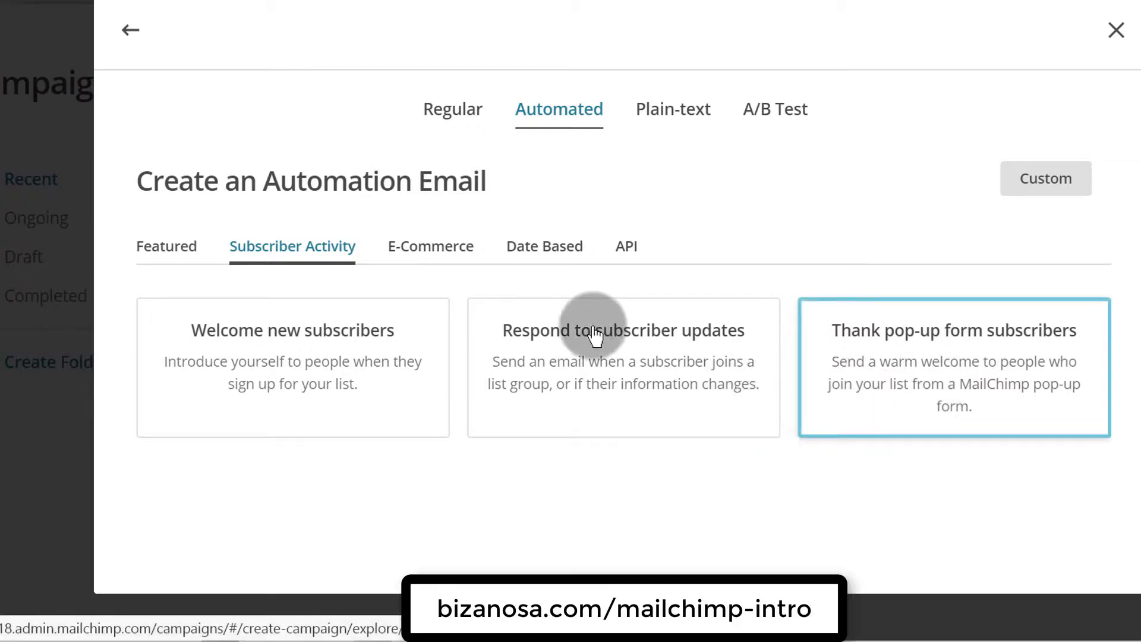
{"action": "left_click", "coordinate": [423, 255]}
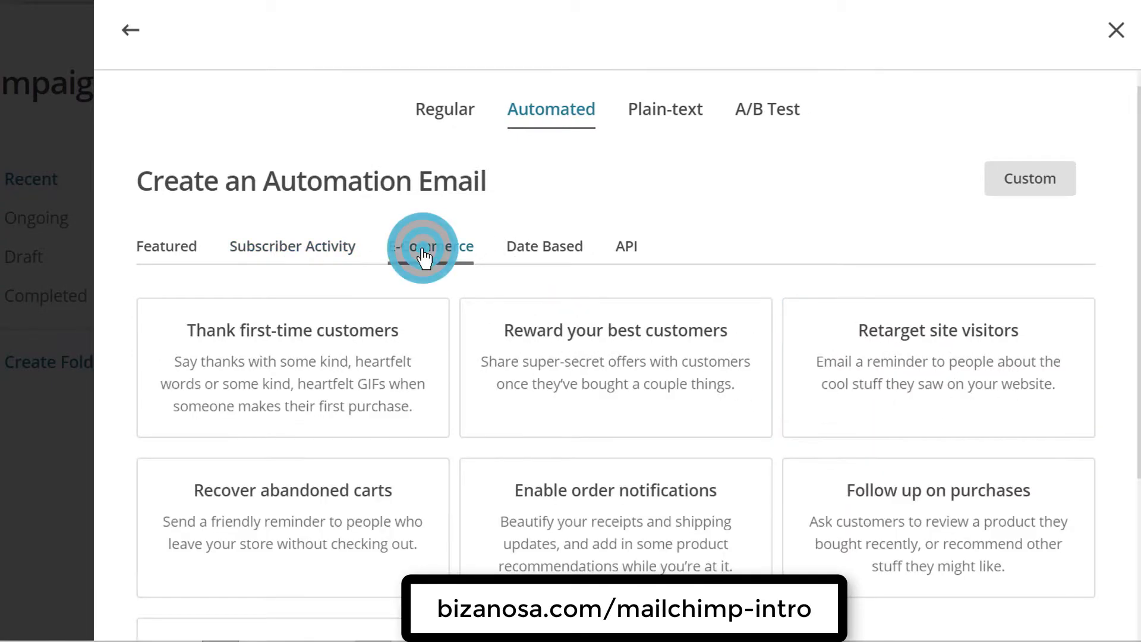
{"action": "scroll", "coordinate": [416, 238], "scroll_direction": "down", "scroll_amount": 3}
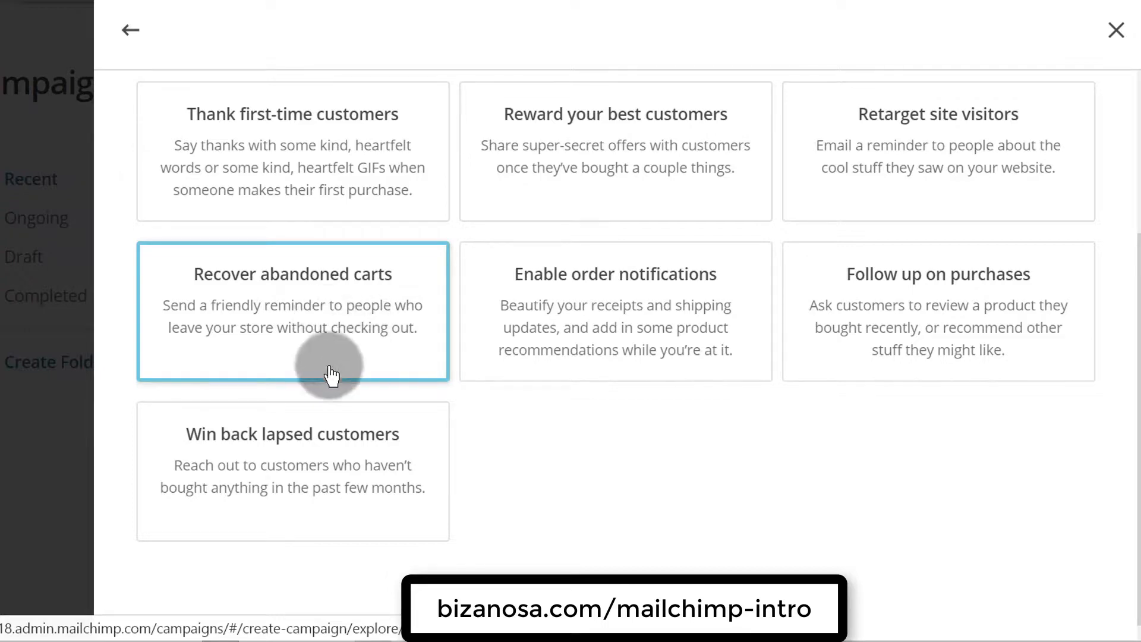
{"action": "scroll", "coordinate": [315, 268], "scroll_direction": "up", "scroll_amount": 4}
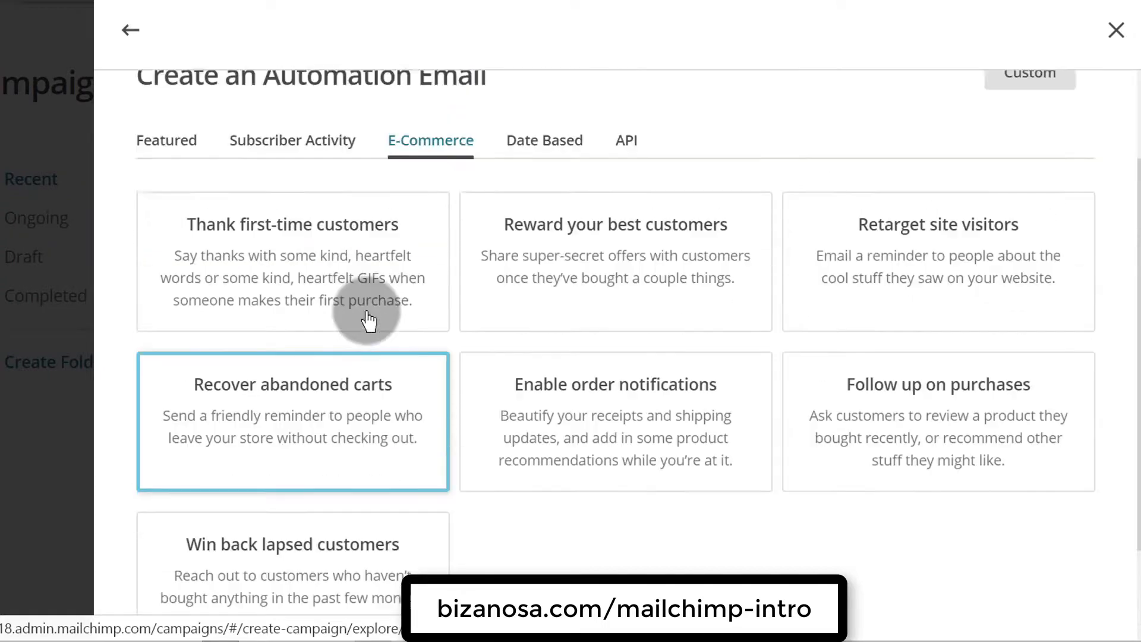
{"action": "scroll", "coordinate": [347, 396], "scroll_direction": "down", "scroll_amount": 1}
{"action": "scroll", "coordinate": [348, 396], "scroll_direction": "down", "scroll_amount": 3}
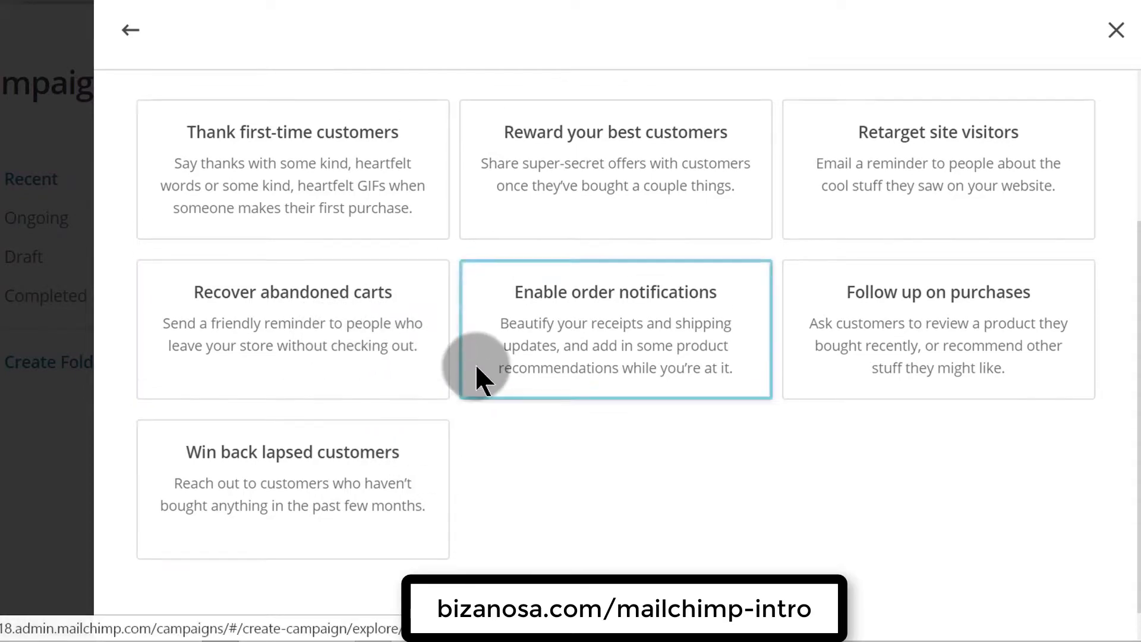
{"action": "scroll", "coordinate": [416, 347], "scroll_direction": "up", "scroll_amount": 4}
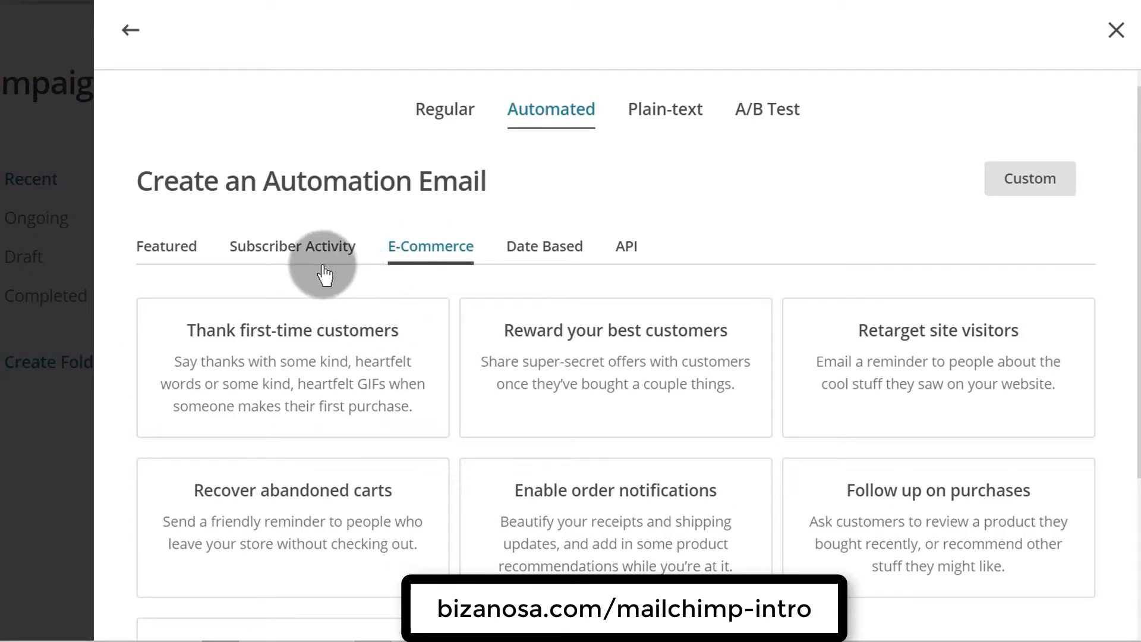
{"action": "left_click", "coordinate": [291, 254]}
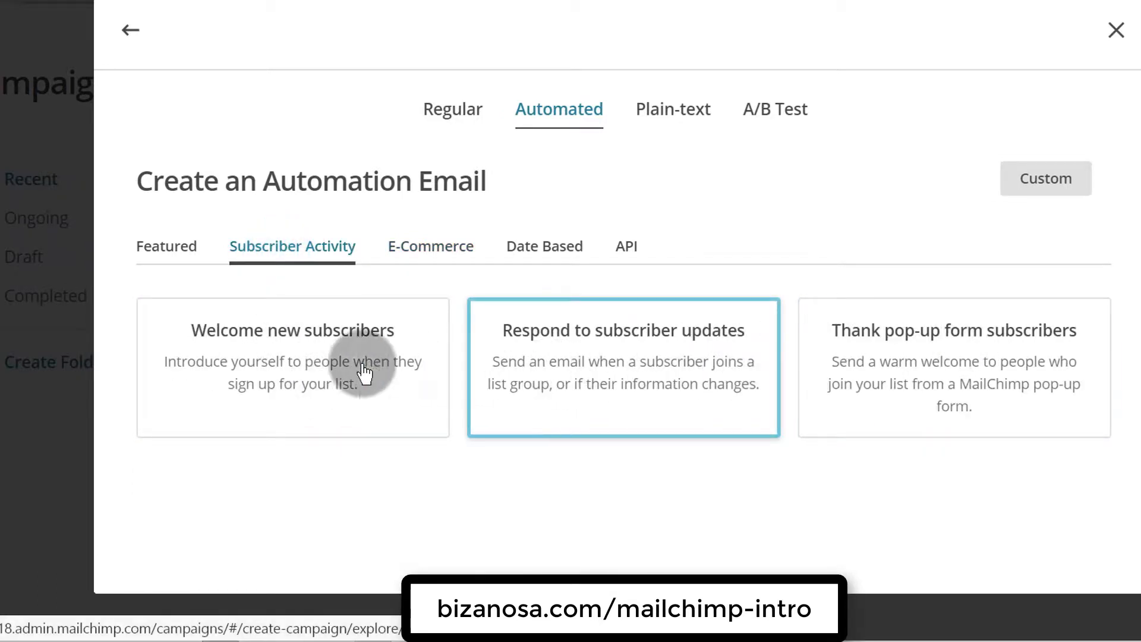
{"action": "left_click", "coordinate": [291, 356]}
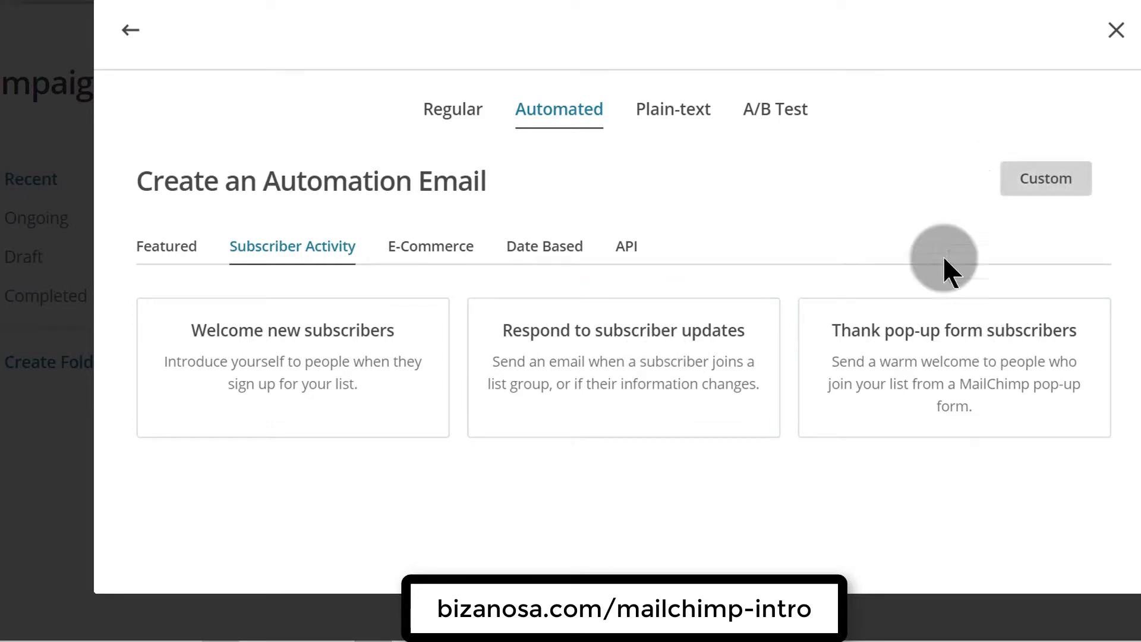
- Create a custom automation campaign named "Automated Trial" for the Bizanosa Test list
{"action": "left_click", "coordinate": [1064, 189]}
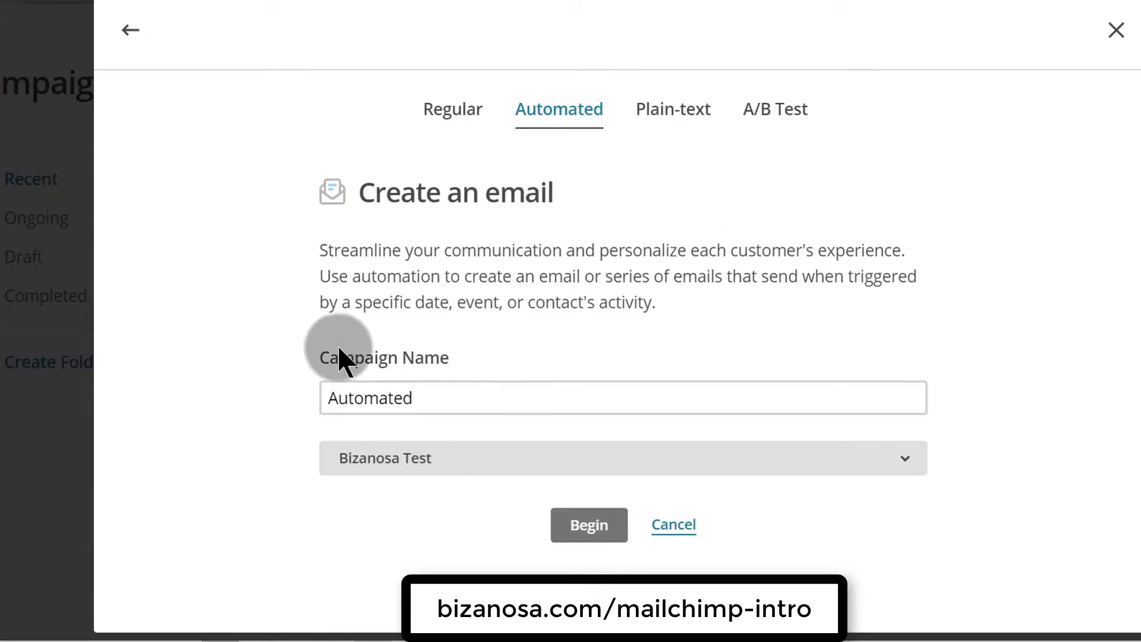
{"action": "left_click", "coordinate": [431, 394]}
{"action": "left_click", "coordinate": [429, 394]}
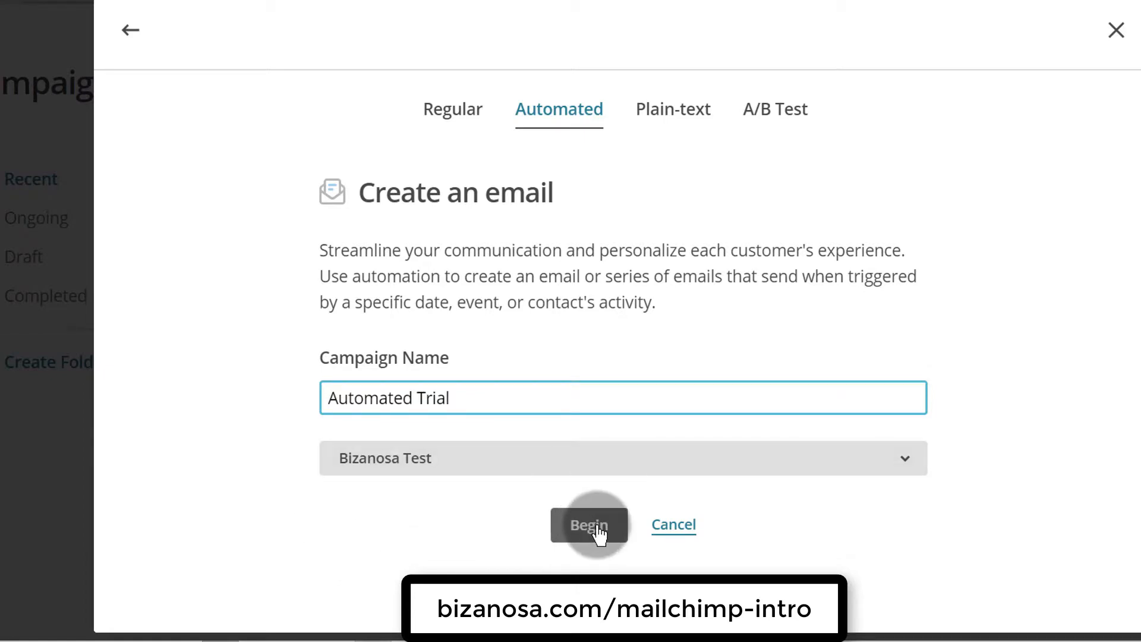
{"action": "left_click", "coordinate": [535, 455]}
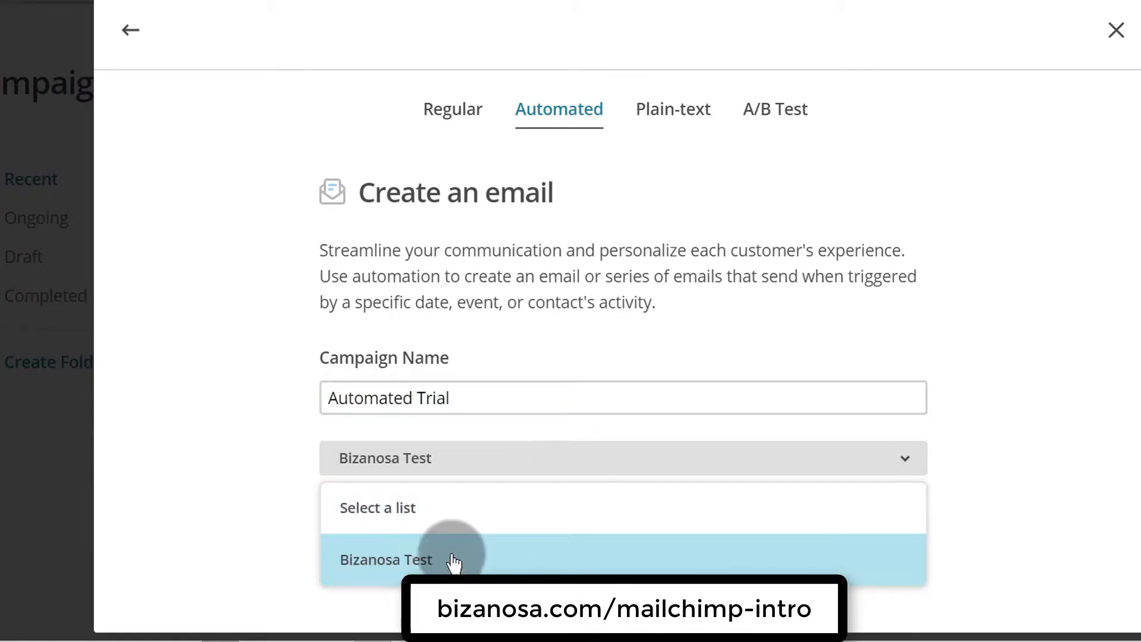
{"action": "left_click", "coordinate": [476, 454]}
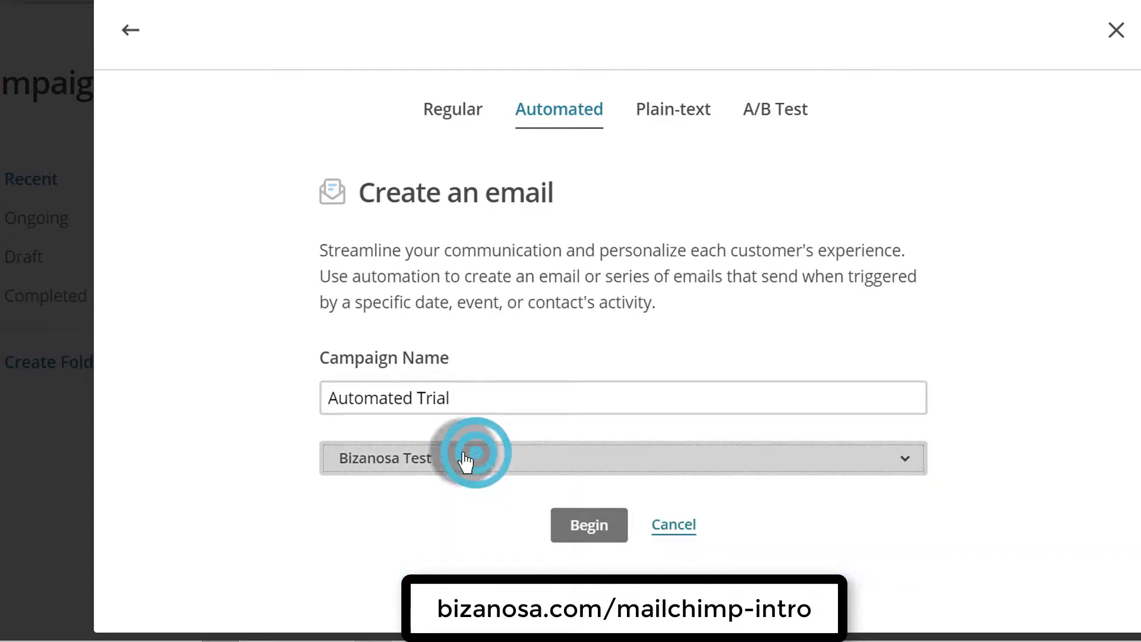
{"action": "left_click", "coordinate": [583, 535]}
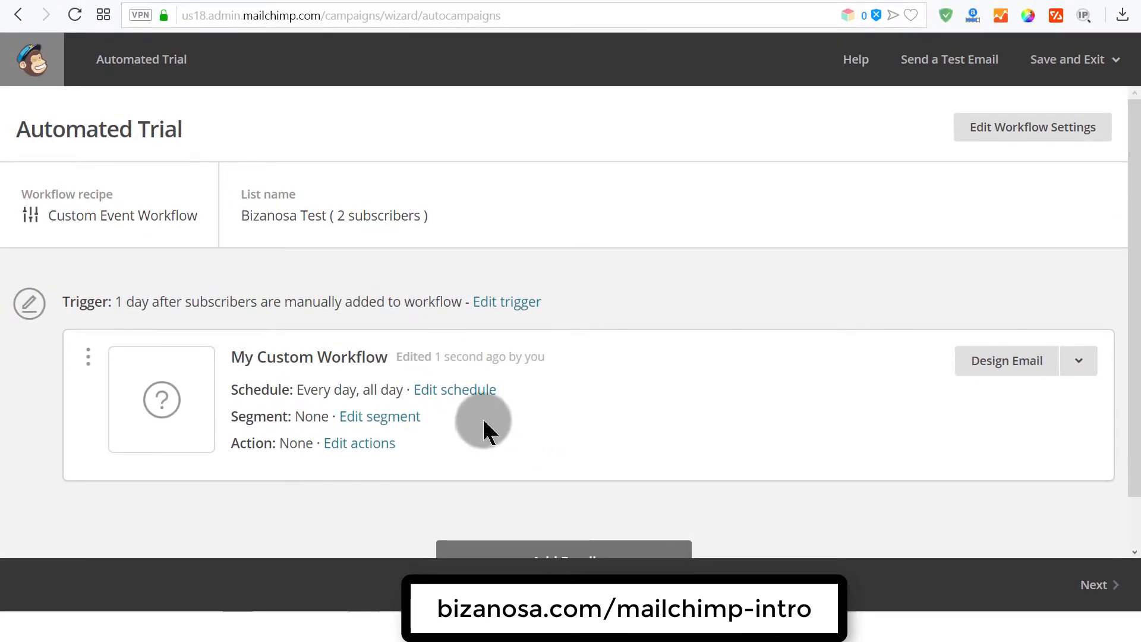
- Open the custom workflow's Manual add trigger for editing and show the choices for a new trigger
{"action": "left_click", "coordinate": [503, 307]}
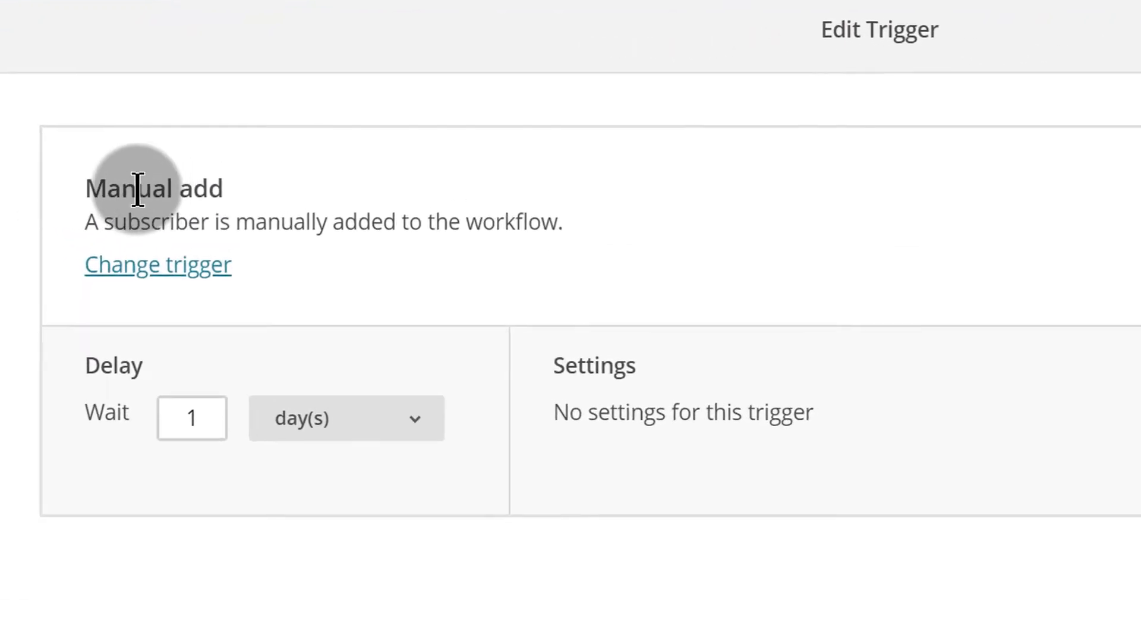
{"action": "left_click_drag", "start_coordinate": [83, 188], "coordinate": [238, 202]}
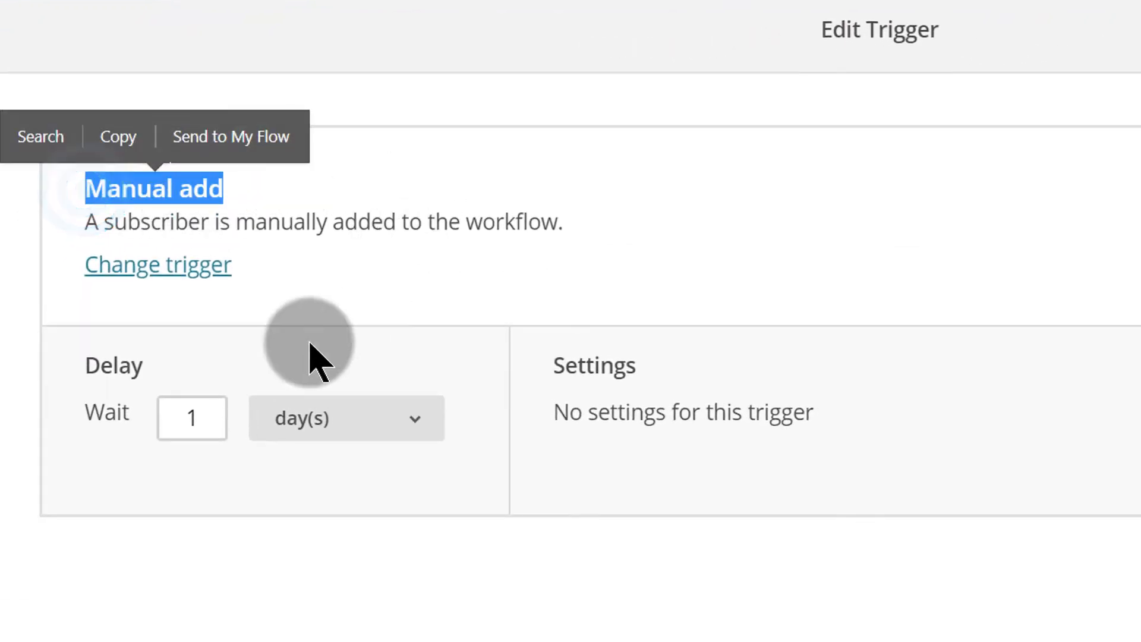
{"action": "left_click", "coordinate": [158, 279]}
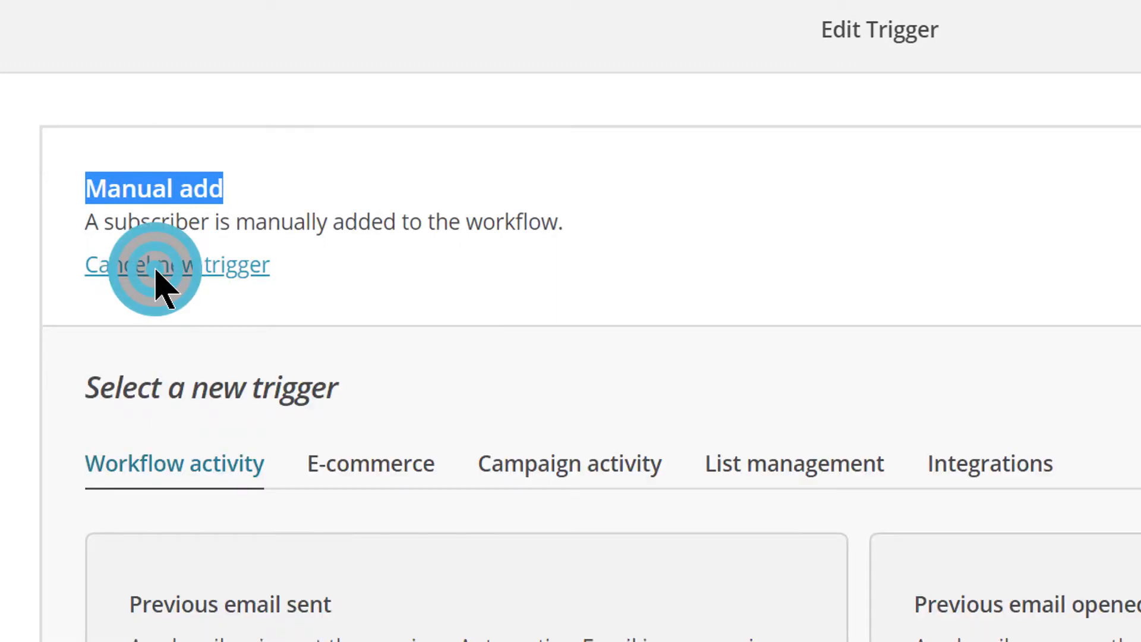
- Examine the Workflow activity triggers based on previous emails being sent, opened or clicked
{"action": "scroll", "coordinate": [450, 353], "scroll_direction": "down", "scroll_amount": 4}
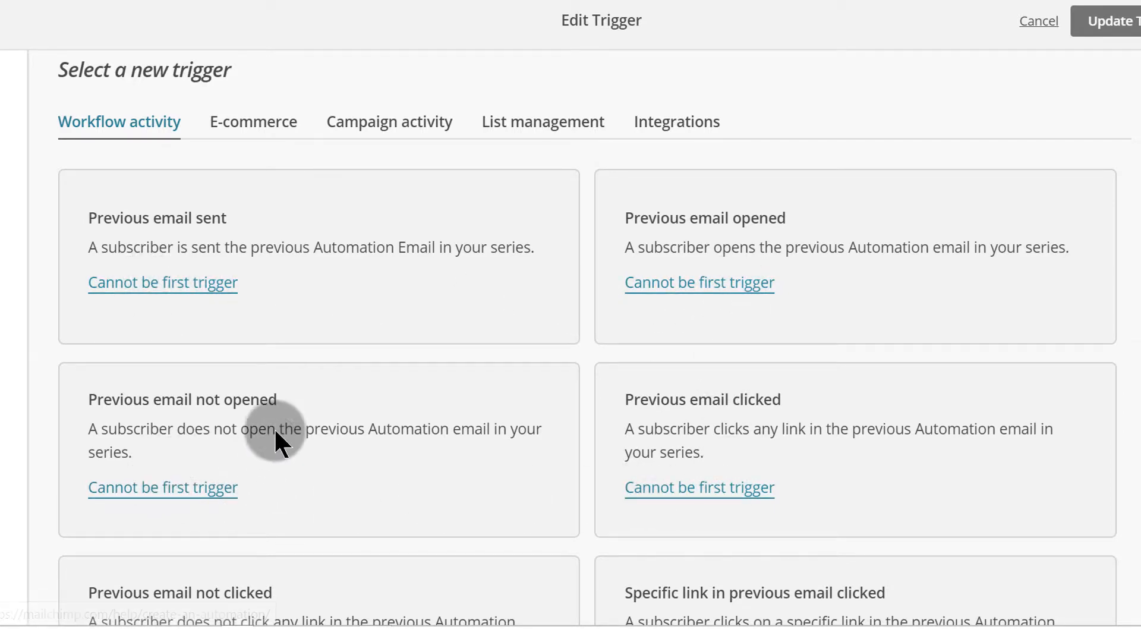
{"action": "scroll", "coordinate": [273, 443], "scroll_direction": "down", "scroll_amount": 1}
{"action": "scroll", "coordinate": [293, 408], "scroll_direction": "up", "scroll_amount": 3}
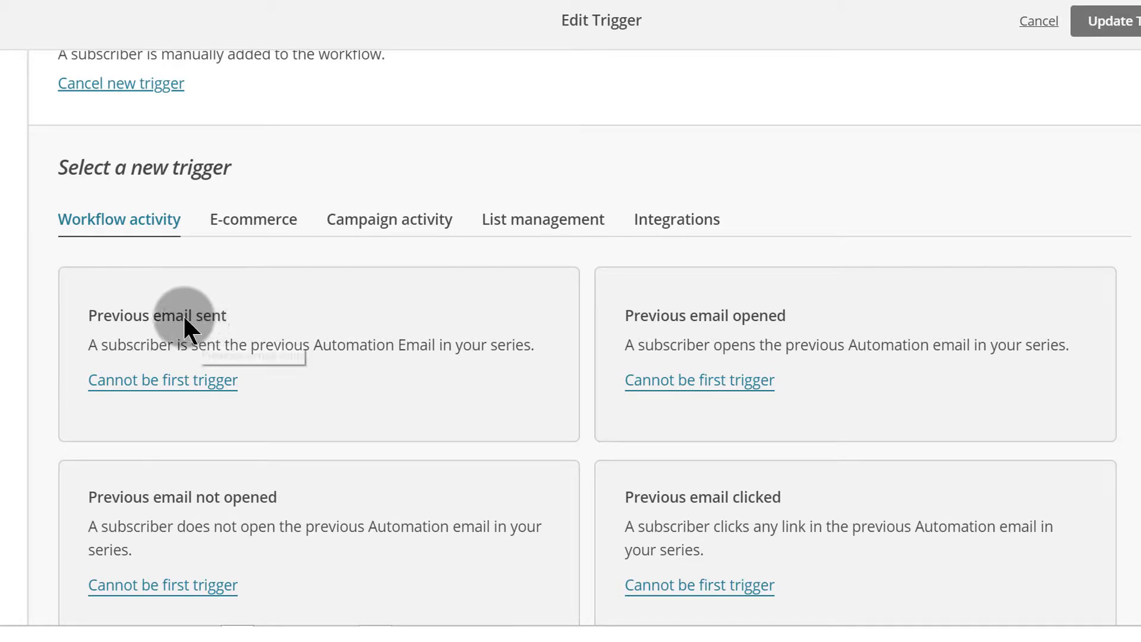
{"action": "left_click_drag", "start_coordinate": [150, 318], "coordinate": [202, 318]}
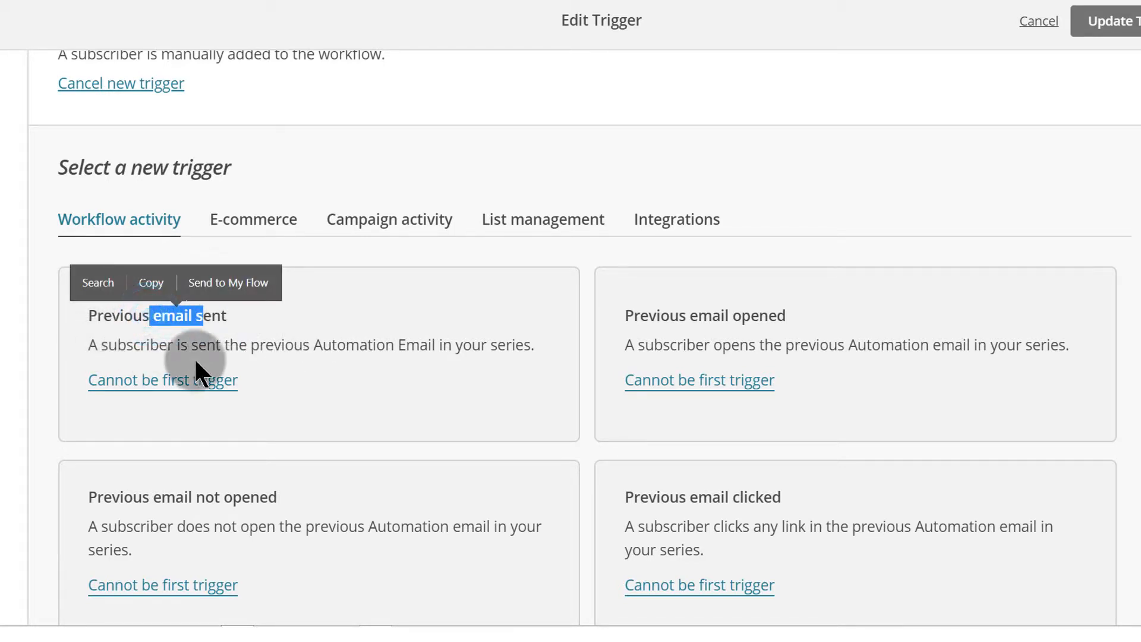
{"action": "left_click", "coordinate": [301, 360]}
{"action": "scroll", "coordinate": [264, 398], "scroll_direction": "down", "scroll_amount": 4}
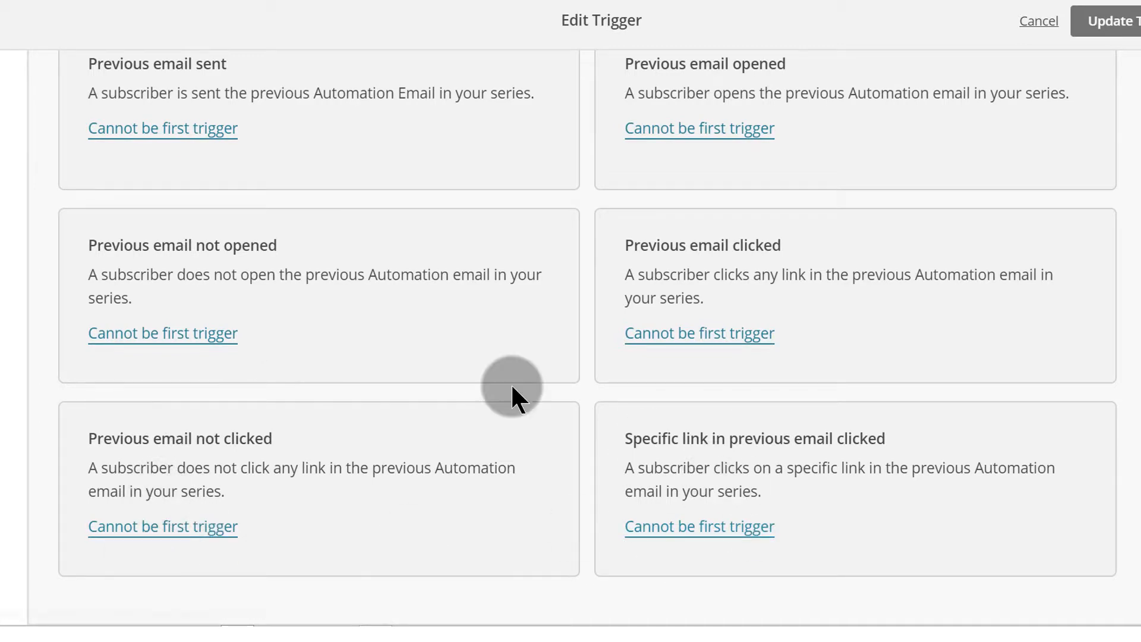
{"action": "scroll", "coordinate": [512, 389], "scroll_direction": "up", "scroll_amount": 6}
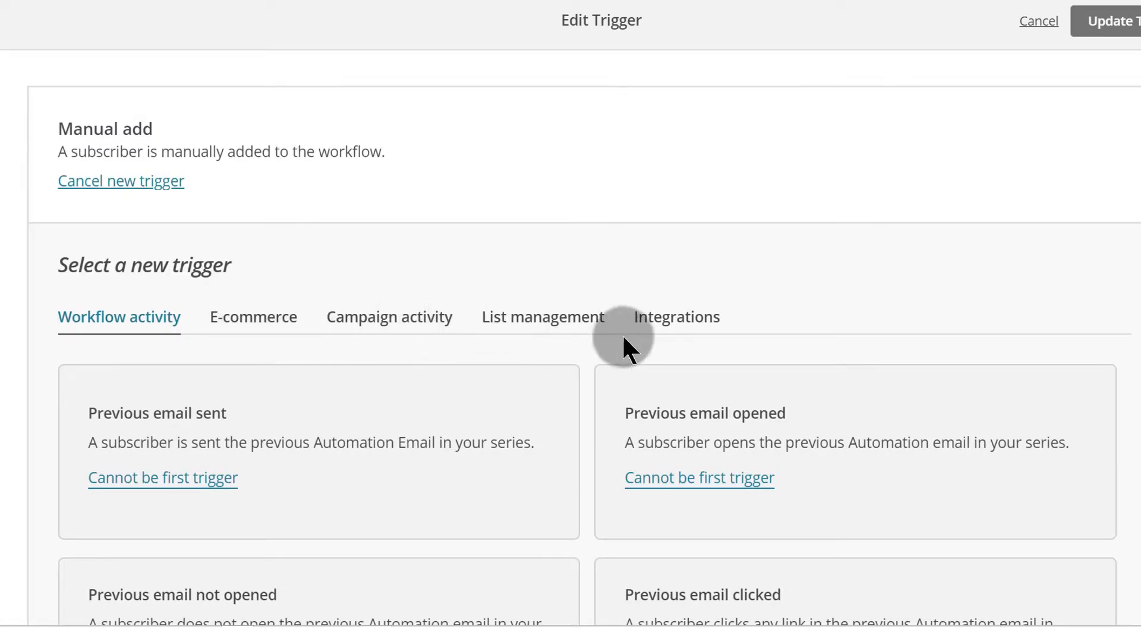
- Change the workflow's trigger to the list management option Signup, for subscribers joining the Bizanosa Test list
{"action": "left_click", "coordinate": [545, 316]}
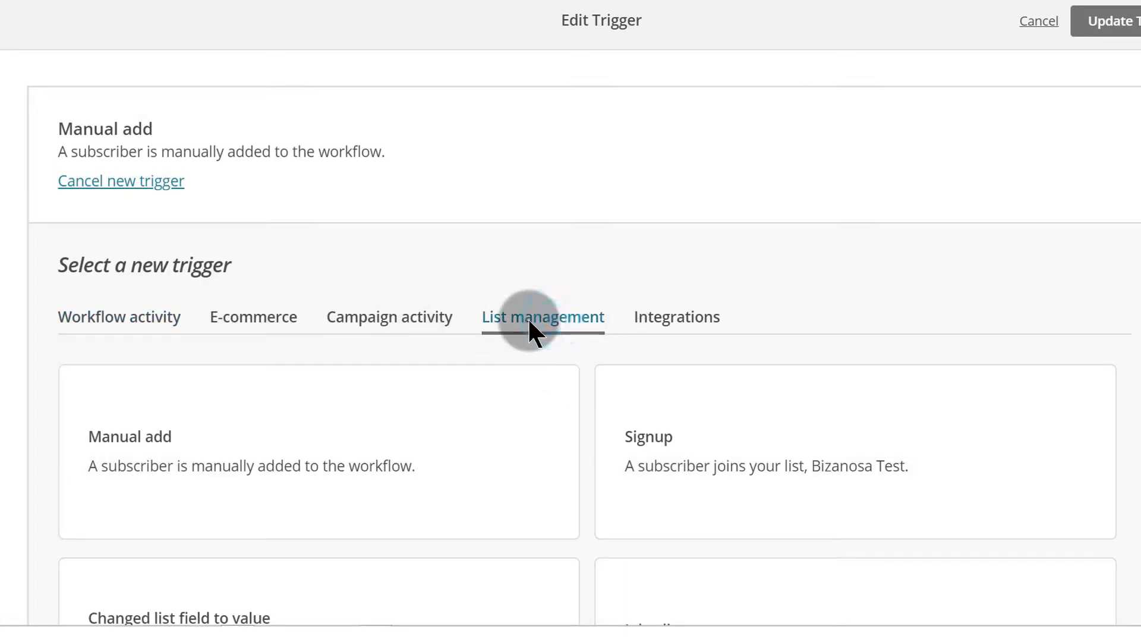
{"action": "scroll", "coordinate": [528, 324], "scroll_direction": "down", "scroll_amount": 3}
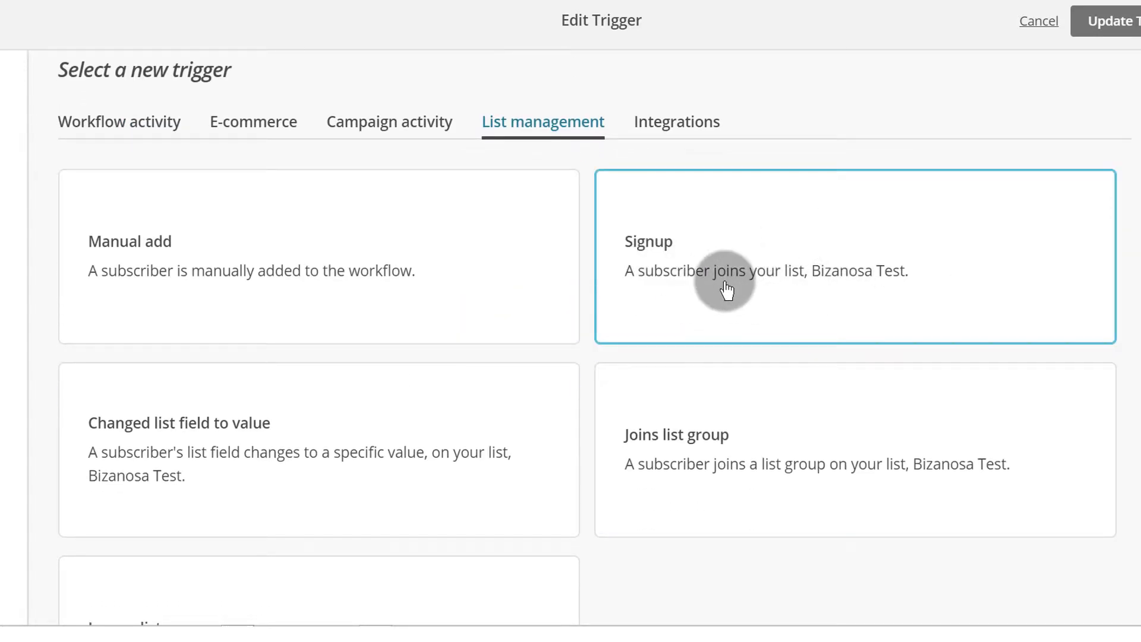
{"action": "left_click", "coordinate": [756, 267]}
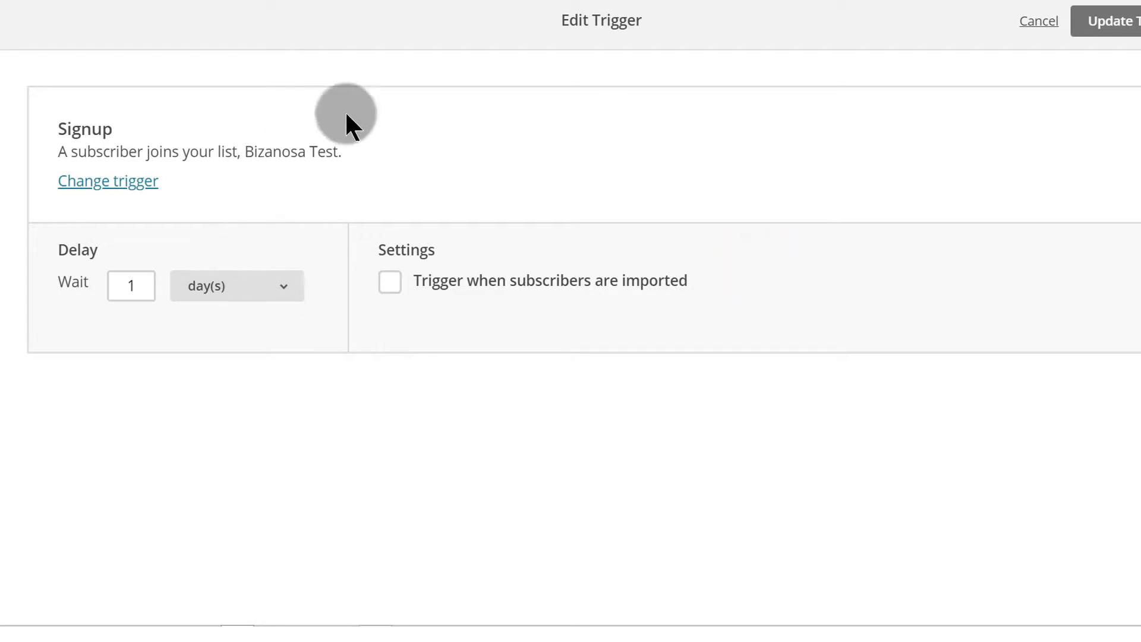
- Keep the signup trigger's delay at 1 day and update the trigger
{"action": "left_click", "coordinate": [129, 285]}
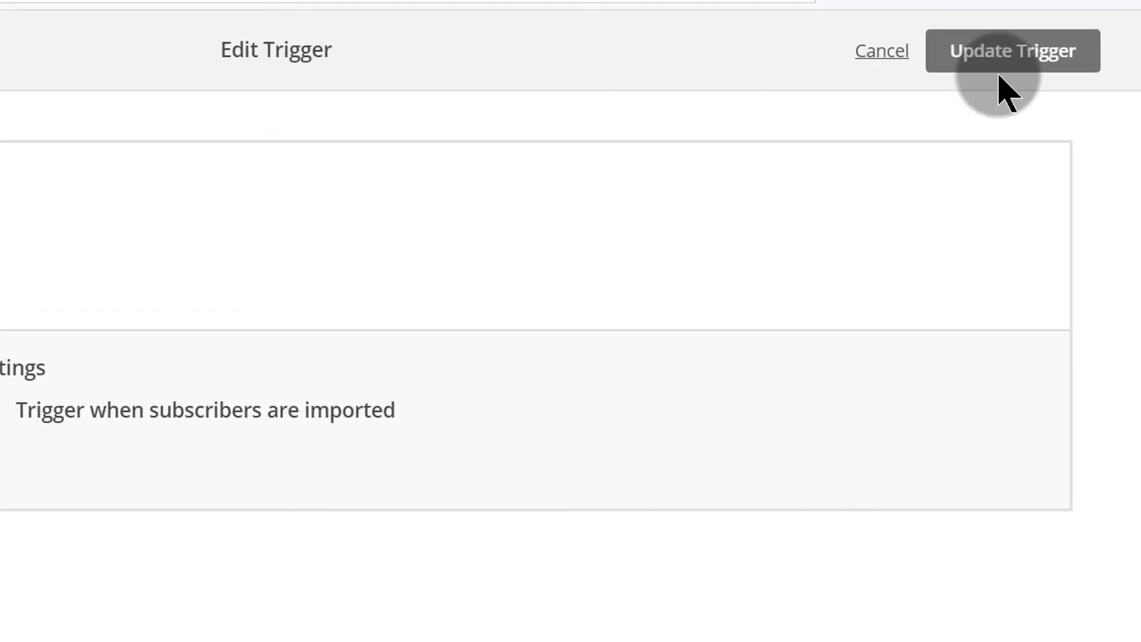
{"action": "left_click", "coordinate": [998, 65]}
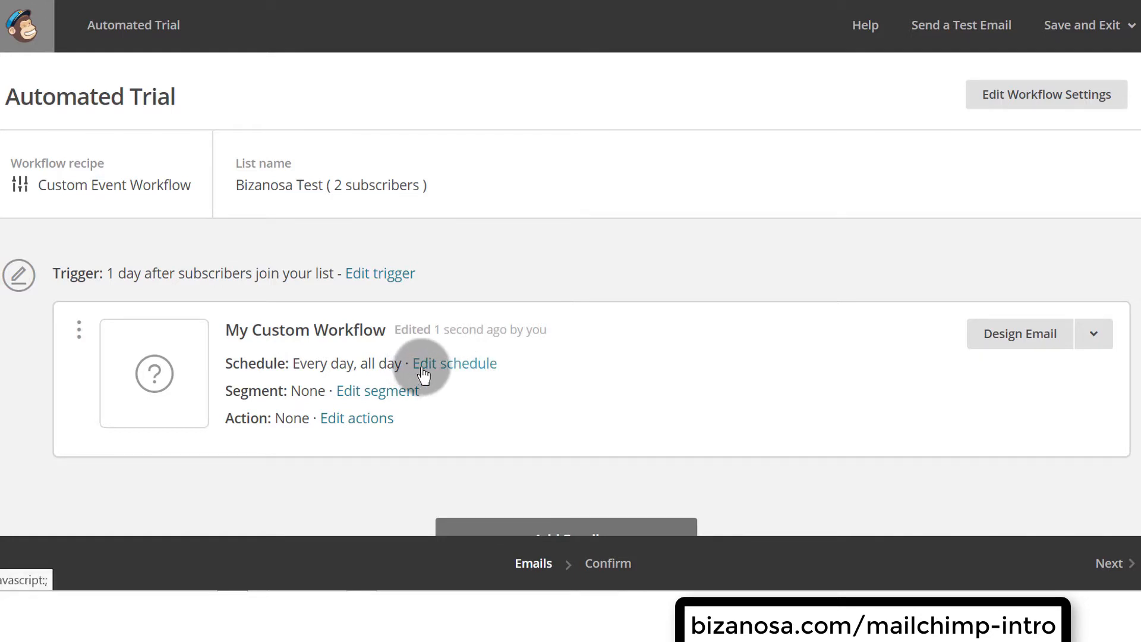
- Examine the email's segmentation options, covering saved segments and custom subscriber conditions, and leave without saving a segment
{"action": "left_click", "coordinate": [374, 392]}
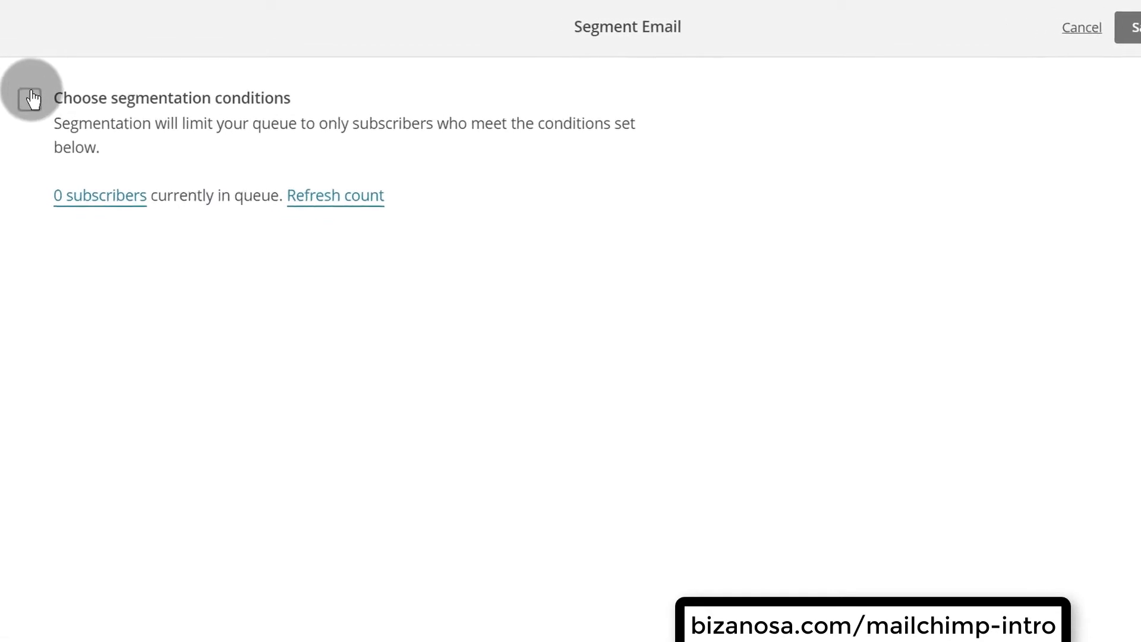
{"action": "left_click", "coordinate": [31, 99]}
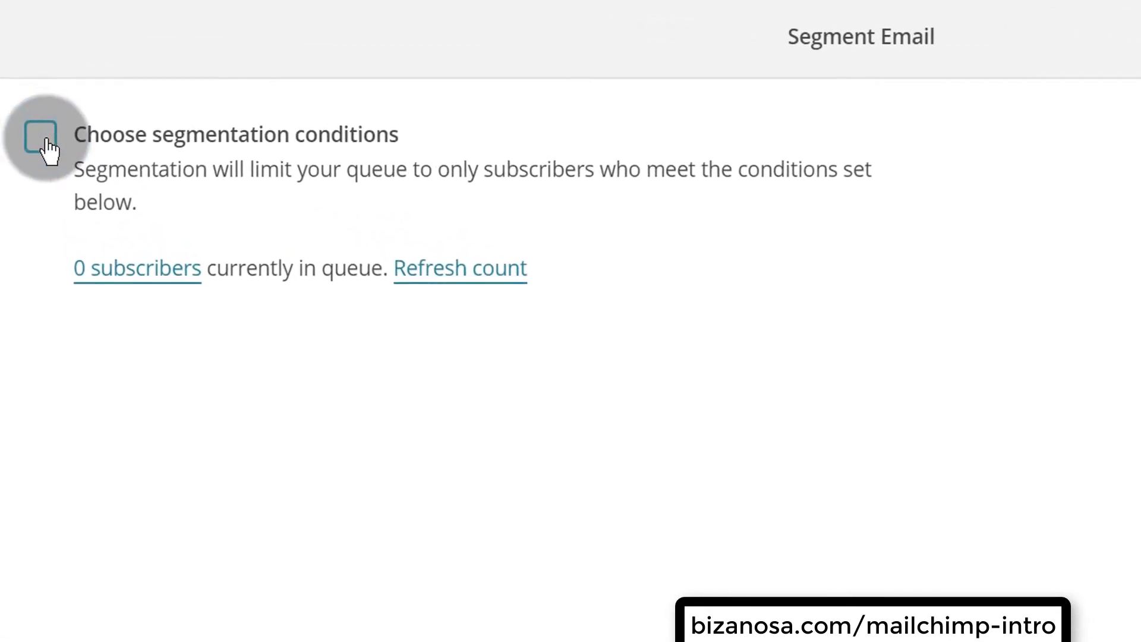
{"action": "left_click", "coordinate": [45, 139]}
{"action": "left_click", "coordinate": [43, 139]}
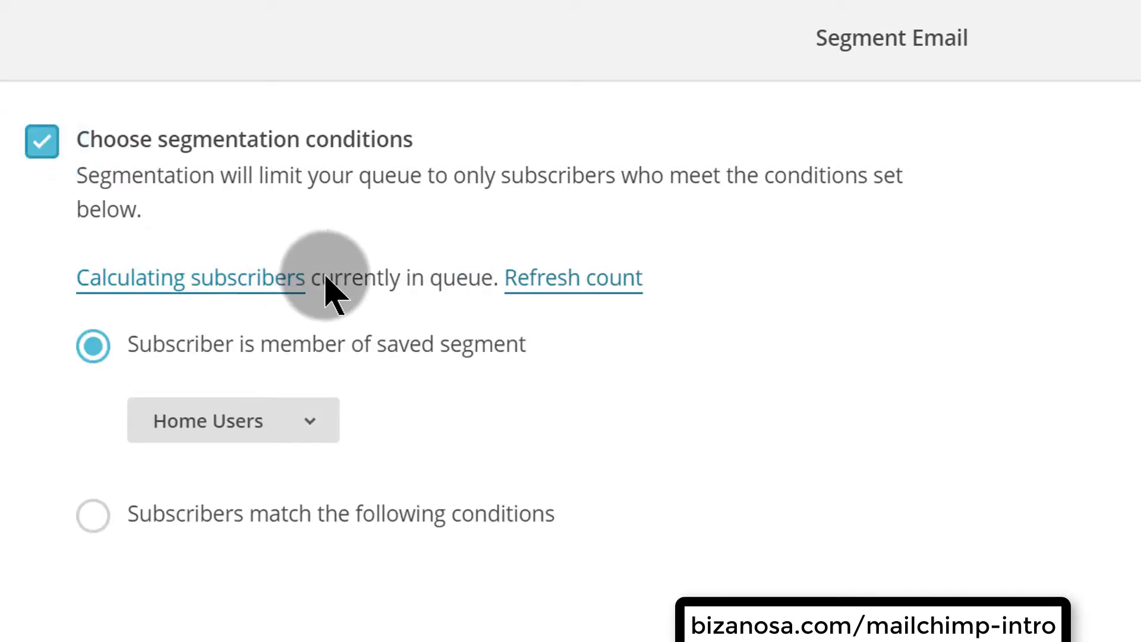
{"action": "left_click", "coordinate": [309, 420]}
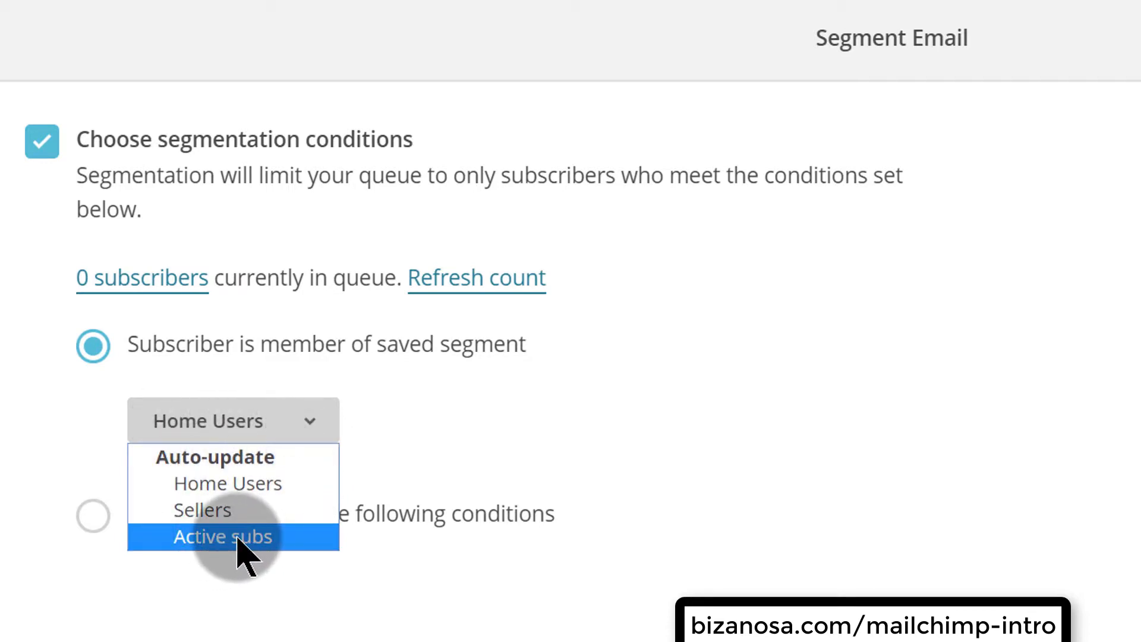
{"action": "left_click", "coordinate": [392, 609]}
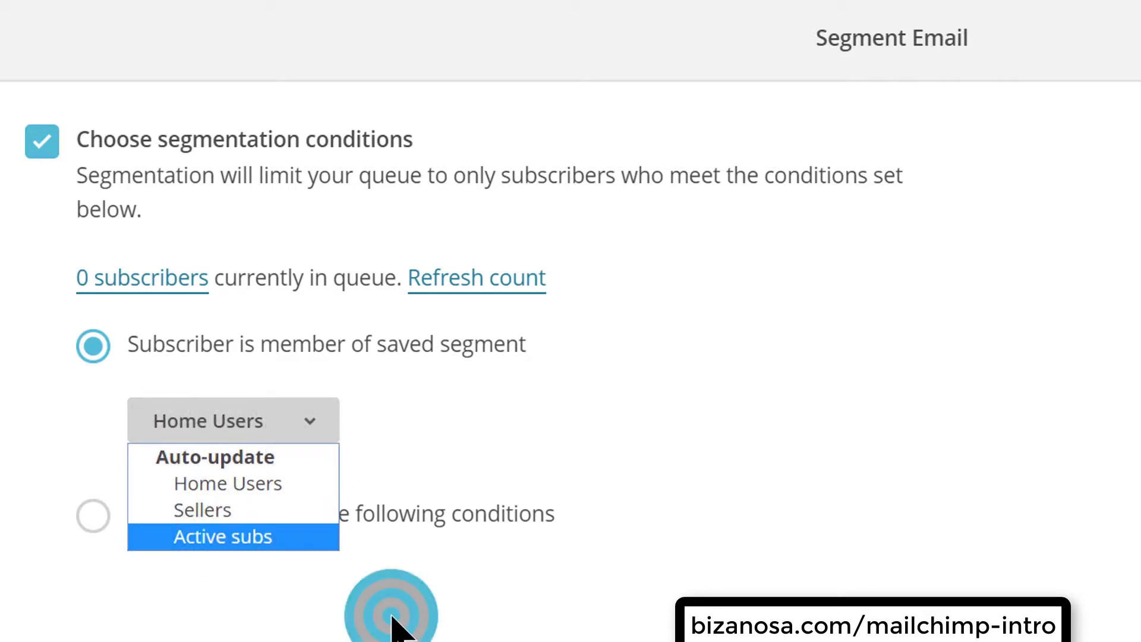
{"action": "left_click", "coordinate": [95, 515]}
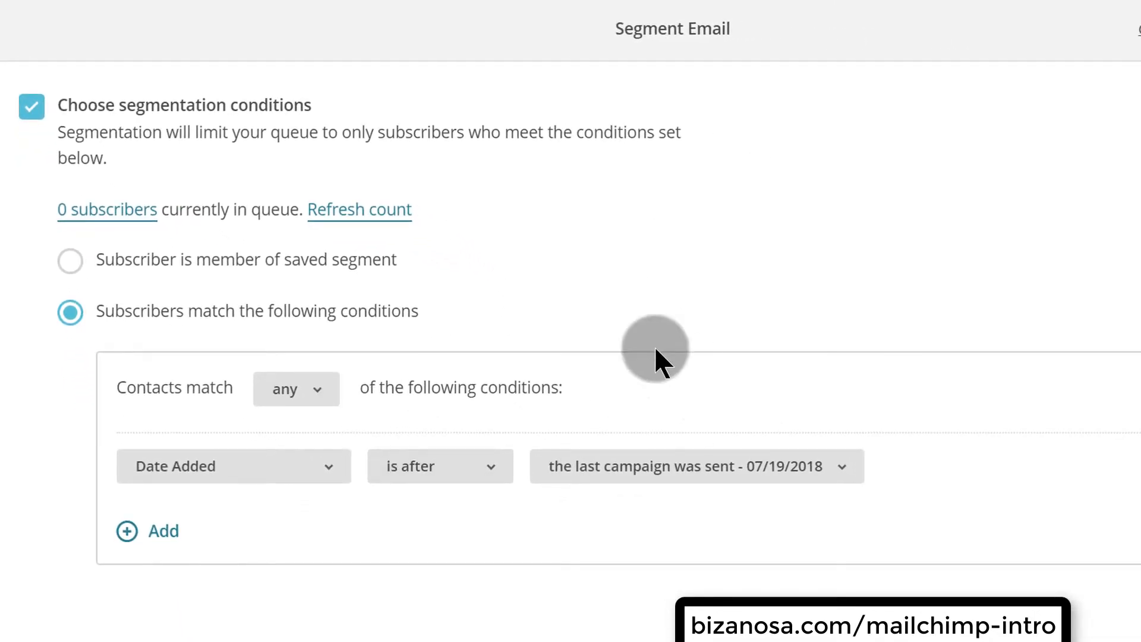
{"action": "left_click", "coordinate": [1070, 58]}
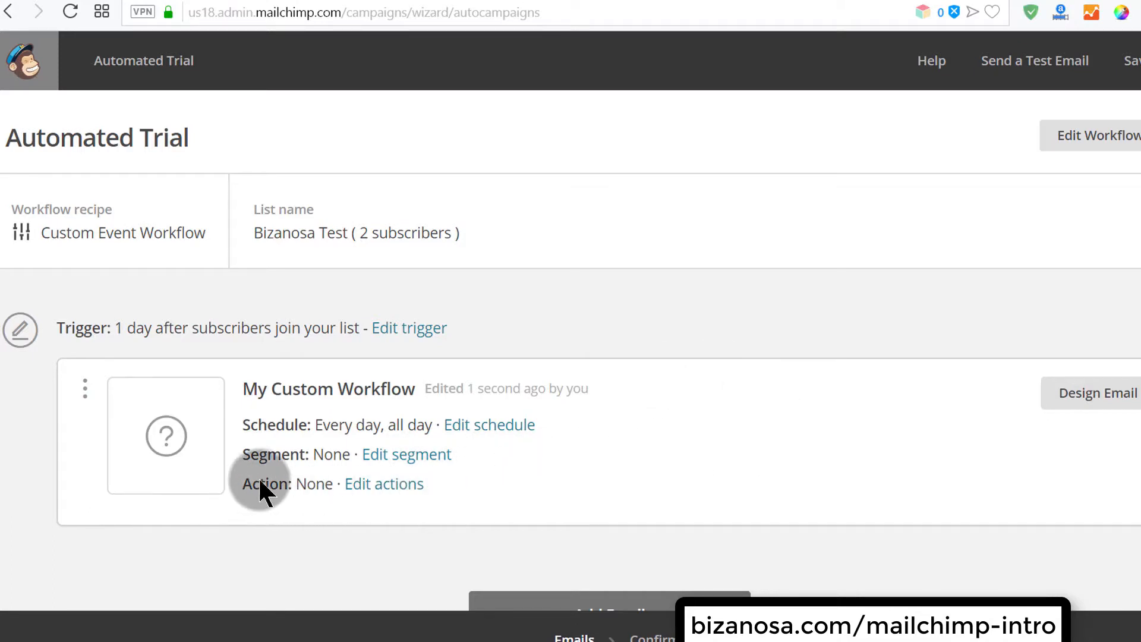
- Examine the post-sending list actions available for the email and leave without setting one
{"action": "left_click", "coordinate": [387, 489]}
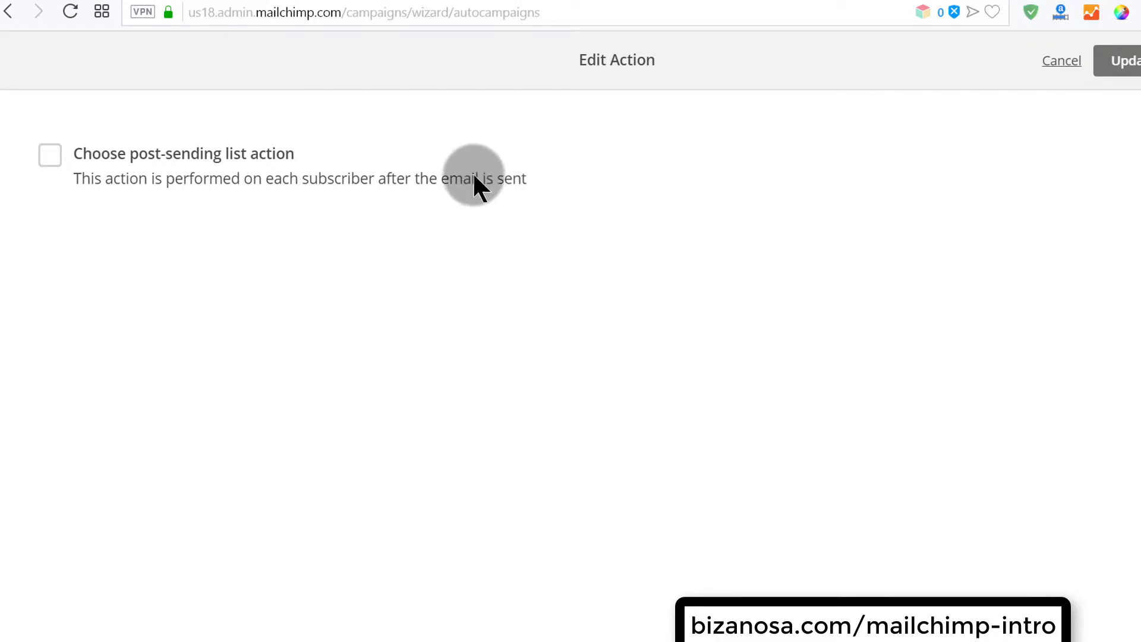
{"action": "left_click", "coordinate": [64, 161]}
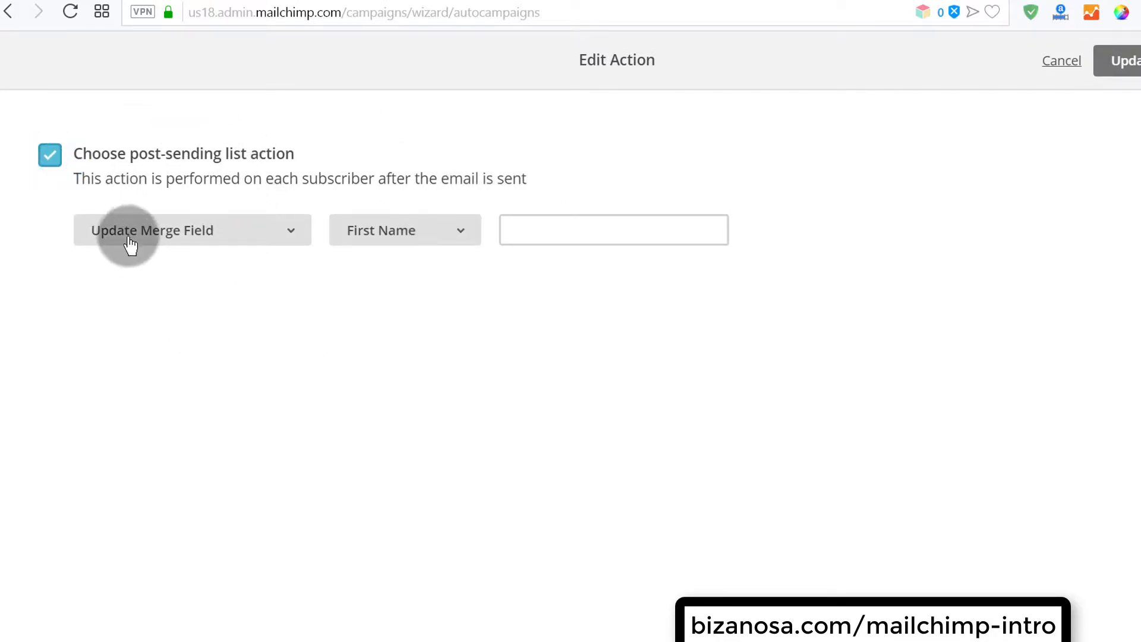
{"action": "left_click", "coordinate": [288, 233]}
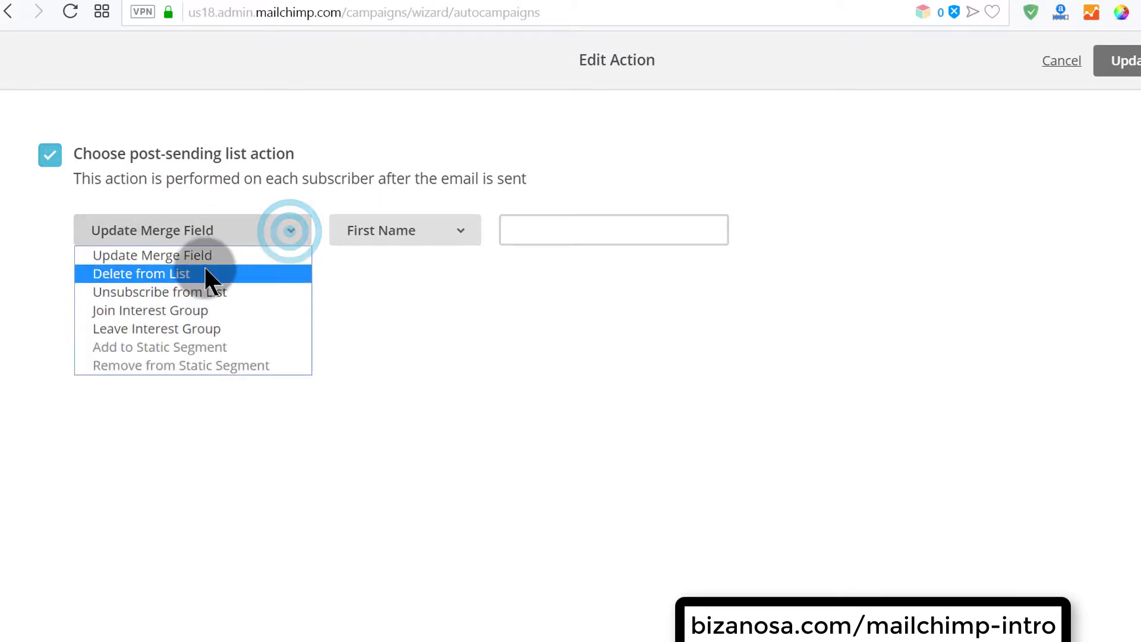
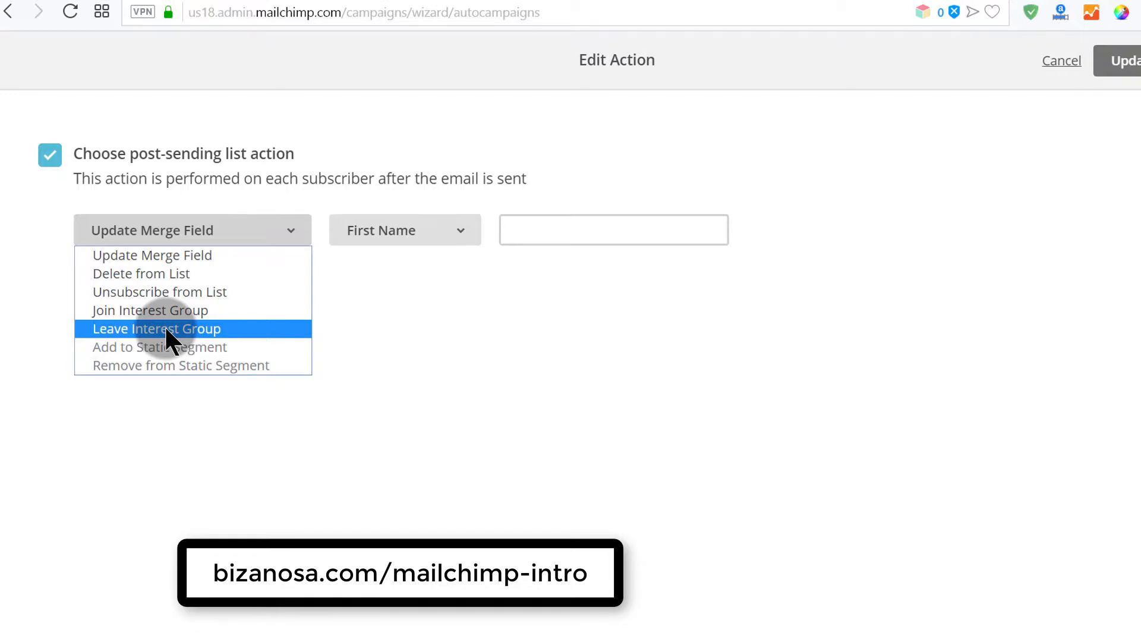
{"action": "left_click", "coordinate": [392, 344]}
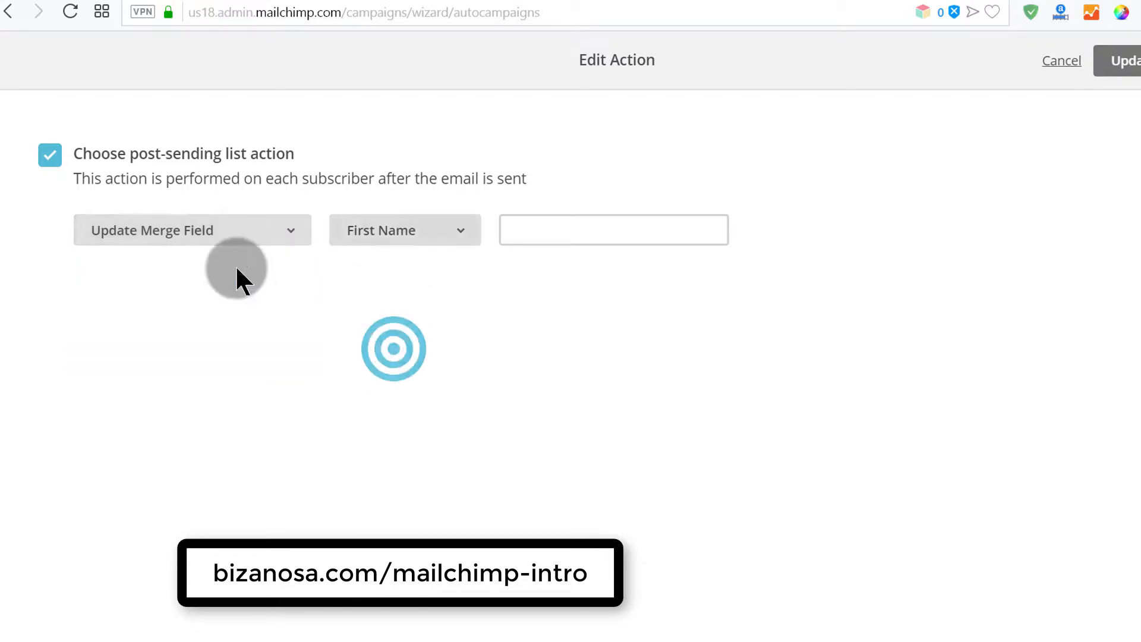
{"action": "left_click", "coordinate": [49, 157]}
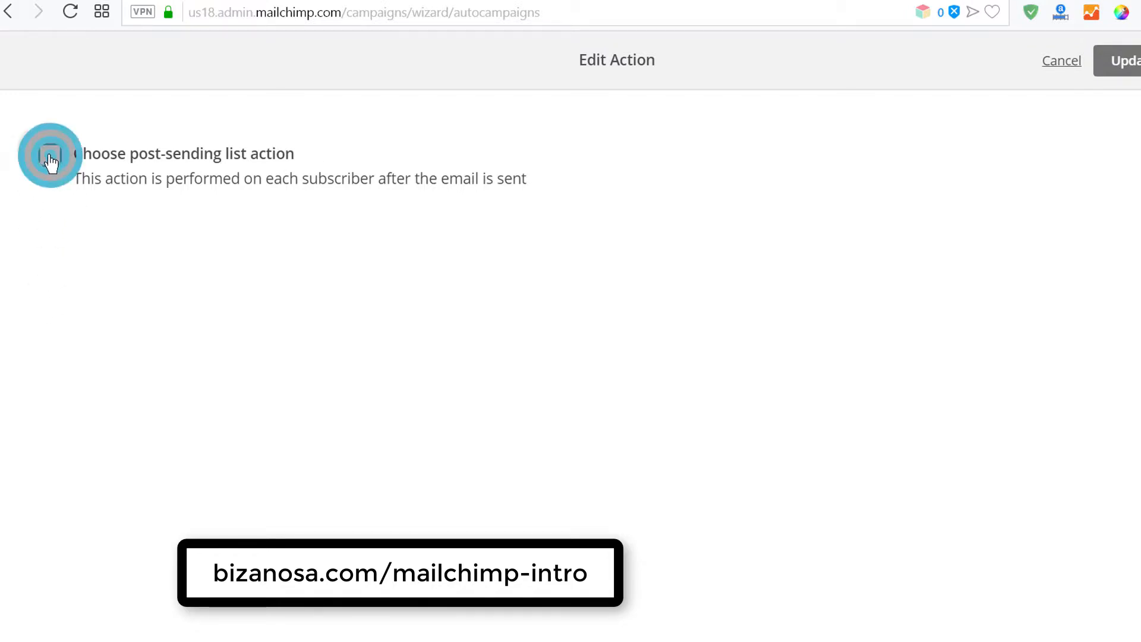
{"action": "left_click", "coordinate": [1063, 63]}
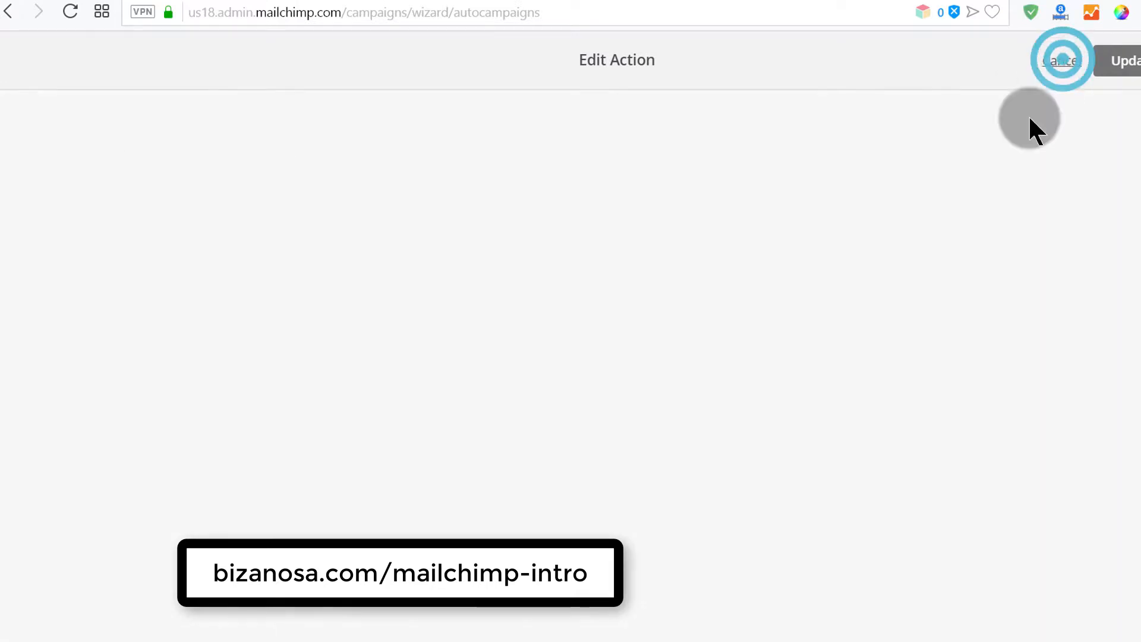
- Start designing the workflow's first email, set its subject to "Email One" and proceed to template selection
{"action": "left_click", "coordinate": [1102, 395]}
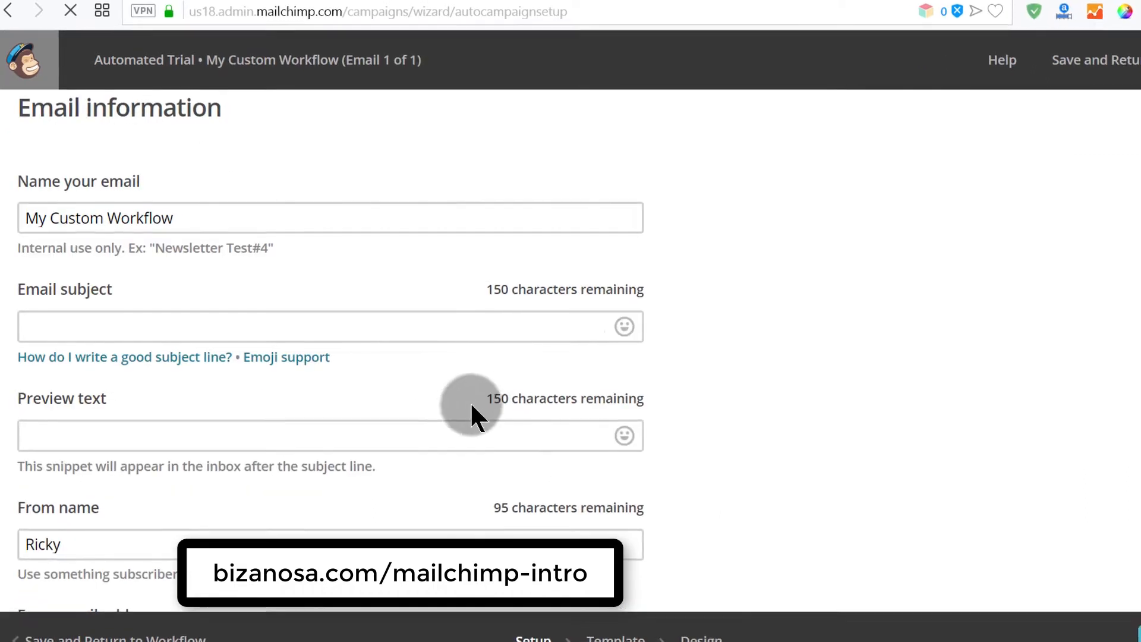
{"action": "left_click", "coordinate": [159, 328]}
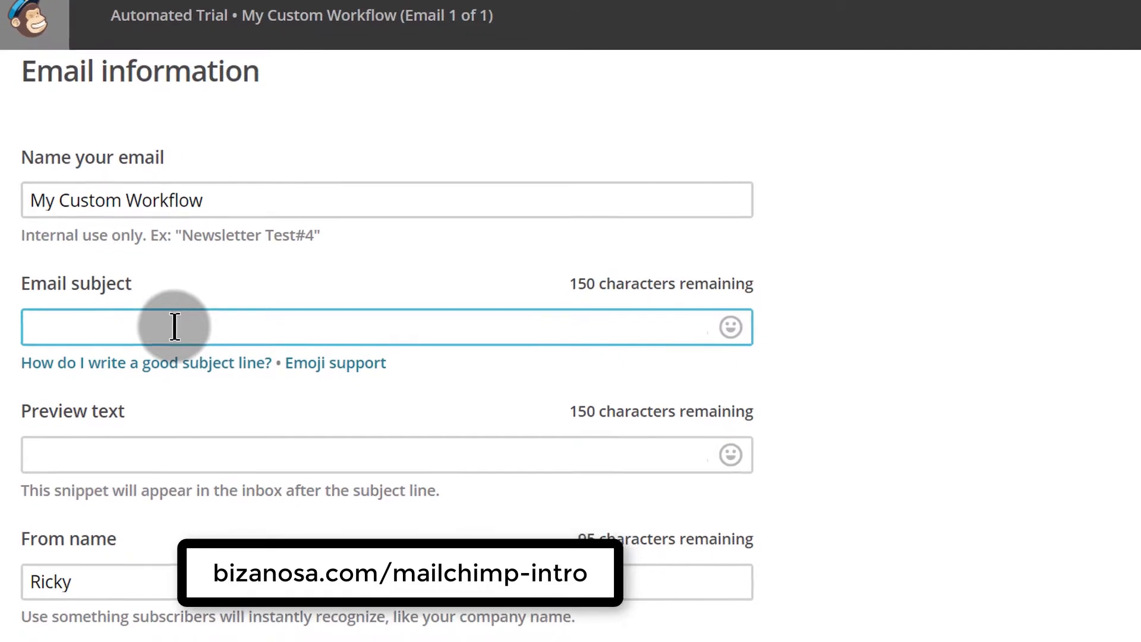
{"action": "type", "text": "Email One"}
{"action": "scroll", "coordinate": [156, 422], "scroll_direction": "down", "scroll_amount": 1}
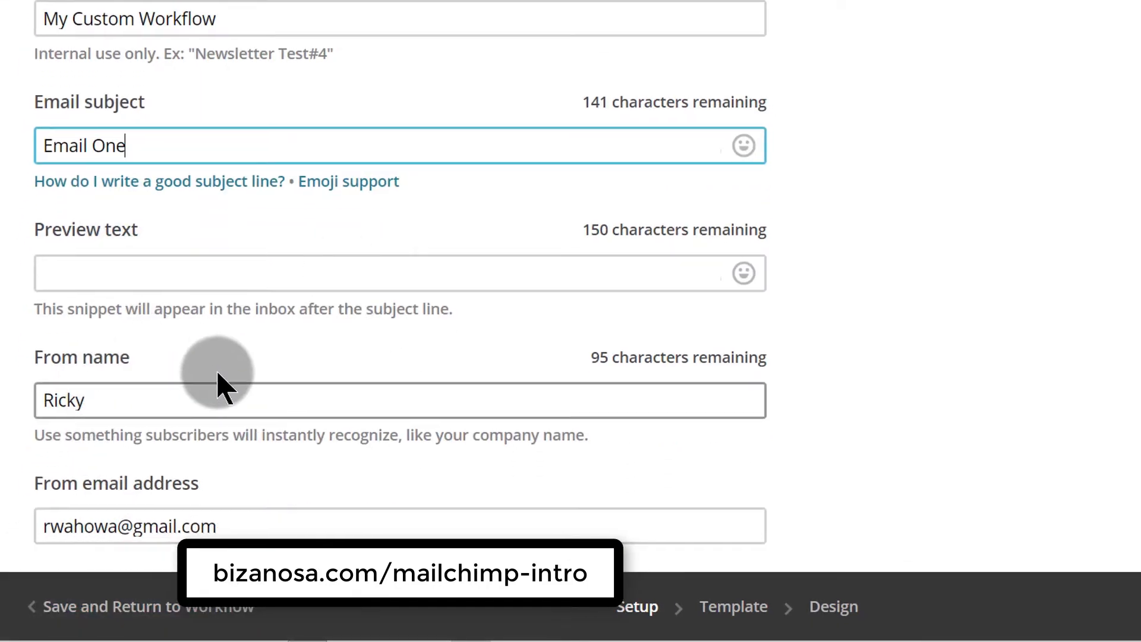
{"action": "left_click", "coordinate": [1053, 606]}
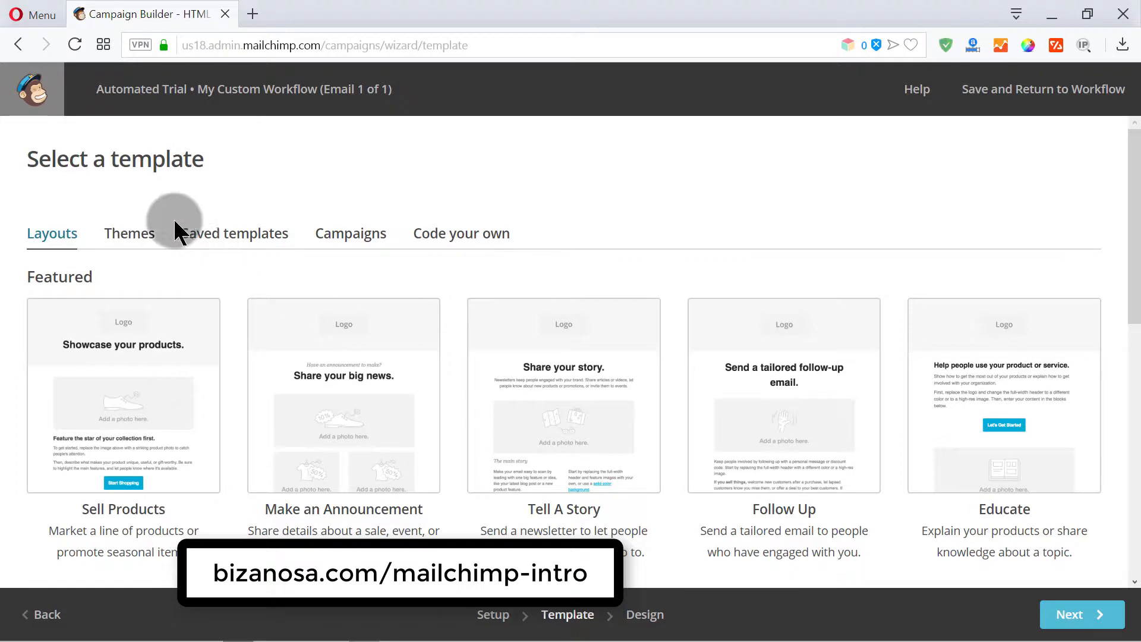
- Check the saved templates and base the email on the recently sent Sample Campaign
{"action": "left_click", "coordinate": [199, 248]}
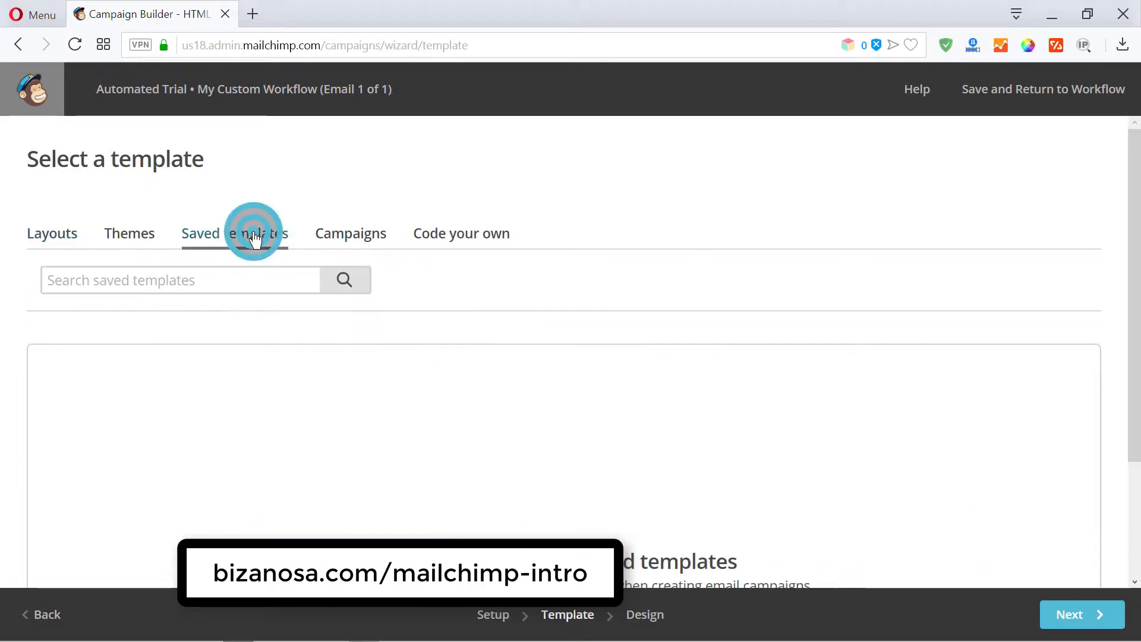
{"action": "scroll", "coordinate": [493, 398], "scroll_direction": "down", "scroll_amount": 3}
{"action": "scroll", "coordinate": [464, 351], "scroll_direction": "up", "scroll_amount": 3}
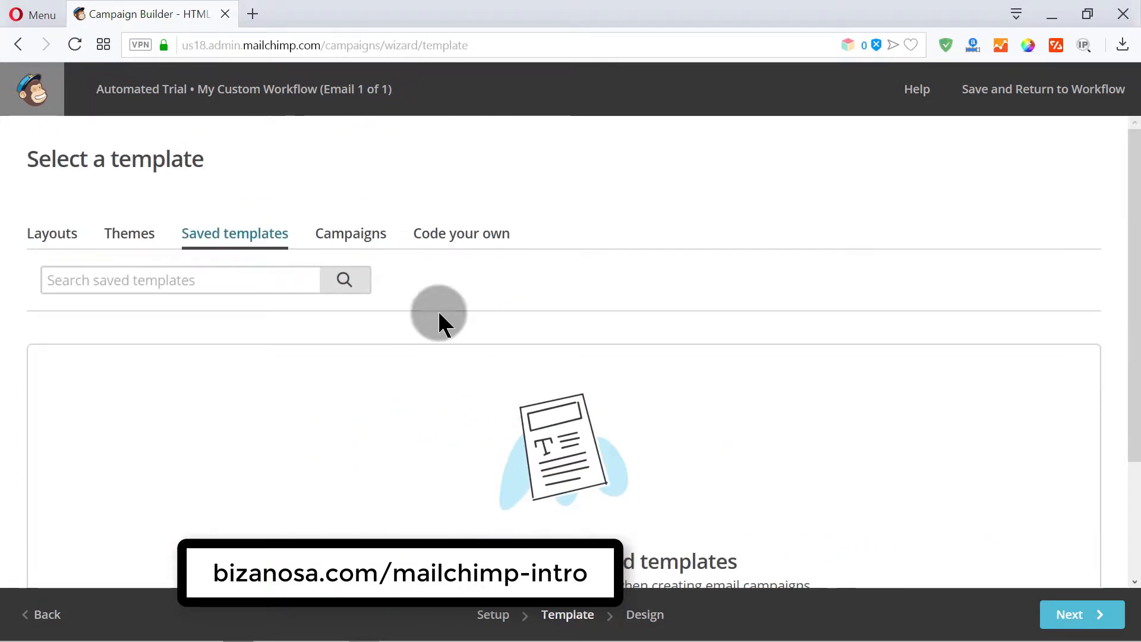
{"action": "left_click", "coordinate": [372, 245]}
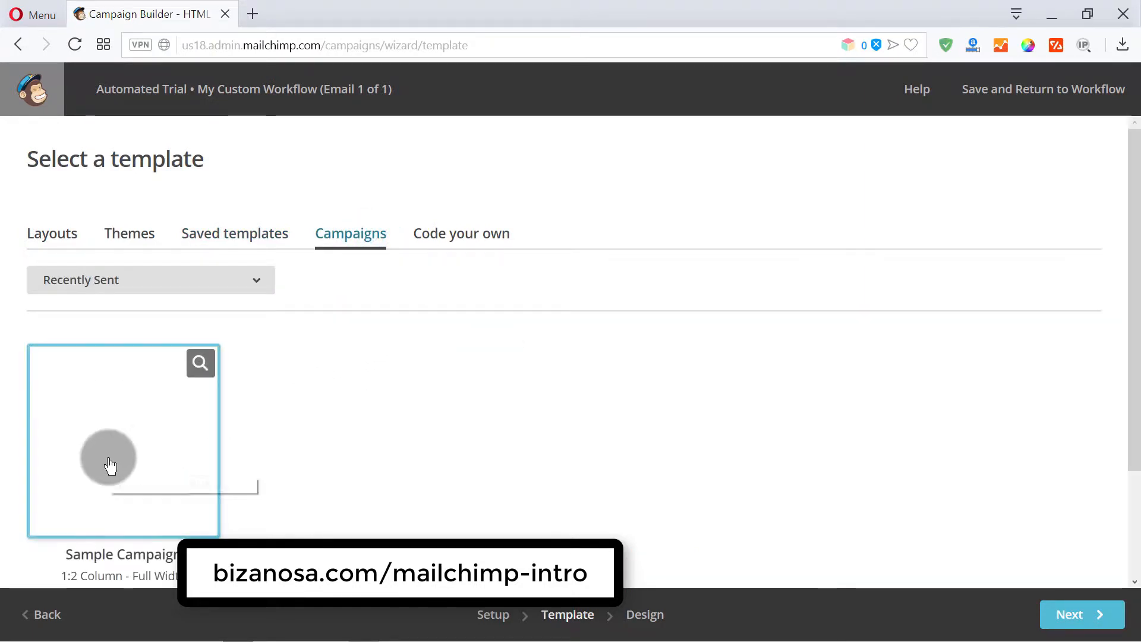
{"action": "left_click", "coordinate": [103, 462]}
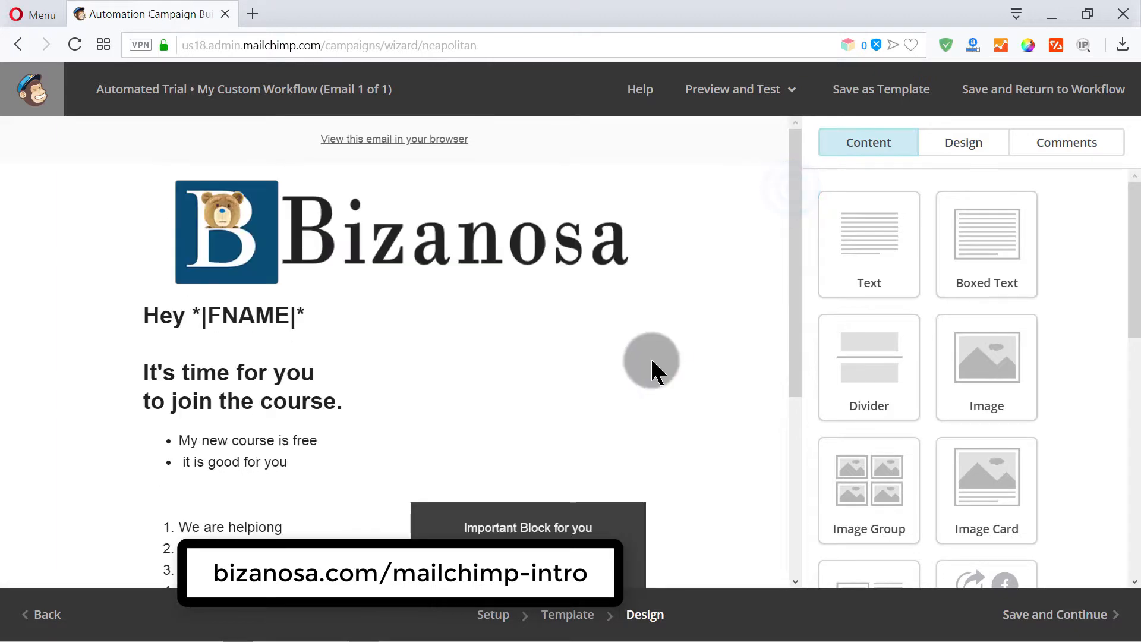
- Review the reused email content down to the footer and save it to return to the workflow
{"action": "scroll", "coordinate": [660, 369], "scroll_direction": "down", "scroll_amount": 3}
{"action": "scroll", "coordinate": [660, 369], "scroll_direction": "down", "scroll_amount": 3}
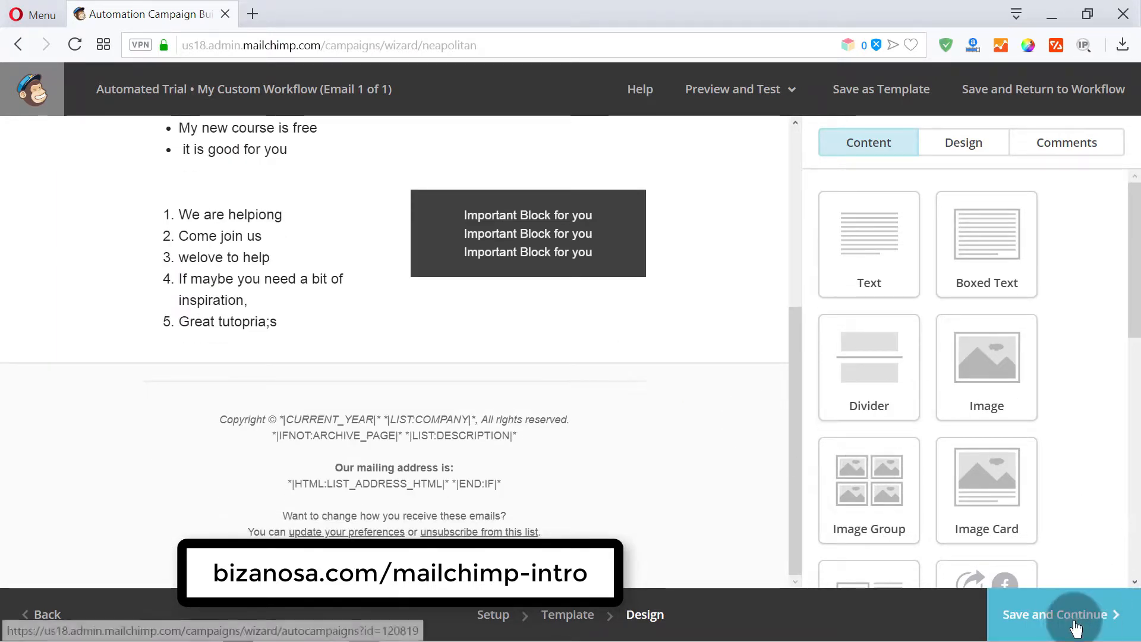
{"action": "left_click", "coordinate": [1064, 621]}
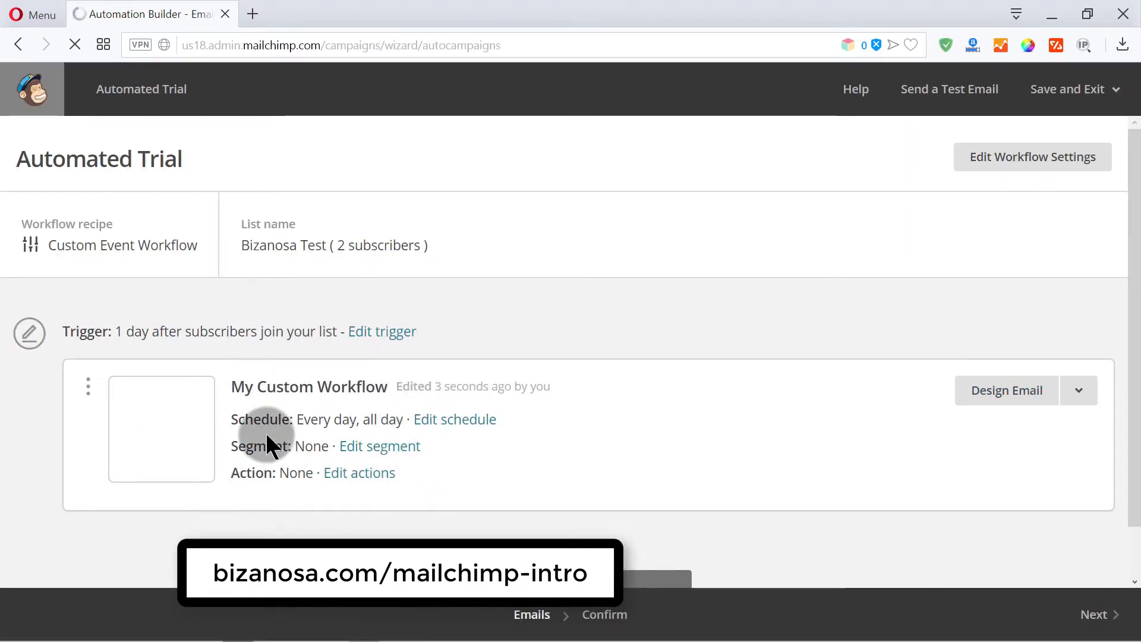
- Add a second email to the Automated Trial workflow
{"action": "scroll", "coordinate": [572, 386], "scroll_direction": "down", "scroll_amount": 1}
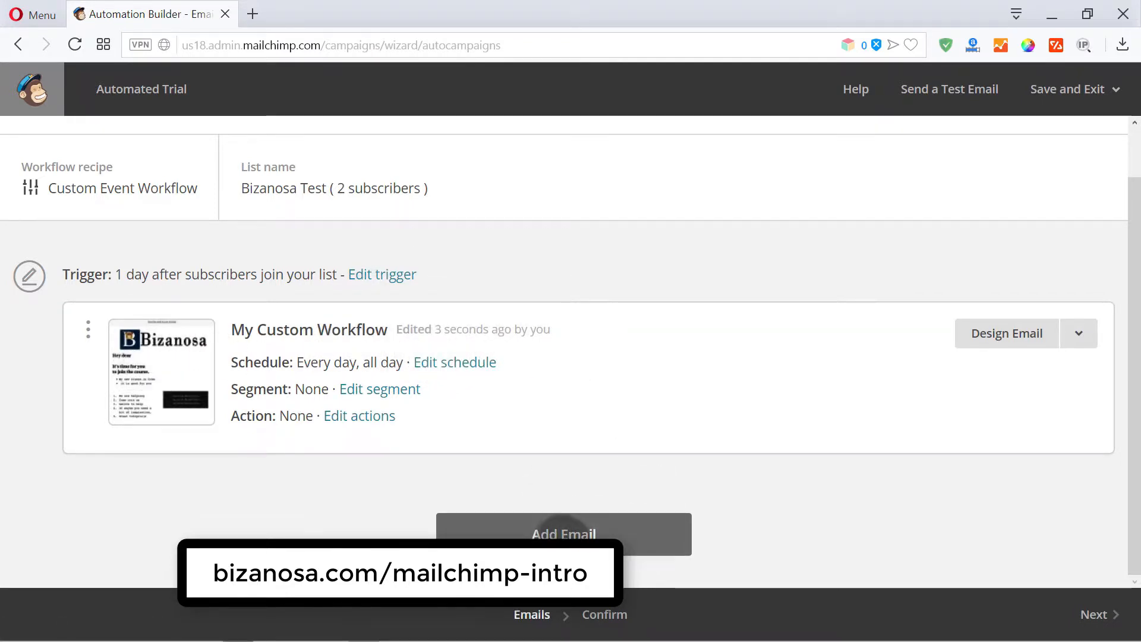
{"action": "left_click", "coordinate": [559, 534]}
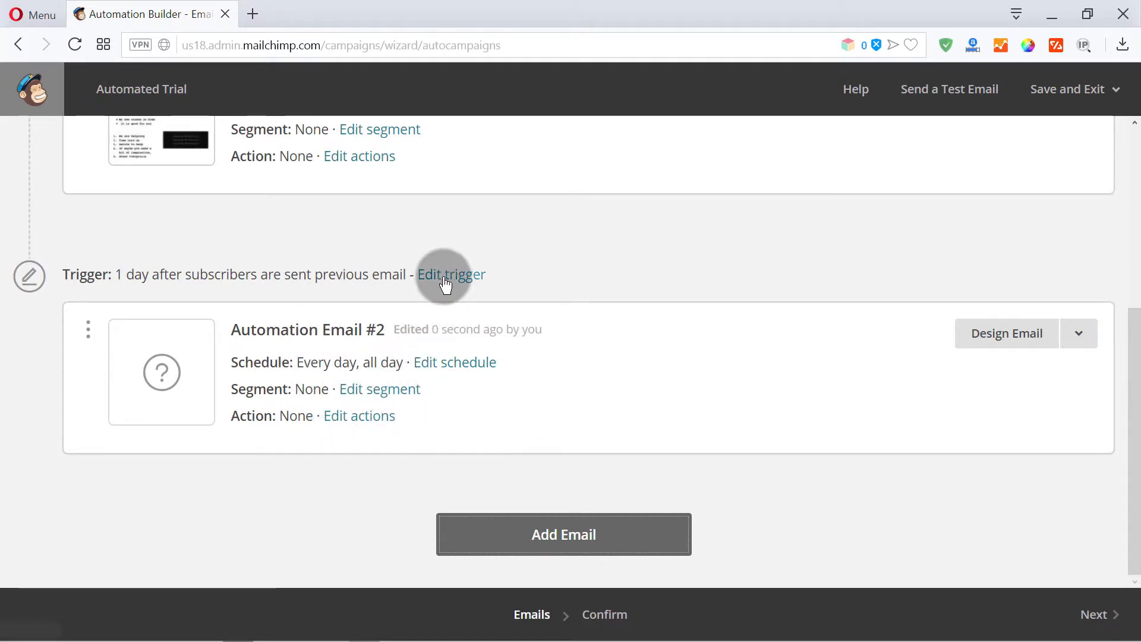
- Open the trigger of Automation Email #2 for replacement and examine the available workflow activity triggers
{"action": "left_click", "coordinate": [609, 300]}
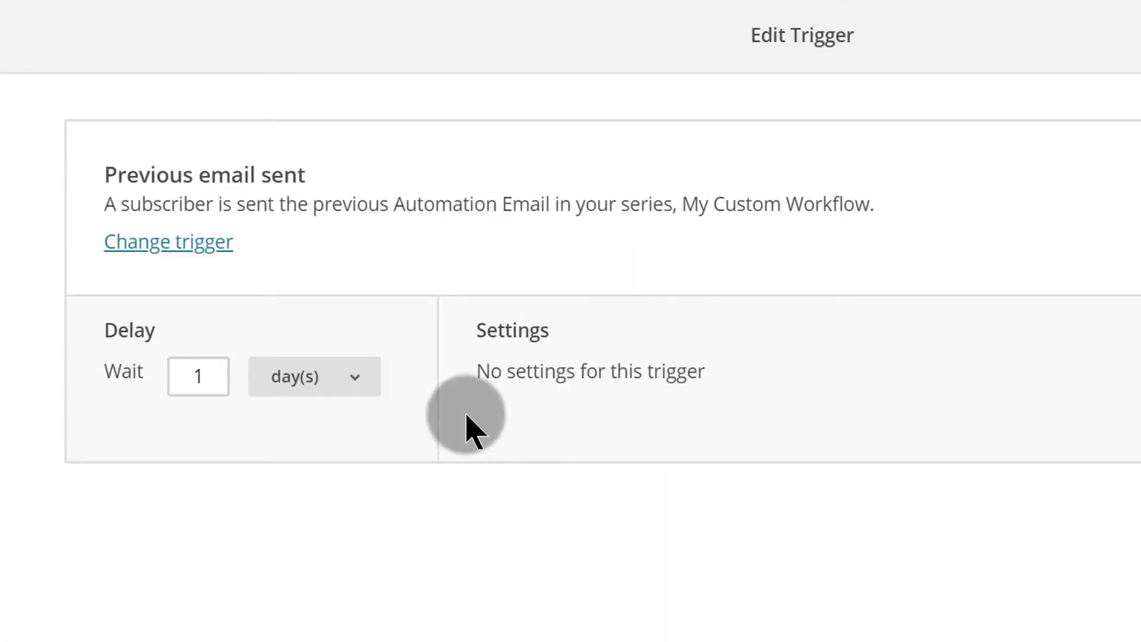
{"action": "left_click", "coordinate": [162, 246]}
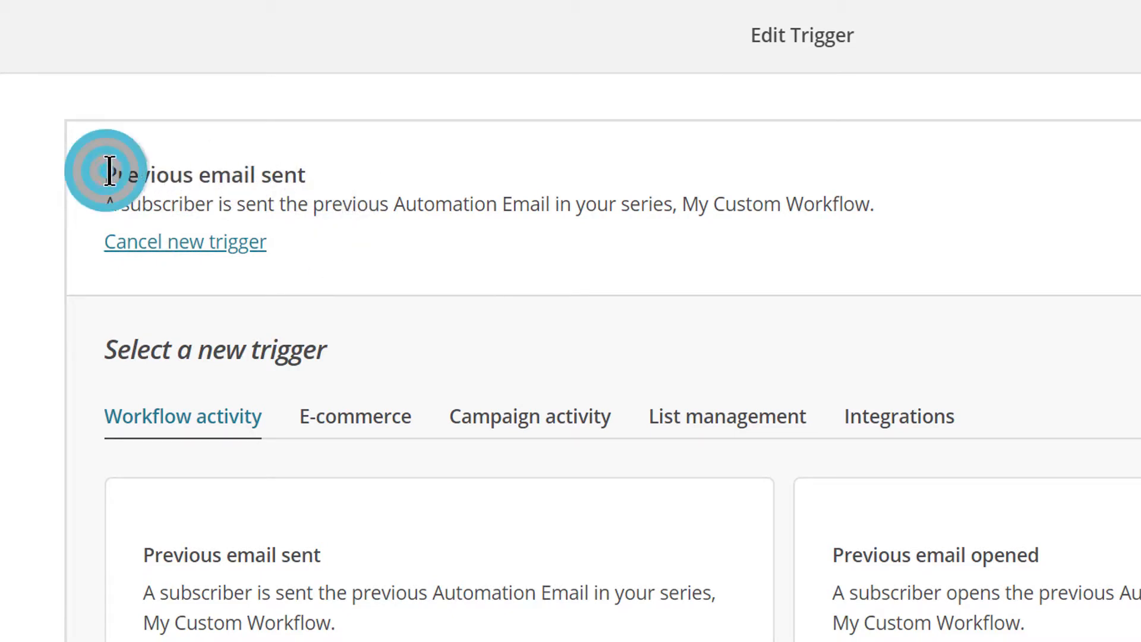
{"action": "left_click_drag", "start_coordinate": [110, 172], "coordinate": [324, 186]}
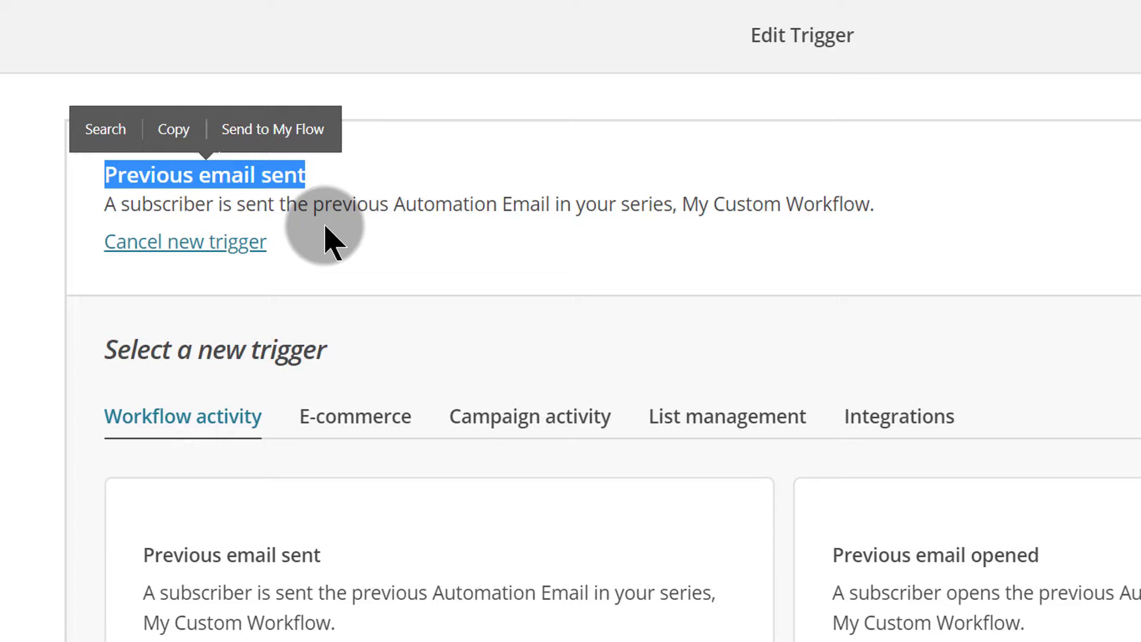
{"action": "left_click", "coordinate": [359, 209]}
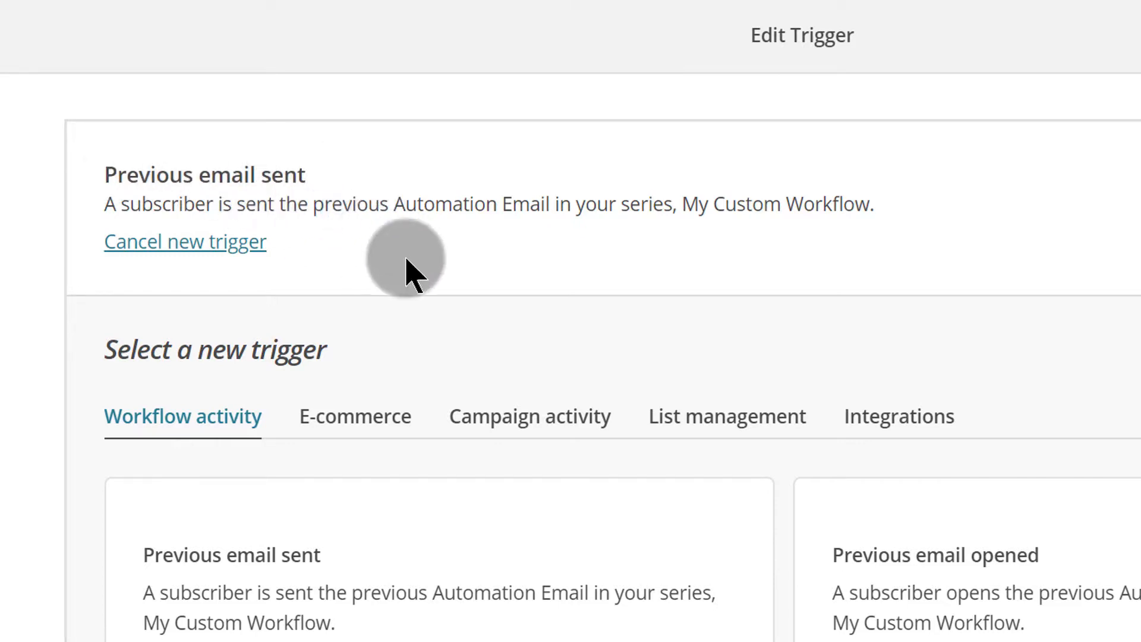
{"action": "scroll", "coordinate": [408, 268], "scroll_direction": "down", "scroll_amount": 5}
{"action": "scroll", "coordinate": [497, 297], "scroll_direction": "up", "scroll_amount": 5}
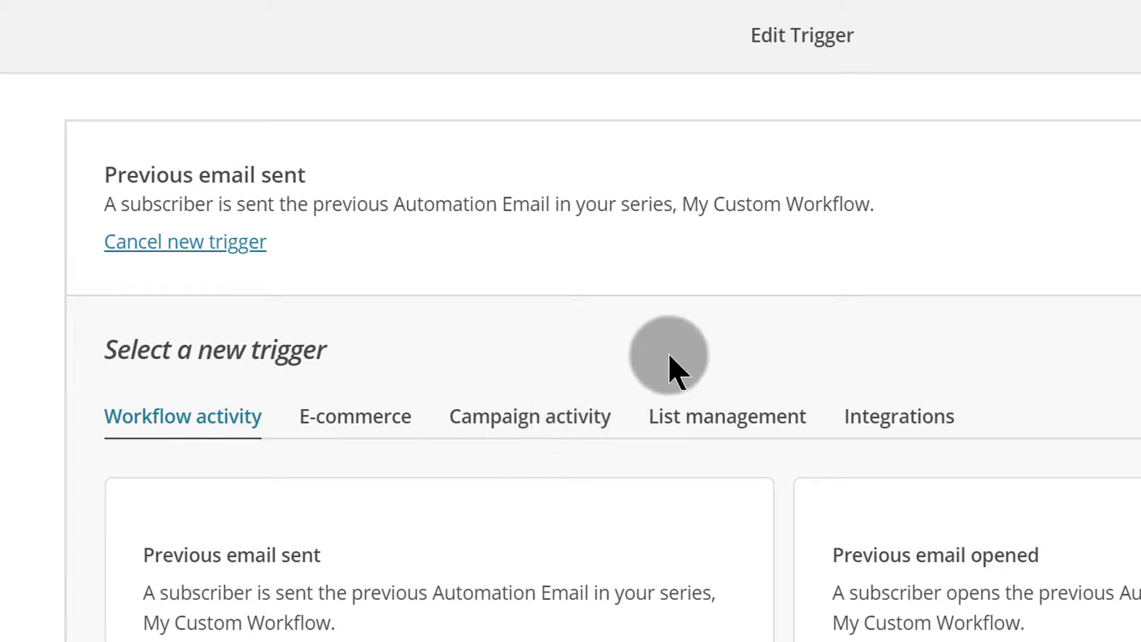
{"action": "scroll", "coordinate": [676, 369], "scroll_direction": "down", "scroll_amount": 2}
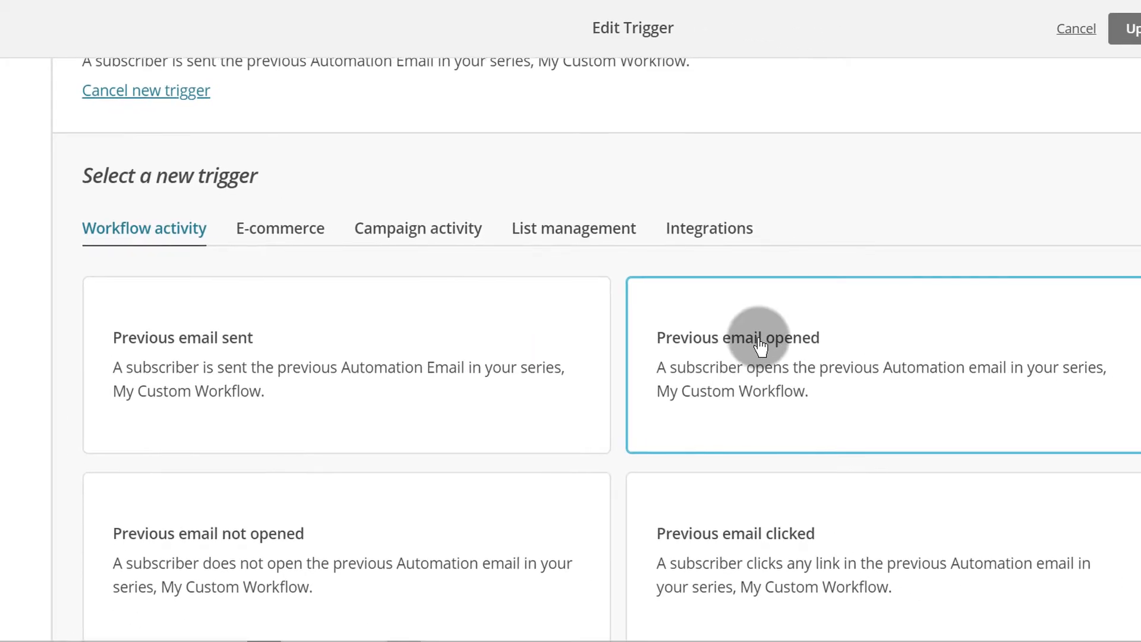
{"action": "scroll", "coordinate": [749, 325], "scroll_direction": "down", "scroll_amount": 2}
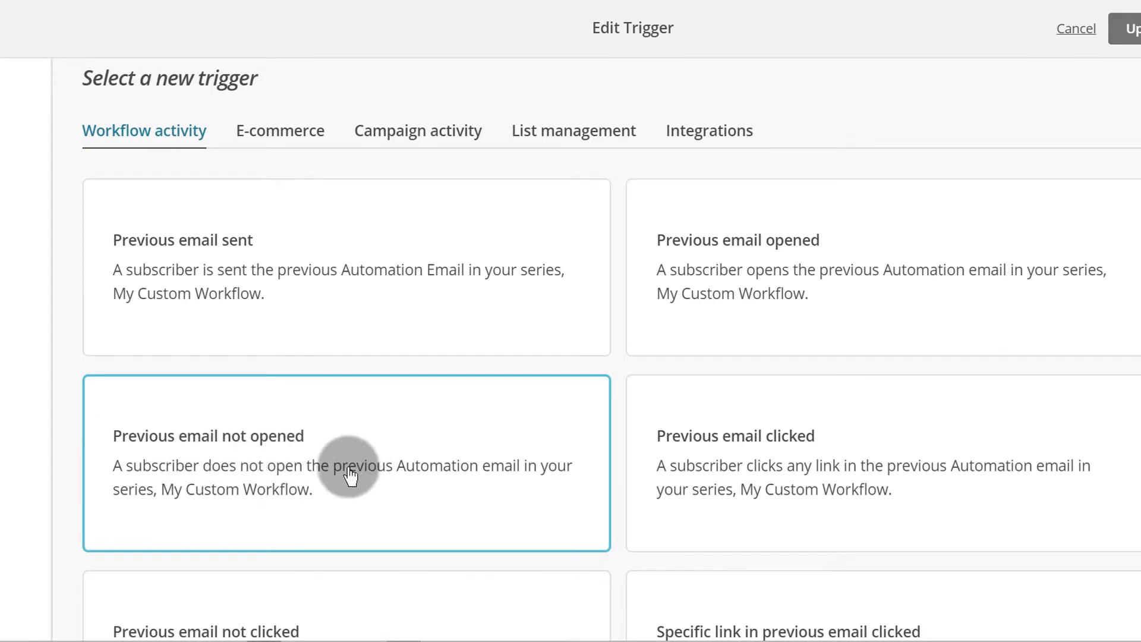
{"action": "scroll", "coordinate": [739, 304], "scroll_direction": "down", "scroll_amount": 2}
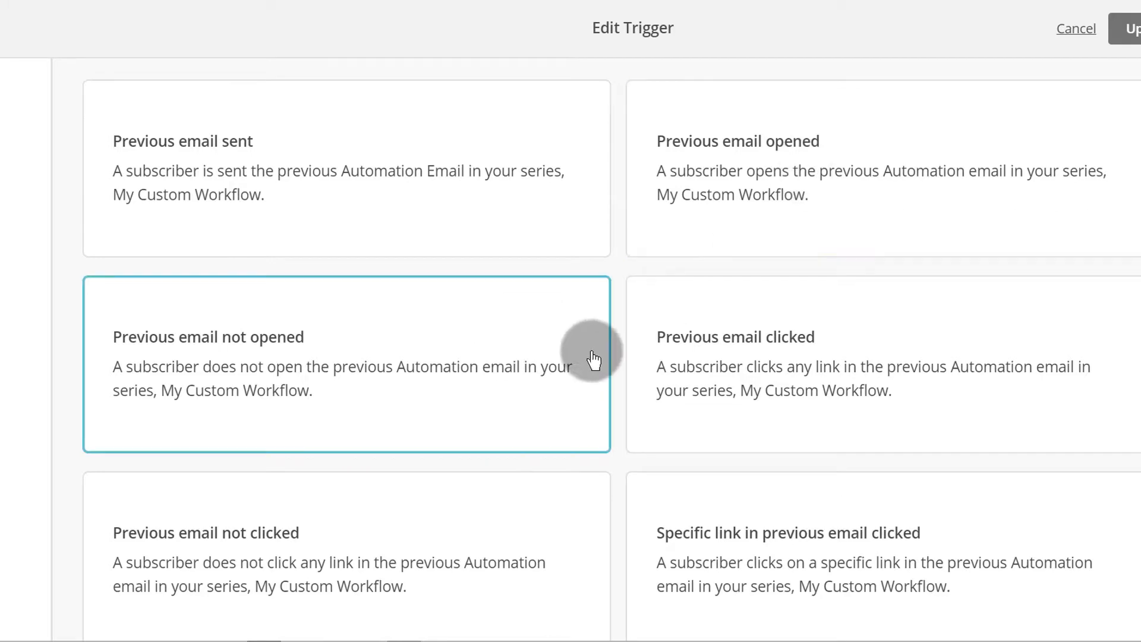
{"action": "scroll", "coordinate": [707, 355], "scroll_direction": "down", "scroll_amount": 1}
{"action": "scroll", "coordinate": [710, 360], "scroll_direction": "down", "scroll_amount": 1}
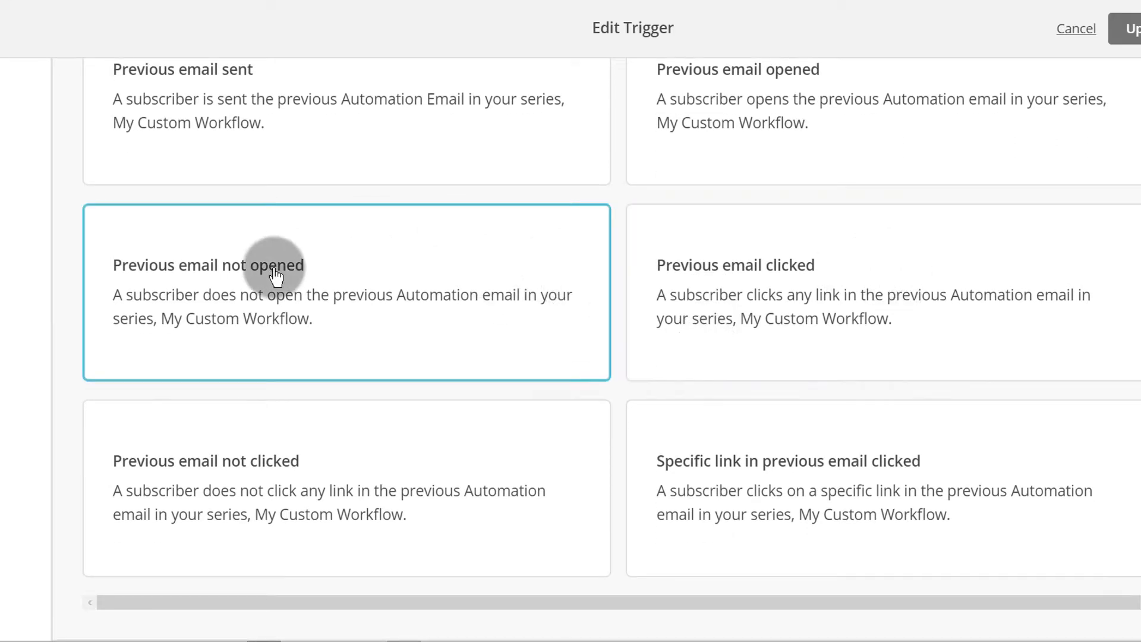
{"action": "scroll", "coordinate": [696, 226], "scroll_direction": "up", "scroll_amount": 4}
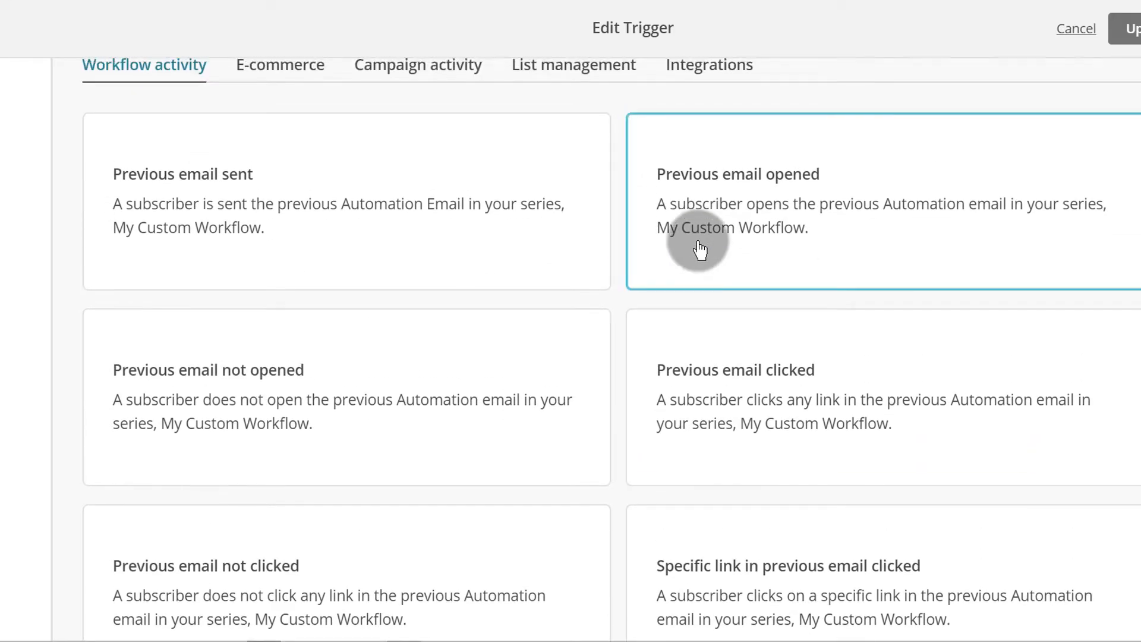
{"action": "scroll", "coordinate": [692, 249], "scroll_direction": "down", "scroll_amount": 4}
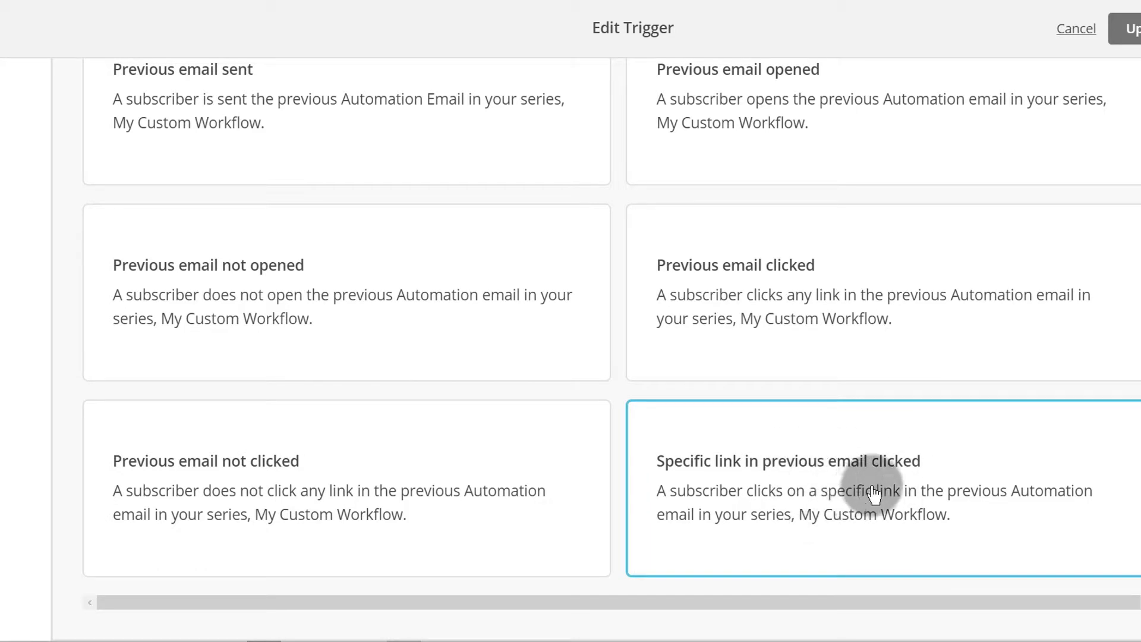
- Change the second email's trigger to Specific link in previous email clicked and check the available delay units
{"action": "left_click", "coordinate": [832, 499]}
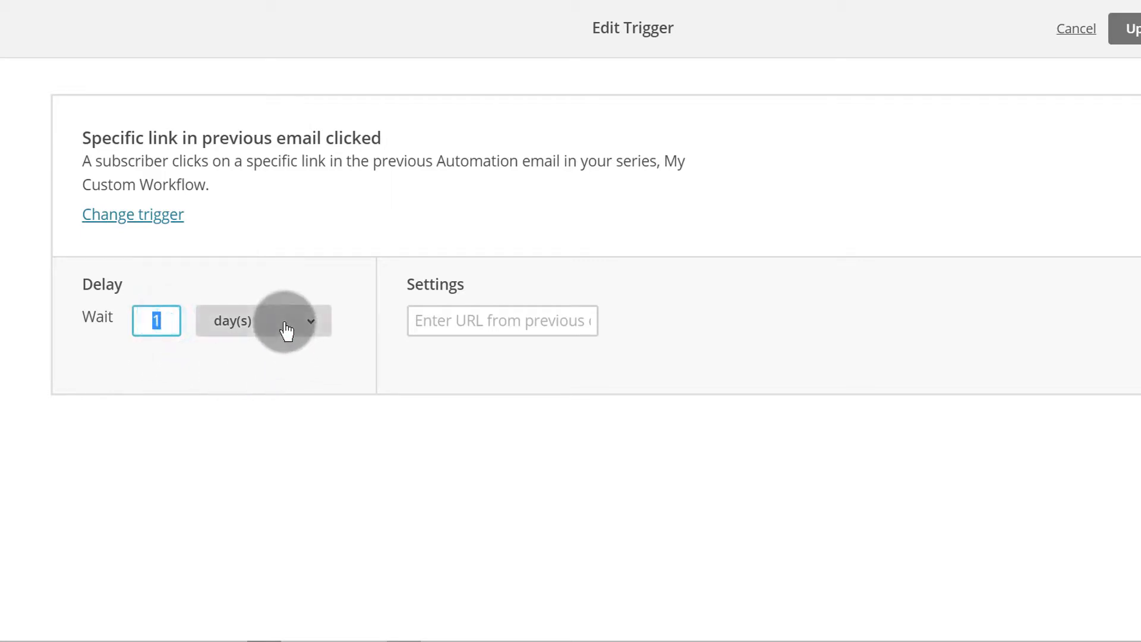
{"action": "left_click", "coordinate": [284, 321]}
{"action": "left_click", "coordinate": [319, 467]}
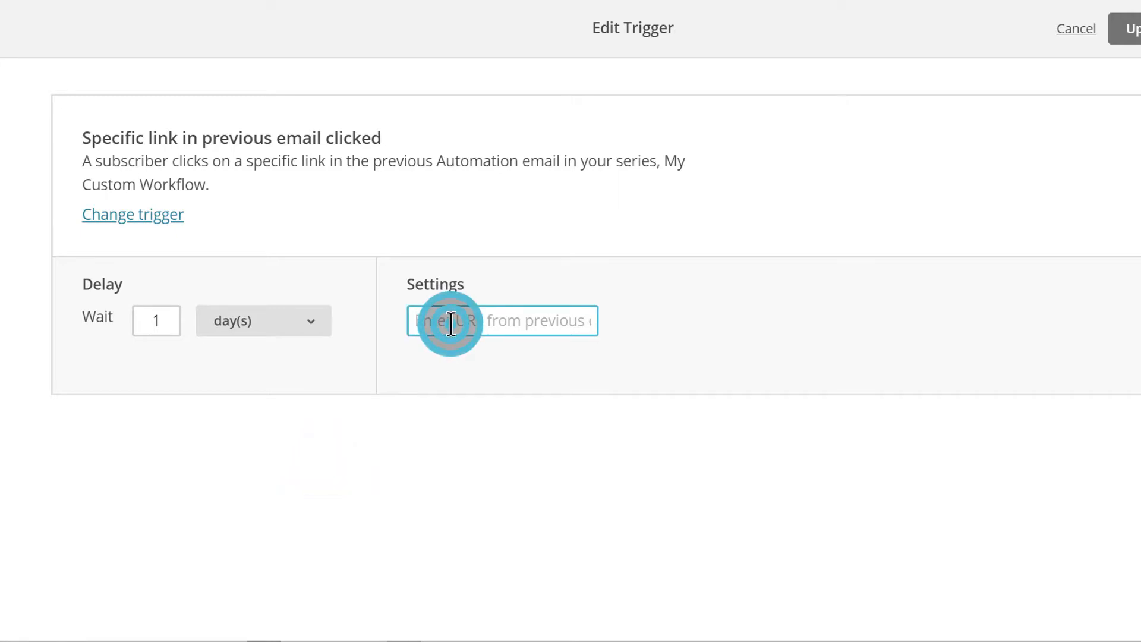
{"action": "left_click", "coordinate": [545, 321]}
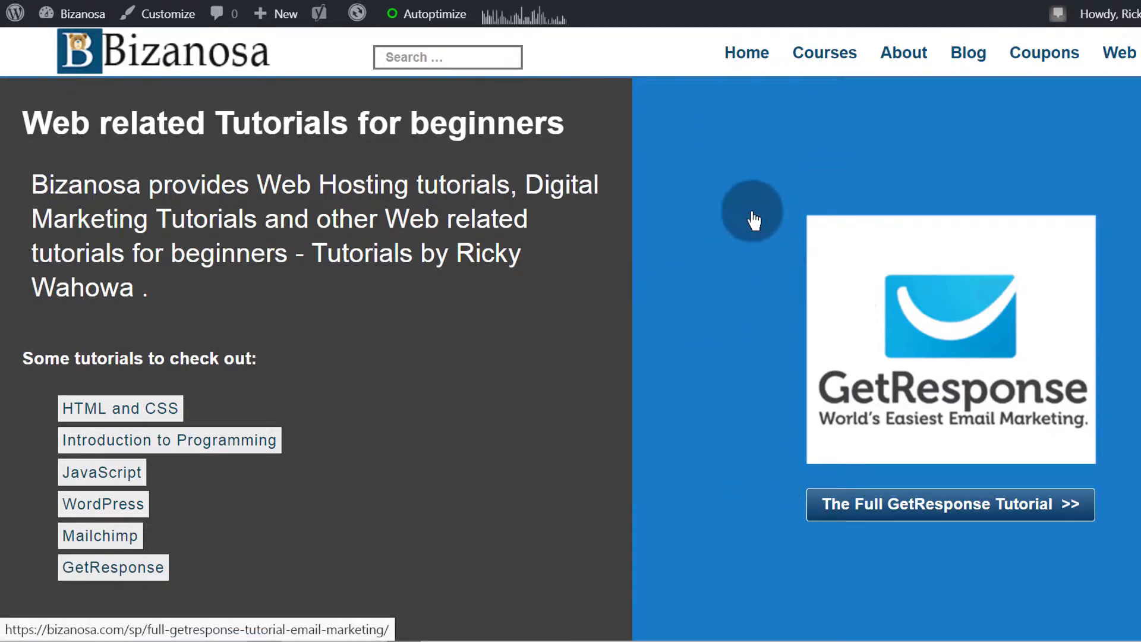
- Copy the image address of the GetResponse banner on the Bizanosa homepage, use it as the trigger's URL and update the trigger
{"action": "right_click", "coordinate": [884, 275]}
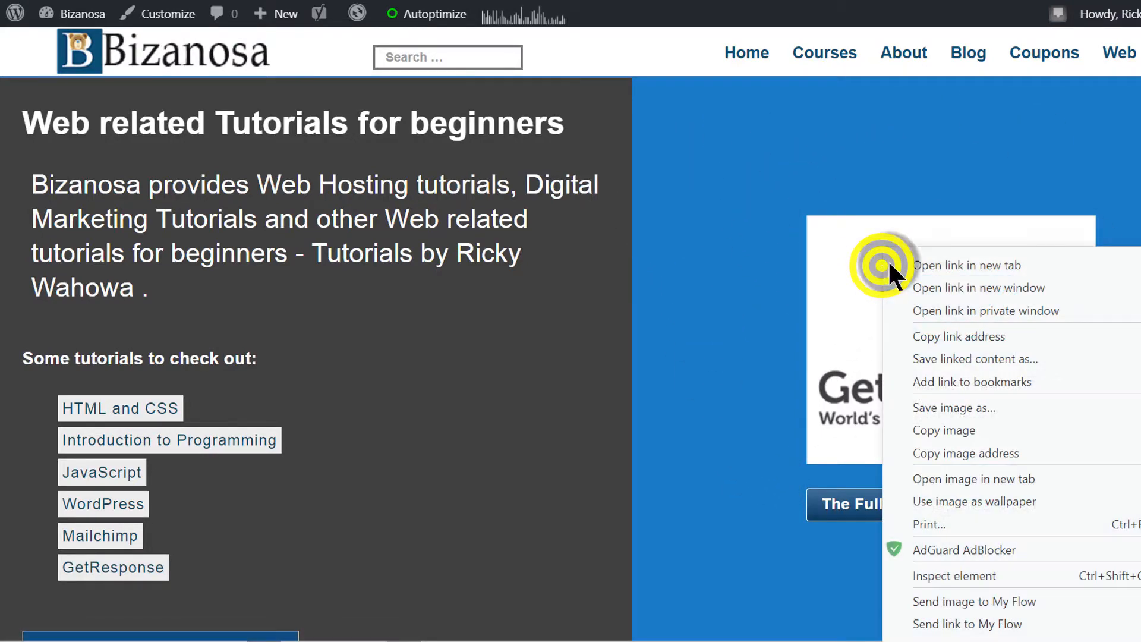
{"action": "left_click", "coordinate": [945, 451]}
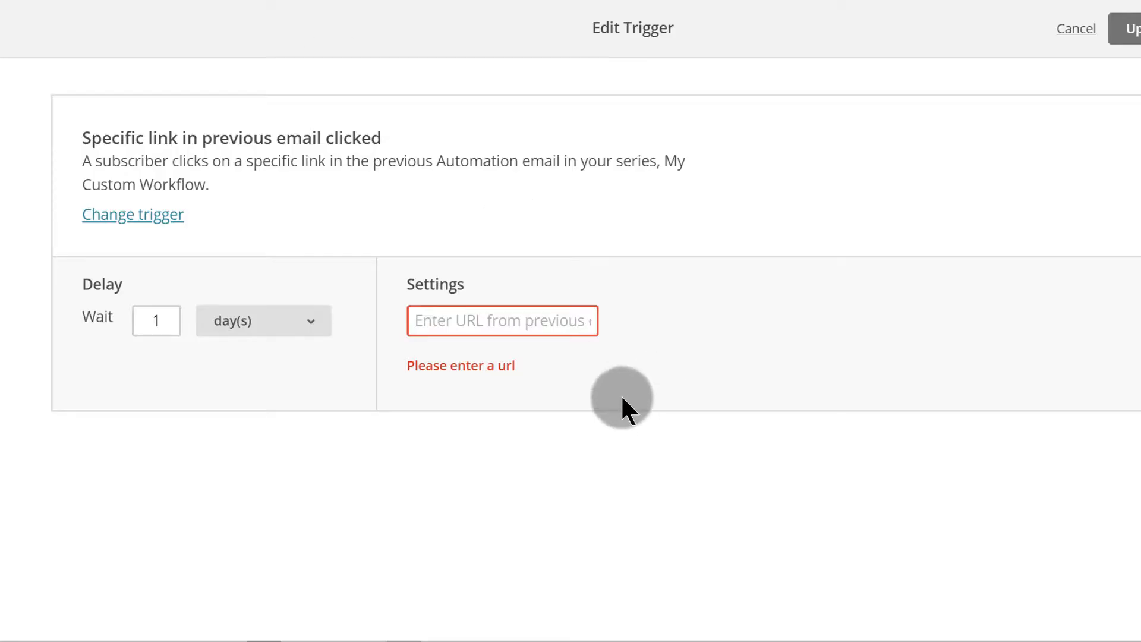
{"action": "right_click", "coordinate": [489, 326]}
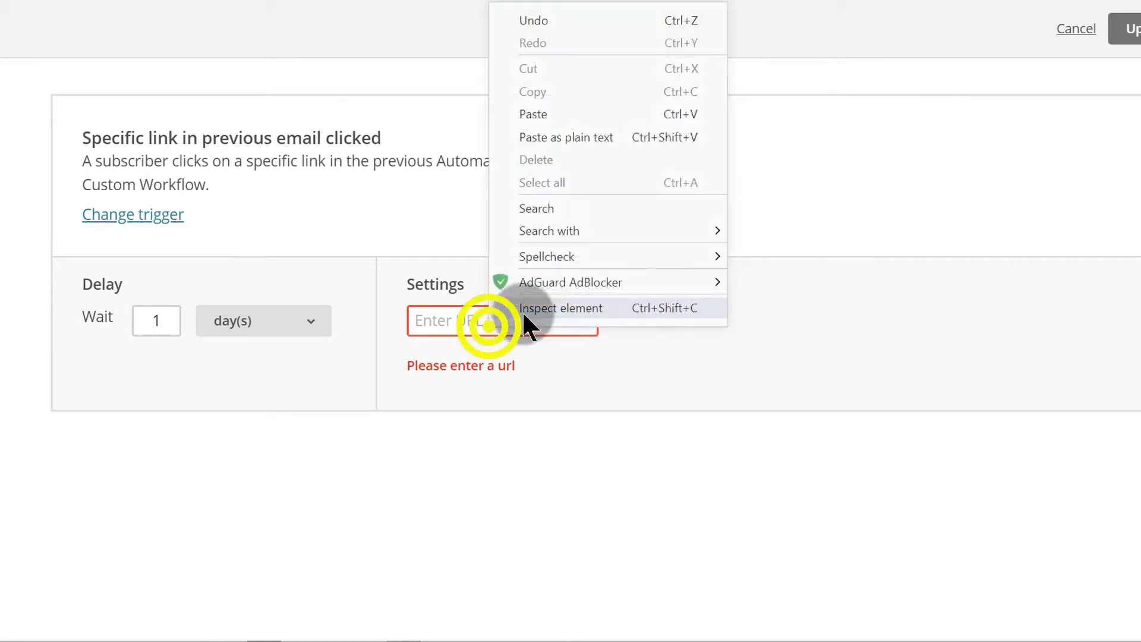
{"action": "left_click", "coordinate": [551, 114]}
{"action": "left_click", "coordinate": [636, 443]}
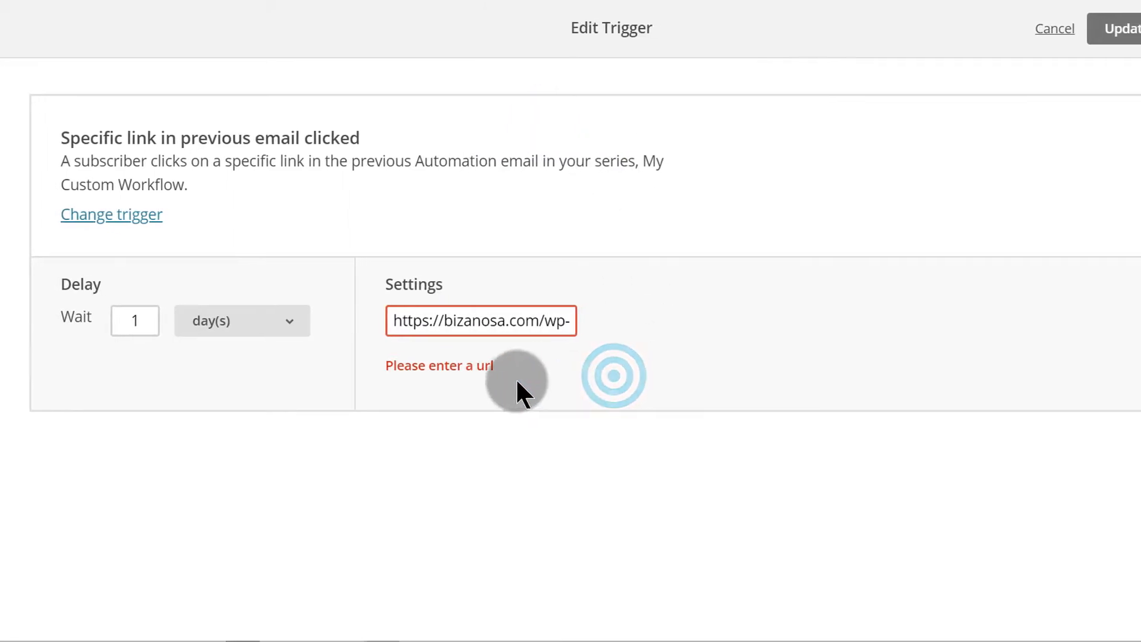
{"action": "left_click", "coordinate": [1085, 42]}
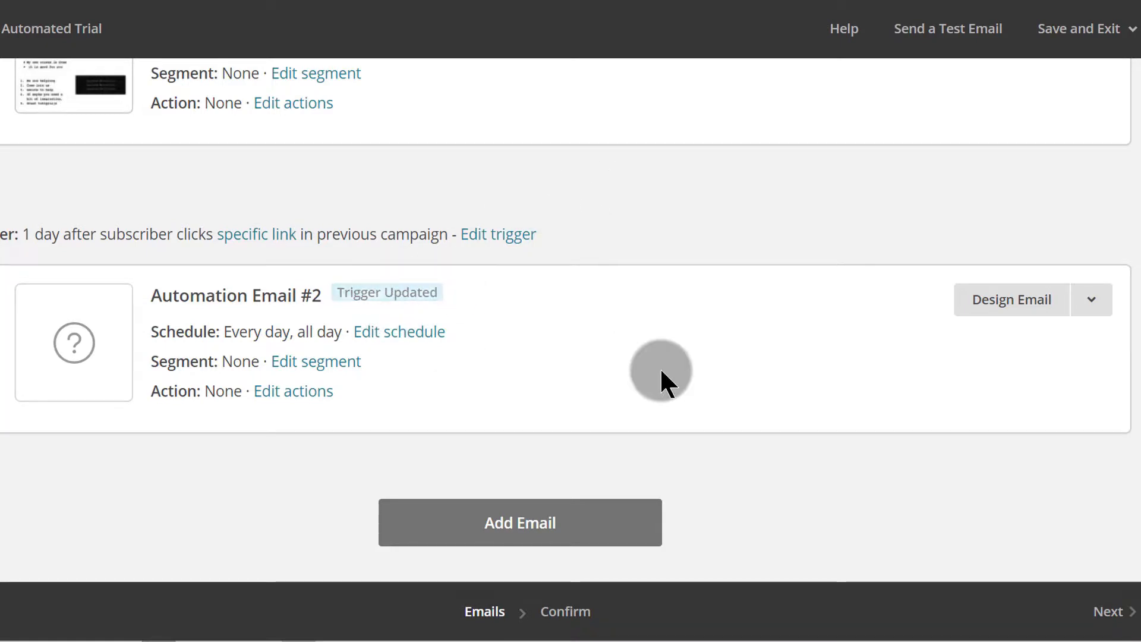
- Open the actions of Automation Email #2 and enable a post-sending list action
{"action": "scroll", "coordinate": [558, 325], "scroll_direction": "up", "scroll_amount": 2}
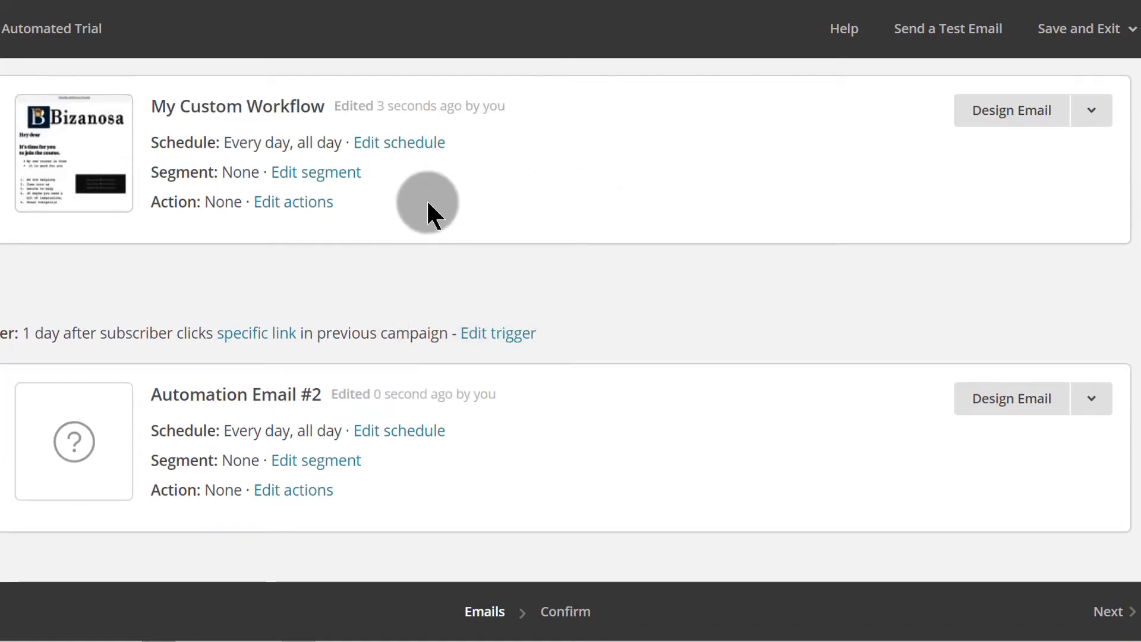
{"action": "scroll", "coordinate": [447, 306], "scroll_direction": "down", "scroll_amount": 2}
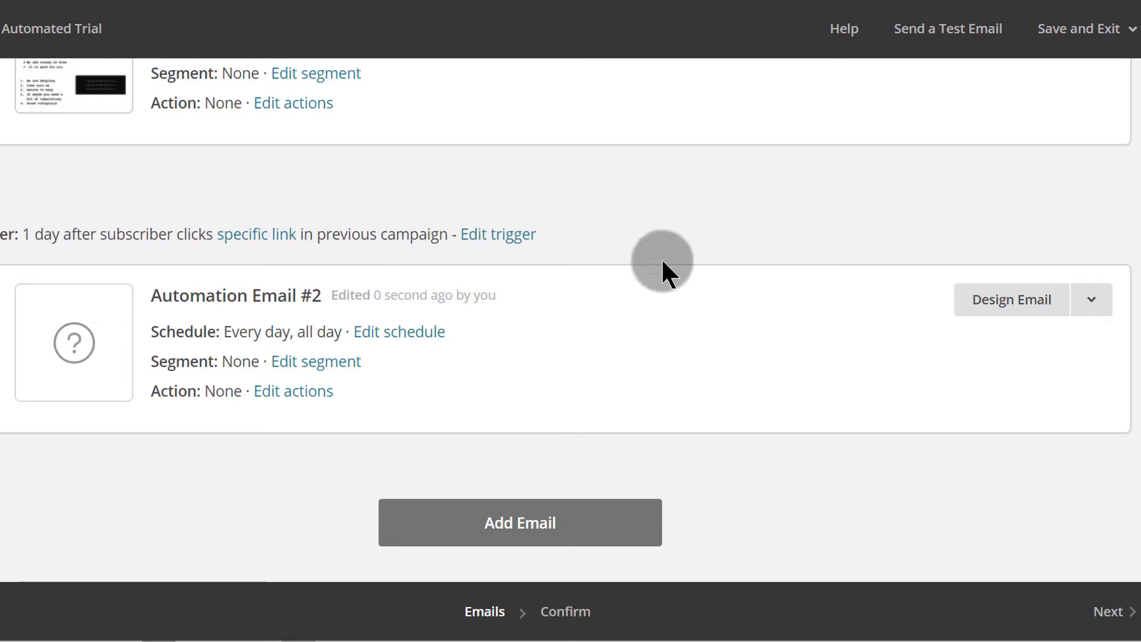
{"action": "scroll", "coordinate": [446, 154], "scroll_direction": "up", "scroll_amount": 5}
{"action": "scroll", "coordinate": [565, 348], "scroll_direction": "down", "scroll_amount": 3}
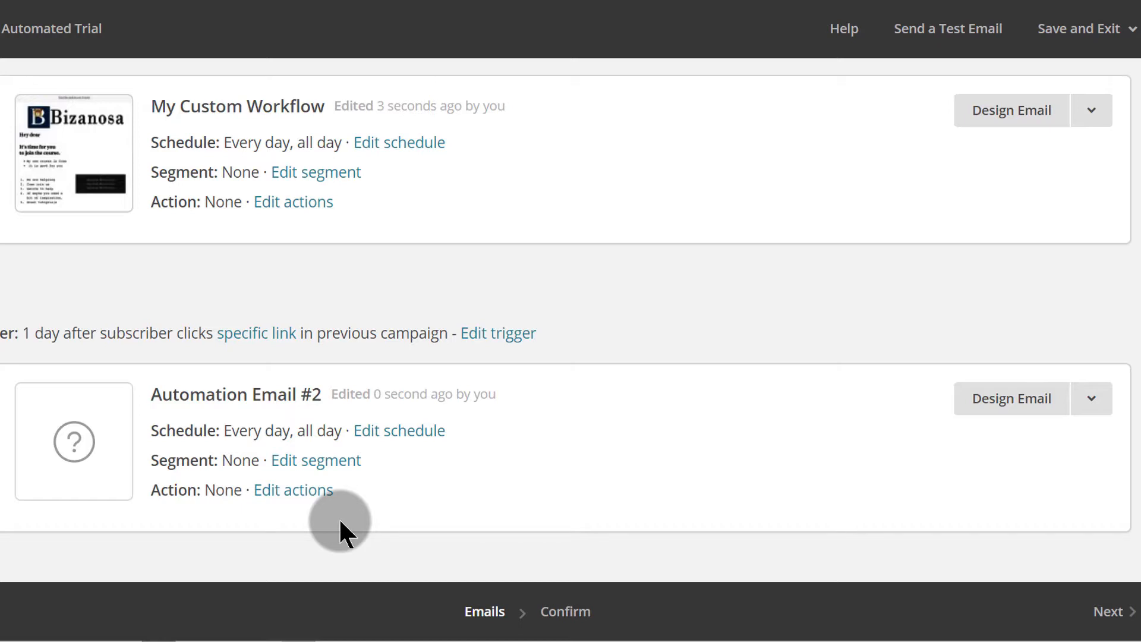
{"action": "scroll", "coordinate": [338, 518], "scroll_direction": "down", "scroll_amount": 2}
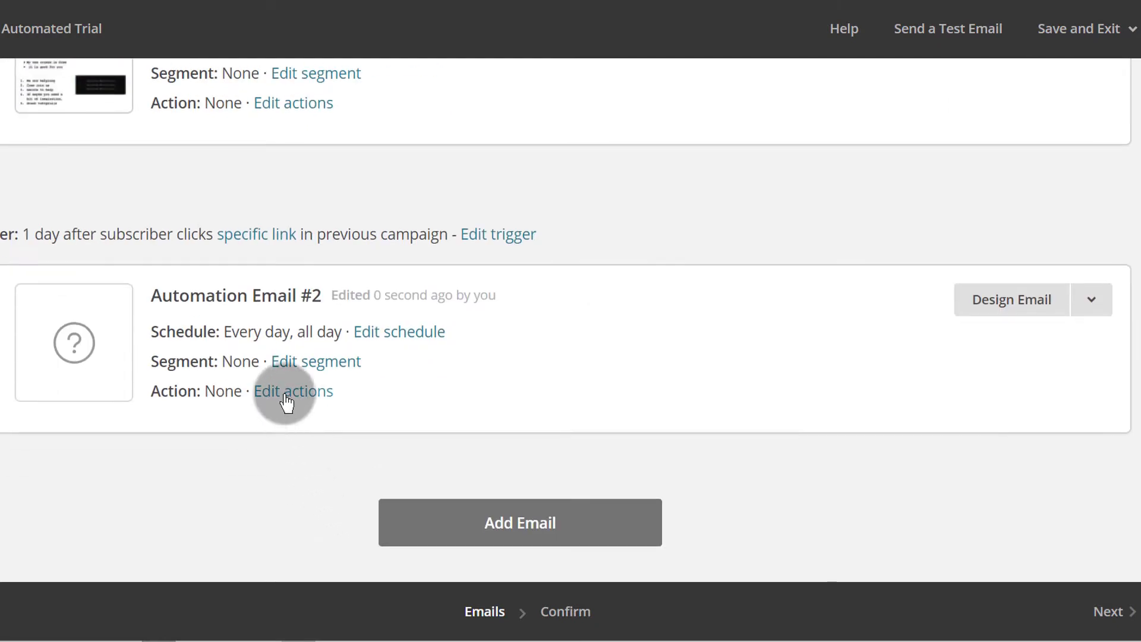
{"action": "left_click", "coordinate": [286, 394]}
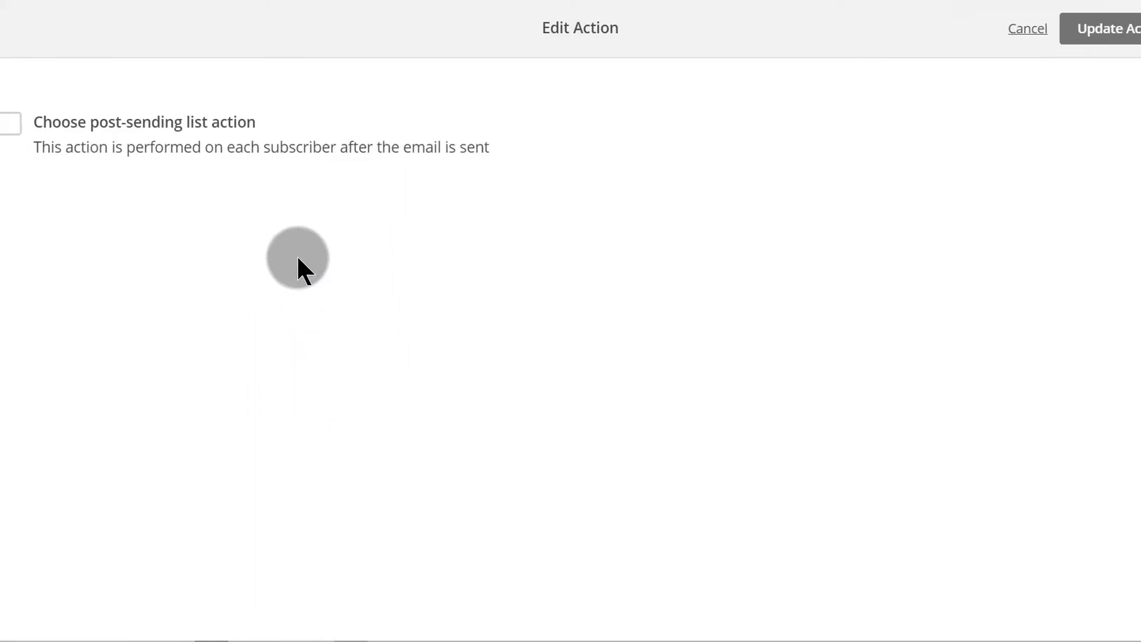
{"action": "left_click", "coordinate": [58, 130]}
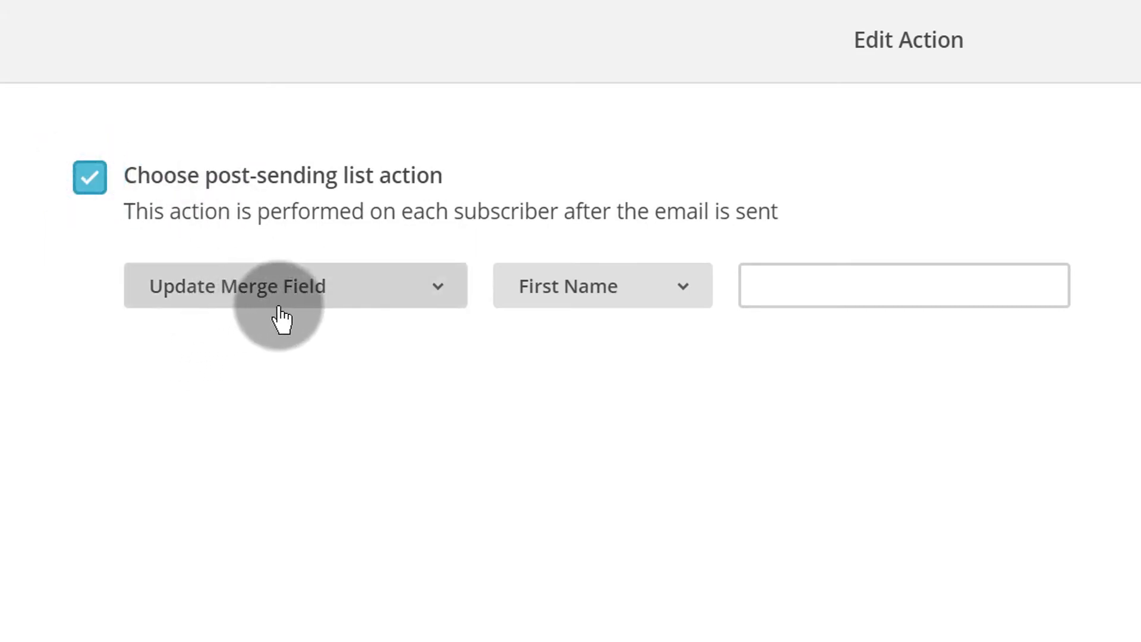
- Try the Join Interest Group and Leave Interest Group actions and check the groups they offer
{"action": "left_click", "coordinate": [429, 290]}
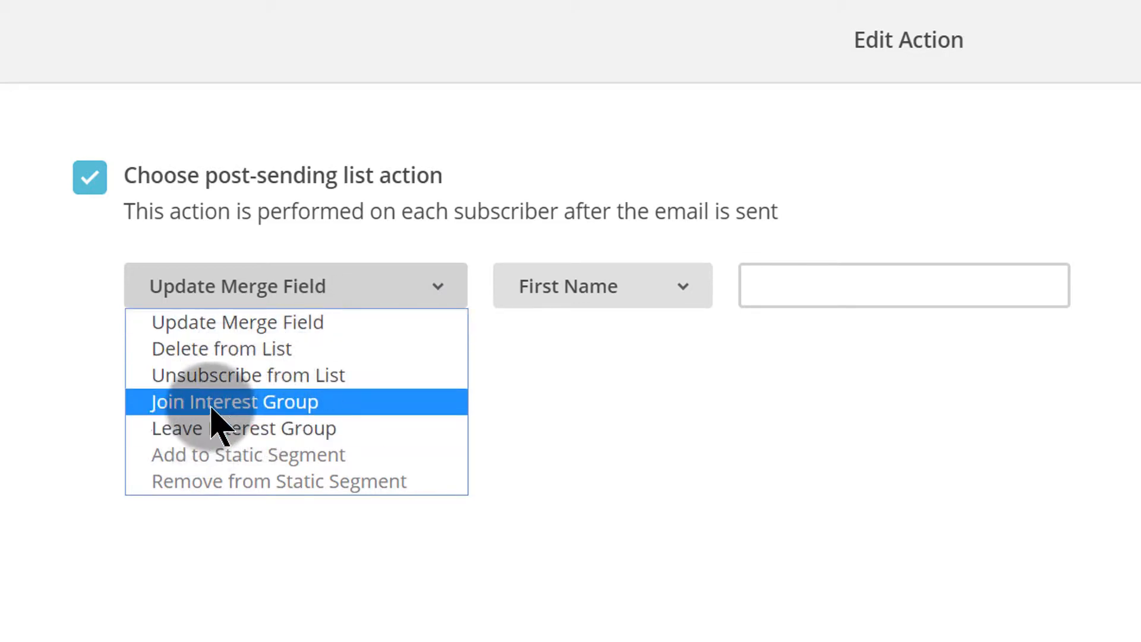
{"action": "left_click", "coordinate": [250, 404]}
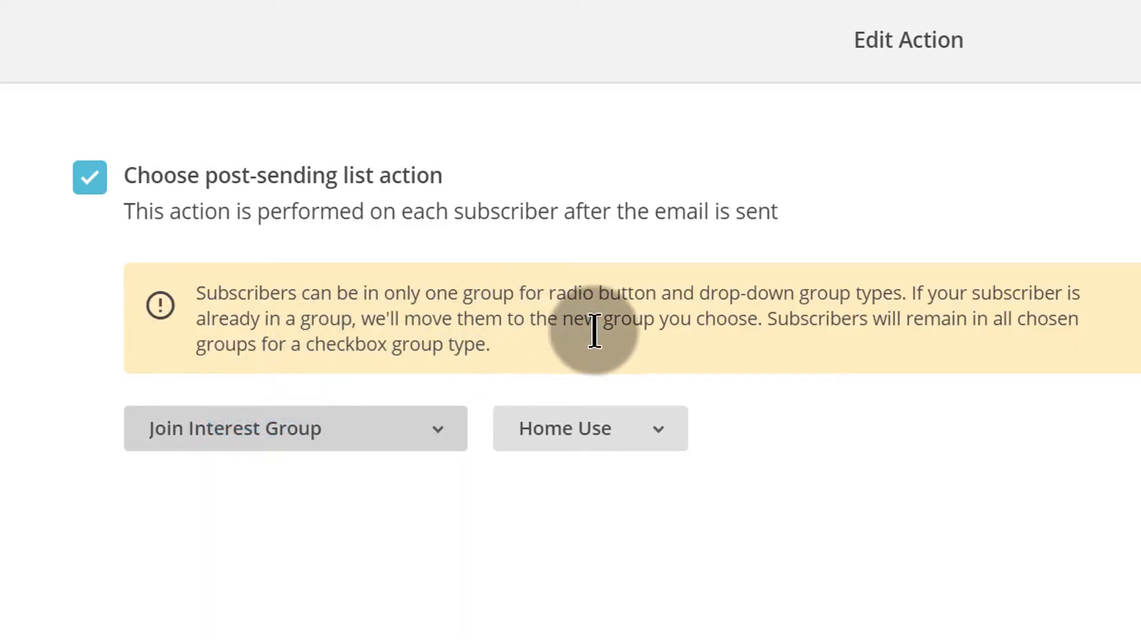
{"action": "left_click", "coordinate": [619, 437]}
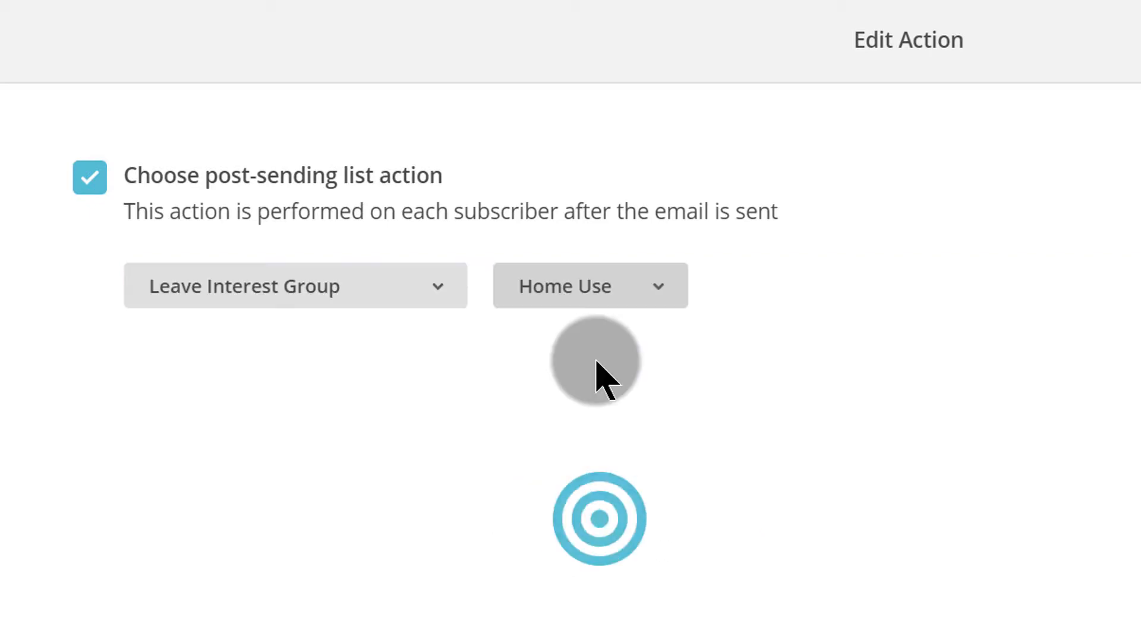
- Try Update Merge Field as the post-sending action and check which merge fields can be updated
{"action": "left_click", "coordinate": [360, 289]}
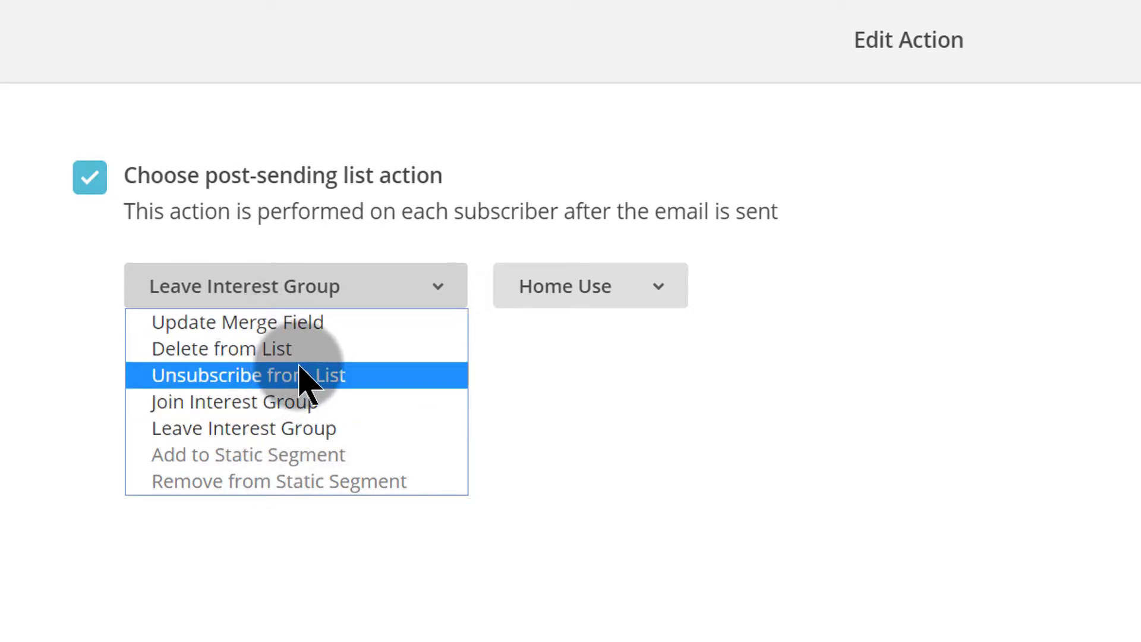
{"action": "left_click", "coordinate": [254, 324]}
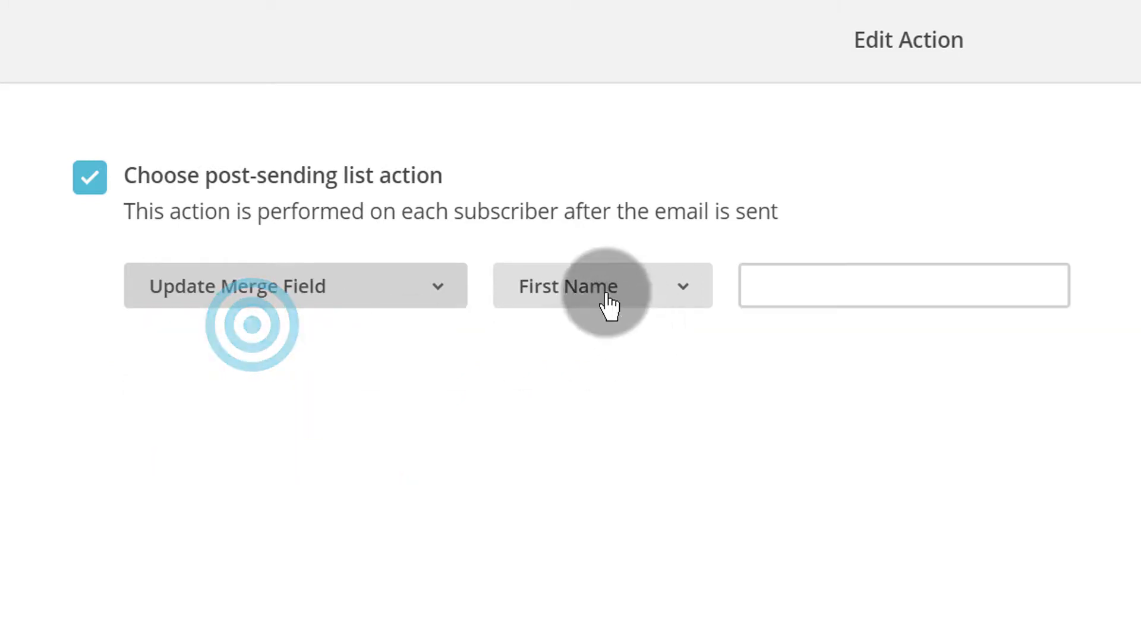
{"action": "left_click", "coordinate": [685, 289]}
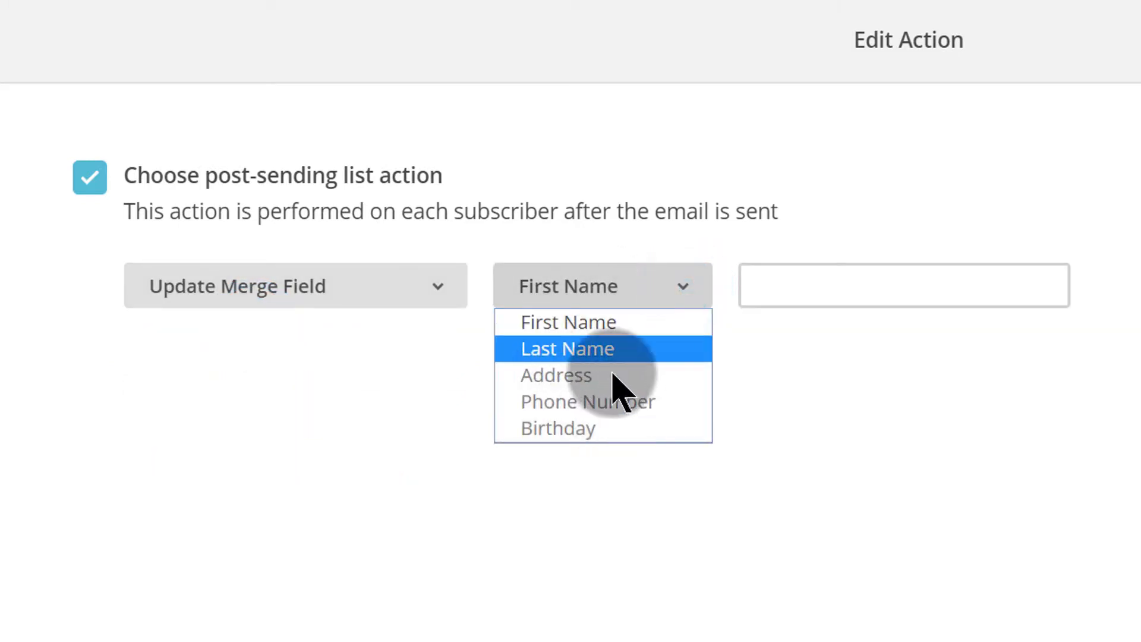
{"action": "left_click", "coordinate": [790, 307]}
{"action": "left_click", "coordinate": [377, 286]}
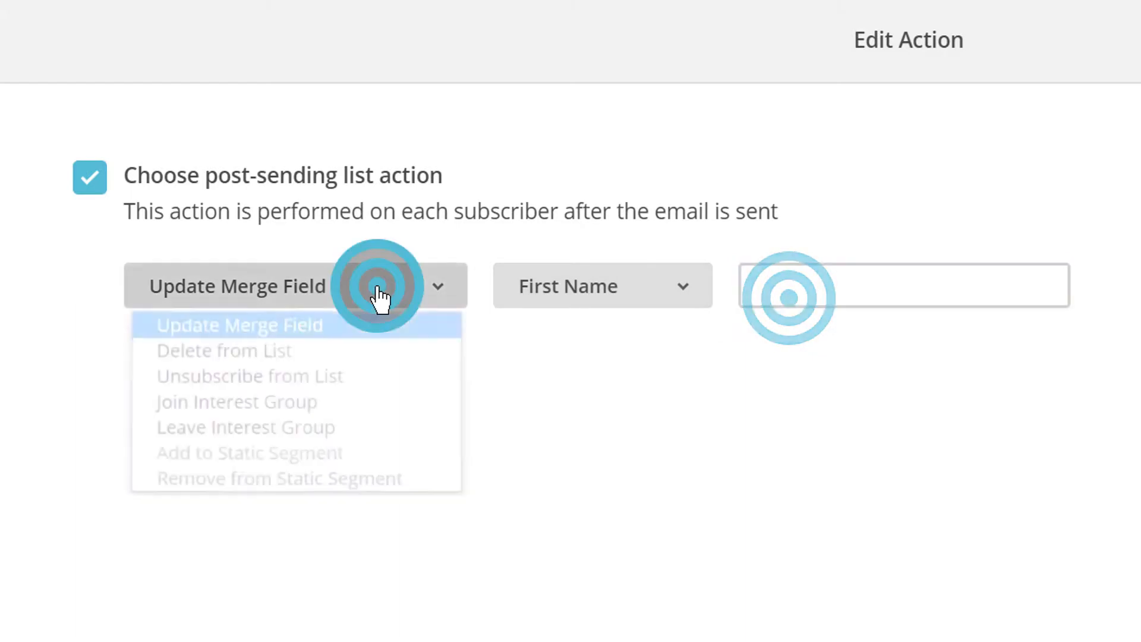
{"action": "left_click", "coordinate": [281, 324]}
{"action": "left_click", "coordinate": [600, 287]}
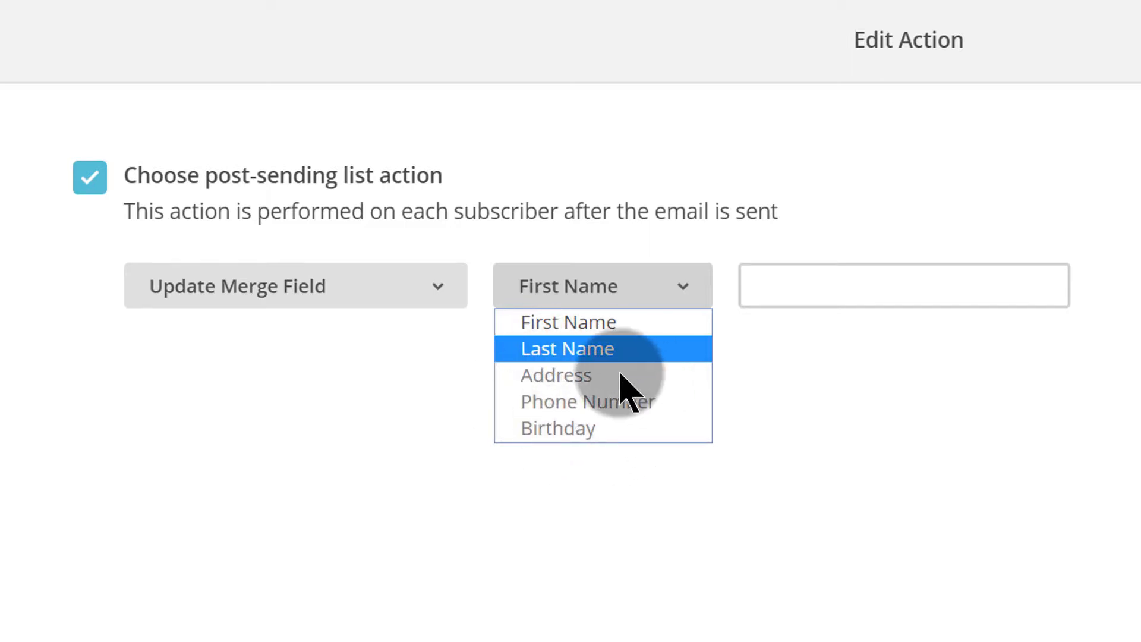
{"action": "left_click", "coordinate": [733, 479]}
- Set the post-sending action of Automation Email #2 to join the To Sell interest group and save the action
{"action": "left_click", "coordinate": [331, 279]}
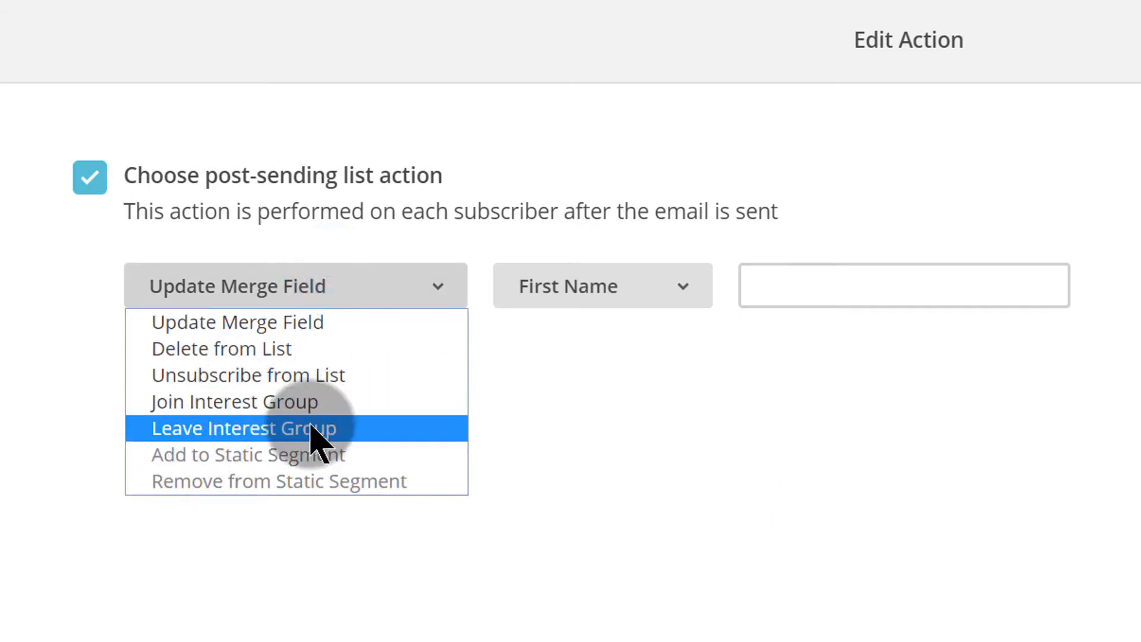
{"action": "left_click", "coordinate": [232, 410]}
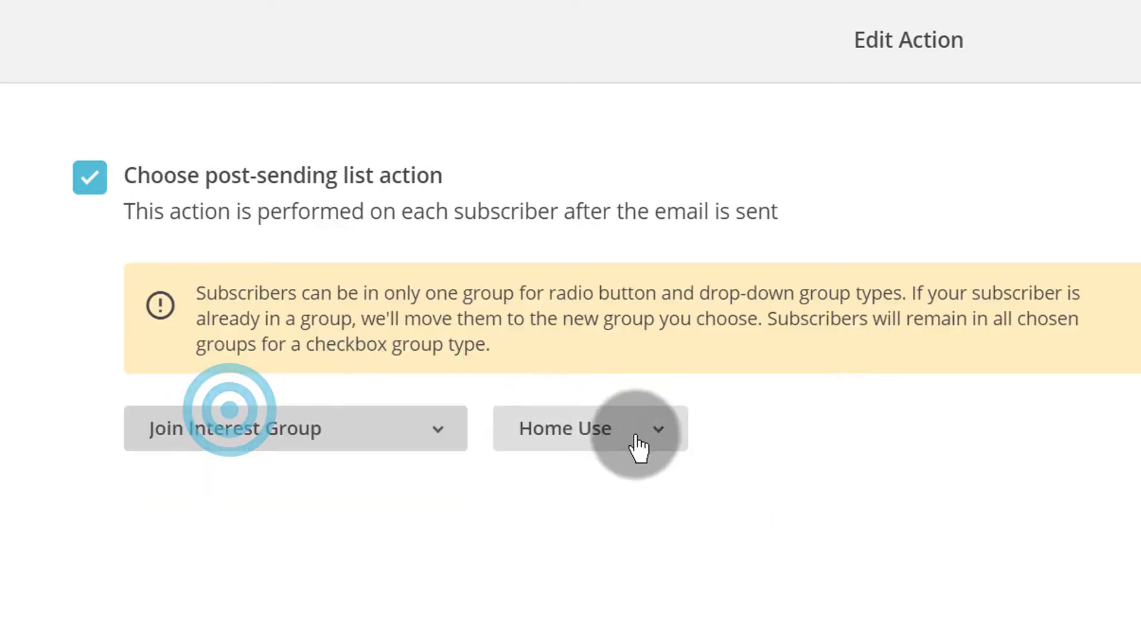
{"action": "left_click", "coordinate": [594, 430]}
{"action": "left_click", "coordinate": [586, 517]}
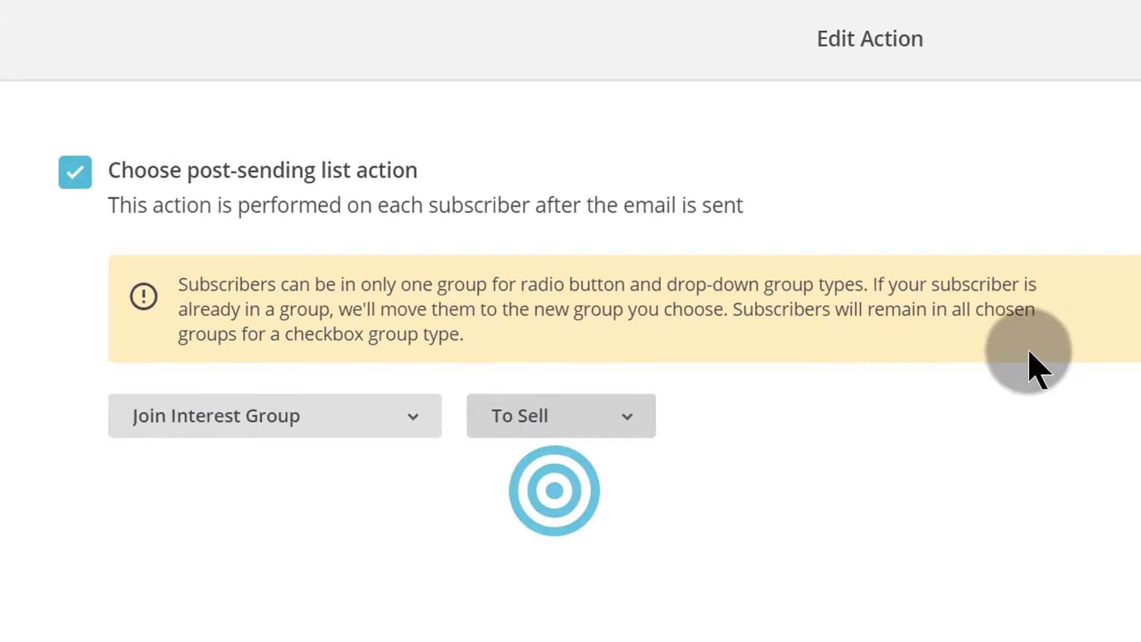
{"action": "left_click", "coordinate": [1044, 28]}
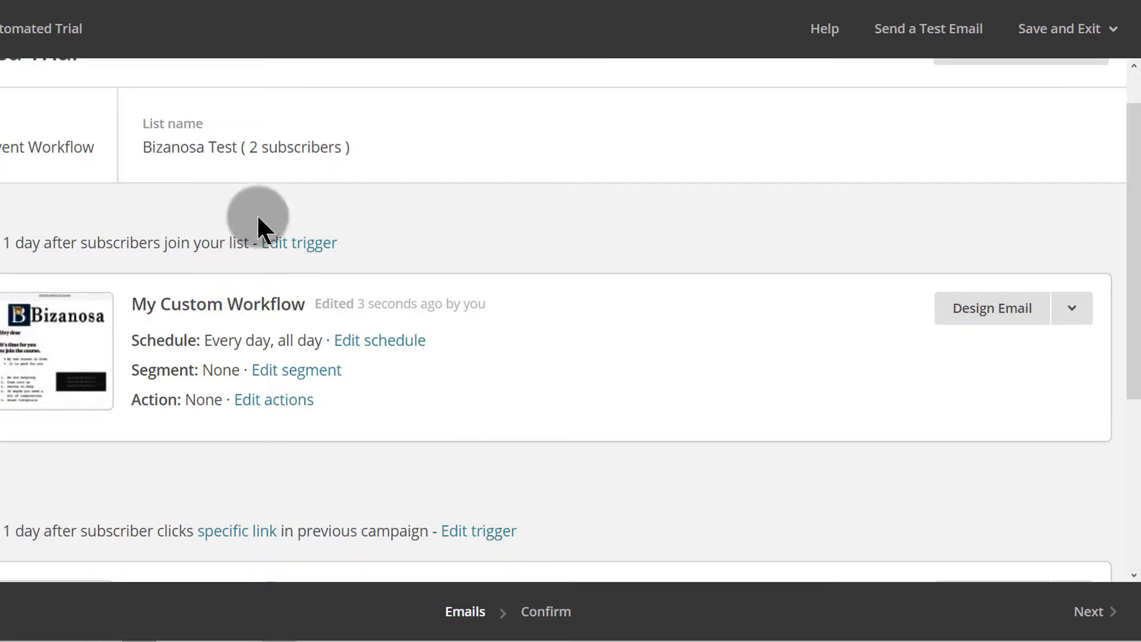
- Add a third email at the end of the Automated Trial workflow, after Automation Email #2
{"action": "scroll", "coordinate": [258, 345], "scroll_direction": "down", "scroll_amount": 3}
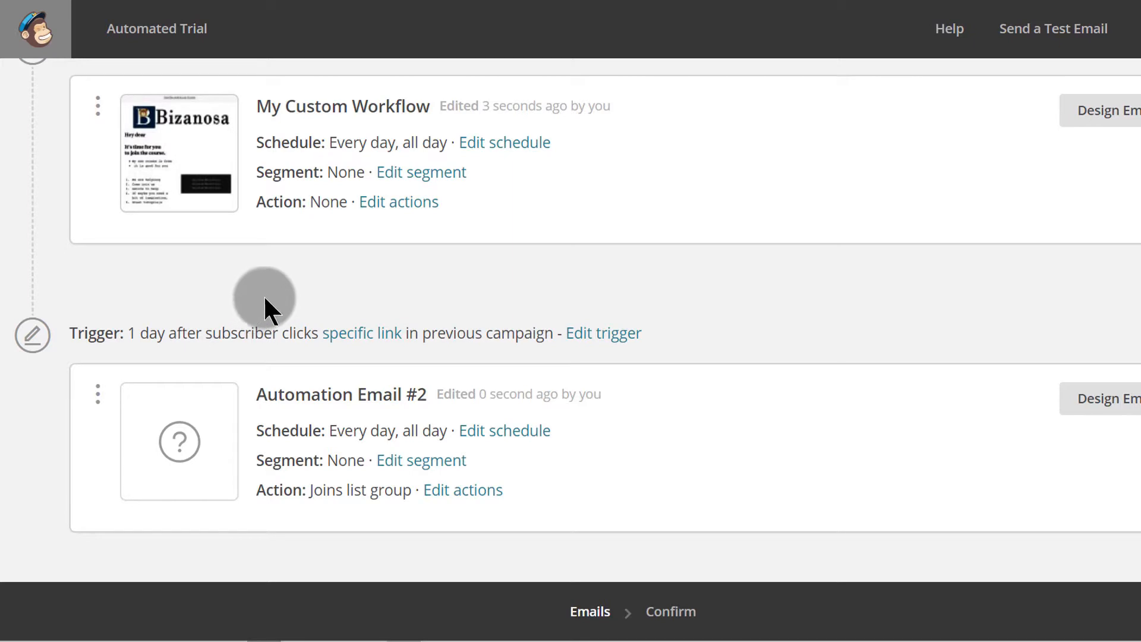
{"action": "scroll", "coordinate": [265, 298], "scroll_direction": "down", "scroll_amount": 2}
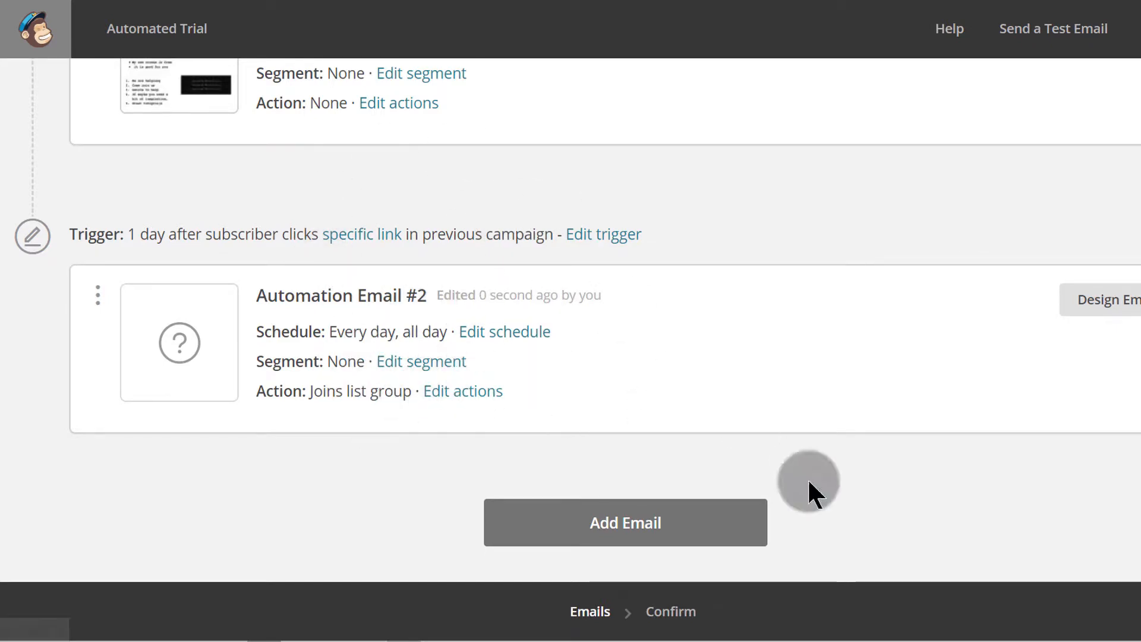
{"action": "left_click", "coordinate": [629, 531]}
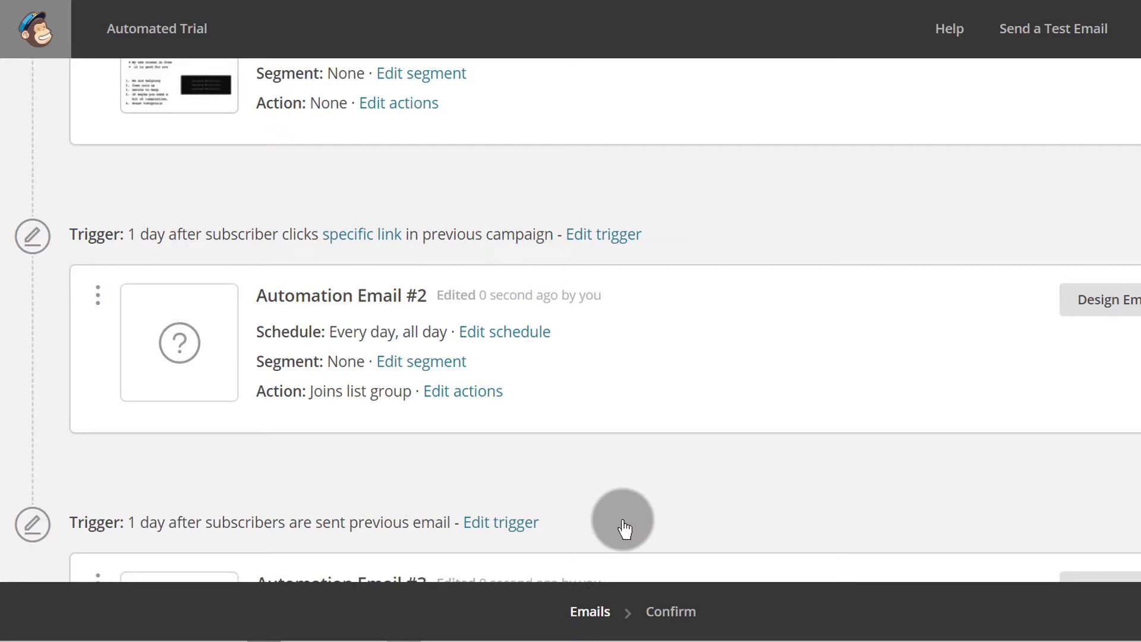
- Change the third email's trigger to Previous email opened with a delay of 1 day and update the trigger
{"action": "scroll", "coordinate": [606, 369], "scroll_direction": "down", "scroll_amount": 5}
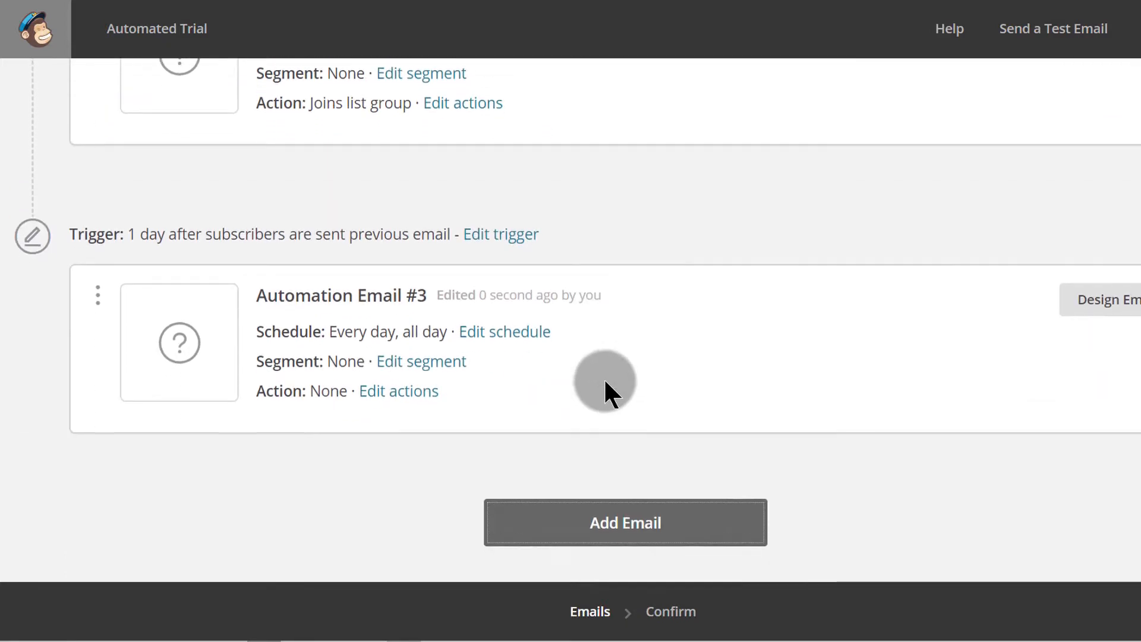
{"action": "left_click", "coordinate": [501, 235]}
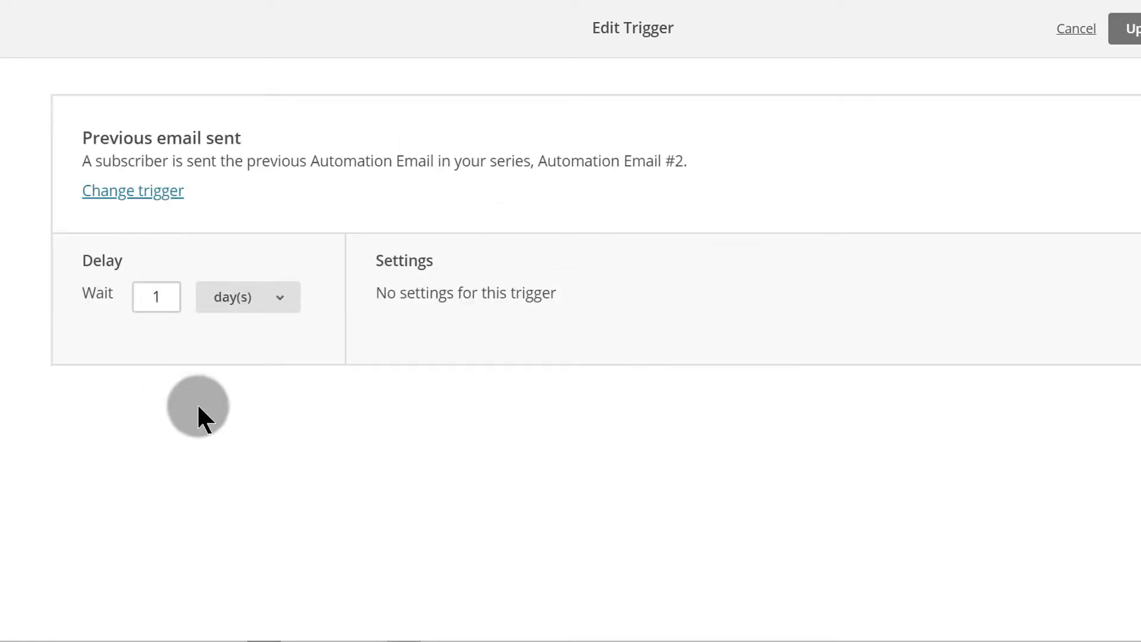
{"action": "left_click", "coordinate": [128, 190]}
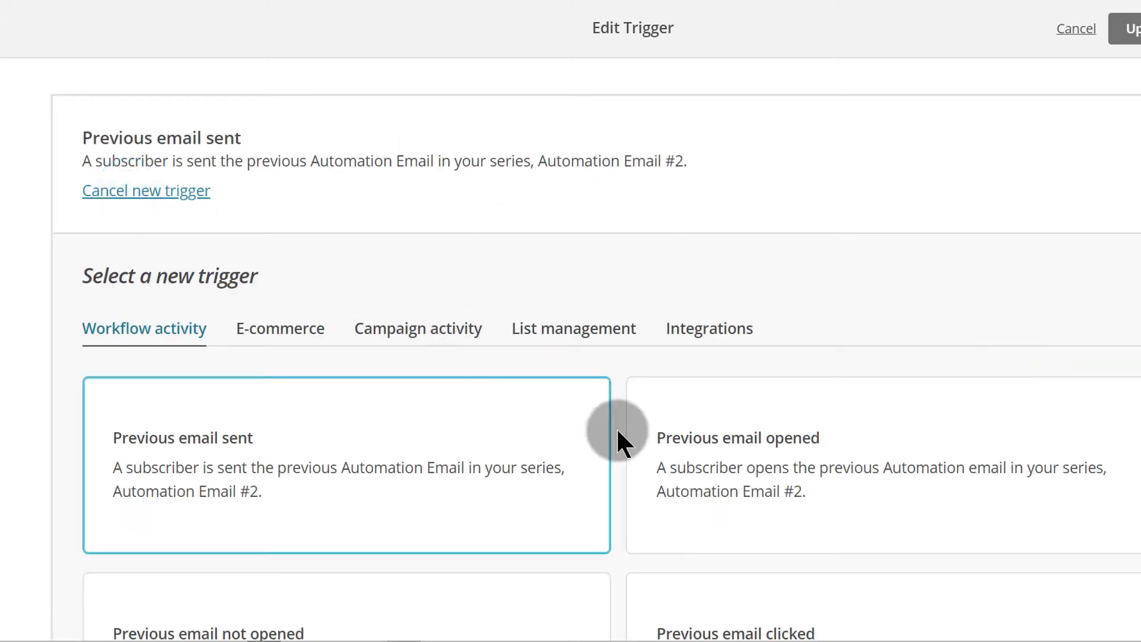
{"action": "scroll", "coordinate": [604, 408], "scroll_direction": "down", "scroll_amount": 4}
{"action": "left_click", "coordinate": [791, 270]}
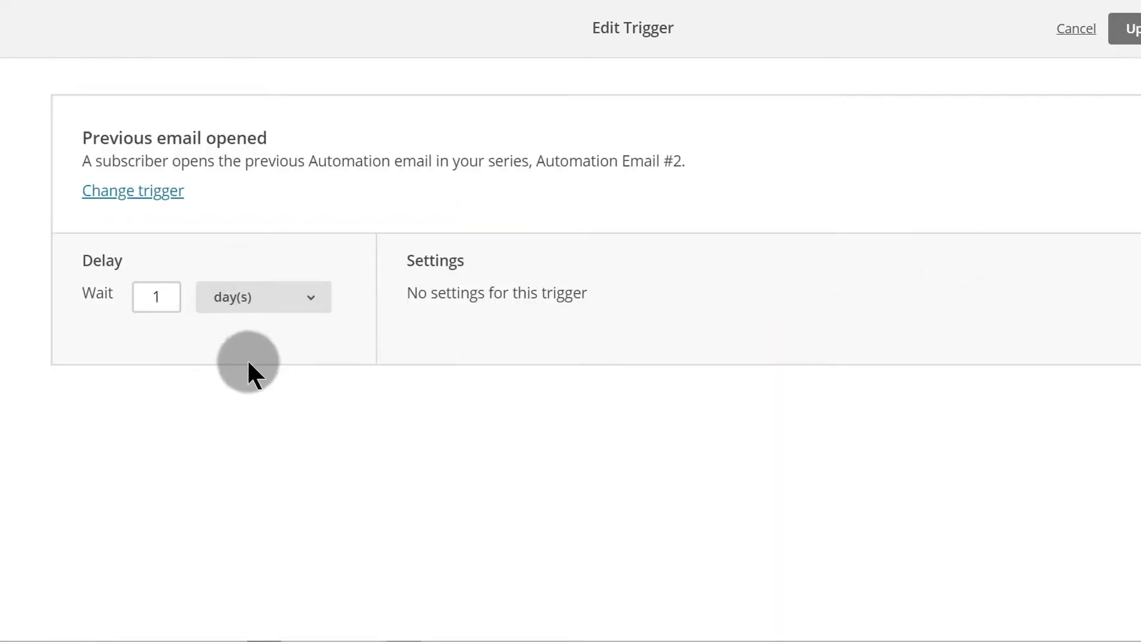
{"action": "double_click", "coordinate": [156, 297]}
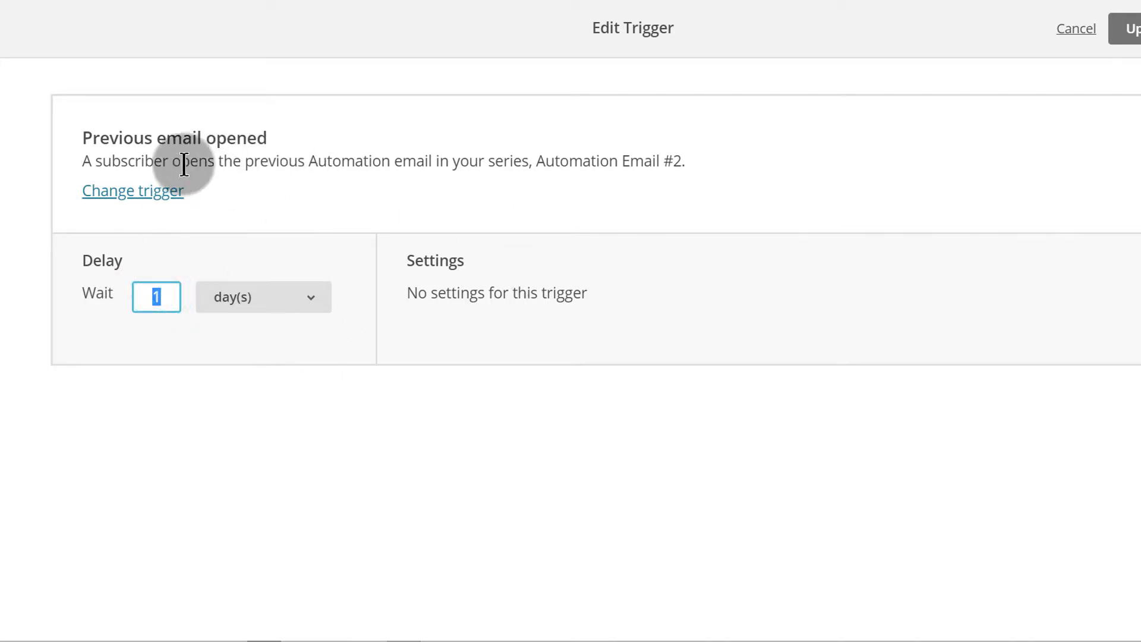
{"action": "left_click", "coordinate": [250, 300]}
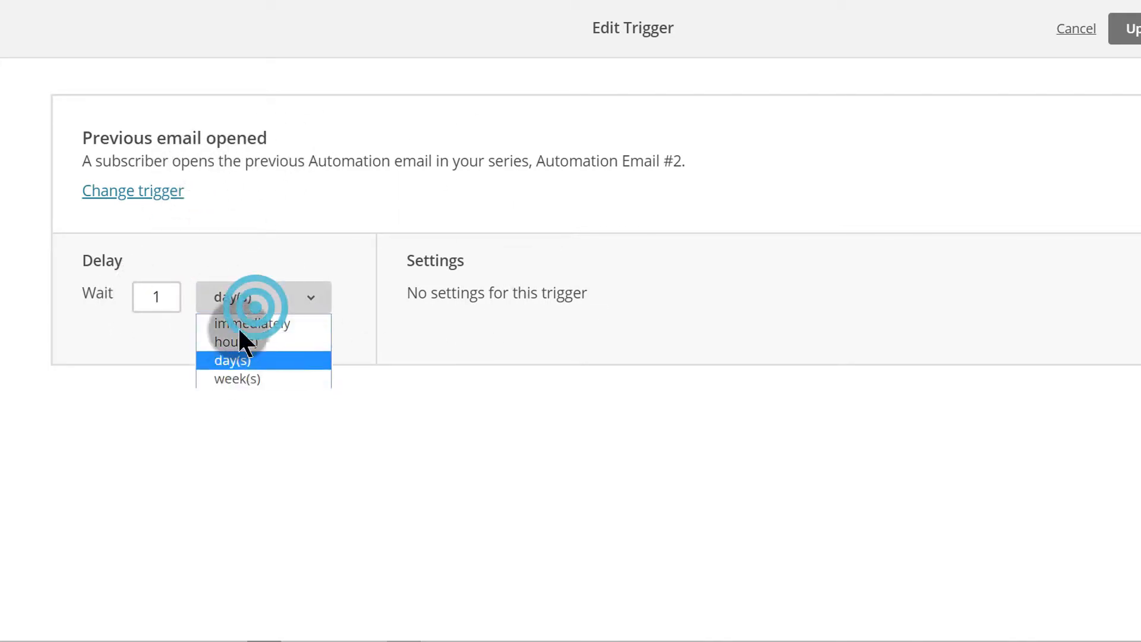
{"action": "left_click", "coordinate": [483, 408]}
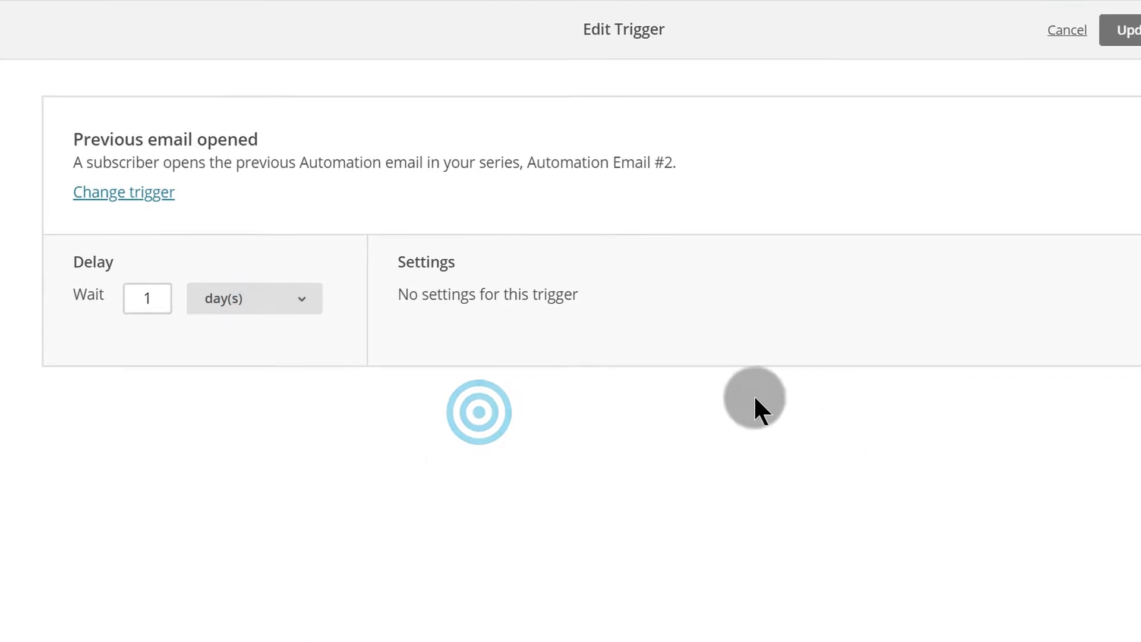
{"action": "left_click", "coordinate": [1132, 29]}
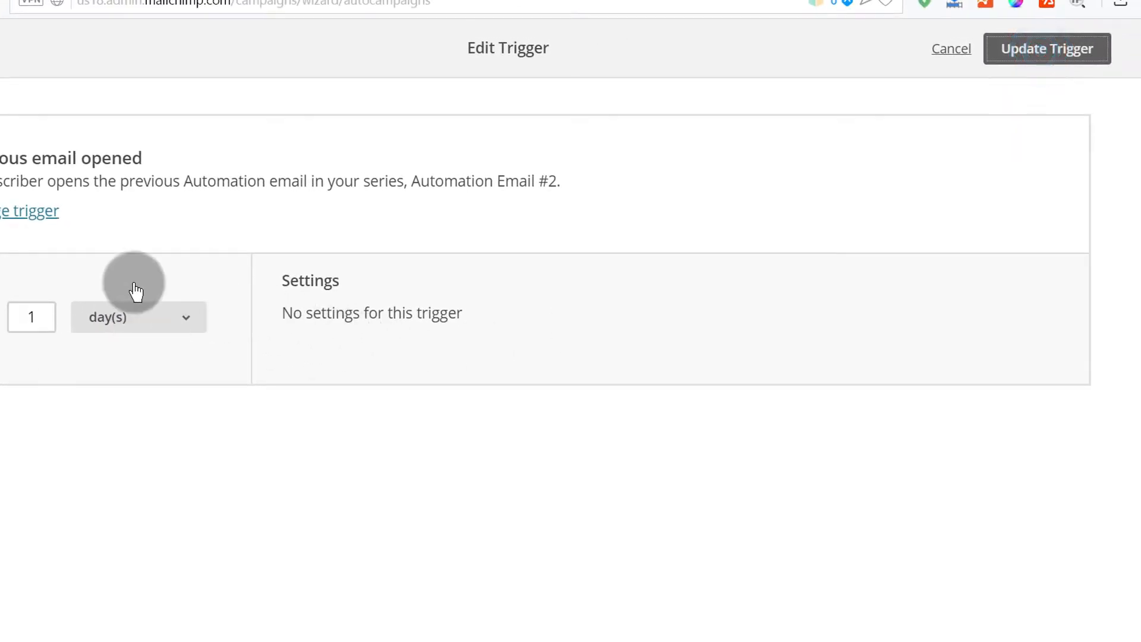
- Design Automation Email #2 with the subject "Second" and reuse the Sample Campaign as its template
{"action": "scroll", "coordinate": [487, 398], "scroll_direction": "up", "scroll_amount": 5}
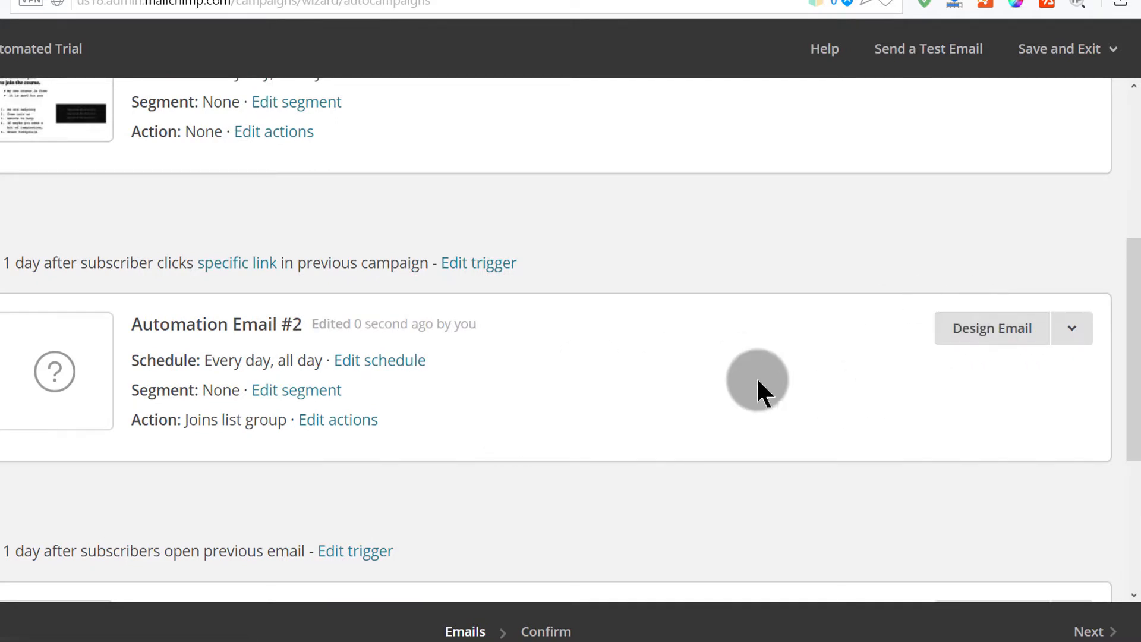
{"action": "left_click", "coordinate": [985, 328]}
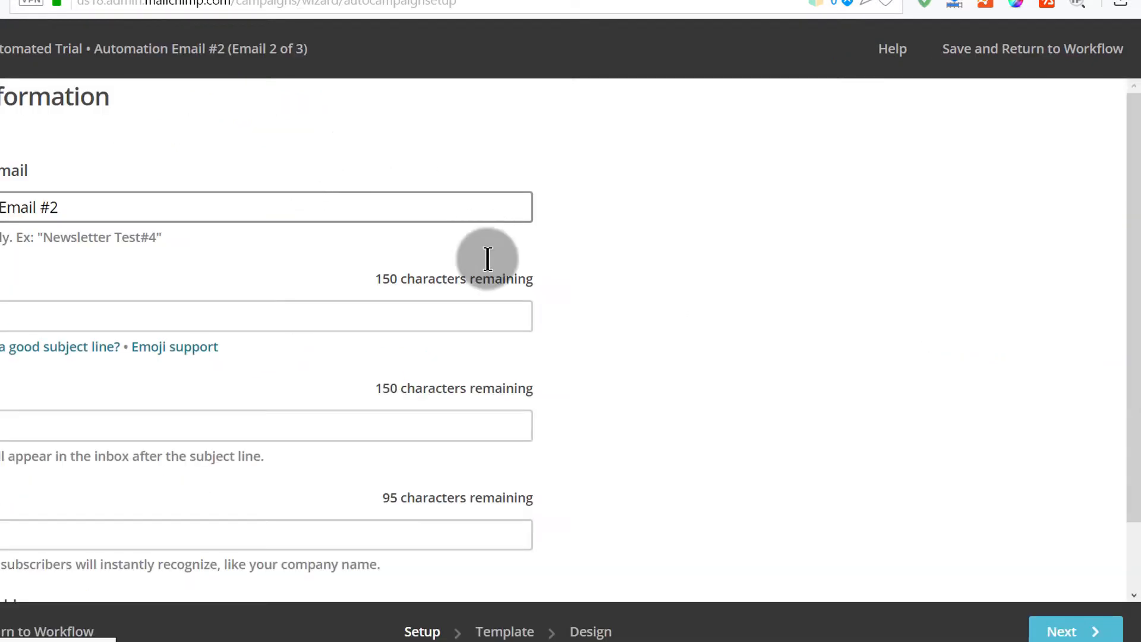
{"action": "scroll", "coordinate": [155, 351], "scroll_direction": "down", "scroll_amount": 1}
{"action": "left_click", "coordinate": [89, 243]}
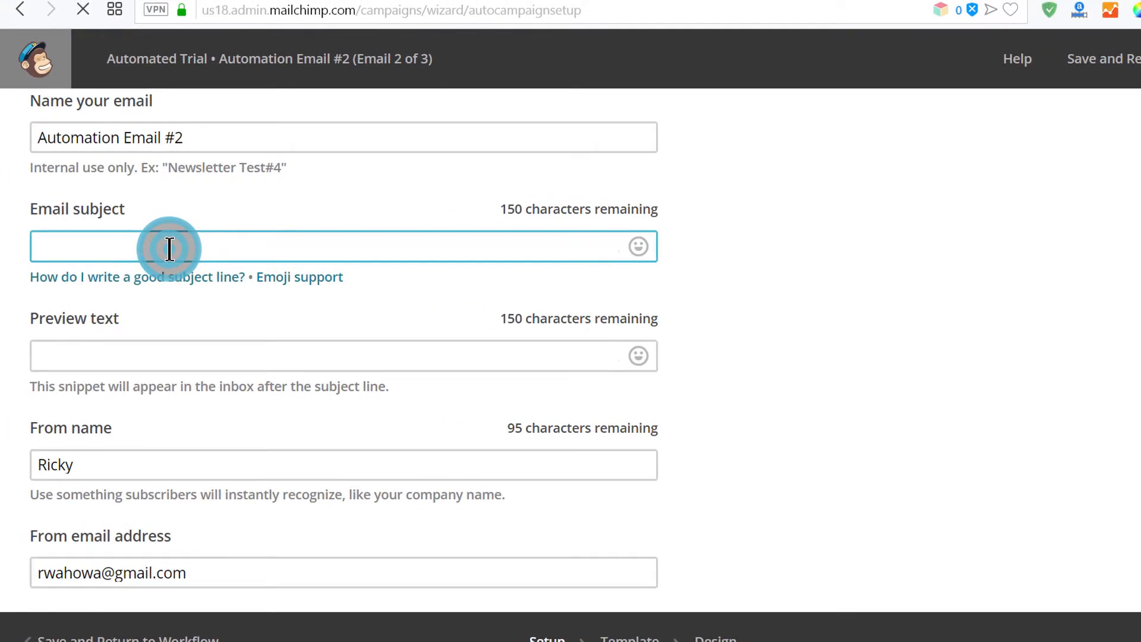
{"action": "type", "text": "Second"}
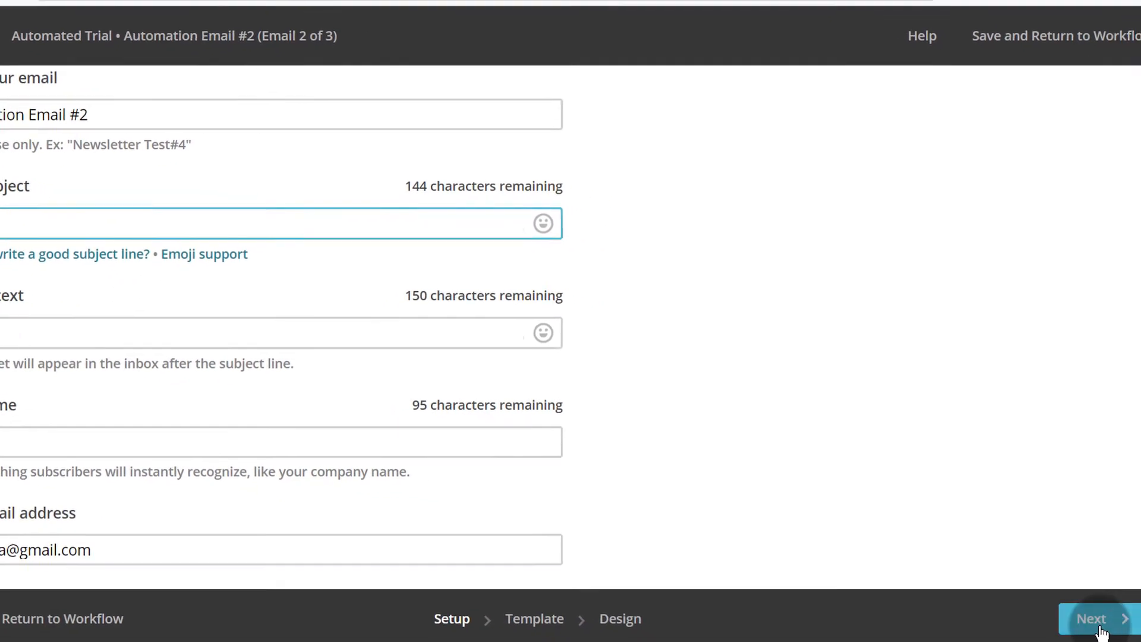
{"action": "left_click", "coordinate": [1099, 629]}
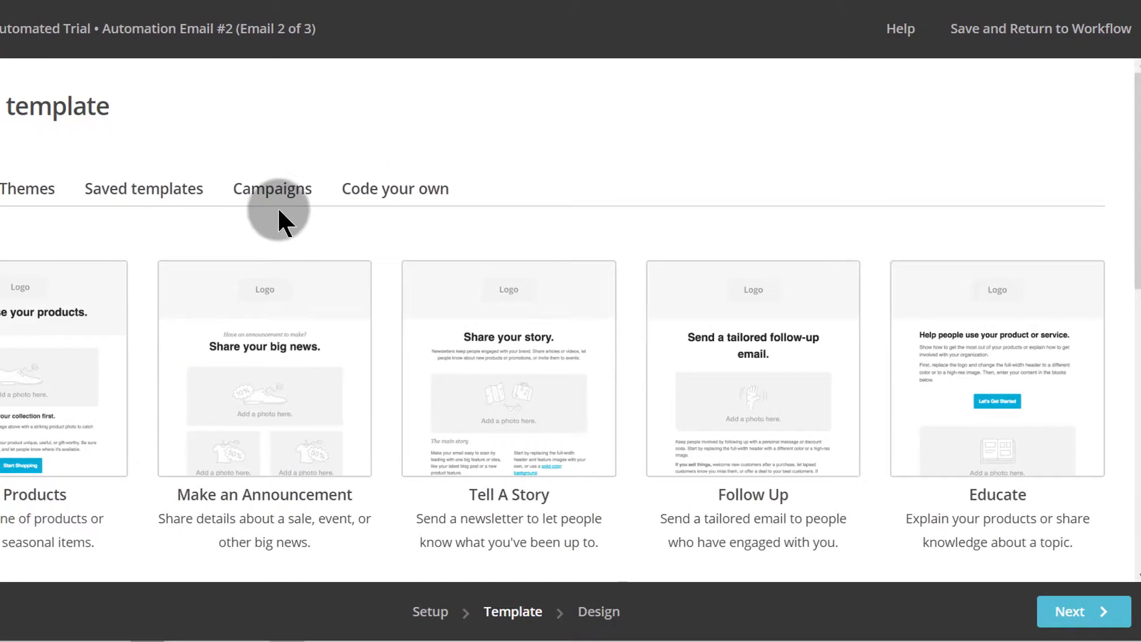
{"action": "left_click", "coordinate": [263, 189]}
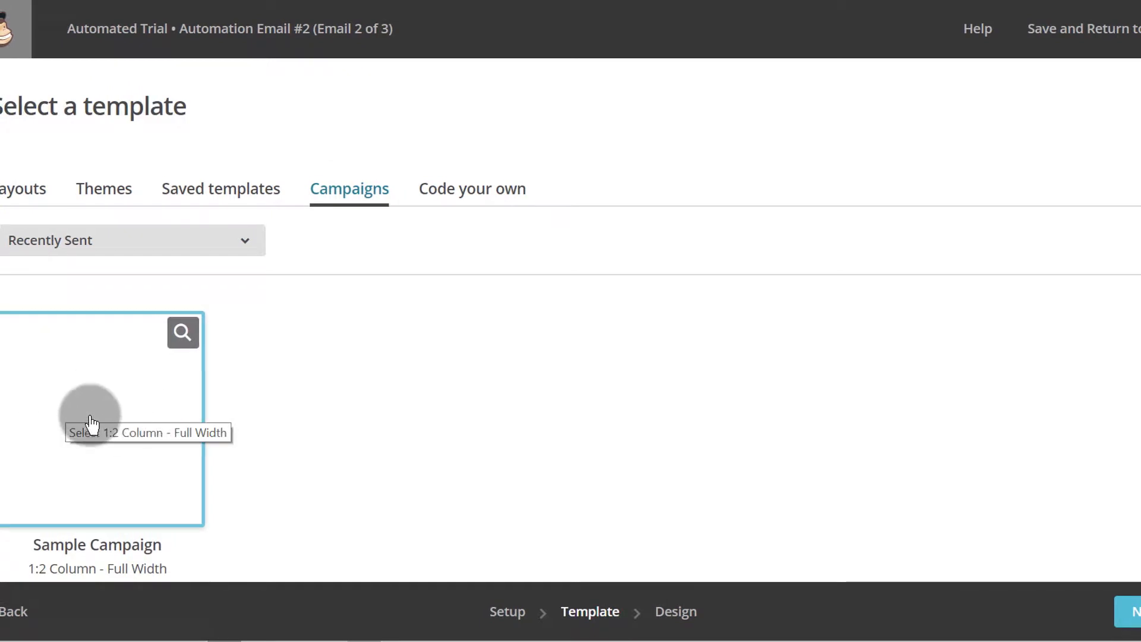
{"action": "left_click", "coordinate": [73, 415]}
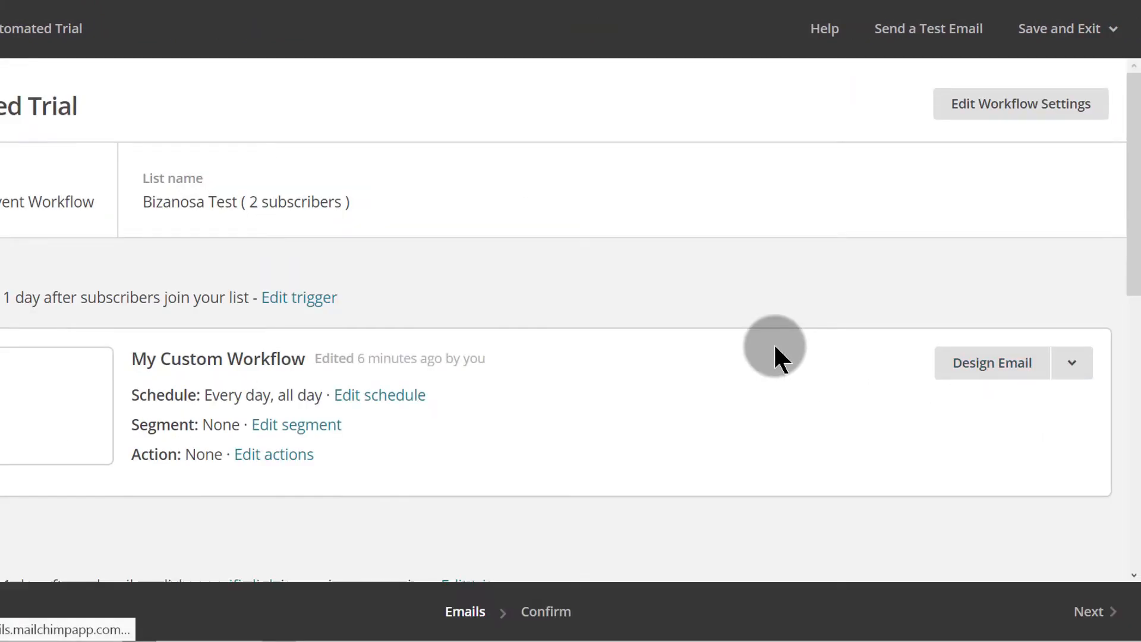
- Design Automation Email #3 with the subject "Third" and reuse the Sample Campaign as its template
{"action": "scroll", "coordinate": [774, 346], "scroll_direction": "down", "scroll_amount": 8}
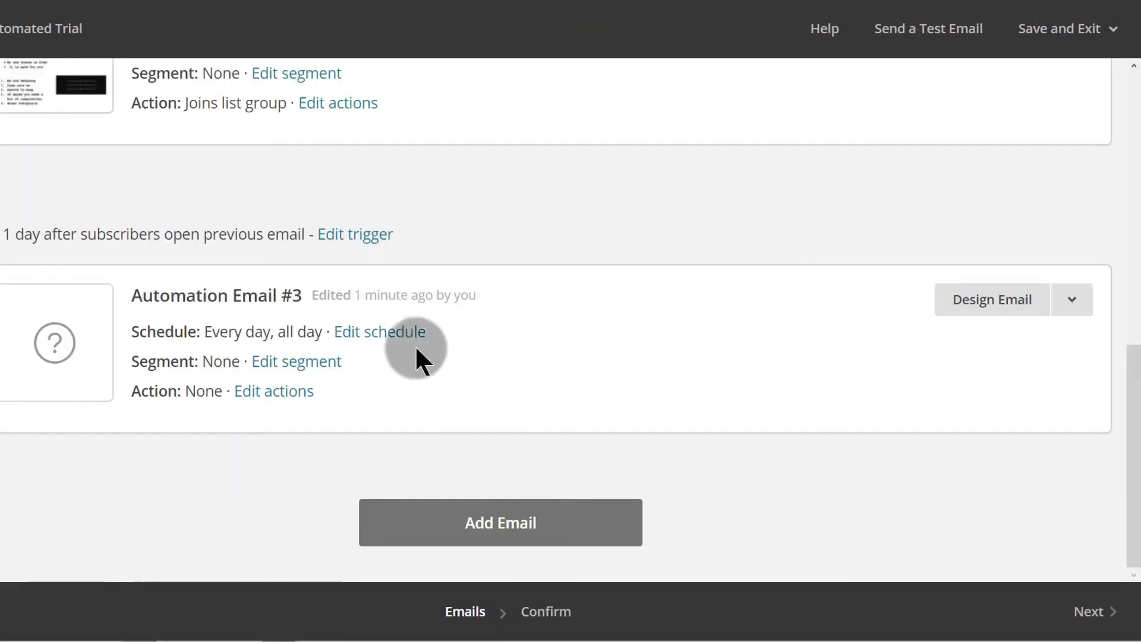
{"action": "left_click", "coordinate": [999, 299]}
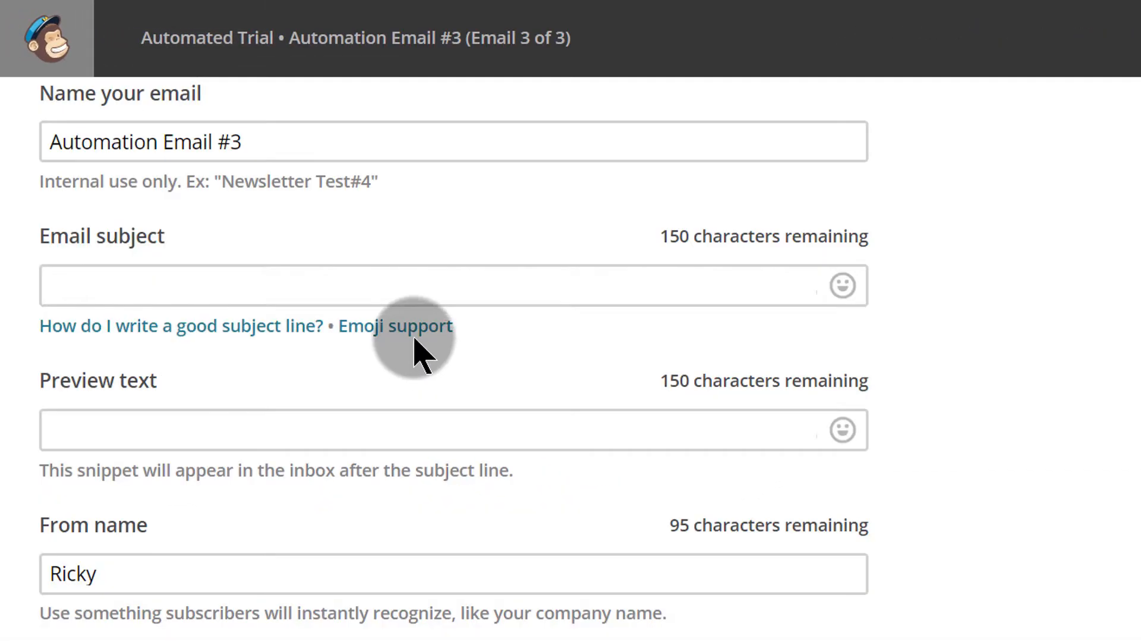
{"action": "left_click", "coordinate": [220, 284]}
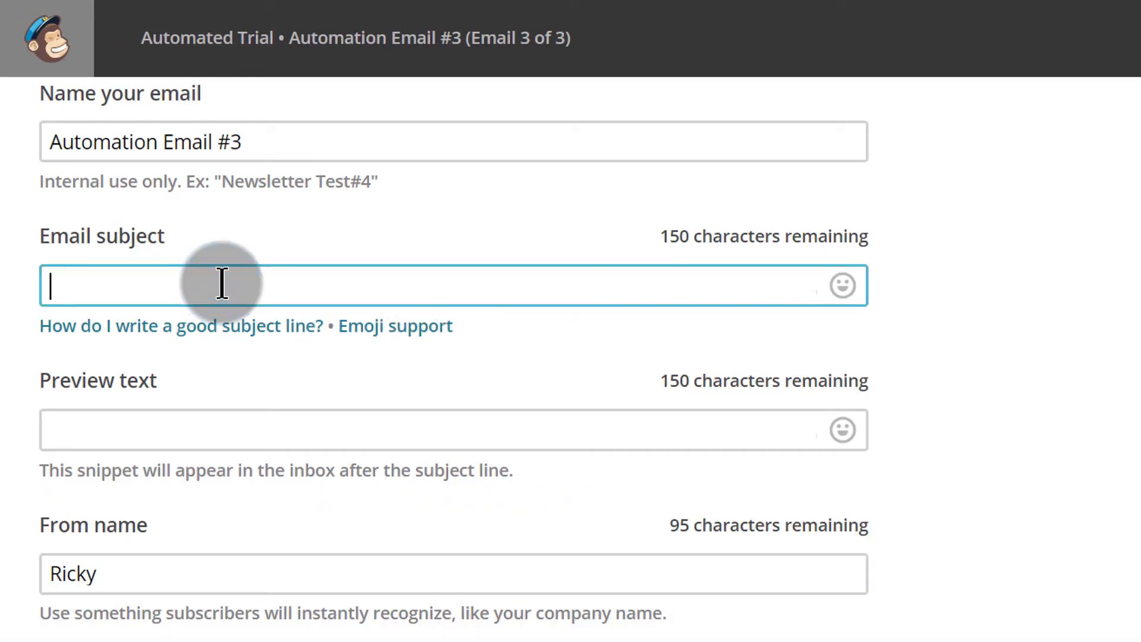
{"action": "type", "text": "Third"}
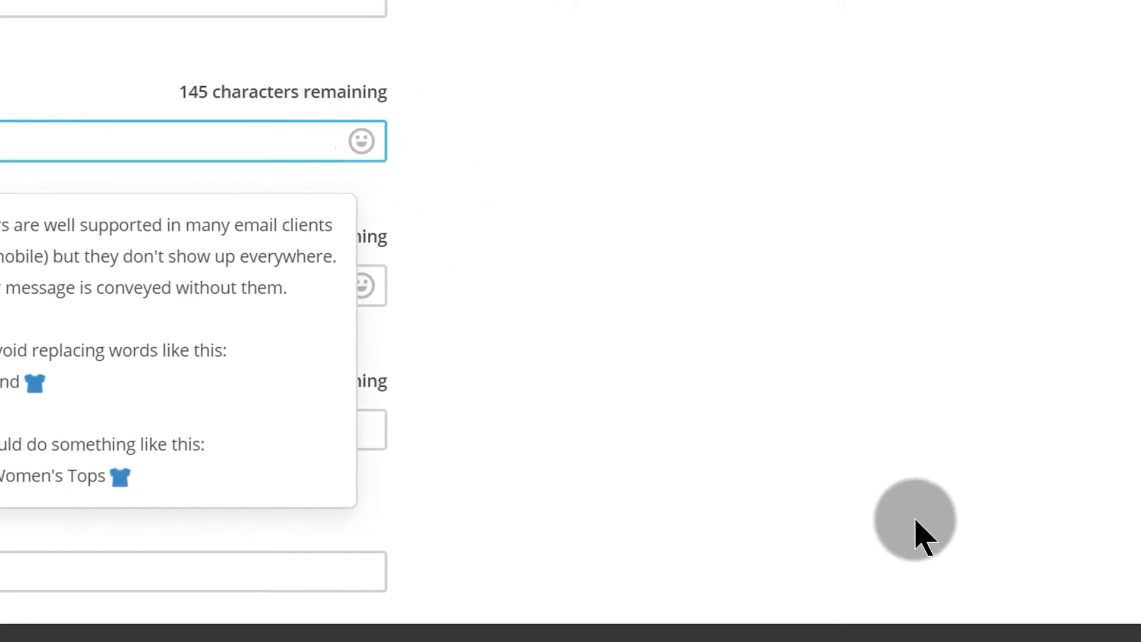
{"action": "left_click", "coordinate": [1037, 635]}
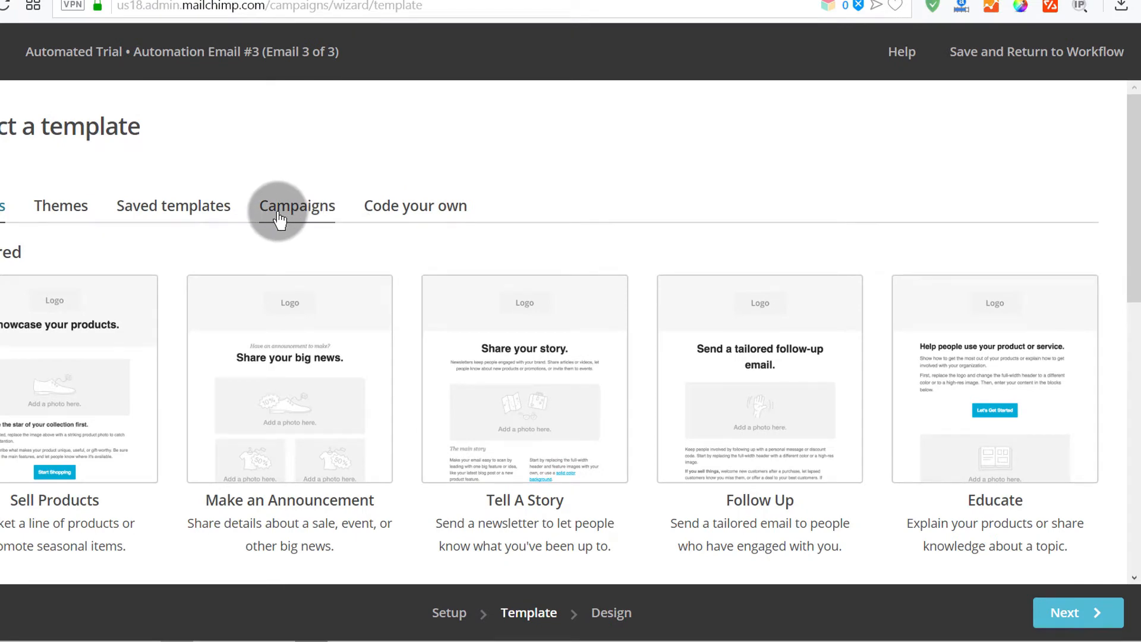
{"action": "left_click", "coordinate": [278, 217]}
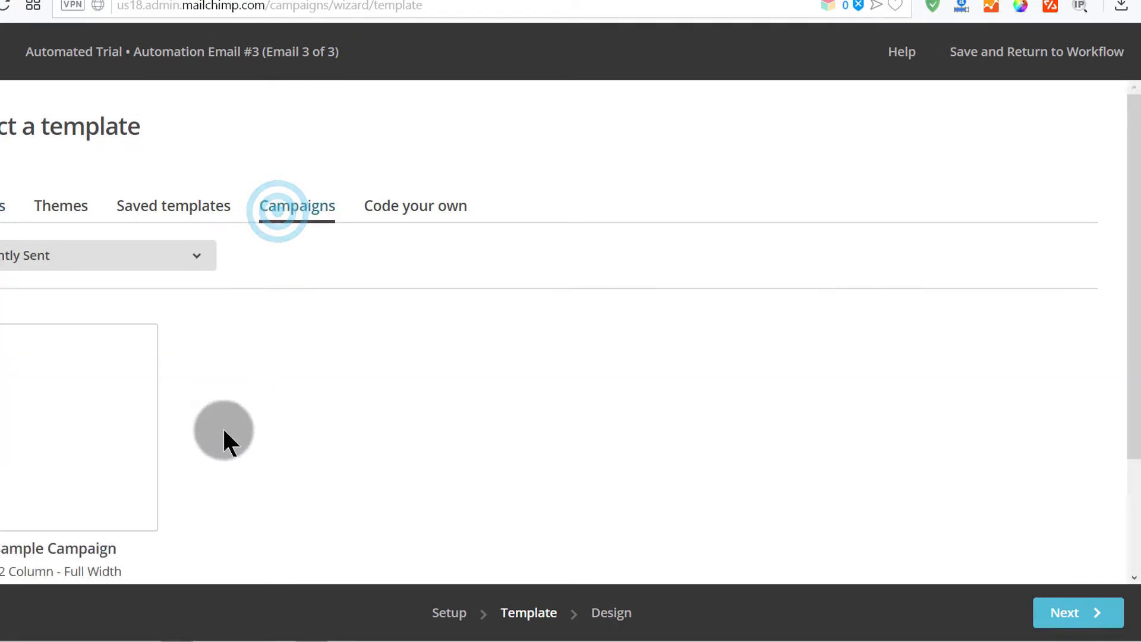
{"action": "left_click", "coordinate": [55, 385]}
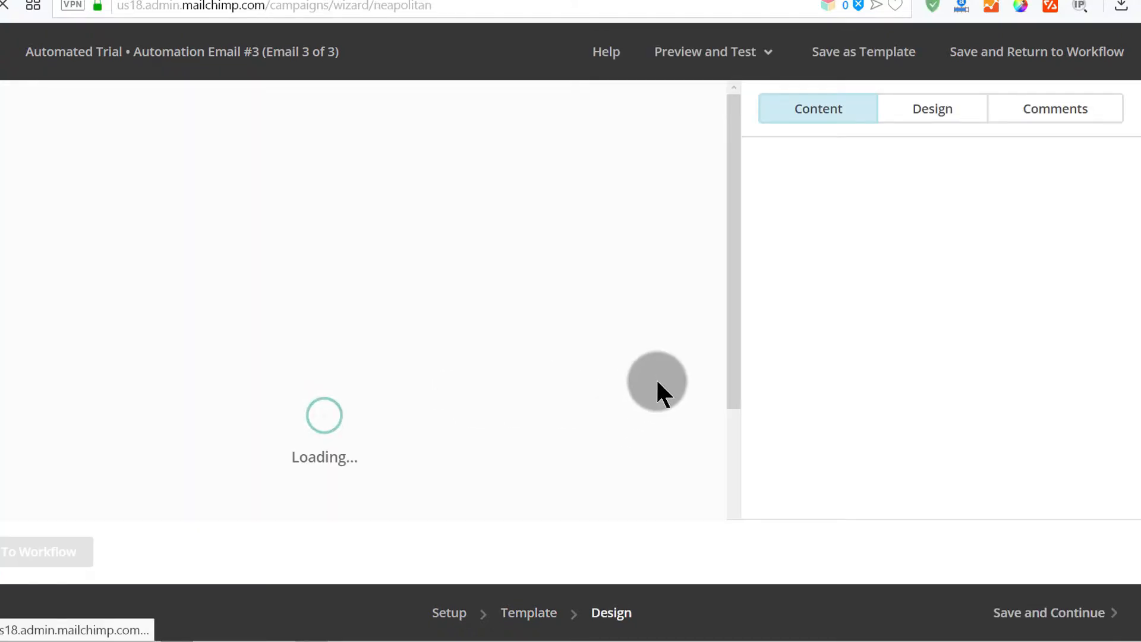
- Look over the content of the third email's design, save it and return to the workflow
{"action": "left_click_drag", "start_coordinate": [768, 159], "coordinate": [780, 340]}
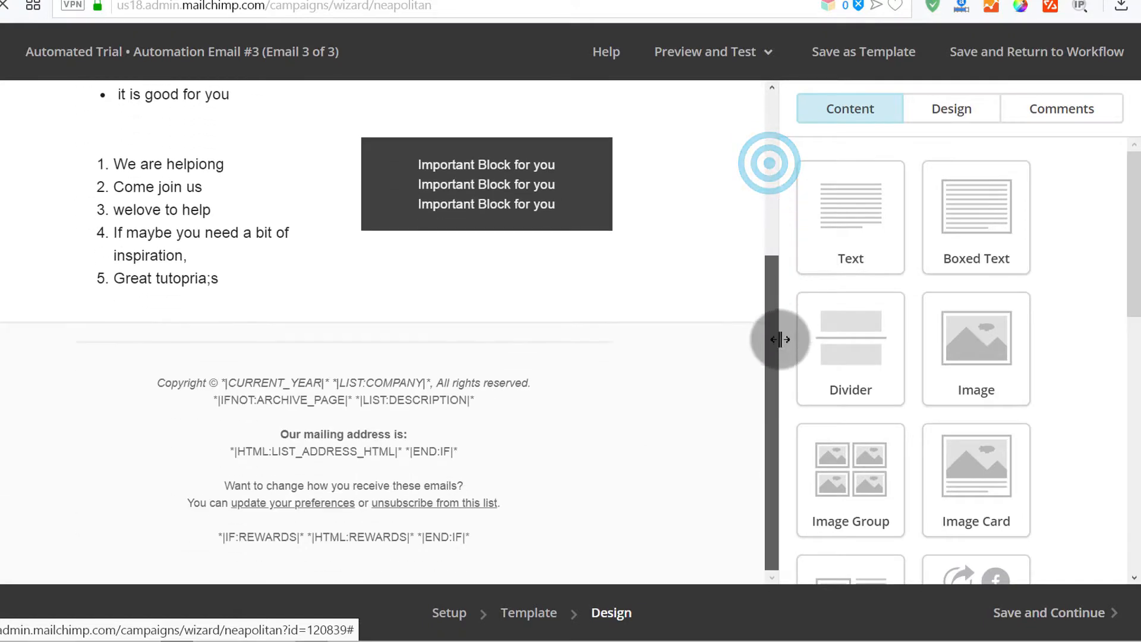
{"action": "scroll", "coordinate": [535, 368], "scroll_direction": "up", "scroll_amount": 2}
{"action": "scroll", "coordinate": [297, 309], "scroll_direction": "up", "scroll_amount": 4}
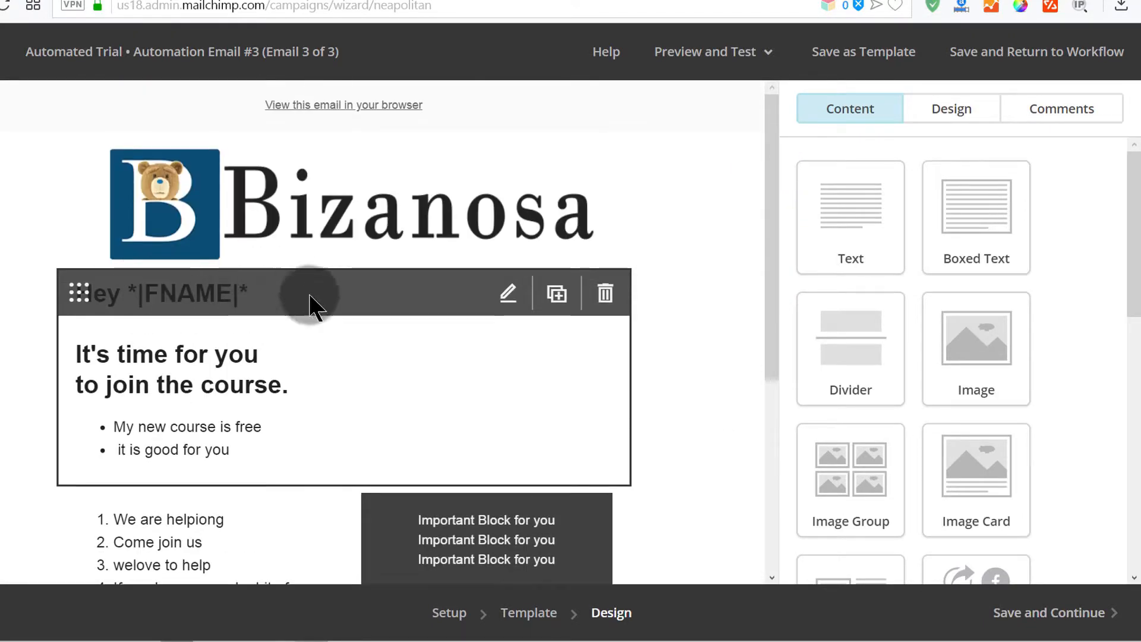
{"action": "scroll", "coordinate": [310, 303], "scroll_direction": "down", "scroll_amount": 5}
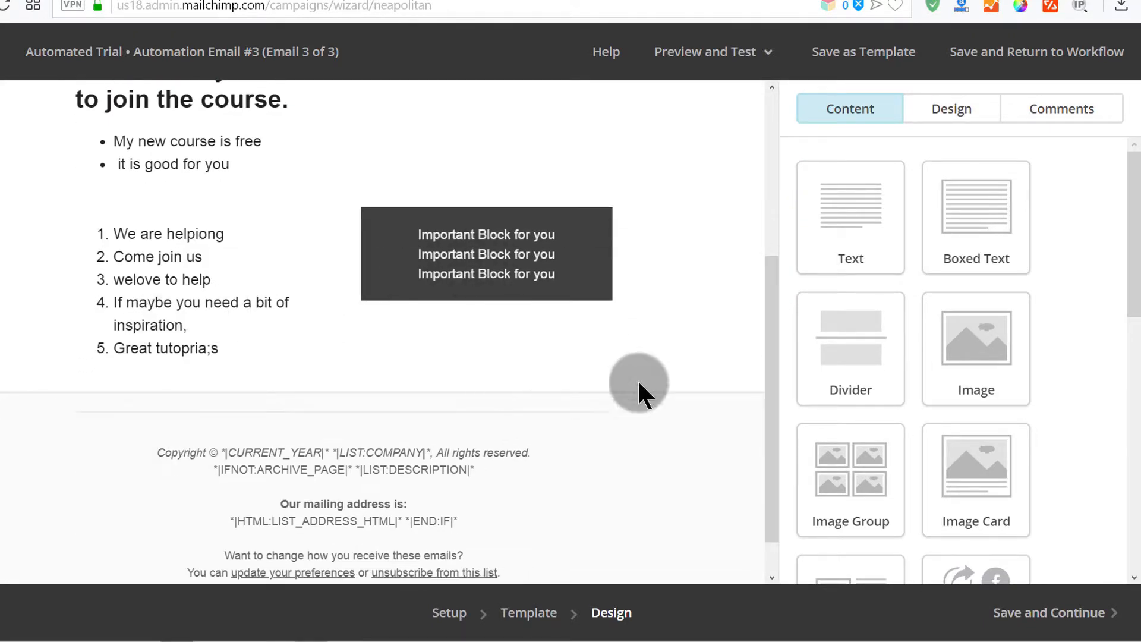
{"action": "left_click", "coordinate": [1047, 613]}
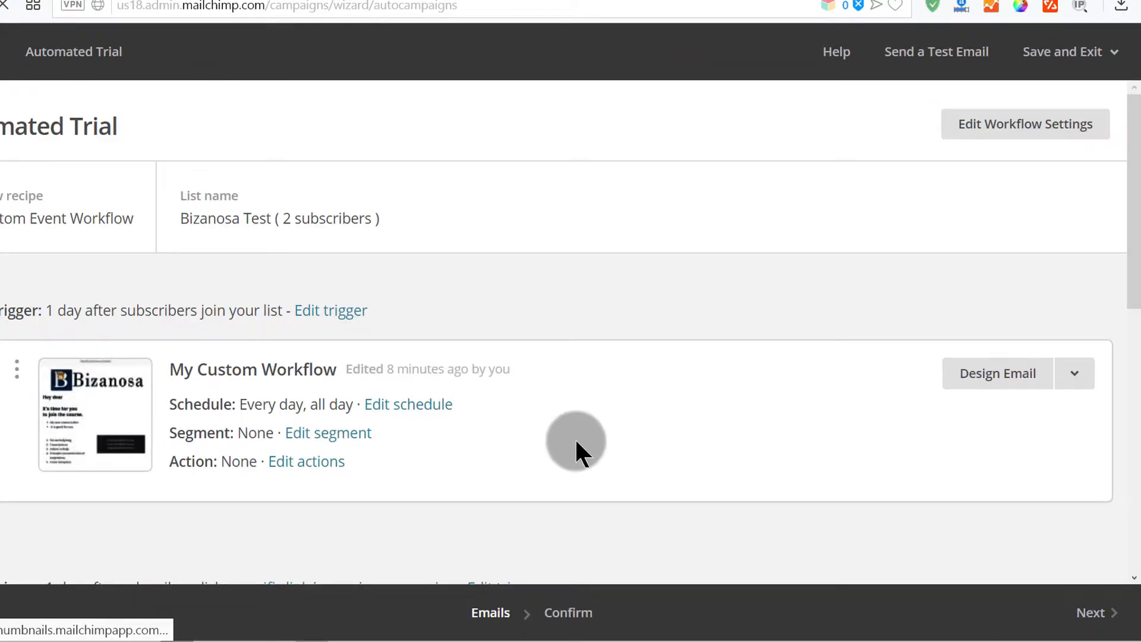
- Add a fourth email after Automation Email #3 in the workflow
{"action": "scroll", "coordinate": [565, 443], "scroll_direction": "down", "scroll_amount": 10}
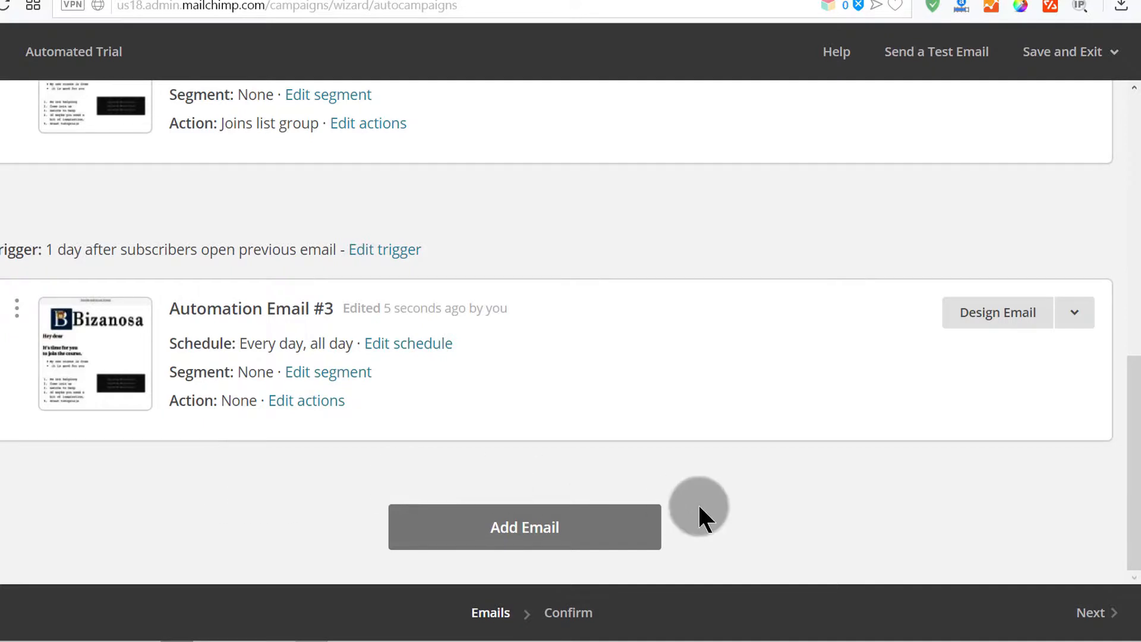
{"action": "left_click", "coordinate": [537, 530]}
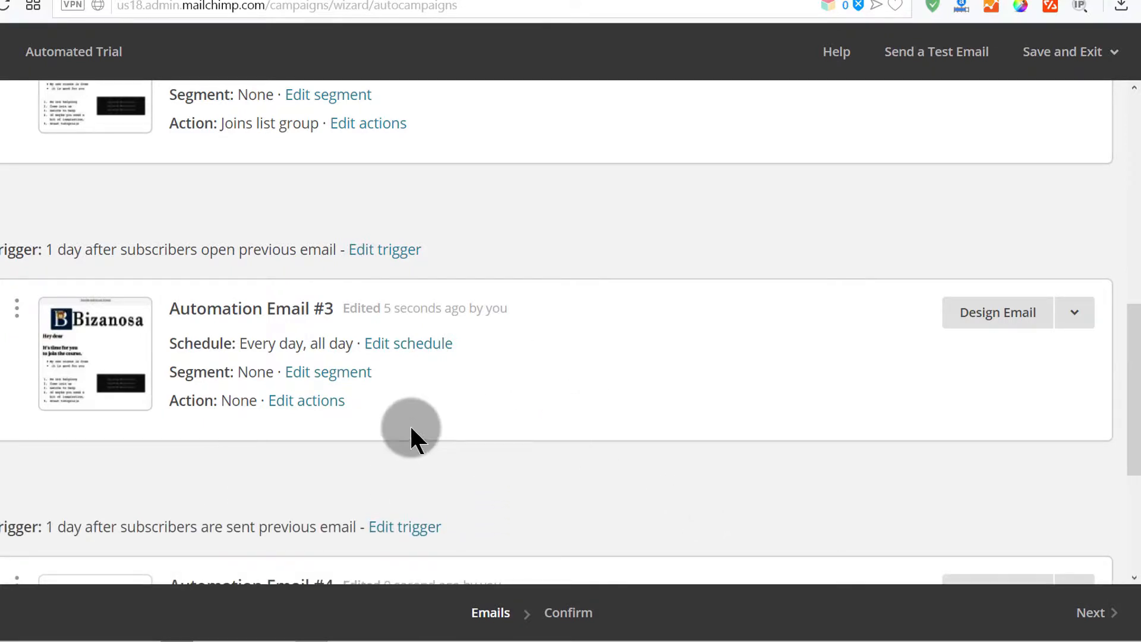
- Set the fourth email's trigger delay to 1 week after the previous email is sent and update the trigger
{"action": "scroll", "coordinate": [410, 428], "scroll_direction": "down", "scroll_amount": 5}
{"action": "left_click", "coordinate": [393, 248]}
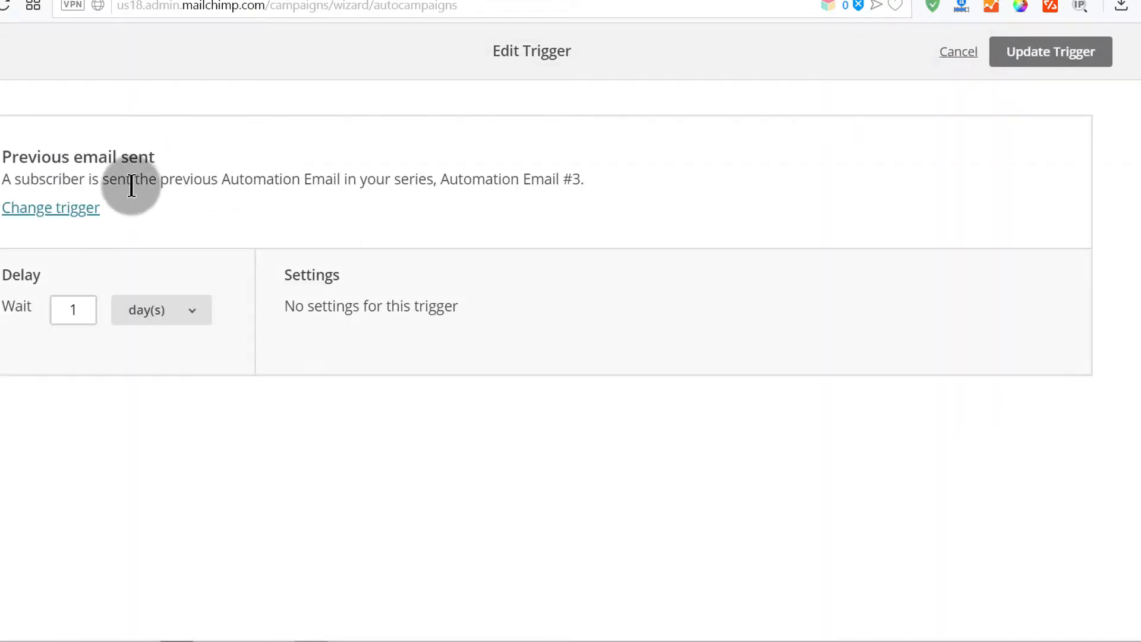
{"action": "left_click_drag", "start_coordinate": [3, 159], "coordinate": [159, 182]}
{"action": "left_click", "coordinate": [167, 262]}
{"action": "double_click", "coordinate": [76, 311]}
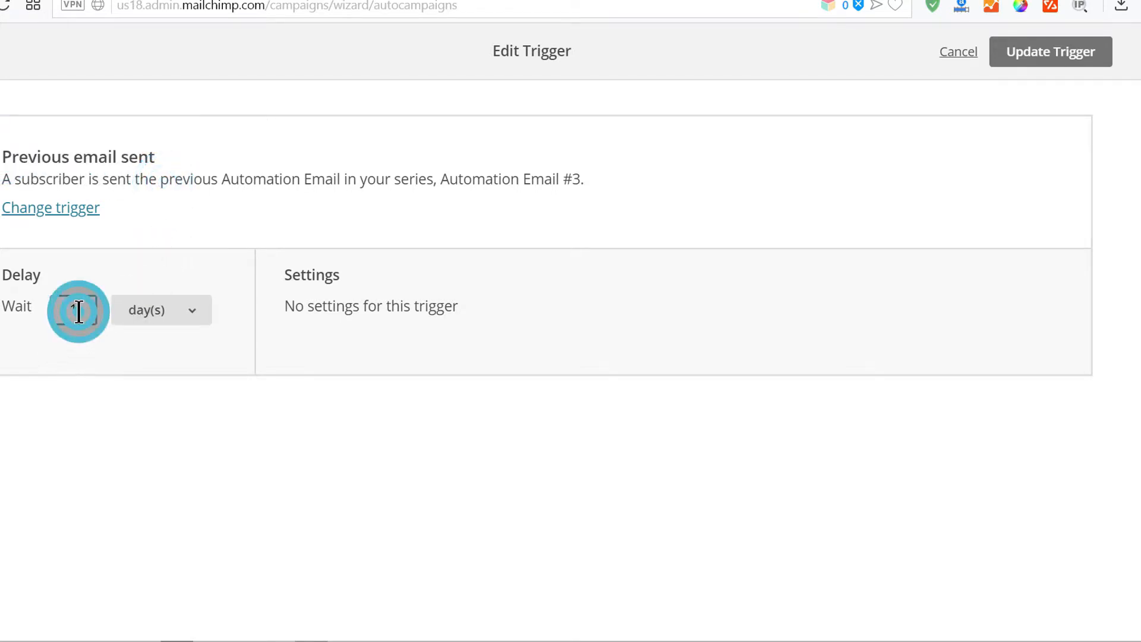
{"action": "left_click", "coordinate": [178, 311]}
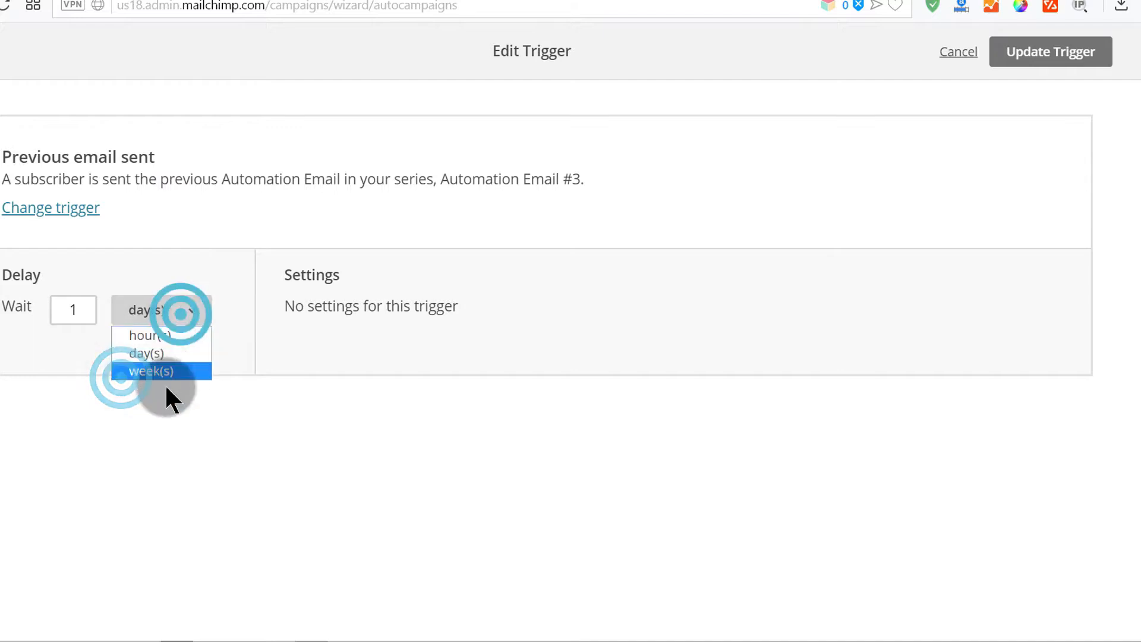
{"action": "left_click", "coordinate": [155, 373]}
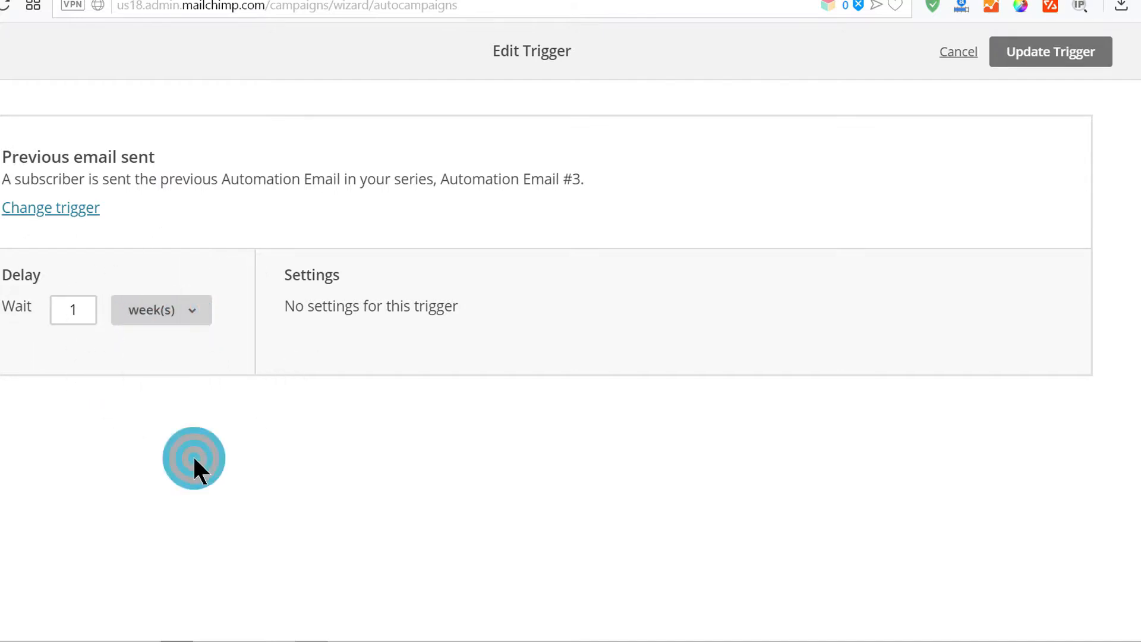
{"action": "left_click", "coordinate": [1063, 69]}
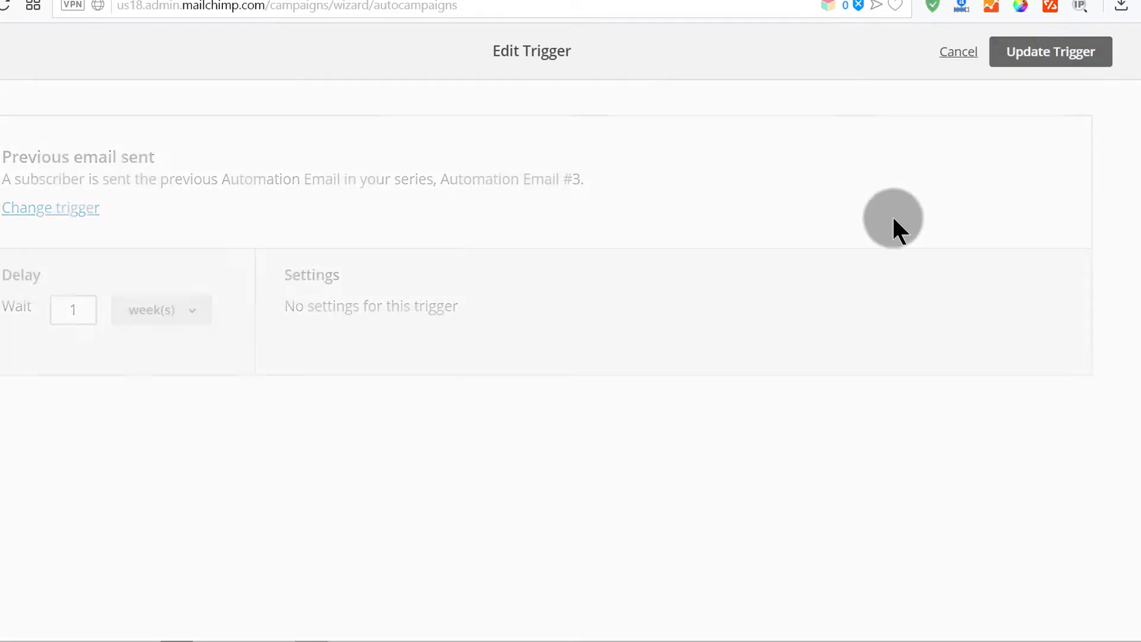
- Look over the triggers and list actions of the second, third and fourth emails in the workflow
{"action": "scroll", "coordinate": [526, 327], "scroll_direction": "up", "scroll_amount": 3}
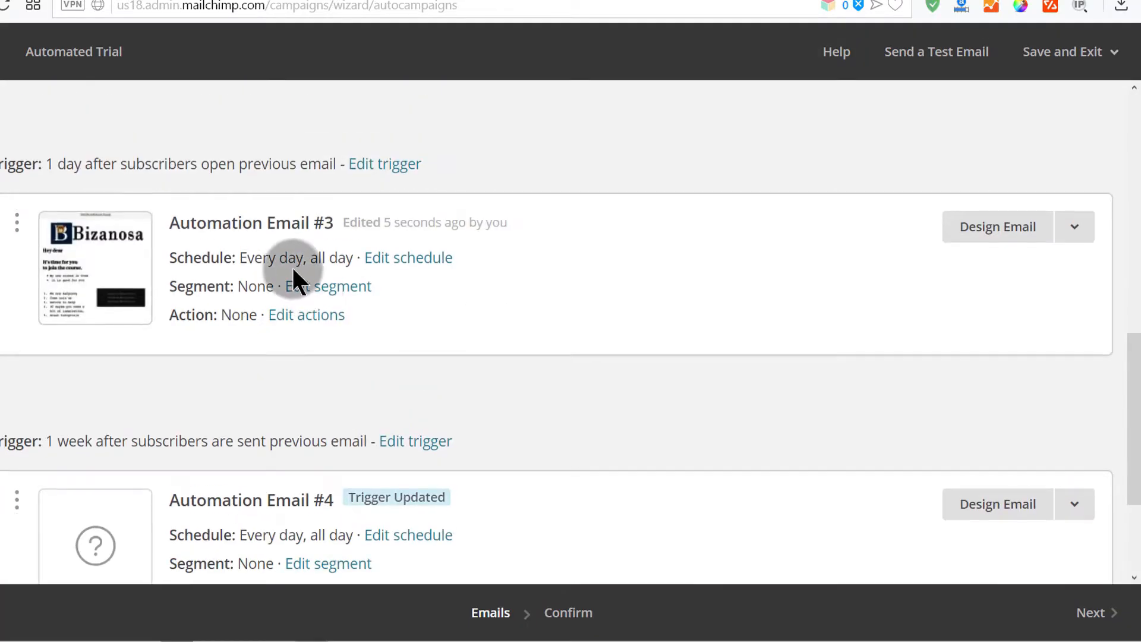
{"action": "scroll", "coordinate": [372, 301], "scroll_direction": "up", "scroll_amount": 5}
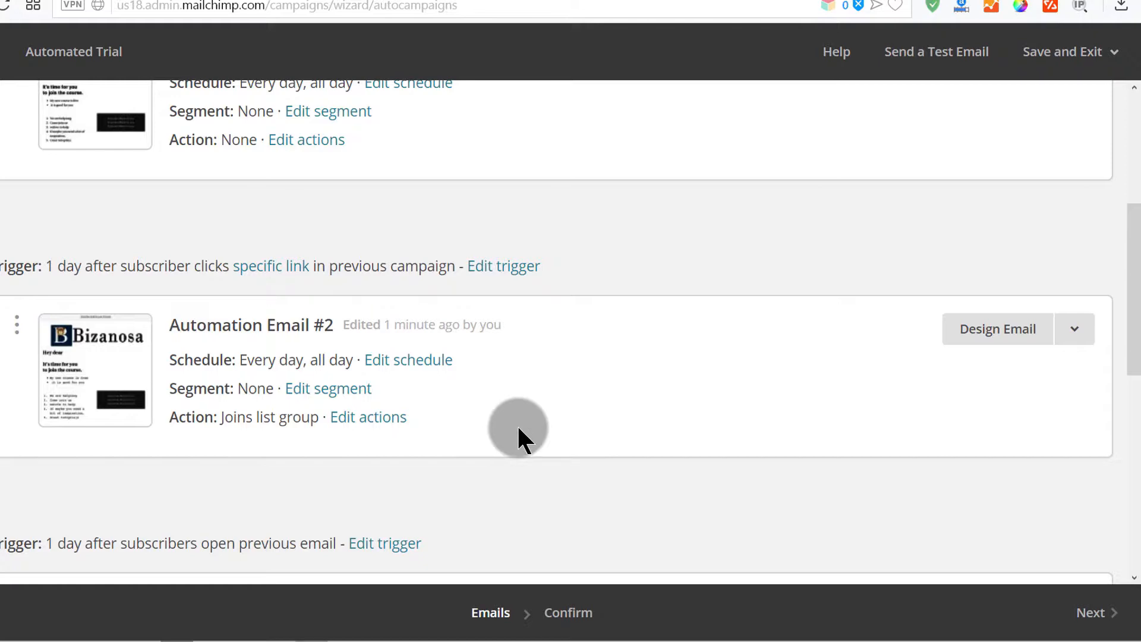
{"action": "scroll", "coordinate": [526, 375], "scroll_direction": "down", "scroll_amount": 6}
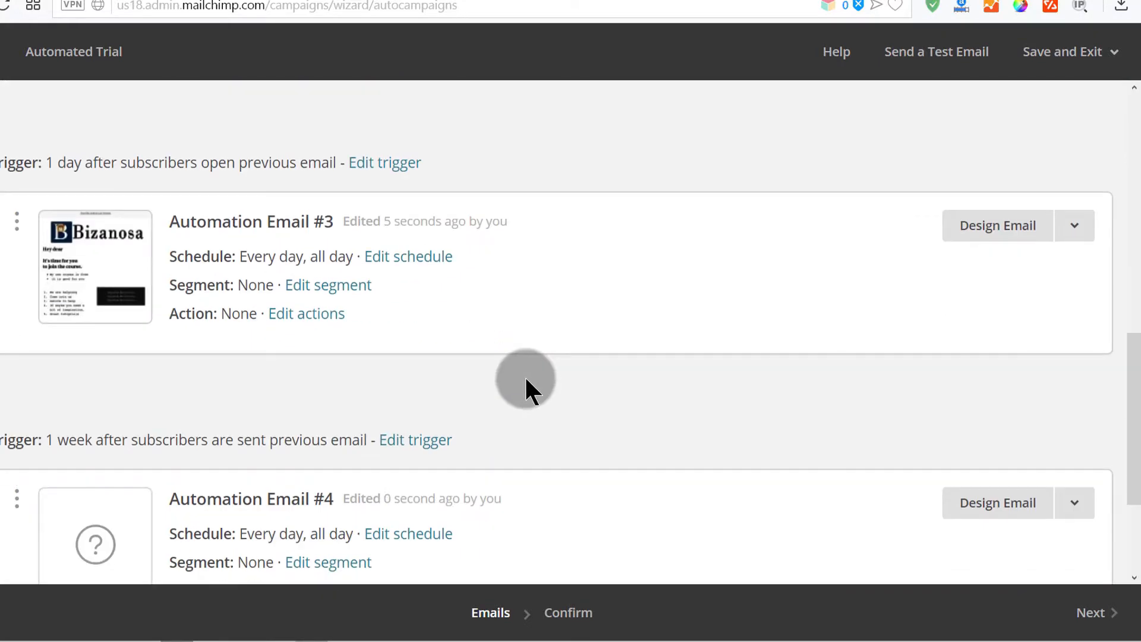
{"action": "scroll", "coordinate": [501, 381], "scroll_direction": "down", "scroll_amount": 3}
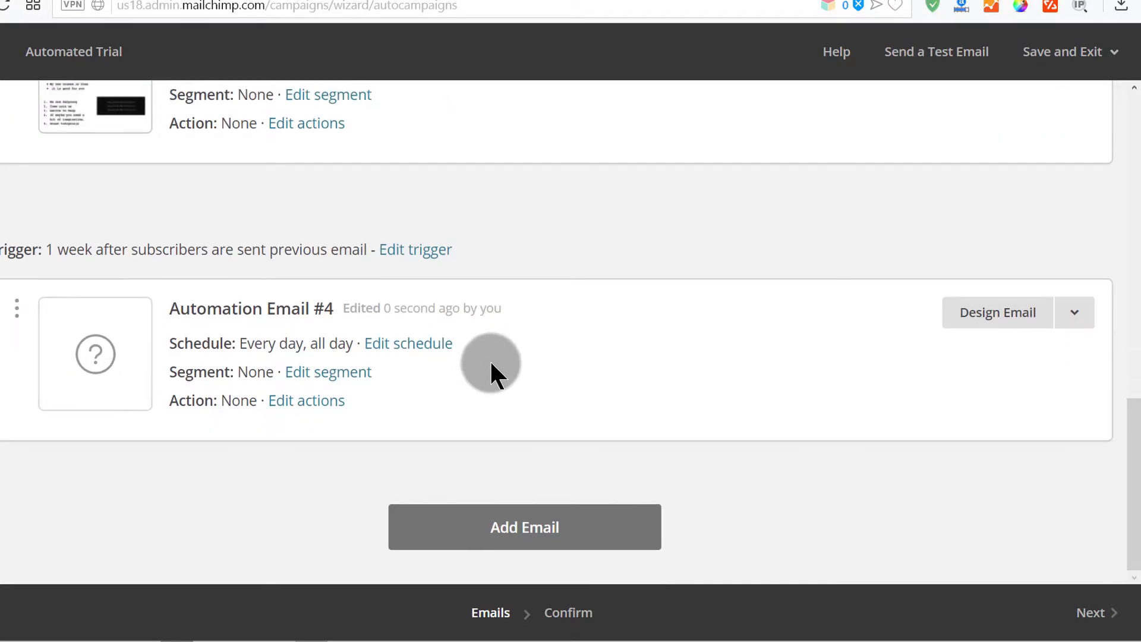
{"action": "scroll", "coordinate": [515, 330], "scroll_direction": "up", "scroll_amount": 6}
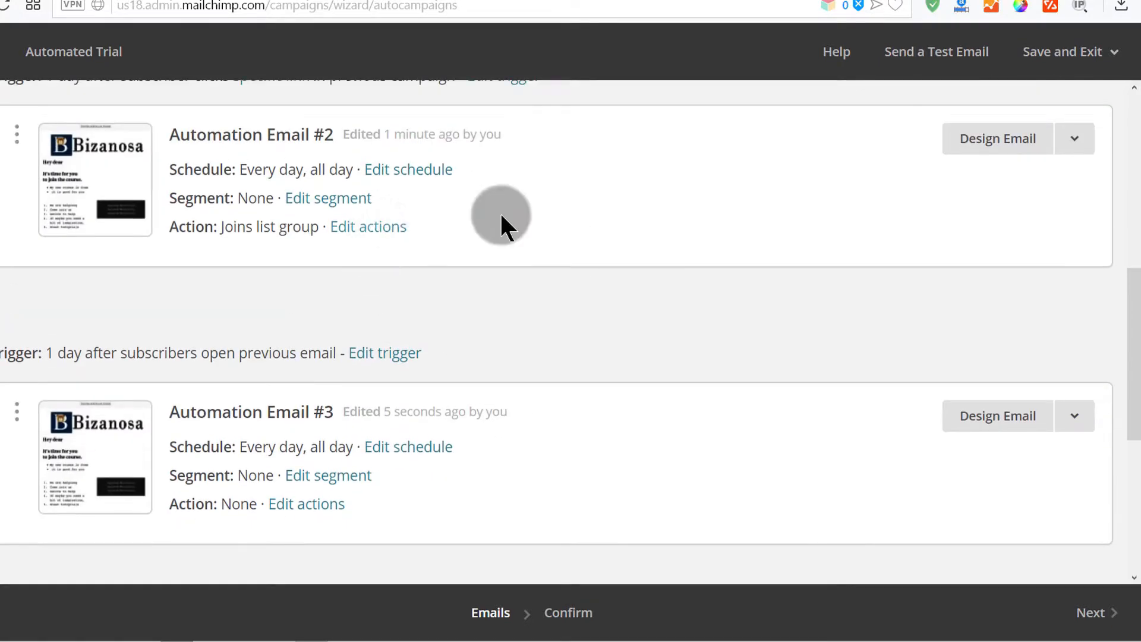
{"action": "scroll", "coordinate": [473, 275], "scroll_direction": "down", "scroll_amount": 6}
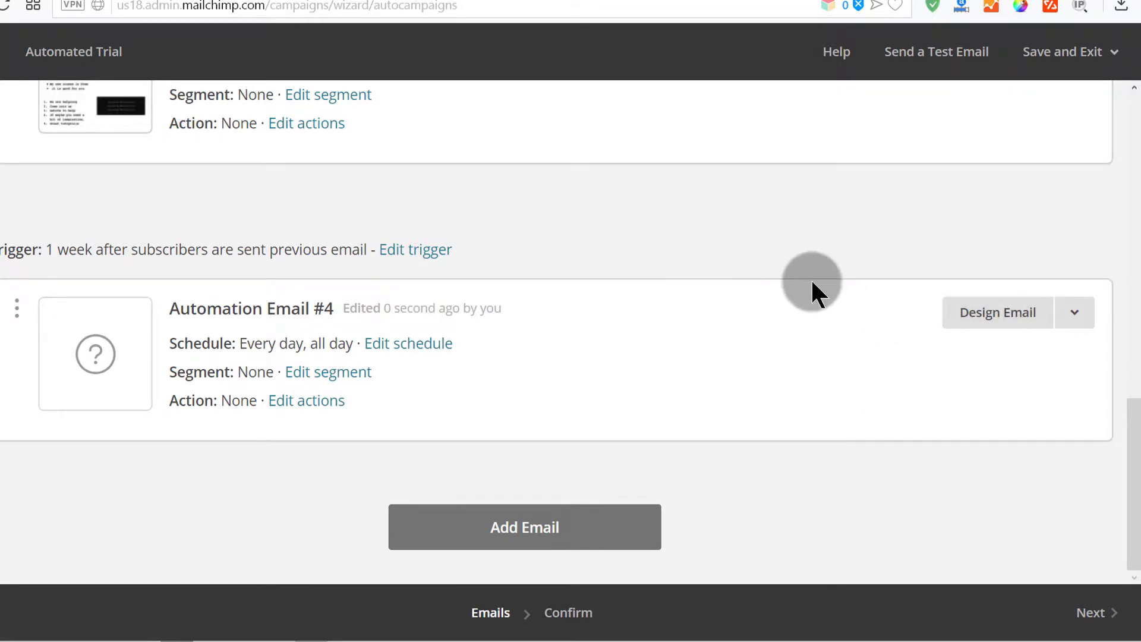
- Design Automation Email #4 with the subject "Fourth" and the Sample Campaign as its template, then save it and return to the workflow
{"action": "left_click", "coordinate": [1003, 314]}
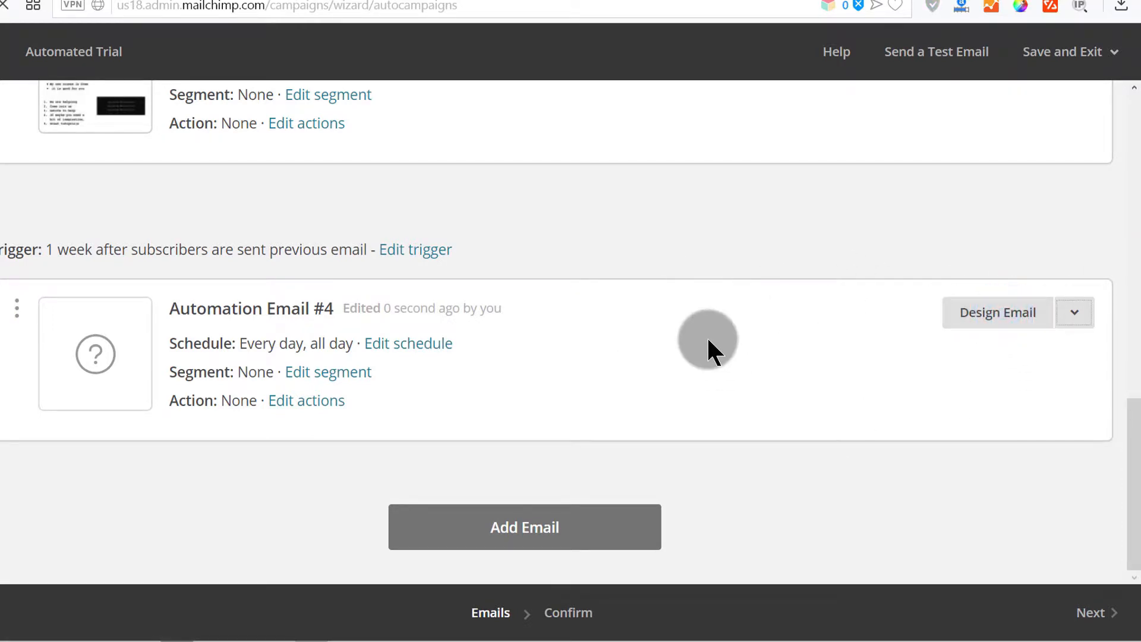
{"action": "scroll", "coordinate": [707, 337], "scroll_direction": "up", "scroll_amount": 15}
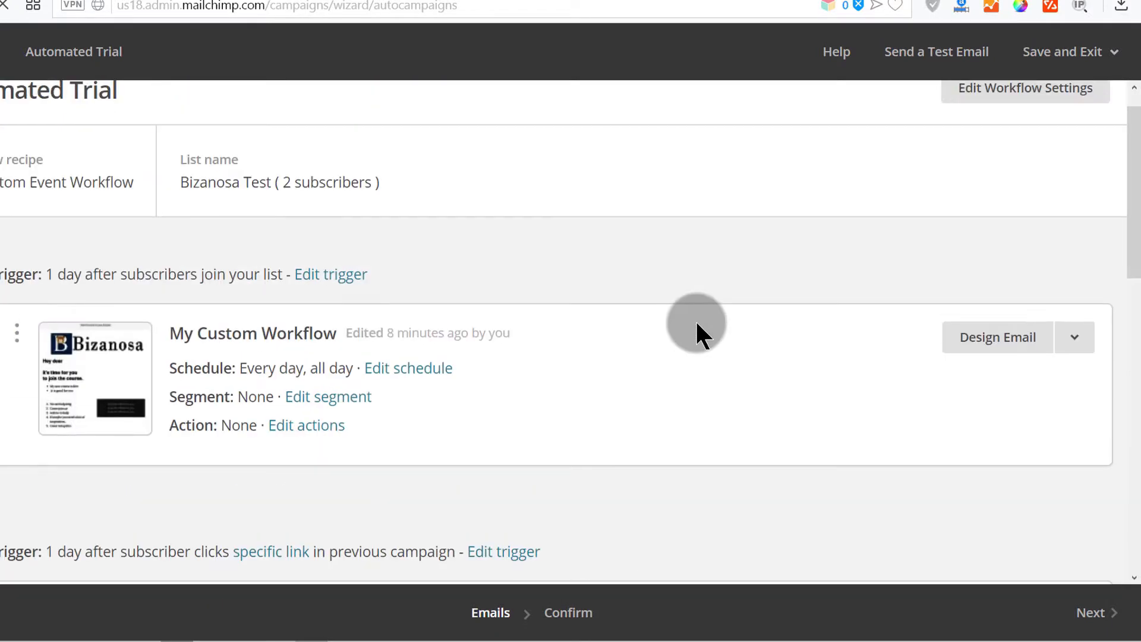
{"action": "scroll", "coordinate": [696, 333], "scroll_direction": "down", "scroll_amount": 10}
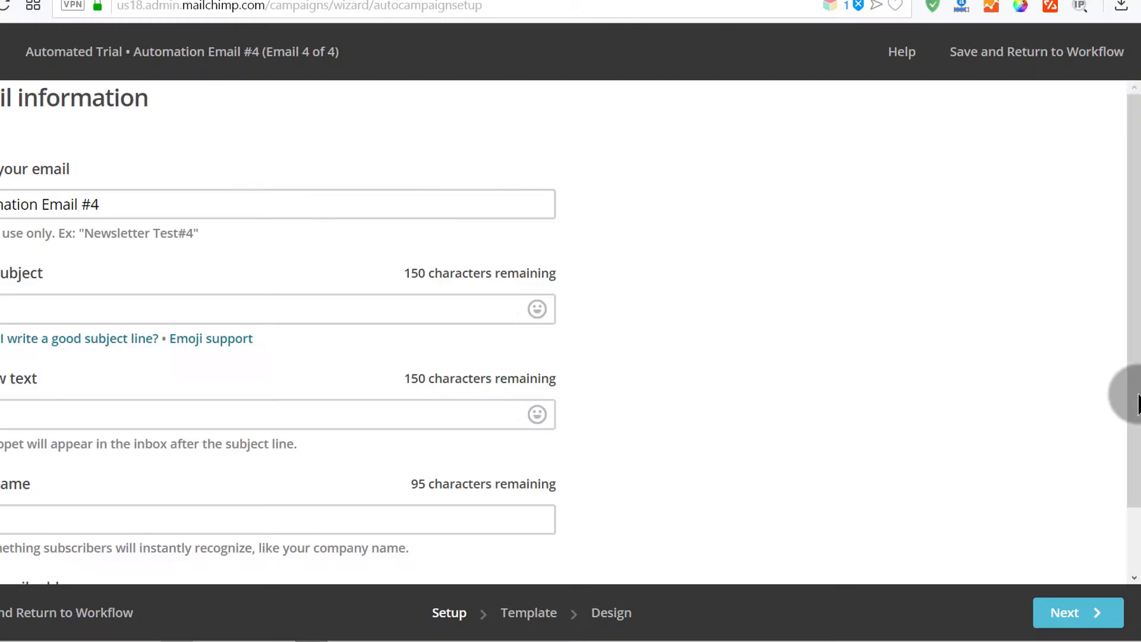
{"action": "left_click", "coordinate": [374, 310]}
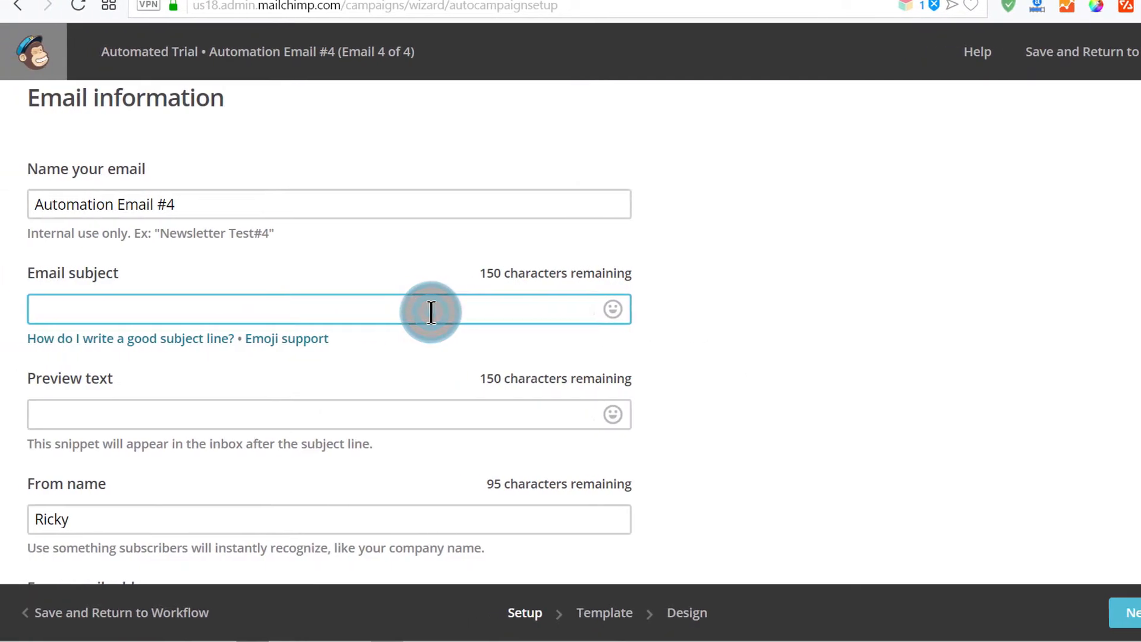
{"action": "type", "text": "Fourth"}
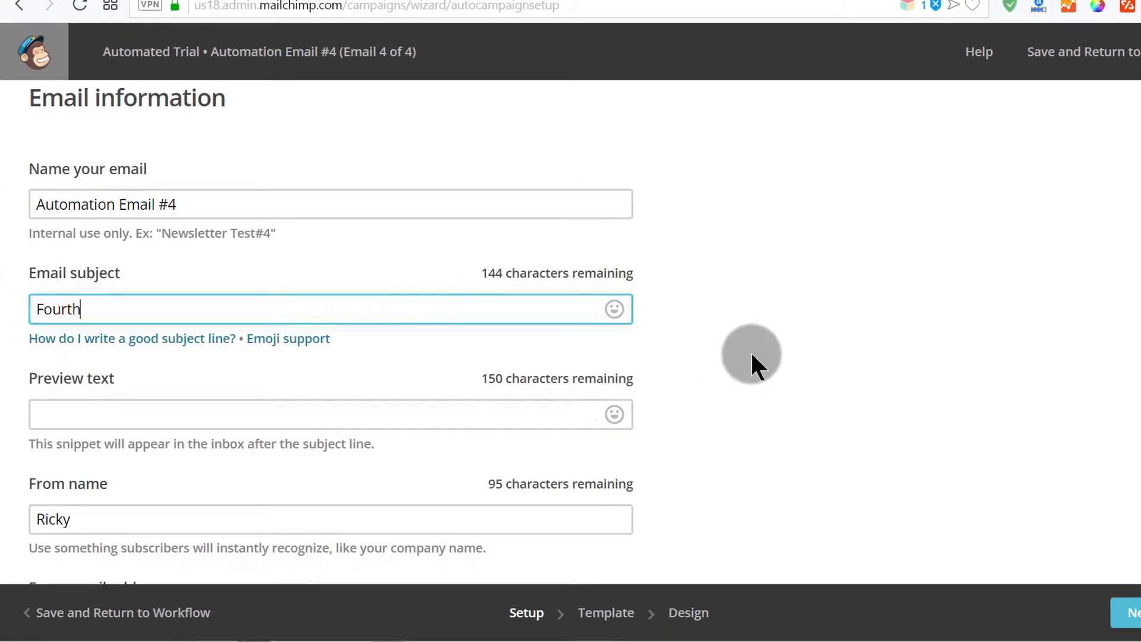
{"action": "scroll", "coordinate": [751, 351], "scroll_direction": "down", "scroll_amount": 2}
{"action": "left_click", "coordinate": [1129, 611]}
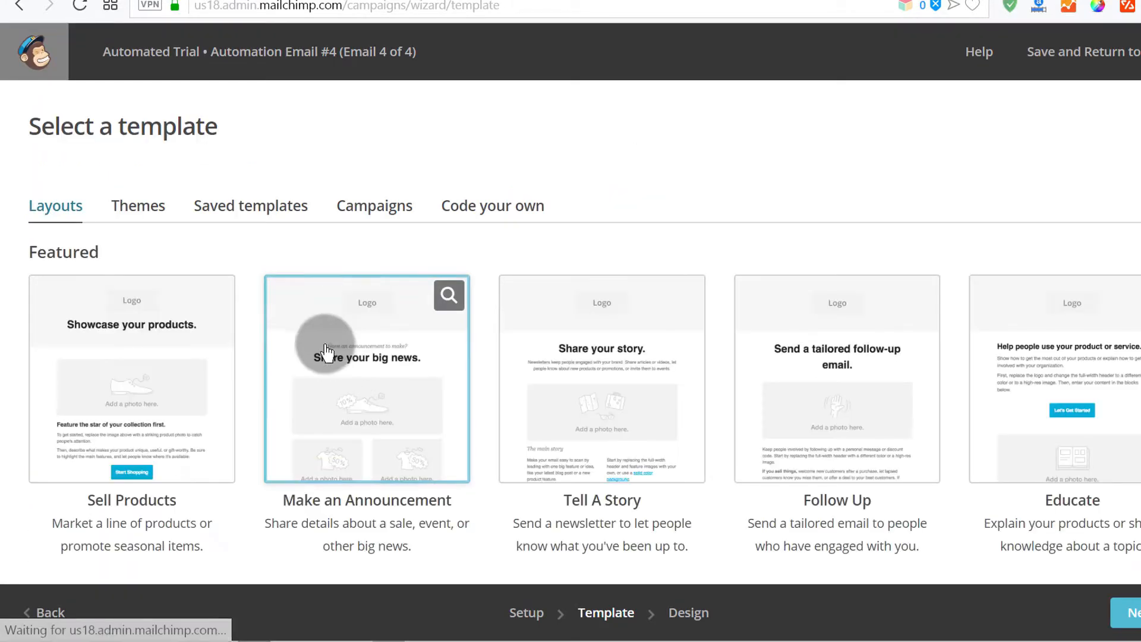
{"action": "left_click", "coordinate": [364, 205]}
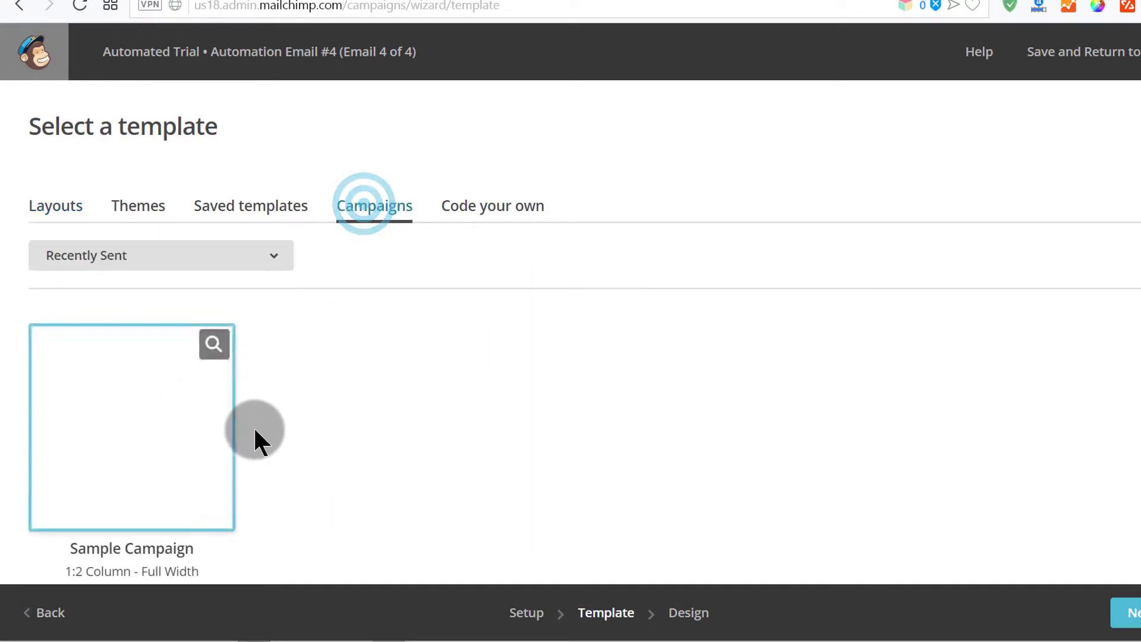
{"action": "left_click", "coordinate": [122, 407]}
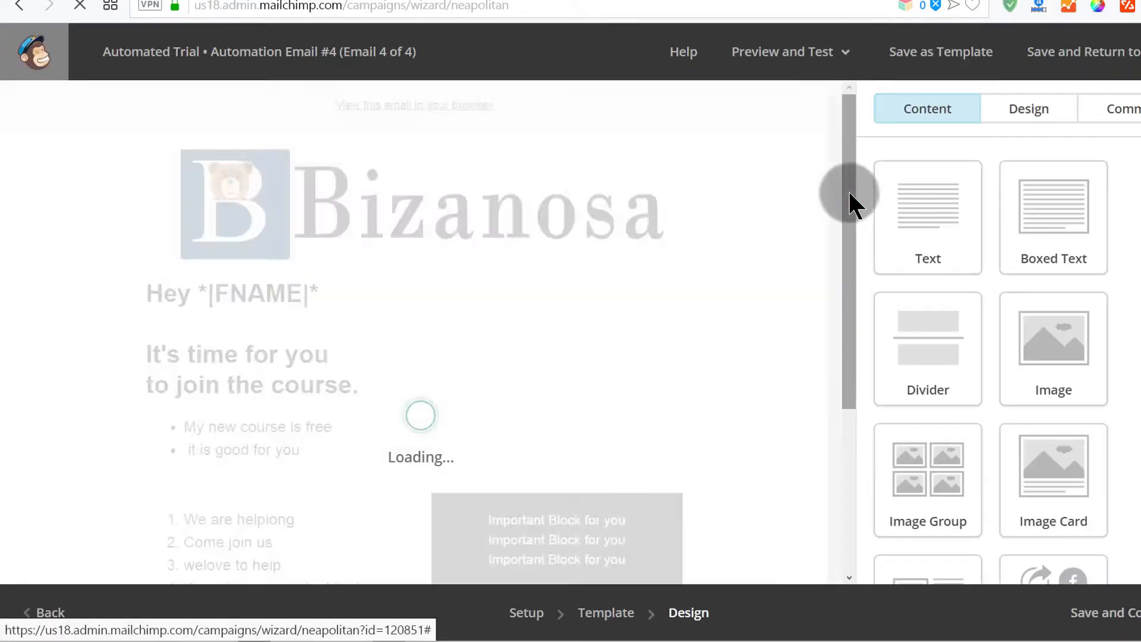
{"action": "left_click_drag", "start_coordinate": [851, 196], "coordinate": [843, 390]}
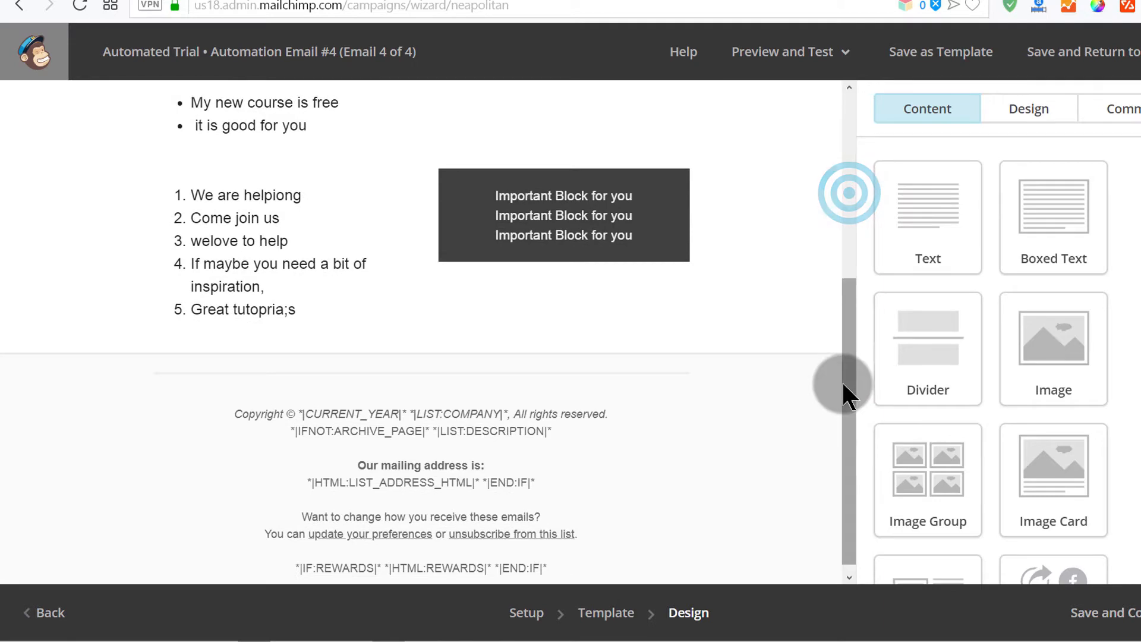
{"action": "left_click", "coordinate": [1128, 617]}
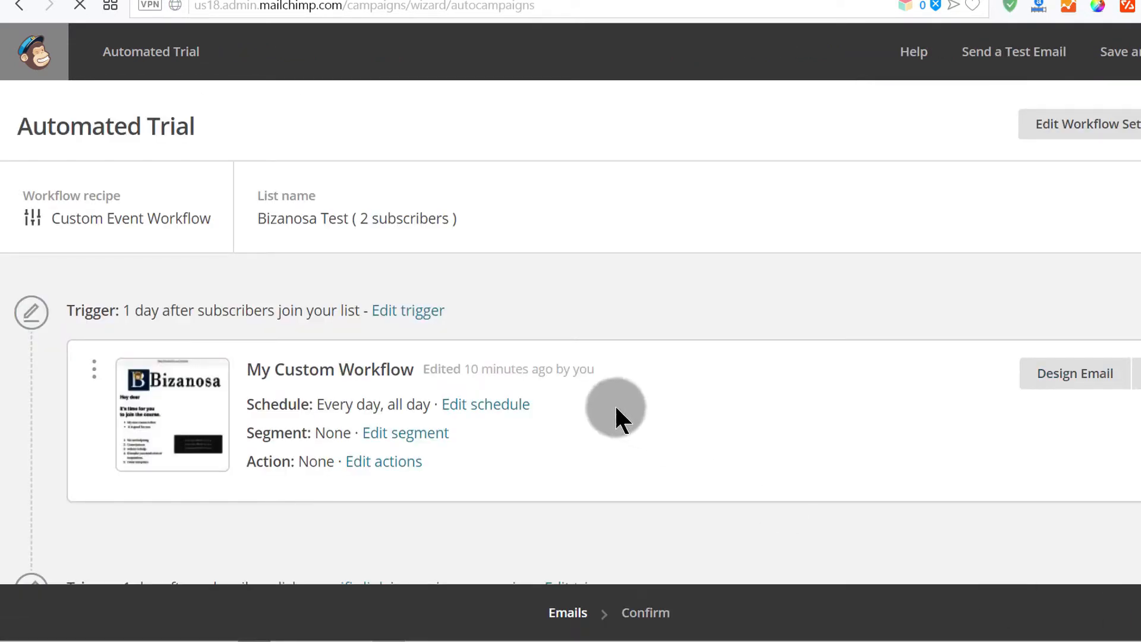
- Review all four emails and their triggers in the workflow, then proceed to the confirmation and check its summary
{"action": "scroll", "coordinate": [607, 393], "scroll_direction": "down", "scroll_amount": 12}
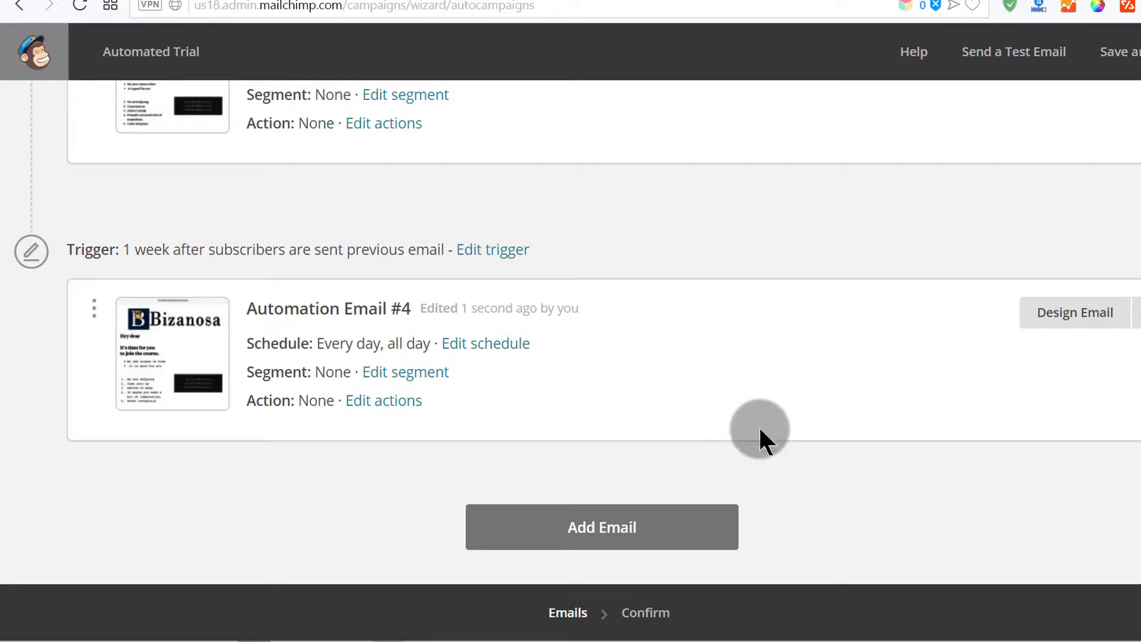
{"action": "scroll", "coordinate": [832, 394], "scroll_direction": "up", "scroll_amount": 15}
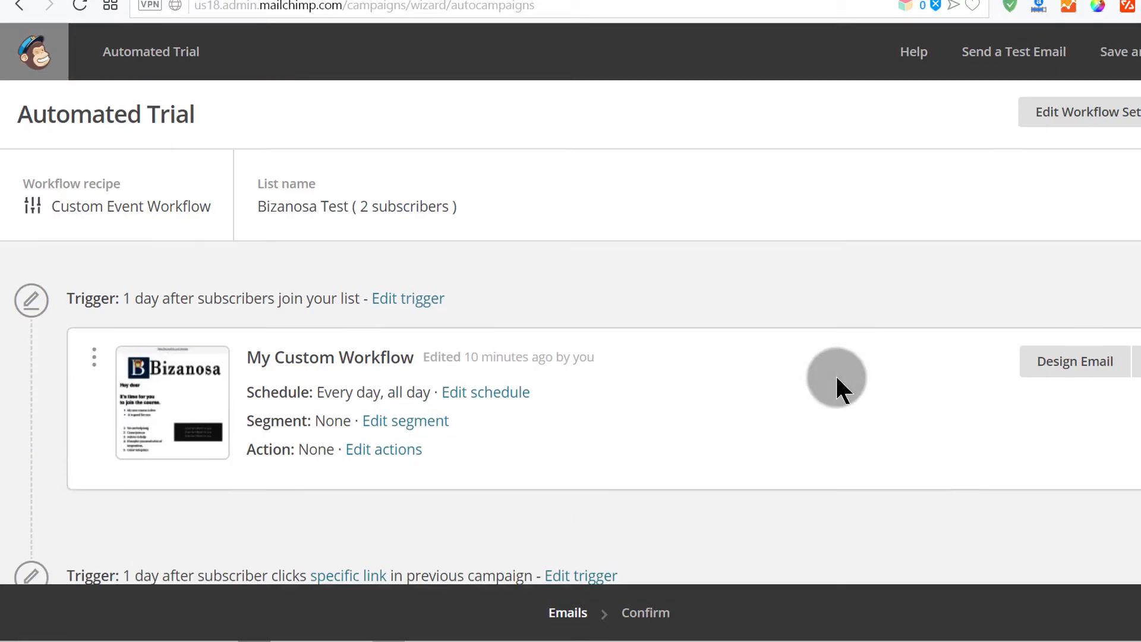
{"action": "scroll", "coordinate": [836, 373], "scroll_direction": "down", "scroll_amount": 15}
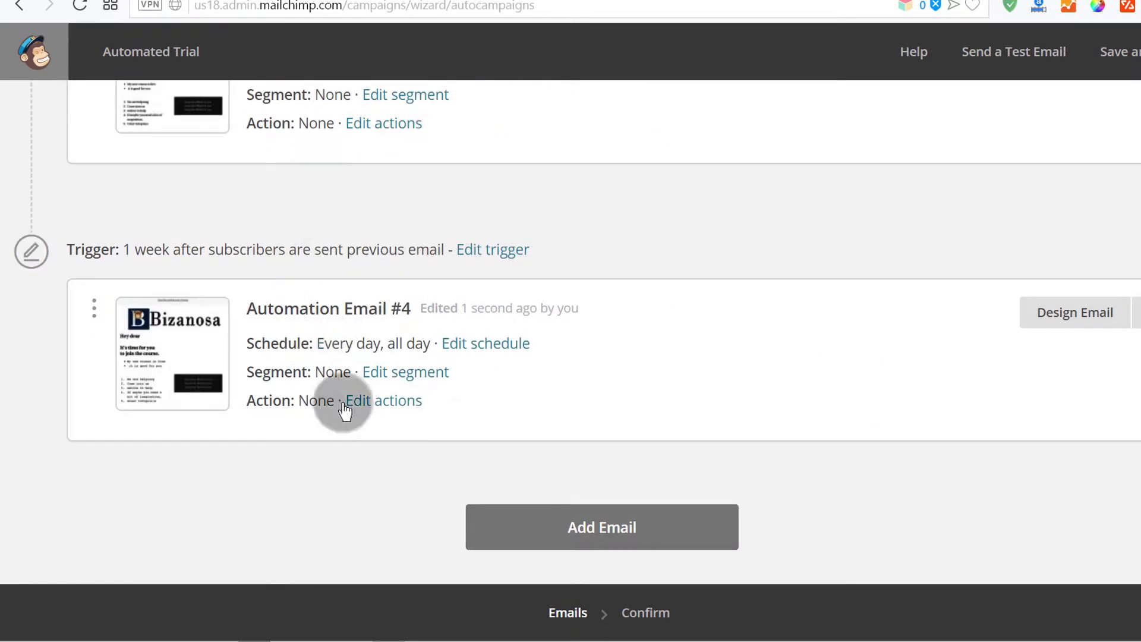
{"action": "scroll", "coordinate": [813, 378], "scroll_direction": "up", "scroll_amount": 15}
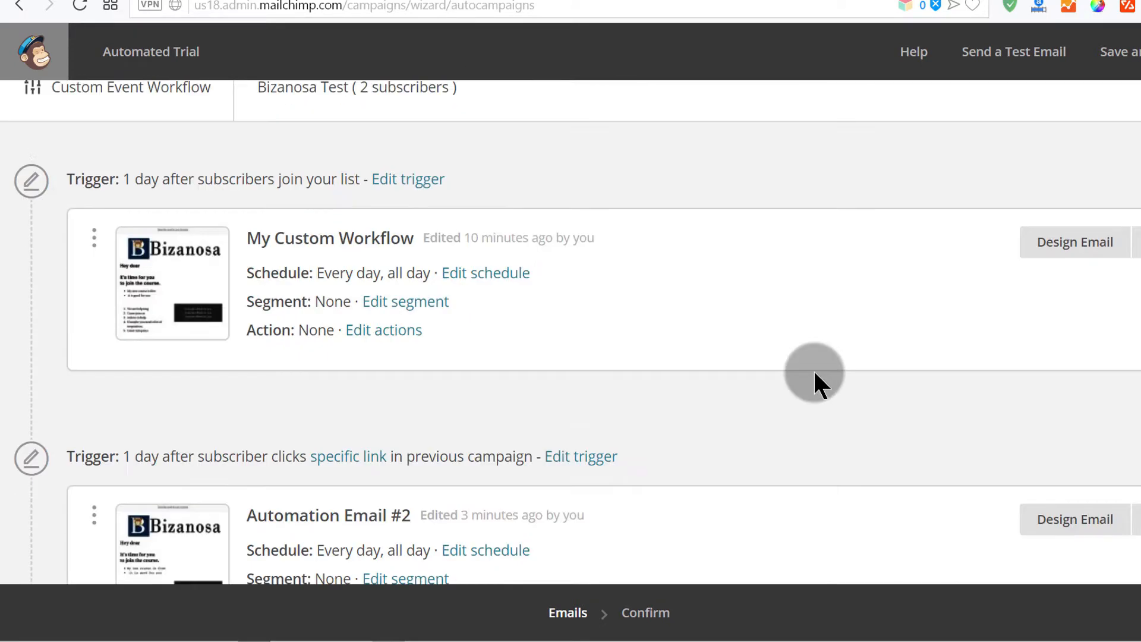
{"action": "scroll", "coordinate": [814, 369], "scroll_direction": "down", "scroll_amount": 15}
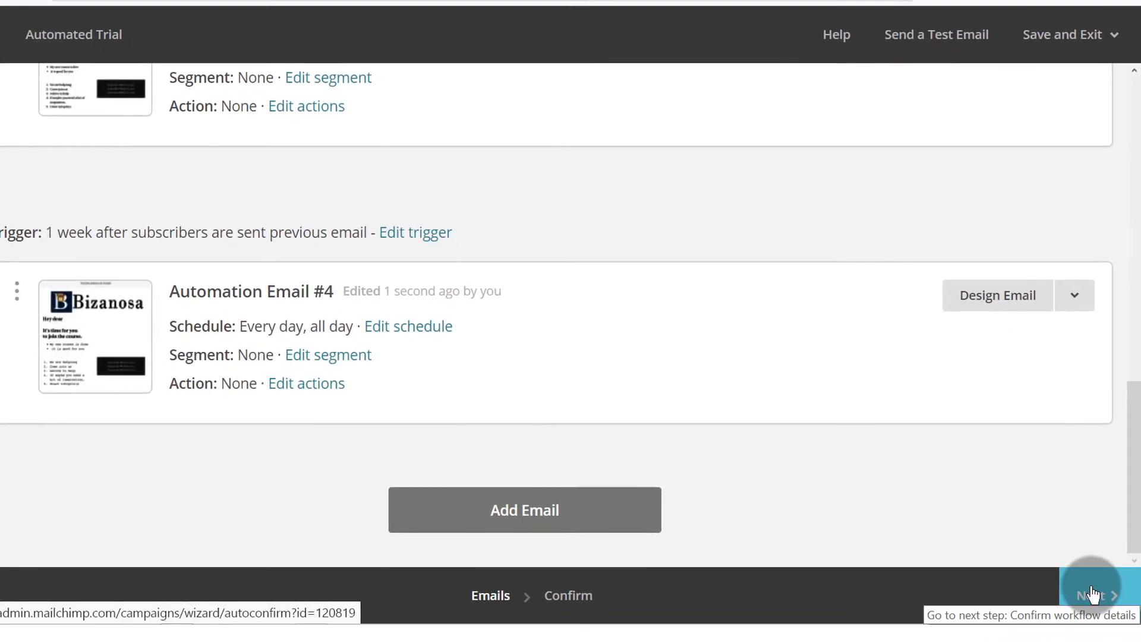
{"action": "left_click", "coordinate": [1089, 597]}
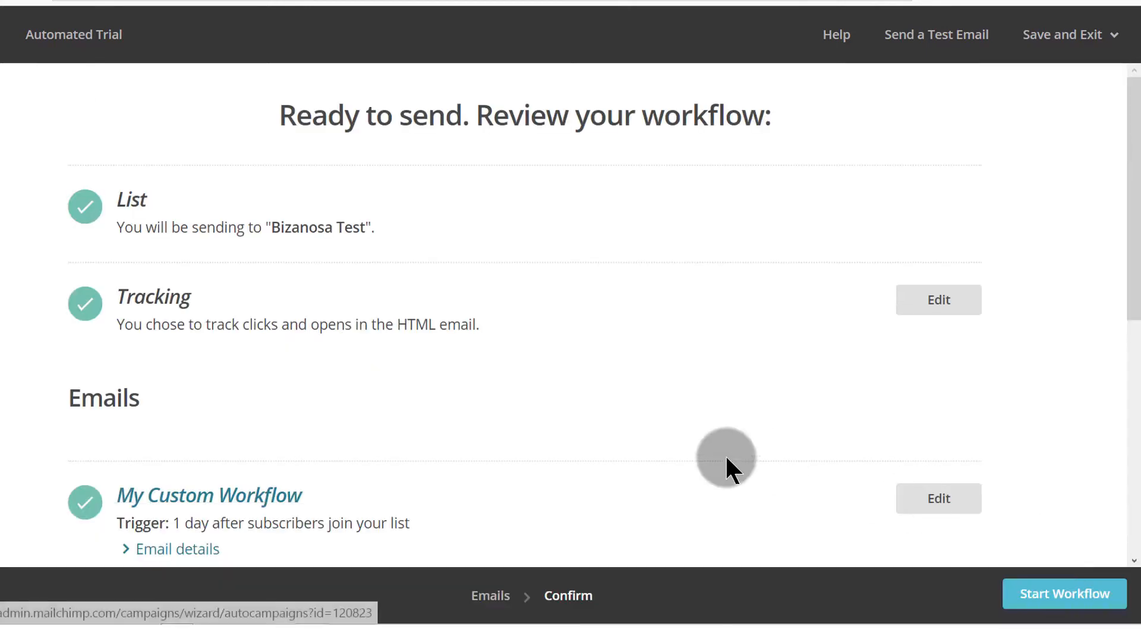
{"action": "scroll", "coordinate": [340, 398], "scroll_direction": "down", "scroll_amount": 5}
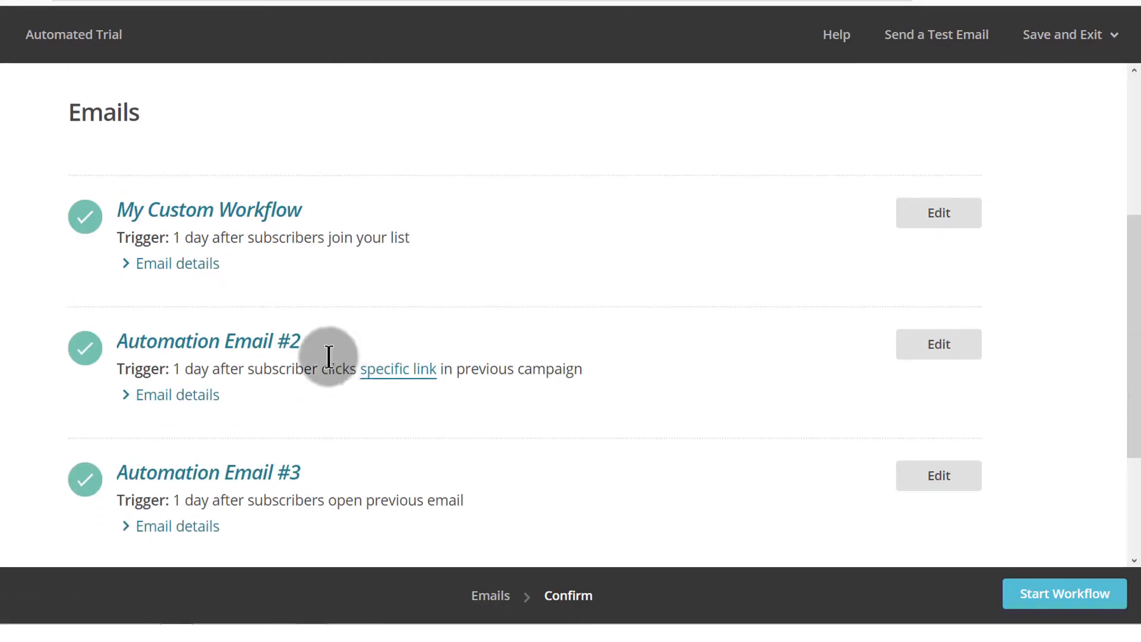
{"action": "scroll", "coordinate": [326, 357], "scroll_direction": "down", "scroll_amount": 3}
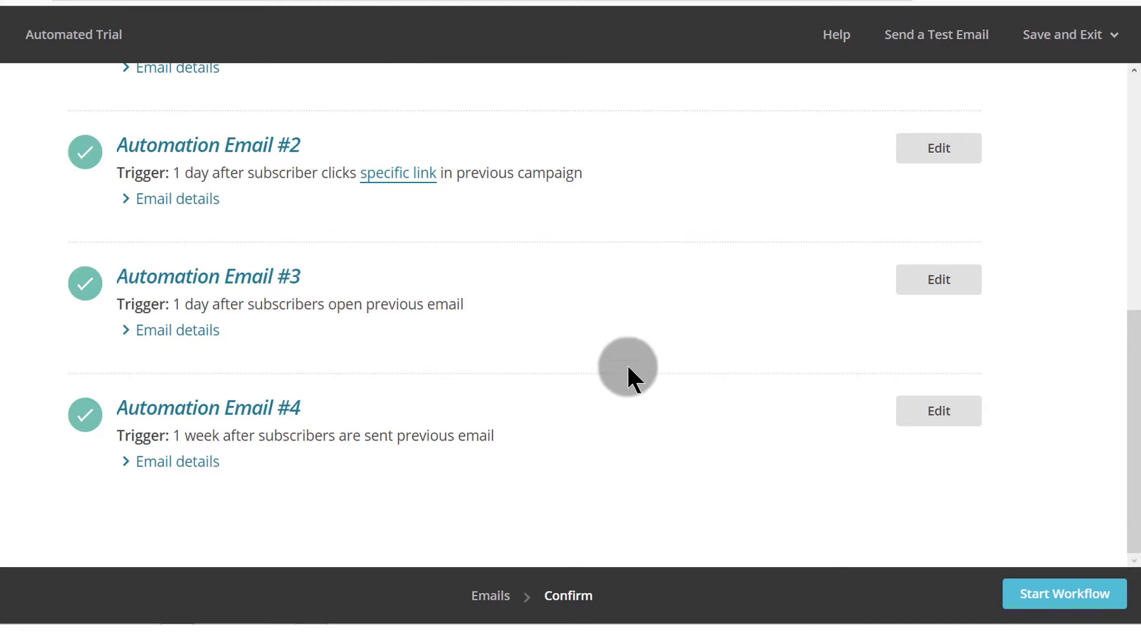
{"action": "scroll", "coordinate": [370, 357], "scroll_direction": "up", "scroll_amount": 8}
{"action": "scroll", "coordinate": [372, 359], "scroll_direction": "down", "scroll_amount": 8}
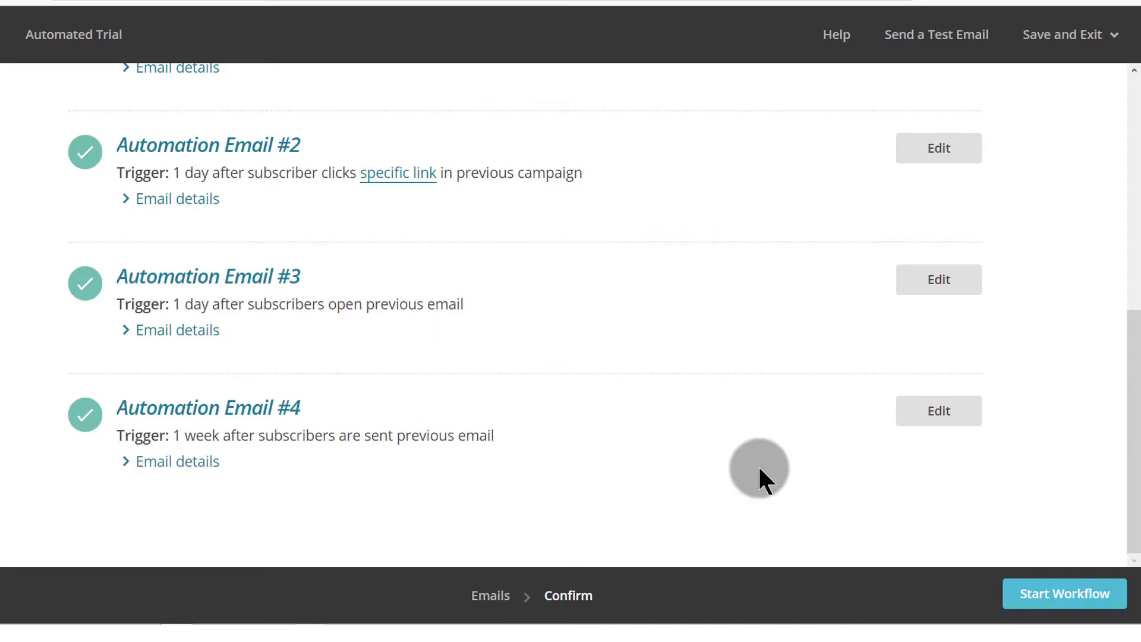
{"action": "scroll", "coordinate": [641, 394], "scroll_direction": "up", "scroll_amount": 8}
{"action": "scroll", "coordinate": [644, 394], "scroll_direction": "down", "scroll_amount": 8}
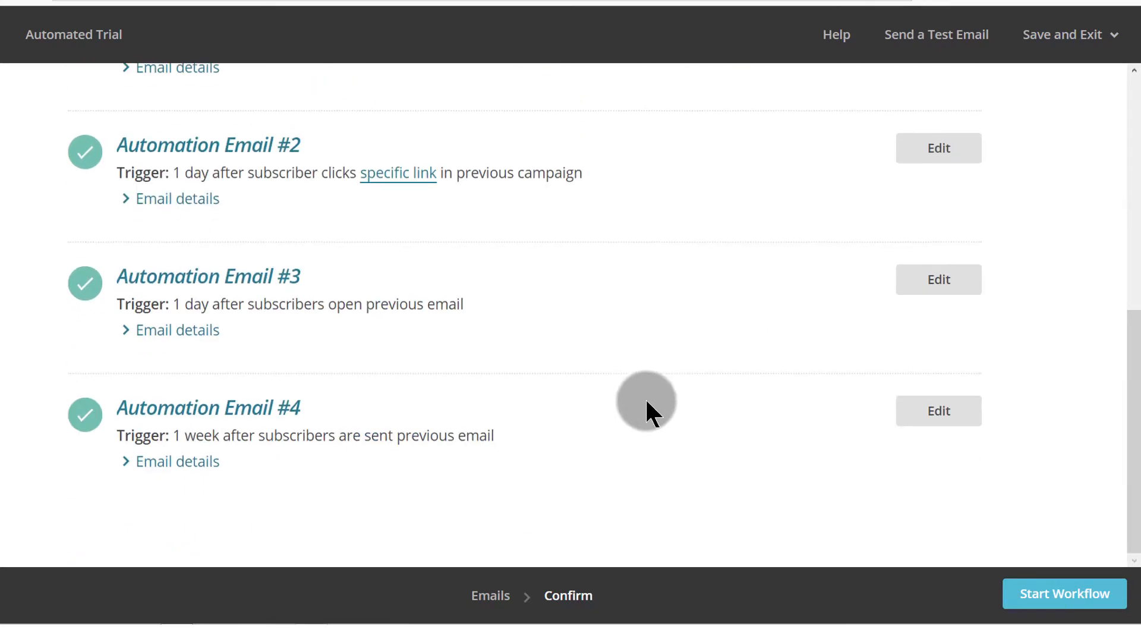
- Start the Automated Trial workflow for the Bizanosa Test list and check its status among the campaigns
{"action": "left_click", "coordinate": [1056, 594]}
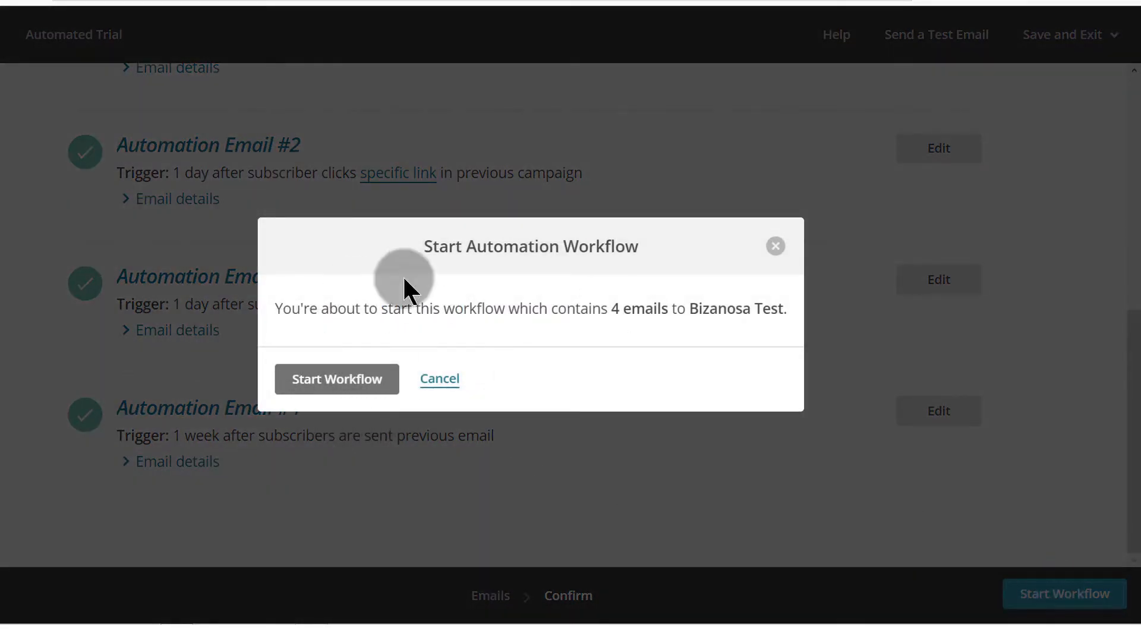
{"action": "left_click", "coordinate": [331, 378]}
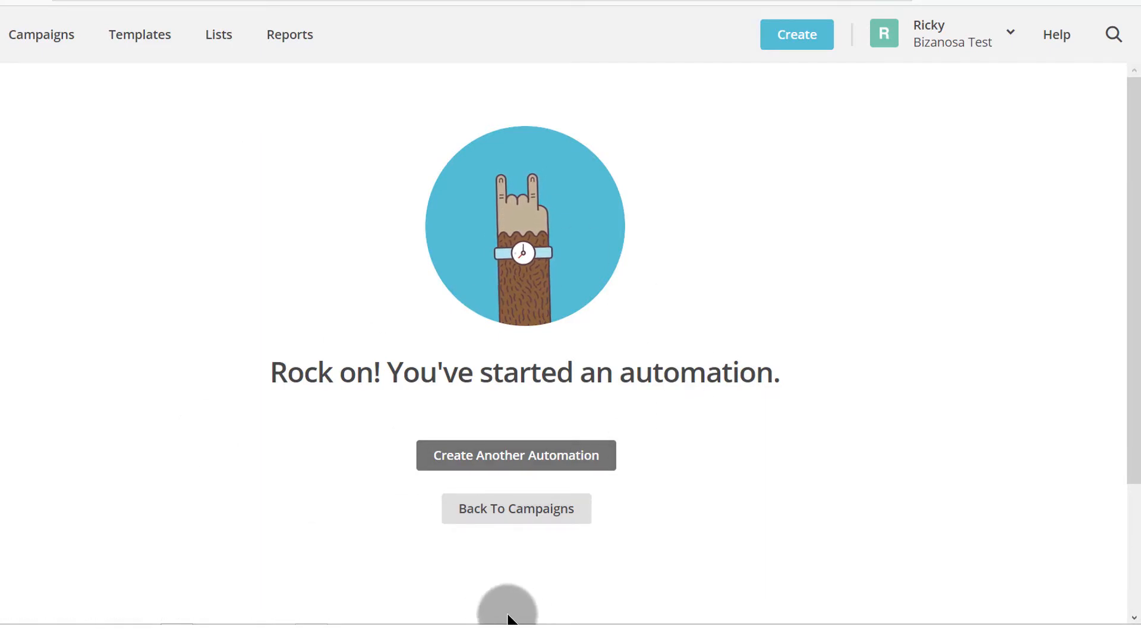
{"action": "left_click", "coordinate": [533, 512]}
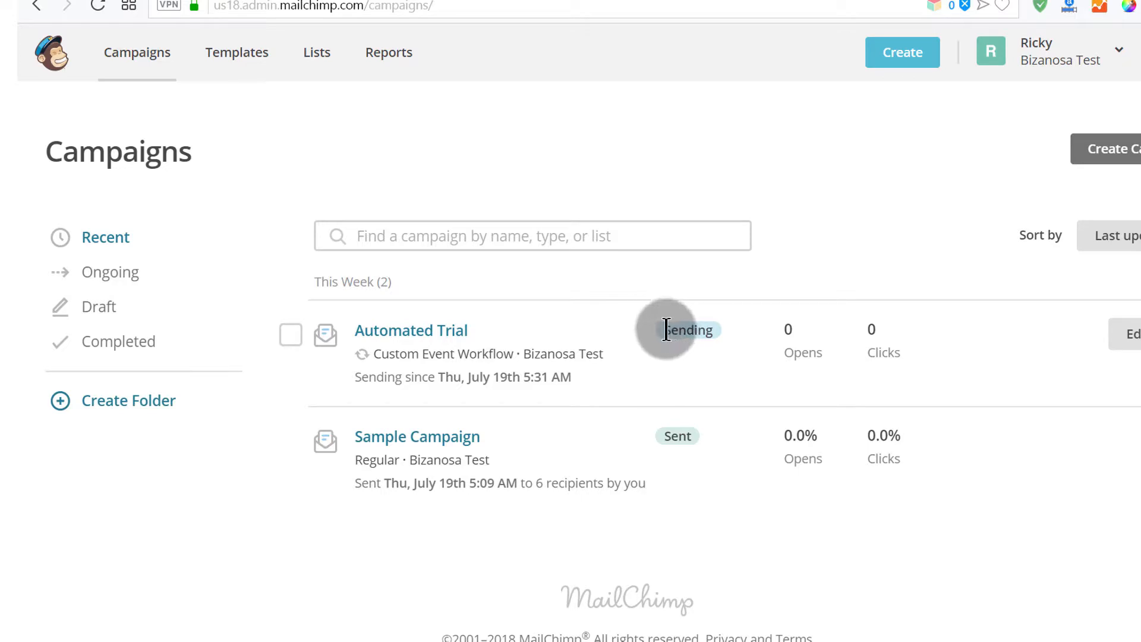
{"action": "left_click_drag", "start_coordinate": [666, 328], "coordinate": [718, 332]}
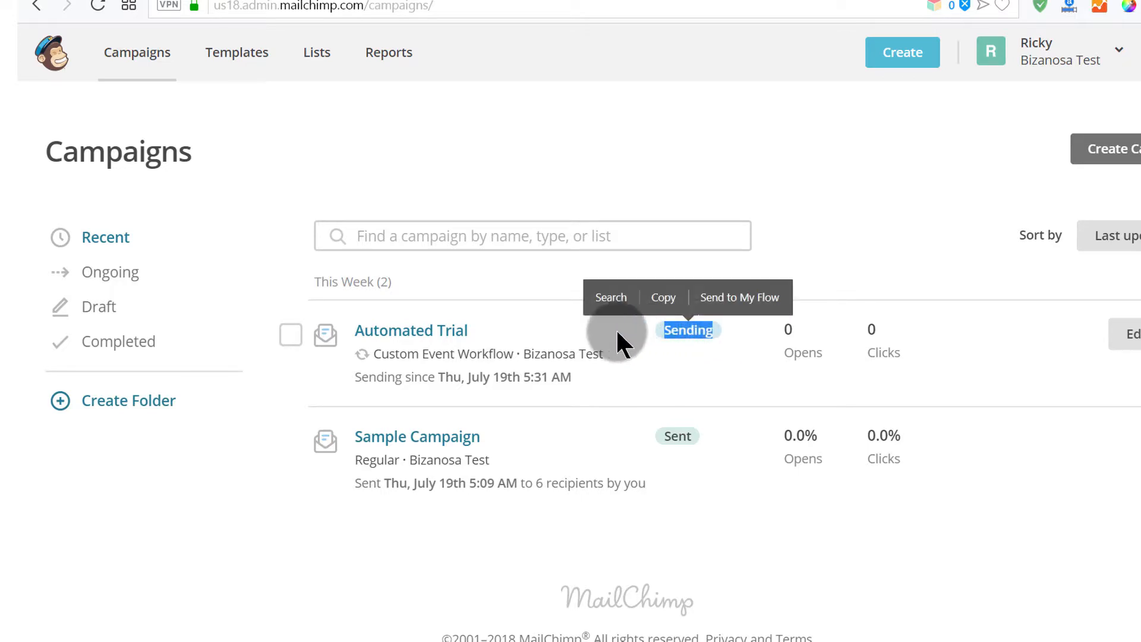
- Open the running Automated Trial workflow and look over its emails from the first to Automation Email #4
{"action": "left_click", "coordinate": [509, 366]}
{"action": "left_click", "coordinate": [414, 331]}
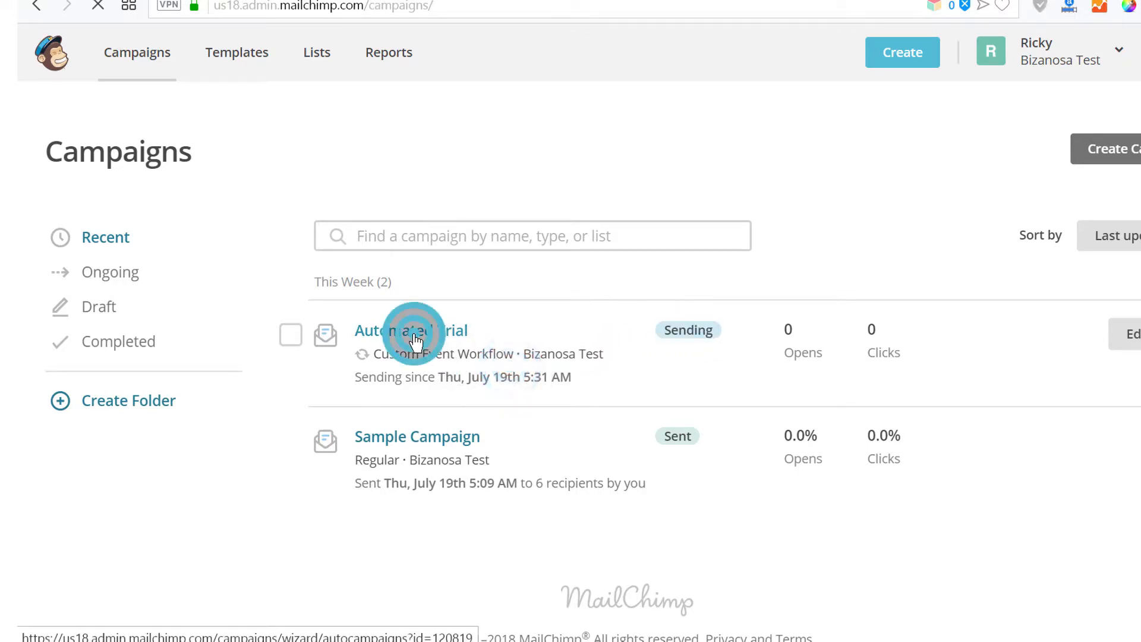
{"action": "scroll", "coordinate": [544, 363], "scroll_direction": "down", "scroll_amount": 10}
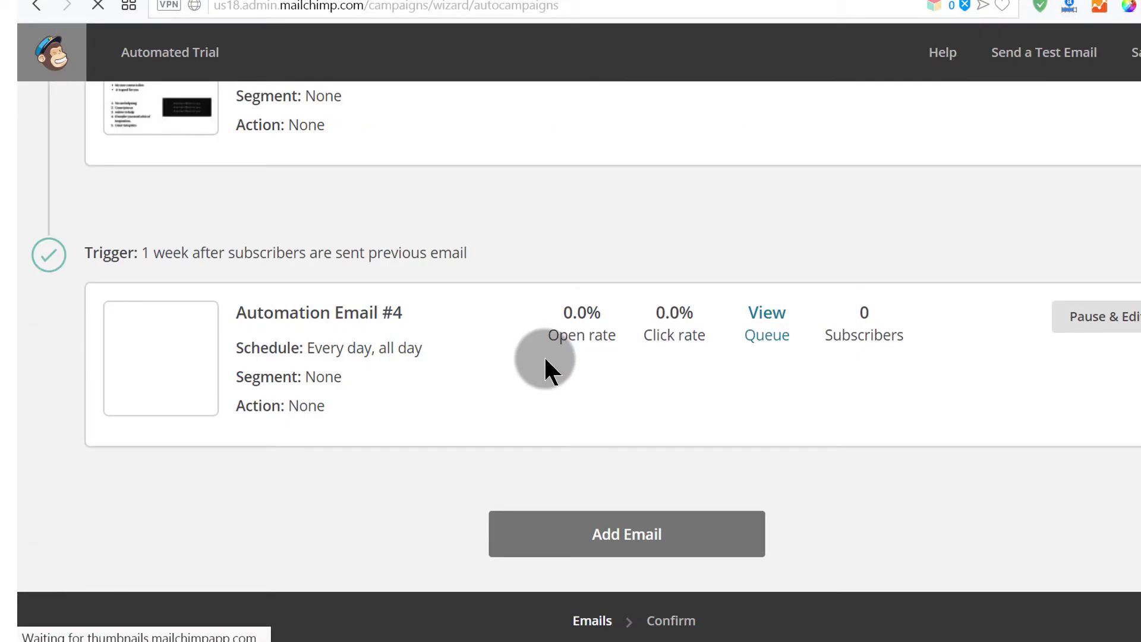
{"action": "scroll", "coordinate": [544, 356], "scroll_direction": "up", "scroll_amount": 10}
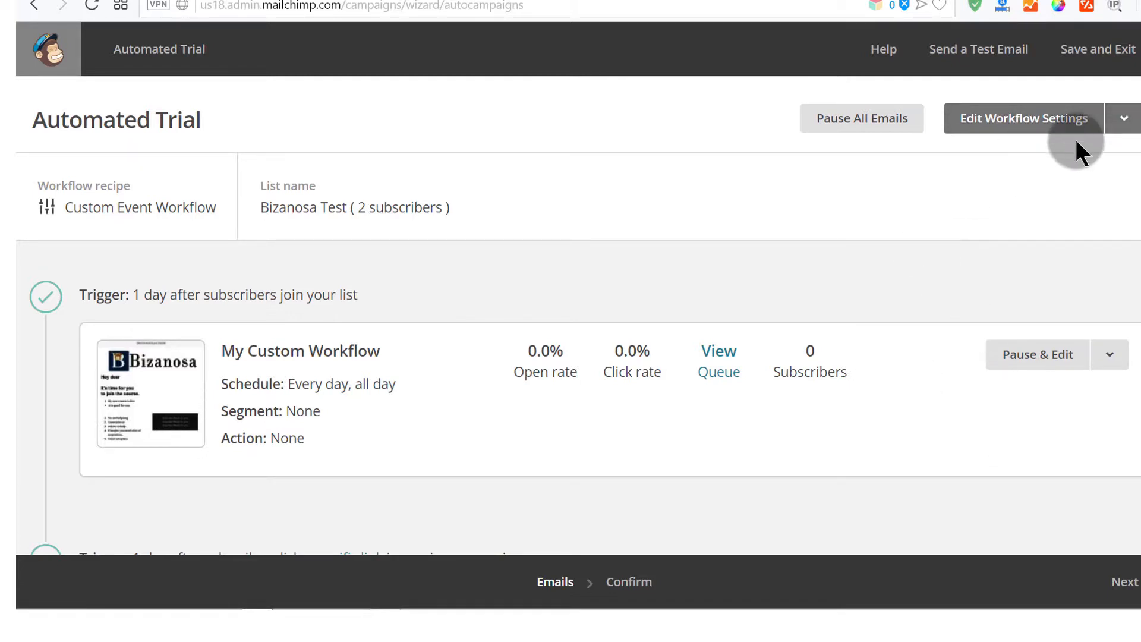
- Check the options for adding or removing workflow subscribers and the additional options of the My Custom Workflow email
{"action": "left_click", "coordinate": [1125, 122]}
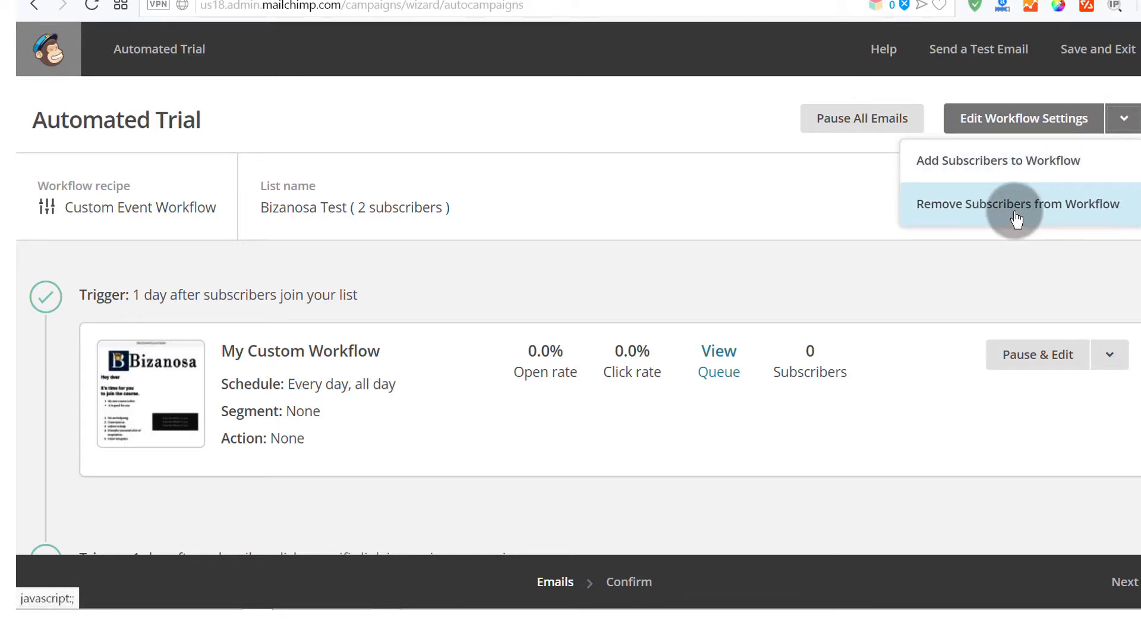
{"action": "left_click", "coordinate": [809, 196]}
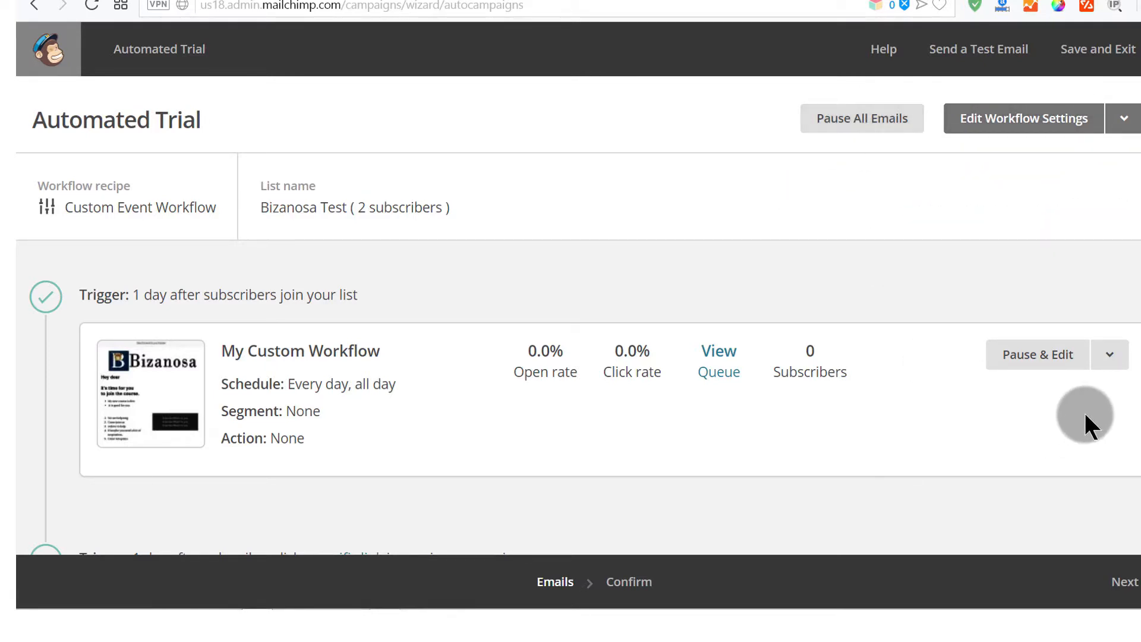
{"action": "scroll", "coordinate": [1070, 365], "scroll_direction": "down", "scroll_amount": 3}
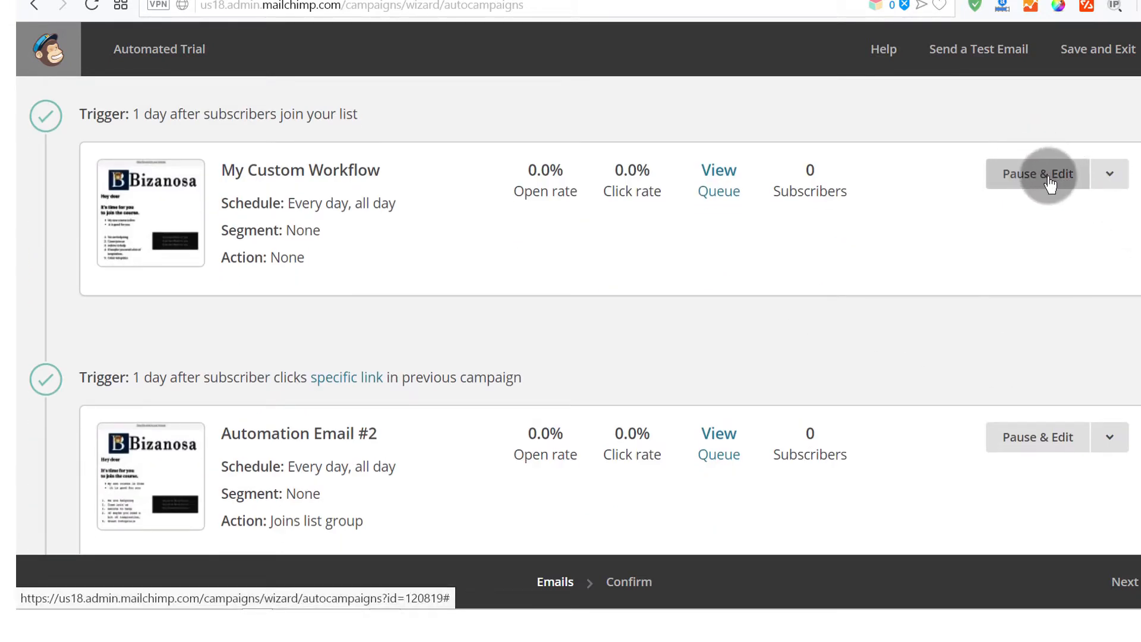
{"action": "left_click", "coordinate": [1109, 173]}
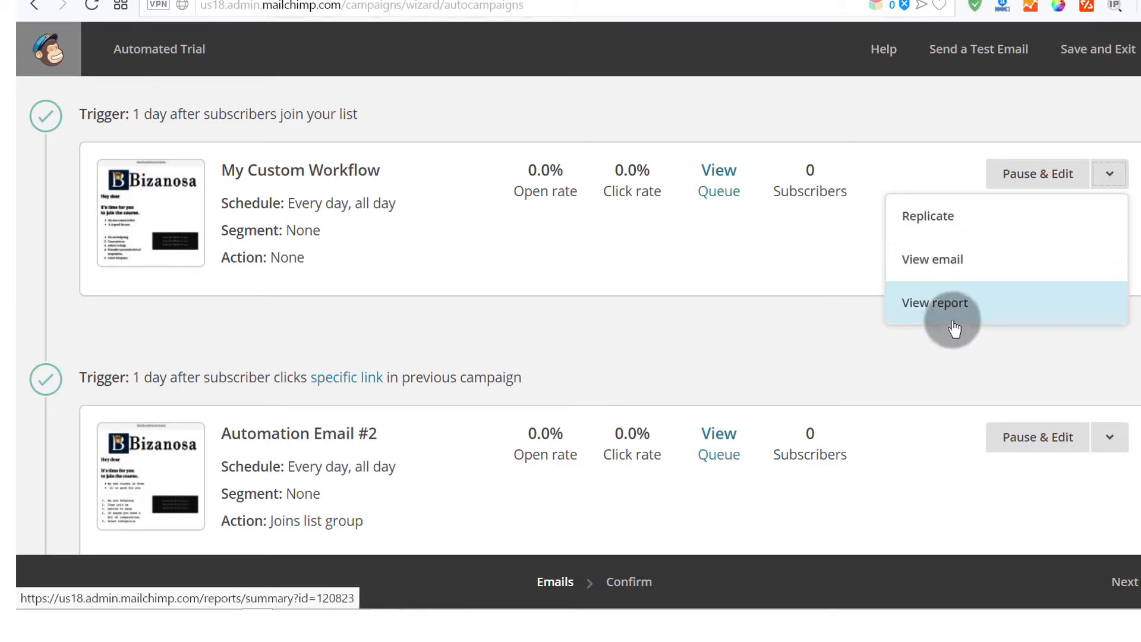
{"action": "left_click", "coordinate": [837, 326]}
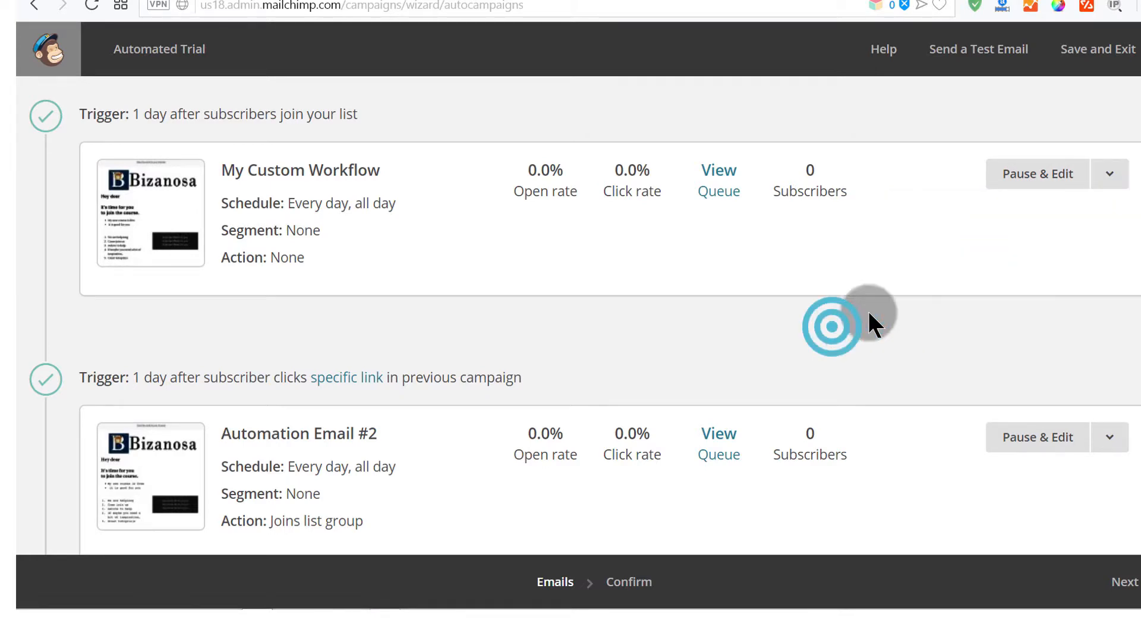
- Look over the remaining emails in the workflow, then save and exit to the campaigns overview
{"action": "scroll", "coordinate": [845, 355], "scroll_direction": "down", "scroll_amount": 5}
{"action": "scroll", "coordinate": [902, 336], "scroll_direction": "down", "scroll_amount": 6}
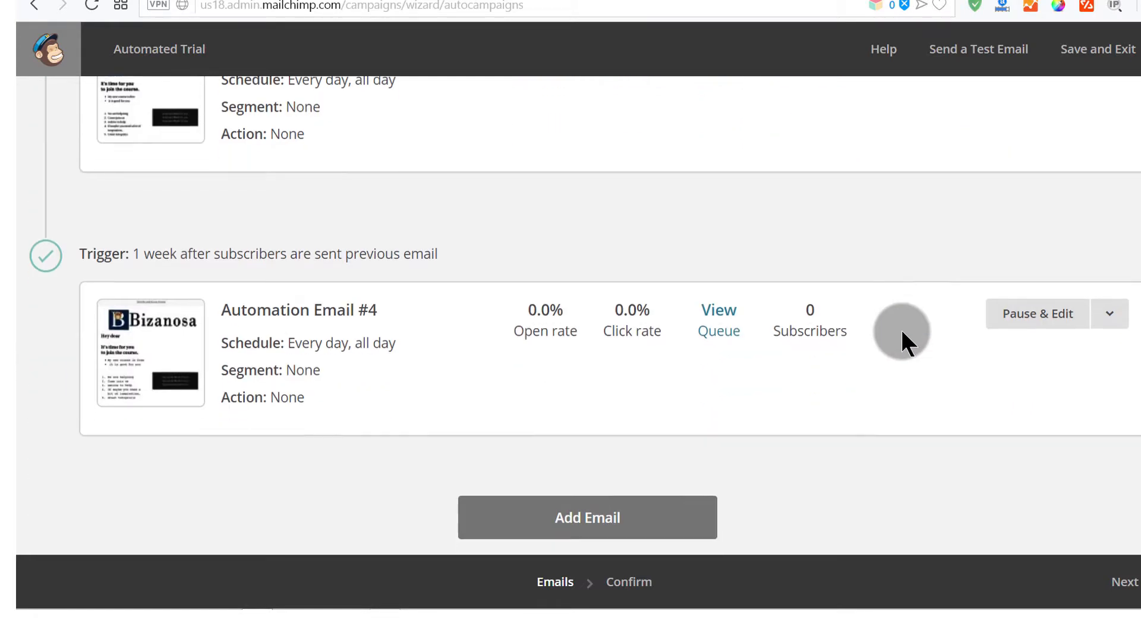
{"action": "scroll", "coordinate": [818, 430], "scroll_direction": "up", "scroll_amount": 10}
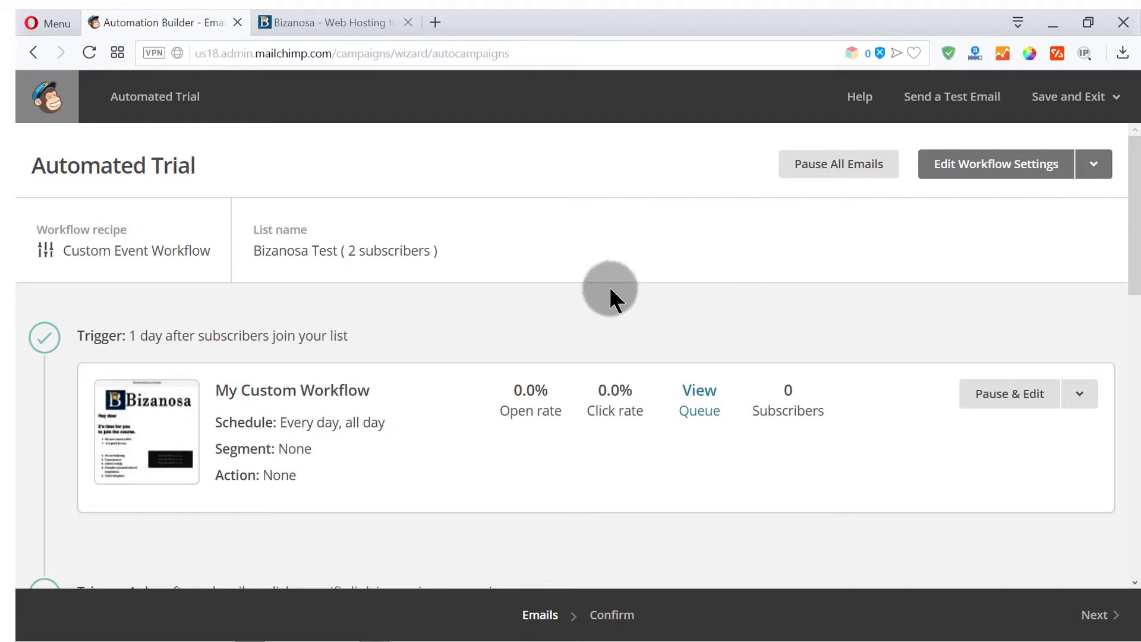
{"action": "left_click", "coordinate": [1115, 95]}
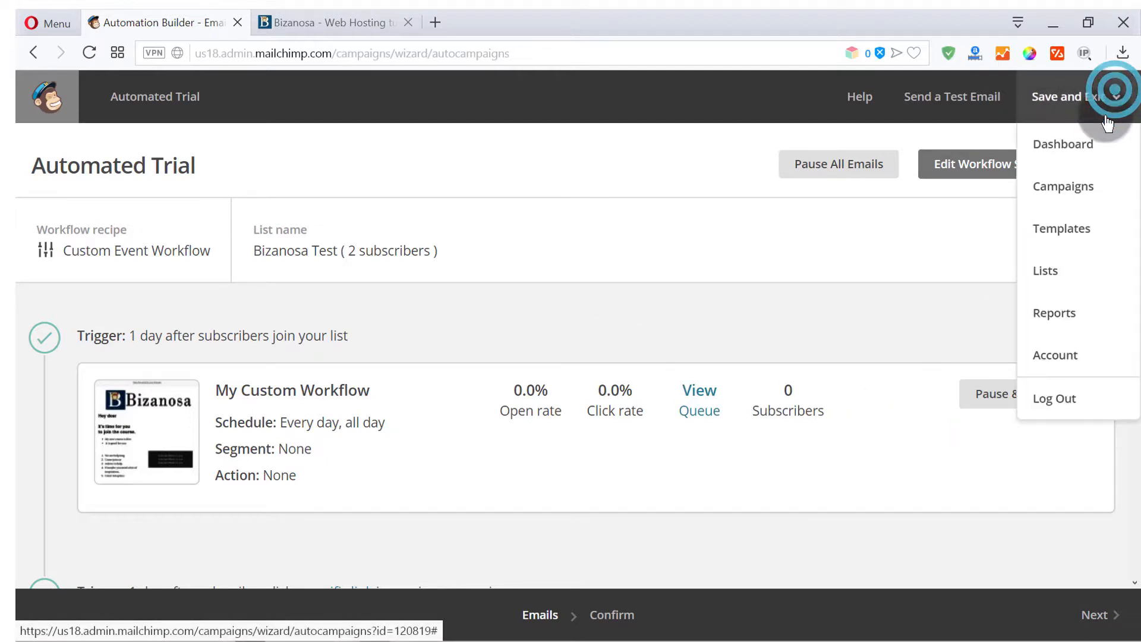
{"action": "left_click", "coordinate": [1070, 188]}
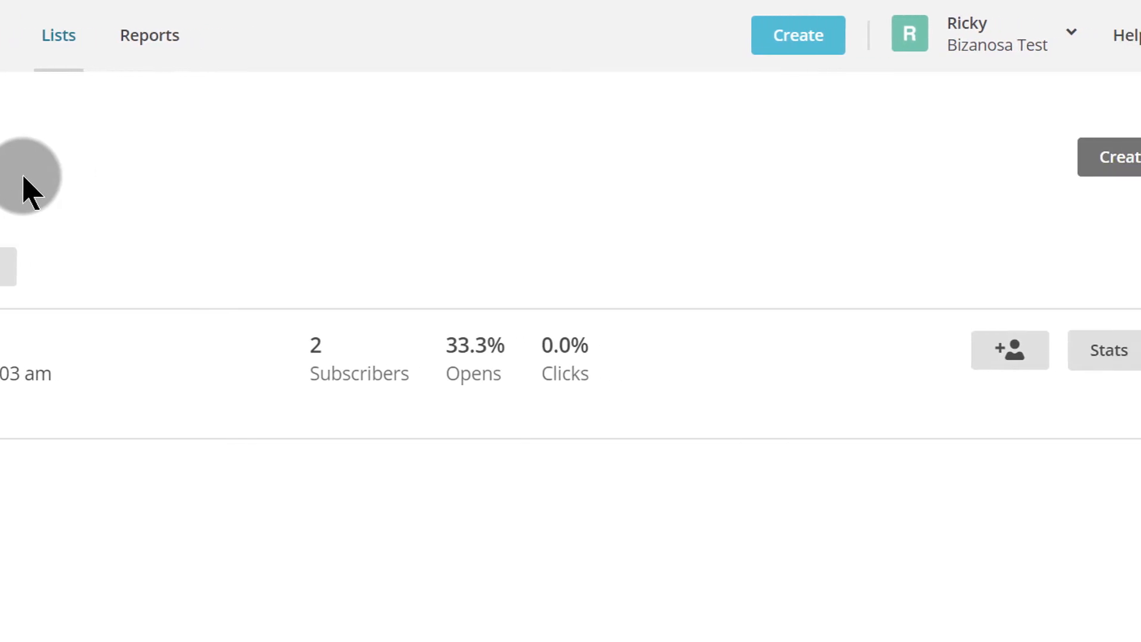
- Open the signup forms of the Bizanosa Test list in a new browser tab and switch to it
{"action": "left_click", "coordinate": [1079, 357]}
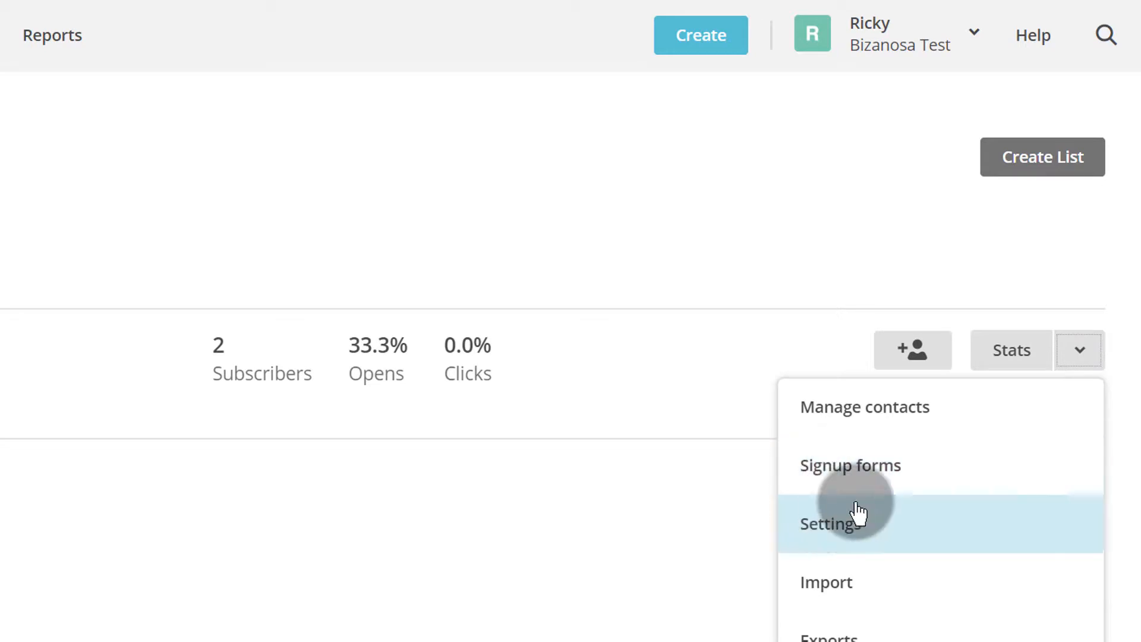
{"action": "right_click", "coordinate": [841, 475]}
{"action": "left_click", "coordinate": [840, 500]}
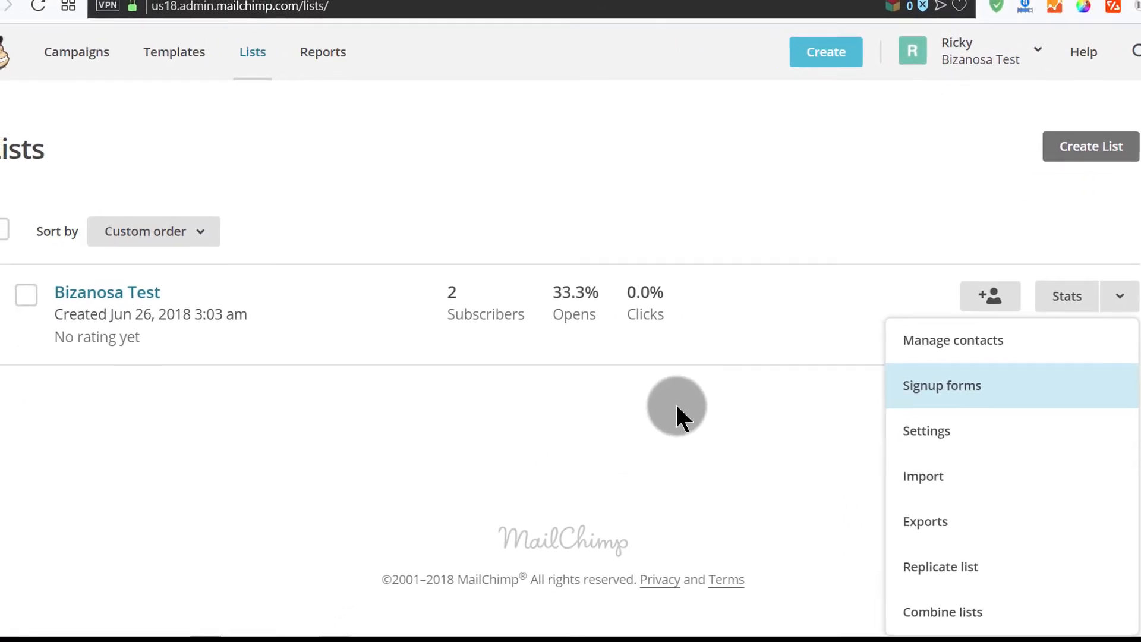
{"action": "key", "text": "ctrl+Tab"}
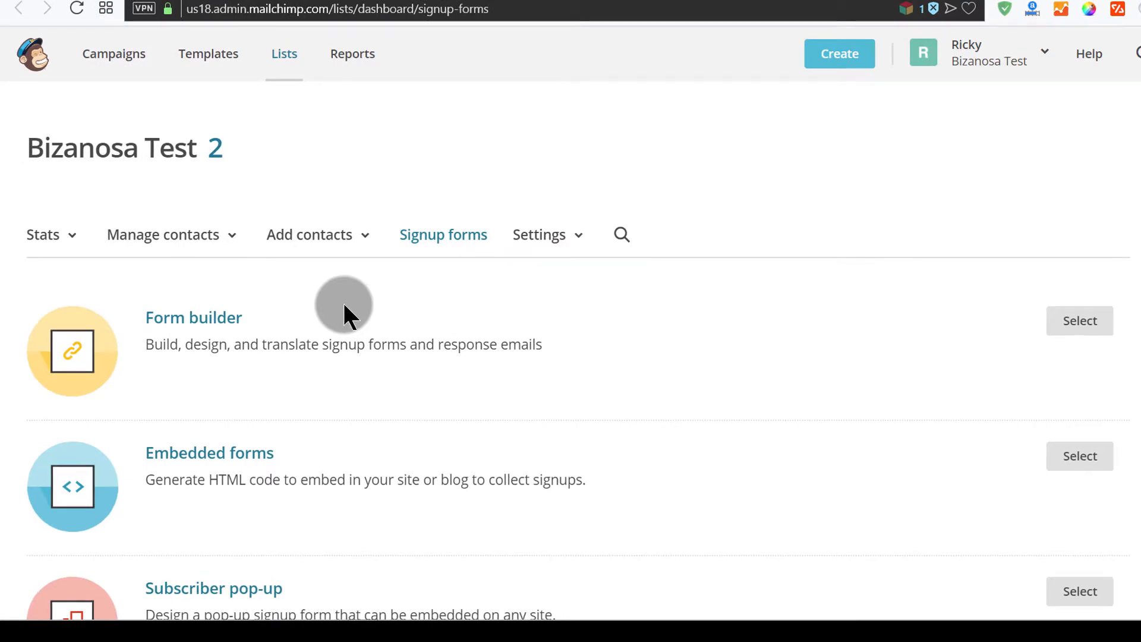
- Look over the available signup form types for the Bizanosa Test list and open Form integrations in a new browser tab
{"action": "scroll", "coordinate": [342, 304], "scroll_direction": "down", "scroll_amount": 3}
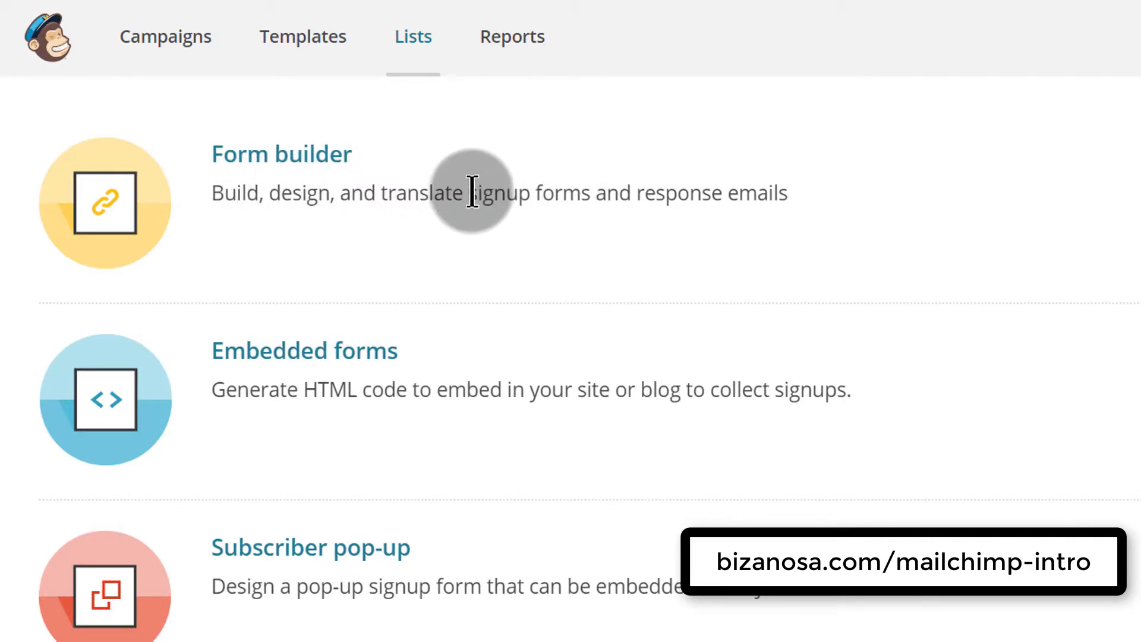
{"action": "scroll", "coordinate": [472, 196], "scroll_direction": "down", "scroll_amount": 2}
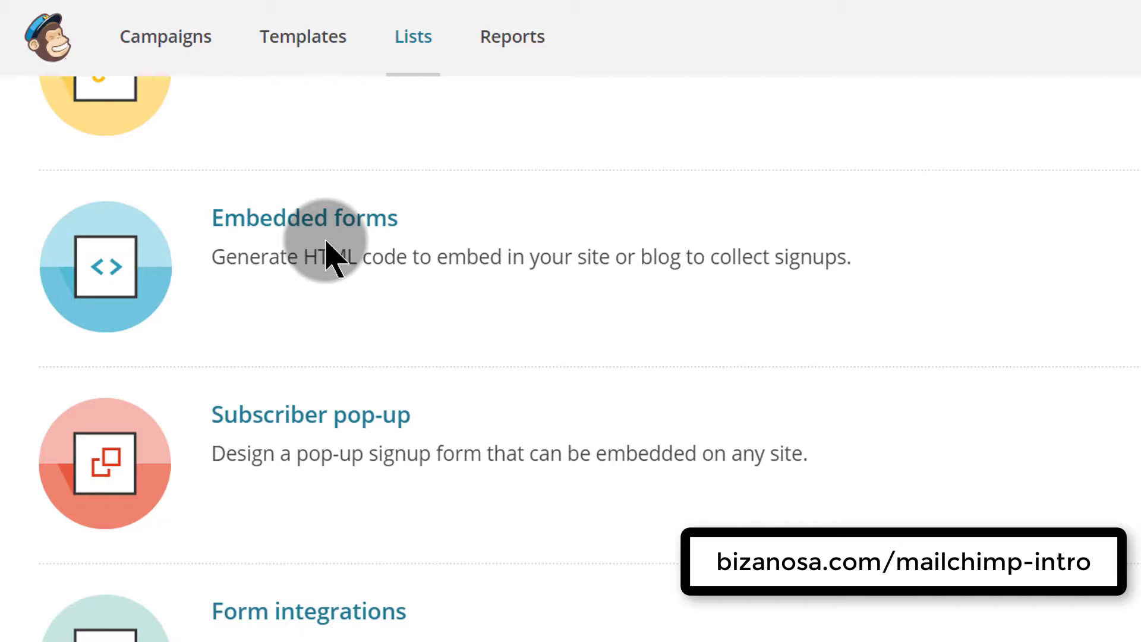
{"action": "scroll", "coordinate": [356, 262], "scroll_direction": "down", "scroll_amount": 4}
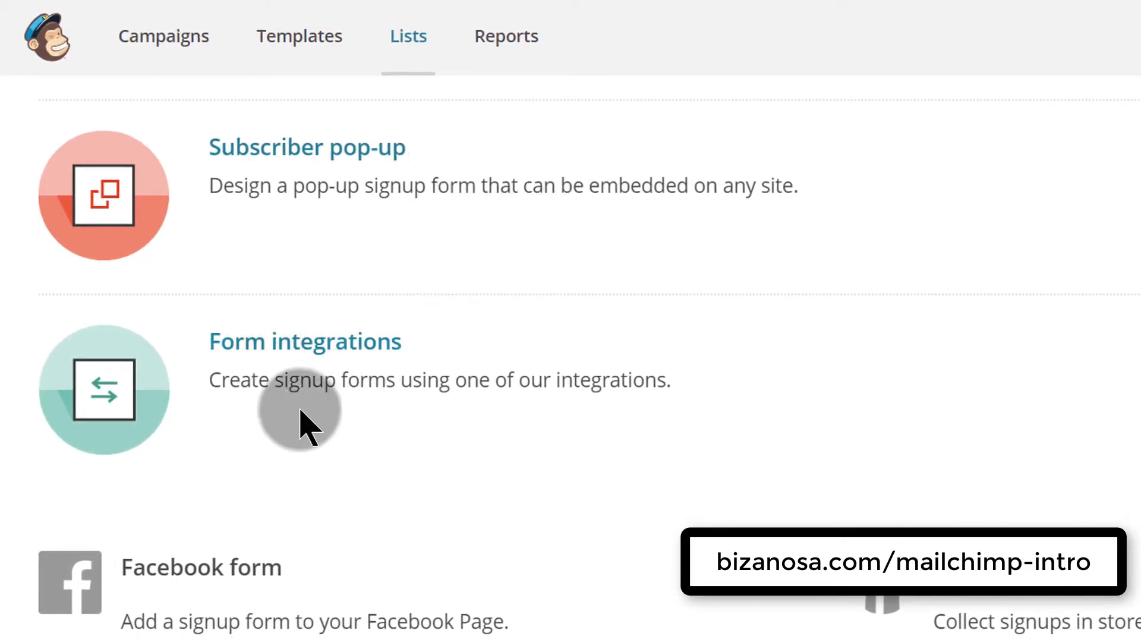
{"action": "right_click", "coordinate": [289, 344]}
{"action": "left_click", "coordinate": [349, 366]}
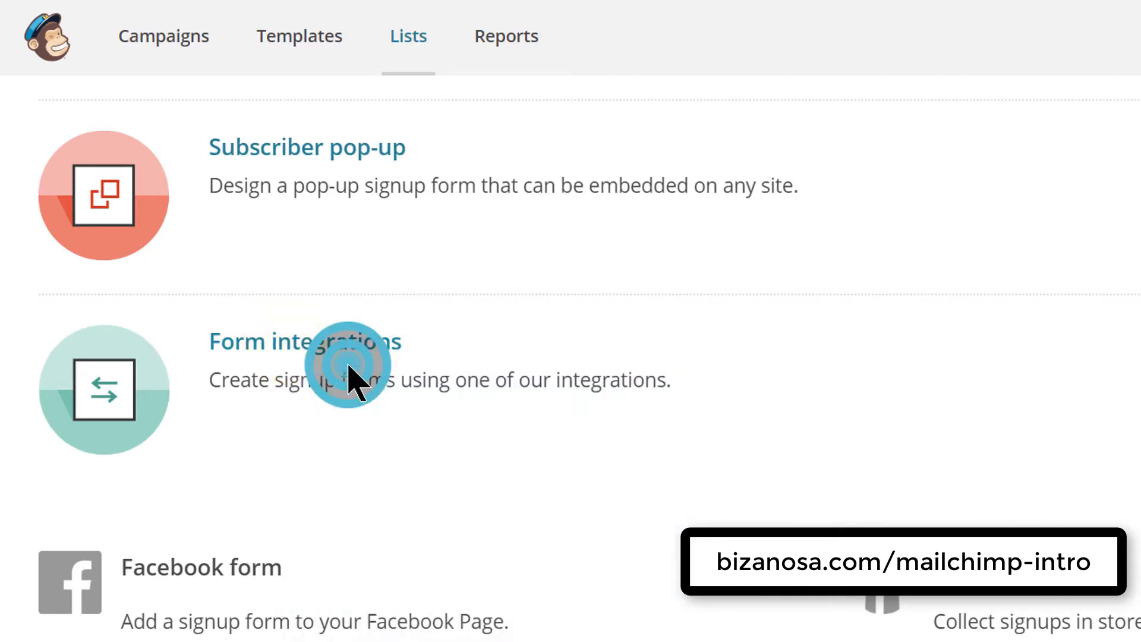
{"action": "scroll", "coordinate": [470, 347], "scroll_direction": "up", "scroll_amount": 2}
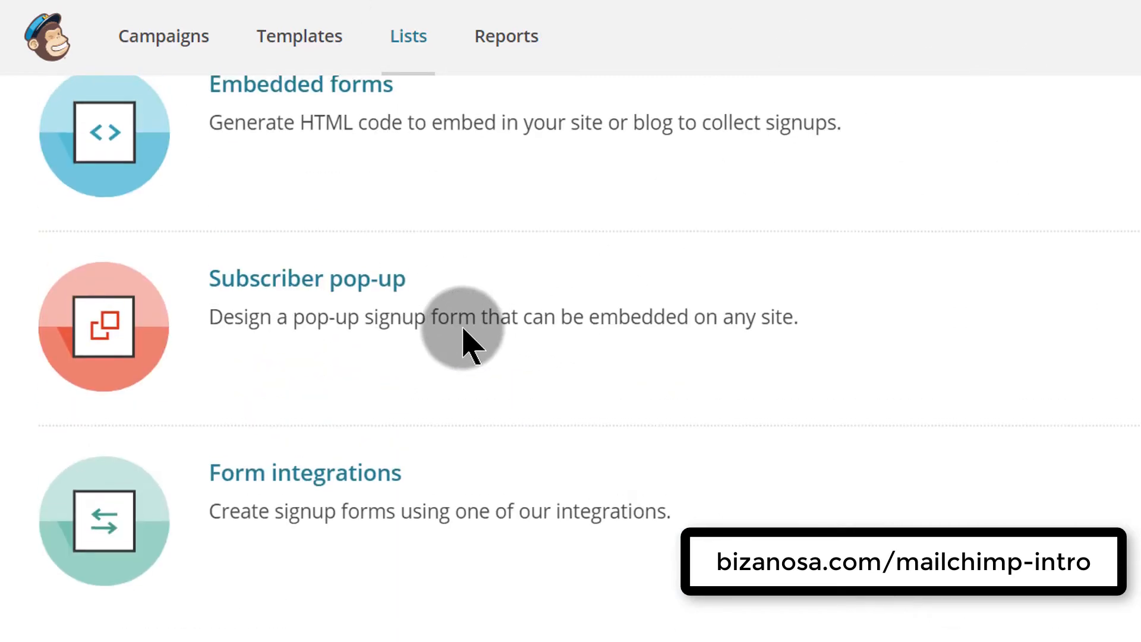
- Open the Subscriber pop-up, Embedded forms and Form builder pages of the Bizanosa Test list in separate browser tabs
{"action": "right_click", "coordinate": [309, 281]}
{"action": "left_click", "coordinate": [379, 309]}
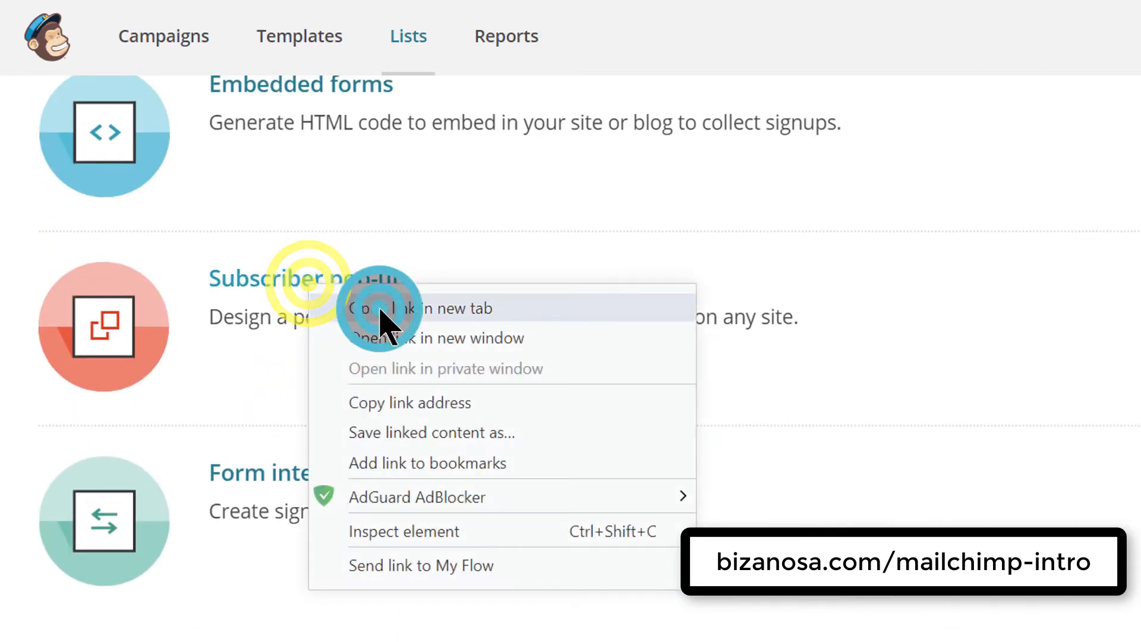
{"action": "scroll", "coordinate": [461, 324], "scroll_direction": "up", "scroll_amount": 4}
{"action": "right_click", "coordinate": [293, 344]}
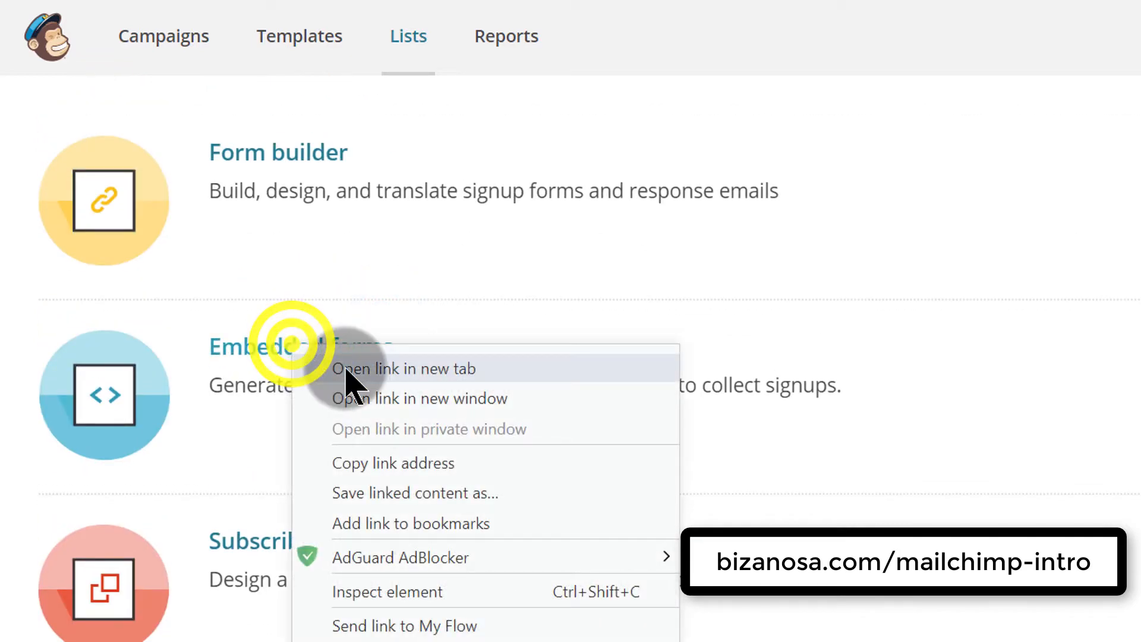
{"action": "left_click", "coordinate": [347, 371]}
{"action": "scroll", "coordinate": [309, 398], "scroll_direction": "up", "scroll_amount": 4}
{"action": "right_click", "coordinate": [262, 415]}
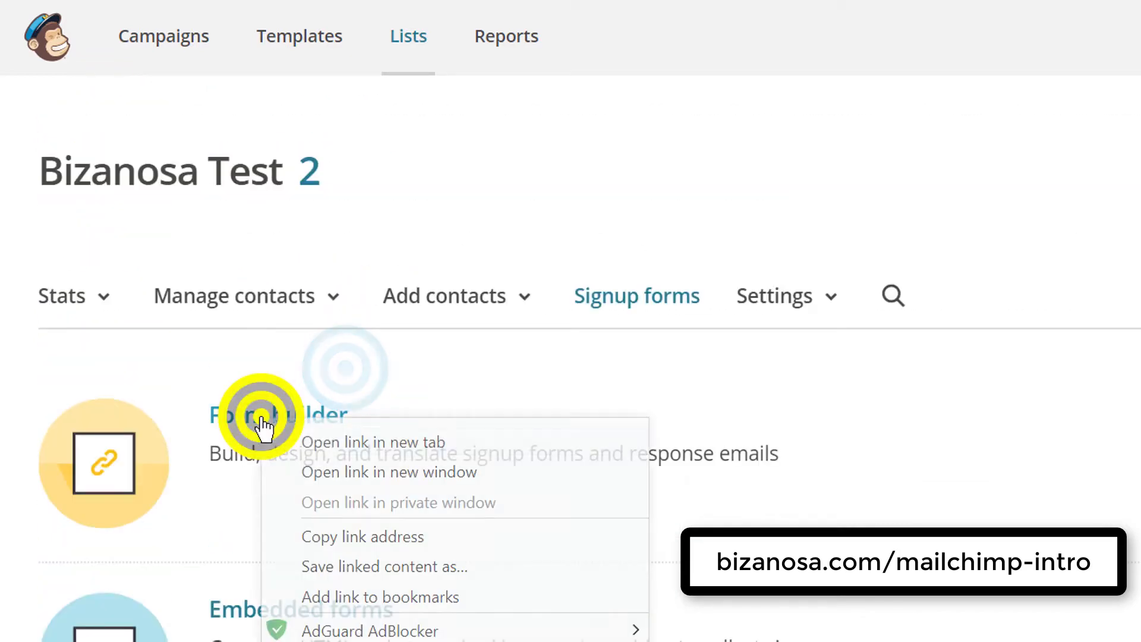
{"action": "left_click", "coordinate": [321, 442]}
{"action": "left_click", "coordinate": [932, 385]}
- Review the signup form options for the list, down to the Facebook form and the Tablet form
{"action": "scroll", "coordinate": [932, 389], "scroll_direction": "down", "scroll_amount": 3}
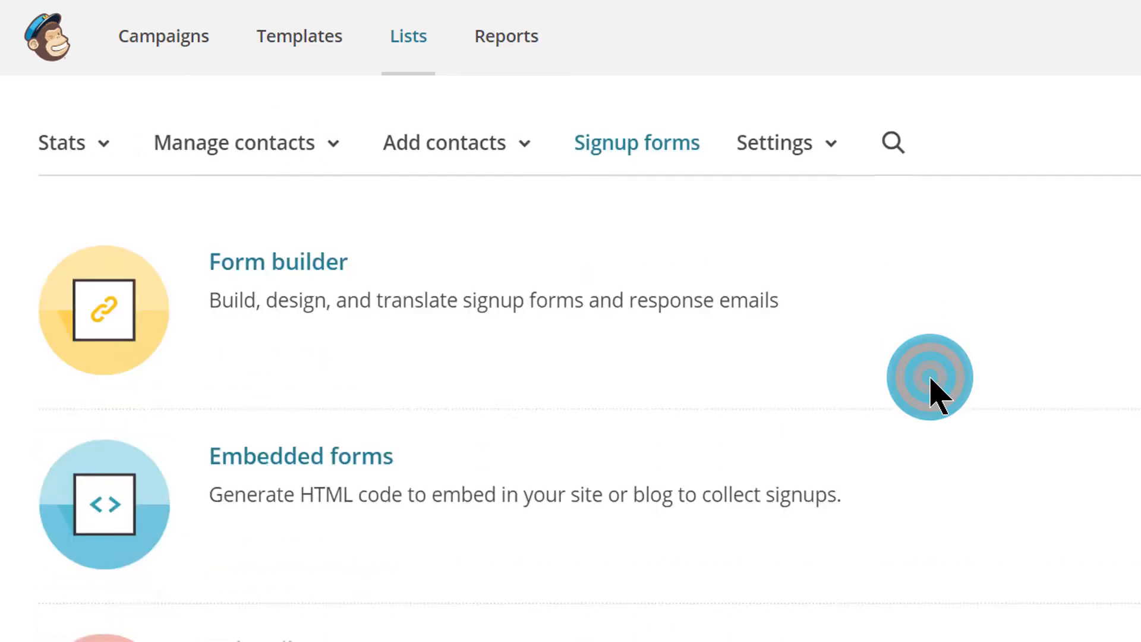
{"action": "scroll", "coordinate": [931, 389], "scroll_direction": "down", "scroll_amount": 10}
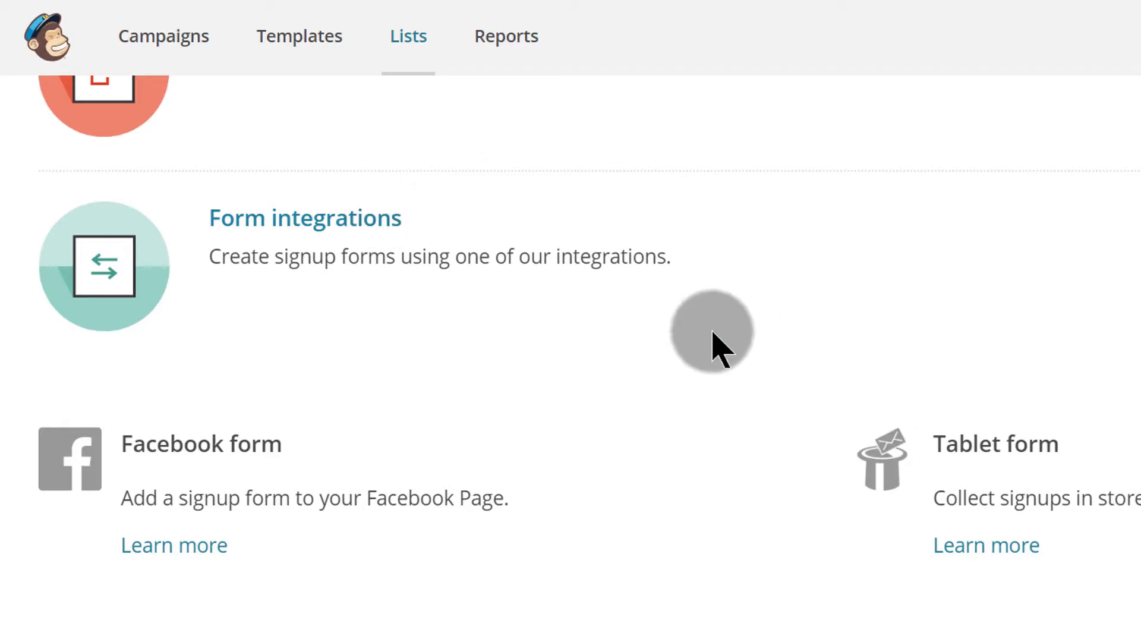
{"action": "scroll", "coordinate": [713, 336], "scroll_direction": "up", "scroll_amount": 4}
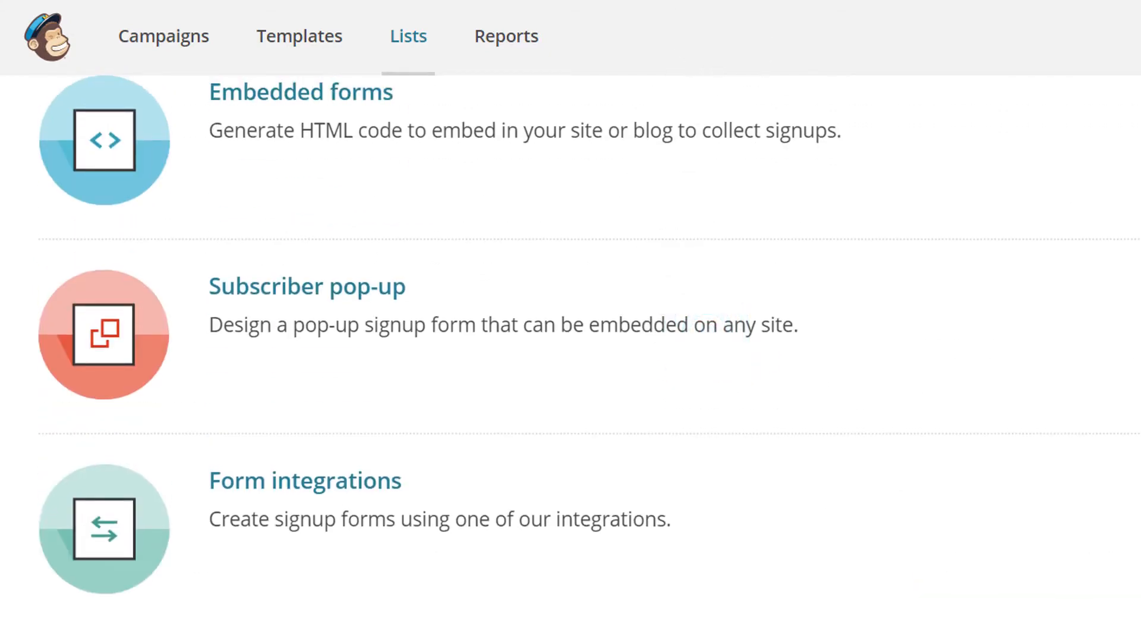
{"action": "scroll", "coordinate": [782, 267], "scroll_direction": "down", "scroll_amount": 4}
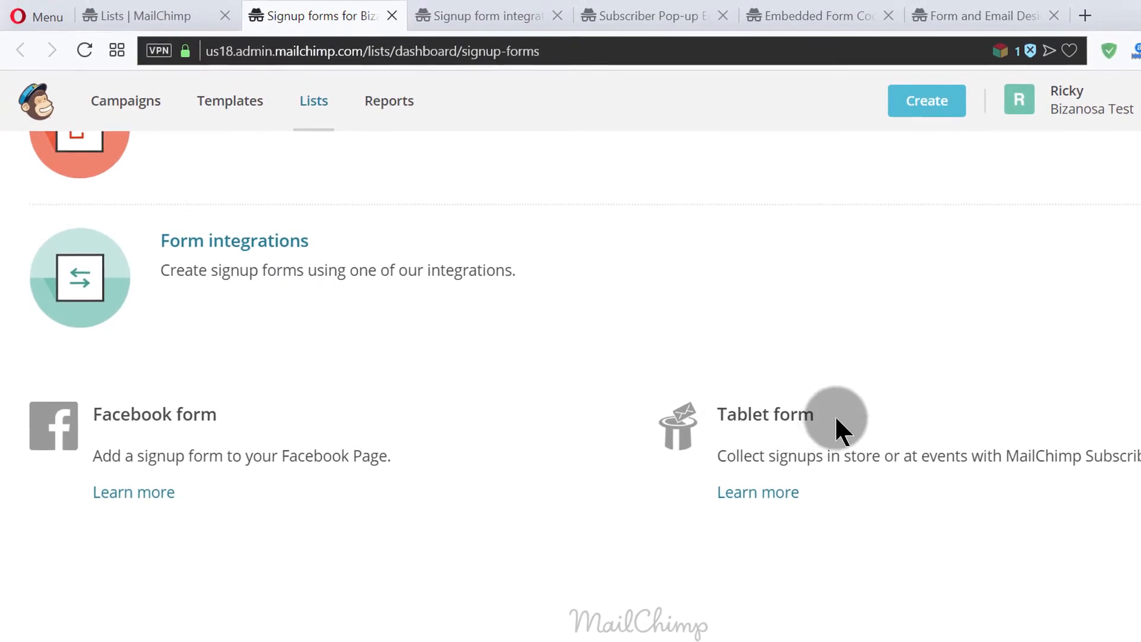
- View the Form integrations page and examine the Wufoo and Squarespace options
{"action": "left_click", "coordinate": [479, 18]}
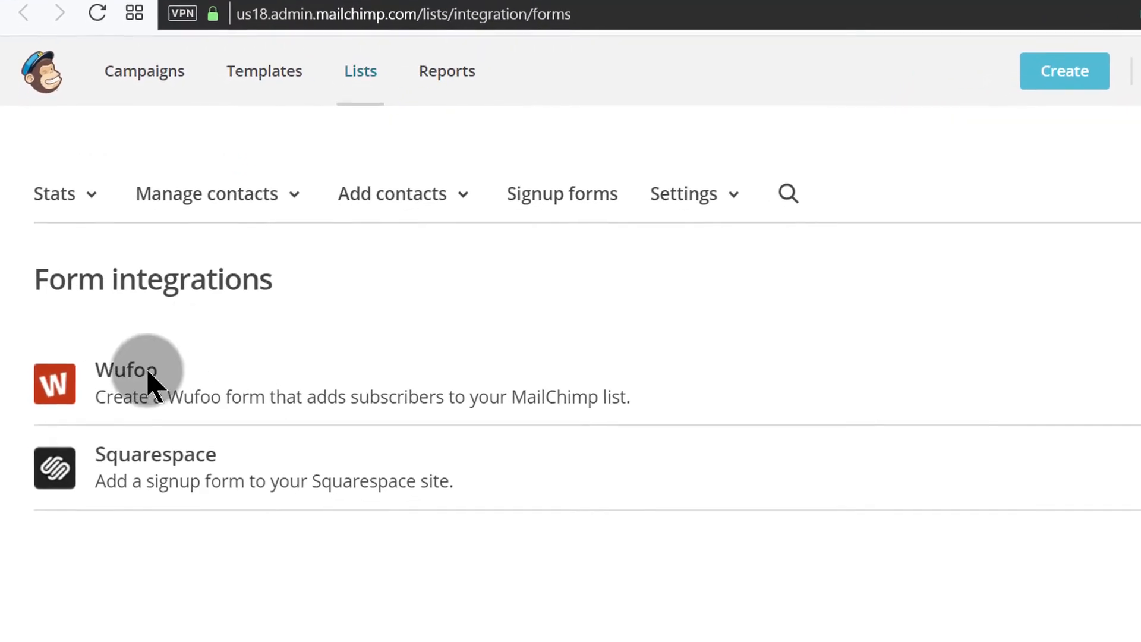
{"action": "left_click_drag", "start_coordinate": [237, 309], "coordinate": [183, 415]}
{"action": "left_click", "coordinate": [198, 383]}
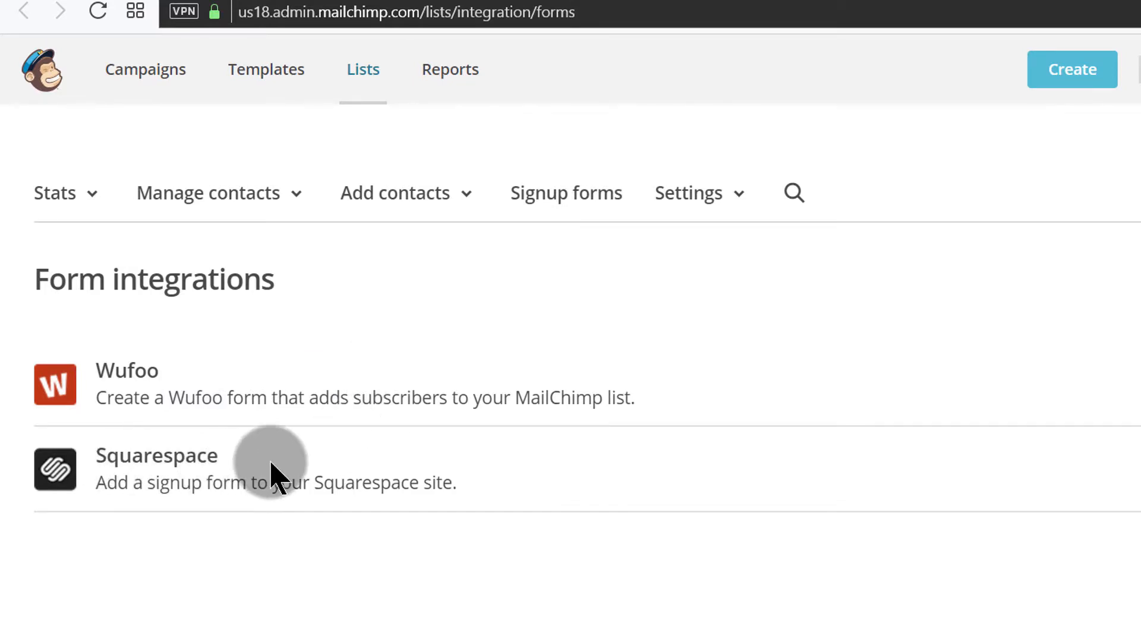
{"action": "left_click", "coordinate": [101, 366]}
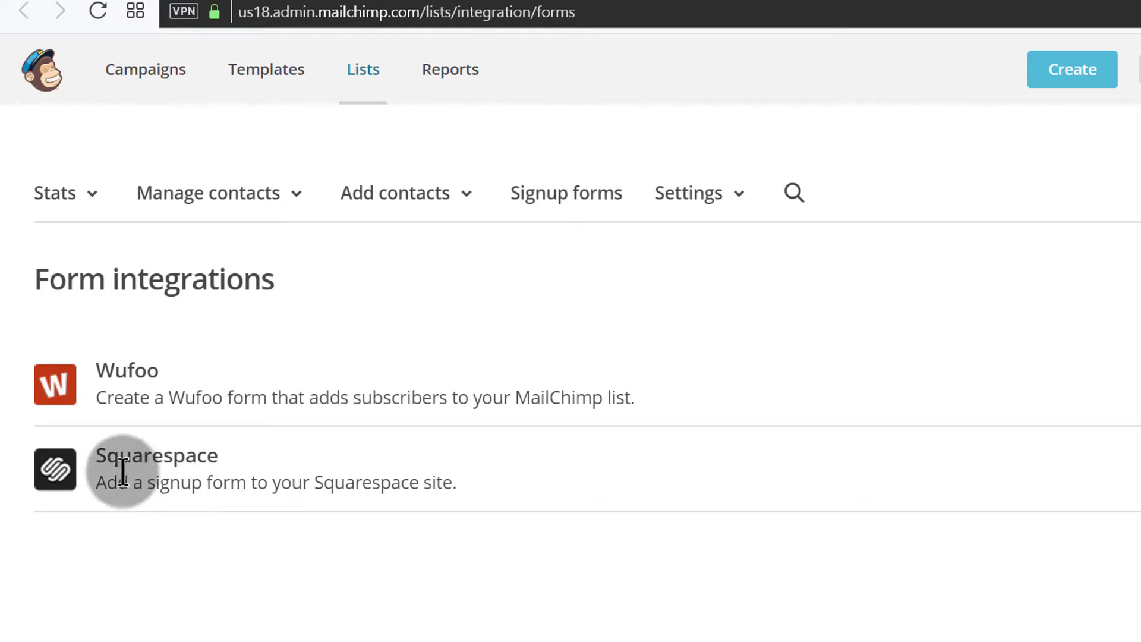
{"action": "left_click_drag", "start_coordinate": [98, 455], "coordinate": [216, 463]}
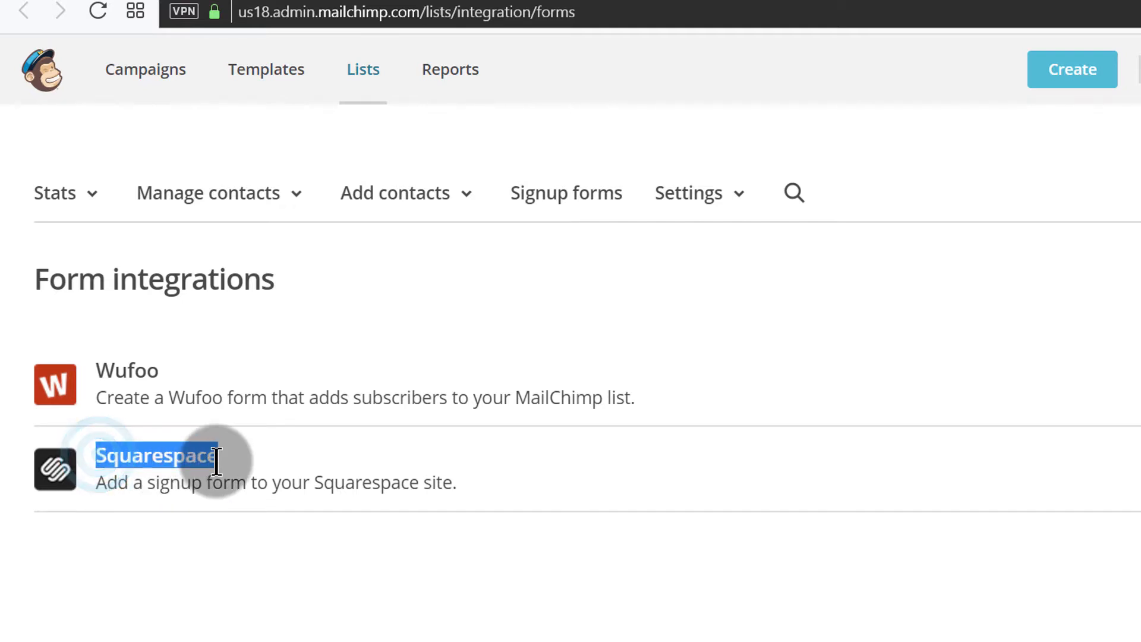
{"action": "left_click", "coordinate": [192, 462]}
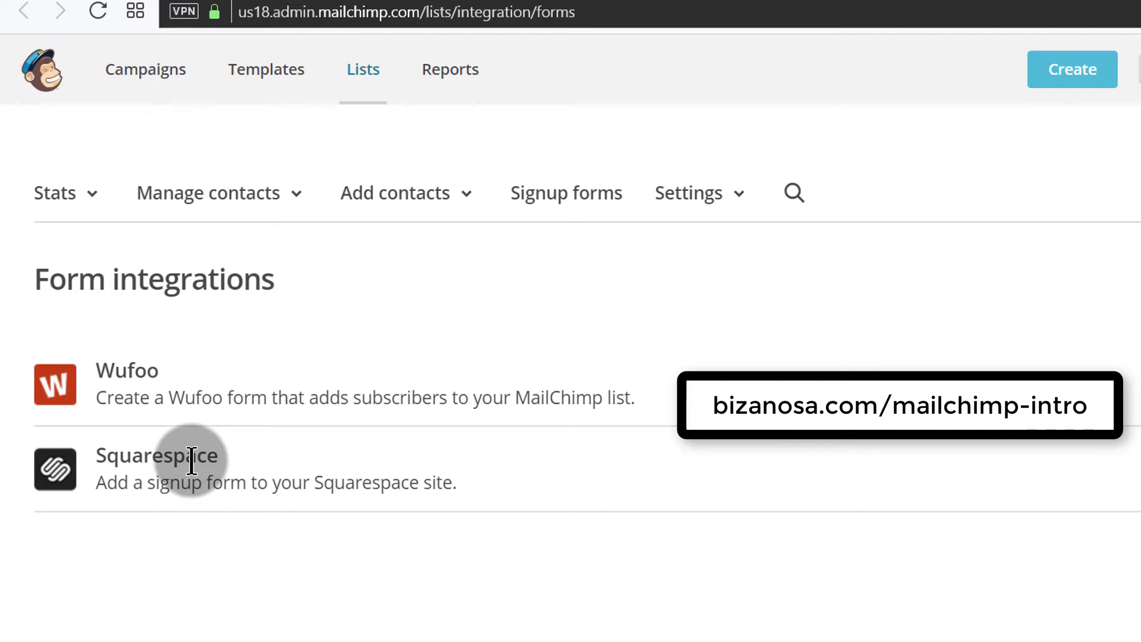
- View the Subscriber pop-up editor and examine its design settings, including format, display timing, image alignment and button colors
{"action": "left_click", "coordinate": [192, 461]}
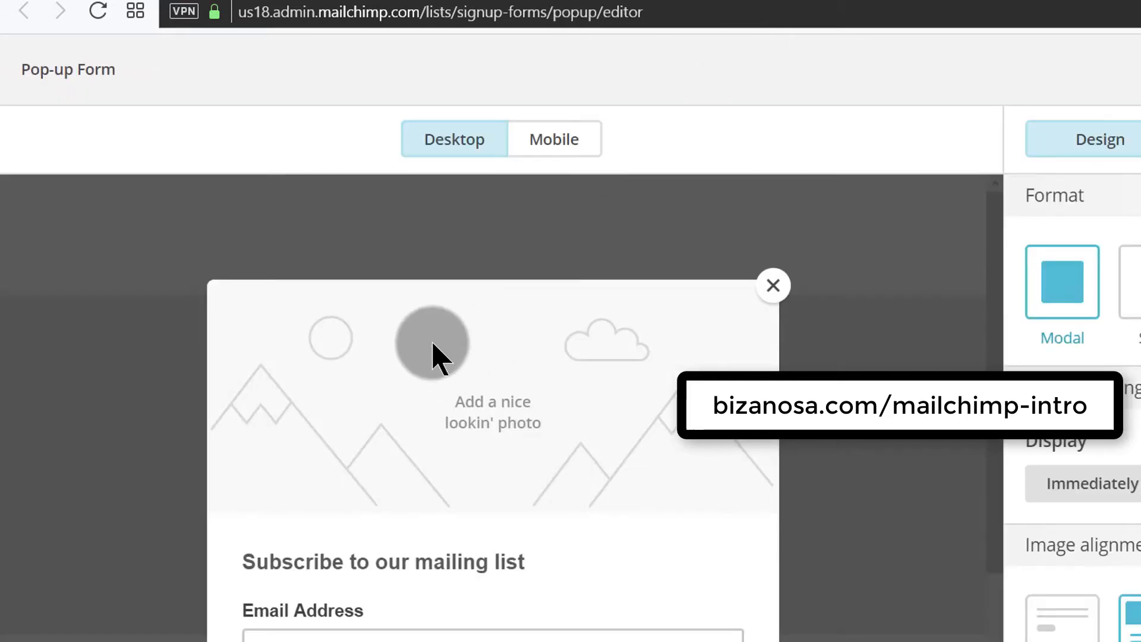
{"action": "scroll", "coordinate": [579, 371], "scroll_direction": "down", "scroll_amount": 3}
{"action": "scroll", "coordinate": [765, 440], "scroll_direction": "up", "scroll_amount": 3}
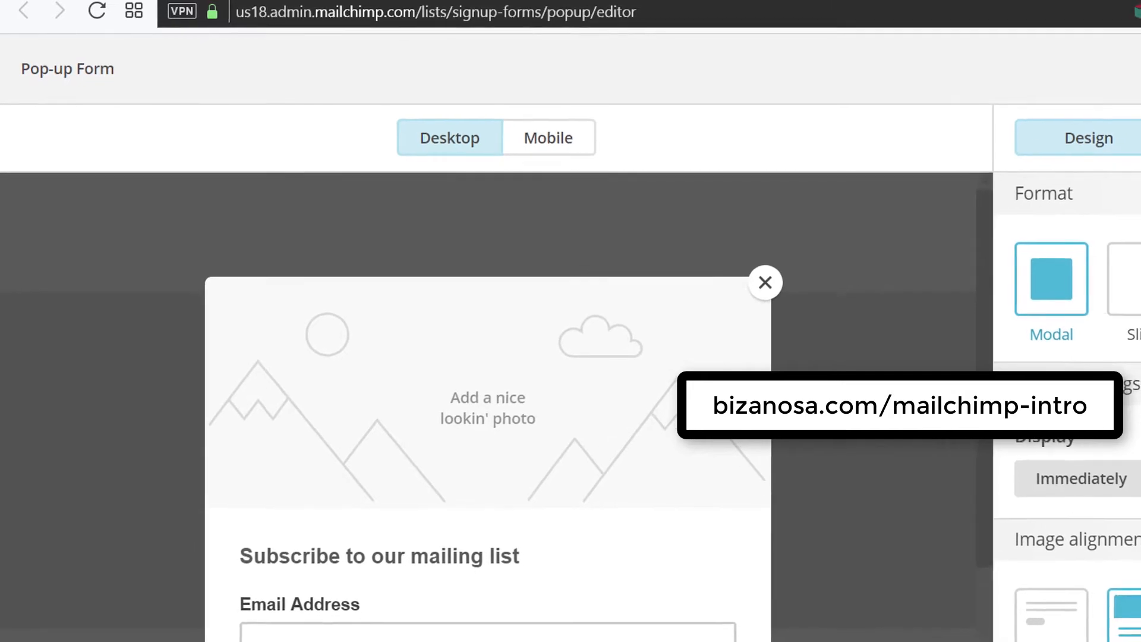
{"action": "scroll", "coordinate": [1138, 351], "scroll_direction": "down", "scroll_amount": 5}
{"action": "scroll", "coordinate": [1136, 387], "scroll_direction": "down", "scroll_amount": 5}
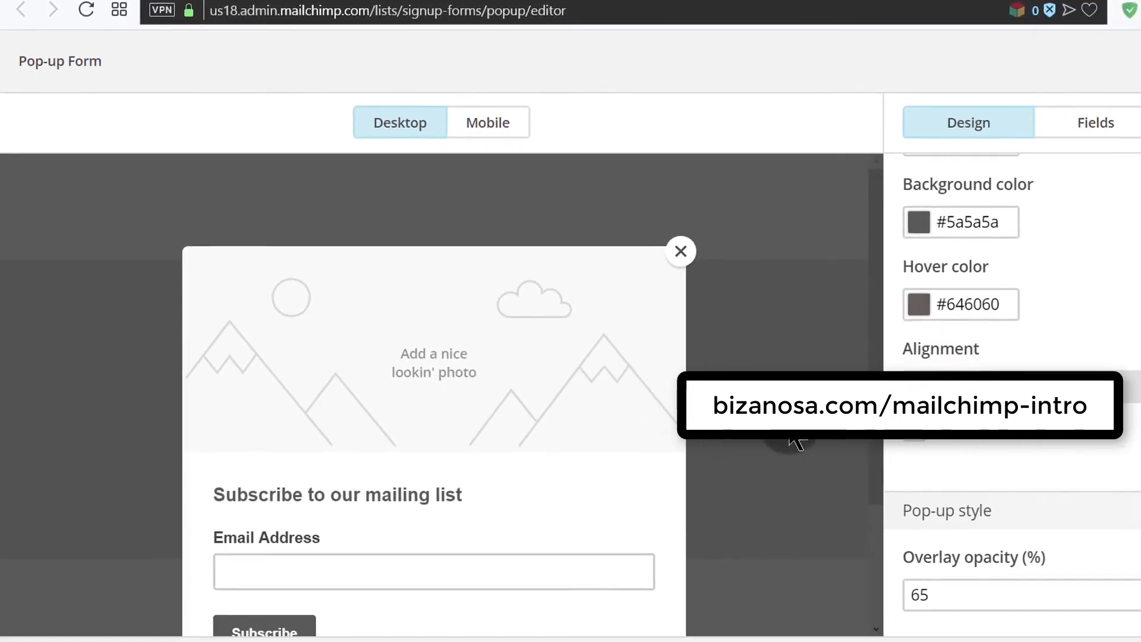
{"action": "scroll", "coordinate": [1027, 255], "scroll_direction": "up", "scroll_amount": 10}
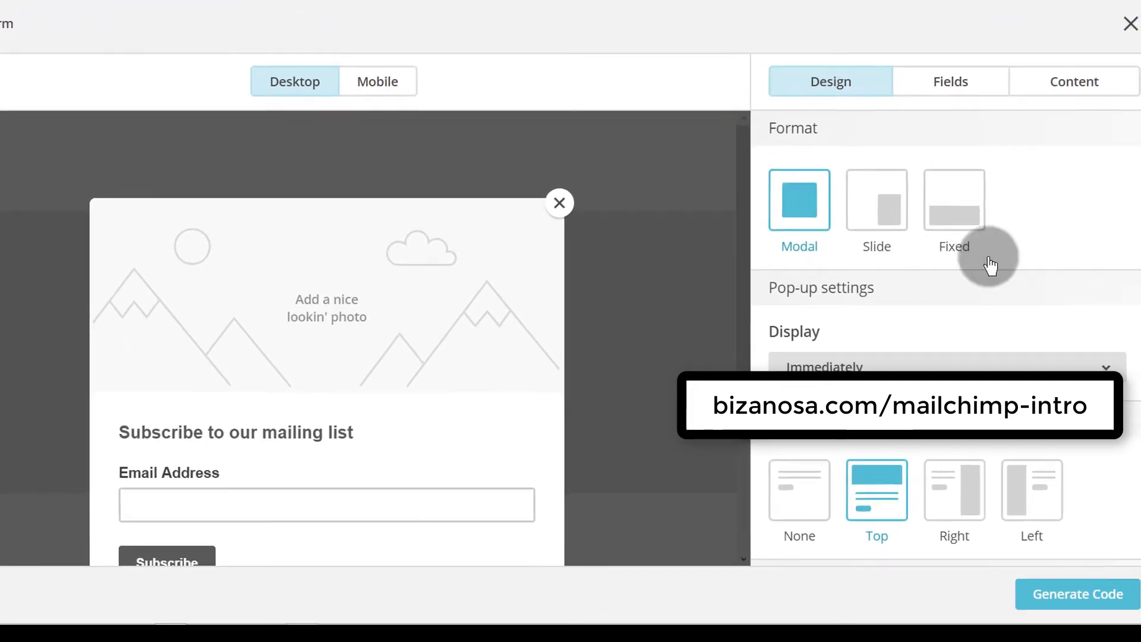
{"action": "scroll", "coordinate": [879, 309], "scroll_direction": "down", "scroll_amount": 2}
{"action": "left_click", "coordinate": [847, 274]}
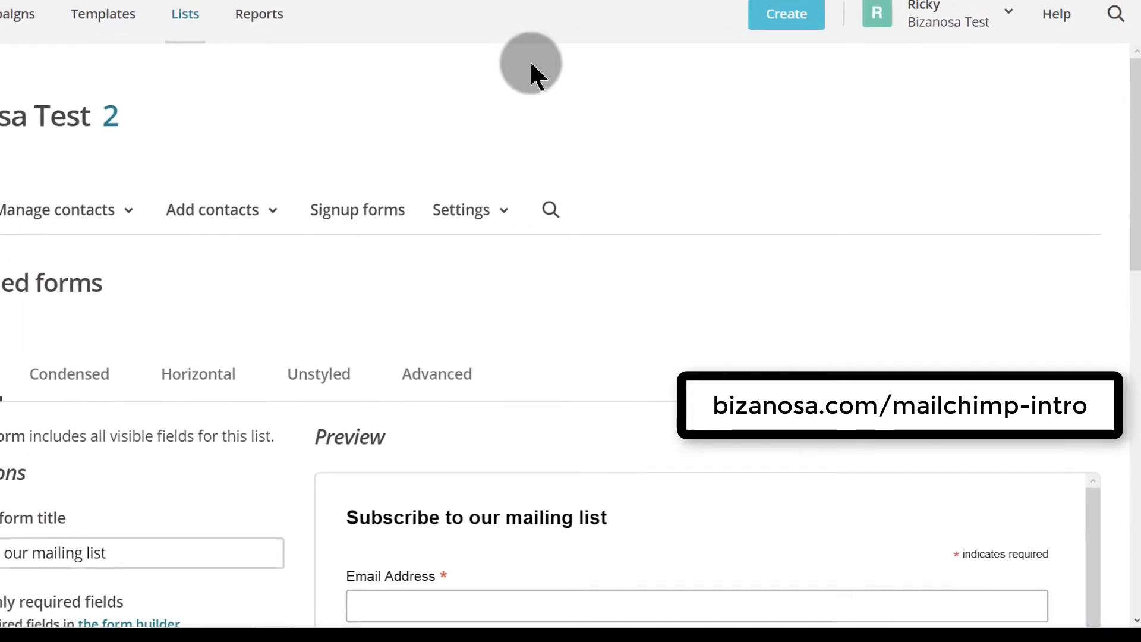
- Compare the Embedded forms page and its Classic form options with the signup forms overview
{"action": "scroll", "coordinate": [612, 351], "scroll_direction": "down", "scroll_amount": 5}
{"action": "scroll", "coordinate": [505, 419], "scroll_direction": "up", "scroll_amount": 2}
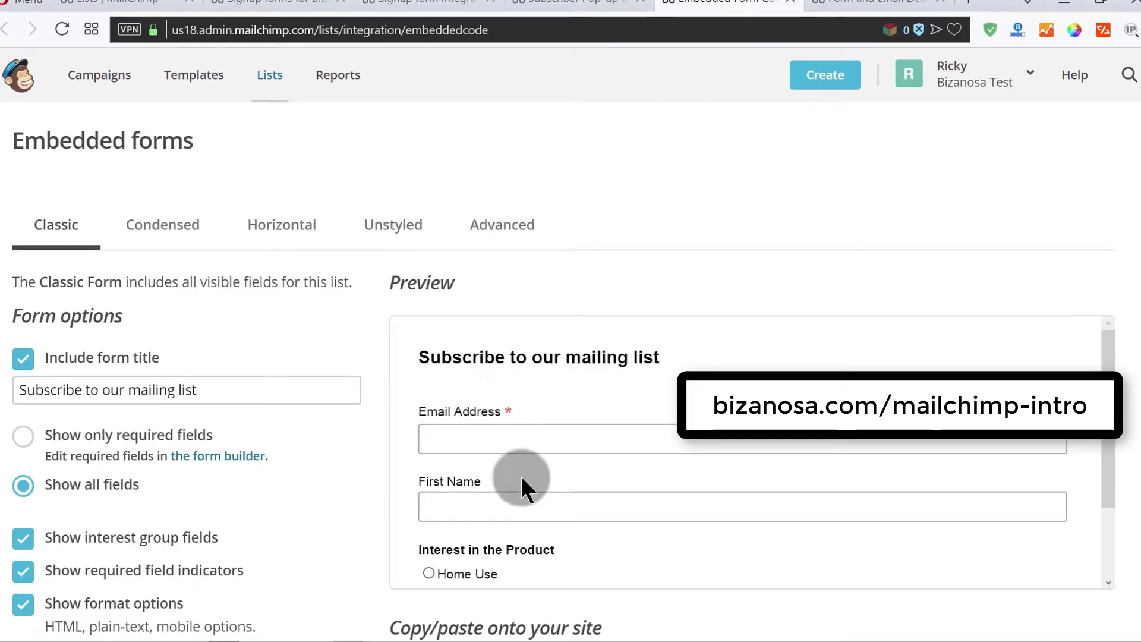
{"action": "left_click", "coordinate": [300, 3]}
{"action": "scroll", "coordinate": [294, 344], "scroll_direction": "up", "scroll_amount": 8}
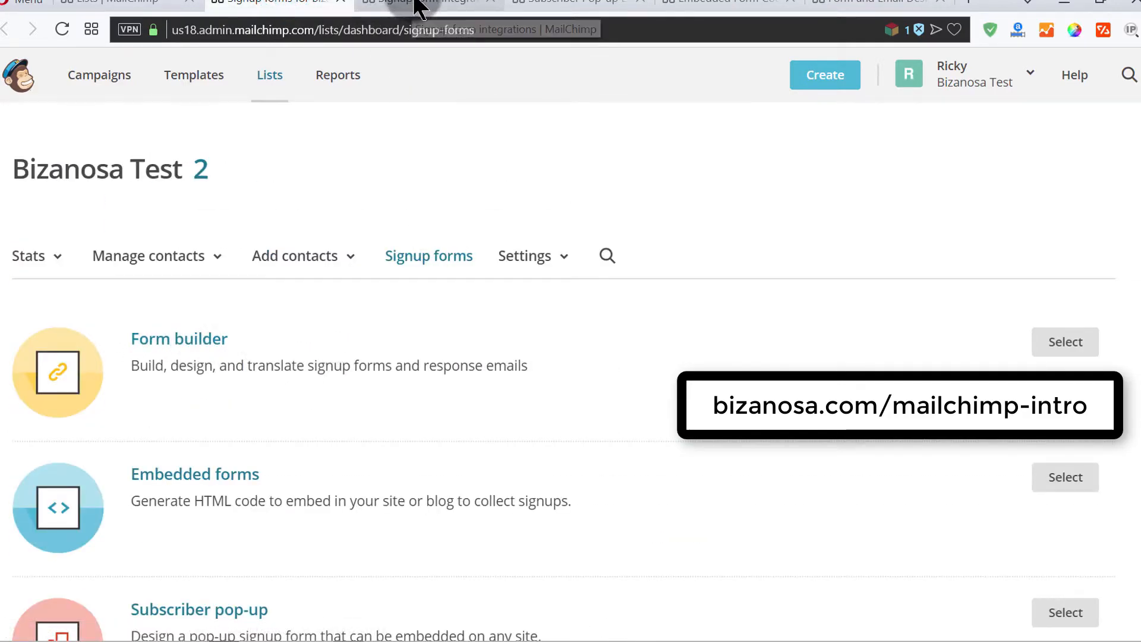
{"action": "left_click", "coordinate": [719, 6]}
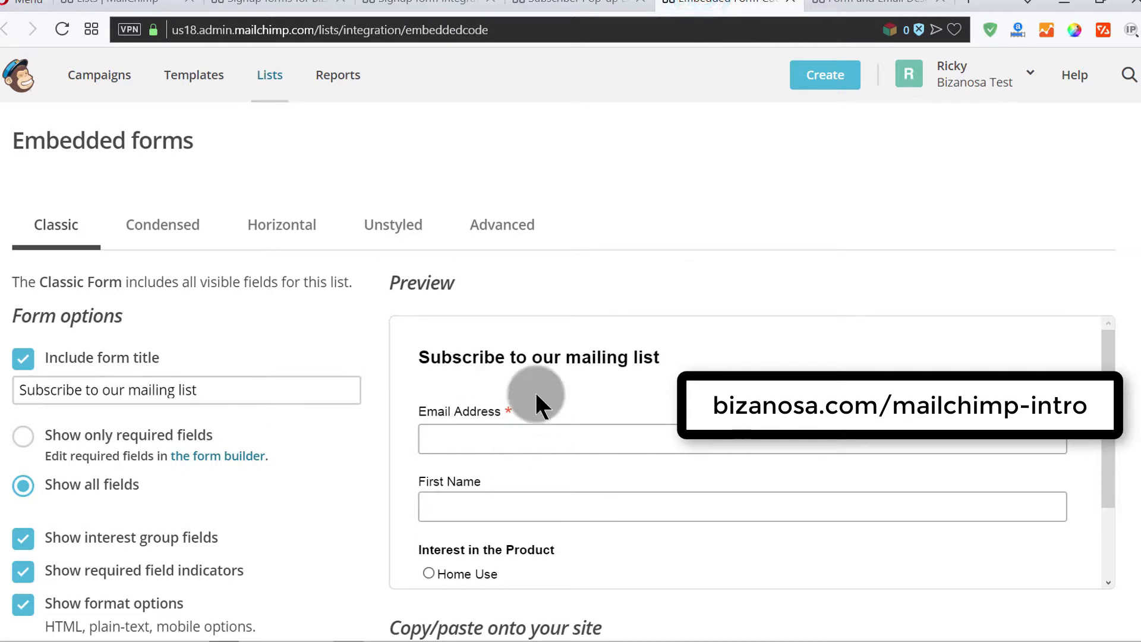
{"action": "scroll", "coordinate": [523, 381], "scroll_direction": "down", "scroll_amount": 2}
{"action": "scroll", "coordinate": [522, 464], "scroll_direction": "up", "scroll_amount": 2}
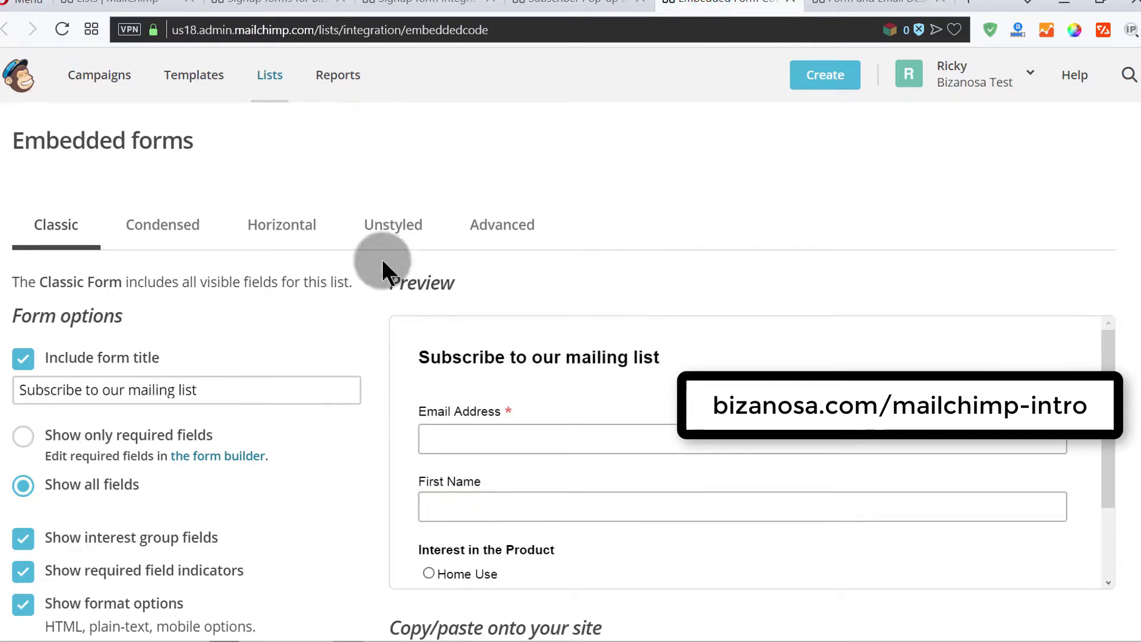
- Examine the Interest in the Product group with its Home Use and To Sell choices in the Classic form preview
{"action": "scroll", "coordinate": [466, 410], "scroll_direction": "down", "scroll_amount": 2}
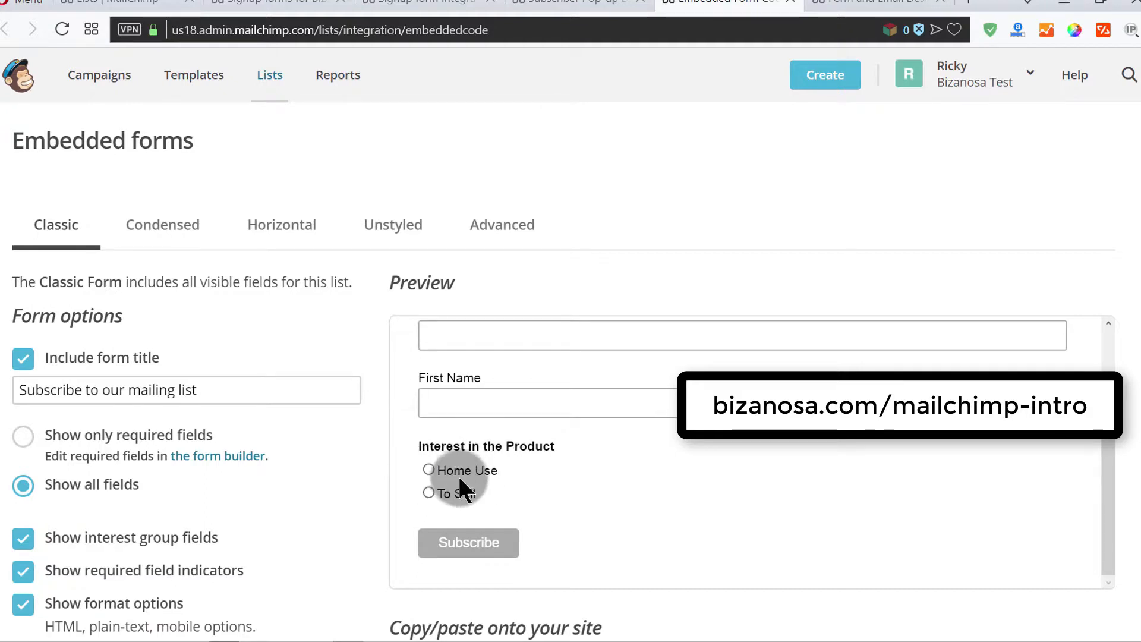
{"action": "left_click_drag", "start_coordinate": [415, 442], "coordinate": [476, 479]}
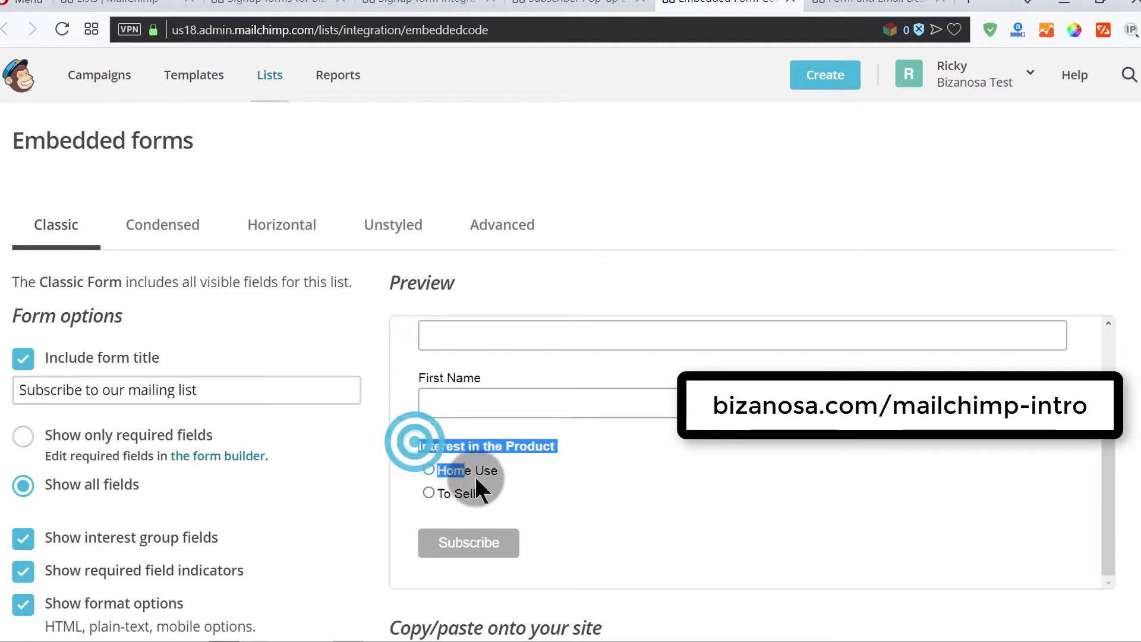
{"action": "left_click", "coordinate": [496, 492]}
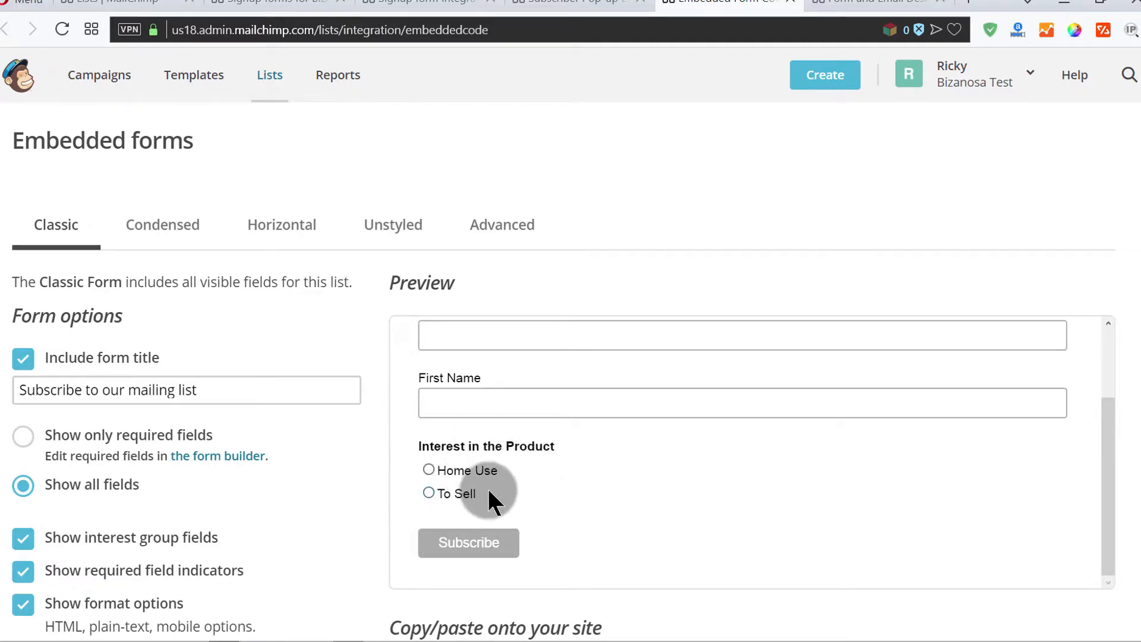
{"action": "scroll", "coordinate": [475, 476], "scroll_direction": "up", "scroll_amount": 4}
{"action": "scroll", "coordinate": [530, 434], "scroll_direction": "down", "scroll_amount": 4}
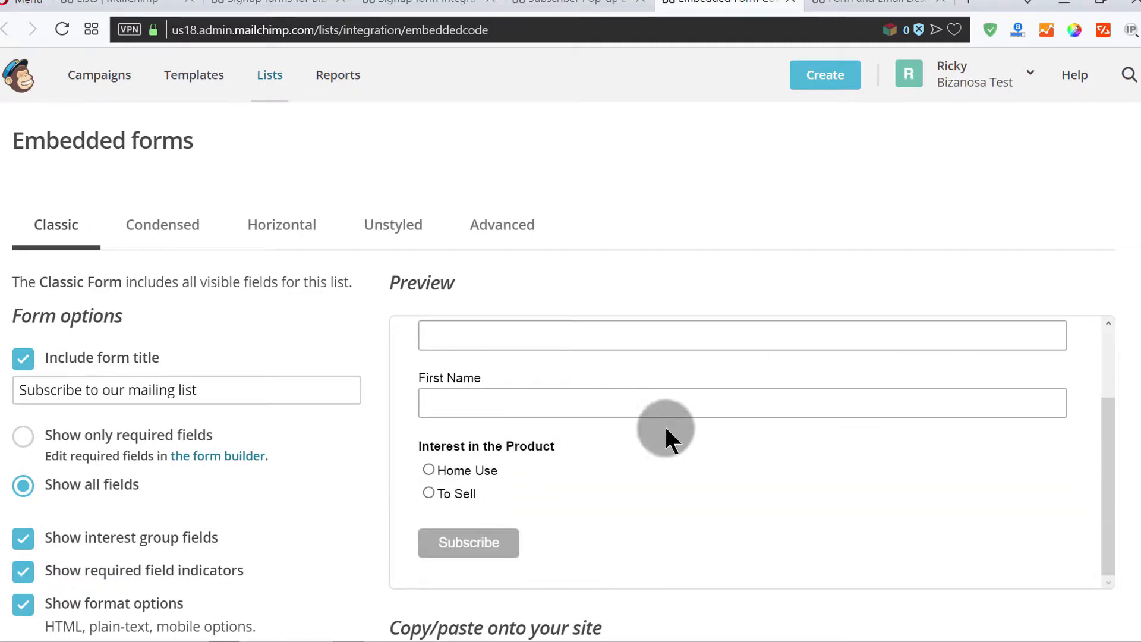
- Select the Classic form's whole embed code under Copy/paste onto your site, look through it, and clear the selection
{"action": "scroll", "coordinate": [899, 189], "scroll_direction": "down", "scroll_amount": 1}
{"action": "scroll", "coordinate": [899, 189], "scroll_direction": "down", "scroll_amount": 7}
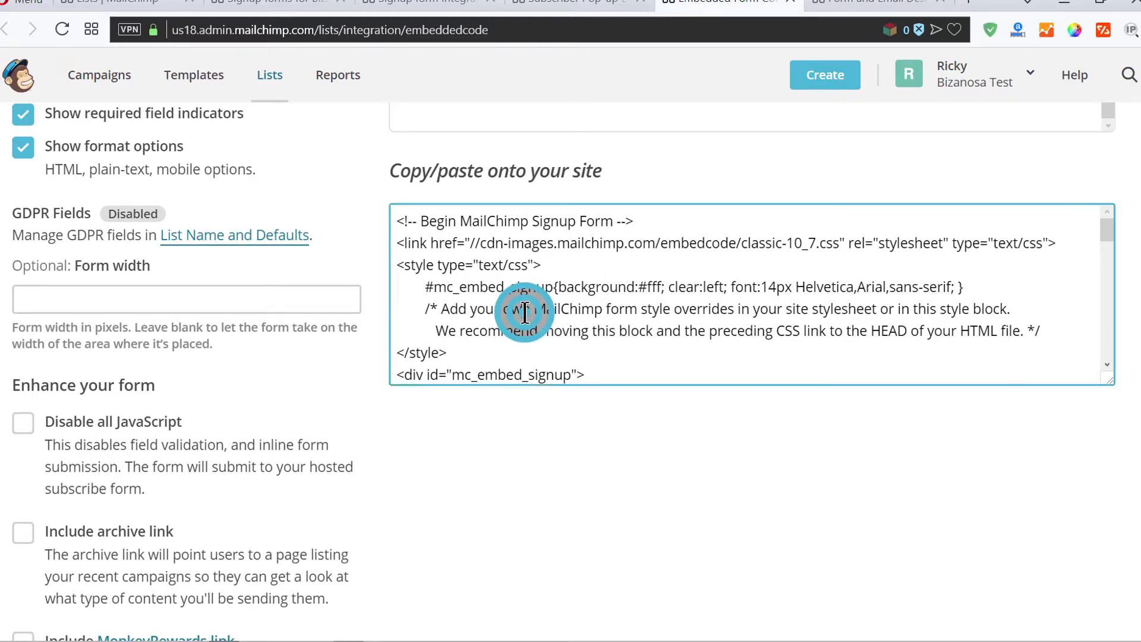
{"action": "left_click", "coordinate": [523, 311]}
{"action": "scroll", "coordinate": [523, 309], "scroll_direction": "down", "scroll_amount": 10}
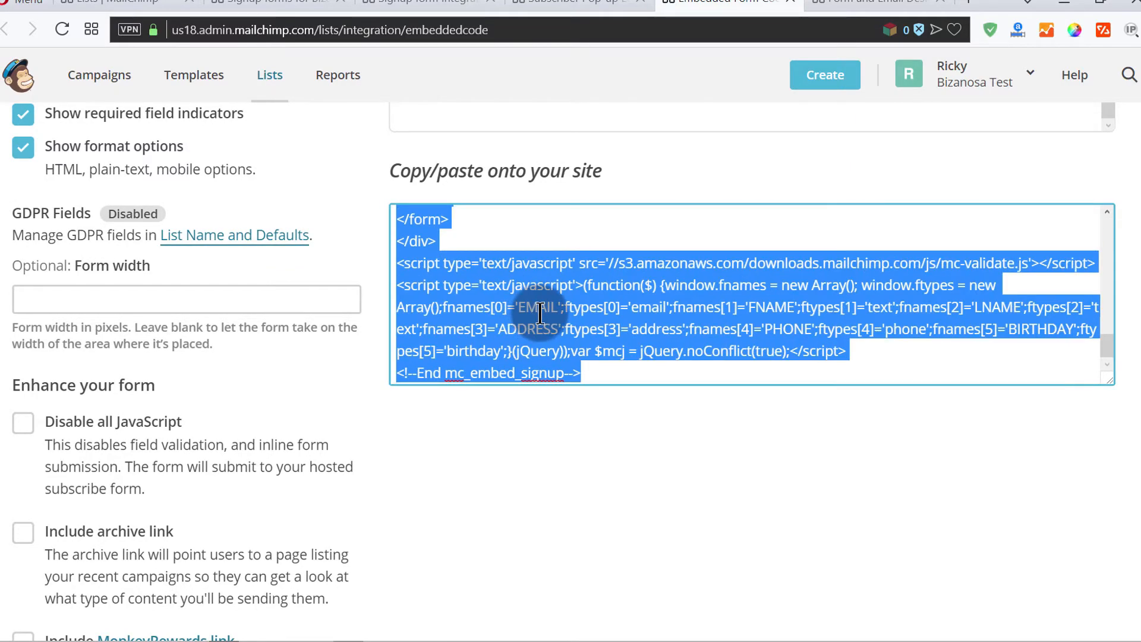
{"action": "scroll", "coordinate": [539, 309], "scroll_direction": "up", "scroll_amount": 7}
{"action": "scroll", "coordinate": [479, 499], "scroll_direction": "up", "scroll_amount": 14}
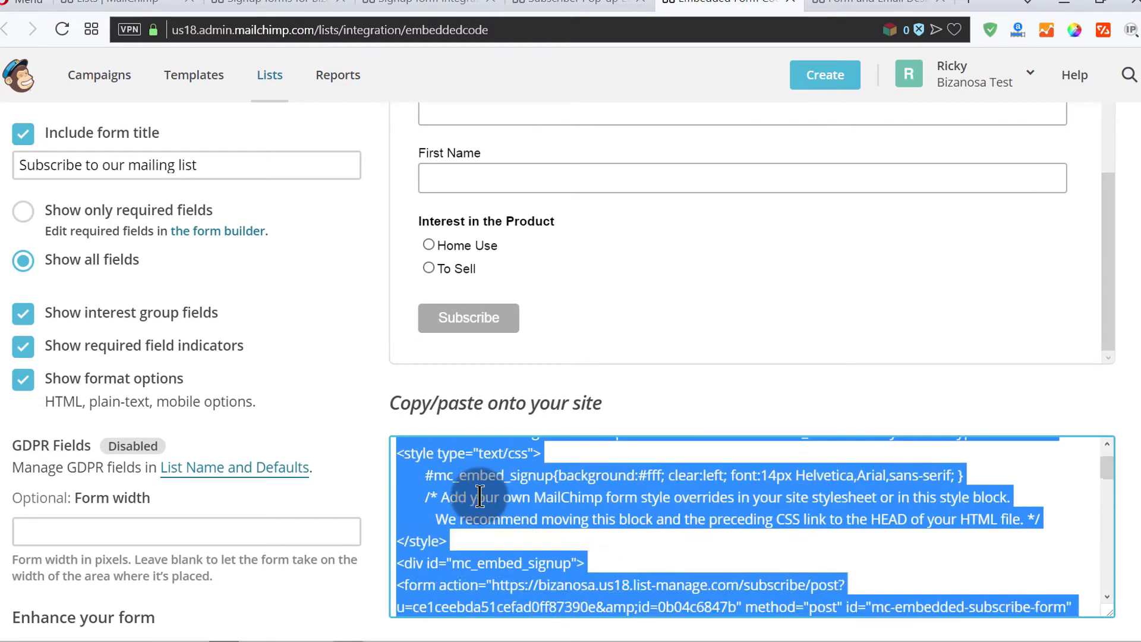
{"action": "scroll", "coordinate": [539, 482], "scroll_direction": "down", "scroll_amount": 6}
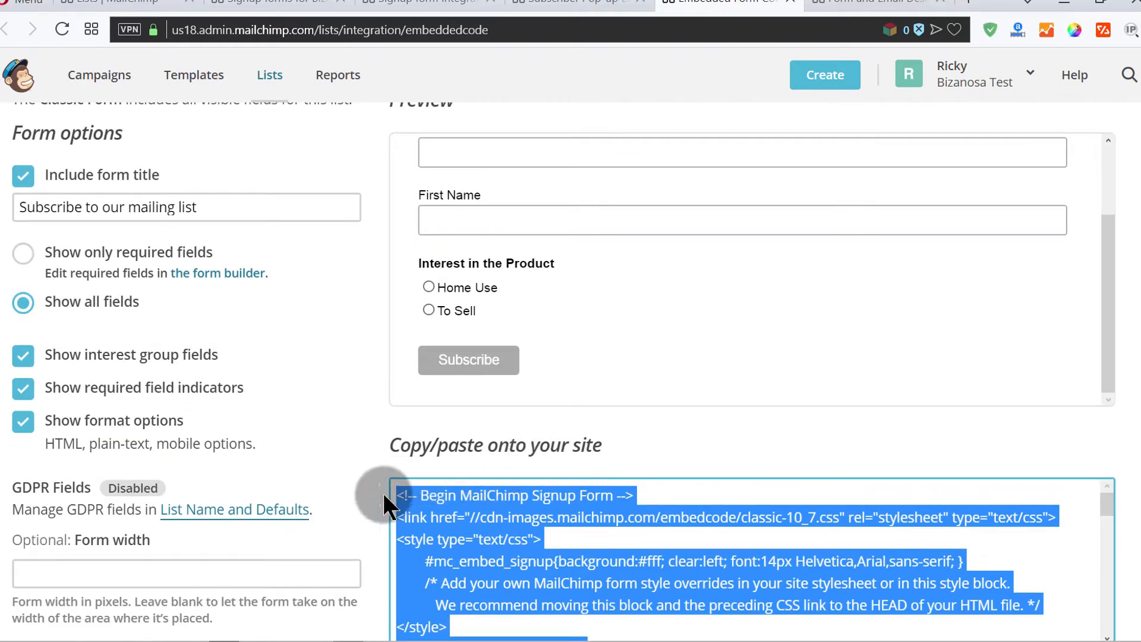
{"action": "left_click", "coordinate": [487, 548]}
- View the Form builder page and look through the signup form's fields, available field types and form settings
{"action": "left_click", "coordinate": [868, 4]}
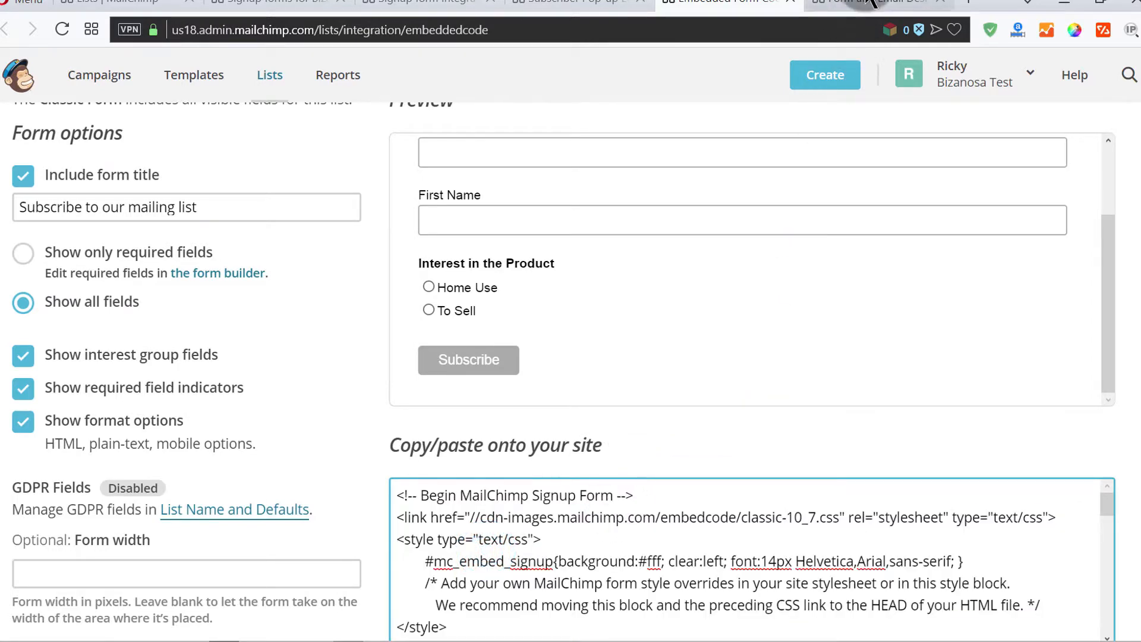
{"action": "scroll", "coordinate": [321, 357], "scroll_direction": "down", "scroll_amount": 5}
{"action": "scroll", "coordinate": [458, 380], "scroll_direction": "down", "scroll_amount": 8}
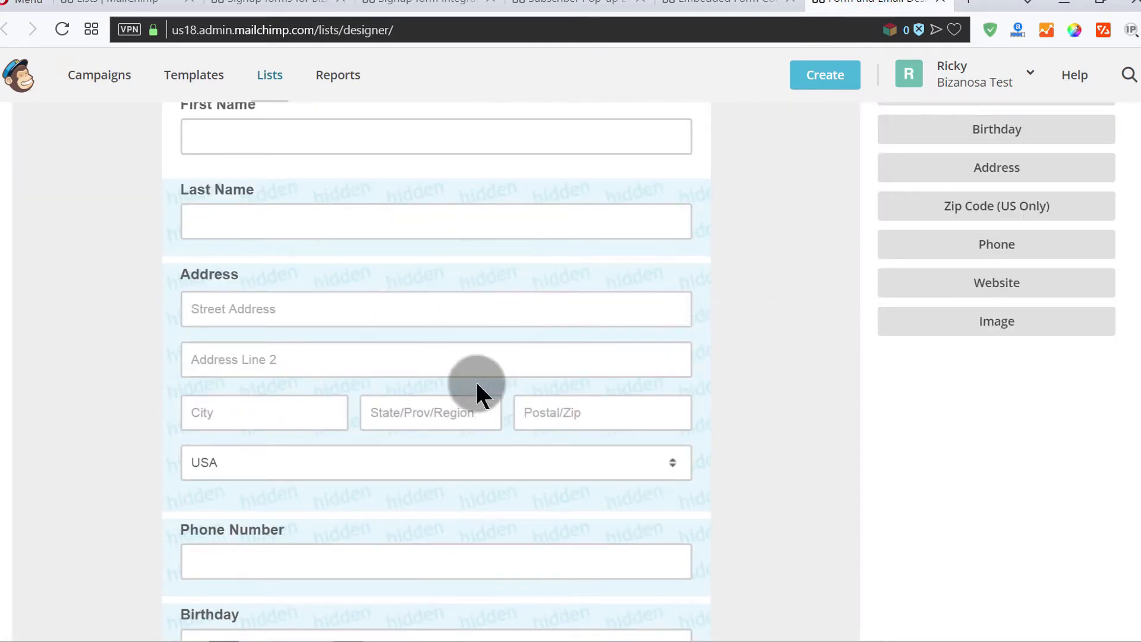
{"action": "scroll", "coordinate": [506, 363], "scroll_direction": "down", "scroll_amount": 10}
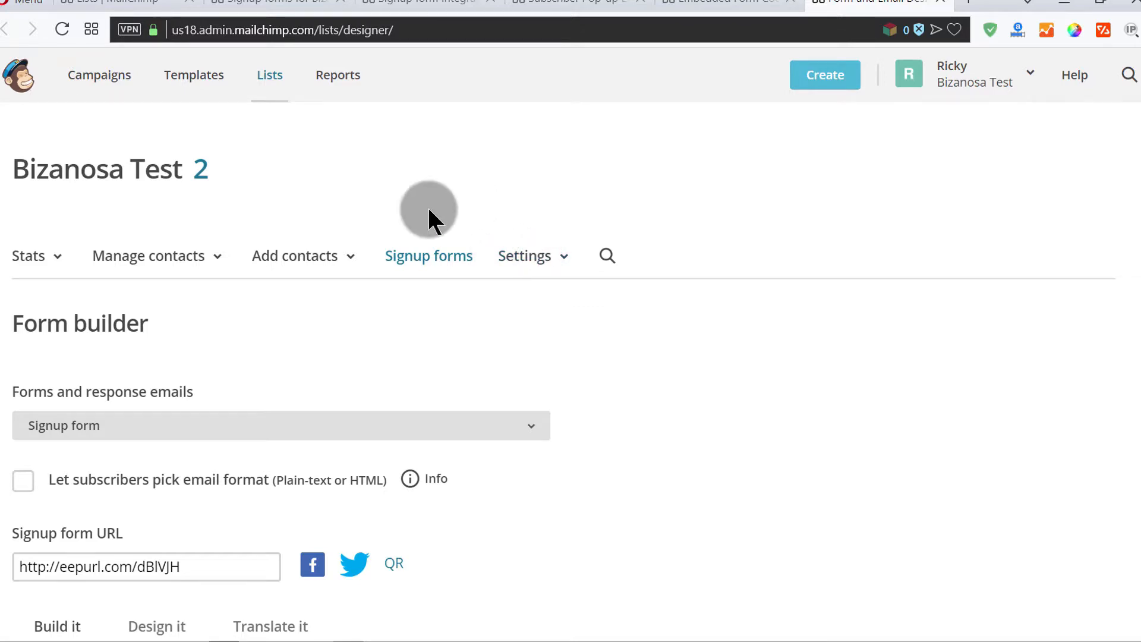
{"action": "scroll", "coordinate": [382, 309], "scroll_direction": "down", "scroll_amount": 3}
{"action": "scroll", "coordinate": [375, 293], "scroll_direction": "up", "scroll_amount": 3}
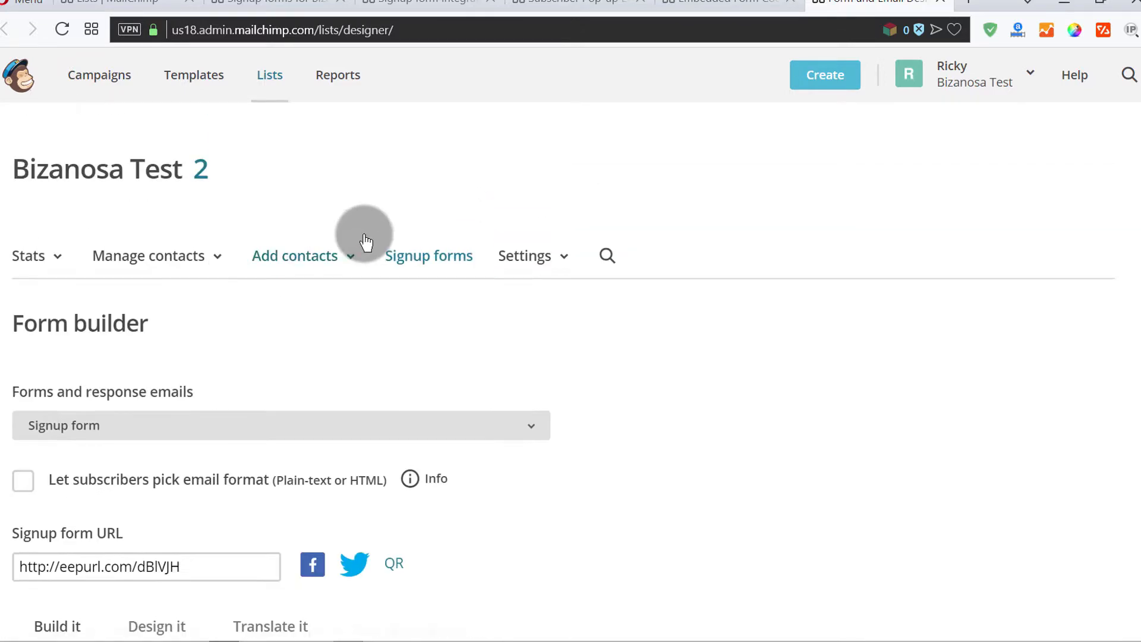
- Return to the Lists overview page
{"action": "left_click", "coordinate": [262, 7]}
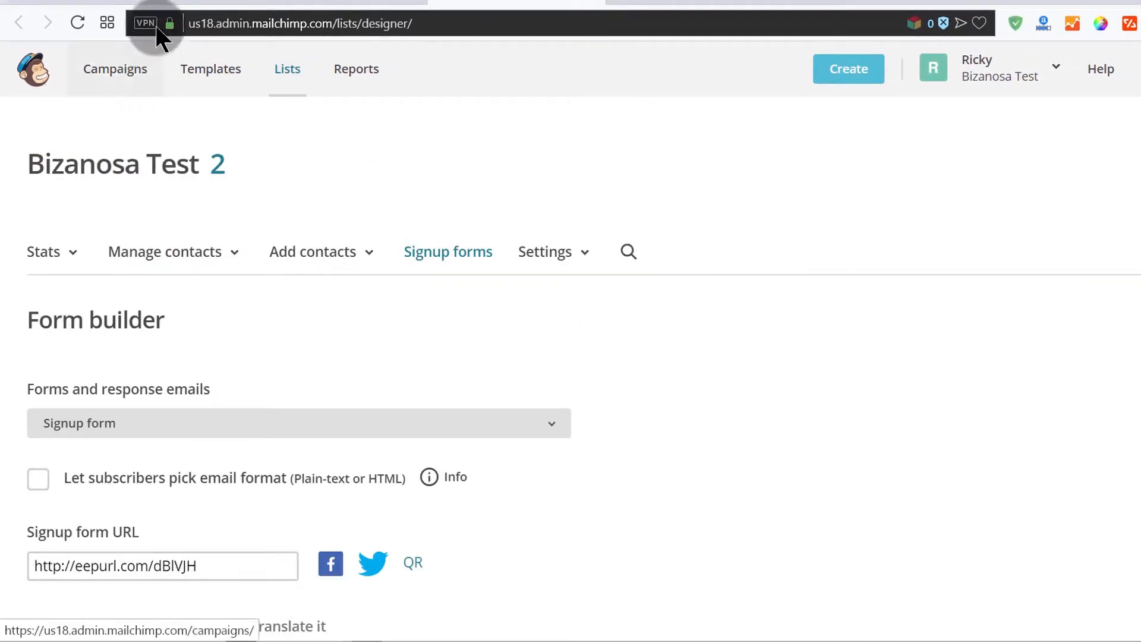
{"action": "left_click", "coordinate": [155, 2]}
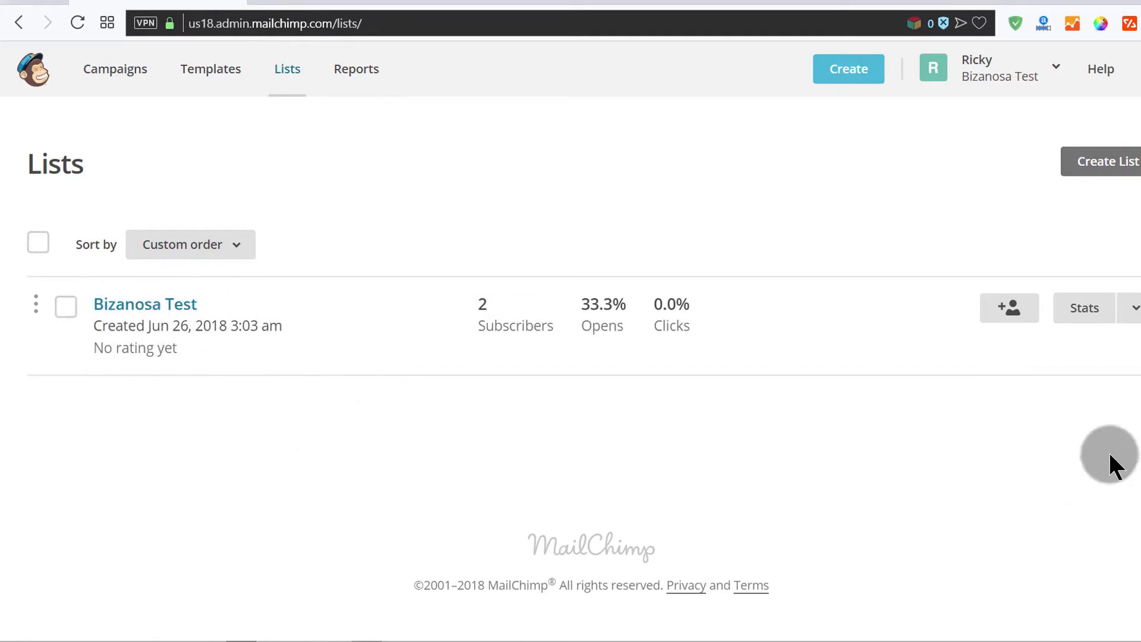
- Open the Form builder for the Bizanosa Test list's signup forms
{"action": "left_click", "coordinate": [1135, 307]}
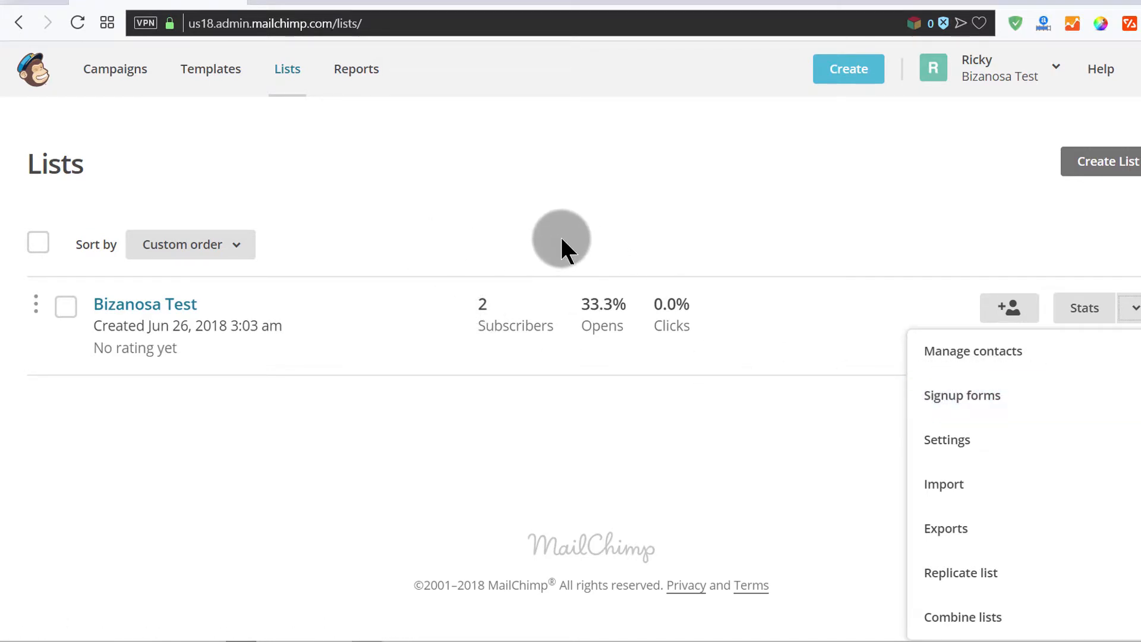
{"action": "left_click", "coordinate": [218, 260]}
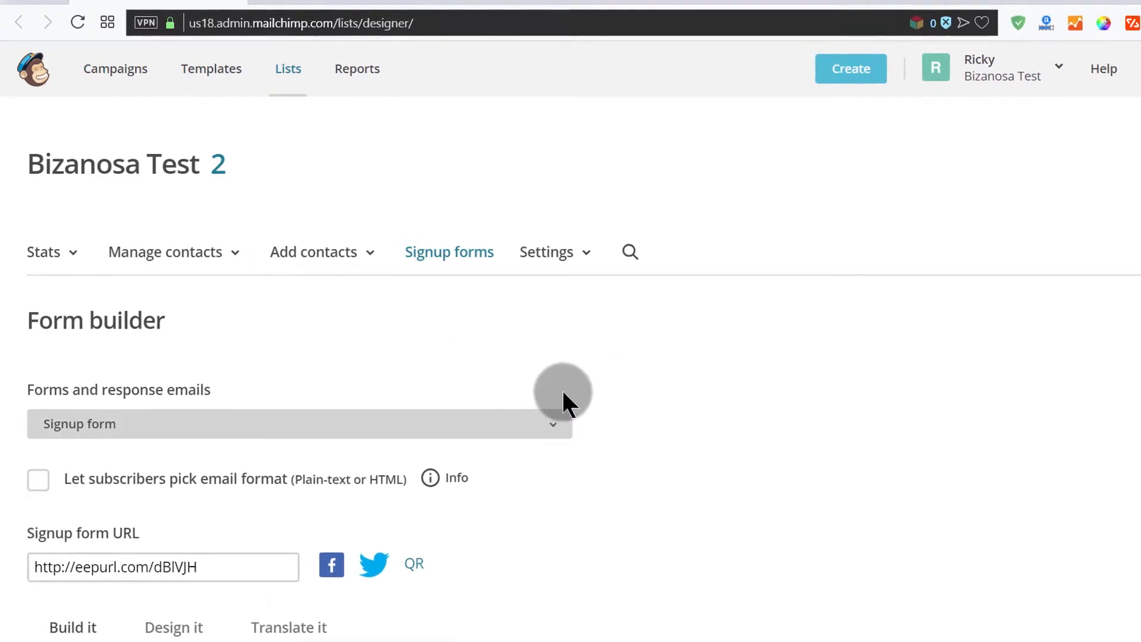
{"action": "left_click", "coordinate": [658, 380]}
- Examine the signup form URL, clear its selection, and look through the Form builder page
{"action": "scroll", "coordinate": [660, 390], "scroll_direction": "down", "scroll_amount": 3}
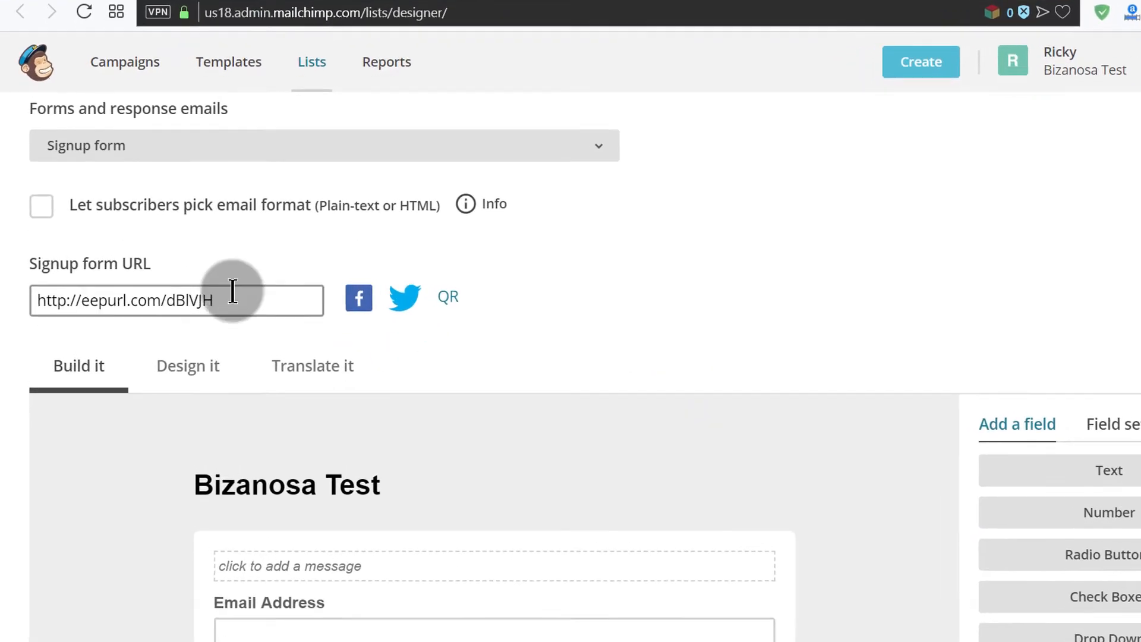
{"action": "left_click_drag", "start_coordinate": [218, 294], "coordinate": [1, 298]}
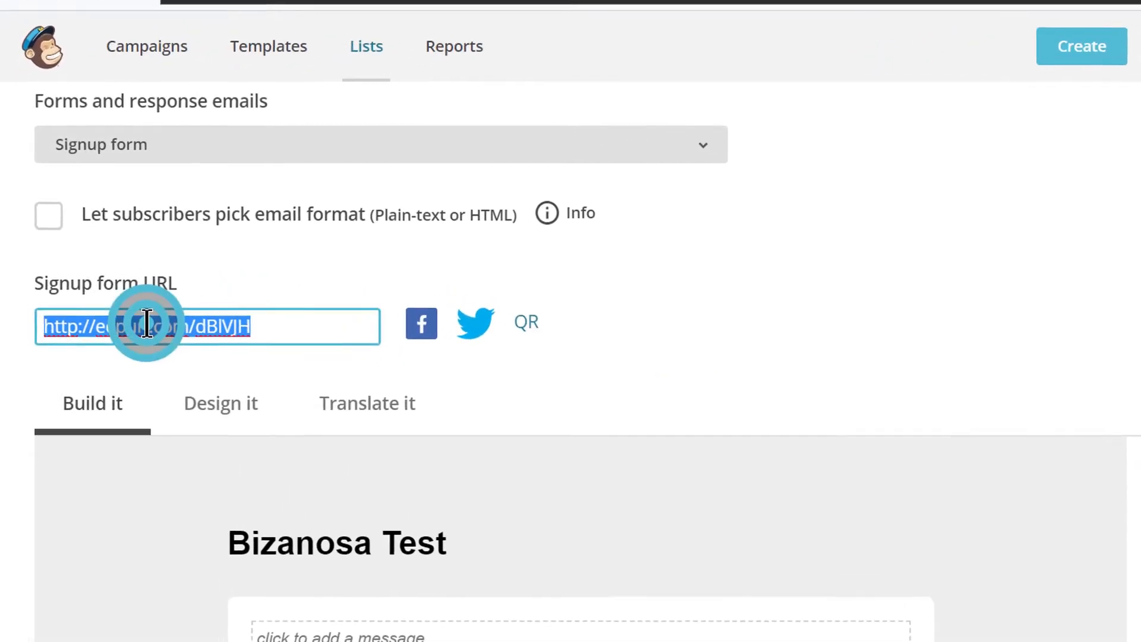
{"action": "left_click", "coordinate": [263, 318]}
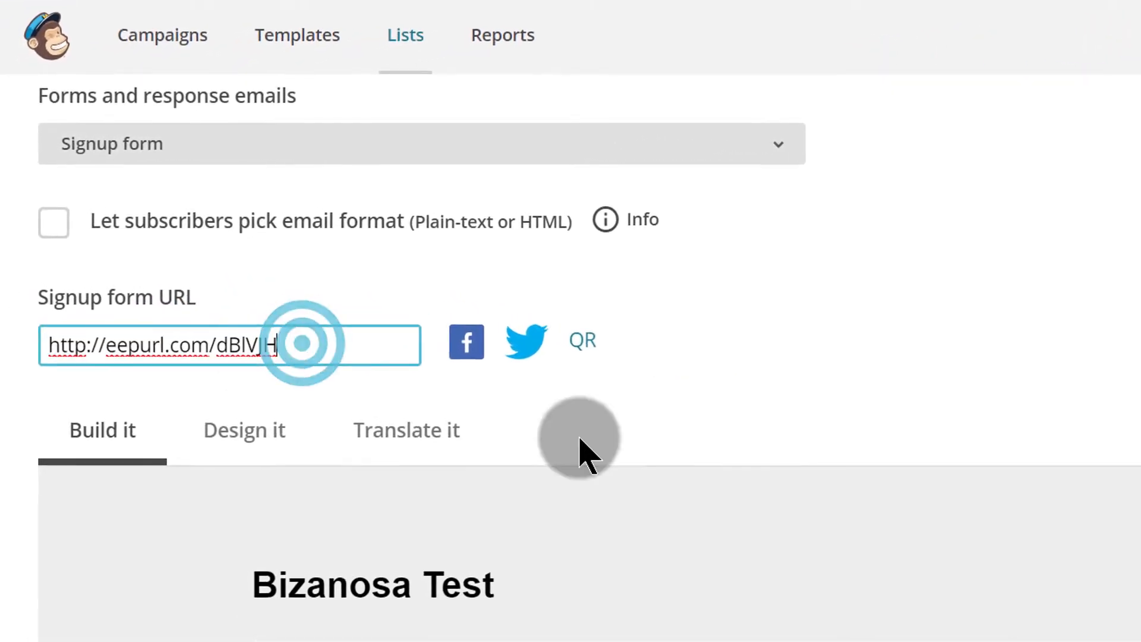
{"action": "scroll", "coordinate": [654, 455], "scroll_direction": "down", "scroll_amount": 5}
{"action": "scroll", "coordinate": [625, 586], "scroll_direction": "up", "scroll_amount": 10}
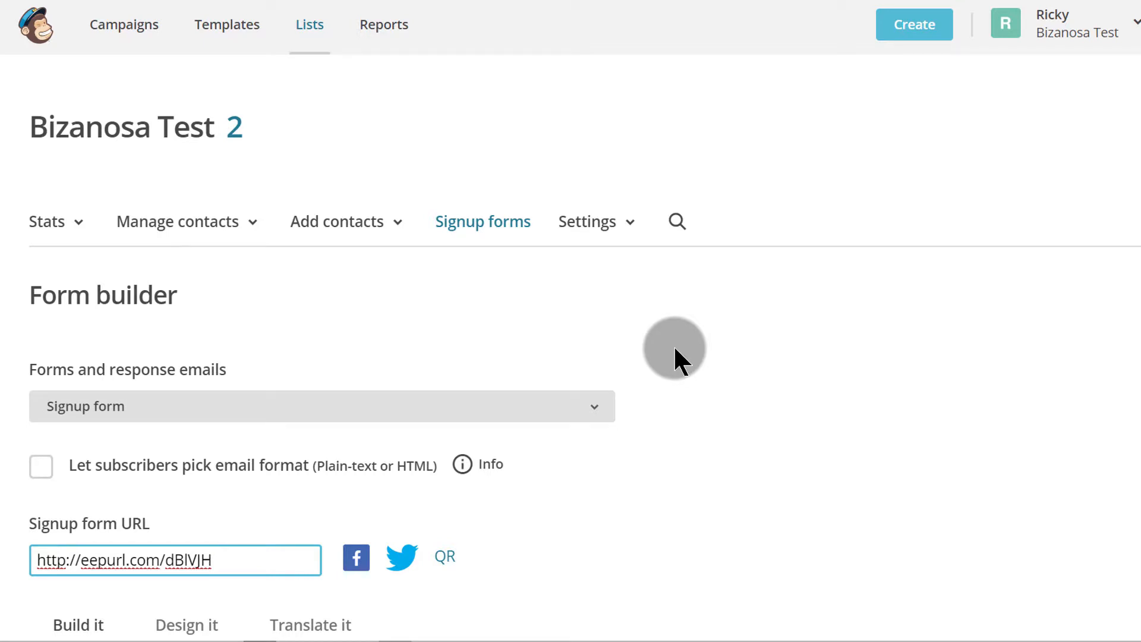
{"action": "scroll", "coordinate": [693, 347], "scroll_direction": "down", "scroll_amount": 5}
{"action": "scroll", "coordinate": [694, 347], "scroll_direction": "up", "scroll_amount": 5}
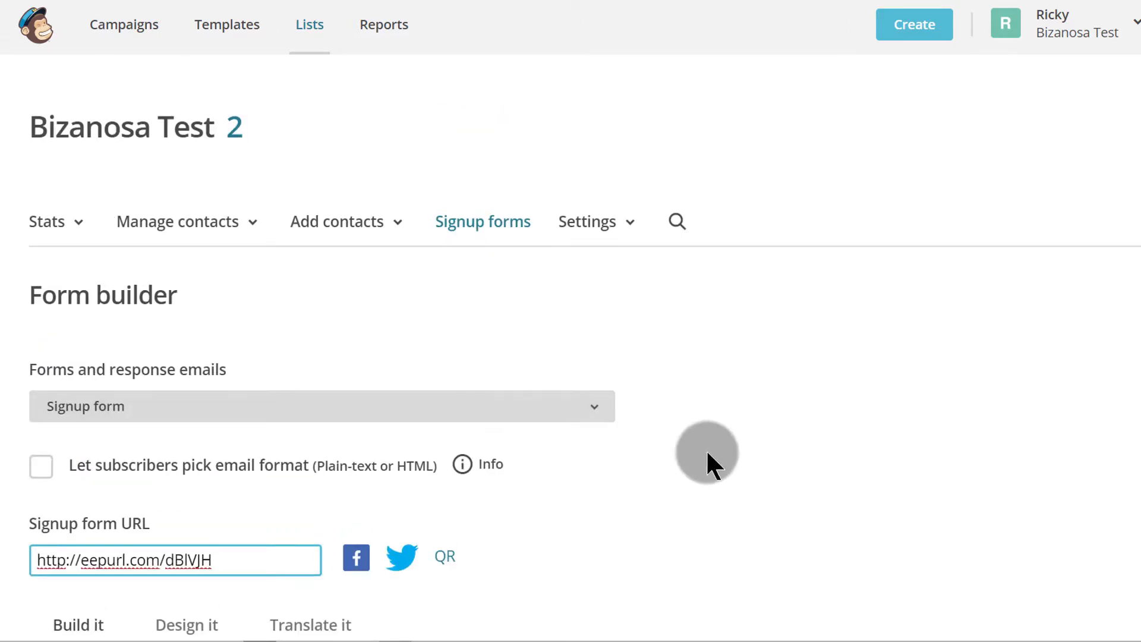
{"action": "scroll", "coordinate": [661, 365], "scroll_direction": "down", "scroll_amount": 3}
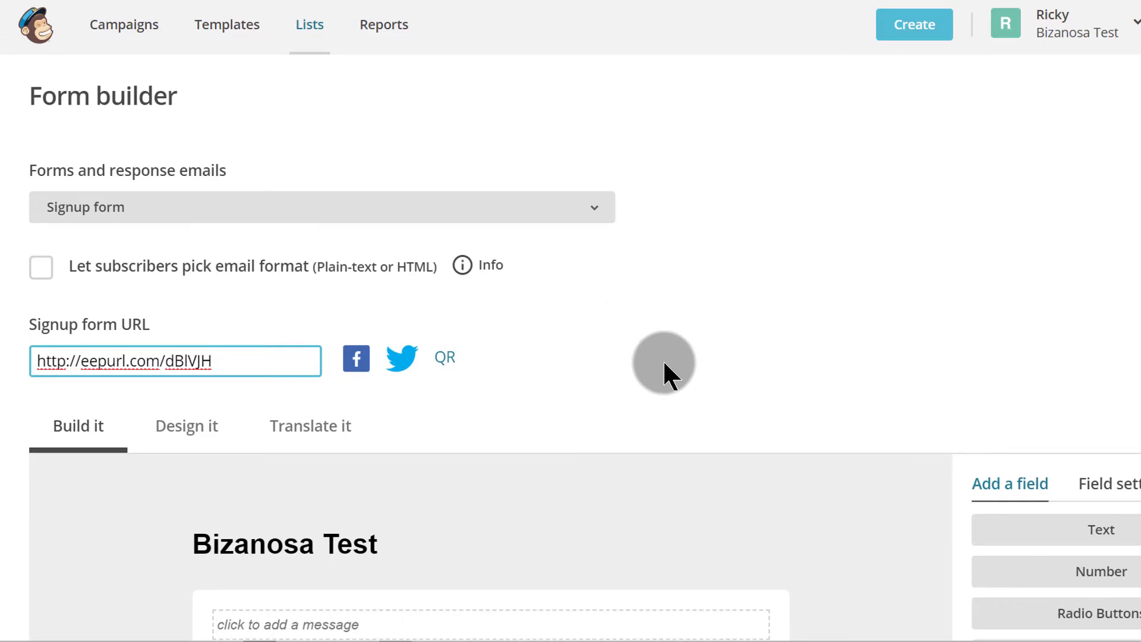
- Look through the available forms and response emails under Subscribe, Unsubscribe, Update Profile and Other Bits, leaving Signup form selected
{"action": "left_click", "coordinate": [569, 219]}
{"action": "scroll", "coordinate": [262, 305], "scroll_direction": "down", "scroll_amount": 1}
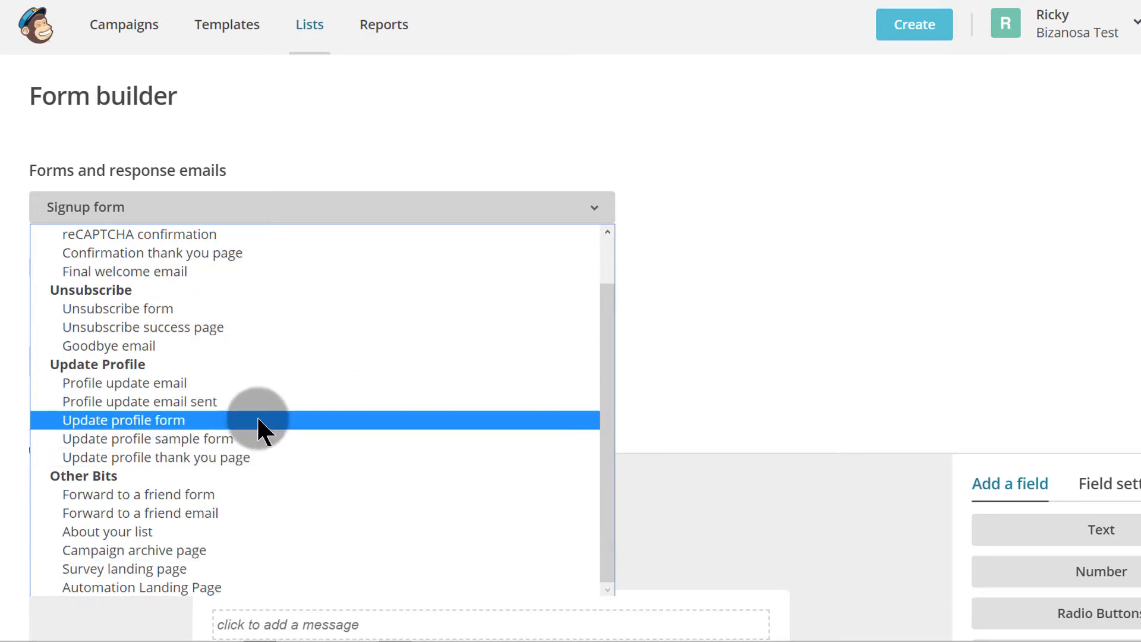
{"action": "scroll", "coordinate": [250, 410], "scroll_direction": "up", "scroll_amount": 2}
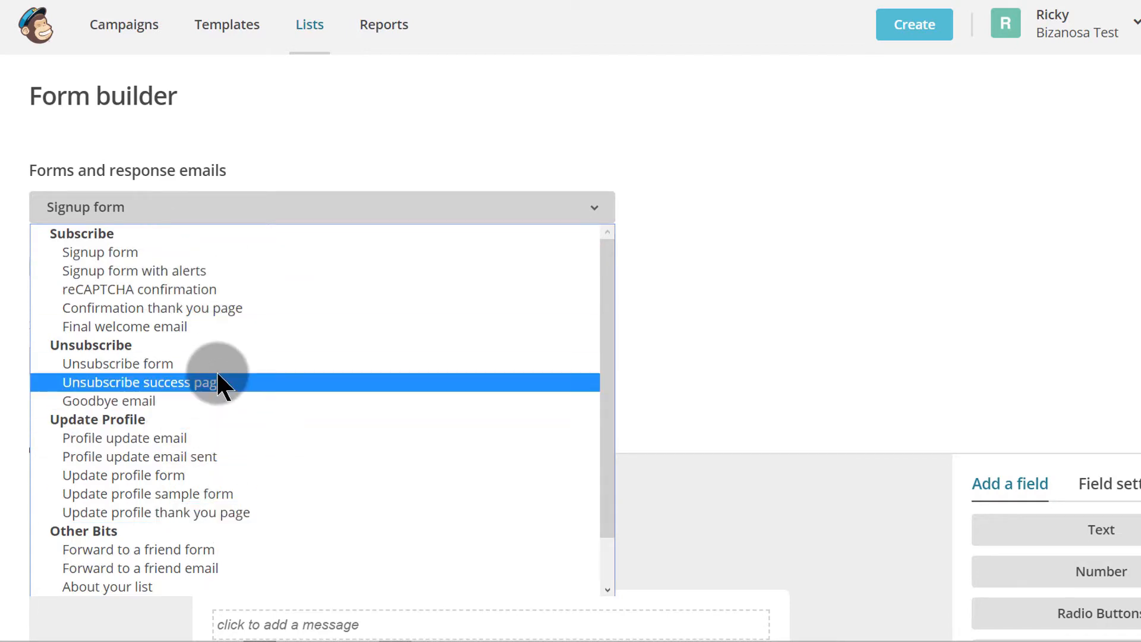
{"action": "scroll", "coordinate": [220, 383], "scroll_direction": "down", "scroll_amount": 2}
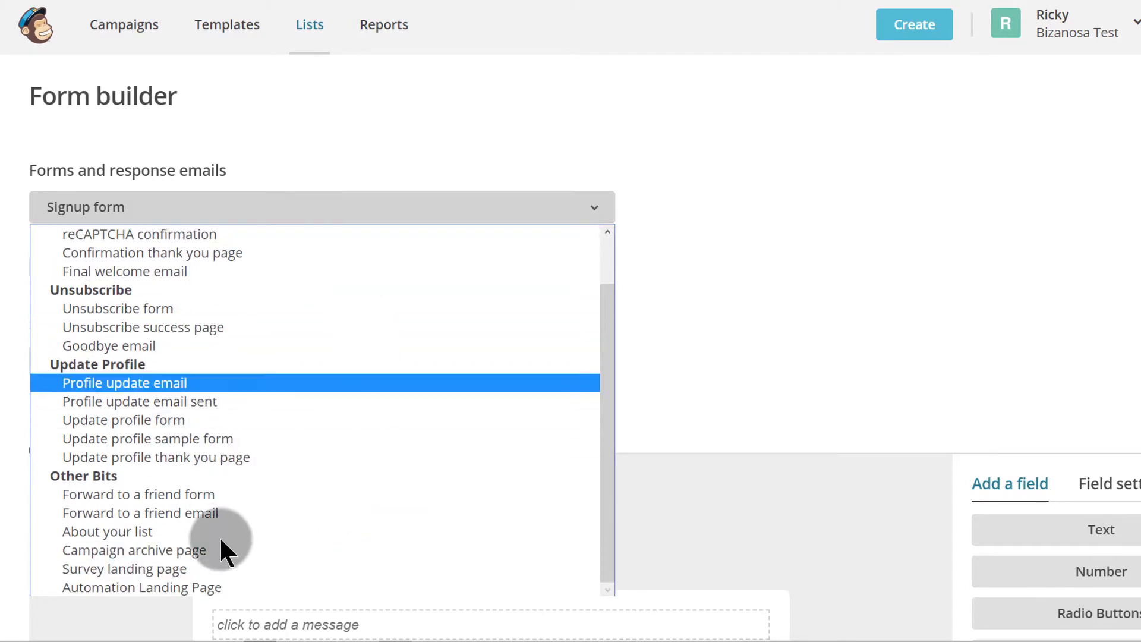
{"action": "scroll", "coordinate": [223, 271], "scroll_direction": "up", "scroll_amount": 1}
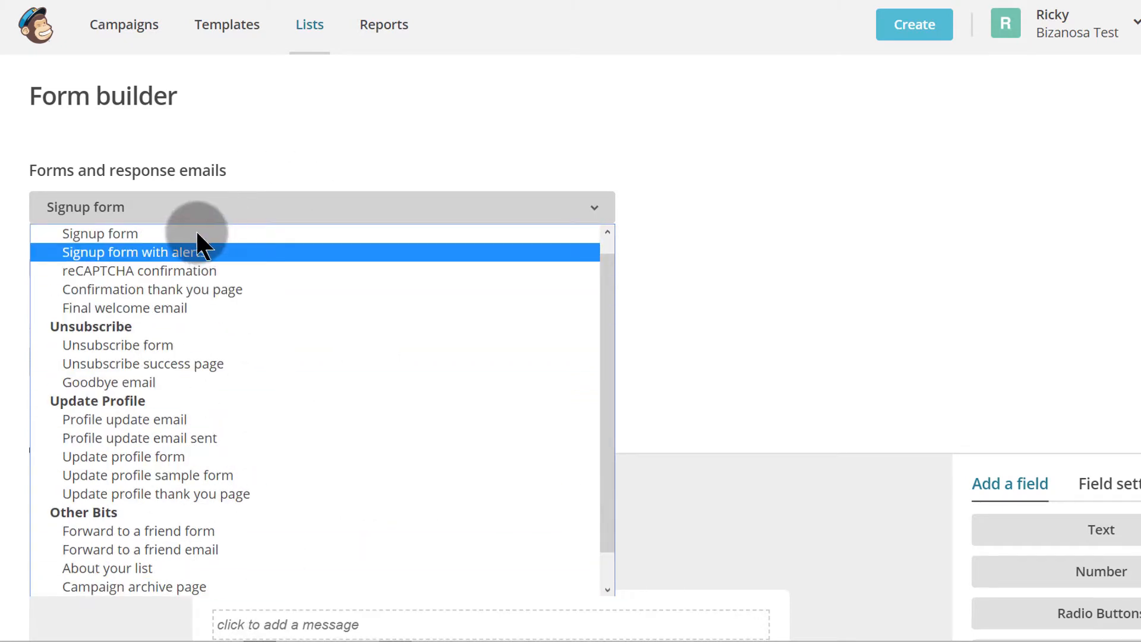
{"action": "scroll", "coordinate": [765, 311], "scroll_direction": "down", "scroll_amount": 10}
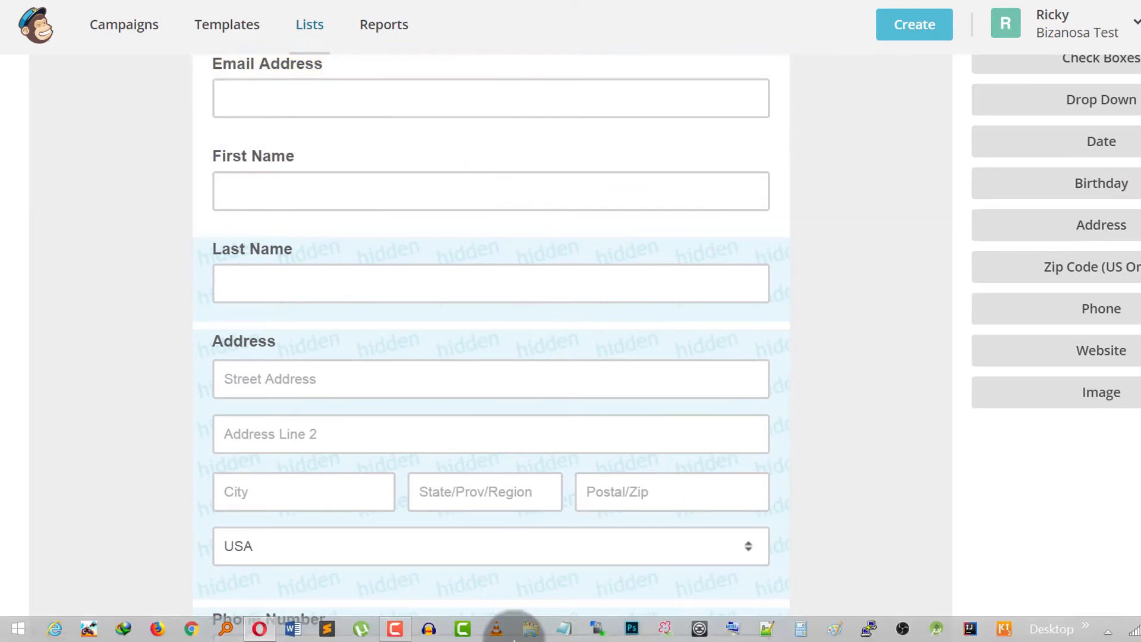
{"action": "scroll", "coordinate": [467, 278], "scroll_direction": "up", "scroll_amount": 10}
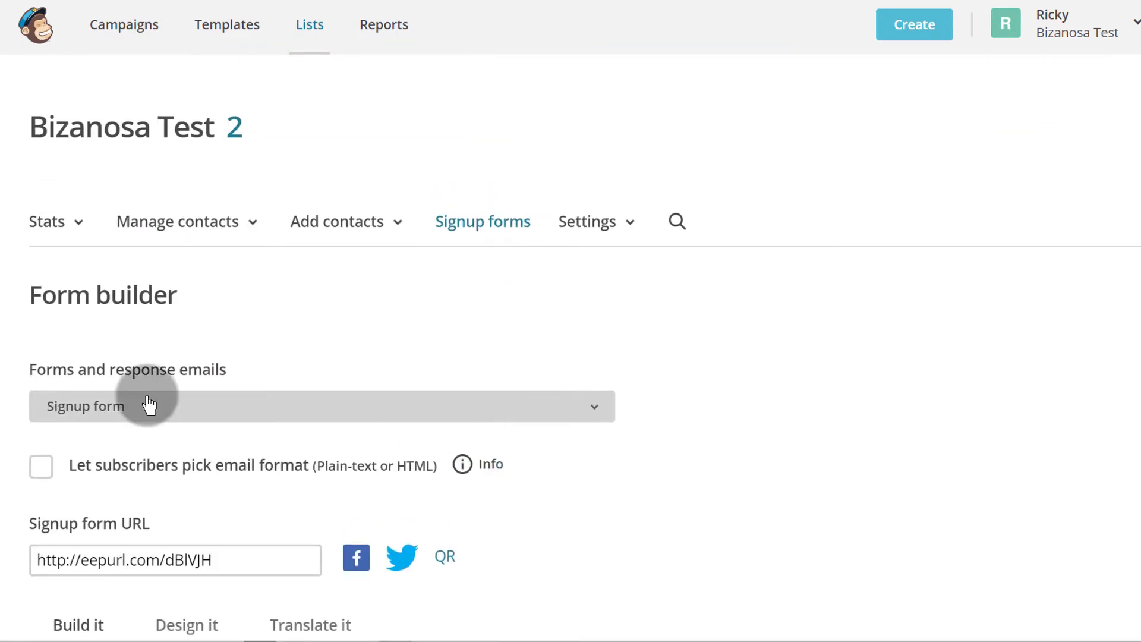
{"action": "left_click", "coordinate": [241, 408]}
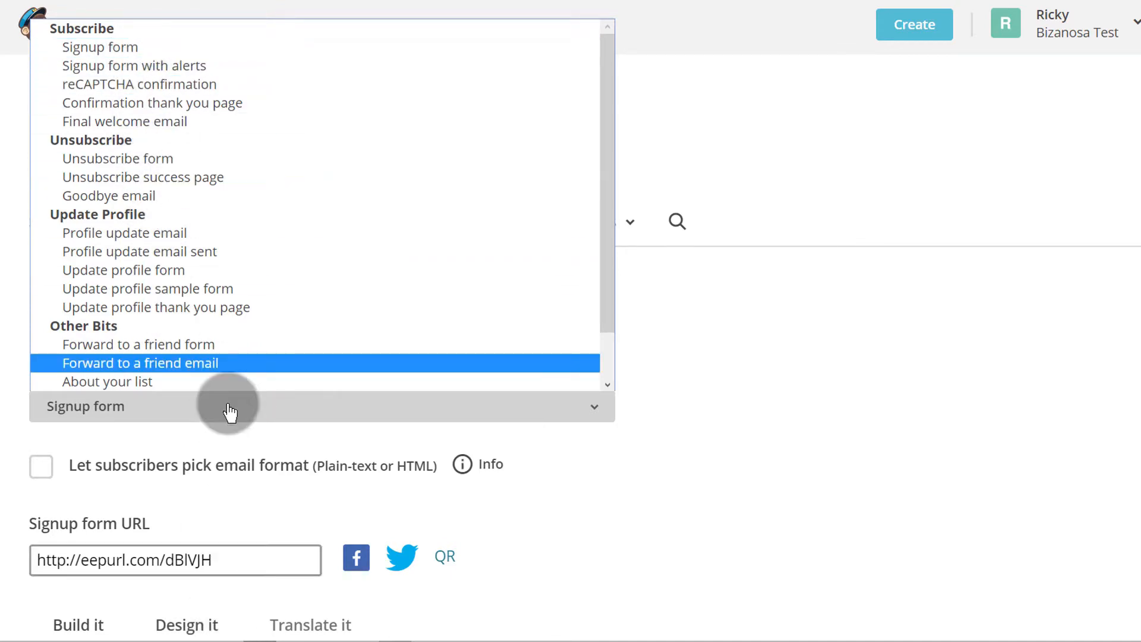
{"action": "left_click", "coordinate": [707, 397]}
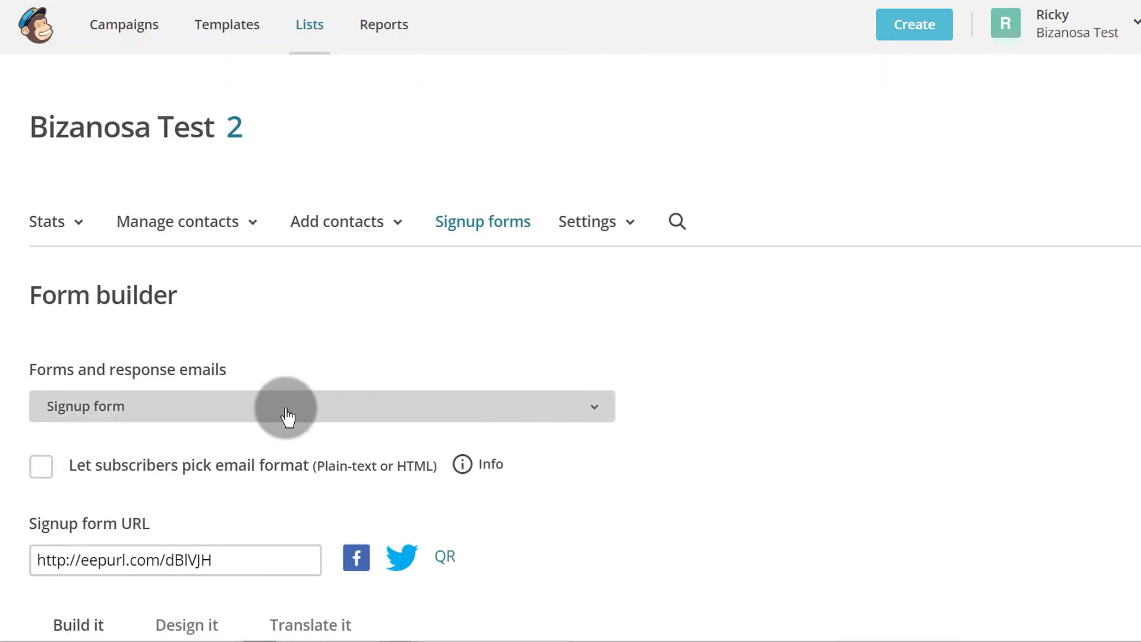
{"action": "left_click", "coordinate": [287, 416]}
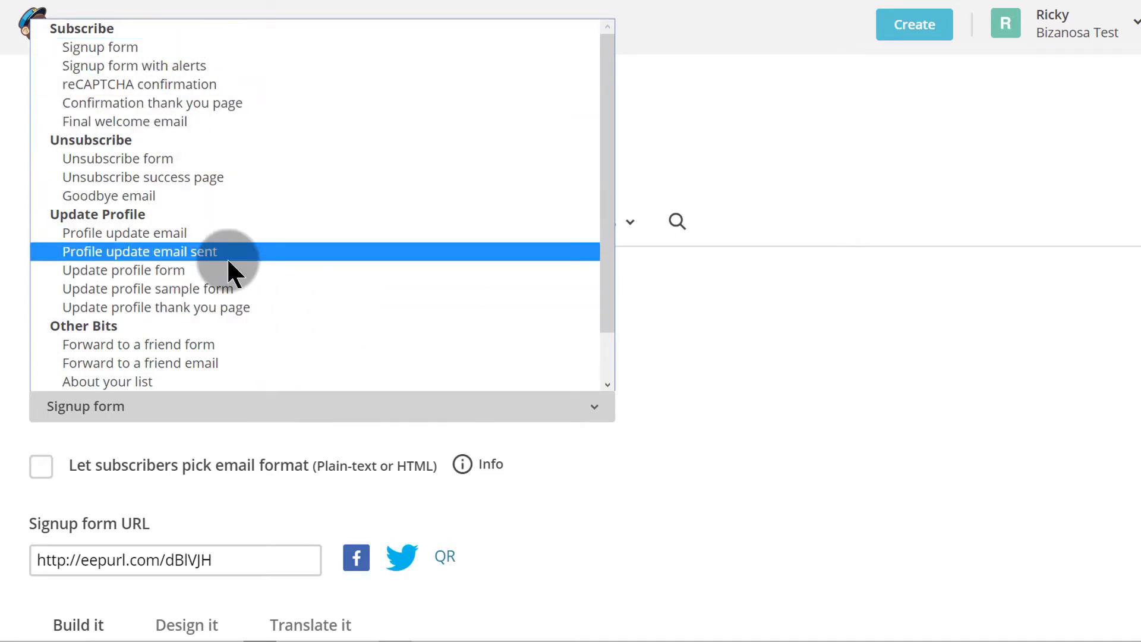
{"action": "left_click", "coordinate": [816, 369]}
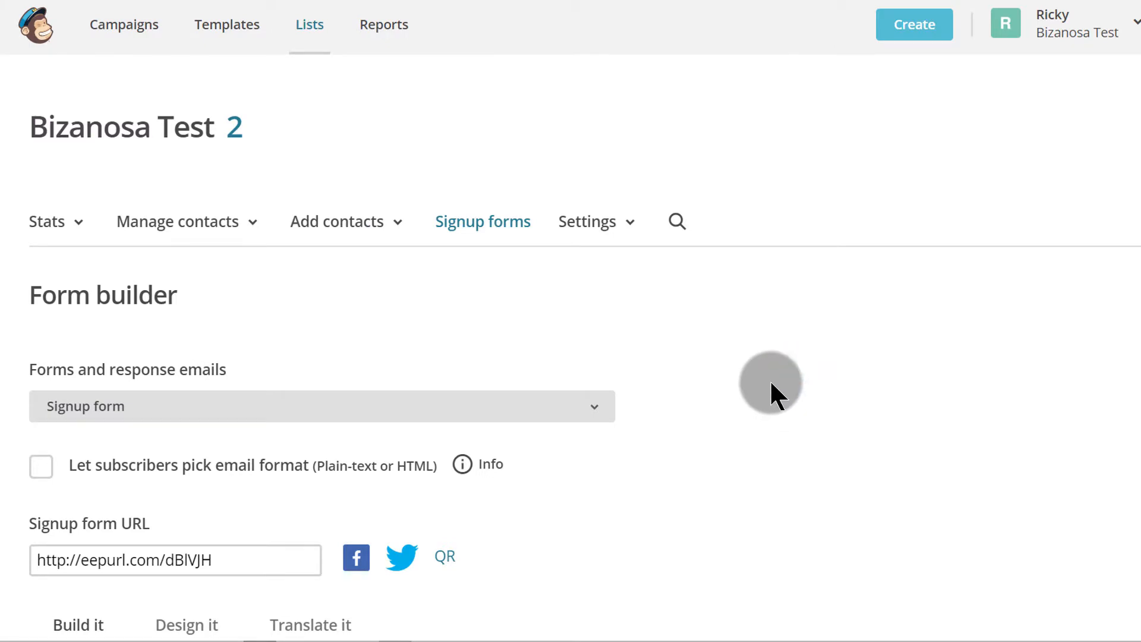
- Open the Content Manager to choose an image for the signup form's Bizanosa Test header
{"action": "scroll", "coordinate": [771, 383], "scroll_direction": "down", "scroll_amount": 3}
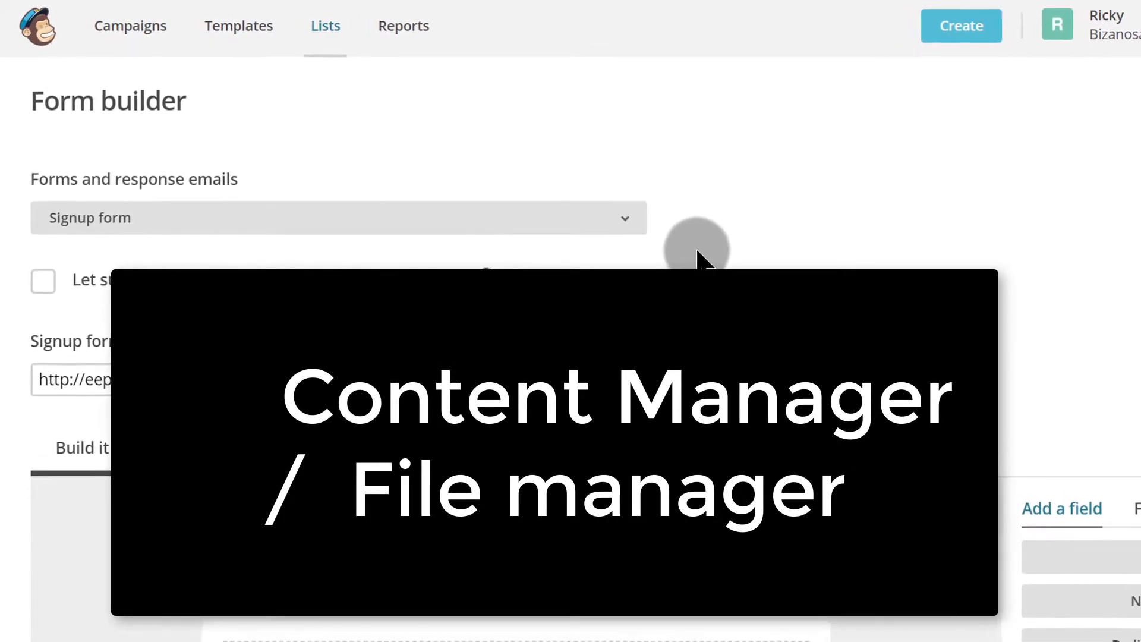
{"action": "scroll", "coordinate": [743, 275], "scroll_direction": "down", "scroll_amount": 5}
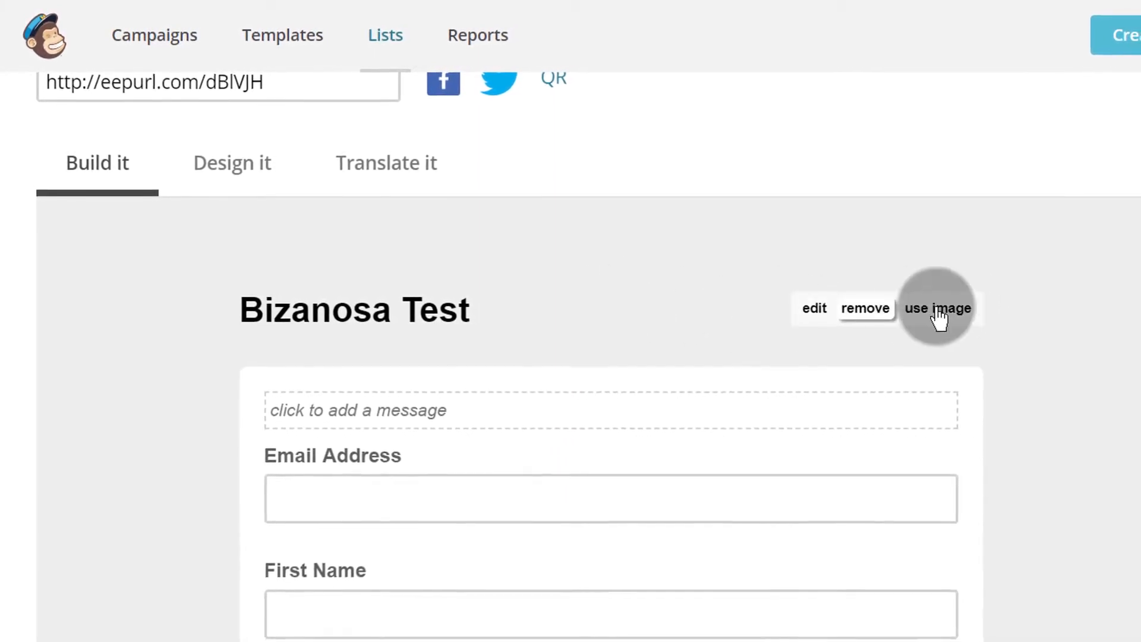
{"action": "left_click", "coordinate": [925, 312]}
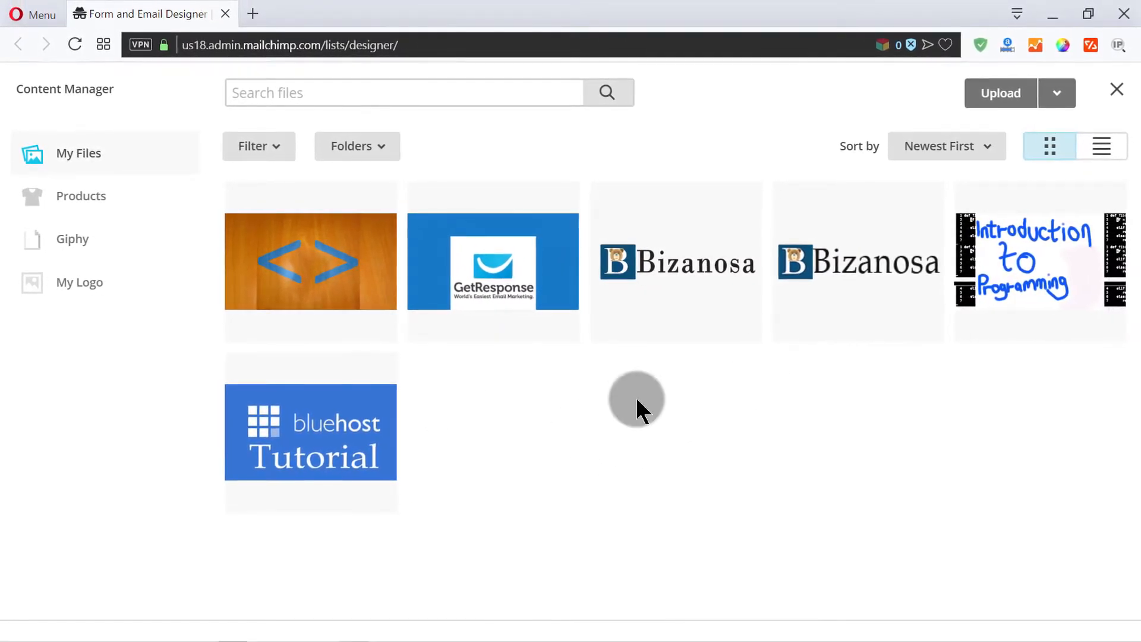
- Upload 2_Wifi_Adapter_Instructions.pdf to the Content Manager, return to the files, and dismiss the upload progress
{"action": "left_click", "coordinate": [1001, 95]}
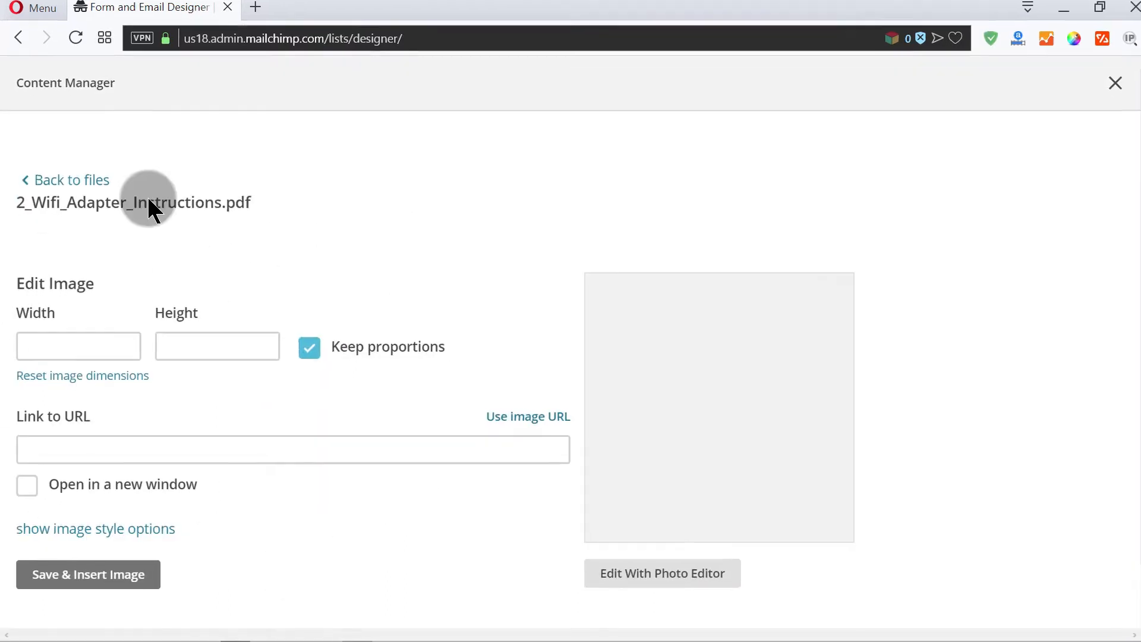
{"action": "scroll", "coordinate": [360, 268], "scroll_direction": "up", "scroll_amount": 1}
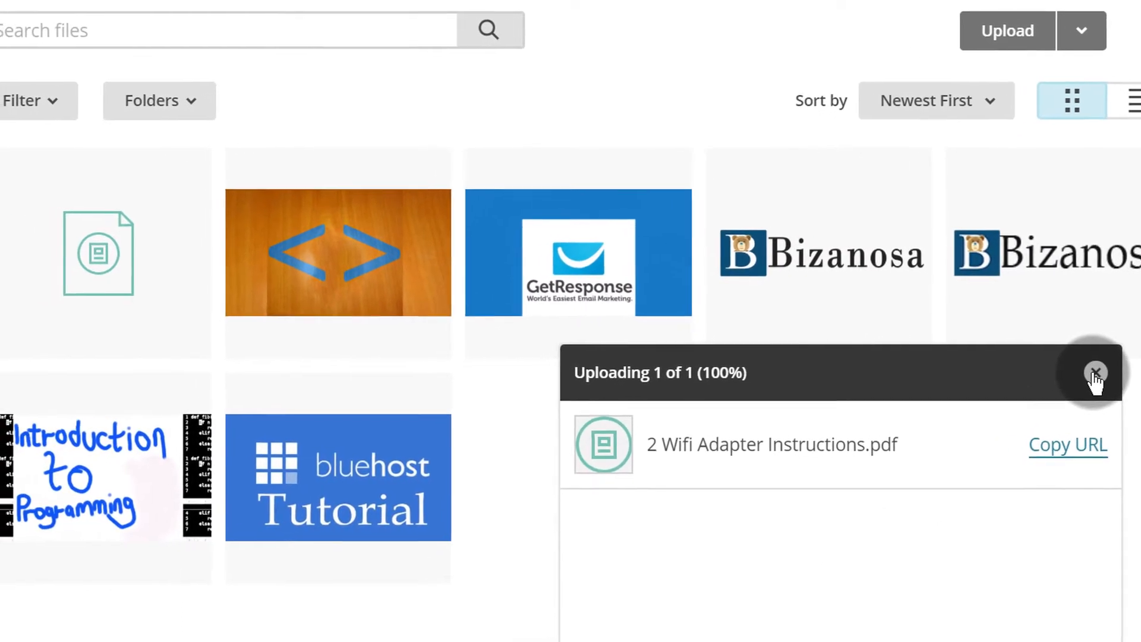
{"action": "left_click", "coordinate": [1095, 374]}
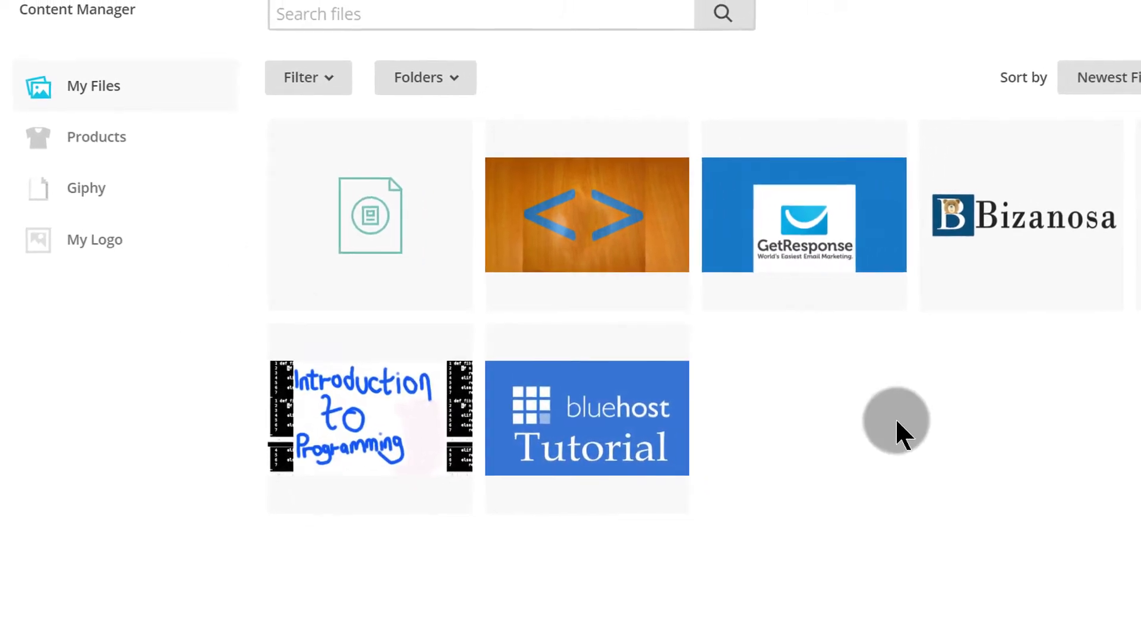
- Set the first Bizanosa logo image in My Files as the account's logo
{"action": "left_click", "coordinate": [1007, 229]}
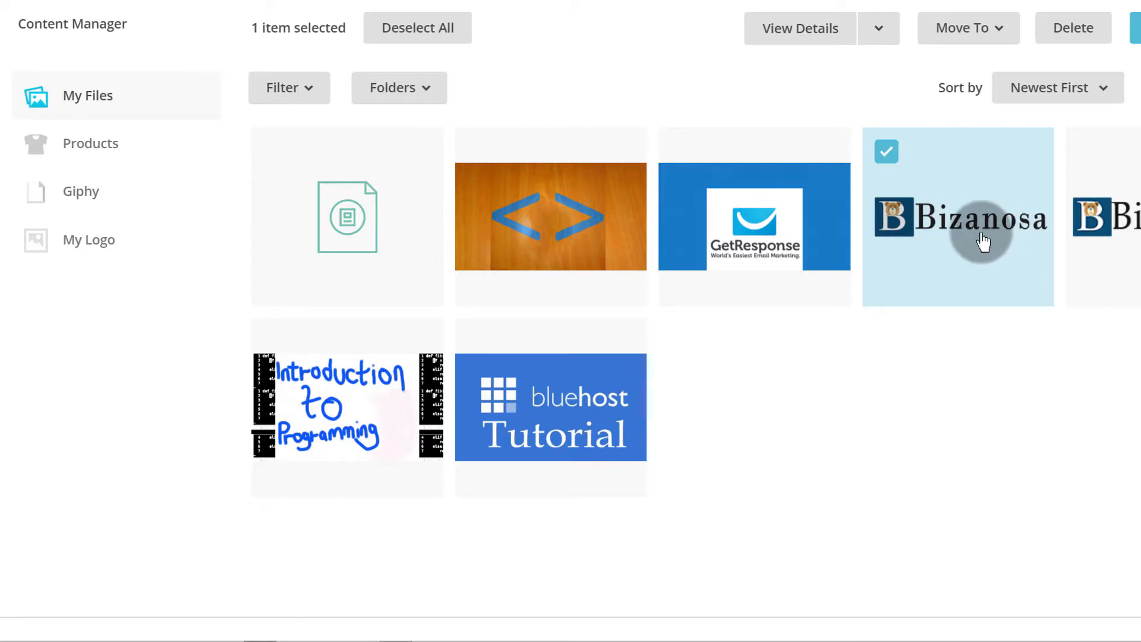
{"action": "left_click", "coordinate": [878, 28]}
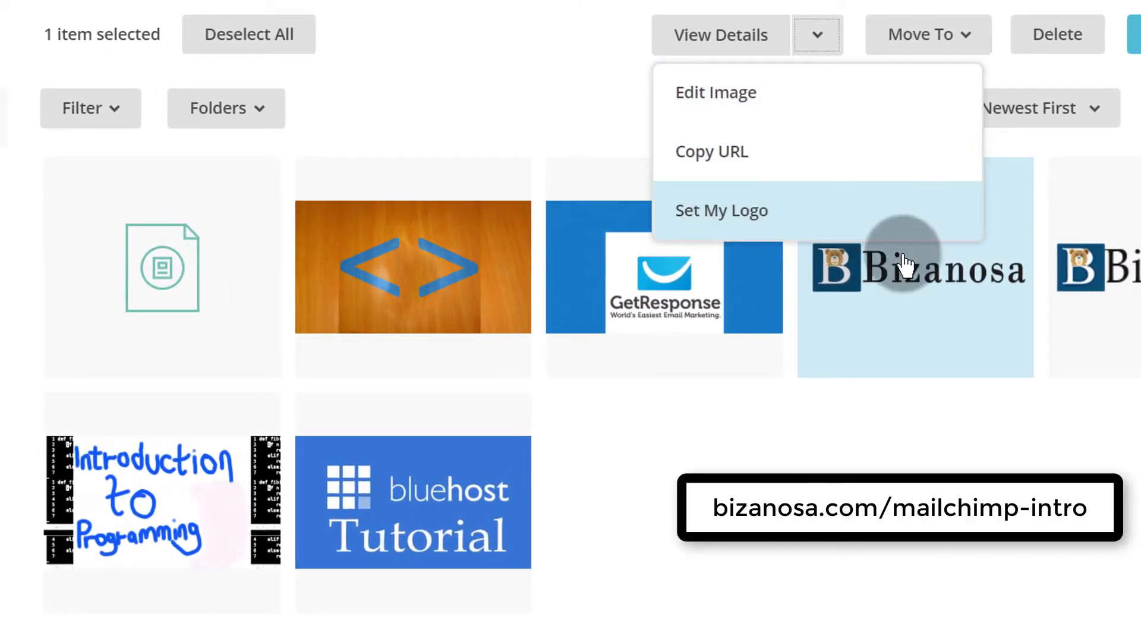
{"action": "left_click", "coordinate": [728, 220]}
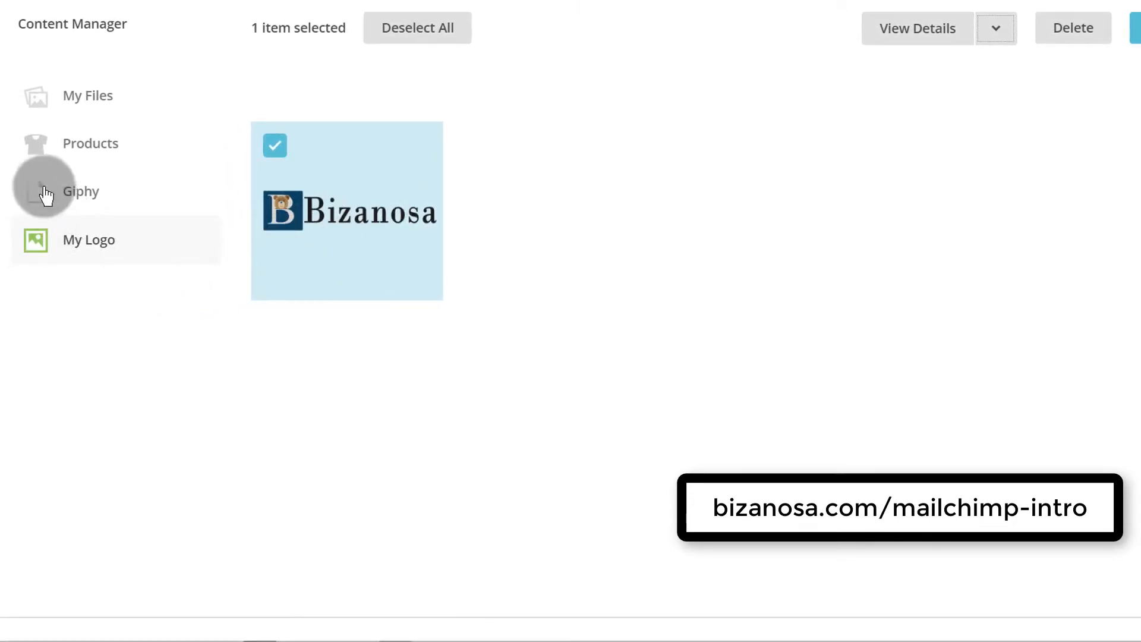
- View the Giphy images in the Content Manager and return to My Files
{"action": "left_click", "coordinate": [82, 195]}
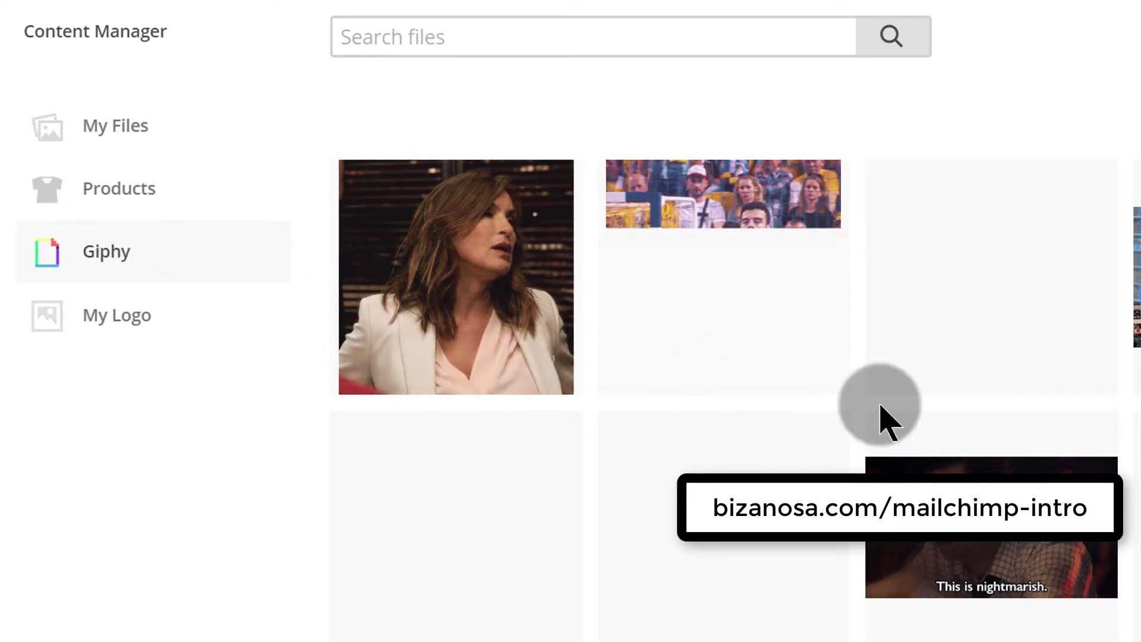
{"action": "left_click", "coordinate": [98, 196]}
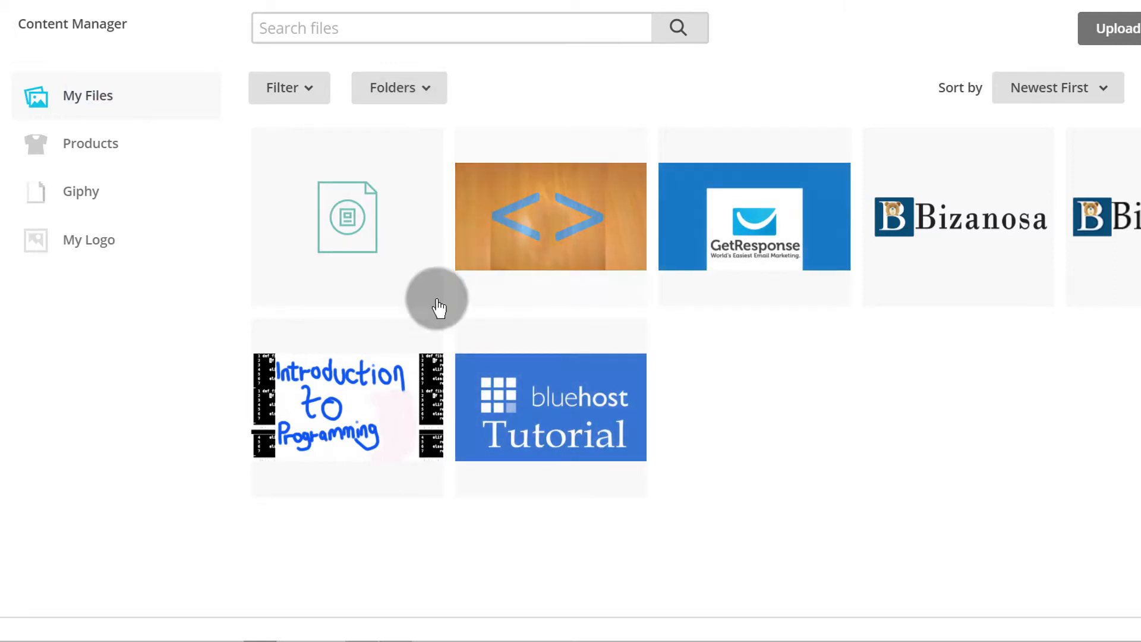
- Add a folder named For downloads to My Files
{"action": "left_click", "coordinate": [425, 89]}
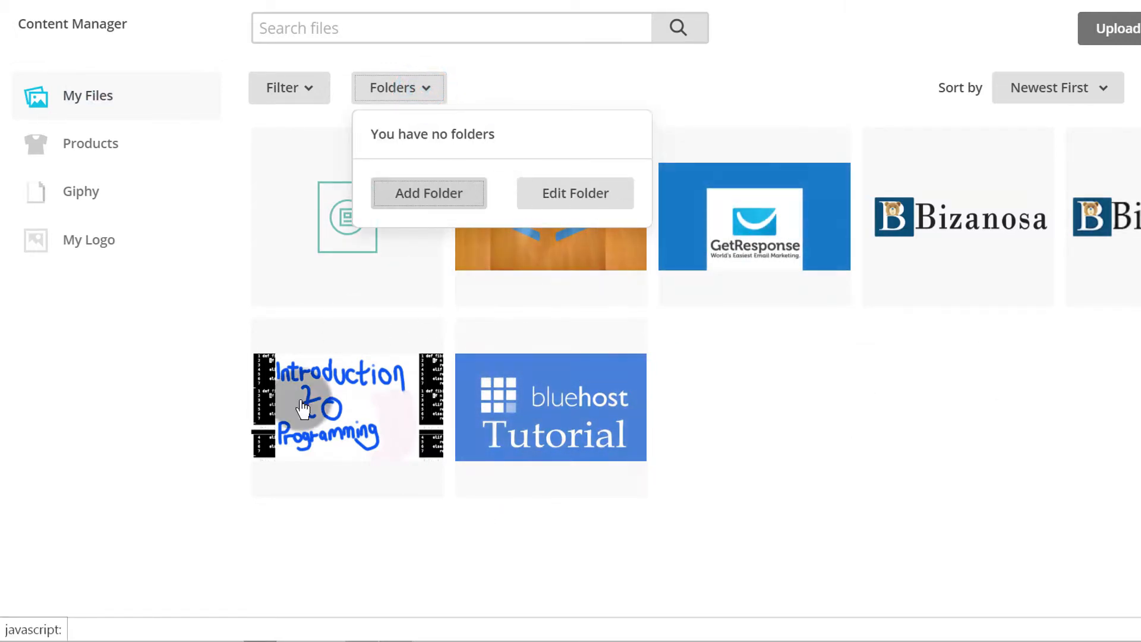
{"action": "left_click", "coordinate": [436, 190]}
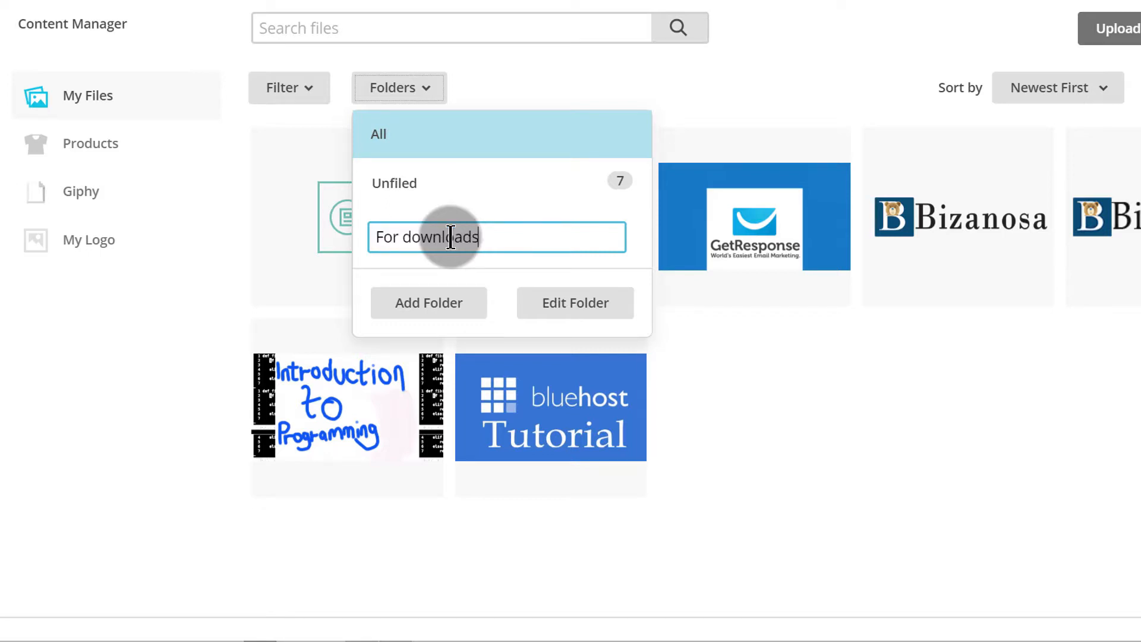
{"action": "key", "text": "Return"}
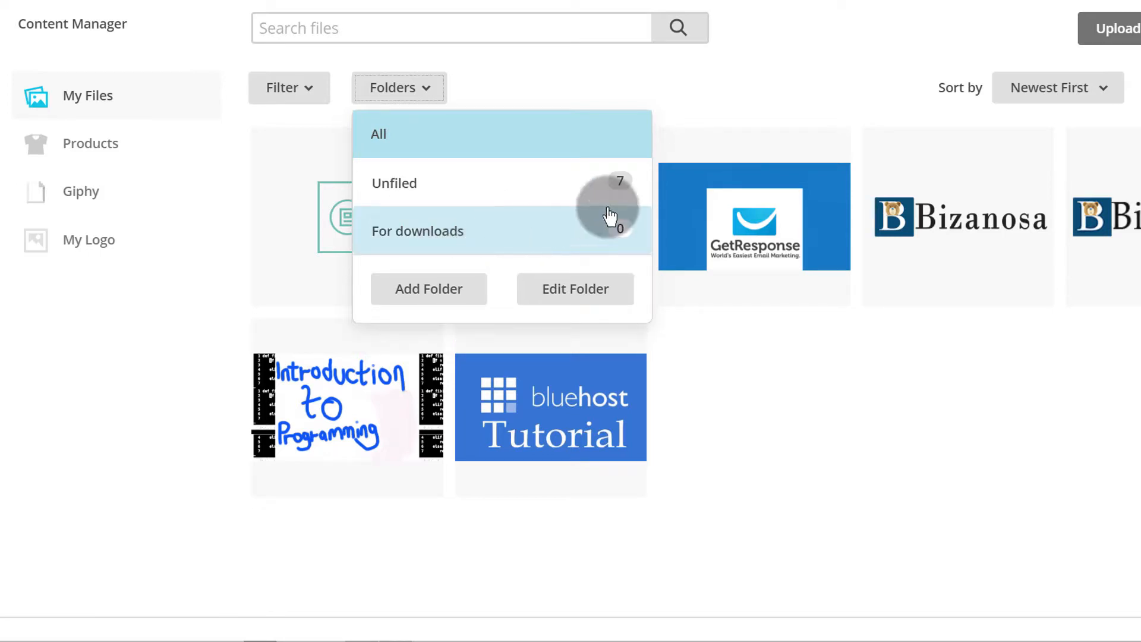
- View the contents of the For downloads folder and return to showing all files
{"action": "left_click", "coordinate": [572, 232]}
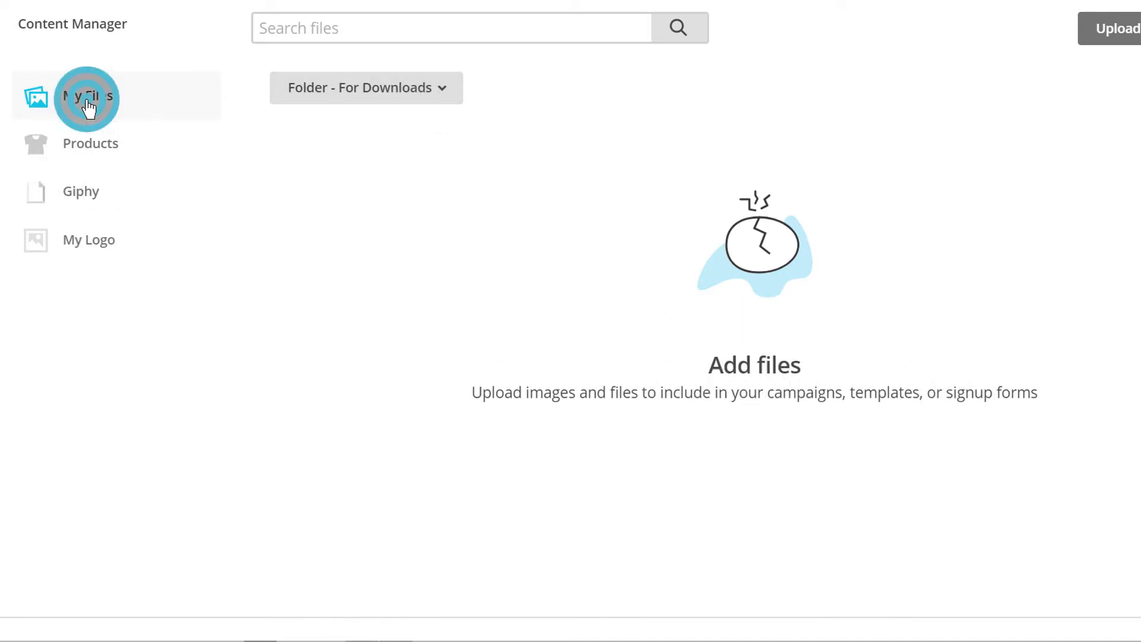
{"action": "left_click", "coordinate": [442, 88]}
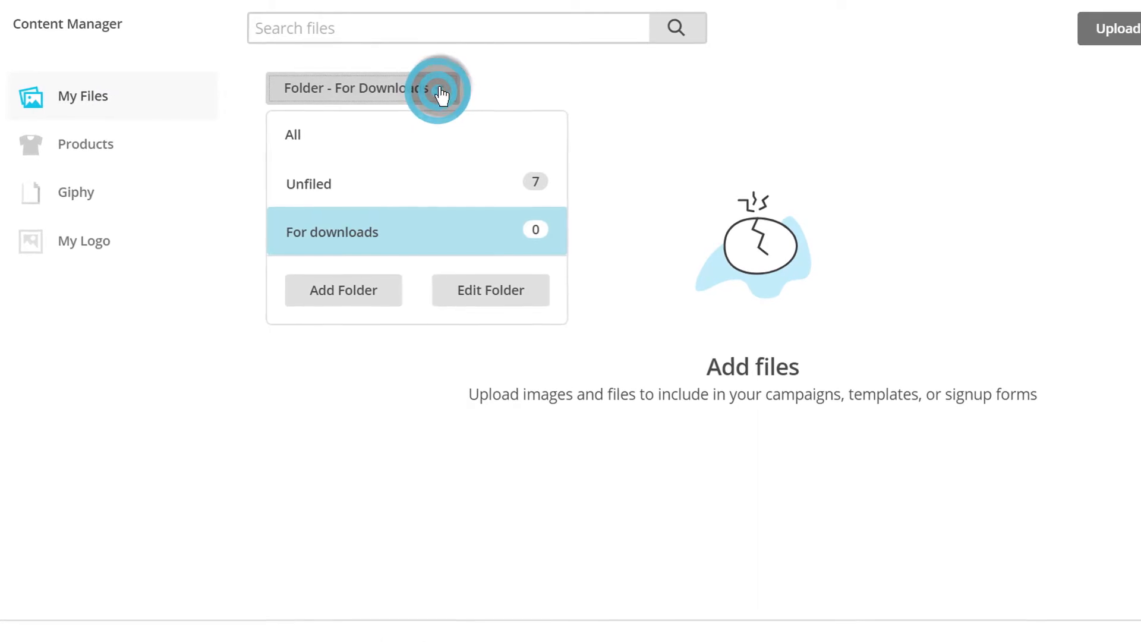
{"action": "left_click", "coordinate": [314, 142]}
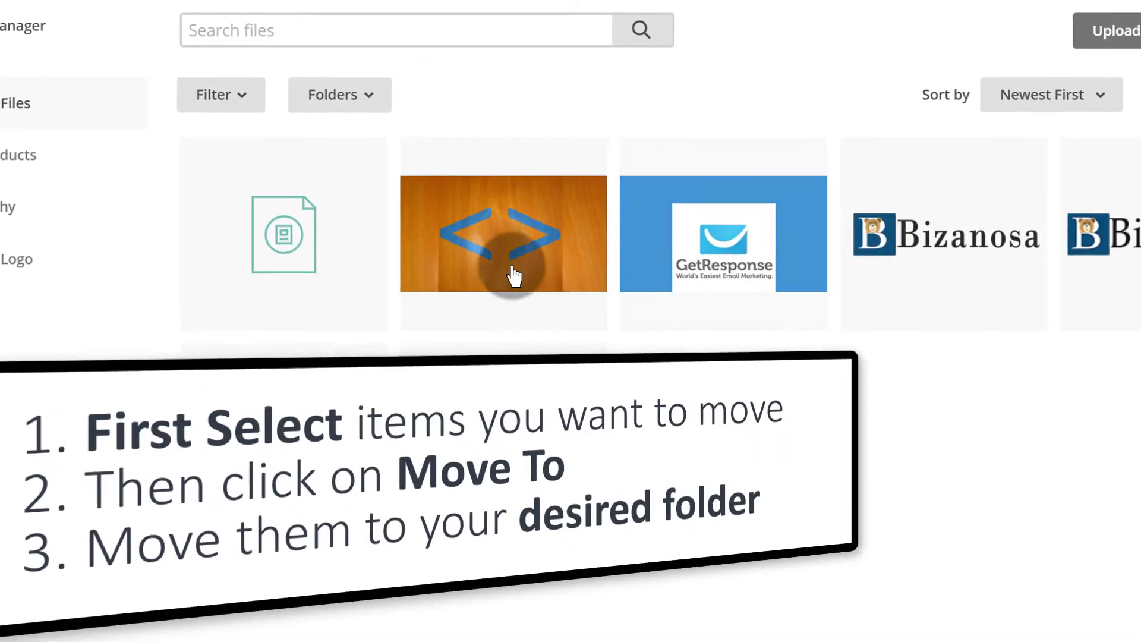
- Move the PDF document in My Files to the For downloads folder and return to showing all files
{"action": "left_click", "coordinate": [273, 231]}
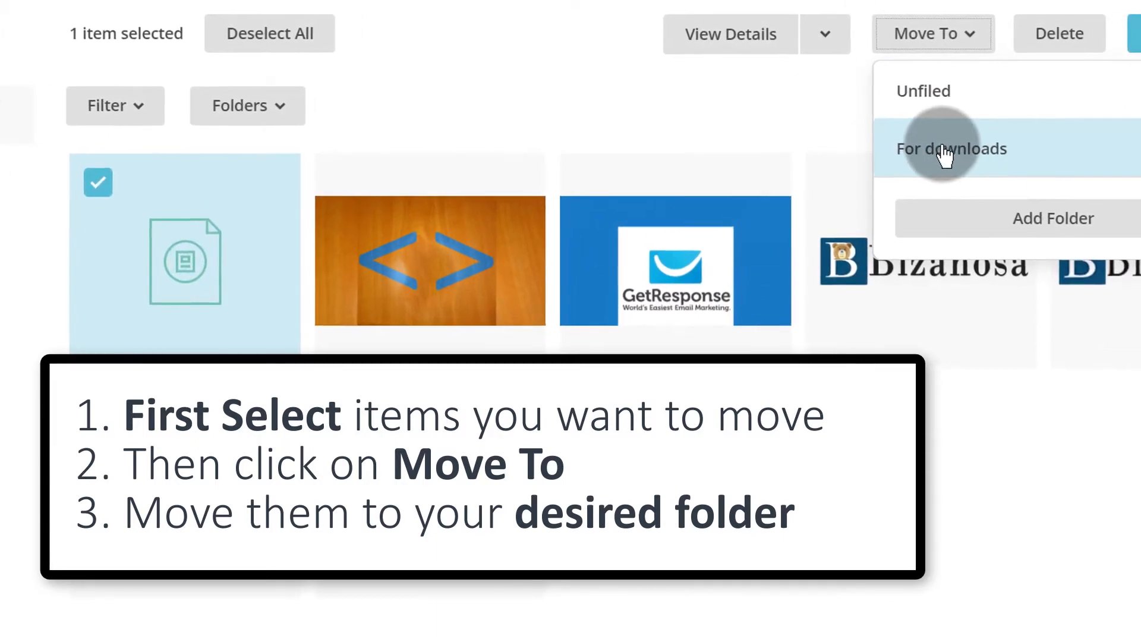
{"action": "left_click", "coordinate": [951, 152]}
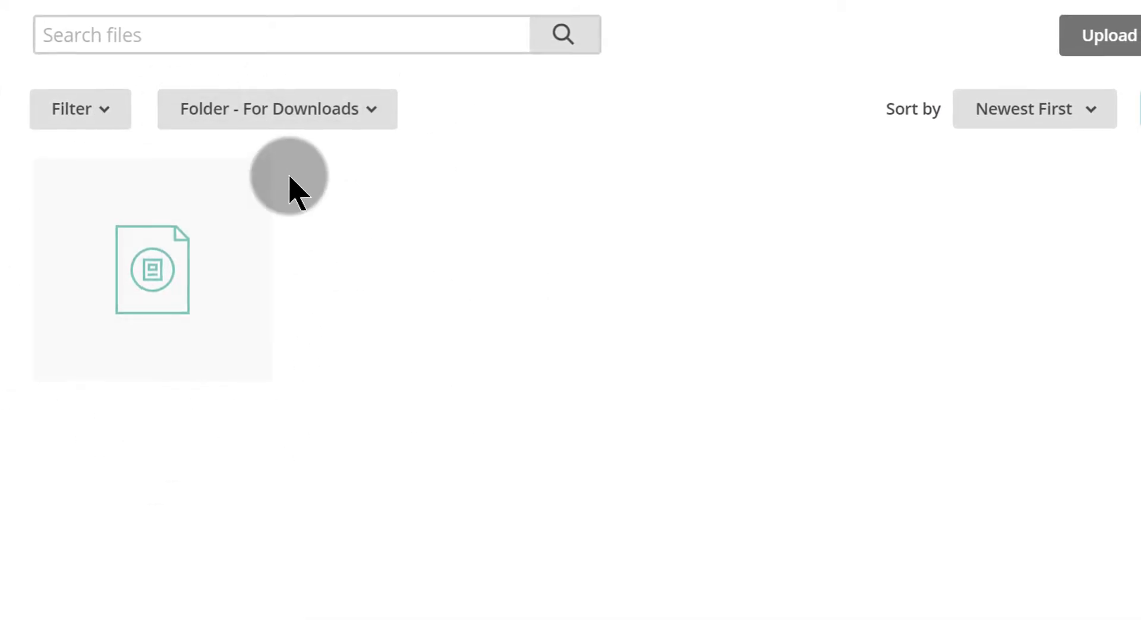
{"action": "left_click", "coordinate": [279, 110]}
{"action": "left_click", "coordinate": [254, 167]}
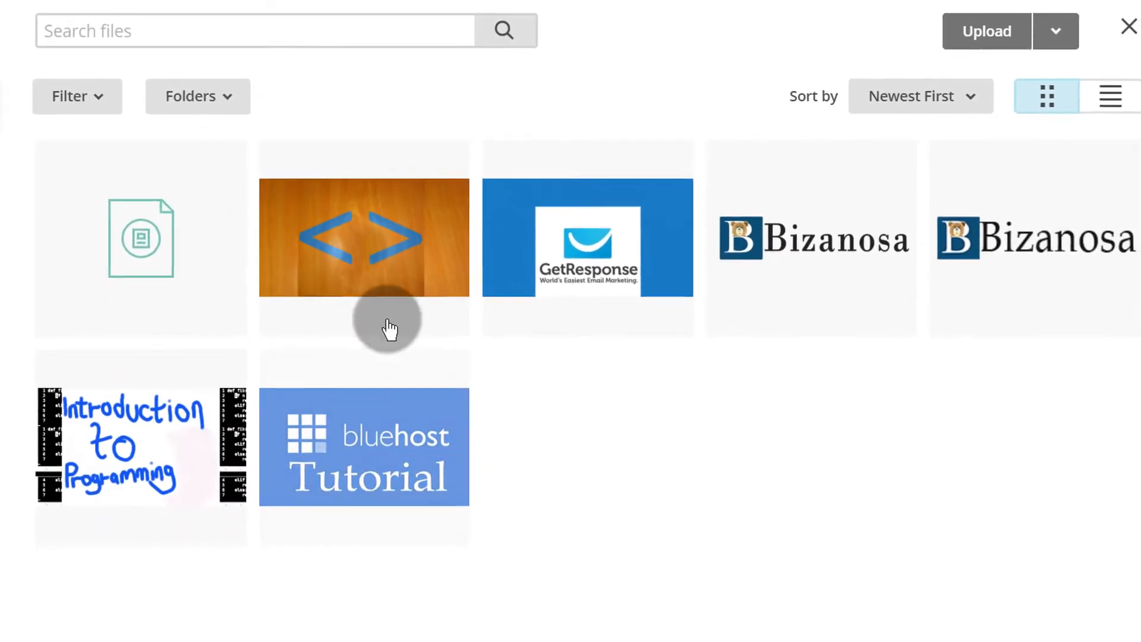
- View the file sorting options, then show the files as a list and switch back to the grid
{"action": "left_click", "coordinate": [958, 95]}
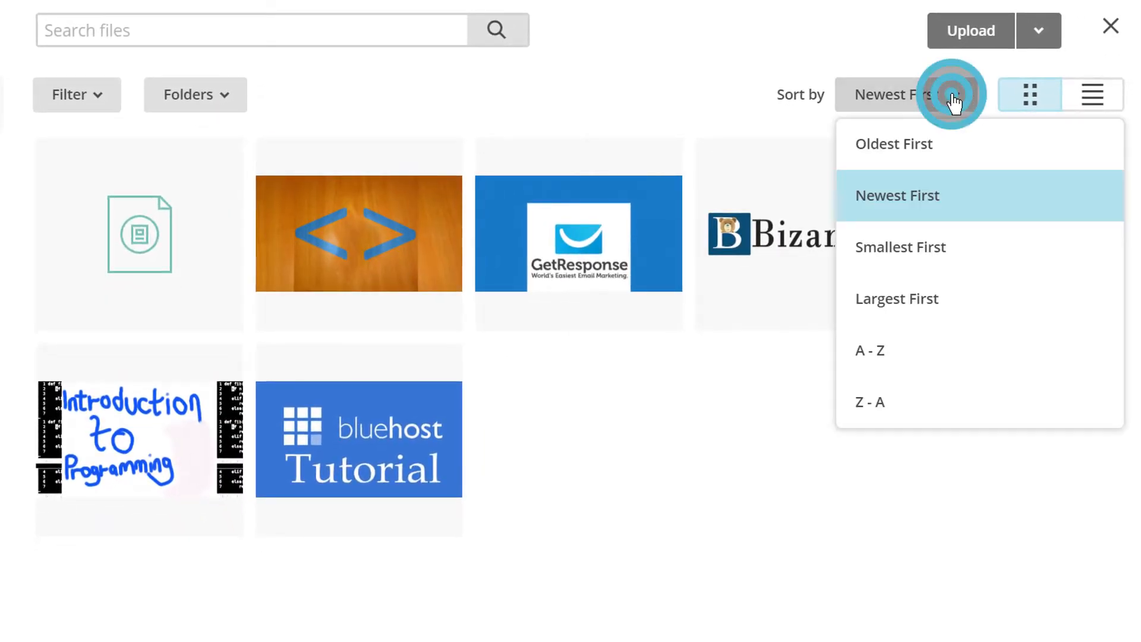
{"action": "left_click", "coordinate": [644, 112]}
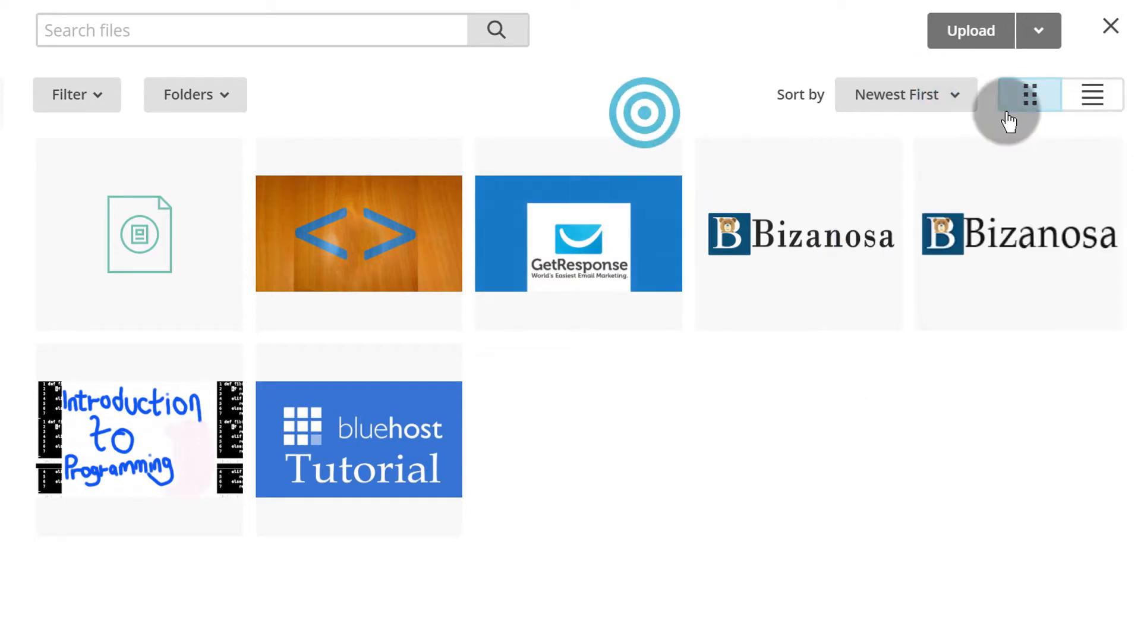
{"action": "left_click", "coordinate": [1093, 100]}
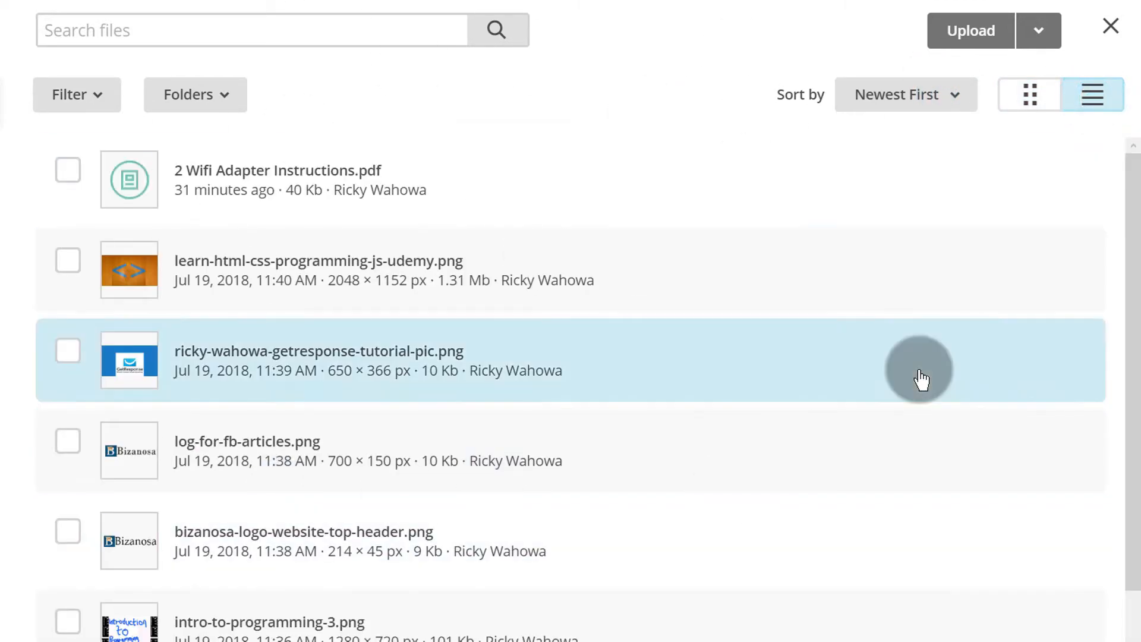
{"action": "left_click", "coordinate": [1039, 104]}
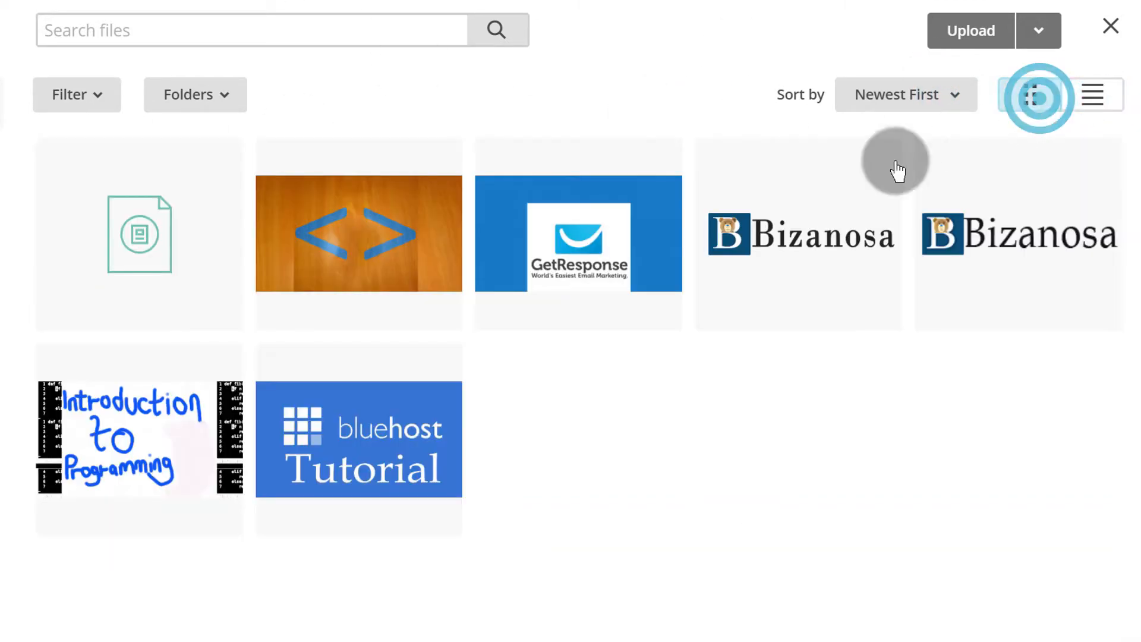
- View the uploader filter choices, filter the files by content type Document, and clear the filter
{"action": "left_click", "coordinate": [100, 103]}
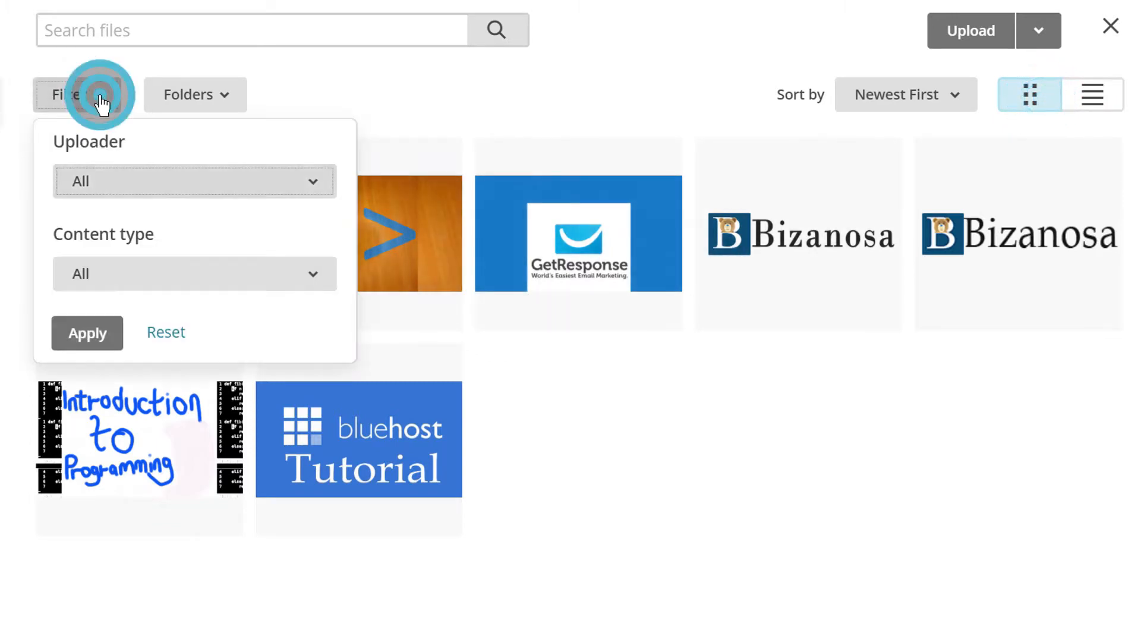
{"action": "left_click", "coordinate": [159, 181]}
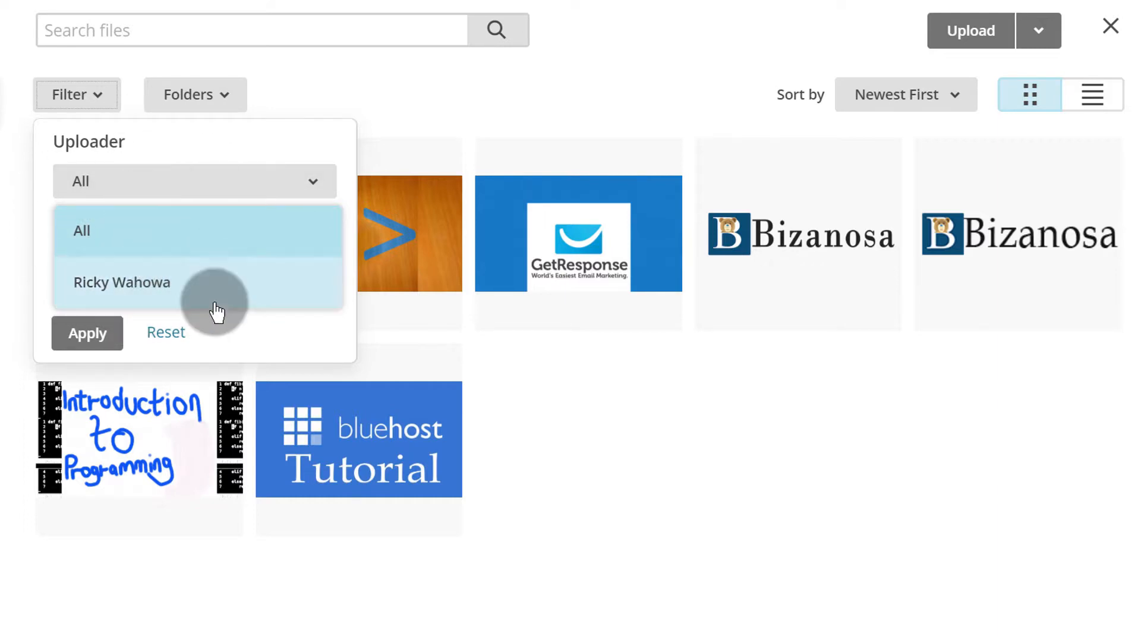
{"action": "left_click", "coordinate": [411, 97]}
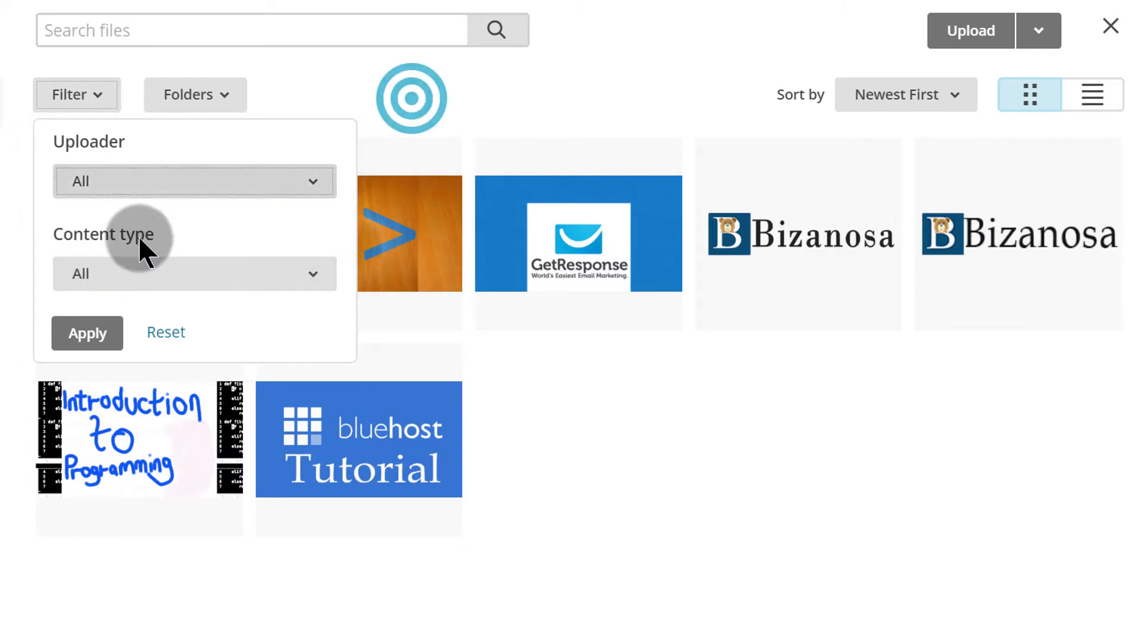
{"action": "left_click", "coordinate": [183, 272]}
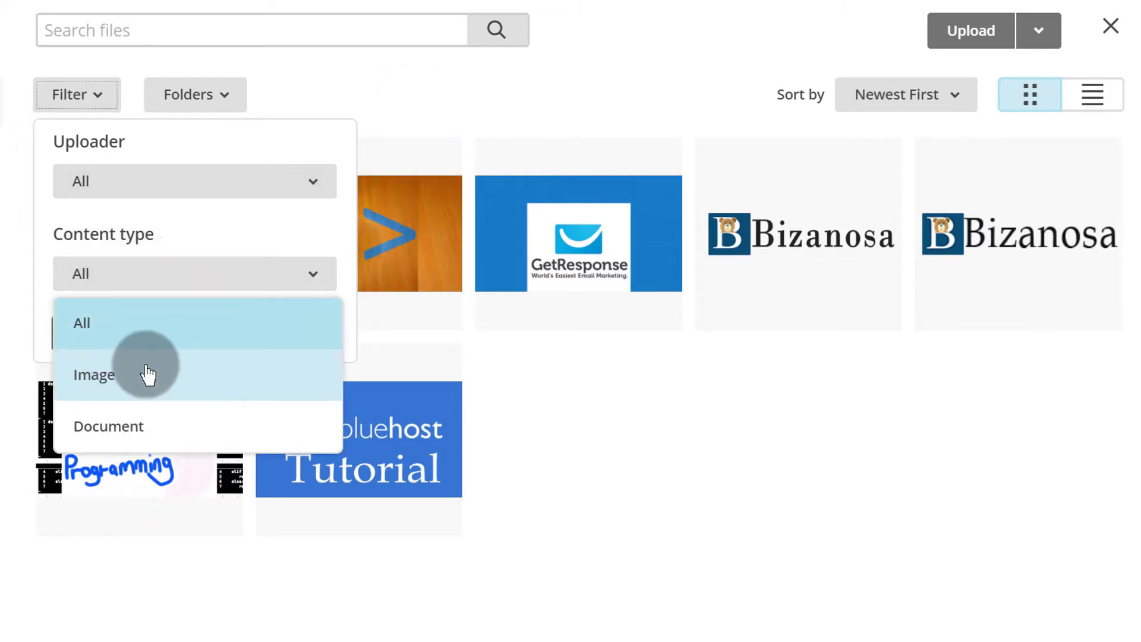
{"action": "left_click", "coordinate": [110, 427]}
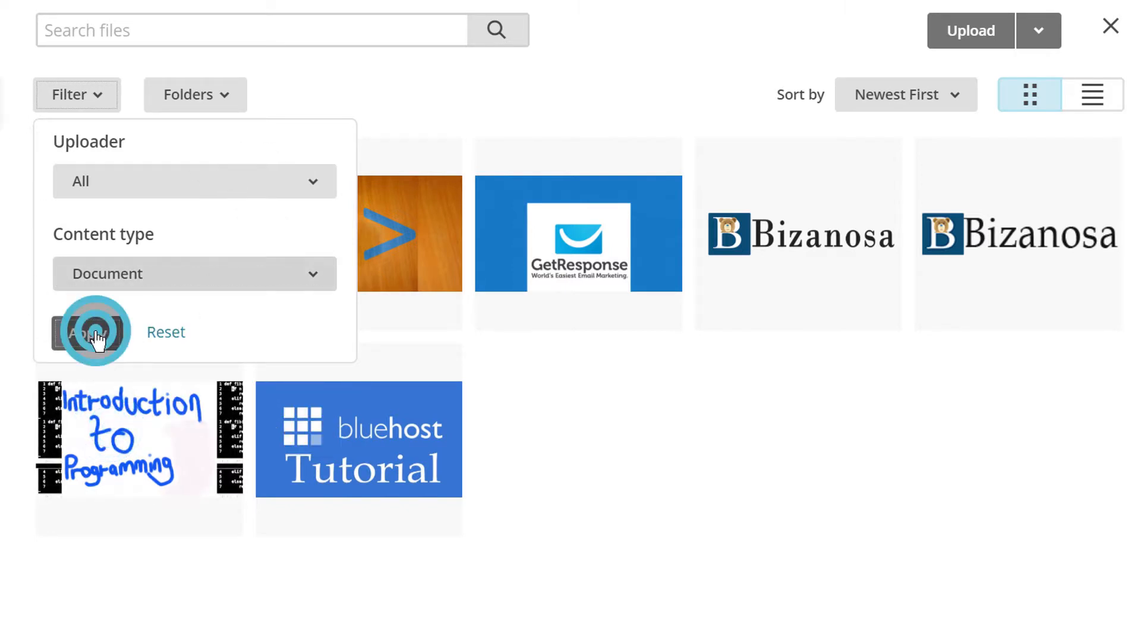
{"action": "left_click", "coordinate": [95, 336]}
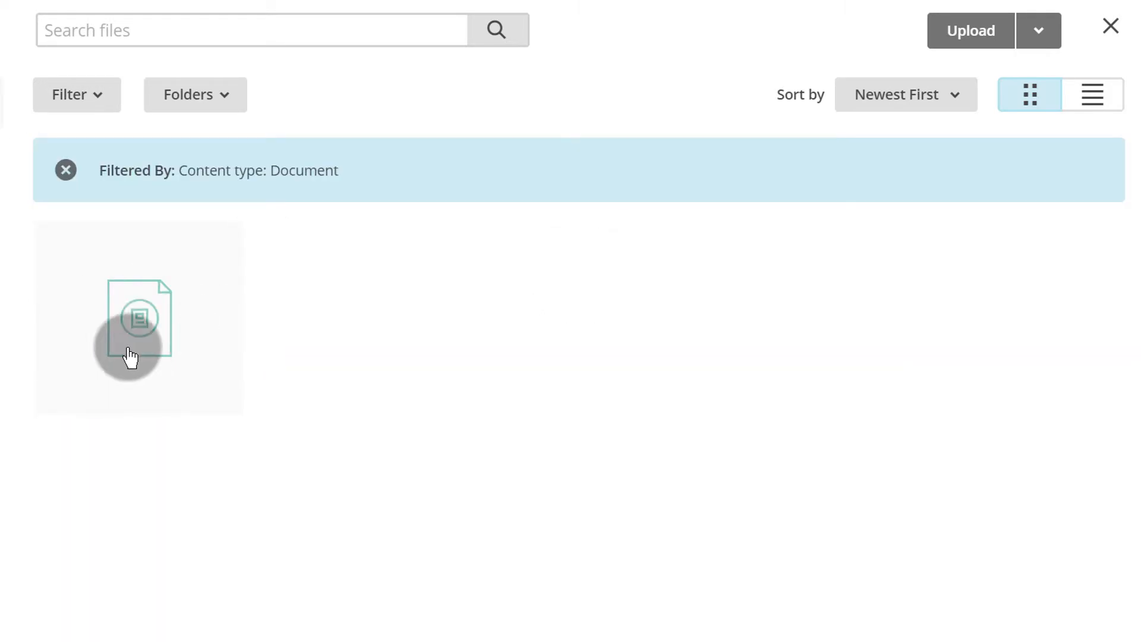
{"action": "left_click", "coordinate": [66, 171]}
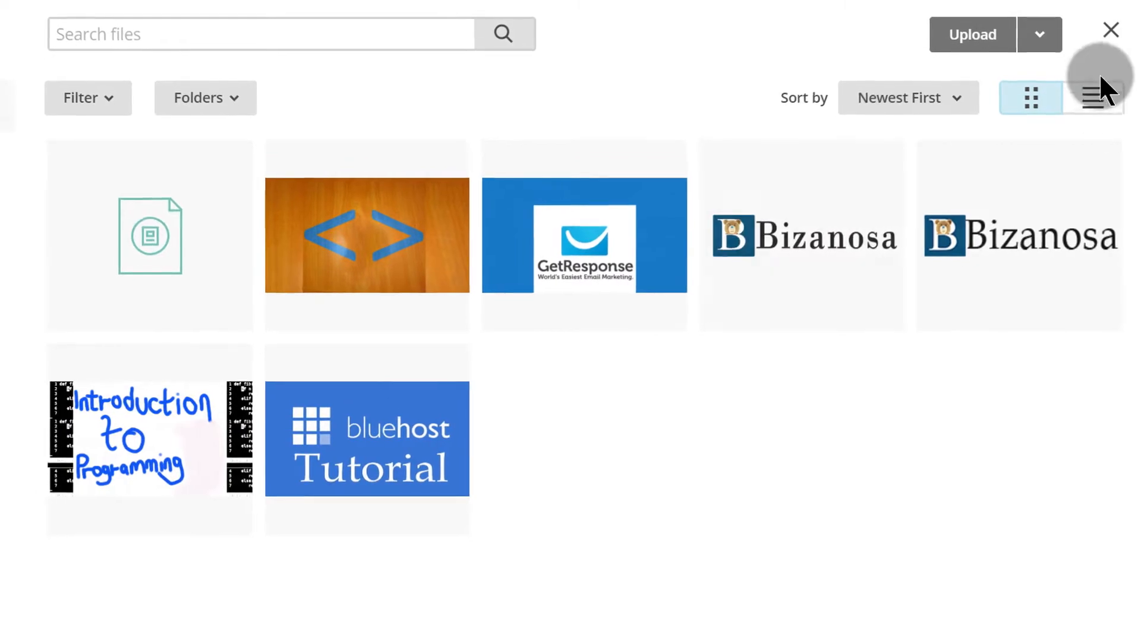
- Close the Content Manager and view the available forms and response emails in the form builder, keeping Signup form selected
{"action": "left_click", "coordinate": [1110, 29]}
{"action": "scroll", "coordinate": [354, 250], "scroll_direction": "up", "scroll_amount": 5}
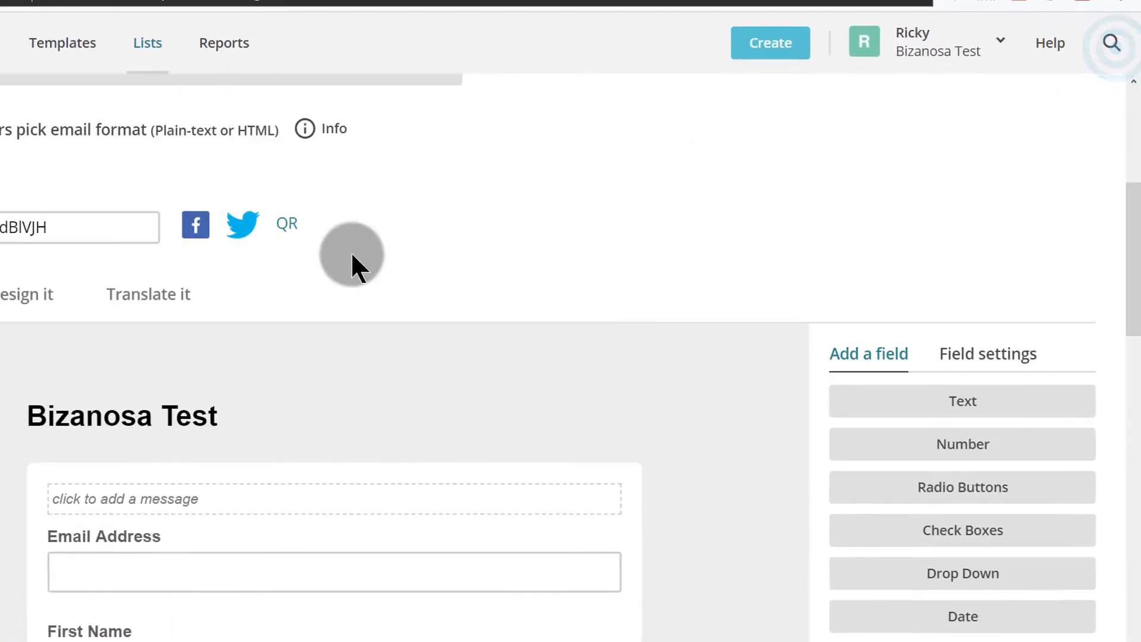
{"action": "scroll", "coordinate": [608, 321], "scroll_direction": "down", "scroll_amount": 3}
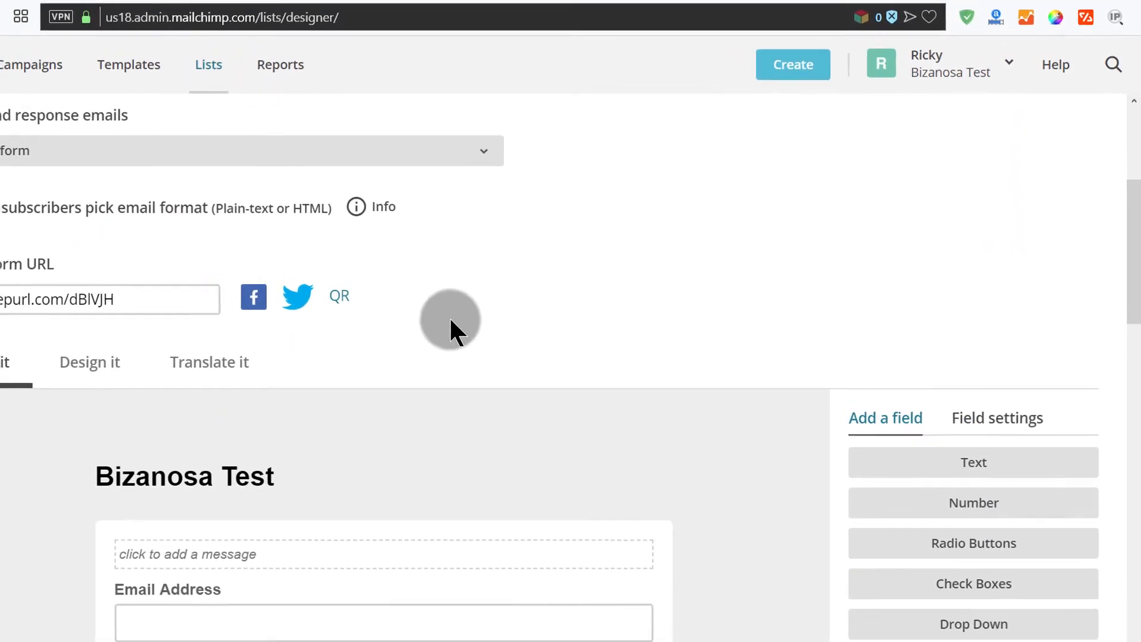
{"action": "scroll", "coordinate": [449, 316], "scroll_direction": "up", "scroll_amount": 4}
{"action": "scroll", "coordinate": [615, 416], "scroll_direction": "down", "scroll_amount": 3}
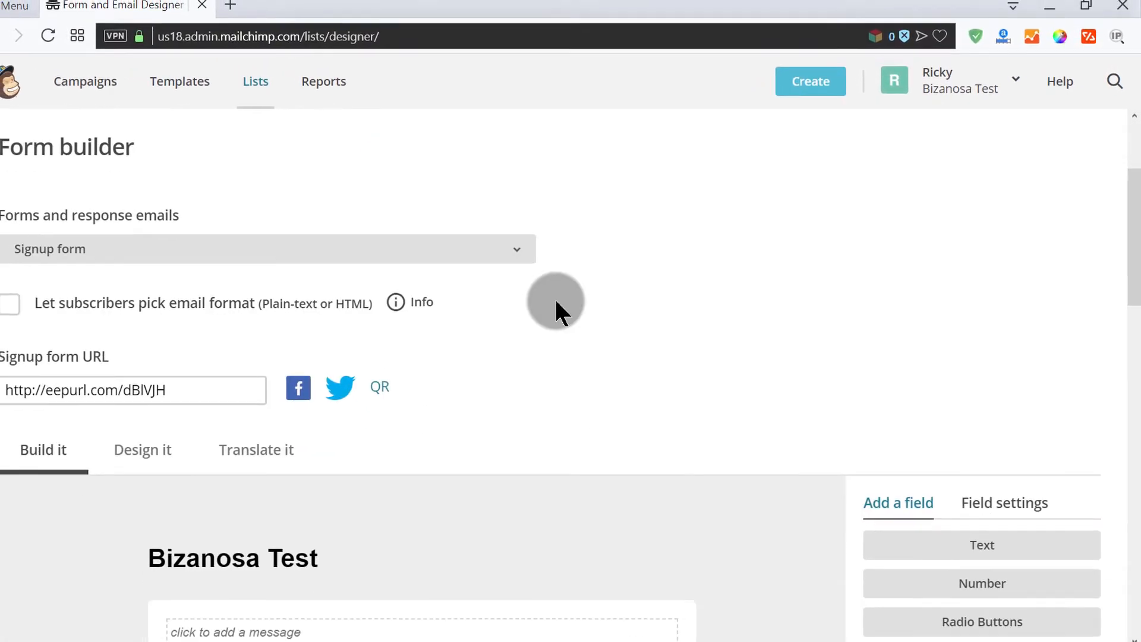
{"action": "left_click", "coordinate": [496, 253]}
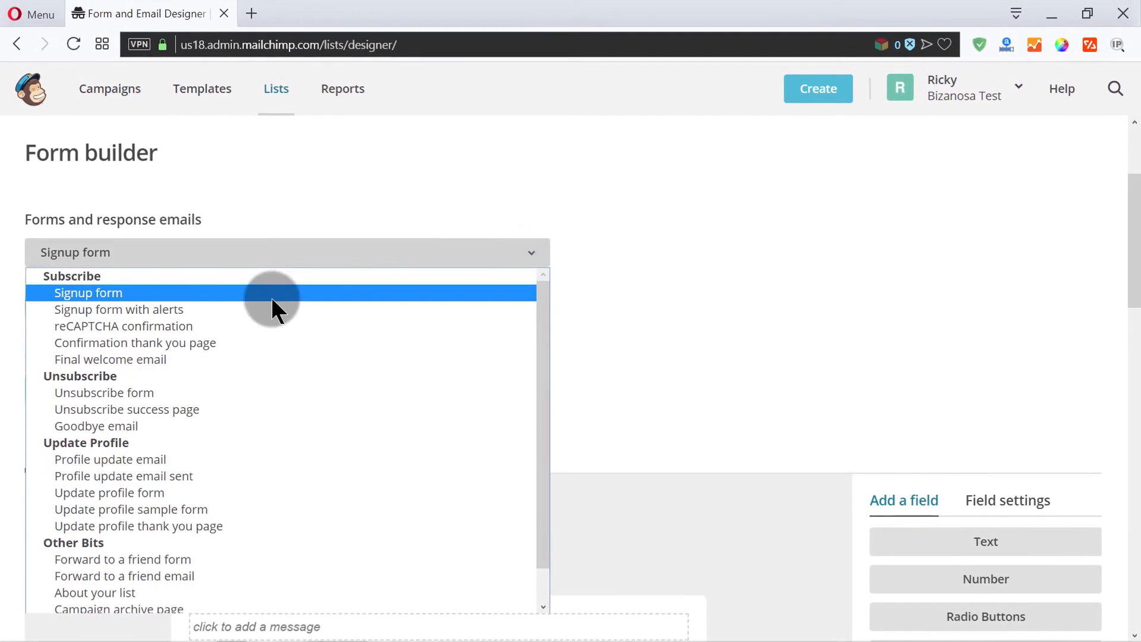
{"action": "scroll", "coordinate": [191, 344], "scroll_direction": "down", "scroll_amount": 1}
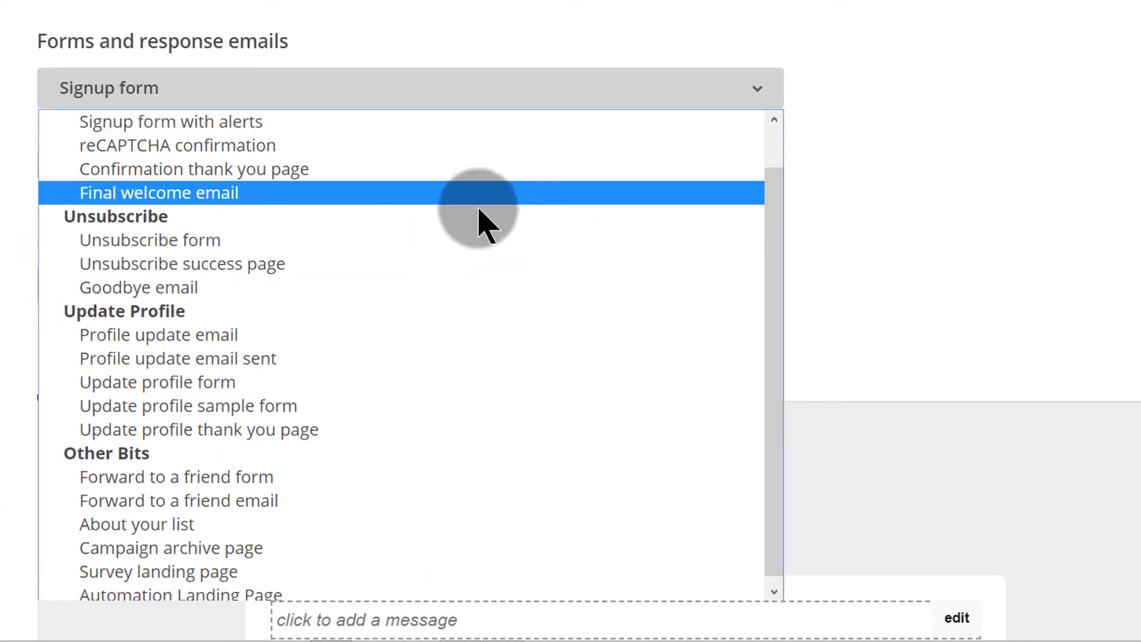
{"action": "scroll", "coordinate": [476, 221], "scroll_direction": "up", "scroll_amount": 1}
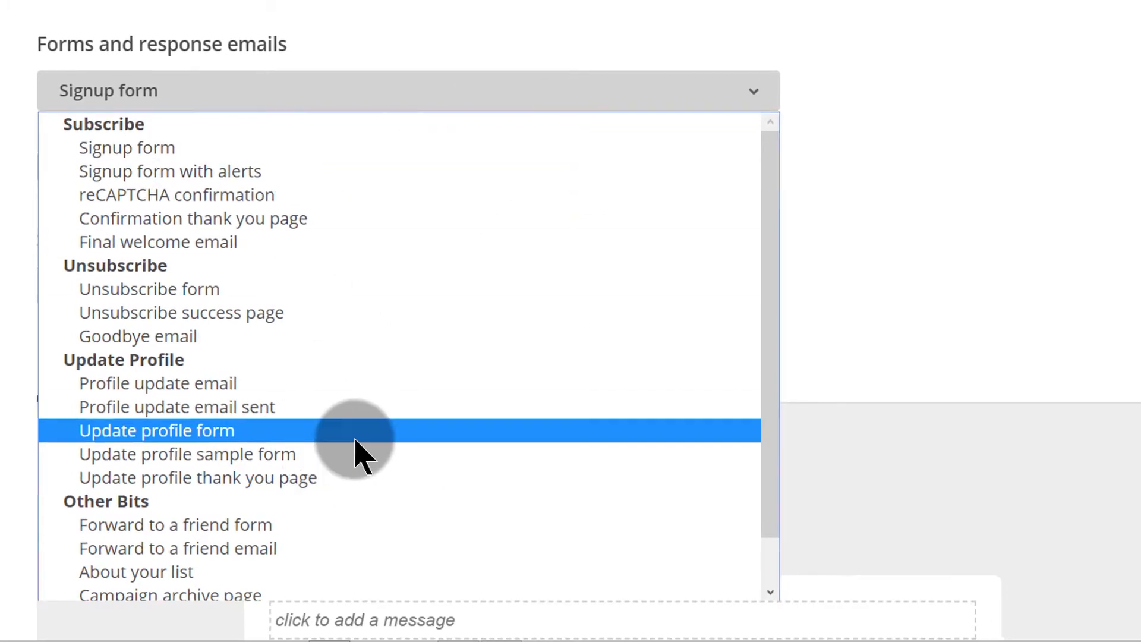
{"action": "left_click", "coordinate": [1010, 232]}
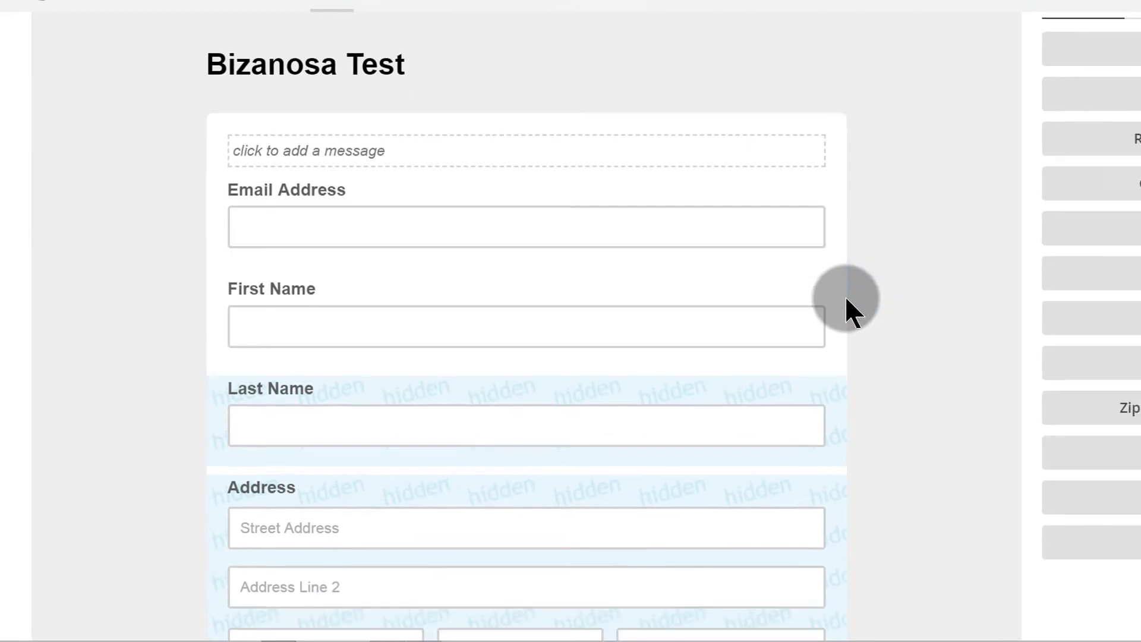
- Copy the signup form URL from the form builder and open it in a new browser tab
{"action": "scroll", "coordinate": [845, 298], "scroll_direction": "down", "scroll_amount": 10}
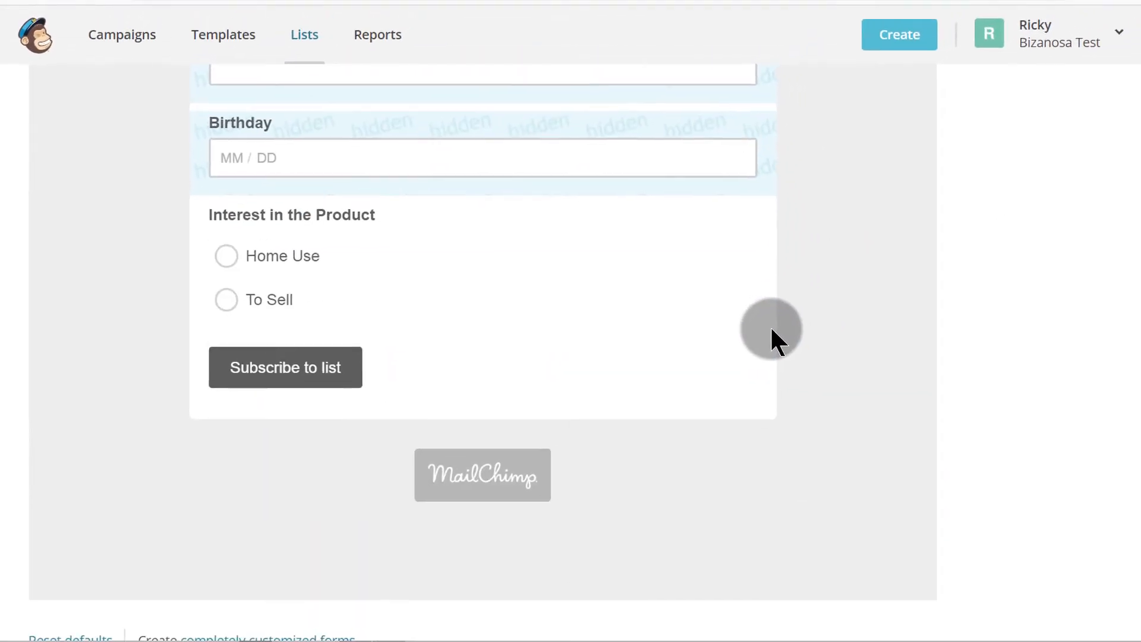
{"action": "scroll", "coordinate": [839, 298], "scroll_direction": "up", "scroll_amount": 9}
{"action": "scroll", "coordinate": [723, 341], "scroll_direction": "up", "scroll_amount": 2}
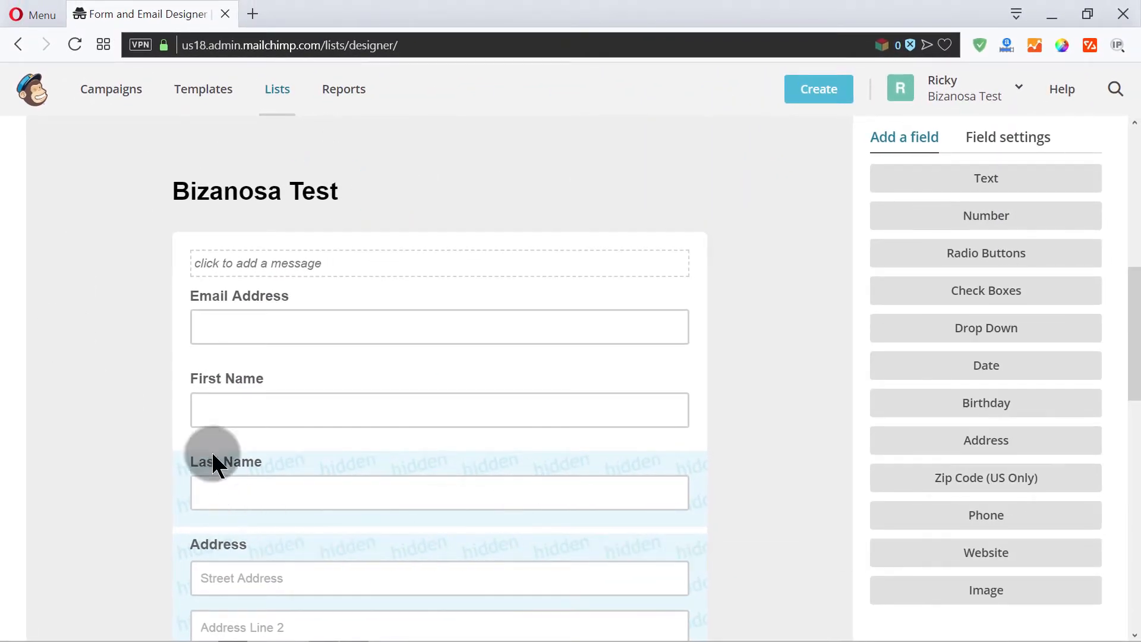
{"action": "scroll", "coordinate": [506, 410], "scroll_direction": "up", "scroll_amount": 9}
{"action": "scroll", "coordinate": [155, 316], "scroll_direction": "down", "scroll_amount": 4}
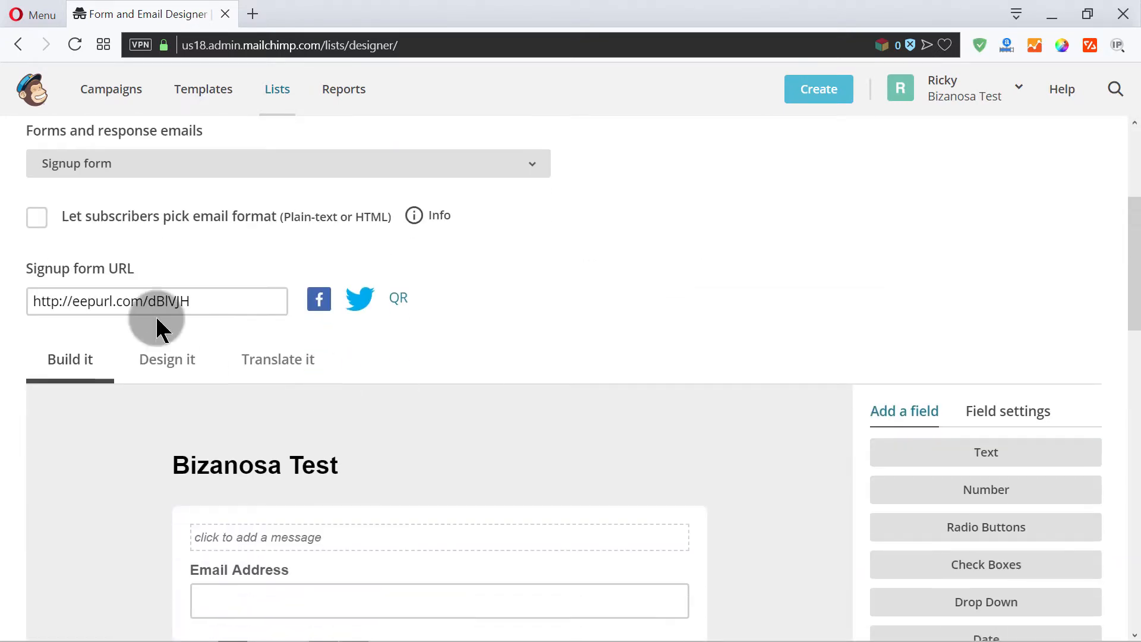
{"action": "right_click", "coordinate": [138, 306]}
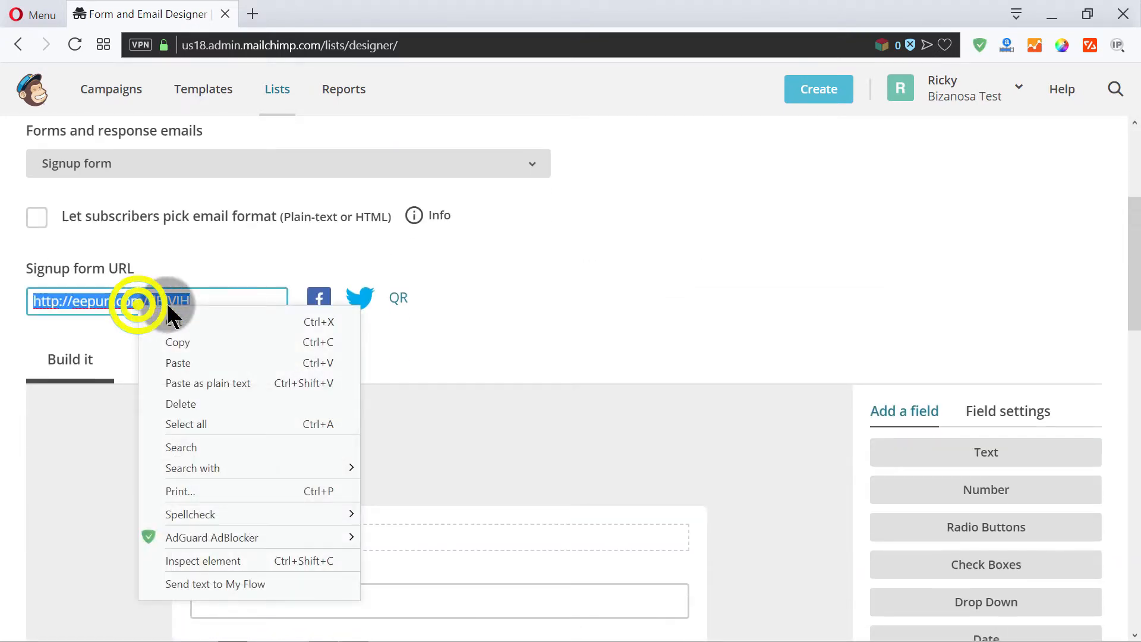
{"action": "left_click", "coordinate": [191, 338]}
{"action": "left_click", "coordinate": [252, 13]}
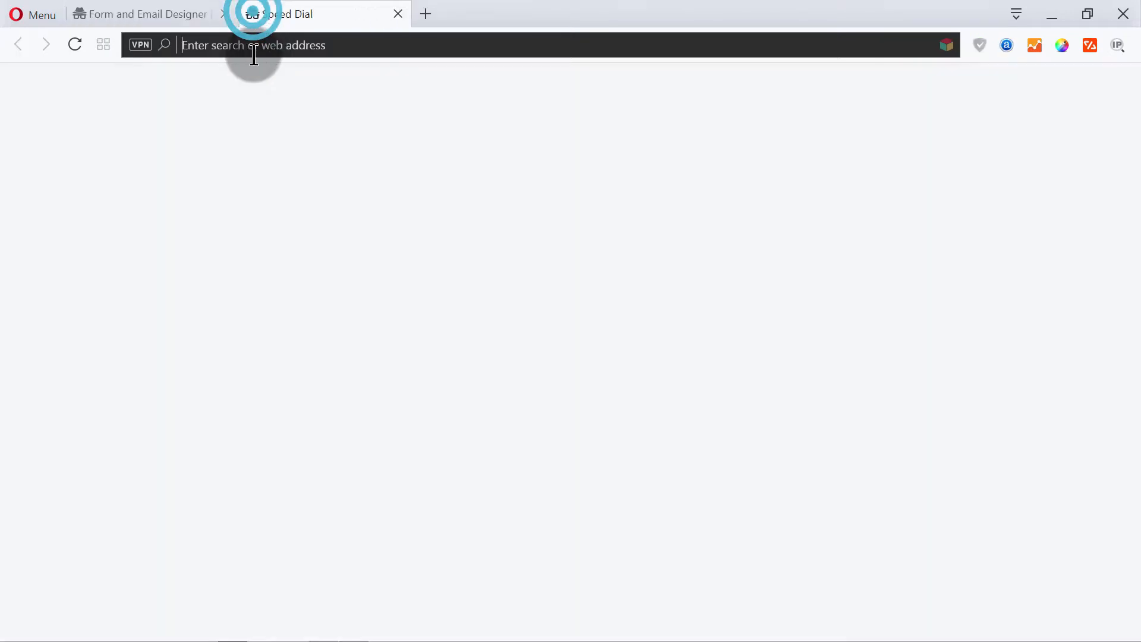
{"action": "right_click", "coordinate": [247, 47]}
{"action": "left_click", "coordinate": [301, 147]}
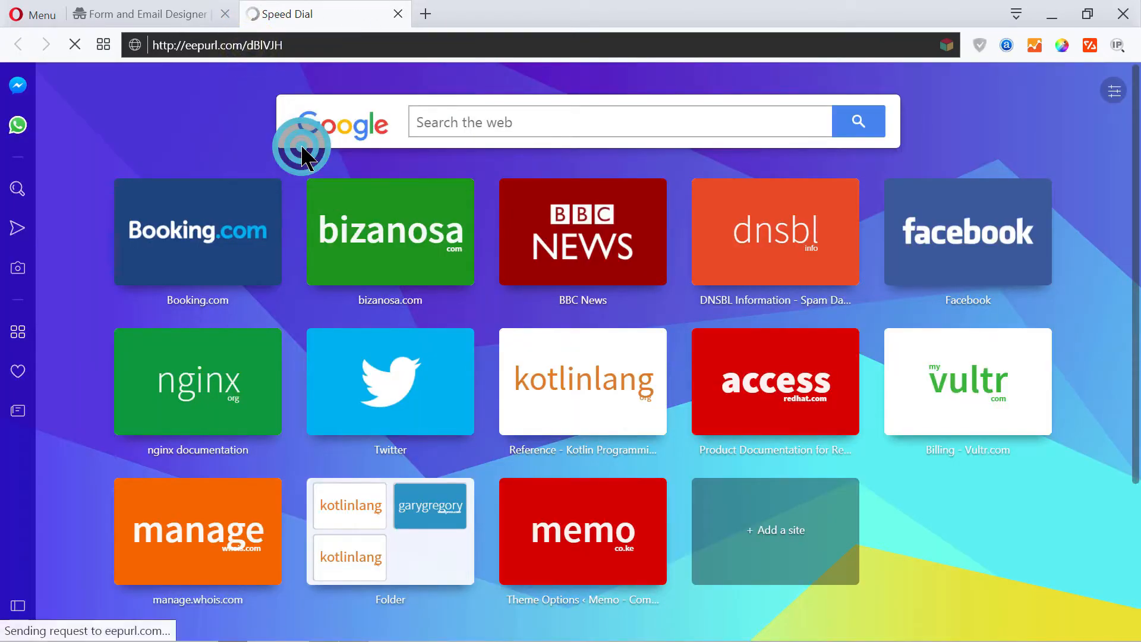
- Examine the Bizanosa Test heading and the fields on the public signup form page
{"action": "left_click_drag", "start_coordinate": [301, 143], "coordinate": [854, 446]}
{"action": "left_click", "coordinate": [879, 439]}
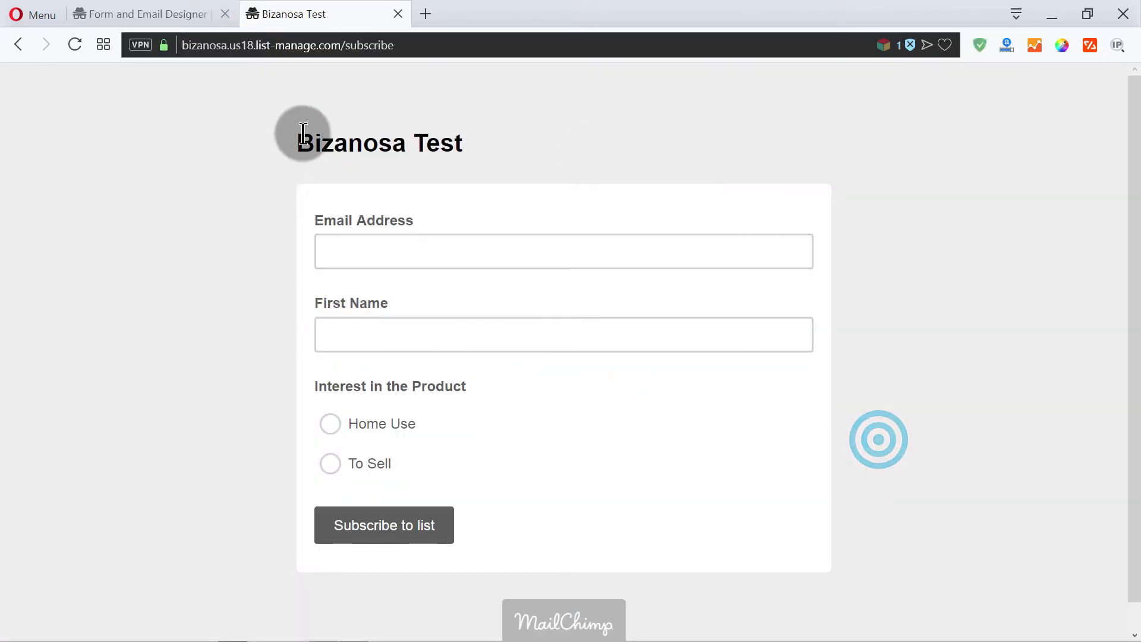
{"action": "left_click_drag", "start_coordinate": [309, 134], "coordinate": [474, 143]}
{"action": "left_click", "coordinate": [392, 145]}
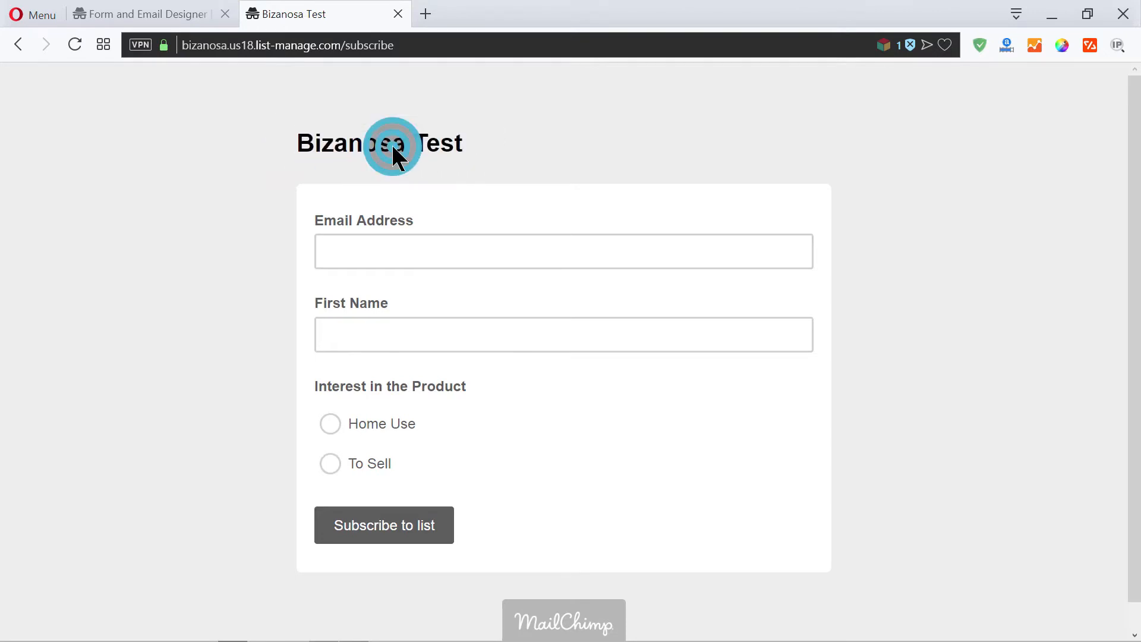
{"action": "left_click", "coordinate": [405, 144]}
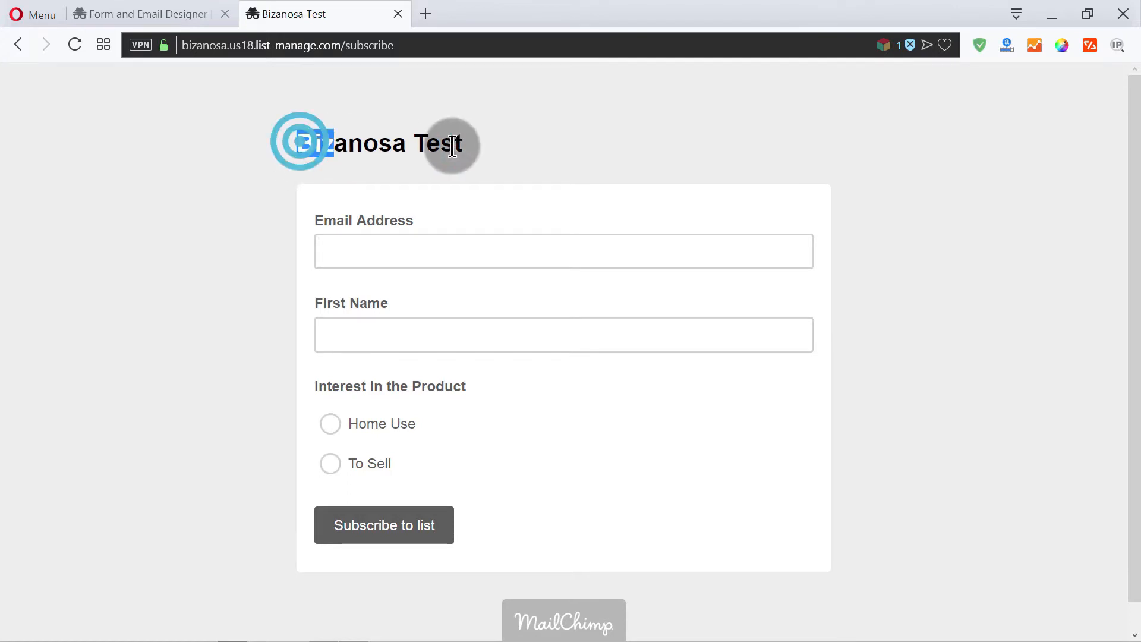
{"action": "left_click_drag", "start_coordinate": [453, 147], "coordinate": [509, 143]}
{"action": "left_click", "coordinate": [404, 145]}
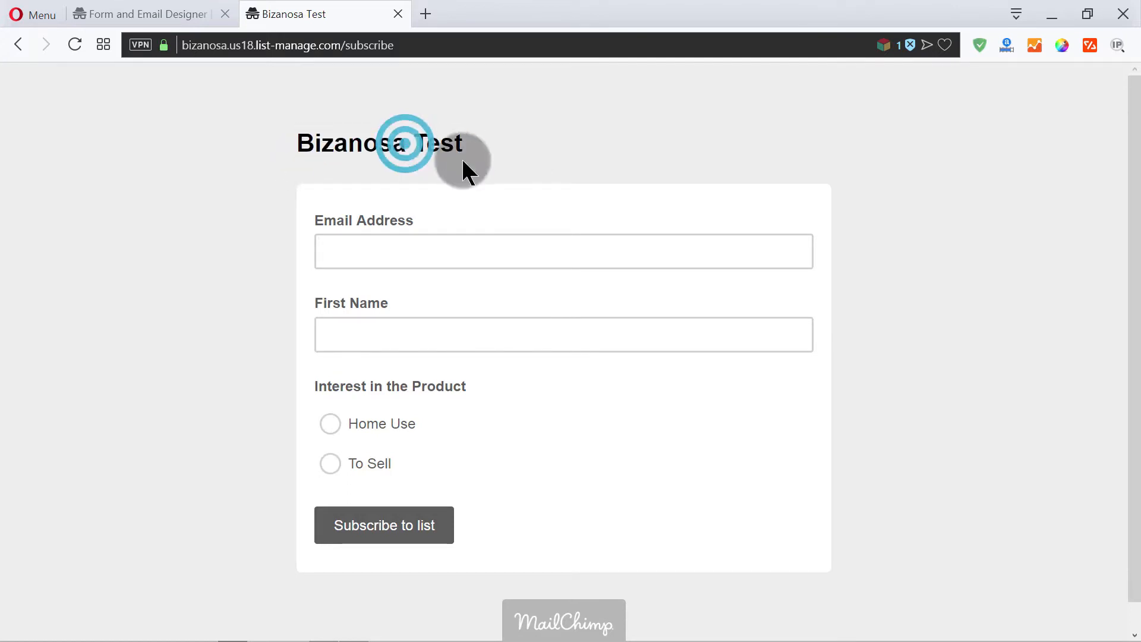
{"action": "scroll", "coordinate": [380, 238], "scroll_direction": "down", "scroll_amount": 1}
{"action": "scroll", "coordinate": [363, 185], "scroll_direction": "up", "scroll_amount": 1}
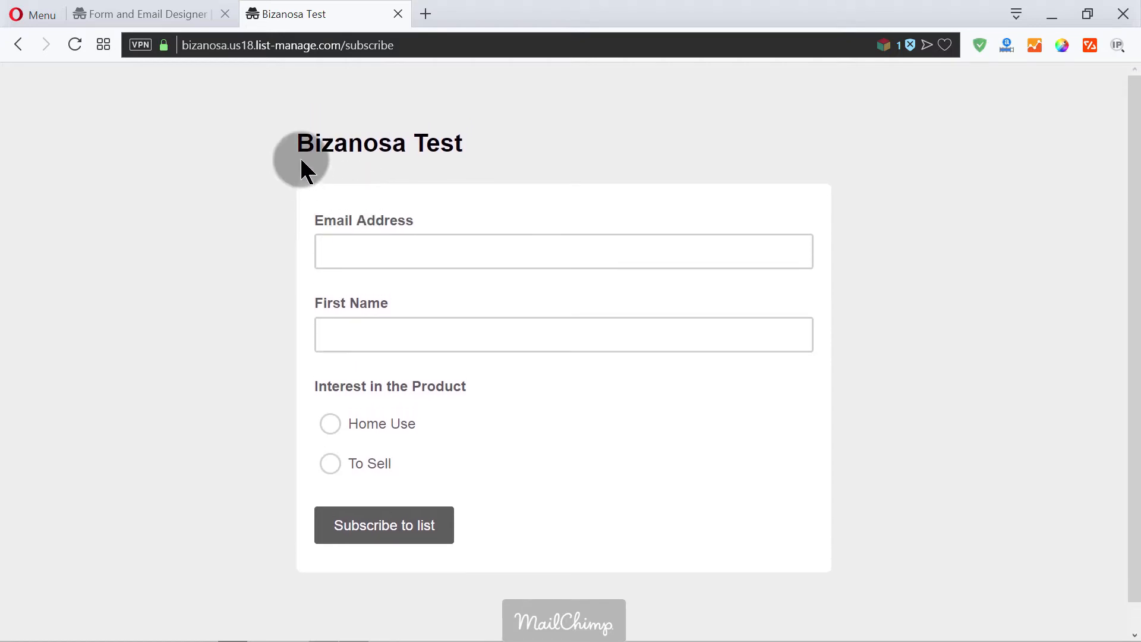
{"action": "left_click_drag", "start_coordinate": [297, 143], "coordinate": [458, 142]}
- Return to the form builder and review the heading, message area and fields of the signup form
{"action": "left_click", "coordinate": [161, 14]}
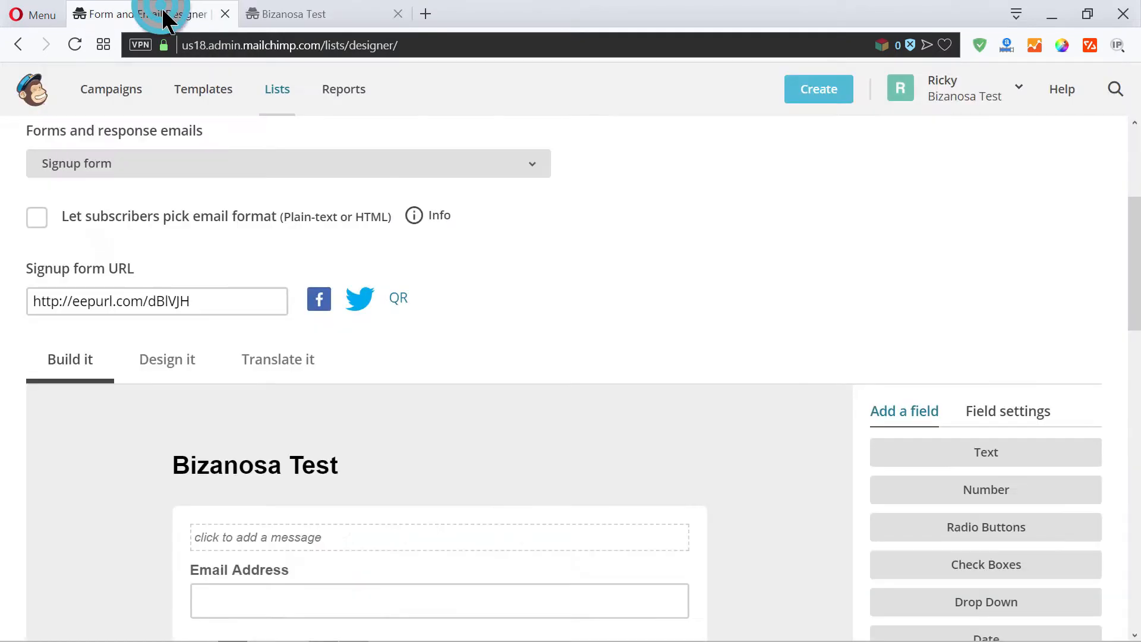
{"action": "scroll", "coordinate": [446, 380], "scroll_direction": "down", "scroll_amount": 10}
{"action": "scroll", "coordinate": [448, 344], "scroll_direction": "up", "scroll_amount": 11}
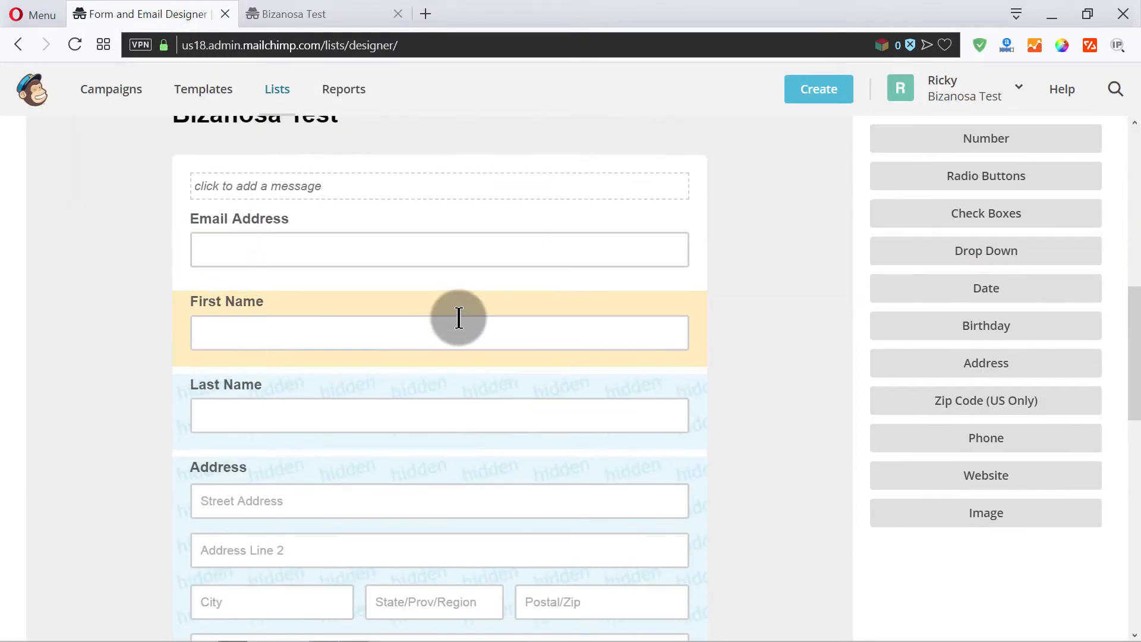
{"action": "scroll", "coordinate": [531, 399], "scroll_direction": "down", "scroll_amount": 5}
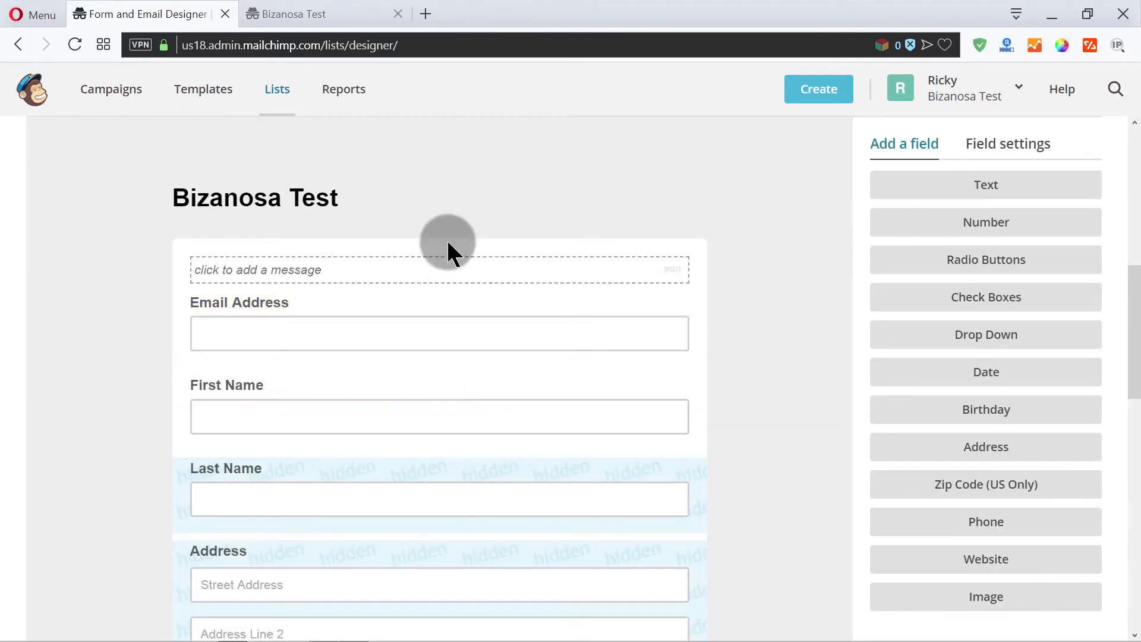
- Examine the signup form from its heading to the subscribe button, including the hidden fields and the available field types
{"action": "scroll", "coordinate": [700, 298], "scroll_direction": "down", "scroll_amount": 8}
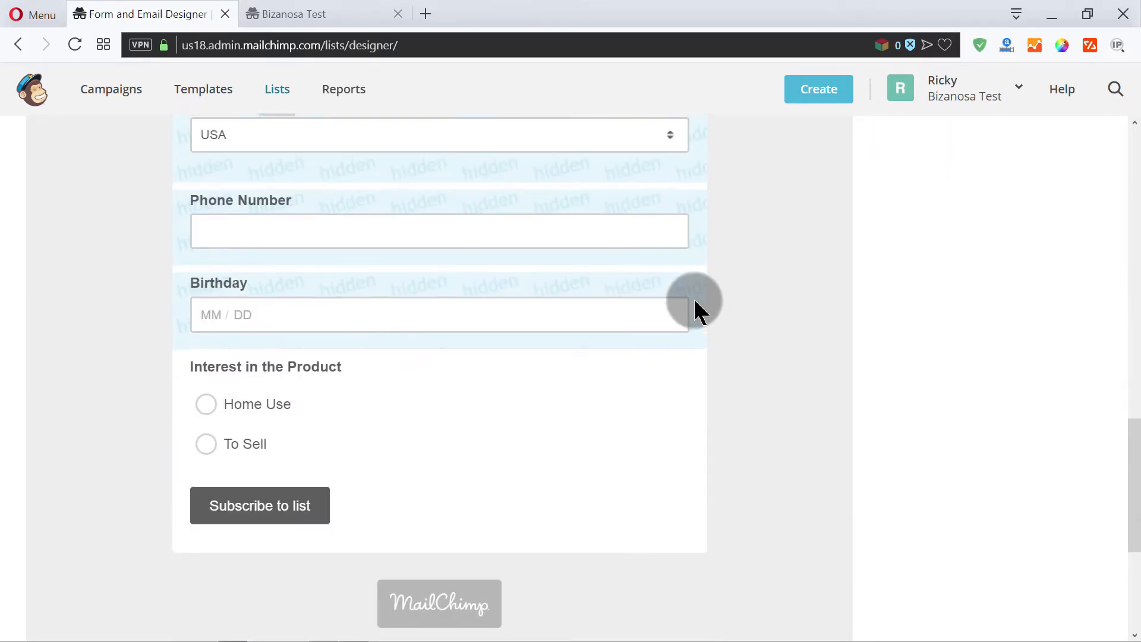
{"action": "scroll", "coordinate": [686, 304], "scroll_direction": "up", "scroll_amount": 13}
{"action": "scroll", "coordinate": [481, 466], "scroll_direction": "down", "scroll_amount": 3}
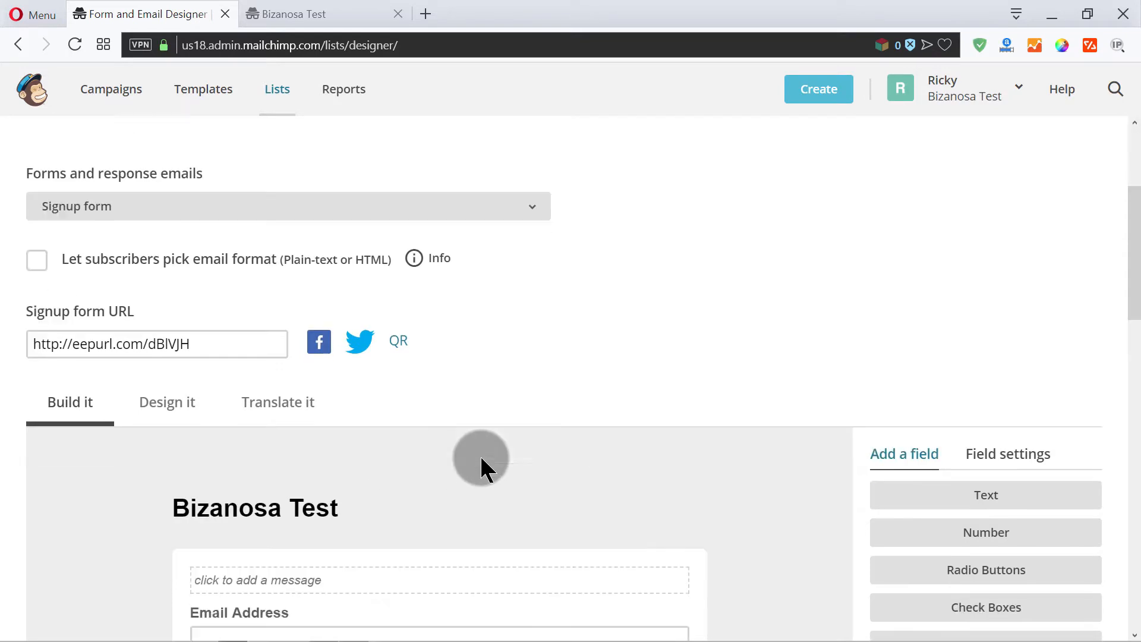
{"action": "scroll", "coordinate": [218, 397], "scroll_direction": "down", "scroll_amount": 3}
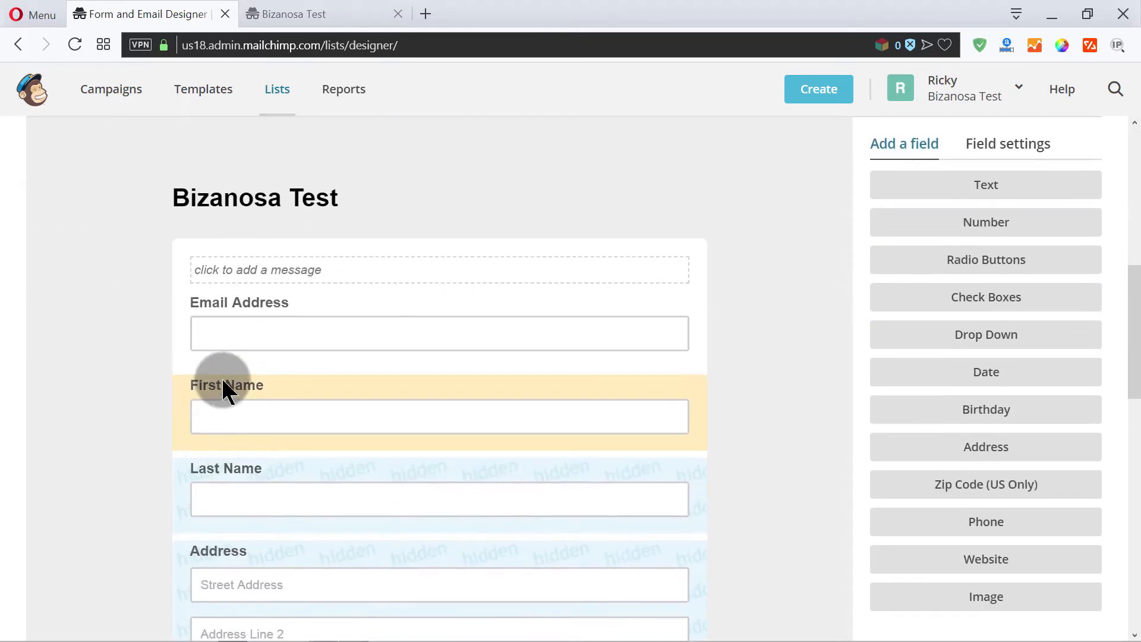
{"action": "scroll", "coordinate": [247, 369], "scroll_direction": "up", "scroll_amount": 3}
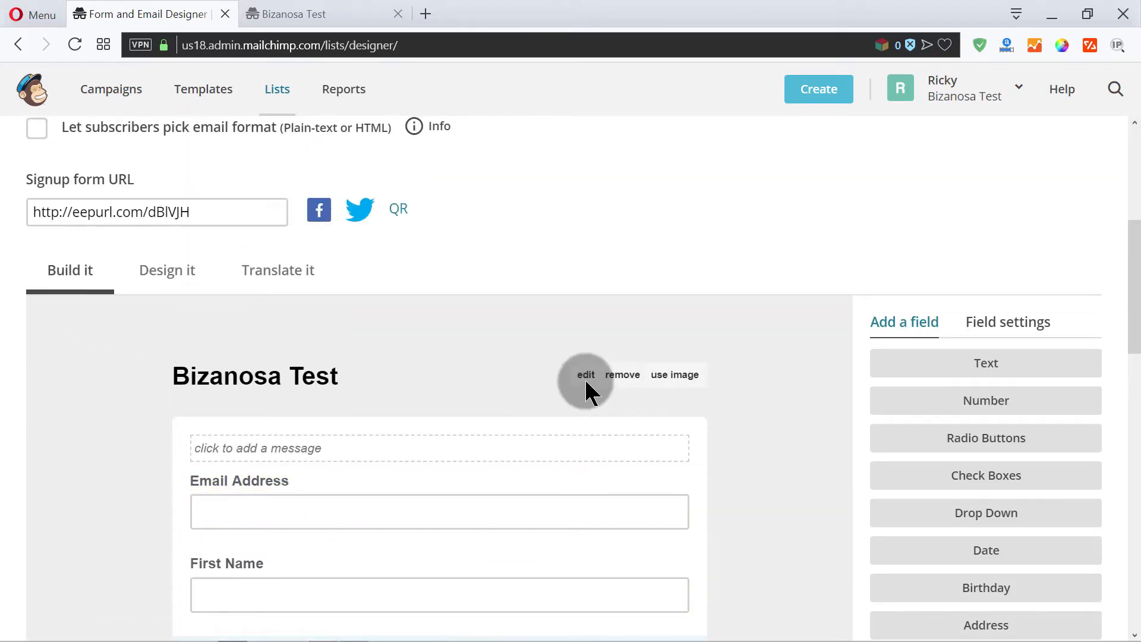
{"action": "scroll", "coordinate": [674, 375], "scroll_direction": "down", "scroll_amount": 3}
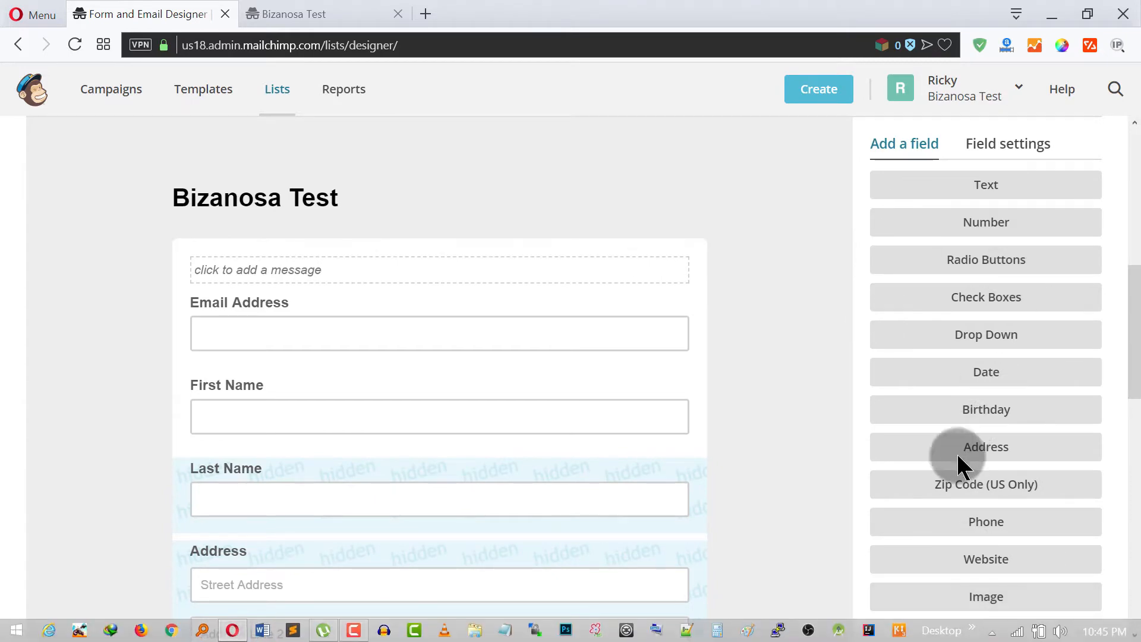
{"action": "scroll", "coordinate": [473, 310], "scroll_direction": "up", "scroll_amount": 6}
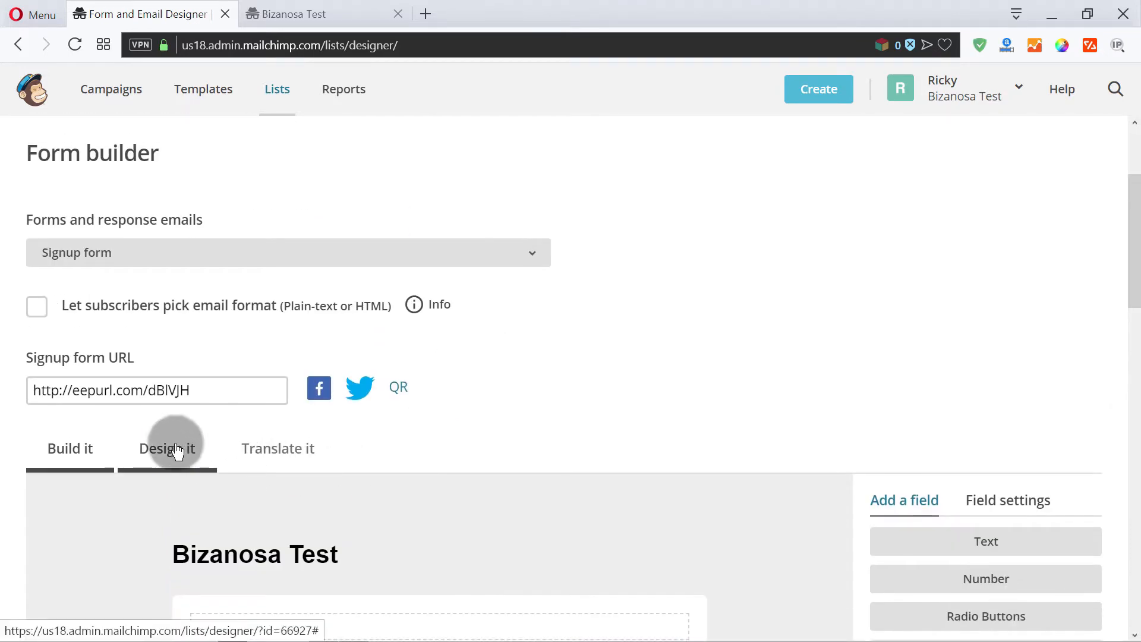
- View the signup form's design and translation settings, and return to the form's build view
{"action": "left_click", "coordinate": [177, 450]}
{"action": "scroll", "coordinate": [488, 428], "scroll_direction": "down", "scroll_amount": 3}
{"action": "left_click", "coordinate": [287, 280]}
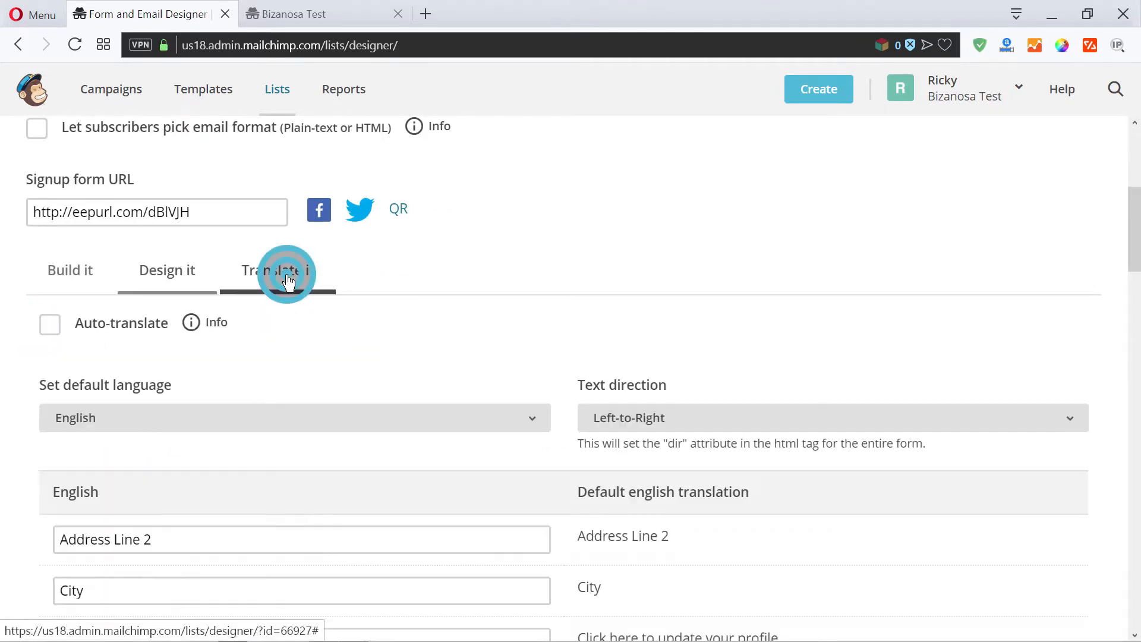
{"action": "left_click", "coordinate": [157, 274]}
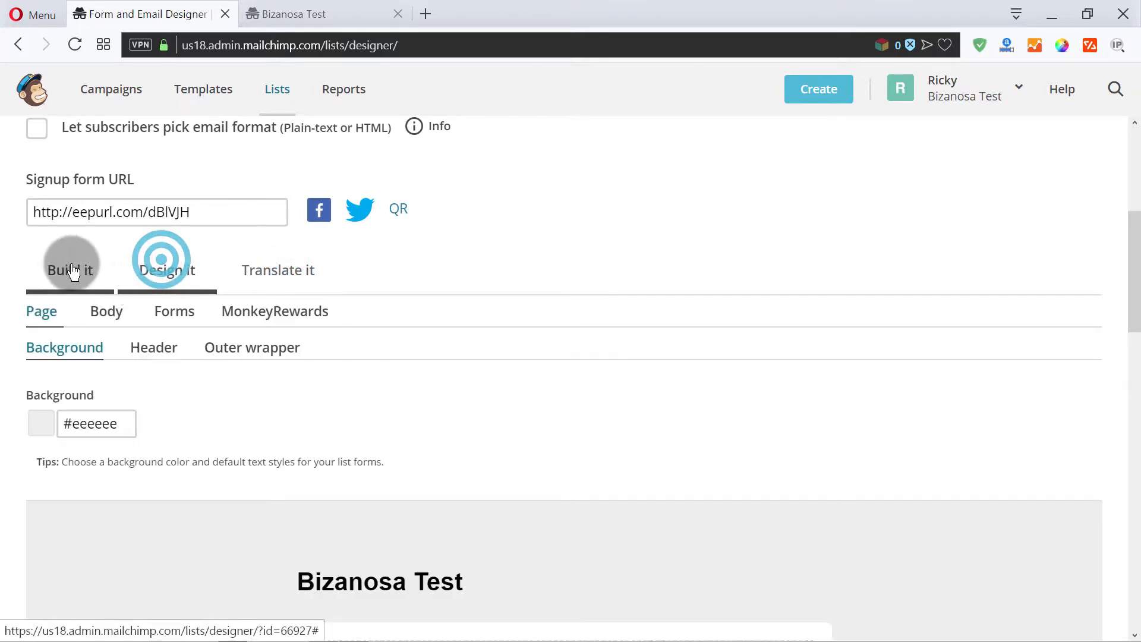
{"action": "left_click", "coordinate": [68, 271]}
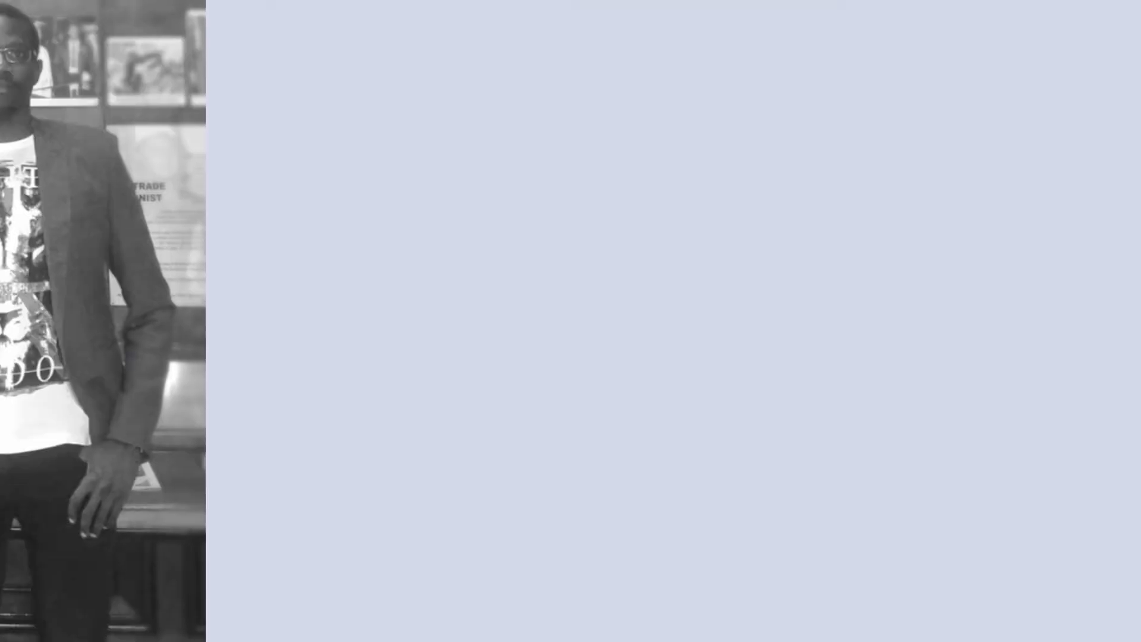
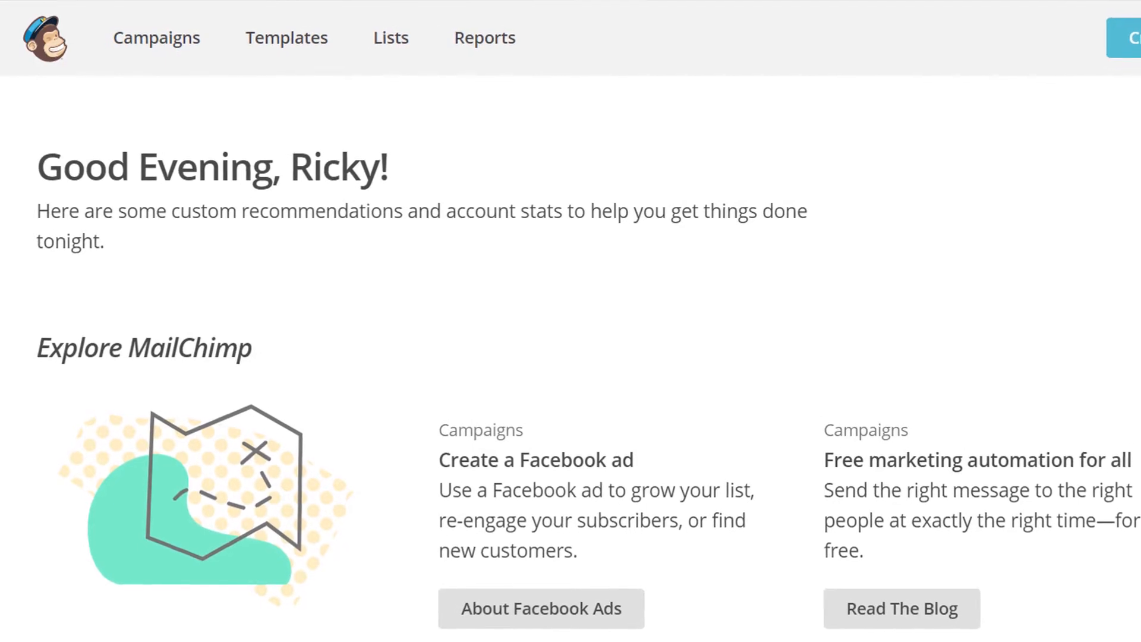
- Go to the Bizanosa Test list's signup forms and open the form builder
{"action": "left_click", "coordinate": [391, 37]}
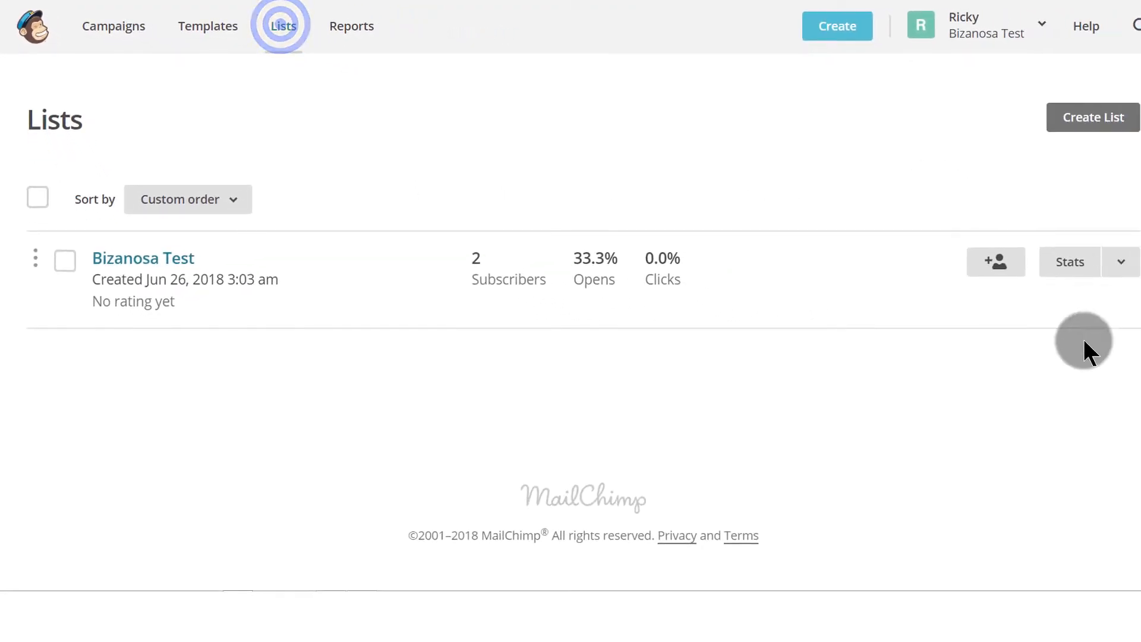
{"action": "left_click", "coordinate": [1121, 265]}
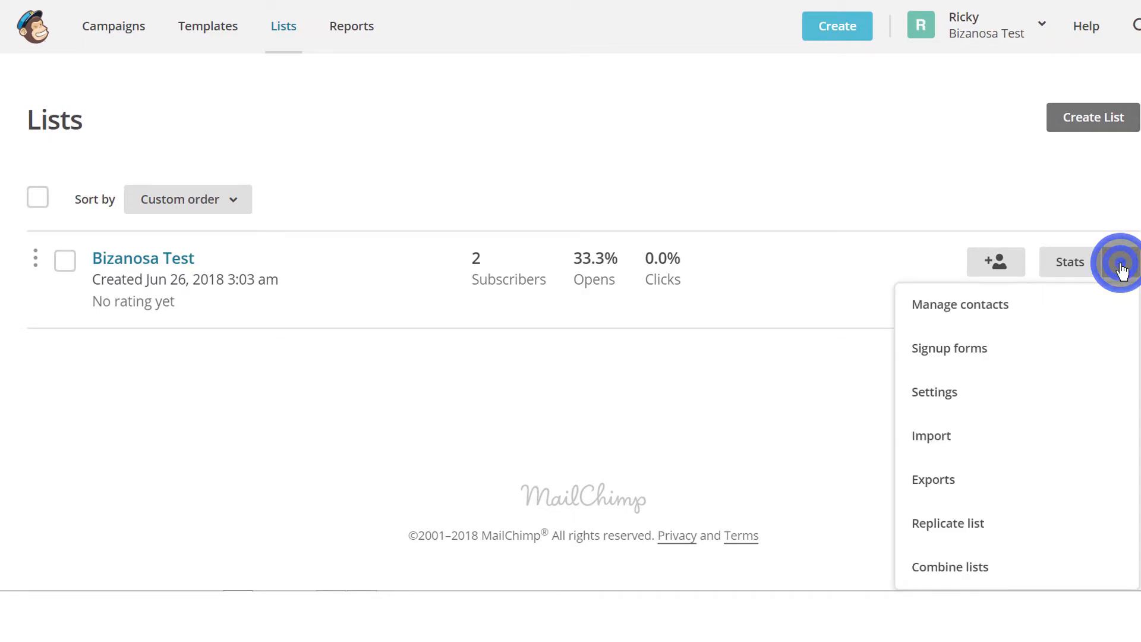
{"action": "left_click", "coordinate": [984, 352]}
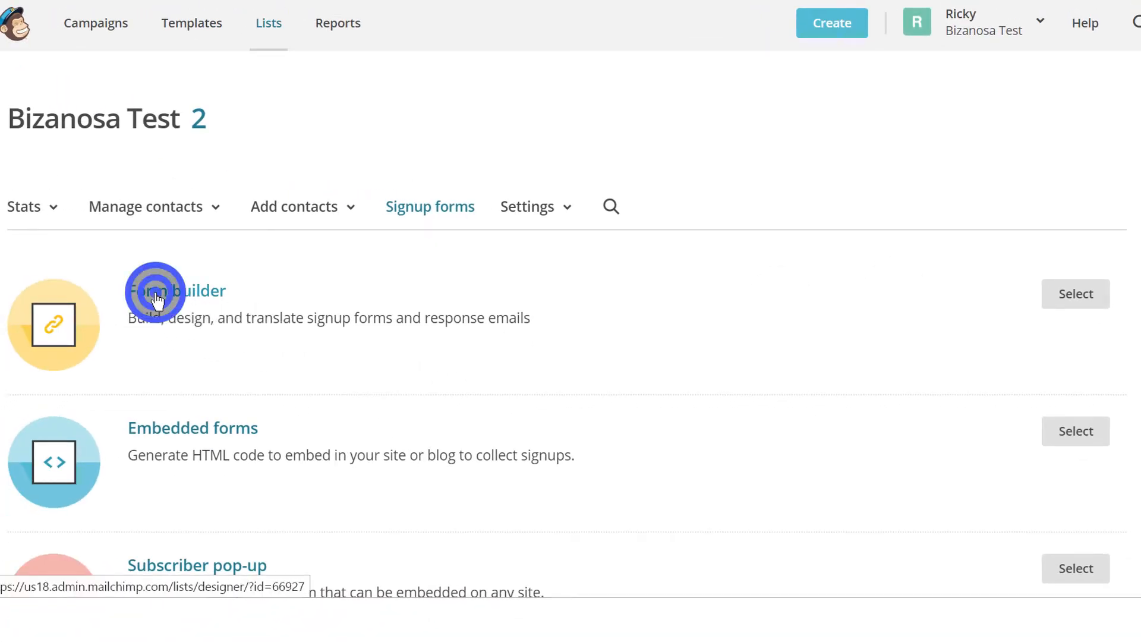
{"action": "left_click", "coordinate": [157, 300]}
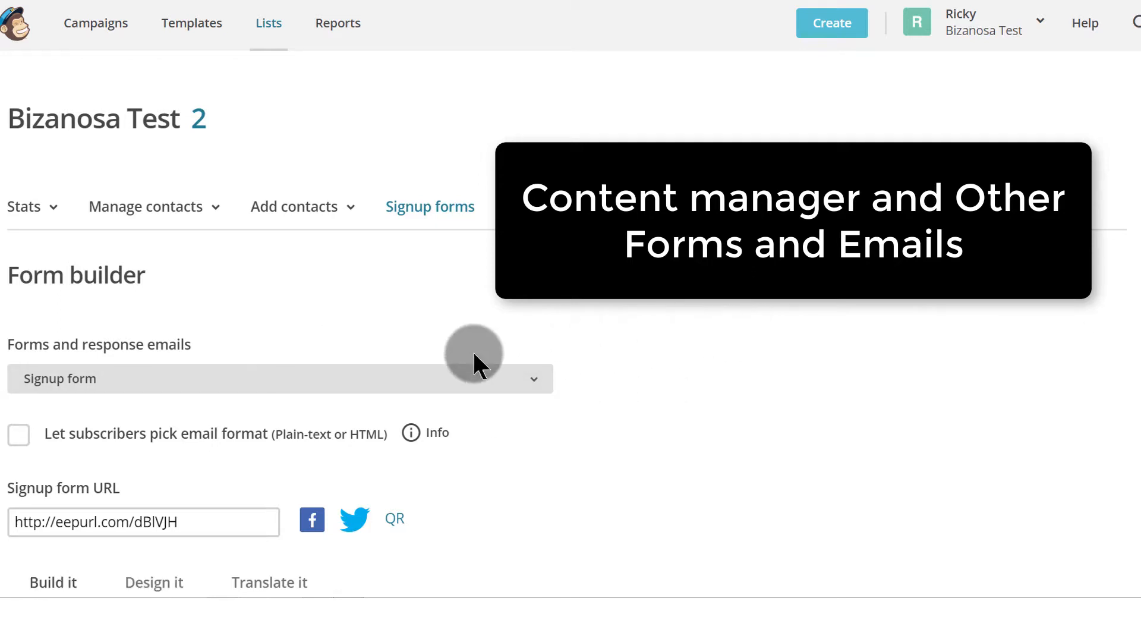
- View the available forms and response emails, keep Signup form selected, and review its layout and fields
{"action": "left_click", "coordinate": [241, 381]}
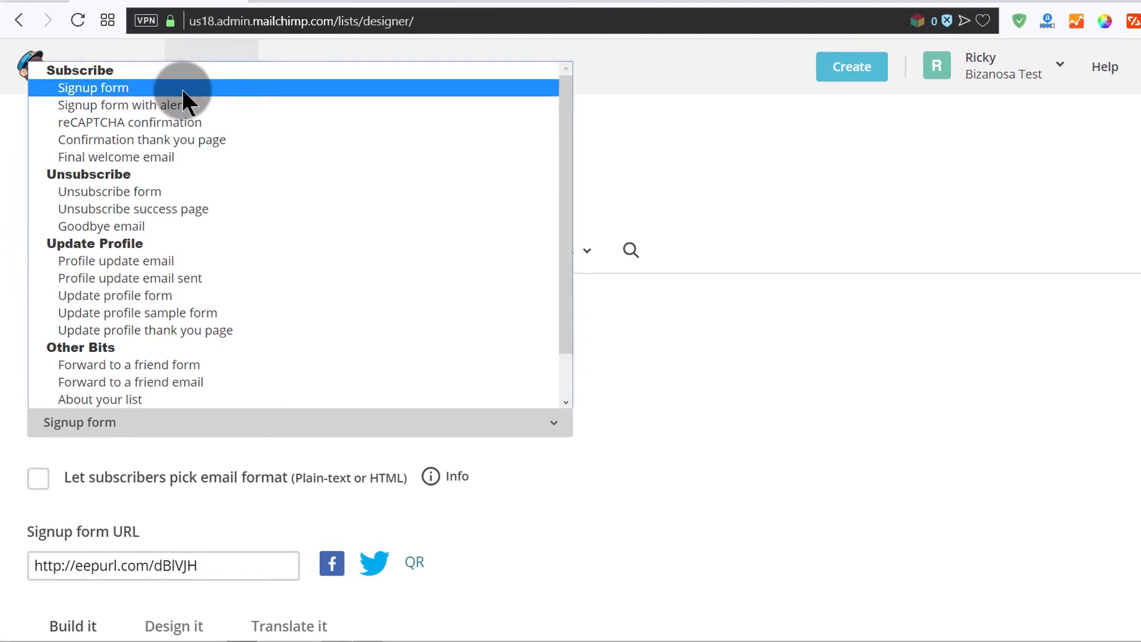
{"action": "left_click", "coordinate": [787, 255]}
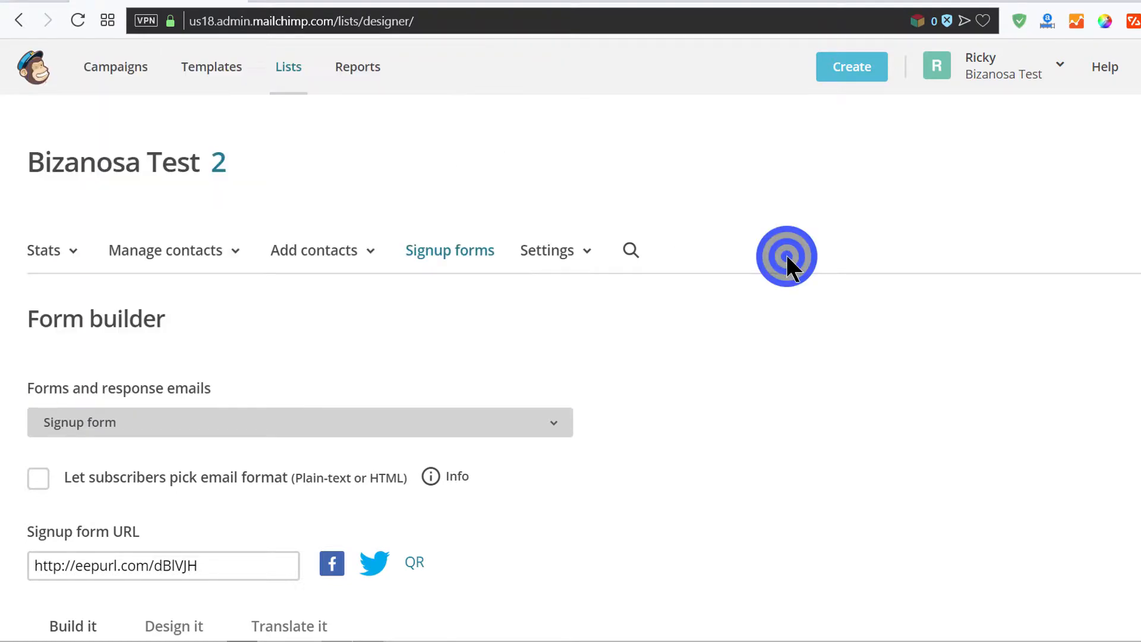
{"action": "scroll", "coordinate": [498, 132], "scroll_direction": "down", "scroll_amount": 3}
{"action": "scroll", "coordinate": [776, 238], "scroll_direction": "down", "scroll_amount": 1}
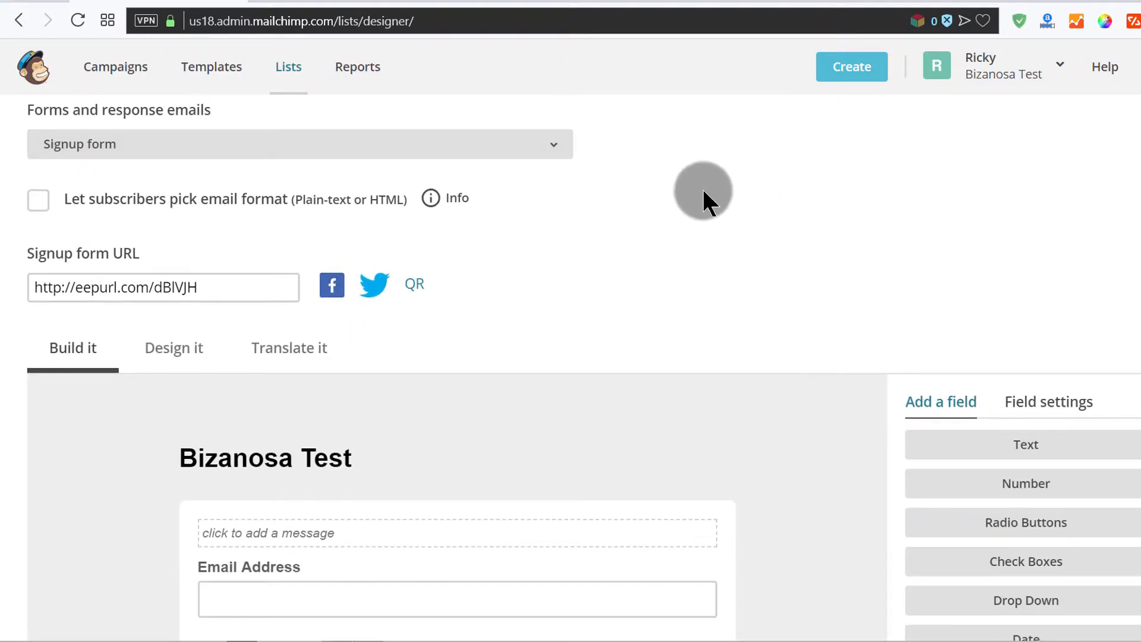
{"action": "scroll", "coordinate": [703, 190], "scroll_direction": "down", "scroll_amount": 6}
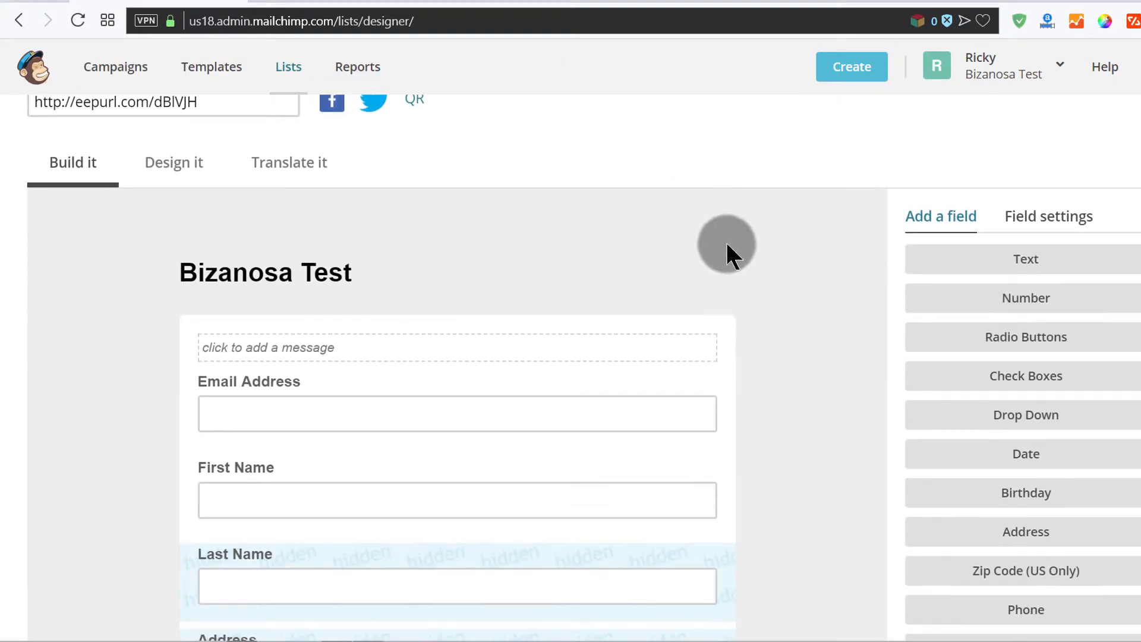
{"action": "scroll", "coordinate": [551, 263], "scroll_direction": "down", "scroll_amount": 10}
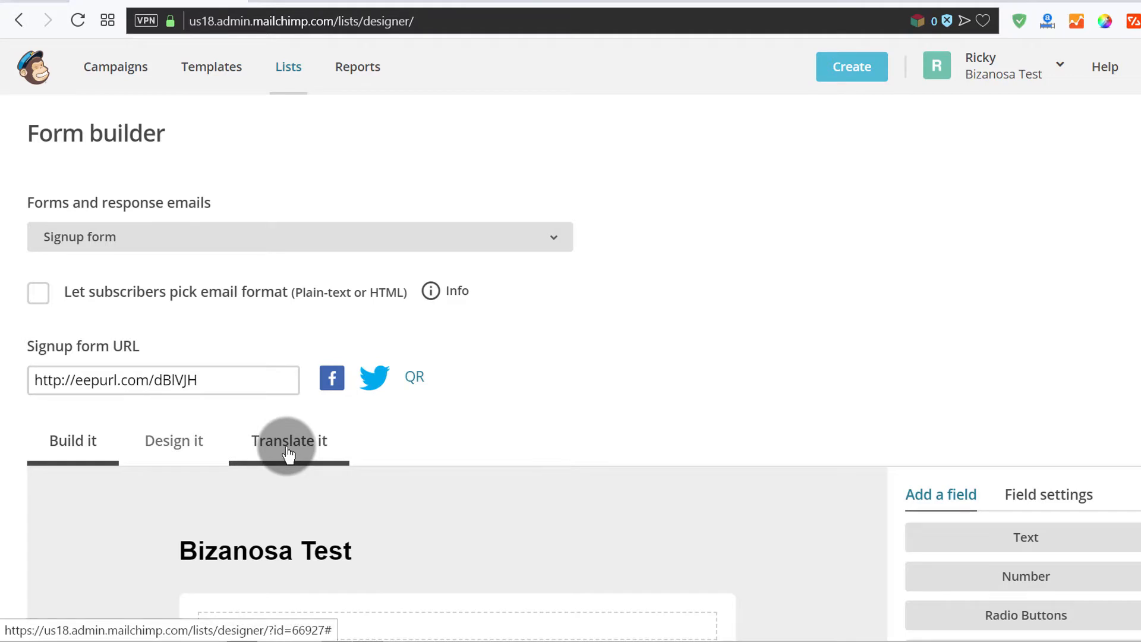
- Copy the signup form URL and load it in a new browser tab
{"action": "right_click", "coordinate": [120, 375]}
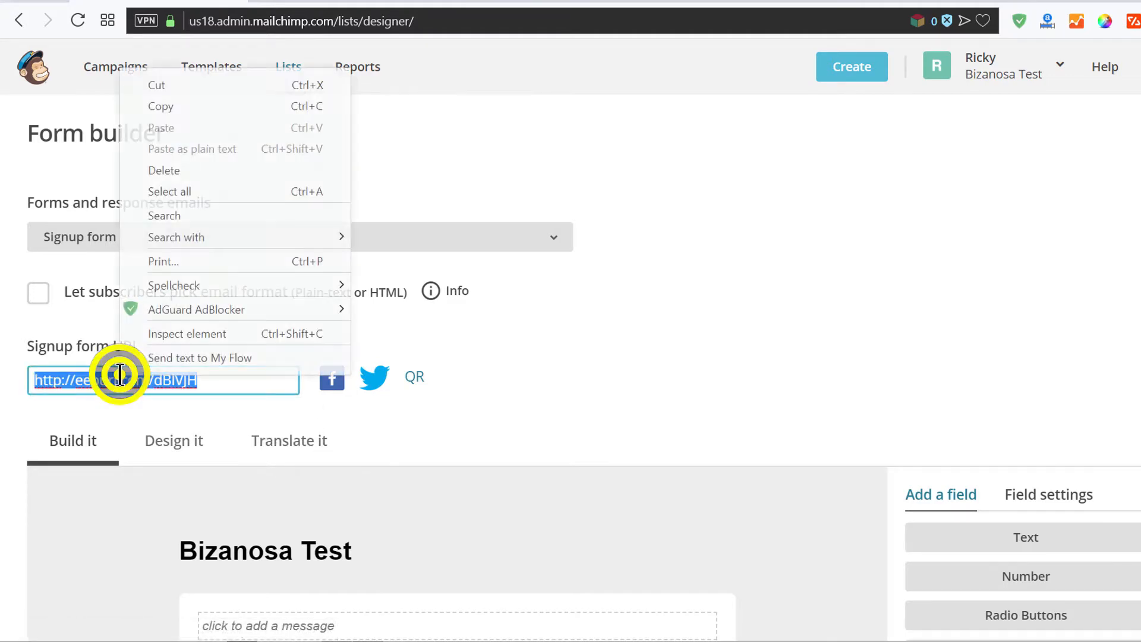
{"action": "left_click", "coordinate": [161, 107]}
{"action": "left_click", "coordinate": [266, 2]}
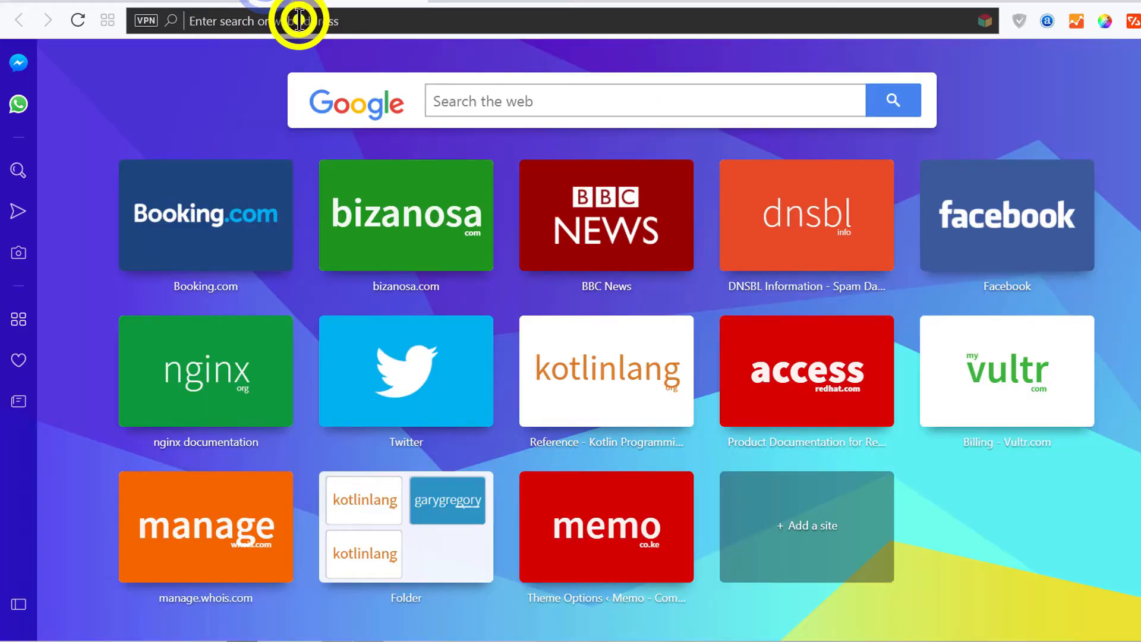
{"action": "right_click", "coordinate": [299, 22]}
{"action": "left_click", "coordinate": [348, 119]}
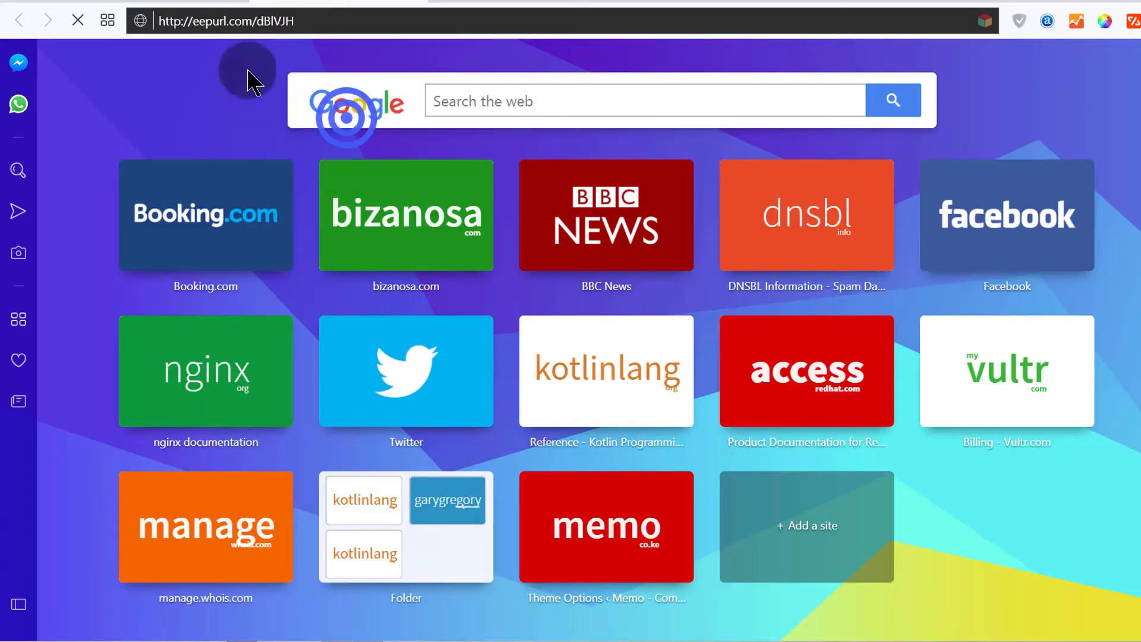
- Return to the form builder and choose the first Bizanosa logo in My Files as the image replacing the Bizanosa Test heading
{"action": "left_click", "coordinate": [149, 3]}
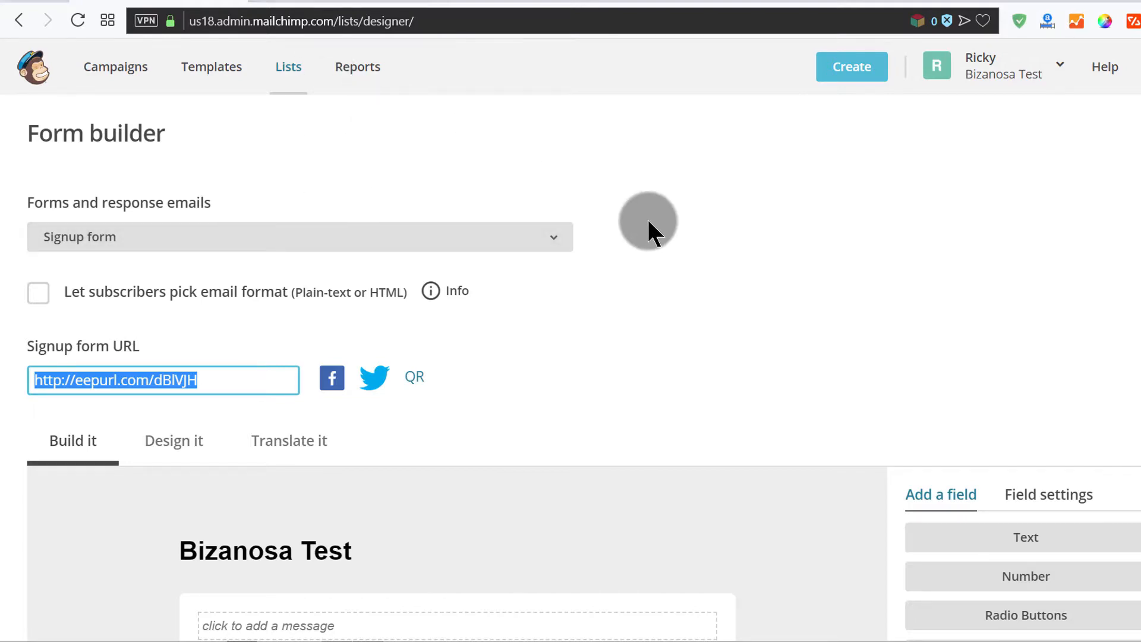
{"action": "scroll", "coordinate": [632, 296], "scroll_direction": "down", "scroll_amount": 3}
{"action": "left_click", "coordinate": [630, 287]}
{"action": "scroll", "coordinate": [565, 275], "scroll_direction": "down", "scroll_amount": 3}
{"action": "scroll", "coordinate": [547, 256], "scroll_direction": "up", "scroll_amount": 4}
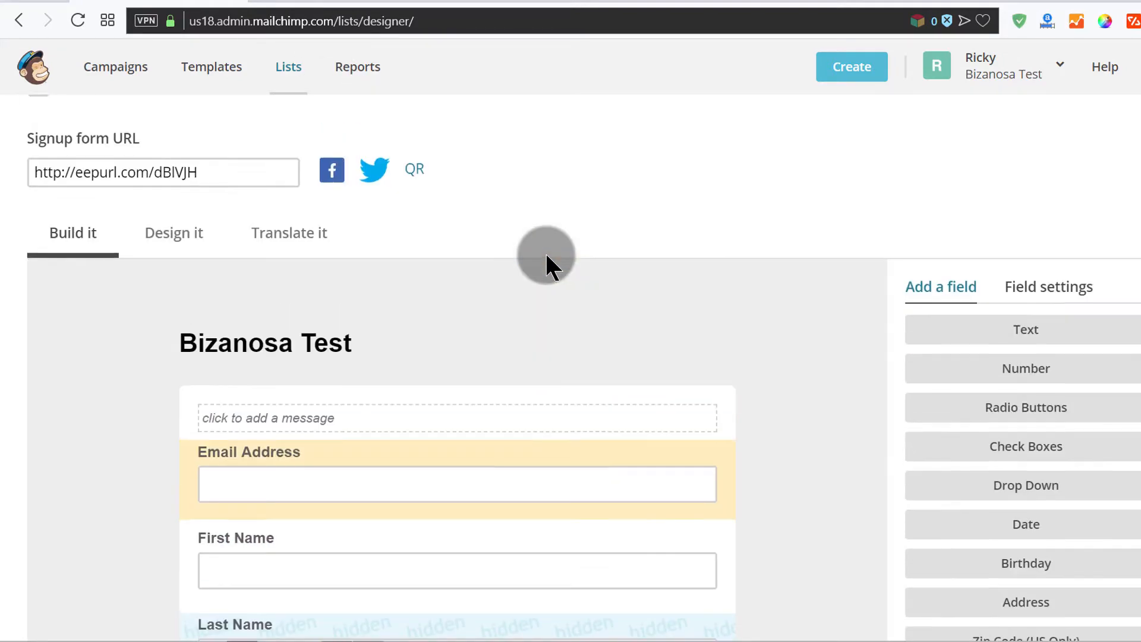
{"action": "mouse_move", "coordinate": [234, 375]}
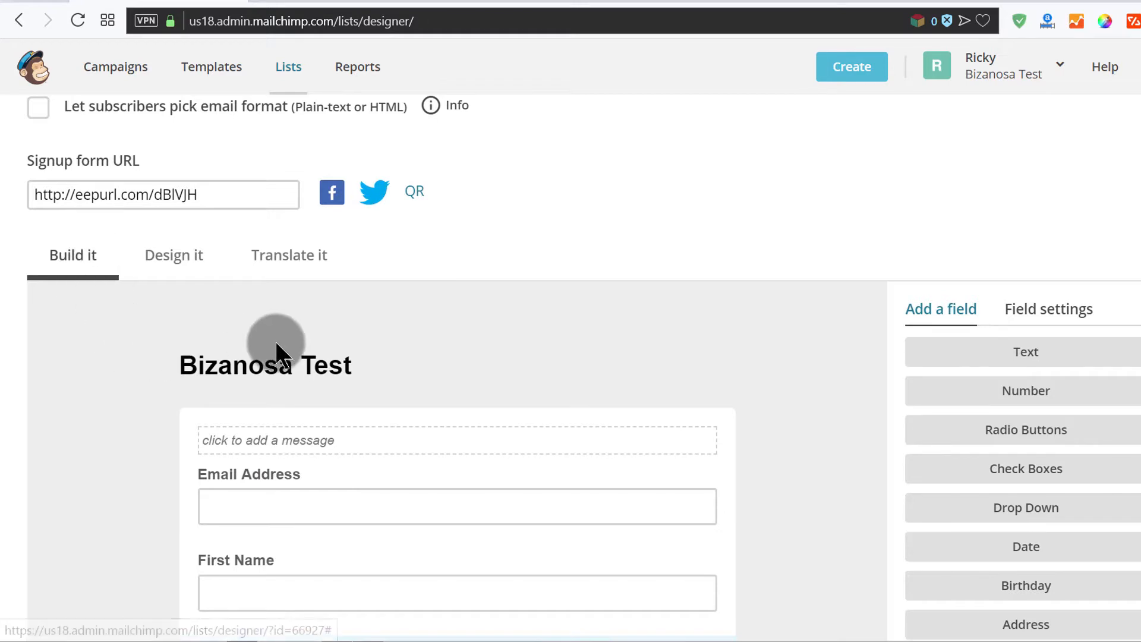
{"action": "mouse_move", "coordinate": [268, 362]}
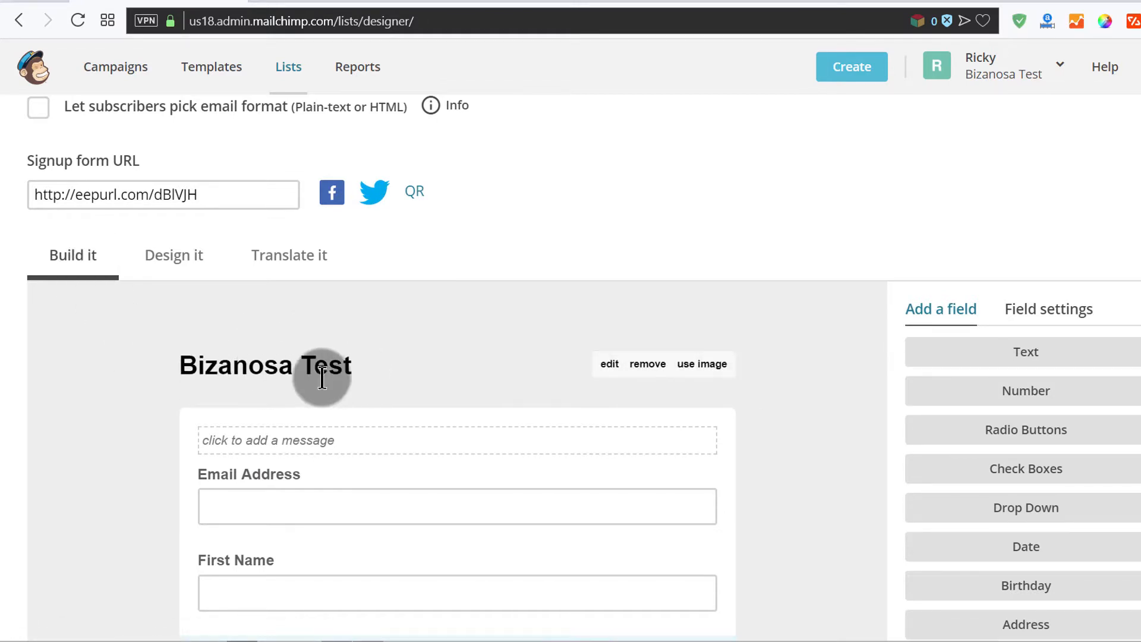
{"action": "mouse_move", "coordinate": [645, 362]}
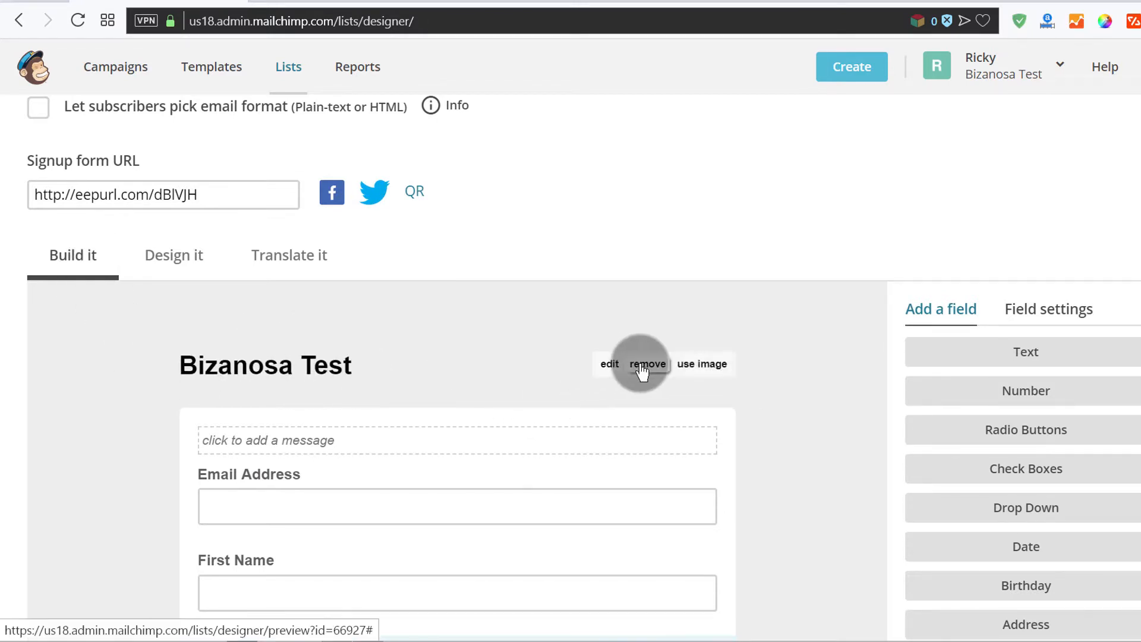
{"action": "left_click", "coordinate": [705, 362]}
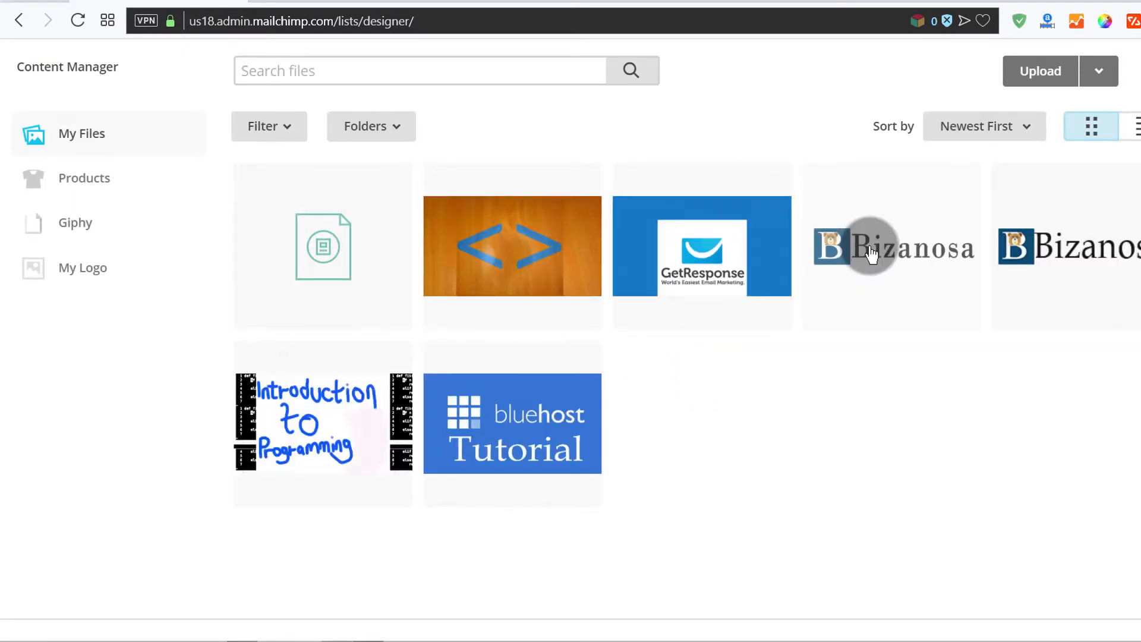
{"action": "left_click", "coordinate": [871, 254]}
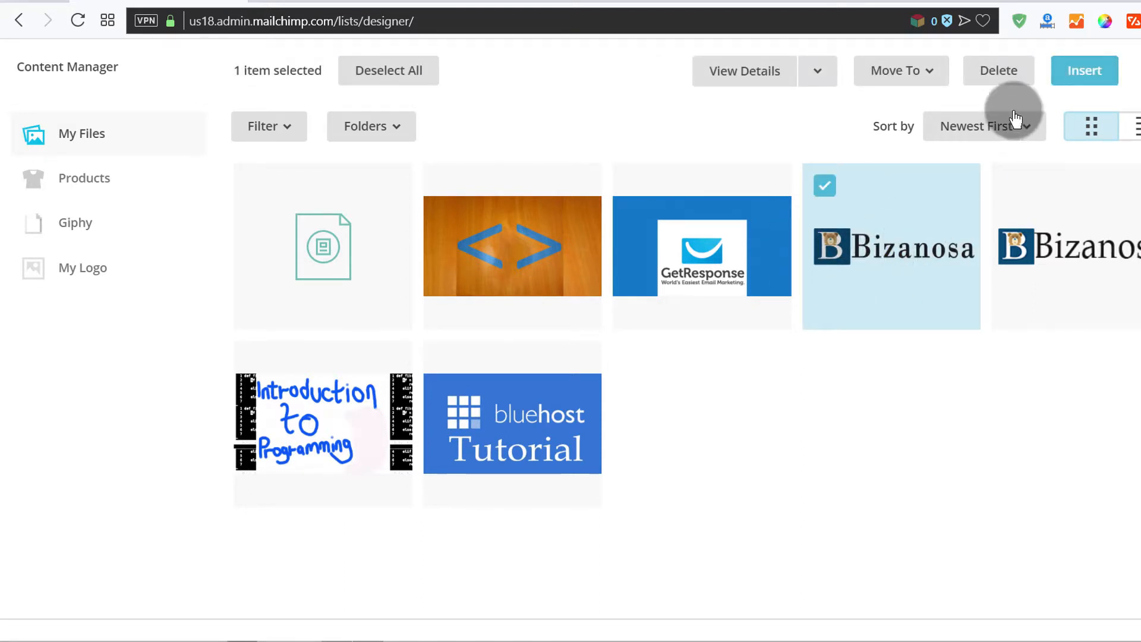
{"action": "left_click", "coordinate": [1085, 73]}
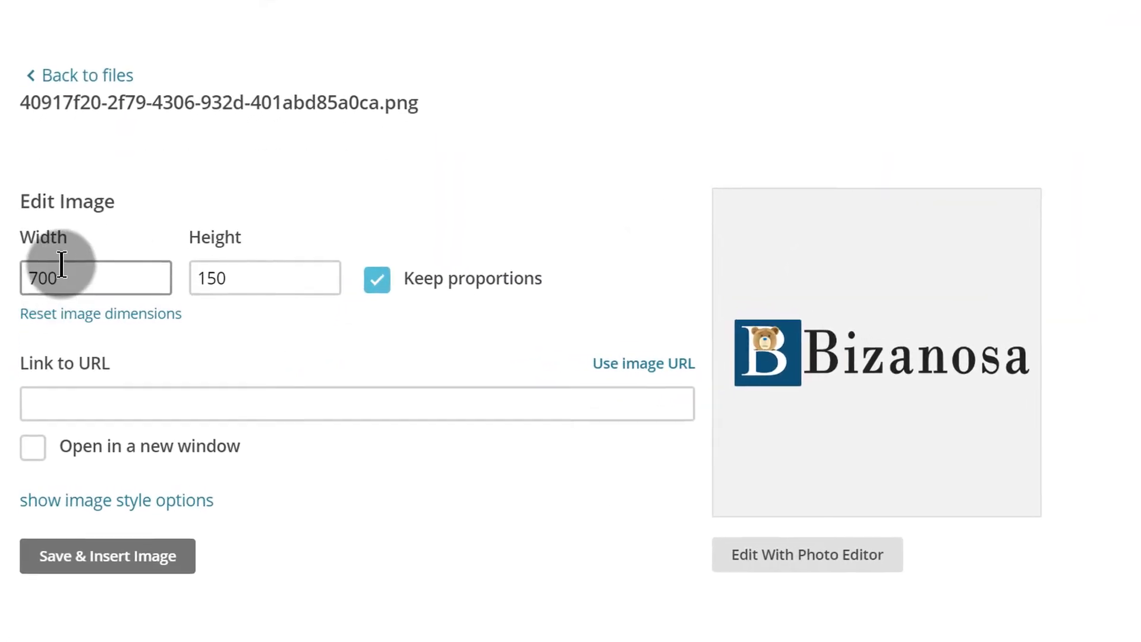
{"action": "double_click", "coordinate": [58, 276]}
{"action": "double_click", "coordinate": [294, 276]}
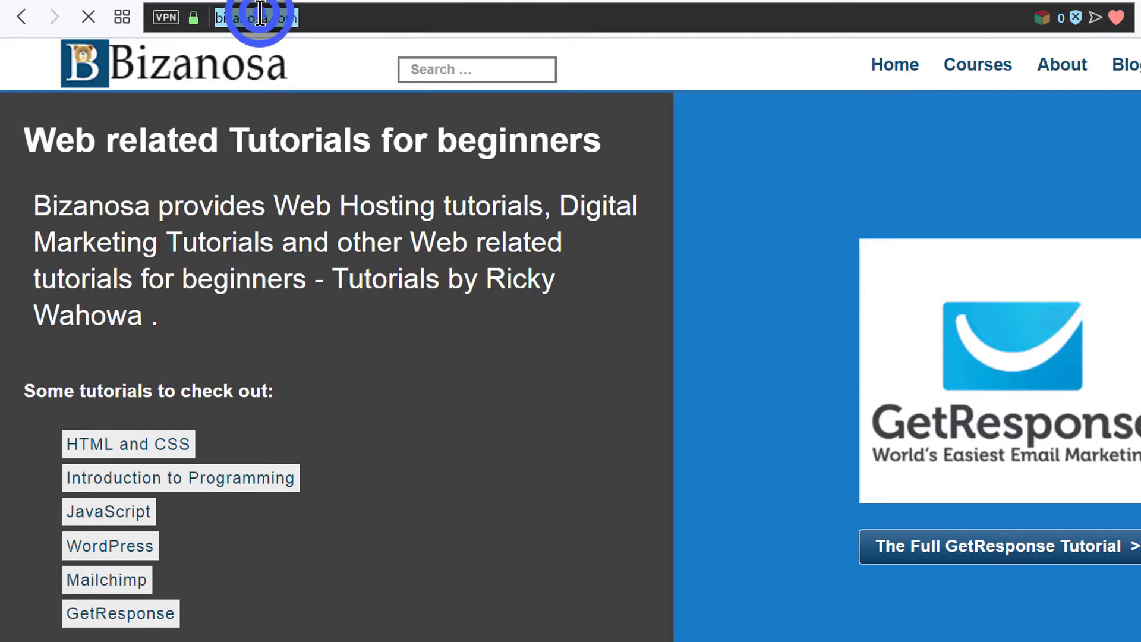
{"action": "right_click", "coordinate": [260, 12]}
{"action": "left_click", "coordinate": [309, 81]}
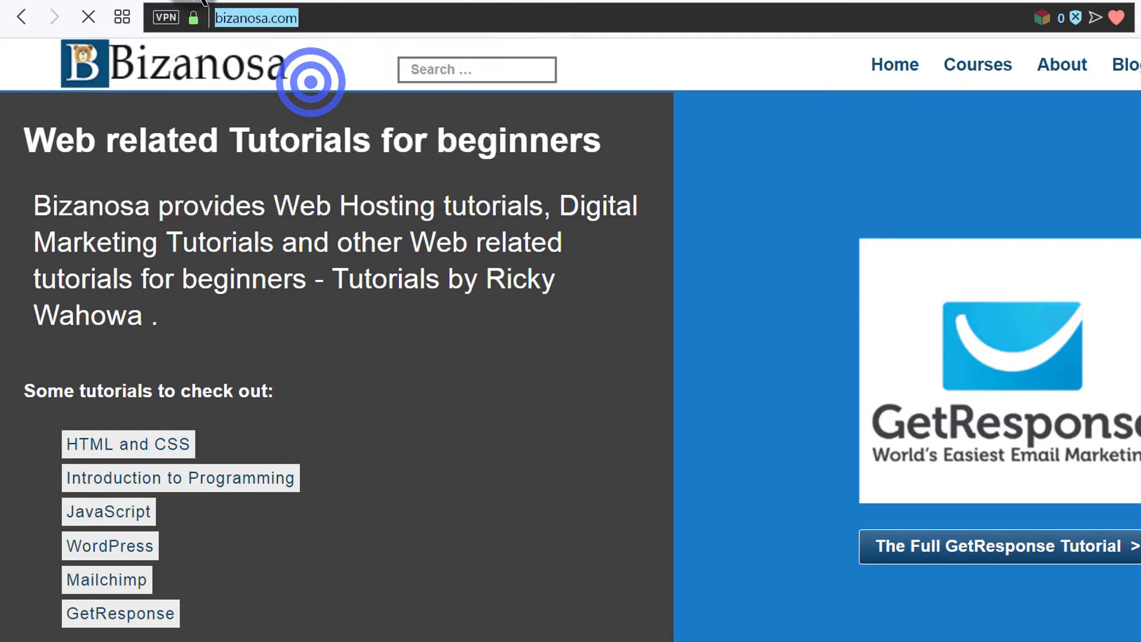
{"action": "left_click", "coordinate": [239, 440]}
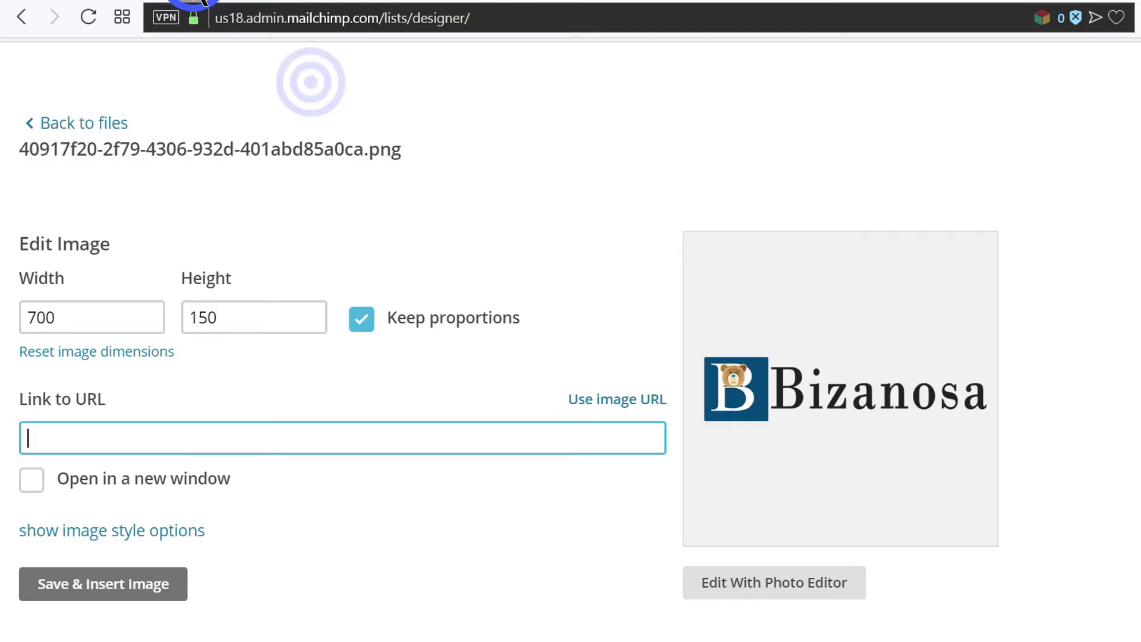
{"action": "right_click", "coordinate": [152, 434]}
{"action": "left_click", "coordinate": [216, 209]}
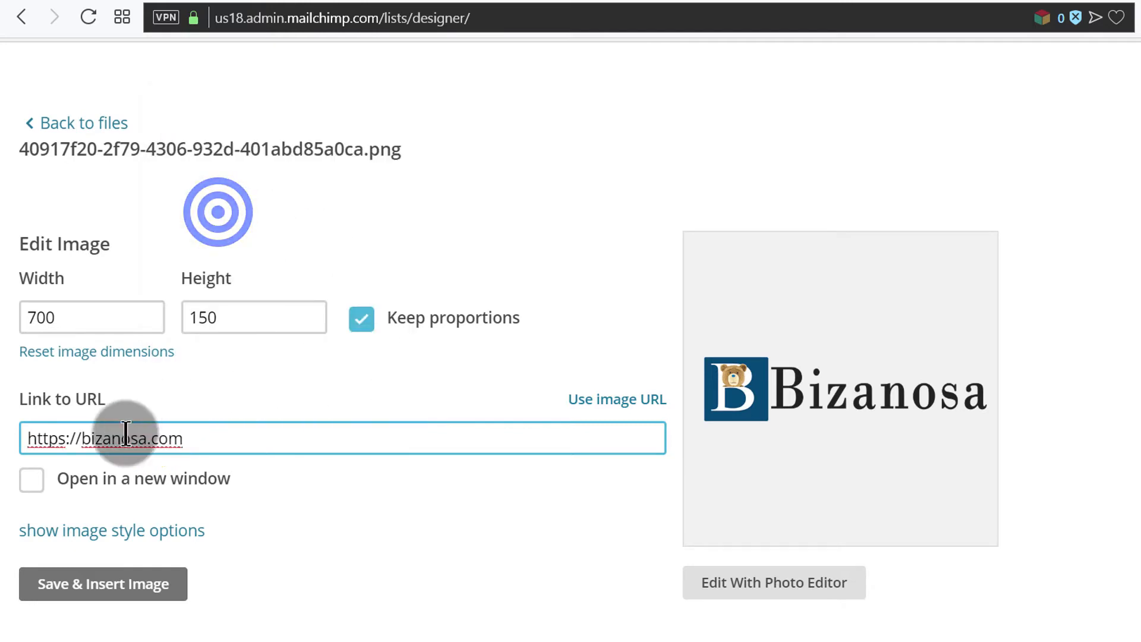
{"action": "left_click", "coordinate": [33, 480]}
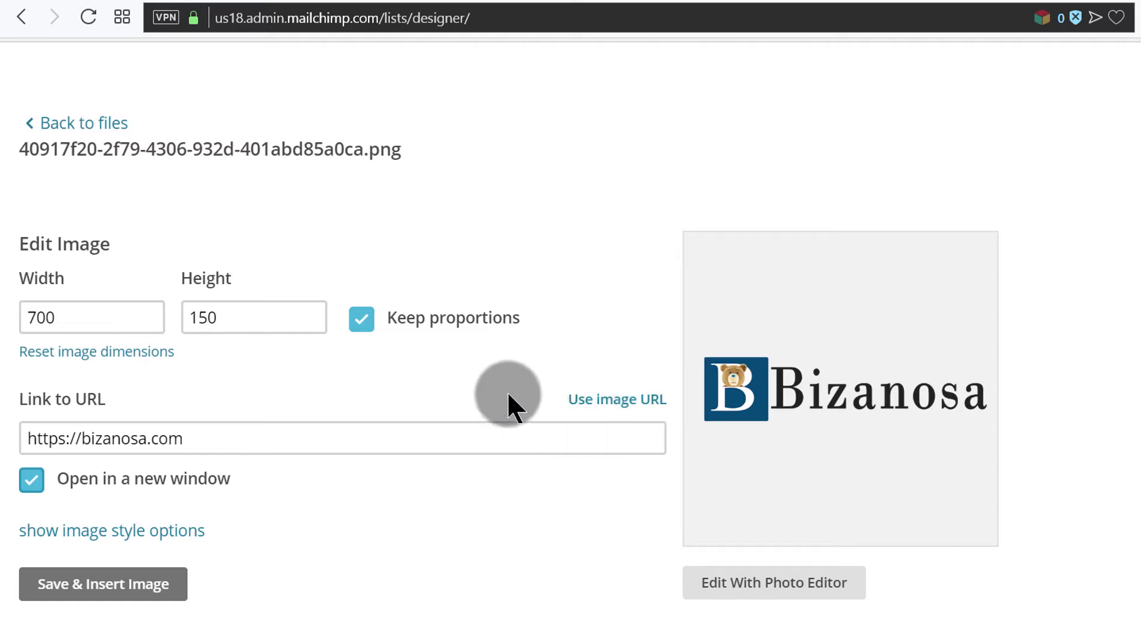
- Check the live signup form in its tab, return to the image settings, and save and insert the linked Bizanosa logo
{"action": "left_click", "coordinate": [378, 434]}
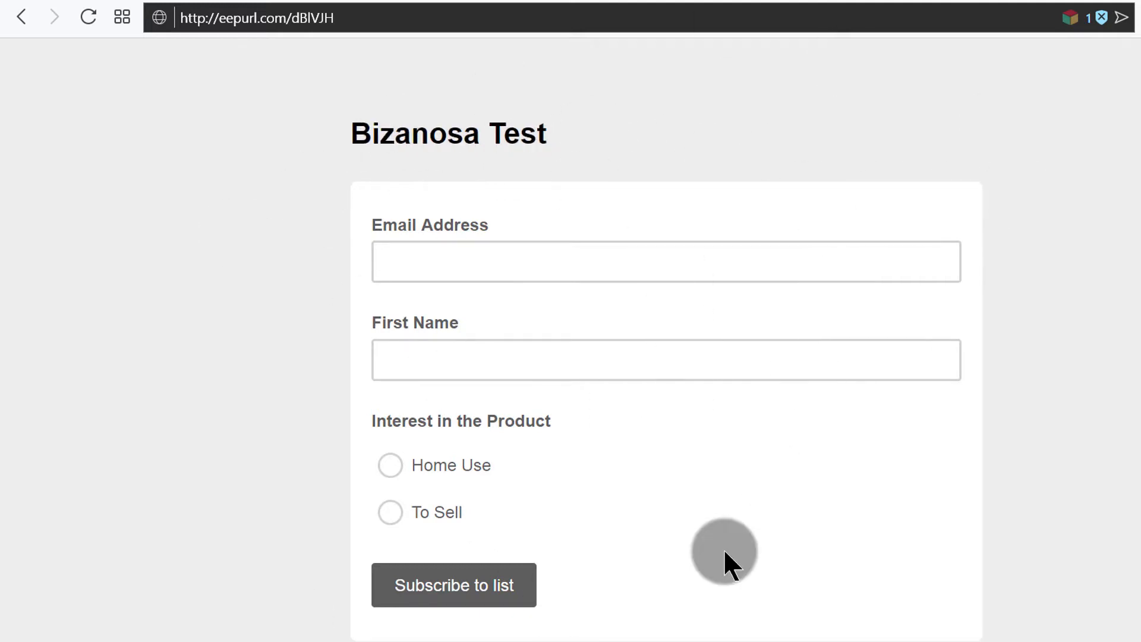
{"action": "left_click", "coordinate": [284, 15]}
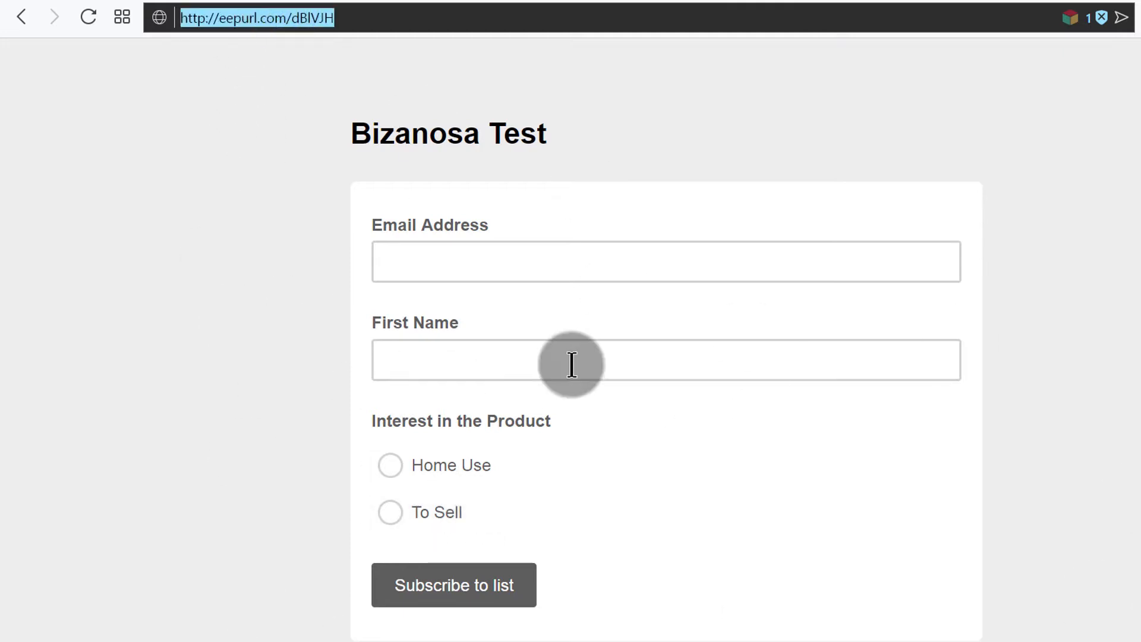
{"action": "left_click", "coordinate": [202, 2]}
{"action": "left_click", "coordinate": [193, 439]}
{"action": "key", "text": "ctrl+a"}
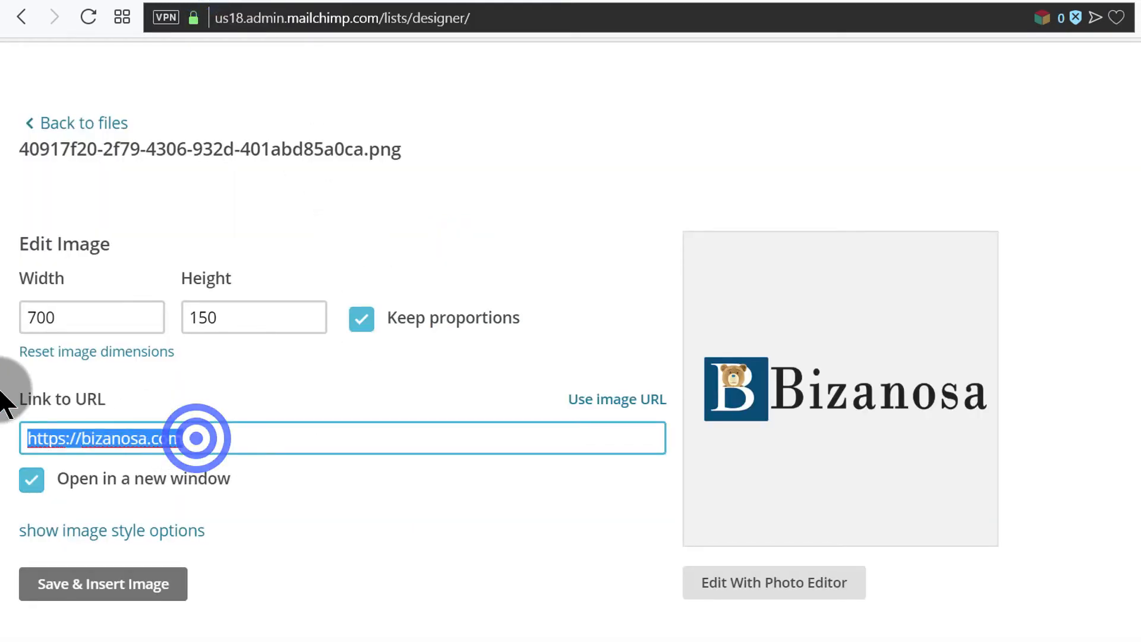
{"action": "left_click", "coordinate": [375, 621]}
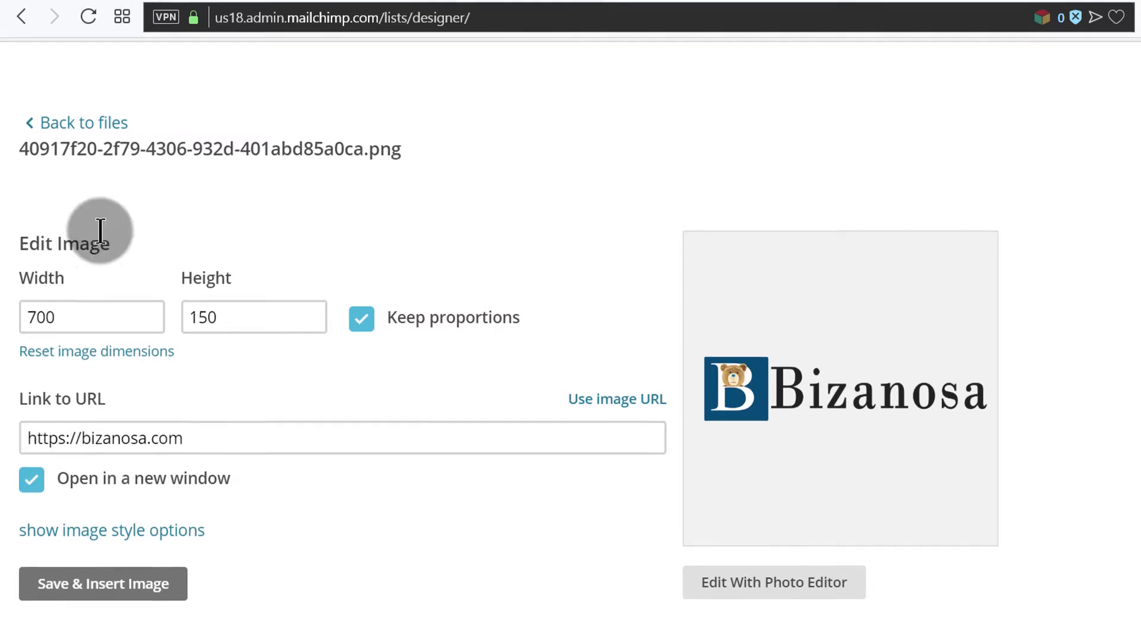
{"action": "left_click", "coordinate": [100, 588]}
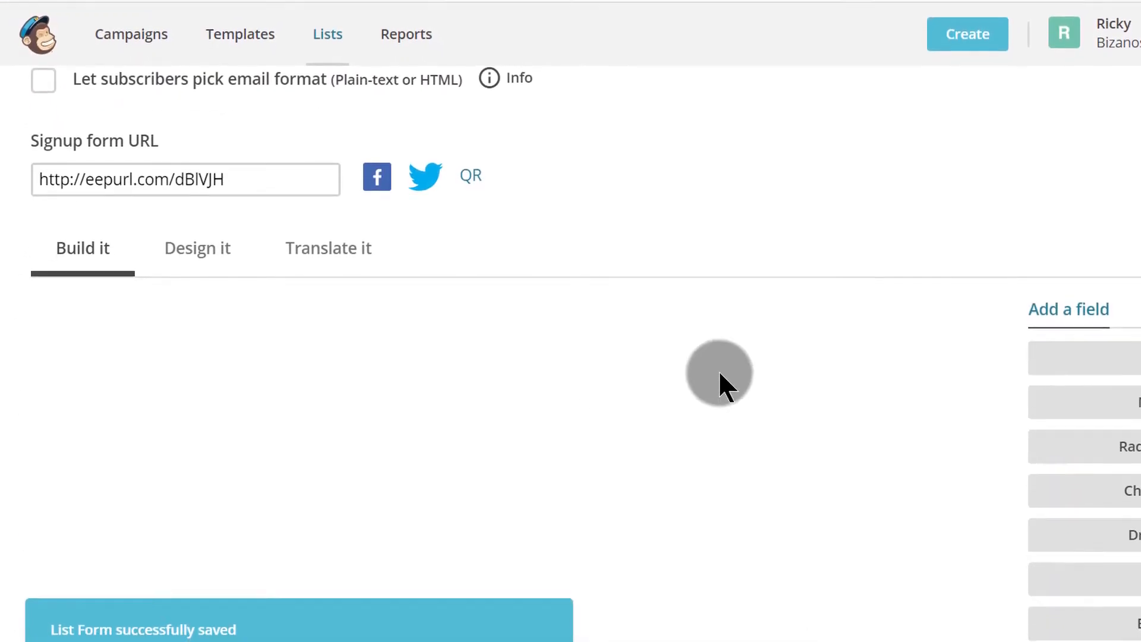
- Review the form with the inserted logo and move the First Name field above the Email Address field
{"action": "scroll", "coordinate": [797, 403], "scroll_direction": "down", "scroll_amount": 5}
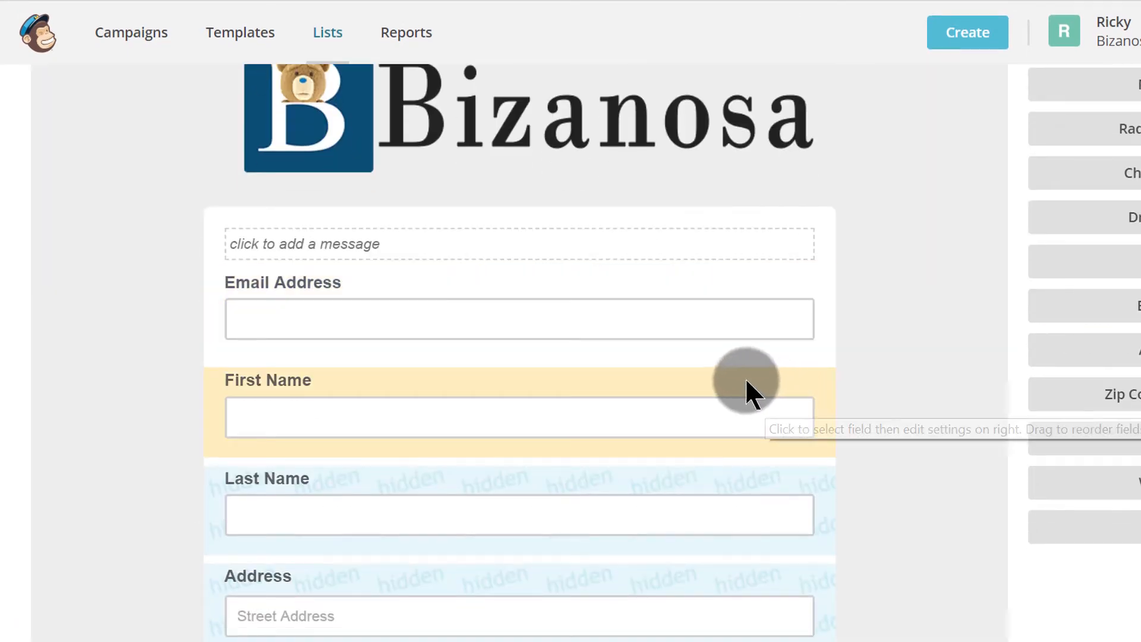
{"action": "scroll", "coordinate": [751, 390], "scroll_direction": "up", "scroll_amount": 5}
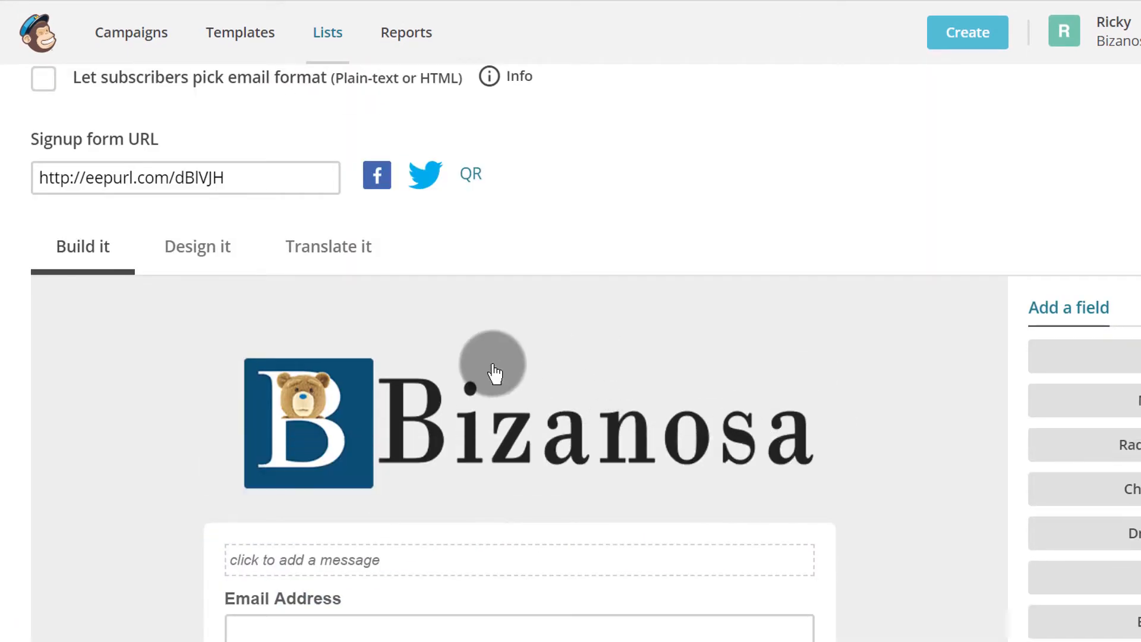
{"action": "scroll", "coordinate": [1000, 333], "scroll_direction": "down", "scroll_amount": 10}
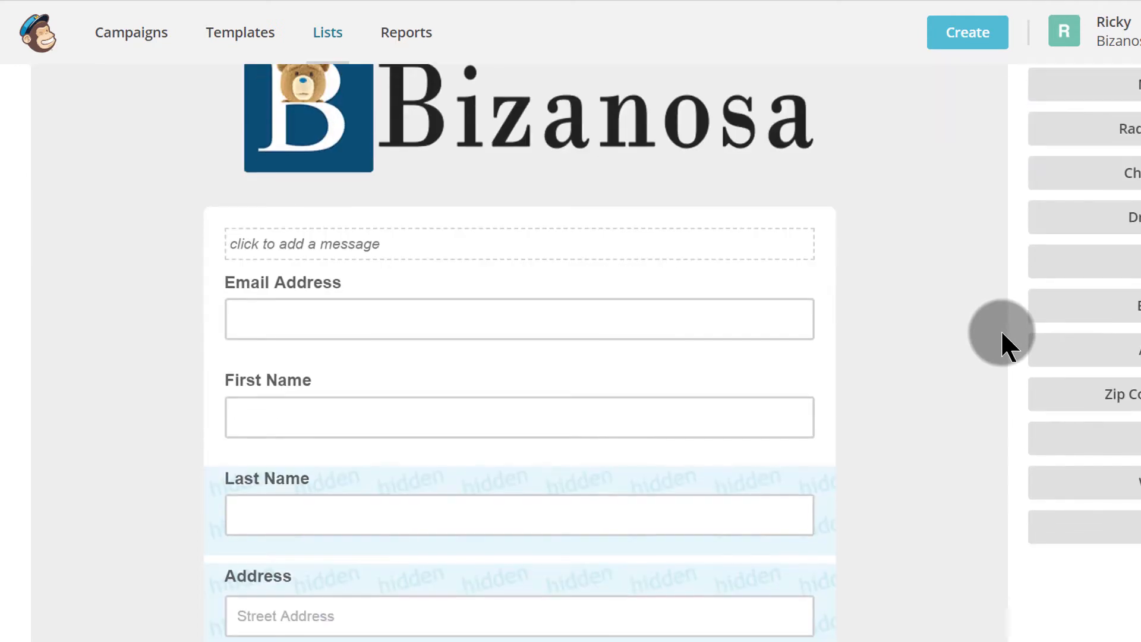
{"action": "scroll", "coordinate": [993, 333], "scroll_direction": "down", "scroll_amount": 9}
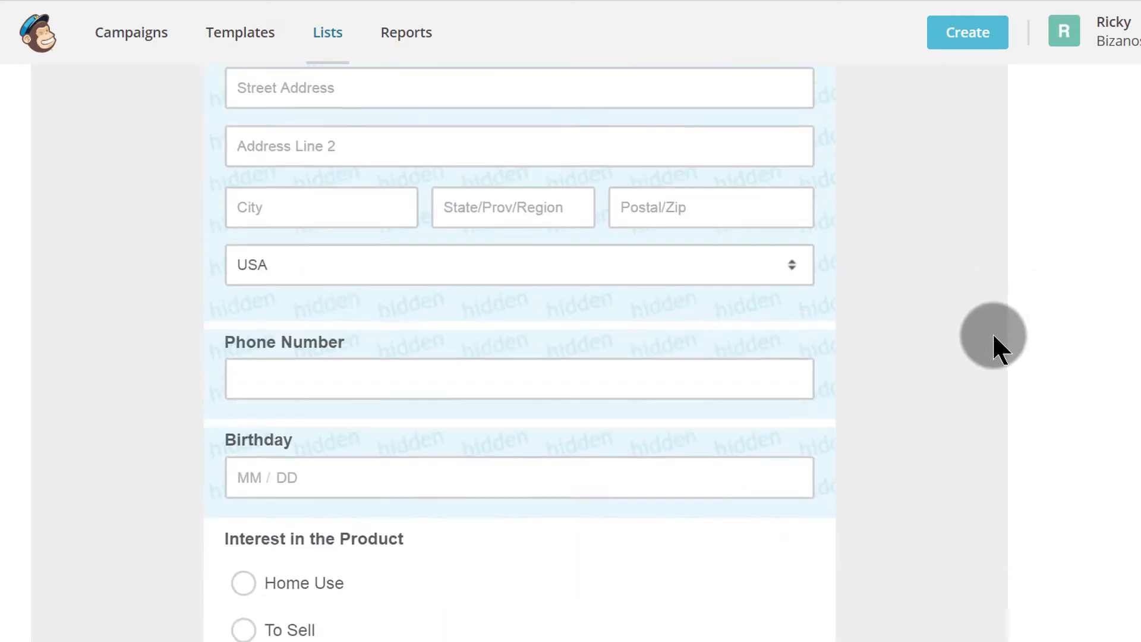
{"action": "scroll", "coordinate": [909, 324], "scroll_direction": "up", "scroll_amount": 12}
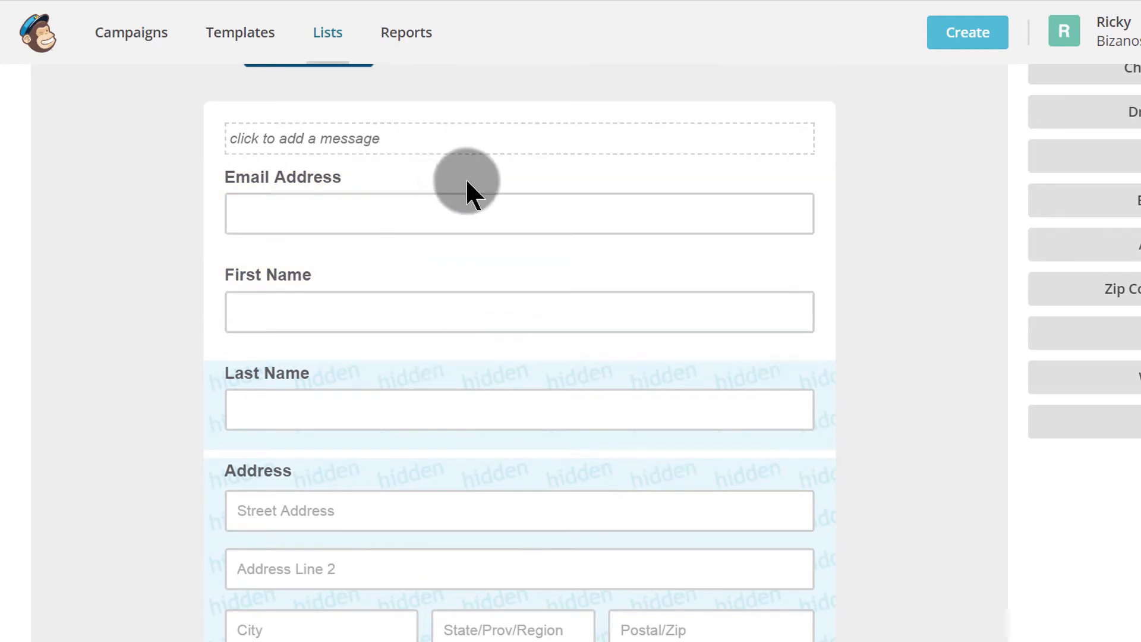
{"action": "left_click", "coordinate": [494, 181]}
{"action": "left_click_drag", "start_coordinate": [494, 181], "coordinate": [485, 260]}
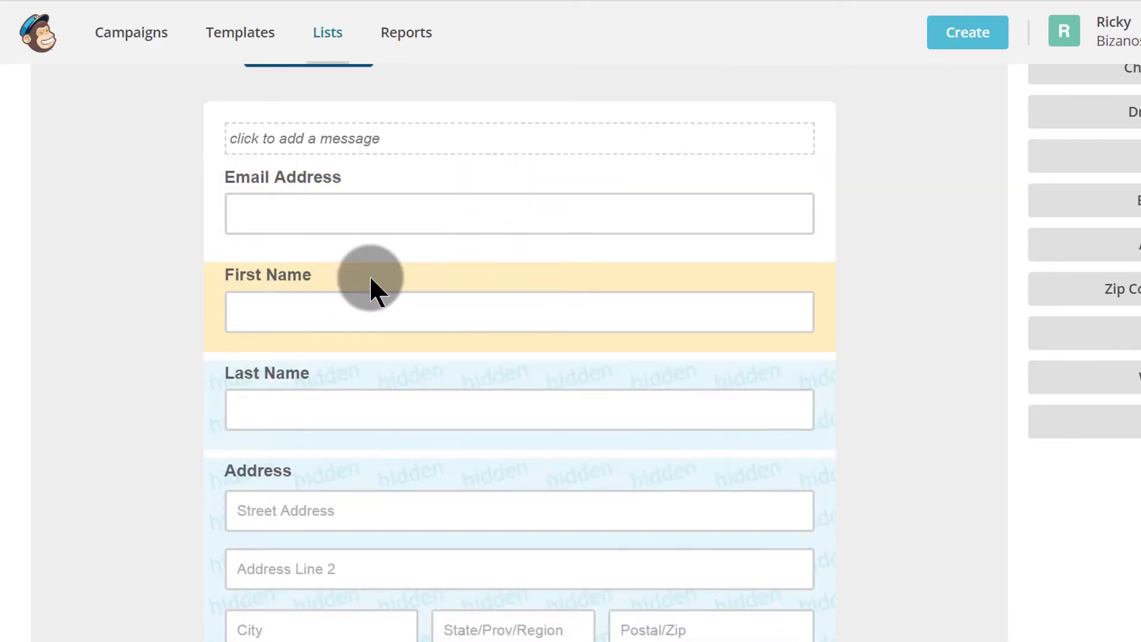
{"action": "left_click_drag", "start_coordinate": [370, 276], "coordinate": [359, 166]}
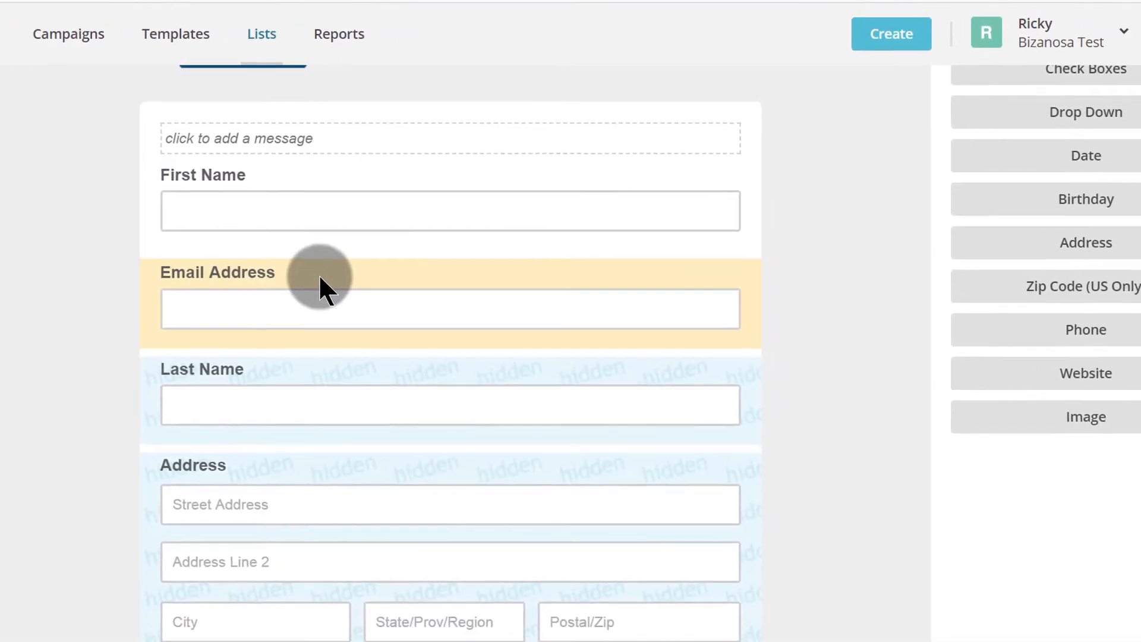
- Set the First Name field's visibility to Hidden and save the field
{"action": "scroll", "coordinate": [238, 375], "scroll_direction": "down", "scroll_amount": 2}
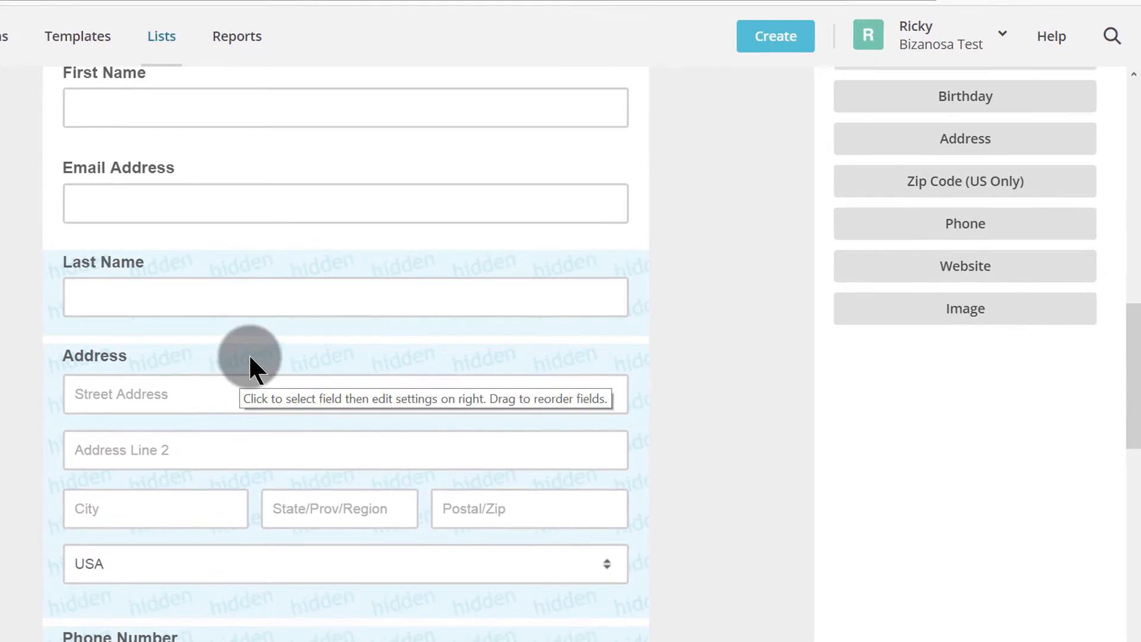
{"action": "scroll", "coordinate": [248, 353], "scroll_direction": "up", "scroll_amount": 2}
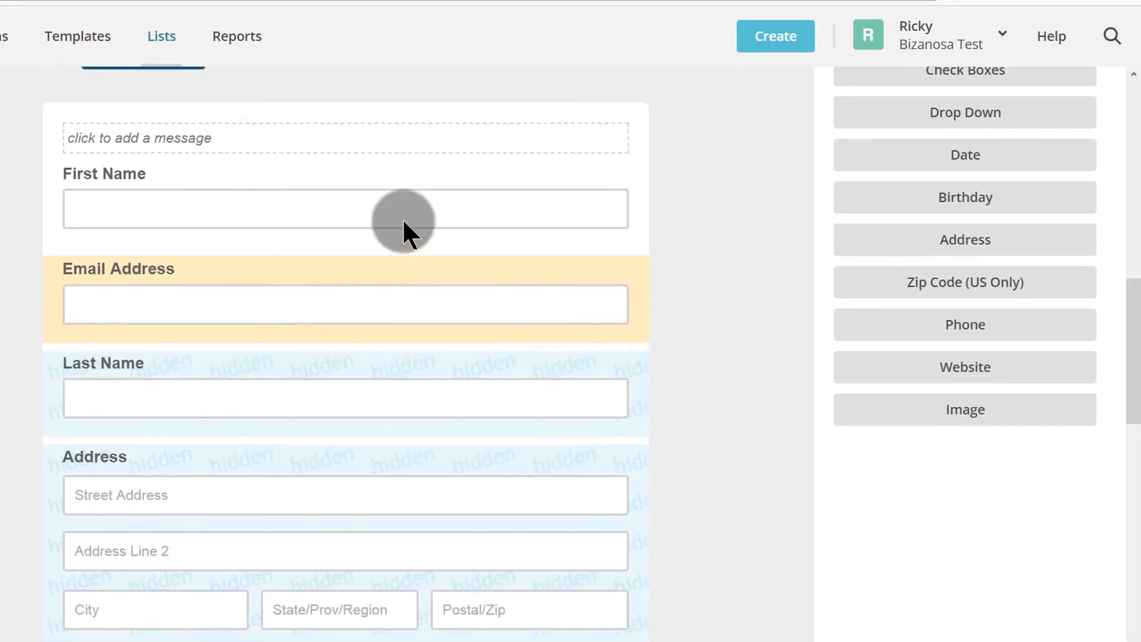
{"action": "left_click", "coordinate": [460, 172]}
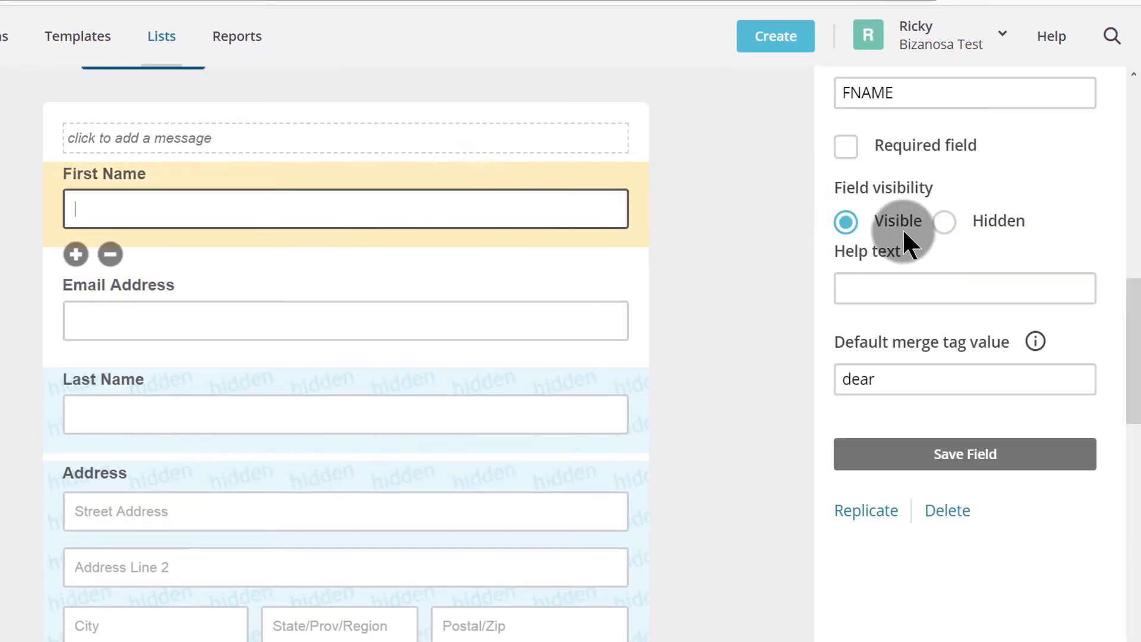
{"action": "left_click", "coordinate": [944, 224]}
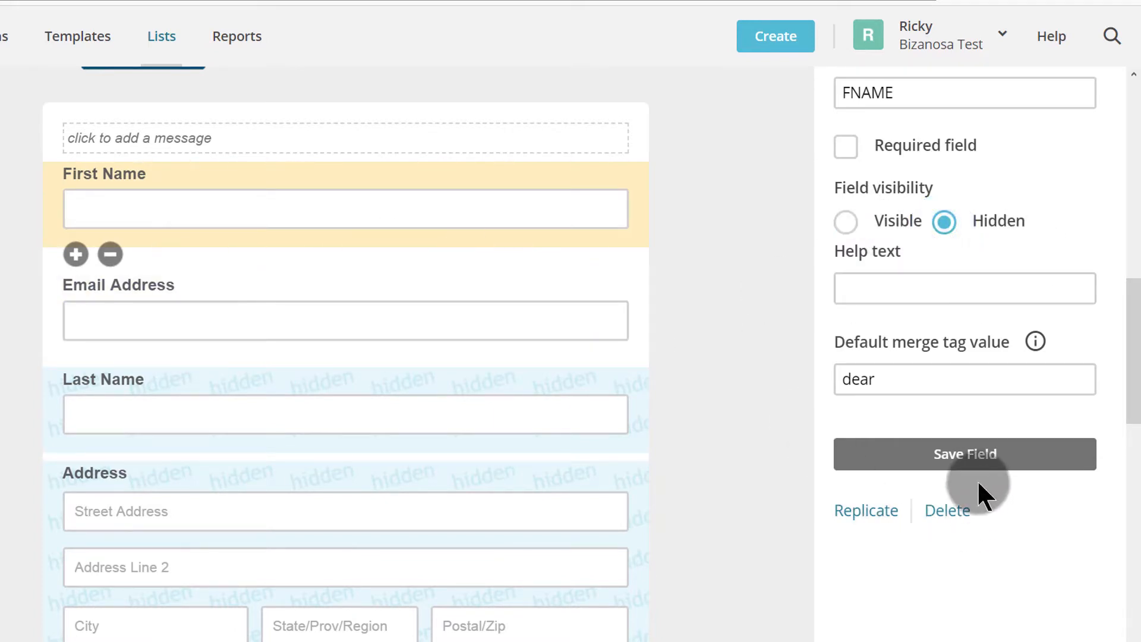
{"action": "left_click", "coordinate": [972, 454]}
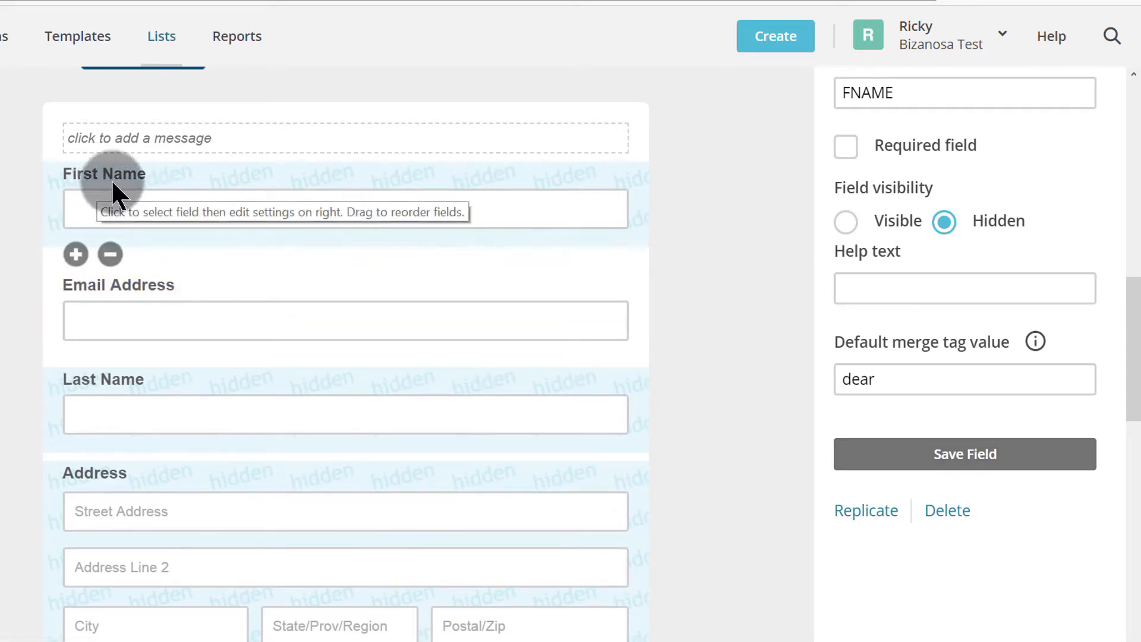
{"action": "left_click", "coordinate": [378, 184]}
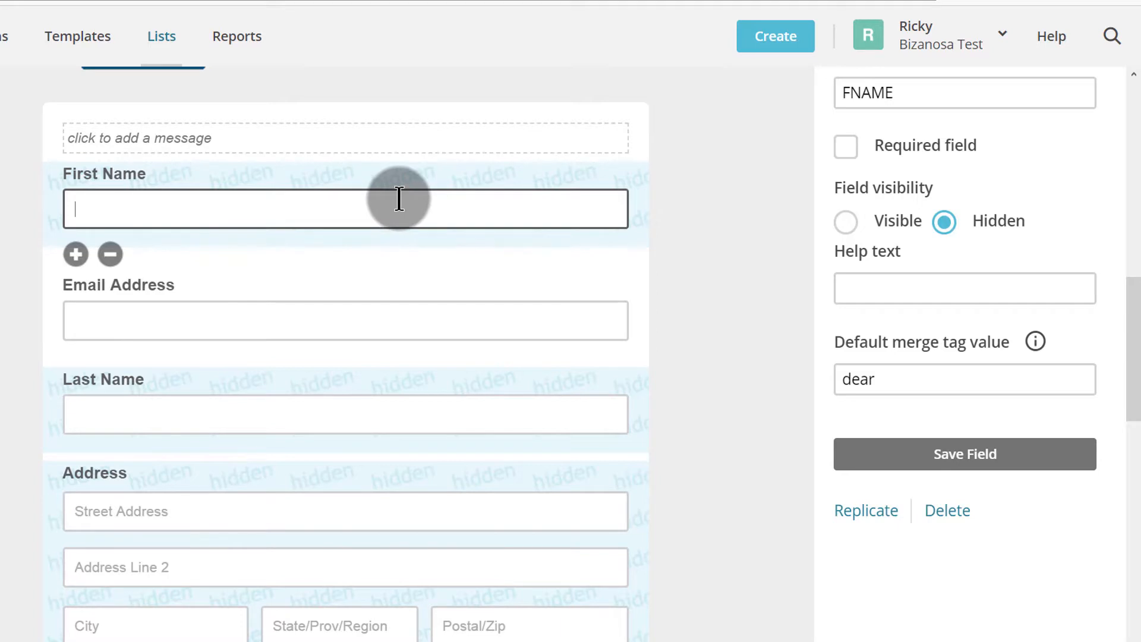
- Reload the live signup form in its tab to check its logo and fields, and return to the form builder
{"action": "left_click", "coordinate": [227, 23]}
{"action": "left_click", "coordinate": [73, 54]}
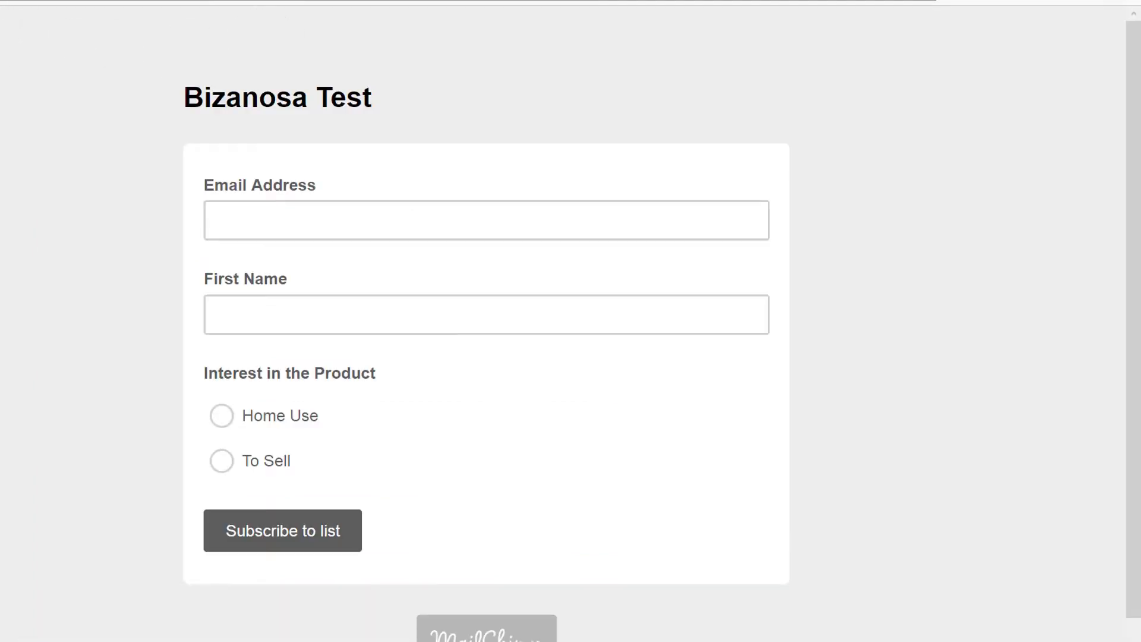
{"action": "left_click", "coordinate": [861, 301]}
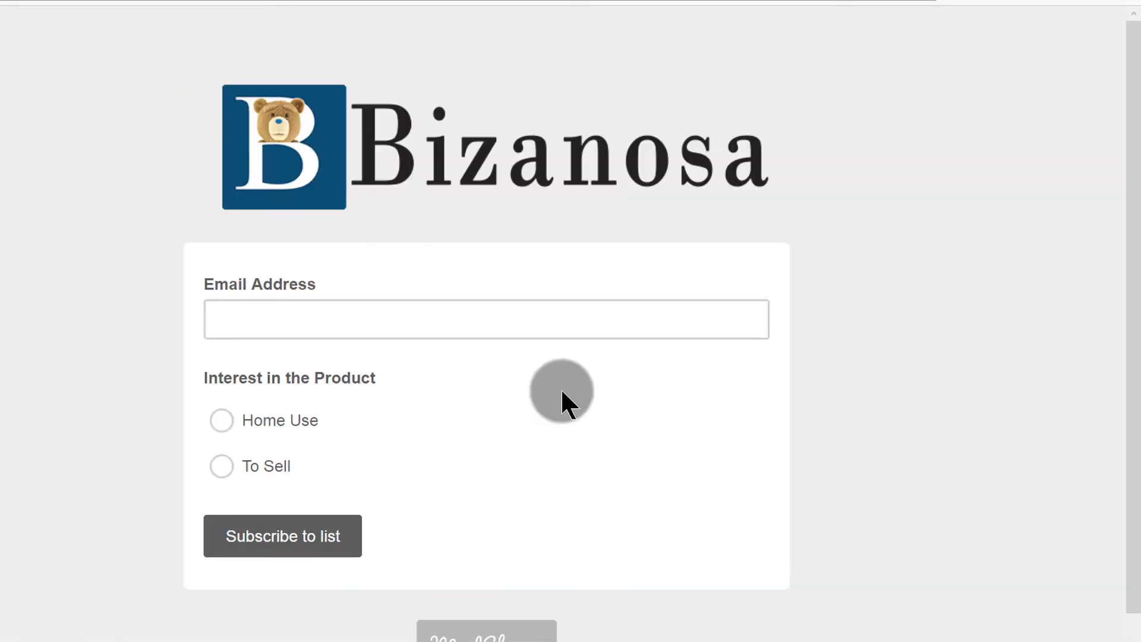
{"action": "left_click", "coordinate": [224, 318]}
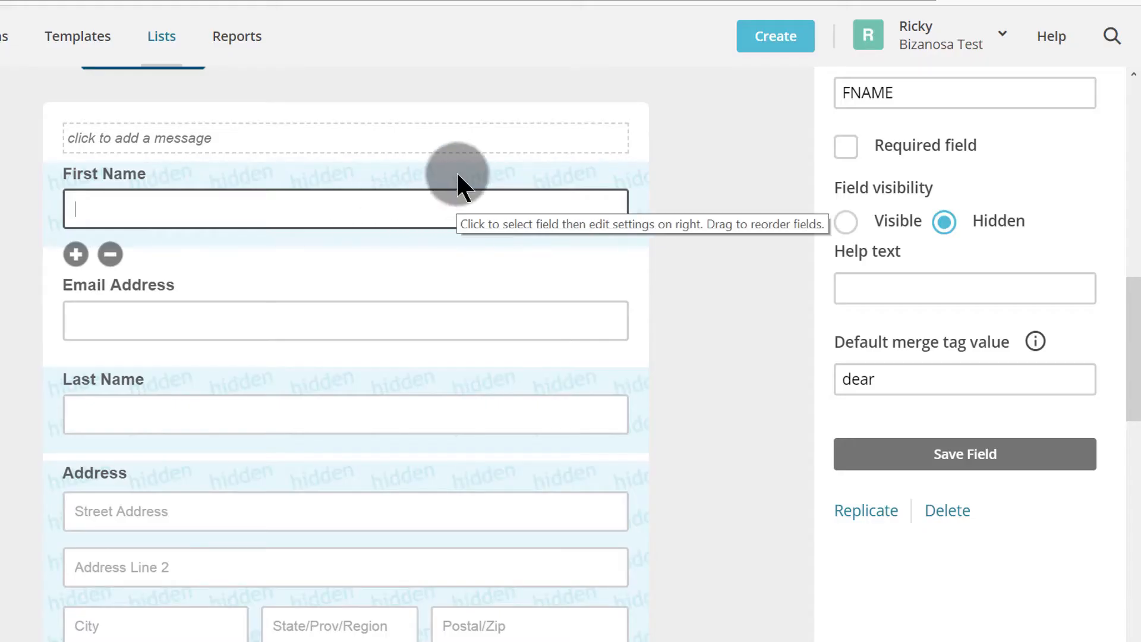
- Set the First Name field's visibility back to Visible and save the field
{"action": "left_click", "coordinate": [457, 174]}
{"action": "left_click", "coordinate": [848, 226]}
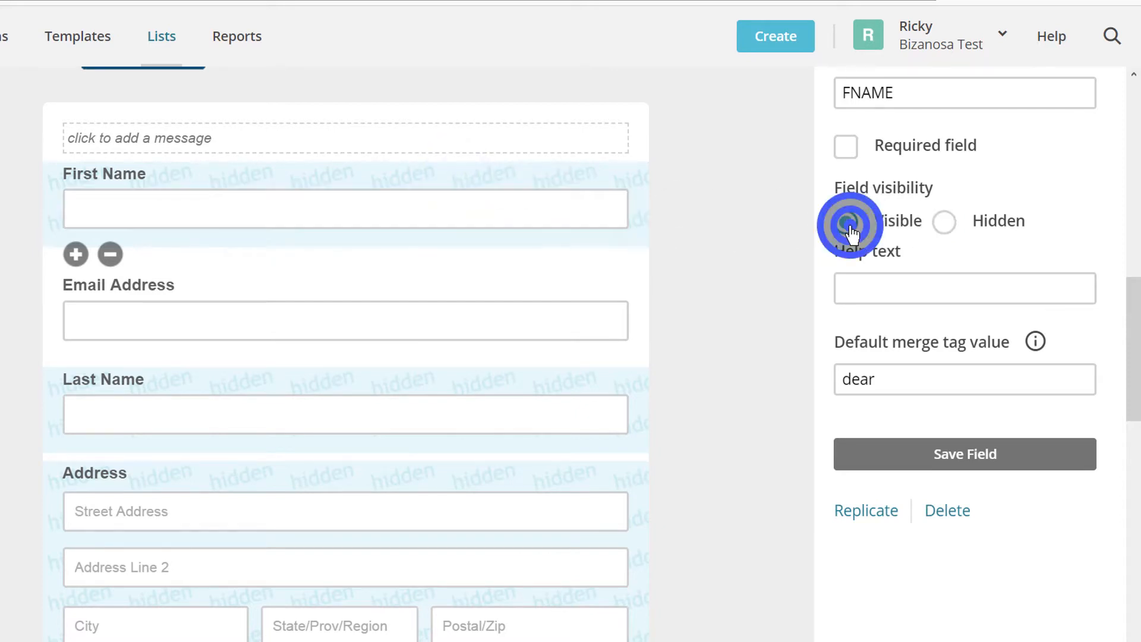
{"action": "left_click", "coordinate": [923, 453]}
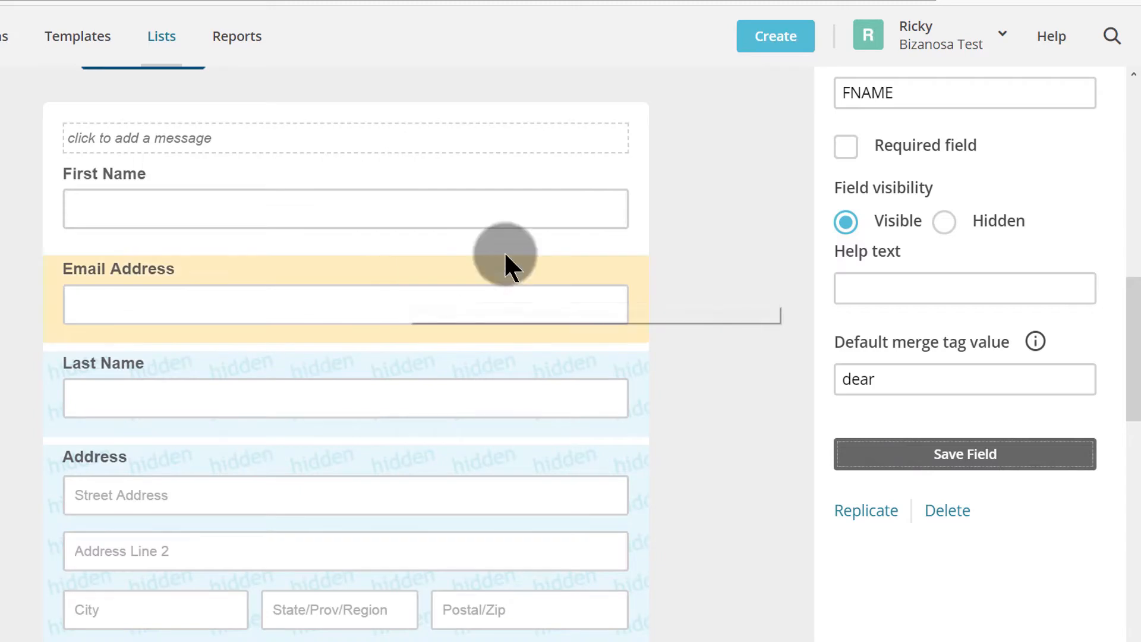
- Select the hidden Last Name field and review its label, tag and visibility settings
{"action": "scroll", "coordinate": [426, 246], "scroll_direction": "down", "scroll_amount": 3}
{"action": "scroll", "coordinate": [426, 246], "scroll_direction": "up", "scroll_amount": 3}
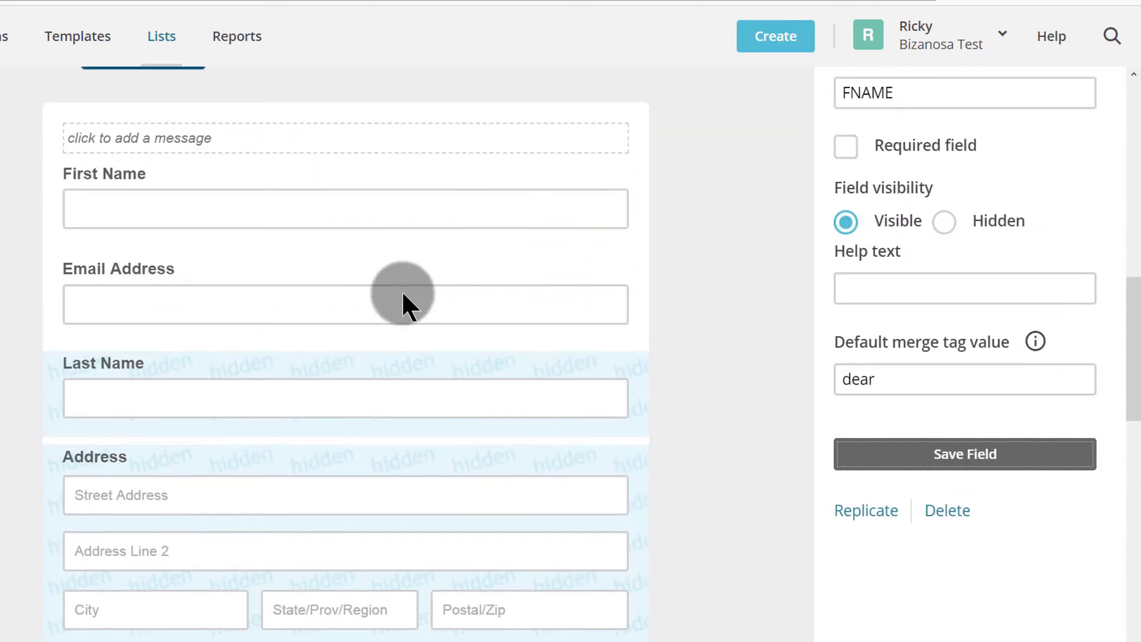
{"action": "left_click", "coordinate": [236, 388]}
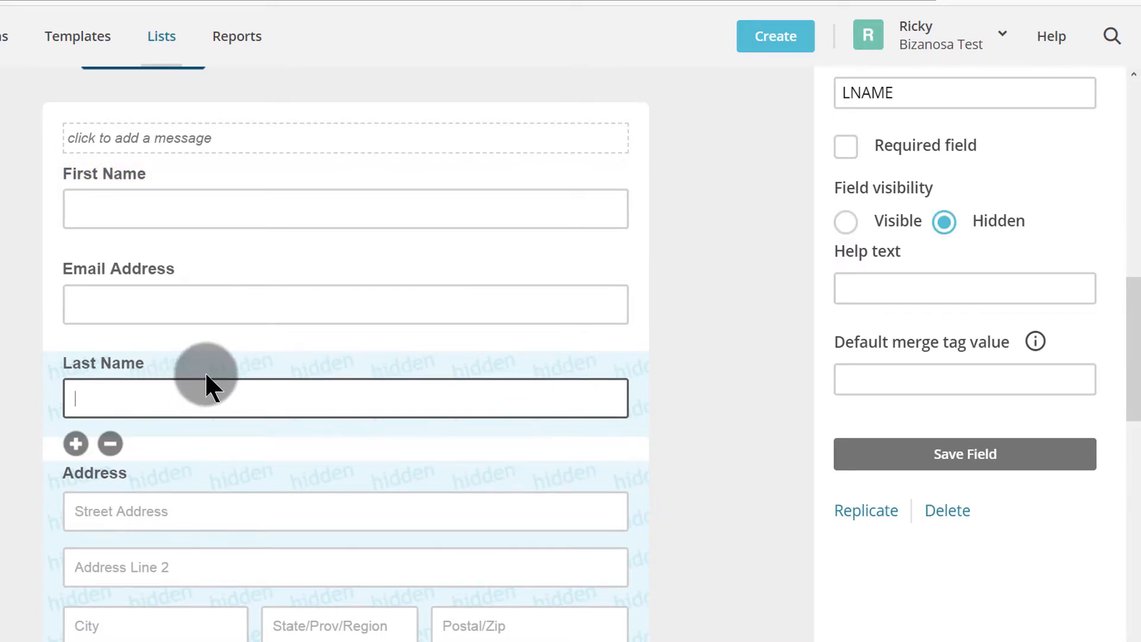
{"action": "left_click", "coordinate": [207, 374]}
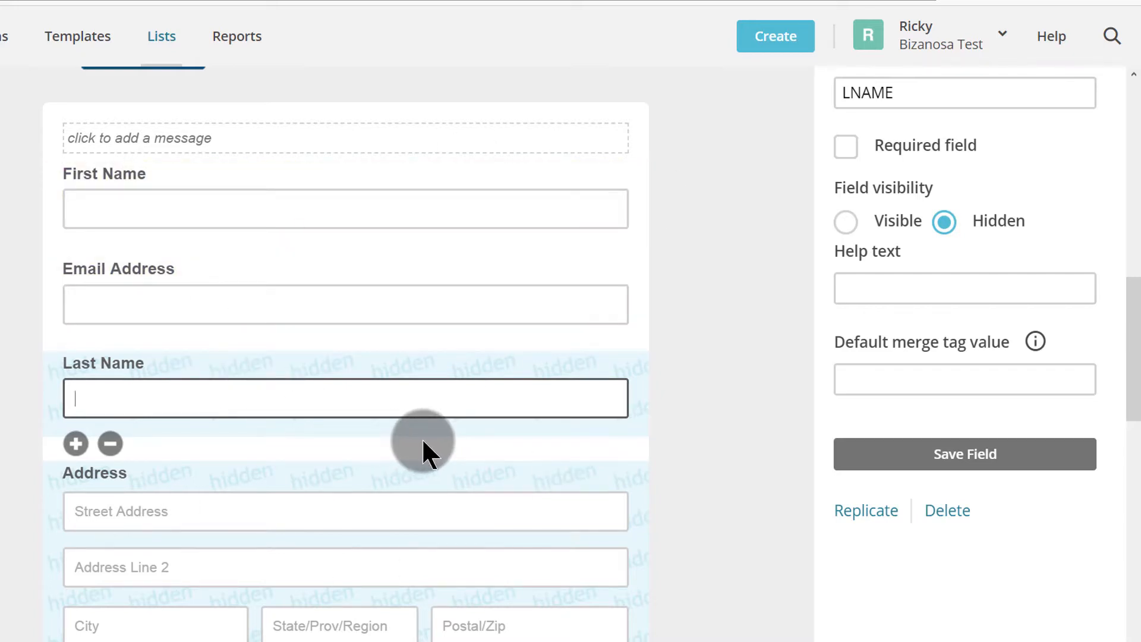
{"action": "left_click", "coordinate": [448, 410]}
{"action": "scroll", "coordinate": [702, 321], "scroll_direction": "up", "scroll_amount": 3}
{"action": "scroll", "coordinate": [700, 357], "scroll_direction": "up", "scroll_amount": 6}
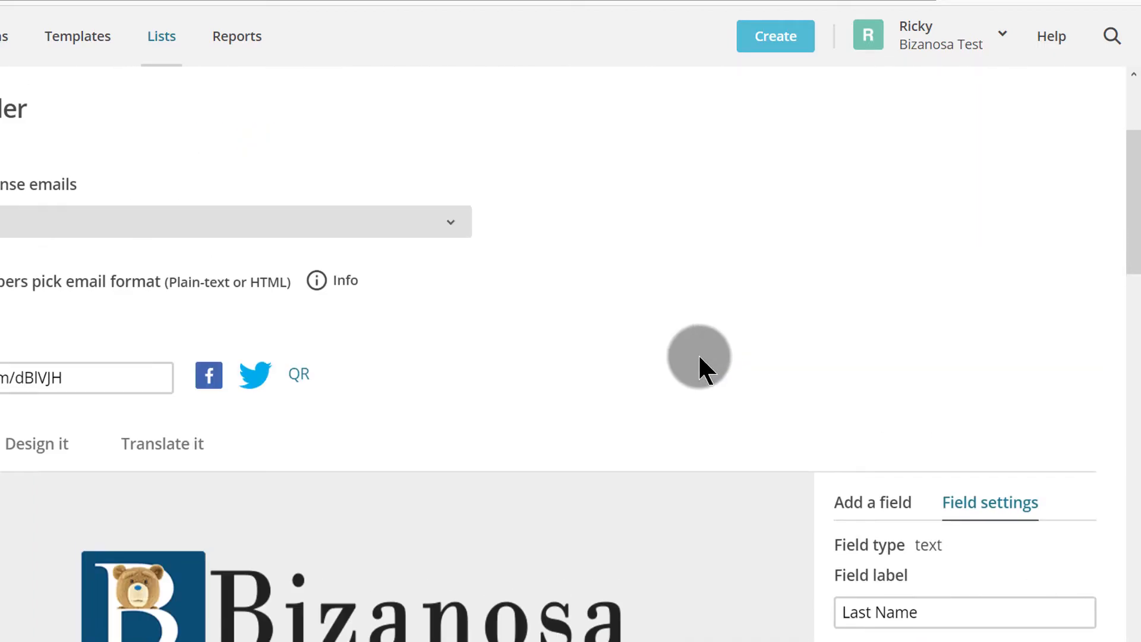
{"action": "scroll", "coordinate": [696, 380], "scroll_direction": "down", "scroll_amount": 5}
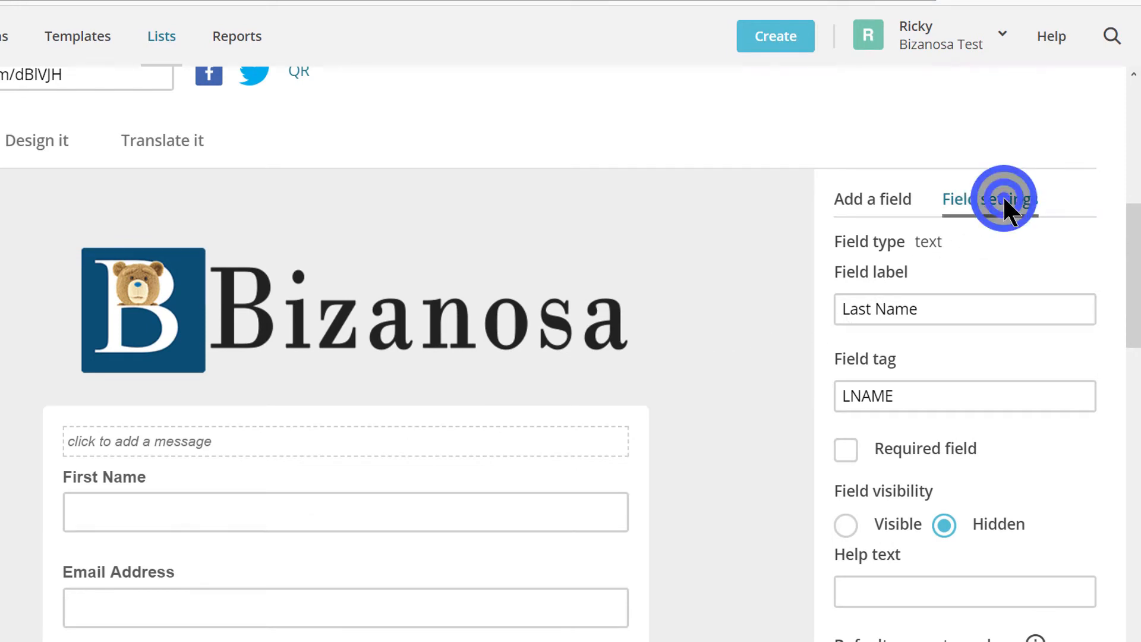
- Add a new Phone field to the signup form from the available field types
{"action": "left_click", "coordinate": [880, 198]}
{"action": "scroll", "coordinate": [695, 286], "scroll_direction": "down", "scroll_amount": 5}
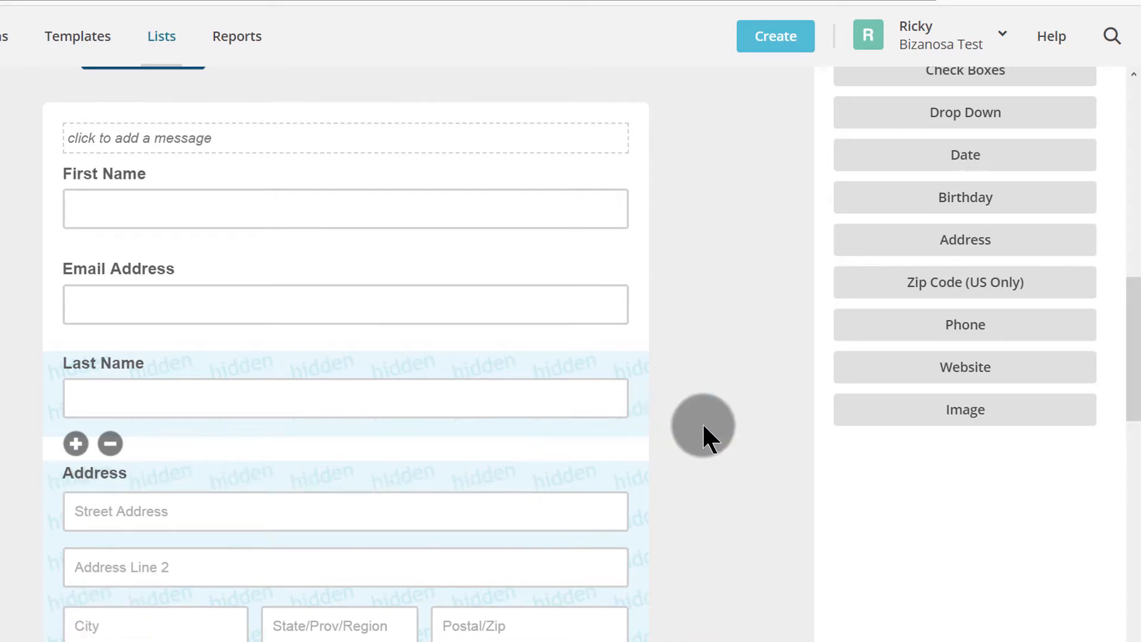
{"action": "scroll", "coordinate": [702, 422], "scroll_direction": "down", "scroll_amount": 3}
{"action": "scroll", "coordinate": [841, 337], "scroll_direction": "up", "scroll_amount": 2}
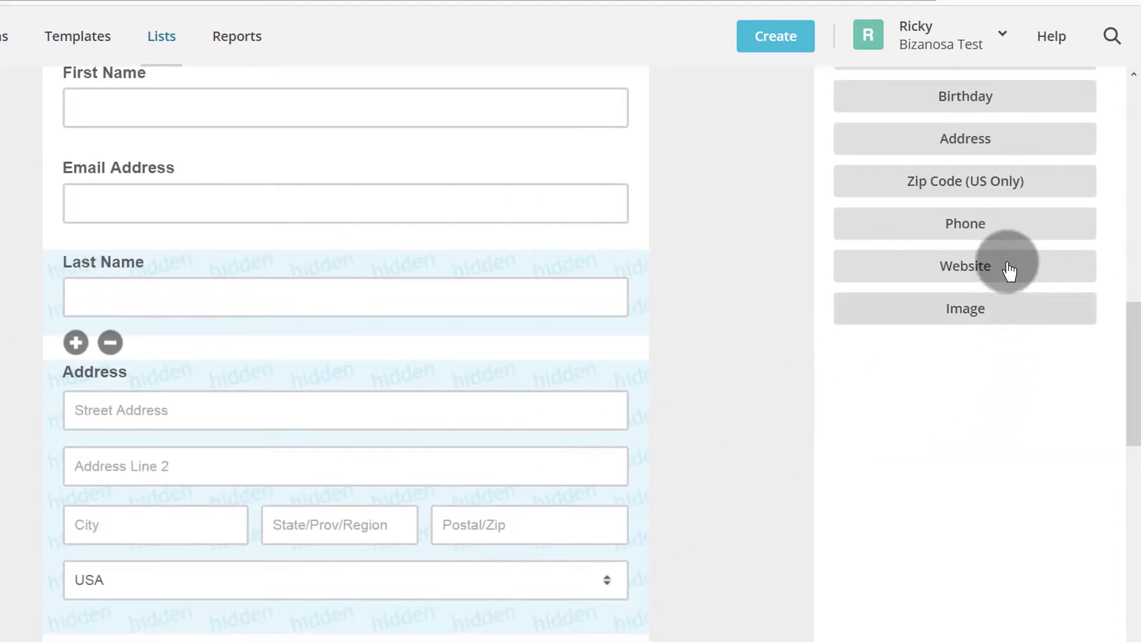
{"action": "left_click", "coordinate": [973, 224]}
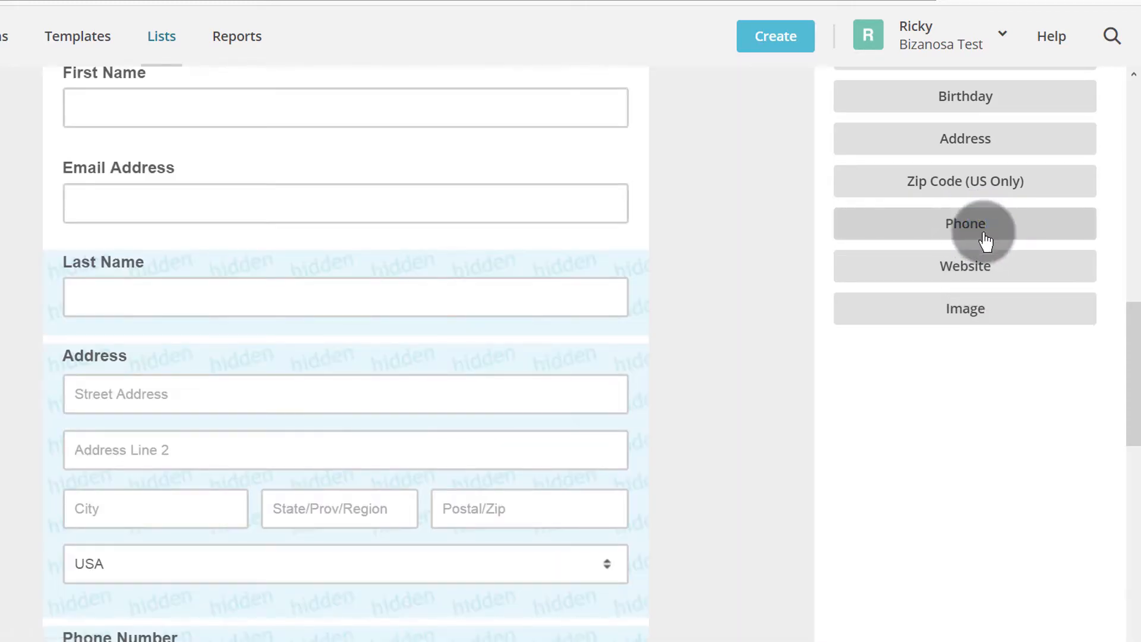
- Select the new Phone Number field below Birthday and review its field label and tag in the field settings
{"action": "scroll", "coordinate": [415, 338], "scroll_direction": "down", "scroll_amount": 4}
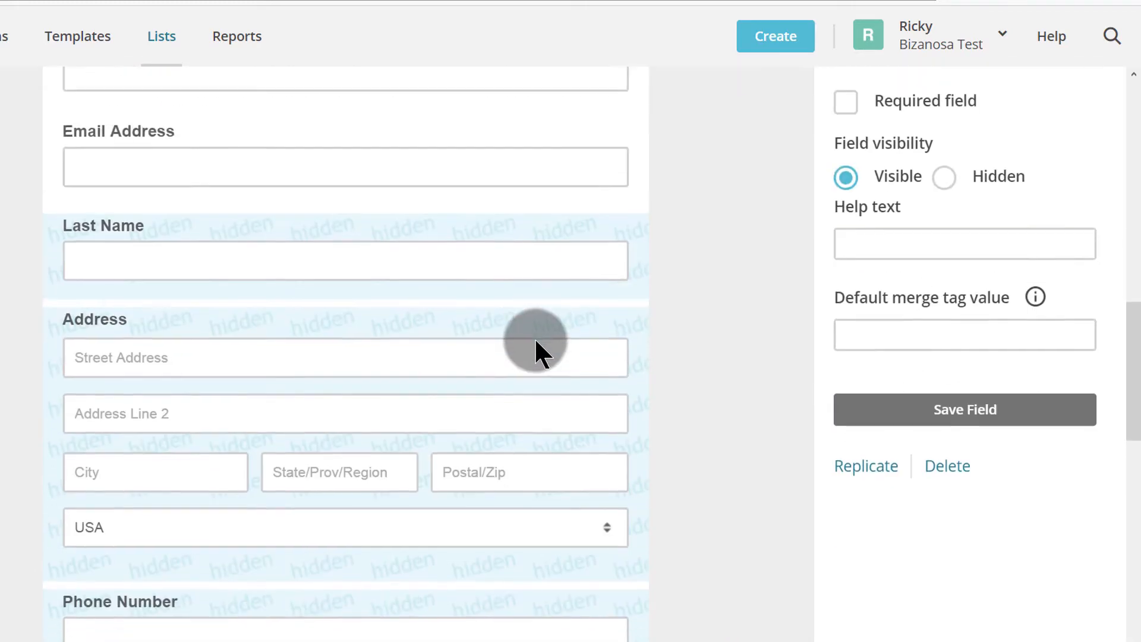
{"action": "scroll", "coordinate": [534, 337], "scroll_direction": "down", "scroll_amount": 5}
{"action": "scroll", "coordinate": [268, 333], "scroll_direction": "down", "scroll_amount": 5}
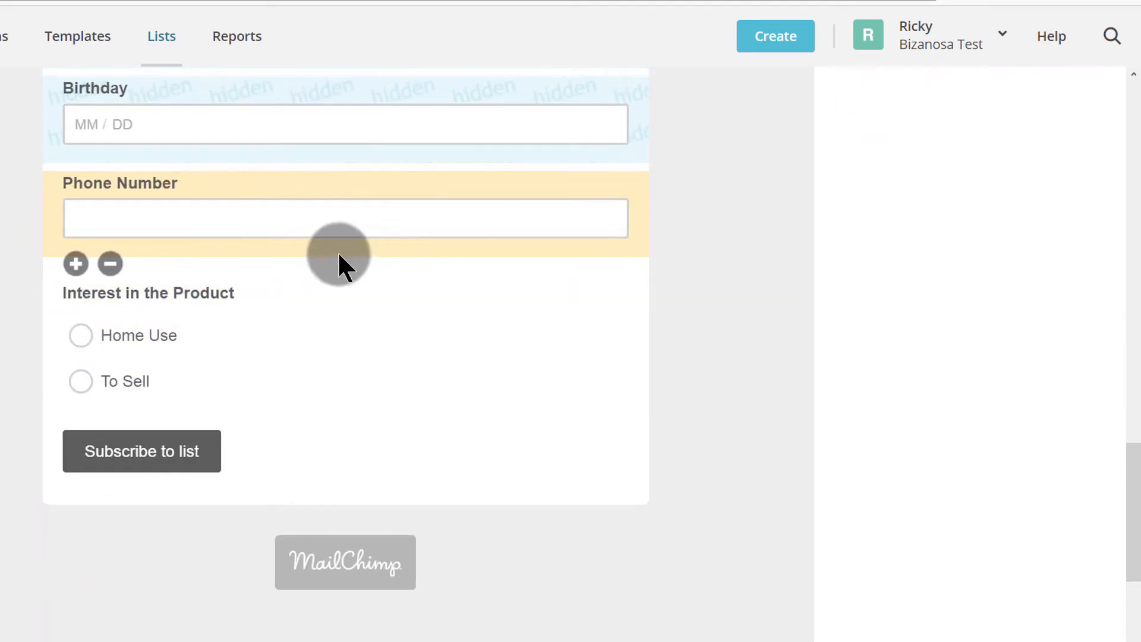
{"action": "left_click", "coordinate": [298, 184]}
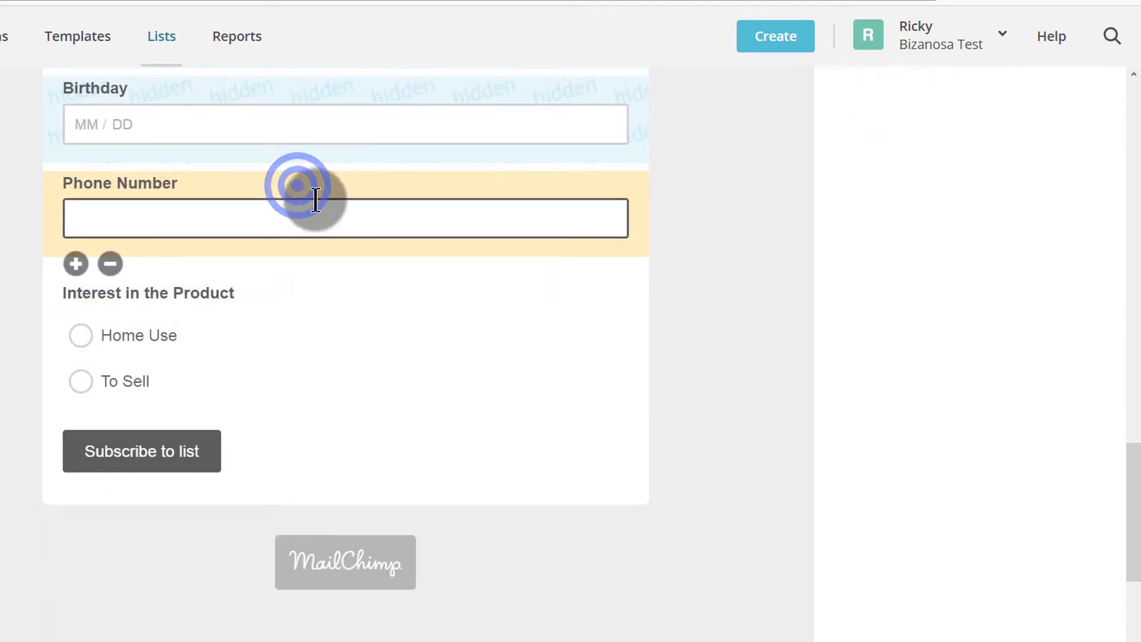
{"action": "left_click", "coordinate": [289, 191]}
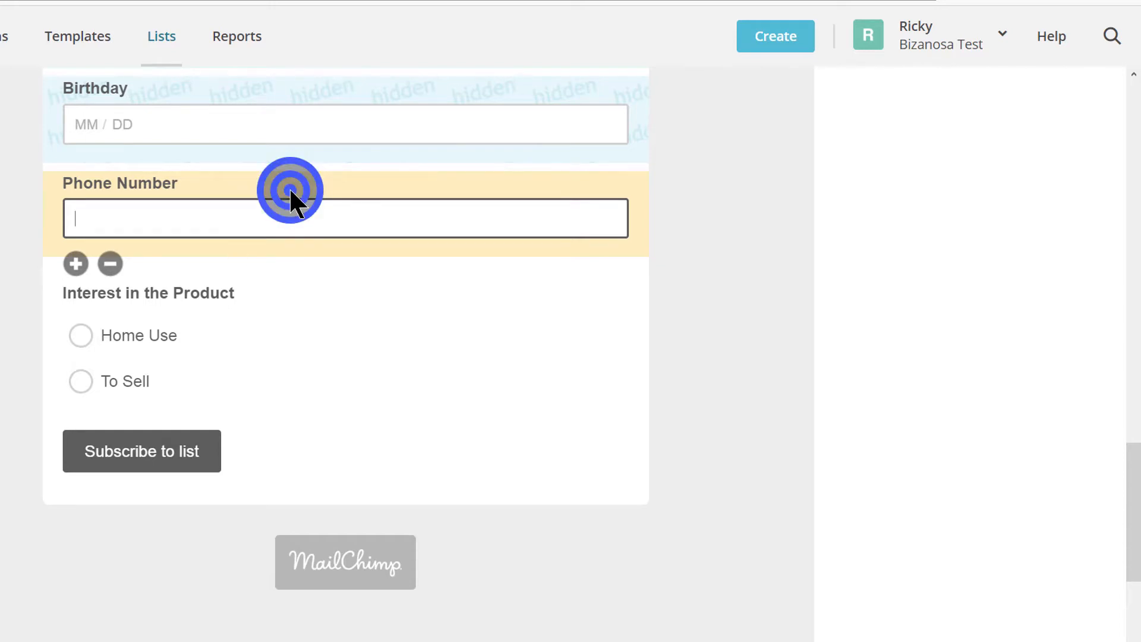
{"action": "scroll", "coordinate": [963, 293], "scroll_direction": "up", "scroll_amount": 10}
{"action": "scroll", "coordinate": [951, 286], "scroll_direction": "up", "scroll_amount": 8}
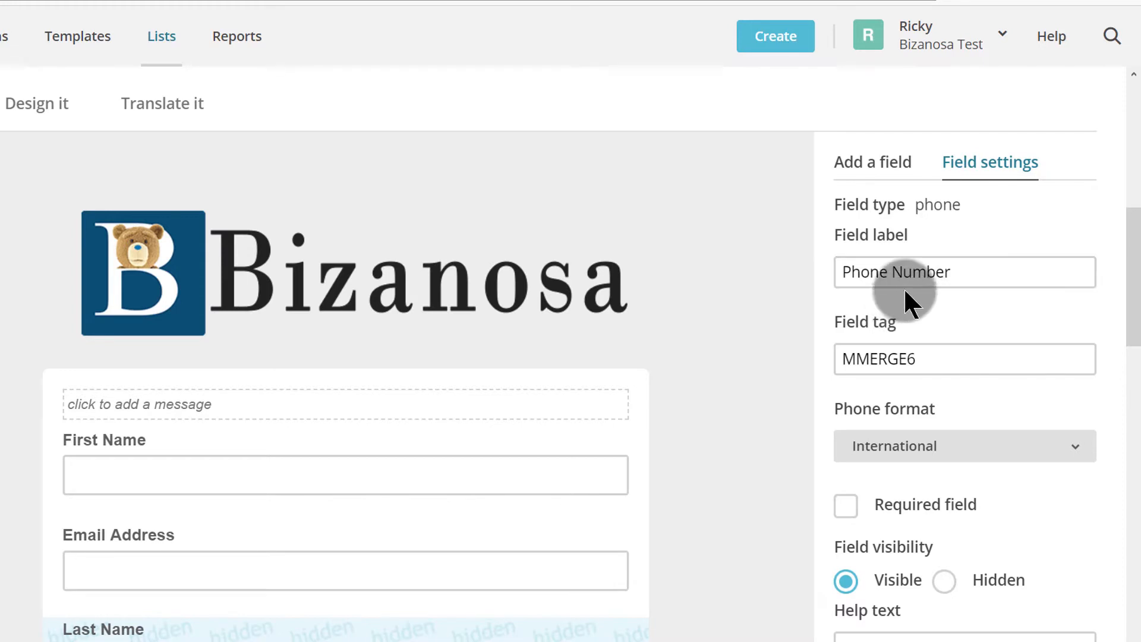
{"action": "triple_click", "coordinate": [949, 273]}
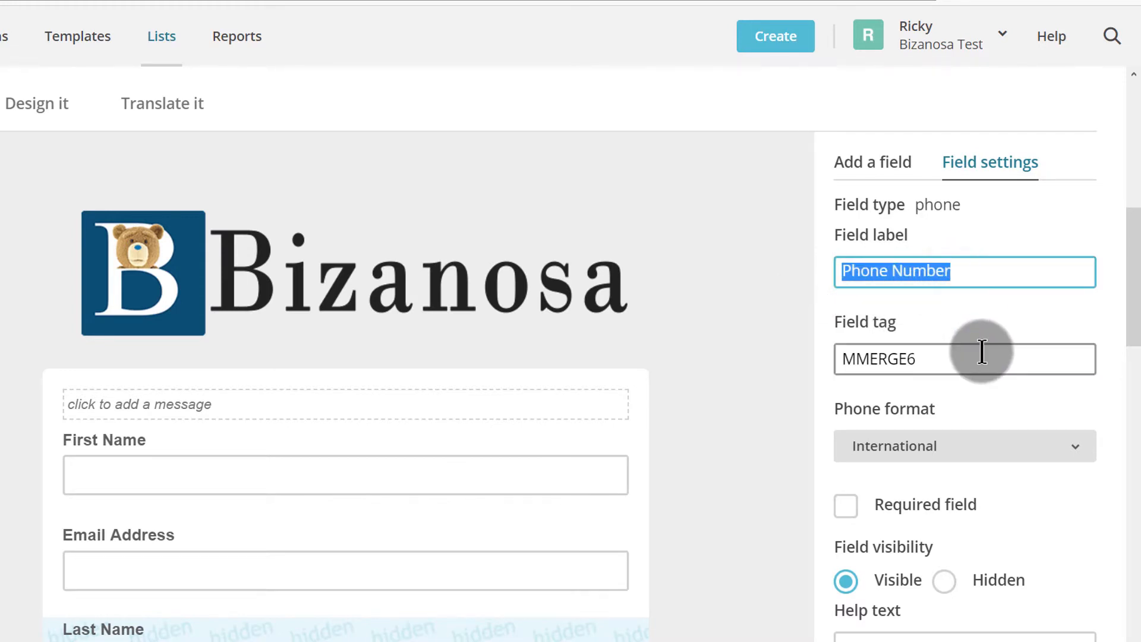
{"action": "triple_click", "coordinate": [942, 359]}
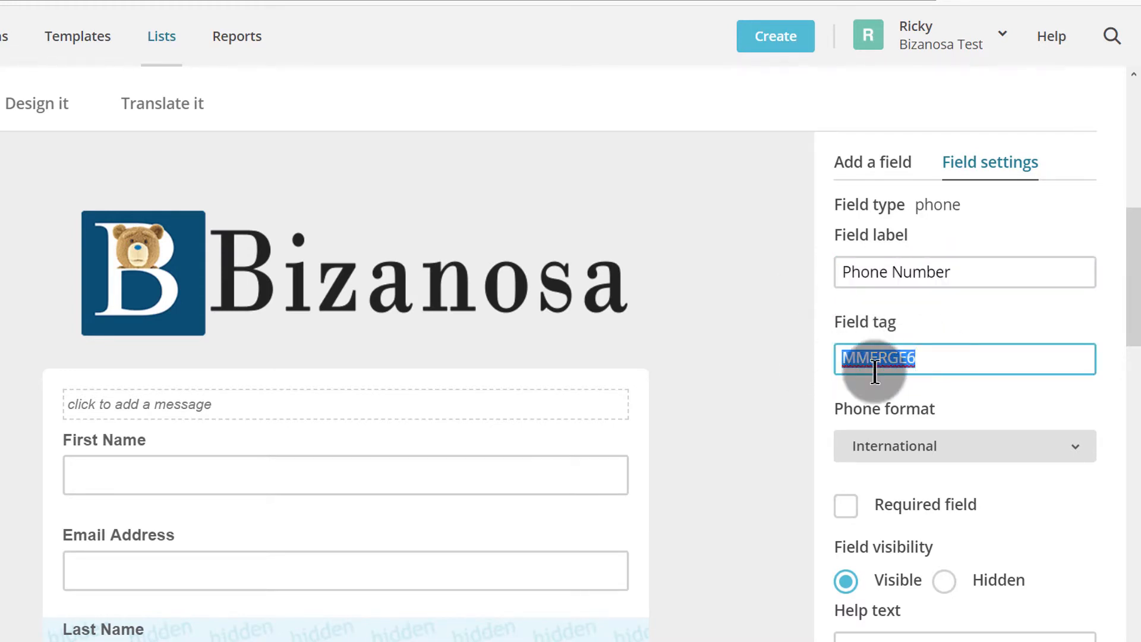
- Review the phone format options for the new Phone Number field, keeping International
{"action": "scroll", "coordinate": [874, 365], "scroll_direction": "down", "scroll_amount": 3}
{"action": "left_click", "coordinate": [907, 243]}
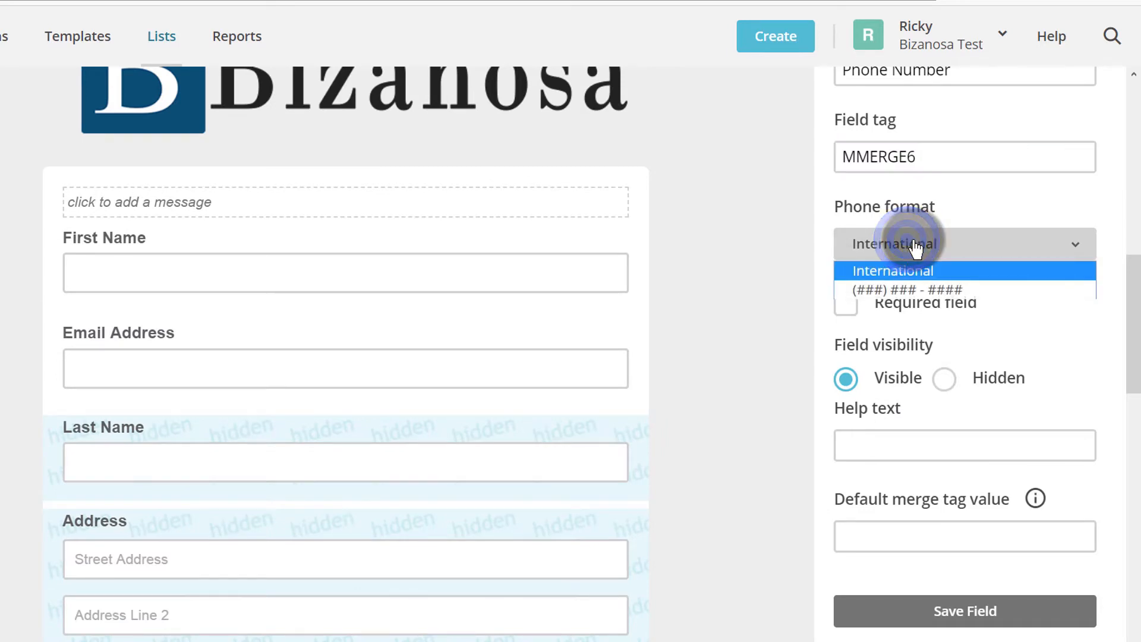
{"action": "left_click", "coordinate": [904, 270]}
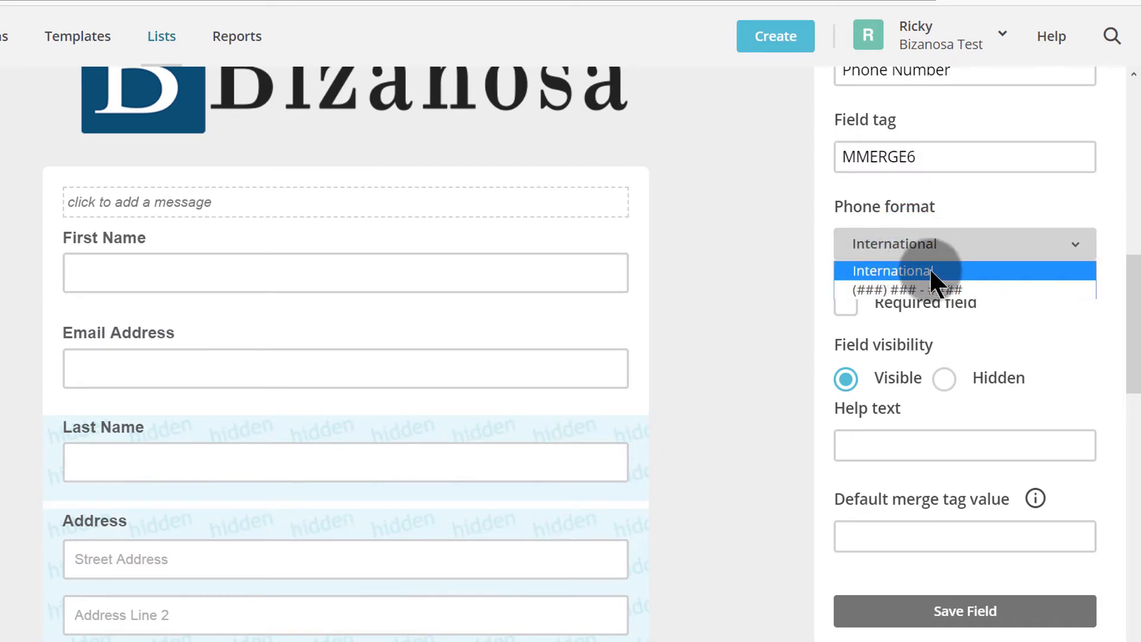
{"action": "left_click", "coordinate": [929, 288]}
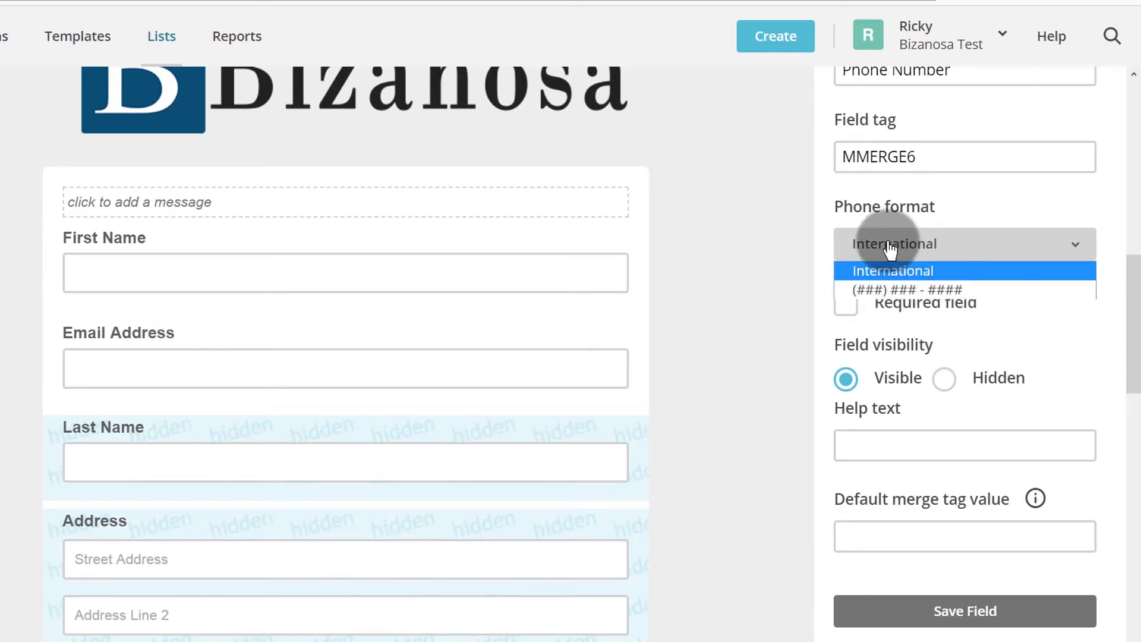
{"action": "left_click", "coordinate": [918, 249]}
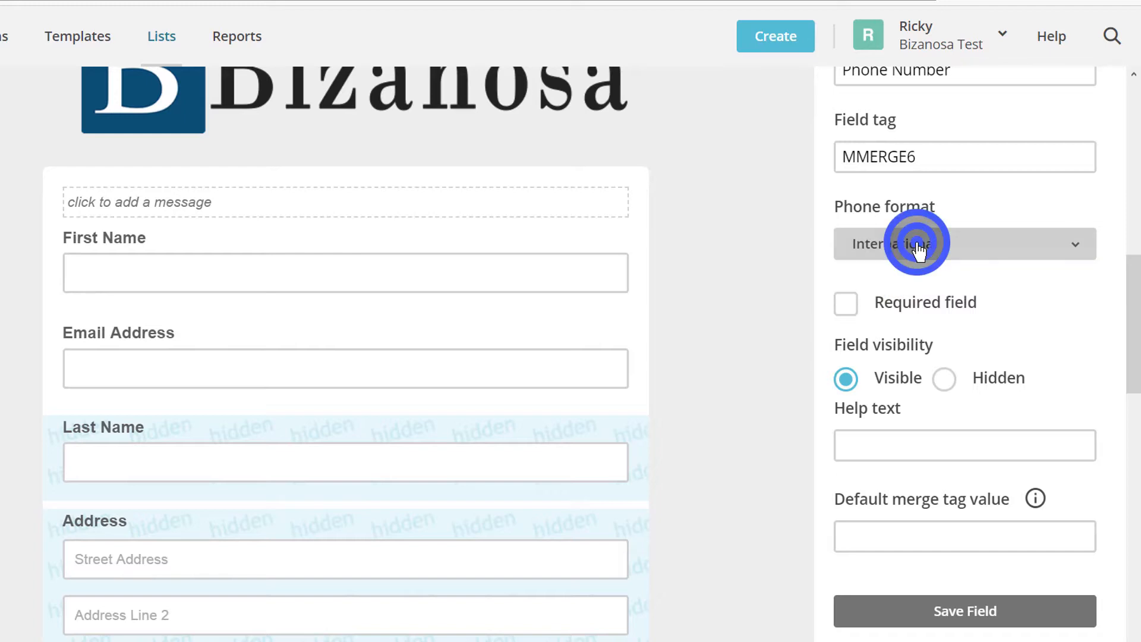
{"action": "left_click", "coordinate": [777, 260]}
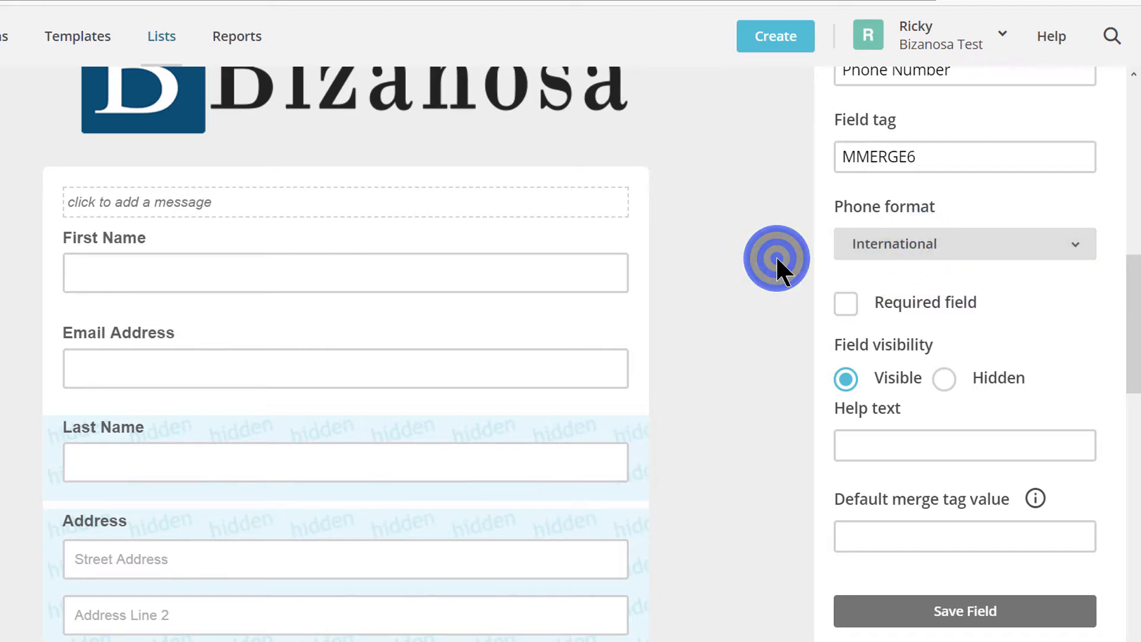
- Set the new Phone Number field's help text to "Add #" and save the field
{"action": "scroll", "coordinate": [923, 201], "scroll_direction": "down", "scroll_amount": 2}
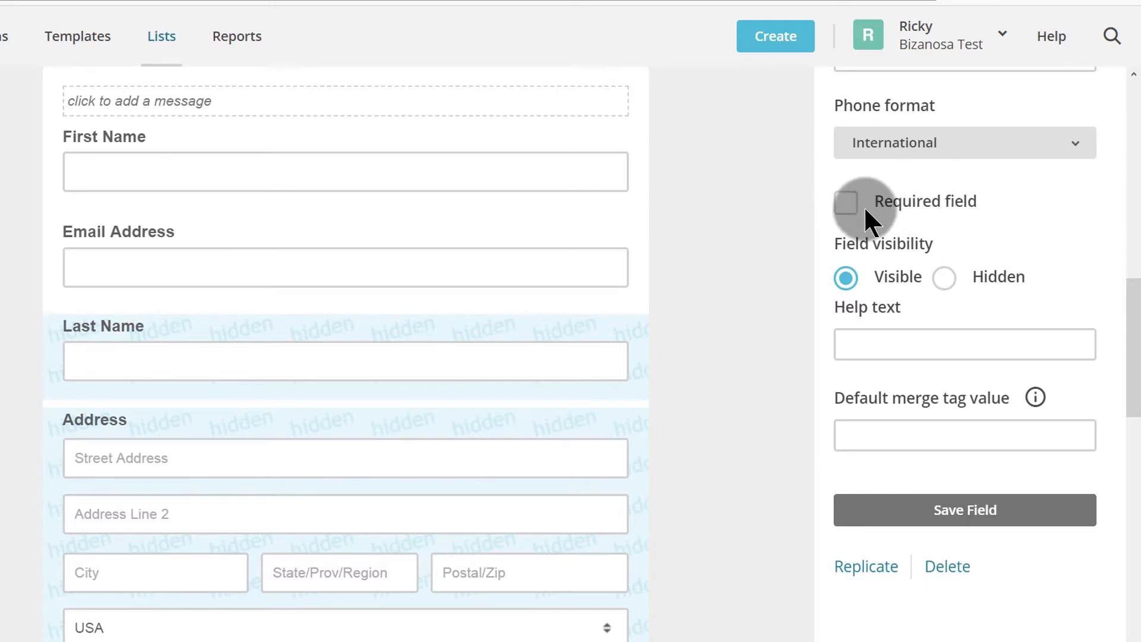
{"action": "scroll", "coordinate": [761, 250], "scroll_direction": "down", "scroll_amount": 3}
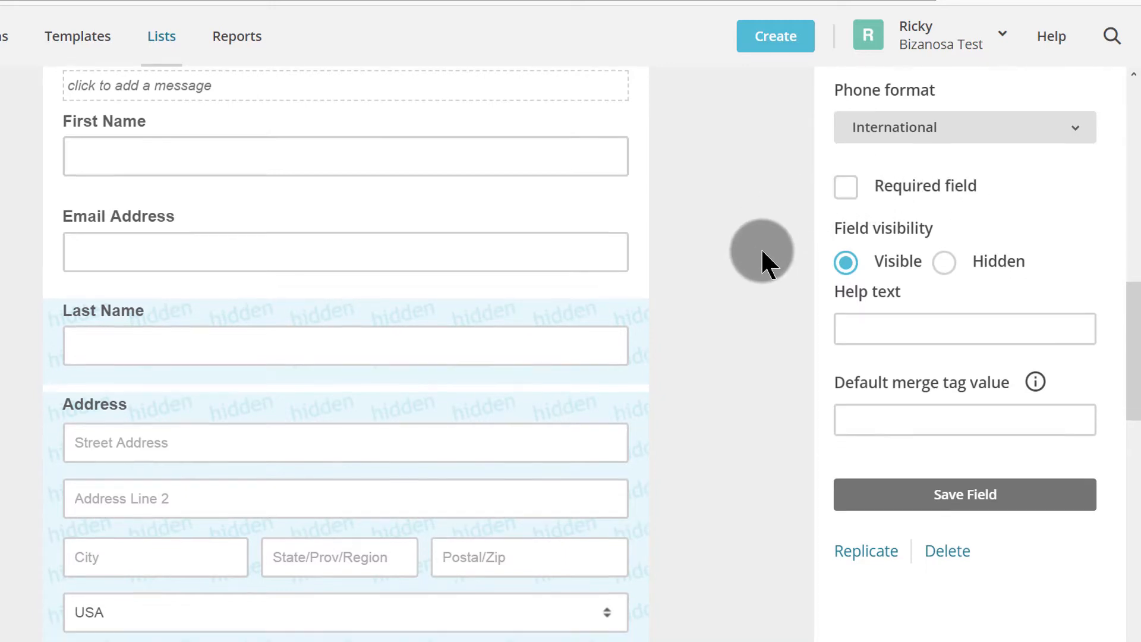
{"action": "left_click", "coordinate": [859, 142]}
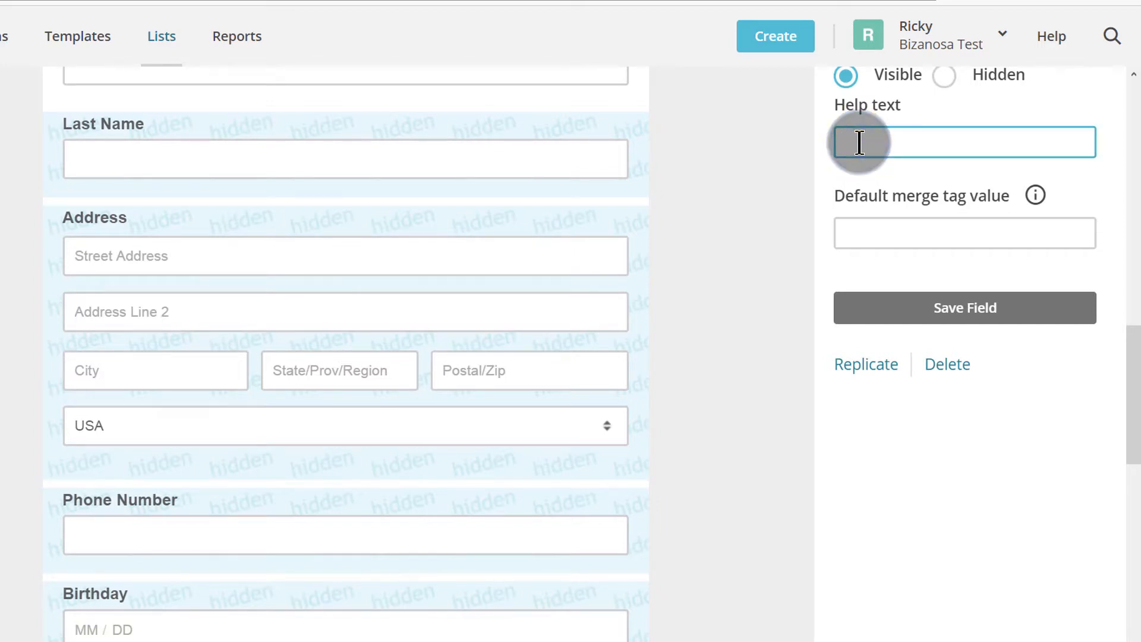
{"action": "type", "text": "Add"}
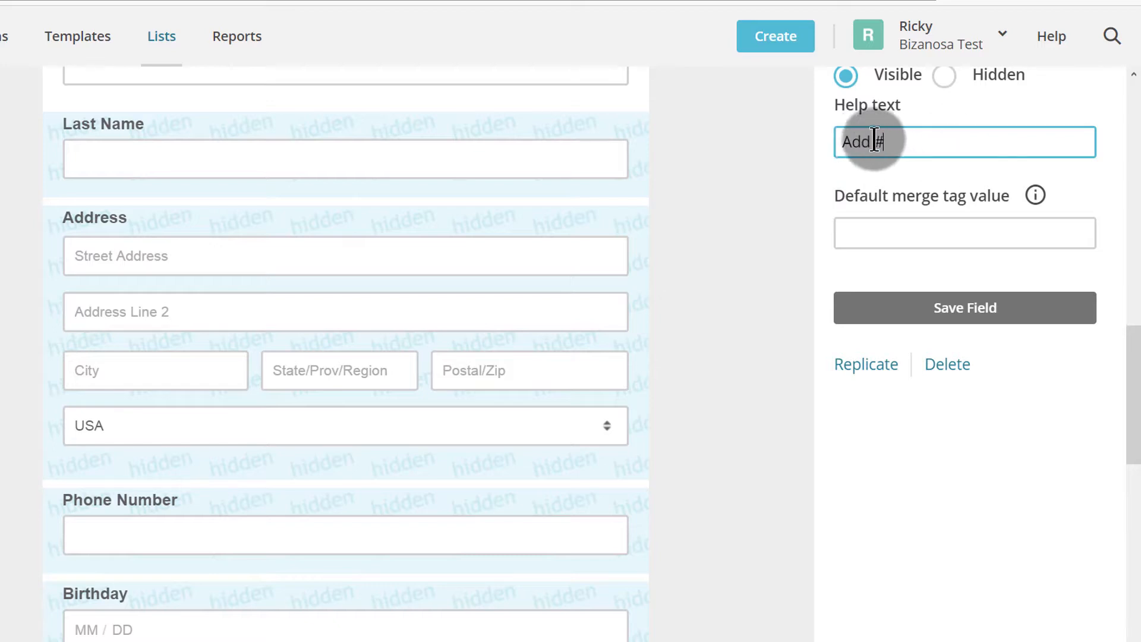
{"action": "type", "text": " #"}
{"action": "left_click", "coordinate": [978, 309]}
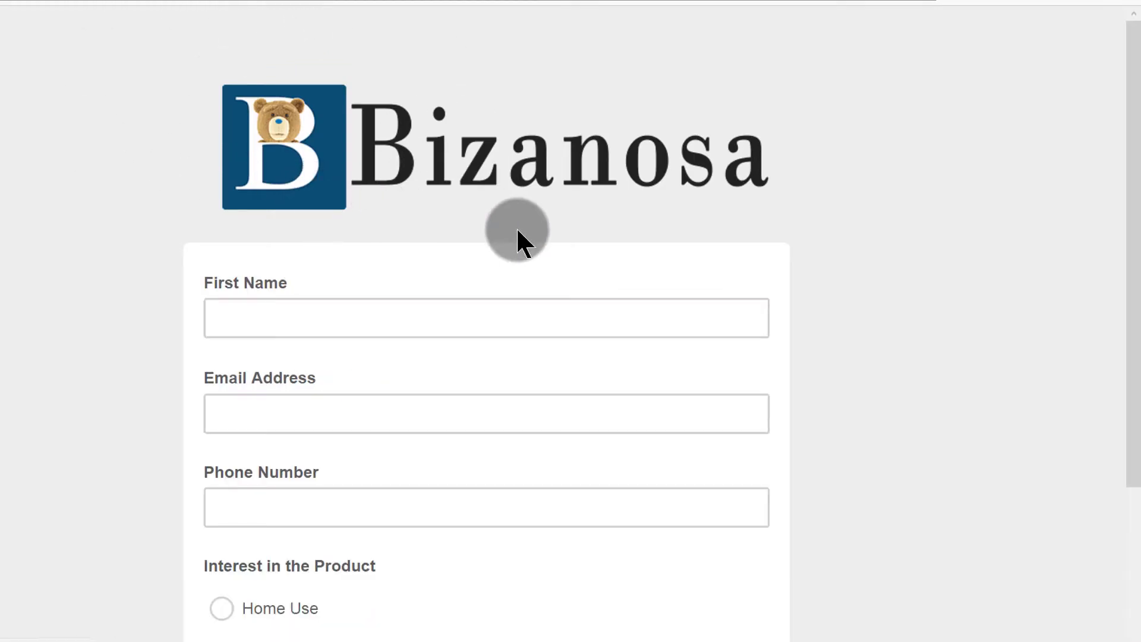
- Check the Phone Number field's help text on the live signup form, and return to the form builder
{"action": "scroll", "coordinate": [516, 232], "scroll_direction": "down", "scroll_amount": 3}
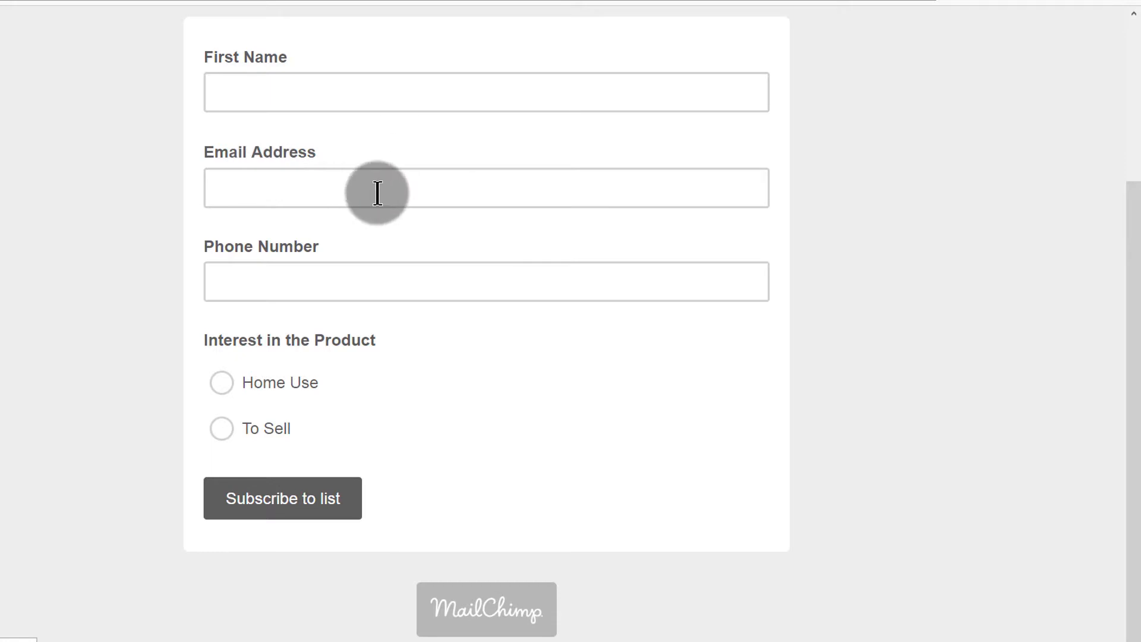
{"action": "left_click", "coordinate": [284, 274]}
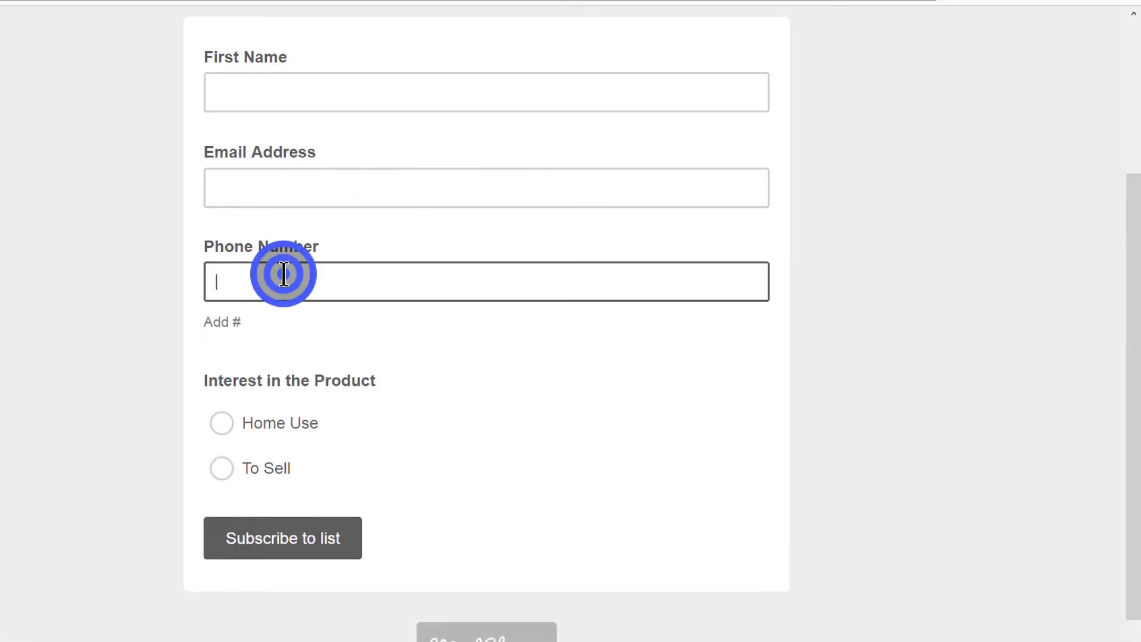
{"action": "left_click", "coordinate": [241, 317]}
{"action": "left_click", "coordinate": [272, 272]}
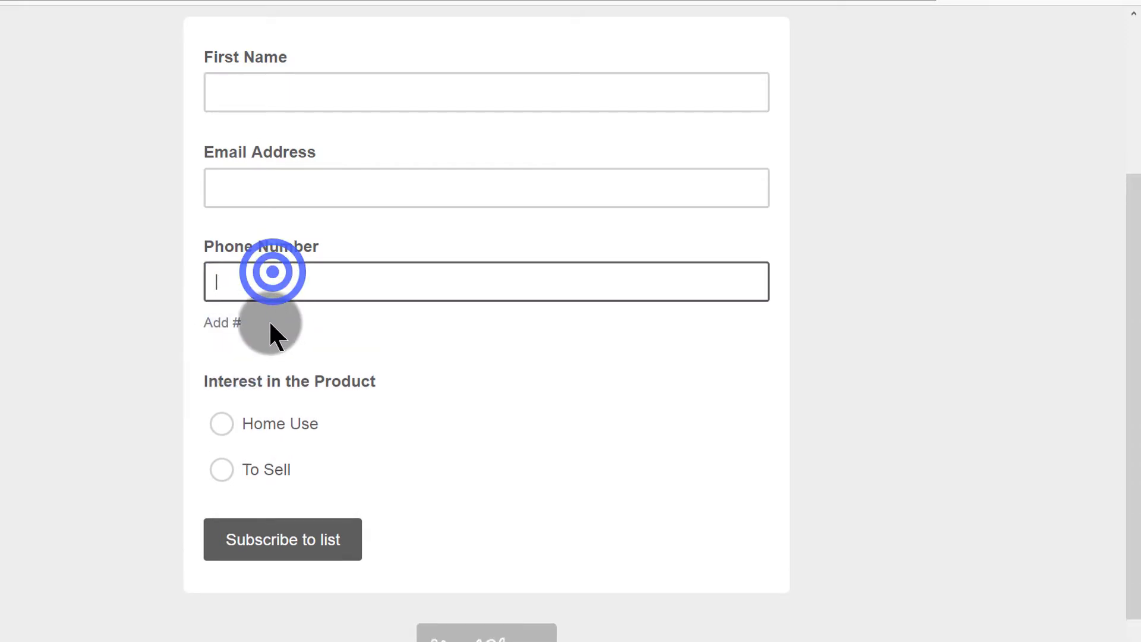
{"action": "left_click", "coordinate": [247, 319]}
{"action": "left_click", "coordinate": [254, 270]}
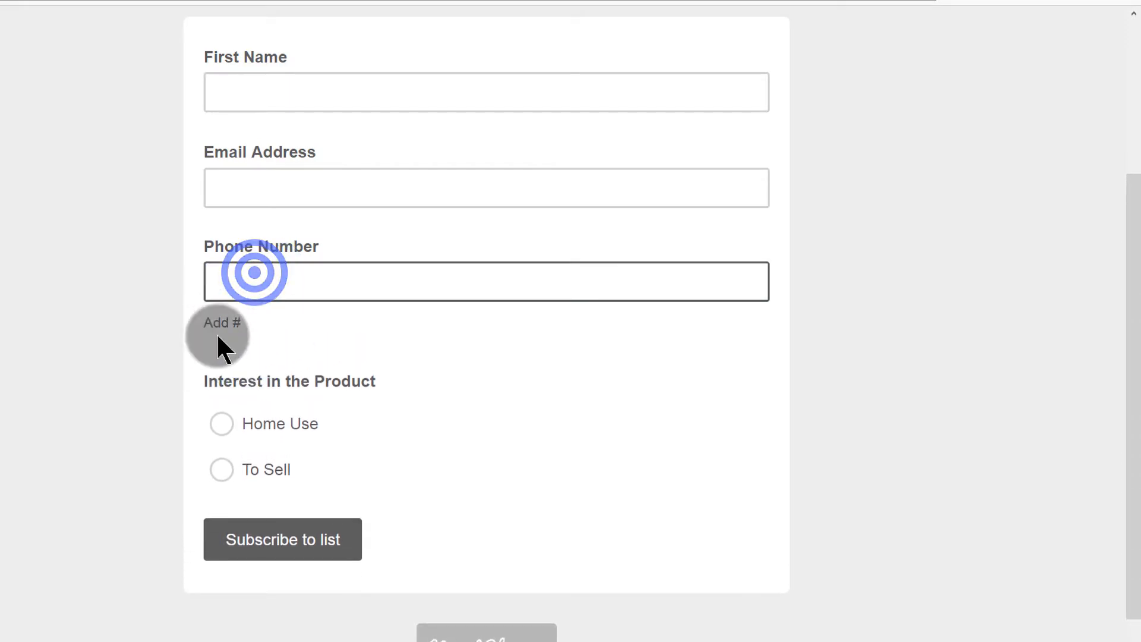
{"action": "left_click", "coordinate": [395, 376]}
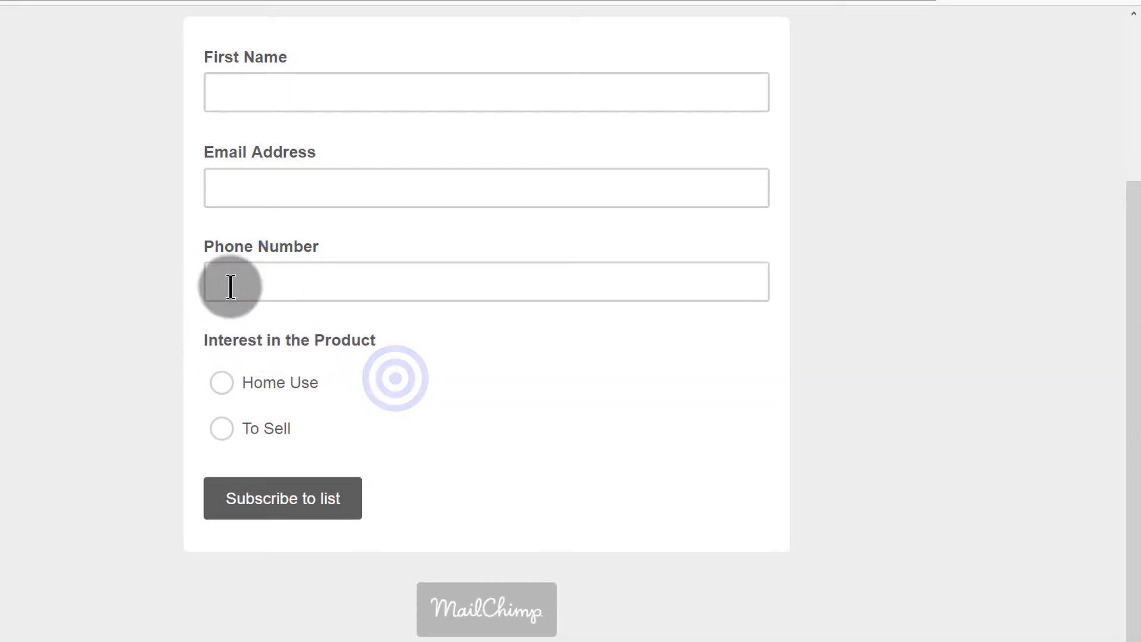
{"action": "left_click", "coordinate": [220, 267]}
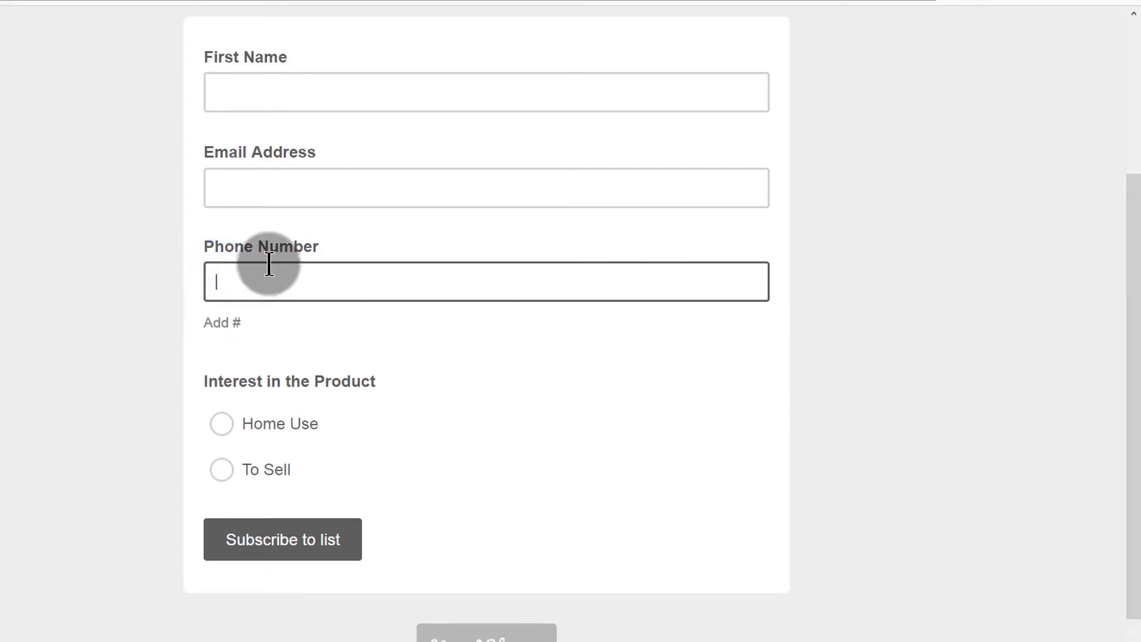
{"action": "scroll", "coordinate": [349, 254], "scroll_direction": "up", "scroll_amount": 3}
{"action": "left_click", "coordinate": [253, 289]}
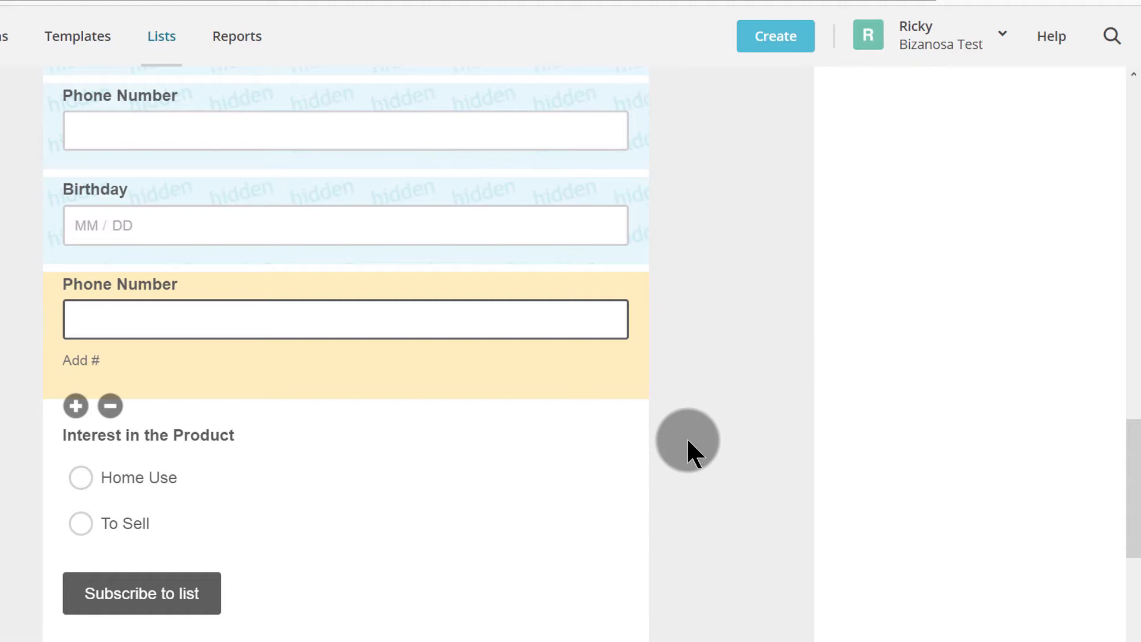
- Delete the visible Phone Number field below Birthday, entering DELETE as the confirmation
{"action": "scroll", "coordinate": [687, 454], "scroll_direction": "down", "scroll_amount": 2}
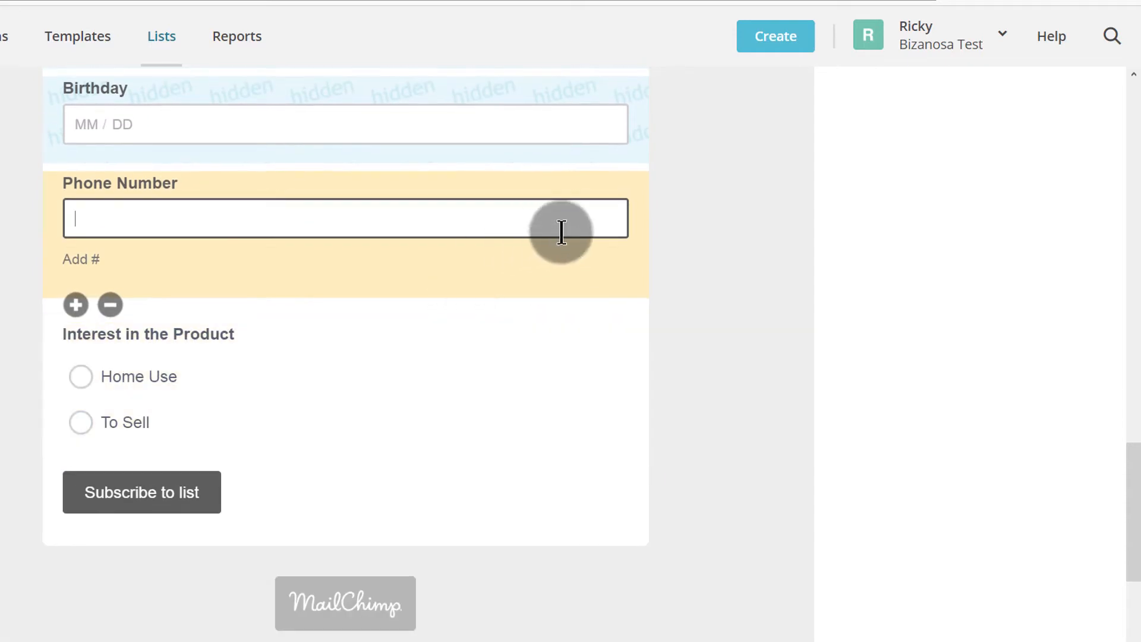
{"action": "left_click", "coordinate": [591, 187]}
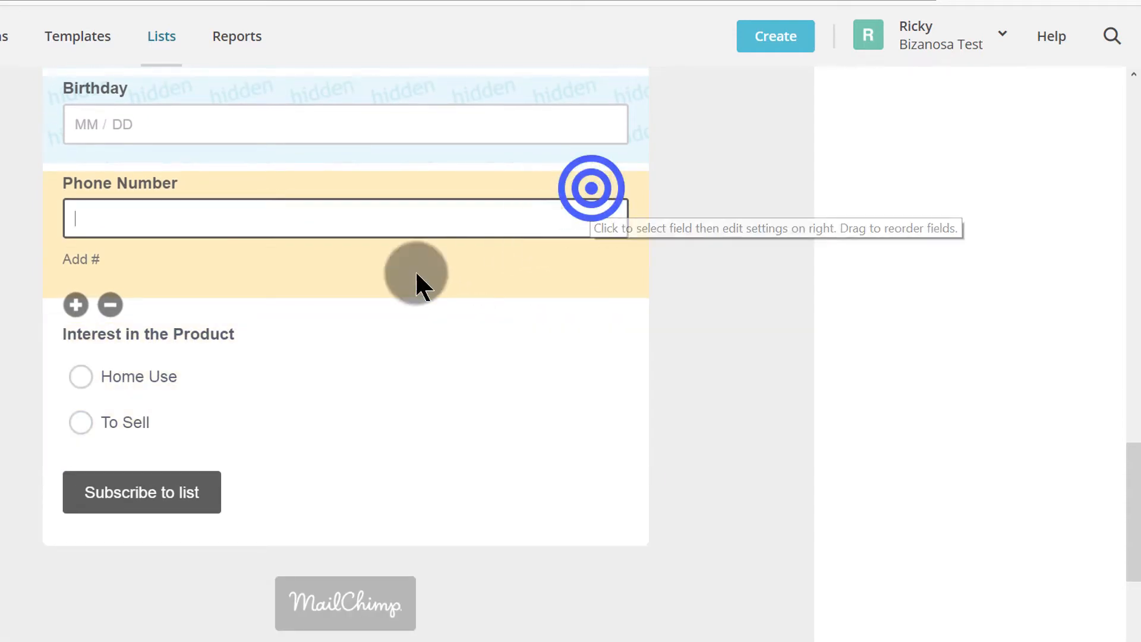
{"action": "left_click", "coordinate": [109, 305]}
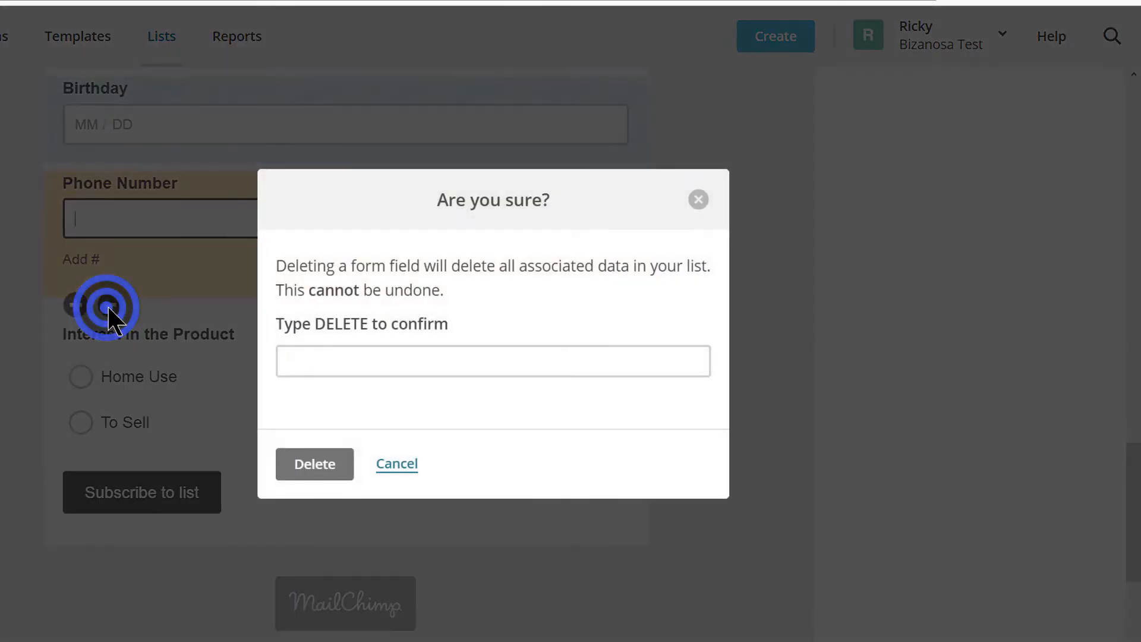
{"action": "left_click", "coordinate": [313, 324]}
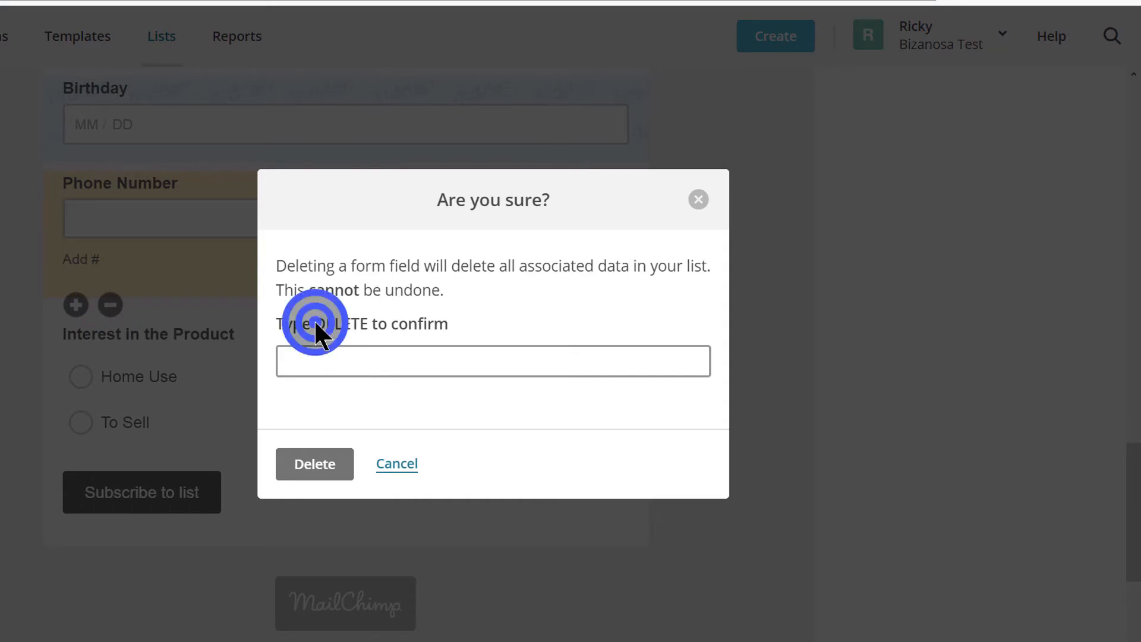
{"action": "left_click", "coordinate": [320, 365]}
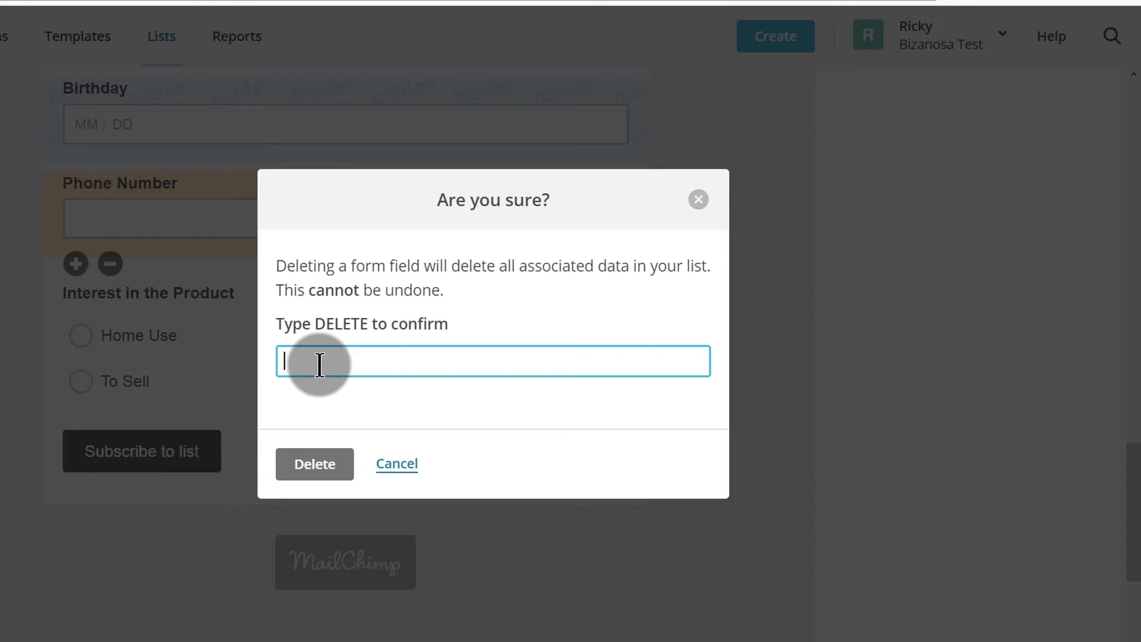
{"action": "type", "text": "DELETE"}
{"action": "key", "text": "Return"}
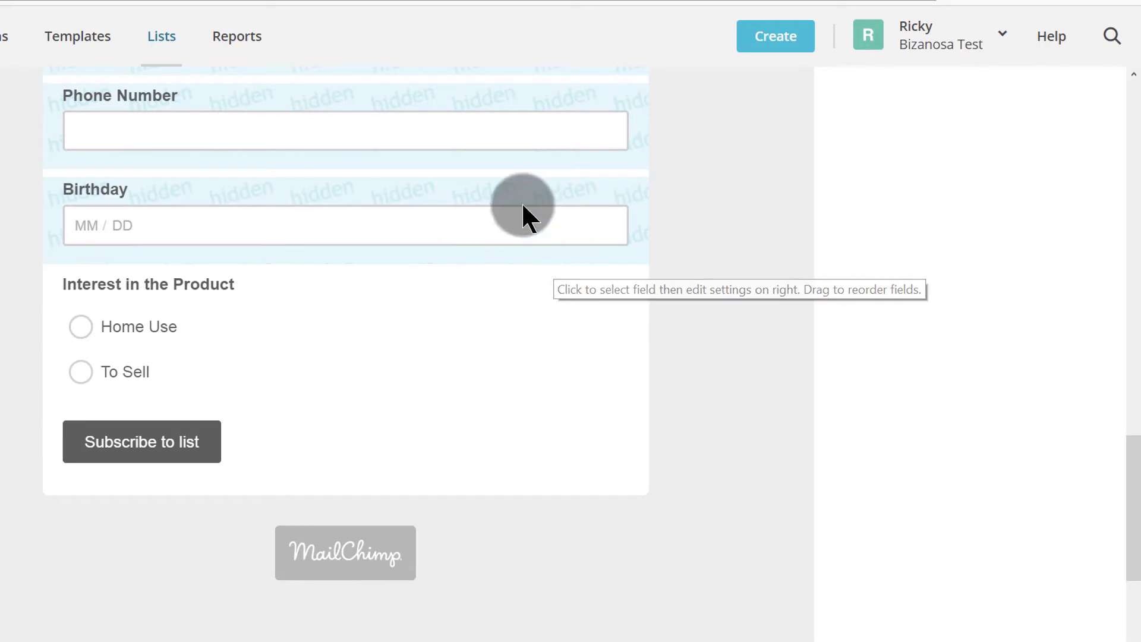
- Select the hidden Birthday, Phone Number and Address fields in turn to review the remaining form fields
{"action": "left_click", "coordinate": [327, 195]}
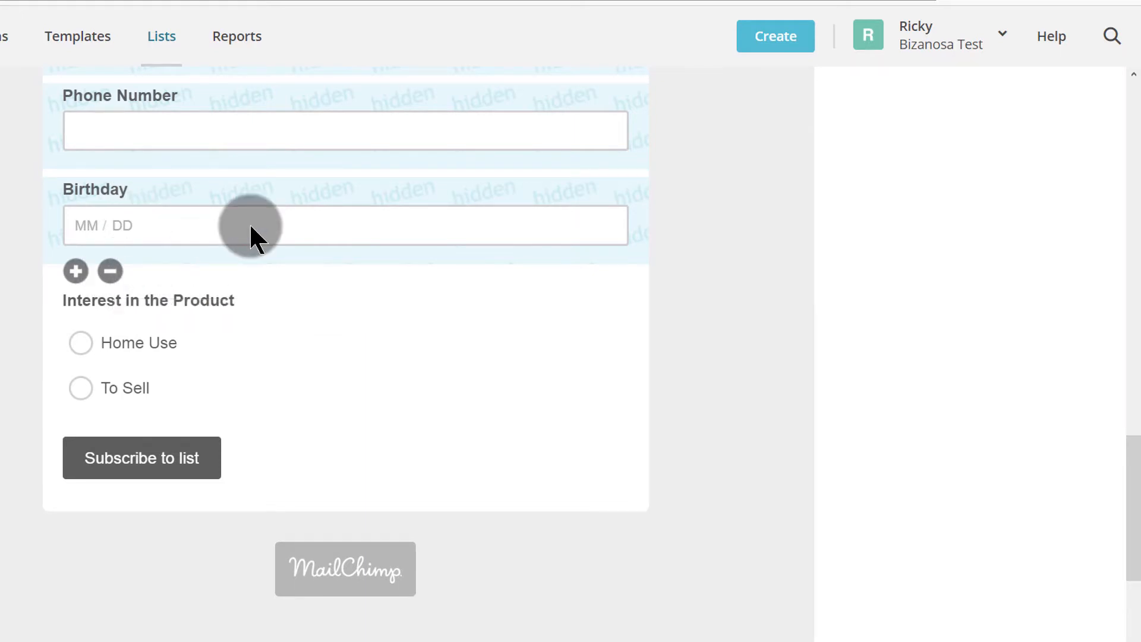
{"action": "scroll", "coordinate": [249, 232], "scroll_direction": "up", "scroll_amount": 3}
{"action": "scroll", "coordinate": [252, 332], "scroll_direction": "down", "scroll_amount": 3}
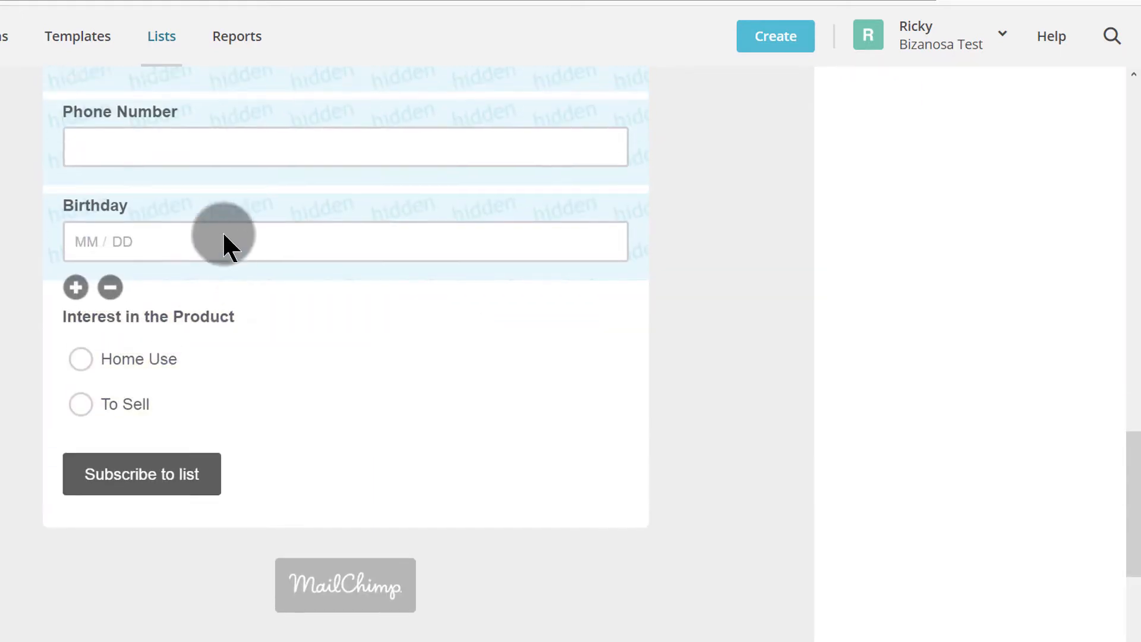
{"action": "scroll", "coordinate": [230, 245], "scroll_direction": "up", "scroll_amount": 3}
{"action": "left_click", "coordinate": [196, 295]}
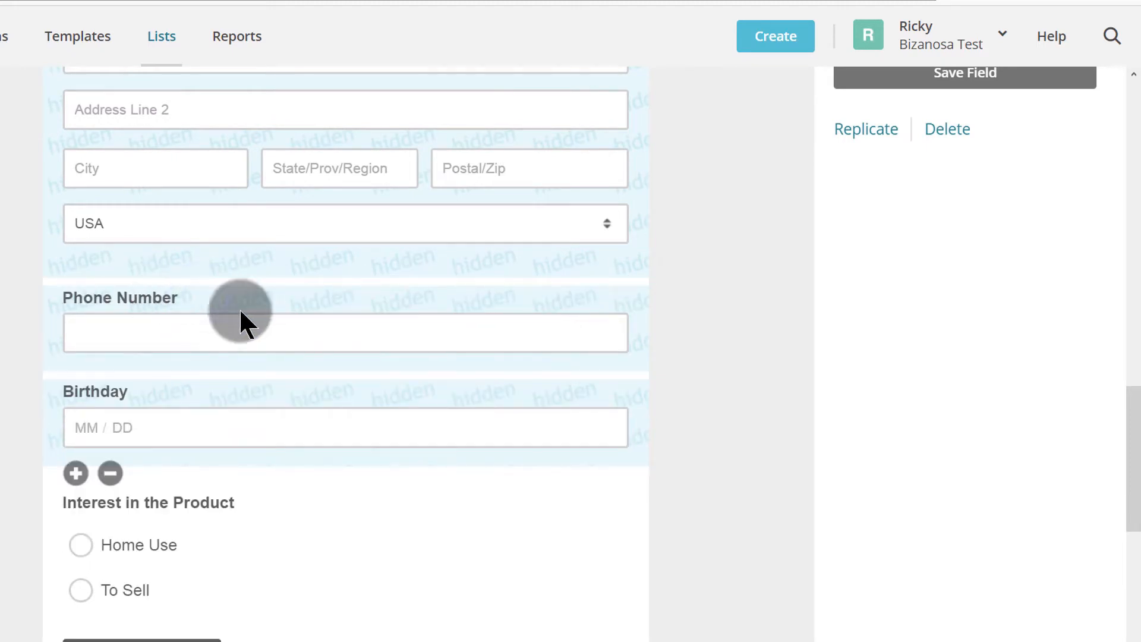
{"action": "scroll", "coordinate": [279, 324], "scroll_direction": "up", "scroll_amount": 3}
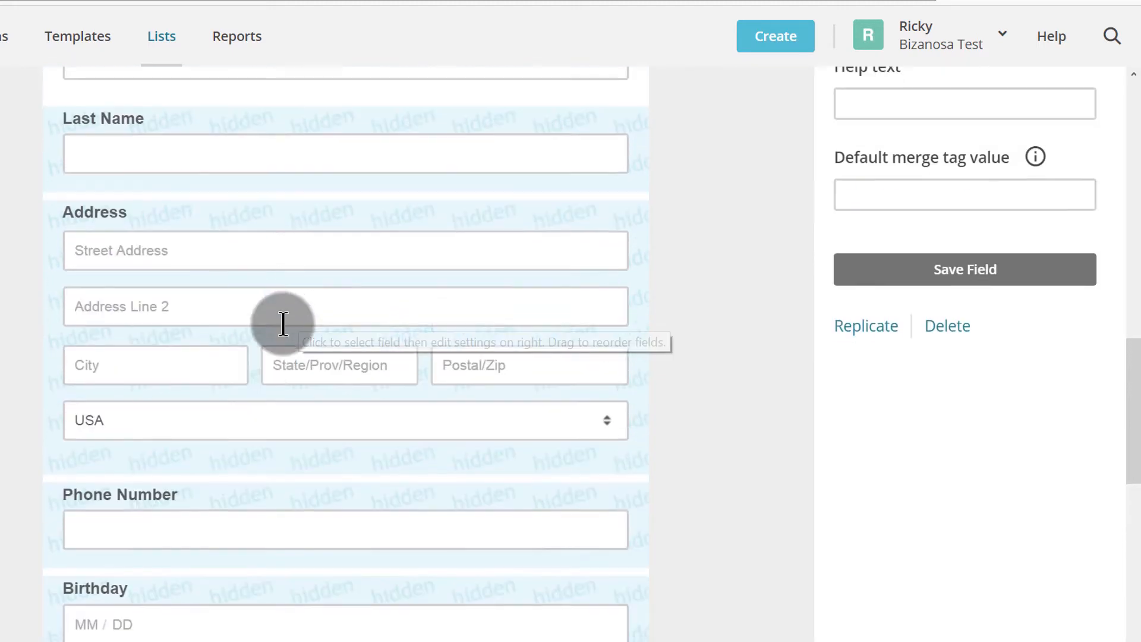
{"action": "left_click", "coordinate": [430, 215]}
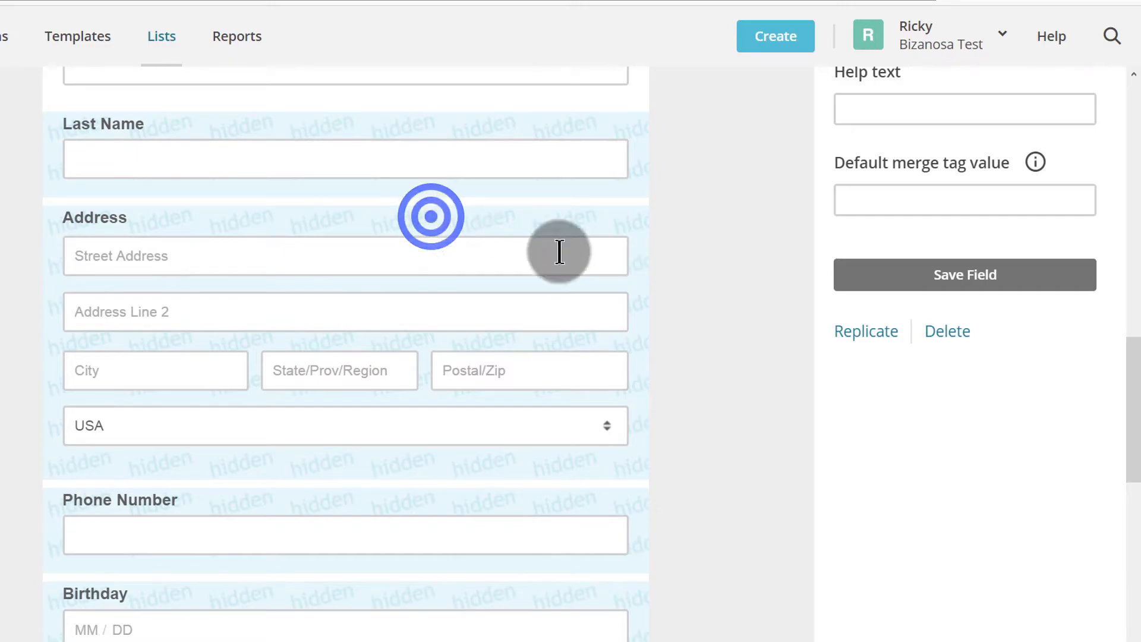
- Delete the hidden Address field from the signup form, entering DELETE as the confirmation
{"action": "left_click", "coordinate": [110, 486]}
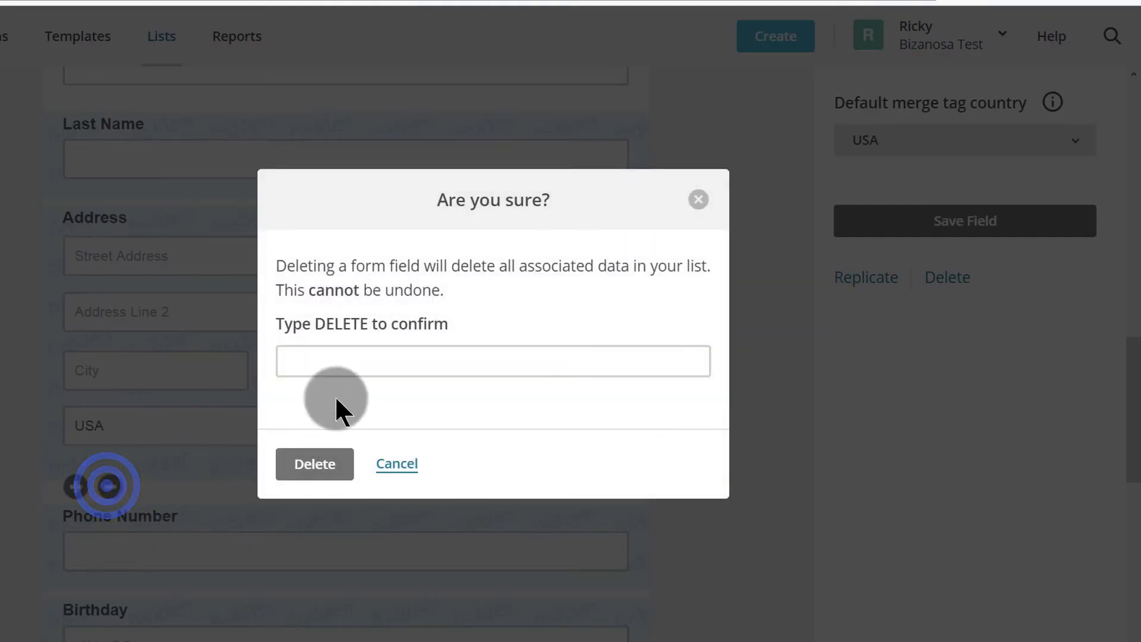
{"action": "left_click", "coordinate": [329, 359]}
{"action": "type", "text": "DELETE"}
{"action": "key", "text": "Return"}
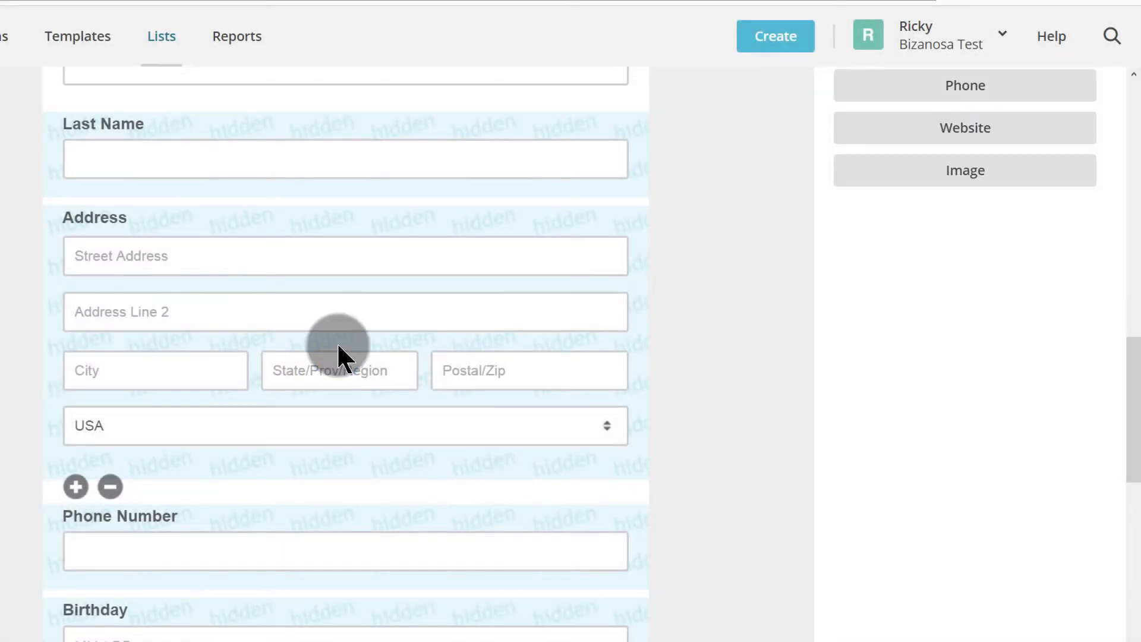
- Review the remaining fields in the form builder, check the open live signup form, and return to the builder
{"action": "scroll", "coordinate": [160, 250], "scroll_direction": "up", "scroll_amount": 6}
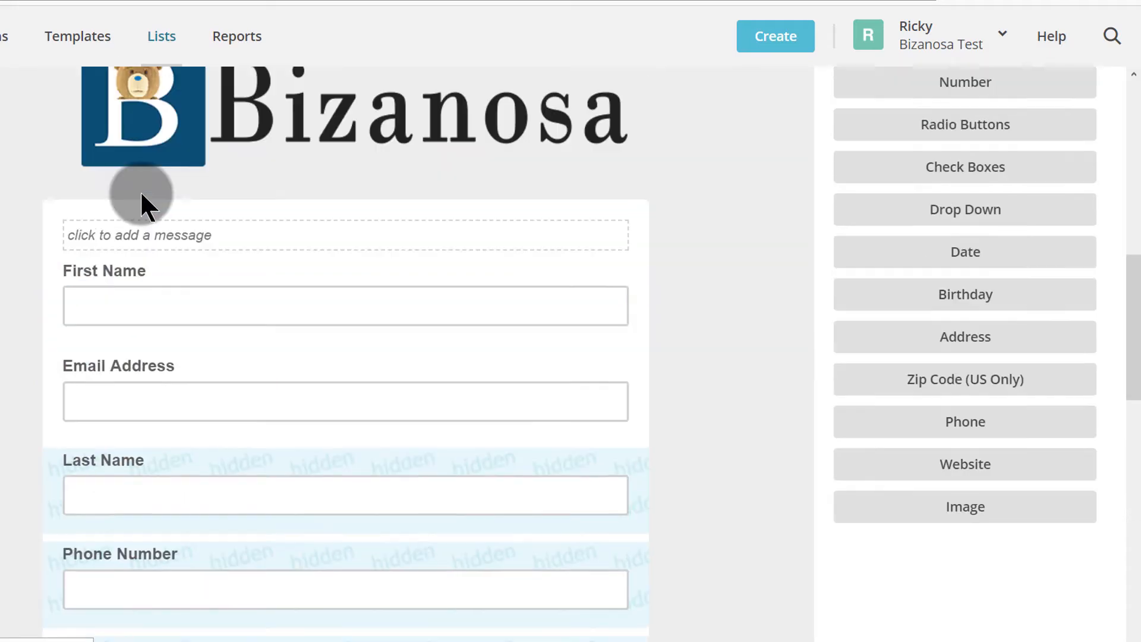
{"action": "scroll", "coordinate": [196, 334], "scroll_direction": "down", "scroll_amount": 3}
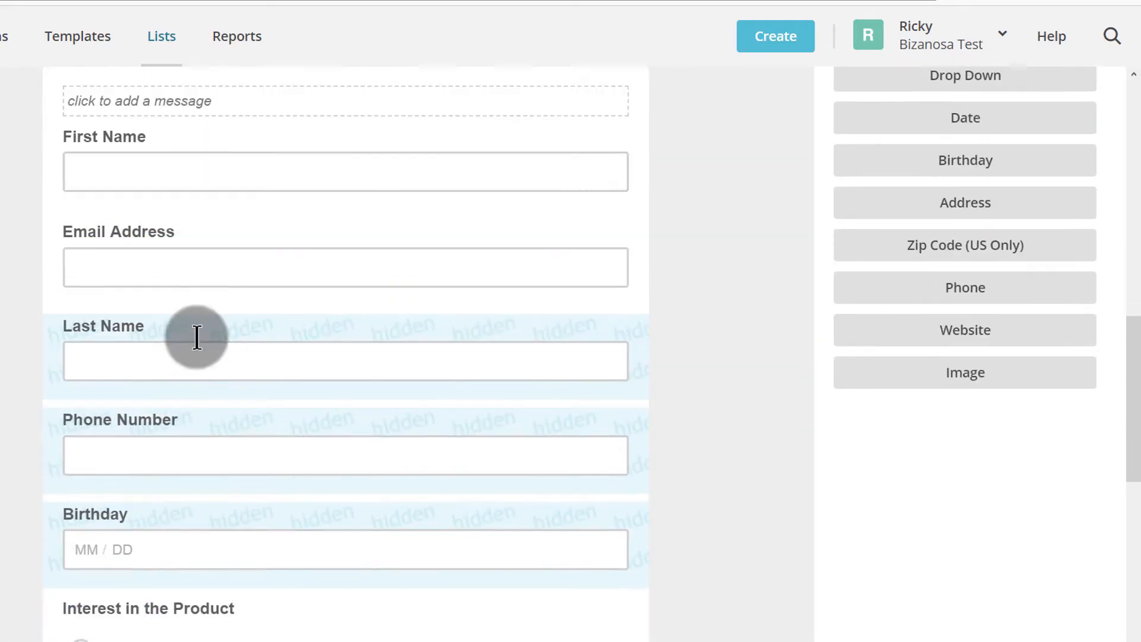
{"action": "scroll", "coordinate": [342, 311], "scroll_direction": "up", "scroll_amount": 8}
{"action": "scroll", "coordinate": [345, 366], "scroll_direction": "down", "scroll_amount": 5}
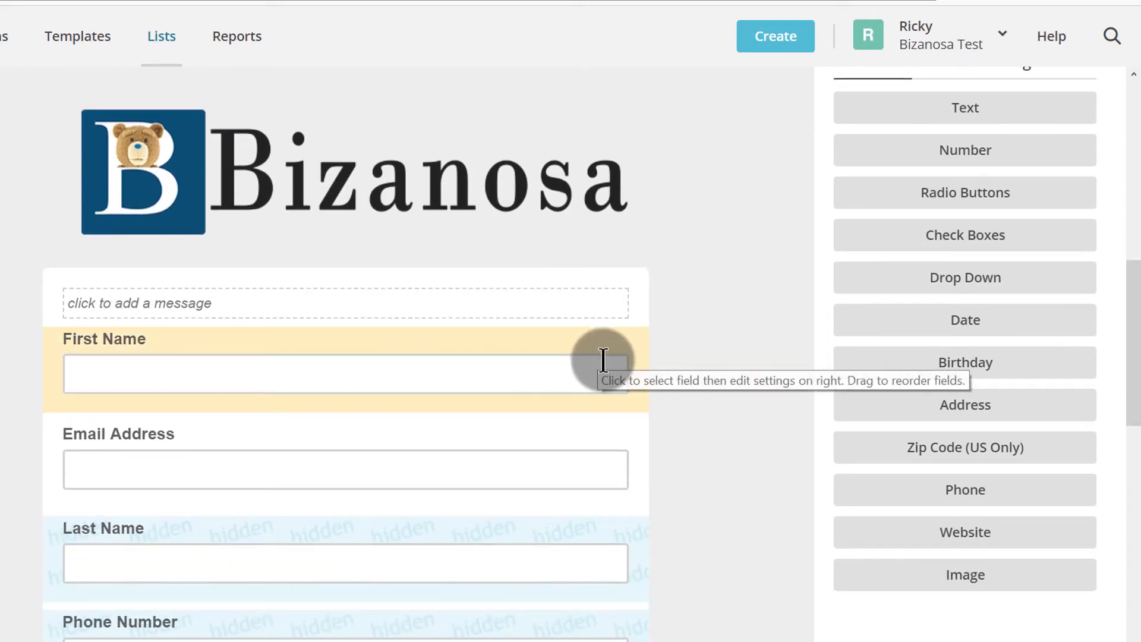
{"action": "scroll", "coordinate": [604, 364], "scroll_direction": "down", "scroll_amount": 2}
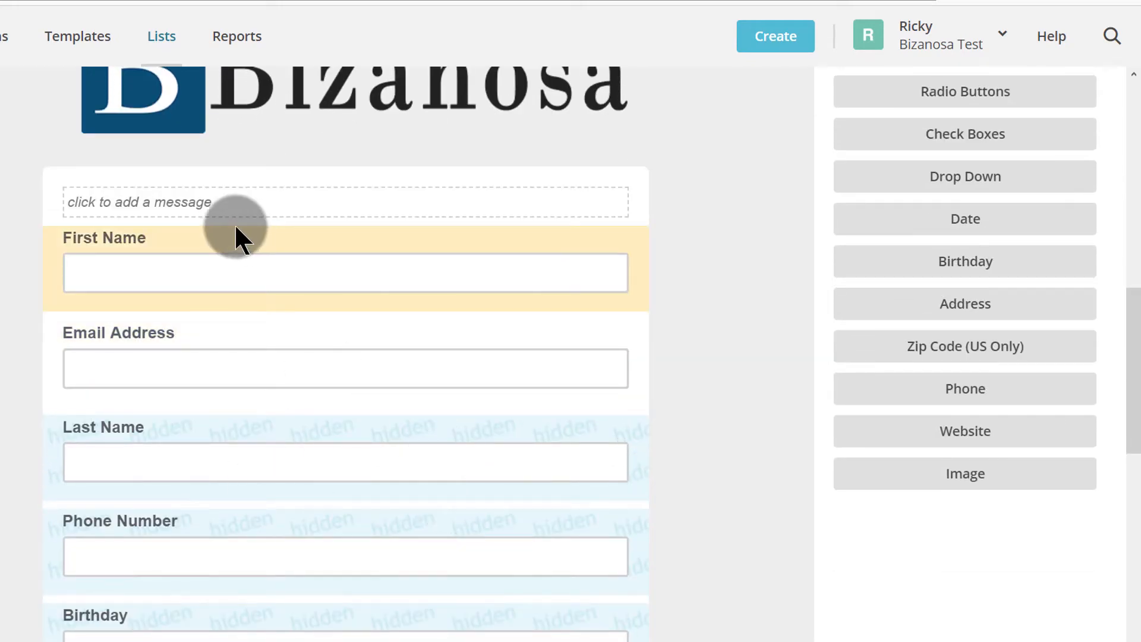
{"action": "scroll", "coordinate": [731, 321], "scroll_direction": "down", "scroll_amount": 7}
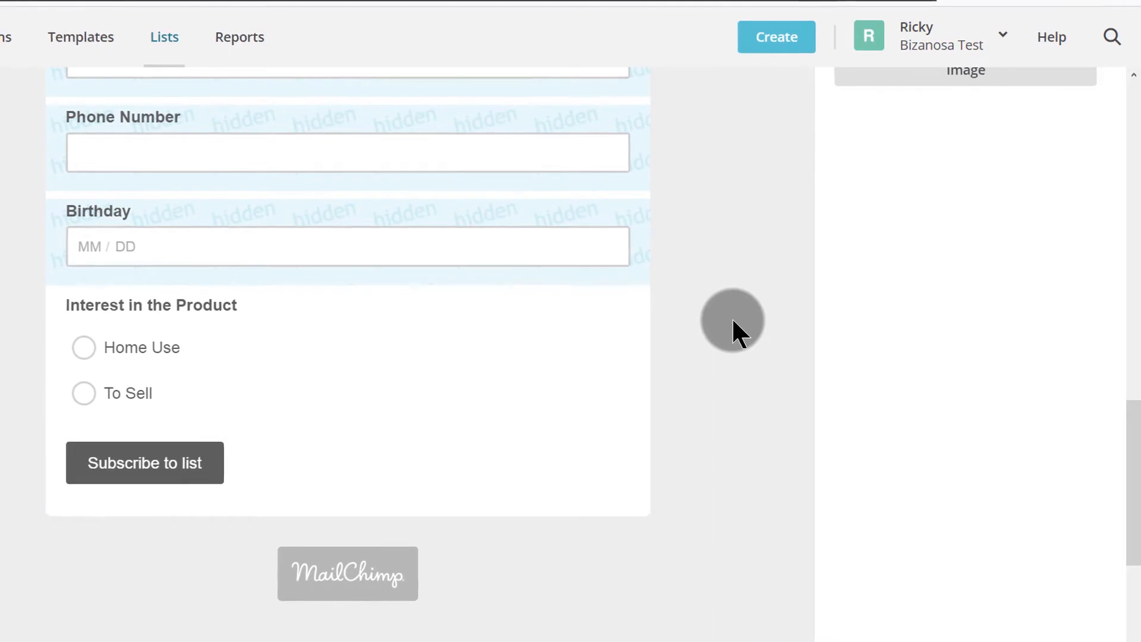
{"action": "scroll", "coordinate": [731, 316], "scroll_direction": "up", "scroll_amount": 9}
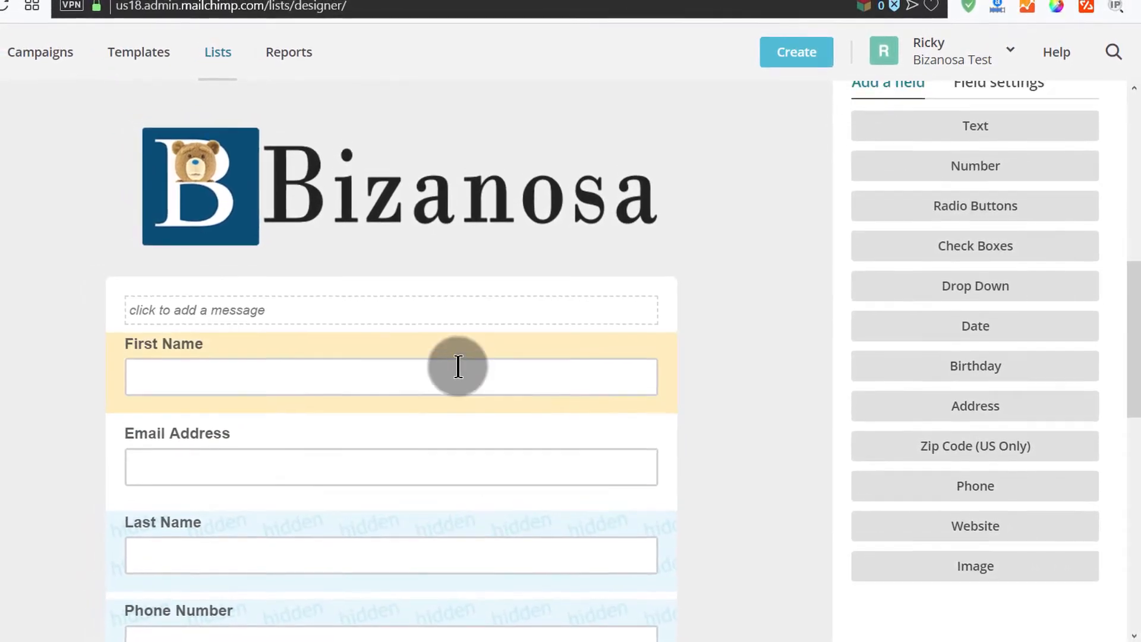
{"action": "scroll", "coordinate": [158, 535], "scroll_direction": "up", "scroll_amount": 8}
{"action": "scroll", "coordinate": [619, 538], "scroll_direction": "down", "scroll_amount": 8}
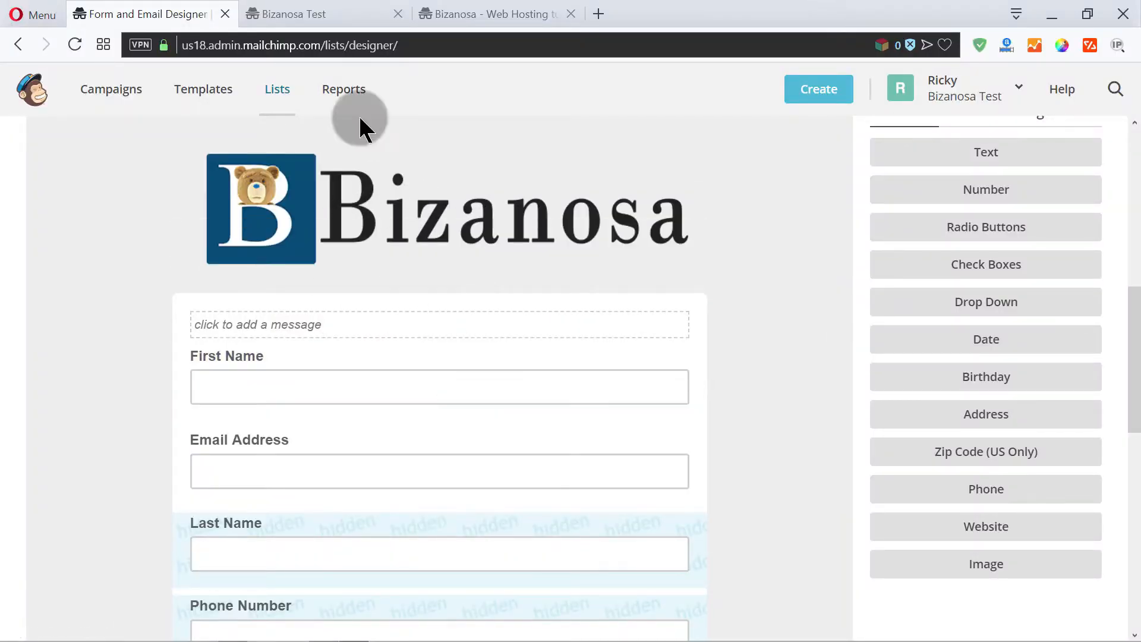
{"action": "left_click", "coordinate": [321, 14]}
{"action": "scroll", "coordinate": [433, 240], "scroll_direction": "down", "scroll_amount": 3}
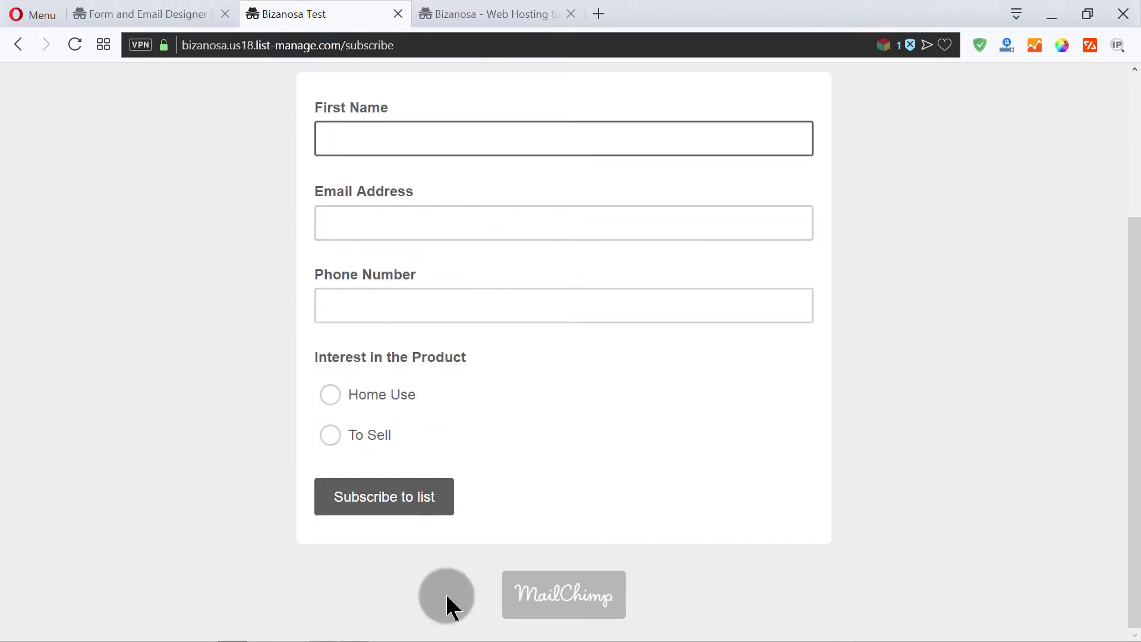
{"action": "left_click", "coordinate": [149, 14]}
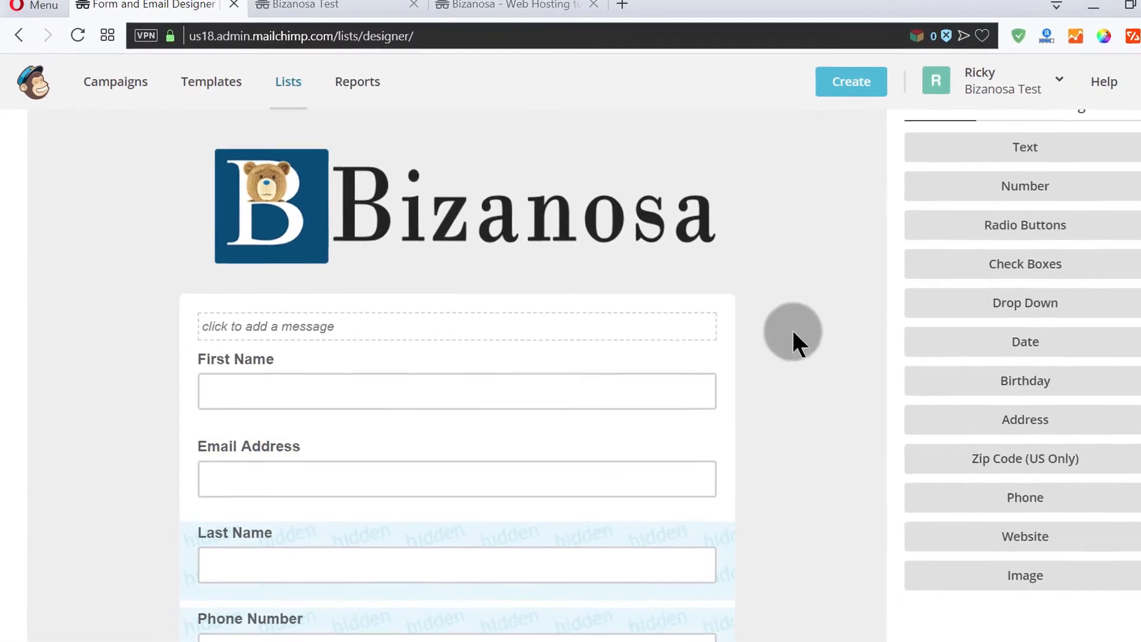
- Add a form message inviting people to get a Free Bluehost Tutorial, check inbox or spam for the access link, and read the Privacy Policy and Terms
{"action": "scroll", "coordinate": [793, 333], "scroll_direction": "down", "scroll_amount": 3}
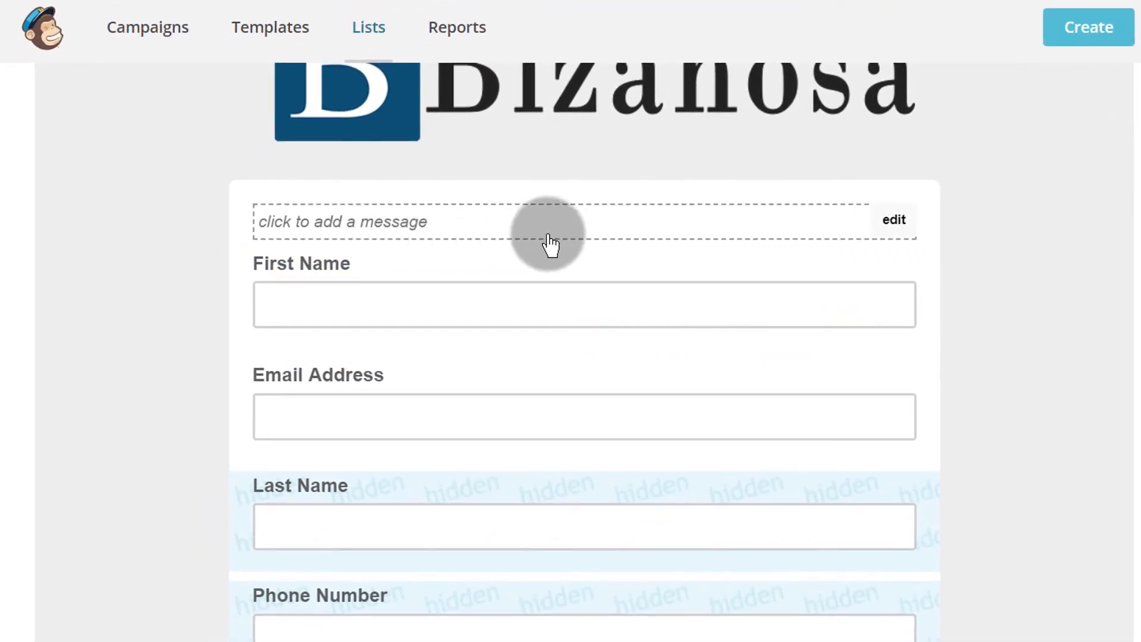
{"action": "left_click", "coordinate": [384, 232]}
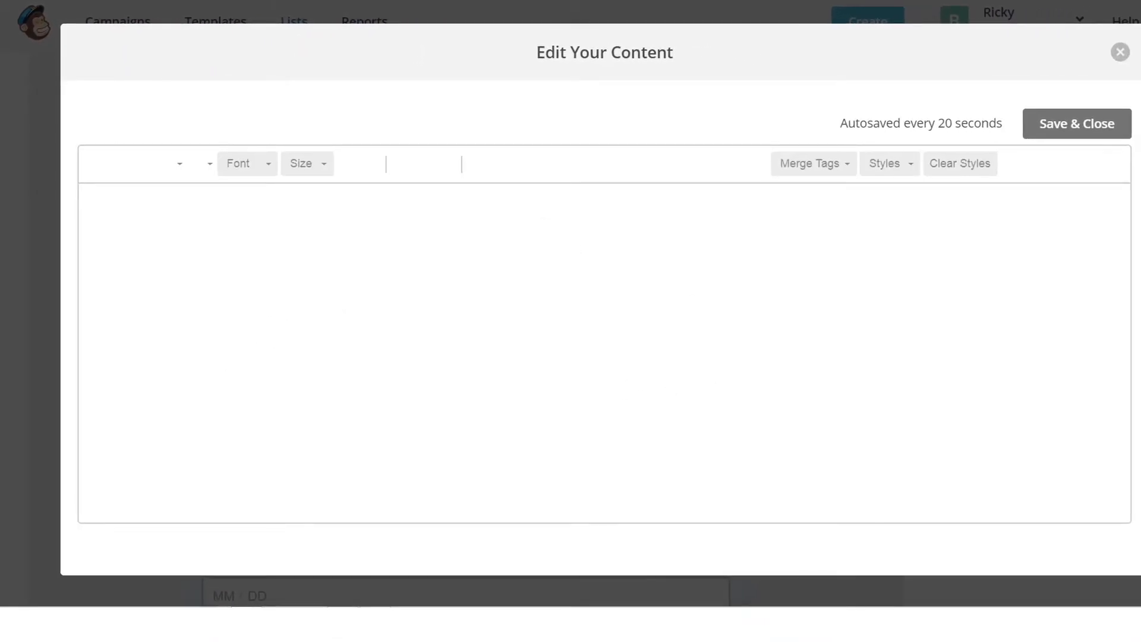
{"action": "left_click", "coordinate": [199, 237]}
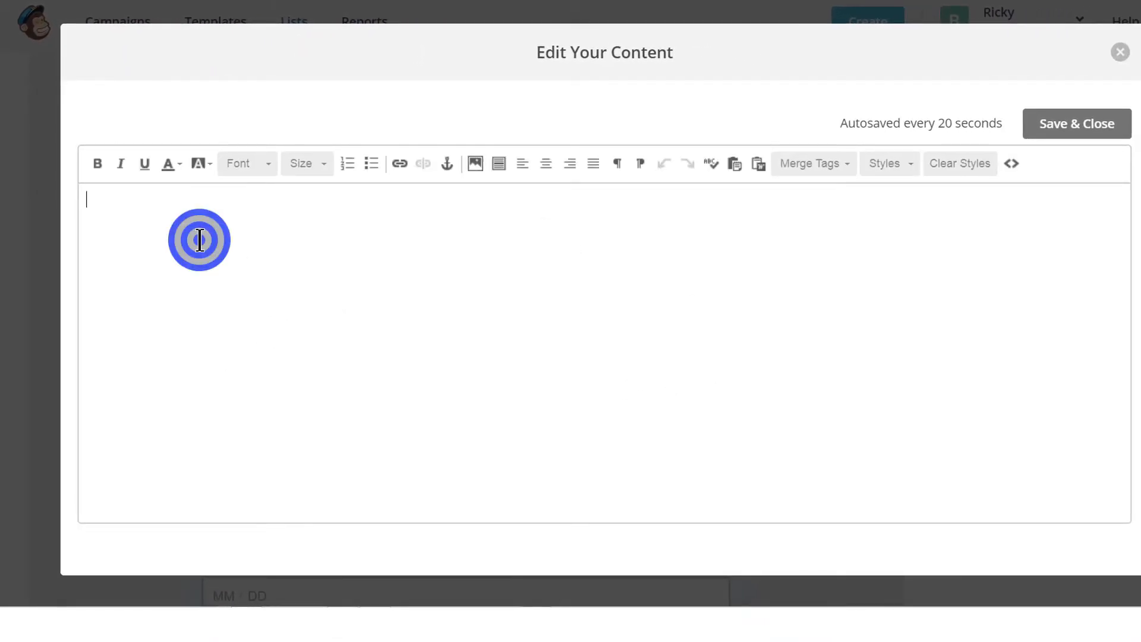
{"action": "right_click", "coordinate": [198, 237]}
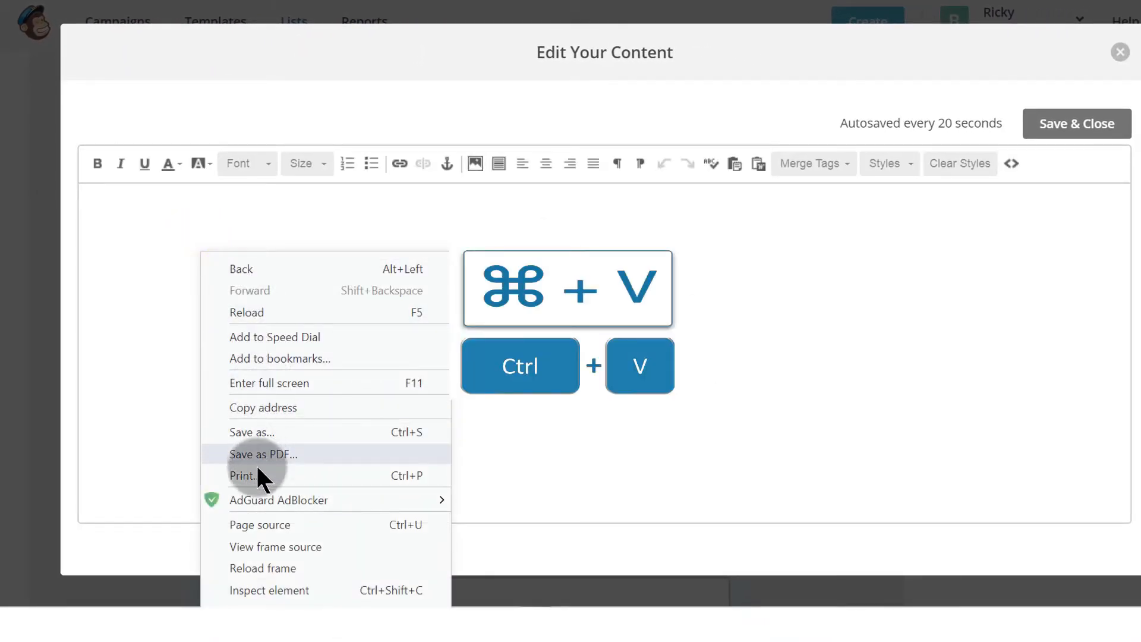
{"action": "left_click", "coordinate": [120, 229]}
{"action": "type", "text": "Signup to get a Free Bluehost Tutorial. Once you signup check  your inbox or spam folder for the access link. Before signing up, read our Privacy Policy and Terms here."}
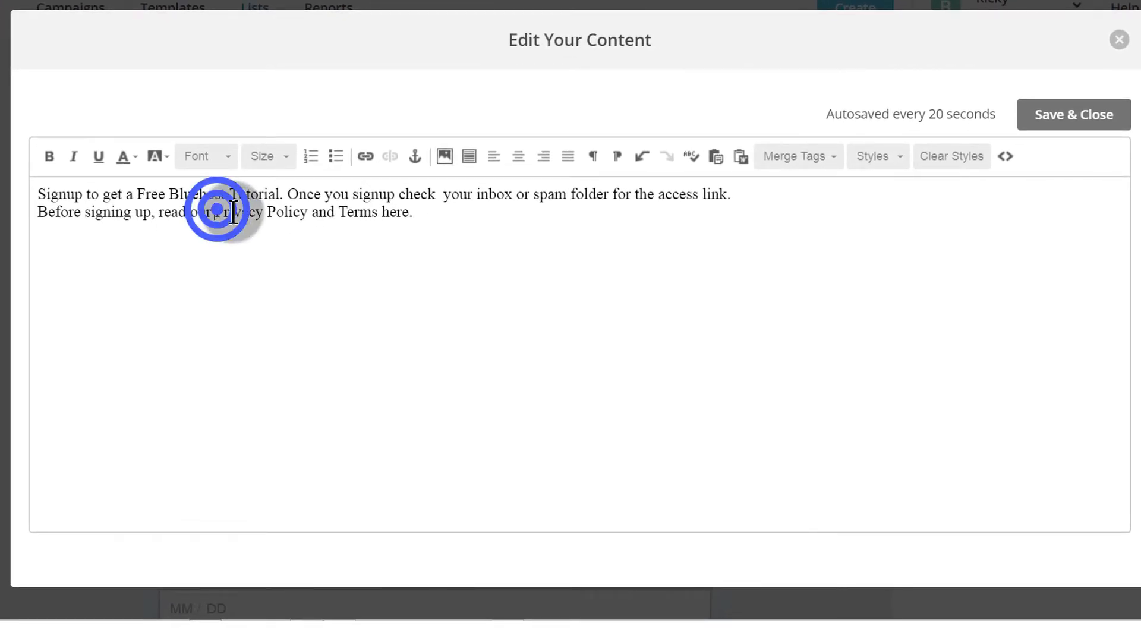
{"action": "left_click_drag", "start_coordinate": [215, 213], "coordinate": [373, 212]}
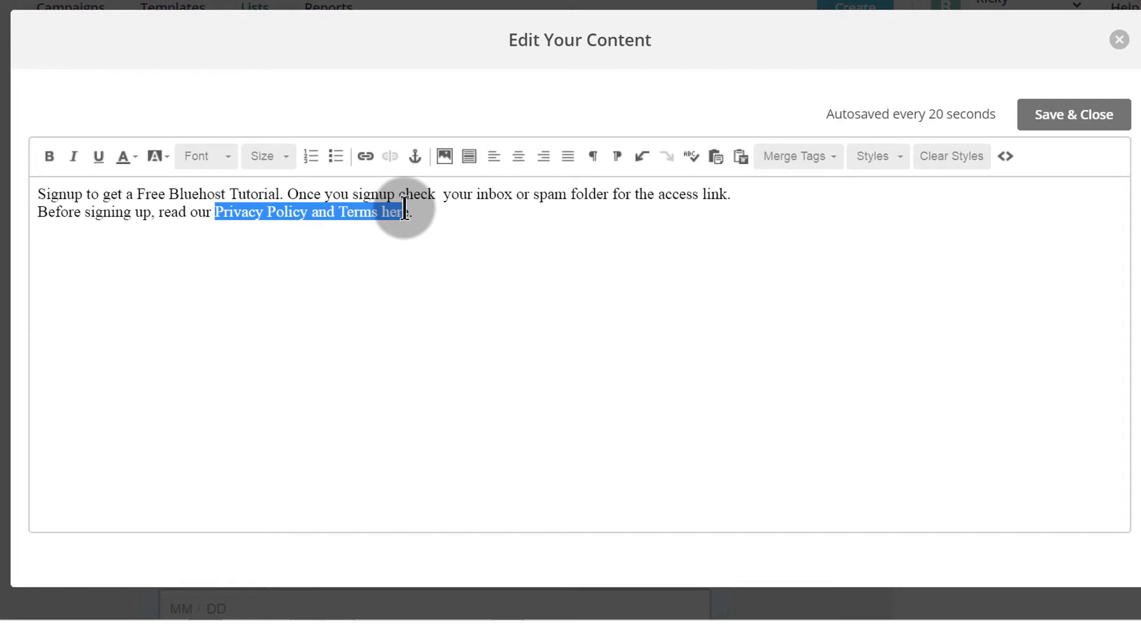
{"action": "left_click", "coordinate": [368, 156]}
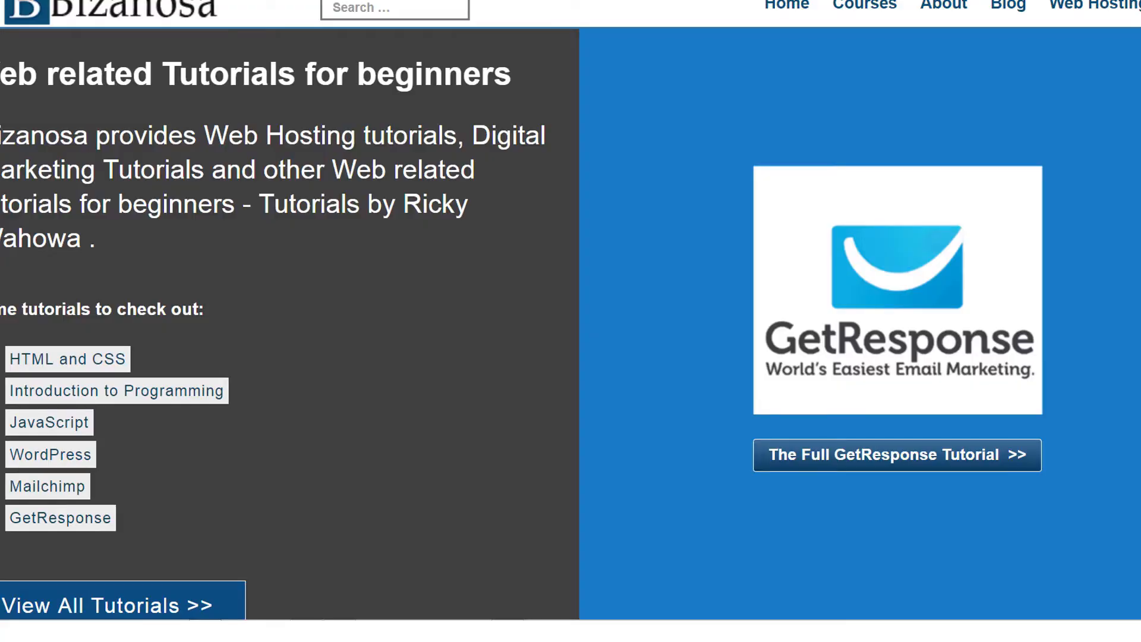
{"action": "right_click", "coordinate": [189, 1]}
{"action": "left_click", "coordinate": [235, 16]}
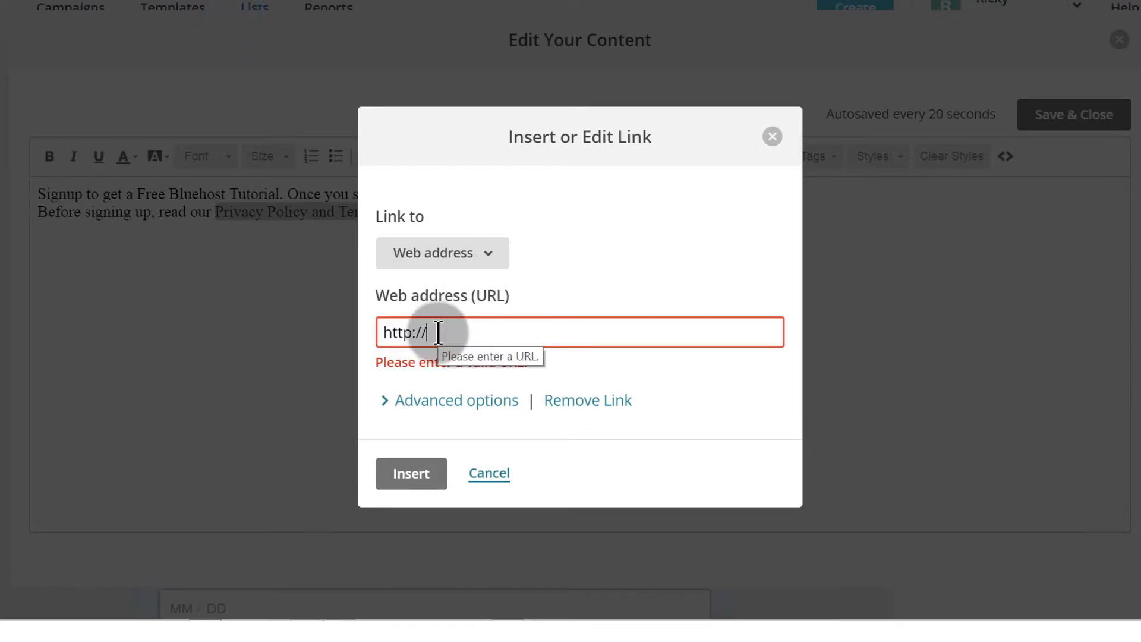
{"action": "right_click", "coordinate": [437, 331]}
{"action": "left_click", "coordinate": [466, 446]}
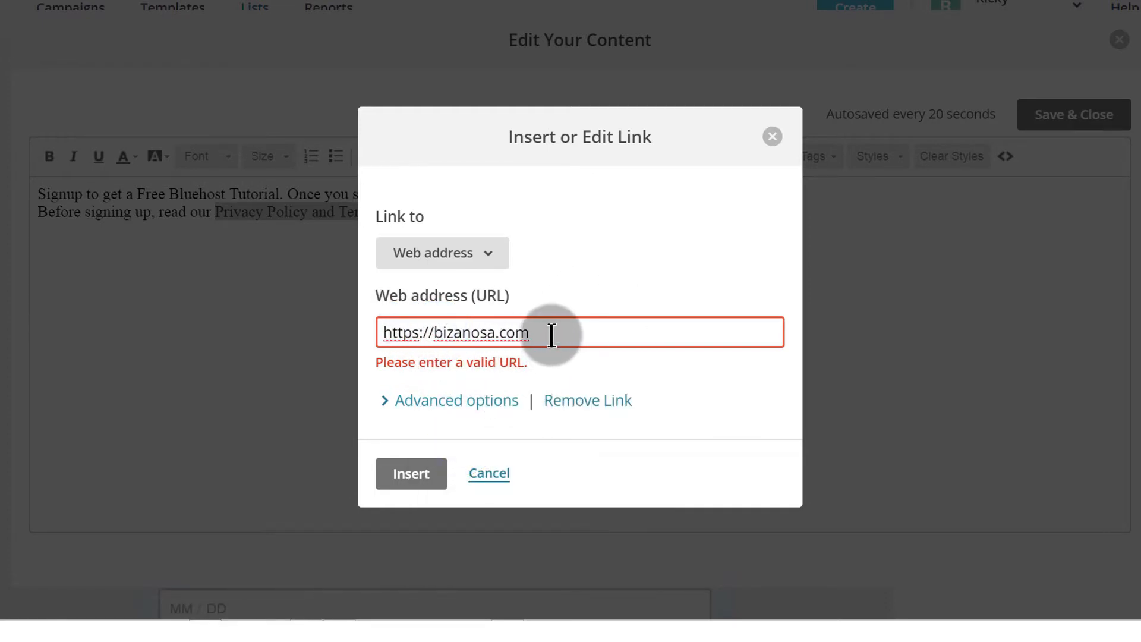
- Review the link's advanced options, leaving the title attribute and CSS class empty, and insert the link
{"action": "left_click", "coordinate": [496, 402]}
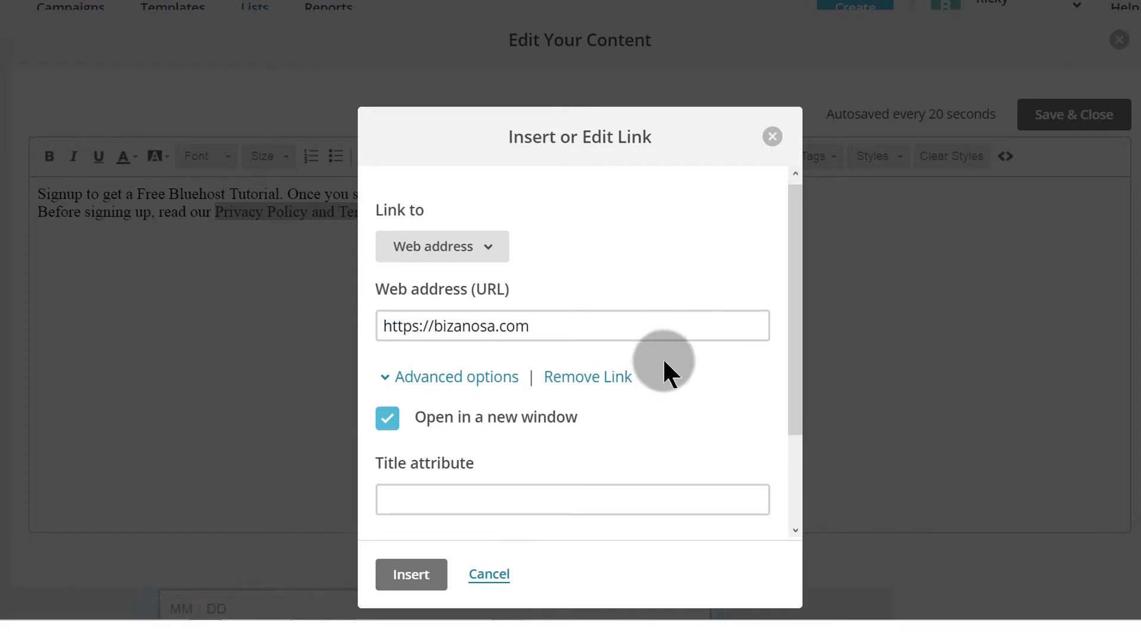
{"action": "scroll", "coordinate": [662, 359], "scroll_direction": "down", "scroll_amount": 1}
{"action": "scroll", "coordinate": [597, 294], "scroll_direction": "down", "scroll_amount": 1}
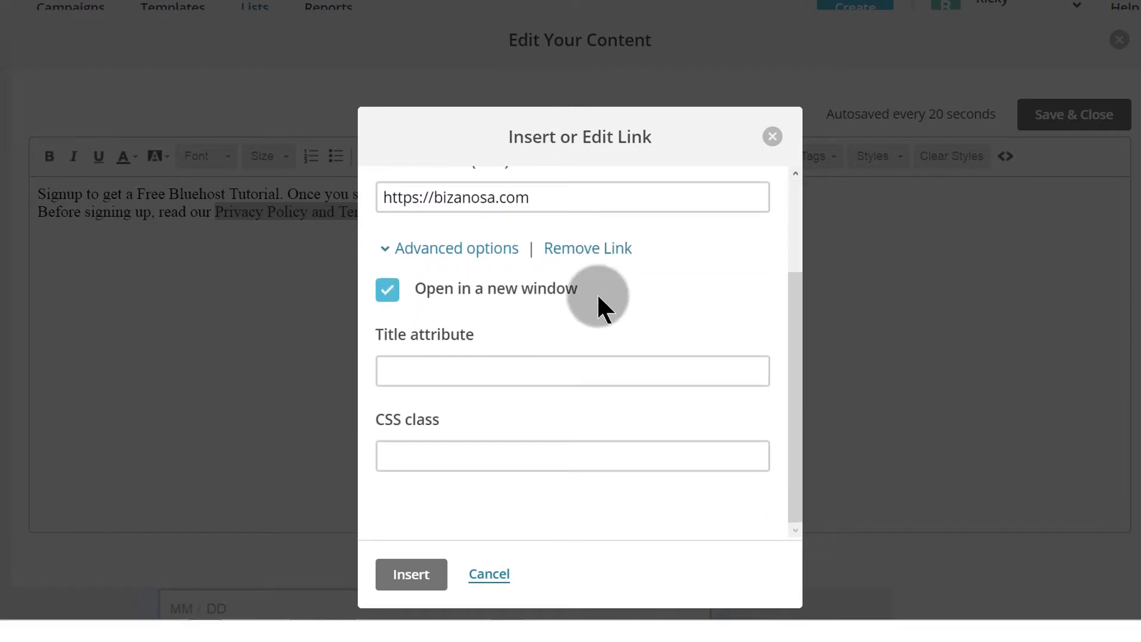
{"action": "left_click", "coordinate": [547, 376]}
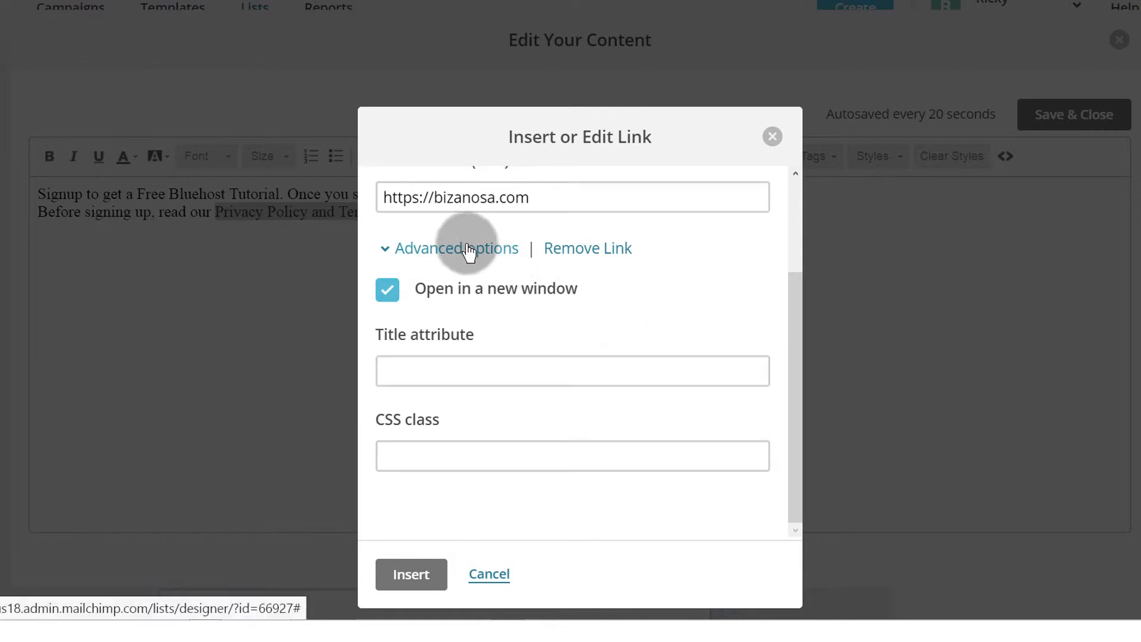
{"action": "left_click", "coordinate": [421, 373]}
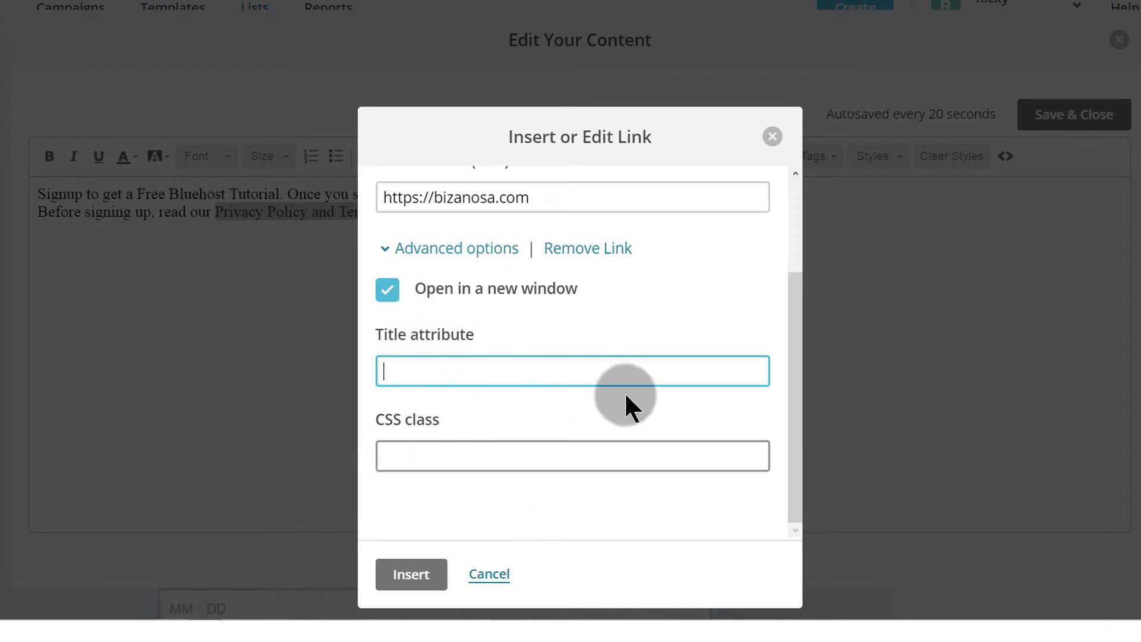
{"action": "left_click", "coordinate": [400, 457]}
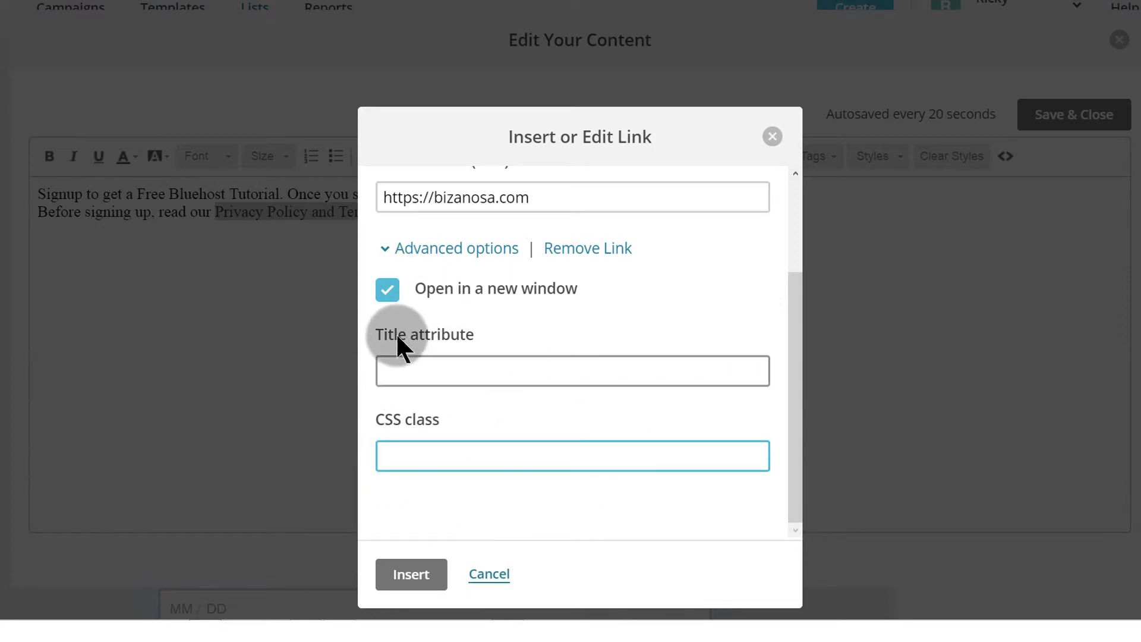
{"action": "left_click", "coordinate": [411, 574]}
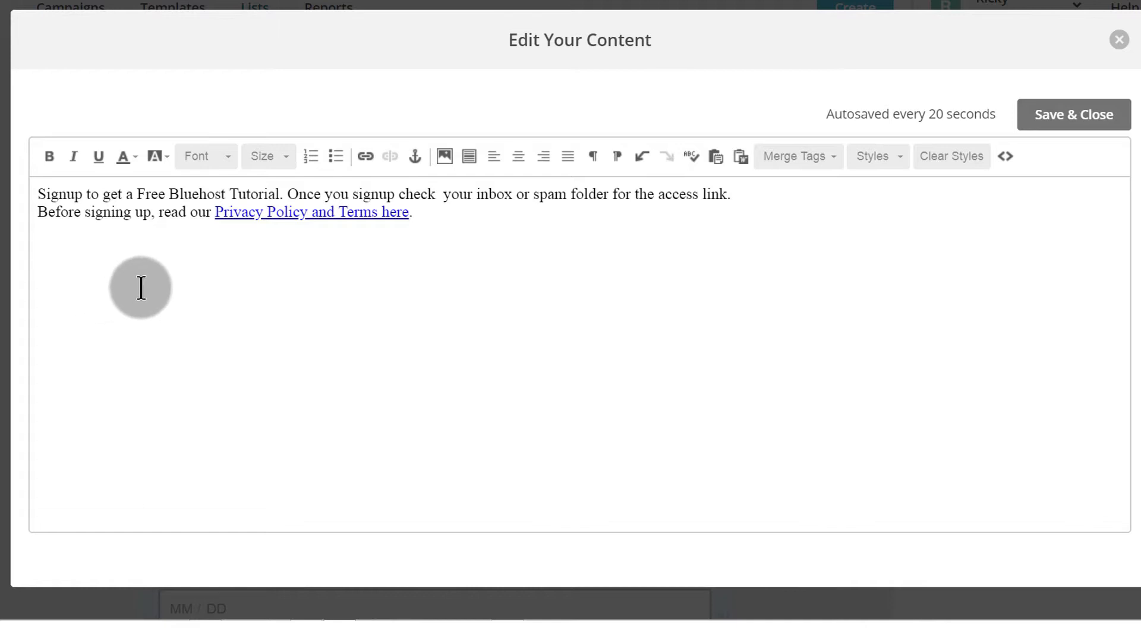
- Display the form message's source code, and save and close the message
{"action": "left_click", "coordinate": [424, 211]}
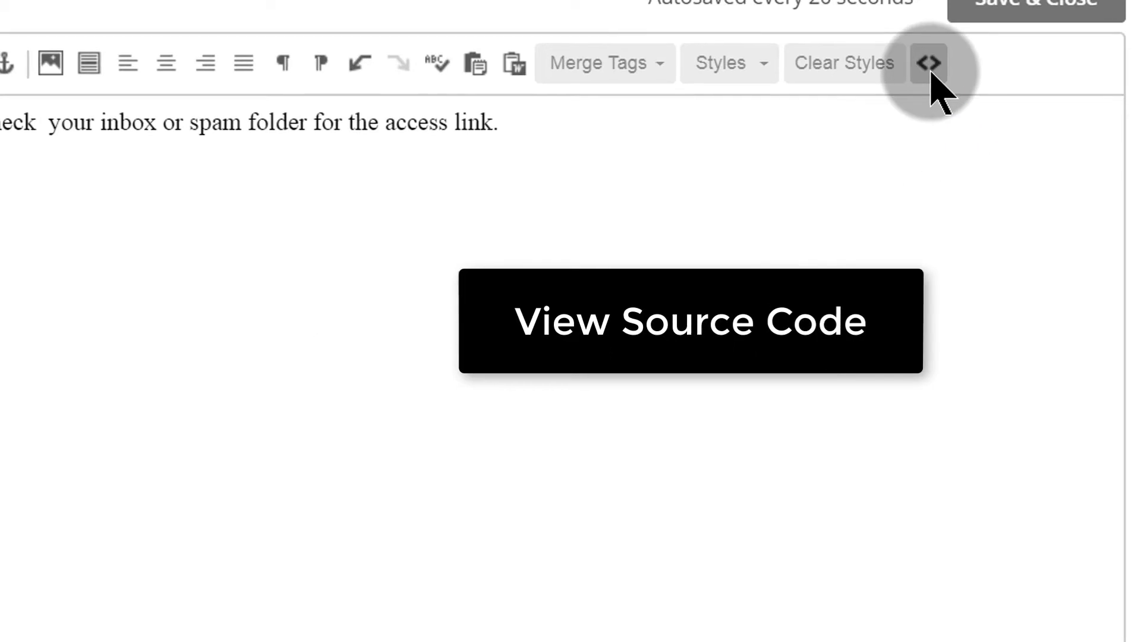
{"action": "left_click", "coordinate": [929, 62]}
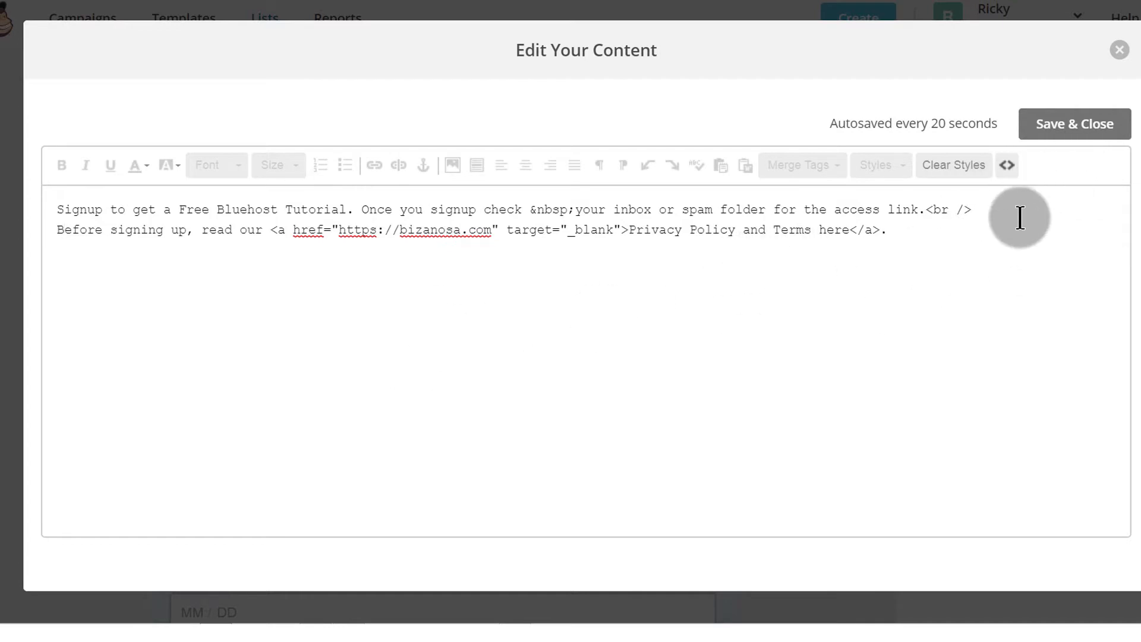
{"action": "left_click", "coordinate": [1082, 132]}
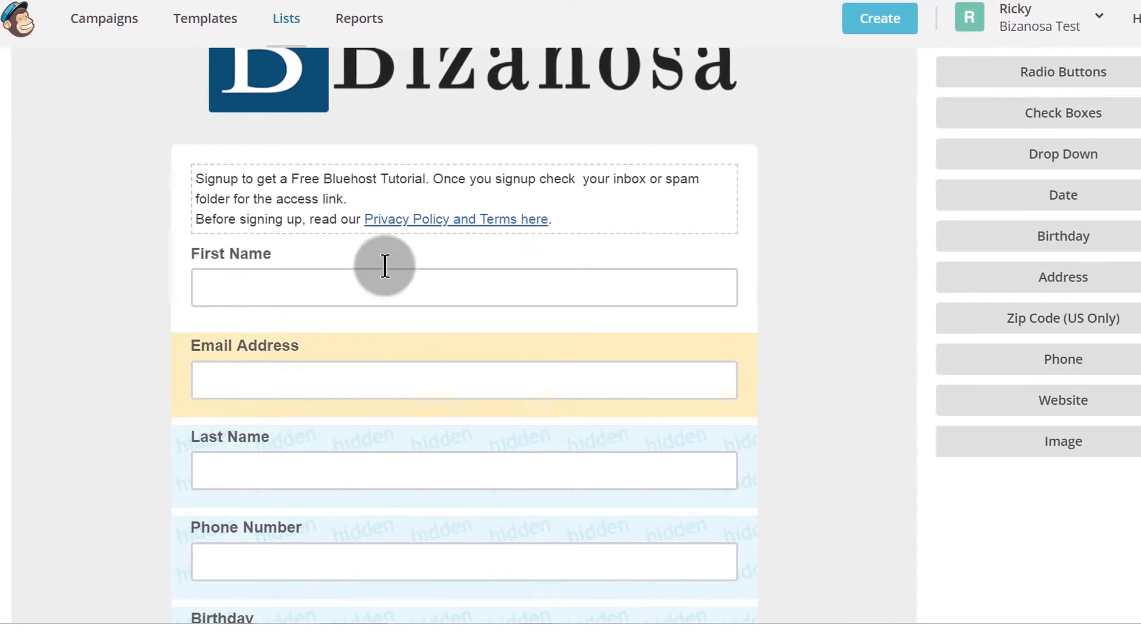
- Copy the signup form URL and open it in a new browser tab to check the message on the live form
{"action": "scroll", "coordinate": [499, 264], "scroll_direction": "down", "scroll_amount": 10}
{"action": "scroll", "coordinate": [502, 262], "scroll_direction": "up", "scroll_amount": 15}
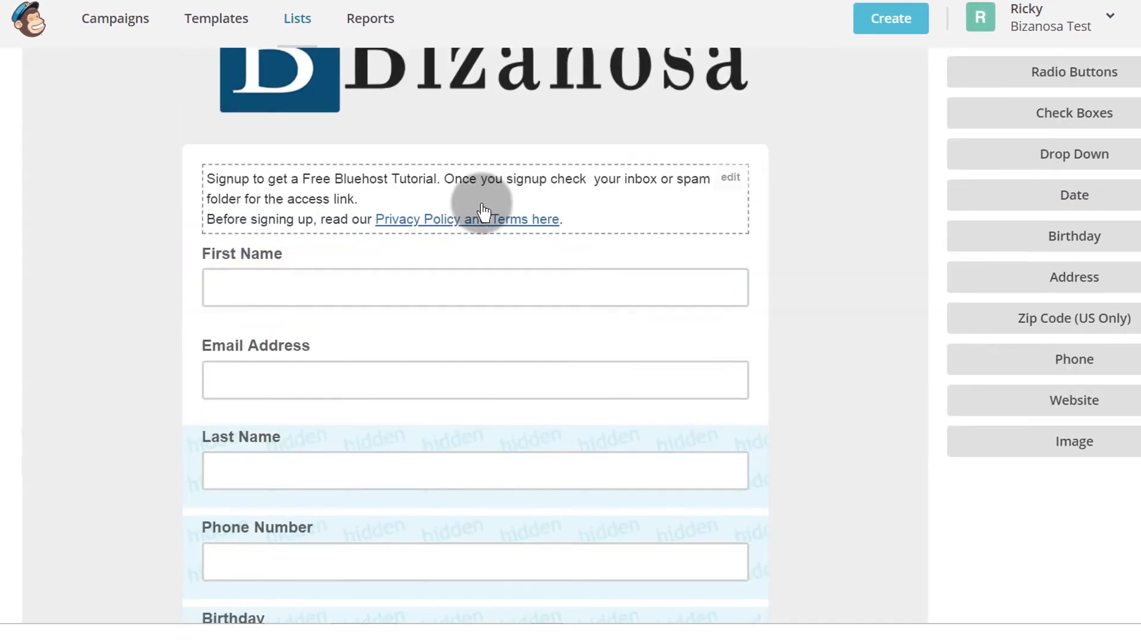
{"action": "scroll", "coordinate": [173, 327], "scroll_direction": "down", "scroll_amount": 3}
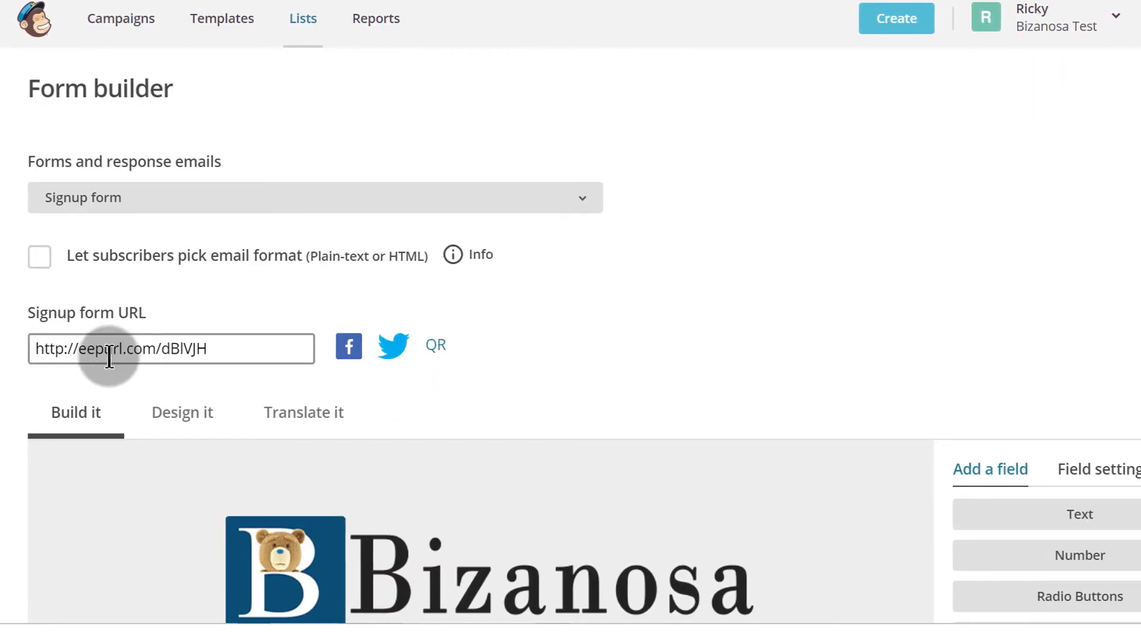
{"action": "left_click", "coordinate": [105, 353]}
{"action": "right_click", "coordinate": [108, 353]}
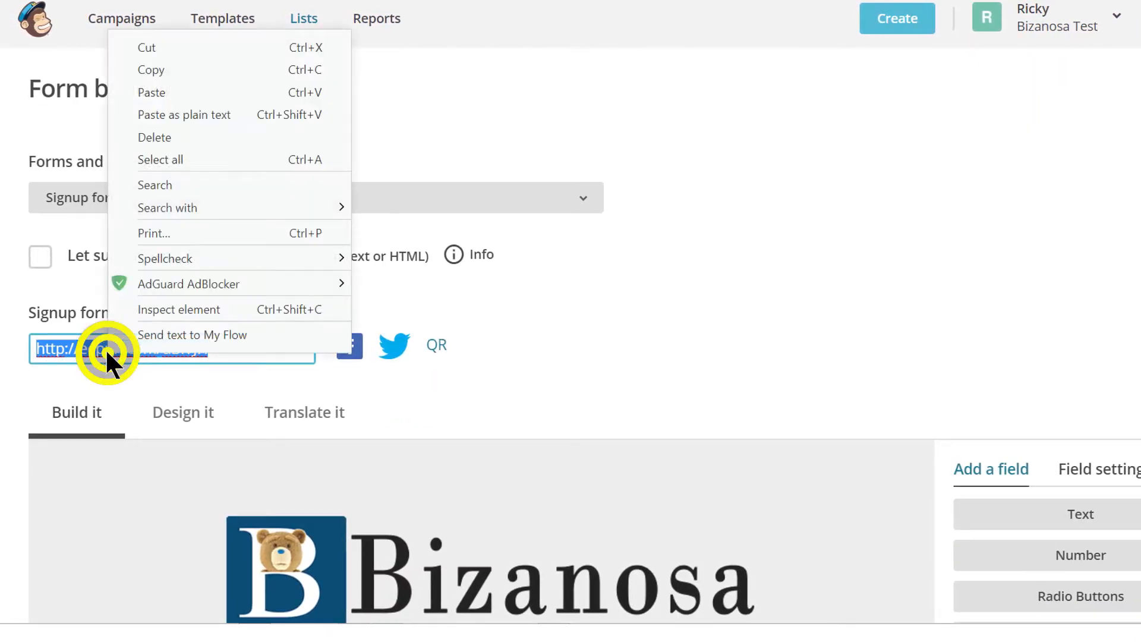
{"action": "left_click", "coordinate": [165, 70]}
{"action": "key", "text": "ctrl+t"}
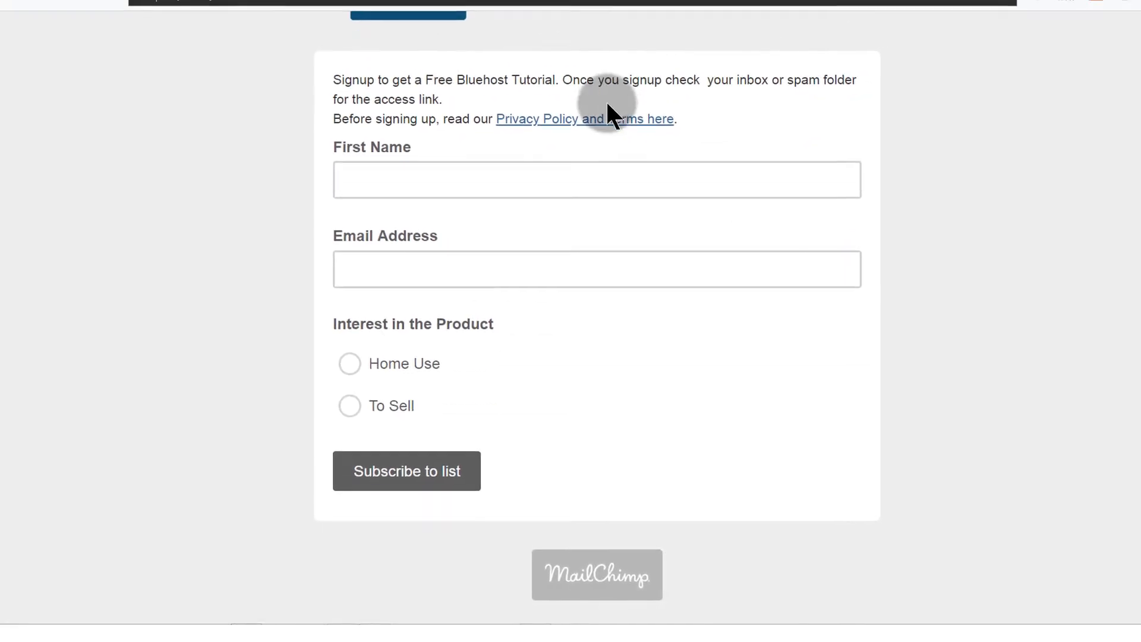
{"action": "scroll", "coordinate": [395, 89], "scroll_direction": "up", "scroll_amount": 3}
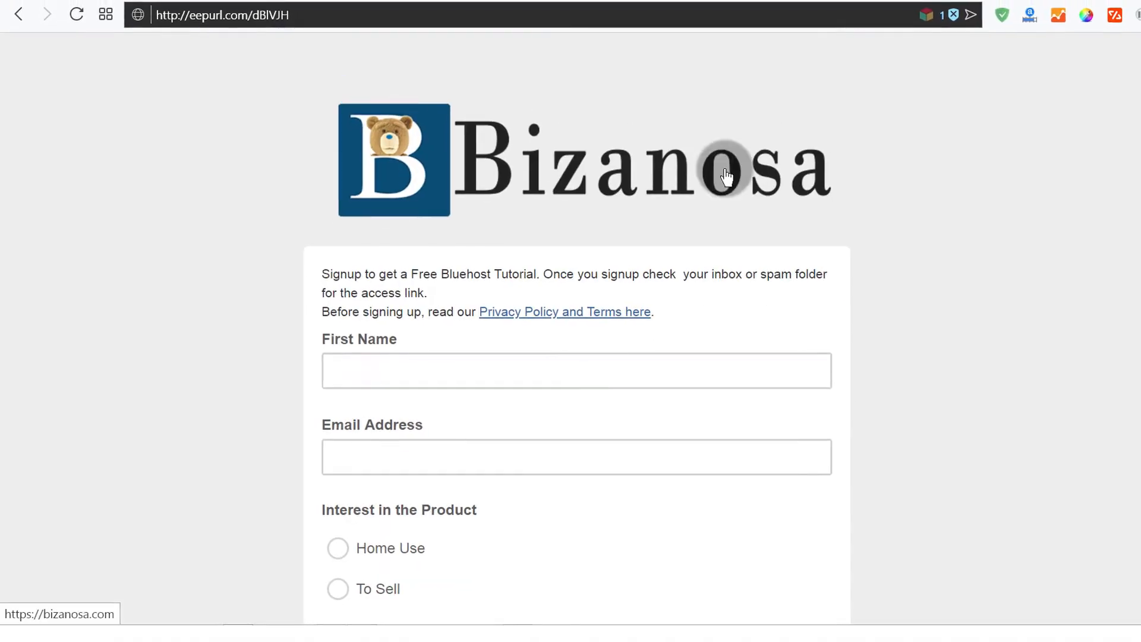
{"action": "scroll", "coordinate": [398, 280], "scroll_direction": "down", "scroll_amount": 2}
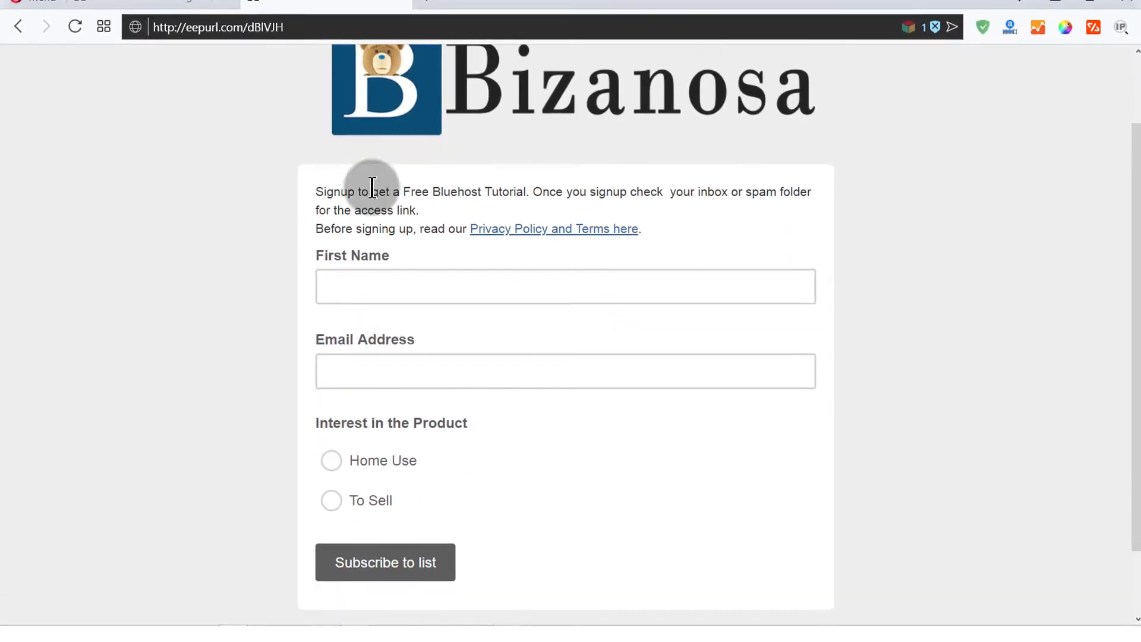
- Back in the form builder, put "Signup to get a Free Bluehost Tutorial." on its own line in the form message at font size 24
{"action": "scroll", "coordinate": [416, 190], "scroll_direction": "up", "scroll_amount": 2}
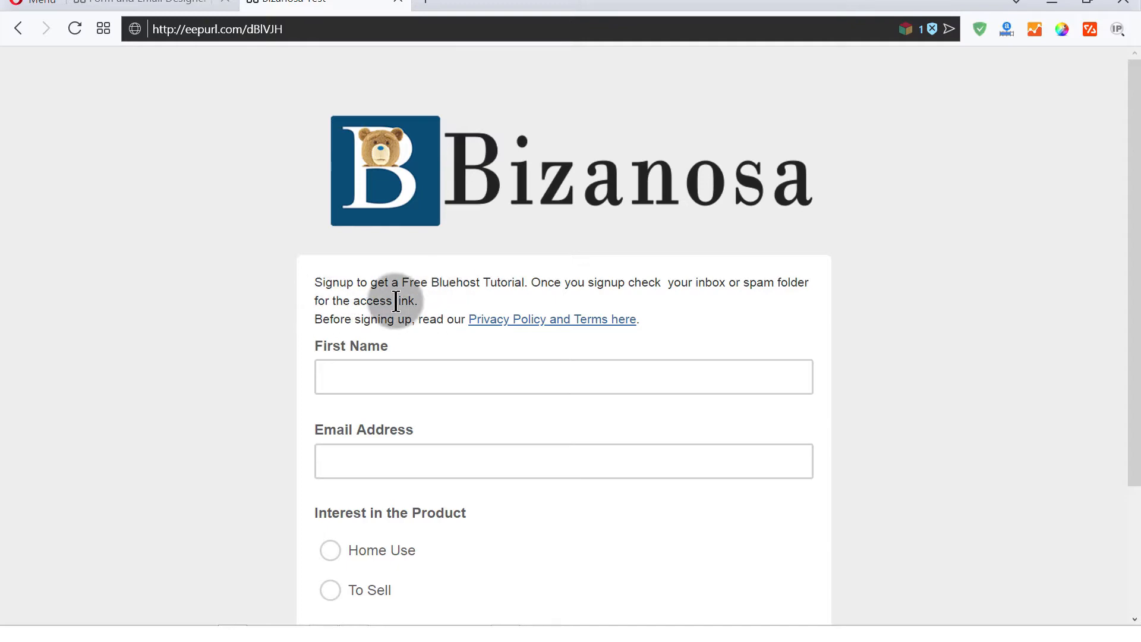
{"action": "left_click", "coordinate": [177, 13]}
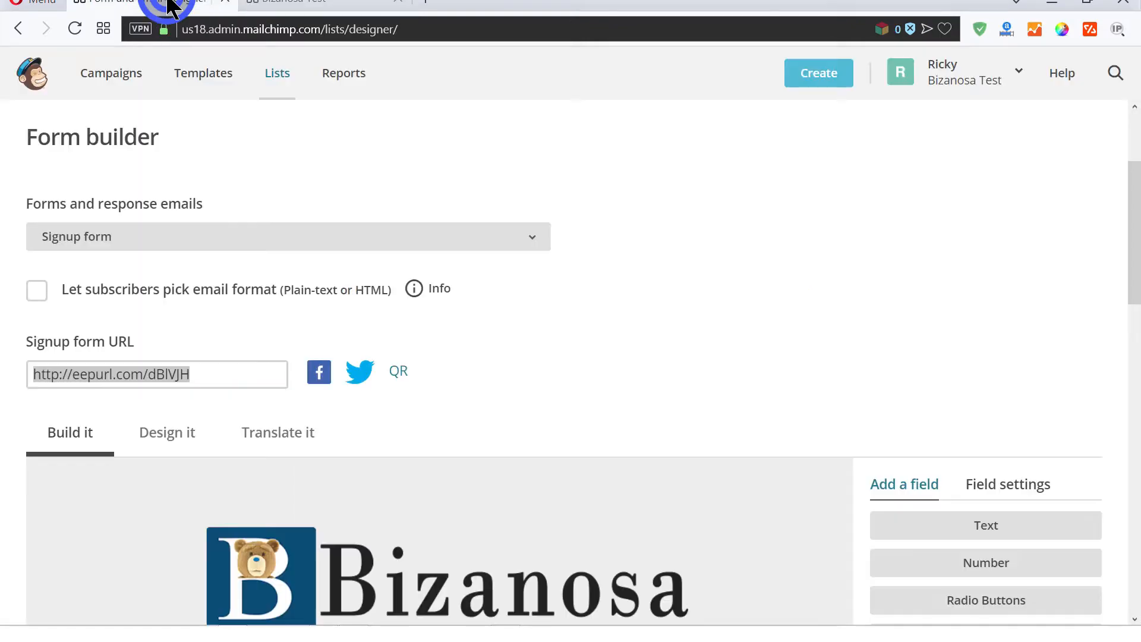
{"action": "scroll", "coordinate": [565, 333], "scroll_direction": "down", "scroll_amount": 5}
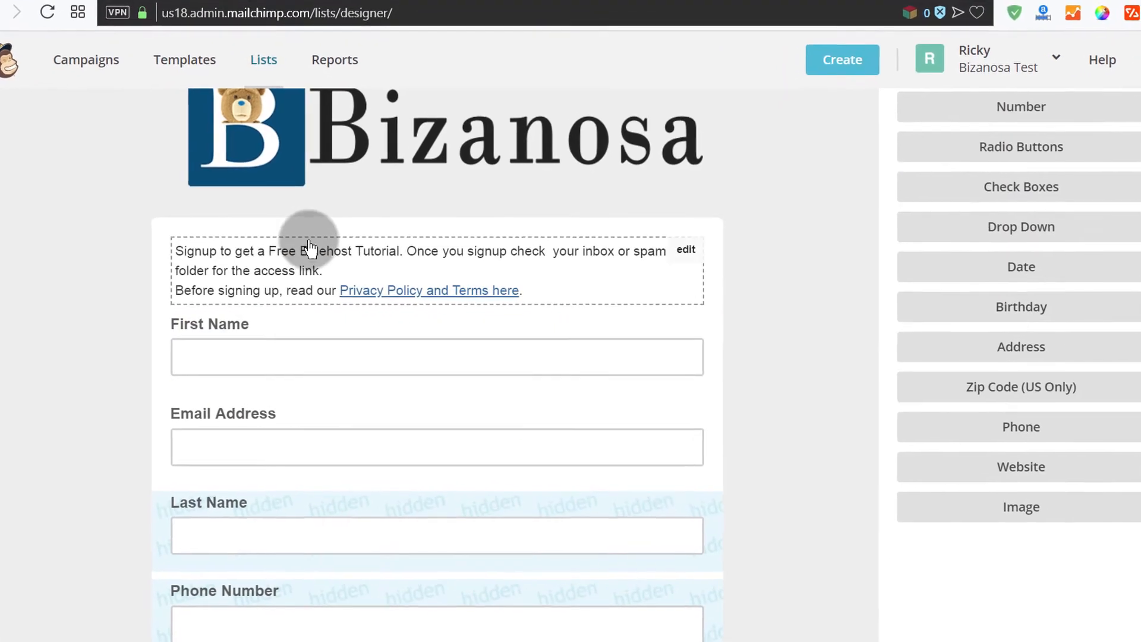
{"action": "left_click", "coordinate": [682, 253]}
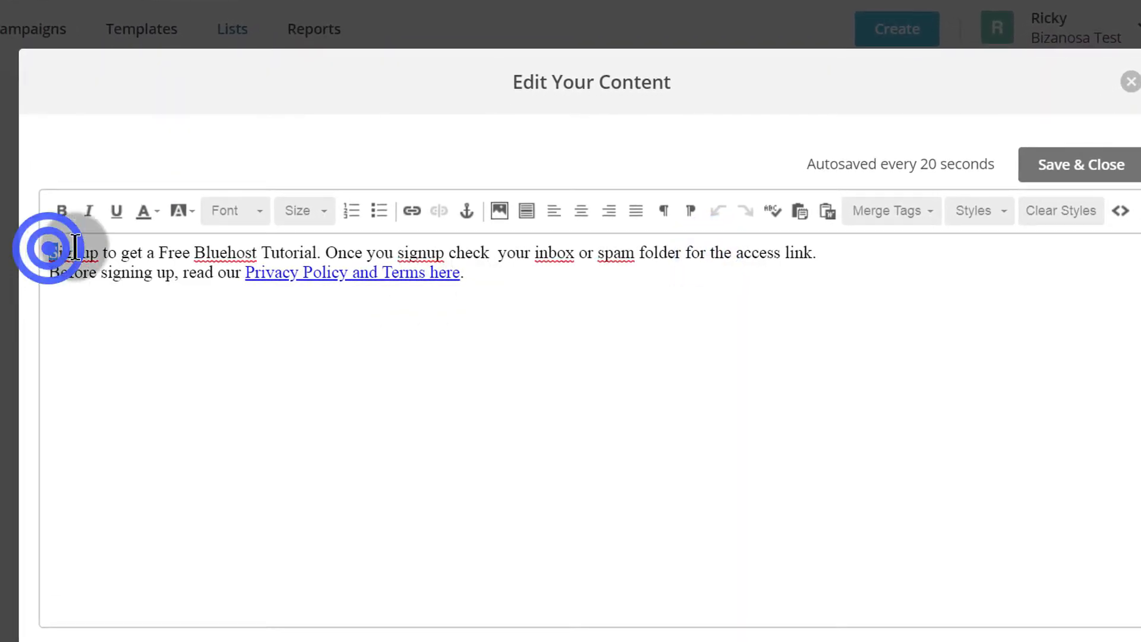
{"action": "left_click_drag", "start_coordinate": [76, 246], "coordinate": [49, 253]}
{"action": "left_click", "coordinate": [322, 252]}
{"action": "key", "text": "Return"}
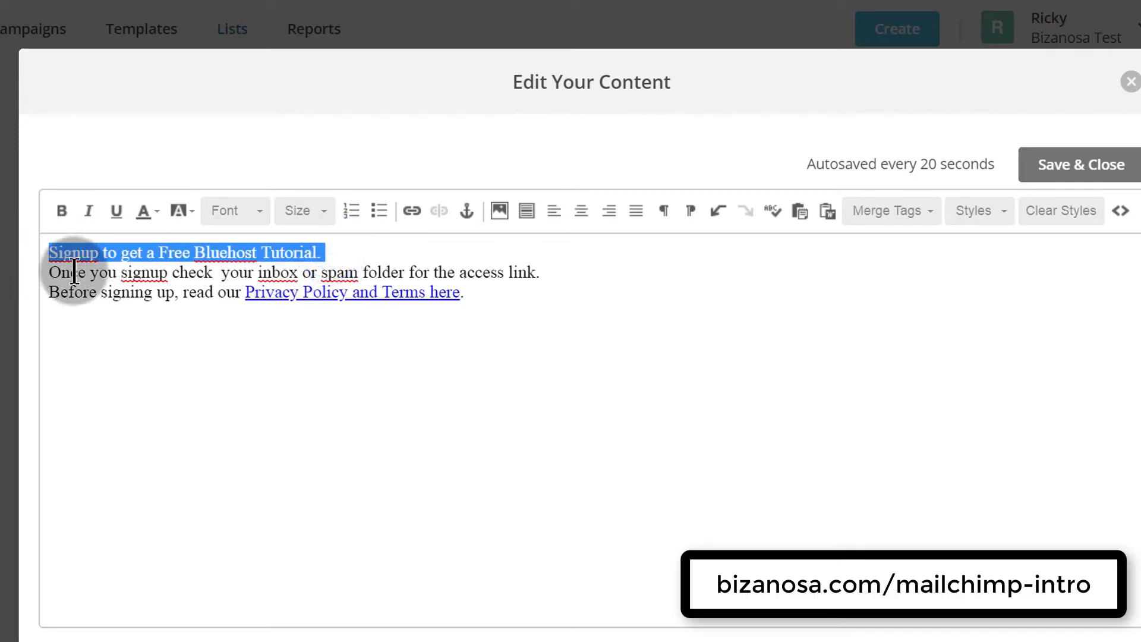
{"action": "left_click", "coordinate": [325, 211]}
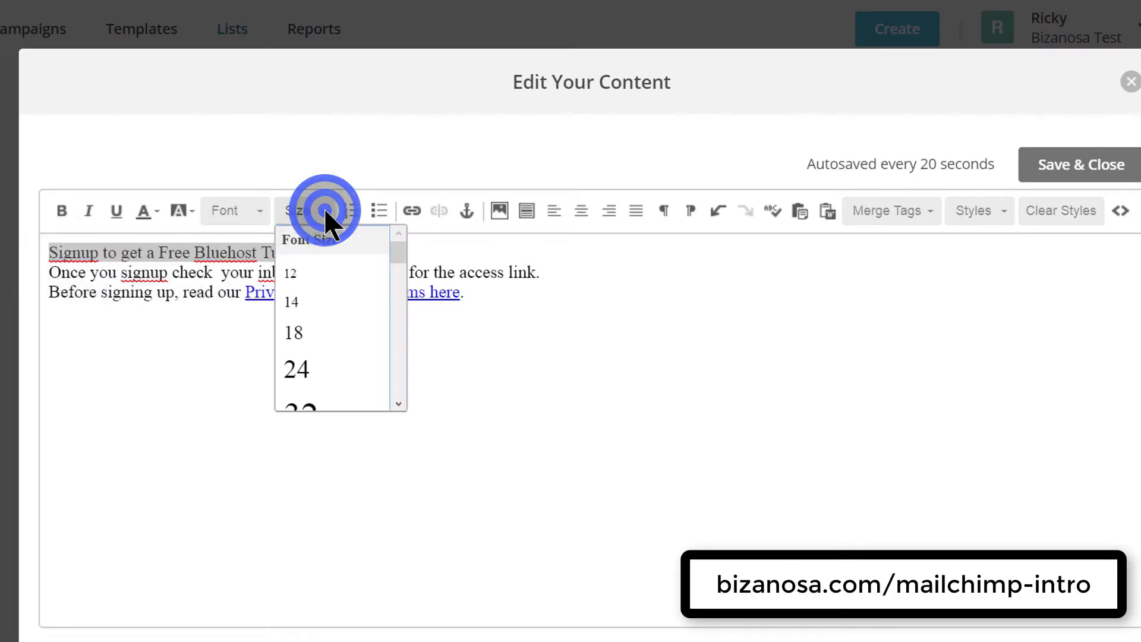
{"action": "left_click", "coordinate": [310, 371]}
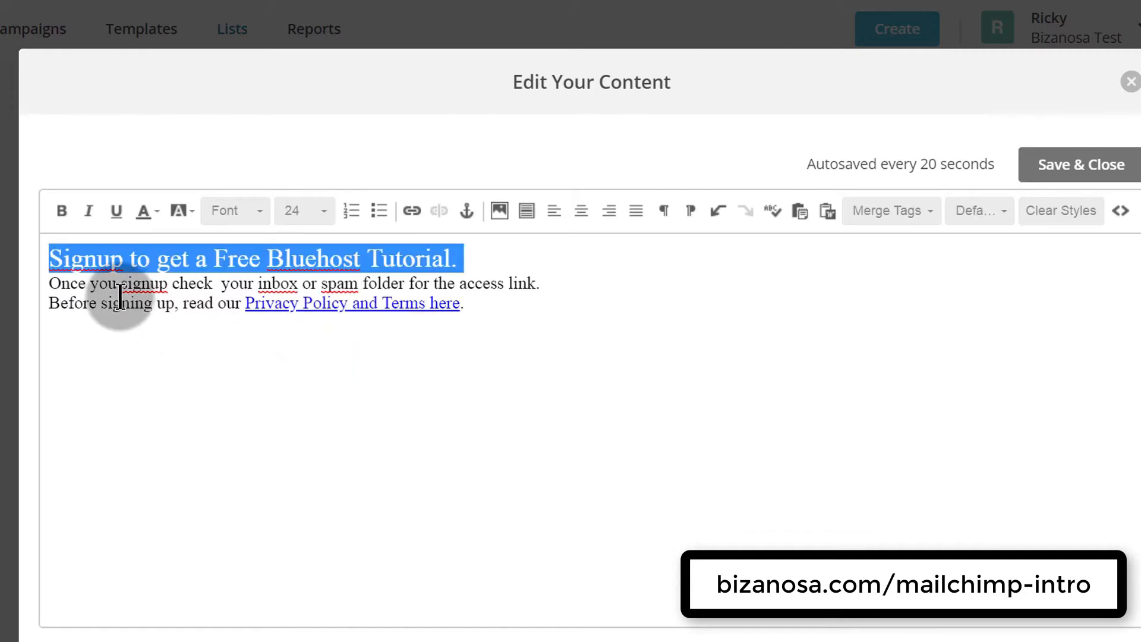
- Set the message's remaining two lines, about the access link and privacy policy, to font size 18, and save and close the message
{"action": "left_click", "coordinate": [51, 286]}
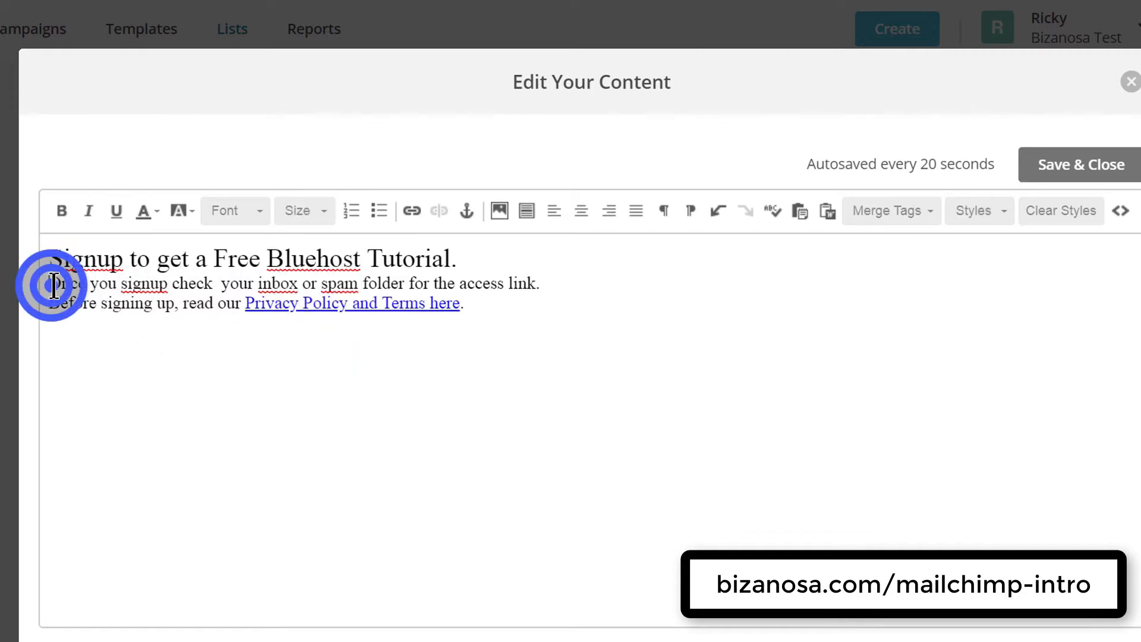
{"action": "left_click_drag", "start_coordinate": [52, 285], "coordinate": [474, 307]}
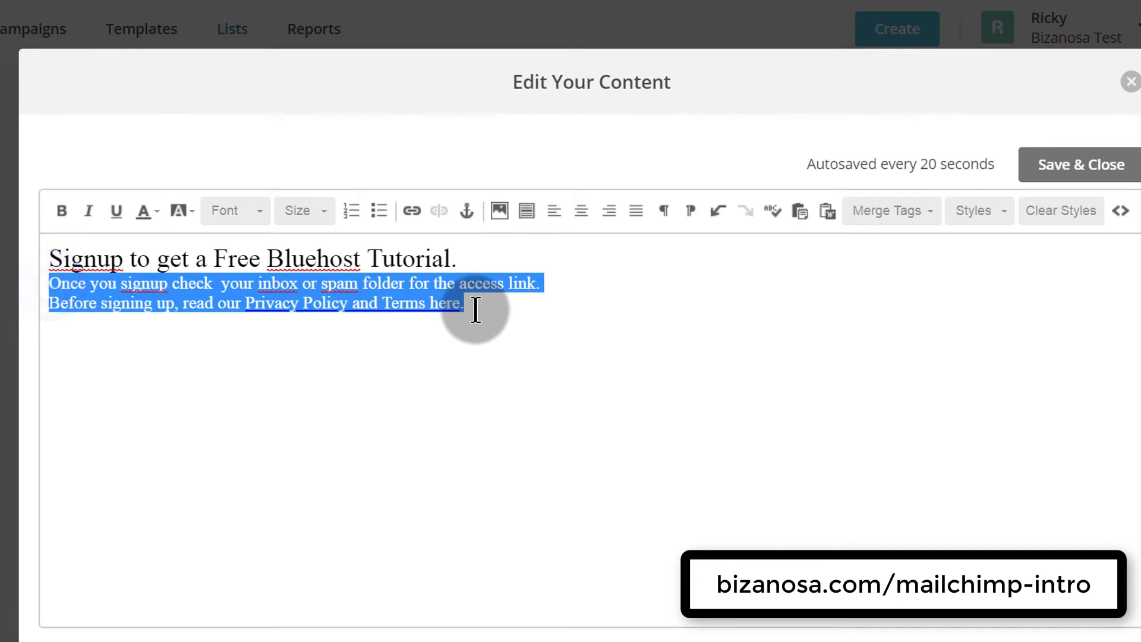
{"action": "left_click", "coordinate": [324, 219]}
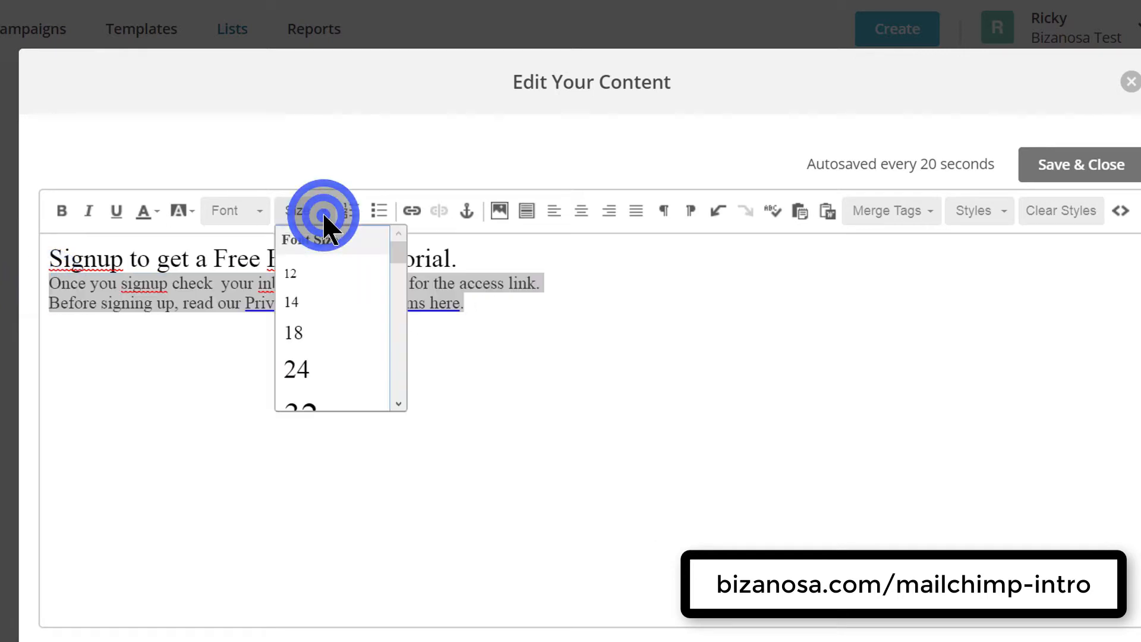
{"action": "left_click", "coordinate": [307, 333]}
{"action": "left_click", "coordinate": [541, 426]}
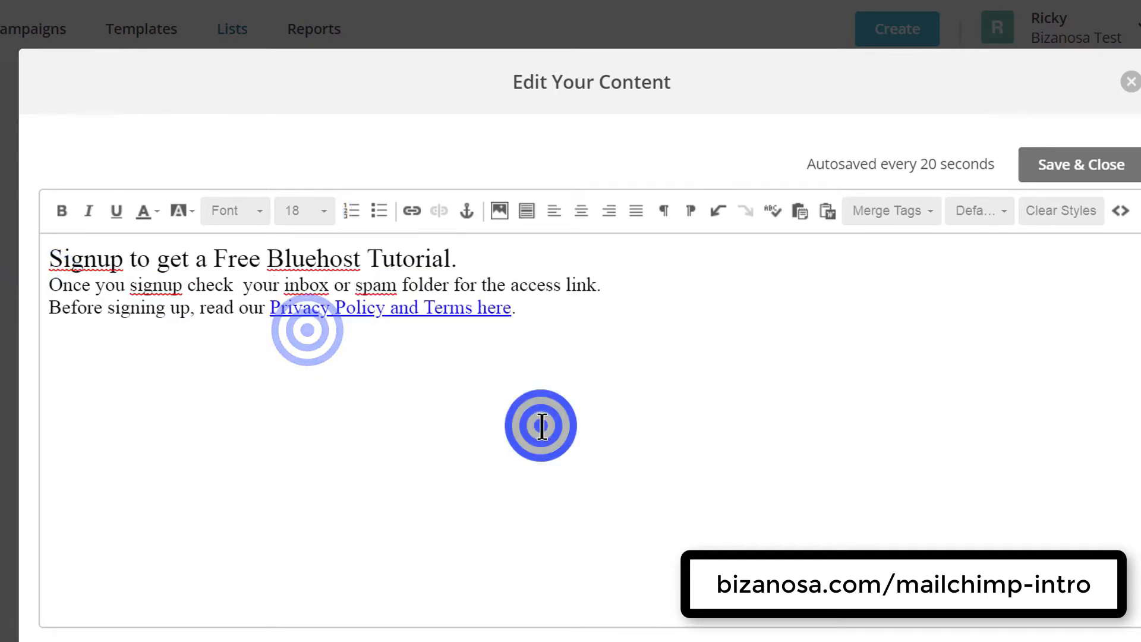
{"action": "left_click", "coordinate": [1082, 177]}
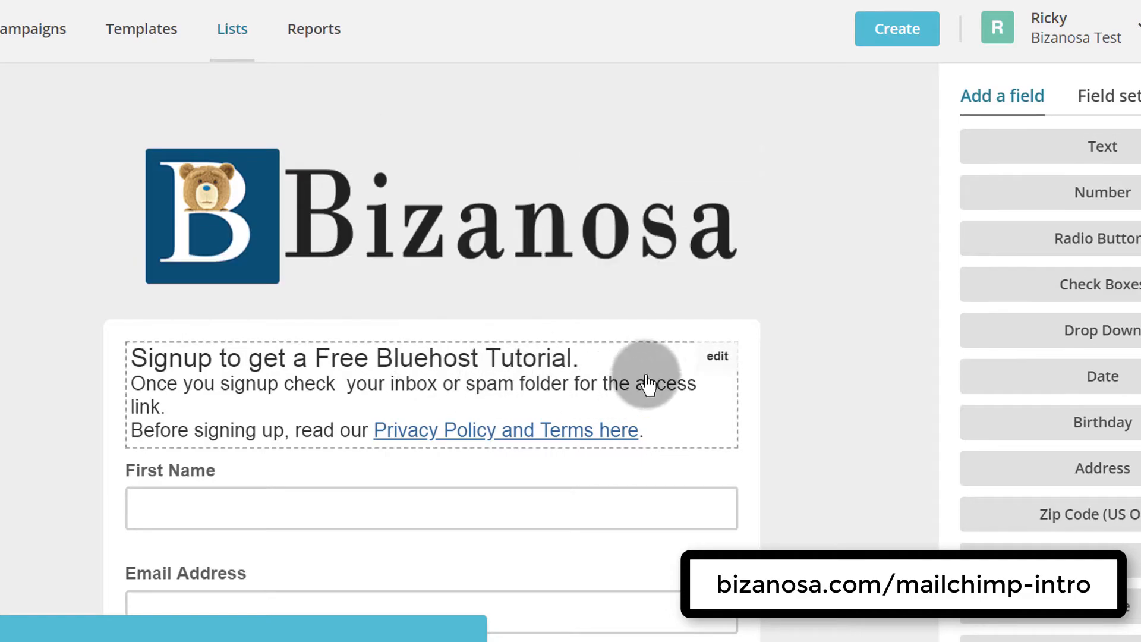
- Reopen the form message, add a blank line below the "Signup to get a Free Bluehost Tutorial." line, and set that line's font size to 26
{"action": "left_click", "coordinate": [717, 356]}
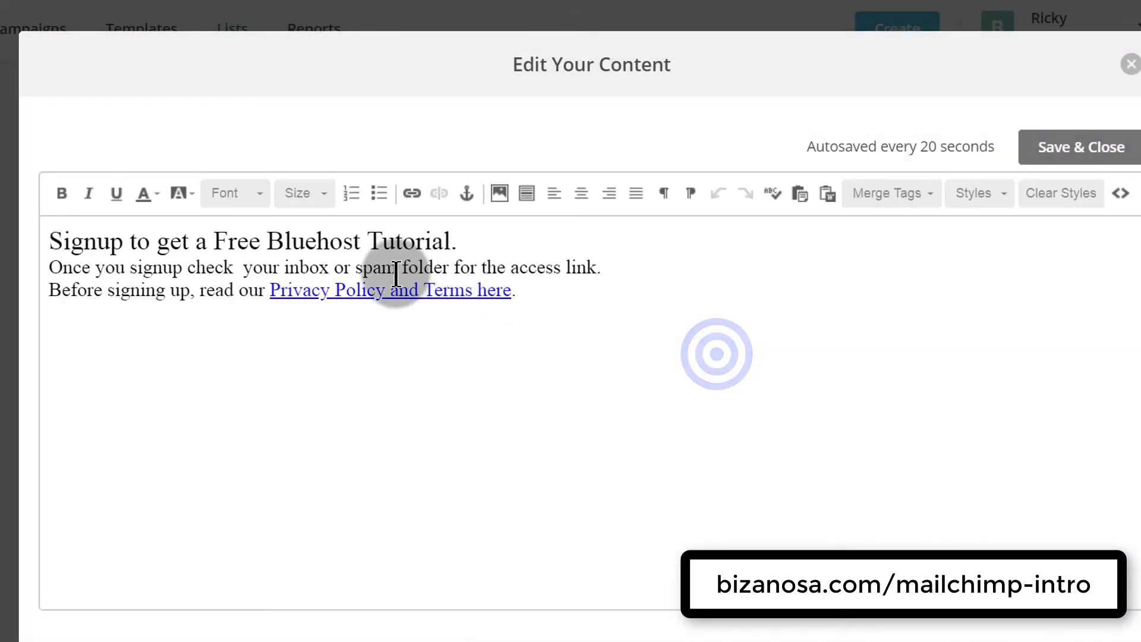
{"action": "left_click", "coordinate": [494, 237]}
{"action": "key", "text": "Return"}
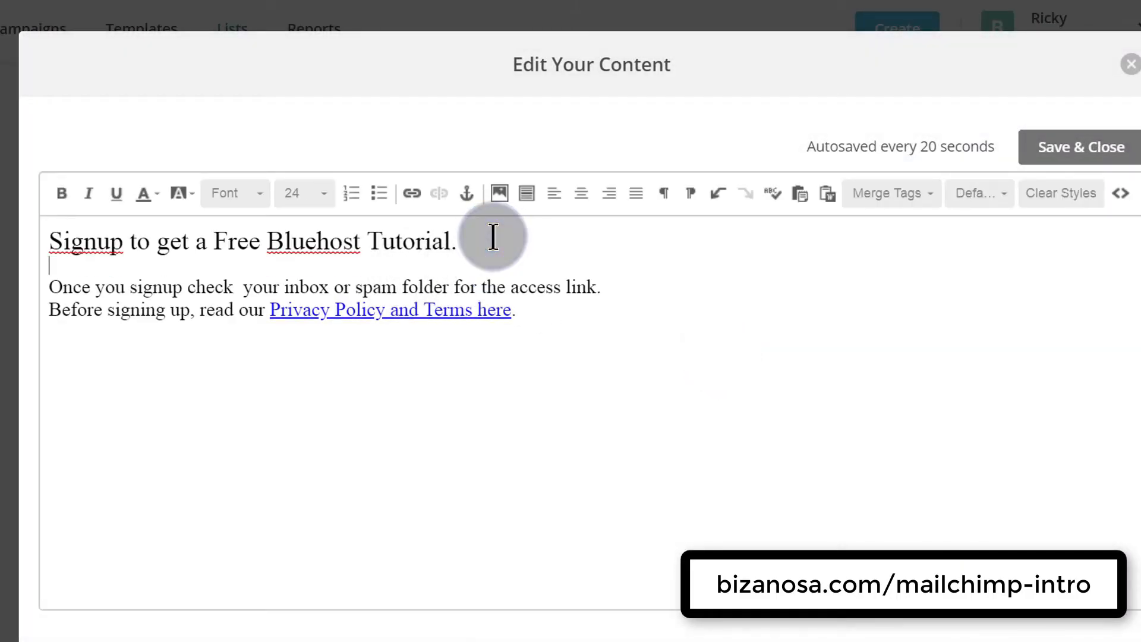
{"action": "triple_click", "coordinate": [484, 238]}
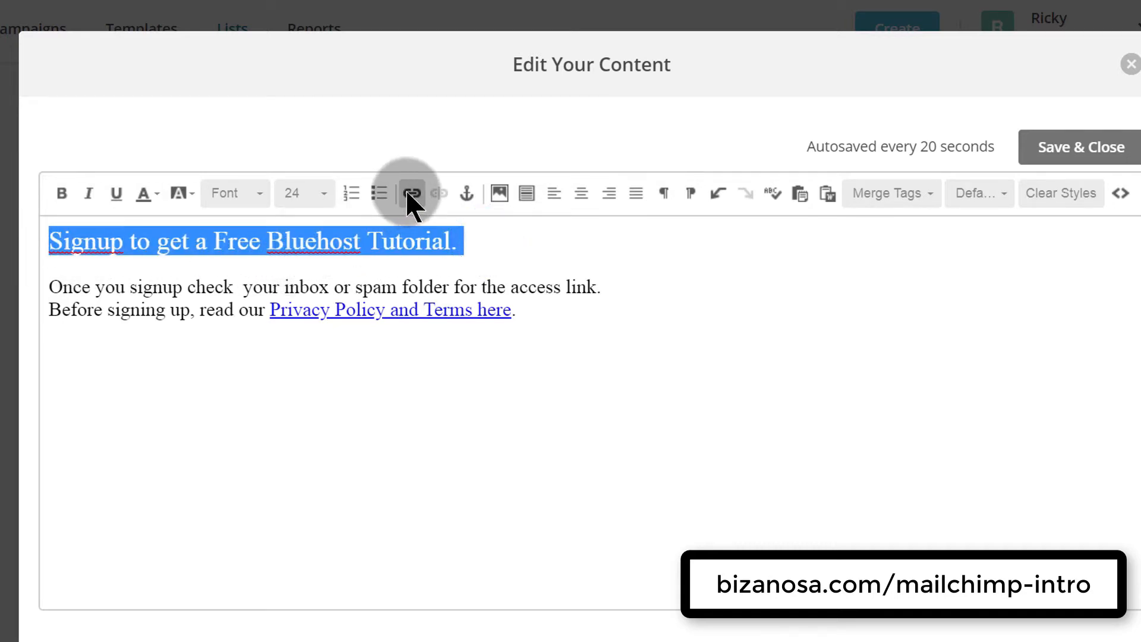
{"action": "left_click", "coordinate": [318, 192]}
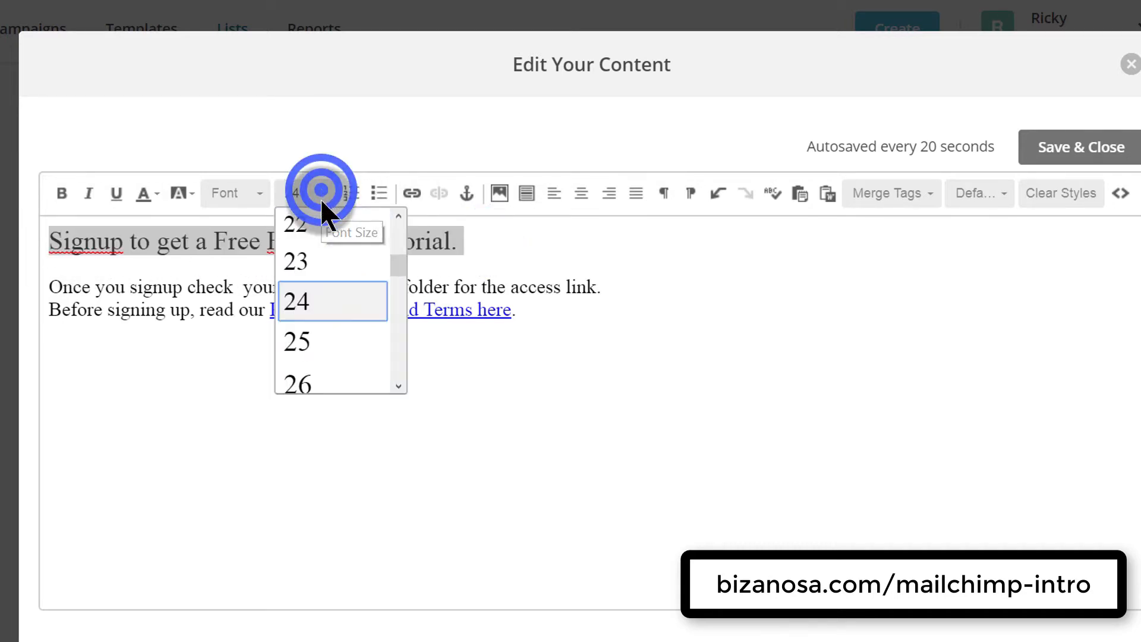
{"action": "left_click", "coordinate": [310, 390]}
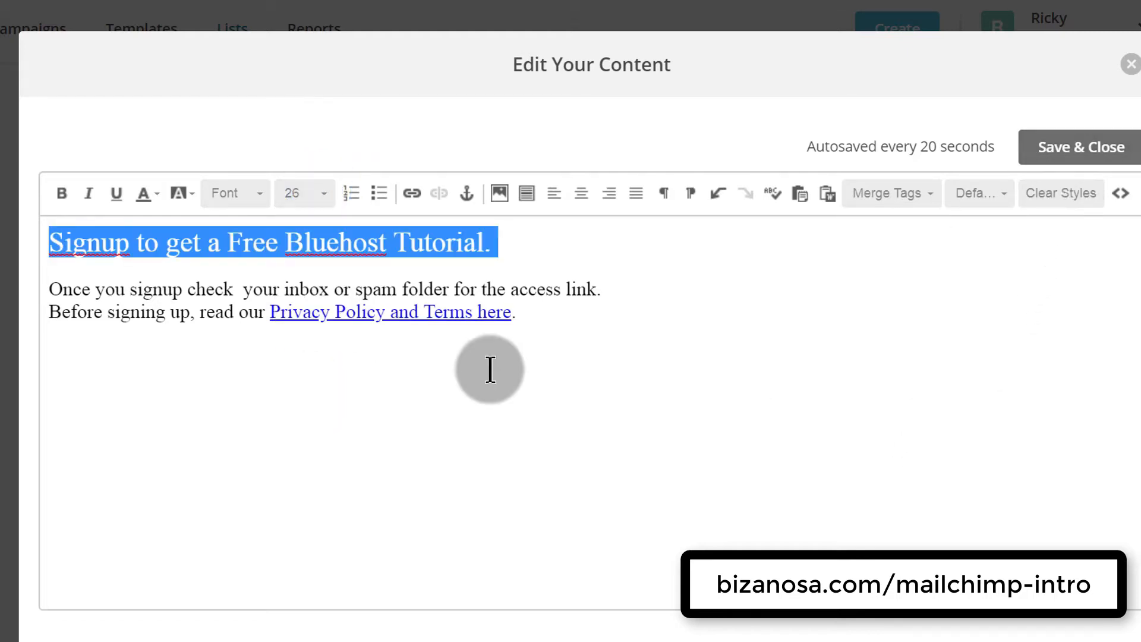
- Reduce the two message lines below the heading to font size 16, and save and close the message
{"action": "left_click_drag", "start_coordinate": [545, 315], "coordinate": [13, 299]}
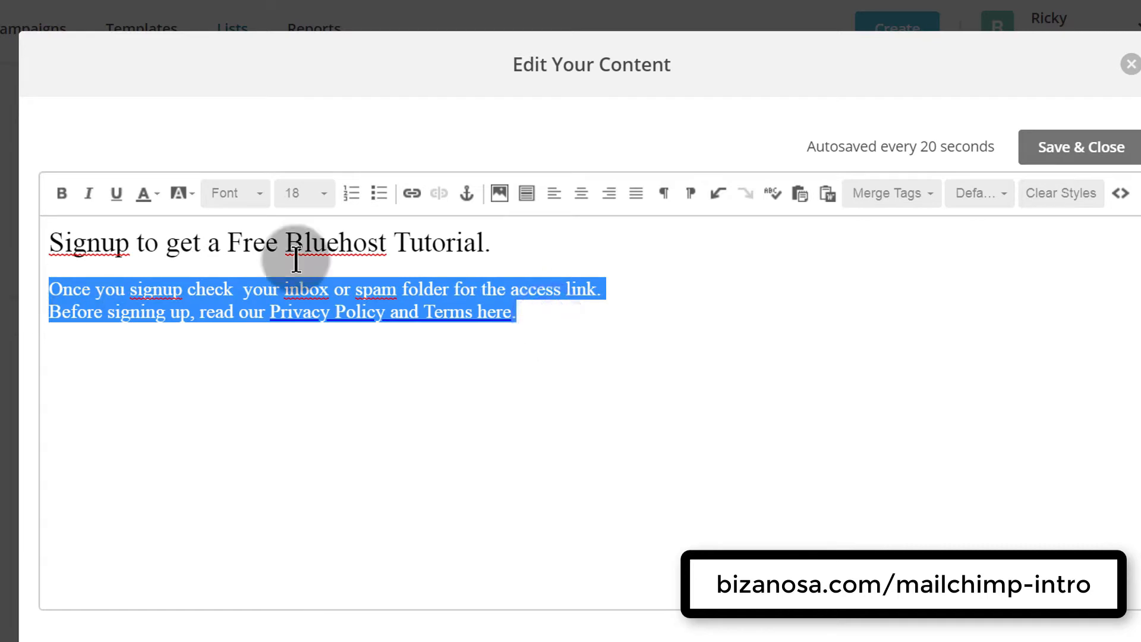
{"action": "left_click", "coordinate": [319, 194]}
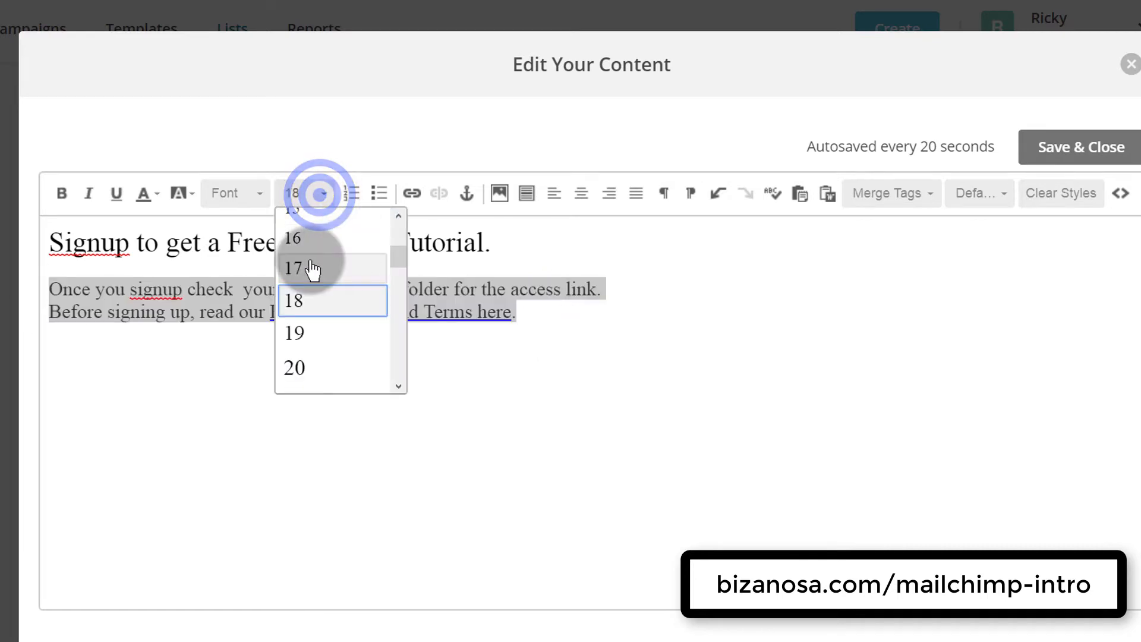
{"action": "left_click", "coordinate": [305, 240]}
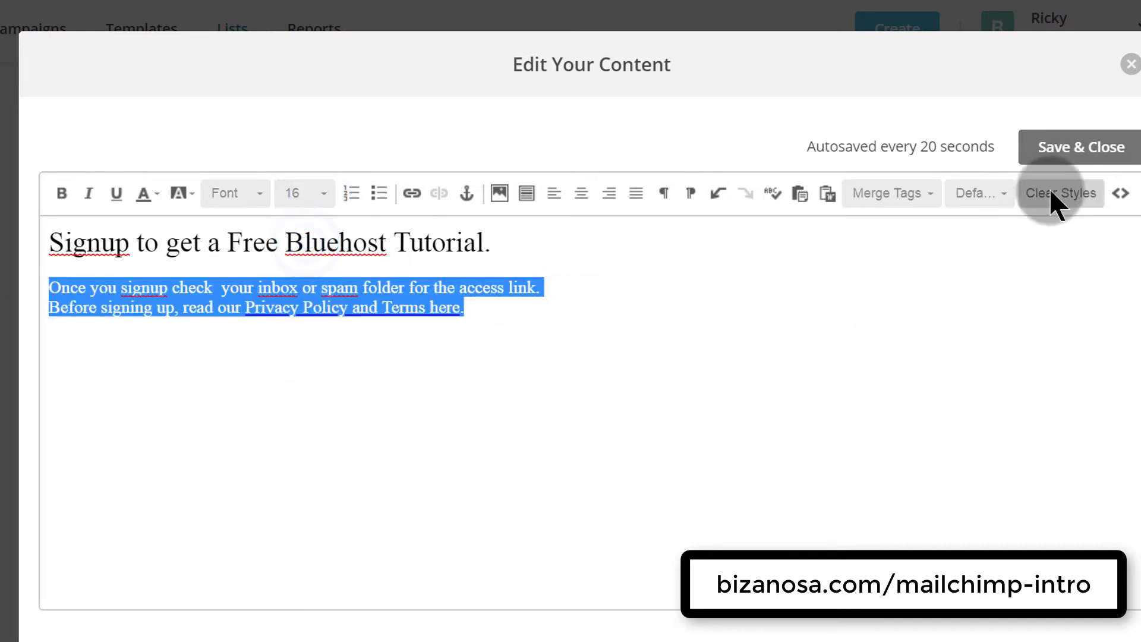
{"action": "left_click", "coordinate": [1051, 149]}
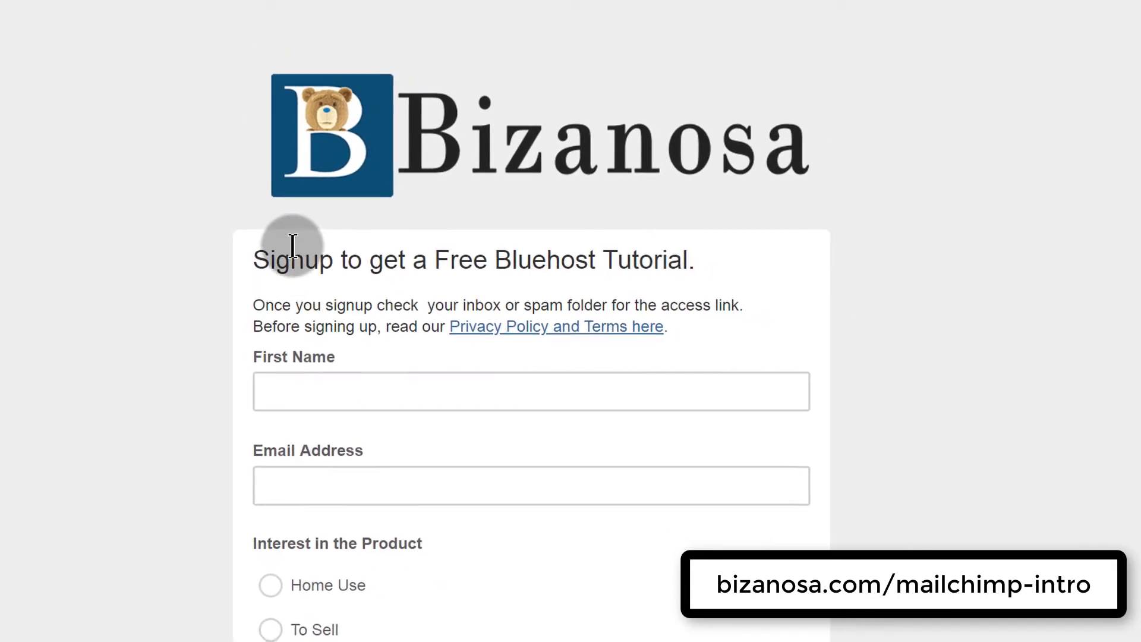
- Check the live signup form from logo to subscribe button, including the message heading and the First Name and Email Address fields
{"action": "left_click_drag", "start_coordinate": [267, 257], "coordinate": [810, 280]}
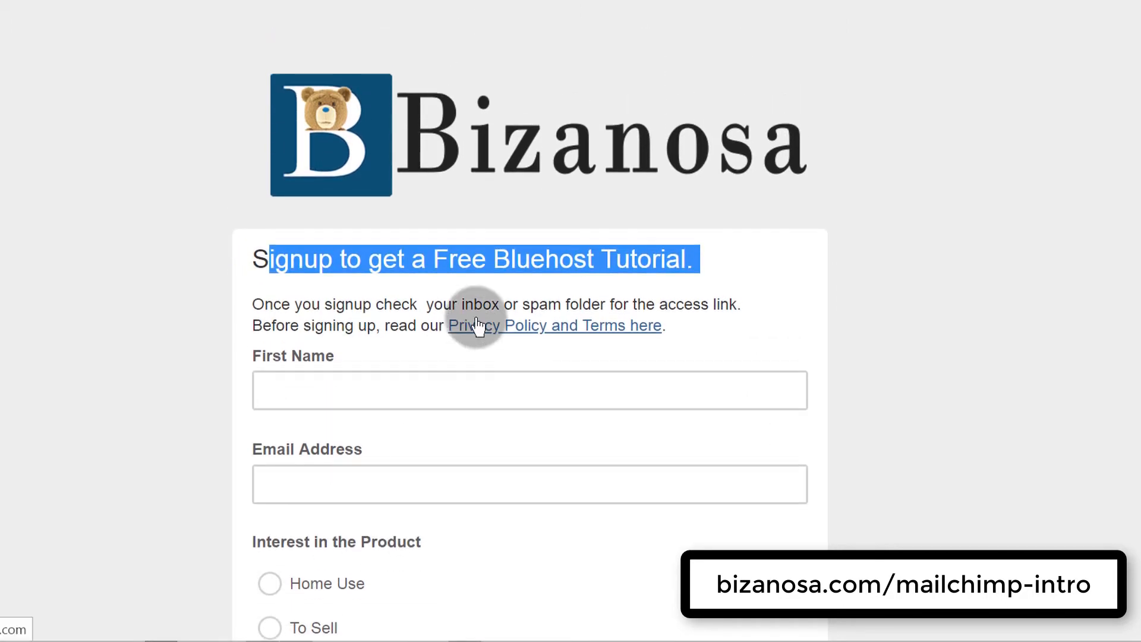
{"action": "scroll", "coordinate": [341, 453], "scroll_direction": "down", "scroll_amount": 3}
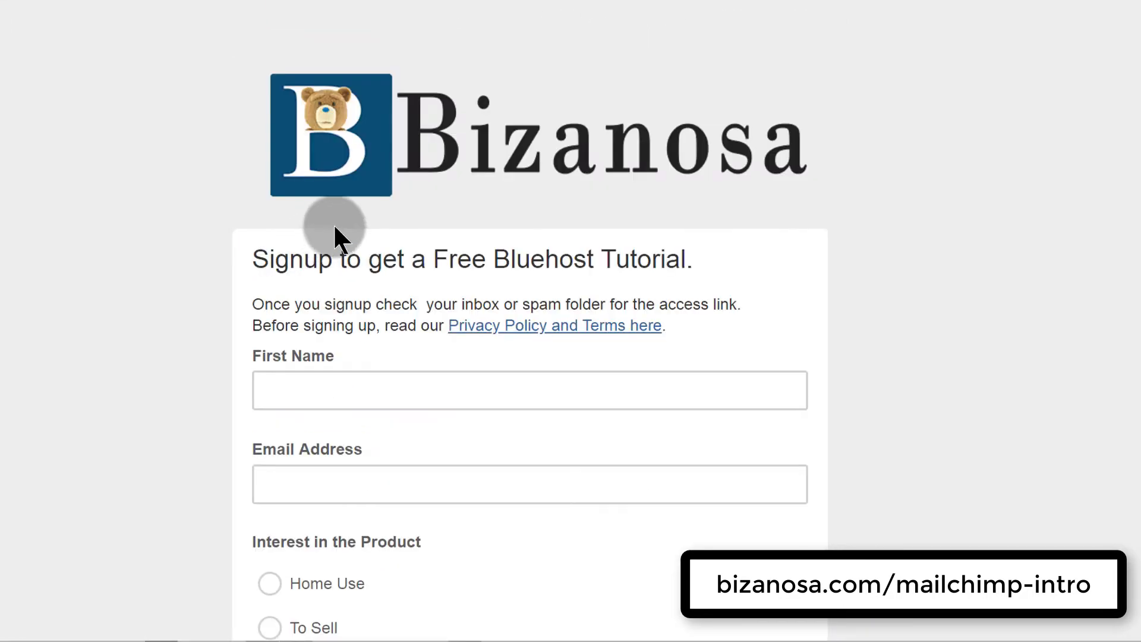
{"action": "scroll", "coordinate": [369, 242], "scroll_direction": "down", "scroll_amount": 4}
{"action": "scroll", "coordinate": [484, 186], "scroll_direction": "up", "scroll_amount": 4}
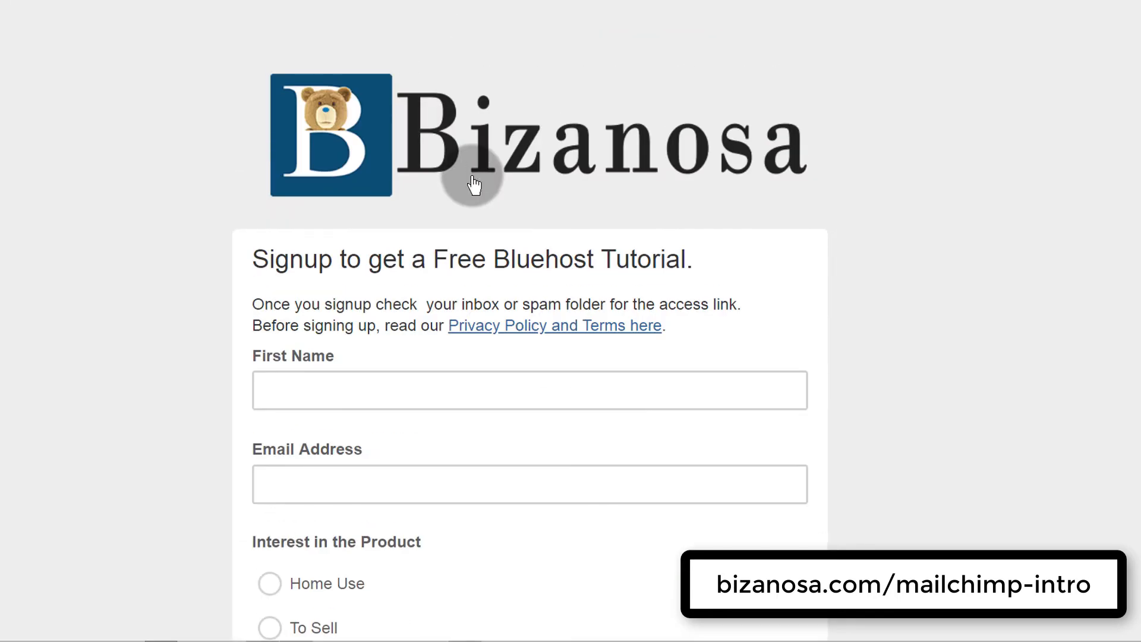
{"action": "scroll", "coordinate": [287, 190], "scroll_direction": "down", "scroll_amount": 2}
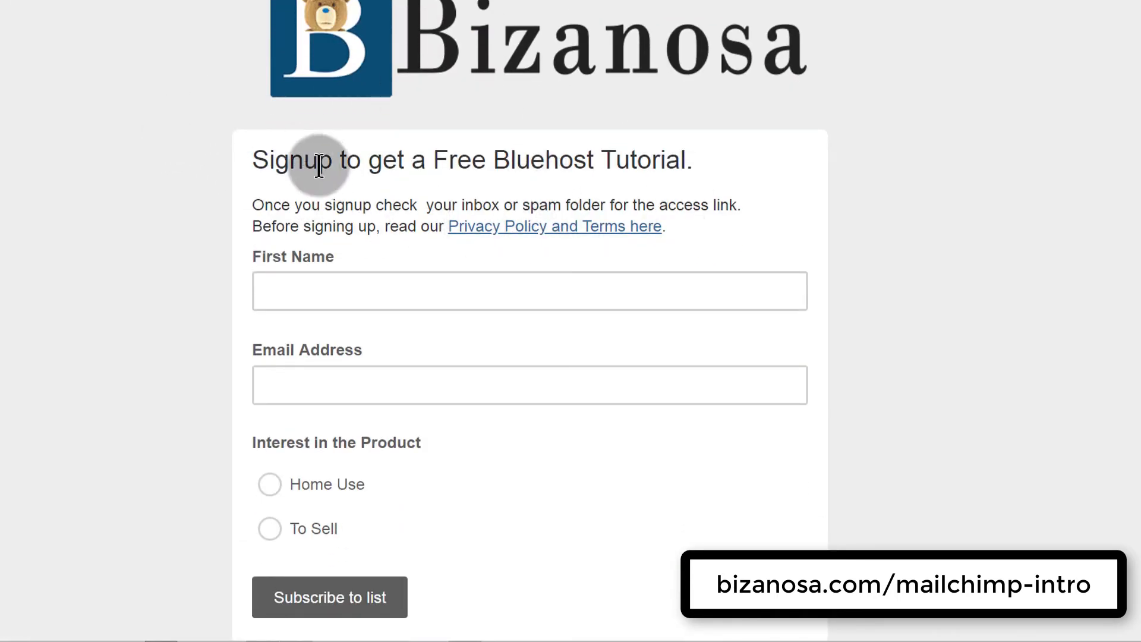
{"action": "left_click", "coordinate": [292, 283]}
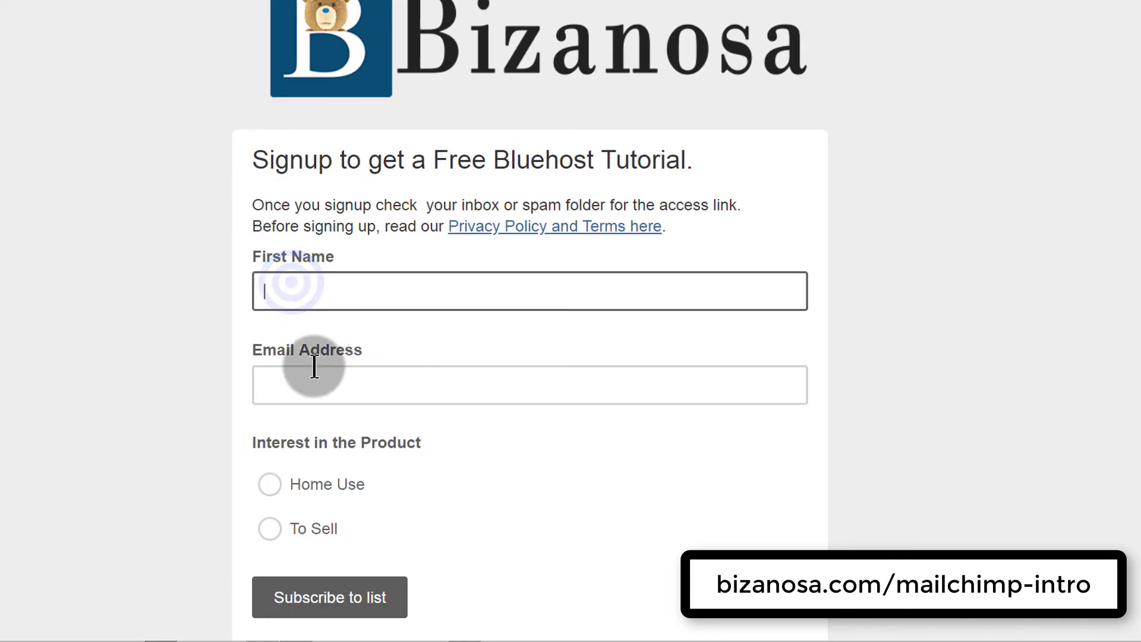
{"action": "left_click", "coordinate": [306, 382]}
{"action": "scroll", "coordinate": [349, 359], "scroll_direction": "down", "scroll_amount": 2}
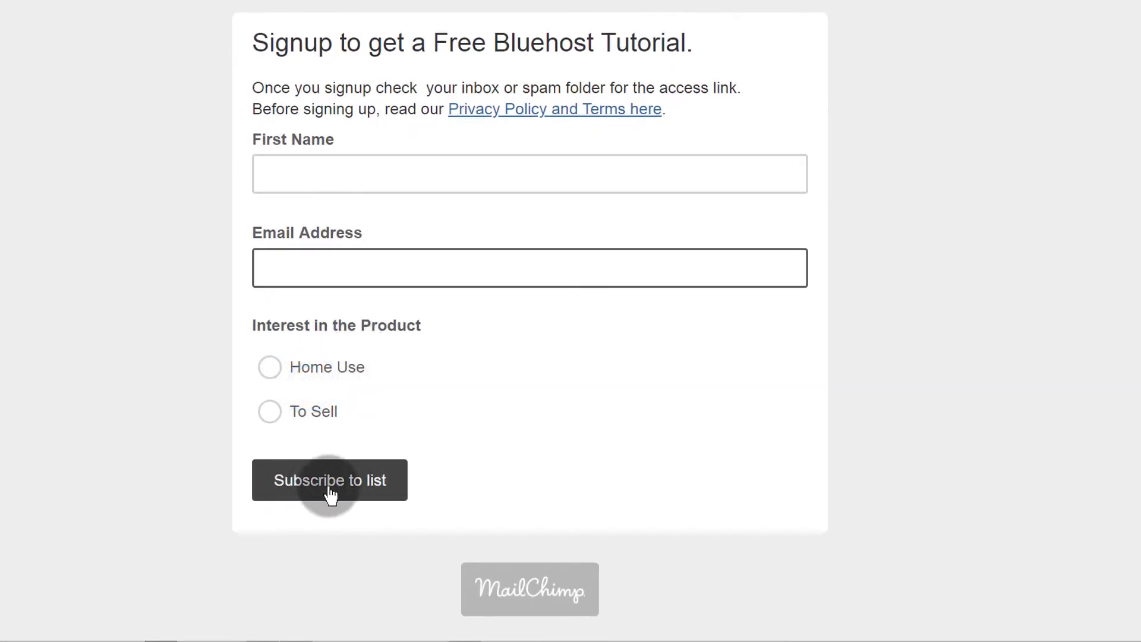
{"action": "scroll", "coordinate": [578, 291], "scroll_direction": "up", "scroll_amount": 3}
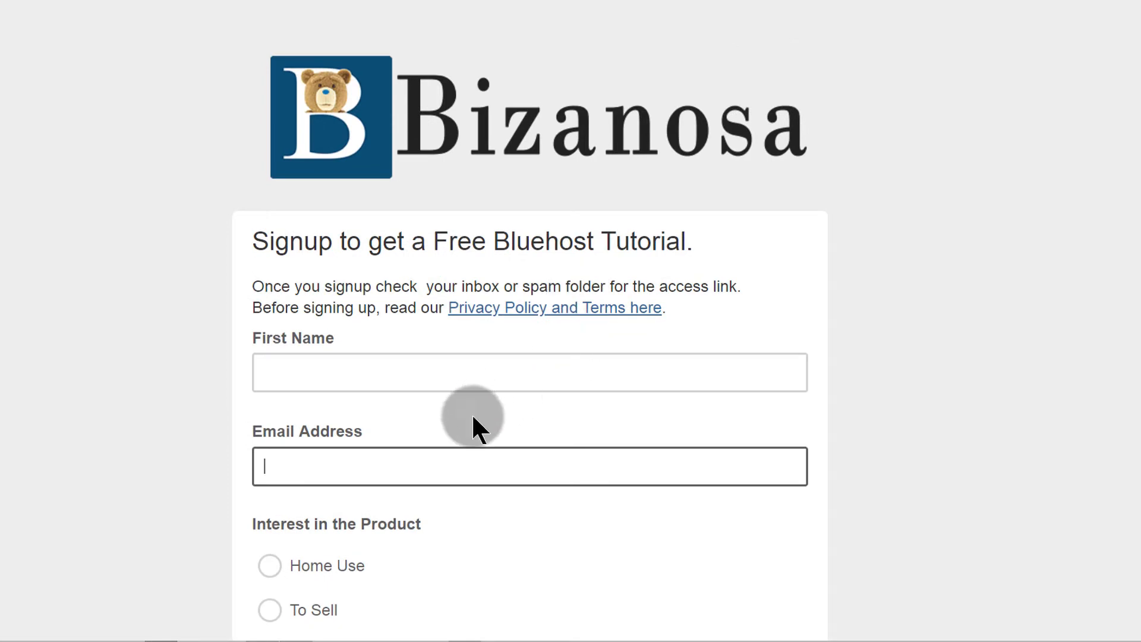
{"action": "left_click", "coordinate": [323, 362]}
{"action": "scroll", "coordinate": [980, 305], "scroll_direction": "down", "scroll_amount": 1}
{"action": "scroll", "coordinate": [965, 255], "scroll_direction": "up", "scroll_amount": 2}
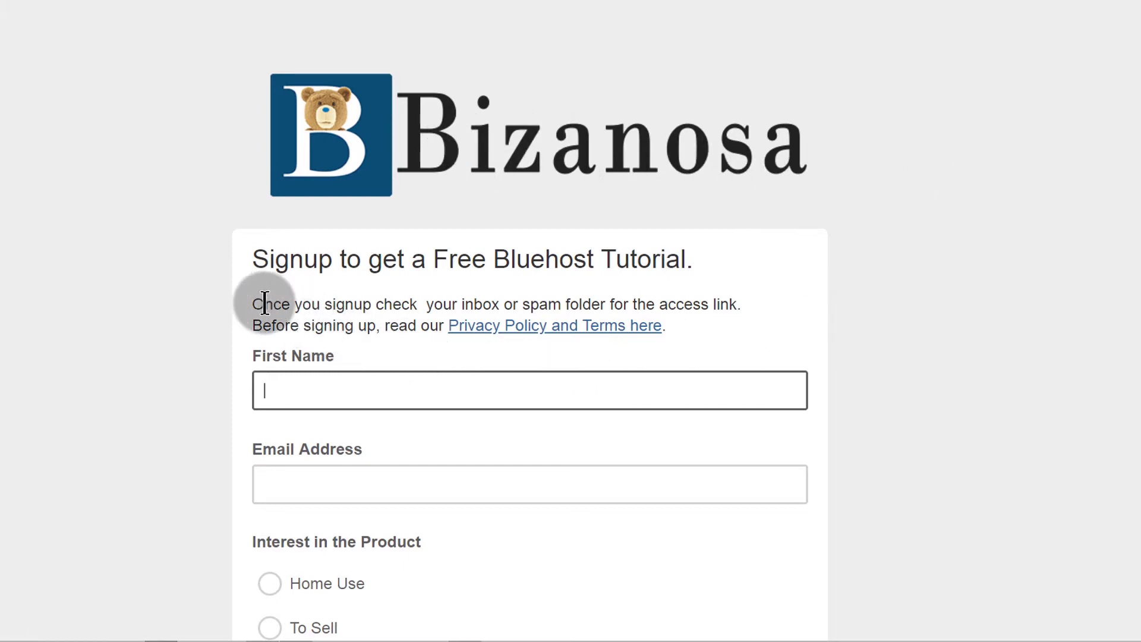
- Read through the heading, access instructions and privacy notice on the live form, and examine the fields beneath them
{"action": "left_click_drag", "start_coordinate": [247, 301], "coordinate": [711, 322]}
{"action": "left_click", "coordinate": [914, 315]}
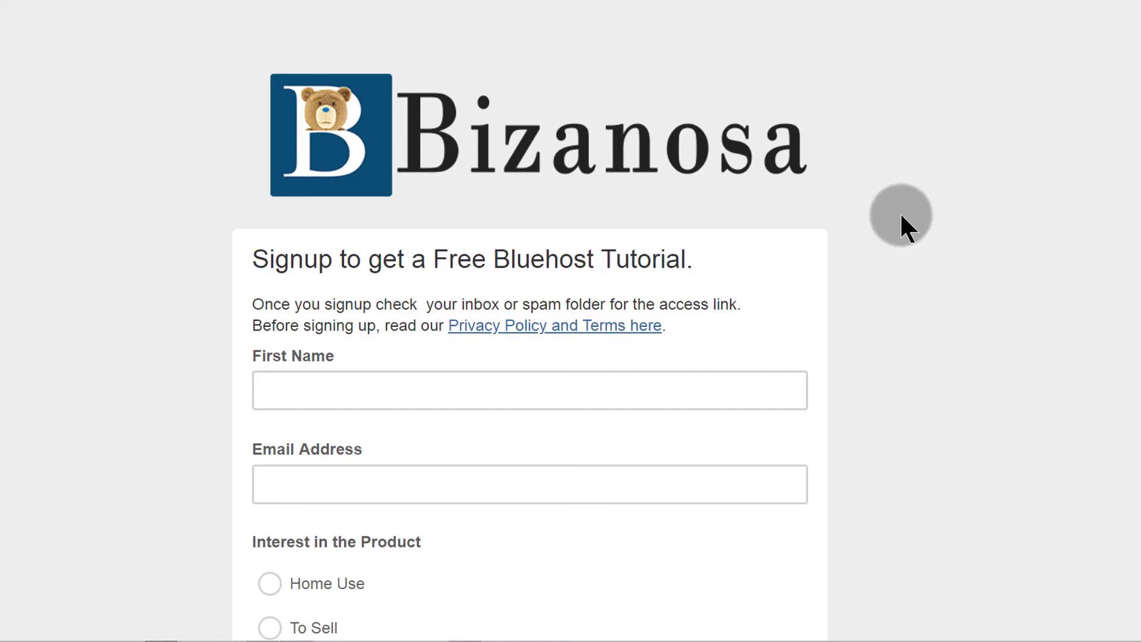
{"action": "scroll", "coordinate": [701, 156], "scroll_direction": "down", "scroll_amount": 2}
{"action": "left_click_drag", "start_coordinate": [698, 159], "coordinate": [257, 165]}
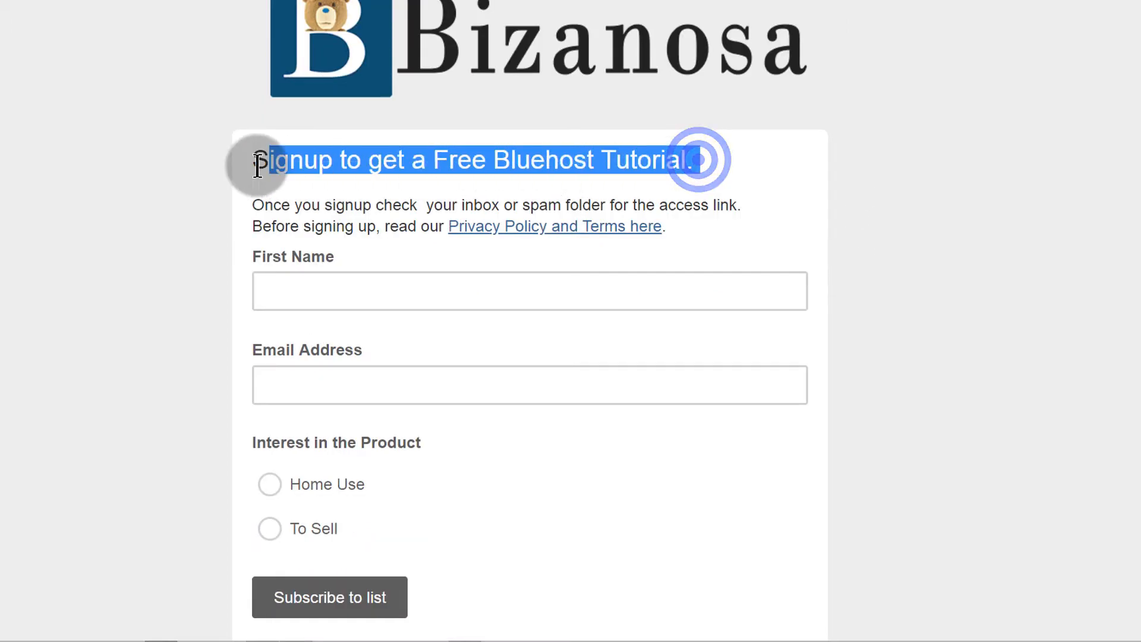
{"action": "left_click", "coordinate": [972, 166]}
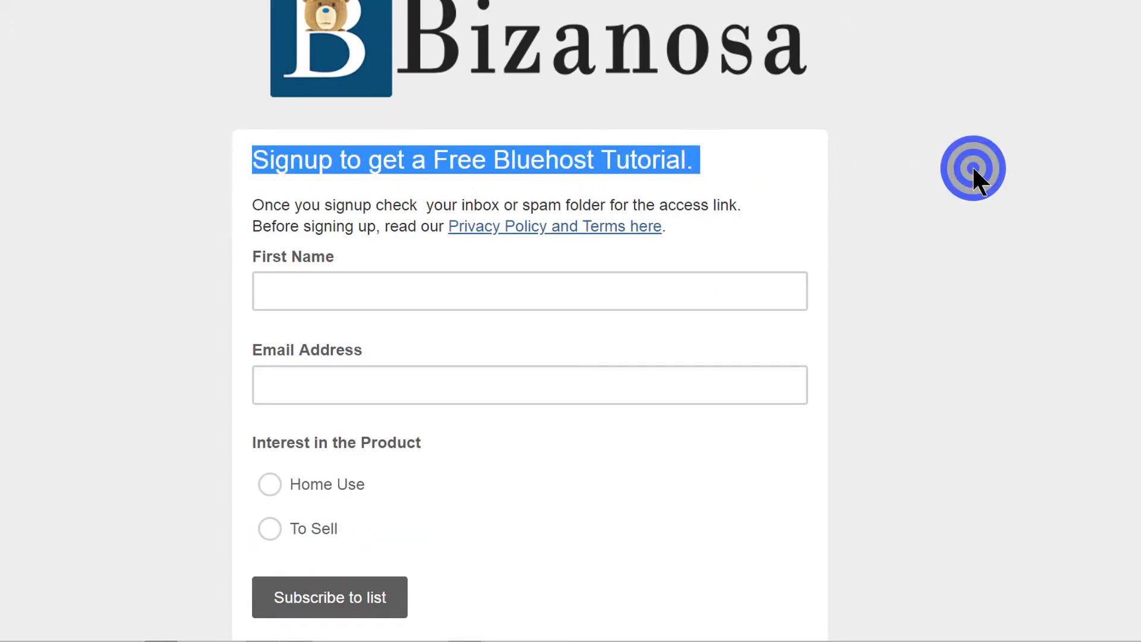
{"action": "left_click", "coordinate": [594, 153]}
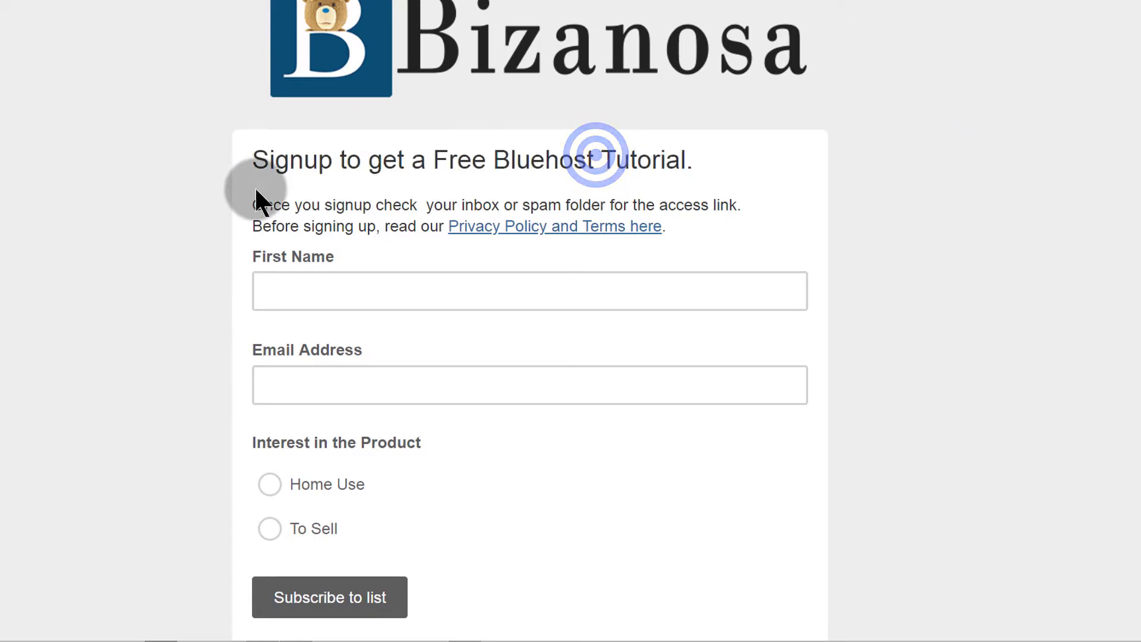
{"action": "left_click_drag", "start_coordinate": [308, 155], "coordinate": [703, 157]}
{"action": "left_click", "coordinate": [731, 172]}
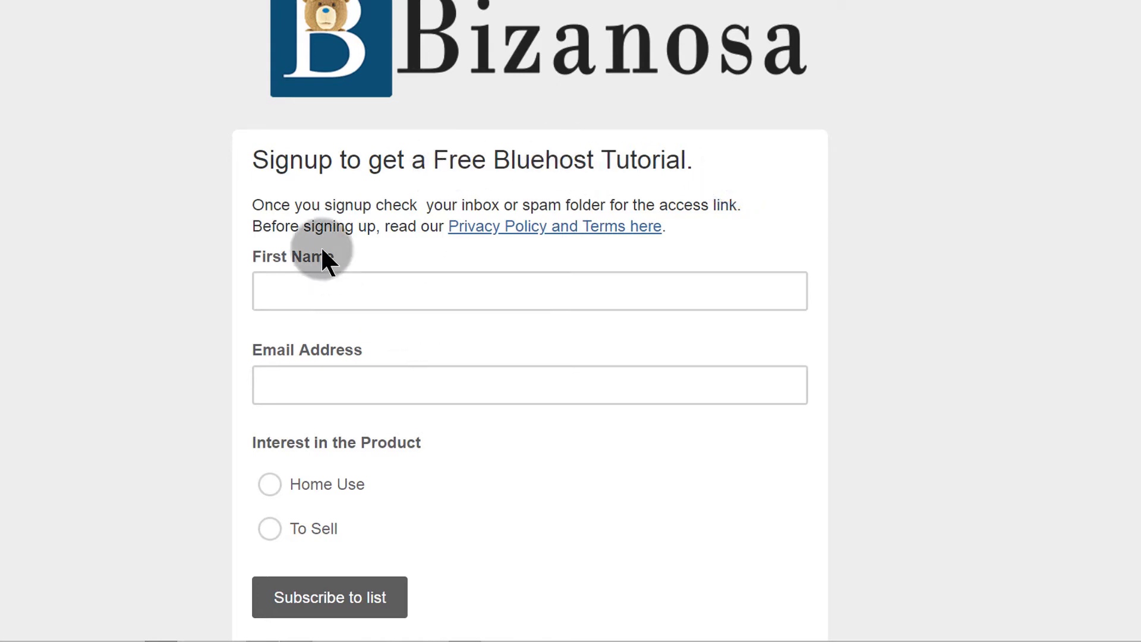
{"action": "scroll", "coordinate": [322, 310], "scroll_direction": "down", "scroll_amount": 2}
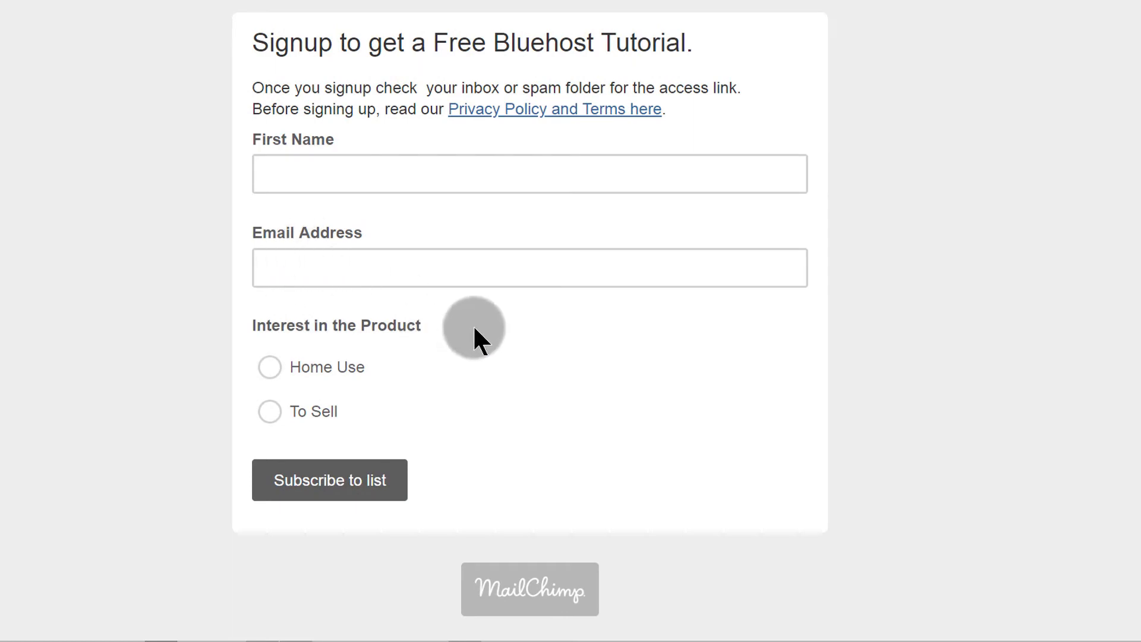
- Review the live signup form's Free Bluehost Tutorial heading, privacy link, input fields and subscribe button
{"action": "scroll", "coordinate": [422, 224], "scroll_direction": "up", "scroll_amount": 3}
{"action": "scroll", "coordinate": [411, 178], "scroll_direction": "down", "scroll_amount": 1}
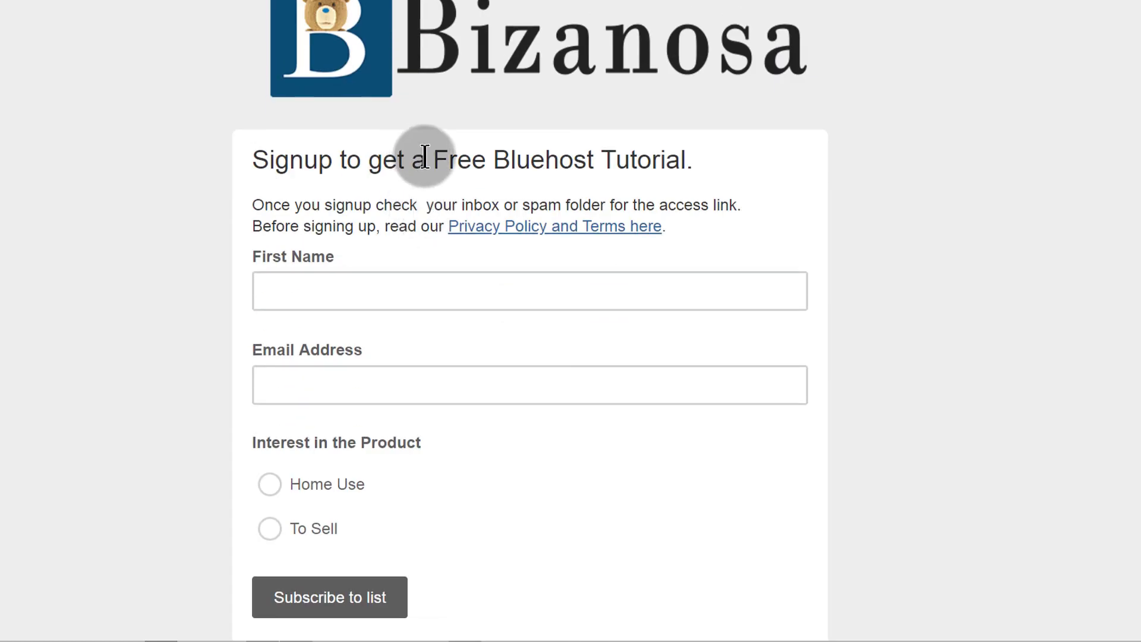
{"action": "left_click_drag", "start_coordinate": [432, 159], "coordinate": [691, 160]}
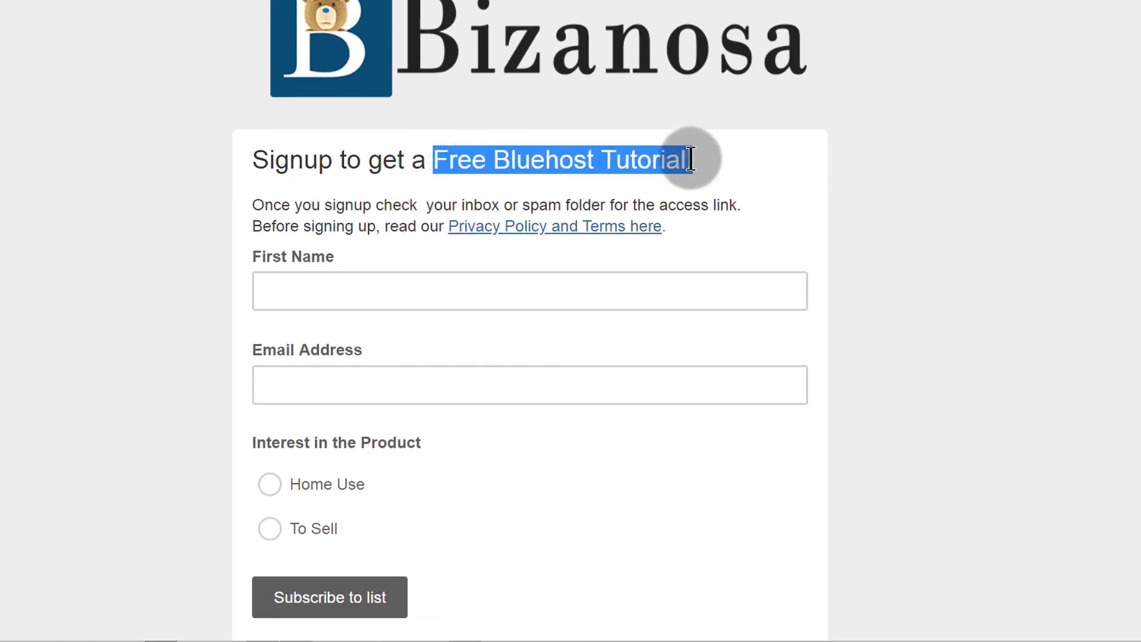
{"action": "left_click", "coordinate": [897, 202]}
{"action": "scroll", "coordinate": [764, 203], "scroll_direction": "down", "scroll_amount": 2}
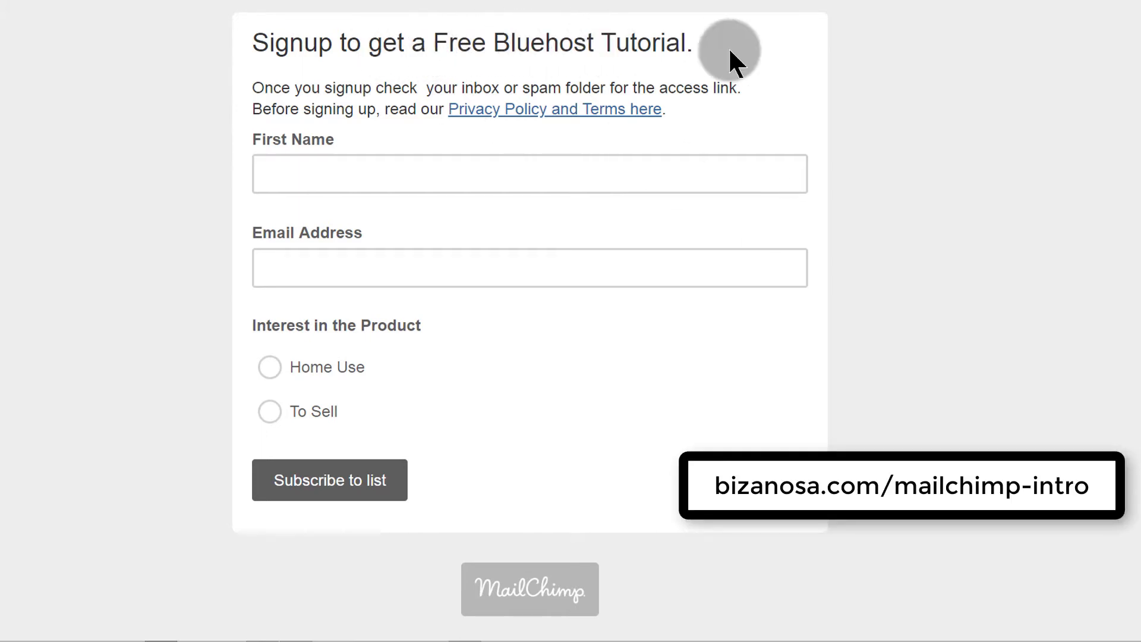
{"action": "scroll", "coordinate": [510, 340], "scroll_direction": "up", "scroll_amount": 4}
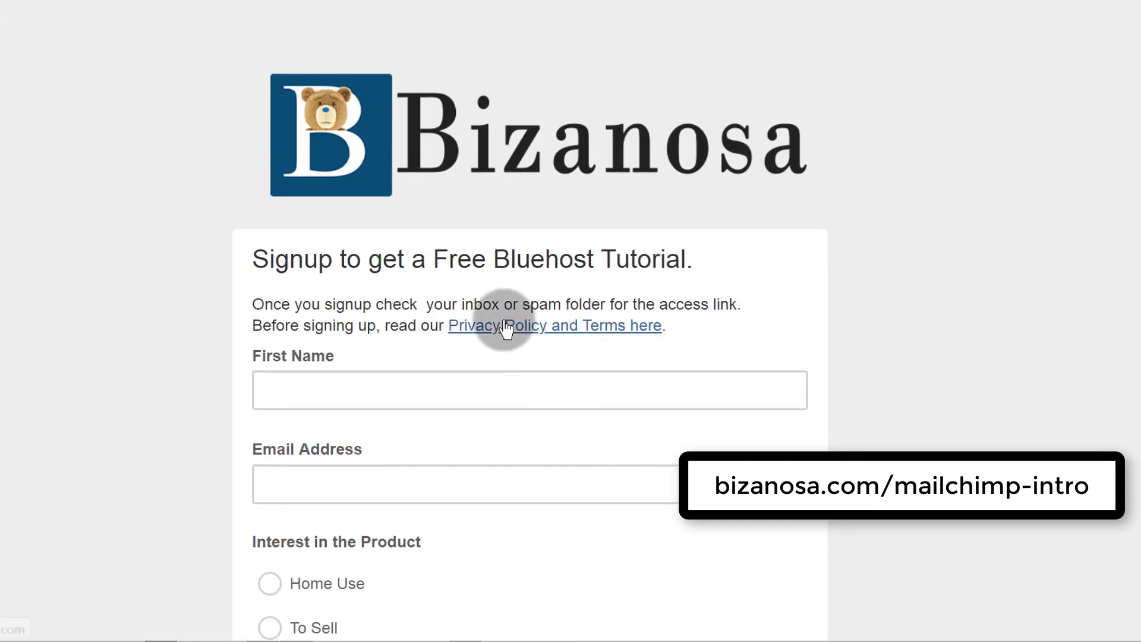
{"action": "scroll", "coordinate": [527, 302], "scroll_direction": "down", "scroll_amount": 4}
{"action": "scroll", "coordinate": [358, 191], "scroll_direction": "up", "scroll_amount": 4}
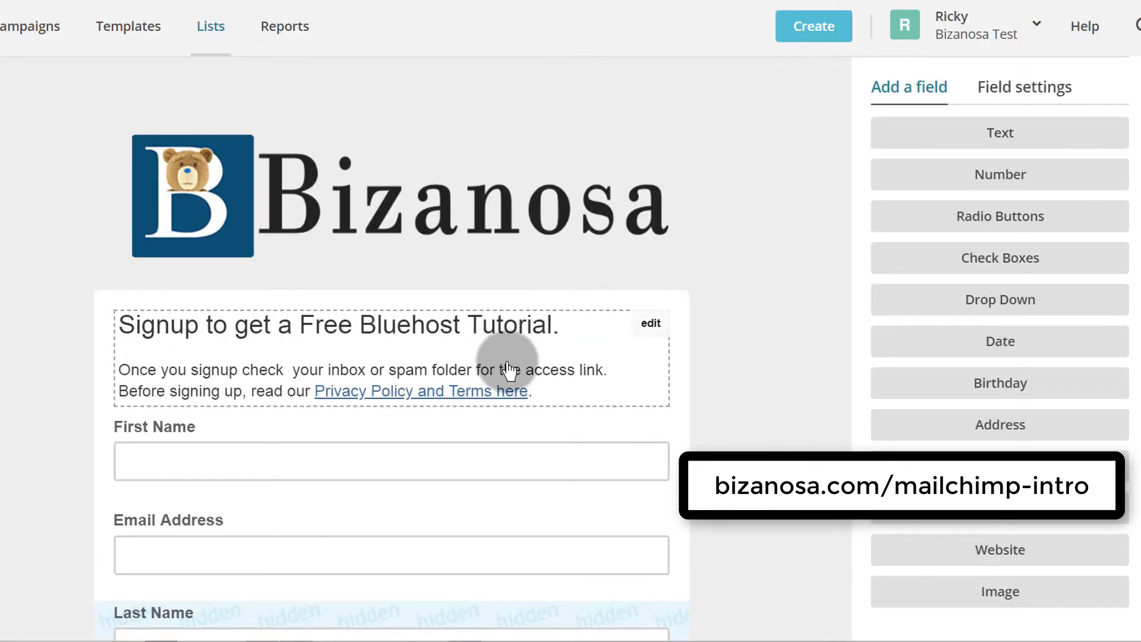
- Examine the form builder's logo, message and privacy link, along with the visible and hidden fields down to the subscribe button
{"action": "scroll", "coordinate": [509, 368], "scroll_direction": "down", "scroll_amount": 3}
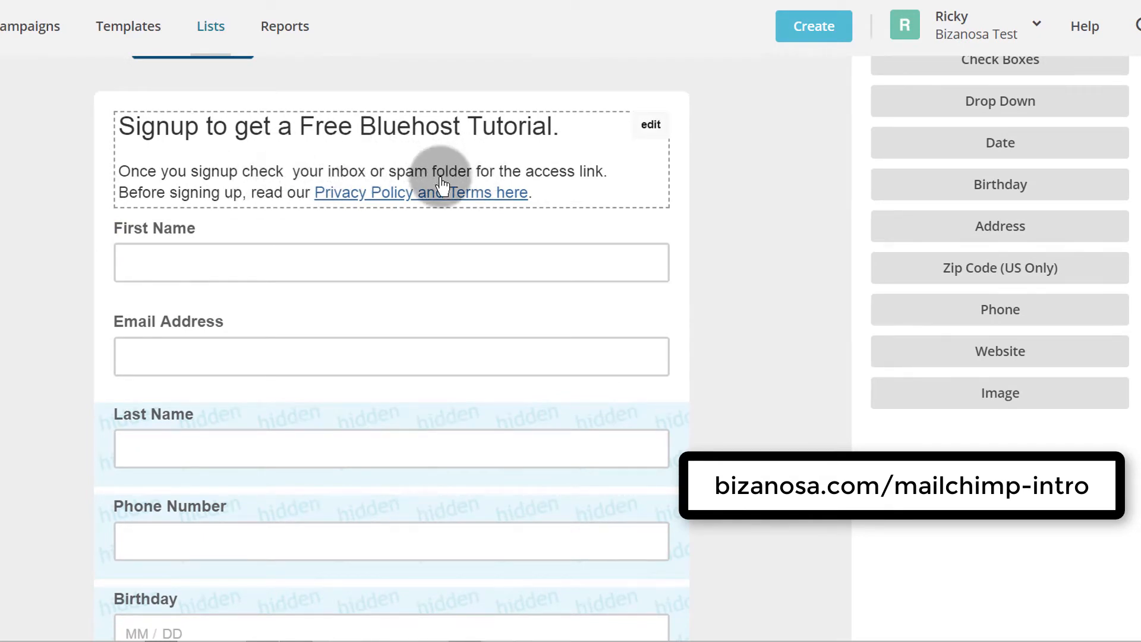
{"action": "scroll", "coordinate": [438, 173], "scroll_direction": "up", "scroll_amount": 5}
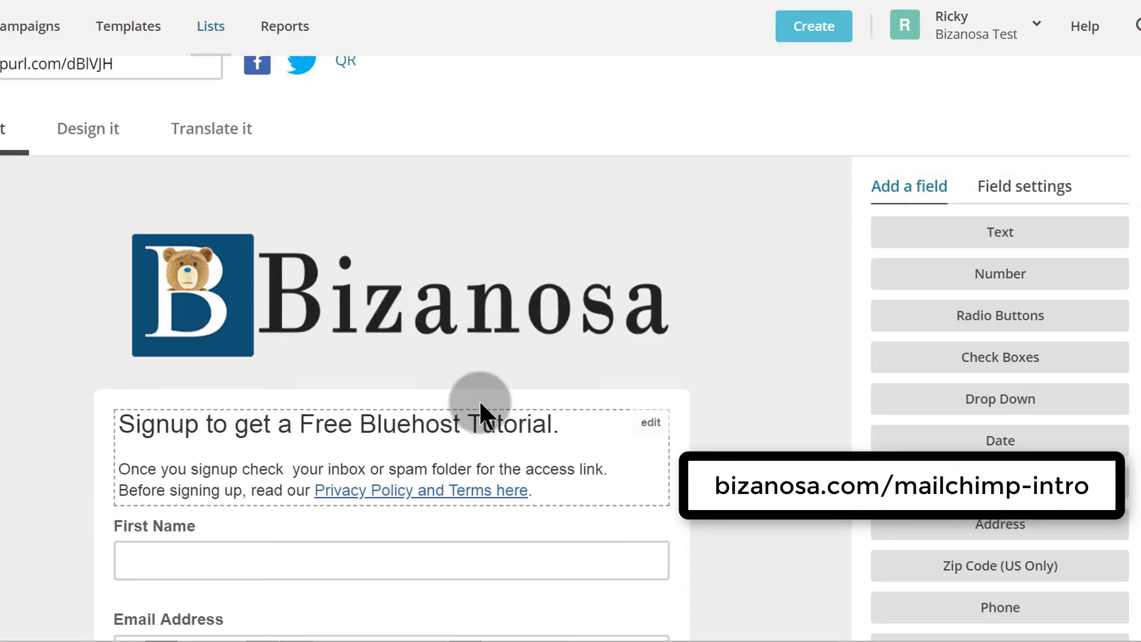
{"action": "scroll", "coordinate": [709, 387], "scroll_direction": "down", "scroll_amount": 6}
{"action": "scroll", "coordinate": [708, 373], "scroll_direction": "up", "scroll_amount": 6}
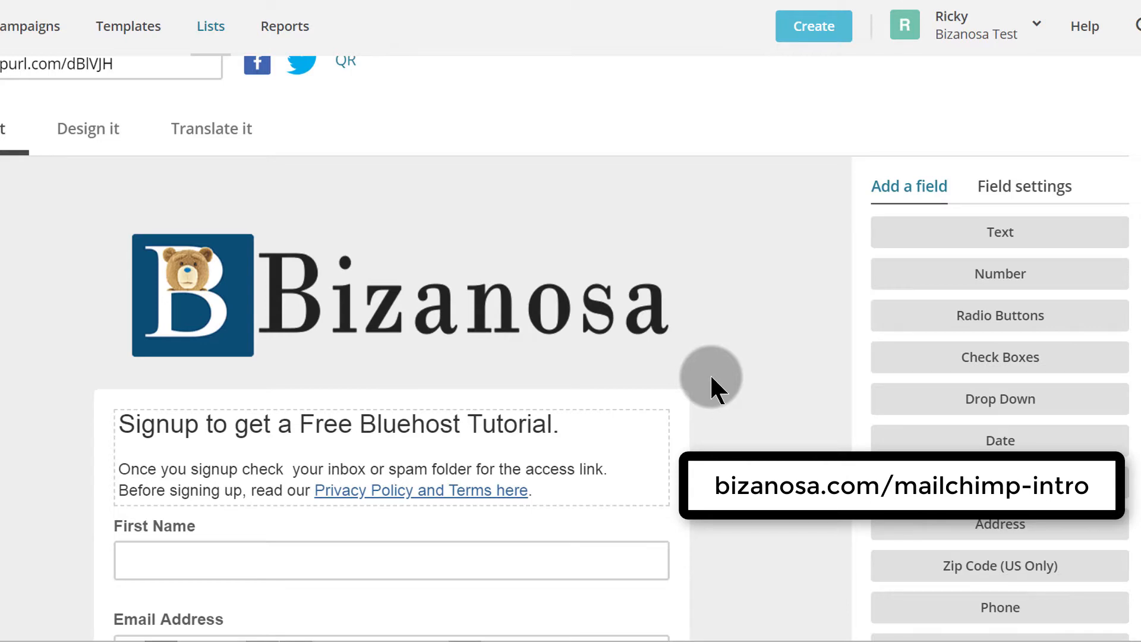
{"action": "scroll", "coordinate": [712, 380], "scroll_direction": "down", "scroll_amount": 5}
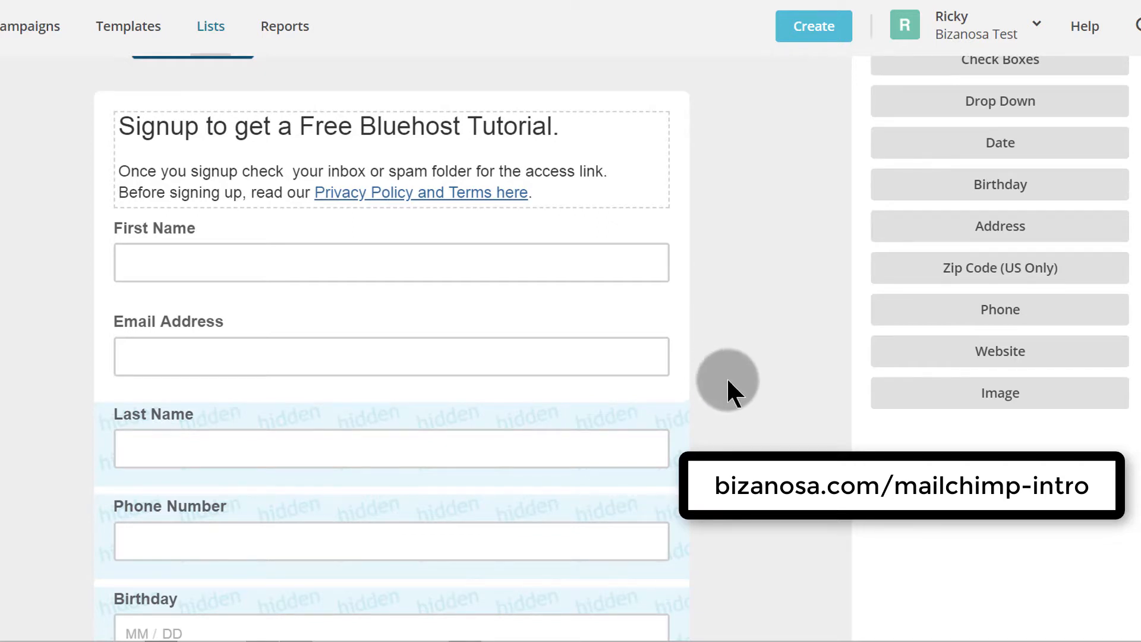
{"action": "scroll", "coordinate": [726, 385], "scroll_direction": "down", "scroll_amount": 7}
{"action": "scroll", "coordinate": [729, 380], "scroll_direction": "up", "scroll_amount": 5}
{"action": "scroll", "coordinate": [730, 380], "scroll_direction": "up", "scroll_amount": 5}
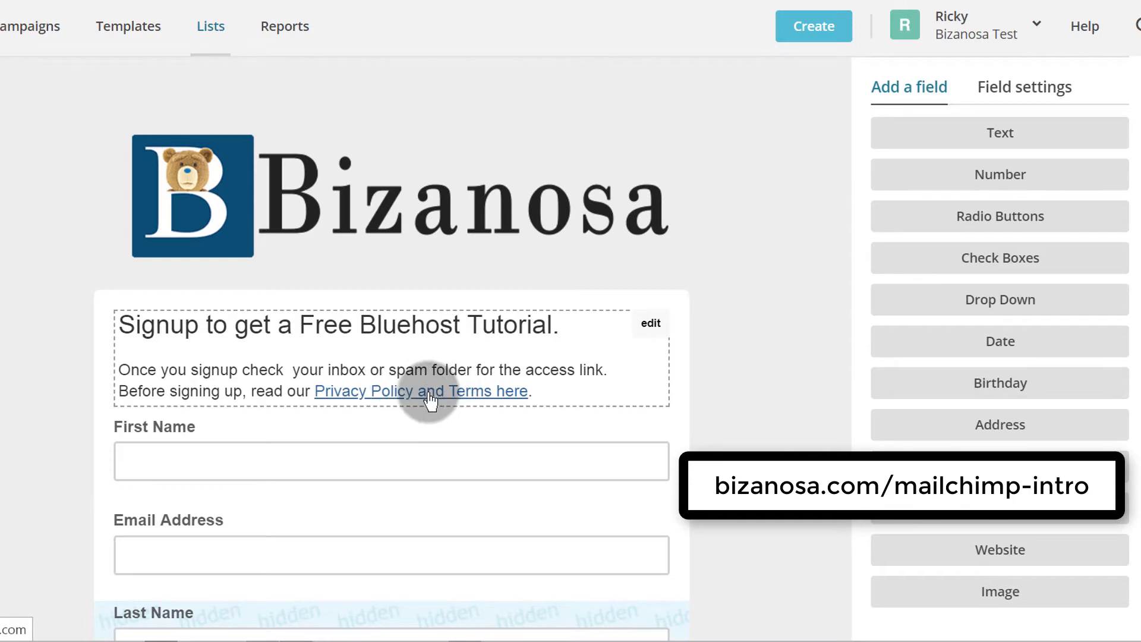
{"action": "scroll", "coordinate": [504, 374], "scroll_direction": "down", "scroll_amount": 7}
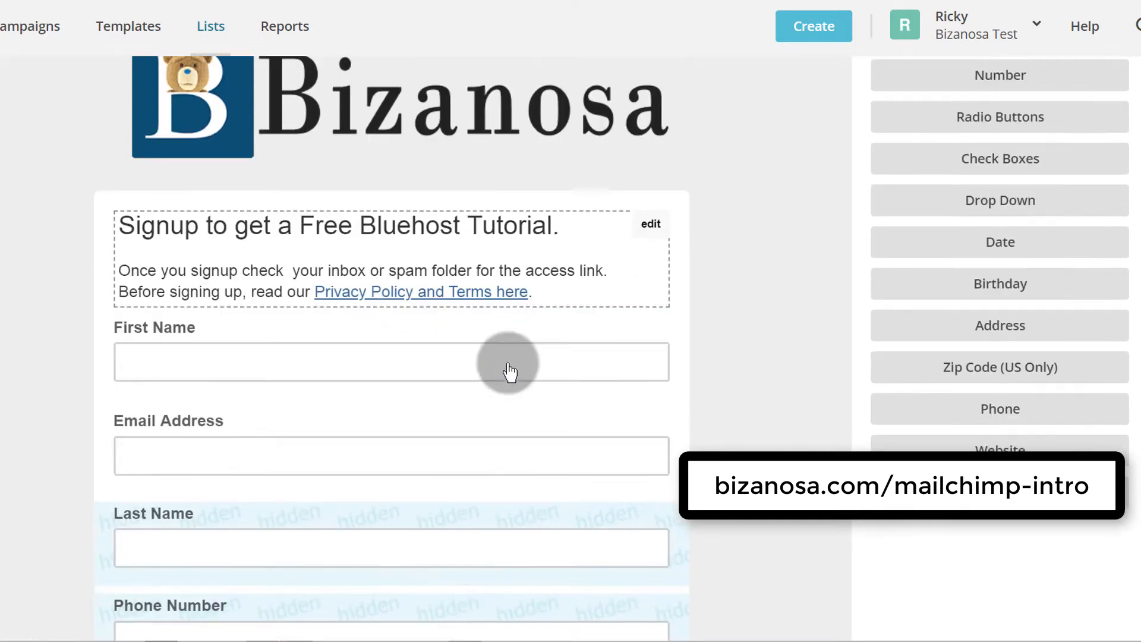
{"action": "scroll", "coordinate": [504, 359], "scroll_direction": "up", "scroll_amount": 7}
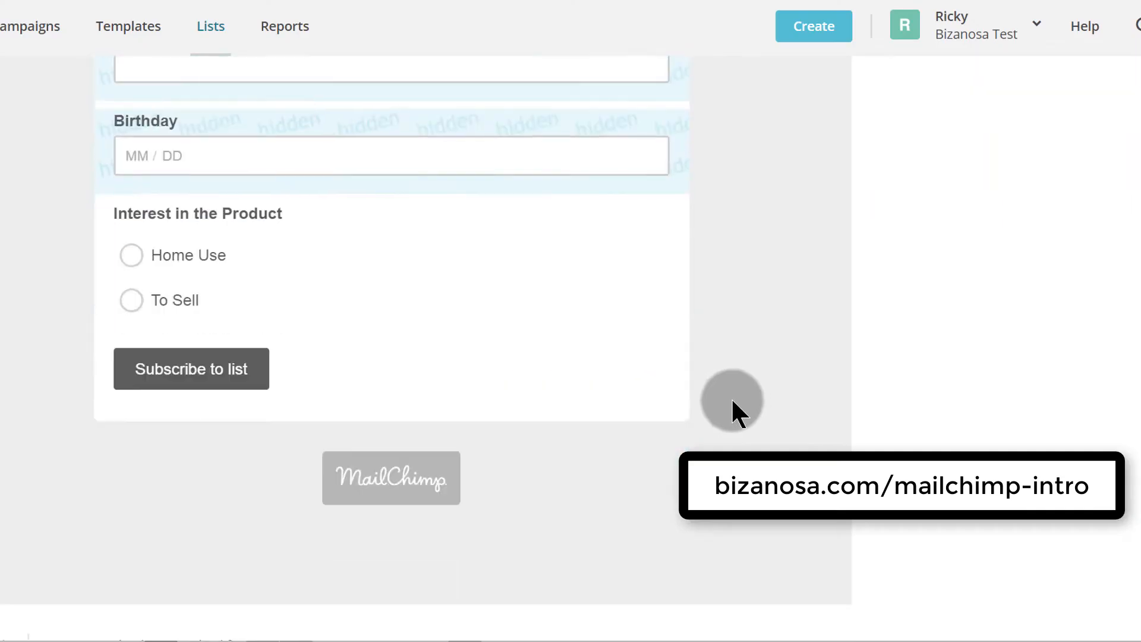
- Add a text field below Birthday and open the settings of the untitled field
{"action": "scroll", "coordinate": [733, 408], "scroll_direction": "down", "scroll_amount": 4}
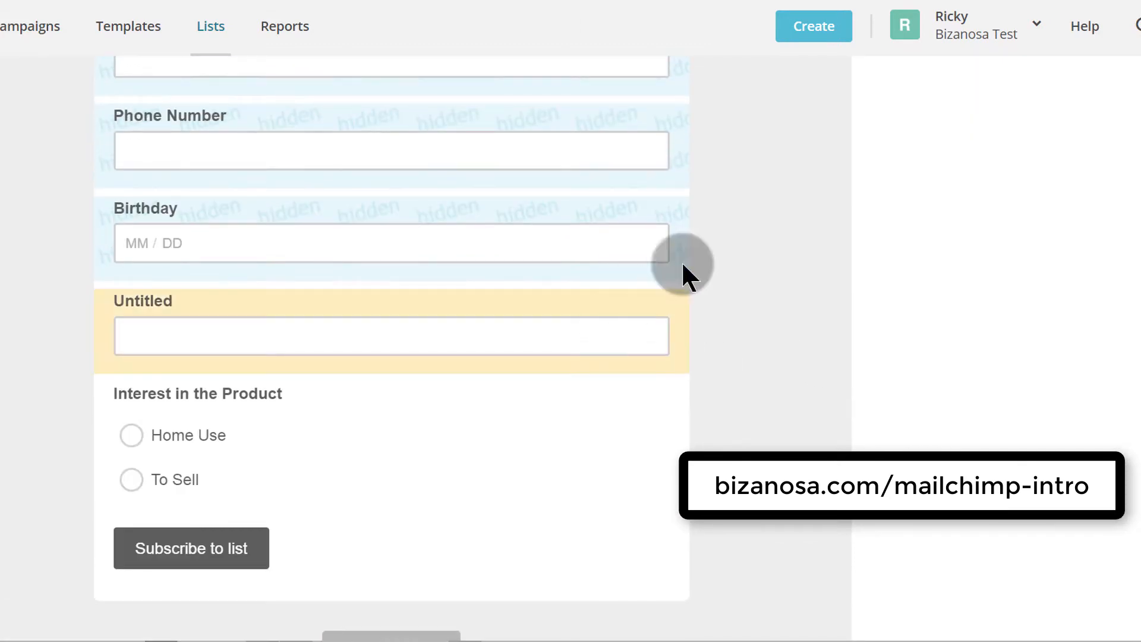
{"action": "left_click", "coordinate": [182, 302]}
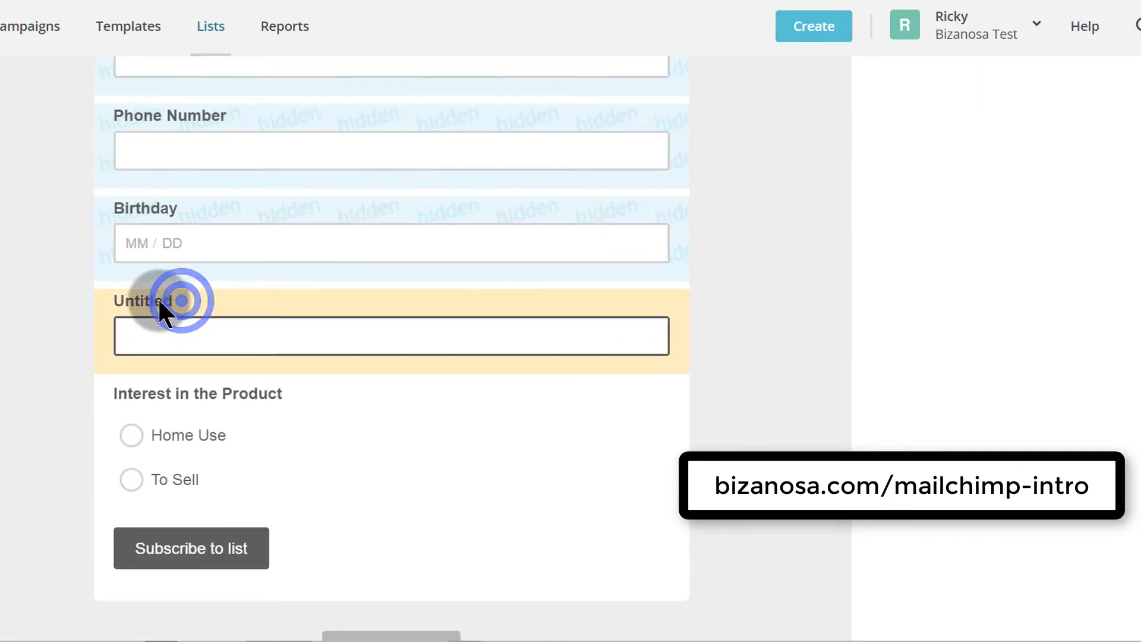
{"action": "left_click", "coordinate": [283, 311]}
{"action": "left_click", "coordinate": [735, 332]}
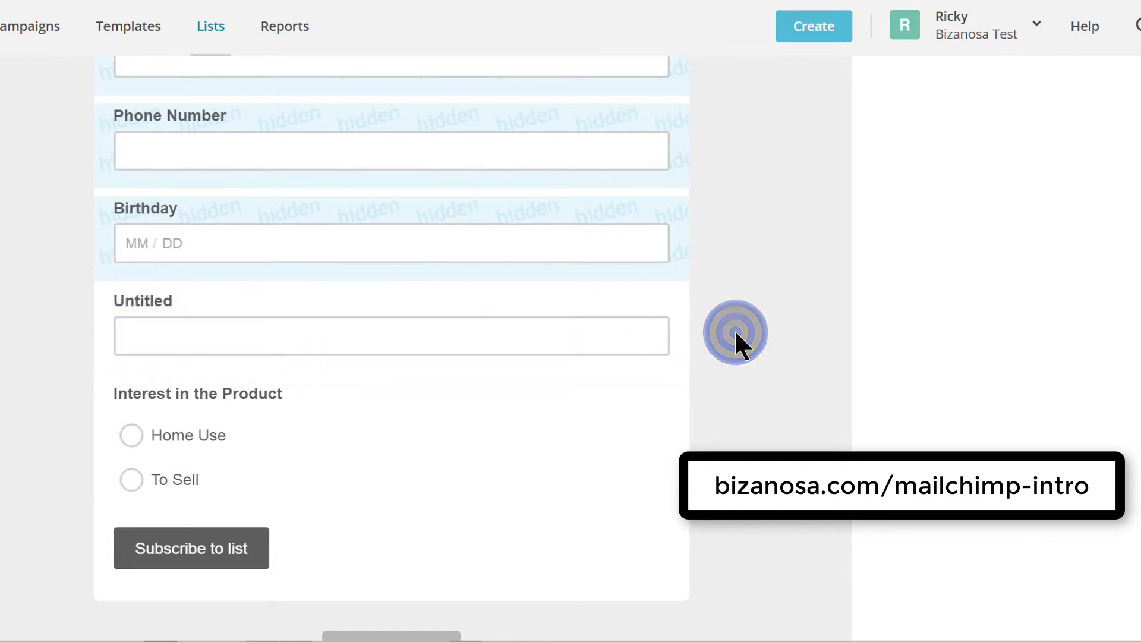
{"action": "left_click", "coordinate": [222, 308]}
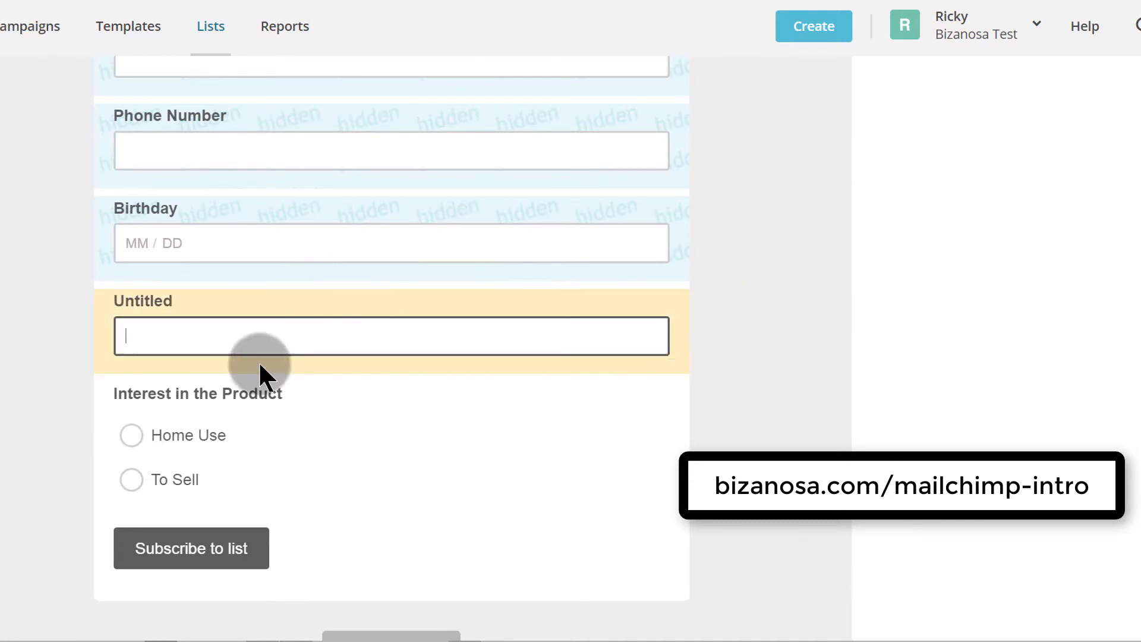
{"action": "left_click", "coordinate": [133, 298]}
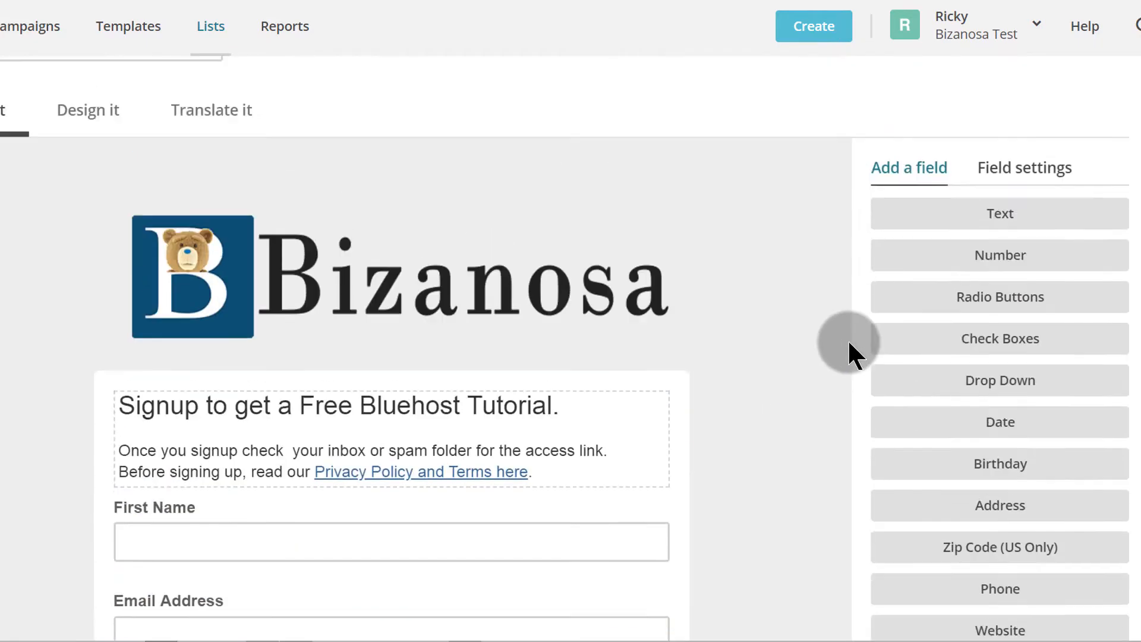
{"action": "left_click", "coordinate": [1022, 195]}
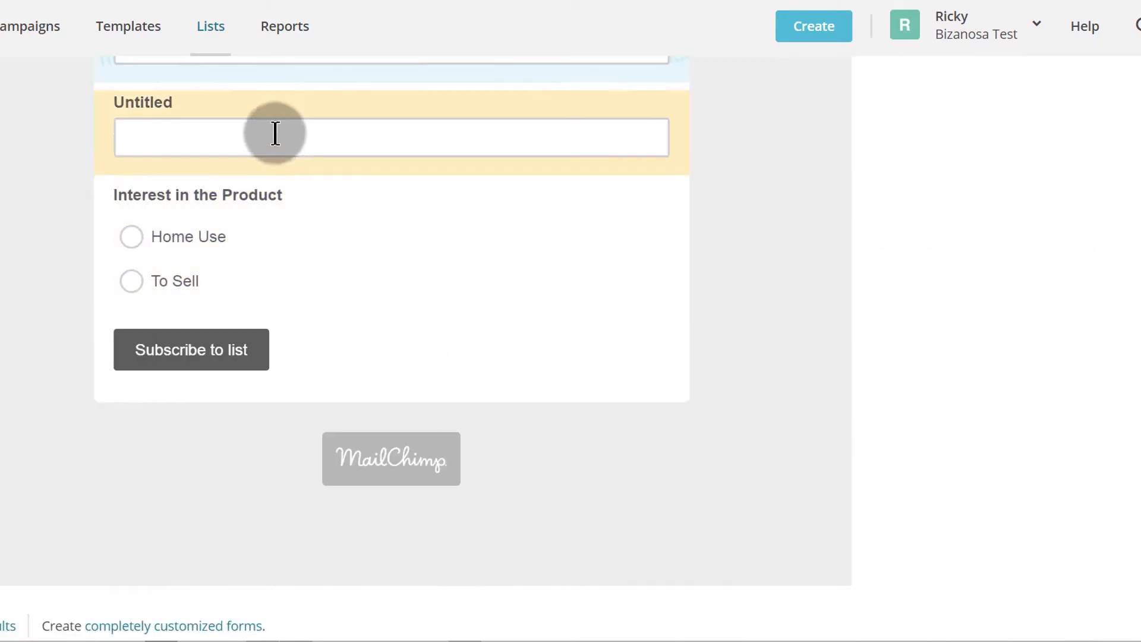
{"action": "left_click", "coordinate": [276, 109]}
- Set the label of the hidden Address text field to Hometown
{"action": "scroll", "coordinate": [1082, 266], "scroll_direction": "up", "scroll_amount": 1}
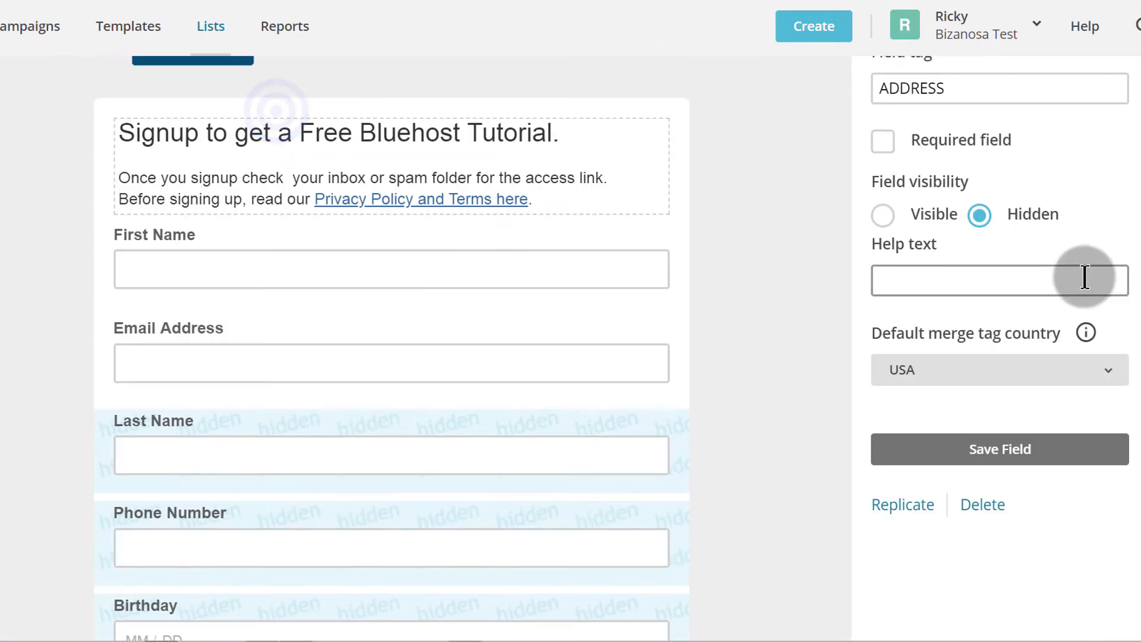
{"action": "scroll", "coordinate": [1081, 279], "scroll_direction": "up", "scroll_amount": 5}
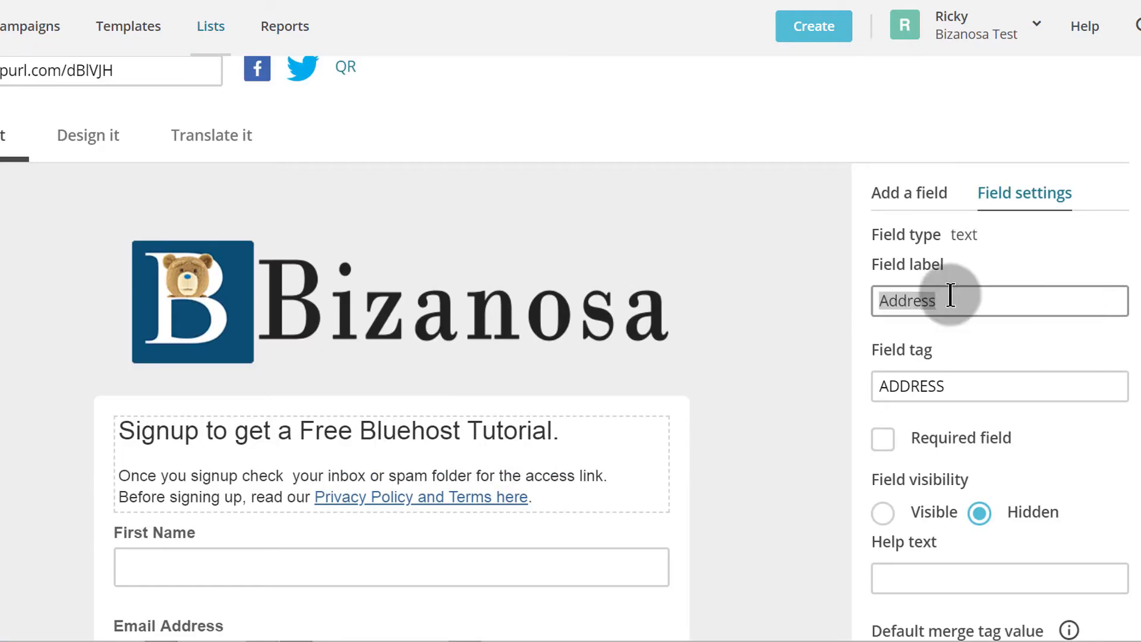
{"action": "left_click", "coordinate": [951, 297]}
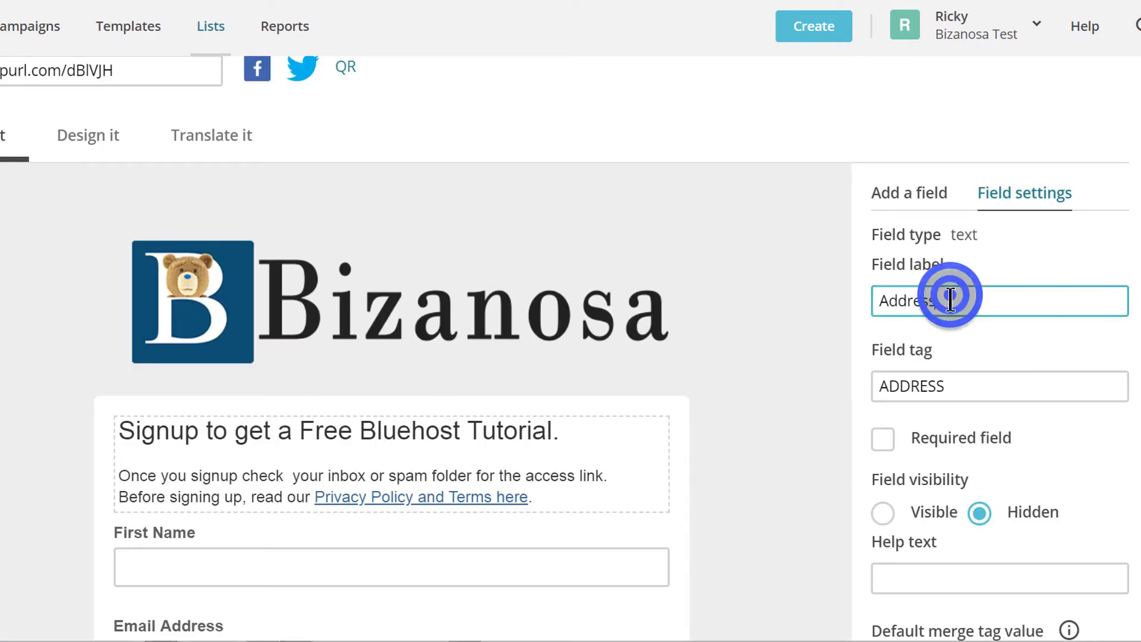
{"action": "double_click", "coordinate": [951, 300]}
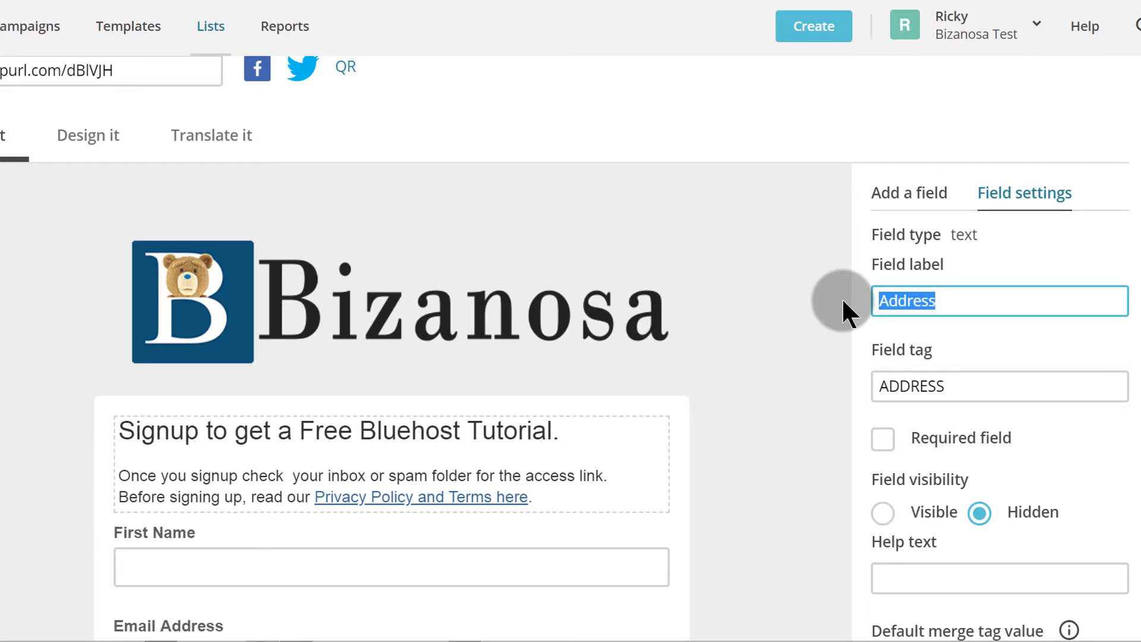
{"action": "type", "text": "Hometown"}
{"action": "scroll", "coordinate": [958, 390], "scroll_direction": "down", "scroll_amount": 2}
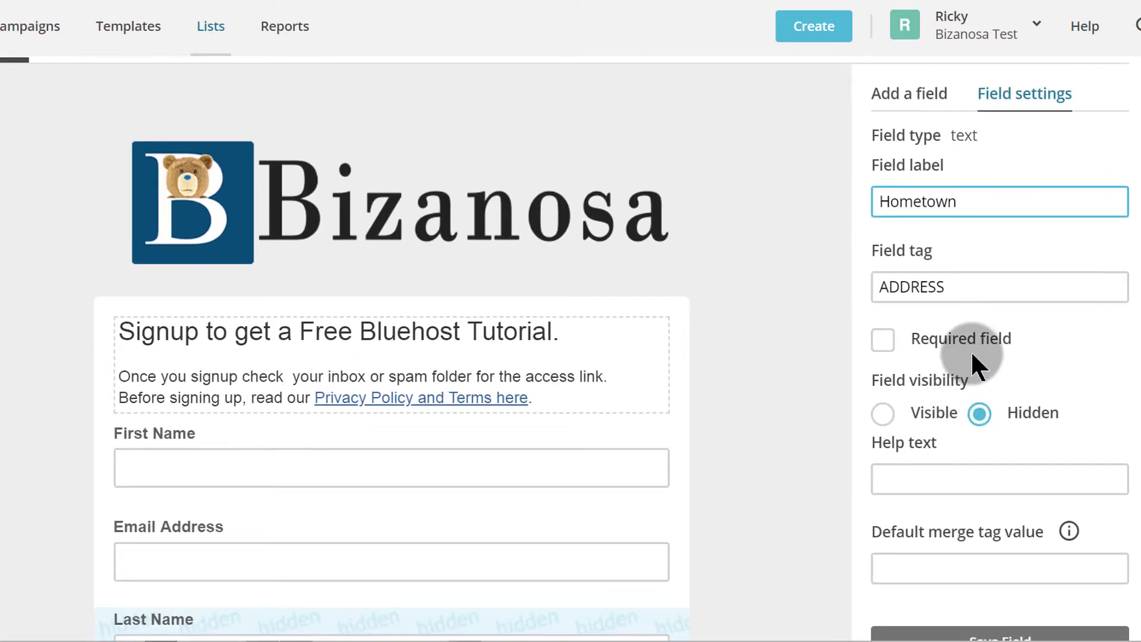
- Copy the Hometown label and paste it over the field tag
{"action": "double_click", "coordinate": [971, 199]}
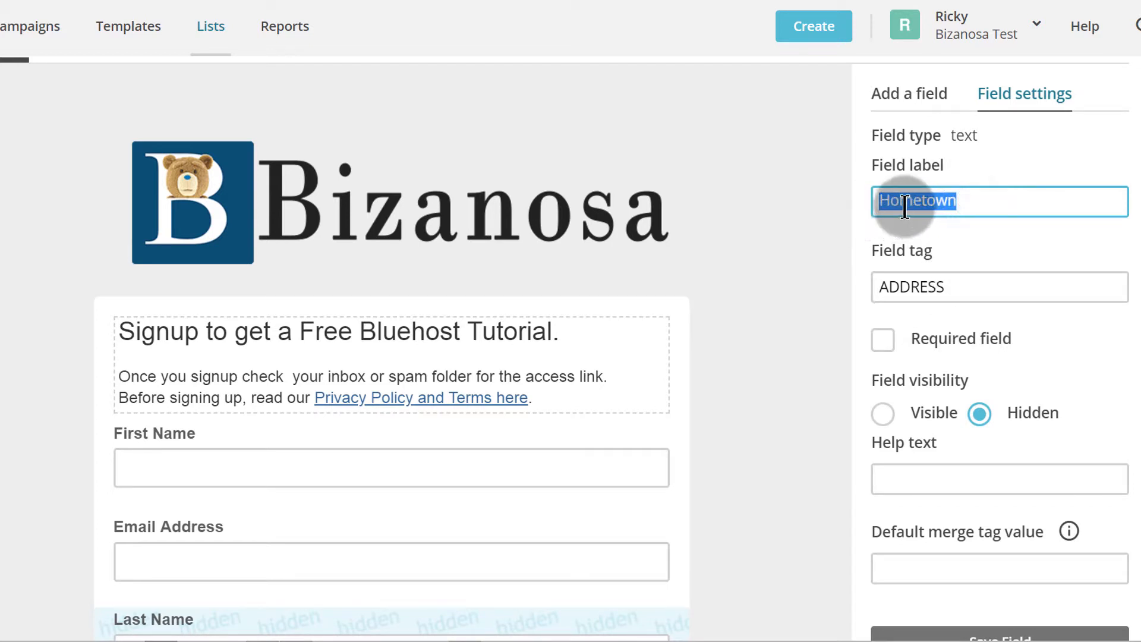
{"action": "right_click", "coordinate": [904, 206]}
{"action": "left_click", "coordinate": [958, 248]}
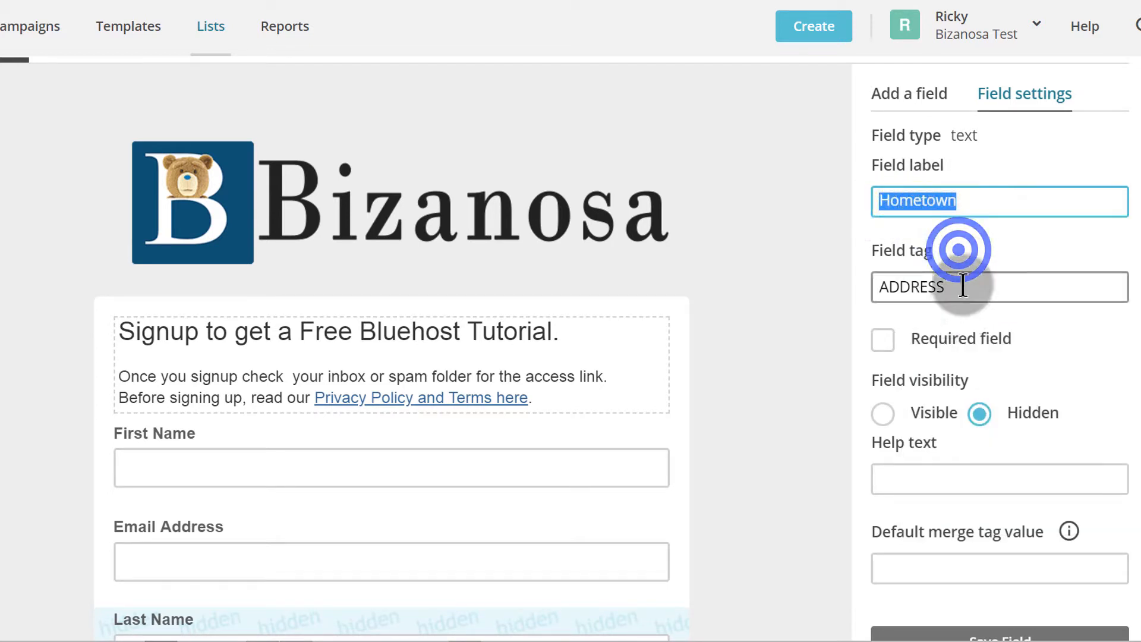
{"action": "left_click_drag", "start_coordinate": [962, 284], "coordinate": [862, 285]}
{"action": "right_click", "coordinate": [904, 288]}
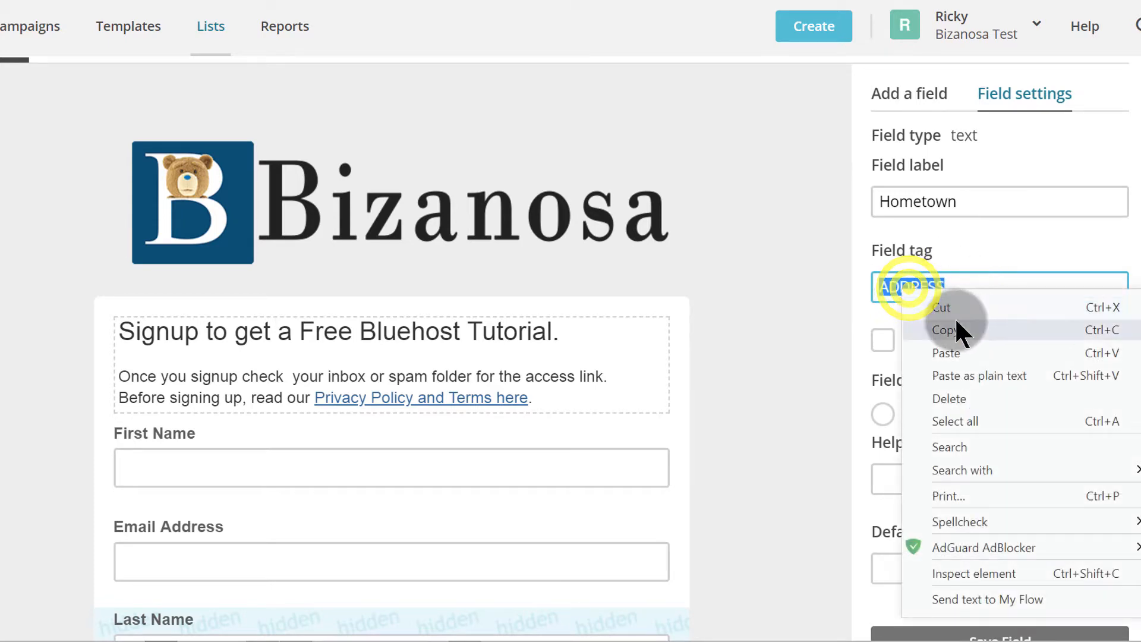
{"action": "left_click", "coordinate": [956, 351]}
{"action": "left_click", "coordinate": [847, 338]}
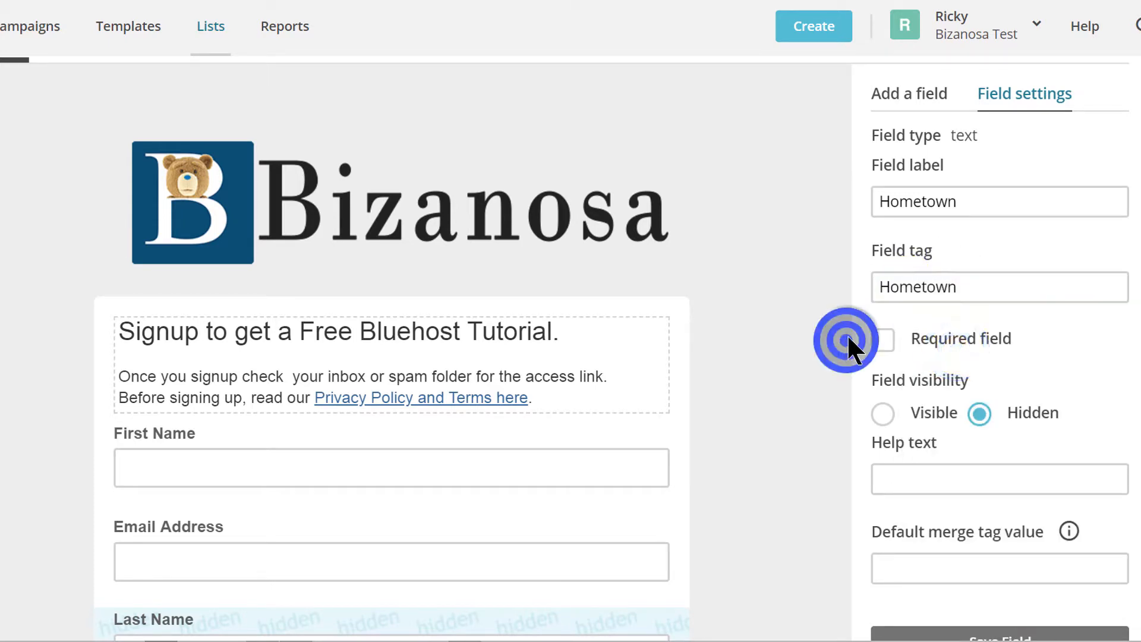
- Try to set the Hometown field's visibility to Visible
{"action": "scroll", "coordinate": [1015, 312], "scroll_direction": "down", "scroll_amount": 3}
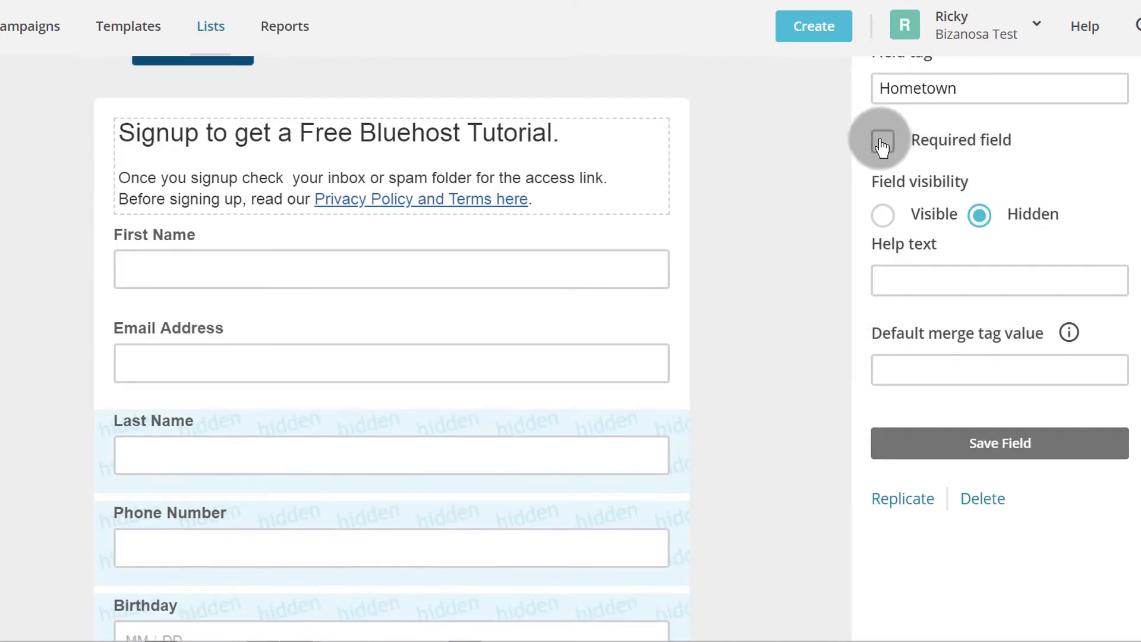
{"action": "left_click", "coordinate": [903, 214]}
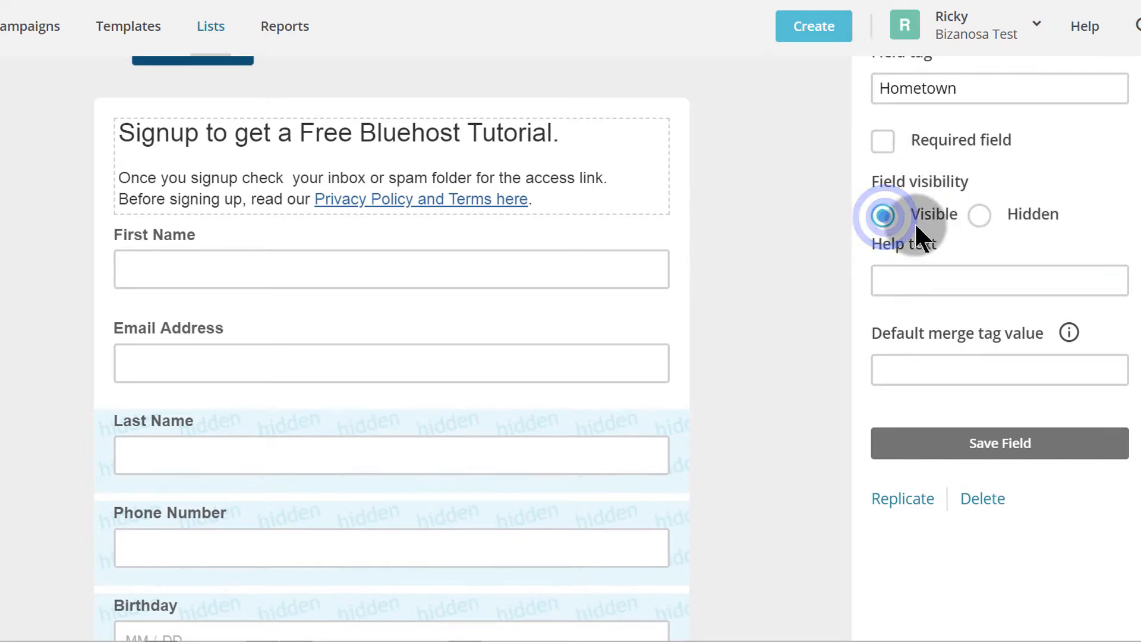
{"action": "left_click", "coordinate": [927, 274]}
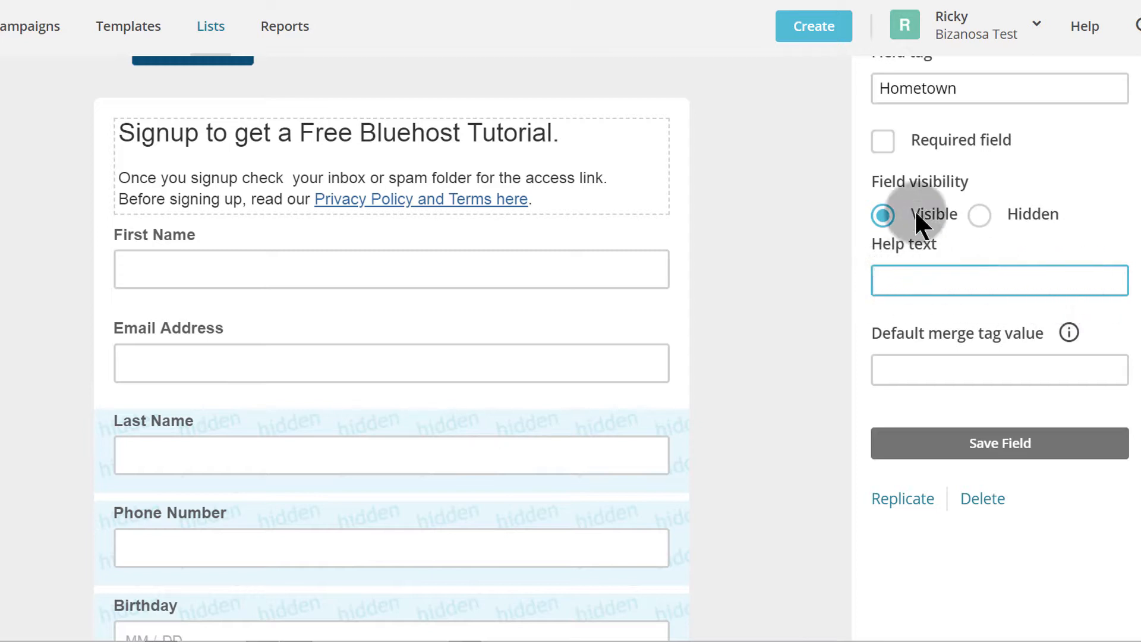
{"action": "left_click", "coordinate": [542, 271]}
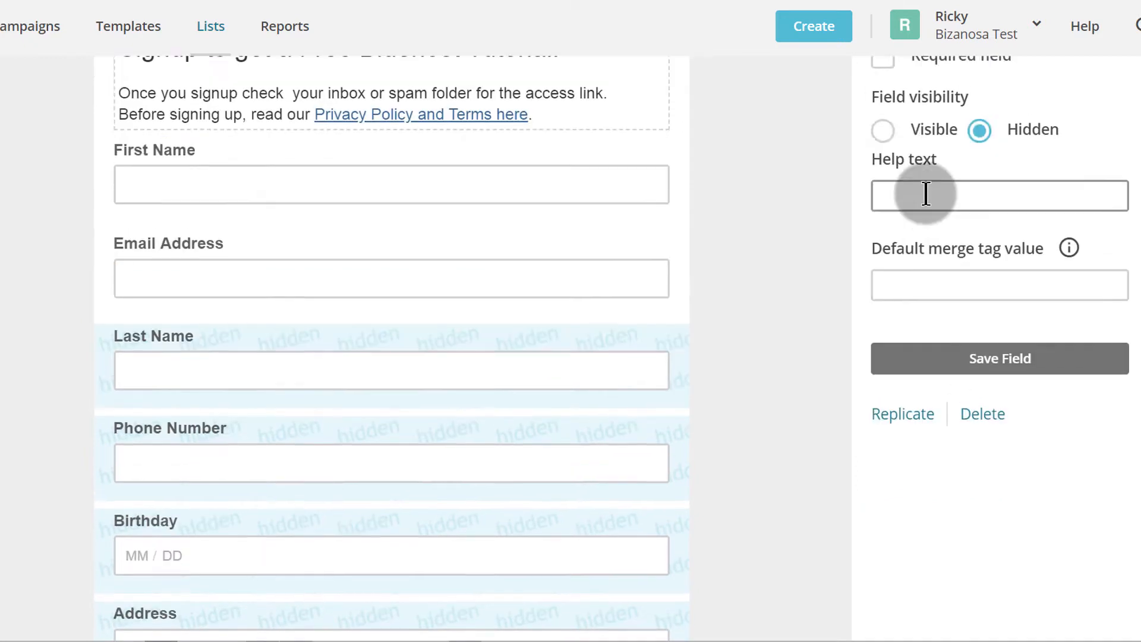
- Save the relabelled field, set its visibility to Visible, and save the field again
{"action": "scroll", "coordinate": [926, 194], "scroll_direction": "down", "scroll_amount": 2}
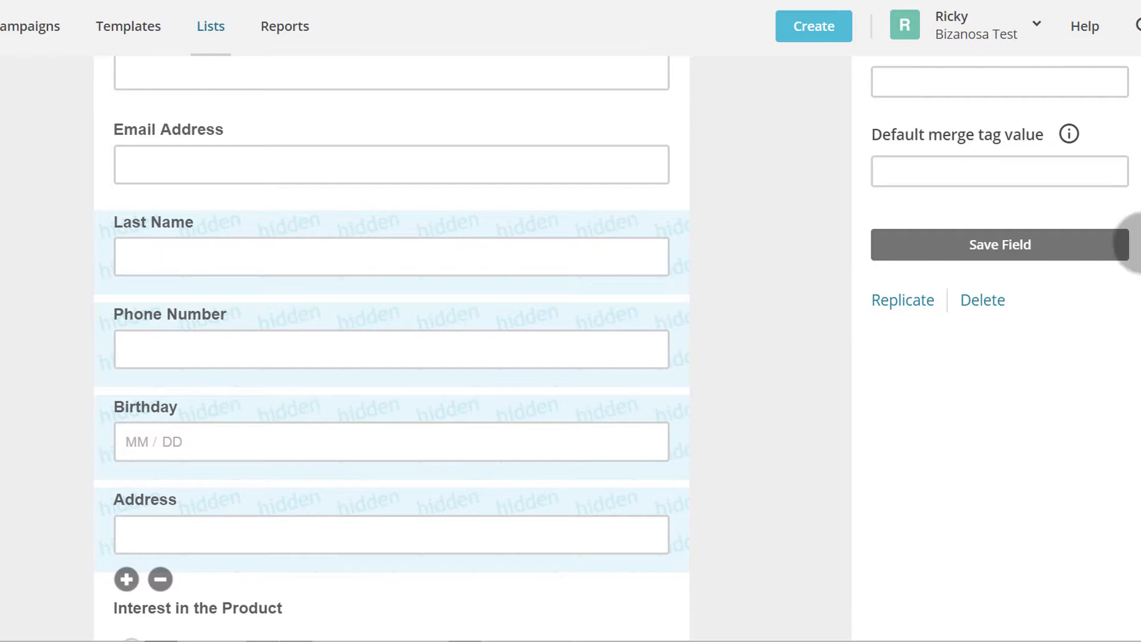
{"action": "left_click", "coordinate": [998, 250]}
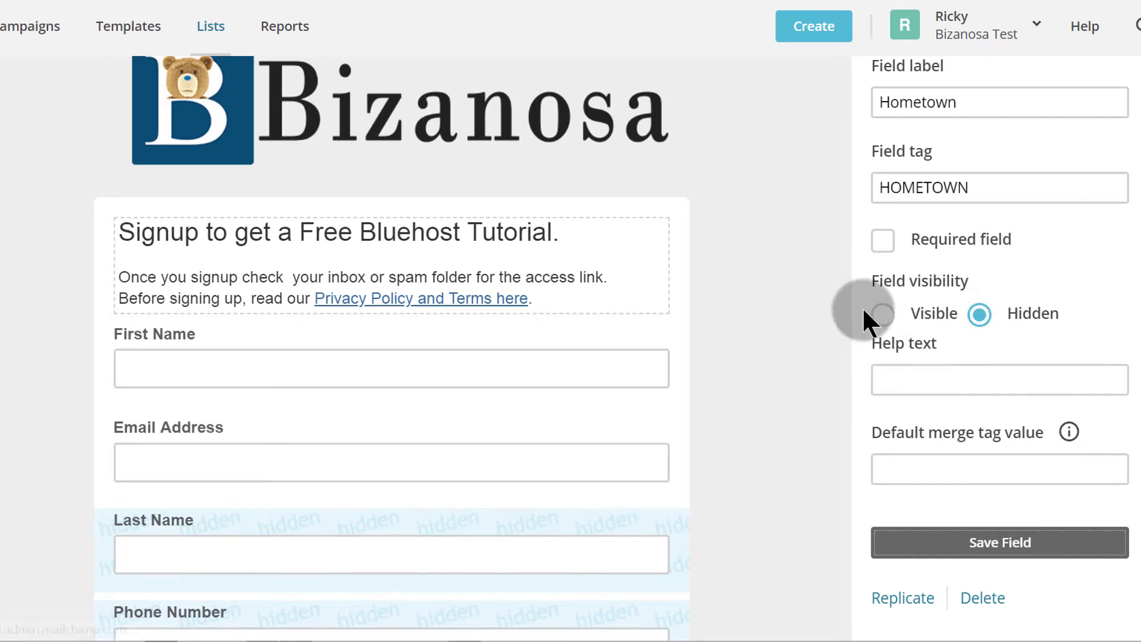
{"action": "left_click", "coordinate": [882, 315]}
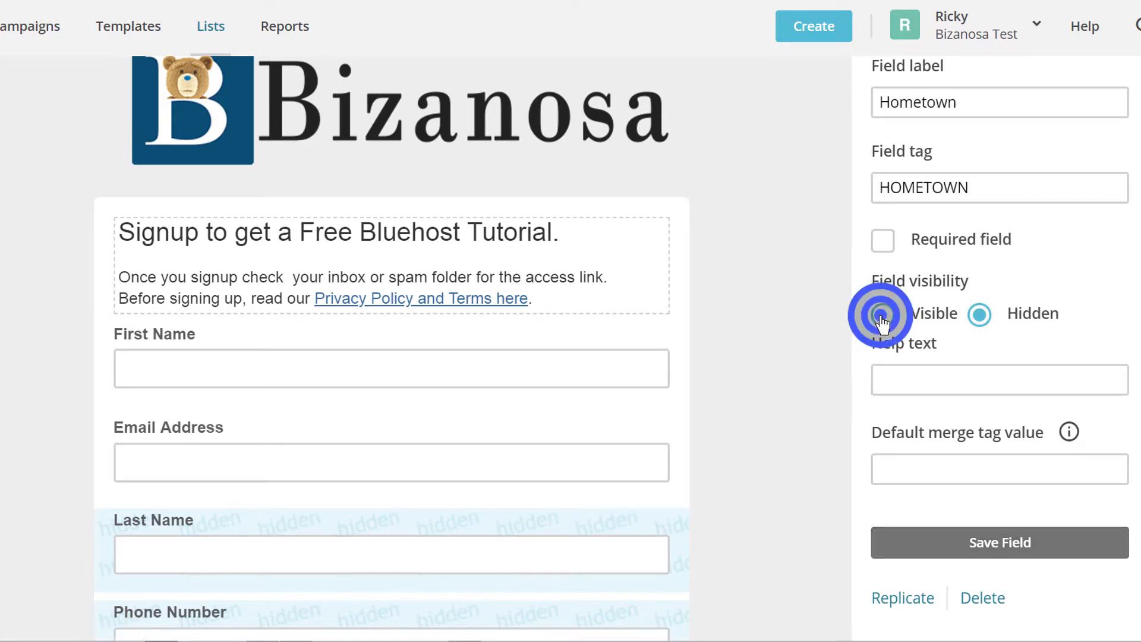
{"action": "scroll", "coordinate": [1018, 333], "scroll_direction": "down", "scroll_amount": 5}
{"action": "left_click", "coordinate": [967, 253]}
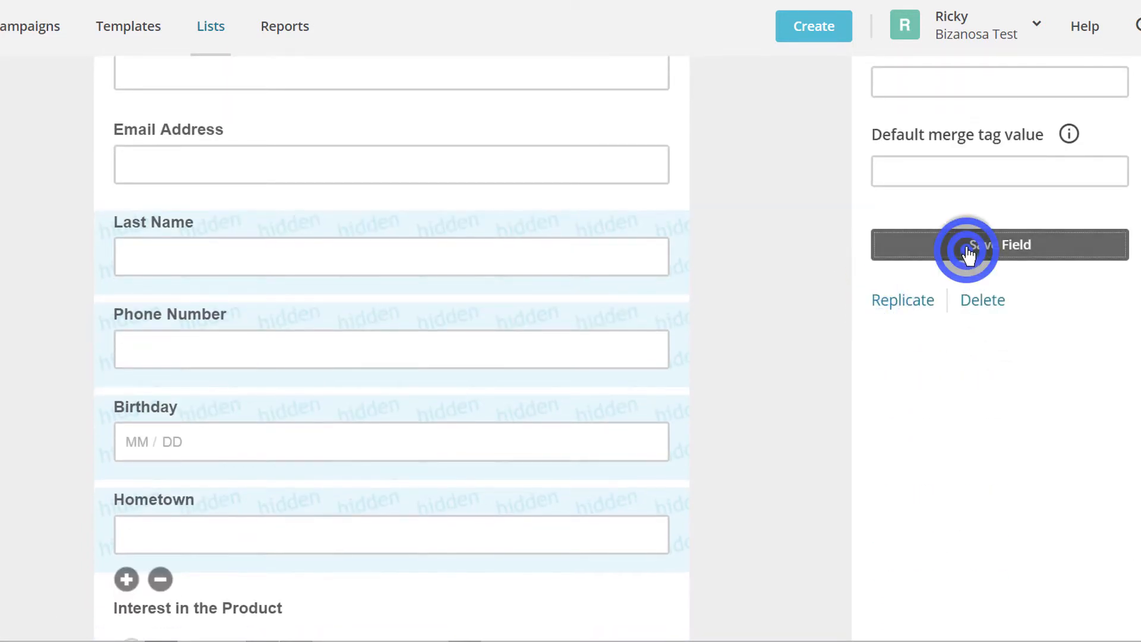
- Look over the form's visible and hidden fields and the types of field that can be added
{"action": "scroll", "coordinate": [743, 304], "scroll_direction": "down", "scroll_amount": 4}
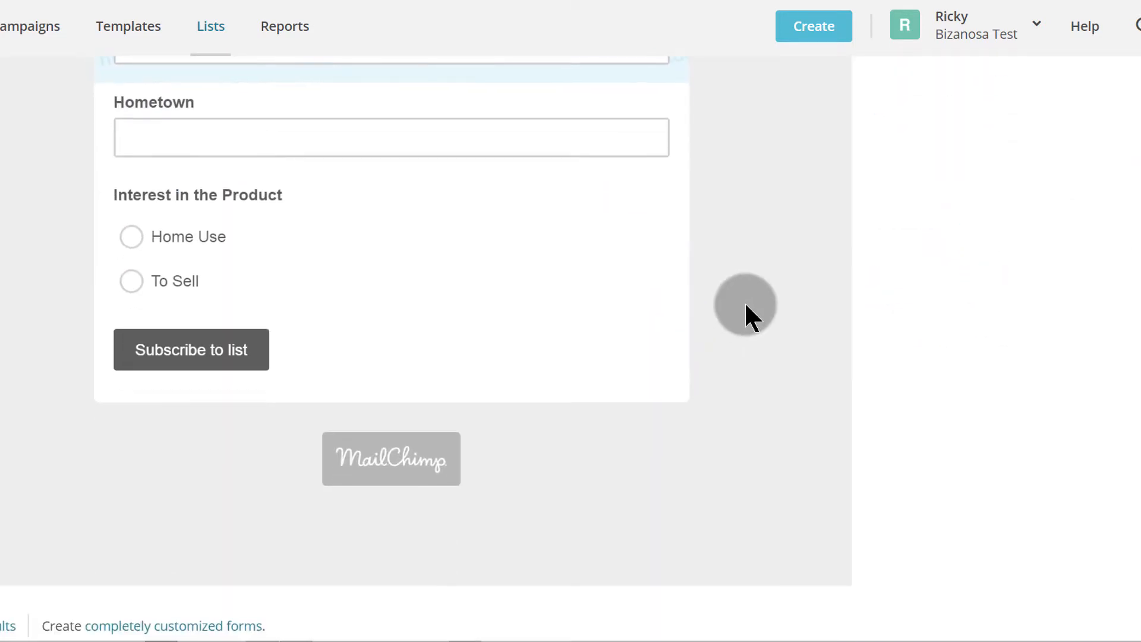
{"action": "scroll", "coordinate": [190, 238], "scroll_direction": "up", "scroll_amount": 2}
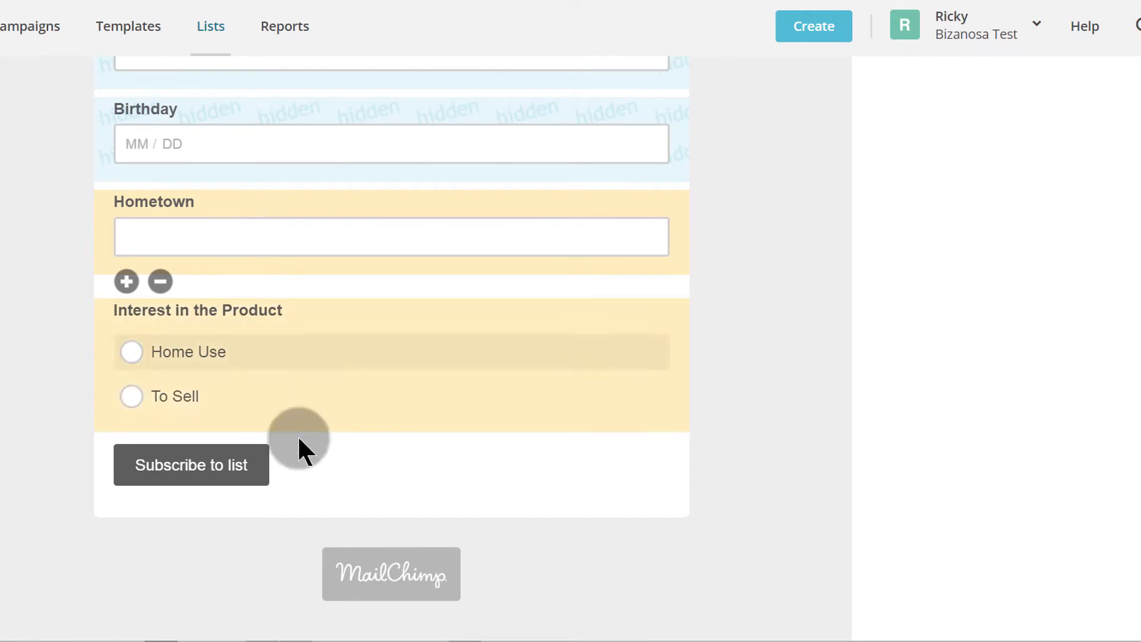
{"action": "scroll", "coordinate": [1111, 269], "scroll_direction": "up", "scroll_amount": 15}
{"action": "scroll", "coordinate": [1028, 398], "scroll_direction": "down", "scroll_amount": 5}
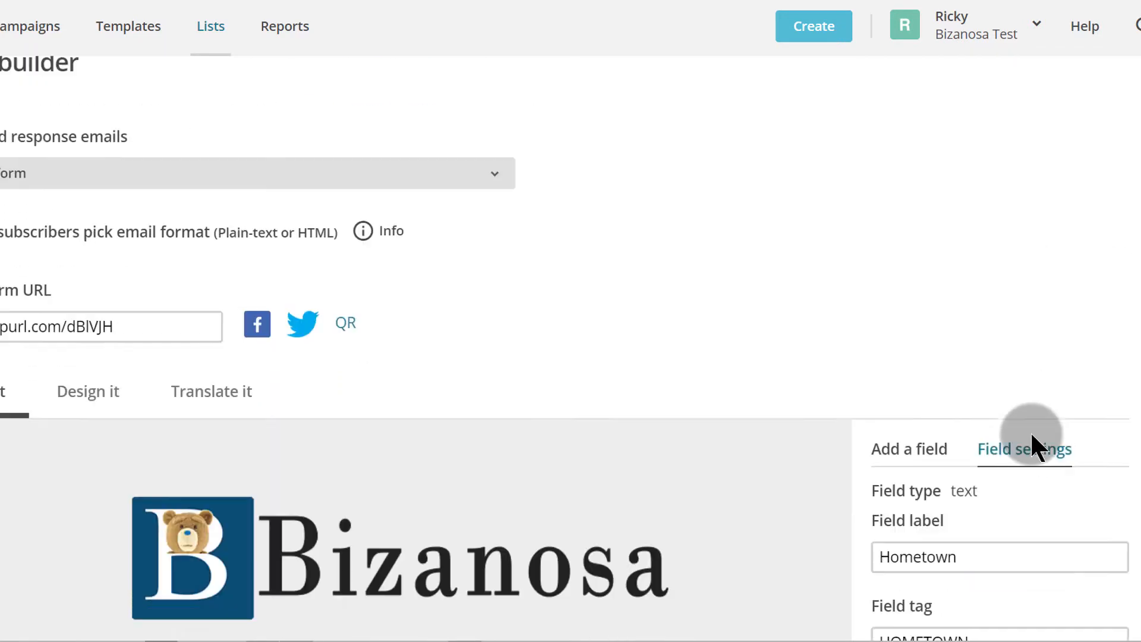
{"action": "left_click", "coordinate": [903, 306]}
{"action": "scroll", "coordinate": [832, 318], "scroll_direction": "down", "scroll_amount": 3}
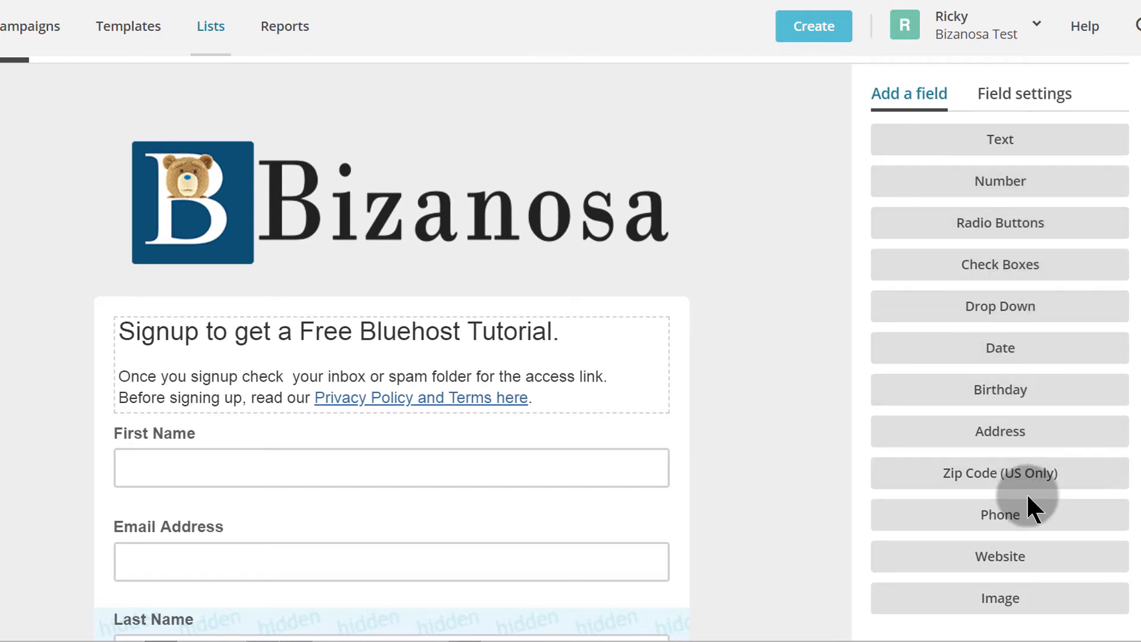
{"action": "scroll", "coordinate": [1031, 469], "scroll_direction": "down", "scroll_amount": 2}
{"action": "scroll", "coordinate": [1030, 469], "scroll_direction": "down", "scroll_amount": 10}
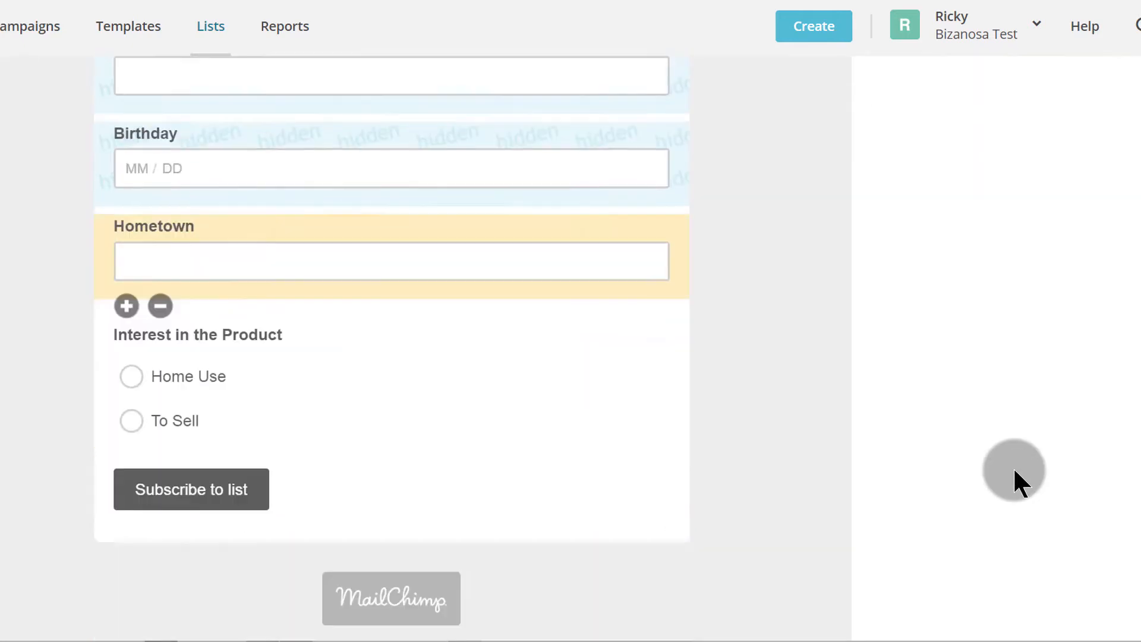
{"action": "scroll", "coordinate": [937, 348], "scroll_direction": "up", "scroll_amount": 15}
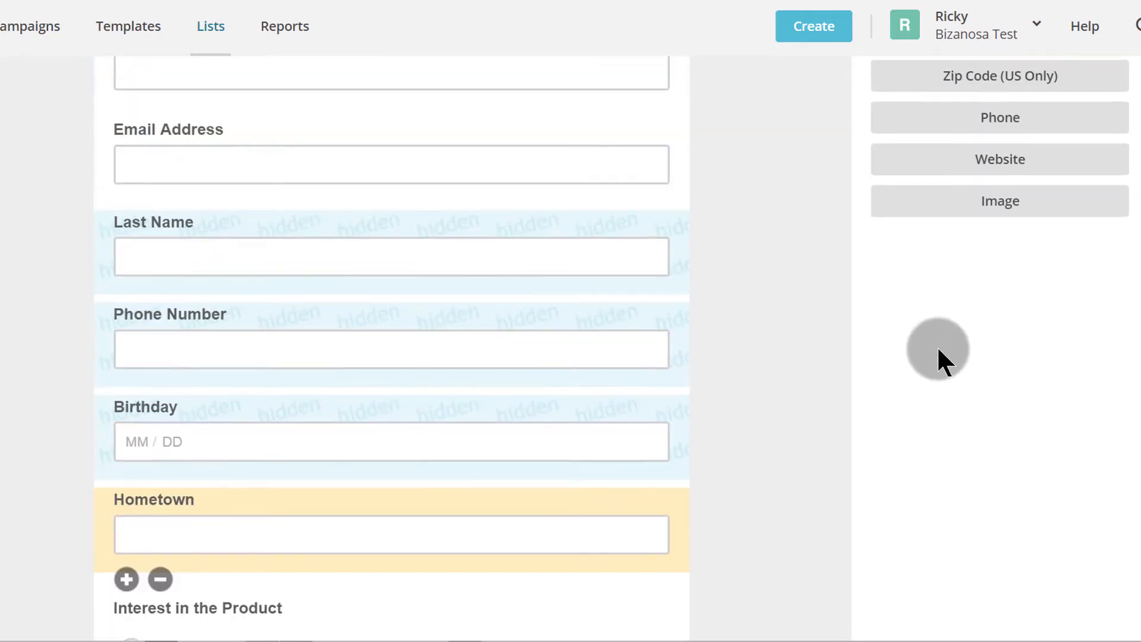
{"action": "scroll", "coordinate": [938, 352], "scroll_direction": "down", "scroll_amount": 4}
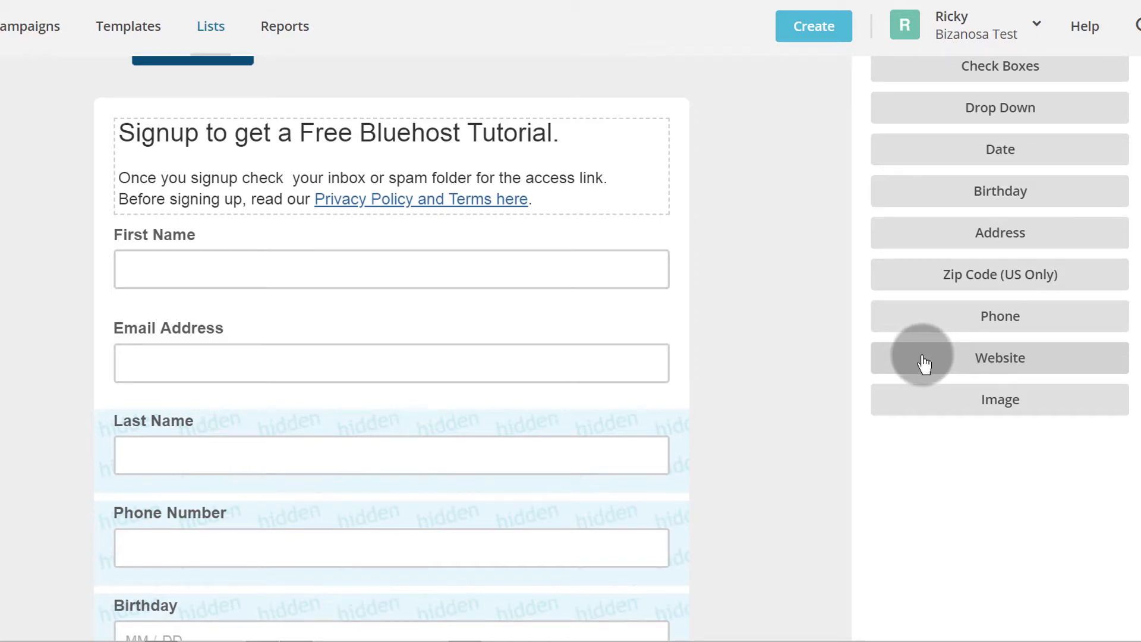
{"action": "scroll", "coordinate": [924, 364], "scroll_direction": "down", "scroll_amount": 3}
{"action": "scroll", "coordinate": [922, 366], "scroll_direction": "up", "scroll_amount": 2}
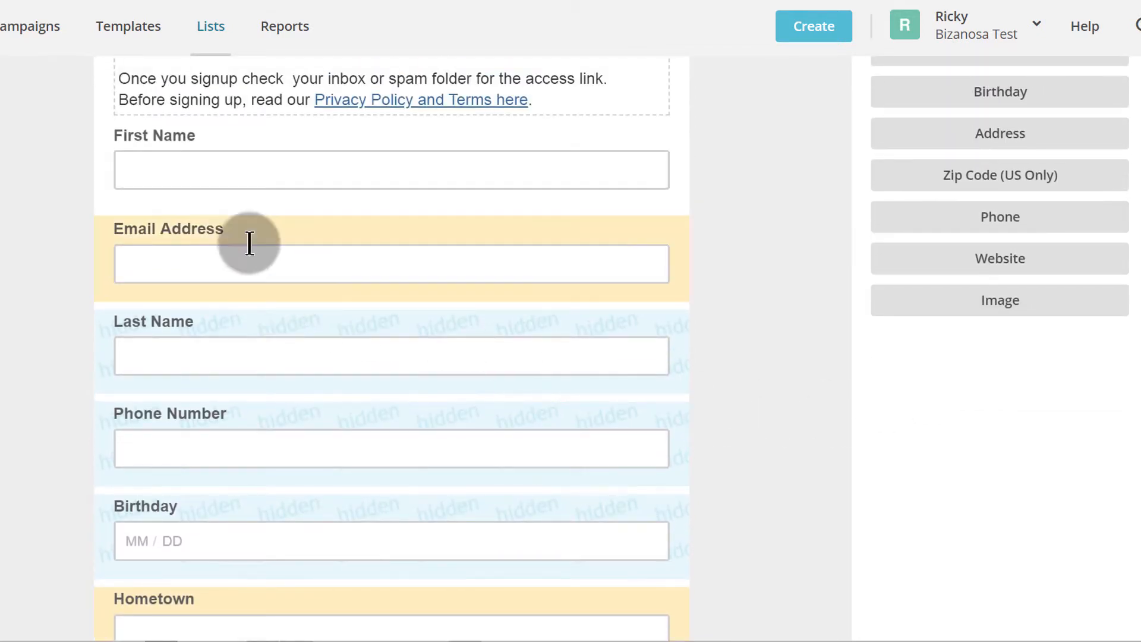
- Show the Email Address field's settings and look over the form down to its subscribe button
{"action": "left_click", "coordinate": [193, 261]}
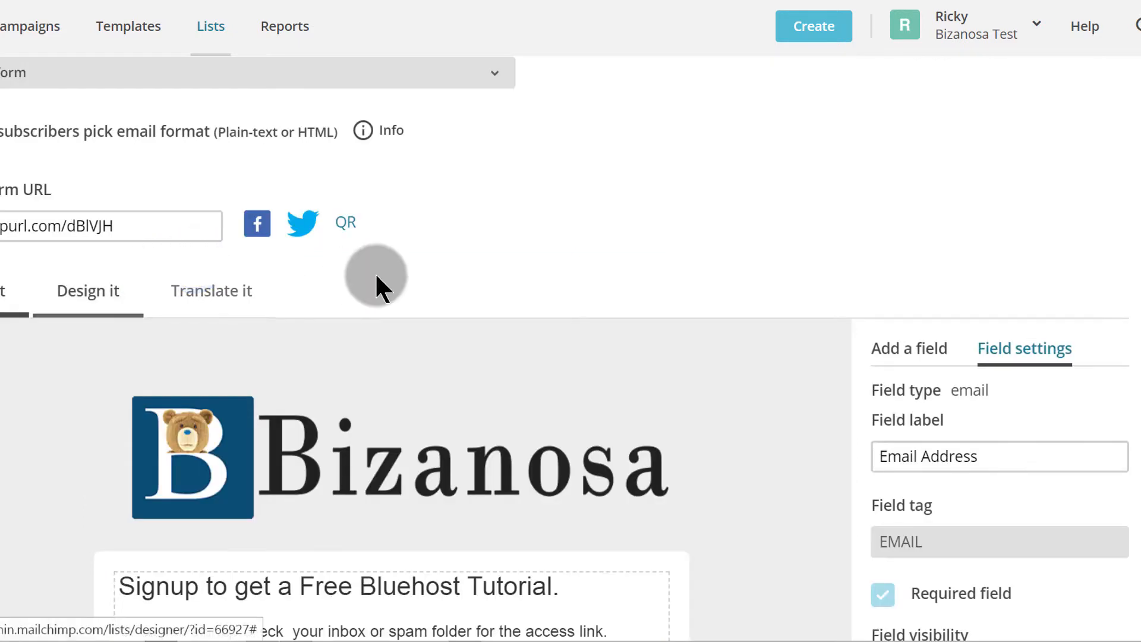
{"action": "scroll", "coordinate": [606, 249], "scroll_direction": "down", "scroll_amount": 15}
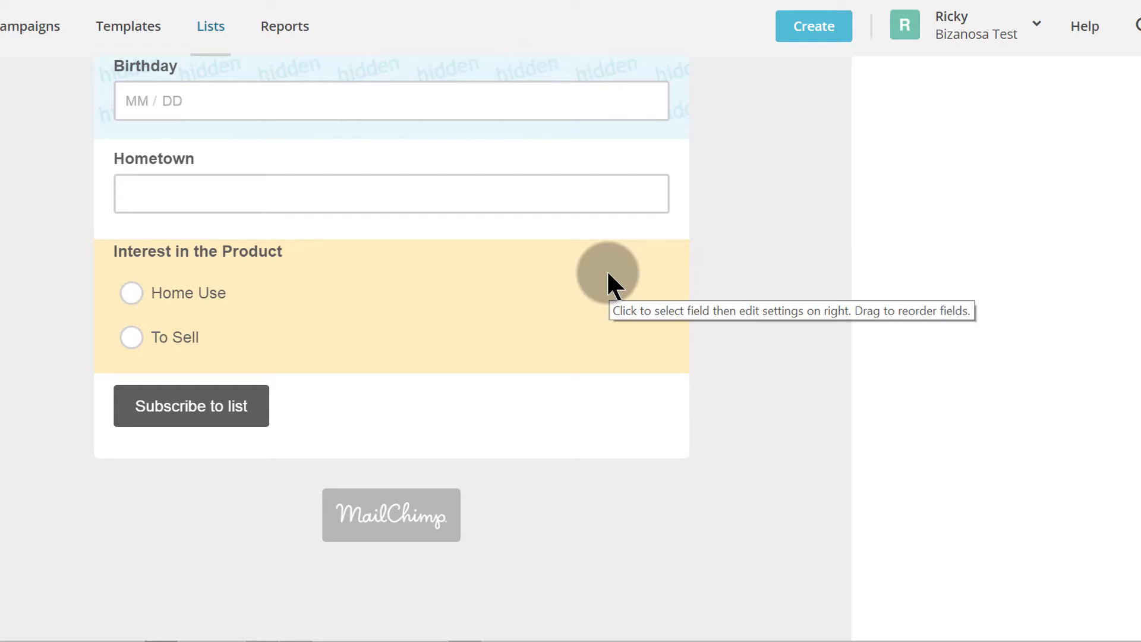
{"action": "scroll", "coordinate": [795, 332], "scroll_direction": "up", "scroll_amount": 5}
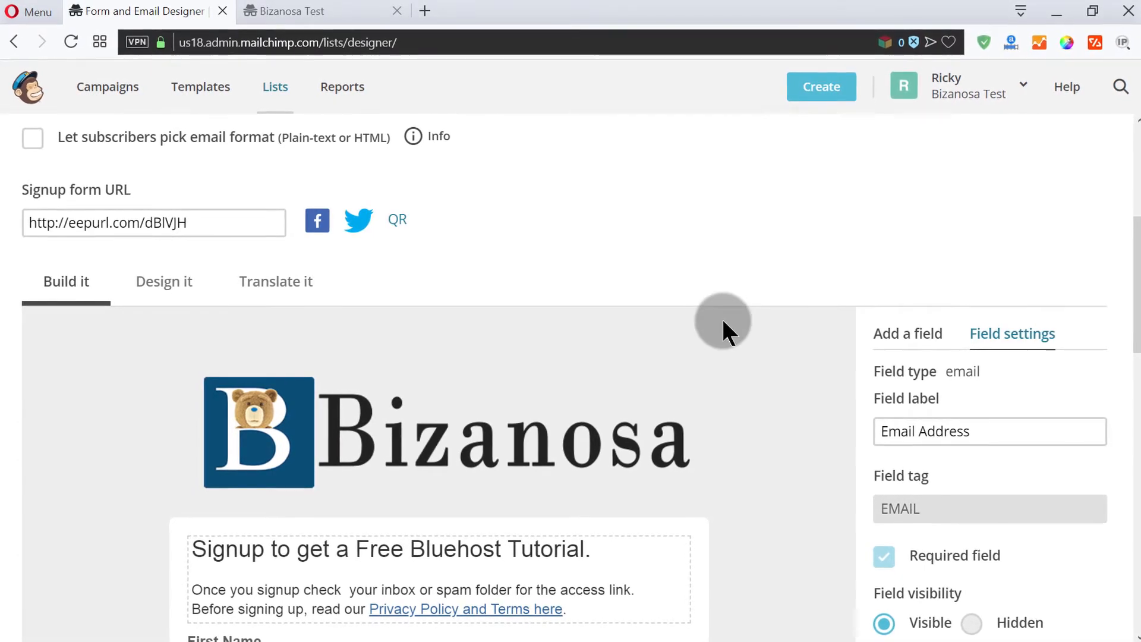
{"action": "scroll", "coordinate": [723, 315], "scroll_direction": "down", "scroll_amount": 5}
{"action": "scroll", "coordinate": [725, 315], "scroll_direction": "down", "scroll_amount": 10}
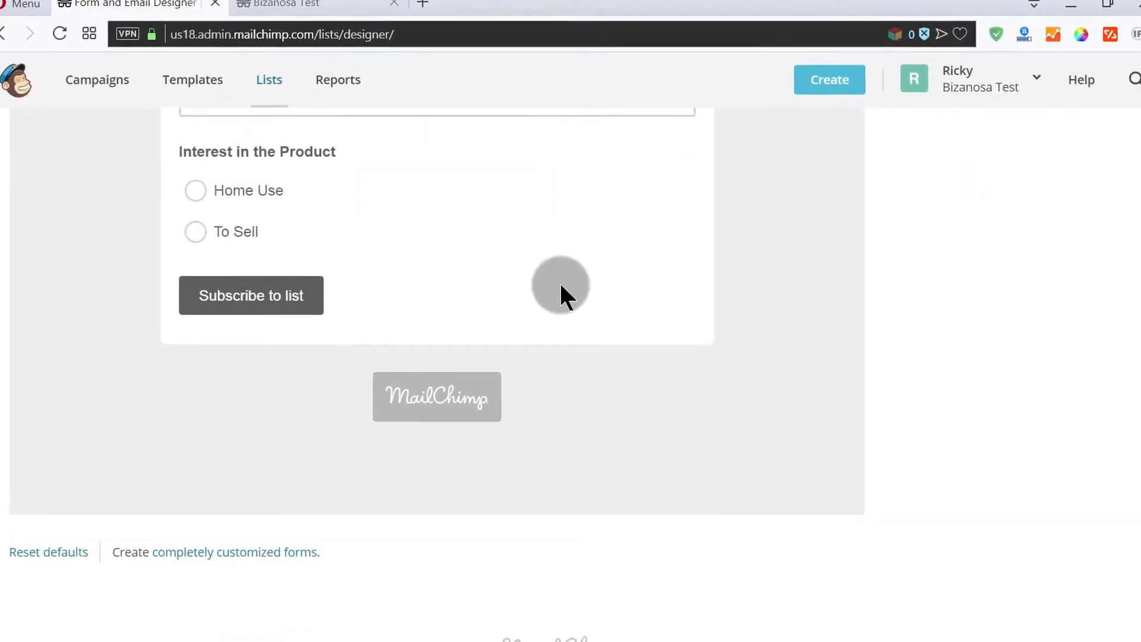
- Delete the Hometown field from the signup form and confirm the deletion
{"action": "scroll", "coordinate": [560, 285], "scroll_direction": "up", "scroll_amount": 5}
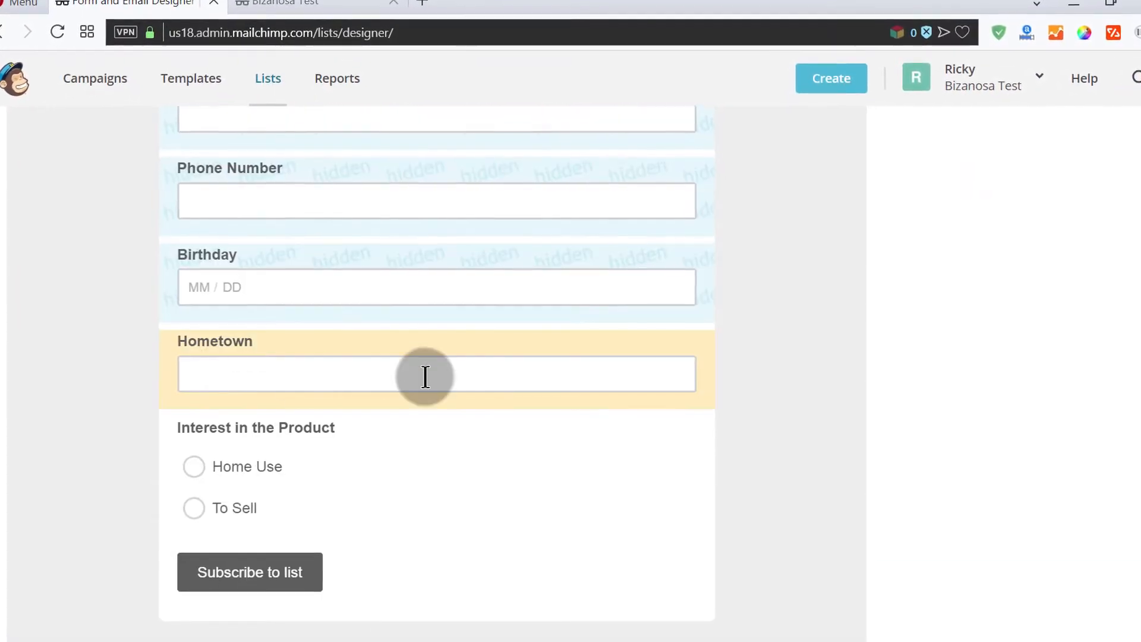
{"action": "left_click", "coordinate": [332, 346]}
{"action": "left_click", "coordinate": [216, 417]}
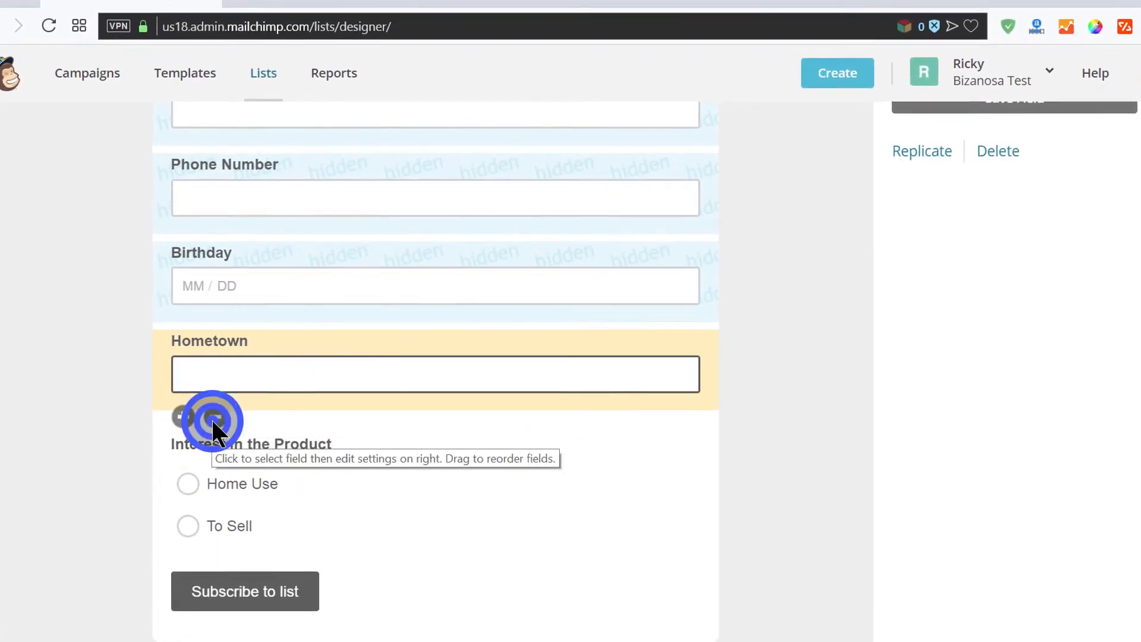
{"action": "left_click", "coordinate": [409, 375]}
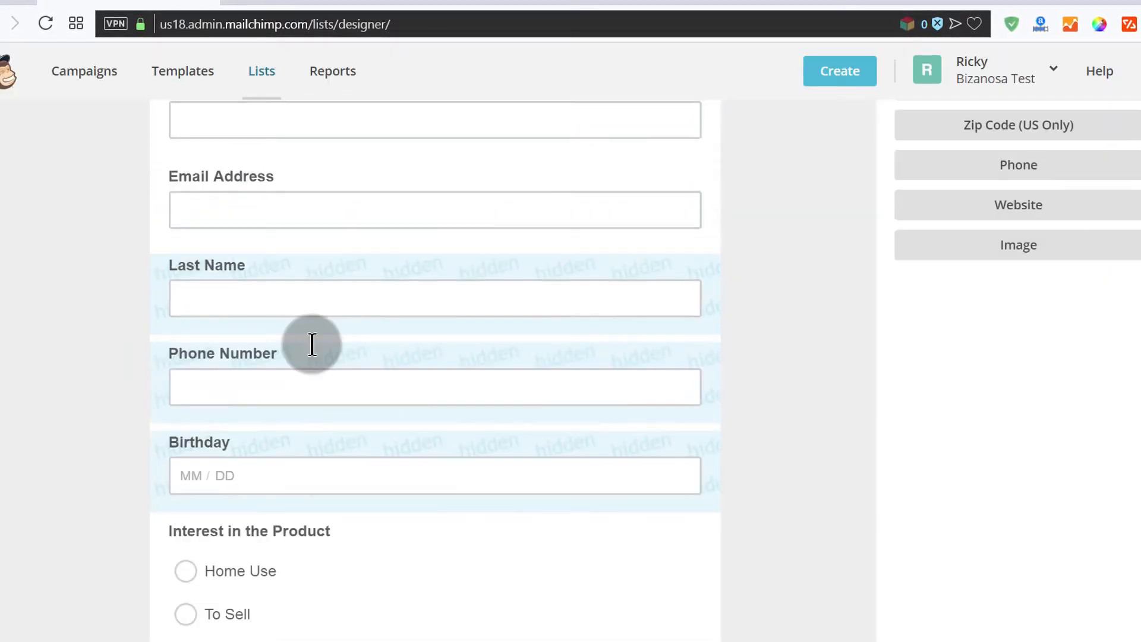
- Delete the hidden Birthday field from the signup form, entering DELETE to confirm
{"action": "scroll", "coordinate": [273, 321], "scroll_direction": "down", "scroll_amount": 3}
{"action": "left_click", "coordinate": [346, 253]}
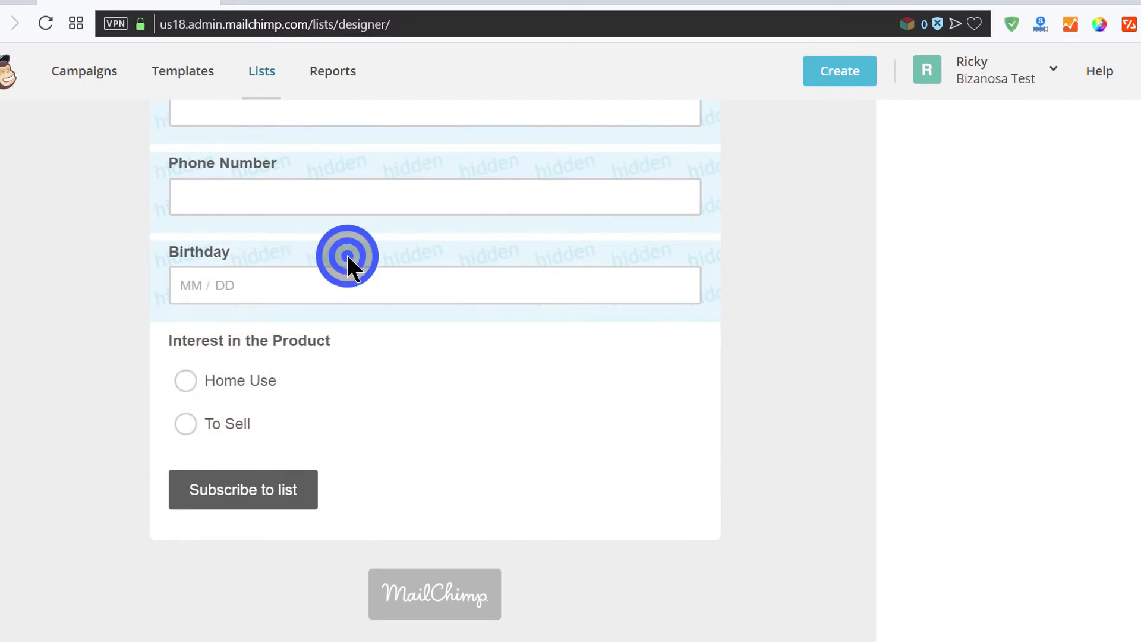
{"action": "left_click", "coordinate": [215, 323]}
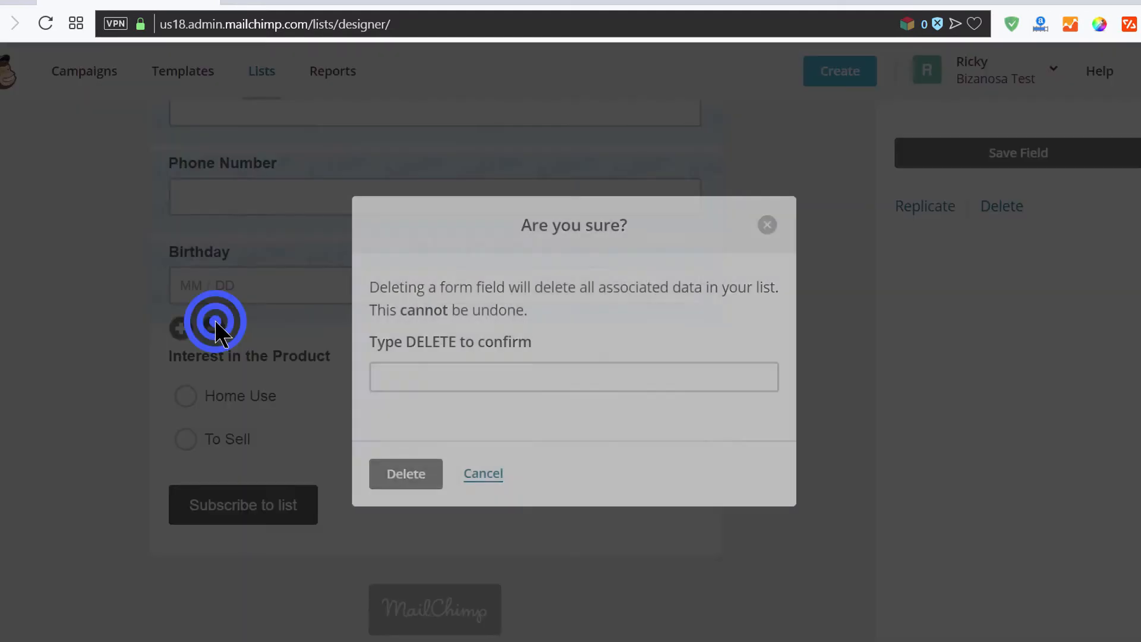
{"action": "right_click", "coordinate": [408, 372]}
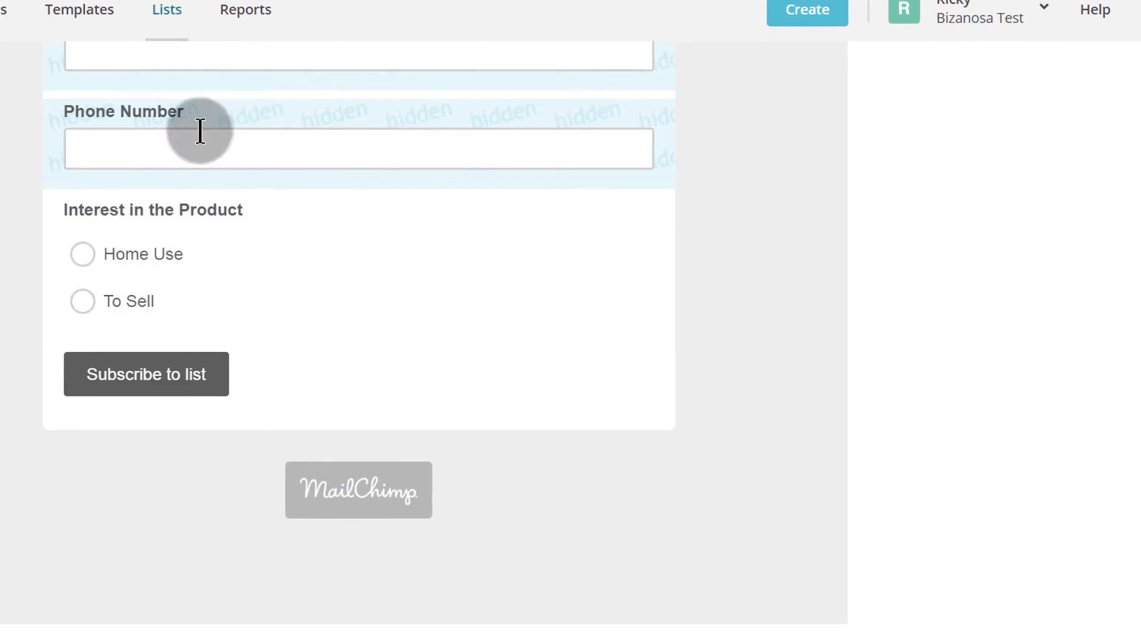
- Set the hidden Phone Number field's visibility to Visible and save the field
{"action": "left_click", "coordinate": [199, 125]}
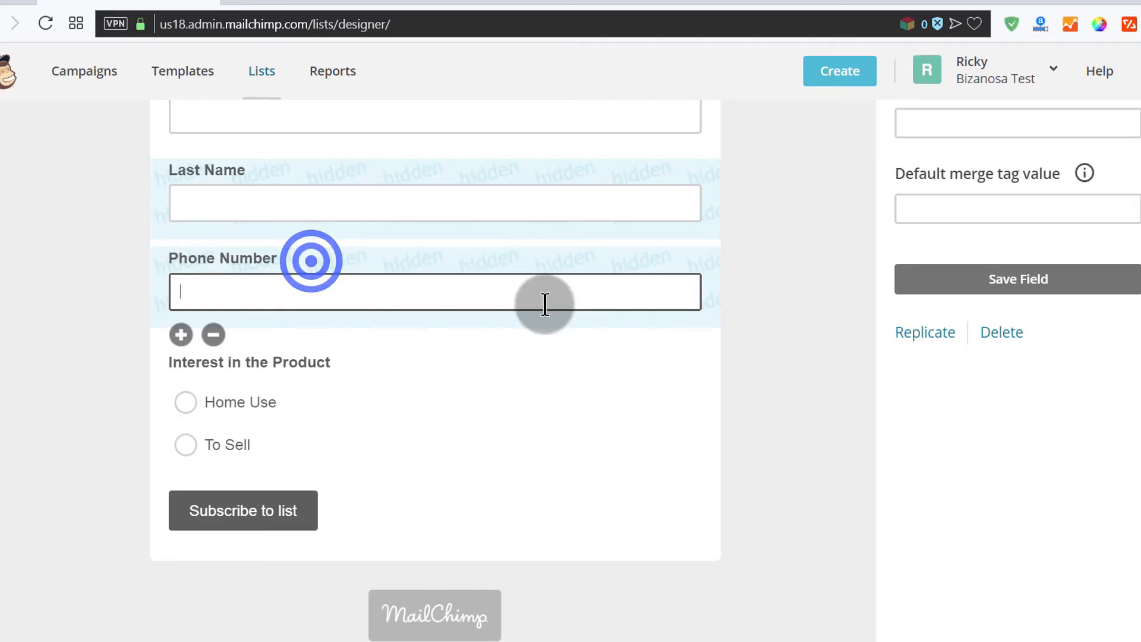
{"action": "scroll", "coordinate": [543, 304], "scroll_direction": "up", "scroll_amount": 5}
{"action": "left_click", "coordinate": [910, 344]}
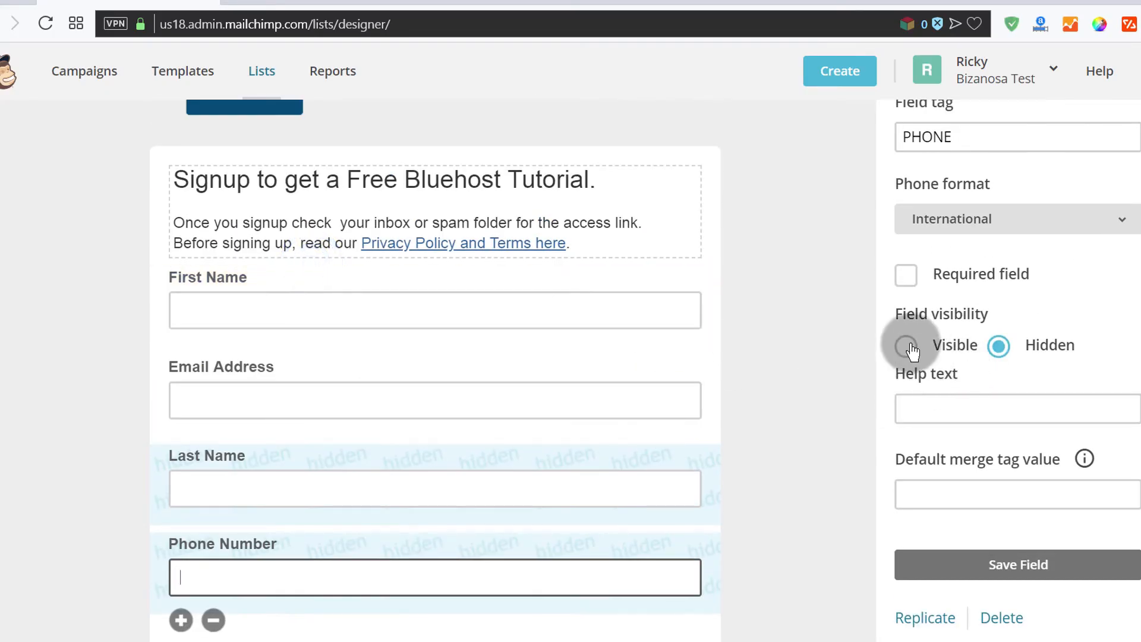
{"action": "scroll", "coordinate": [437, 434], "scroll_direction": "down", "scroll_amount": 2}
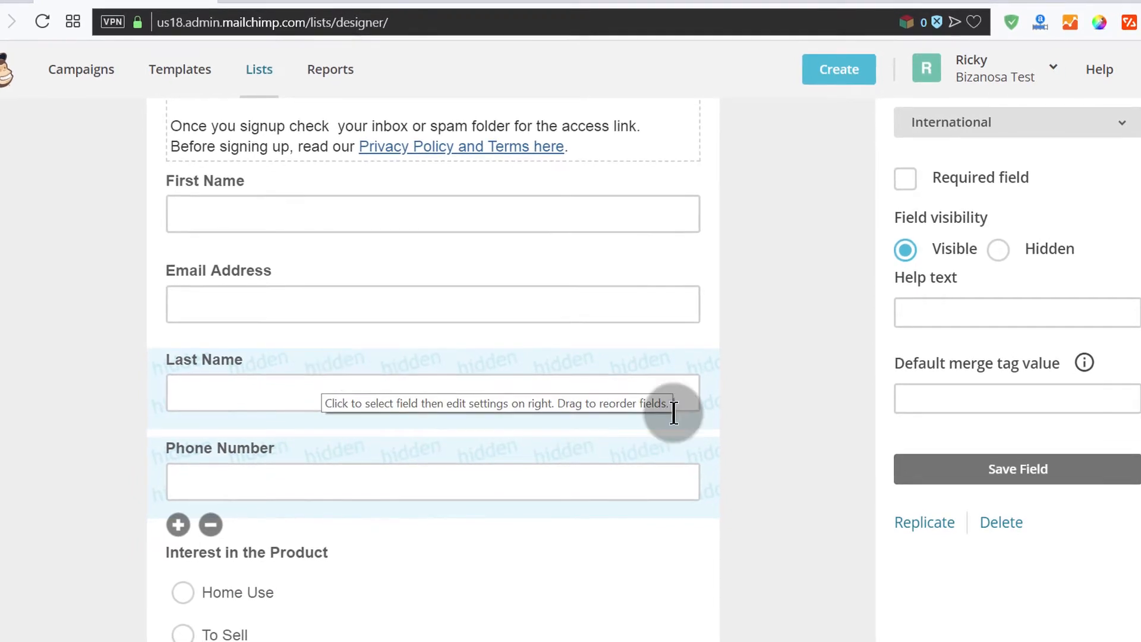
{"action": "scroll", "coordinate": [690, 423], "scroll_direction": "down", "scroll_amount": 2}
{"action": "scroll", "coordinate": [692, 424], "scroll_direction": "down", "scroll_amount": 2}
{"action": "left_click", "coordinate": [988, 274]}
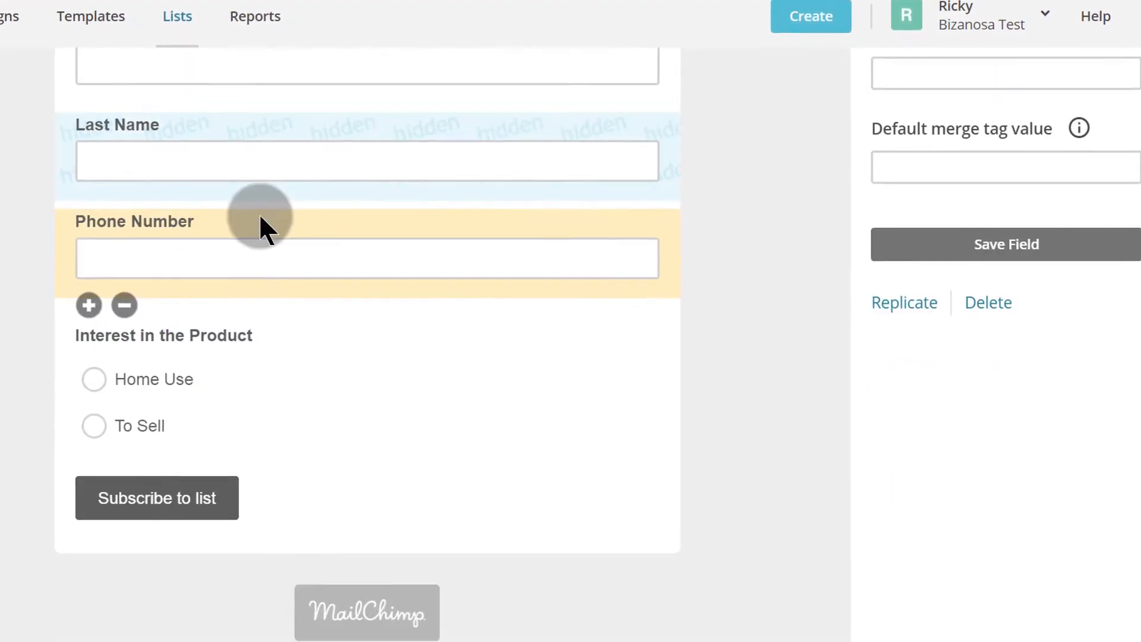
- Bring back the list of addable field types and review the form from its logo down to the Interest in the Product options
{"action": "scroll", "coordinate": [536, 416], "scroll_direction": "up", "scroll_amount": 10}
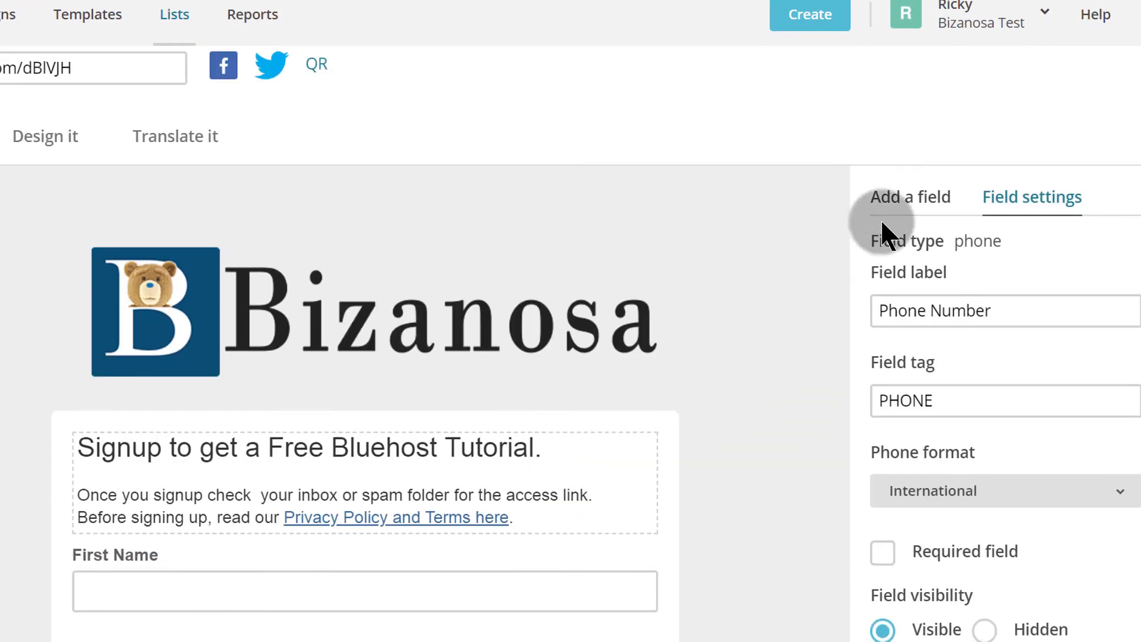
{"action": "left_click", "coordinate": [893, 193]}
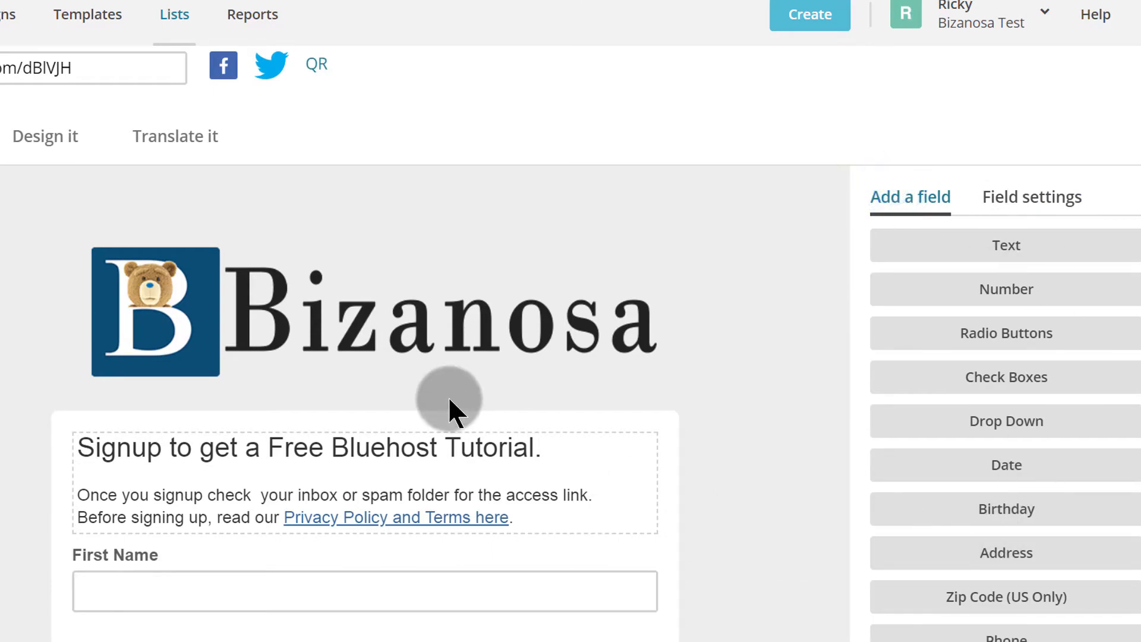
{"action": "scroll", "coordinate": [448, 398], "scroll_direction": "down", "scroll_amount": 6}
{"action": "scroll", "coordinate": [447, 394], "scroll_direction": "down", "scroll_amount": 5}
{"action": "scroll", "coordinate": [445, 382], "scroll_direction": "up", "scroll_amount": 7}
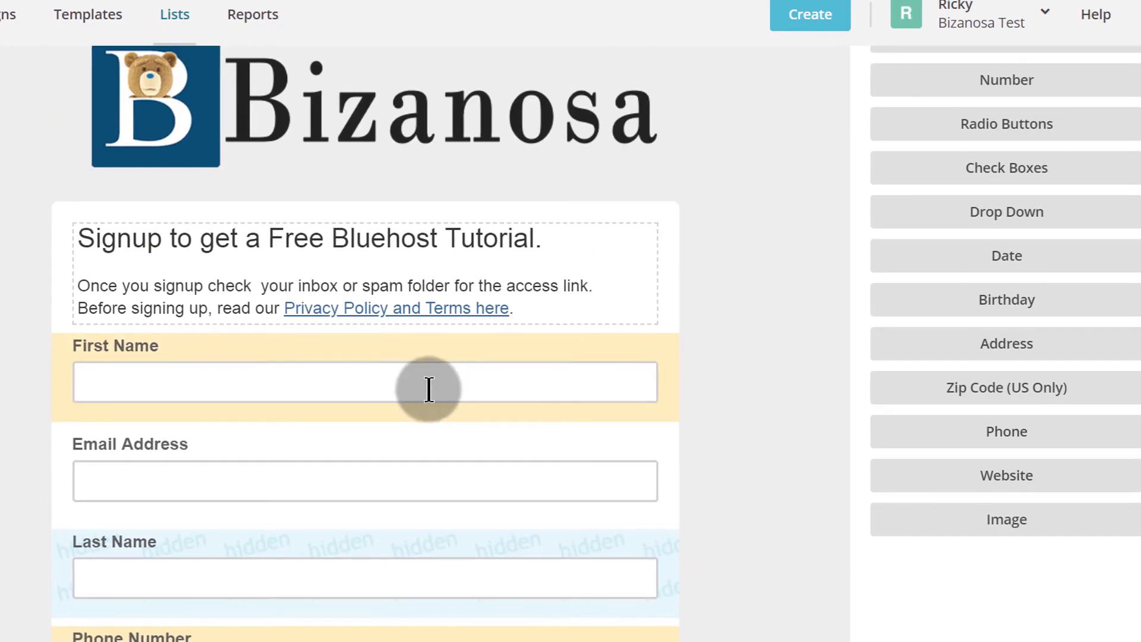
{"action": "scroll", "coordinate": [427, 388], "scroll_direction": "up", "scroll_amount": 4}
{"action": "scroll", "coordinate": [420, 394], "scroll_direction": "up", "scroll_amount": 3}
{"action": "scroll", "coordinate": [351, 491], "scroll_direction": "down", "scroll_amount": 7}
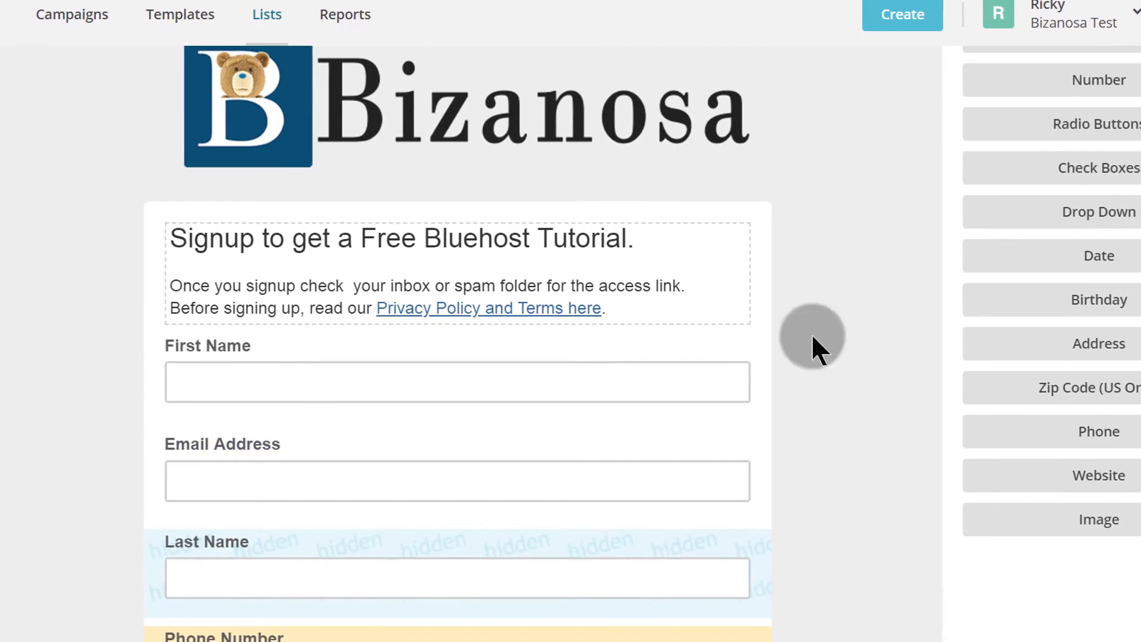
{"action": "scroll", "coordinate": [158, 400], "scroll_direction": "down", "scroll_amount": 5}
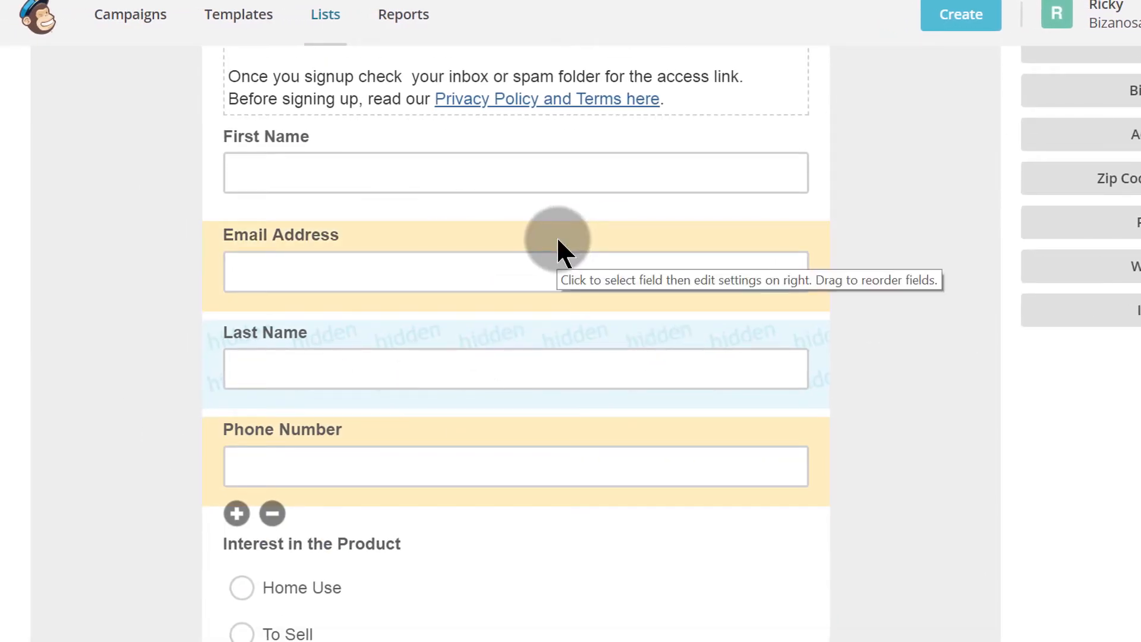
{"action": "scroll", "coordinate": [454, 341], "scroll_direction": "down", "scroll_amount": 5}
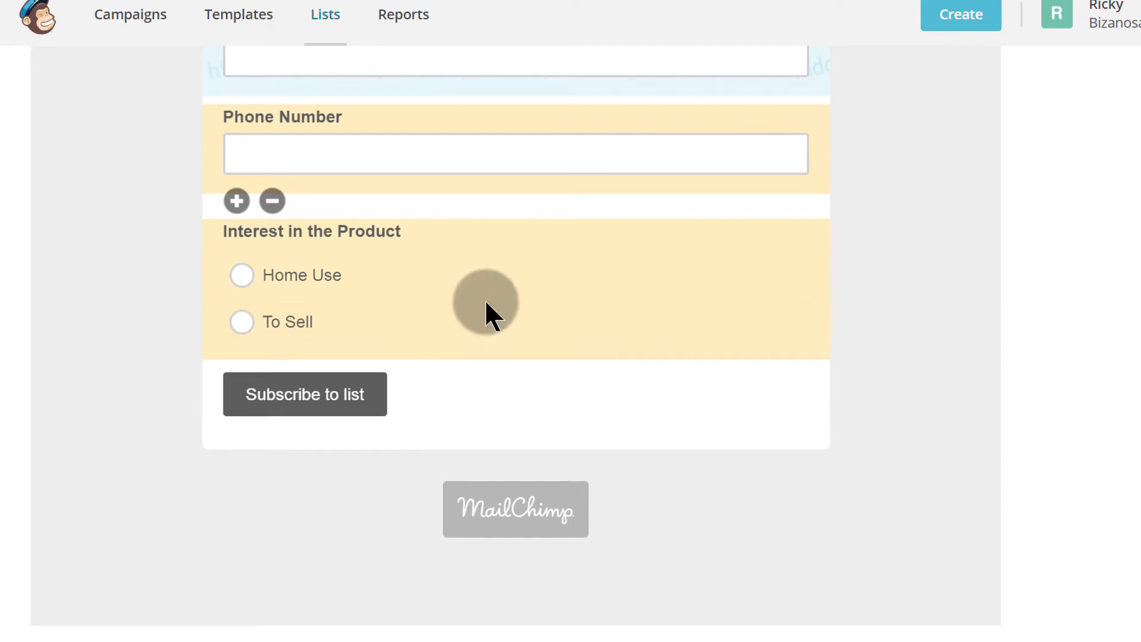
{"action": "scroll", "coordinate": [486, 306], "scroll_direction": "up", "scroll_amount": 9}
{"action": "scroll", "coordinate": [487, 309], "scroll_direction": "up", "scroll_amount": 5}
{"action": "mouse_move", "coordinate": [509, 394]}
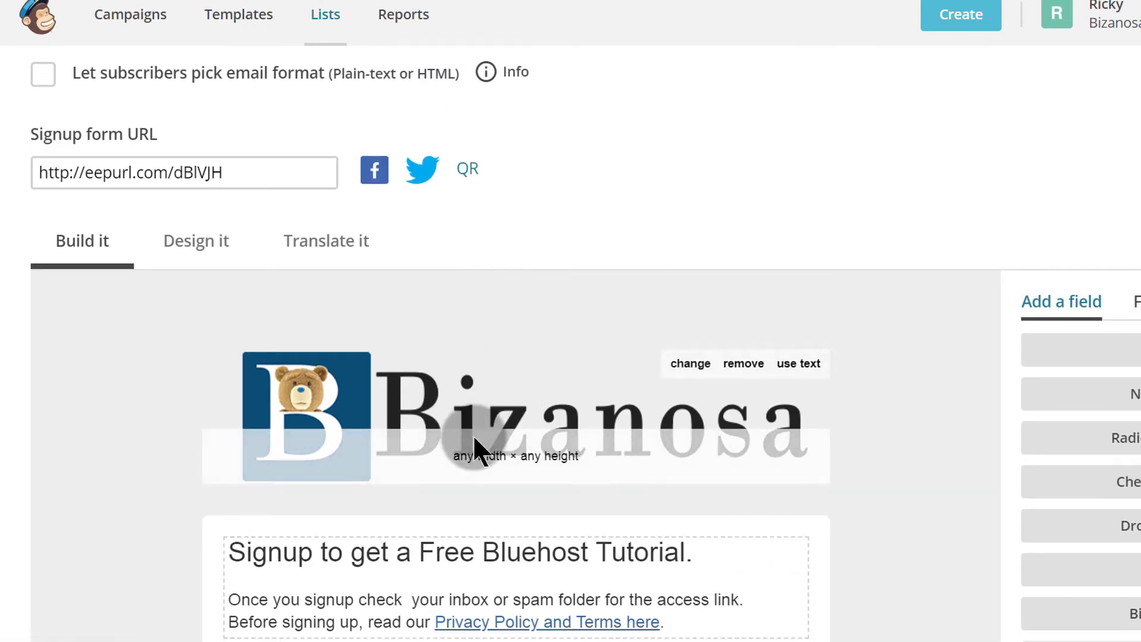
- Switch the form builder to its design settings and examine the Page and Body background options
{"action": "left_click", "coordinate": [187, 248]}
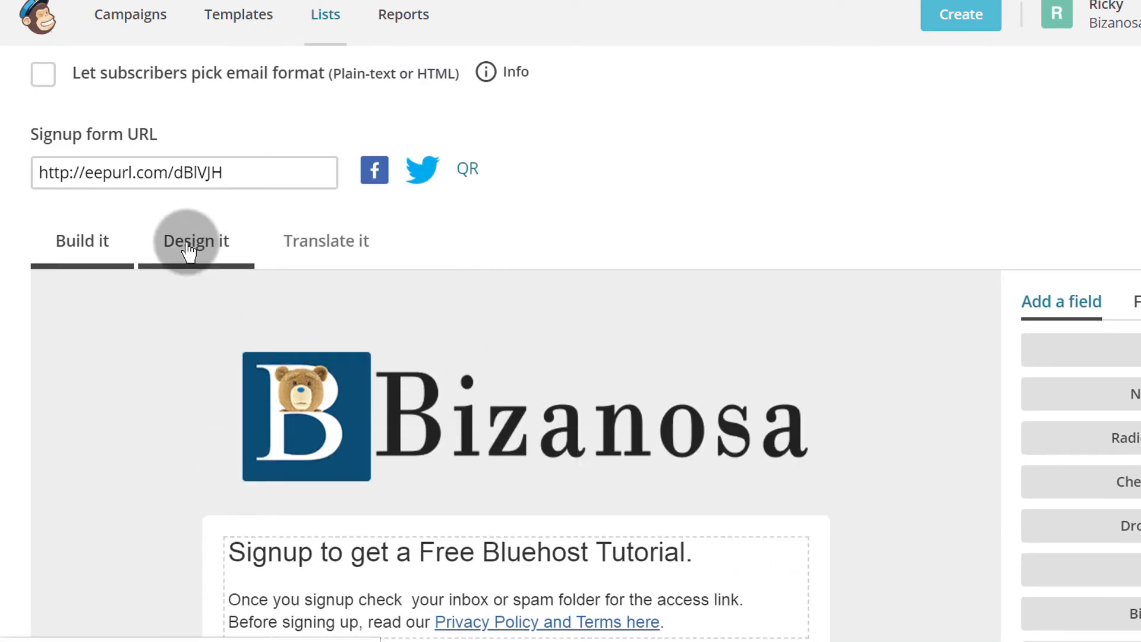
{"action": "left_click", "coordinate": [187, 249]}
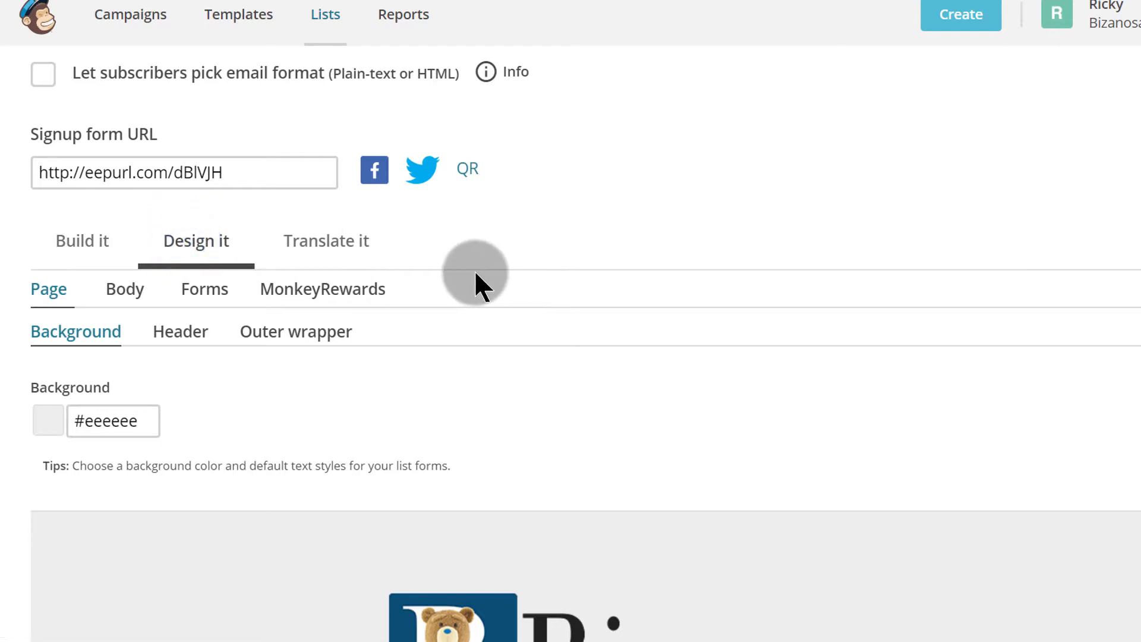
{"action": "scroll", "coordinate": [469, 226], "scroll_direction": "down", "scroll_amount": 2}
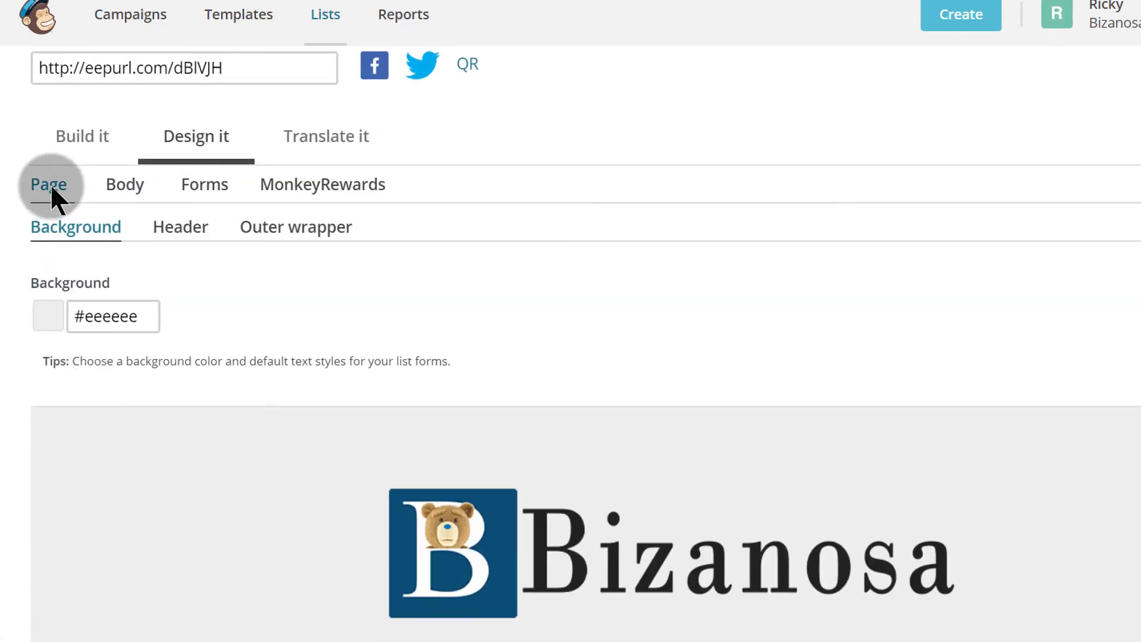
{"action": "scroll", "coordinate": [127, 344], "scroll_direction": "down", "scroll_amount": 4}
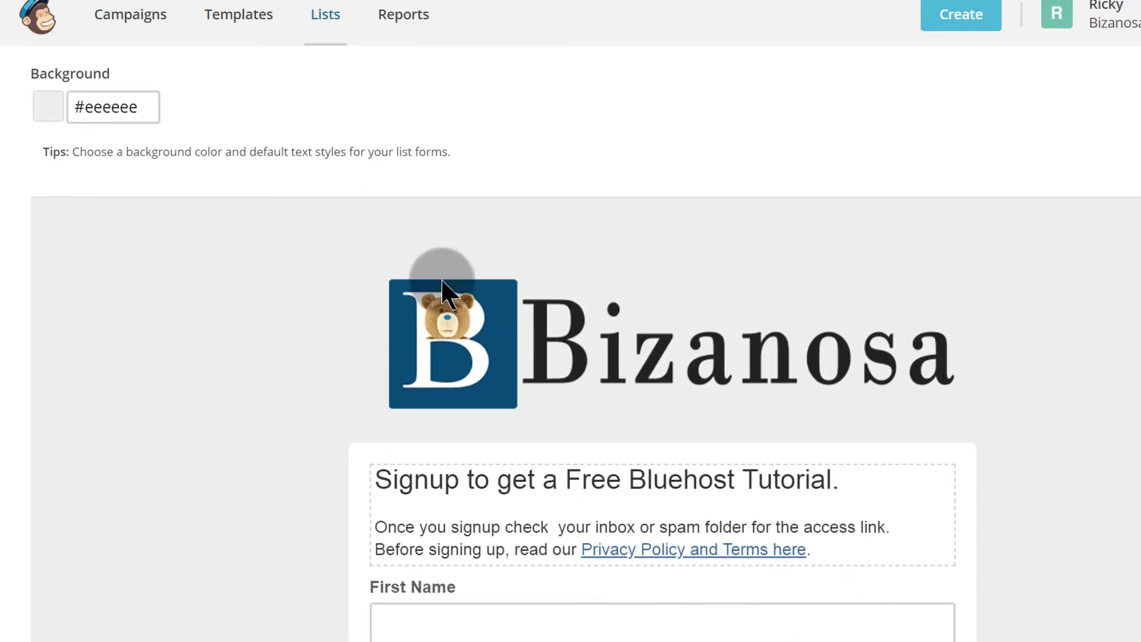
{"action": "scroll", "coordinate": [260, 354], "scroll_direction": "up", "scroll_amount": 6}
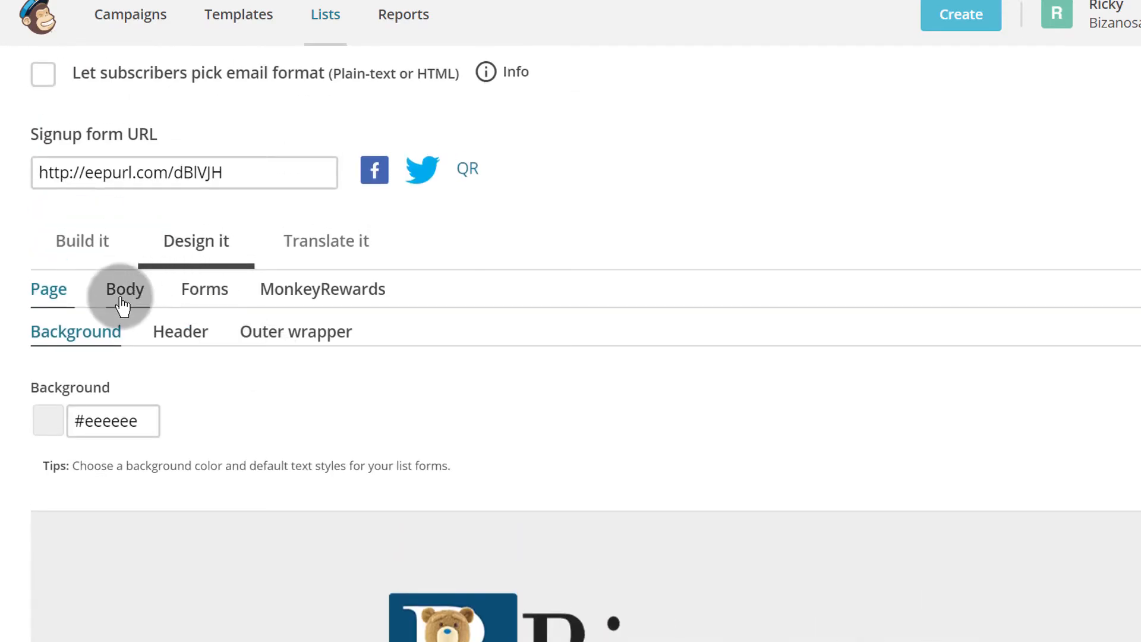
{"action": "left_click", "coordinate": [118, 300]}
{"action": "scroll", "coordinate": [285, 357], "scroll_direction": "down", "scroll_amount": 5}
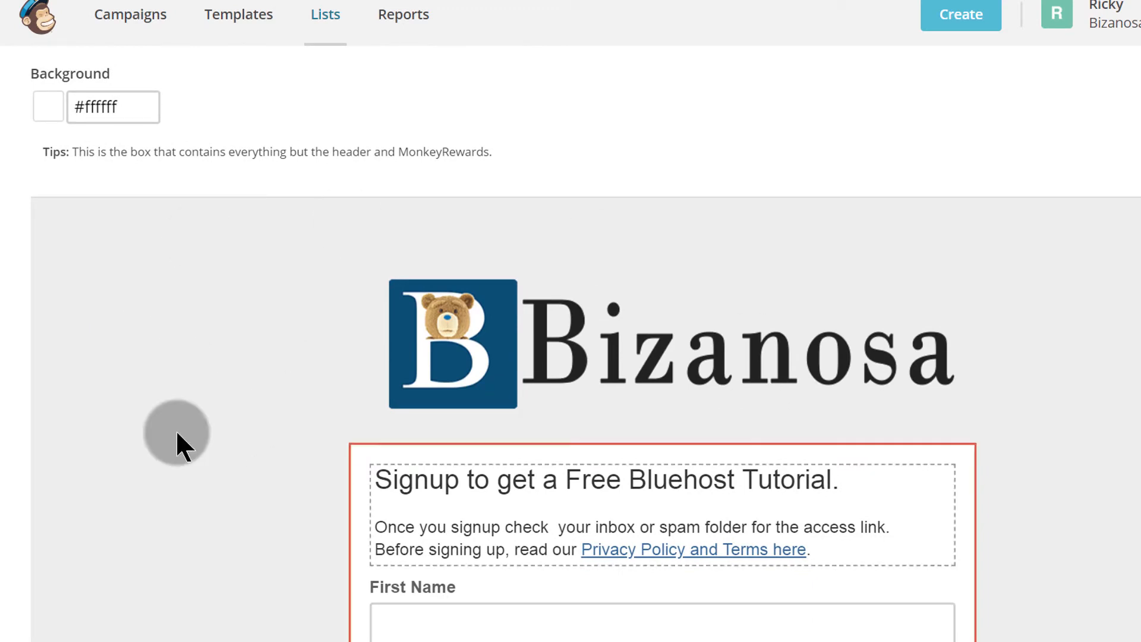
- Examine which part of the signup form the Body foreground background setting covers, from the logo down to the Subscribe to list button
{"action": "scroll", "coordinate": [199, 324], "scroll_direction": "up", "scroll_amount": 5}
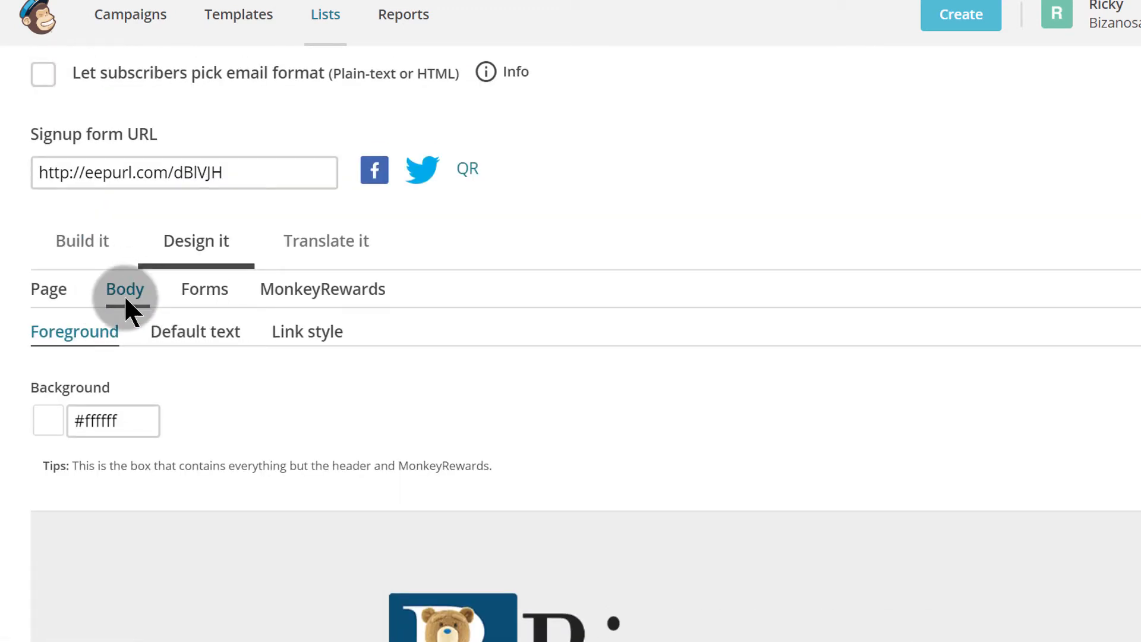
{"action": "scroll", "coordinate": [474, 395], "scroll_direction": "down", "scroll_amount": 8}
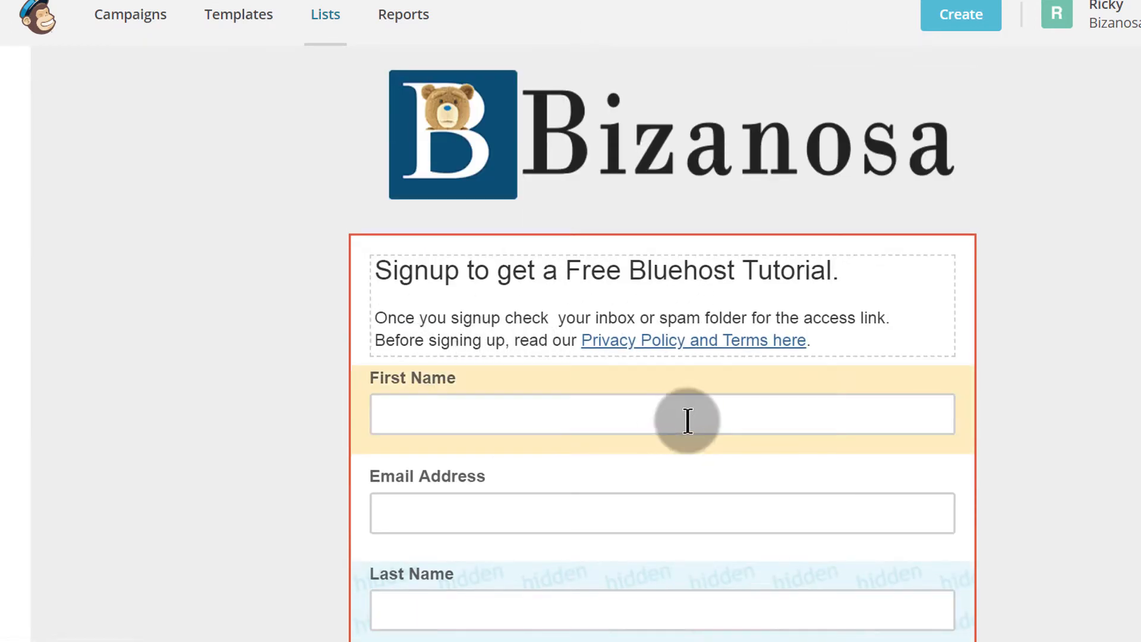
{"action": "scroll", "coordinate": [690, 357], "scroll_direction": "down", "scroll_amount": 5}
{"action": "scroll", "coordinate": [645, 310], "scroll_direction": "down", "scroll_amount": 5}
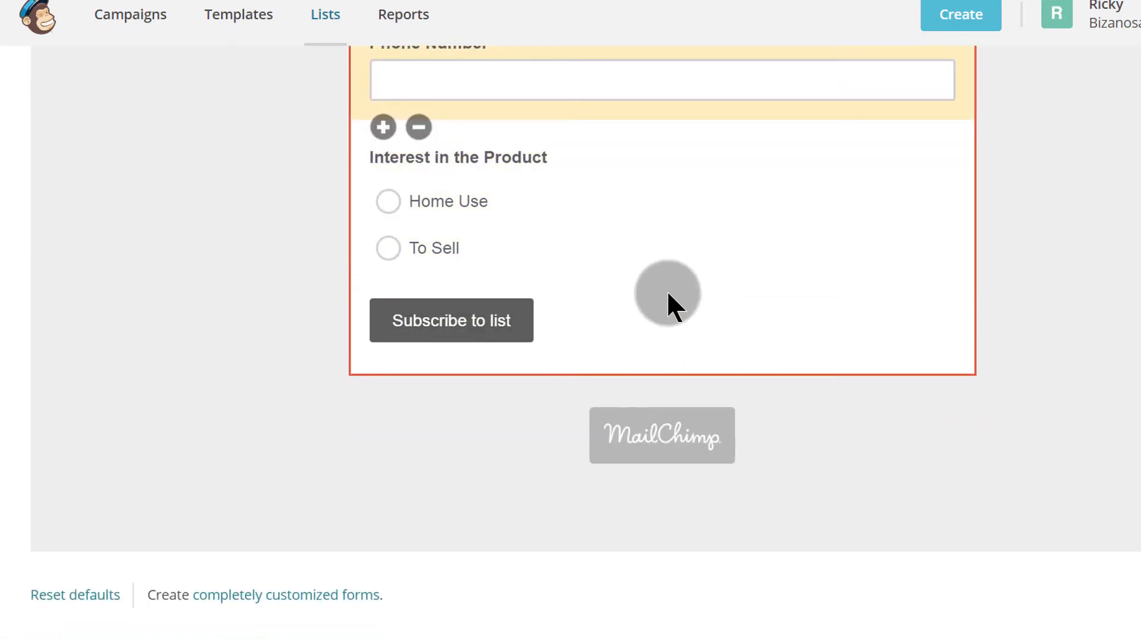
{"action": "scroll", "coordinate": [667, 290], "scroll_direction": "up", "scroll_amount": 15}
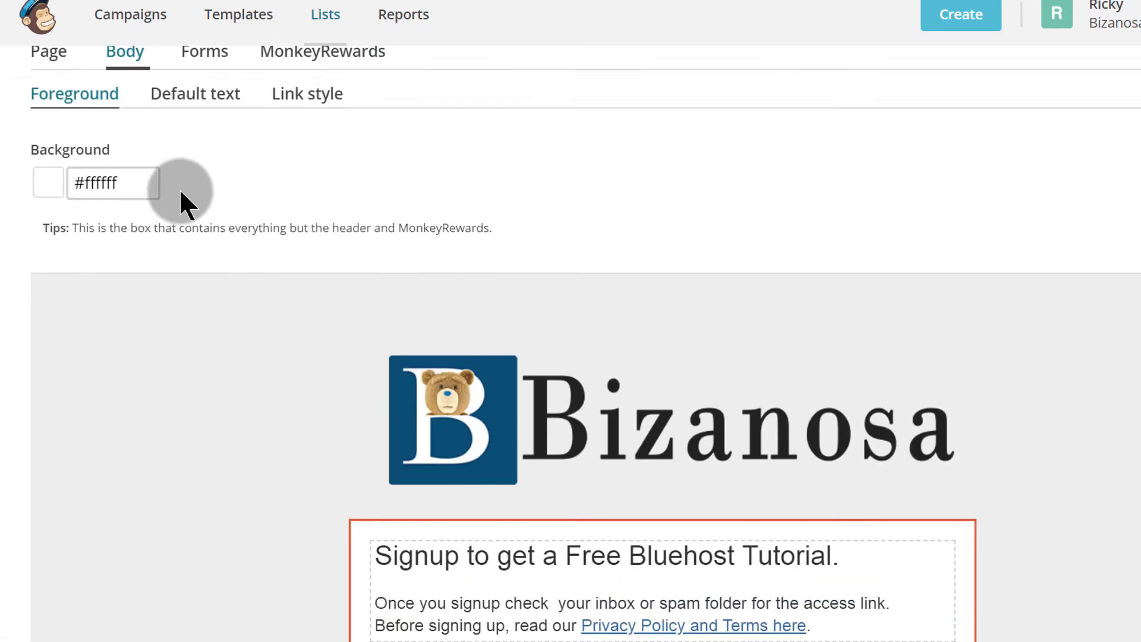
{"action": "scroll", "coordinate": [179, 187], "scroll_direction": "up", "scroll_amount": 4}
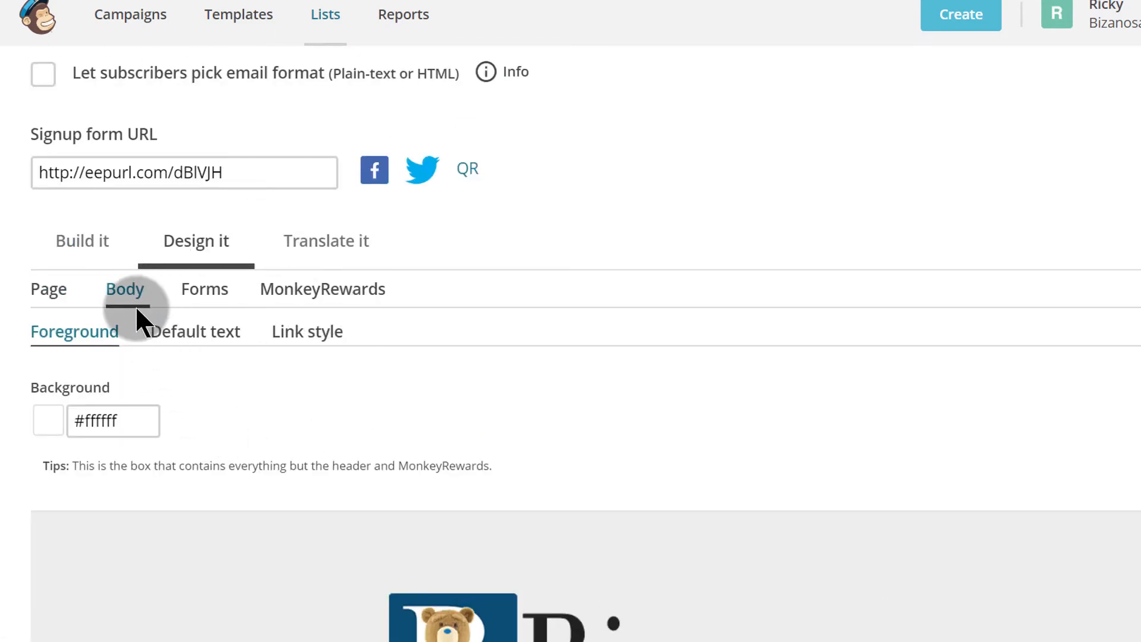
{"action": "left_click", "coordinate": [120, 287]}
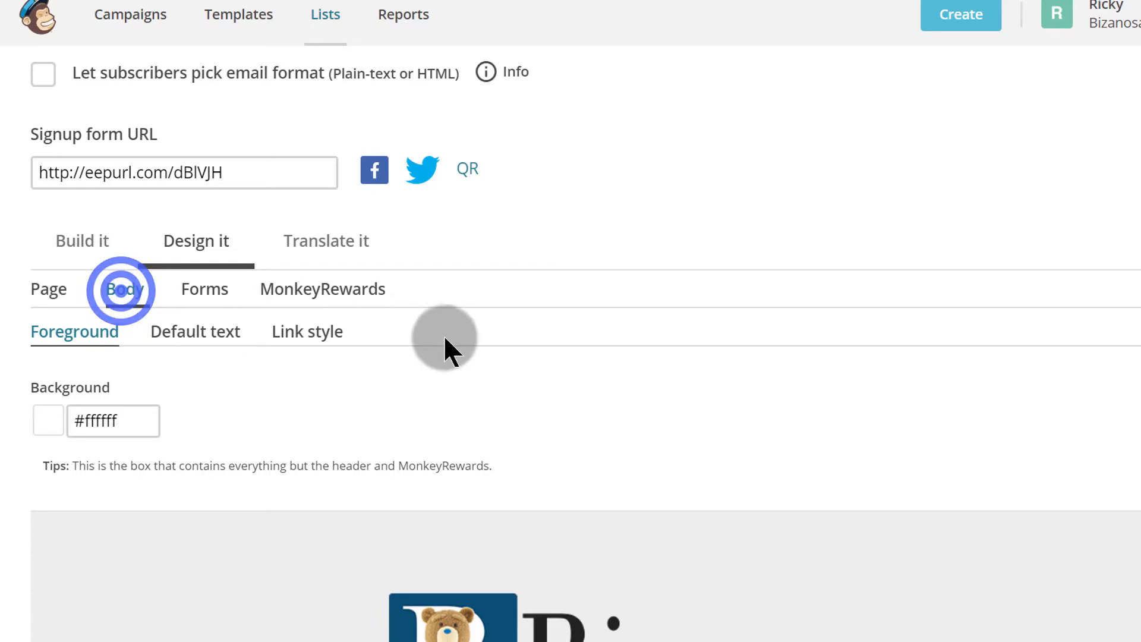
{"action": "scroll", "coordinate": [443, 334], "scroll_direction": "down", "scroll_amount": 9}
{"action": "scroll", "coordinate": [449, 340], "scroll_direction": "down", "scroll_amount": 3}
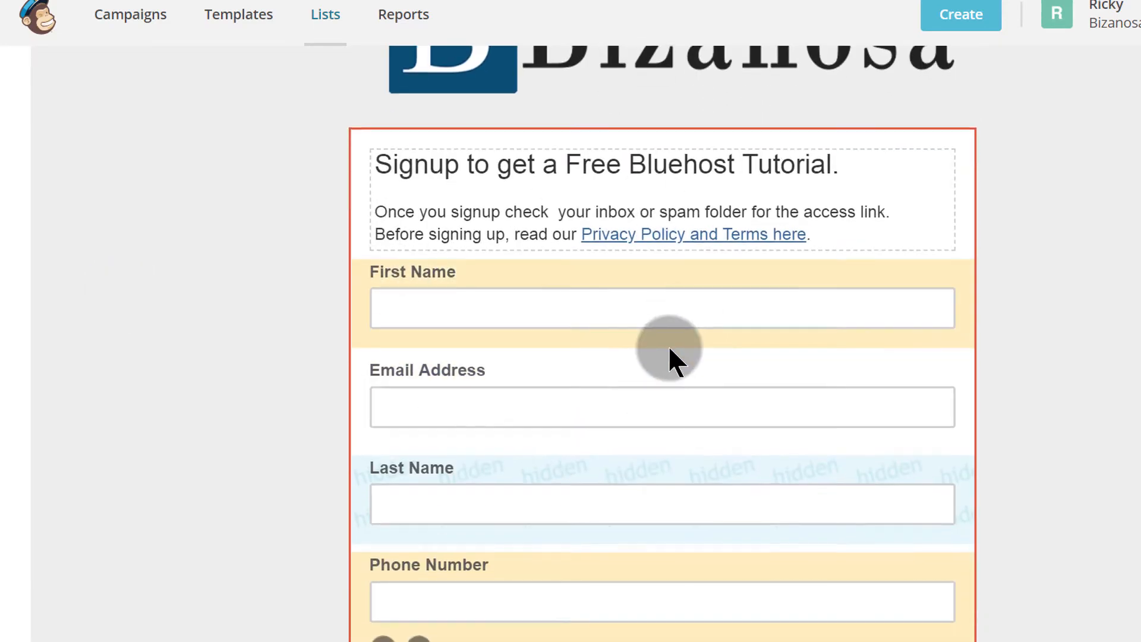
{"action": "scroll", "coordinate": [670, 359], "scroll_direction": "down", "scroll_amount": 5}
{"action": "scroll", "coordinate": [603, 359], "scroll_direction": "up", "scroll_amount": 5}
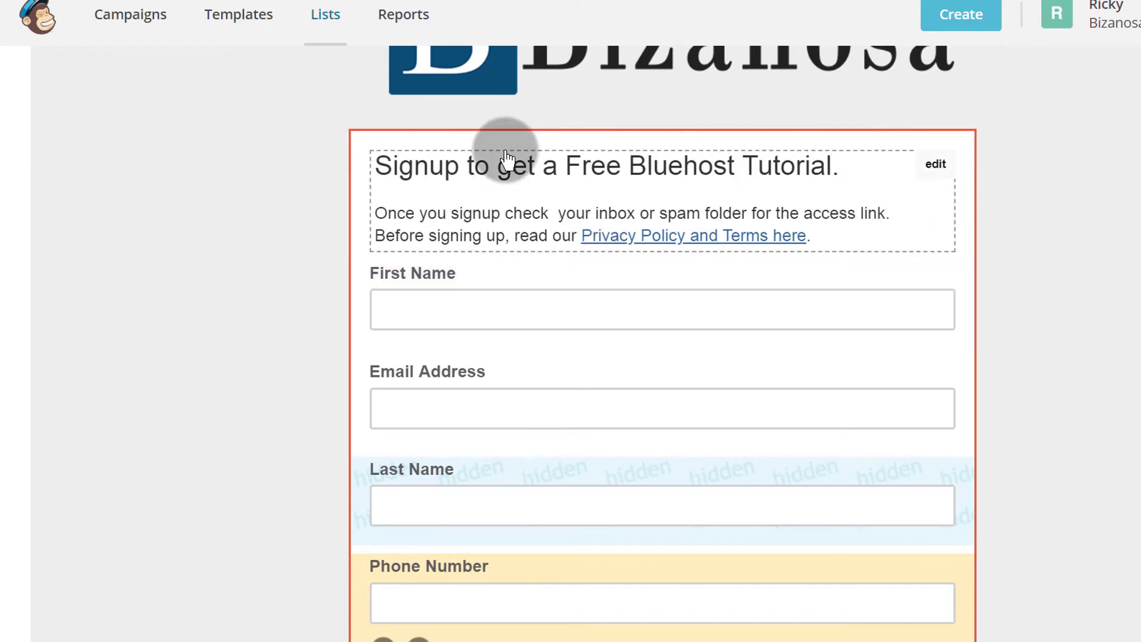
{"action": "scroll", "coordinate": [502, 155], "scroll_direction": "up", "scroll_amount": 8}
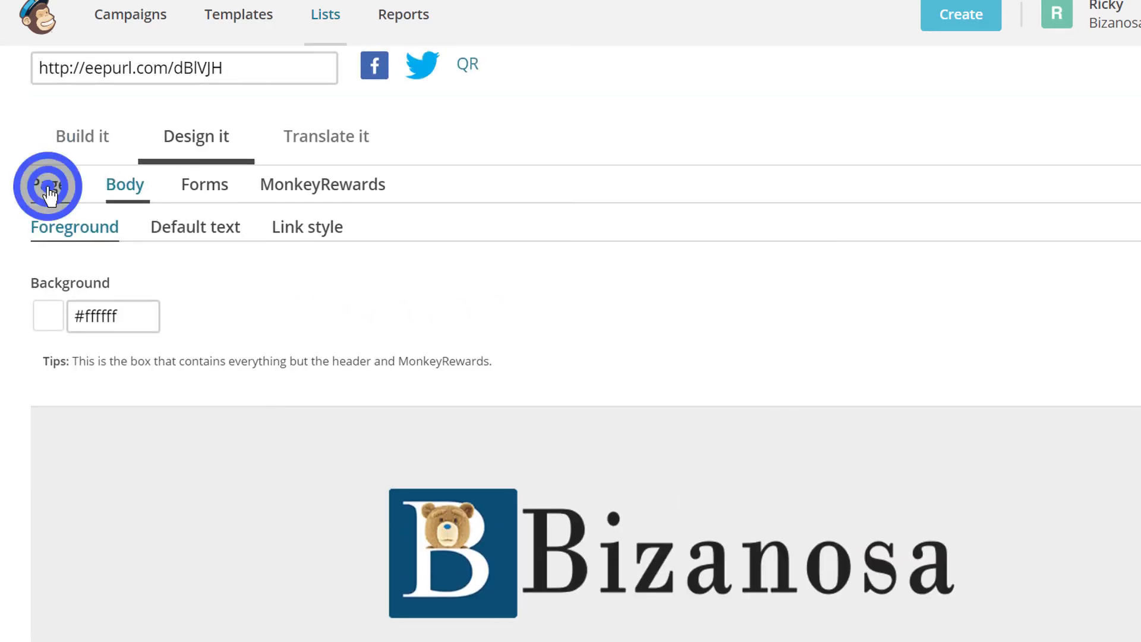
- Examine the Page background setting and the area around the form that it covers
{"action": "left_click", "coordinate": [49, 194]}
{"action": "scroll", "coordinate": [697, 395], "scroll_direction": "down", "scroll_amount": 5}
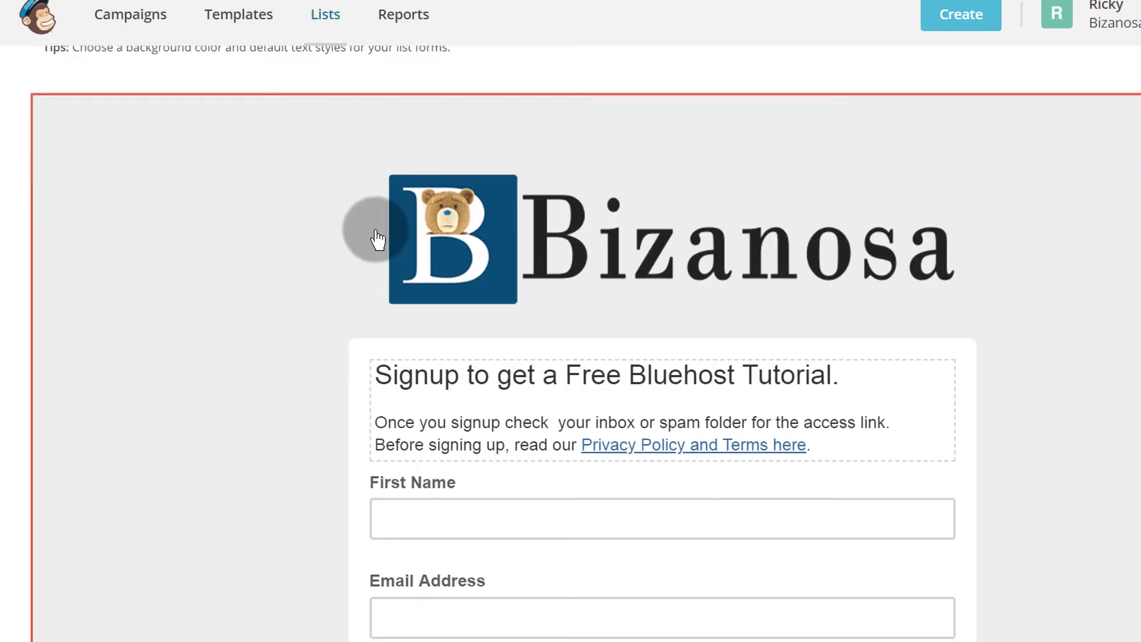
{"action": "scroll", "coordinate": [700, 344], "scroll_direction": "down", "scroll_amount": 9}
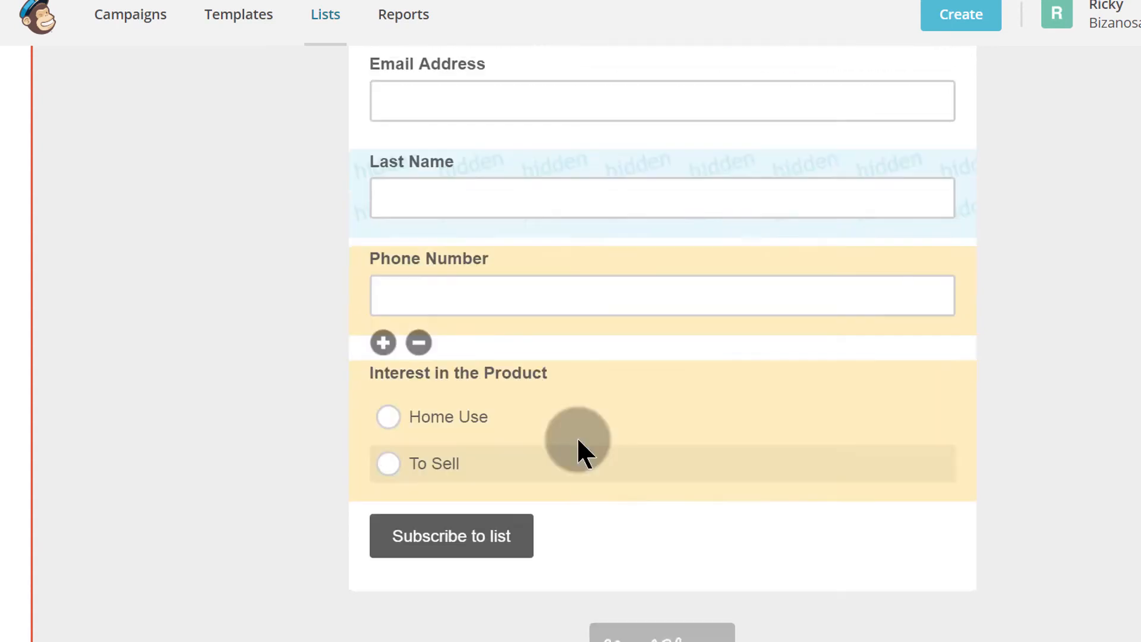
{"action": "scroll", "coordinate": [633, 423], "scroll_direction": "down", "scroll_amount": 4}
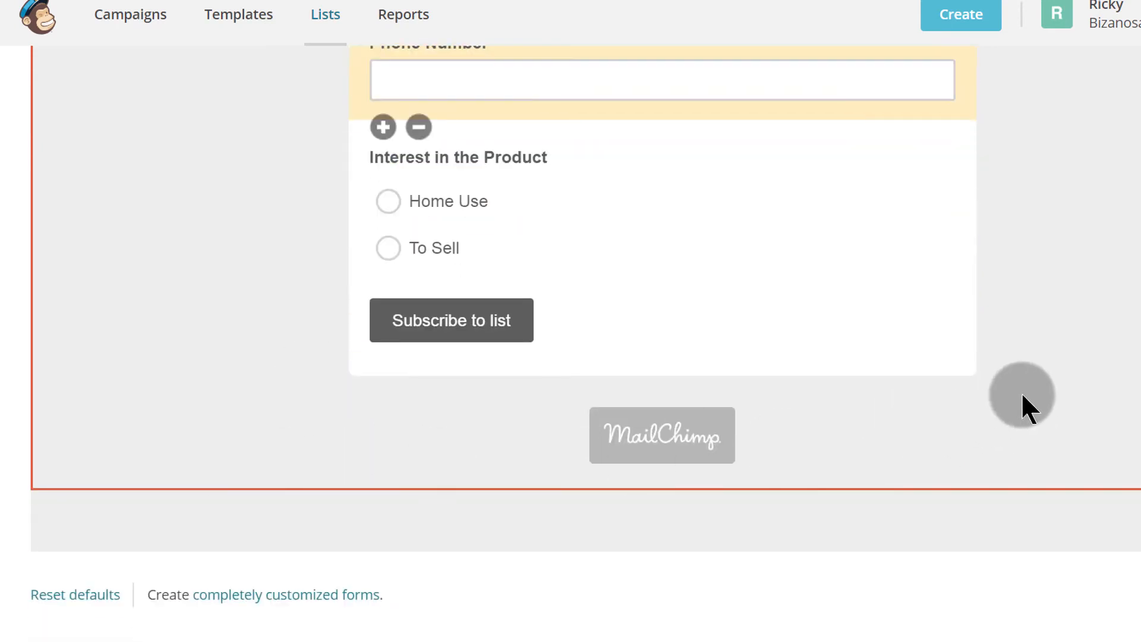
{"action": "scroll", "coordinate": [1066, 320], "scroll_direction": "up", "scroll_amount": 13}
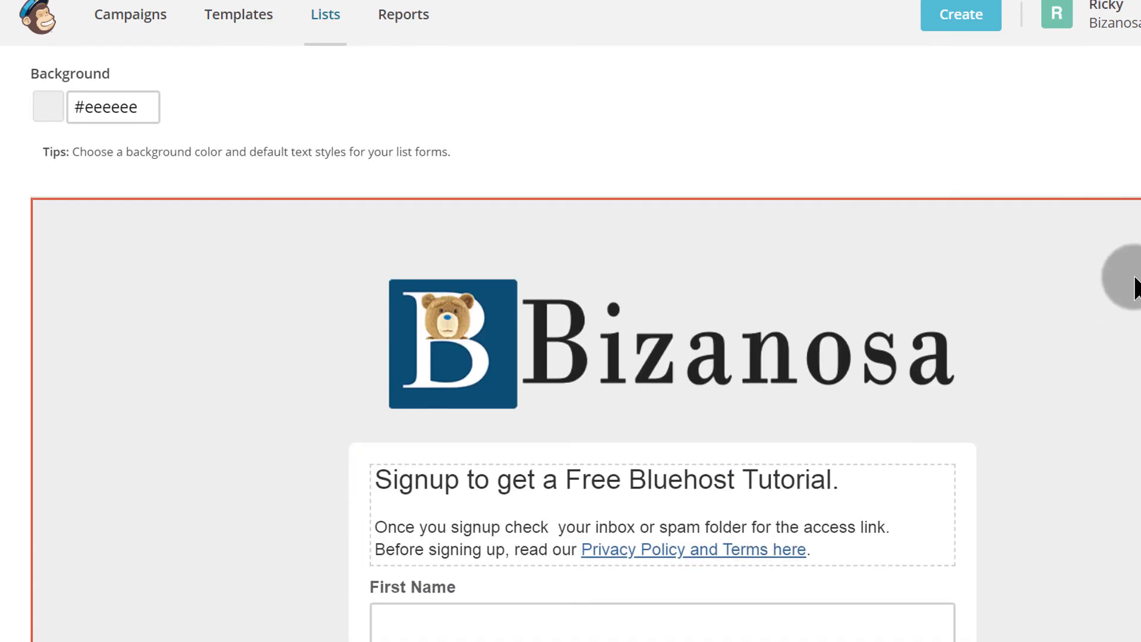
{"action": "scroll", "coordinate": [654, 249], "scroll_direction": "up", "scroll_amount": 7}
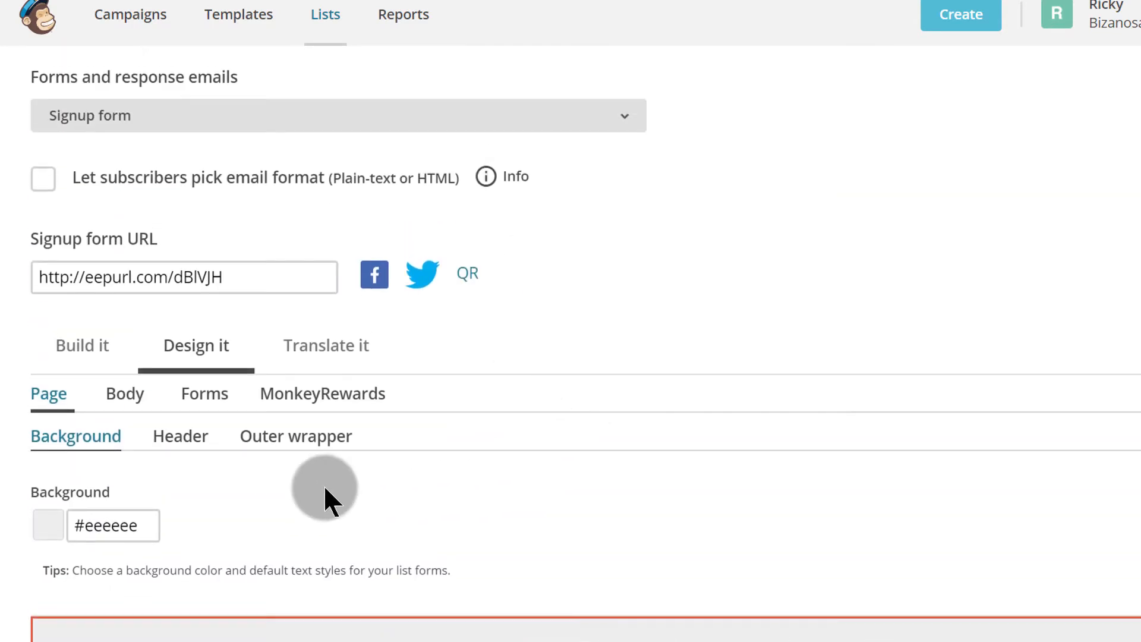
- Examine the Forms styling for Buttons and Buttons hovered against the form's Subscribe to list button
{"action": "scroll", "coordinate": [326, 496], "scroll_direction": "down", "scroll_amount": 4}
{"action": "left_click", "coordinate": [224, 202]}
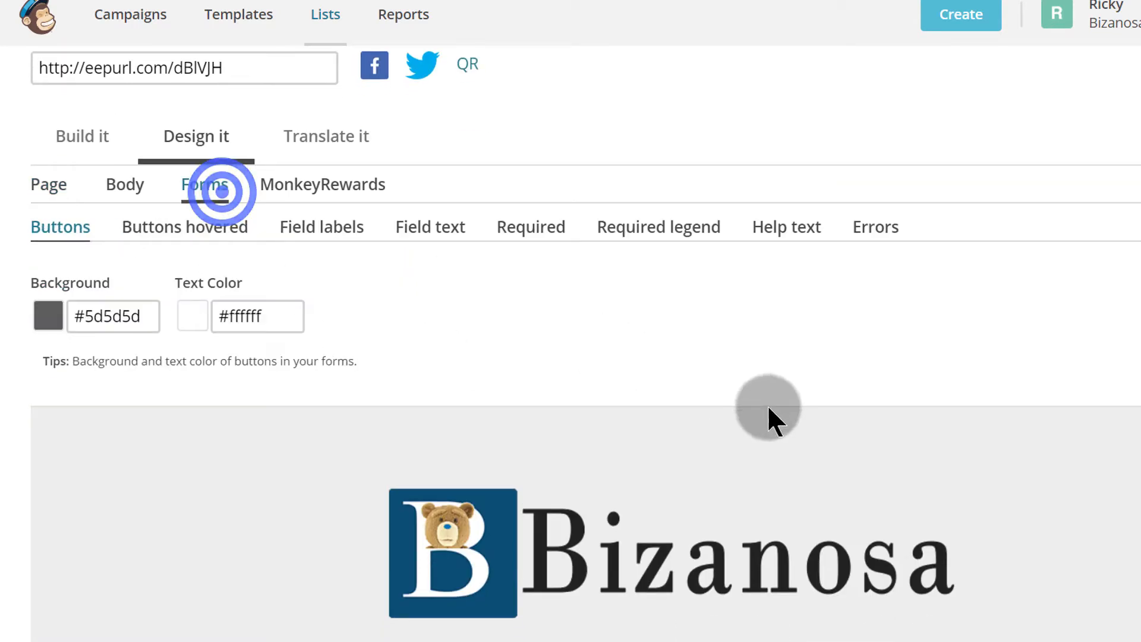
{"action": "scroll", "coordinate": [768, 421], "scroll_direction": "up", "scroll_amount": 2}
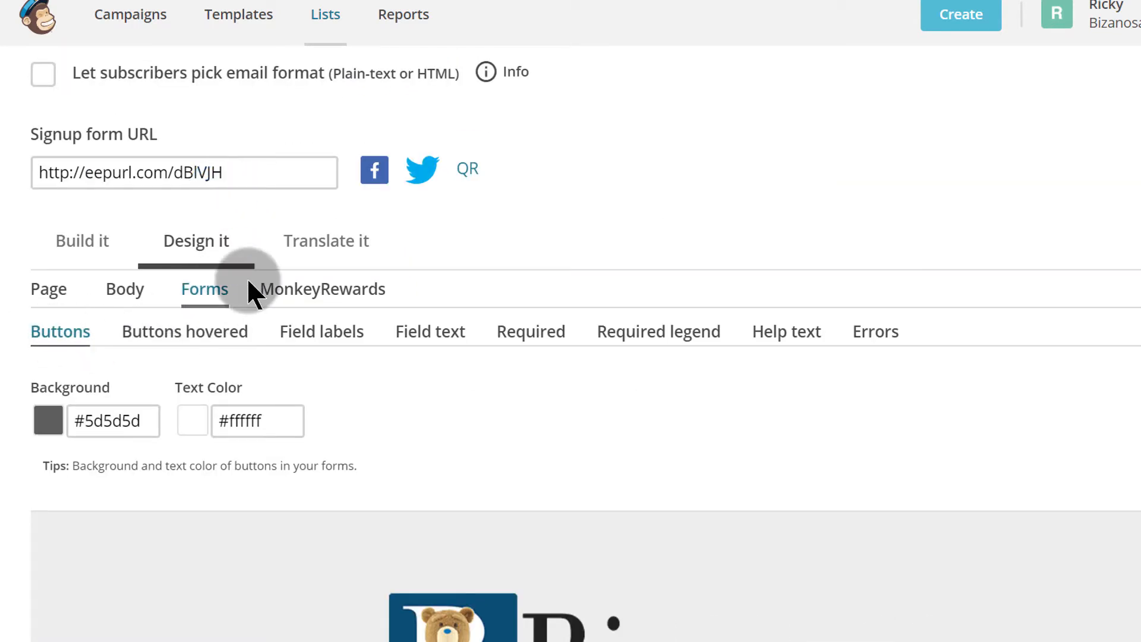
{"action": "scroll", "coordinate": [867, 462], "scroll_direction": "down", "scroll_amount": 17}
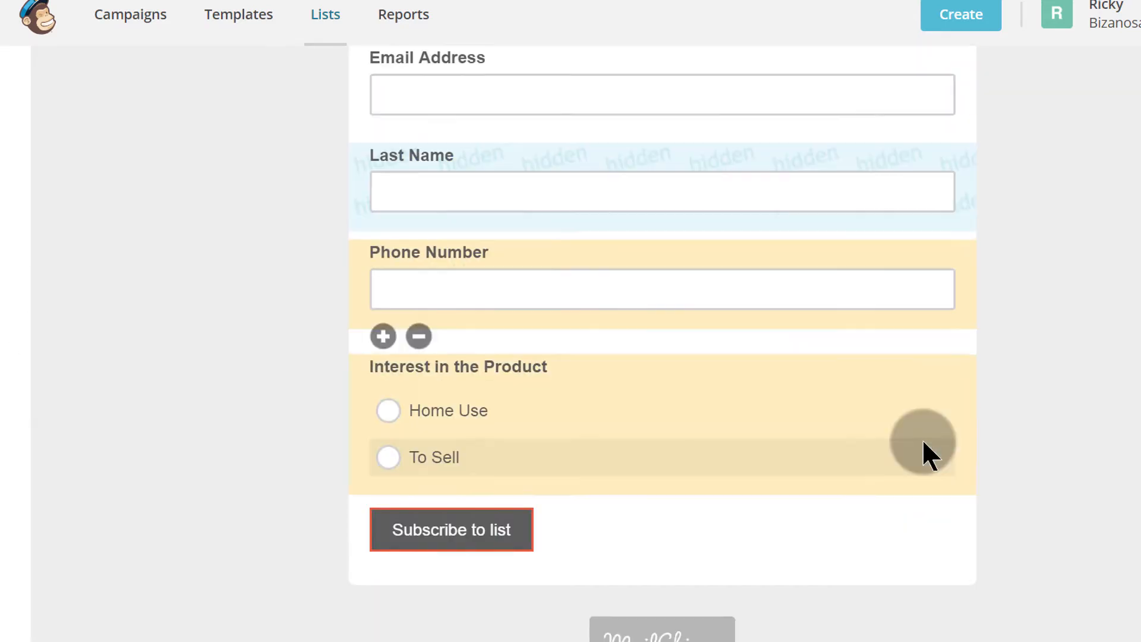
{"action": "scroll", "coordinate": [662, 412], "scroll_direction": "up", "scroll_amount": 20}
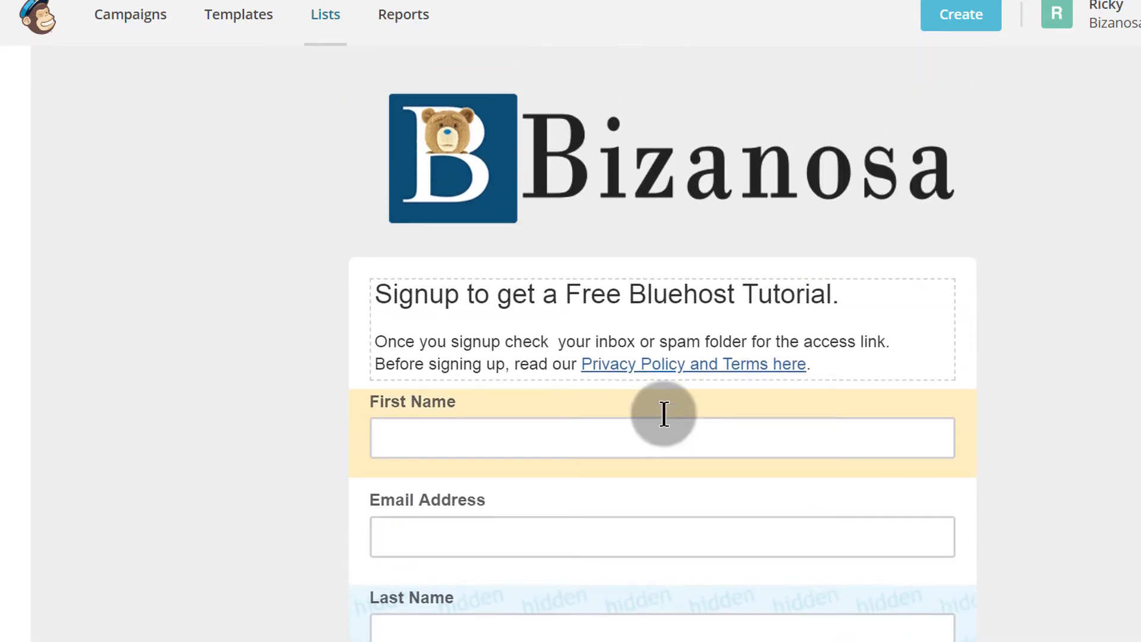
{"action": "scroll", "coordinate": [162, 553], "scroll_direction": "down", "scroll_amount": 18}
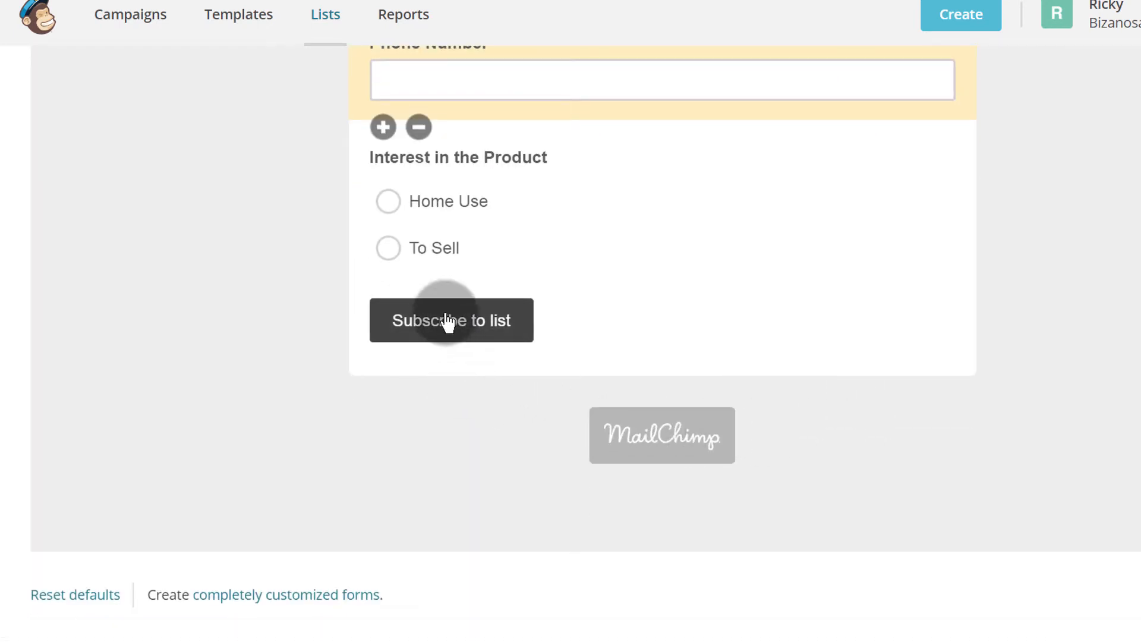
{"action": "scroll", "coordinate": [1130, 318], "scroll_direction": "up", "scroll_amount": 18}
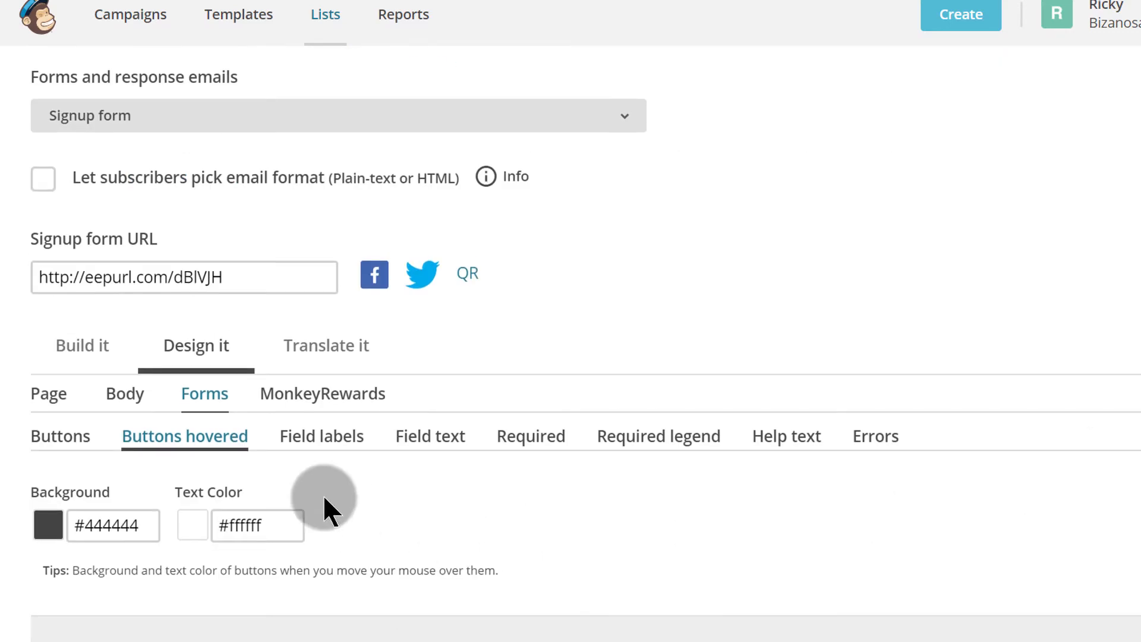
- Examine the Field labels styling and the Field text options, including the available font families, against the form's fields
{"action": "left_click", "coordinate": [318, 440]}
{"action": "scroll", "coordinate": [1121, 479], "scroll_direction": "down", "scroll_amount": 15}
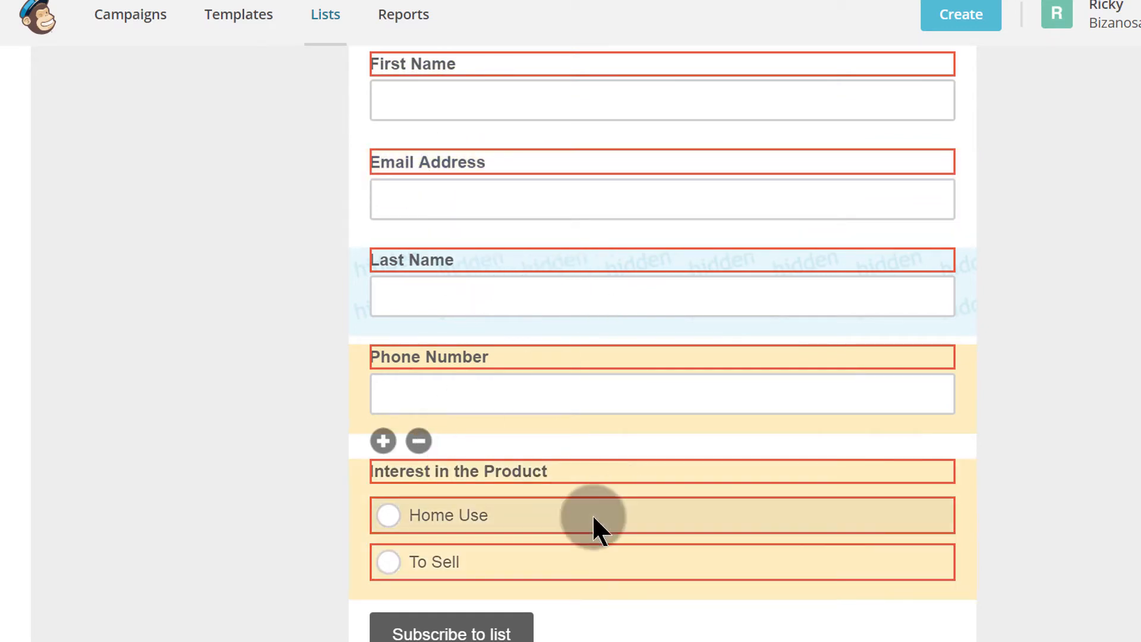
{"action": "scroll", "coordinate": [1082, 392], "scroll_direction": "up", "scroll_amount": 7}
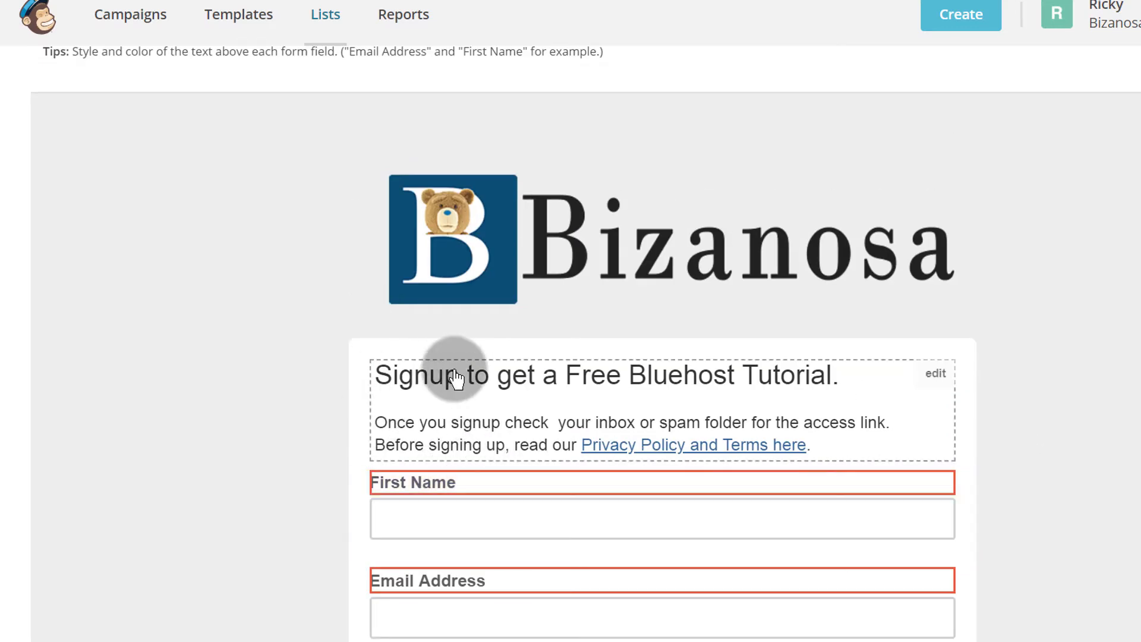
{"action": "scroll", "coordinate": [356, 369], "scroll_direction": "up", "scroll_amount": 5}
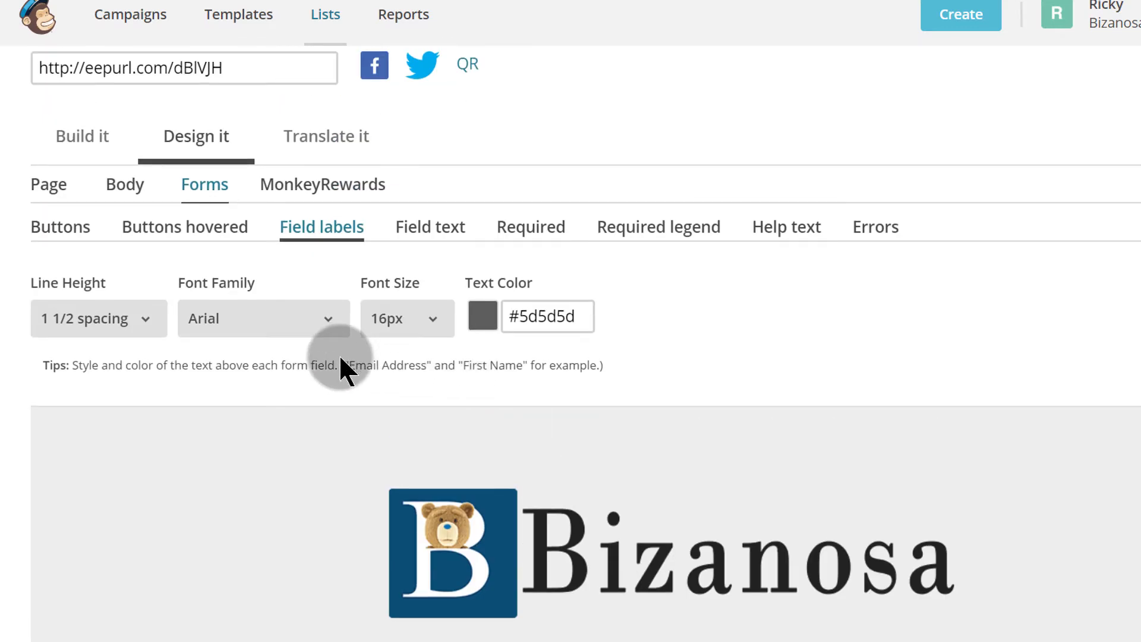
{"action": "left_click", "coordinate": [434, 229]}
{"action": "scroll", "coordinate": [737, 333], "scroll_direction": "down", "scroll_amount": 3}
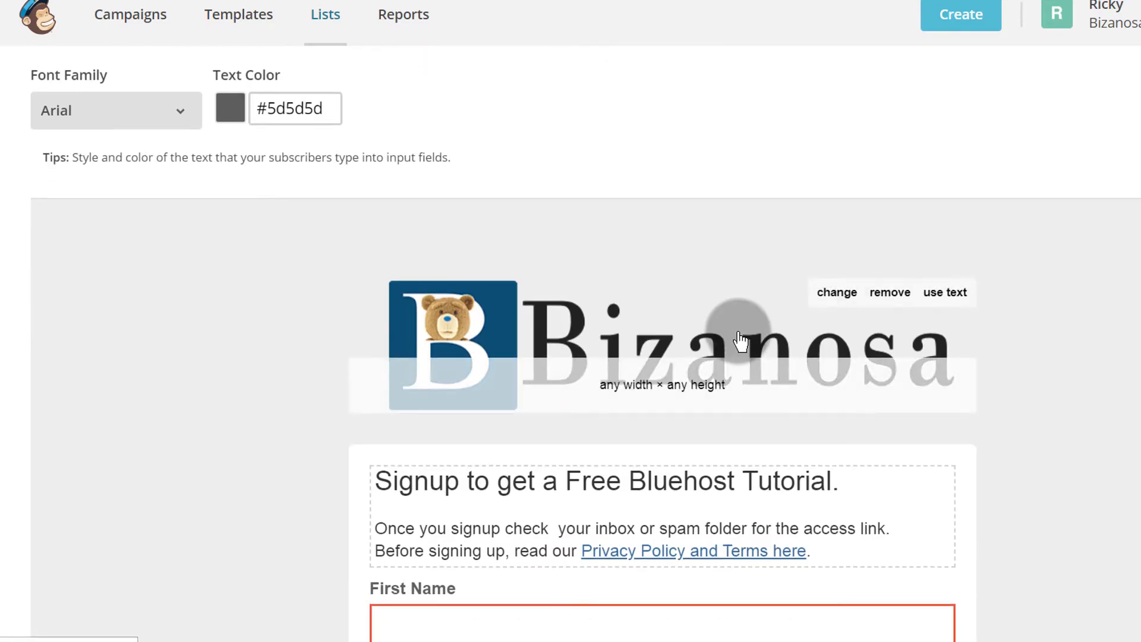
{"action": "scroll", "coordinate": [544, 294], "scroll_direction": "down", "scroll_amount": 3}
{"action": "scroll", "coordinate": [209, 288], "scroll_direction": "up", "scroll_amount": 6}
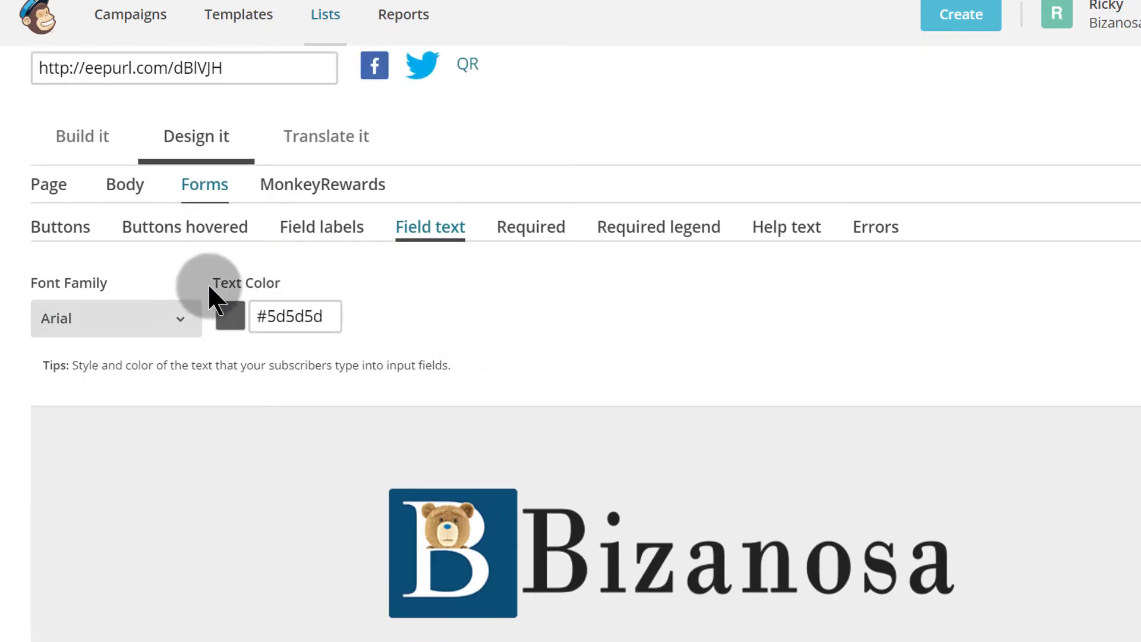
{"action": "left_click", "coordinate": [177, 327]}
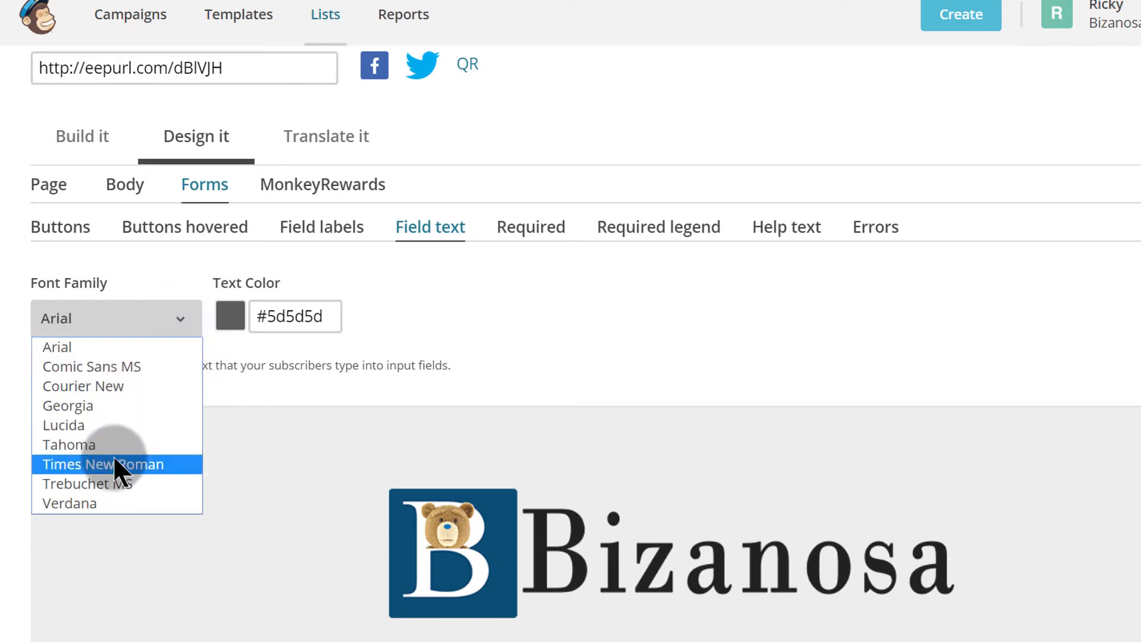
{"action": "left_click", "coordinate": [539, 333]}
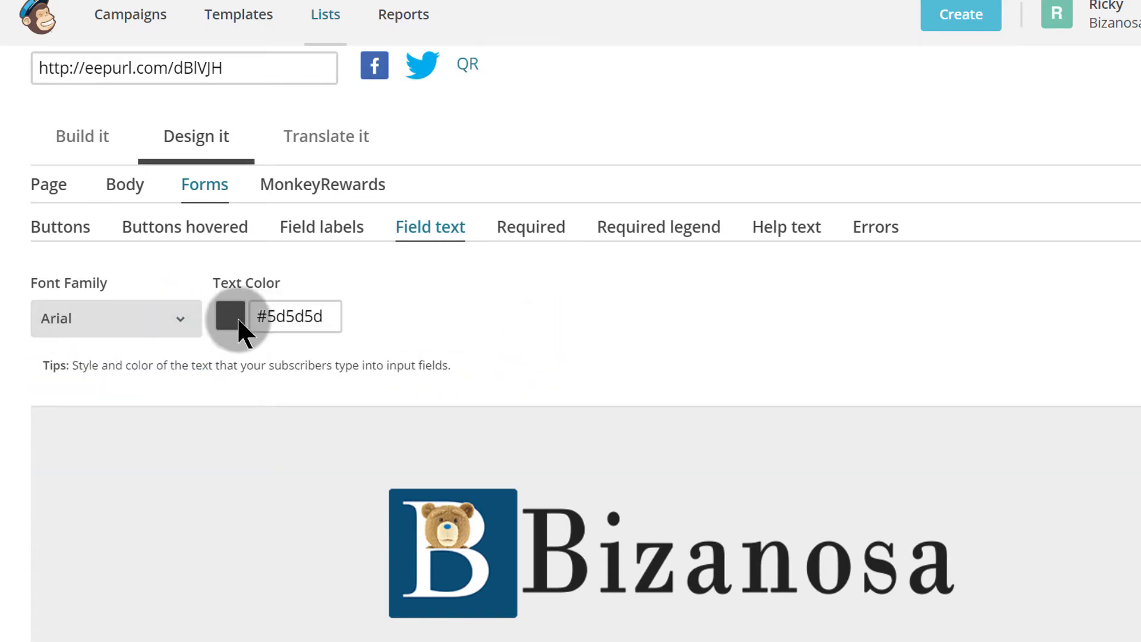
{"action": "scroll", "coordinate": [690, 366], "scroll_direction": "down", "scroll_amount": 2}
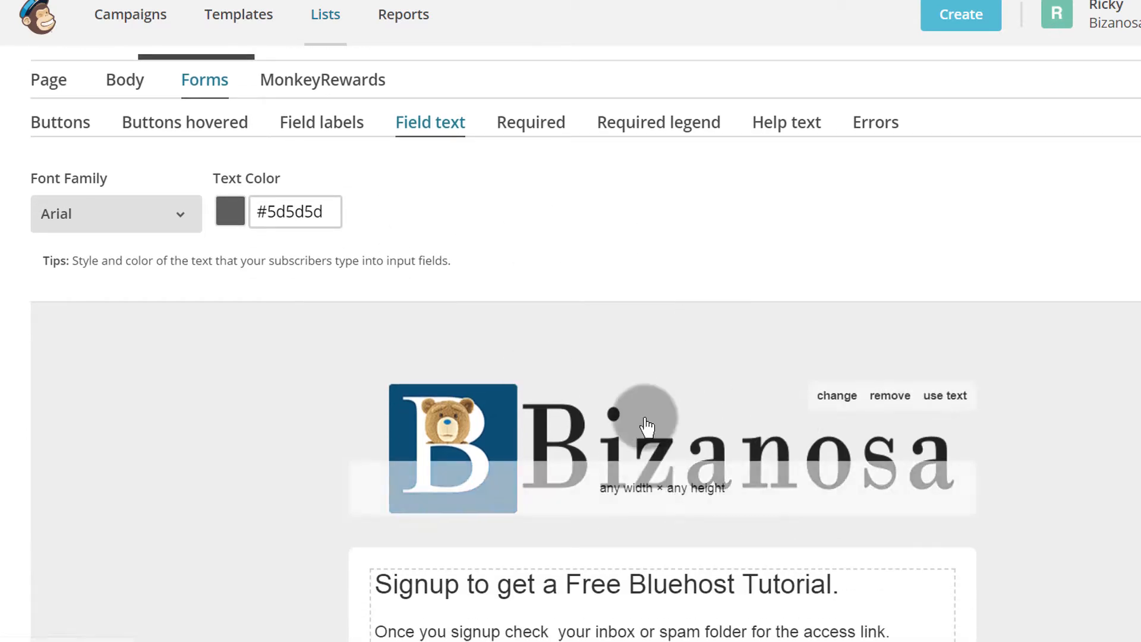
{"action": "scroll", "coordinate": [695, 380], "scroll_direction": "down", "scroll_amount": 5}
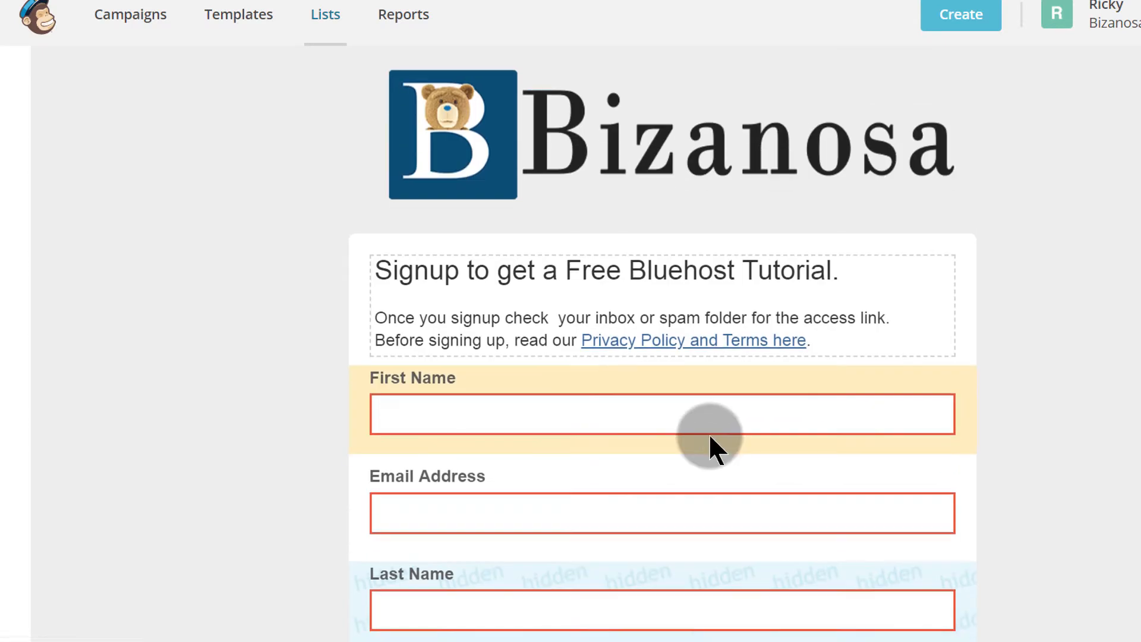
{"action": "left_click", "coordinate": [480, 419]}
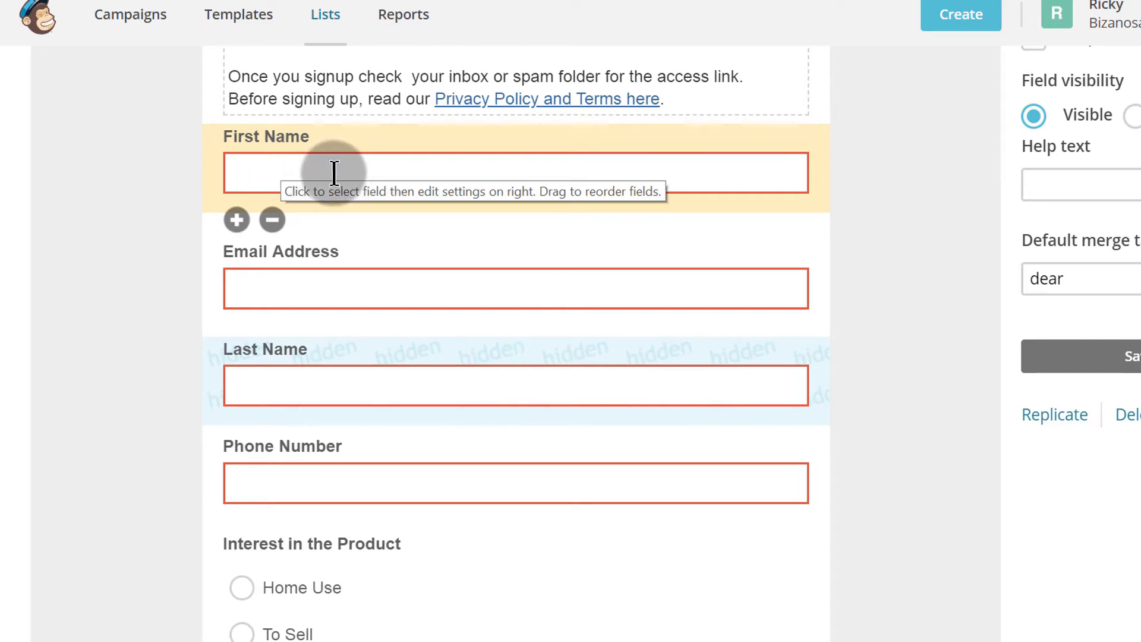
{"action": "scroll", "coordinate": [338, 184], "scroll_direction": "up", "scroll_amount": 3}
{"action": "scroll", "coordinate": [396, 330], "scroll_direction": "up", "scroll_amount": 6}
{"action": "scroll", "coordinate": [395, 327], "scroll_direction": "down", "scroll_amount": 3}
{"action": "left_click", "coordinate": [210, 137]}
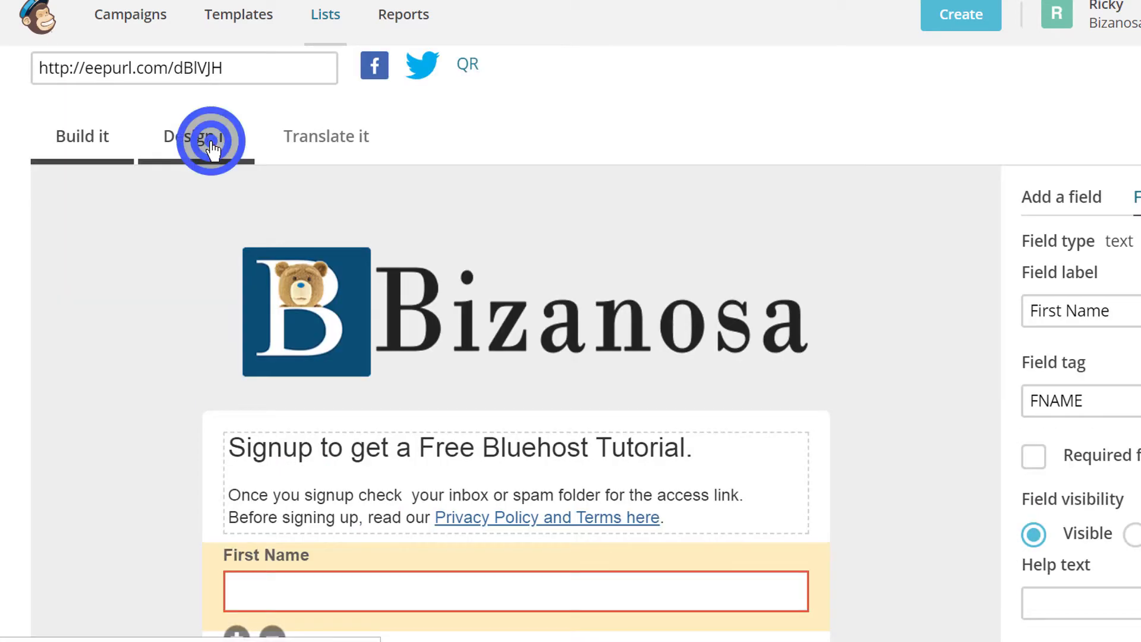
- Examine the Forms styling for Errors, Help text and Required legend, checking the required-field note on the signup form
{"action": "scroll", "coordinate": [523, 306], "scroll_direction": "down", "scroll_amount": 1}
{"action": "scroll", "coordinate": [879, 341], "scroll_direction": "up", "scroll_amount": 2}
{"action": "left_click", "coordinate": [878, 340]}
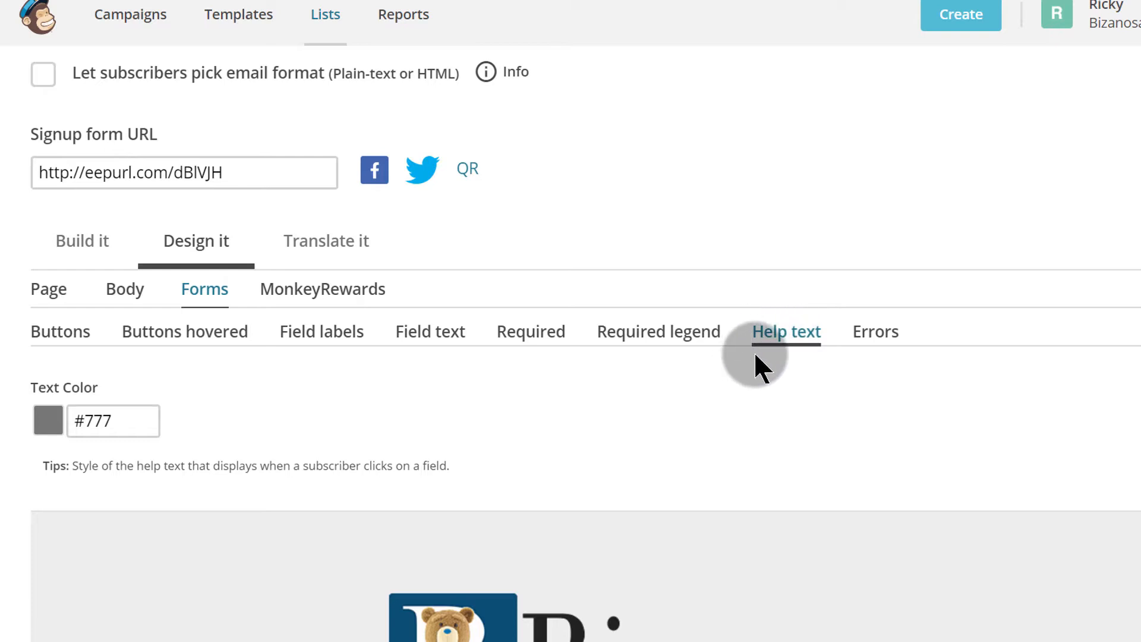
{"action": "left_click", "coordinate": [640, 334]}
{"action": "scroll", "coordinate": [490, 410], "scroll_direction": "down", "scroll_amount": 2}
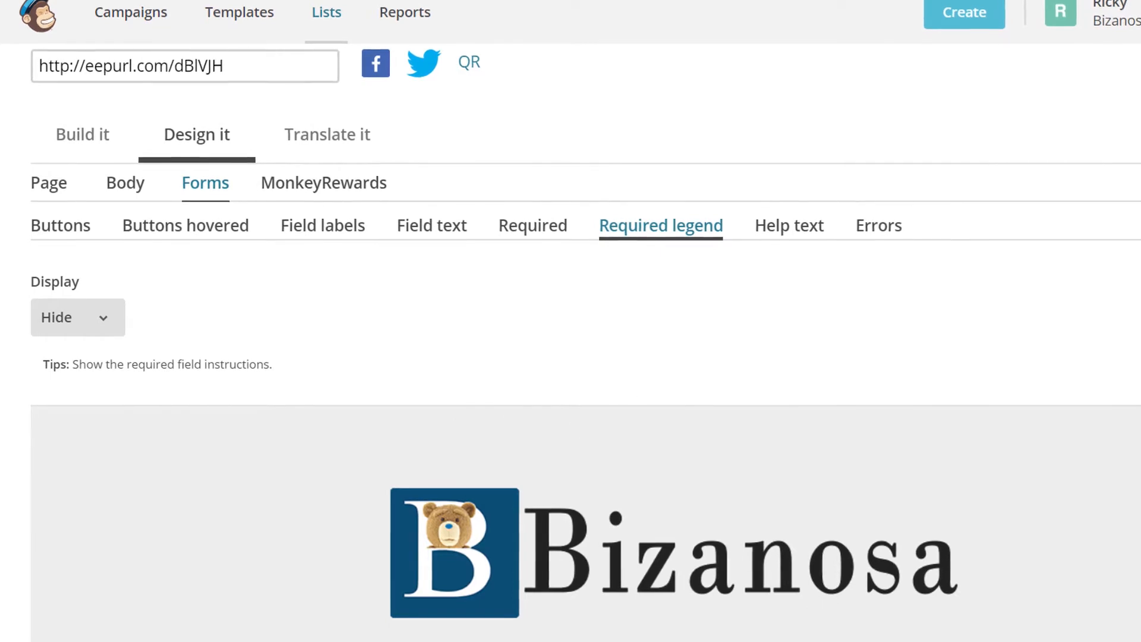
{"action": "scroll", "coordinate": [453, 208], "scroll_direction": "down", "scroll_amount": 10}
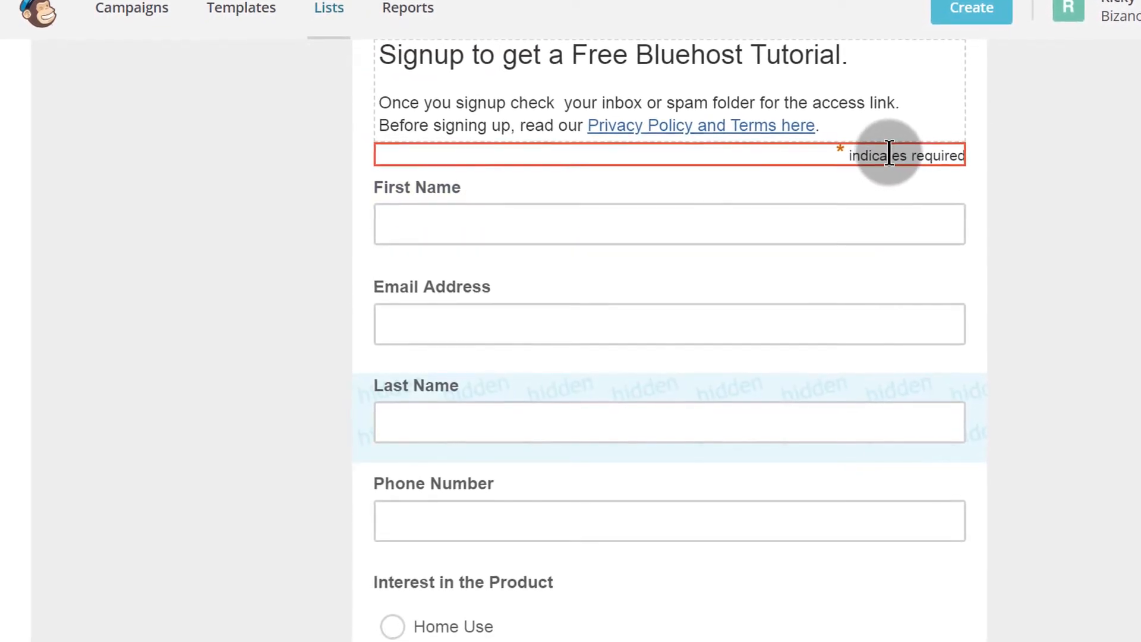
{"action": "scroll", "coordinate": [380, 151], "scroll_direction": "up", "scroll_amount": 3}
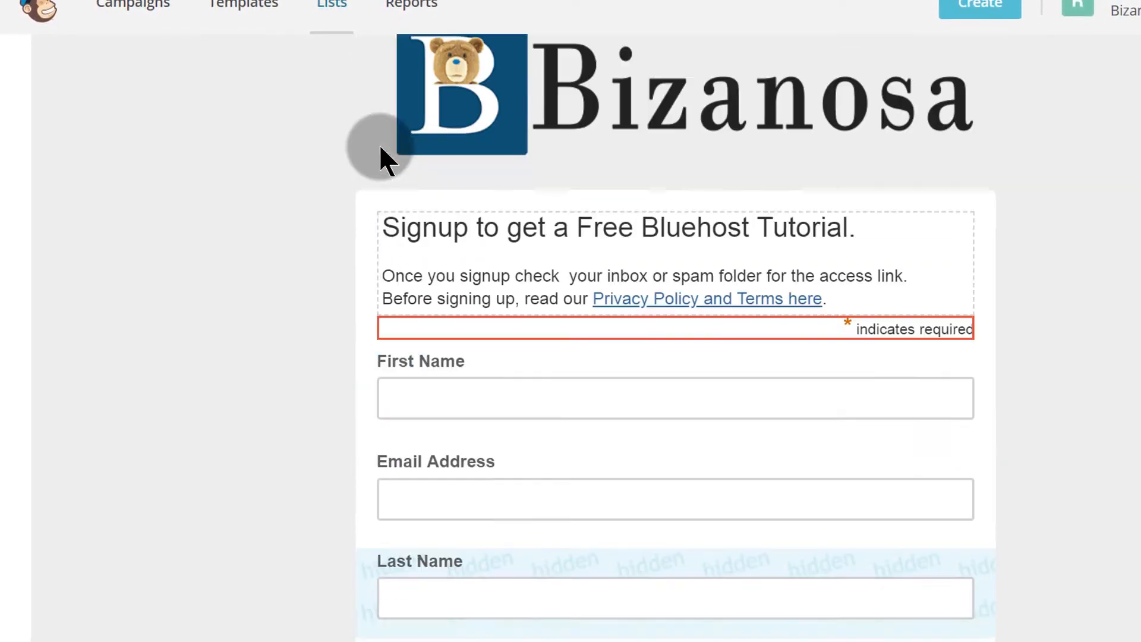
- Set the display of the signup form's Required legend to Hide and recheck the setting after viewing Help text
{"action": "scroll", "coordinate": [285, 178], "scroll_direction": "up", "scroll_amount": 8}
{"action": "left_click", "coordinate": [95, 314]}
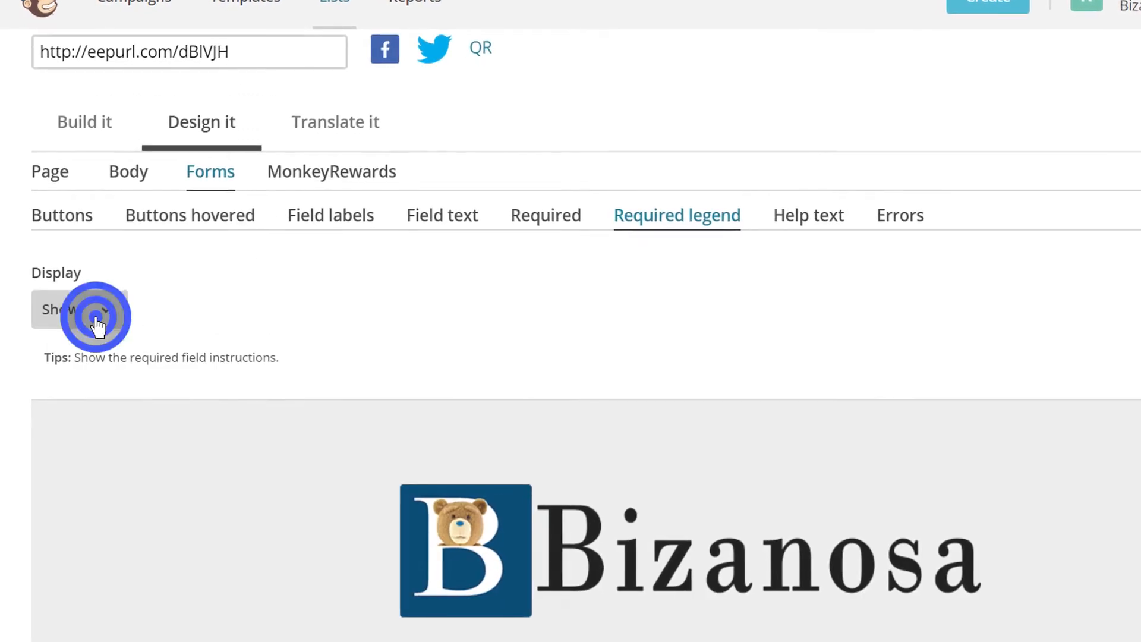
{"action": "left_click", "coordinate": [89, 358]}
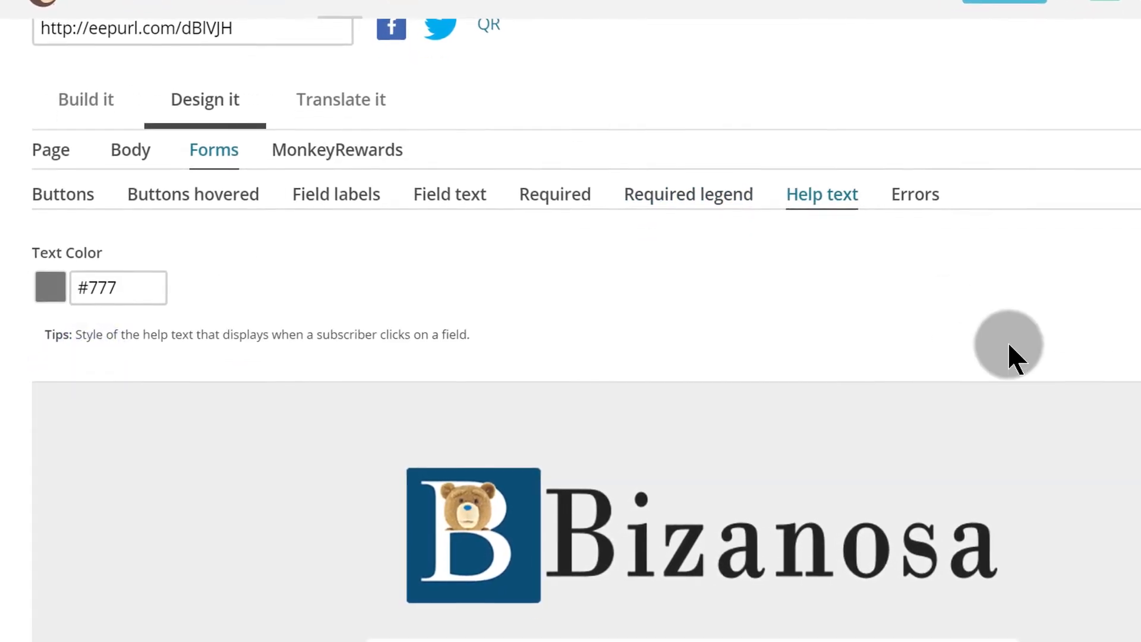
{"action": "left_click", "coordinate": [822, 196]}
{"action": "left_click", "coordinate": [692, 195]}
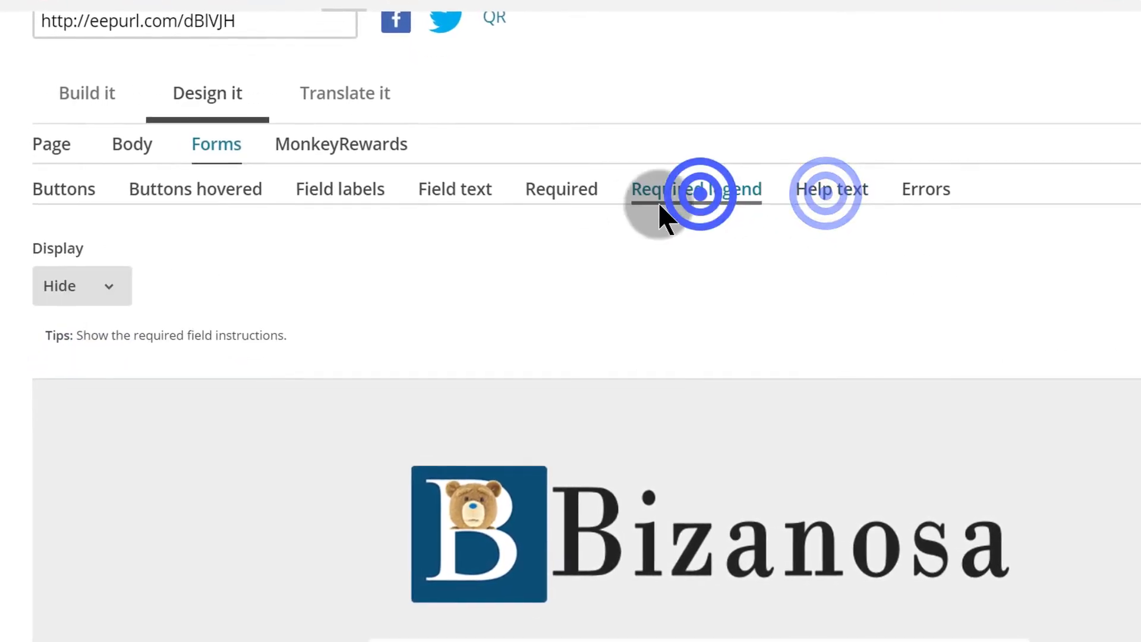
- Examine the Field text font families and text color picker, then review the whole signup form down to the Subscribe to list button
{"action": "left_click", "coordinate": [565, 196]}
{"action": "left_click", "coordinate": [456, 189]}
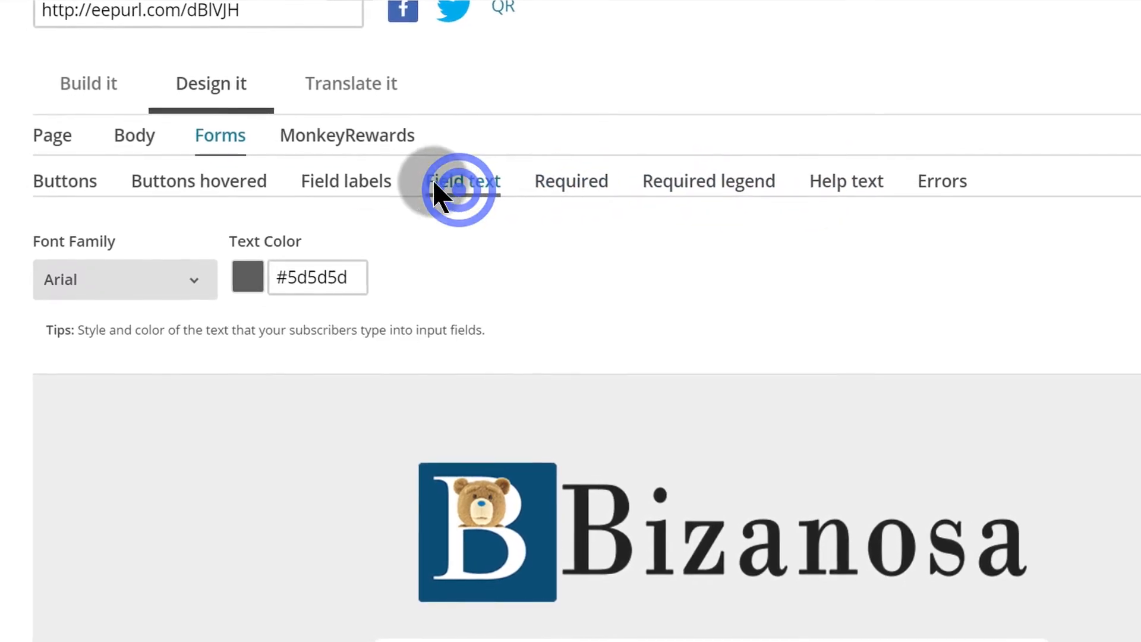
{"action": "left_click", "coordinate": [215, 285]}
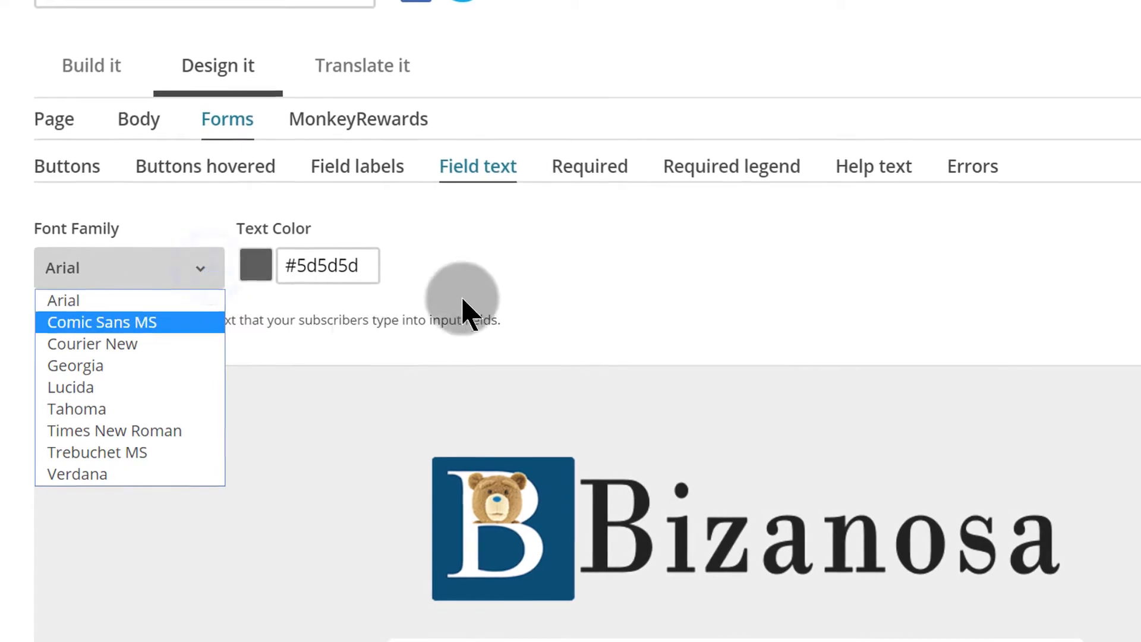
{"action": "left_click", "coordinate": [504, 261]}
{"action": "left_click", "coordinate": [327, 261]}
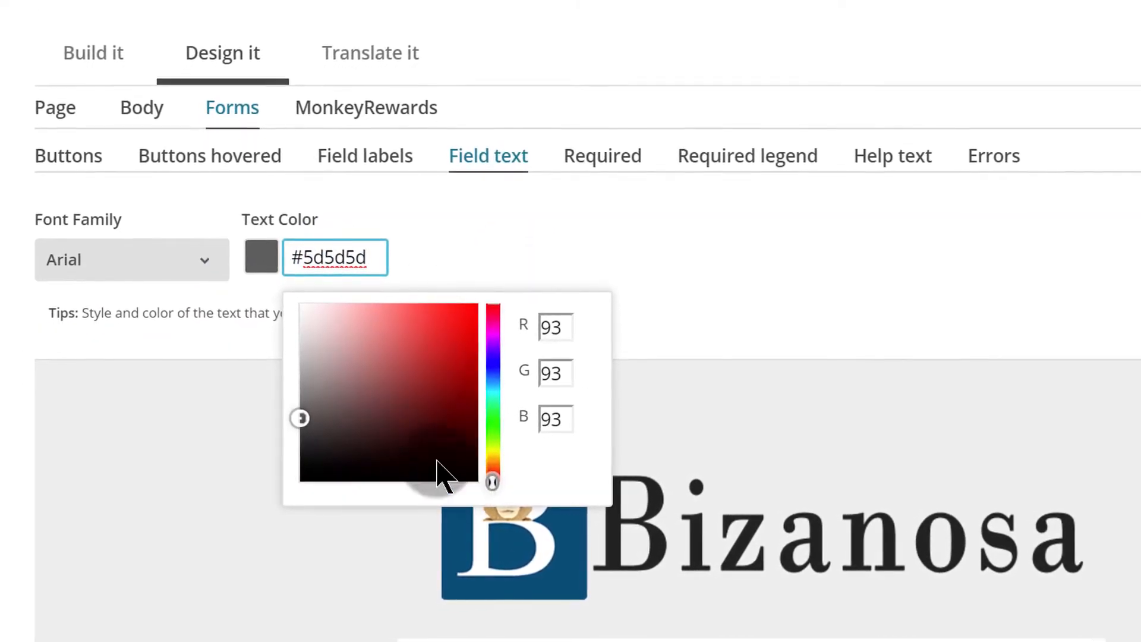
{"action": "left_click_drag", "start_coordinate": [293, 254], "coordinate": [392, 250]}
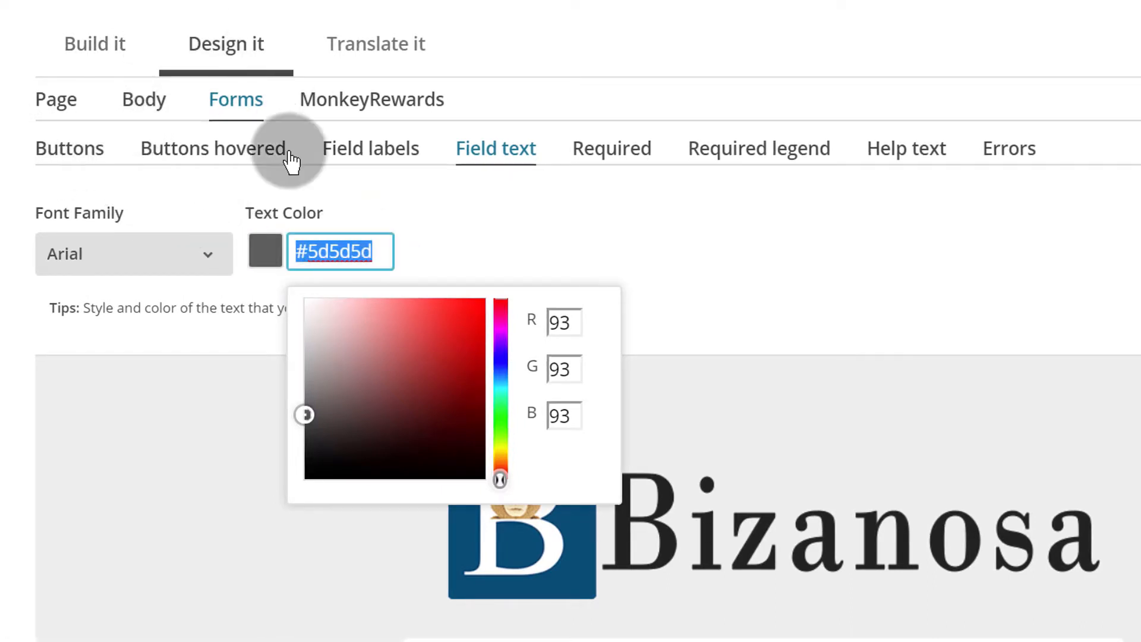
{"action": "left_click", "coordinate": [729, 210]}
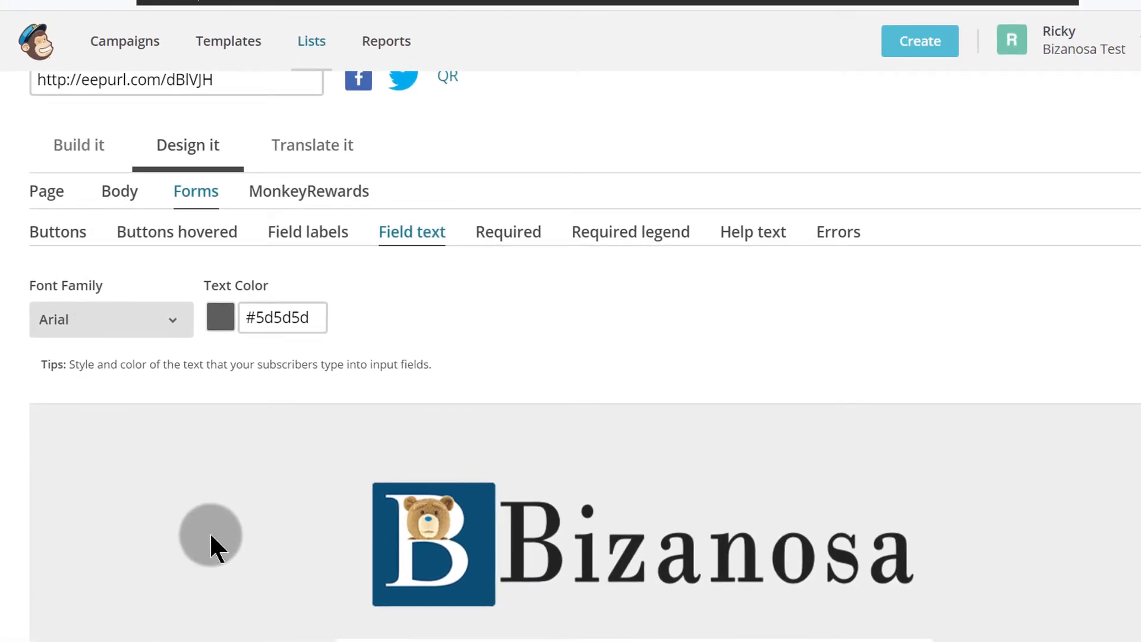
{"action": "scroll", "coordinate": [230, 433], "scroll_direction": "down", "scroll_amount": 15}
{"action": "scroll", "coordinate": [657, 433], "scroll_direction": "up", "scroll_amount": 9}
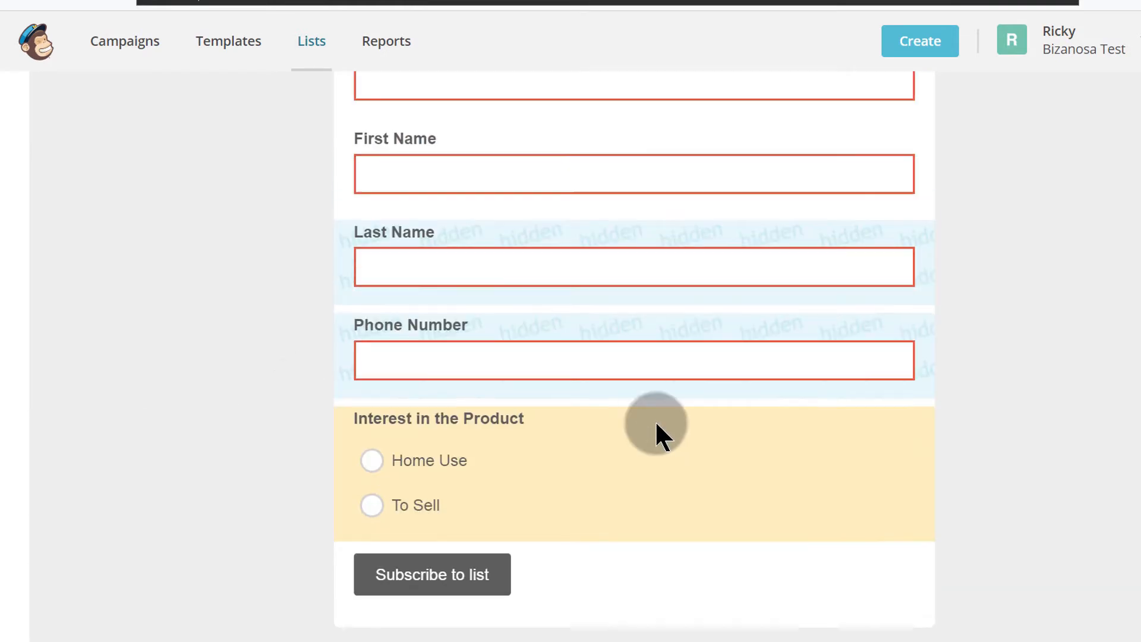
- Review the signup form's field text styling and the body foreground settings against the form preview
{"action": "scroll", "coordinate": [867, 399], "scroll_direction": "up", "scroll_amount": 5}
{"action": "scroll", "coordinate": [805, 433], "scroll_direction": "down", "scroll_amount": 5}
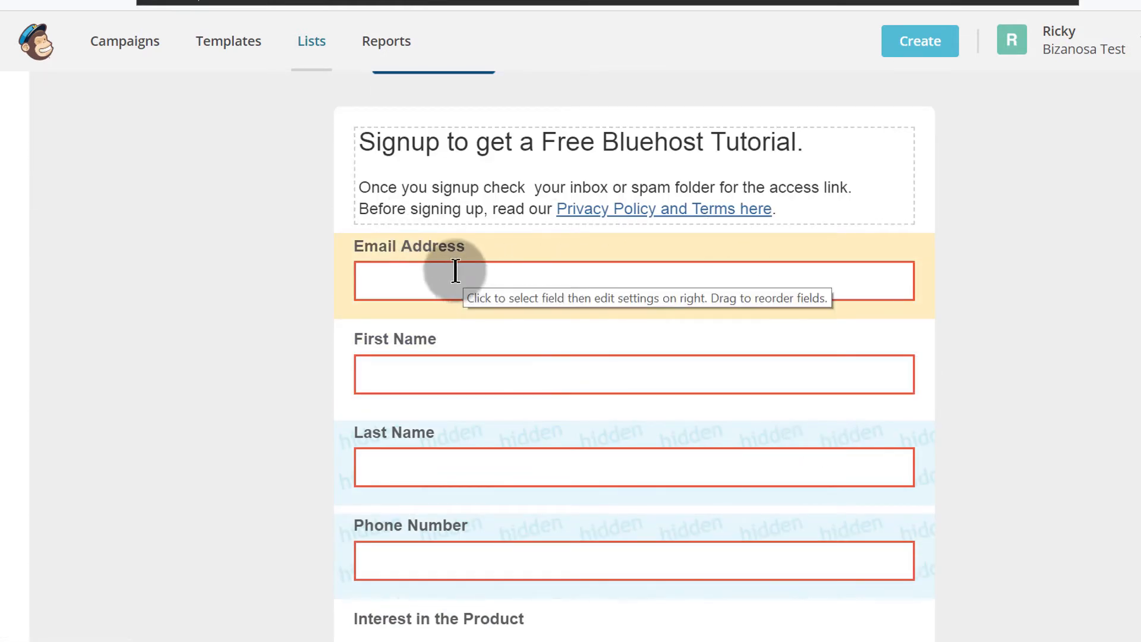
{"action": "scroll", "coordinate": [431, 295], "scroll_direction": "up", "scroll_amount": 10}
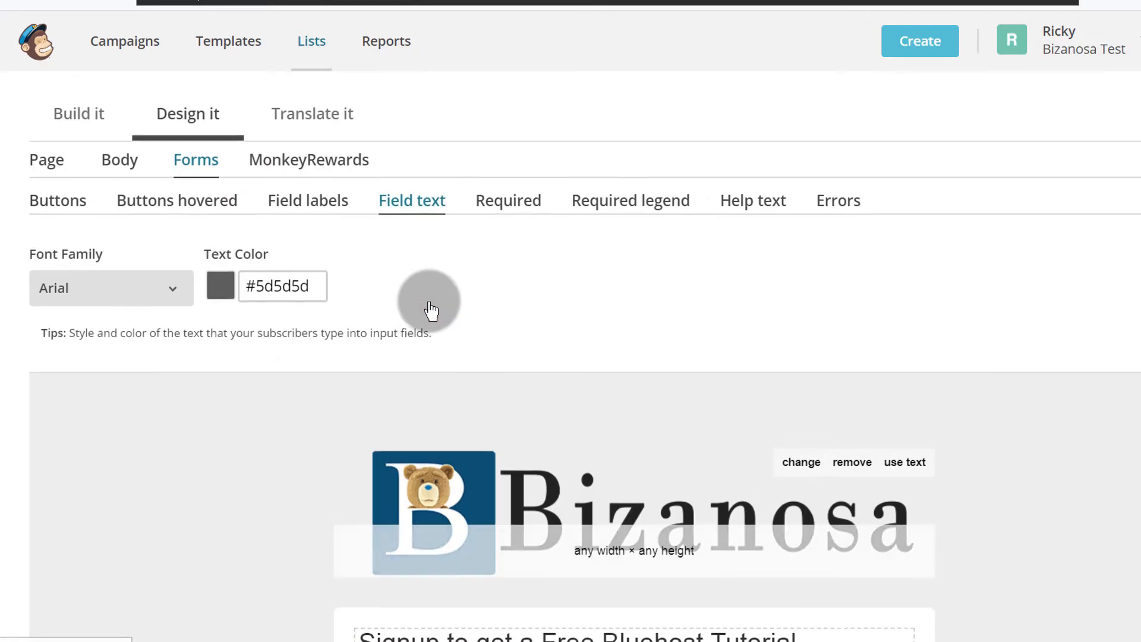
{"action": "scroll", "coordinate": [295, 443], "scroll_direction": "down", "scroll_amount": 2}
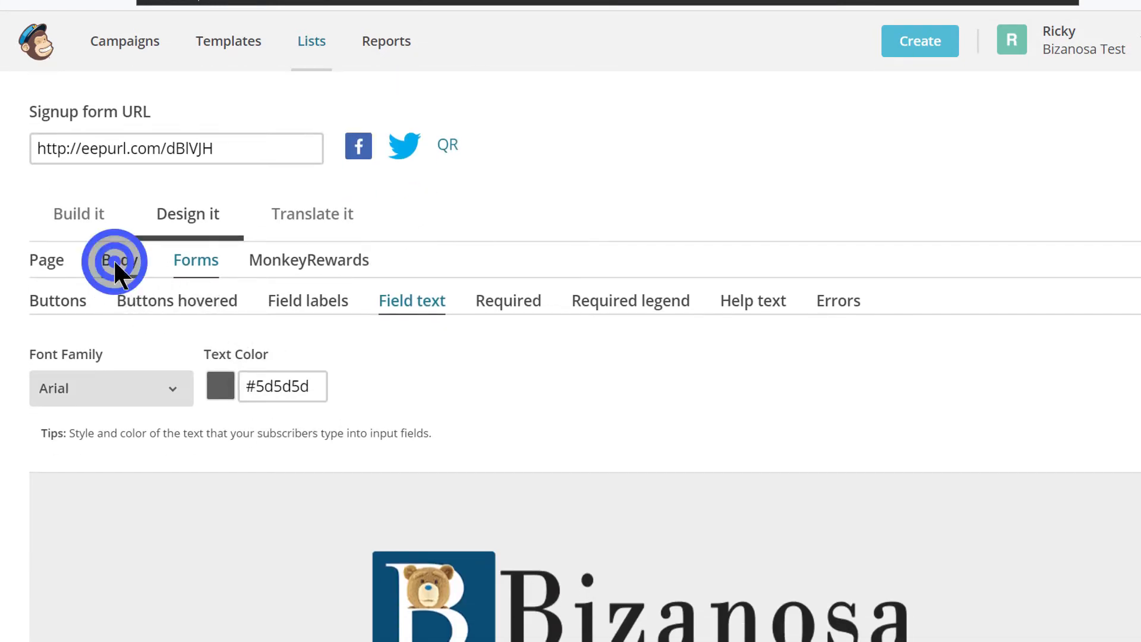
{"action": "left_click", "coordinate": [113, 258]}
{"action": "scroll", "coordinate": [576, 404], "scroll_direction": "down", "scroll_amount": 5}
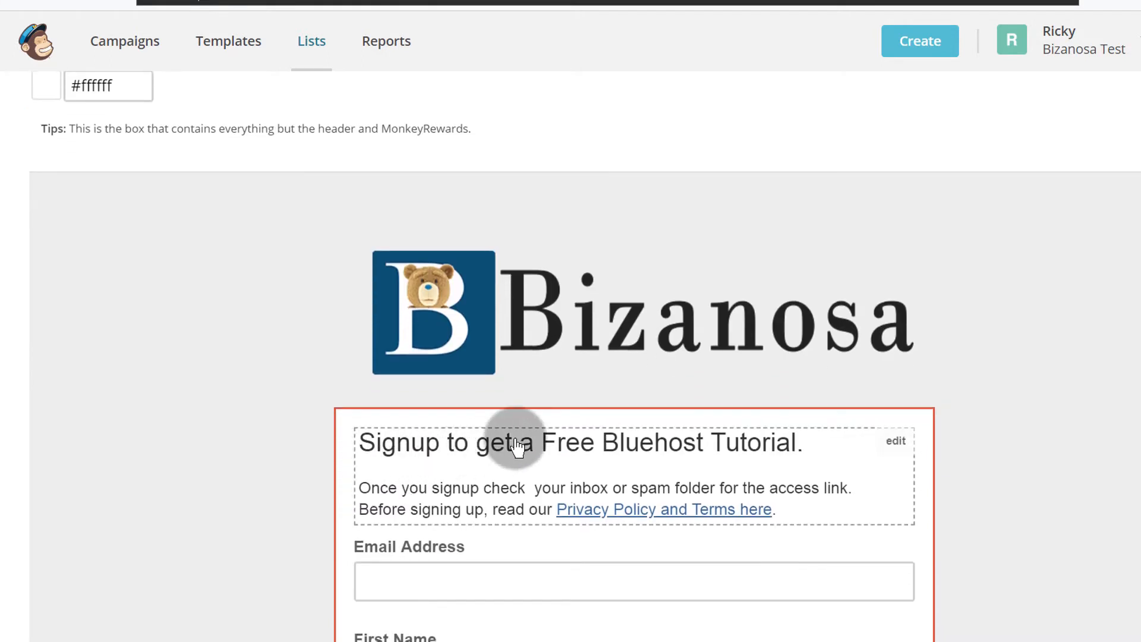
{"action": "scroll", "coordinate": [618, 443], "scroll_direction": "up", "scroll_amount": 5}
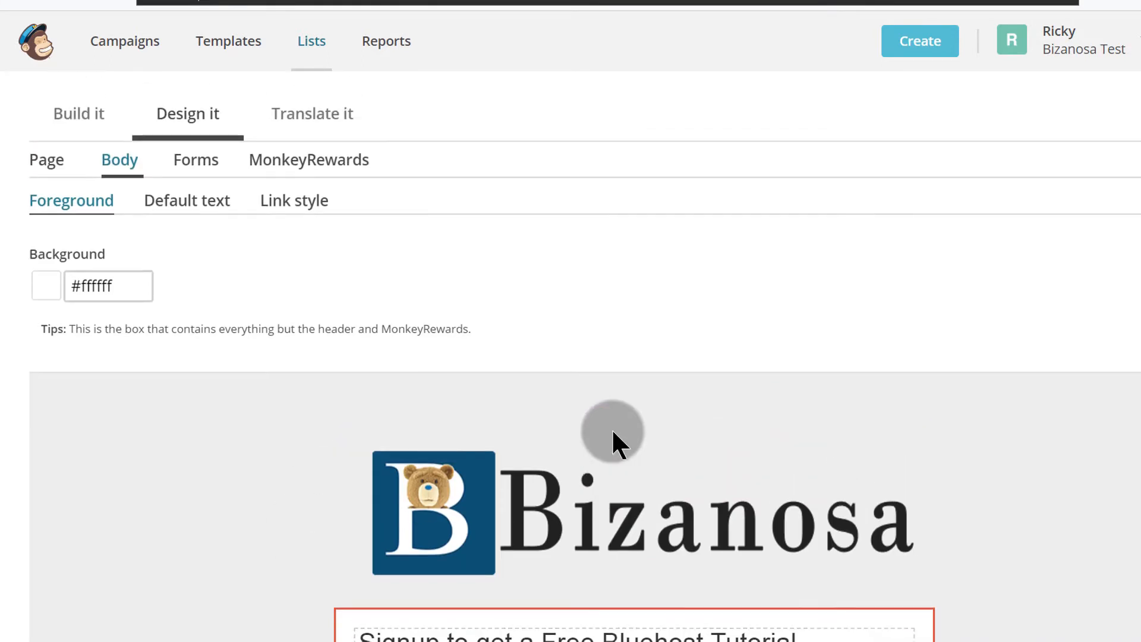
- Set the signup form's page background colour to red #dc1616 and check it around the whole form
{"action": "left_click", "coordinate": [60, 262]}
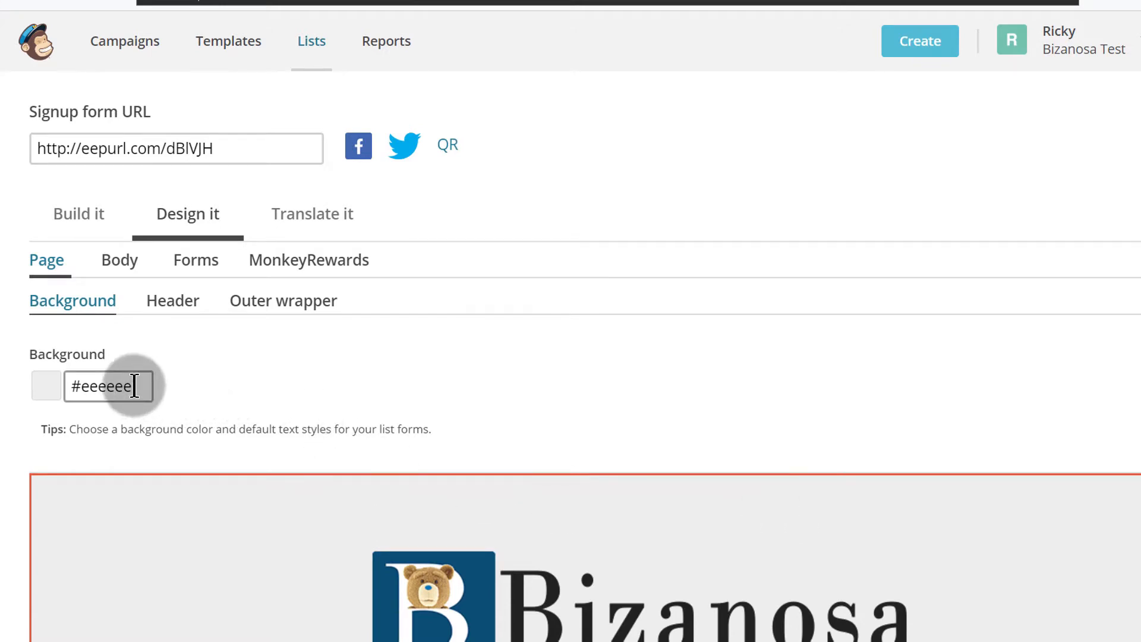
{"action": "left_click_drag", "start_coordinate": [135, 386], "coordinate": [68, 389]}
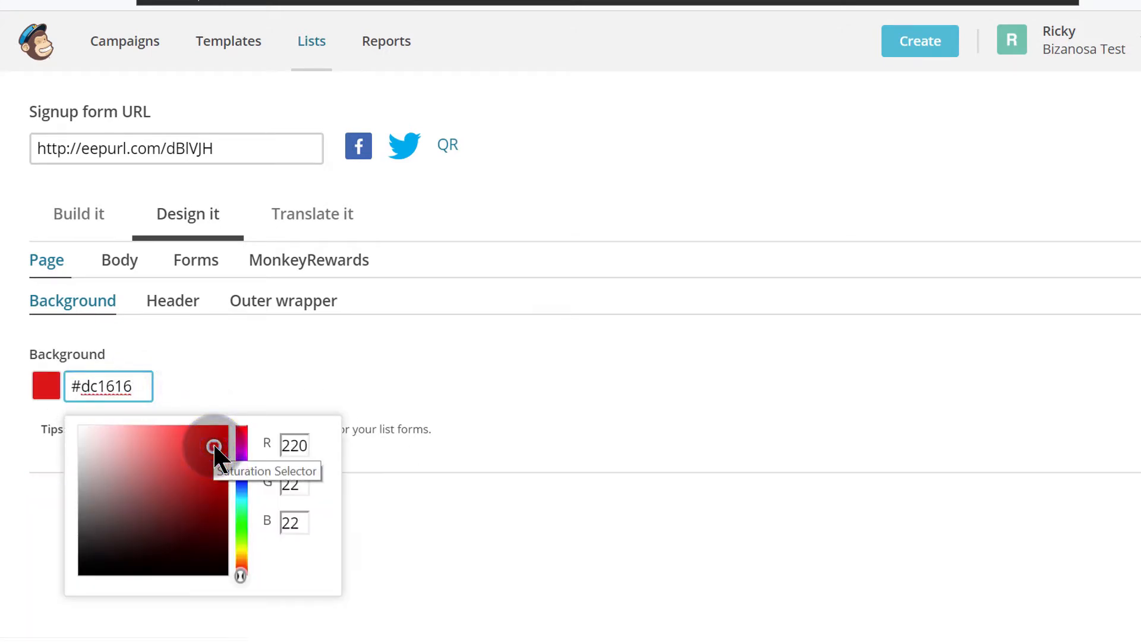
{"action": "left_click", "coordinate": [423, 368]}
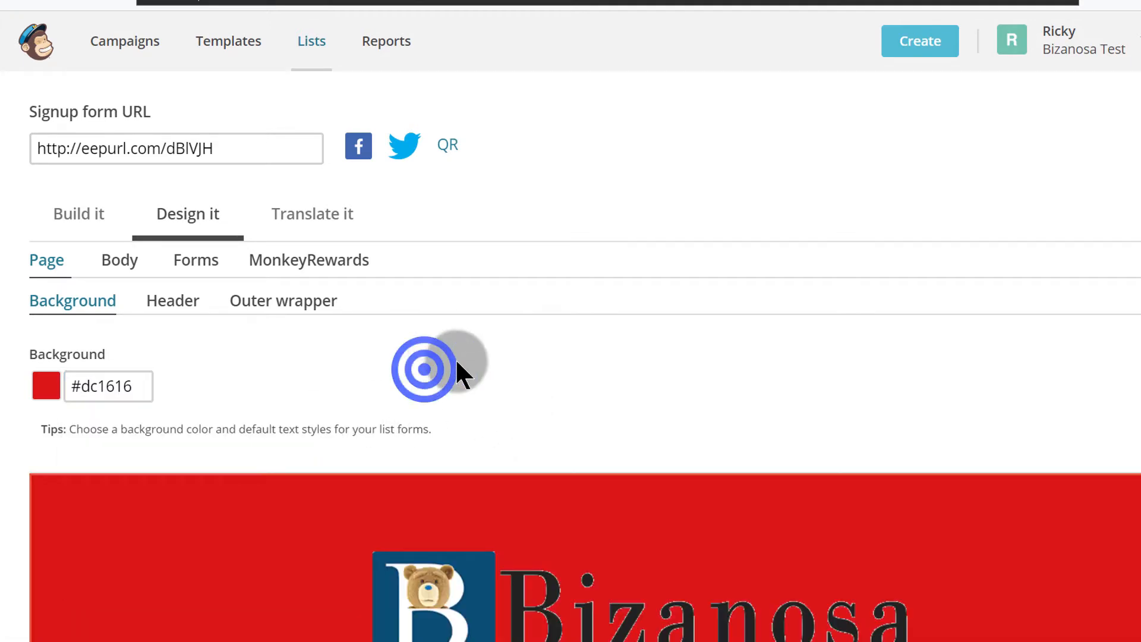
{"action": "scroll", "coordinate": [677, 376], "scroll_direction": "down", "scroll_amount": 6}
{"action": "scroll", "coordinate": [678, 371], "scroll_direction": "up", "scroll_amount": 10}
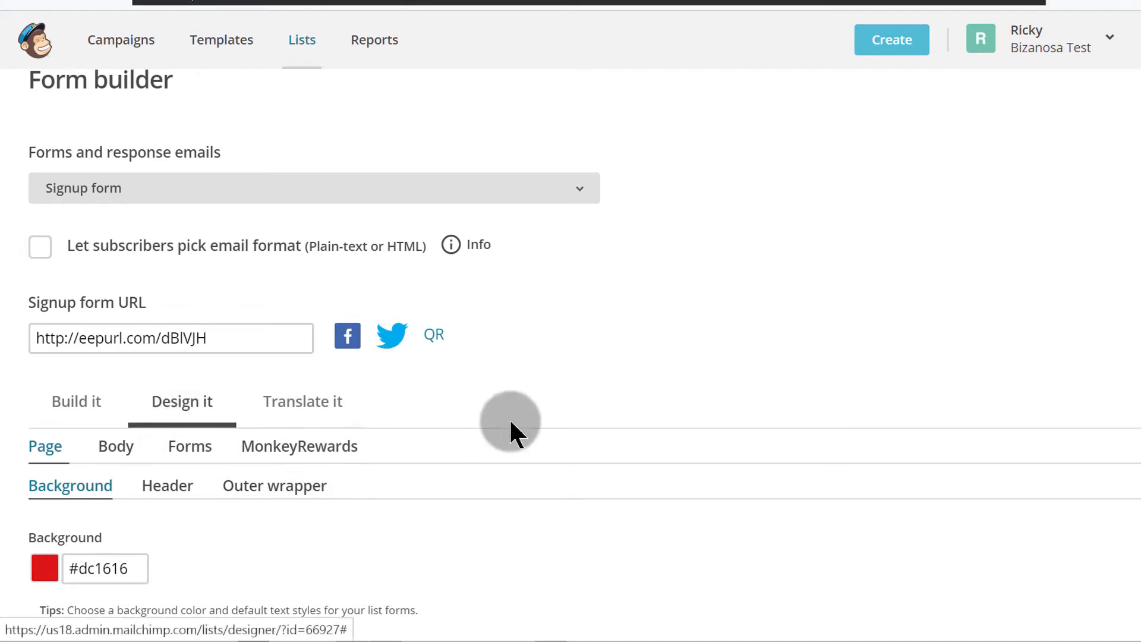
{"action": "scroll", "coordinate": [683, 472], "scroll_direction": "down", "scroll_amount": 5}
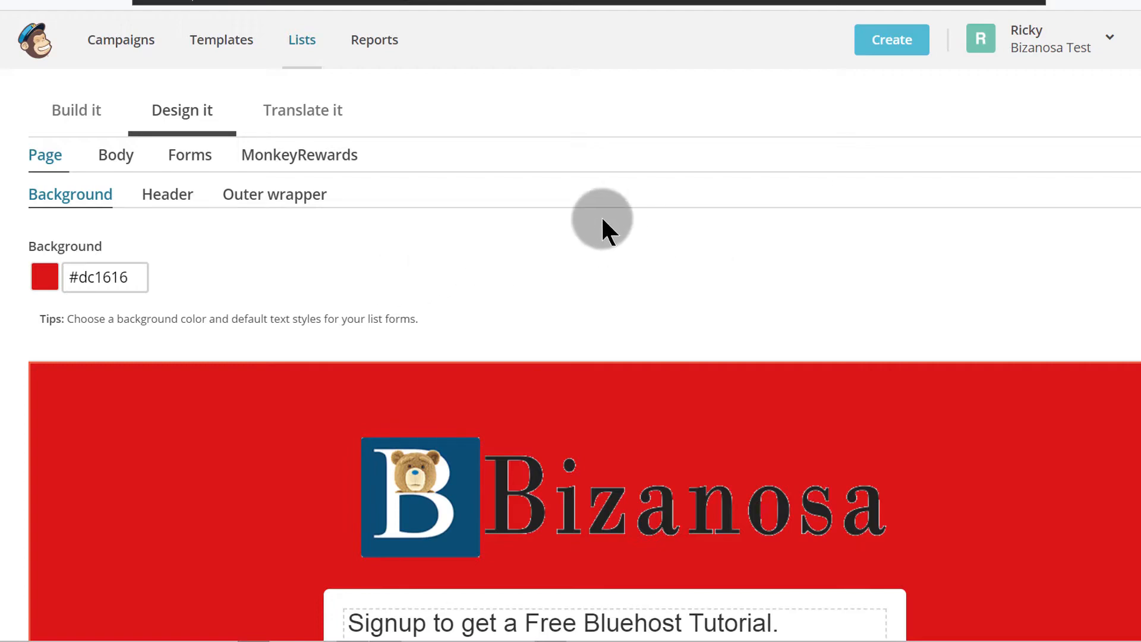
{"action": "scroll", "coordinate": [603, 220], "scroll_direction": "down", "scroll_amount": 12}
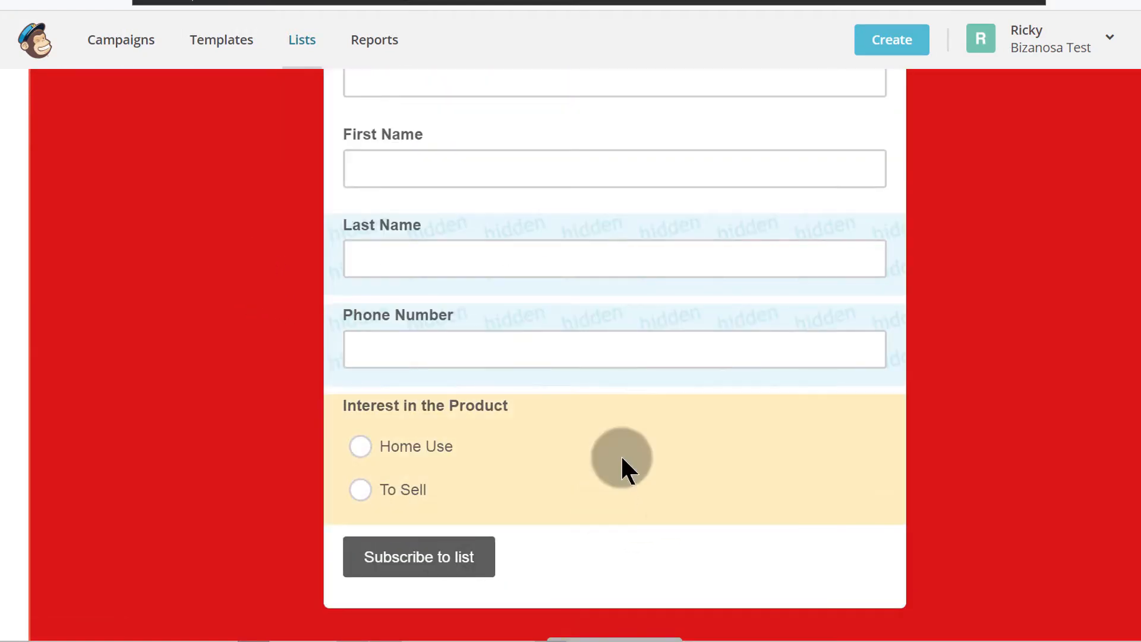
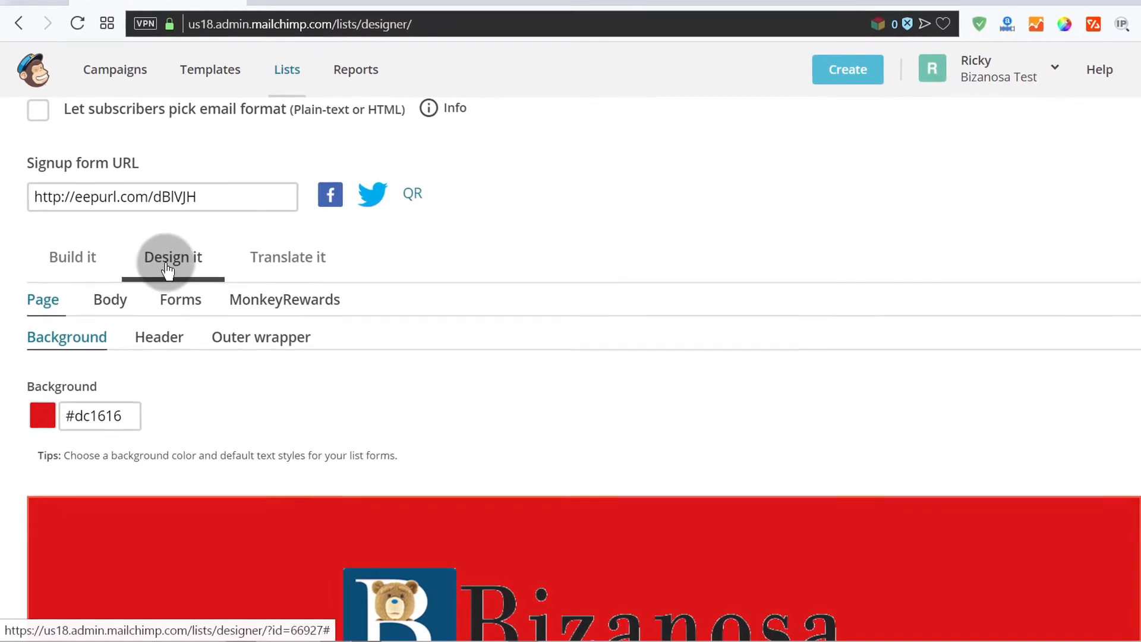
- Set the signup form's page background colour to #ffffff
{"action": "left_click", "coordinate": [168, 259]}
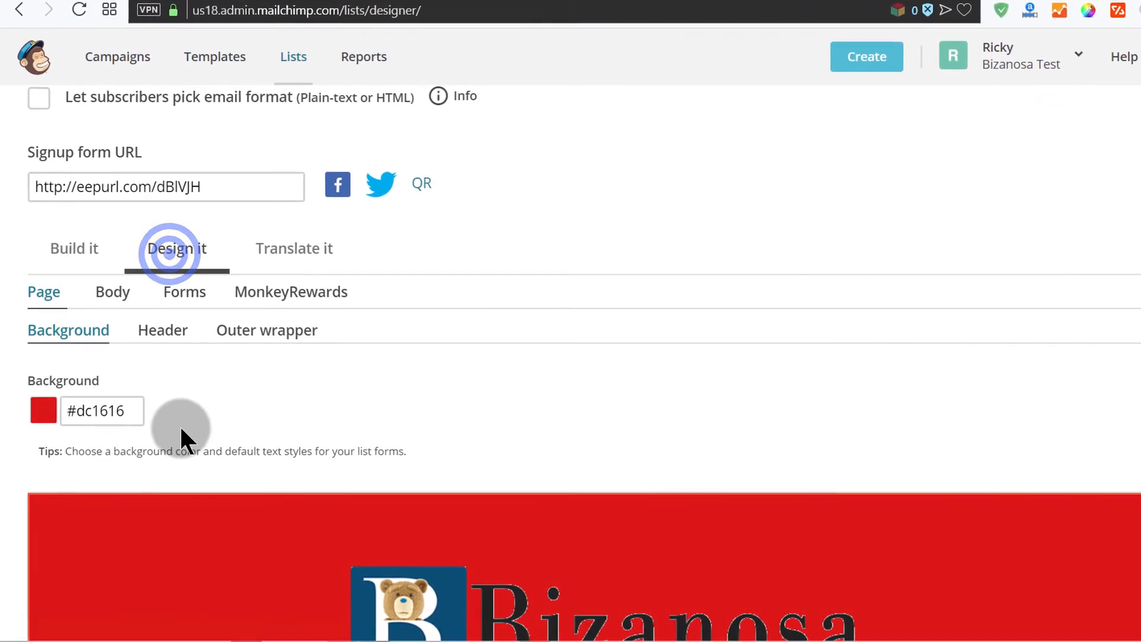
{"action": "scroll", "coordinate": [211, 526], "scroll_direction": "down", "scroll_amount": 10}
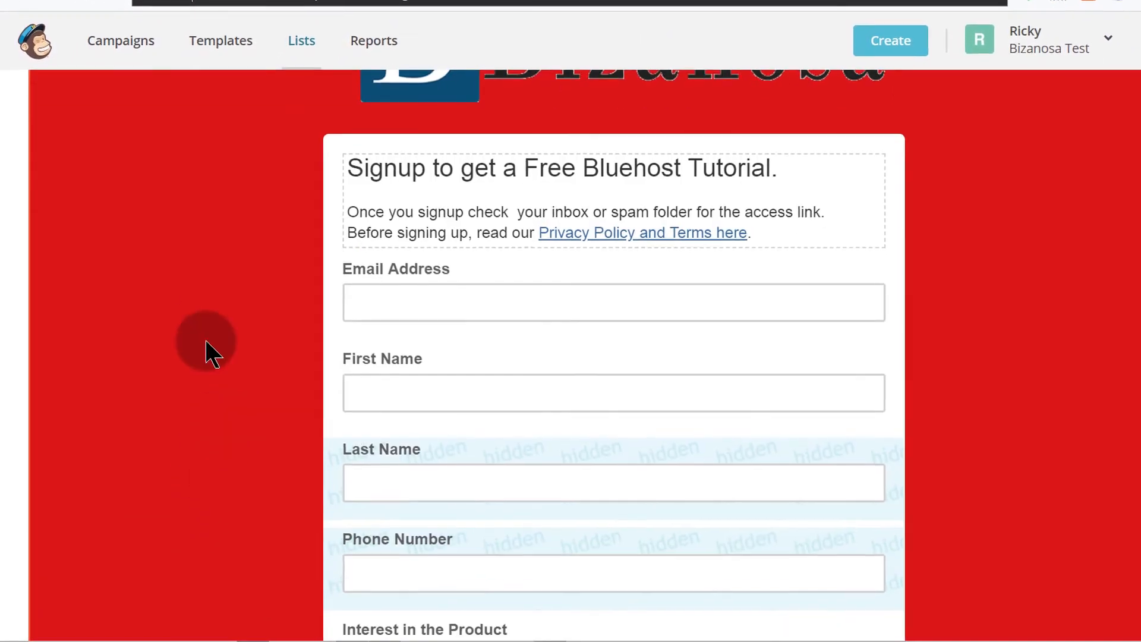
{"action": "scroll", "coordinate": [209, 352], "scroll_direction": "up", "scroll_amount": 8}
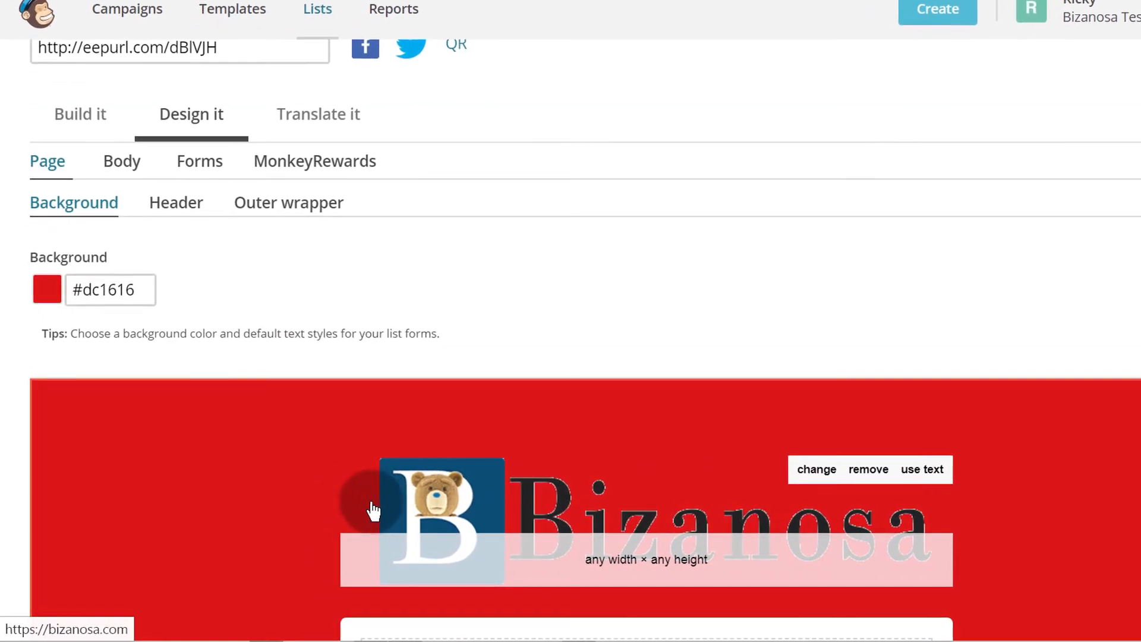
{"action": "left_click", "coordinate": [50, 164]}
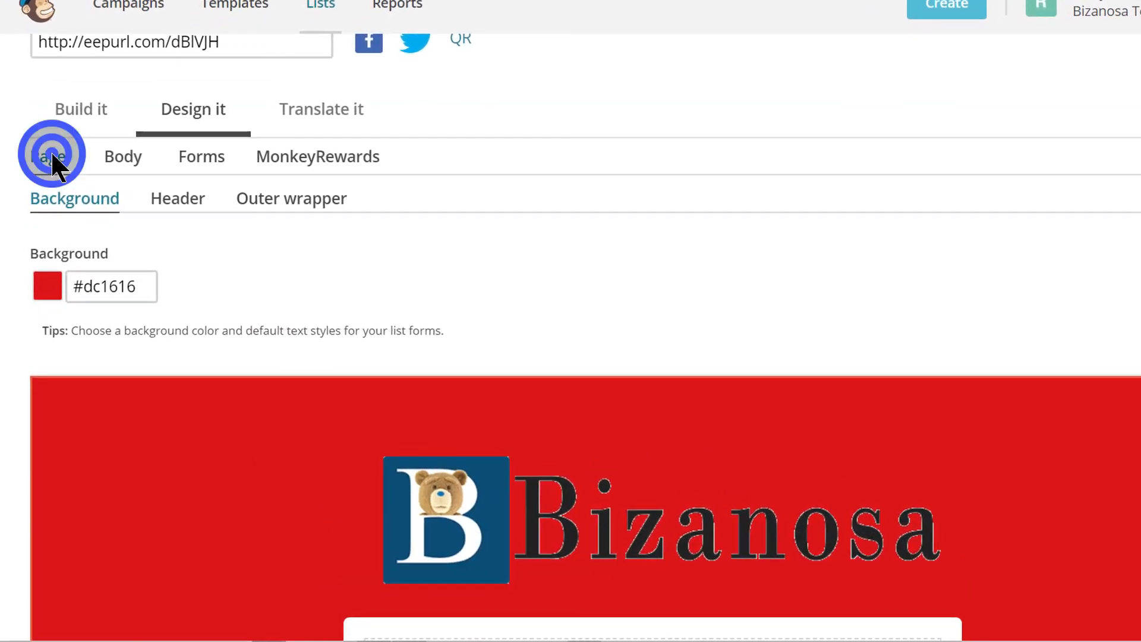
{"action": "left_click", "coordinate": [86, 286]}
{"action": "double_click", "coordinate": [120, 280]}
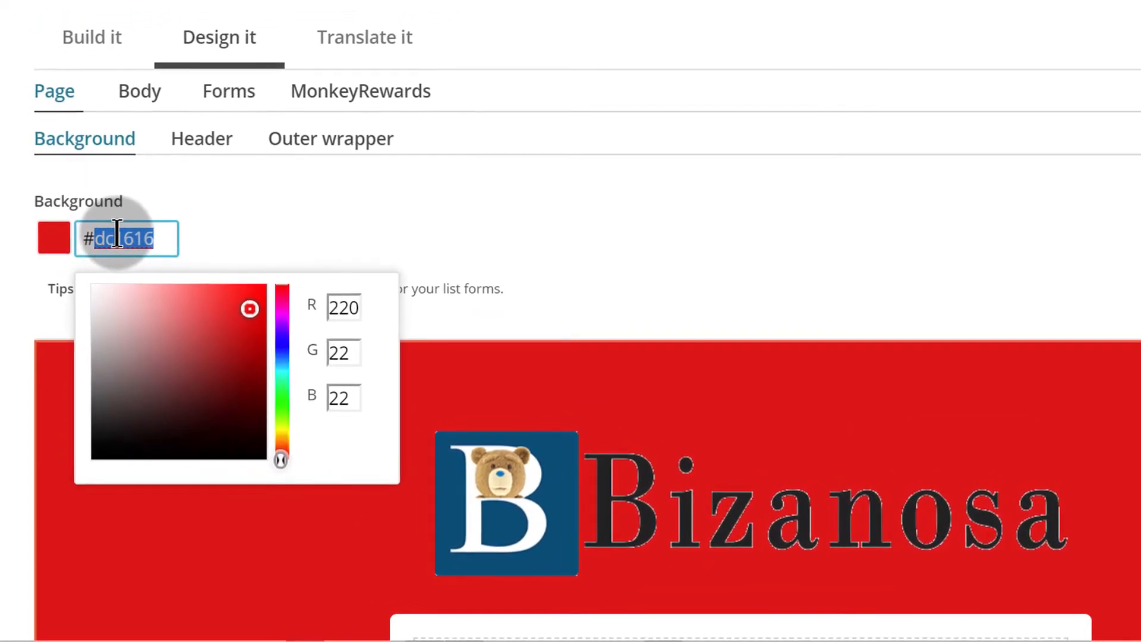
{"action": "type", "text": "ffffff"}
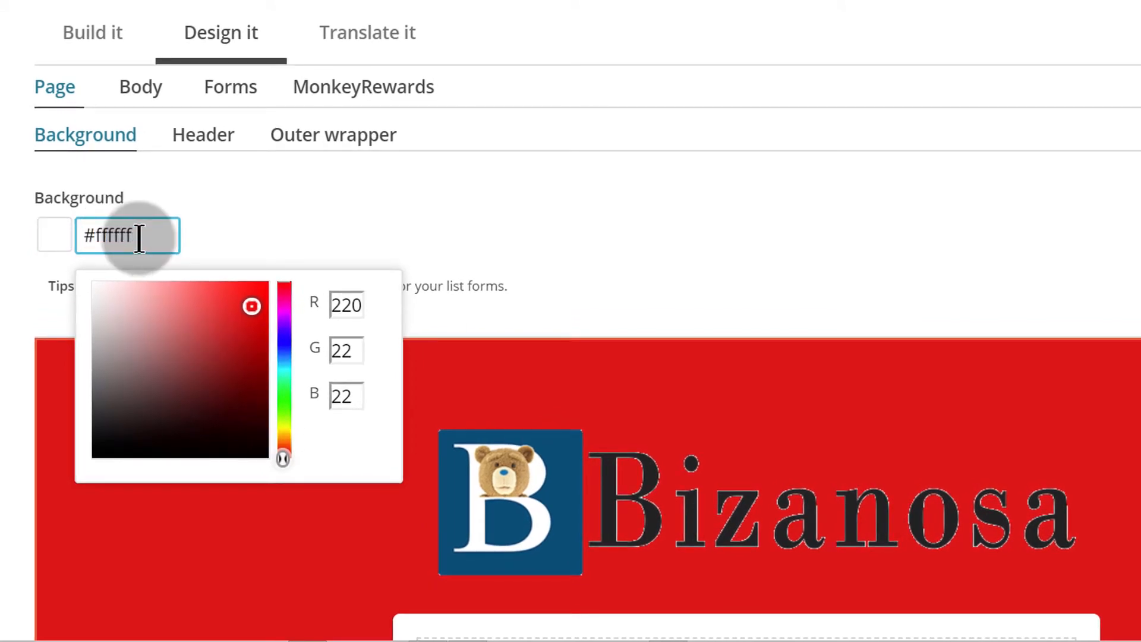
{"action": "left_click", "coordinate": [322, 230]}
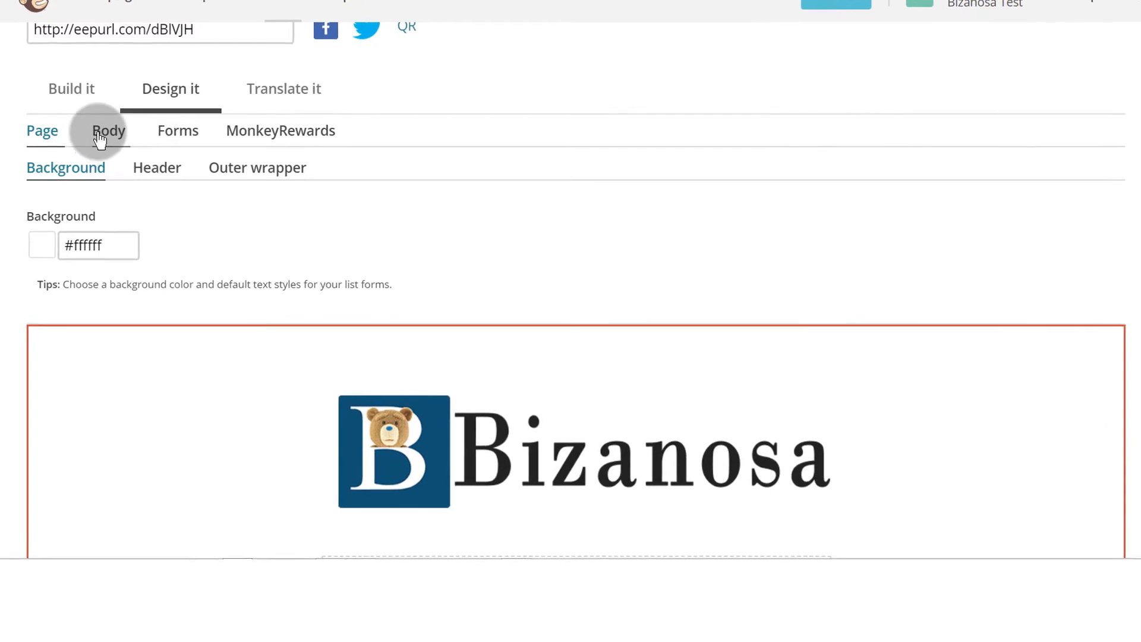
- Open the page's header design settings and examine the font size and line height options
{"action": "left_click", "coordinate": [150, 176]}
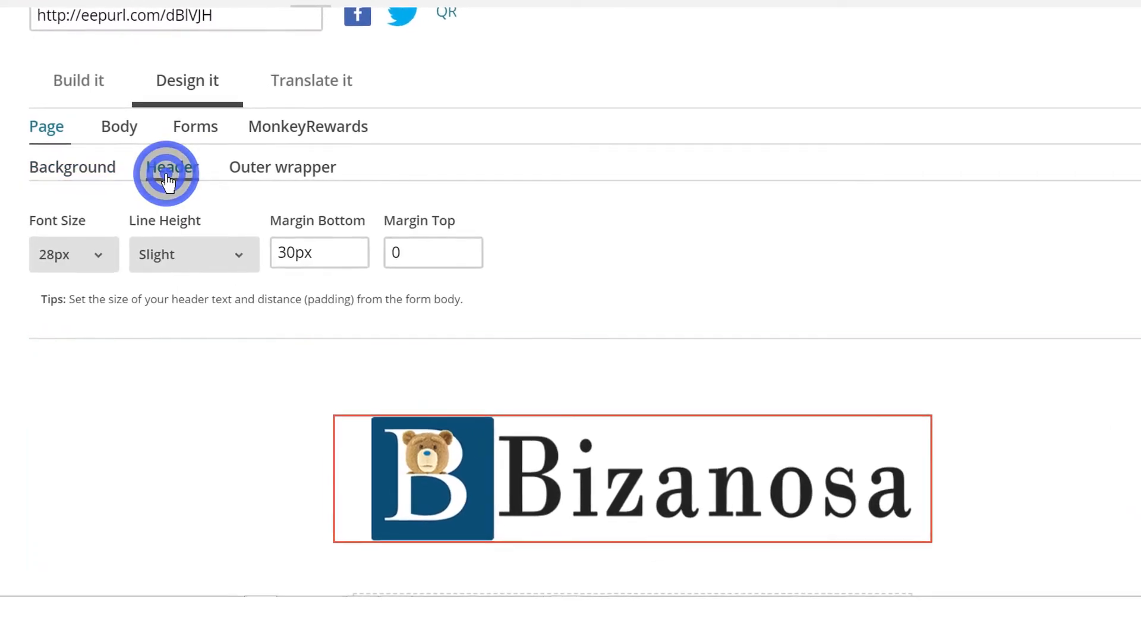
{"action": "left_click", "coordinate": [97, 253]}
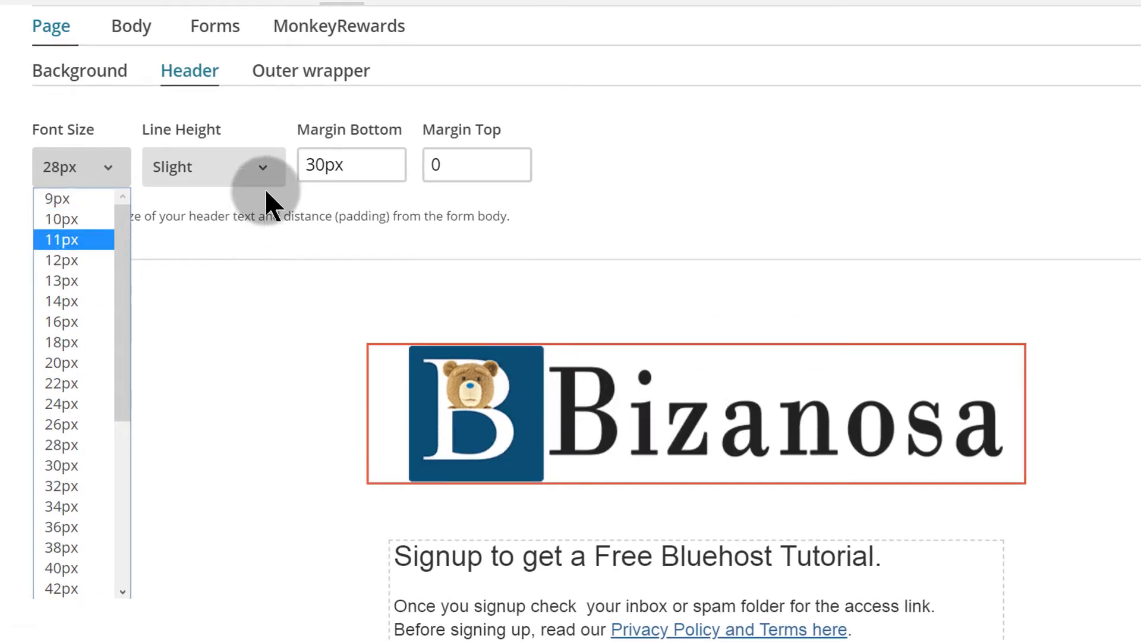
{"action": "left_click", "coordinate": [228, 168]}
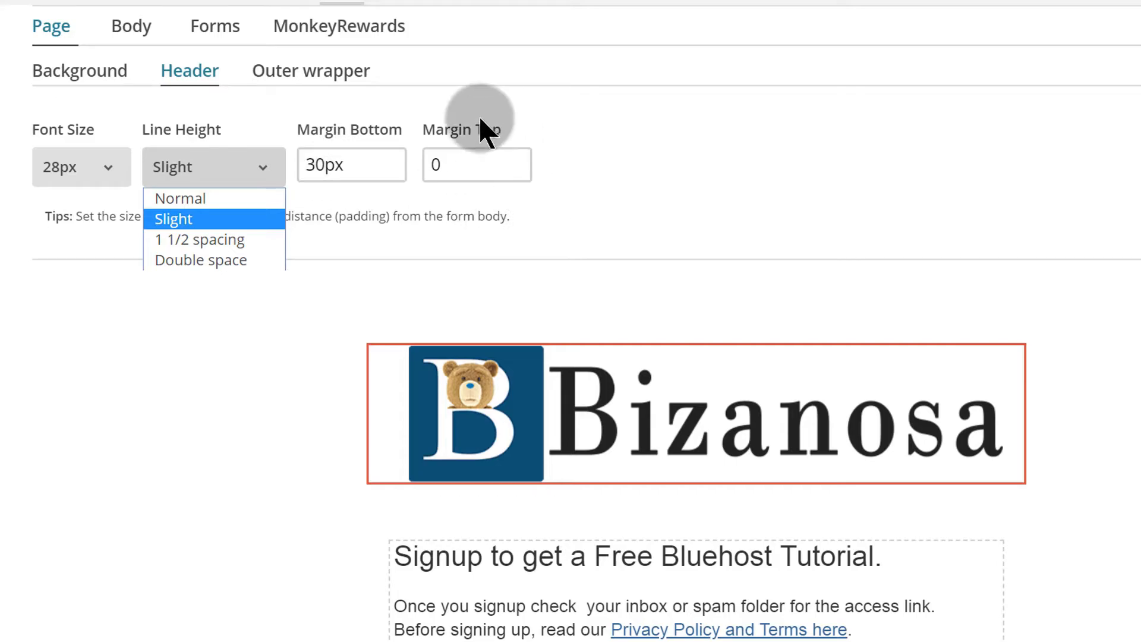
- Set the header's top margin to -20px and reload the live signup form to check the spacing above the logo
{"action": "left_click", "coordinate": [480, 158]}
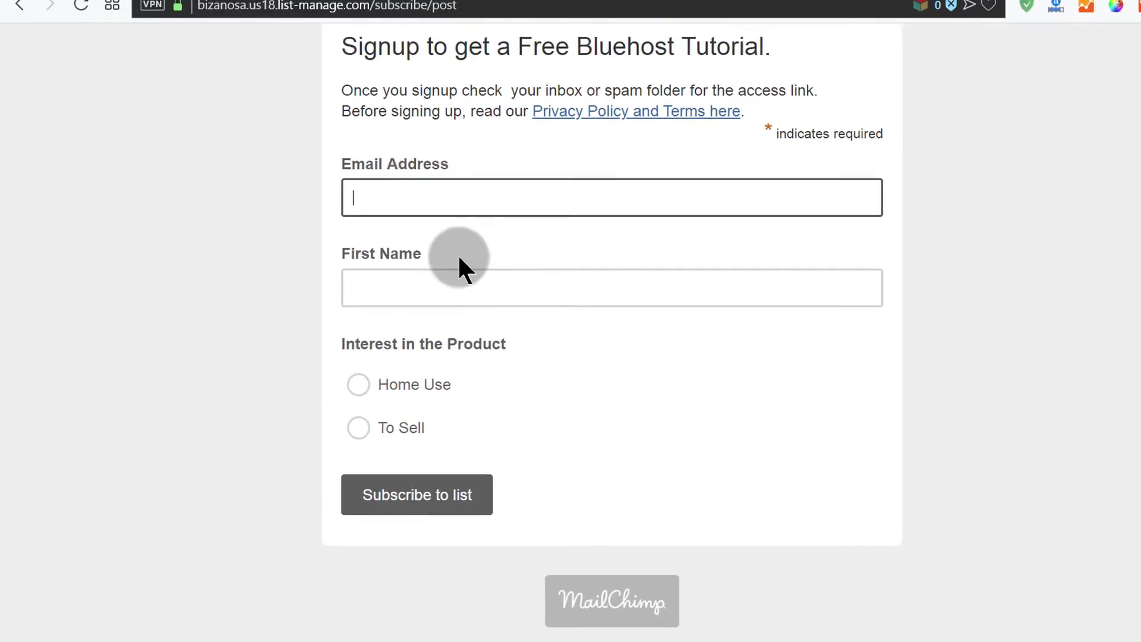
{"action": "scroll", "coordinate": [458, 255], "scroll_direction": "up", "scroll_amount": 4}
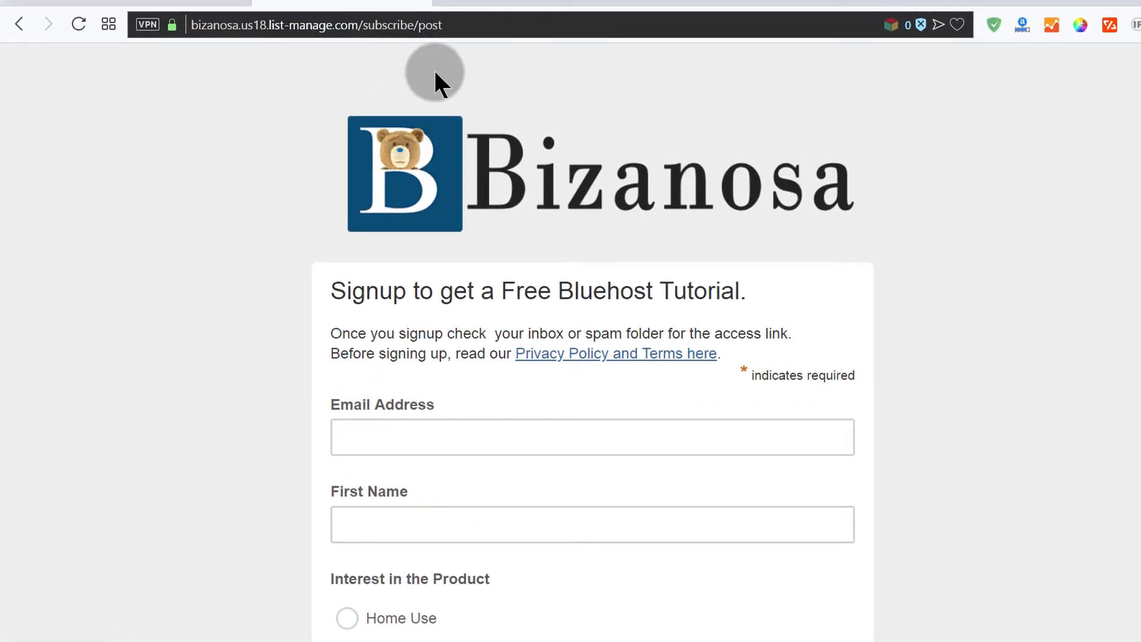
{"action": "scroll", "coordinate": [452, 250], "scroll_direction": "down", "scroll_amount": 3}
{"action": "scroll", "coordinate": [453, 243], "scroll_direction": "up", "scroll_amount": 3}
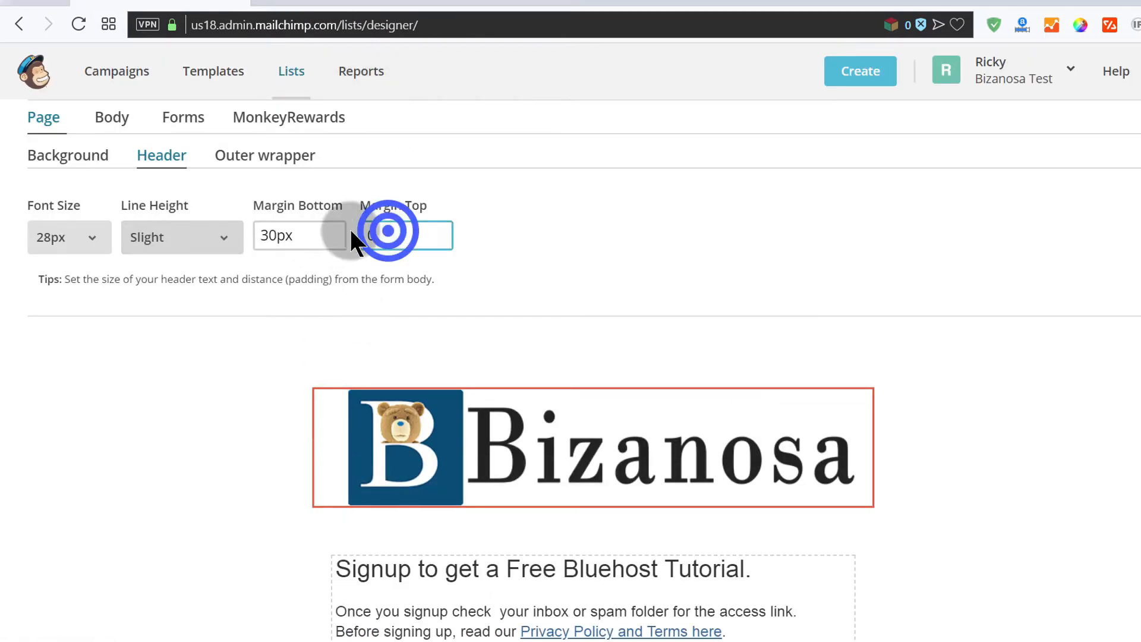
{"action": "left_click_drag", "start_coordinate": [351, 230], "coordinate": [347, 227]}
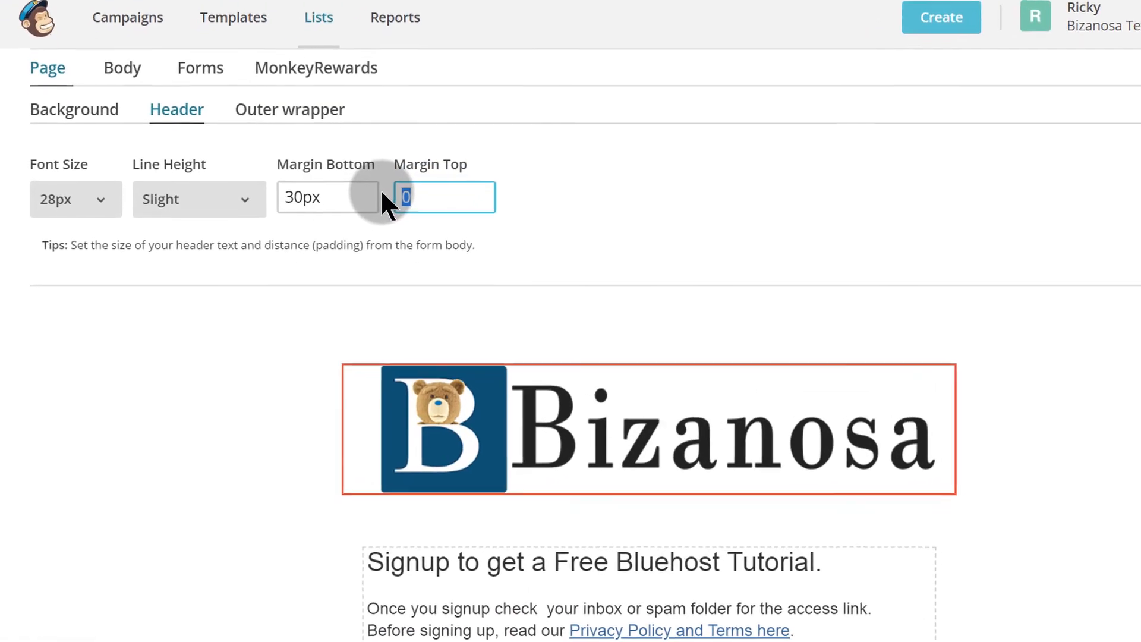
{"action": "type", "text": "-20px"}
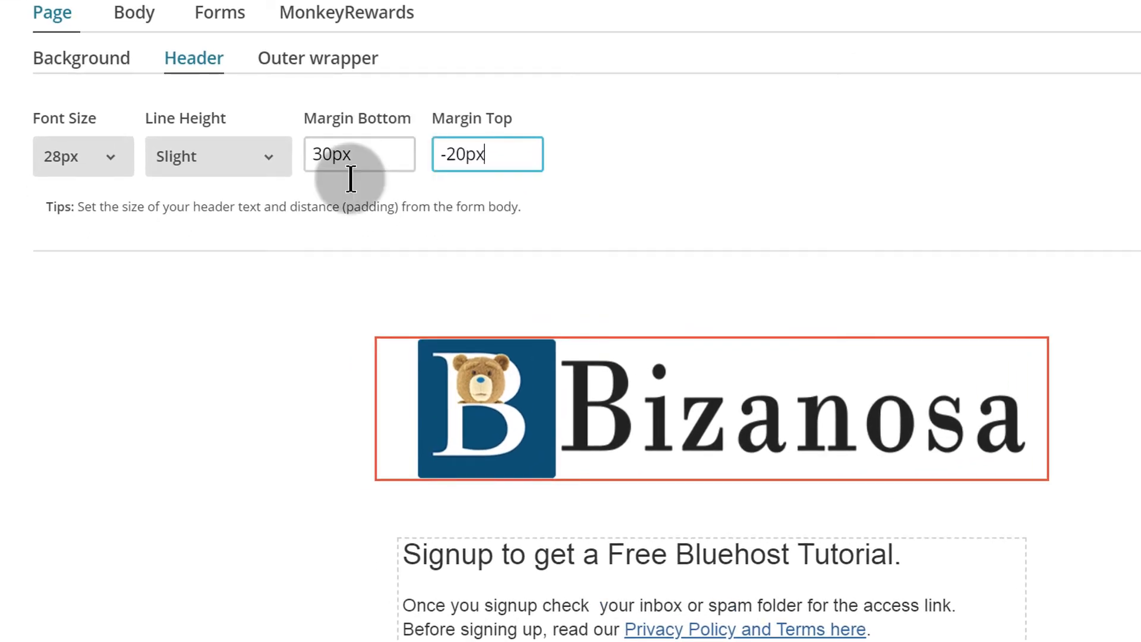
{"action": "left_click", "coordinate": [693, 186]}
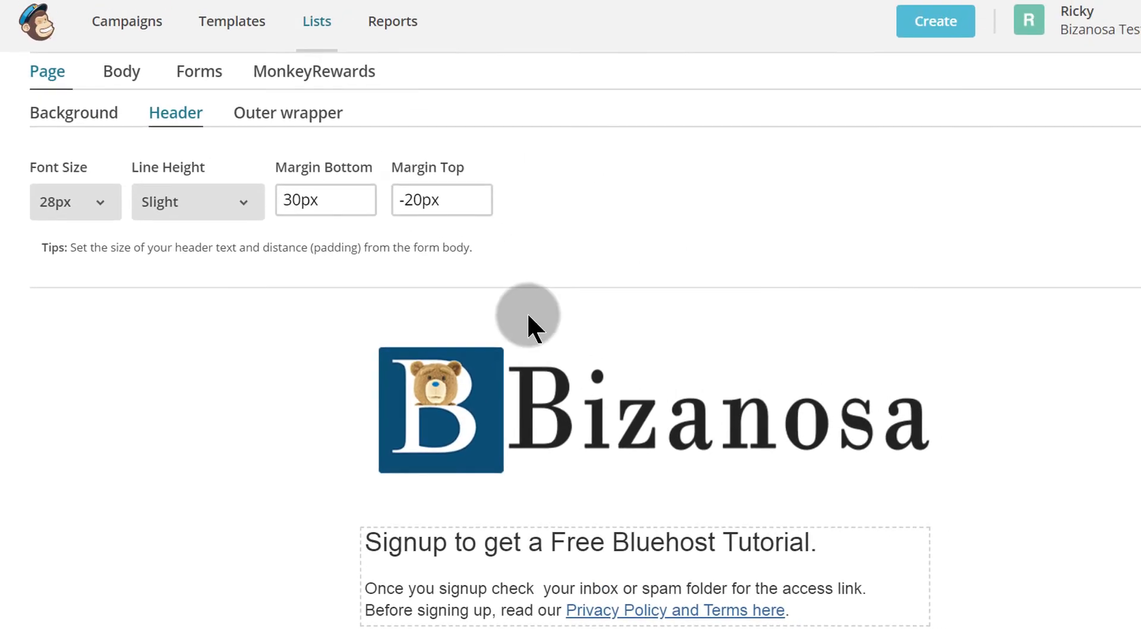
{"action": "left_click", "coordinate": [358, 1]}
{"action": "left_click", "coordinate": [77, 26]}
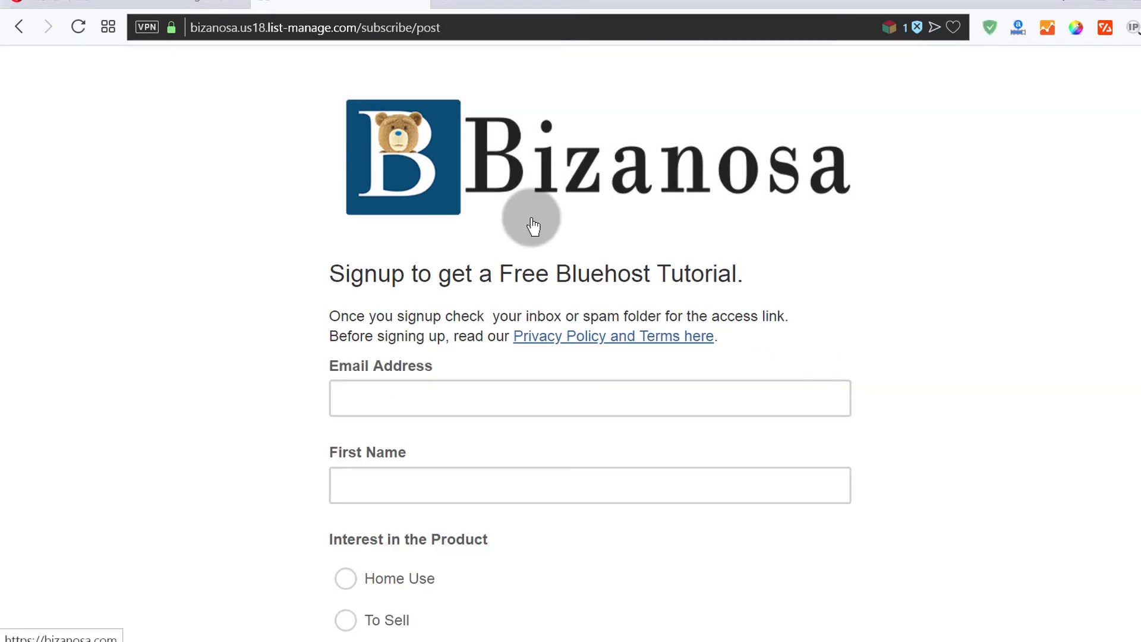
{"action": "scroll", "coordinate": [521, 202], "scroll_direction": "down", "scroll_amount": 3}
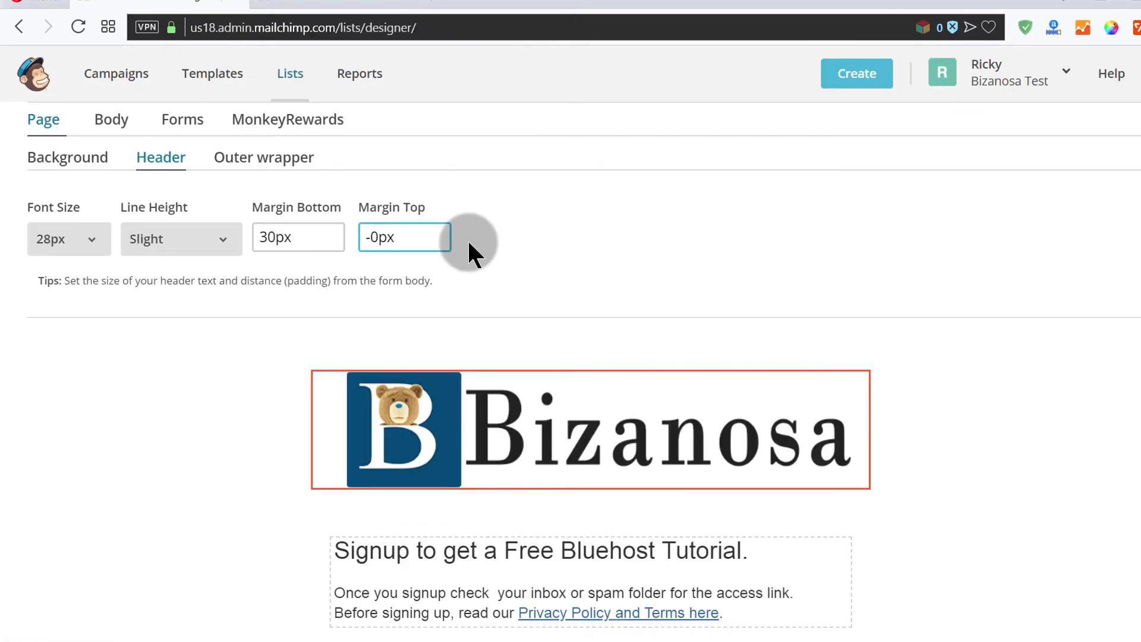
- Set the header's top margin to -40px and reload the live signup form to compare it with the designer preview
{"action": "type", "text": "40"}
{"action": "left_click", "coordinate": [471, 242]}
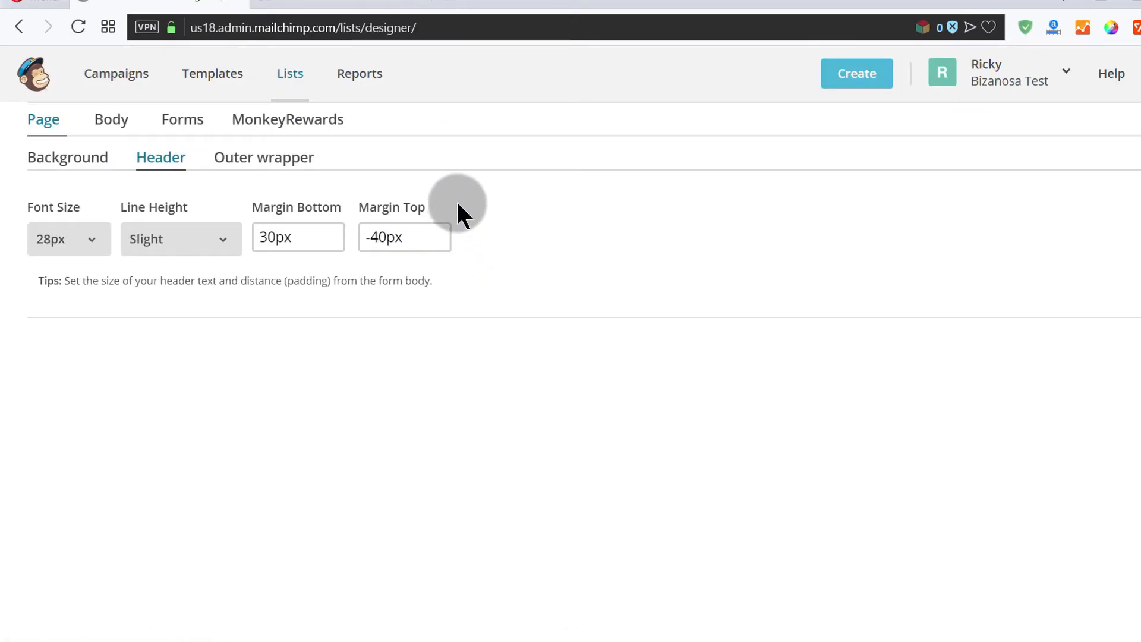
{"action": "left_click", "coordinate": [333, 3]}
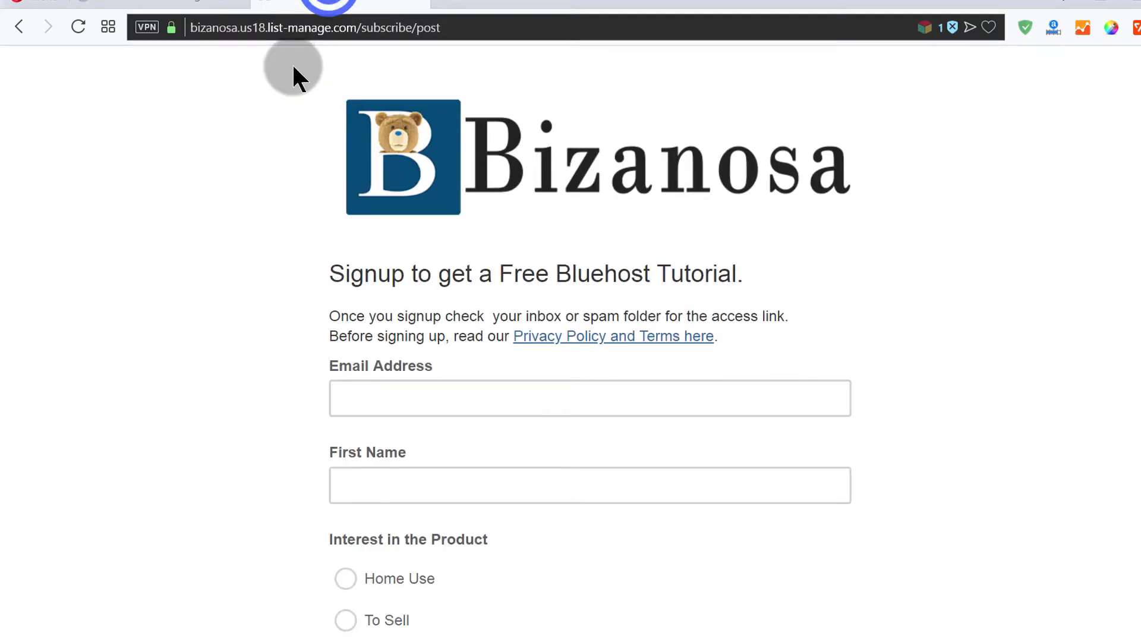
{"action": "left_click", "coordinate": [79, 26]}
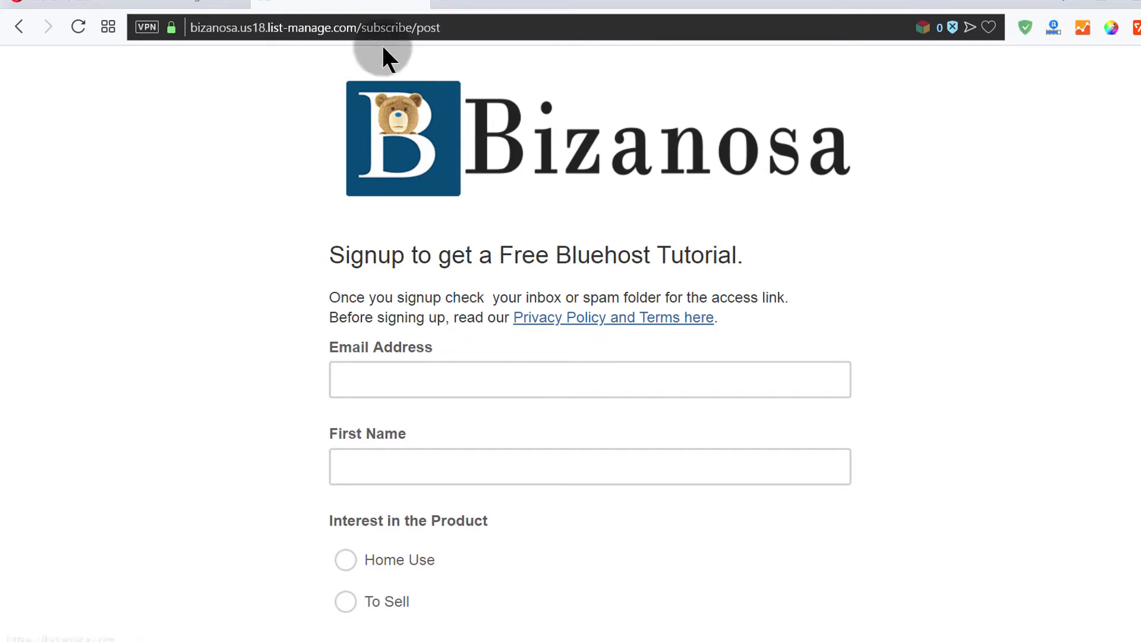
{"action": "left_click", "coordinate": [202, 4]}
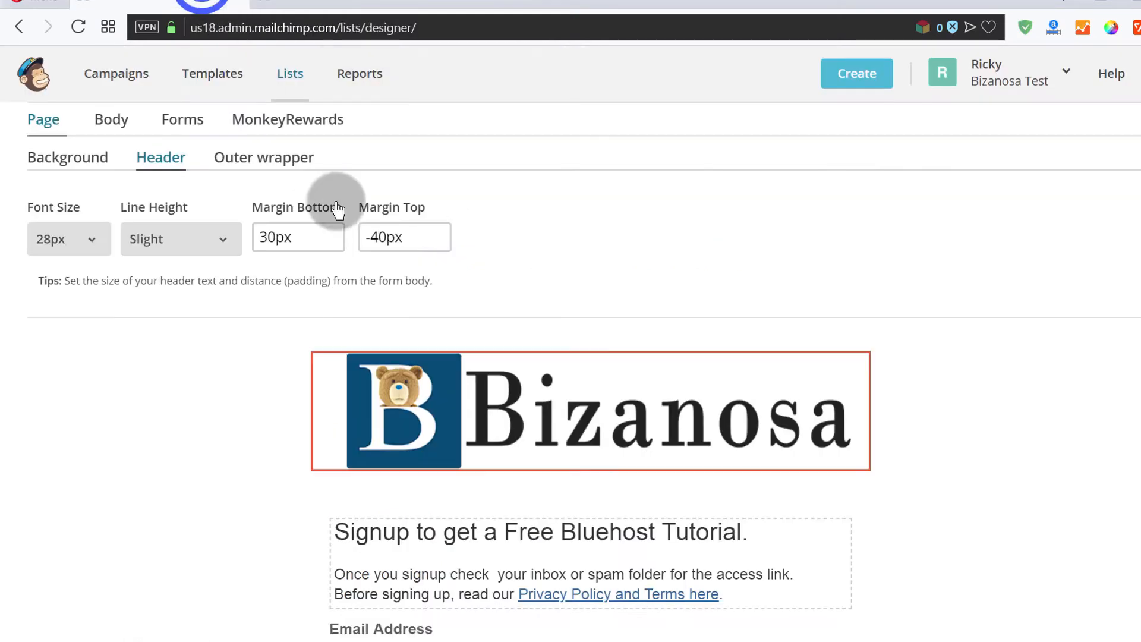
{"action": "left_click", "coordinate": [360, 3]}
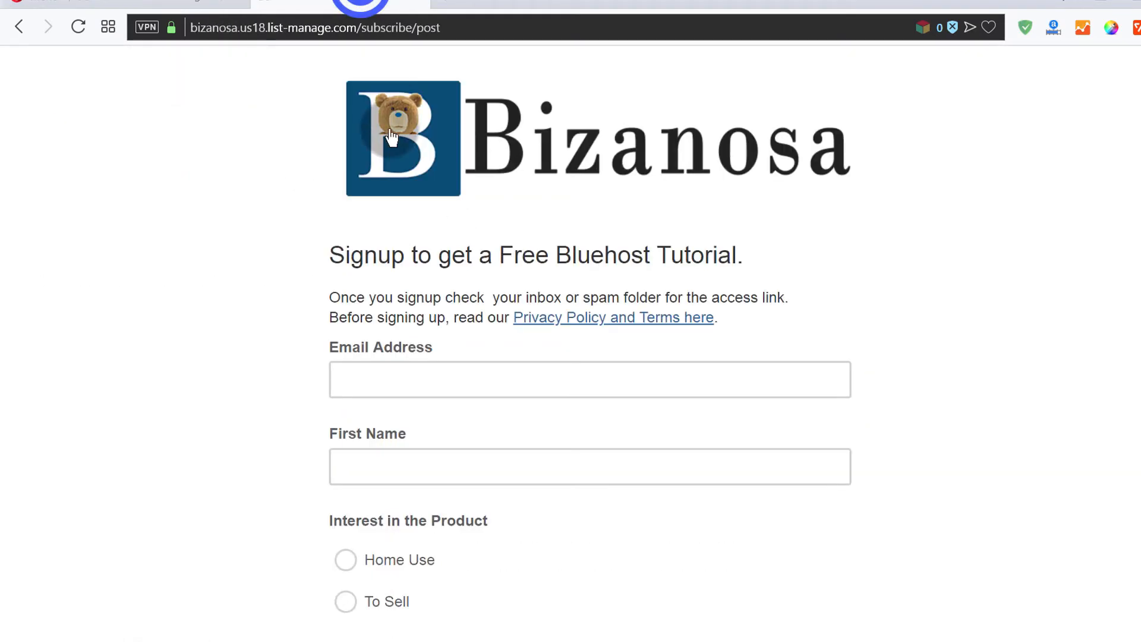
- Set the header's top margin to -70px and reload the live signup form to check the spacing above the logo
{"action": "left_click", "coordinate": [375, 235]}
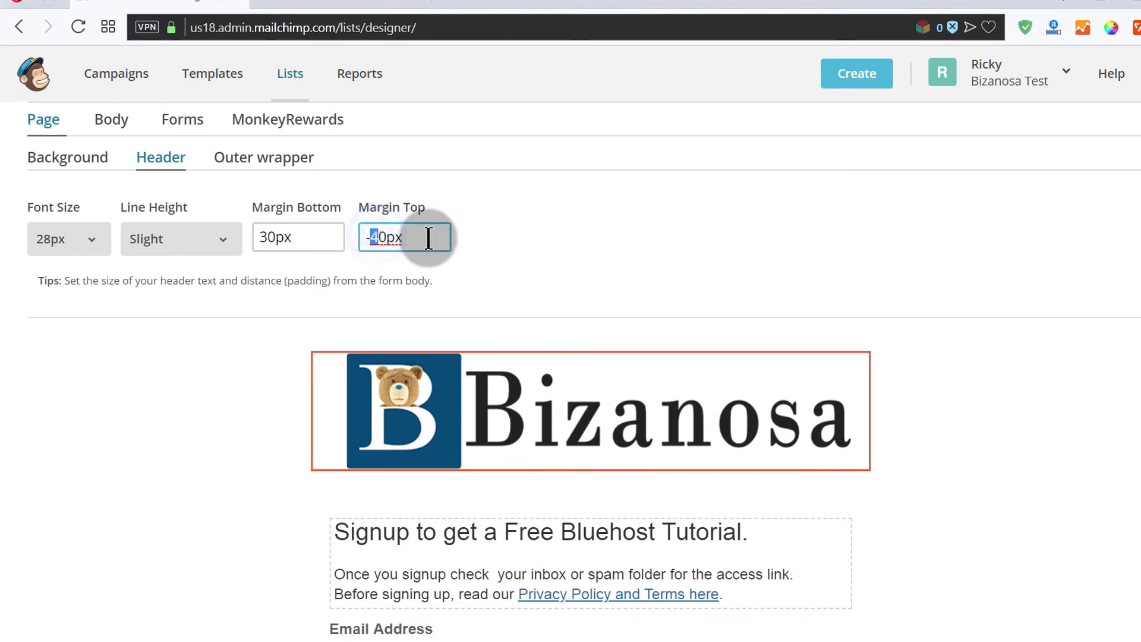
{"action": "type", "text": "7"}
{"action": "left_click", "coordinate": [628, 261]}
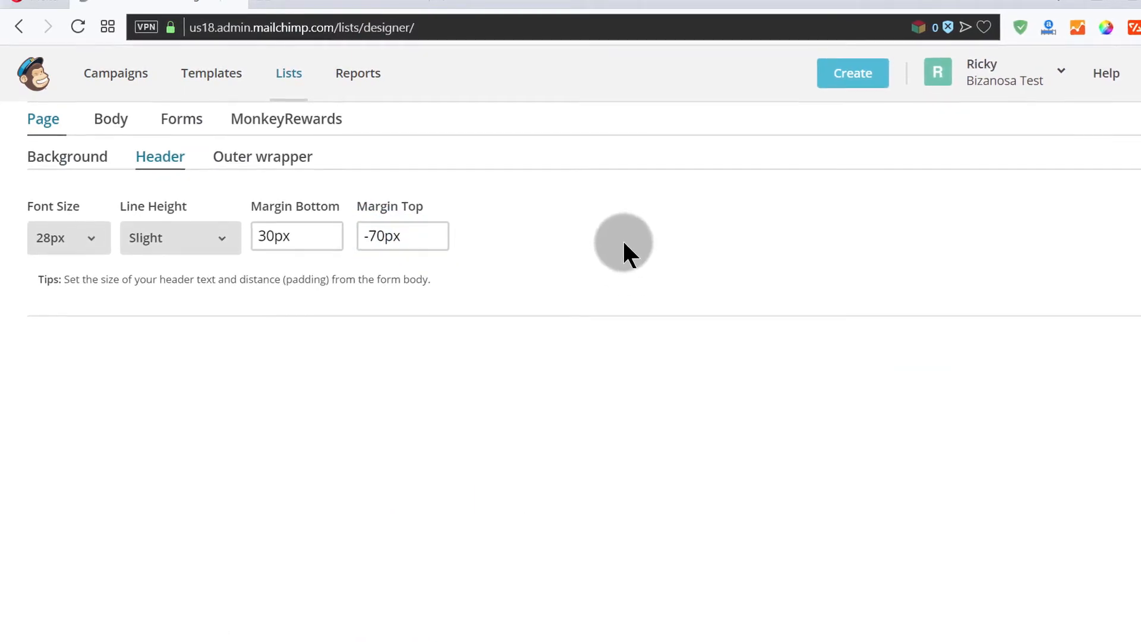
{"action": "left_click", "coordinate": [345, 3]}
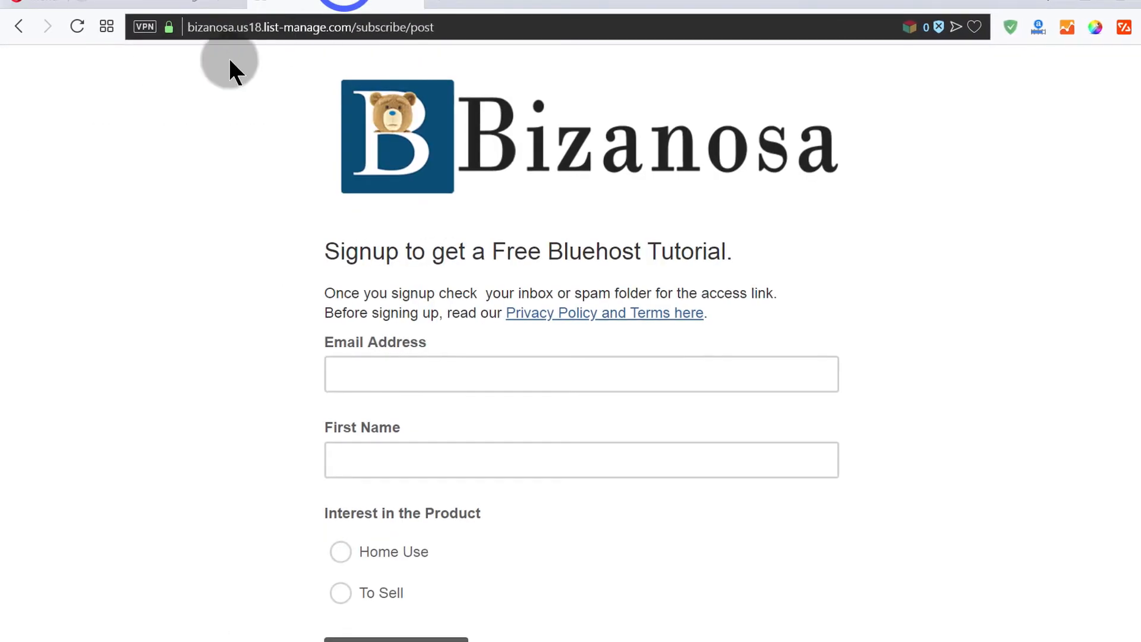
{"action": "left_click", "coordinate": [77, 26]}
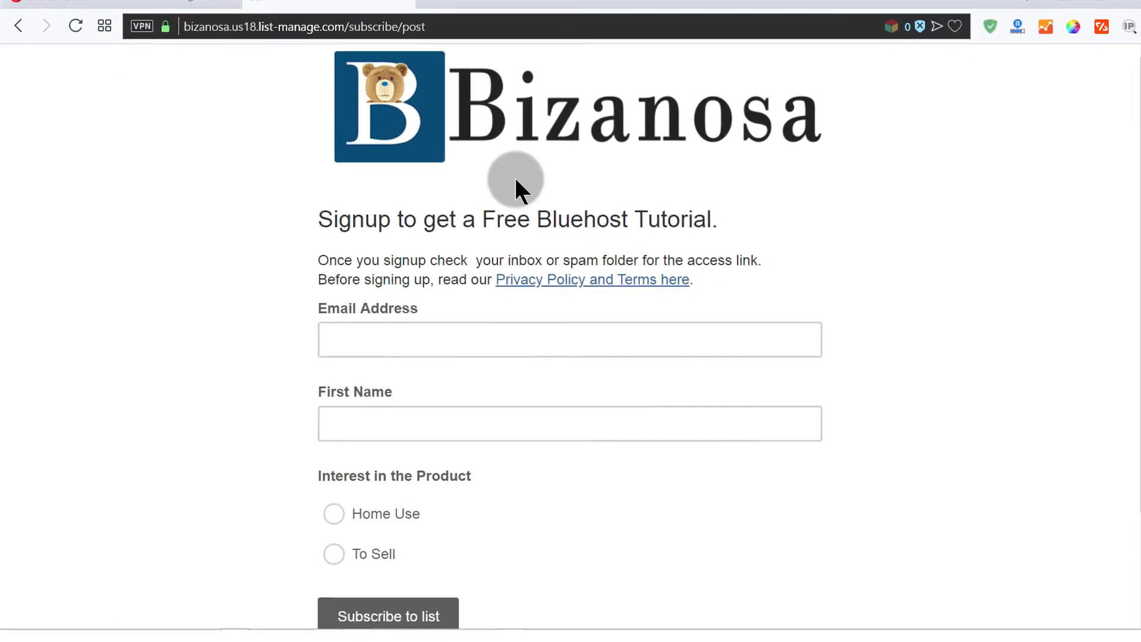
{"action": "scroll", "coordinate": [547, 259], "scroll_direction": "down", "scroll_amount": 1}
{"action": "scroll", "coordinate": [544, 226], "scroll_direction": "up", "scroll_amount": 1}
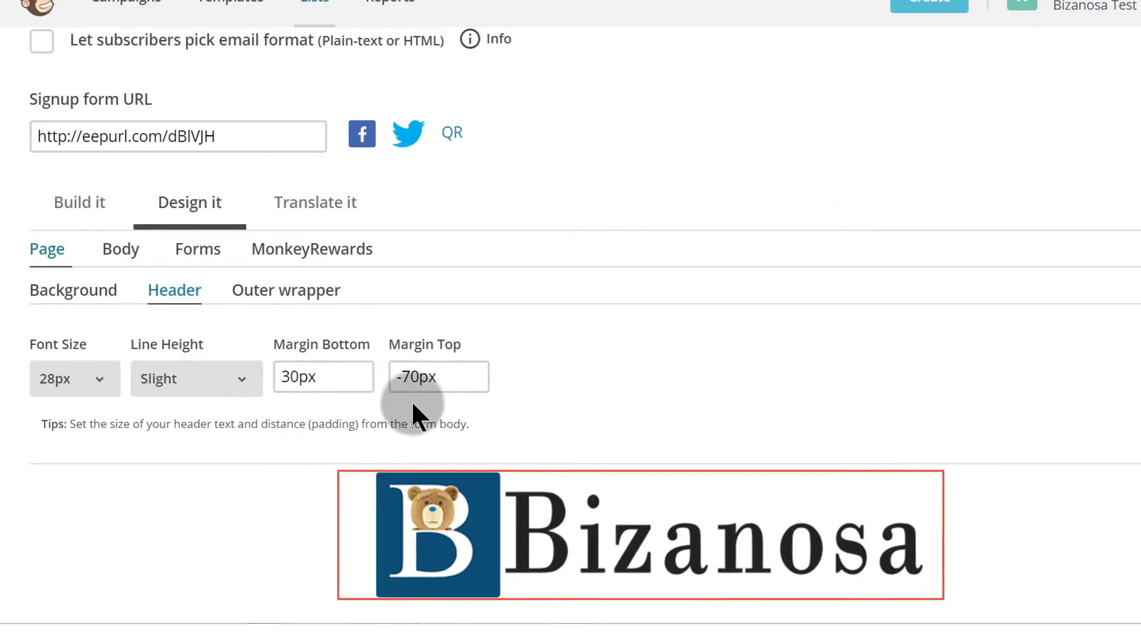
- Open the page's outer wrapper design settings and examine which part of the form preview they cover
{"action": "left_click_drag", "start_coordinate": [278, 368], "coordinate": [308, 370]}
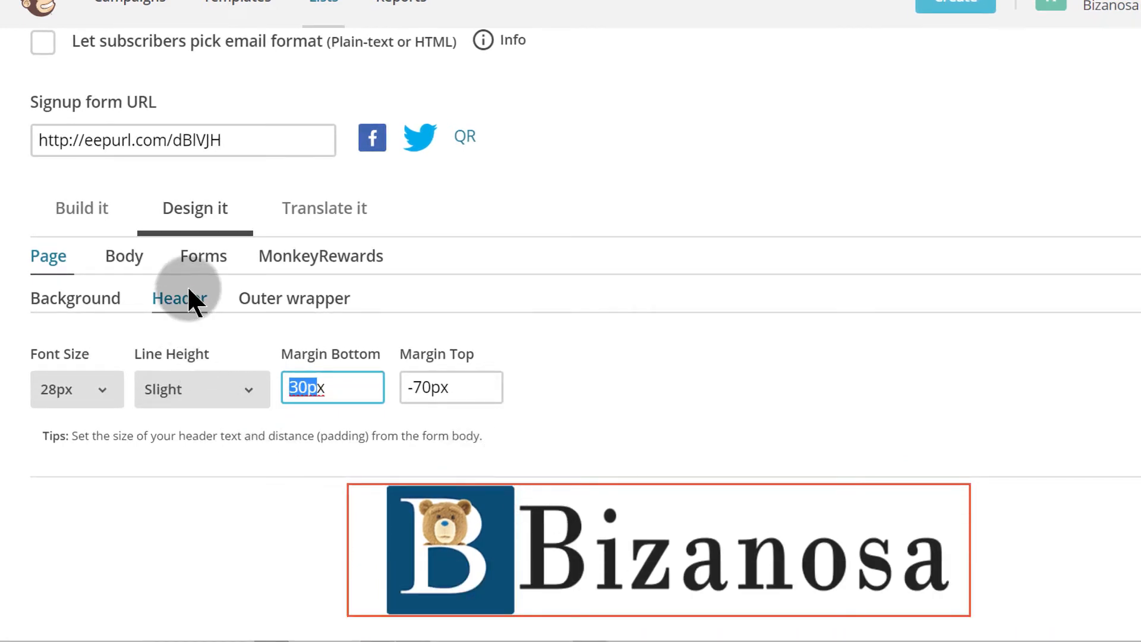
{"action": "left_click", "coordinate": [284, 300]}
{"action": "scroll", "coordinate": [654, 222], "scroll_direction": "down", "scroll_amount": 4}
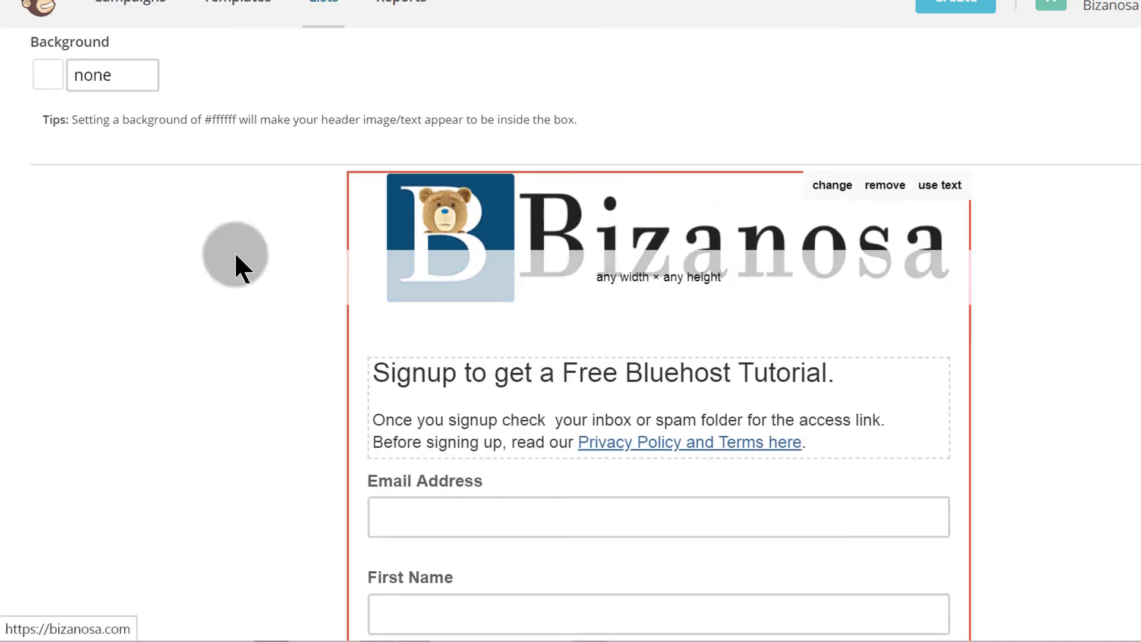
{"action": "scroll", "coordinate": [570, 357], "scroll_direction": "down", "scroll_amount": 5}
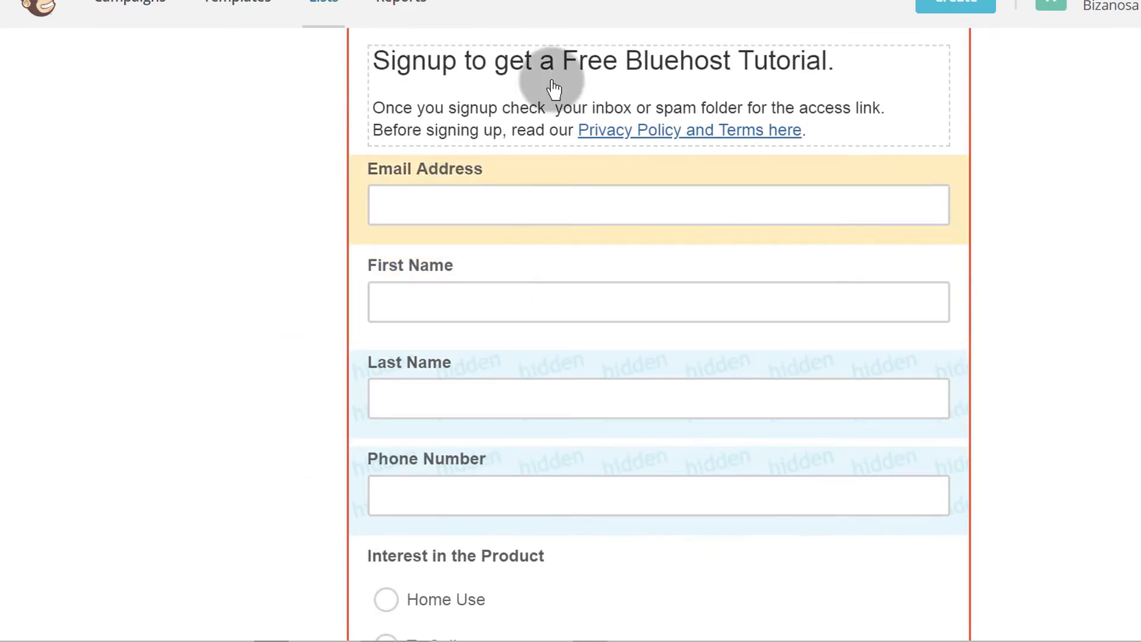
{"action": "scroll", "coordinate": [571, 499], "scroll_direction": "down", "scroll_amount": 7}
{"action": "scroll", "coordinate": [543, 285], "scroll_direction": "up", "scroll_amount": 7}
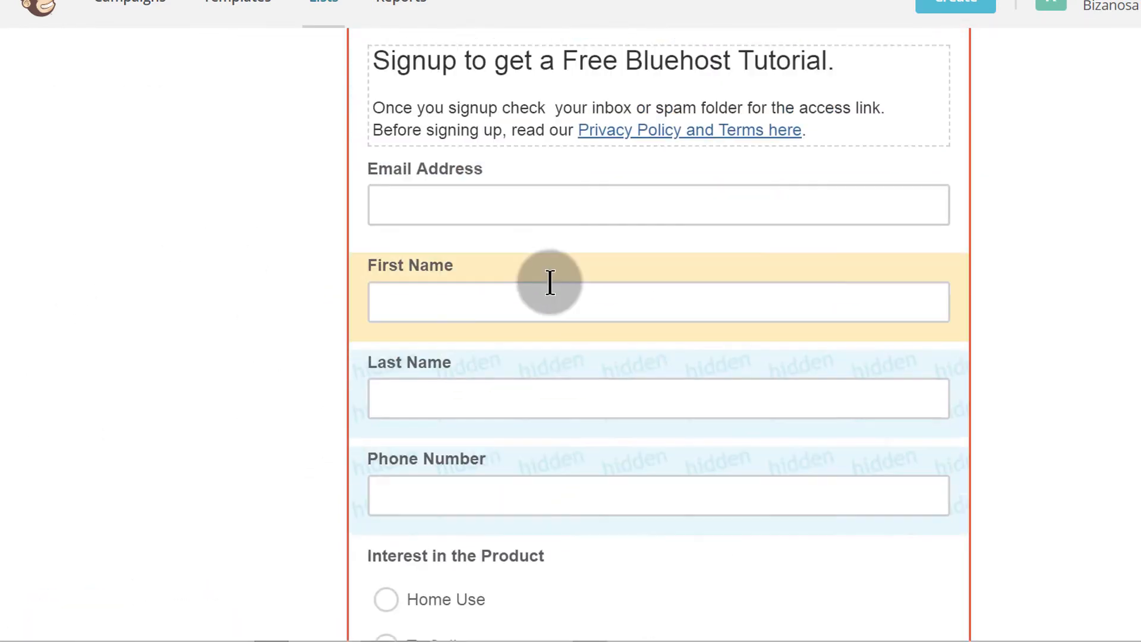
{"action": "scroll", "coordinate": [550, 285], "scroll_direction": "up", "scroll_amount": 8}
{"action": "scroll", "coordinate": [191, 188], "scroll_direction": "down", "scroll_amount": 3}
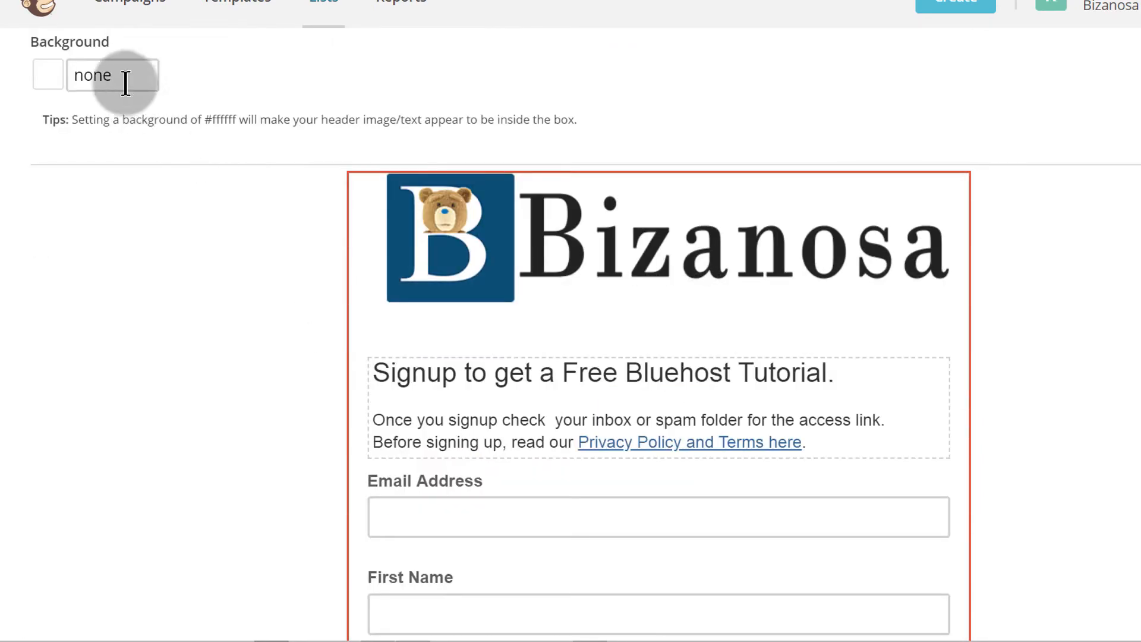
- Set the outer wrapper's background colour to the blue #16b5dc and check it in the form preview
{"action": "left_click_drag", "start_coordinate": [101, 71], "coordinate": [95, 70]}
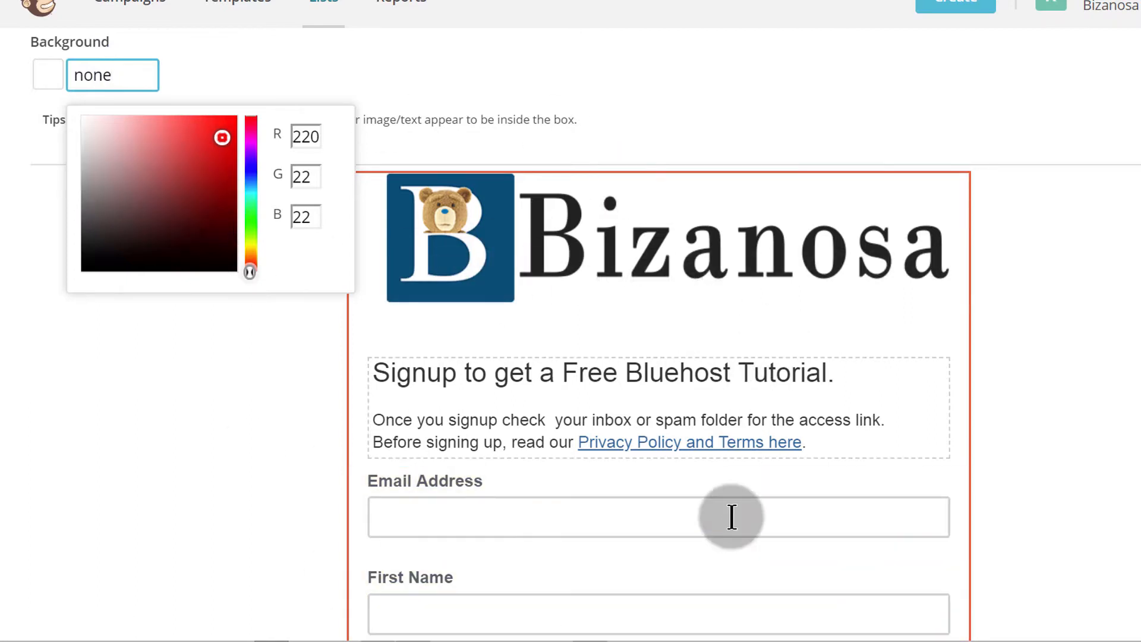
{"action": "left_click", "coordinate": [250, 189]}
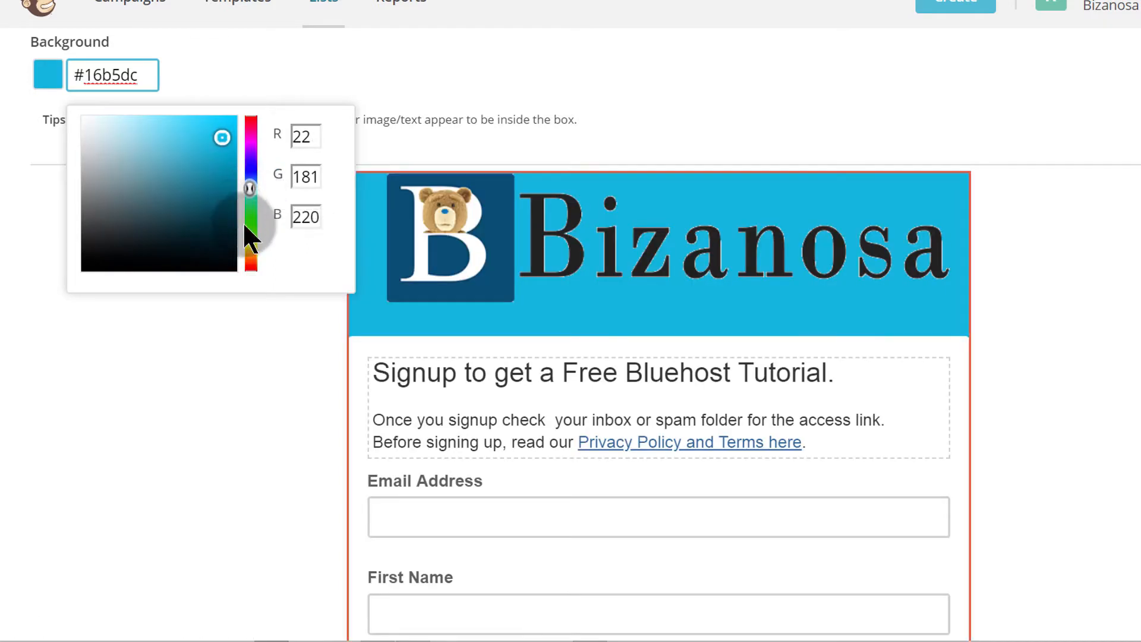
{"action": "mouse_move", "coordinate": [670, 265]}
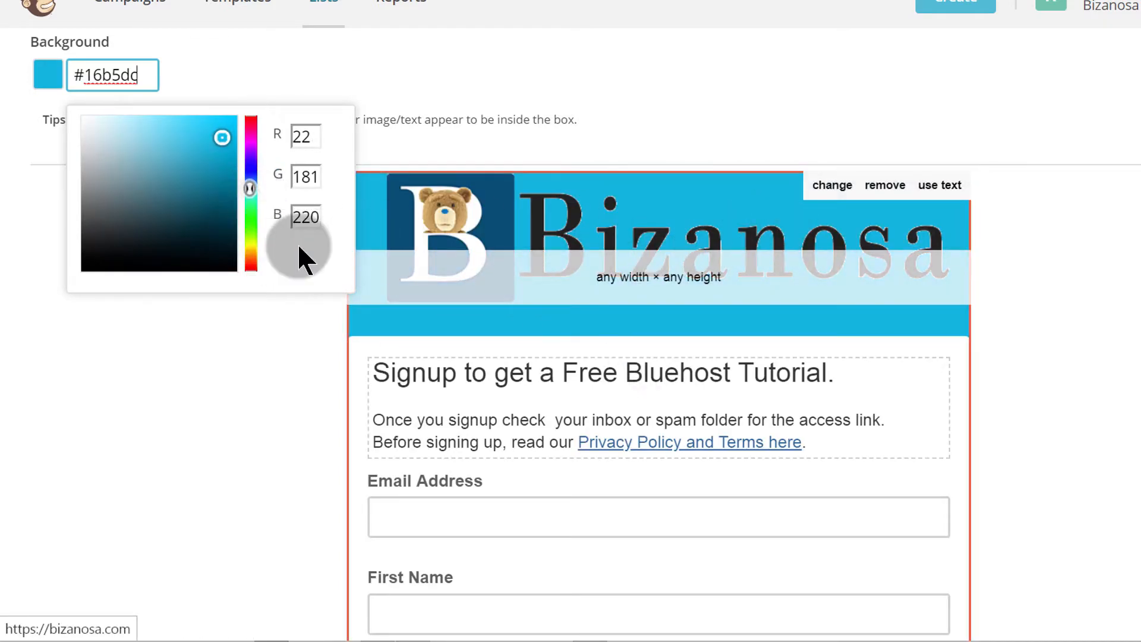
{"action": "scroll", "coordinate": [553, 401], "scroll_direction": "down", "scroll_amount": 4}
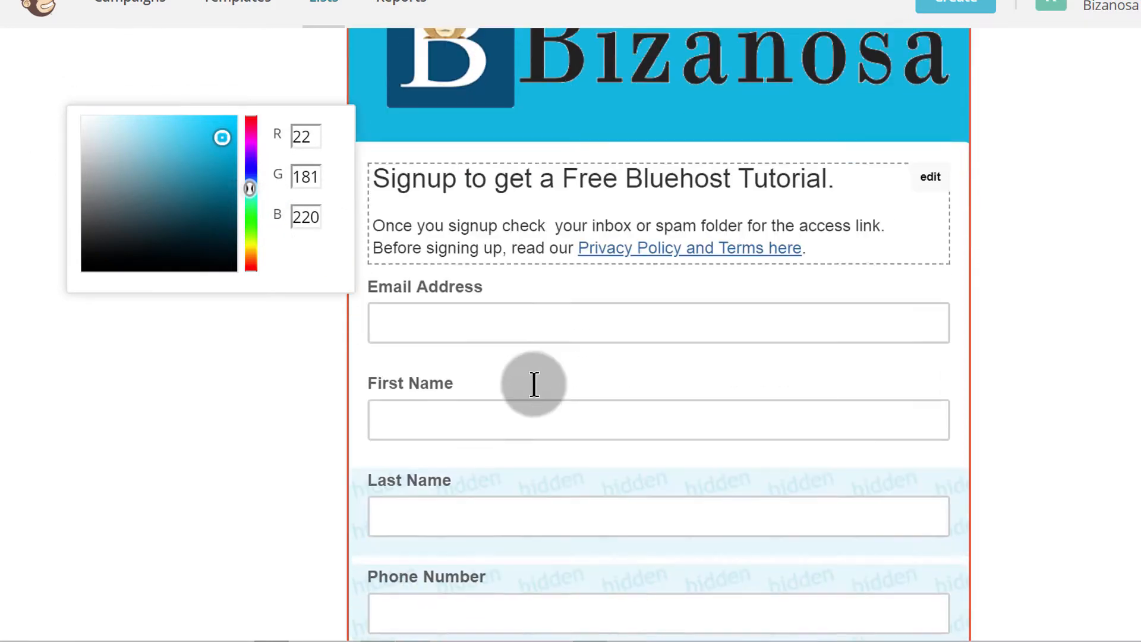
{"action": "scroll", "coordinate": [530, 243], "scroll_direction": "up", "scroll_amount": 5}
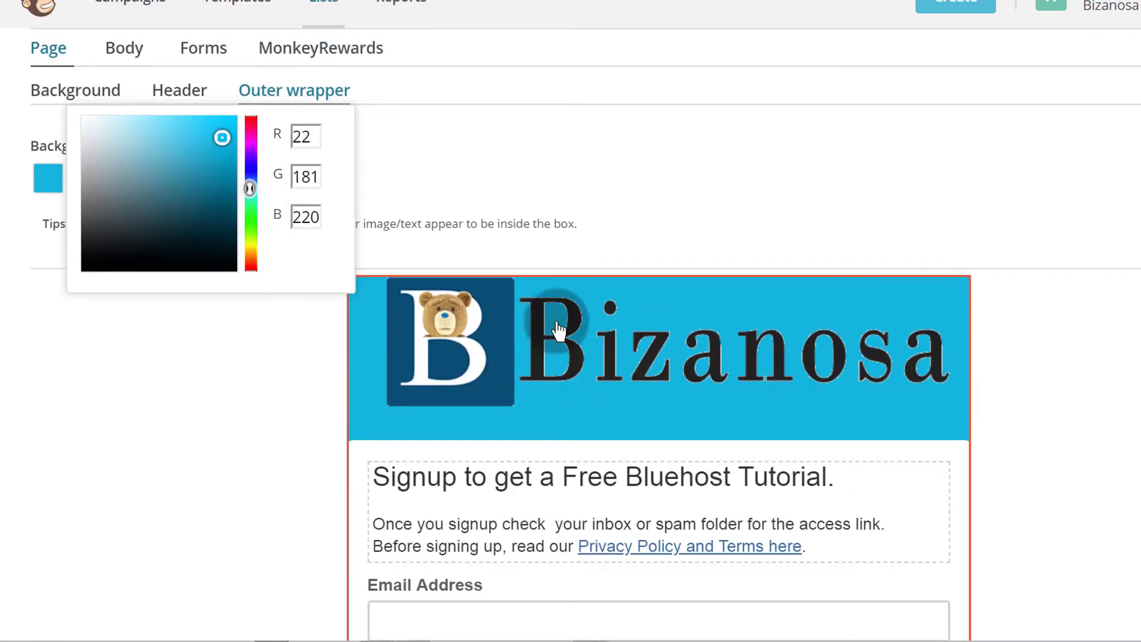
{"action": "scroll", "coordinate": [551, 383], "scroll_direction": "down", "scroll_amount": 3}
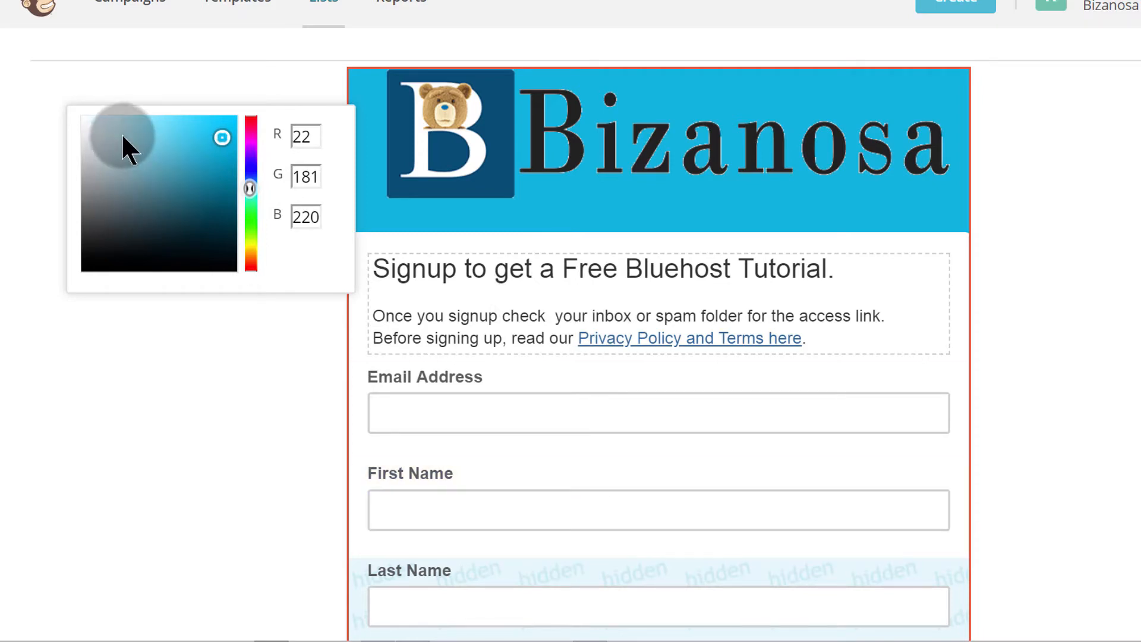
{"action": "scroll", "coordinate": [272, 81], "scroll_direction": "up", "scroll_amount": 4}
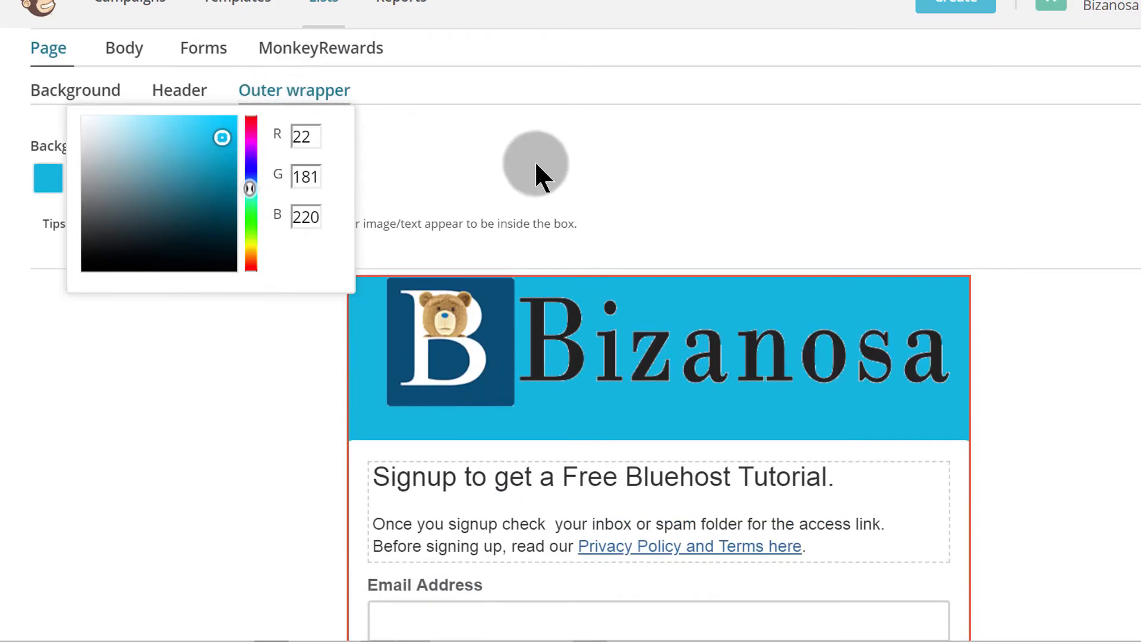
{"action": "left_click", "coordinate": [521, 153]}
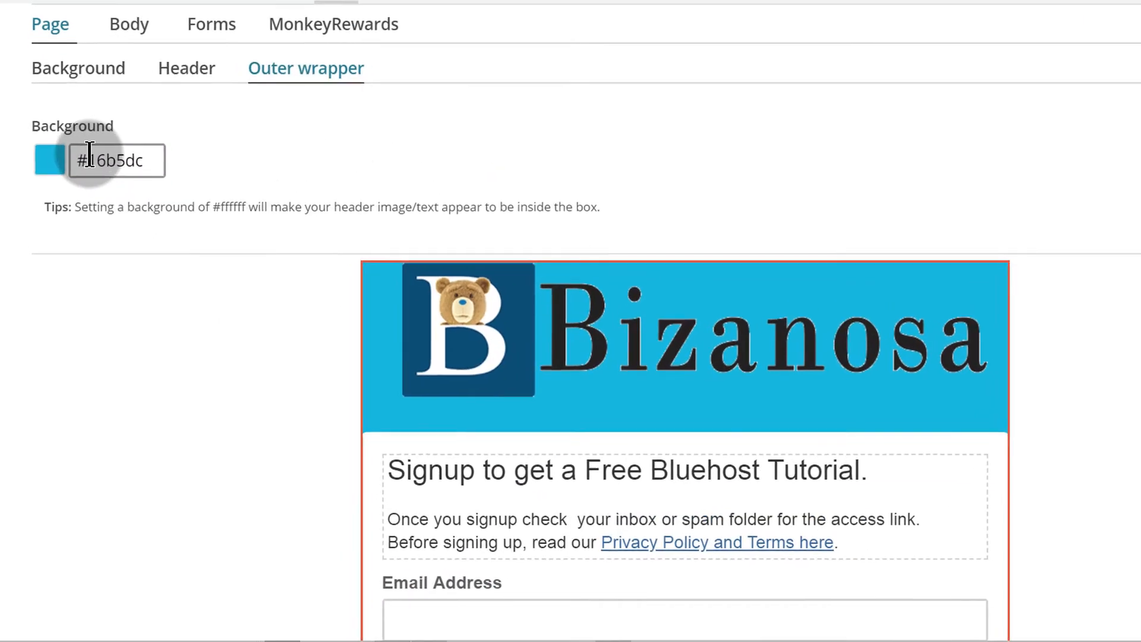
- Set the outer wrapper's background colour to #dddddd and check the header area in the preview
{"action": "left_click_drag", "start_coordinate": [85, 174], "coordinate": [240, 154]}
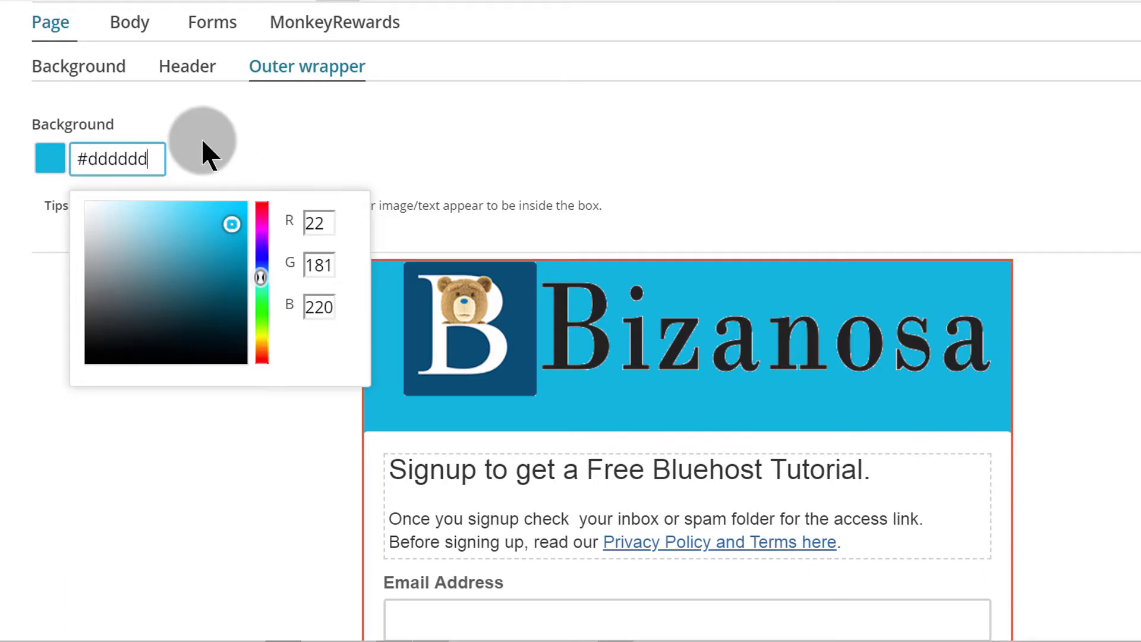
{"action": "double_click", "coordinate": [119, 156]}
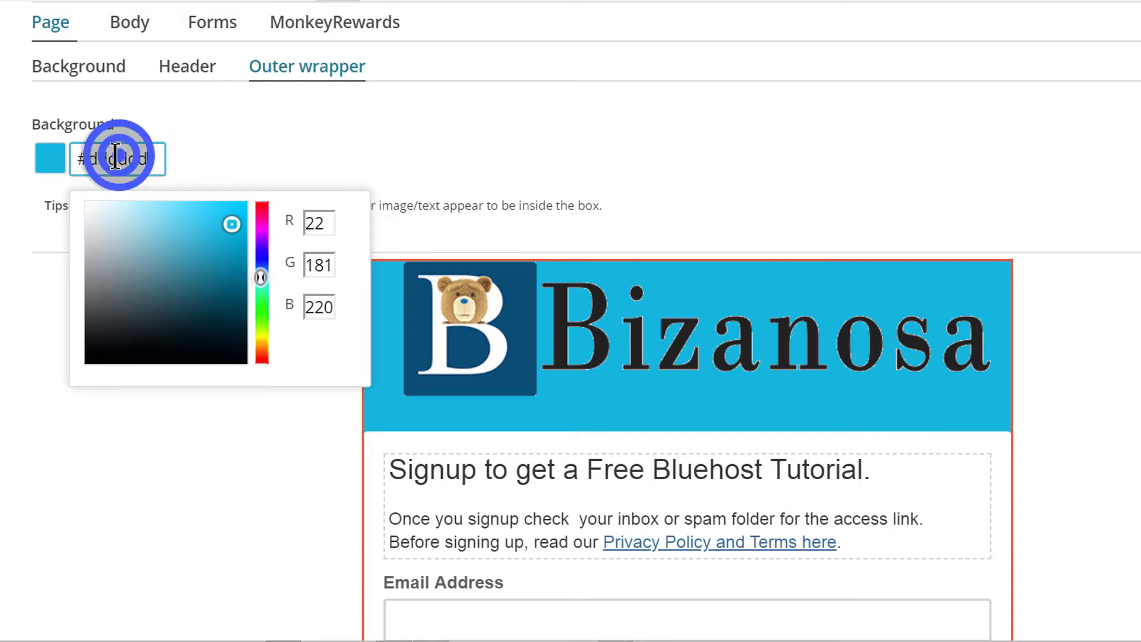
{"action": "left_click_drag", "start_coordinate": [116, 156], "coordinate": [85, 160]}
{"action": "left_click", "coordinate": [149, 155]}
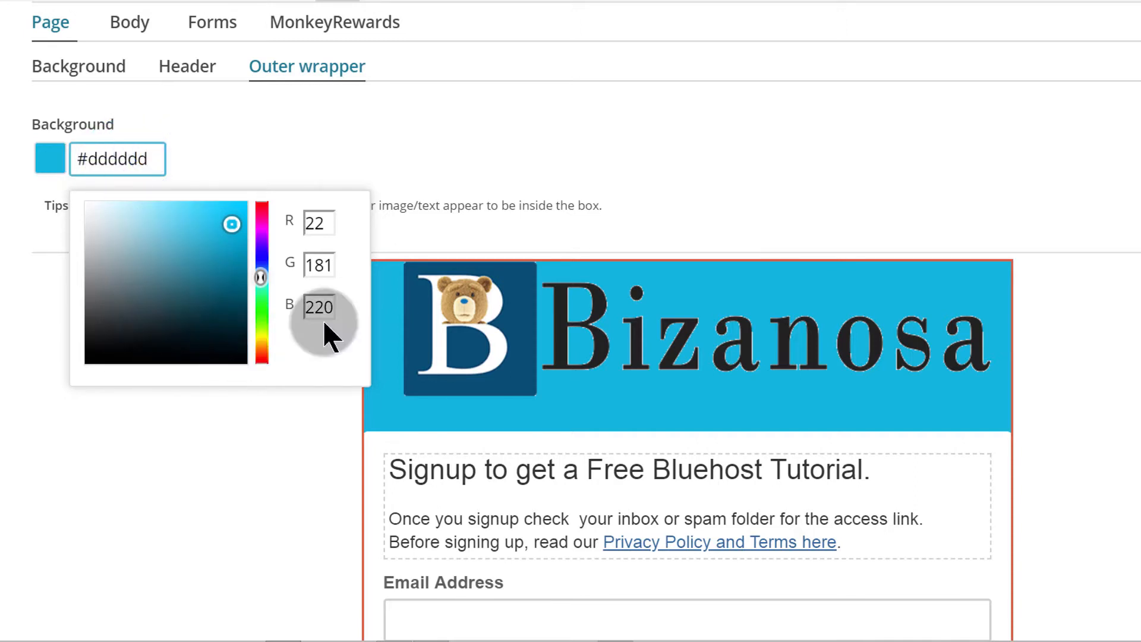
{"action": "left_click", "coordinate": [82, 159]}
{"action": "left_click_drag", "start_coordinate": [70, 153], "coordinate": [182, 152]}
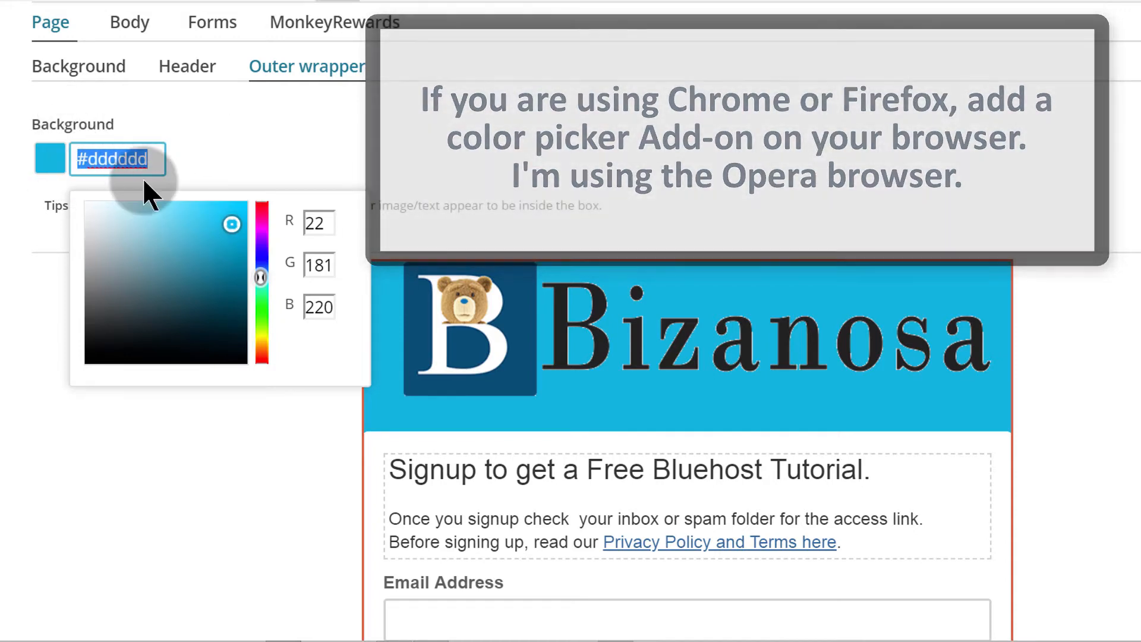
{"action": "left_click", "coordinate": [198, 143]}
{"action": "scroll", "coordinate": [726, 140], "scroll_direction": "down", "scroll_amount": 2}
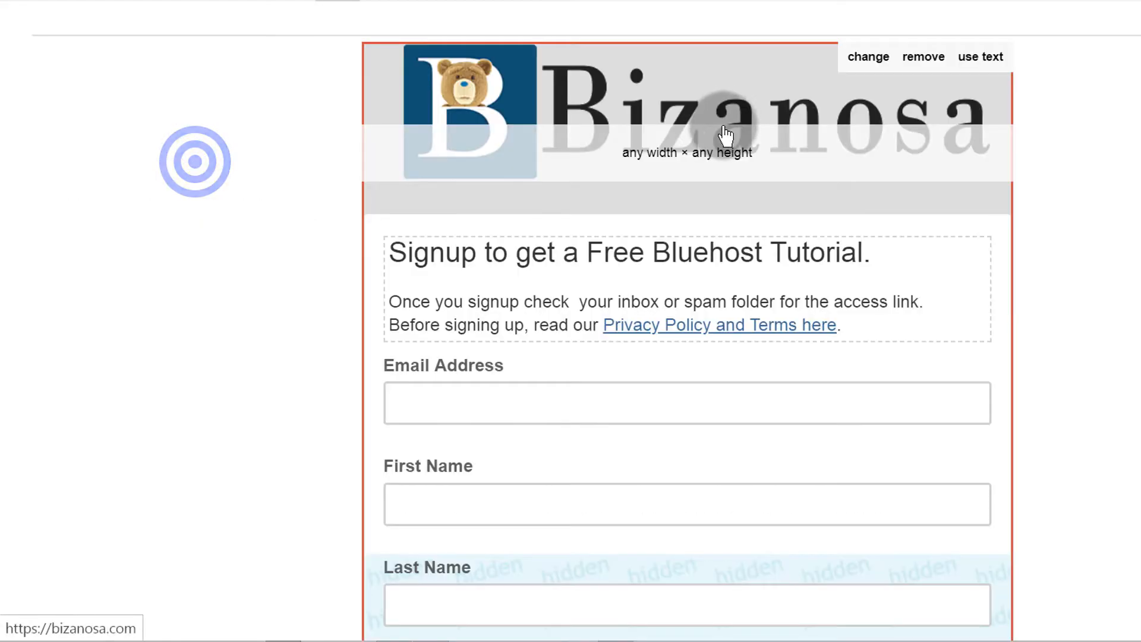
{"action": "scroll", "coordinate": [535, 228], "scroll_direction": "up", "scroll_amount": 1}
{"action": "scroll", "coordinate": [671, 211], "scroll_direction": "down", "scroll_amount": 1}
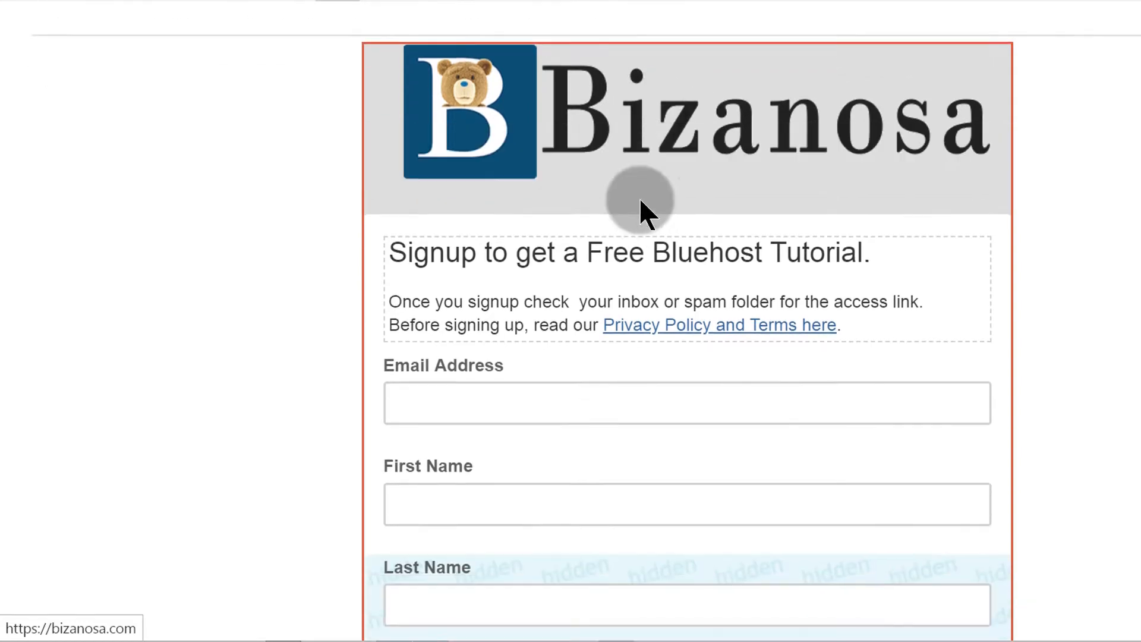
{"action": "scroll", "coordinate": [642, 208], "scroll_direction": "up", "scroll_amount": 2}
- Select the outer wrapper's colour code, examine the full form preview with that background, and close the colour picker
{"action": "right_click", "coordinate": [93, 158]}
{"action": "left_click", "coordinate": [162, 282]}
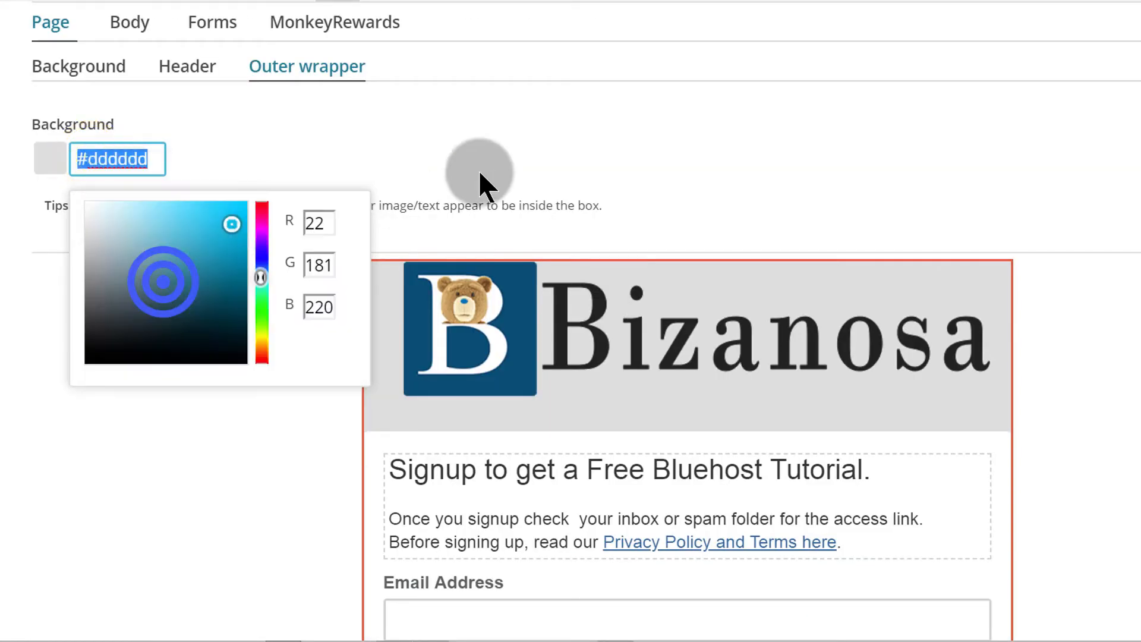
{"action": "scroll", "coordinate": [552, 136], "scroll_direction": "down", "scroll_amount": 5}
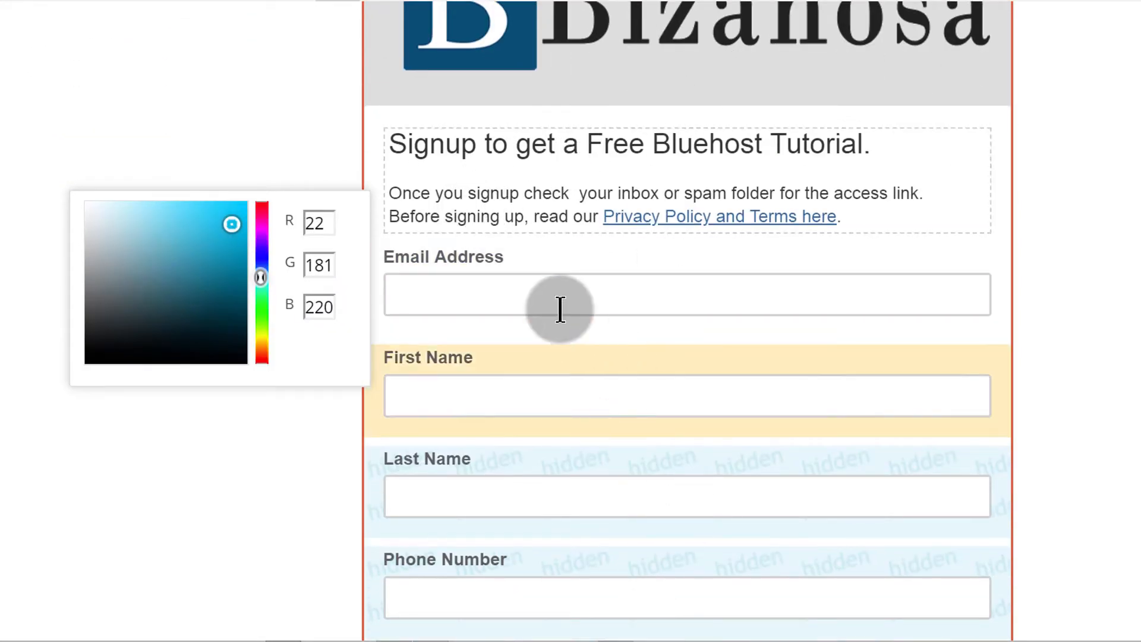
{"action": "scroll", "coordinate": [412, 247], "scroll_direction": "up", "scroll_amount": 5}
{"action": "scroll", "coordinate": [680, 270], "scroll_direction": "down", "scroll_amount": 7}
{"action": "scroll", "coordinate": [681, 270], "scroll_direction": "up", "scroll_amount": 5}
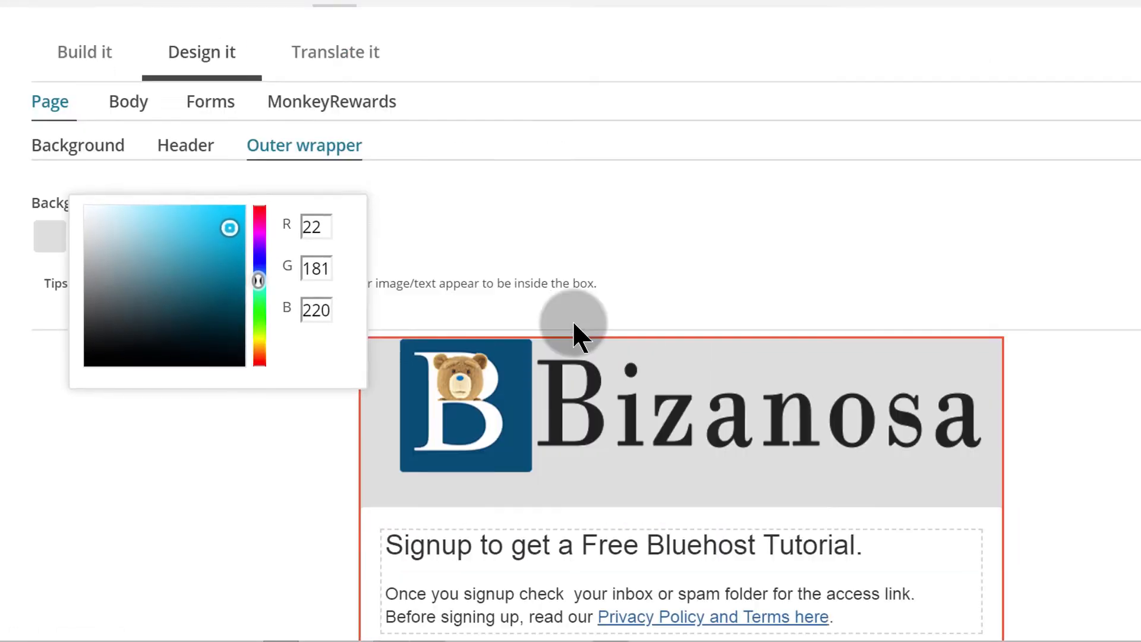
{"action": "scroll", "coordinate": [581, 331], "scroll_direction": "down", "scroll_amount": 4}
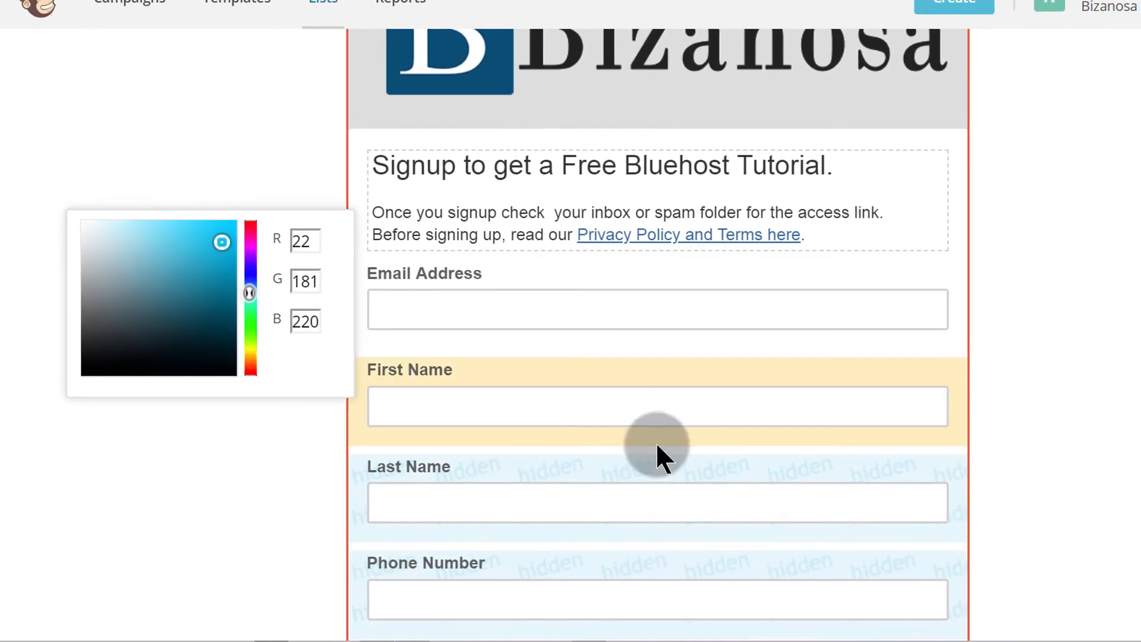
{"action": "scroll", "coordinate": [654, 452], "scroll_direction": "down", "scroll_amount": 5}
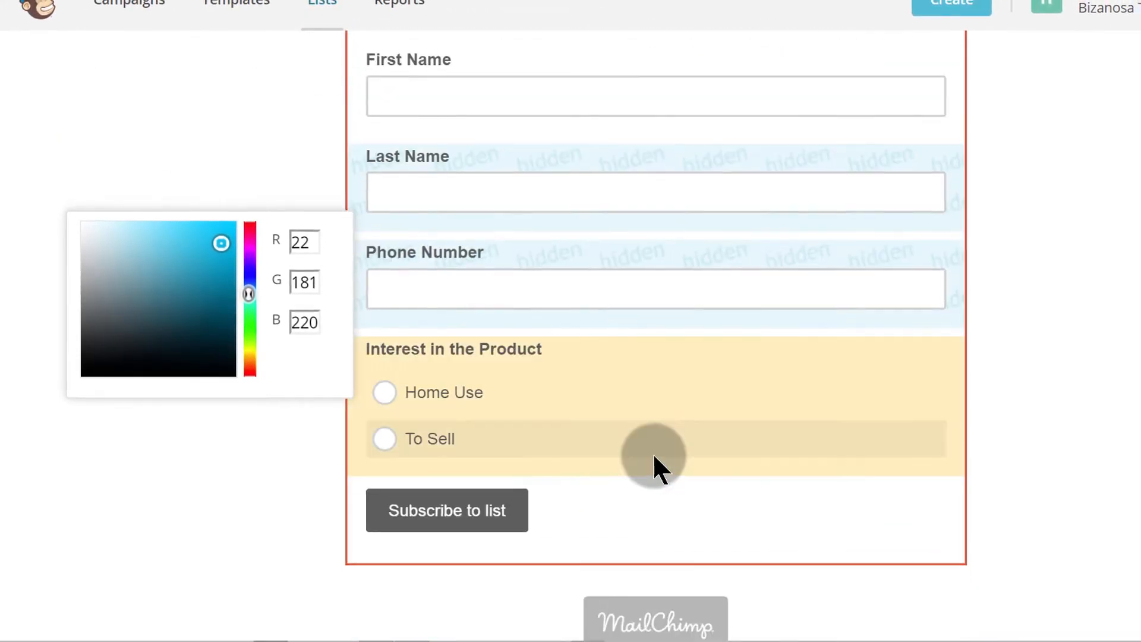
{"action": "scroll", "coordinate": [635, 321], "scroll_direction": "up", "scroll_amount": 8}
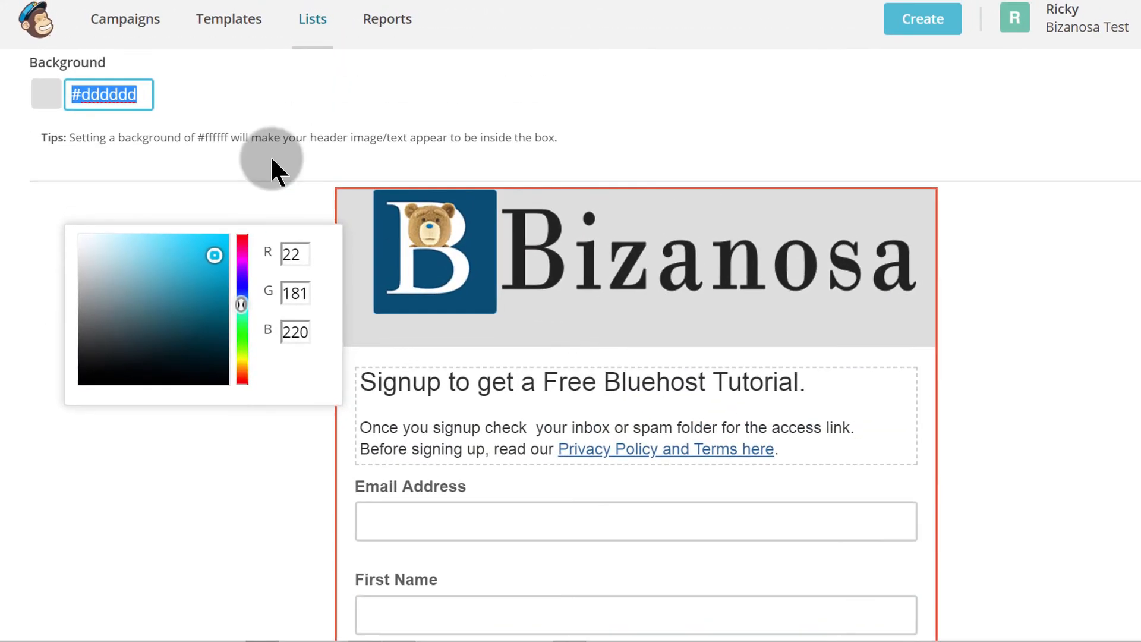
{"action": "left_click", "coordinate": [260, 173]}
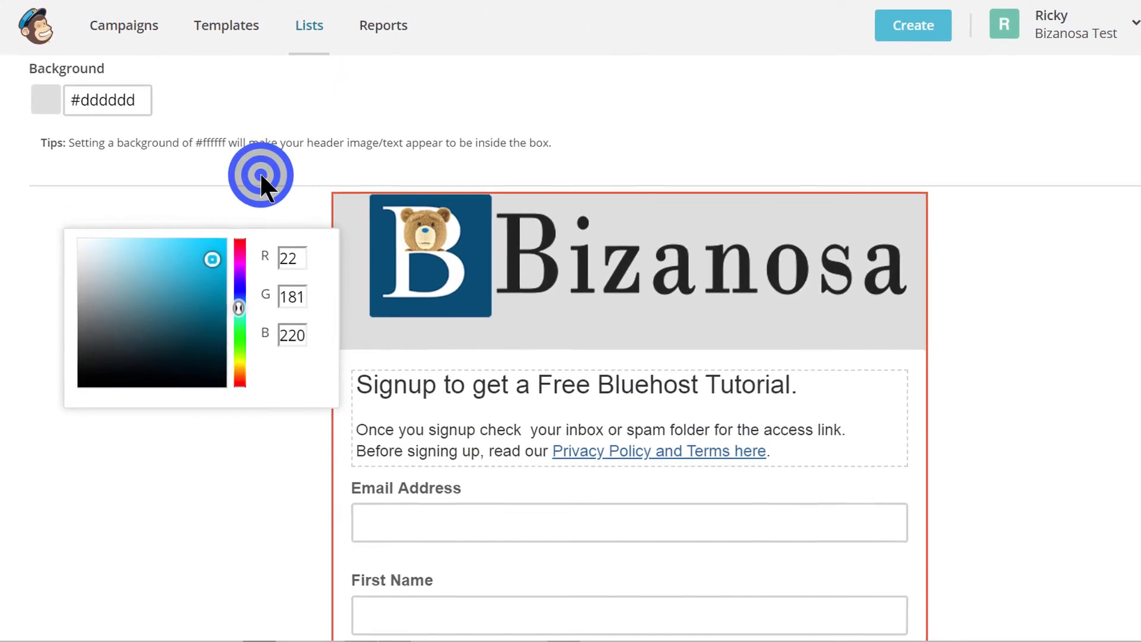
- Open the body's foreground design settings and examine the outlined form area down to the subscribe button
{"action": "scroll", "coordinate": [262, 133], "scroll_direction": "up", "scroll_amount": 4}
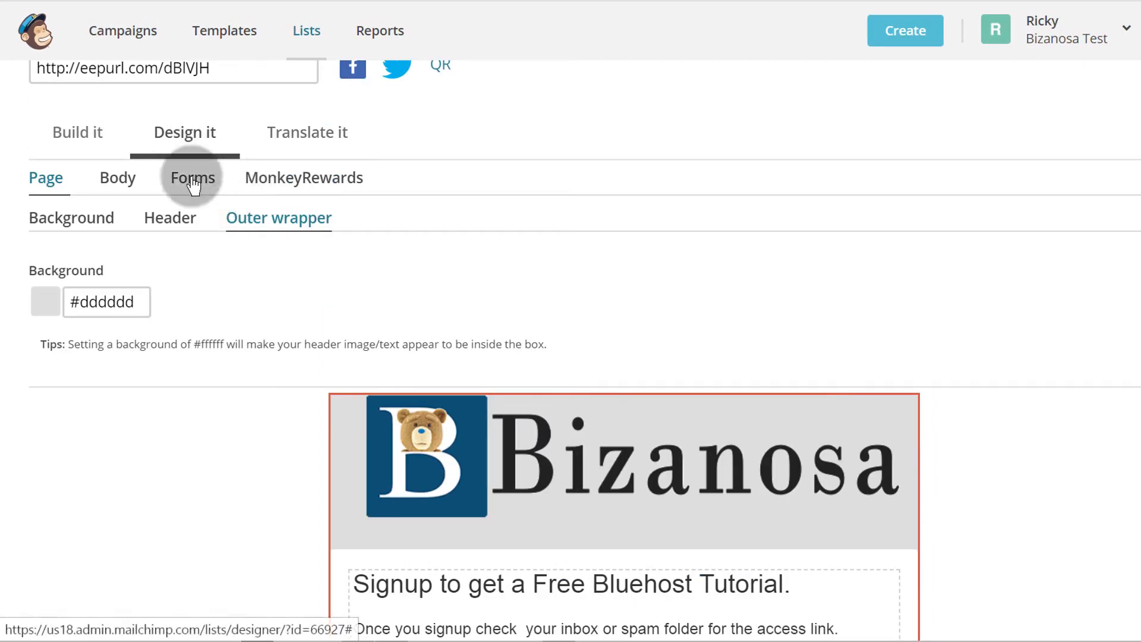
{"action": "left_click", "coordinate": [116, 178]}
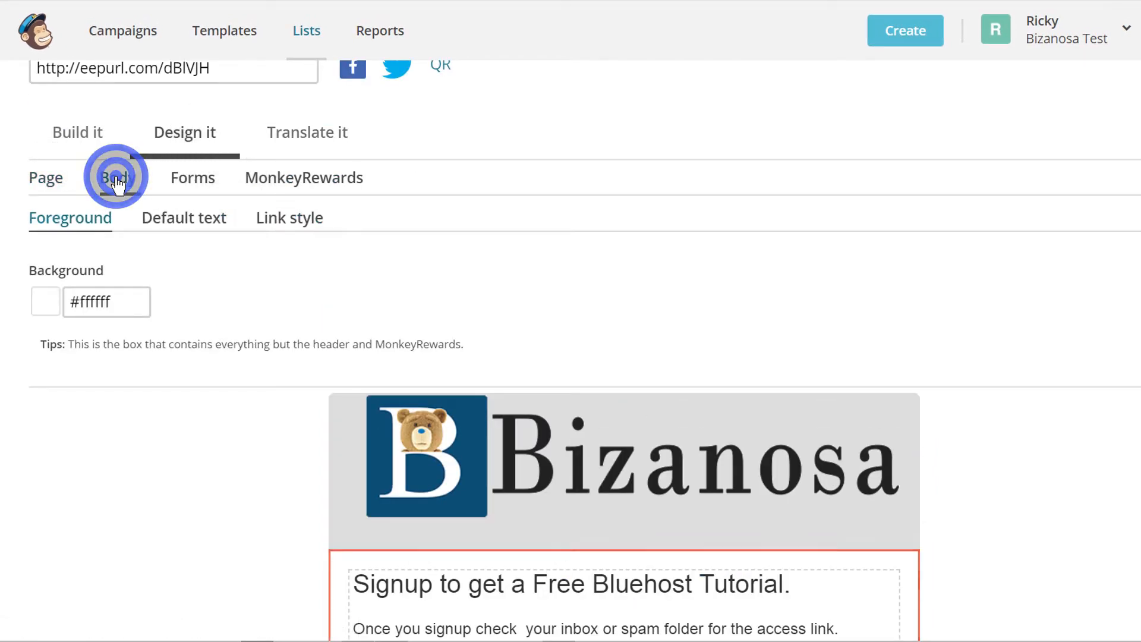
{"action": "scroll", "coordinate": [768, 238], "scroll_direction": "down", "scroll_amount": 8}
{"action": "scroll", "coordinate": [768, 238], "scroll_direction": "up", "scroll_amount": 7}
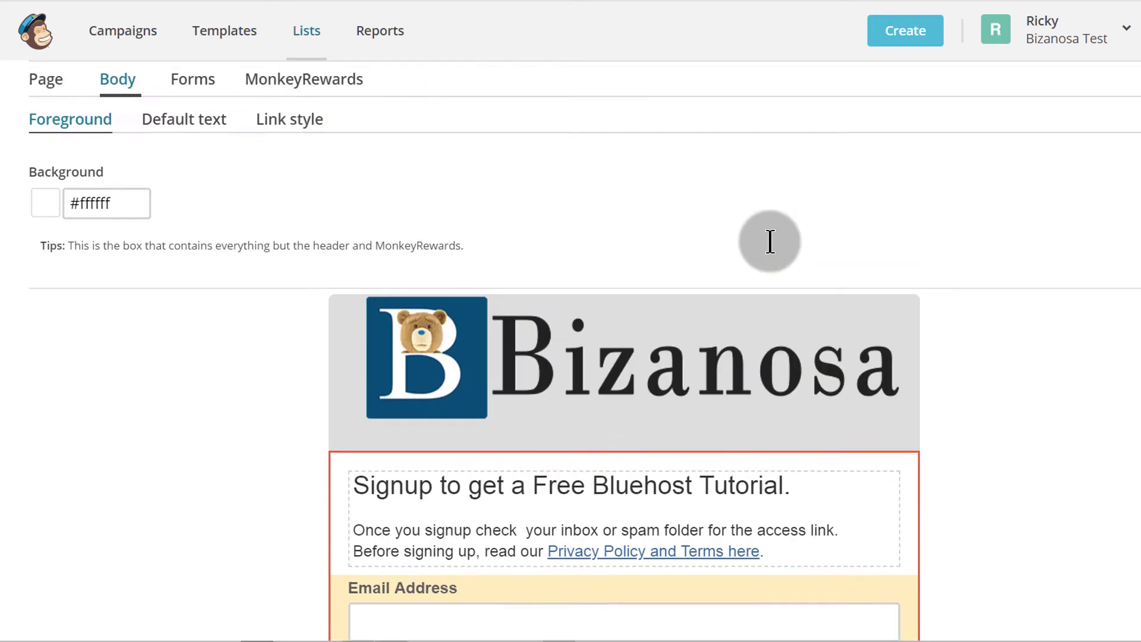
{"action": "scroll", "coordinate": [769, 238], "scroll_direction": "down", "scroll_amount": 4}
{"action": "scroll", "coordinate": [769, 249], "scroll_direction": "down", "scroll_amount": 10}
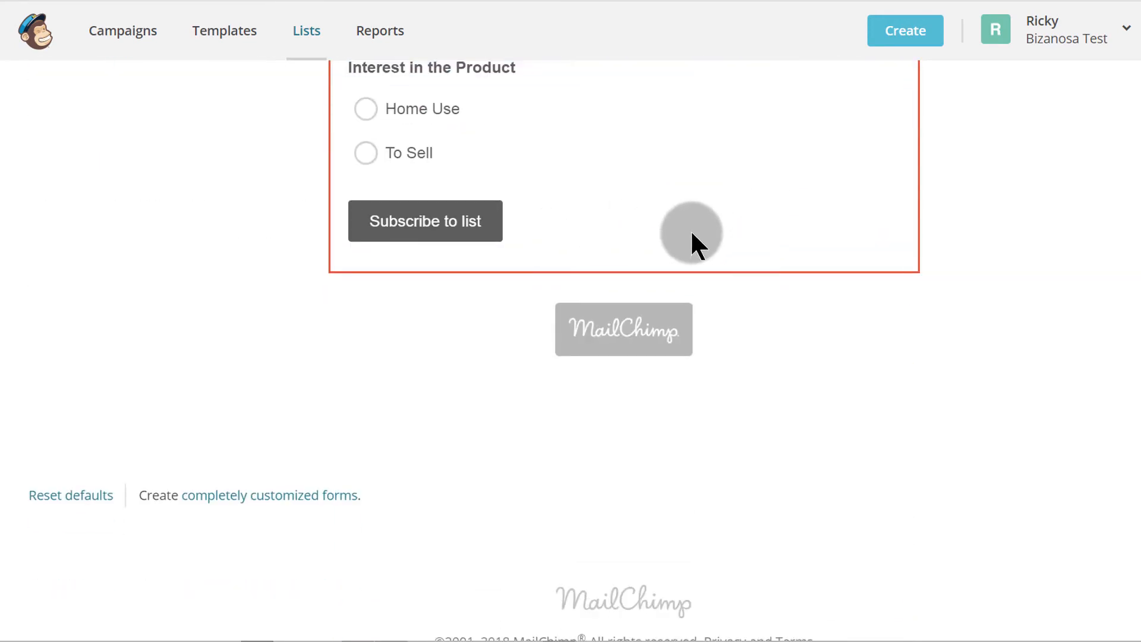
- Set the body's foreground background to #dddddd and check the form from the header down to the subscribe button
{"action": "scroll", "coordinate": [692, 235], "scroll_direction": "up", "scroll_amount": 6}
{"action": "scroll", "coordinate": [581, 271], "scroll_direction": "up", "scroll_amount": 10}
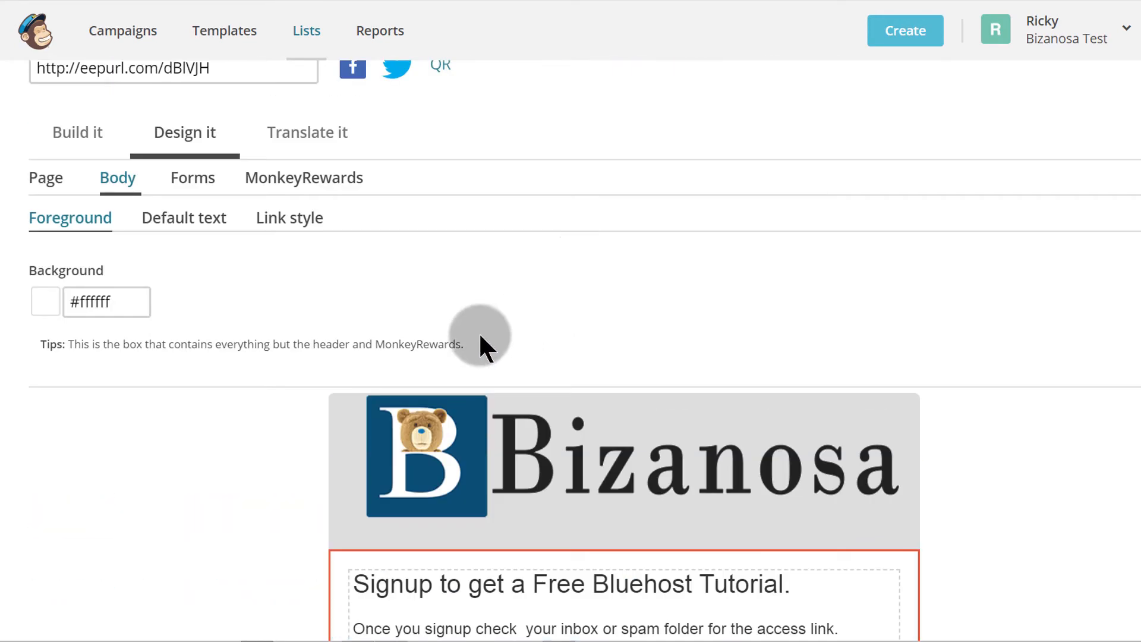
{"action": "left_click", "coordinate": [116, 298]}
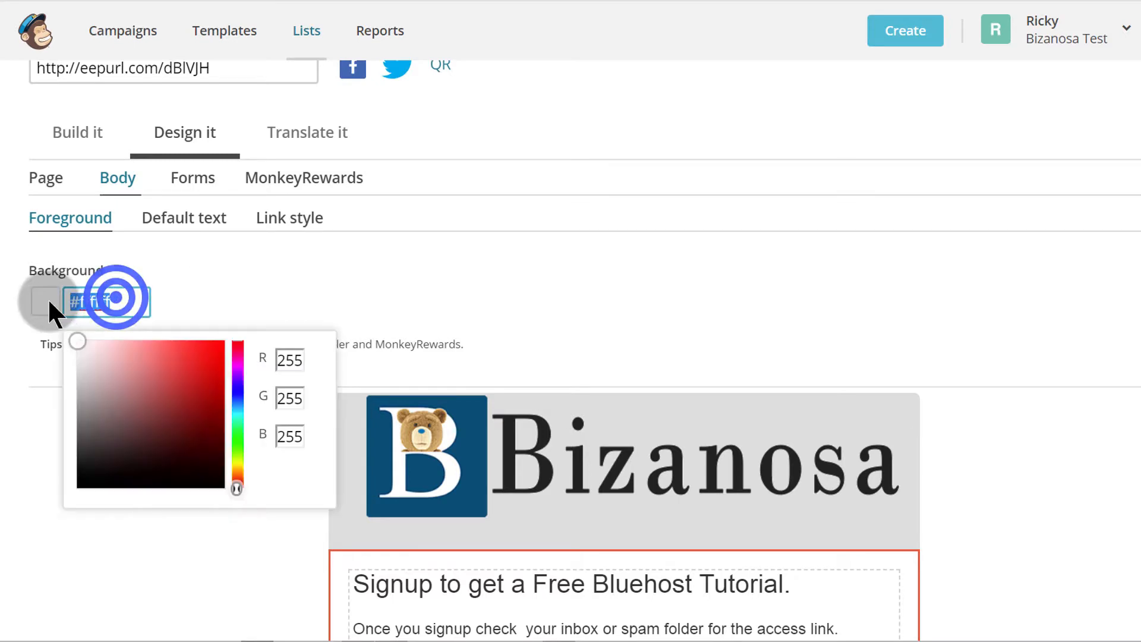
{"action": "right_click", "coordinate": [83, 308]}
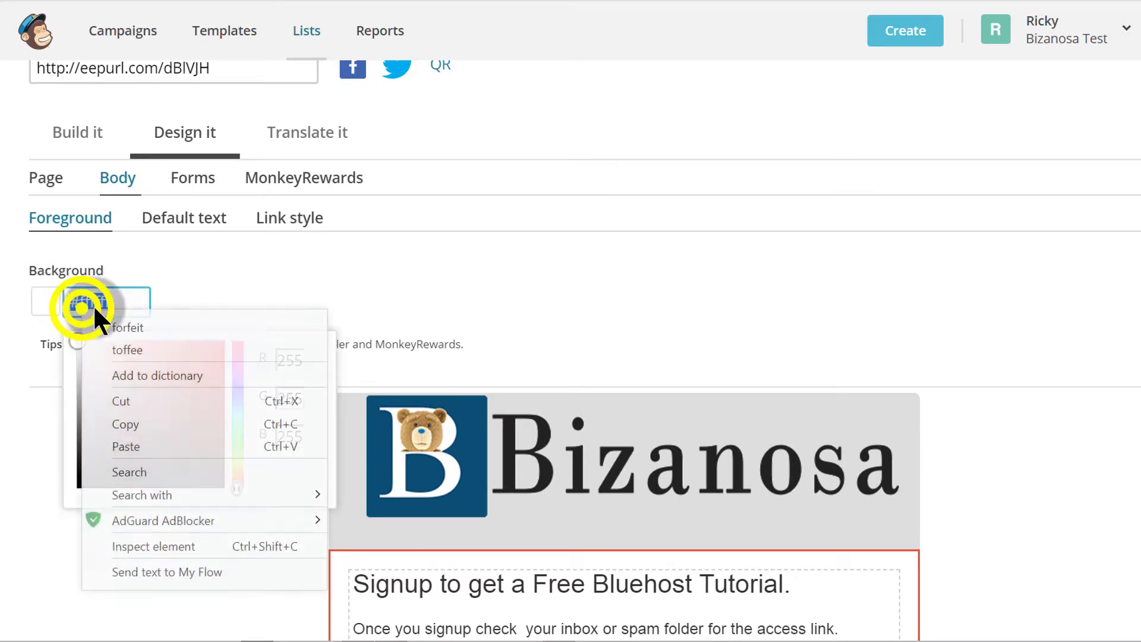
{"action": "left_click", "coordinate": [142, 447]}
{"action": "left_click", "coordinate": [467, 290]}
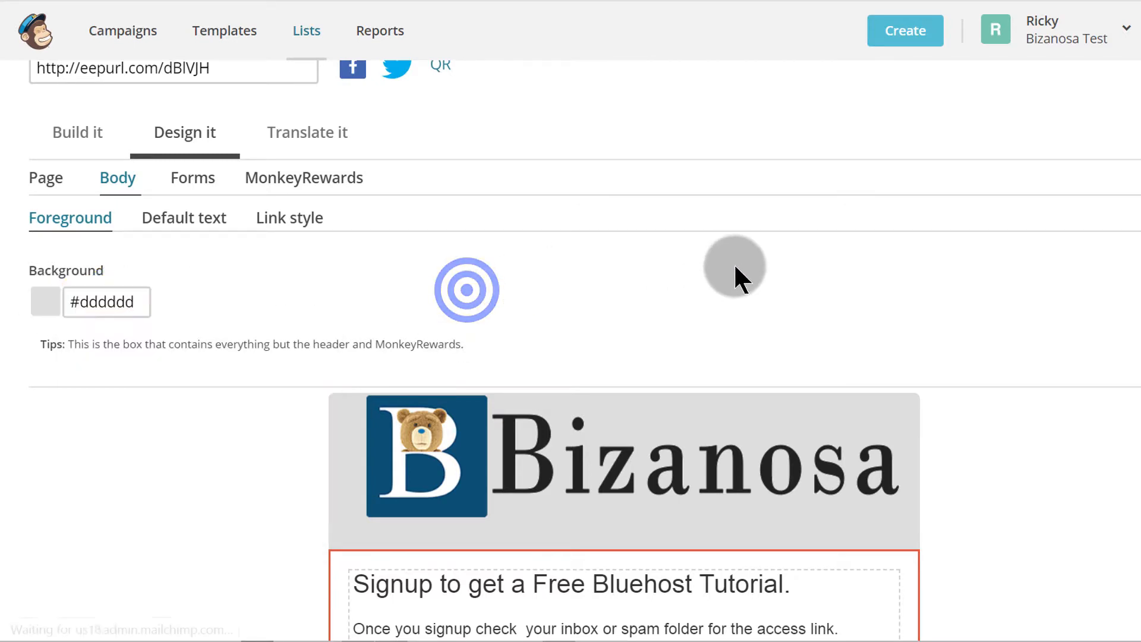
{"action": "scroll", "coordinate": [711, 262], "scroll_direction": "down", "scroll_amount": 5}
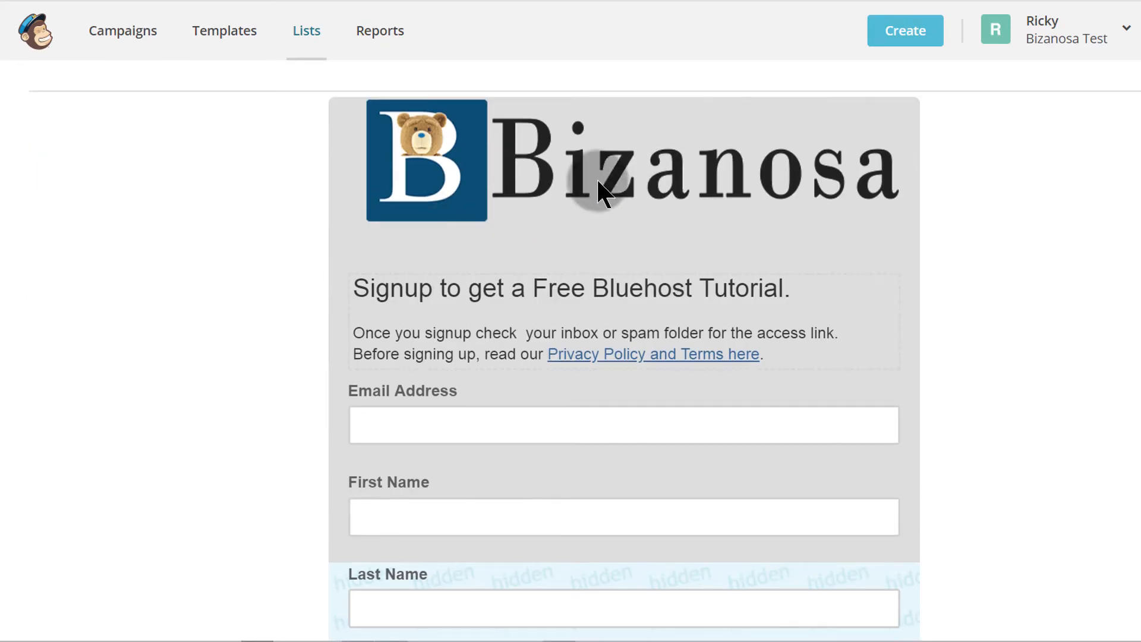
{"action": "scroll", "coordinate": [651, 277], "scroll_direction": "down", "scroll_amount": 7}
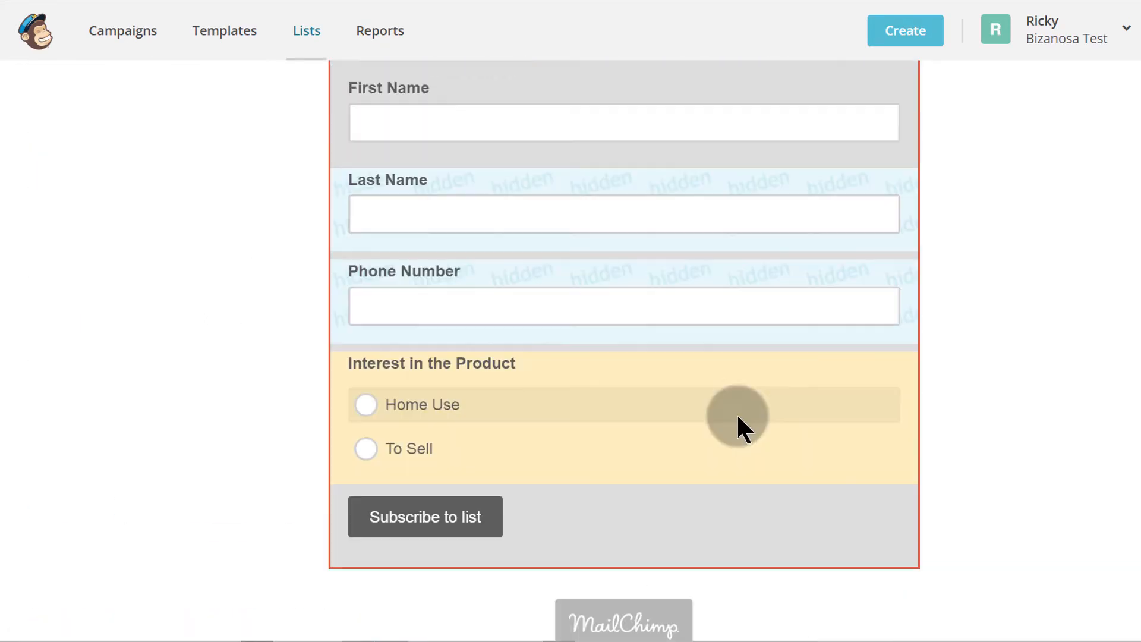
{"action": "scroll", "coordinate": [713, 321], "scroll_direction": "up", "scroll_amount": 7}
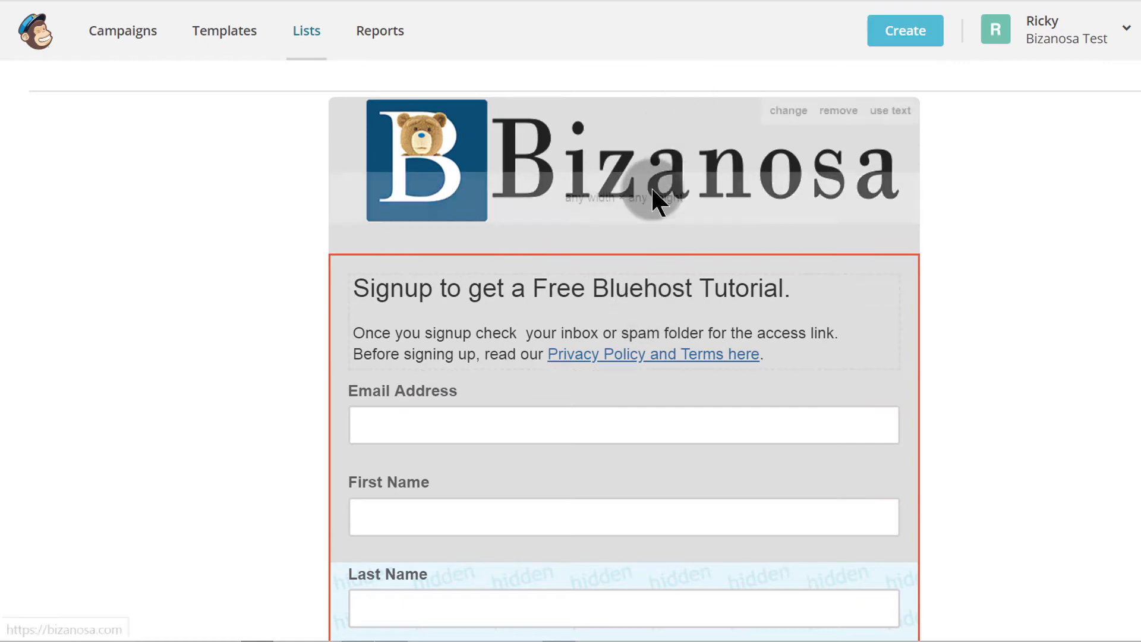
{"action": "scroll", "coordinate": [654, 280], "scroll_direction": "down", "scroll_amount": 3}
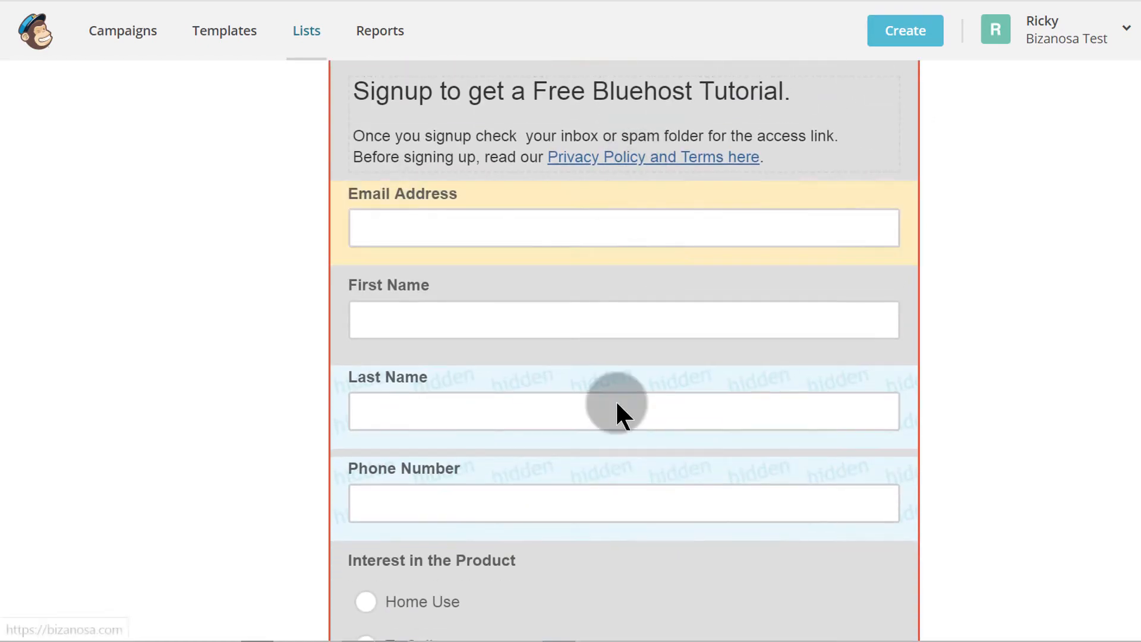
{"action": "scroll", "coordinate": [617, 416], "scroll_direction": "down", "scroll_amount": 6}
{"action": "scroll", "coordinate": [568, 327], "scroll_direction": "up", "scroll_amount": 15}
- Set the body's default text font family to Verdana and check the form's text in the preview
{"action": "left_click", "coordinate": [175, 221]}
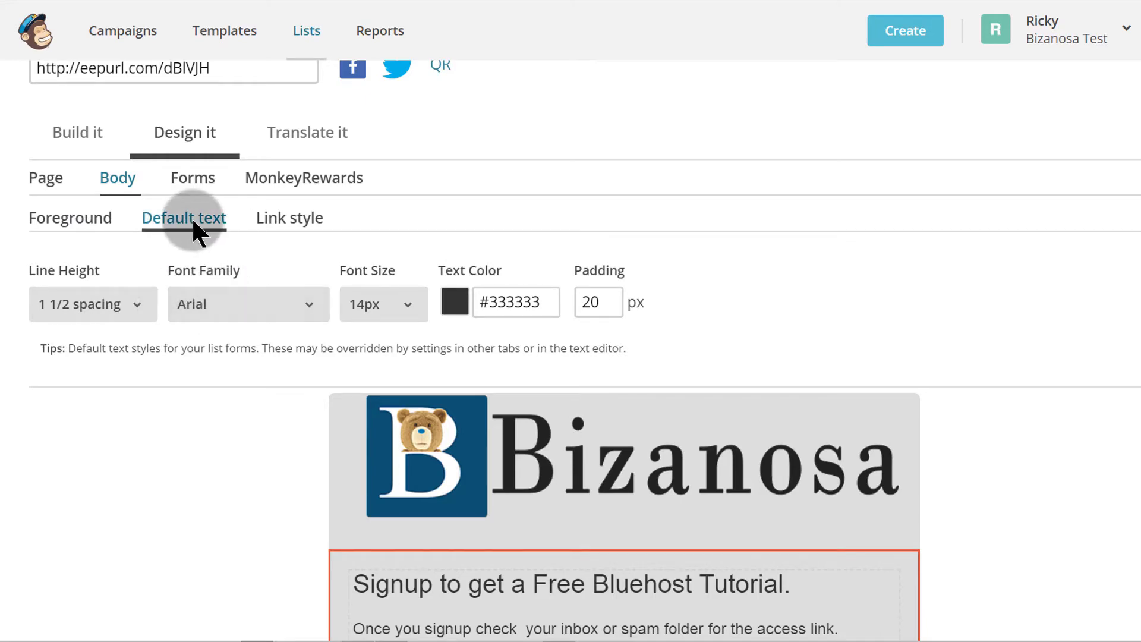
{"action": "scroll", "coordinate": [282, 404], "scroll_direction": "down", "scroll_amount": 6}
{"action": "scroll", "coordinate": [282, 391], "scroll_direction": "up", "scroll_amount": 6}
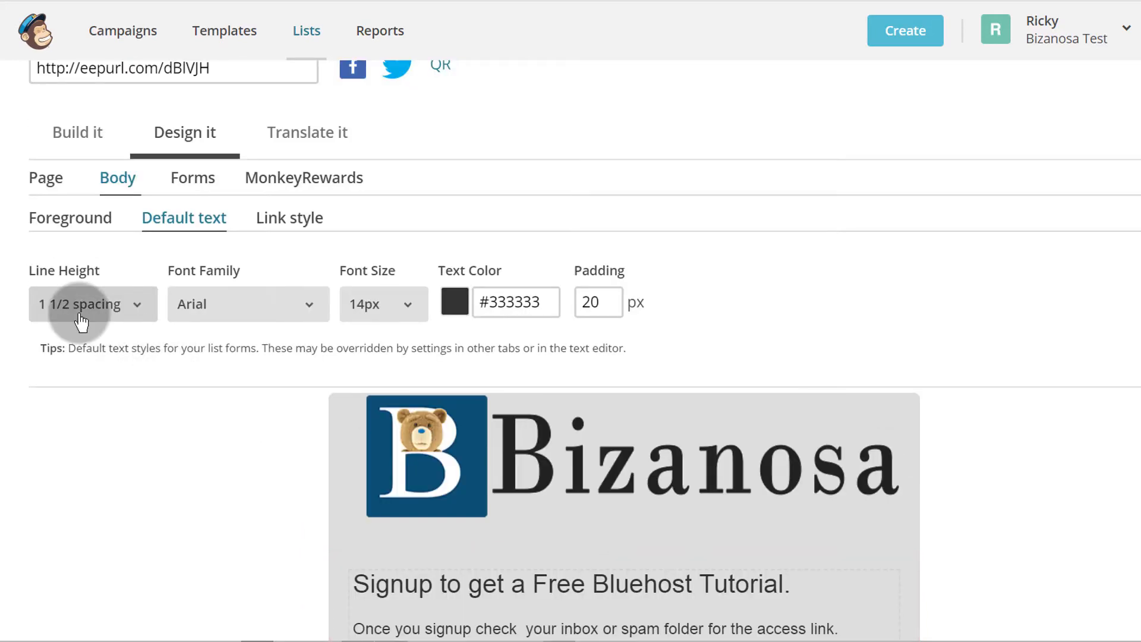
{"action": "left_click", "coordinate": [288, 317]}
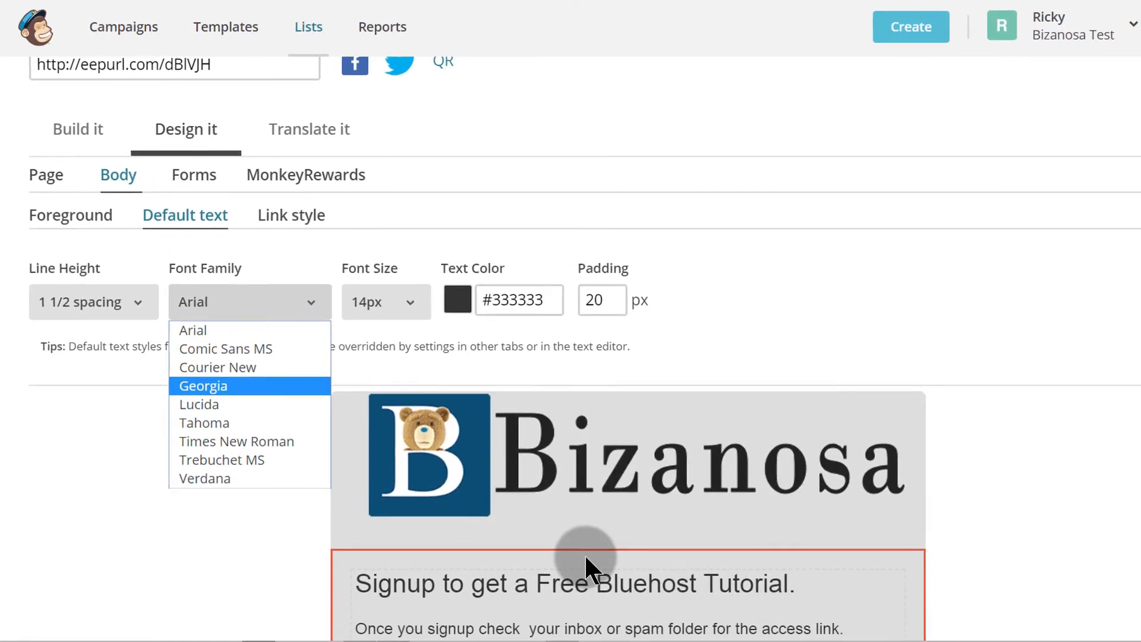
{"action": "scroll", "coordinate": [583, 554], "scroll_direction": "down", "scroll_amount": 3}
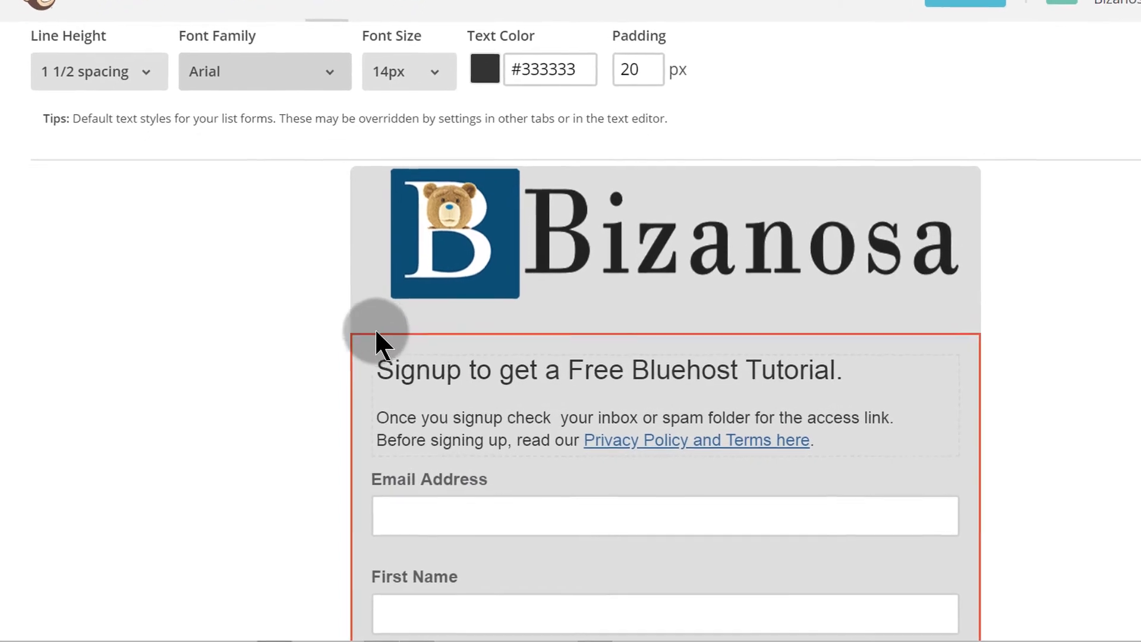
{"action": "scroll", "coordinate": [604, 514], "scroll_direction": "up", "scroll_amount": 5}
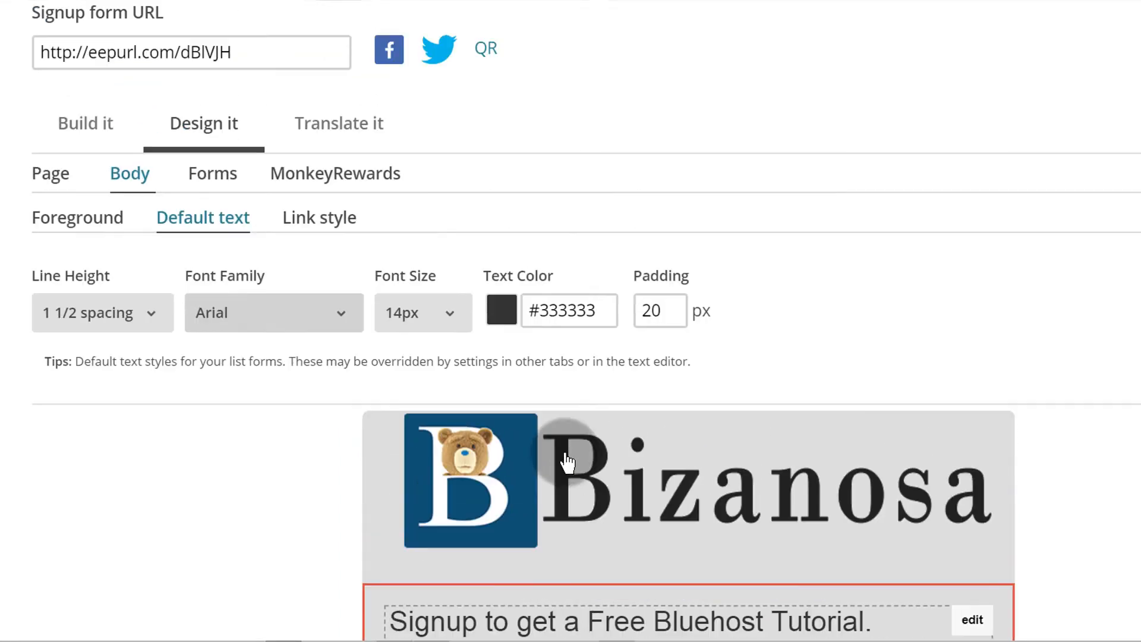
{"action": "left_click", "coordinate": [327, 380]}
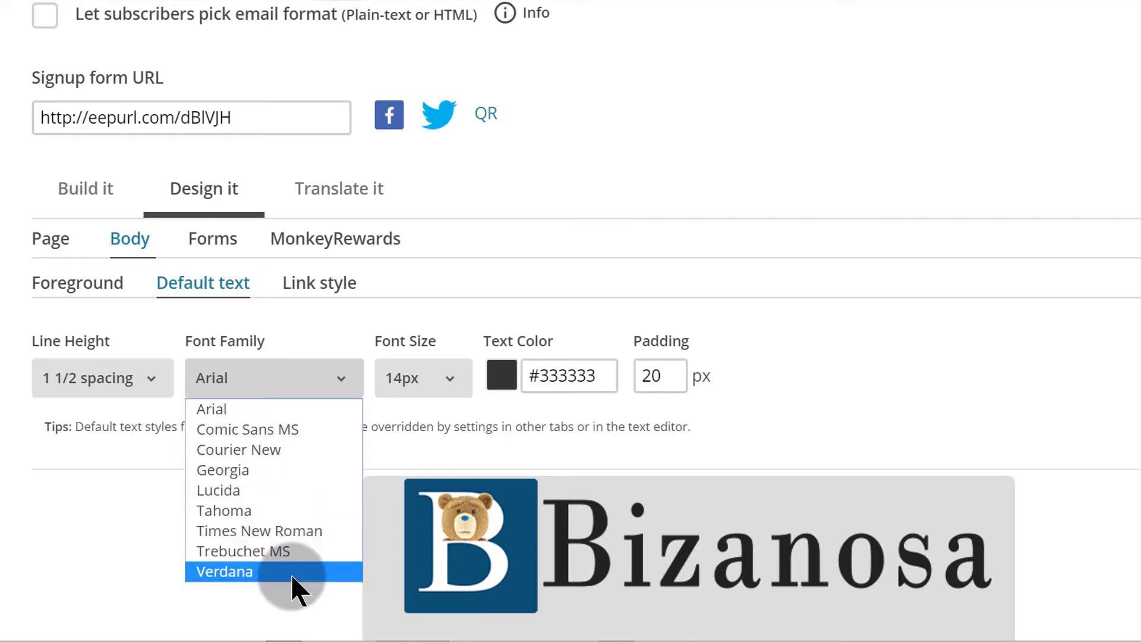
{"action": "scroll", "coordinate": [821, 365], "scroll_direction": "down", "scroll_amount": 5}
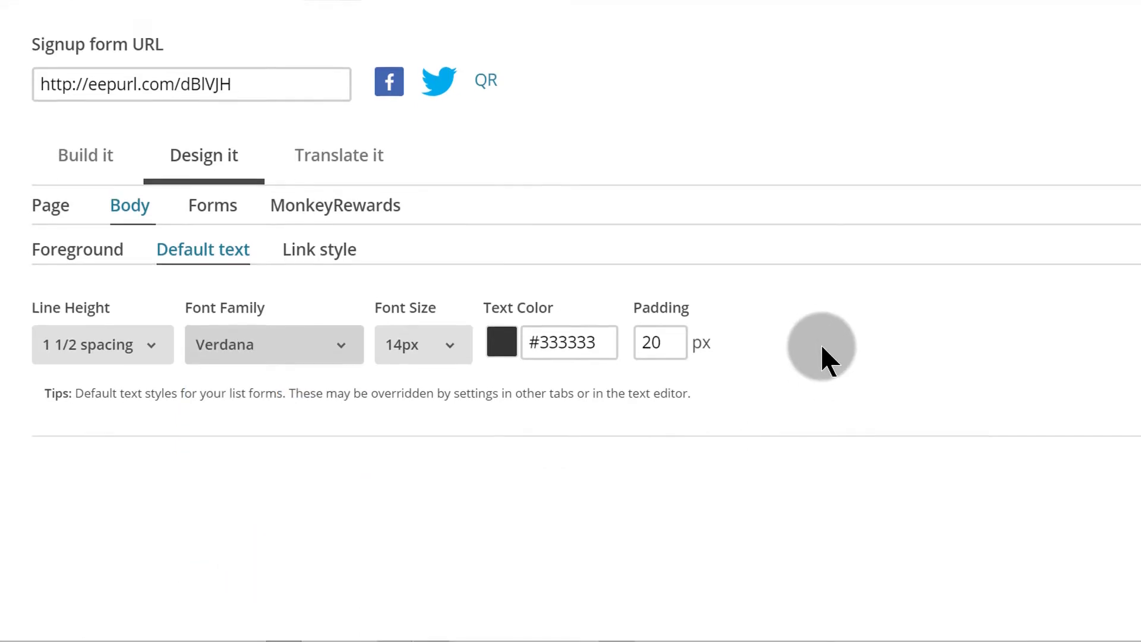
{"action": "scroll", "coordinate": [833, 321], "scroll_direction": "down", "scroll_amount": 4}
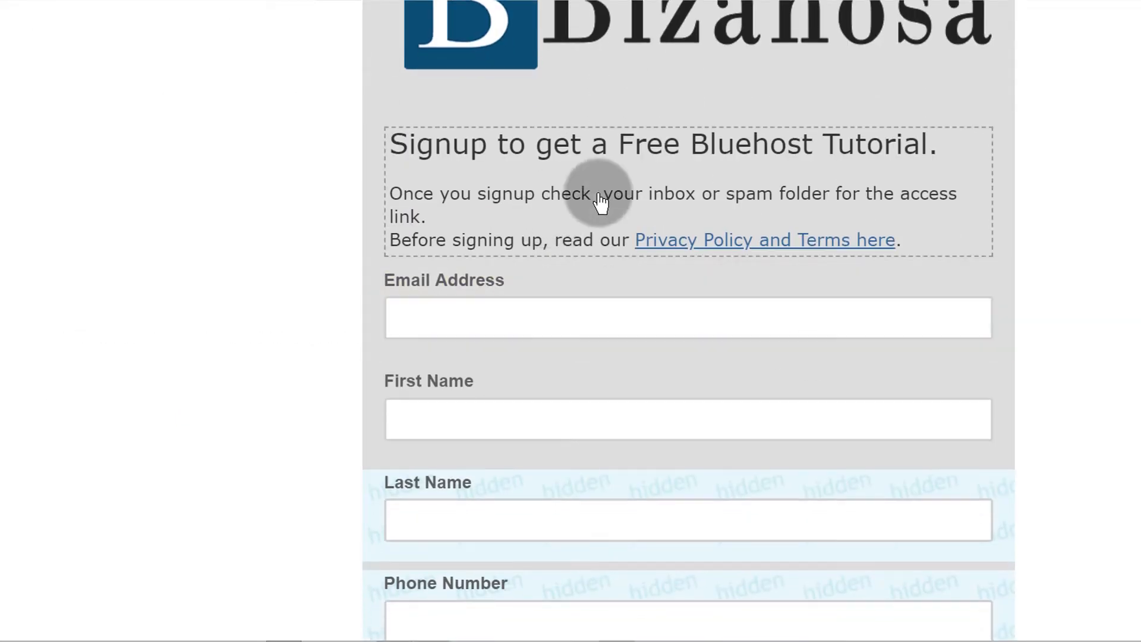
{"action": "scroll", "coordinate": [473, 222], "scroll_direction": "down", "scroll_amount": 5}
{"action": "scroll", "coordinate": [643, 420], "scroll_direction": "up", "scroll_amount": 10}
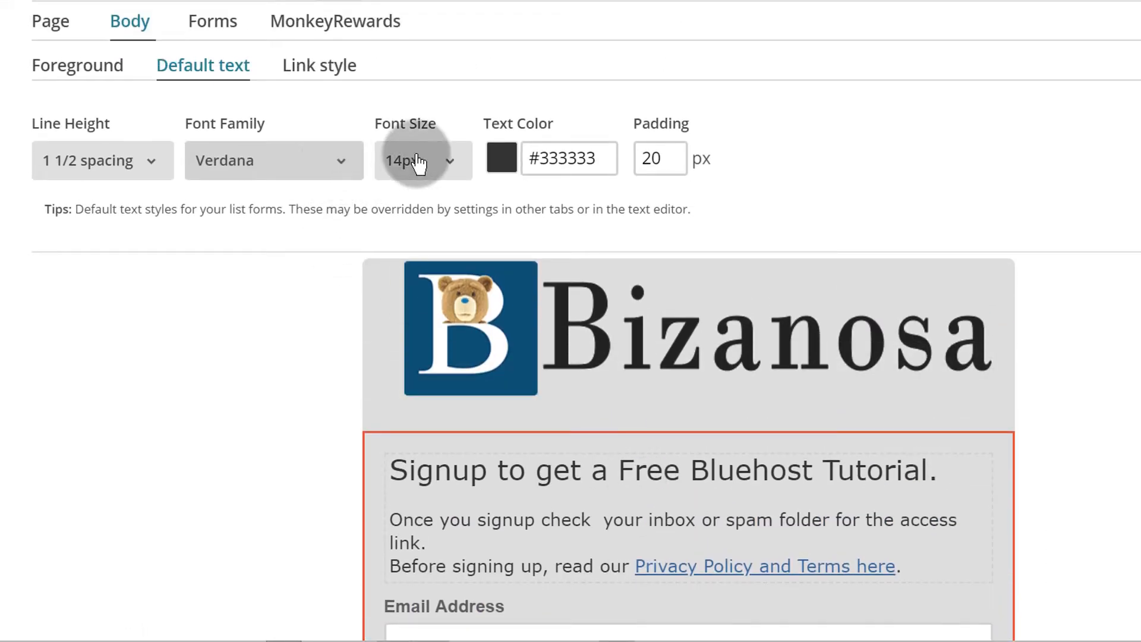
- Set the body's default text font size to 12px and check the intro text in the preview
{"action": "left_click", "coordinate": [454, 162]}
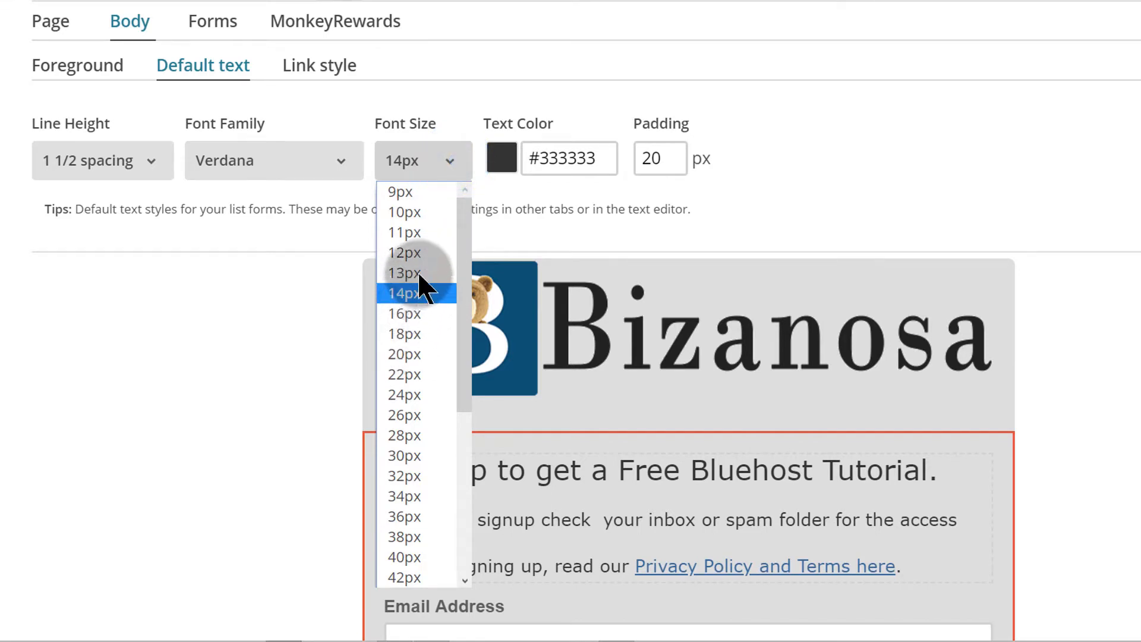
{"action": "left_click", "coordinate": [418, 253]}
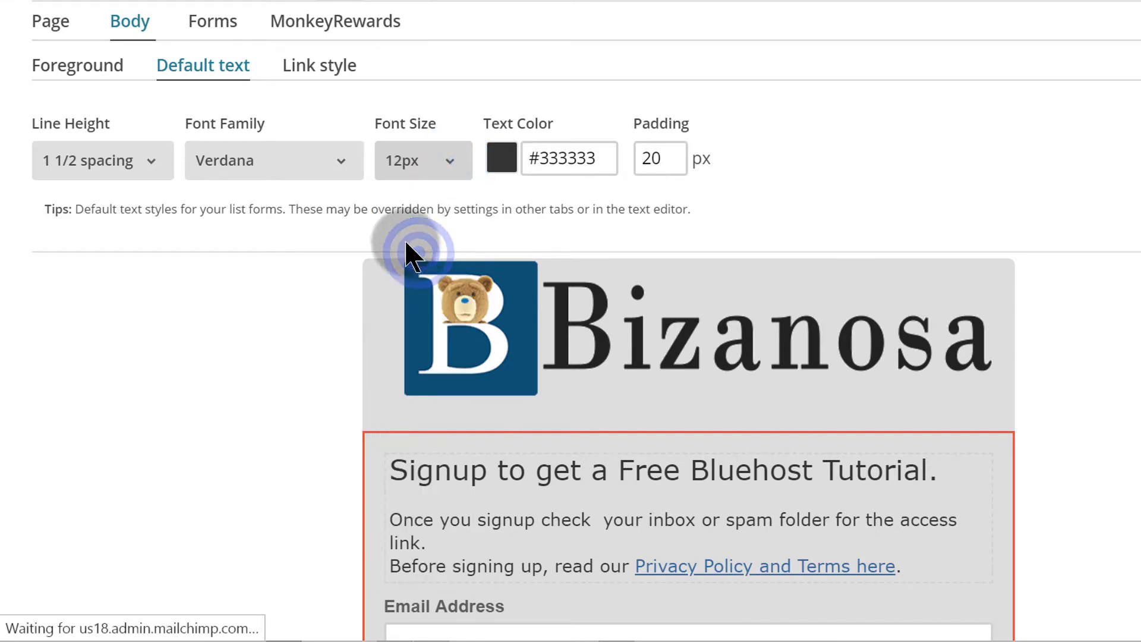
{"action": "scroll", "coordinate": [965, 174], "scroll_direction": "down", "scroll_amount": 10}
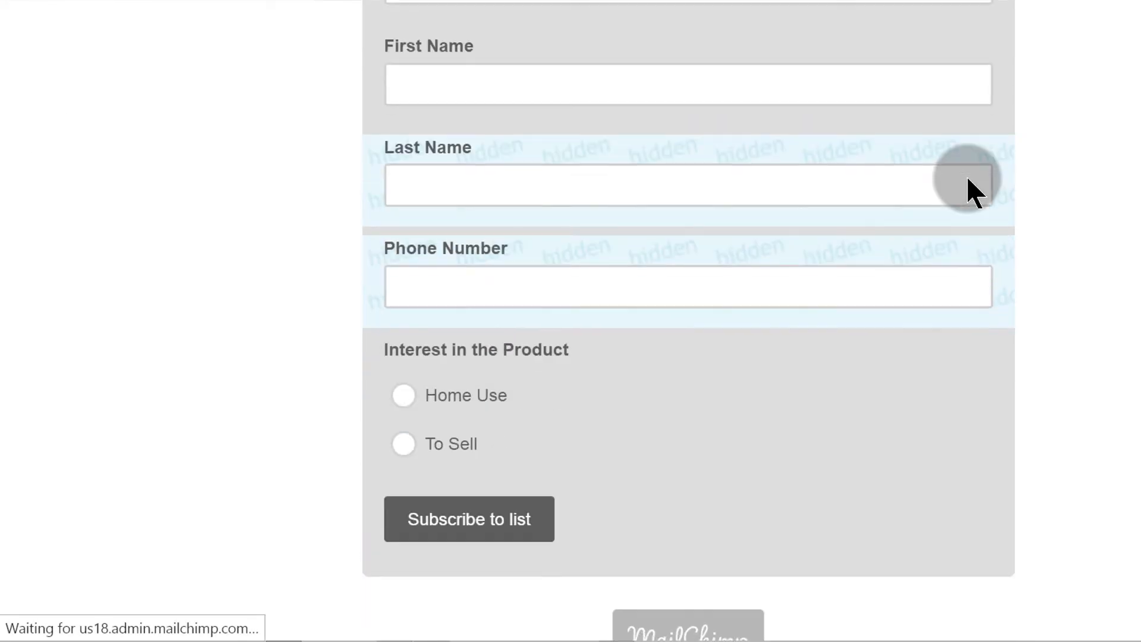
{"action": "scroll", "coordinate": [967, 176], "scroll_direction": "up", "scroll_amount": 5}
{"action": "scroll", "coordinate": [966, 176], "scroll_direction": "up", "scroll_amount": 8}
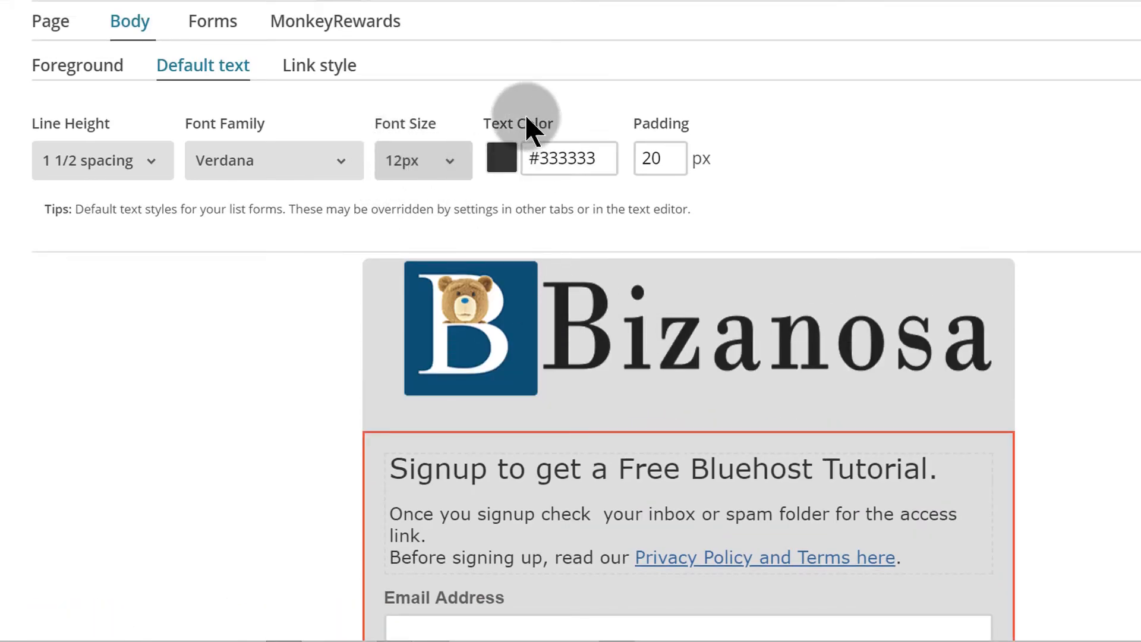
- Set the body's default text colour to #ffffff
{"action": "left_click", "coordinate": [505, 162]}
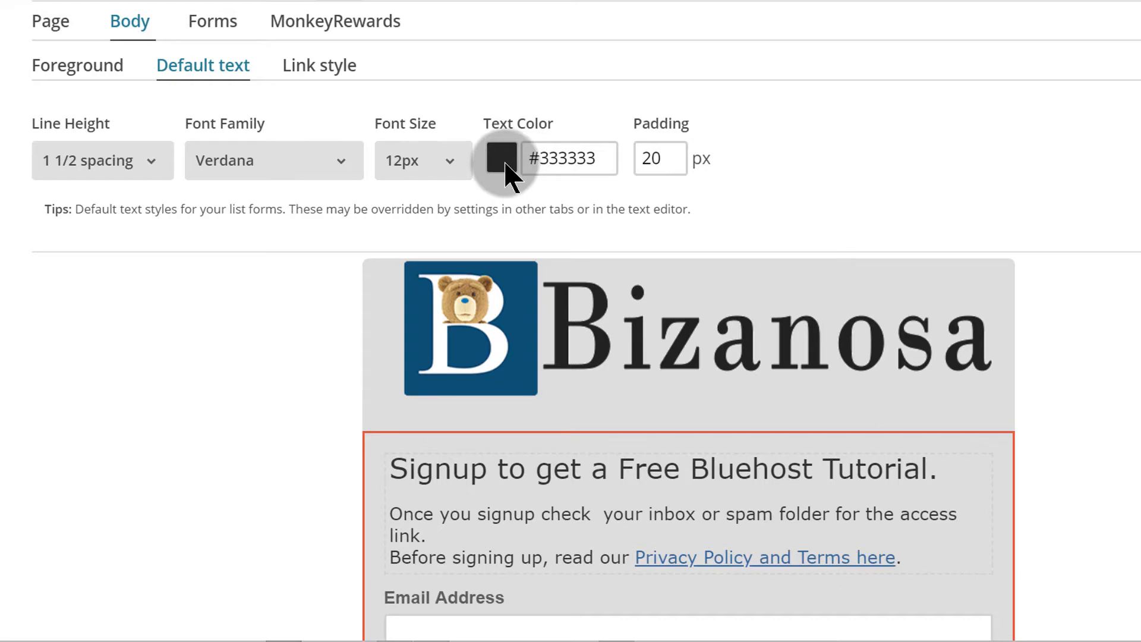
{"action": "scroll", "coordinate": [802, 318], "scroll_direction": "down", "scroll_amount": 5}
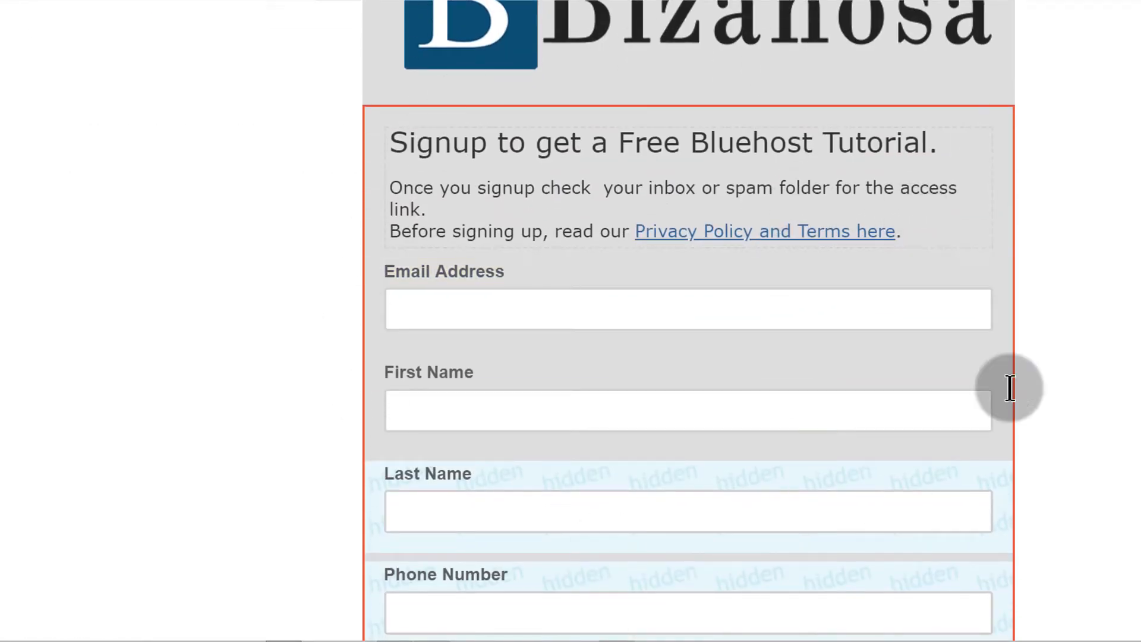
{"action": "scroll", "coordinate": [437, 324], "scroll_direction": "down", "scroll_amount": 3}
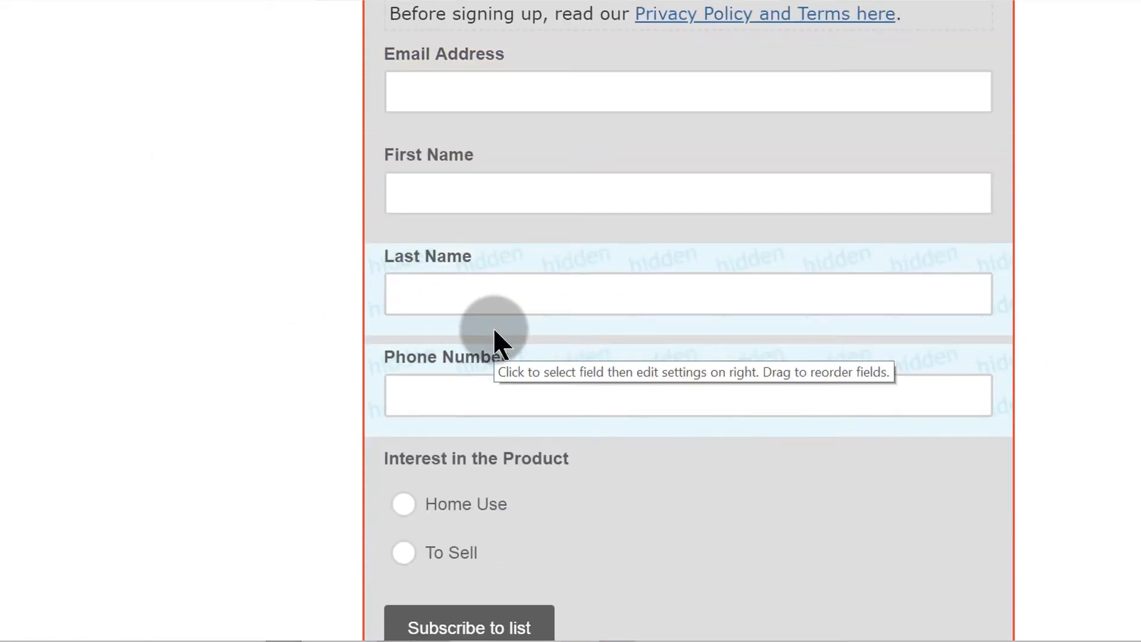
{"action": "scroll", "coordinate": [494, 345], "scroll_direction": "up", "scroll_amount": 7}
{"action": "scroll", "coordinate": [538, 220], "scroll_direction": "up", "scroll_amount": 4}
{"action": "left_click", "coordinate": [537, 273]}
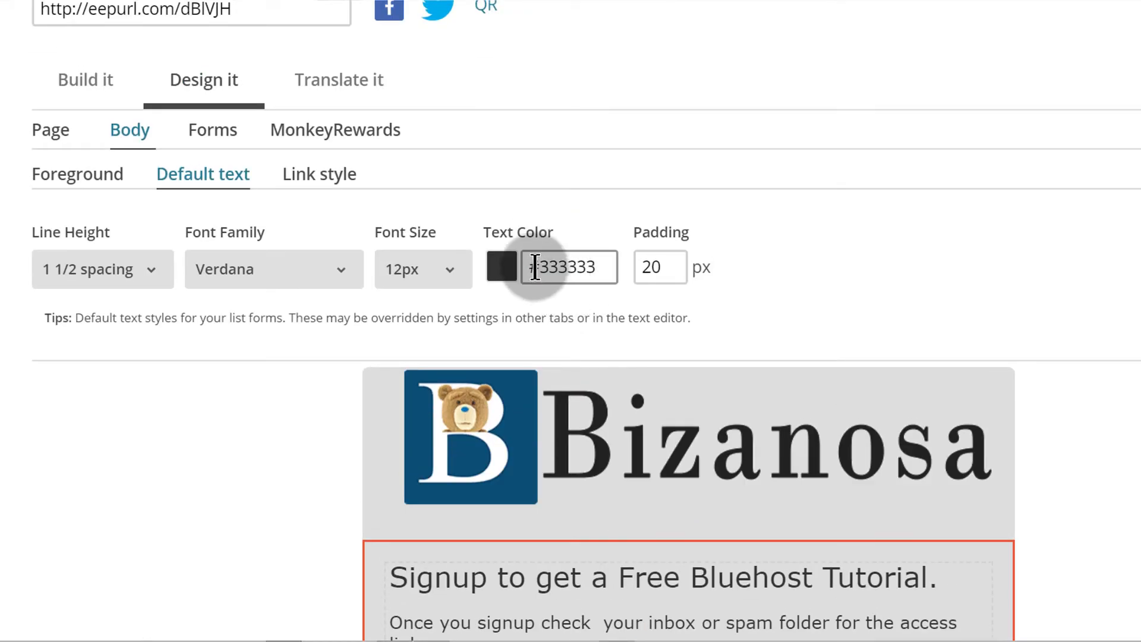
{"action": "double_click", "coordinate": [538, 261]}
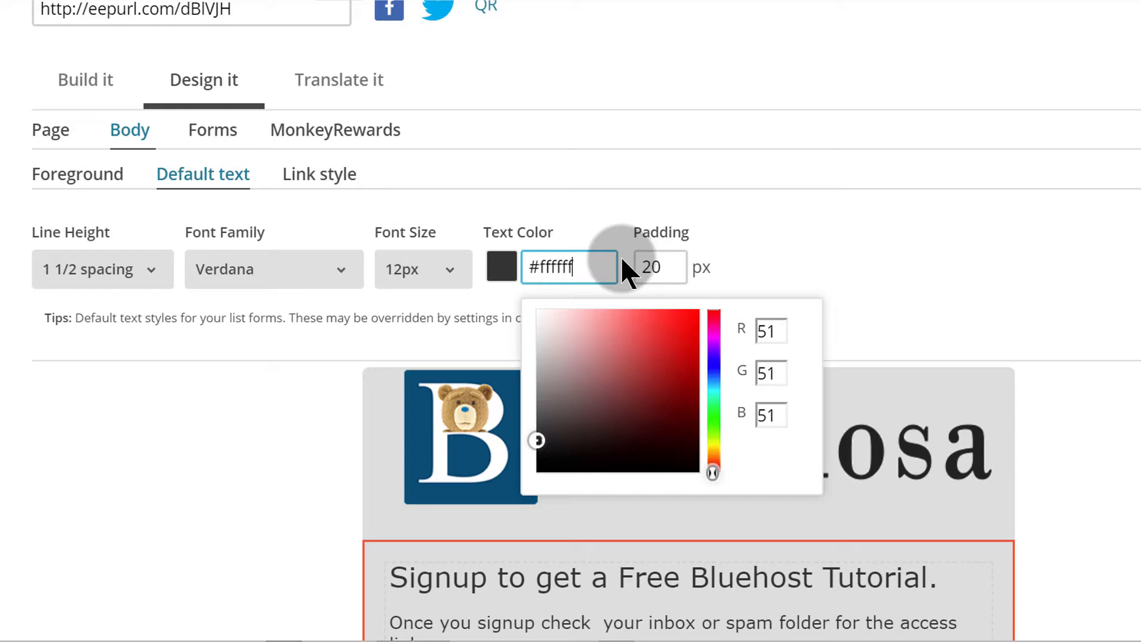
{"action": "left_click", "coordinate": [775, 260]}
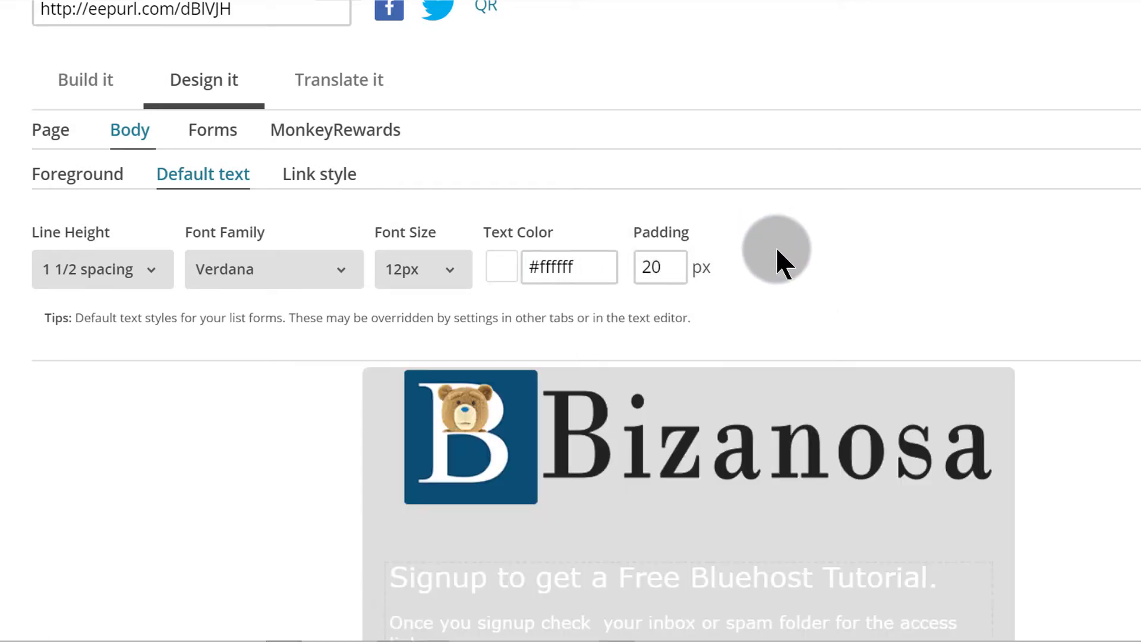
- Examine the form preview to see which headings, intro lines and field labels use the default text colour
{"action": "scroll", "coordinate": [776, 249], "scroll_direction": "down", "scroll_amount": 7}
{"action": "scroll", "coordinate": [678, 219], "scroll_direction": "down", "scroll_amount": 5}
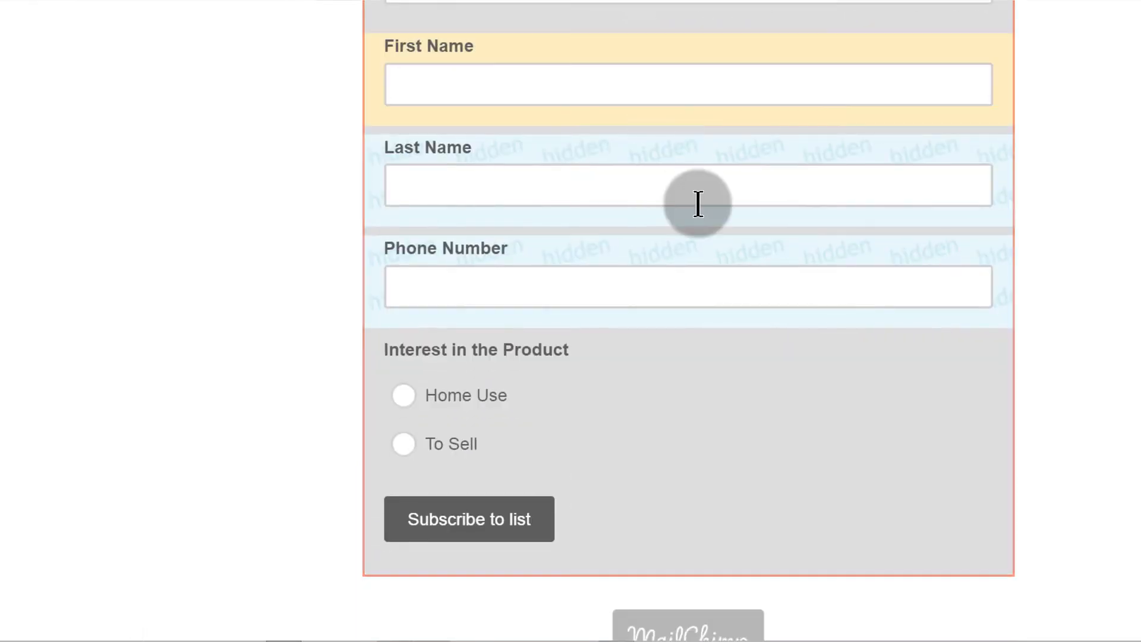
{"action": "scroll", "coordinate": [660, 356], "scroll_direction": "up", "scroll_amount": 5}
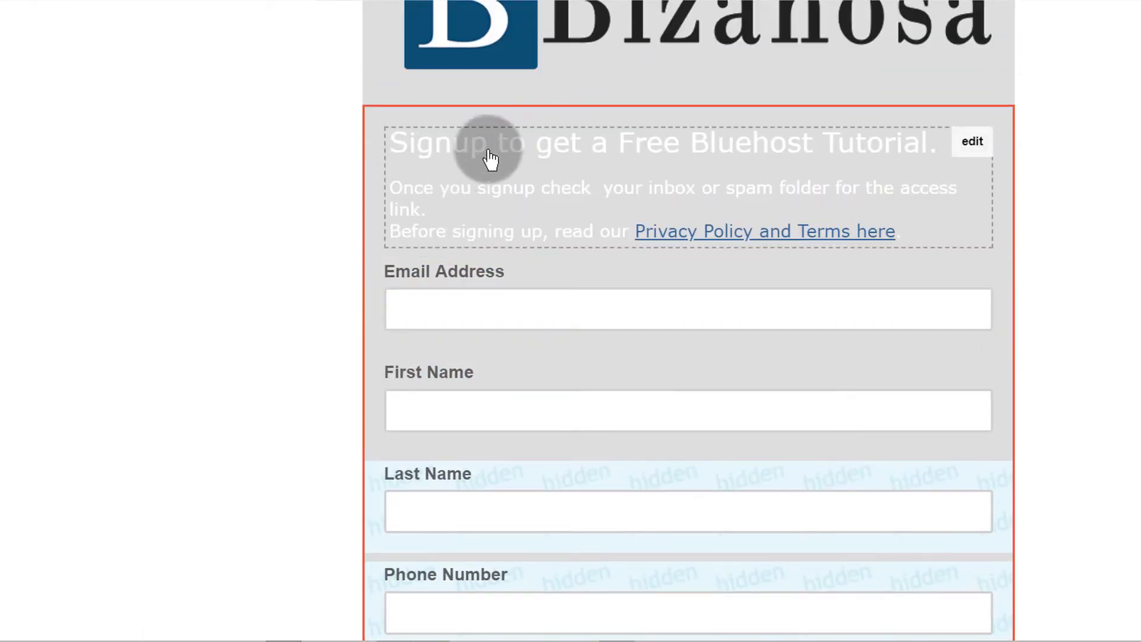
{"action": "scroll", "coordinate": [663, 254], "scroll_direction": "up", "scroll_amount": 4}
{"action": "scroll", "coordinate": [653, 274], "scroll_direction": "down", "scroll_amount": 5}
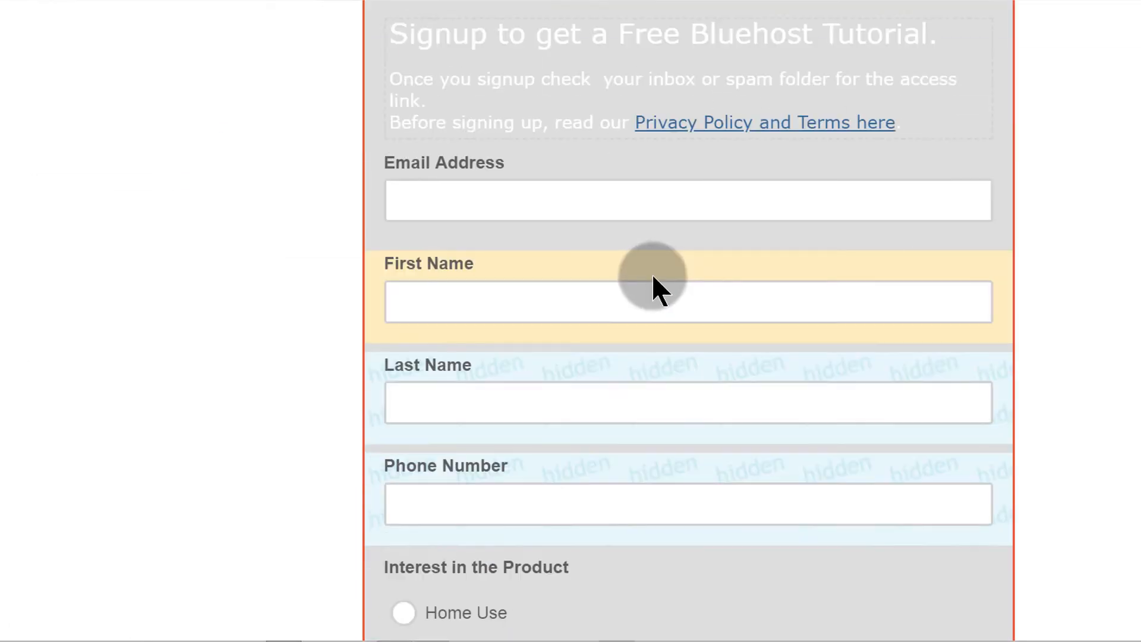
{"action": "scroll", "coordinate": [653, 277], "scroll_direction": "down", "scroll_amount": 4}
{"action": "scroll", "coordinate": [632, 267], "scroll_direction": "up", "scroll_amount": 6}
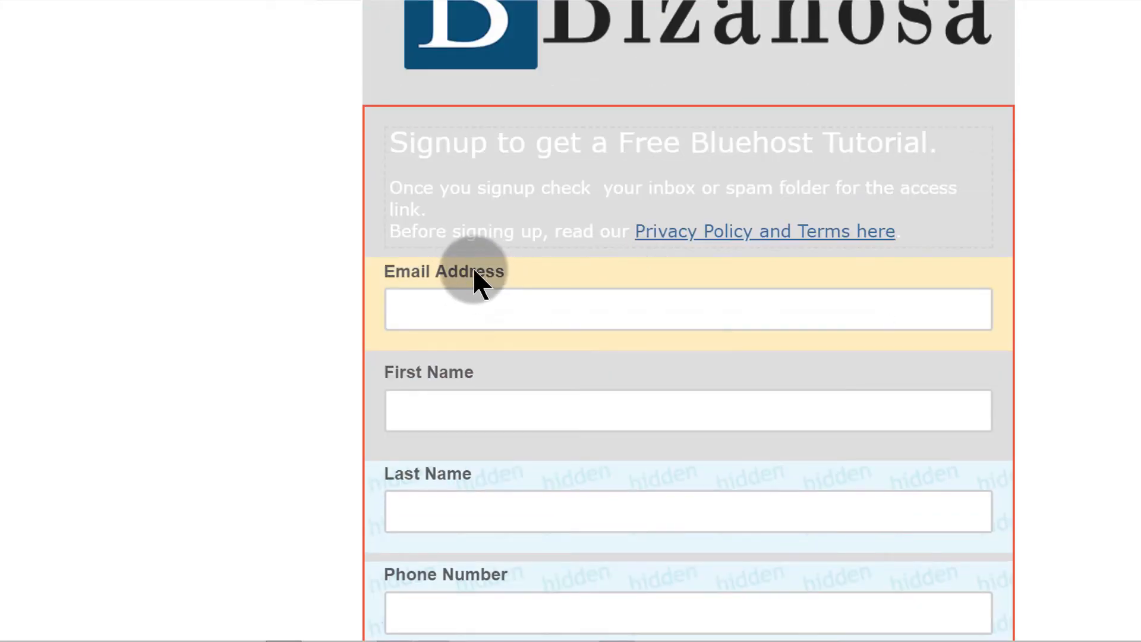
- Set the body's default text colour to #333333 and check the whole form in the preview
{"action": "scroll", "coordinate": [521, 280], "scroll_direction": "up", "scroll_amount": 5}
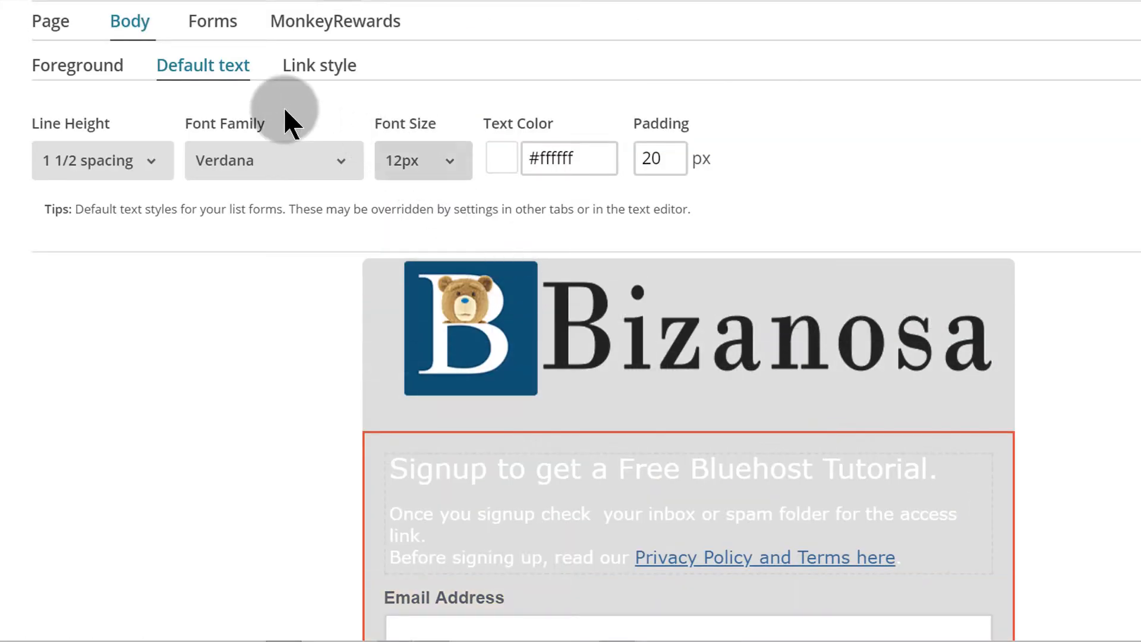
{"action": "scroll", "coordinate": [688, 203], "scroll_direction": "down", "scroll_amount": 2}
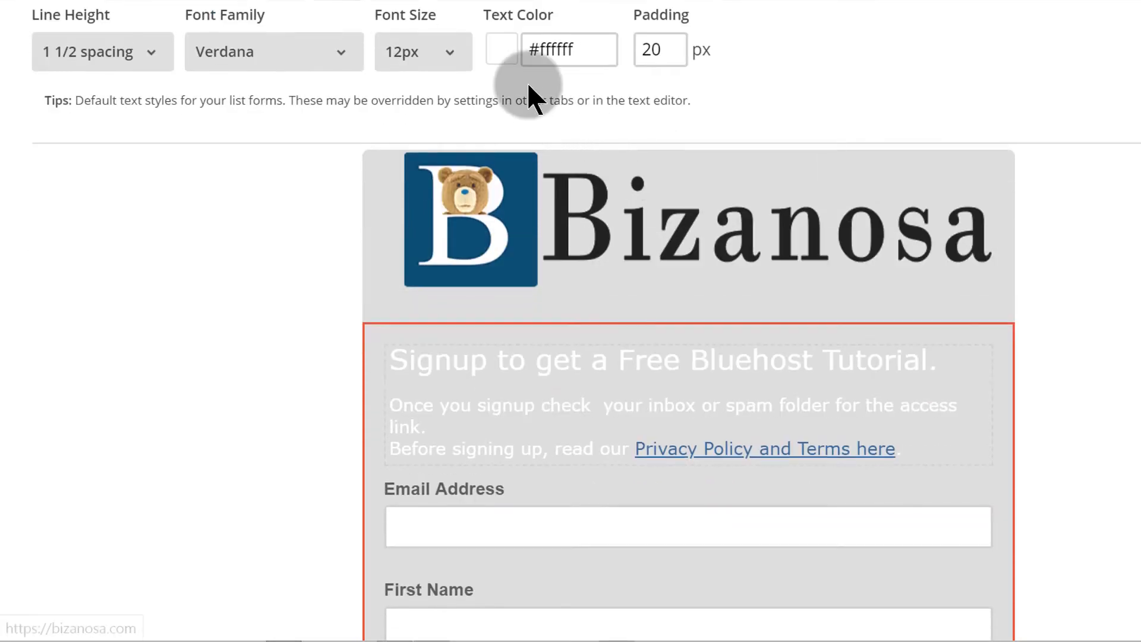
{"action": "double_click", "coordinate": [539, 50]}
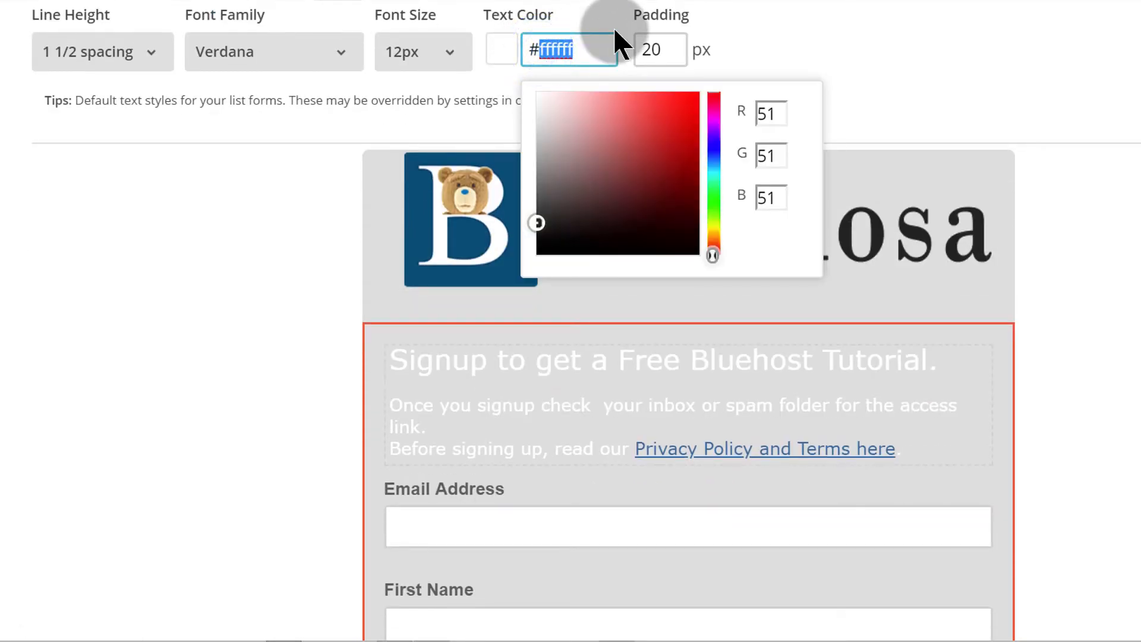
{"action": "type", "text": "333333"}
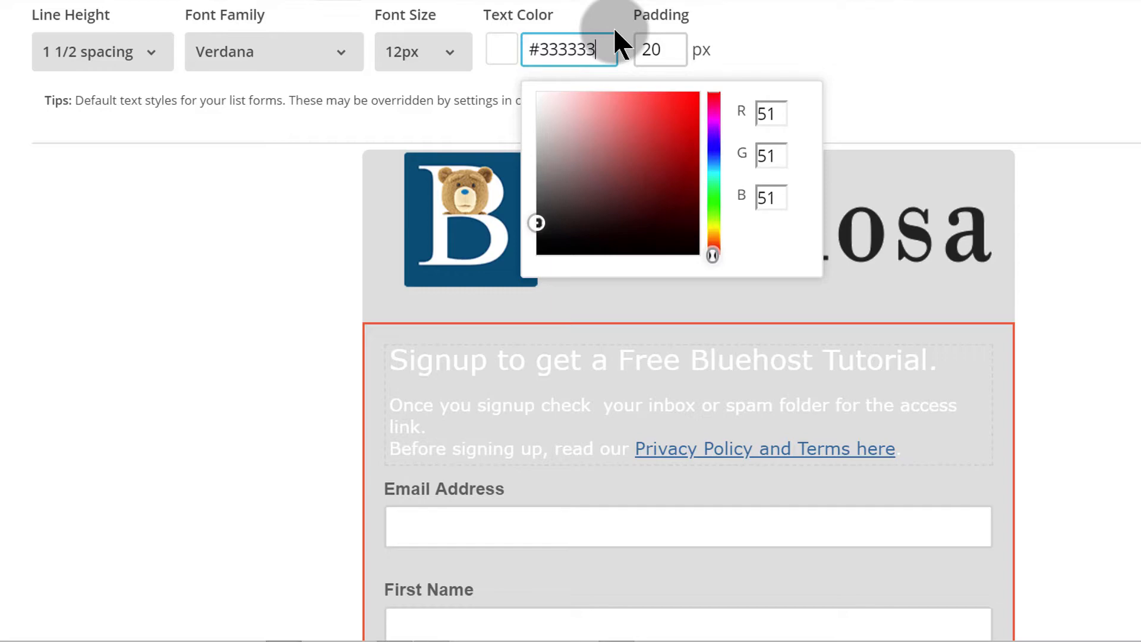
{"action": "left_click", "coordinate": [784, 42]}
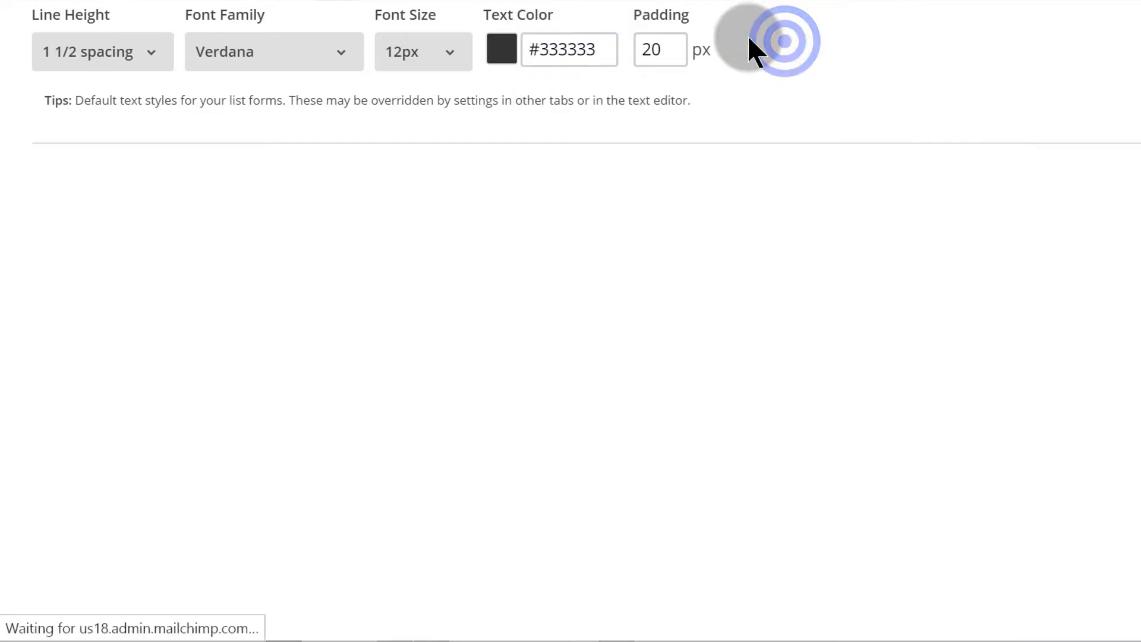
{"action": "scroll", "coordinate": [829, 125], "scroll_direction": "down", "scroll_amount": 8}
{"action": "scroll", "coordinate": [785, 143], "scroll_direction": "down", "scroll_amount": 4}
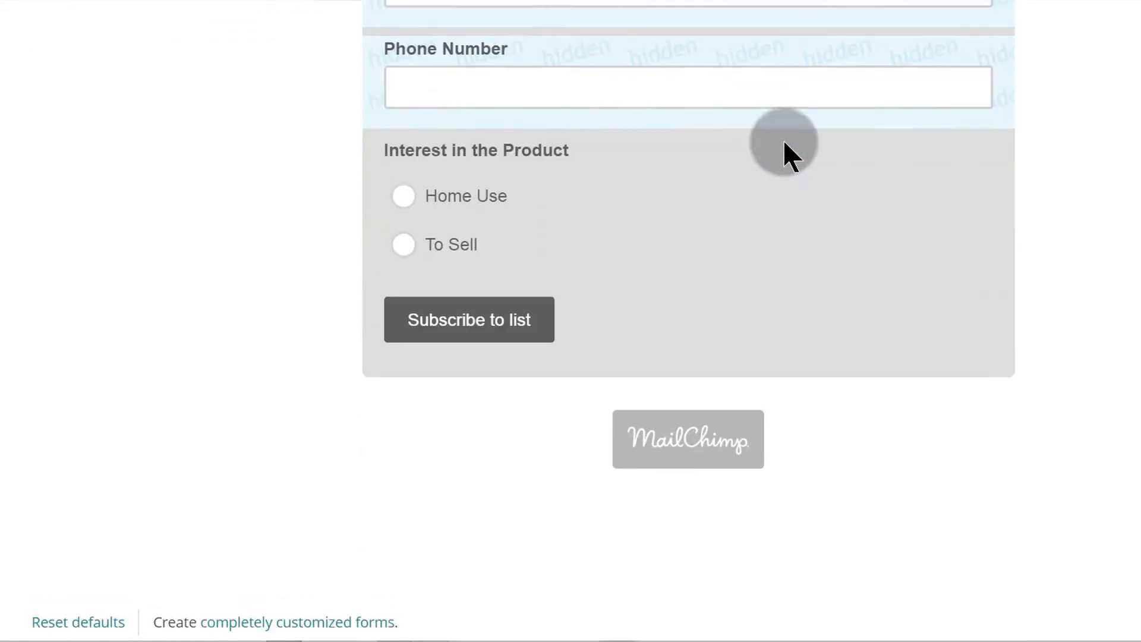
{"action": "scroll", "coordinate": [784, 143], "scroll_direction": "up", "scroll_amount": 10}
{"action": "scroll", "coordinate": [624, 285], "scroll_direction": "up", "scroll_amount": 7}
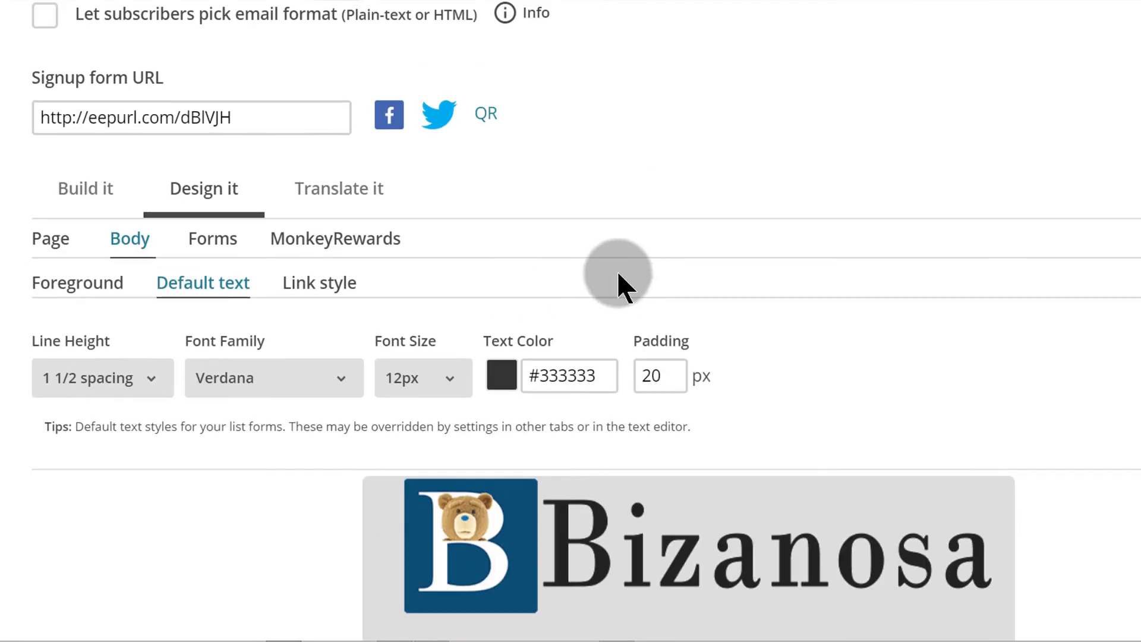
- Set the body's default text padding to 50 px and check the spacing around the form's content
{"action": "scroll", "coordinate": [461, 323], "scroll_direction": "down", "scroll_amount": 4}
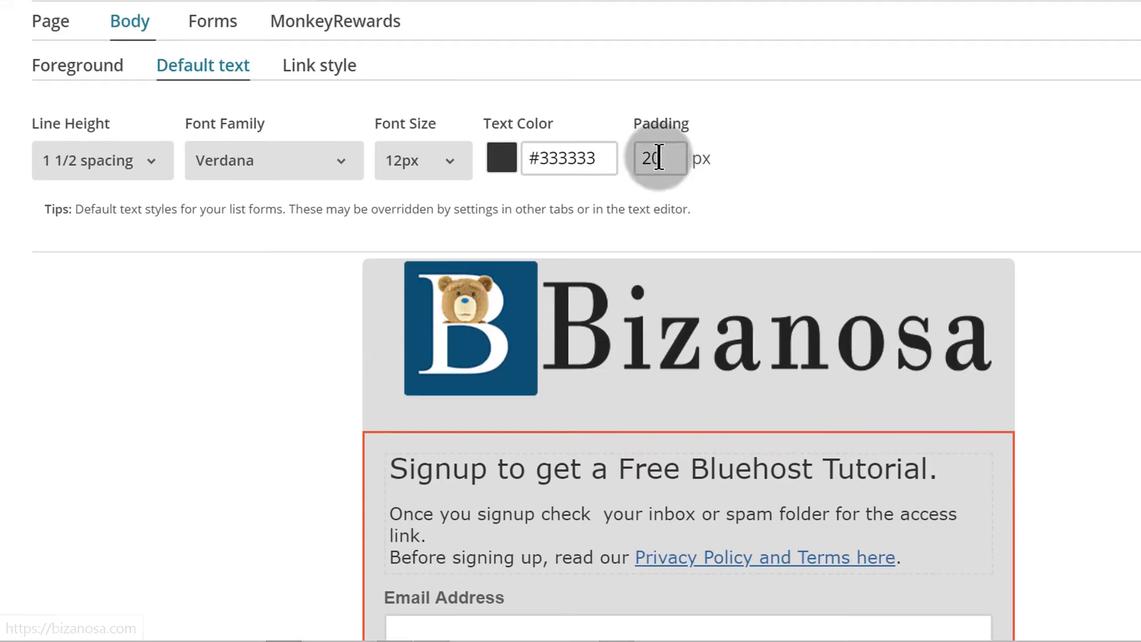
{"action": "scroll", "coordinate": [553, 255], "scroll_direction": "down", "scroll_amount": 6}
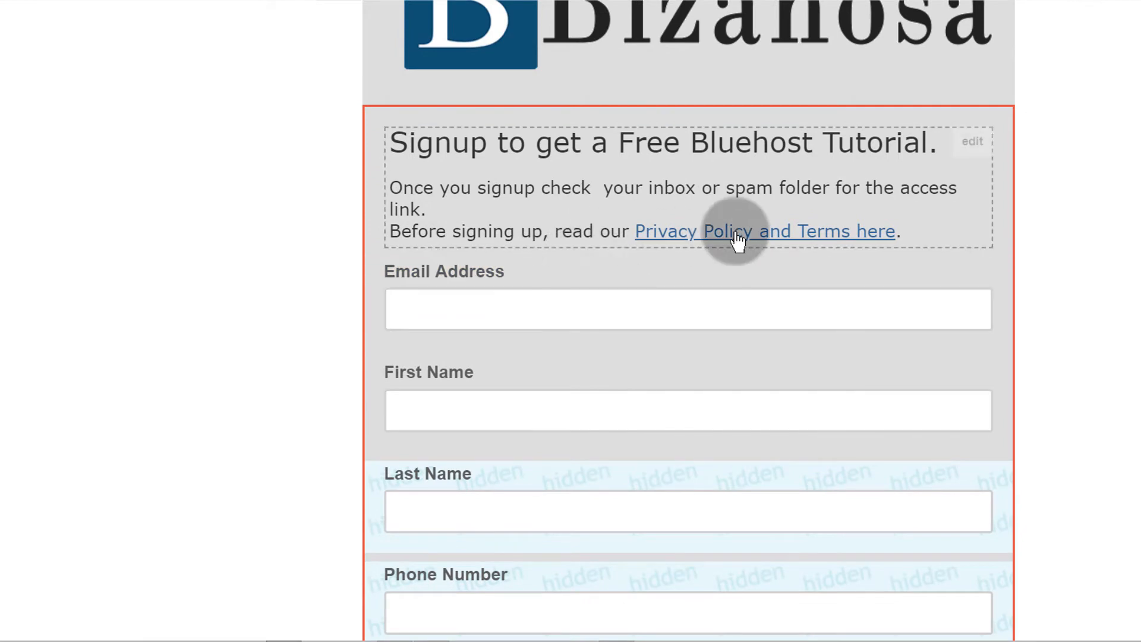
{"action": "scroll", "coordinate": [654, 264], "scroll_direction": "up", "scroll_amount": 4}
{"action": "scroll", "coordinate": [652, 250], "scroll_direction": "up", "scroll_amount": 2}
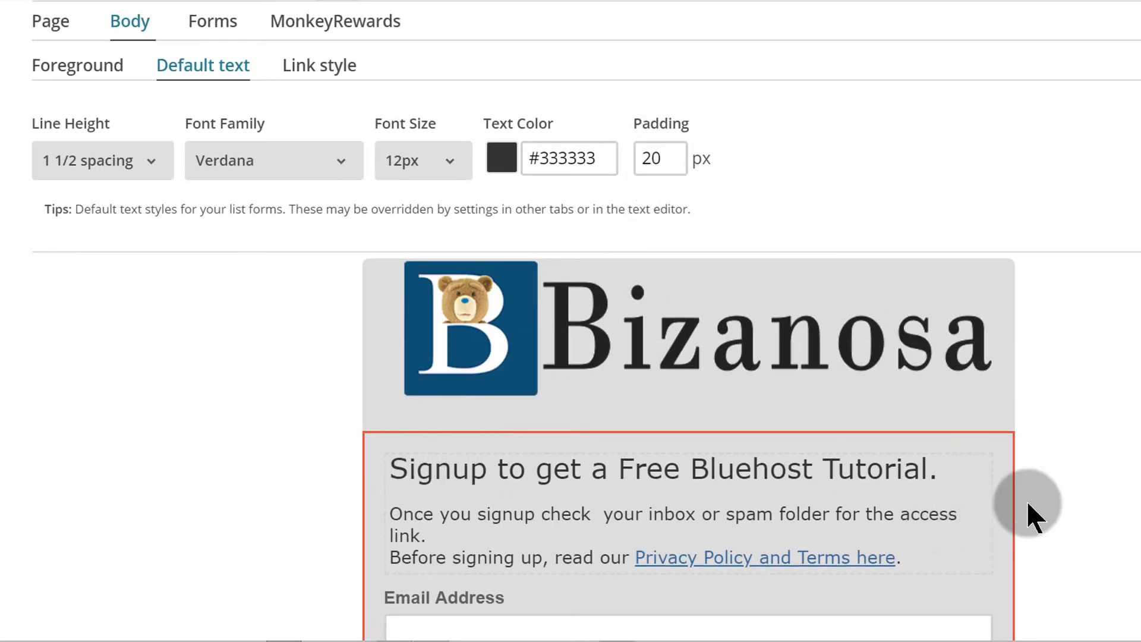
{"action": "left_click", "coordinate": [647, 156]}
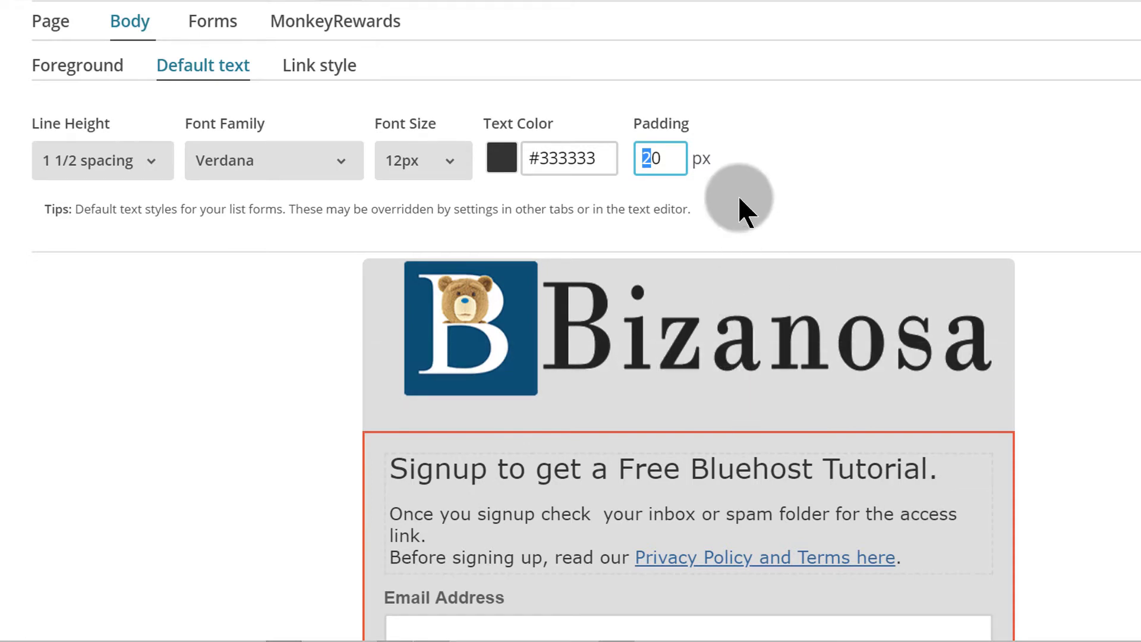
{"action": "type", "text": "5"}
{"action": "left_click", "coordinate": [765, 175]}
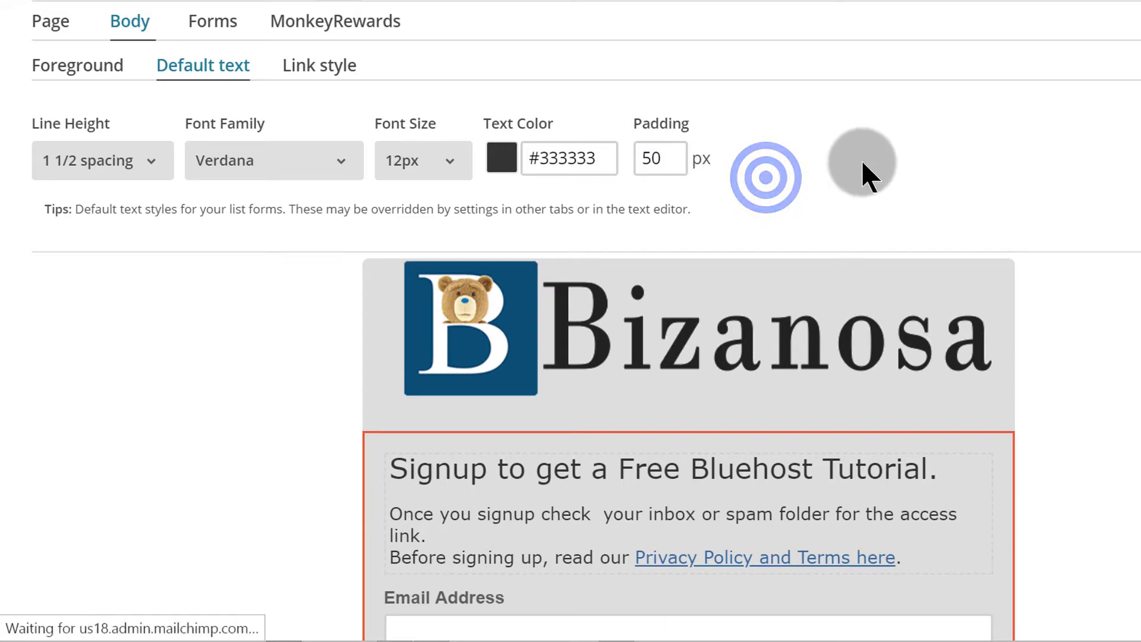
{"action": "scroll", "coordinate": [865, 172], "scroll_direction": "down", "scroll_amount": 2}
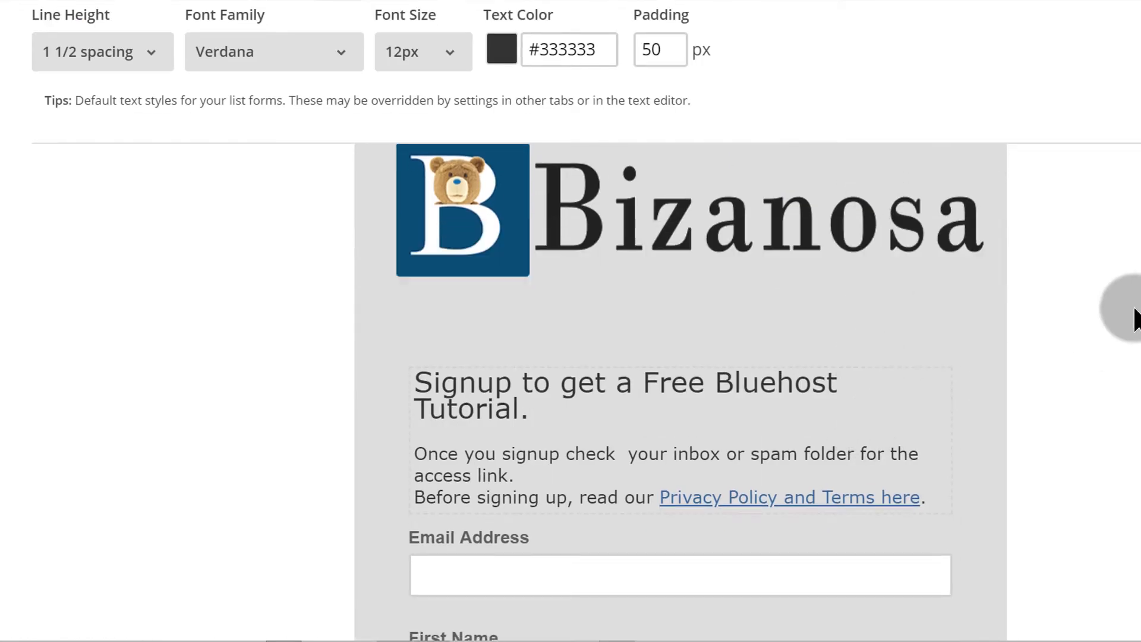
{"action": "scroll", "coordinate": [1009, 331], "scroll_direction": "down", "scroll_amount": 3}
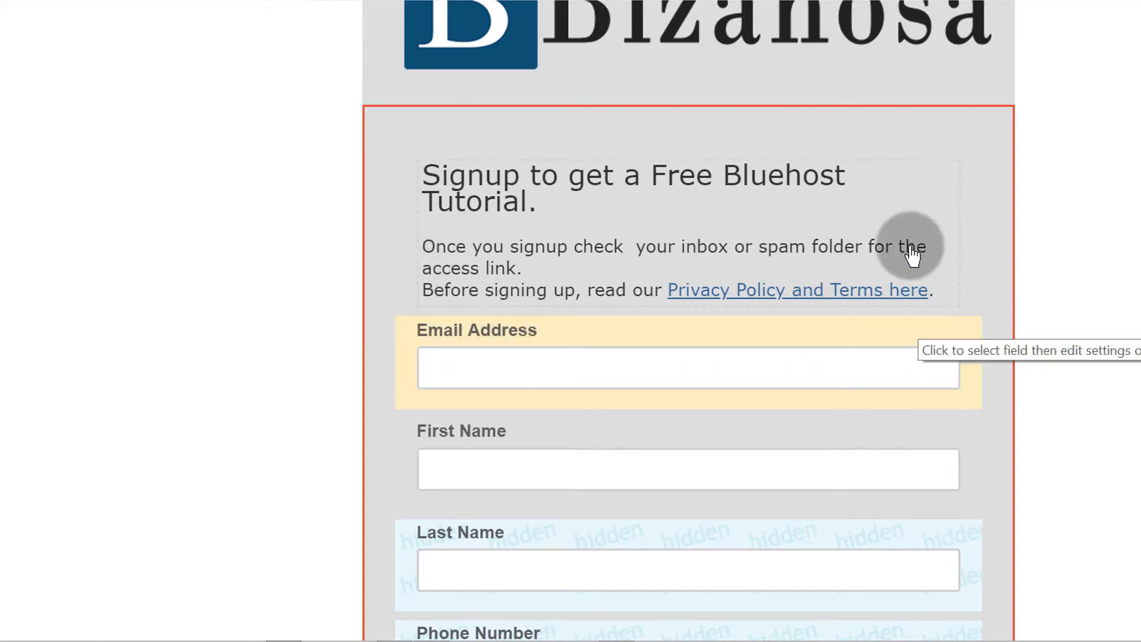
- Set the body's default text padding back to 20 px and check the form's fields in the preview
{"action": "scroll", "coordinate": [840, 248], "scroll_direction": "up", "scroll_amount": 5}
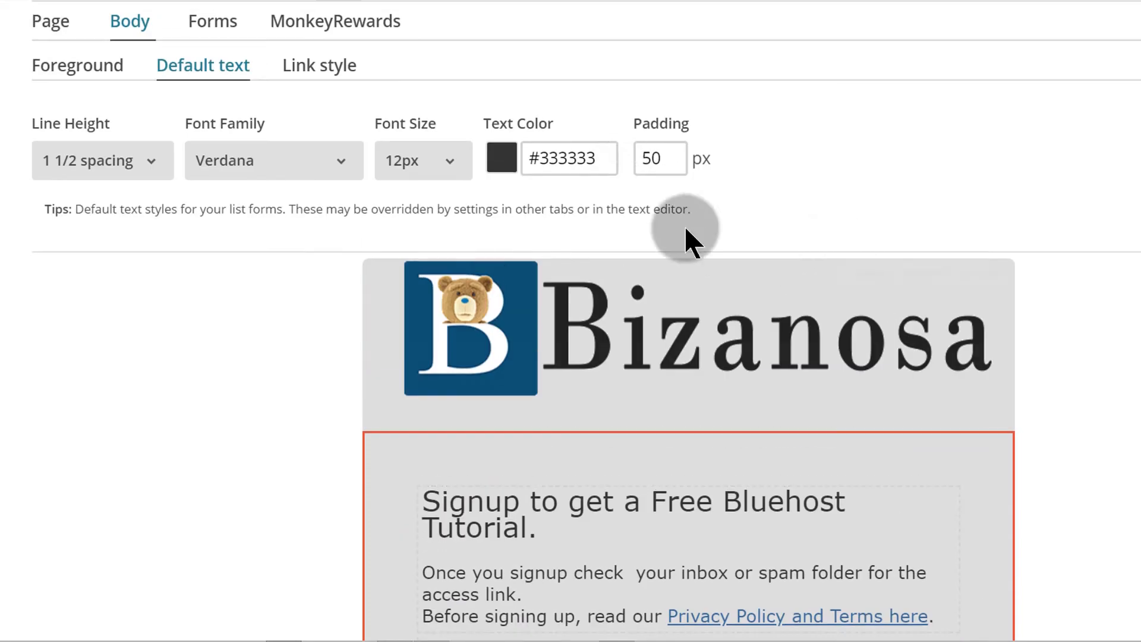
{"action": "left_click", "coordinate": [652, 155]}
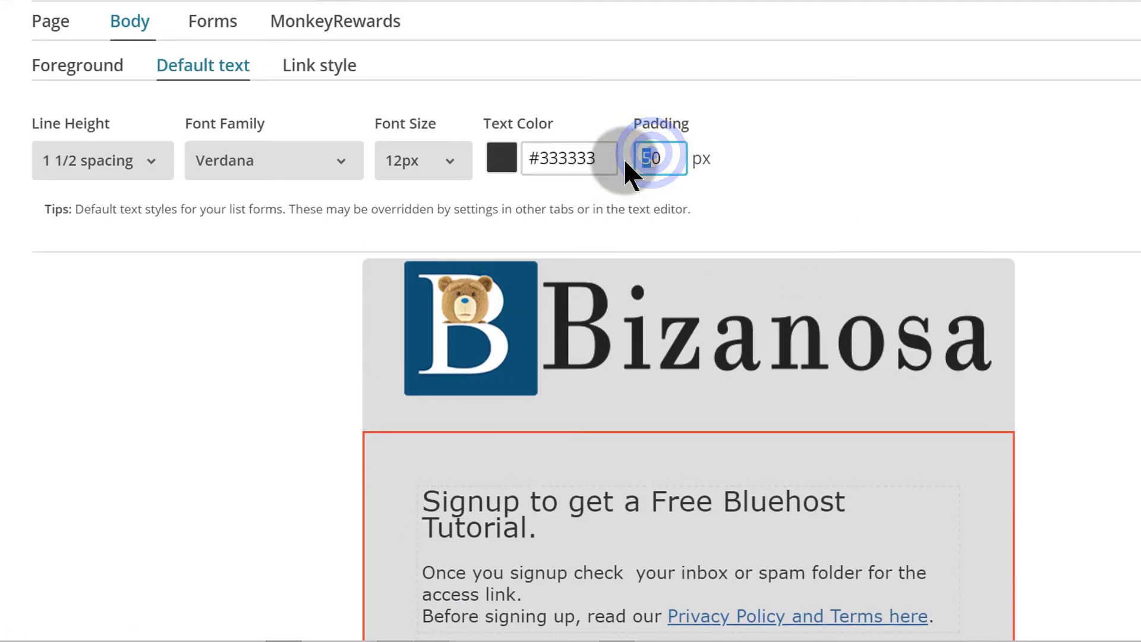
{"action": "left_click", "coordinate": [768, 155]}
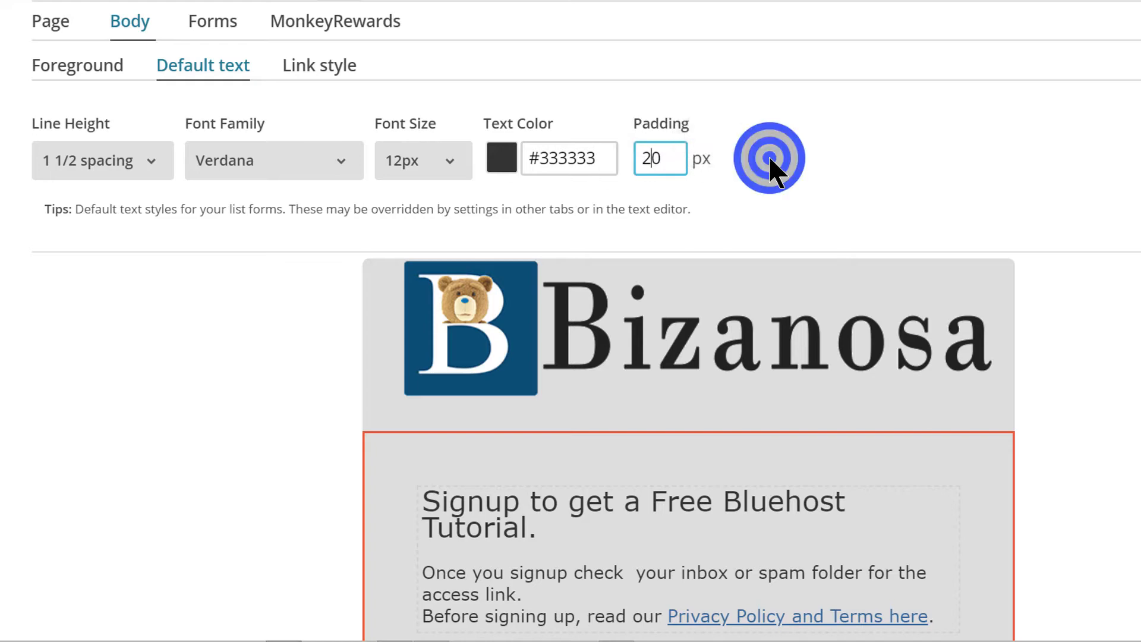
{"action": "scroll", "coordinate": [826, 176], "scroll_direction": "down", "scroll_amount": 5}
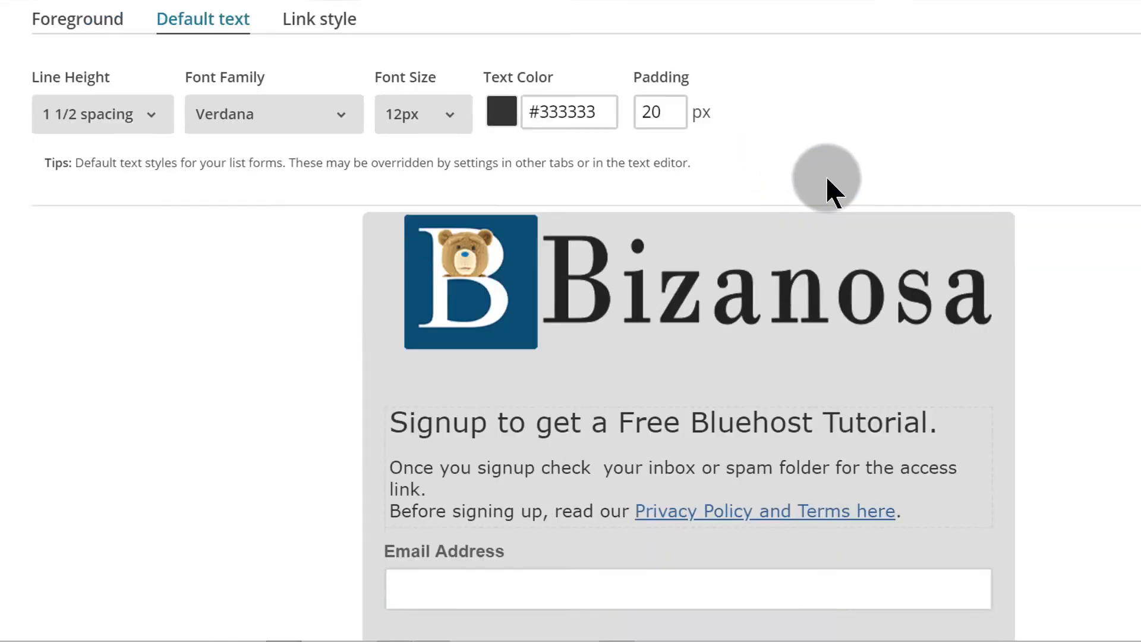
{"action": "scroll", "coordinate": [858, 303], "scroll_direction": "down", "scroll_amount": 2}
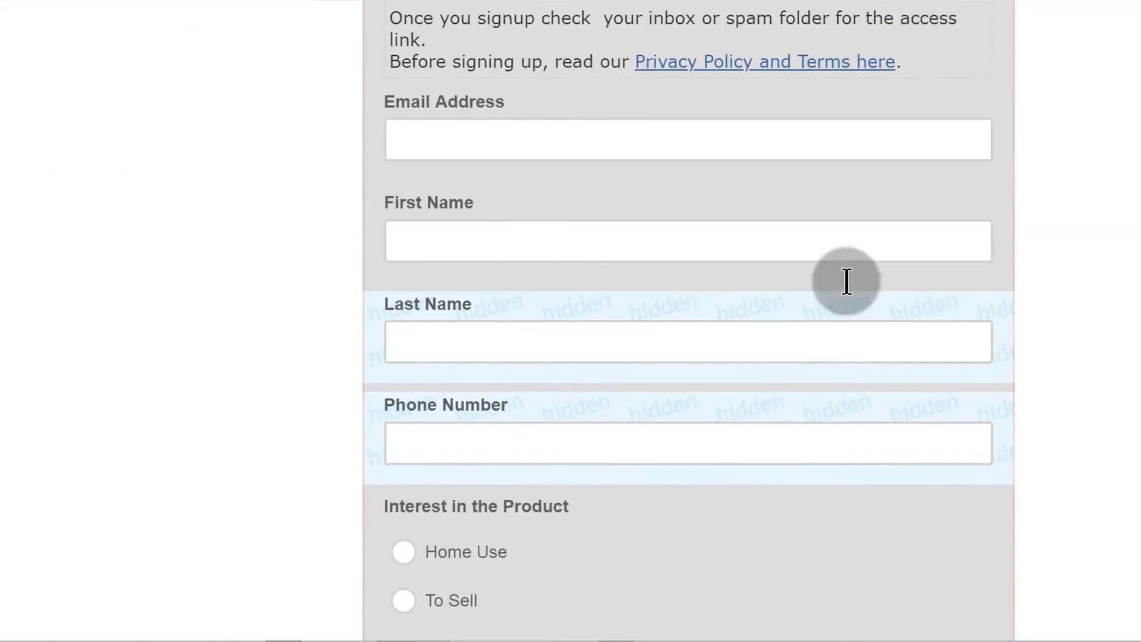
{"action": "scroll", "coordinate": [846, 283], "scroll_direction": "up", "scroll_amount": 8}
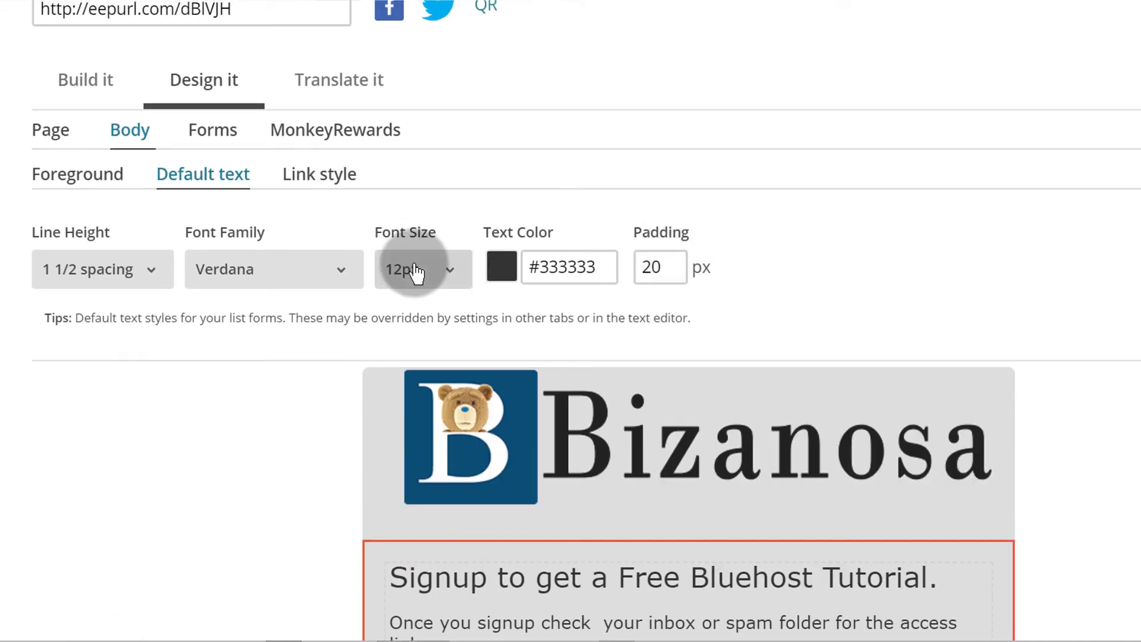
- Open the field text styling for the form fields and view the available font families
{"action": "left_click", "coordinate": [207, 137]}
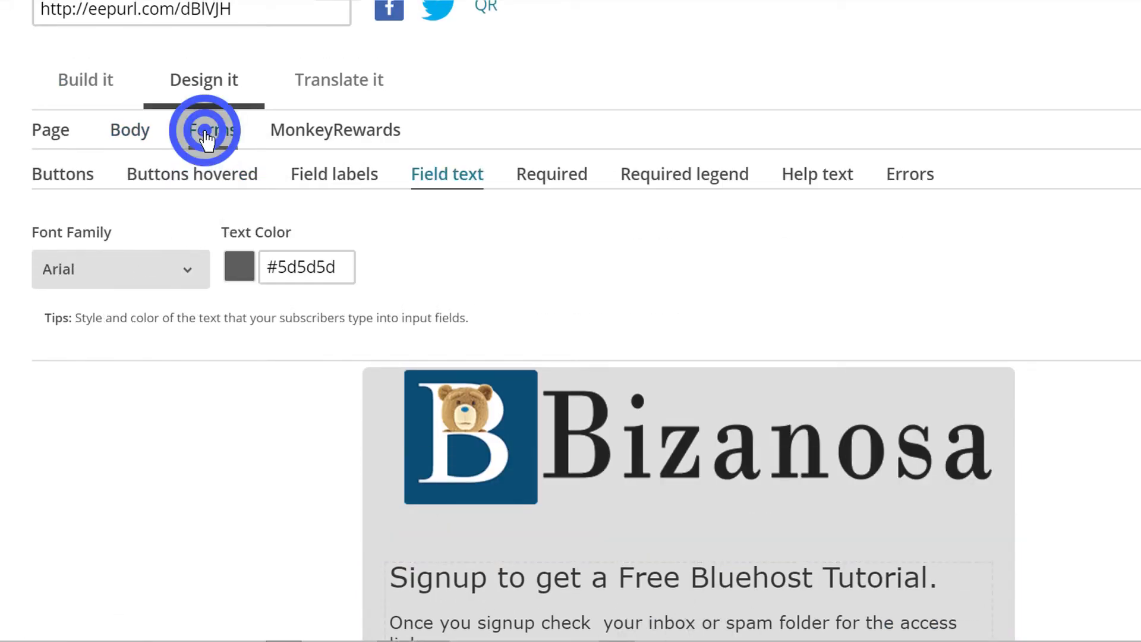
{"action": "scroll", "coordinate": [987, 208], "scroll_direction": "down", "scroll_amount": 9}
{"action": "scroll", "coordinate": [921, 232], "scroll_direction": "up", "scroll_amount": 9}
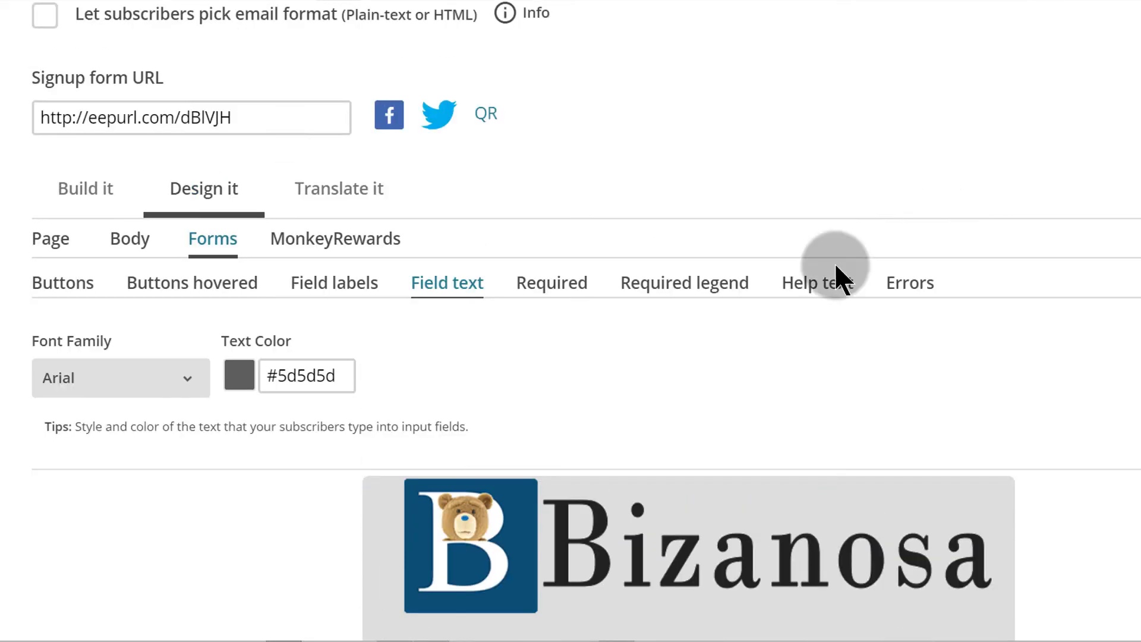
{"action": "left_click", "coordinate": [140, 380]}
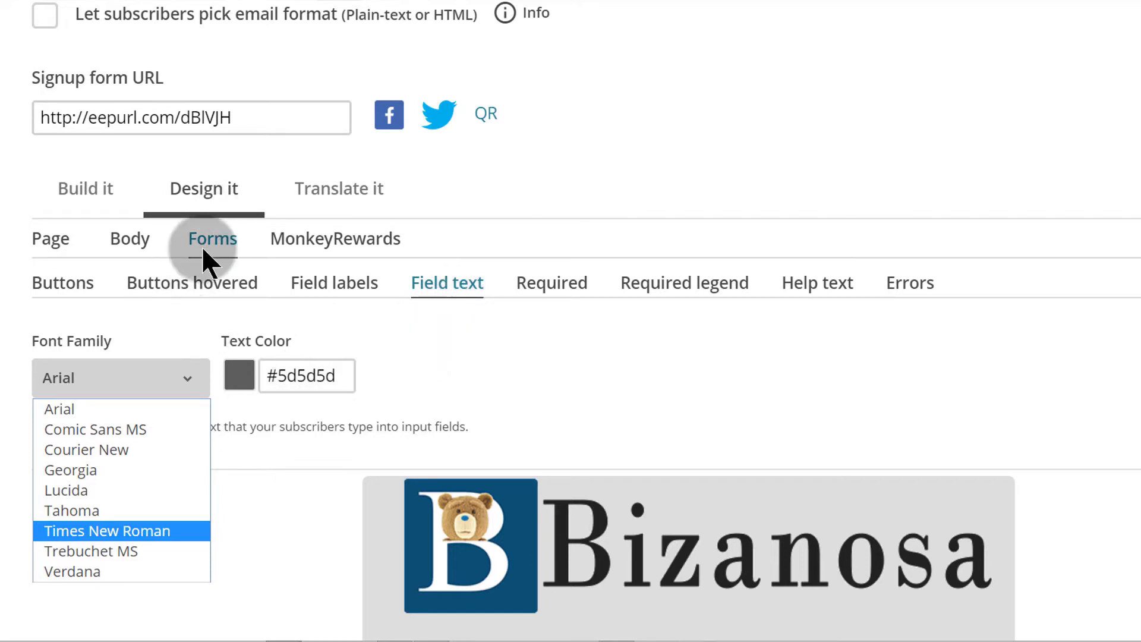
- Open the form's button styling and examine which button in the preview it applies to
{"action": "left_click", "coordinate": [47, 287]}
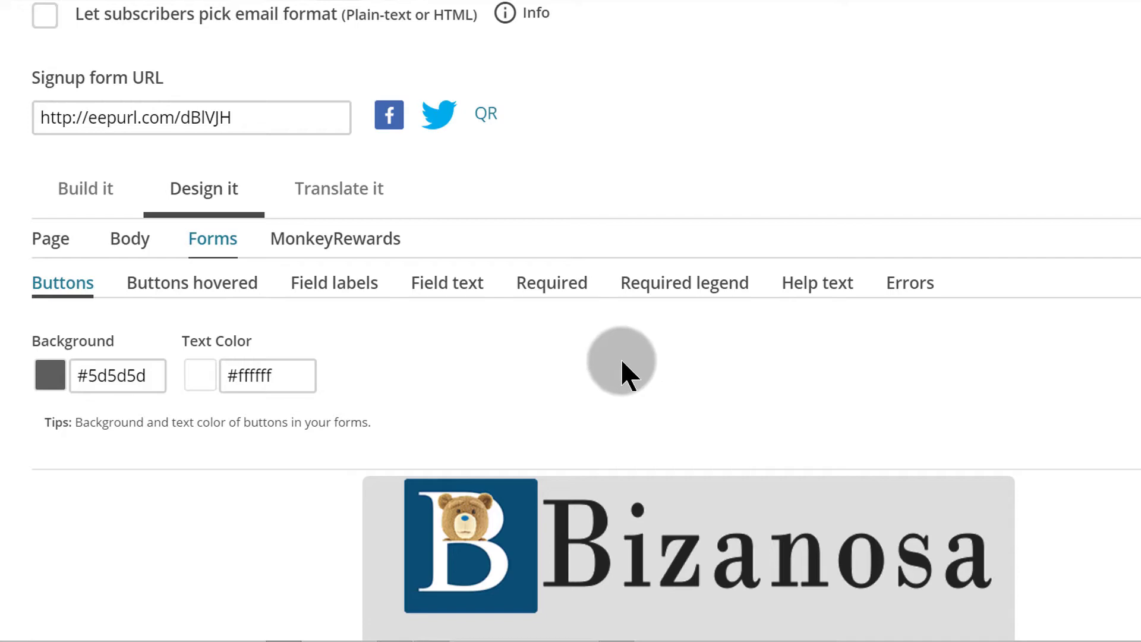
{"action": "scroll", "coordinate": [621, 358], "scroll_direction": "down", "scroll_amount": 12}
{"action": "scroll", "coordinate": [581, 371], "scroll_direction": "down", "scroll_amount": 5}
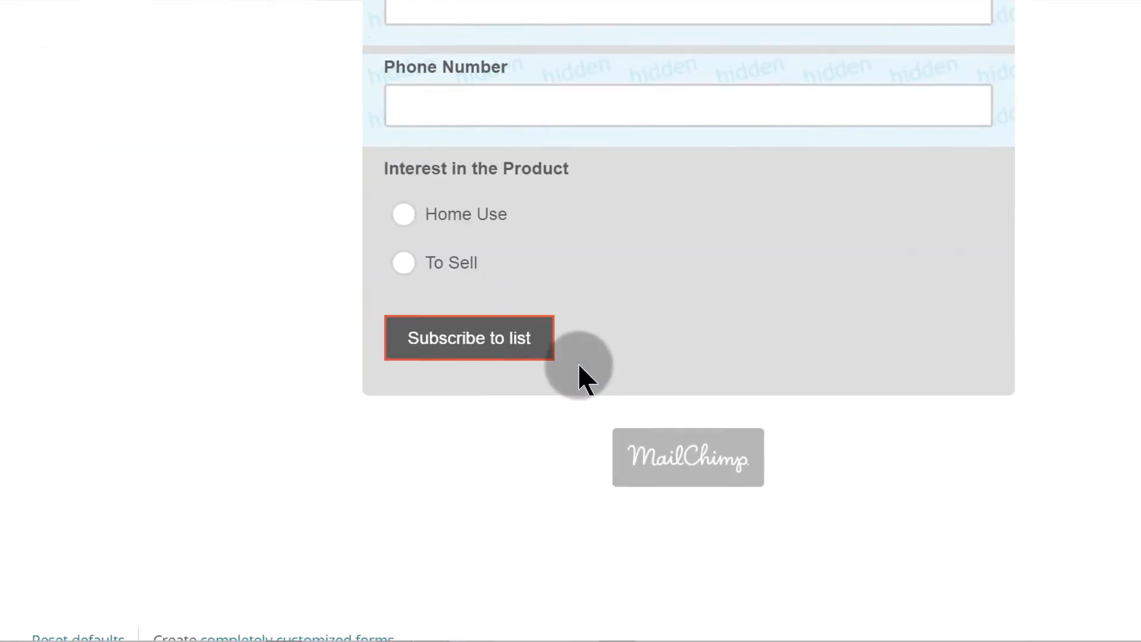
{"action": "scroll", "coordinate": [581, 368], "scroll_direction": "up", "scroll_amount": 15}
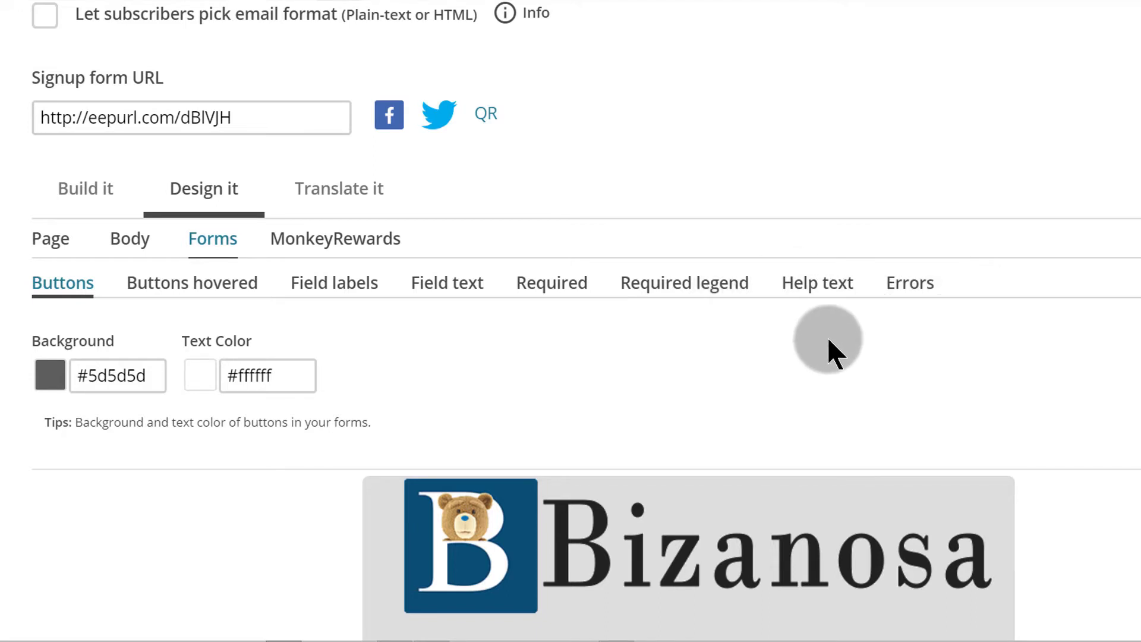
{"action": "scroll", "coordinate": [607, 398], "scroll_direction": "down", "scroll_amount": 4}
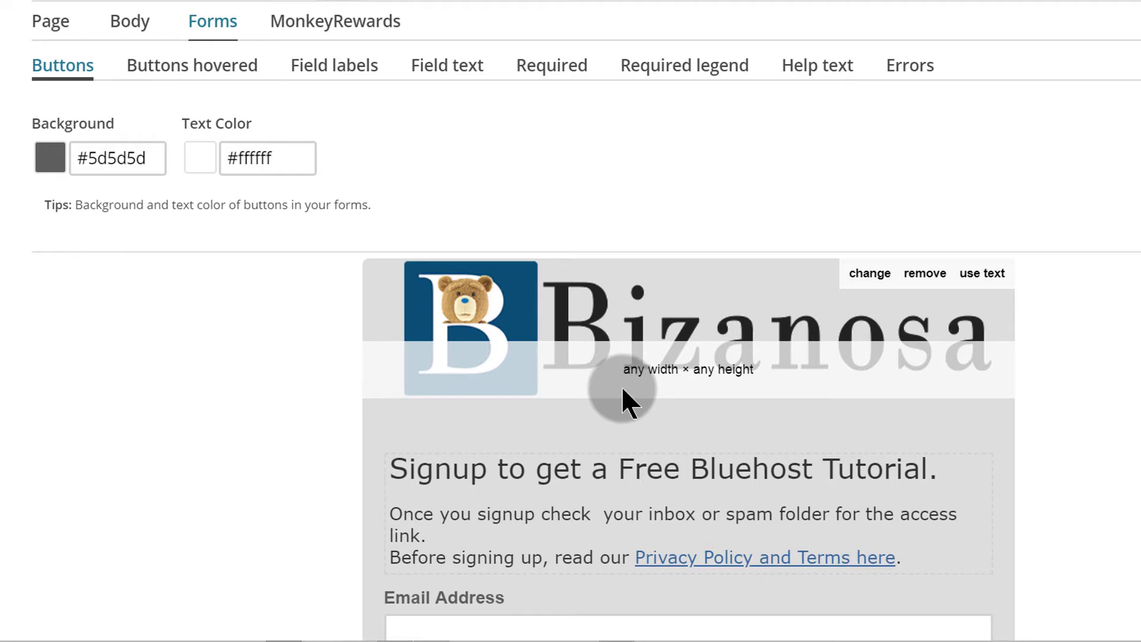
{"action": "scroll", "coordinate": [558, 366], "scroll_direction": "up", "scroll_amount": 2}
{"action": "scroll", "coordinate": [543, 375], "scroll_direction": "down", "scroll_amount": 10}
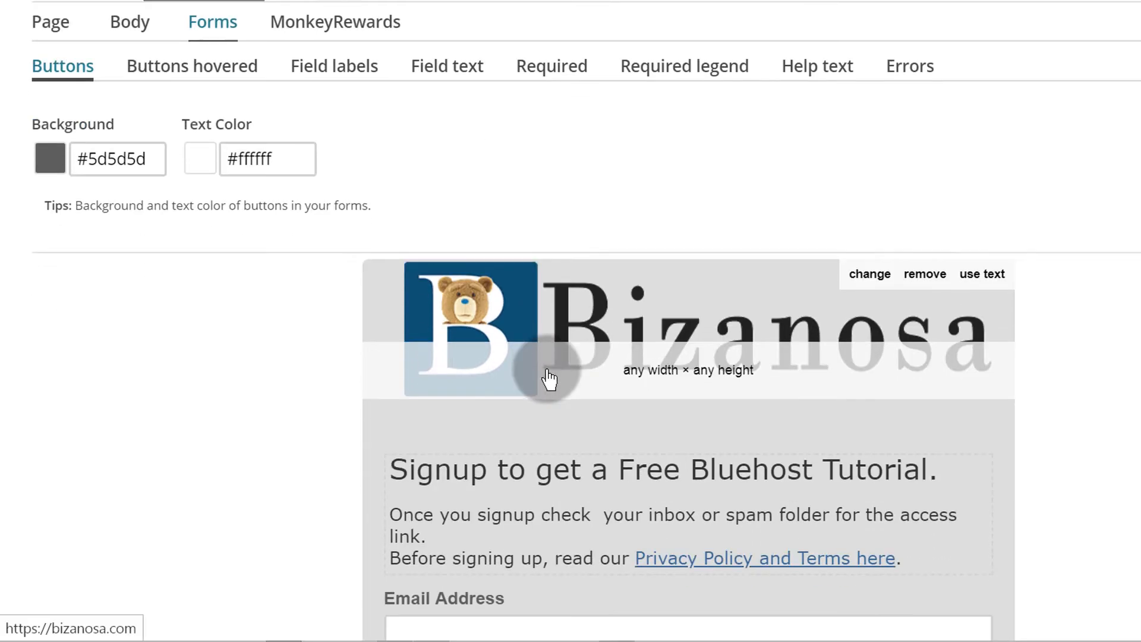
{"action": "scroll", "coordinate": [543, 372], "scroll_direction": "up", "scroll_amount": 10}
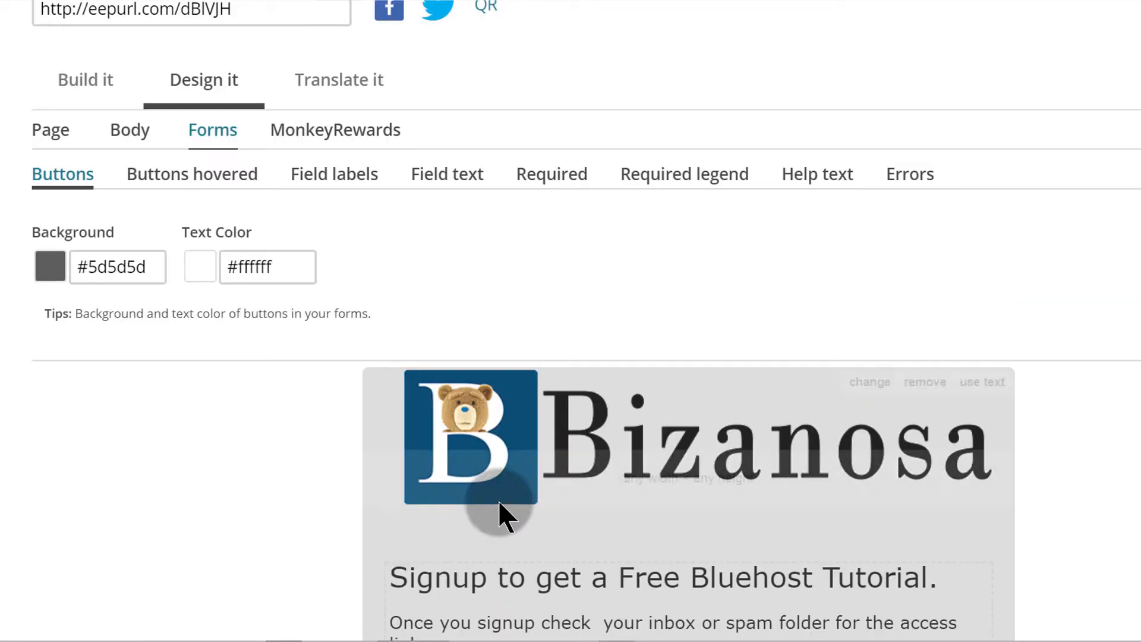
- Return to the body's default text settings and review the complete form preview
{"action": "left_click", "coordinate": [121, 132]}
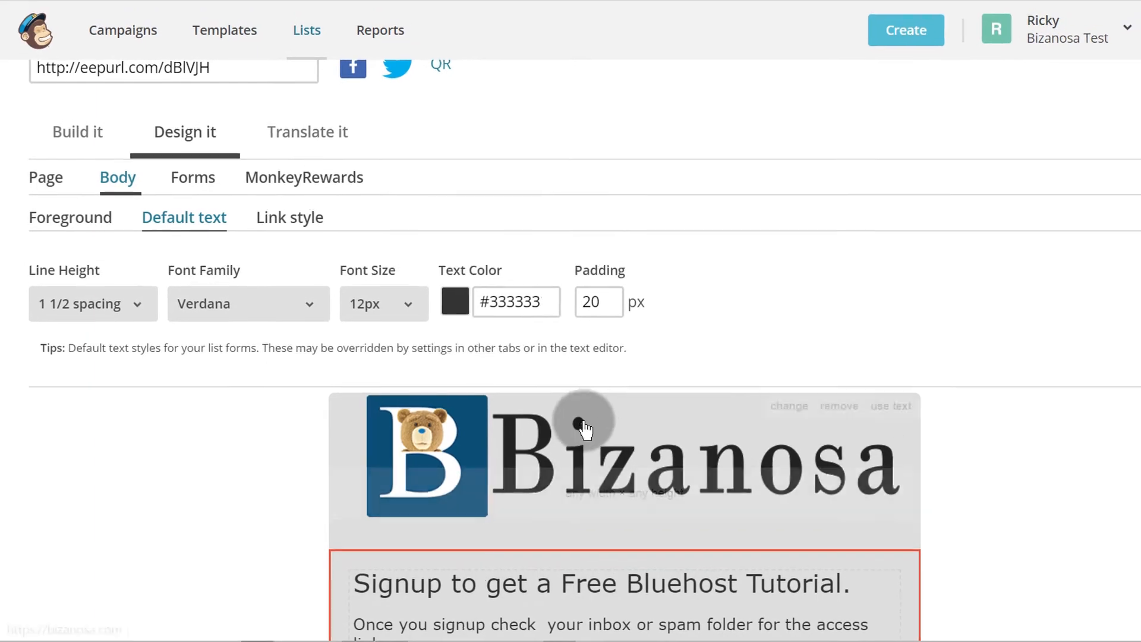
{"action": "scroll", "coordinate": [535, 416], "scroll_direction": "down", "scroll_amount": 3}
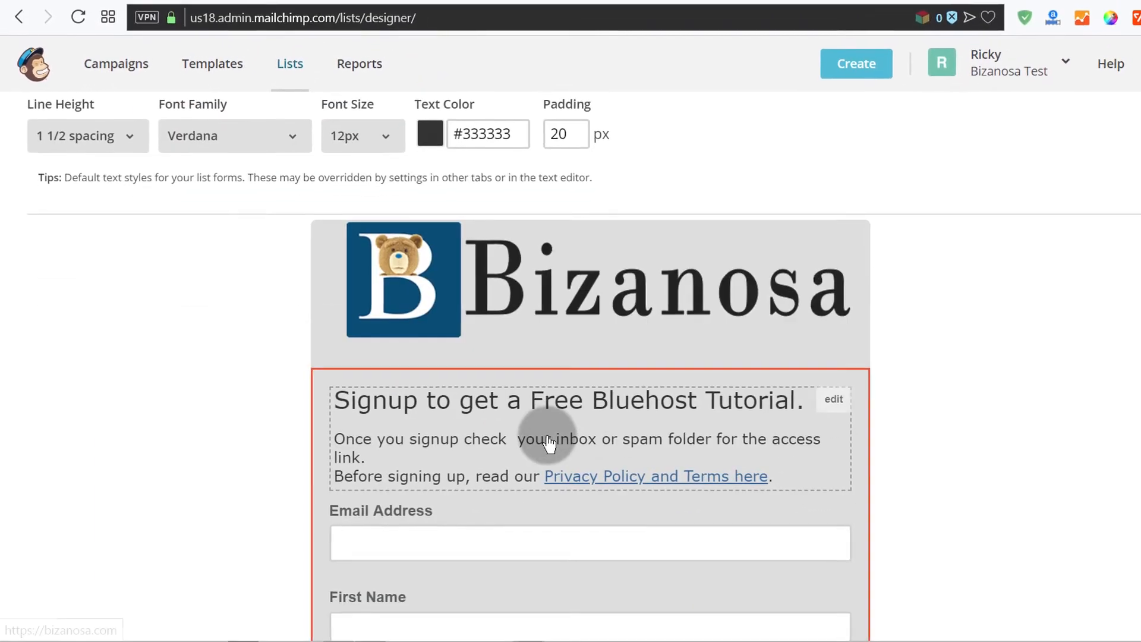
{"action": "scroll", "coordinate": [538, 440], "scroll_direction": "up", "scroll_amount": 6}
{"action": "scroll", "coordinate": [541, 445], "scroll_direction": "down", "scroll_amount": 3}
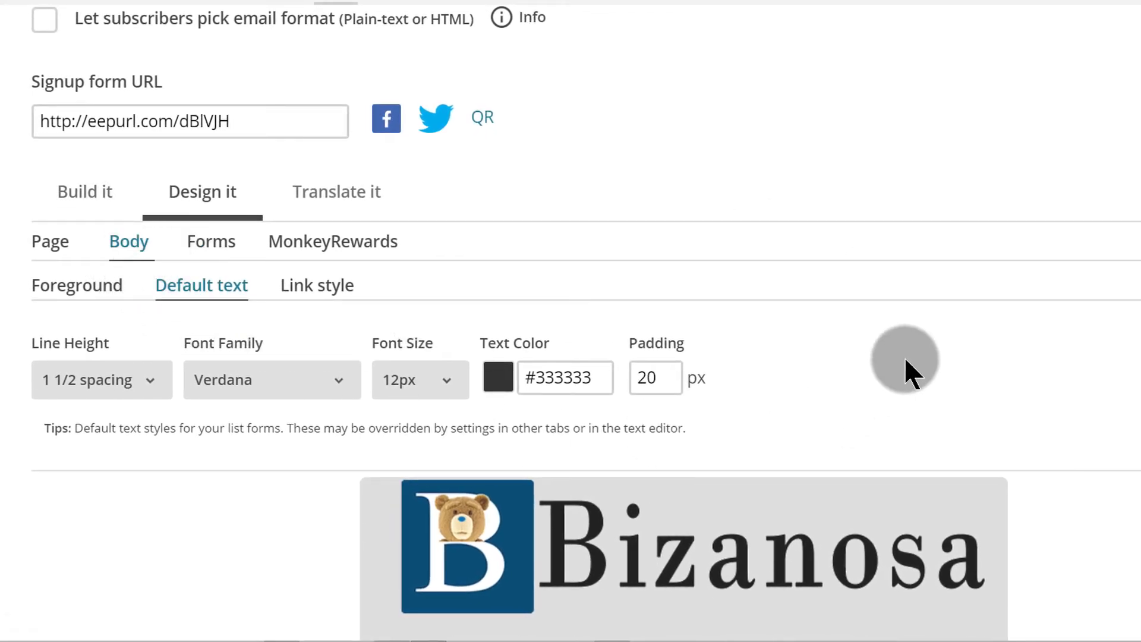
{"action": "left_click", "coordinate": [894, 334]}
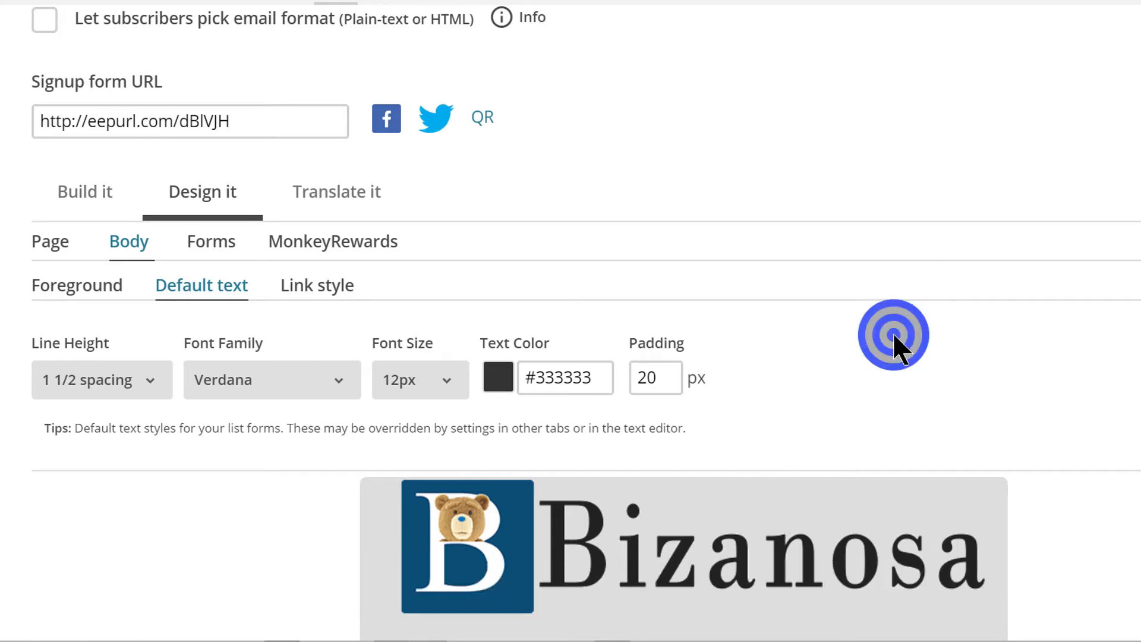
{"action": "scroll", "coordinate": [894, 330], "scroll_direction": "down", "scroll_amount": 2}
{"action": "scroll", "coordinate": [885, 324], "scroll_direction": "down", "scroll_amount": 15}
{"action": "scroll", "coordinate": [844, 306], "scroll_direction": "up", "scroll_amount": 15}
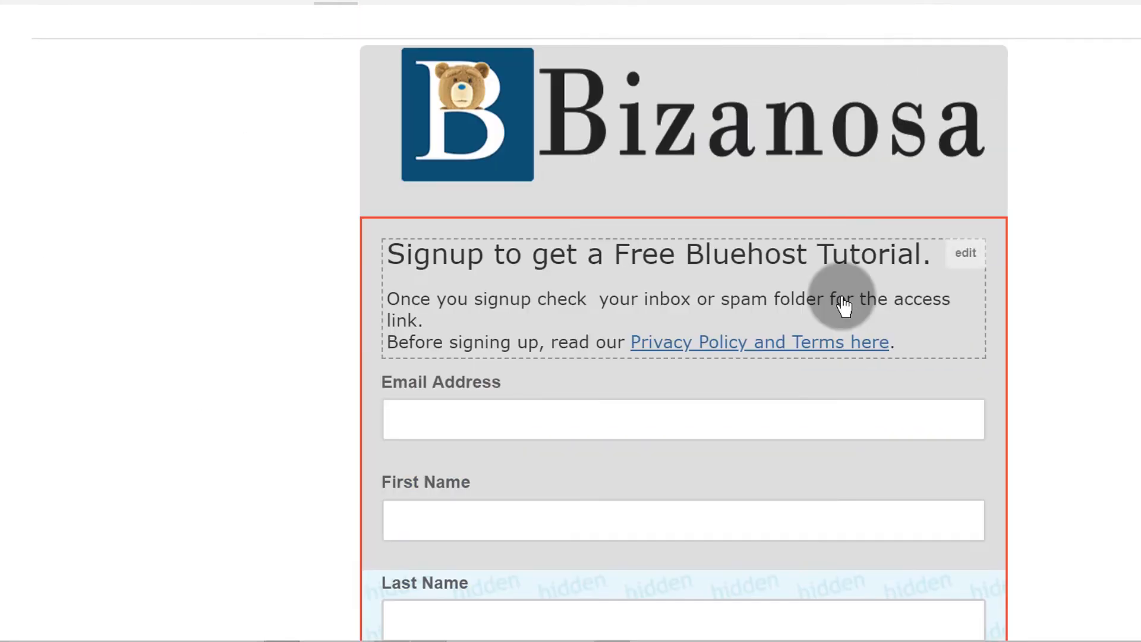
{"action": "scroll", "coordinate": [841, 295], "scroll_direction": "up", "scroll_amount": 5}
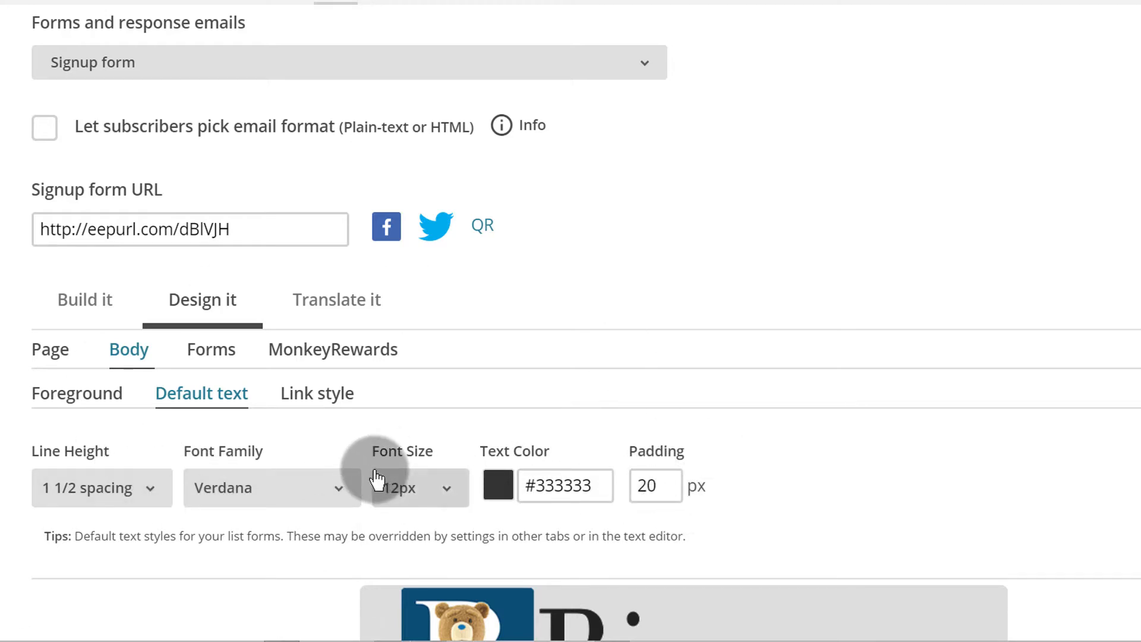
- Review the form preview down to the Subscribe to list button and return to the form's design settings
{"action": "scroll", "coordinate": [879, 380], "scroll_direction": "down", "scroll_amount": 15}
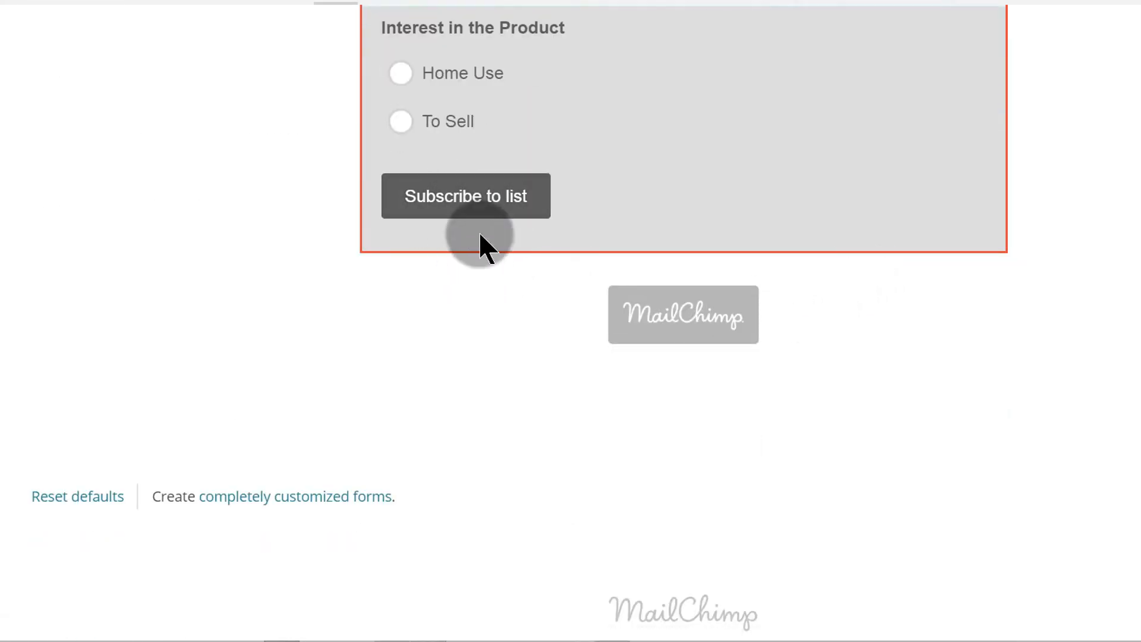
{"action": "scroll", "coordinate": [983, 331], "scroll_direction": "up", "scroll_amount": 20}
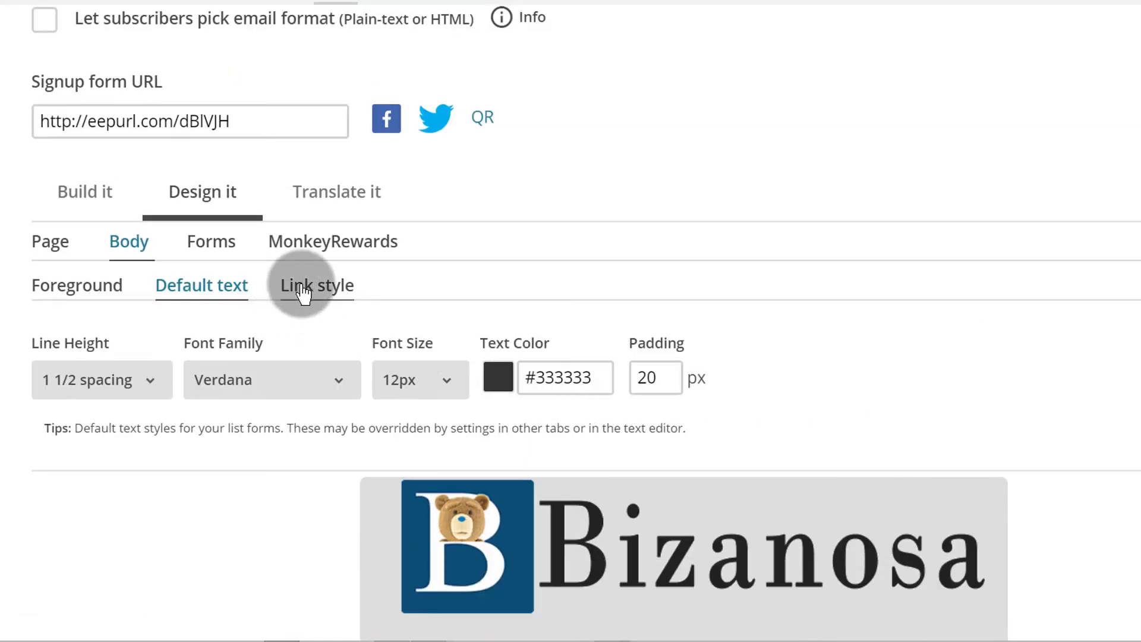
{"action": "scroll", "coordinate": [904, 395], "scroll_direction": "down", "scroll_amount": 11}
{"action": "left_click", "coordinate": [487, 199]}
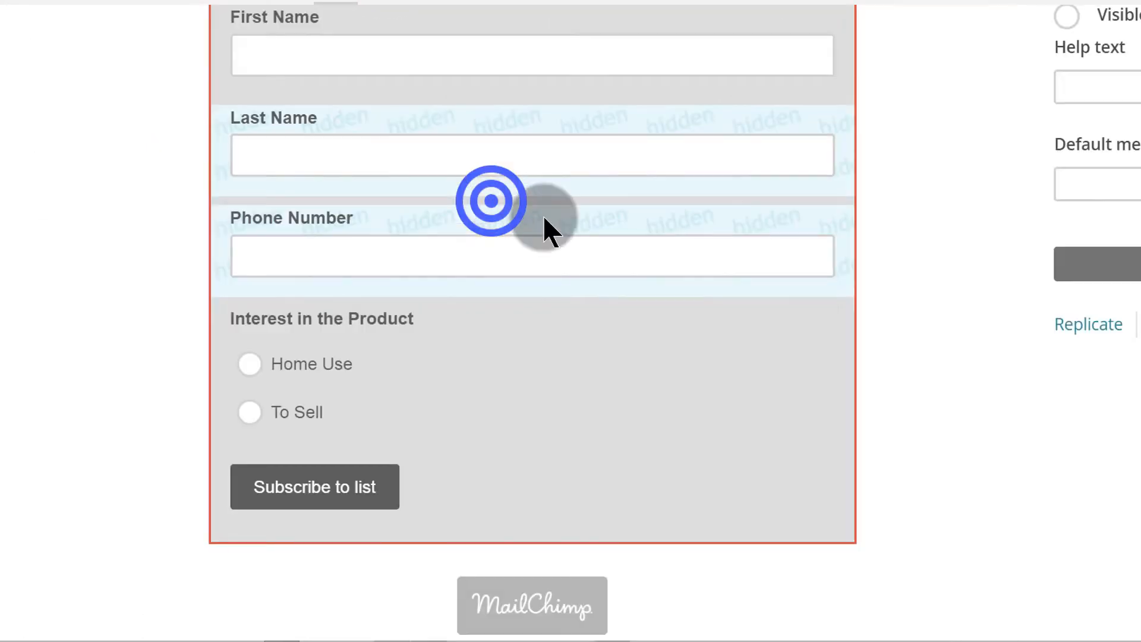
{"action": "scroll", "coordinate": [986, 278], "scroll_direction": "up", "scroll_amount": 7}
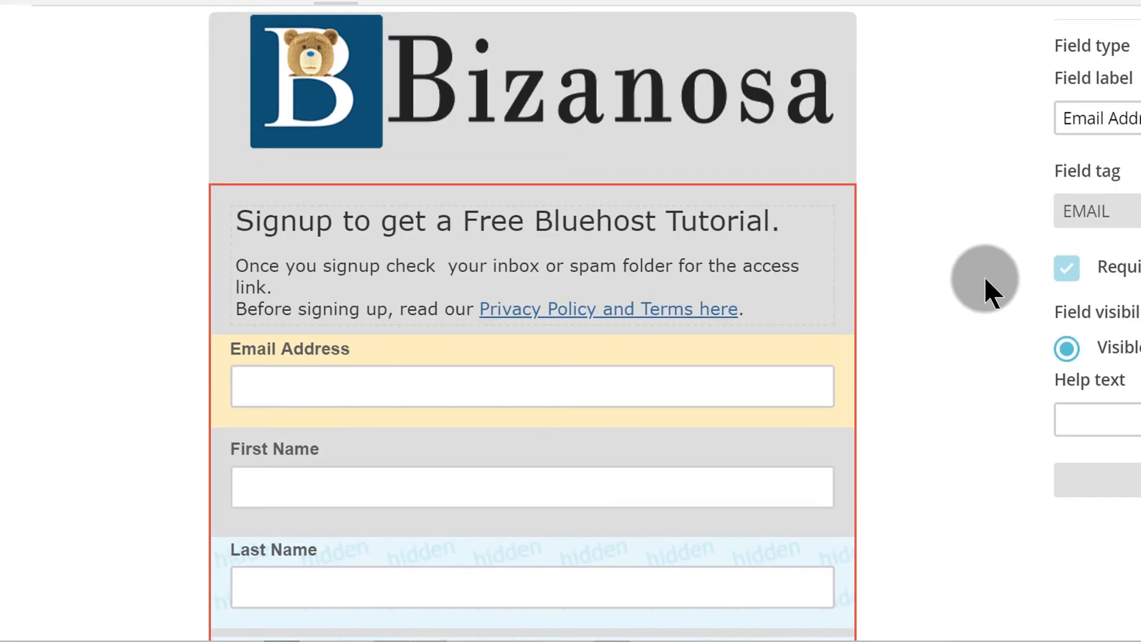
{"action": "scroll", "coordinate": [985, 276], "scroll_direction": "up", "scroll_amount": 7}
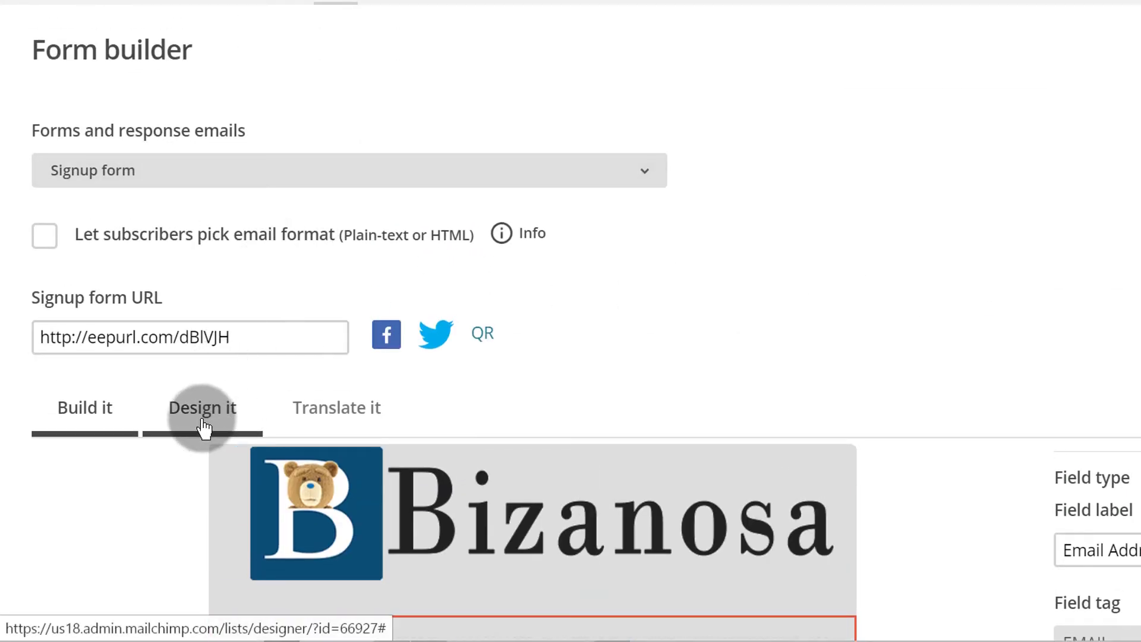
{"action": "left_click", "coordinate": [203, 416]}
{"action": "scroll", "coordinate": [332, 273], "scroll_direction": "down", "scroll_amount": 5}
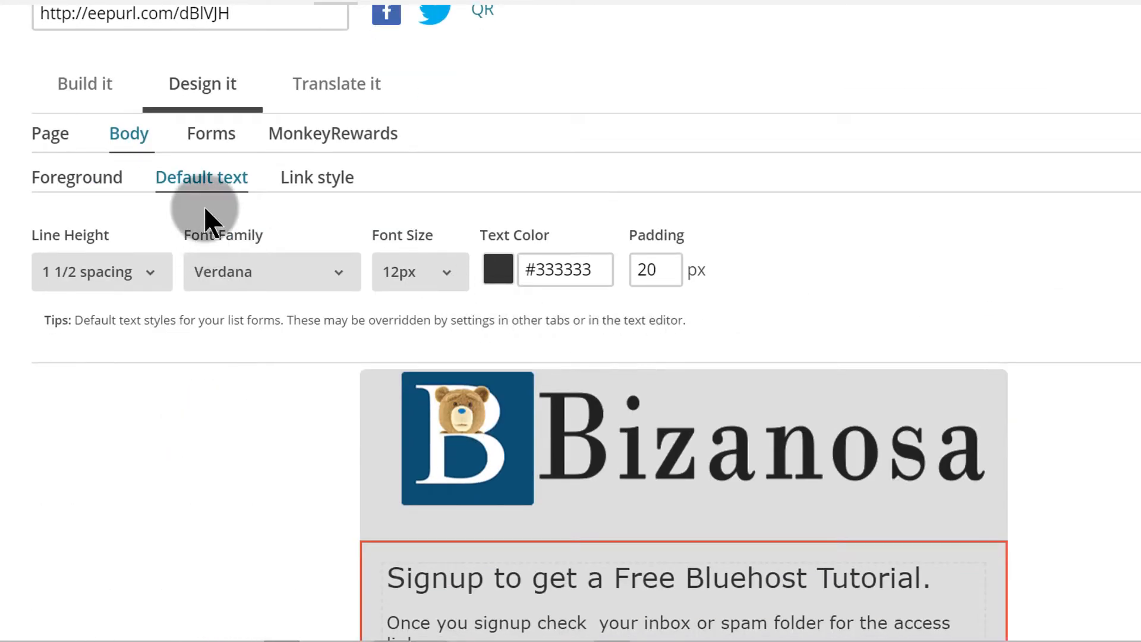
- Open the colour settings for the buttons in the signup form
{"action": "left_click", "coordinate": [215, 136]}
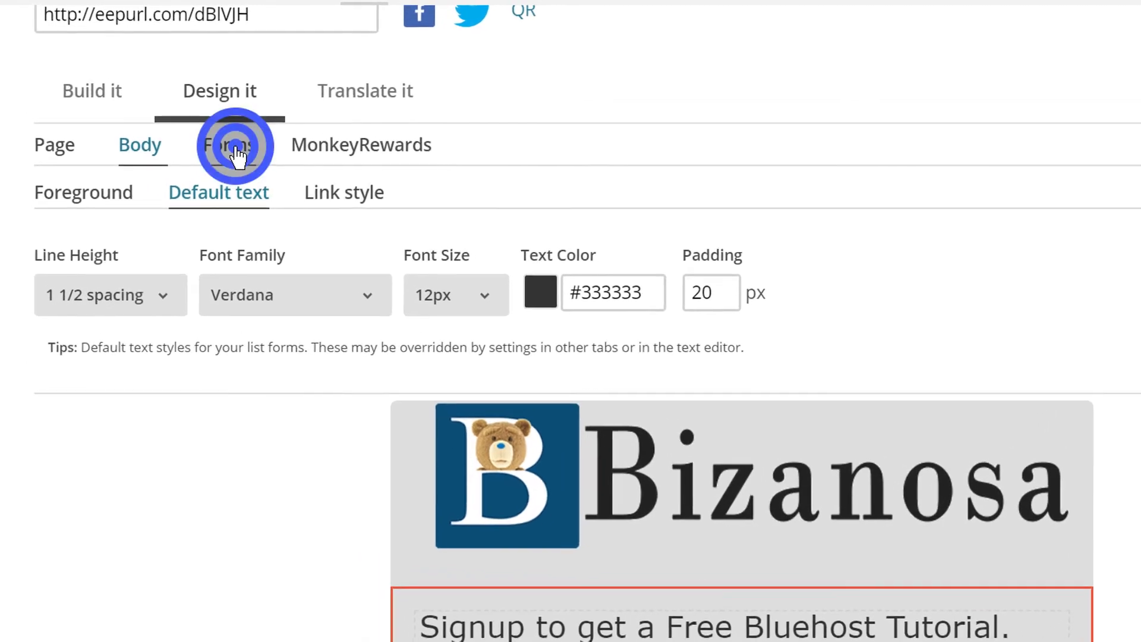
{"action": "left_click", "coordinate": [48, 196]}
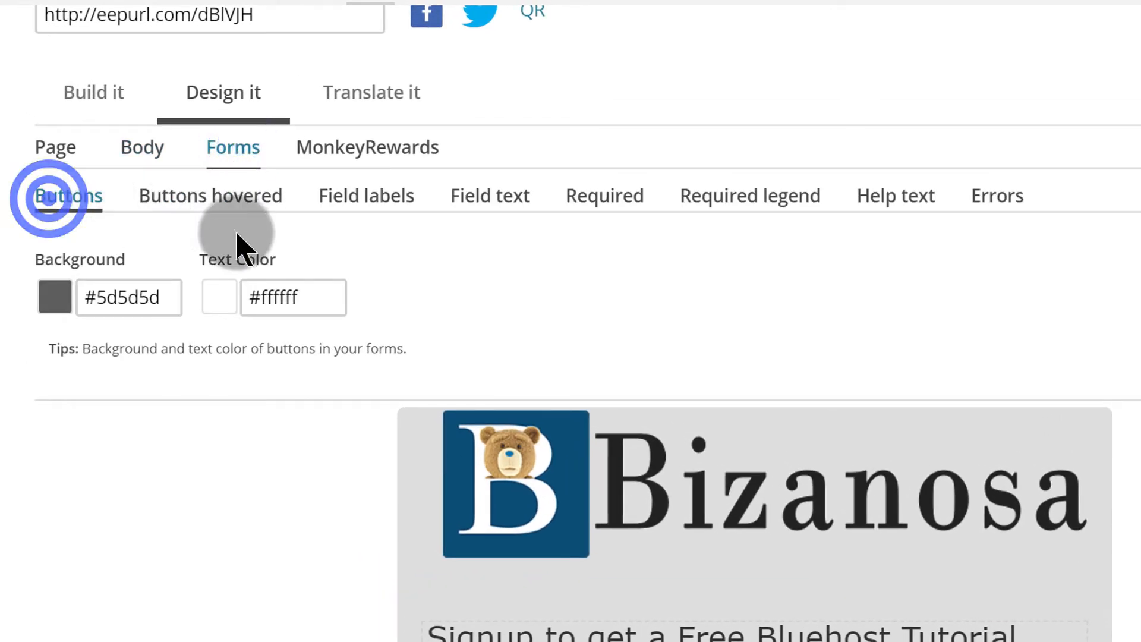
{"action": "scroll", "coordinate": [559, 208], "scroll_direction": "down", "scroll_amount": 4}
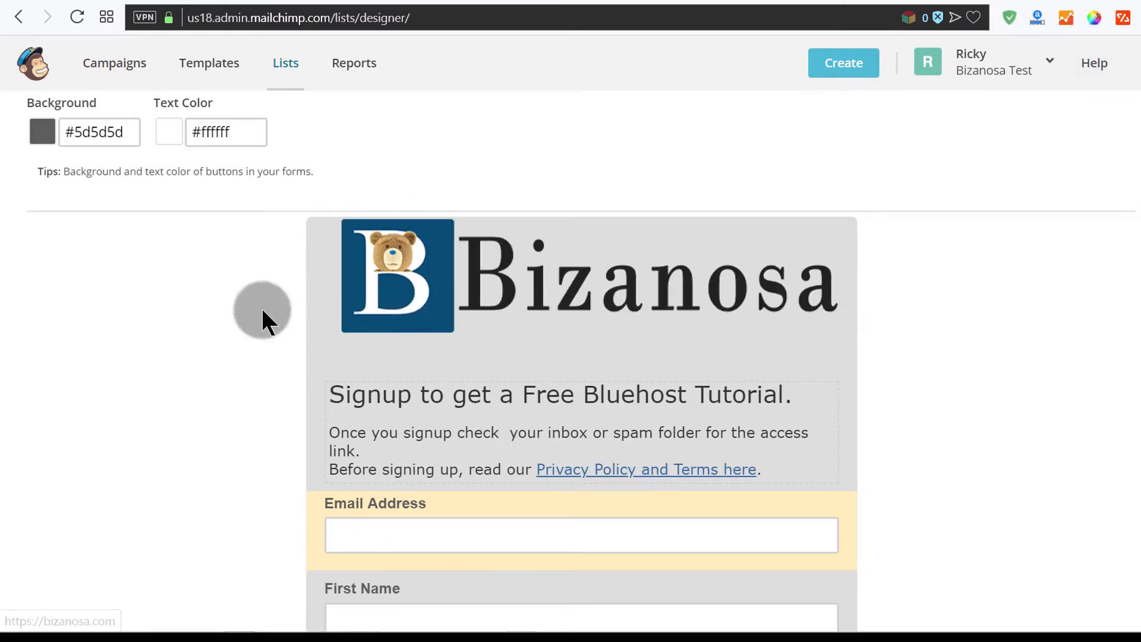
- Sample the blue of the Bizanosa logo with the ColorPicker Eyedropper extension and copy its hex code, 0A4D74
{"action": "mouse_move", "coordinate": [419, 328]}
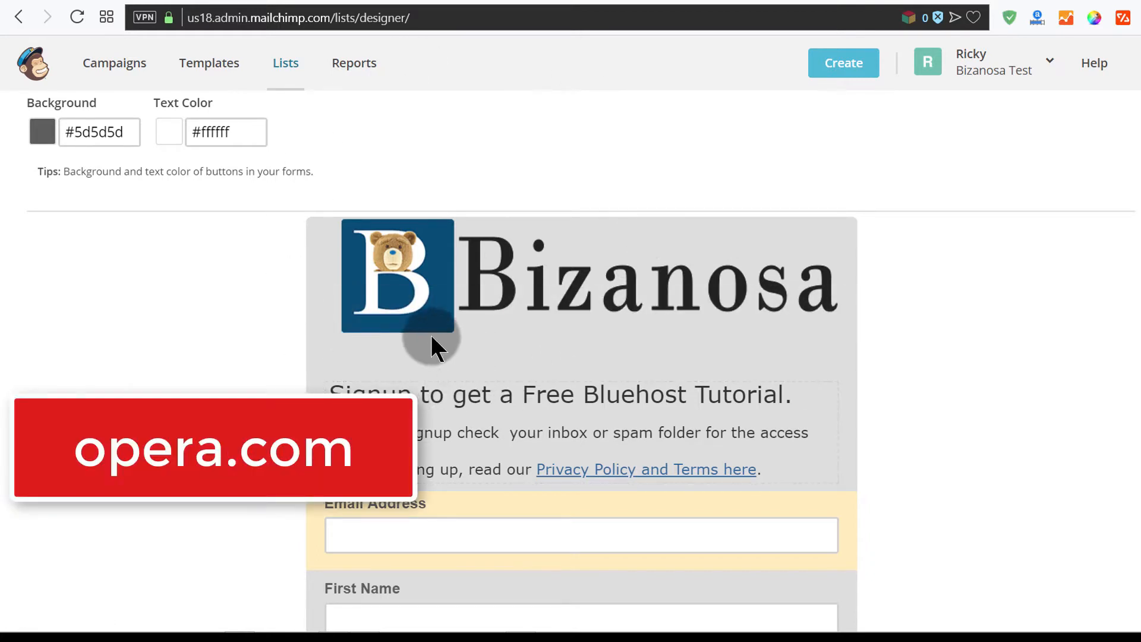
{"action": "mouse_move", "coordinate": [384, 276]}
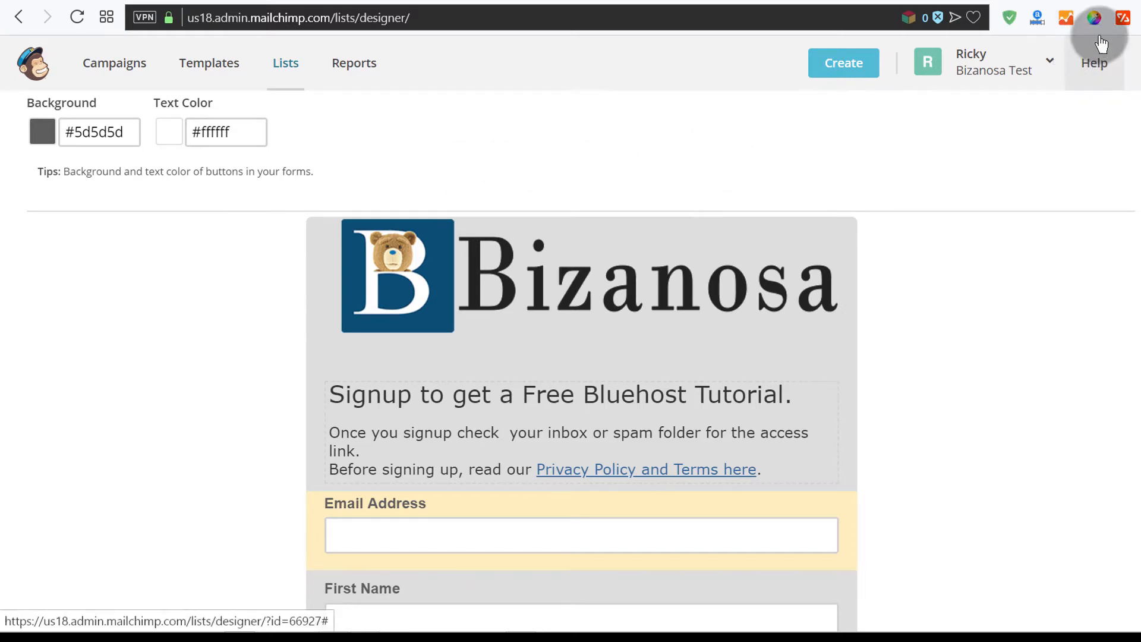
{"action": "left_click", "coordinate": [1095, 19]}
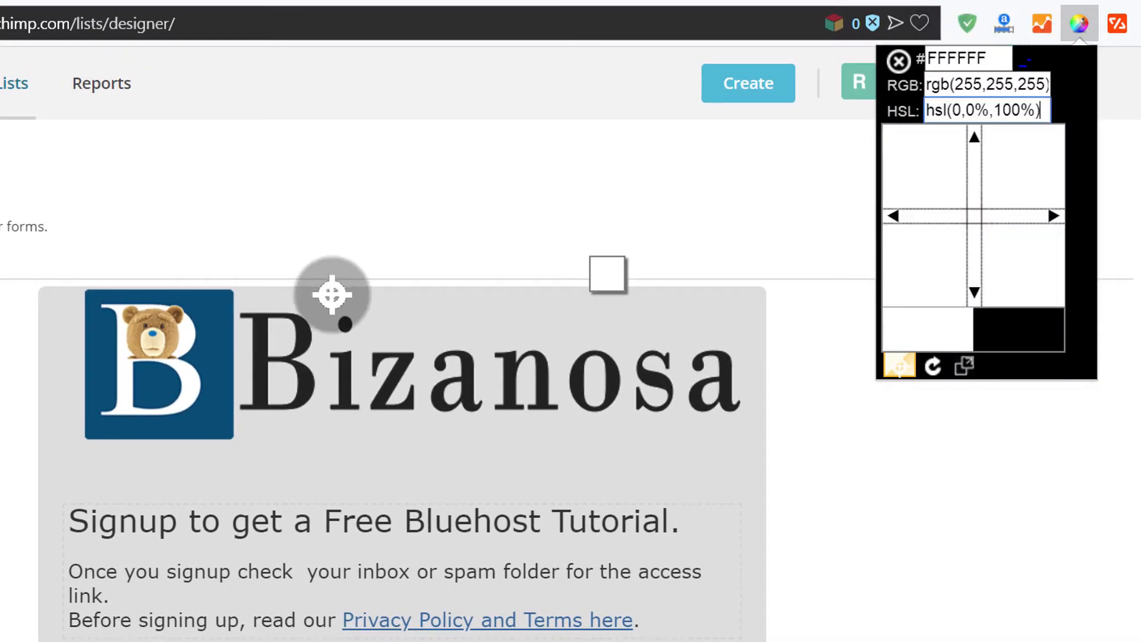
{"action": "left_click", "coordinate": [214, 313]}
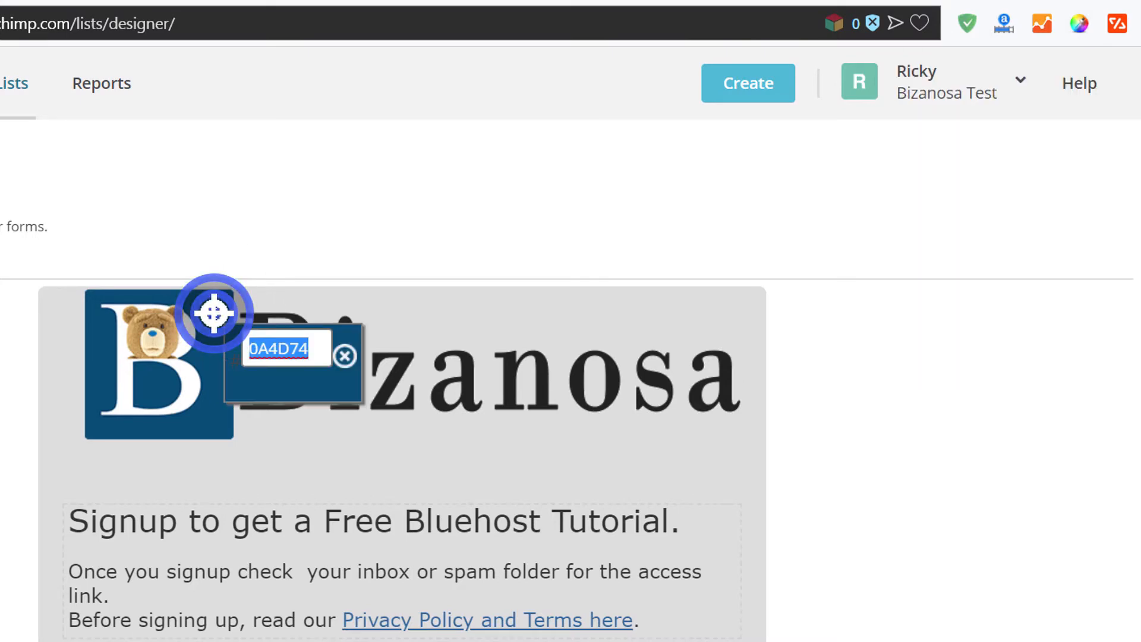
{"action": "right_click", "coordinate": [268, 341]}
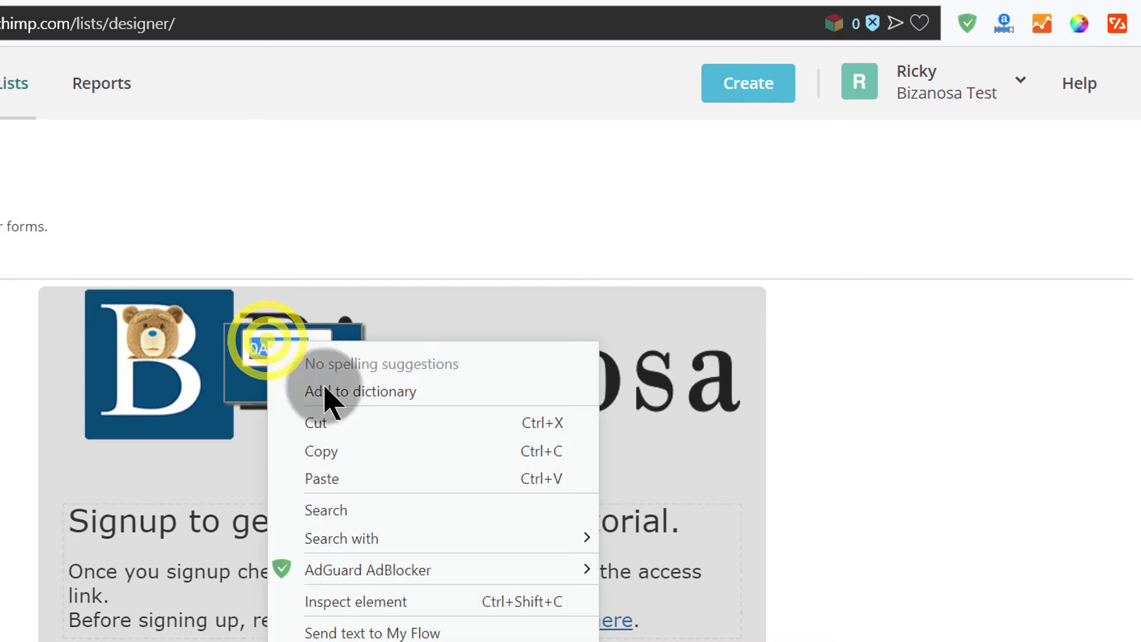
{"action": "left_click", "coordinate": [335, 459]}
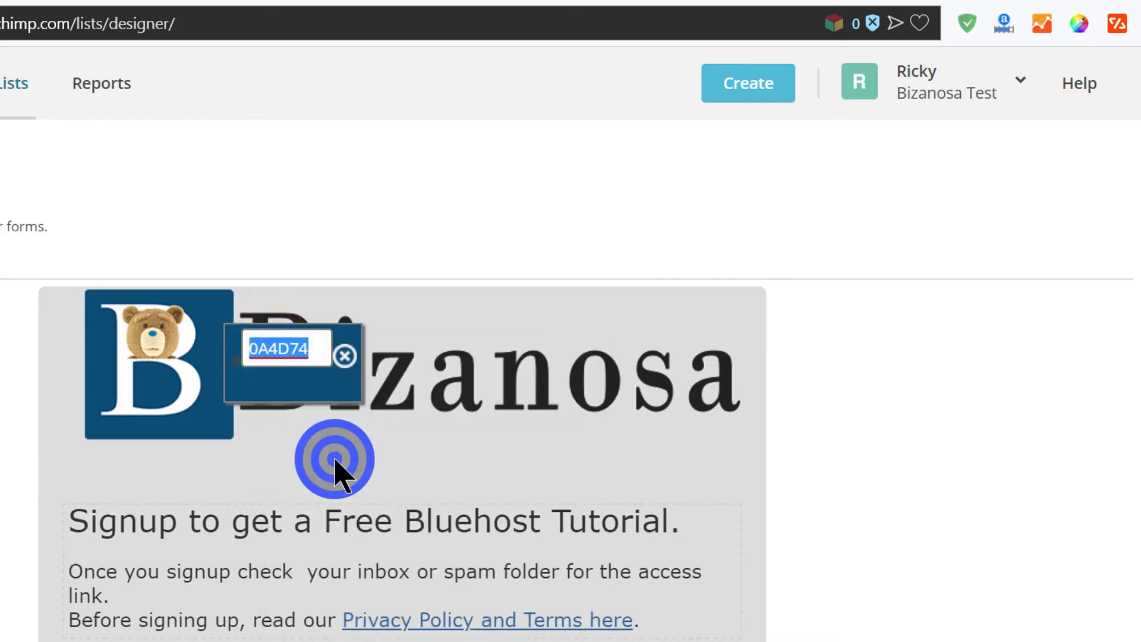
{"action": "left_click", "coordinate": [344, 355]}
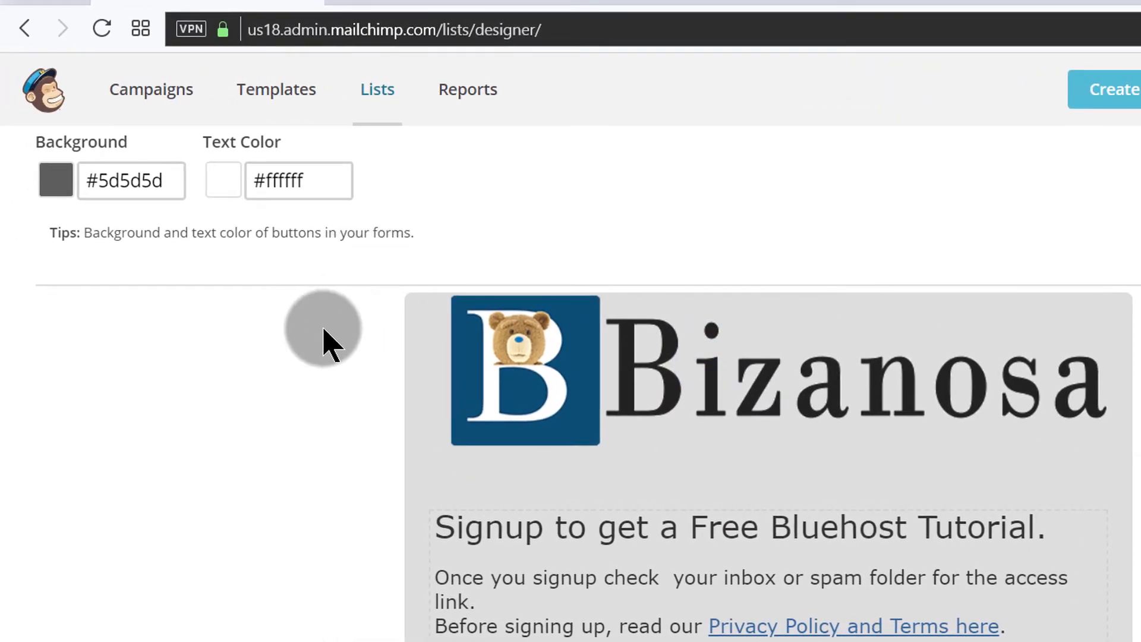
- Set the form buttons' background color to #0A4D74 using the copied hex code
{"action": "scroll", "coordinate": [90, 312], "scroll_direction": "down", "scroll_amount": 2}
{"action": "scroll", "coordinate": [84, 281], "scroll_direction": "up", "scroll_amount": 3}
{"action": "left_click", "coordinate": [173, 300]}
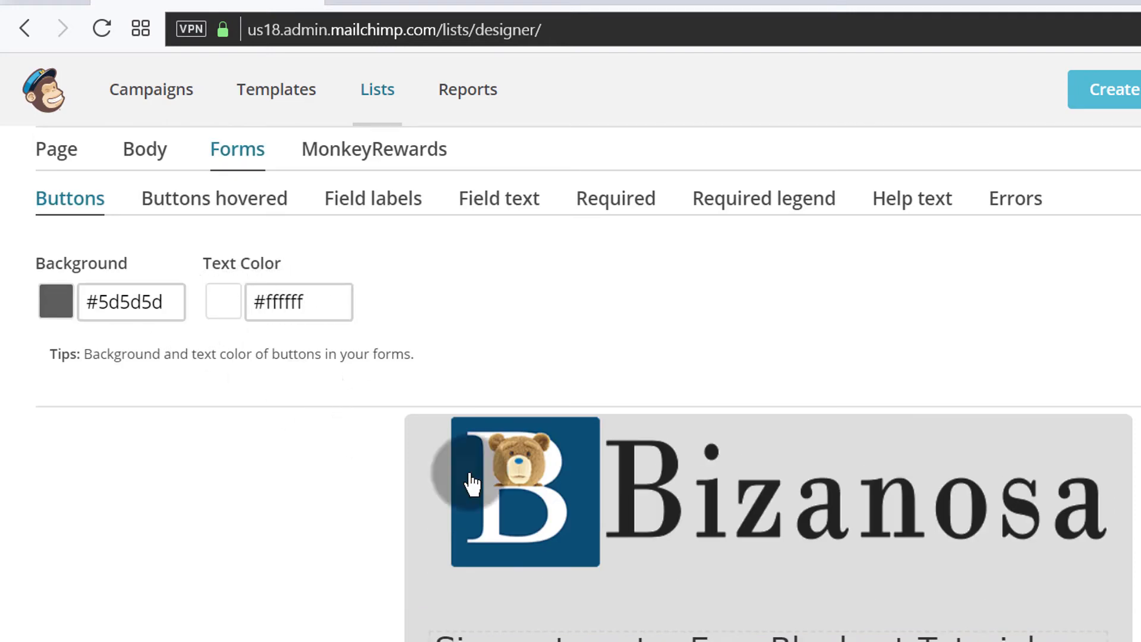
{"action": "left_click", "coordinate": [172, 296]}
{"action": "left_click_drag", "start_coordinate": [172, 296], "coordinate": [86, 305]}
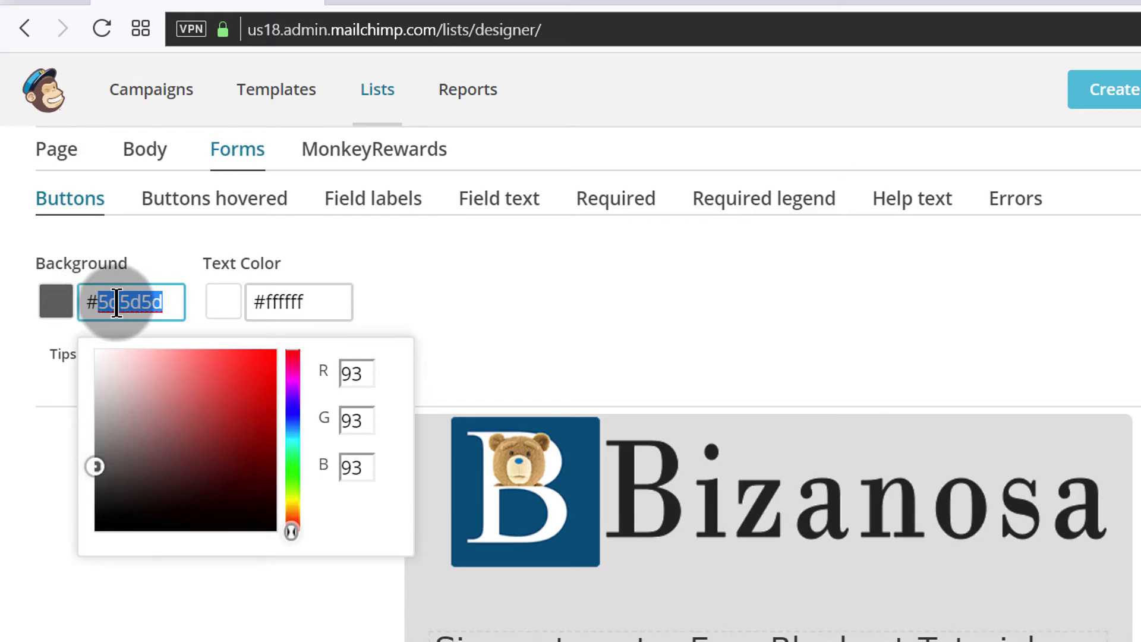
{"action": "right_click", "coordinate": [117, 303]}
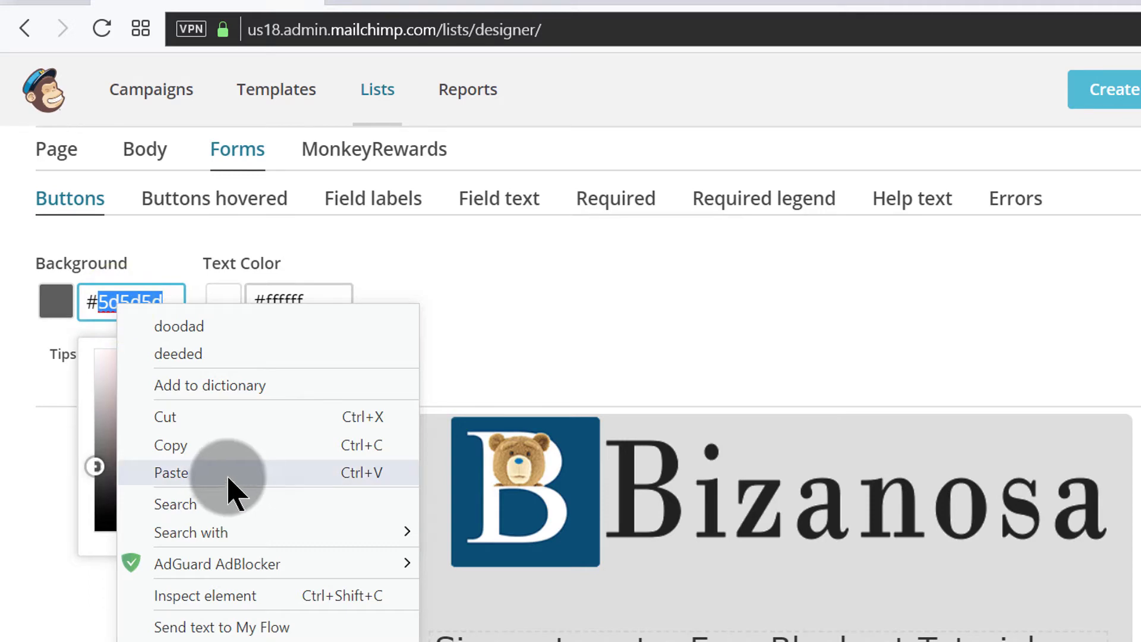
{"action": "left_click", "coordinate": [229, 476]}
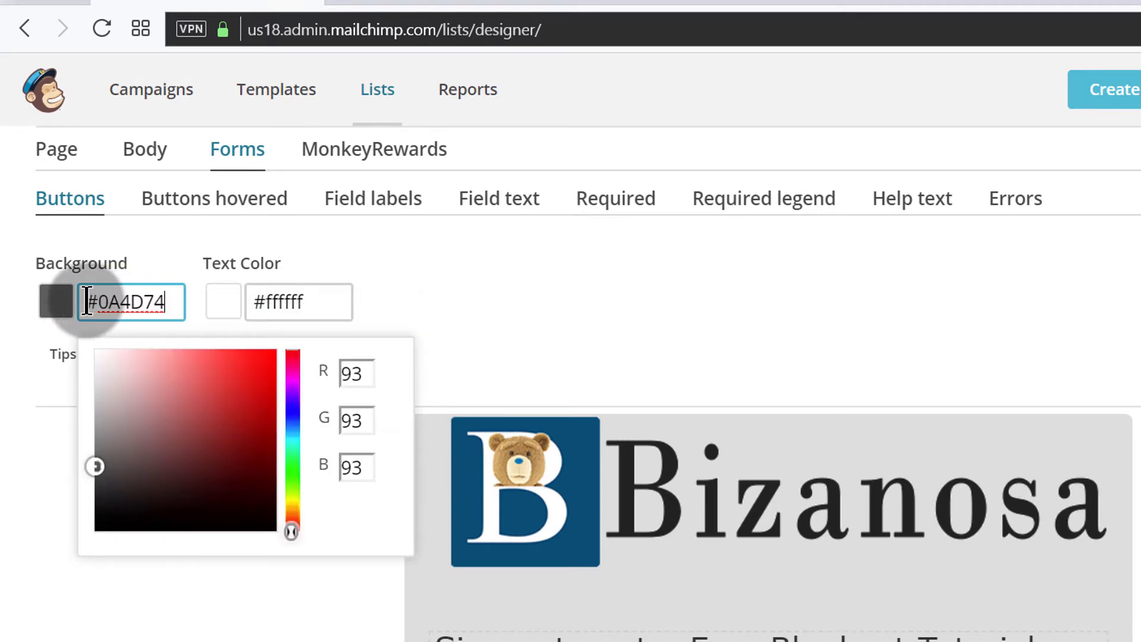
{"action": "left_click_drag", "start_coordinate": [86, 302], "coordinate": [183, 300]}
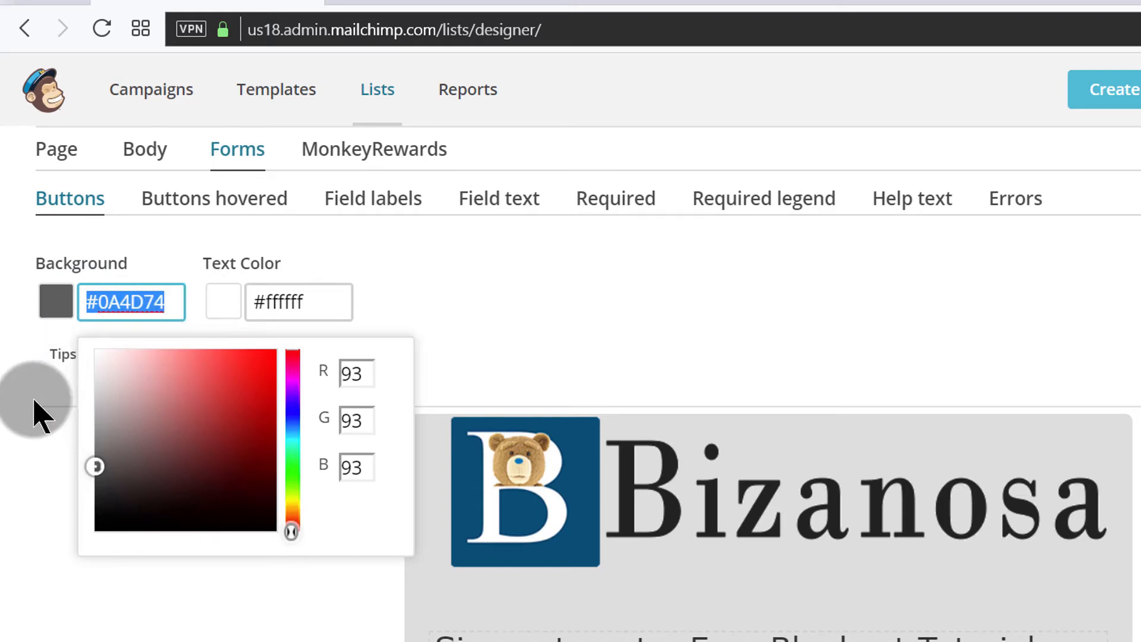
{"action": "key", "text": "Return"}
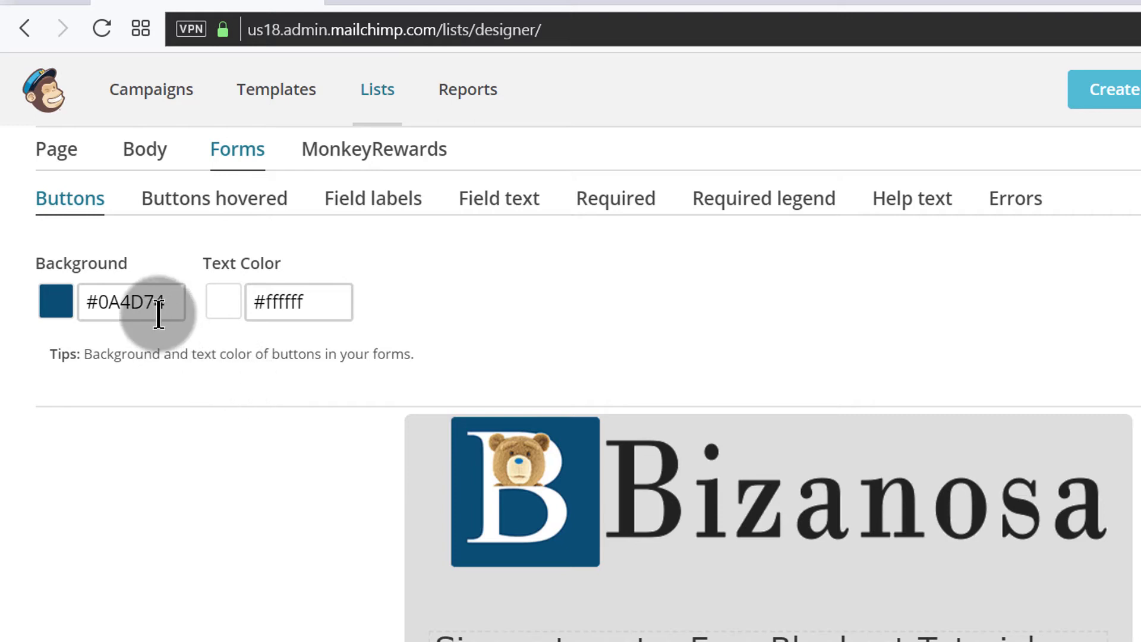
- Examine the digits of the hex code in the buttons' background color without changing it
{"action": "left_click_drag", "start_coordinate": [172, 301], "coordinate": [88, 302]}
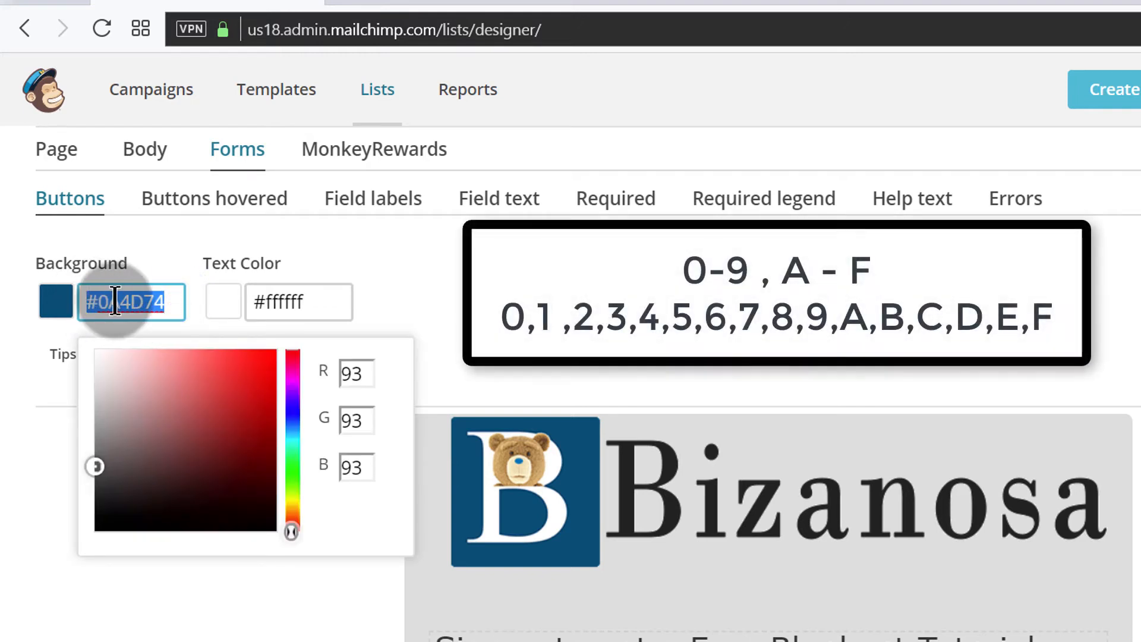
{"action": "left_click_drag", "start_coordinate": [96, 300], "coordinate": [117, 300]}
{"action": "triple_click", "coordinate": [113, 299]}
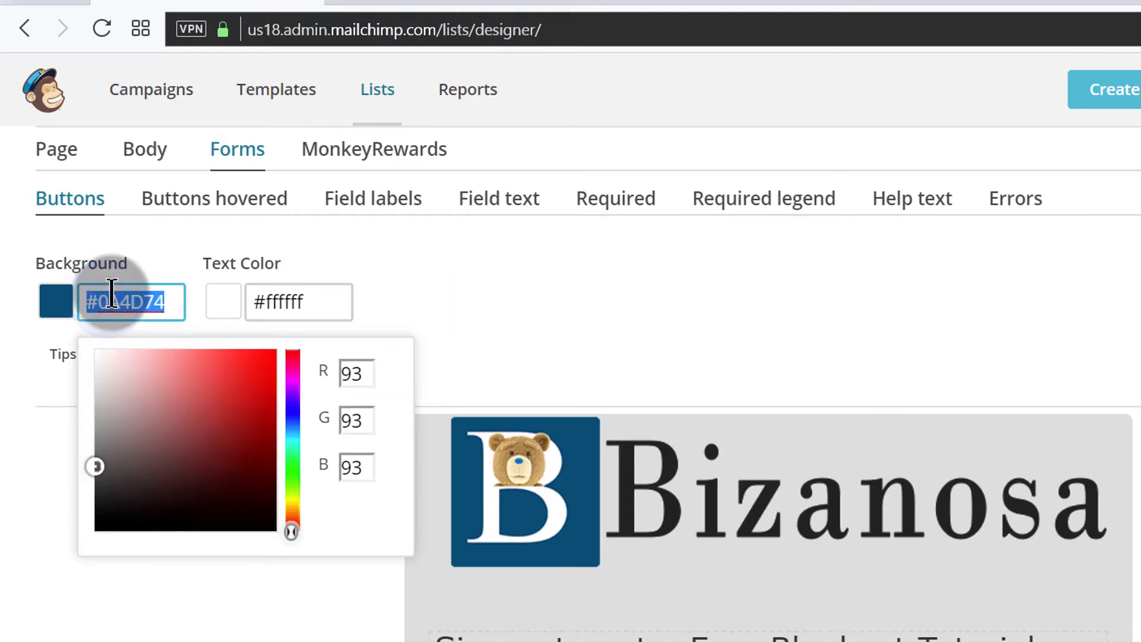
{"action": "left_click", "coordinate": [172, 300]}
{"action": "left_click_drag", "start_coordinate": [173, 300], "coordinate": [85, 301]}
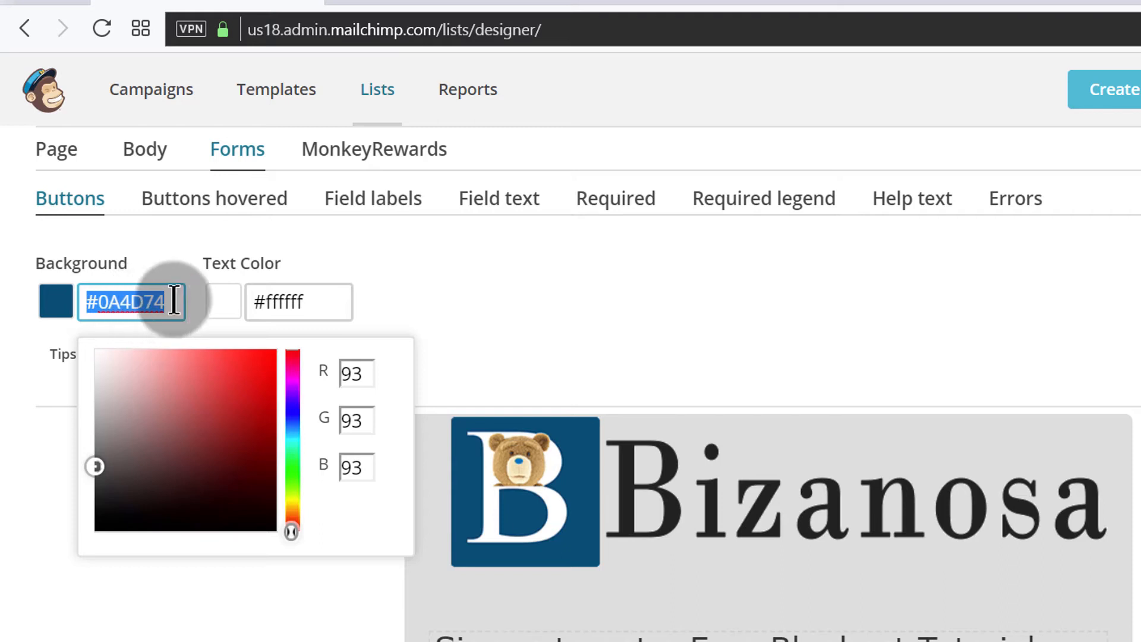
{"action": "left_click", "coordinate": [465, 295]}
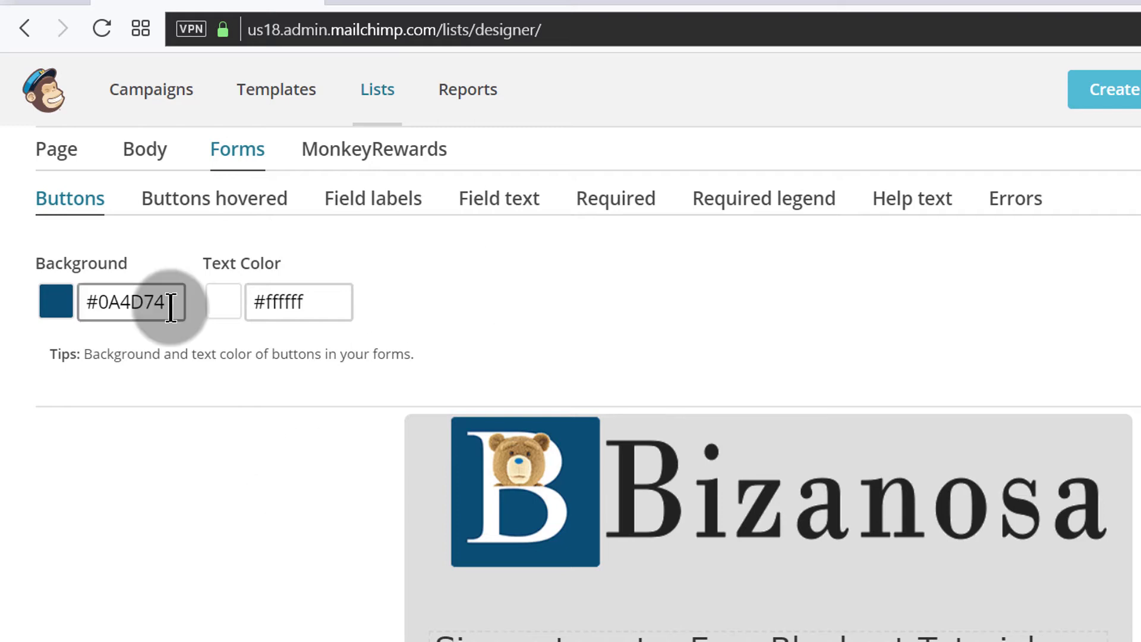
- Check how the Subscribe to list button looks in the form preview
{"action": "mouse_move", "coordinate": [506, 464]}
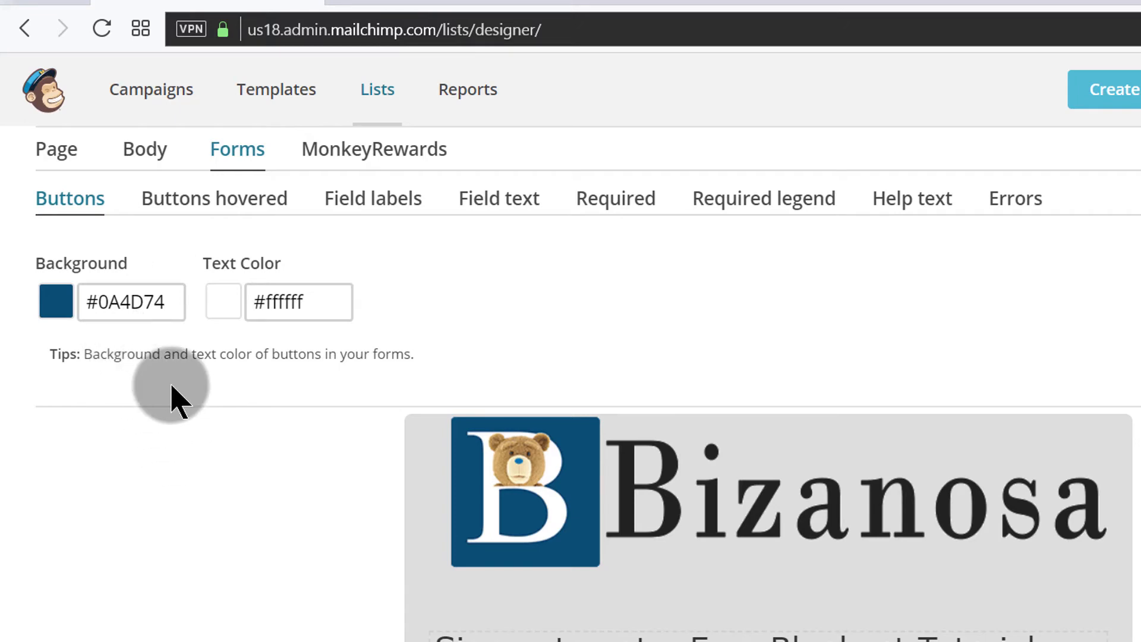
{"action": "scroll", "coordinate": [126, 473], "scroll_direction": "down", "scroll_amount": 2}
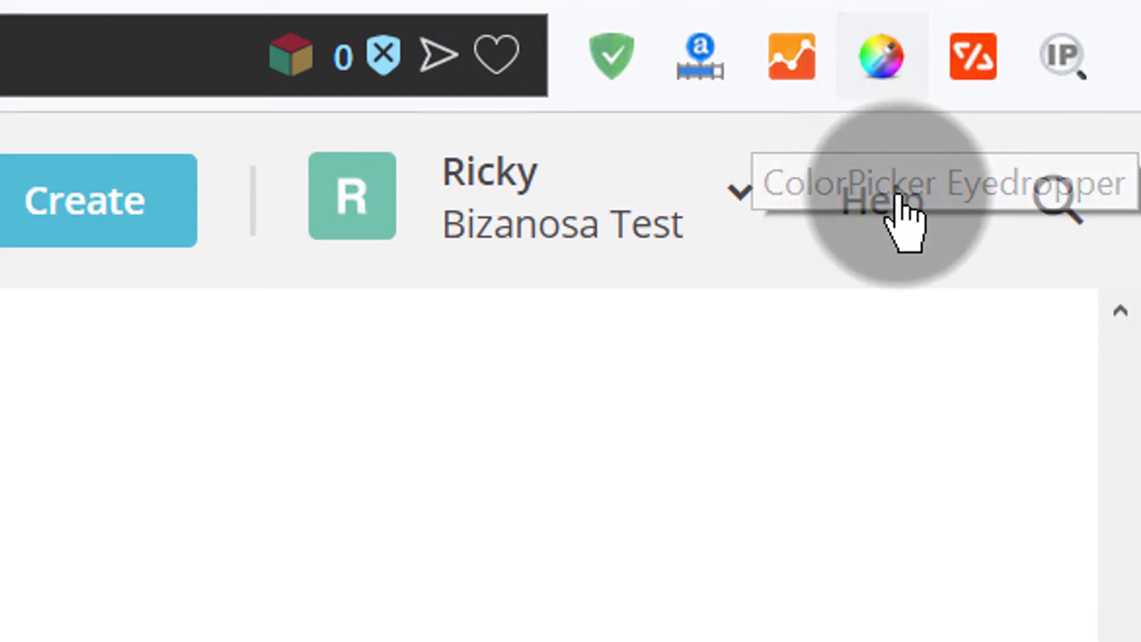
{"action": "scroll", "coordinate": [3, 308], "scroll_direction": "down", "scroll_amount": 9}
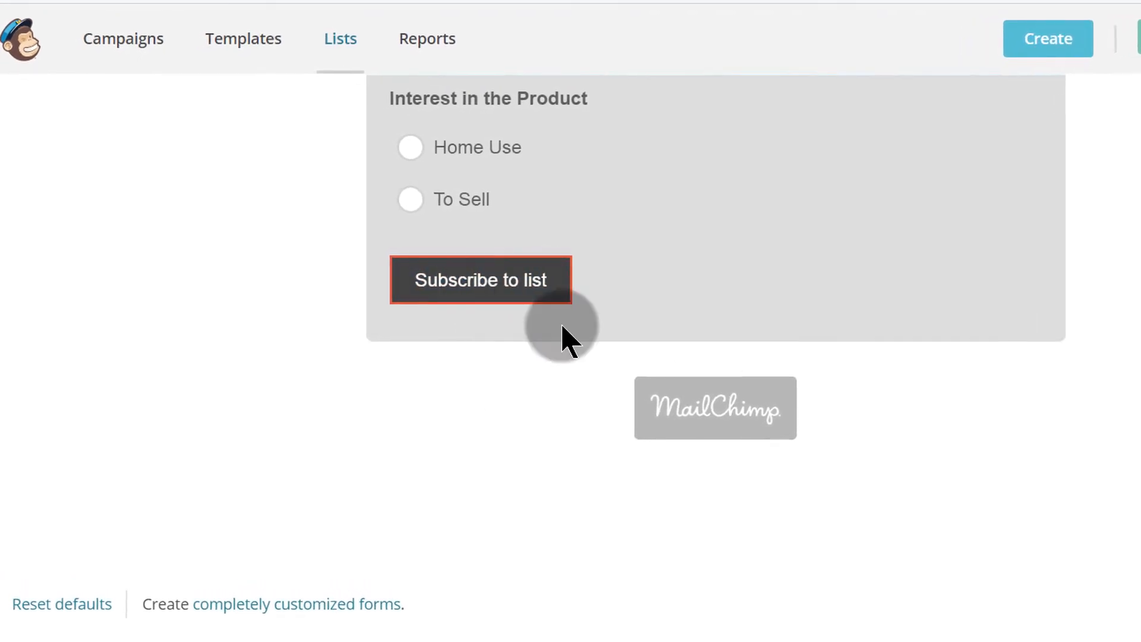
{"action": "scroll", "coordinate": [1134, 298], "scroll_direction": "up", "scroll_amount": 4}
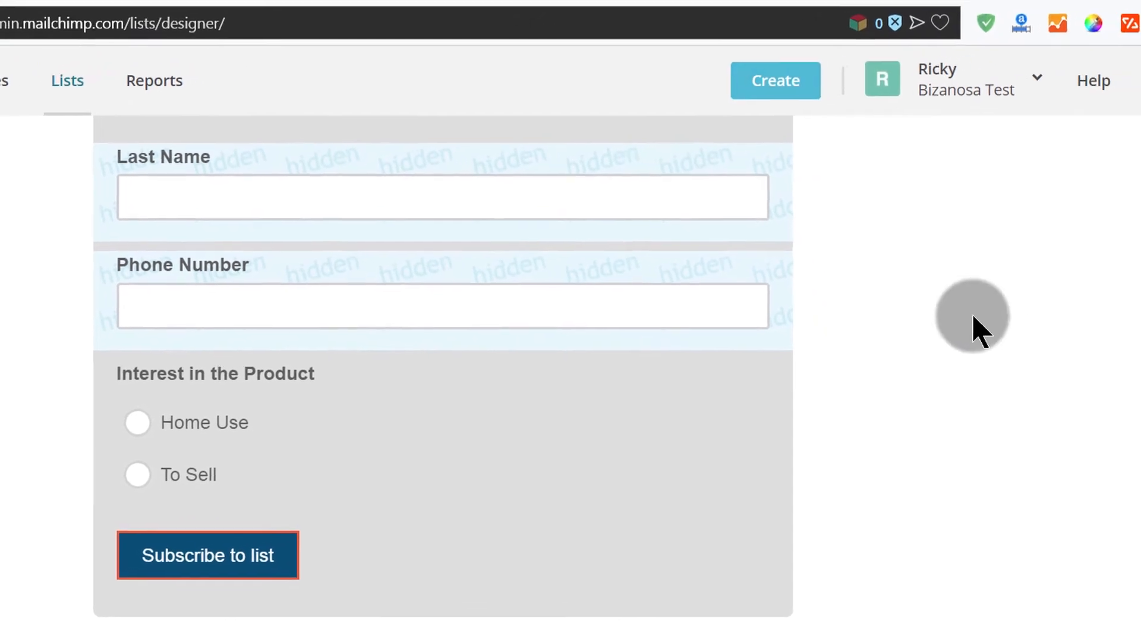
- Sample the light blue of the Create button with the eyedropper, copy its hex code 52BAD5, and return to the form's button settings
{"action": "left_click", "coordinate": [1060, 28]}
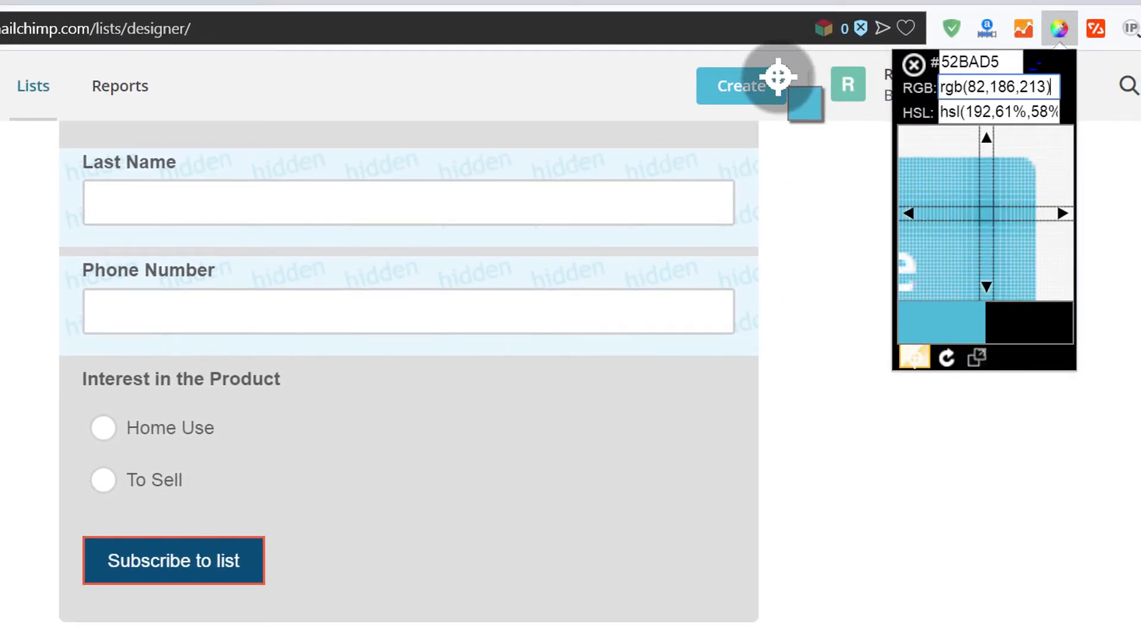
{"action": "left_click", "coordinate": [779, 76]}
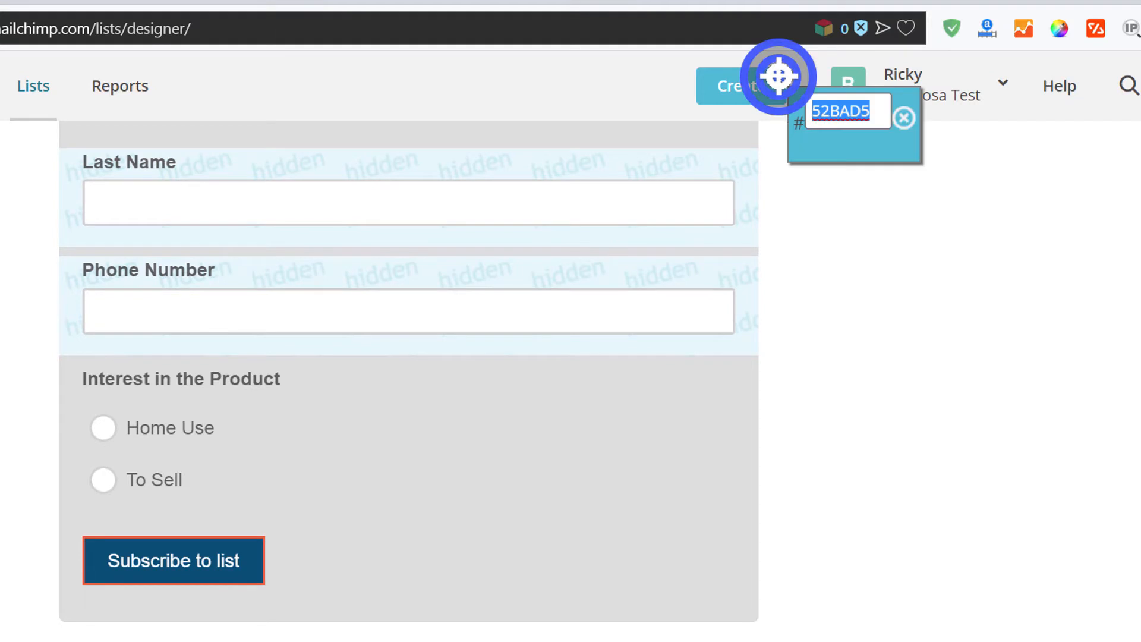
{"action": "right_click", "coordinate": [845, 111]}
{"action": "left_click", "coordinate": [918, 248]}
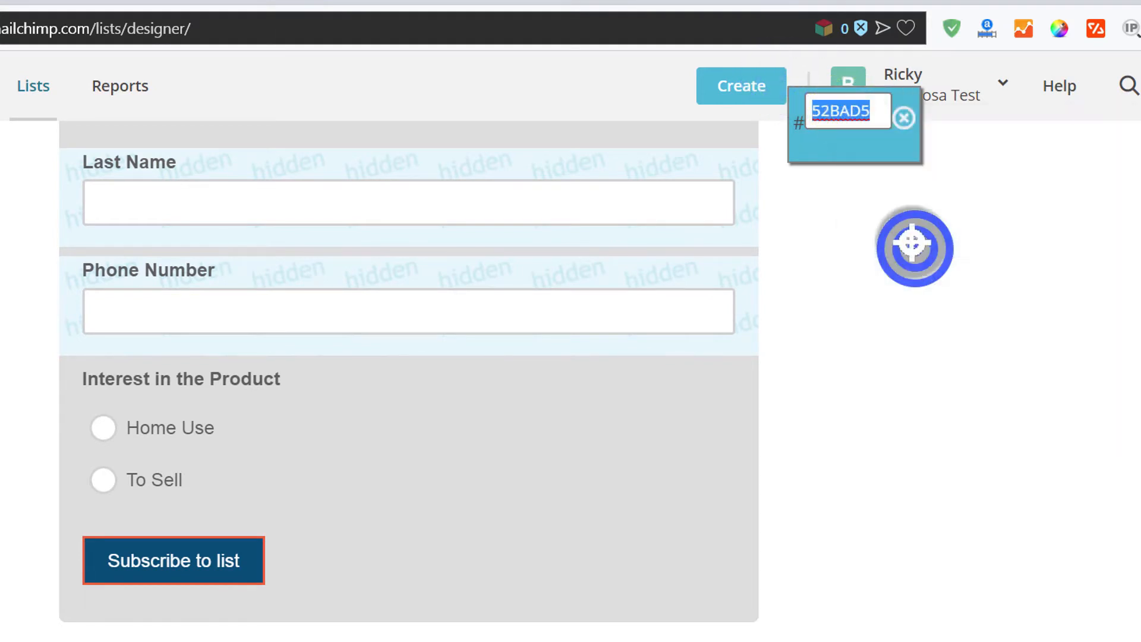
{"action": "left_click", "coordinate": [902, 121]}
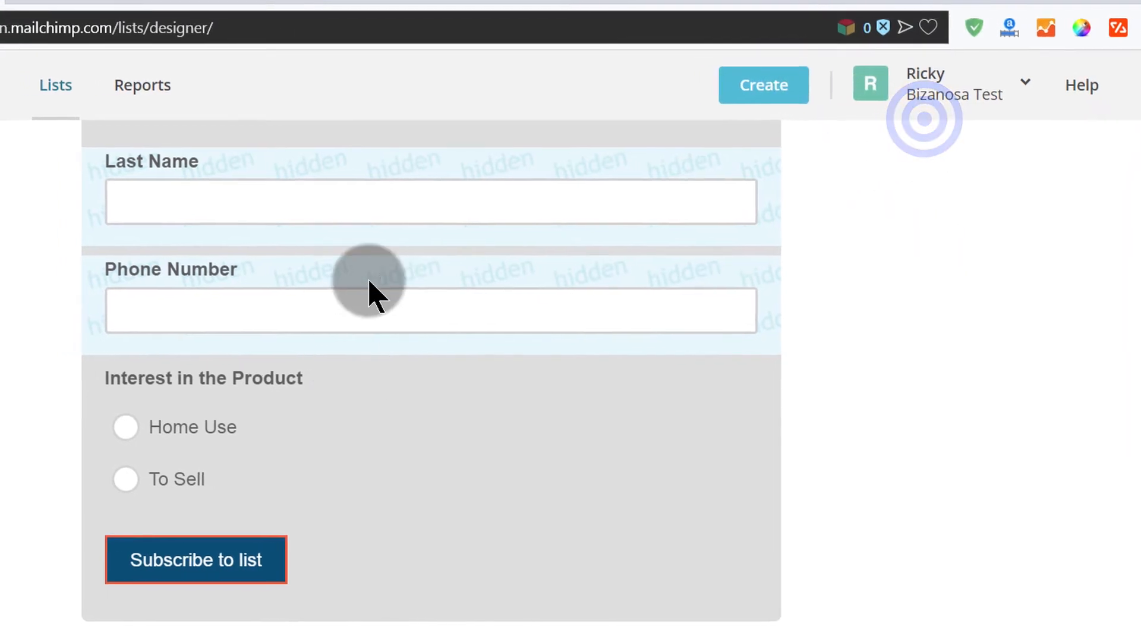
{"action": "scroll", "coordinate": [237, 300], "scroll_direction": "up", "scroll_amount": 6}
{"action": "scroll", "coordinate": [483, 303], "scroll_direction": "up", "scroll_amount": 5}
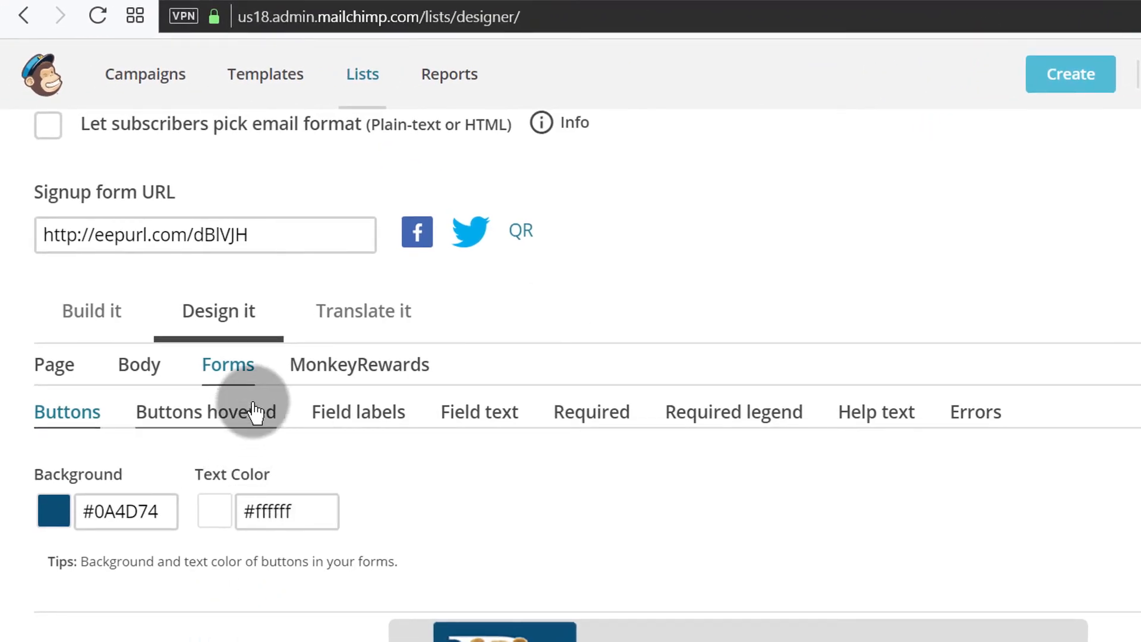
- Set the hovered buttons' background color to #52BAD5 using the copied hex code, and check it on the Subscribe to list button
{"action": "left_click", "coordinate": [204, 423]}
{"action": "scroll", "coordinate": [357, 463], "scroll_direction": "down", "scroll_amount": 2}
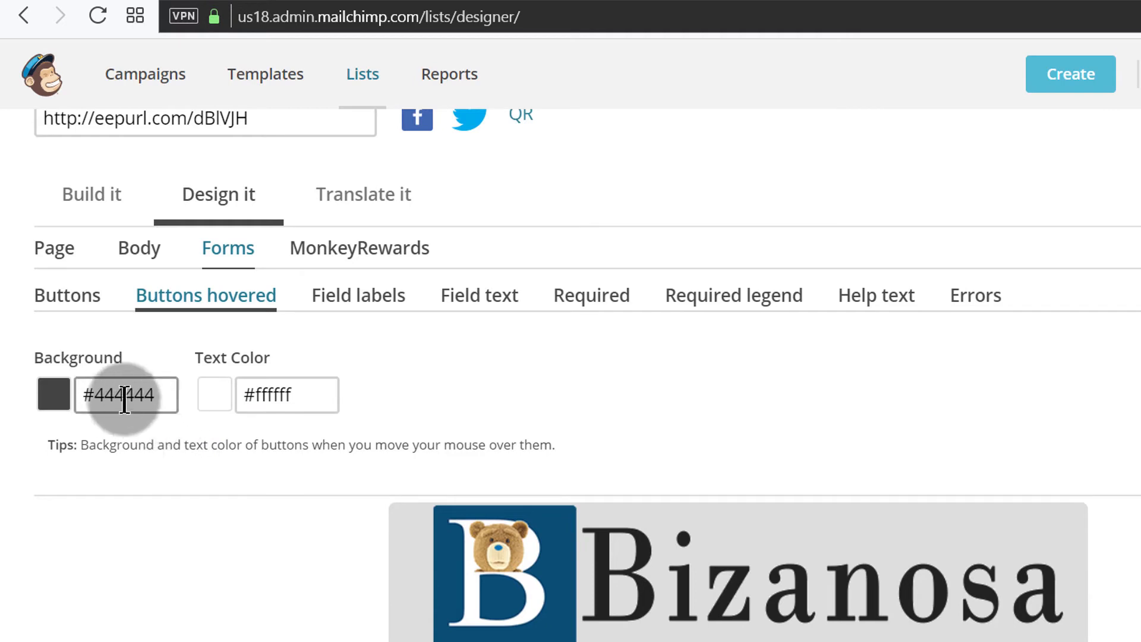
{"action": "double_click", "coordinate": [93, 390]}
{"action": "right_click", "coordinate": [162, 392]}
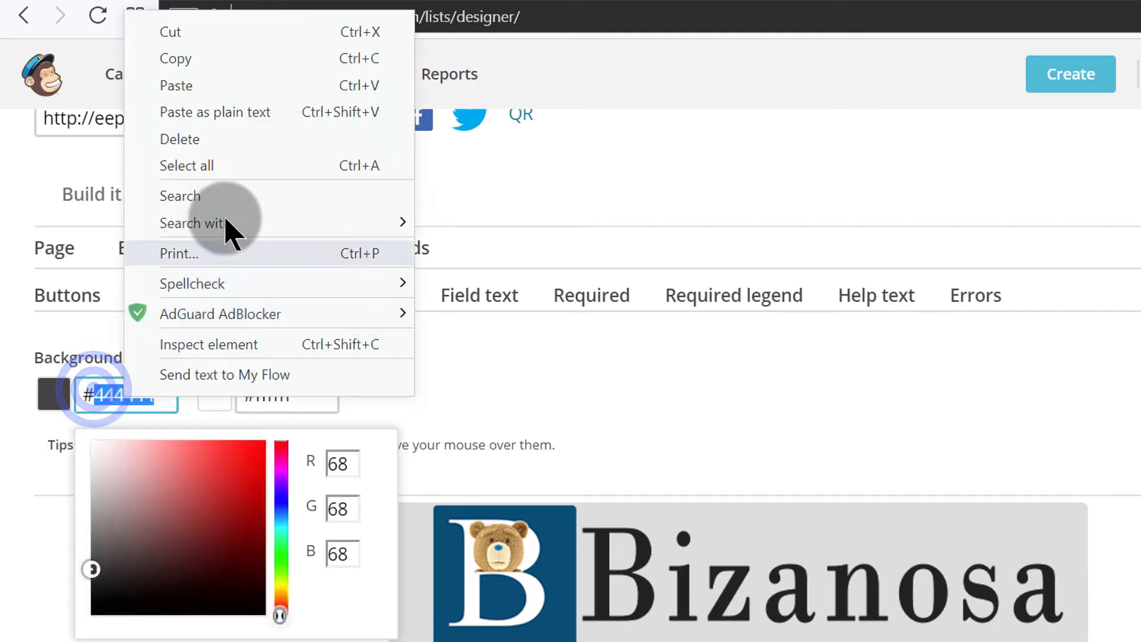
{"action": "left_click", "coordinate": [197, 88]}
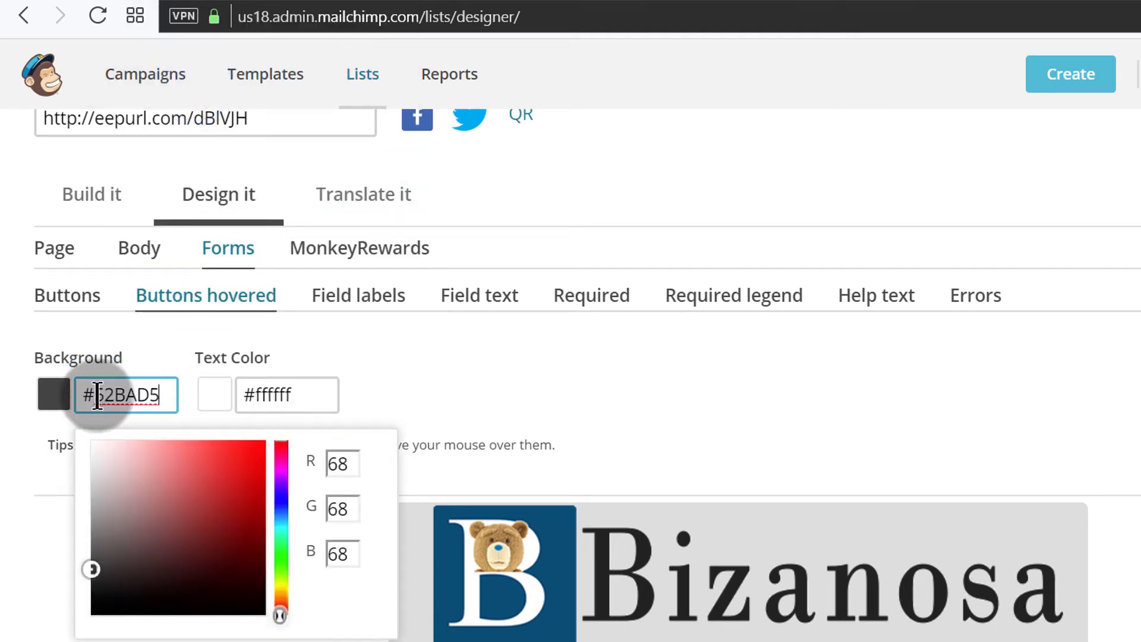
{"action": "left_click", "coordinate": [31, 574]}
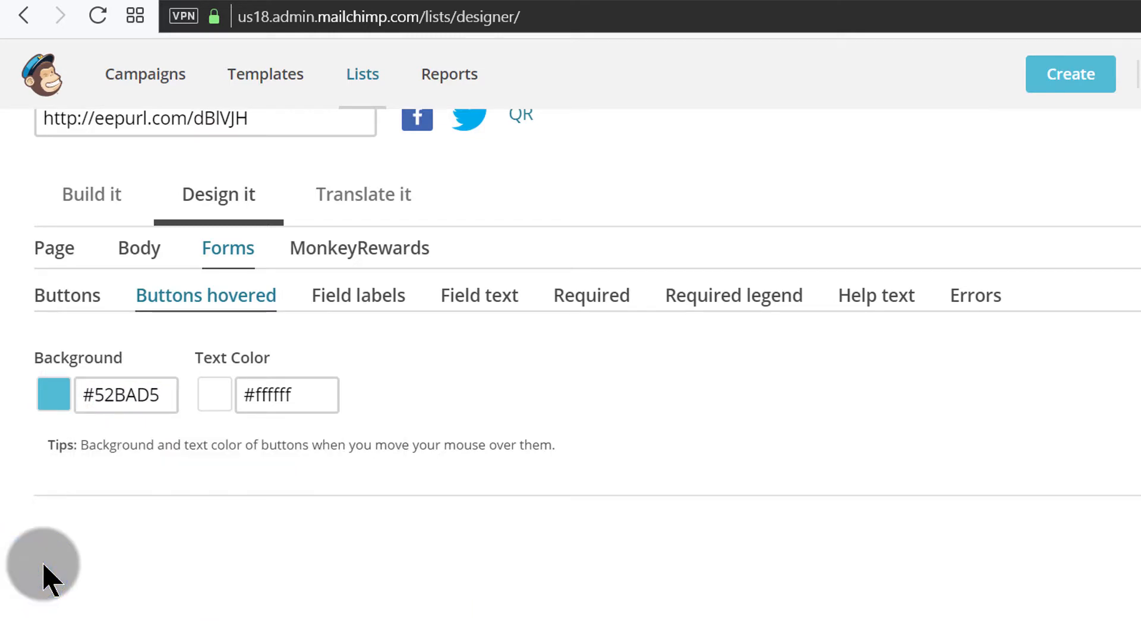
{"action": "scroll", "coordinate": [1132, 455], "scroll_direction": "down", "scroll_amount": 15}
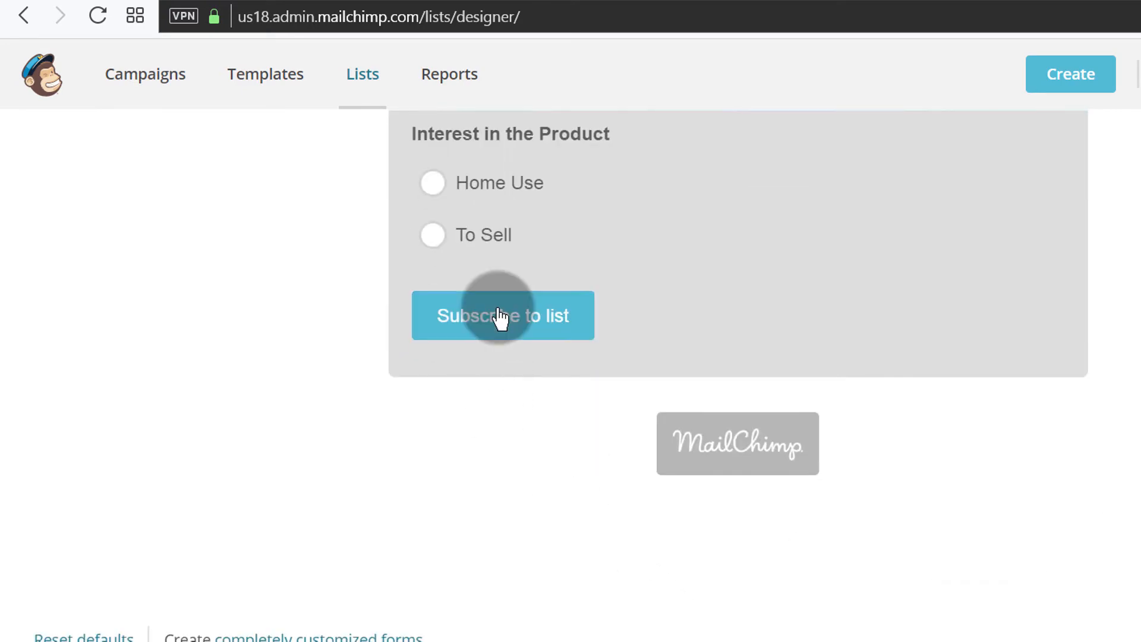
- Compare the text color of the normal and hovered buttons without changing it, and look over the form preview
{"action": "scroll", "coordinate": [792, 459], "scroll_direction": "up", "scroll_amount": 12}
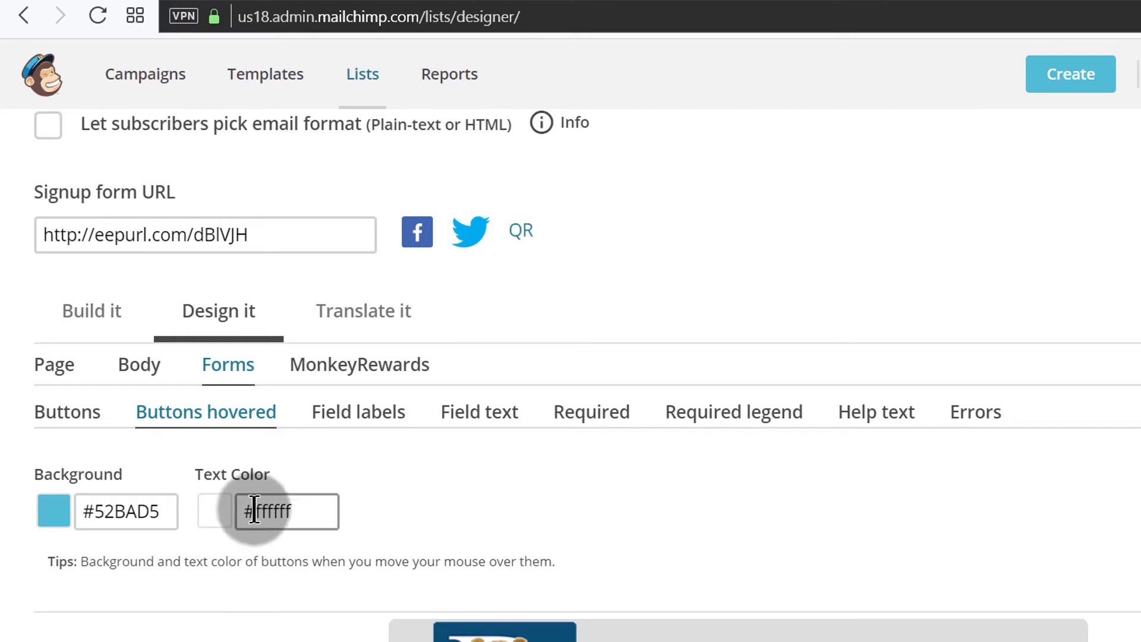
{"action": "left_click", "coordinate": [254, 512]}
{"action": "left_click", "coordinate": [452, 502]}
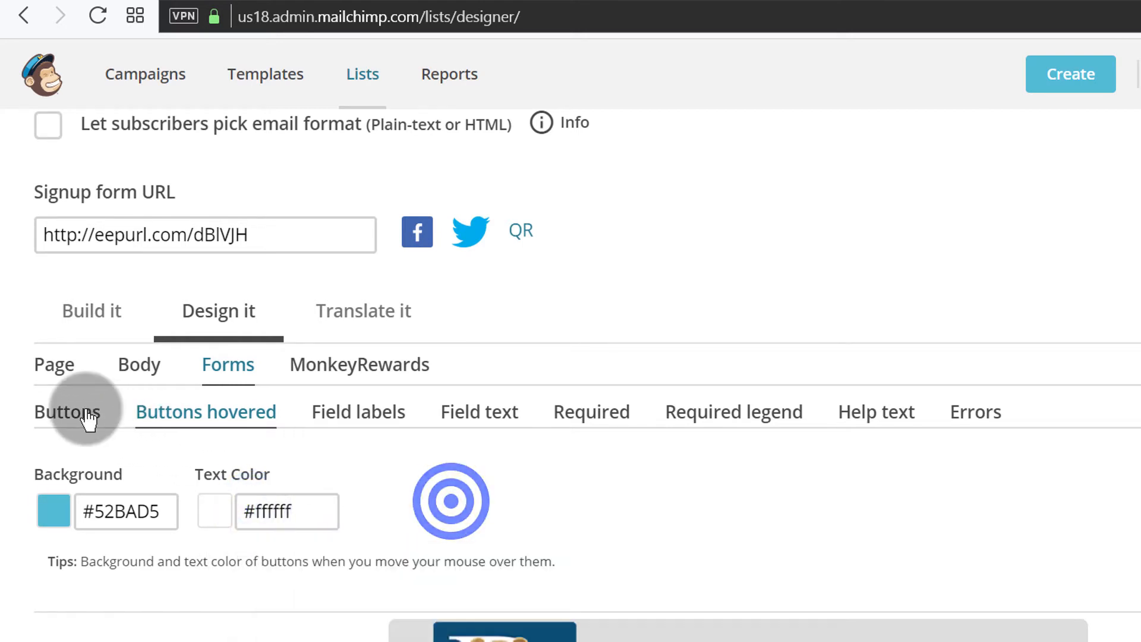
{"action": "double_click", "coordinate": [255, 511]}
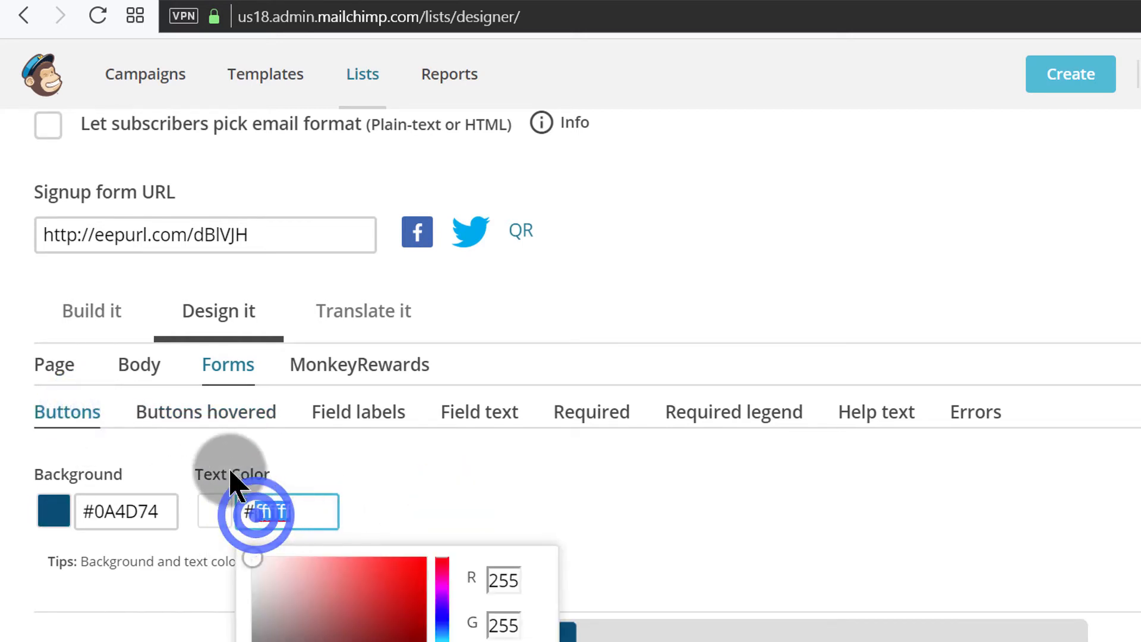
{"action": "left_click", "coordinate": [199, 416]}
{"action": "scroll", "coordinate": [604, 500], "scroll_direction": "down", "scroll_amount": 4}
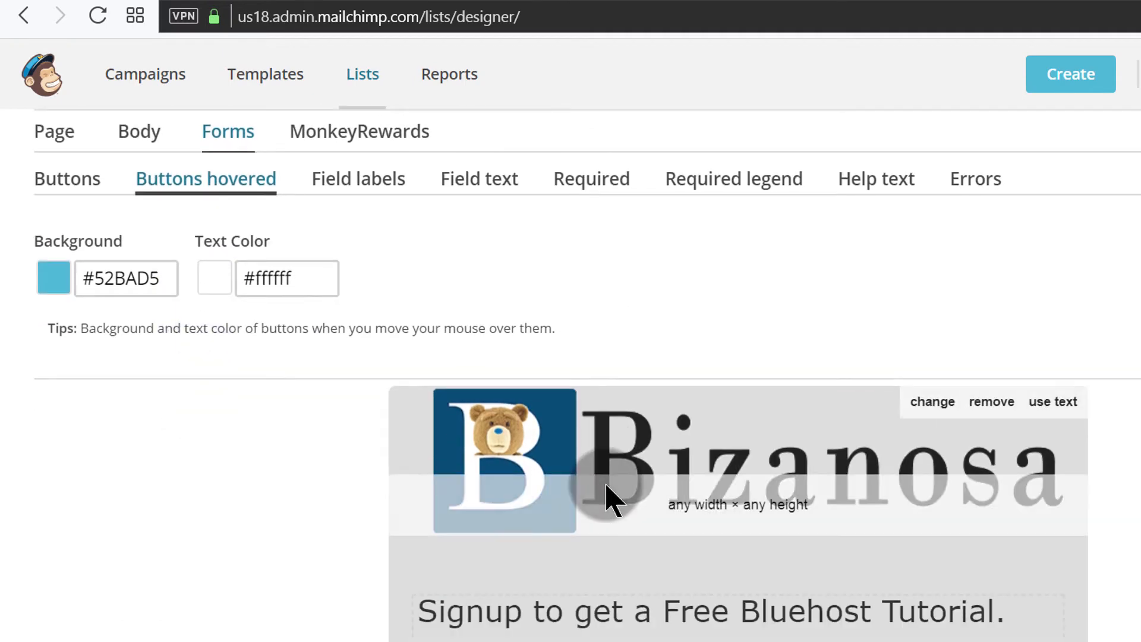
{"action": "scroll", "coordinate": [1111, 389], "scroll_direction": "down", "scroll_amount": 15}
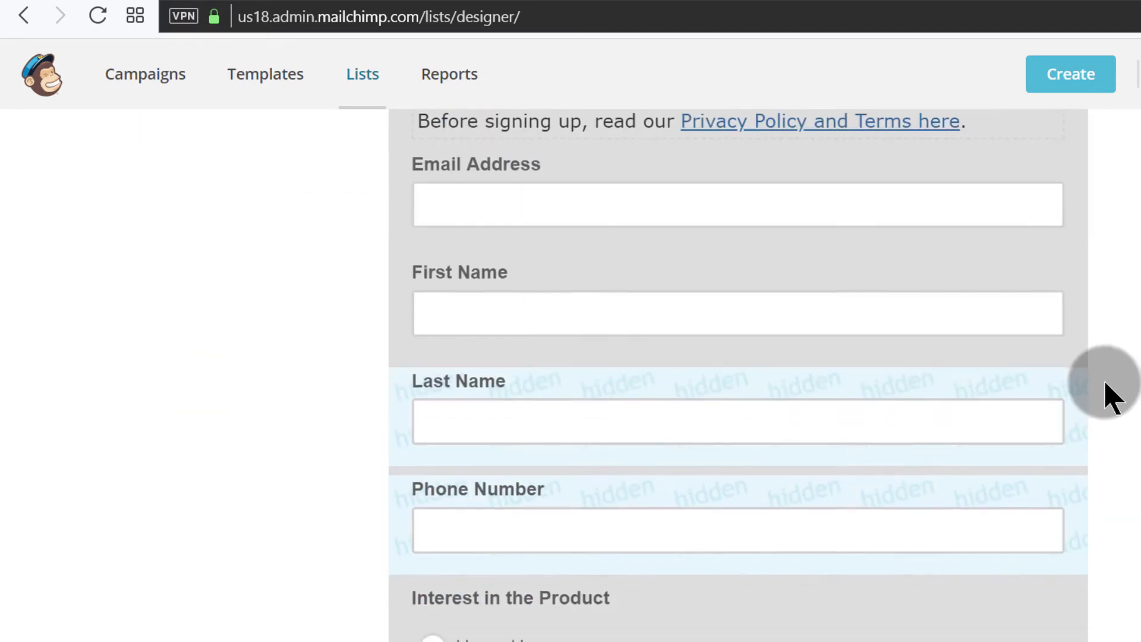
{"action": "scroll", "coordinate": [1132, 374], "scroll_direction": "up", "scroll_amount": 15}
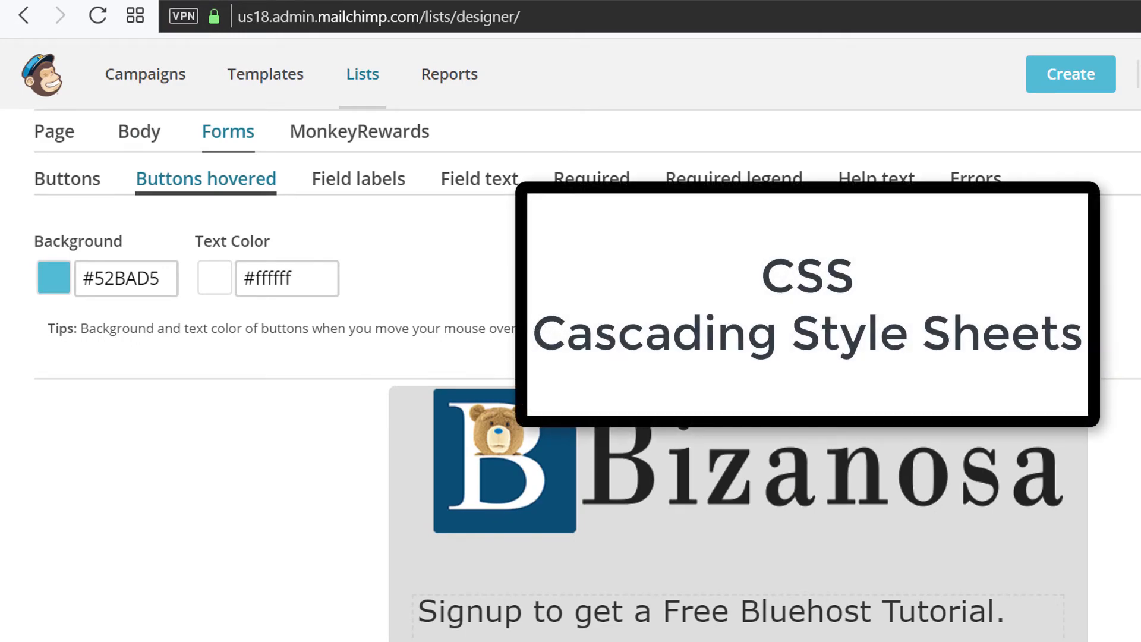
{"action": "scroll", "coordinate": [491, 415], "scroll_direction": "down", "scroll_amount": 15}
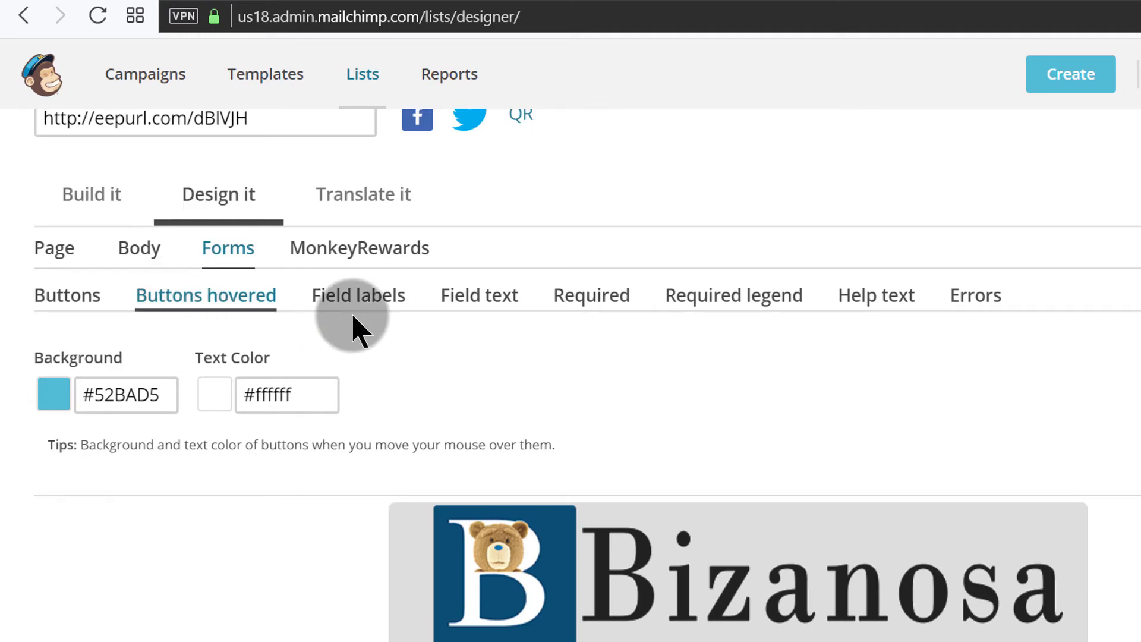
- Open the field label style settings and examine which labels they affect in the form preview
{"action": "left_click", "coordinate": [372, 307]}
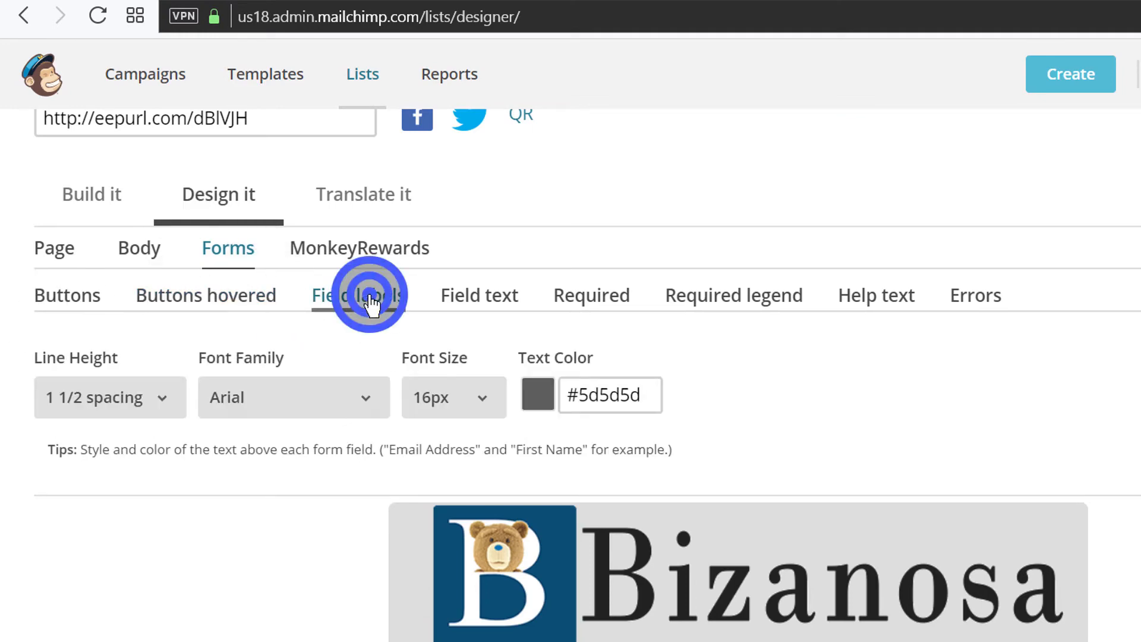
{"action": "scroll", "coordinate": [772, 393], "scroll_direction": "down", "scroll_amount": 5}
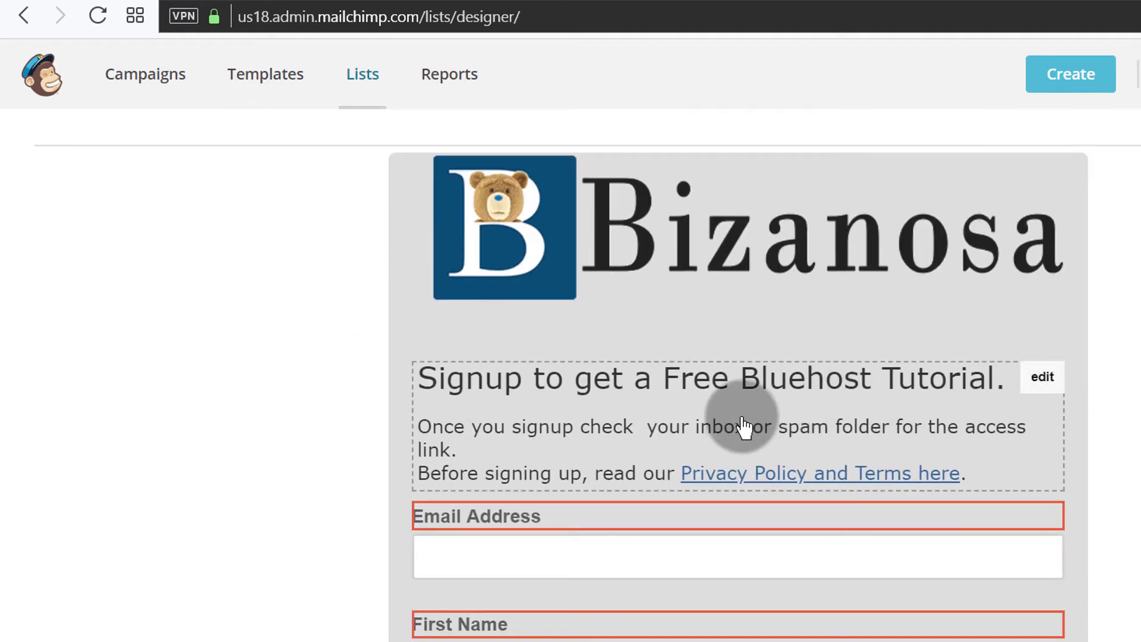
{"action": "scroll", "coordinate": [747, 426], "scroll_direction": "down", "scroll_amount": 2}
{"action": "scroll", "coordinate": [761, 463], "scroll_direction": "down", "scroll_amount": 4}
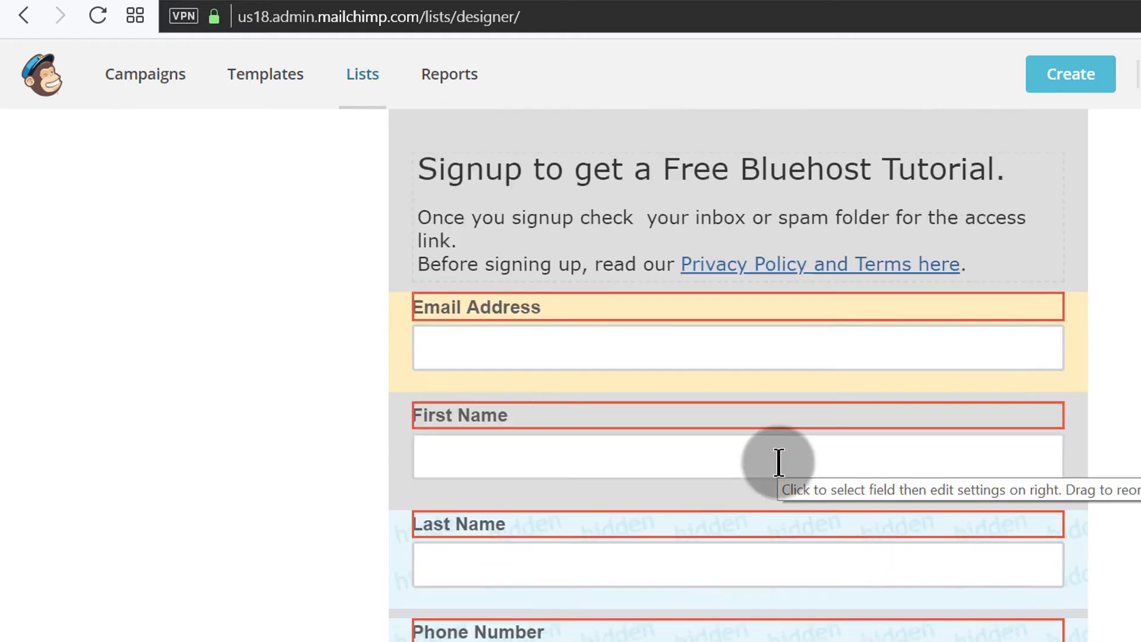
{"action": "scroll", "coordinate": [565, 387], "scroll_direction": "up", "scroll_amount": 10}
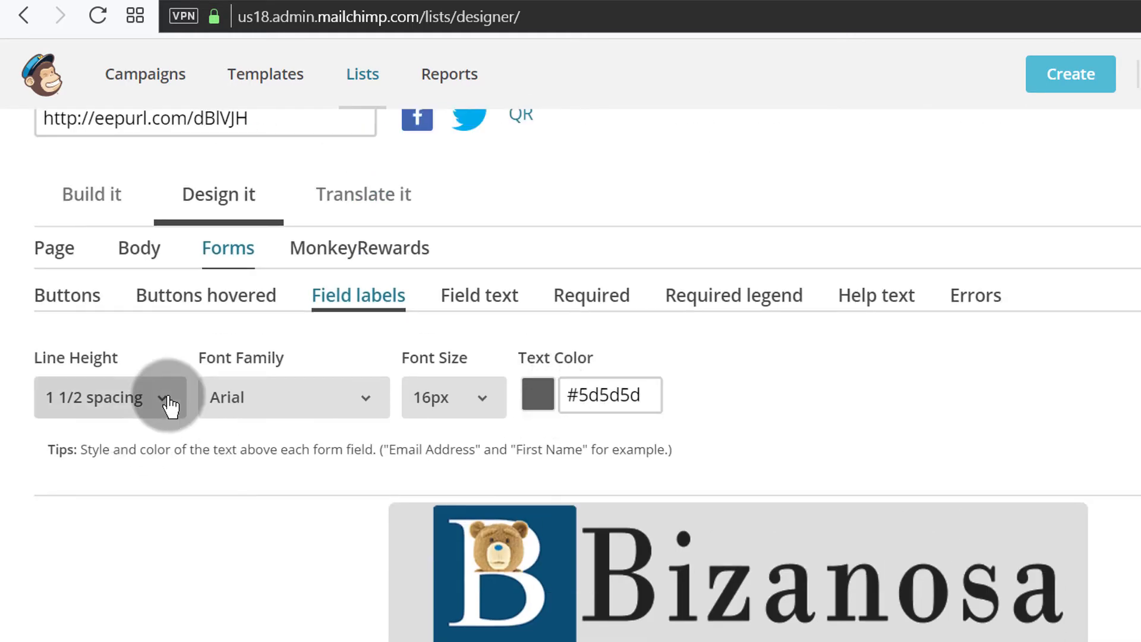
- Try Double space as the field labels' line height and check the label spacing in the form preview
{"action": "left_click", "coordinate": [290, 396]}
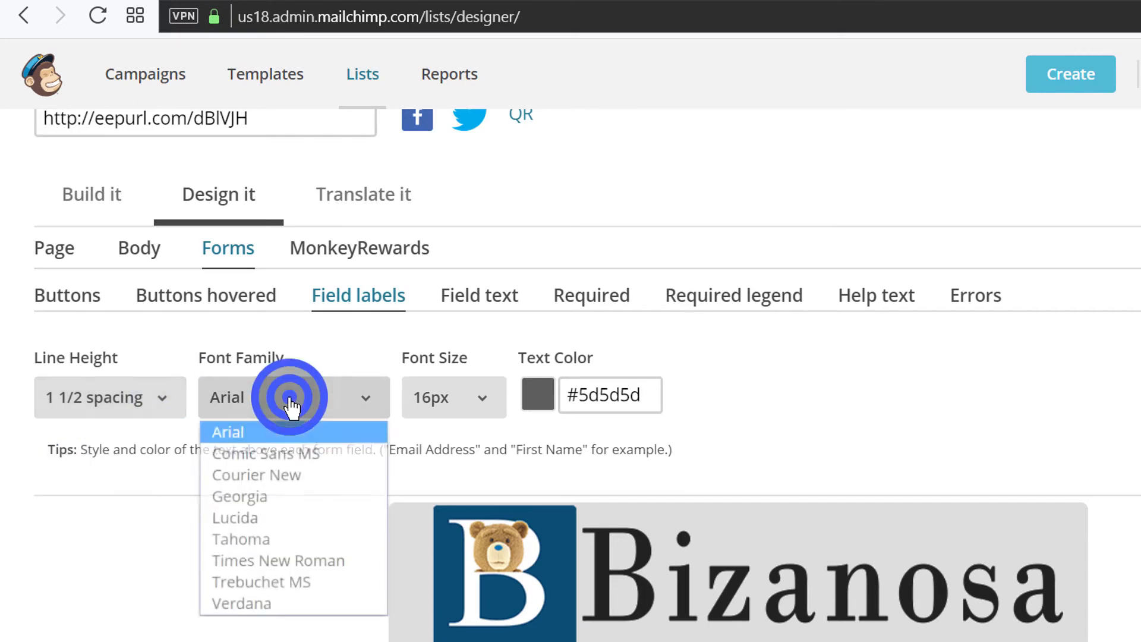
{"action": "left_click", "coordinate": [129, 406]}
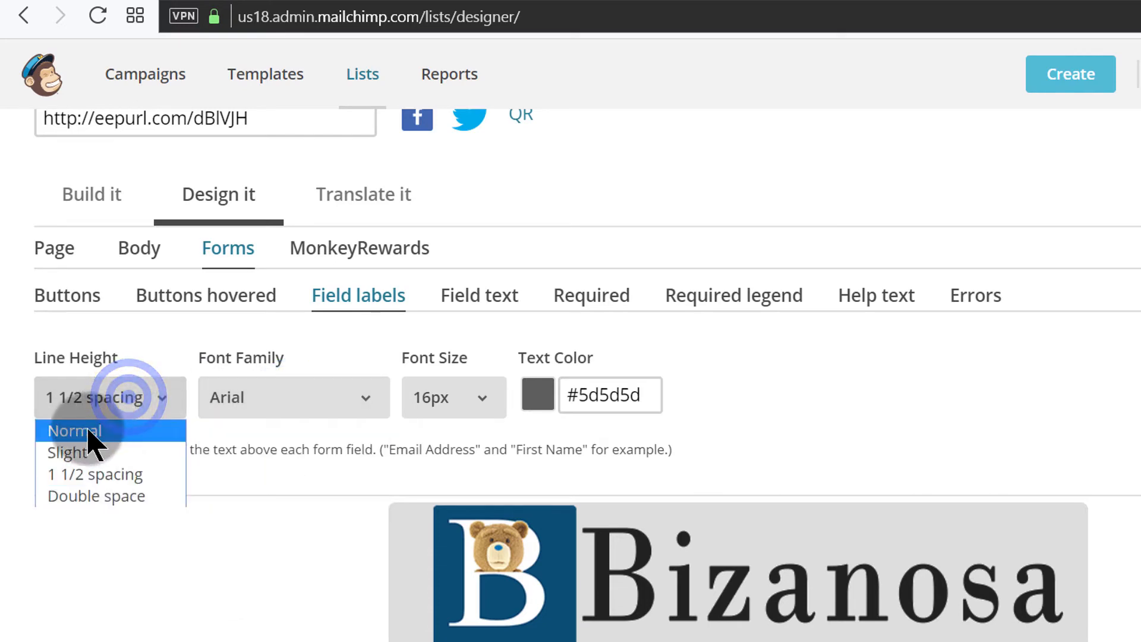
{"action": "scroll", "coordinate": [637, 504], "scroll_direction": "down", "scroll_amount": 4}
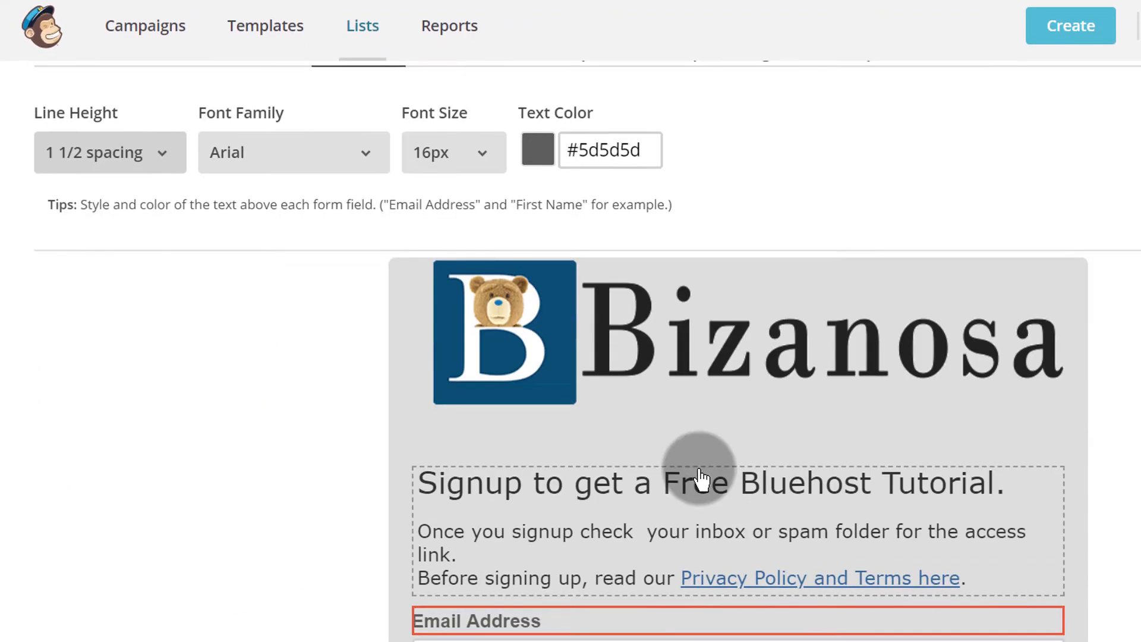
{"action": "scroll", "coordinate": [319, 369], "scroll_direction": "up", "scroll_amount": 2}
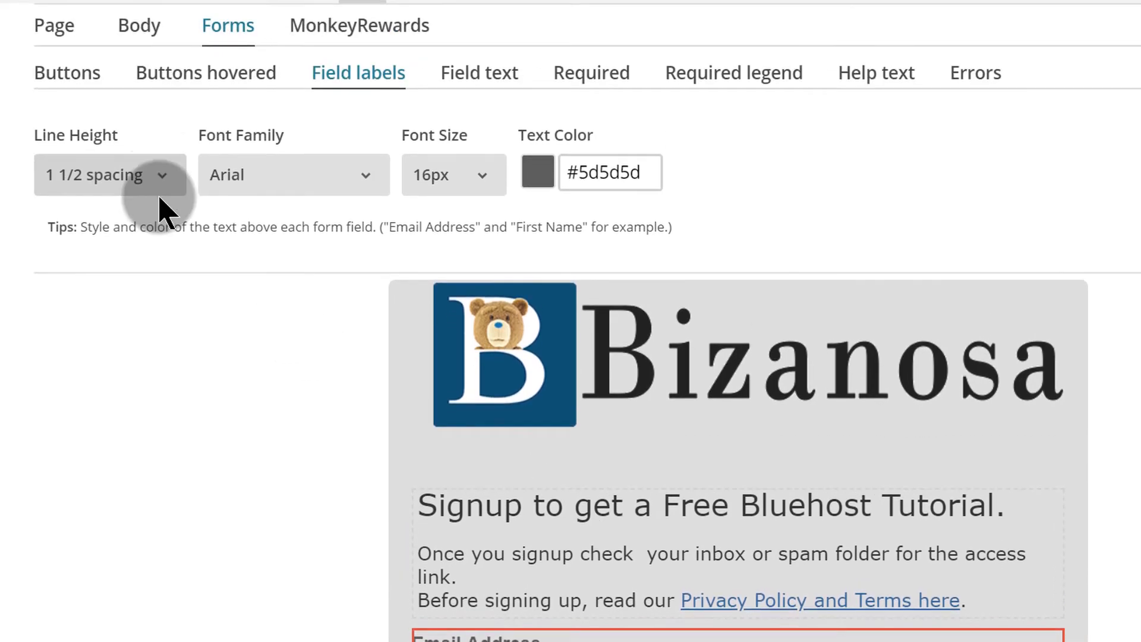
{"action": "left_click", "coordinate": [157, 193]}
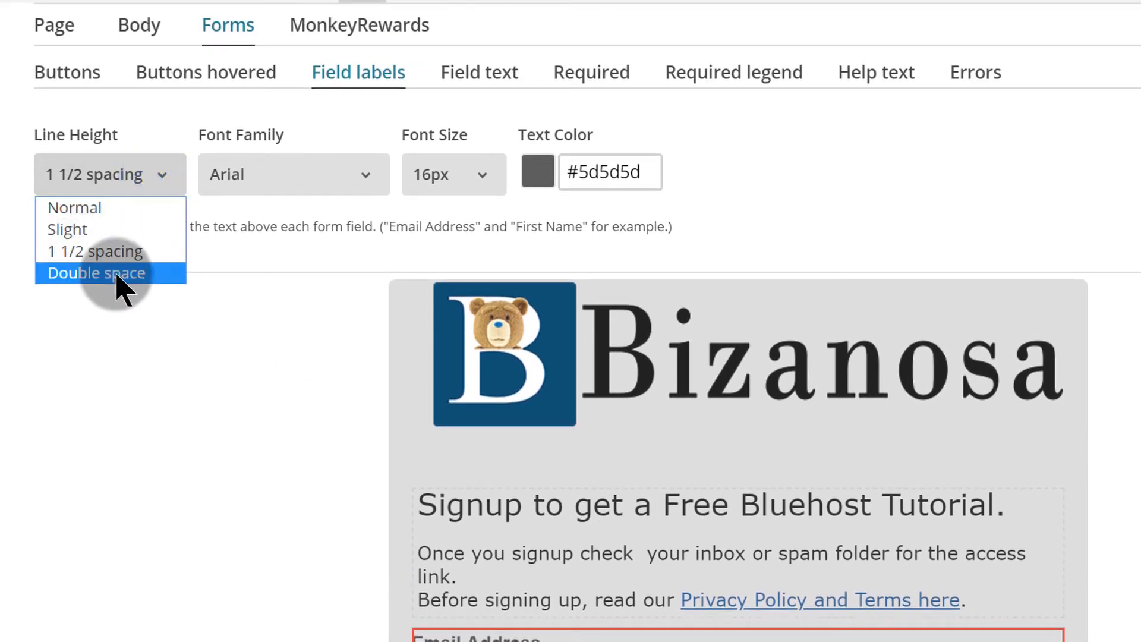
{"action": "left_click", "coordinate": [102, 274]}
{"action": "scroll", "coordinate": [928, 323], "scroll_direction": "down", "scroll_amount": 6}
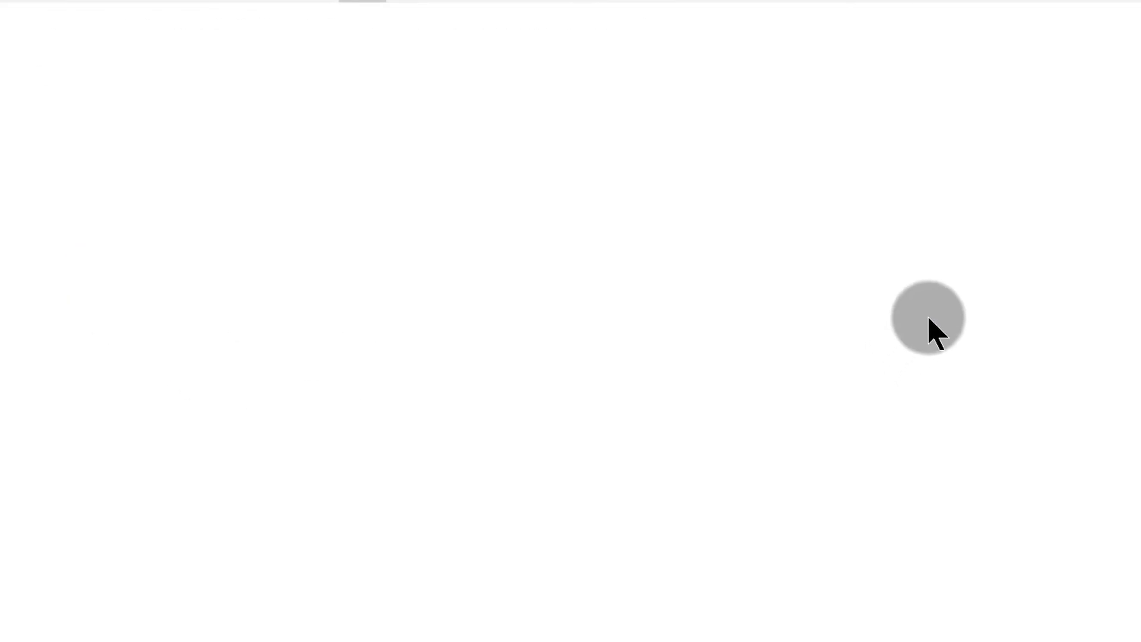
{"action": "scroll", "coordinate": [624, 315], "scroll_direction": "down", "scroll_amount": 2}
{"action": "left_click", "coordinate": [496, 302]}
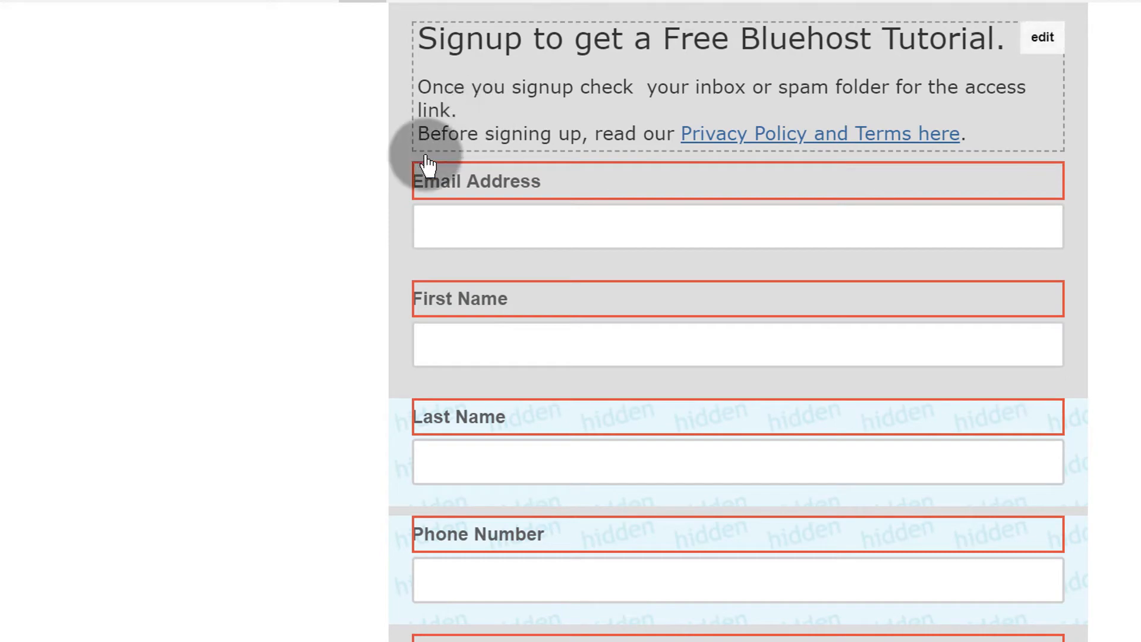
- Set the field labels' line height back to 1 1/2 spacing
{"action": "scroll", "coordinate": [256, 243], "scroll_direction": "up", "scroll_amount": 1}
{"action": "scroll", "coordinate": [256, 244], "scroll_direction": "up", "scroll_amount": 9}
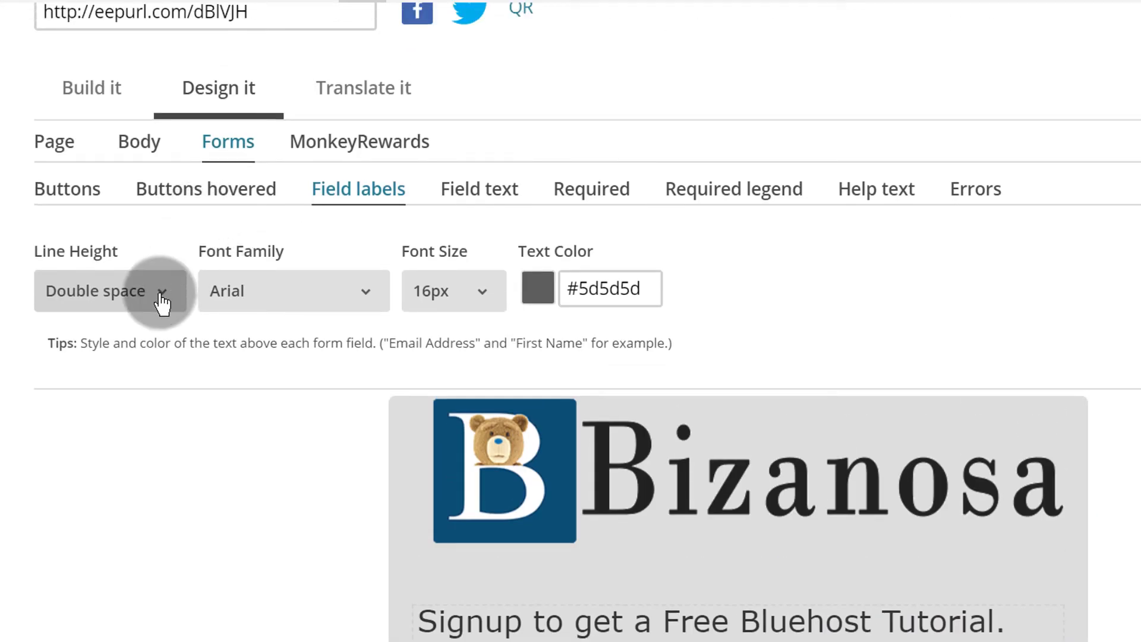
{"action": "left_click", "coordinate": [162, 300]}
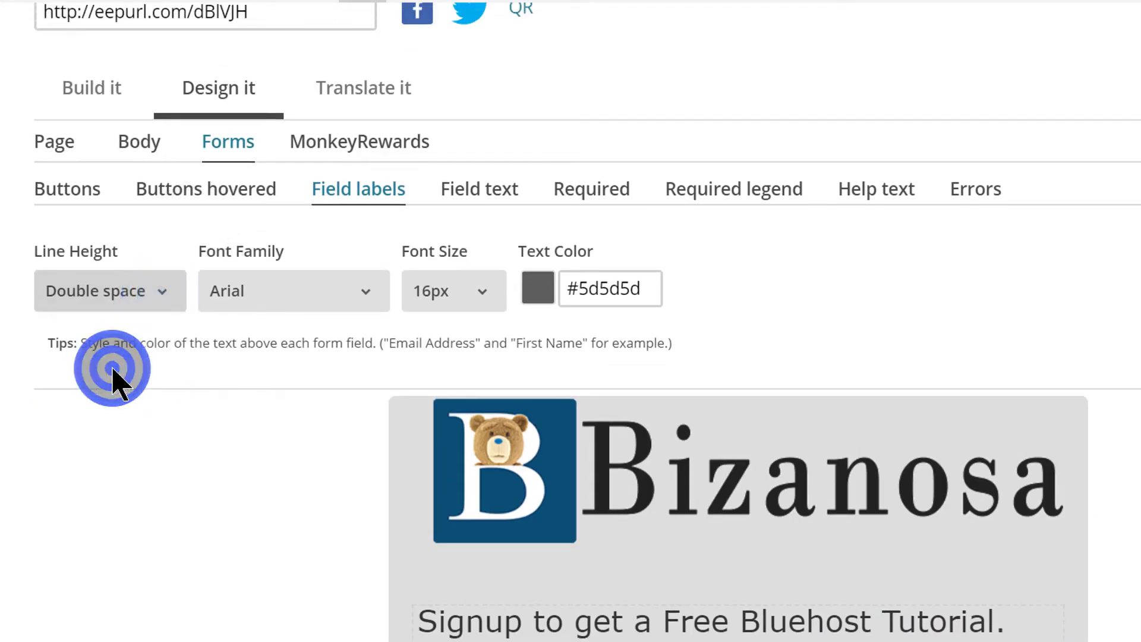
- Set the field labels' font family to Verdana and font size to 14px, and check the labels in the form preview
{"action": "scroll", "coordinate": [204, 434], "scroll_direction": "down", "scroll_amount": 4}
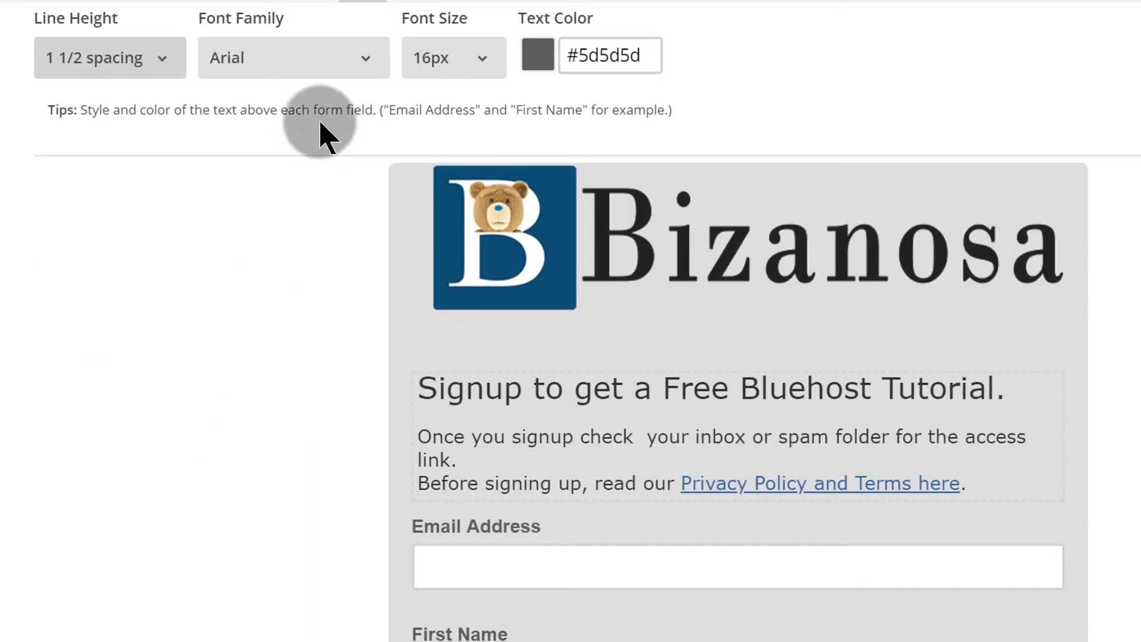
{"action": "left_click", "coordinate": [319, 72]}
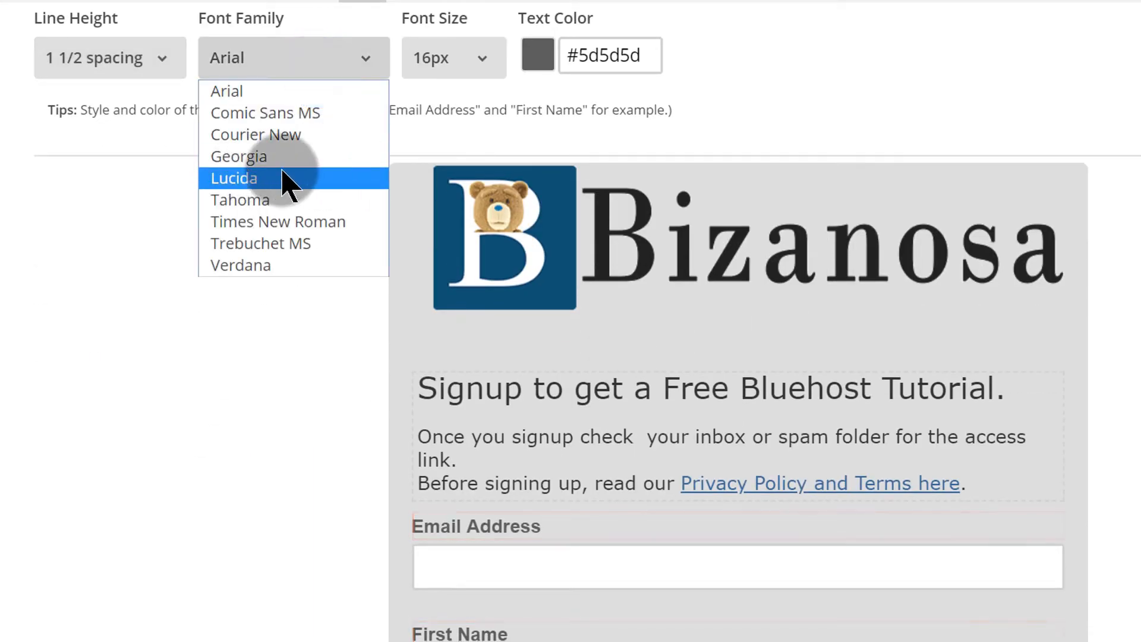
{"action": "left_click", "coordinate": [261, 266]}
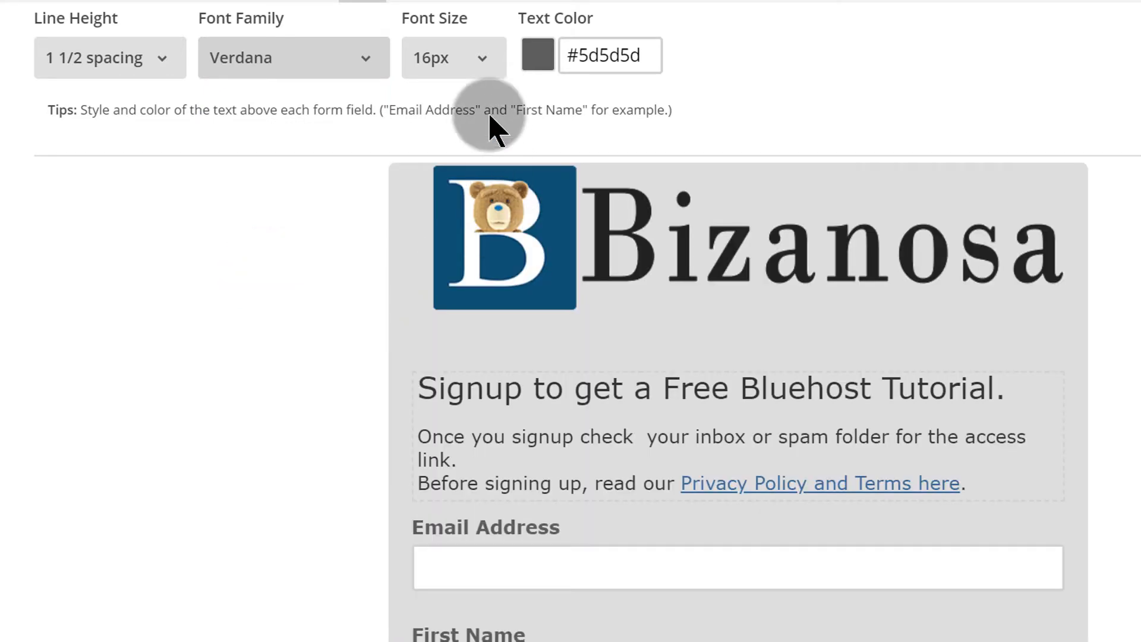
{"action": "left_click", "coordinate": [482, 59]}
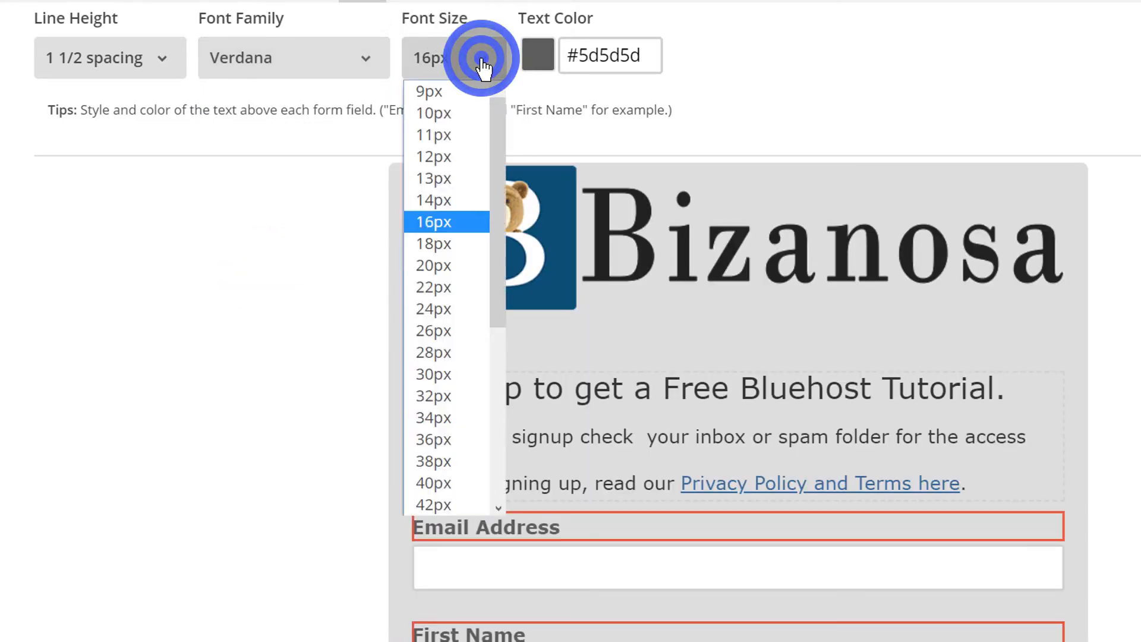
{"action": "left_click", "coordinate": [451, 201]}
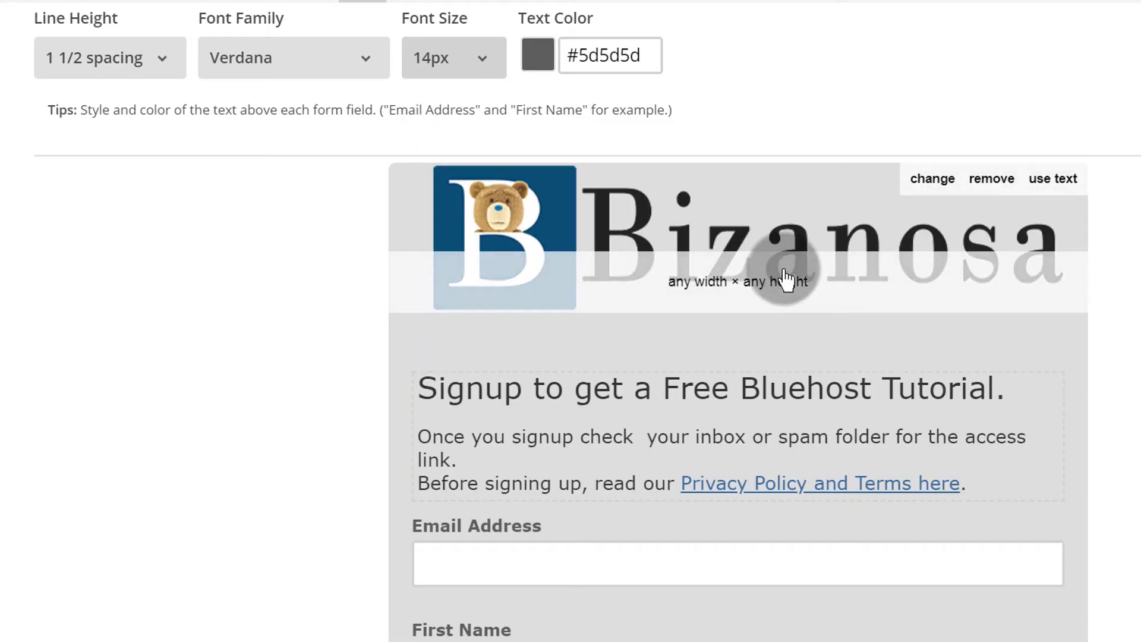
{"action": "scroll", "coordinate": [784, 284], "scroll_direction": "down", "scroll_amount": 6}
{"action": "scroll", "coordinate": [785, 291], "scroll_direction": "down", "scroll_amount": 3}
{"action": "scroll", "coordinate": [785, 279], "scroll_direction": "up", "scroll_amount": 13}
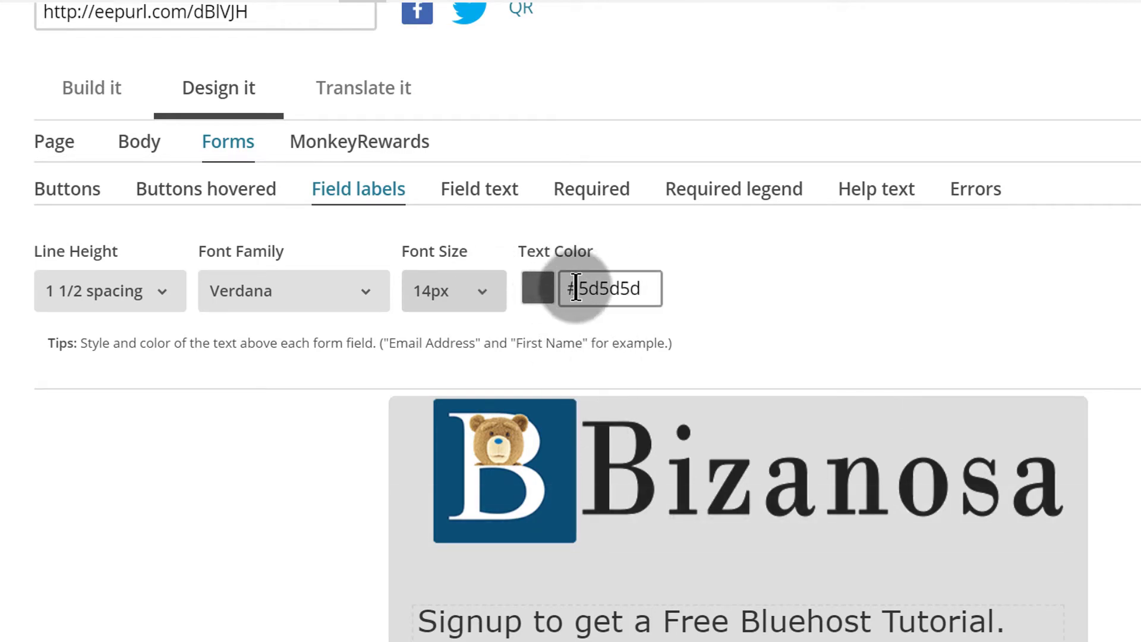
- Inspect the field labels' text color without changing it, and review the labels down to the Subscribe to list button
{"action": "left_click_drag", "start_coordinate": [581, 290], "coordinate": [659, 289]}
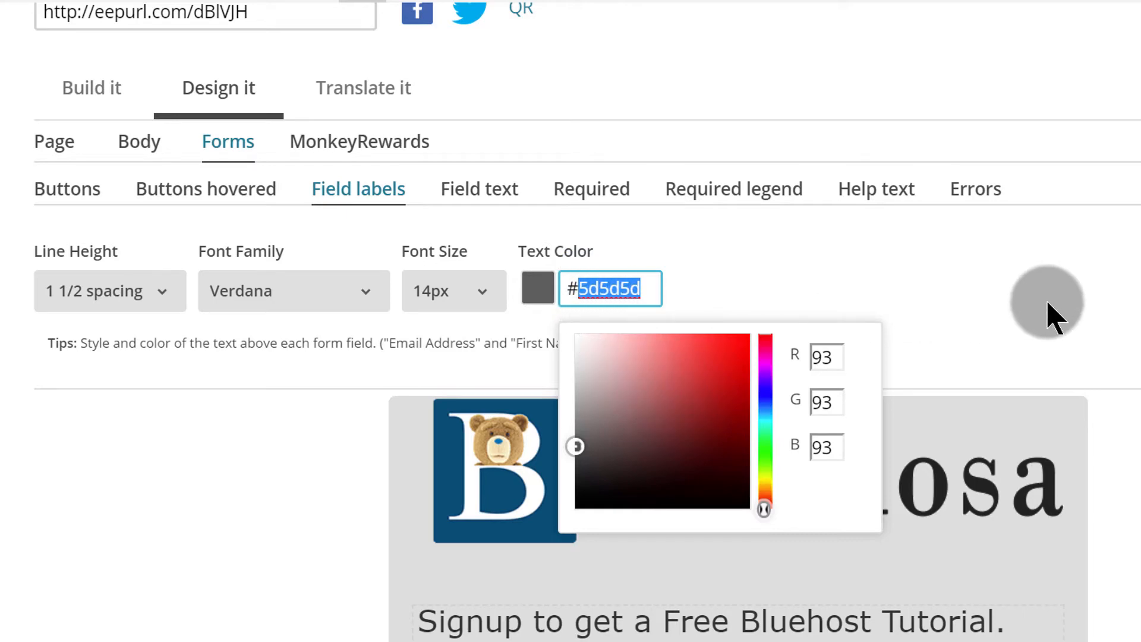
{"action": "left_click", "coordinate": [1052, 318]}
{"action": "scroll", "coordinate": [683, 355], "scroll_direction": "down", "scroll_amount": 15}
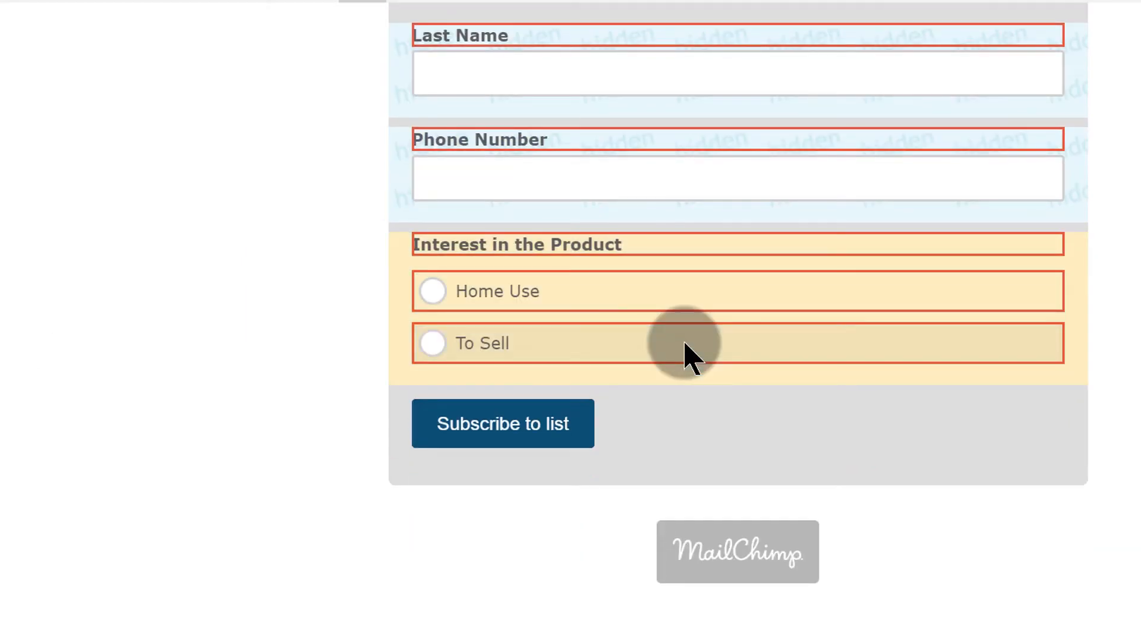
{"action": "scroll", "coordinate": [685, 345], "scroll_direction": "up", "scroll_amount": 15}
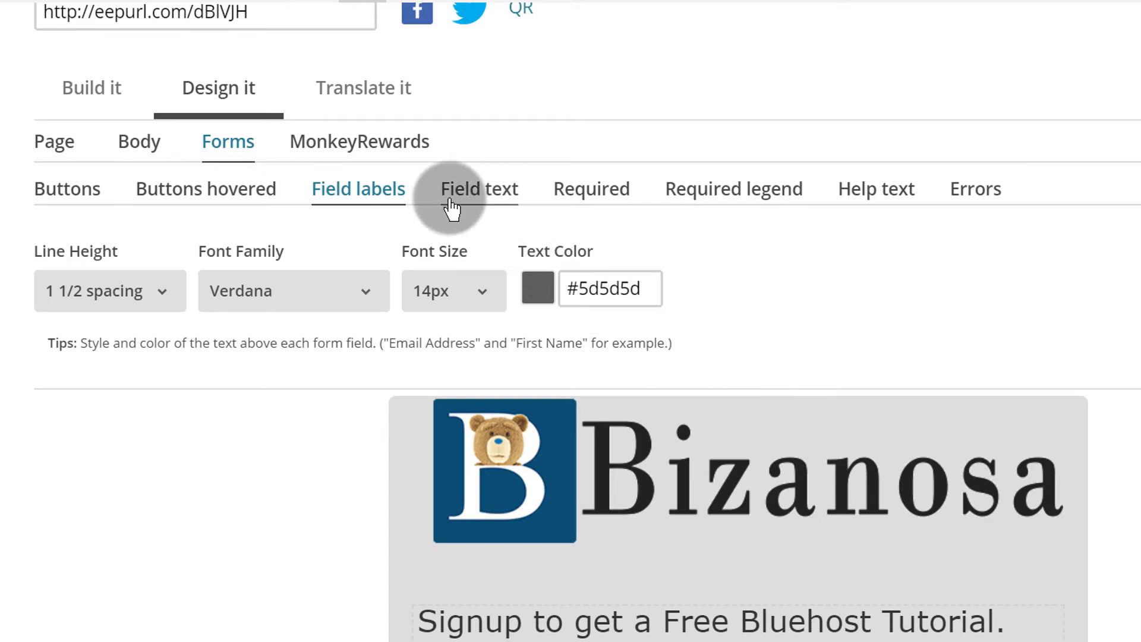
- Open the field text style settings and review the form's input fields down to the Subscribe to list button
{"action": "left_click", "coordinate": [479, 192]}
{"action": "scroll", "coordinate": [755, 265], "scroll_direction": "down", "scroll_amount": 12}
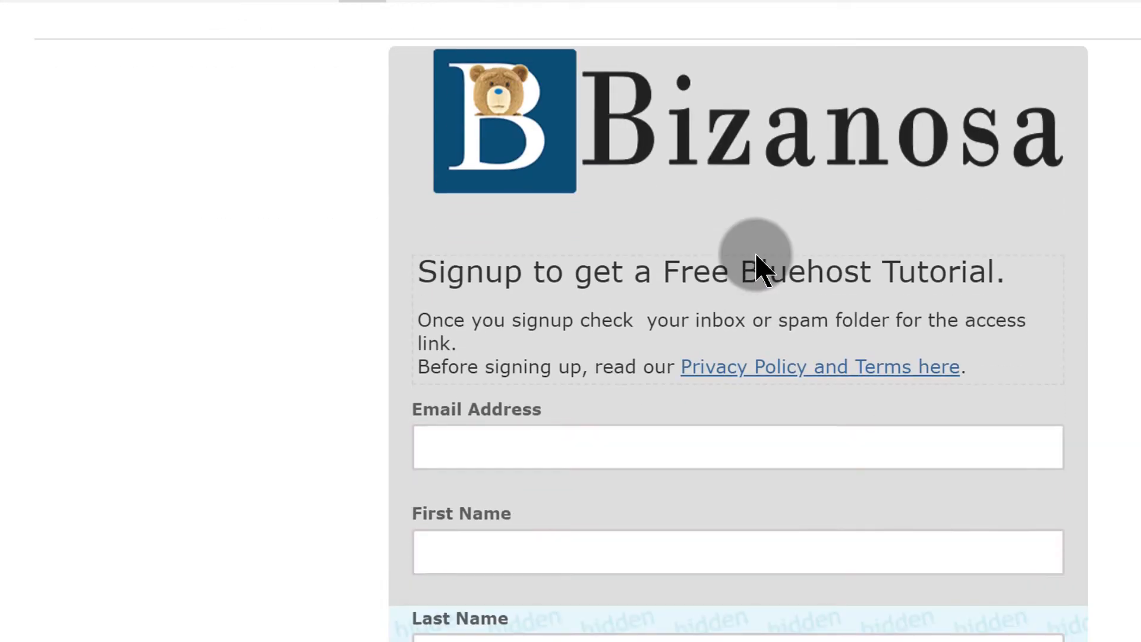
{"action": "left_click", "coordinate": [503, 102]}
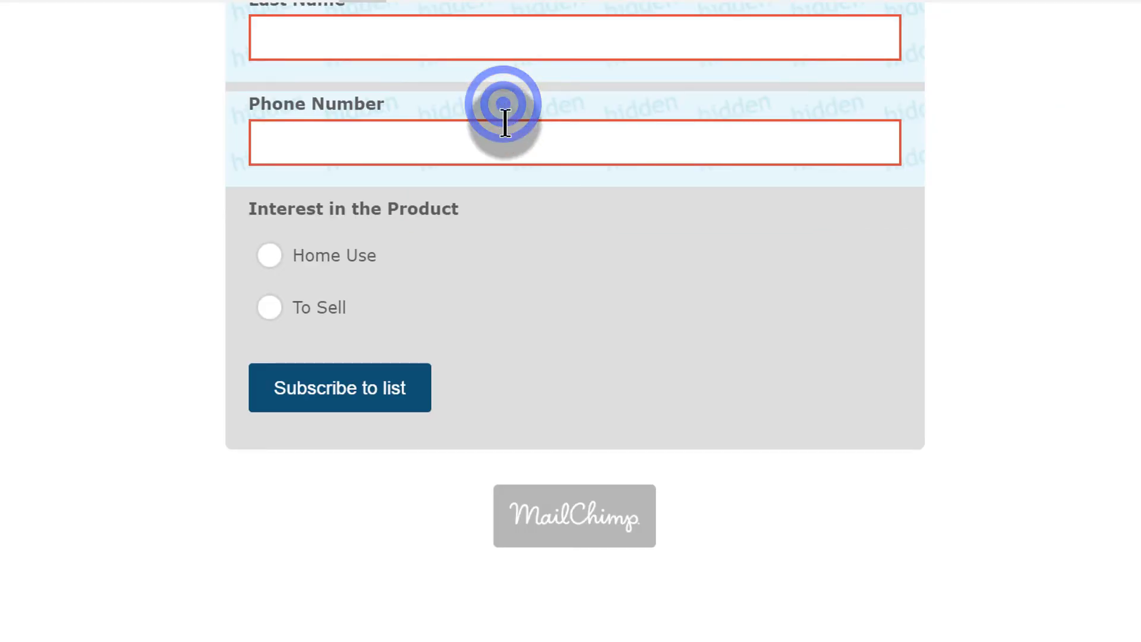
{"action": "scroll", "coordinate": [539, 212], "scroll_direction": "up", "scroll_amount": 15}
{"action": "scroll", "coordinate": [488, 334], "scroll_direction": "down", "scroll_amount": 2}
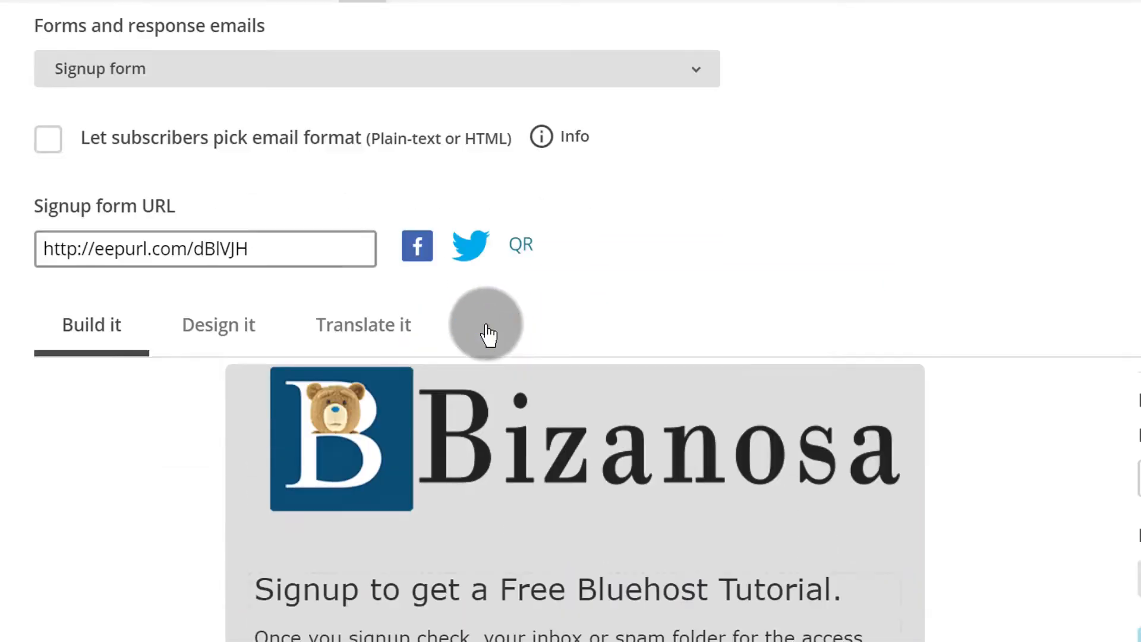
{"action": "scroll", "coordinate": [488, 335], "scroll_direction": "down", "scroll_amount": 6}
{"action": "scroll", "coordinate": [630, 369], "scroll_direction": "up", "scroll_amount": 8}
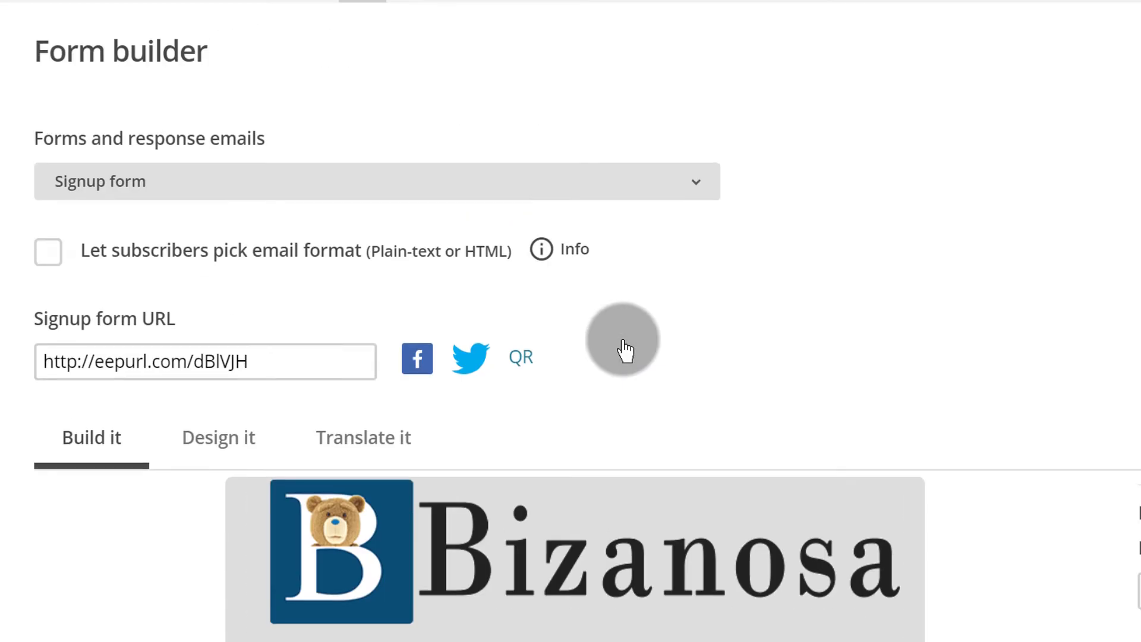
- Return to the form's field text design settings and set the font family to Verdana
{"action": "left_click", "coordinate": [220, 441]}
{"action": "scroll", "coordinate": [751, 324], "scroll_direction": "down", "scroll_amount": 4}
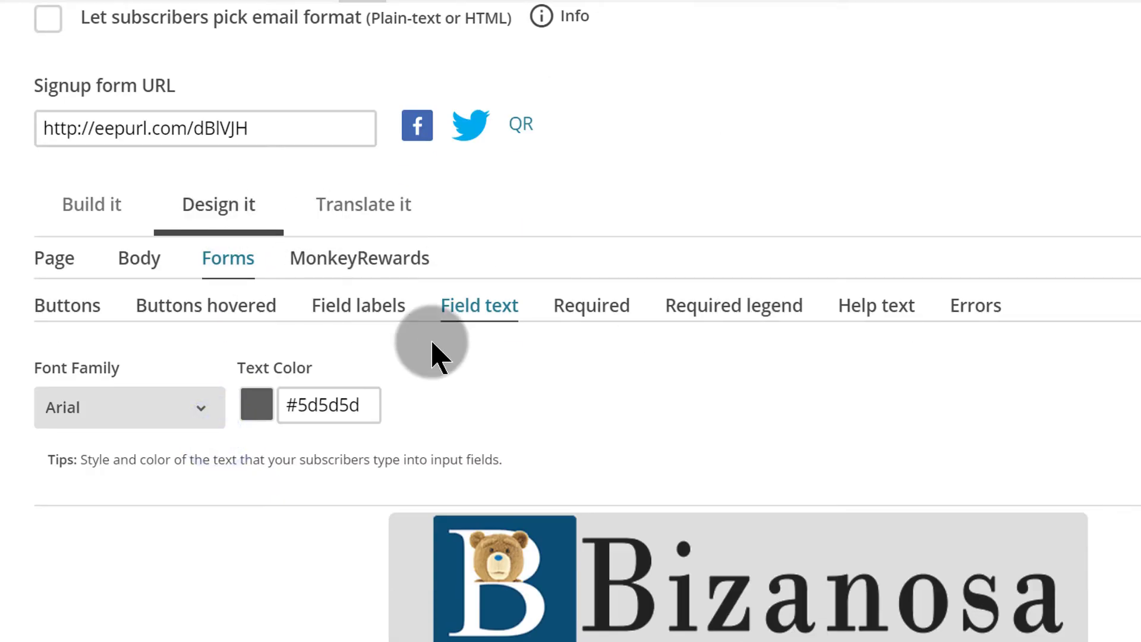
{"action": "scroll", "coordinate": [438, 349], "scroll_direction": "down", "scroll_amount": 4}
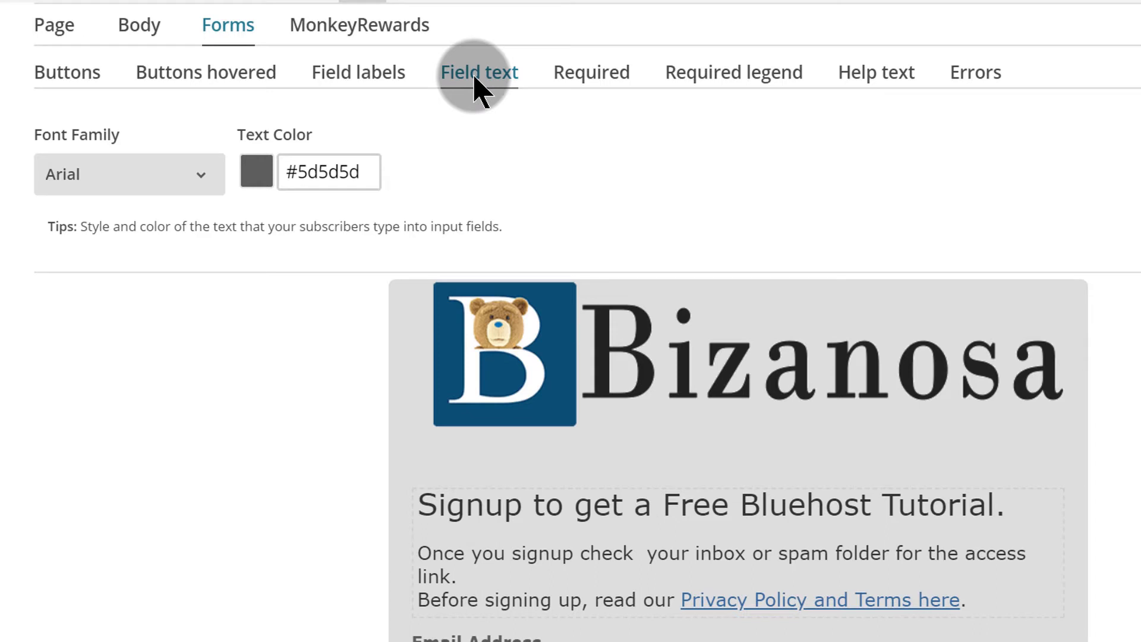
{"action": "left_click", "coordinate": [199, 175]}
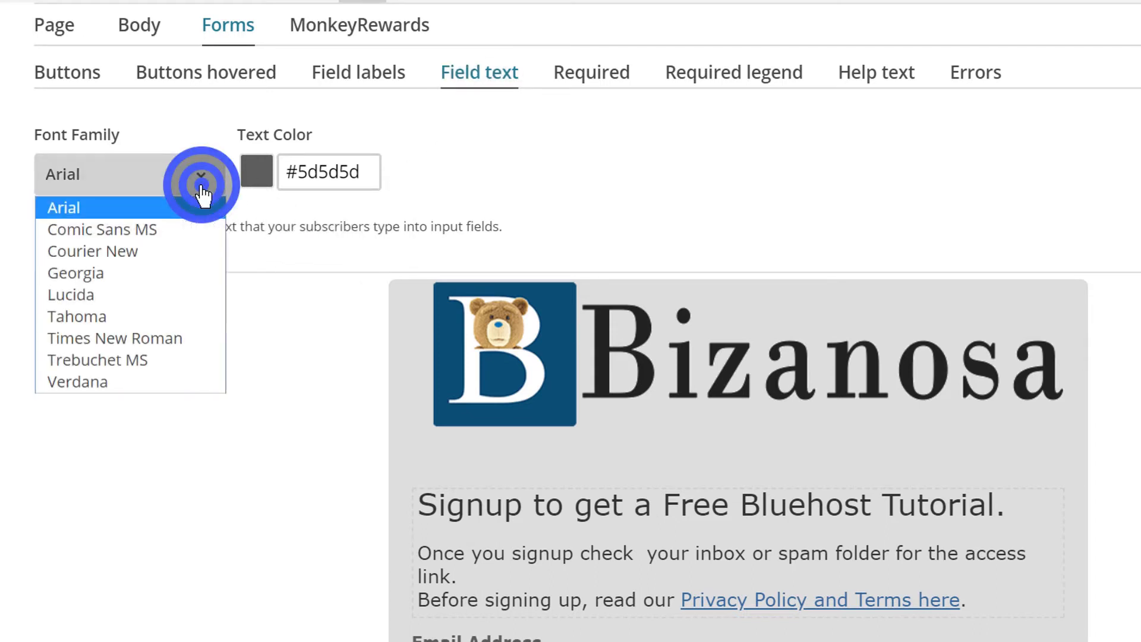
{"action": "left_click", "coordinate": [122, 382]}
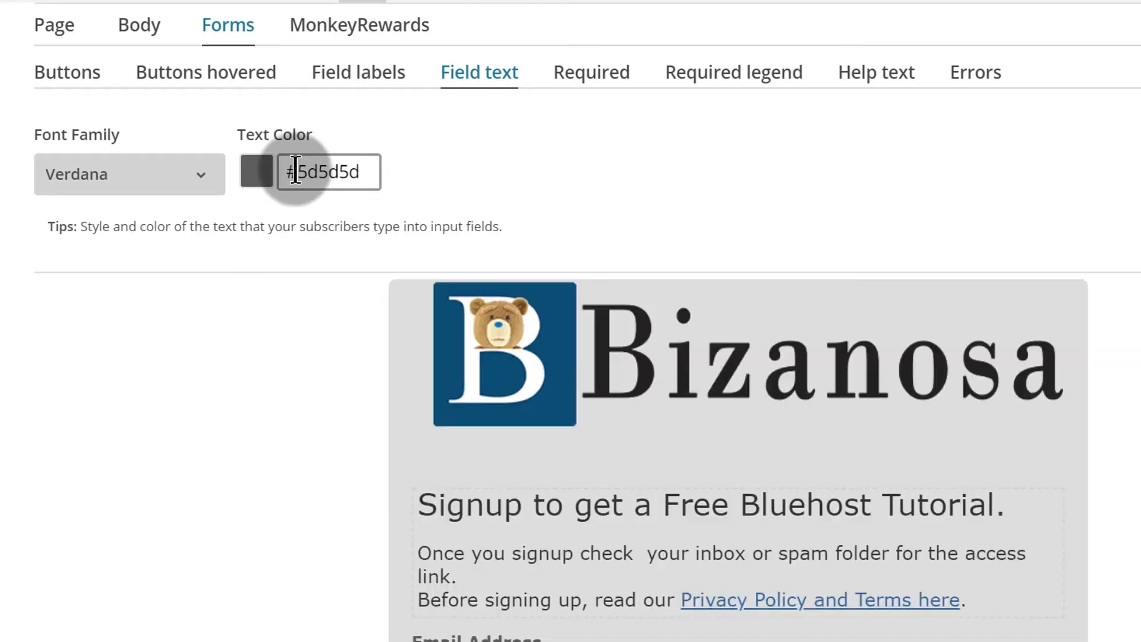
- Set the field text's color to #0000ff
{"action": "left_click", "coordinate": [300, 172]}
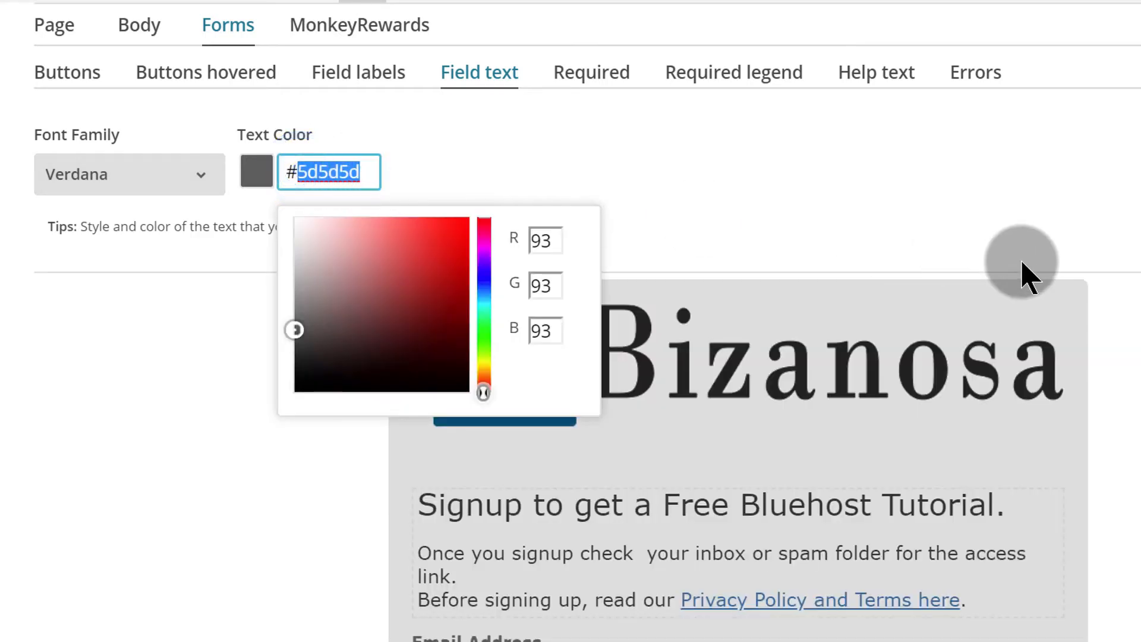
{"action": "scroll", "coordinate": [1022, 267], "scroll_direction": "down", "scroll_amount": 5}
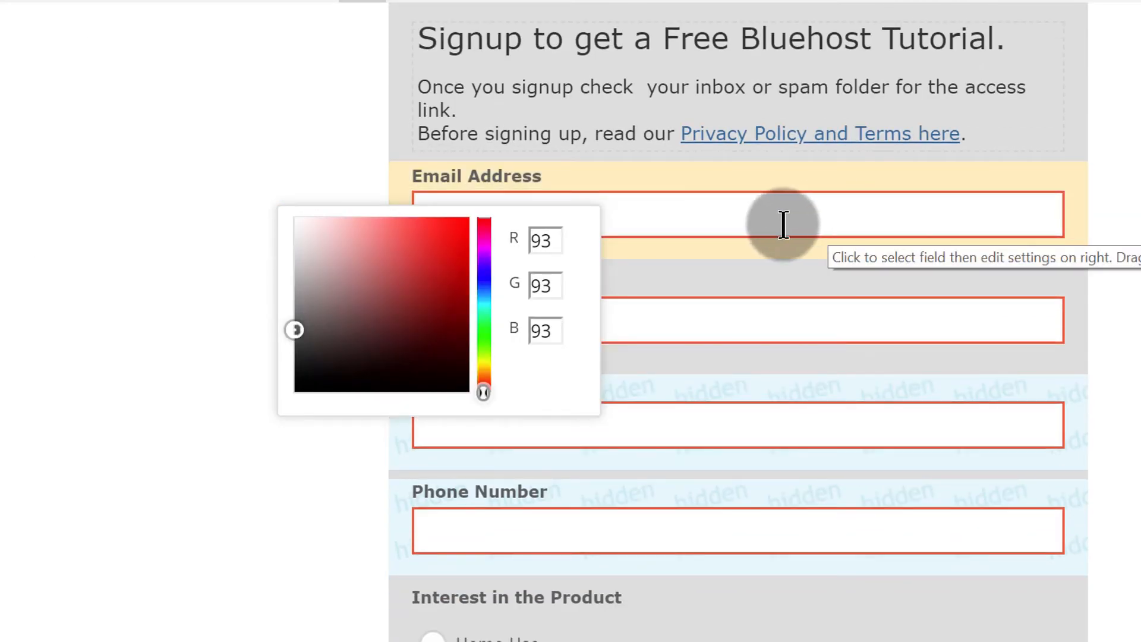
{"action": "scroll", "coordinate": [749, 230], "scroll_direction": "up", "scroll_amount": 5}
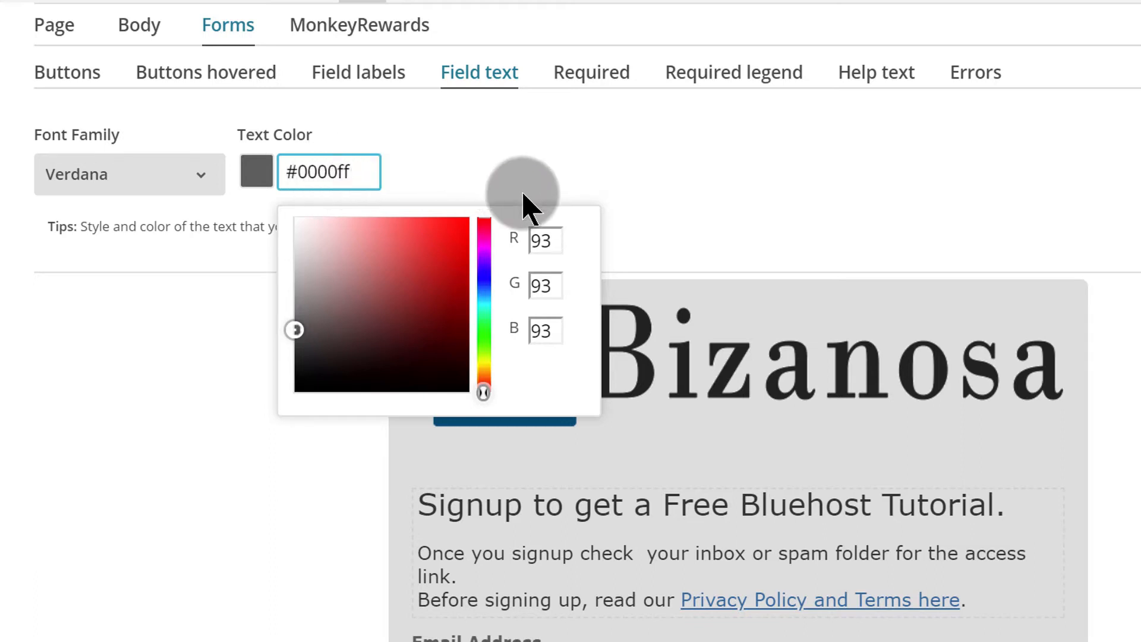
{"action": "left_click", "coordinate": [435, 174]}
{"action": "scroll", "coordinate": [722, 321], "scroll_direction": "down", "scroll_amount": 1}
{"action": "scroll", "coordinate": [721, 323], "scroll_direction": "up", "scroll_amount": 3}
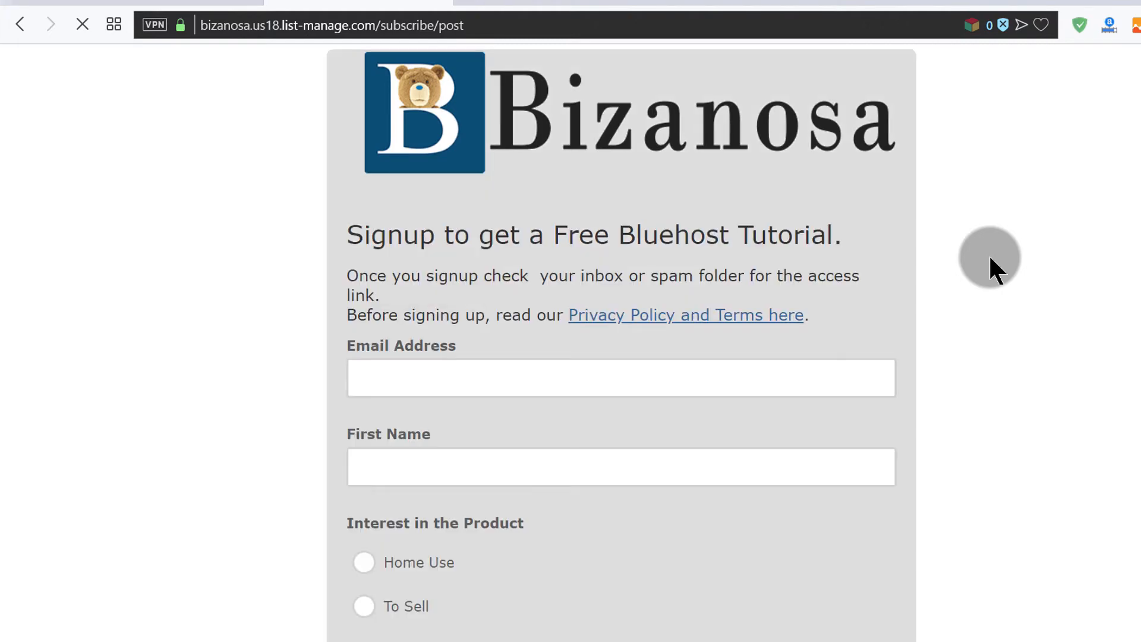
- Review the live signup form from its logo and intro text down to the Subscribe to list button
{"action": "scroll", "coordinate": [929, 249], "scroll_direction": "down", "scroll_amount": 2}
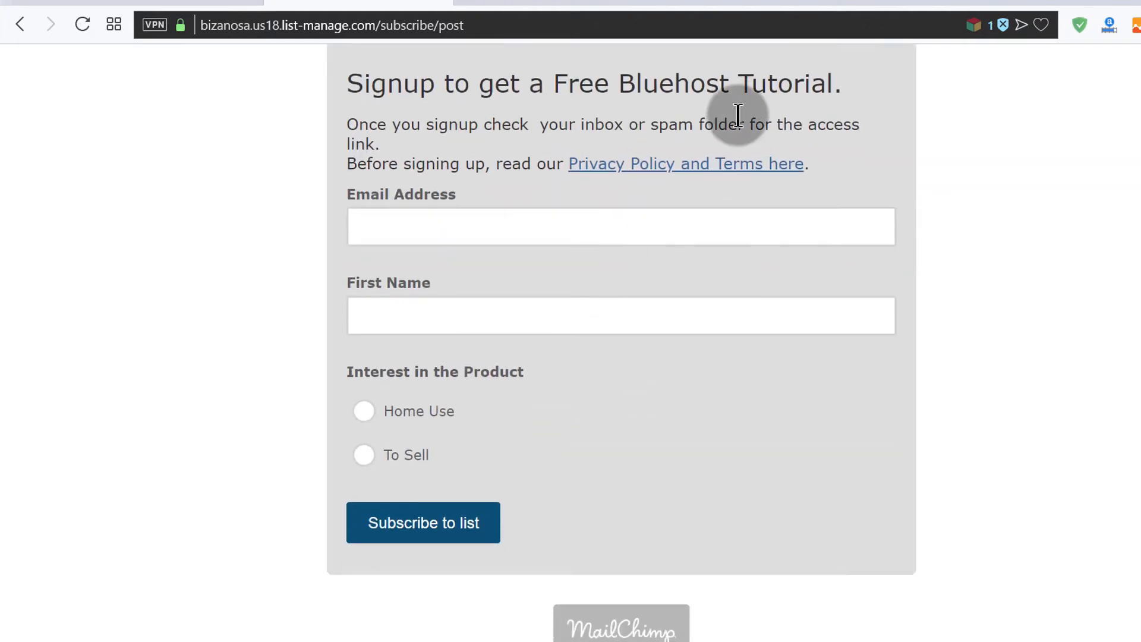
{"action": "scroll", "coordinate": [743, 226], "scroll_direction": "up", "scroll_amount": 2}
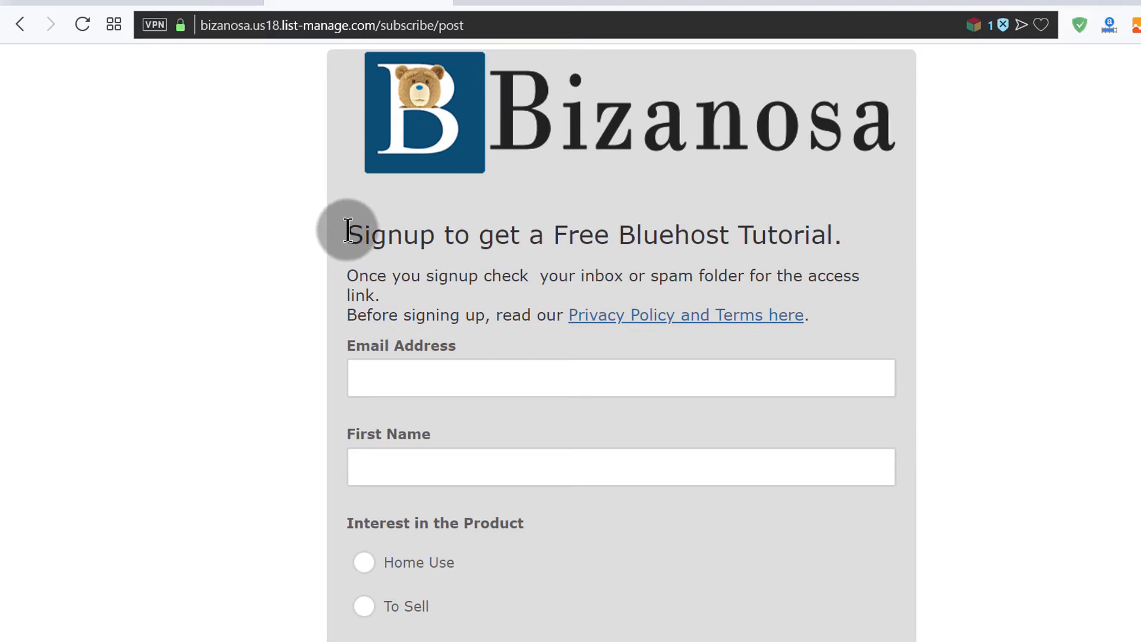
{"action": "left_click_drag", "start_coordinate": [347, 231], "coordinate": [464, 317]}
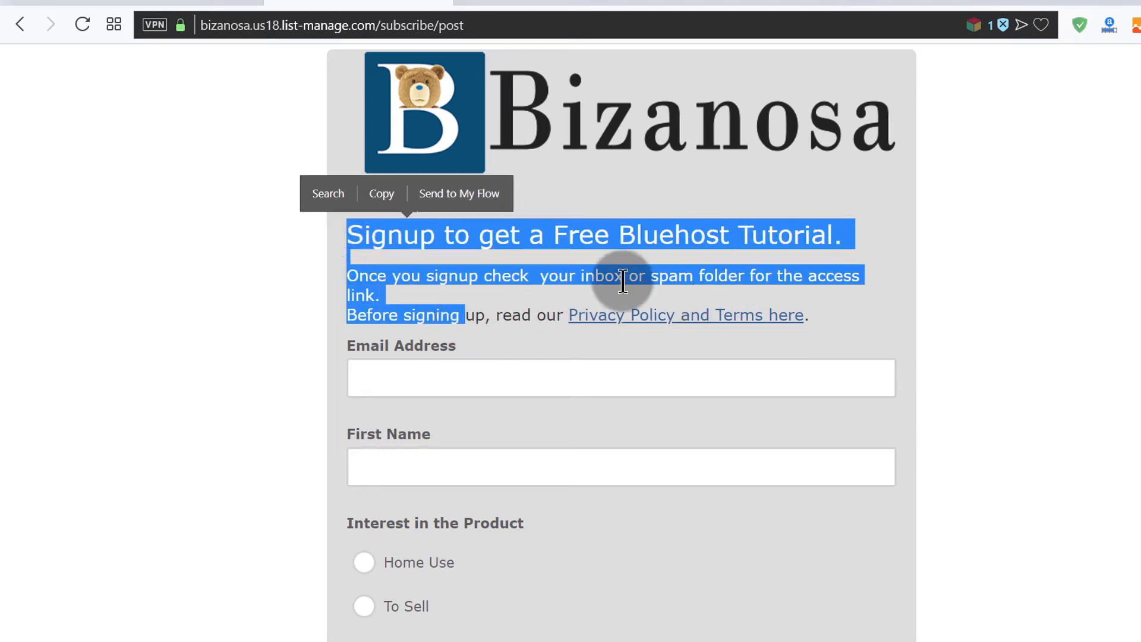
{"action": "left_click", "coordinate": [767, 241]}
{"action": "scroll", "coordinate": [737, 244], "scroll_direction": "down", "scroll_amount": 3}
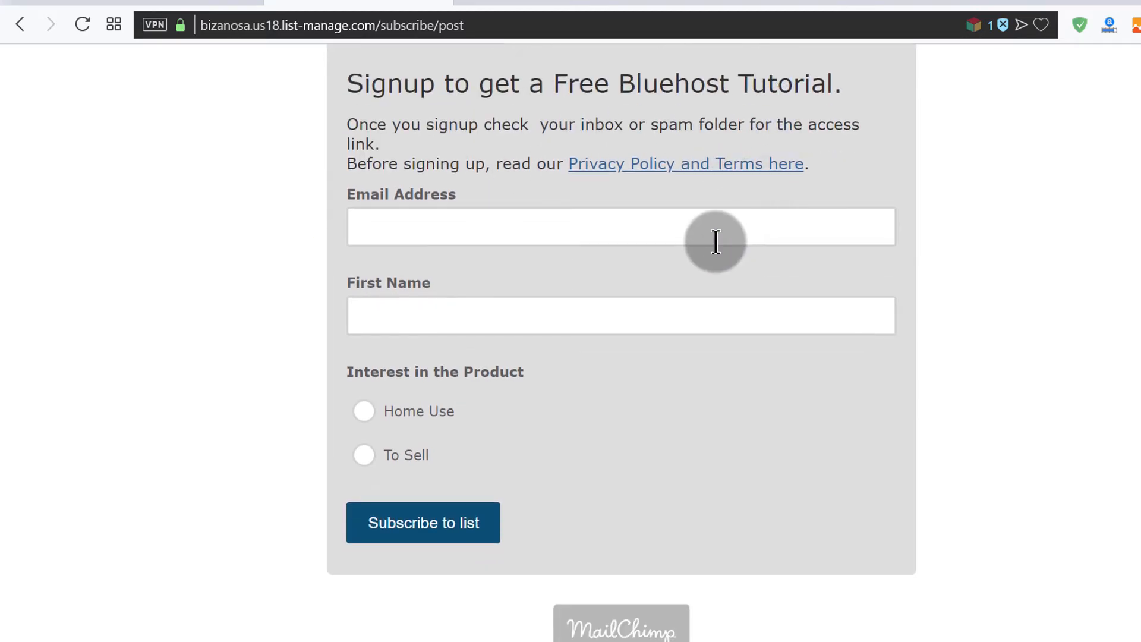
{"action": "scroll", "coordinate": [715, 242], "scroll_direction": "up", "scroll_amount": 3}
{"action": "scroll", "coordinate": [716, 237], "scroll_direction": "down", "scroll_amount": 3}
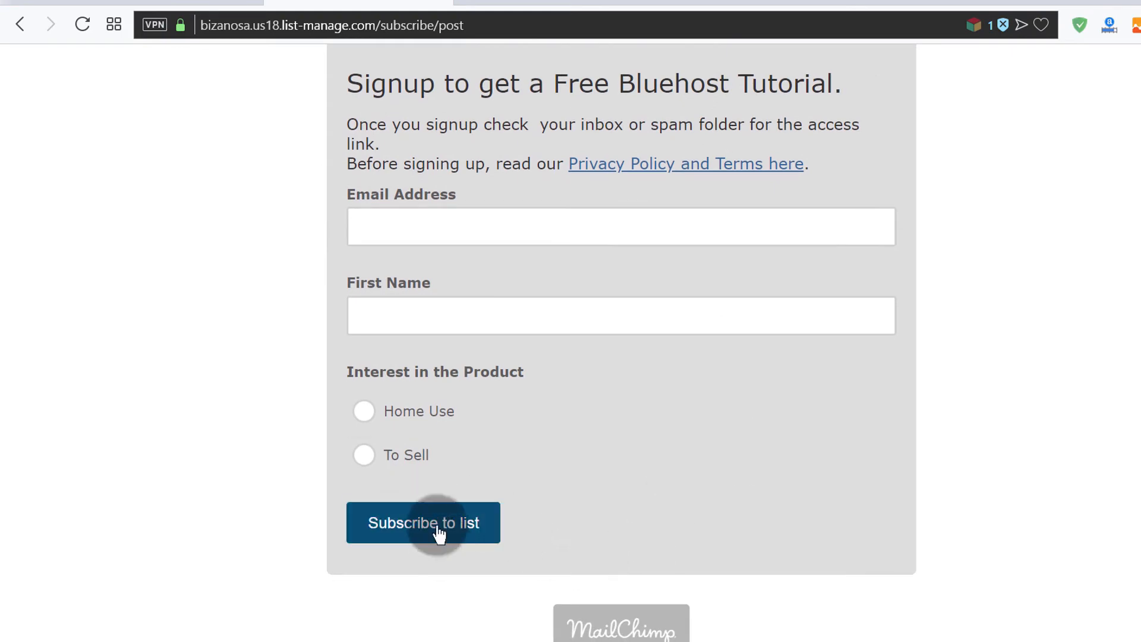
{"action": "scroll", "coordinate": [573, 425], "scroll_direction": "up", "scroll_amount": 3}
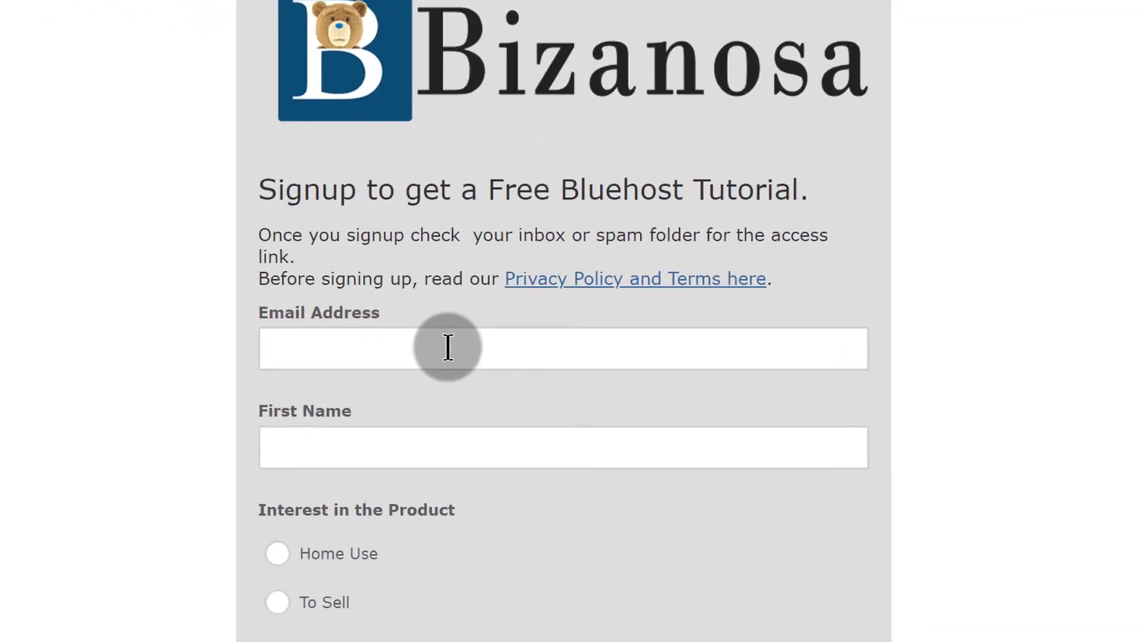
- Enter a row of k's in the live form's Email Address field to check the text style, and return to the form builder
{"action": "left_click", "coordinate": [448, 348]}
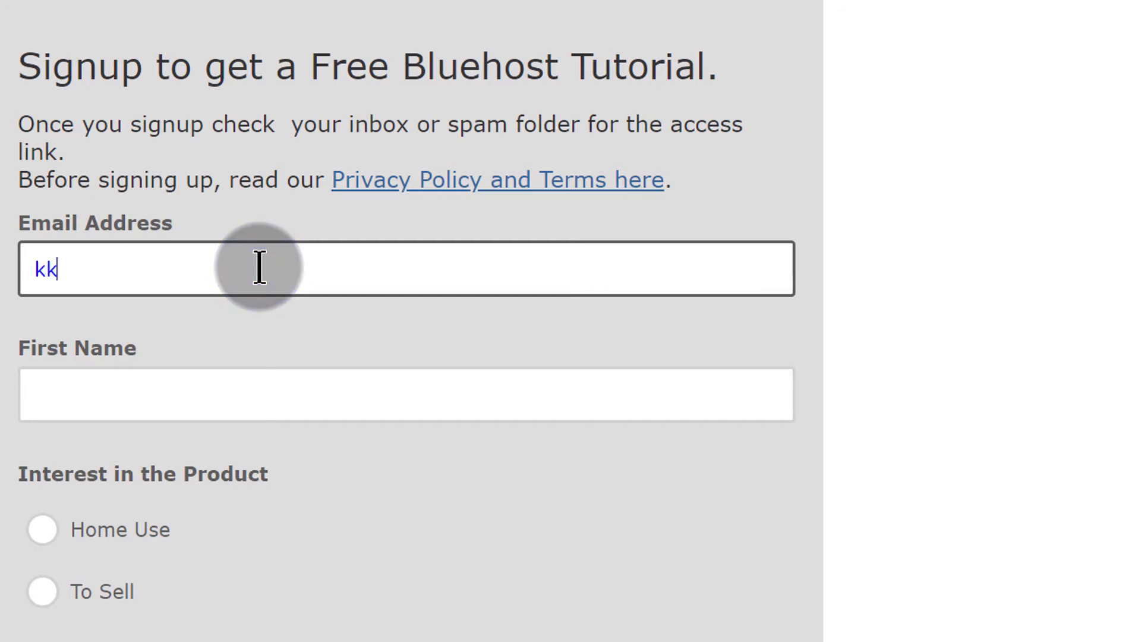
{"action": "type", "text": "kkkkkkkkkkkkkkk"}
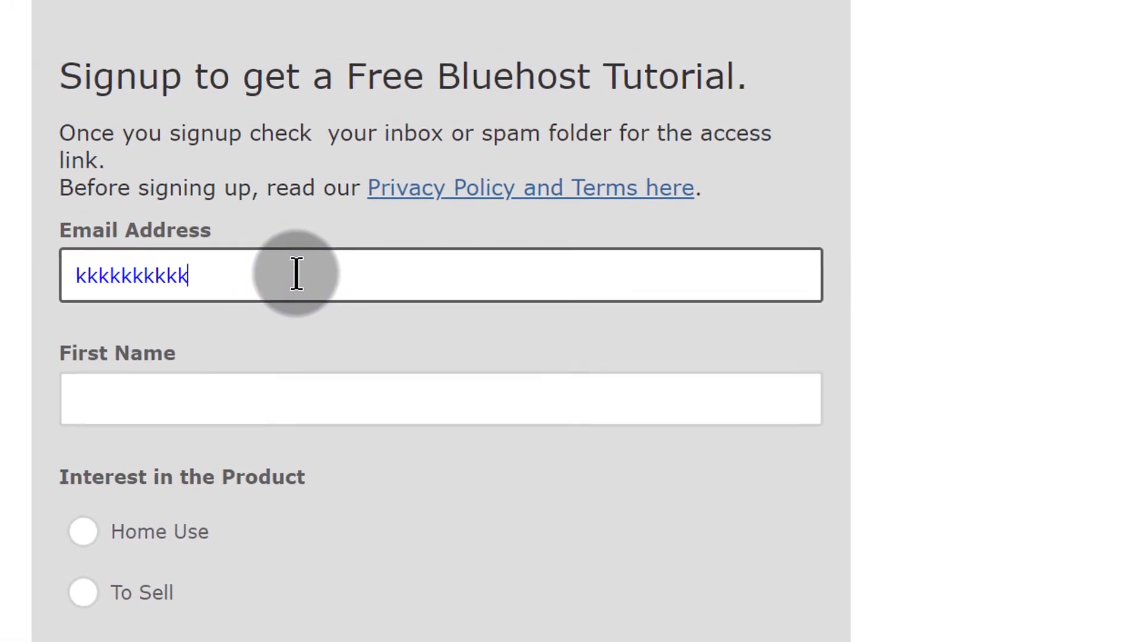
{"action": "left_click_drag", "start_coordinate": [219, 262], "coordinate": [81, 256]}
{"action": "left_click", "coordinate": [221, 1]}
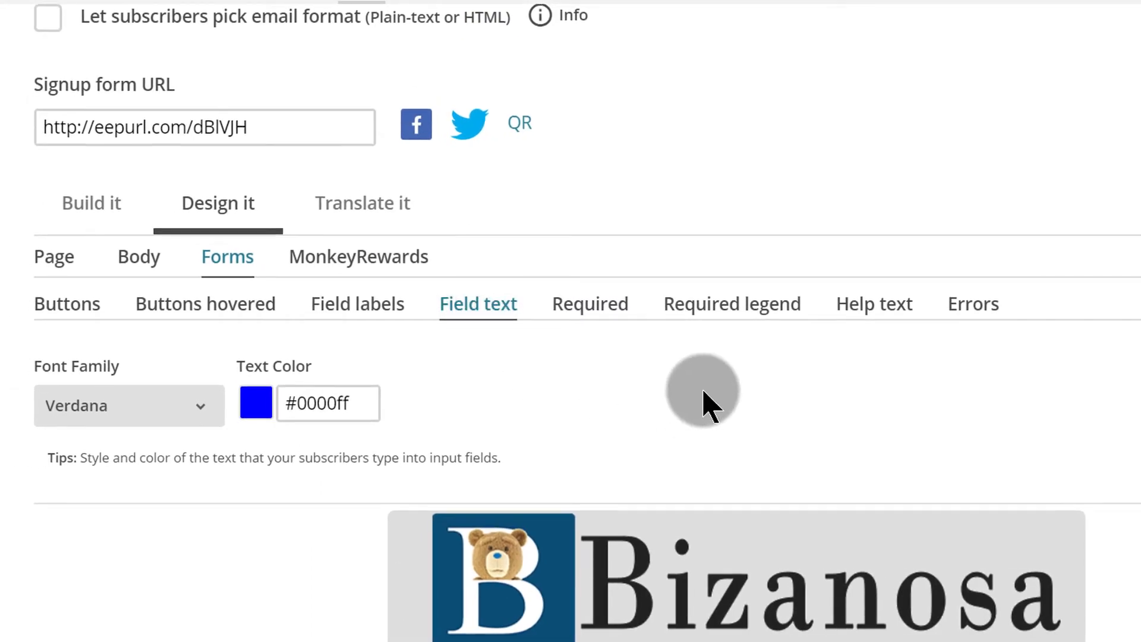
- Open the Required style settings and check the form preview's fields for required asterisks
{"action": "scroll", "coordinate": [703, 400], "scroll_direction": "down", "scroll_amount": 2}
{"action": "left_click", "coordinate": [598, 186]}
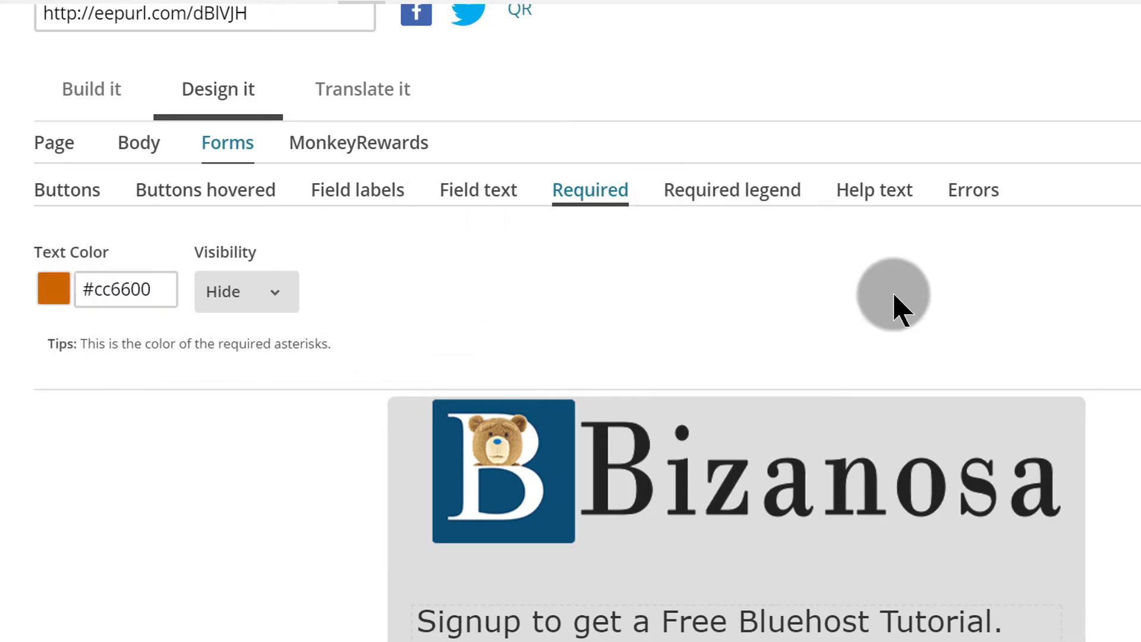
{"action": "scroll", "coordinate": [832, 315], "scroll_direction": "down", "scroll_amount": 5}
{"action": "scroll", "coordinate": [757, 308], "scroll_direction": "down", "scroll_amount": 2}
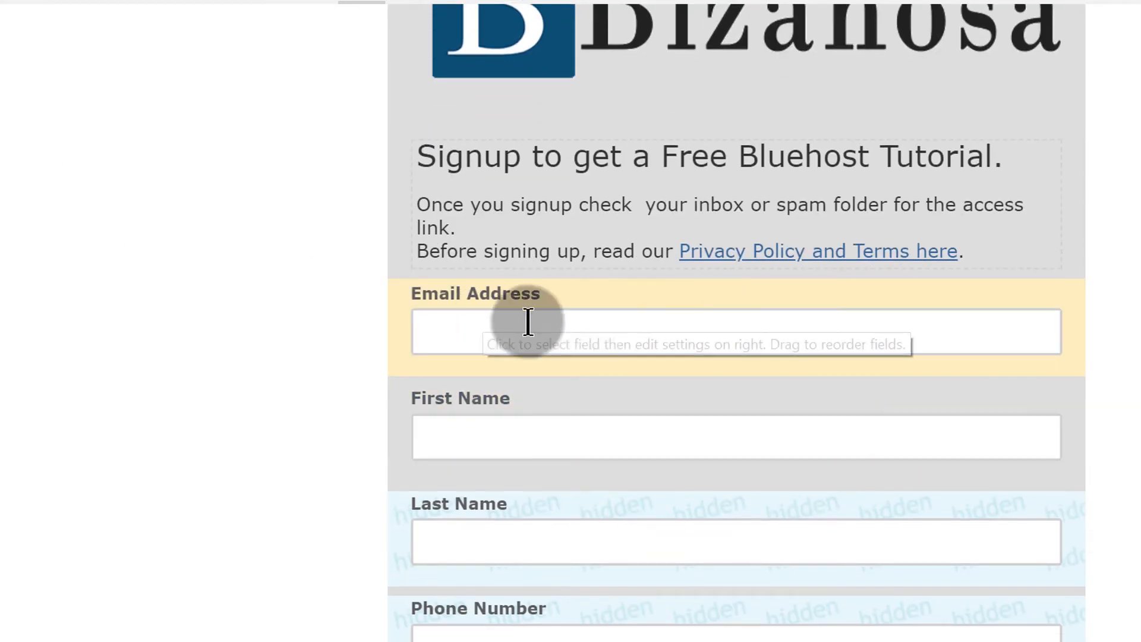
{"action": "scroll", "coordinate": [671, 280], "scroll_direction": "up", "scroll_amount": 5}
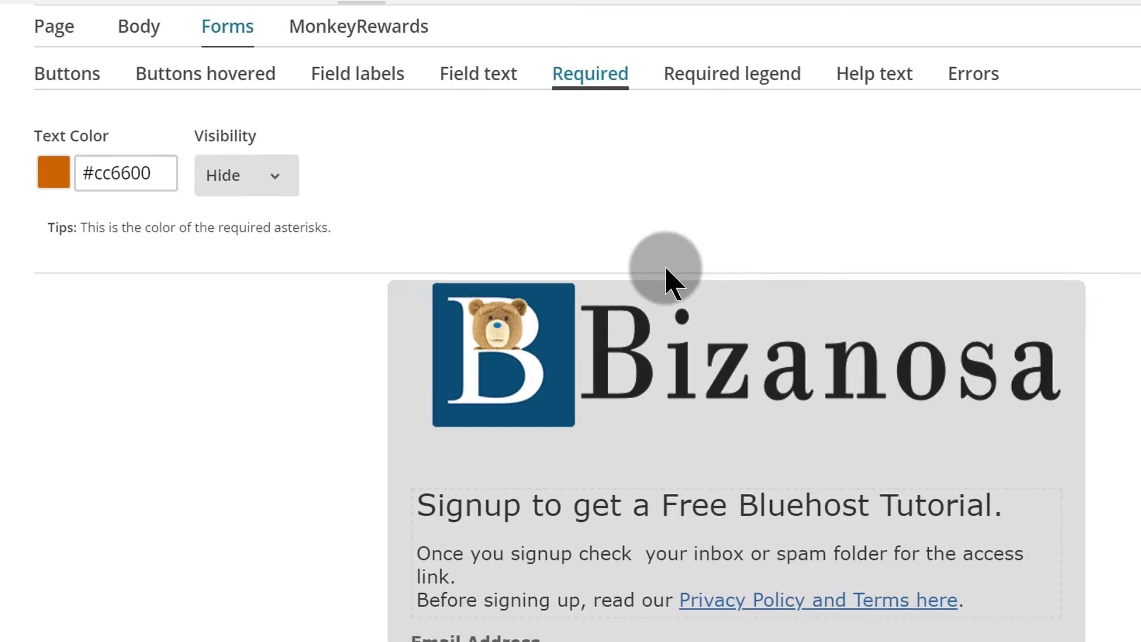
- Set the required legend's display to Show and check the legend above the Email Address field
{"action": "left_click", "coordinate": [716, 72]}
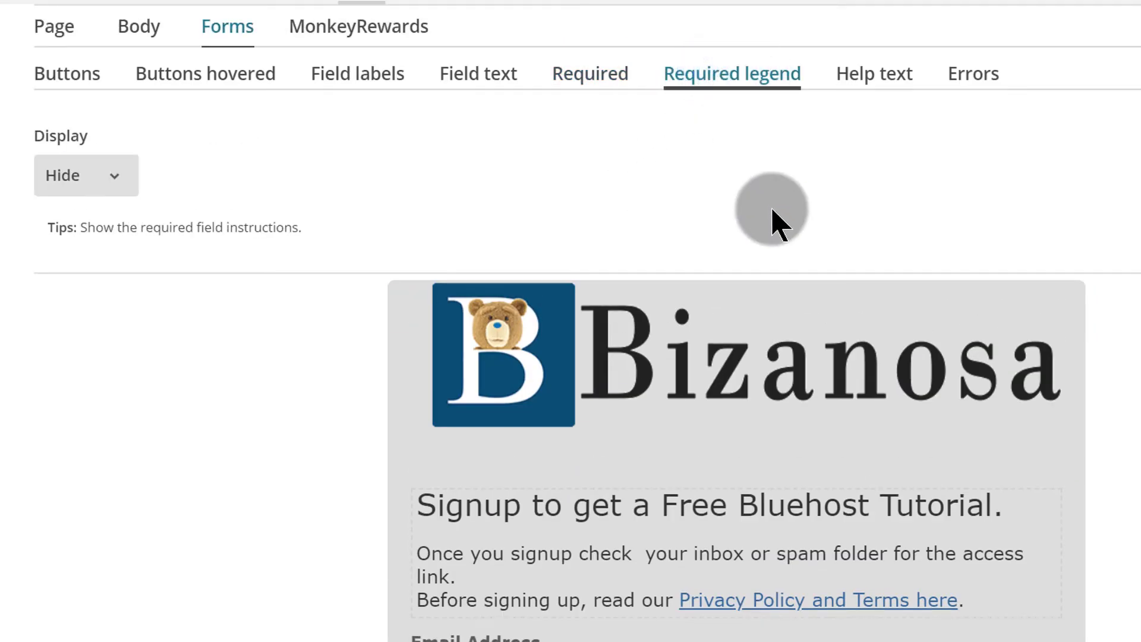
{"action": "scroll", "coordinate": [779, 232], "scroll_direction": "down", "scroll_amount": 5}
{"action": "scroll", "coordinate": [832, 315], "scroll_direction": "up", "scroll_amount": 4}
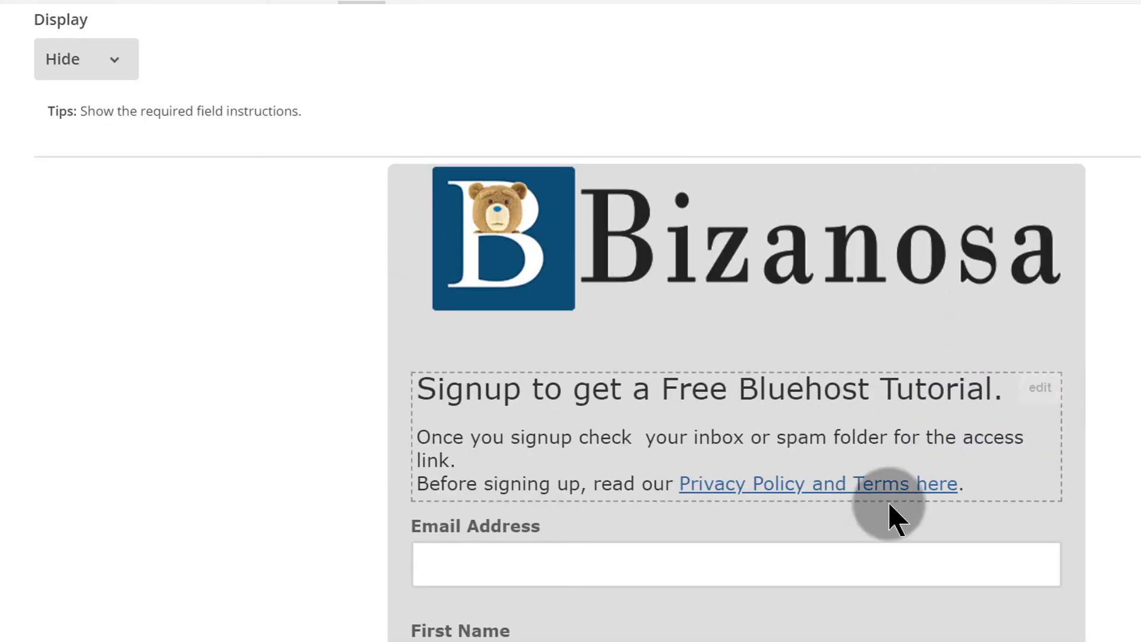
{"action": "left_click", "coordinate": [119, 64]}
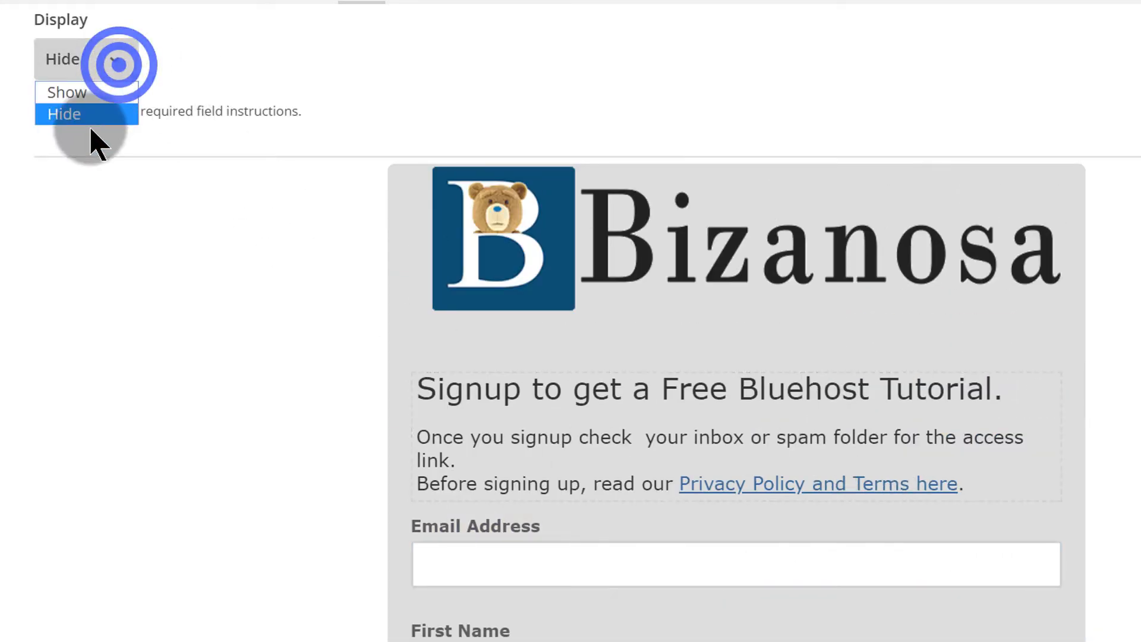
{"action": "left_click", "coordinate": [86, 94]}
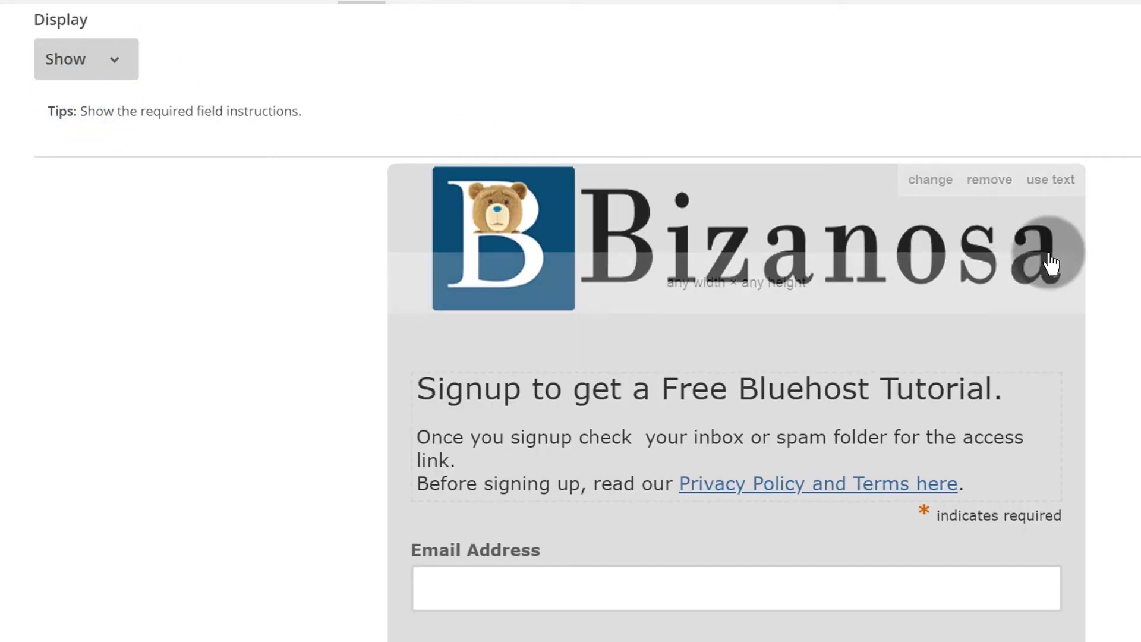
{"action": "scroll", "coordinate": [1046, 255], "scroll_direction": "down", "scroll_amount": 4}
{"action": "scroll", "coordinate": [596, 75], "scroll_direction": "up", "scroll_amount": 8}
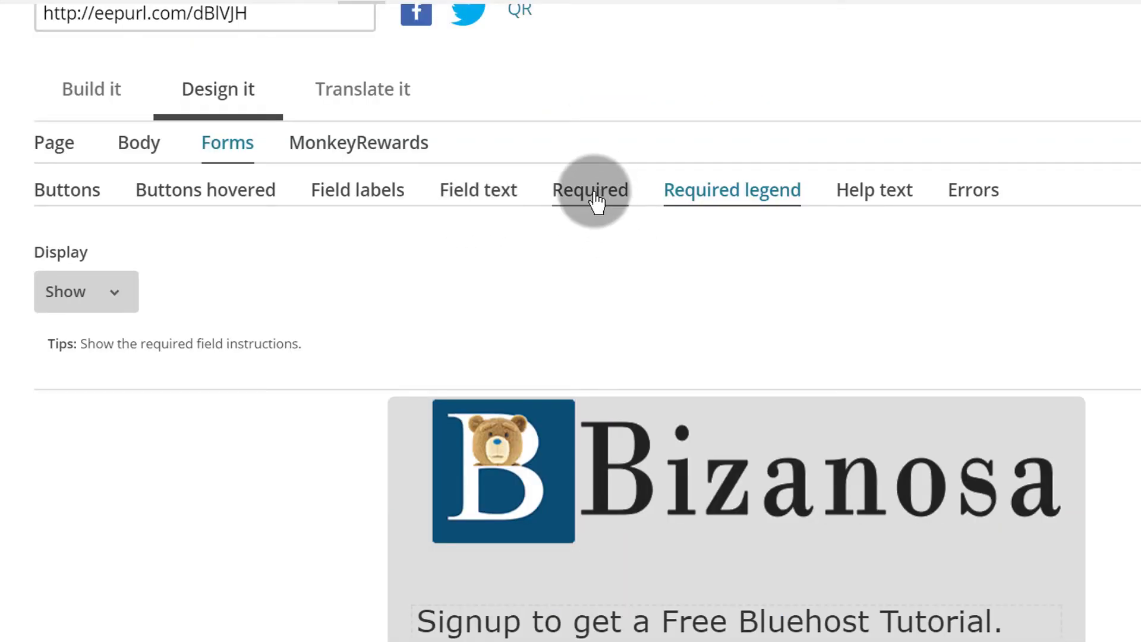
- Set the text color of the required asterisks to #ff0000 and check the asterisk in the form preview
{"action": "left_click", "coordinate": [595, 192]}
{"action": "scroll", "coordinate": [369, 275], "scroll_direction": "down", "scroll_amount": 4}
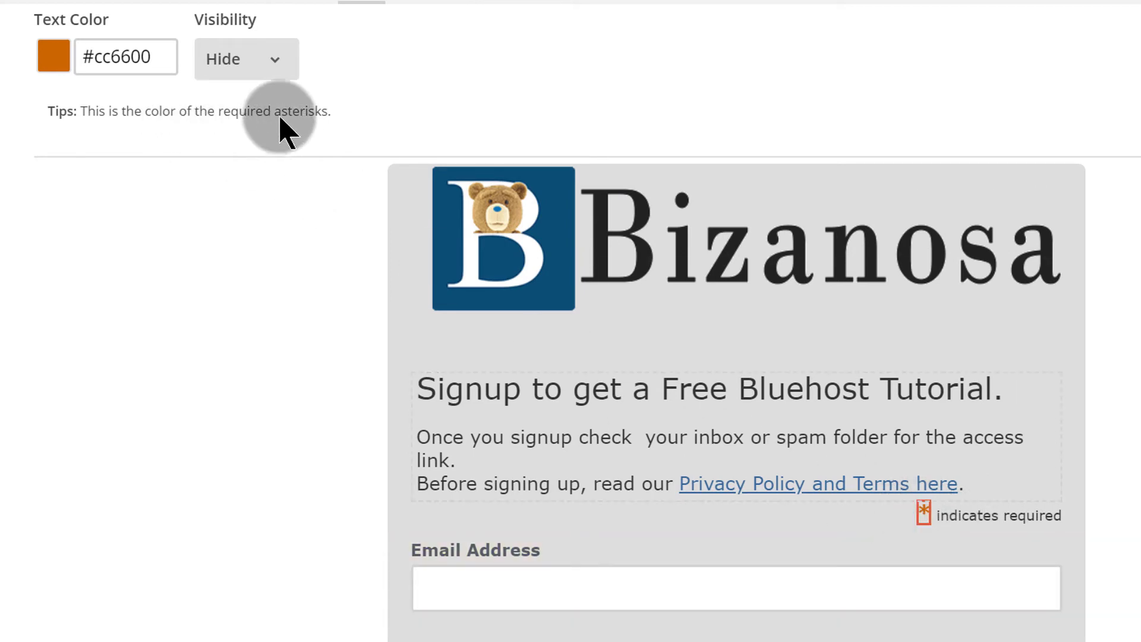
{"action": "left_click_drag", "start_coordinate": [273, 111], "coordinate": [317, 130]}
{"action": "left_click", "coordinate": [166, 171]}
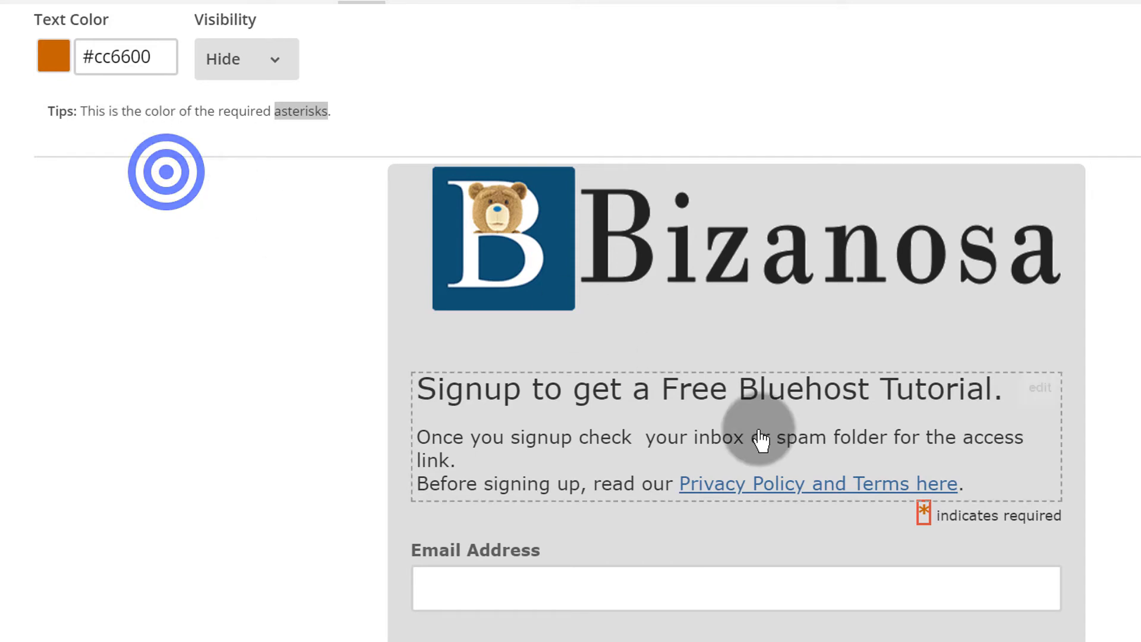
{"action": "left_click", "coordinate": [104, 60]}
{"action": "left_click", "coordinate": [93, 56]}
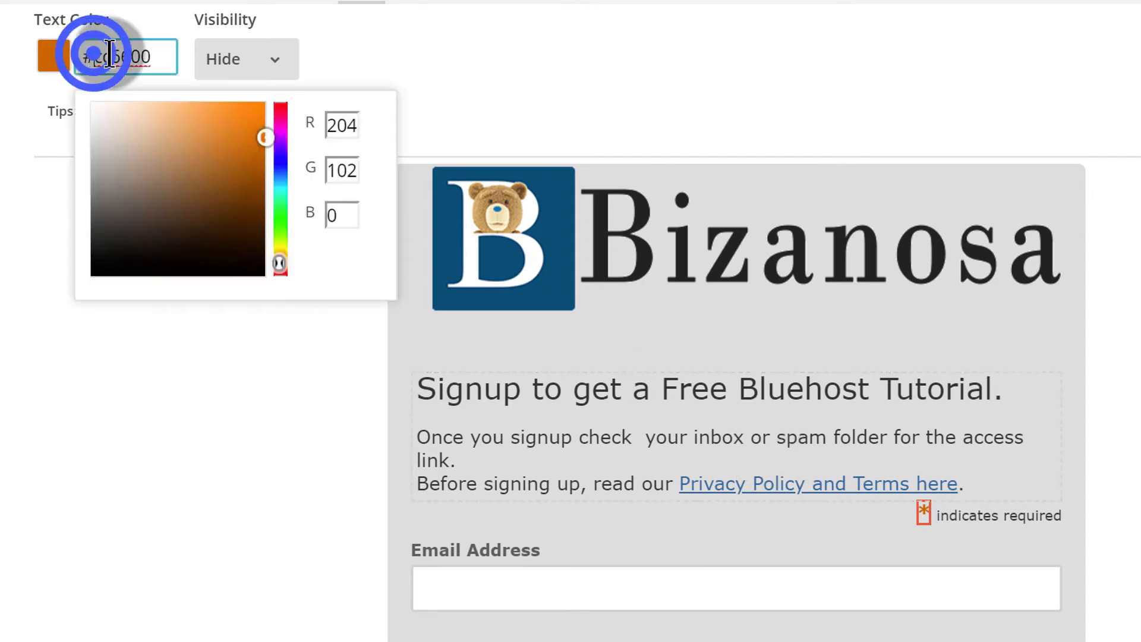
{"action": "double_click", "coordinate": [92, 56]}
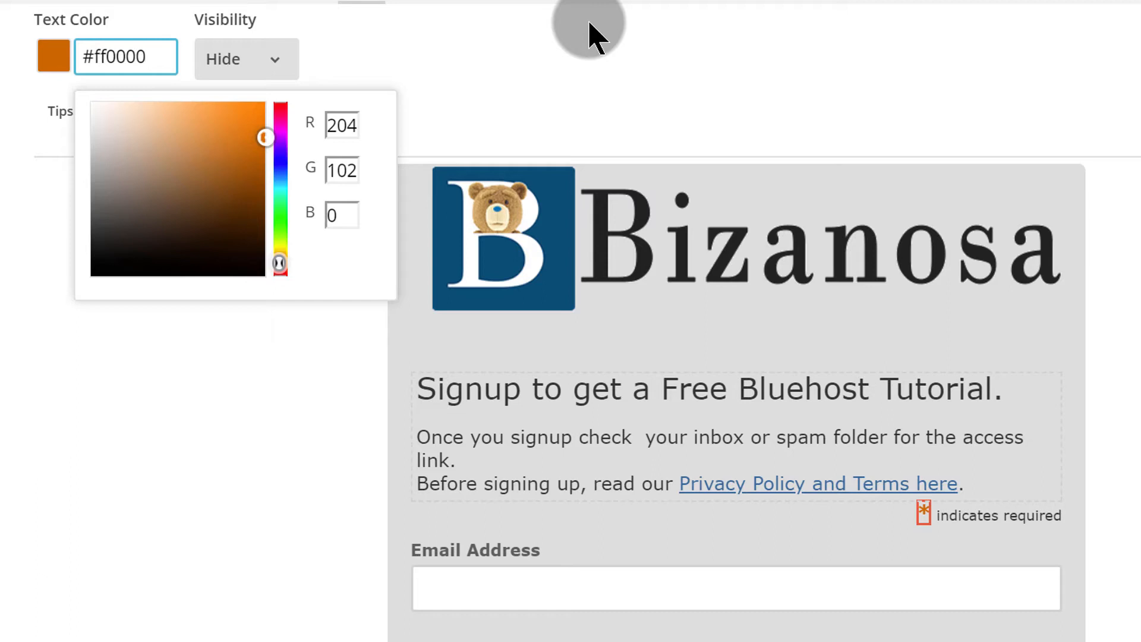
{"action": "left_click", "coordinate": [523, 31]}
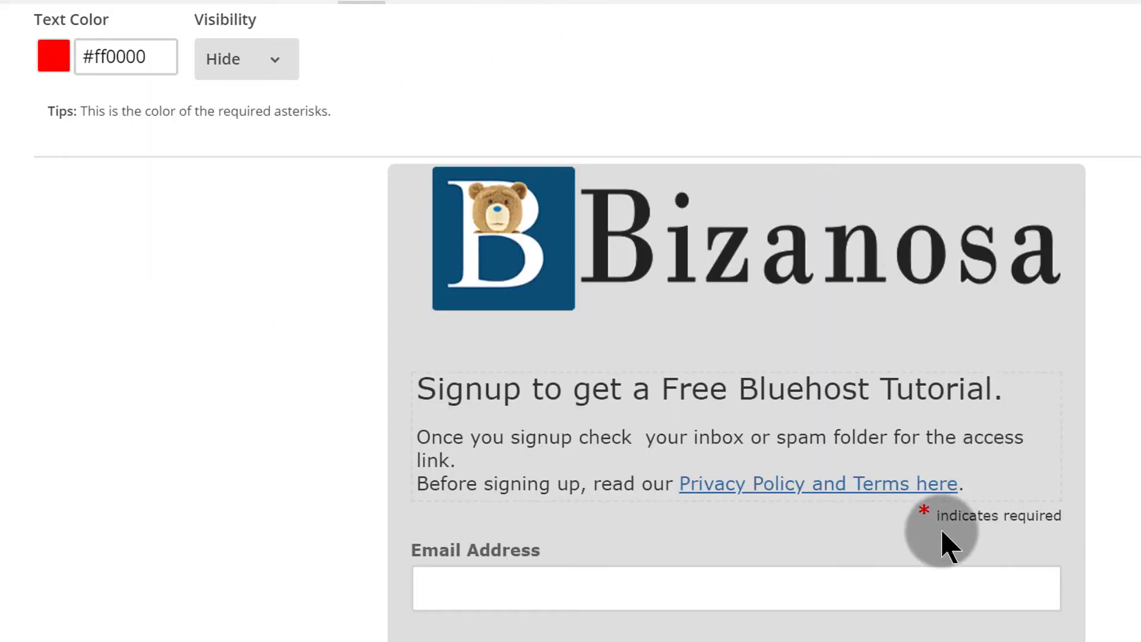
{"action": "left_click", "coordinate": [511, 38]}
{"action": "scroll", "coordinate": [637, 84], "scroll_direction": "down", "scroll_amount": 3}
{"action": "scroll", "coordinate": [639, 86], "scroll_direction": "up", "scroll_amount": 5}
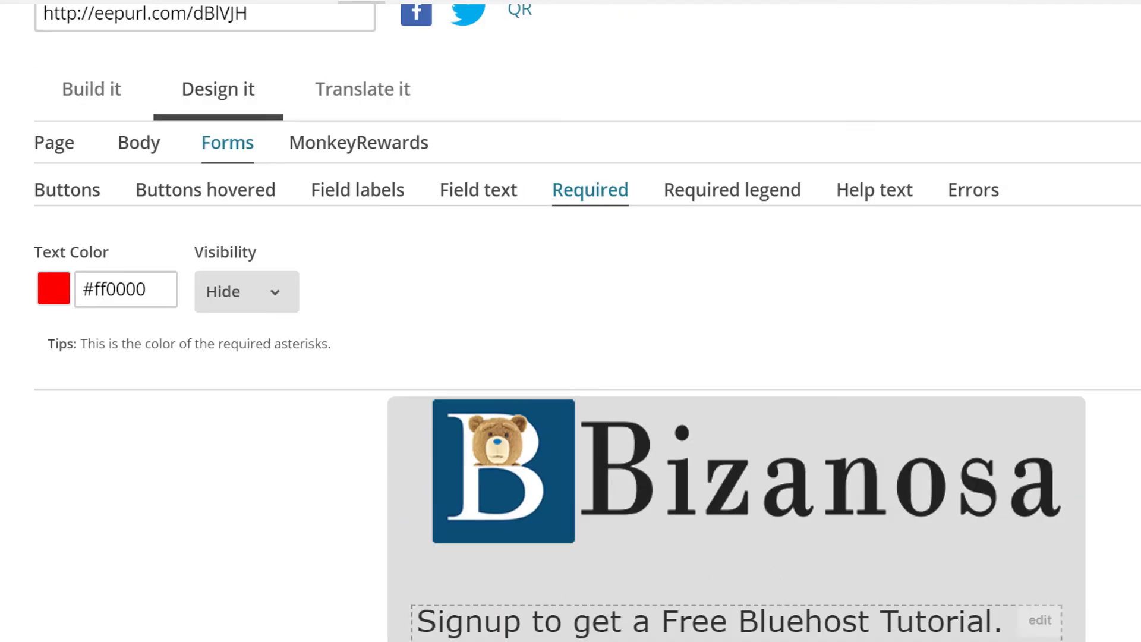
- Compare the Required style's text color with the asterisk above the Email Address field in the form preview
{"action": "scroll", "coordinate": [989, 421], "scroll_direction": "down", "scroll_amount": 5}
{"action": "scroll", "coordinate": [884, 356], "scroll_direction": "up", "scroll_amount": 5}
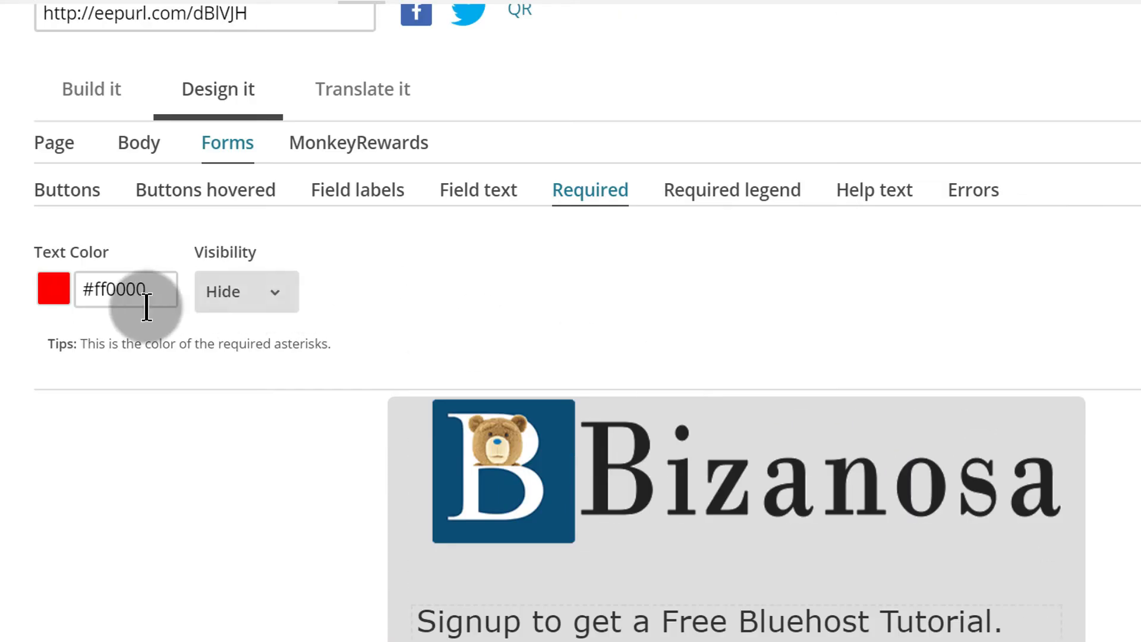
{"action": "left_click", "coordinate": [137, 282]}
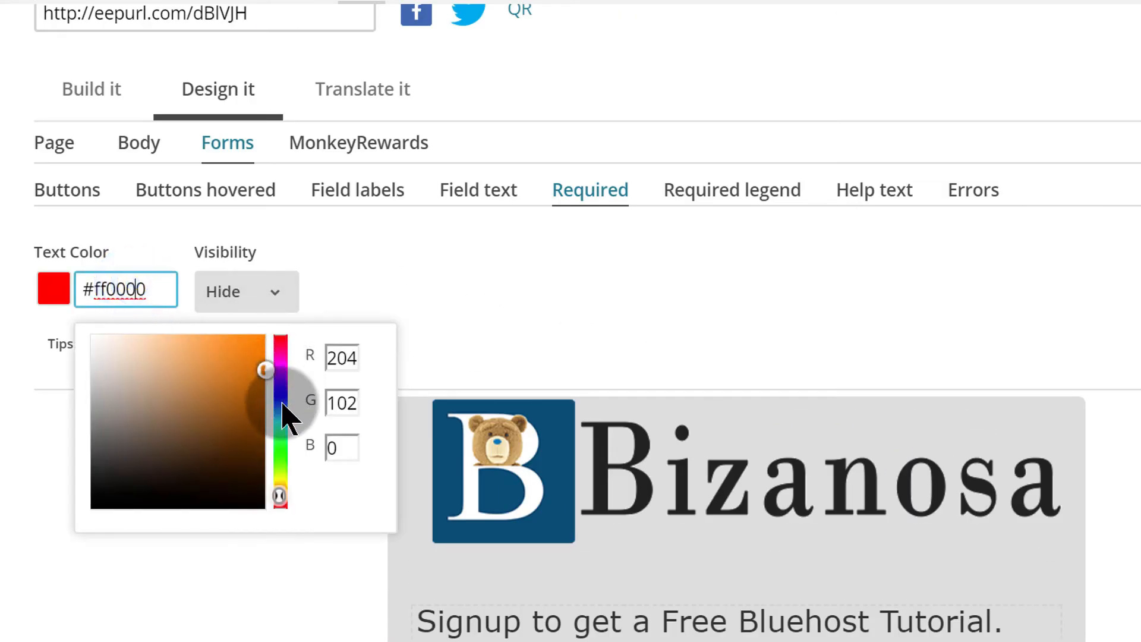
{"action": "left_click", "coordinate": [455, 279]}
{"action": "scroll", "coordinate": [838, 339], "scroll_direction": "down", "scroll_amount": 10}
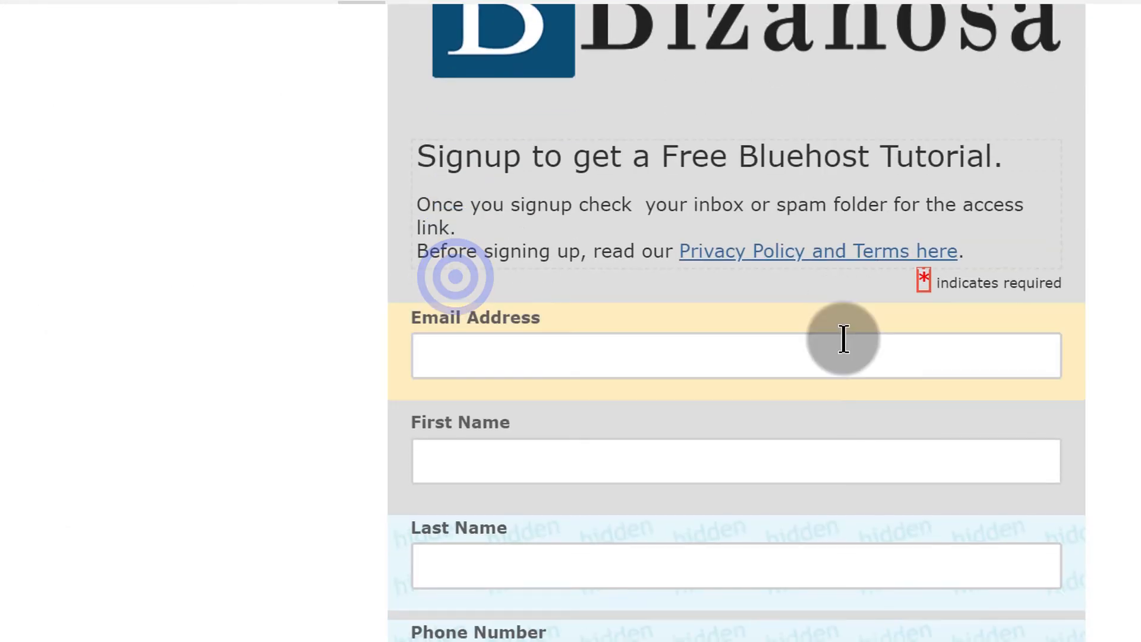
{"action": "scroll", "coordinate": [846, 336], "scroll_direction": "down", "scroll_amount": 5}
{"action": "scroll", "coordinate": [853, 345], "scroll_direction": "up", "scroll_amount": 13}
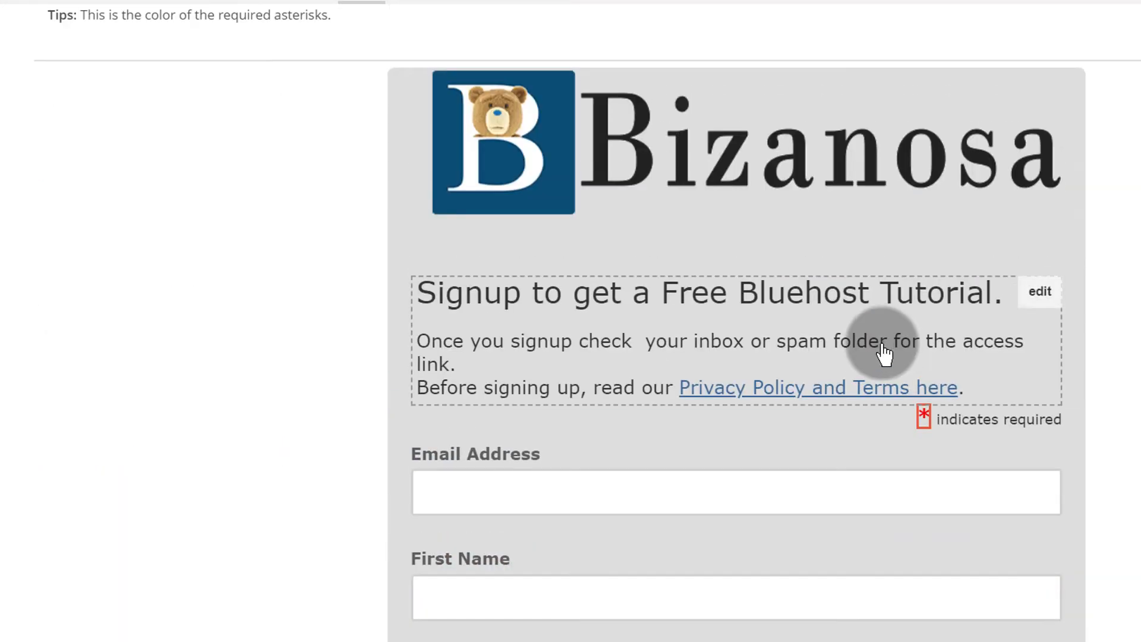
{"action": "scroll", "coordinate": [976, 270], "scroll_direction": "down", "scroll_amount": 7}
{"action": "scroll", "coordinate": [1052, 330], "scroll_direction": "up", "scroll_amount": 9}
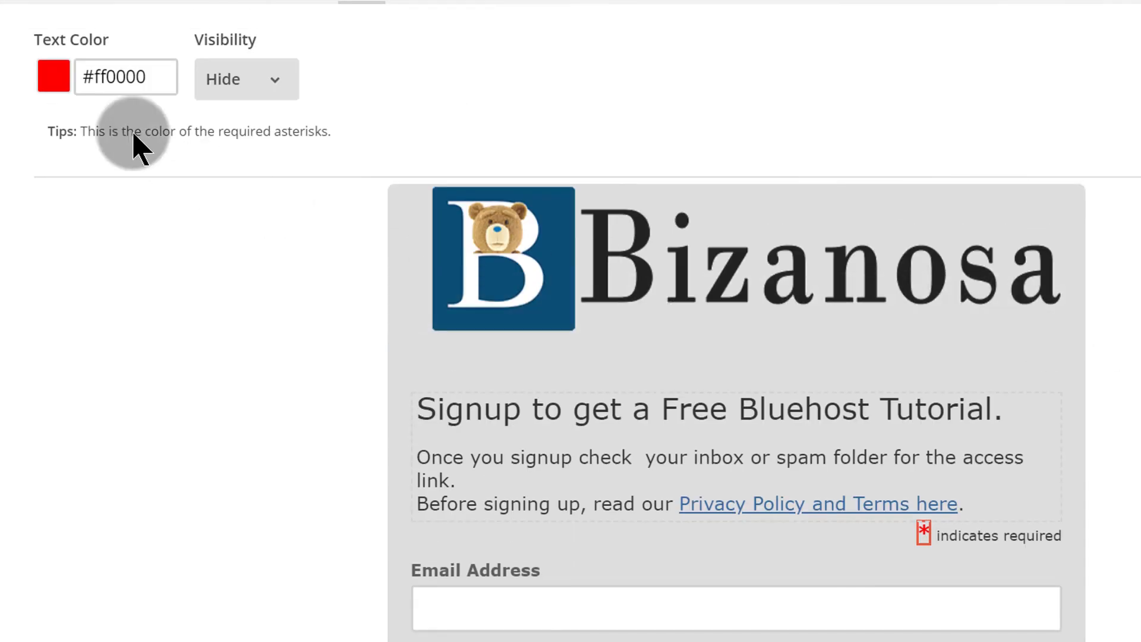
{"action": "scroll", "coordinate": [890, 166], "scroll_direction": "up", "scroll_amount": 7}
{"action": "scroll", "coordinate": [657, 412], "scroll_direction": "down", "scroll_amount": 2}
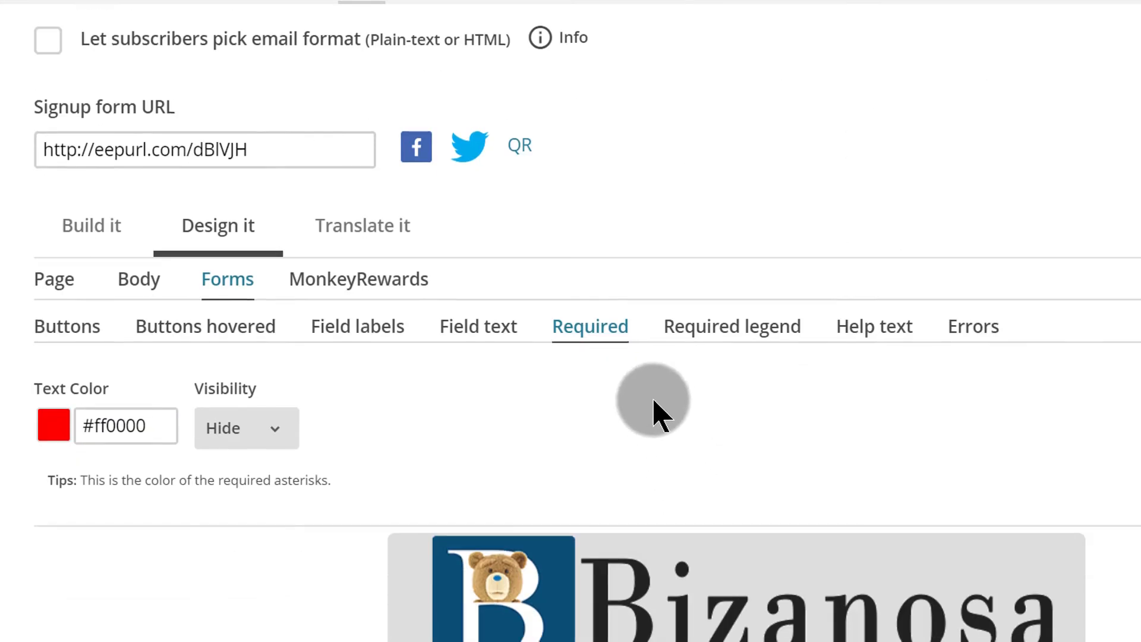
- Set the required legend's display to Hide
{"action": "left_click", "coordinate": [721, 325]}
{"action": "scroll", "coordinate": [455, 410], "scroll_direction": "down", "scroll_amount": 3}
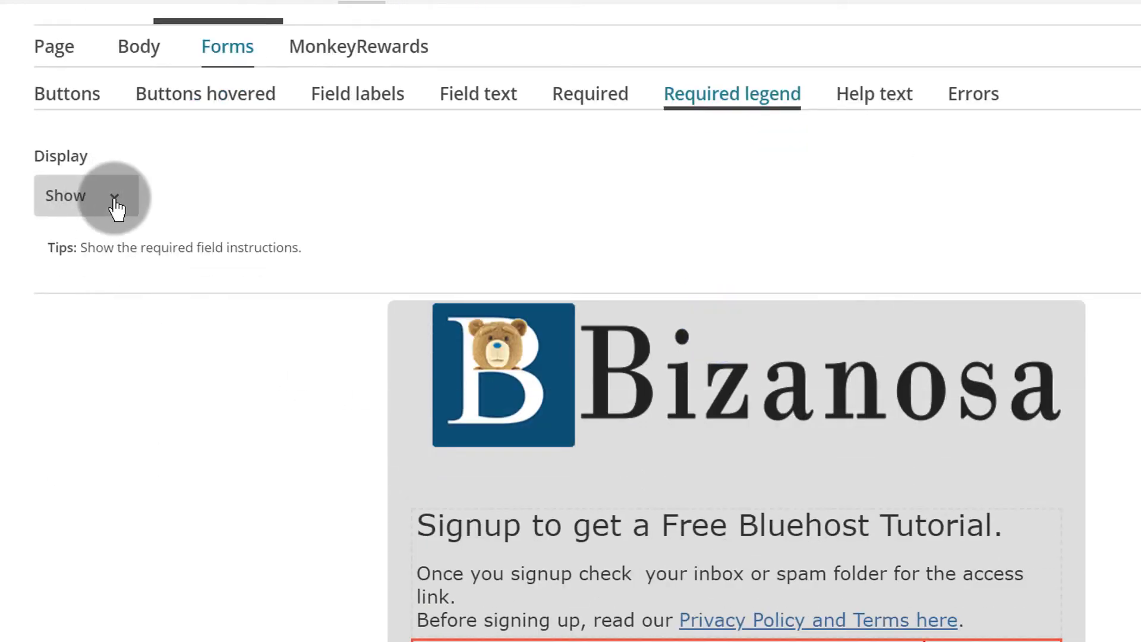
{"action": "left_click", "coordinate": [112, 197]}
{"action": "left_click", "coordinate": [92, 248]}
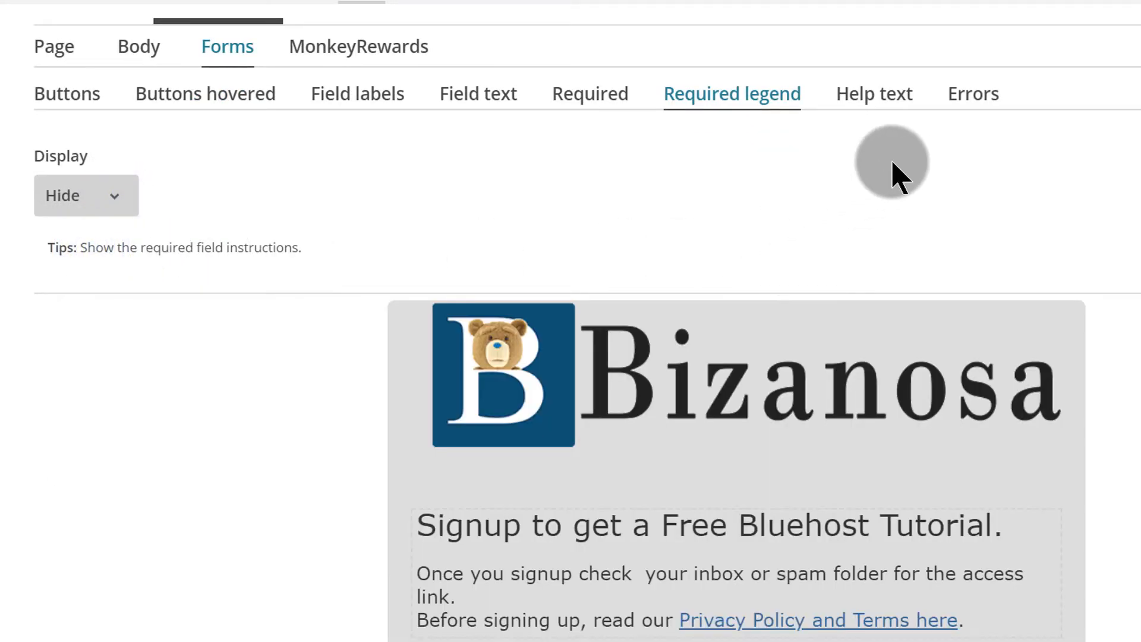
- Open the Help text style settings and check the form preview's fields for help text
{"action": "left_click", "coordinate": [867, 96]}
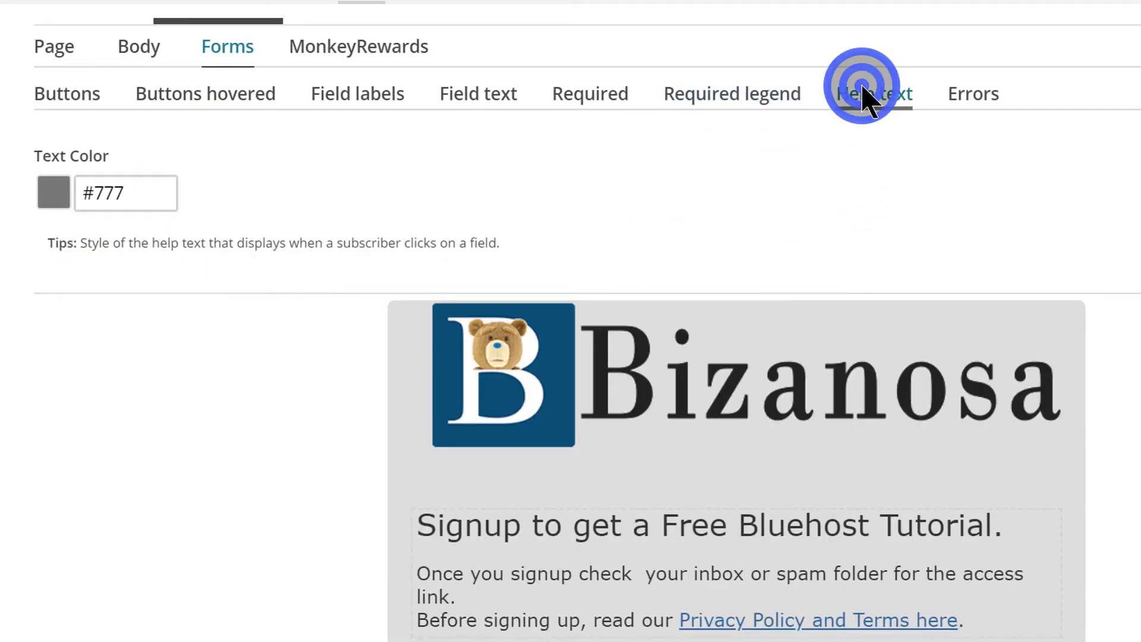
{"action": "scroll", "coordinate": [476, 189], "scroll_direction": "down", "scroll_amount": 2}
{"action": "scroll", "coordinate": [472, 190], "scroll_direction": "down", "scroll_amount": 8}
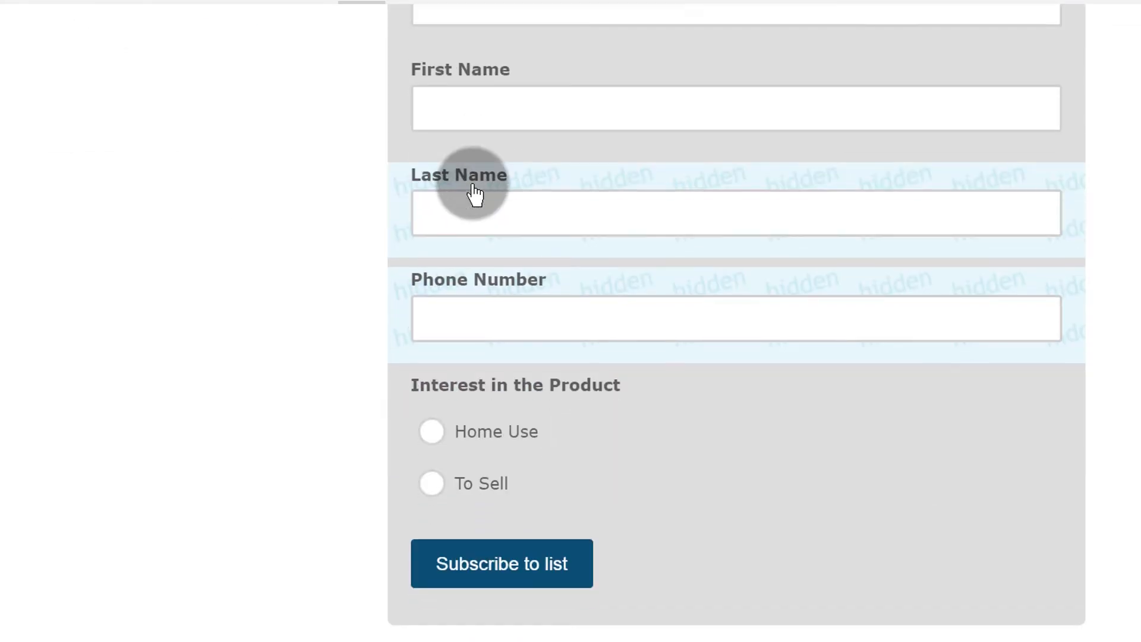
{"action": "scroll", "coordinate": [611, 408], "scroll_direction": "up", "scroll_amount": 6}
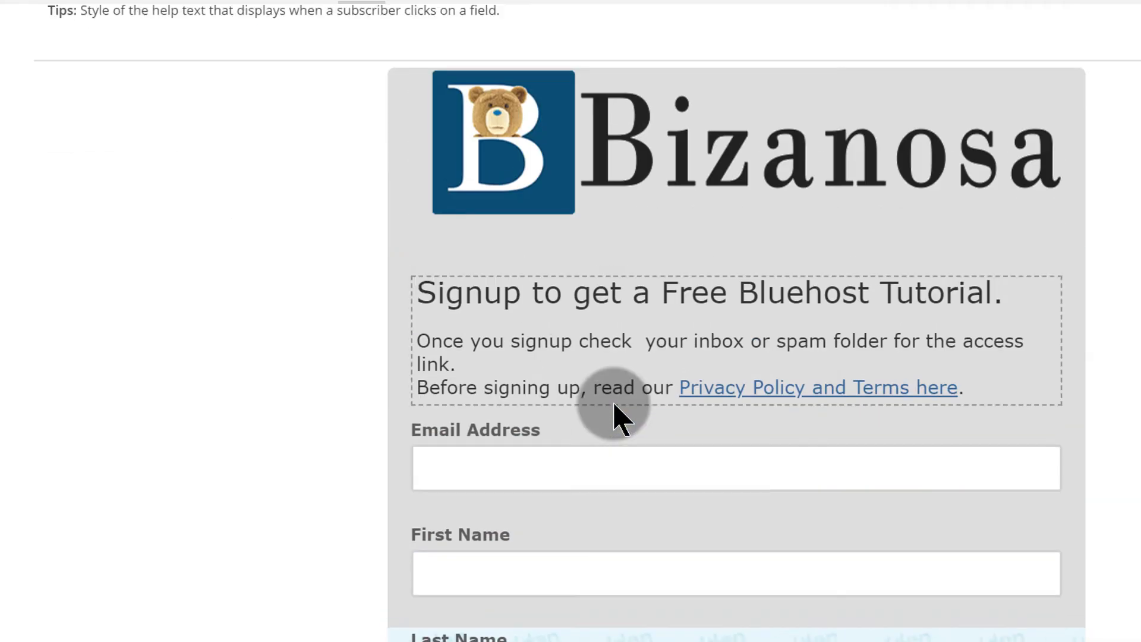
{"action": "scroll", "coordinate": [561, 365], "scroll_direction": "up", "scroll_amount": 6}
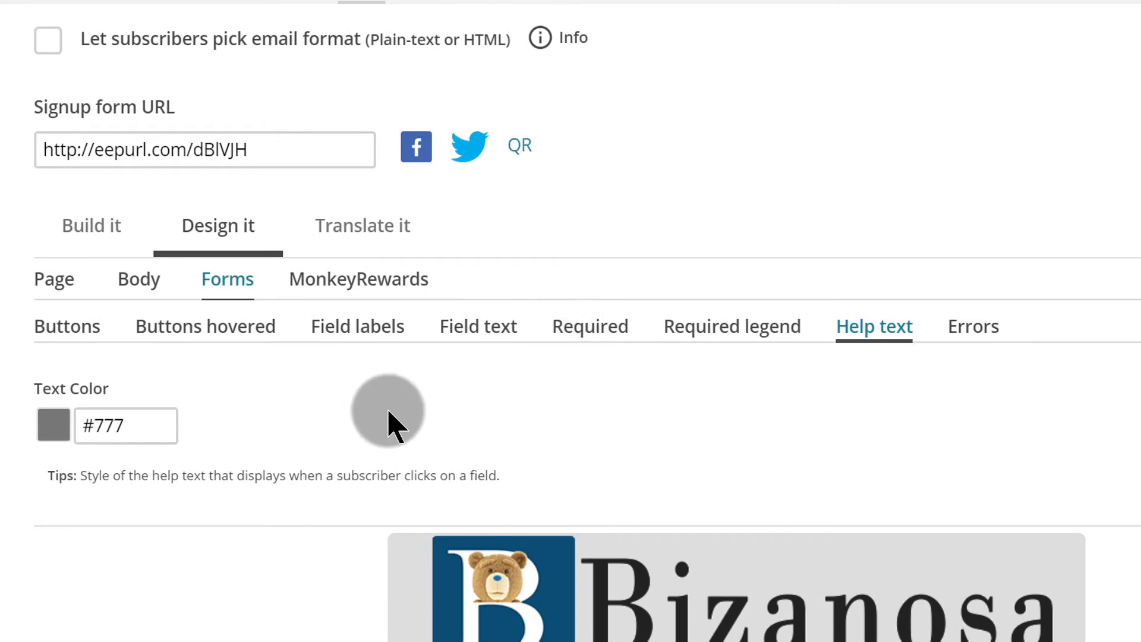
{"action": "scroll", "coordinate": [452, 423], "scroll_direction": "down", "scroll_amount": 3}
{"action": "scroll", "coordinate": [430, 434], "scroll_direction": "down", "scroll_amount": 1}
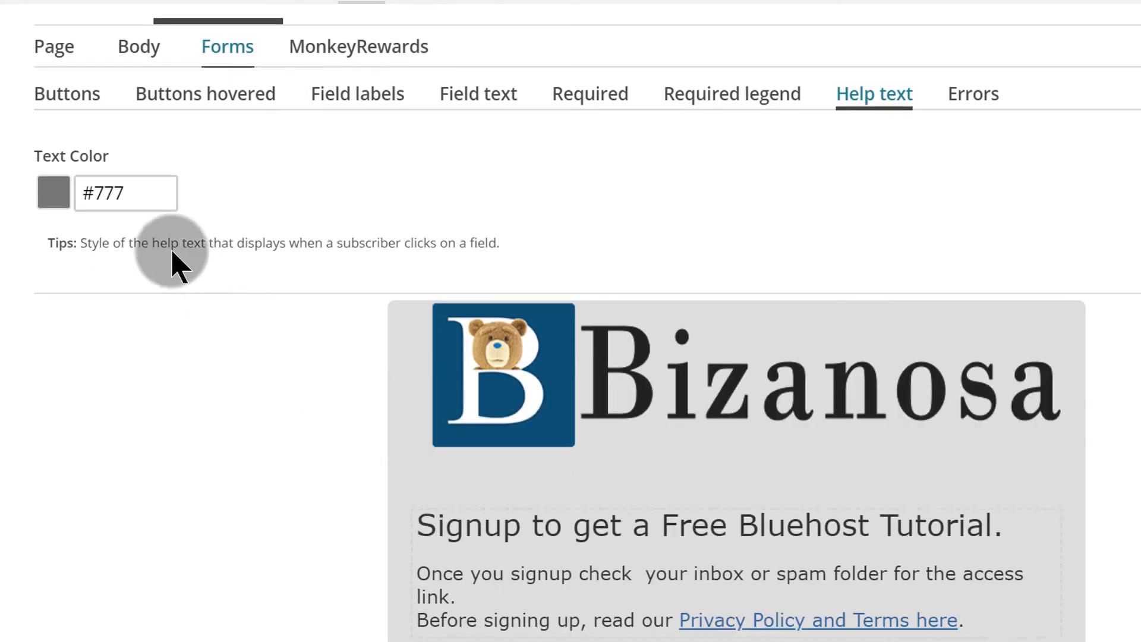
- Set the help text color to #999
{"action": "double_click", "coordinate": [95, 192]}
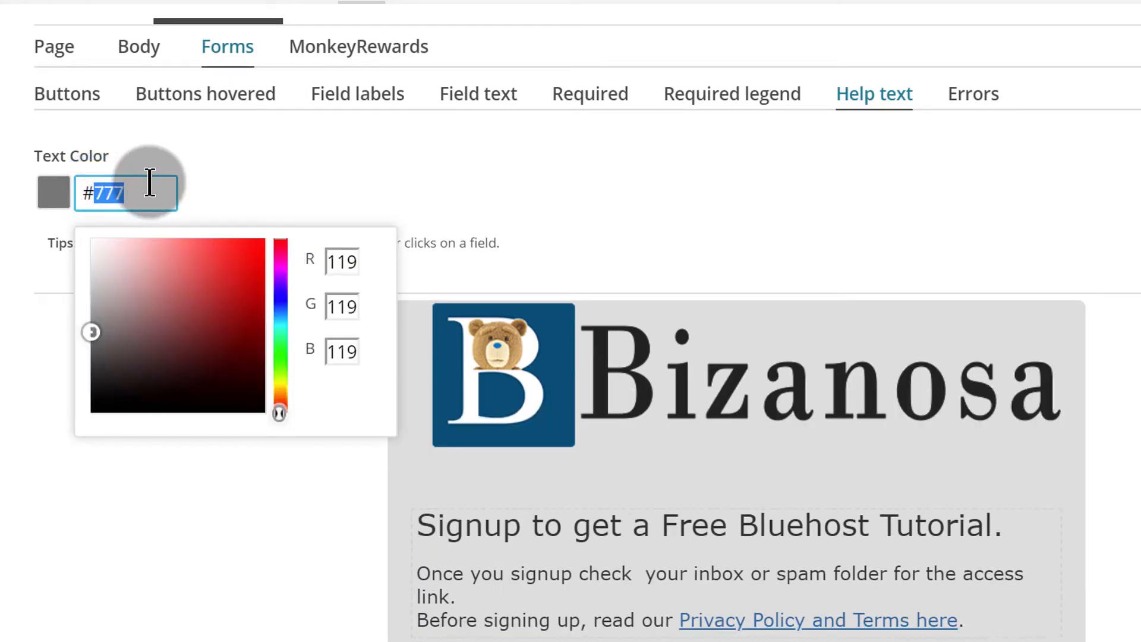
{"action": "double_click", "coordinate": [128, 186]}
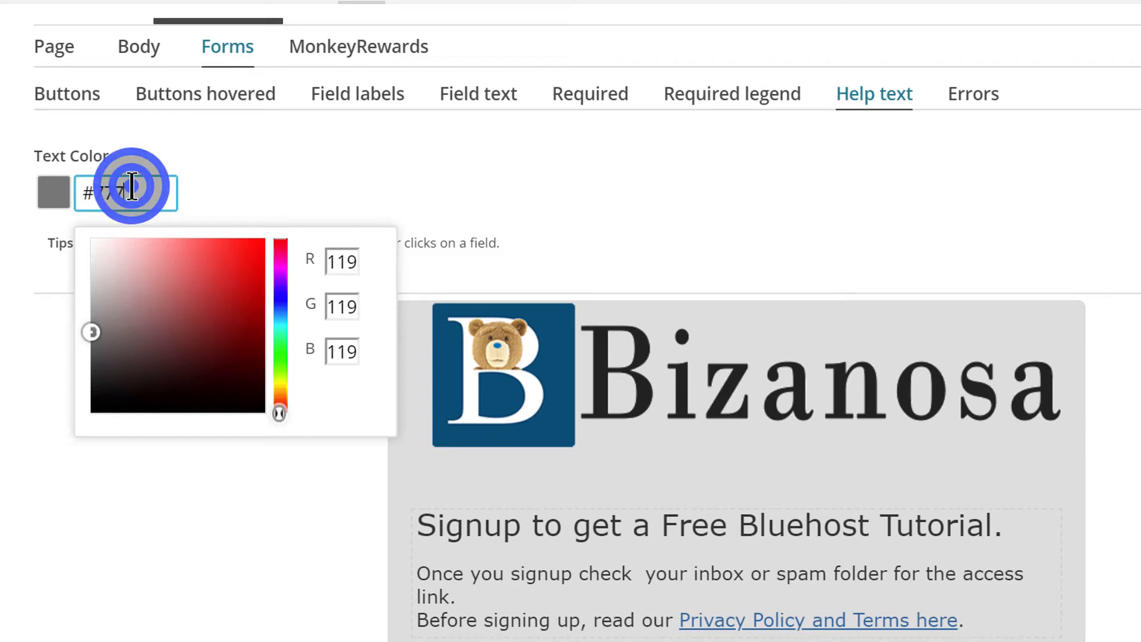
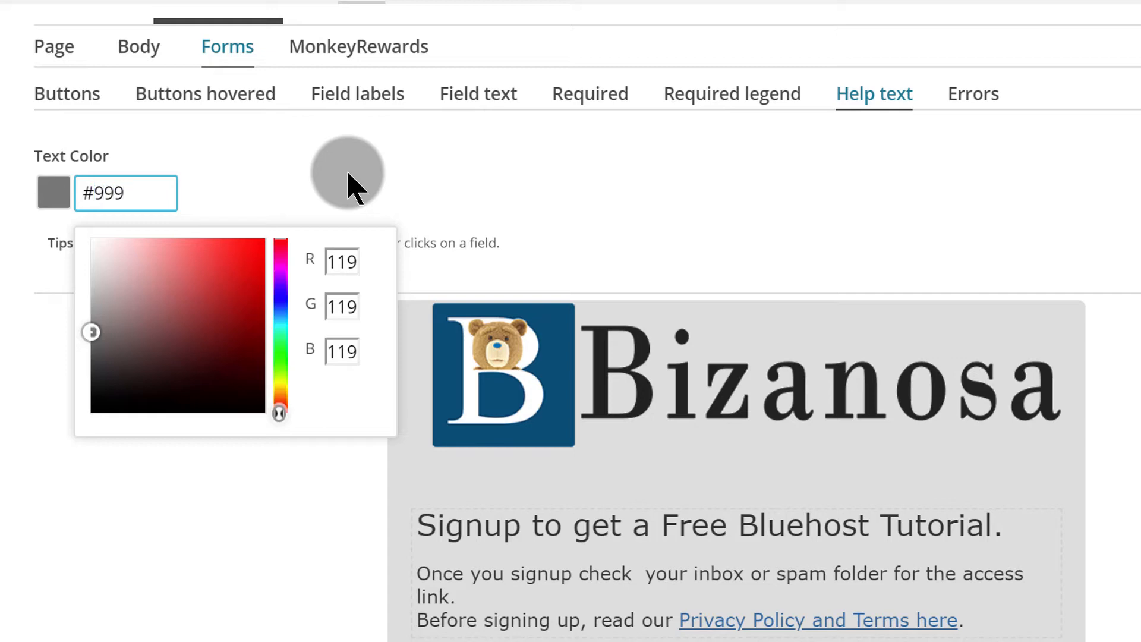
{"action": "left_click", "coordinate": [349, 176]}
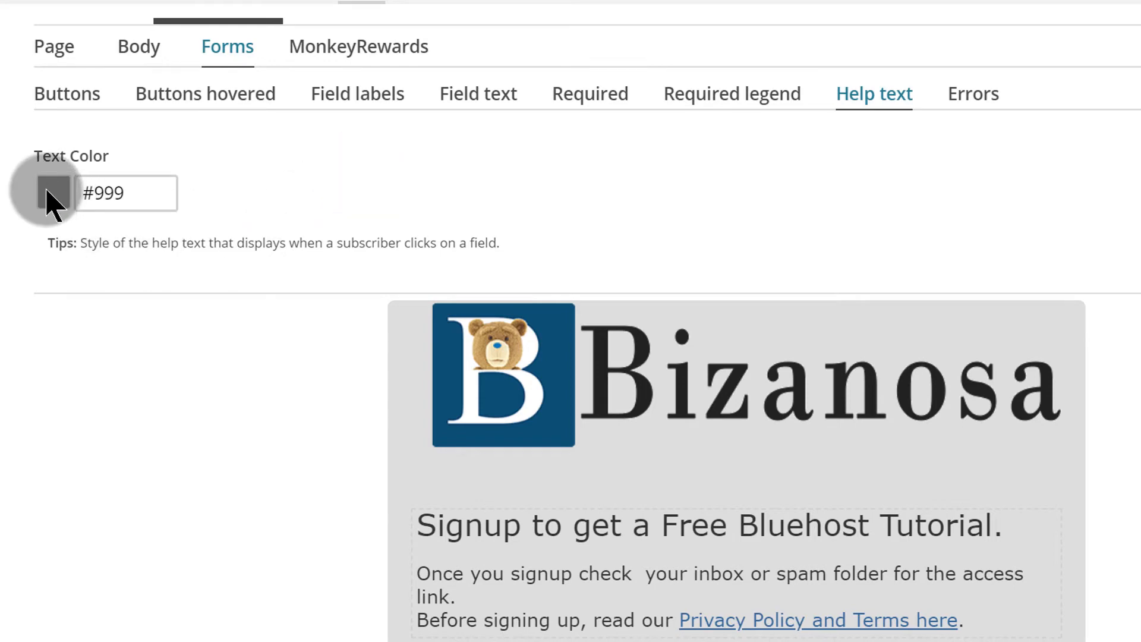
- Set the help text color to #aaa
{"action": "left_click", "coordinate": [94, 193]}
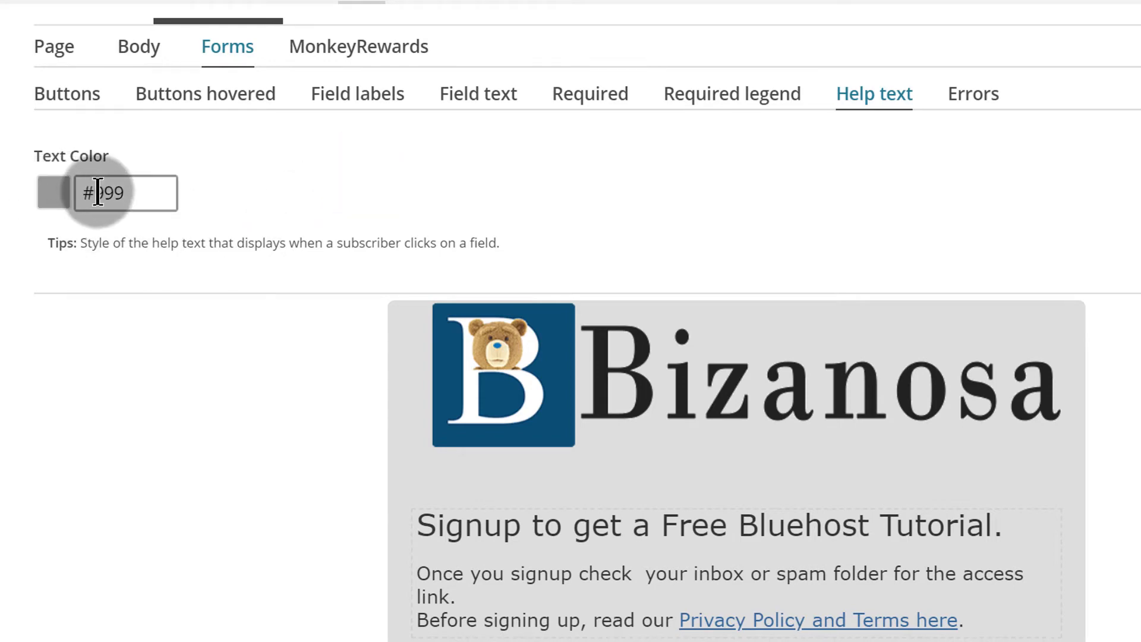
{"action": "left_click_drag", "start_coordinate": [98, 193], "coordinate": [130, 193]}
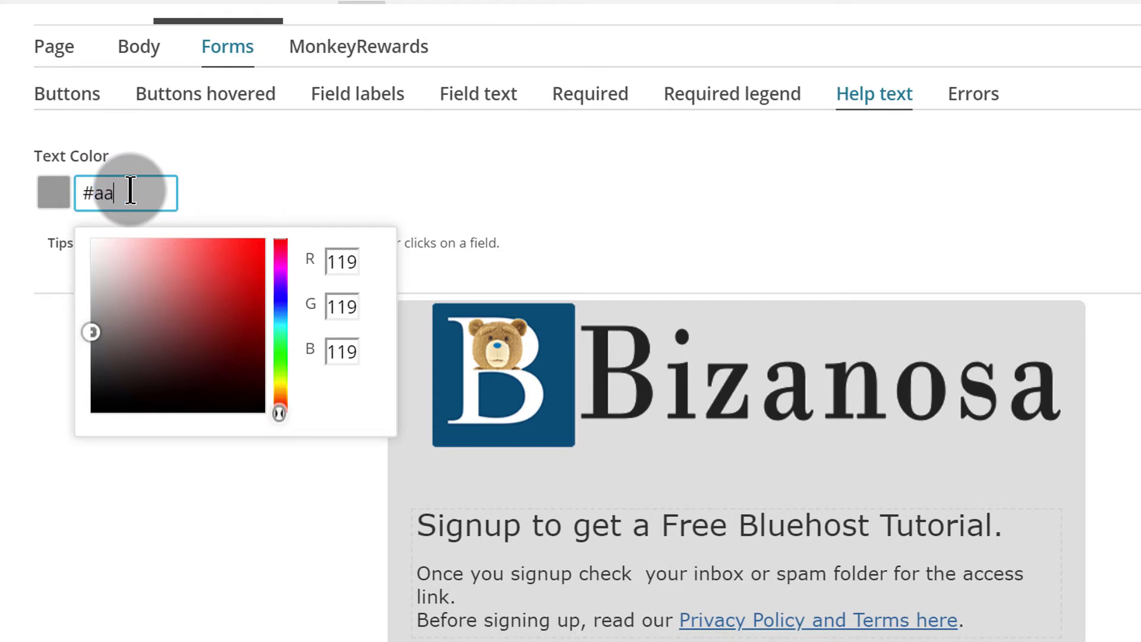
{"action": "left_click", "coordinate": [221, 171]}
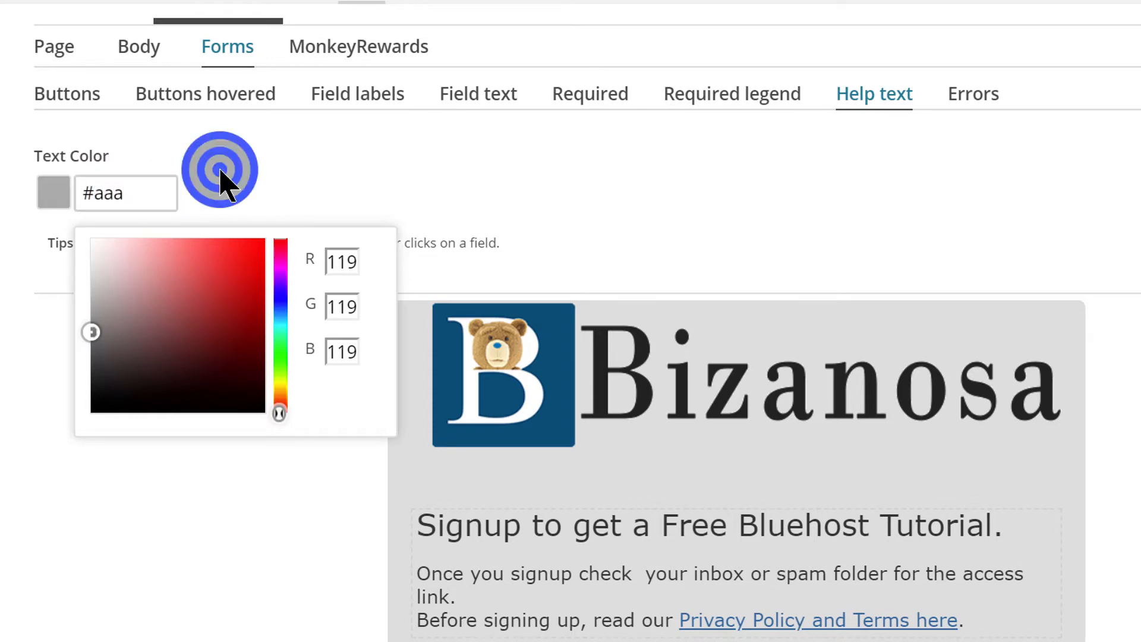
- Set the help text color to #ccc
{"action": "left_click_drag", "start_coordinate": [93, 191], "coordinate": [129, 189]}
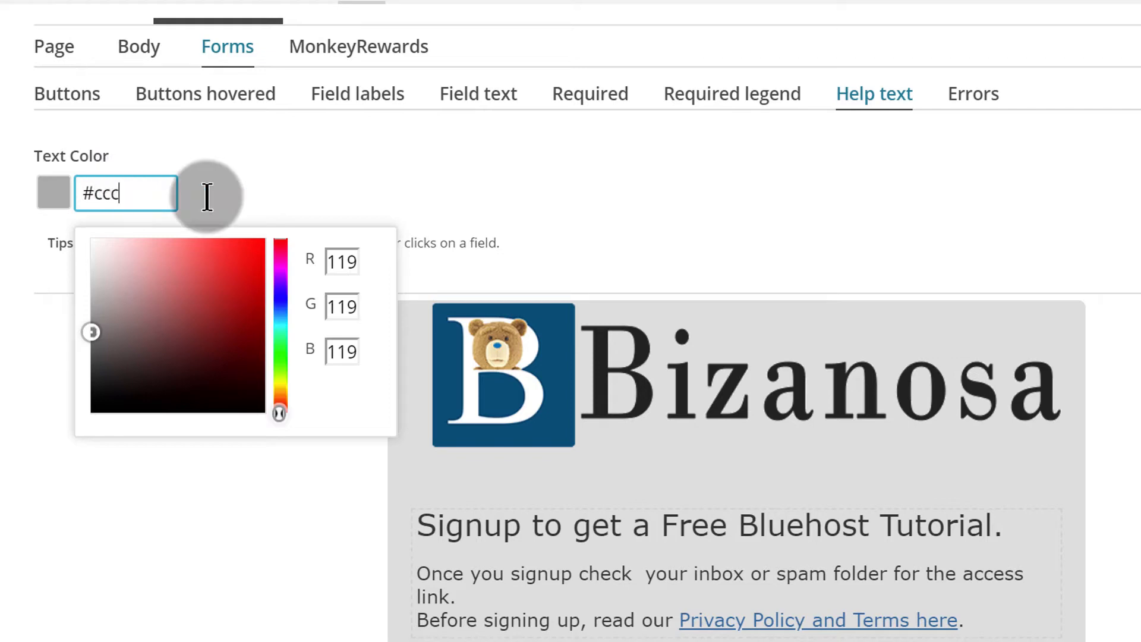
{"action": "left_click", "coordinate": [252, 191]}
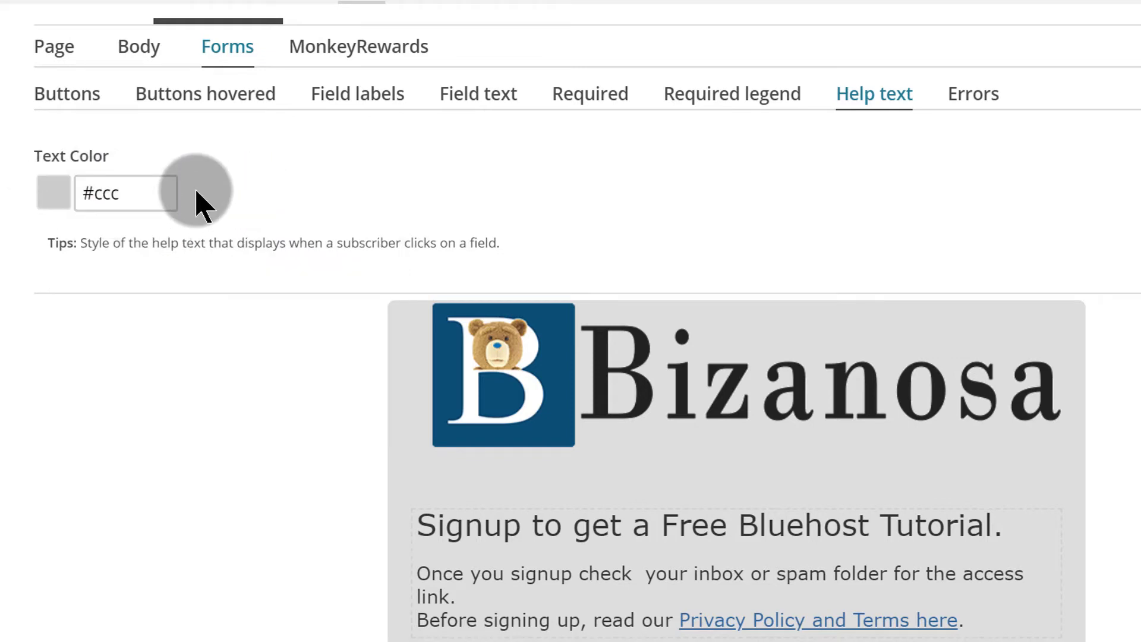
{"action": "left_click", "coordinate": [104, 192]}
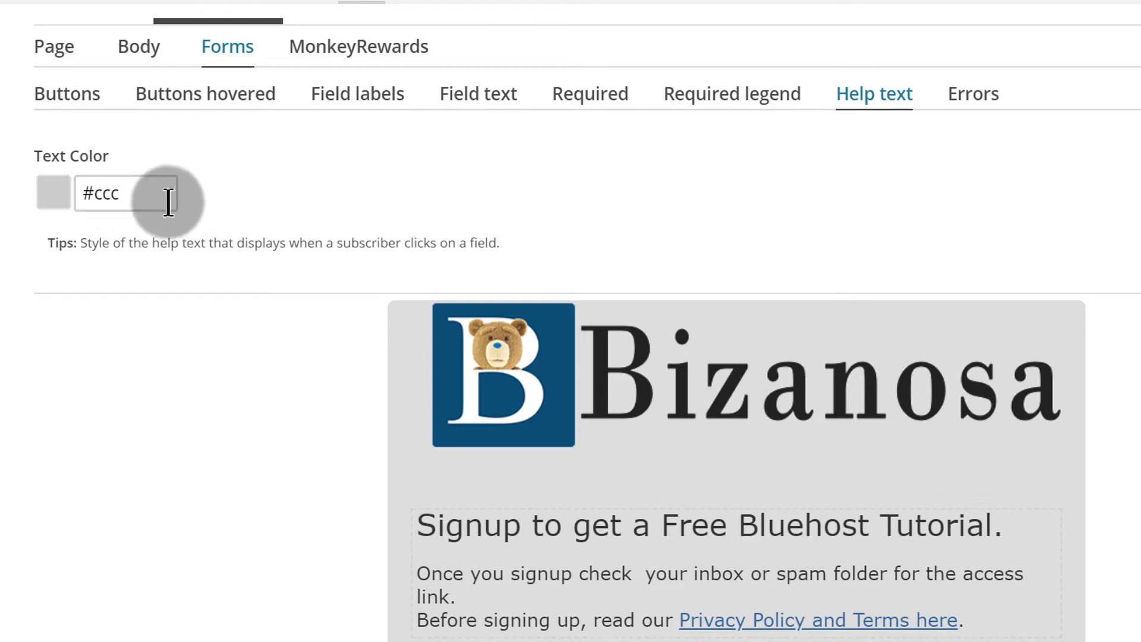
{"action": "left_click_drag", "start_coordinate": [137, 190], "coordinate": [86, 195]}
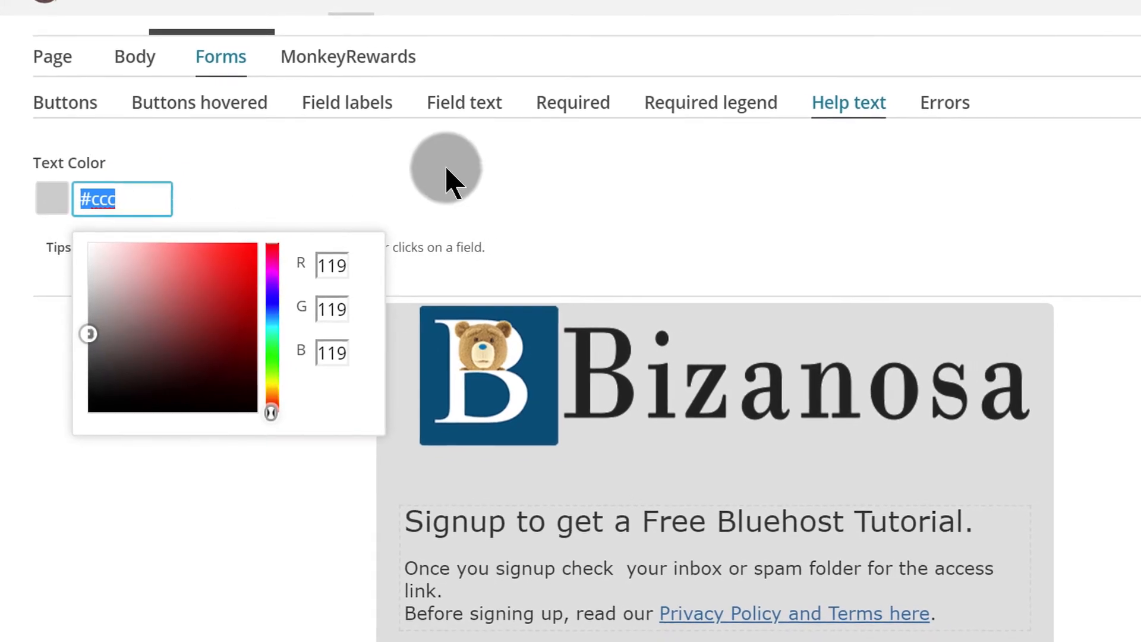
{"action": "left_click", "coordinate": [475, 164]}
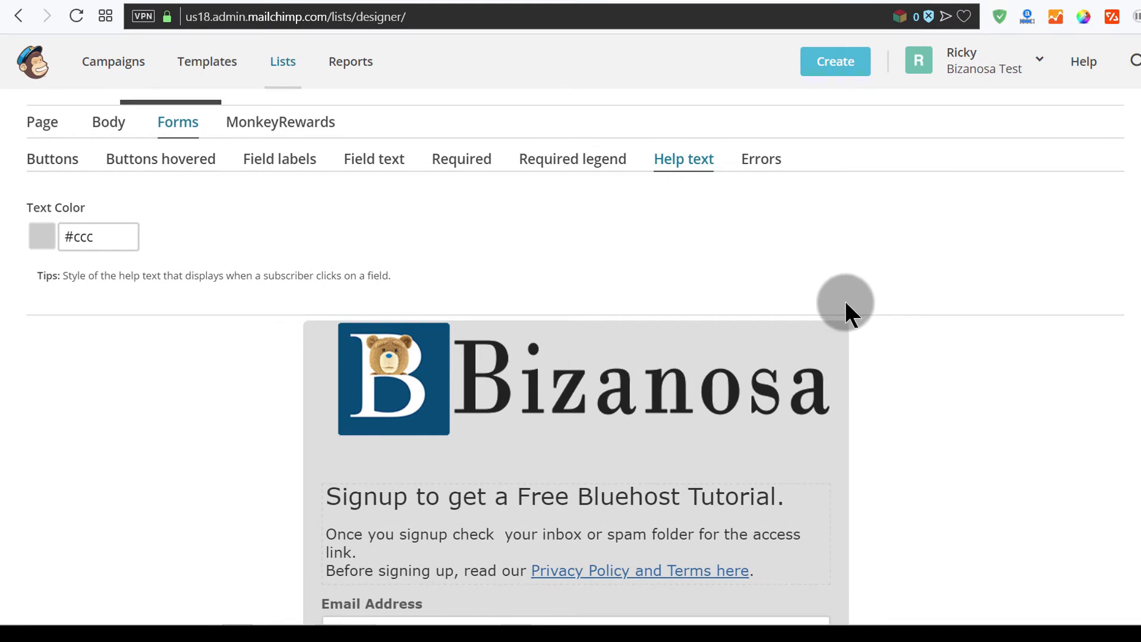
- Sample the logo's blue with the browser's color picker extension, close it and look over the form preview
{"action": "left_click", "coordinate": [1089, 18]}
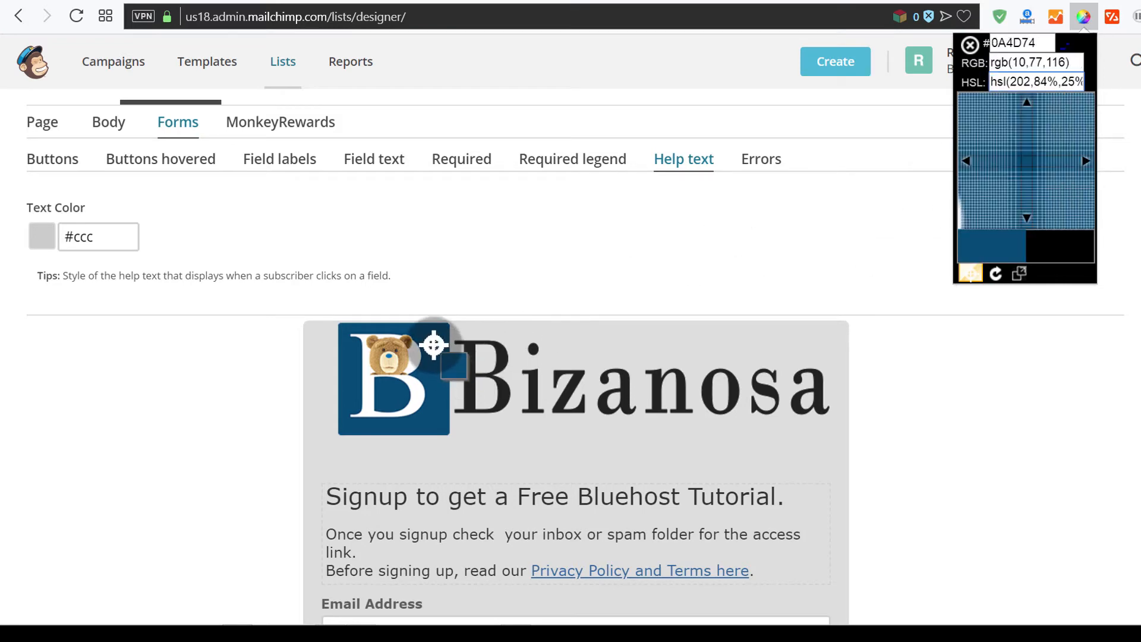
{"action": "left_click", "coordinate": [973, 51]}
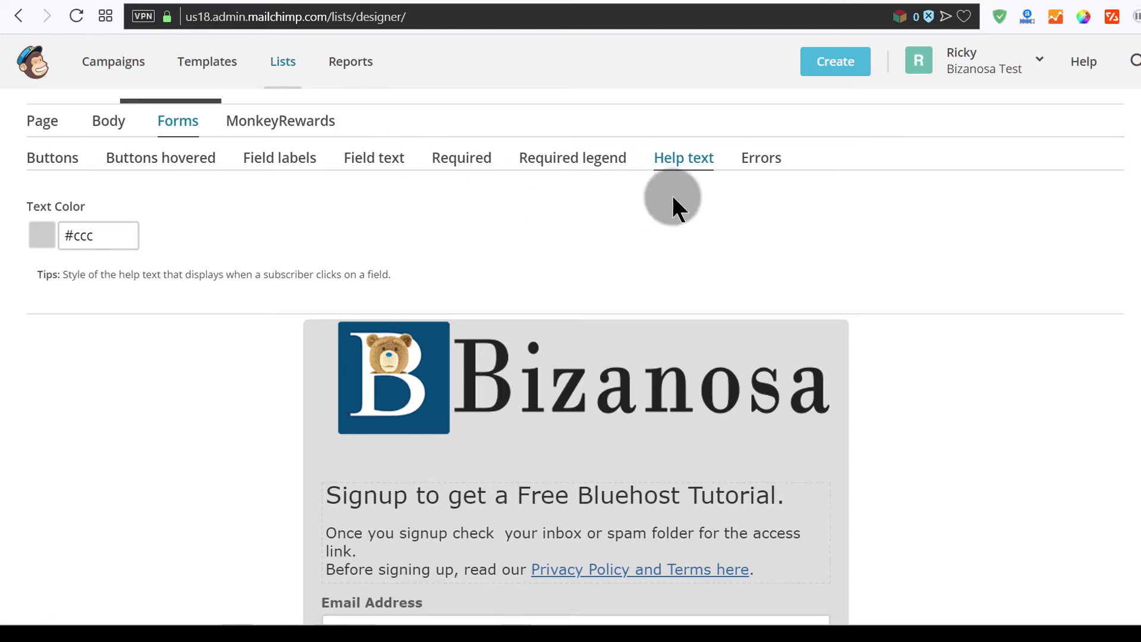
{"action": "scroll", "coordinate": [654, 196], "scroll_direction": "down", "scroll_amount": 3}
{"action": "scroll", "coordinate": [29, 65], "scroll_direction": "up", "scroll_amount": 5}
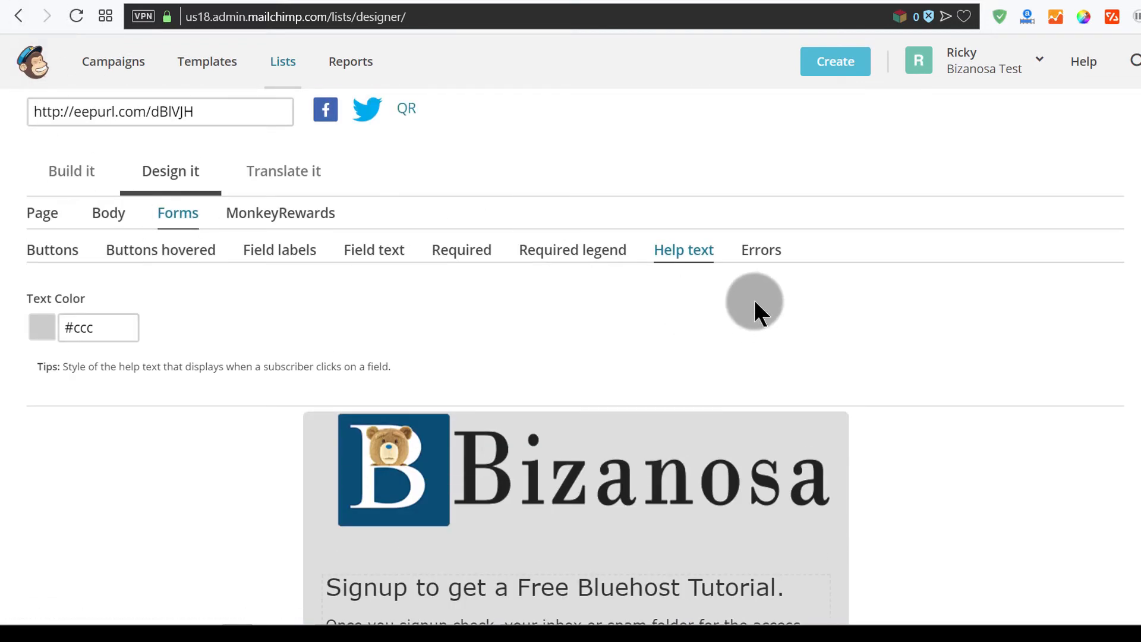
{"action": "scroll", "coordinate": [919, 257], "scroll_direction": "down", "scroll_amount": 3}
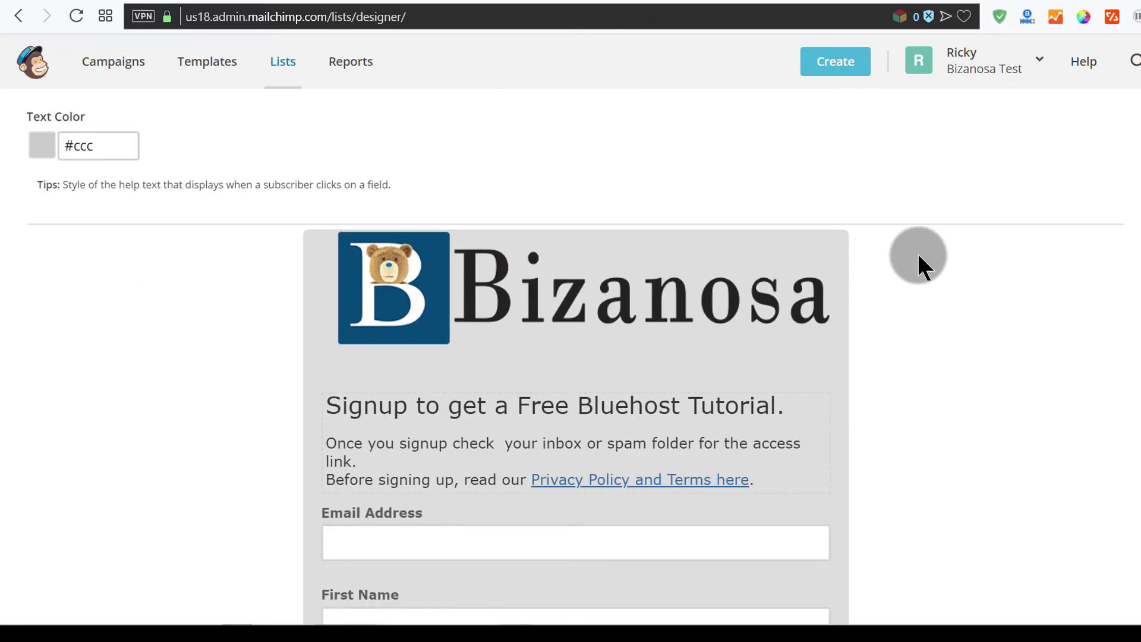
{"action": "scroll", "coordinate": [918, 251], "scroll_direction": "down", "scroll_amount": 10}
{"action": "scroll", "coordinate": [917, 251], "scroll_direction": "up", "scroll_amount": 6}
{"action": "scroll", "coordinate": [916, 250], "scroll_direction": "up", "scroll_amount": 12}
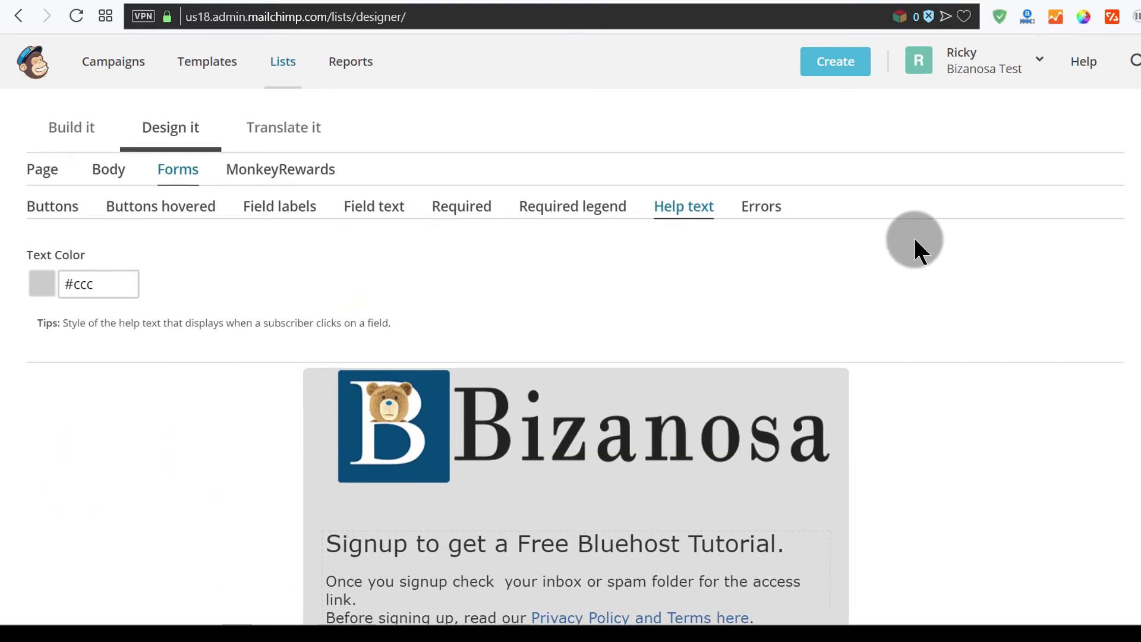
{"action": "scroll", "coordinate": [400, 333], "scroll_direction": "down", "scroll_amount": 5}
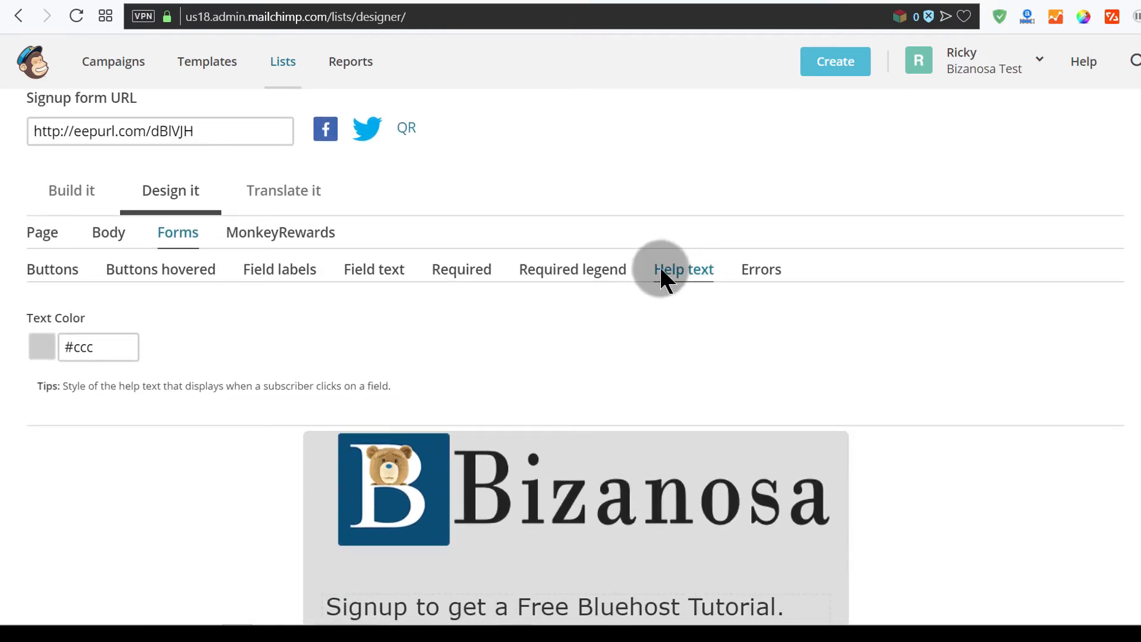
- Open the Errors style settings and check the form preview's fields for error warnings
{"action": "left_click", "coordinate": [759, 270]}
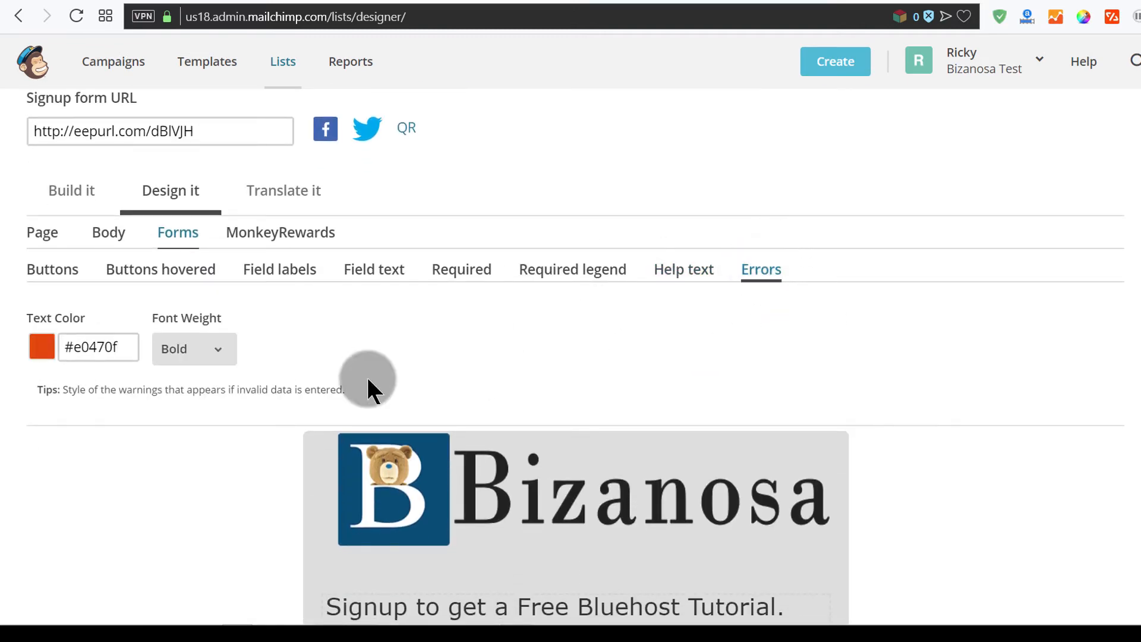
{"action": "scroll", "coordinate": [597, 354], "scroll_direction": "down", "scroll_amount": 12}
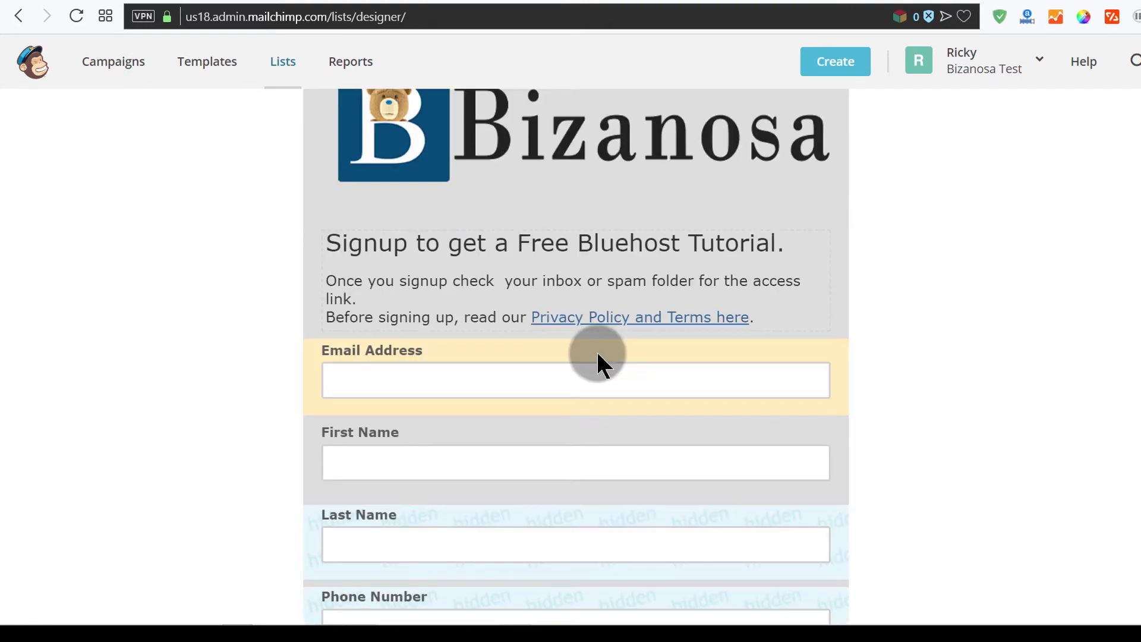
{"action": "scroll", "coordinate": [597, 348], "scroll_direction": "up", "scroll_amount": 10}
{"action": "scroll", "coordinate": [596, 351], "scroll_direction": "down", "scroll_amount": 7}
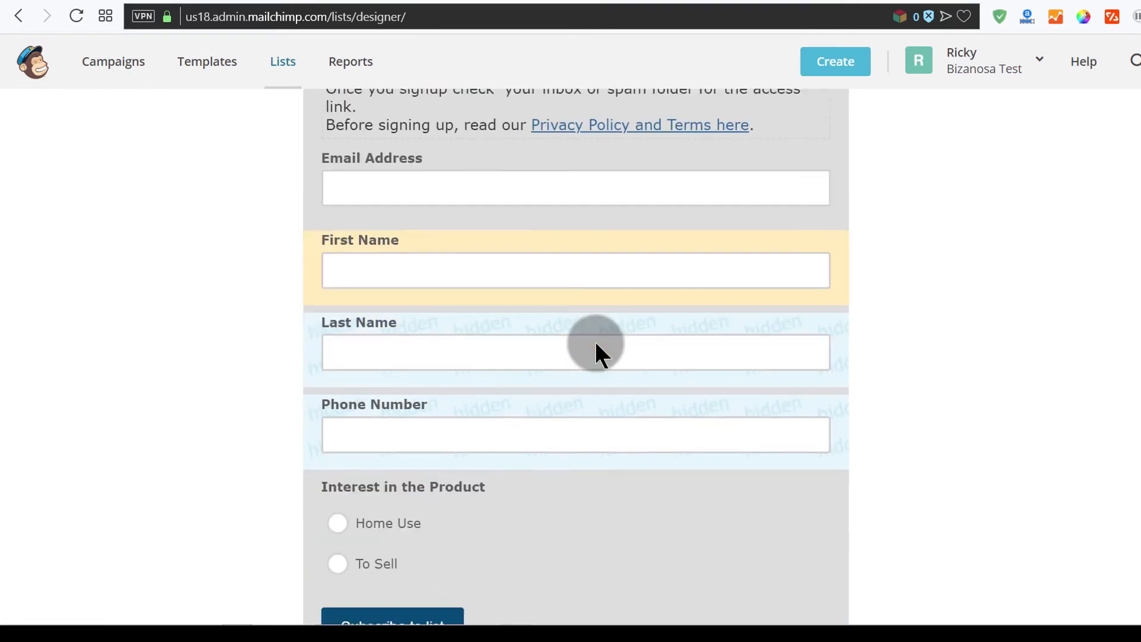
{"action": "scroll", "coordinate": [585, 333], "scroll_direction": "up", "scroll_amount": 8}
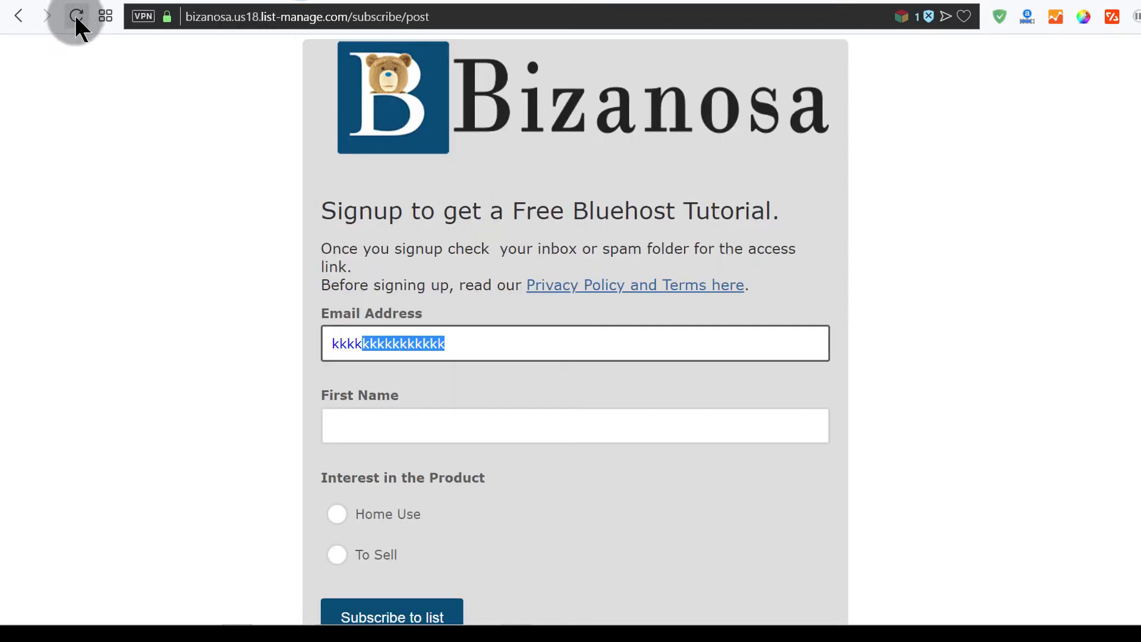
- Reload the live signup form, submit it empty and check the Email Address field and page for error warnings
{"action": "left_click", "coordinate": [75, 16]}
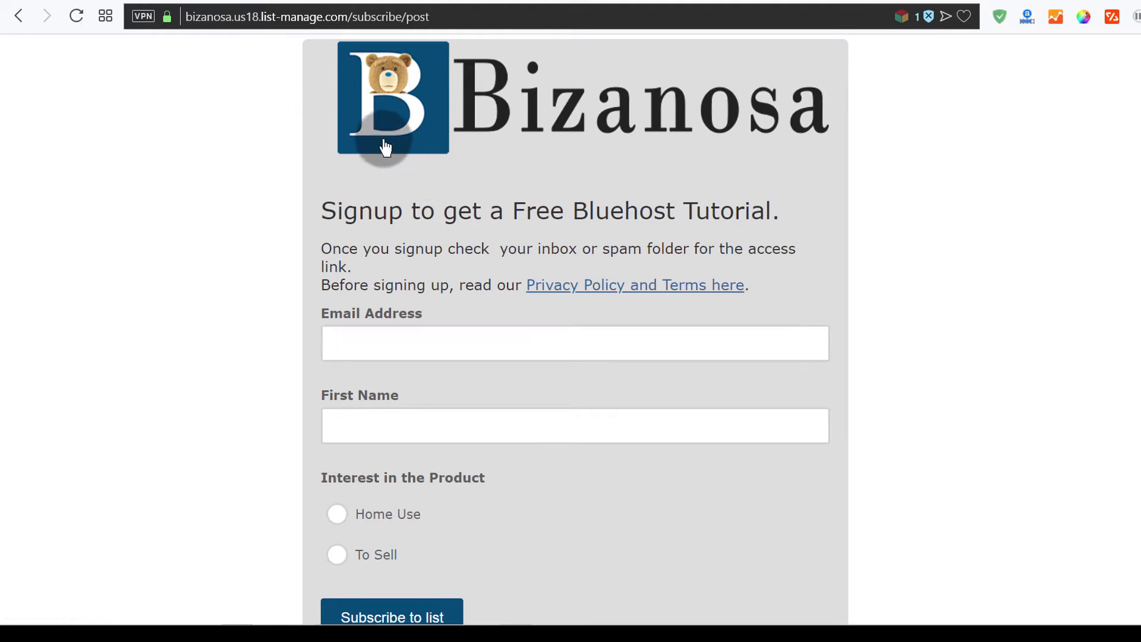
{"action": "scroll", "coordinate": [331, 142], "scroll_direction": "down", "scroll_amount": 3}
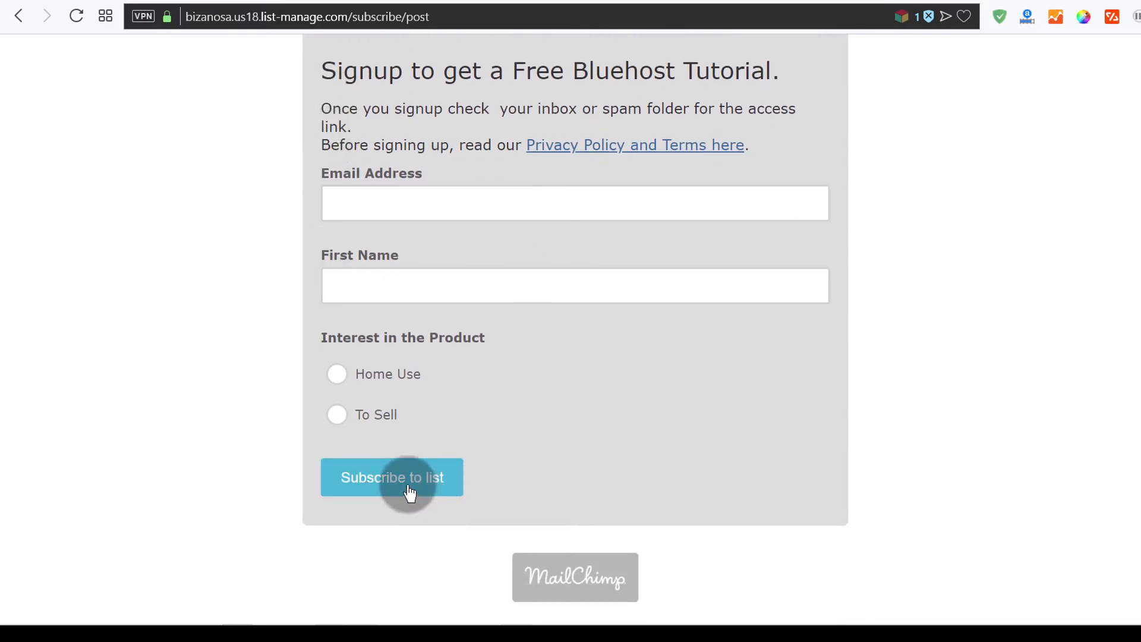
{"action": "left_click", "coordinate": [408, 491]}
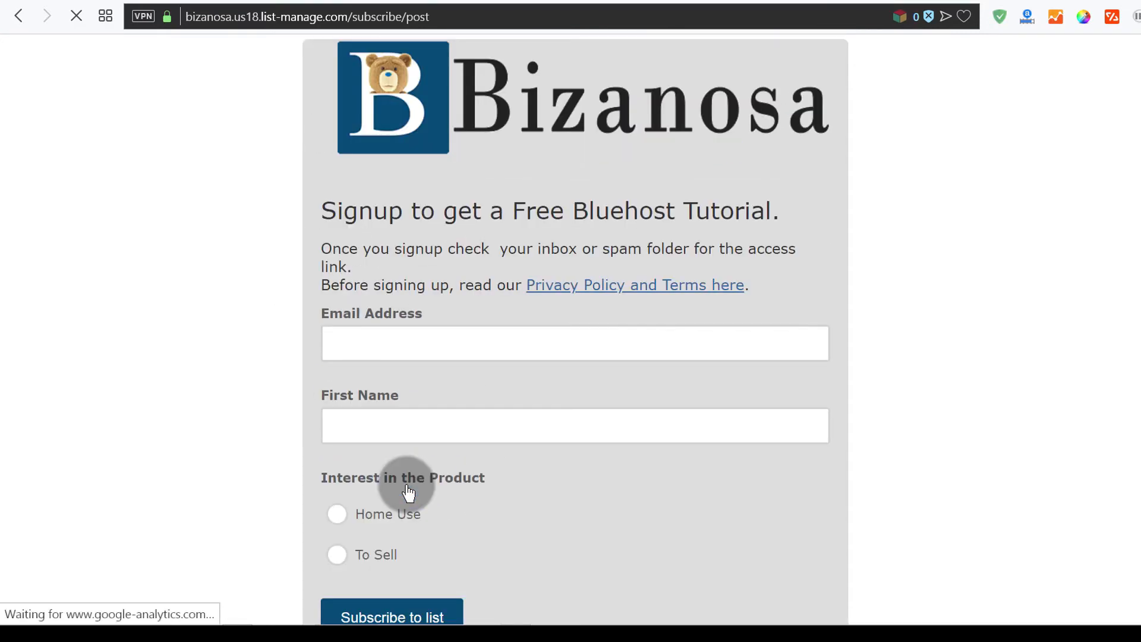
{"action": "scroll", "coordinate": [483, 365], "scroll_direction": "down", "scroll_amount": 3}
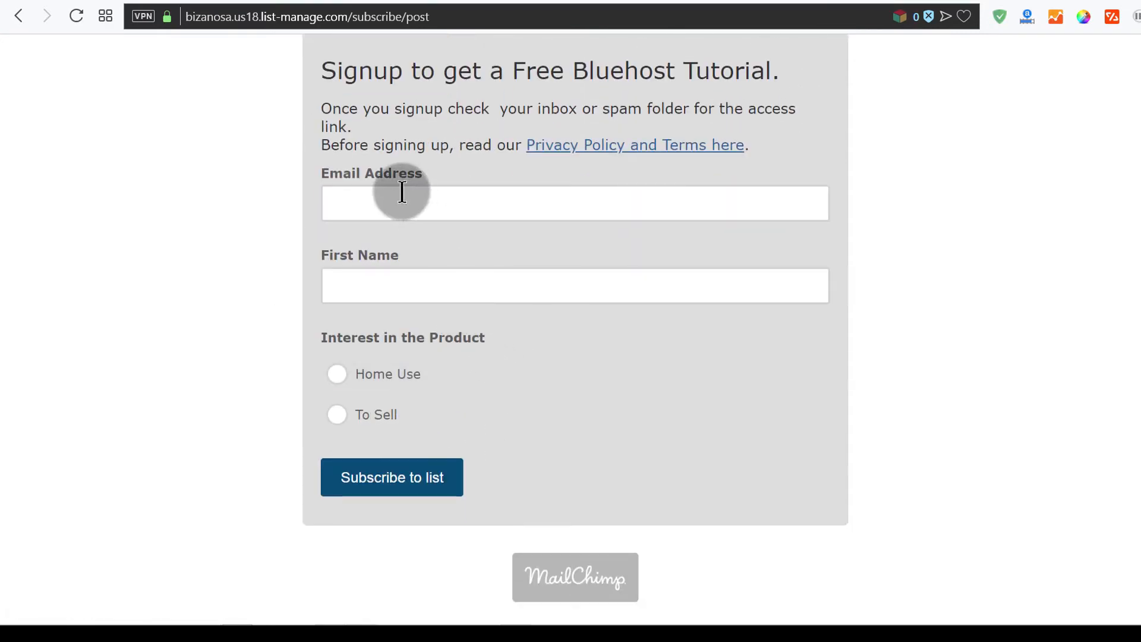
{"action": "left_click", "coordinate": [378, 200]}
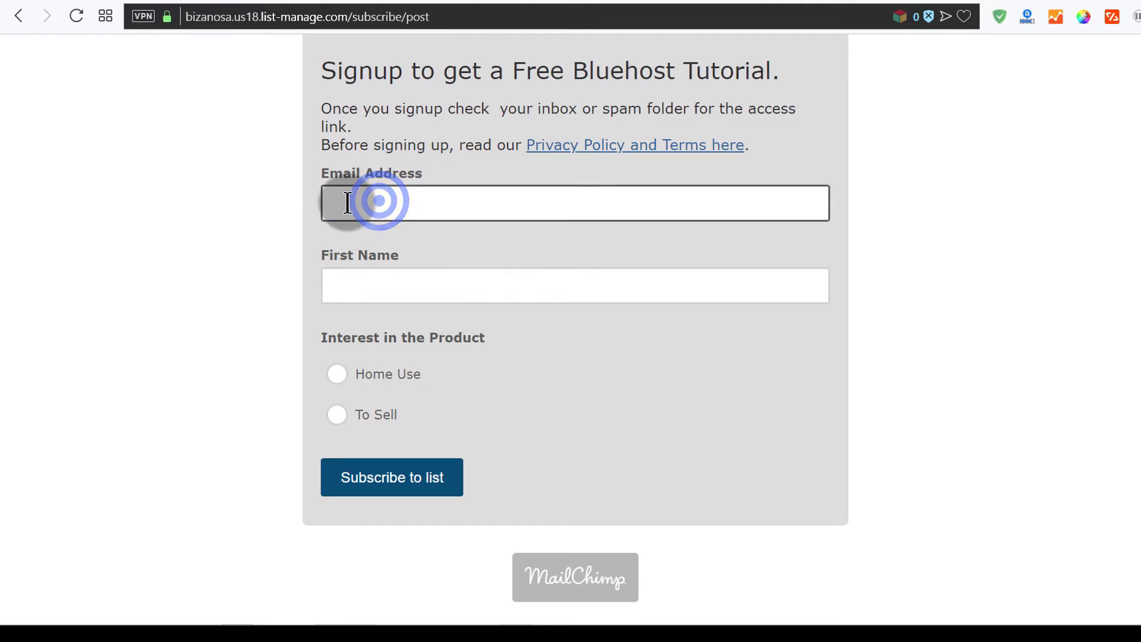
{"action": "left_click", "coordinate": [341, 204]}
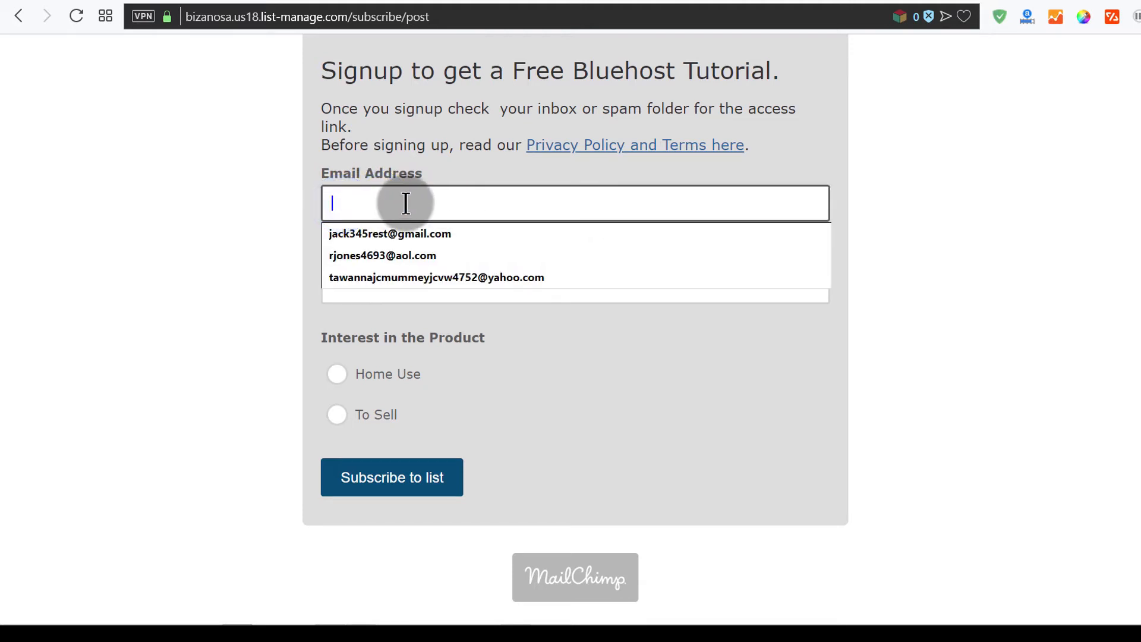
{"action": "left_click", "coordinate": [309, 196]}
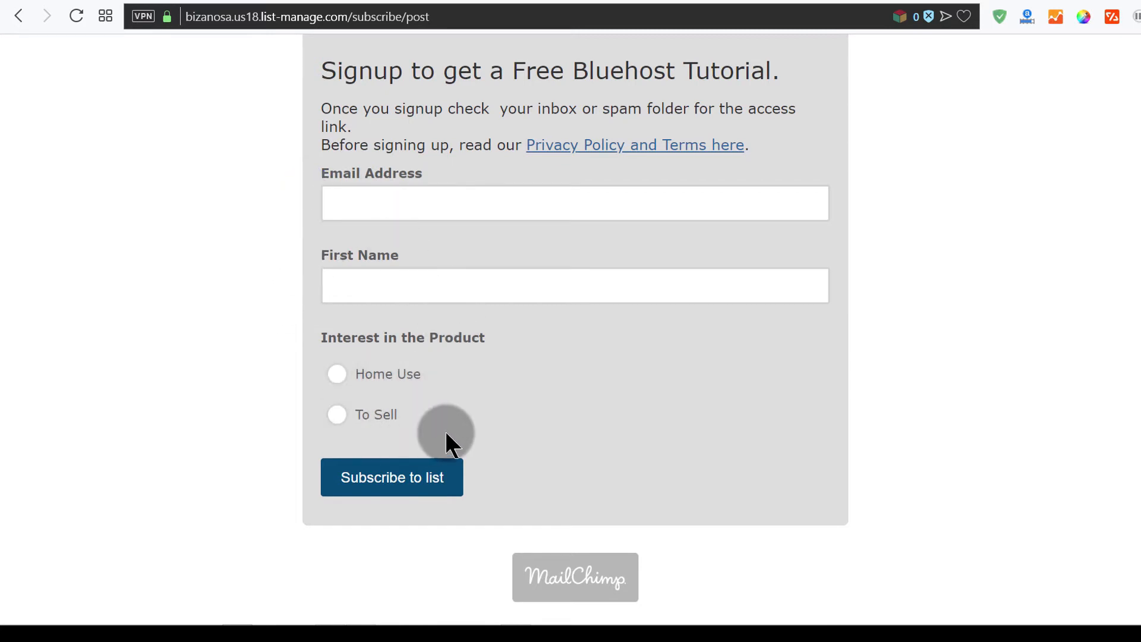
{"action": "scroll", "coordinate": [866, 278], "scroll_direction": "up", "scroll_amount": 2}
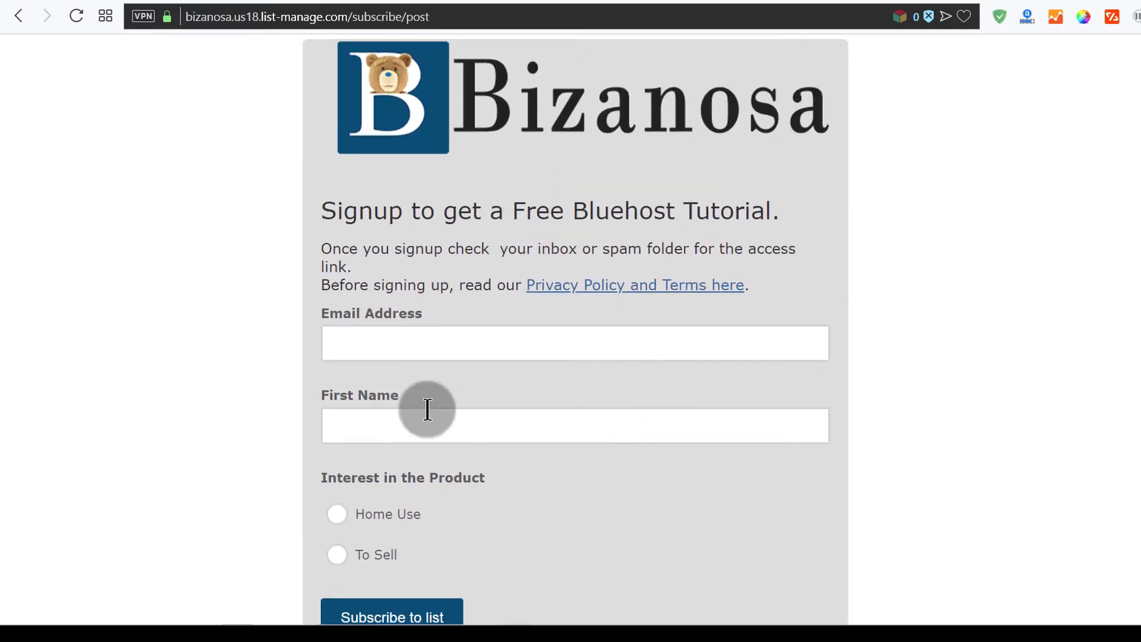
{"action": "scroll", "coordinate": [497, 461], "scroll_direction": "down", "scroll_amount": 2}
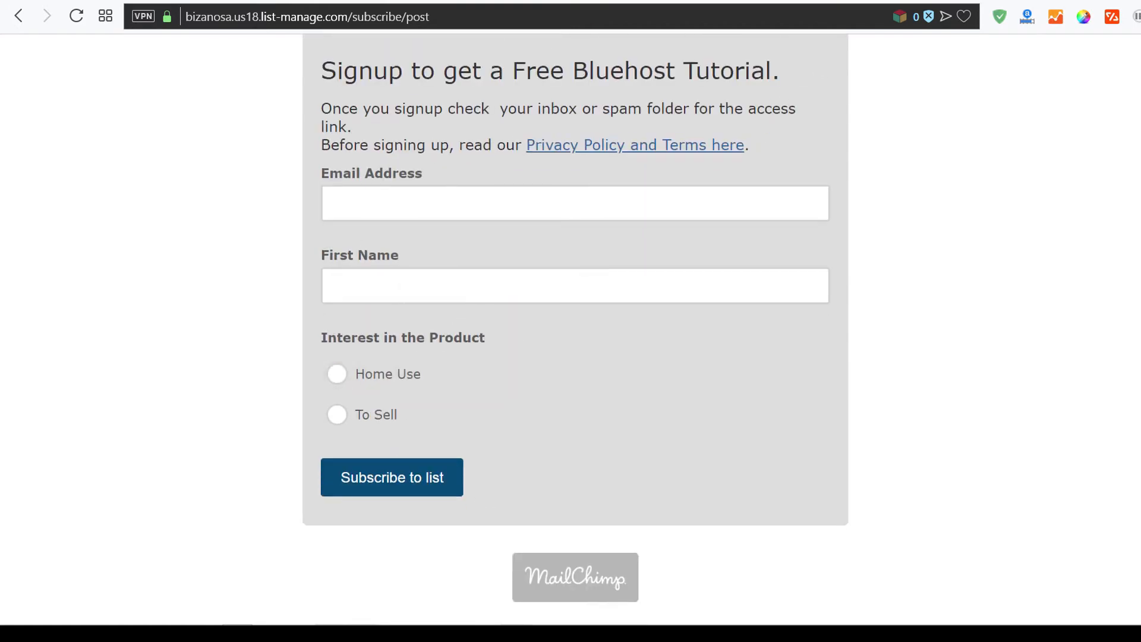
- Copy the live signup form's URL and open it in a new Google Chrome window
{"action": "left_click", "coordinate": [343, 16]}
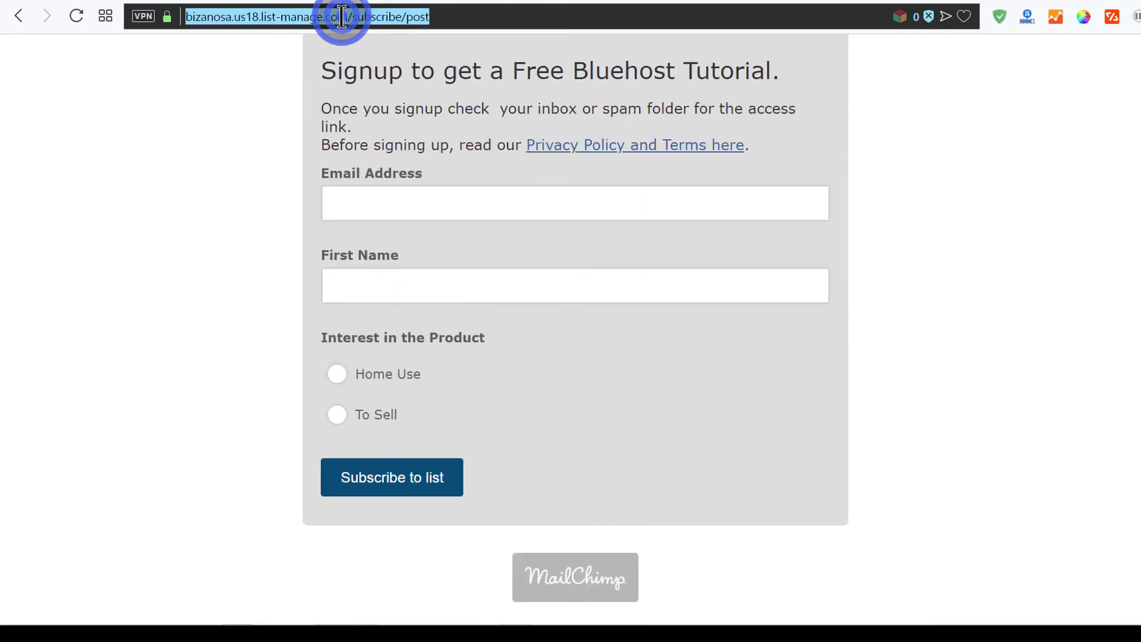
{"action": "right_click", "coordinate": [342, 17]}
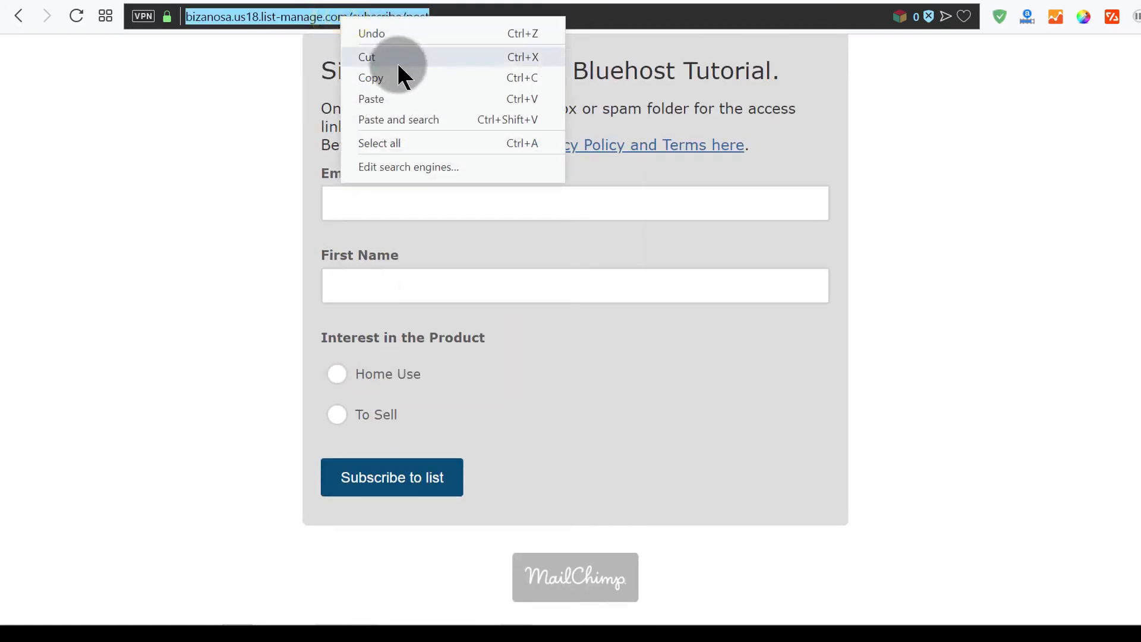
{"action": "left_click", "coordinate": [381, 76]}
{"action": "mouse_move", "coordinate": [196, 622]}
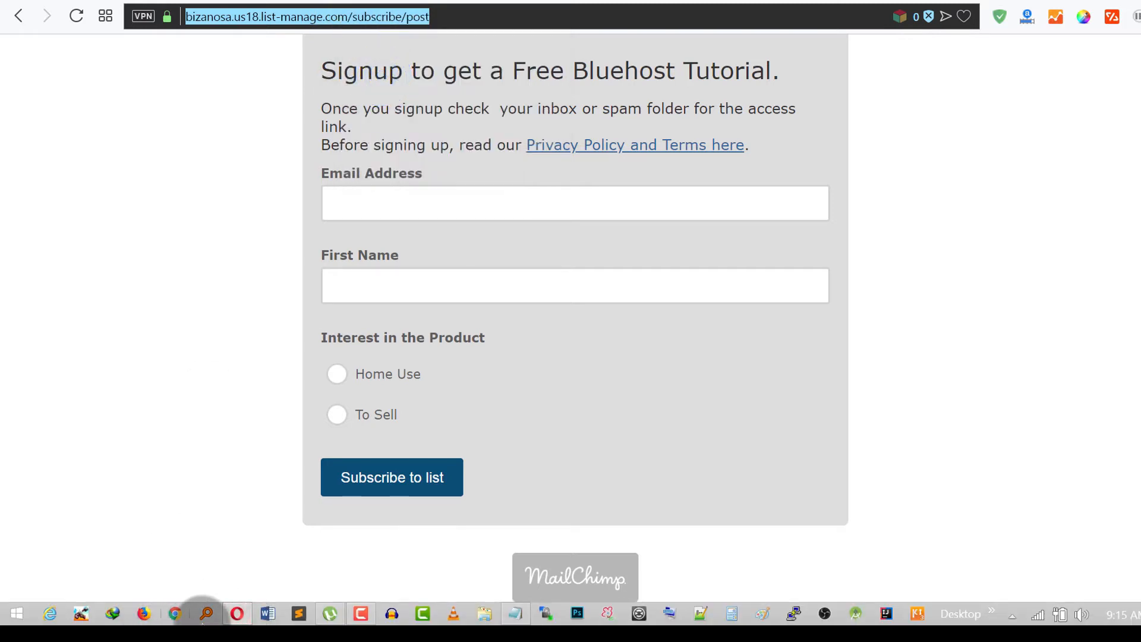
{"action": "right_click", "coordinate": [177, 614]}
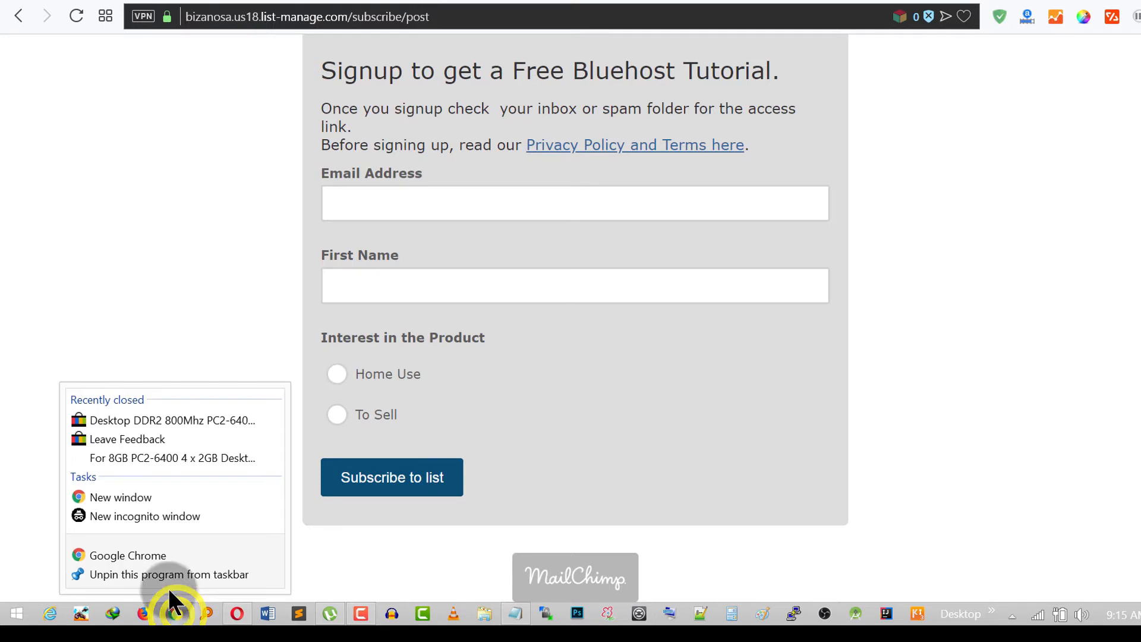
{"action": "left_click", "coordinate": [120, 498]}
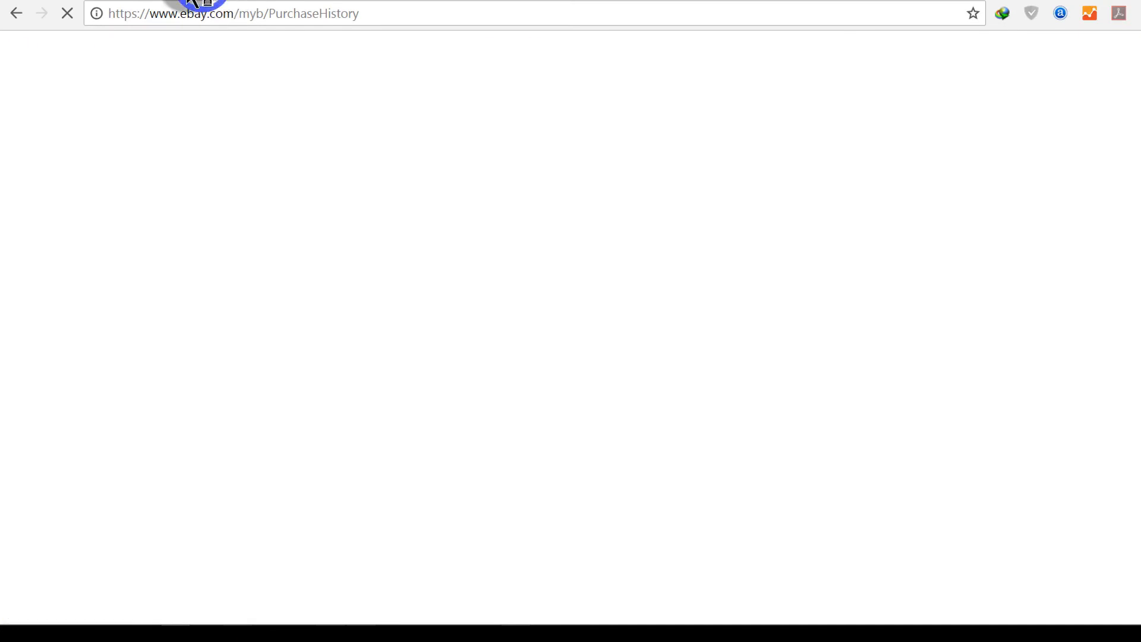
{"action": "right_click", "coordinate": [189, 11]}
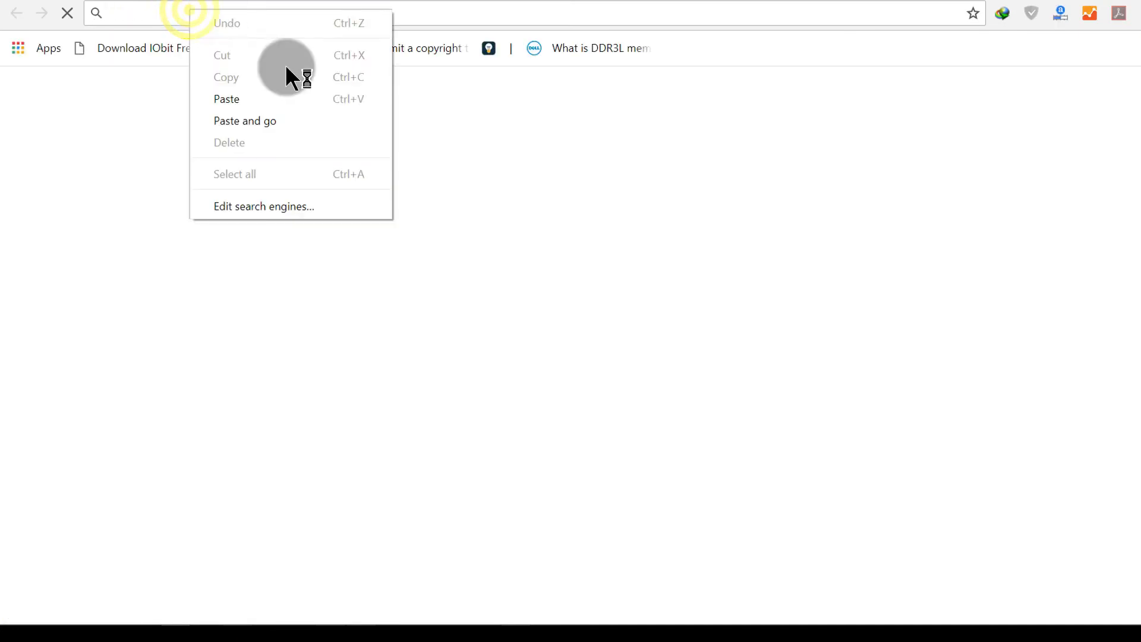
{"action": "left_click", "coordinate": [265, 120]}
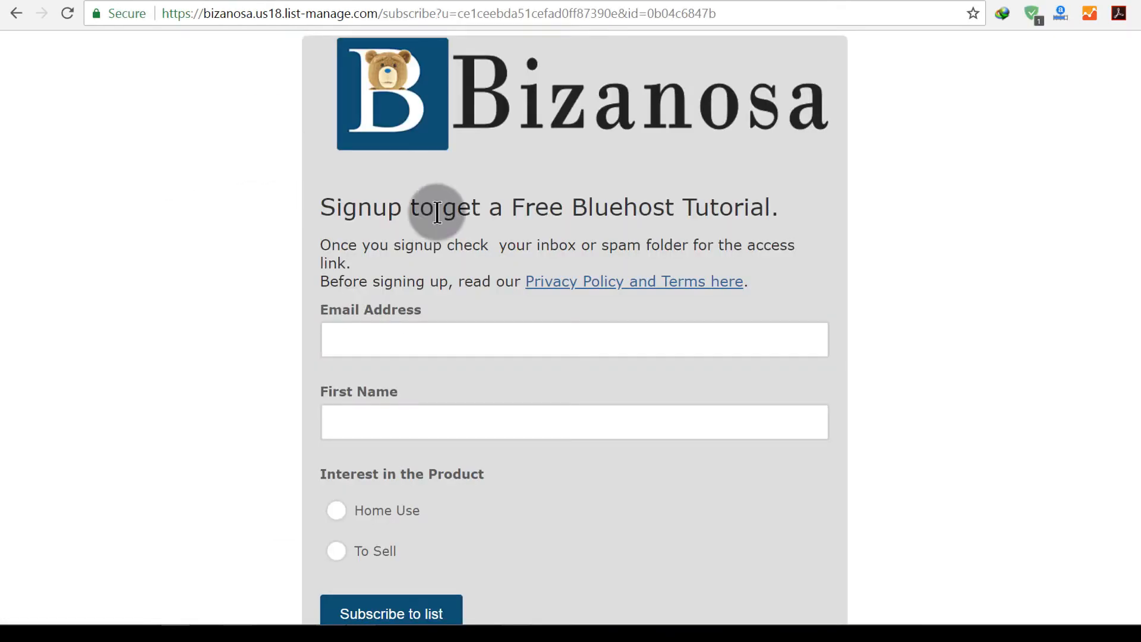
- Submit the signup form empty in Chrome and check the Email Address and First Name fields for error warnings
{"action": "scroll", "coordinate": [327, 268], "scroll_direction": "down", "scroll_amount": 2}
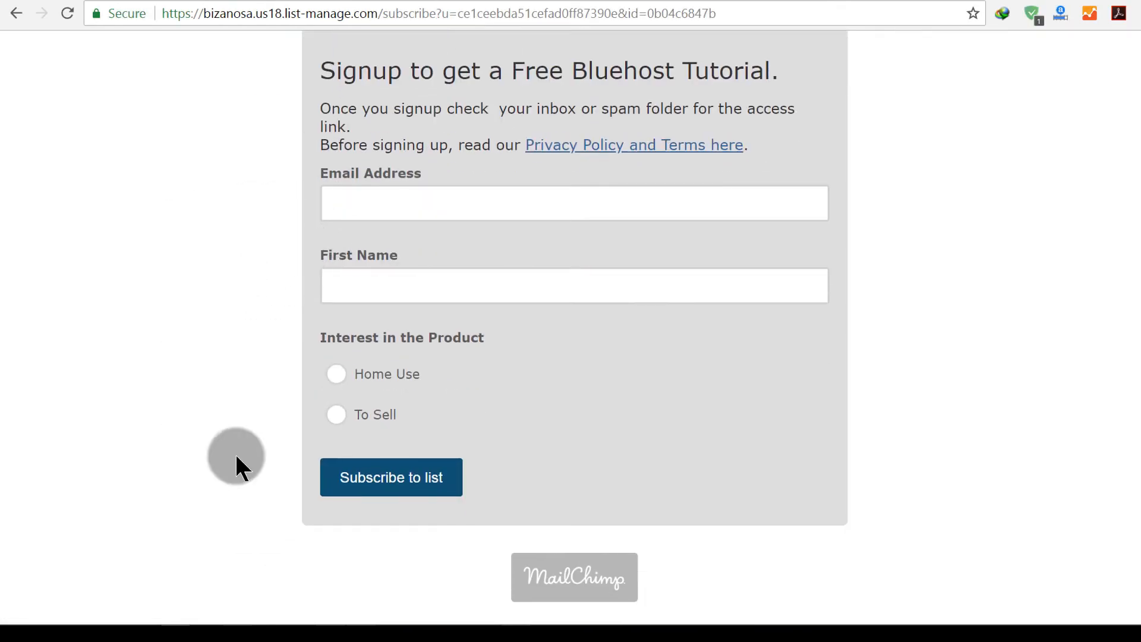
{"action": "left_click", "coordinate": [416, 484]}
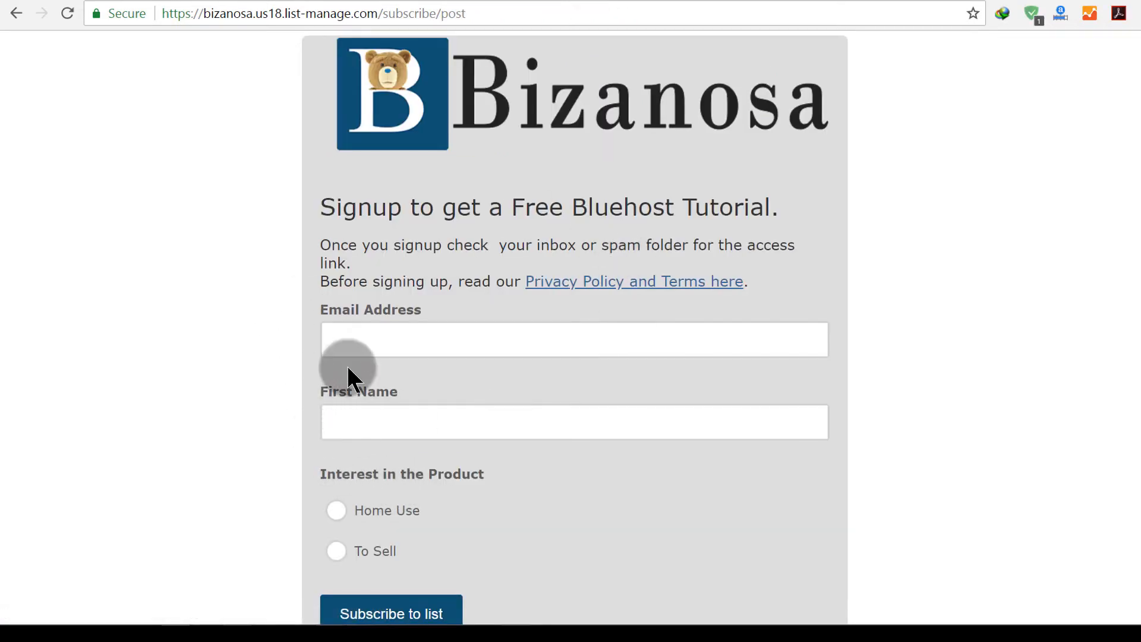
{"action": "scroll", "coordinate": [459, 209], "scroll_direction": "down", "scroll_amount": 2}
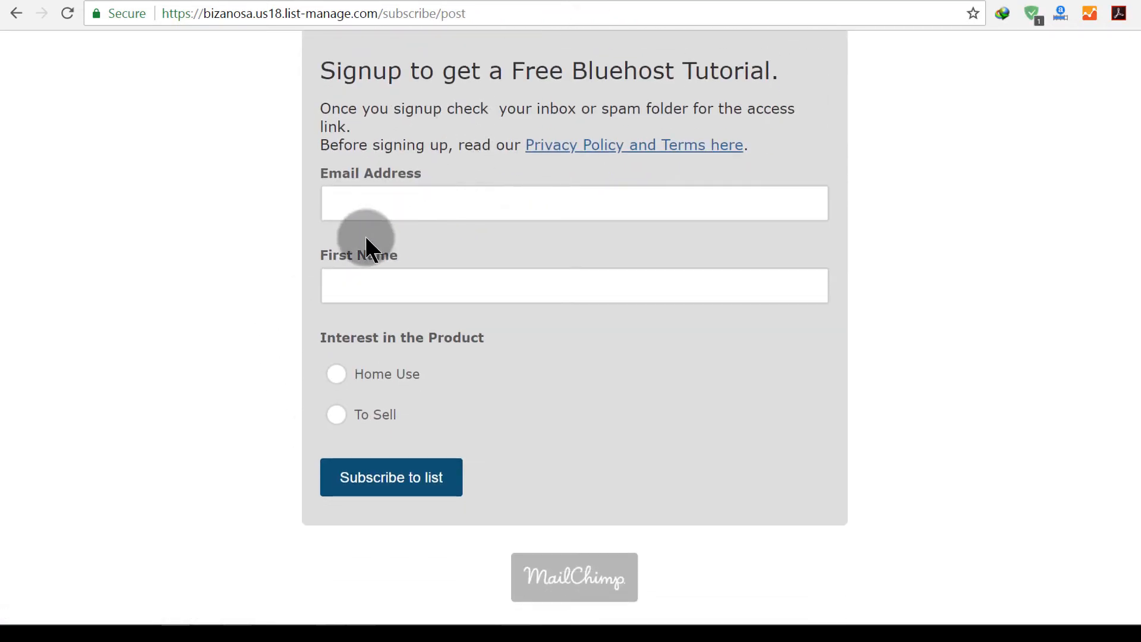
{"action": "left_click", "coordinate": [591, 217]}
{"action": "left_click", "coordinate": [389, 293]}
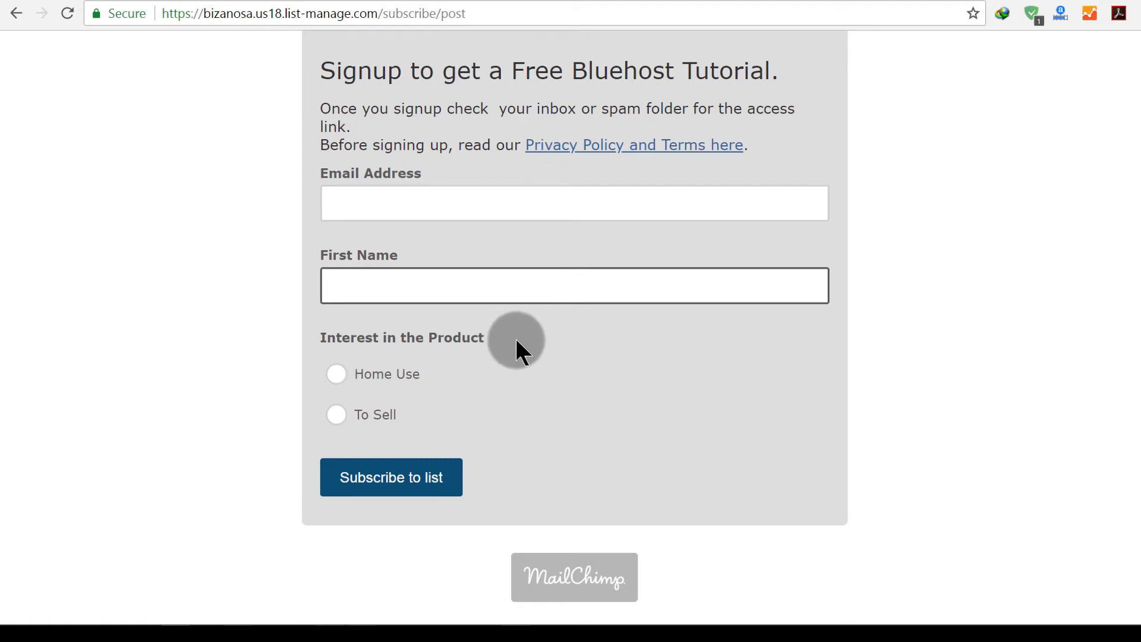
{"action": "left_click", "coordinate": [412, 193]}
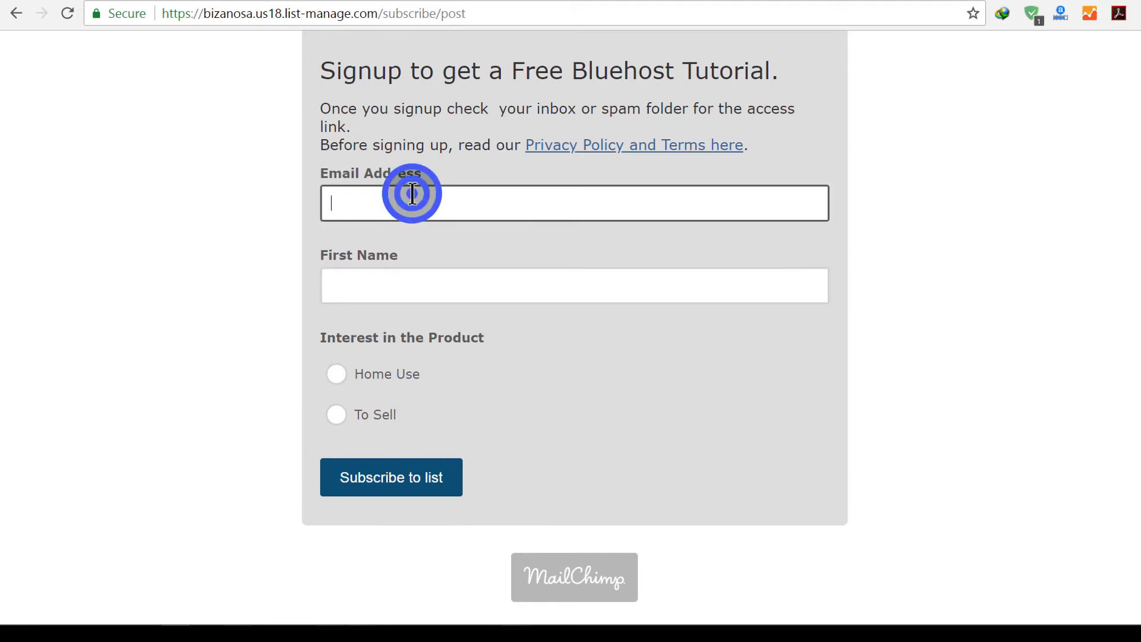
{"action": "left_click", "coordinate": [412, 285]}
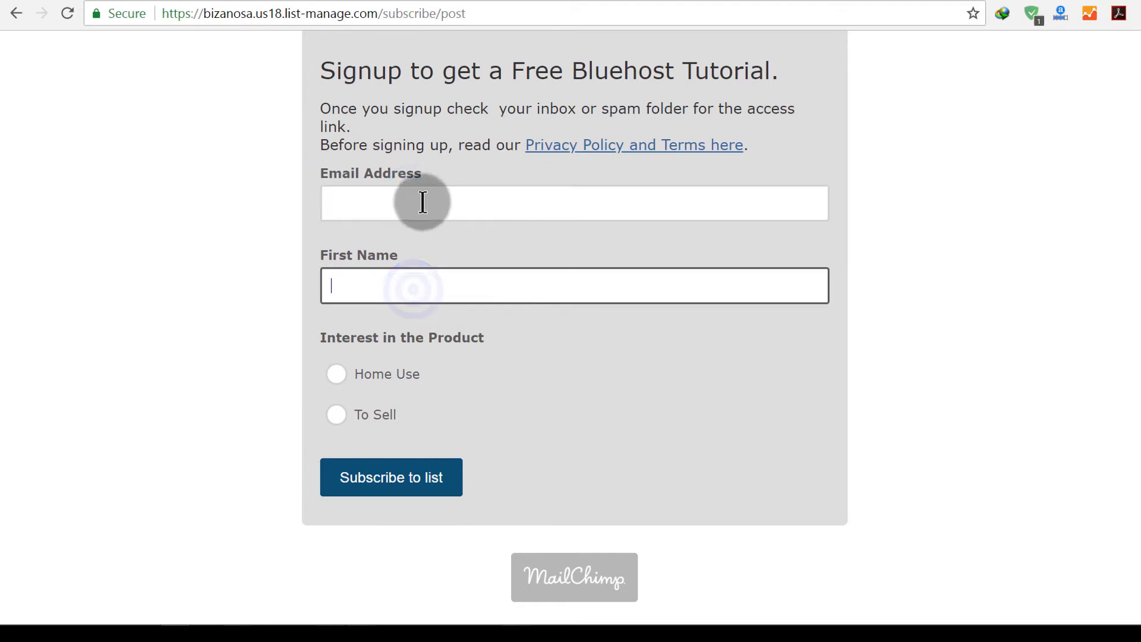
{"action": "left_click", "coordinate": [422, 202]}
{"action": "left_click", "coordinate": [356, 283]}
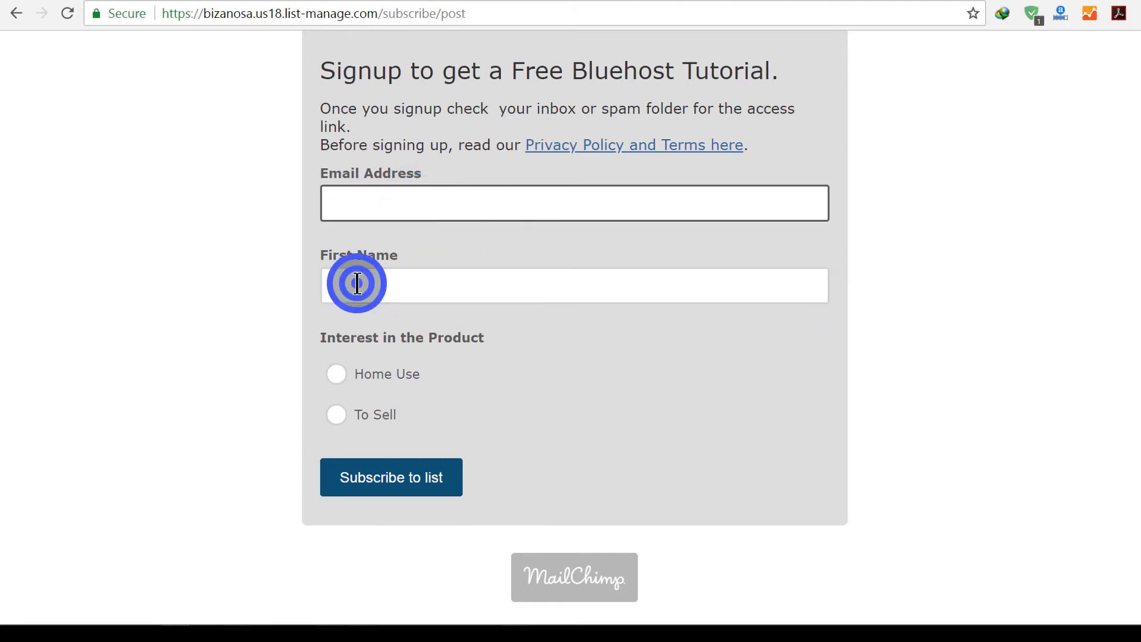
- Test the form's submission with the invalid email address "jjjjjj" and clear the Email Address field
{"action": "left_click", "coordinate": [397, 197]}
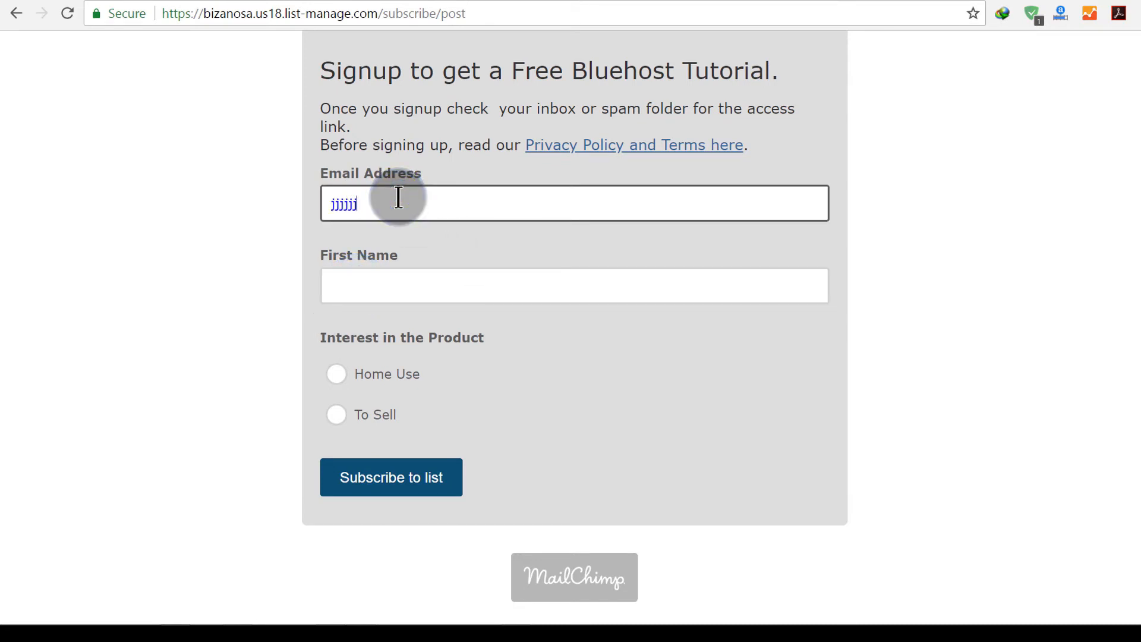
{"action": "left_click", "coordinate": [369, 475]}
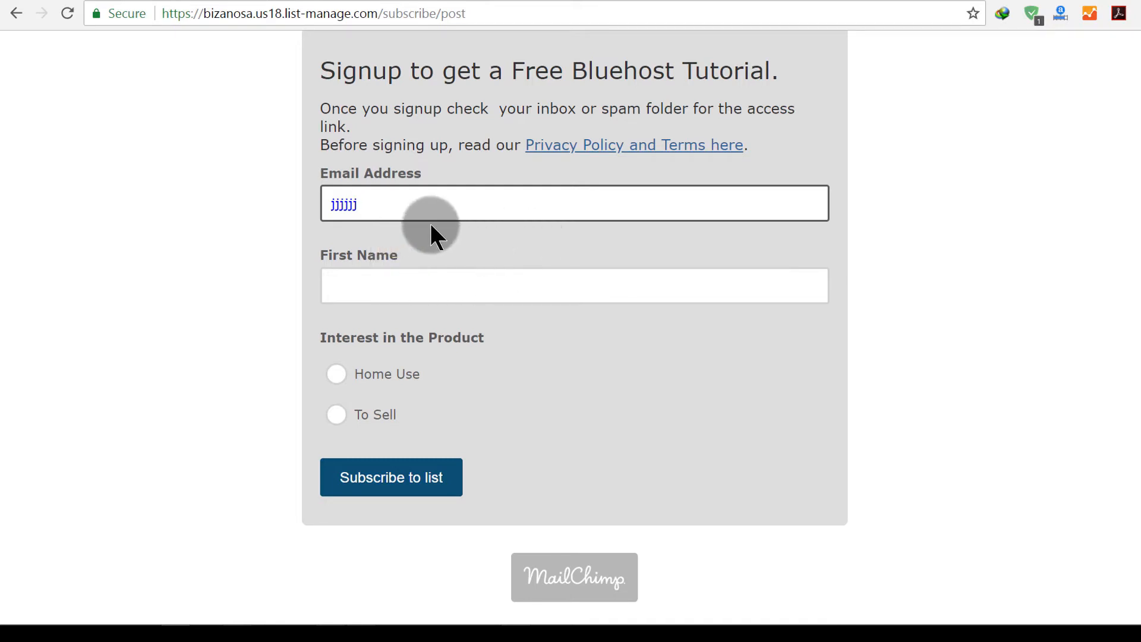
{"action": "double_click", "coordinate": [368, 201]}
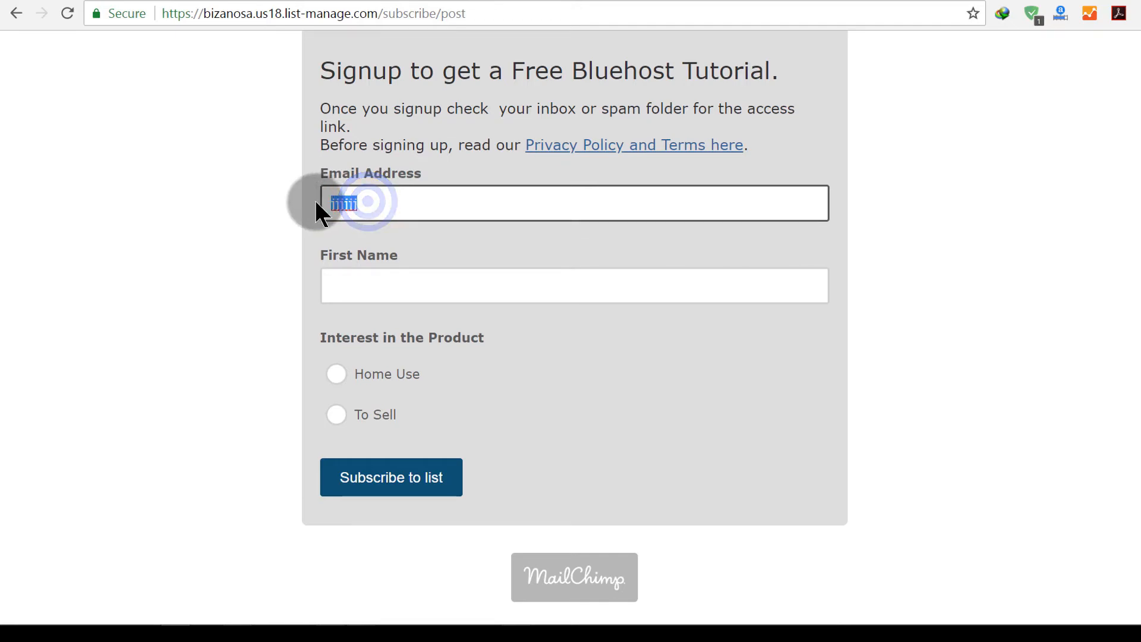
{"action": "key", "text": "BackSpace"}
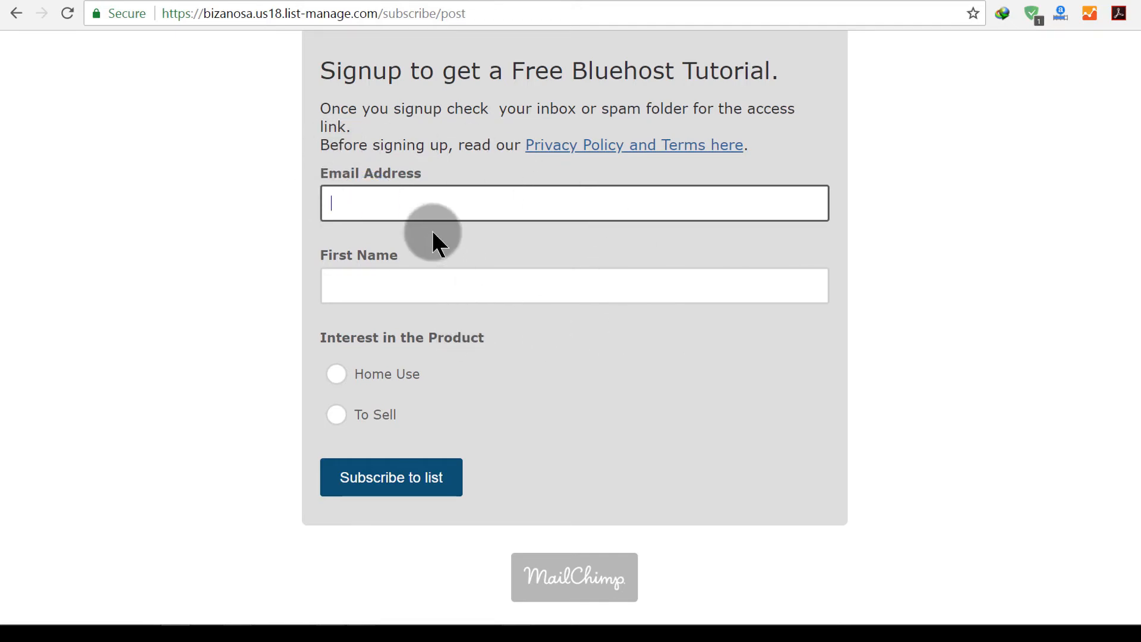
- Resubmit the blank signup form and recheck its two text fields for error warnings
{"action": "left_click", "coordinate": [396, 197]}
{"action": "left_click", "coordinate": [382, 274]}
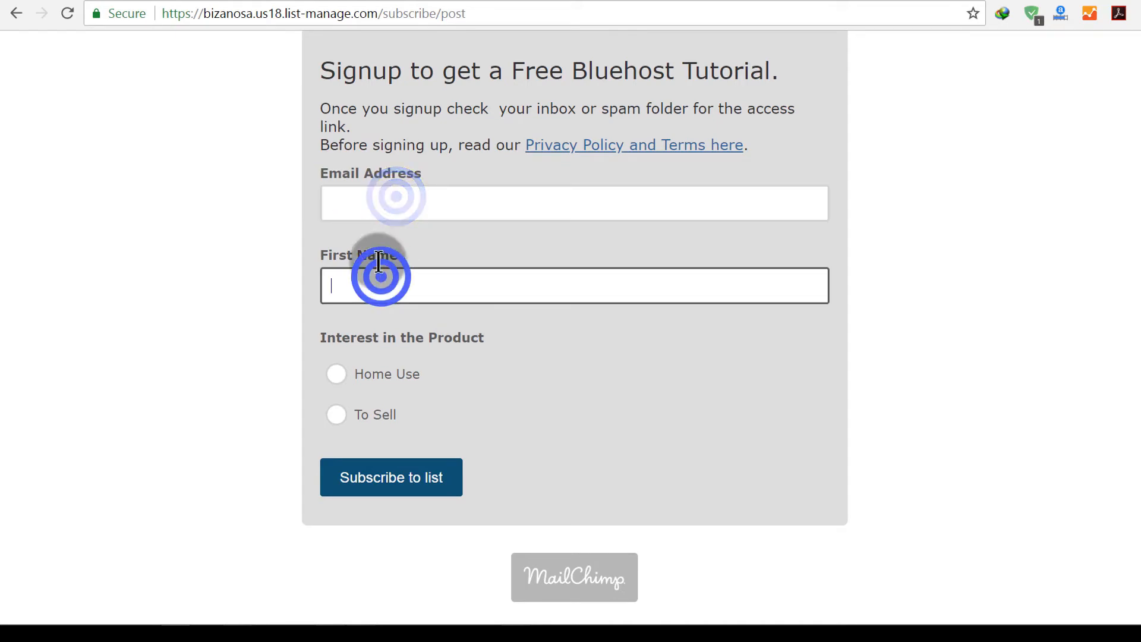
{"action": "left_click", "coordinate": [384, 479]}
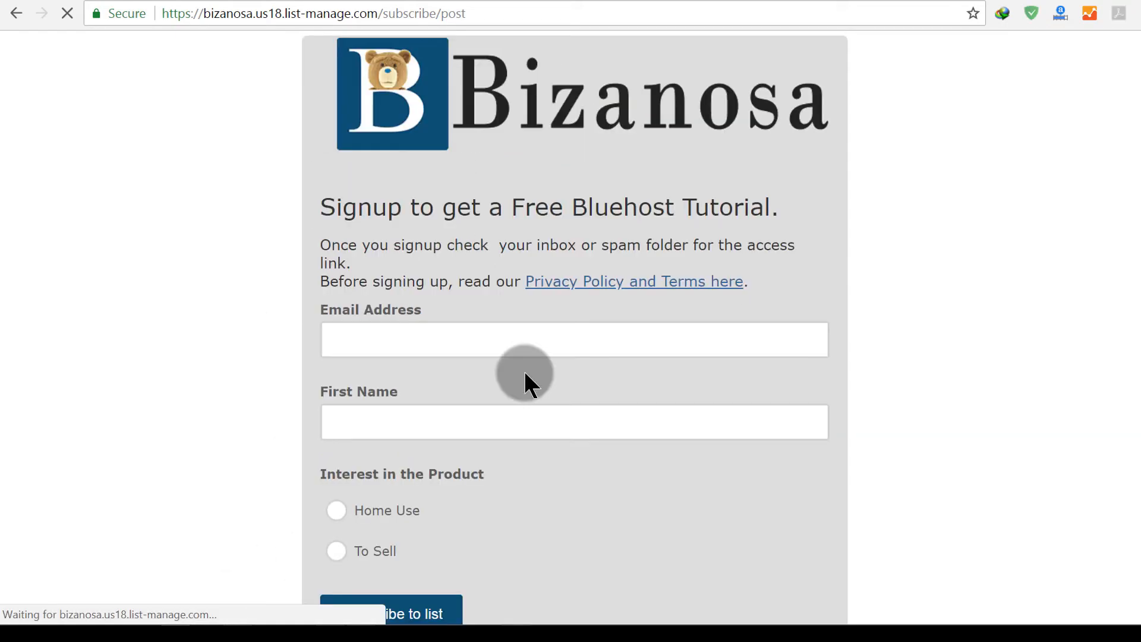
{"action": "scroll", "coordinate": [719, 458], "scroll_direction": "down", "scroll_amount": 2}
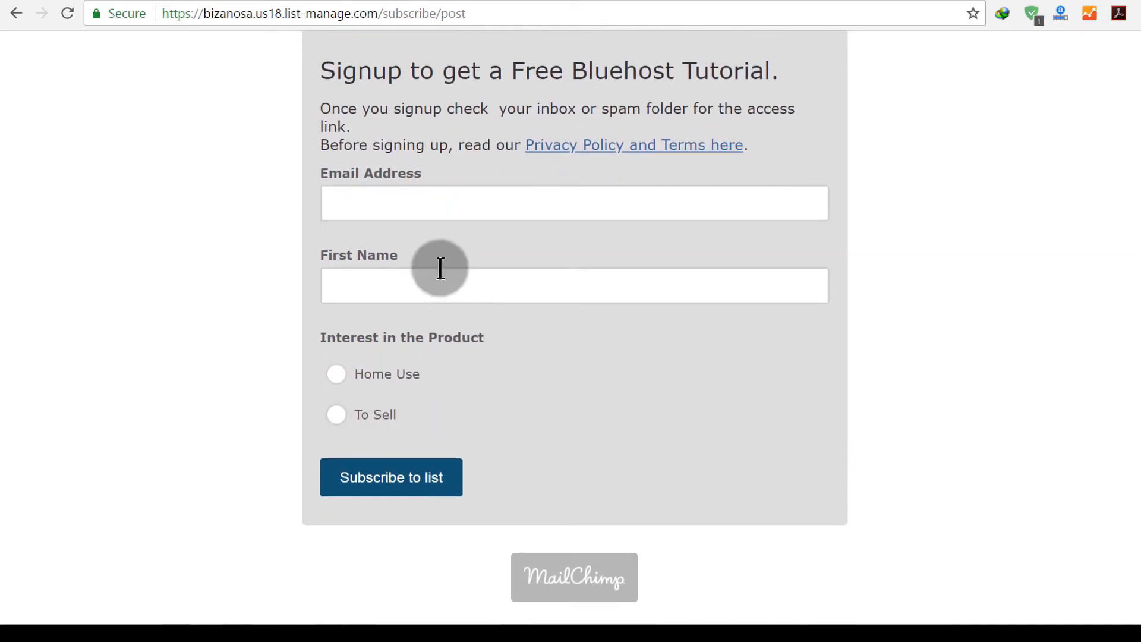
{"action": "left_click", "coordinate": [412, 204]}
{"action": "left_click", "coordinate": [420, 288]}
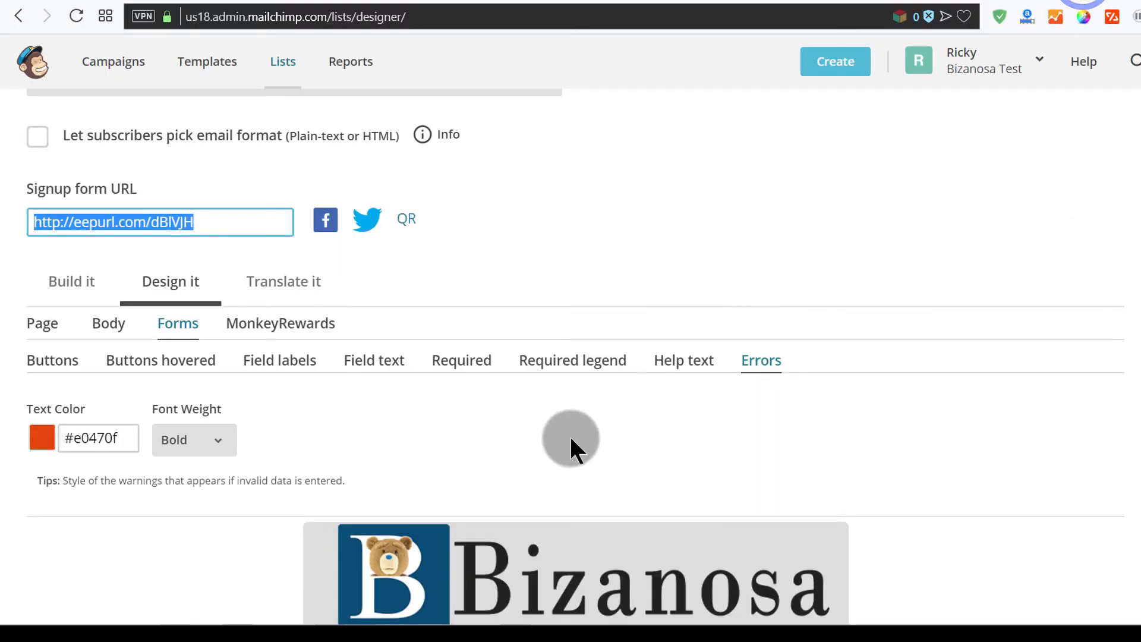
- Look over the Errors style settings and the full form preview in the Mailchimp form designer
{"action": "scroll", "coordinate": [892, 301], "scroll_direction": "down", "scroll_amount": 3}
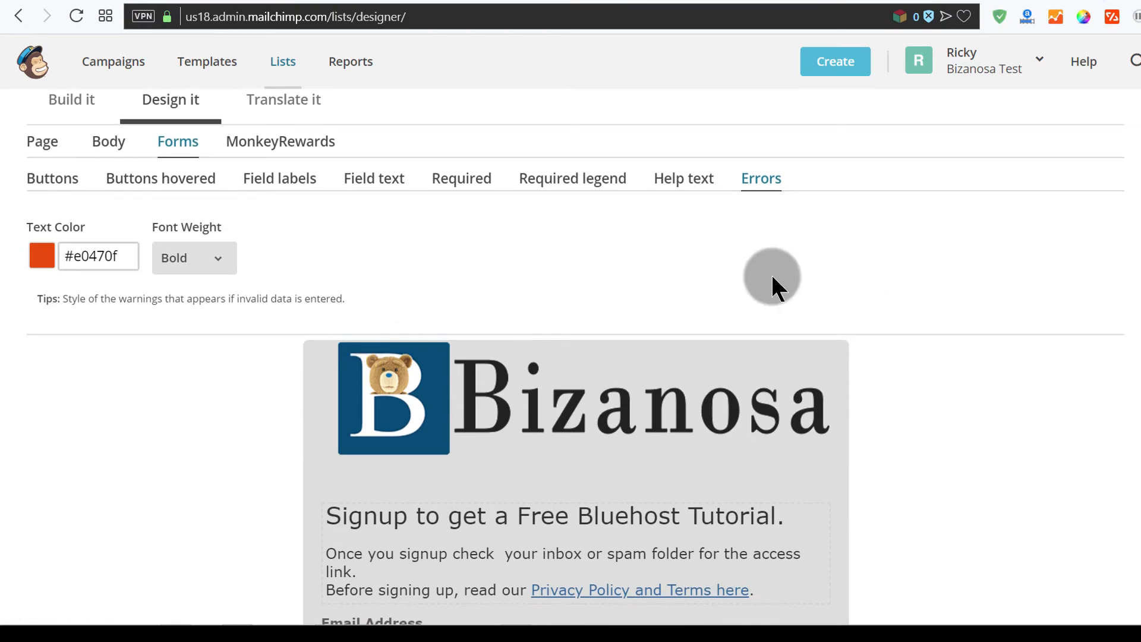
{"action": "scroll", "coordinate": [858, 297], "scroll_direction": "down", "scroll_amount": 3}
{"action": "scroll", "coordinate": [848, 276], "scroll_direction": "down", "scroll_amount": 12}
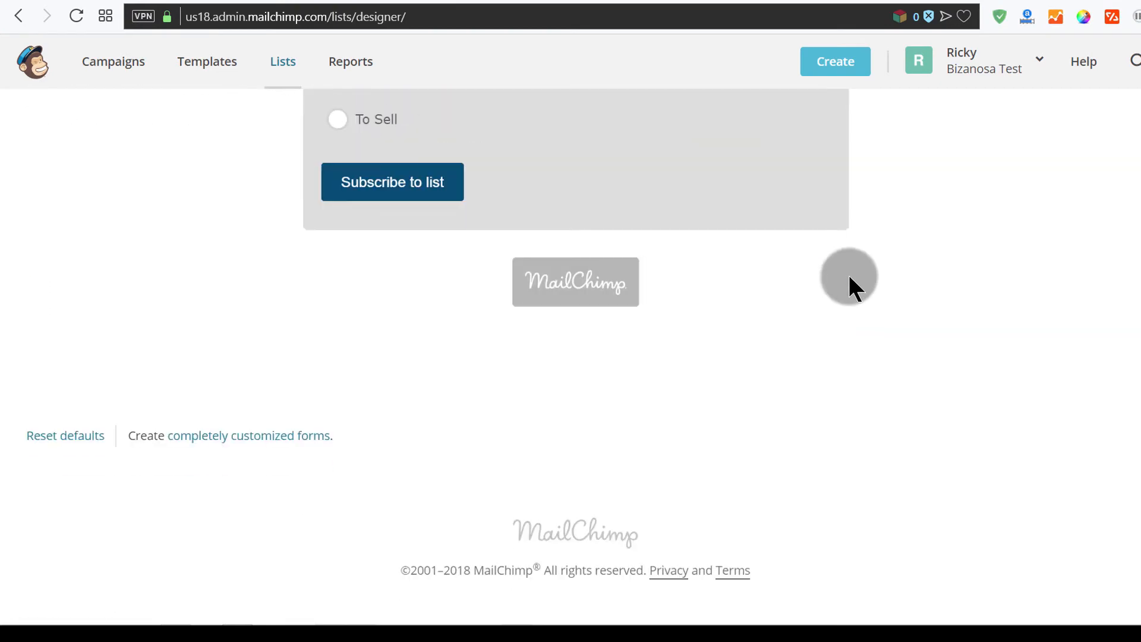
{"action": "scroll", "coordinate": [847, 273], "scroll_direction": "up", "scroll_amount": 8}
{"action": "scroll", "coordinate": [848, 273], "scroll_direction": "up", "scroll_amount": 13}
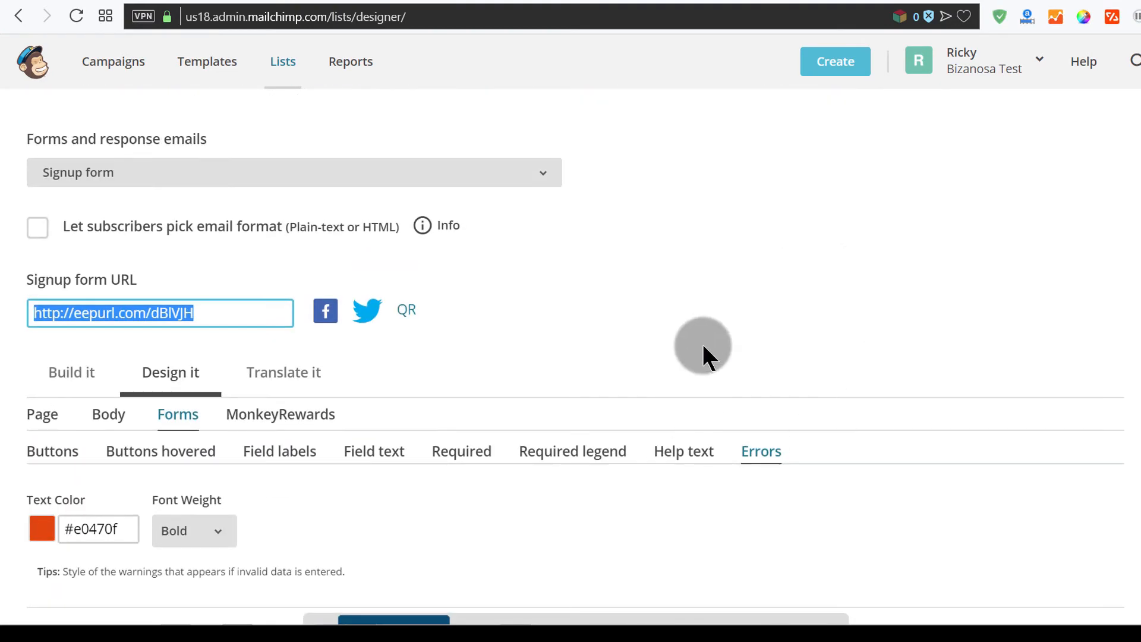
{"action": "scroll", "coordinate": [703, 349], "scroll_direction": "down", "scroll_amount": 3}
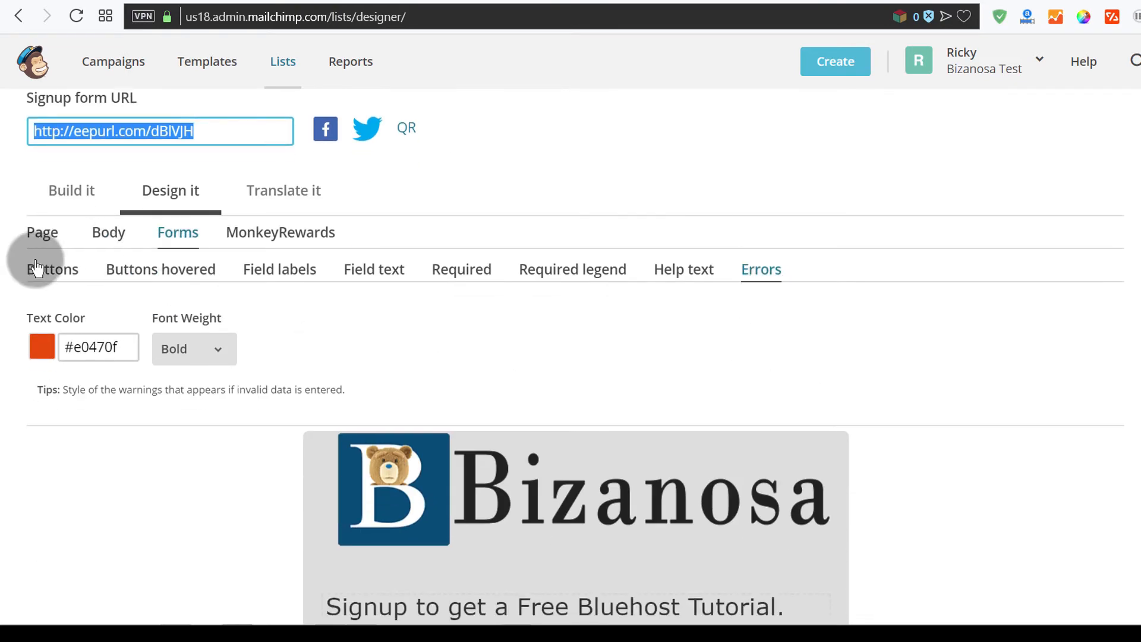
- Replace the signup form's MonkeyRewards badge with the black-and-white winking monkey head image
{"action": "scroll", "coordinate": [855, 279], "scroll_direction": "down", "scroll_amount": 5}
{"action": "scroll", "coordinate": [844, 307], "scroll_direction": "down", "scroll_amount": 9}
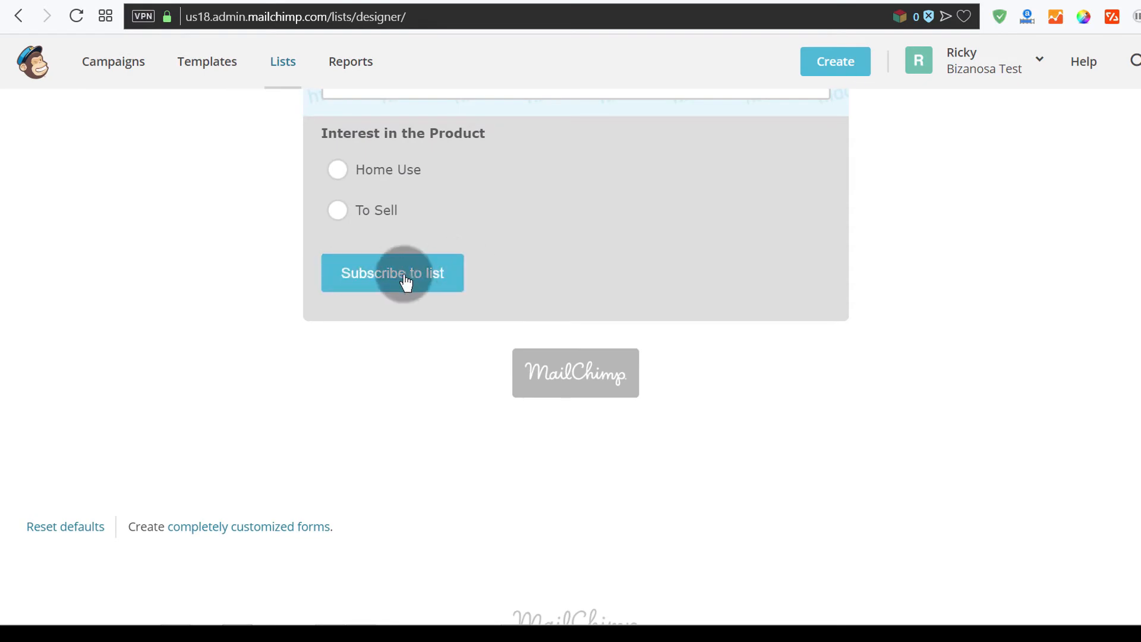
{"action": "scroll", "coordinate": [875, 345], "scroll_direction": "up", "scroll_amount": 7}
{"action": "scroll", "coordinate": [875, 345], "scroll_direction": "up", "scroll_amount": 11}
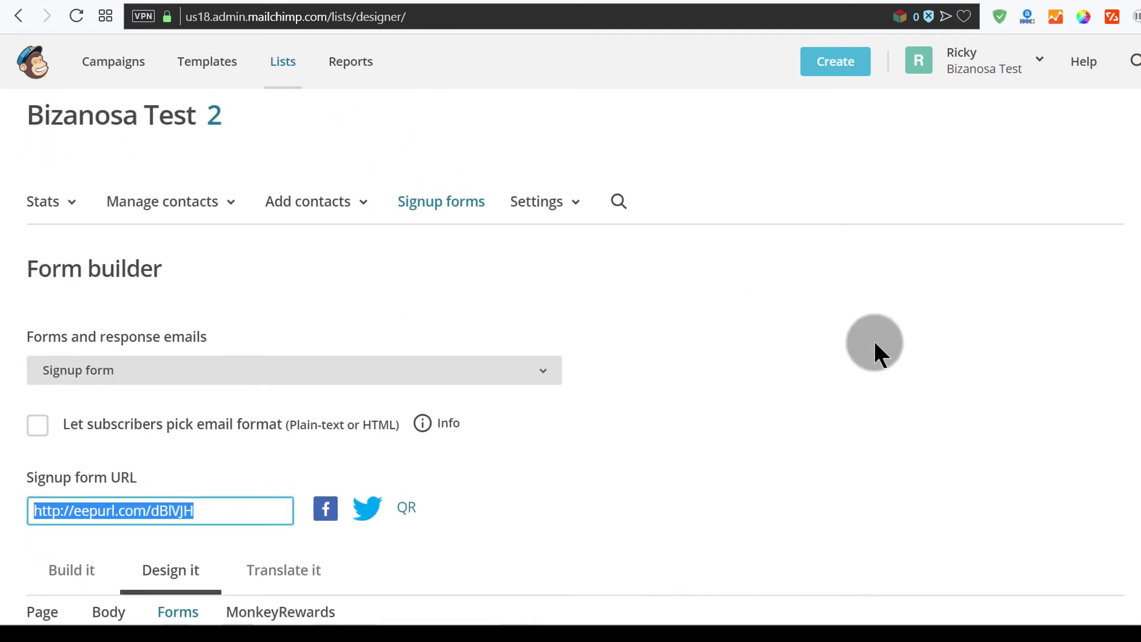
{"action": "scroll", "coordinate": [875, 345], "scroll_direction": "down", "scroll_amount": 4}
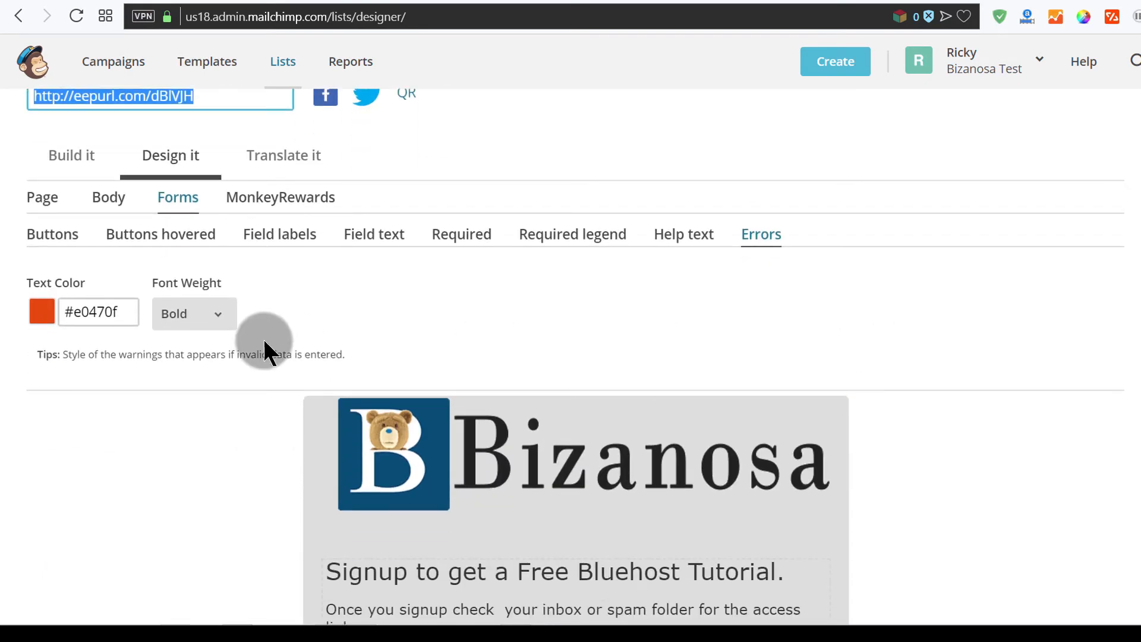
{"action": "left_click", "coordinate": [272, 202]}
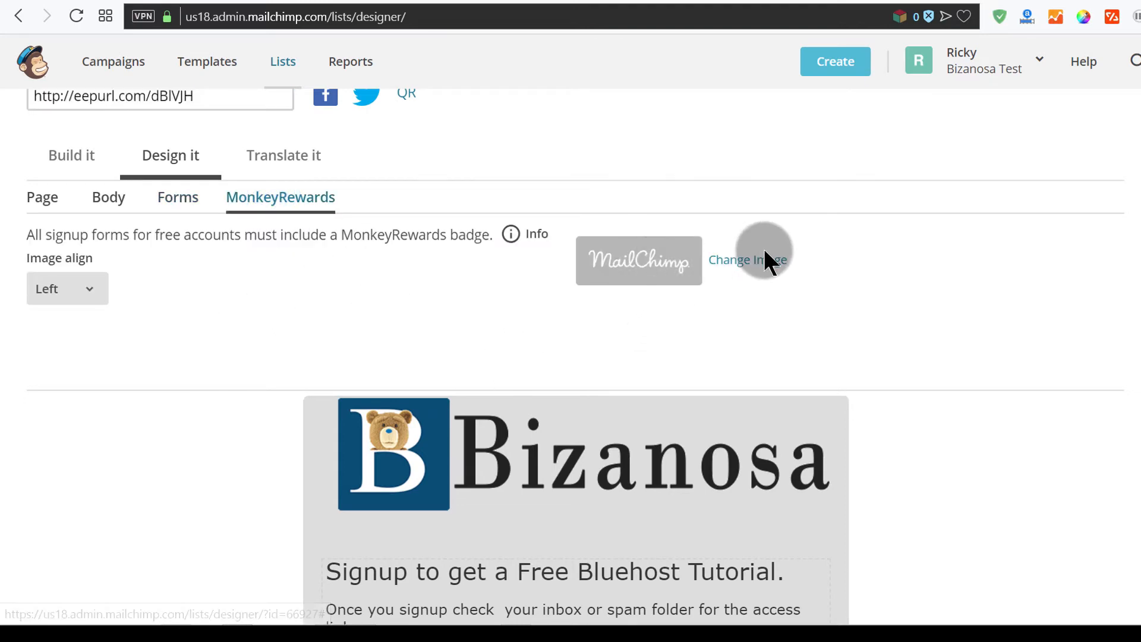
{"action": "left_click", "coordinate": [760, 267]}
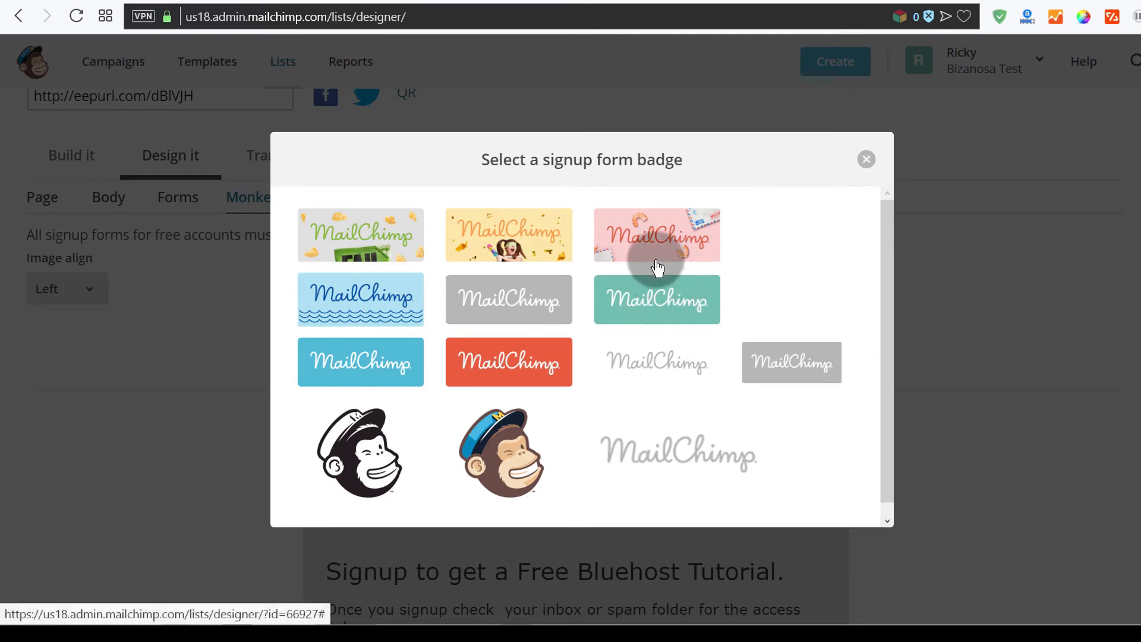
{"action": "scroll", "coordinate": [720, 297], "scroll_direction": "down", "scroll_amount": 1}
{"action": "scroll", "coordinate": [720, 301], "scroll_direction": "up", "scroll_amount": 1}
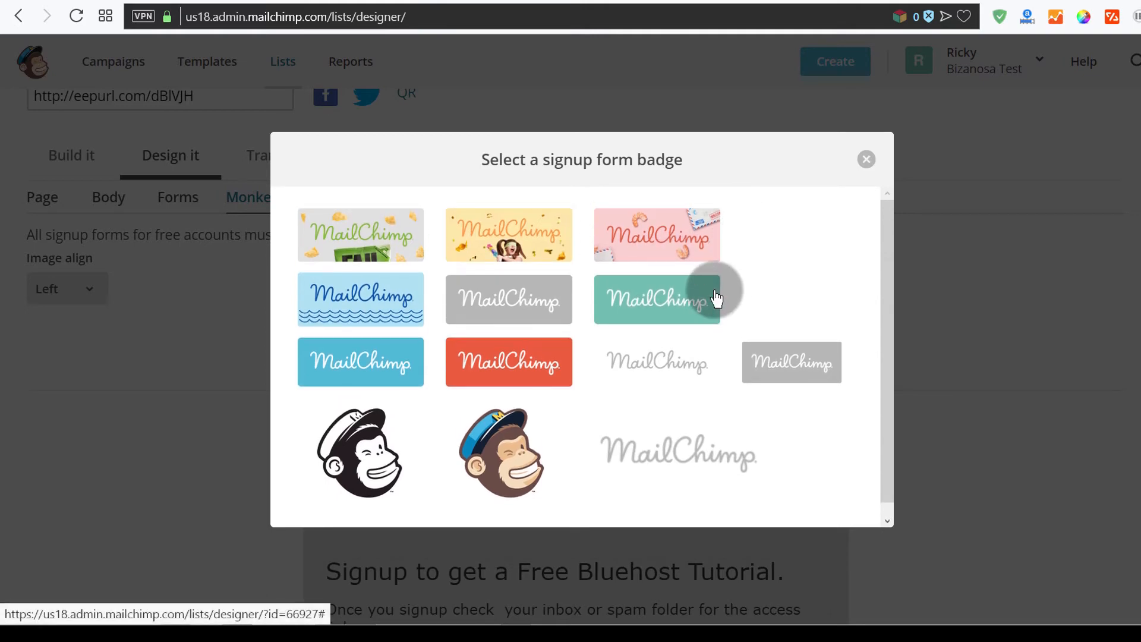
{"action": "scroll", "coordinate": [717, 301], "scroll_direction": "down", "scroll_amount": 1}
{"action": "left_click", "coordinate": [369, 445]}
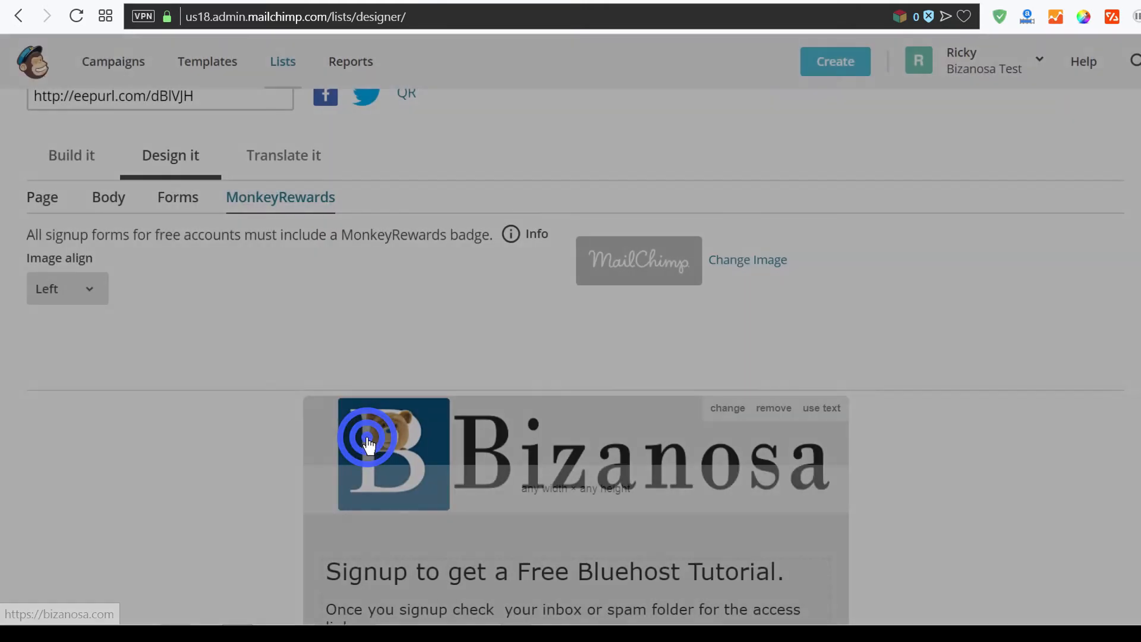
- Set the MonkeyRewards badge's image alignment to Center
{"action": "scroll", "coordinate": [962, 315], "scroll_direction": "down", "scroll_amount": 15}
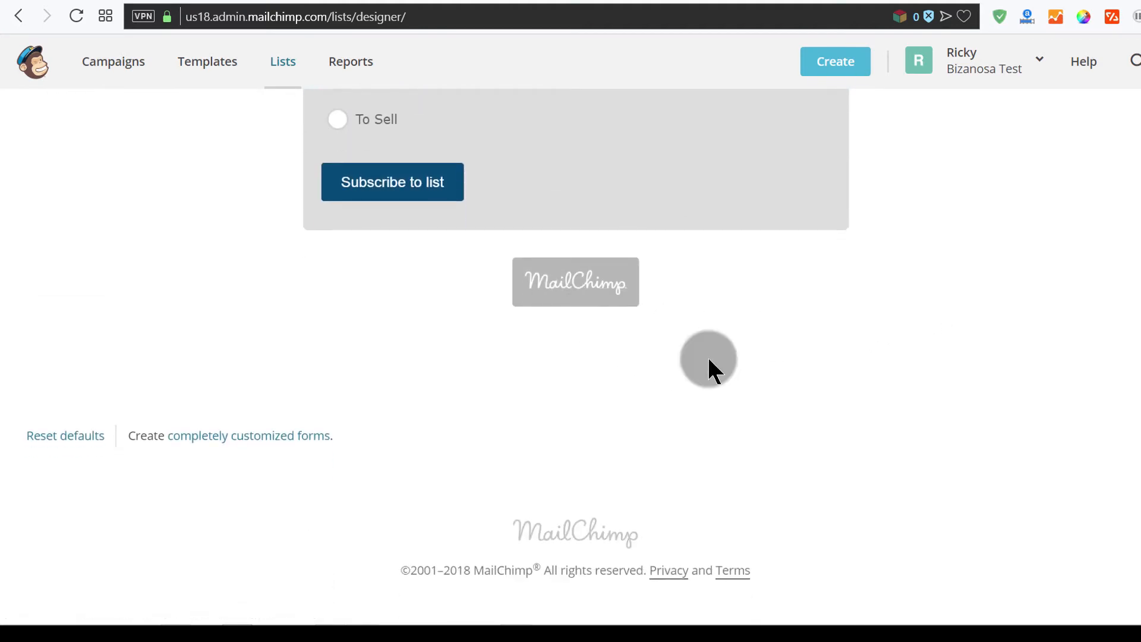
{"action": "scroll", "coordinate": [886, 311], "scroll_direction": "up", "scroll_amount": 15}
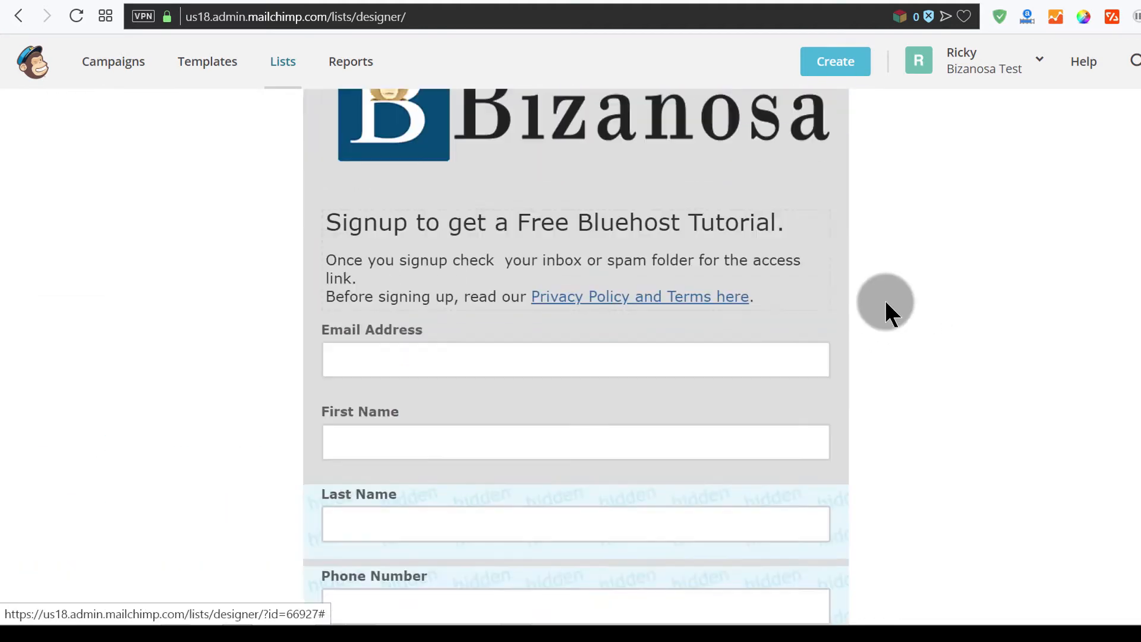
{"action": "scroll", "coordinate": [892, 333], "scroll_direction": "down", "scroll_amount": 5}
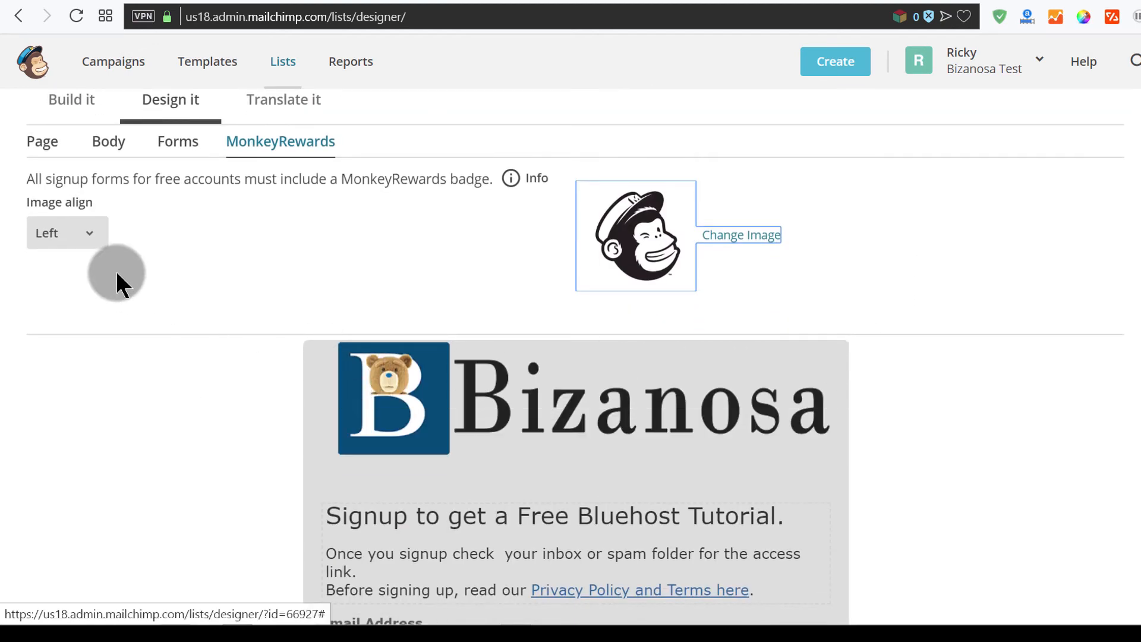
{"action": "left_click", "coordinate": [88, 239]}
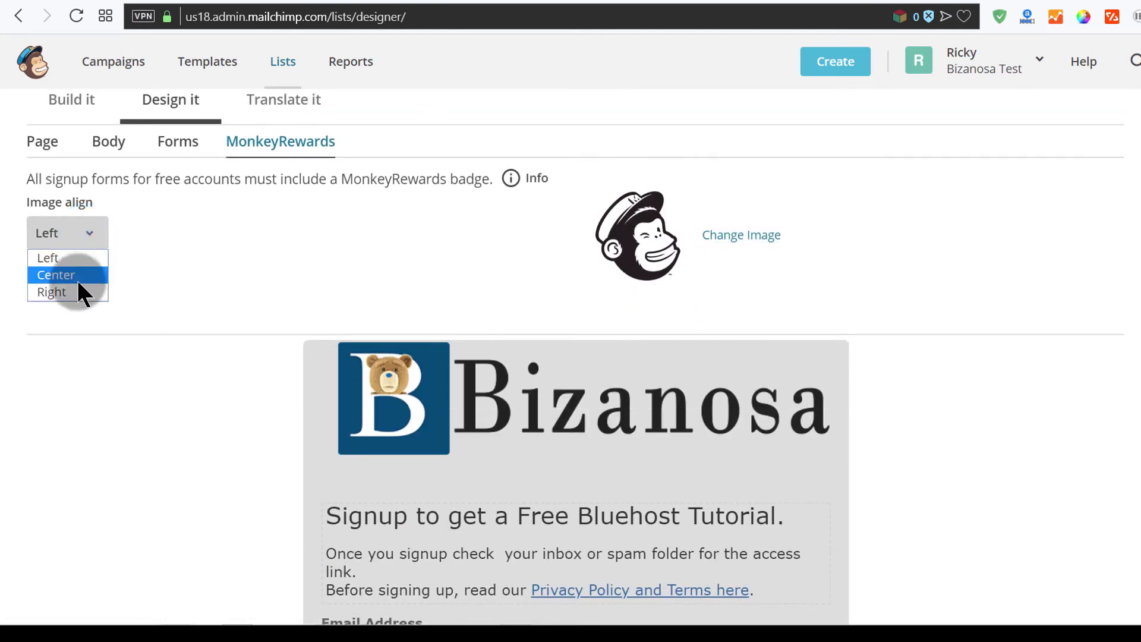
{"action": "left_click", "coordinate": [57, 276]}
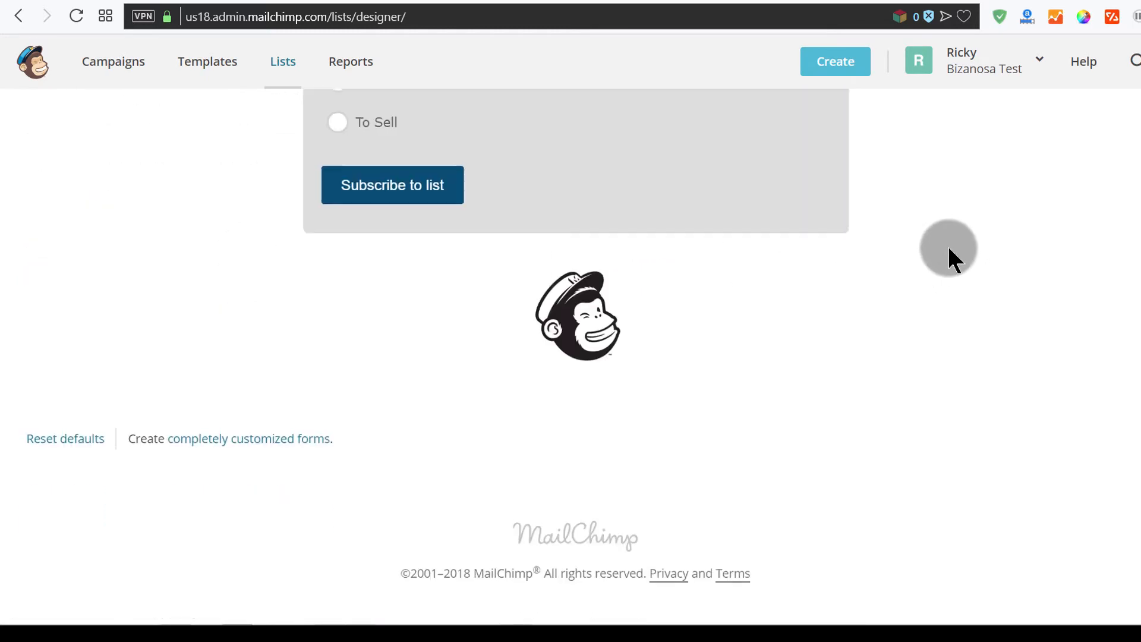
- Examine the badge's position below the signup form in the designer preview
{"action": "scroll", "coordinate": [932, 234], "scroll_direction": "up", "scroll_amount": 20}
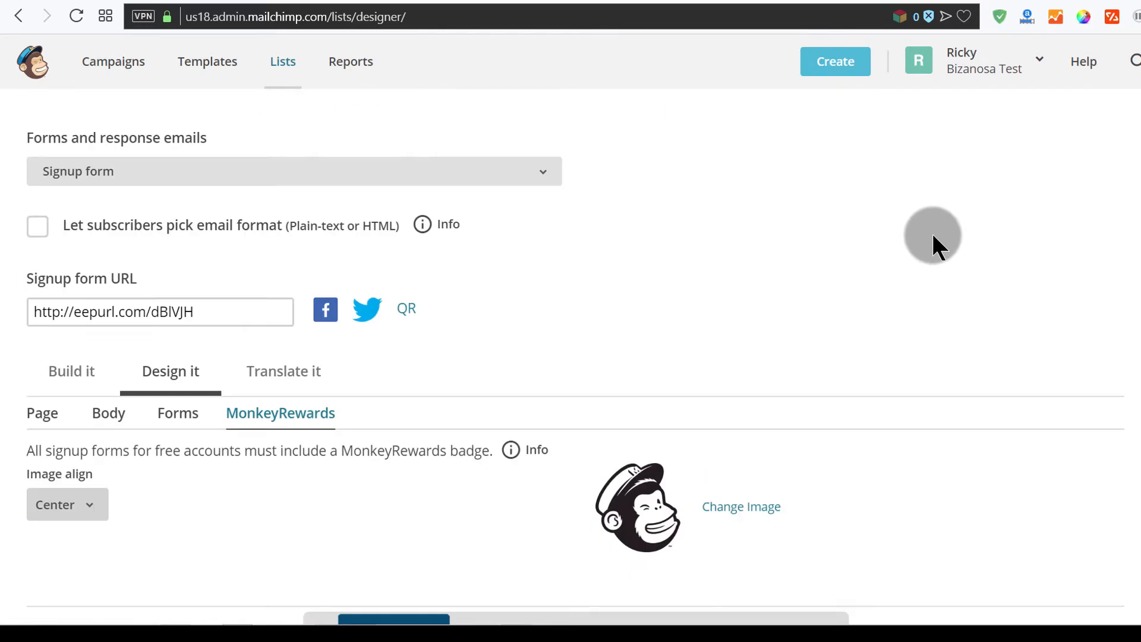
{"action": "scroll", "coordinate": [932, 230], "scroll_direction": "down", "scroll_amount": 10}
{"action": "scroll", "coordinate": [932, 237], "scroll_direction": "down", "scroll_amount": 8}
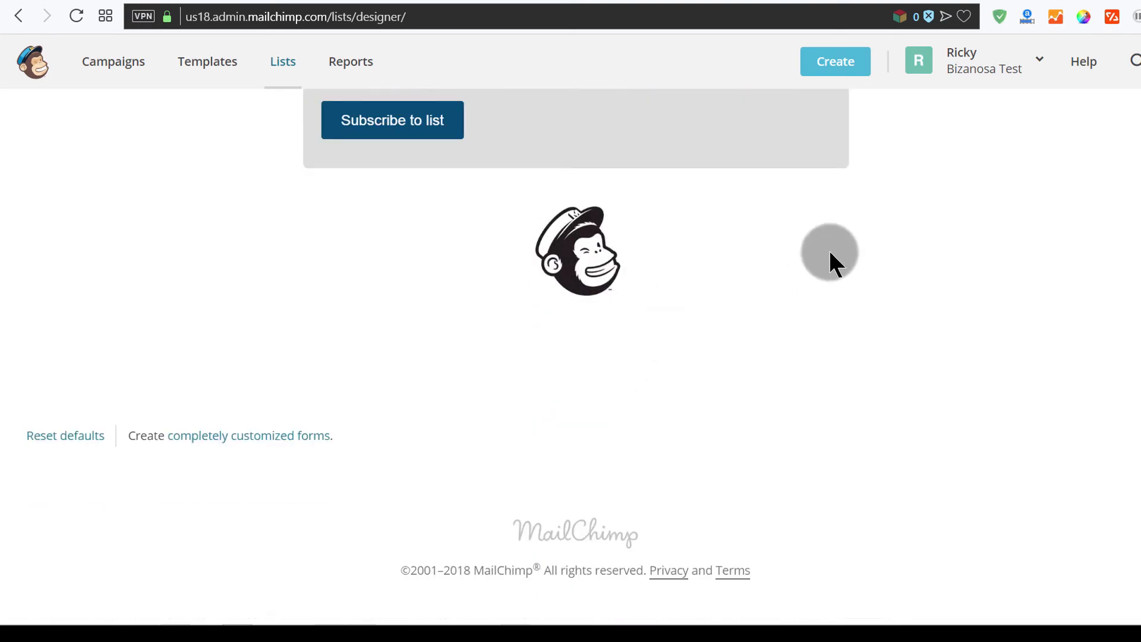
{"action": "scroll", "coordinate": [828, 252], "scroll_direction": "up", "scroll_amount": 7}
{"action": "scroll", "coordinate": [823, 257], "scroll_direction": "up", "scroll_amount": 10}
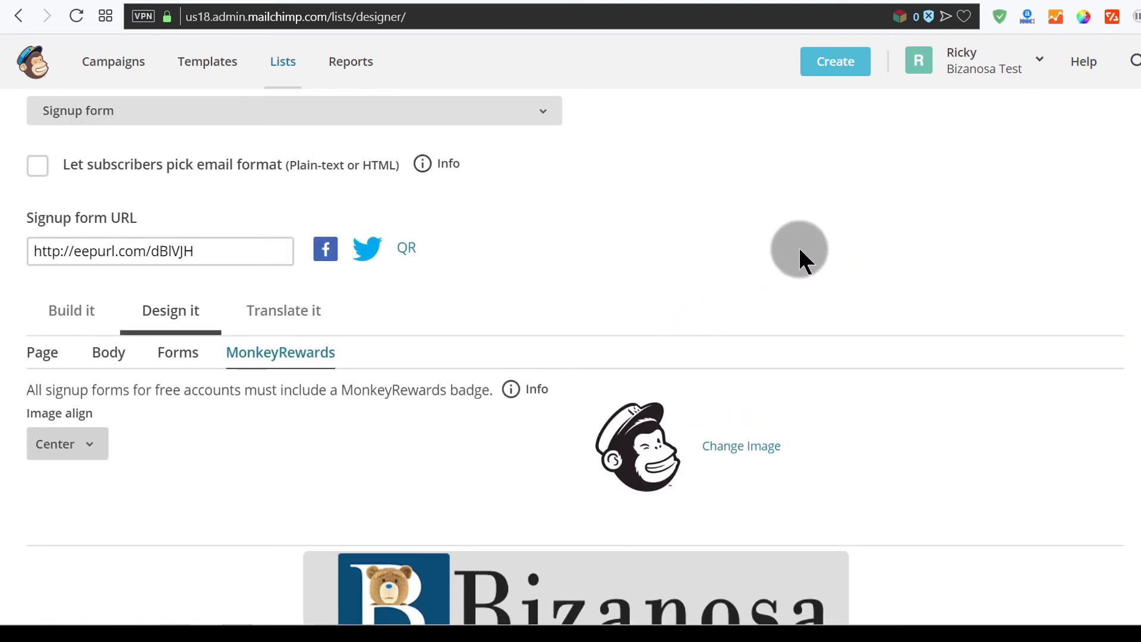
{"action": "scroll", "coordinate": [800, 258], "scroll_direction": "up", "scroll_amount": 5}
{"action": "scroll", "coordinate": [797, 245], "scroll_direction": "down", "scroll_amount": 15}
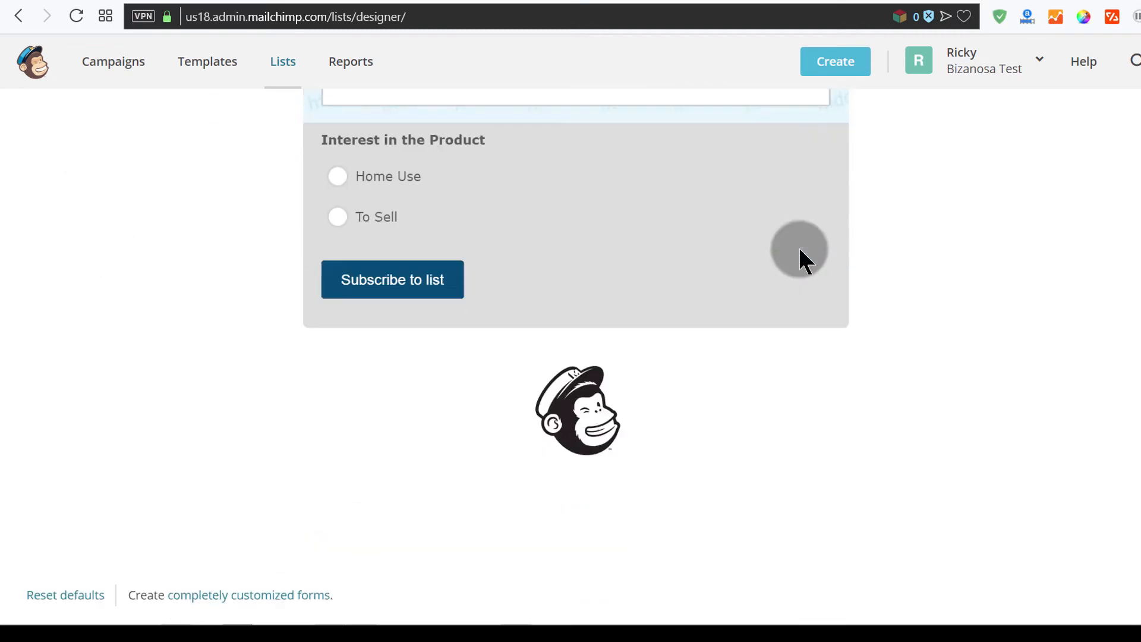
{"action": "scroll", "coordinate": [795, 247], "scroll_direction": "up", "scroll_amount": 15}
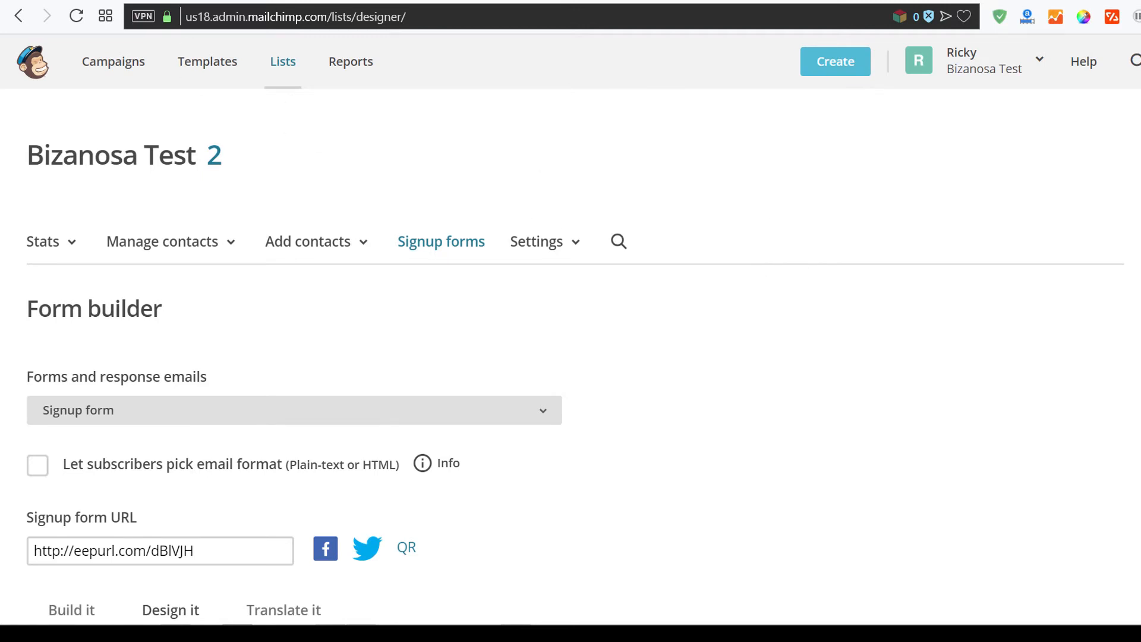
- Reload the live signup form page and check its text fields and the badge beneath the form
{"action": "left_click", "coordinate": [277, 26]}
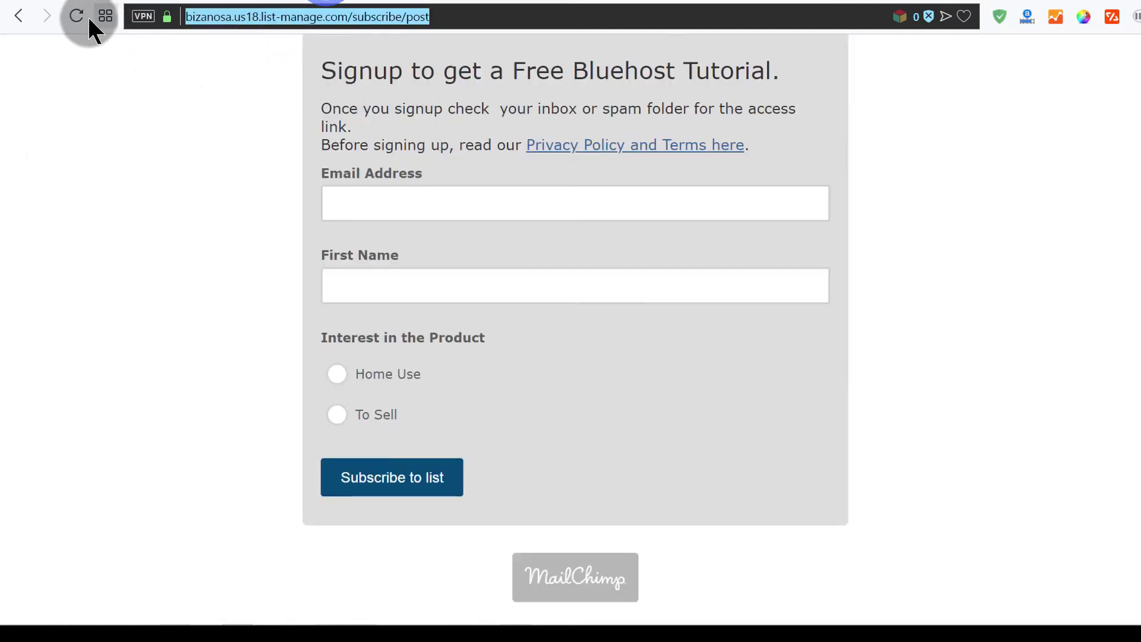
{"action": "left_click", "coordinate": [78, 16]}
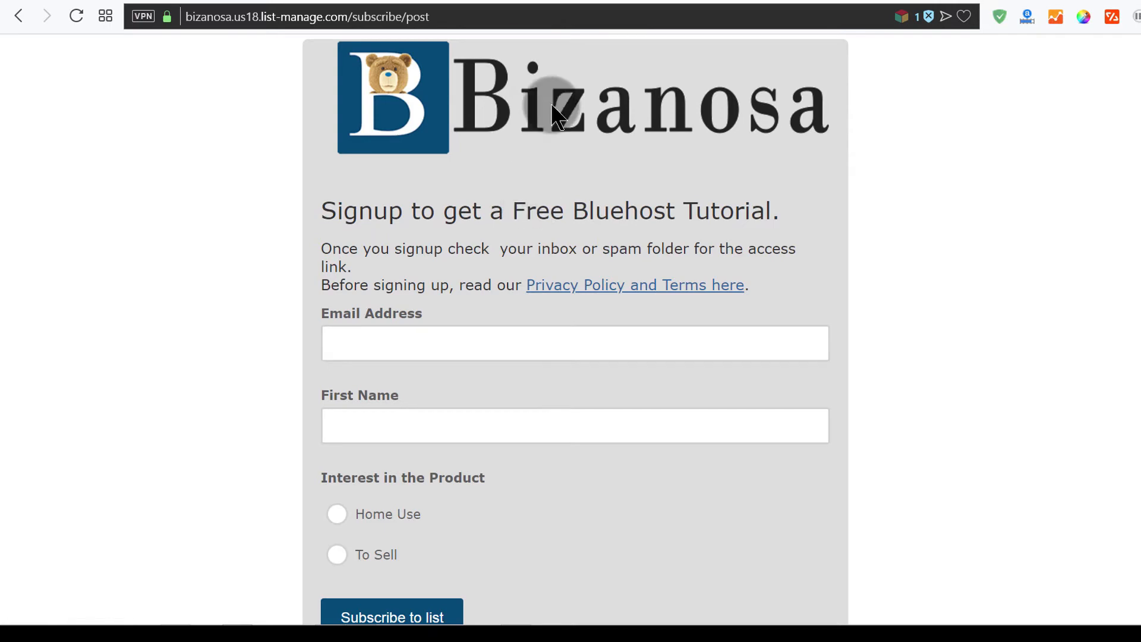
{"action": "scroll", "coordinate": [866, 272], "scroll_direction": "down", "scroll_amount": 2}
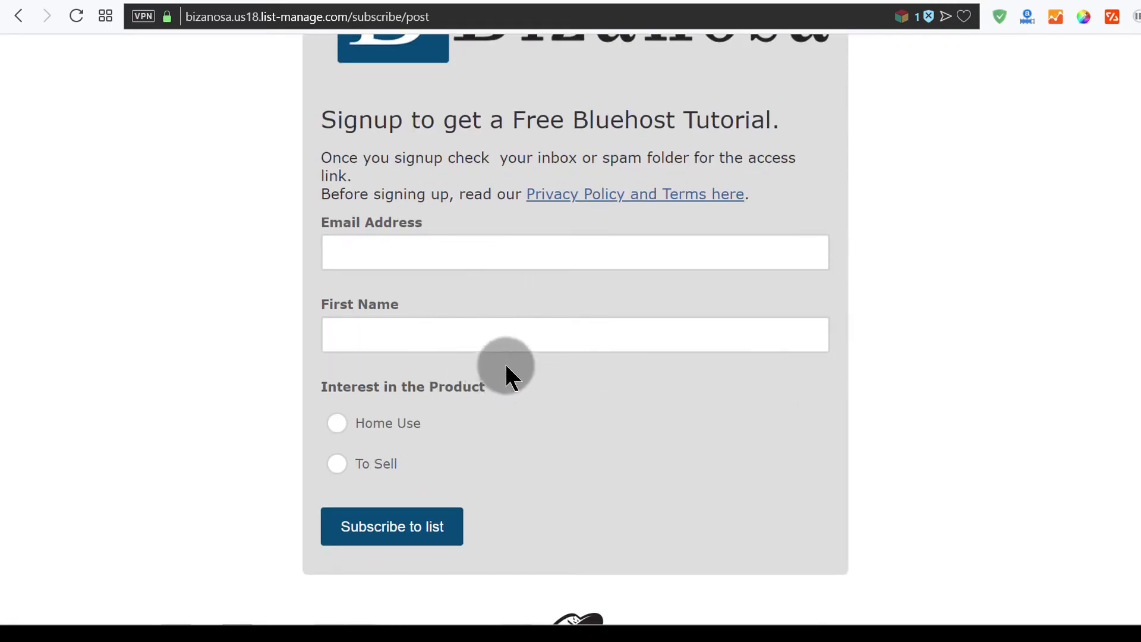
{"action": "left_click", "coordinate": [440, 246]}
{"action": "left_click", "coordinate": [403, 340]}
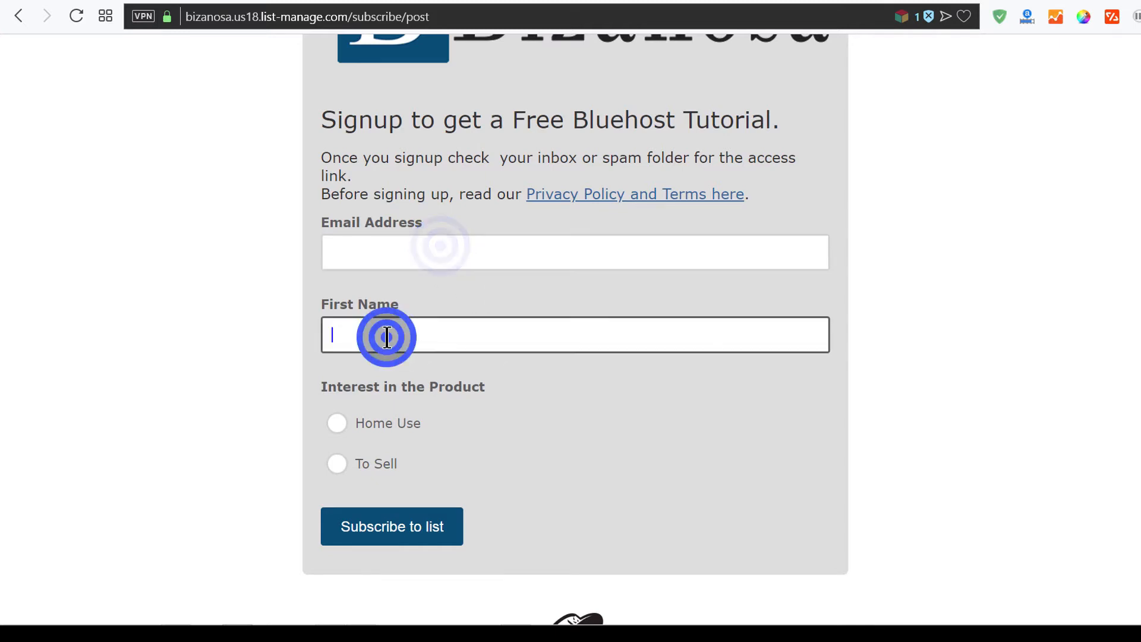
{"action": "scroll", "coordinate": [452, 416], "scroll_direction": "down", "scroll_amount": 2}
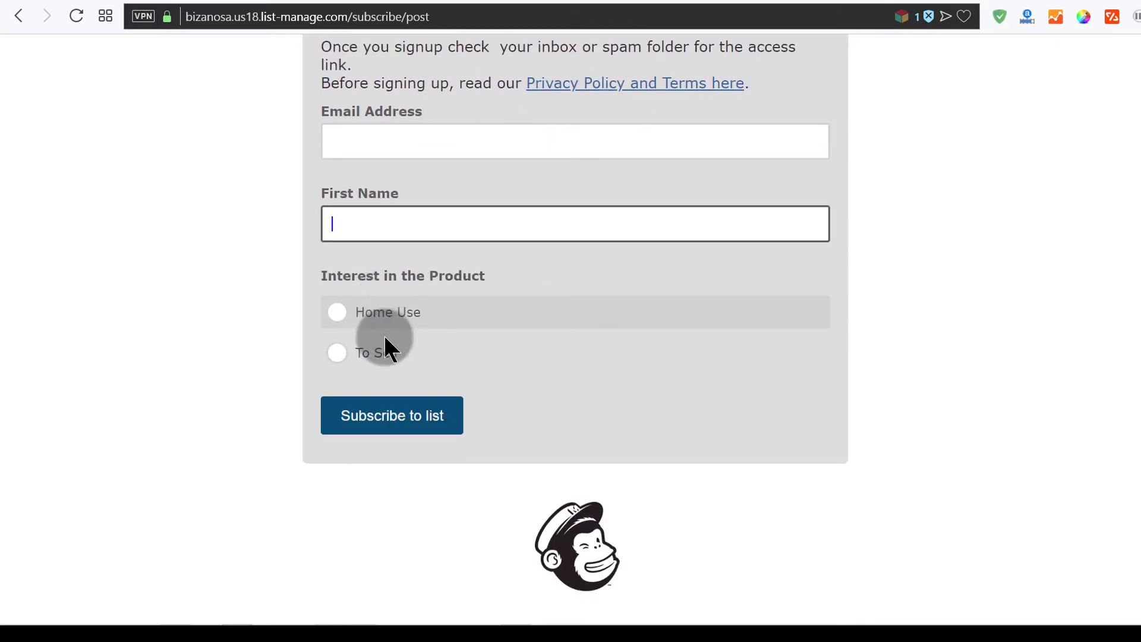
{"action": "scroll", "coordinate": [476, 285], "scroll_direction": "up", "scroll_amount": 4}
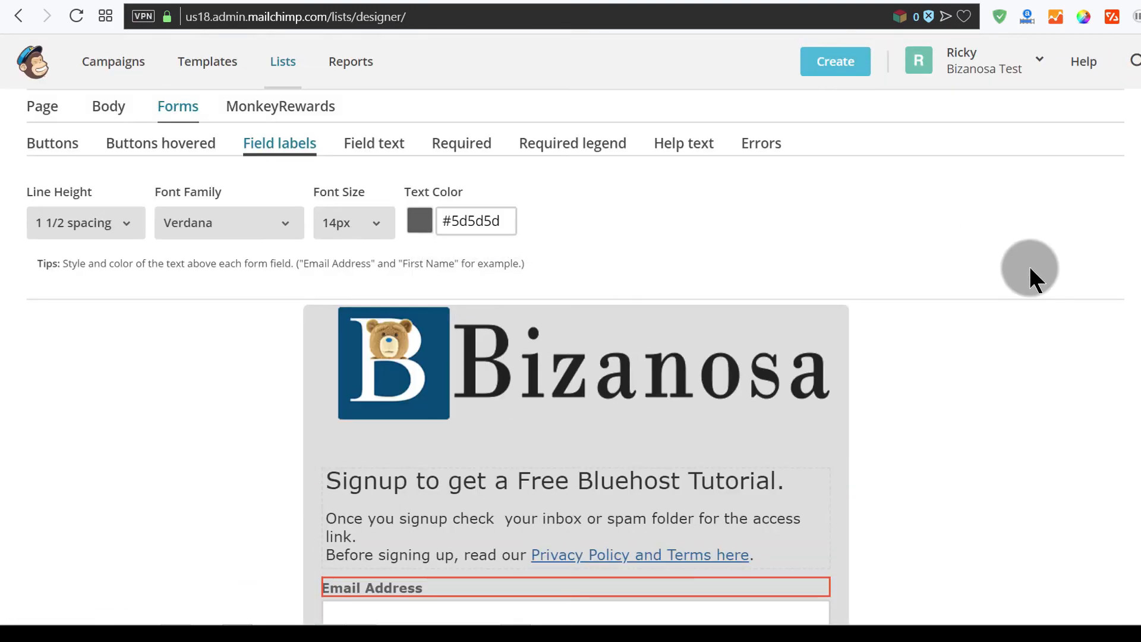
- Open the form's translation settings in the designer and look over the auto-translate option, default language, text direction and English phrases
{"action": "scroll", "coordinate": [1029, 265], "scroll_direction": "up", "scroll_amount": 5}
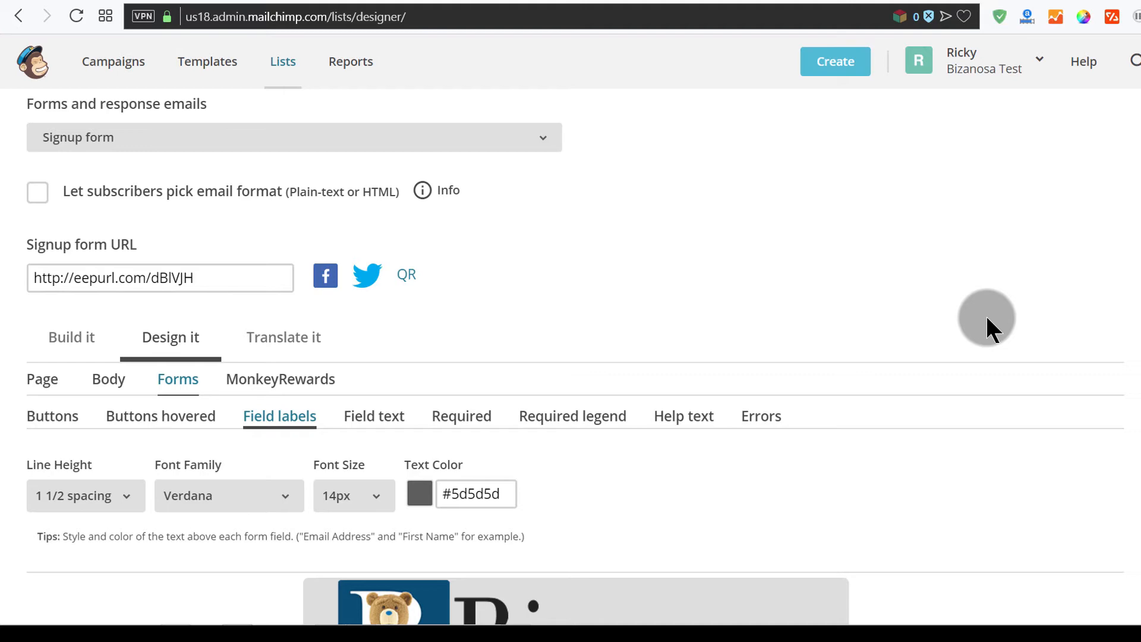
{"action": "scroll", "coordinate": [852, 250], "scroll_direction": "down", "scroll_amount": 5}
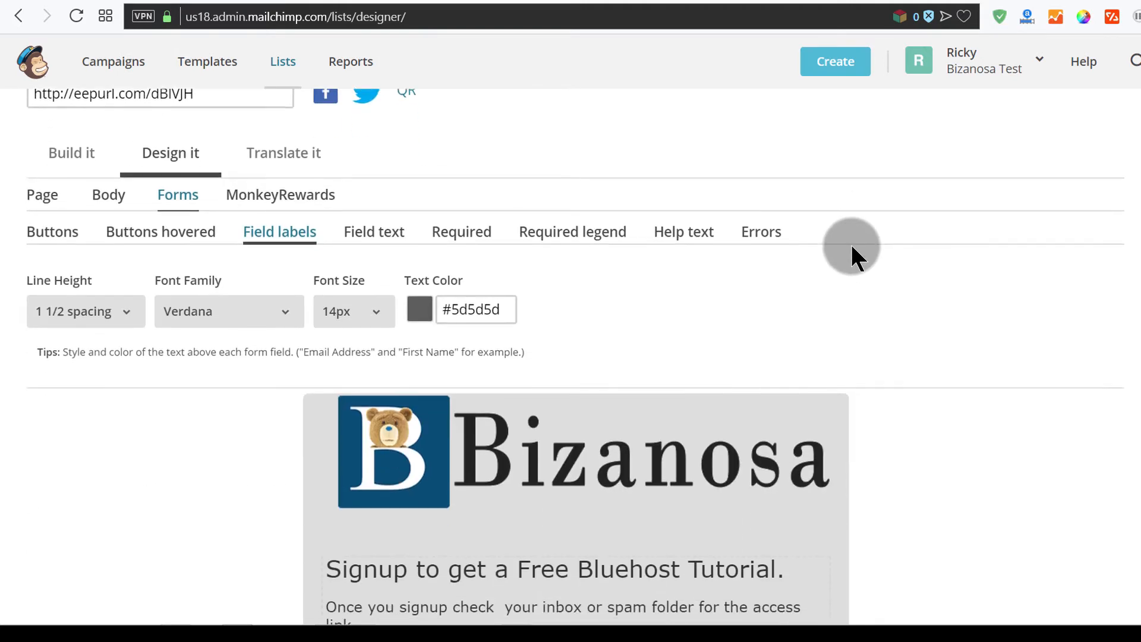
{"action": "scroll", "coordinate": [851, 249], "scroll_direction": "up", "scroll_amount": 5}
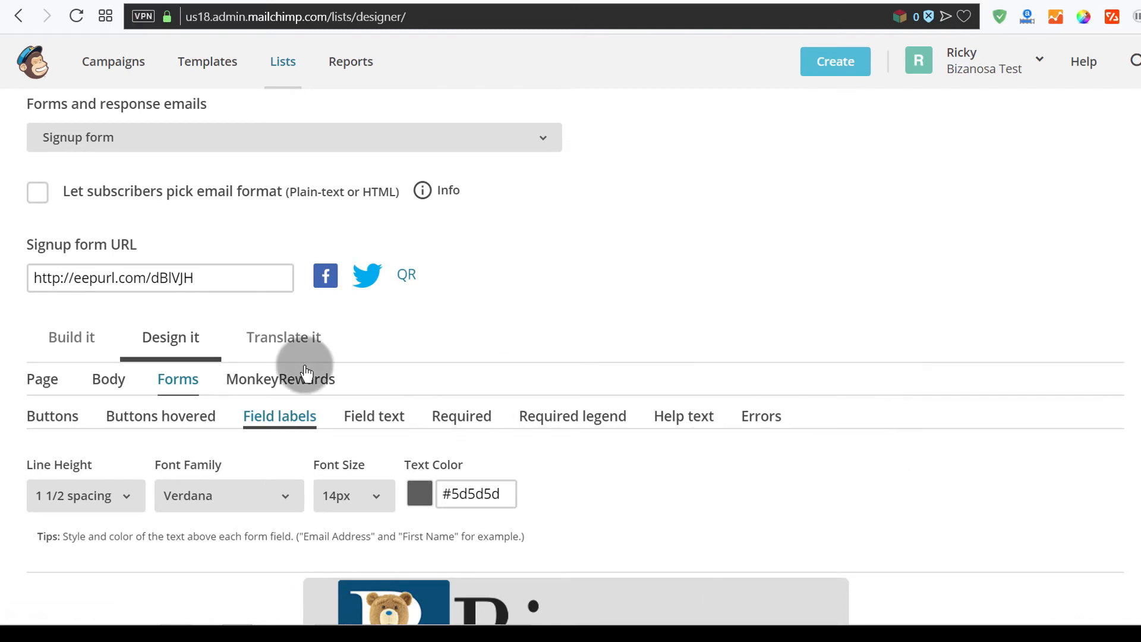
{"action": "scroll", "coordinate": [866, 339], "scroll_direction": "down", "scroll_amount": 6}
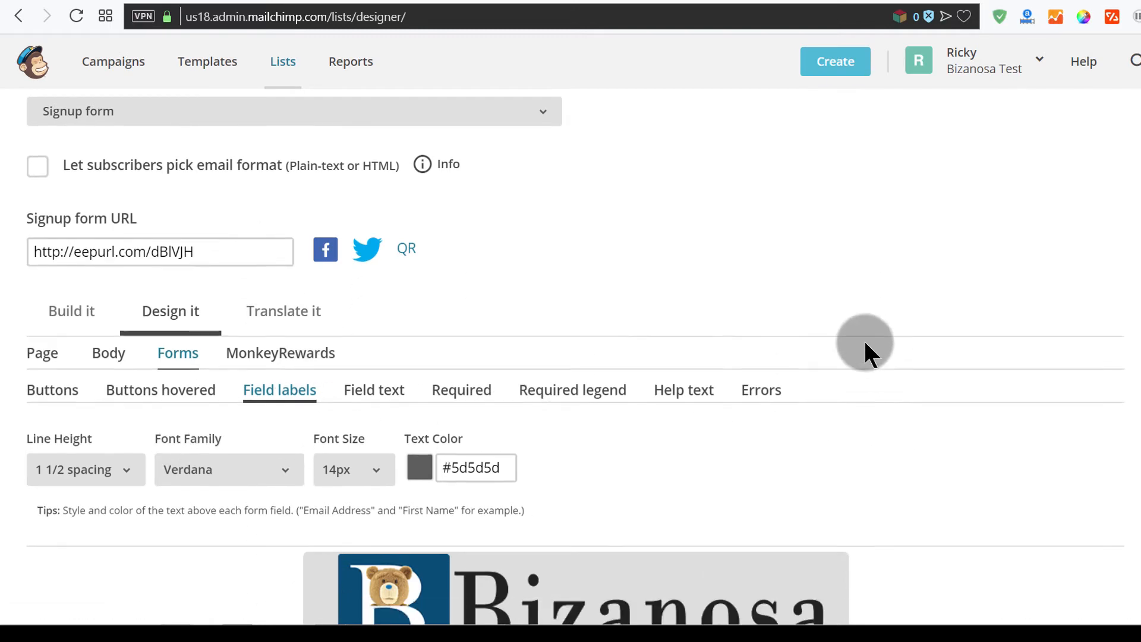
{"action": "scroll", "coordinate": [864, 339], "scroll_direction": "up", "scroll_amount": 6}
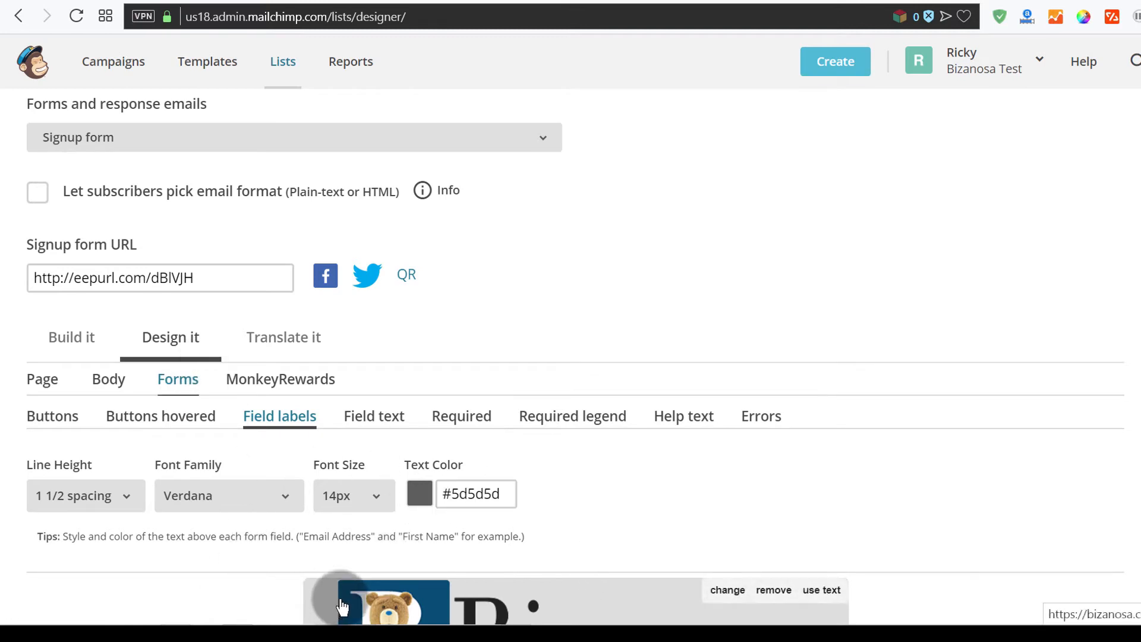
{"action": "left_click", "coordinate": [303, 339]}
{"action": "scroll", "coordinate": [588, 301], "scroll_direction": "down", "scroll_amount": 5}
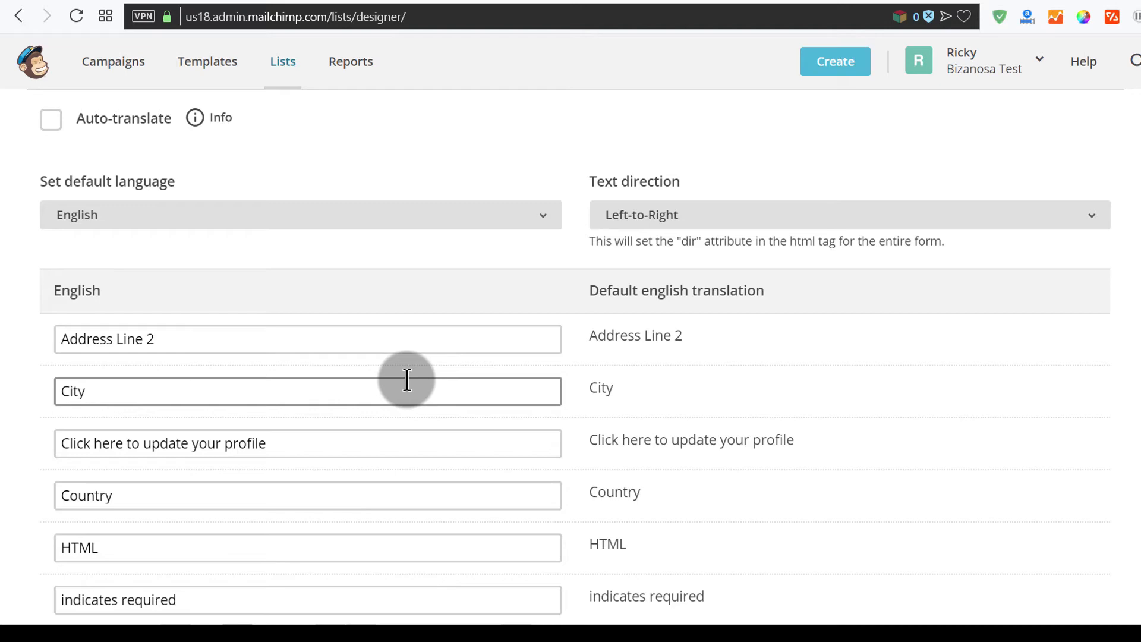
{"action": "scroll", "coordinate": [497, 381], "scroll_direction": "down", "scroll_amount": 8}
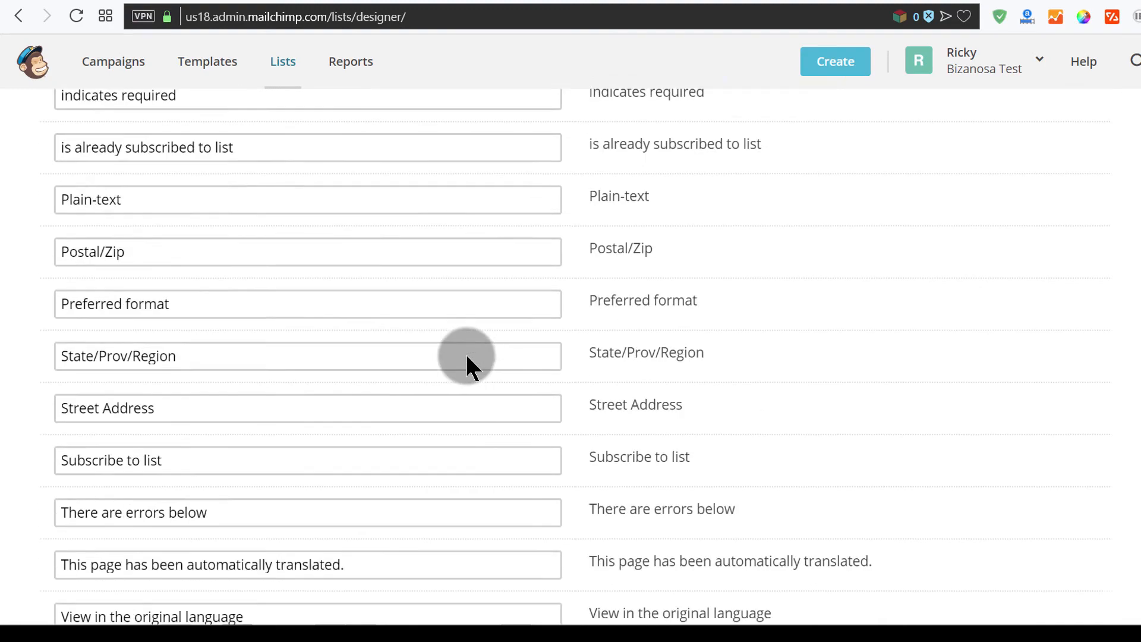
{"action": "scroll", "coordinate": [527, 356], "scroll_direction": "down", "scroll_amount": 5}
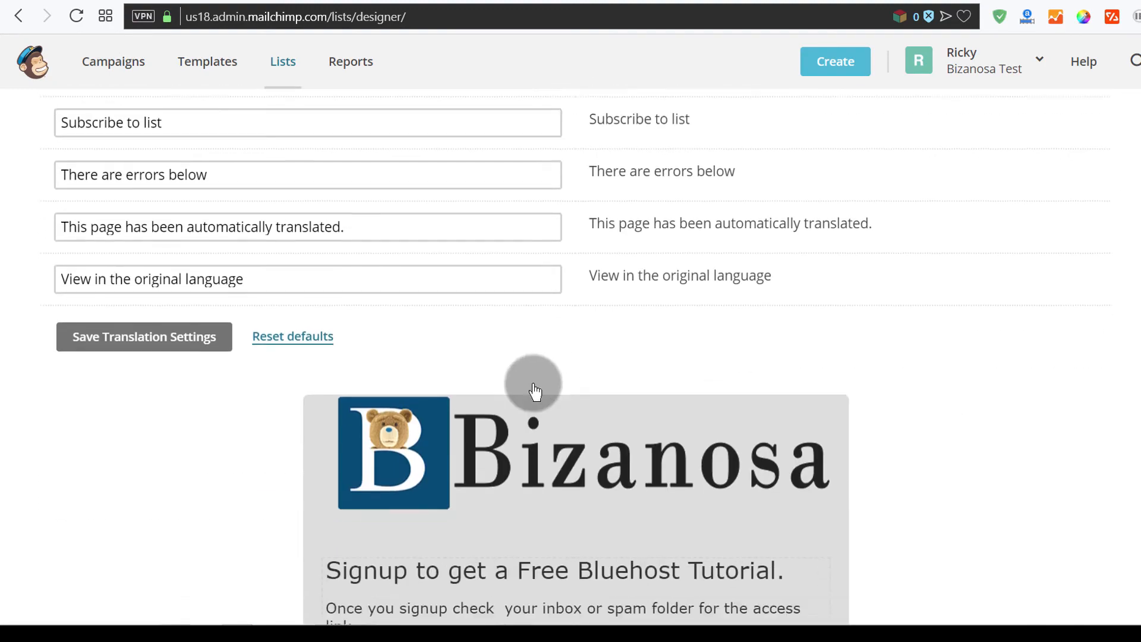
{"action": "scroll", "coordinate": [535, 393], "scroll_direction": "down", "scroll_amount": 3}
{"action": "scroll", "coordinate": [523, 370], "scroll_direction": "up", "scroll_amount": 6}
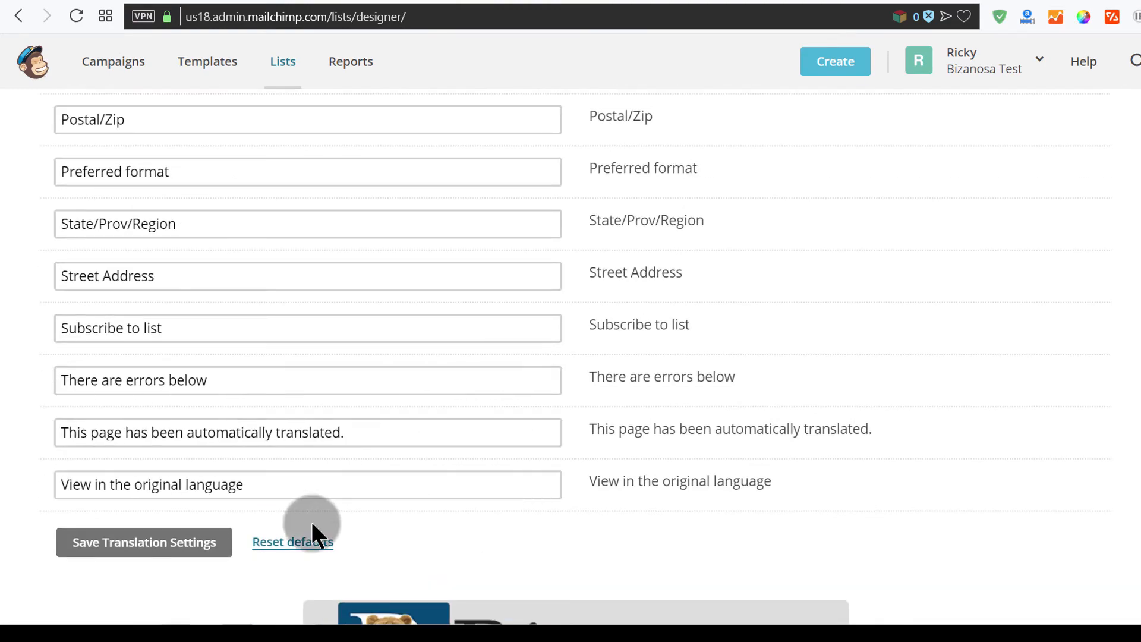
{"action": "scroll", "coordinate": [438, 434], "scroll_direction": "up", "scroll_amount": 10}
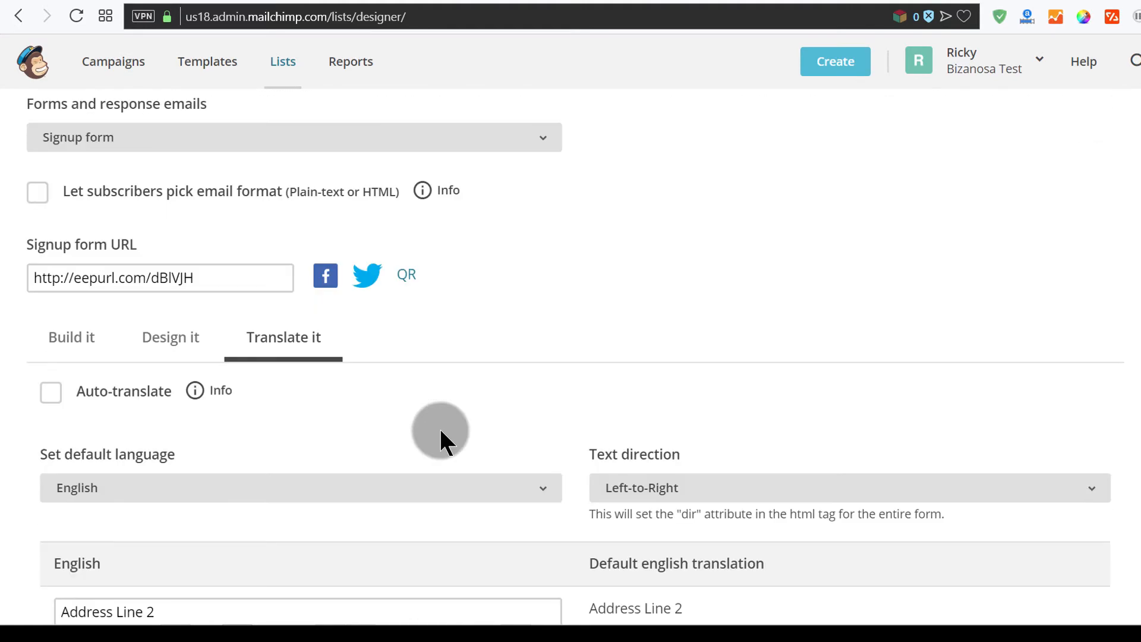
{"action": "scroll", "coordinate": [440, 443], "scroll_direction": "down", "scroll_amount": 4}
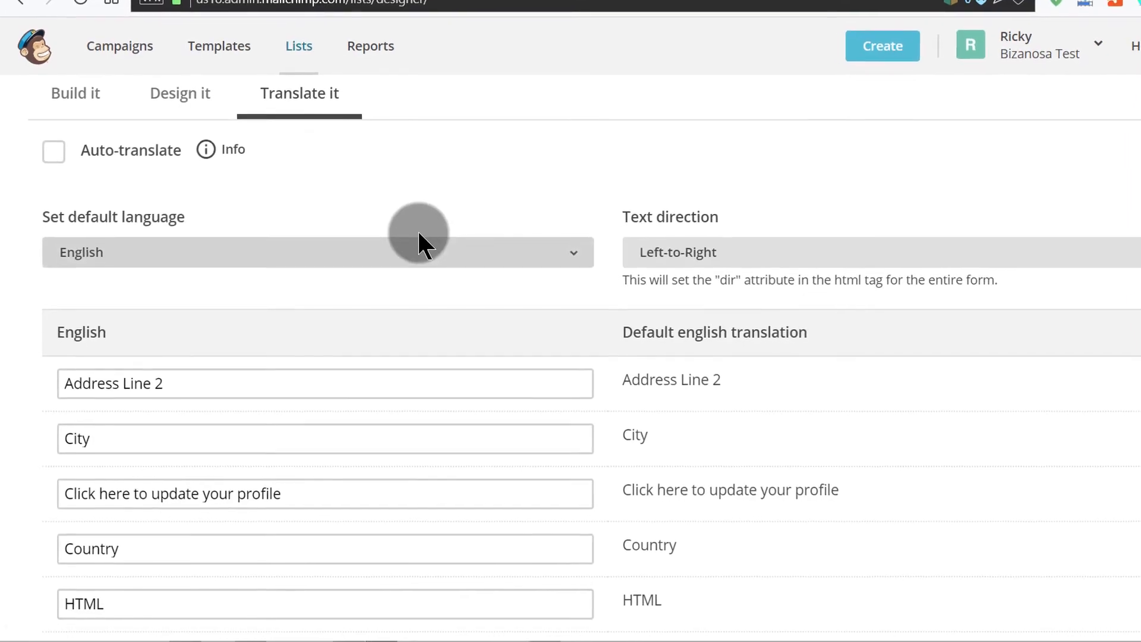
- Return to the signup form's field-building view
{"action": "left_click", "coordinate": [189, 76]}
{"action": "left_click", "coordinate": [78, 76]}
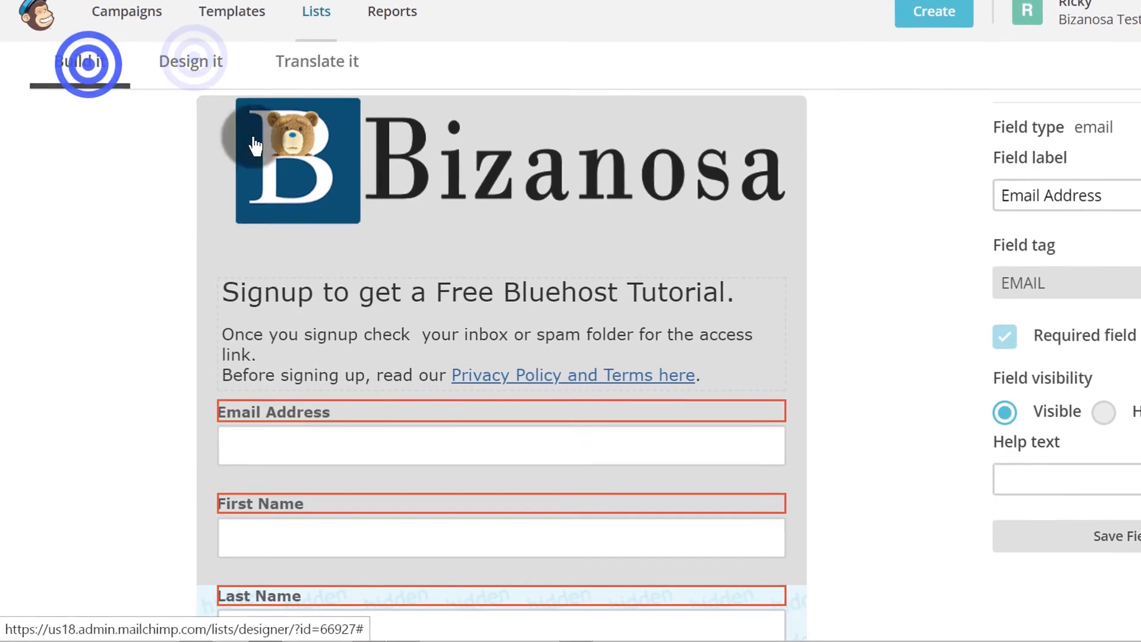
- Switch the signup form to its design view and look over the preview from the logo down to the badge
{"action": "scroll", "coordinate": [630, 271], "scroll_direction": "down", "scroll_amount": 5}
{"action": "scroll", "coordinate": [628, 266], "scroll_direction": "up", "scroll_amount": 12}
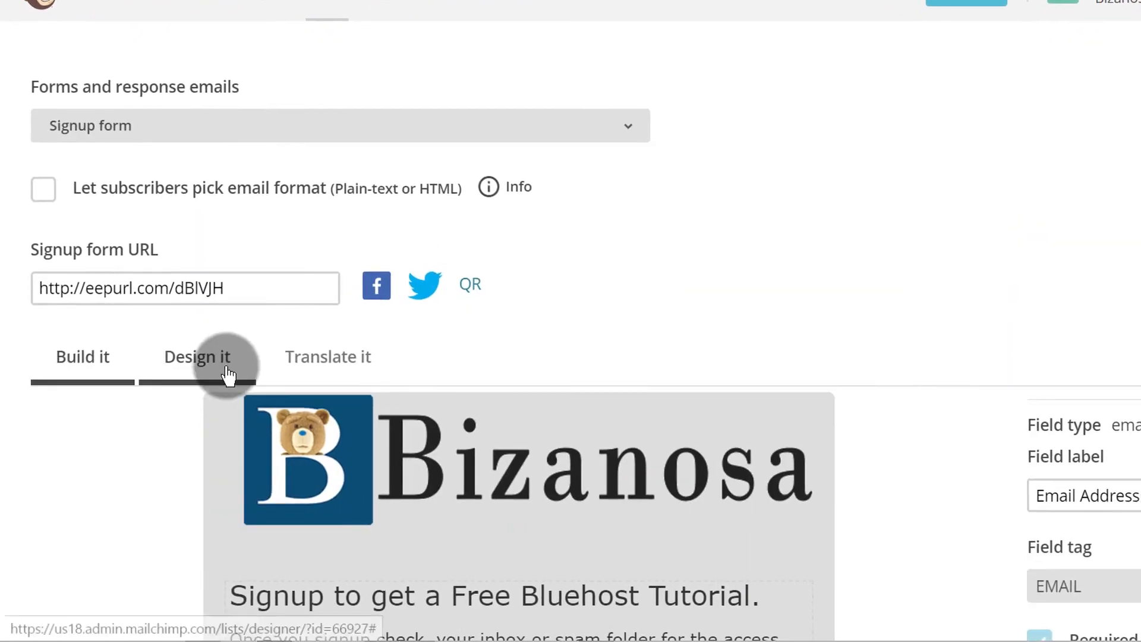
{"action": "left_click", "coordinate": [205, 356]}
{"action": "scroll", "coordinate": [738, 322], "scroll_direction": "down", "scroll_amount": 12}
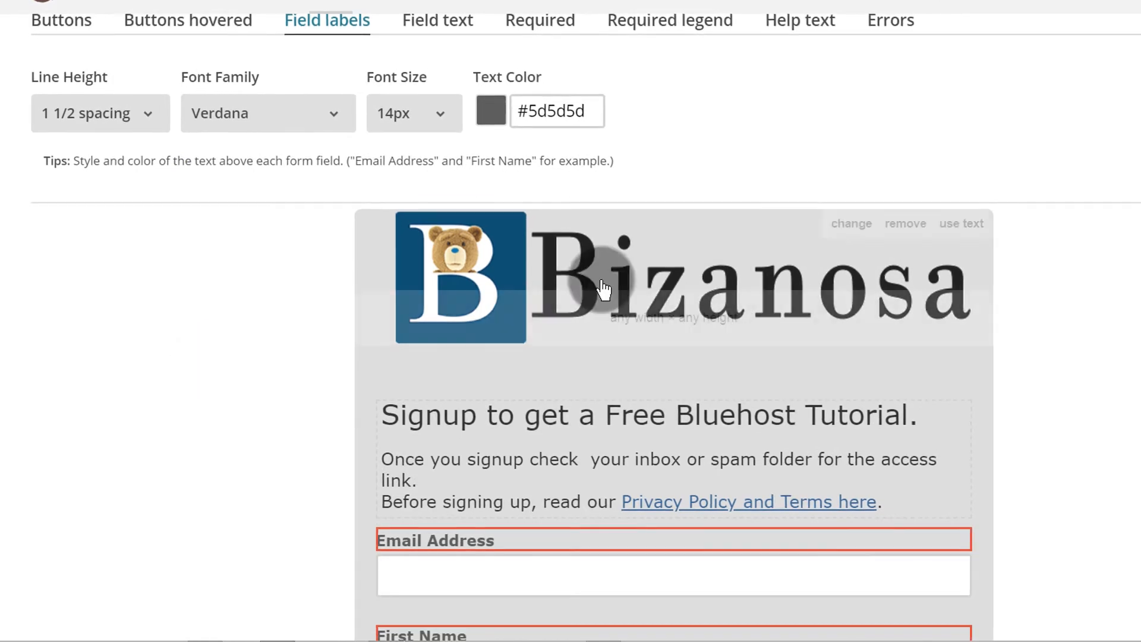
{"action": "scroll", "coordinate": [604, 404], "scroll_direction": "down", "scroll_amount": 5}
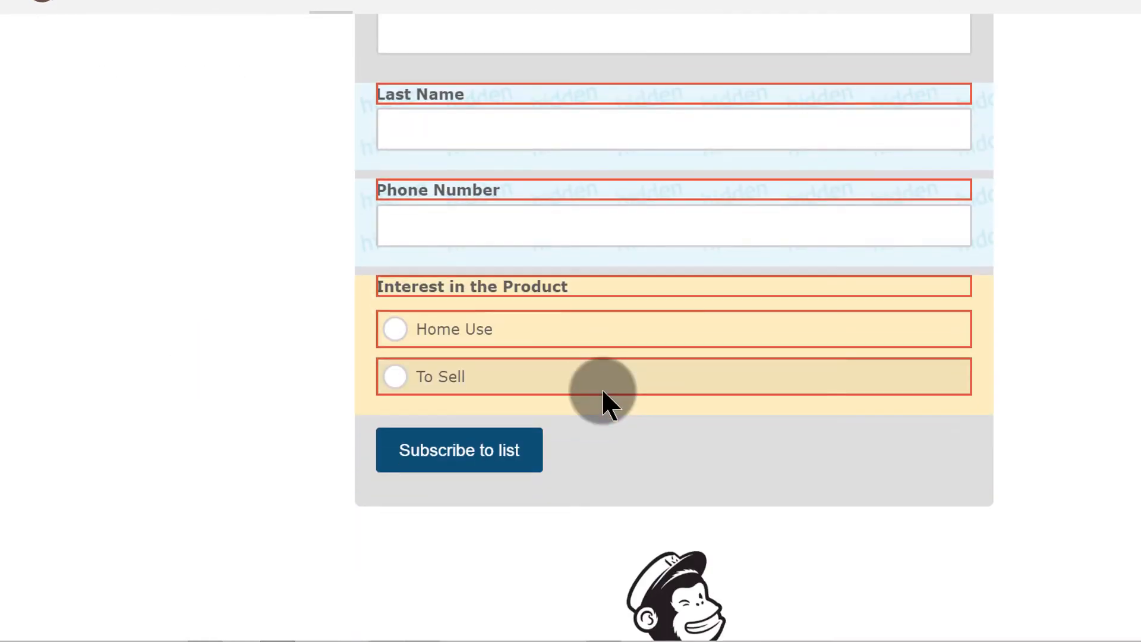
{"action": "scroll", "coordinate": [604, 400], "scroll_direction": "up", "scroll_amount": 8}
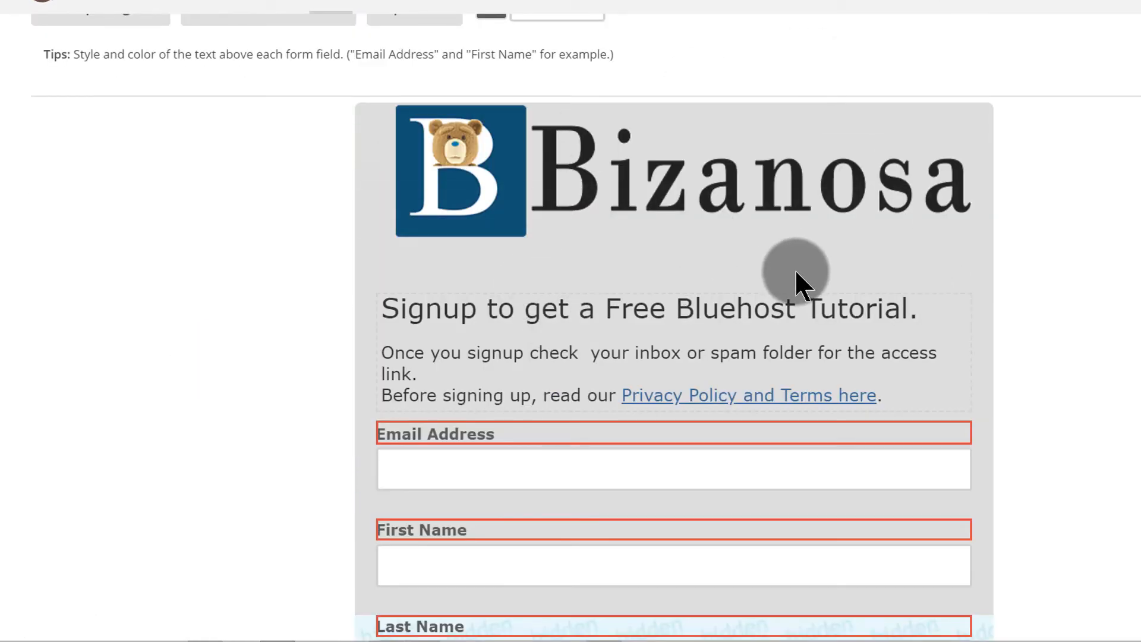
{"action": "scroll", "coordinate": [773, 279], "scroll_direction": "down", "scroll_amount": 6}
{"action": "scroll", "coordinate": [736, 276], "scroll_direction": "down", "scroll_amount": 5}
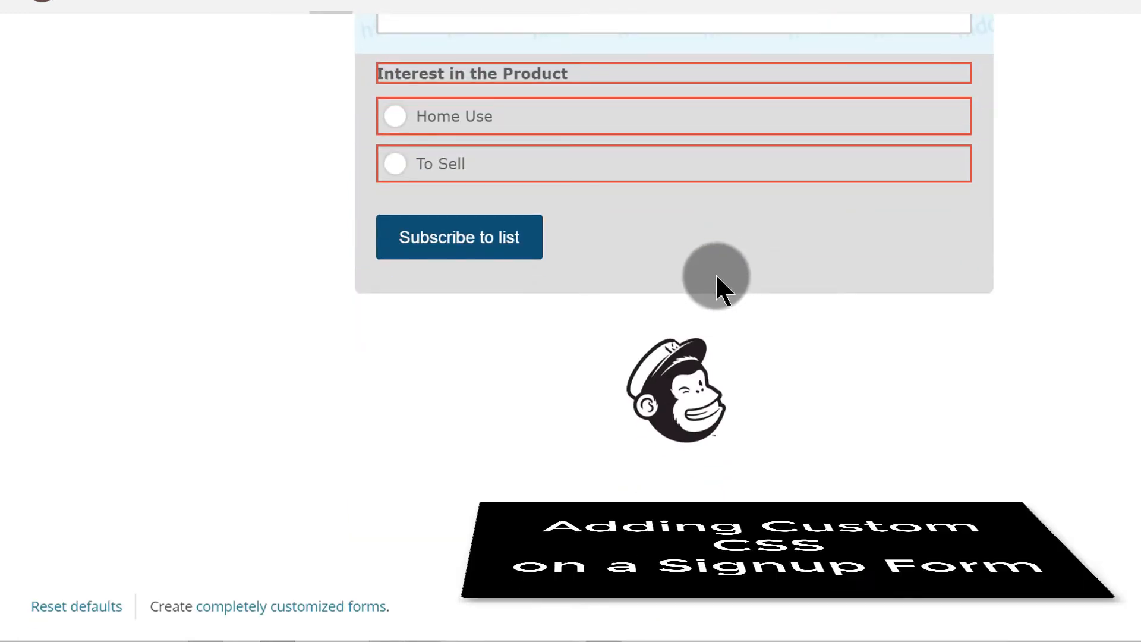
{"action": "scroll", "coordinate": [715, 273], "scroll_direction": "up", "scroll_amount": 3}
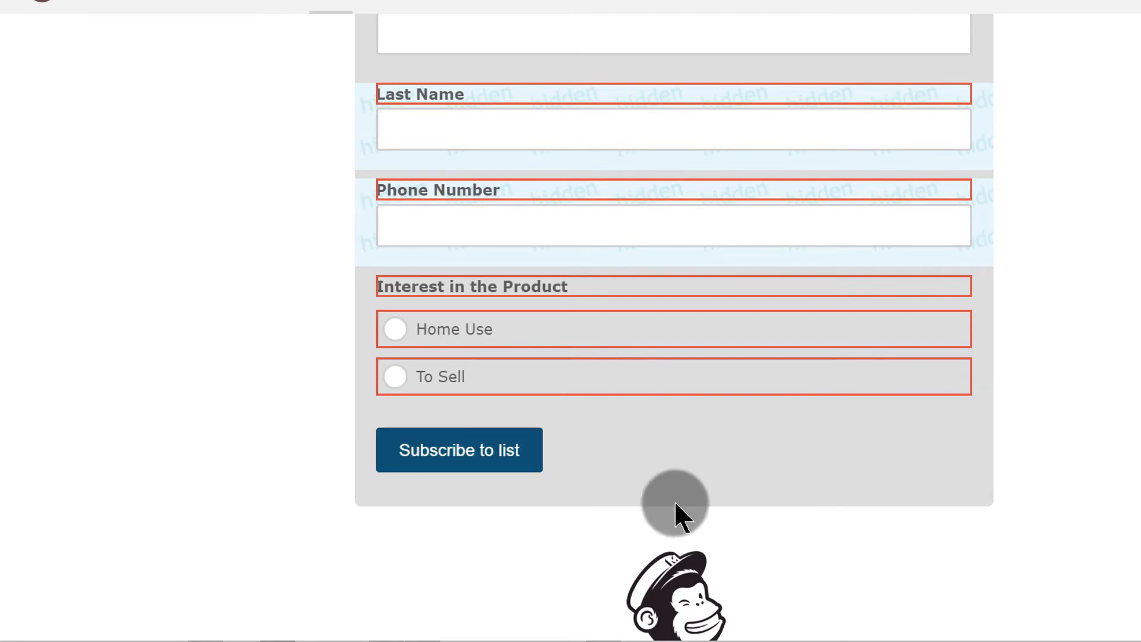
{"action": "scroll", "coordinate": [650, 458], "scroll_direction": "up", "scroll_amount": 7}
{"action": "scroll", "coordinate": [721, 306], "scroll_direction": "up", "scroll_amount": 3}
{"action": "scroll", "coordinate": [777, 365], "scroll_direction": "down", "scroll_amount": 3}
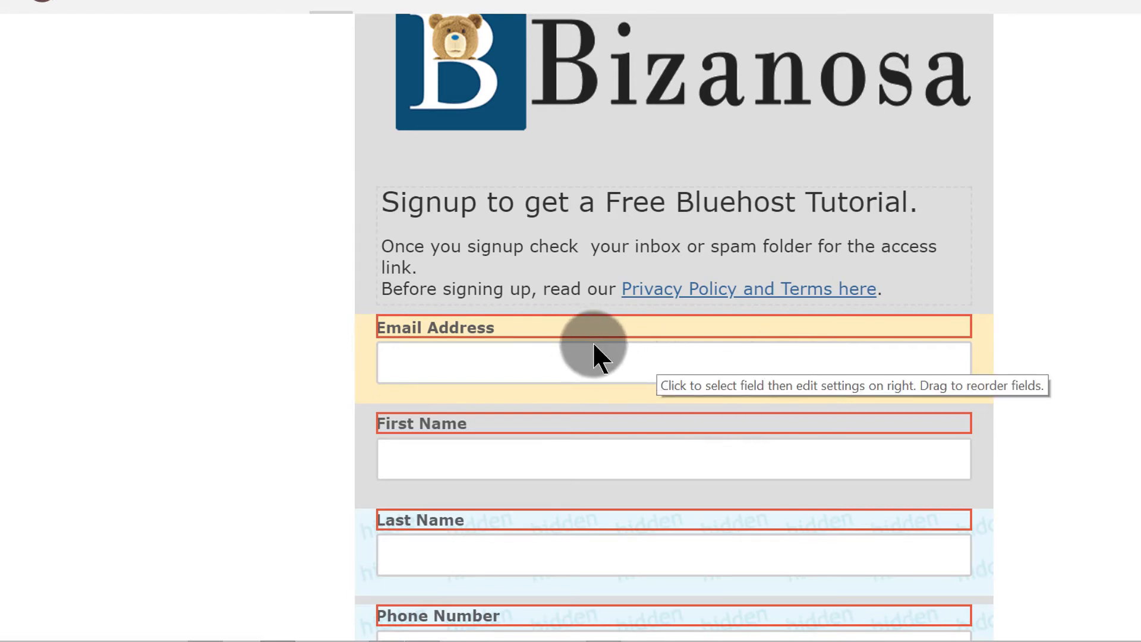
- Open the HTML source of the introductory text above the signup form's fields and select all of its code
{"action": "mouse_move", "coordinate": [587, 205]}
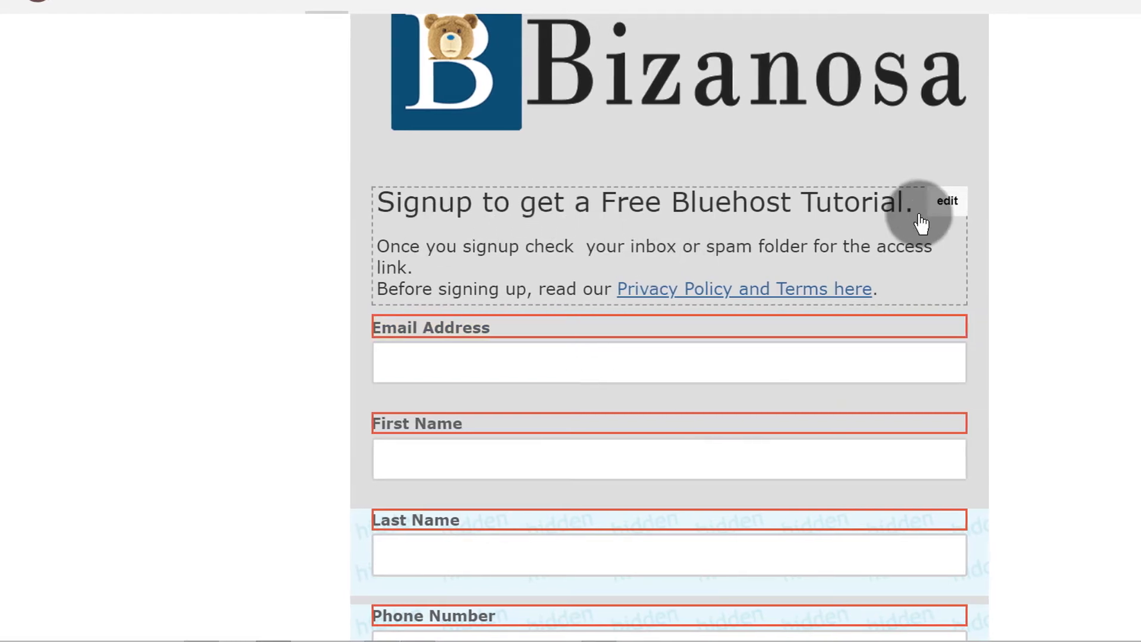
{"action": "left_click", "coordinate": [940, 200]}
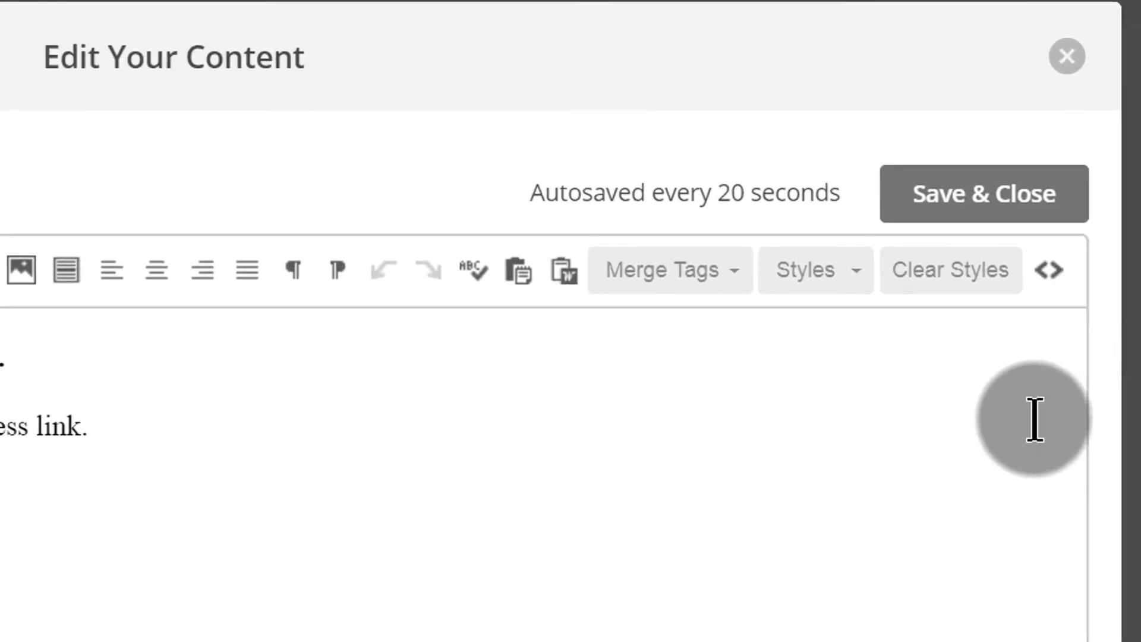
{"action": "left_click", "coordinate": [1061, 276]}
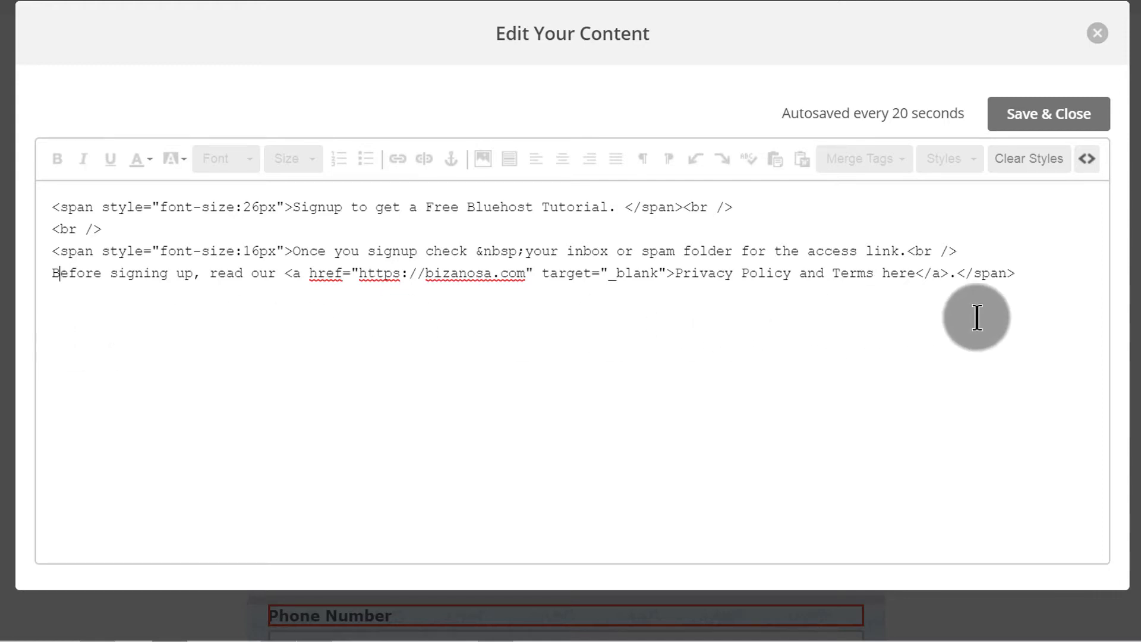
{"action": "left_click", "coordinate": [1046, 269]}
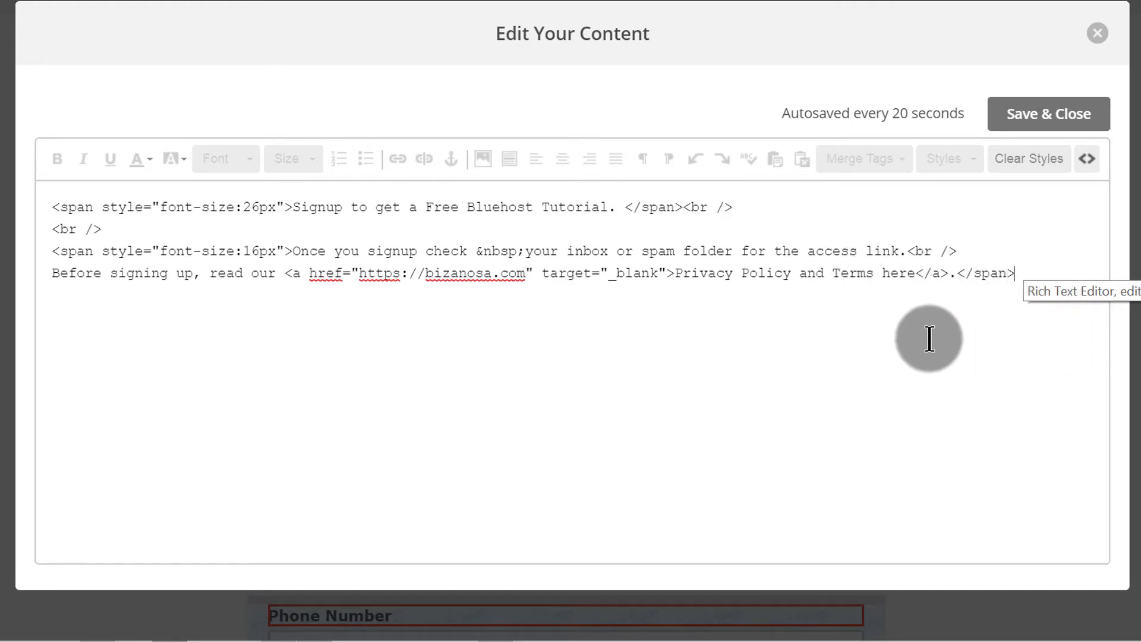
{"action": "left_click_drag", "start_coordinate": [1026, 267], "coordinate": [5, 202]}
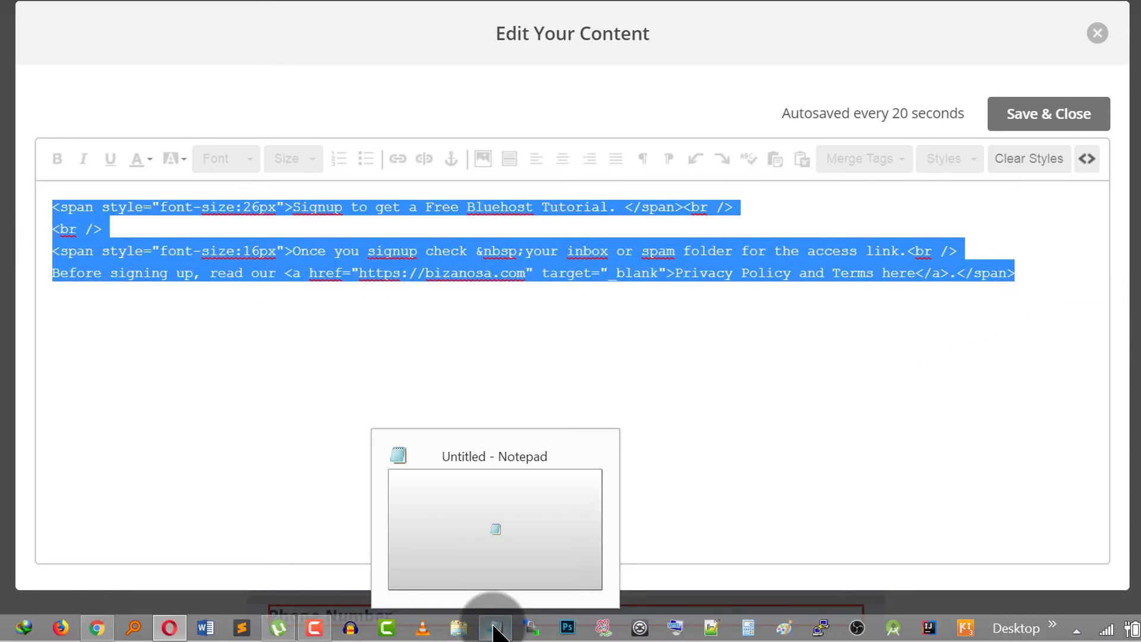
- Switch to a new Notepad window, enlarge it and set the font size to 22
{"action": "right_click", "coordinate": [493, 625]}
{"action": "left_click", "coordinate": [443, 537]}
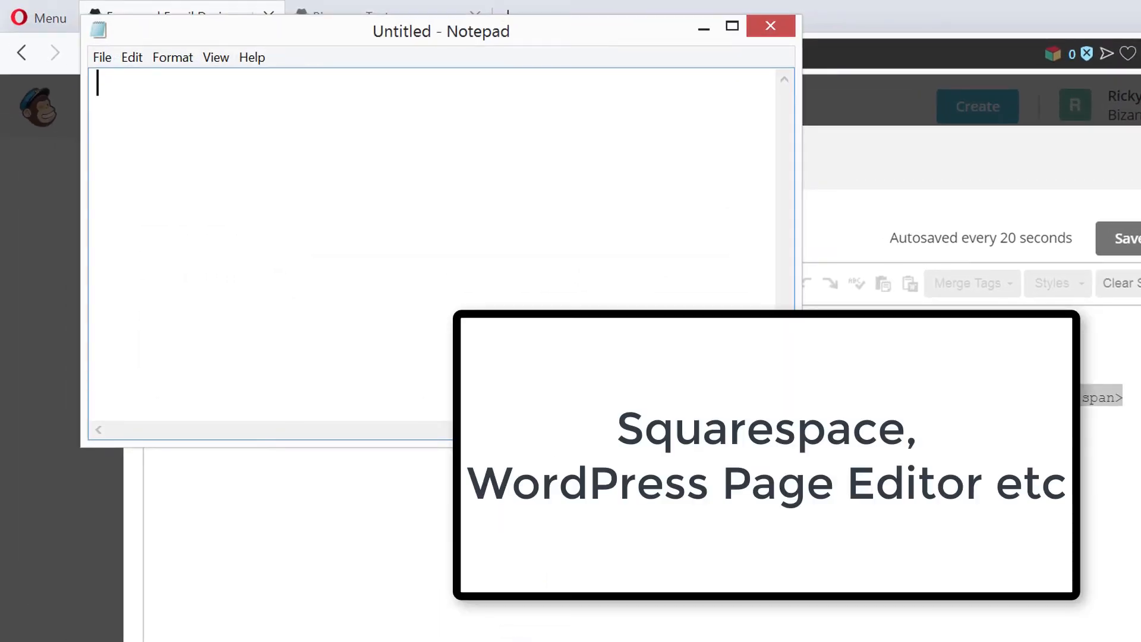
{"action": "left_click_drag", "start_coordinate": [799, 446], "coordinate": [1011, 578]}
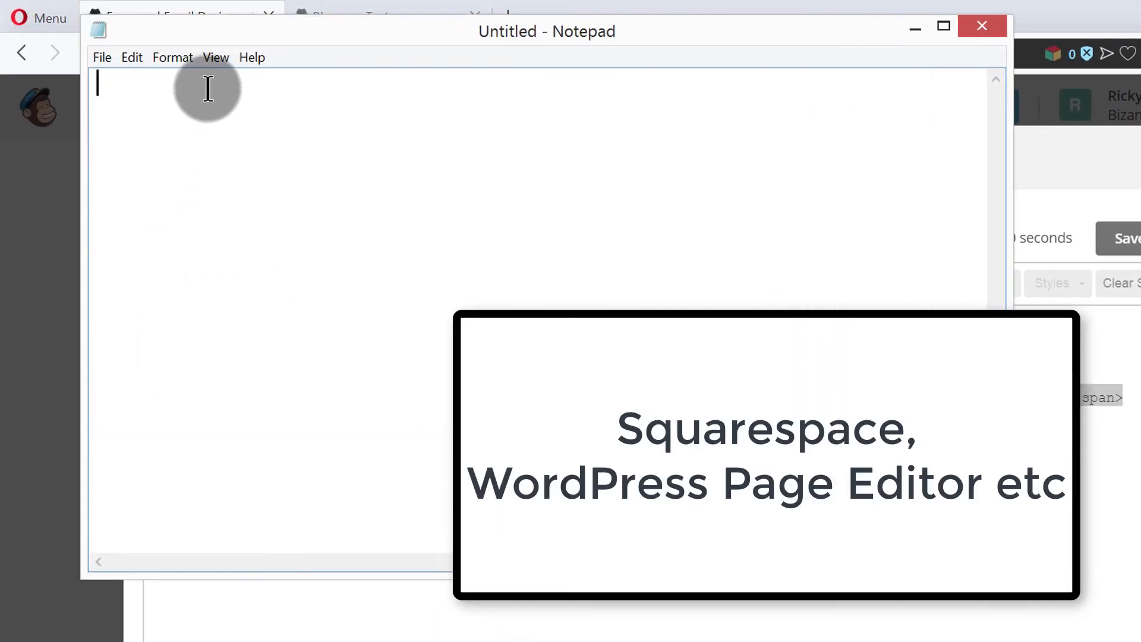
{"action": "left_click", "coordinate": [176, 56]}
{"action": "left_click", "coordinate": [186, 97]}
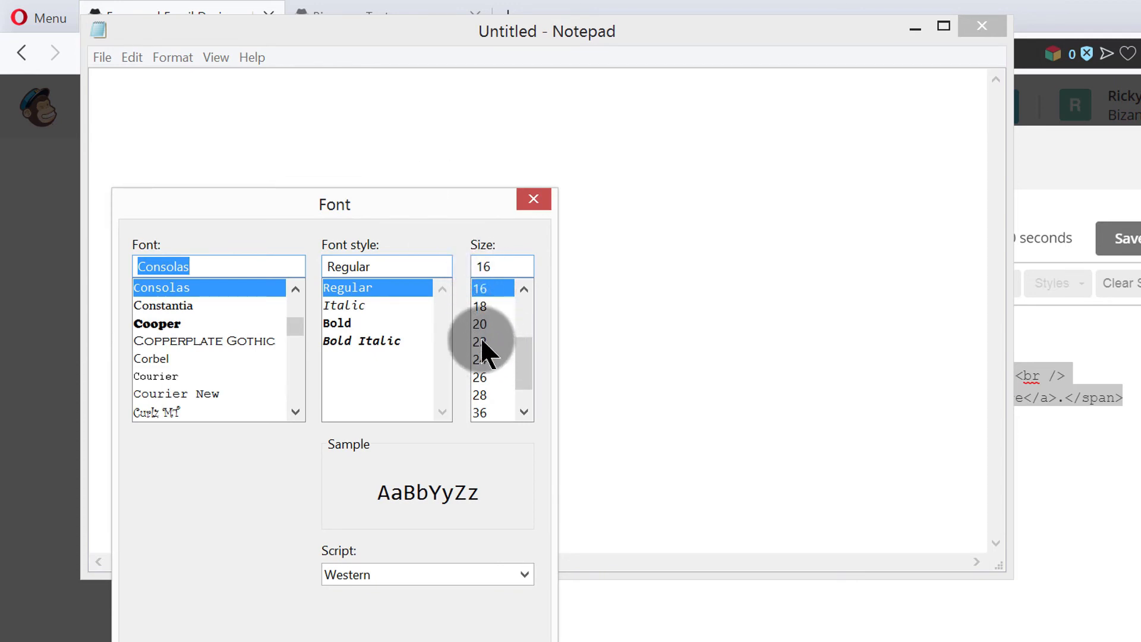
{"action": "left_click", "coordinate": [484, 340]}
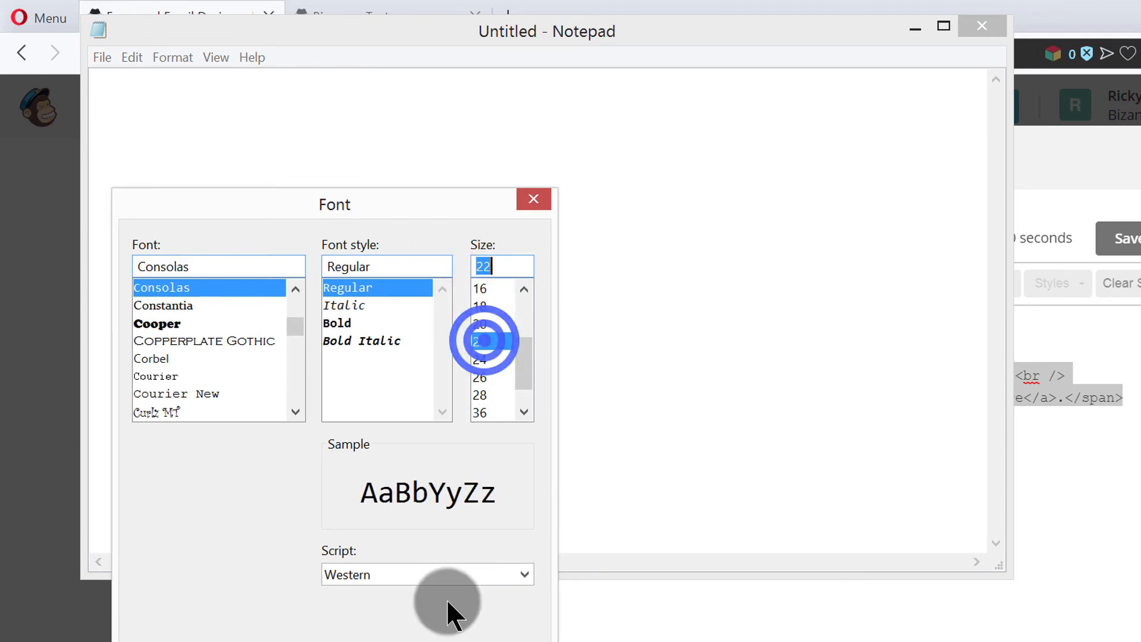
{"action": "left_click", "coordinate": [416, 641]}
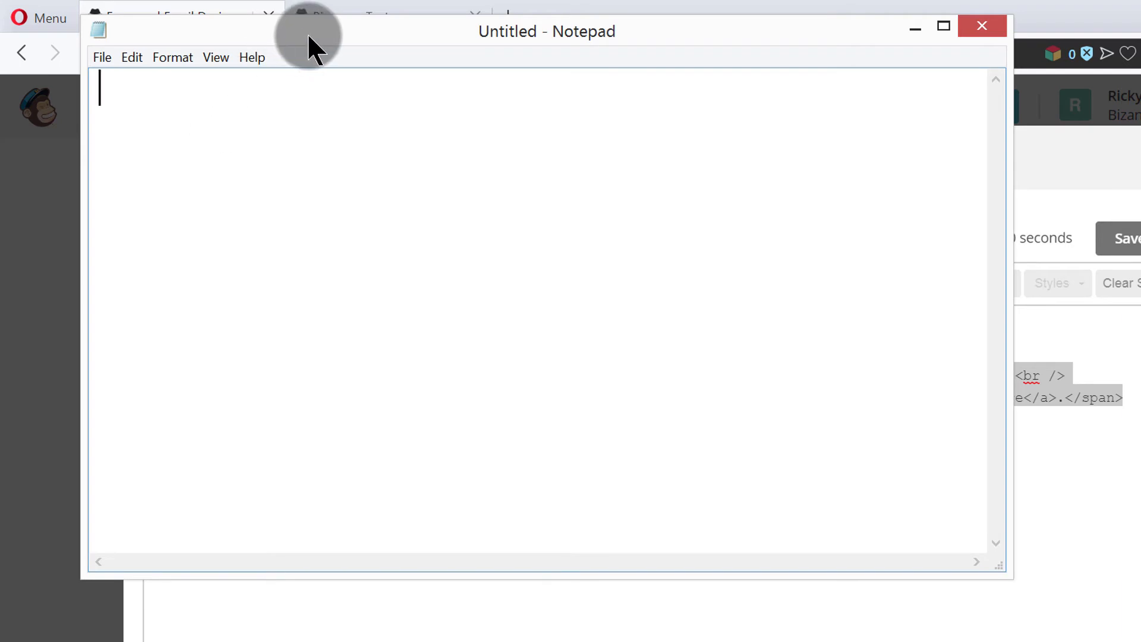
{"action": "left_click_drag", "start_coordinate": [308, 34], "coordinate": [463, 37]}
- Write an opening <style> tag and a closing </style> tag with an empty line between them
{"action": "left_click", "coordinate": [332, 94]}
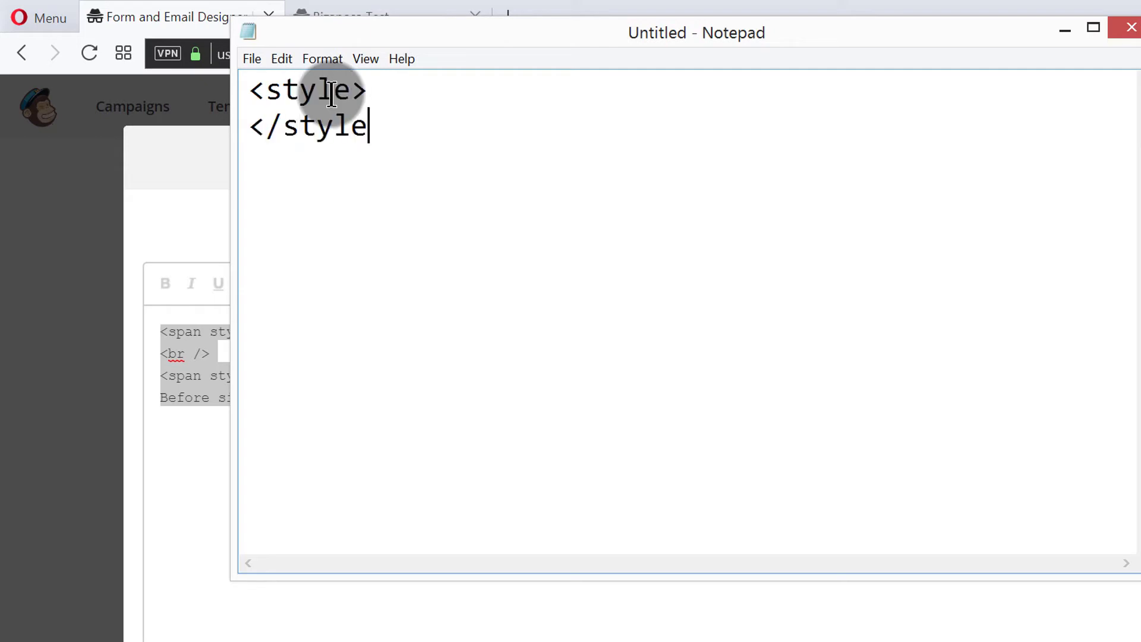
{"action": "type", "text": ">"}
{"action": "left_click", "coordinate": [376, 92]}
{"action": "key", "text": "Return"}
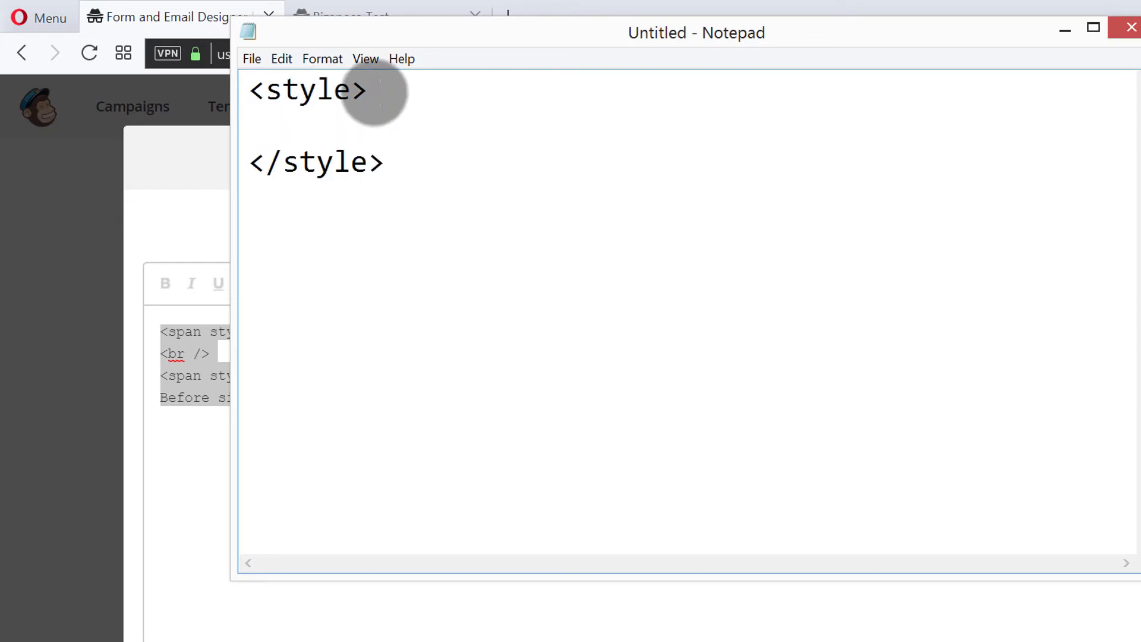
{"action": "left_click", "coordinate": [246, 122]}
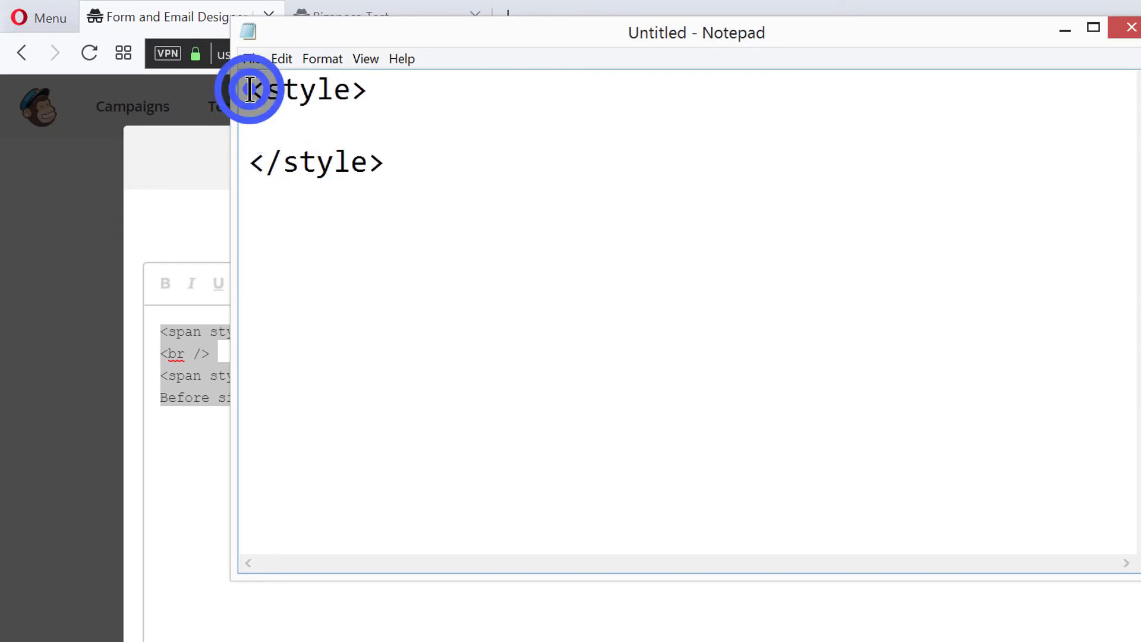
- Copy the style block from Notepad and paste it below the last line of the signup text's HTML source in the form designer
{"action": "left_click_drag", "start_coordinate": [250, 89], "coordinate": [441, 173]}
{"action": "left_click", "coordinate": [309, 121]}
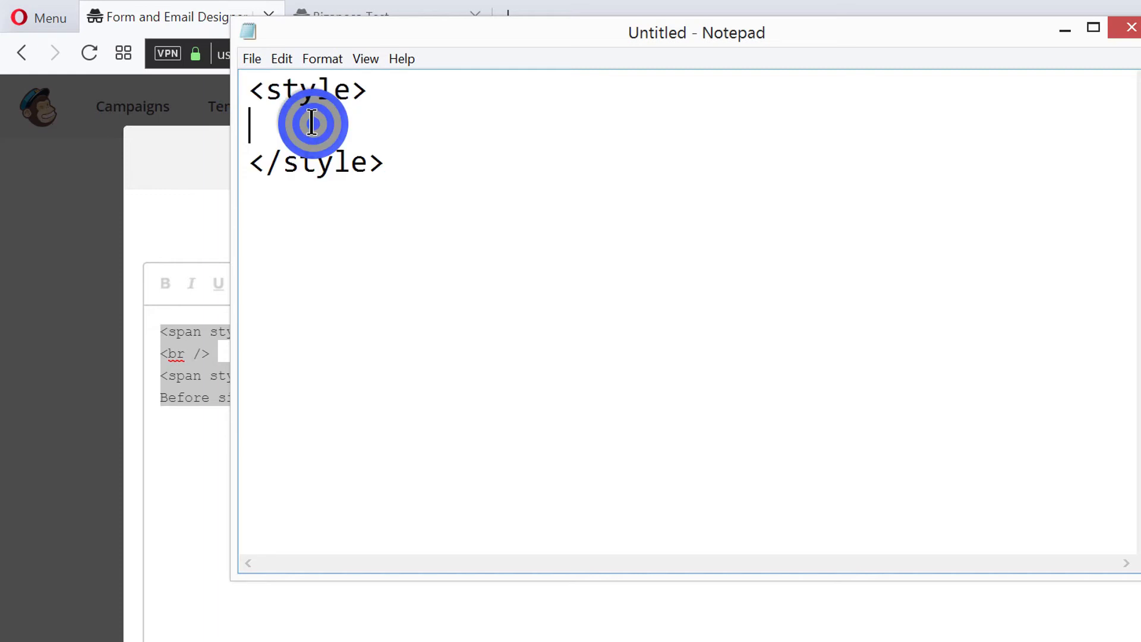
{"action": "left_click", "coordinate": [249, 88]}
{"action": "left_click_drag", "start_coordinate": [345, 101], "coordinate": [422, 158]}
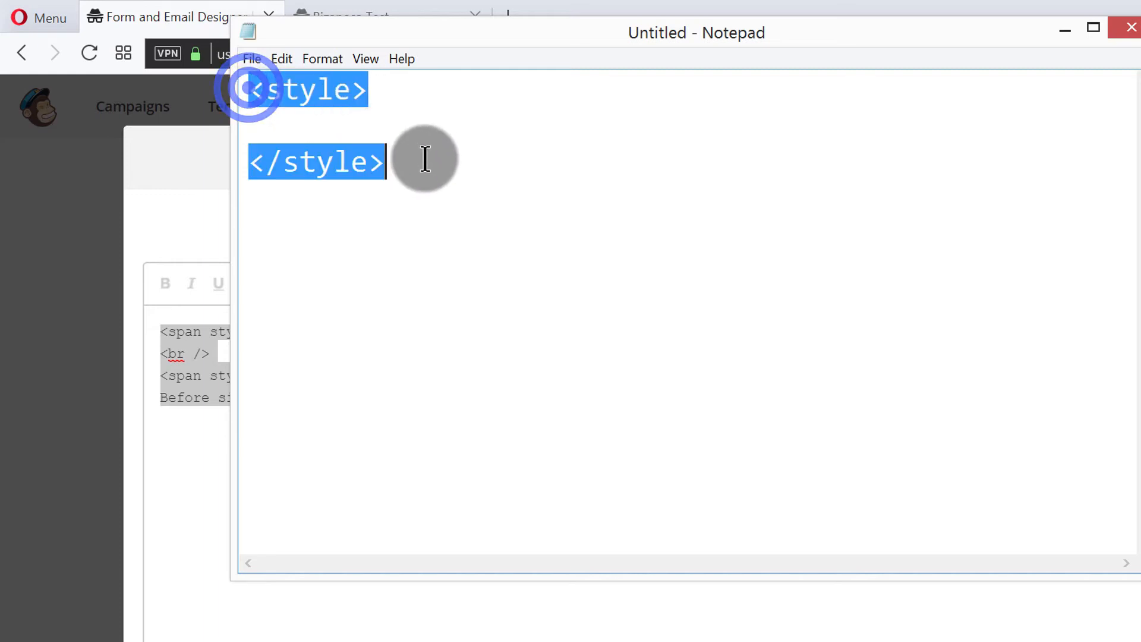
{"action": "right_click", "coordinate": [351, 161]}
{"action": "left_click", "coordinate": [409, 223]}
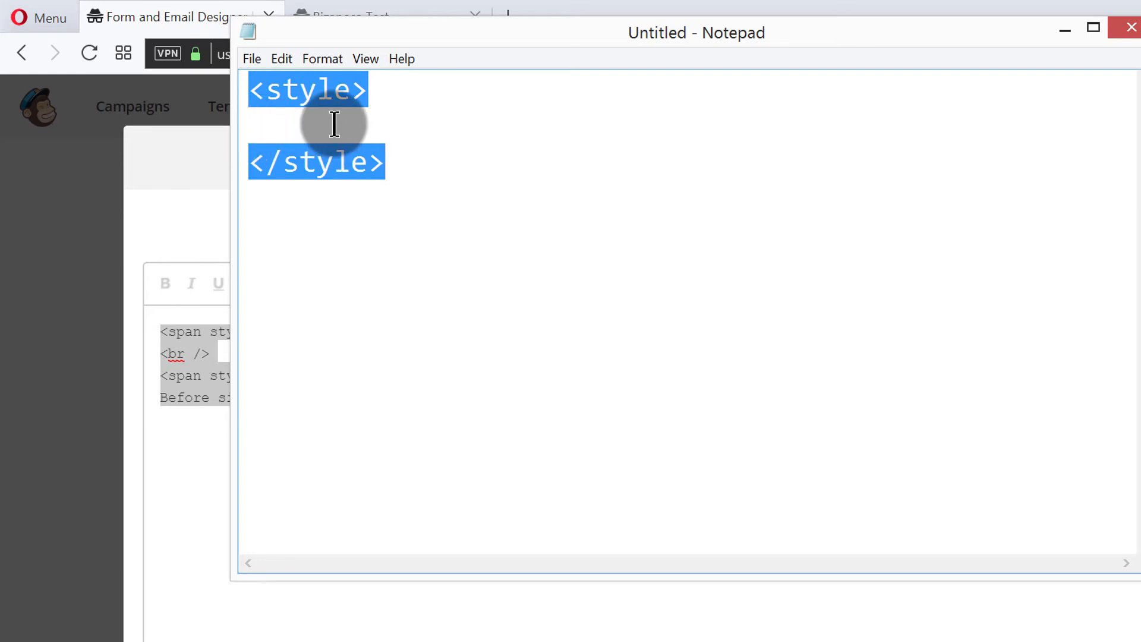
{"action": "left_click", "coordinate": [1065, 29]}
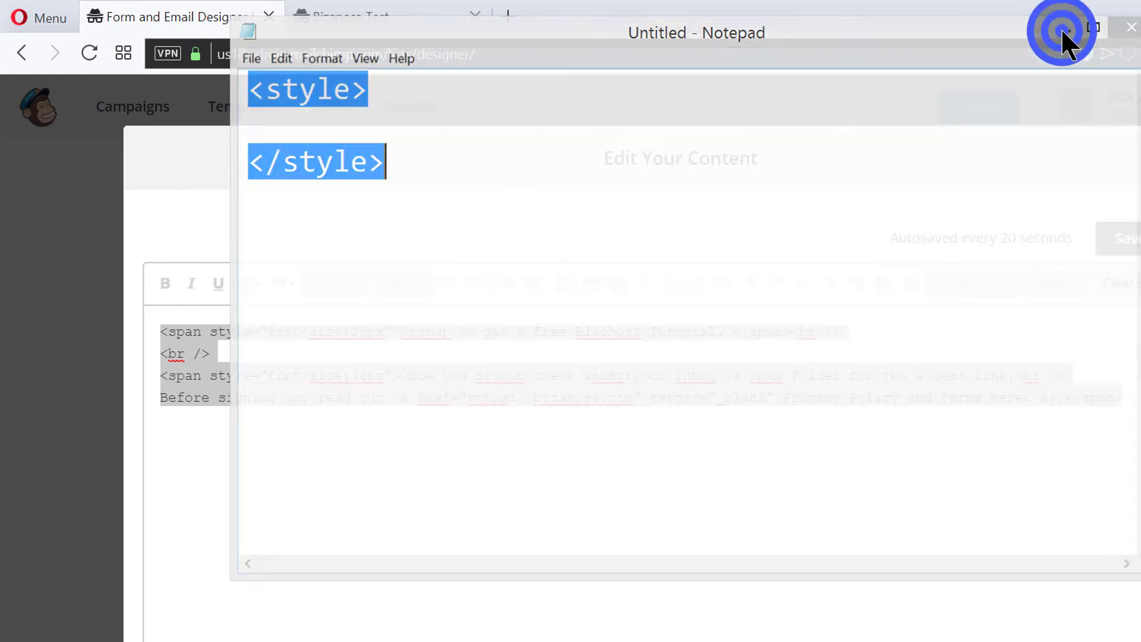
{"action": "left_click", "coordinate": [1137, 405]}
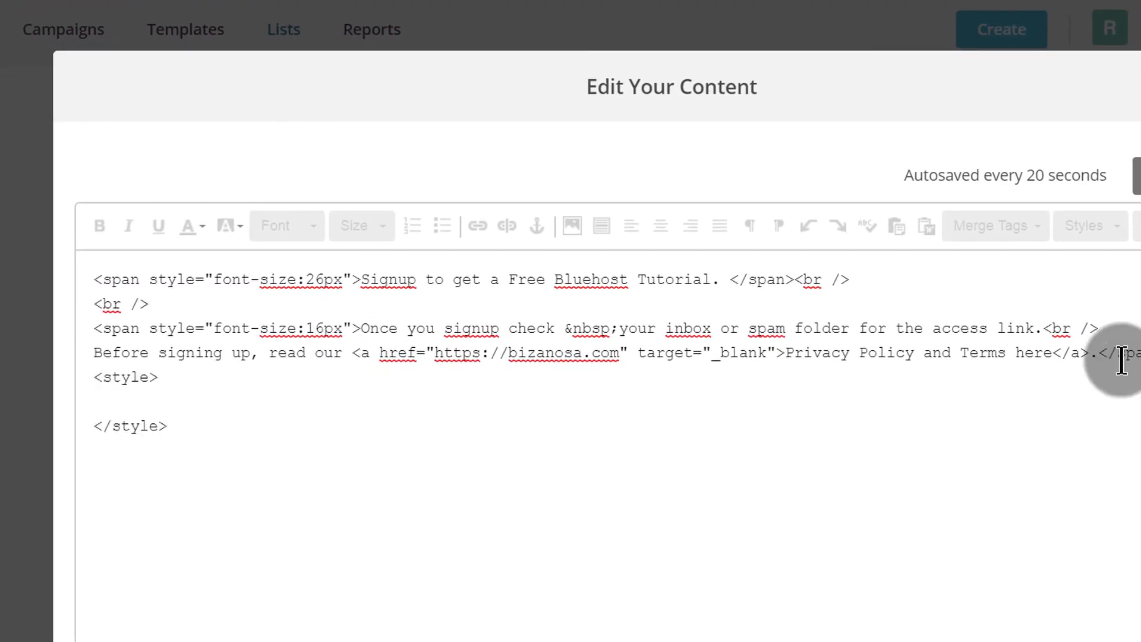
{"action": "left_click", "coordinate": [111, 394]}
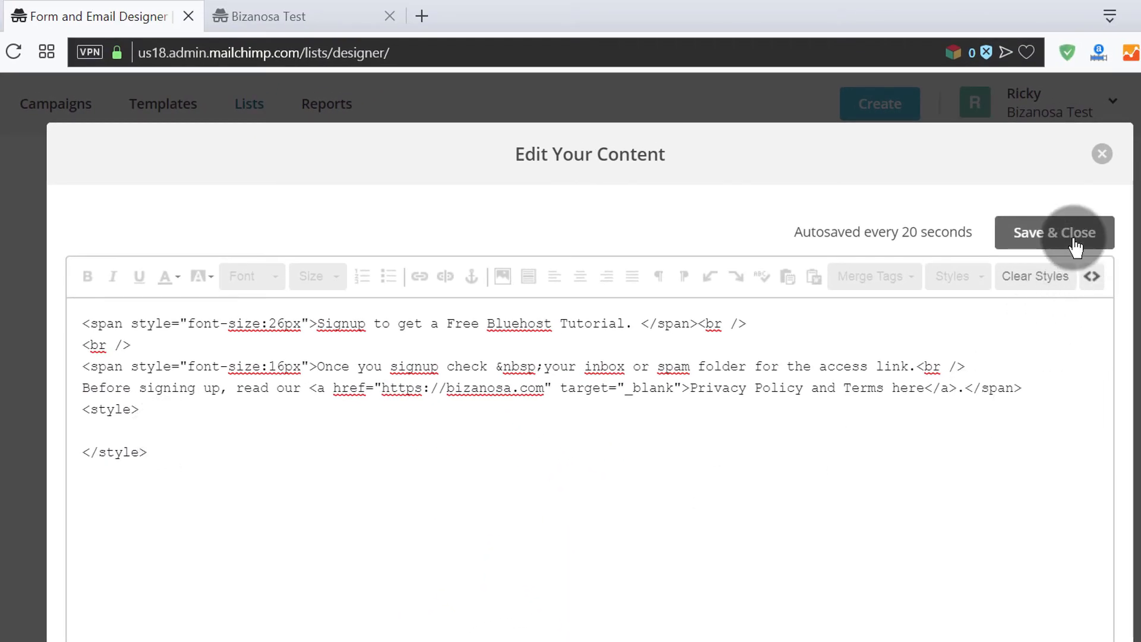
{"action": "left_click", "coordinate": [369, 362]}
- Look over the live signup form page and inspect its logo element with the browser's inspector
{"action": "left_click", "coordinate": [301, 13]}
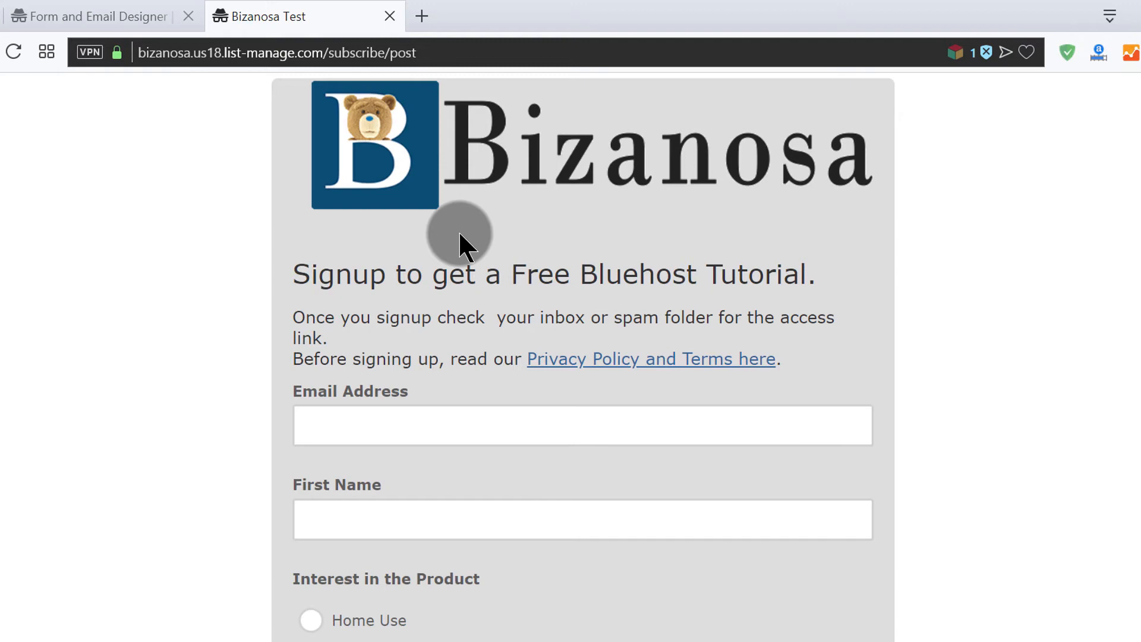
{"action": "scroll", "coordinate": [624, 229], "scroll_direction": "down", "scroll_amount": 4}
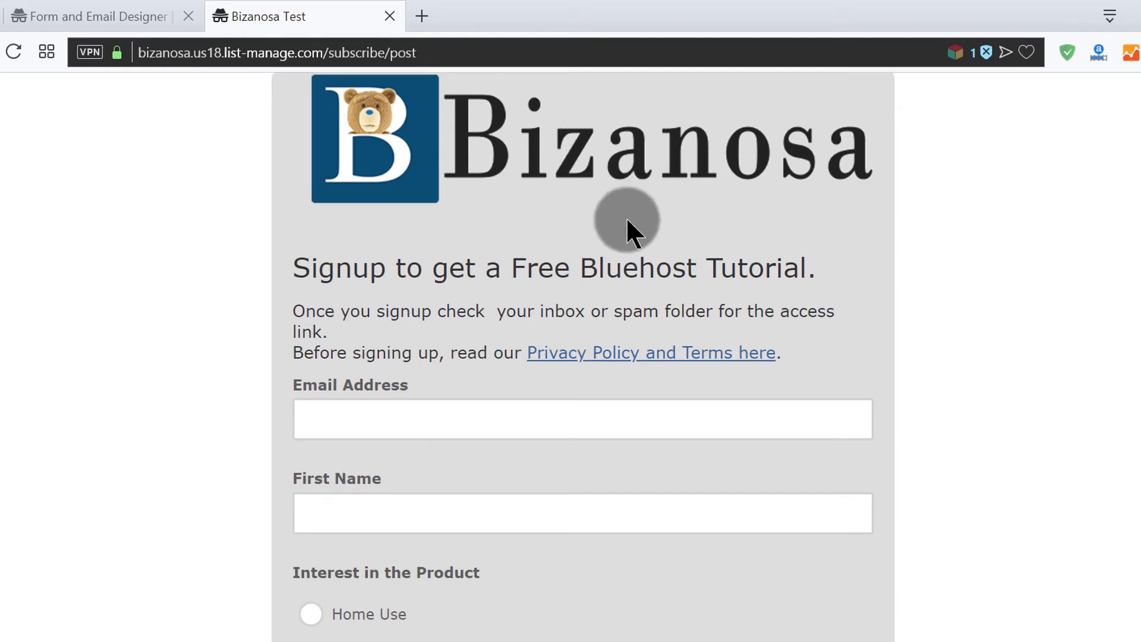
{"action": "scroll", "coordinate": [666, 329], "scroll_direction": "up", "scroll_amount": 4}
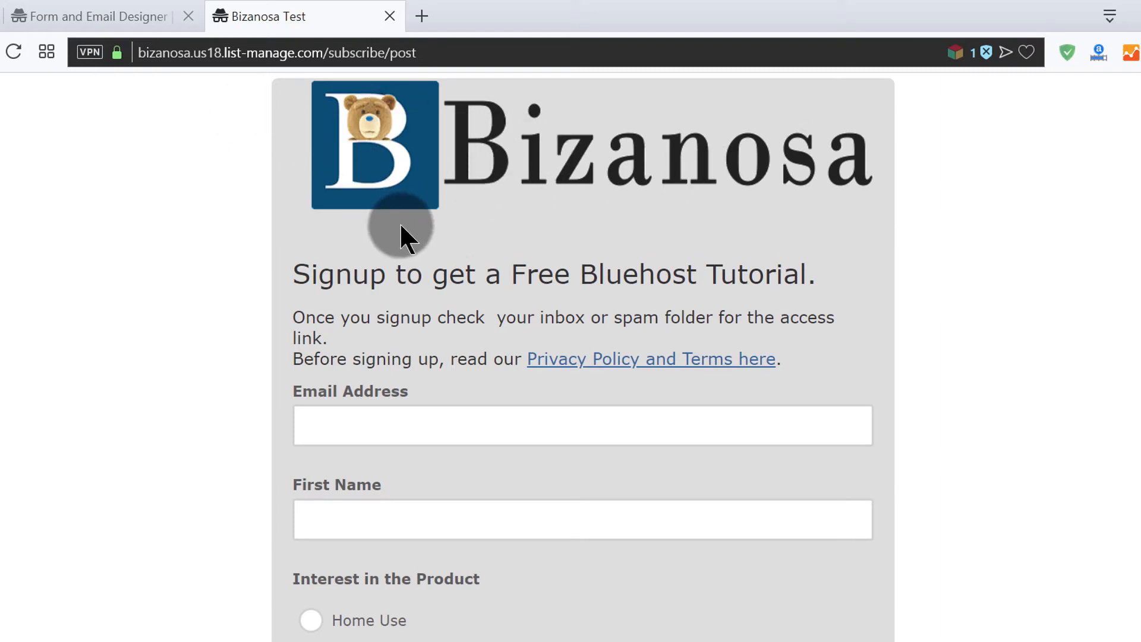
{"action": "right_click", "coordinate": [420, 141]}
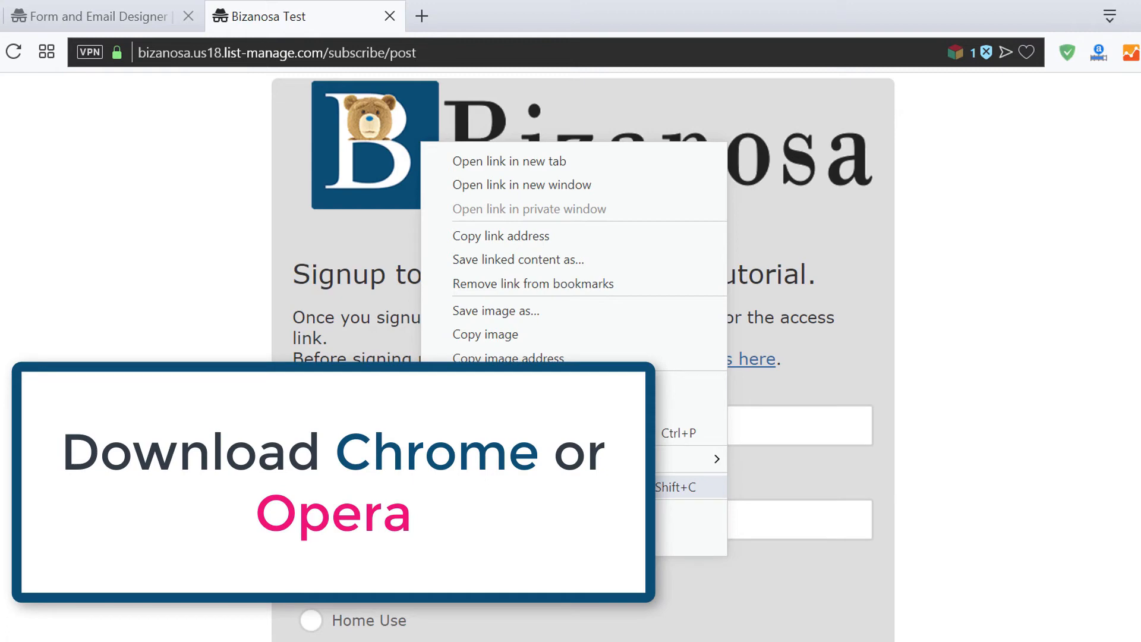
{"action": "left_click", "coordinate": [500, 487]}
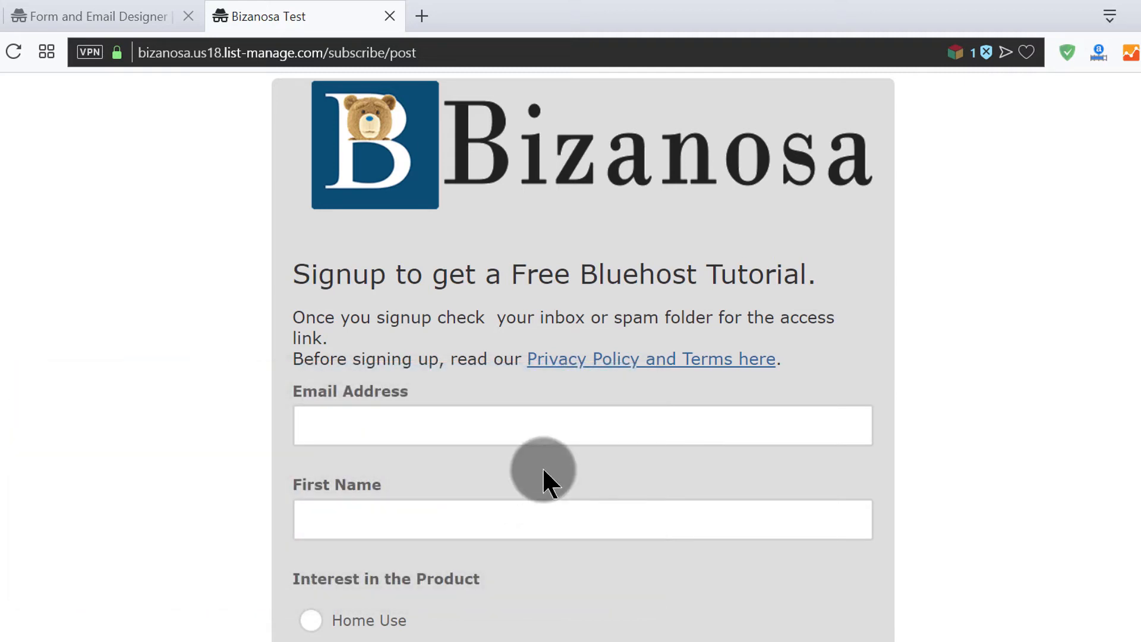
{"action": "scroll", "coordinate": [921, 365], "scroll_direction": "down", "scroll_amount": 3}
{"action": "scroll", "coordinate": [920, 363], "scroll_direction": "up", "scroll_amount": 3}
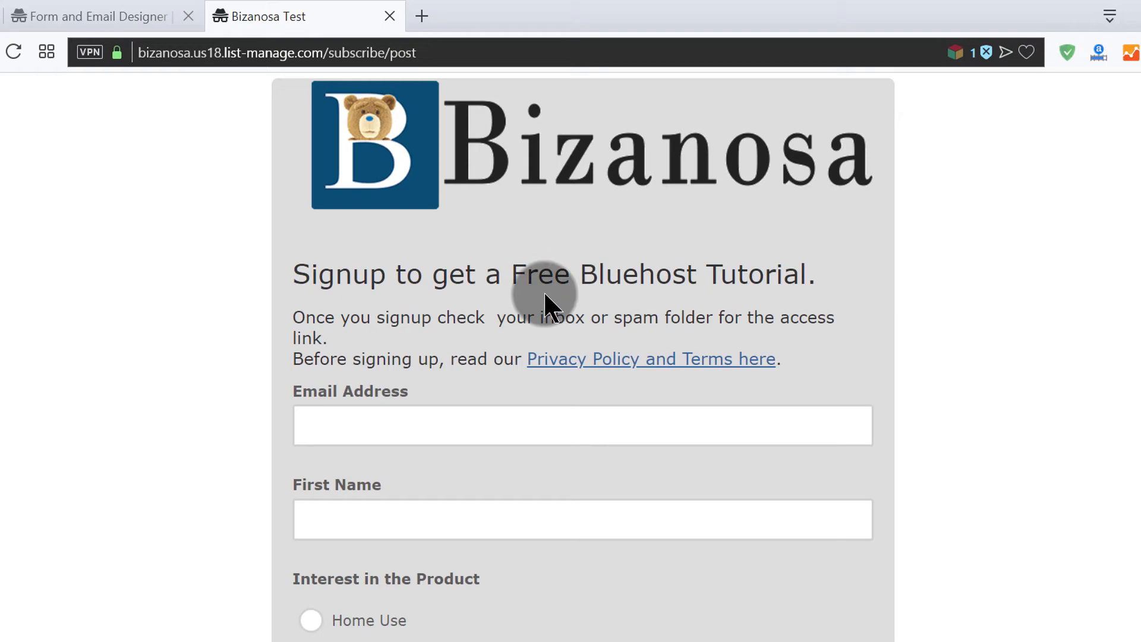
- Open bizanosa.com/sp/ in a new browser tab and look through the listed HTML and CSS tutorials
{"action": "left_click", "coordinate": [422, 17]}
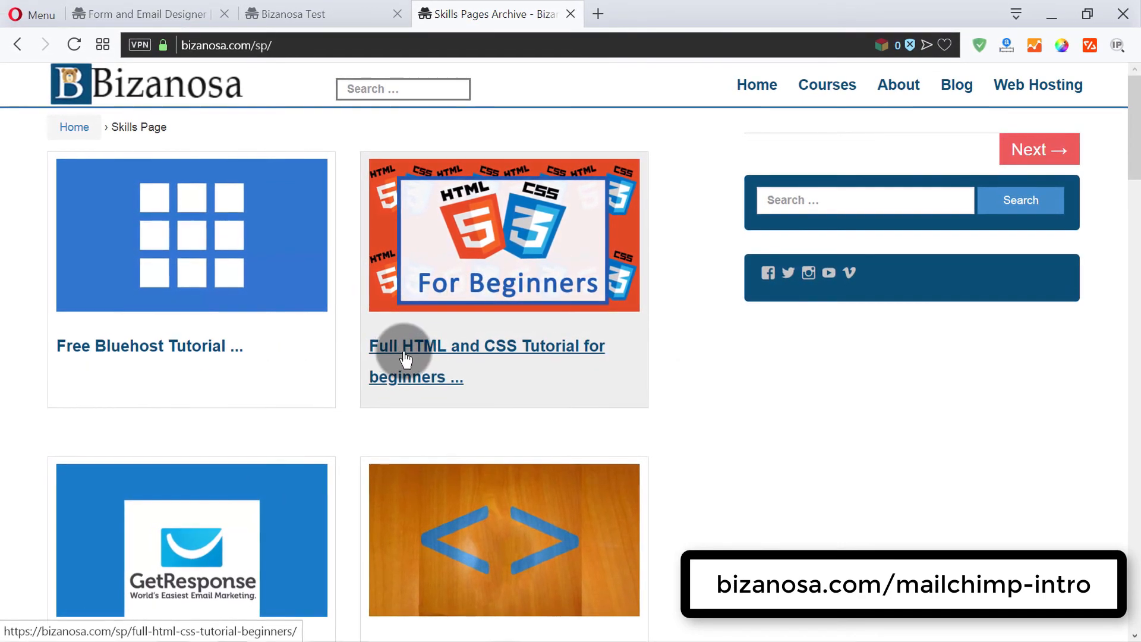
{"action": "scroll", "coordinate": [447, 255], "scroll_direction": "down", "scroll_amount": 3}
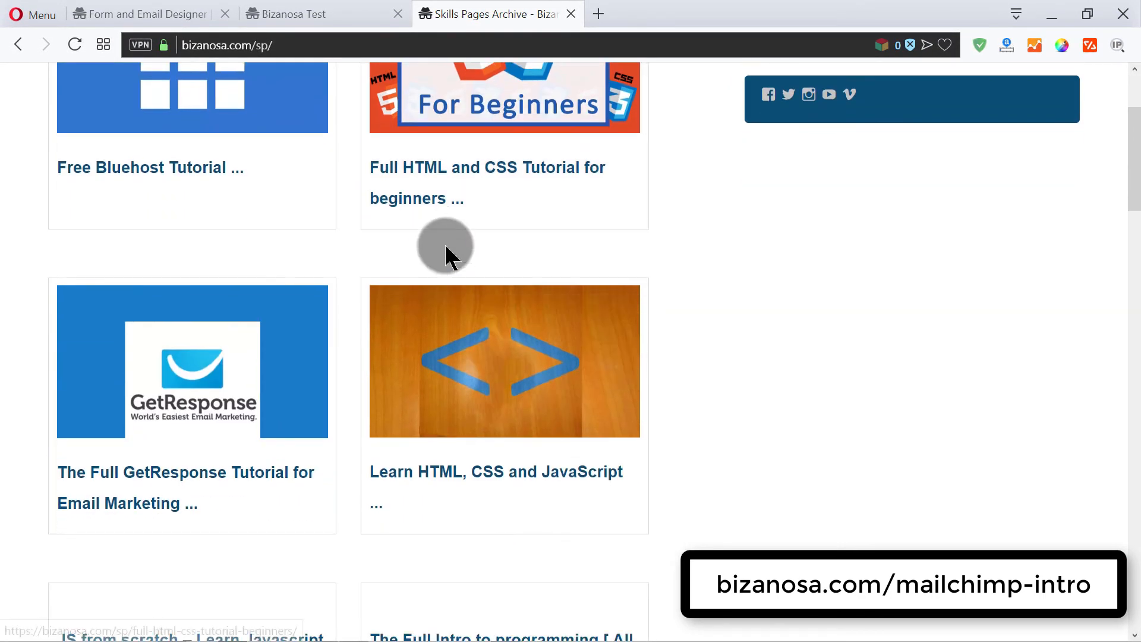
{"action": "scroll", "coordinate": [436, 163], "scroll_direction": "up", "scroll_amount": 2}
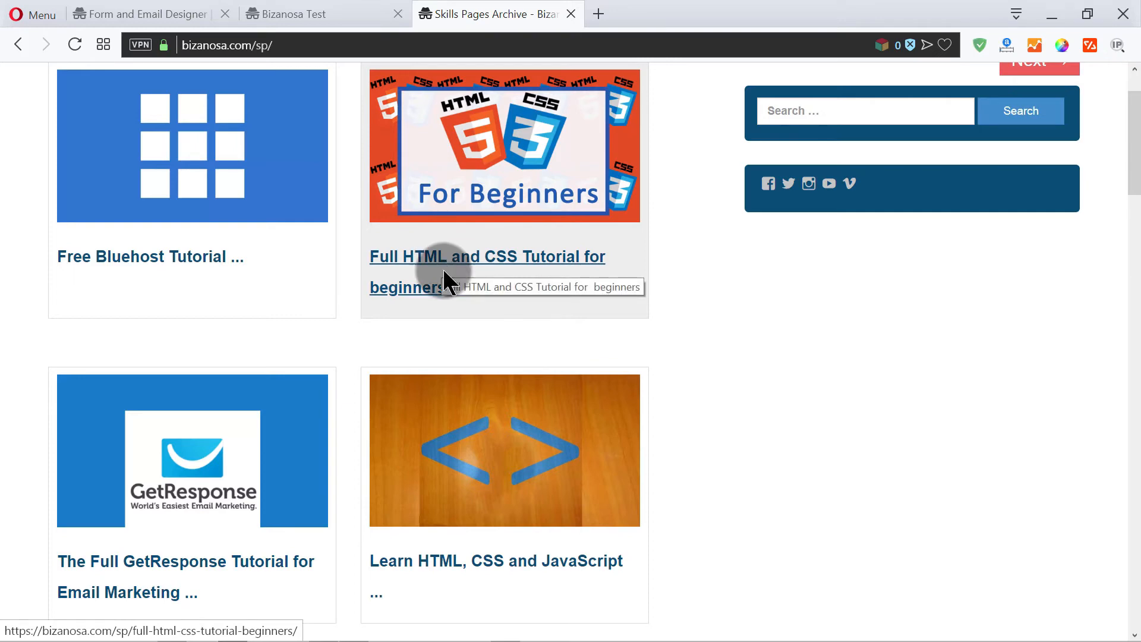
- Look over the HTML, CSS and JavaScript tutorials on the skills page and close its browser tab to return to the live signup form
{"action": "scroll", "coordinate": [456, 256], "scroll_direction": "down", "scroll_amount": 2}
{"action": "scroll", "coordinate": [463, 249], "scroll_direction": "up", "scroll_amount": 3}
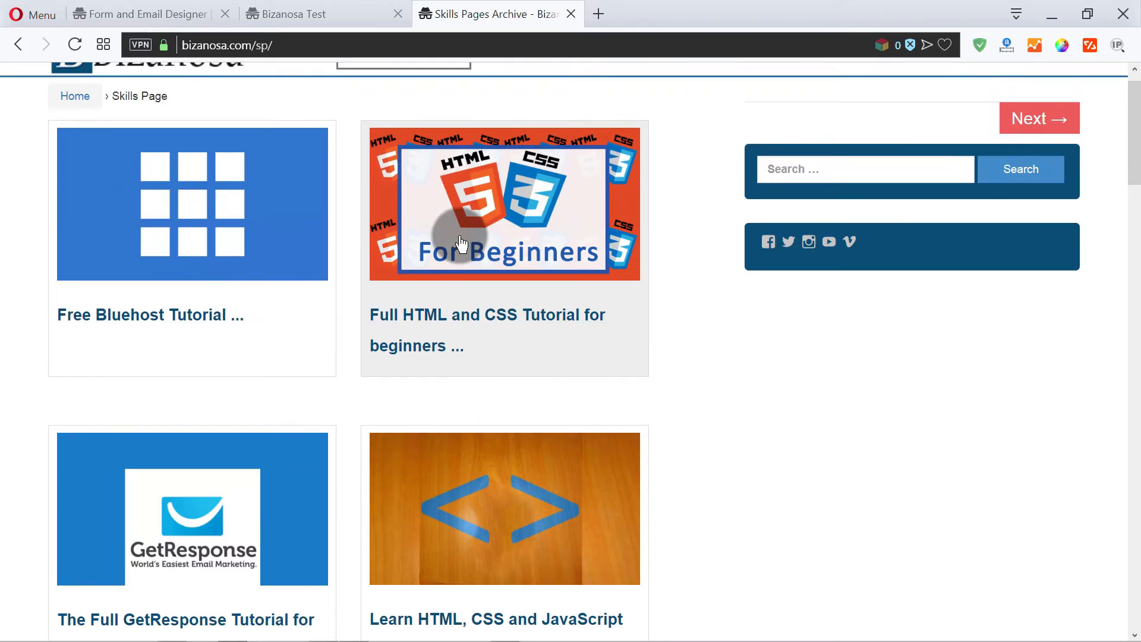
{"action": "scroll", "coordinate": [398, 297], "scroll_direction": "down", "scroll_amount": 5}
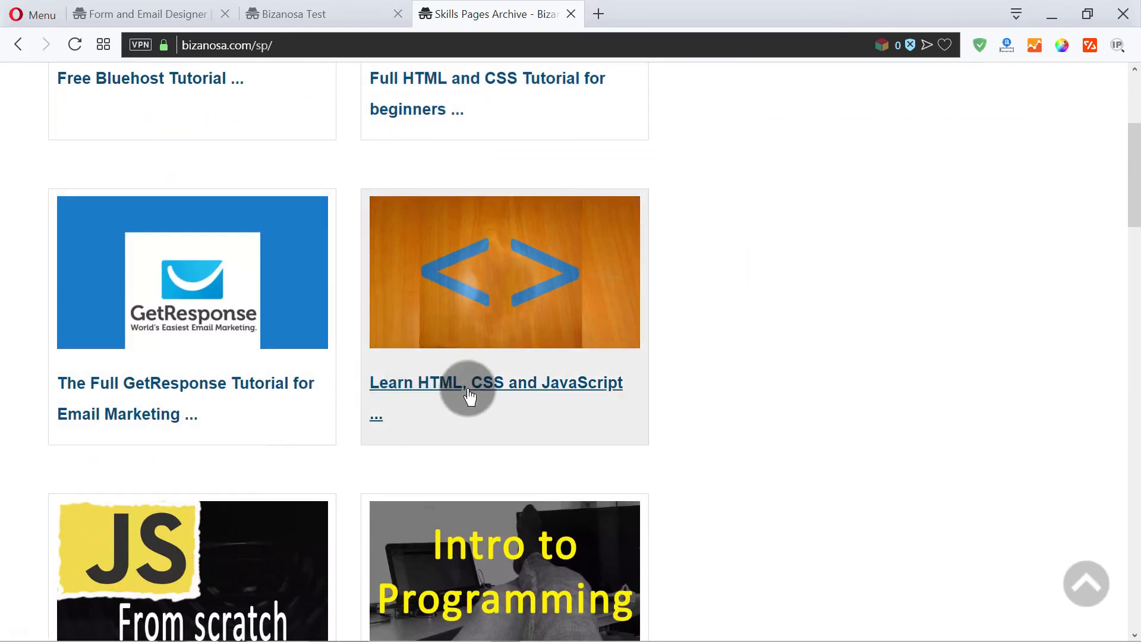
{"action": "scroll", "coordinate": [462, 200], "scroll_direction": "up", "scroll_amount": 5}
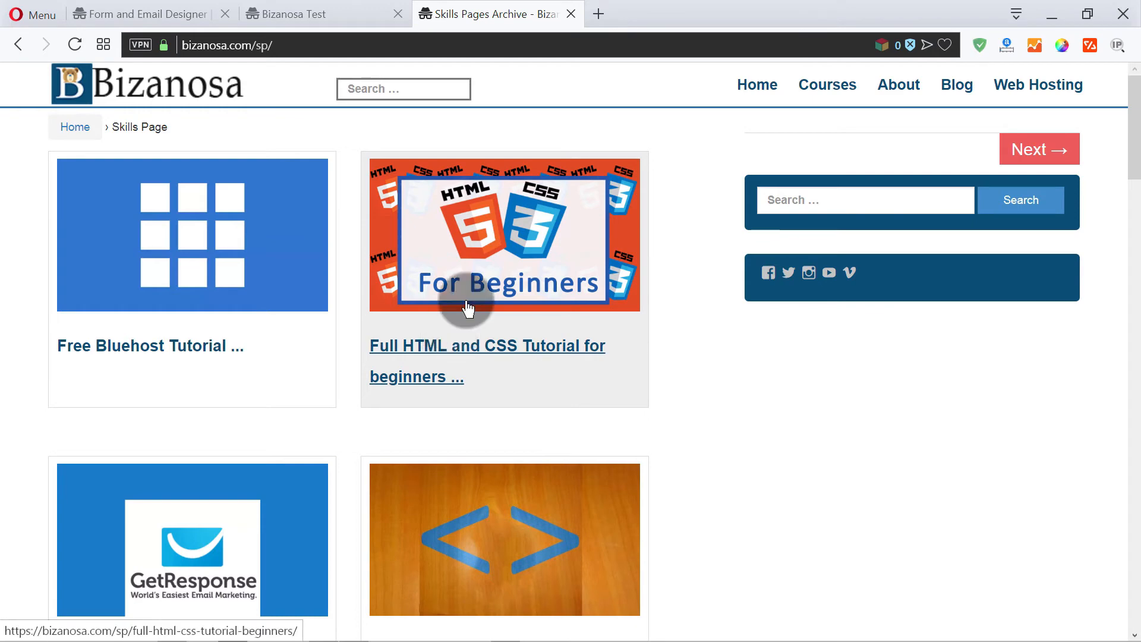
{"action": "left_click", "coordinate": [570, 13]}
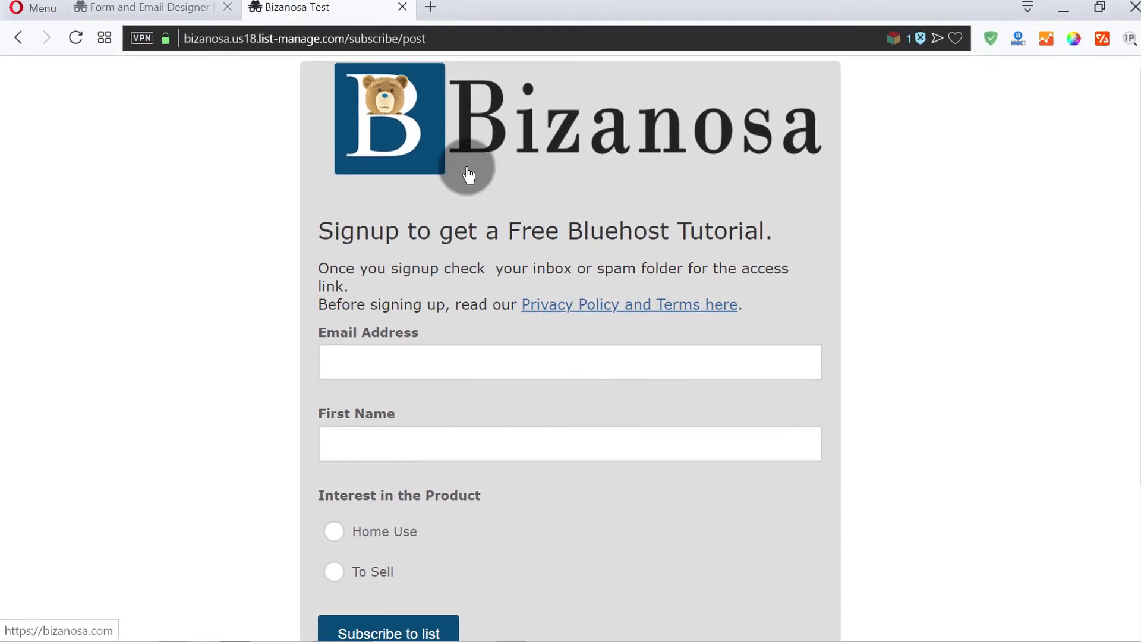
- Review the live signup form, inspect its Bizanosa logo image with the browser's inspector, and enlarge the inspector to examine the image's markup and styles
{"action": "scroll", "coordinate": [677, 178], "scroll_direction": "down", "scroll_amount": 3}
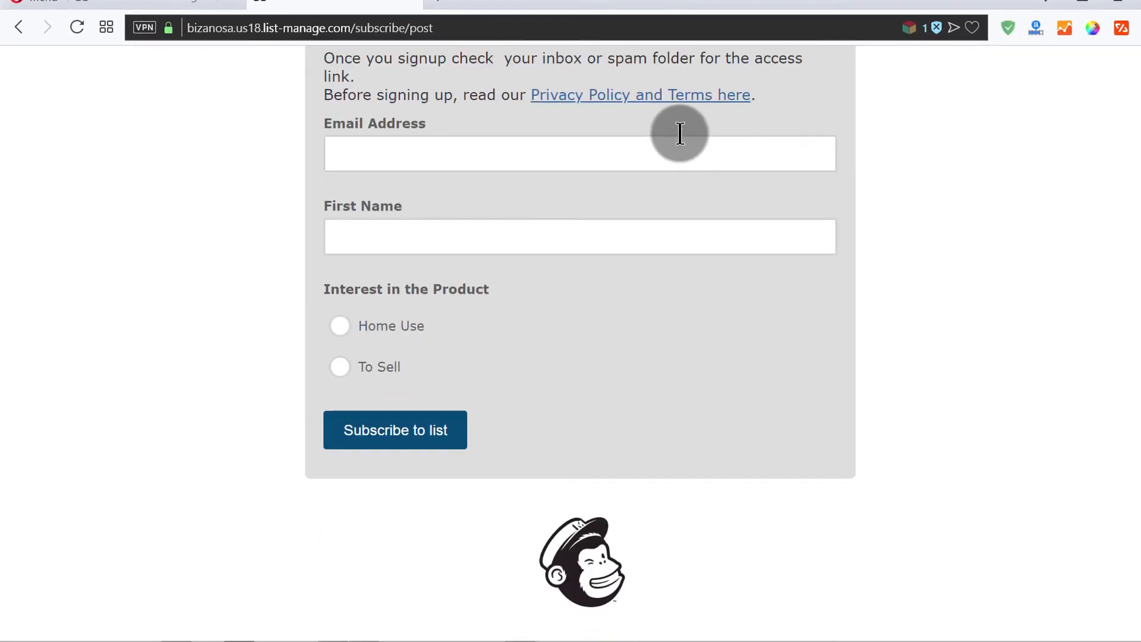
{"action": "scroll", "coordinate": [479, 449], "scroll_direction": "up", "scroll_amount": 3}
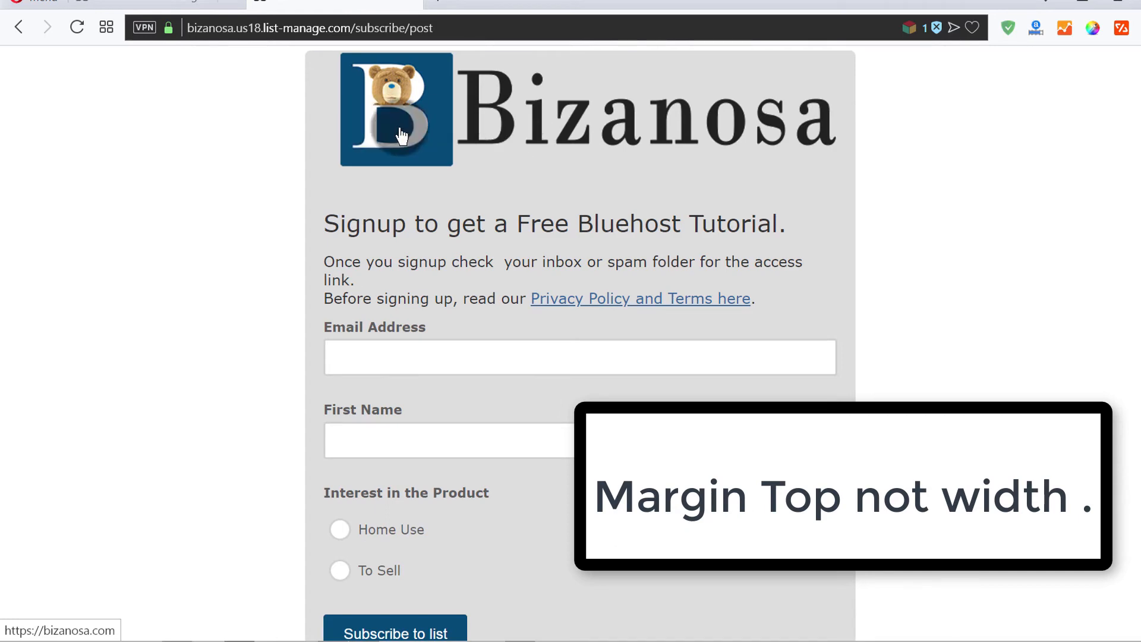
{"action": "right_click", "coordinate": [443, 126]}
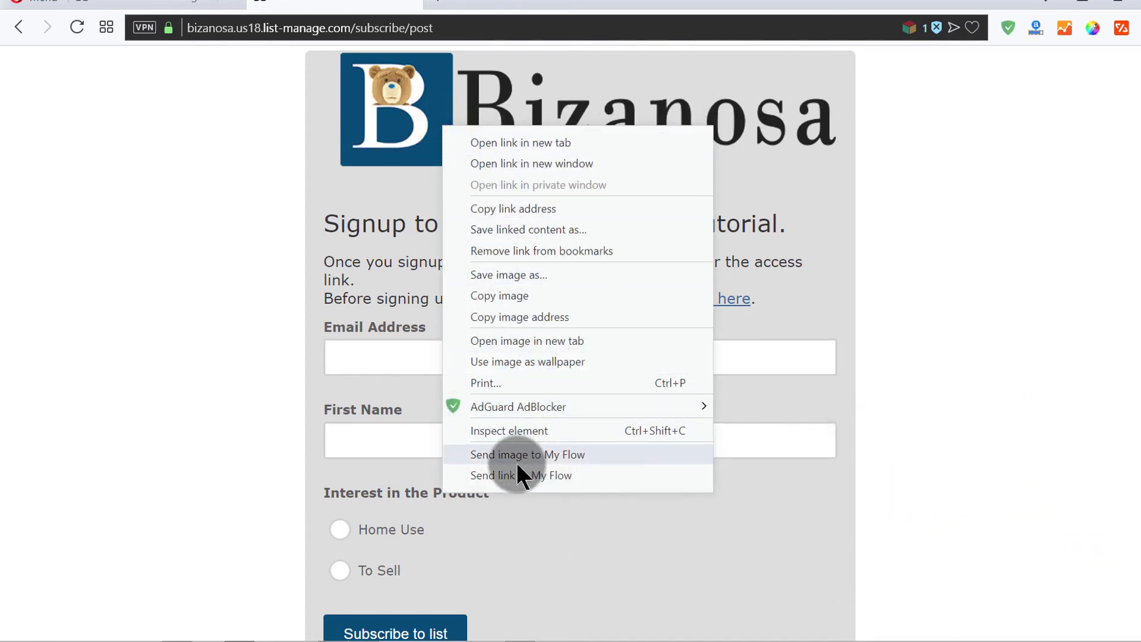
{"action": "left_click", "coordinate": [517, 430]}
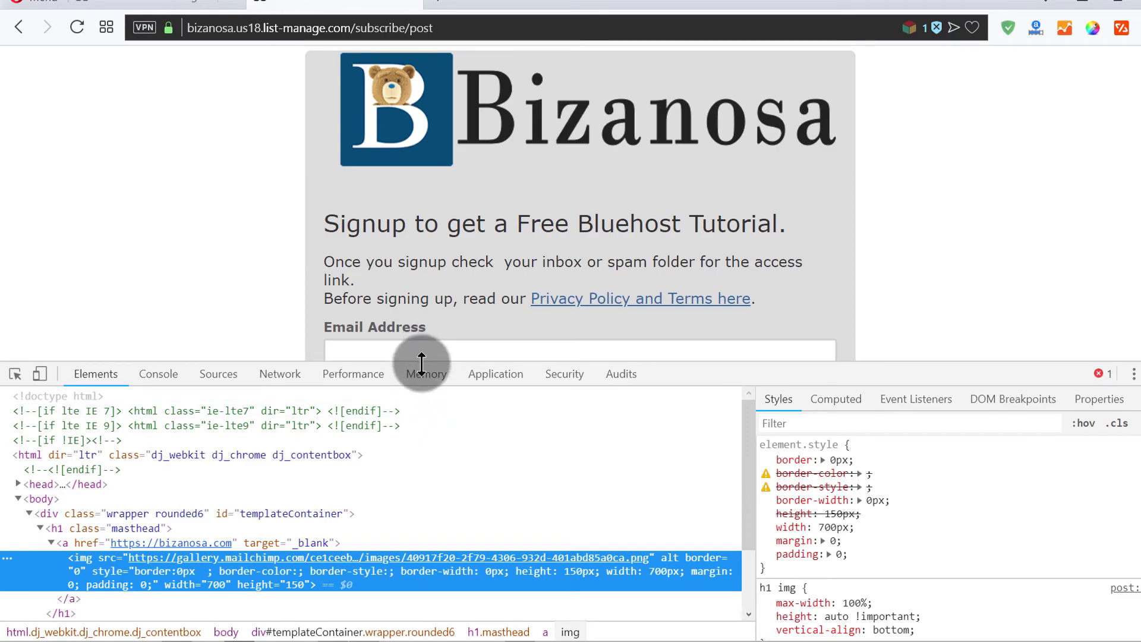
{"action": "left_click_drag", "start_coordinate": [421, 363], "coordinate": [422, 242]}
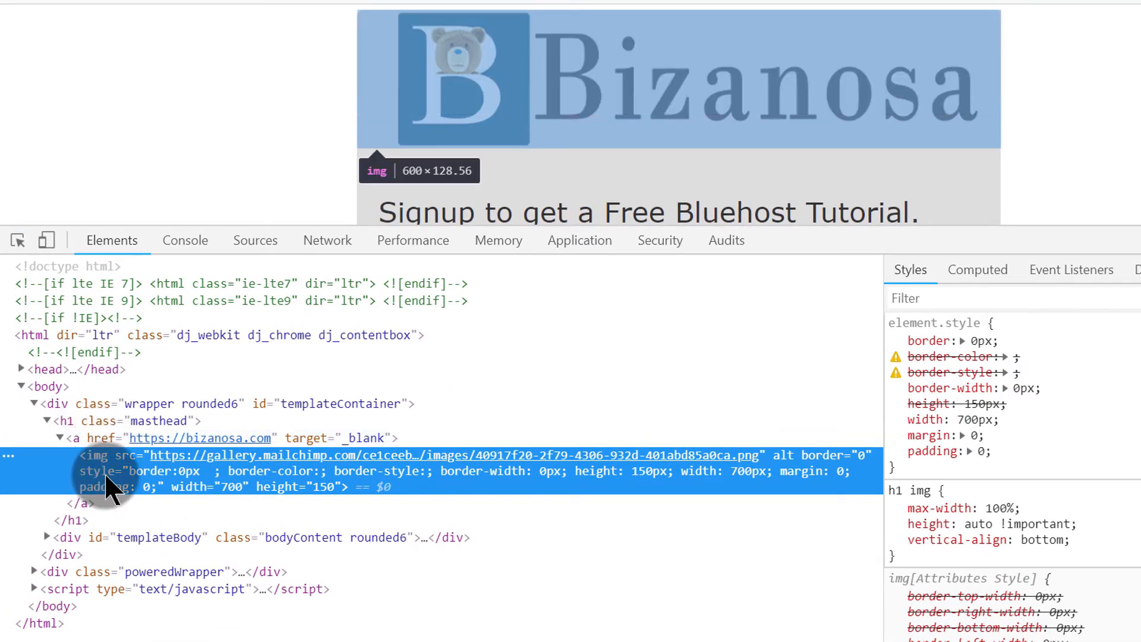
{"action": "mouse_move", "coordinate": [194, 457]}
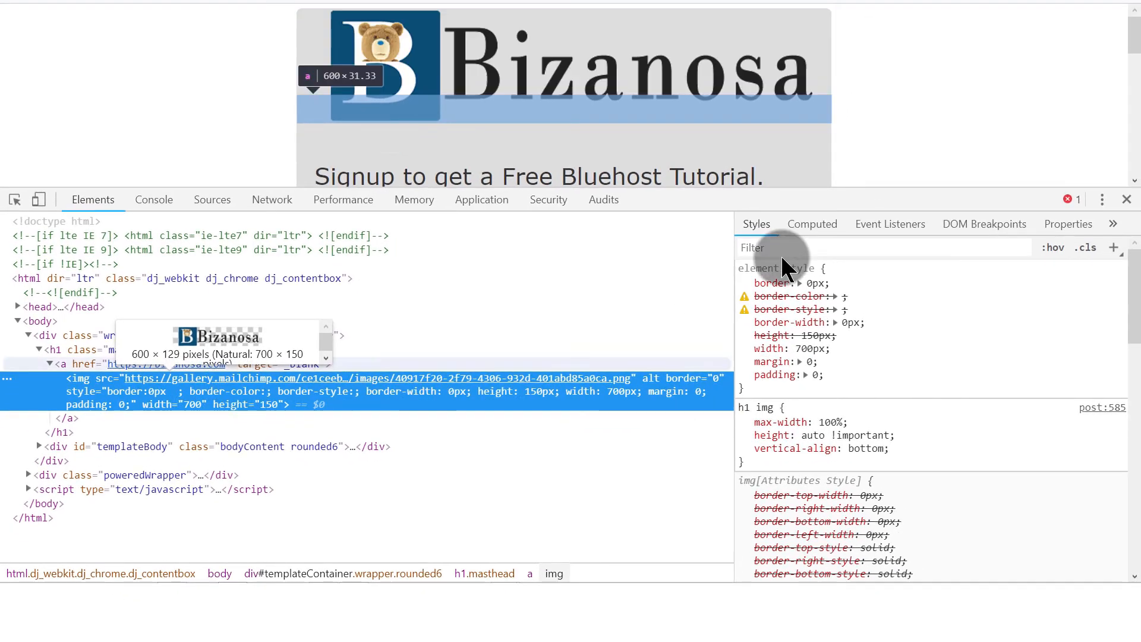
- Select the h1 heading that wraps the logo image and highlight its class name masthead
{"action": "left_click", "coordinate": [1114, 248]}
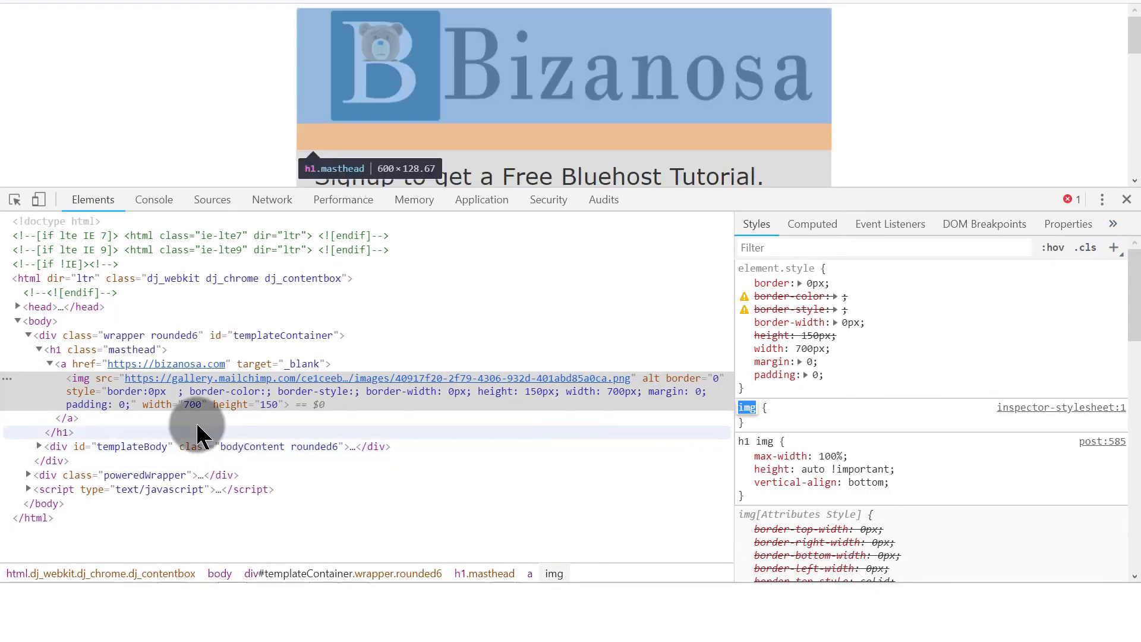
{"action": "mouse_move", "coordinate": [208, 392]}
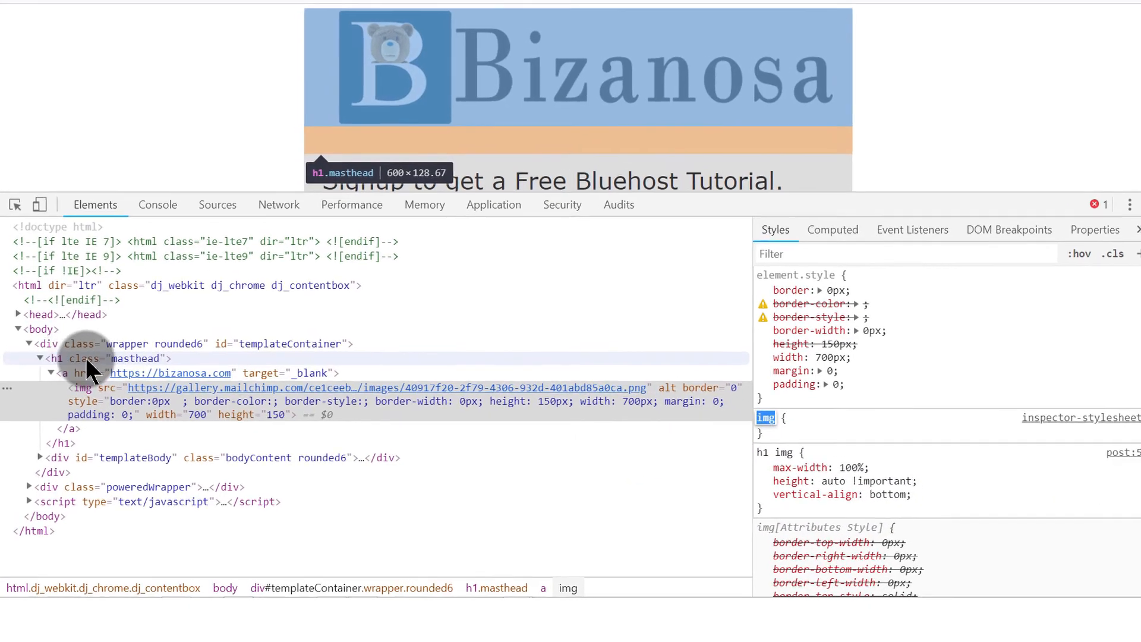
{"action": "left_click", "coordinate": [130, 351]}
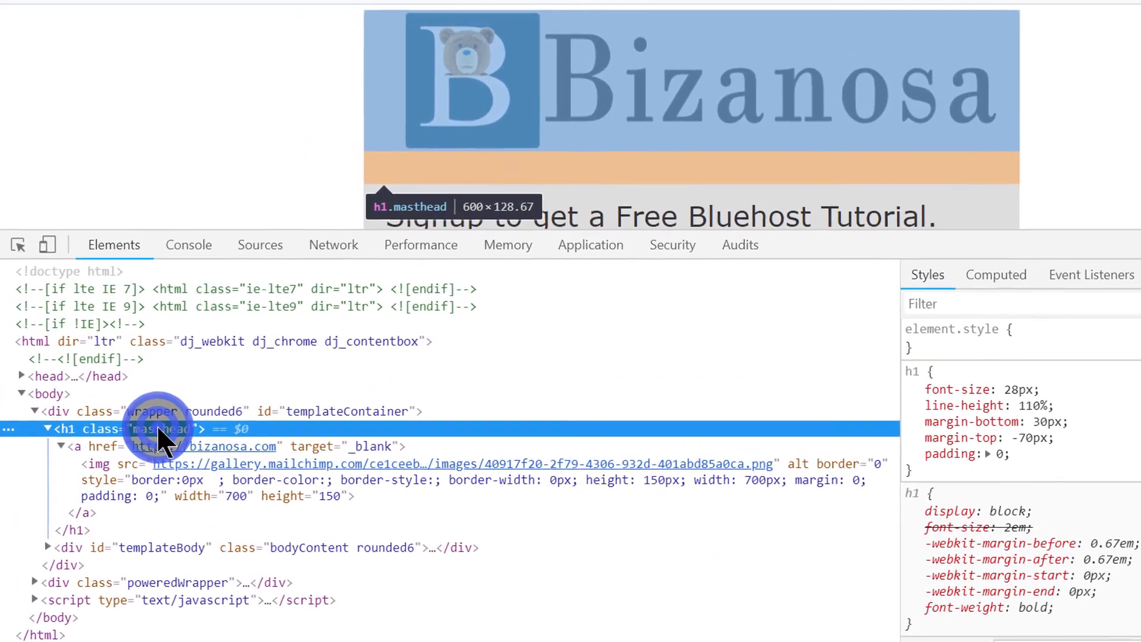
{"action": "double_click", "coordinate": [153, 411]}
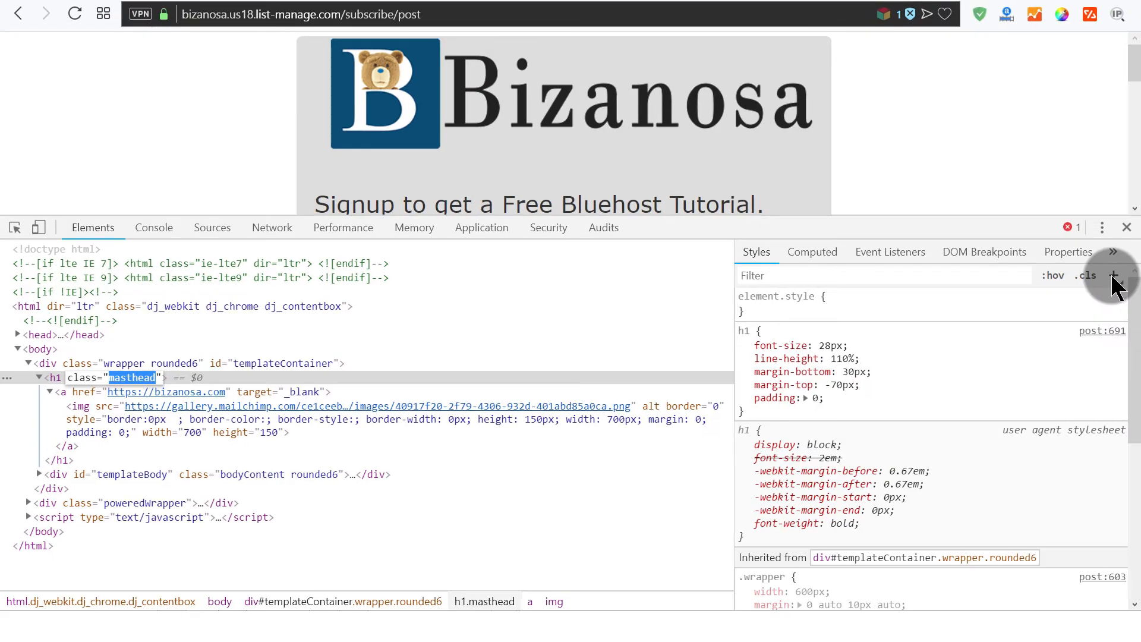
- Add a new style rule with the selector .masthead img
{"action": "left_click", "coordinate": [1111, 275]}
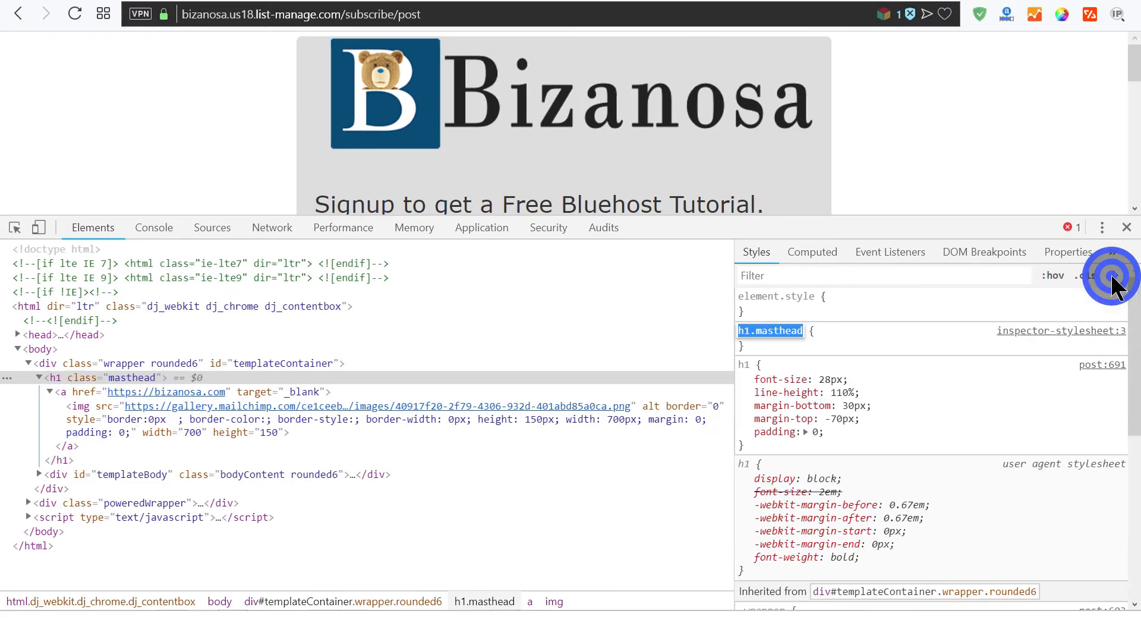
{"action": "left_click", "coordinate": [750, 331]}
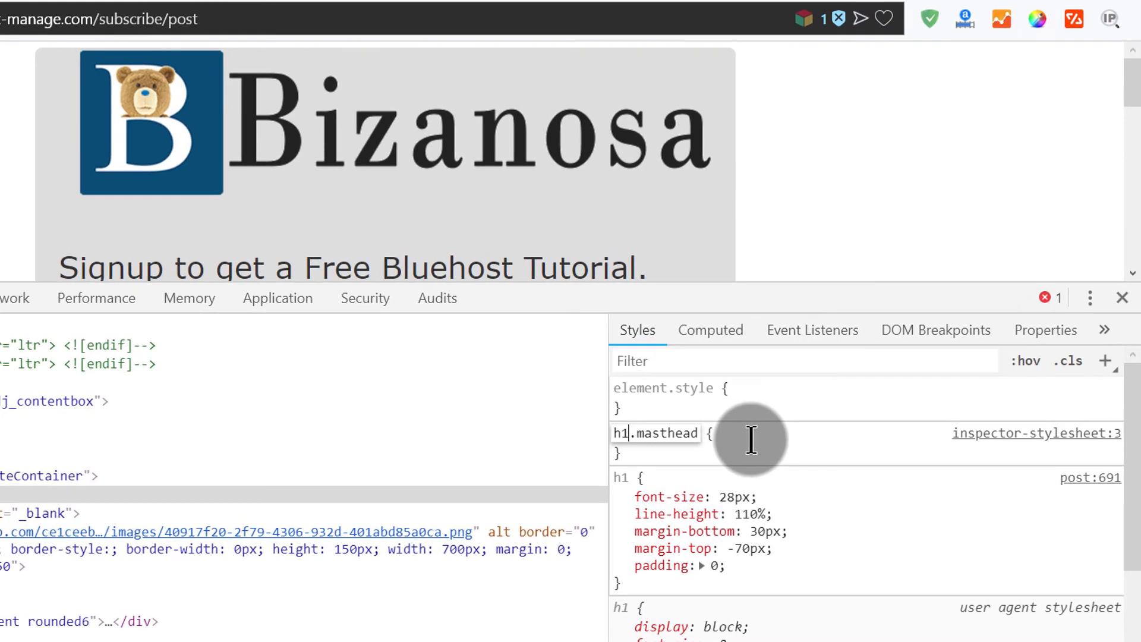
{"action": "key", "text": "BackSpace"}
{"action": "key", "text": "BackSpace"}
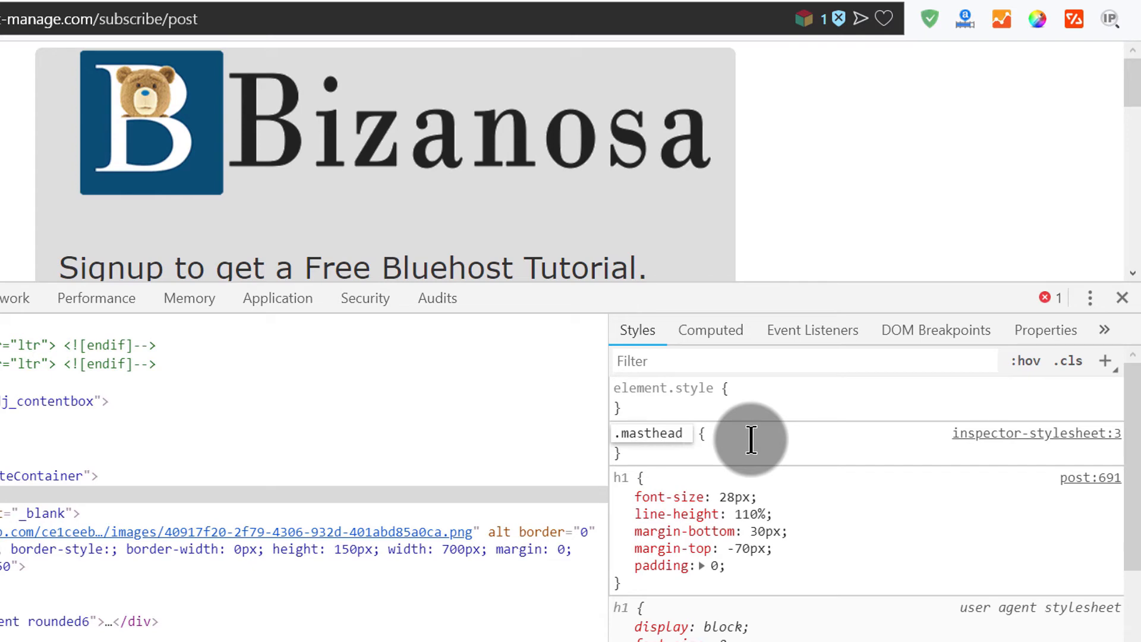
{"action": "type", "text": "img"}
{"action": "left_click", "coordinate": [751, 440]}
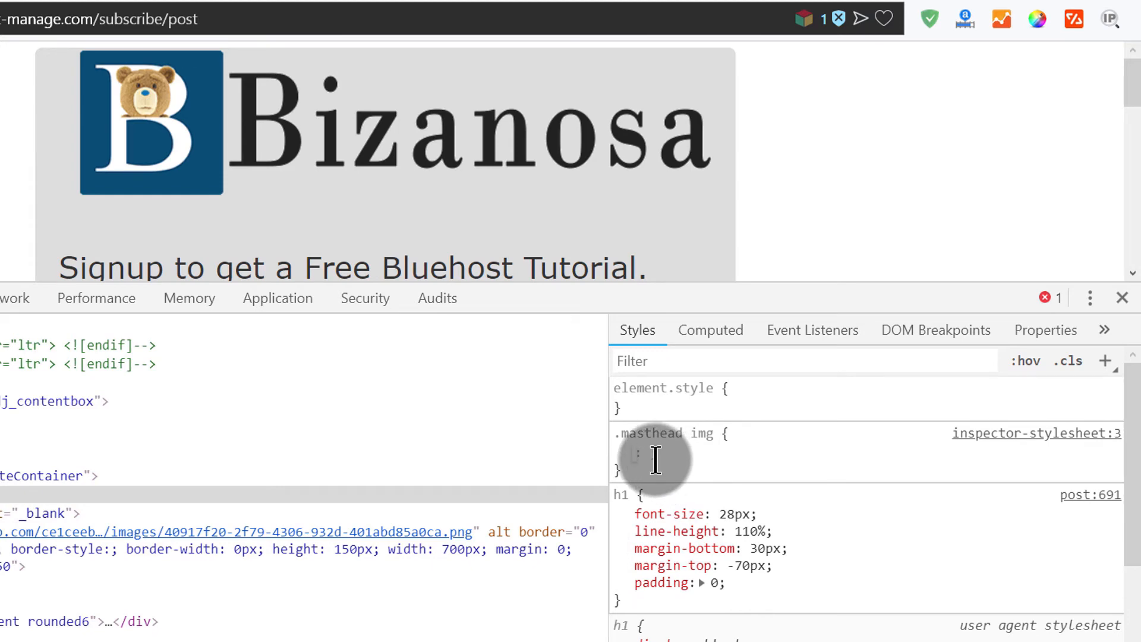
- Try a padding-top of 10px in the .masthead img rule and raise it to 30px
{"action": "type", "text": "pa"}
{"action": "key", "text": "Down"}
{"action": "key", "text": "Down"}
{"action": "key", "text": "Down"}
{"action": "key", "text": "Down"}
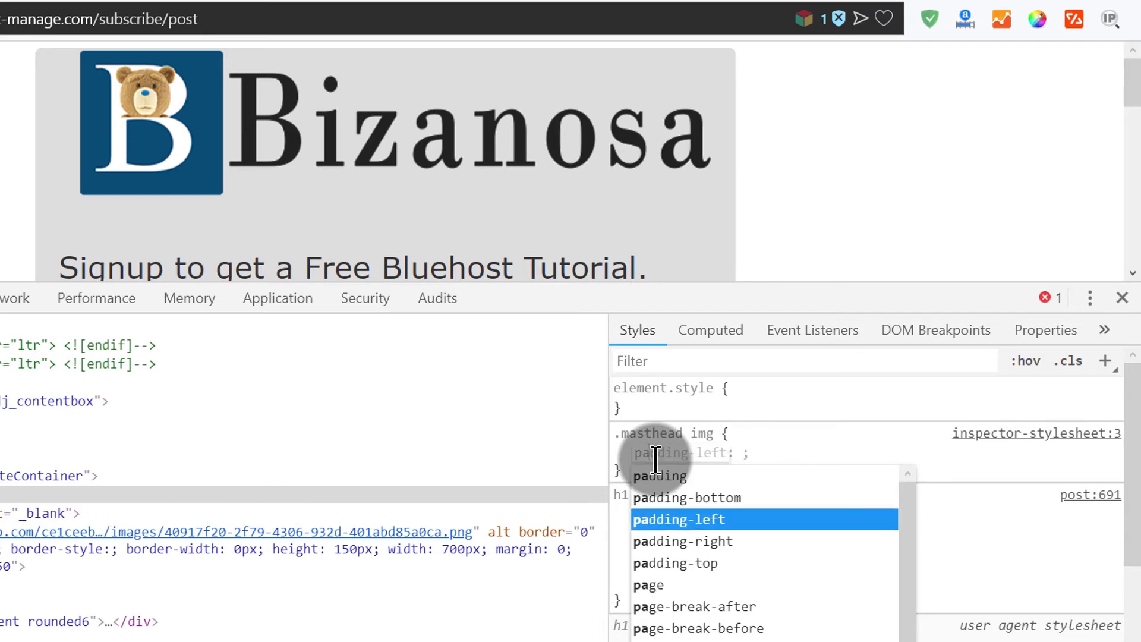
{"action": "key", "text": "Return"}
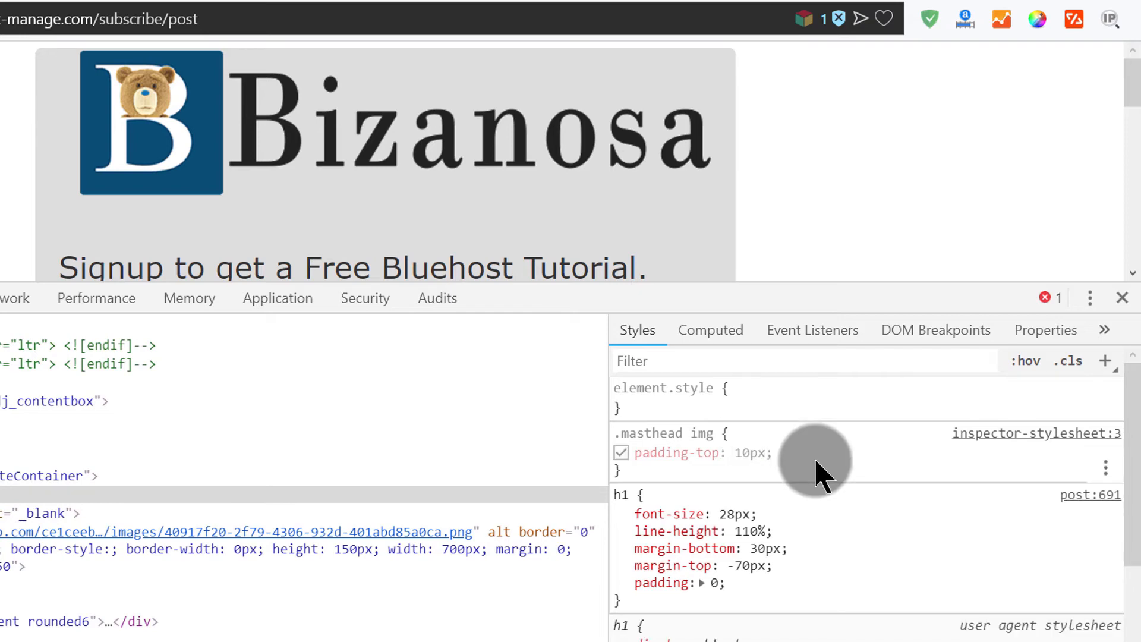
{"action": "left_click", "coordinate": [743, 453]}
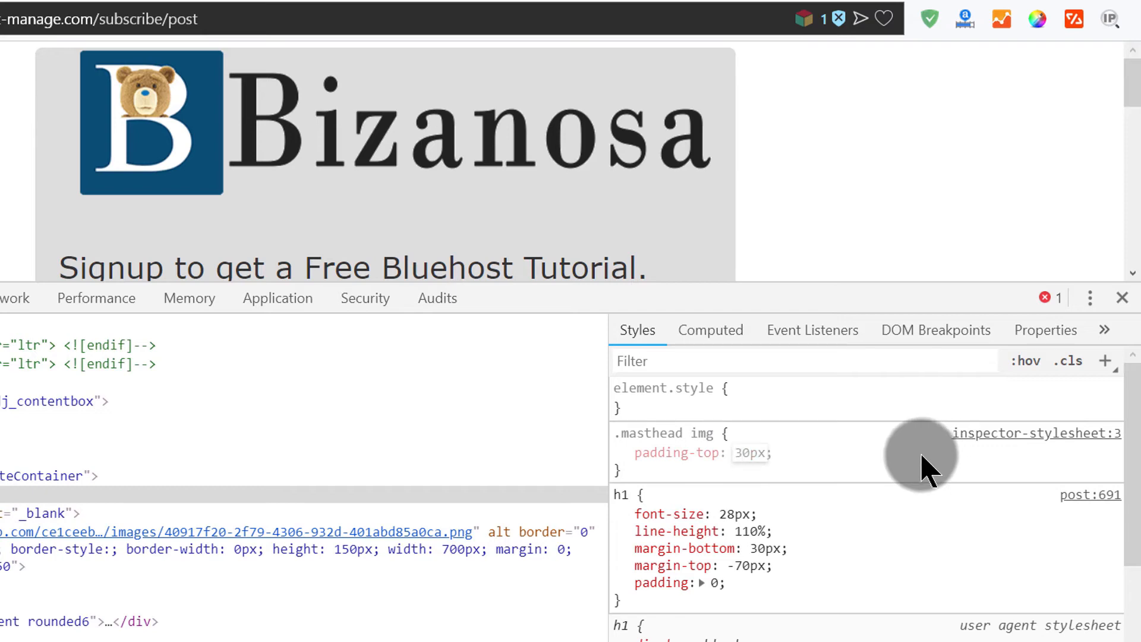
{"action": "left_click", "coordinate": [842, 467]}
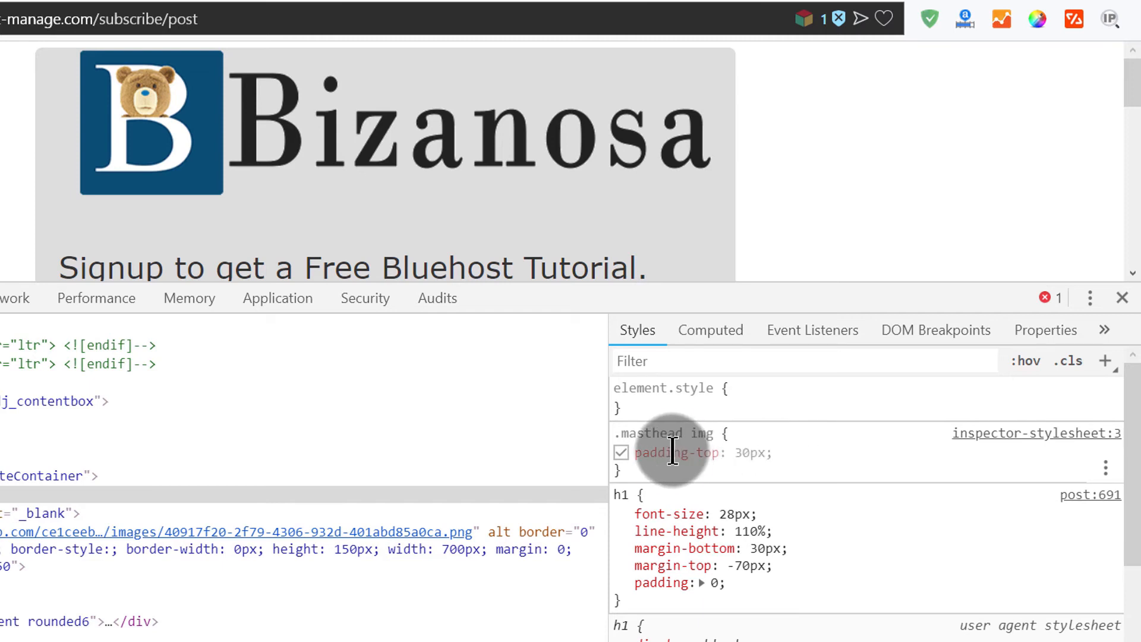
- Replace the padding-top property in the .masthead img rule with margin-top and set it to 10px
{"action": "type", "text": "mar"}
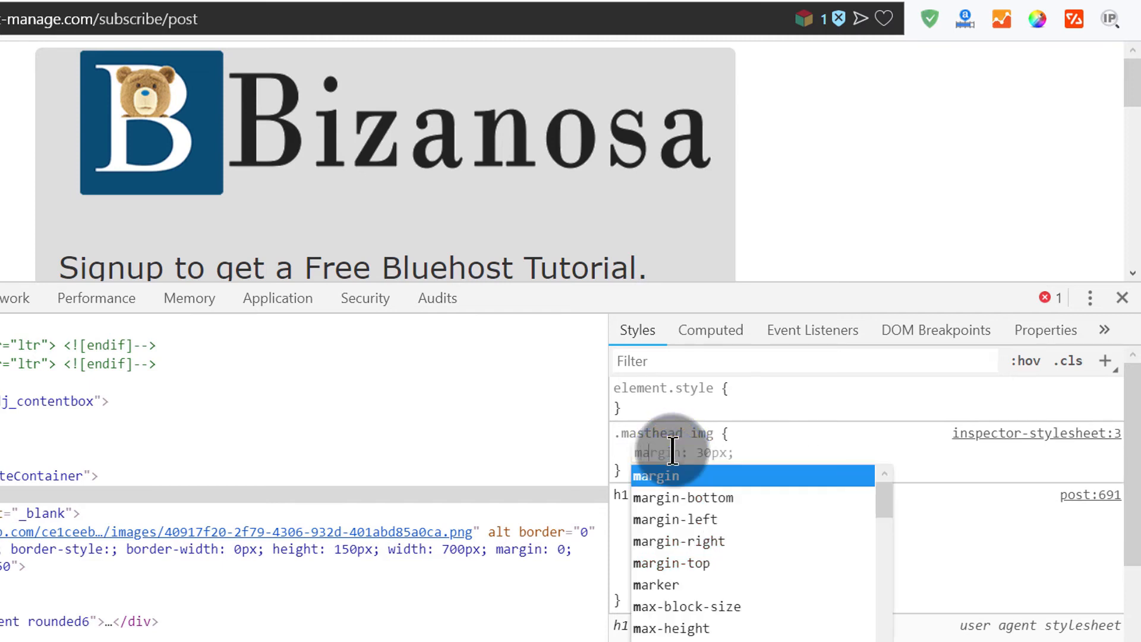
{"action": "key", "text": "Down"}
{"action": "key", "text": "Down"}
{"action": "key", "text": "Down"}
{"action": "key", "text": "Down"}
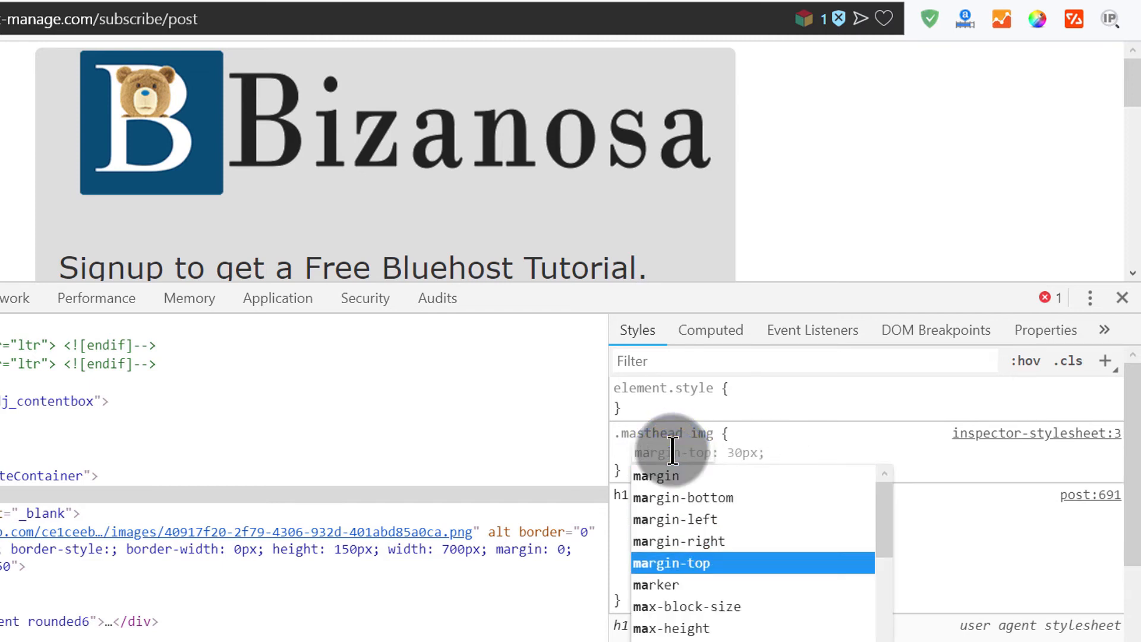
{"action": "key", "text": "Return"}
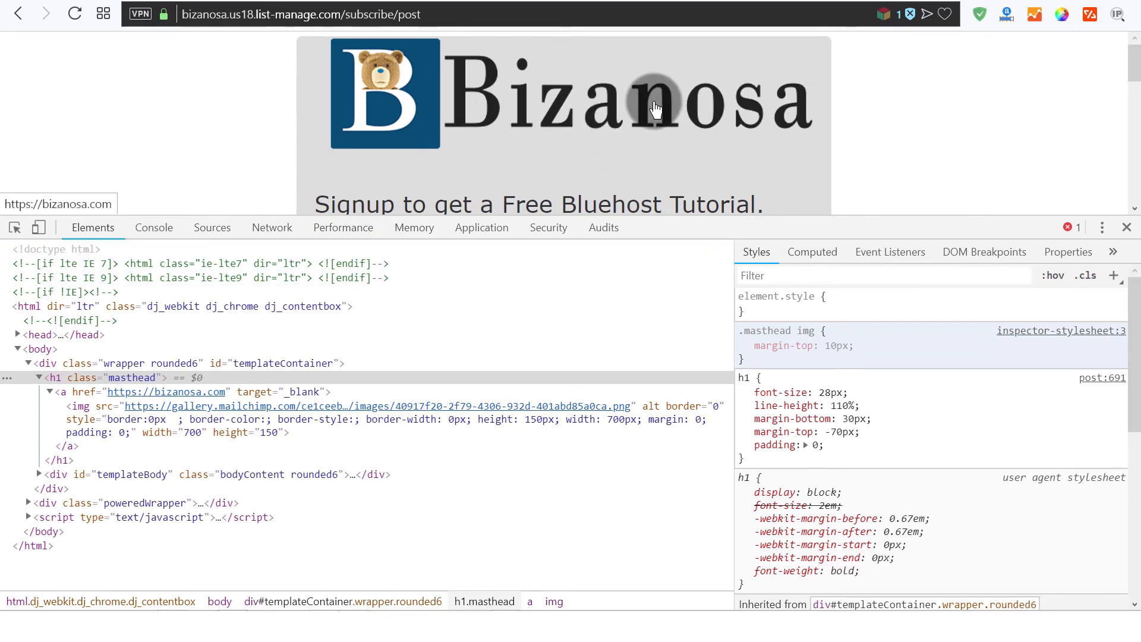
{"action": "left_click", "coordinate": [831, 345]}
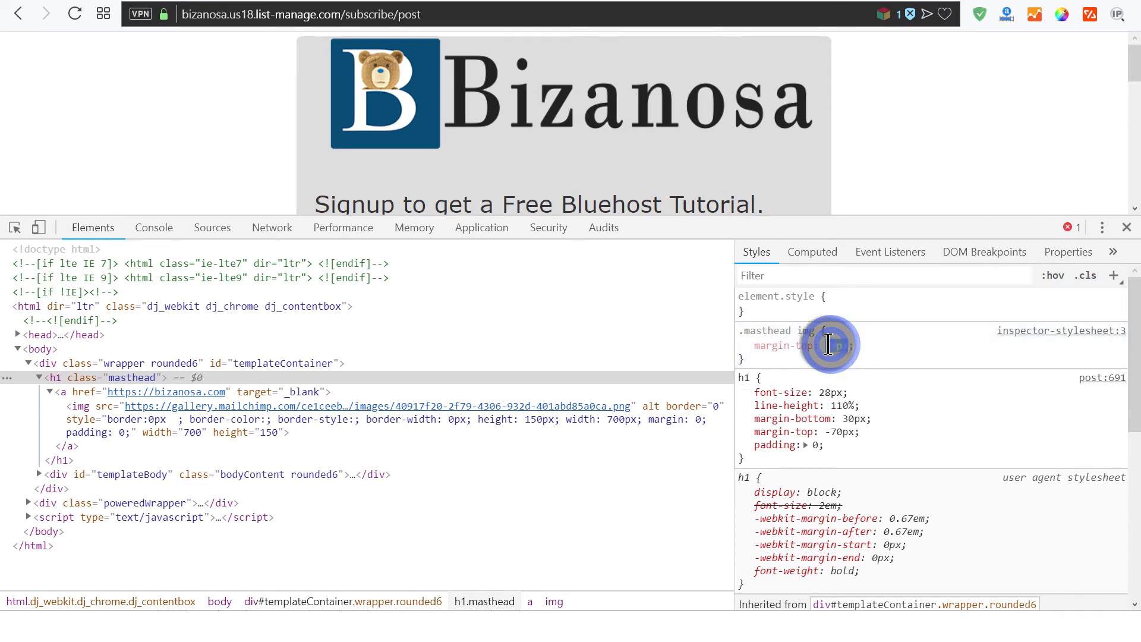
{"action": "left_click", "coordinate": [883, 348]}
- Copy the whole .masthead img rule, including its margin-top declaration
{"action": "left_click_drag", "start_coordinate": [739, 334], "coordinate": [747, 356]}
{"action": "right_click", "coordinate": [770, 345]}
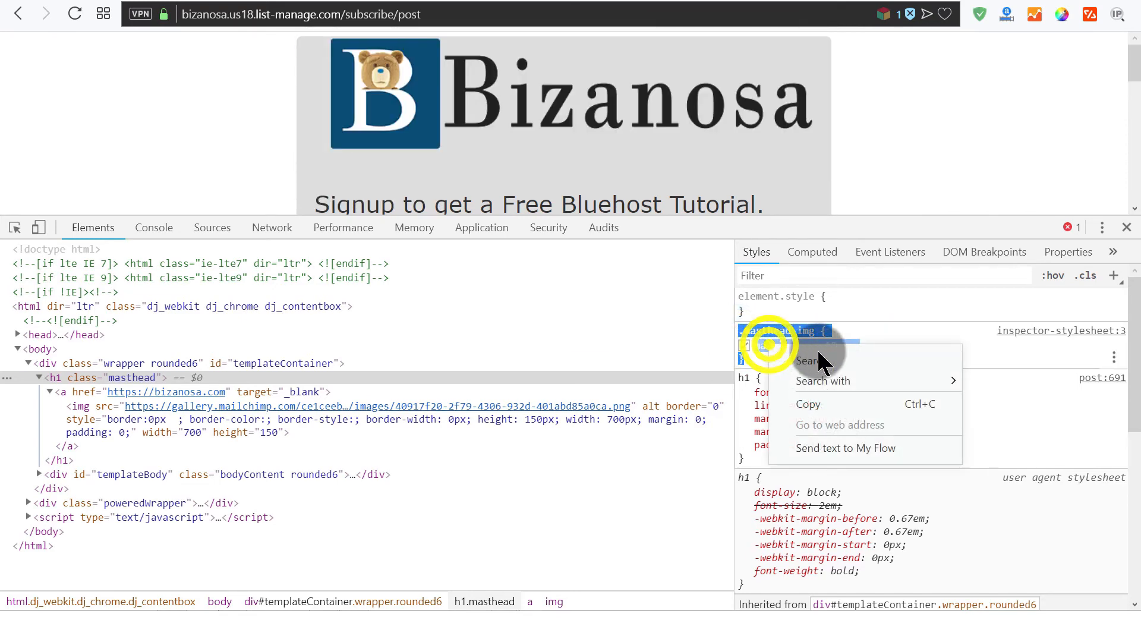
{"action": "left_click", "coordinate": [825, 397]}
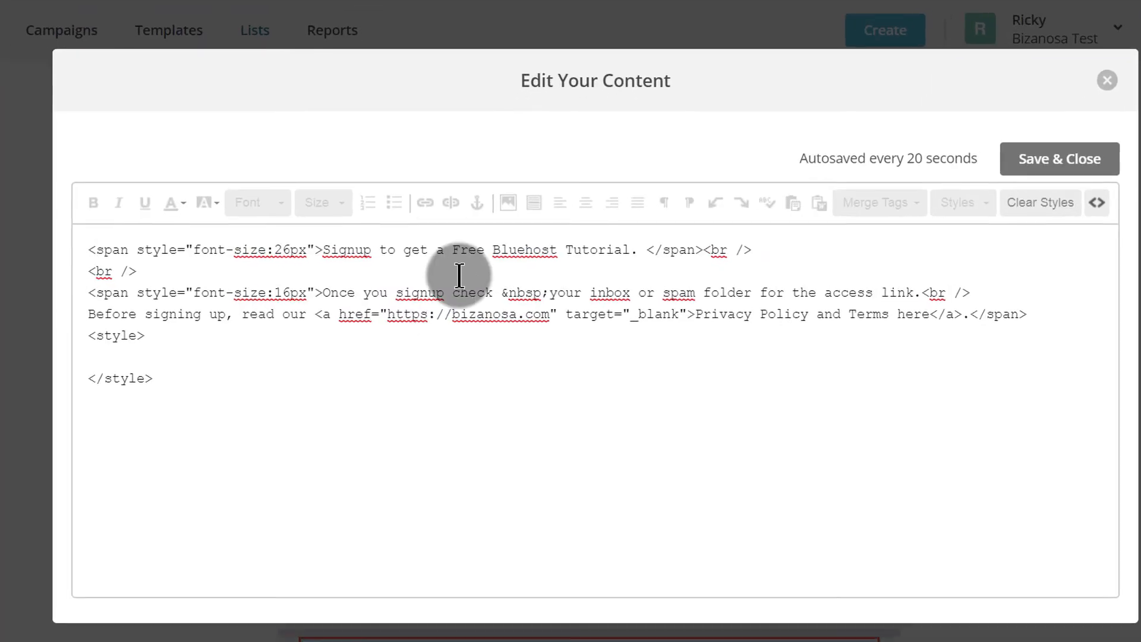
- In the Mailchimp form content editor, paste the copied rule between the style tags, then save and close the content
{"action": "left_click", "coordinate": [144, 351]}
{"action": "left_click", "coordinate": [93, 369]}
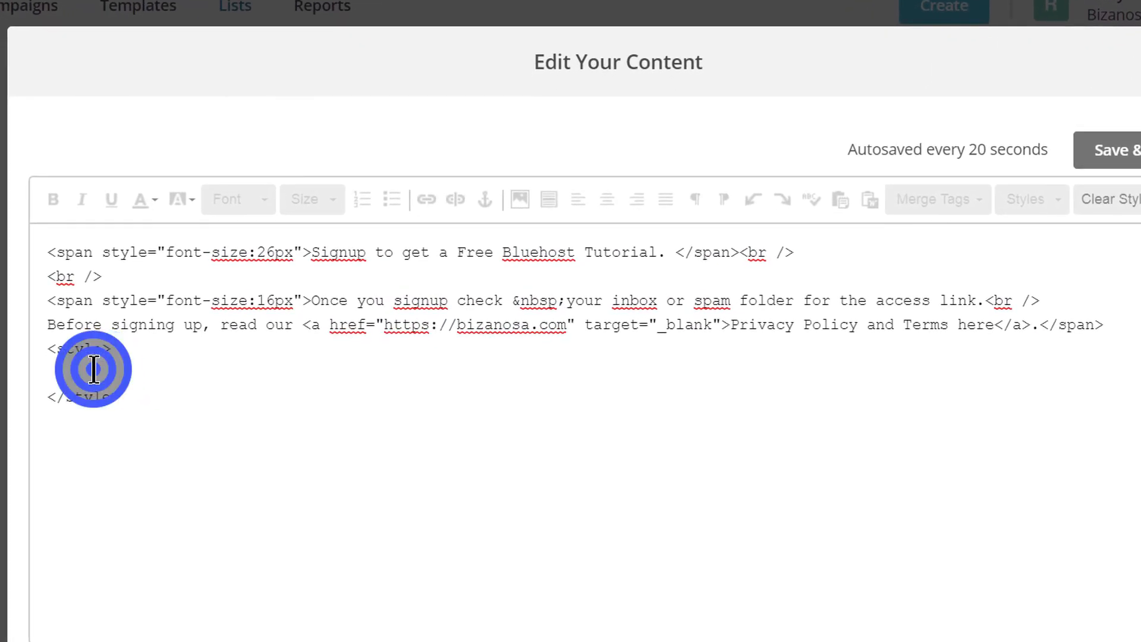
{"action": "right_click", "coordinate": [93, 369]}
{"action": "left_click", "coordinate": [182, 118]}
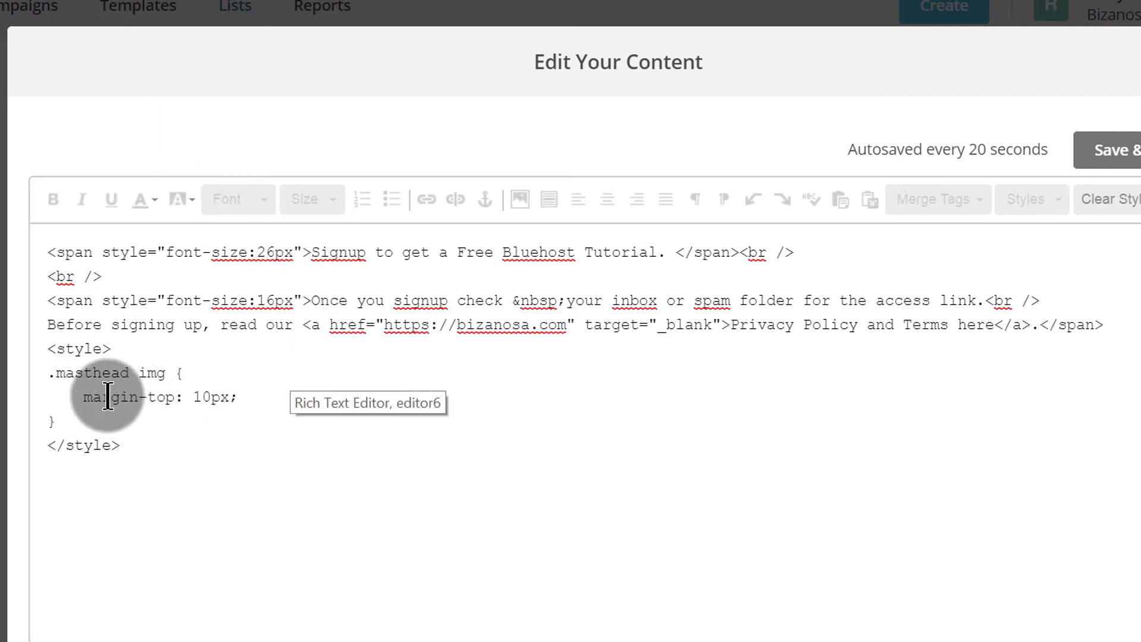
{"action": "left_click", "coordinate": [1138, 156]}
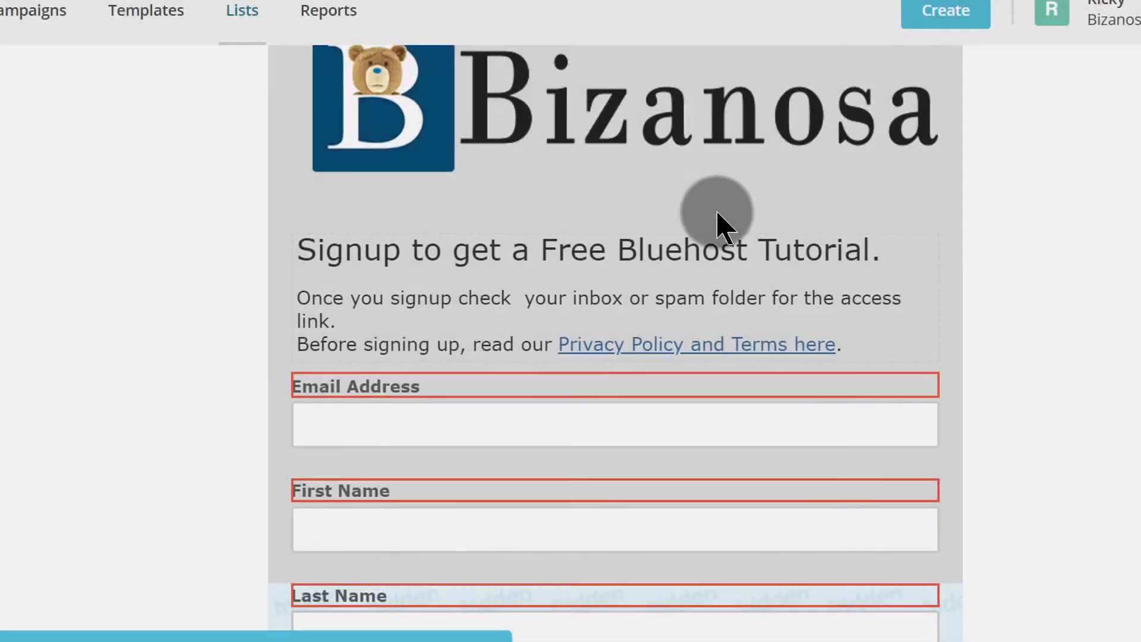
{"action": "scroll", "coordinate": [804, 238], "scroll_direction": "up", "scroll_amount": 3}
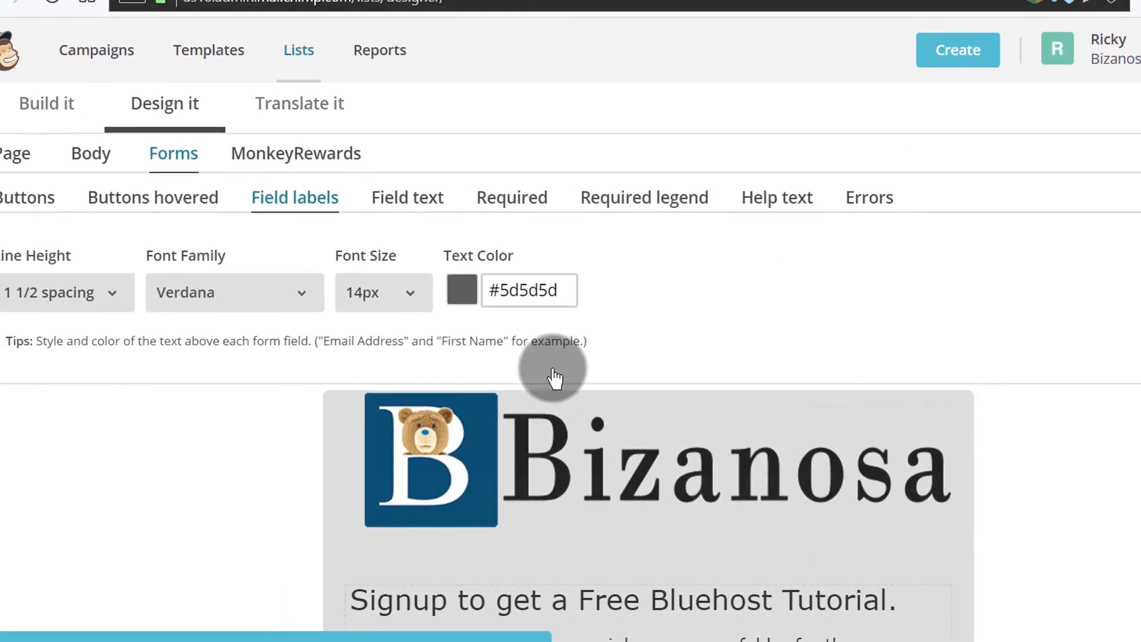
- Switch back to the live signup page, reload it and select the logo img element inside the masthead link
{"action": "left_click", "coordinate": [408, 8]}
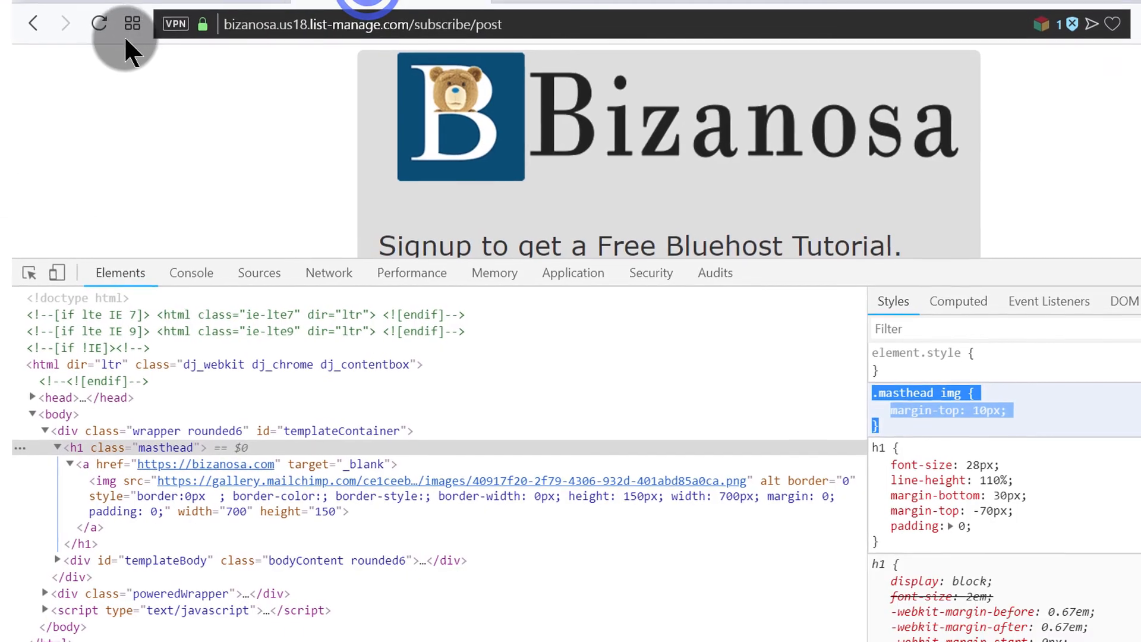
{"action": "left_click", "coordinate": [98, 23]}
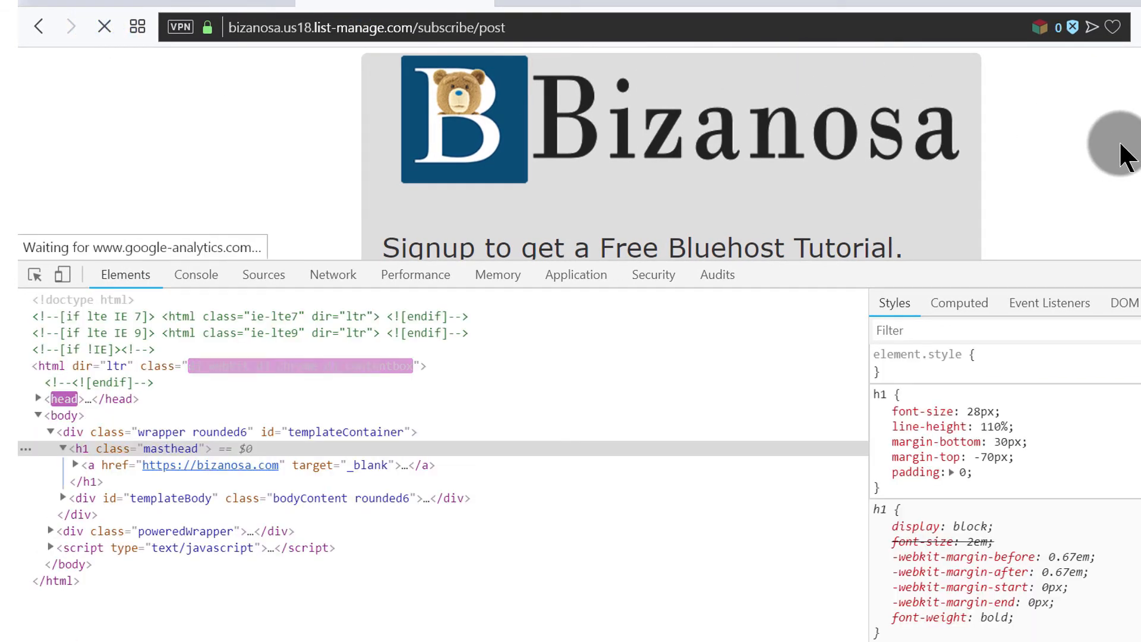
{"action": "left_click", "coordinate": [74, 465]}
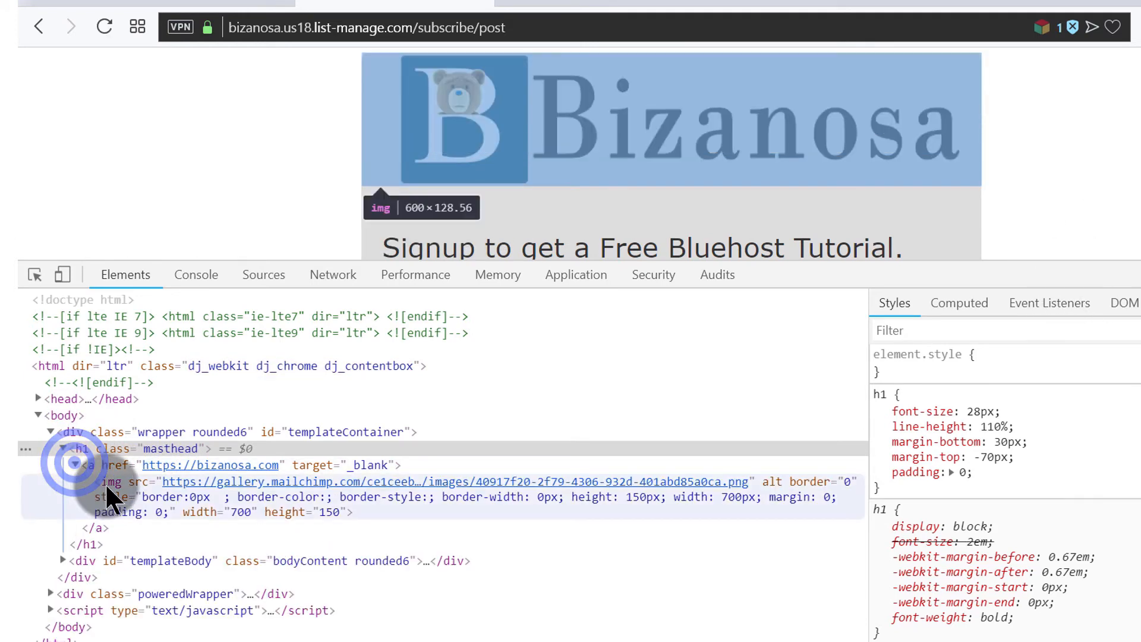
{"action": "left_click", "coordinate": [108, 483]}
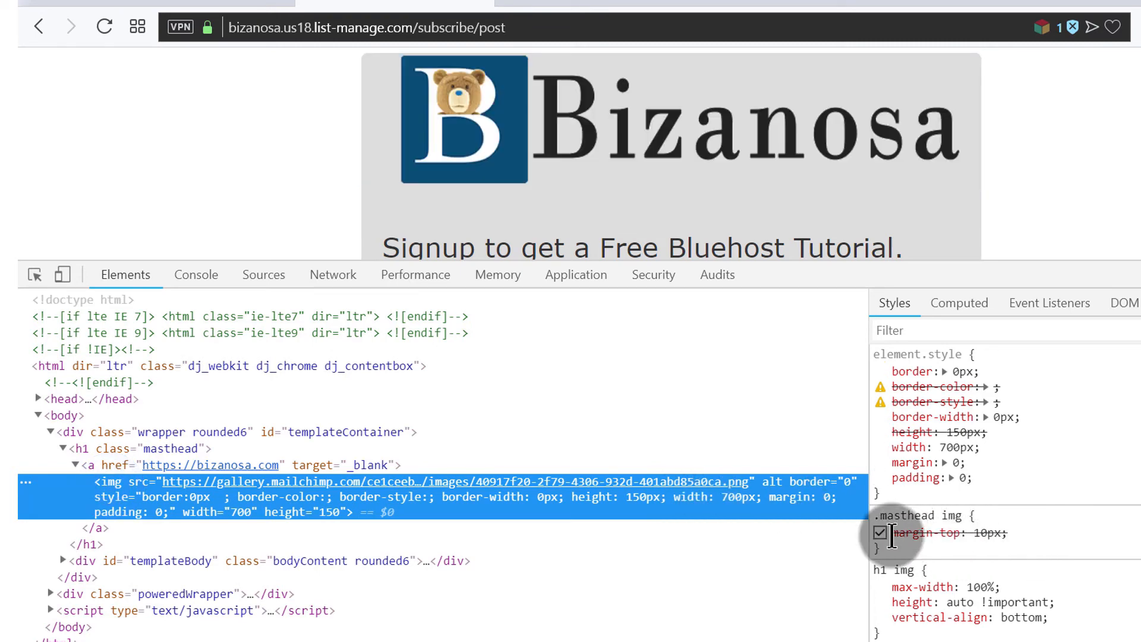
- Add !important to the 10px margin-top value in the .masthead img rule
{"action": "left_click", "coordinate": [951, 531]}
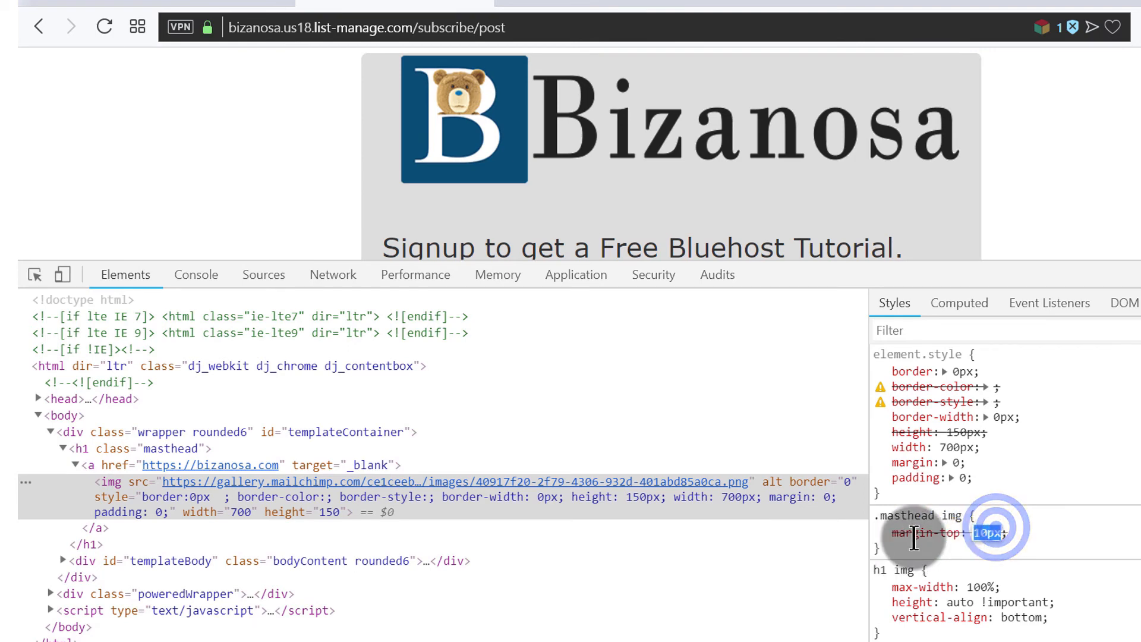
{"action": "left_click", "coordinate": [987, 533]}
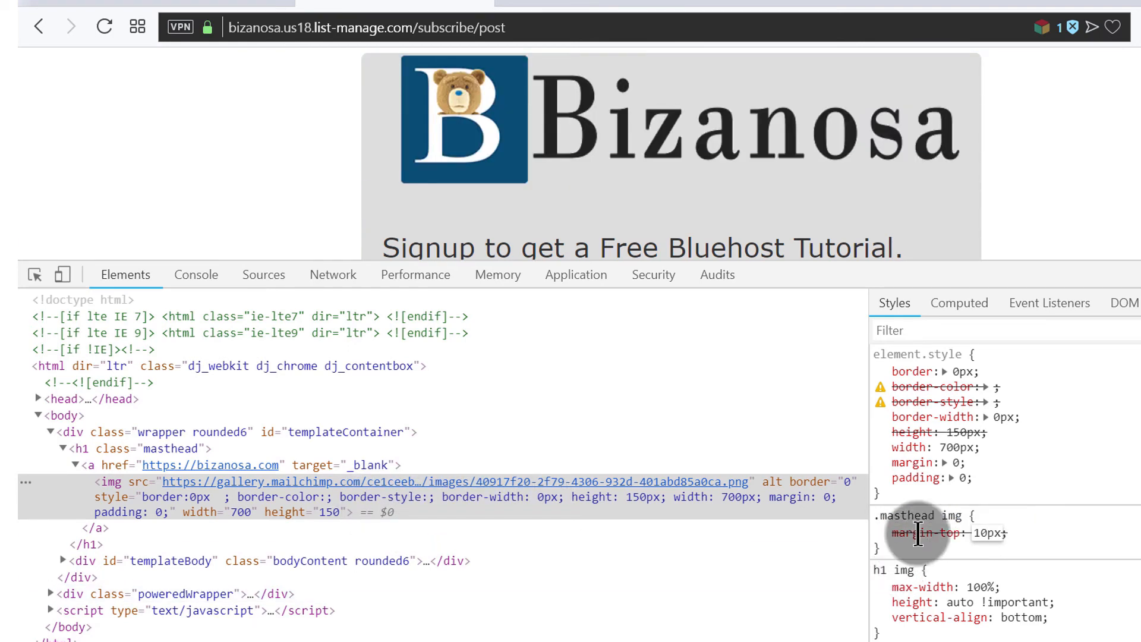
{"action": "left_click", "coordinate": [870, 527]}
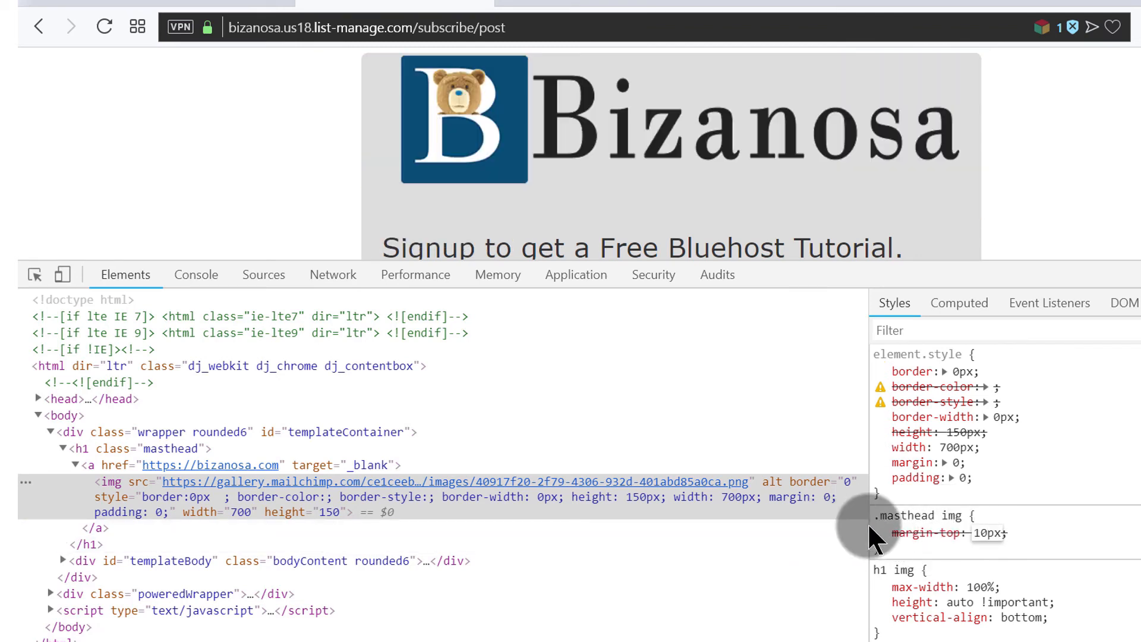
{"action": "left_click", "coordinate": [979, 533]}
{"action": "left_click", "coordinate": [999, 530]}
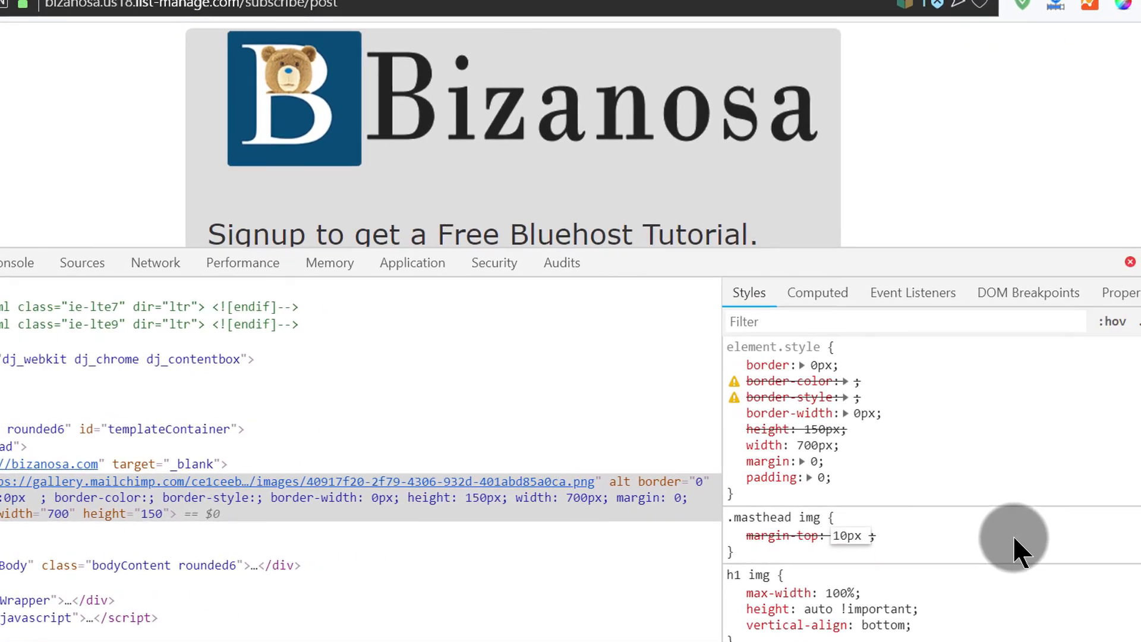
{"action": "type", "text": "!imp"}
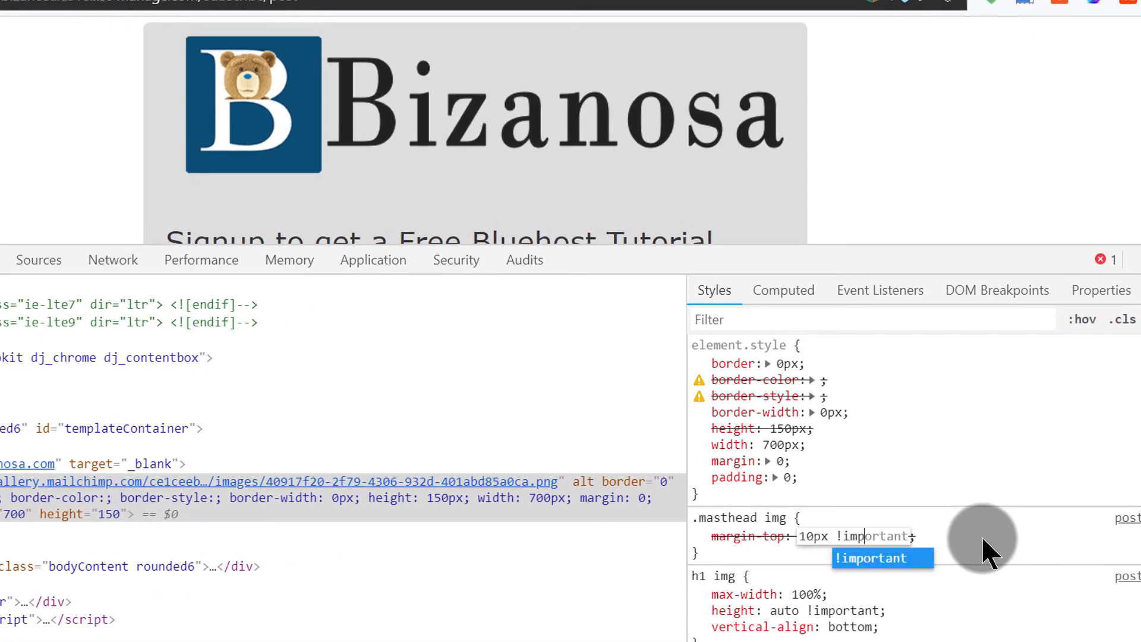
{"action": "left_click", "coordinate": [874, 561]}
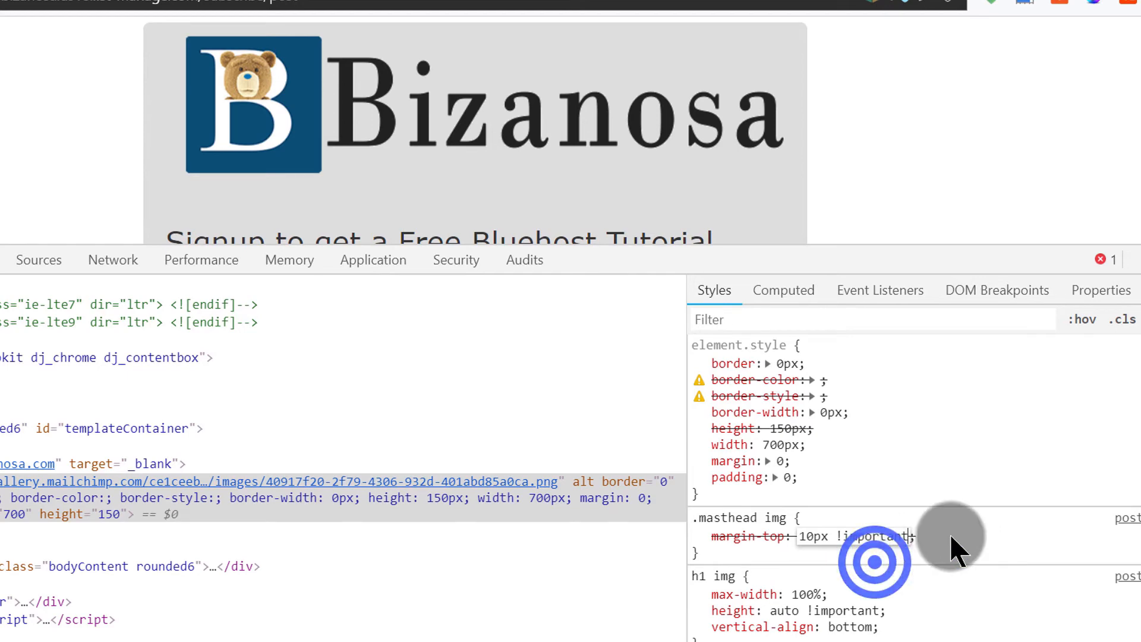
{"action": "left_click", "coordinate": [974, 525]}
- Copy only the !important keyword from the margin-top value of the .masthead img rule
{"action": "left_click", "coordinate": [835, 537]}
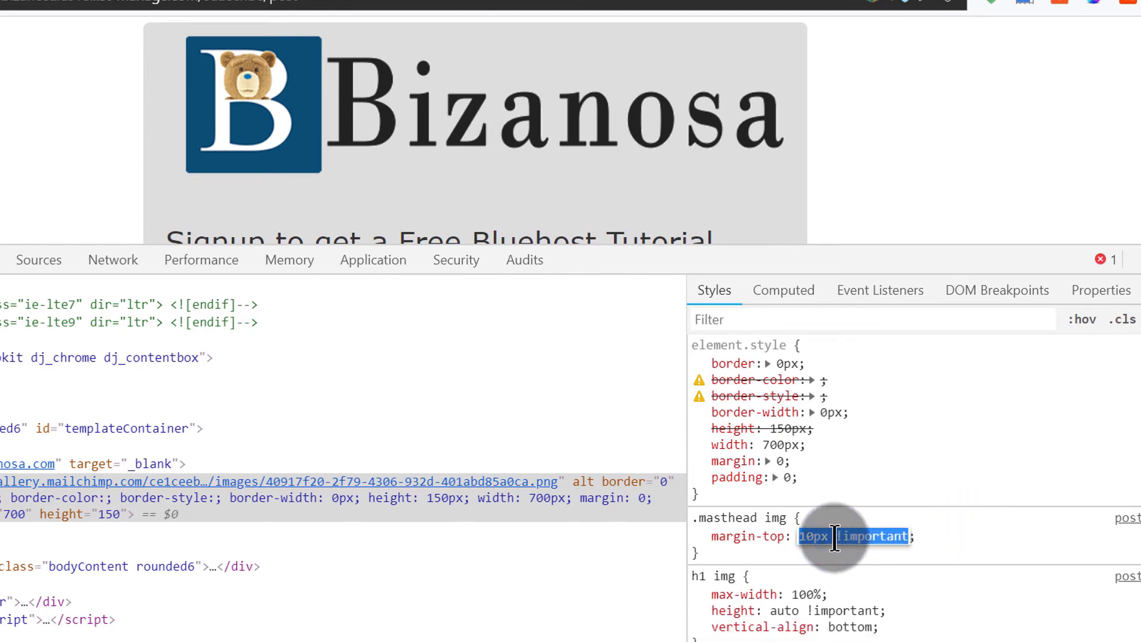
{"action": "left_click", "coordinate": [835, 537]}
{"action": "left_click_drag", "start_coordinate": [835, 537], "coordinate": [895, 536]}
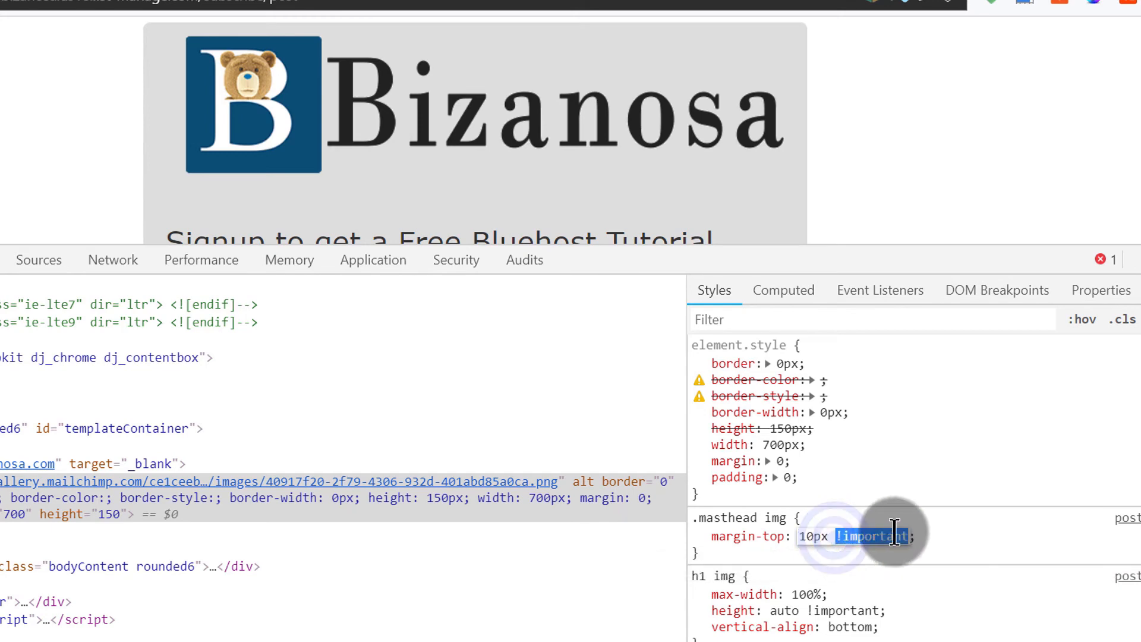
{"action": "right_click", "coordinate": [889, 535]}
{"action": "left_click", "coordinate": [941, 297]}
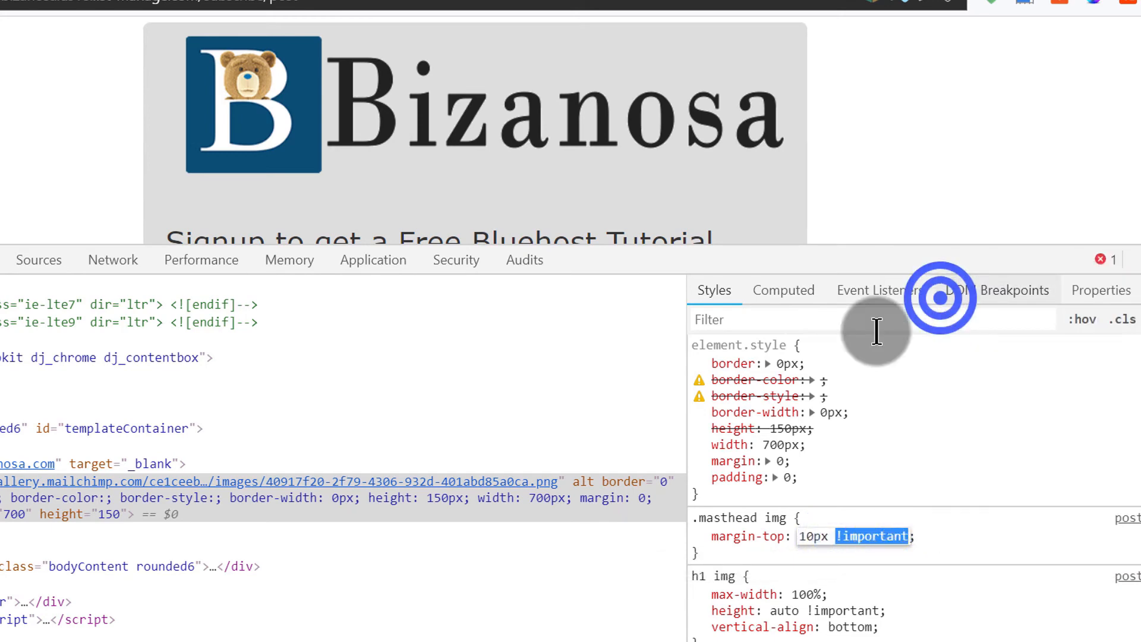
- In the Mailchimp form designer, add !important to the .masthead img margin-top value in the signup text's HTML source, then save and close
{"action": "left_click", "coordinate": [903, 182]}
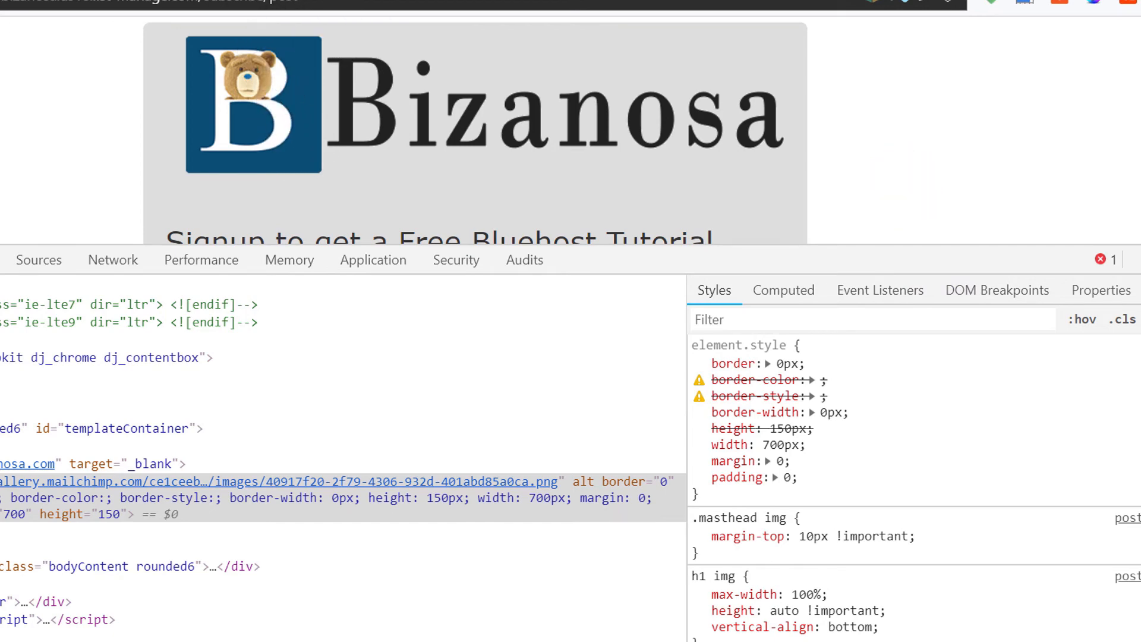
{"action": "left_click", "coordinate": [318, 1]}
{"action": "scroll", "coordinate": [684, 416], "scroll_direction": "down", "scroll_amount": 4}
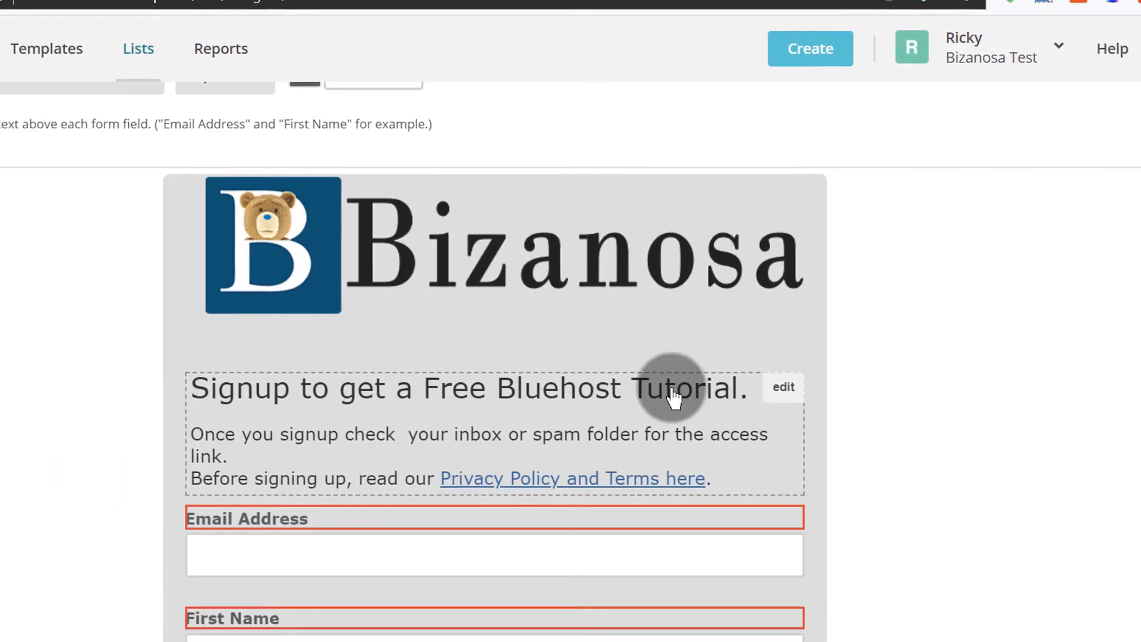
{"action": "left_click", "coordinate": [797, 390]}
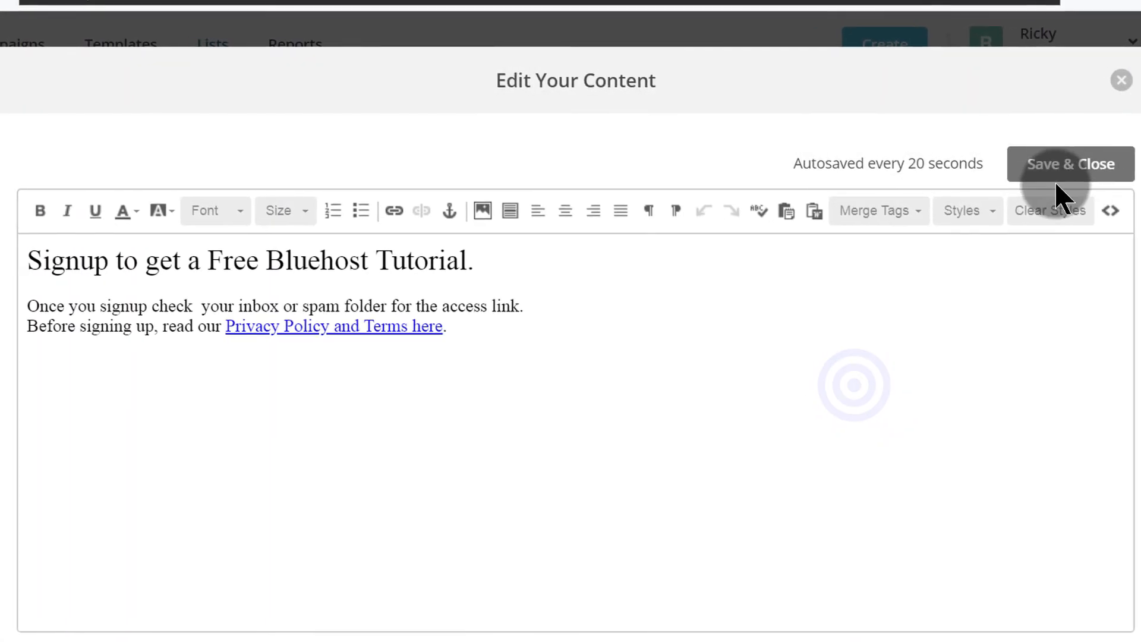
{"action": "left_click", "coordinate": [1119, 211]}
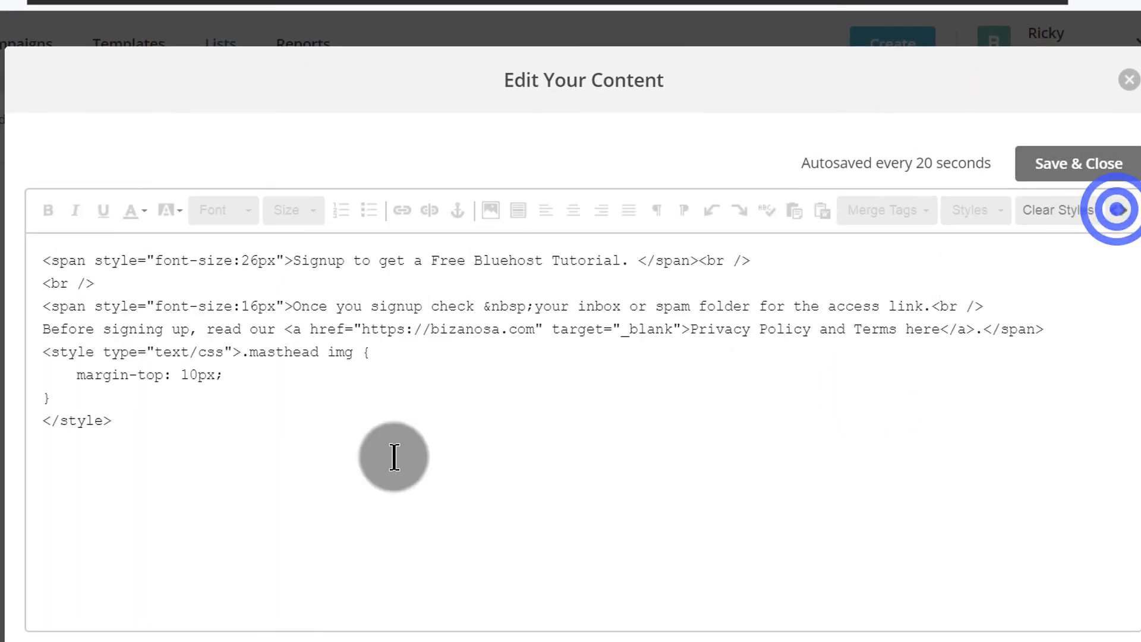
{"action": "left_click", "coordinate": [213, 375]}
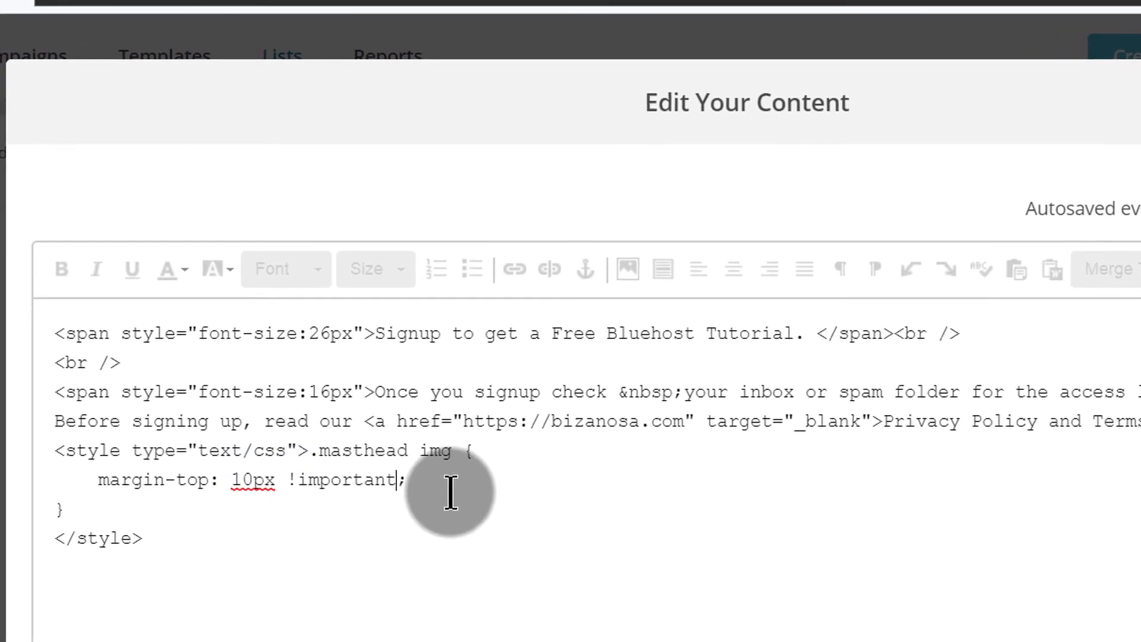
{"action": "type", "text": "!important"}
{"action": "left_click", "coordinate": [1044, 152]}
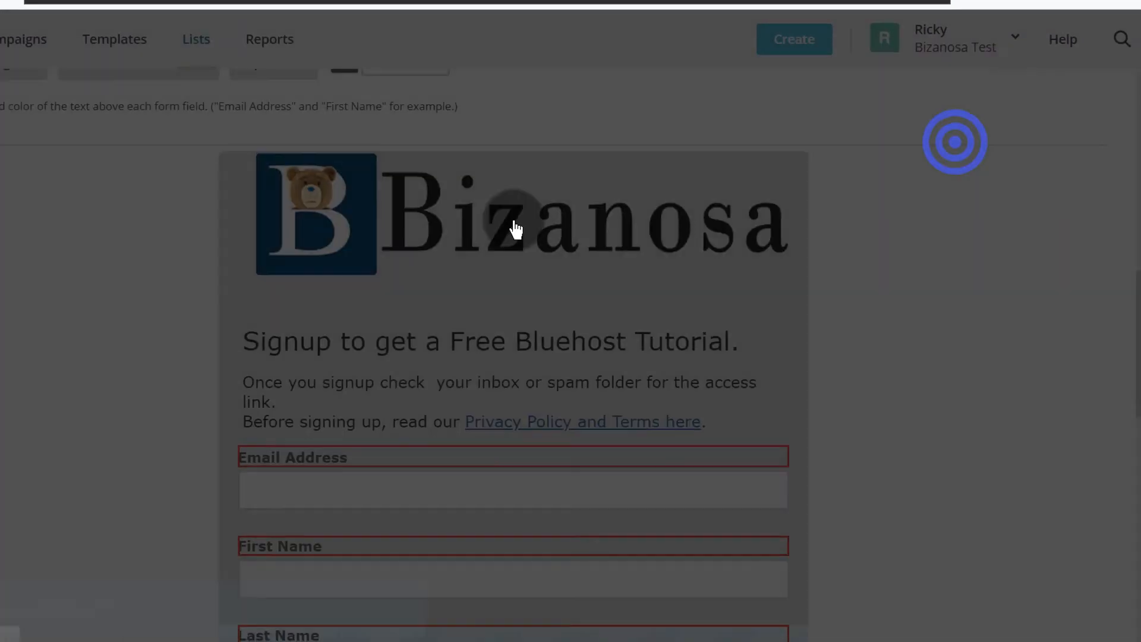
- Return to the live signup page, reload it and close the developer tools to review the whole form
{"action": "scroll", "coordinate": [863, 340], "scroll_direction": "down", "scroll_amount": 10}
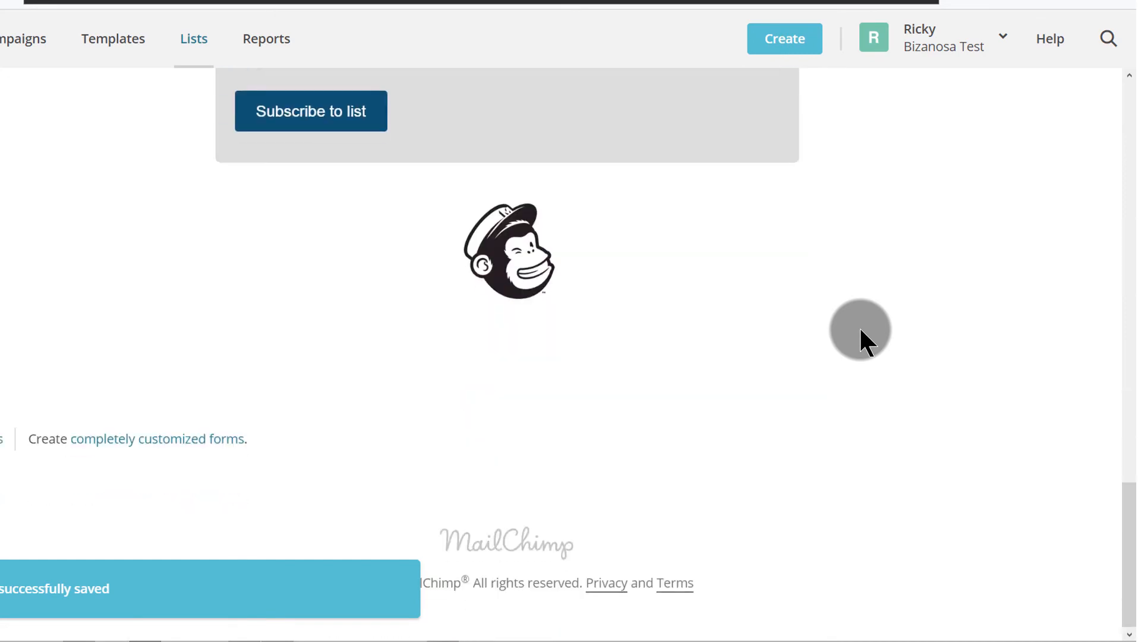
{"action": "scroll", "coordinate": [861, 329], "scroll_direction": "up", "scroll_amount": 10}
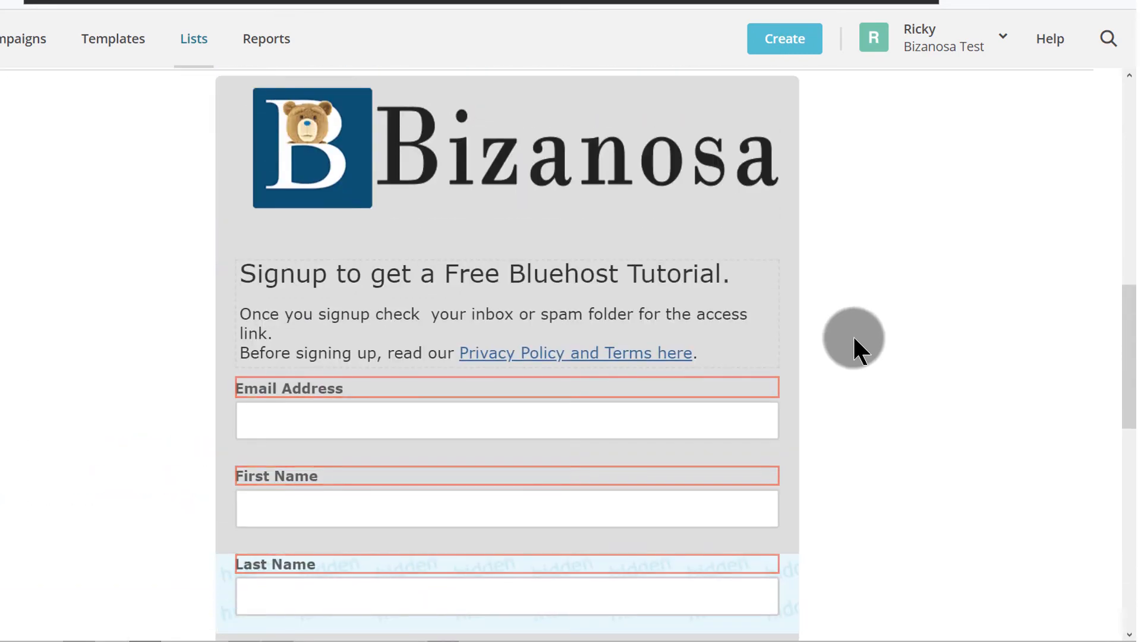
{"action": "scroll", "coordinate": [854, 339], "scroll_direction": "down", "scroll_amount": 2}
{"action": "scroll", "coordinate": [855, 339], "scroll_direction": "up", "scroll_amount": 5}
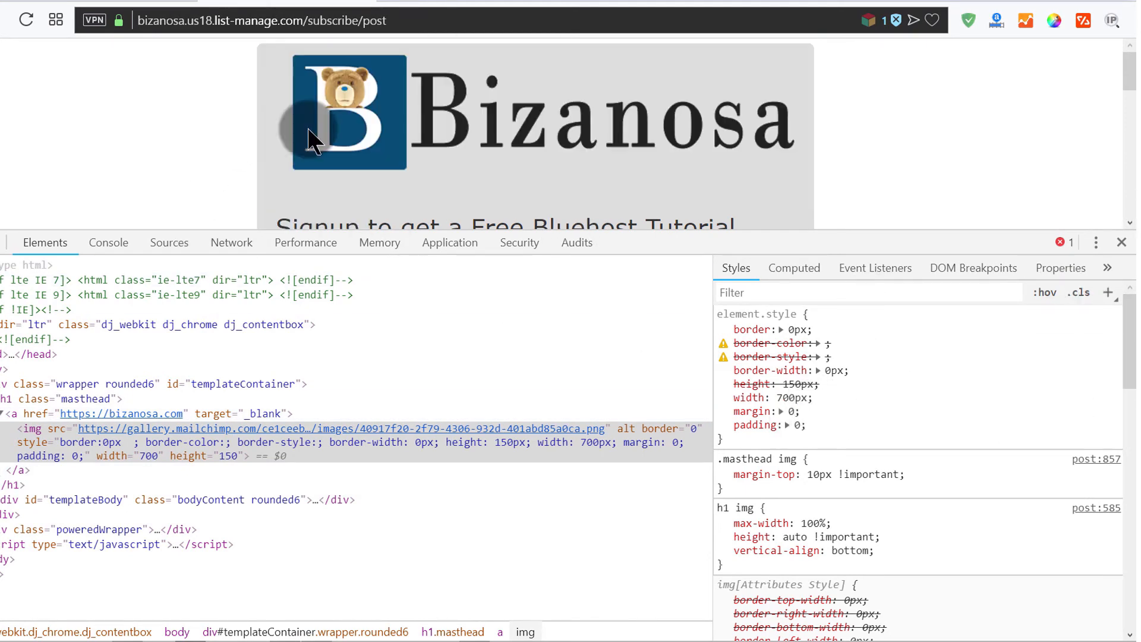
{"action": "left_click", "coordinate": [23, 14]}
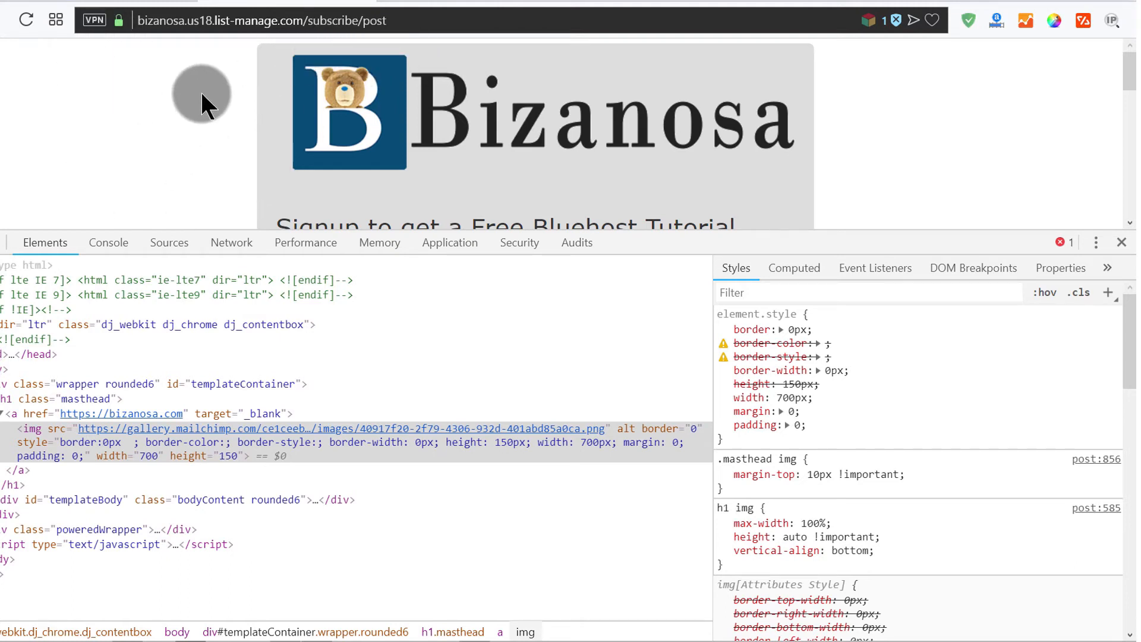
{"action": "left_click", "coordinate": [1121, 243]}
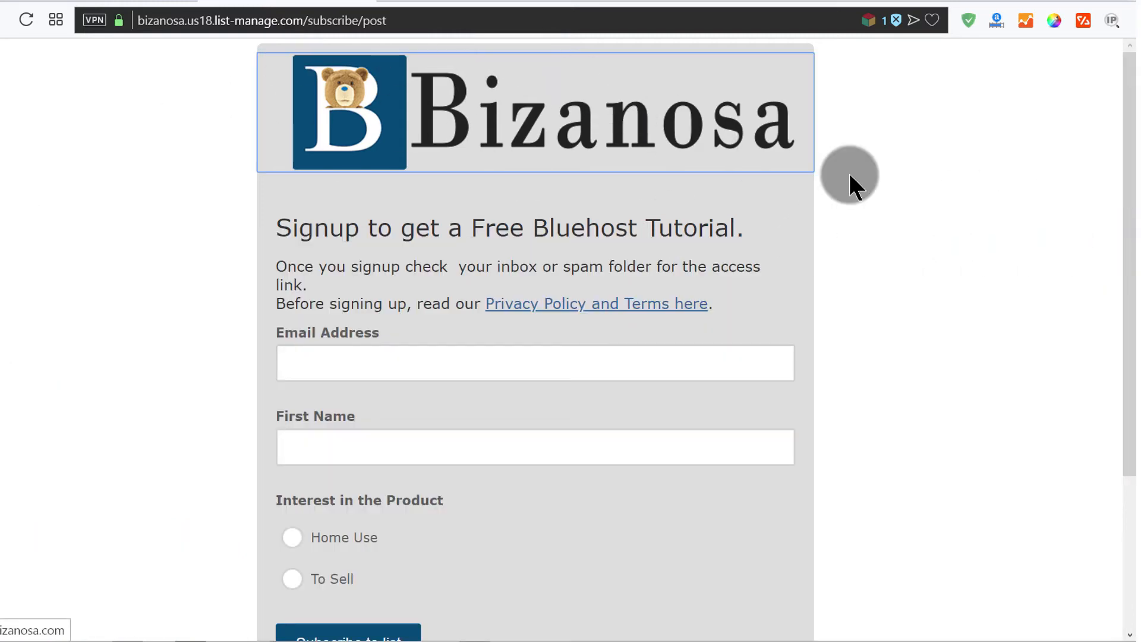
{"action": "left_click", "coordinate": [1011, 208]}
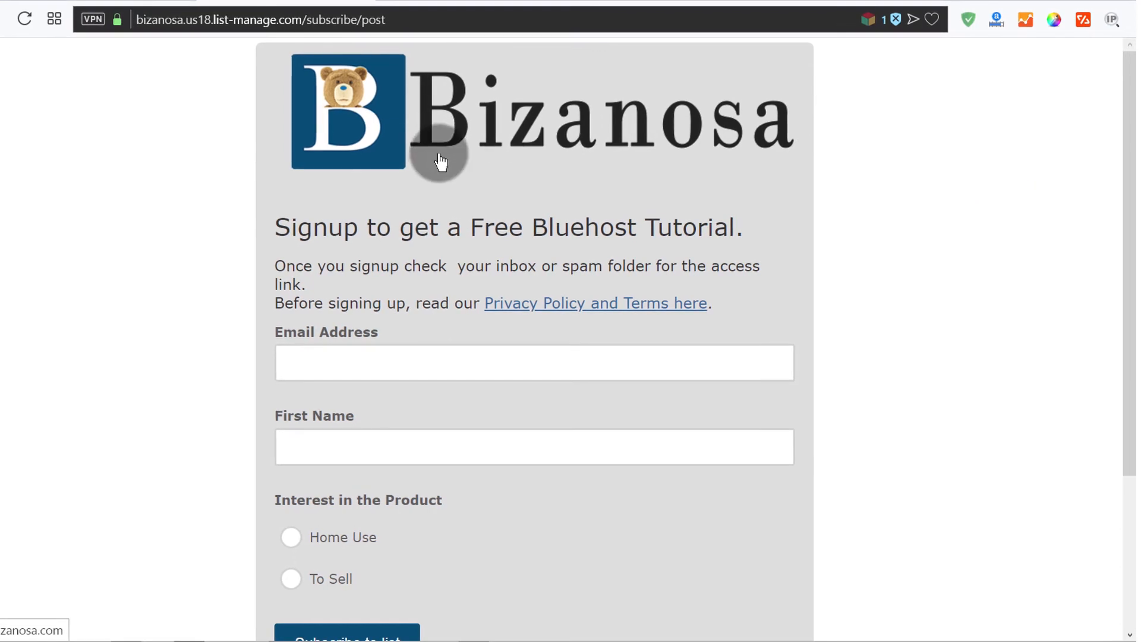
{"action": "scroll", "coordinate": [439, 161], "scroll_direction": "down", "scroll_amount": 4}
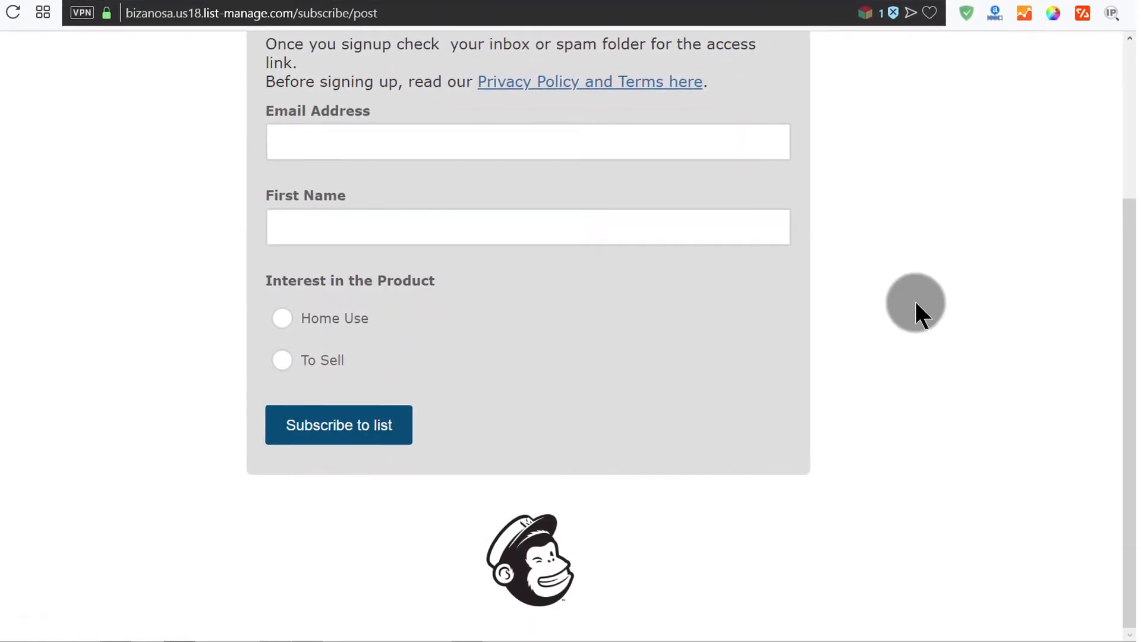
{"action": "scroll", "coordinate": [916, 302], "scroll_direction": "up", "scroll_amount": 3}
{"action": "scroll", "coordinate": [916, 303], "scroll_direction": "down", "scroll_amount": 3}
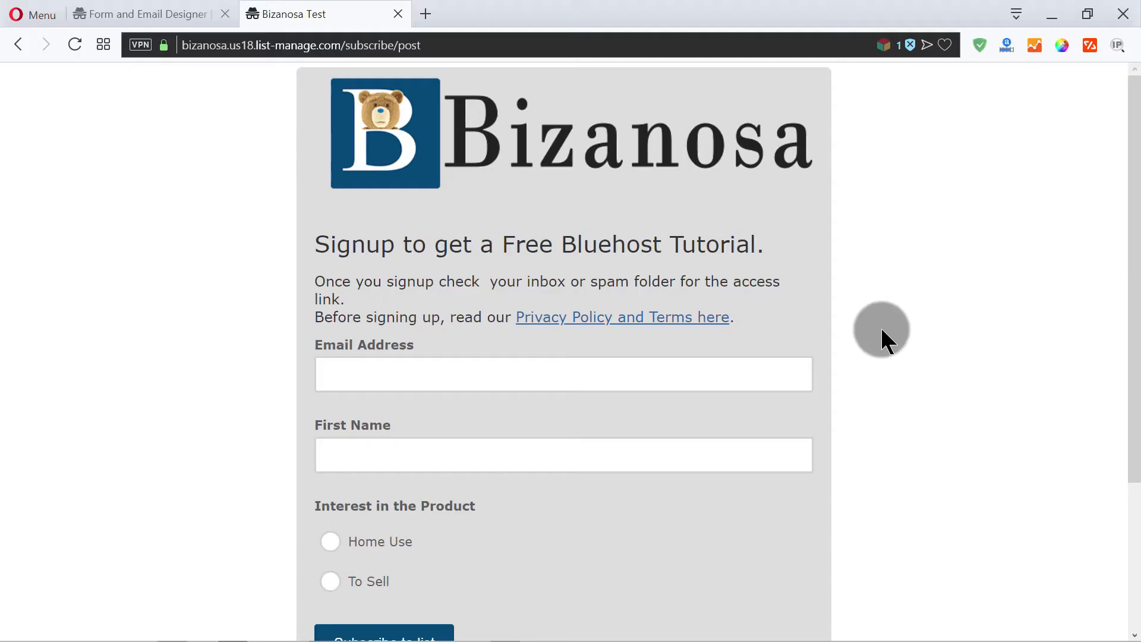
- Inspect the Mailchimp monkey logo below the form and select its enclosing poweredBy span in the element tree
{"action": "scroll", "coordinate": [726, 256], "scroll_direction": "down", "scroll_amount": 3}
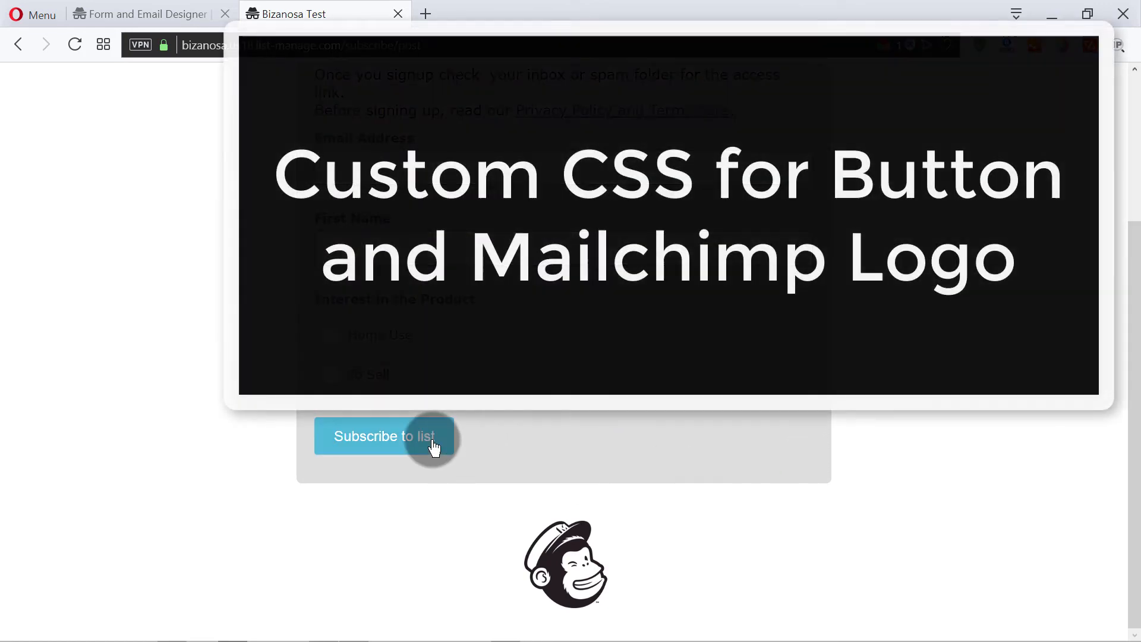
{"action": "scroll", "coordinate": [563, 476], "scroll_direction": "up", "scroll_amount": 3}
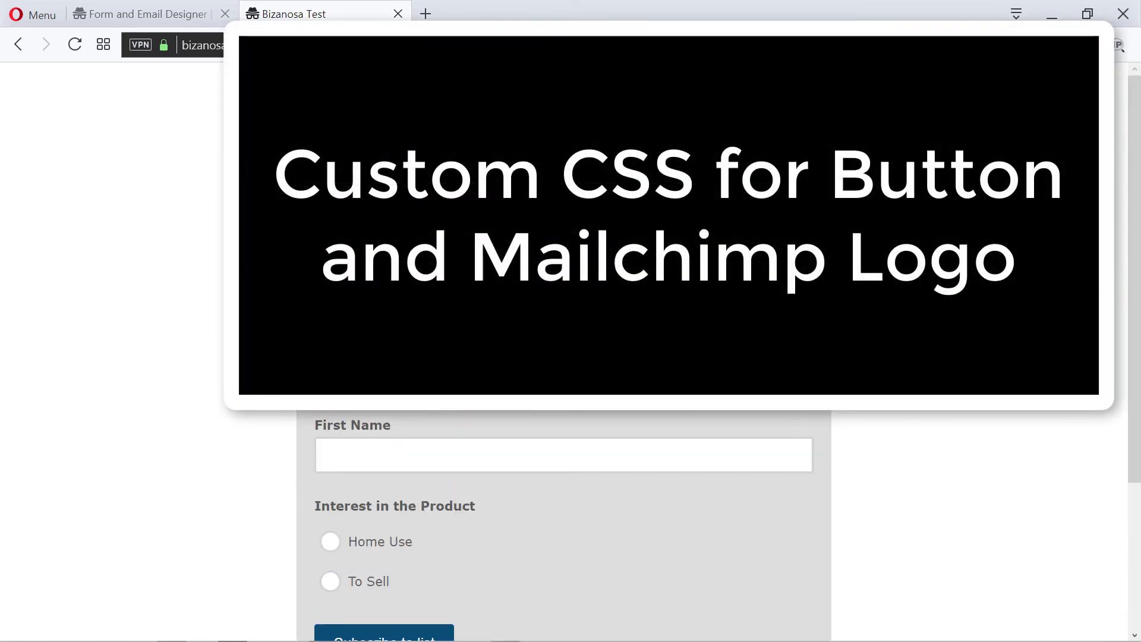
{"action": "scroll", "coordinate": [564, 475], "scroll_direction": "down", "scroll_amount": 3}
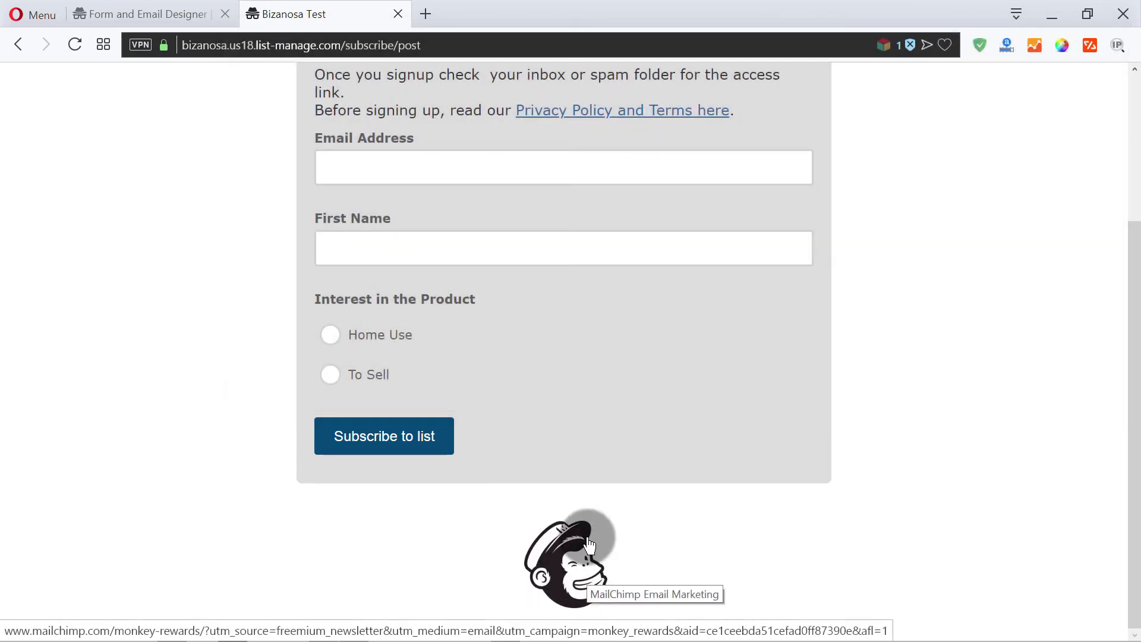
{"action": "right_click", "coordinate": [554, 556]}
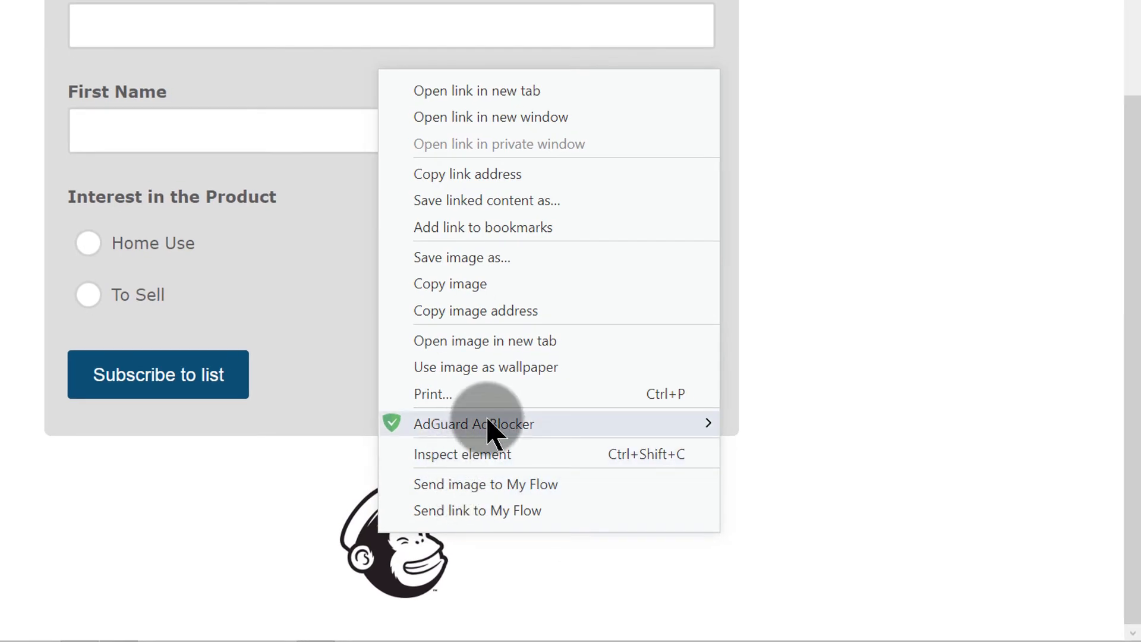
{"action": "left_click", "coordinate": [481, 458]}
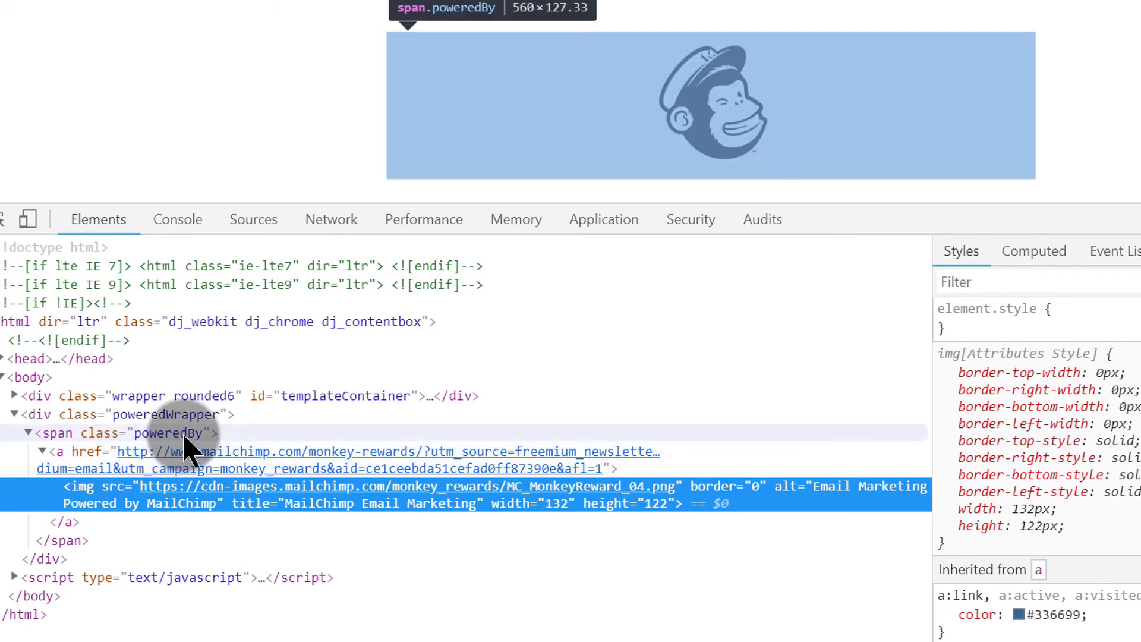
{"action": "left_click", "coordinate": [184, 436]}
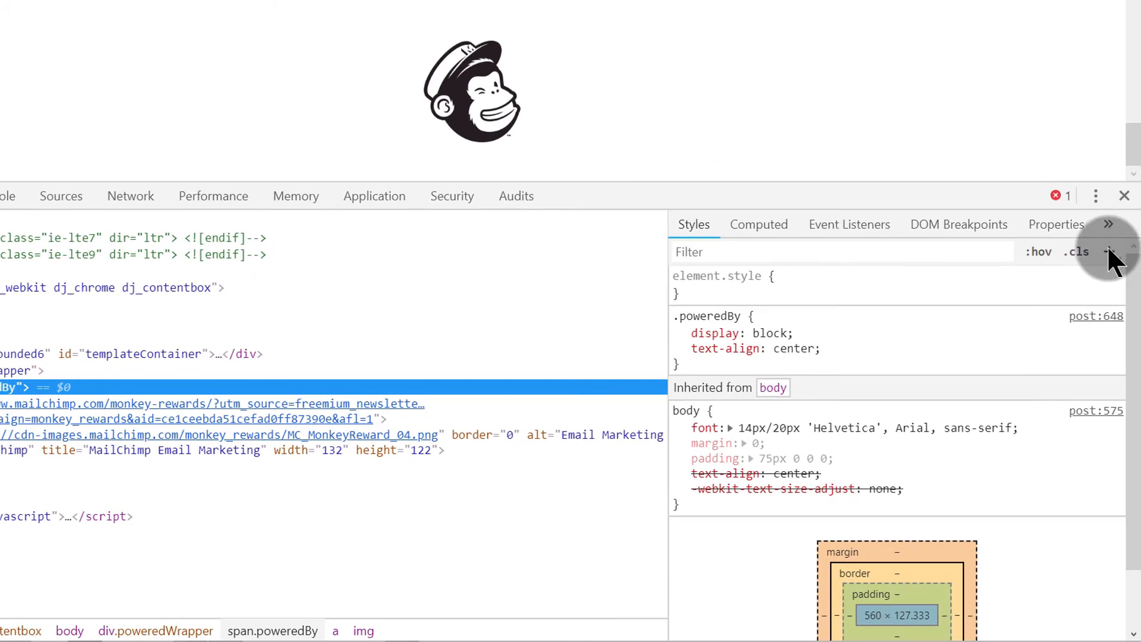
- Add a new style rule in the developer tools and change its selector to .poweredBy img
{"action": "left_click", "coordinate": [1109, 251]}
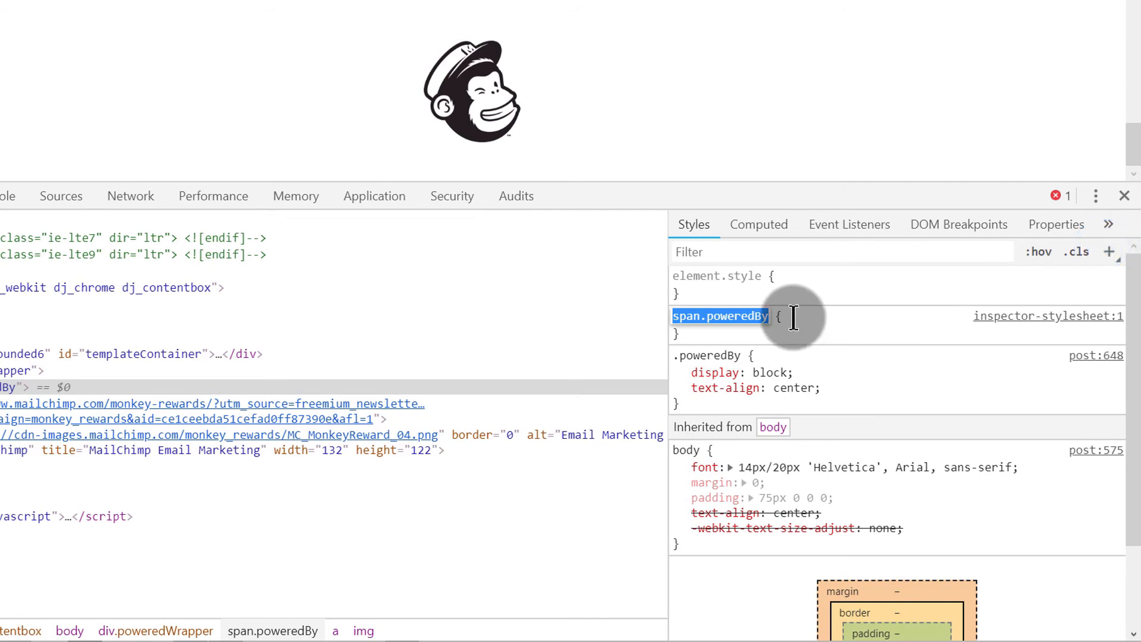
{"action": "left_click", "coordinate": [768, 316]}
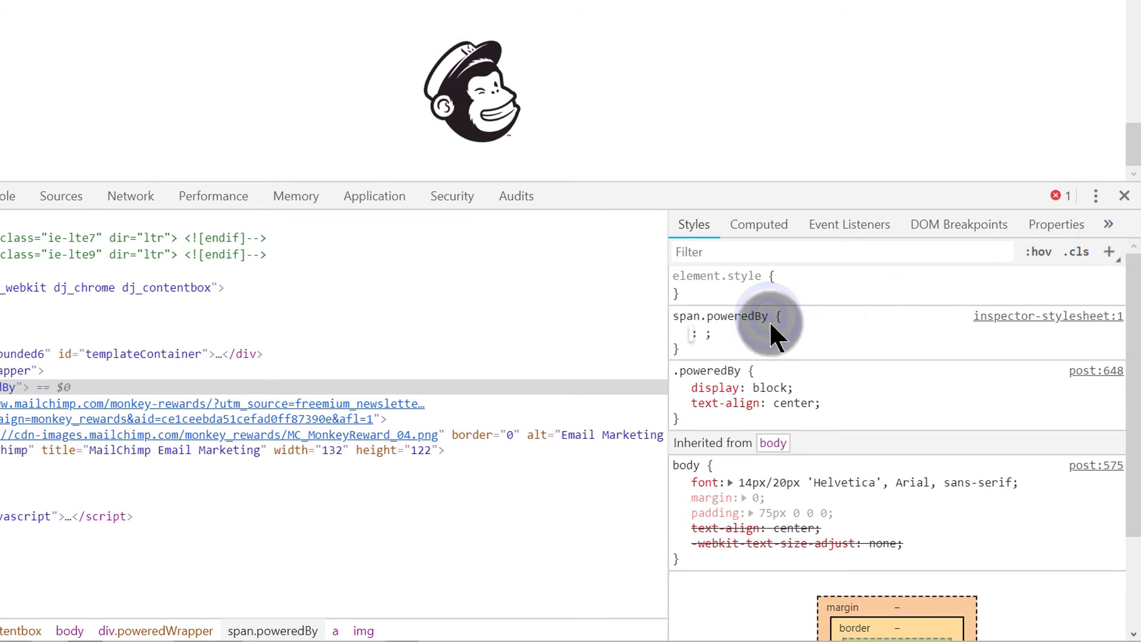
{"action": "left_click", "coordinate": [694, 315]}
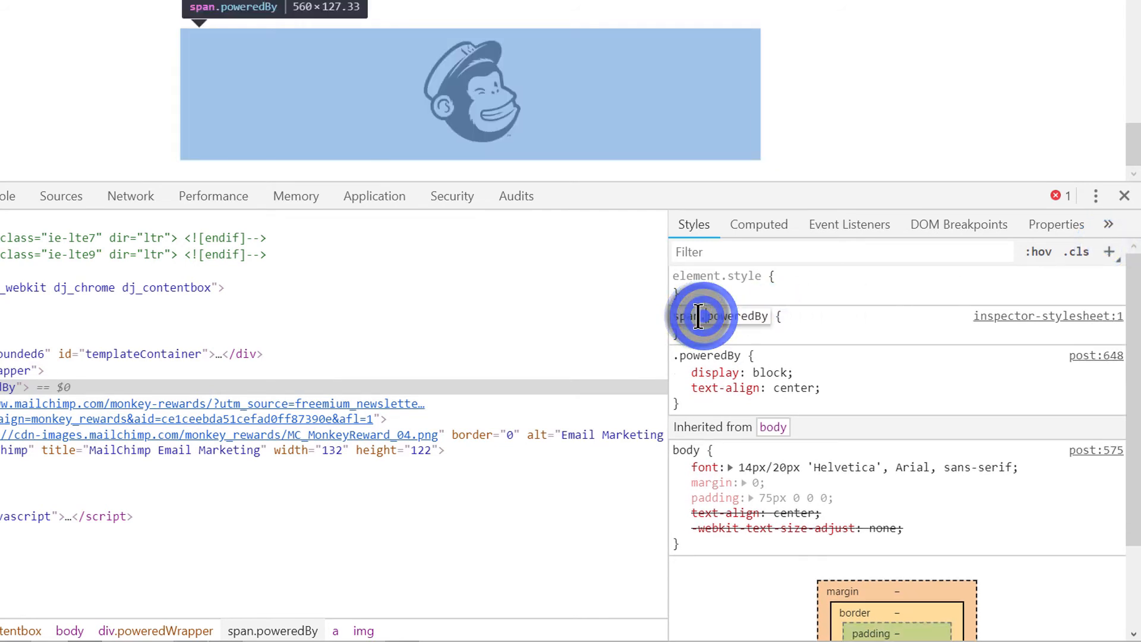
{"action": "left_click_drag", "start_coordinate": [703, 315], "coordinate": [659, 333]}
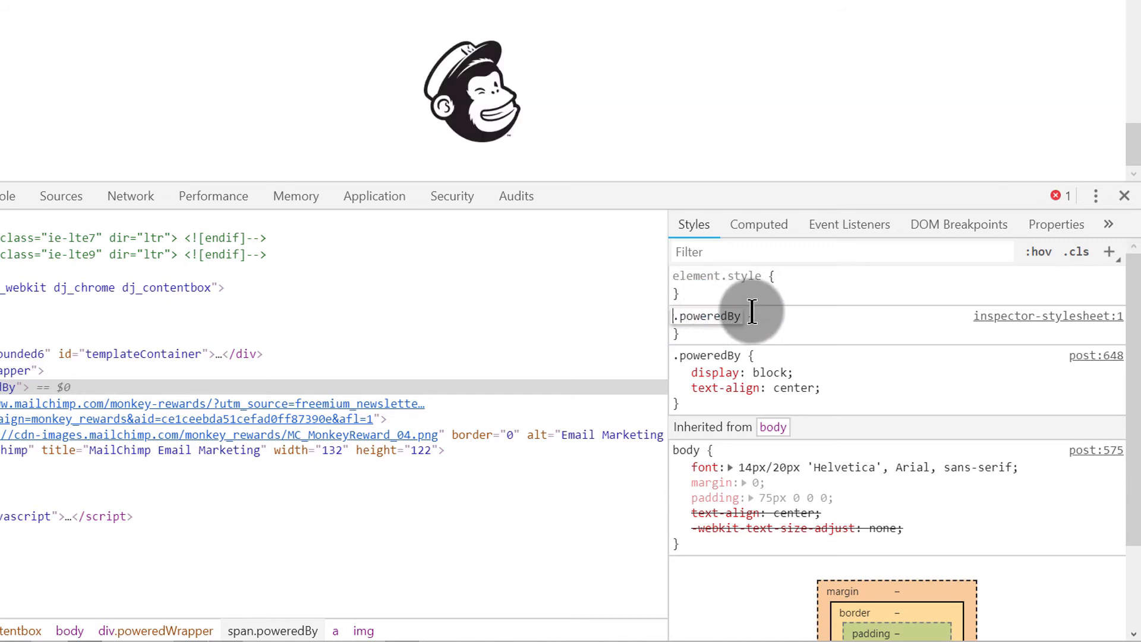
{"action": "left_click", "coordinate": [738, 316]}
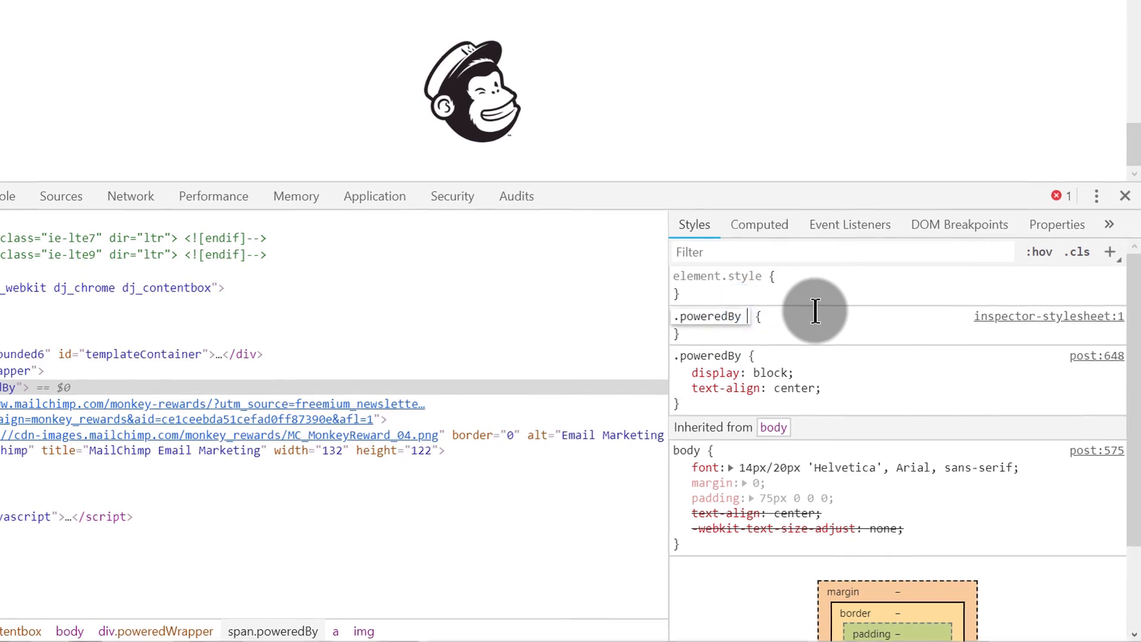
{"action": "type", "text": "img"}
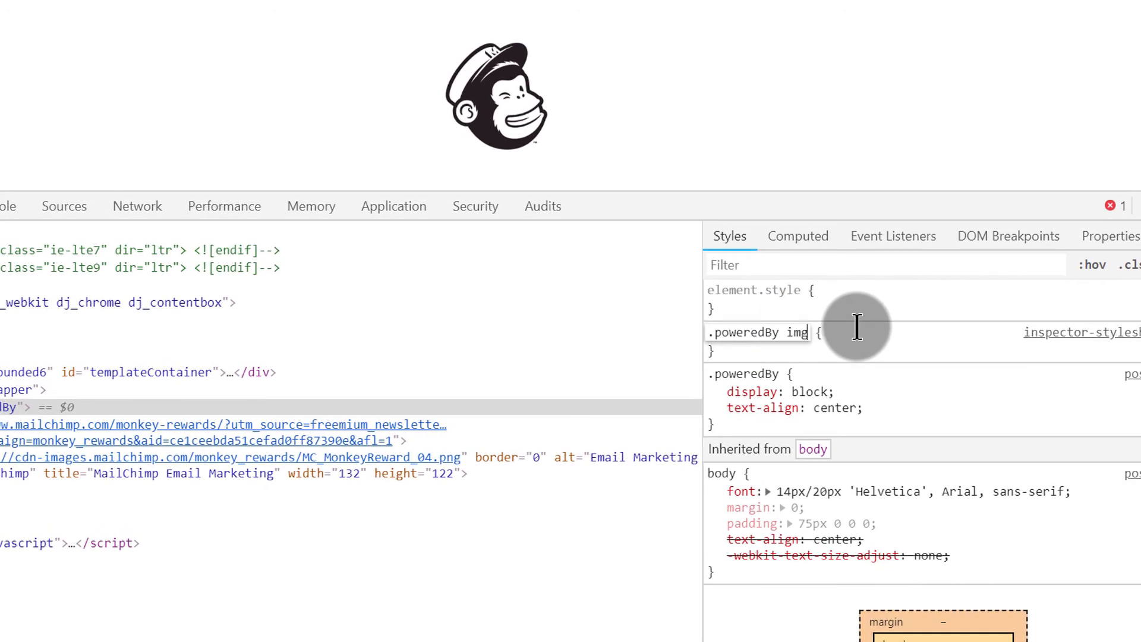
- Add display: none to the .poweredBy img rule to hide the Mailchimp logo
{"action": "left_click", "coordinate": [835, 331]}
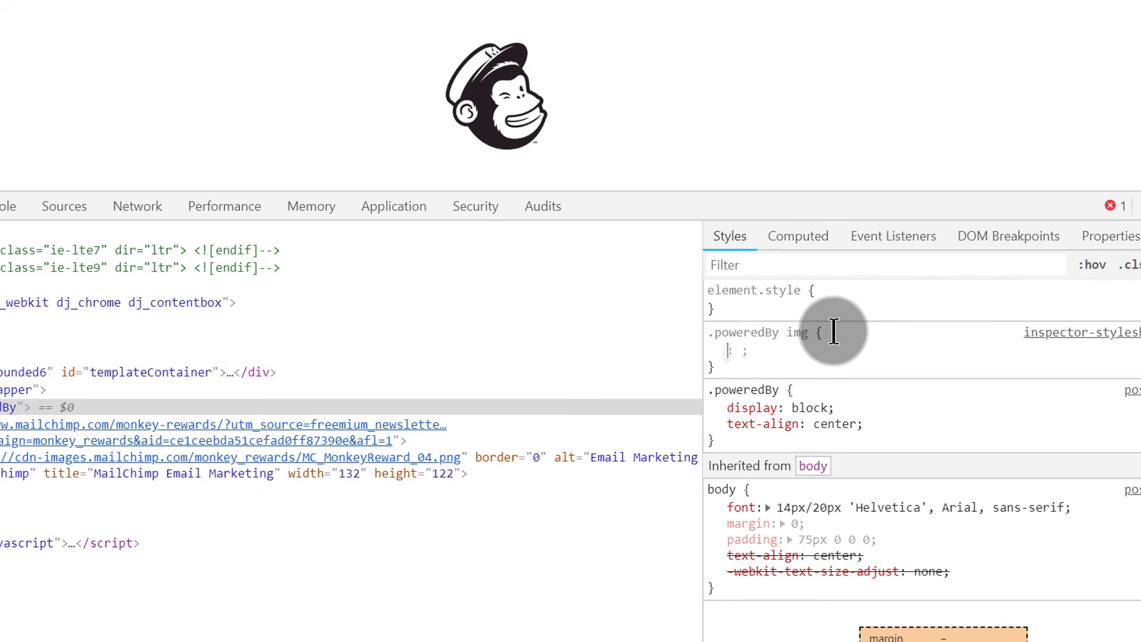
{"action": "type", "text": "di"}
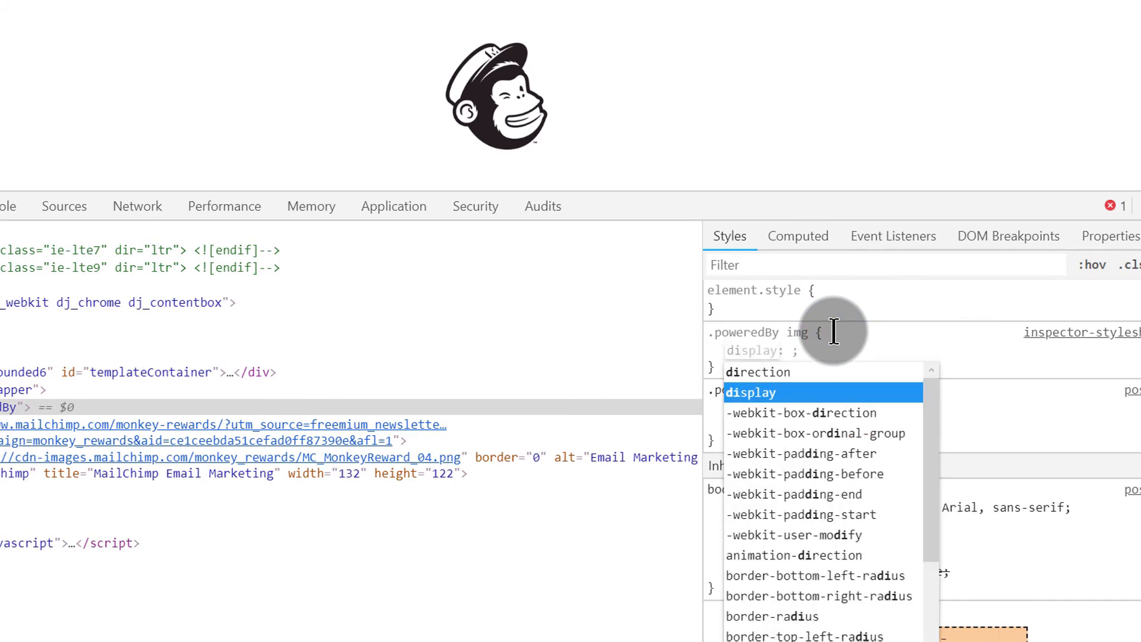
{"action": "type", "text": "s"}
{"action": "key", "text": "Tab"}
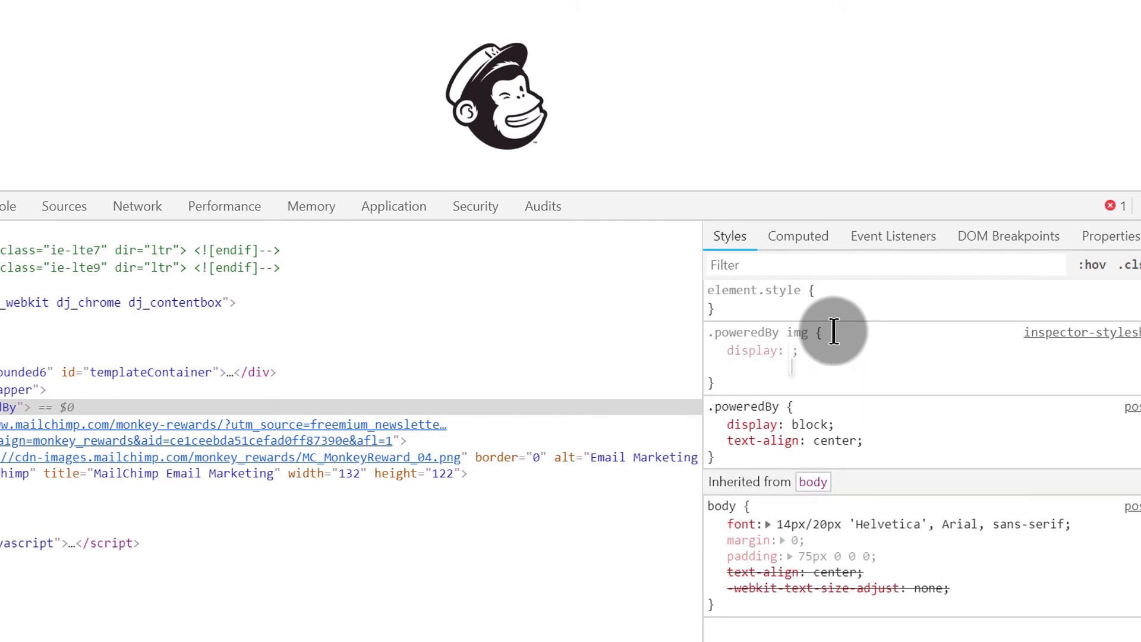
{"action": "type", "text": "n"}
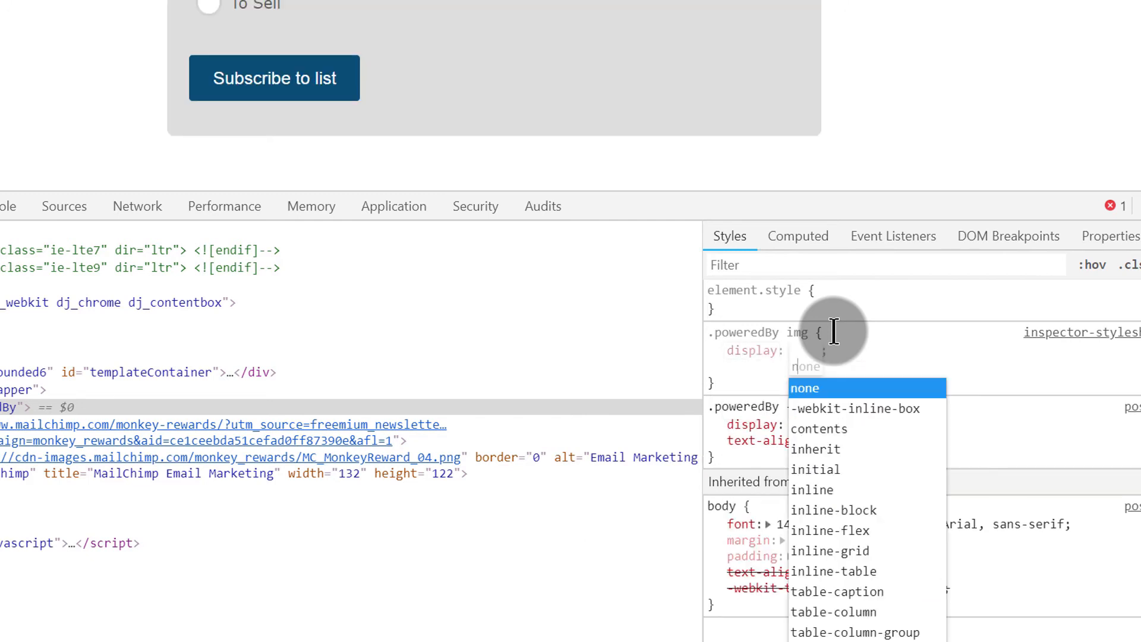
{"action": "left_click", "coordinate": [824, 385]}
{"action": "left_click", "coordinate": [893, 365]}
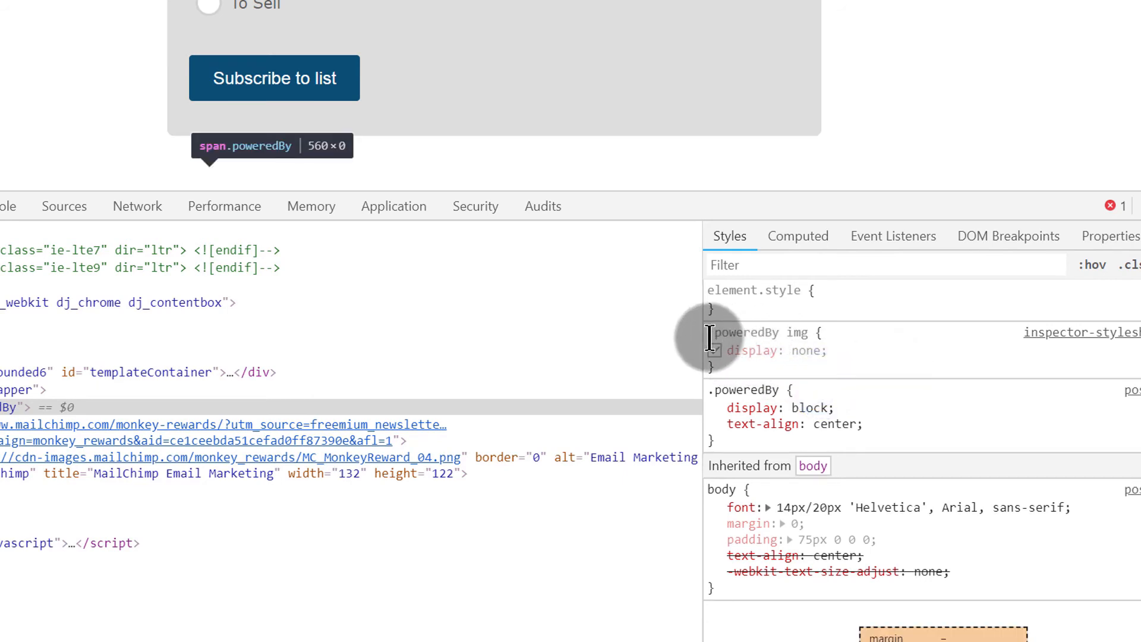
- Copy the entire .poweredBy img rule from the developer tools
{"action": "left_click_drag", "start_coordinate": [728, 349], "coordinate": [734, 380]}
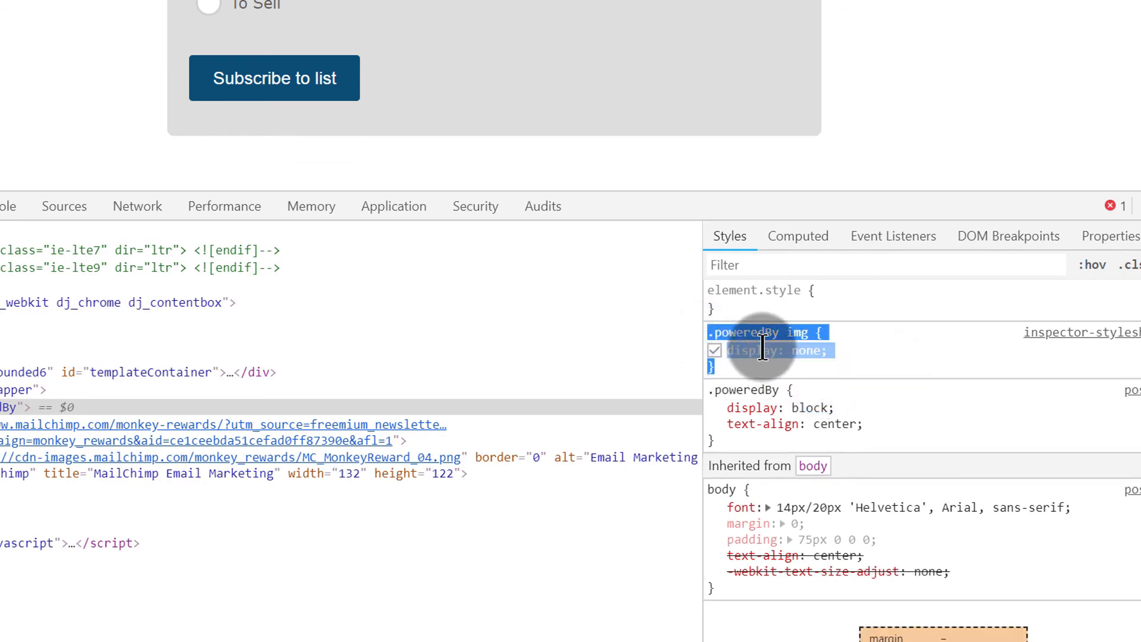
{"action": "right_click", "coordinate": [763, 349]}
{"action": "left_click", "coordinate": [813, 418]}
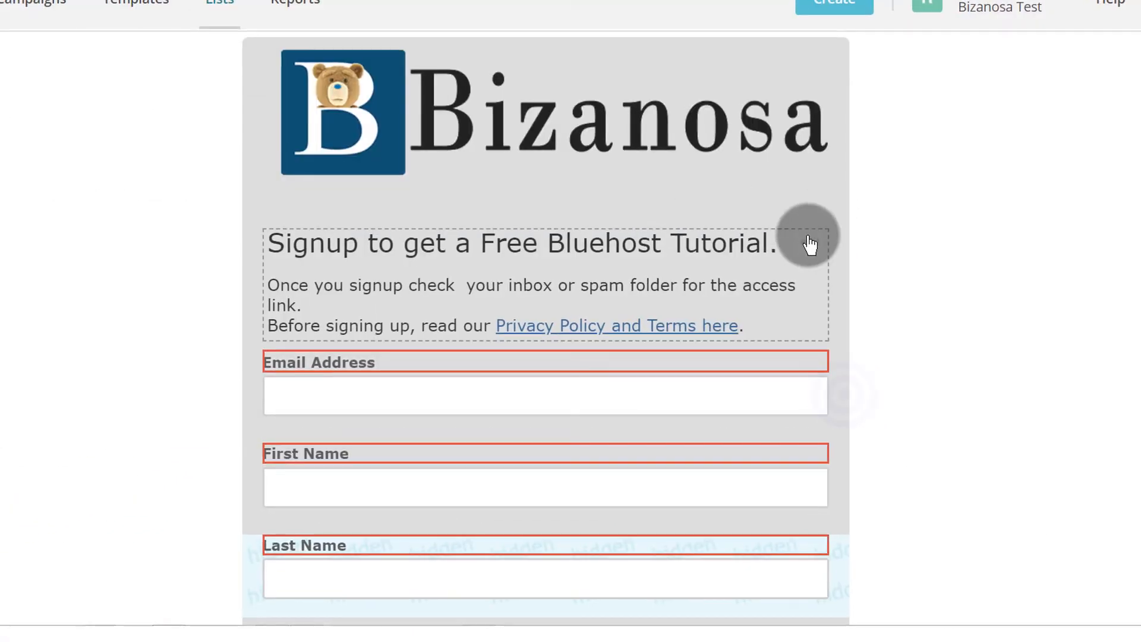
- Paste the copied .poweredBy img rule after the .masthead img rule in the form content's source code and save the content
{"action": "left_click", "coordinate": [818, 237]}
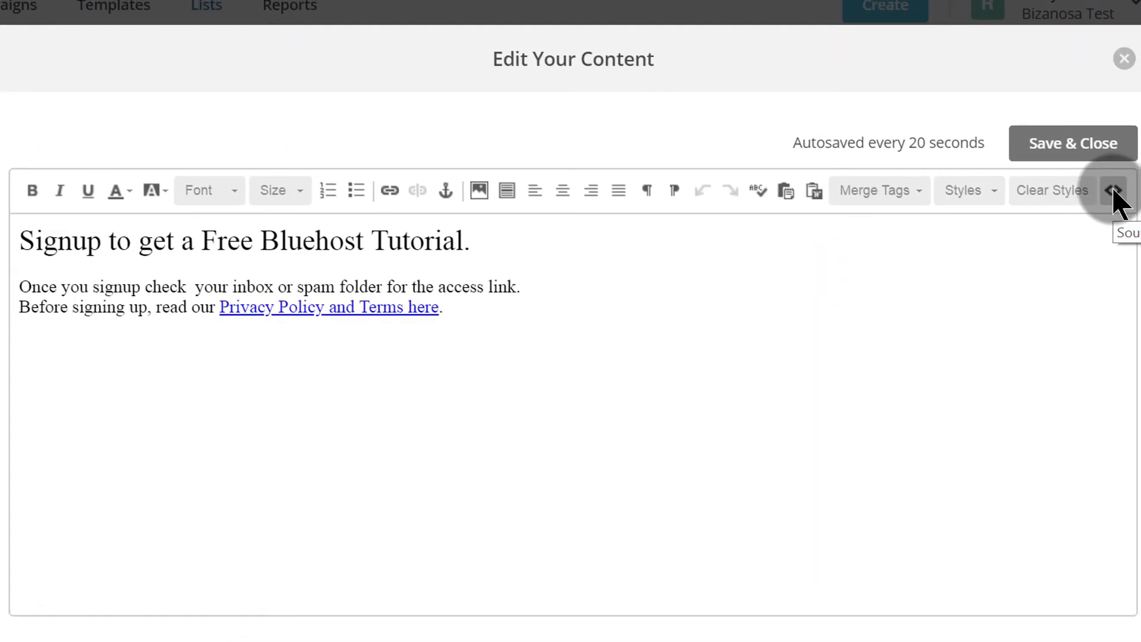
{"action": "left_click", "coordinate": [1113, 191]}
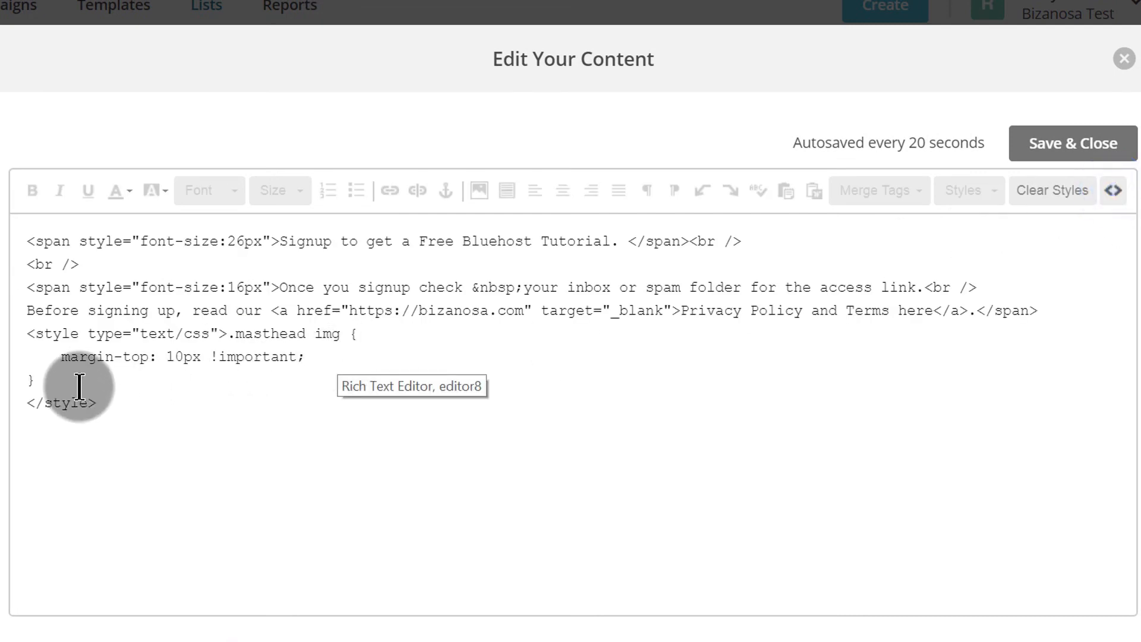
{"action": "left_click", "coordinate": [54, 381]}
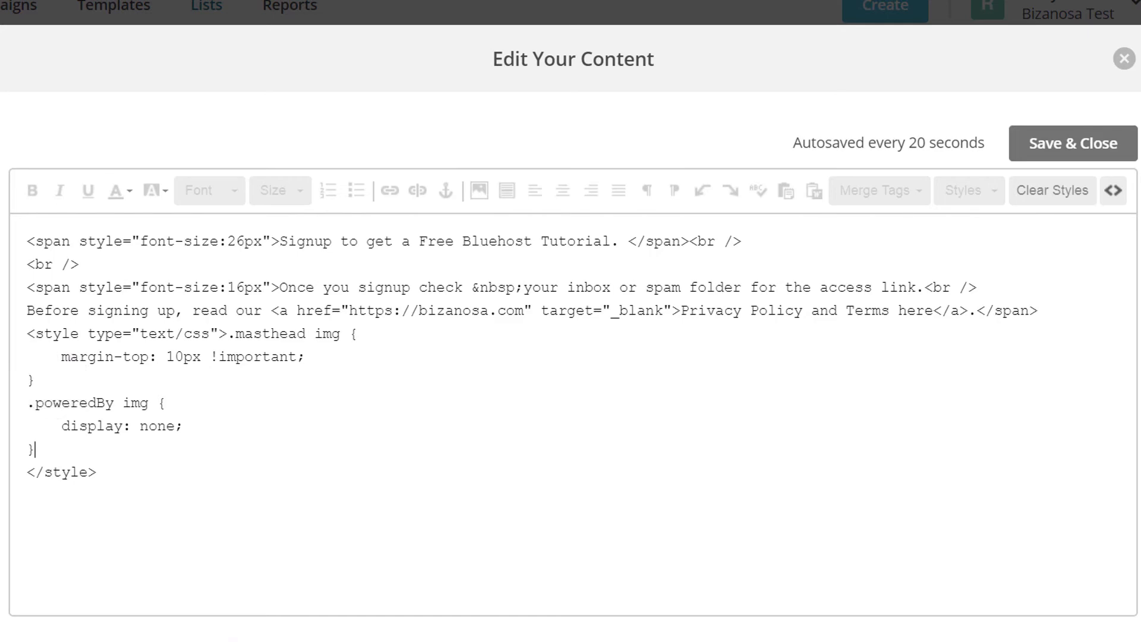
{"action": "left_click", "coordinate": [1091, 145]}
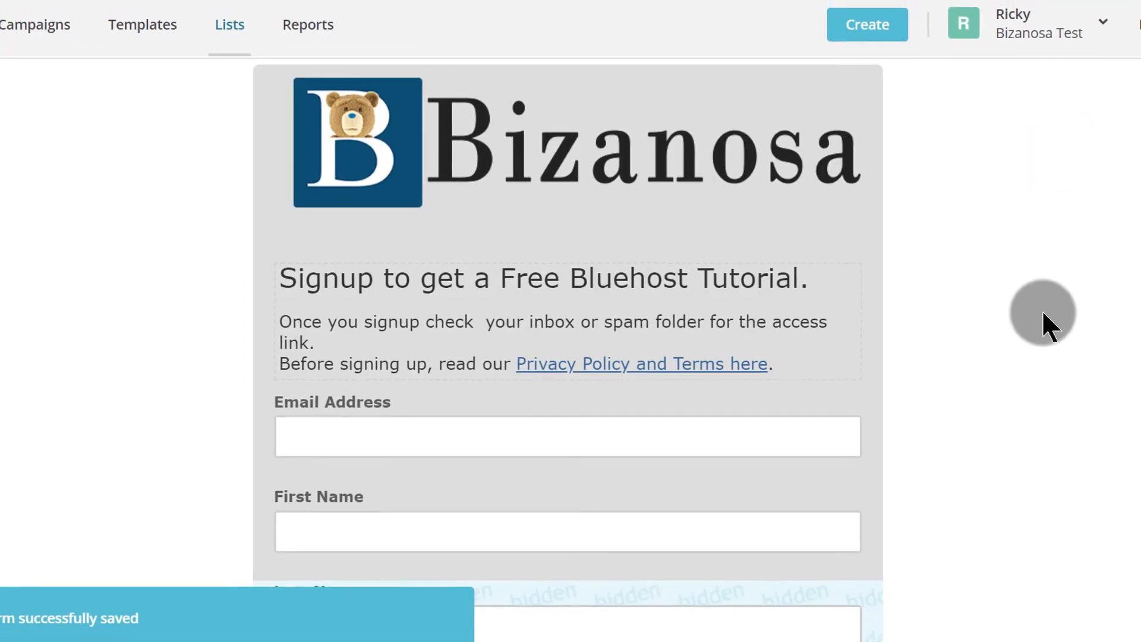
{"action": "scroll", "coordinate": [989, 280], "scroll_direction": "down", "scroll_amount": 5}
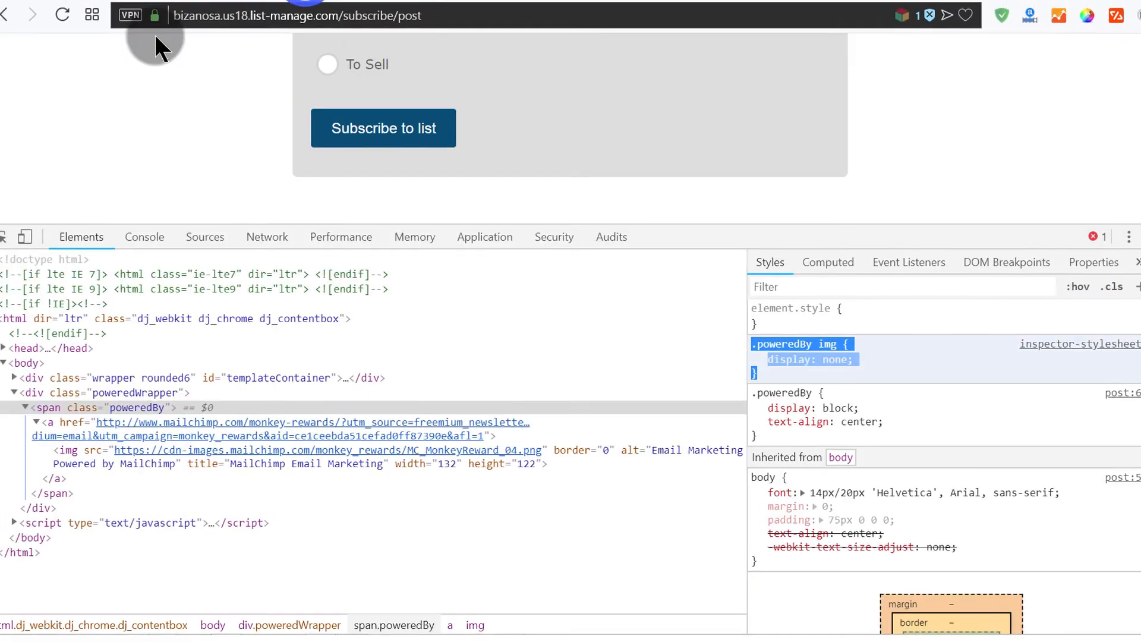
- Reload the published signup form page, close the developer tools and check the area below the form
{"action": "left_click", "coordinate": [62, 15]}
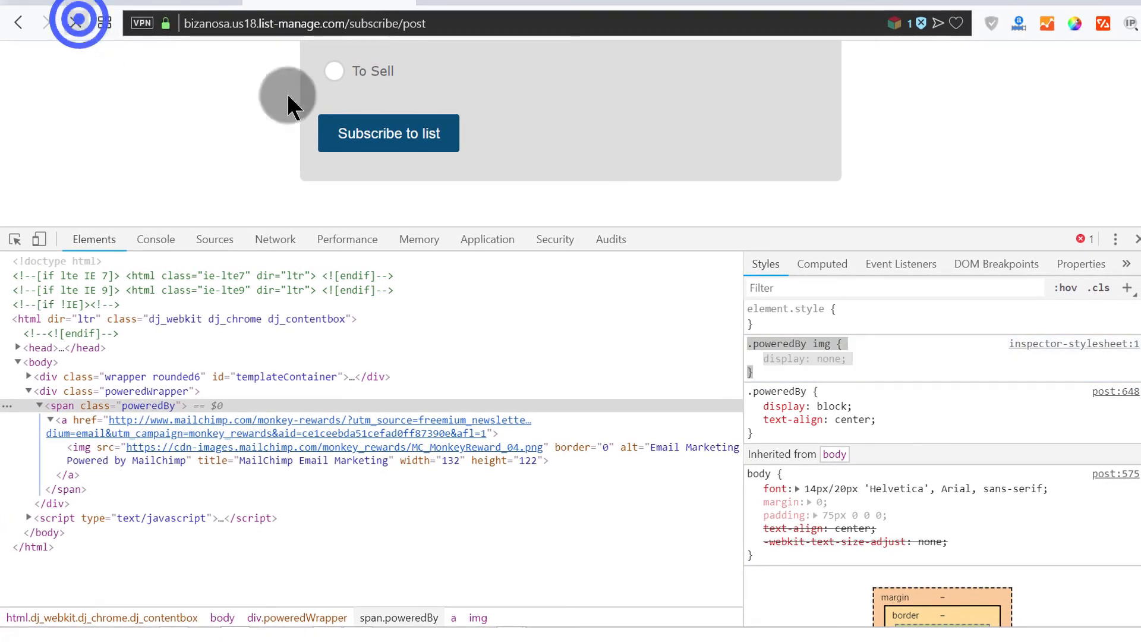
{"action": "left_click", "coordinate": [1138, 239]}
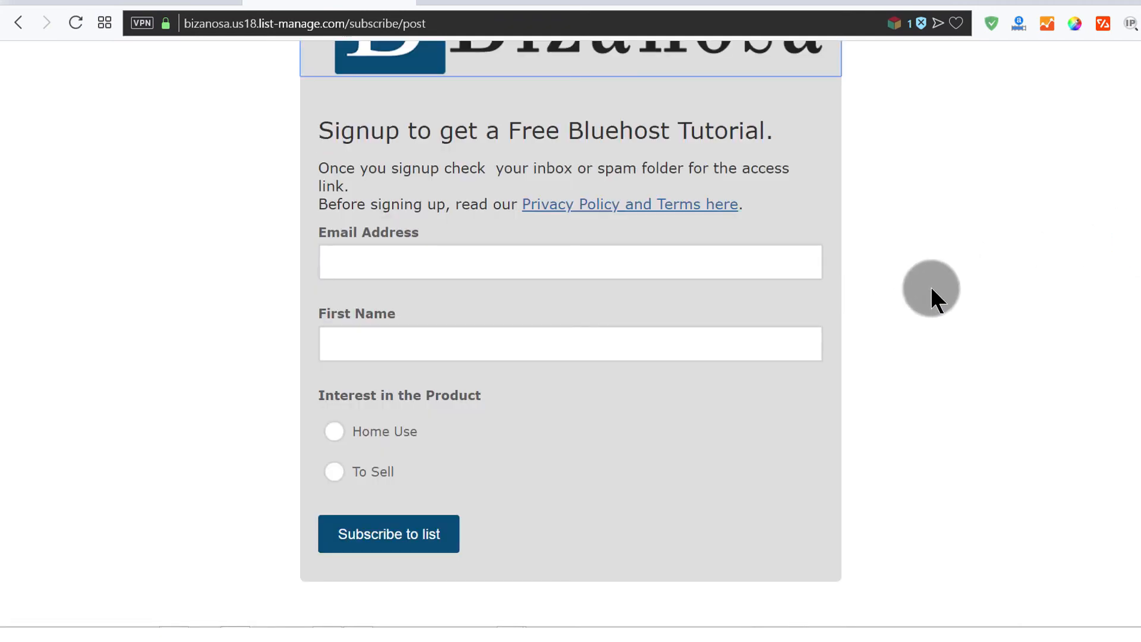
{"action": "scroll", "coordinate": [983, 226], "scroll_direction": "up", "scroll_amount": 2}
{"action": "scroll", "coordinate": [982, 224], "scroll_direction": "down", "scroll_amount": 2}
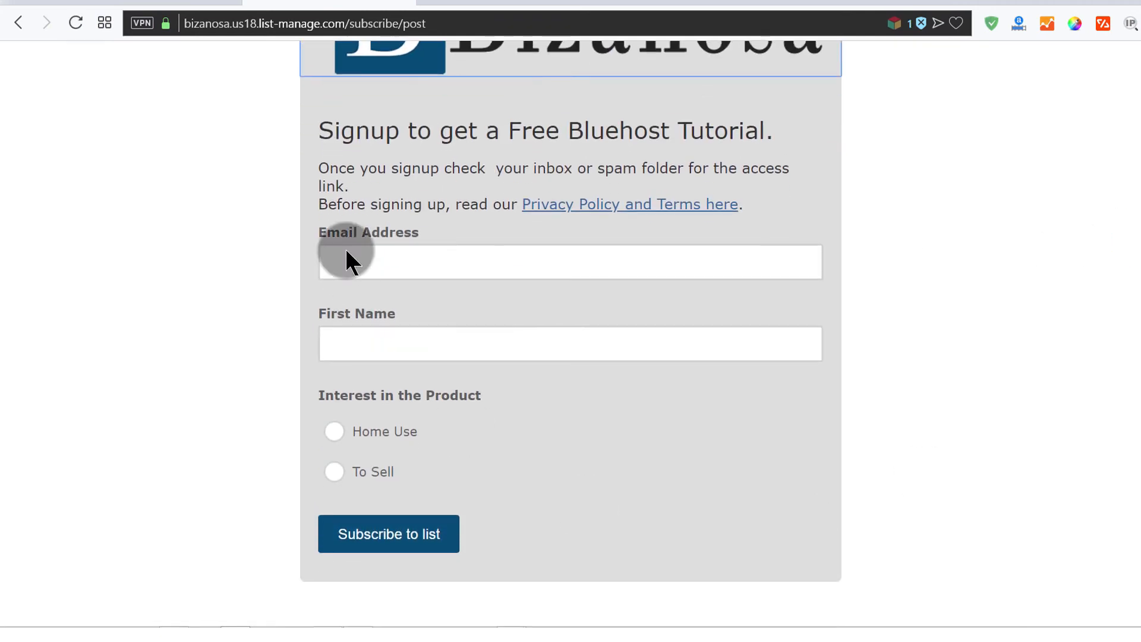
- Return to the form designer and copy the signup form URL
{"action": "left_click", "coordinate": [190, 3]}
{"action": "scroll", "coordinate": [420, 280], "scroll_direction": "up", "scroll_amount": 10}
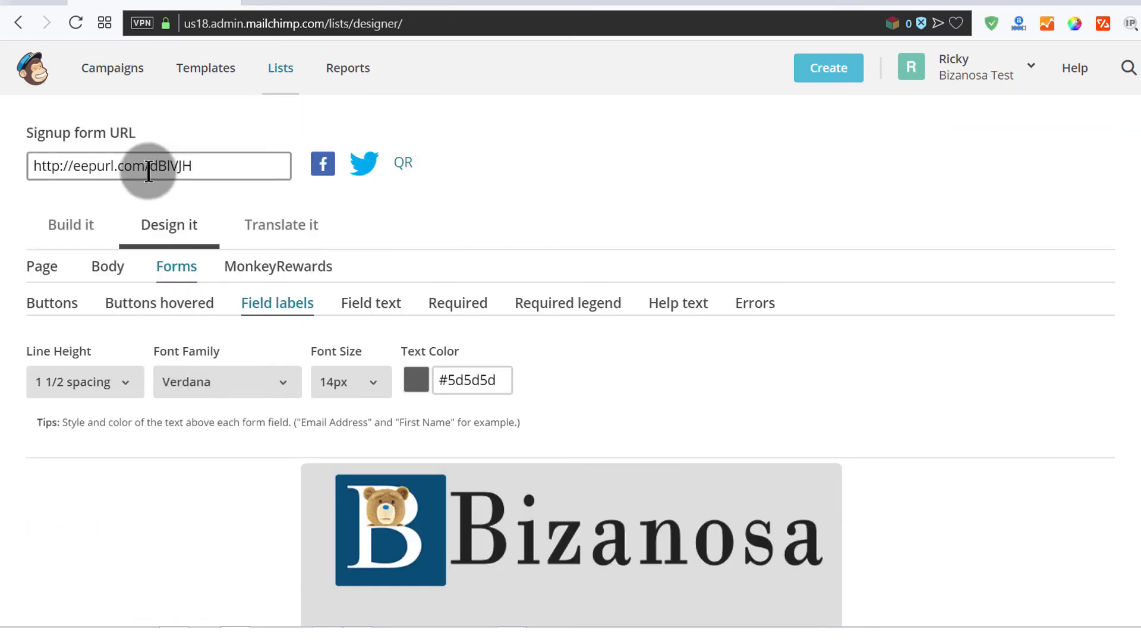
{"action": "right_click", "coordinate": [147, 169]}
{"action": "left_click", "coordinate": [200, 206]}
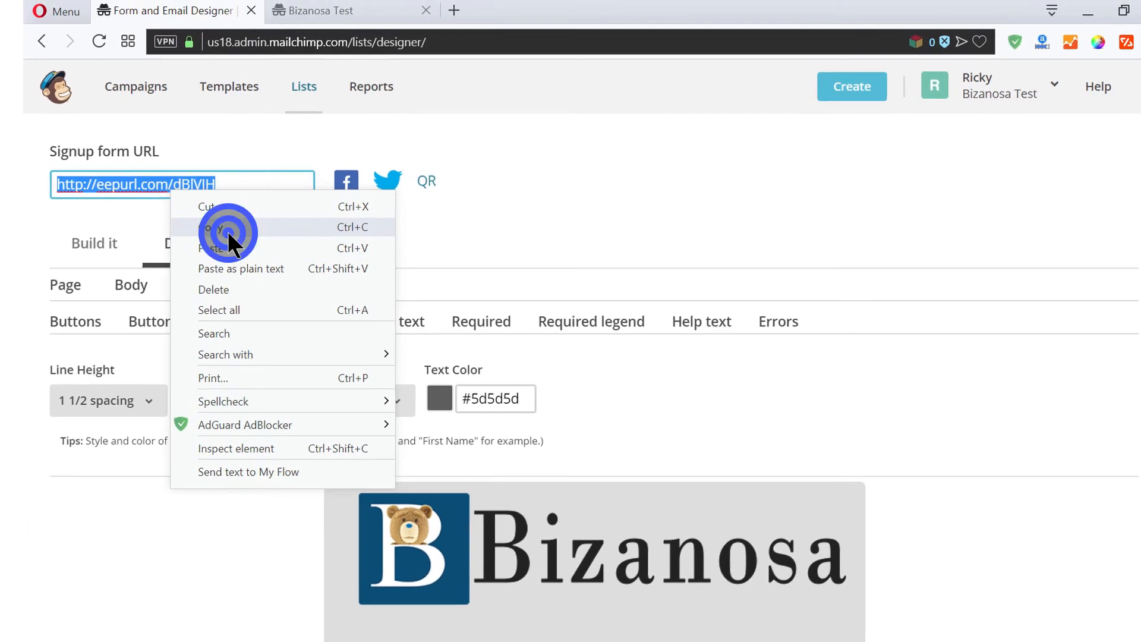
- Switch to Chrome, load the copied signup form URL, review the form's header and bottom, and return to the form designer
{"action": "mouse_move", "coordinate": [263, 636]}
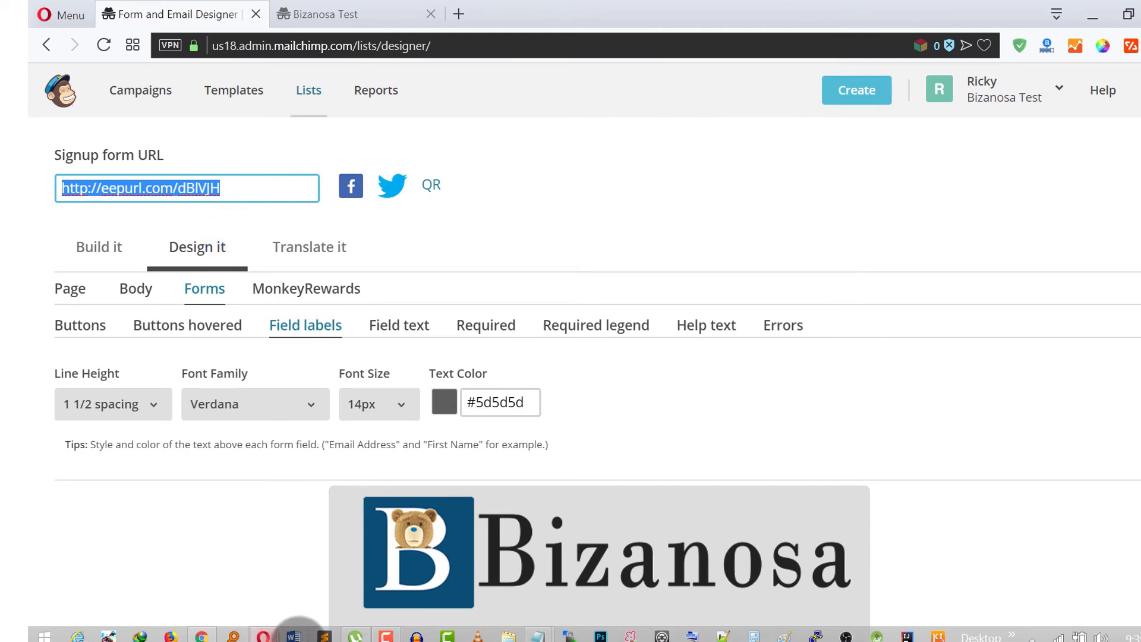
{"action": "right_click", "coordinate": [283, 44]}
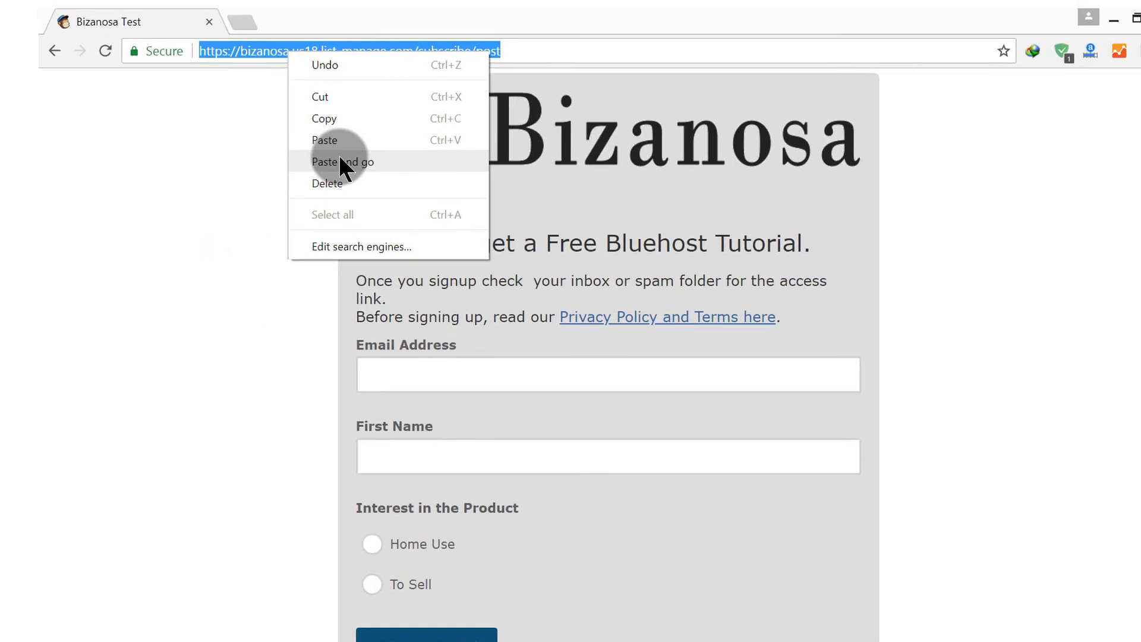
{"action": "left_click", "coordinate": [344, 158]}
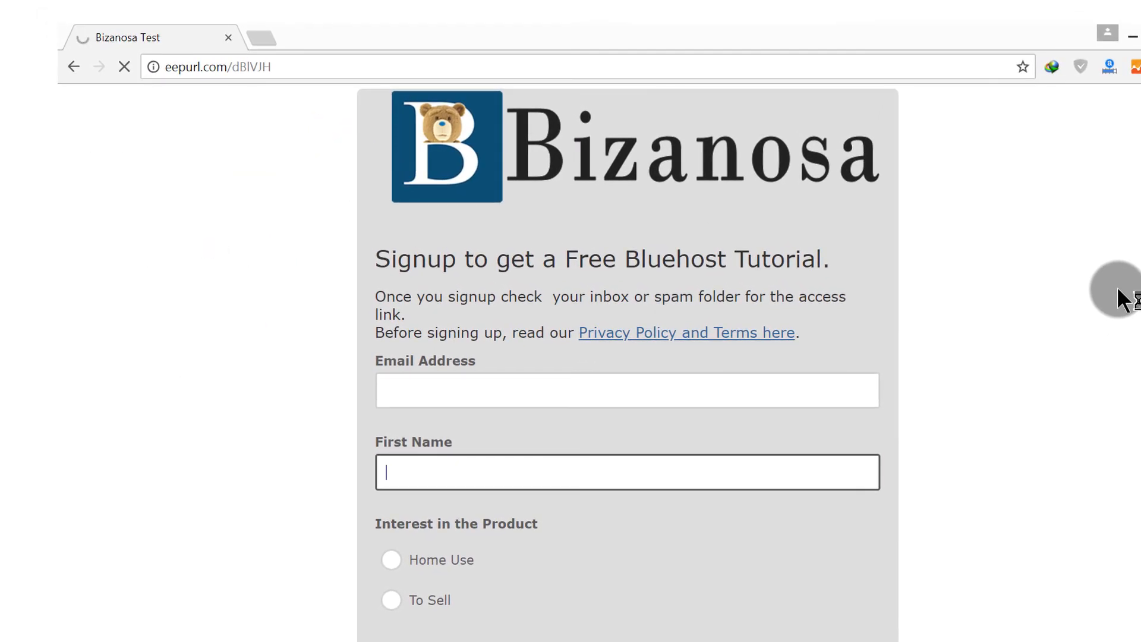
{"action": "scroll", "coordinate": [1118, 287], "scroll_direction": "down", "scroll_amount": 2}
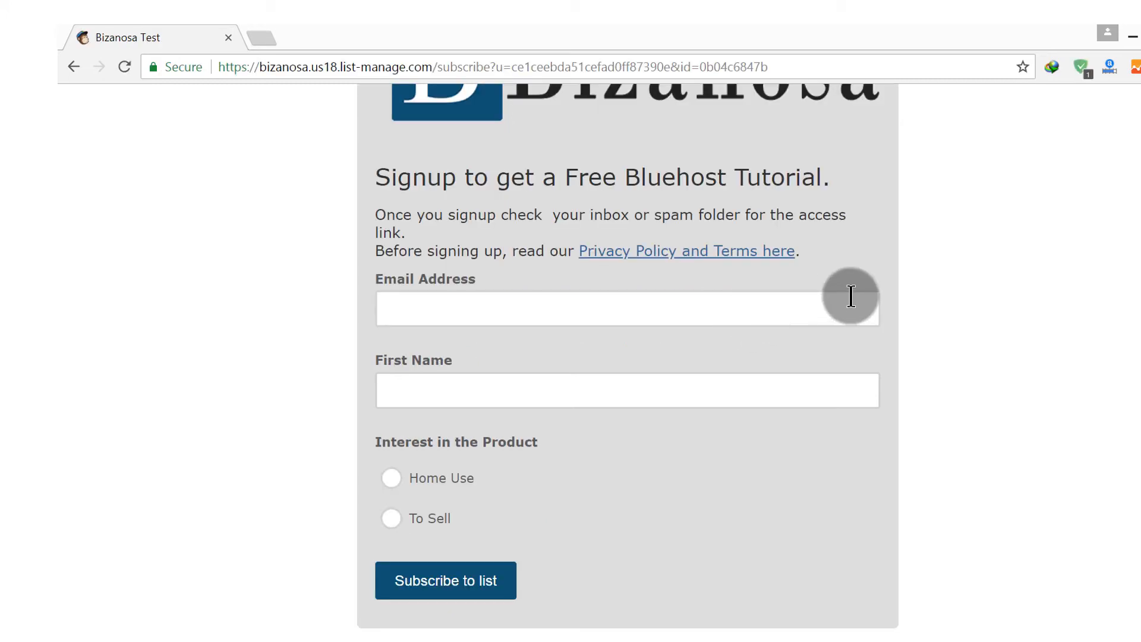
{"action": "scroll", "coordinate": [861, 284], "scroll_direction": "up", "scroll_amount": 2}
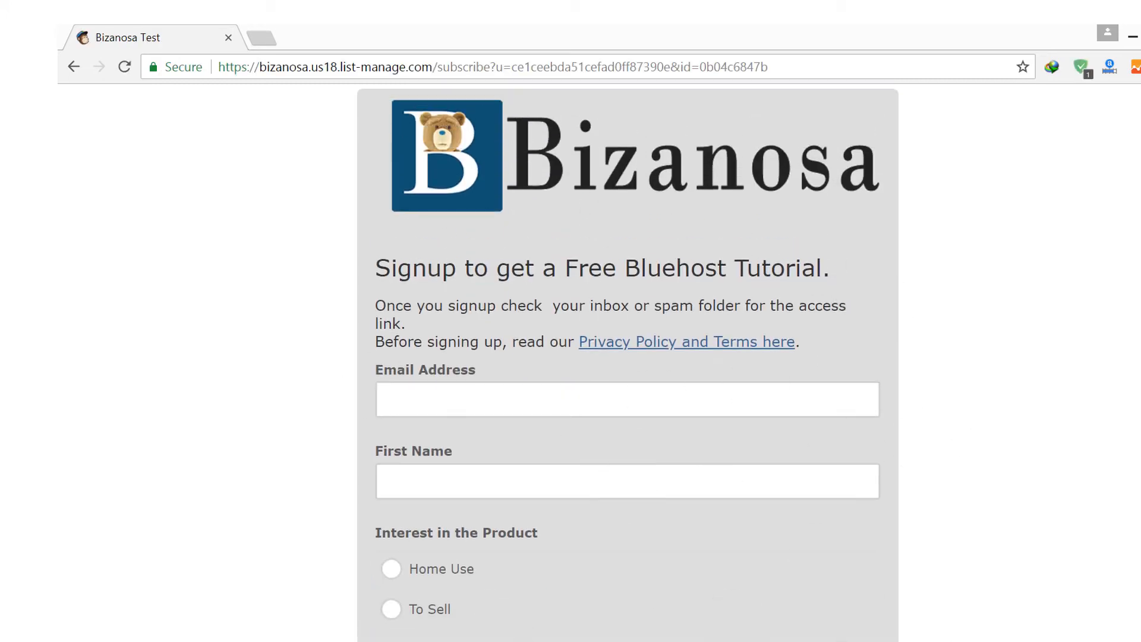
{"action": "left_click", "coordinate": [1131, 38]}
{"action": "left_click", "coordinate": [835, 275]}
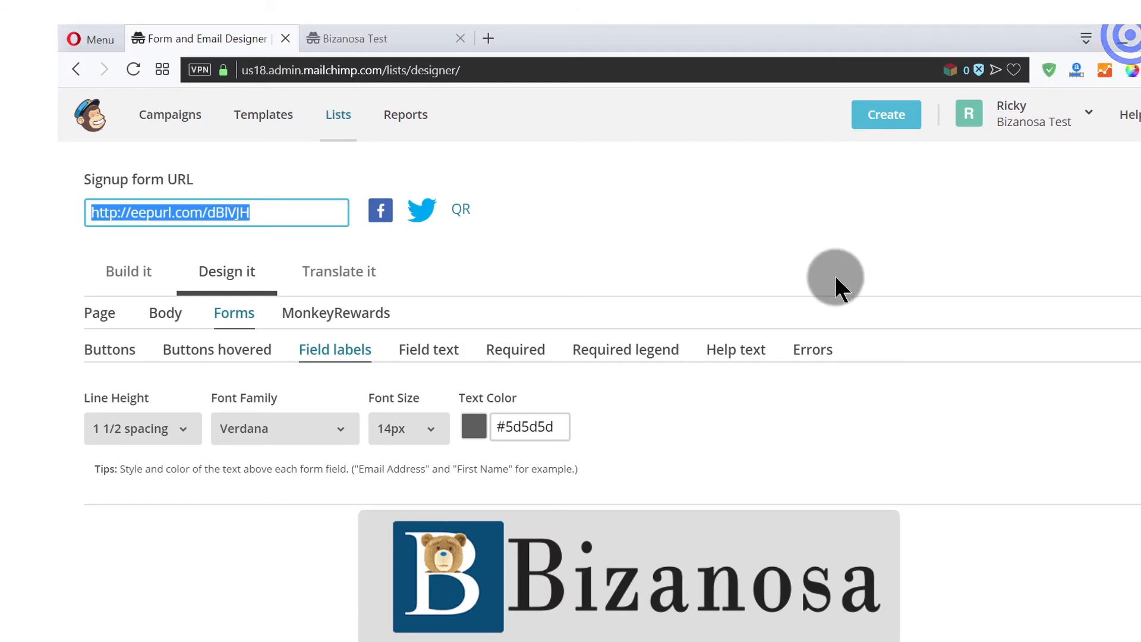
- Switch to the published form page and inspect the Subscribe to list button in the developer tools
{"action": "left_click", "coordinate": [395, 41]}
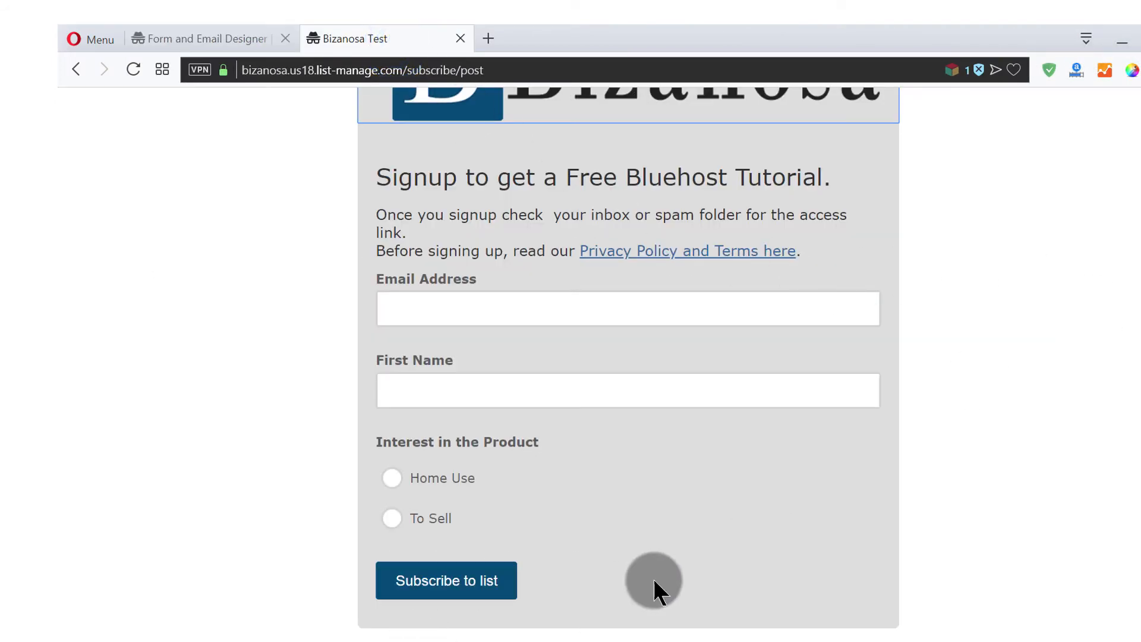
{"action": "left_click", "coordinate": [447, 589]}
{"action": "right_click", "coordinate": [447, 591]}
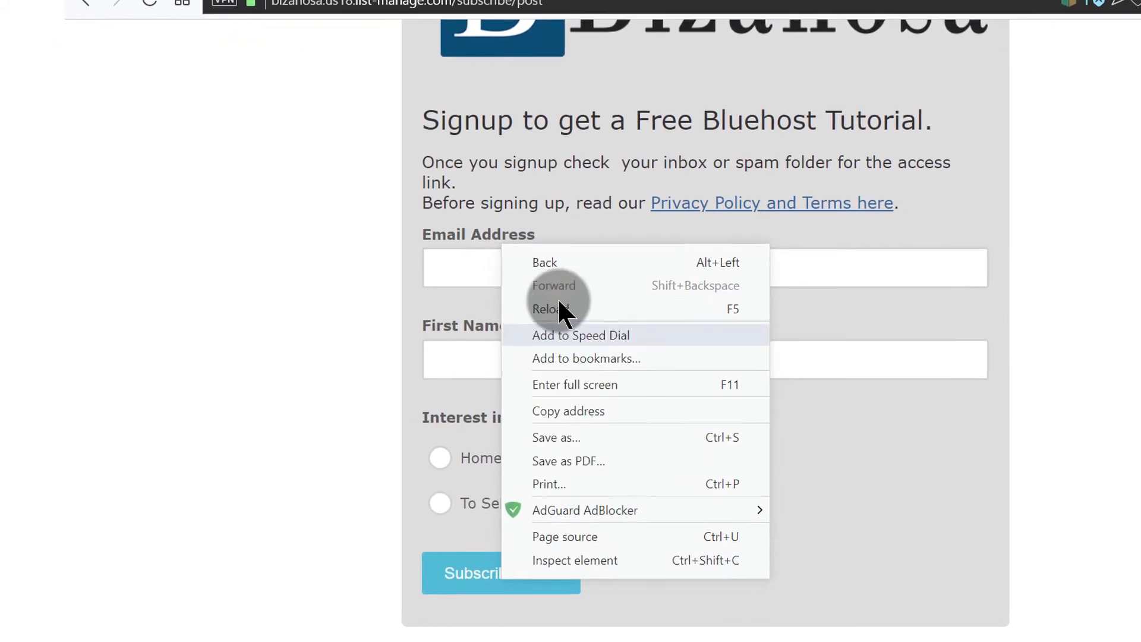
{"action": "left_click", "coordinate": [594, 558]}
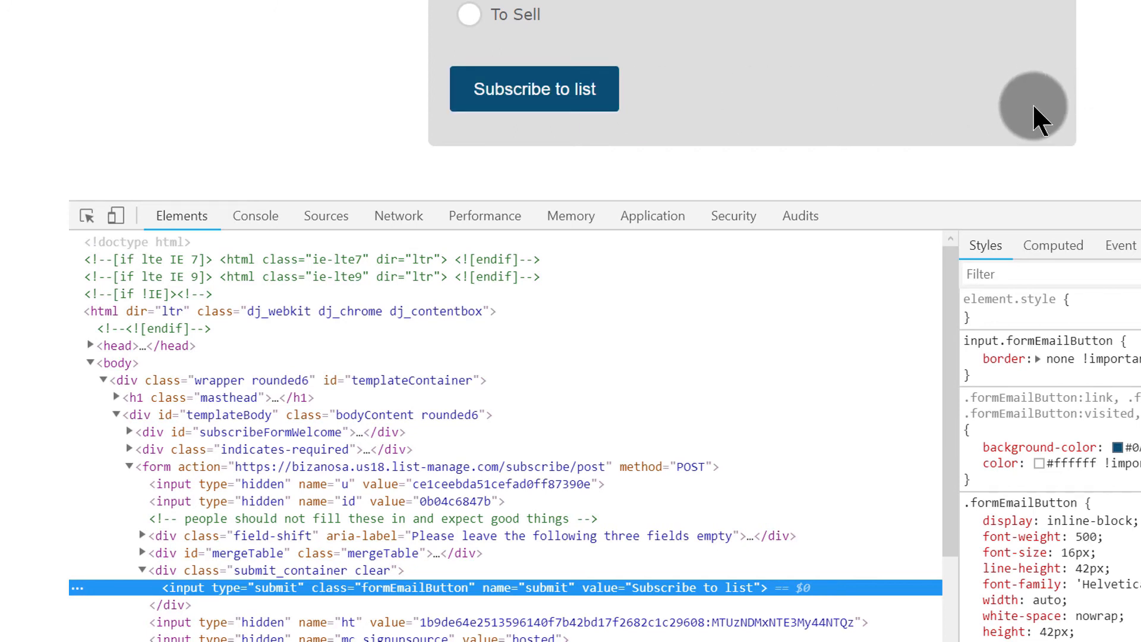
- Inspect the First Name text field and select its enclosing field-group div in the element tree
{"action": "scroll", "coordinate": [1033, 106], "scroll_direction": "up", "scroll_amount": 4}
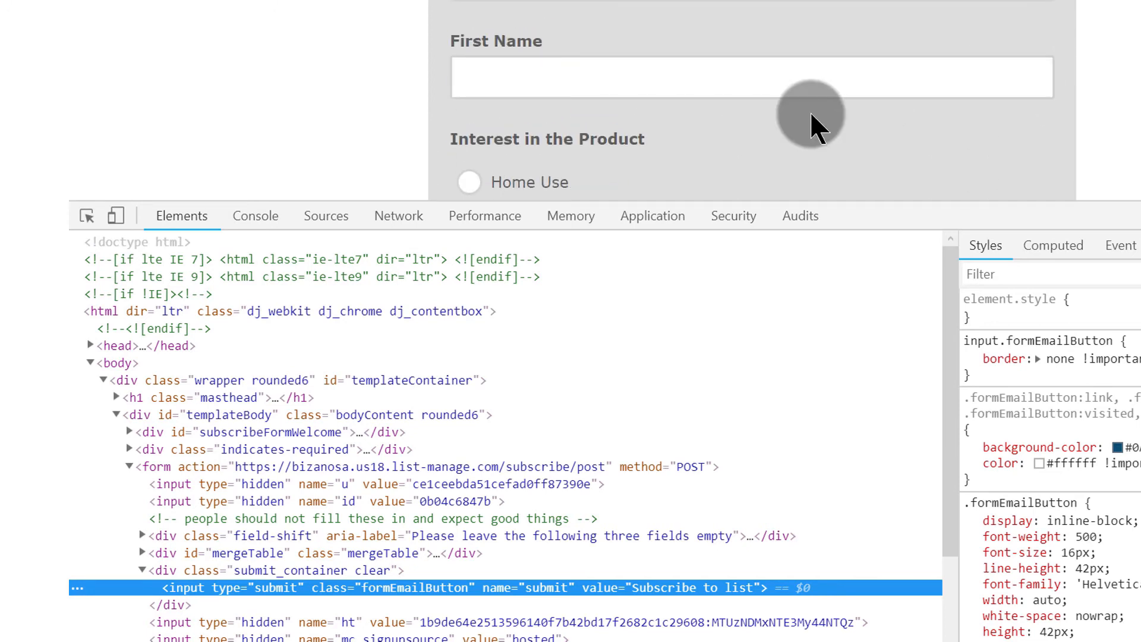
{"action": "left_click", "coordinate": [761, 76]}
{"action": "right_click", "coordinate": [680, 67]}
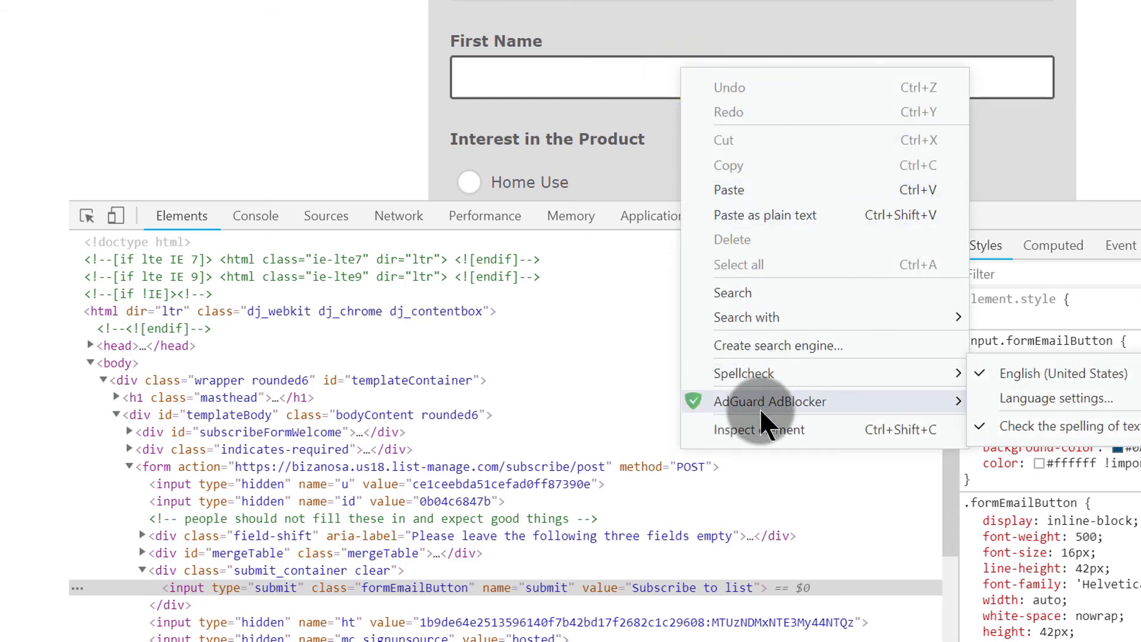
{"action": "left_click", "coordinate": [755, 426]}
{"action": "scroll", "coordinate": [690, 140], "scroll_direction": "down", "scroll_amount": 4}
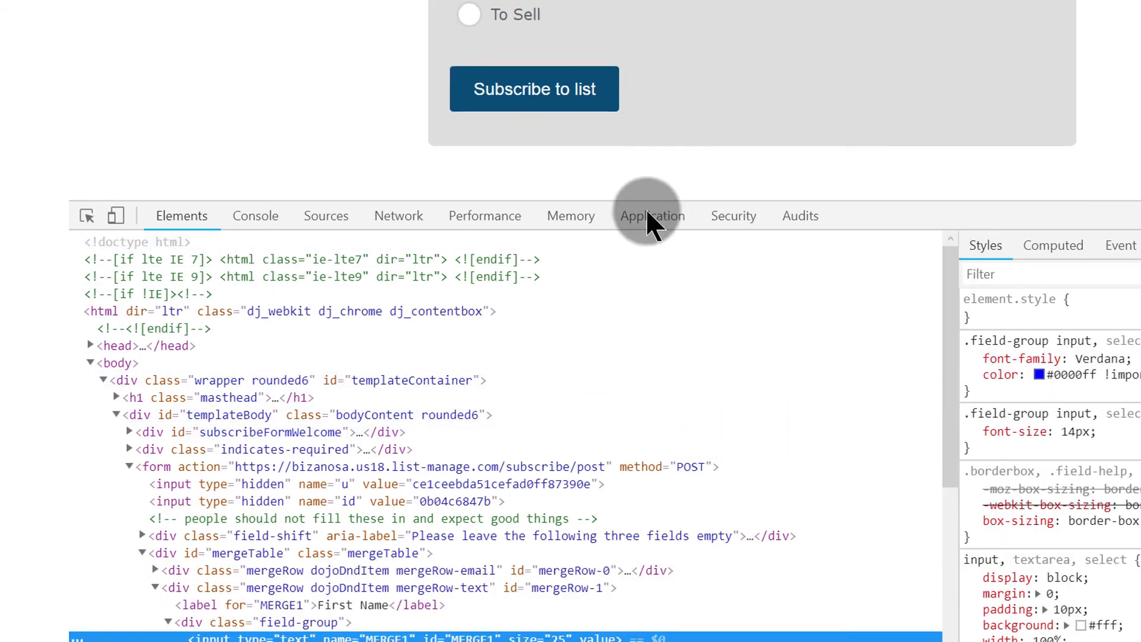
{"action": "left_click_drag", "start_coordinate": [951, 355], "coordinate": [952, 490]}
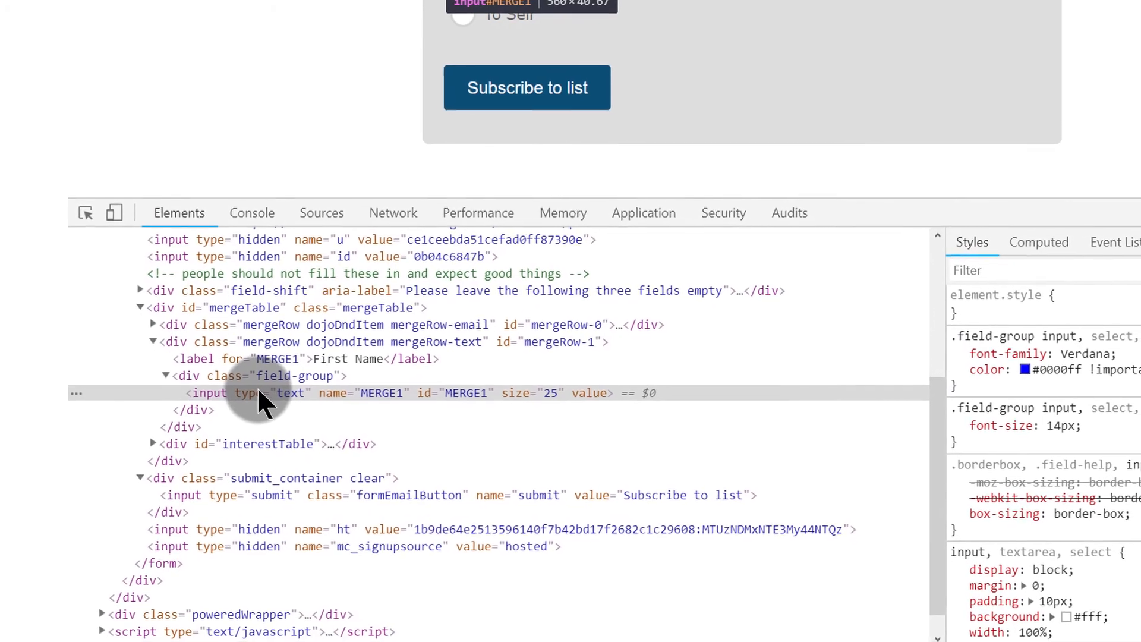
{"action": "left_click", "coordinate": [221, 376]}
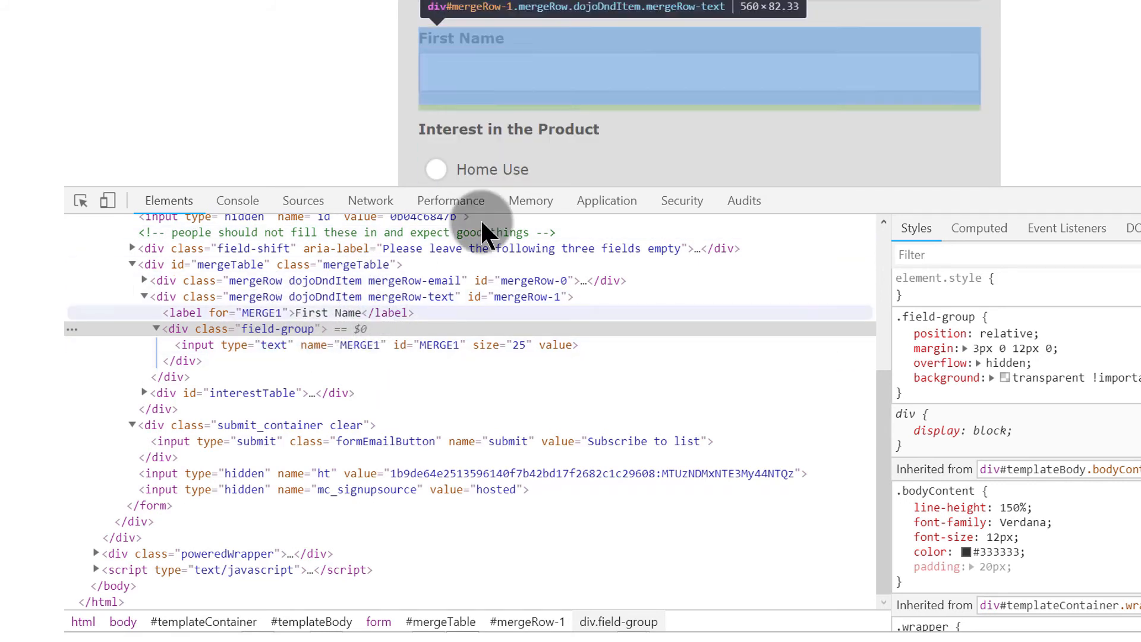
- Inspect the Subscribe to list button again and select its formEmailButton input in the element tree
{"action": "scroll", "coordinate": [1005, 89], "scroll_direction": "down", "scroll_amount": 3}
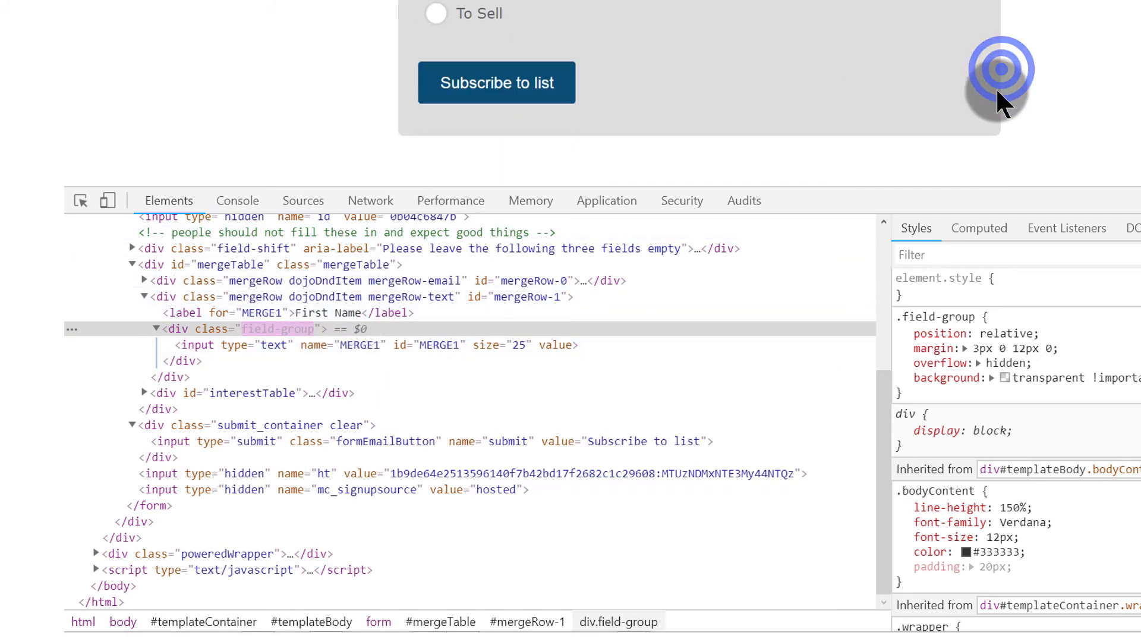
{"action": "right_click", "coordinate": [537, 89]}
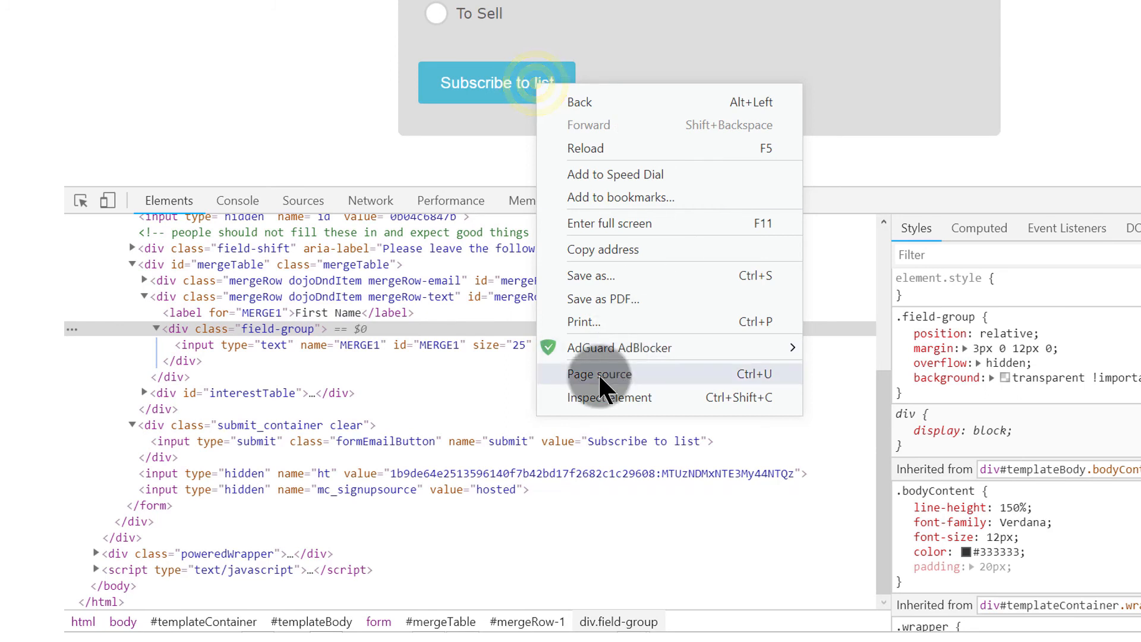
{"action": "left_click", "coordinate": [591, 394]}
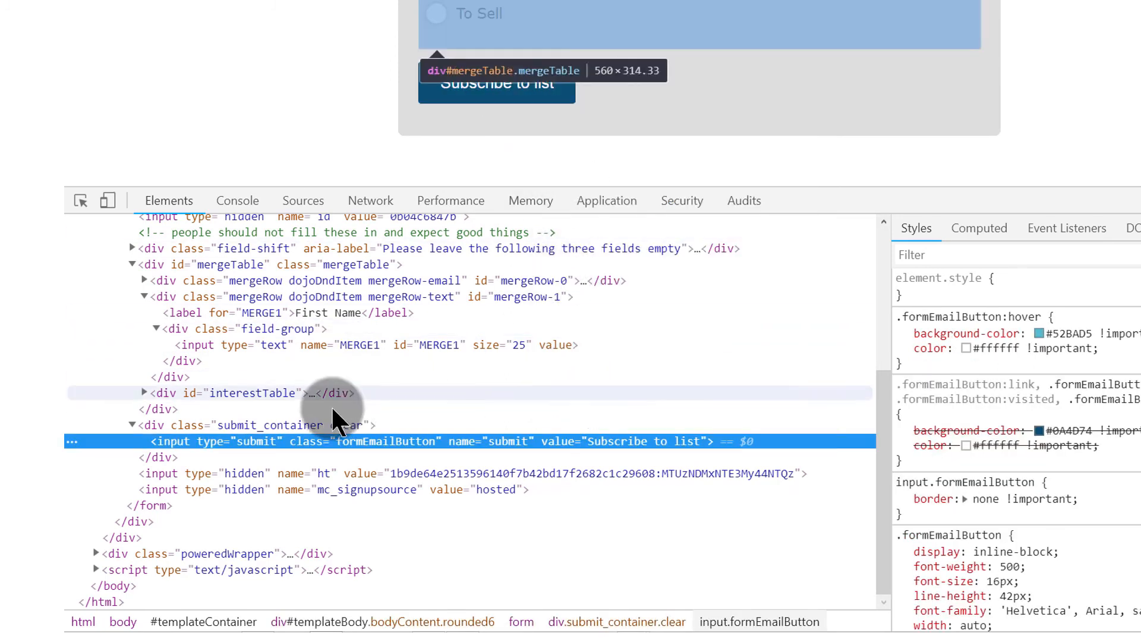
{"action": "left_click", "coordinate": [184, 440]}
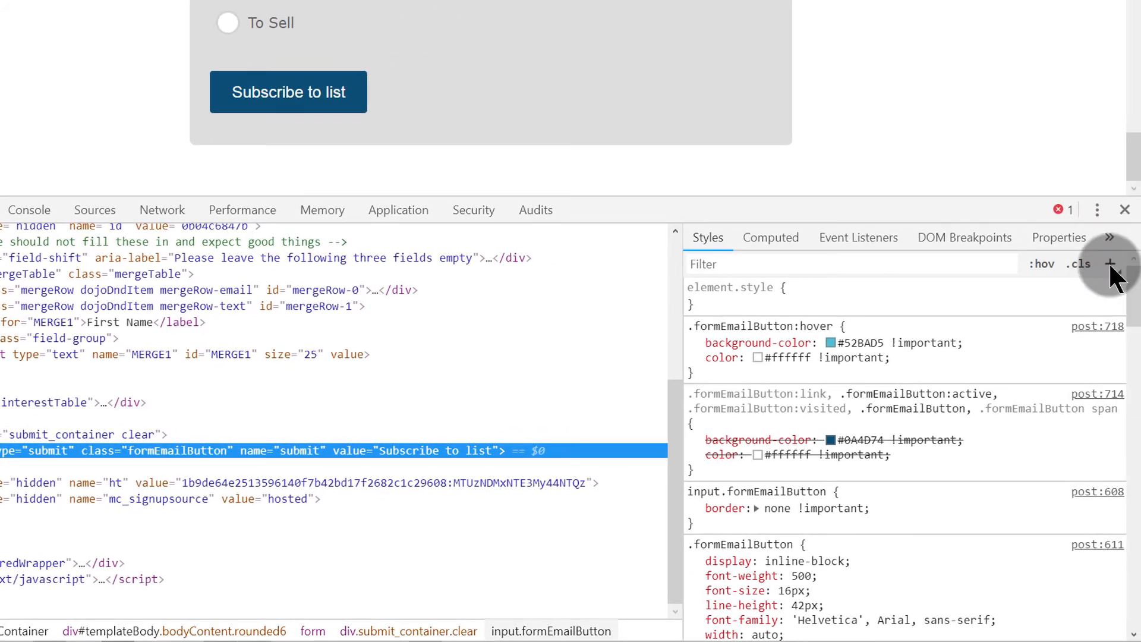
- Add a new style rule for the submit button and shorten its selector to .formEmailButton
{"action": "left_click", "coordinate": [1110, 264]}
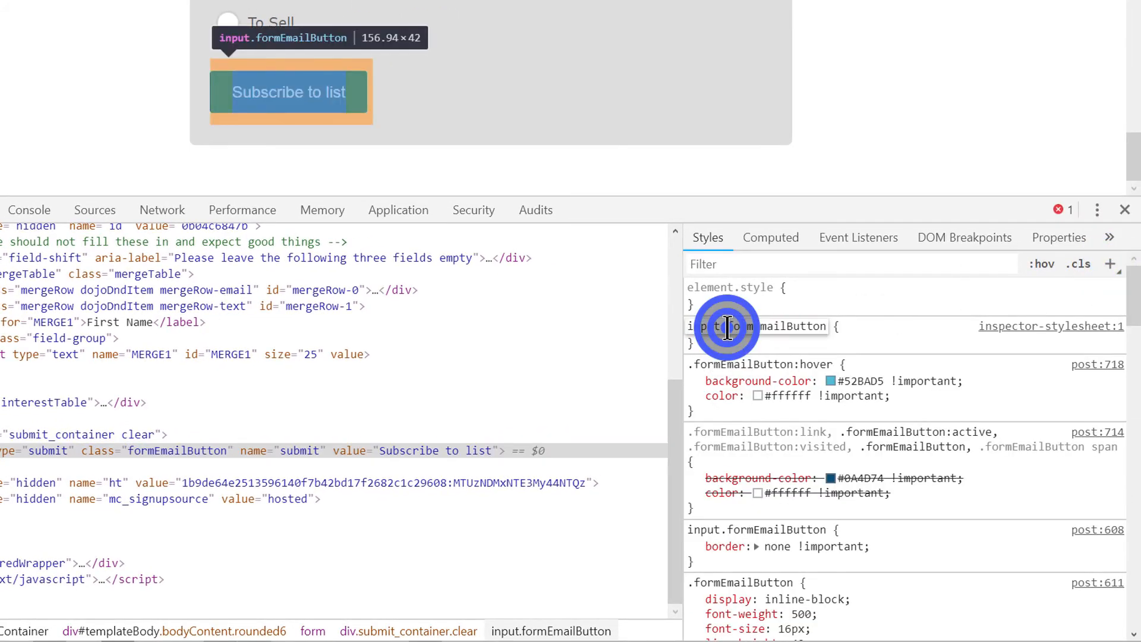
{"action": "left_click_drag", "start_coordinate": [702, 336], "coordinate": [688, 337]}
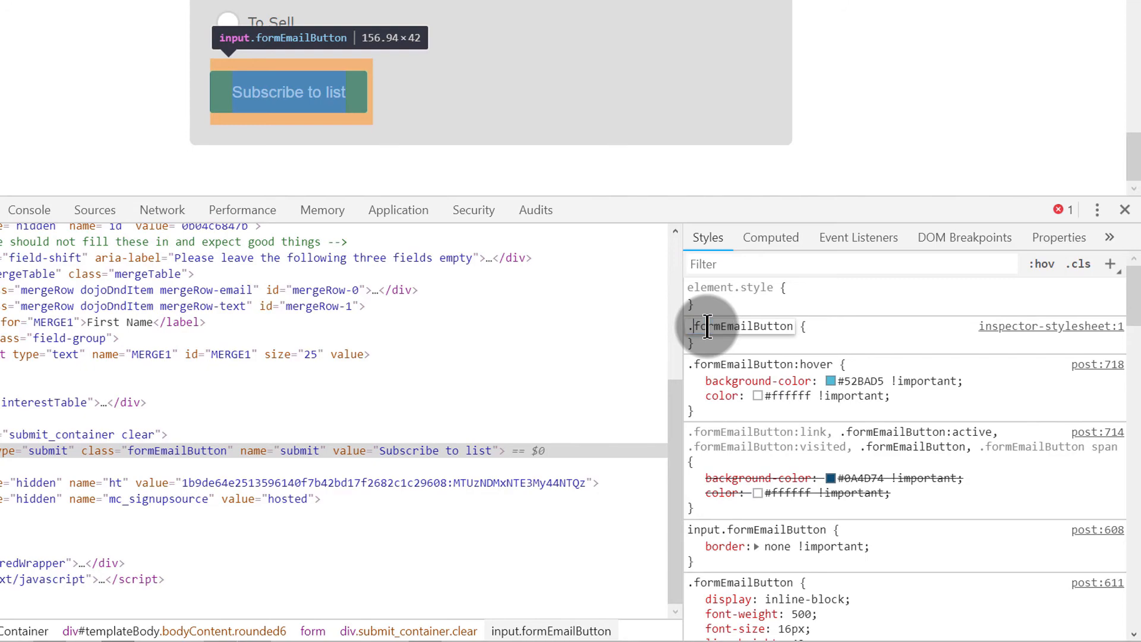
{"action": "left_click", "coordinate": [825, 327]}
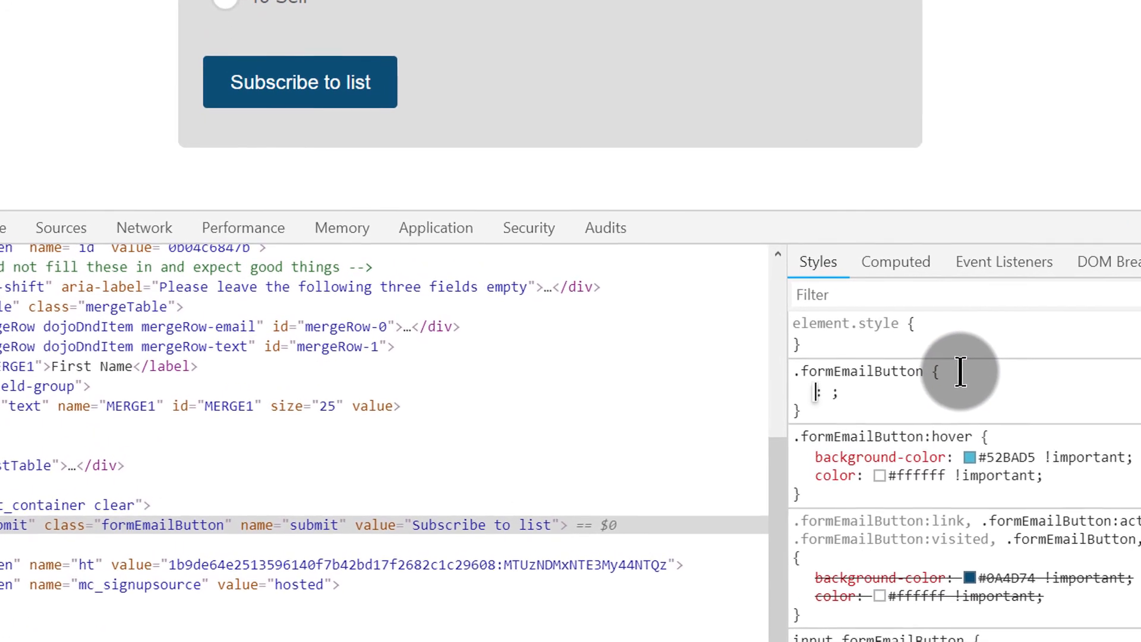
- Add width: 100% to the new .formEmailButton rule to stretch the Subscribe to list button
{"action": "type", "text": "wi"}
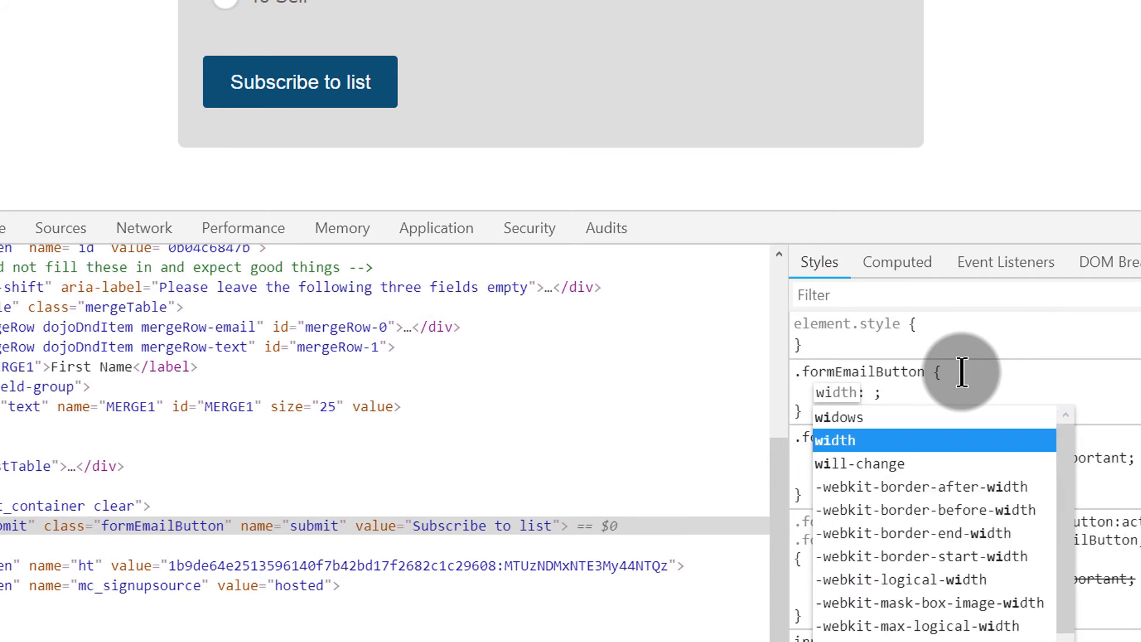
{"action": "key", "text": "Tab"}
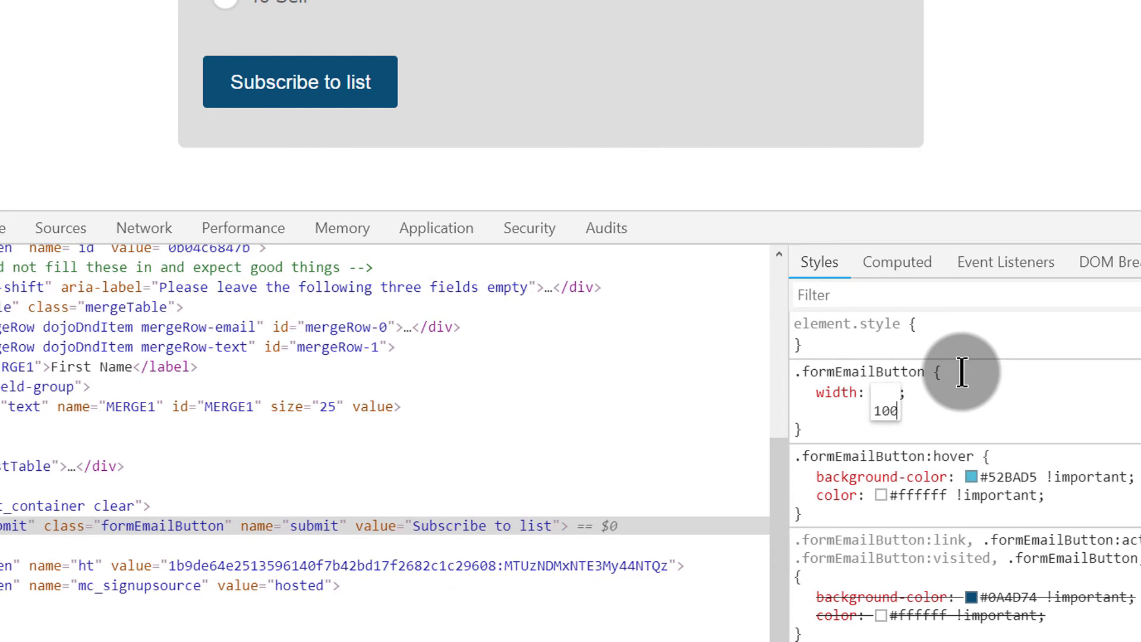
{"action": "type", "text": "100%"}
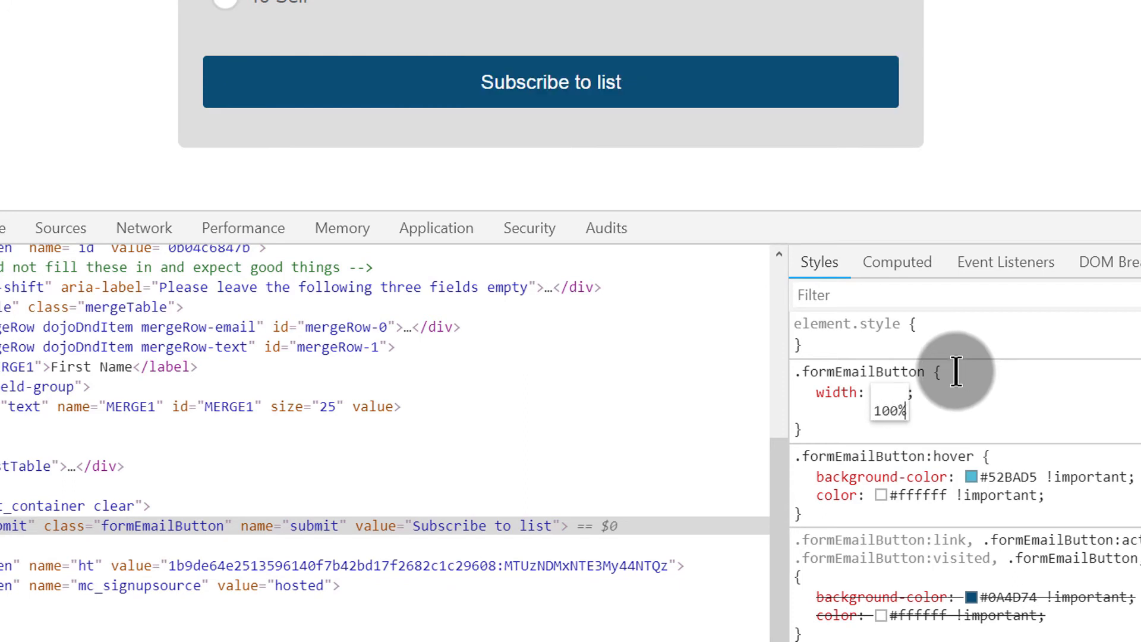
{"action": "left_click", "coordinate": [956, 409]}
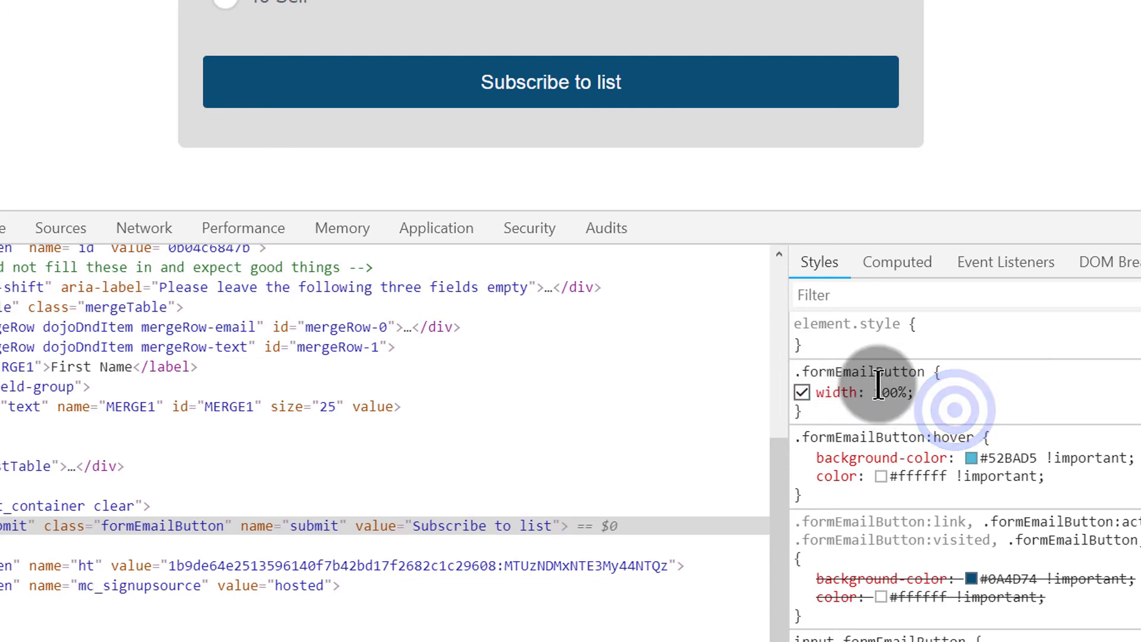
- Copy the .formEmailButton rule with width: 100% from the inspected styles
{"action": "scroll", "coordinate": [676, 84], "scroll_direction": "up", "scroll_amount": 10}
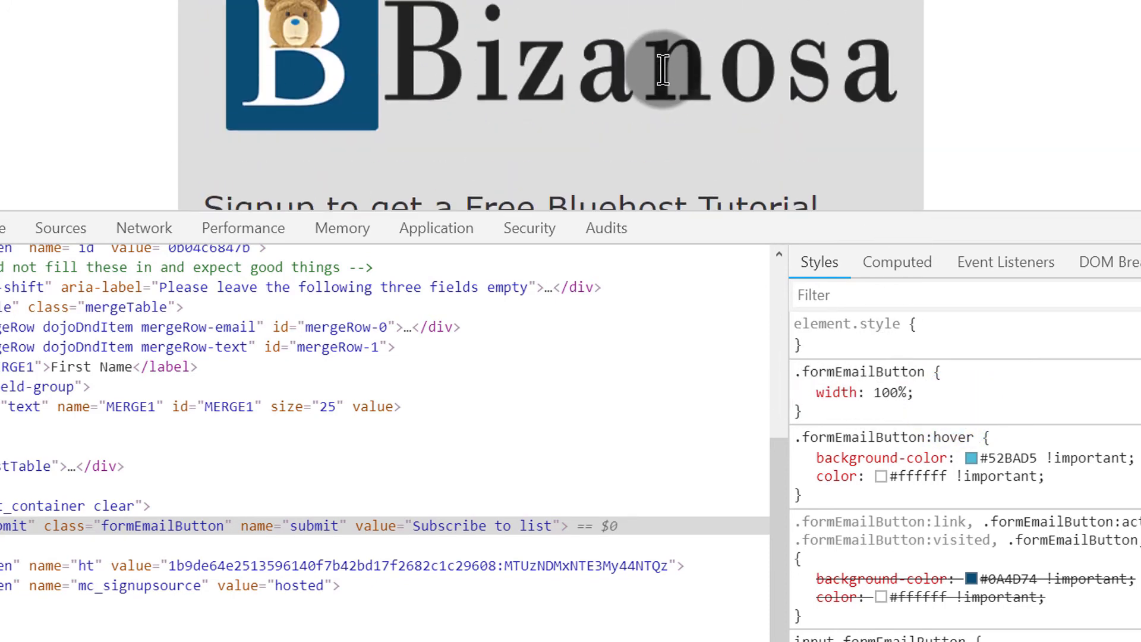
{"action": "scroll", "coordinate": [663, 70], "scroll_direction": "down", "scroll_amount": 10}
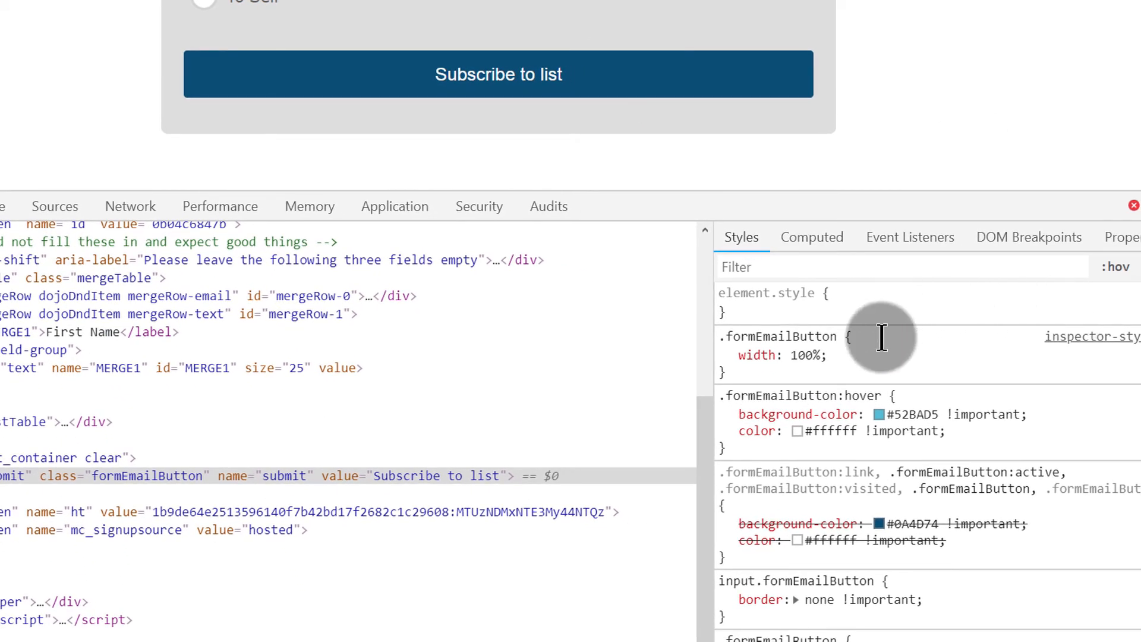
{"action": "left_click", "coordinate": [835, 366]}
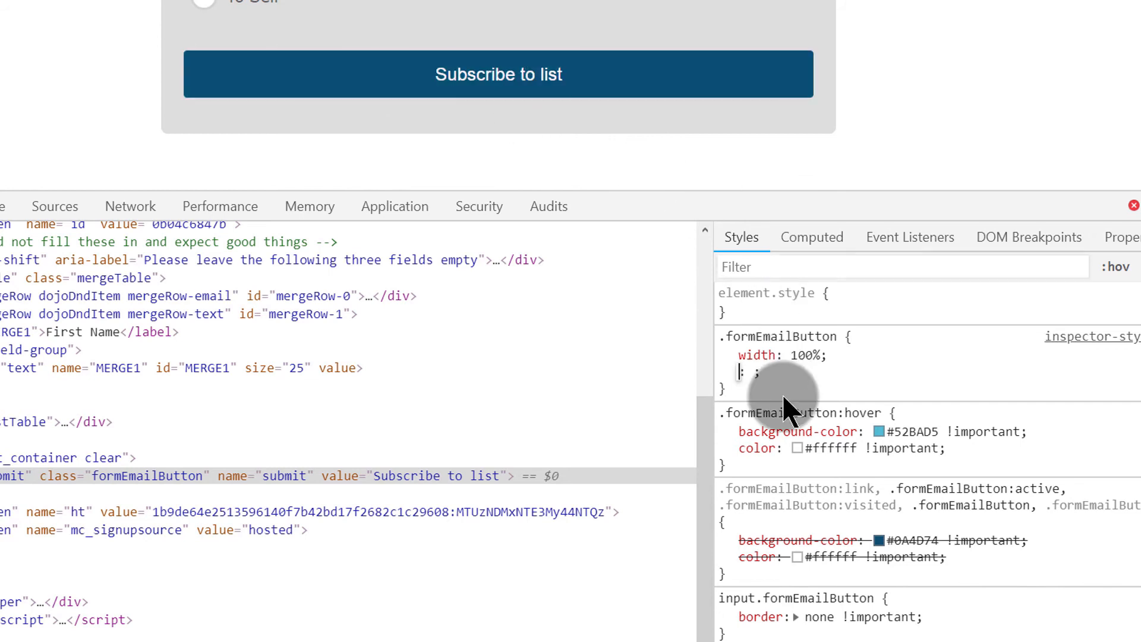
{"action": "left_click", "coordinate": [862, 358]}
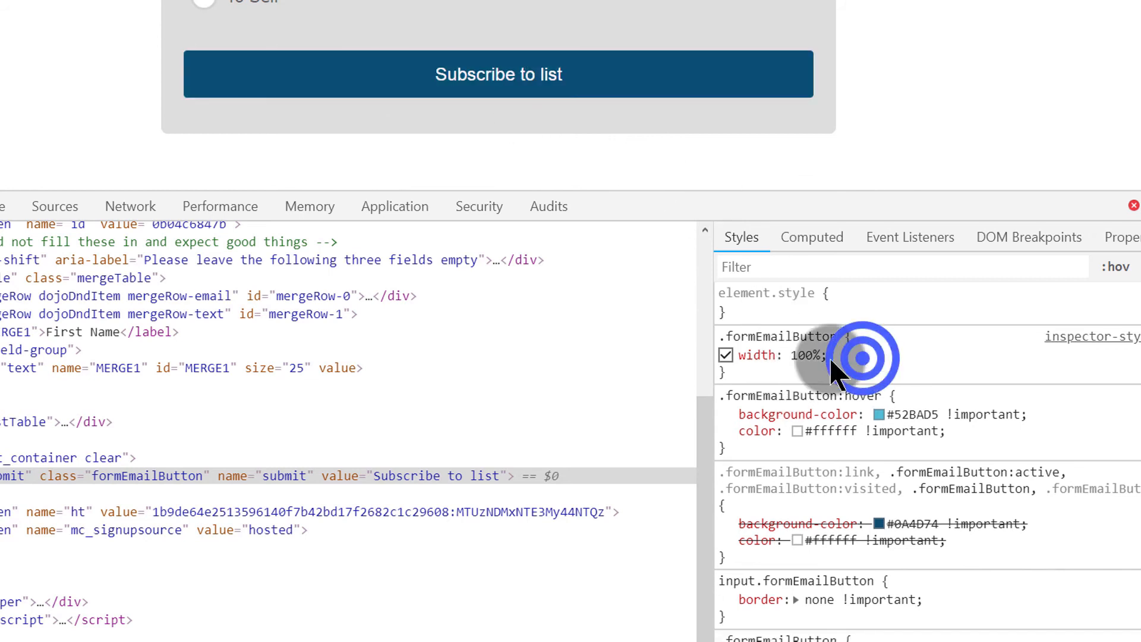
{"action": "triple_click", "coordinate": [713, 340]}
{"action": "right_click", "coordinate": [767, 350]}
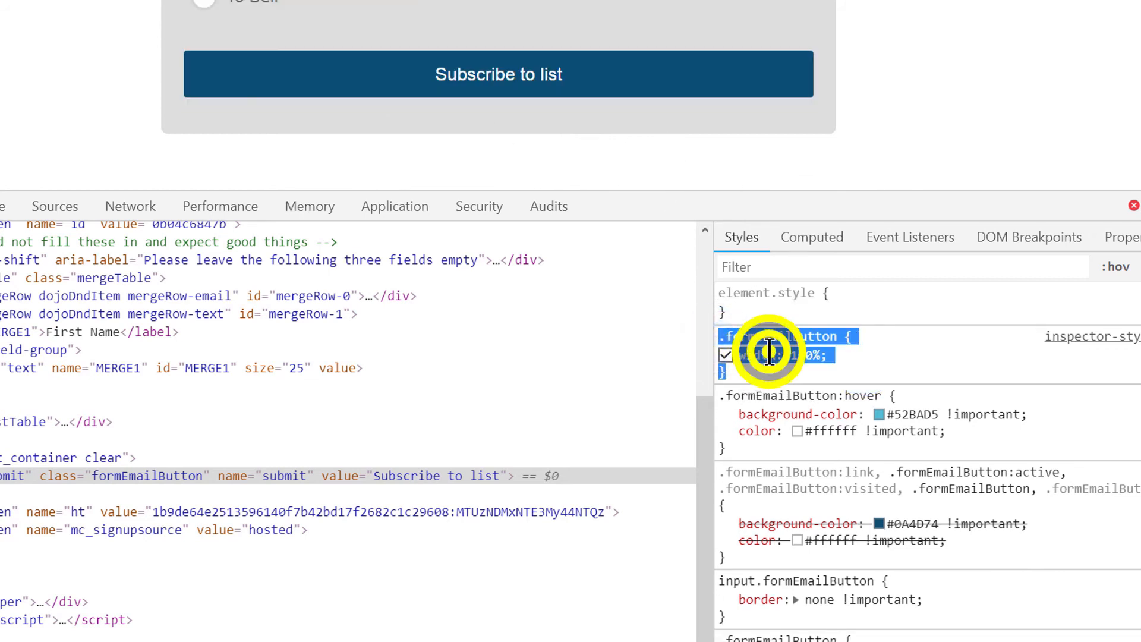
{"action": "left_click", "coordinate": [833, 416]}
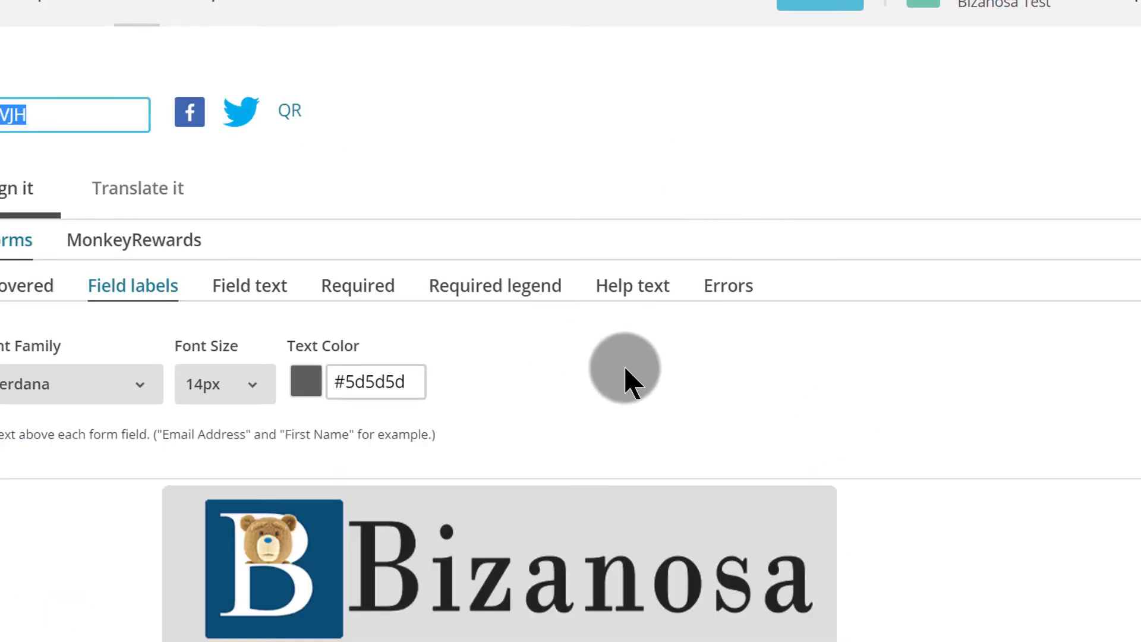
- Open the signup message's HTML source, paste the copied .formEmailButton rule before the closing style tag, and save the content
{"action": "scroll", "coordinate": [626, 377], "scroll_direction": "down", "scroll_amount": 5}
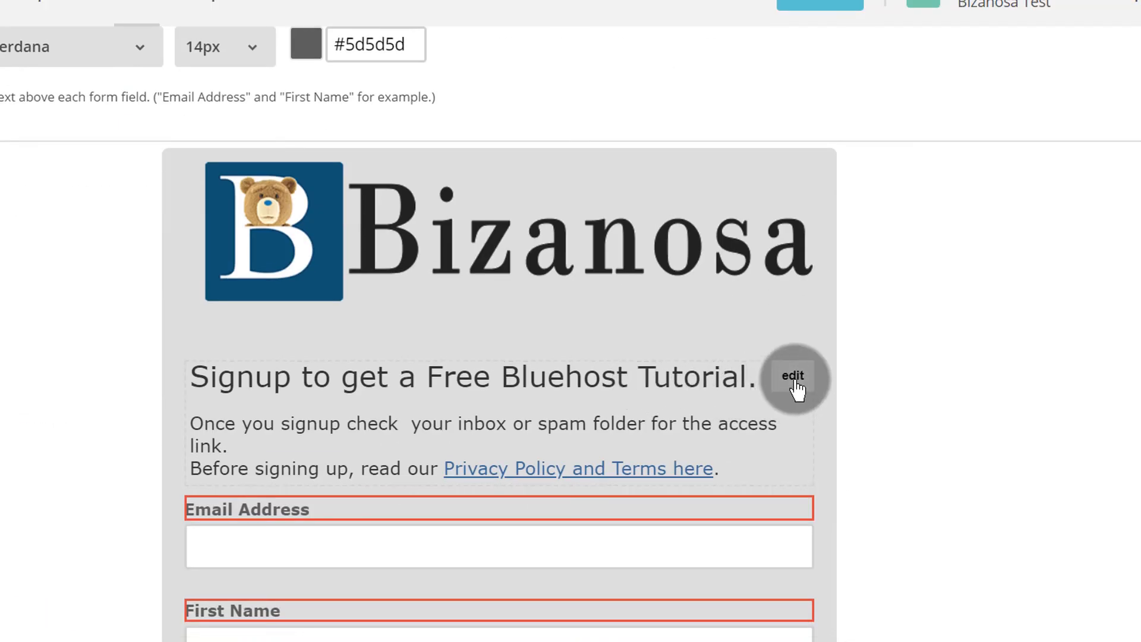
{"action": "left_click", "coordinate": [795, 383]}
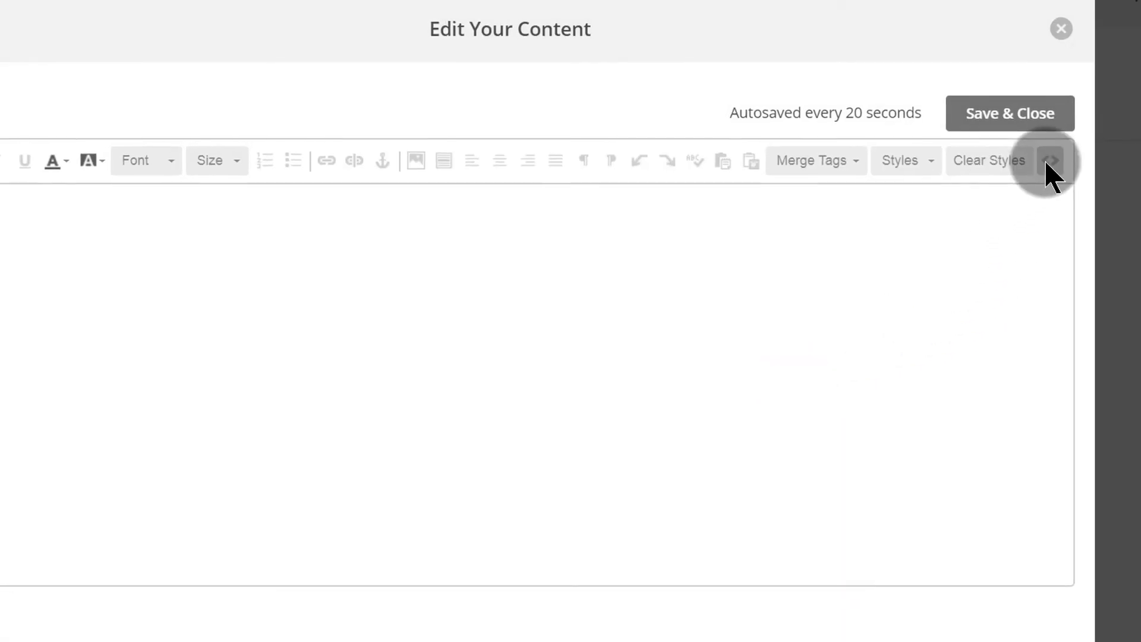
{"action": "left_click", "coordinate": [1051, 159]}
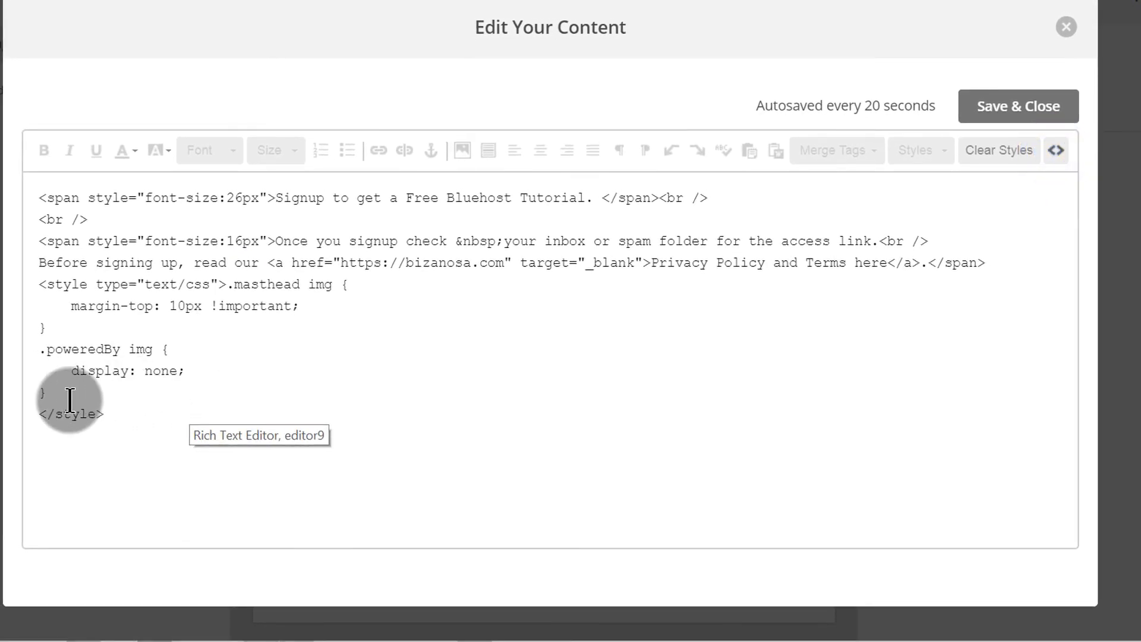
{"action": "left_click", "coordinate": [20, 419]}
{"action": "key", "text": "Return"}
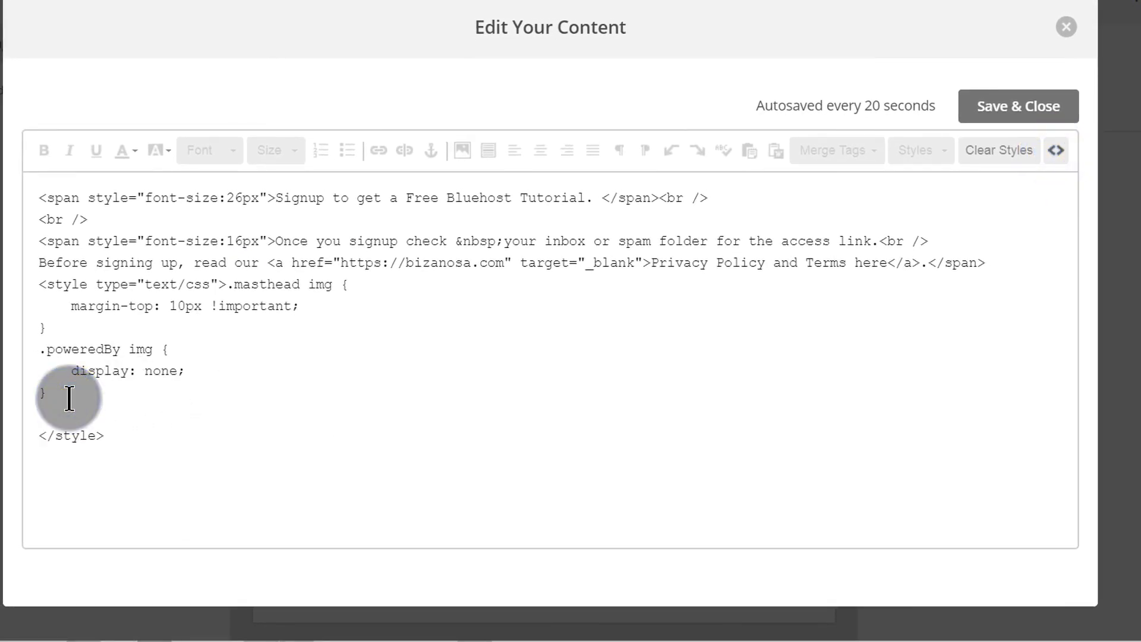
{"action": "left_click", "coordinate": [1021, 110]}
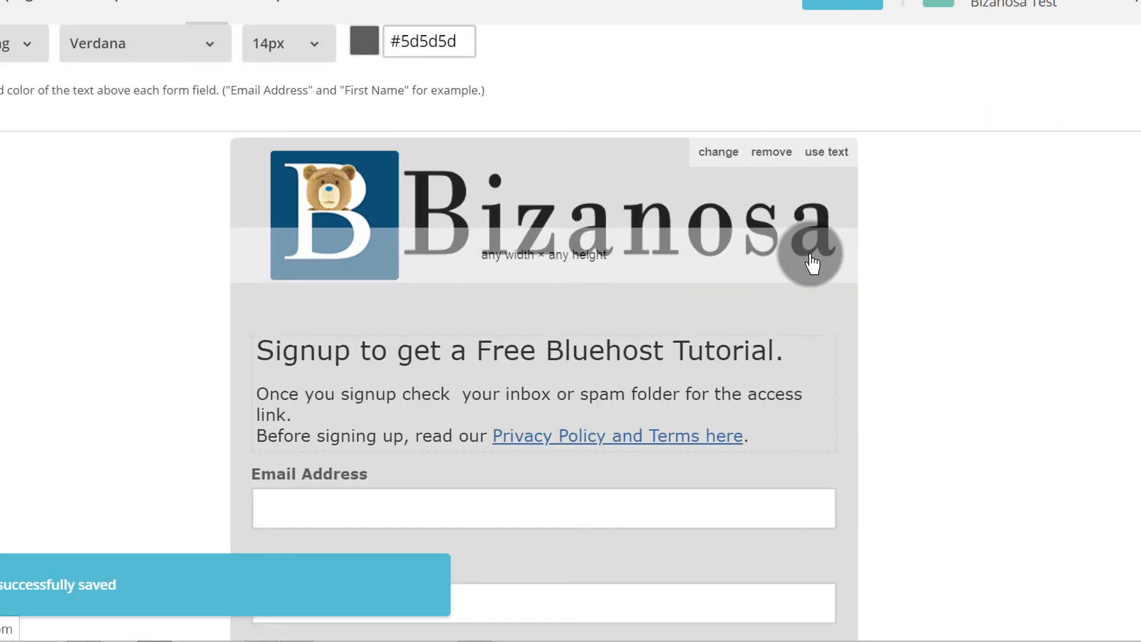
- Reload the live signup form with the developer tools closed and review it from the logo down to the Subscribe to list button
{"action": "scroll", "coordinate": [715, 282], "scroll_direction": "down", "scroll_amount": 6}
{"action": "scroll", "coordinate": [713, 280], "scroll_direction": "down", "scroll_amount": 1}
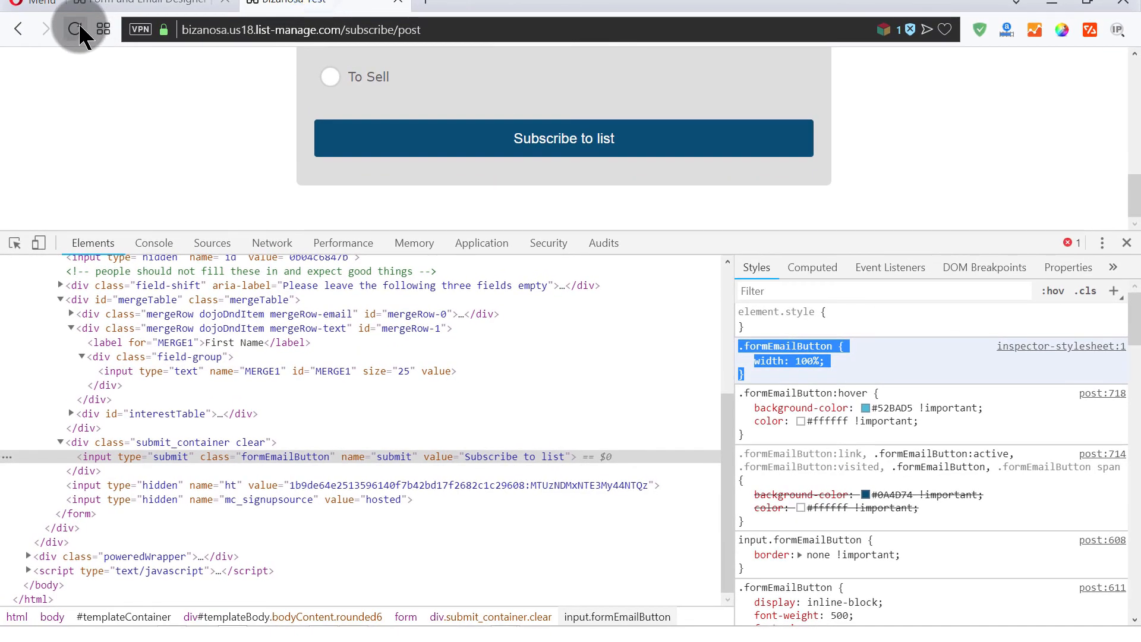
{"action": "left_click", "coordinate": [80, 27]}
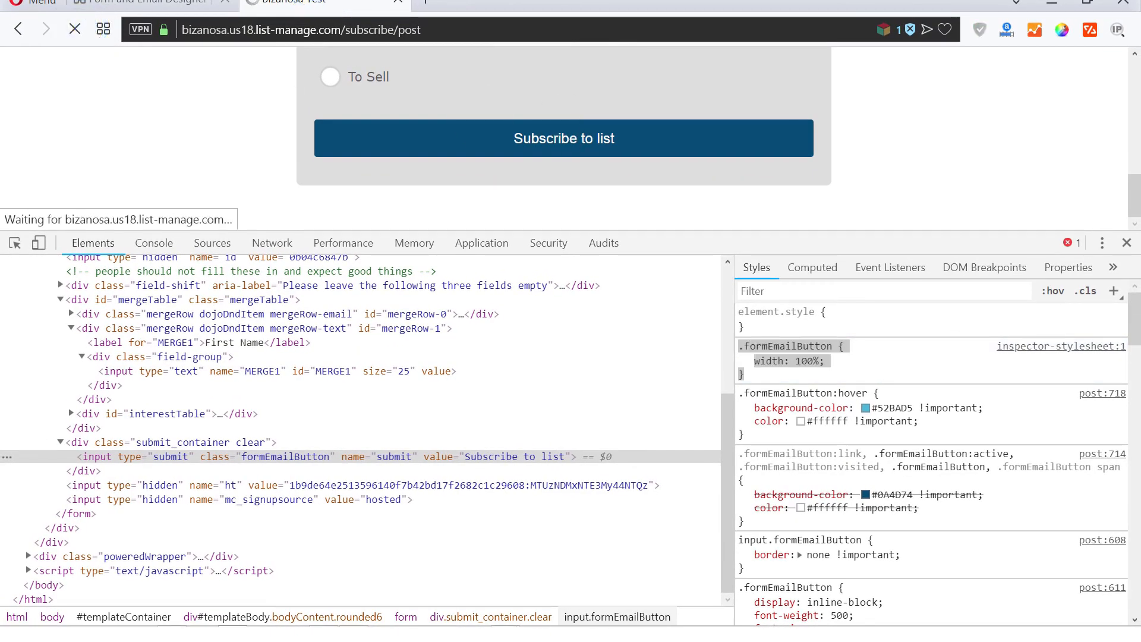
{"action": "key", "text": "ctrl+shift+i"}
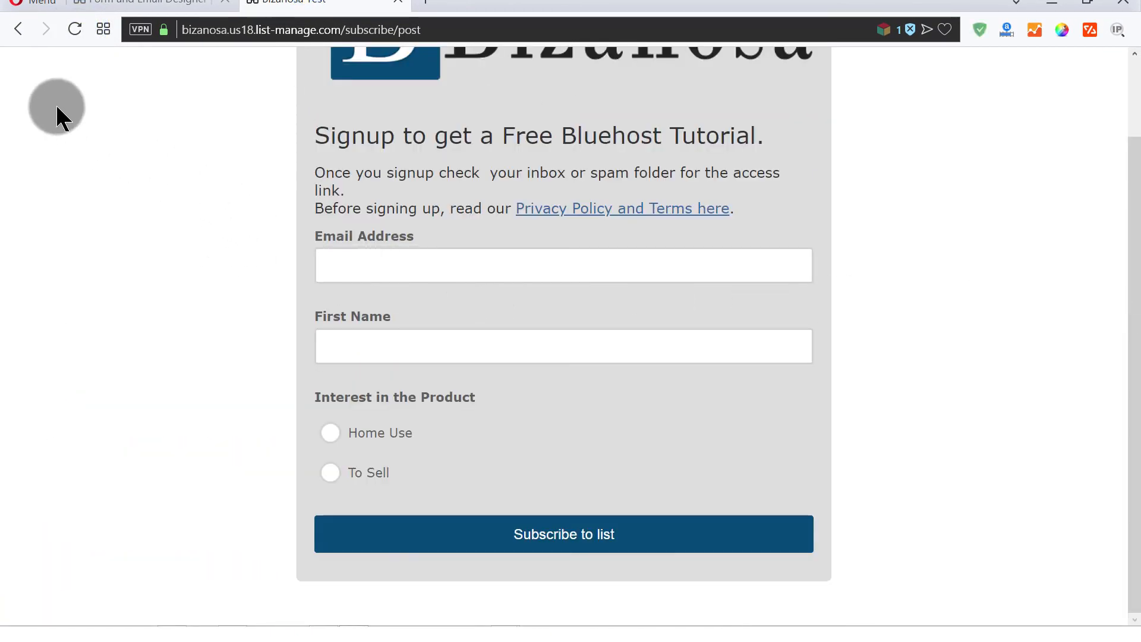
{"action": "left_click", "coordinate": [74, 28]}
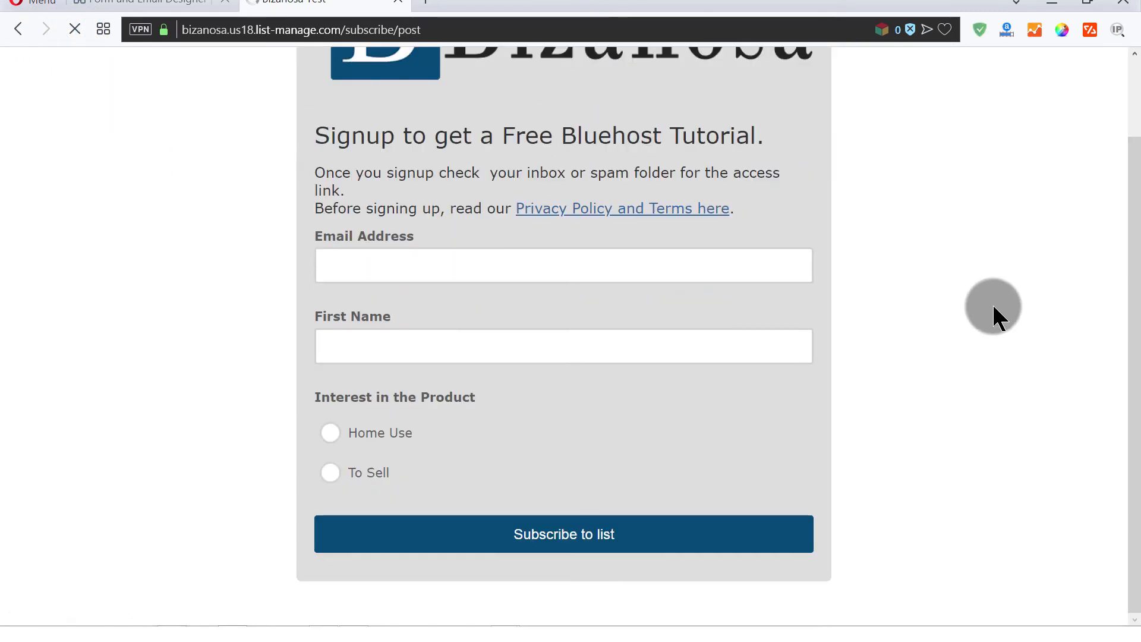
{"action": "scroll", "coordinate": [995, 315], "scroll_direction": "up", "scroll_amount": 2}
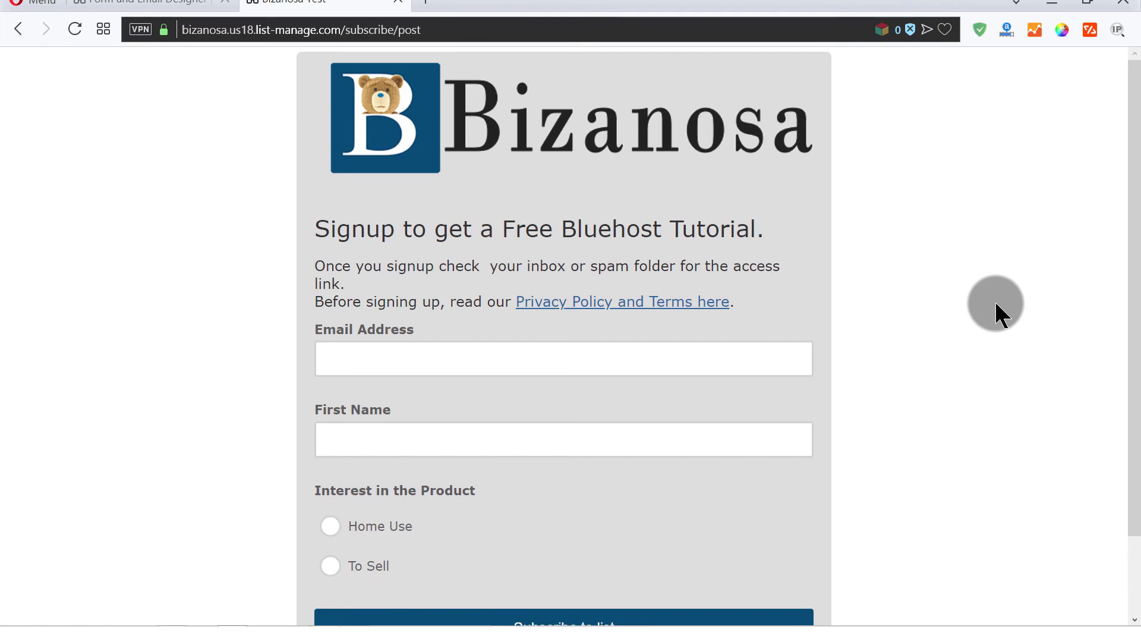
{"action": "scroll", "coordinate": [968, 311], "scroll_direction": "down", "scroll_amount": 2}
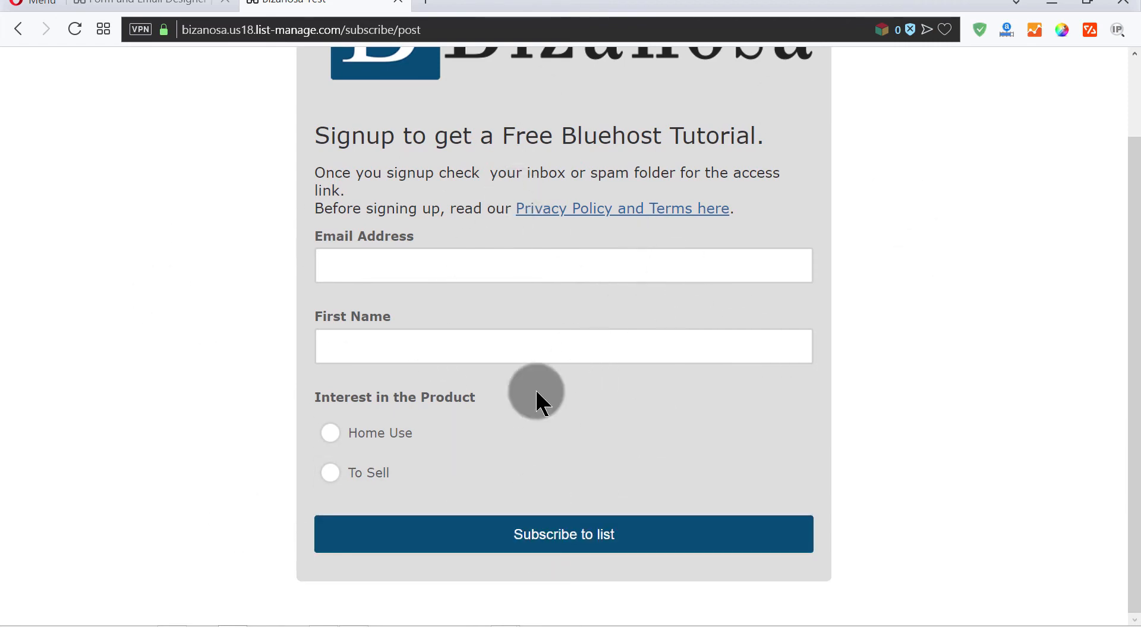
{"action": "scroll", "coordinate": [678, 389], "scroll_direction": "up", "scroll_amount": 2}
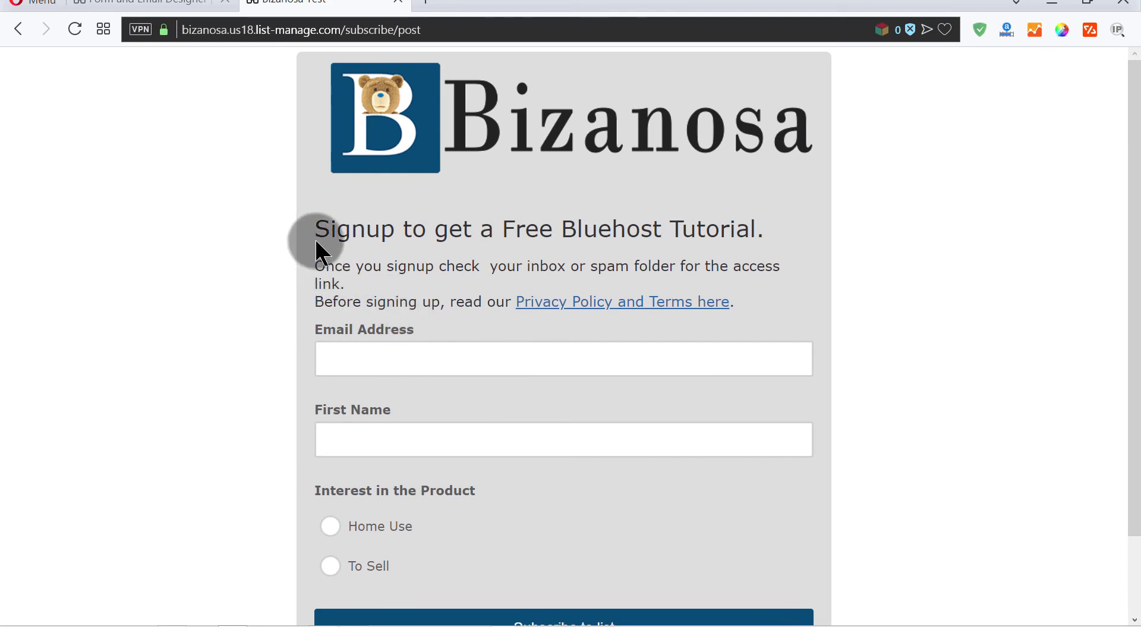
{"action": "left_click_drag", "start_coordinate": [314, 221], "coordinate": [436, 316]}
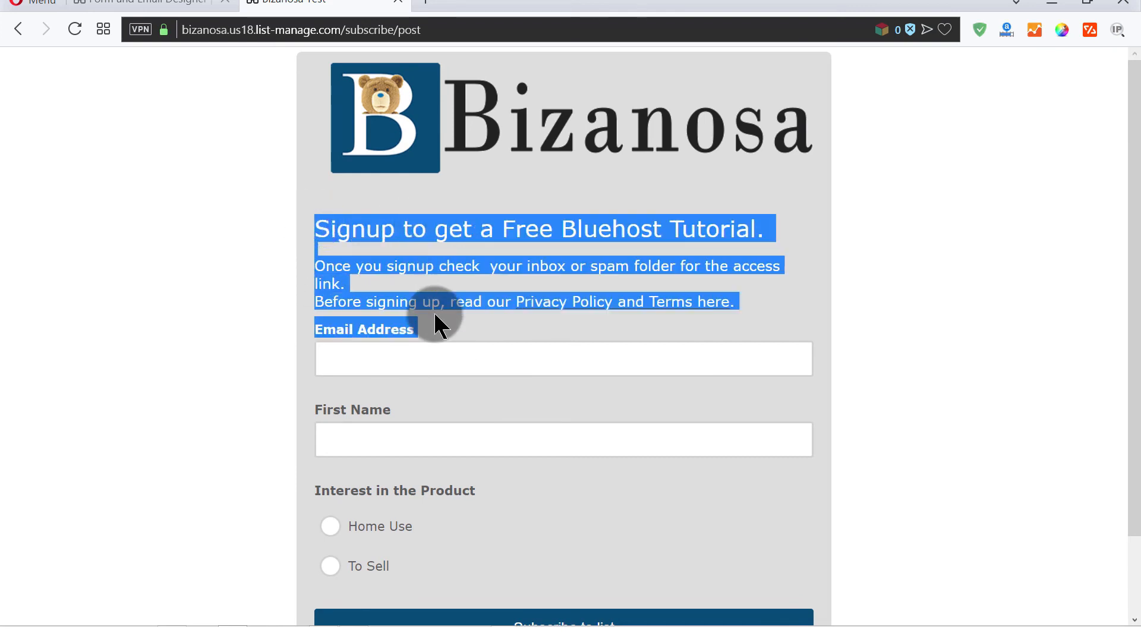
{"action": "left_click", "coordinate": [391, 249]}
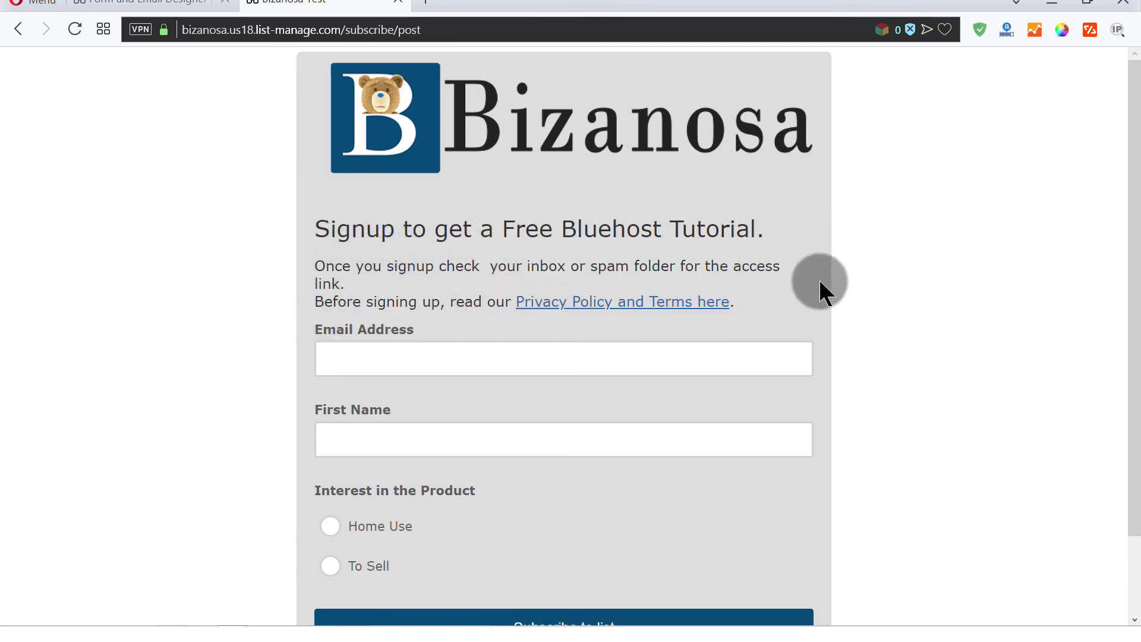
{"action": "scroll", "coordinate": [819, 277], "scroll_direction": "down", "scroll_amount": 2}
{"action": "scroll", "coordinate": [756, 240], "scroll_direction": "up", "scroll_amount": 2}
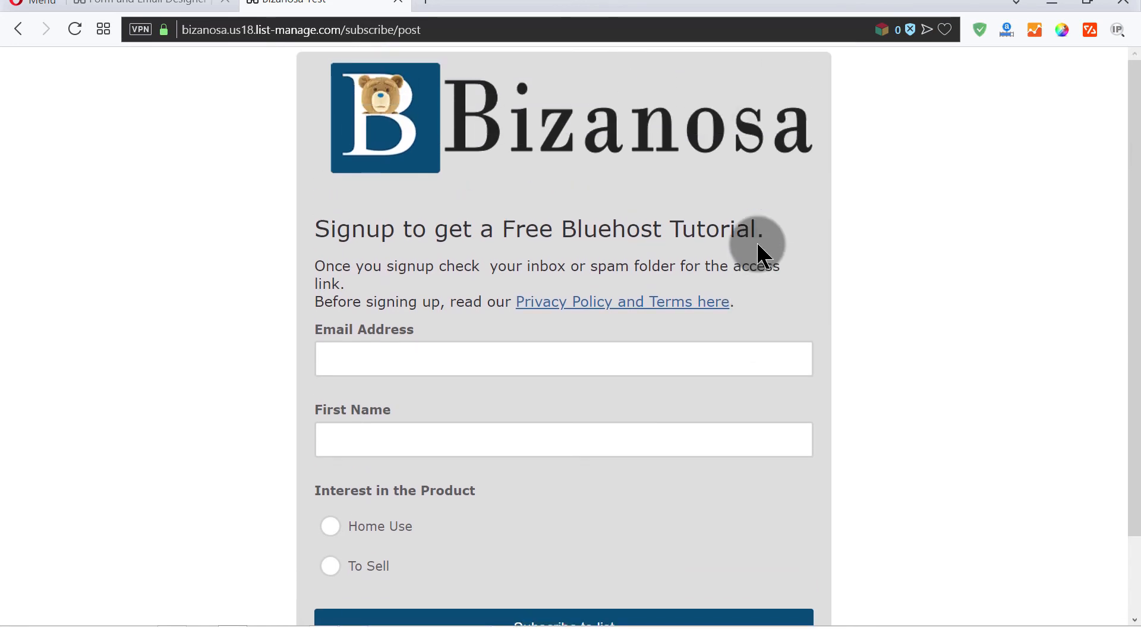
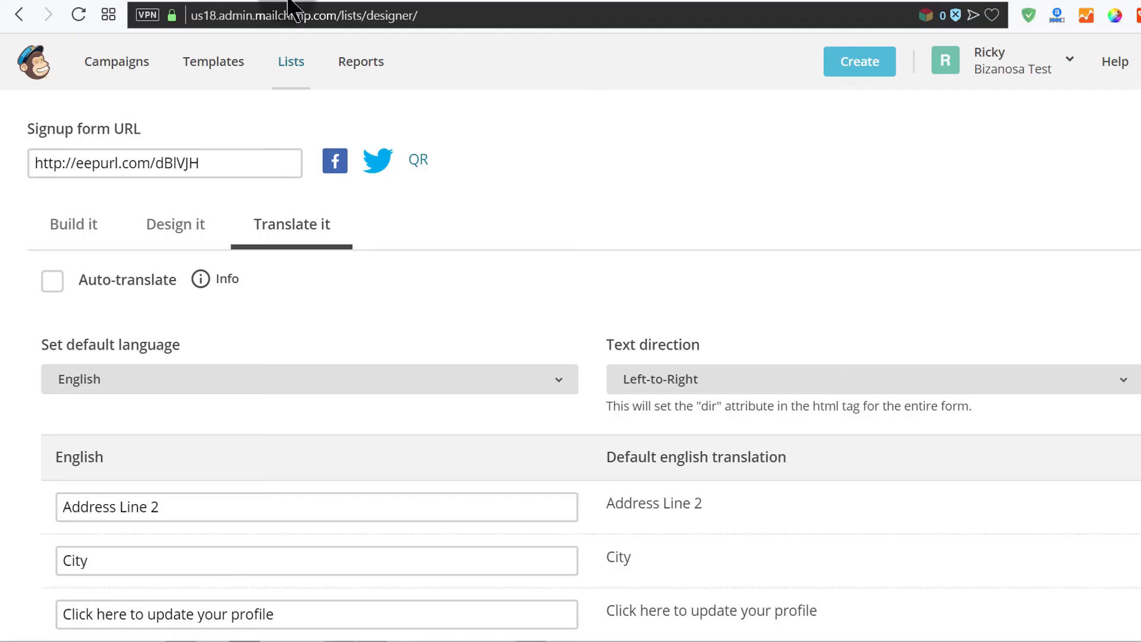
- Switch from the form designer's translation settings to the live signup form and look over its layout and background
{"action": "left_click", "coordinate": [287, 232]}
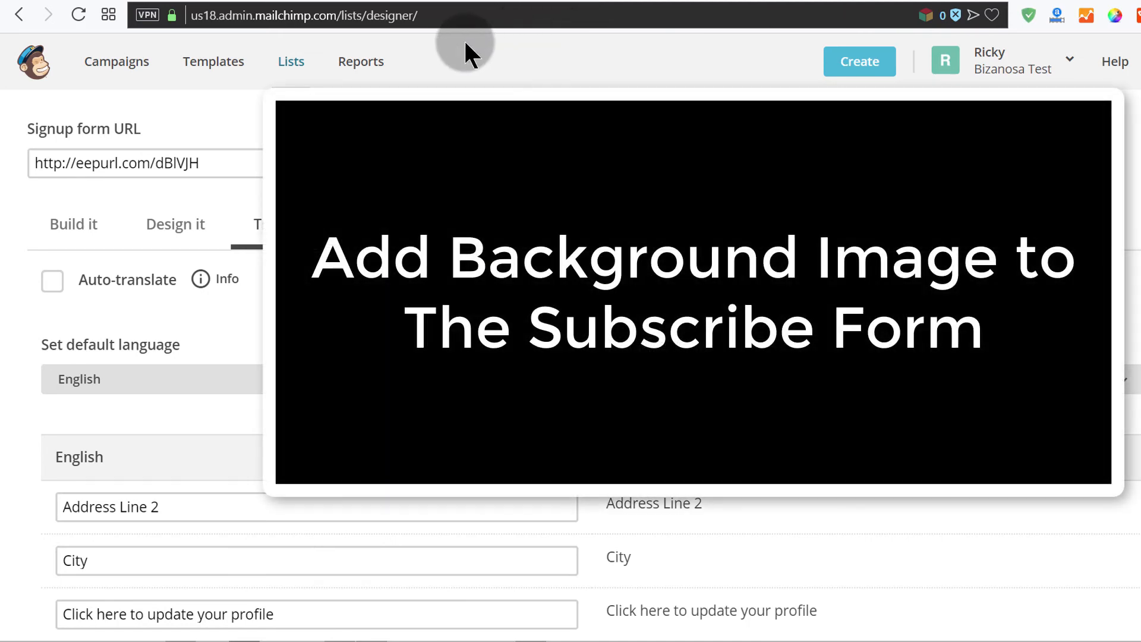
{"action": "left_click", "coordinate": [351, 2]}
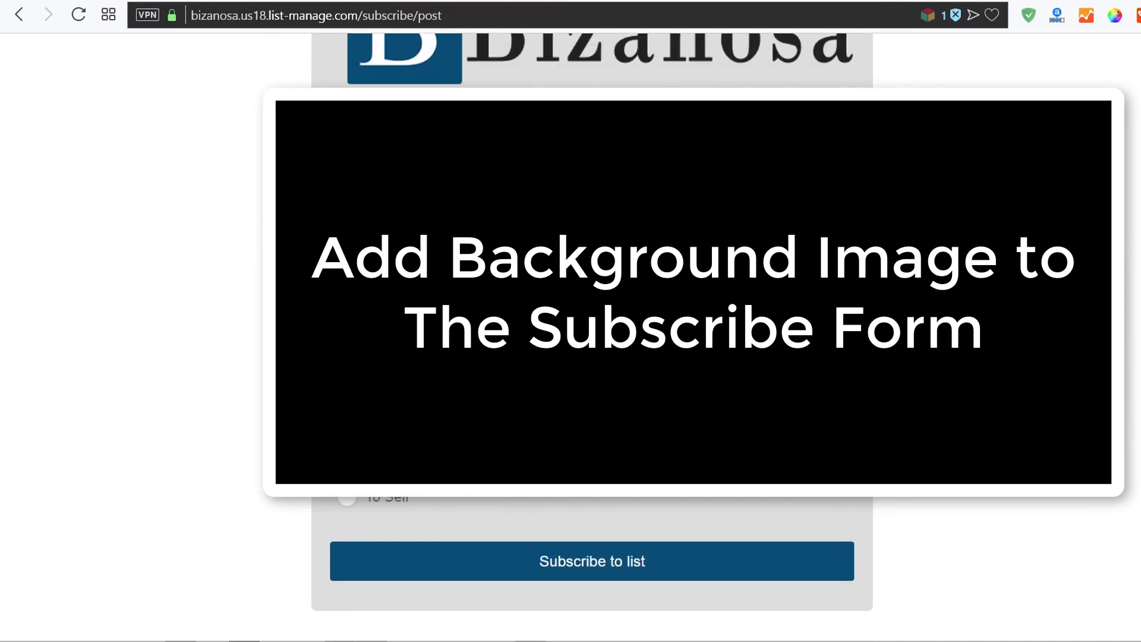
{"action": "scroll", "coordinate": [119, 339], "scroll_direction": "down", "scroll_amount": 2}
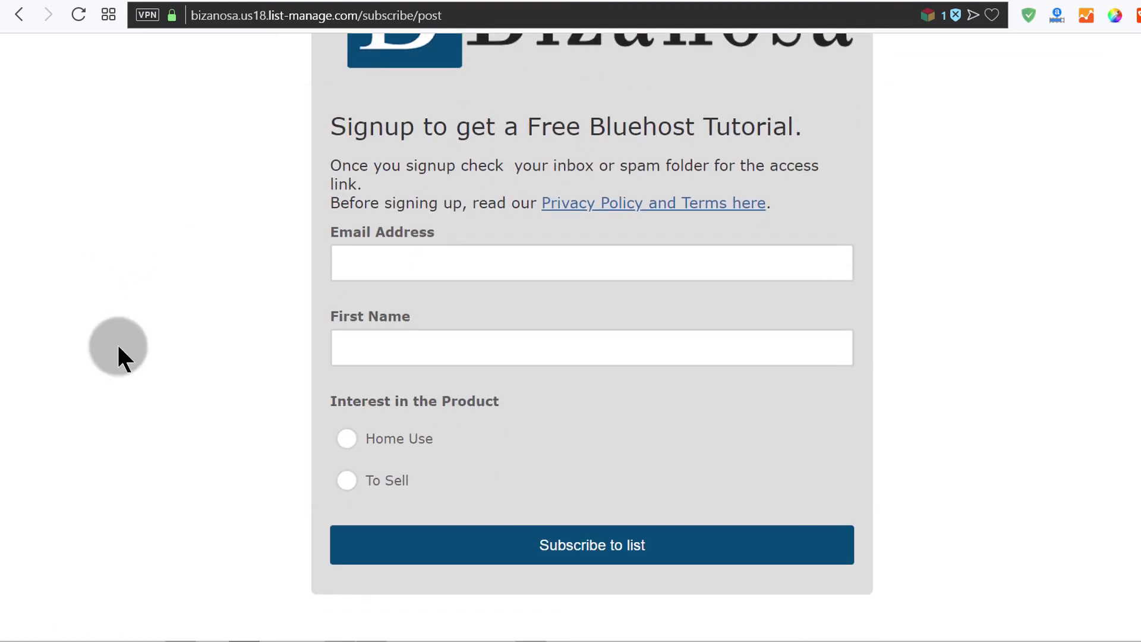
{"action": "scroll", "coordinate": [891, 327], "scroll_direction": "up", "scroll_amount": 2}
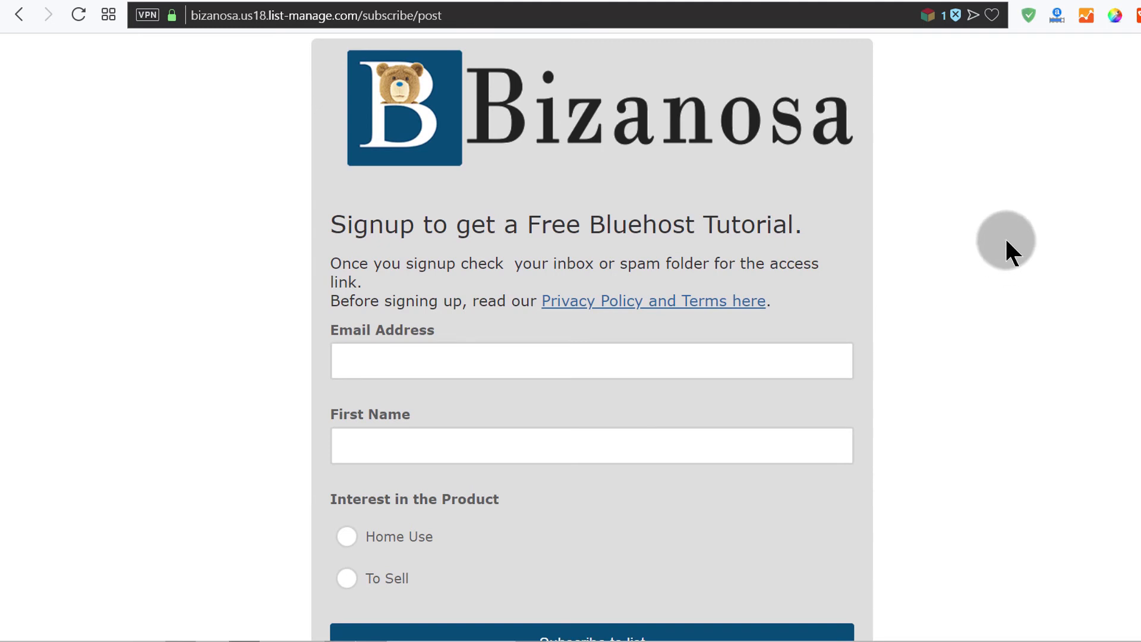
- Examine how the header background image is displayed on the test.bizanosa.com/jack/ page
{"action": "left_click", "coordinate": [288, 149]}
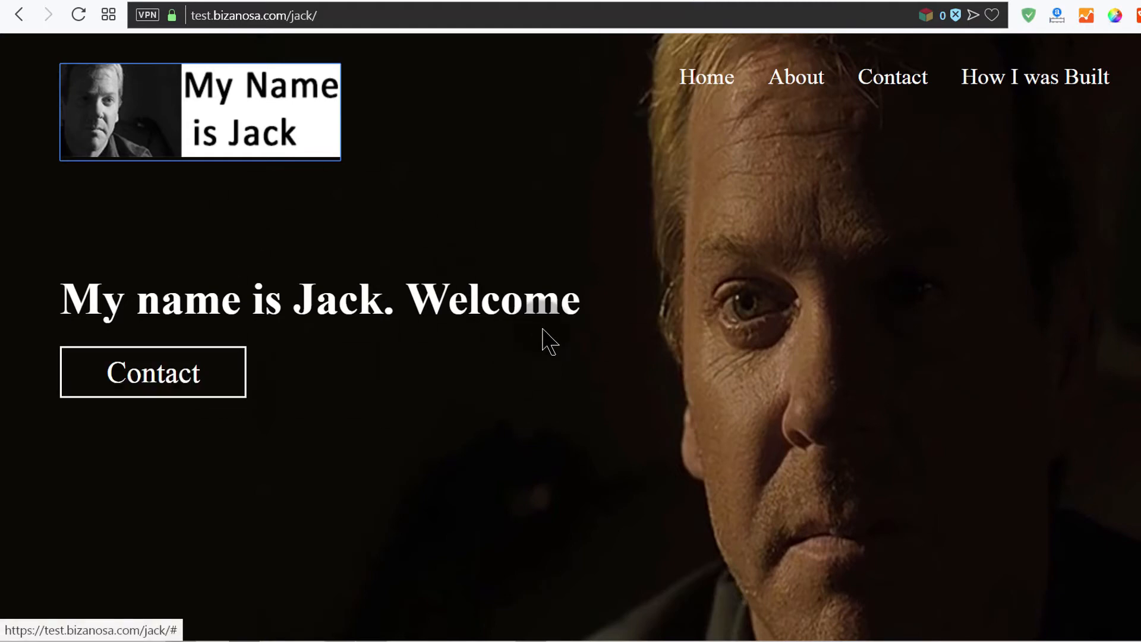
{"action": "scroll", "coordinate": [438, 255], "scroll_direction": "down", "scroll_amount": 10}
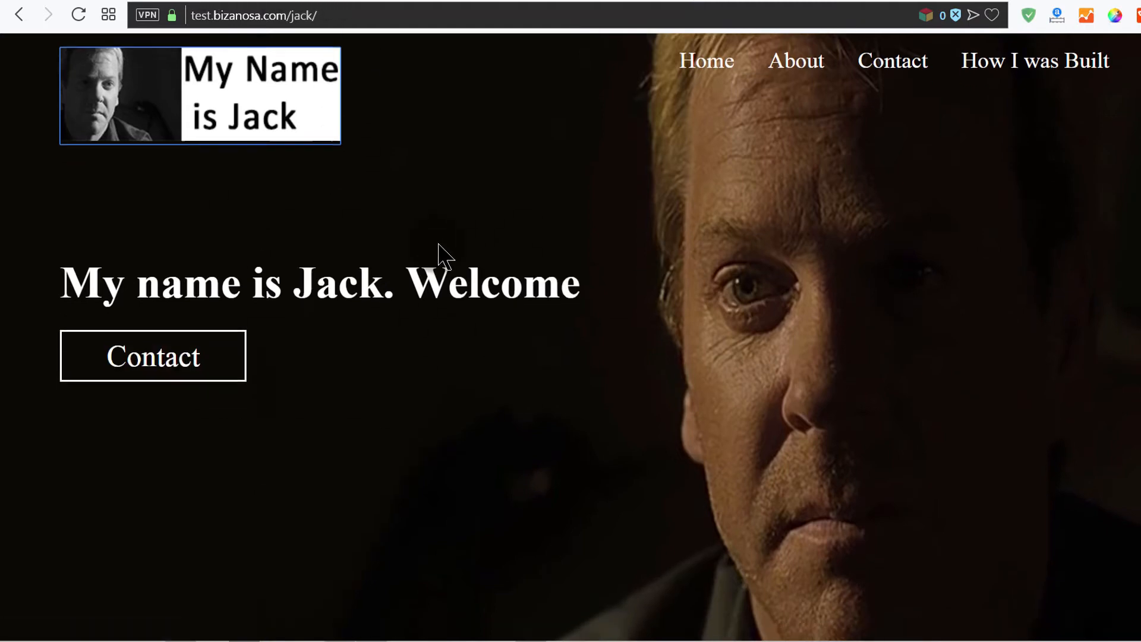
{"action": "scroll", "coordinate": [438, 153], "scroll_direction": "up", "scroll_amount": 9}
{"action": "scroll", "coordinate": [436, 134], "scroll_direction": "up", "scroll_amount": 2}
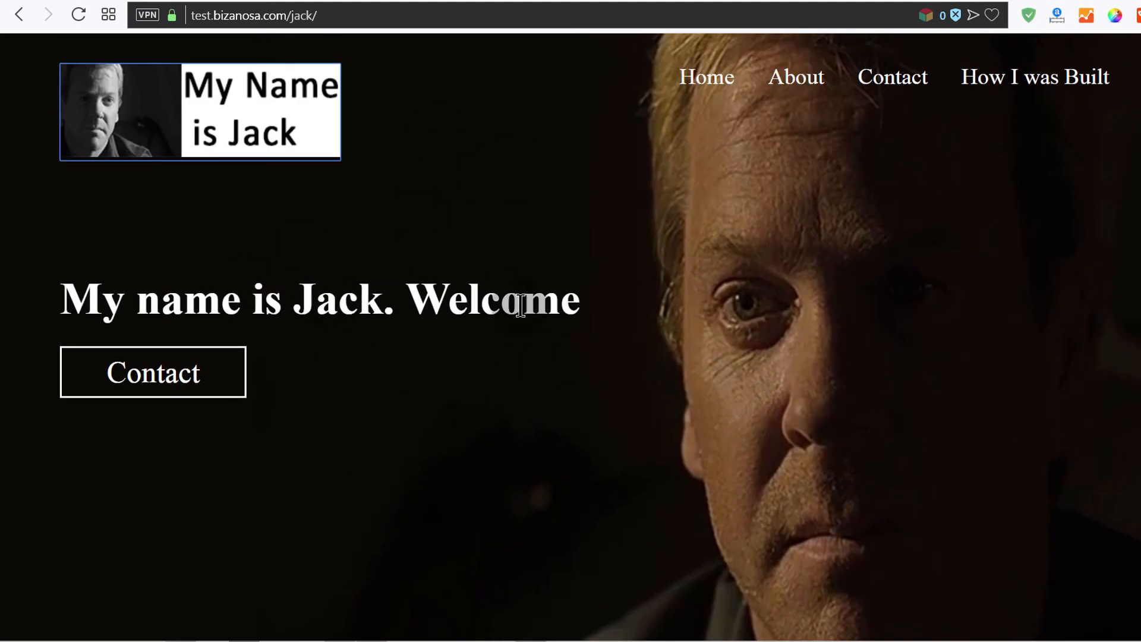
{"action": "scroll", "coordinate": [517, 300], "scroll_direction": "down", "scroll_amount": 10}
{"action": "scroll", "coordinate": [365, 186], "scroll_direction": "up", "scroll_amount": 10}
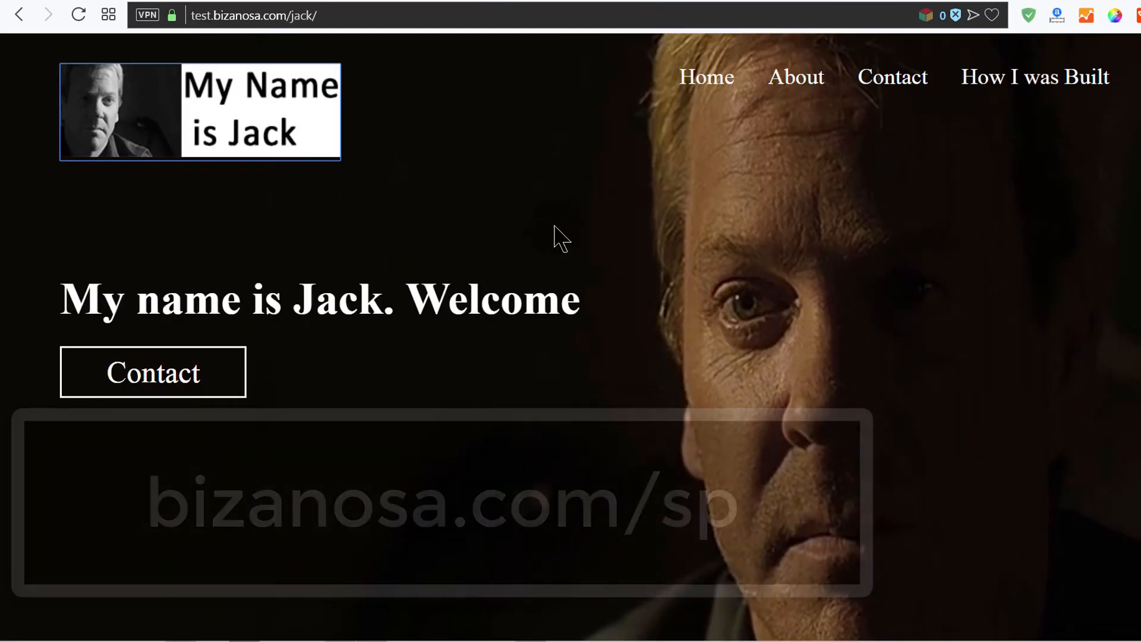
{"action": "scroll", "coordinate": [594, 273], "scroll_direction": "down", "scroll_amount": 5}
{"action": "scroll", "coordinate": [588, 227], "scroll_direction": "up", "scroll_amount": 2}
{"action": "scroll", "coordinate": [582, 215], "scroll_direction": "up", "scroll_amount": 4}
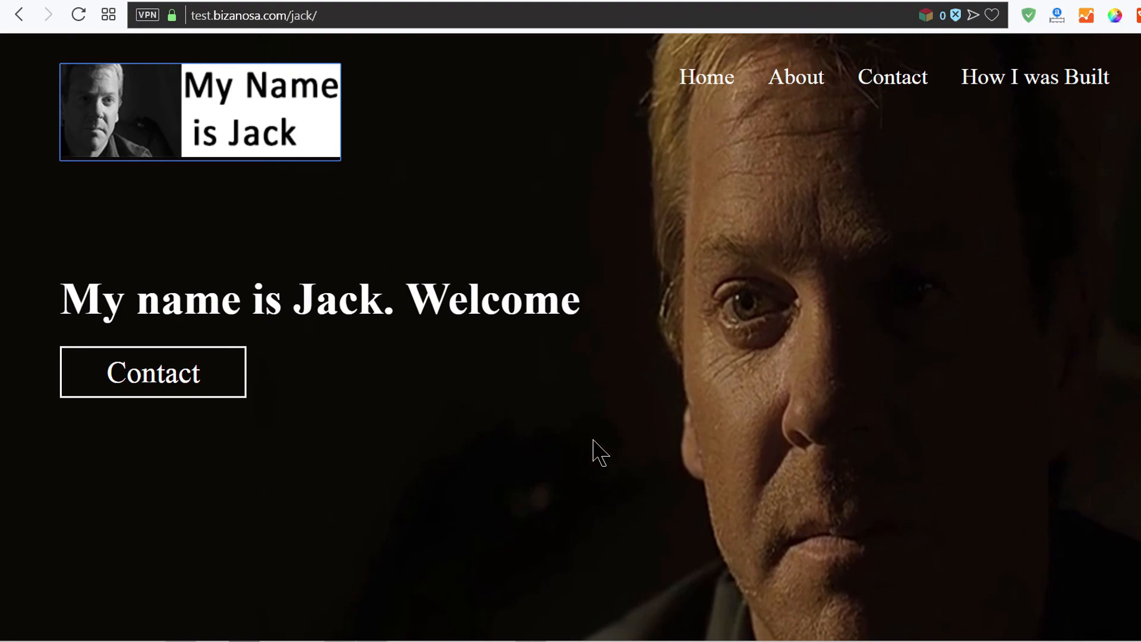
{"action": "scroll", "coordinate": [593, 440], "scroll_direction": "down", "scroll_amount": 20}
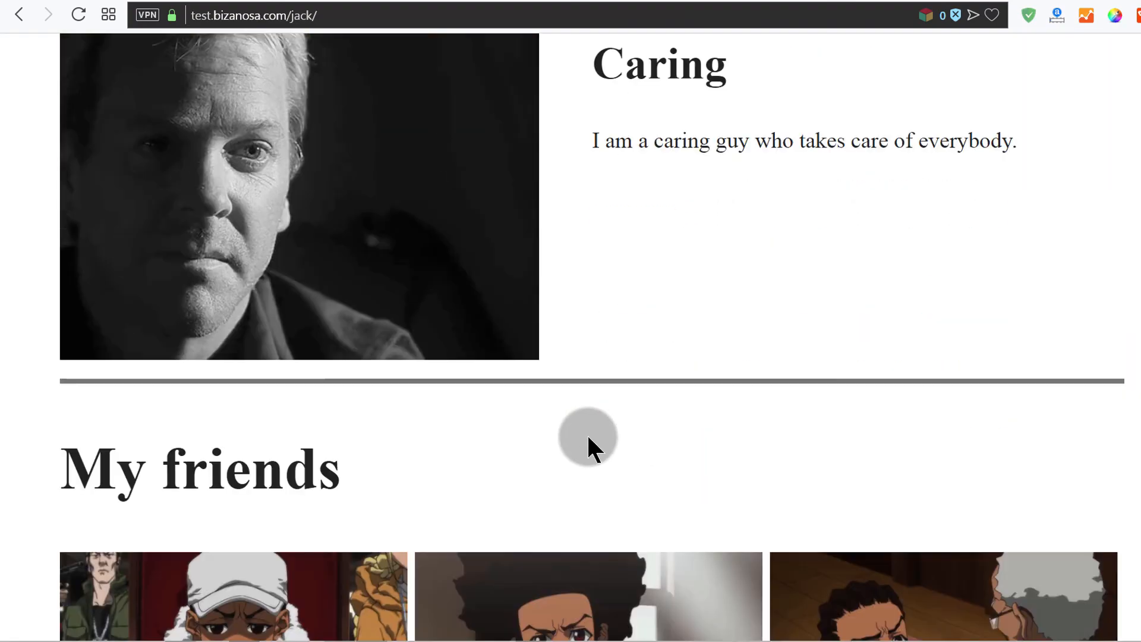
{"action": "scroll", "coordinate": [589, 438], "scroll_direction": "up", "scroll_amount": 20}
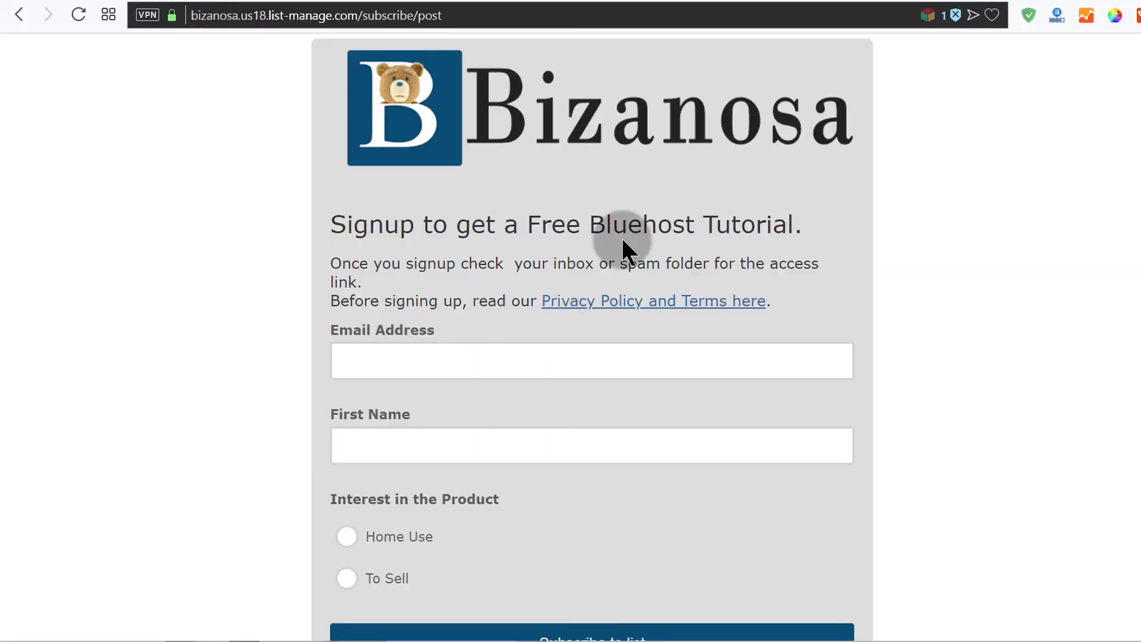
- Switch back to the test.bizanosa.com/jack/ page and inspect its intro section in the developer tools
{"action": "left_click", "coordinate": [677, 0]}
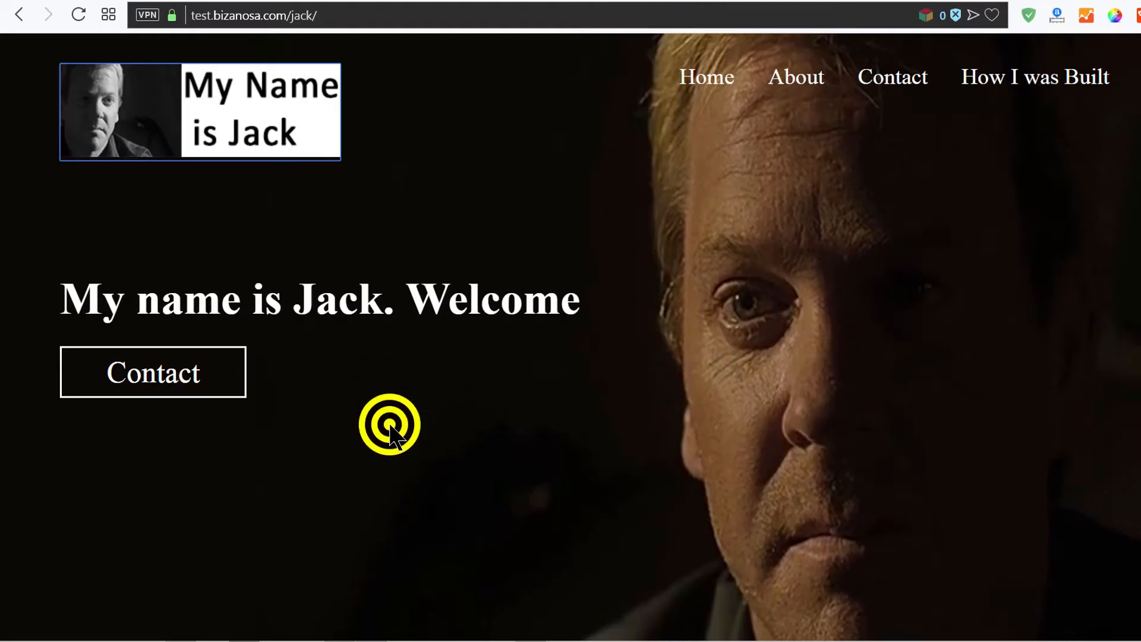
{"action": "right_click", "coordinate": [389, 425]}
{"action": "left_click", "coordinate": [452, 406]}
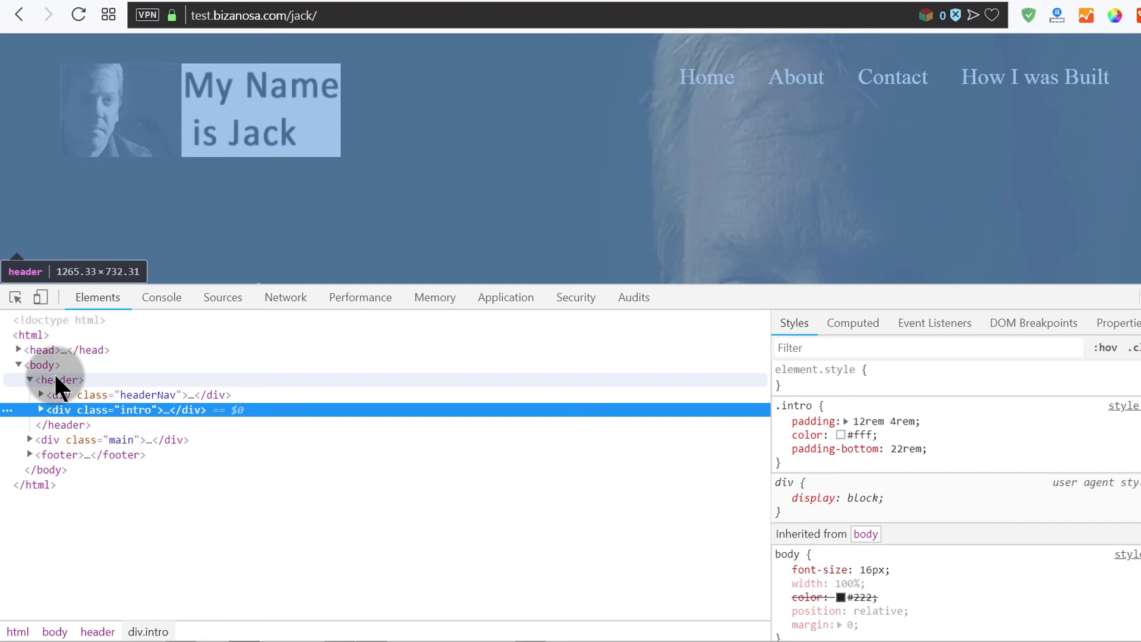
- Copy the header element's background rule from the page's styles and paste it into the open Notepad note over the style tags
{"action": "left_click", "coordinate": [56, 380]}
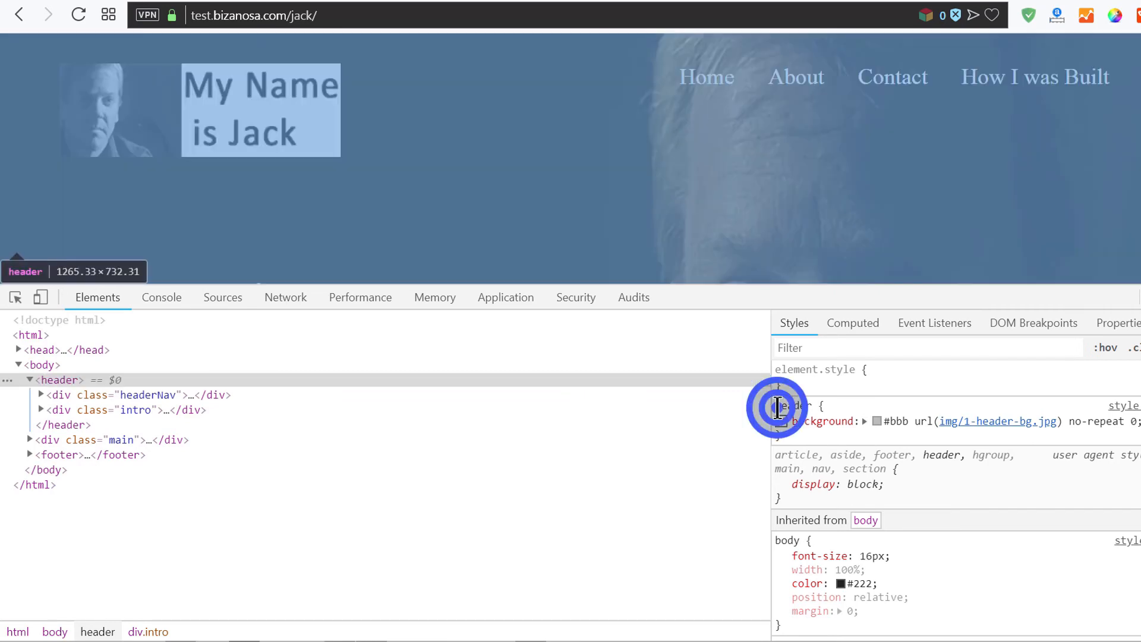
{"action": "triple_click", "coordinate": [777, 408]}
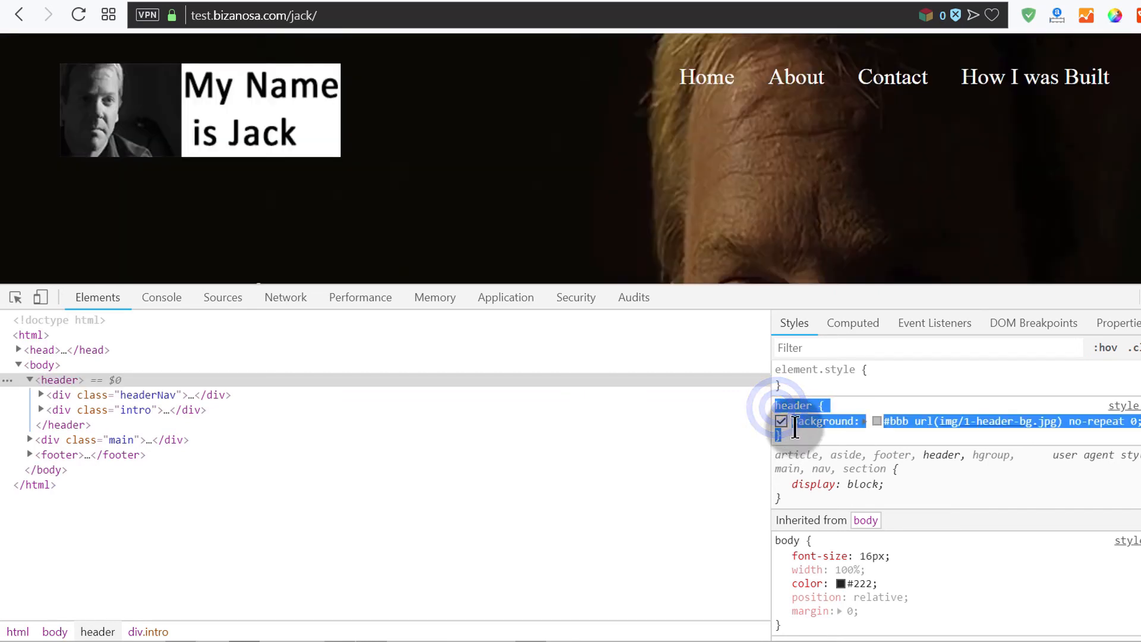
{"action": "right_click", "coordinate": [800, 425]}
{"action": "left_click", "coordinate": [844, 486]}
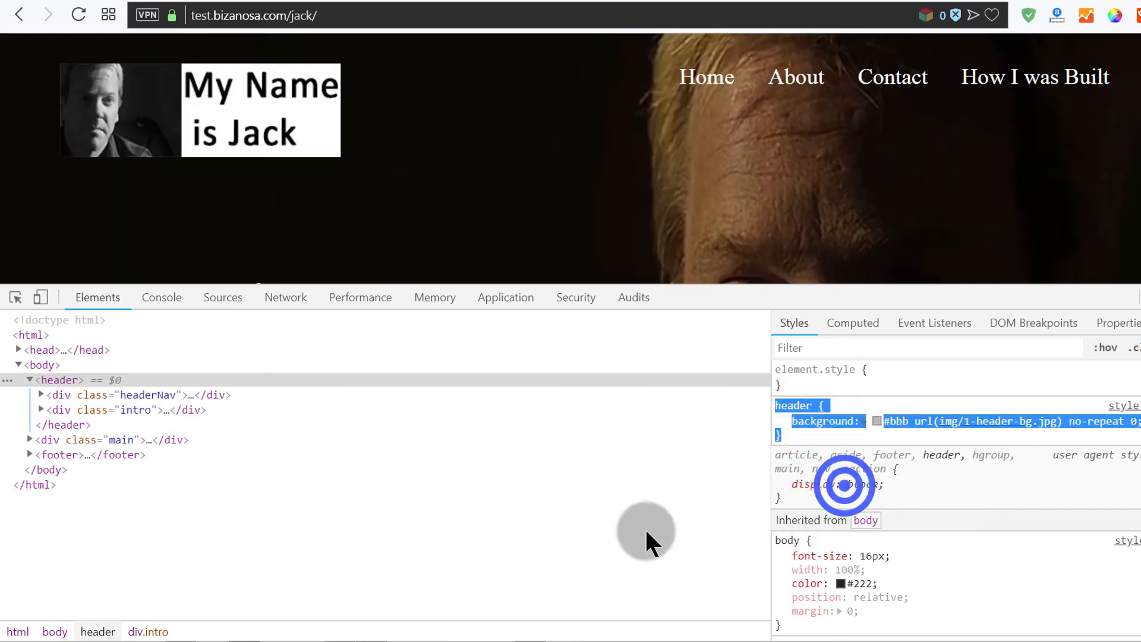
{"action": "left_click", "coordinate": [528, 630]}
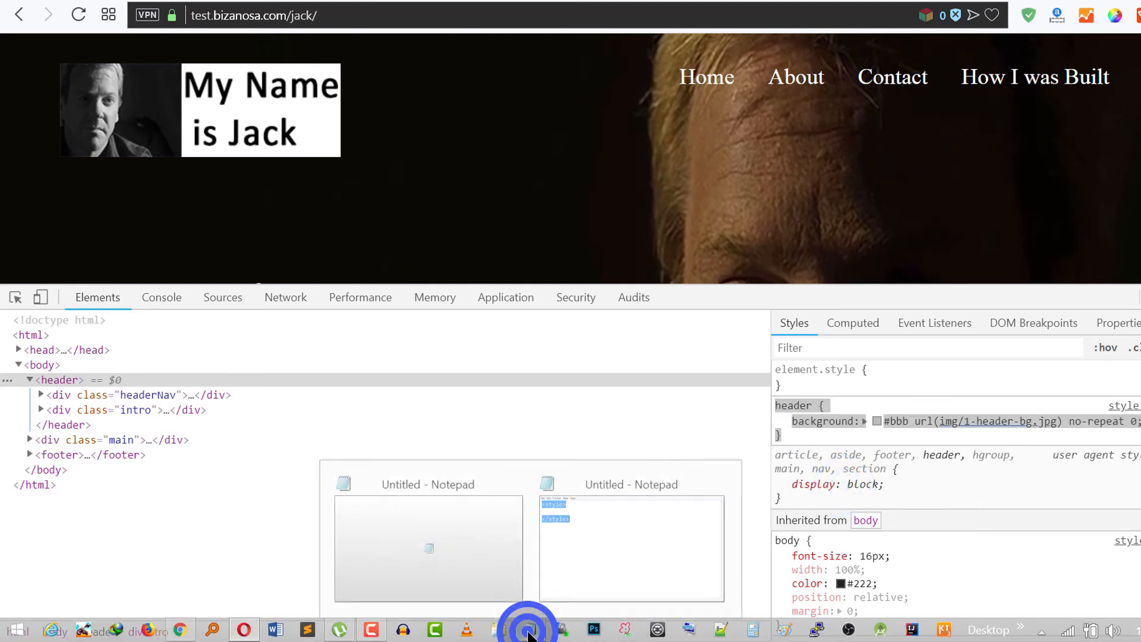
{"action": "left_click", "coordinate": [604, 544]}
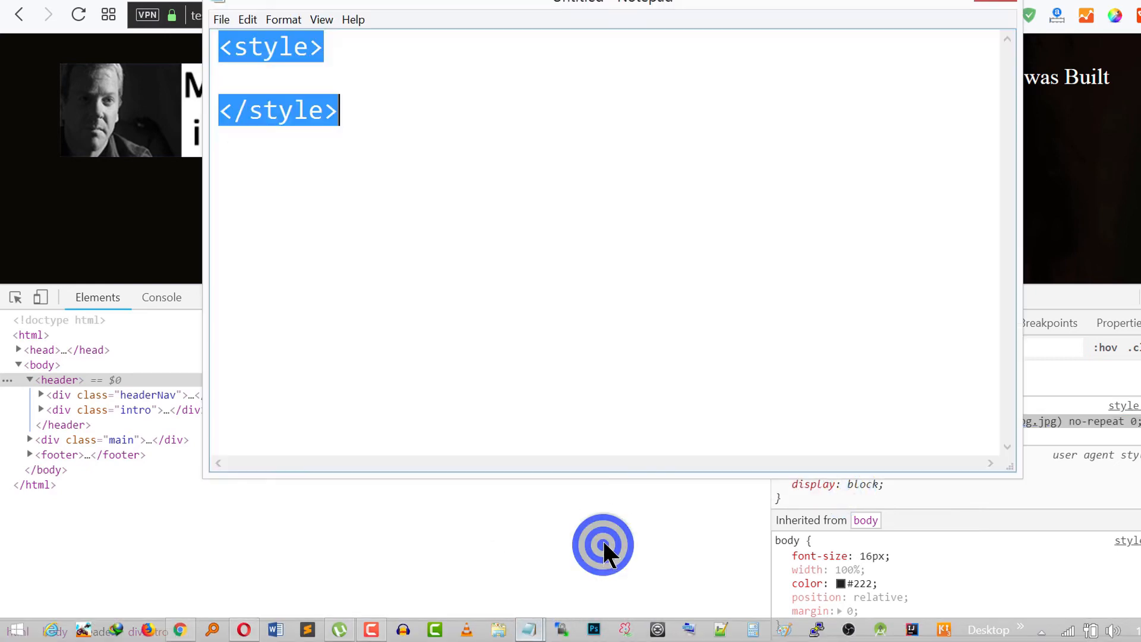
{"action": "key", "text": "ctrl+v"}
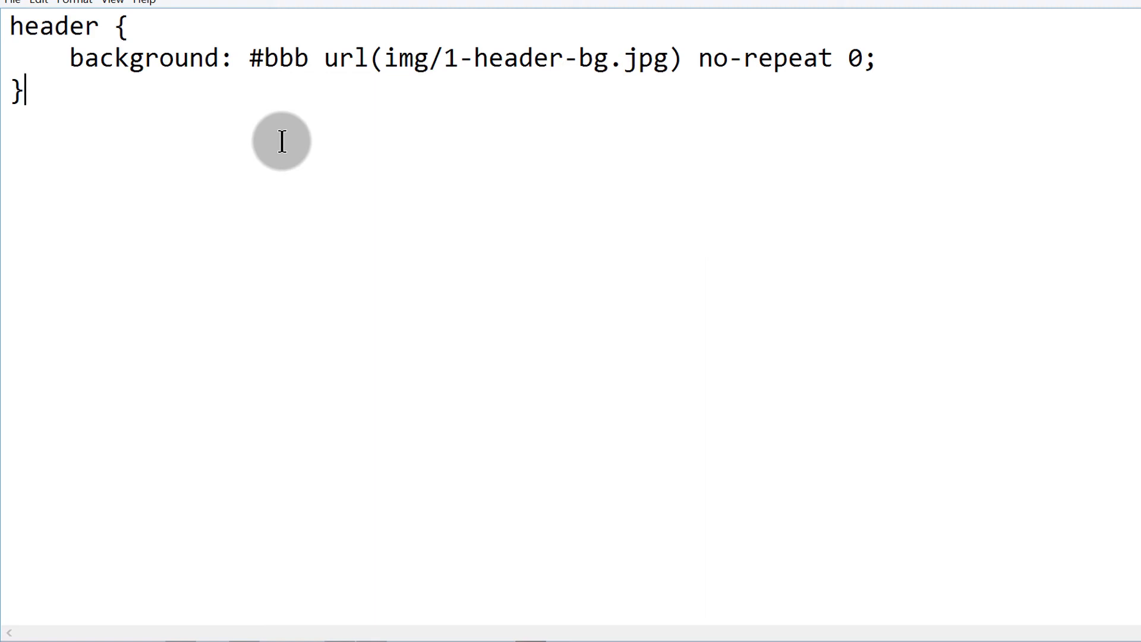
- Change the pasted rule's selector to body and its background color to #fff
{"action": "left_click_drag", "start_coordinate": [70, 54], "coordinate": [897, 61]}
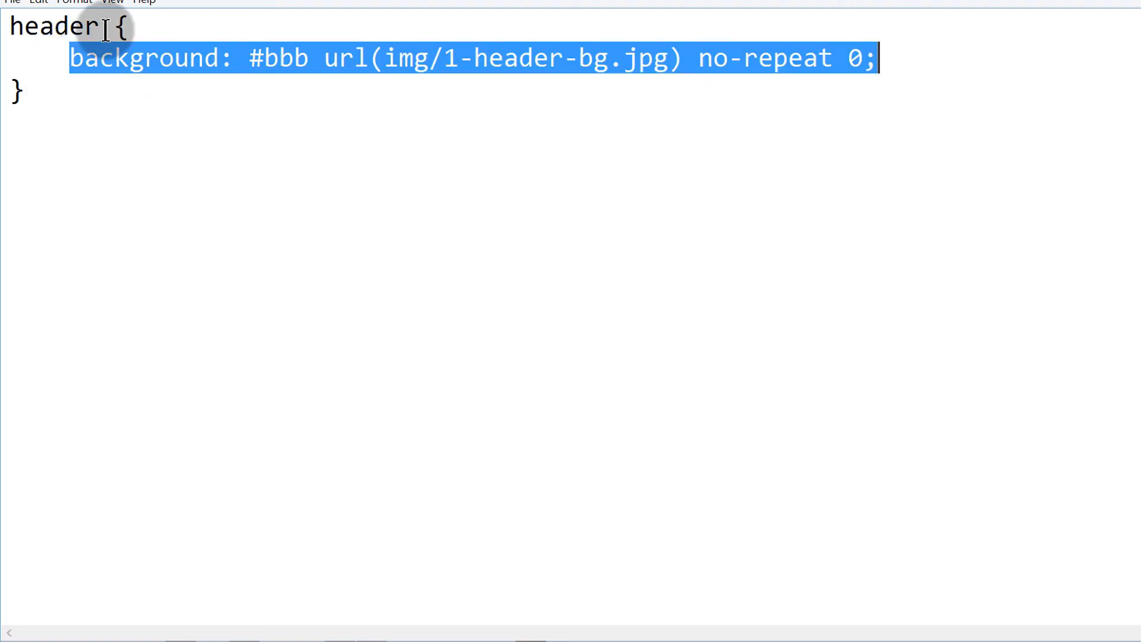
{"action": "left_click_drag", "start_coordinate": [102, 27], "coordinate": [9, 30]}
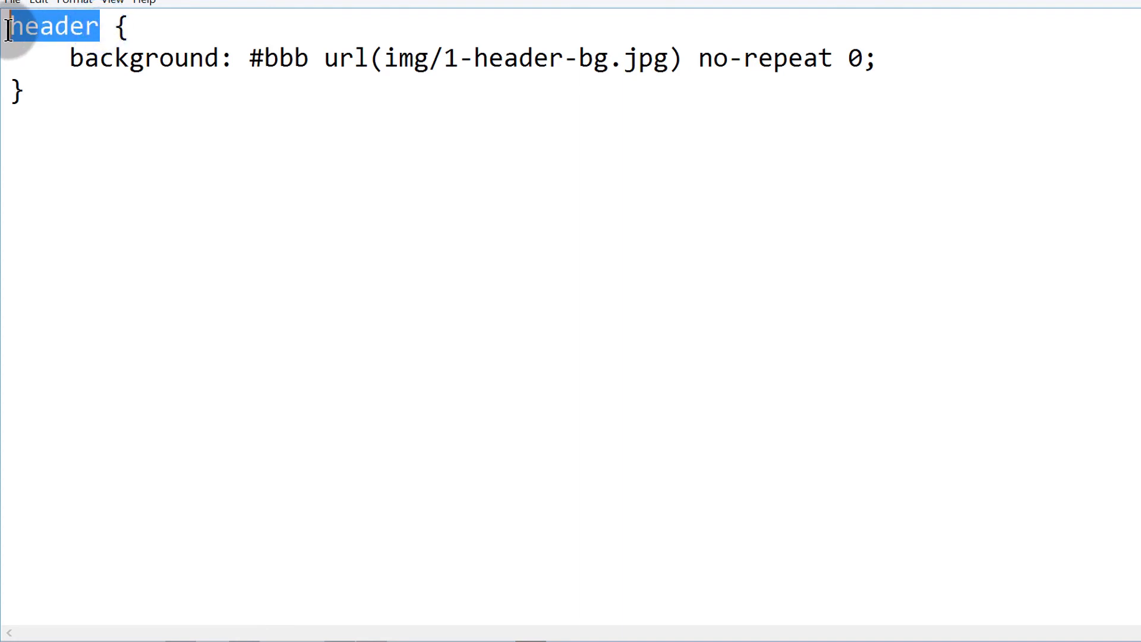
{"action": "type", "text": "body"}
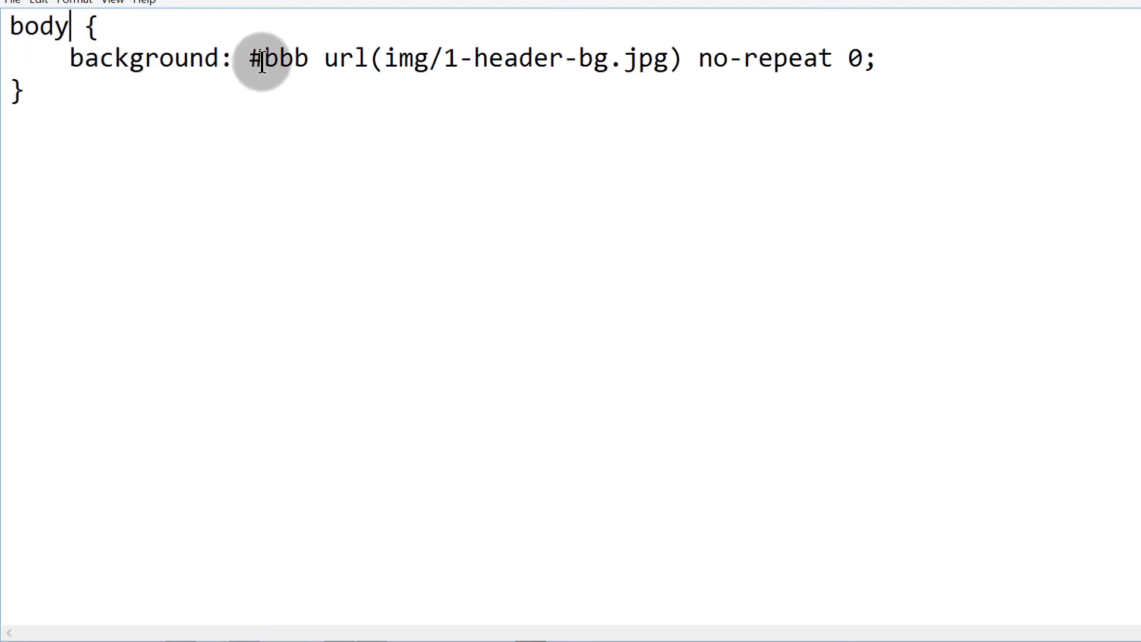
{"action": "left_click_drag", "start_coordinate": [266, 55], "coordinate": [310, 55]}
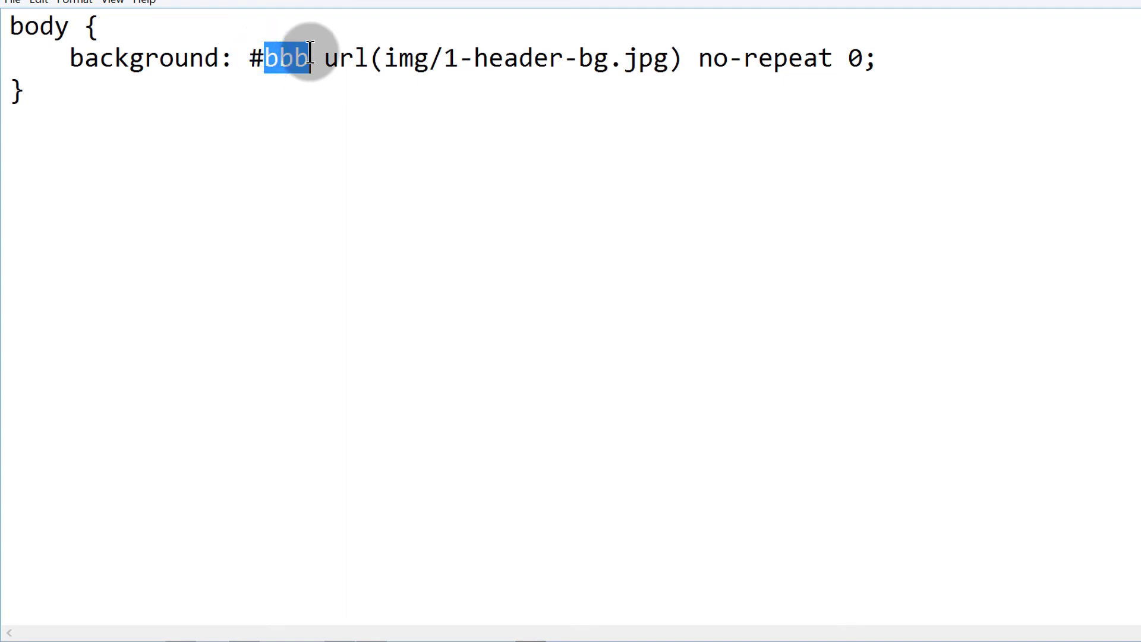
{"action": "type", "text": "fff"}
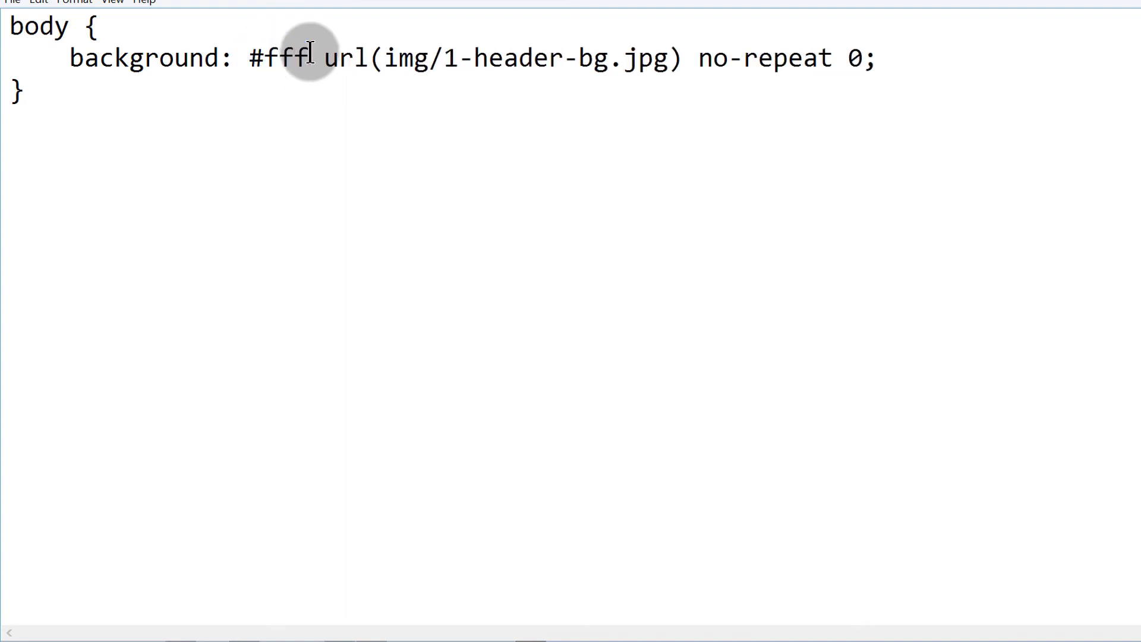
{"action": "left_click", "coordinate": [318, 55]}
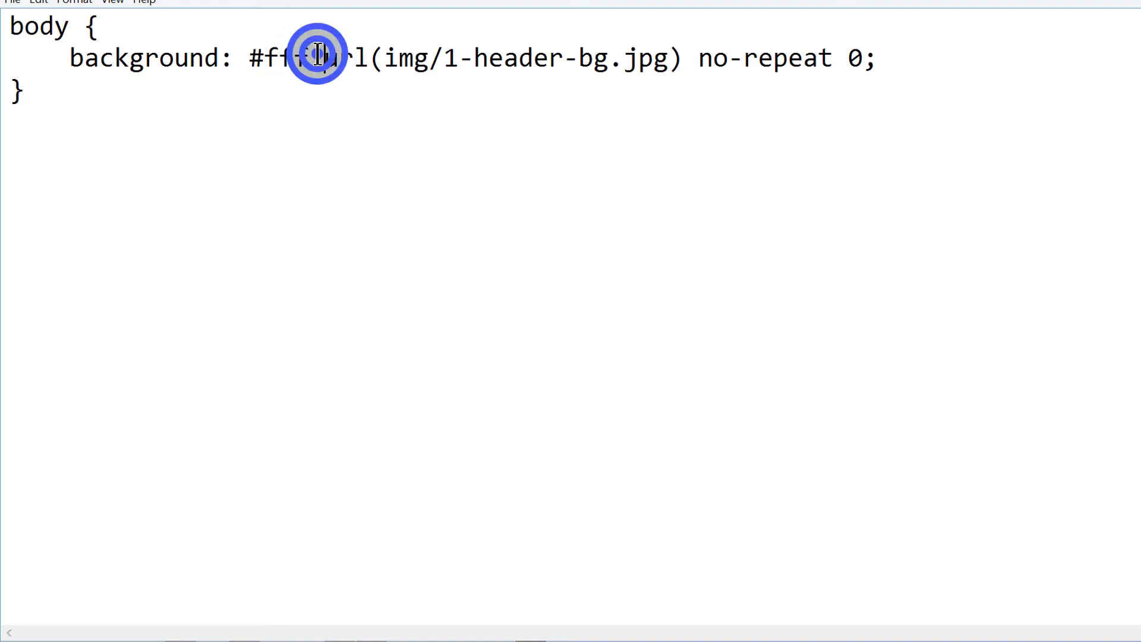
{"action": "left_click_drag", "start_coordinate": [318, 55], "coordinate": [254, 55]}
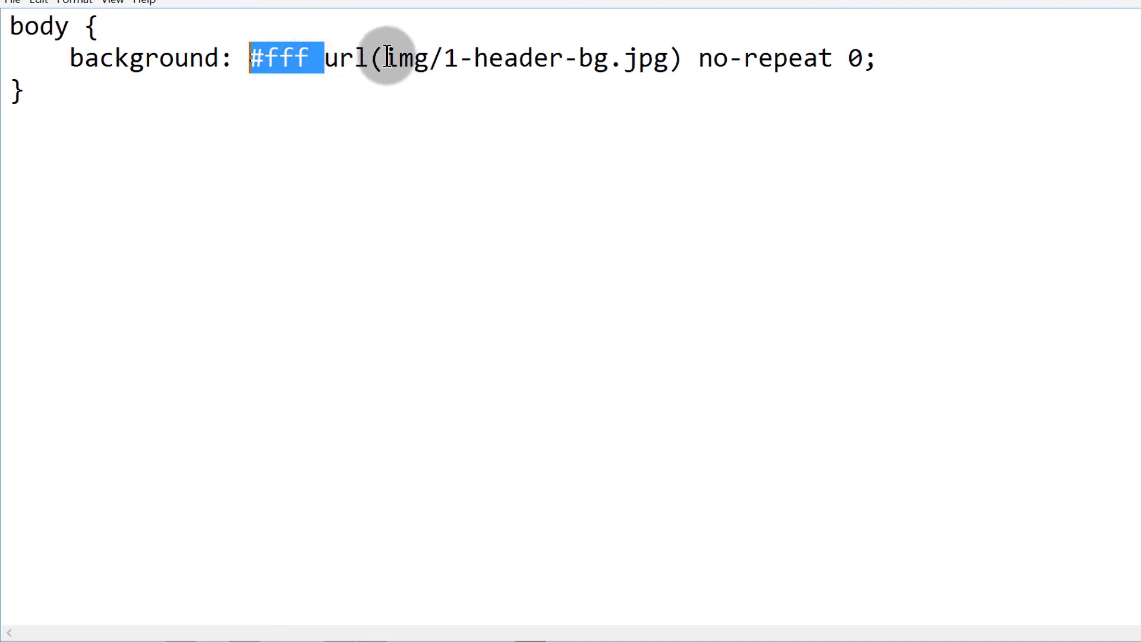
{"action": "left_click_drag", "start_coordinate": [387, 57], "coordinate": [670, 55]}
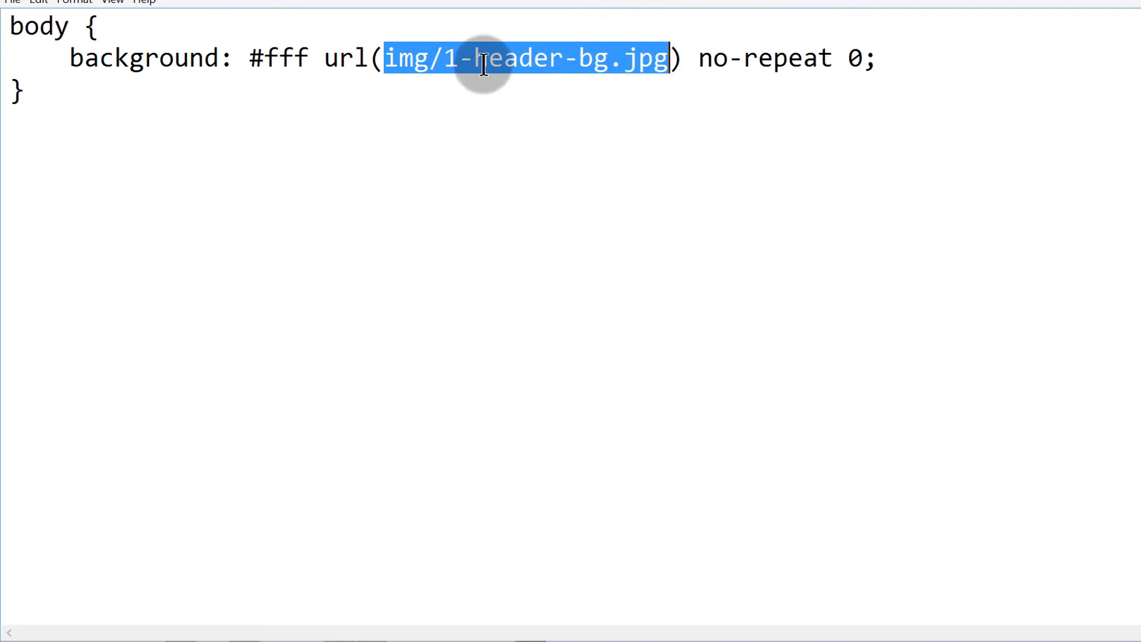
{"action": "left_click_drag", "start_coordinate": [698, 57], "coordinate": [840, 53]}
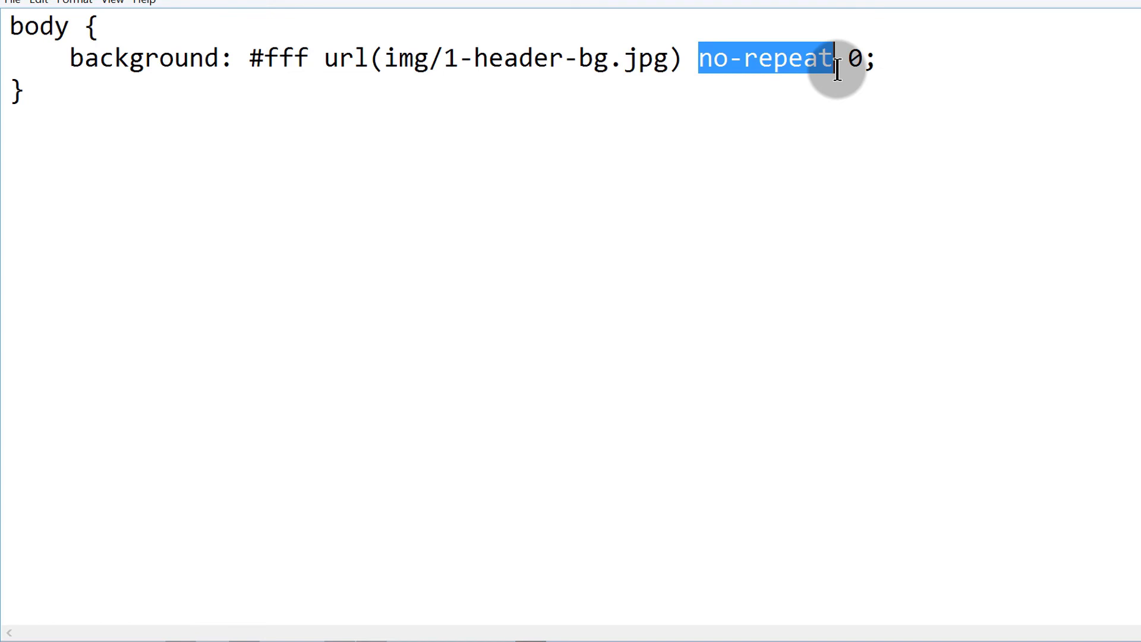
{"action": "left_click", "coordinate": [850, 57]}
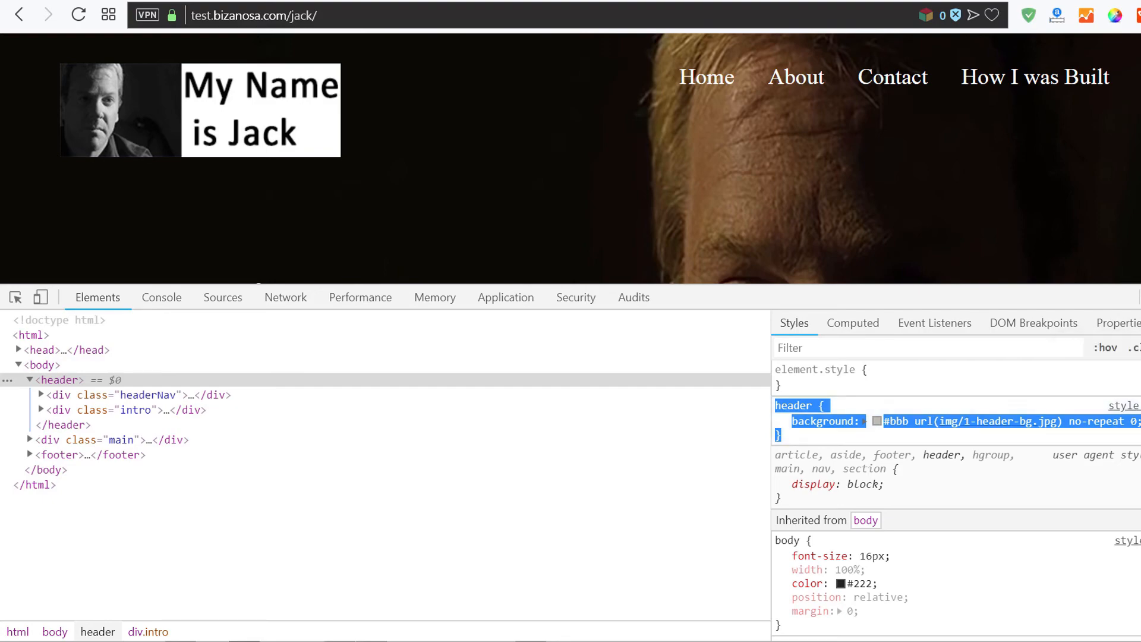
- Close the developer tools on the test page and copy the image address of the black-and-white photo beside the Caring heading
{"action": "key", "text": "F12"}
{"action": "scroll", "coordinate": [367, 278], "scroll_direction": "down", "scroll_amount": 20}
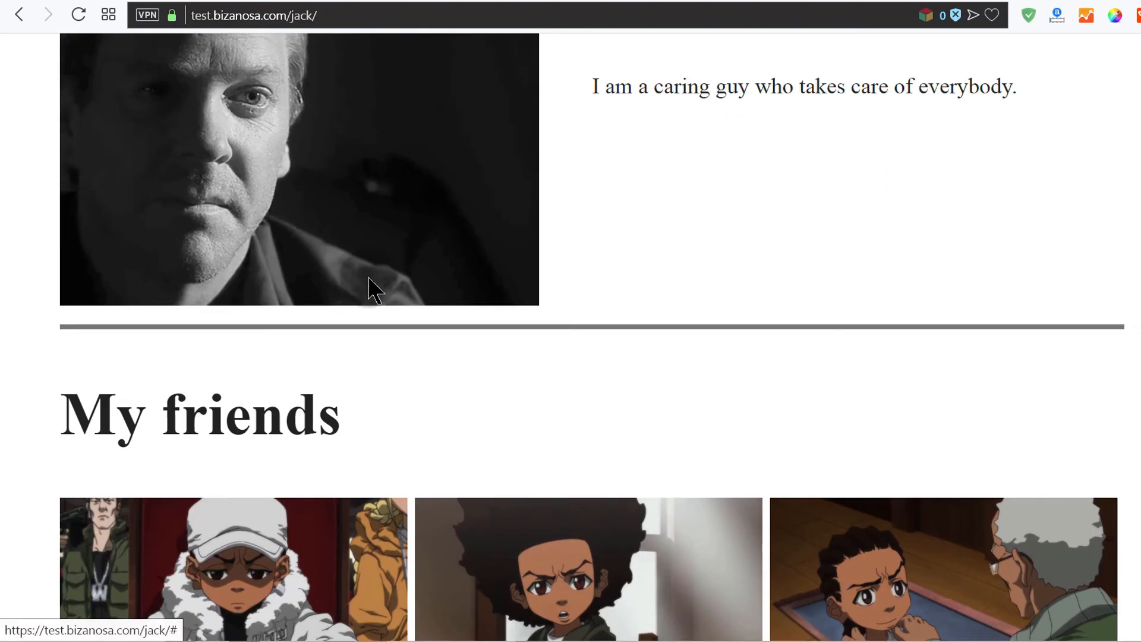
{"action": "scroll", "coordinate": [368, 277], "scroll_direction": "up", "scroll_amount": 3}
{"action": "right_click", "coordinate": [303, 146]}
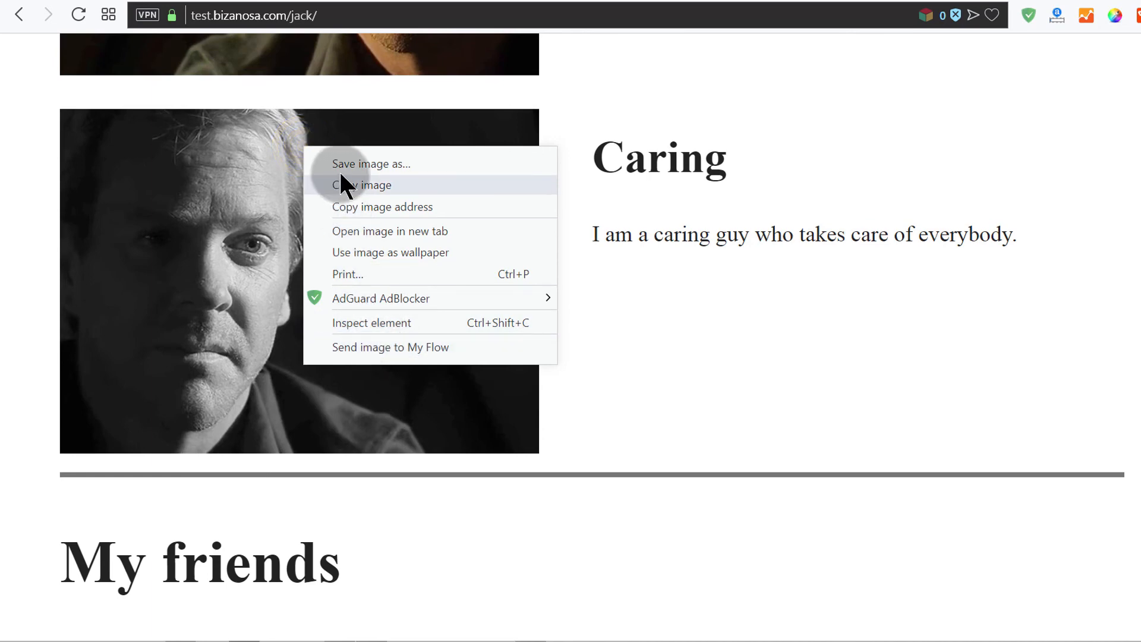
{"action": "left_click", "coordinate": [377, 208]}
{"action": "mouse_move", "coordinate": [503, 636]}
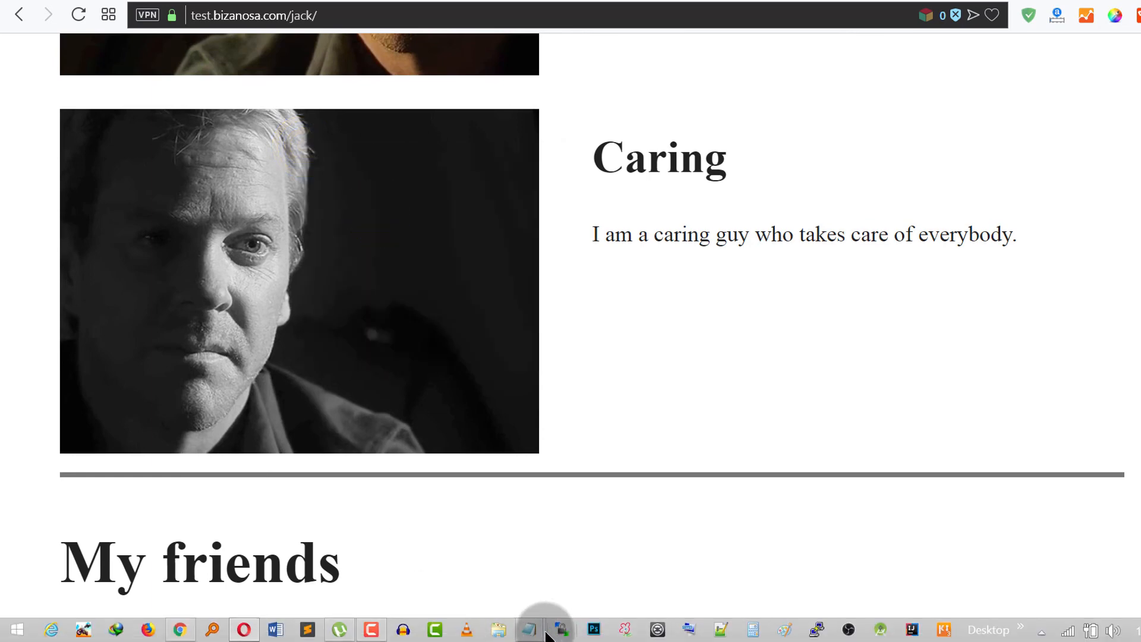
{"action": "left_click", "coordinate": [586, 538]}
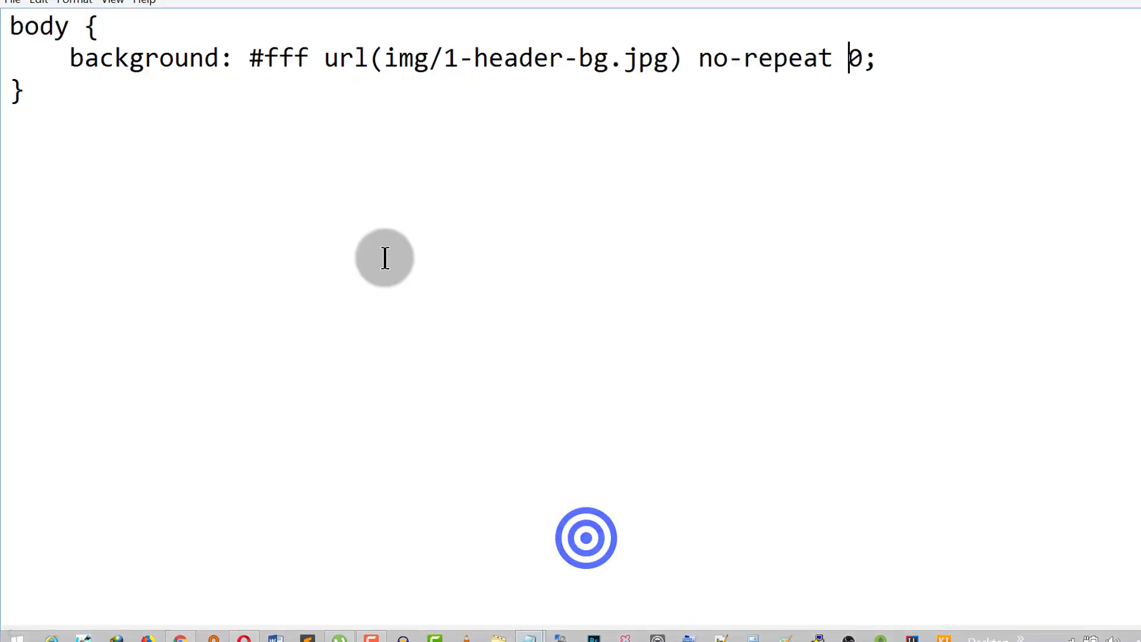
{"action": "left_click_drag", "start_coordinate": [386, 57], "coordinate": [663, 58]}
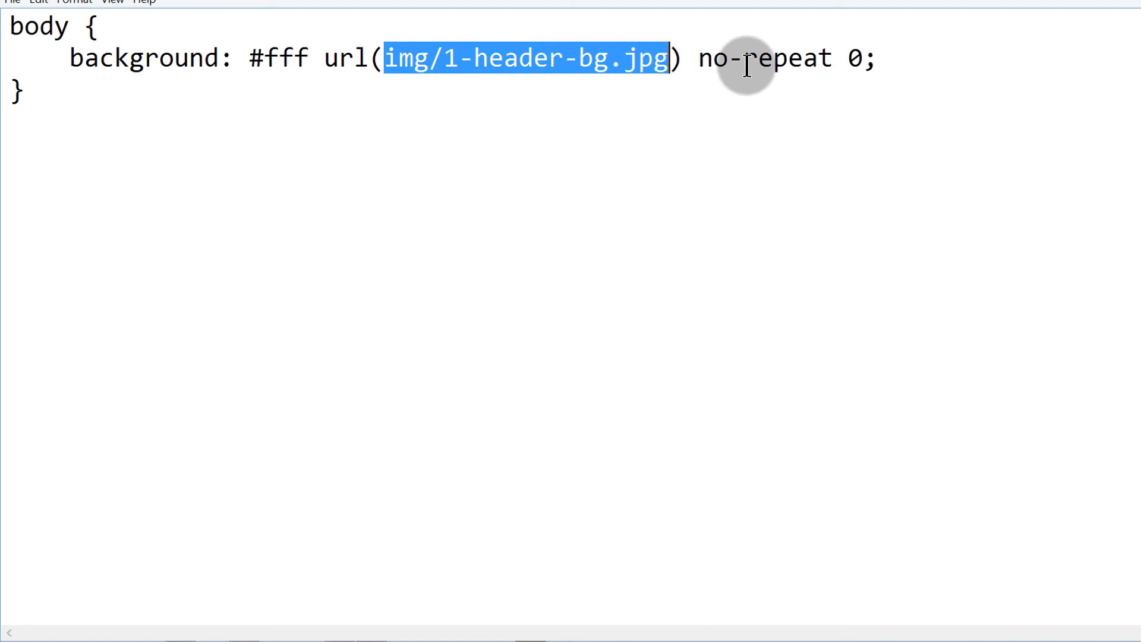
{"action": "type", "text": "https://test.bizanosa.com/jack/img/3-body-Img.jpg"}
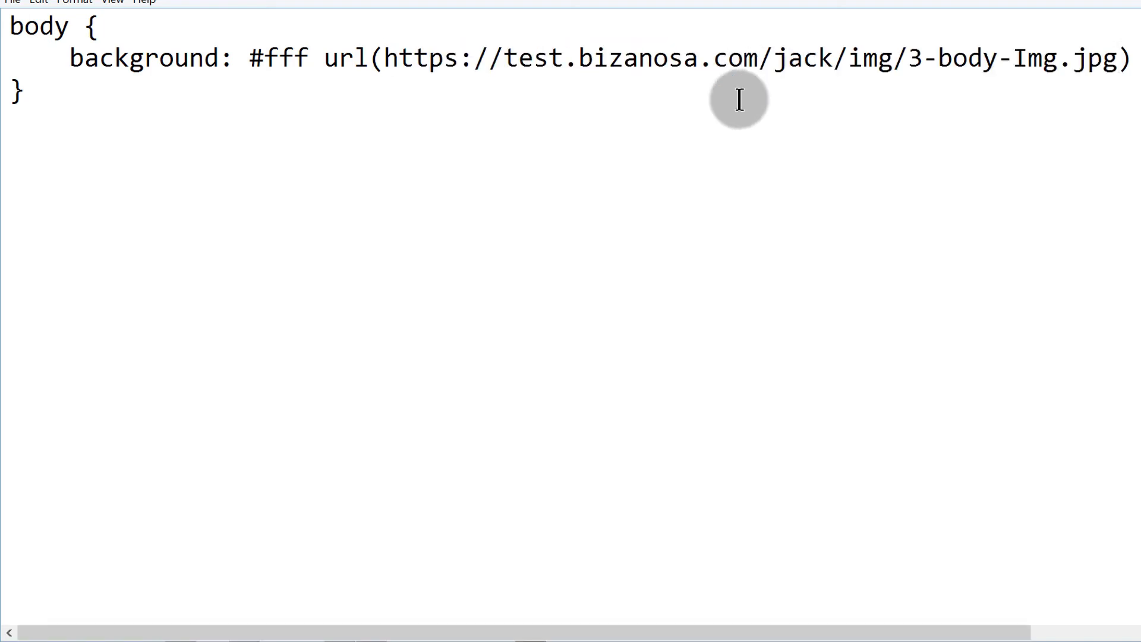
- Copy the complete body rule from the note and switch back to the Mailchimp form designer
{"action": "left_click_drag", "start_coordinate": [20, 30], "coordinate": [55, 89]}
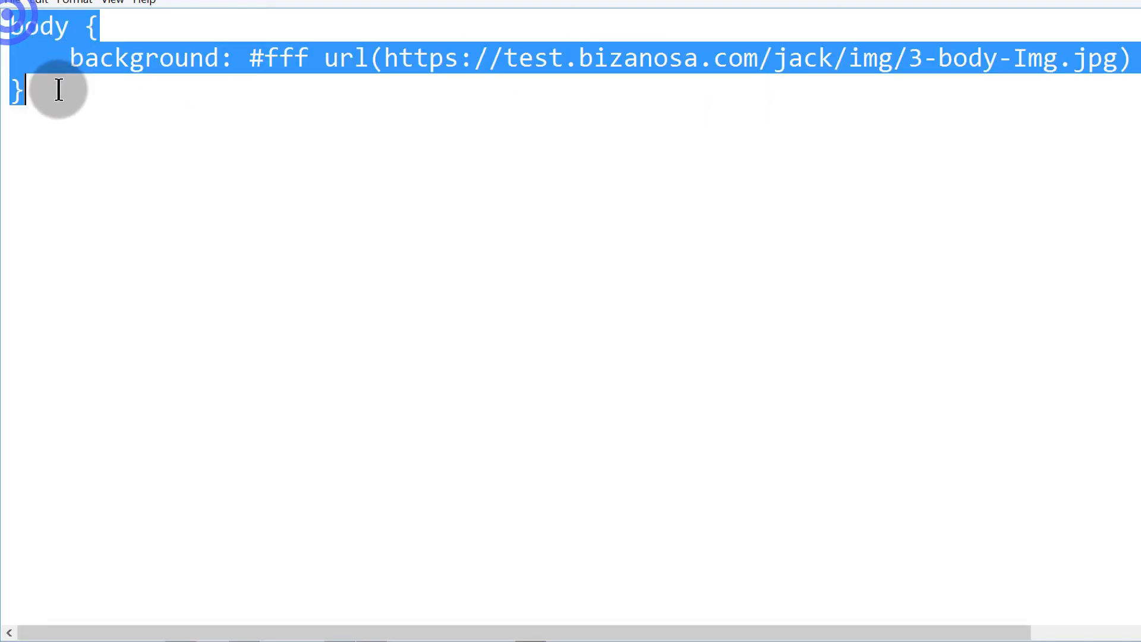
{"action": "right_click", "coordinate": [94, 60]}
{"action": "left_click", "coordinate": [153, 115]}
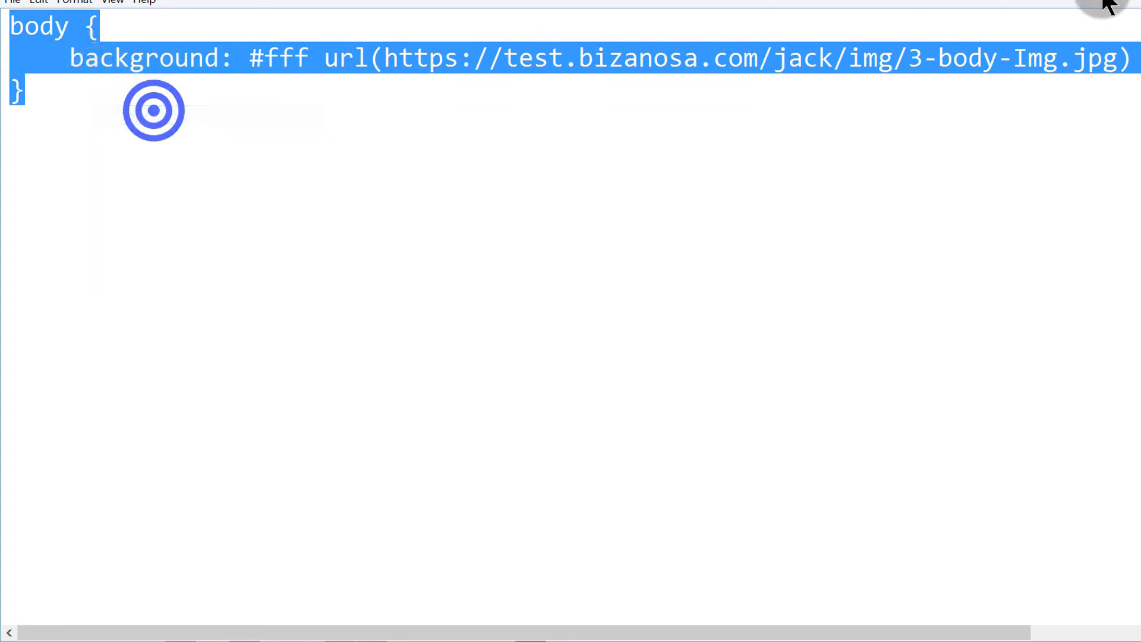
{"action": "left_click", "coordinate": [1113, 0]}
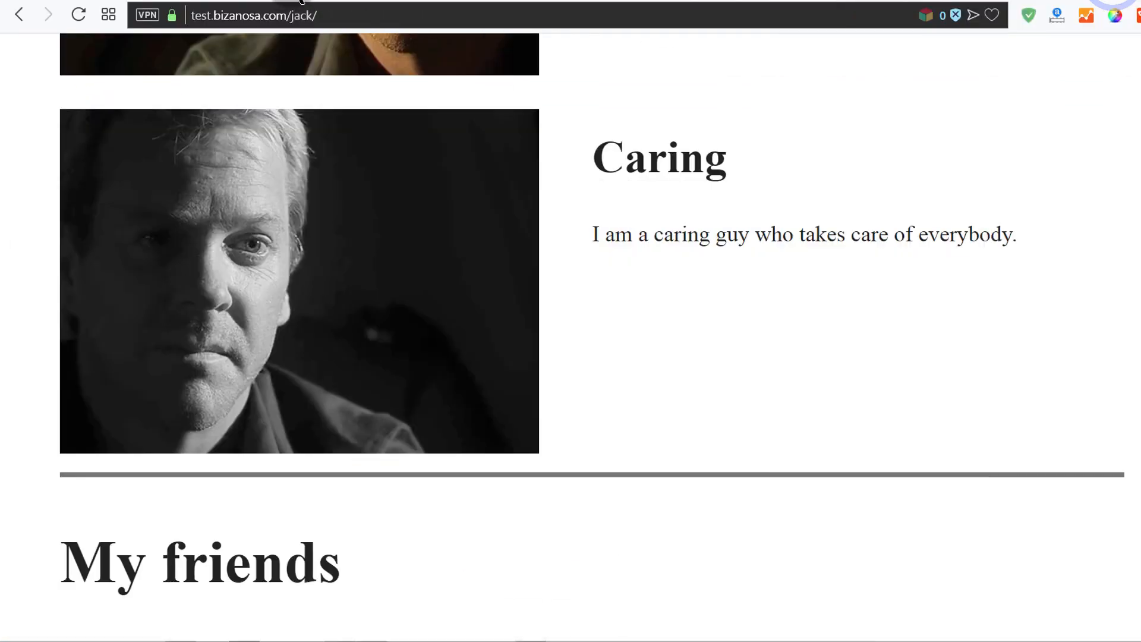
{"action": "left_click", "coordinate": [301, 1]}
{"action": "left_click", "coordinate": [204, 2]}
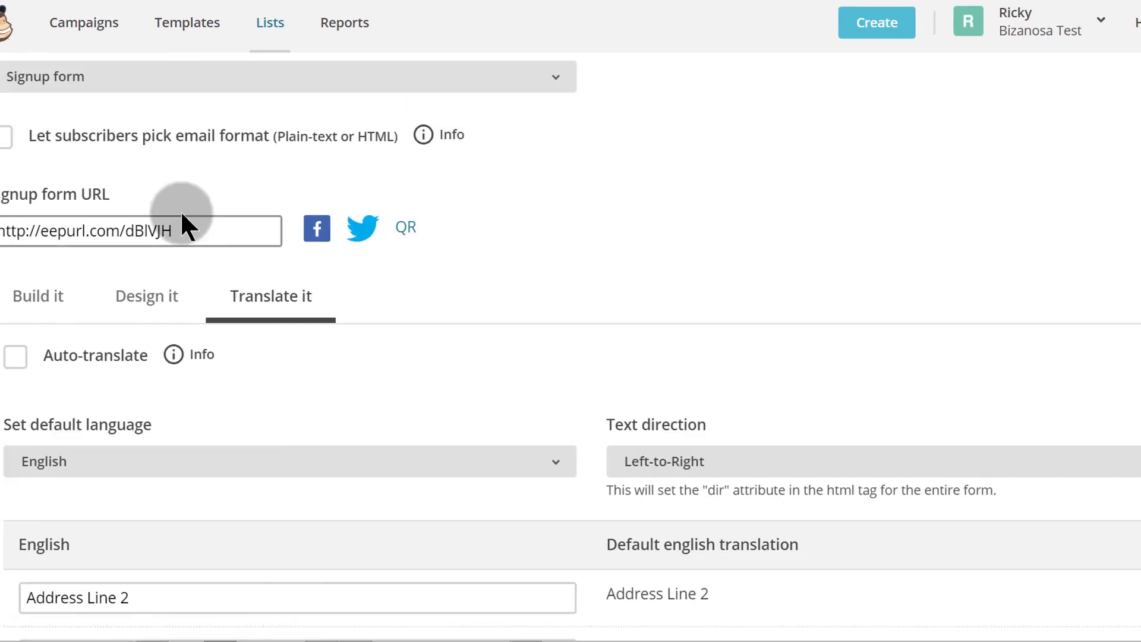
- Go to the signup form's design settings and open the HTML source of the intro text block above the Email Address field
{"action": "left_click", "coordinate": [148, 290]}
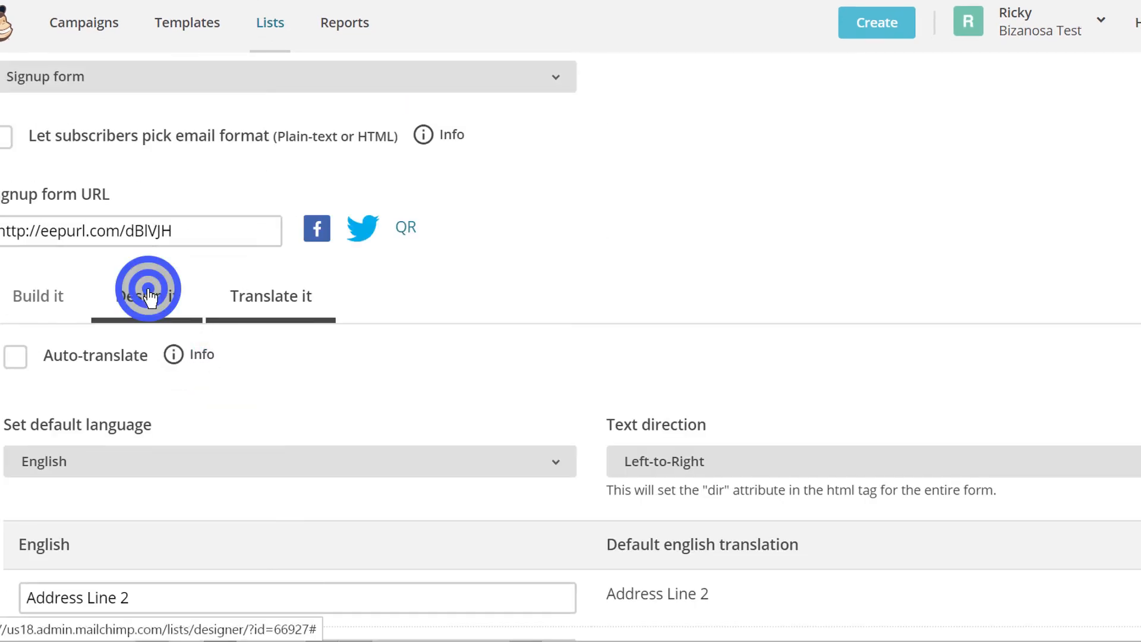
{"action": "scroll", "coordinate": [588, 238], "scroll_direction": "down", "scroll_amount": 4}
{"action": "scroll", "coordinate": [591, 236], "scroll_direction": "down", "scroll_amount": 2}
{"action": "mouse_move", "coordinate": [810, 387]}
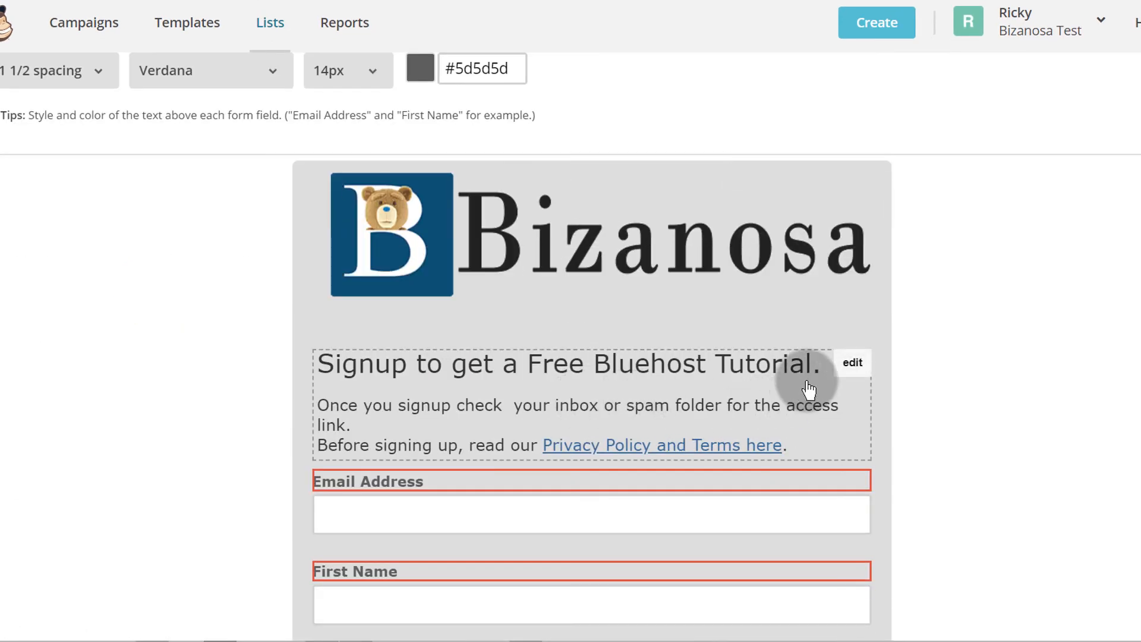
{"action": "left_click", "coordinate": [851, 368]}
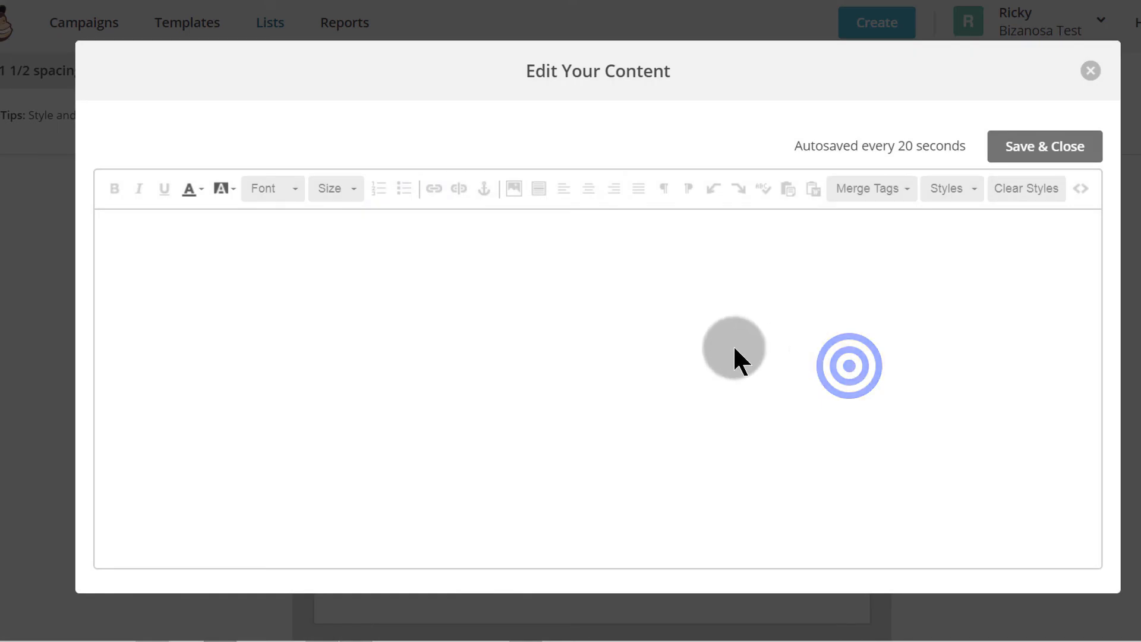
{"action": "left_click", "coordinate": [1077, 165]}
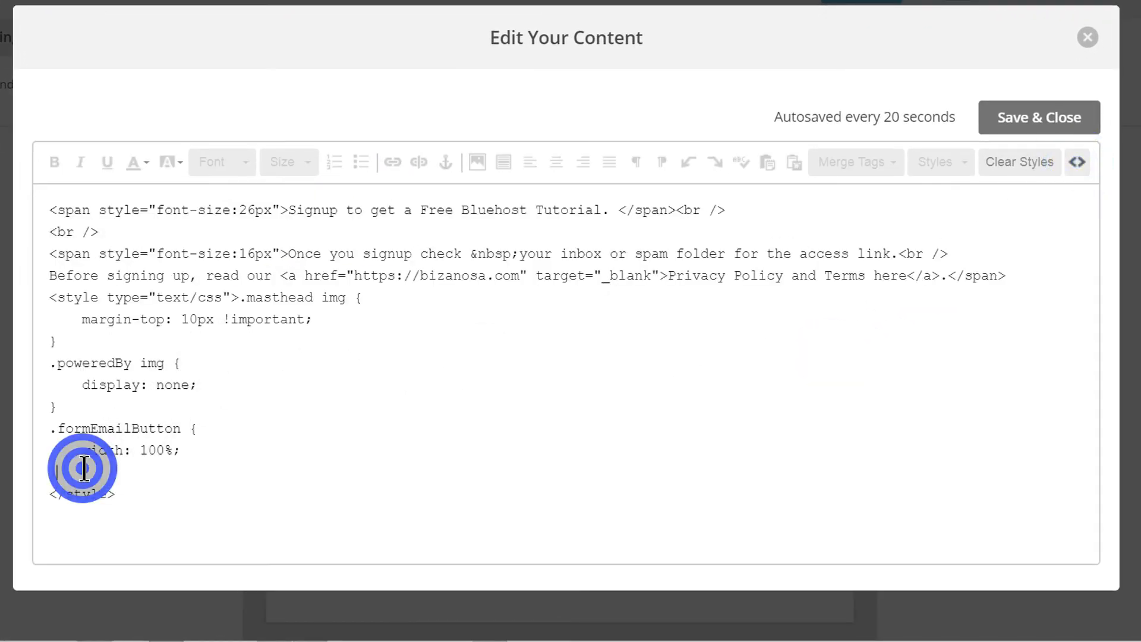
- Insert the copied body background rule after the .formEmailButton rule inside the style block, and save the content
{"action": "key", "text": "Return"}
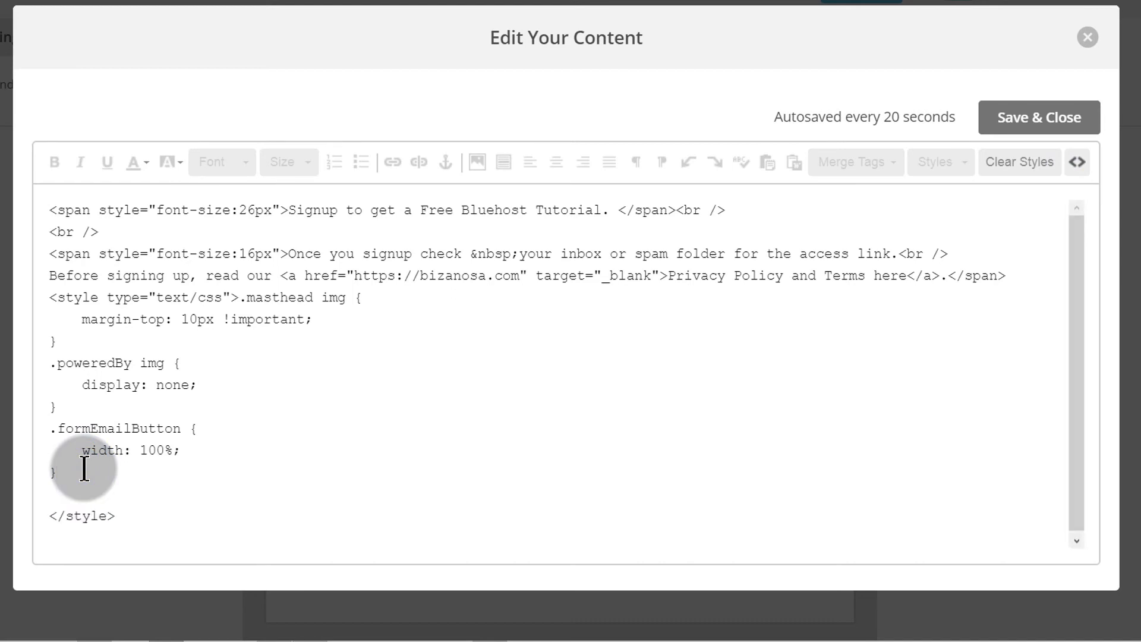
{"action": "type", "text": "body {     background: #fff url(https://test.bizanosa.com/jack/img/3-body-Img.jpg) no-repeat 0; }"}
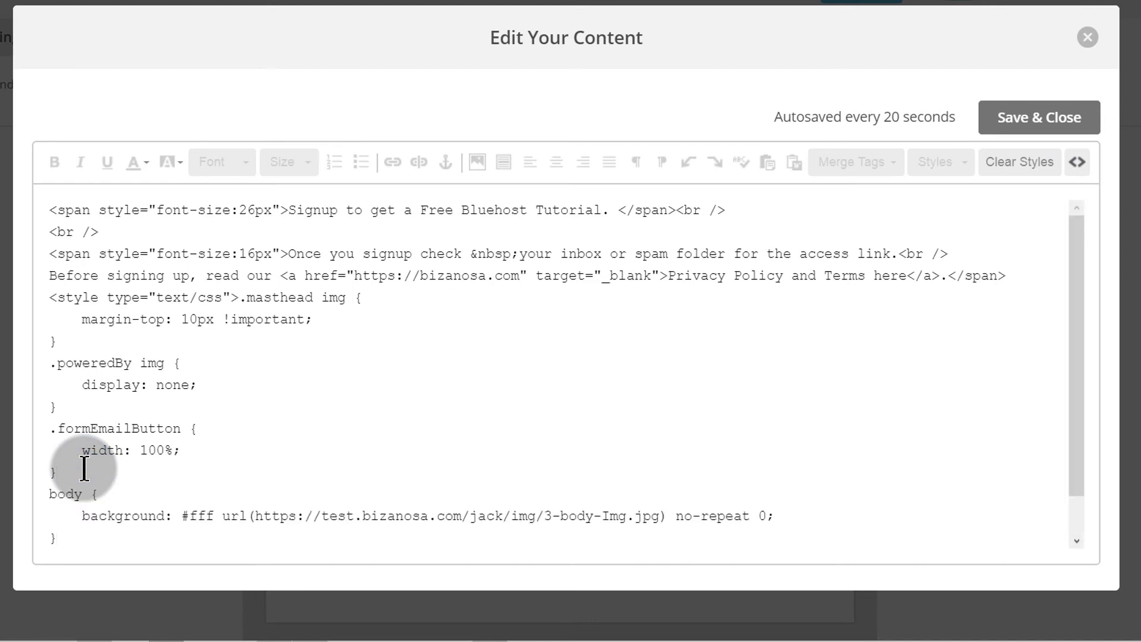
{"action": "scroll", "coordinate": [452, 457], "scroll_direction": "down", "scroll_amount": 1}
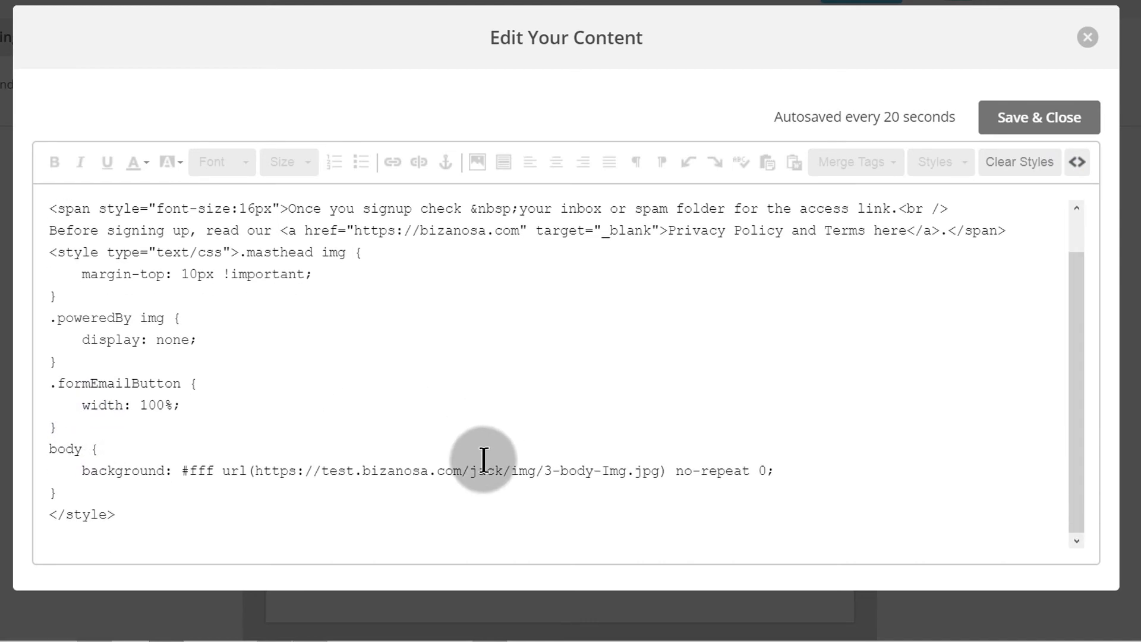
{"action": "left_click", "coordinate": [1018, 119]}
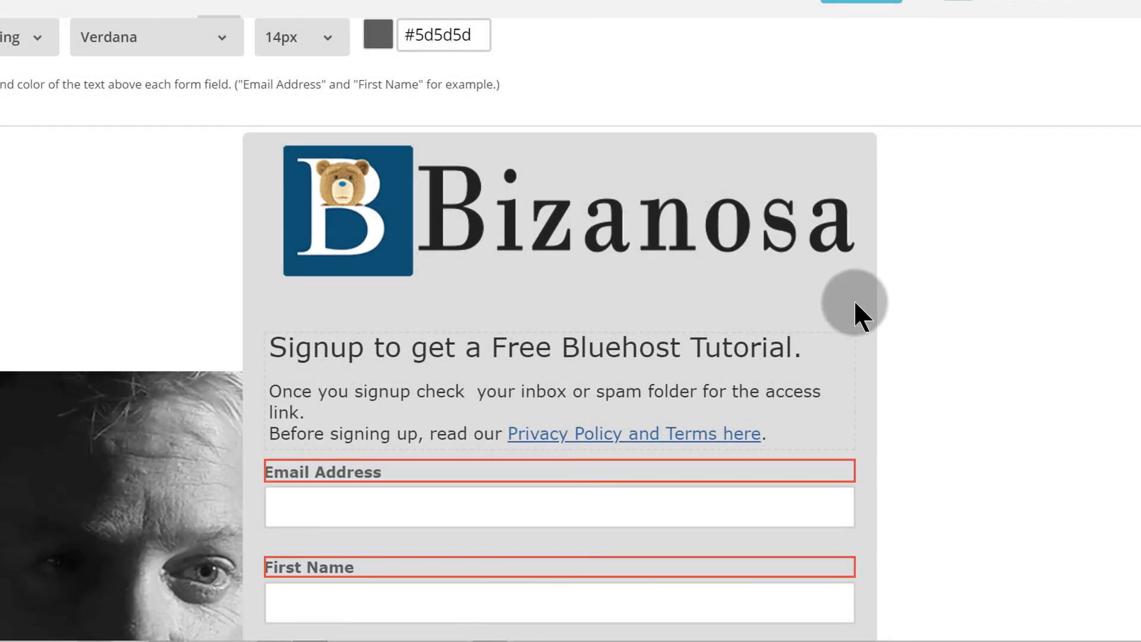
{"action": "left_click", "coordinate": [975, 297]}
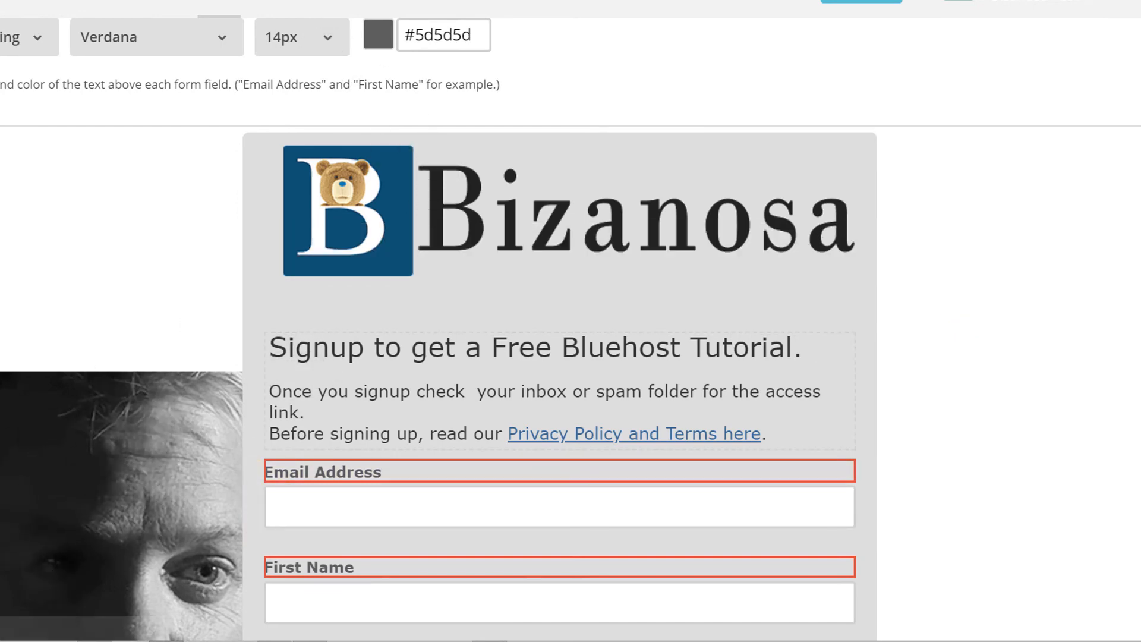
- Switch to the published signup form page and inspect its body element in the developer tools
{"action": "left_click", "coordinate": [149, 1]}
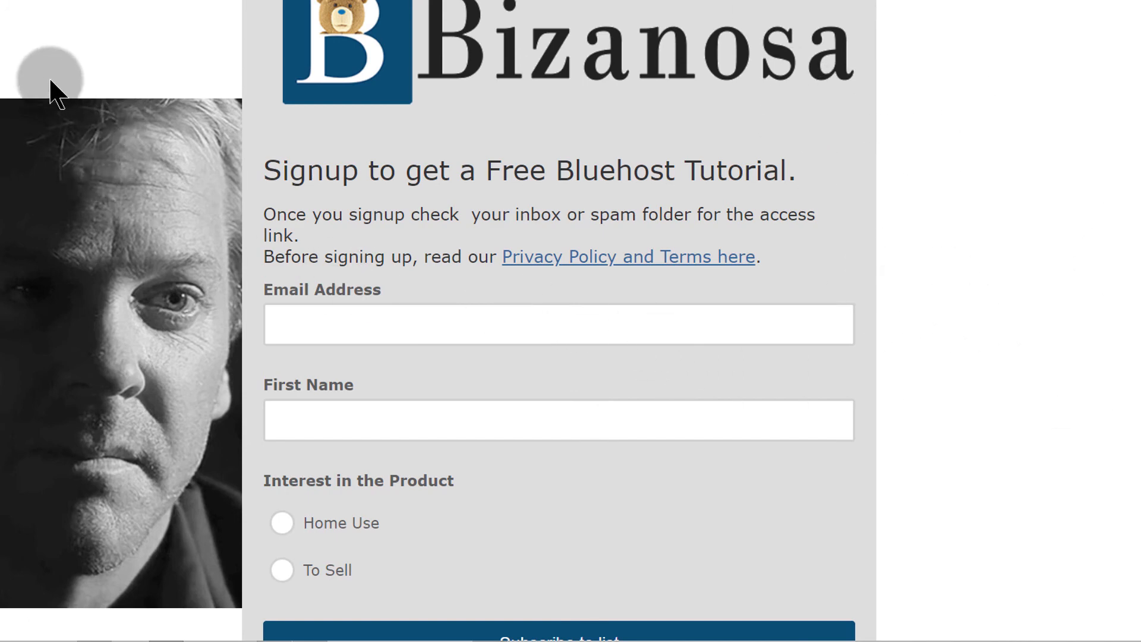
{"action": "right_click", "coordinate": [9, 183]}
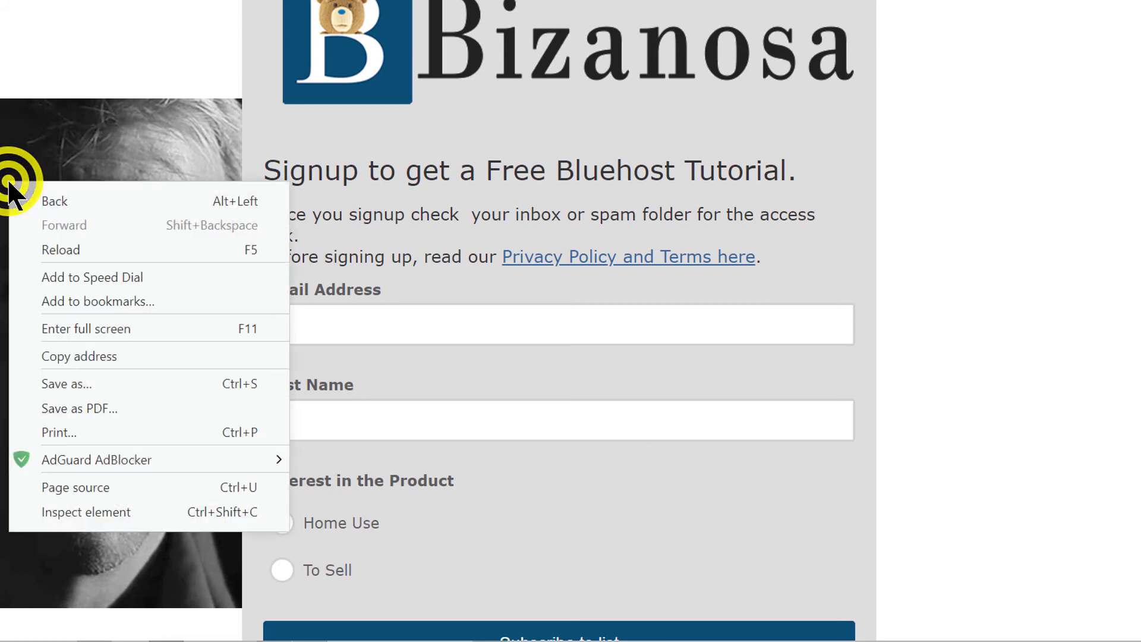
{"action": "left_click", "coordinate": [80, 511]}
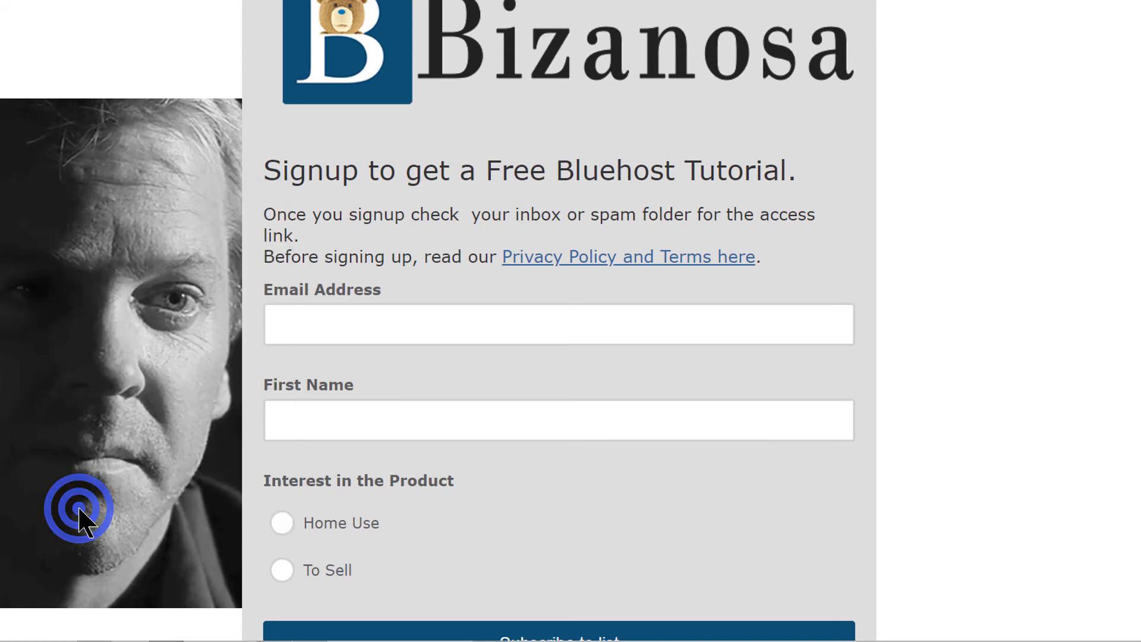
{"action": "scroll", "coordinate": [921, 55], "scroll_direction": "down", "scroll_amount": 3}
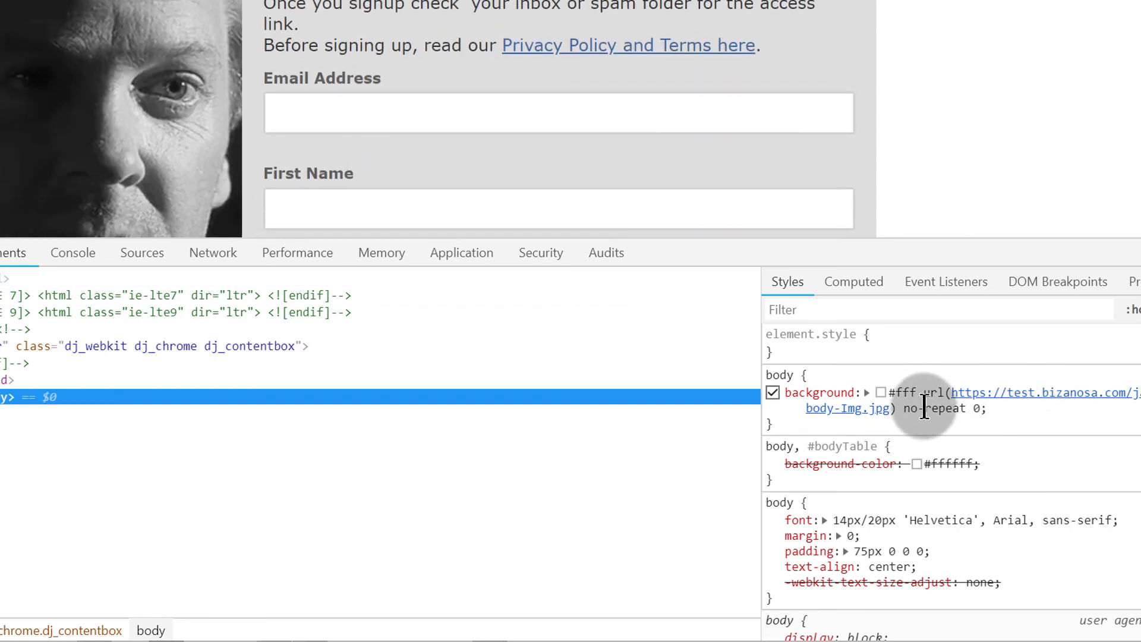
- In the live styles, change the body background from no-repeat to repeat, close the developer tools and review the tiled image
{"action": "left_click", "coordinate": [923, 404]}
{"action": "left_click", "coordinate": [924, 407]}
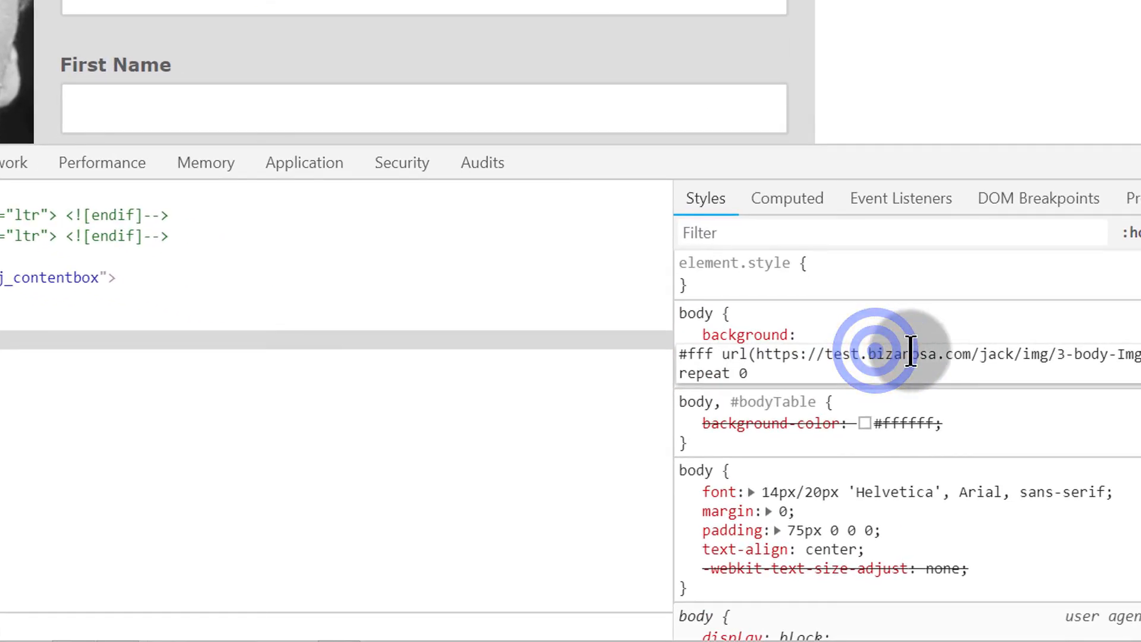
{"action": "left_click", "coordinate": [670, 349]}
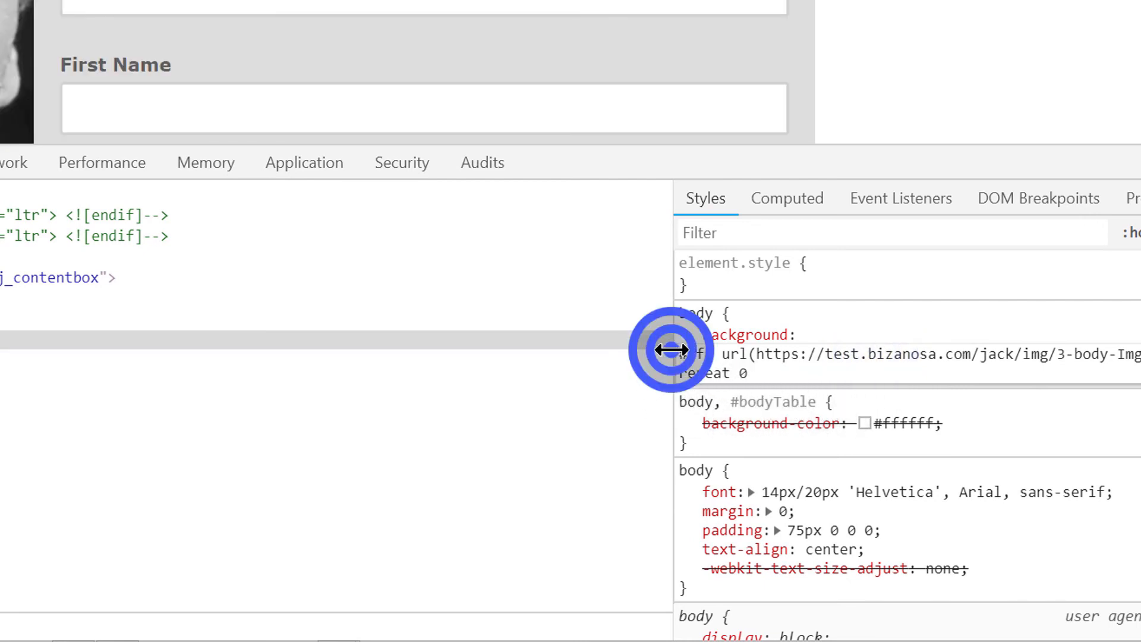
{"action": "left_click_drag", "start_coordinate": [670, 350], "coordinate": [139, 350]}
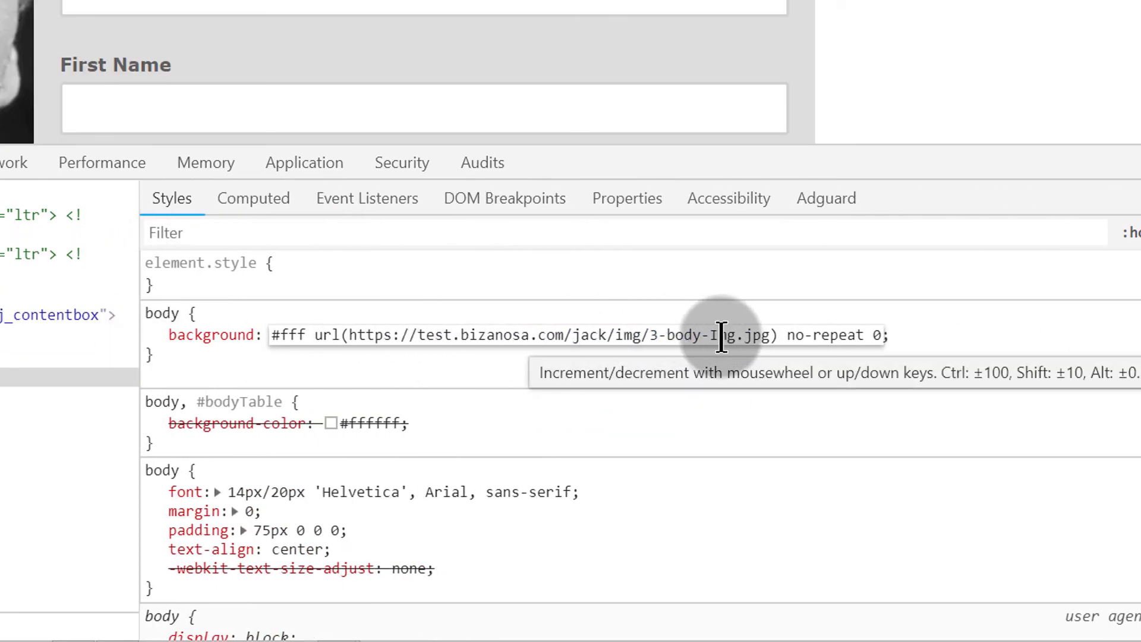
{"action": "left_click", "coordinate": [813, 335]}
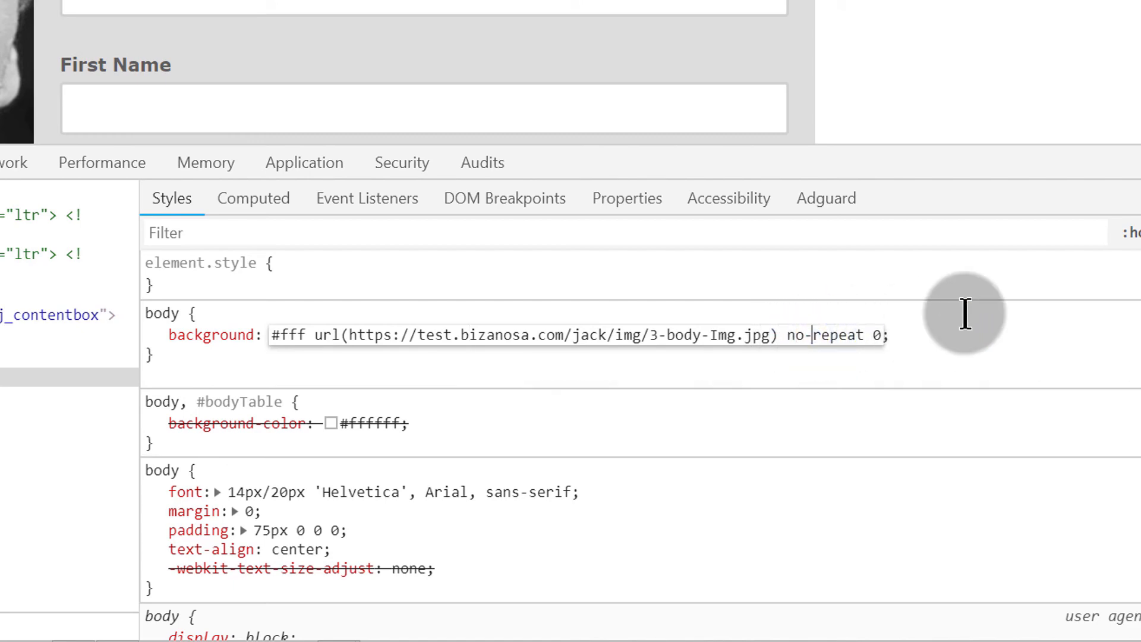
{"action": "key", "text": "BackSpace"}
{"action": "key", "text": "BackSpace"}
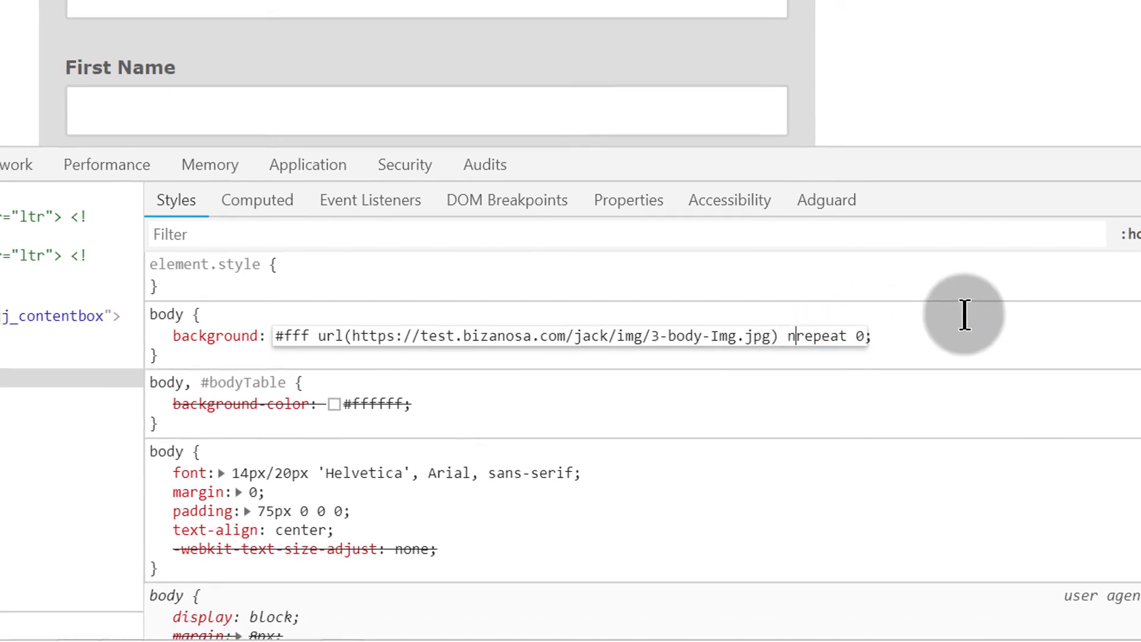
{"action": "key", "text": "BackSpace"}
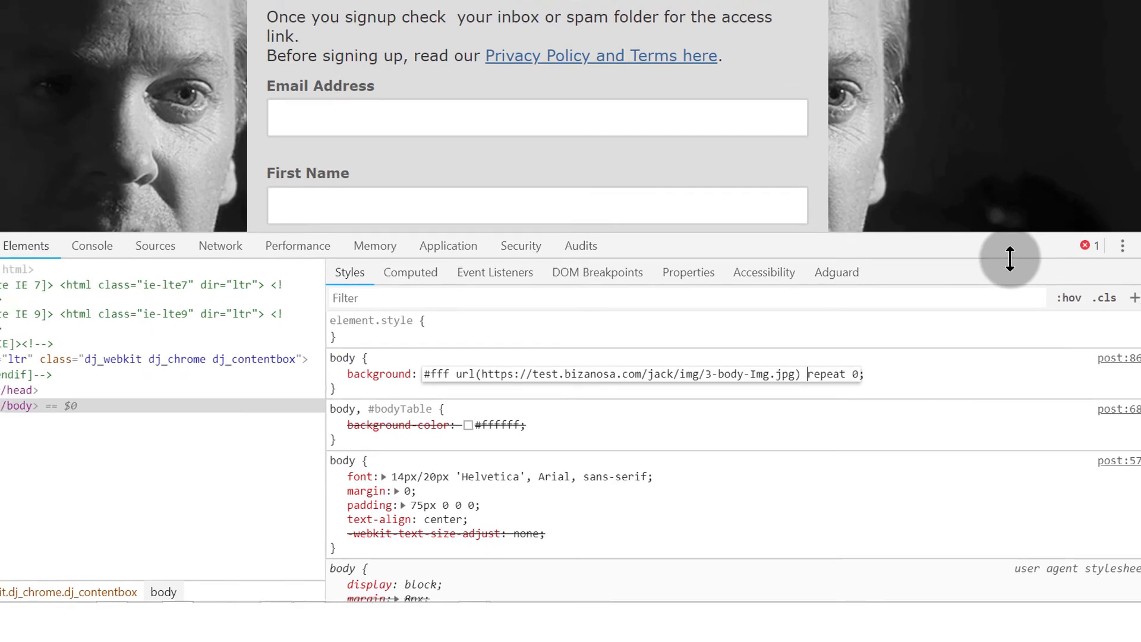
{"action": "left_click", "coordinate": [1130, 261]}
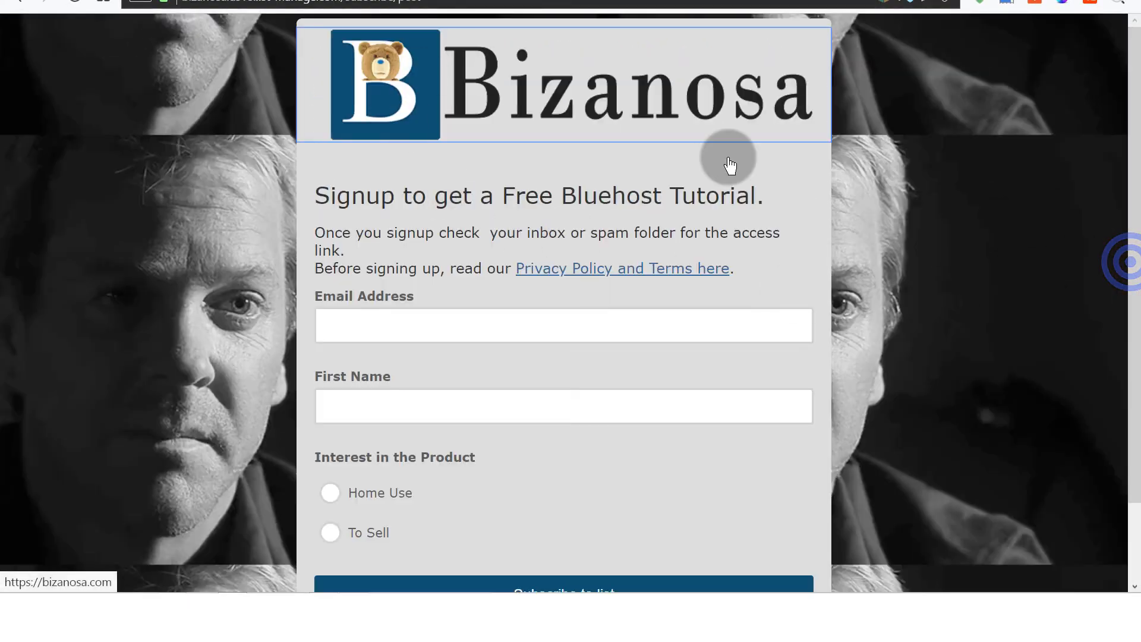
{"action": "scroll", "coordinate": [876, 311], "scroll_direction": "down", "scroll_amount": 2}
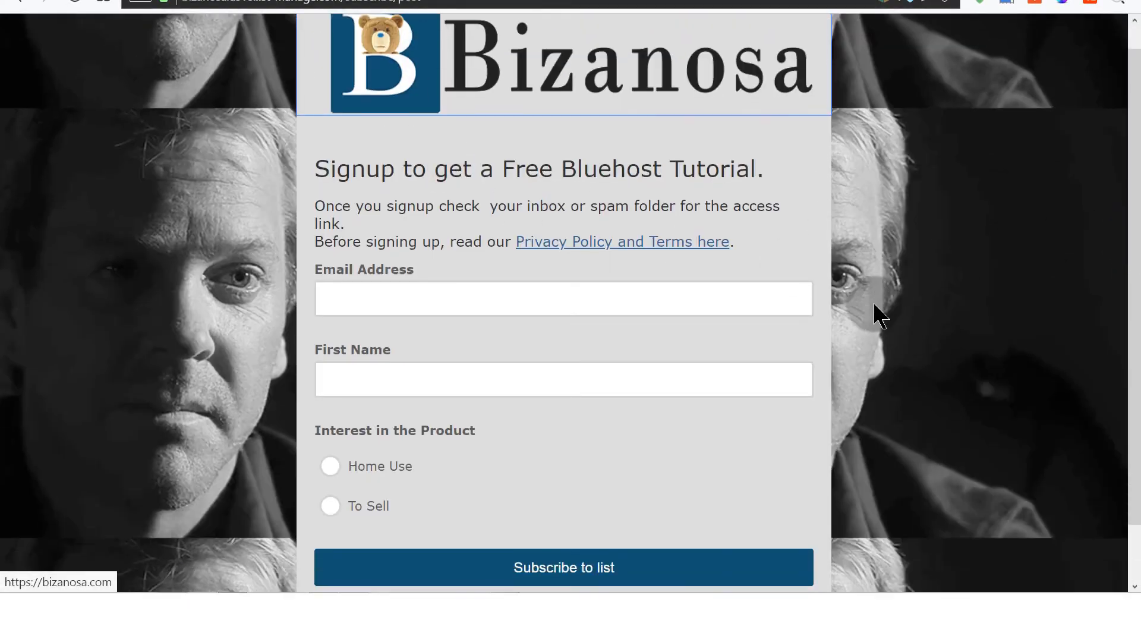
{"action": "scroll", "coordinate": [888, 337], "scroll_direction": "up", "scroll_amount": 2}
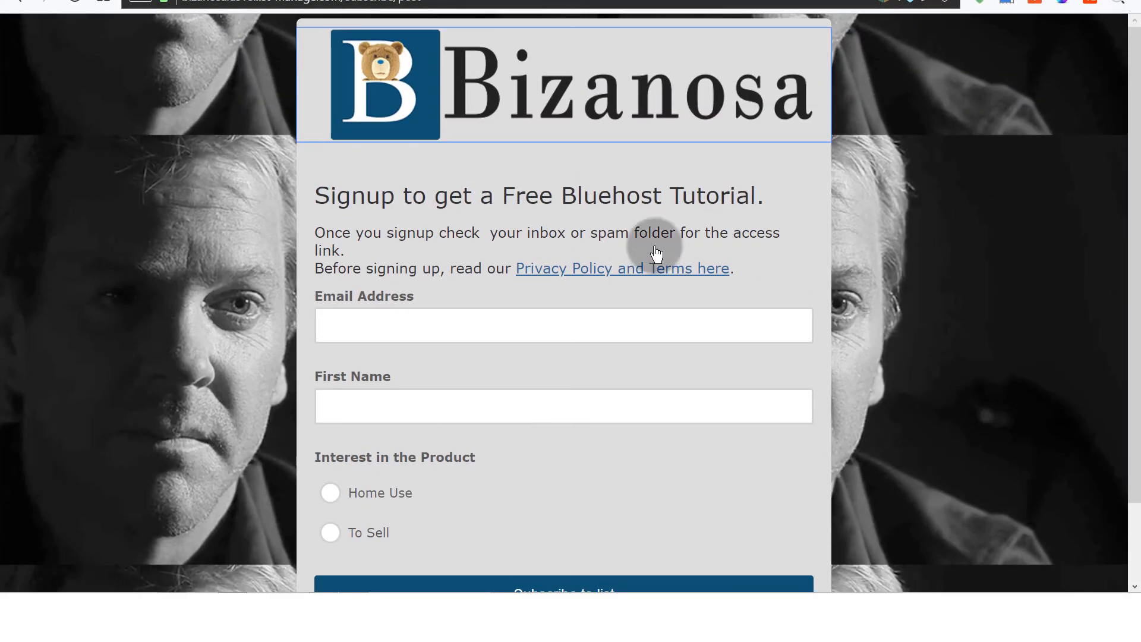
- Switch to the My name is Jack page and inspect the header element that holds the large background image
{"action": "left_click", "coordinate": [666, 37]}
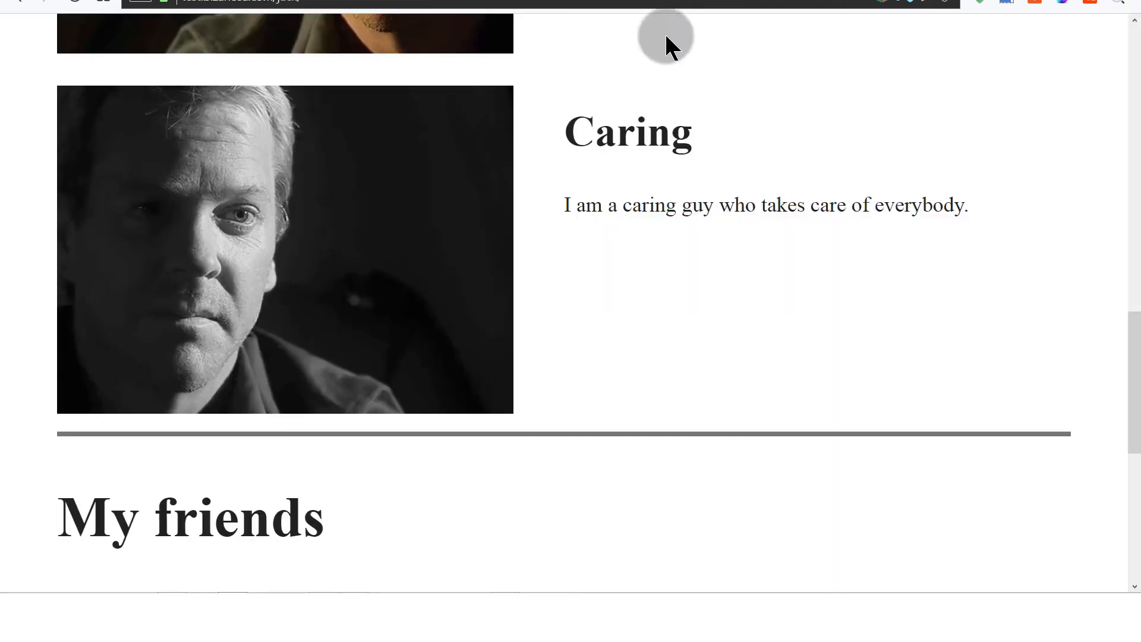
{"action": "scroll", "coordinate": [721, 230], "scroll_direction": "up", "scroll_amount": 15}
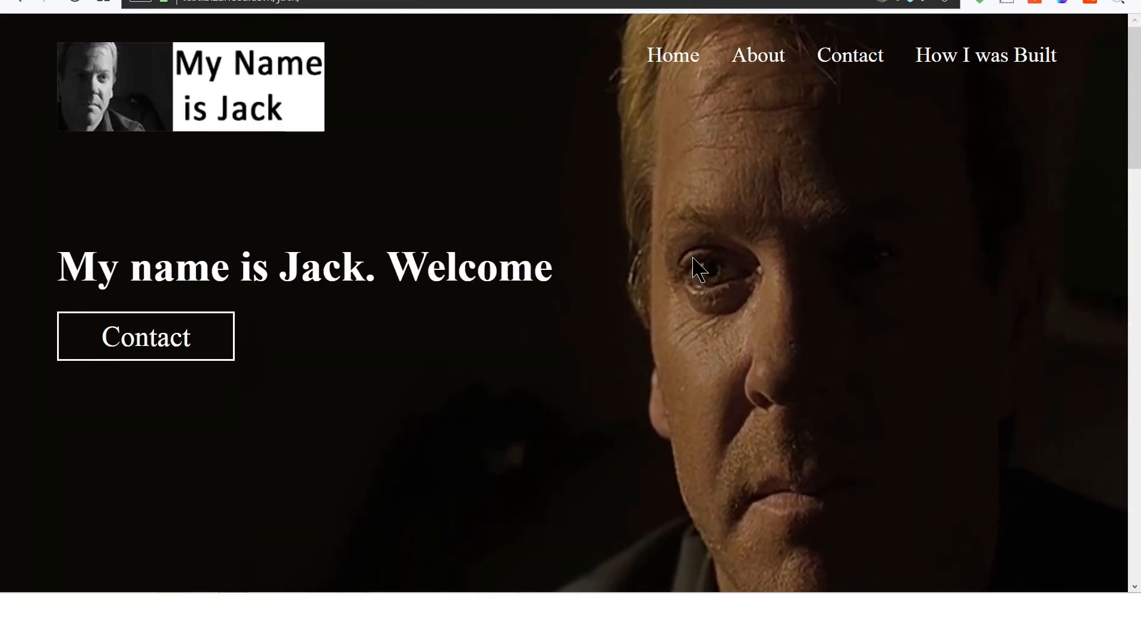
{"action": "right_click", "coordinate": [688, 250]}
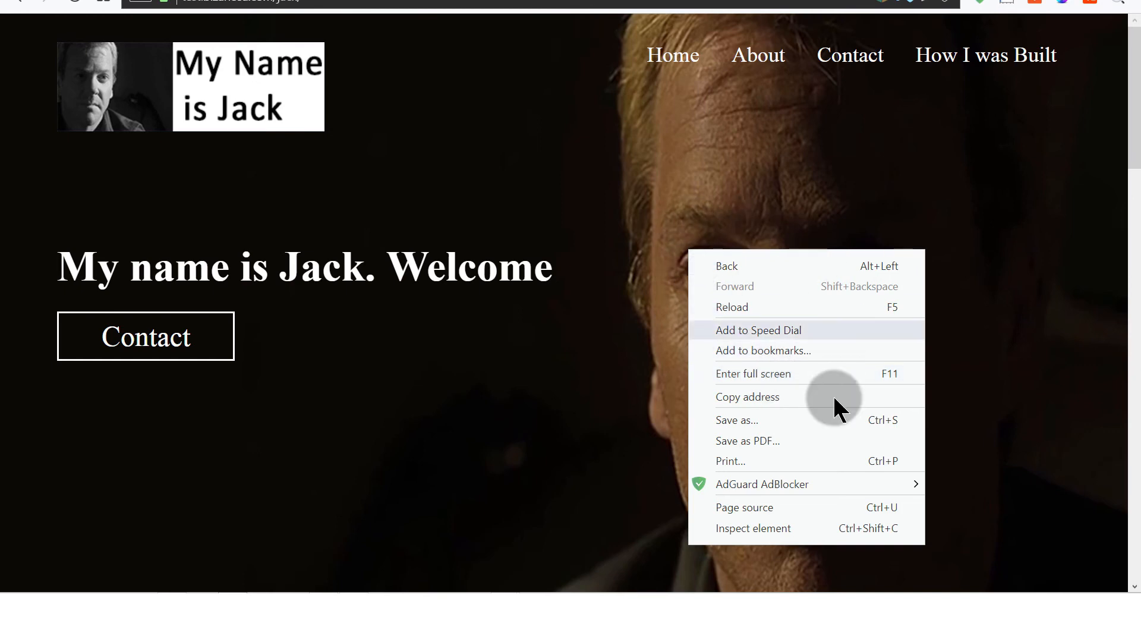
{"action": "left_click", "coordinate": [763, 527]}
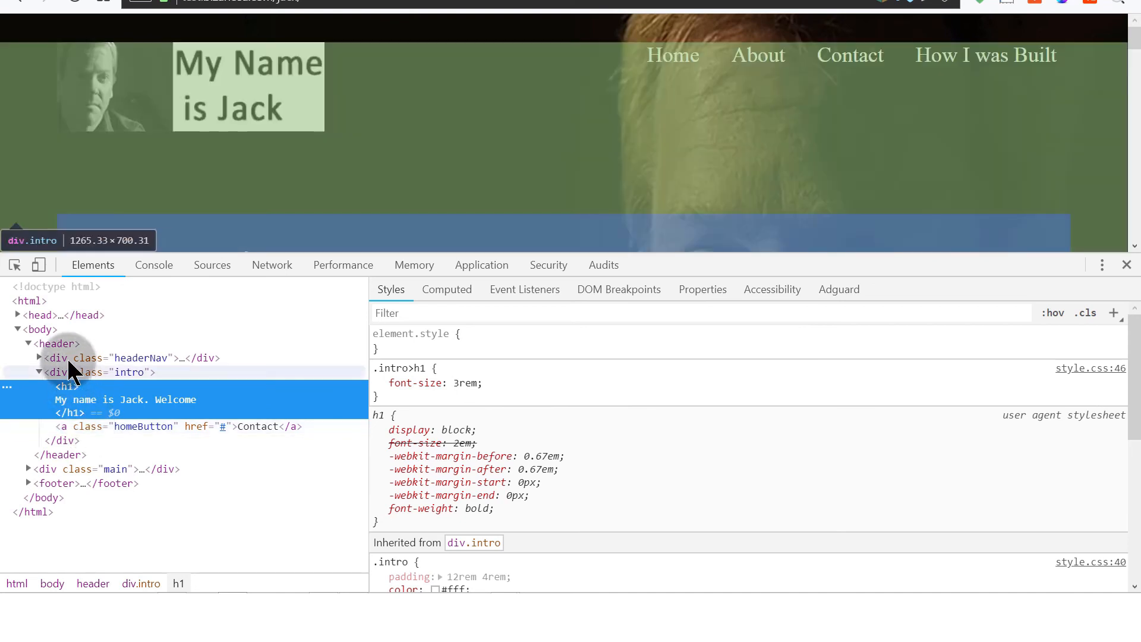
{"action": "left_click", "coordinate": [56, 345]}
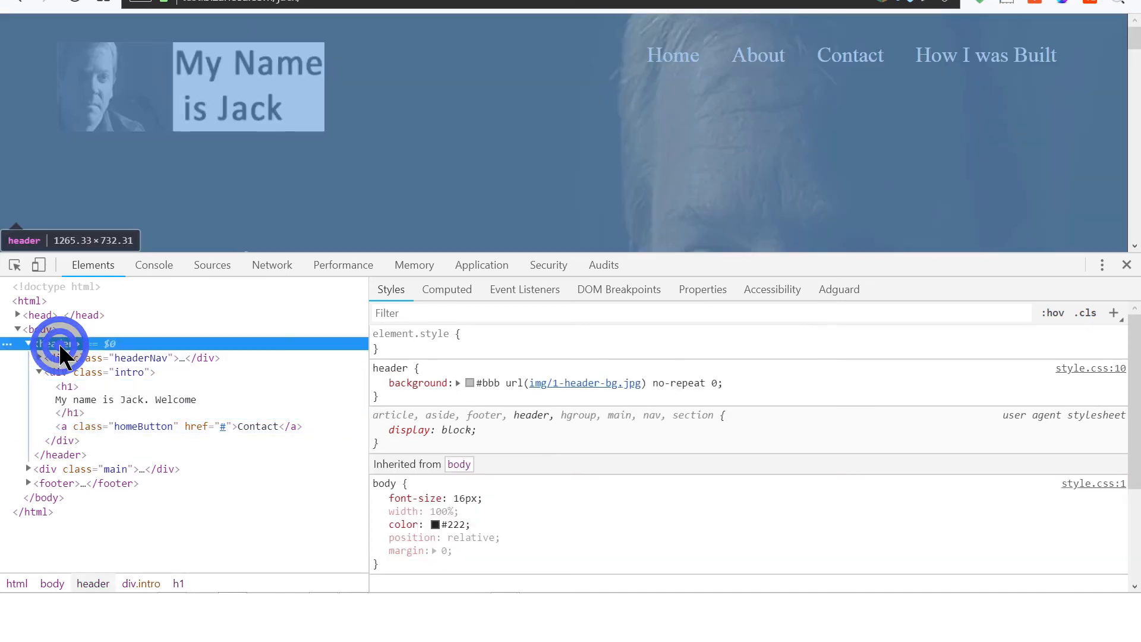
- Copy the image path img/1-header-bg.jpg from the header rule's background value
{"action": "left_click", "coordinate": [522, 387]}
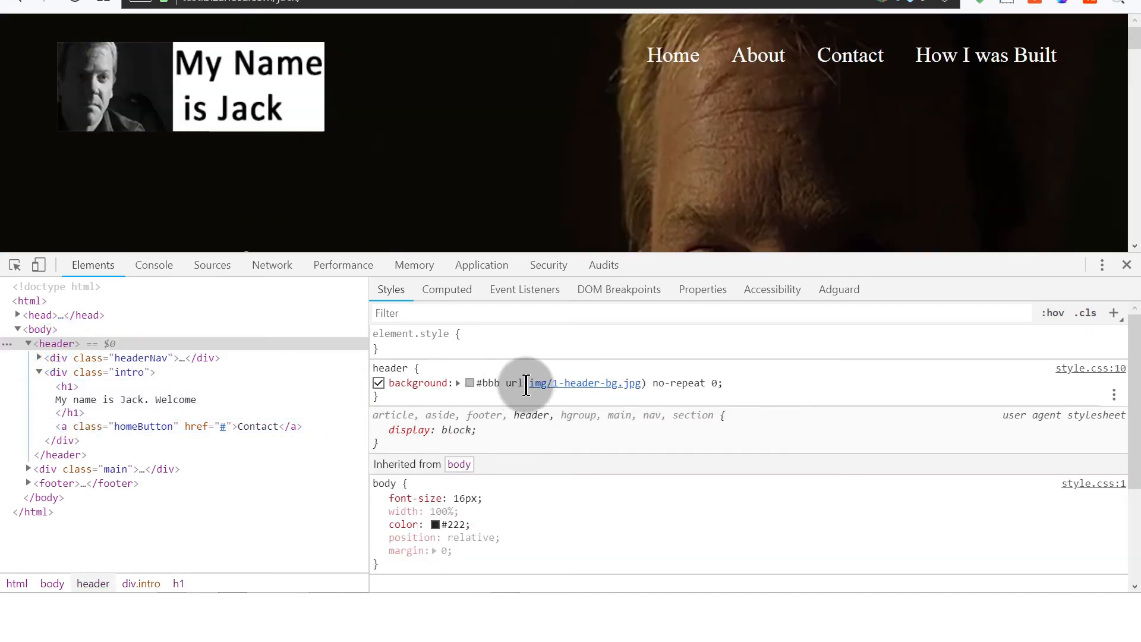
{"action": "left_click", "coordinate": [526, 385]}
{"action": "left_click", "coordinate": [519, 384]}
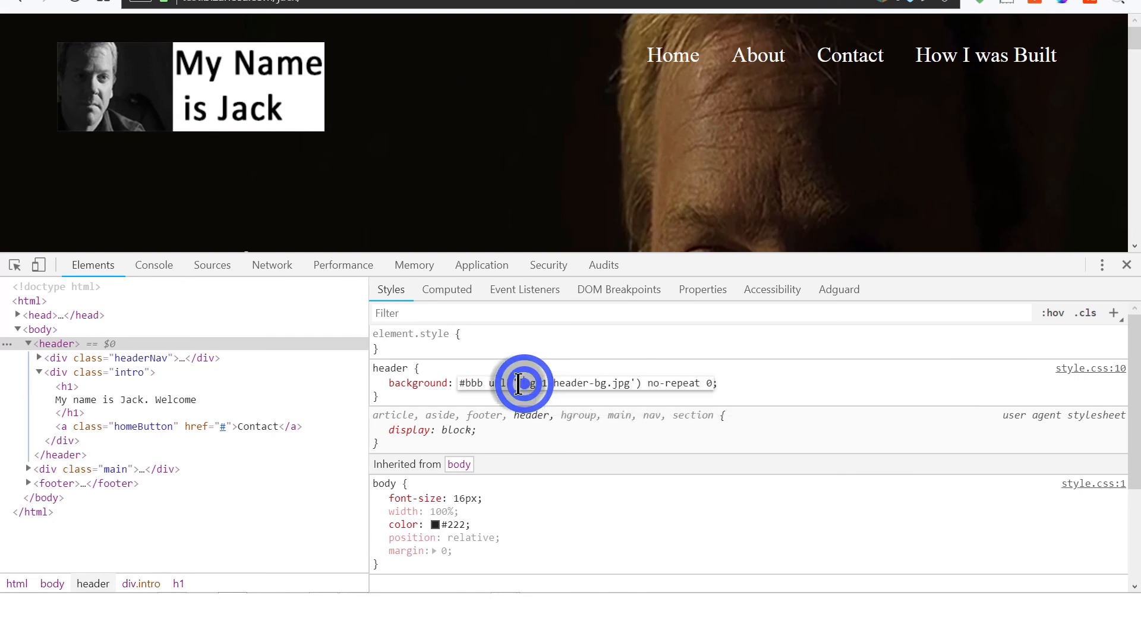
{"action": "left_click_drag", "start_coordinate": [517, 383], "coordinate": [620, 385]}
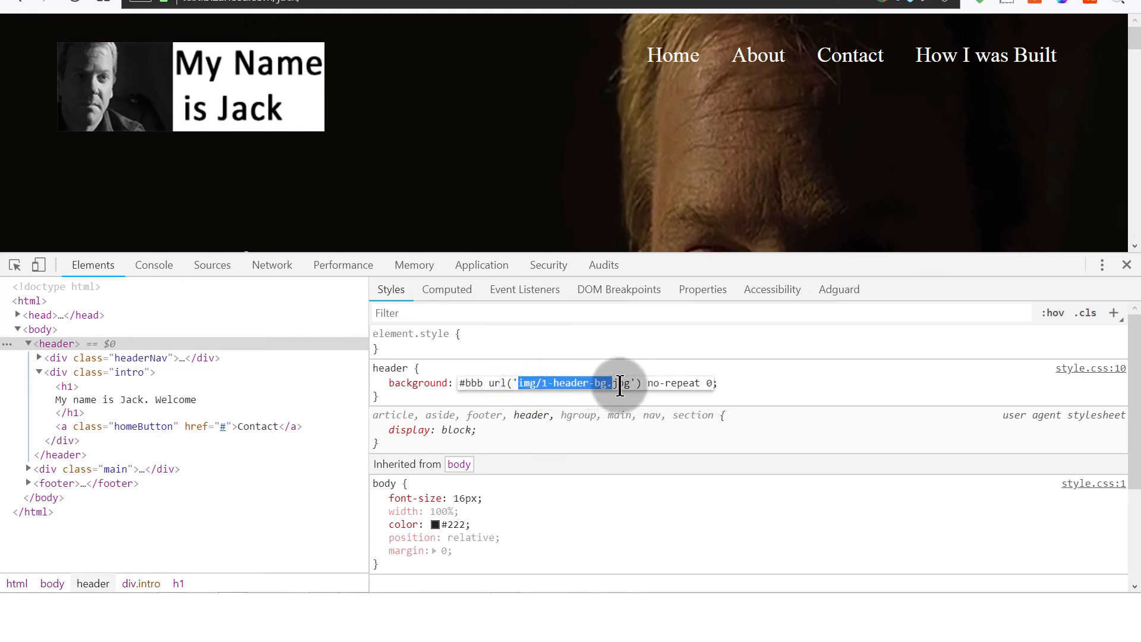
{"action": "right_click", "coordinate": [609, 387]}
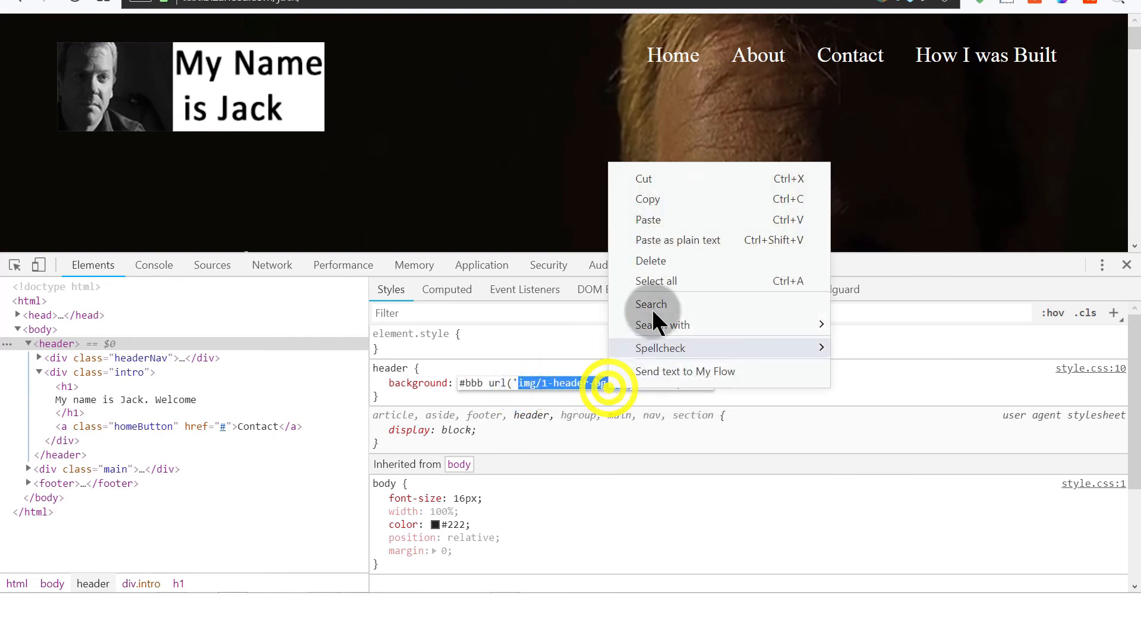
{"action": "left_click", "coordinate": [654, 196]}
- Append the copied path to the page address, load test.bizanosa.com/jack/img/1-header-bg.jpg and close the developer tools
{"action": "left_click", "coordinate": [321, 43]}
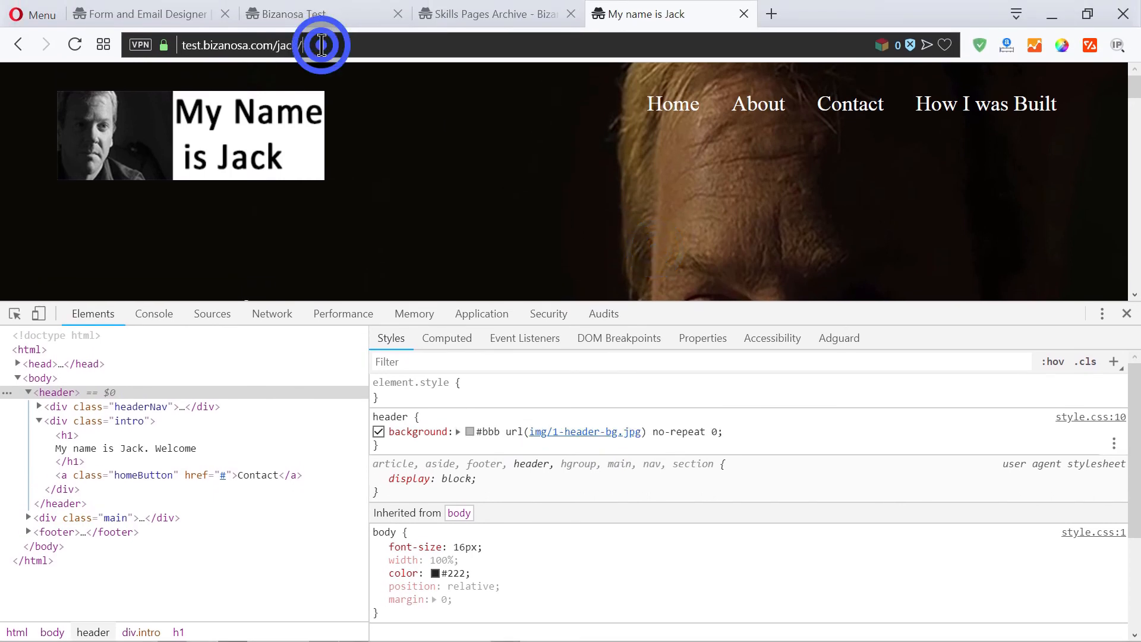
{"action": "right_click", "coordinate": [321, 45]}
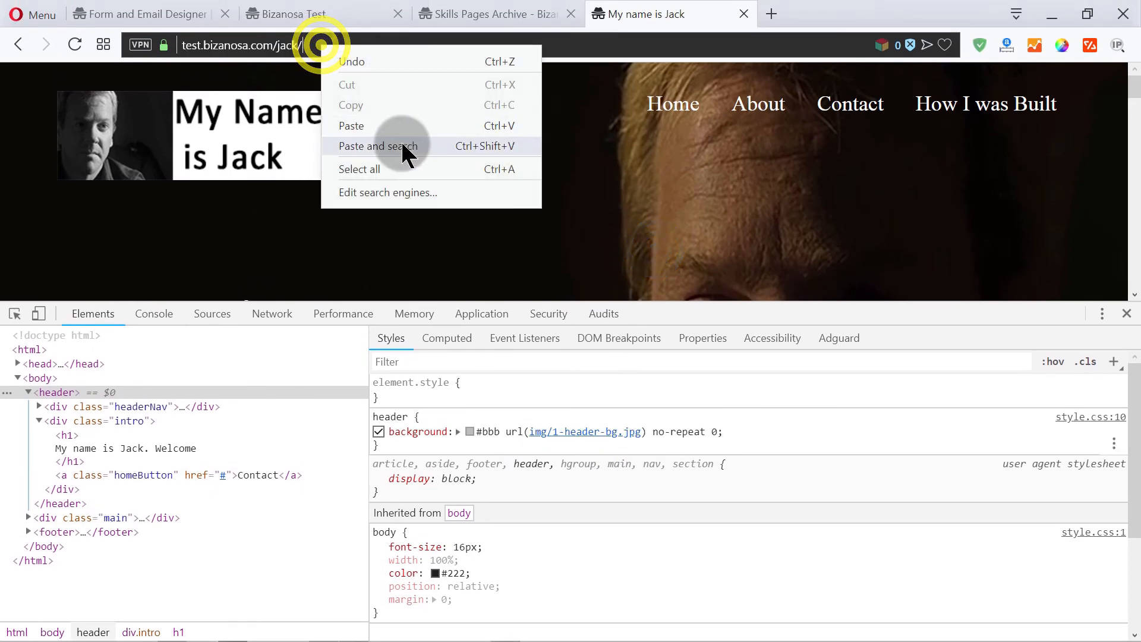
{"action": "left_click", "coordinate": [374, 128]}
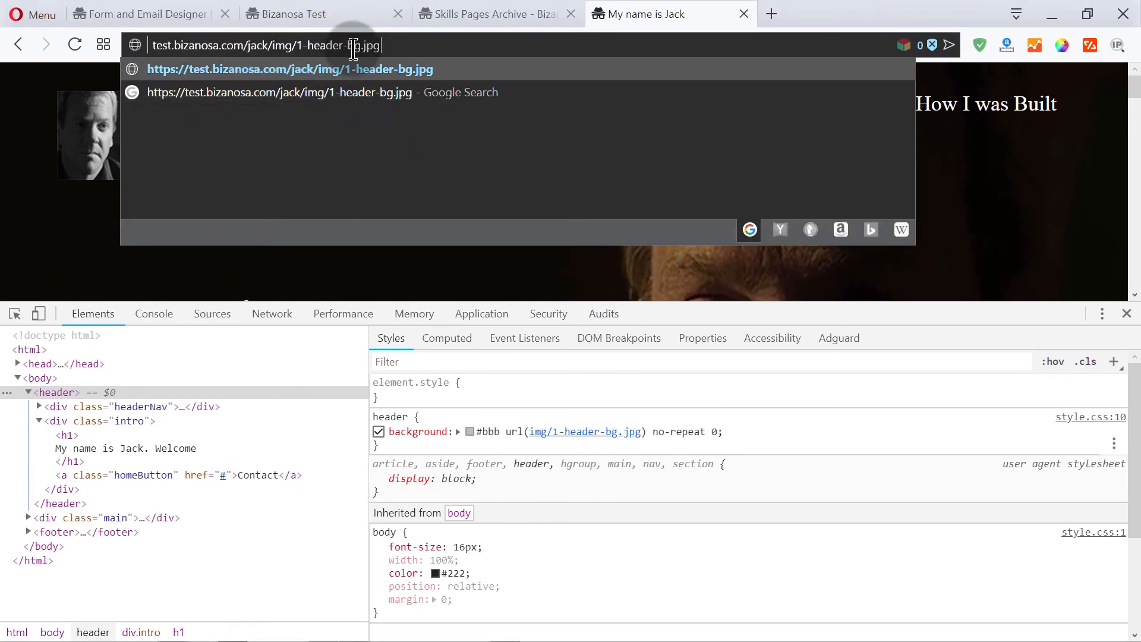
{"action": "key", "text": "Return"}
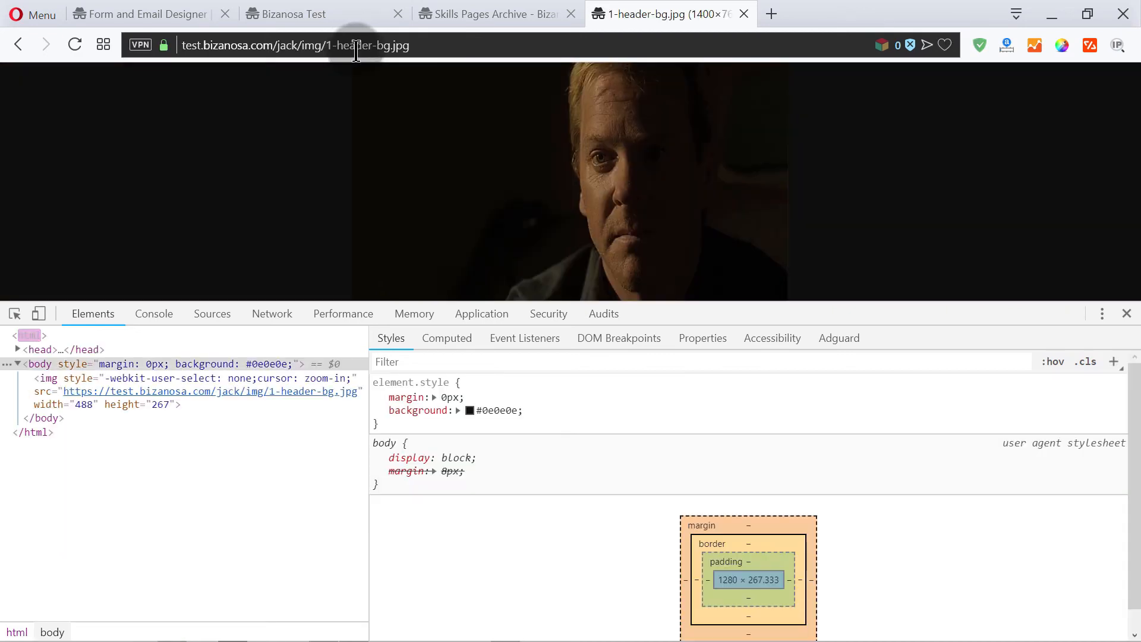
{"action": "left_click", "coordinate": [1127, 314]}
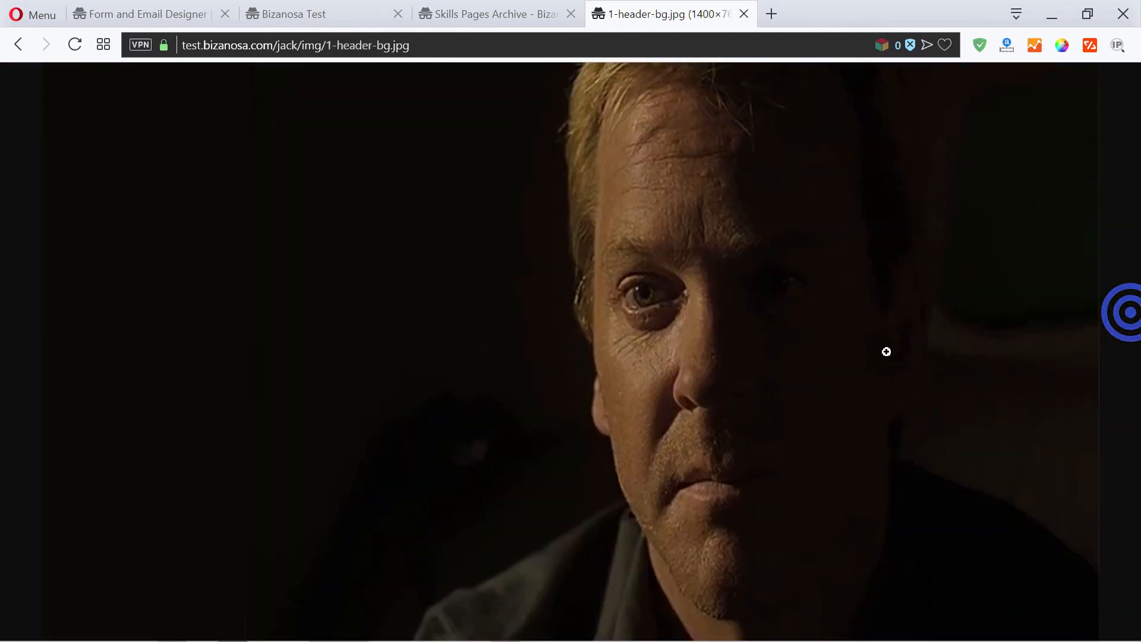
- Copy the full address of the header image and switch to the Mailchimp form designer
{"action": "left_click", "coordinate": [362, 42]}
{"action": "right_click", "coordinate": [360, 41]}
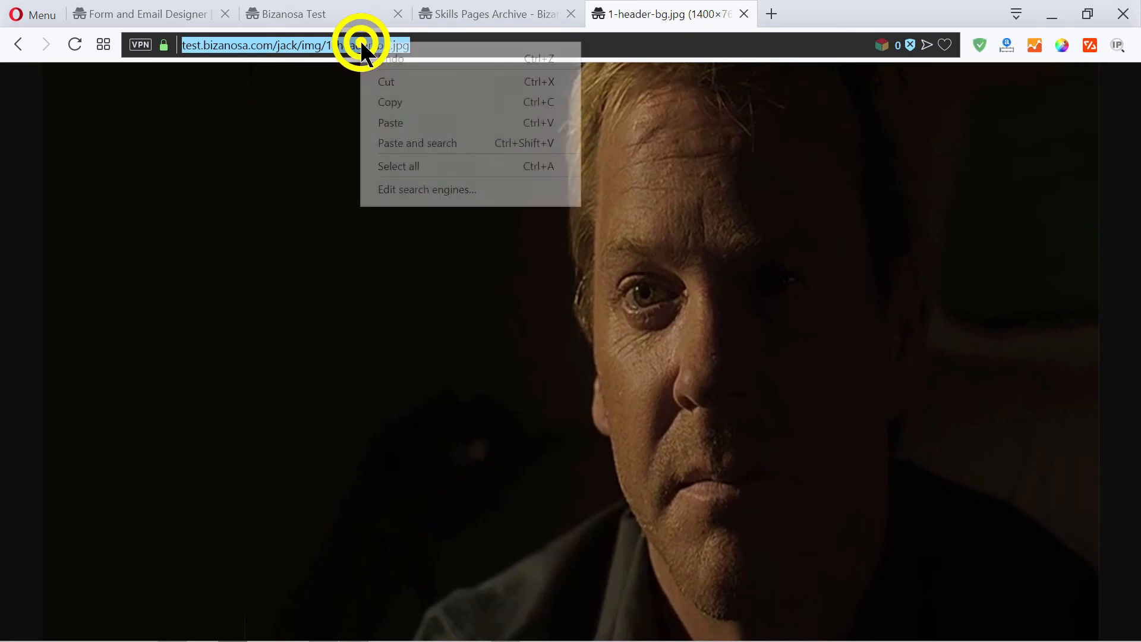
{"action": "left_click", "coordinate": [405, 100]}
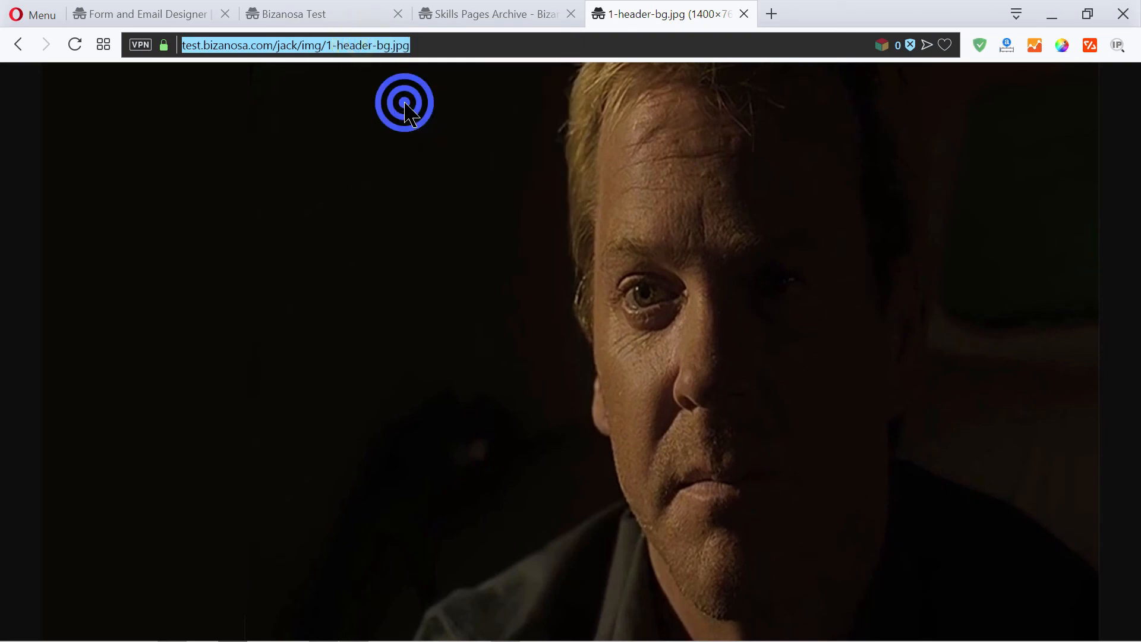
{"action": "left_click", "coordinate": [153, 15]}
{"action": "scroll", "coordinate": [488, 432], "scroll_direction": "down", "scroll_amount": 5}
{"action": "scroll", "coordinate": [466, 377], "scroll_direction": "up", "scroll_amount": 7}
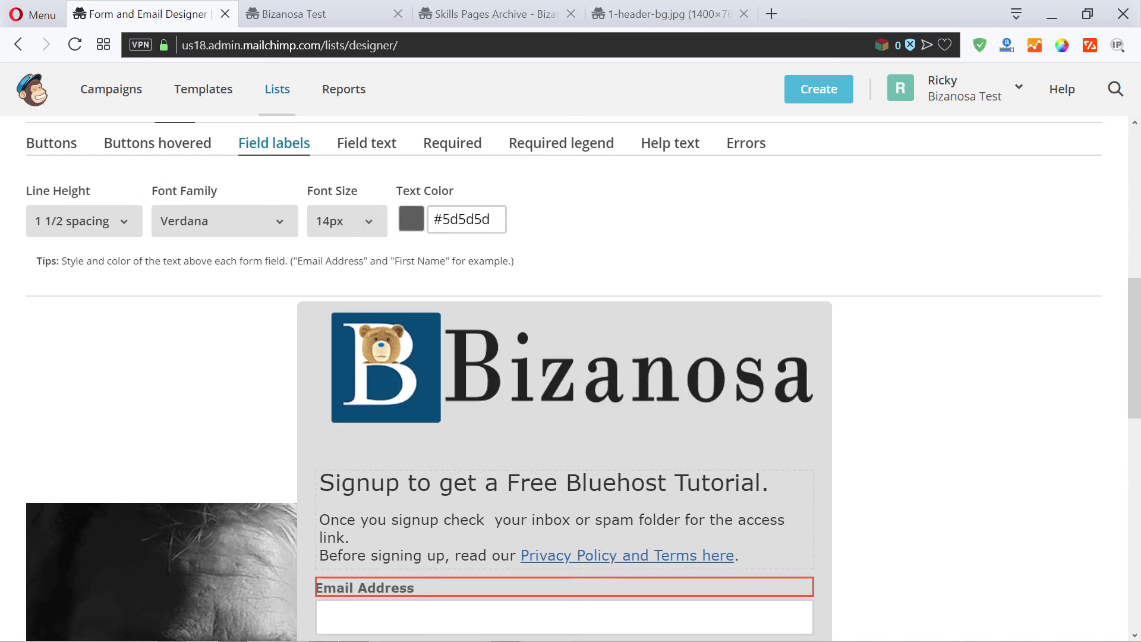
- Go back to the published signup form and examine how the repeated background image looks around it
{"action": "left_click", "coordinate": [330, 13]}
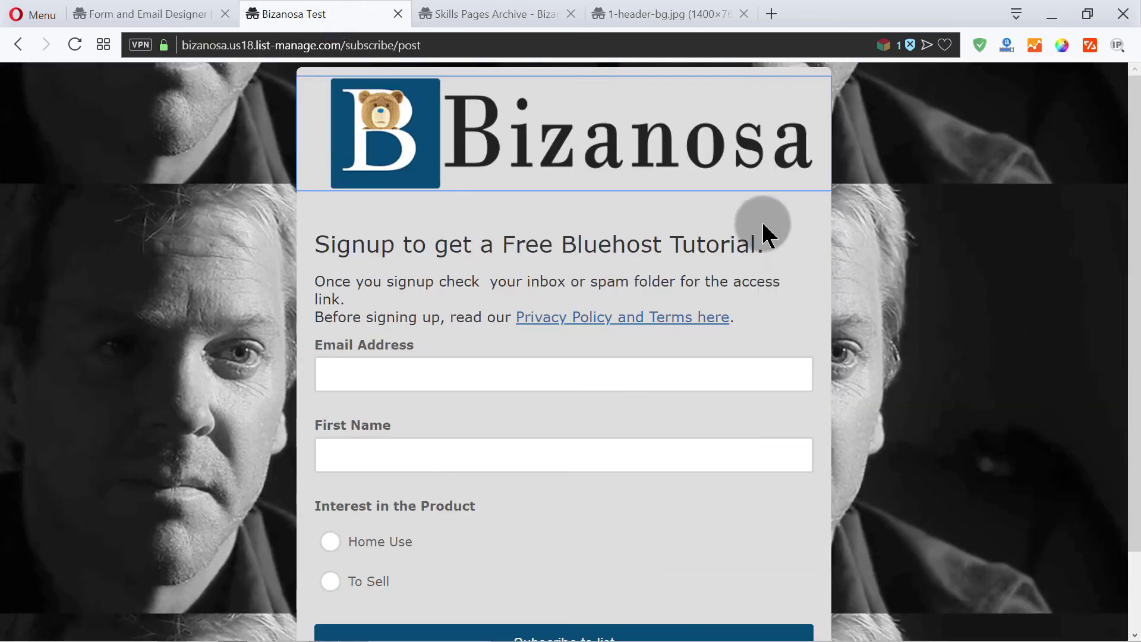
{"action": "scroll", "coordinate": [770, 303], "scroll_direction": "down", "scroll_amount": 2}
{"action": "scroll", "coordinate": [904, 298], "scroll_direction": "up", "scroll_amount": 2}
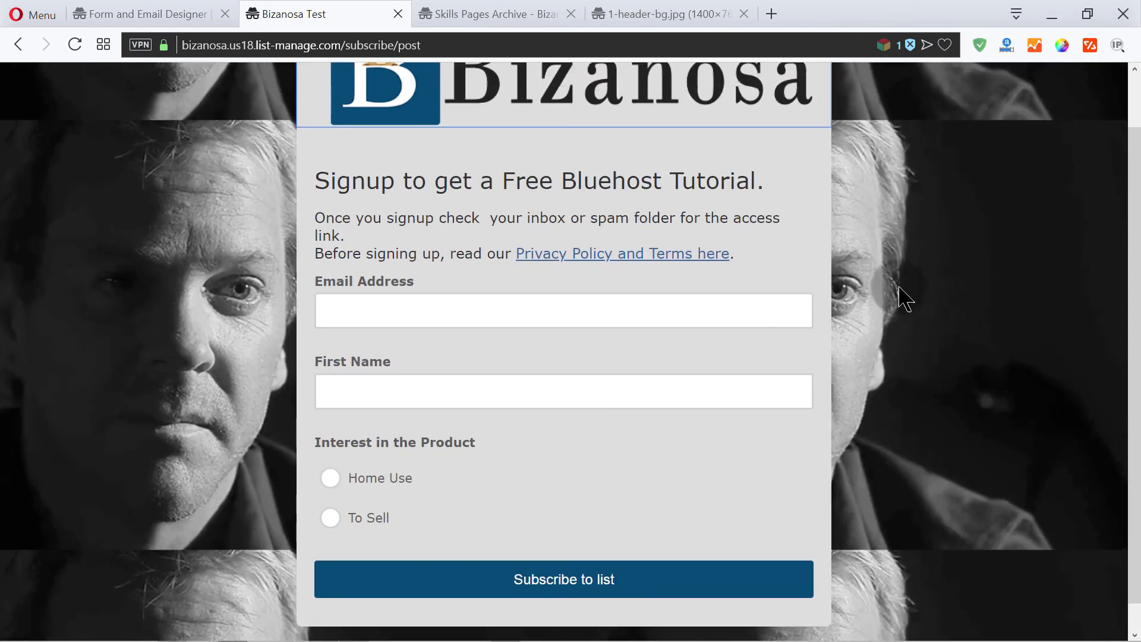
{"action": "left_click", "coordinate": [411, 352]}
{"action": "left_click", "coordinate": [338, 162]}
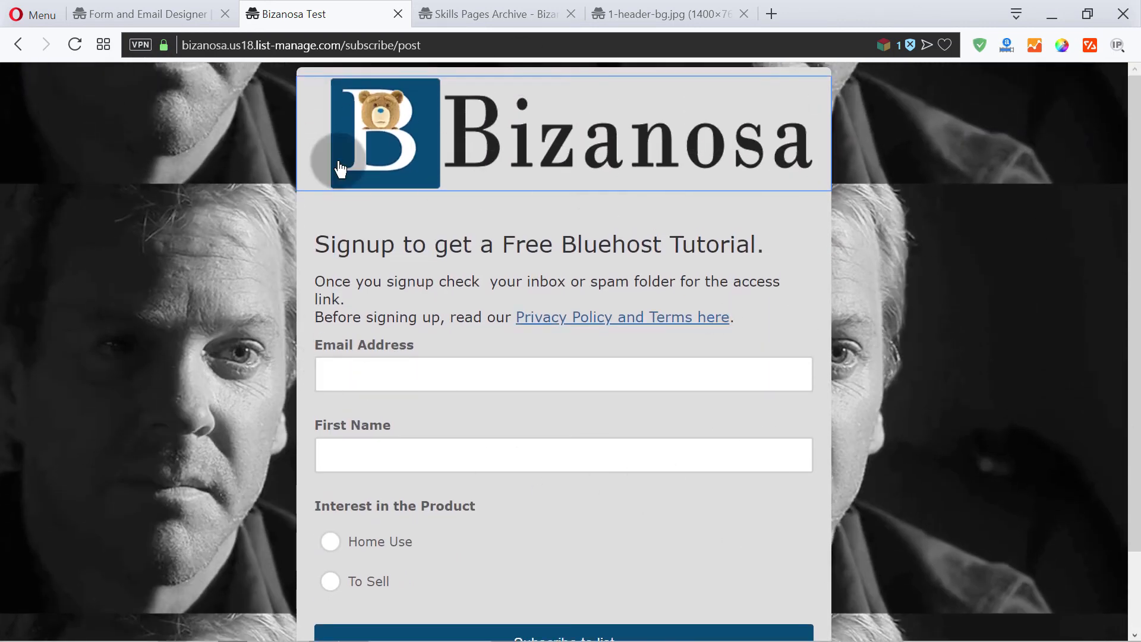
- Return to the Mailchimp form designer and open the intro text block above the Email Address field for editing
{"action": "left_click", "coordinate": [136, 11]}
{"action": "mouse_move", "coordinate": [849, 344]}
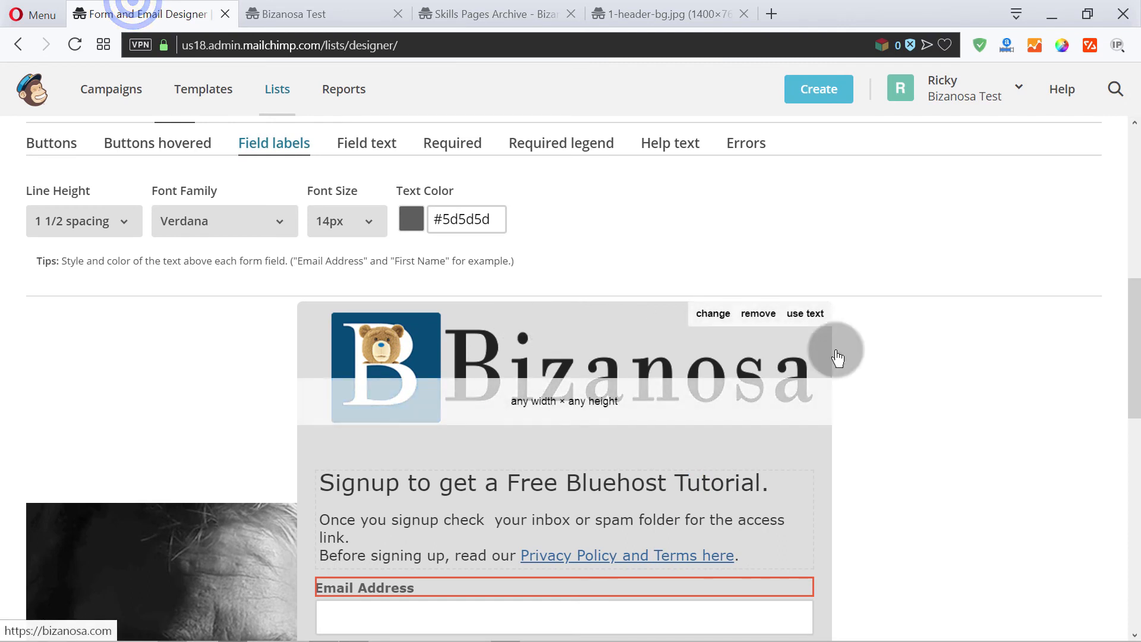
{"action": "scroll", "coordinate": [769, 344], "scroll_direction": "down", "scroll_amount": 2}
{"action": "left_click", "coordinate": [799, 395]}
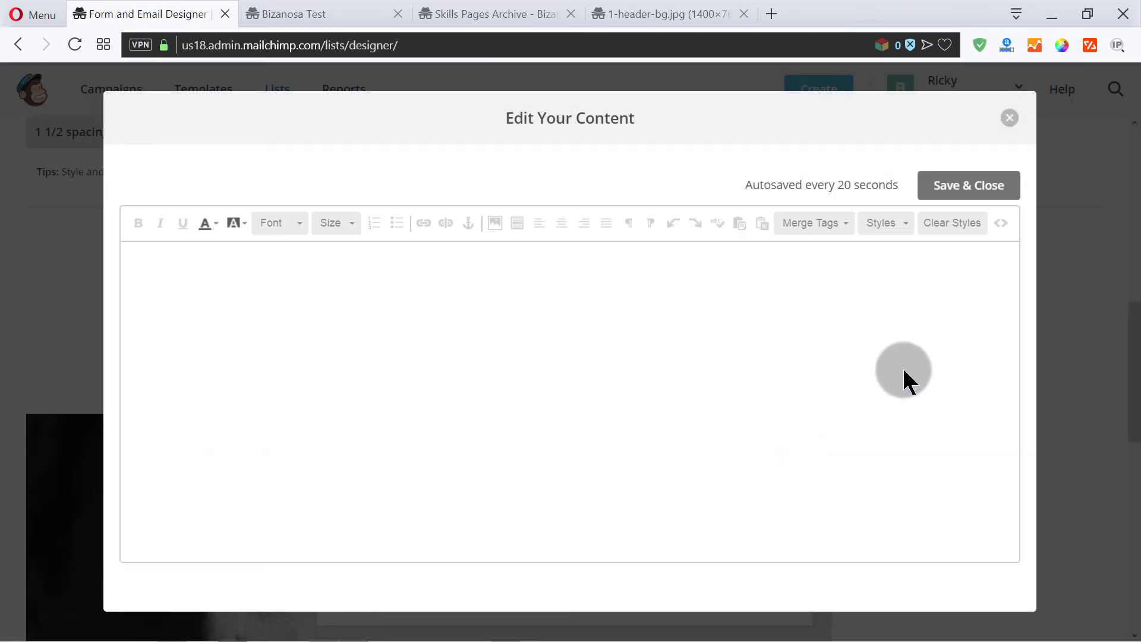
{"action": "left_click", "coordinate": [1003, 224]}
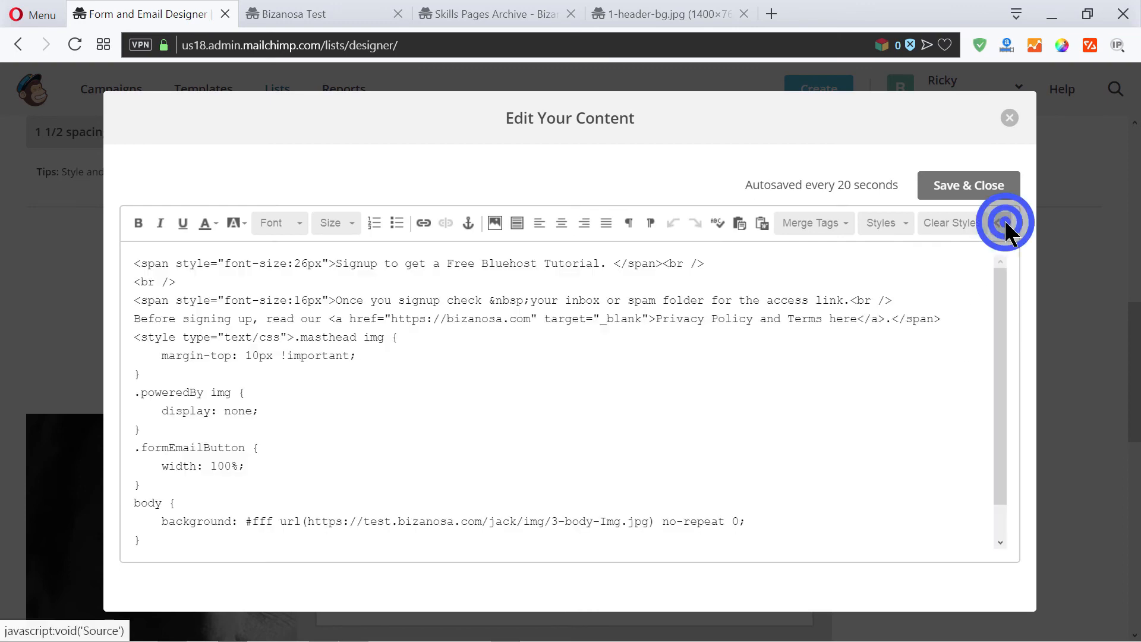
{"action": "scroll", "coordinate": [410, 381], "scroll_direction": "down", "scroll_amount": 1}
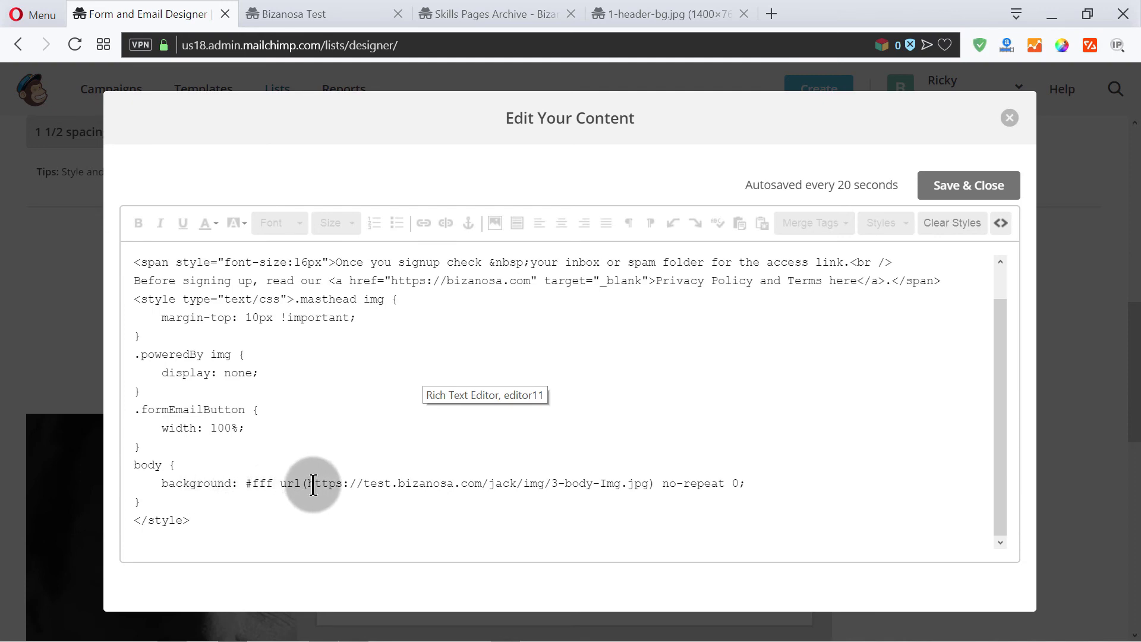
{"action": "left_click_drag", "start_coordinate": [314, 484], "coordinate": [672, 494]}
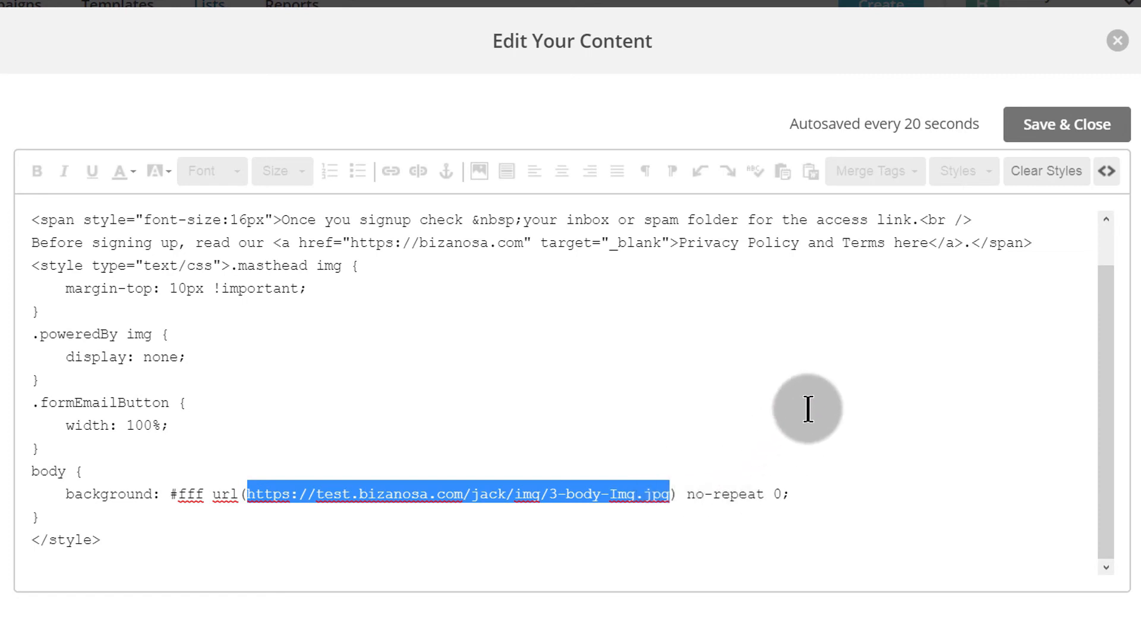
{"action": "key", "text": "ctrl+v"}
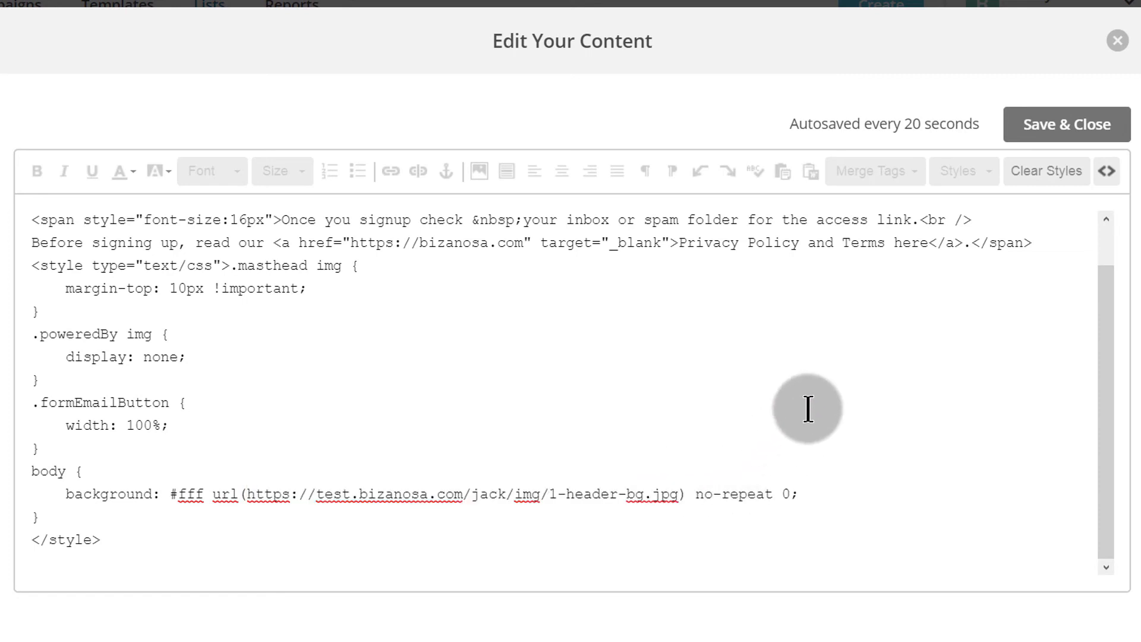
{"action": "left_click", "coordinate": [1068, 123]}
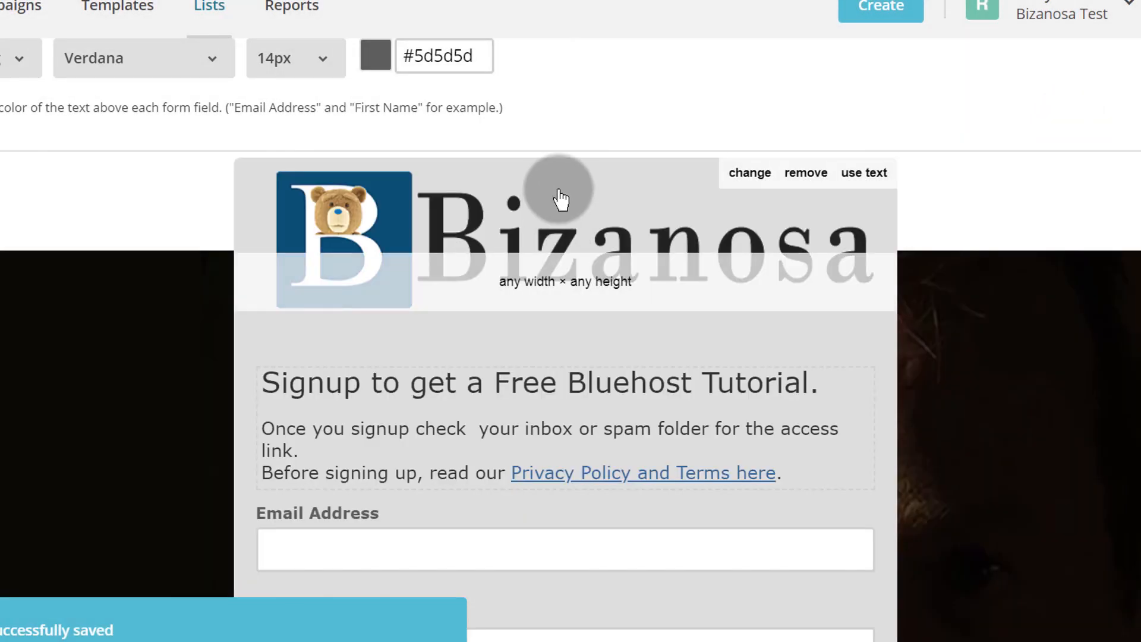
- Examine how the new background image looks around the form in the designer and on the published signup form
{"action": "scroll", "coordinate": [963, 339], "scroll_direction": "down", "scroll_amount": 10}
{"action": "scroll", "coordinate": [928, 250], "scroll_direction": "down", "scroll_amount": 5}
{"action": "scroll", "coordinate": [932, 252], "scroll_direction": "up", "scroll_amount": 15}
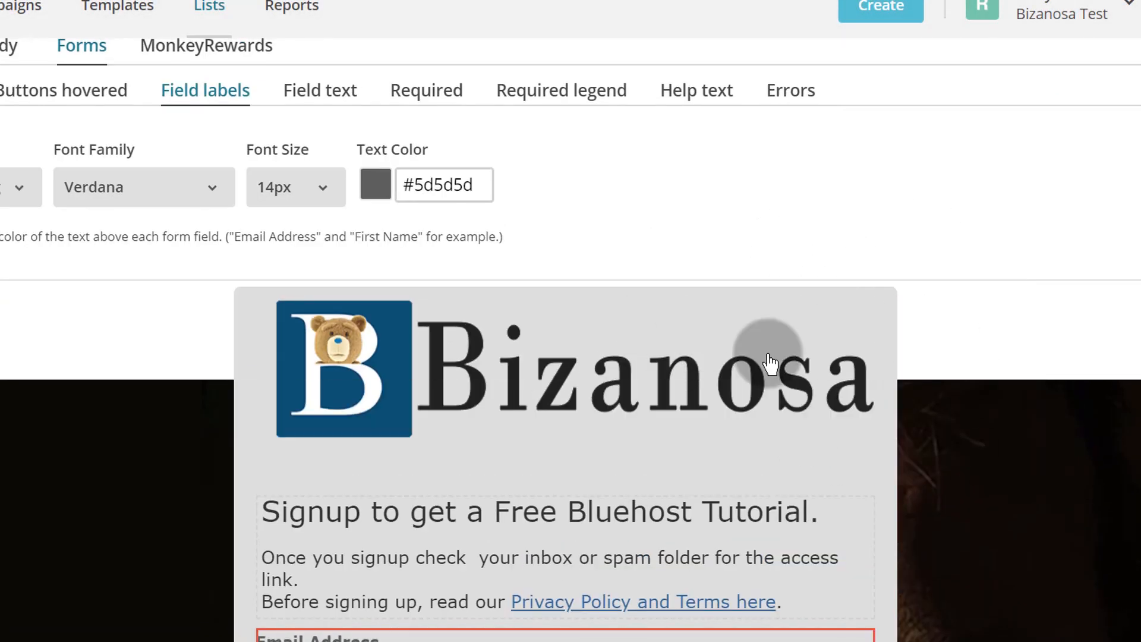
{"action": "scroll", "coordinate": [497, 341], "scroll_direction": "down", "scroll_amount": 7}
{"action": "scroll", "coordinate": [790, 267], "scroll_direction": "up", "scroll_amount": 10}
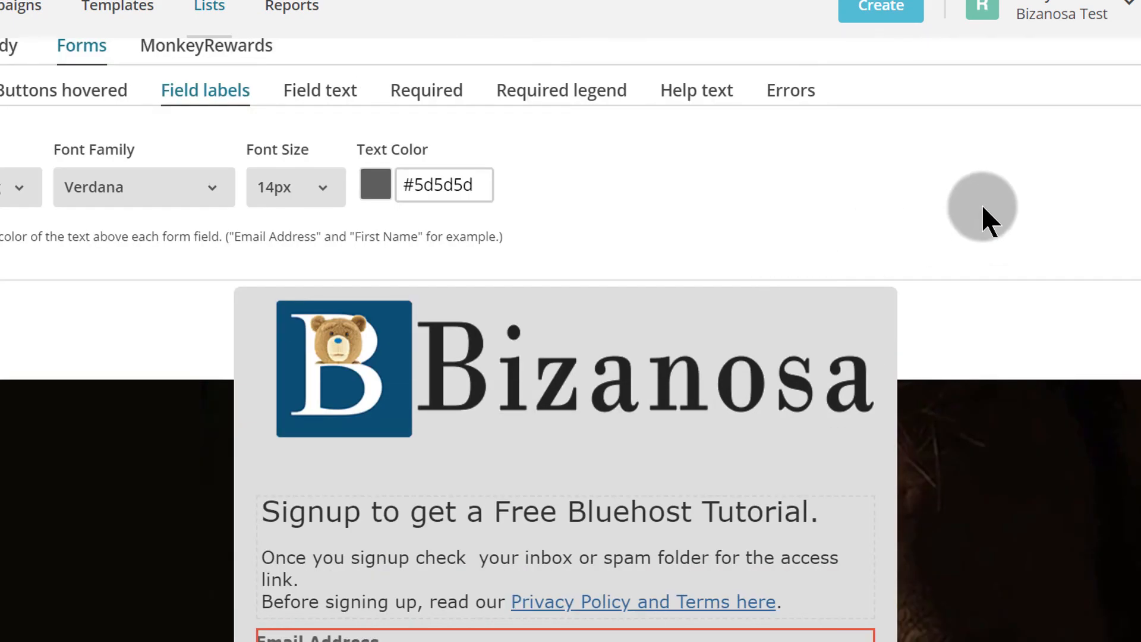
{"action": "scroll", "coordinate": [440, 214], "scroll_direction": "down", "scroll_amount": 8}
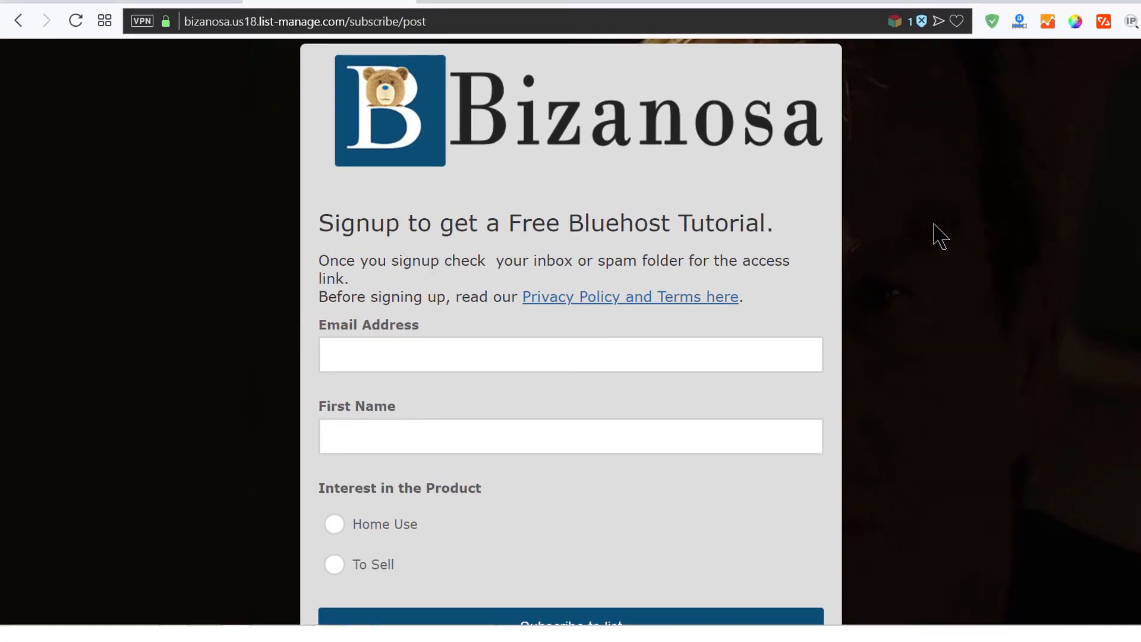
{"action": "scroll", "coordinate": [936, 235], "scroll_direction": "down", "scroll_amount": 2}
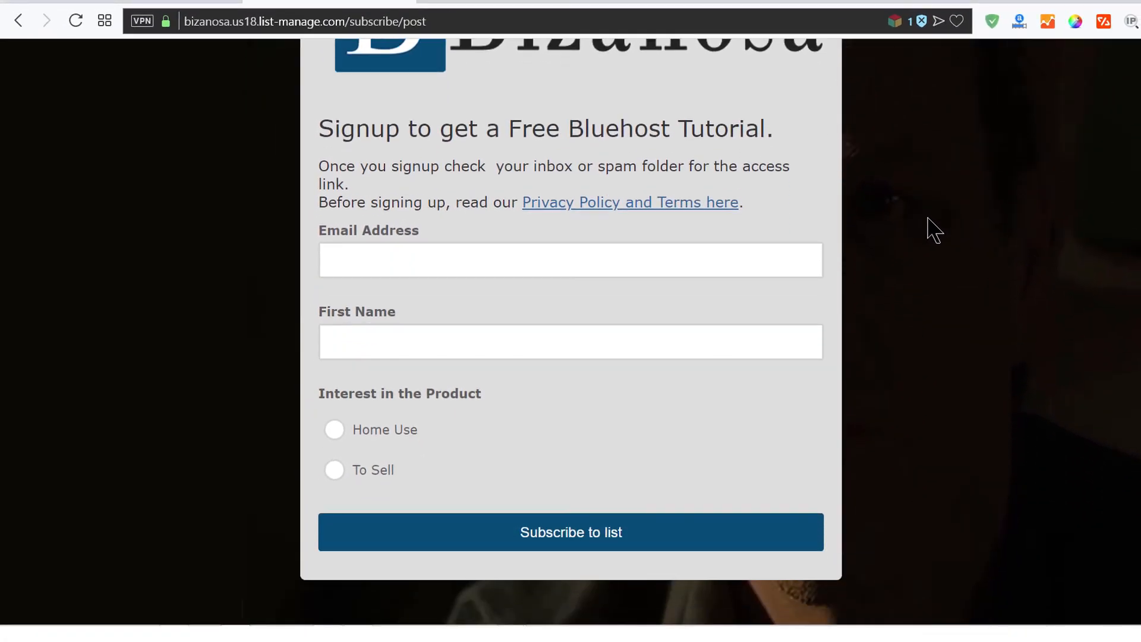
{"action": "scroll", "coordinate": [930, 225], "scroll_direction": "up", "scroll_amount": 2}
{"action": "scroll", "coordinate": [930, 226], "scroll_direction": "down", "scroll_amount": 2}
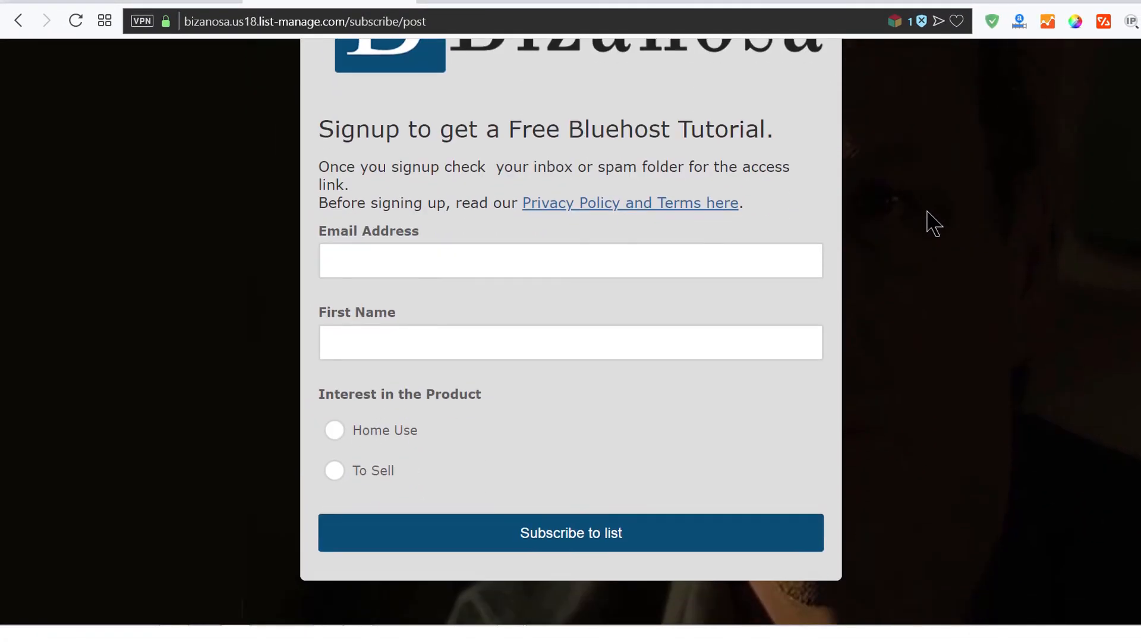
{"action": "scroll", "coordinate": [936, 229], "scroll_direction": "up", "scroll_amount": 2}
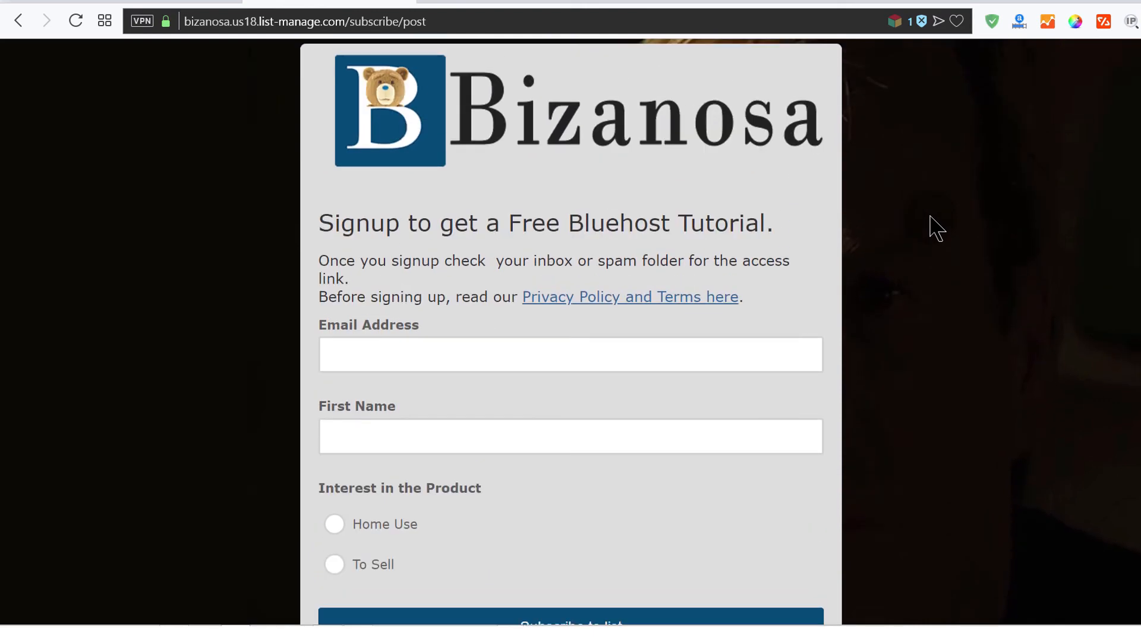
{"action": "scroll", "coordinate": [930, 222], "scroll_direction": "down", "scroll_amount": 2}
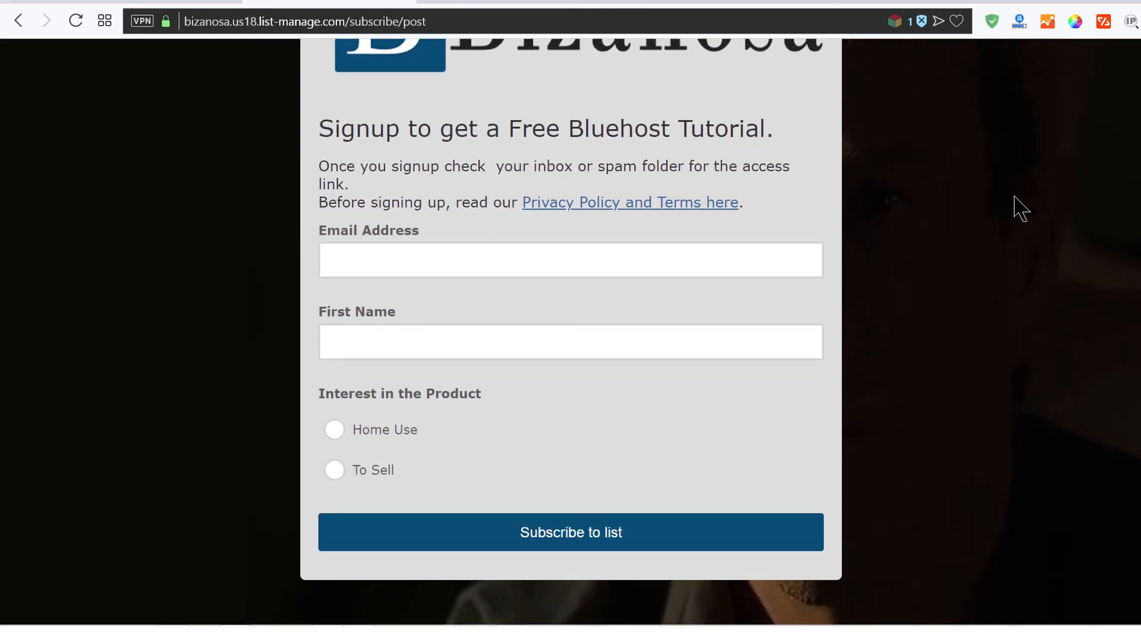
{"action": "scroll", "coordinate": [915, 296], "scroll_direction": "up", "scroll_amount": 2}
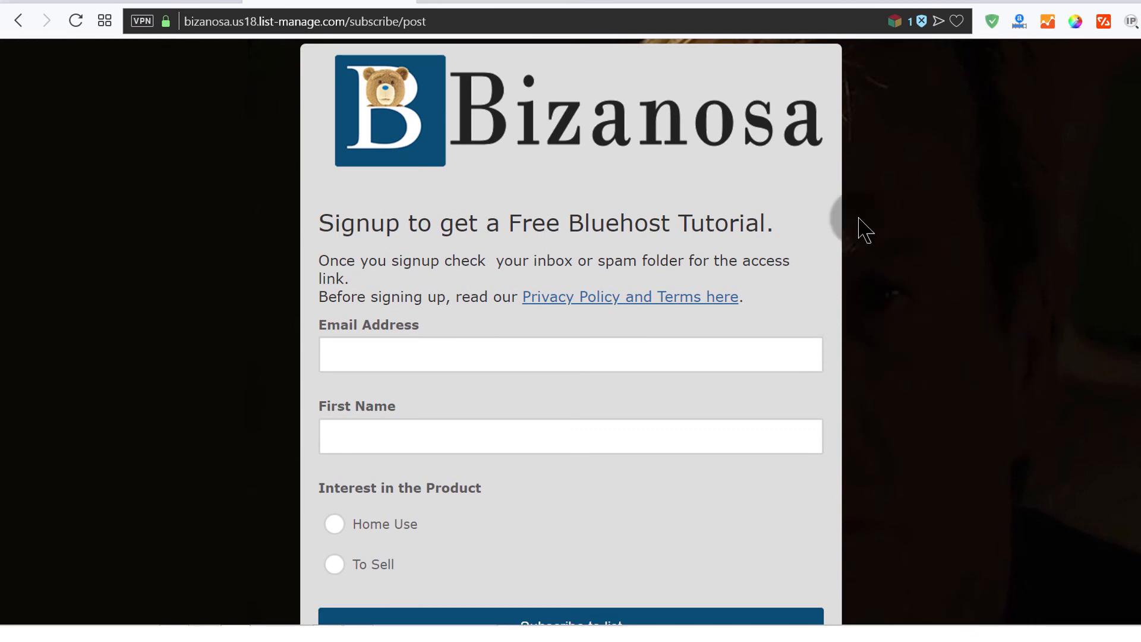
{"action": "scroll", "coordinate": [984, 283], "scroll_direction": "down", "scroll_amount": 2}
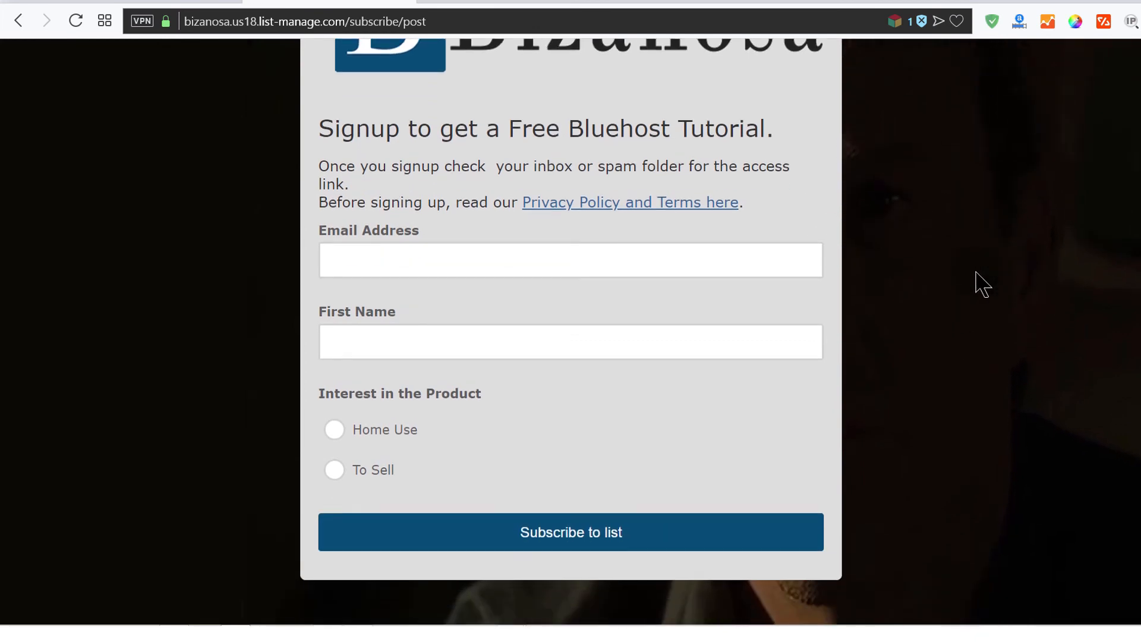
{"action": "scroll", "coordinate": [983, 288], "scroll_direction": "up", "scroll_amount": 2}
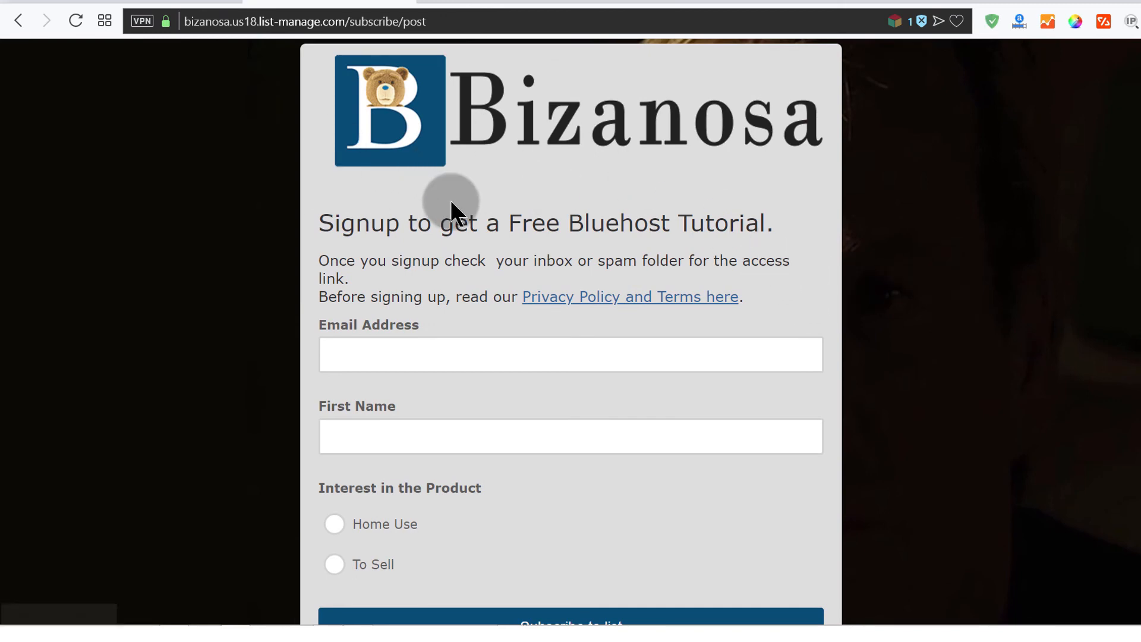
- Inspect the published form's #templateContainer element and toggle its background colour off and back on
{"action": "right_click", "coordinate": [305, 48]}
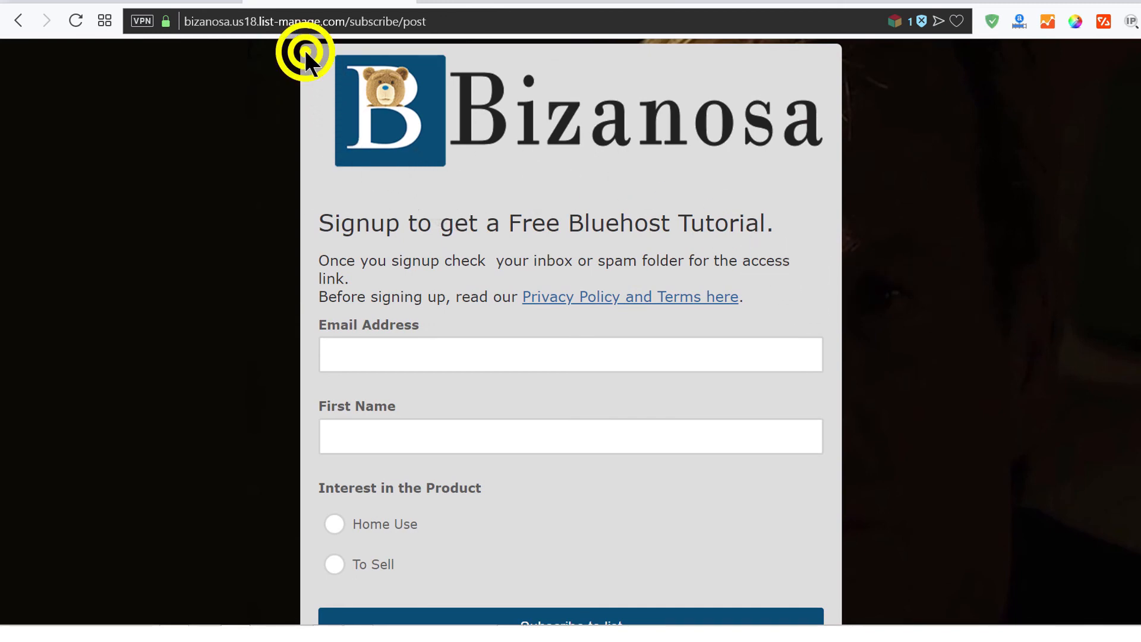
{"action": "left_click", "coordinate": [370, 326]}
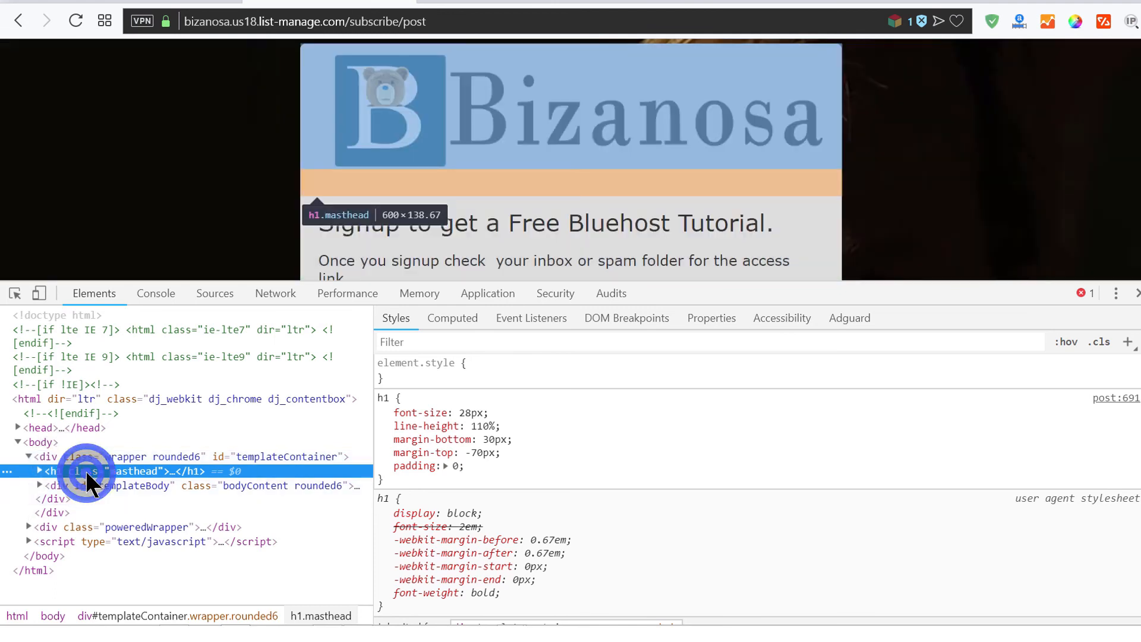
{"action": "left_click", "coordinate": [53, 456]}
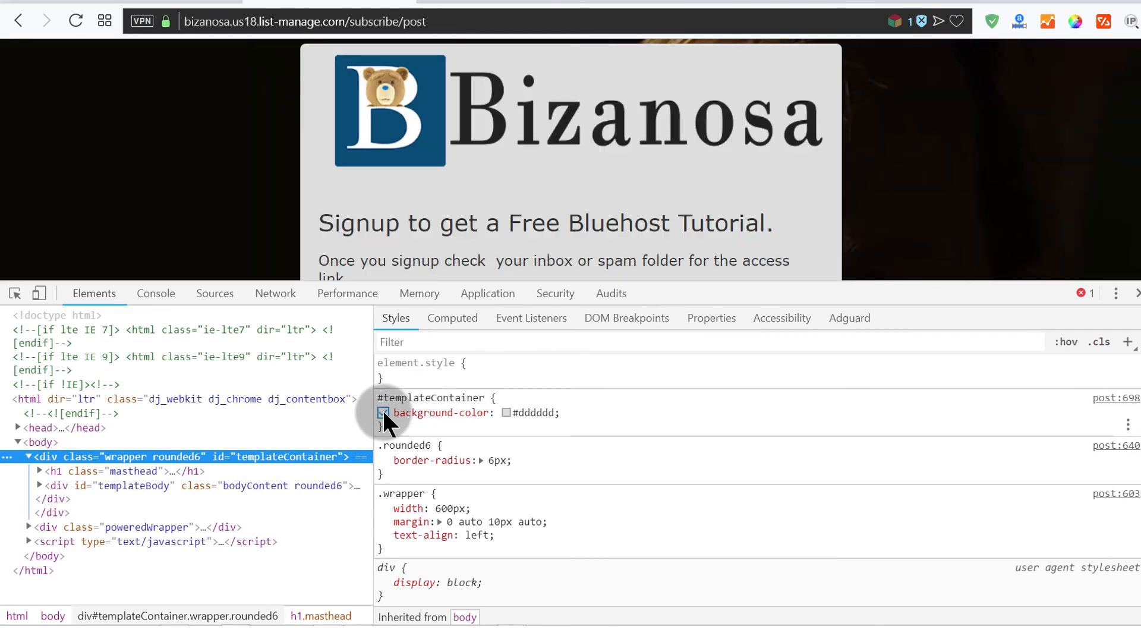
{"action": "left_click", "coordinate": [383, 412]}
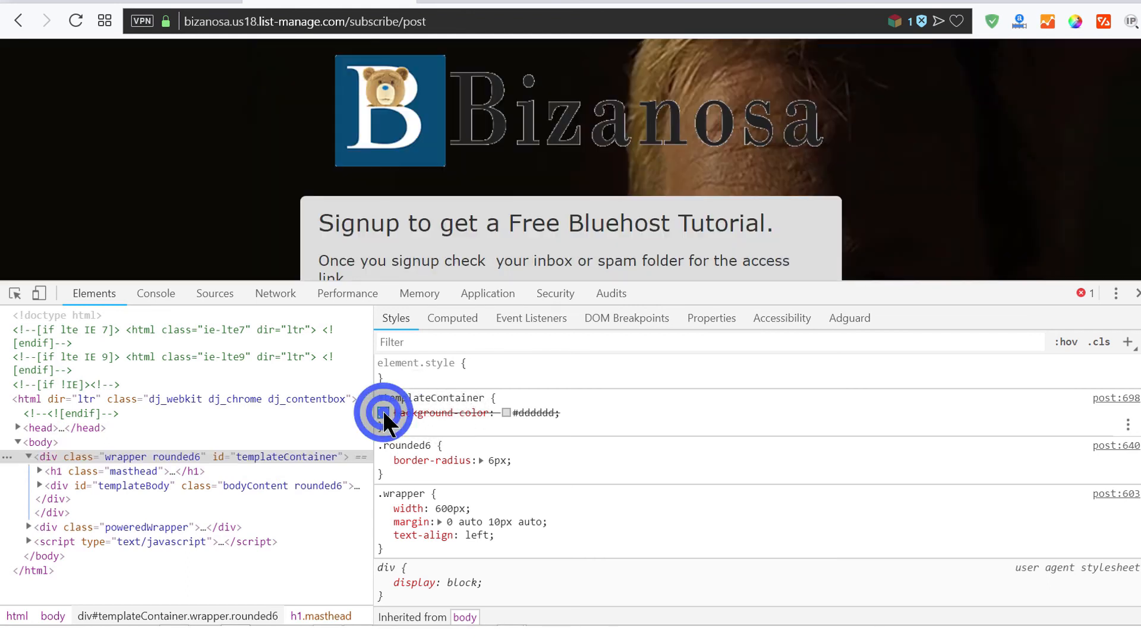
{"action": "left_click", "coordinate": [384, 412]}
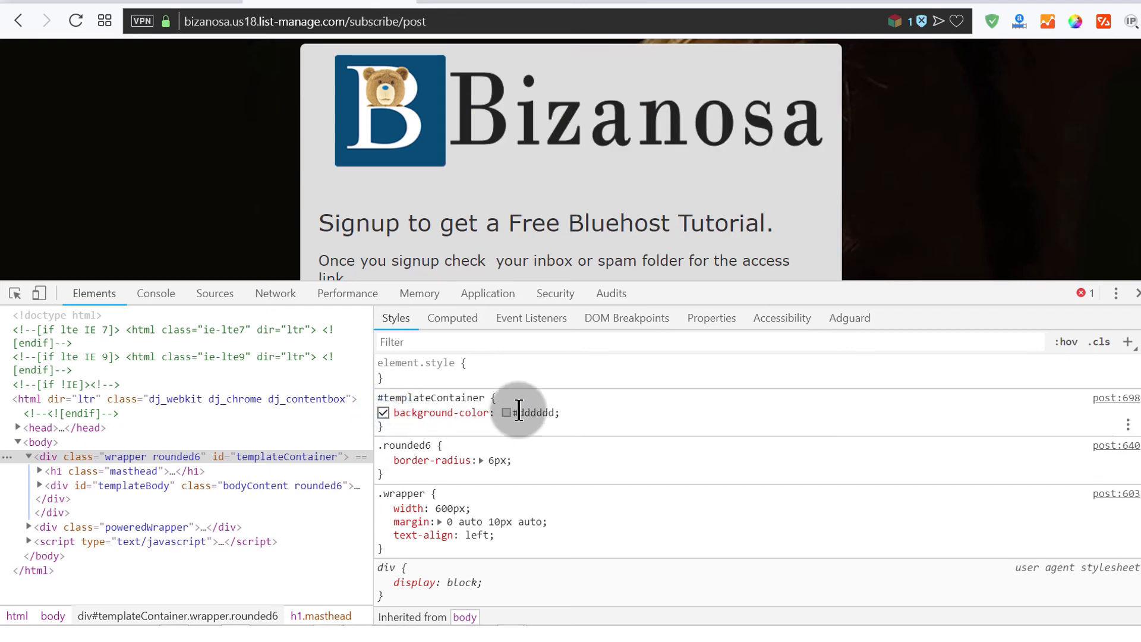
- Try adding float: left to the #templateContainer rule in the developer tools
{"action": "left_click", "coordinate": [567, 408]}
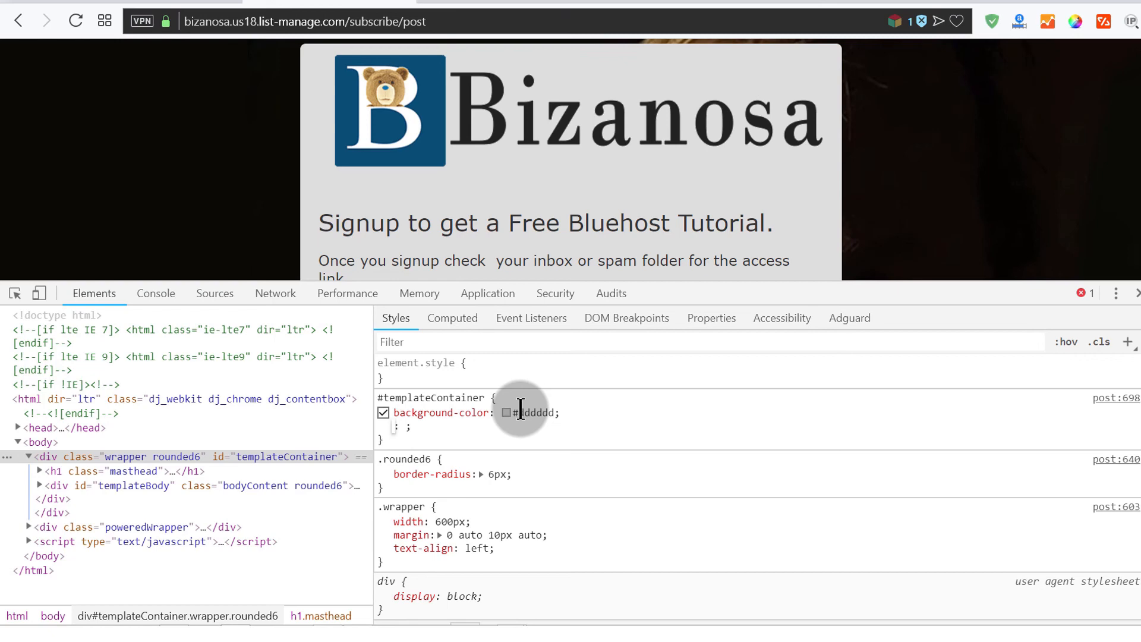
{"action": "type", "text": "lo"}
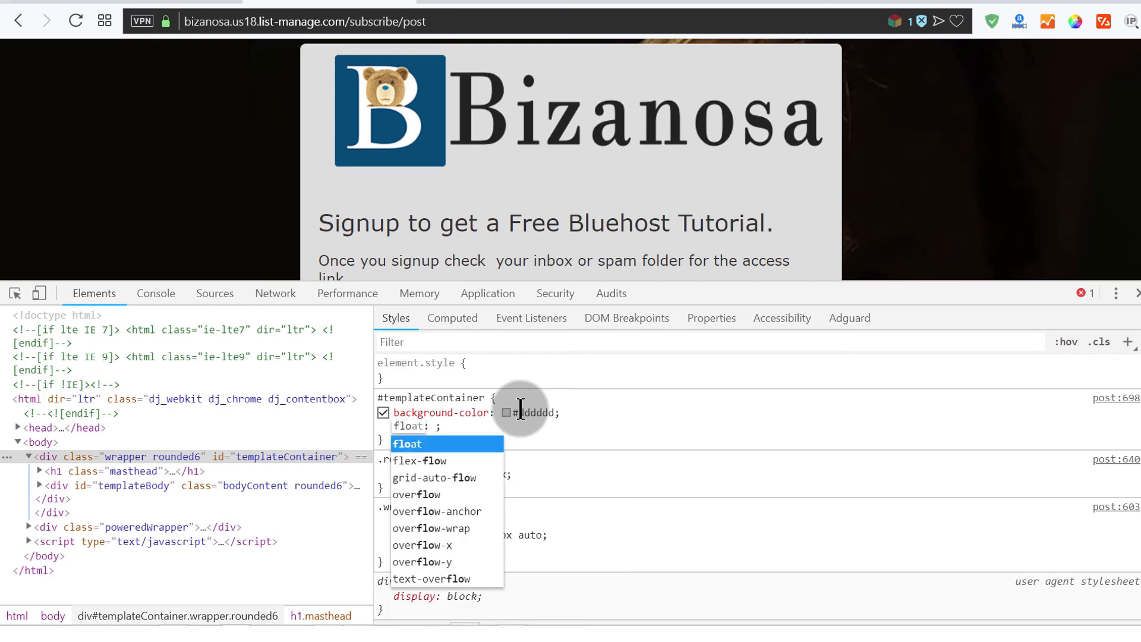
{"action": "key", "text": "Tab"}
{"action": "type", "text": "l"}
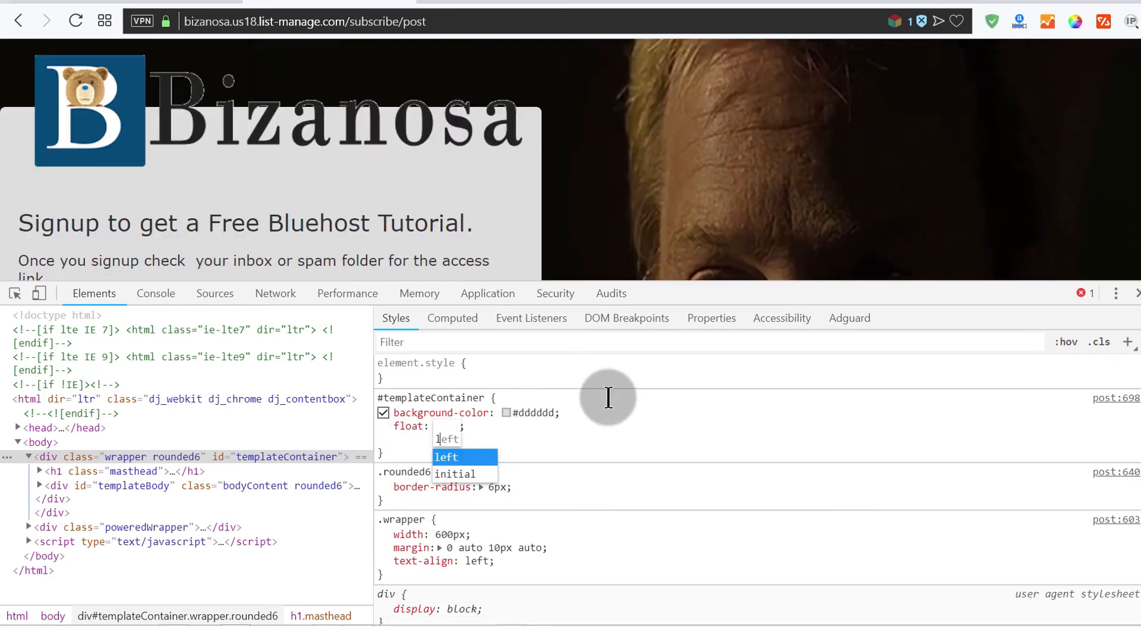
{"action": "left_click", "coordinate": [450, 455]}
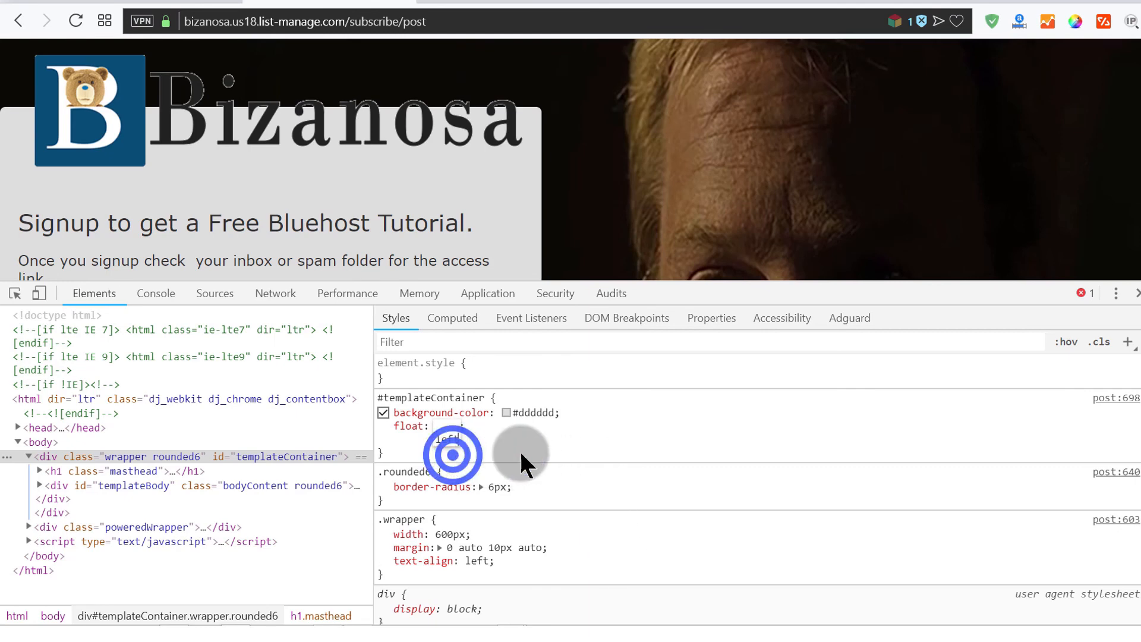
{"action": "left_click", "coordinate": [580, 443]}
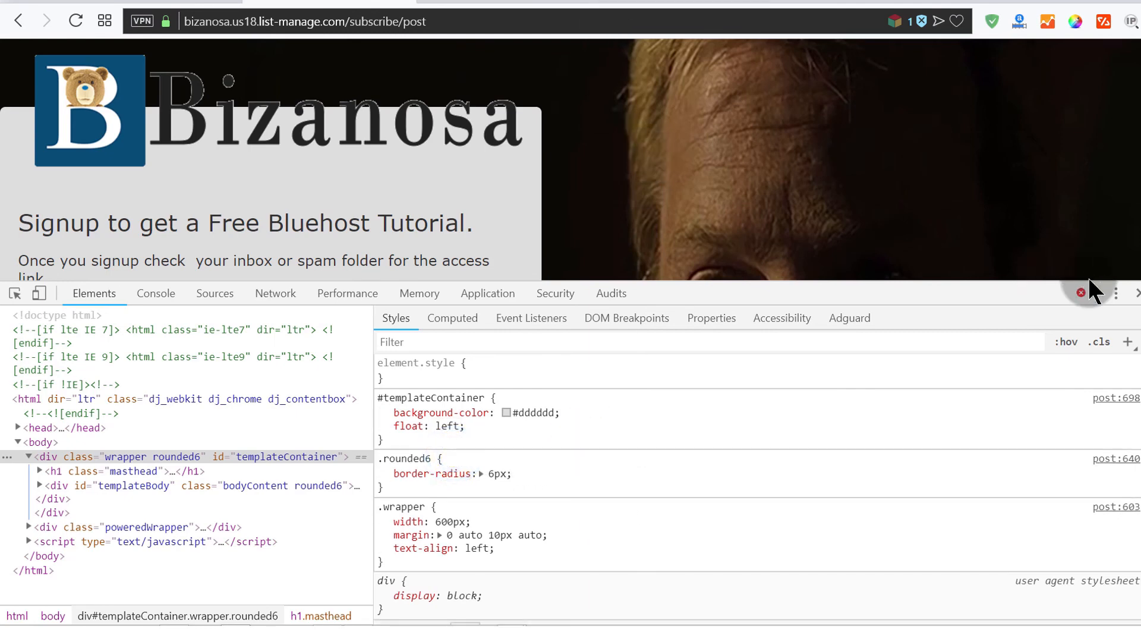
- Enlarge the developer tools and replace the float declaration in the #templateContainer rule with left: 20px
{"action": "left_click_drag", "start_coordinate": [961, 286], "coordinate": [995, 143]}
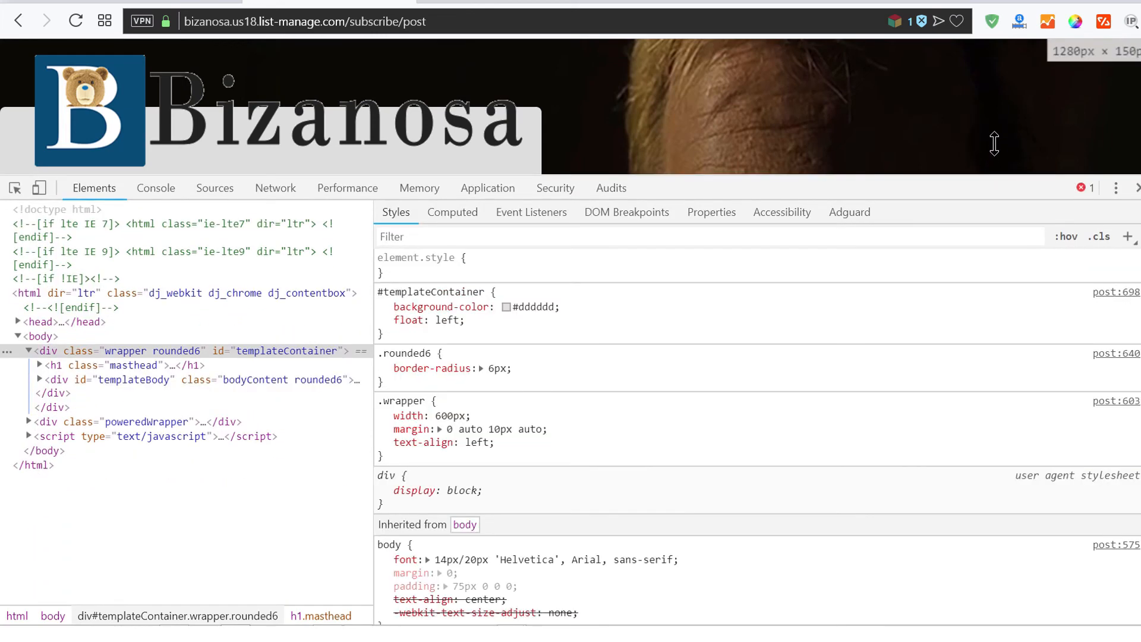
{"action": "left_click", "coordinate": [410, 319]}
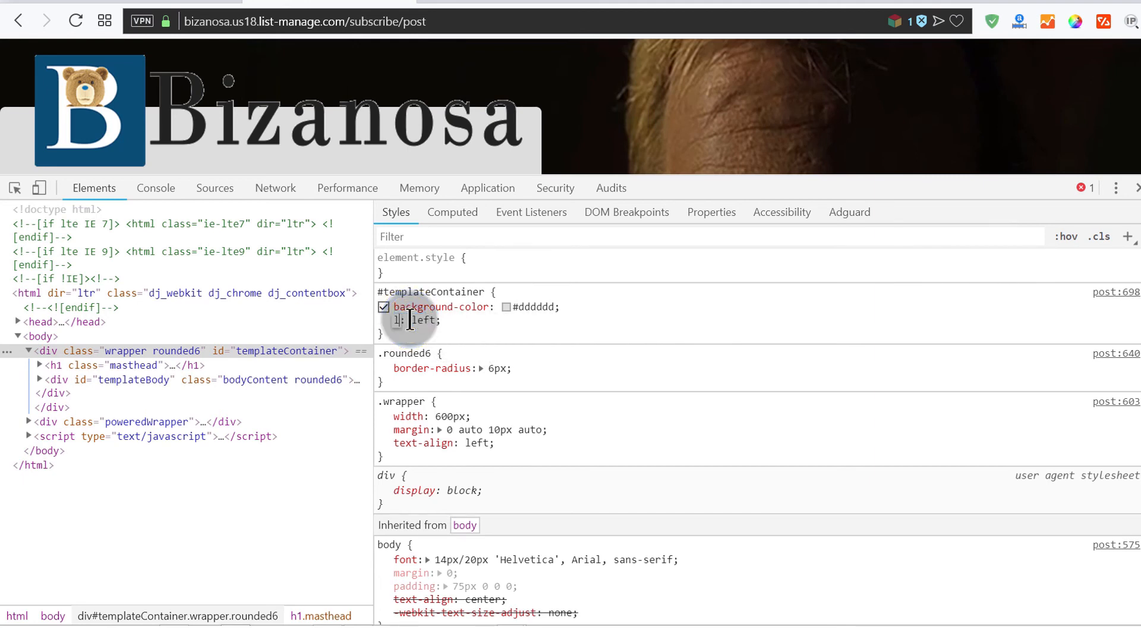
{"action": "type", "text": "l"}
{"action": "left_click", "coordinate": [447, 314]}
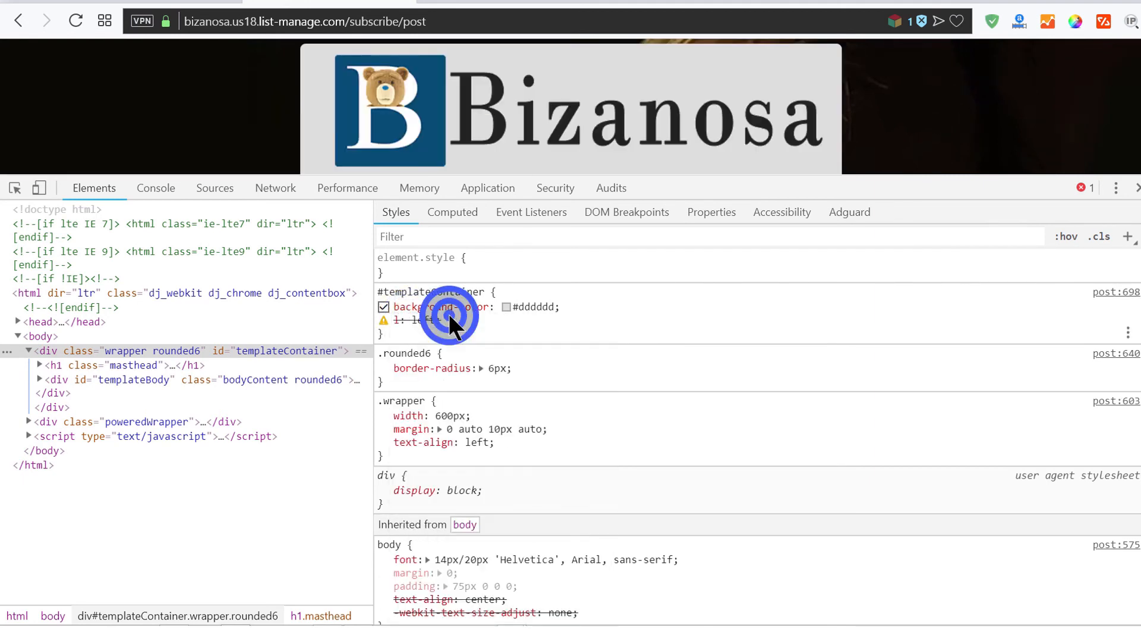
{"action": "left_click", "coordinate": [423, 323]}
{"action": "left_click", "coordinate": [400, 320]}
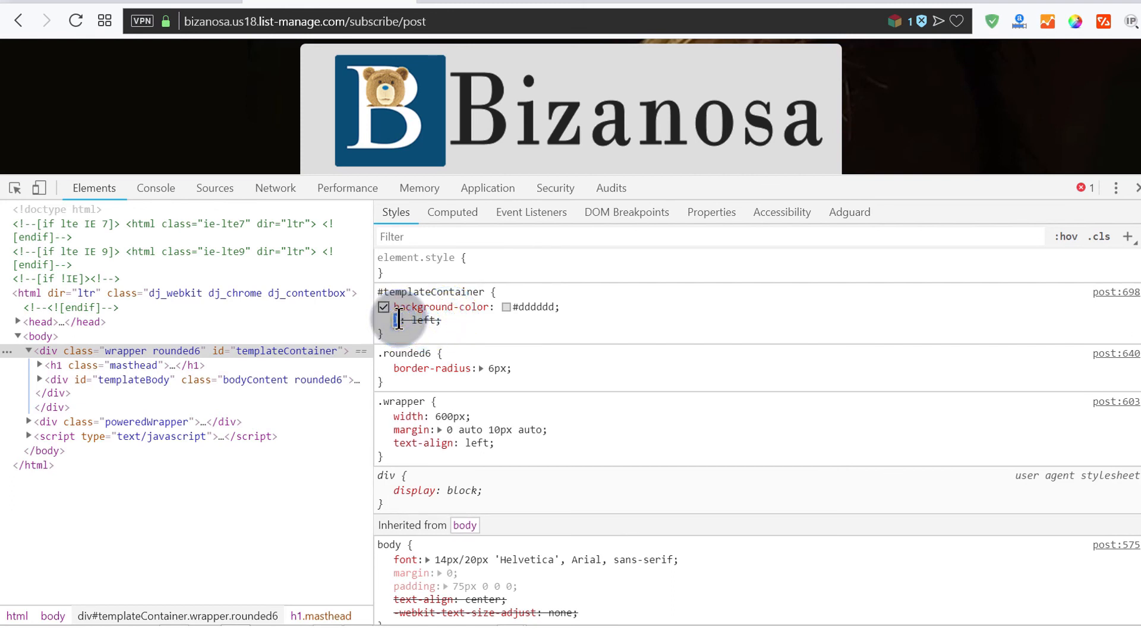
{"action": "type", "text": "l"}
{"action": "key", "text": "Tab"}
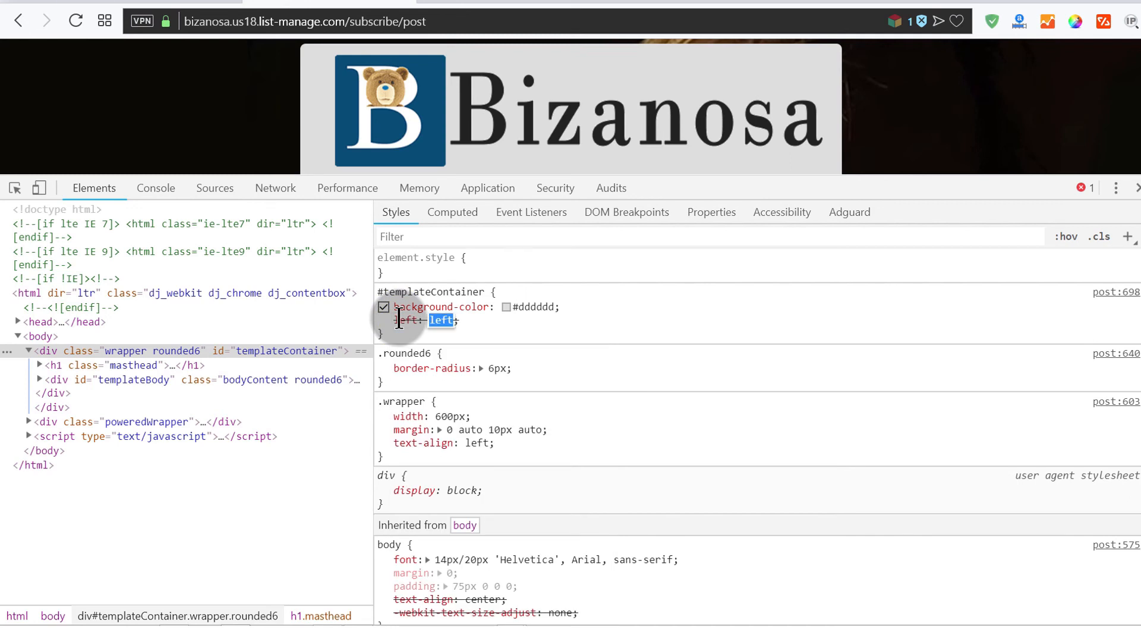
{"action": "left_click", "coordinate": [440, 317]}
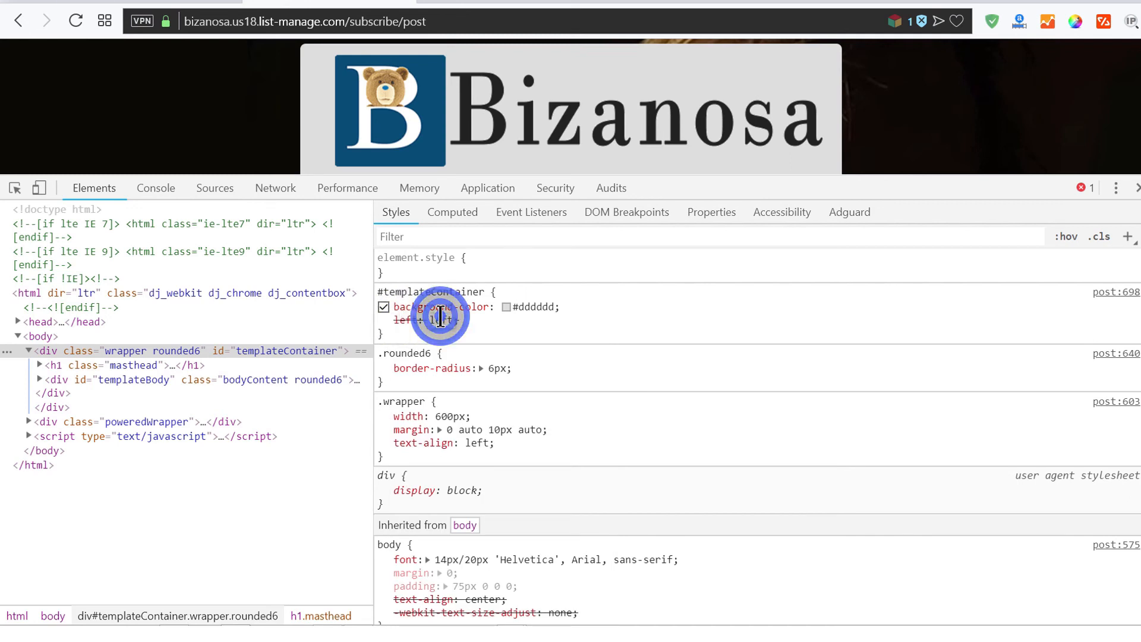
{"action": "left_click", "coordinate": [430, 316]}
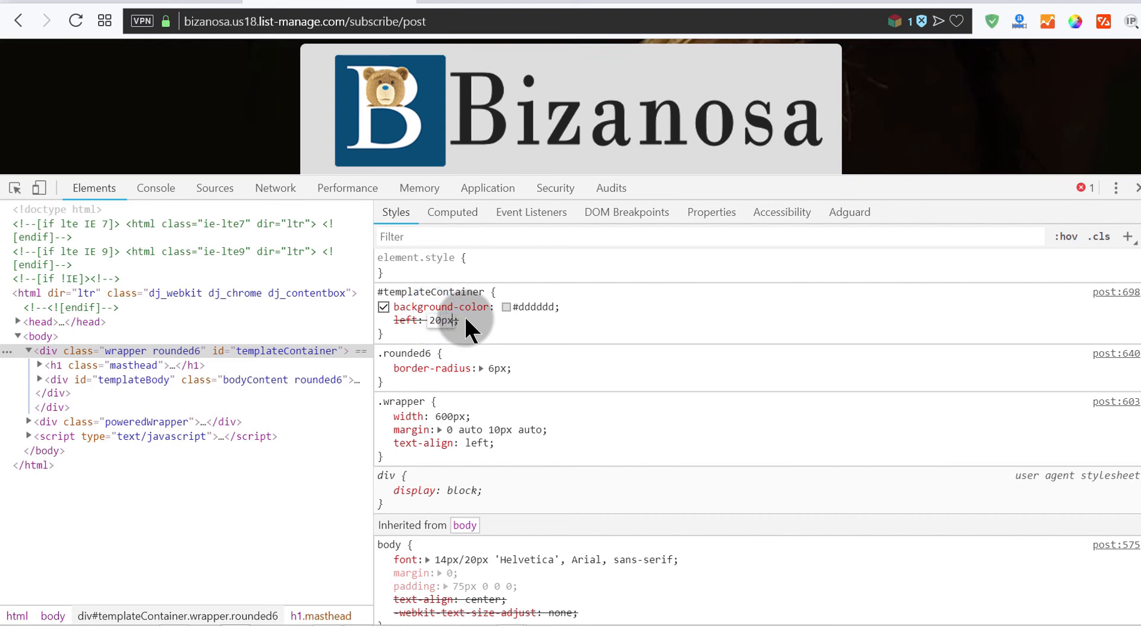
{"action": "left_click", "coordinate": [497, 318]}
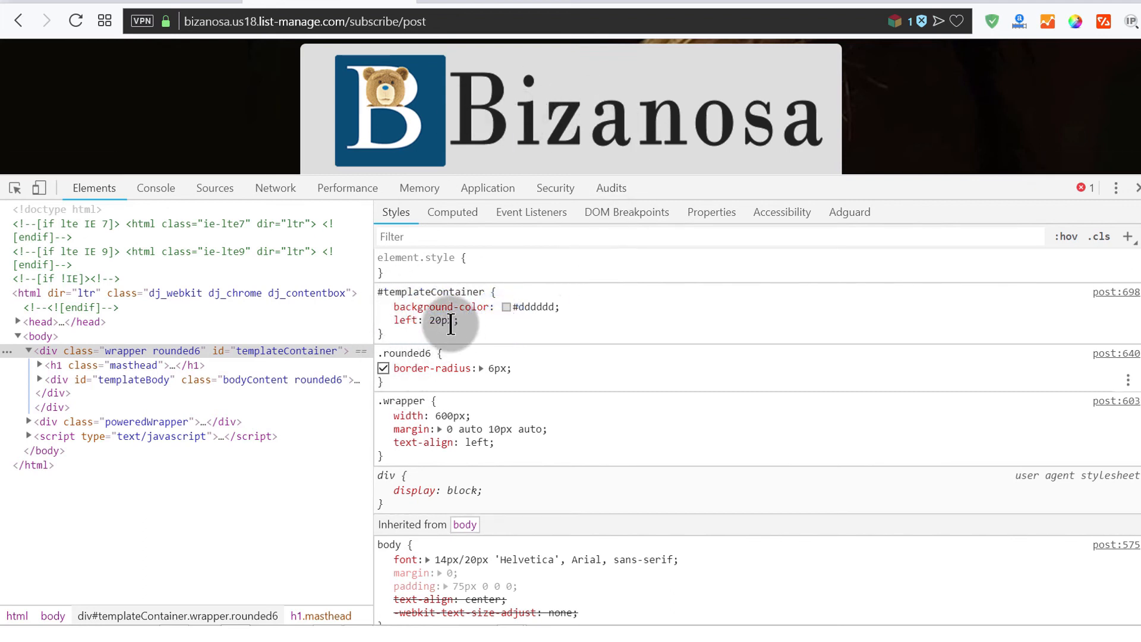
- Add position: relative to the #templateContainer rule, after the left declaration
{"action": "left_click", "coordinate": [402, 320]}
{"action": "left_click", "coordinate": [474, 320]}
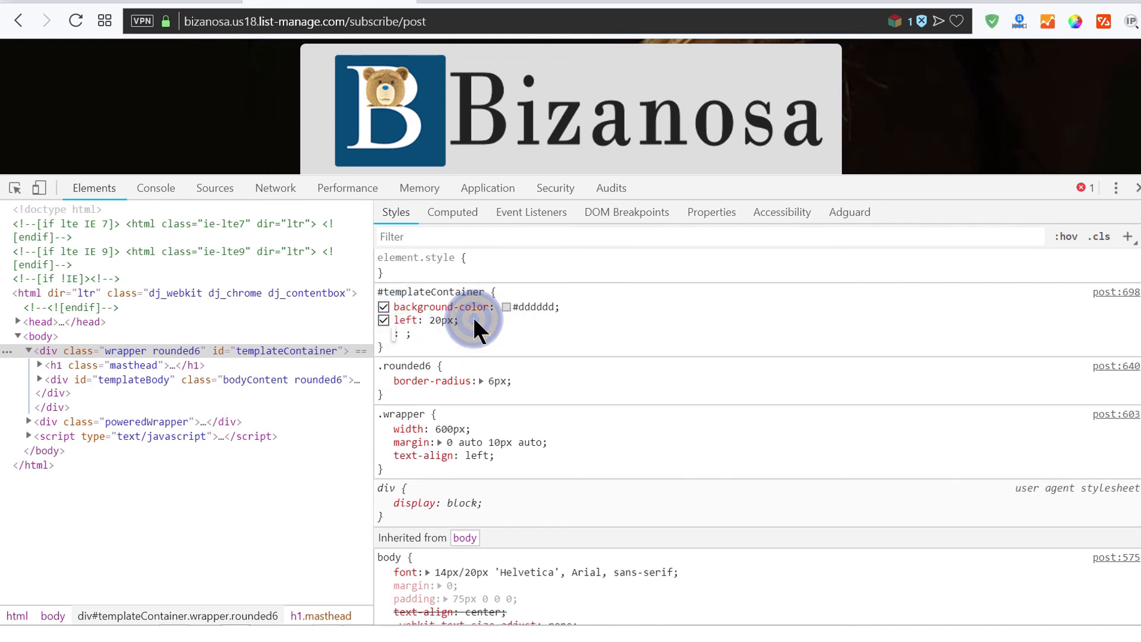
{"action": "type", "text": "po"}
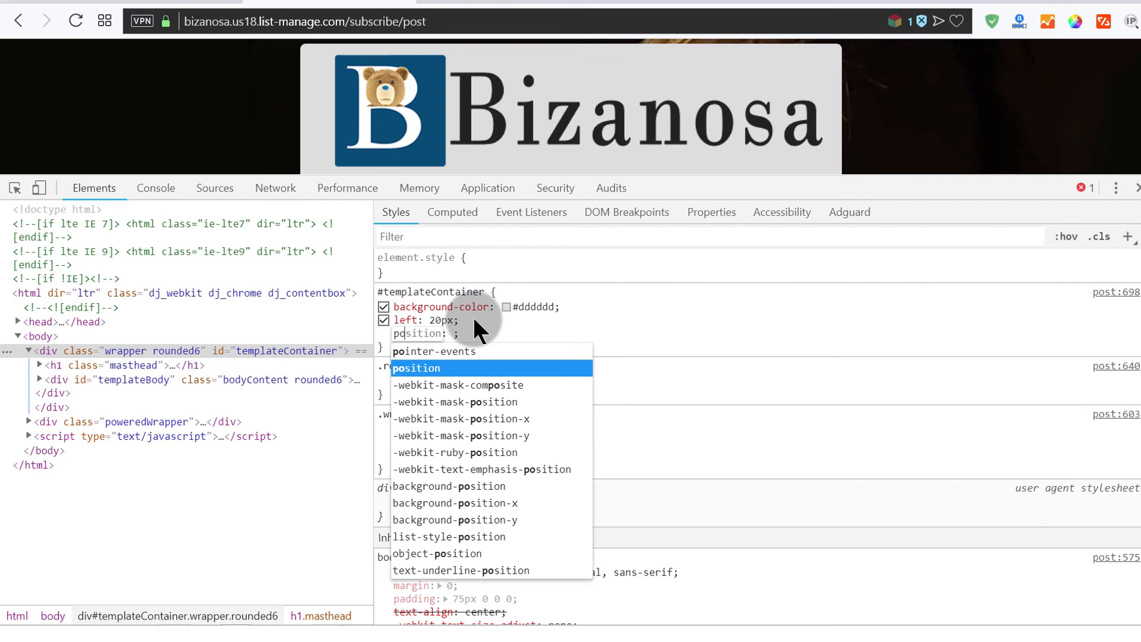
{"action": "key", "text": "Return"}
{"action": "type", "text": "r"}
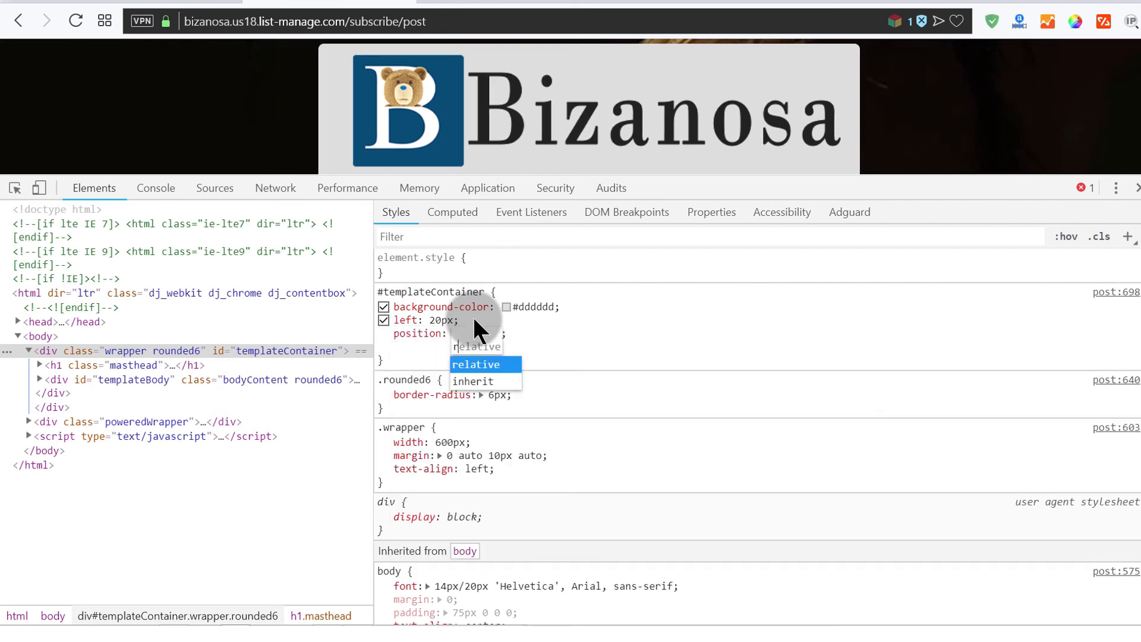
{"action": "left_click", "coordinate": [487, 363]}
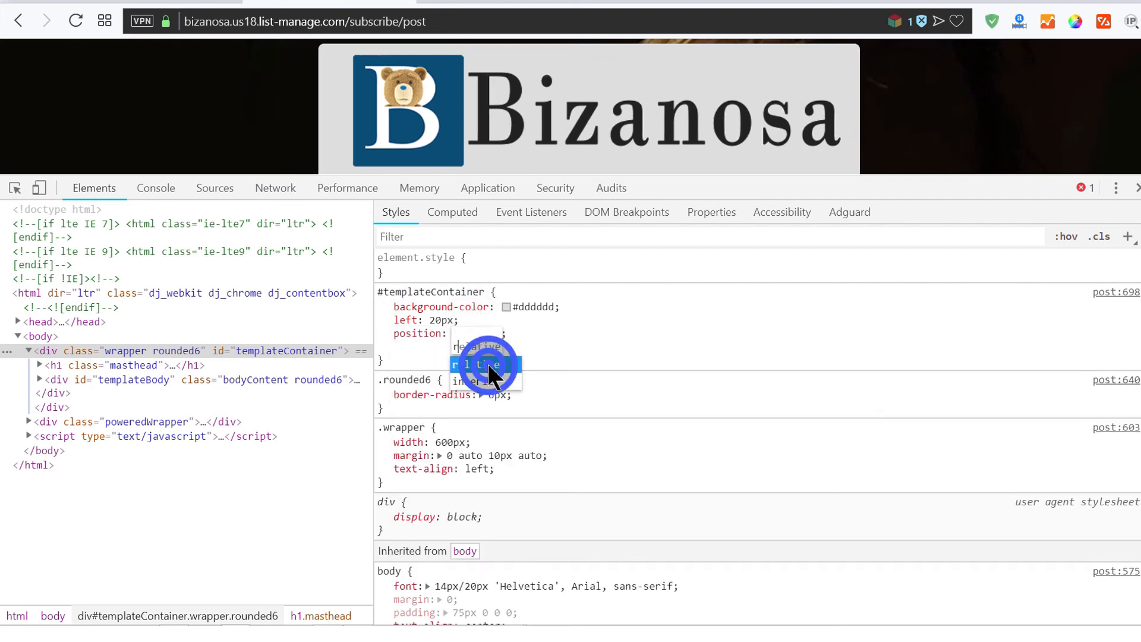
{"action": "left_click", "coordinate": [526, 336]}
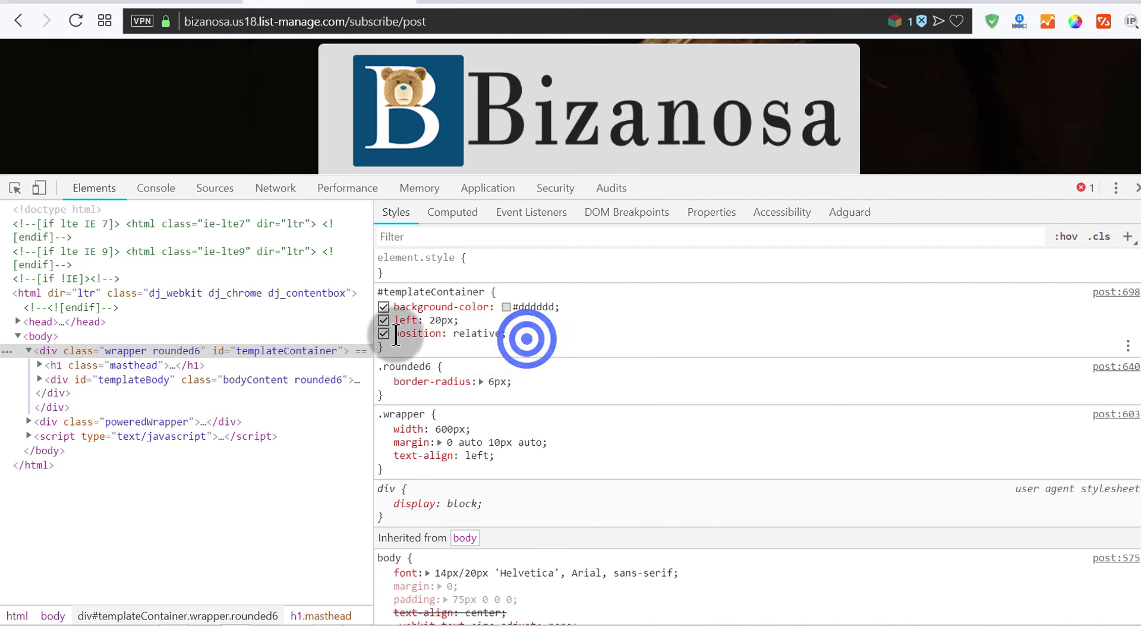
- Set the left value in the #templateContainer rule to -20%
{"action": "left_click", "coordinate": [439, 320]}
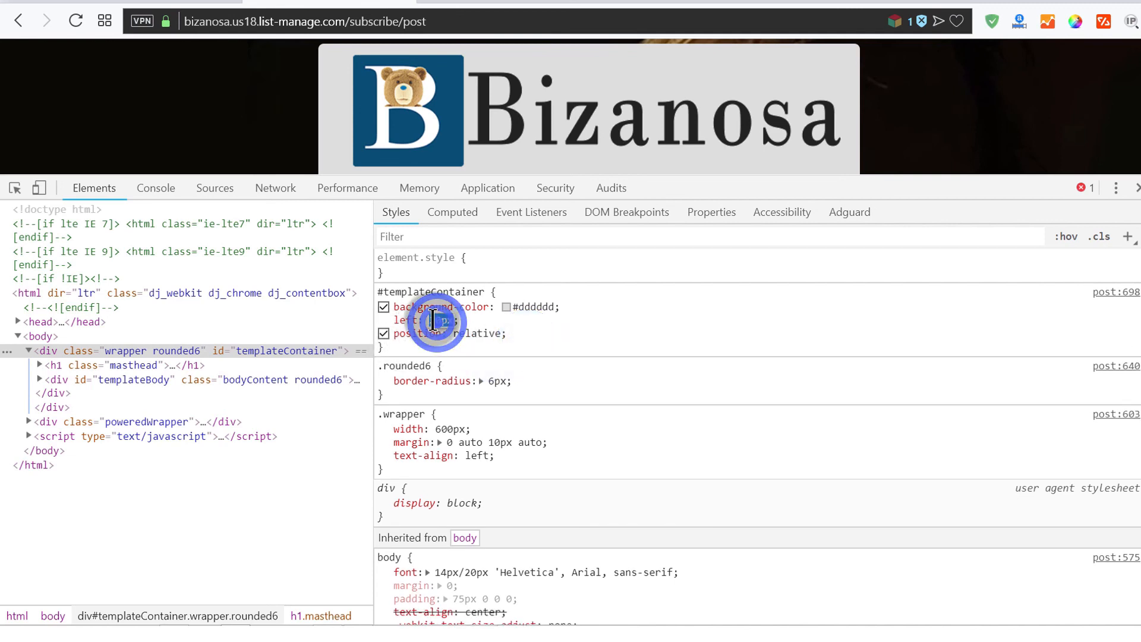
{"action": "left_click", "coordinate": [428, 317]}
{"action": "left_click", "coordinate": [431, 318]}
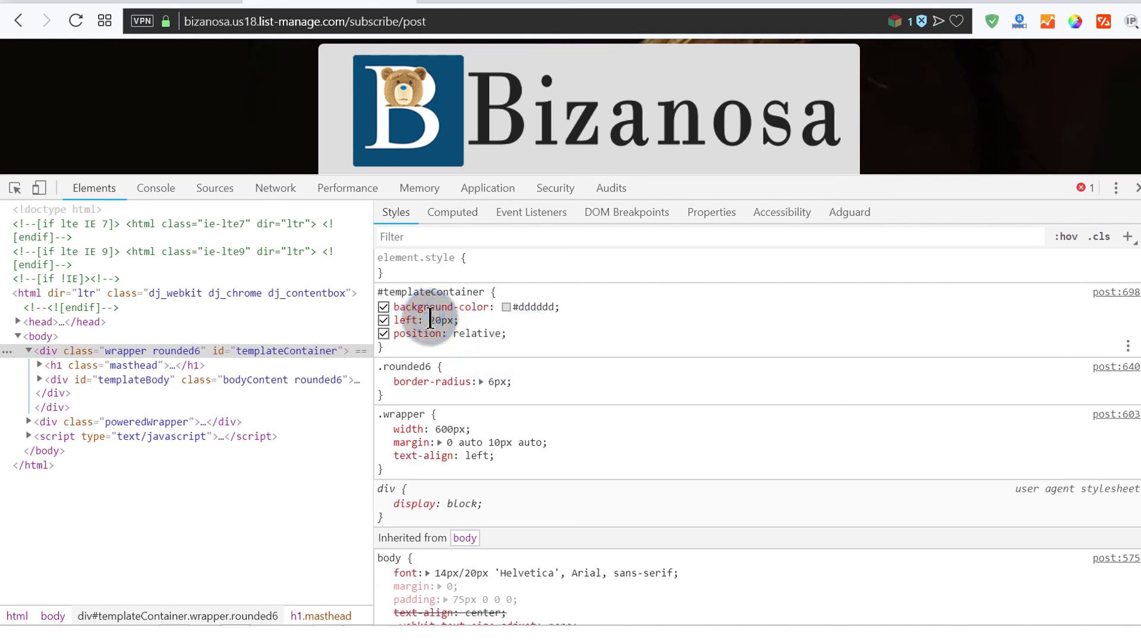
{"action": "left_click", "coordinate": [430, 319]}
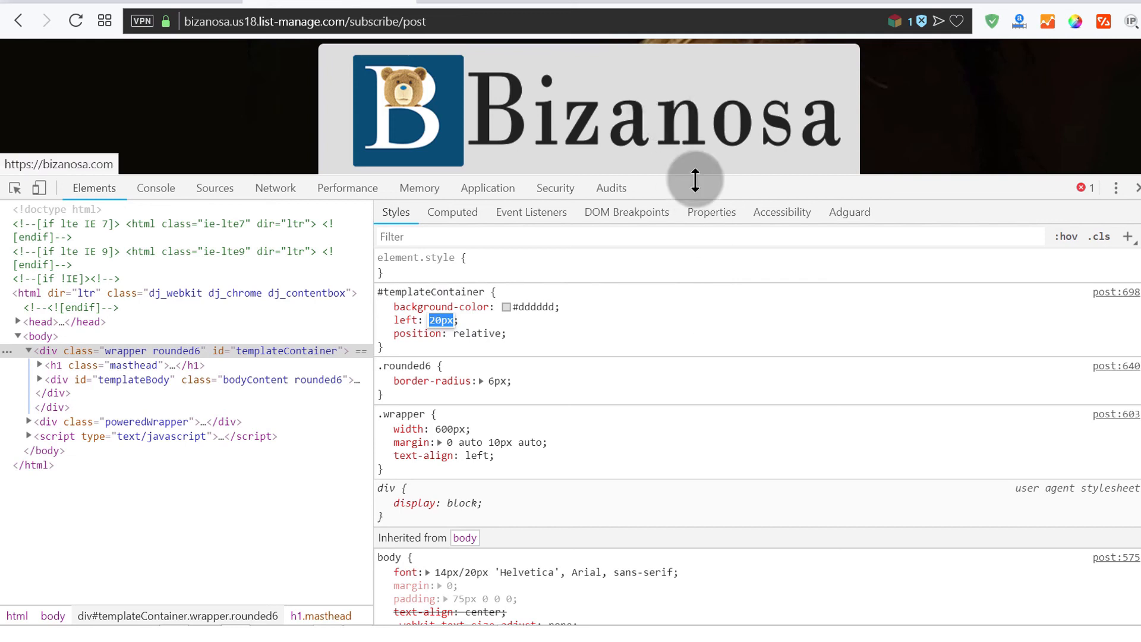
{"action": "type", "text": "-"}
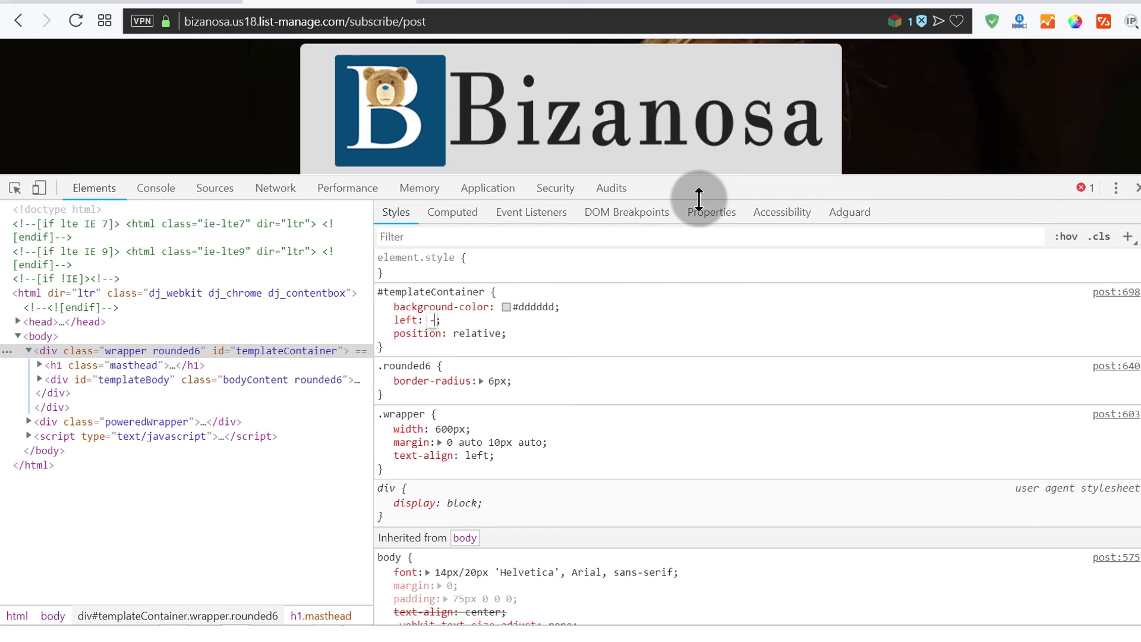
{"action": "type", "text": "20%"}
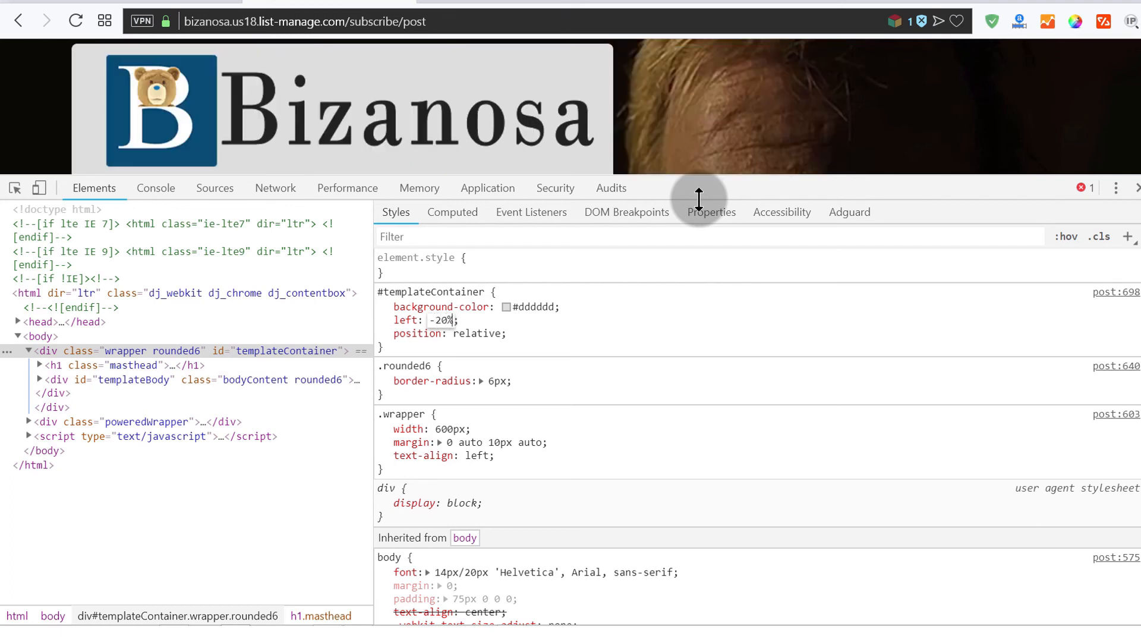
- Adjust the #templateContainer rule's left offset to -25%
{"action": "left_click", "coordinate": [443, 317]}
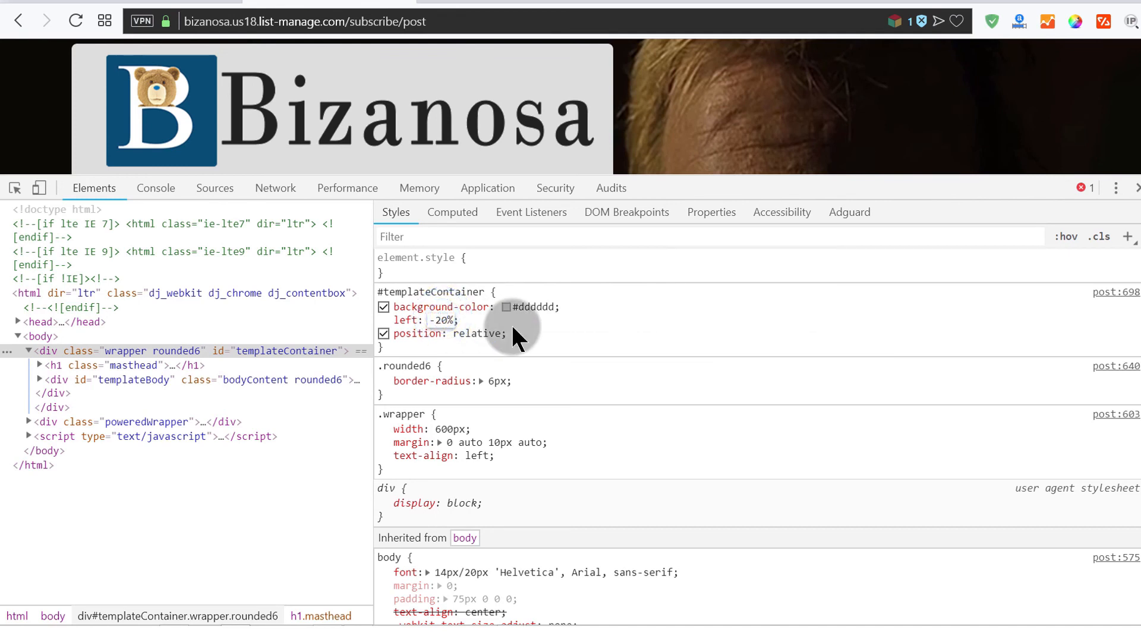
{"action": "key", "text": "Delete"}
{"action": "type", "text": "5"}
{"action": "left_click", "coordinate": [637, 352]}
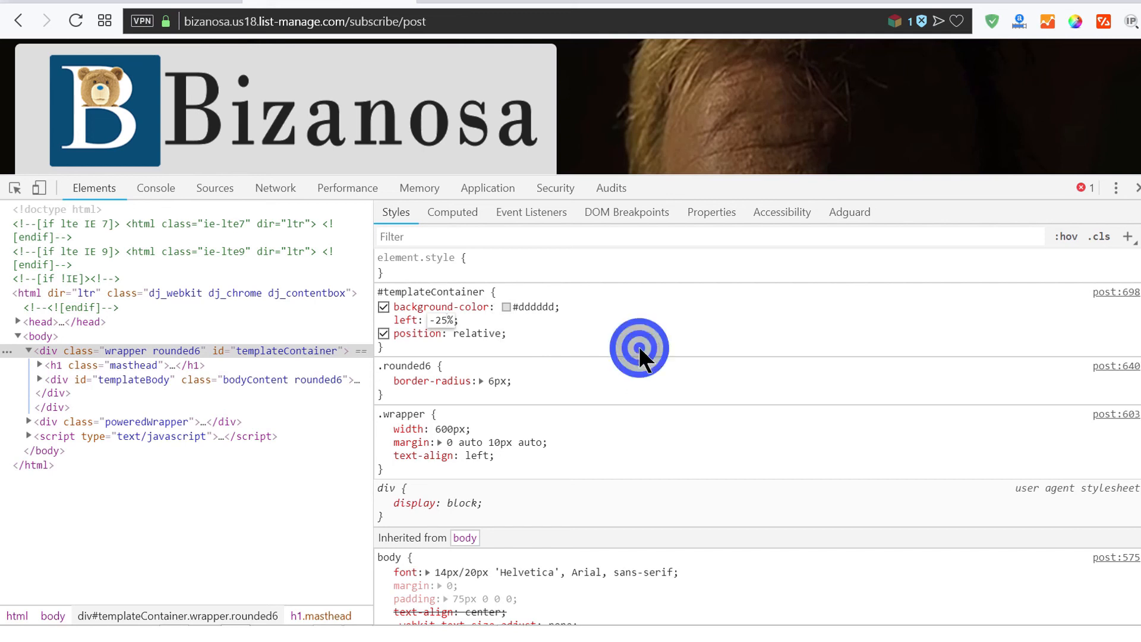
{"action": "left_click", "coordinate": [551, 320]}
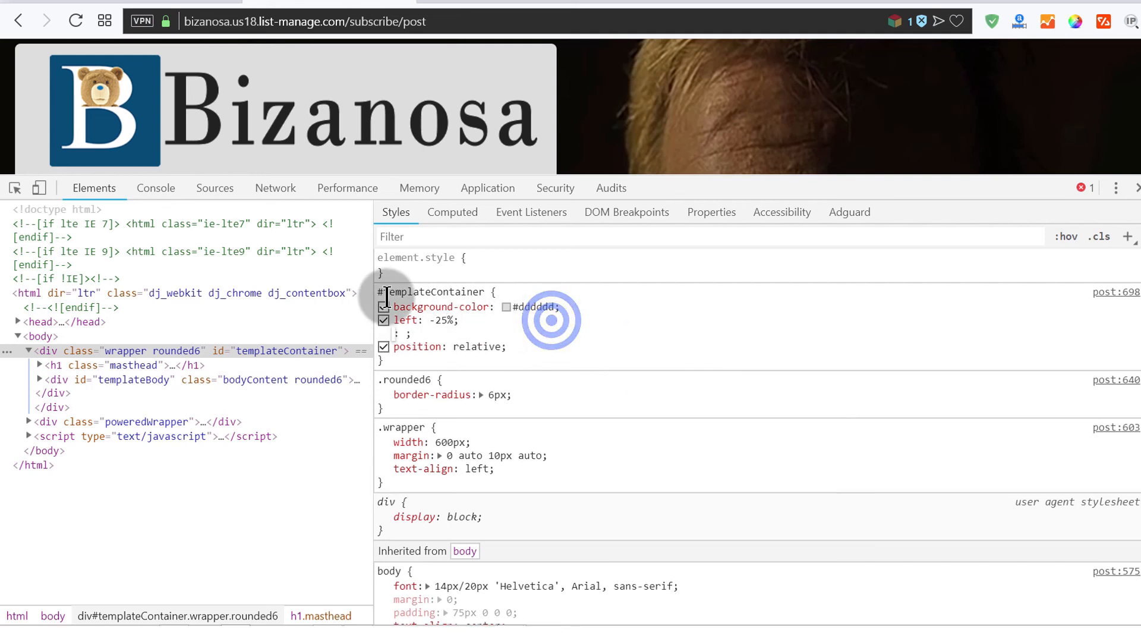
- Copy the whole #templateContainer rule from the developer tools
{"action": "left_click_drag", "start_coordinate": [378, 293], "coordinate": [417, 331]}
{"action": "right_click", "coordinate": [418, 332]}
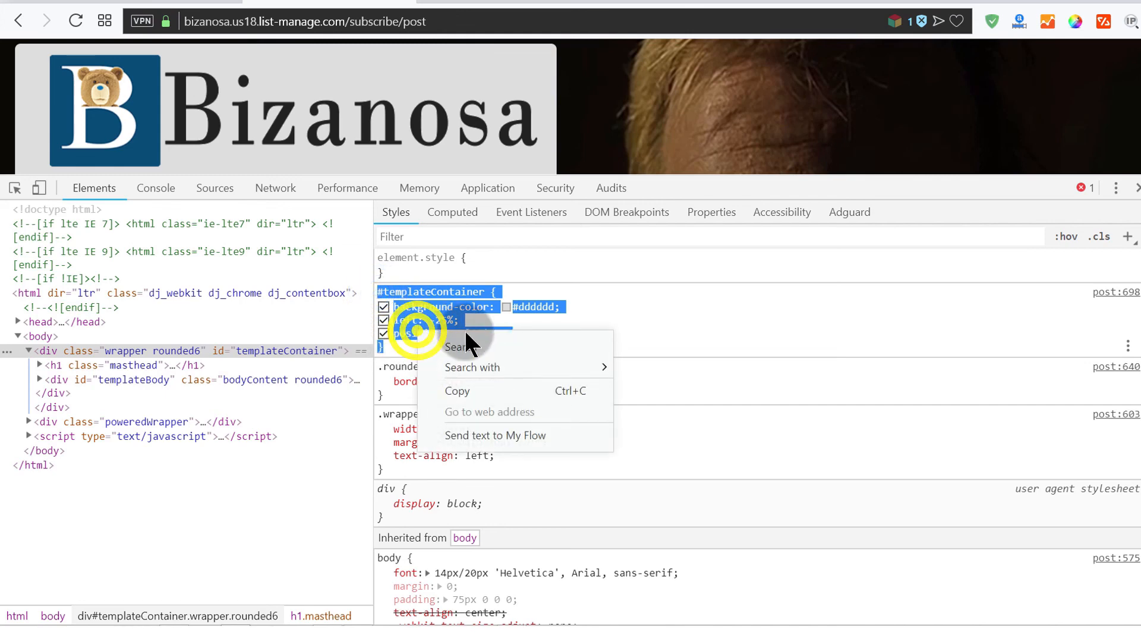
{"action": "left_click", "coordinate": [460, 384]}
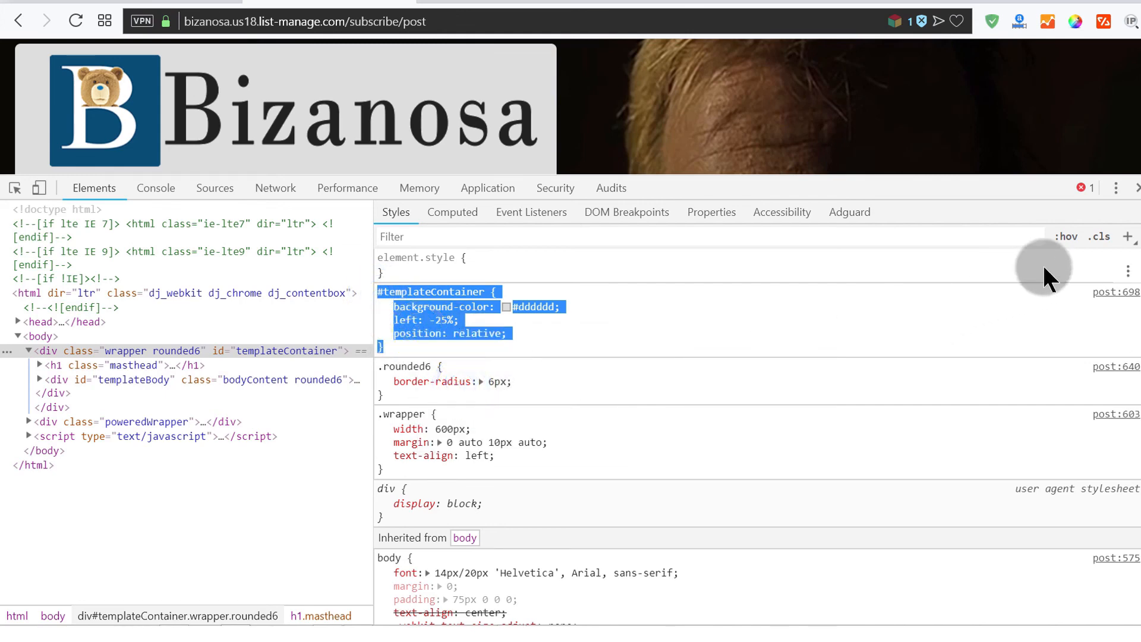
- Close the developer tools and examine the repositioned form against the background image from header to subscribe button
{"action": "left_click", "coordinate": [1137, 188]}
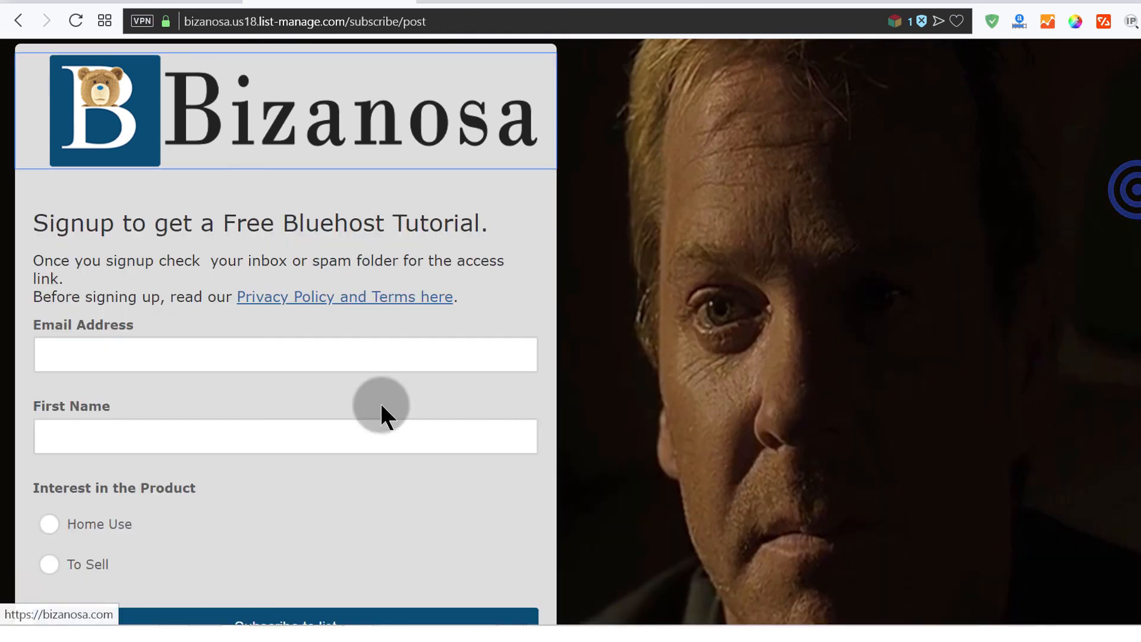
{"action": "scroll", "coordinate": [484, 380], "scroll_direction": "down", "scroll_amount": 2}
{"action": "scroll", "coordinate": [485, 374], "scroll_direction": "up", "scroll_amount": 2}
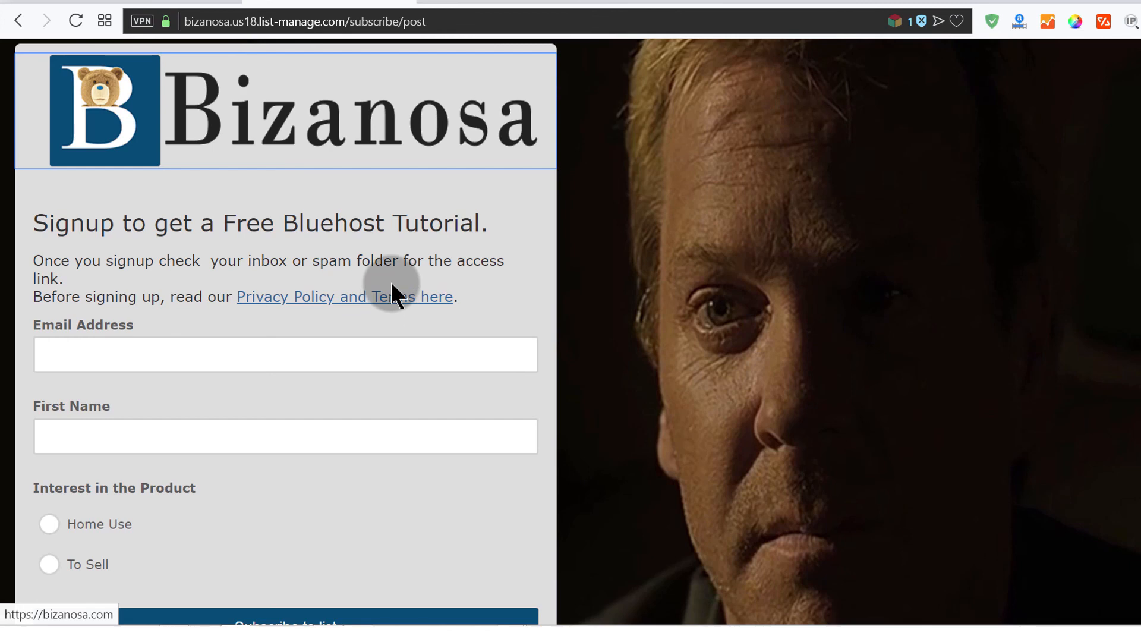
{"action": "scroll", "coordinate": [447, 270], "scroll_direction": "down", "scroll_amount": 2}
{"action": "scroll", "coordinate": [436, 257], "scroll_direction": "up", "scroll_amount": 2}
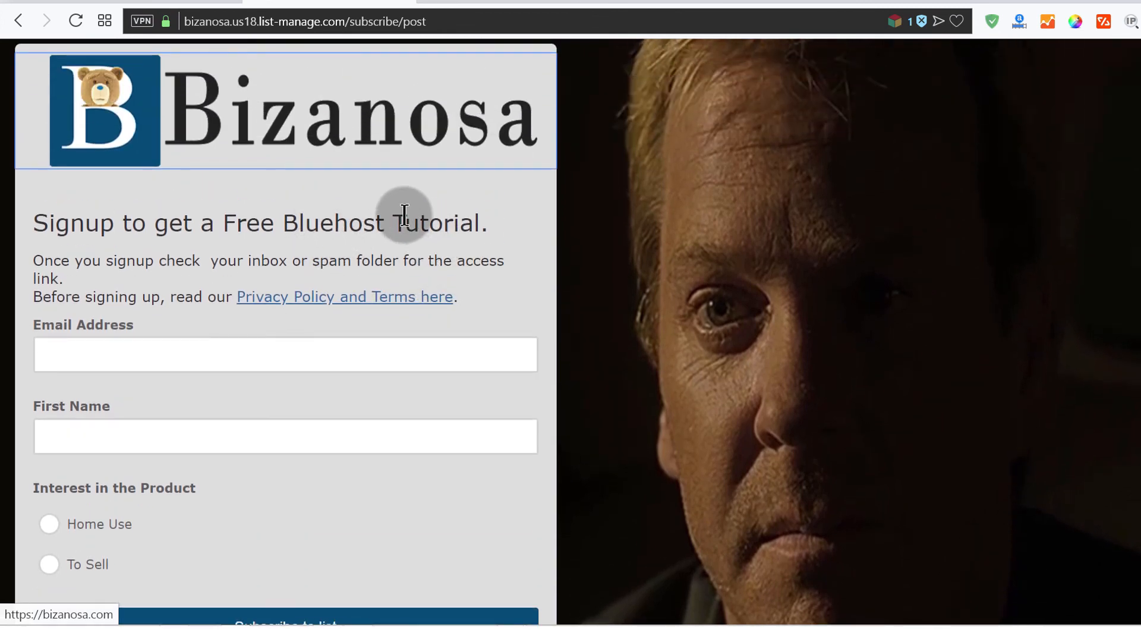
{"action": "scroll", "coordinate": [581, 257], "scroll_direction": "down", "scroll_amount": 2}
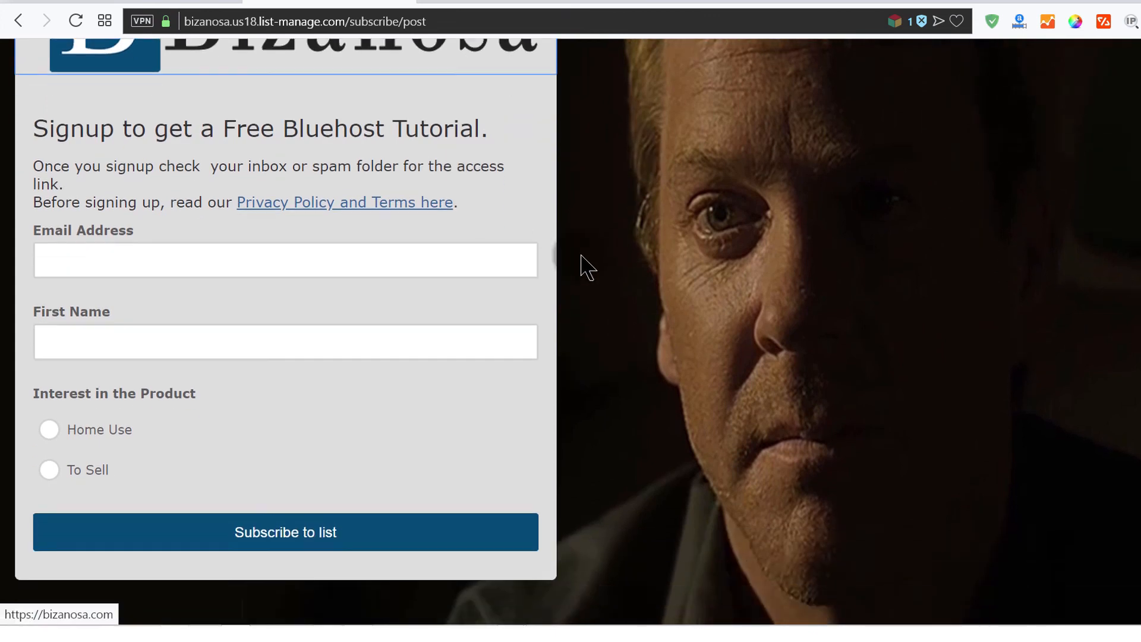
{"action": "scroll", "coordinate": [582, 257], "scroll_direction": "up", "scroll_amount": 2}
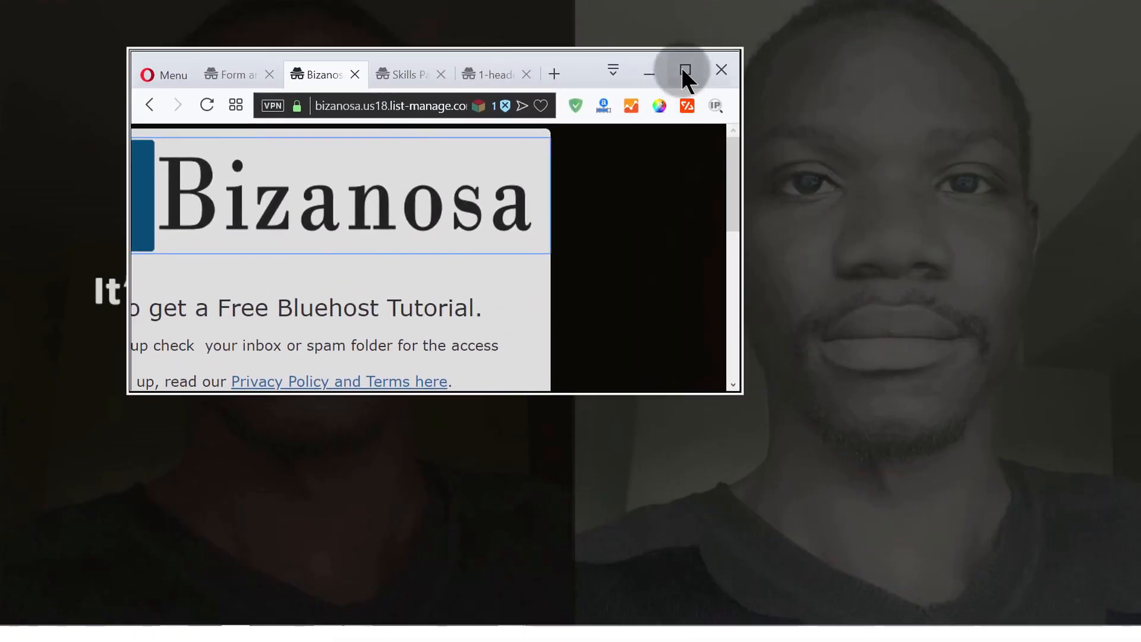
- Shrink the browser window to check how the shifted form displays at a narrow width, and maximize it again
{"action": "left_click", "coordinate": [682, 70]}
{"action": "left_click", "coordinate": [1095, 0]}
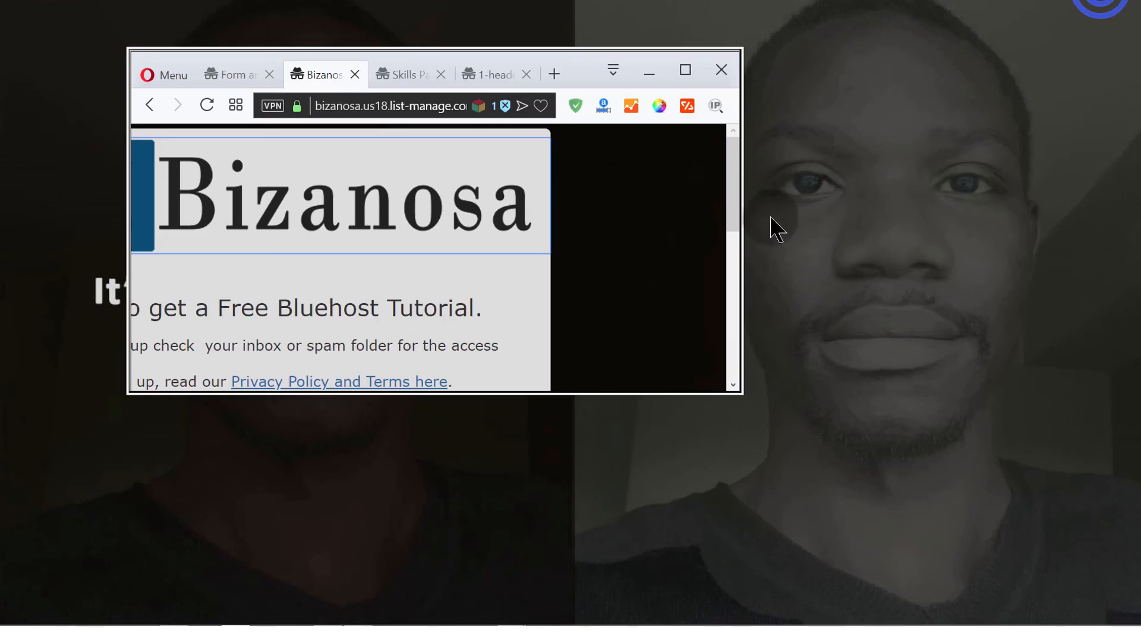
{"action": "left_click_drag", "start_coordinate": [740, 203], "coordinate": [575, 203]}
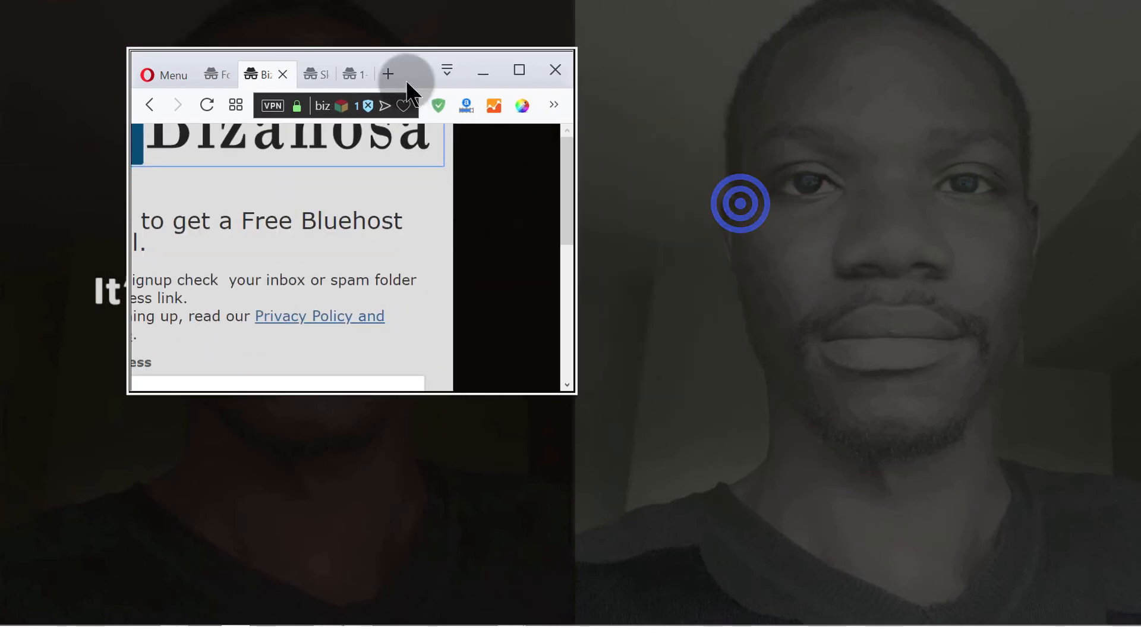
{"action": "double_click", "coordinate": [395, 46]}
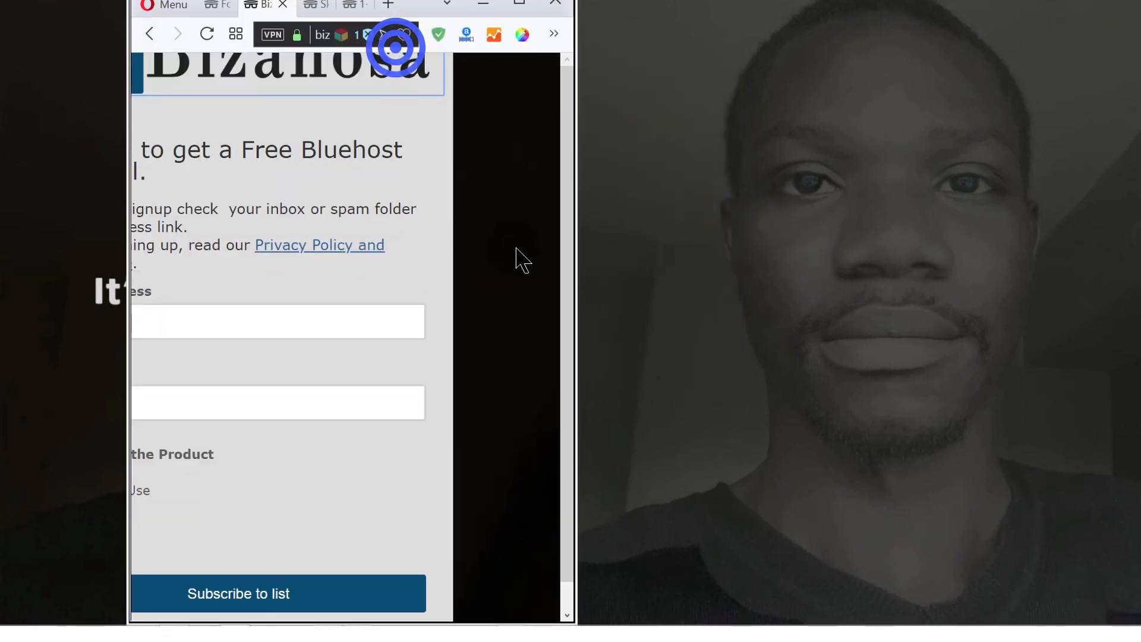
{"action": "scroll", "coordinate": [486, 375], "scroll_direction": "down", "scroll_amount": 2}
{"action": "scroll", "coordinate": [486, 355], "scroll_direction": "up", "scroll_amount": 2}
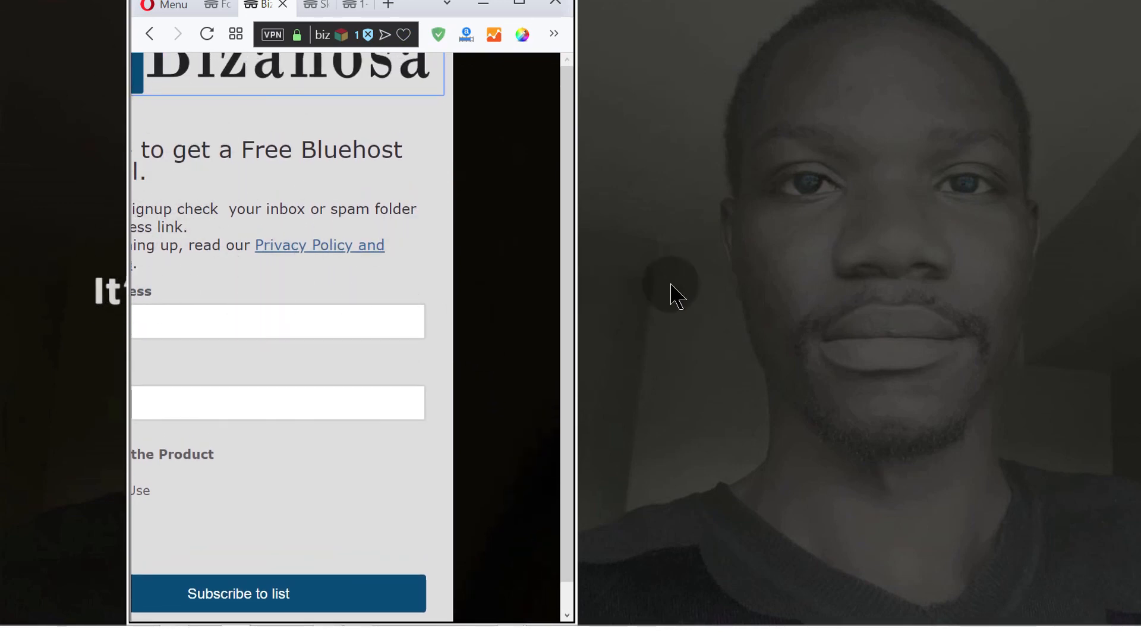
{"action": "left_click", "coordinate": [576, 256]}
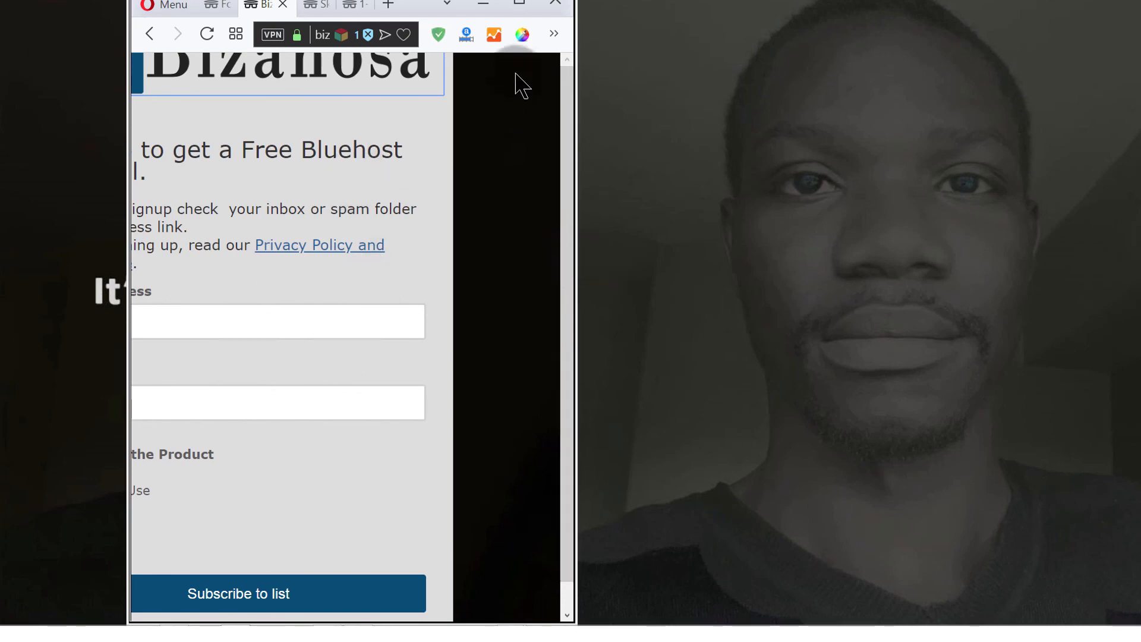
{"action": "left_click", "coordinate": [520, 4]}
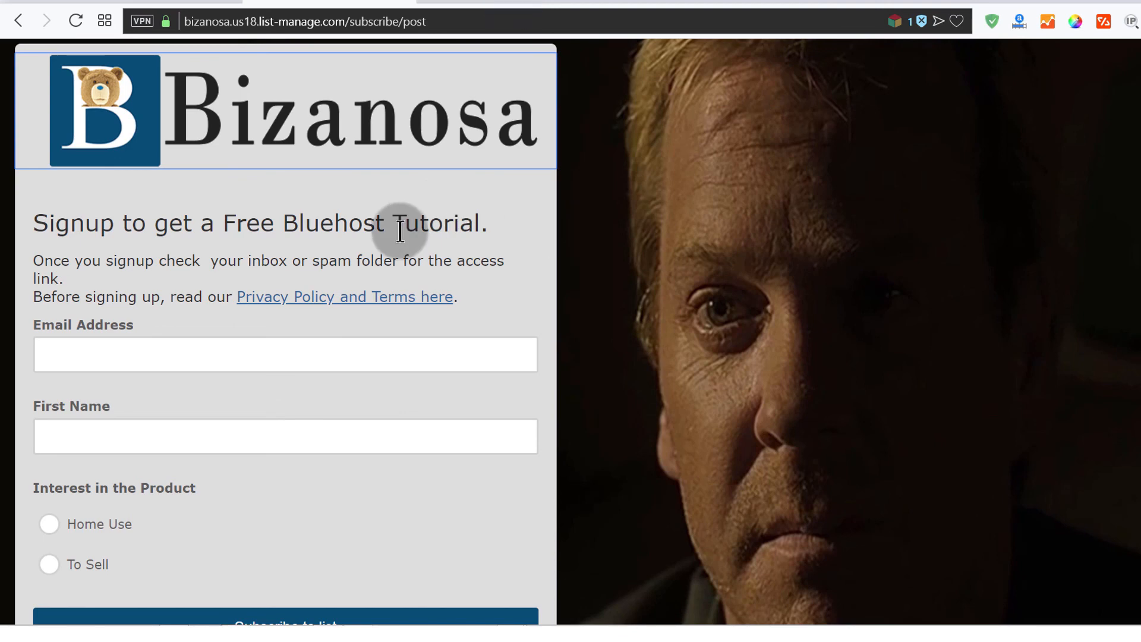
{"action": "scroll", "coordinate": [399, 226], "scroll_direction": "down", "scroll_amount": 1}
{"action": "scroll", "coordinate": [396, 211], "scroll_direction": "up", "scroll_amount": 1}
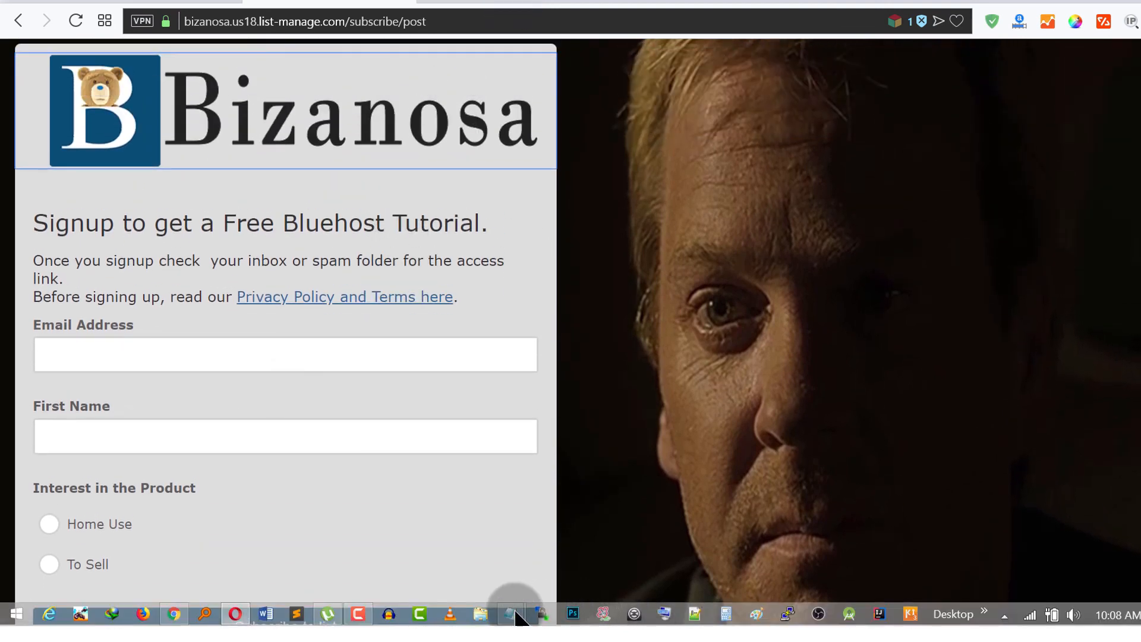
{"action": "left_click", "coordinate": [512, 616]}
{"action": "left_click", "coordinate": [550, 544]}
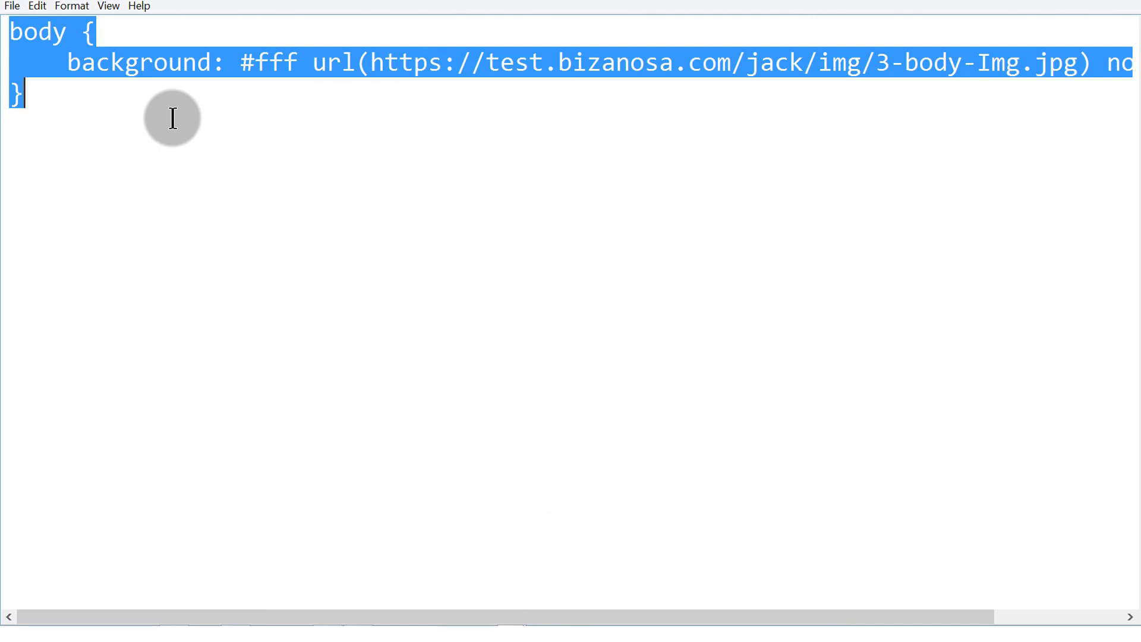
{"action": "type", "text": "@media scree"}
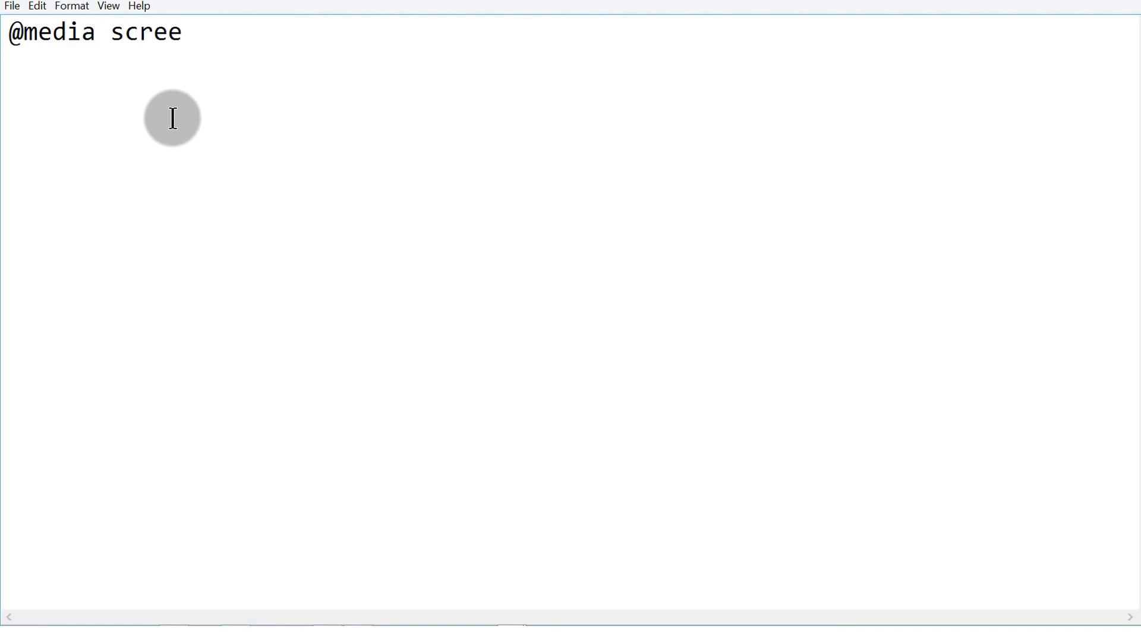
{"action": "type", "text": "n and"}
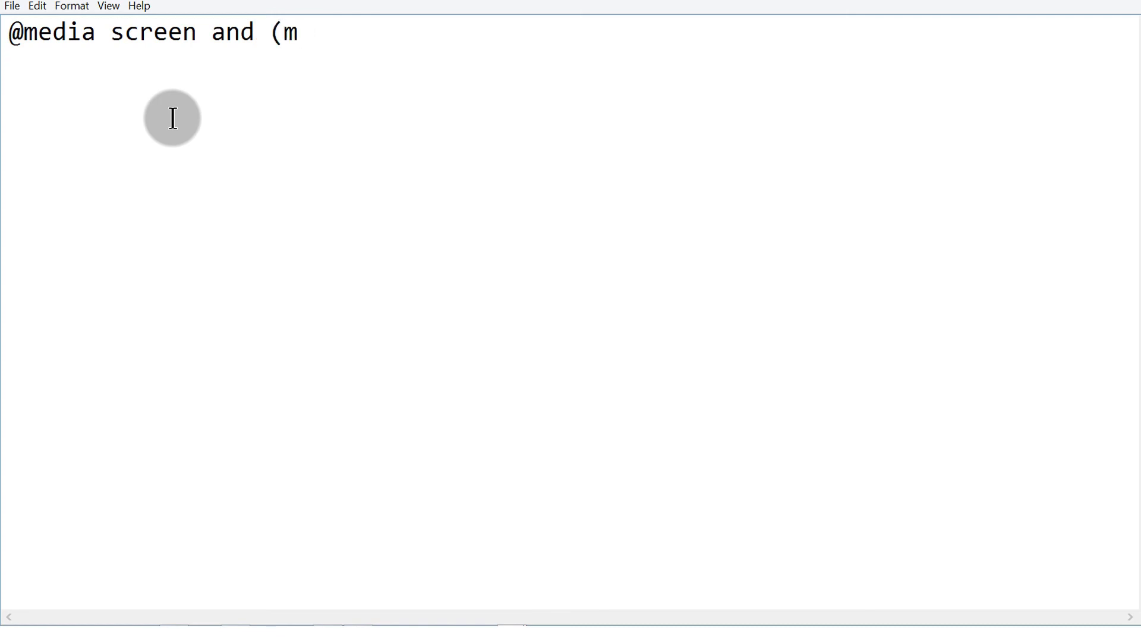
{"action": "type", "text": "(min-width:980px){"}
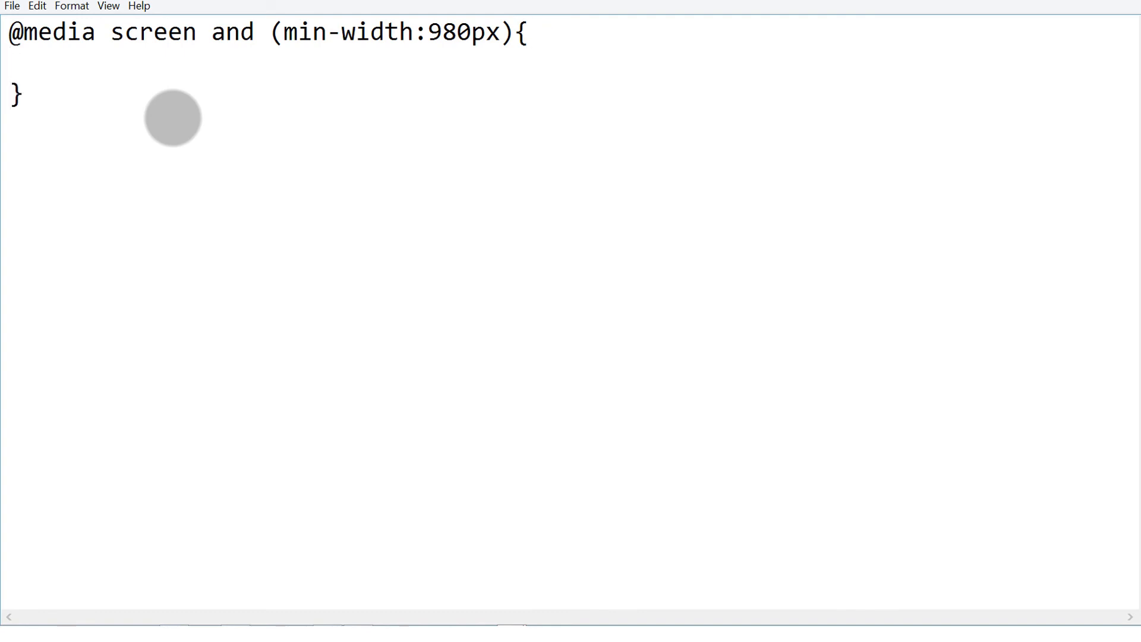
- Paste the copied #templateContainer rule inside the media query and delete its background-color line
{"action": "type", "text": "#templateContainer {     background-color: #dddddd;     left: -25%;     position: relative; }"}
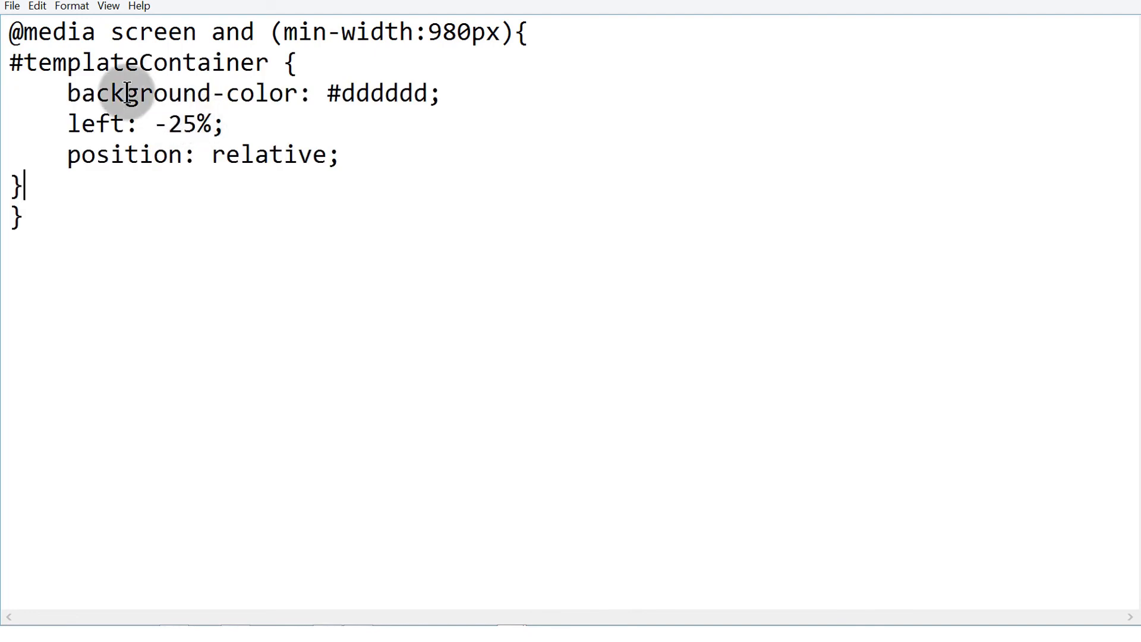
{"action": "left_click", "coordinate": [304, 59]}
{"action": "left_click_drag", "start_coordinate": [304, 59], "coordinate": [465, 97]}
{"action": "key", "text": "Delete"}
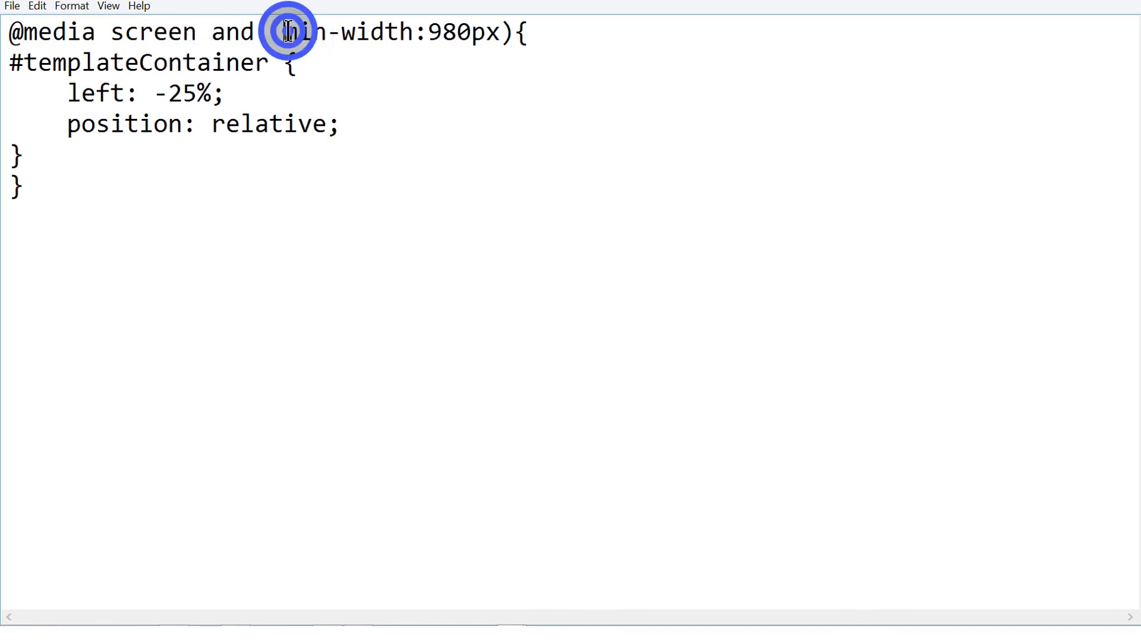
- Copy the complete min-width:980px media query containing the #templateContainer rule and minimize Notepad
{"action": "left_click_drag", "start_coordinate": [288, 31], "coordinate": [410, 31]}
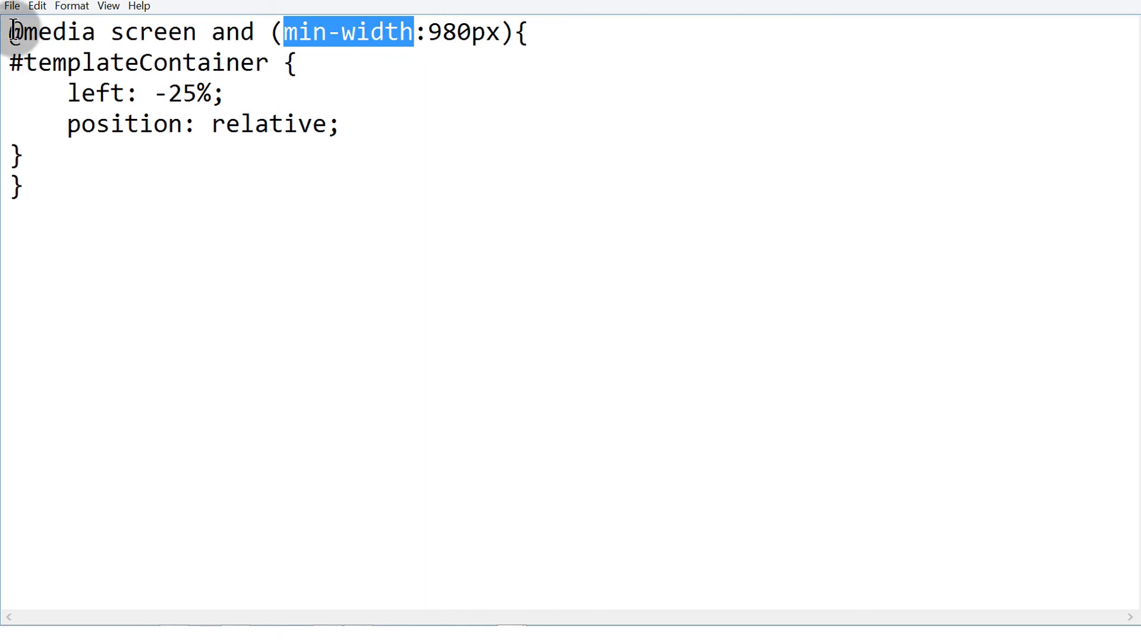
{"action": "left_click_drag", "start_coordinate": [9, 27], "coordinate": [67, 171]}
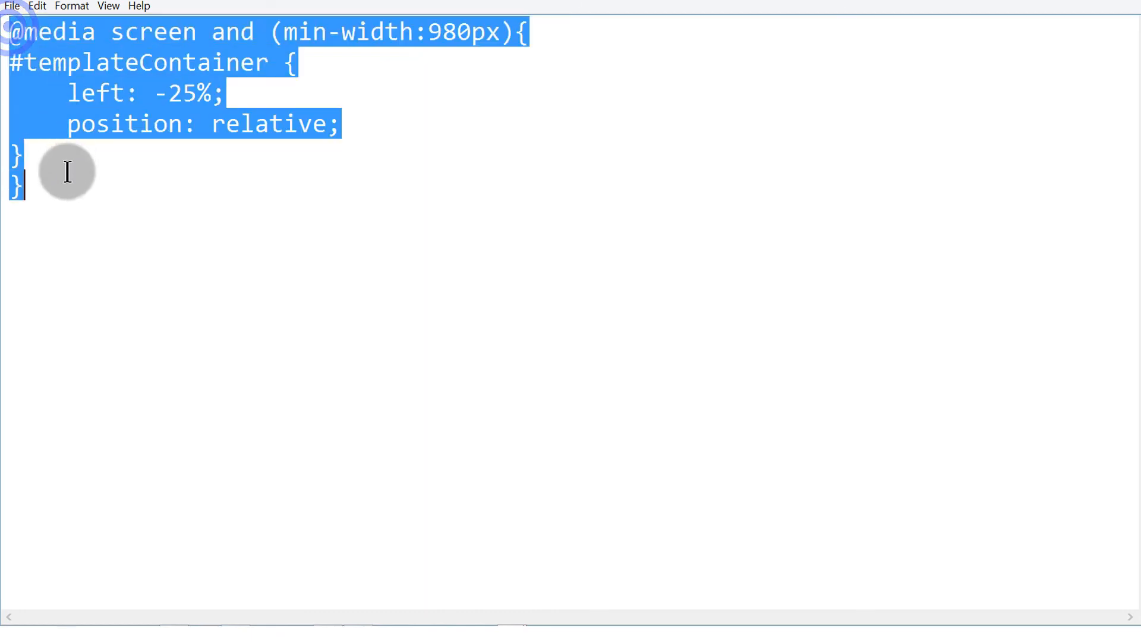
{"action": "right_click", "coordinate": [96, 131]}
{"action": "left_click", "coordinate": [142, 184]}
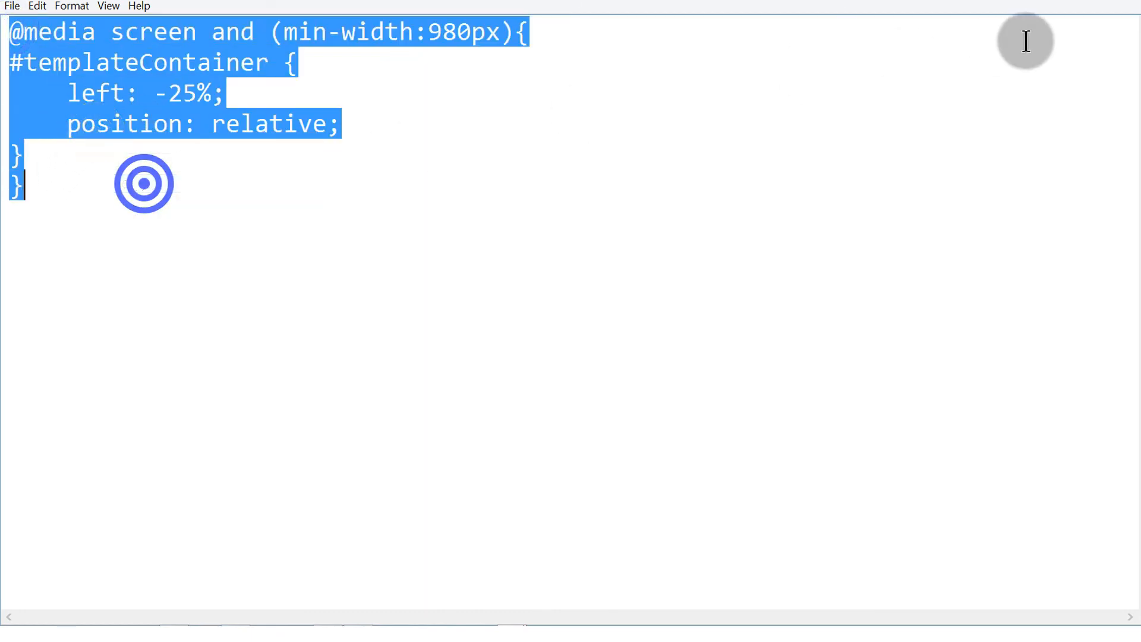
{"action": "left_click", "coordinate": [1070, 4]}
- Return to the Mailchimp form designer and open the HTML source of the signup introduction text
{"action": "left_click", "coordinate": [164, 1]}
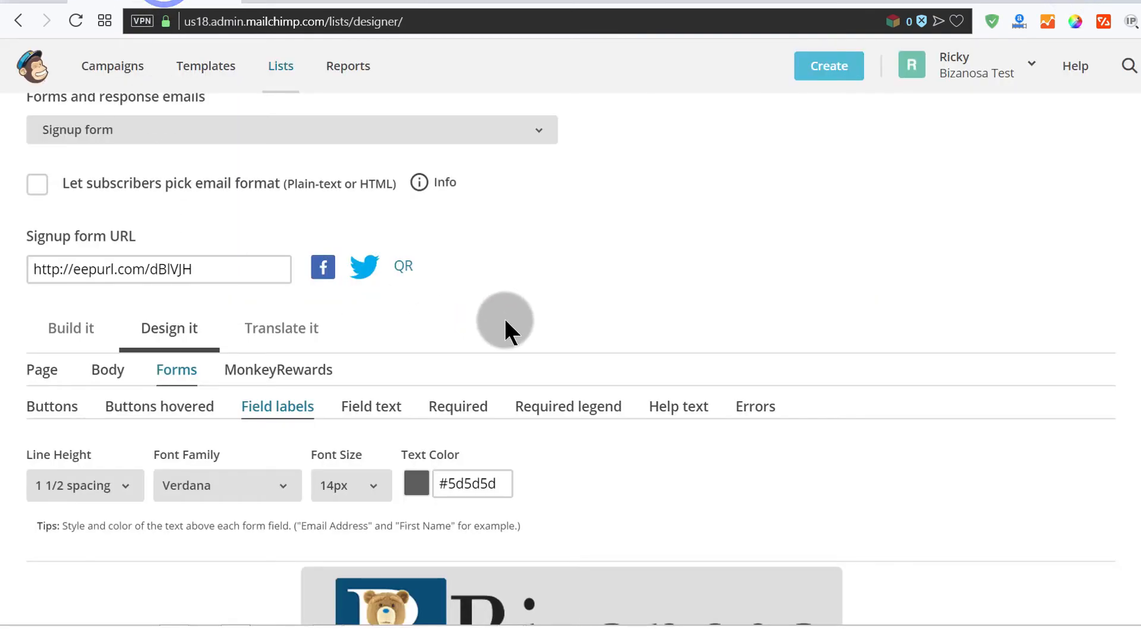
{"action": "scroll", "coordinate": [501, 321], "scroll_direction": "down", "scroll_amount": 3}
{"action": "scroll", "coordinate": [726, 363], "scroll_direction": "down", "scroll_amount": 2}
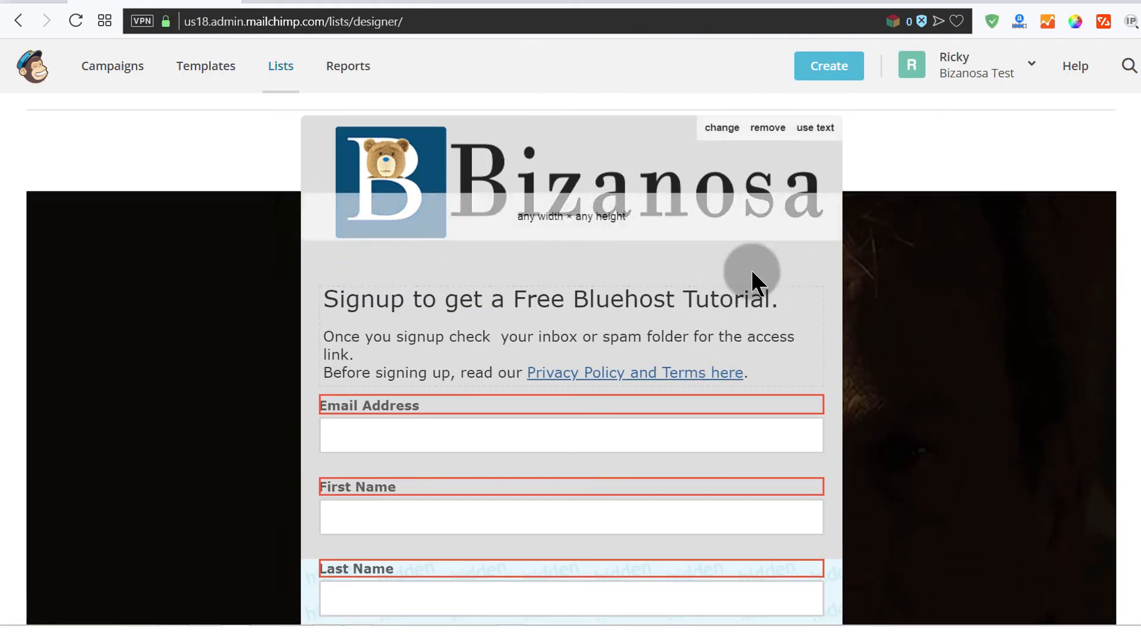
{"action": "scroll", "coordinate": [746, 280], "scroll_direction": "up", "scroll_amount": 1}
{"action": "mouse_move", "coordinate": [797, 238]}
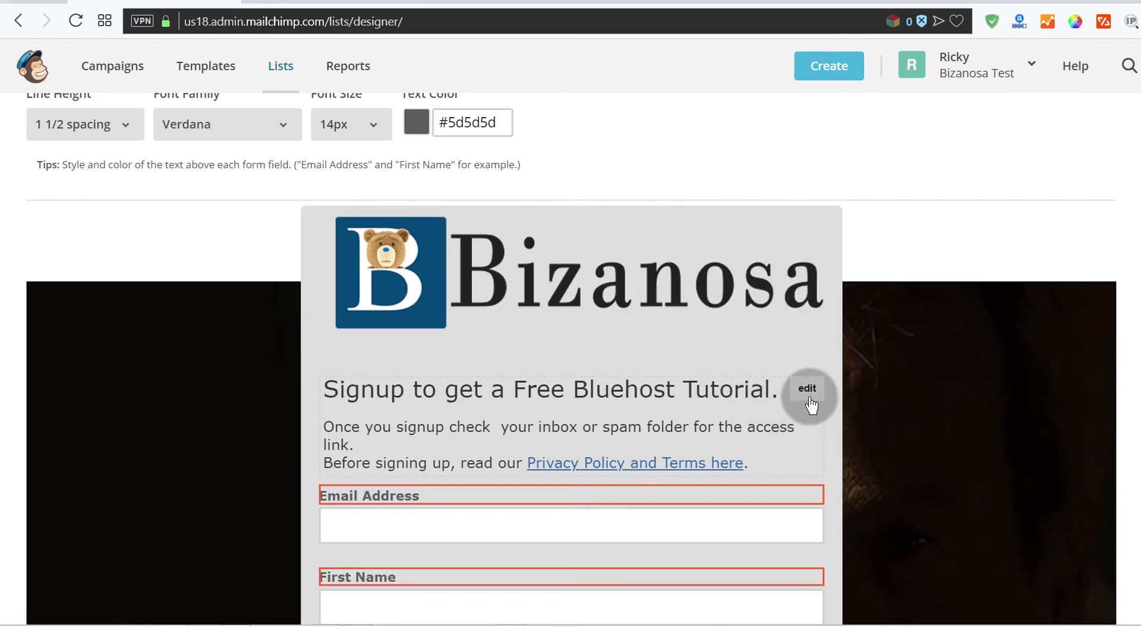
{"action": "left_click", "coordinate": [807, 392]}
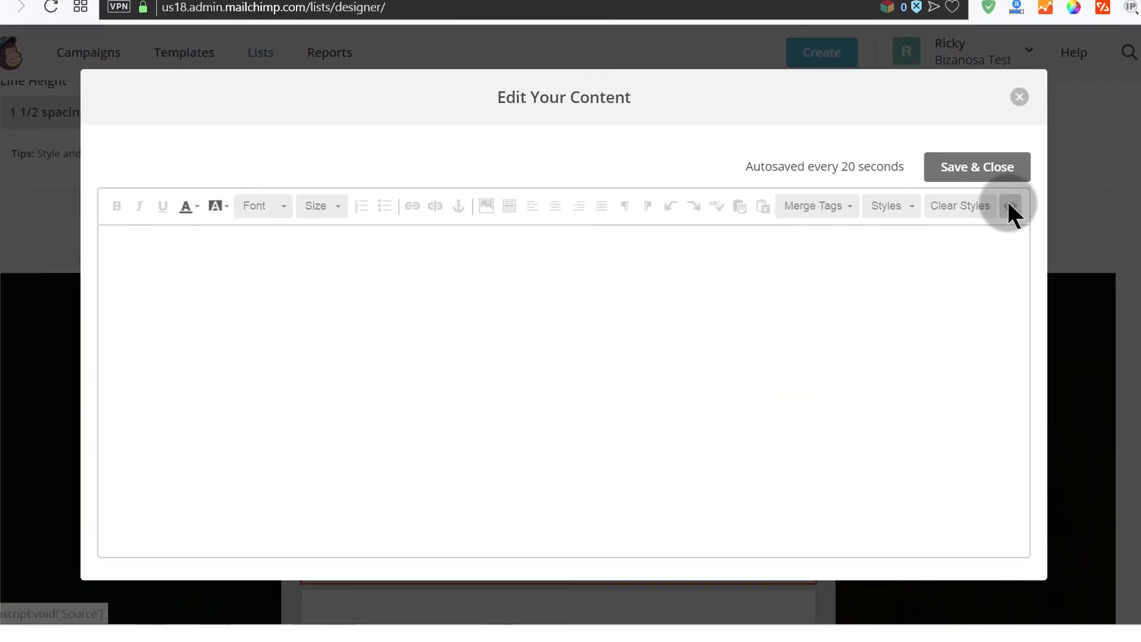
{"action": "left_click", "coordinate": [1010, 213]}
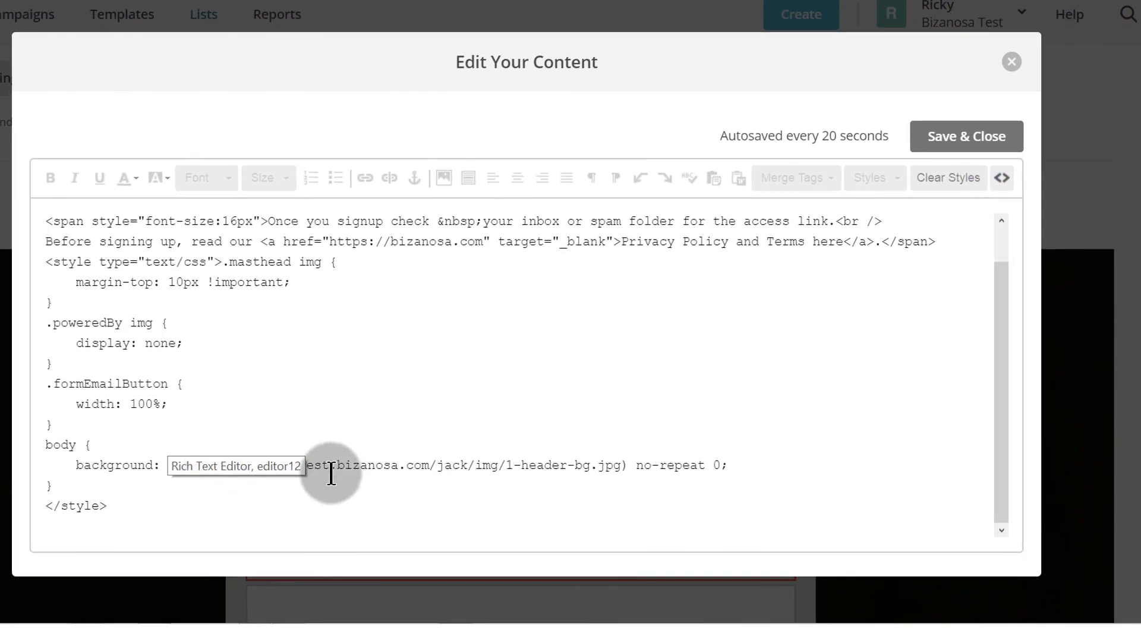
- Paste the media query after the body rule, set its left offset to -20%, and save the content
{"action": "left_click", "coordinate": [71, 485]}
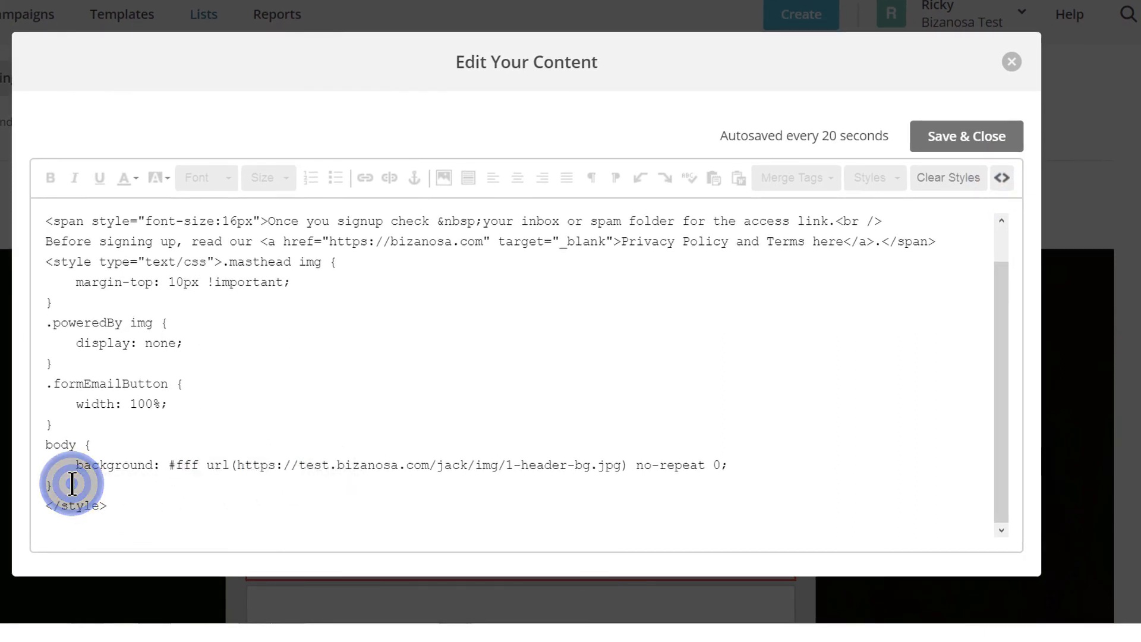
{"action": "key", "text": "Return"}
{"action": "key", "text": "ctrl+v"}
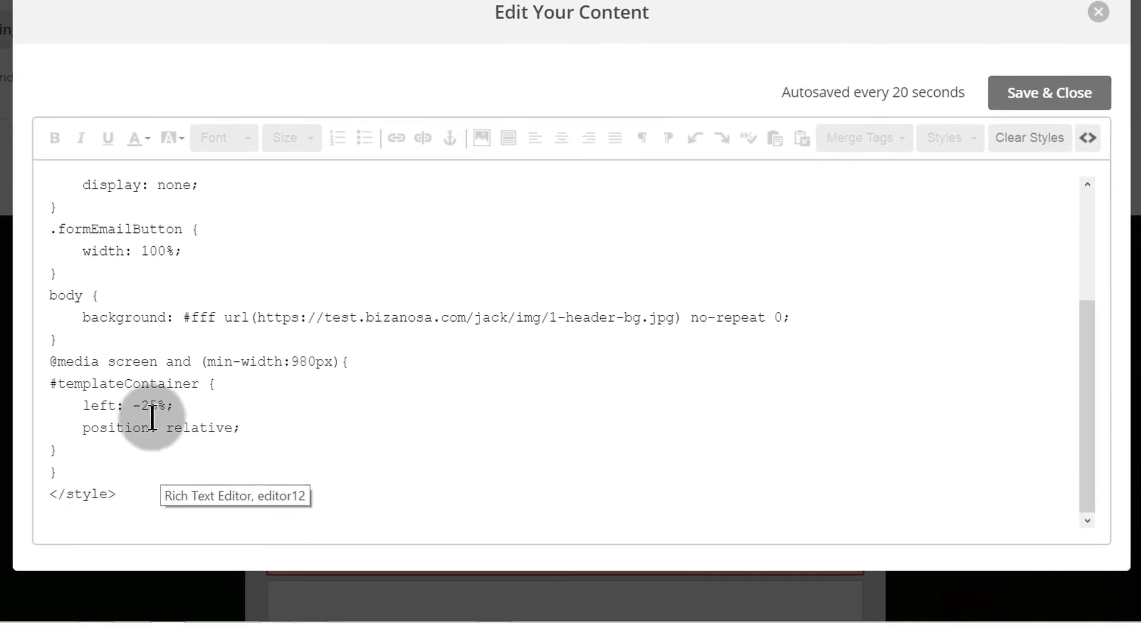
{"action": "left_click_drag", "start_coordinate": [149, 407], "coordinate": [158, 407]}
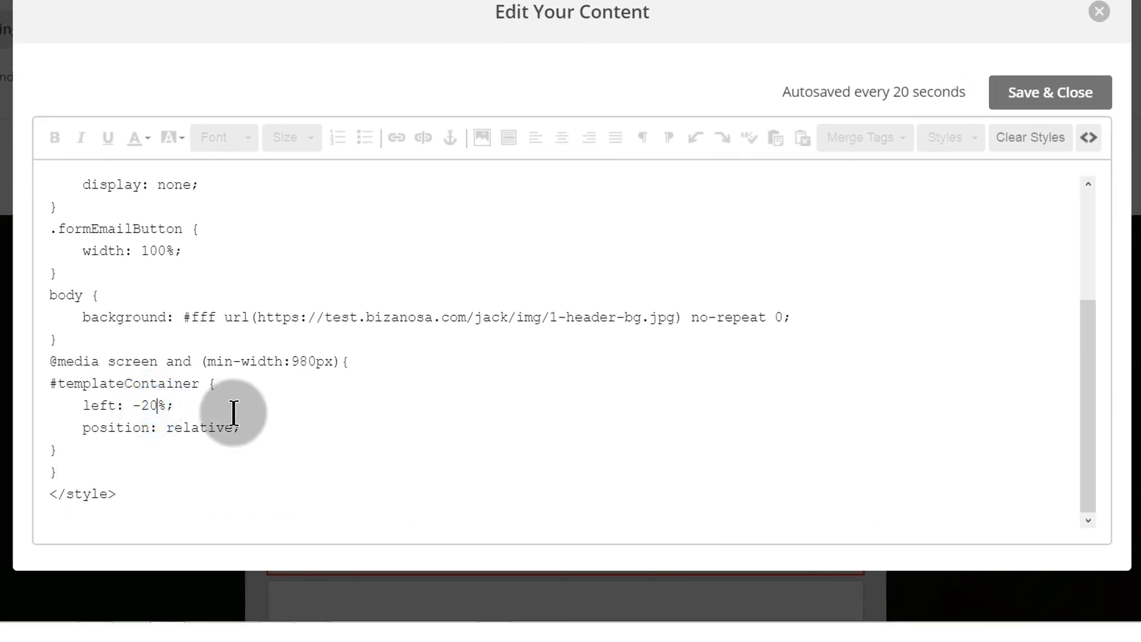
{"action": "left_click", "coordinate": [1060, 95]}
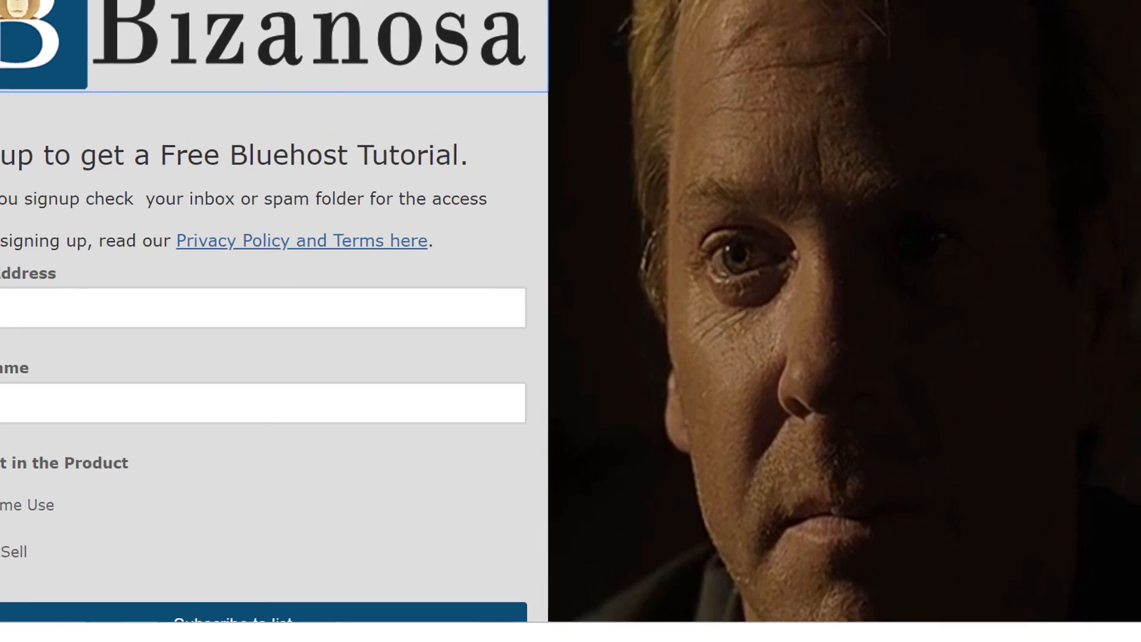
- Reload the live signup form, check its layout in a narrow browser window, and maximize the window again
{"action": "left_click", "coordinate": [59, 12]}
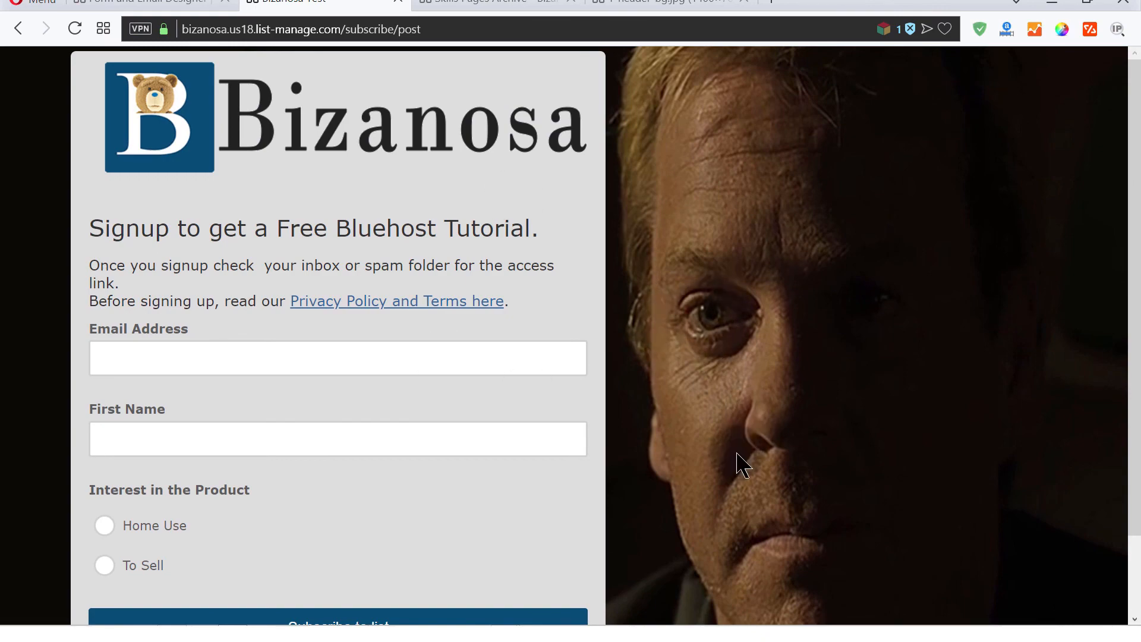
{"action": "left_click", "coordinate": [1090, 3]}
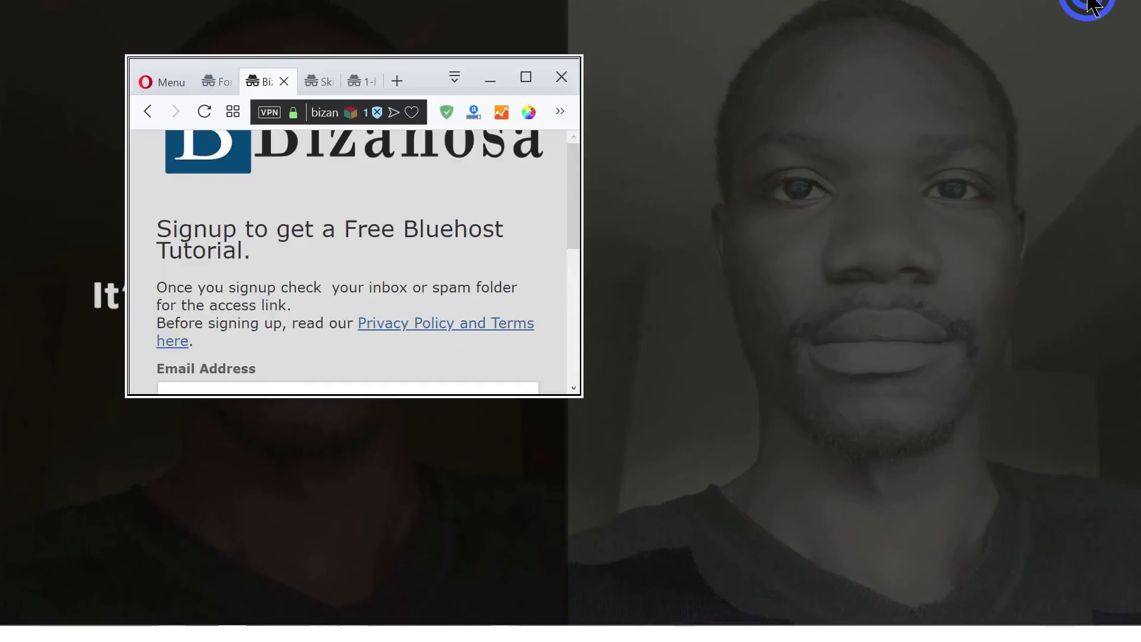
{"action": "double_click", "coordinate": [480, 56]}
{"action": "scroll", "coordinate": [458, 232], "scroll_direction": "down", "scroll_amount": 1}
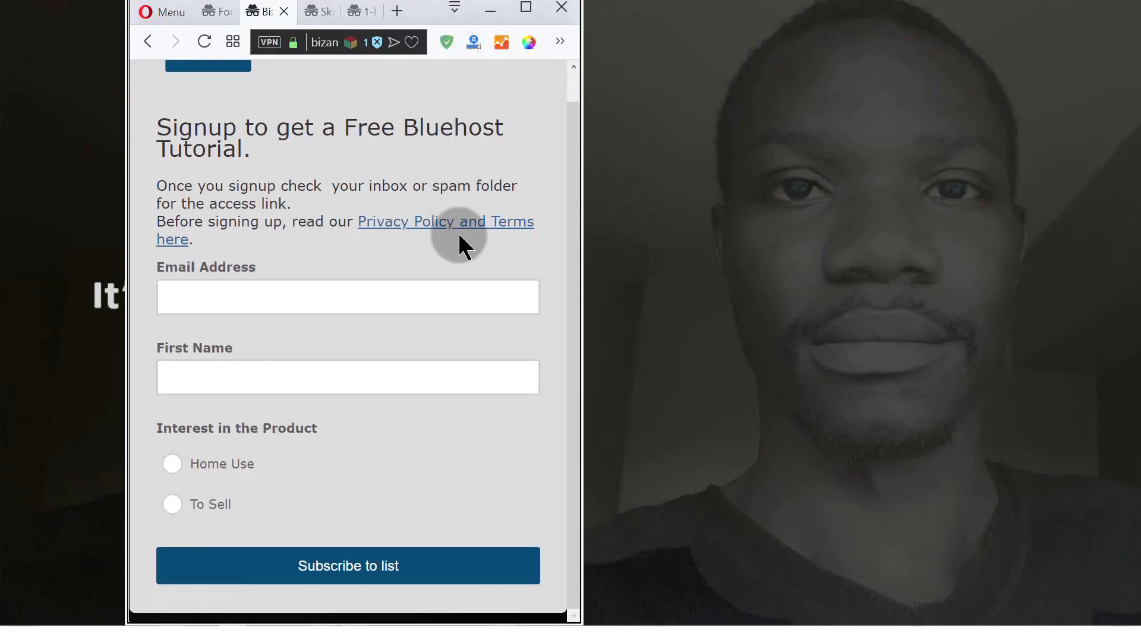
{"action": "scroll", "coordinate": [461, 238], "scroll_direction": "up", "scroll_amount": 1}
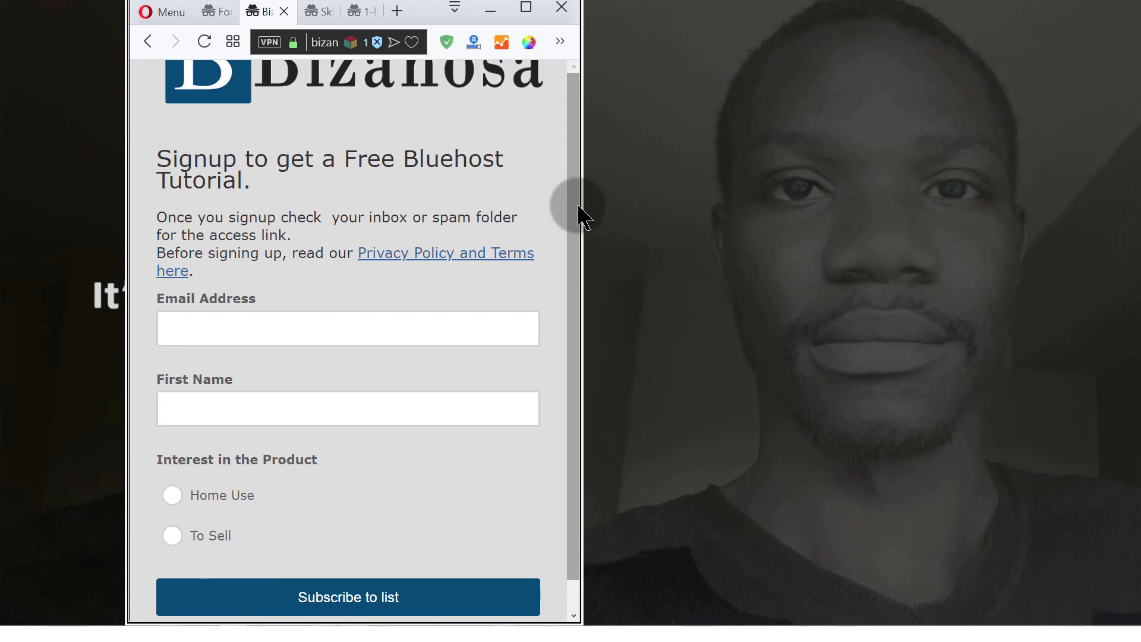
{"action": "left_click_drag", "start_coordinate": [578, 205], "coordinate": [572, 165]}
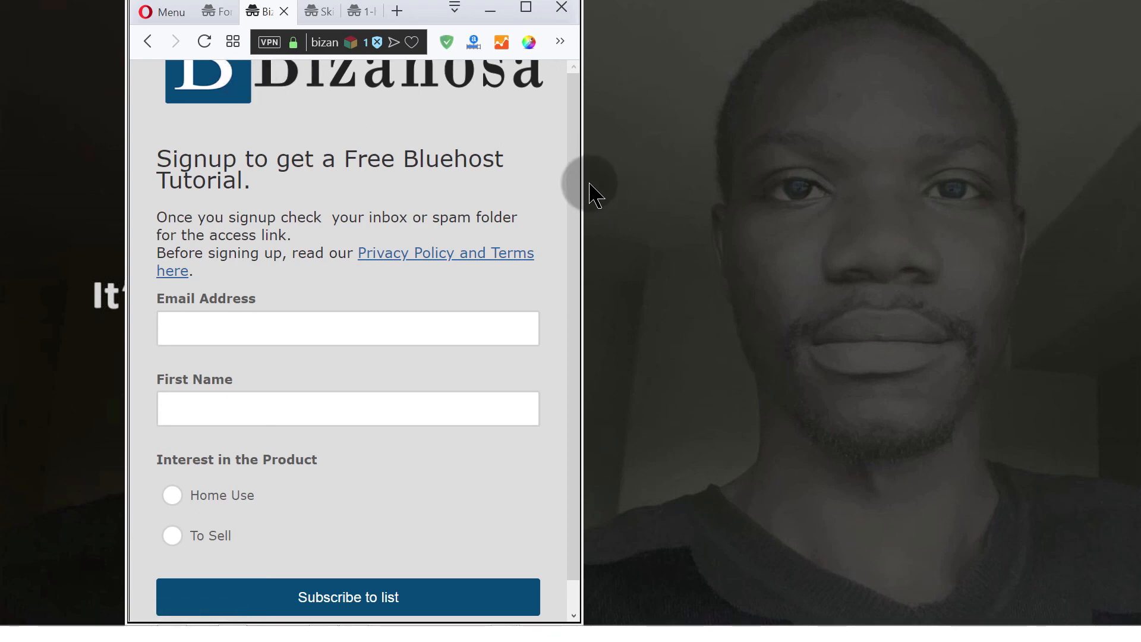
{"action": "mouse_move", "coordinate": [566, 229]}
{"action": "left_mouse_down"}
{"action": "mouse_move", "coordinate": [566, 326]}
{"action": "mouse_move", "coordinate": [565, 230]}
{"action": "left_mouse_up"}
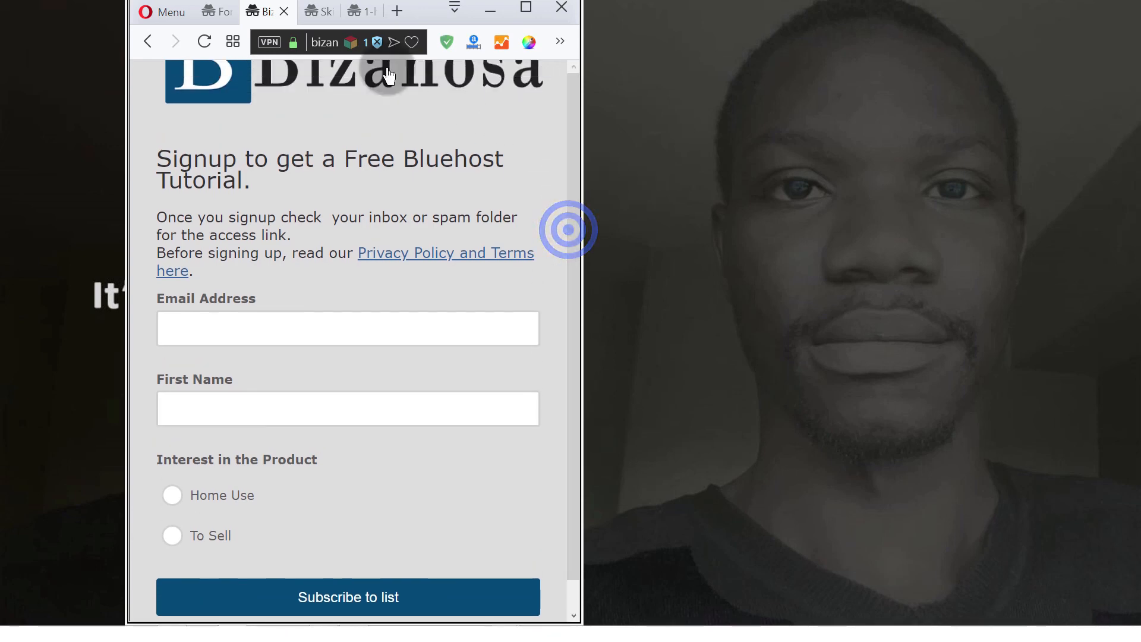
{"action": "left_click", "coordinate": [524, 9]}
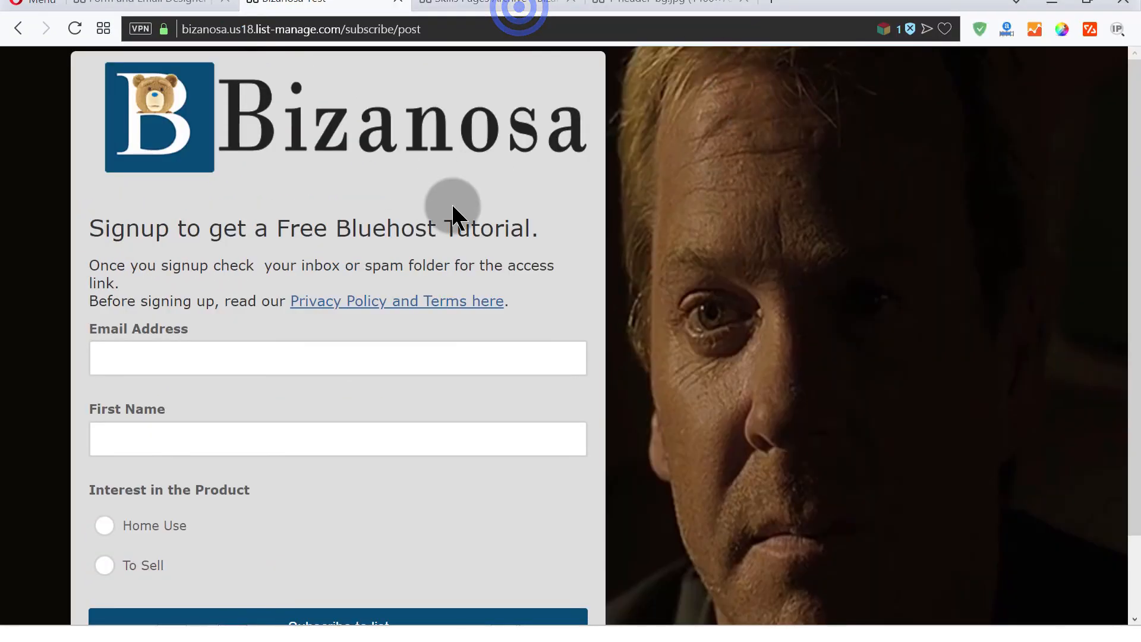
- Go back to the form designer and review the Body default text and foreground settings and the Forms field label settings
{"action": "left_click", "coordinate": [159, 5]}
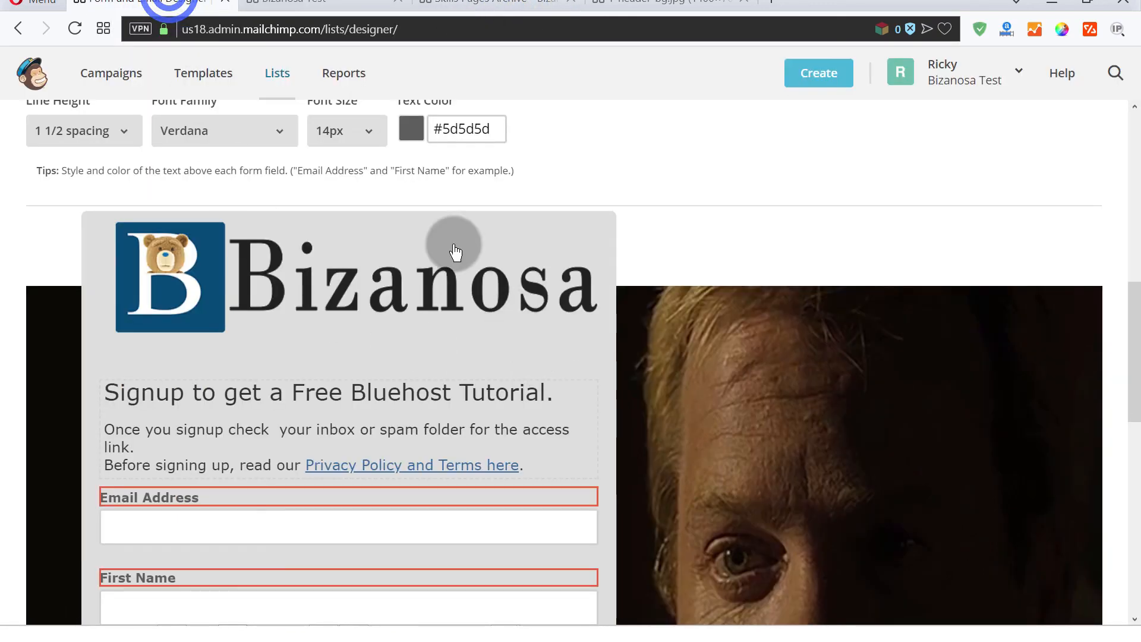
{"action": "scroll", "coordinate": [234, 224], "scroll_direction": "up", "scroll_amount": 4}
{"action": "scroll", "coordinate": [395, 286], "scroll_direction": "down", "scroll_amount": 2}
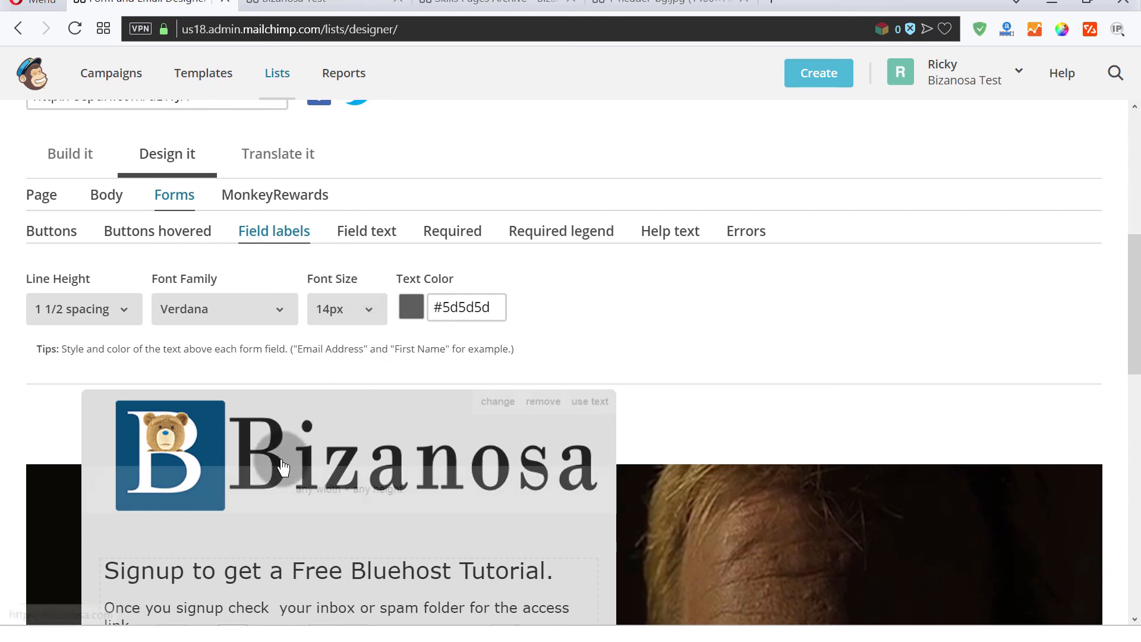
{"action": "left_click", "coordinate": [112, 203]}
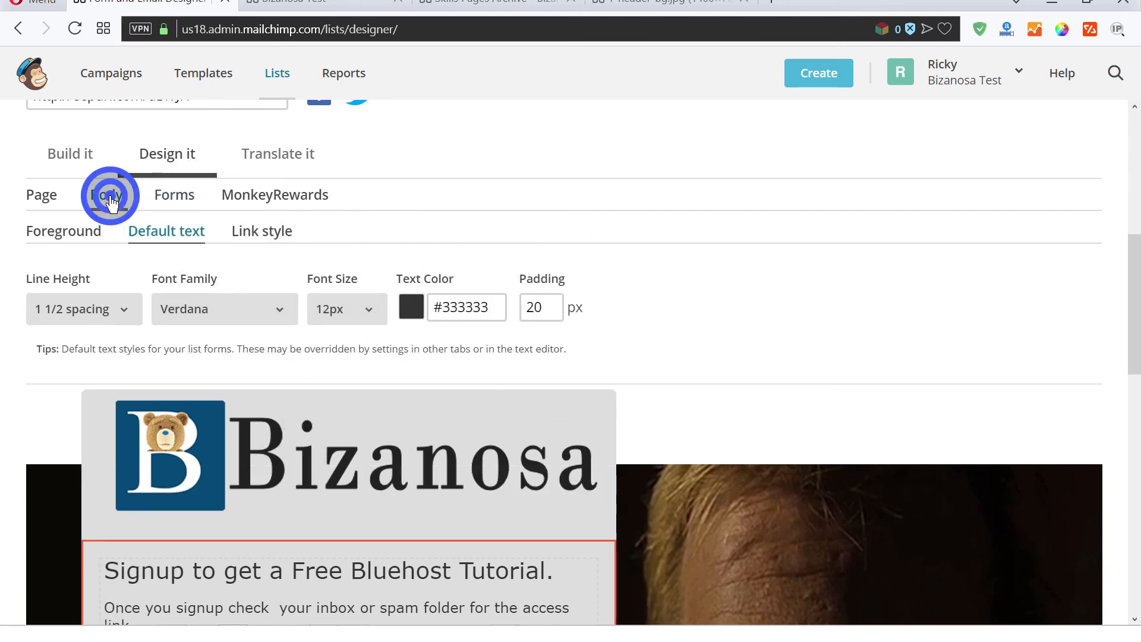
{"action": "scroll", "coordinate": [650, 262], "scroll_direction": "down", "scroll_amount": 2}
{"action": "scroll", "coordinate": [650, 254], "scroll_direction": "down", "scroll_amount": 1}
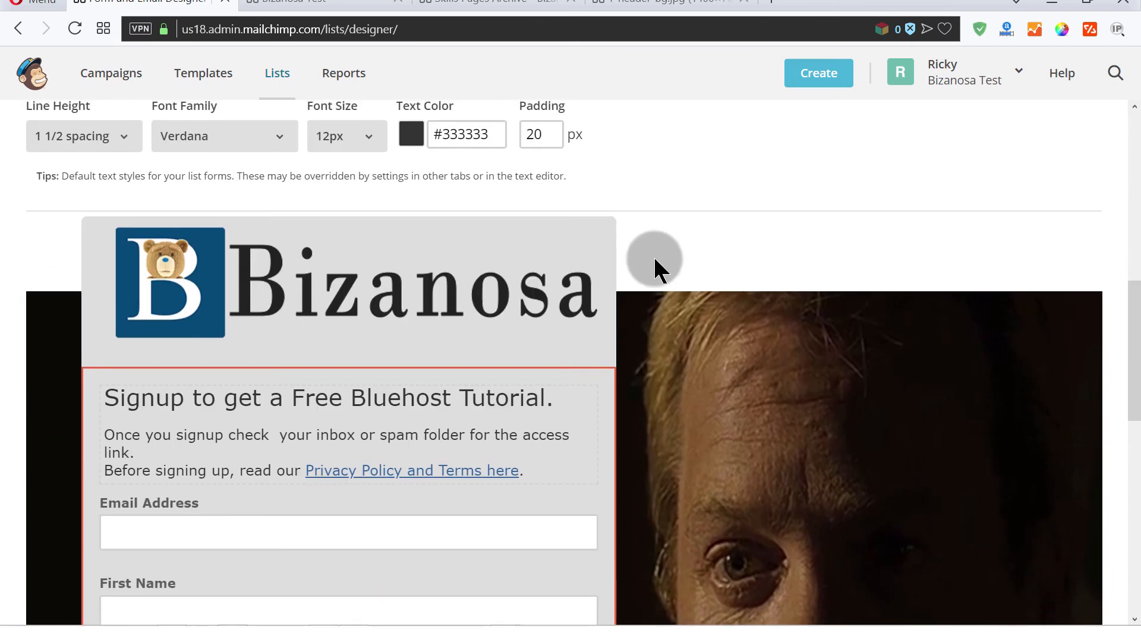
{"action": "scroll", "coordinate": [654, 255], "scroll_direction": "up", "scroll_amount": 3}
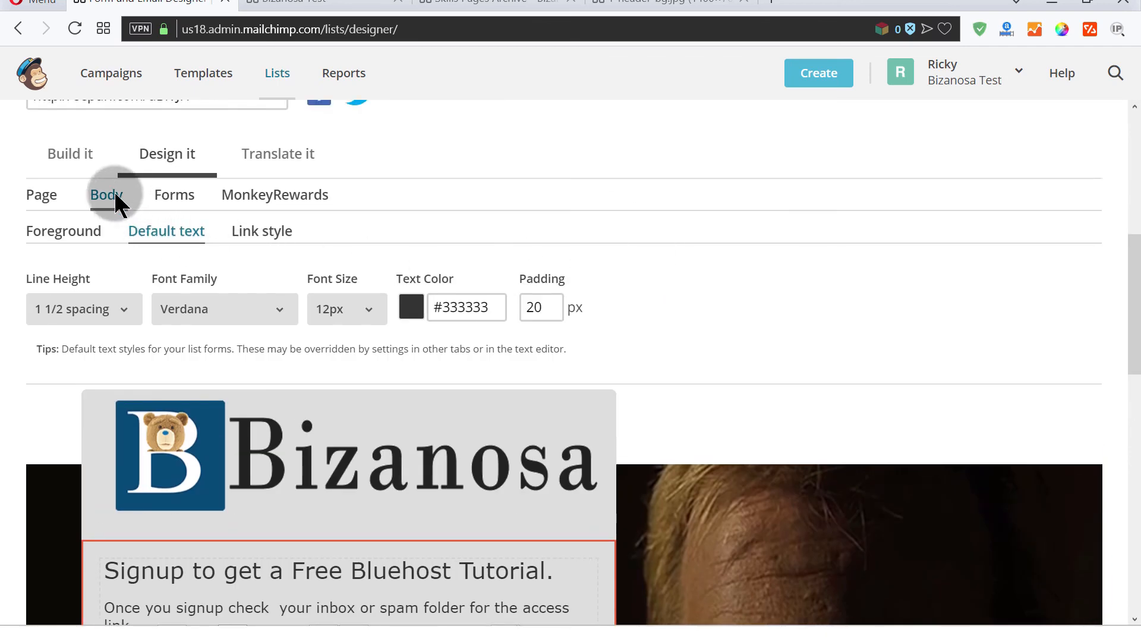
{"action": "left_click", "coordinate": [82, 236]}
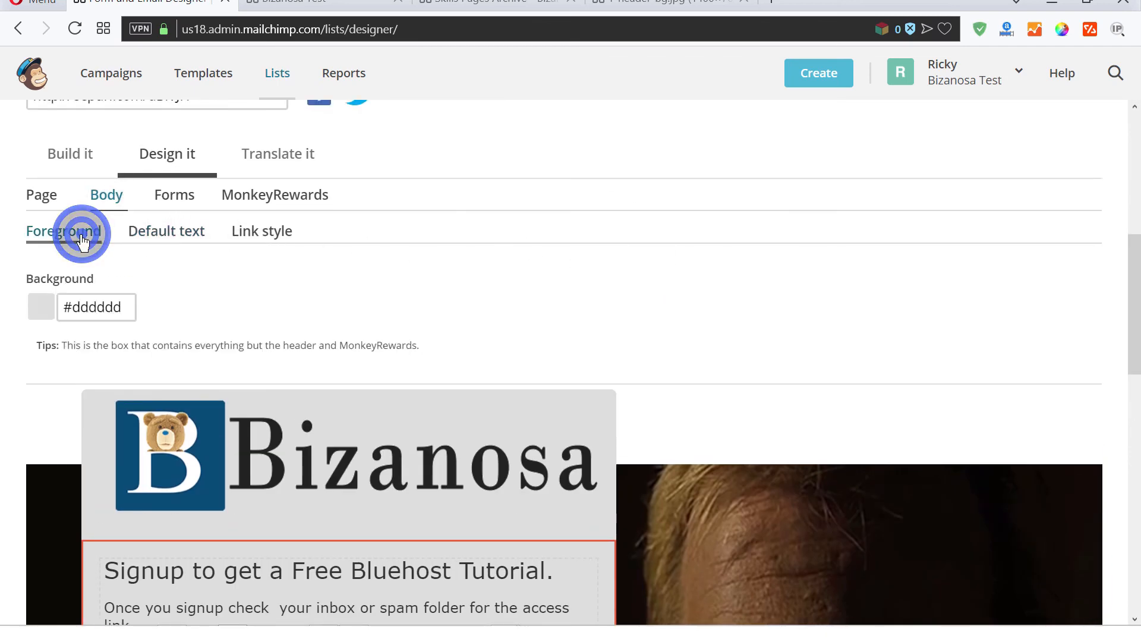
{"action": "left_click", "coordinate": [185, 197]}
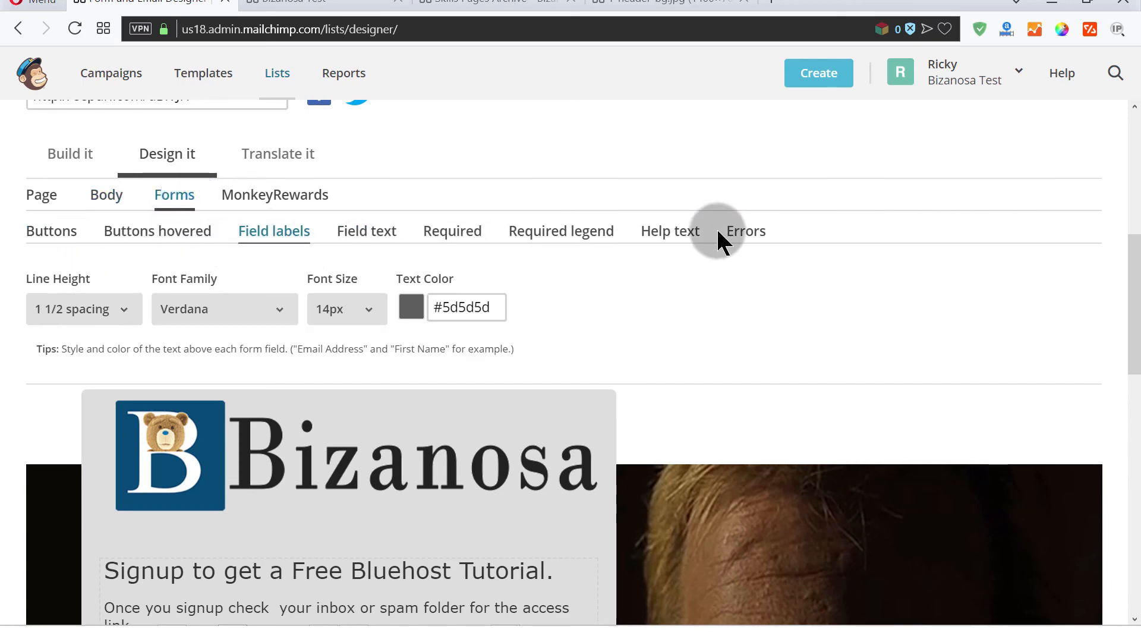
{"action": "left_click", "coordinate": [162, 224]}
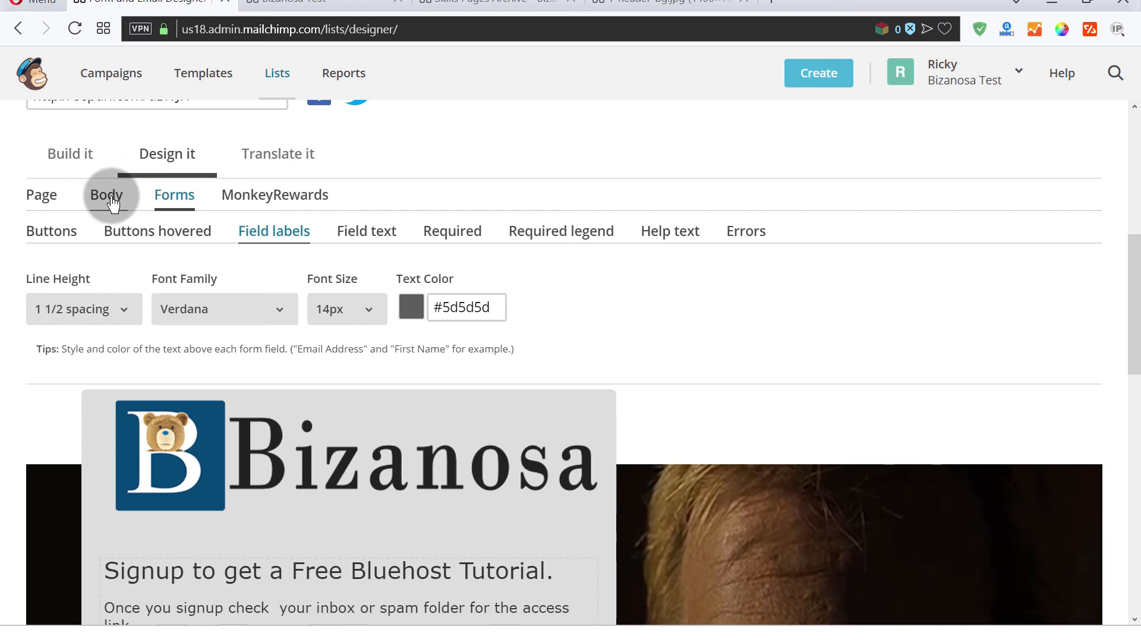
- Review the Page header settings, including the bottom and top margins, and look over the form preview
{"action": "left_click", "coordinate": [43, 196]}
{"action": "scroll", "coordinate": [440, 232], "scroll_direction": "down", "scroll_amount": 1}
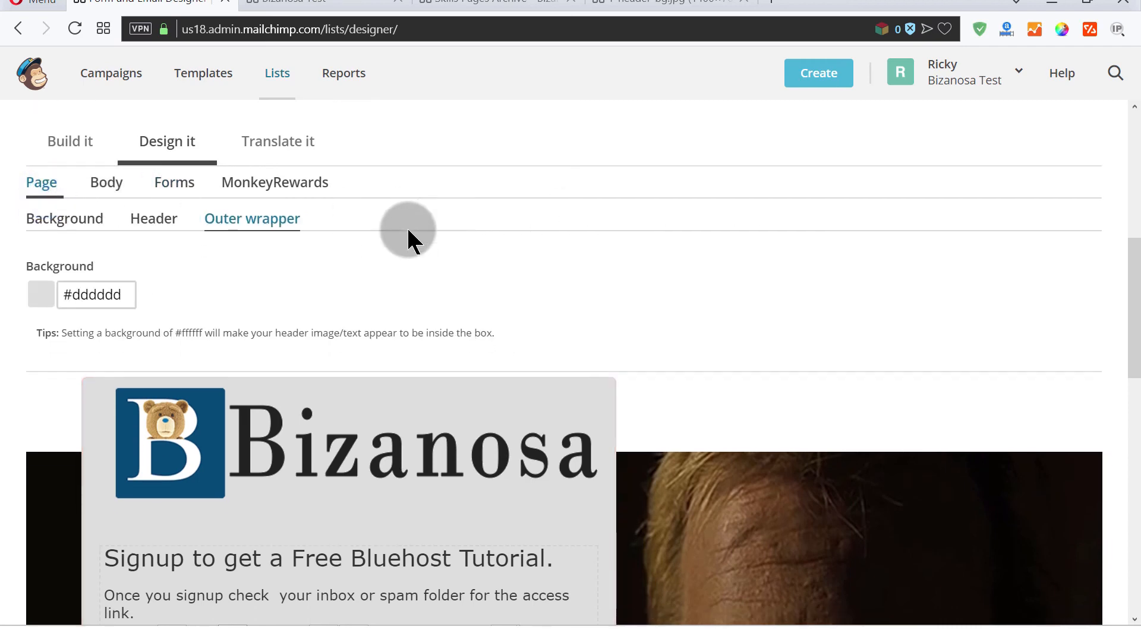
{"action": "scroll", "coordinate": [409, 238], "scroll_direction": "down", "scroll_amount": 2}
{"action": "left_click", "coordinate": [161, 149]}
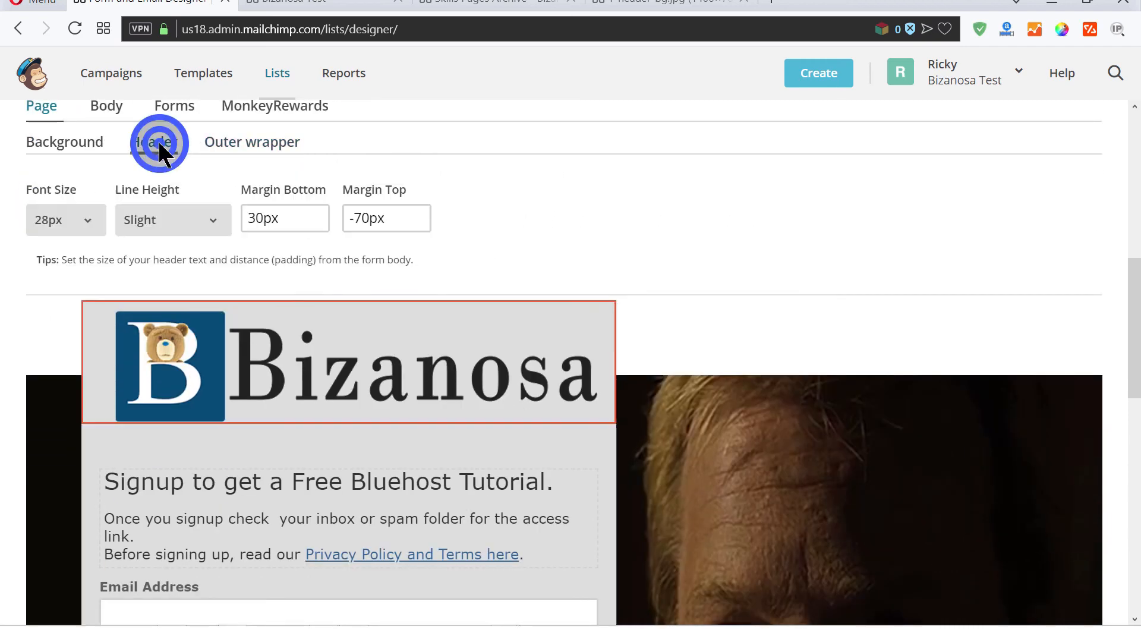
{"action": "left_click", "coordinate": [272, 217]}
{"action": "left_click", "coordinate": [358, 220]}
{"action": "left_click_drag", "start_coordinate": [345, 220], "coordinate": [395, 216]}
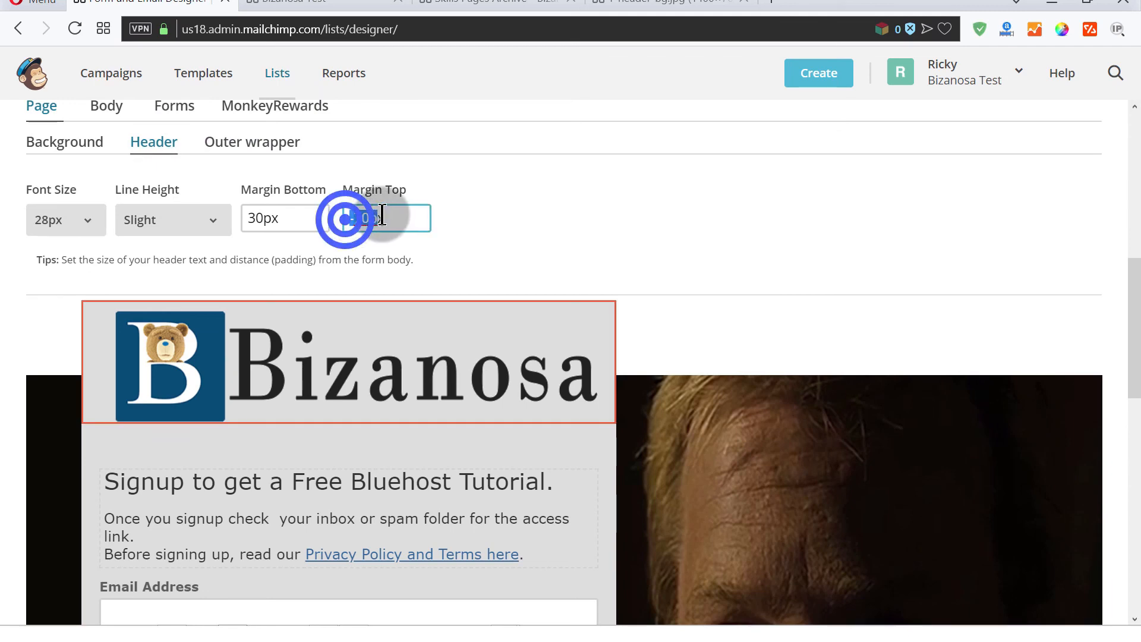
{"action": "mouse_move", "coordinate": [470, 354]}
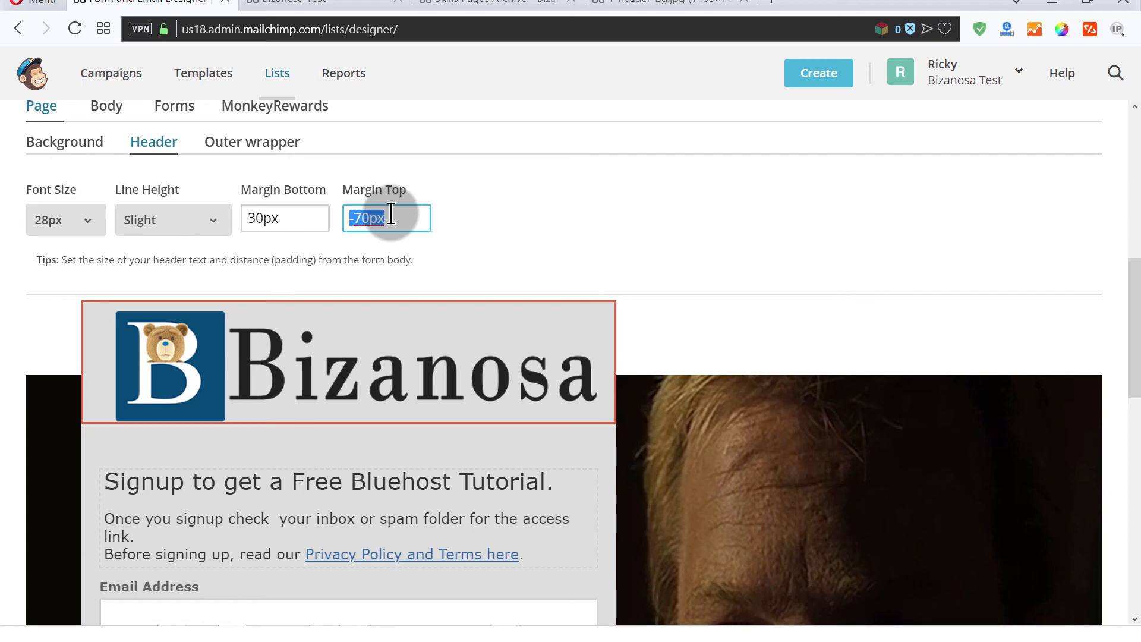
{"action": "left_click_drag", "start_coordinate": [390, 213], "coordinate": [340, 213]}
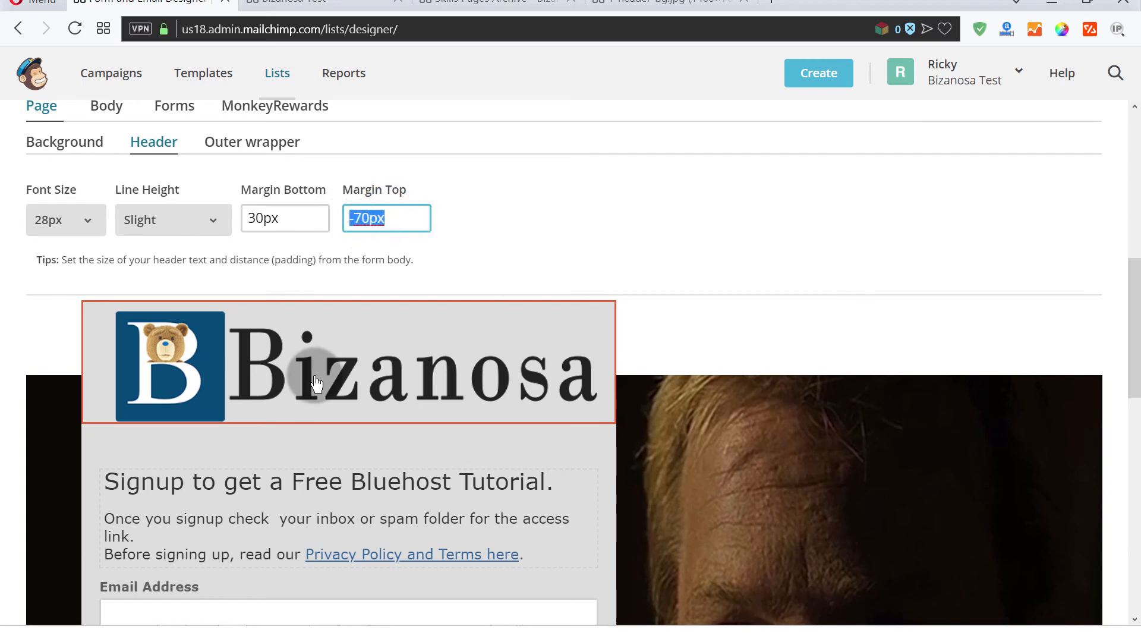
{"action": "scroll", "coordinate": [377, 375], "scroll_direction": "down", "scroll_amount": 10}
{"action": "scroll", "coordinate": [408, 348], "scroll_direction": "up", "scroll_amount": 10}
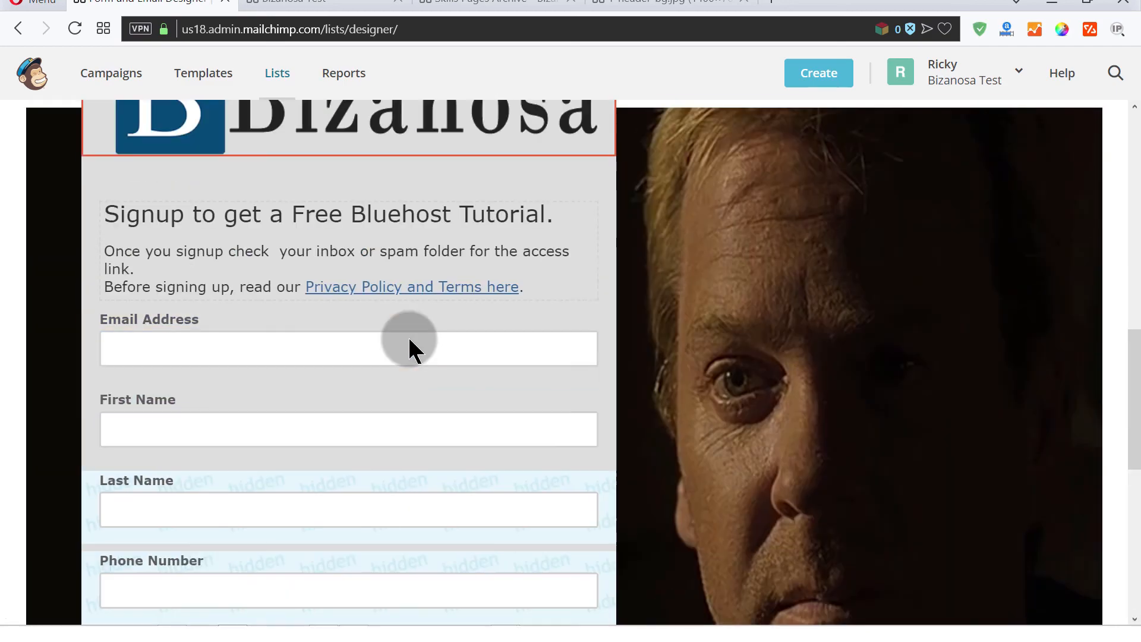
{"action": "scroll", "coordinate": [535, 380], "scroll_direction": "down", "scroll_amount": 4}
{"action": "scroll", "coordinate": [505, 298], "scroll_direction": "down", "scroll_amount": 3}
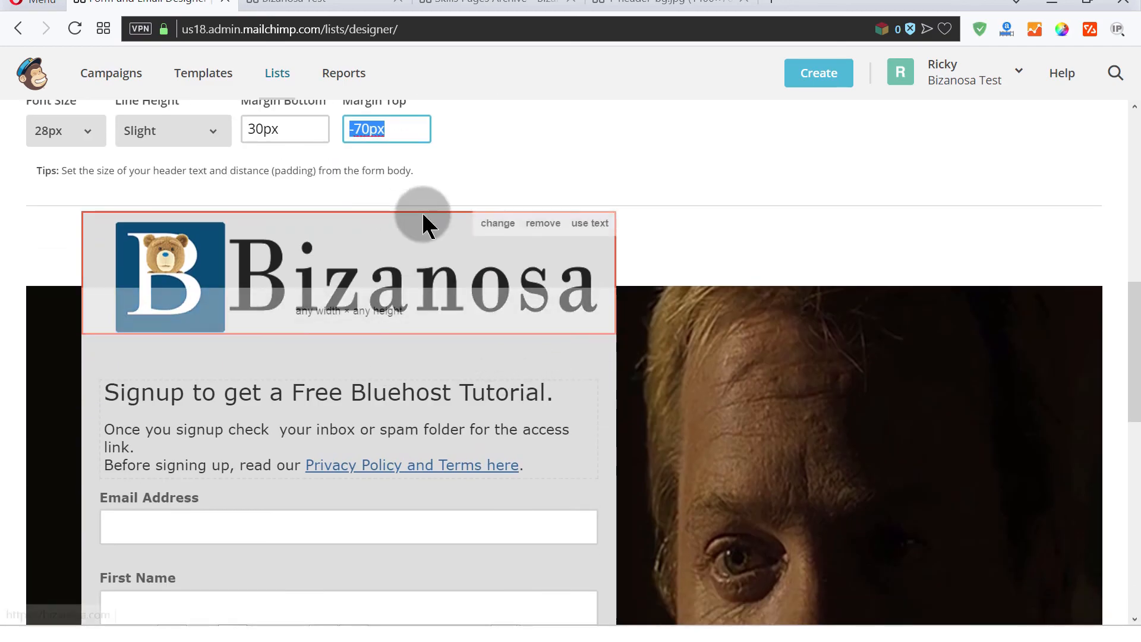
{"action": "scroll", "coordinate": [387, 149], "scroll_direction": "up", "scroll_amount": 6}
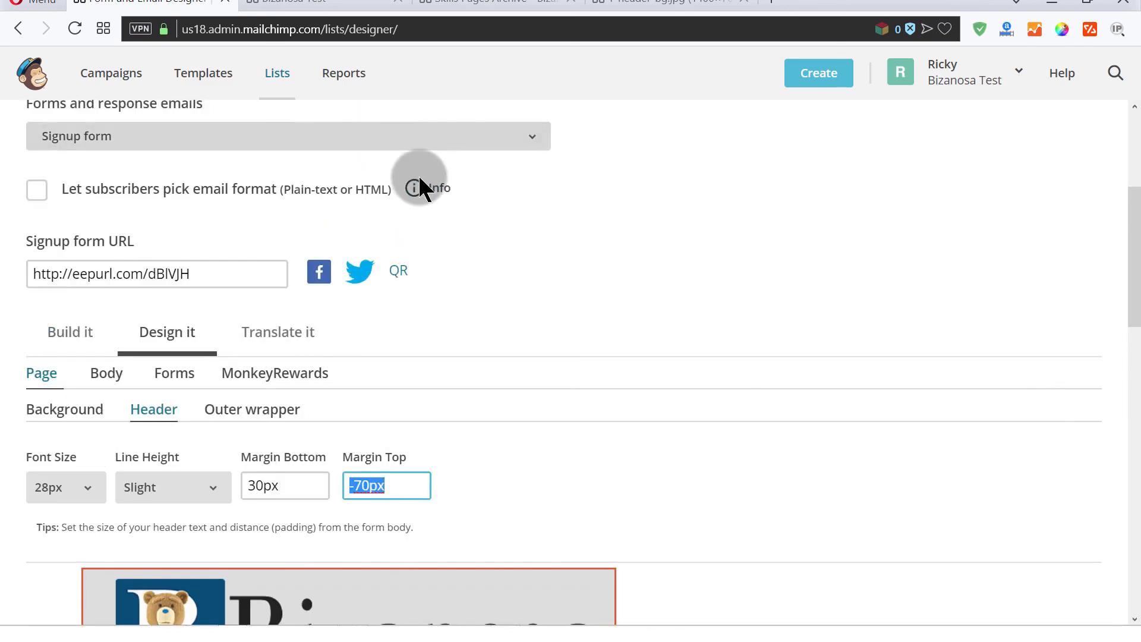
- Review the 980px min-width media query in the Notepad file, highlight its opening words, and return to the form designer
{"action": "scroll", "coordinate": [420, 186], "scroll_direction": "down", "scroll_amount": 6}
{"action": "mouse_move", "coordinate": [507, 615]}
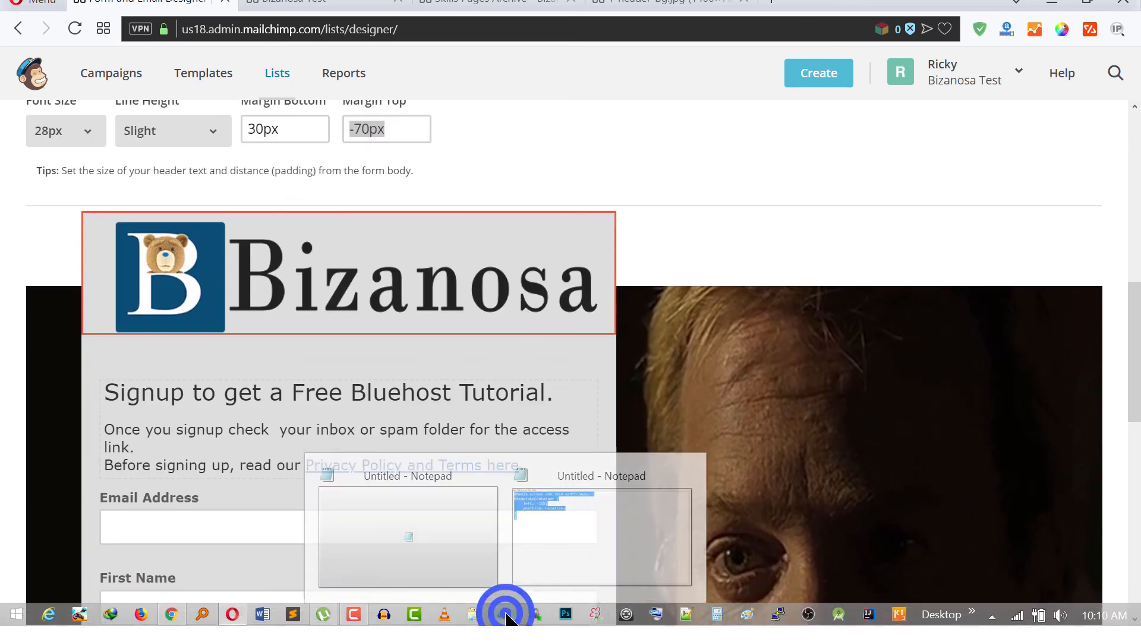
{"action": "left_click", "coordinate": [548, 523]}
{"action": "left_click", "coordinate": [39, 37]}
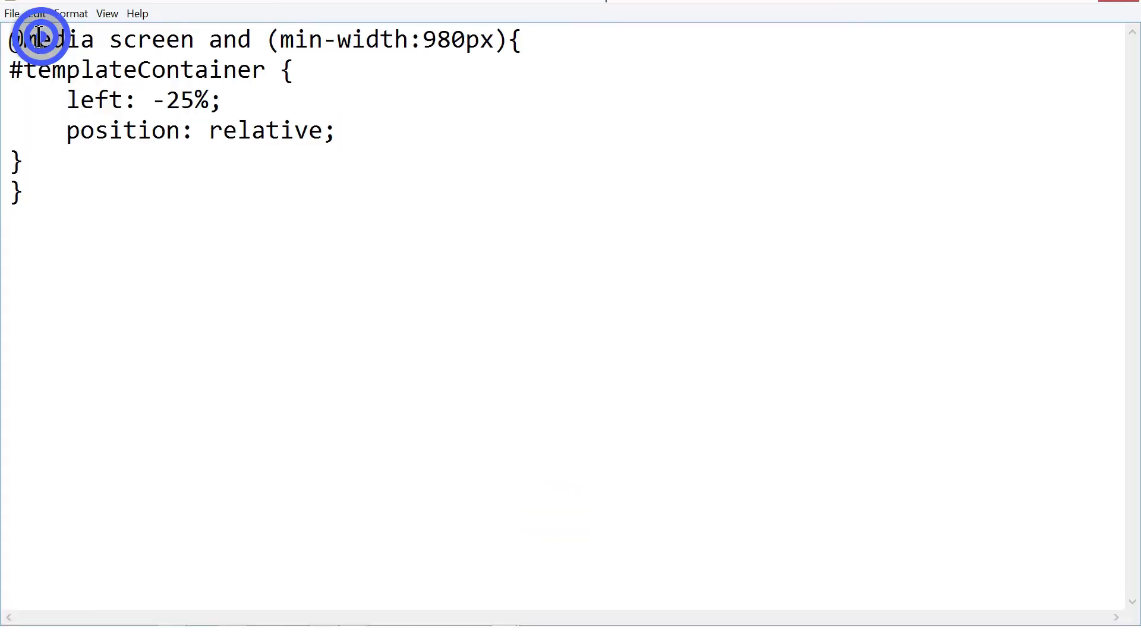
{"action": "left_click_drag", "start_coordinate": [8, 38], "coordinate": [241, 39]}
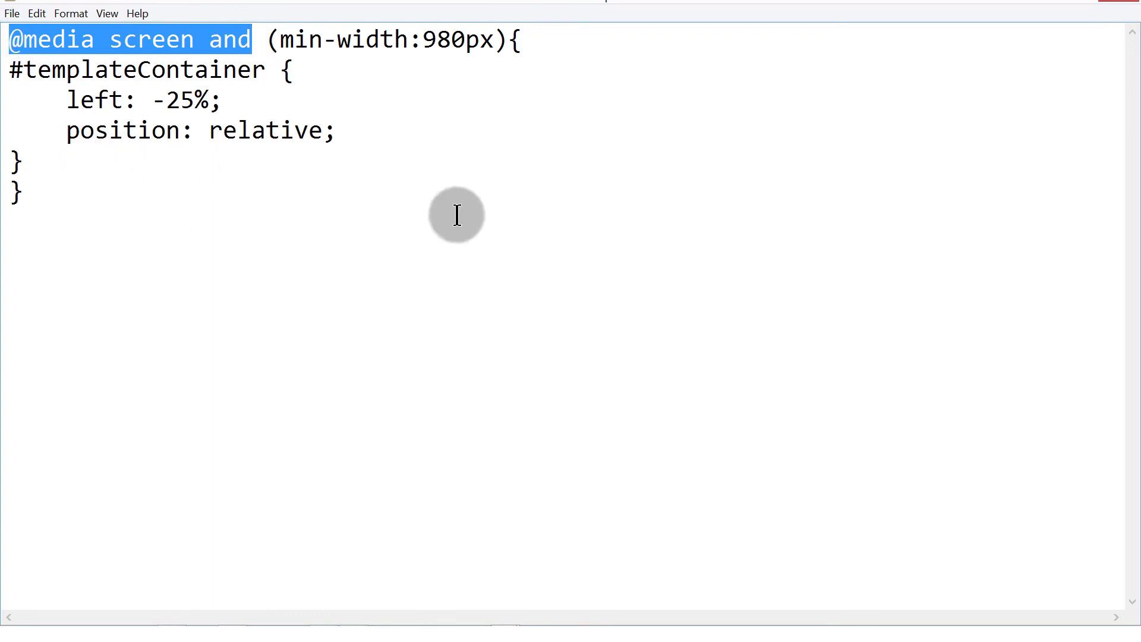
{"action": "left_click", "coordinate": [1061, 5]}
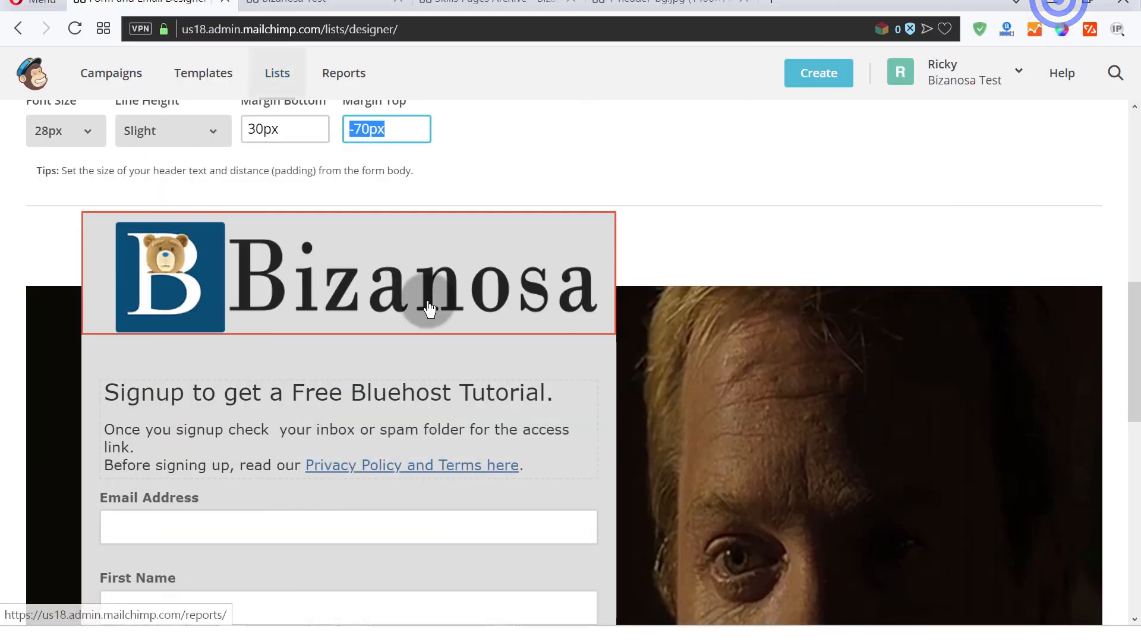
- Show the live signup form in a narrow, full-height browser window and inspect the Bizanosa logo image's code
{"action": "left_click", "coordinate": [330, 3]}
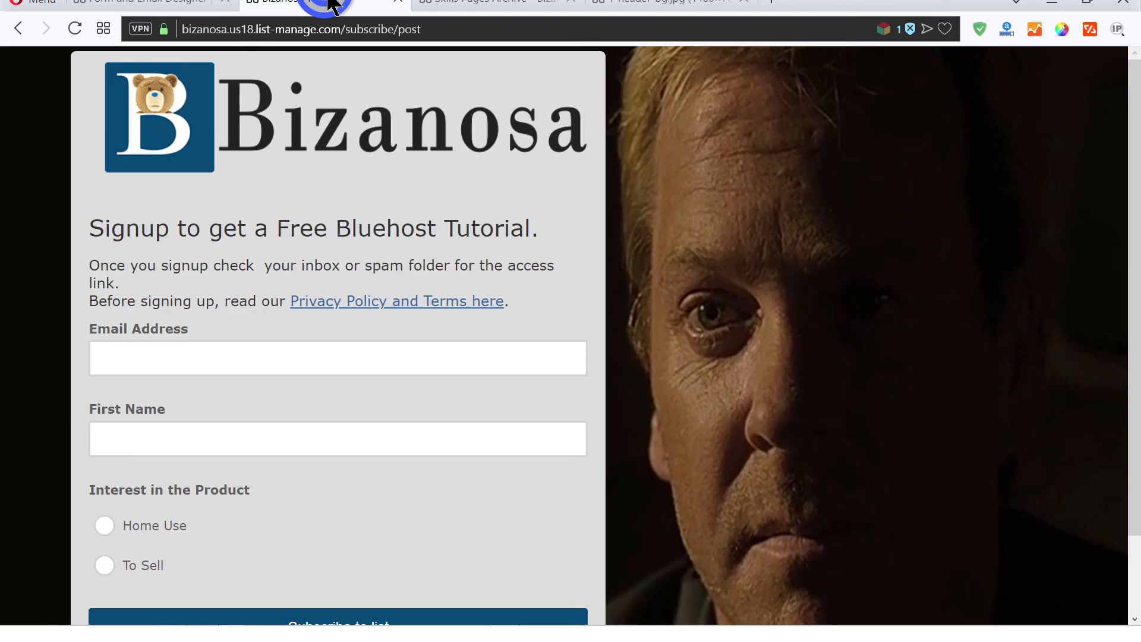
{"action": "left_click", "coordinate": [1096, 7]}
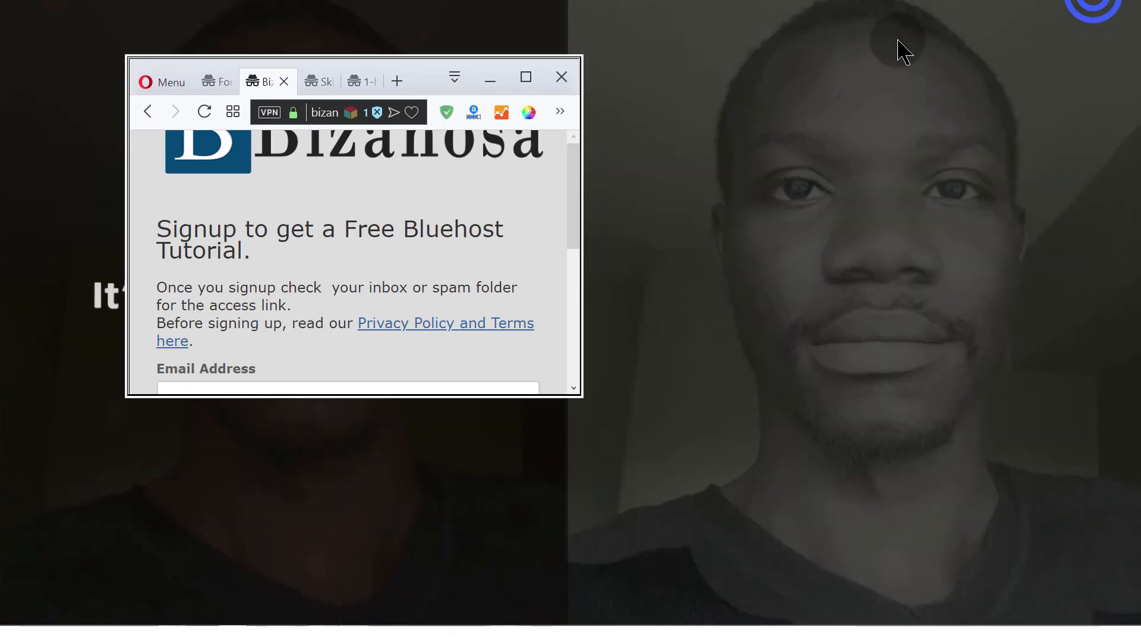
{"action": "double_click", "coordinate": [366, 396]}
{"action": "right_click", "coordinate": [344, 82]}
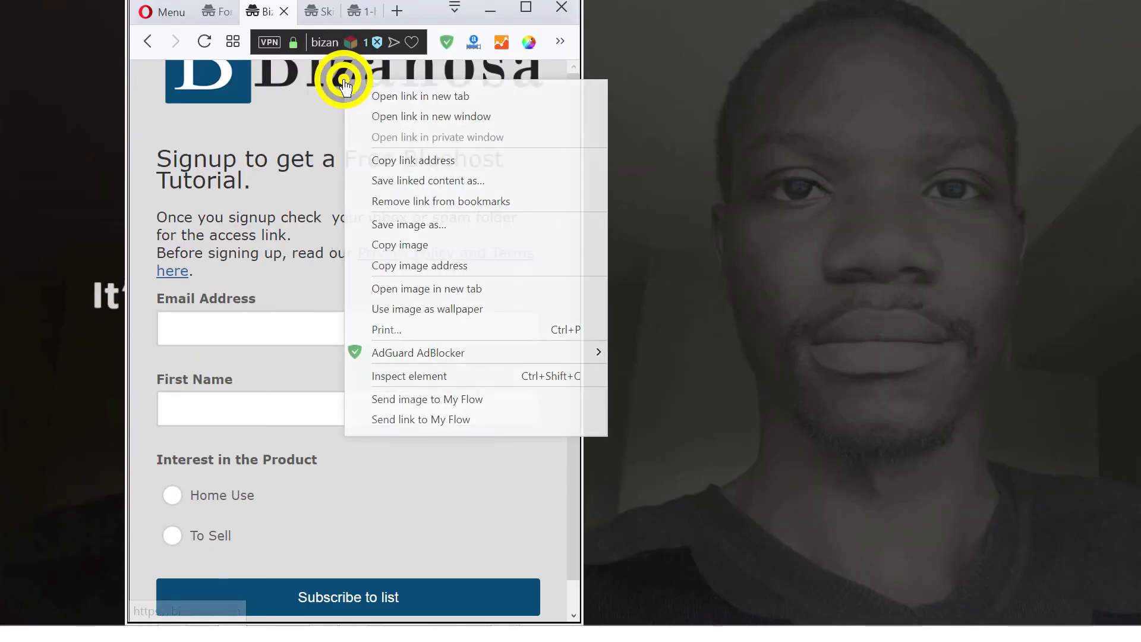
{"action": "left_click", "coordinate": [420, 376]}
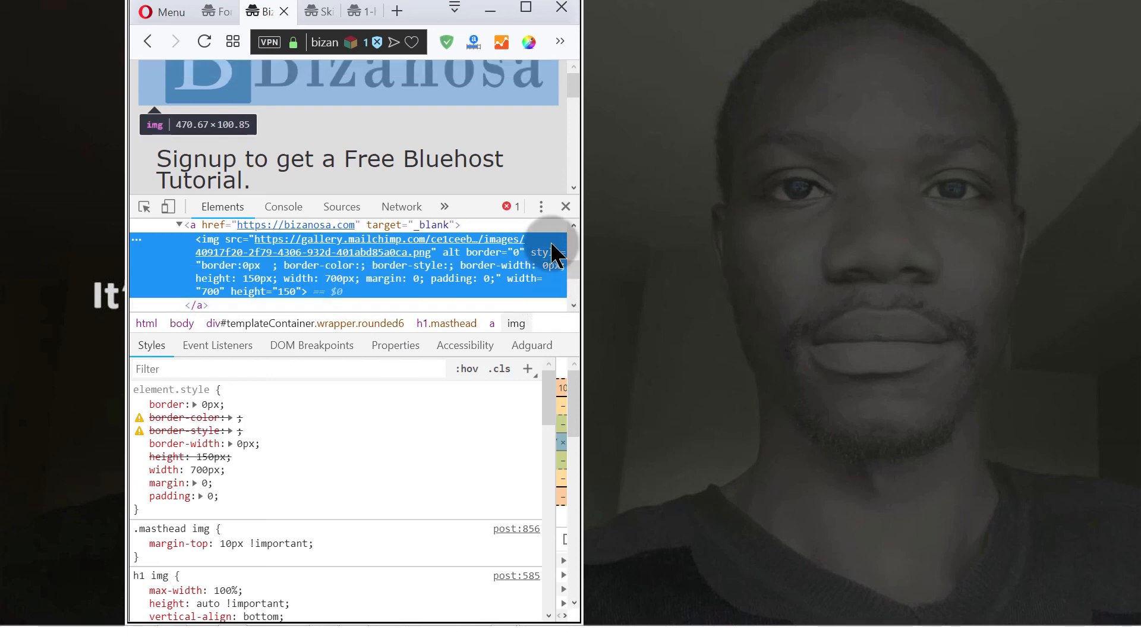
- Undock the developer tools into a separate window, reposition it, and enlarge it to show more of the code and styles
{"action": "left_click", "coordinate": [541, 205]}
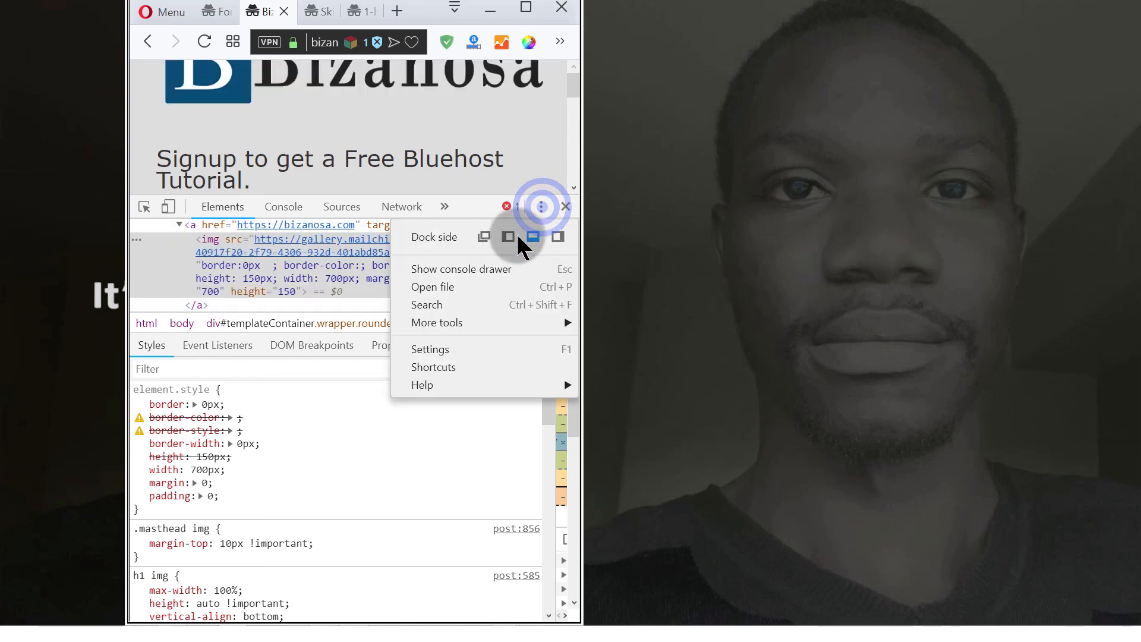
{"action": "left_click", "coordinate": [484, 236]}
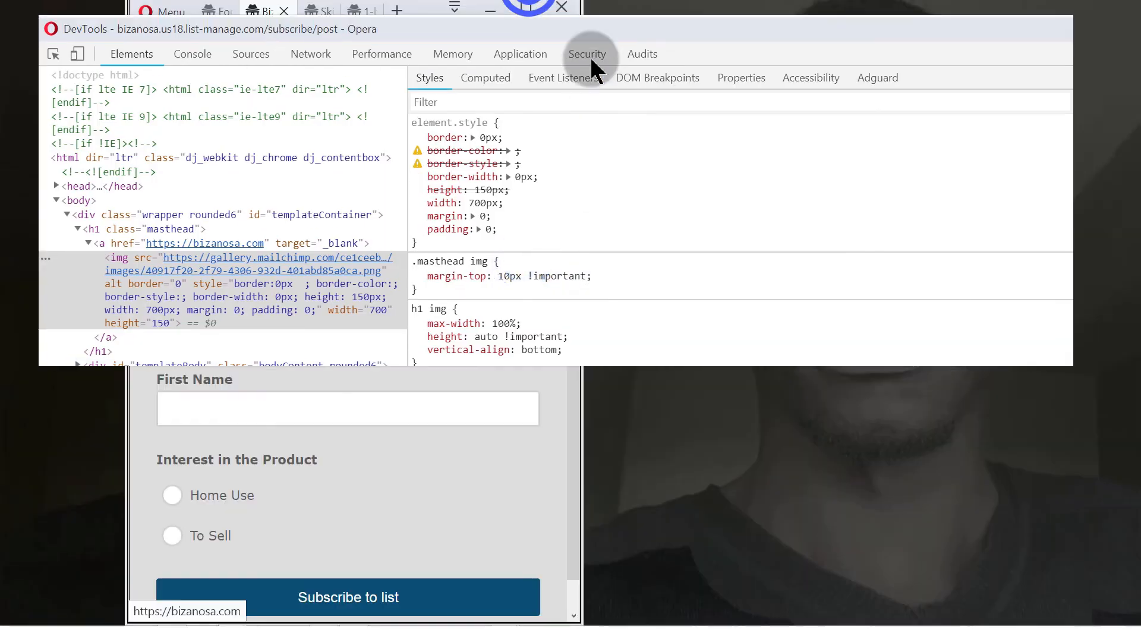
{"action": "left_click_drag", "start_coordinate": [589, 30], "coordinate": [905, 56]}
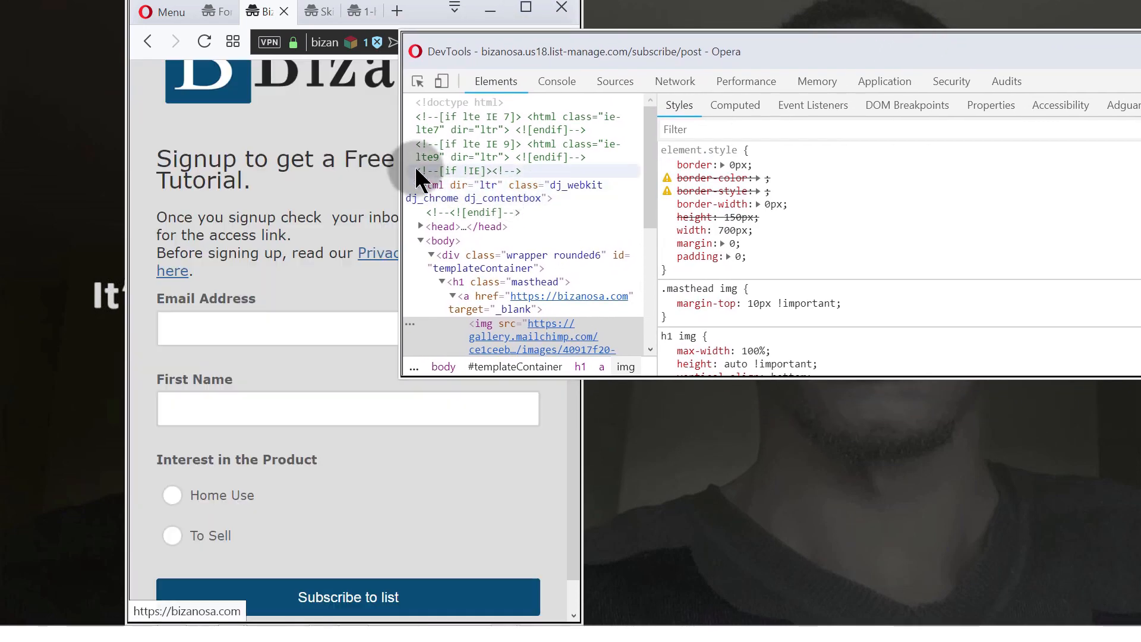
{"action": "left_click_drag", "start_coordinate": [399, 158], "coordinate": [590, 146]}
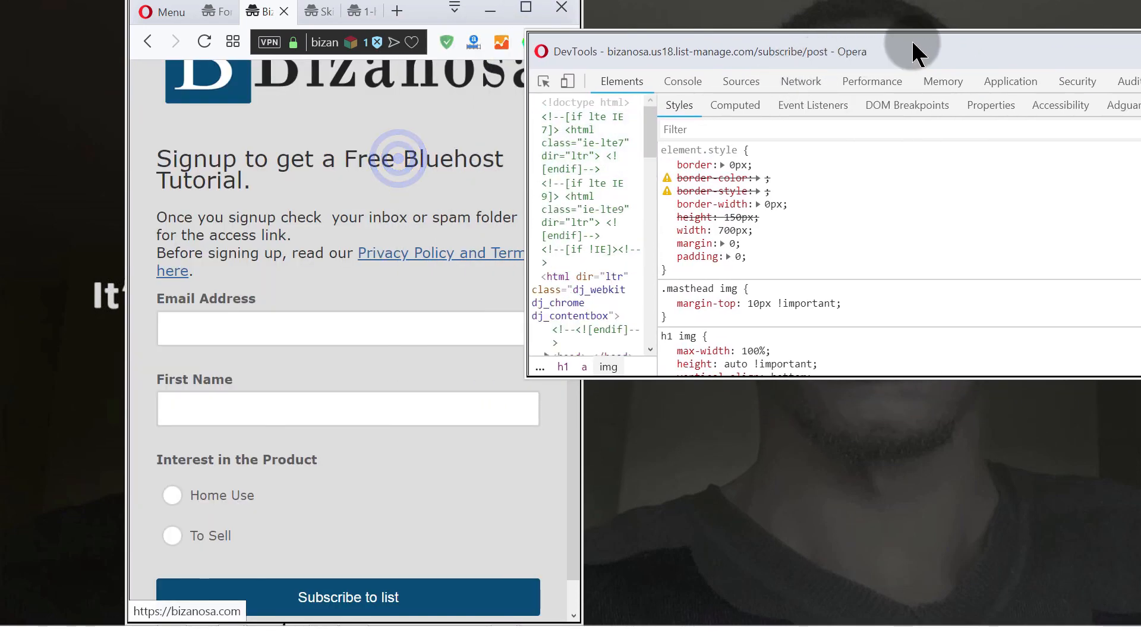
{"action": "left_click_drag", "start_coordinate": [911, 48], "coordinate": [708, 24]}
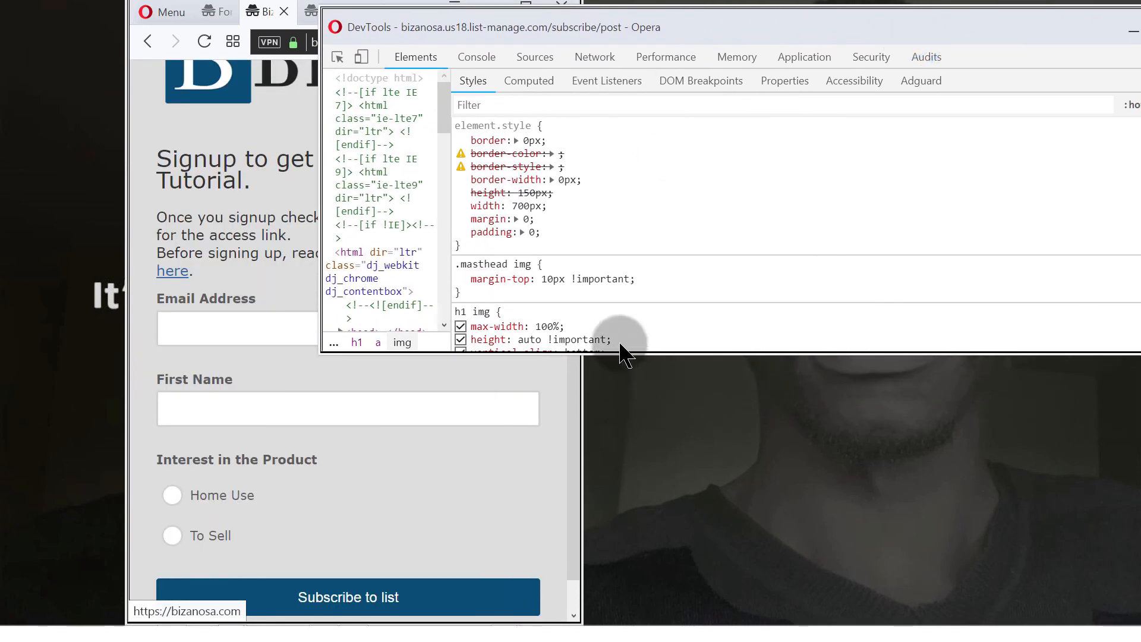
{"action": "left_click_drag", "start_coordinate": [623, 355], "coordinate": [623, 475]}
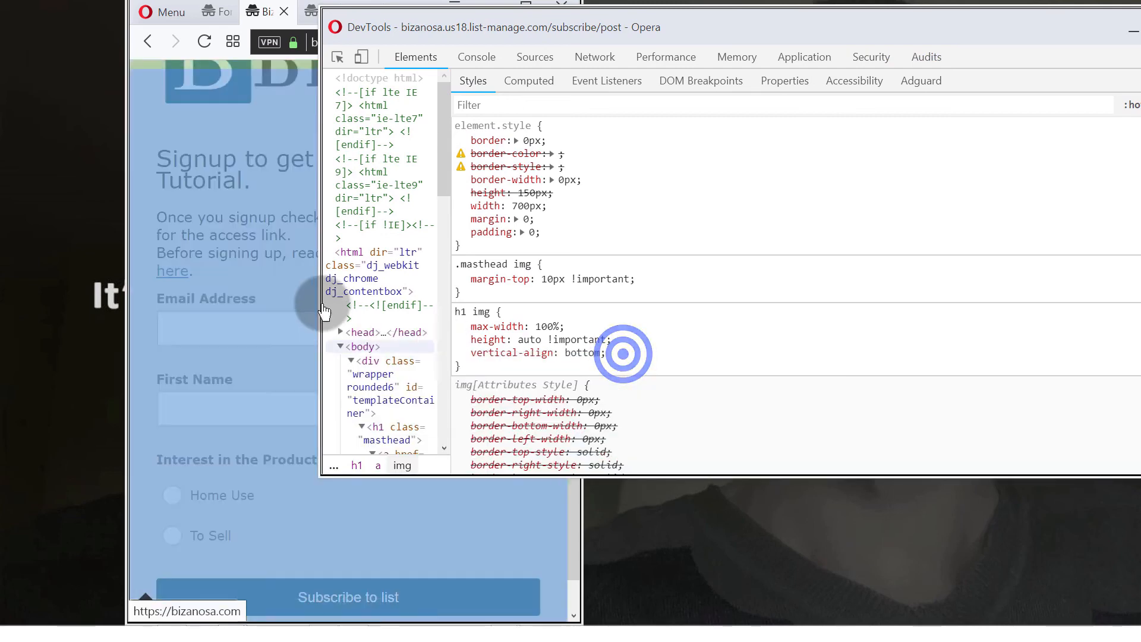
{"action": "left_click_drag", "start_coordinate": [320, 278], "coordinate": [67, 273]}
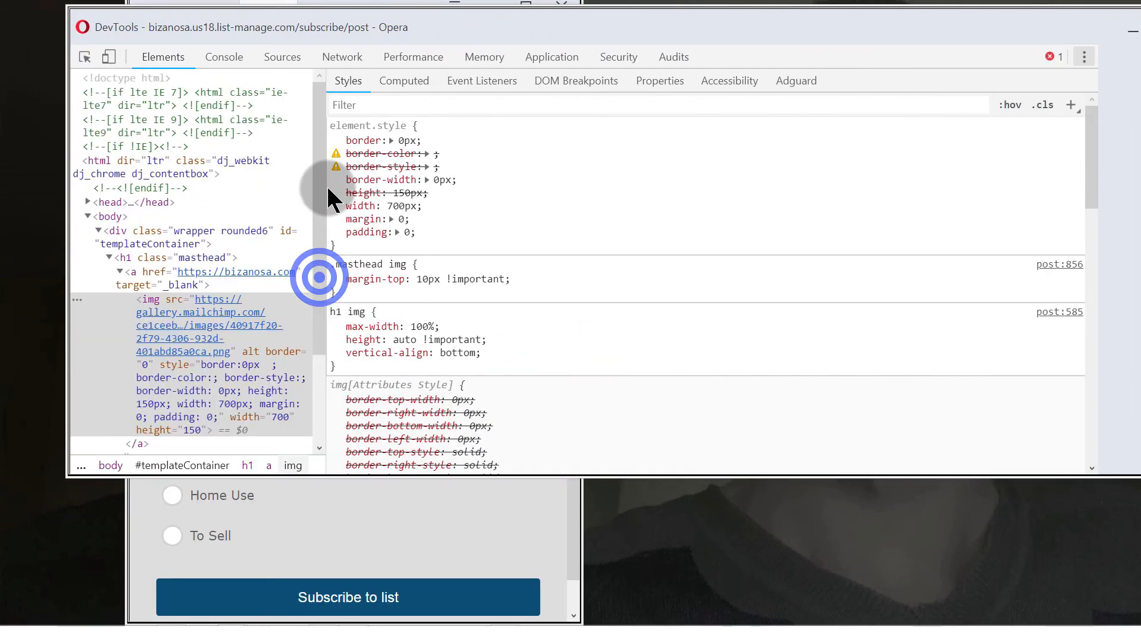
- Arrange the narrow, full-height signup form behind the lowered developer tools so the logo stays in view, and widen the element tree
{"action": "left_click", "coordinate": [513, 6]}
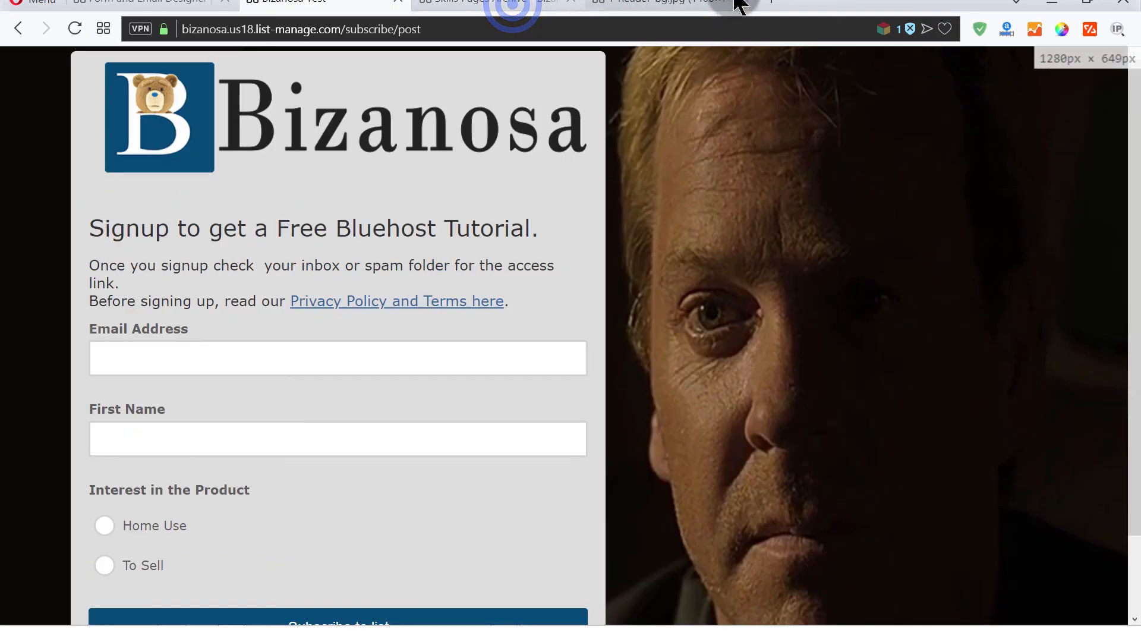
{"action": "left_click", "coordinate": [1084, 4]}
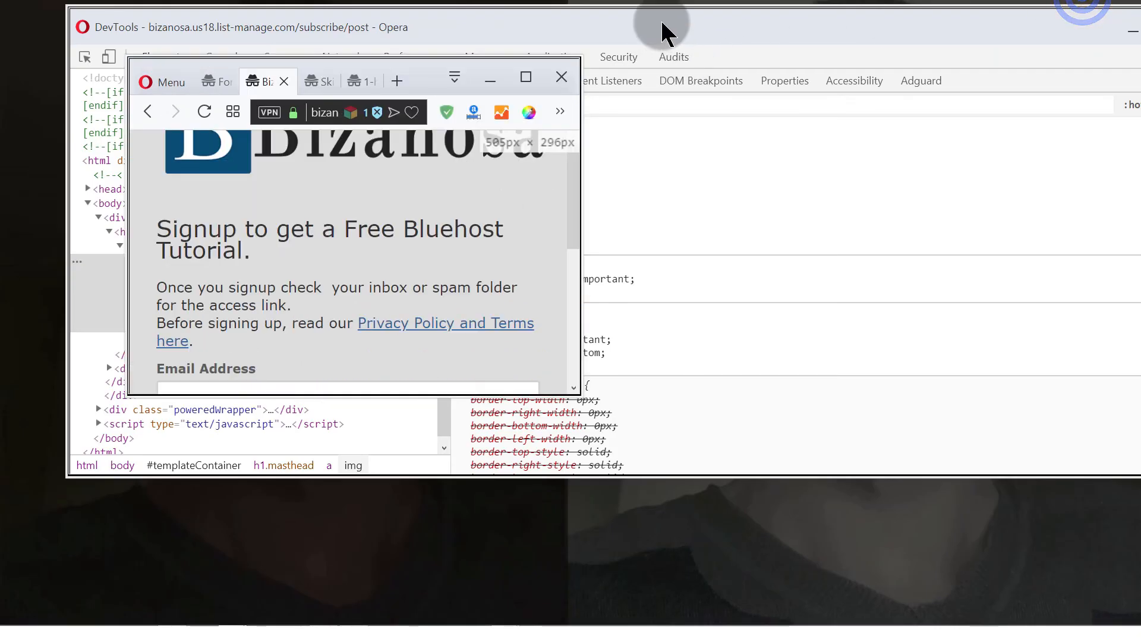
{"action": "left_click_drag", "start_coordinate": [662, 24], "coordinate": [628, 261]}
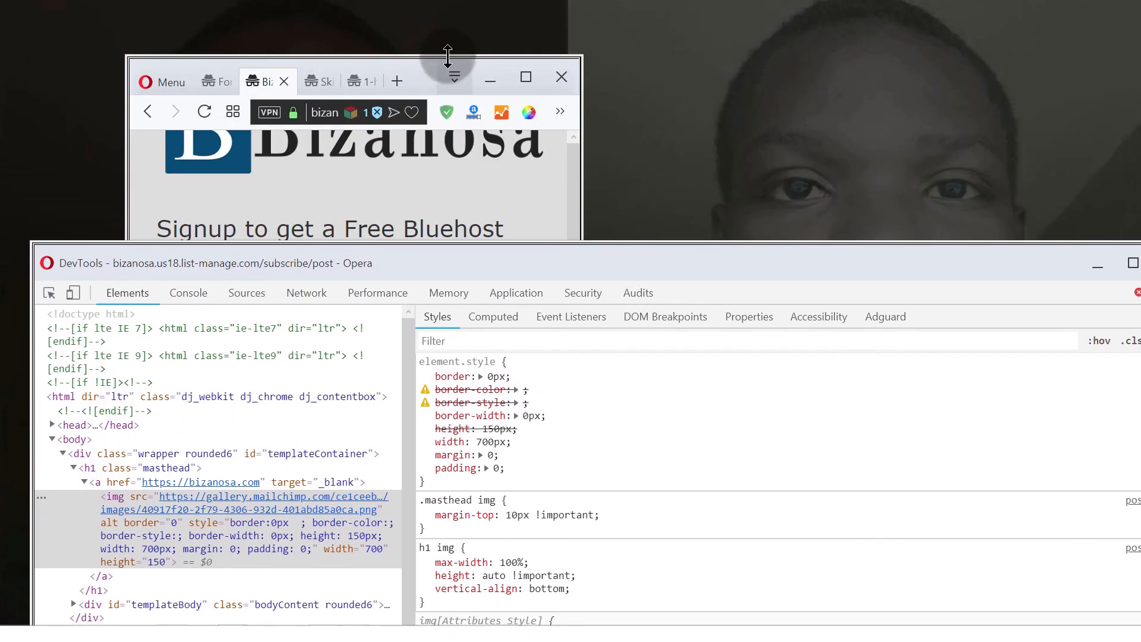
{"action": "double_click", "coordinate": [448, 56]}
{"action": "left_click", "coordinate": [774, 273]}
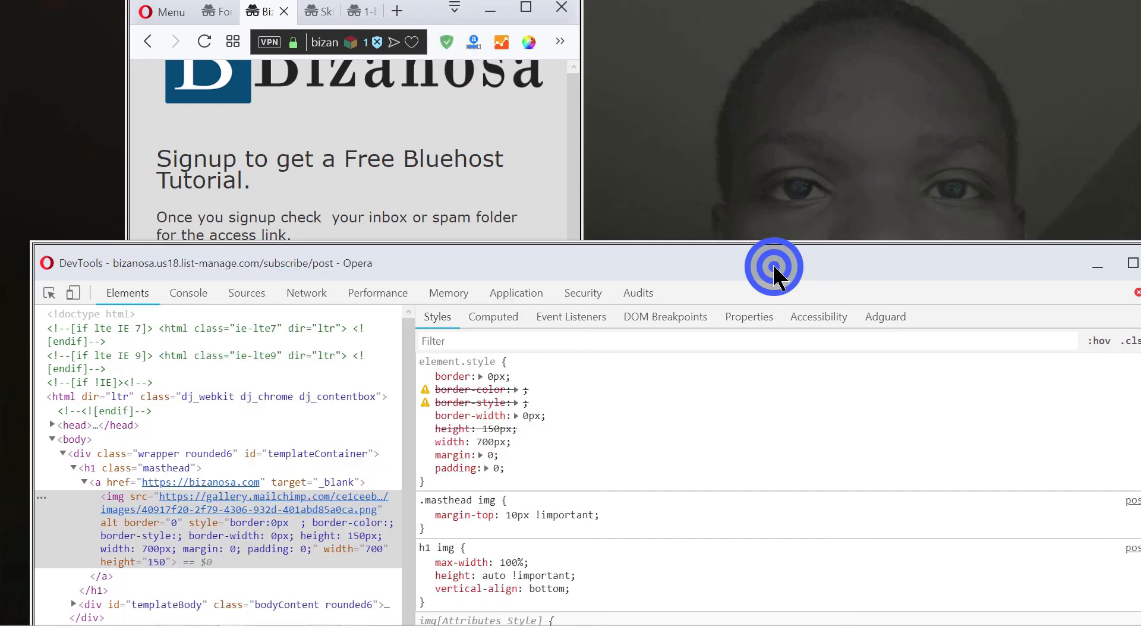
{"action": "left_click_drag", "start_coordinate": [414, 428], "coordinate": [484, 428]}
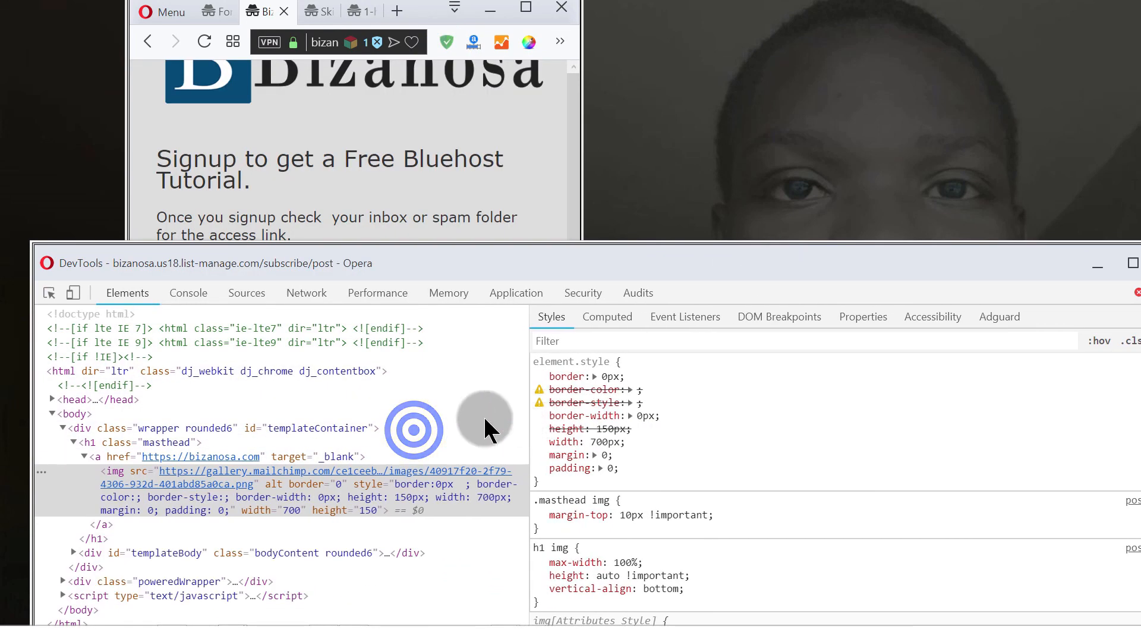
- Select the h1 masthead element around the logo and examine its CSS rules and inherited styles
{"action": "left_click", "coordinate": [48, 292]}
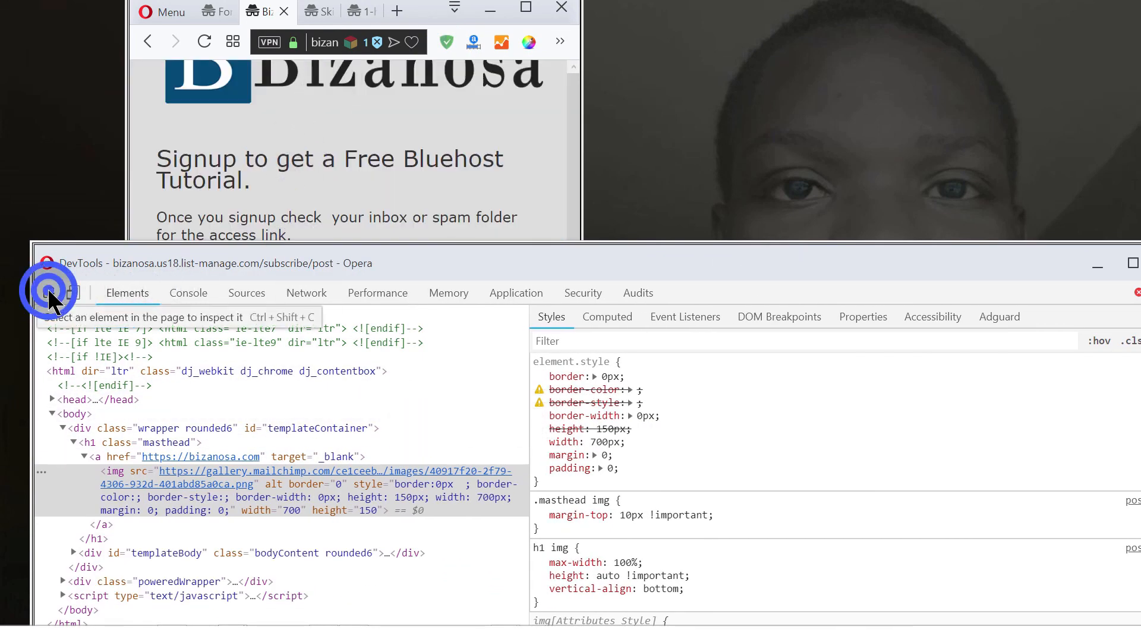
{"action": "mouse_move", "coordinate": [143, 478]}
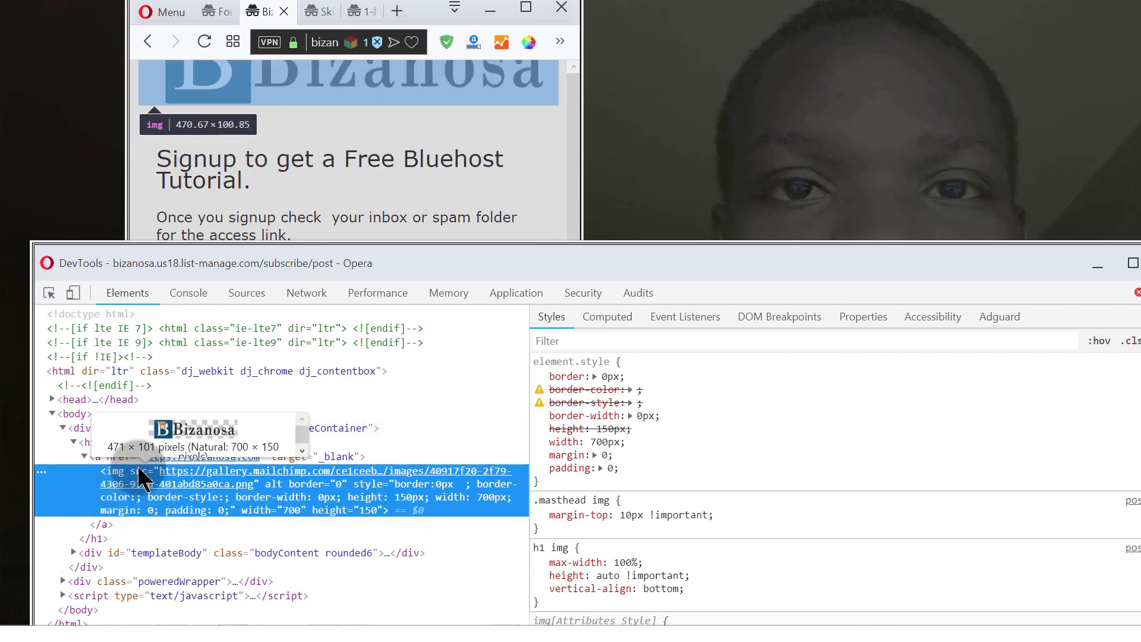
{"action": "left_click", "coordinate": [108, 455]}
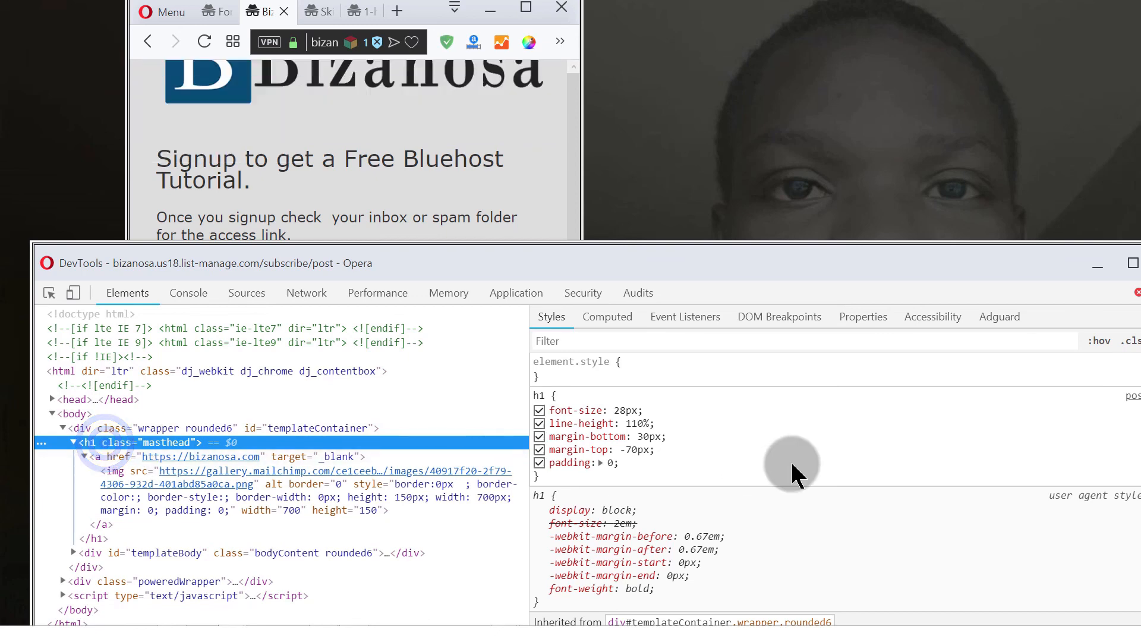
{"action": "scroll", "coordinate": [743, 469], "scroll_direction": "down", "scroll_amount": 5}
{"action": "scroll", "coordinate": [746, 473], "scroll_direction": "up", "scroll_amount": 5}
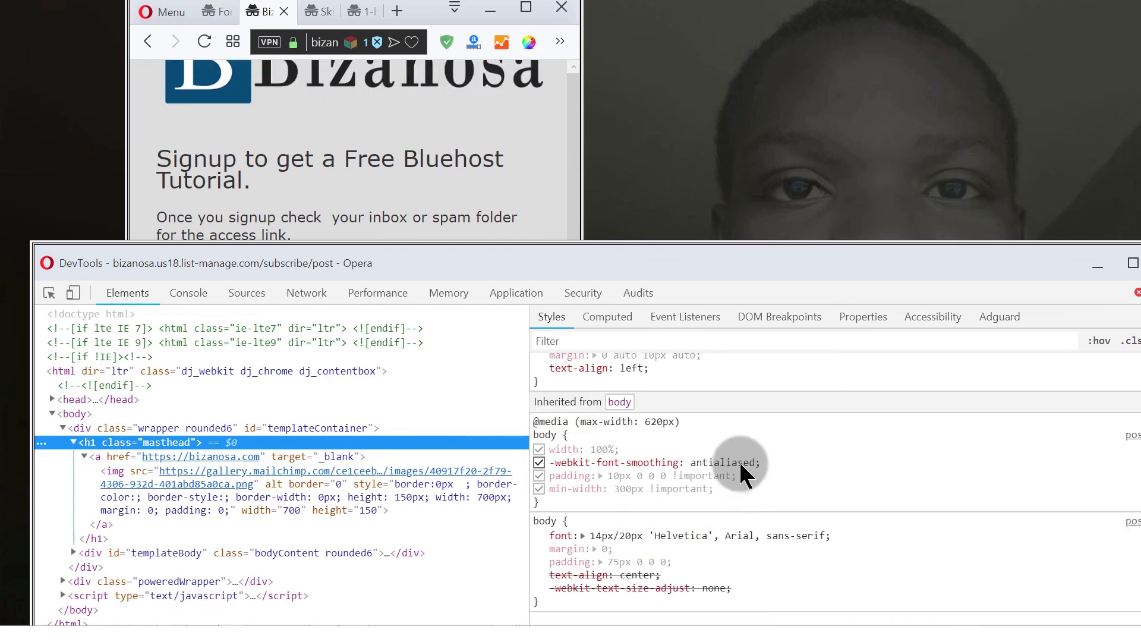
- Add a new style rule for the masthead heading and shorten its selector to .masthead
{"action": "mouse_move", "coordinate": [178, 443]}
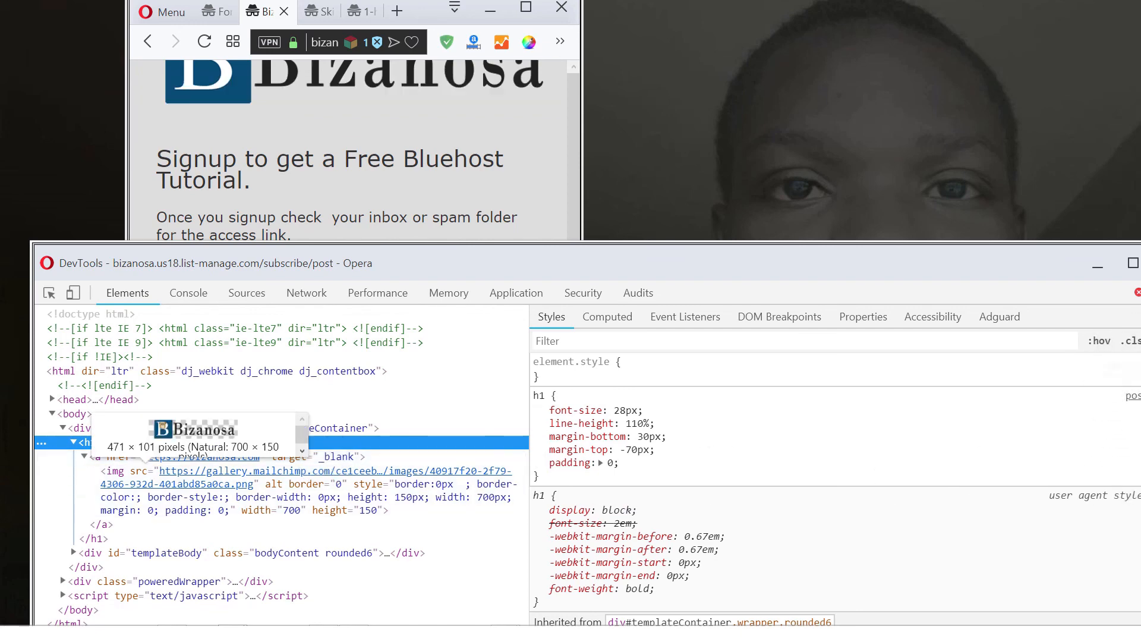
{"action": "left_click", "coordinate": [392, 395]}
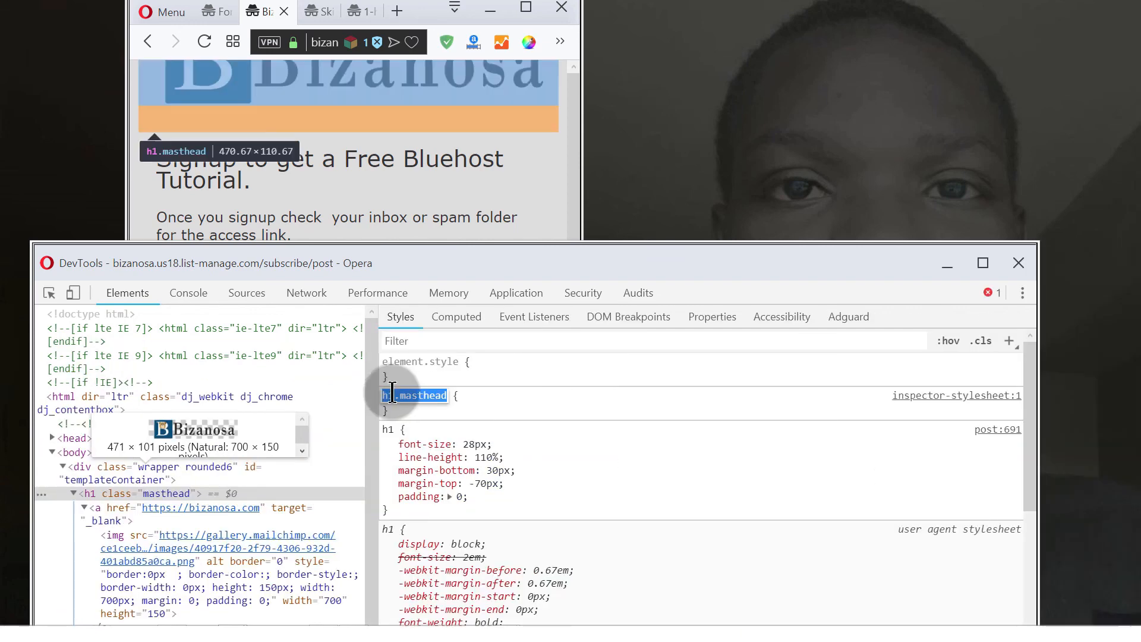
{"action": "left_click", "coordinate": [392, 395]}
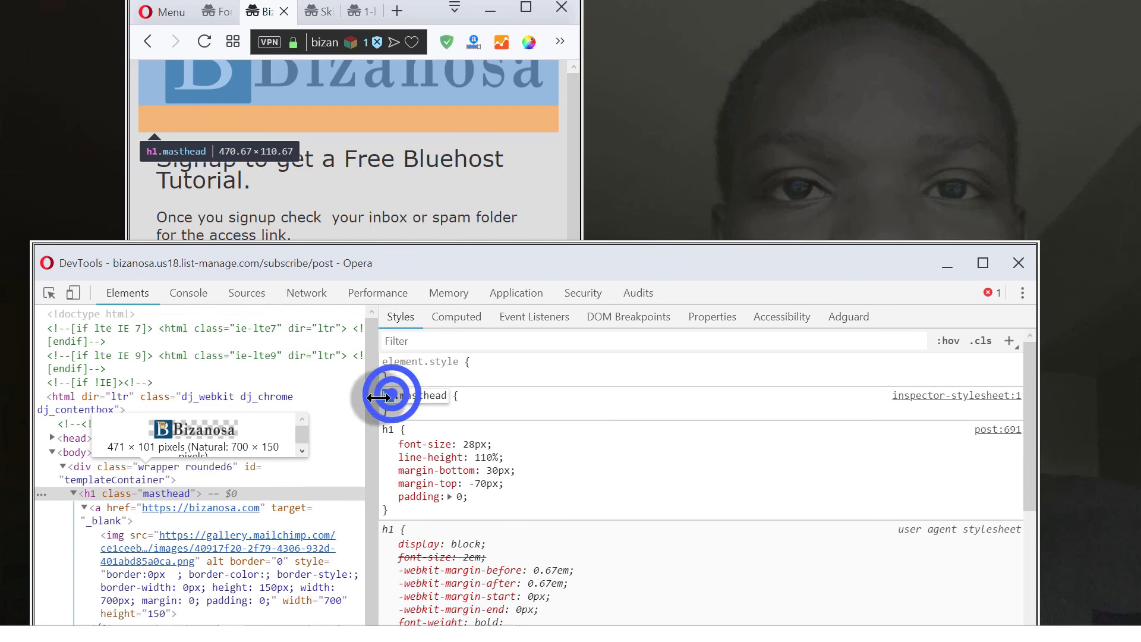
{"action": "key", "text": "BackSpace"}
{"action": "key", "text": "BackSpace"}
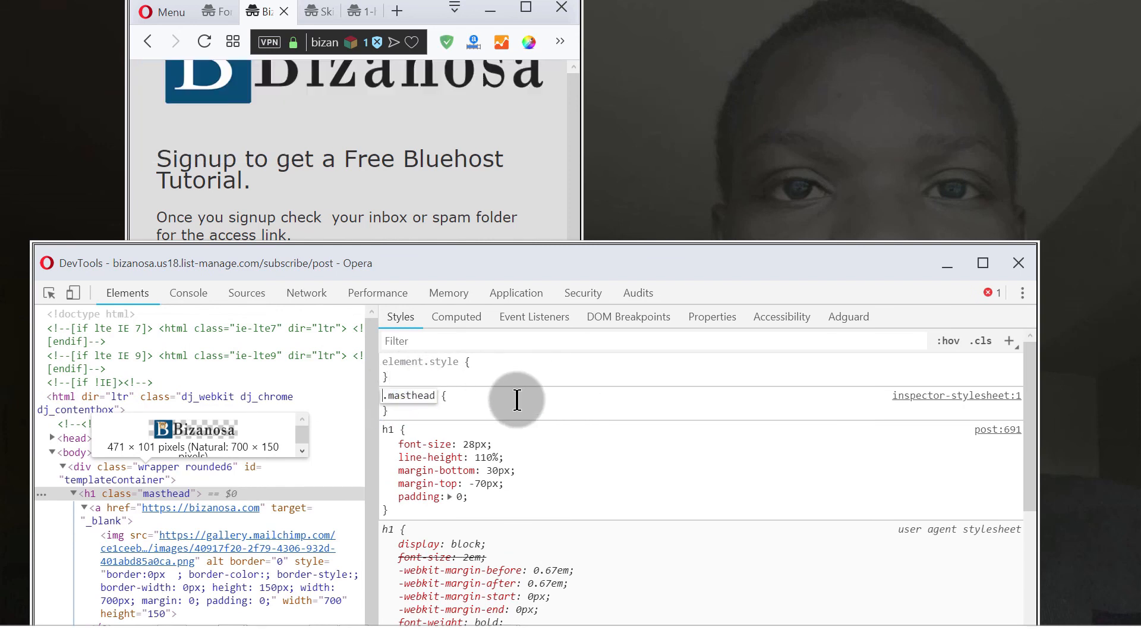
{"action": "left_click", "coordinate": [459, 397]}
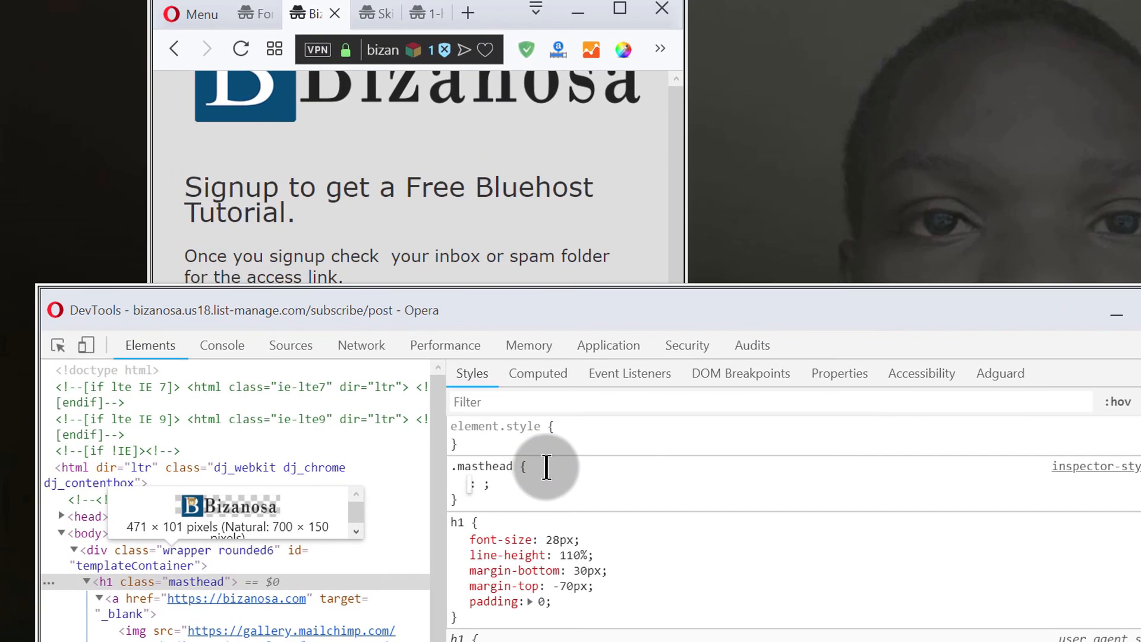
- Add a margin-top property to the .masthead rule, try 70px, and set it to 40px
{"action": "type", "text": "margi"}
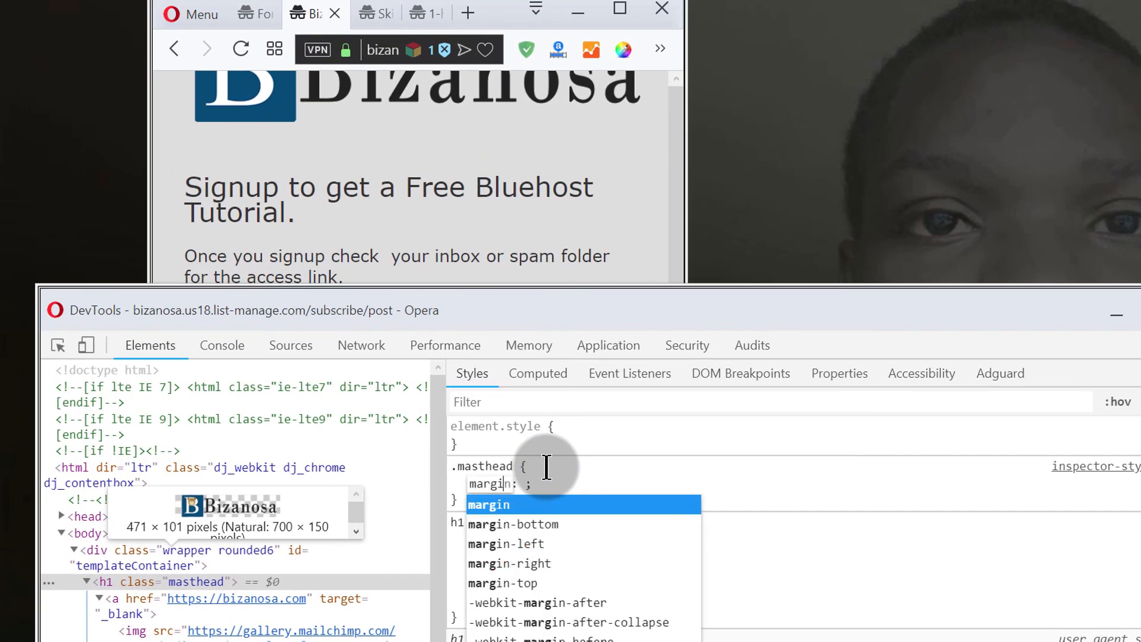
{"action": "key", "text": "Down"}
{"action": "key", "text": "Down"}
{"action": "key", "text": "Down"}
{"action": "key", "text": "Down"}
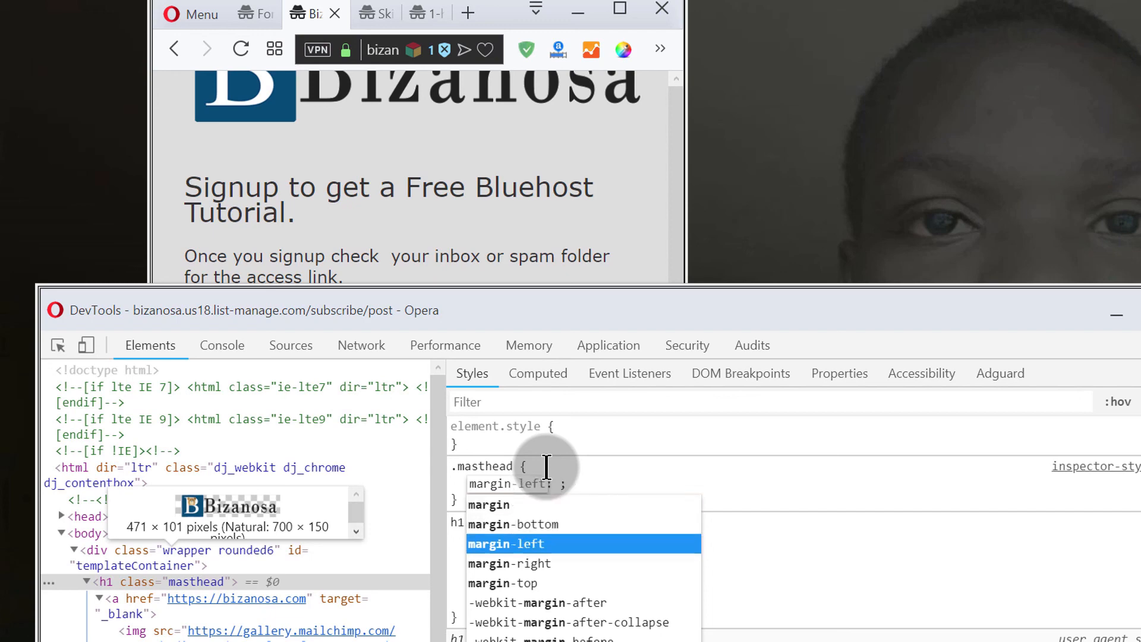
{"action": "key", "text": "Return"}
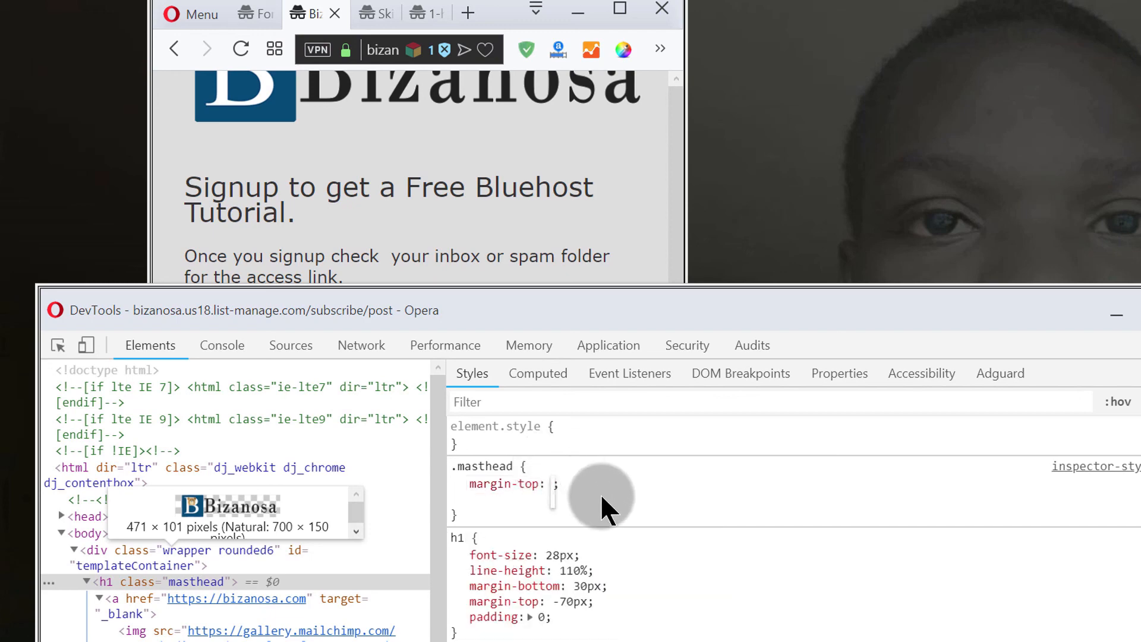
{"action": "type", "text": "70px"}
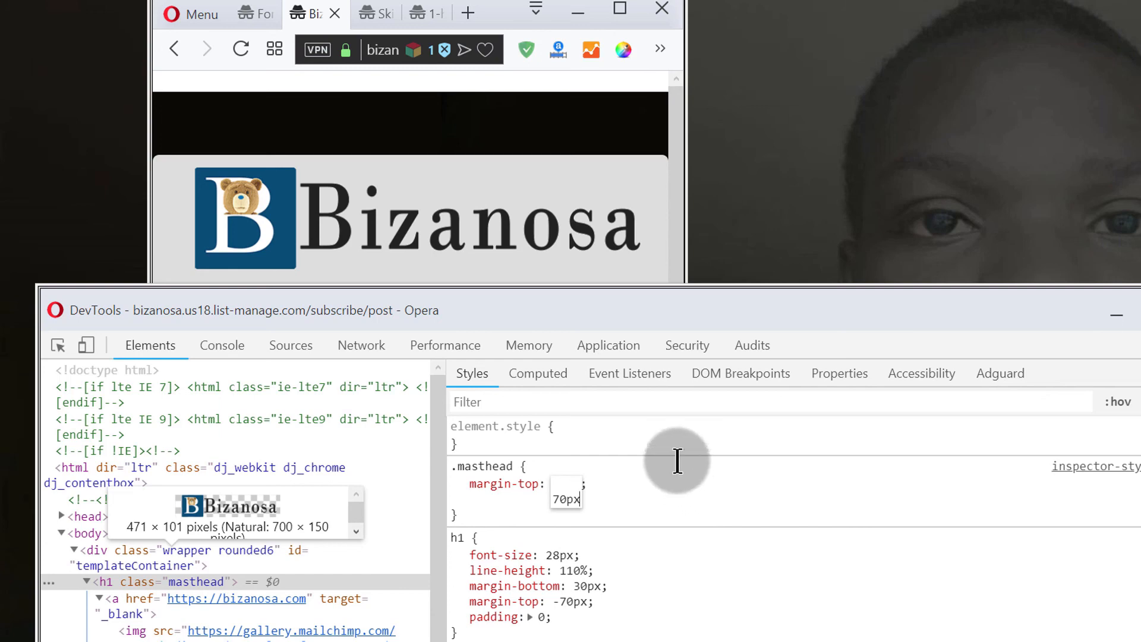
{"action": "left_click_drag", "start_coordinate": [555, 499], "coordinate": [560, 499]}
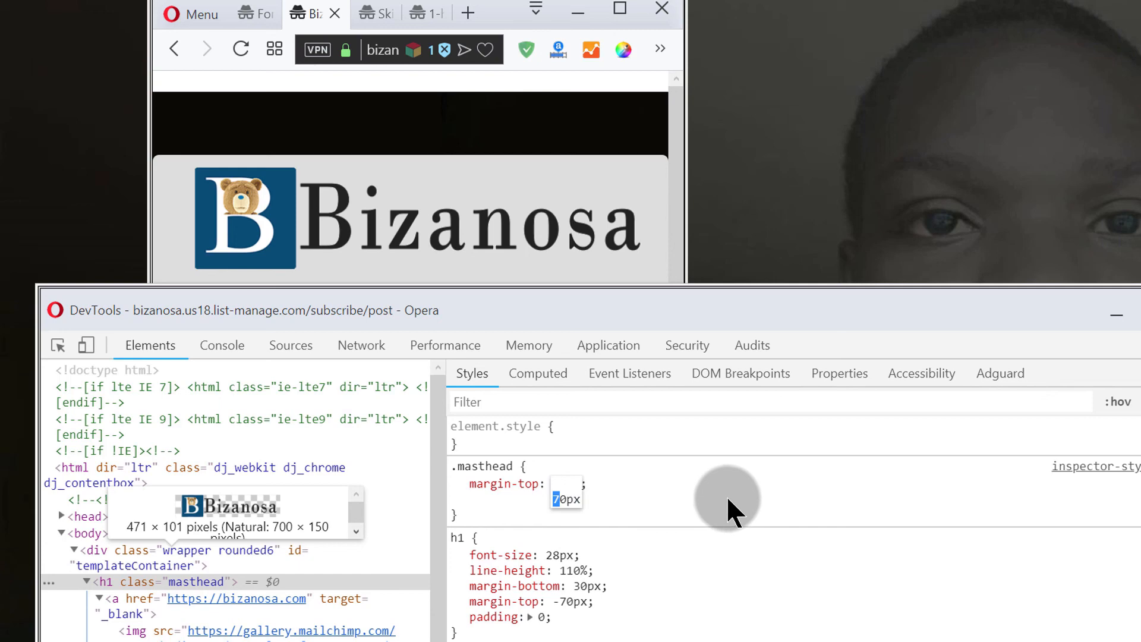
{"action": "type", "text": "4"}
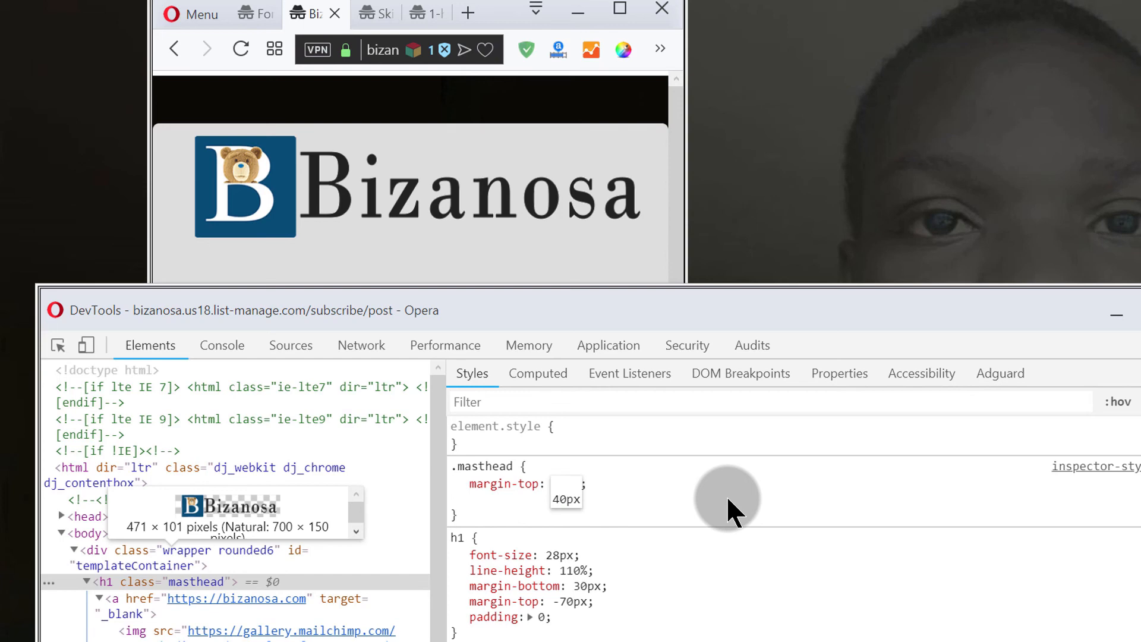
- Try a margin-top of 0 in the .masthead rule and check the logo's position on the narrow form
{"action": "key", "text": "BackSpace"}
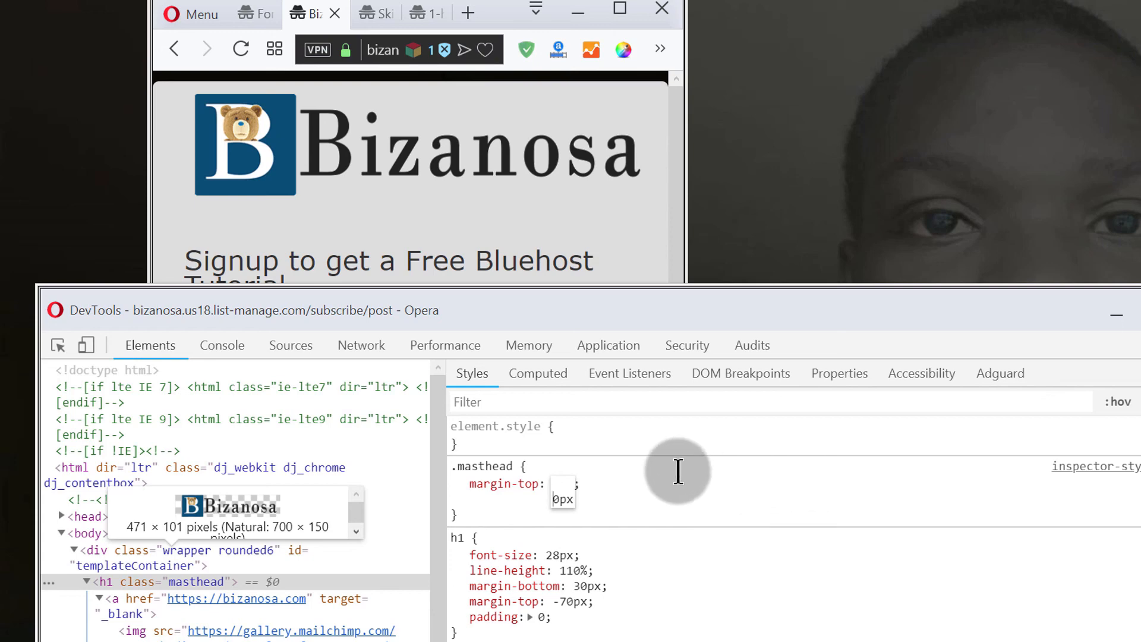
{"action": "left_click", "coordinate": [560, 499]}
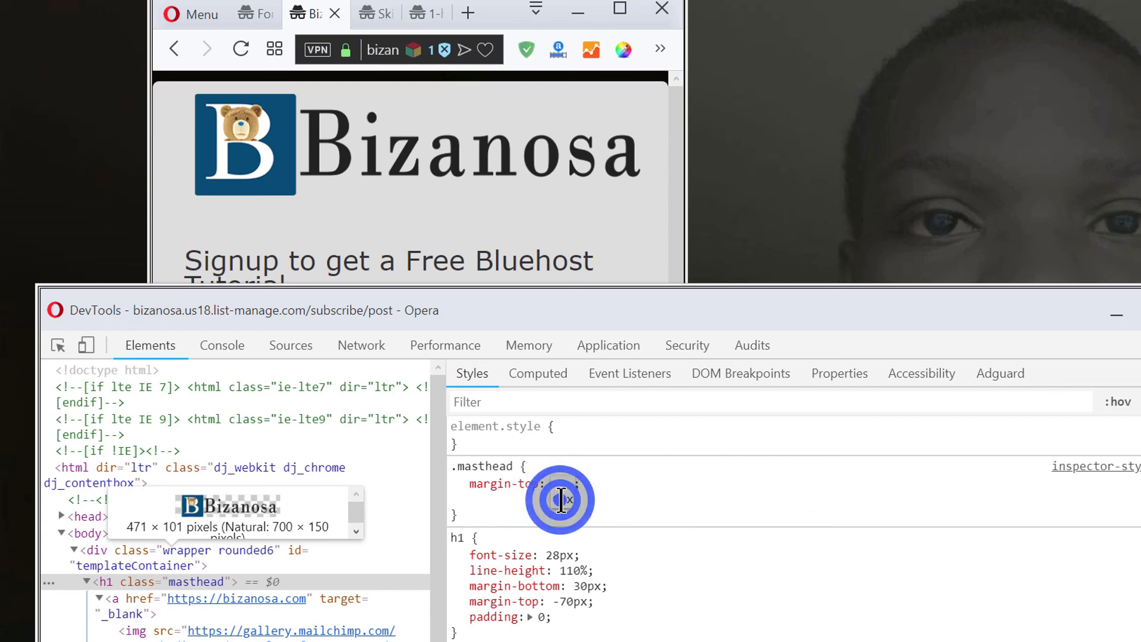
{"action": "key", "text": "Delete"}
{"action": "key", "text": "Delete"}
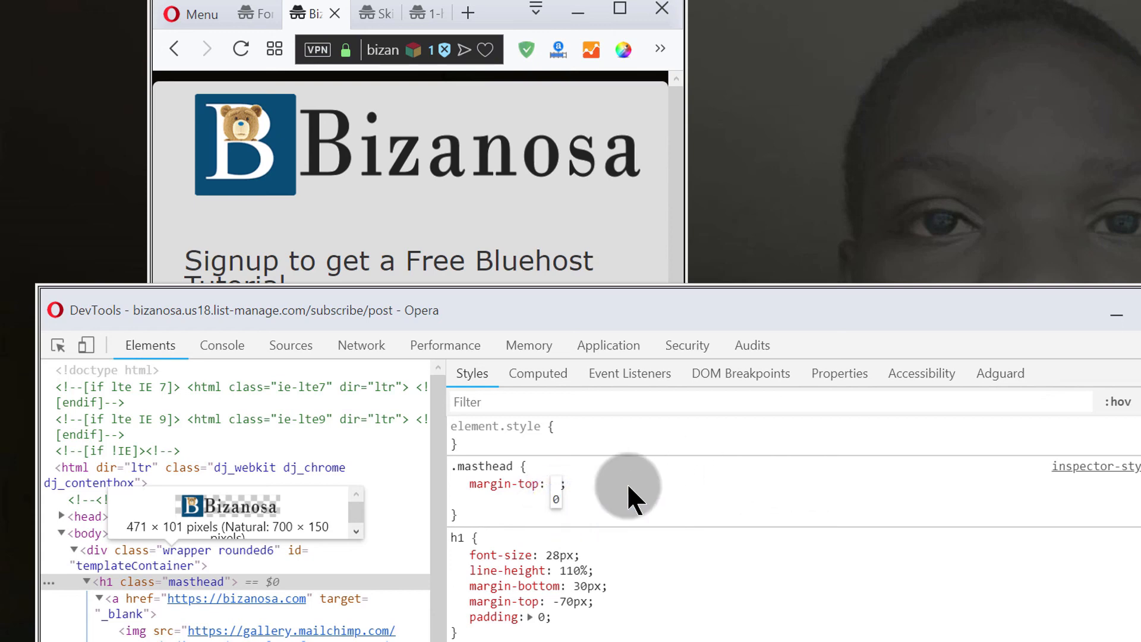
{"action": "left_click", "coordinate": [731, 499]}
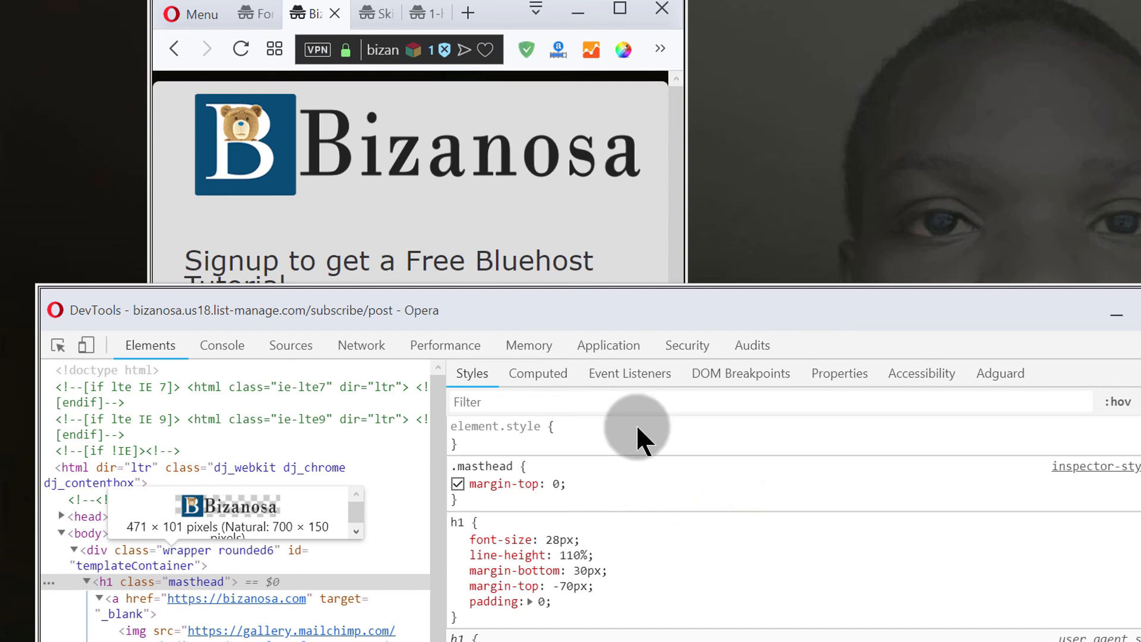
{"action": "scroll", "coordinate": [574, 205], "scroll_direction": "down", "scroll_amount": 2}
{"action": "scroll", "coordinate": [573, 202], "scroll_direction": "up", "scroll_amount": 2}
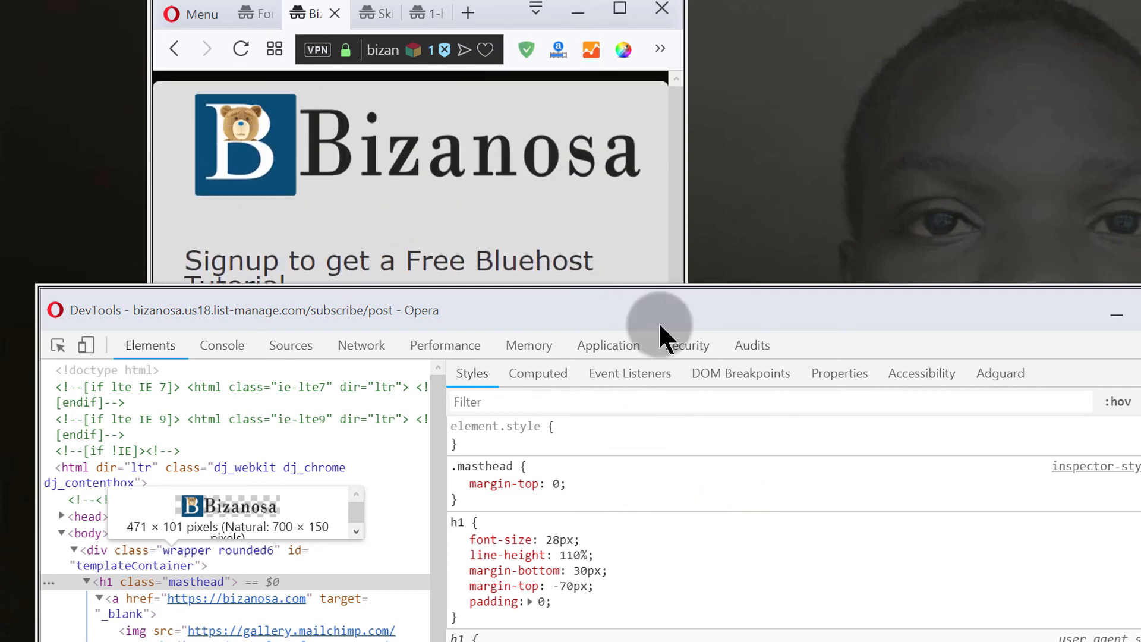
- Try a margin-top of -5px in the .masthead rule, and set it to -10px
{"action": "left_click", "coordinate": [556, 484]}
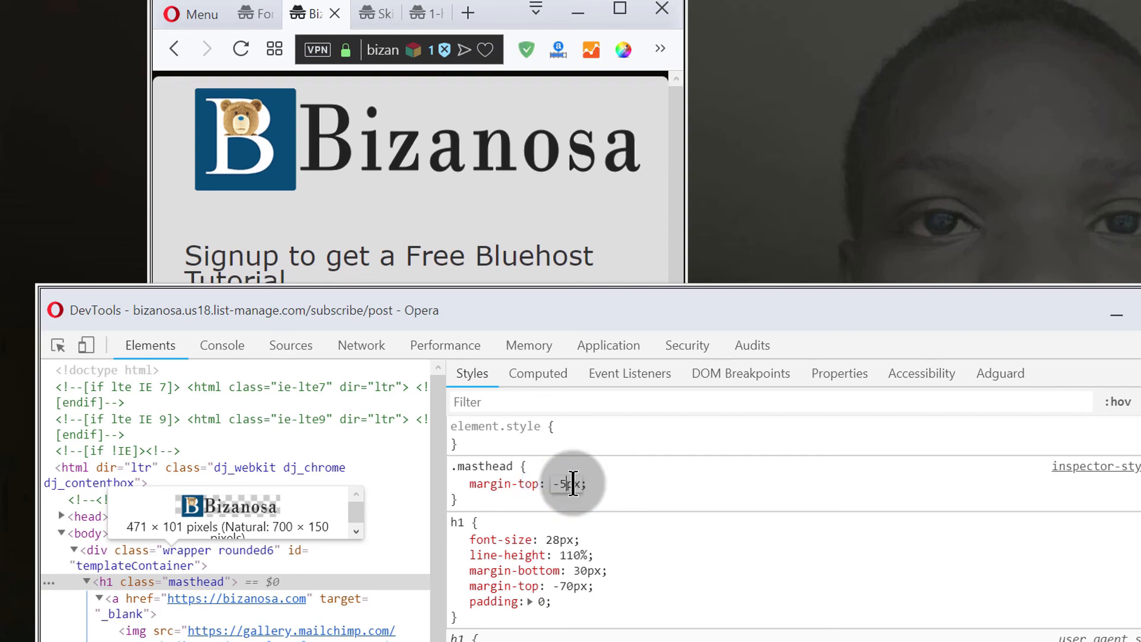
{"action": "left_click", "coordinate": [571, 484]}
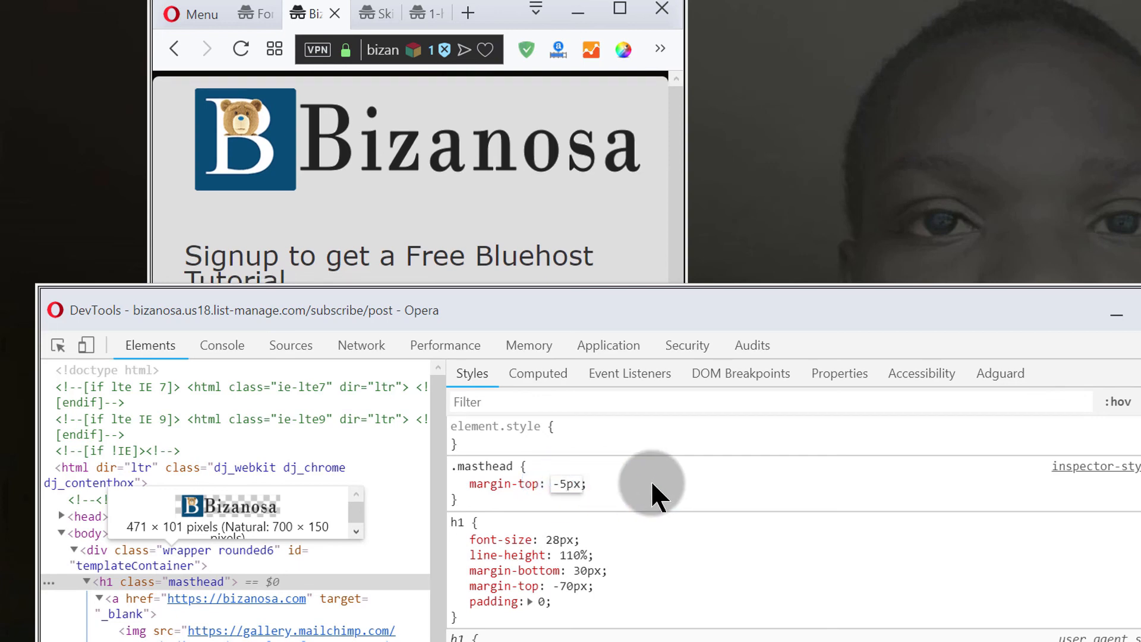
{"action": "key", "text": "BackSpace"}
{"action": "type", "text": "10"}
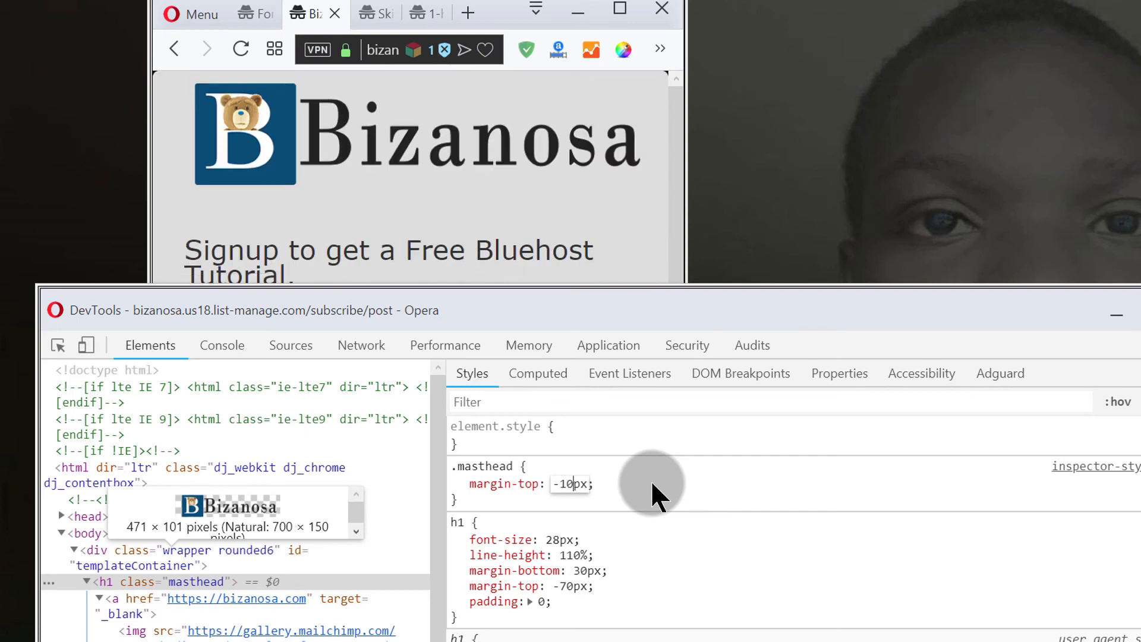
{"action": "left_click", "coordinate": [708, 517]}
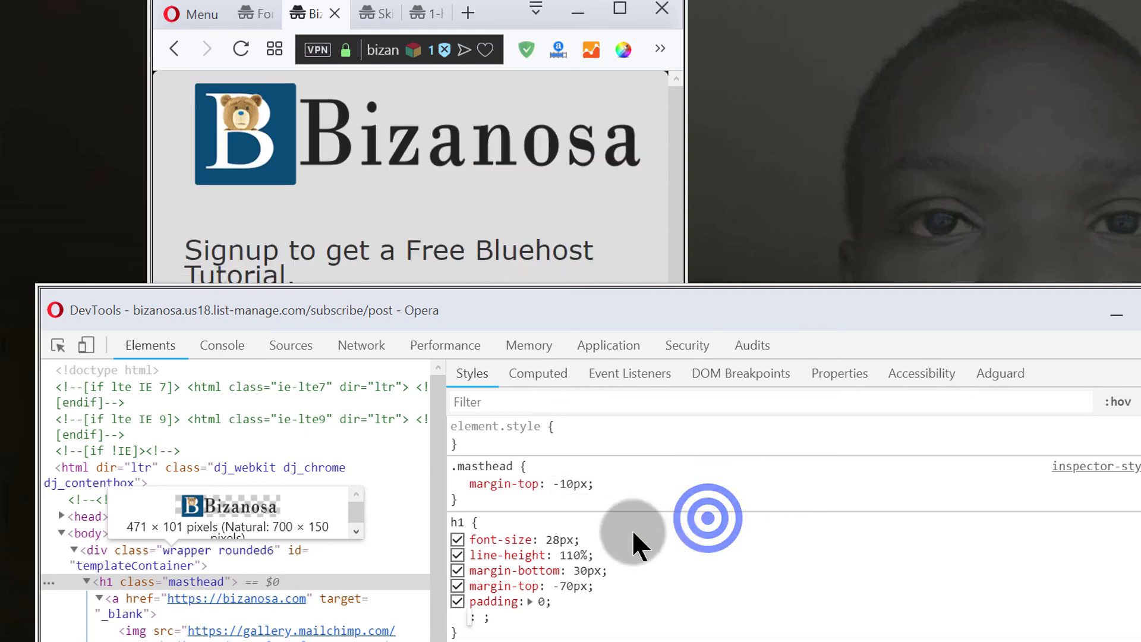
- Copy the whole .masthead rule and minimize the developer tools to check the narrow signup form
{"action": "left_click_drag", "start_coordinate": [449, 465], "coordinate": [469, 496]}
{"action": "right_click", "coordinate": [474, 481]}
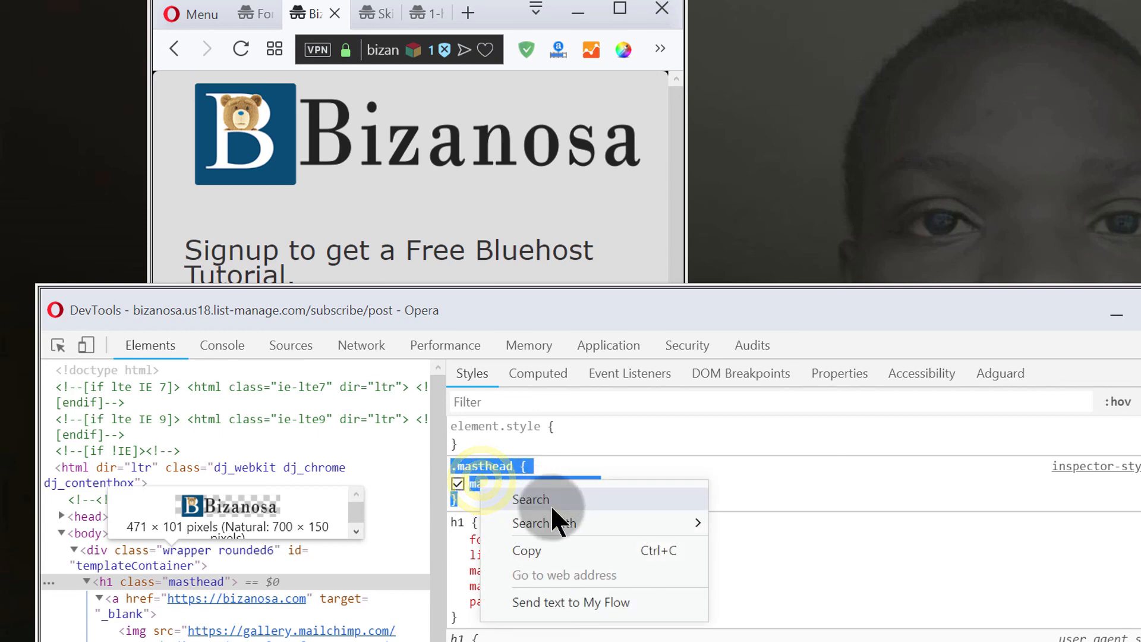
{"action": "left_click", "coordinate": [539, 550]}
{"action": "left_click", "coordinate": [1117, 315]}
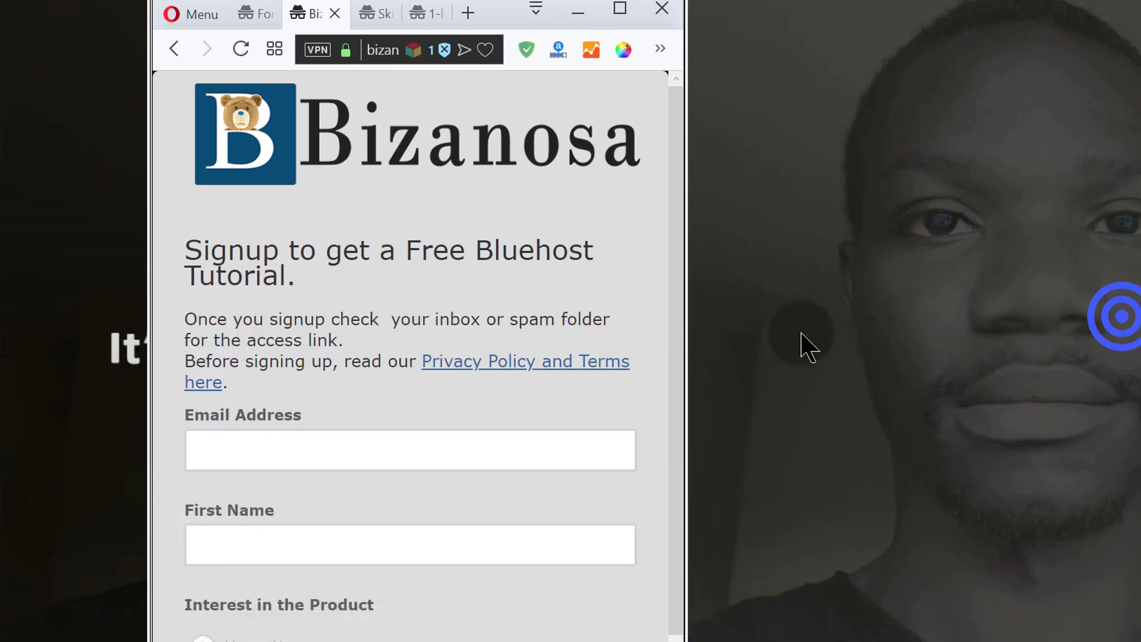
{"action": "scroll", "coordinate": [543, 363], "scroll_direction": "down", "scroll_amount": 2}
{"action": "scroll", "coordinate": [535, 347], "scroll_direction": "up", "scroll_amount": 2}
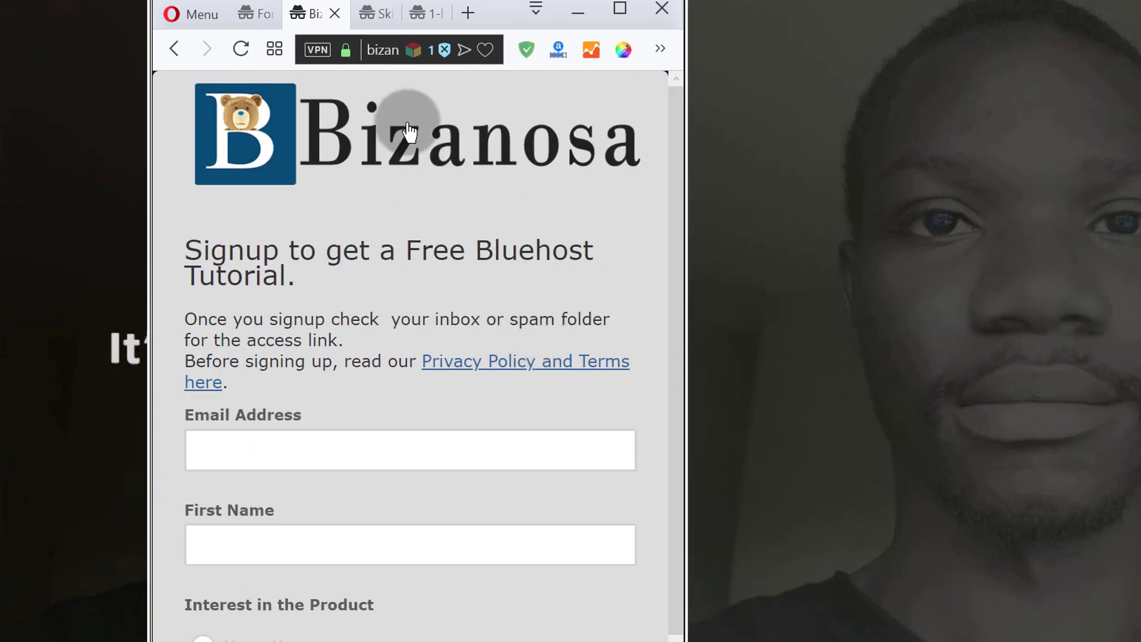
- In the maximized browser's form designer, paste the .masthead rule after #templateContainer inside the signup message's media query and save the content
{"action": "left_click", "coordinate": [623, 12]}
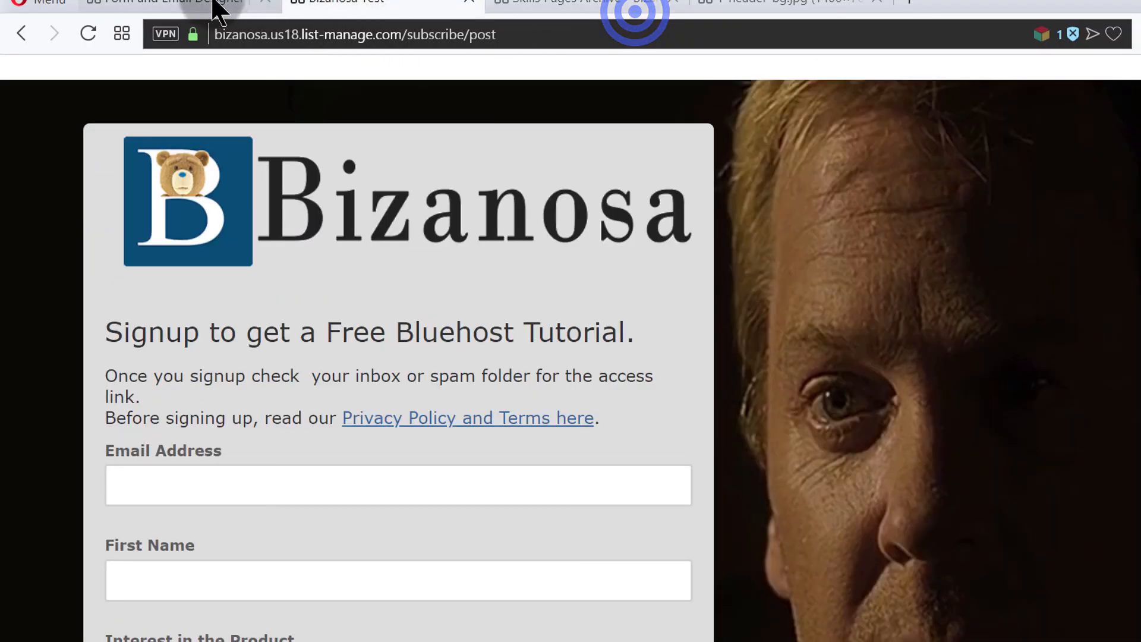
{"action": "left_click", "coordinate": [202, 7]}
{"action": "scroll", "coordinate": [611, 420], "scroll_direction": "down", "scroll_amount": 3}
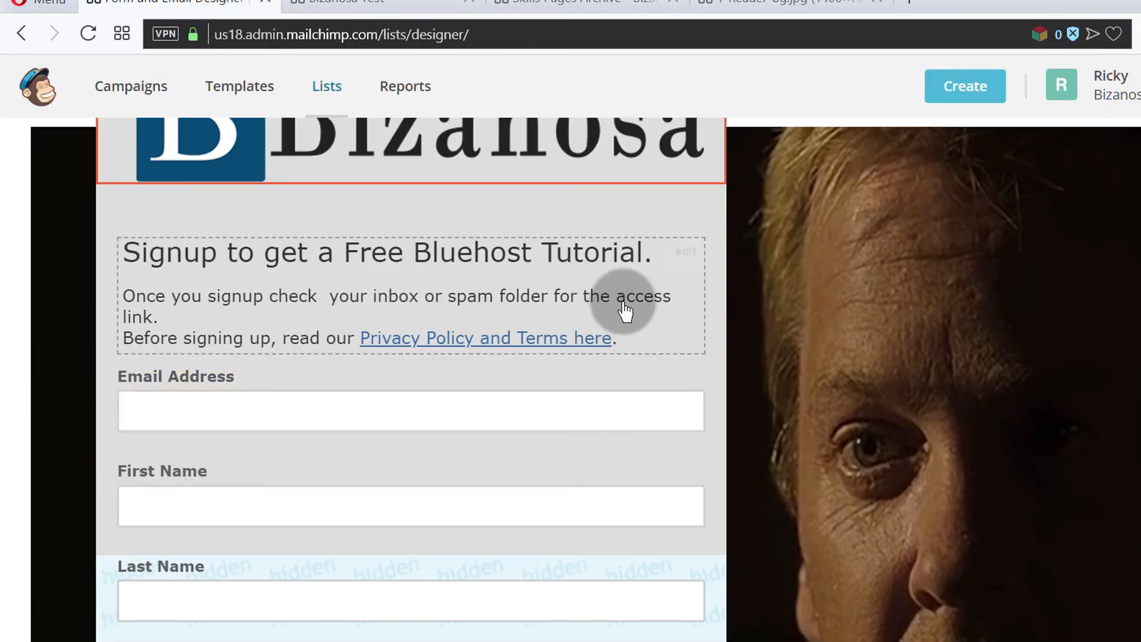
{"action": "left_click", "coordinate": [685, 248]}
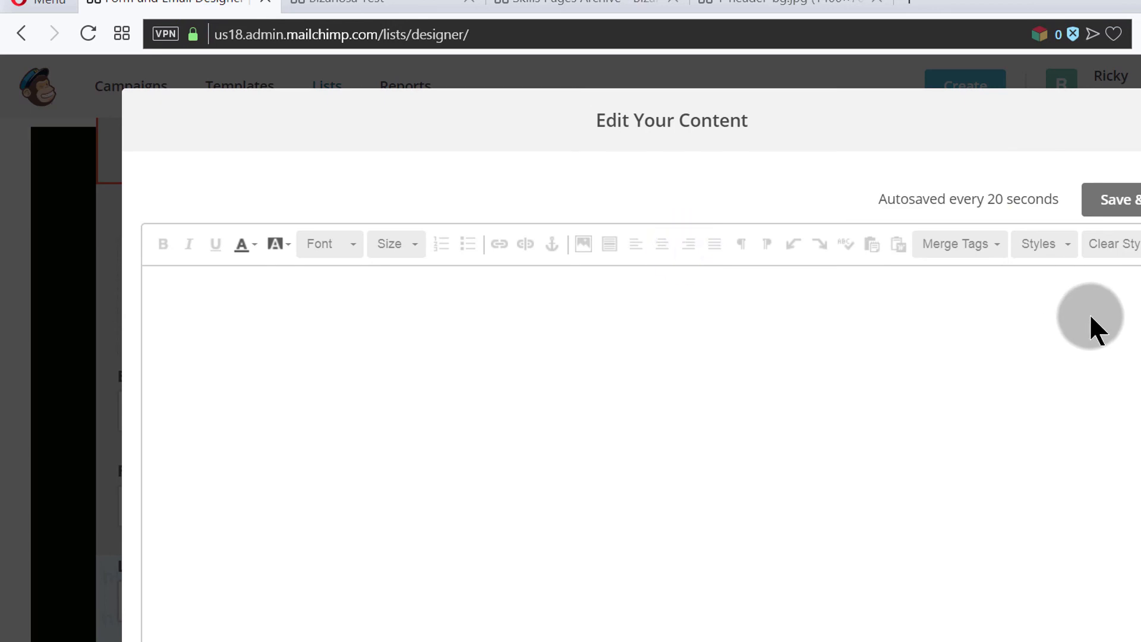
{"action": "scroll", "coordinate": [594, 386], "scroll_direction": "down", "scroll_amount": 5}
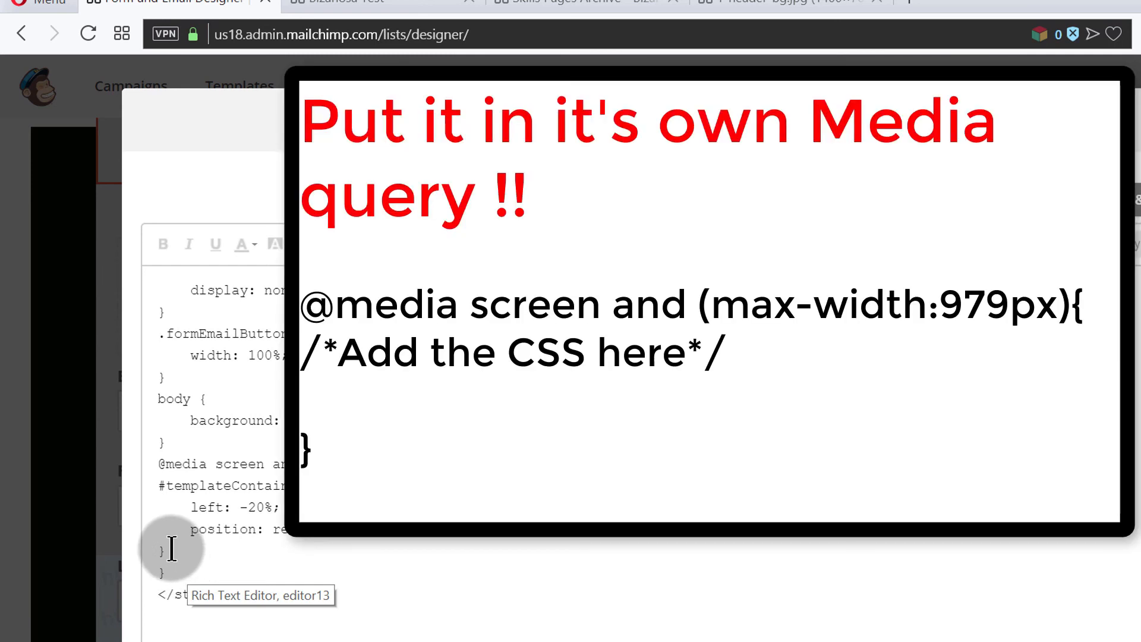
{"action": "left_click", "coordinate": [172, 549]}
{"action": "key", "text": "ctrl+v"}
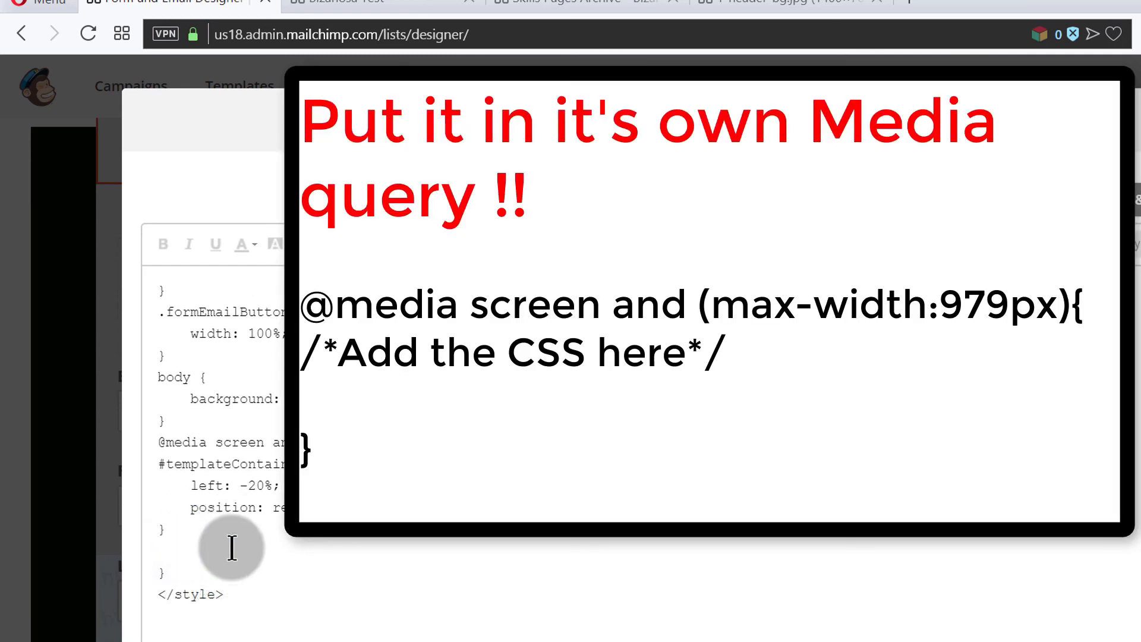
{"action": "left_click", "coordinate": [1131, 203]}
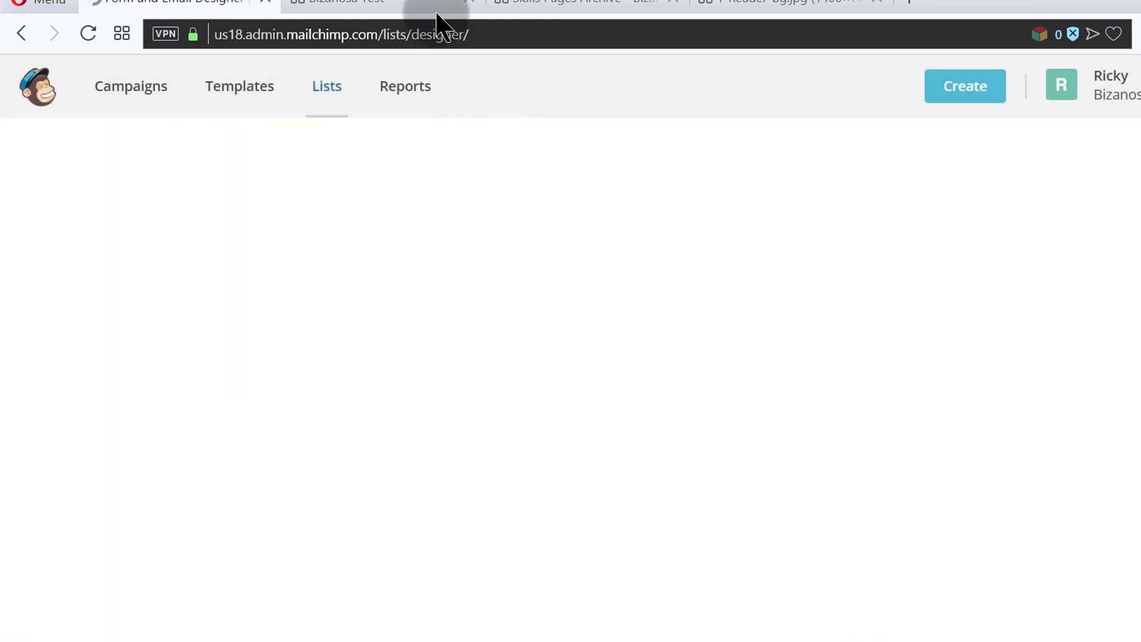
- Reload the published signup form and compare its logo header in a narrow, full-height window and a maximized window
{"action": "left_click", "coordinate": [396, 5]}
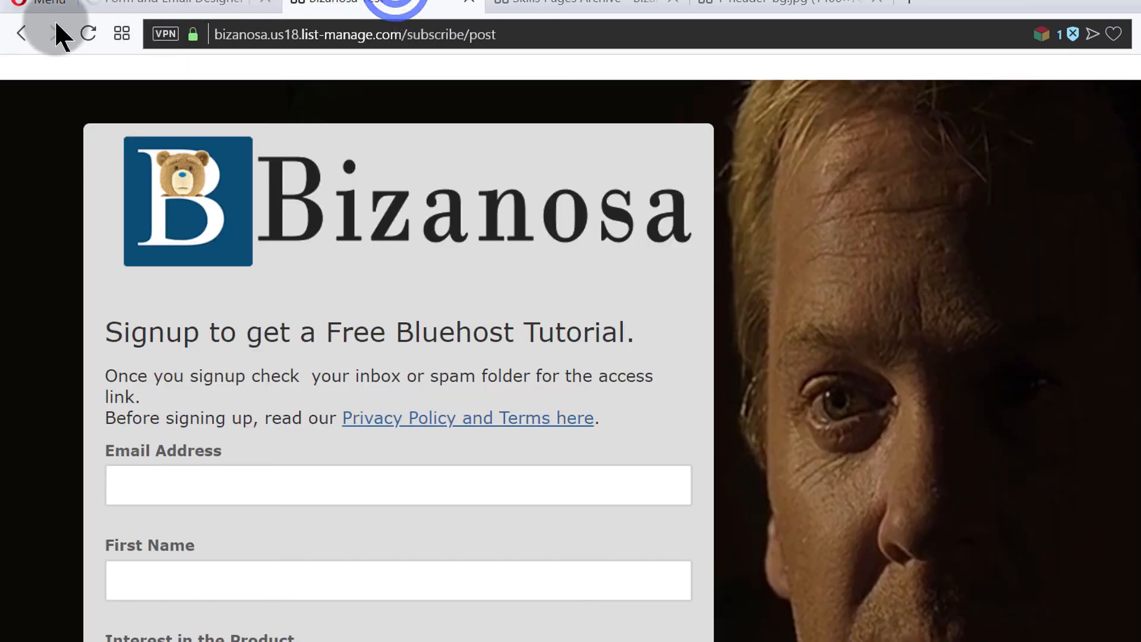
{"action": "left_click", "coordinate": [82, 34]}
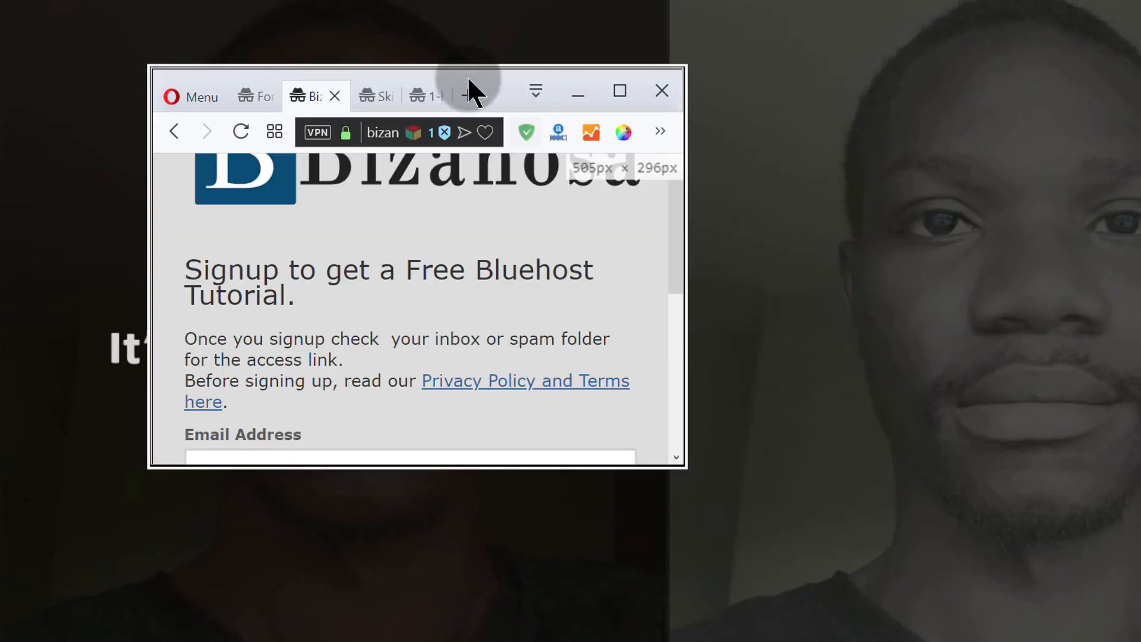
{"action": "double_click", "coordinate": [468, 76]}
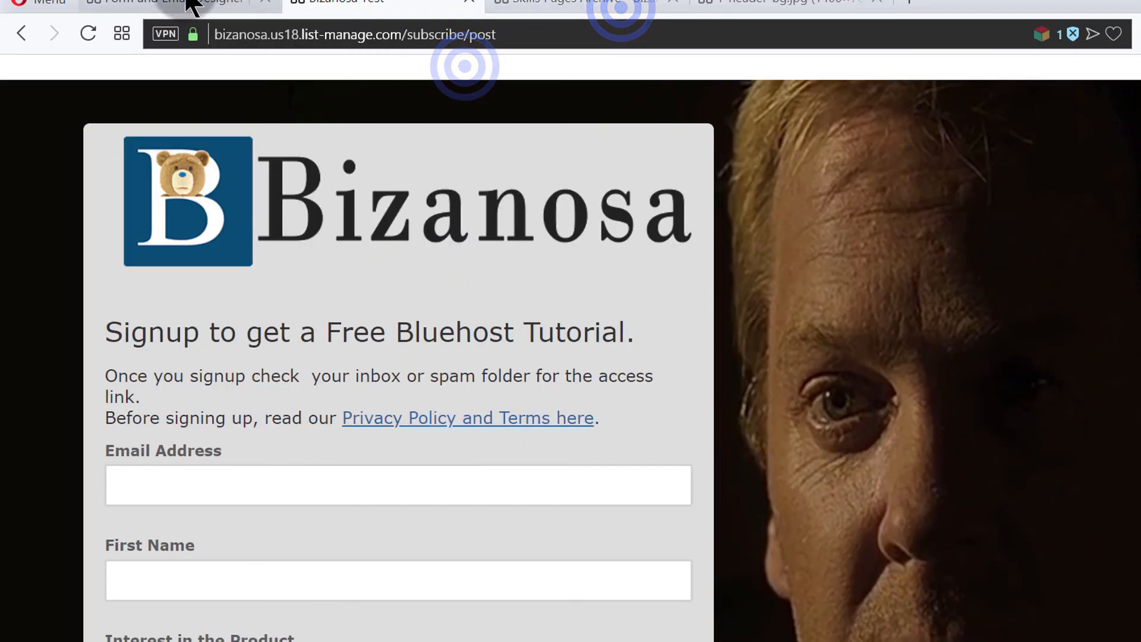
{"action": "left_click", "coordinate": [190, 7]}
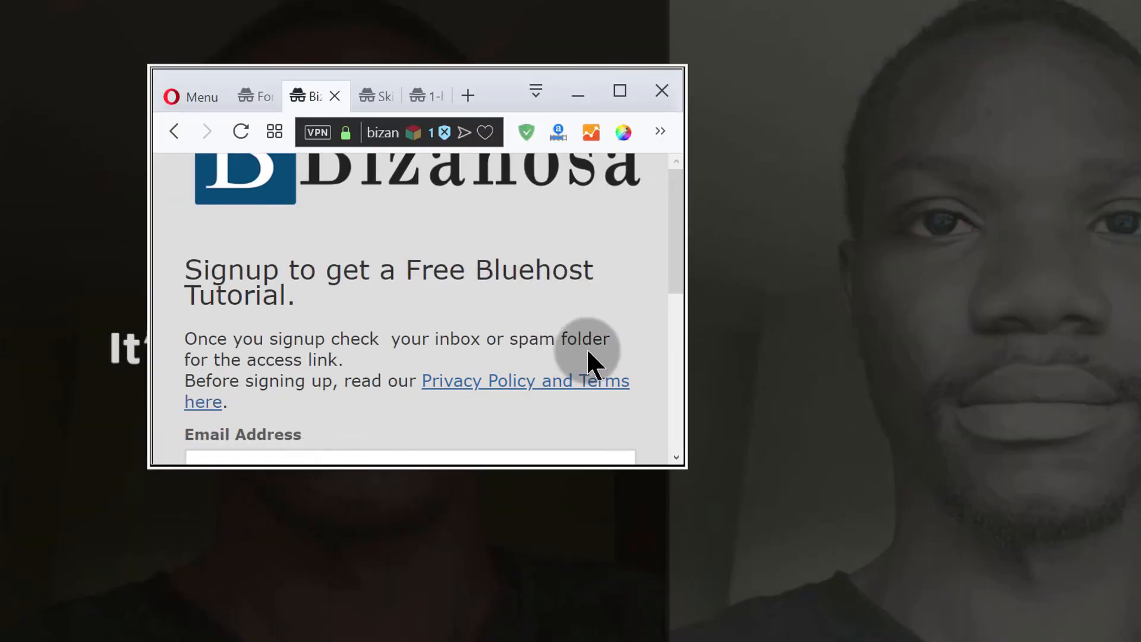
{"action": "double_click", "coordinate": [442, 468]}
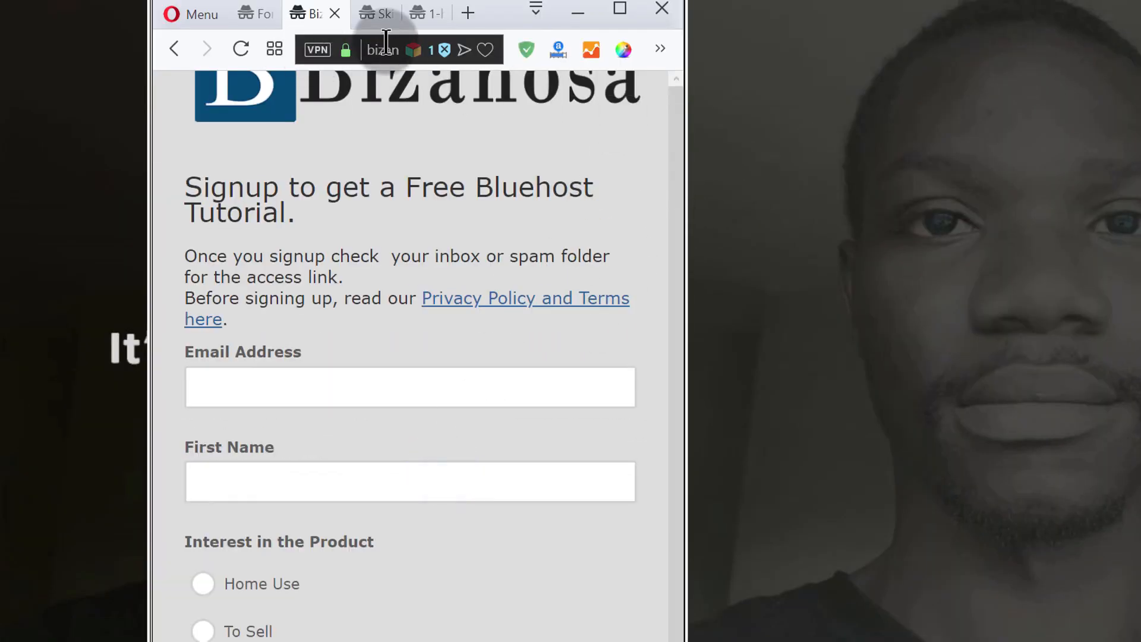
{"action": "left_click", "coordinate": [623, 7]}
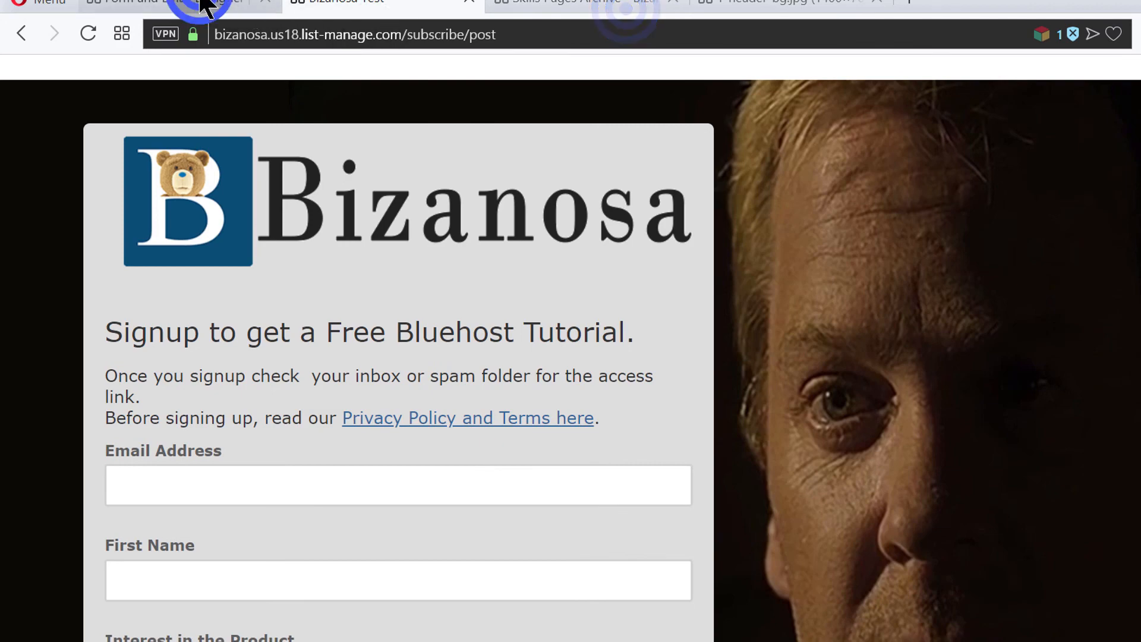
- Set the page header's Margin Top to 0 in the form designer and check the form preview
{"action": "left_click", "coordinate": [201, 5]}
{"action": "scroll", "coordinate": [357, 202], "scroll_direction": "up", "scroll_amount": 3}
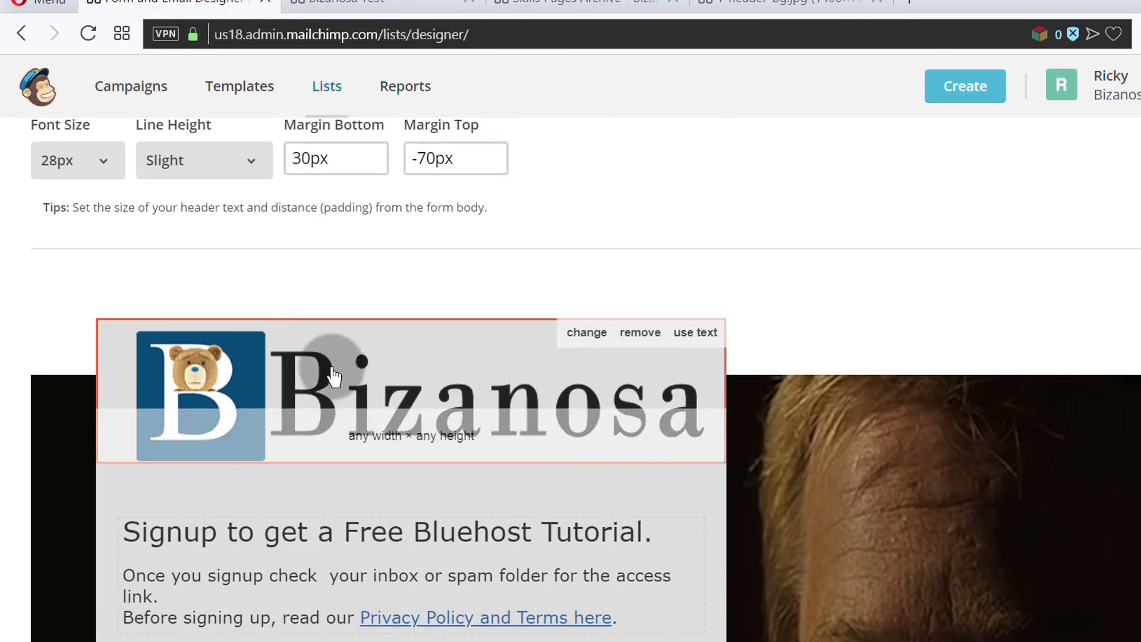
{"action": "scroll", "coordinate": [333, 375], "scroll_direction": "up", "scroll_amount": 2}
{"action": "left_click_drag", "start_coordinate": [419, 251], "coordinate": [470, 255]}
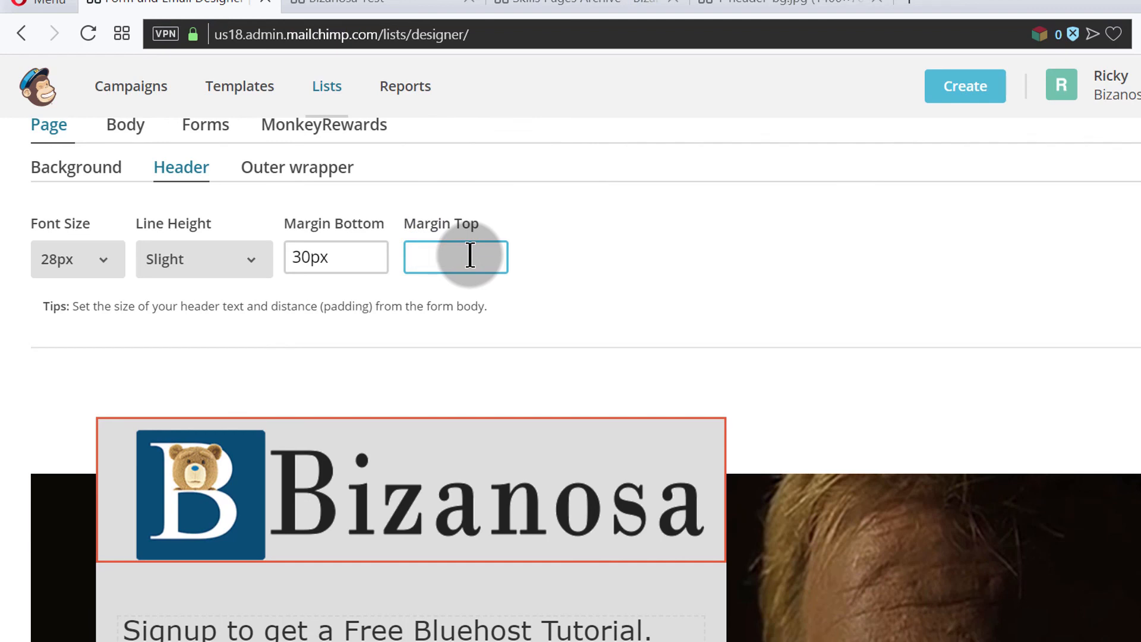
{"action": "left_click", "coordinate": [621, 287]}
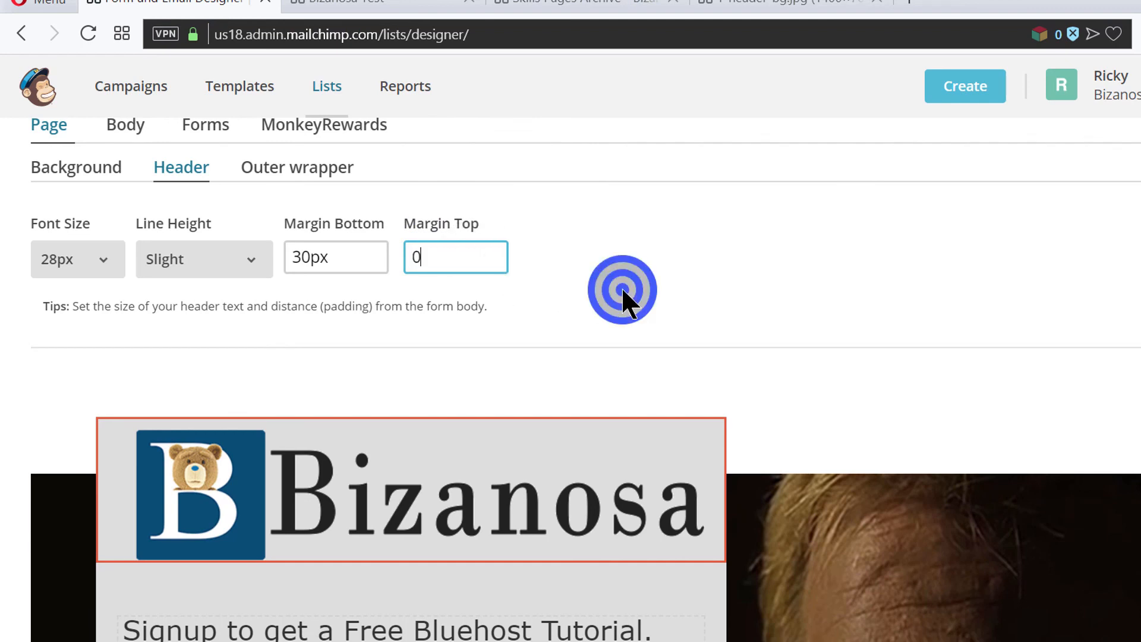
{"action": "scroll", "coordinate": [621, 282], "scroll_direction": "down", "scroll_amount": 4}
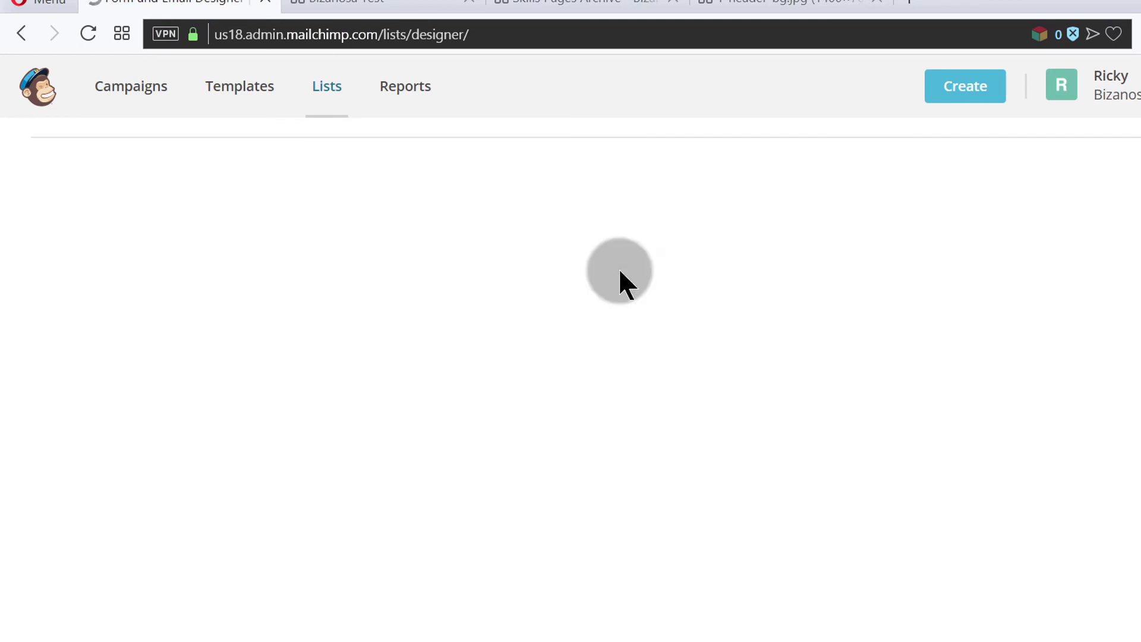
{"action": "scroll", "coordinate": [601, 274], "scroll_direction": "up", "scroll_amount": 4}
{"action": "scroll", "coordinate": [523, 258], "scroll_direction": "down", "scroll_amount": 8}
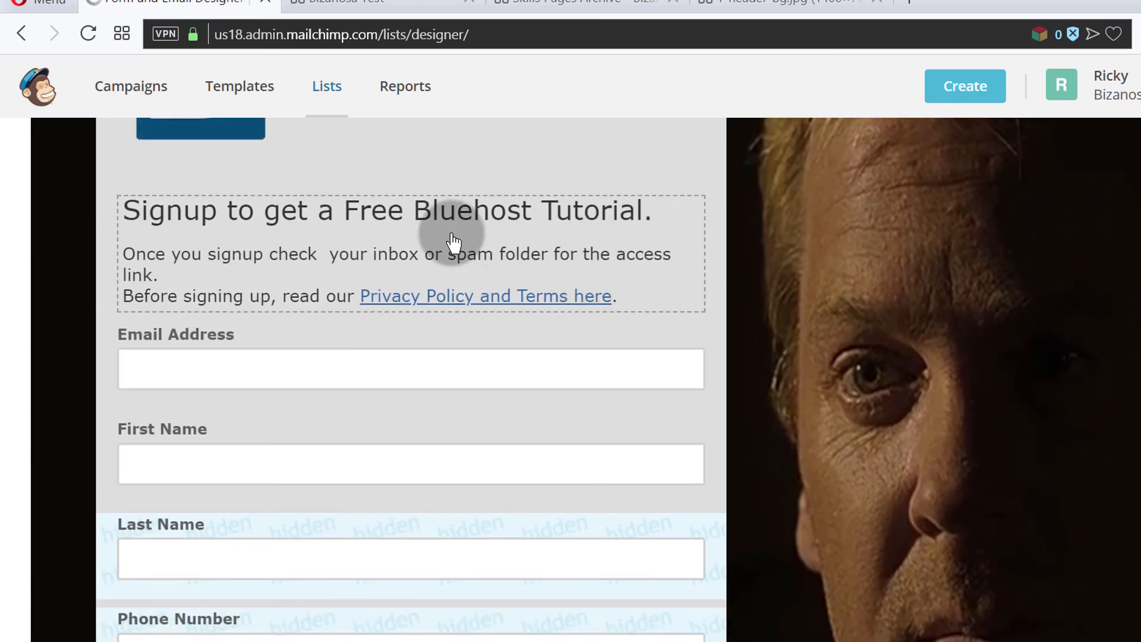
{"action": "scroll", "coordinate": [333, 357], "scroll_direction": "up", "scroll_amount": 8}
{"action": "scroll", "coordinate": [385, 533], "scroll_direction": "down", "scroll_amount": 12}
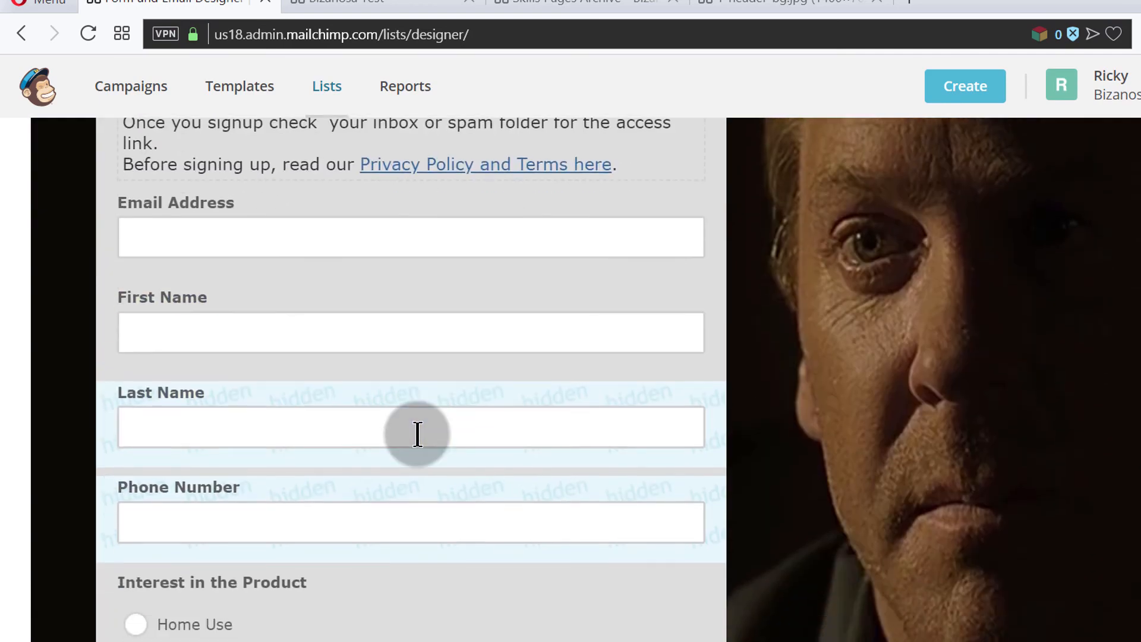
{"action": "scroll", "coordinate": [646, 334], "scroll_direction": "up", "scroll_amount": 10}
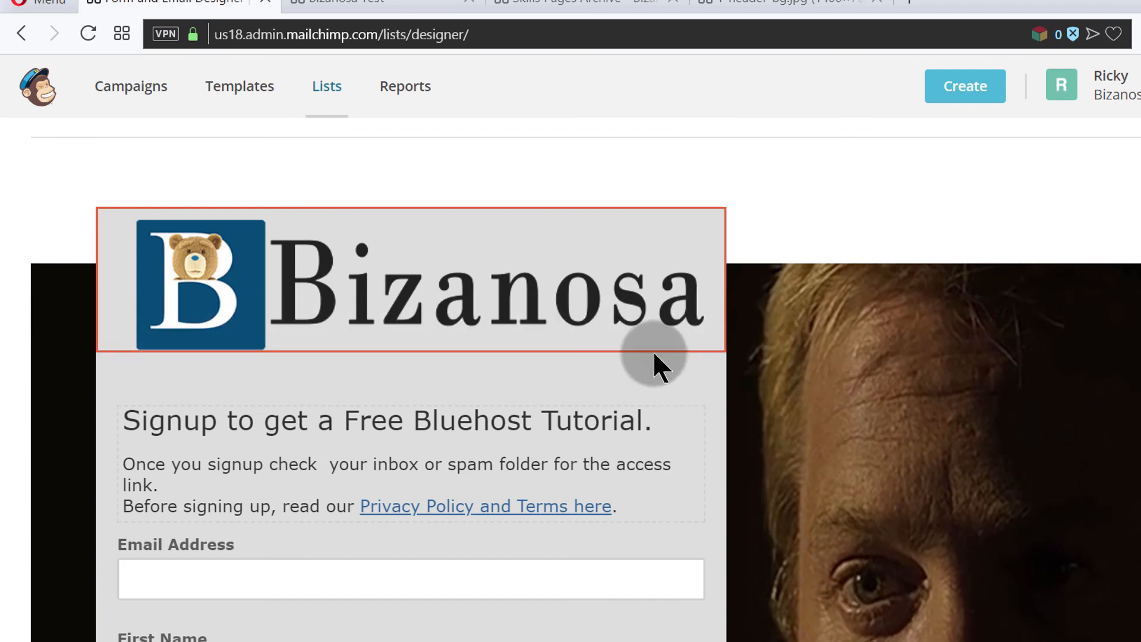
- Delete the .masthead rule from the media query in the signup message's source and save the content
{"action": "scroll", "coordinate": [693, 243], "scroll_direction": "down", "scroll_amount": 4}
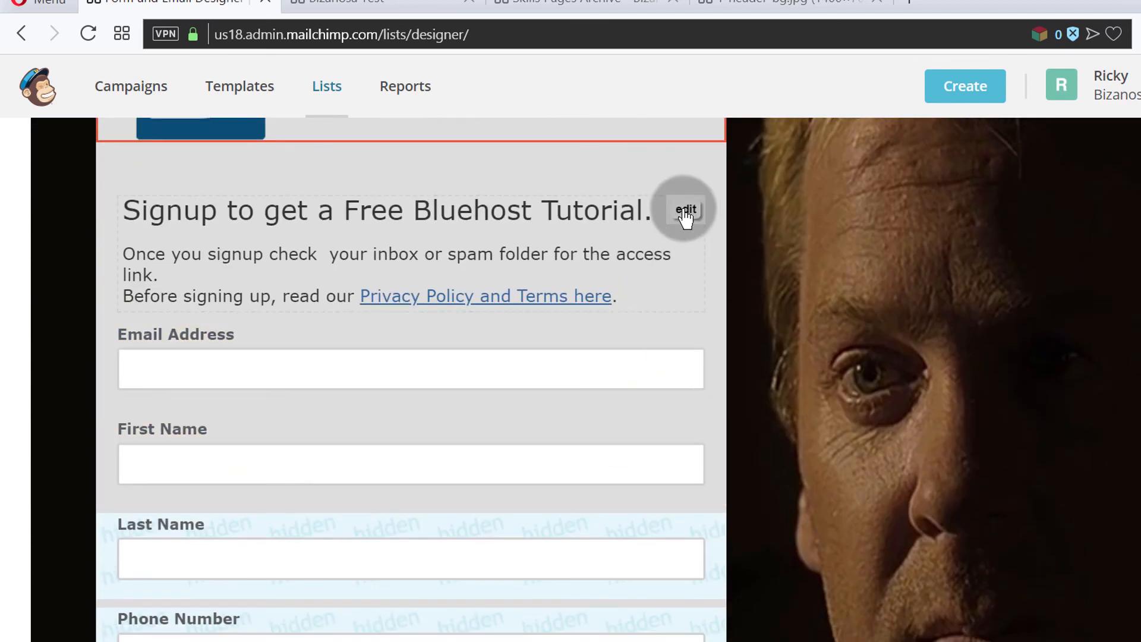
{"action": "left_click", "coordinate": [683, 209]}
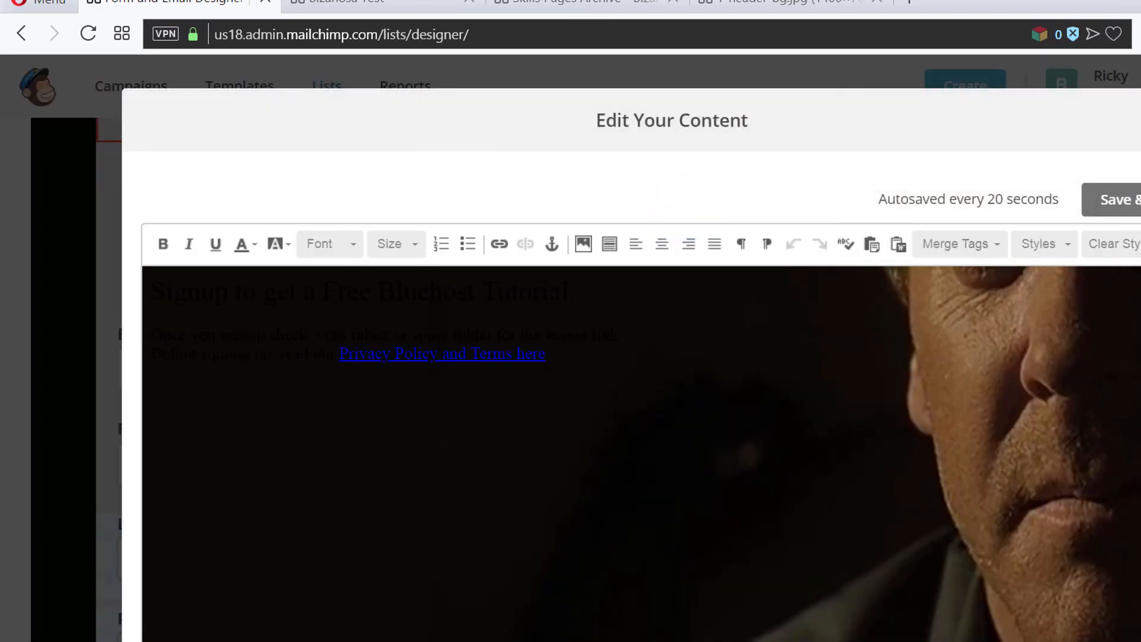
{"action": "left_click", "coordinate": [1140, 242]}
{"action": "scroll", "coordinate": [601, 408], "scroll_direction": "down", "scroll_amount": 3}
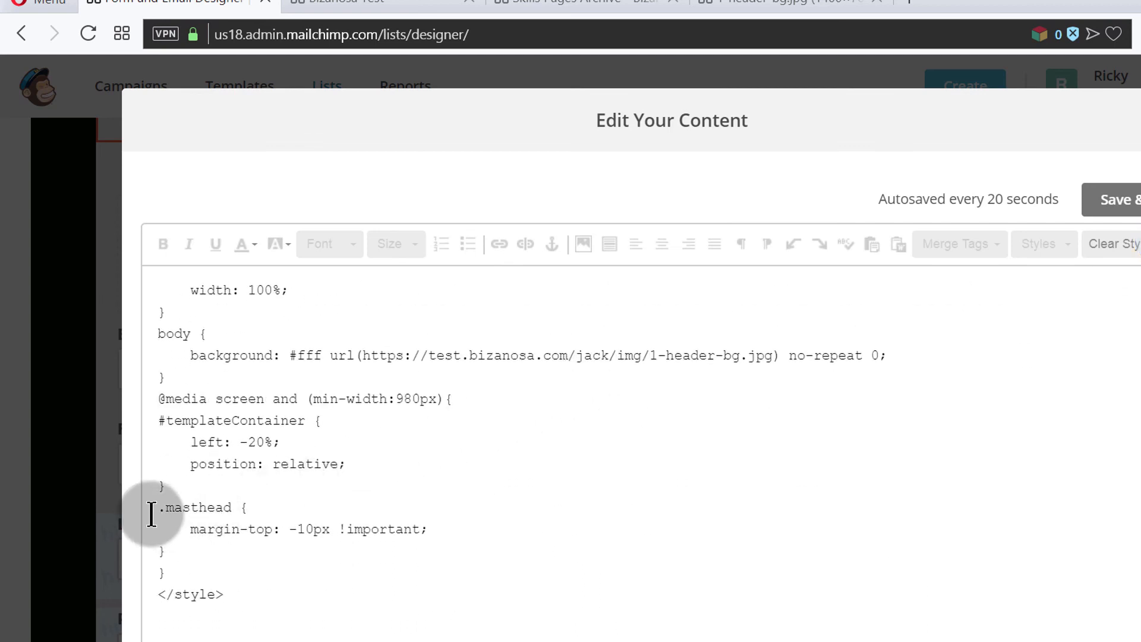
{"action": "left_click_drag", "start_coordinate": [152, 514], "coordinate": [181, 545]}
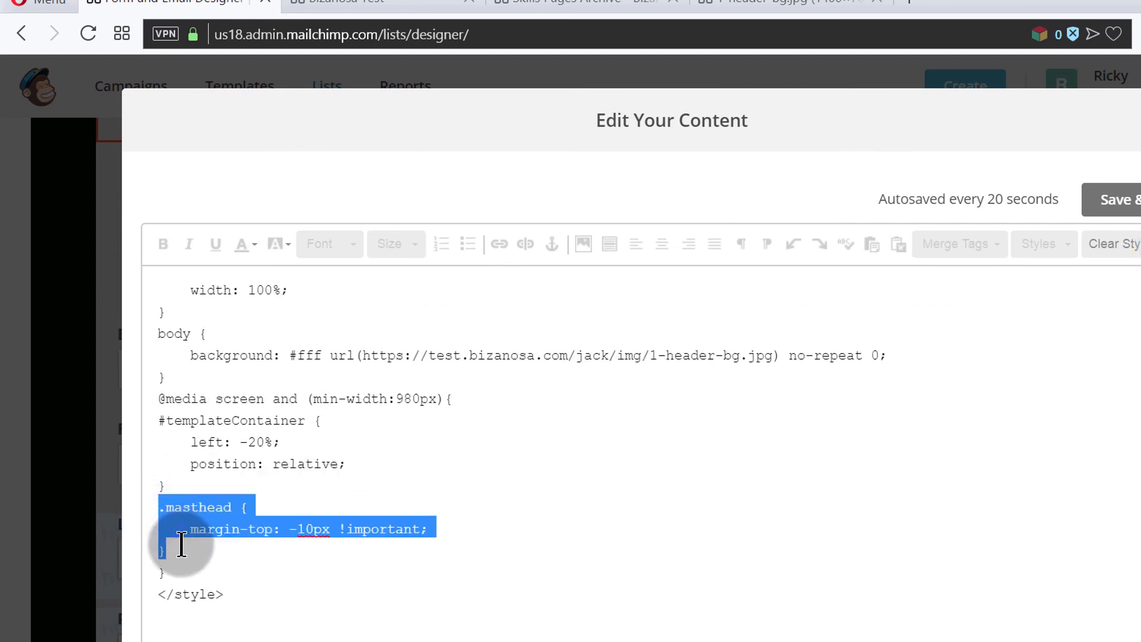
{"action": "key", "text": "Delete"}
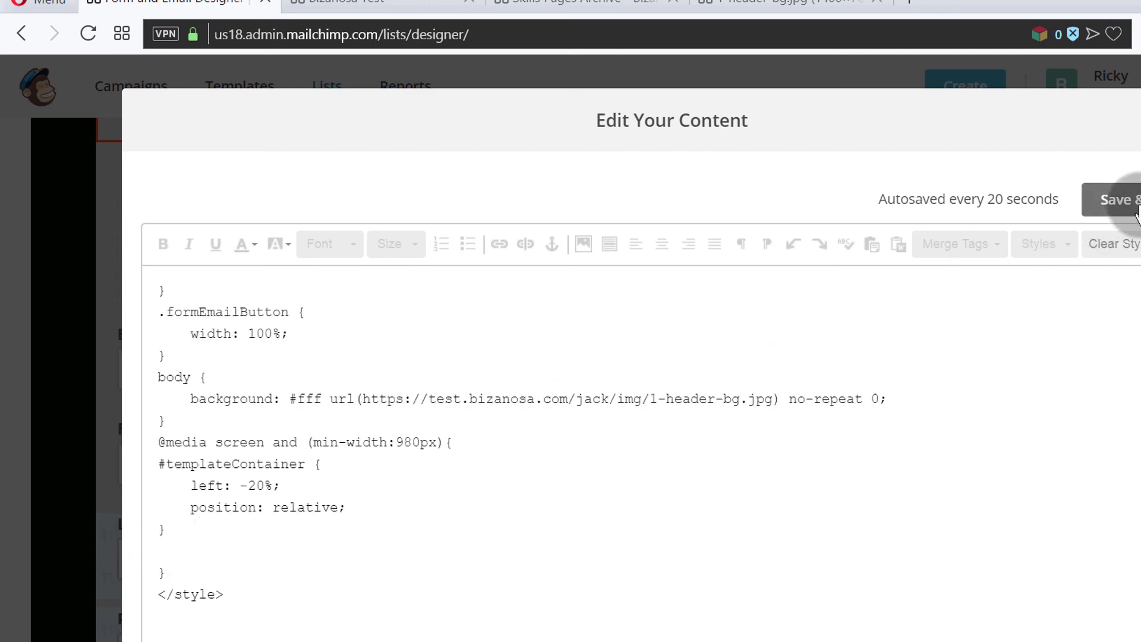
{"action": "left_click", "coordinate": [1120, 201]}
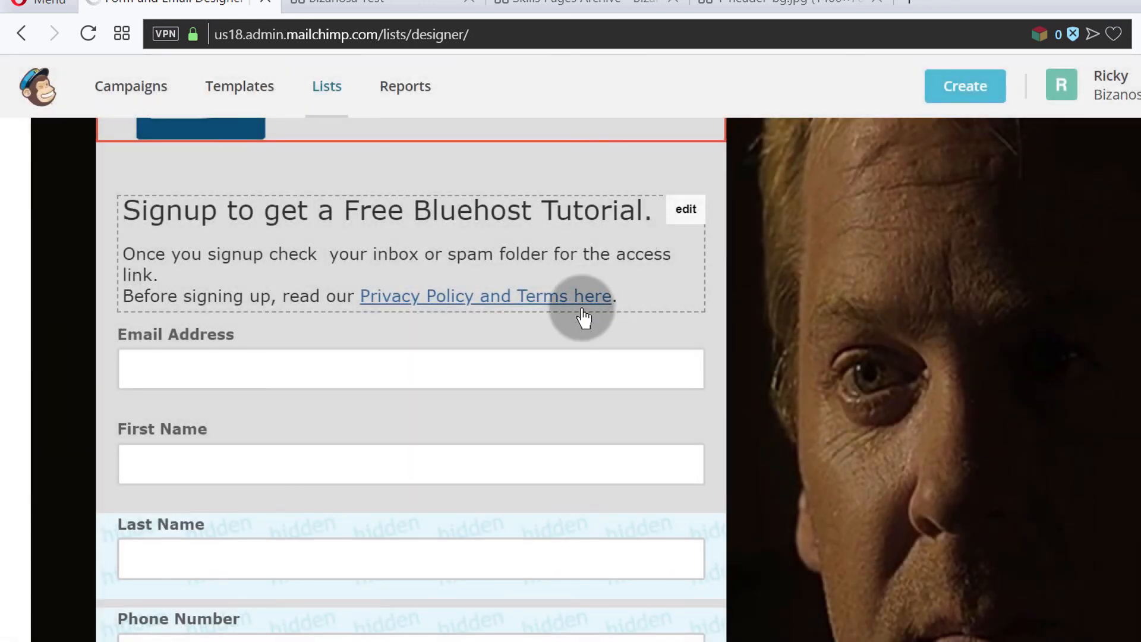
- Review the form preview in the designer, reload the published signup form and examine its logo header and background
{"action": "scroll", "coordinate": [621, 313], "scroll_direction": "down", "scroll_amount": 15}
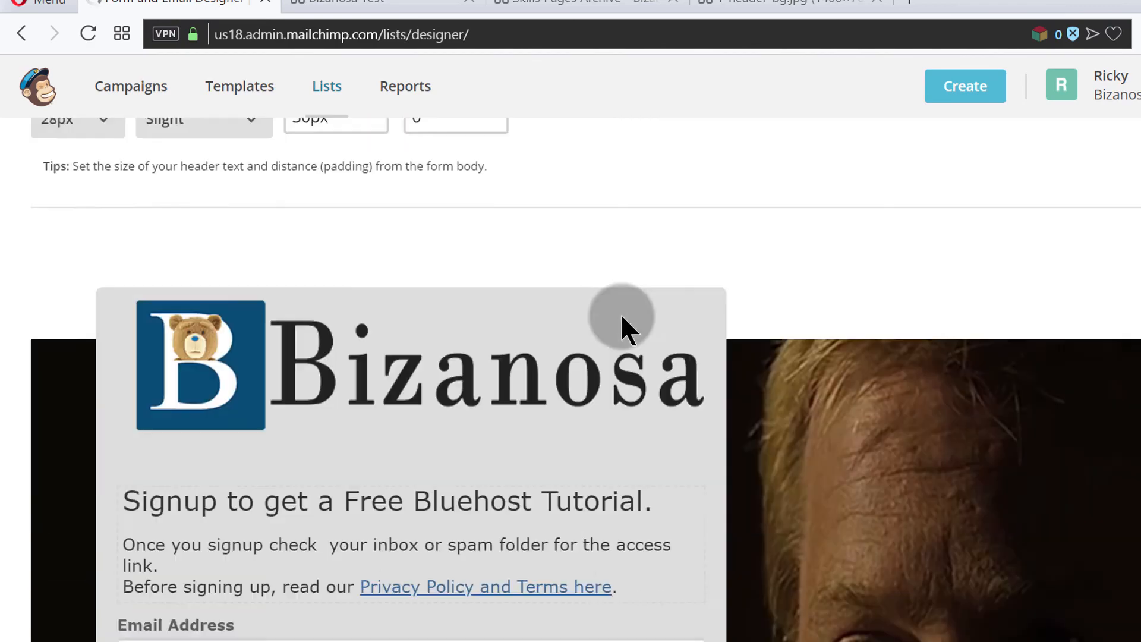
{"action": "scroll", "coordinate": [638, 299], "scroll_direction": "up", "scroll_amount": 15}
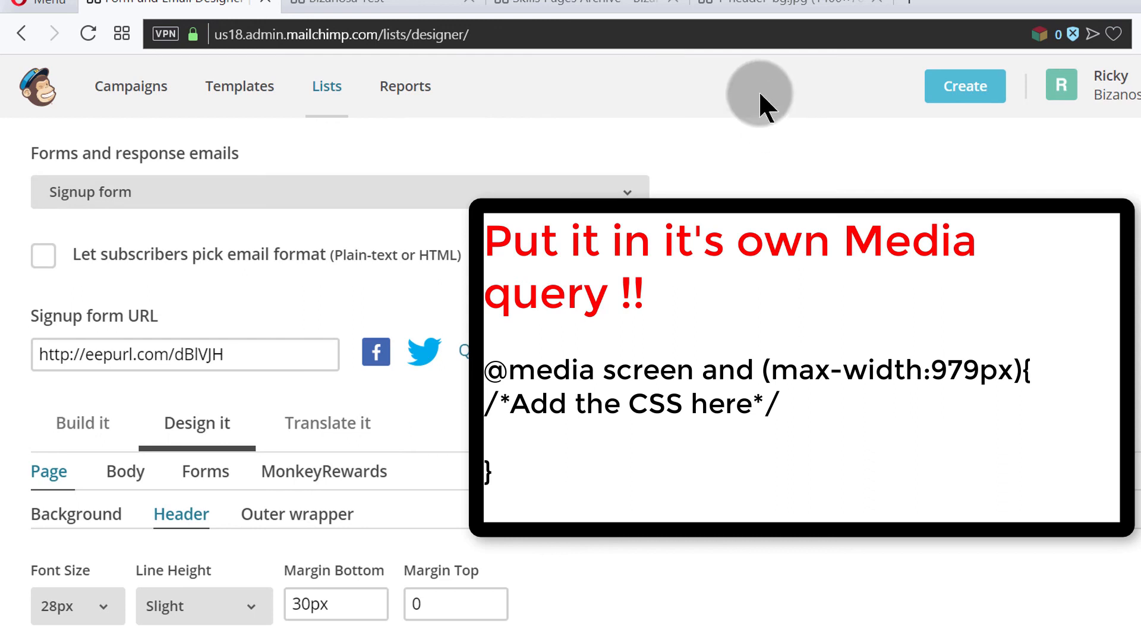
{"action": "left_click", "coordinate": [368, 5]}
{"action": "left_click", "coordinate": [96, 33]}
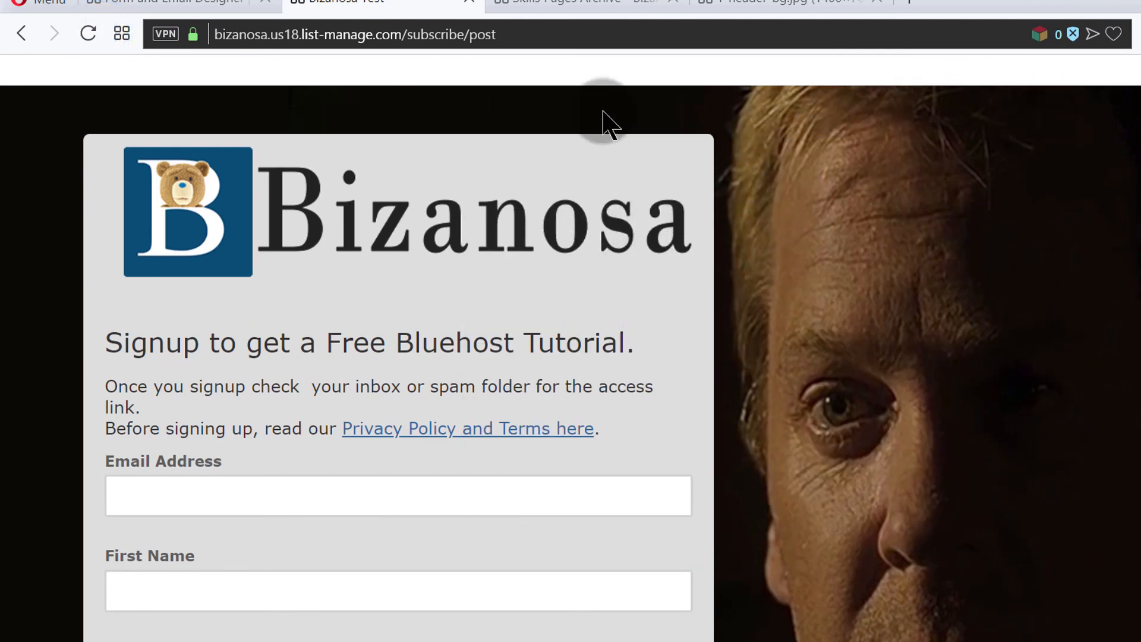
{"action": "scroll", "coordinate": [484, 77], "scroll_direction": "down", "scroll_amount": 3}
{"action": "scroll", "coordinate": [479, 65], "scroll_direction": "up", "scroll_amount": 3}
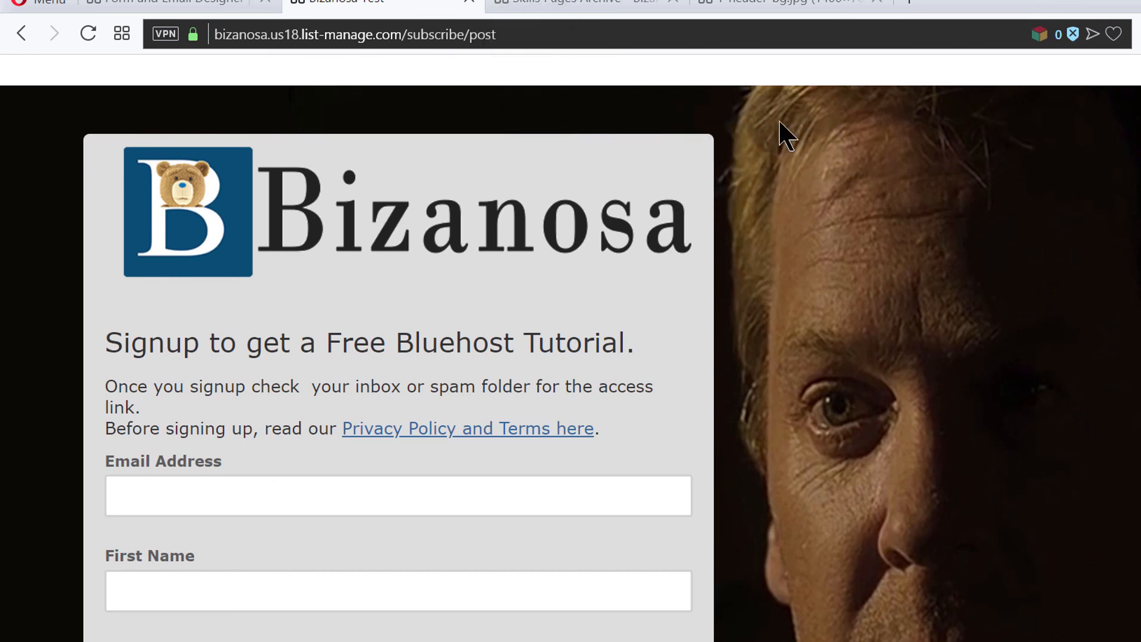
{"action": "scroll", "coordinate": [731, 149], "scroll_direction": "down", "scroll_amount": 3}
{"action": "scroll", "coordinate": [713, 117], "scroll_direction": "up", "scroll_amount": 3}
{"action": "scroll", "coordinate": [713, 116], "scroll_direction": "down", "scroll_amount": 3}
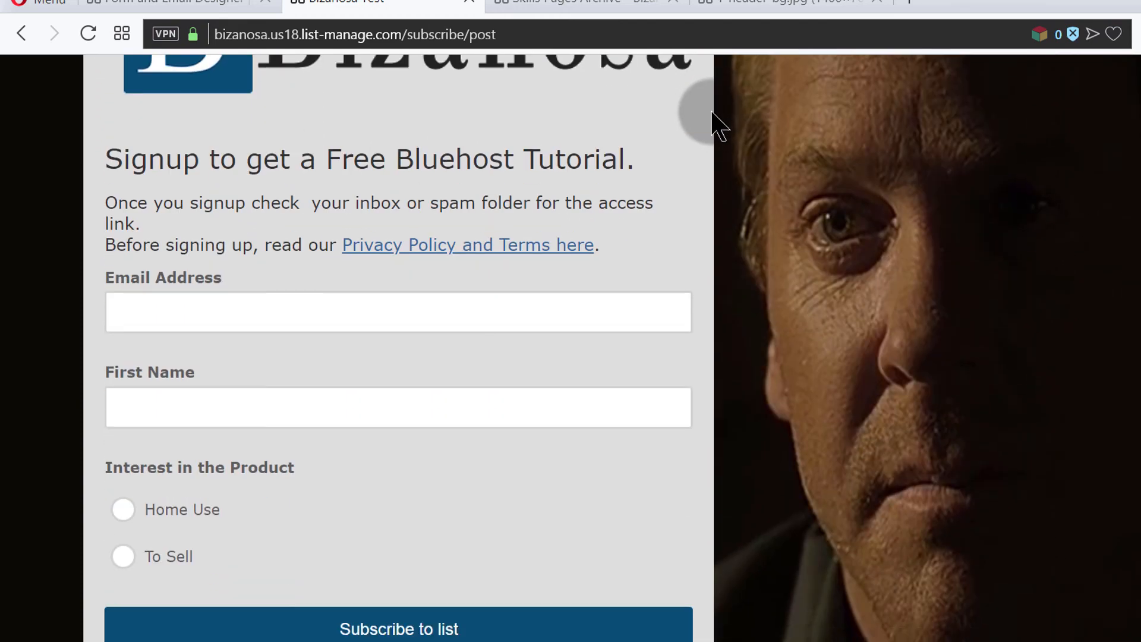
{"action": "scroll", "coordinate": [713, 113], "scroll_direction": "up", "scroll_amount": 3}
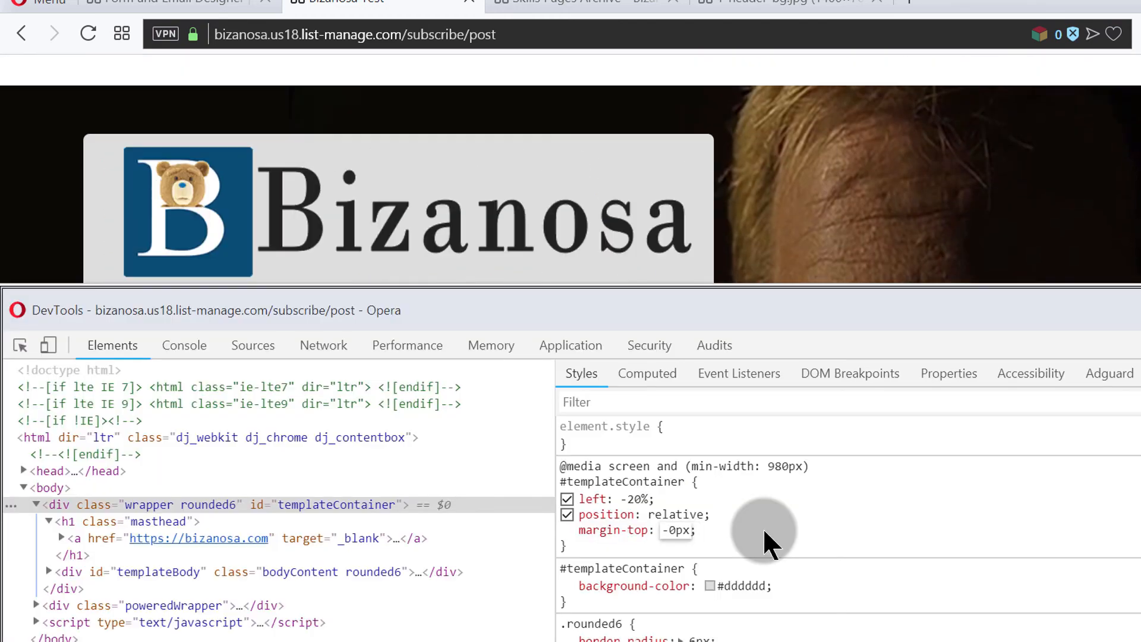
- Try a margin-top of -60px on #templateContainer in the developer tools
{"action": "key", "text": "shift+Down"}
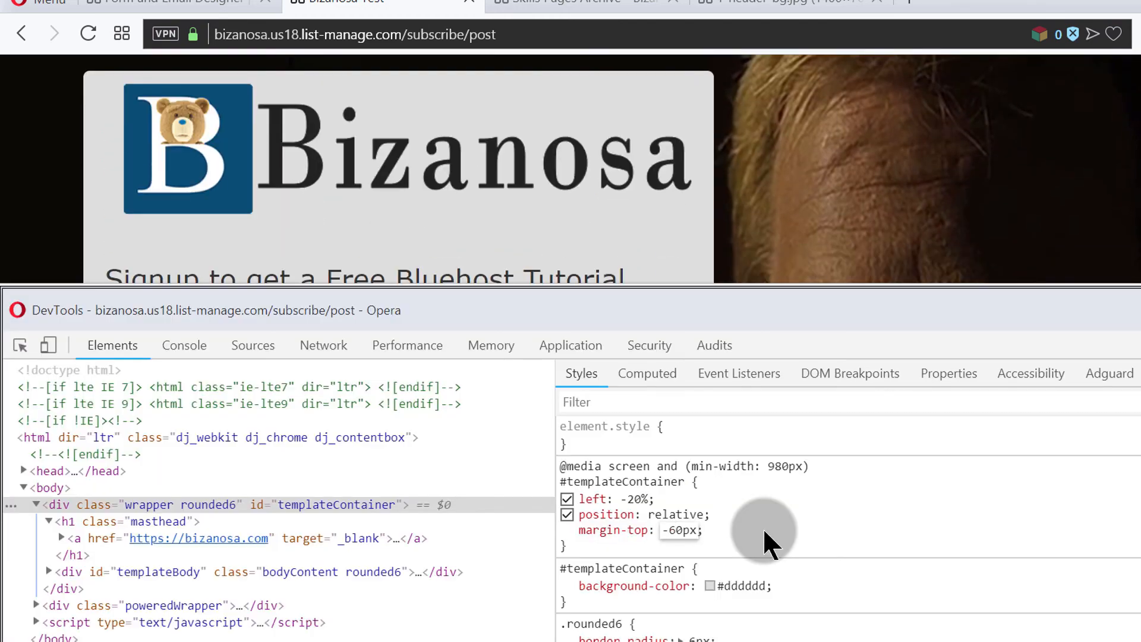
{"action": "key", "text": "shift+Down"}
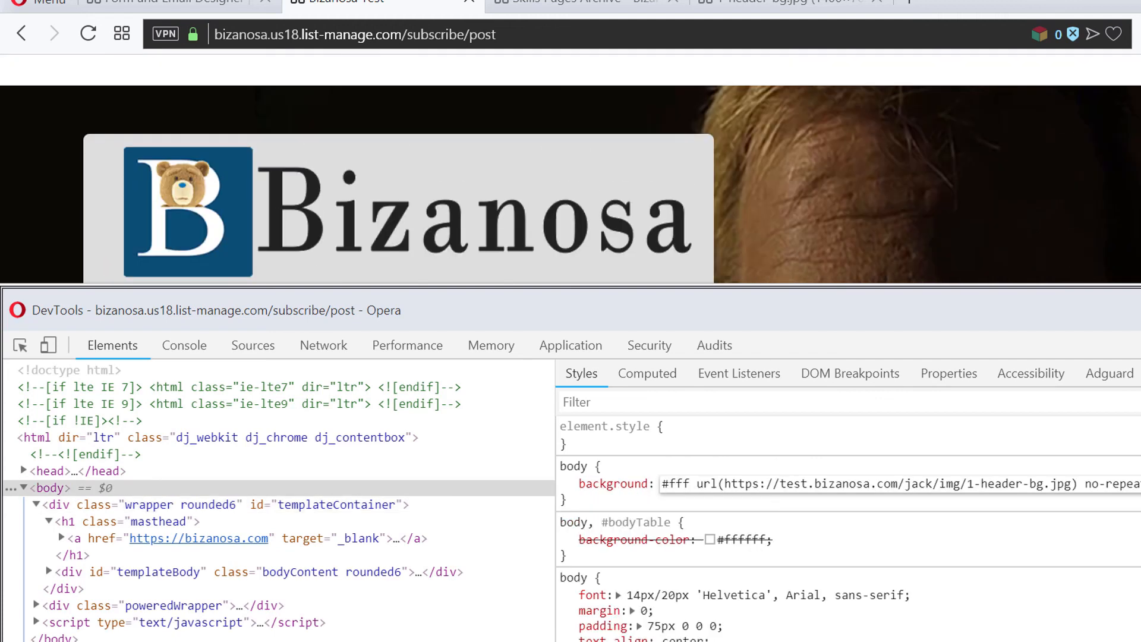
- Open the background value of the body rule for editing in the developer tools
{"action": "left_click", "coordinate": [1140, 480]}
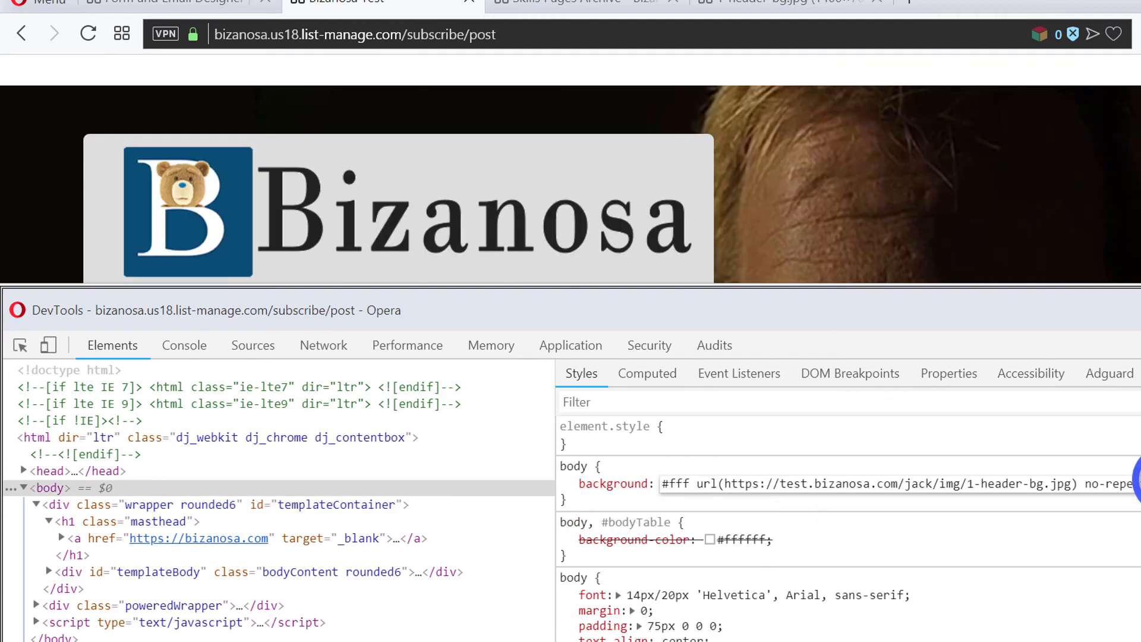